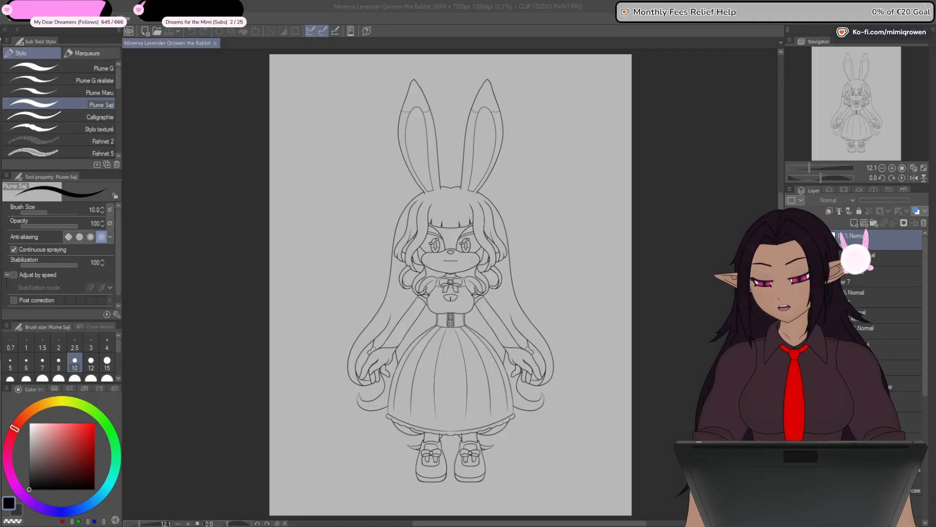
key("alt+Tab")
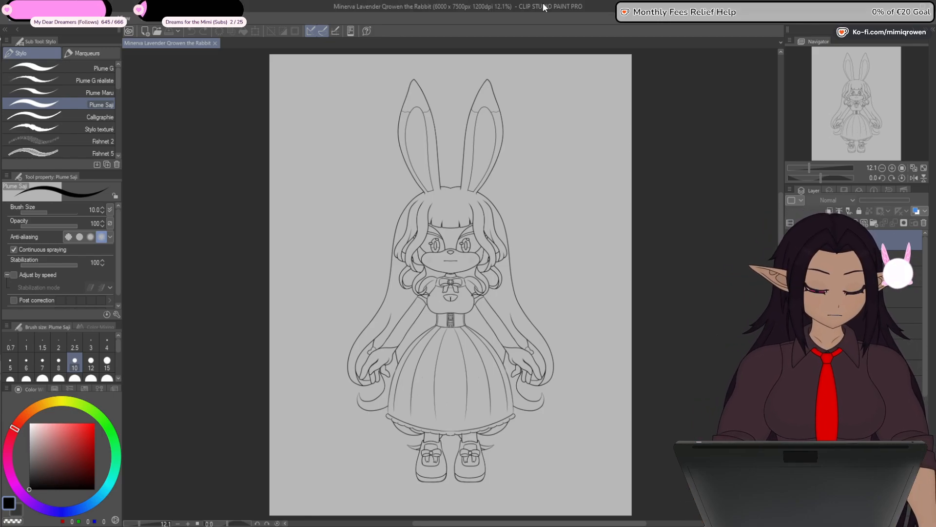
key("alt+Tab")
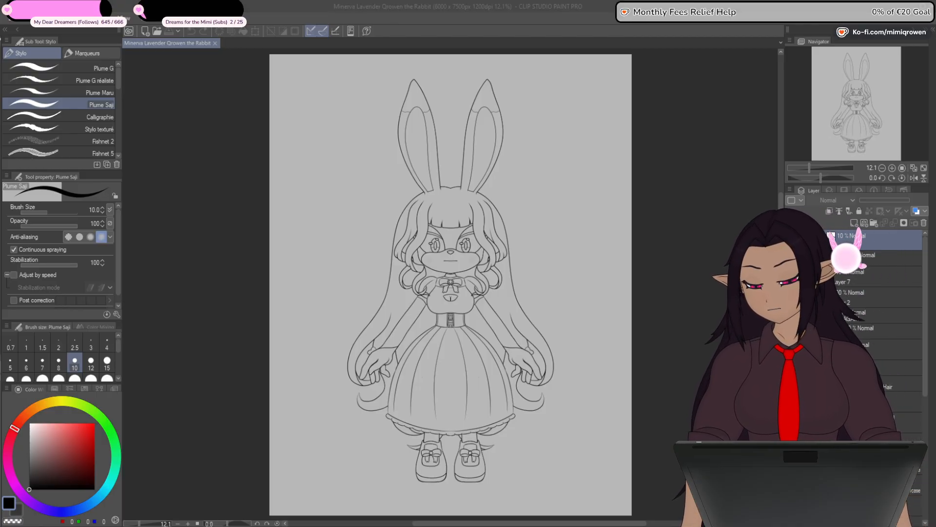
left_click(446, 4)
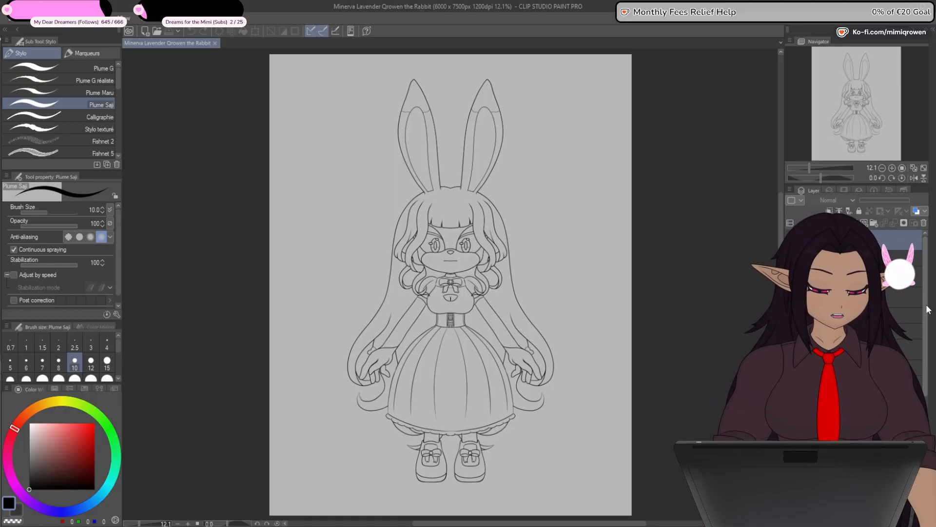
- Make the body line art visible beneath the dress so the torso, arms and legs can guide the outfit lines
left_click_drag(926, 370, 925, 443)
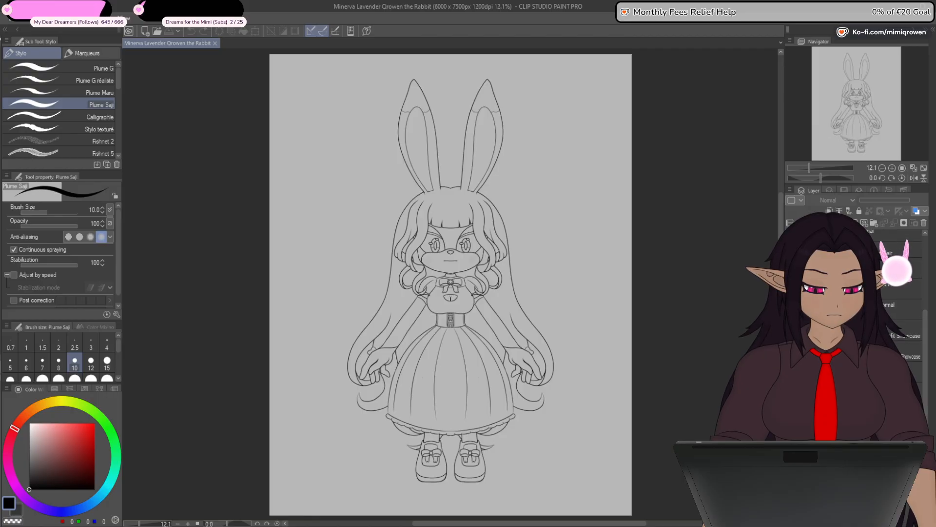
left_click(790, 332)
left_click(791, 332)
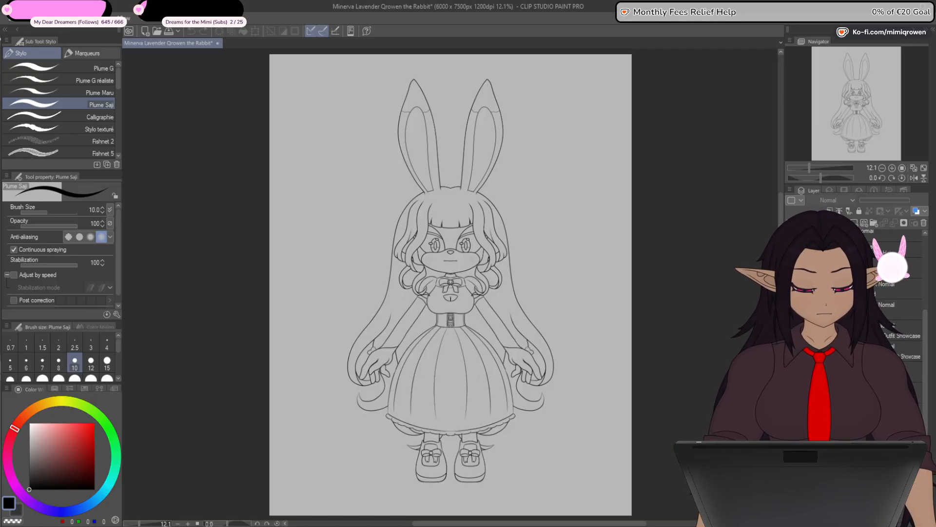
left_click(790, 352)
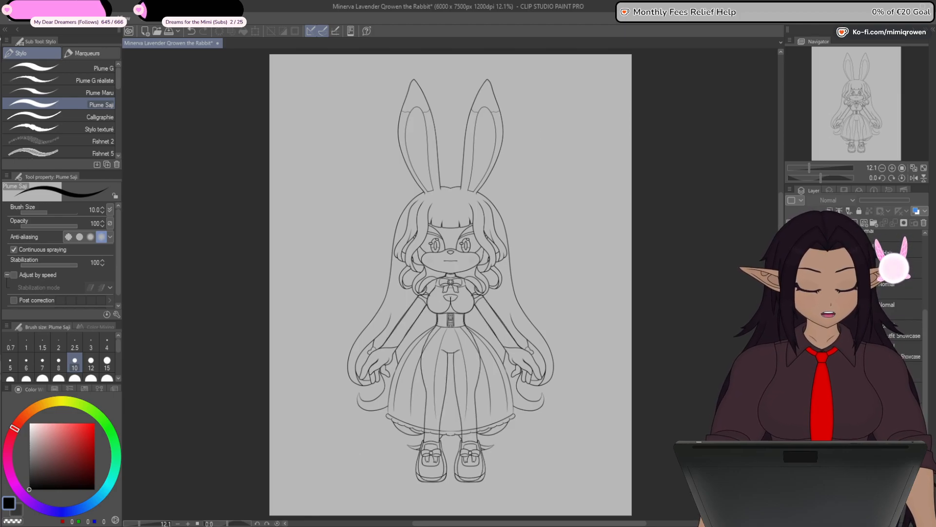
left_click(790, 332)
left_click(790, 333)
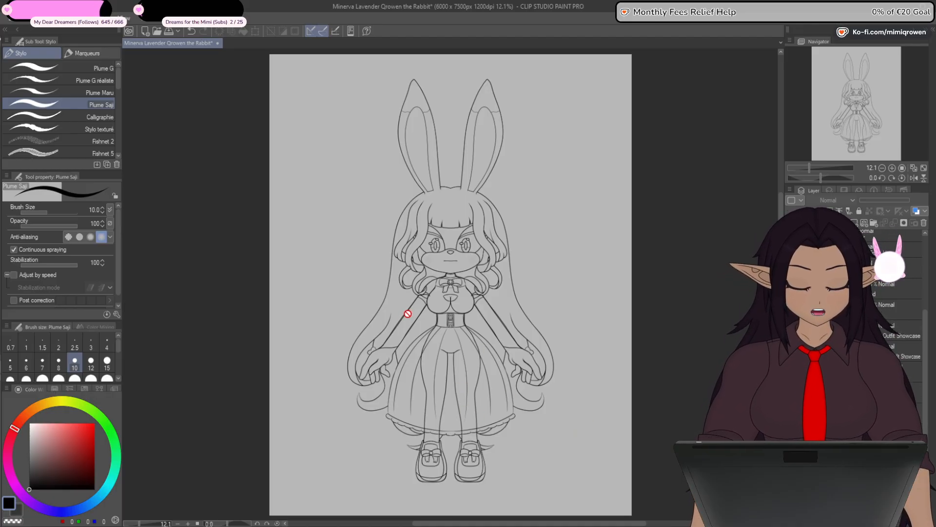
- Add a Neck & Shoulders folder for the dress and place a new vector layer inside it
scroll(408, 315, "up", 3)
scroll(416, 320, "up", 3)
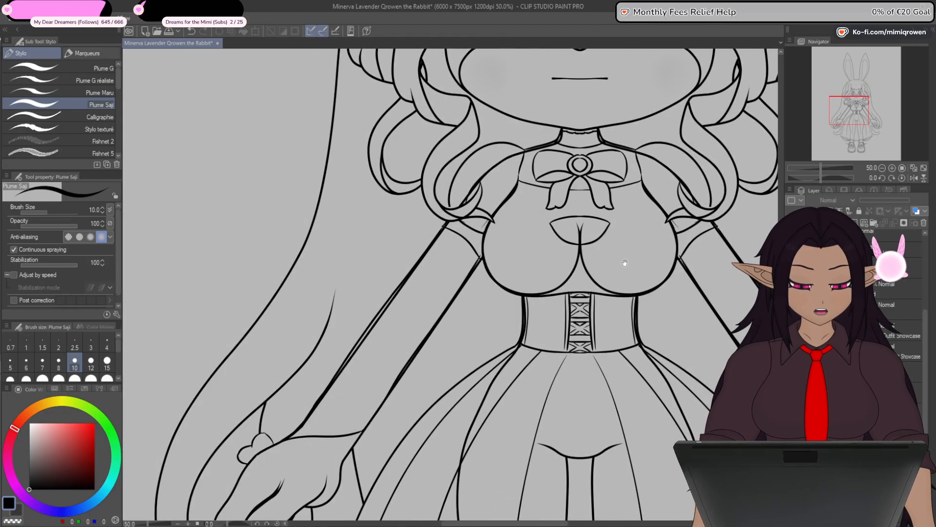
scroll(543, 264, "up", 4)
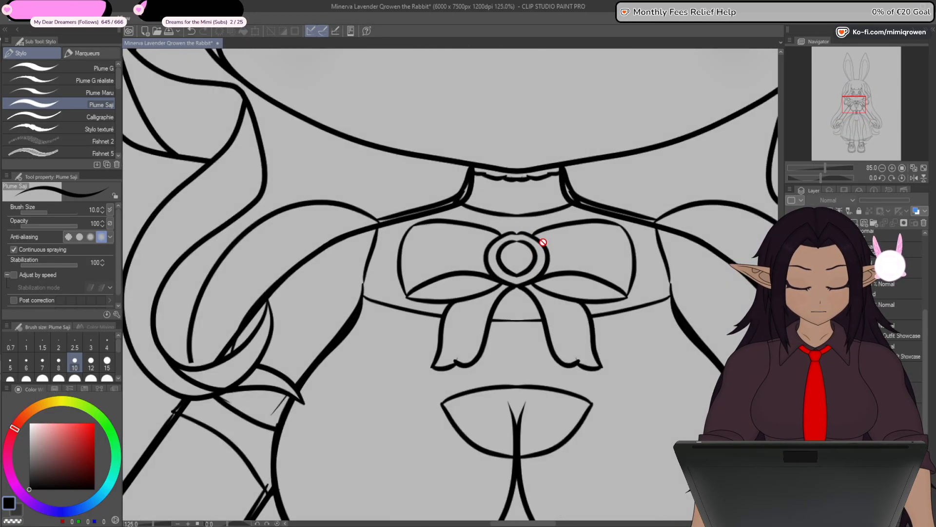
left_click_drag(557, 356, 543, 349)
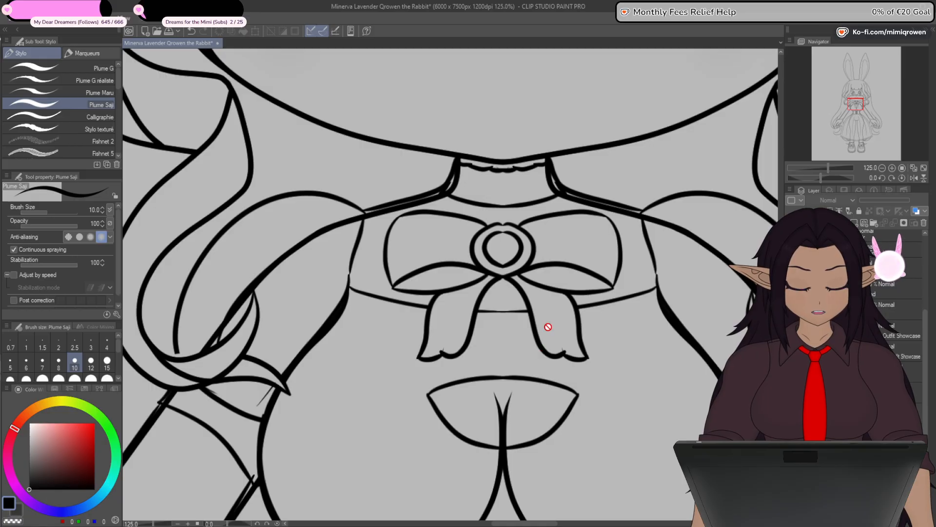
left_click(862, 309)
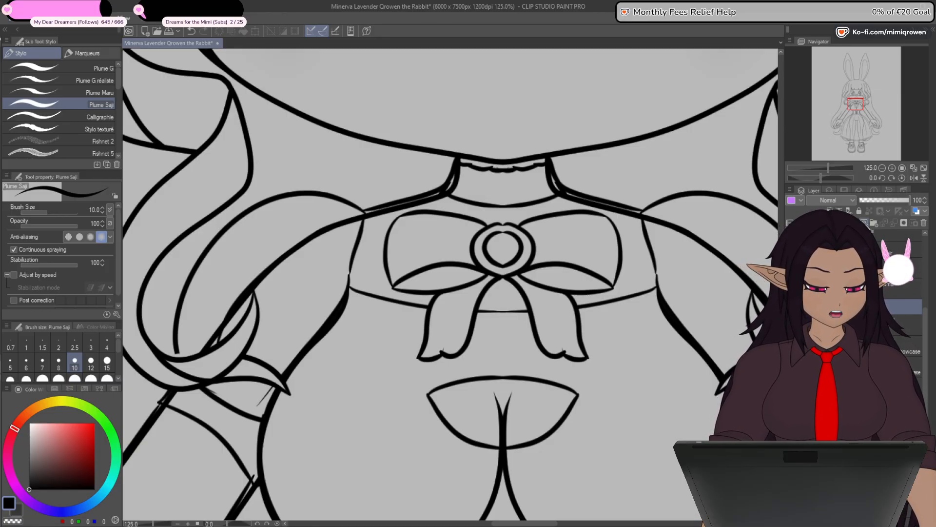
left_click(864, 222)
key("ctrl+shift+n")
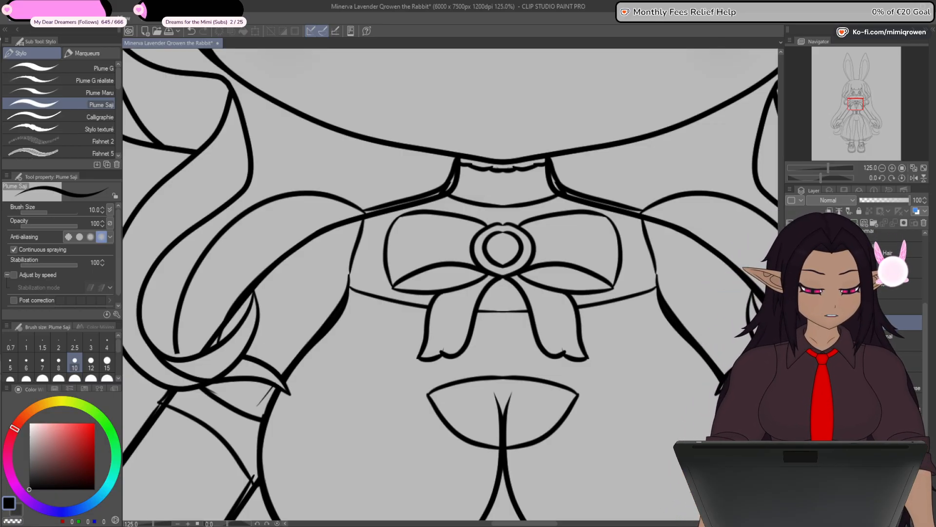
left_click(882, 341)
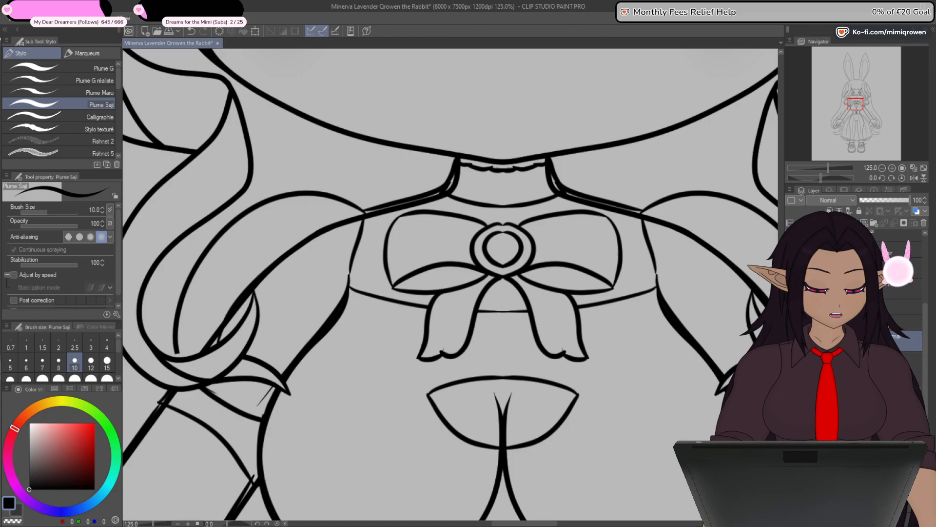
- Set the opacity of the existing dress line art layer to 50% and reselect the new vector layer
left_click_drag(621, 448, 657, 398)
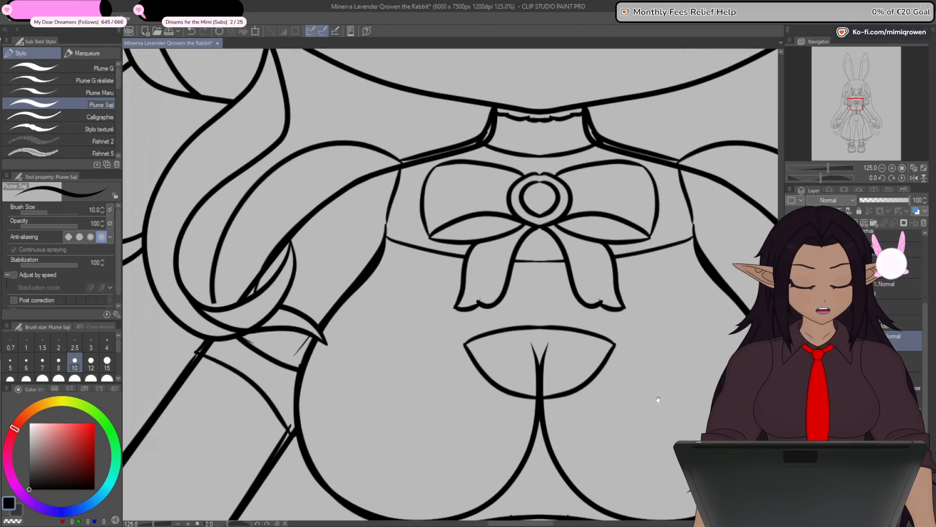
left_click(892, 361)
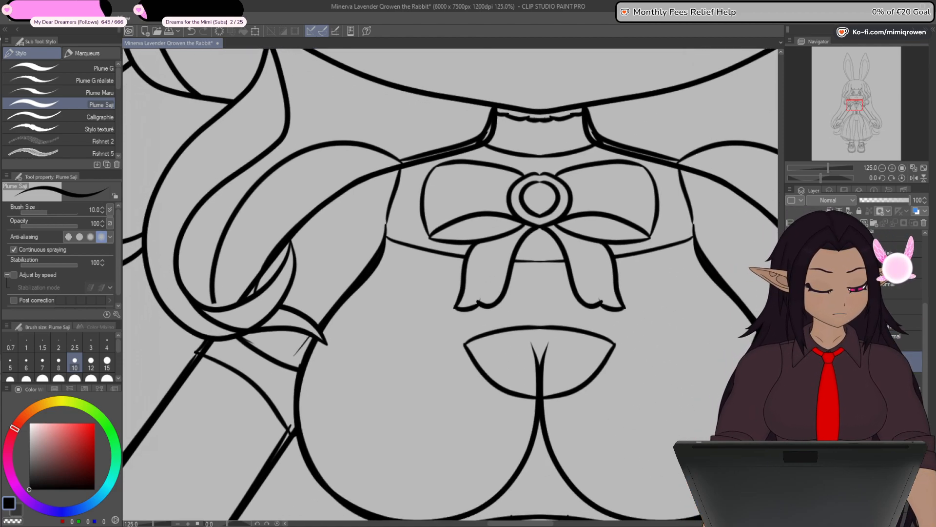
left_click(884, 201)
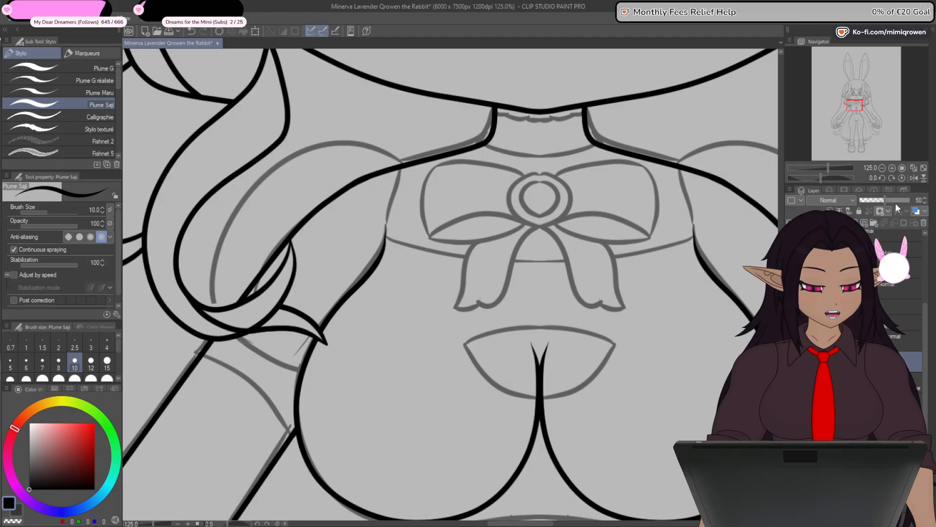
mouse_move(551, 353)
left_mouse_down()
mouse_move(573, 312)
mouse_move(584, 311)
left_mouse_up()
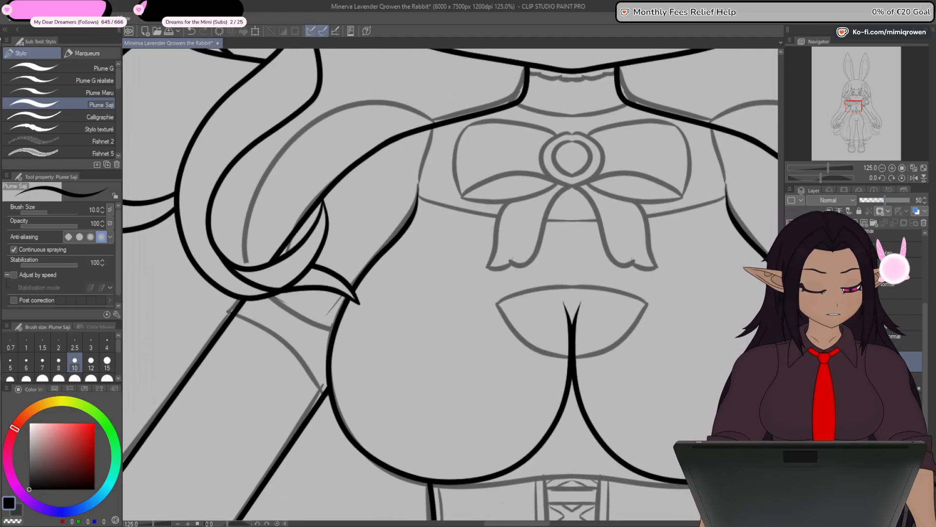
left_click_drag(541, 434, 595, 389)
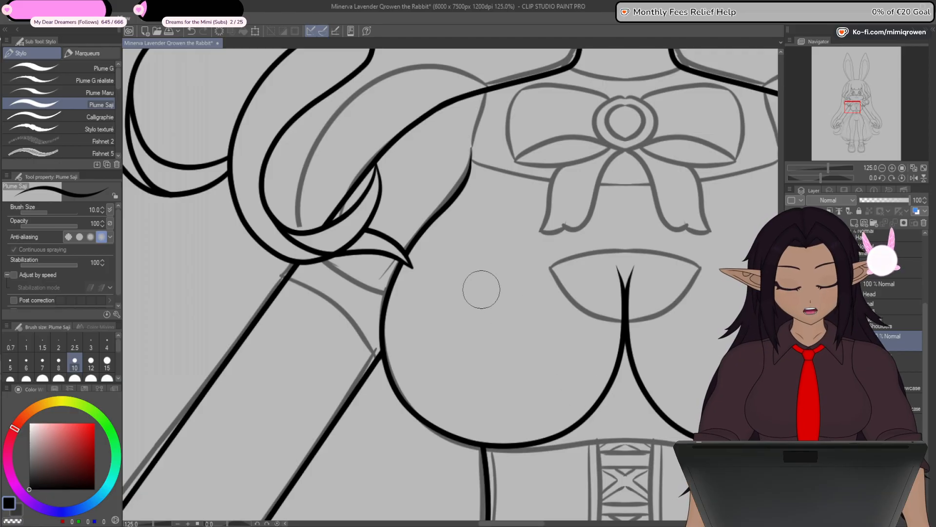
- With the straight line tool at size 10, draw a line from the base of the neck down to the corner of the chest cutout
key("u")
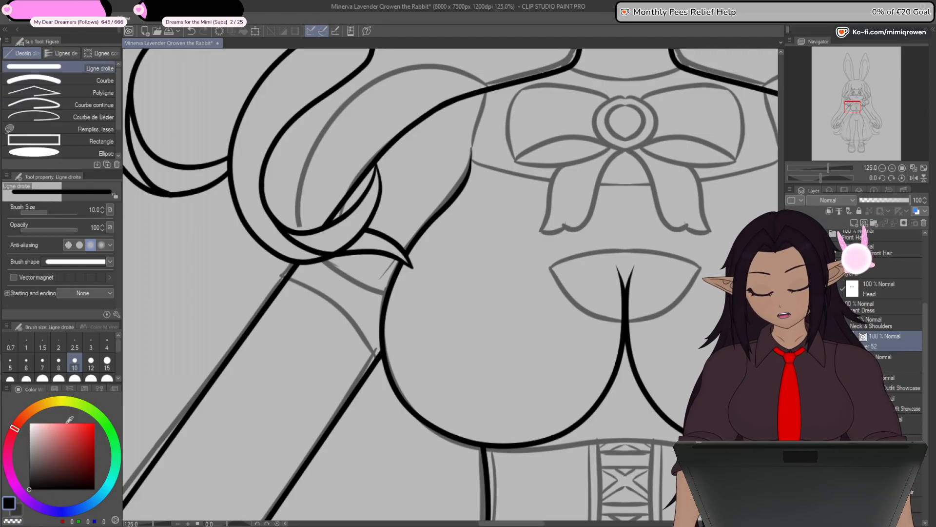
left_click_drag(587, 322, 531, 398)
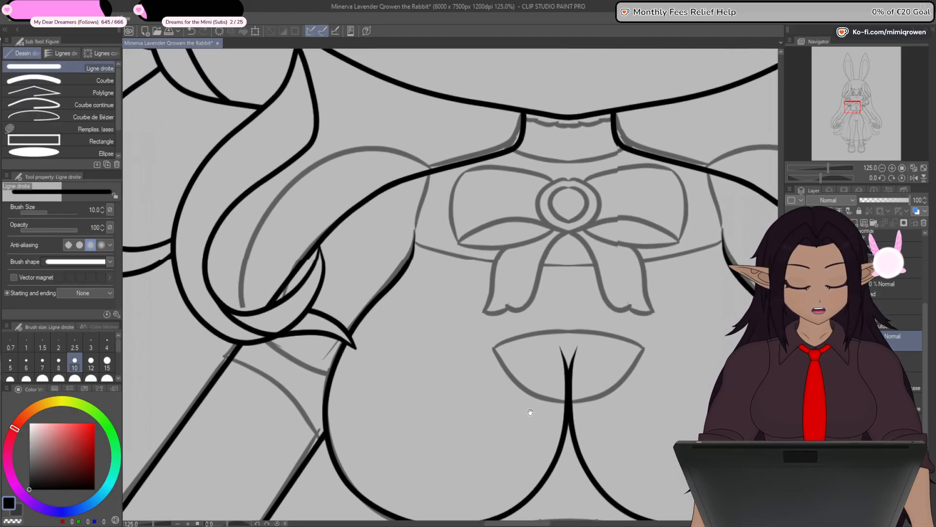
left_click_drag(568, 332, 535, 416)
scroll(544, 295, "up", 1)
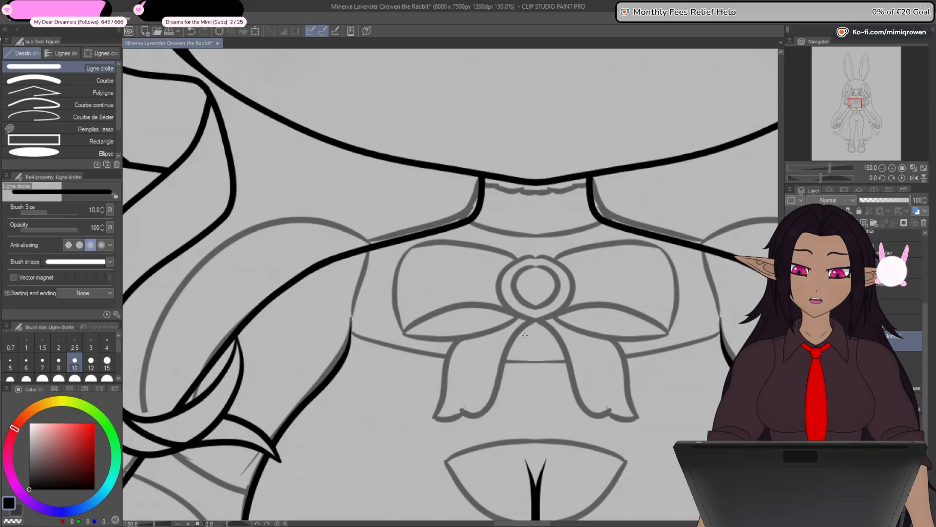
left_click_drag(525, 409, 545, 385)
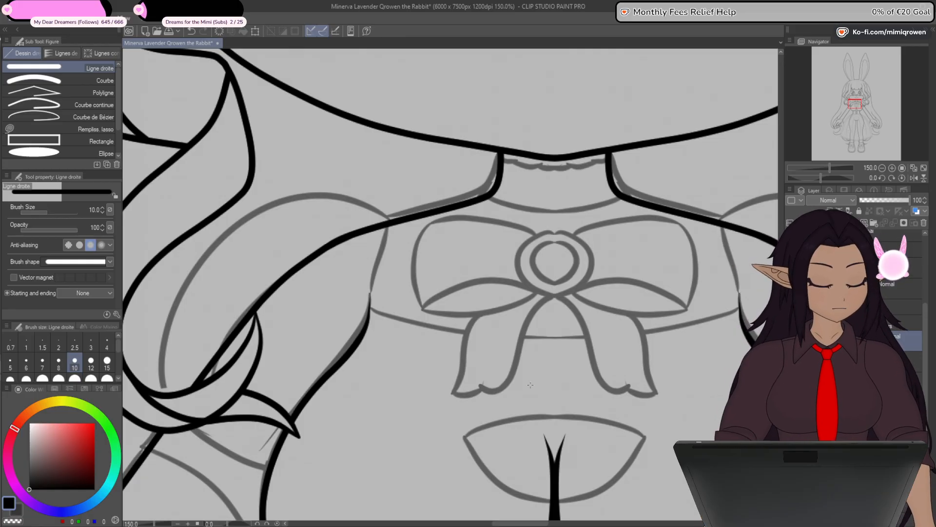
left_click_drag(634, 461, 623, 383)
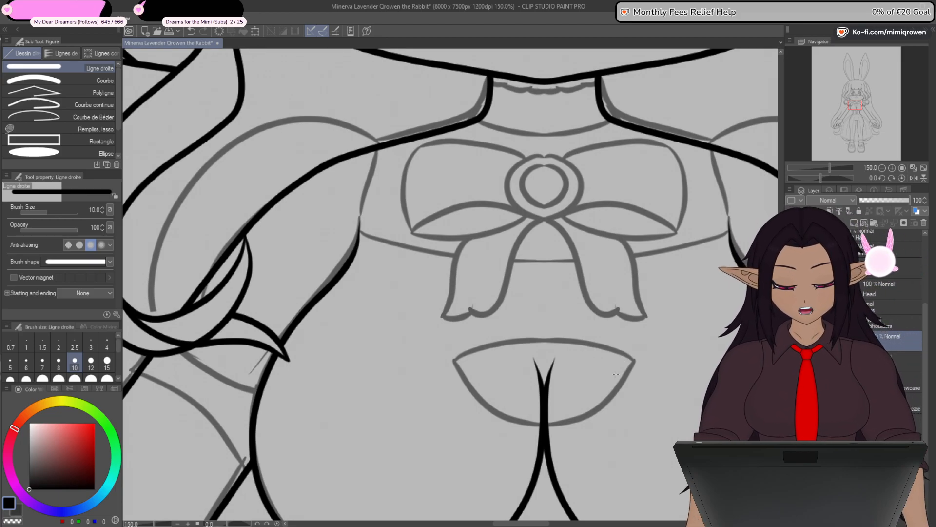
left_click_drag(493, 340, 511, 367)
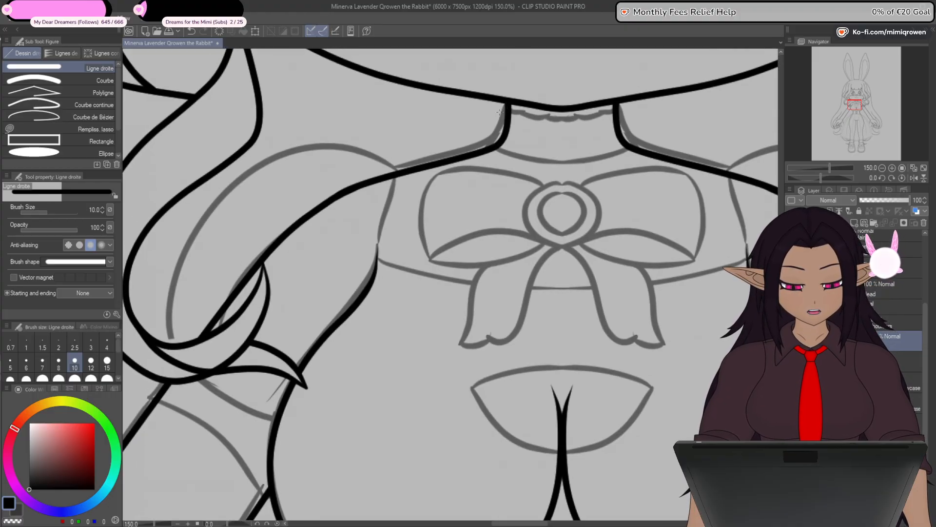
mouse_move(476, 152)
left_mouse_down()
mouse_move(388, 172)
mouse_move(382, 195)
mouse_move(393, 323)
mouse_move(484, 349)
mouse_move(505, 317)
mouse_move(495, 355)
mouse_move(485, 341)
mouse_move(486, 385)
left_mouse_up()
- Add a control point on the new straight line and pull it outward to the armpit to bend the line
key("y")
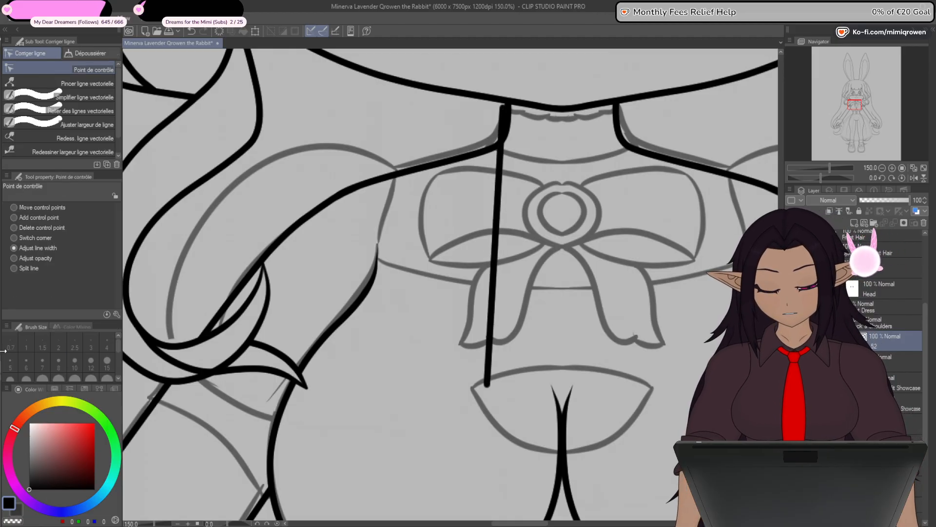
left_click(32, 218)
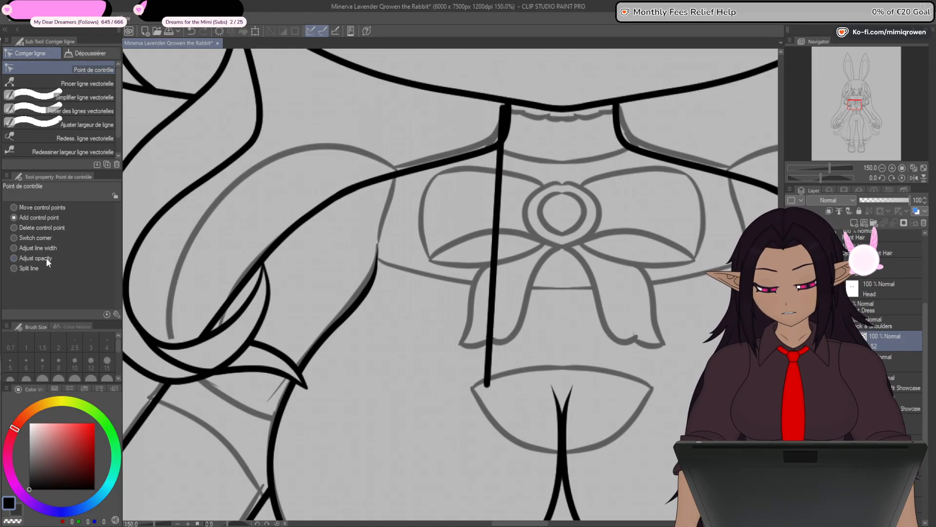
left_click(491, 304)
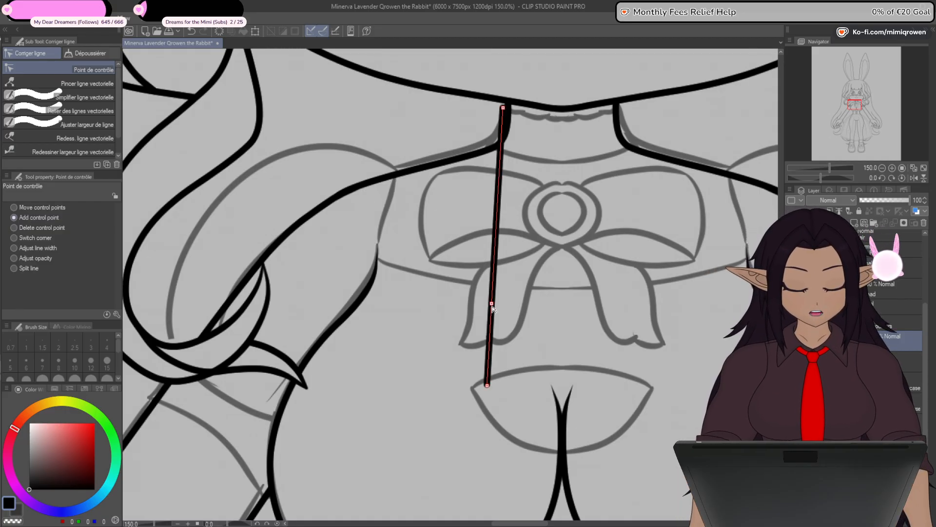
left_click_drag(492, 303, 387, 253)
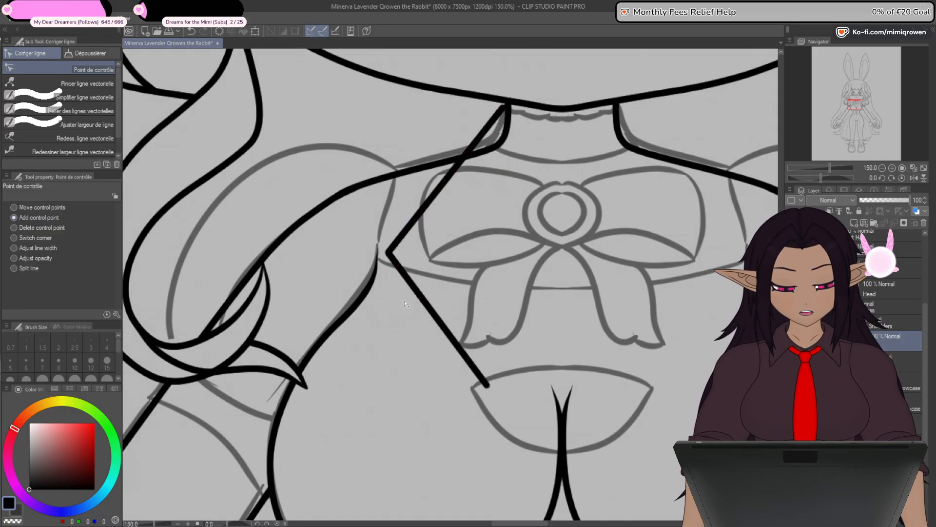
- Move the selected layer directly below the Arm layer and show the arm outline layer over the shoulders
left_click_drag(378, 344, 415, 287)
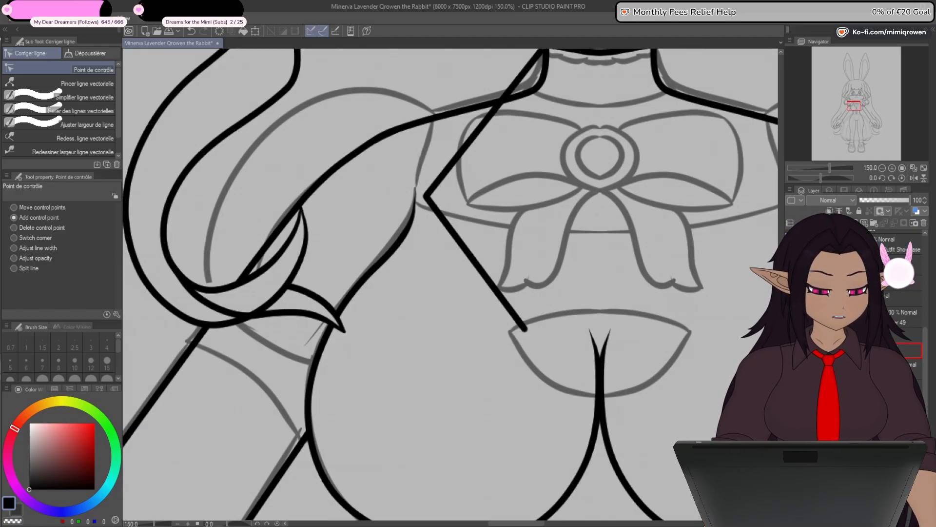
left_click_drag(868, 351, 868, 350)
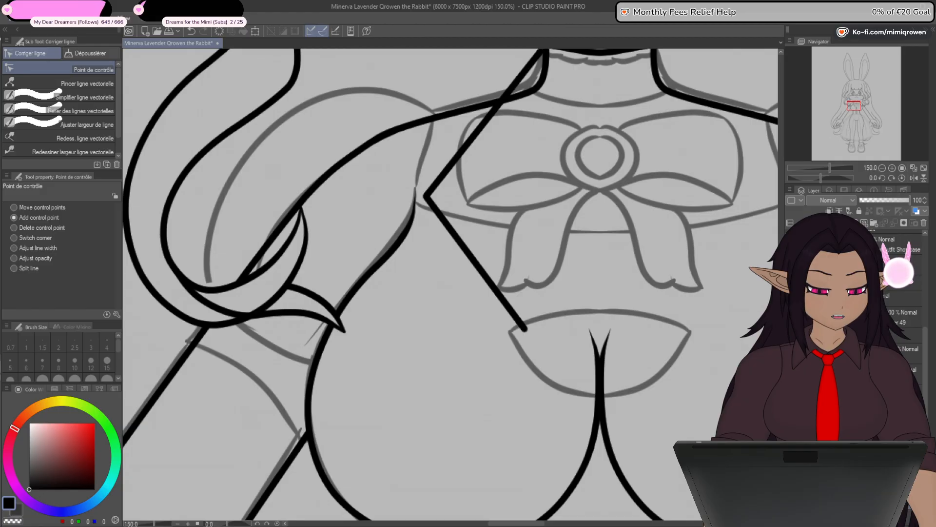
left_click(910, 352)
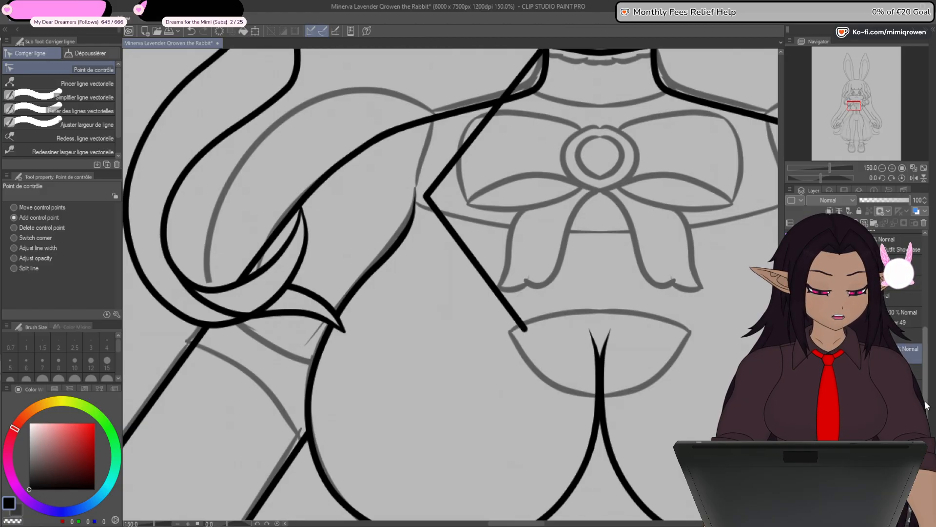
left_click_drag(925, 405, 926, 424)
left_click_drag(868, 409, 868, 334)
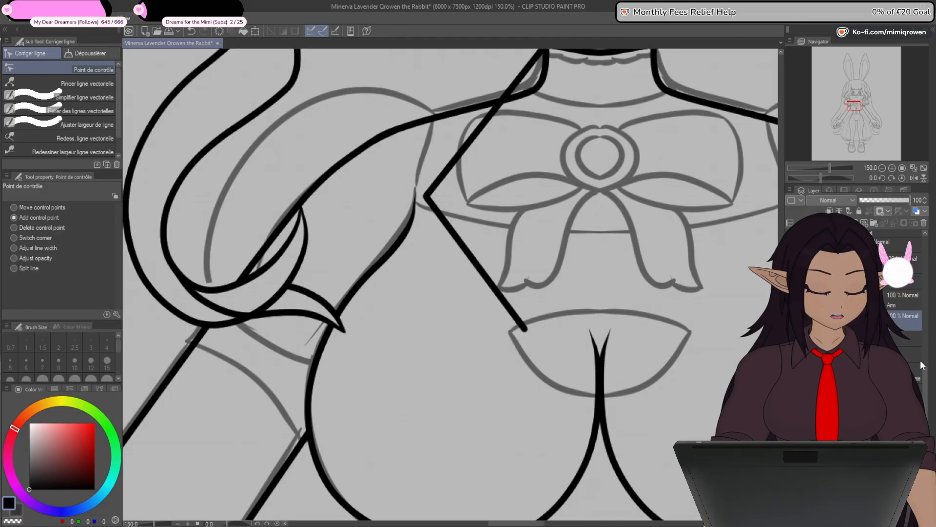
left_click_drag(925, 374, 925, 358)
left_click(791, 320)
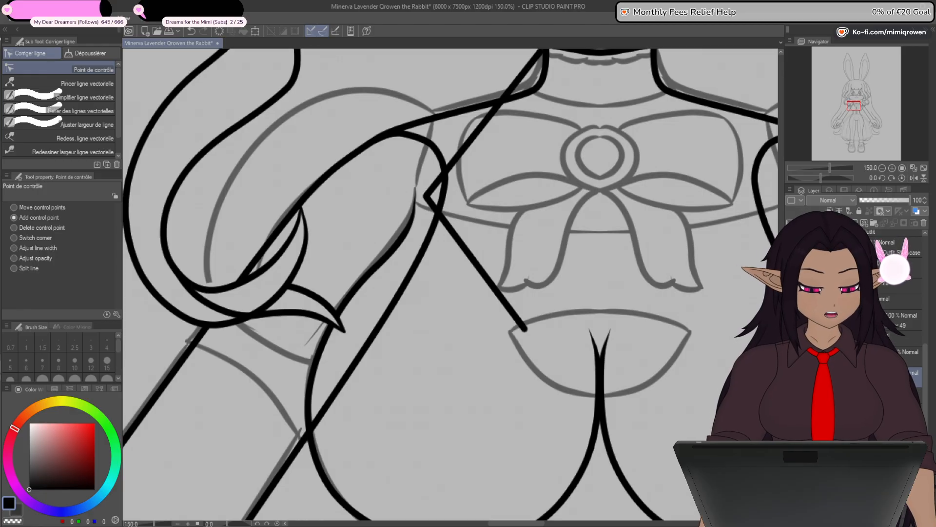
left_click(915, 320)
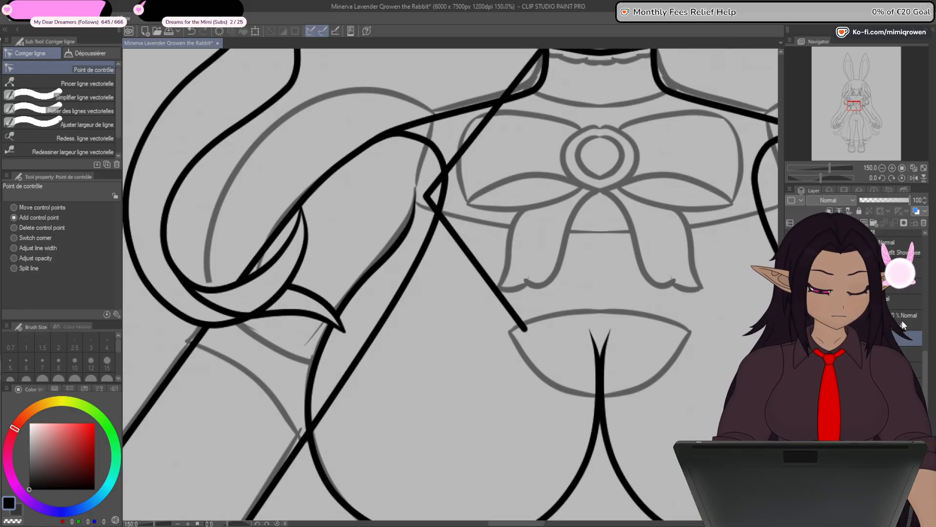
left_click(915, 369)
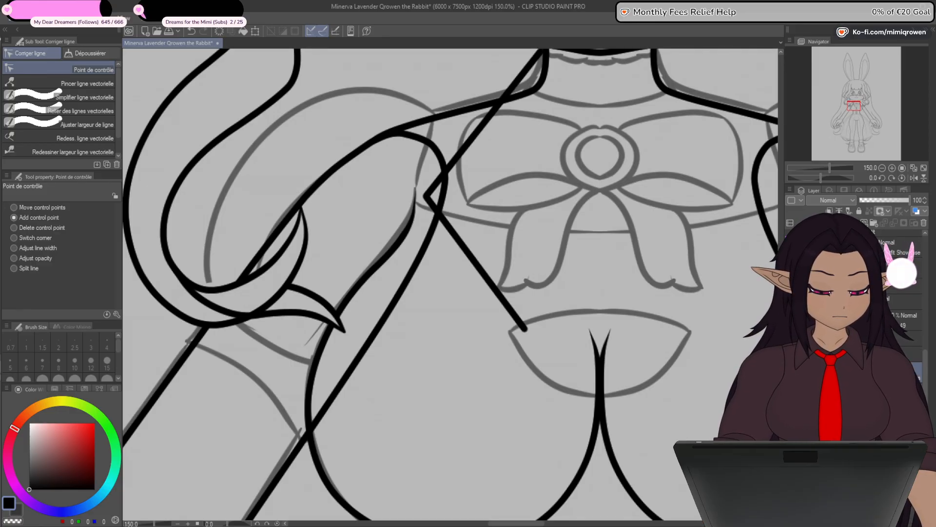
- Undo the last layer change, and reshape the new line with a control point at the neck base and its armpit point at the shoulder tip
key("ctrl+z")
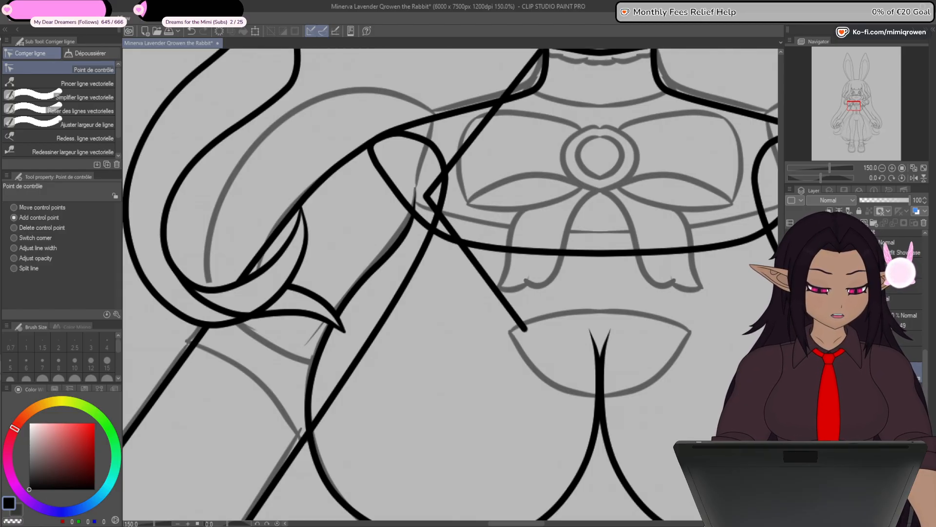
left_click(464, 248, "ctrl+shift")
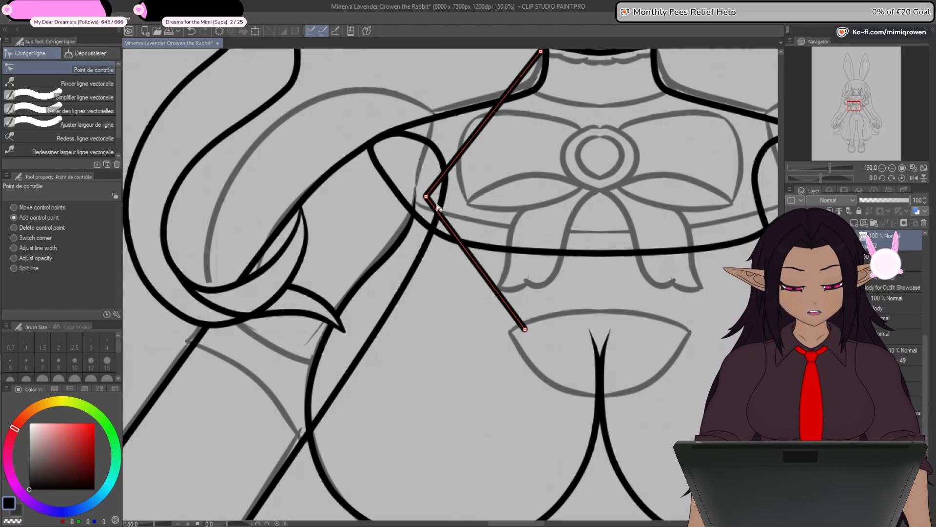
left_click_drag(441, 257, 422, 332)
left_click_drag(492, 165, 521, 160)
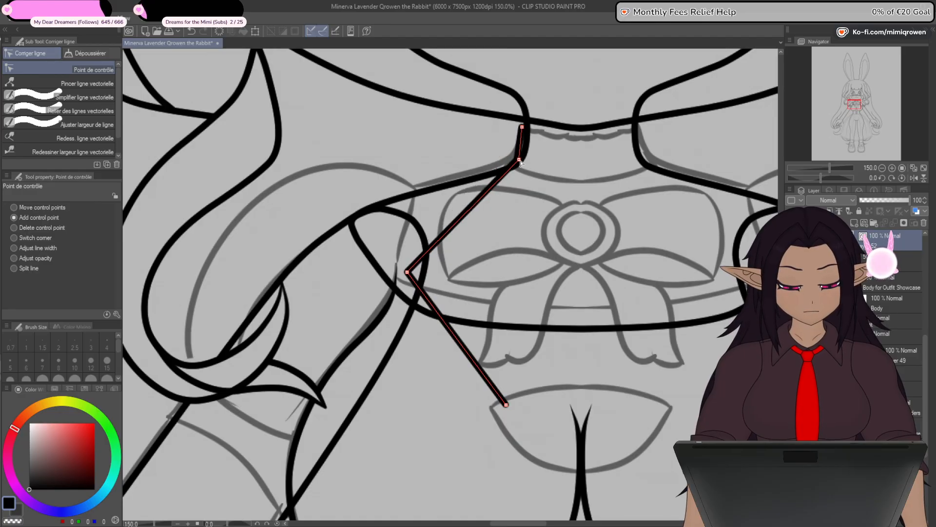
left_click_drag(408, 272, 352, 207)
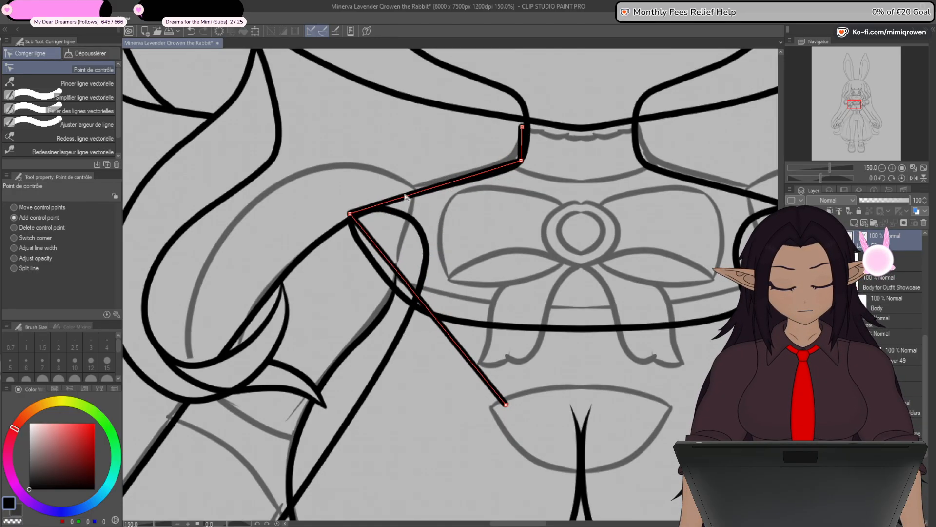
- Fine-tune the new line's top endpoint and neck-base control point along the outer side of the neck outline
scroll(410, 197, "up", 3)
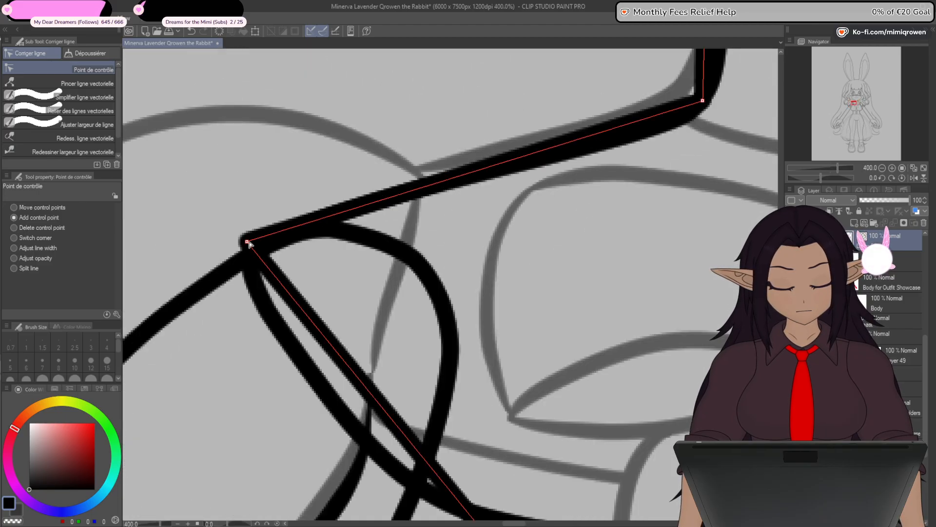
scroll(249, 243, "down", 2)
left_click_drag(476, 130, 469, 163)
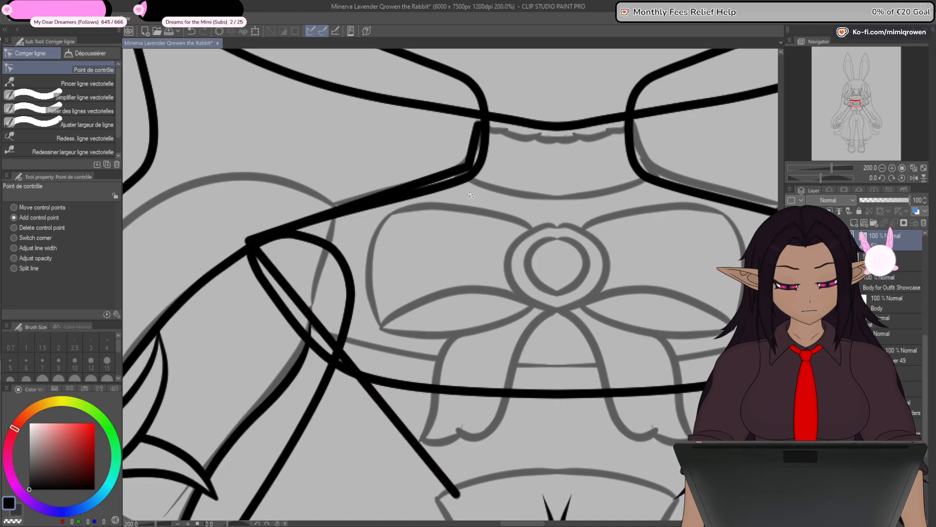
scroll(470, 194, "down", 1)
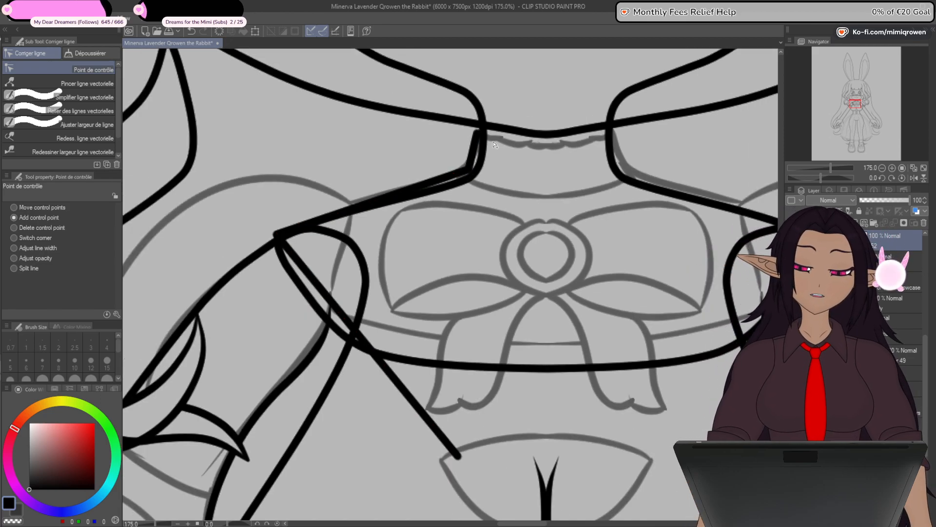
left_click_drag(543, 218, 582, 210)
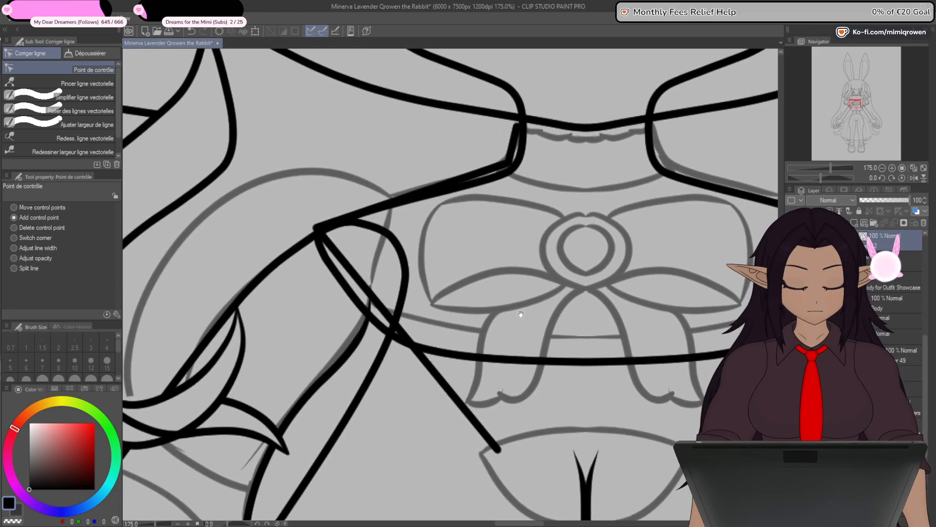
scroll(391, 198, "up", 3)
left_click_drag(609, 147, 548, 246)
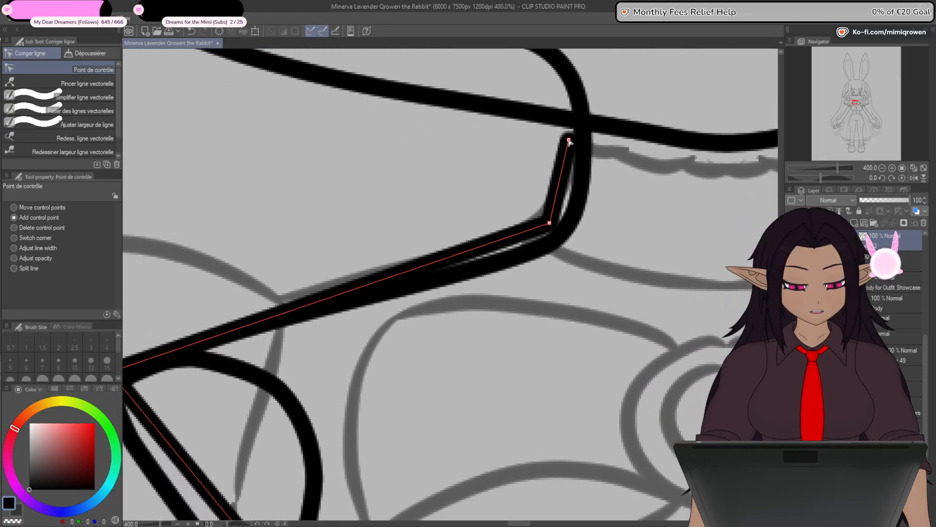
mouse_move(569, 140)
left_mouse_down()
mouse_move(556, 162)
mouse_move(573, 145)
left_mouse_up()
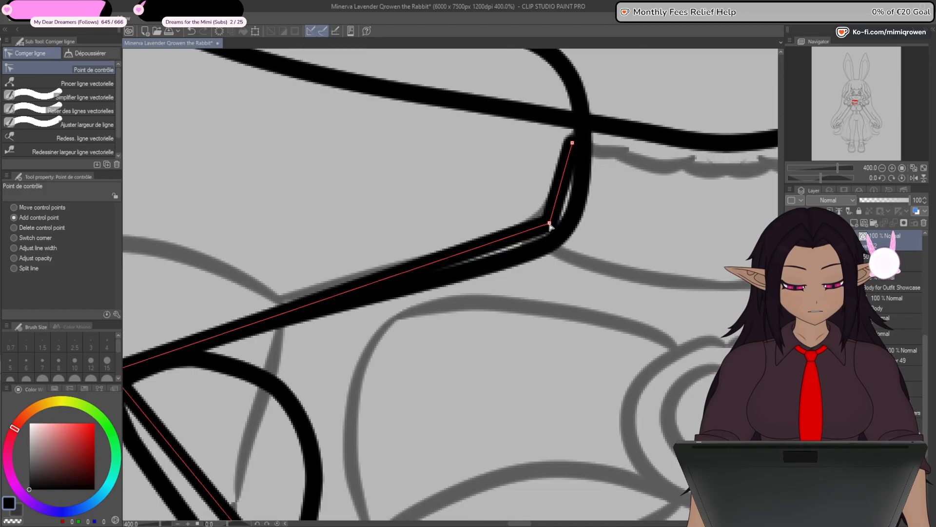
left_click_drag(551, 224, 549, 228)
- Add two control points along the shoulder segment and adjust the neck-base point to curve the line smoothly from neck to shoulder
left_click_drag(433, 299, 645, 170)
left_click_drag(568, 277, 483, 345)
left_click(537, 213)
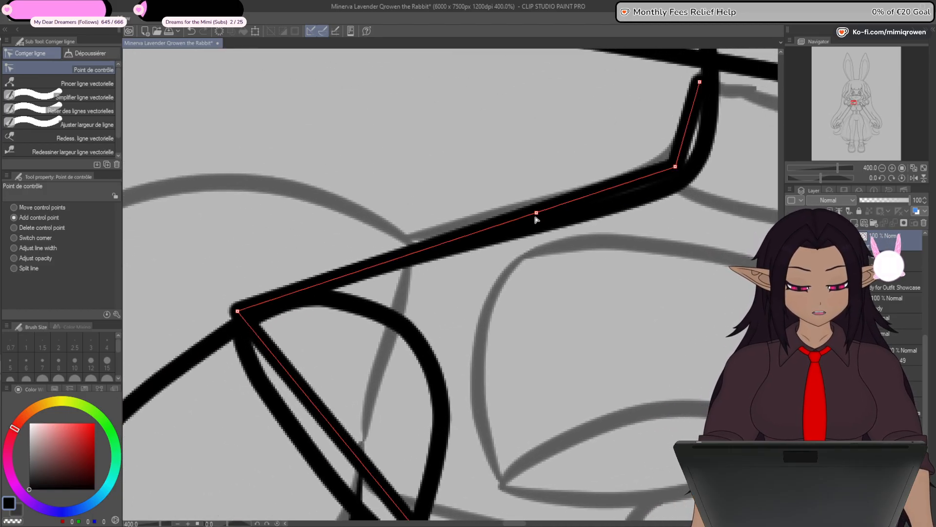
mouse_move(541, 213)
left_mouse_down()
mouse_move(457, 223)
mouse_move(342, 262)
left_mouse_up()
left_click(590, 191)
left_click_drag(674, 166, 673, 157)
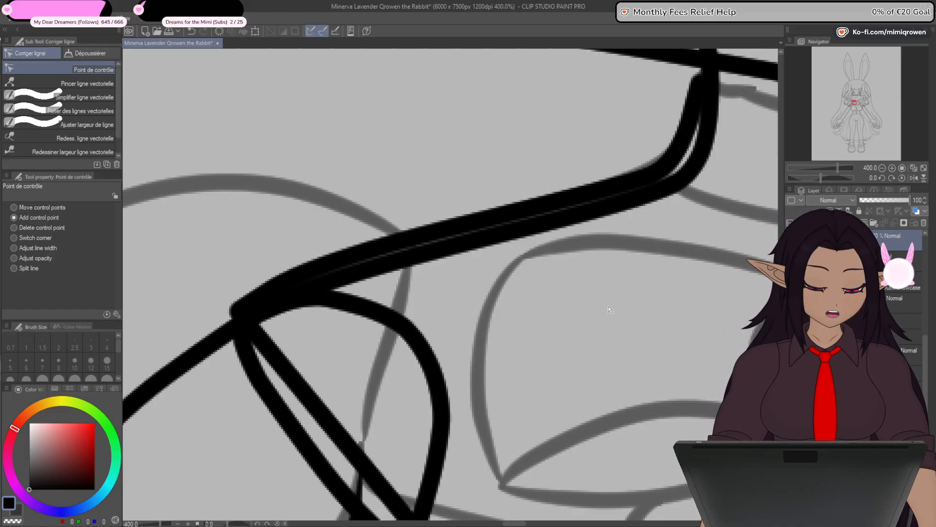
- Add a control point just below the shoulder tip and nudge the neighbouring points outward to round the shoulder corner
left_click_drag(610, 331, 634, 217)
scroll(267, 199, "down", 2)
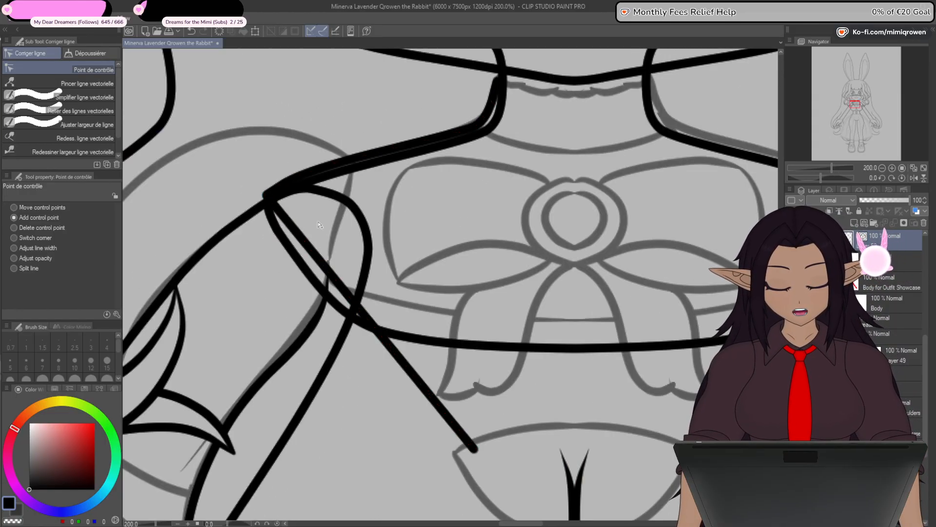
left_click_drag(485, 259, 561, 303)
left_click(342, 270)
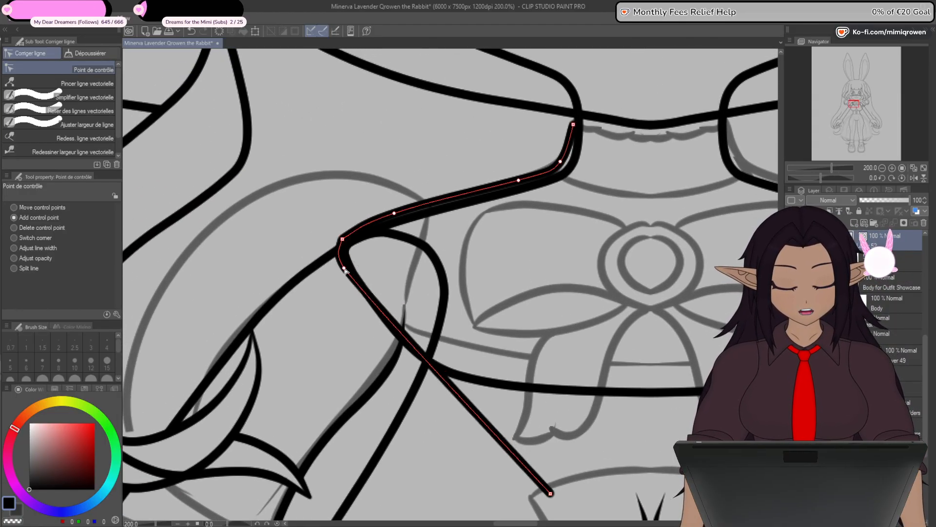
left_click_drag(342, 271, 342, 274)
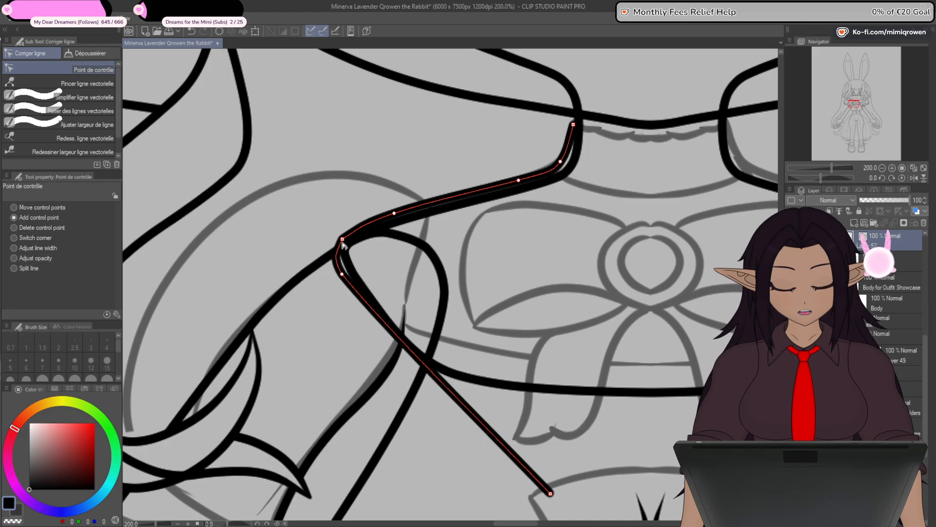
left_click_drag(343, 242, 338, 244)
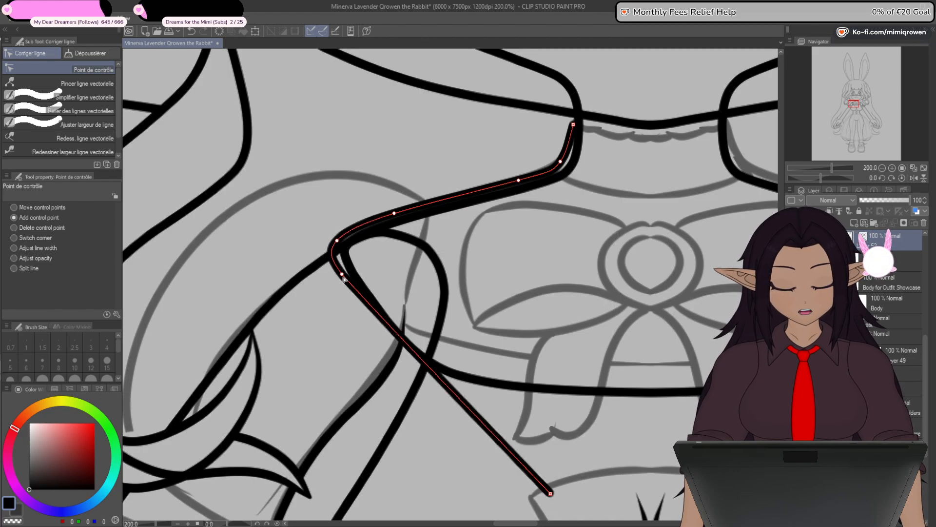
left_click_drag(342, 276, 335, 258)
- Add control points between the shoulder and armpit and pull them outward to curve the line around the side of the chest
left_click(375, 306)
left_click_drag(374, 306, 370, 313)
left_click_drag(414, 358, 417, 364)
left_click_drag(370, 314, 376, 327)
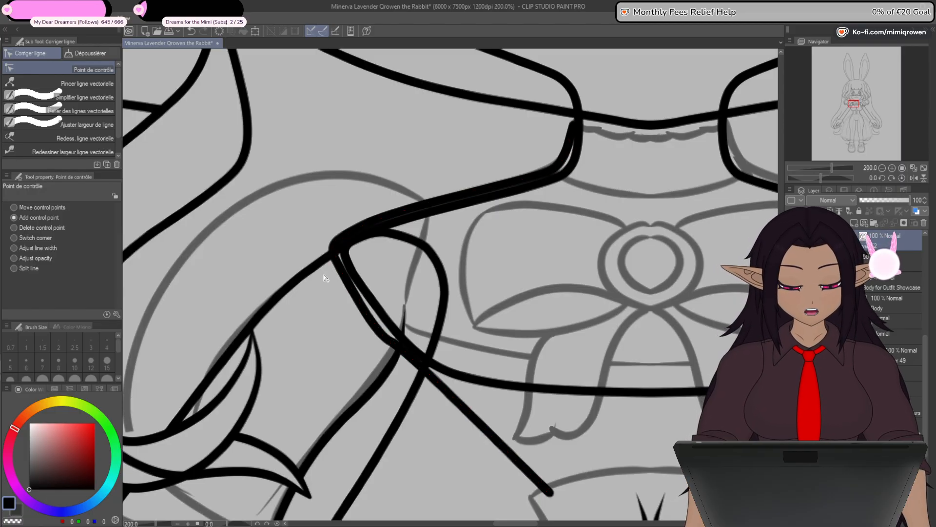
- Move the line's lower endpoint to the body's centre just under the chest outline and adjust the curve leading to it
left_click_drag(605, 422, 552, 284)
left_click_drag(497, 355, 600, 273)
left_click_drag(362, 225, 408, 251)
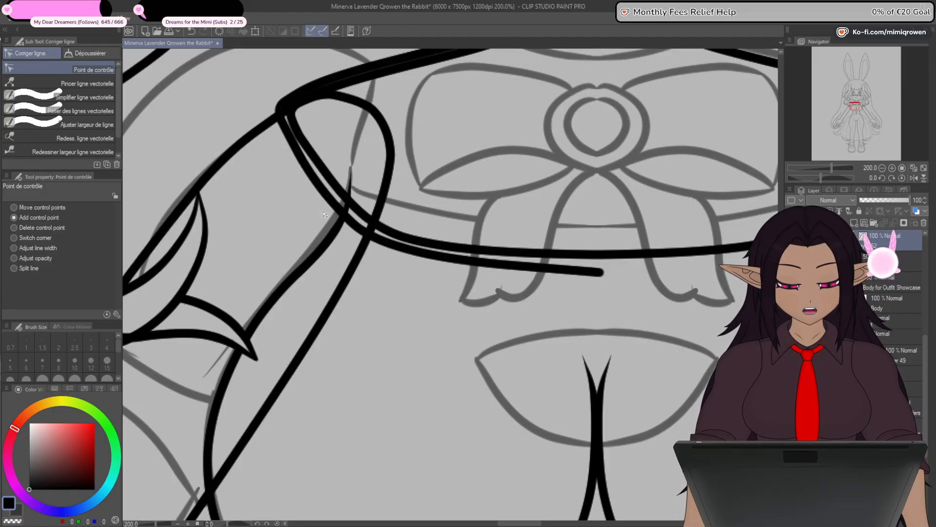
left_click_drag(470, 316, 431, 362)
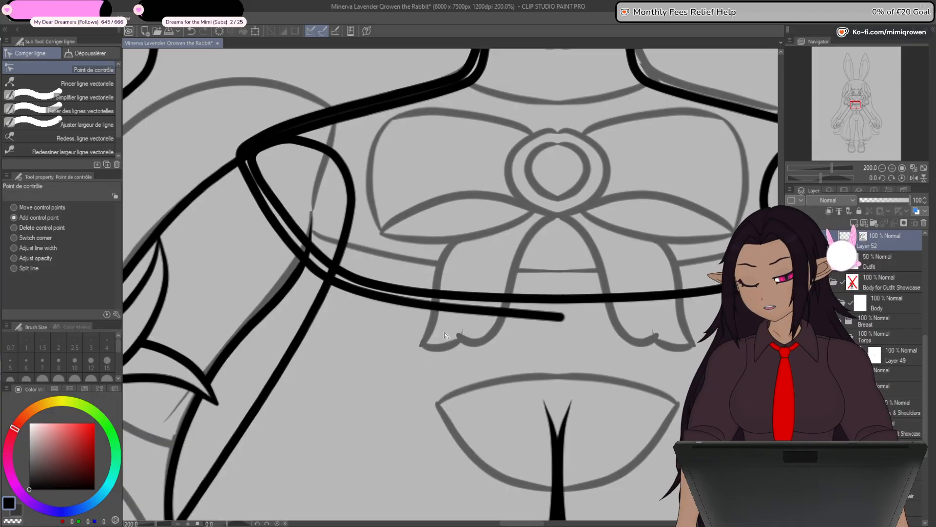
left_click_drag(595, 313, 565, 372)
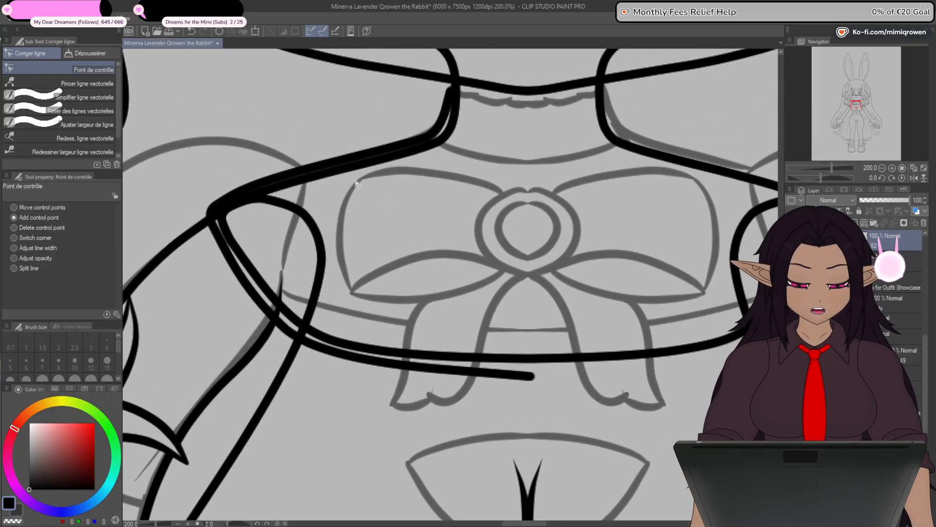
- Show the grid and align the line's lower endpoint with the vertical gridline at the body's centre
left_click(125, 19)
scroll(533, 371, "up", 8)
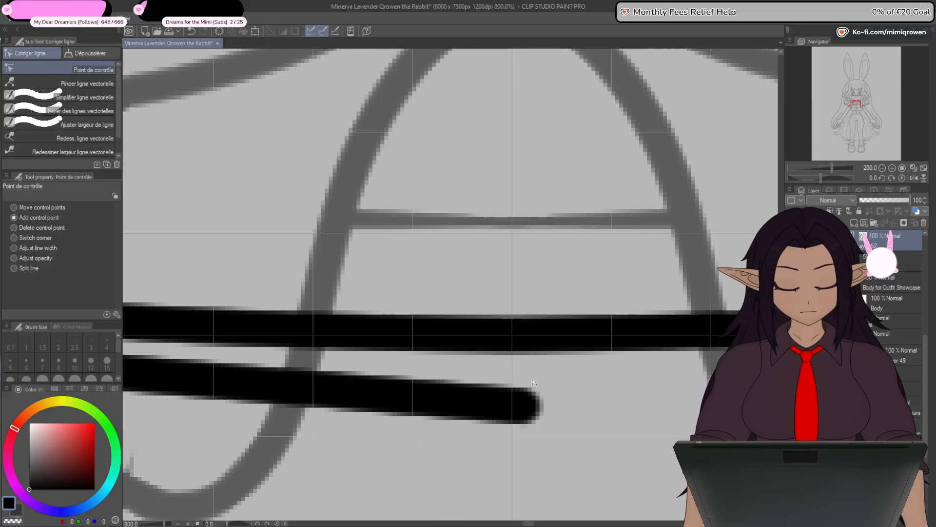
left_click_drag(531, 430, 503, 303)
scroll(502, 303, "up", 3)
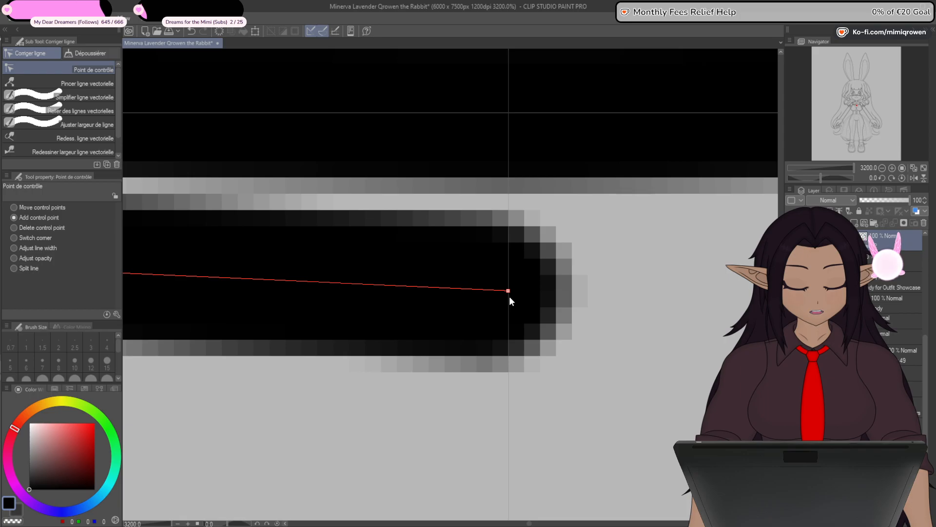
scroll(510, 300, "down", 10)
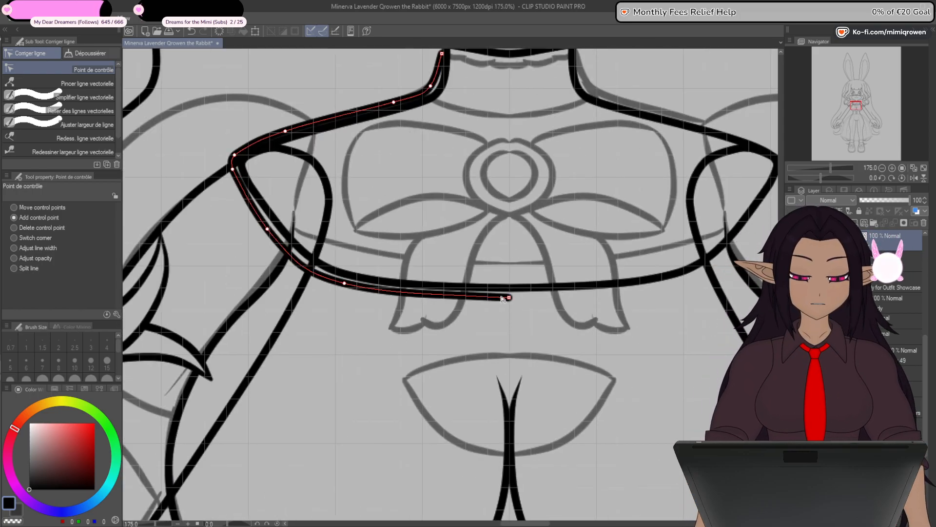
- Nudge the control point at the base of the neck slightly closer to the neck outline
scroll(488, 283, "up", 1)
scroll(471, 302, "up", 1)
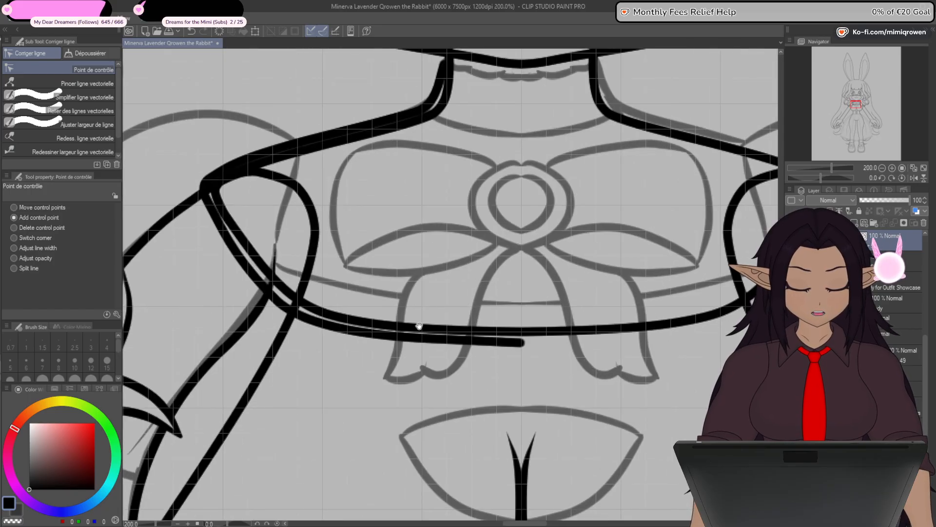
scroll(418, 328, "up", 3)
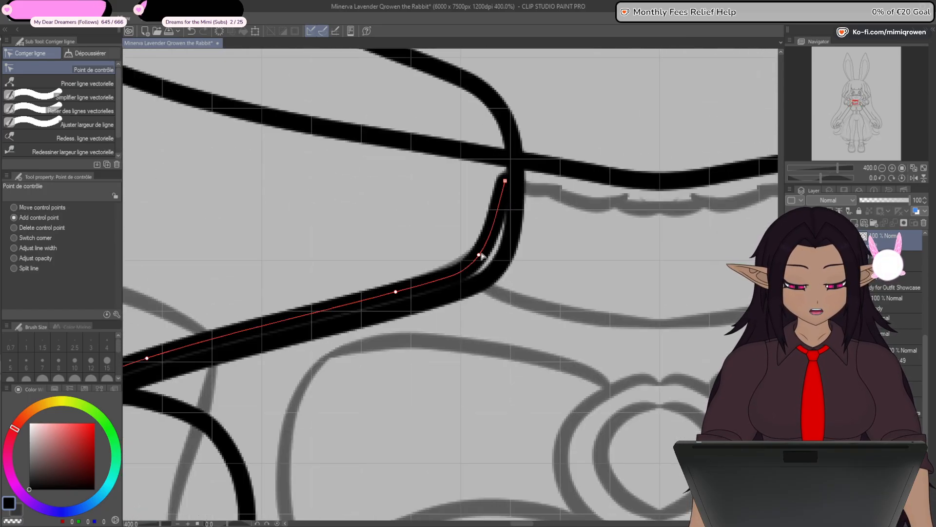
left_click(481, 252)
scroll(507, 194, "down", 4)
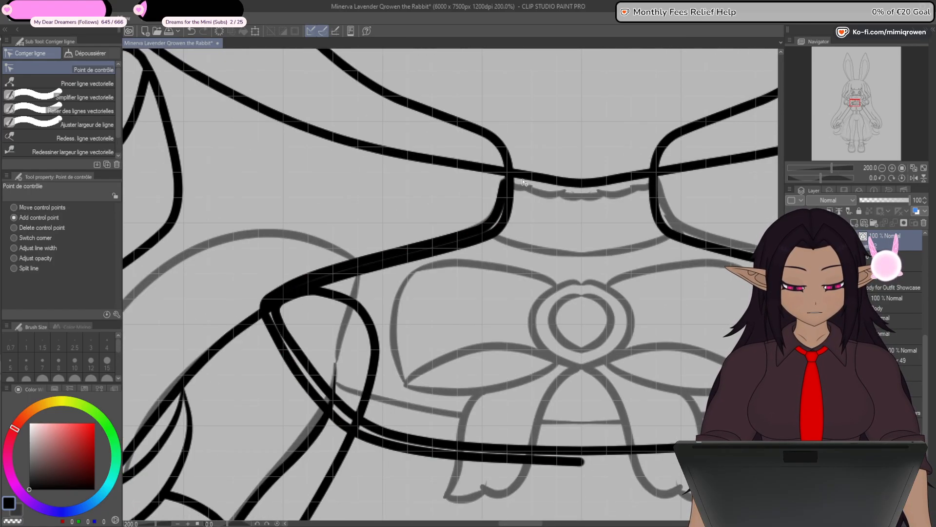
left_click_drag(513, 254, 483, 312)
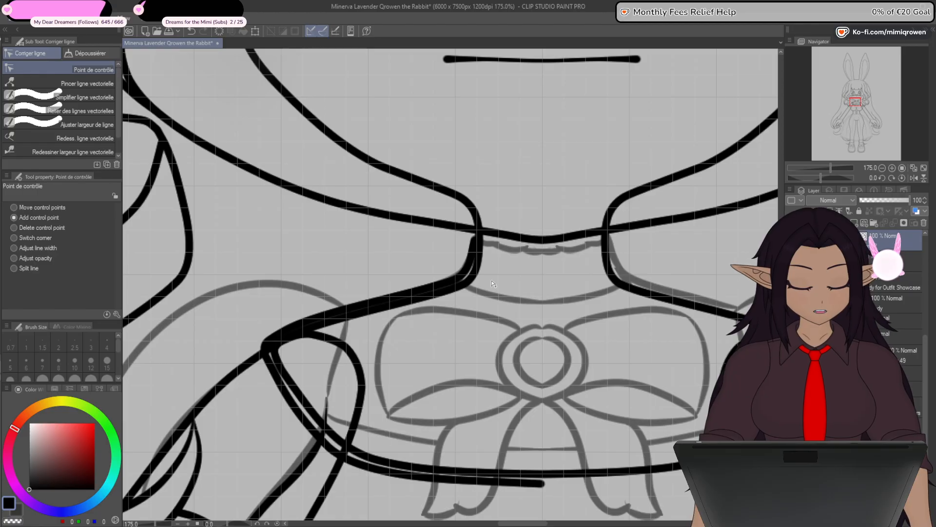
- Add a control point near the line's neck end and extend the endpoint along the collar to the vertical centre gridline
scroll(580, 345, "down", 5)
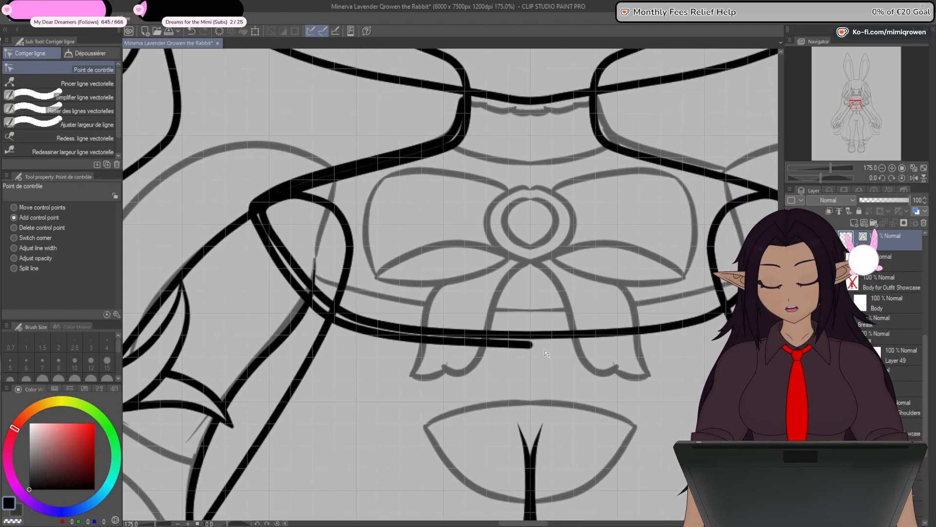
scroll(541, 348, "up", 3)
scroll(536, 337, "down", 3)
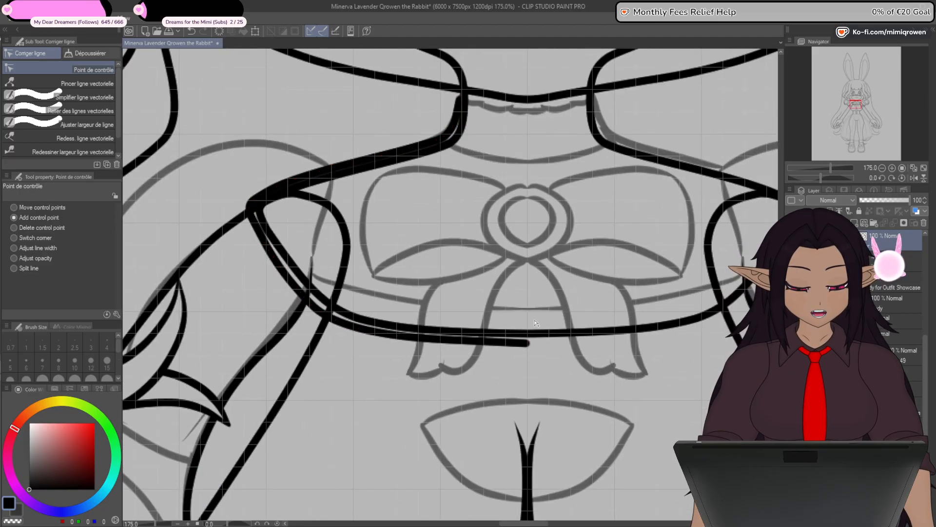
scroll(535, 323, "up", 8)
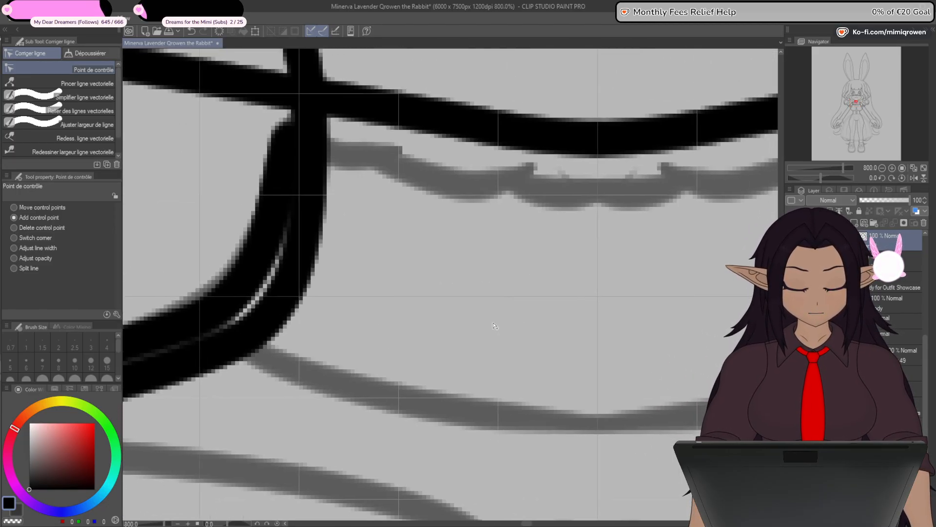
scroll(493, 326, "down", 6)
scroll(393, 236, "up", 6)
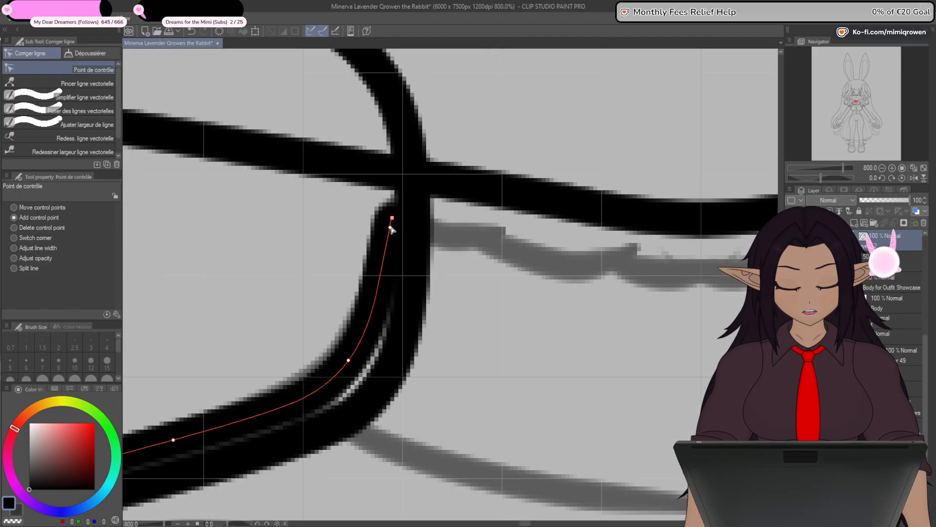
left_click_drag(393, 229, 436, 230)
scroll(617, 332, "down", 3)
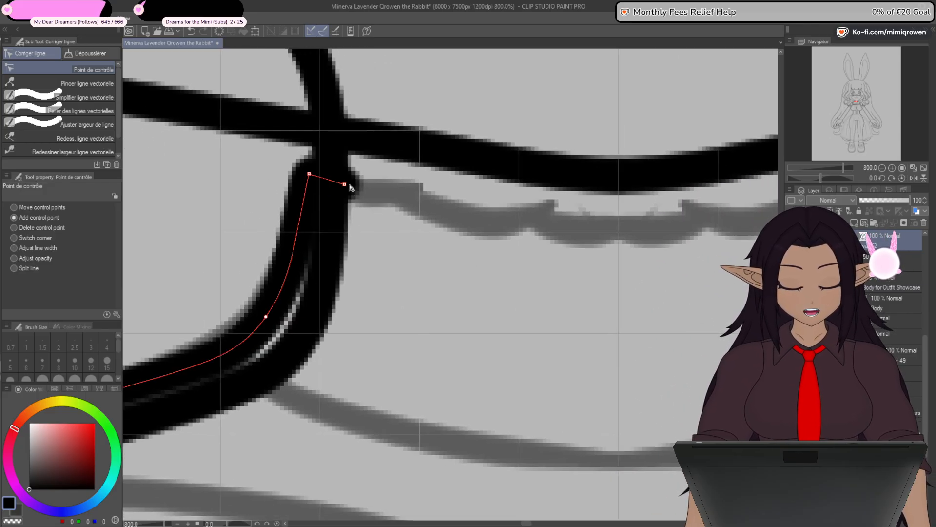
scroll(606, 234, "up", 6)
scroll(619, 234, "up", 3)
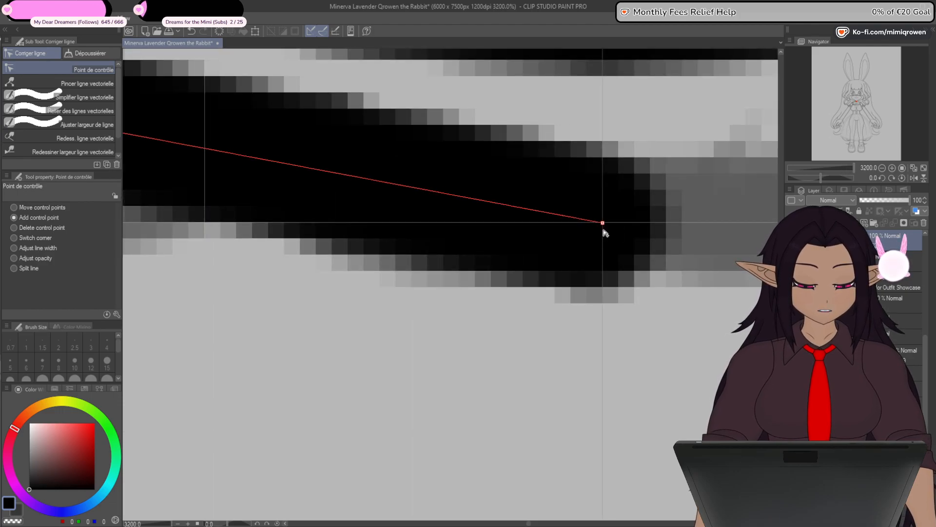
scroll(605, 233, "down", 2)
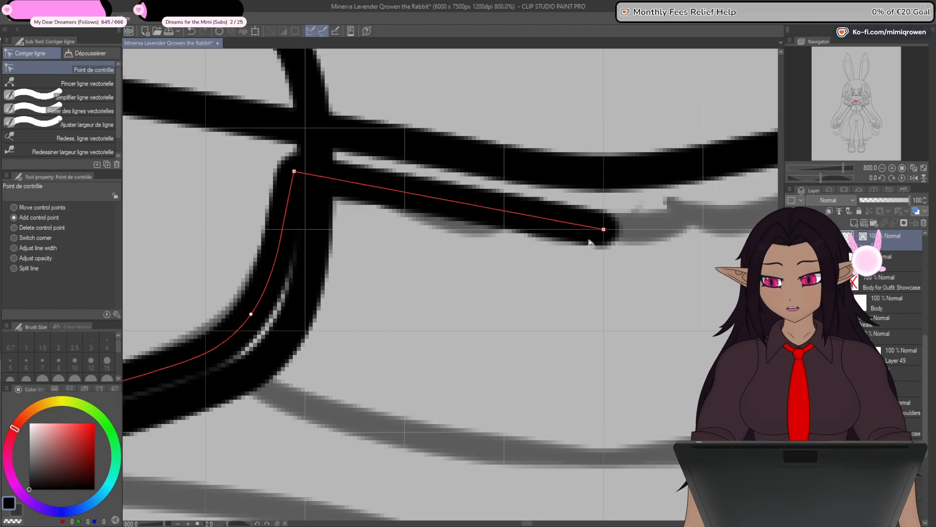
left_click_drag(585, 292, 568, 345)
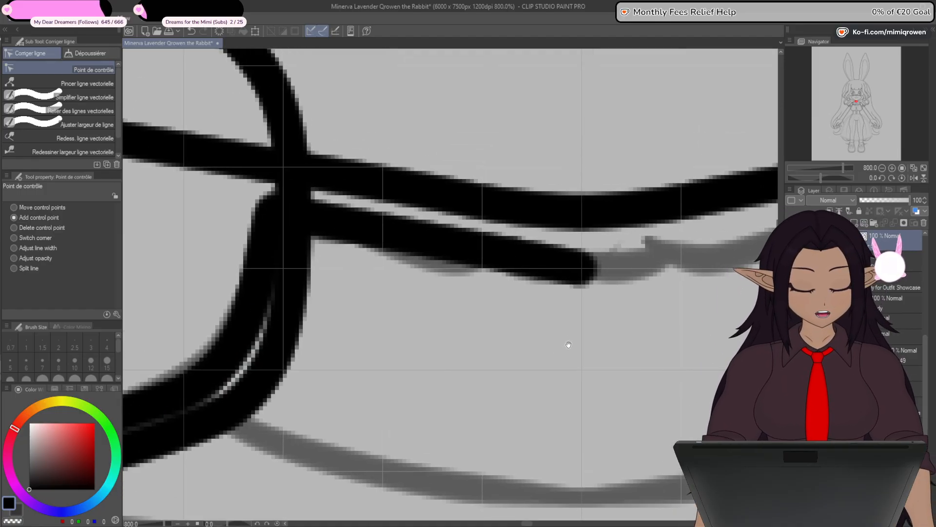
- Add control points along the collar line between the neck and the body's centre and shape them into a gentle wave
mouse_move(503, 258)
left_mouse_down()
mouse_move(464, 378)
mouse_move(503, 254)
left_mouse_up()
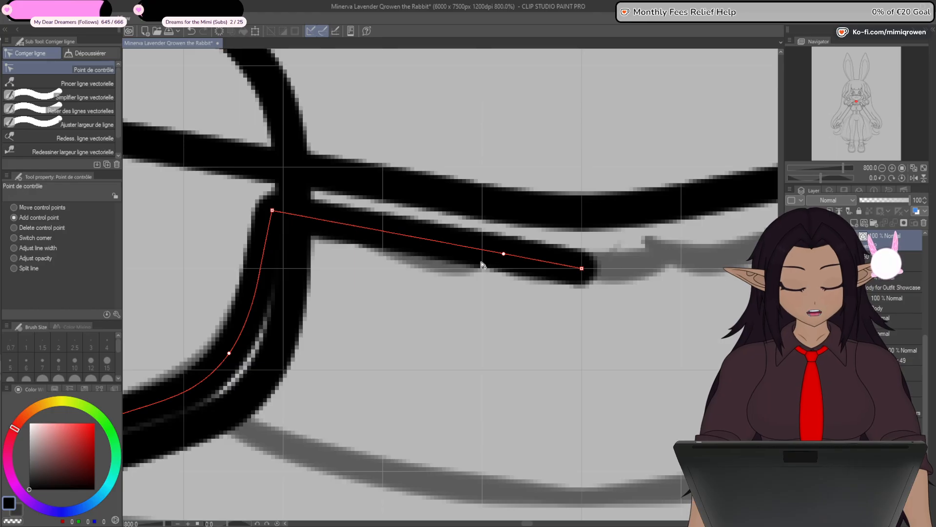
left_click_drag(435, 242, 431, 262)
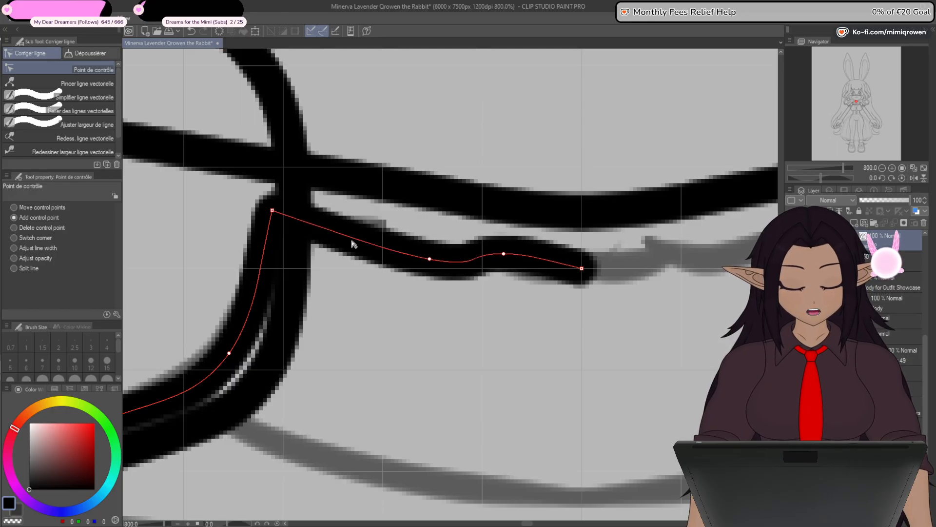
mouse_move(352, 241)
left_mouse_down()
mouse_move(357, 229)
mouse_move(314, 231)
mouse_move(368, 236)
left_mouse_up()
left_click_drag(431, 261, 438, 260)
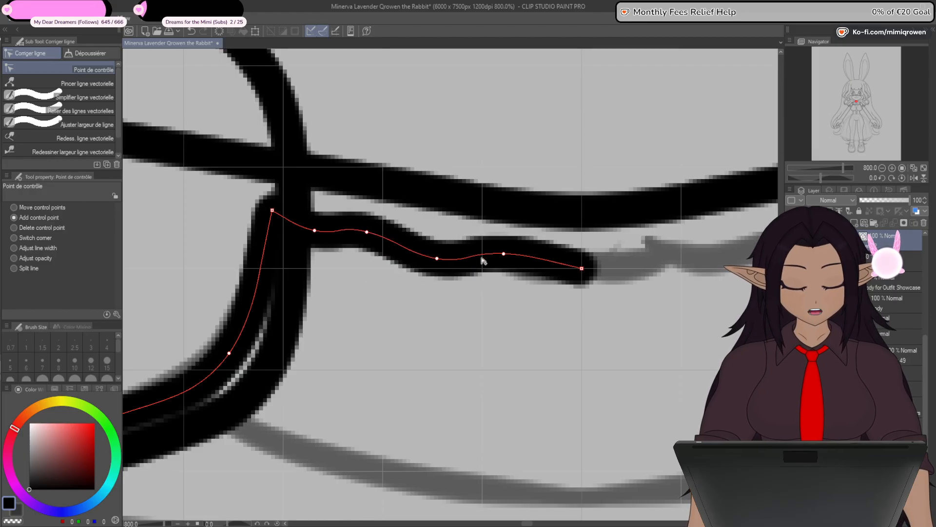
left_click_drag(504, 255, 512, 257)
left_click_drag(365, 234, 374, 234)
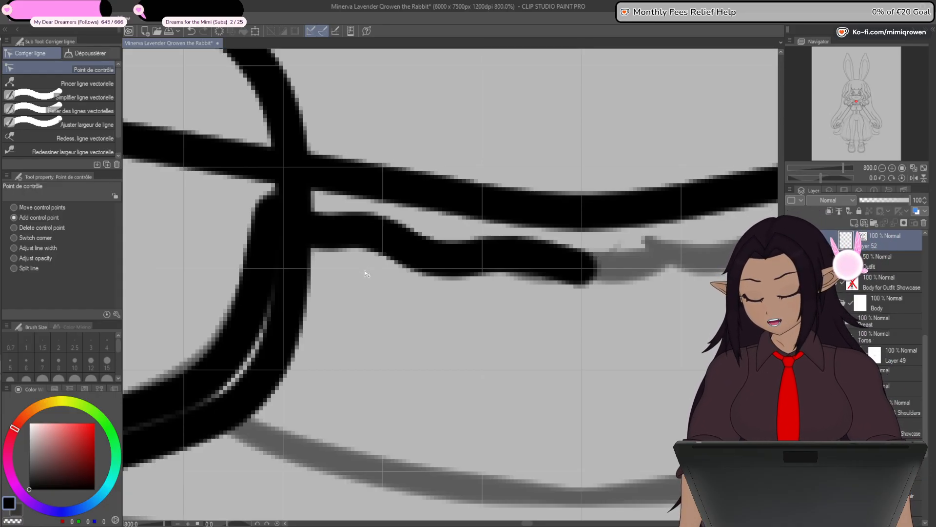
- Move the control points on the shoulder slope and shoulder tip slightly inward, closer to the body outline
scroll(429, 266, "down", 6)
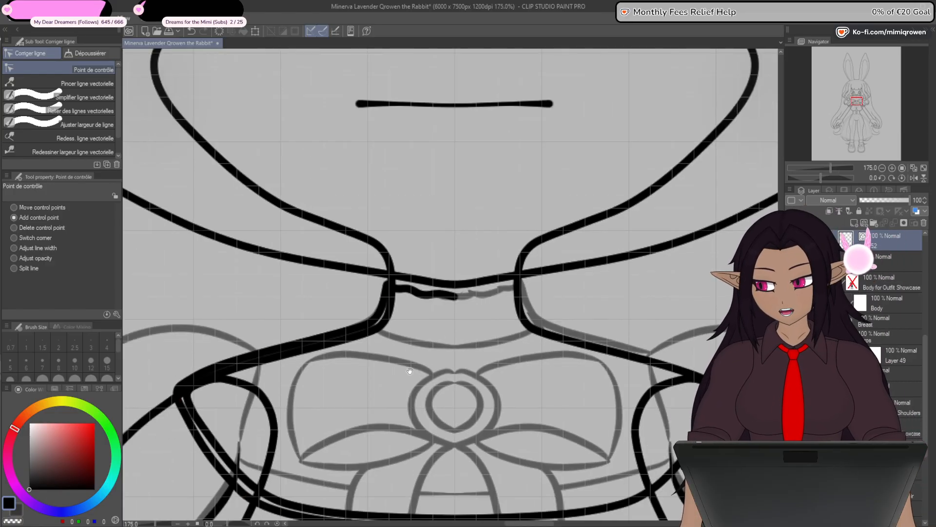
left_click_drag(404, 393, 410, 343)
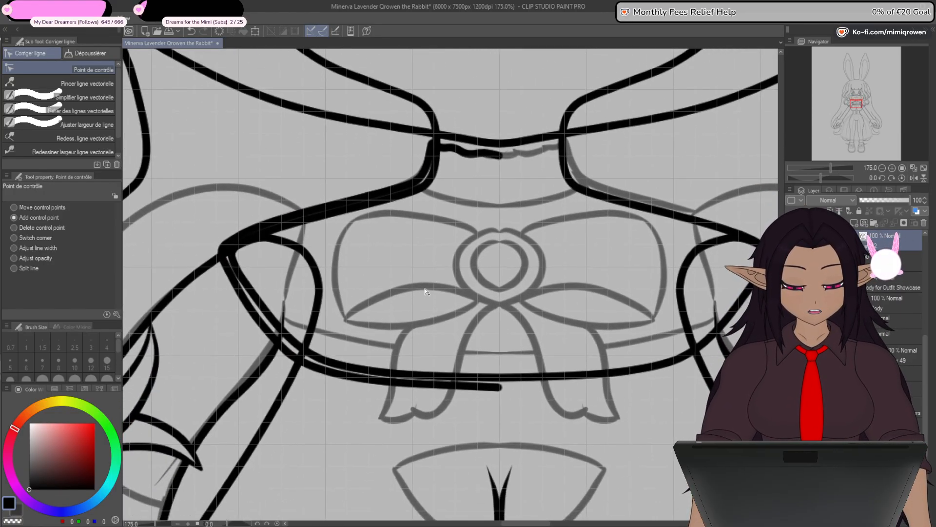
scroll(423, 169, "up", 6)
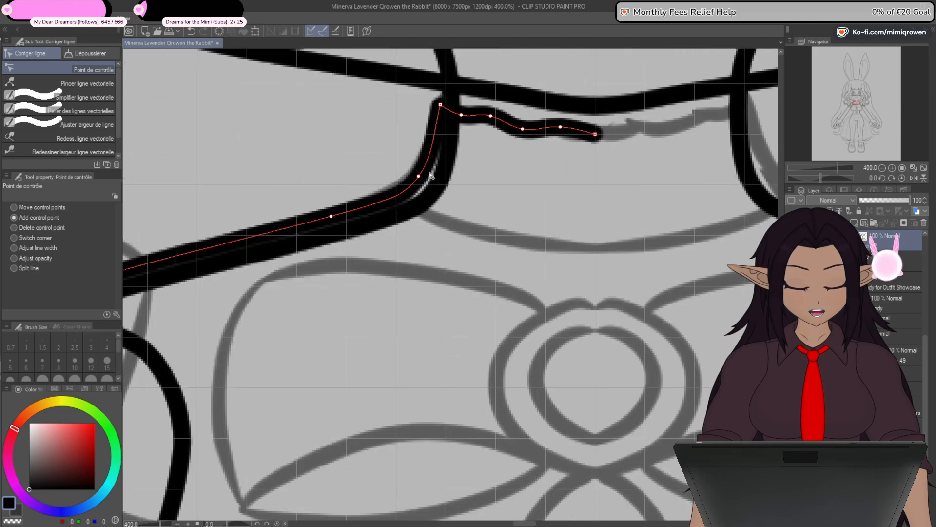
scroll(418, 194, "down", 2)
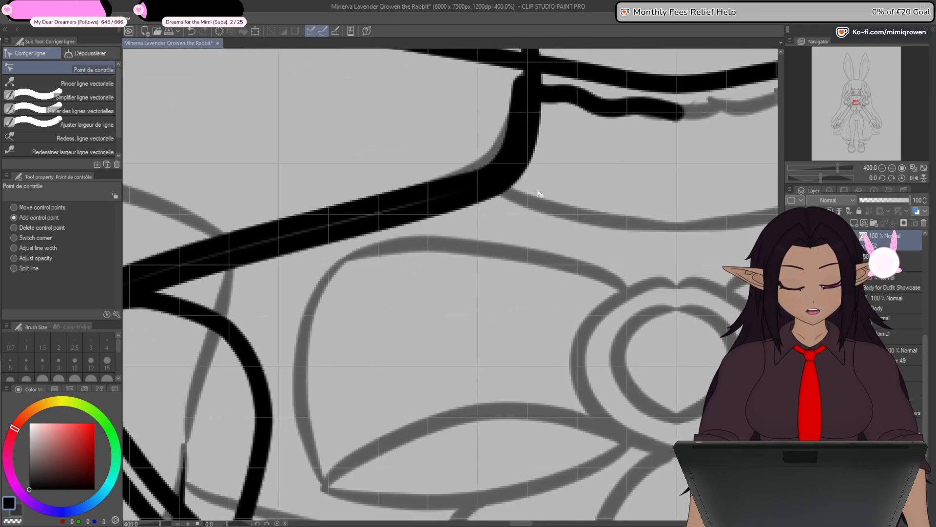
left_click_drag(407, 204, 525, 193)
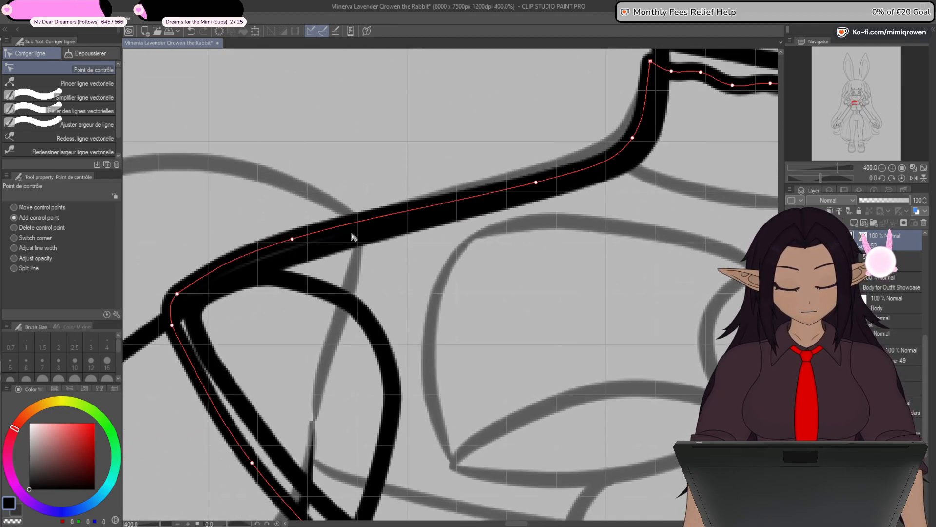
left_click_drag(300, 239, 293, 249)
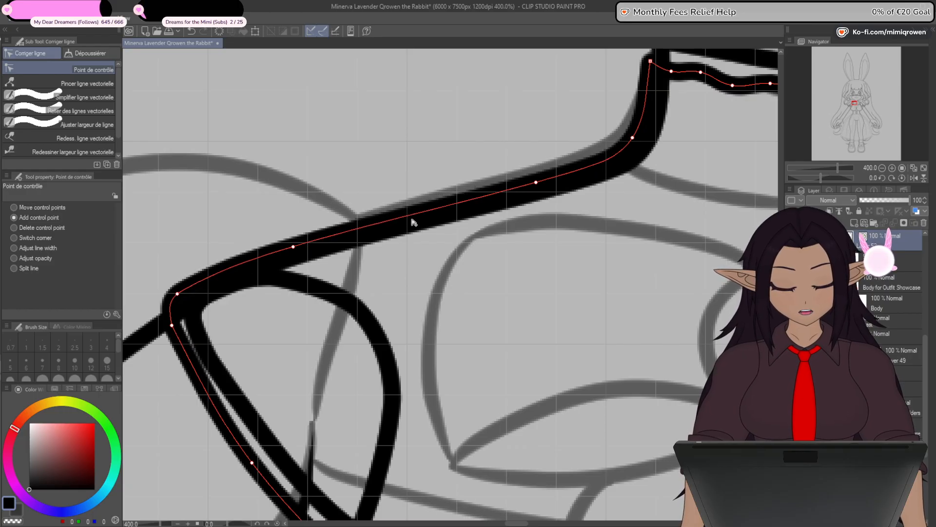
left_click_drag(535, 204, 608, 166)
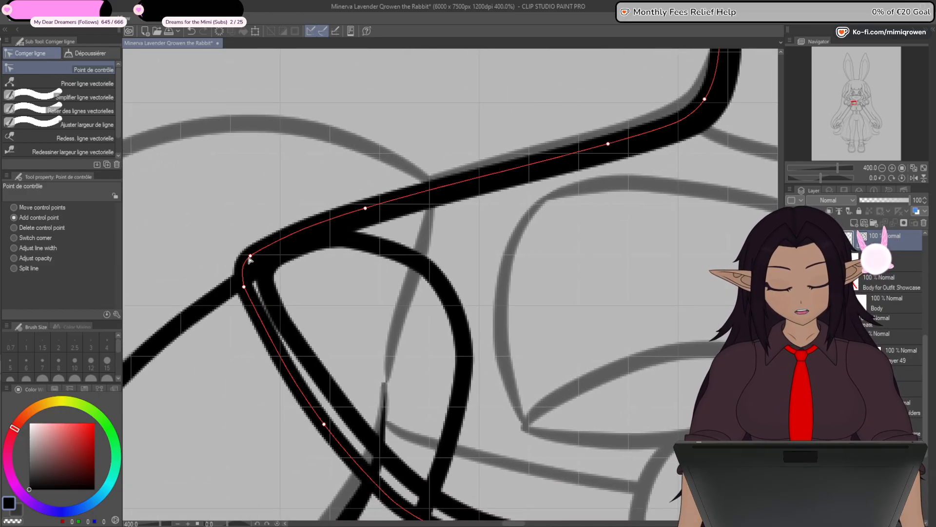
left_click_drag(245, 287, 254, 288)
- Pull the control points along the chest's side and lower curve inward and raise the endpoint at the body's centre towards the chest outline
left_click_drag(562, 372, 558, 195)
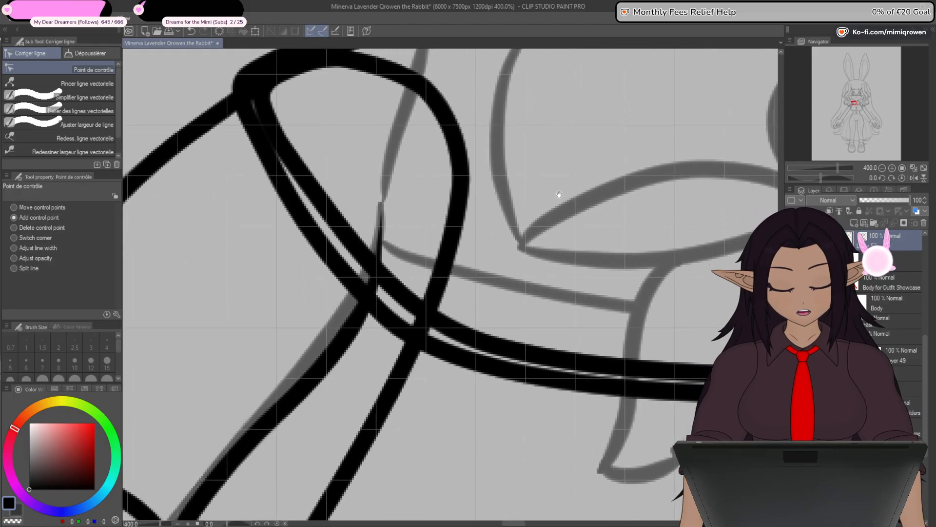
mouse_move(526, 455)
left_mouse_down()
mouse_move(489, 421)
mouse_move(453, 407)
left_mouse_up()
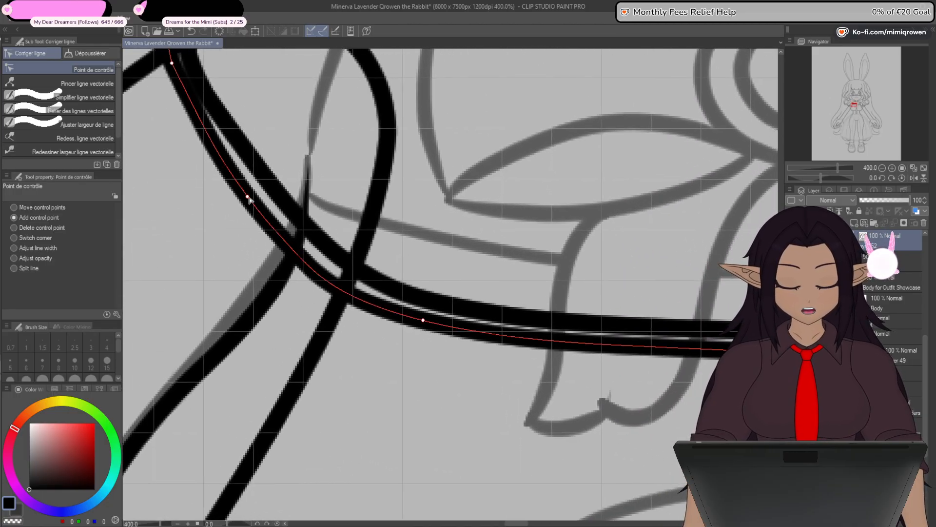
left_click_drag(248, 198, 253, 192)
left_click_drag(485, 405, 458, 379)
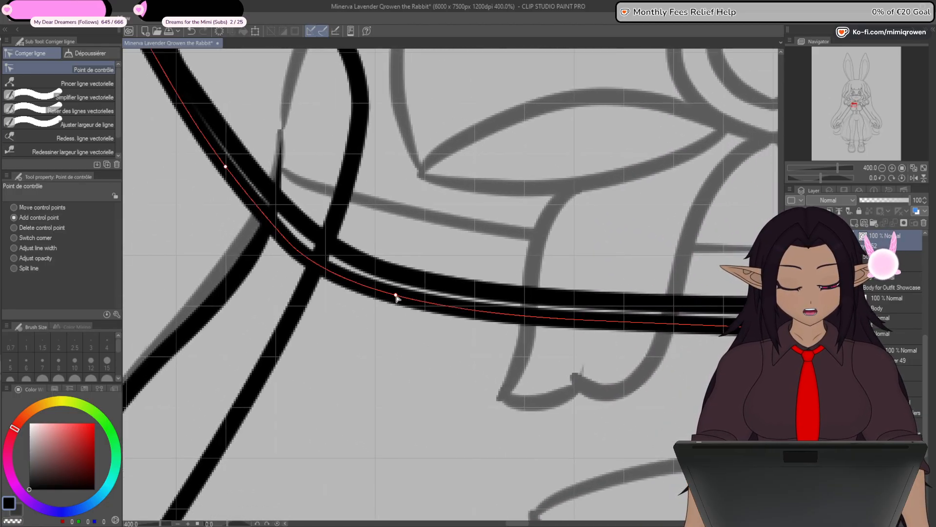
left_click_drag(395, 295, 400, 293)
left_click_drag(430, 409, 379, 399)
left_click_drag(490, 408, 347, 448)
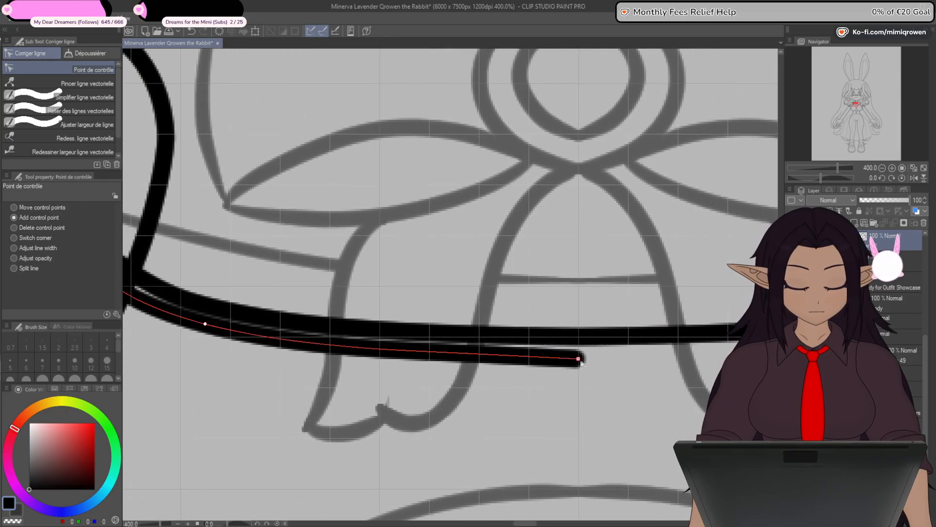
left_click_drag(580, 361, 581, 358)
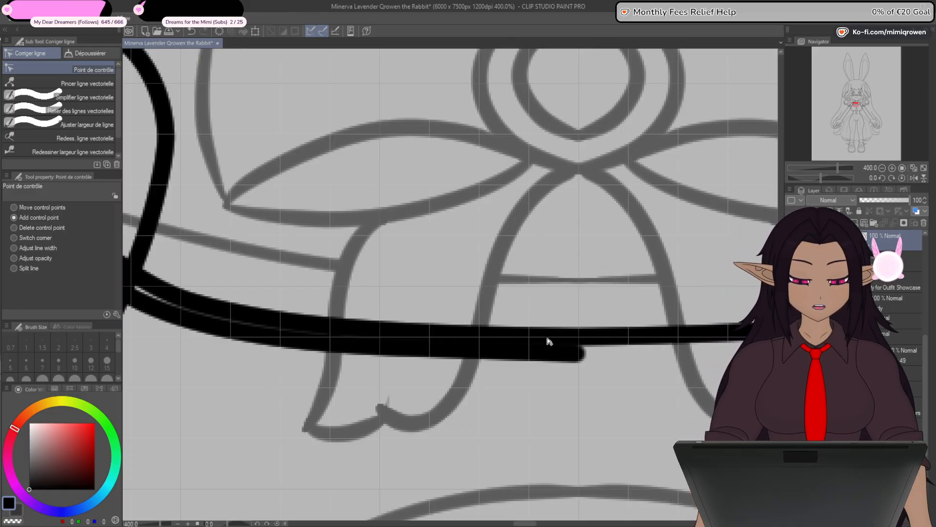
scroll(548, 338, "down", 4)
left_click_drag(590, 283, 553, 366)
scroll(522, 200, "up", 4)
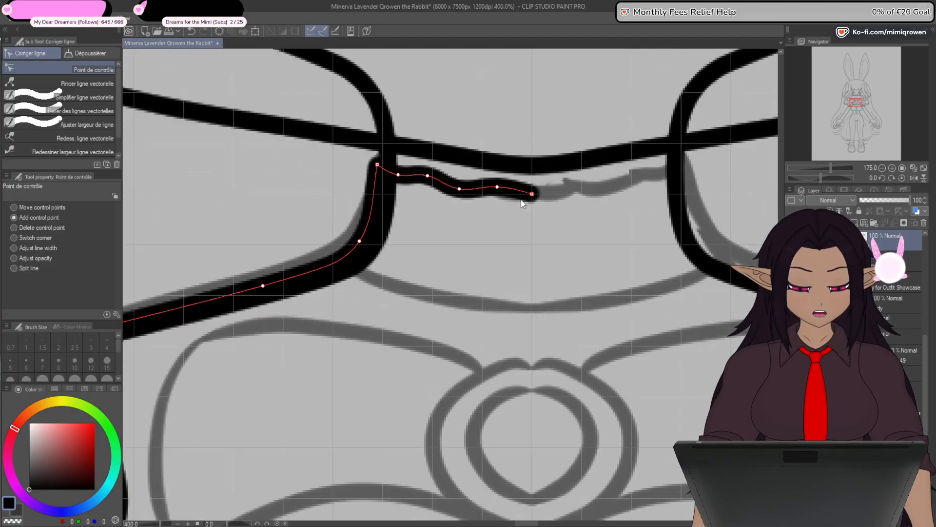
scroll(522, 204, "up", 2)
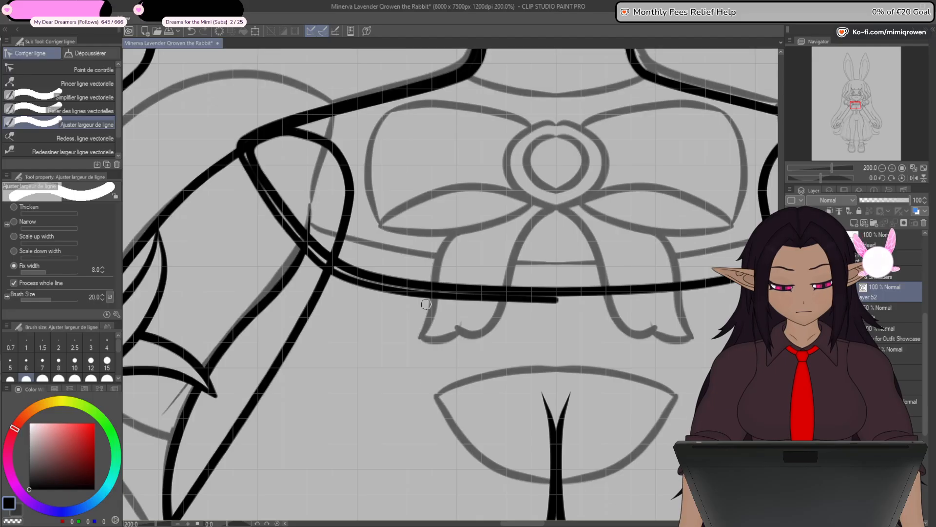
left_click_drag(425, 304, 402, 394)
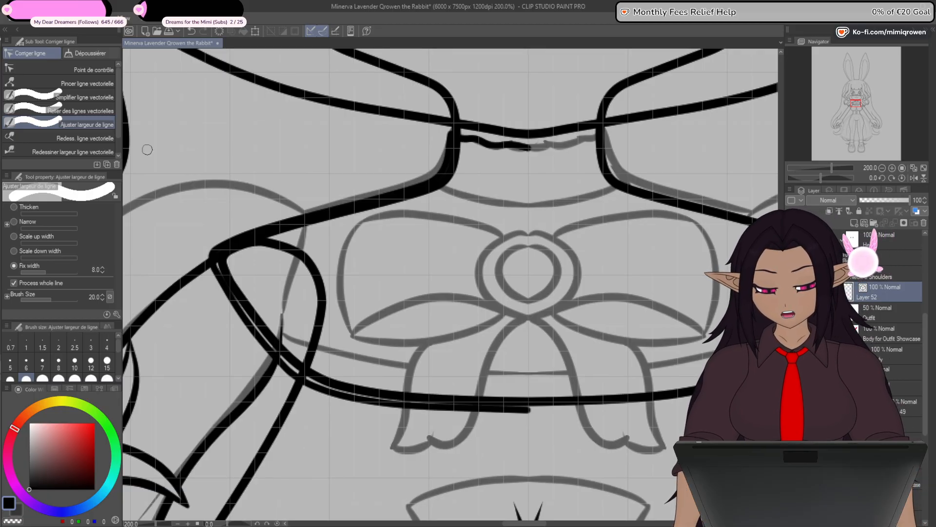
left_click(73, 70)
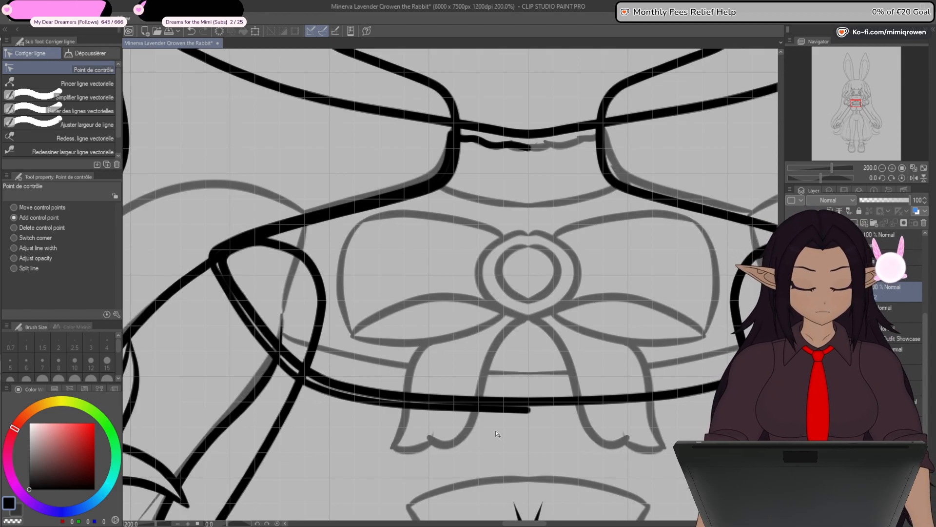
left_click_drag(558, 465, 552, 436)
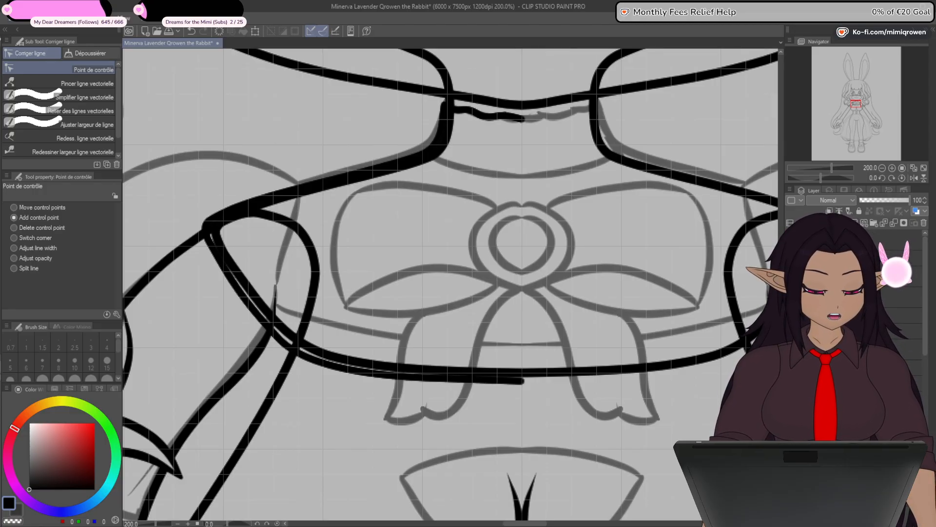
- Flip a copy of the top's half outline horizontally about the body's centre to form the other side, and merge the halves
left_click(912, 331)
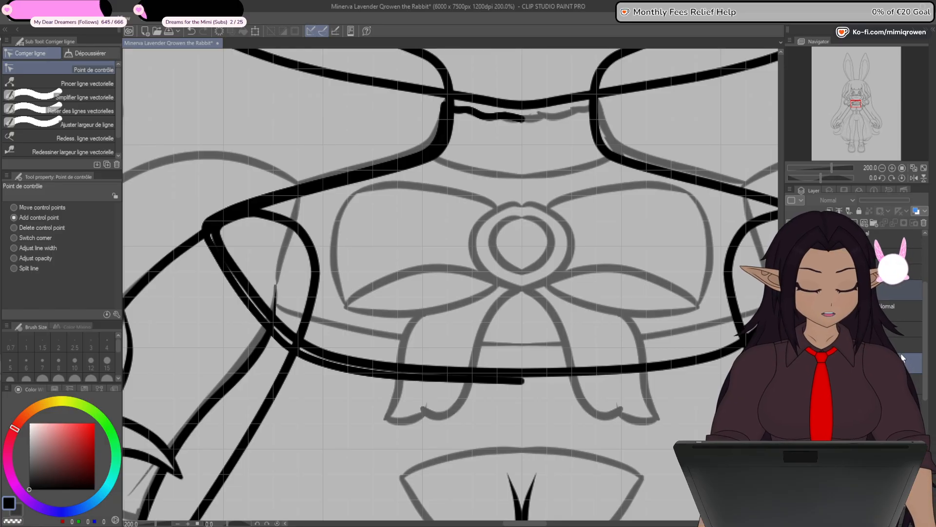
left_click(255, 31)
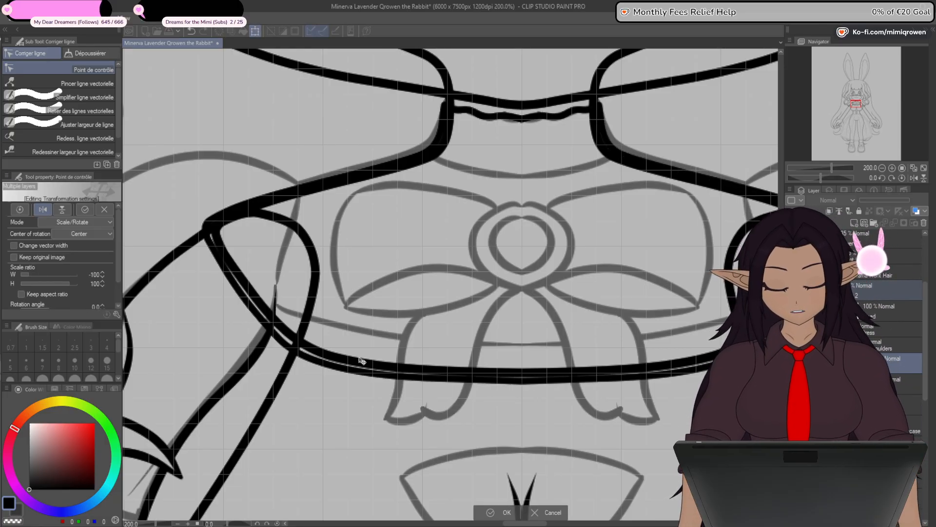
left_click(505, 511)
left_click(878, 363)
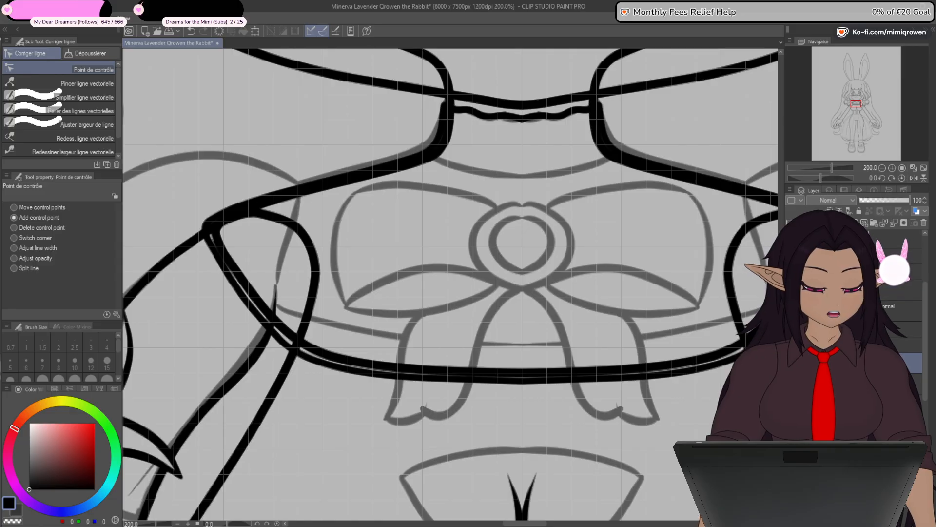
- Connect the two halves of the top's outline at the centre of the collar and at the centre of the chest's lower edge
left_click_drag(498, 445, 482, 391)
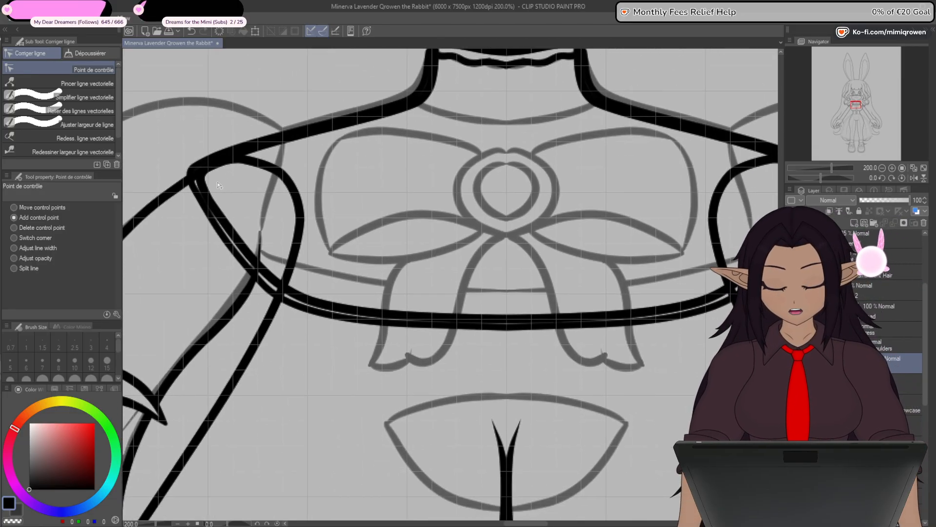
left_click(94, 114)
left_click_drag(519, 80, 502, 115)
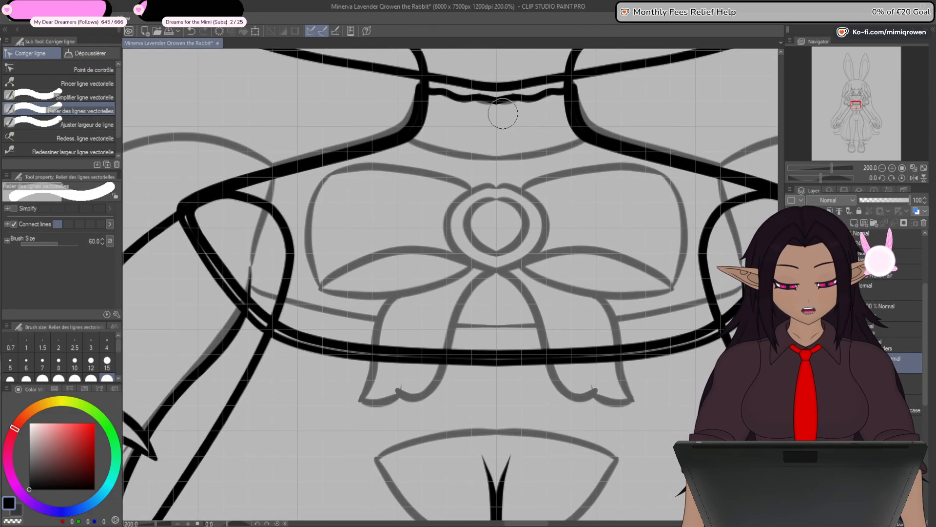
left_click_drag(504, 352, 494, 409)
- Remove the duplicate control points where the two halves meet at the centre of the collar and lower edge
left_click(95, 71)
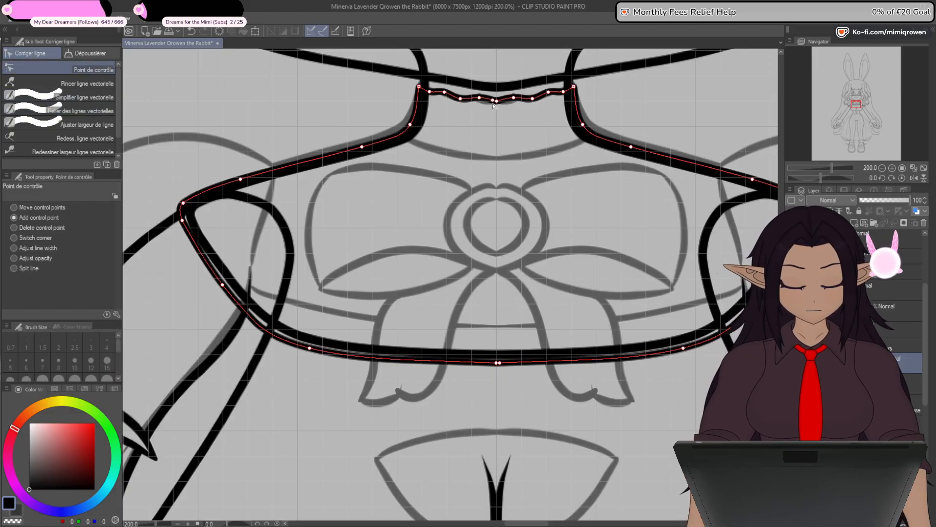
left_click(500, 363)
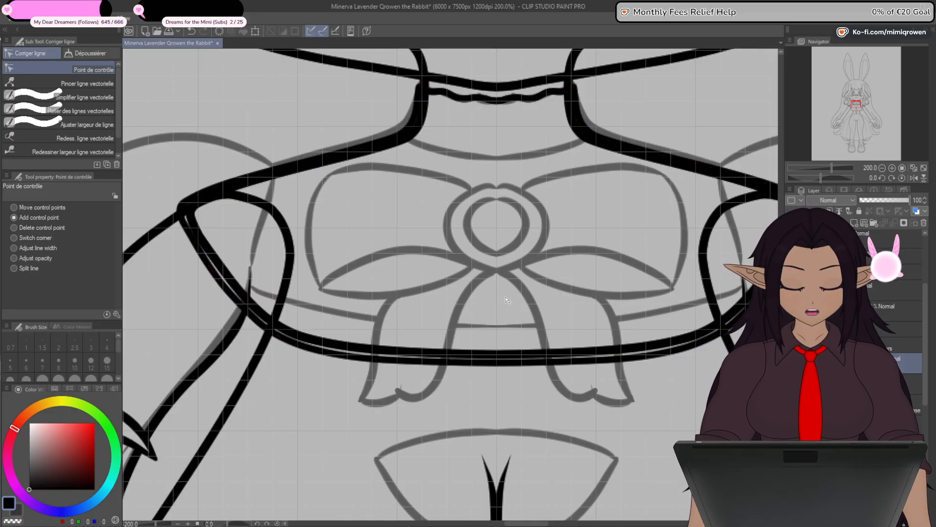
left_click_drag(483, 292, 481, 344)
scroll(486, 411, "down", 1)
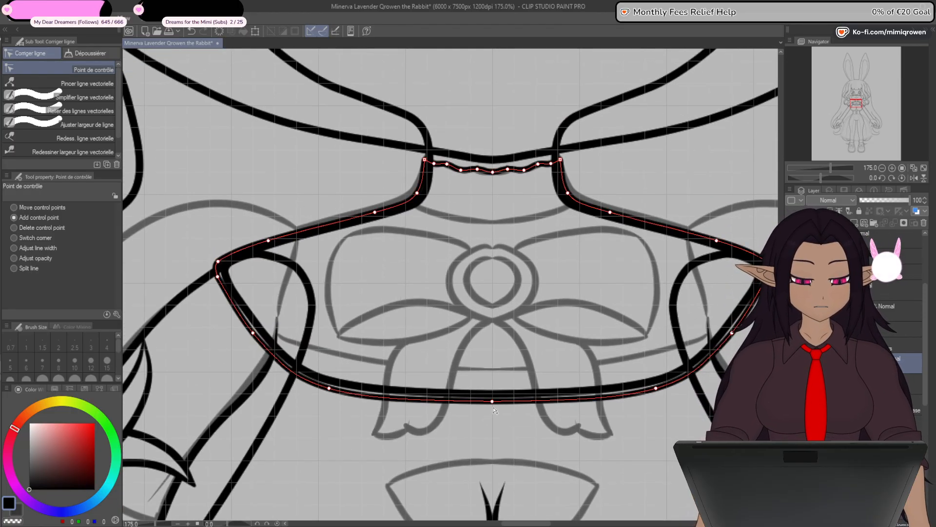
- Hide the body layer beneath the top's new outline and select the shoulders entry higher up in the layer stack
left_click_drag(441, 439, 482, 414)
left_click_drag(514, 381, 439, 349)
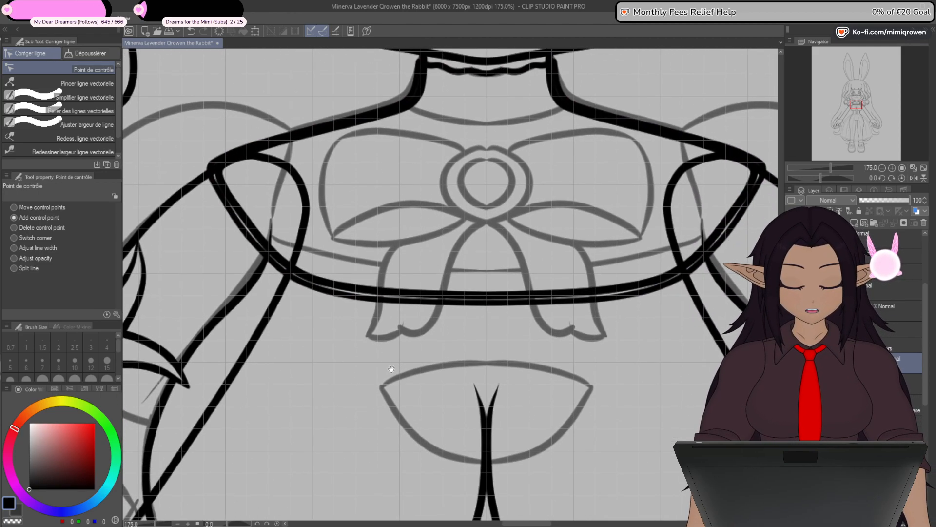
left_click_drag(389, 372, 419, 427)
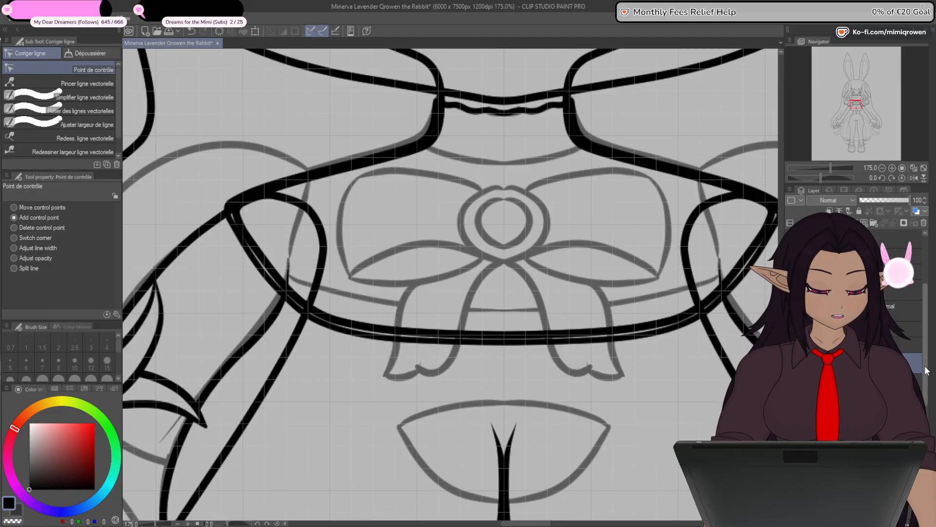
left_click_drag(927, 371, 924, 404)
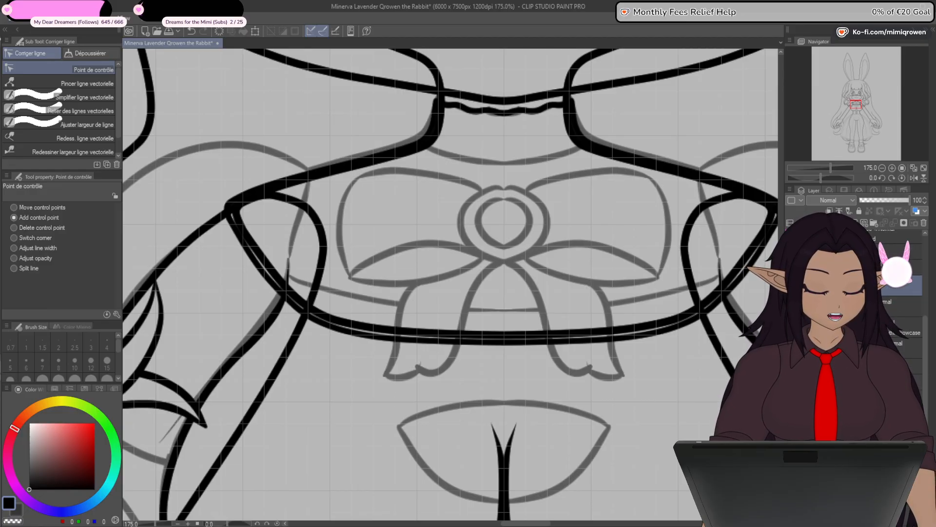
left_click(790, 348)
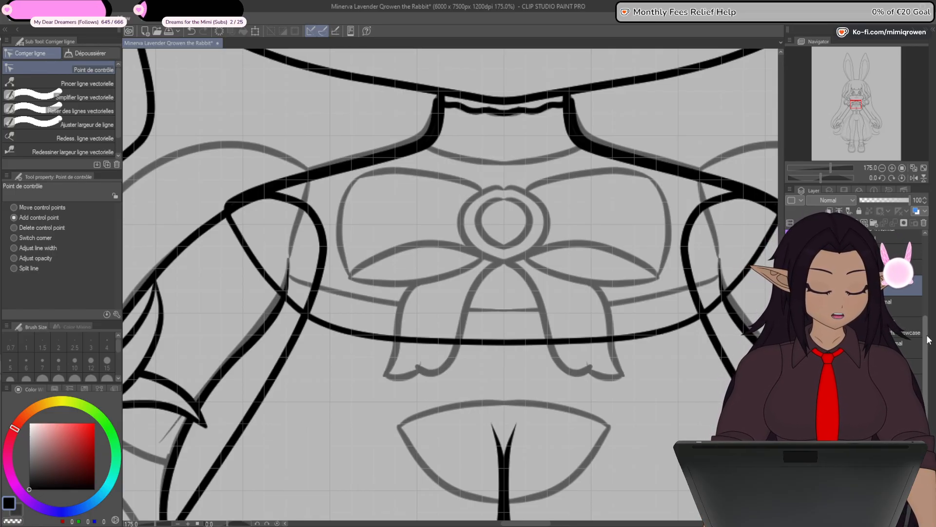
mouse_move(926, 343)
left_mouse_down()
mouse_move(926, 369)
mouse_move(927, 333)
left_mouse_up()
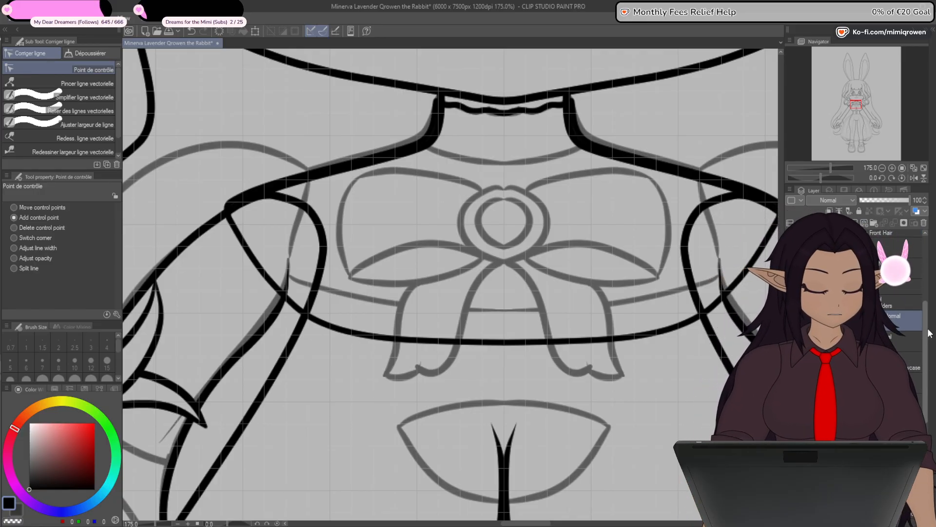
left_click(902, 300)
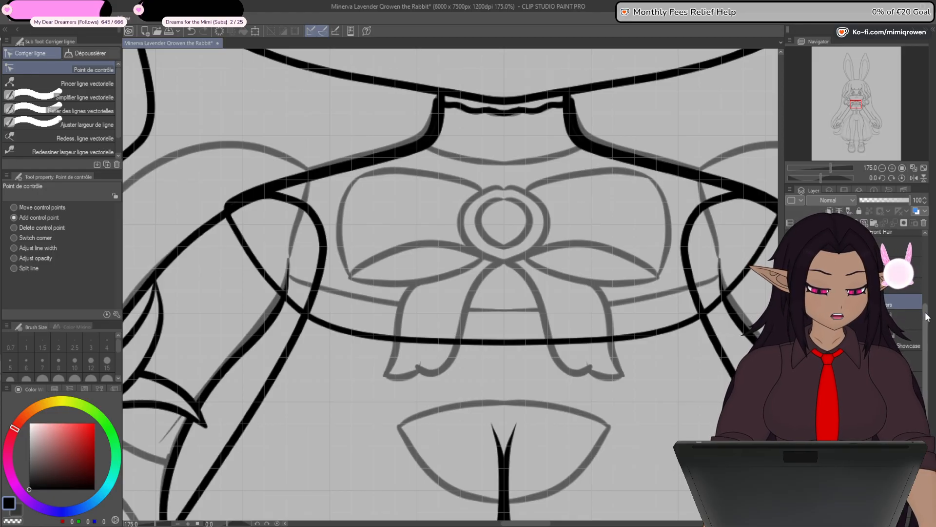
- Erase the lower curve and the outer shoulder ends of the top's outline on both sides, using the symmetry ruler
left_click_drag(927, 316, 934, 247)
left_click(899, 270)
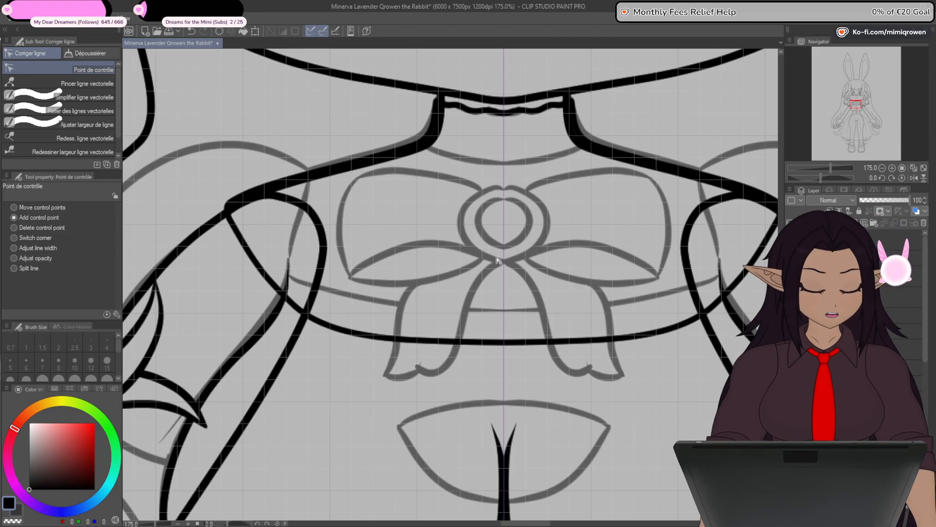
key("p")
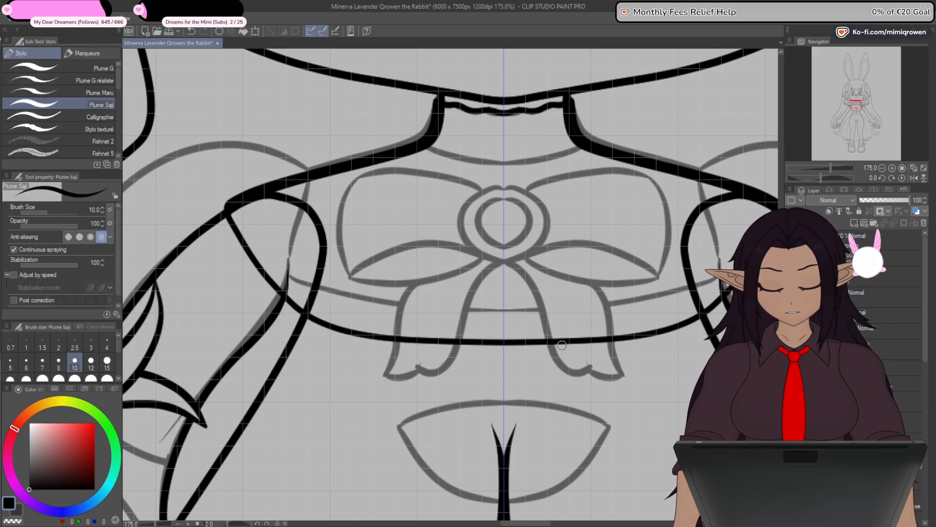
mouse_move(561, 345)
left_mouse_down()
mouse_move(513, 357)
mouse_move(528, 327)
mouse_move(446, 347)
mouse_move(288, 314)
mouse_move(234, 231)
mouse_move(251, 225)
mouse_move(232, 220)
mouse_move(241, 192)
mouse_move(284, 186)
left_mouse_up()
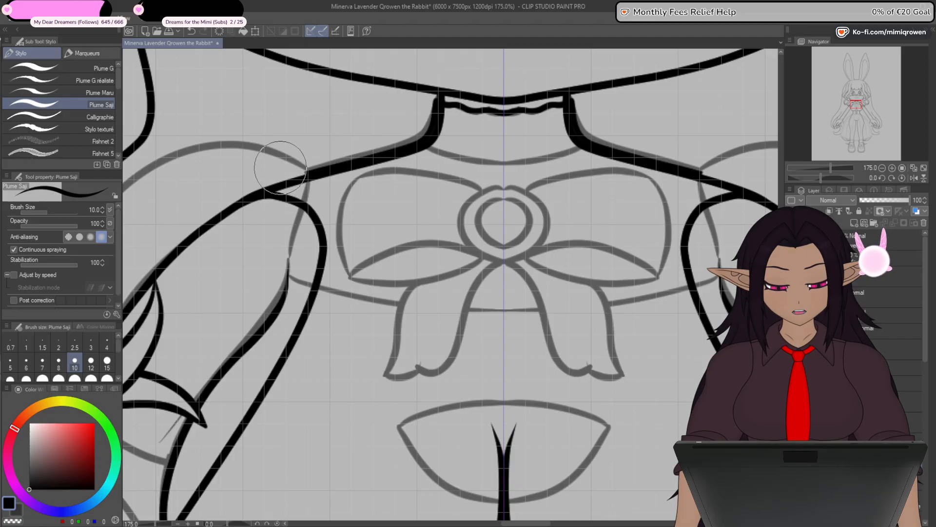
left_click_drag(536, 424, 569, 376)
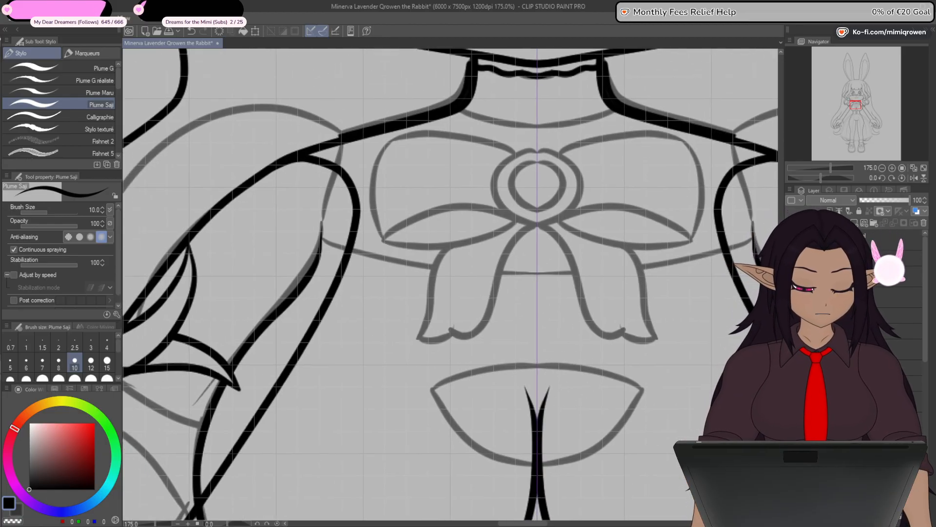
left_click_drag(925, 333, 928, 355)
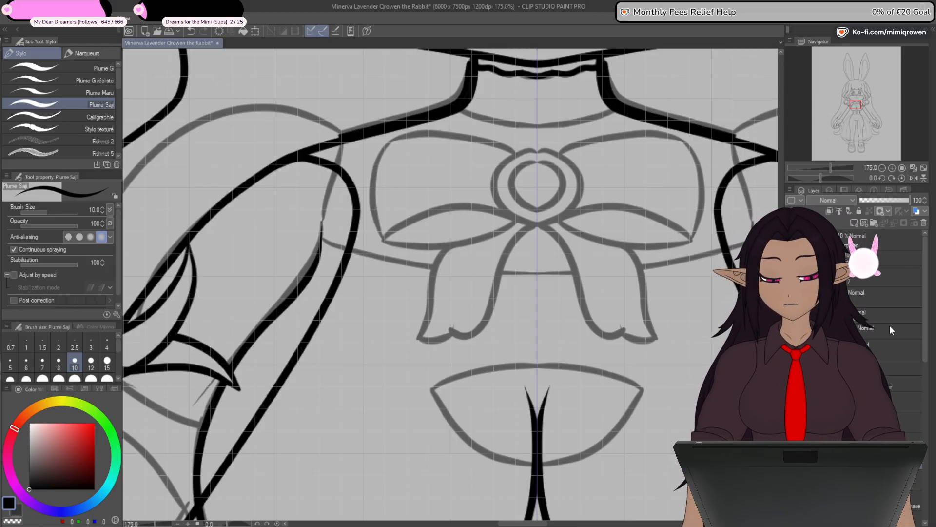
left_click_drag(613, 357, 577, 434)
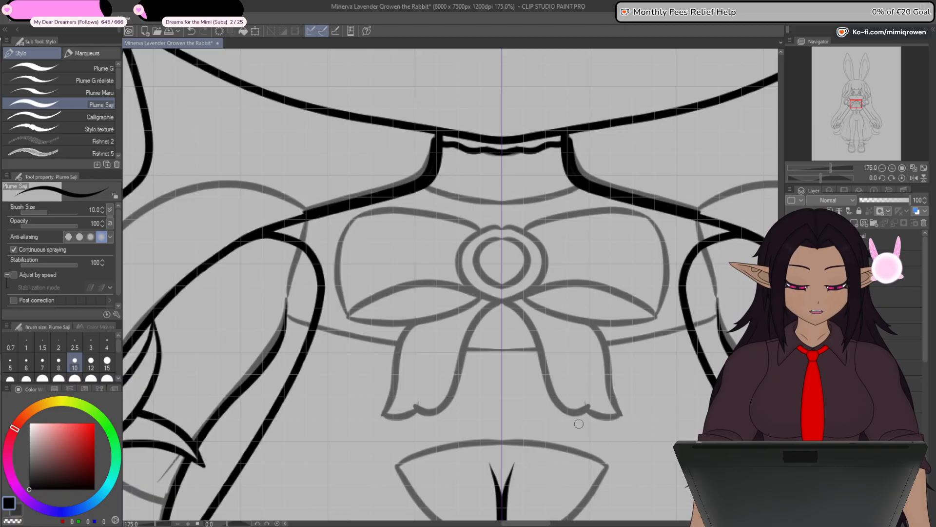
scroll(560, 425, "down", 2)
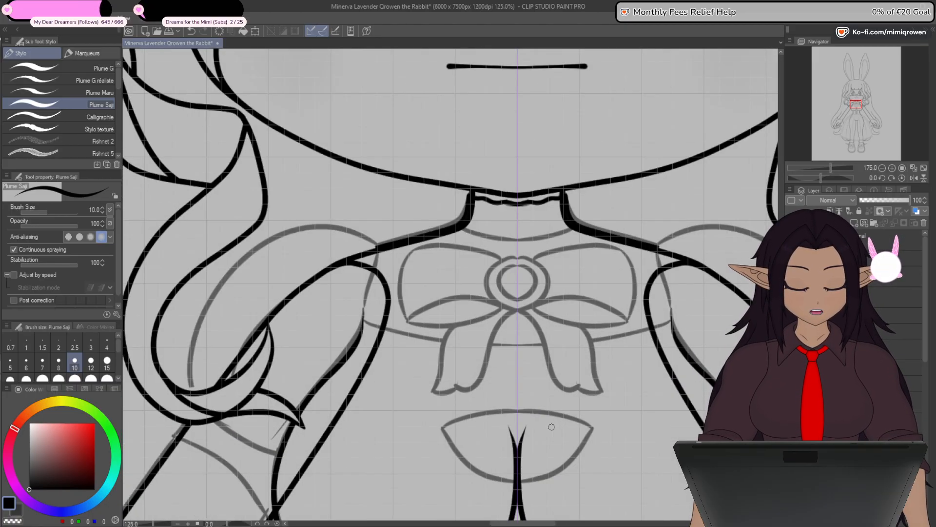
scroll(551, 427, "down", 2)
scroll(560, 436, "up", 1)
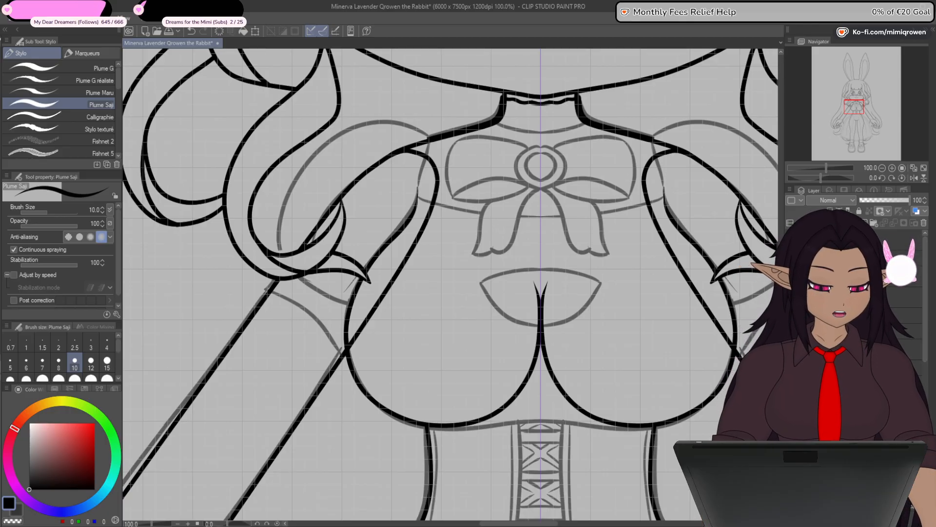
- Switch the visibility of the body and neighbouring layers off and on to compare the top's outline with the faded dress lines
left_click_drag(925, 274, 923, 315)
left_click(915, 320)
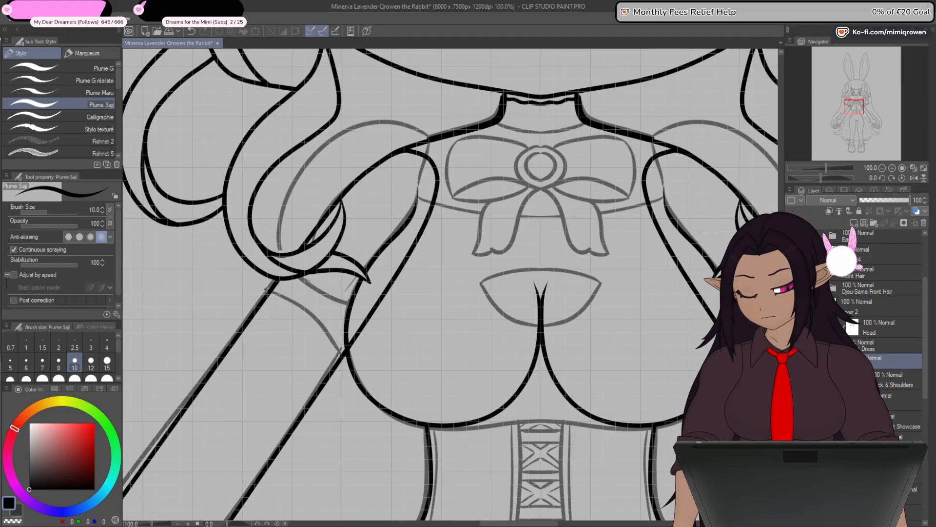
key("e")
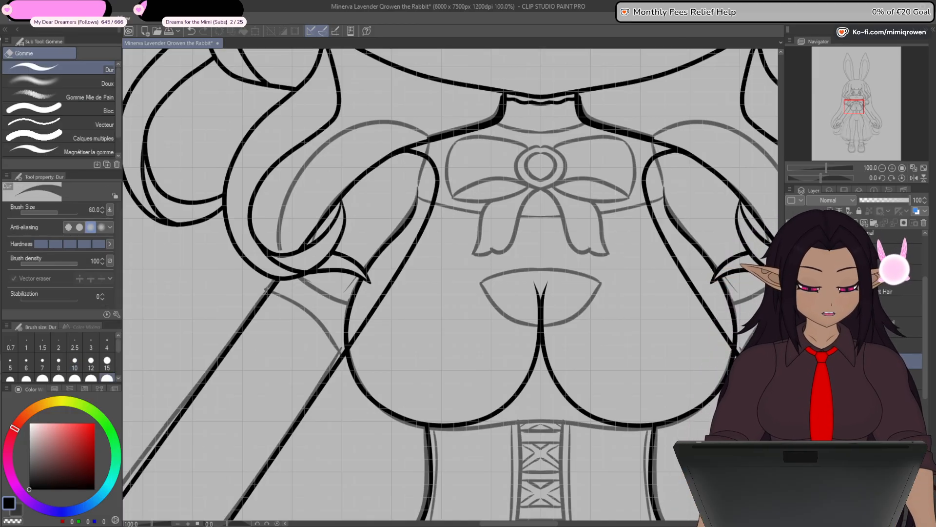
left_click_drag(461, 377, 540, 323)
scroll(538, 312, "down", 1)
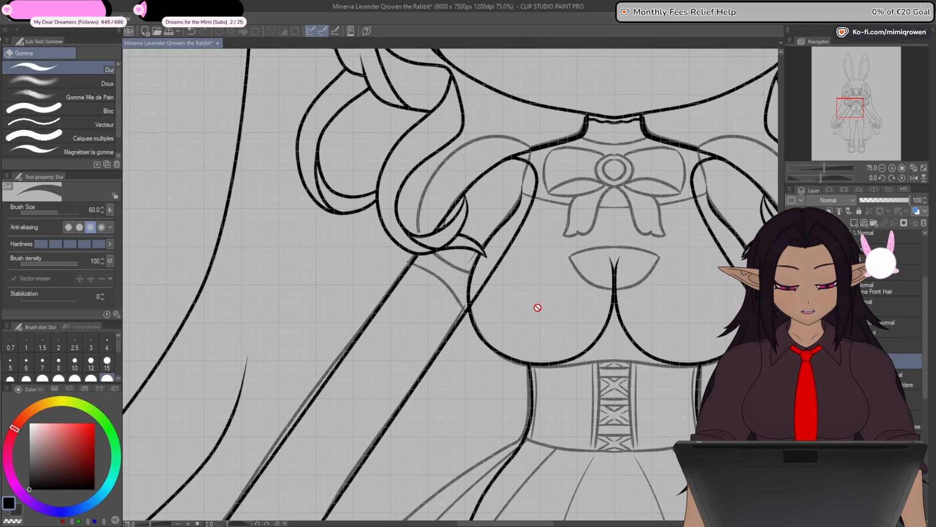
mouse_move(498, 416)
left_mouse_down()
mouse_move(484, 381)
mouse_move(472, 390)
left_mouse_up()
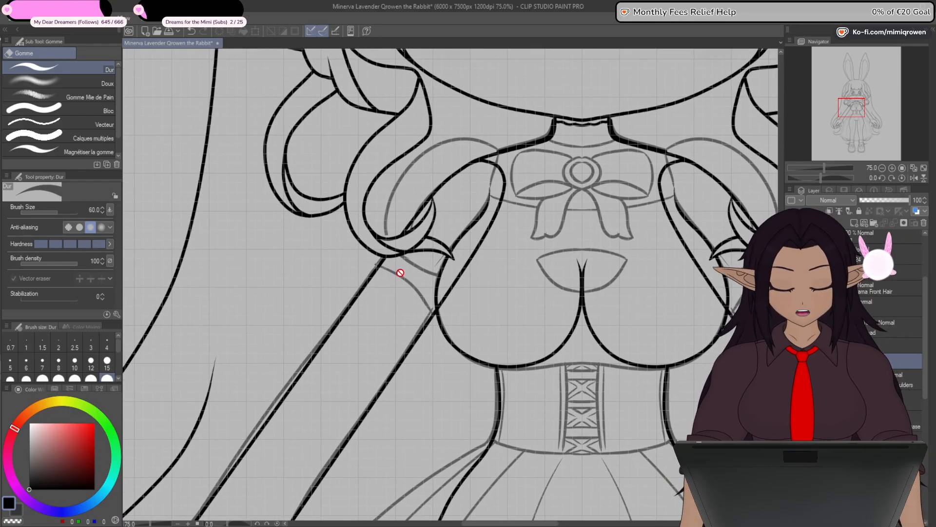
left_click(790, 378)
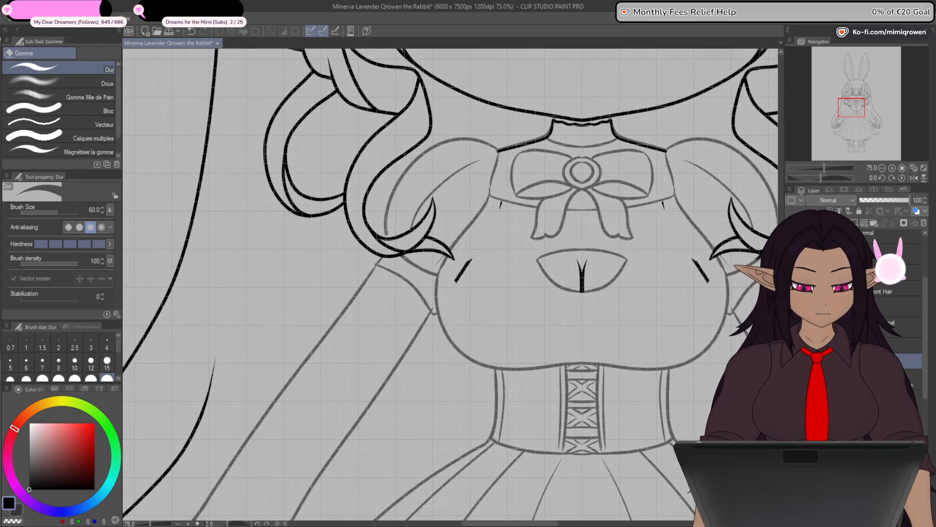
left_click(791, 377)
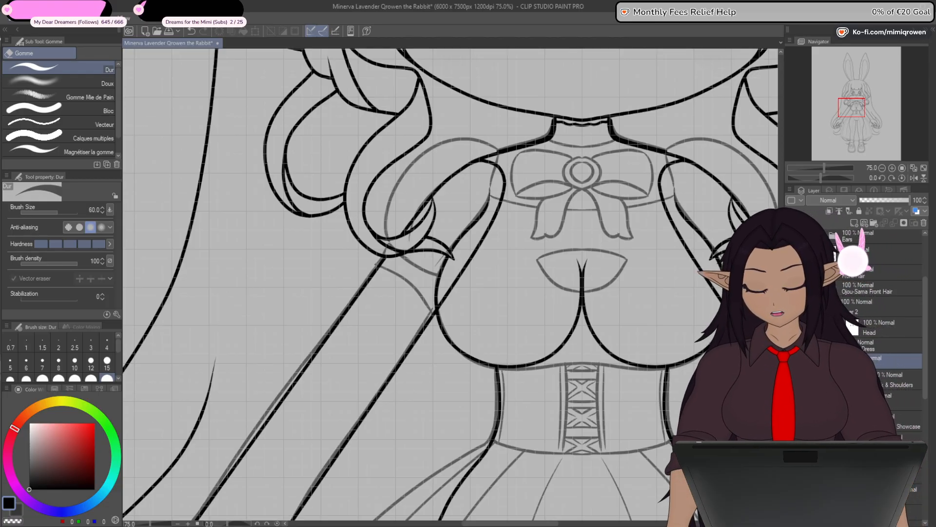
key("u")
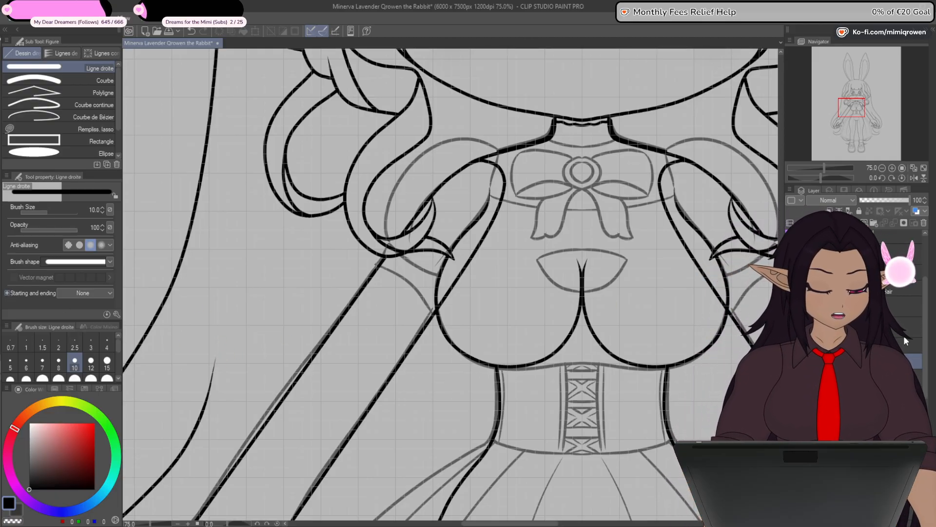
scroll(927, 354, "down", 2)
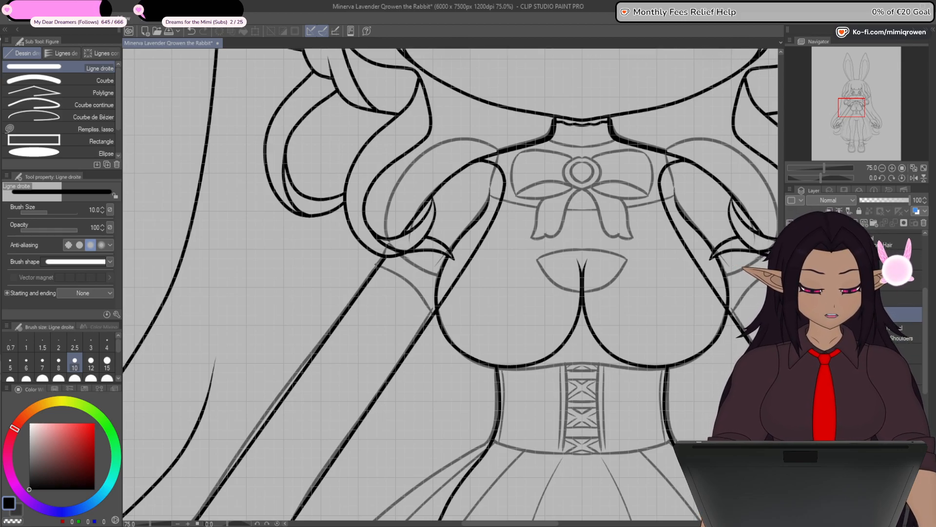
left_click(791, 314)
left_click(791, 315)
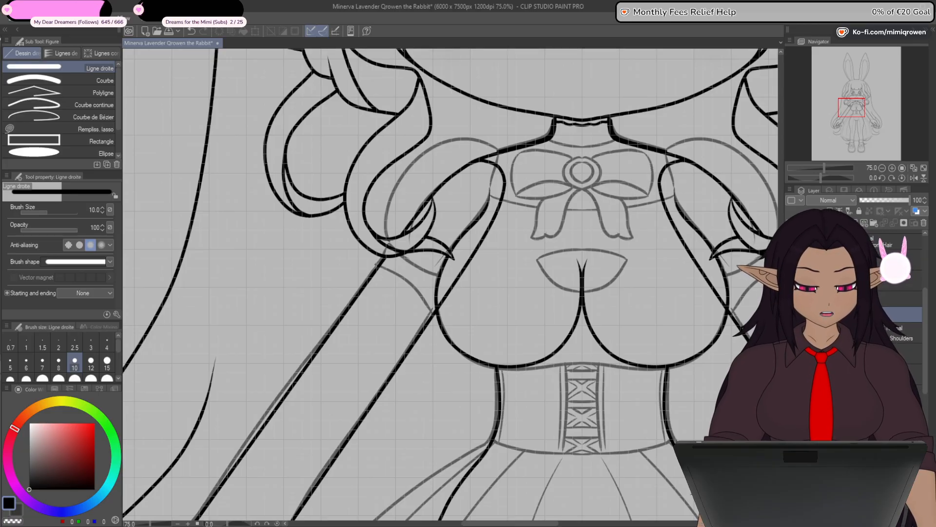
left_click(792, 333)
left_click(792, 333)
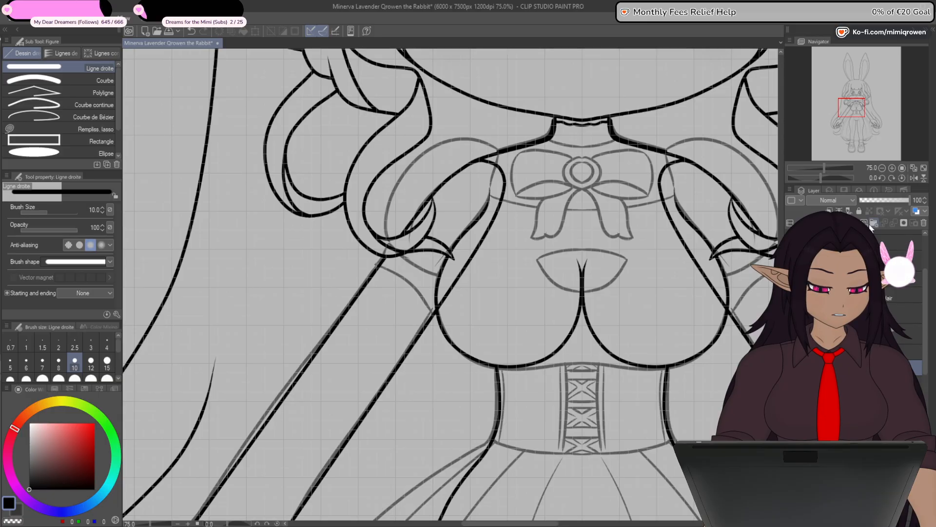
- Draw a small rectangle with brush size 8 over the upper arm on the vector layer just above the neck and shoulders
left_click(902, 383)
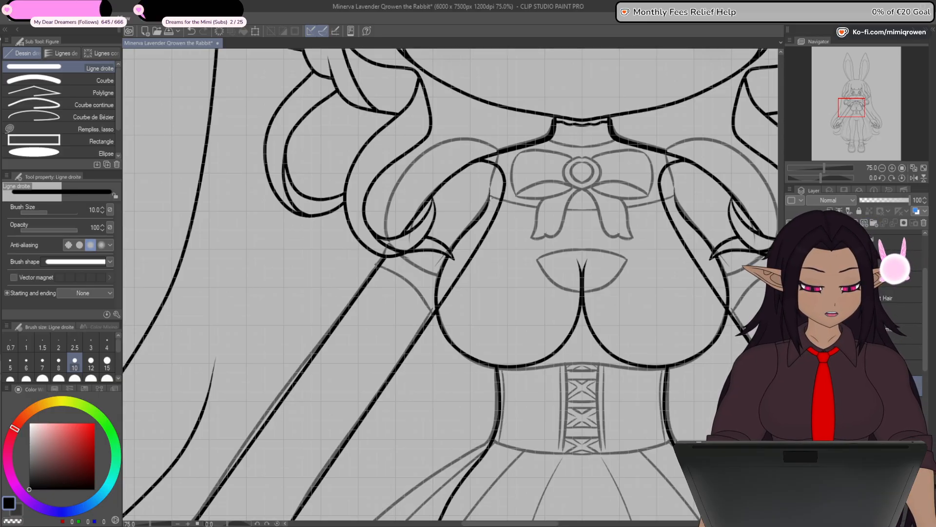
left_click_drag(466, 238, 438, 299)
scroll(438, 299, "up", 1)
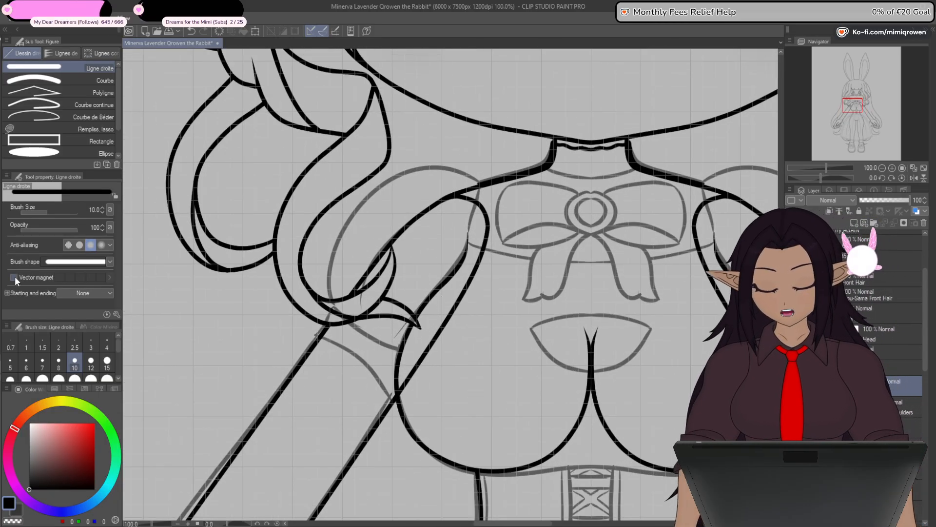
left_click(102, 142)
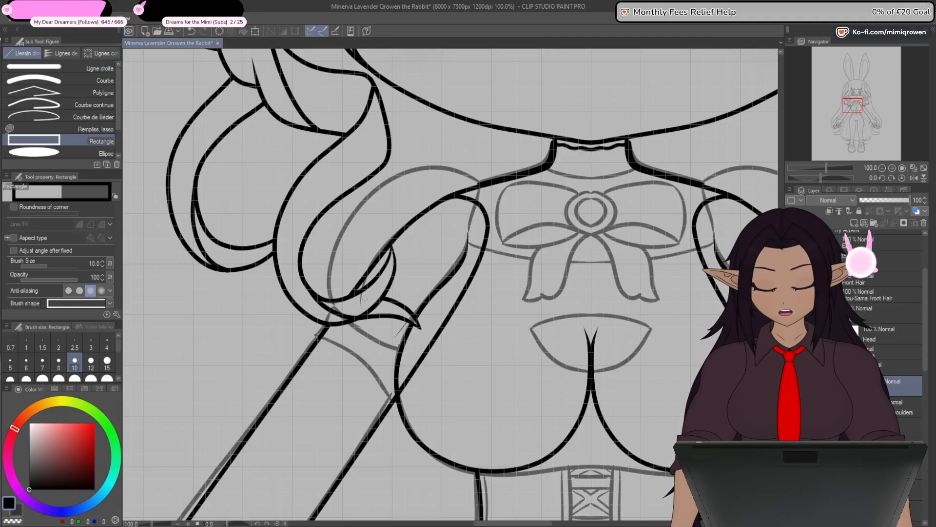
left_click_drag(455, 351, 432, 370)
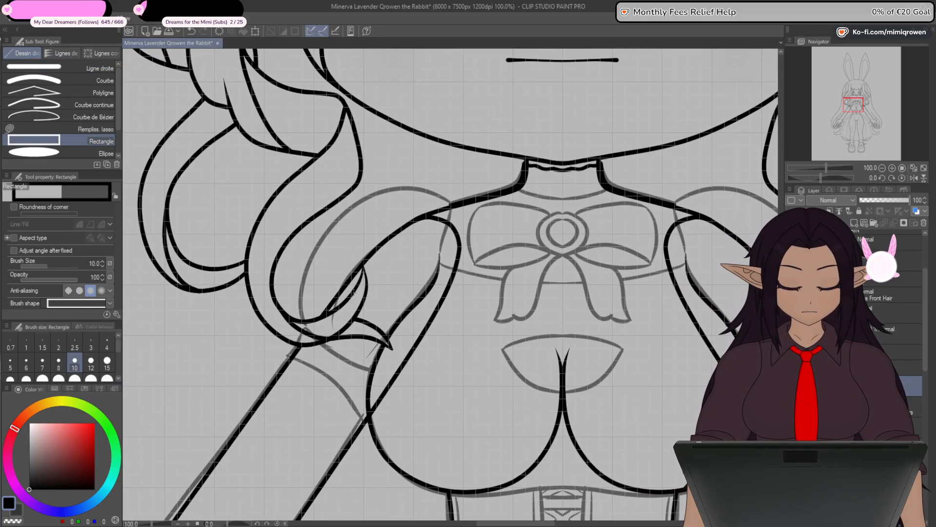
left_click_drag(356, 281, 399, 328)
key("ctrl+z")
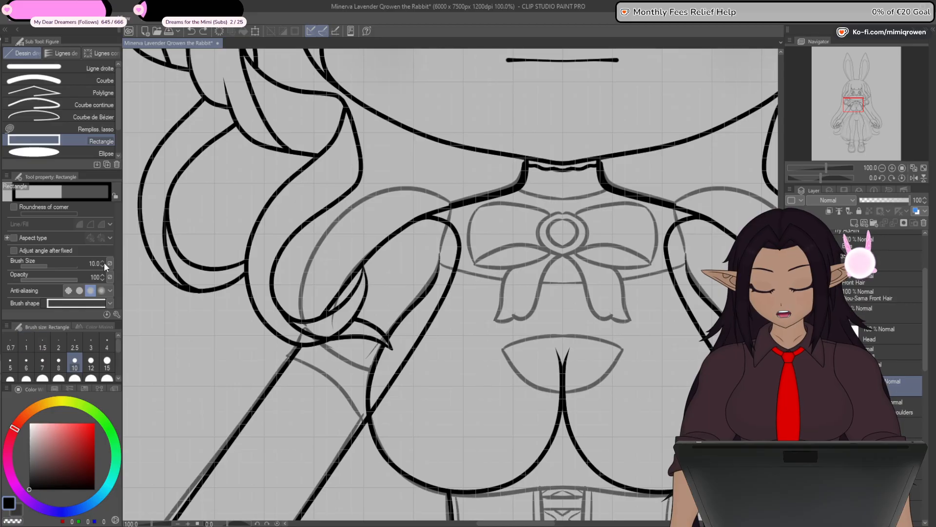
left_click(58, 361)
left_click_drag(355, 280, 402, 341)
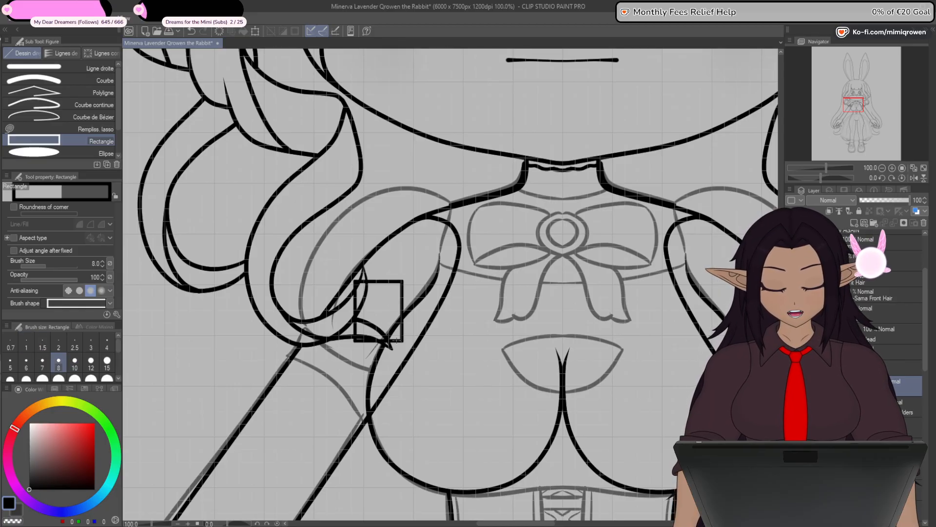
- Place the rectangle's inner corners on the ends of the faded shoulder seam and round off its two outer corners
key("y")
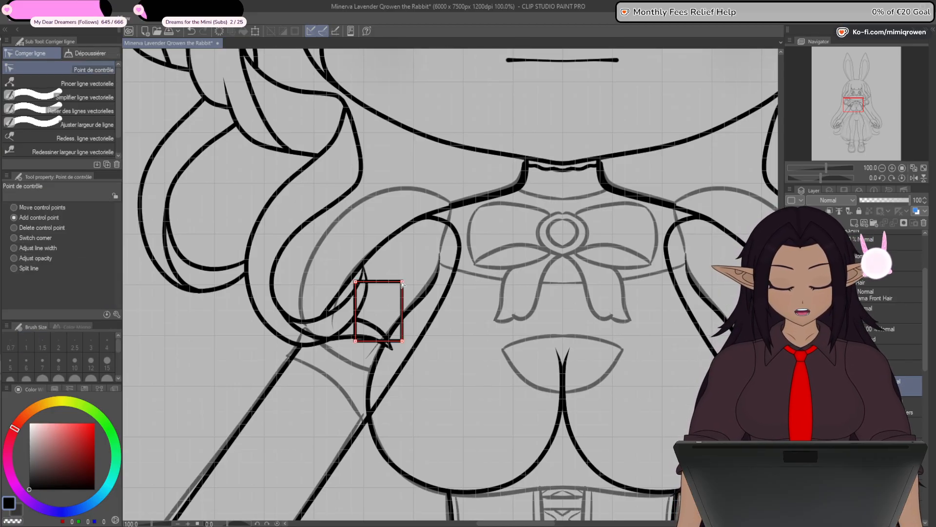
left_click_drag(402, 281, 451, 204)
left_click_drag(402, 341, 441, 254)
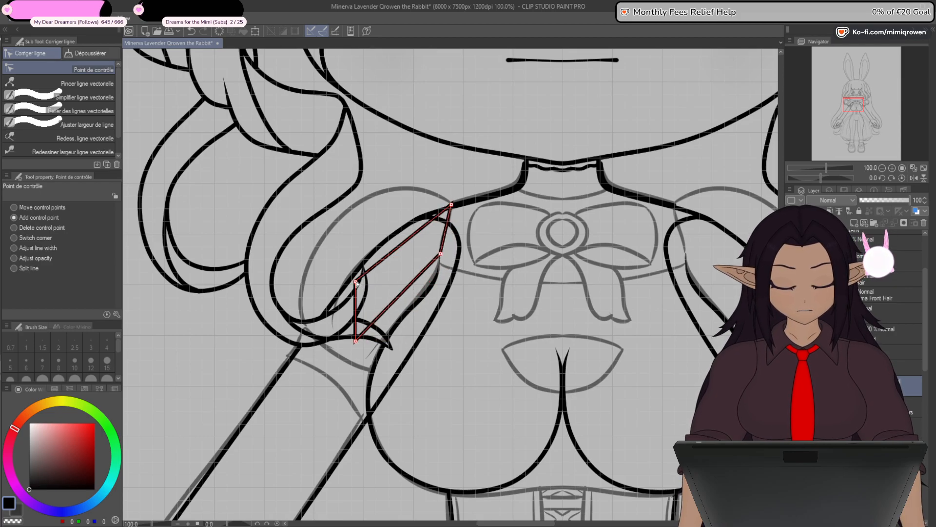
left_click(355, 282, "alt")
left_click(356, 340, "alt")
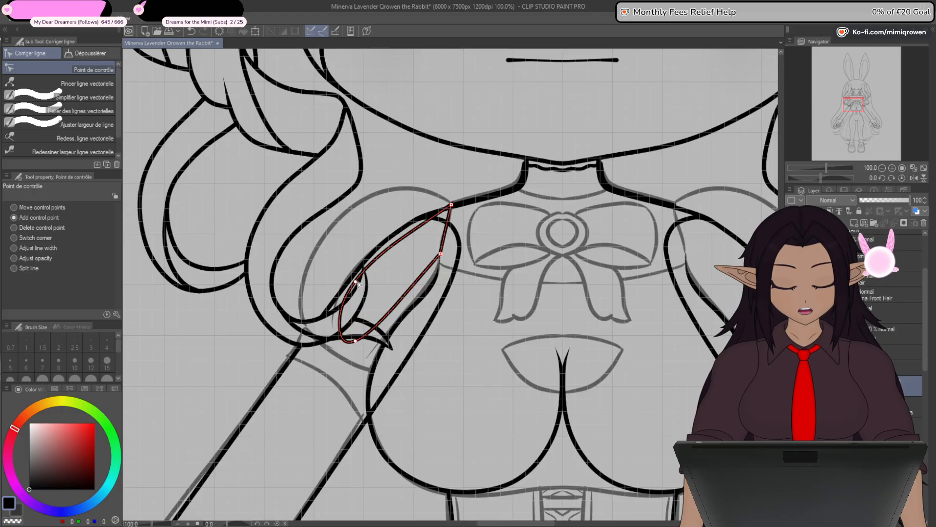
- Reshape the rounded shape into a puffed sleeve following the faded line, adding control points along its outer edge
left_click_drag(356, 282, 341, 215)
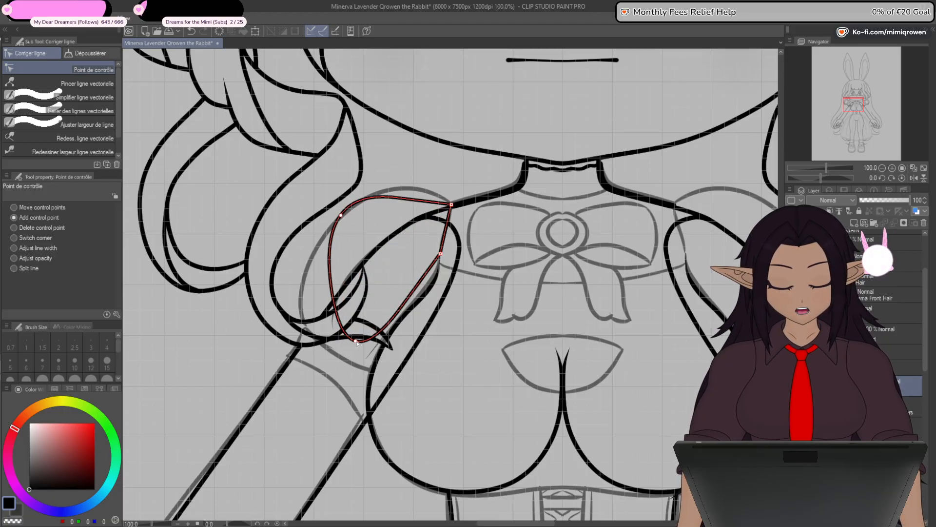
left_click_drag(355, 341, 418, 369)
left_click_drag(341, 215, 409, 189)
left_click_drag(348, 213, 334, 226)
left_click_drag(421, 190, 414, 192)
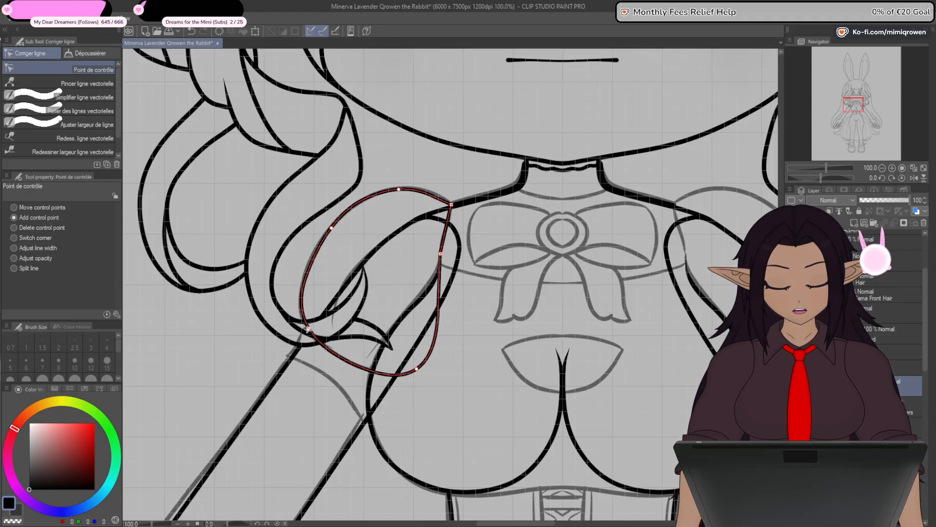
- Fine-tune the control points of the puffed sleeve's outer edge and shoulder seam to match the faded sleeve line
left_click_drag(333, 231, 329, 236)
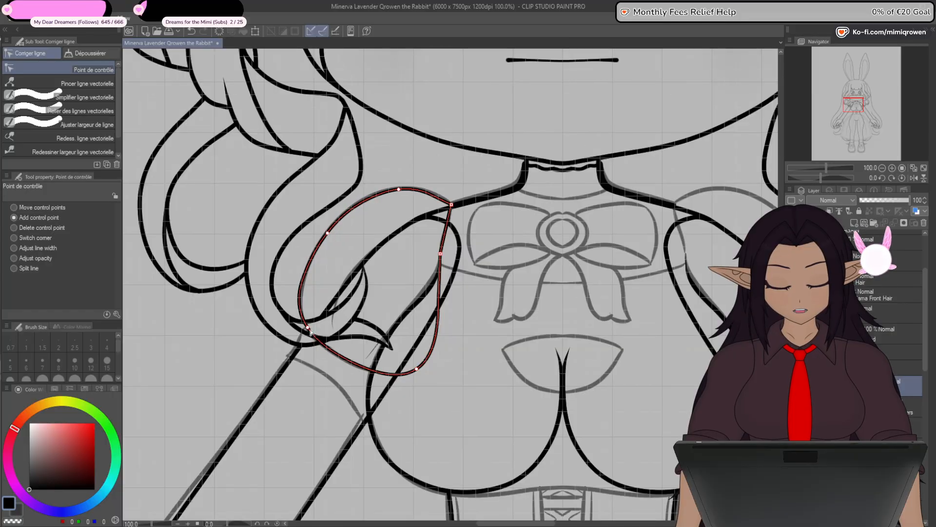
left_click_drag(310, 332, 312, 336)
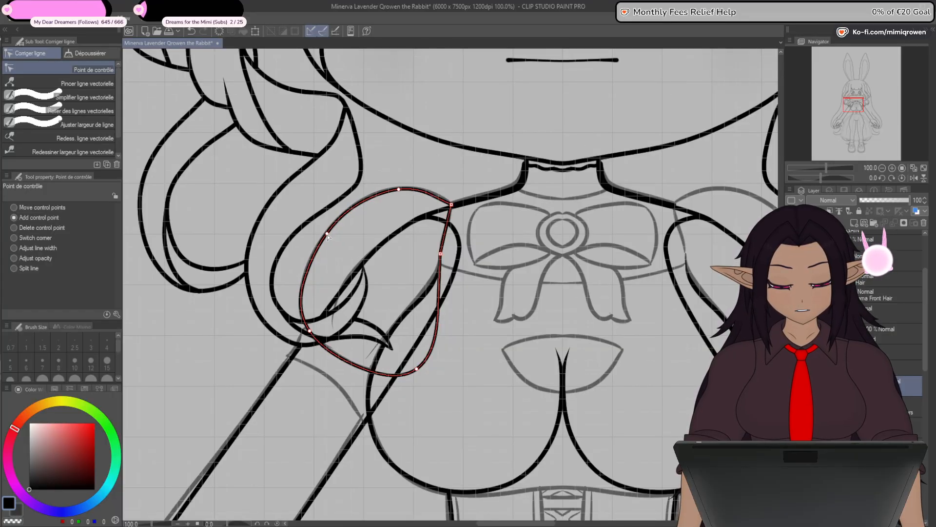
left_click_drag(327, 235, 326, 234)
left_click_drag(399, 189, 399, 188)
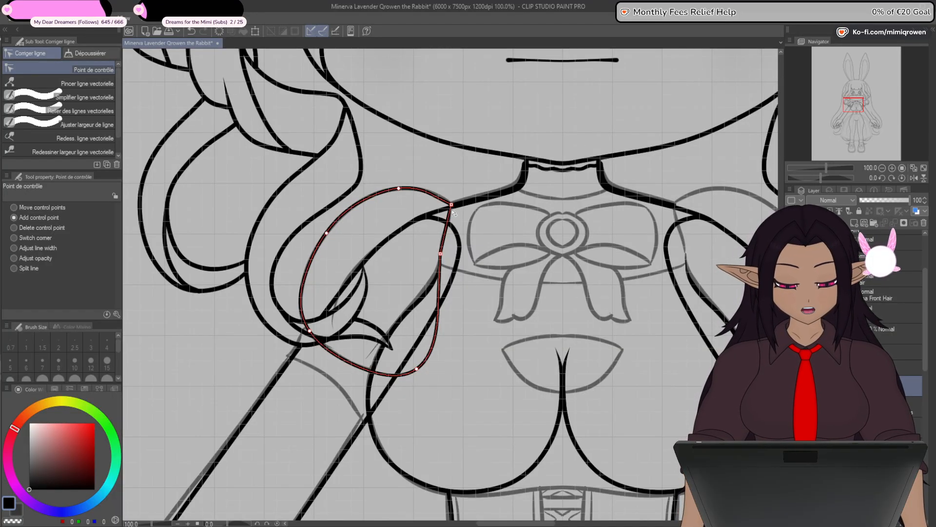
mouse_move(452, 210)
left_mouse_down()
mouse_move(452, 228)
mouse_move(453, 216)
left_mouse_up()
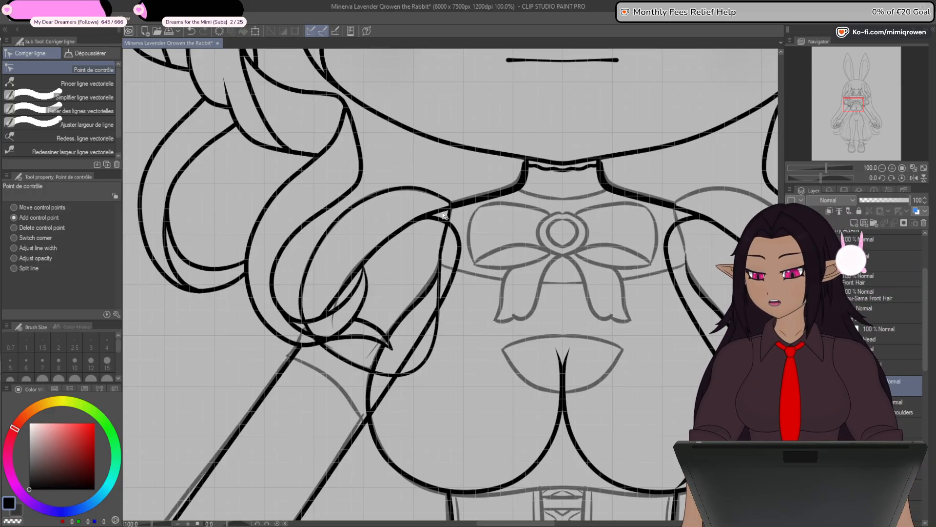
scroll(443, 215, "down", 5)
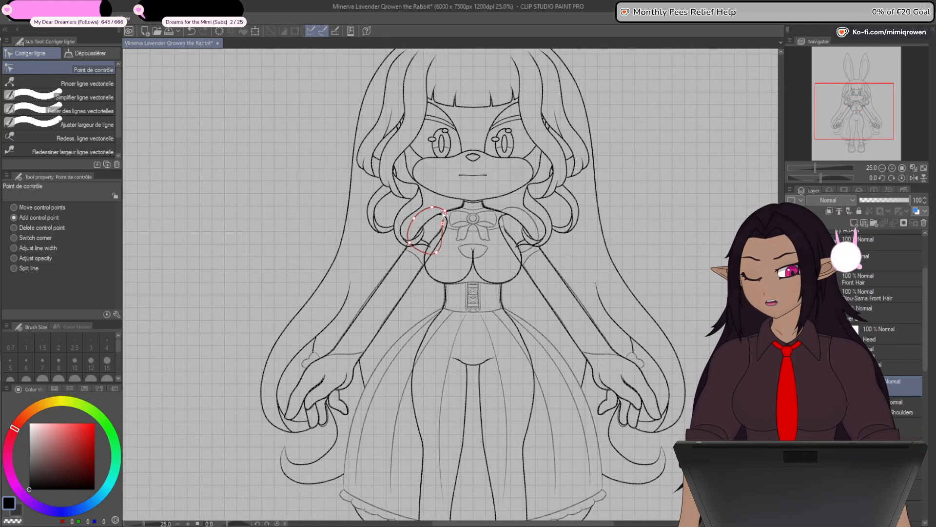
left_click_drag(498, 238, 472, 309)
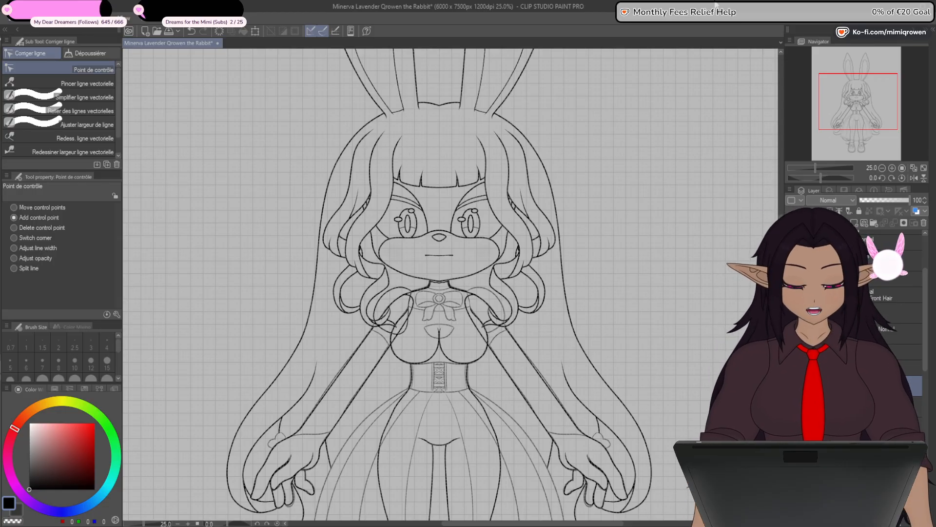
- Adjust the control points on the puffed sleeve's inner edge just below the shoulder seam and undo the last sideways pull
left_click_drag(440, 397, 452, 380)
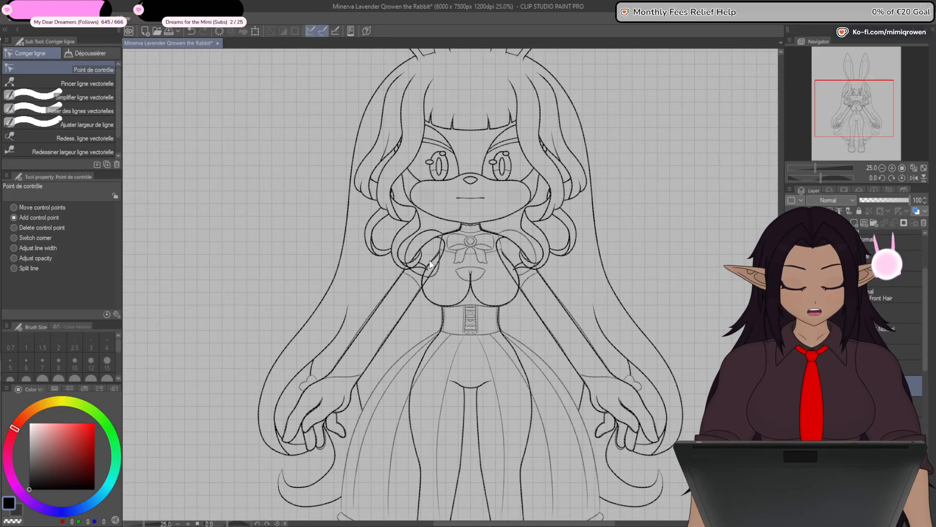
scroll(411, 316, "up", 5)
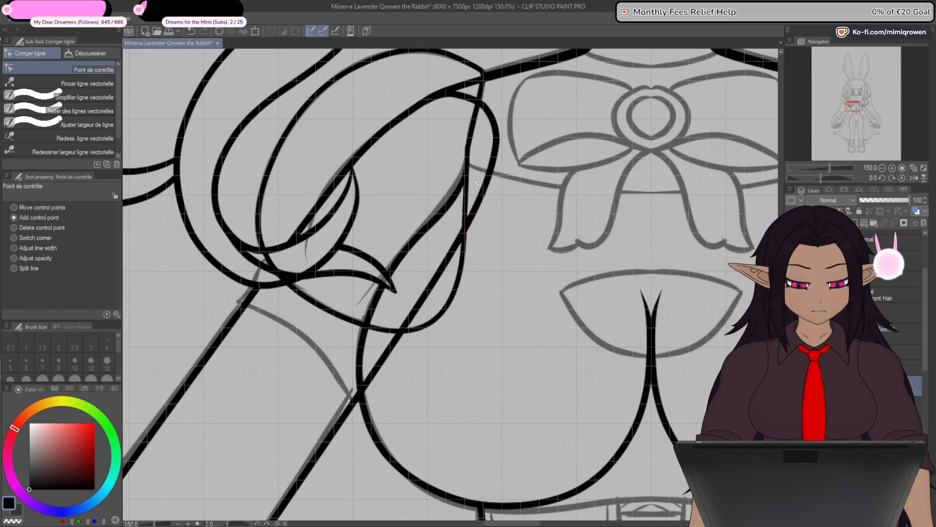
mouse_move(468, 149)
left_mouse_down()
mouse_move(490, 153)
mouse_move(466, 151)
left_mouse_up()
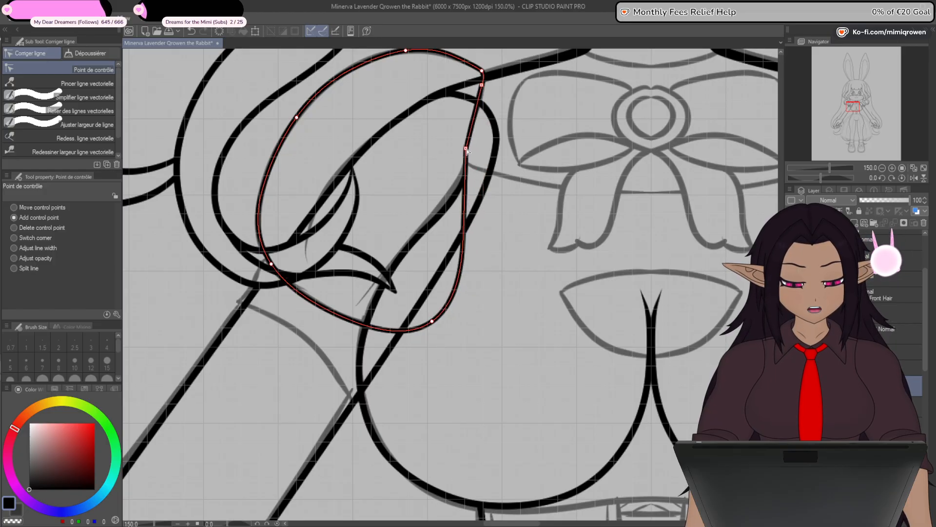
left_click_drag(465, 198, 485, 198)
key("ctrl+z")
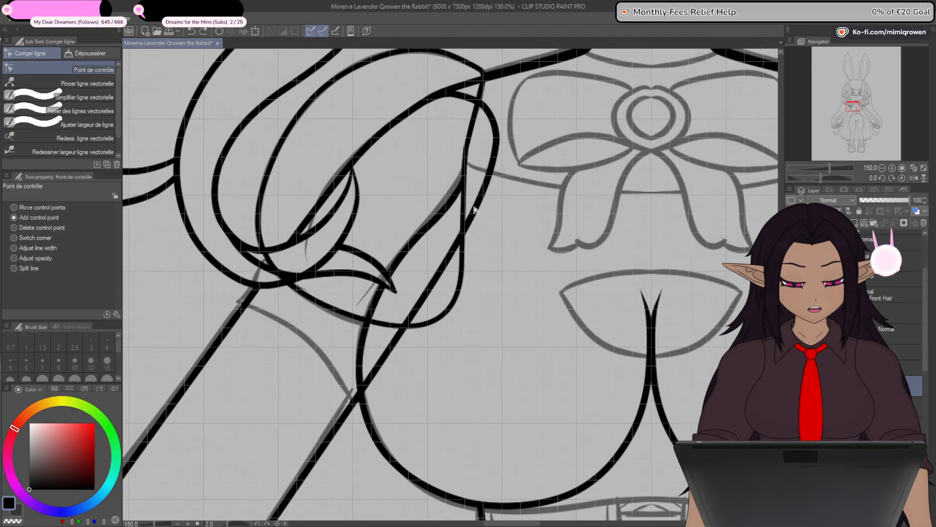
scroll(475, 211, "down", 2)
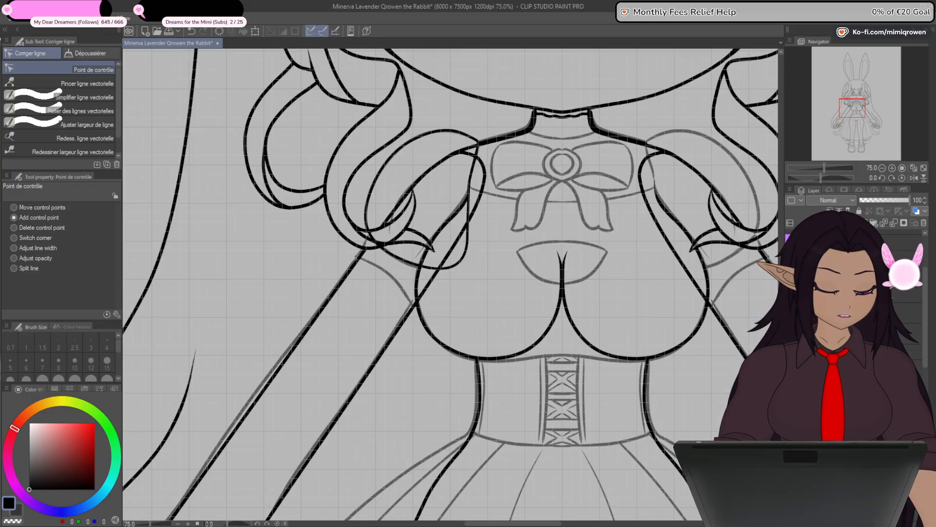
- Show the layer with the top's outline again so it overlaps the puffed sleeve
left_click(791, 282)
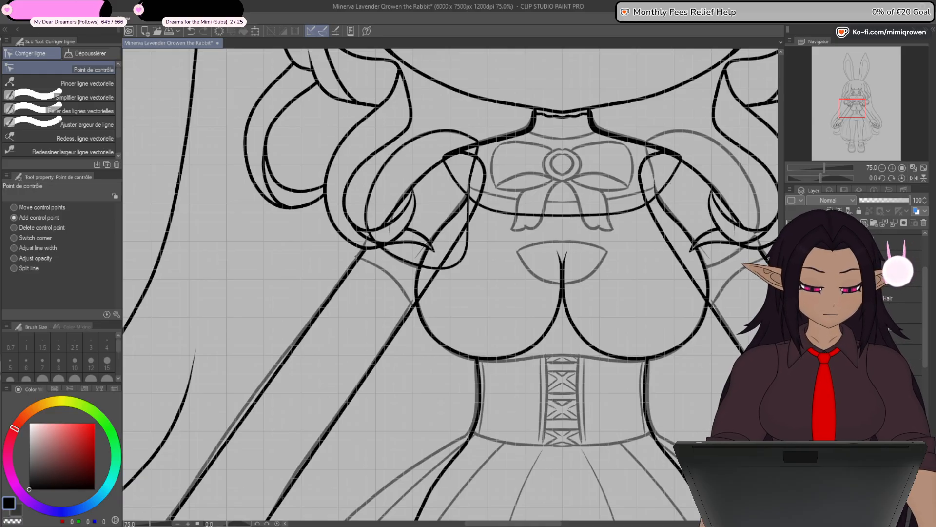
scroll(473, 181, "up", 2)
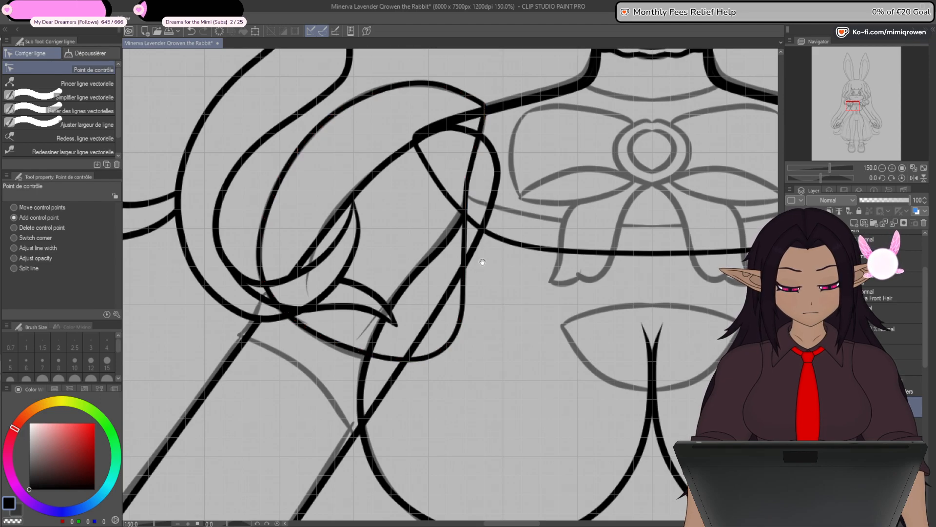
left_click_drag(483, 262, 481, 281)
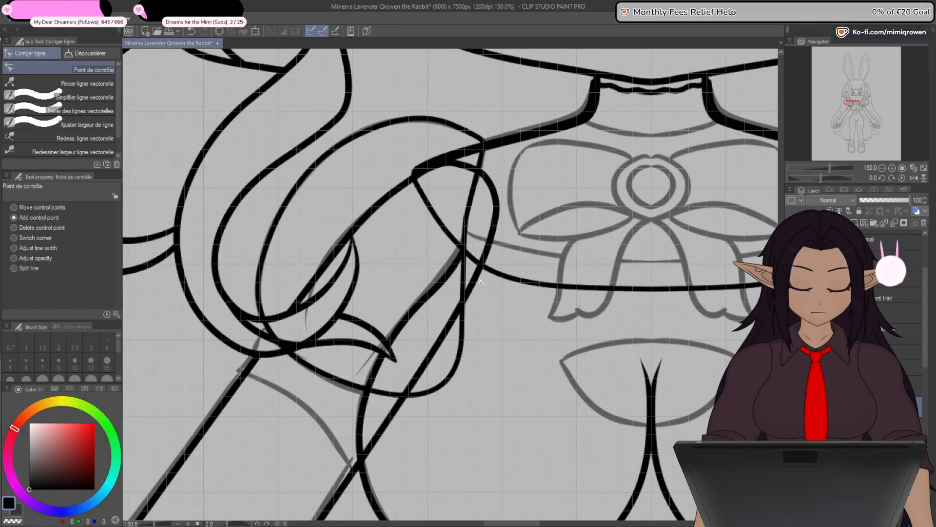
- Hide the grid over the canvas
scroll(481, 281, "down", 7)
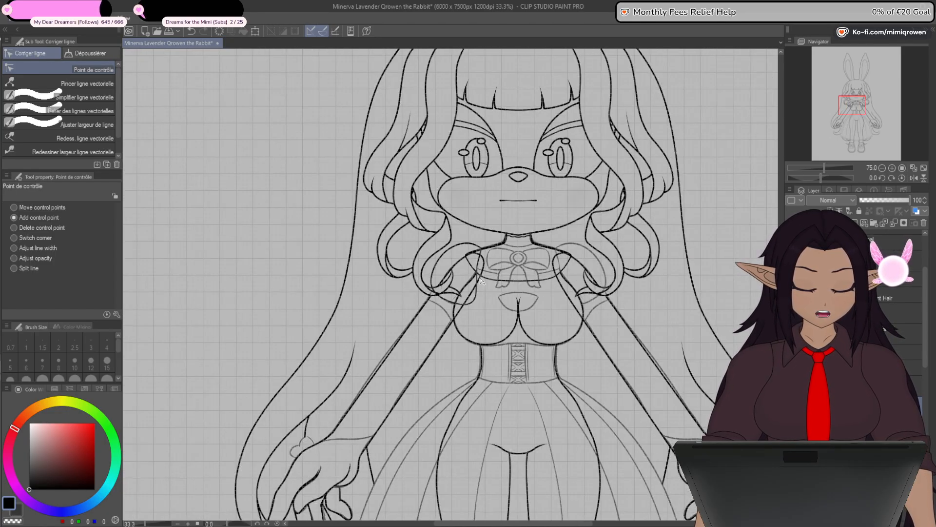
left_click(124, 18)
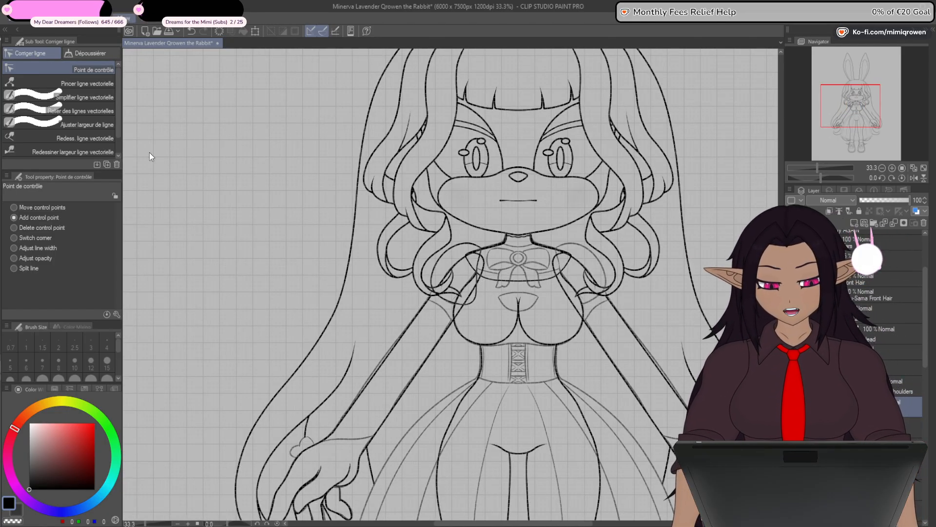
left_click(145, 247)
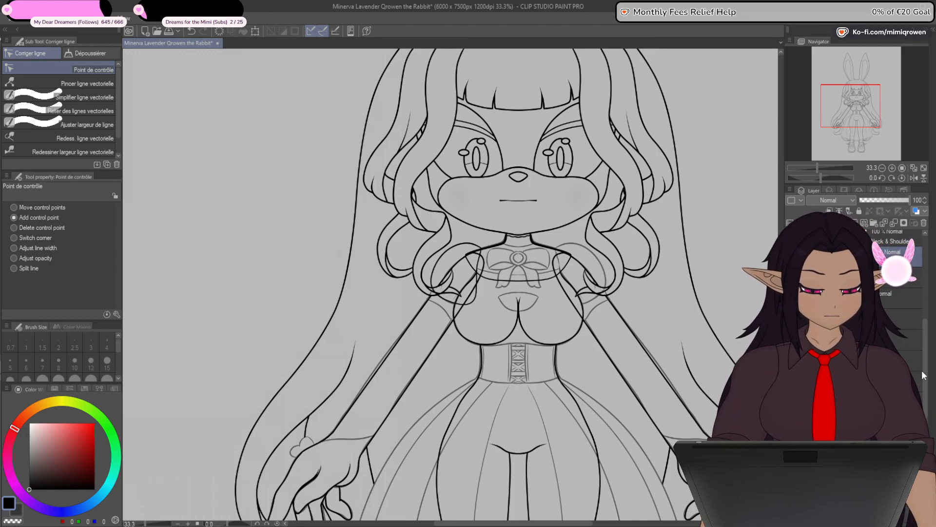
- Show the body line art layer that contains the torso's side lines
left_click_drag(928, 379, 928, 408)
left_click(791, 319)
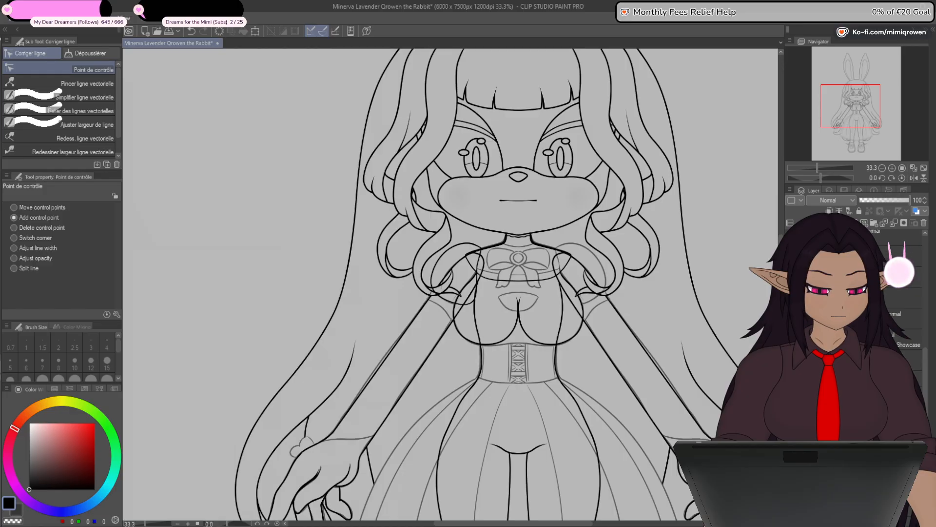
left_click(791, 318)
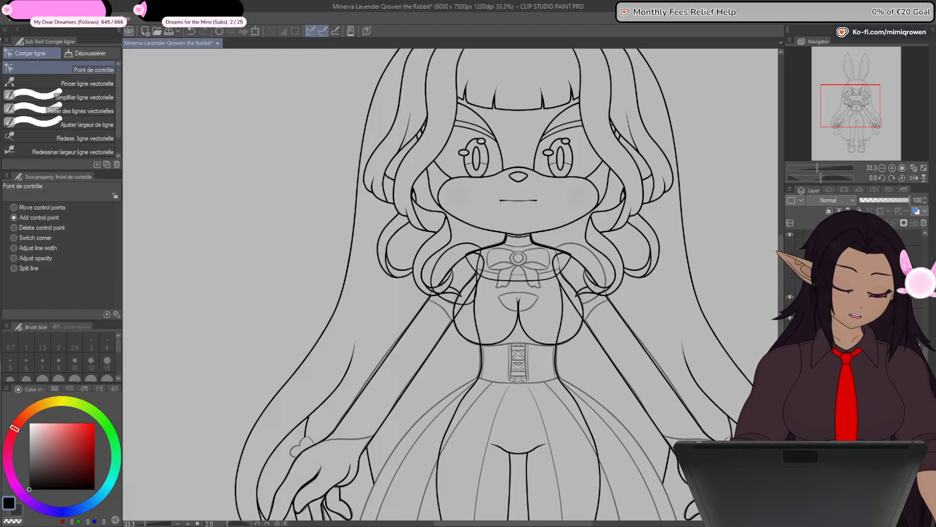
- Examine the whole figure, comparing the sleeve and the top's outline with the torso lines
key("ctrl+minus")
key("ctrl+minus")
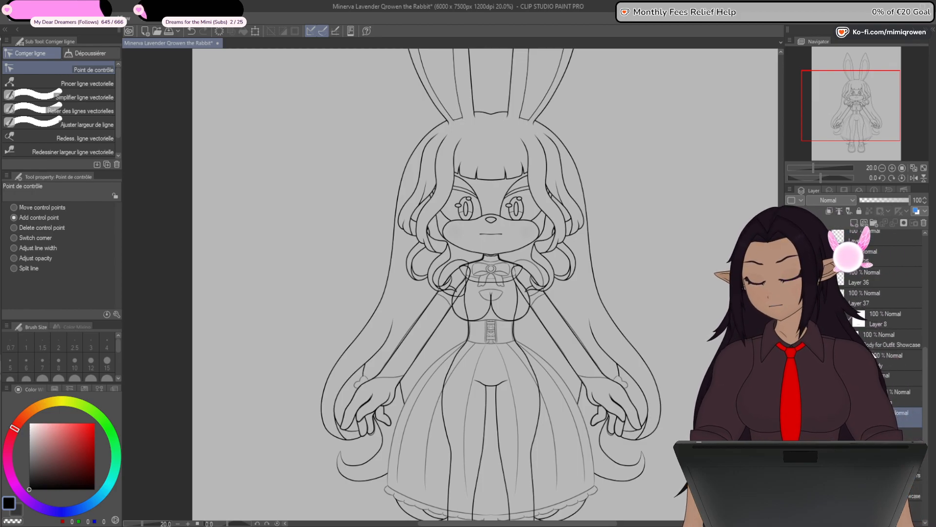
mouse_move(500, 361)
left_mouse_down()
mouse_move(573, 327)
mouse_move(580, 314)
left_mouse_up()
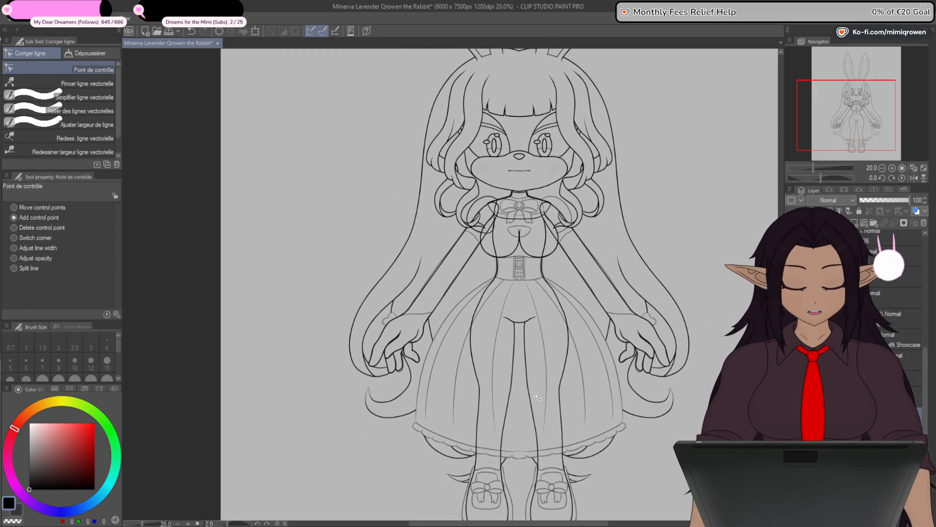
left_click_drag(545, 400, 556, 499)
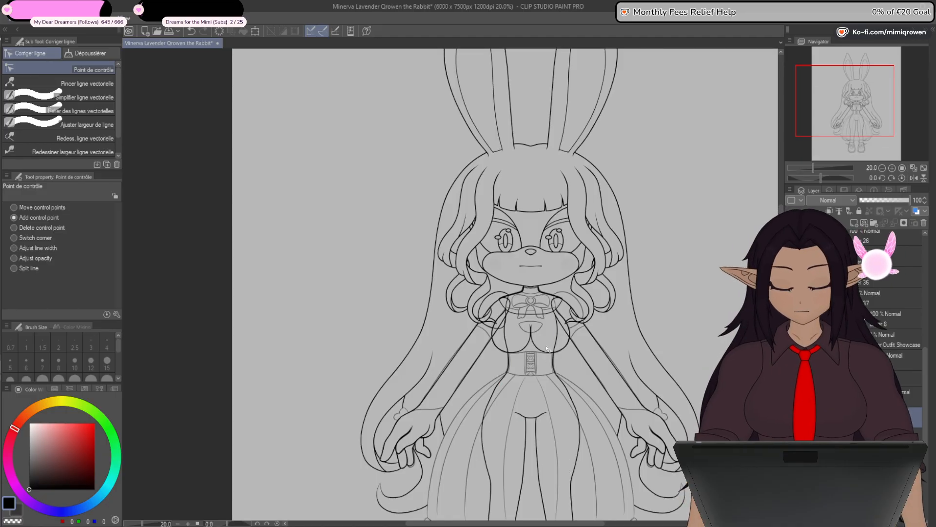
scroll(536, 354, "up", 4)
left_click_drag(533, 366, 531, 382)
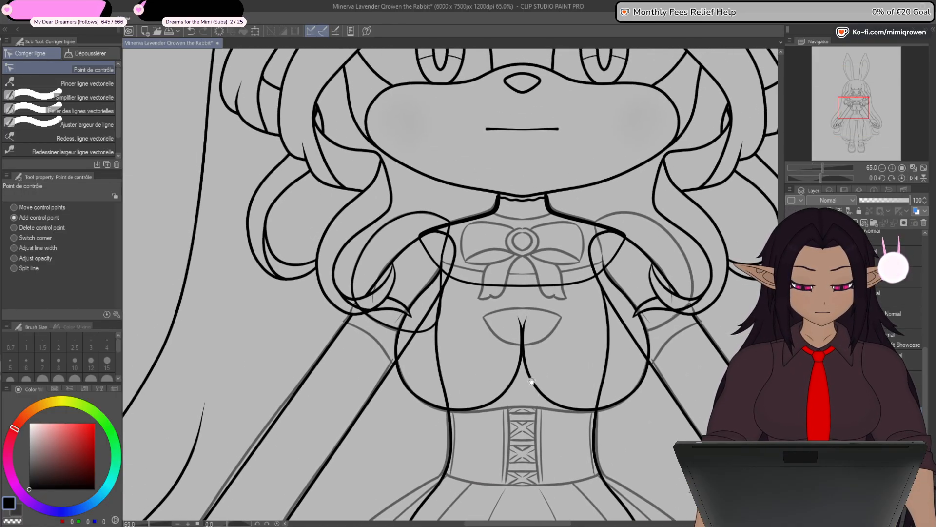
scroll(415, 270, "up", 3)
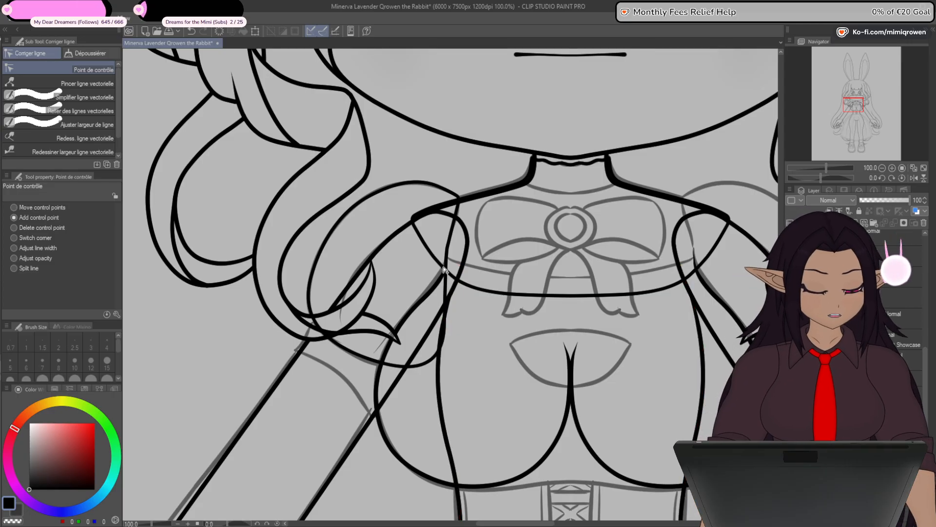
scroll(459, 268, "up", 2)
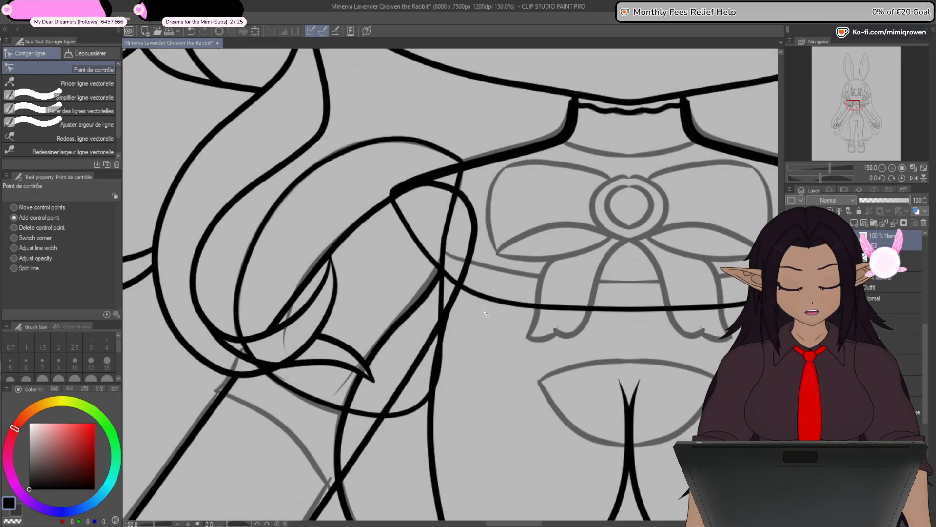
left_click_drag(499, 341, 543, 318)
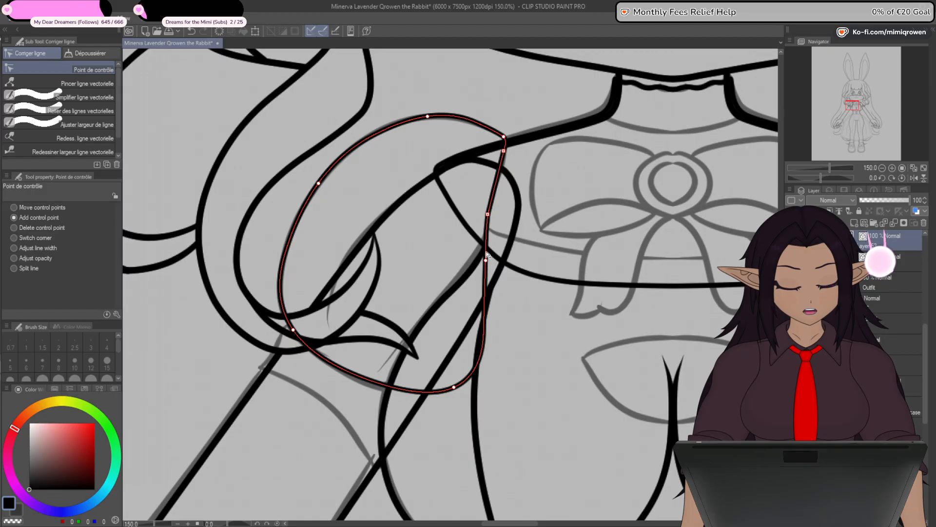
key("ctrl+z")
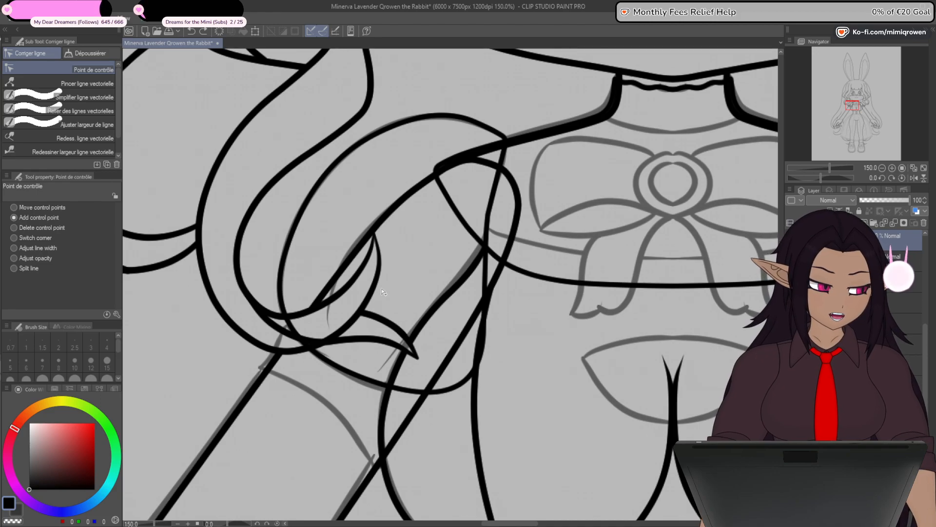
- Select the lower control points of the top's outline and move its bottom edge down over the chest
left_click_drag(512, 303, 403, 316)
left_click(469, 314, "ctrl+shift")
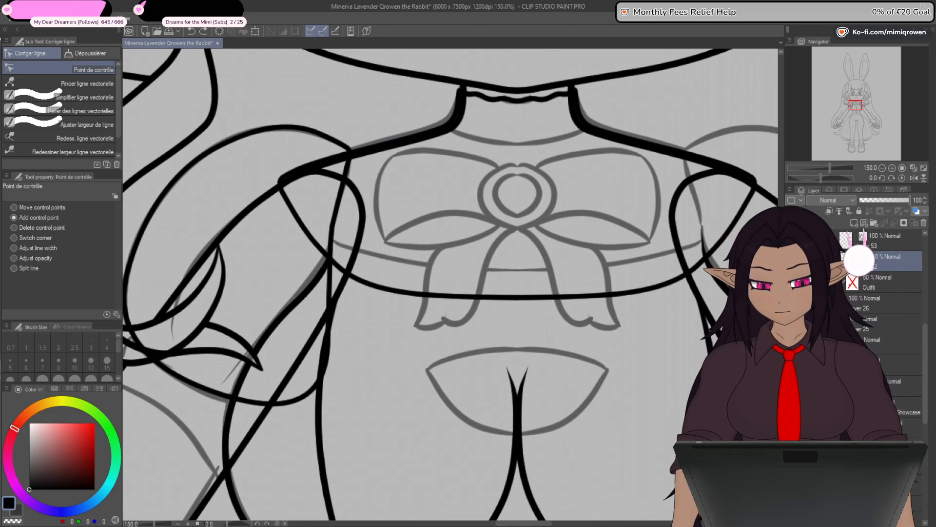
key("o")
left_click(410, 292)
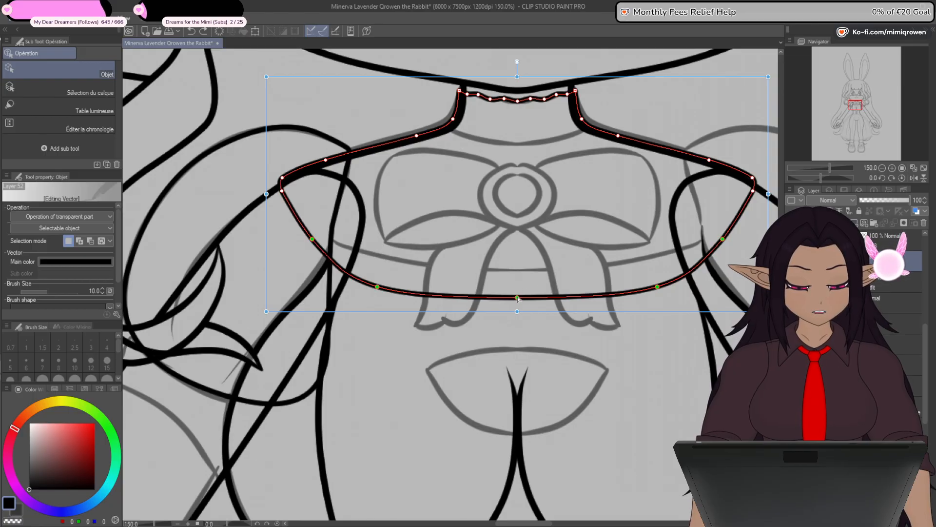
left_click_drag(517, 298, 514, 322)
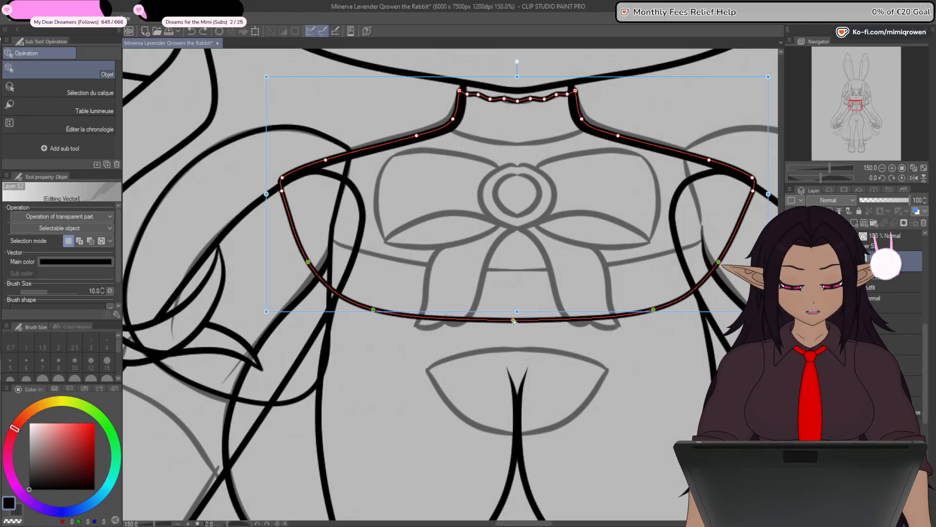
left_click(438, 436)
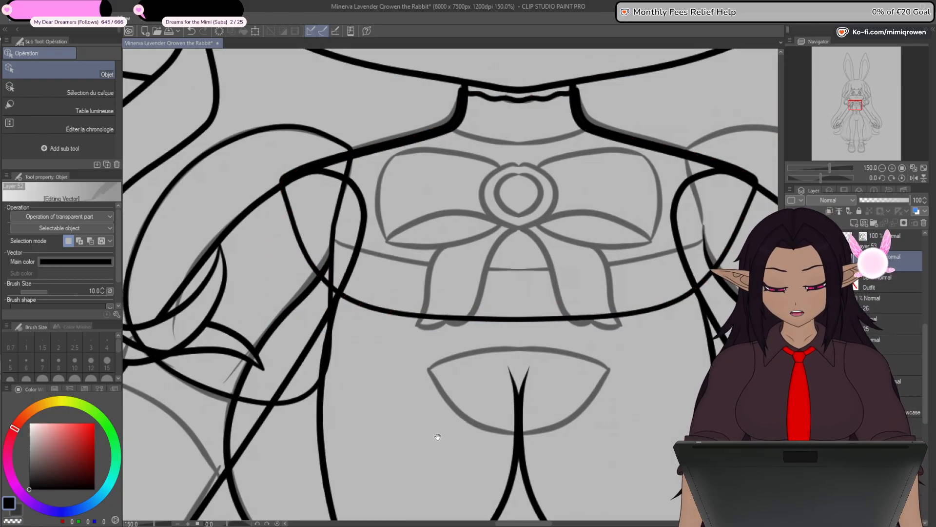
- Pull the control point on the sleeve's inner edge below the shoulder seam outward toward the chest
left_click_drag(438, 437, 549, 346)
key("y")
left_click_drag(484, 281, 462, 382)
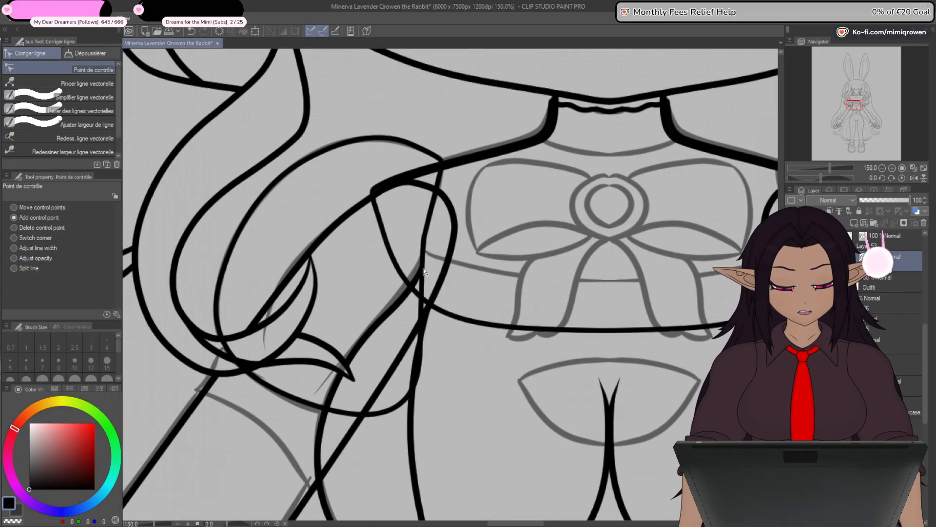
left_click(400, 402, "ctrl+shift")
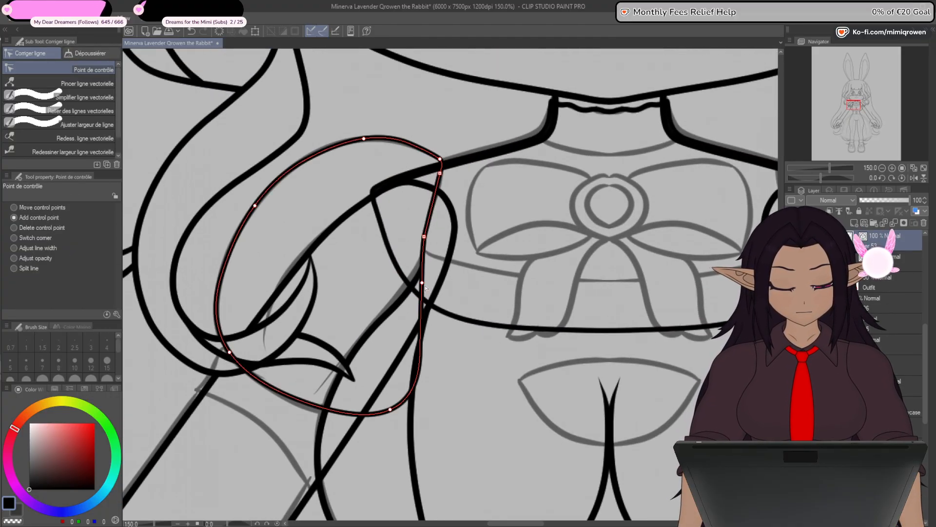
mouse_move(425, 286)
left_mouse_down()
mouse_move(447, 247)
mouse_move(439, 278)
left_mouse_up()
scroll(426, 273, "up", 1)
scroll(441, 261, "up", 3)
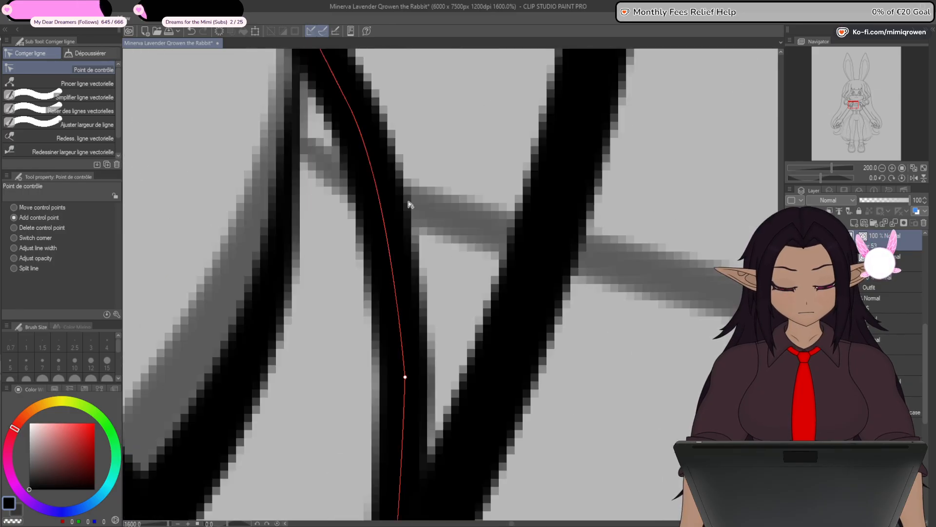
- Align the seam's lower corner with the faded neckline and move the point below it onto the top's bottom edge
scroll(397, 175, "down", 1)
left_click_drag(418, 172, 443, 245)
mouse_move(367, 159)
left_mouse_down()
mouse_move(445, 150)
mouse_move(365, 239)
left_mouse_up()
scroll(366, 239, "down", 4)
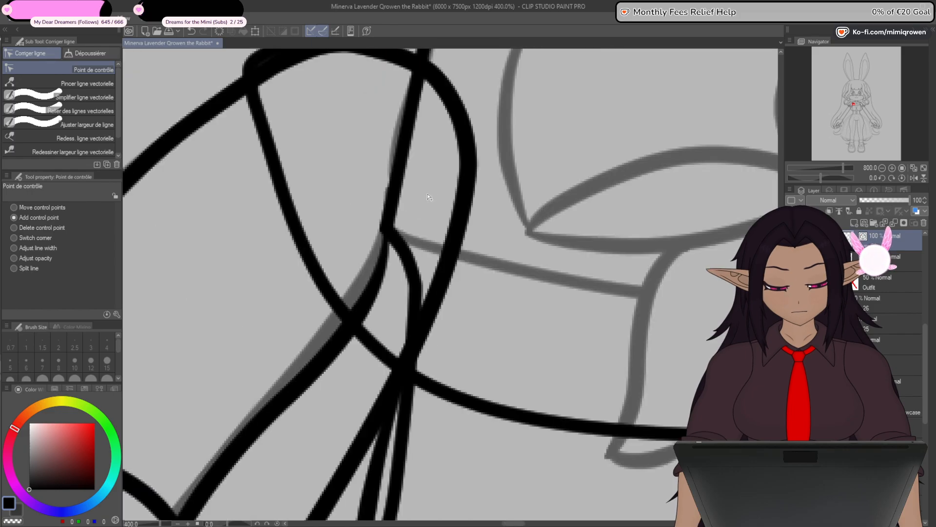
mouse_move(443, 247)
left_mouse_down()
mouse_move(459, 287)
mouse_move(432, 280)
mouse_move(422, 304)
left_mouse_up()
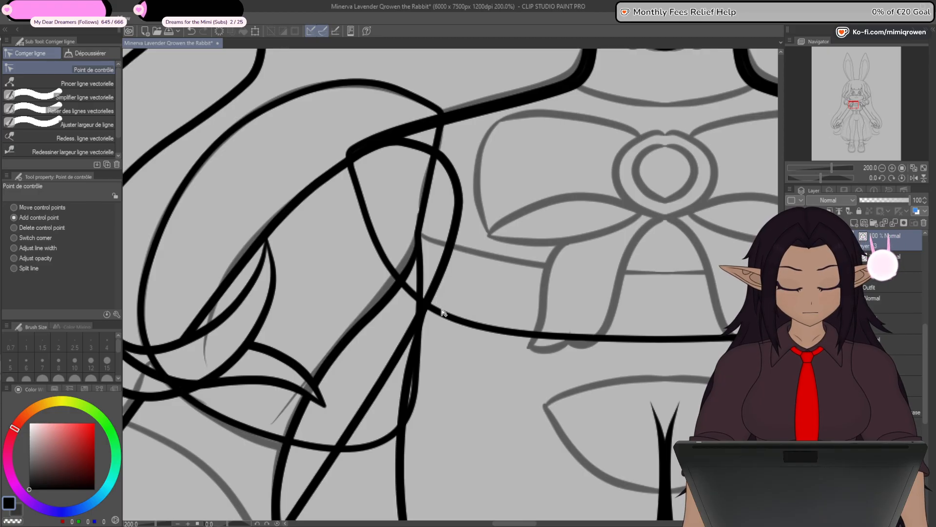
left_click(417, 235)
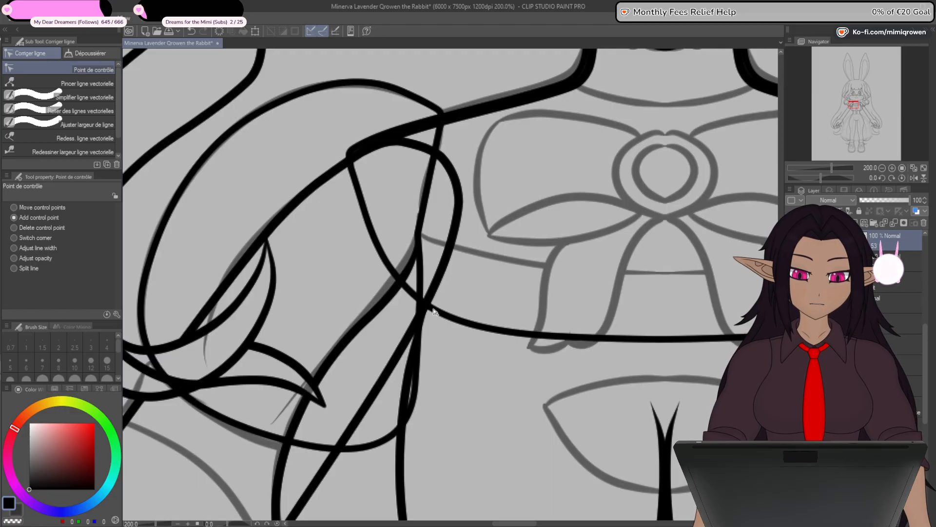
- Lower the sleeve's bottom inner point, add a control point on its lower edge, and refit the outer curve to the faded line
left_click_drag(394, 404, 481, 313)
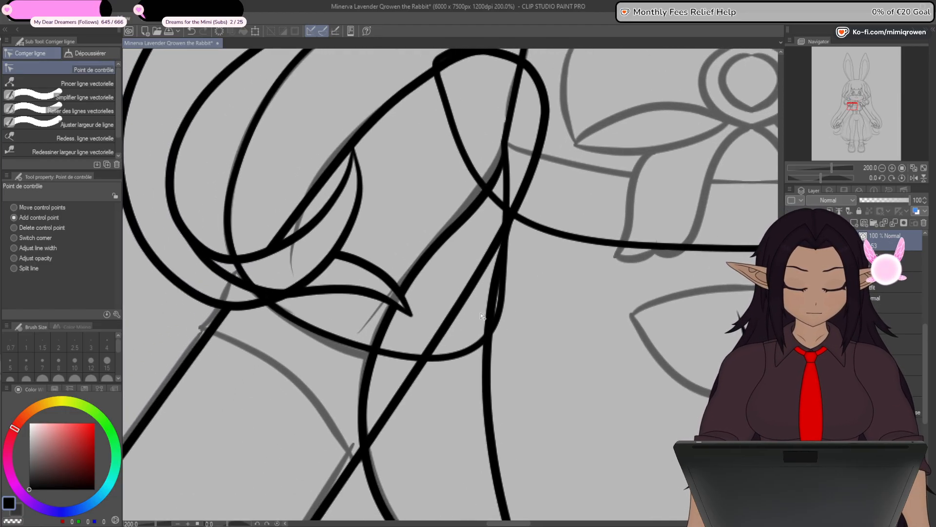
left_click_drag(458, 358, 464, 368)
scroll(464, 368, "down", 2)
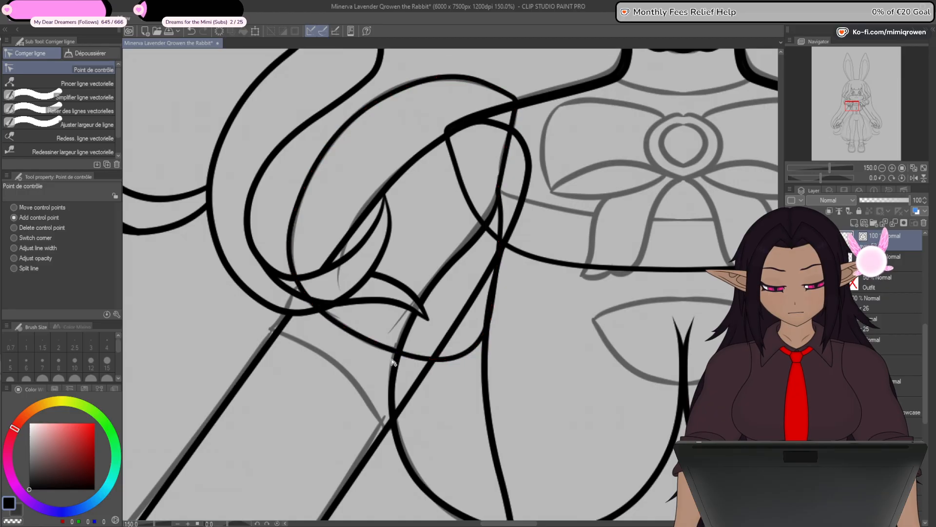
left_click(371, 342)
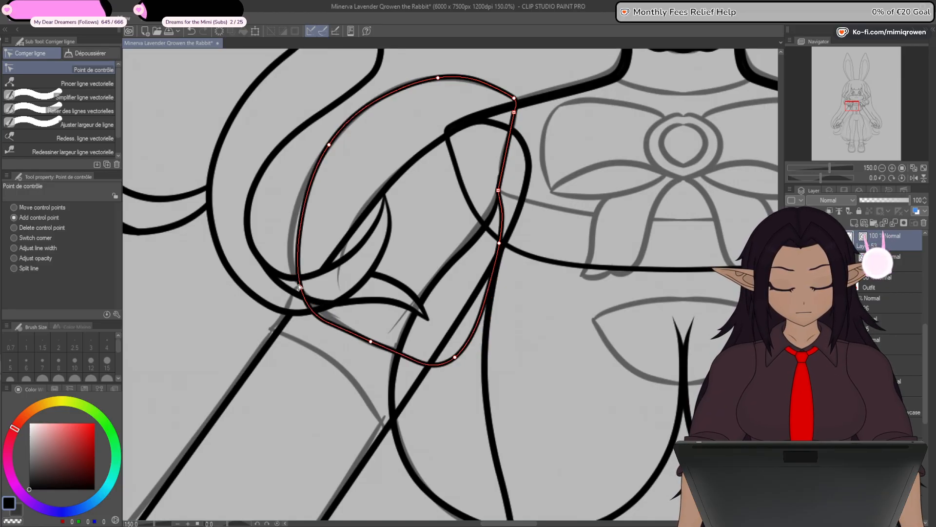
left_click_drag(299, 287, 292, 270)
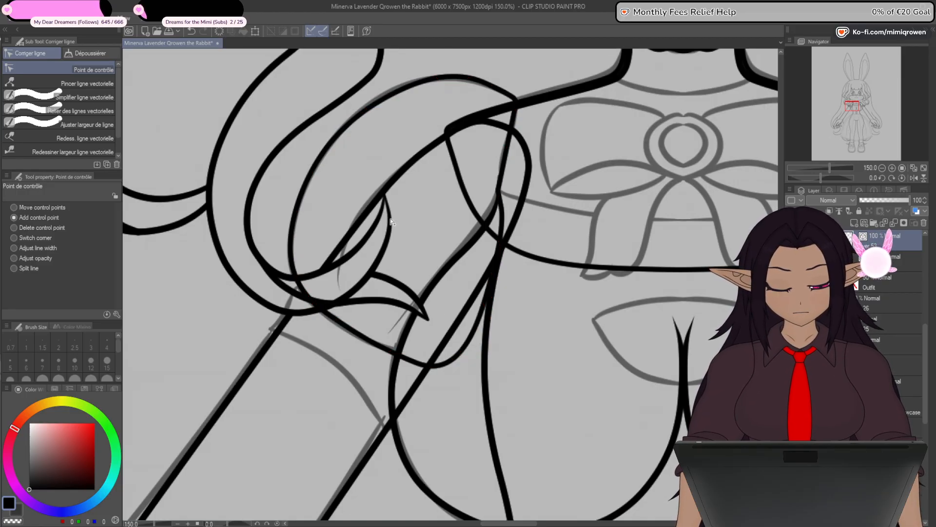
- Refit the puffed sleeve's outline to the faded line by adjusting the control points along its top, outer side and lower edge
left_click(435, 78)
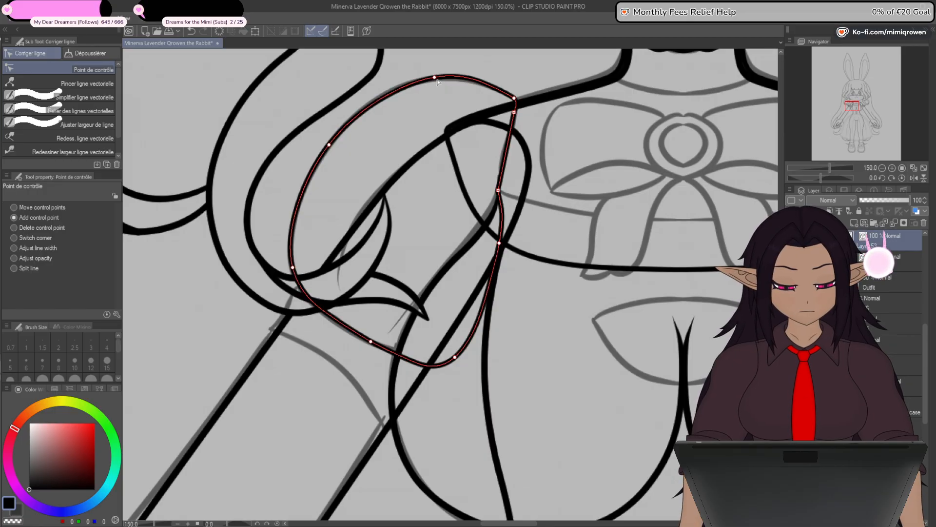
mouse_move(435, 78)
left_mouse_down()
mouse_move(425, 80)
mouse_move(437, 78)
left_mouse_up()
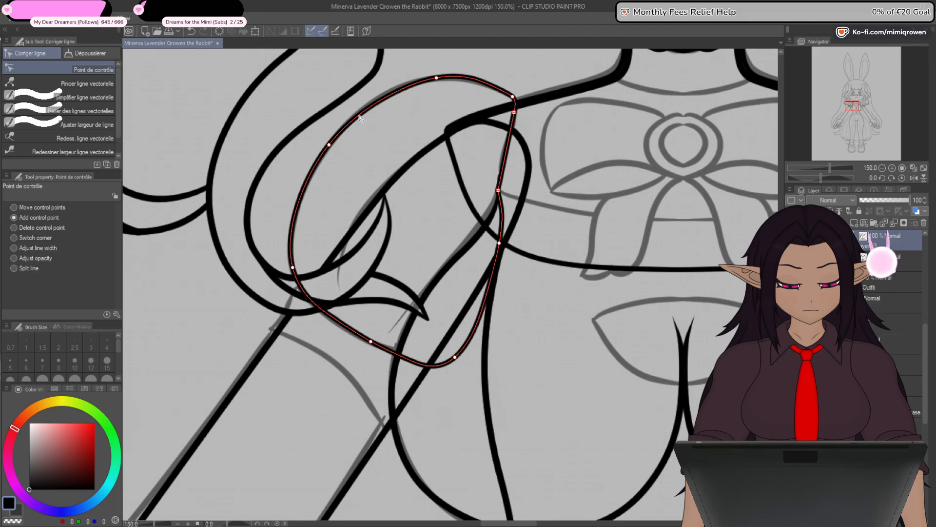
left_click_drag(329, 145, 335, 141)
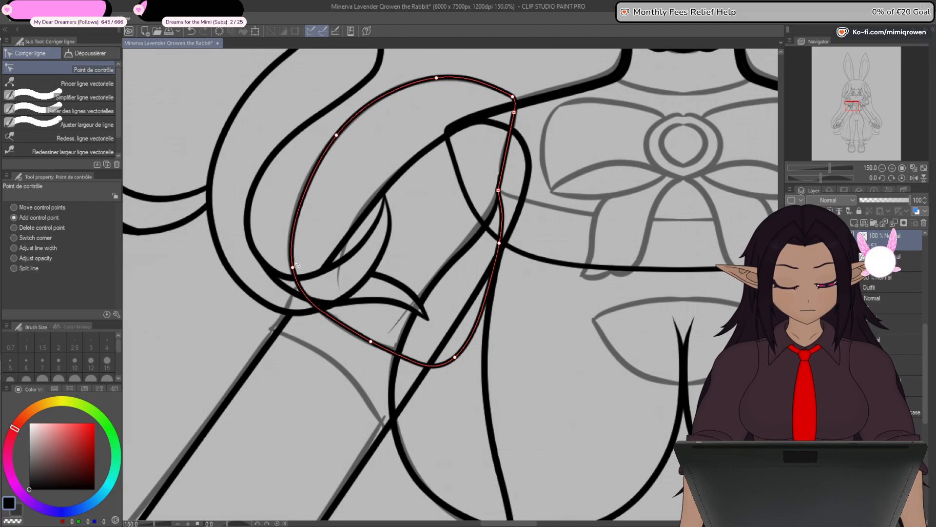
left_click_drag(295, 266, 292, 262)
left_click_drag(369, 341, 355, 335)
left_click_drag(292, 262, 290, 255)
left_click_drag(455, 361, 463, 359)
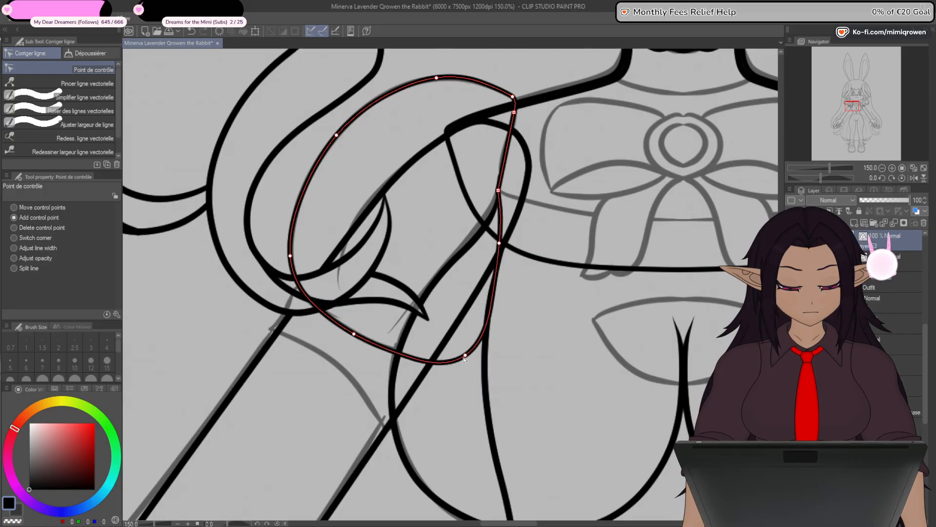
- Examine the refitted sleeve against the arm, waist and whole figure
scroll(482, 292, "down", 3)
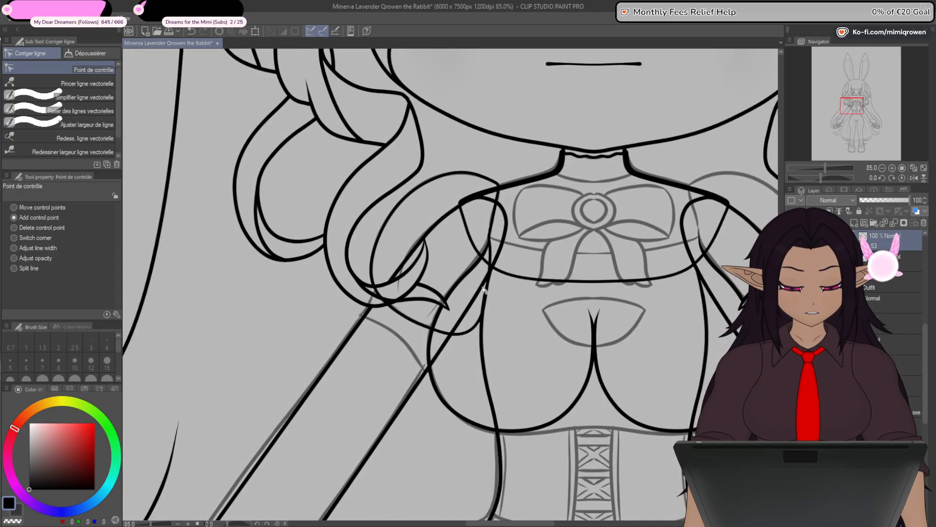
left_click_drag(474, 470, 570, 282)
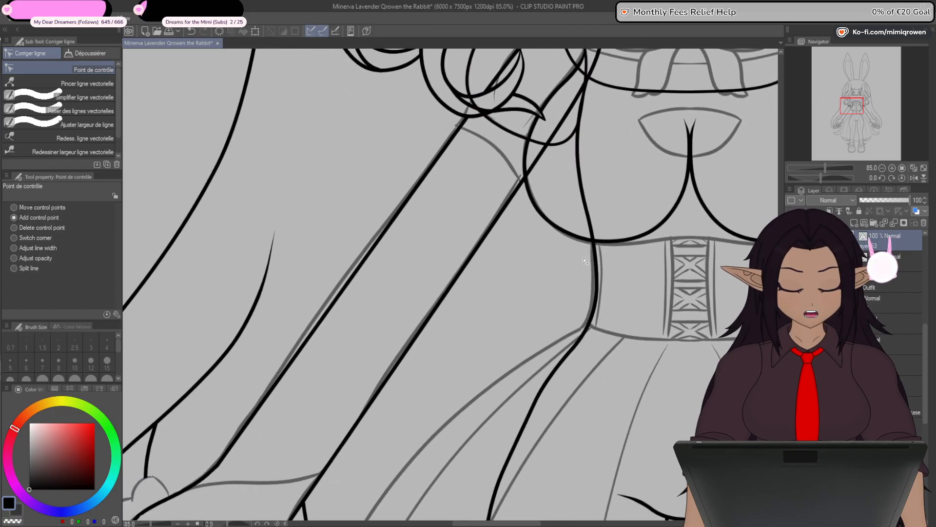
scroll(544, 306, "down", 1)
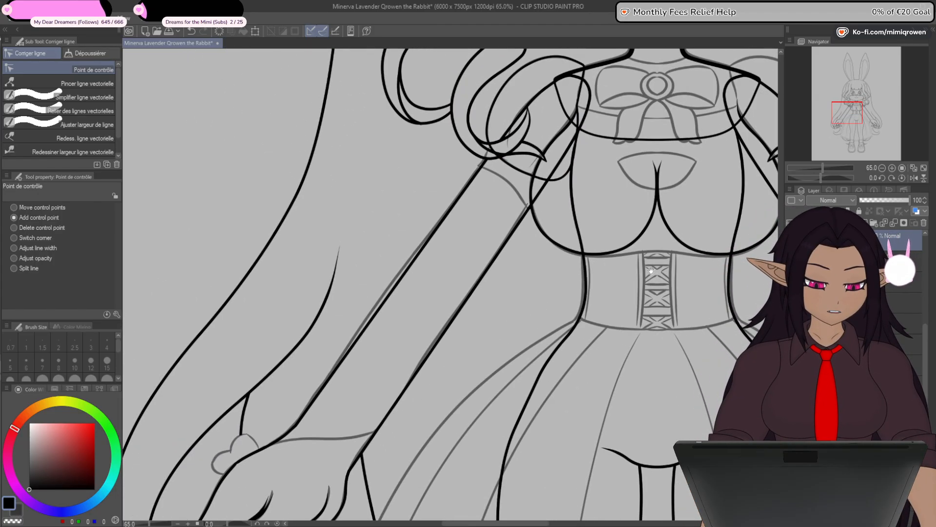
left_click_drag(651, 271, 589, 377)
left_click_drag(610, 218, 569, 337)
scroll(590, 426, "down", 1)
scroll(589, 427, "down", 2)
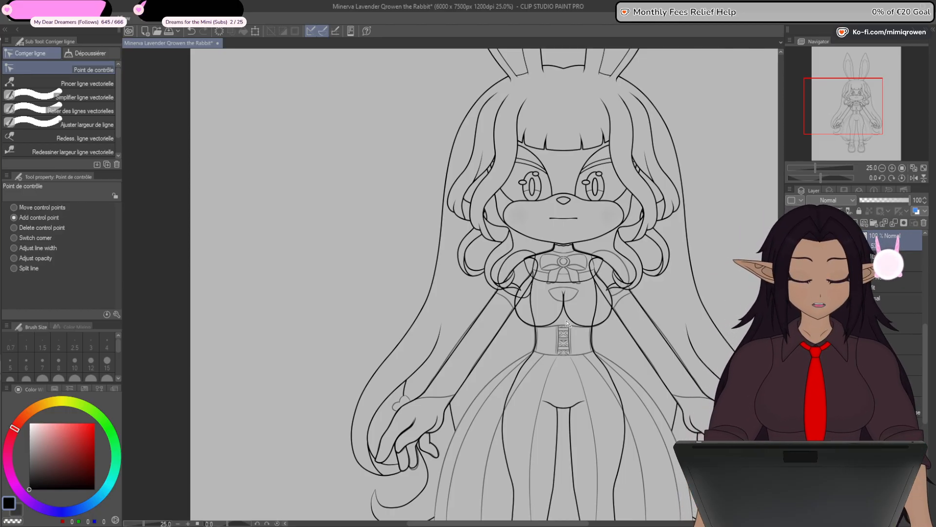
left_click_drag(566, 295, 562, 336)
scroll(513, 302, "up", 6)
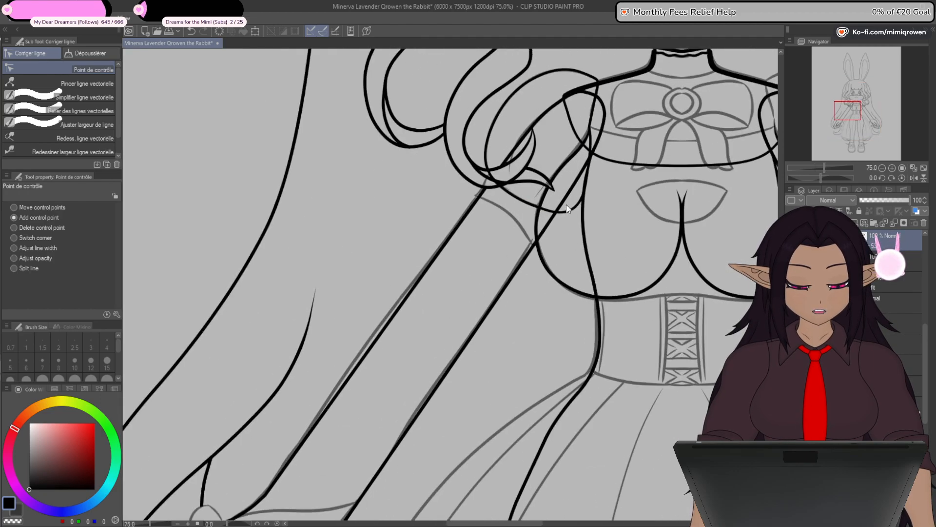
scroll(526, 298, "up", 3)
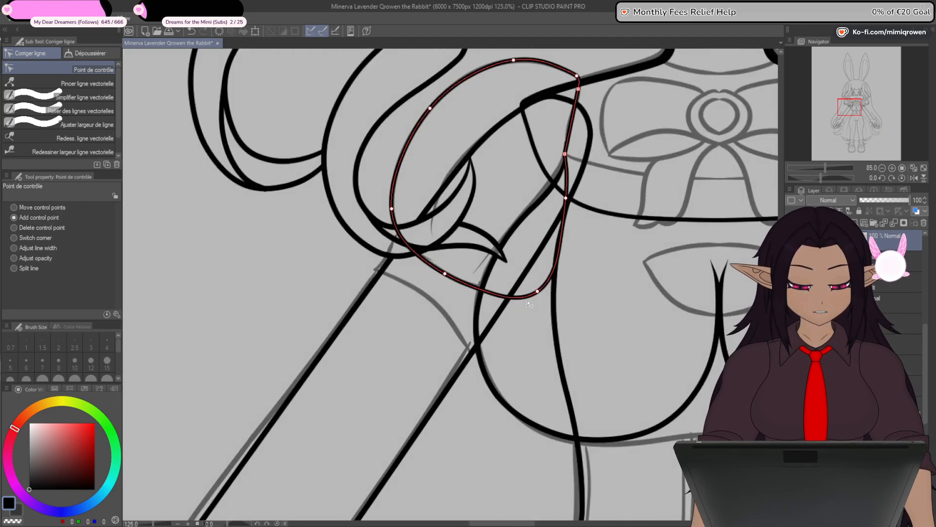
scroll(523, 296, "down", 3)
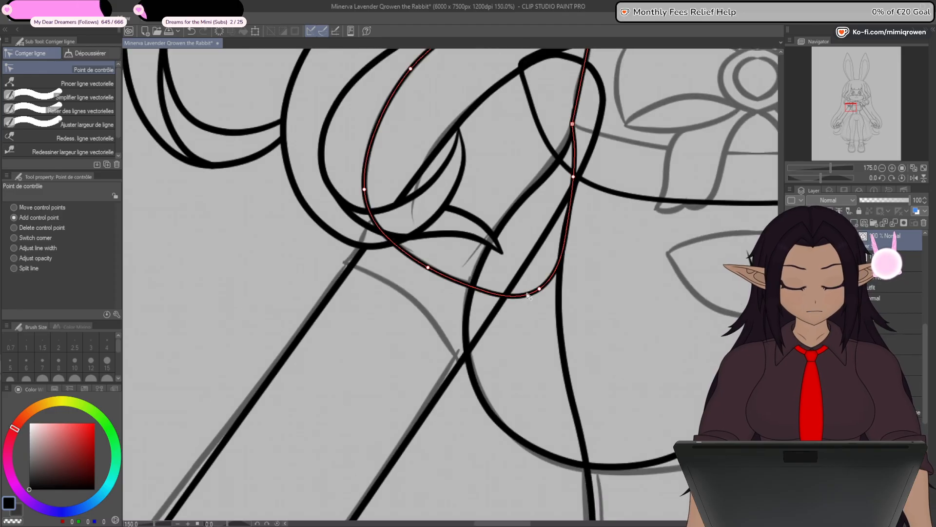
left_click_drag(491, 447, 492, 407)
scroll(493, 400, "down", 2)
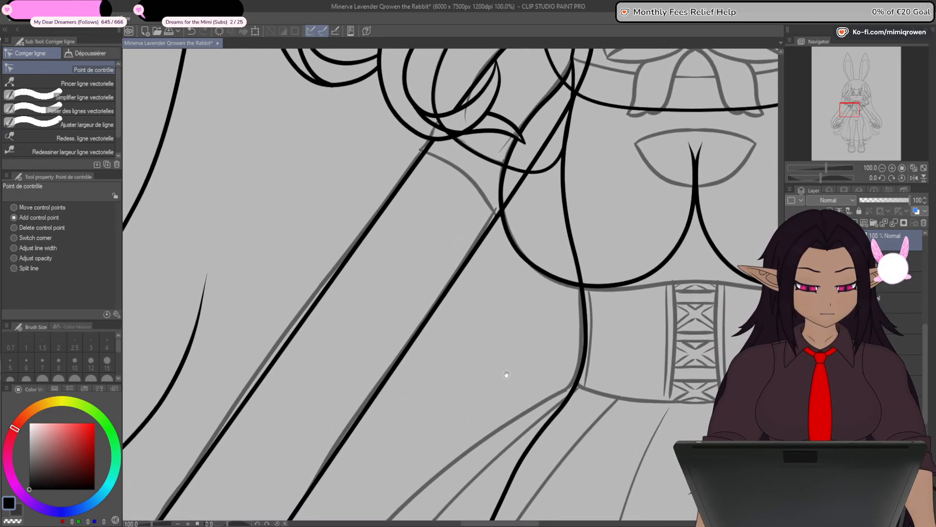
scroll(499, 392, "down", 1)
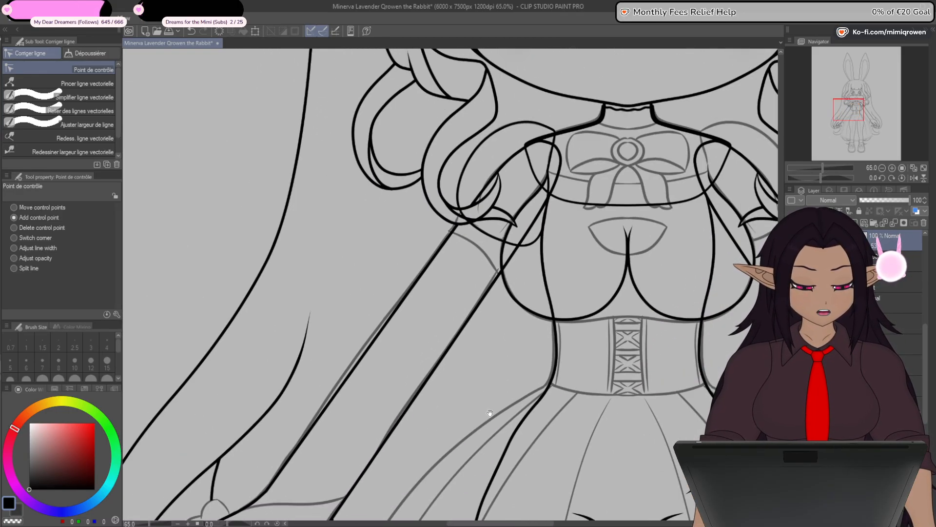
scroll(497, 399, "down", 1)
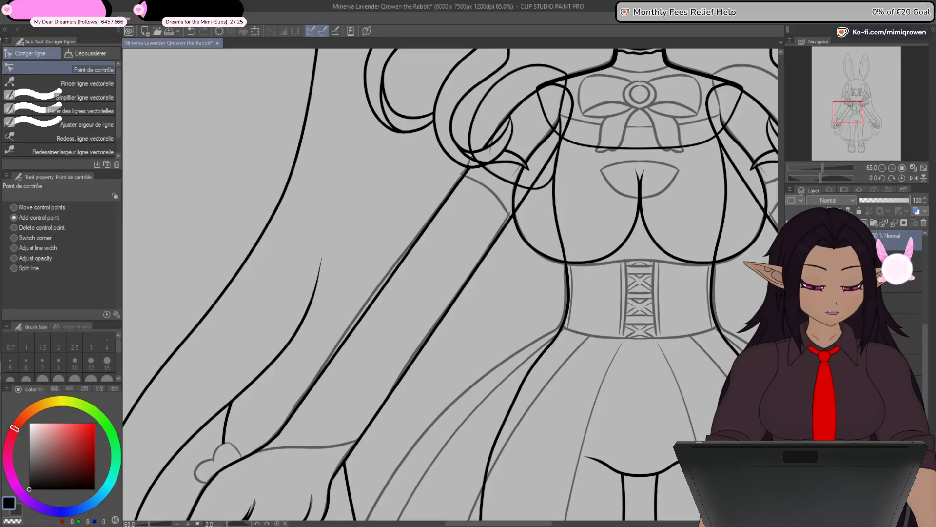
- Add a new layer below the sleeve's layer and draw a black rectangle outline of brush size 8 across the forearm
left_click_drag(925, 352, 926, 312)
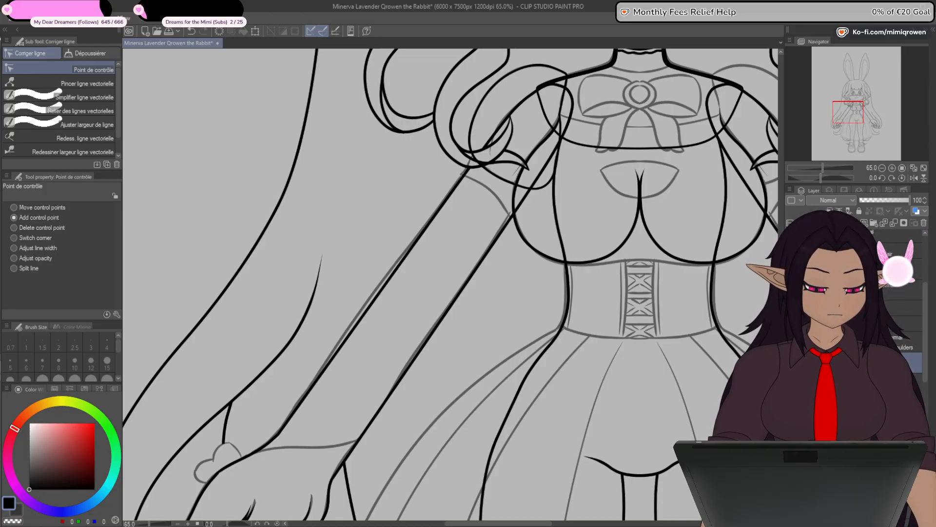
left_click_drag(873, 363, 873, 333)
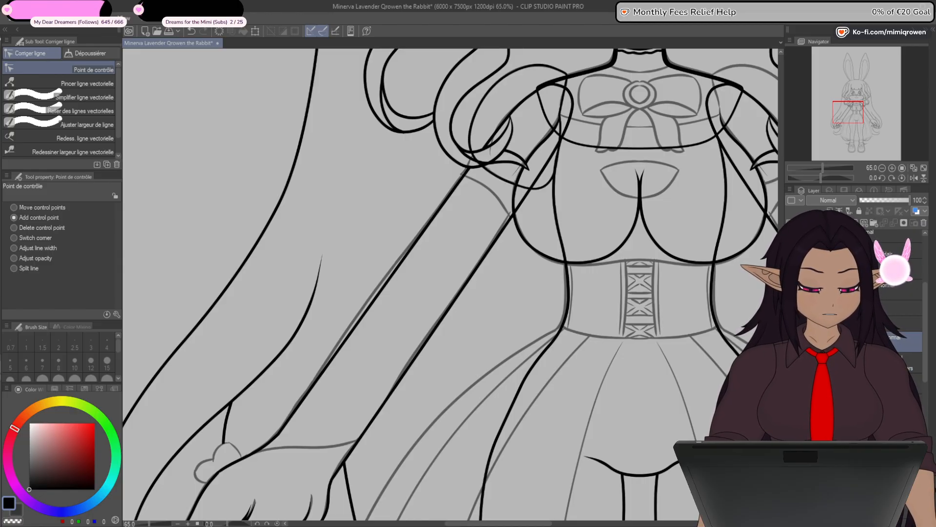
left_click(865, 223)
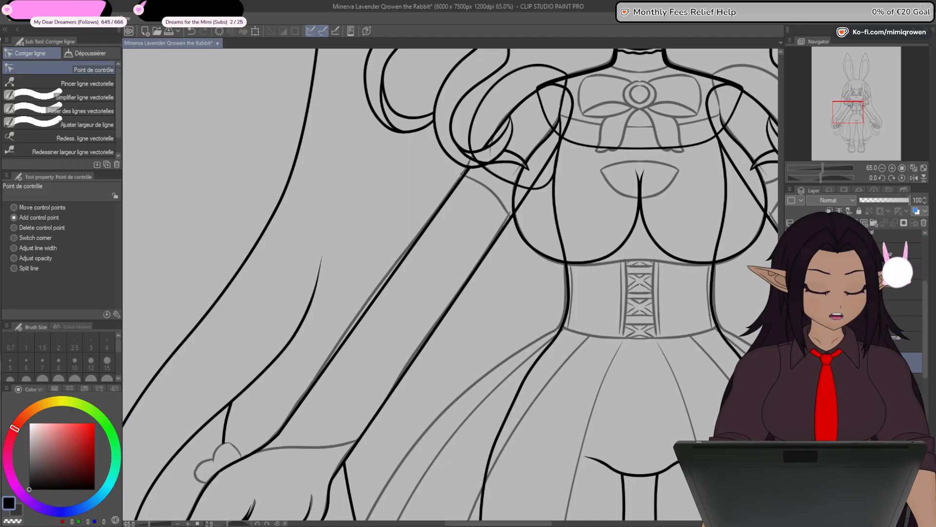
left_click_drag(559, 438, 652, 351)
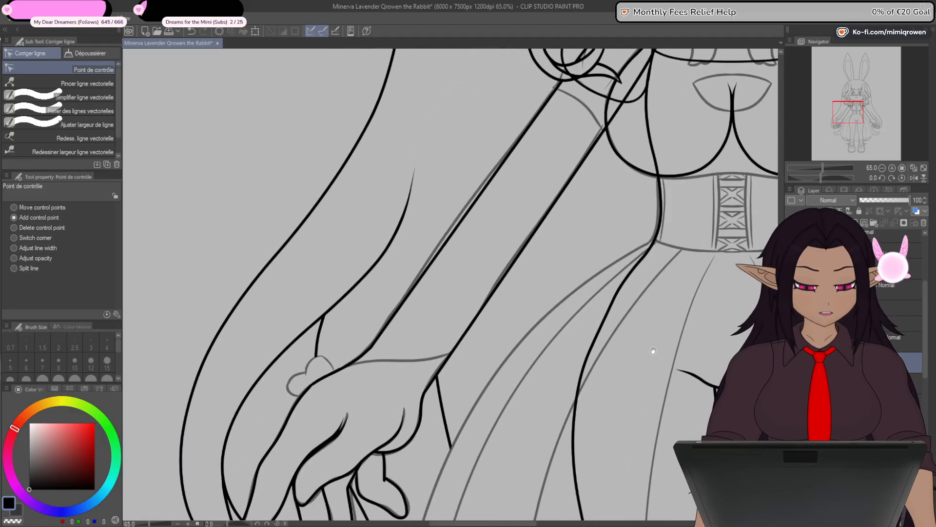
scroll(496, 363, "down", 1)
left_click_drag(542, 387, 505, 385)
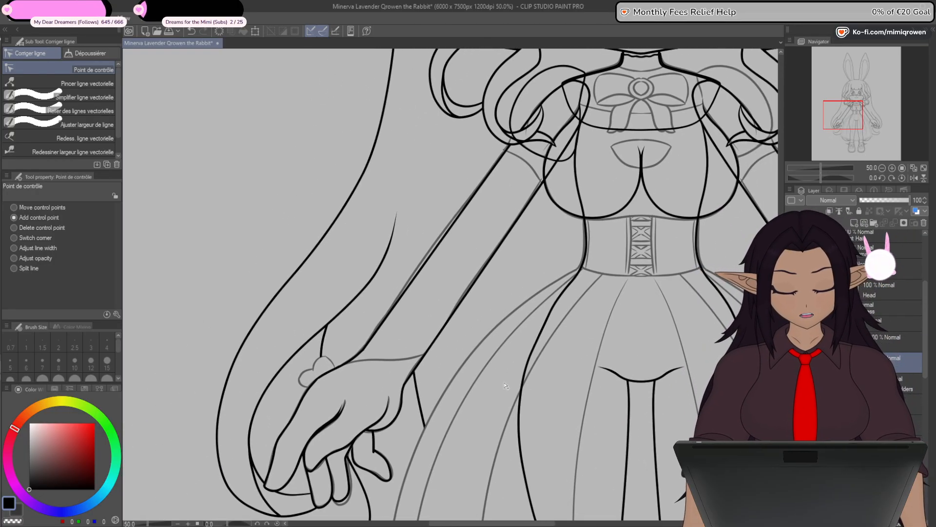
key("u")
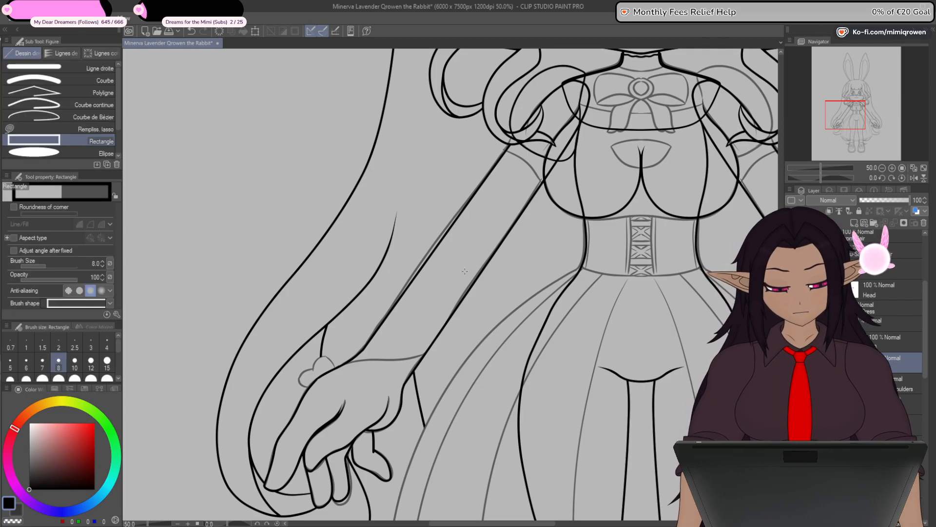
left_click_drag(422, 242, 466, 298)
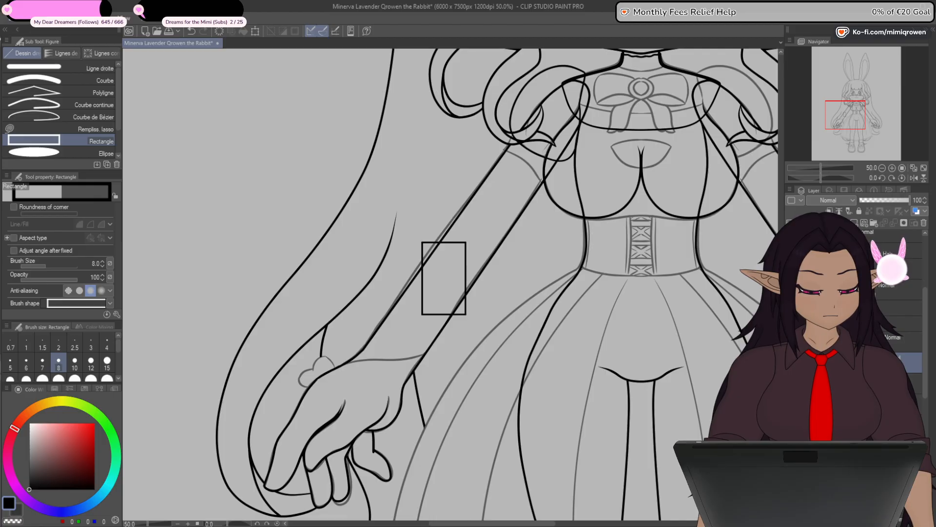
- Set the opacity of the body line art to 50 and reselect the new layer holding the rectangle
left_click(868, 404)
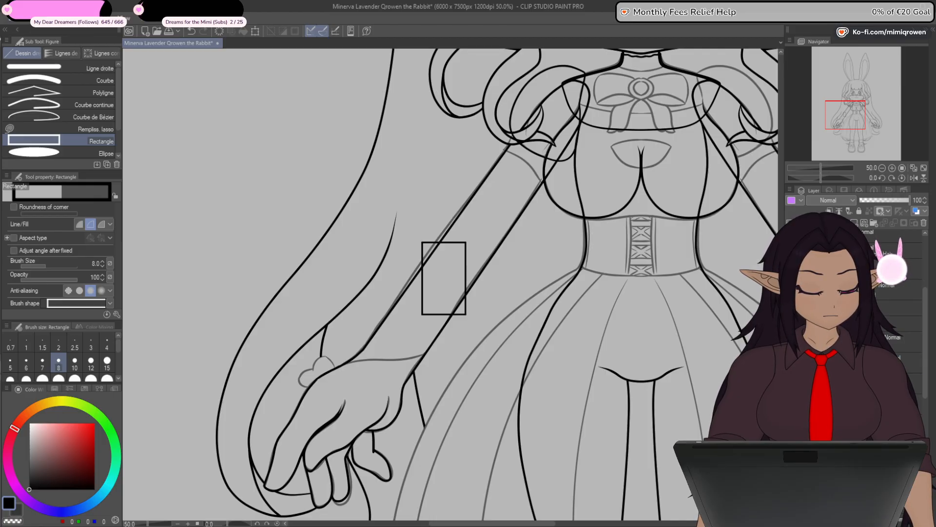
left_click(885, 199)
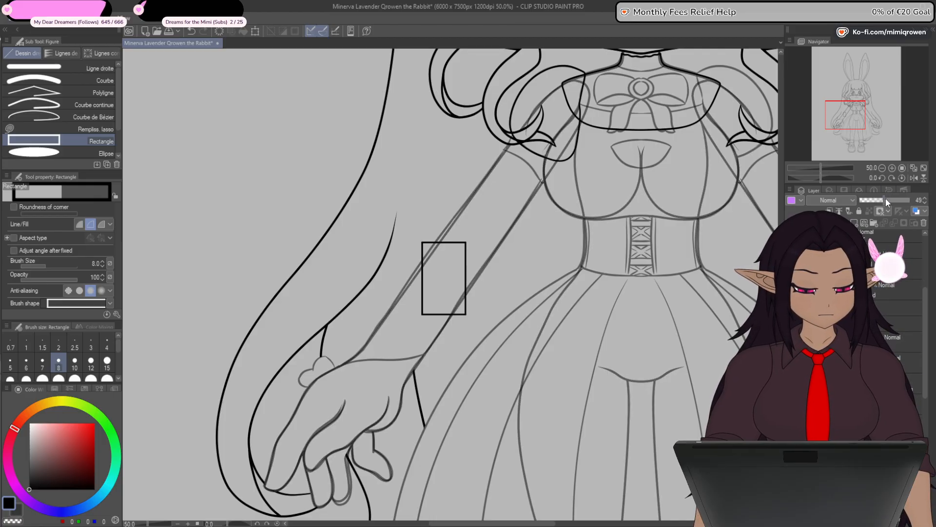
left_click(923, 198)
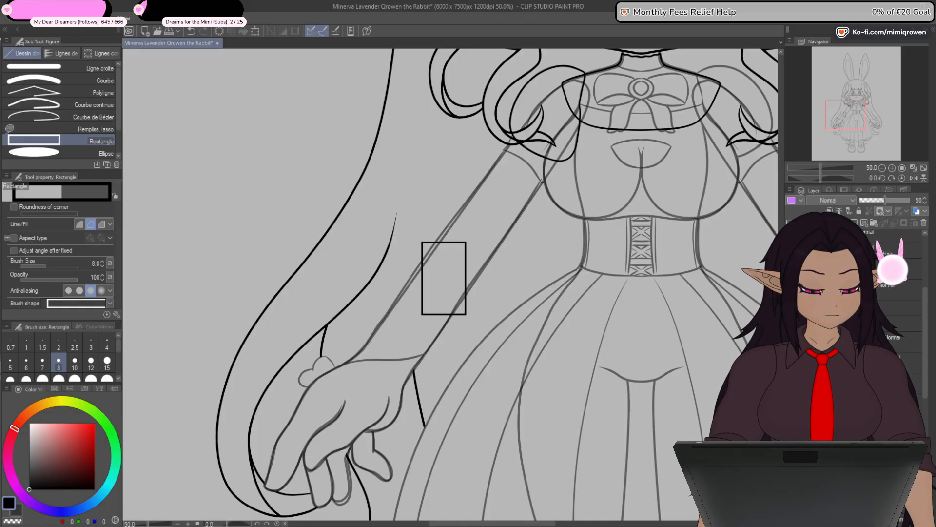
left_click(878, 362)
left_click(792, 362)
left_click(793, 363)
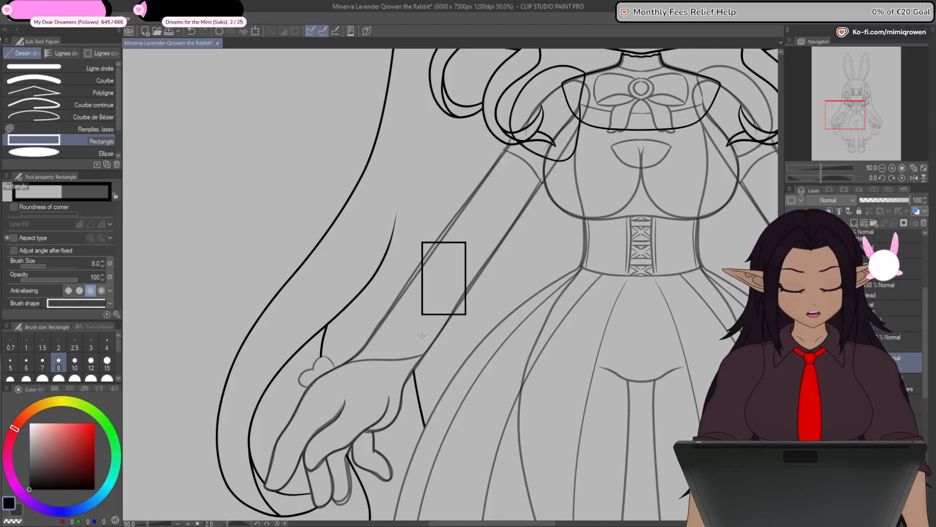
- Move the rectangle's two lower corners onto the outer and inner ends of the wrist line
scroll(422, 335, "up", 3)
key("y")
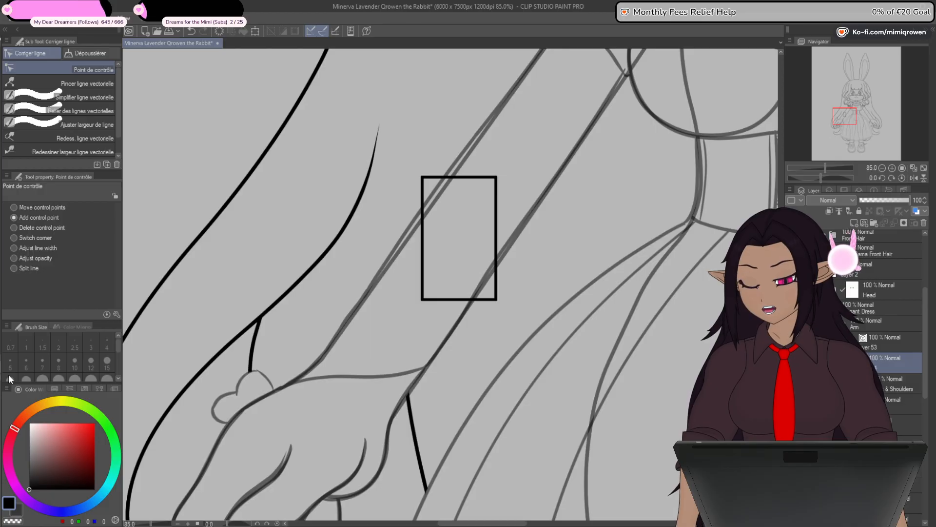
left_click_drag(423, 301, 289, 384)
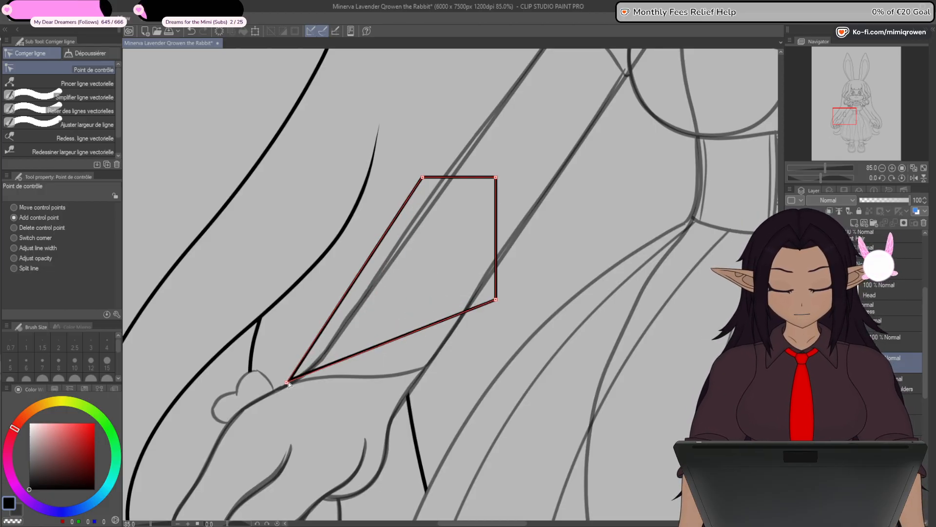
scroll(495, 301, "up", 1)
left_click_drag(496, 299, 419, 373)
scroll(423, 380, "up", 3)
scroll(420, 373, "down", 4)
left_click_drag(485, 297, 460, 323)
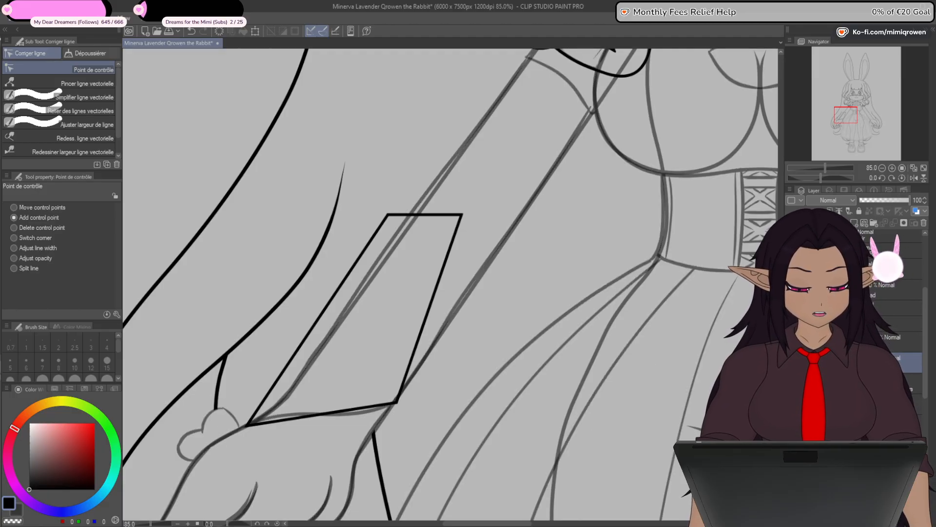
- Hide the faded dress sketch and move the rectangle's upper corners to the inner sleeve edge near the armpit and the shoulder tip
left_click(791, 409)
left_click_drag(493, 275, 484, 432)
left_click_drag(453, 371, 641, 185)
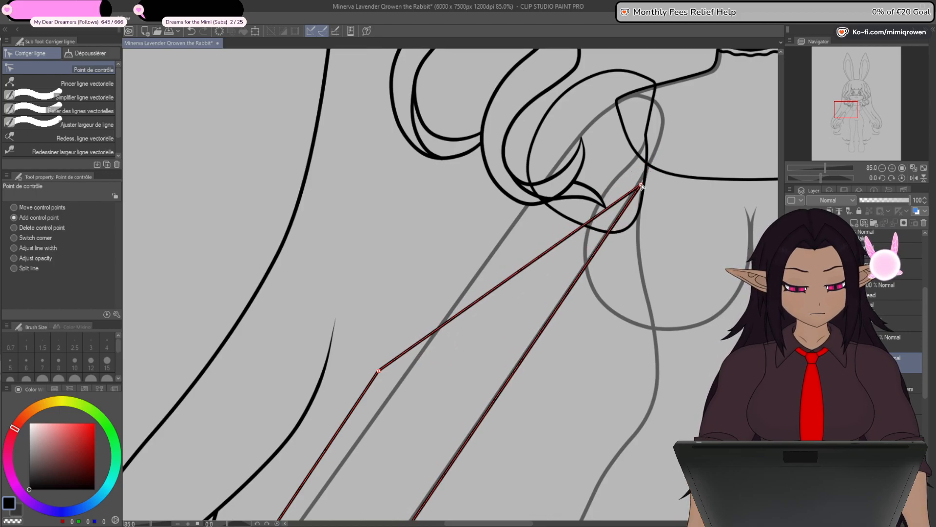
left_click_drag(379, 372, 615, 102)
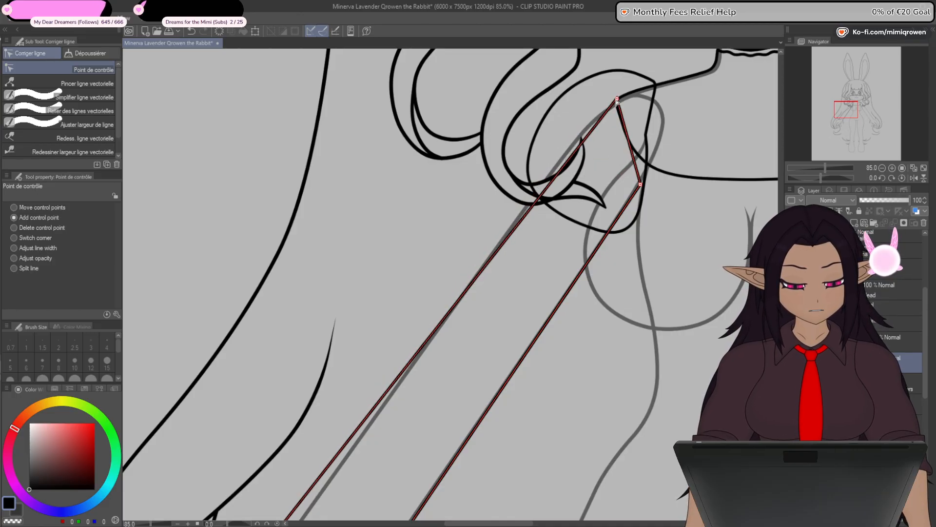
scroll(616, 102, "up", 3)
scroll(616, 99, "up", 3)
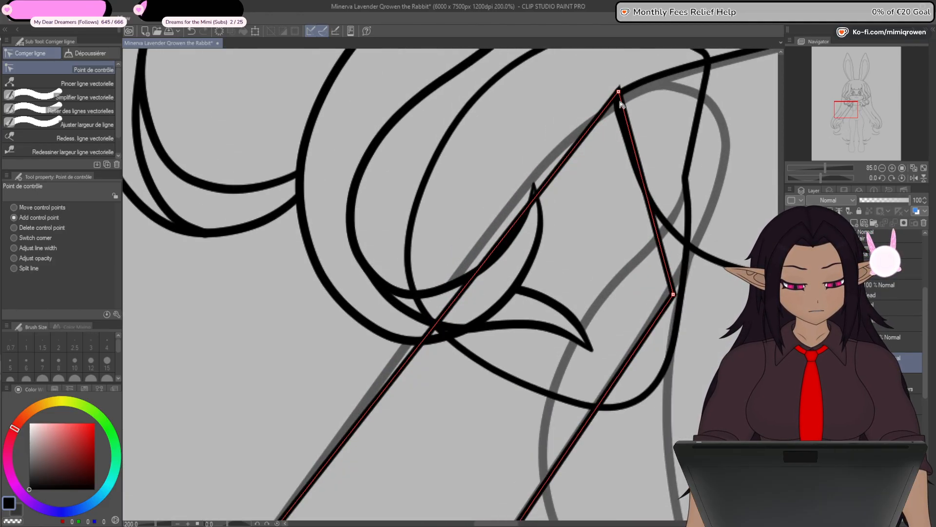
mouse_move(620, 88)
left_mouse_down()
mouse_move(563, 130)
mouse_move(613, 95)
left_mouse_up()
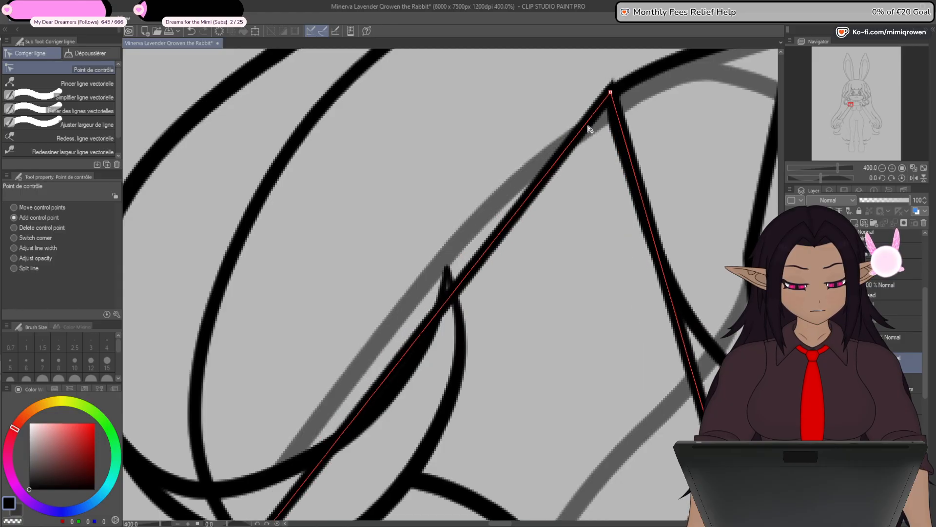
- Add control points along the sleeve's outer edge below the shoulder tip and curve it along the faded upper-arm line
left_click_drag(587, 126, 554, 147)
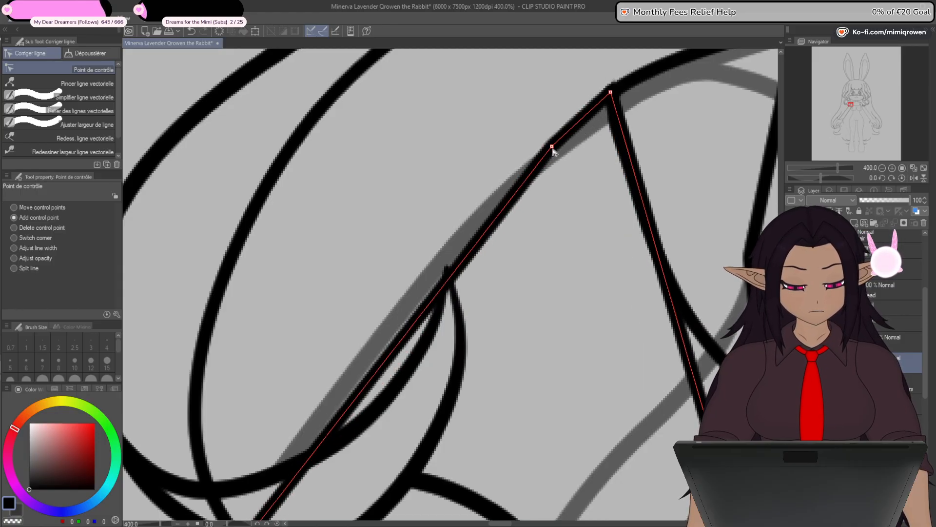
left_click_drag(460, 223, 440, 235)
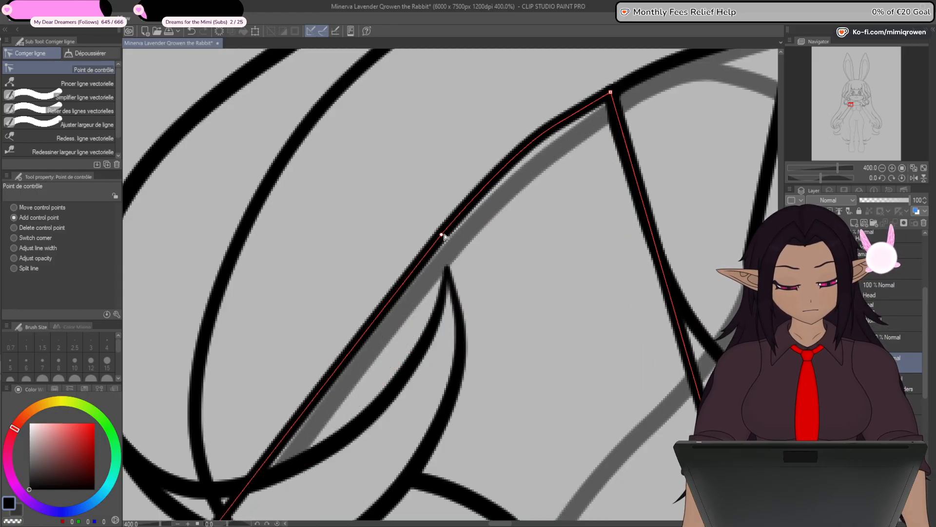
left_click_drag(554, 130, 552, 135)
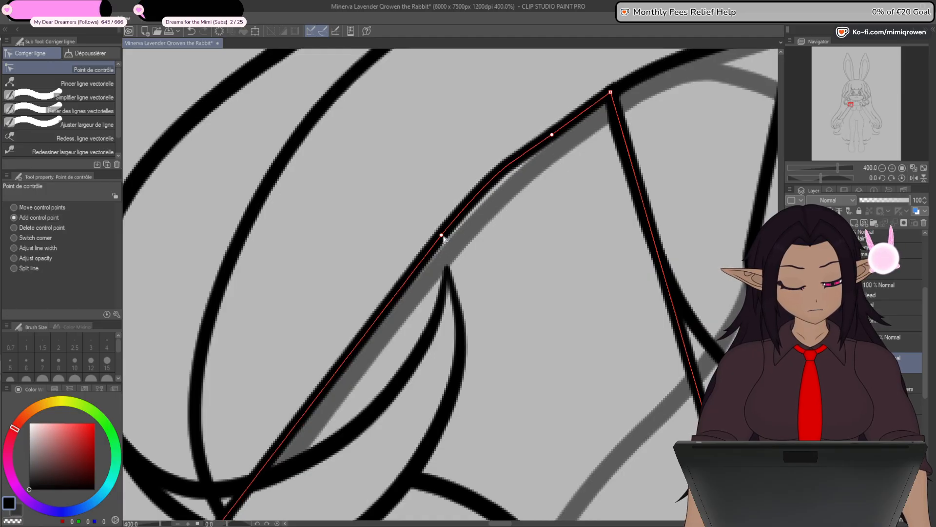
left_click_drag(441, 236, 369, 327)
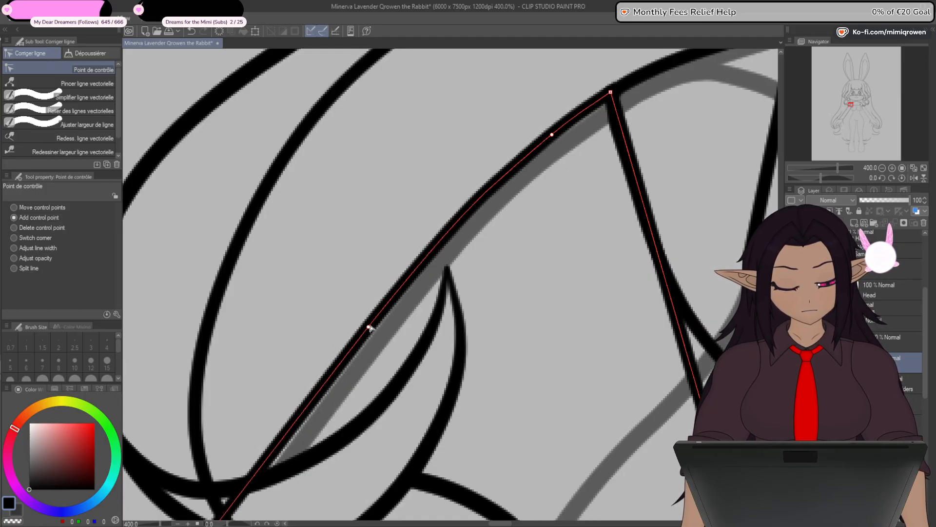
- Nudge the sleeve's armpit corner outward and round the shoulder tip with a control point added just beside it
scroll(707, 149, "down", 3)
left_click_drag(743, 226, 641, 276)
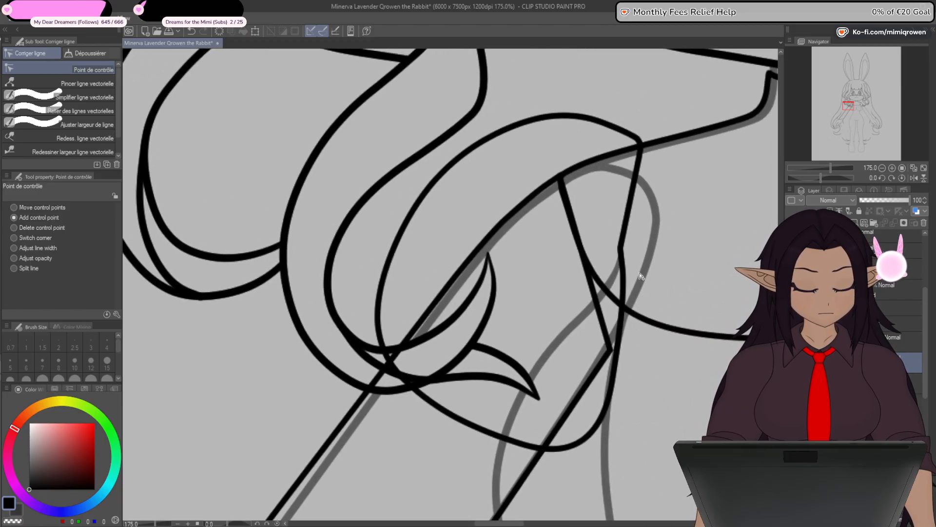
left_click_drag(611, 350, 617, 343)
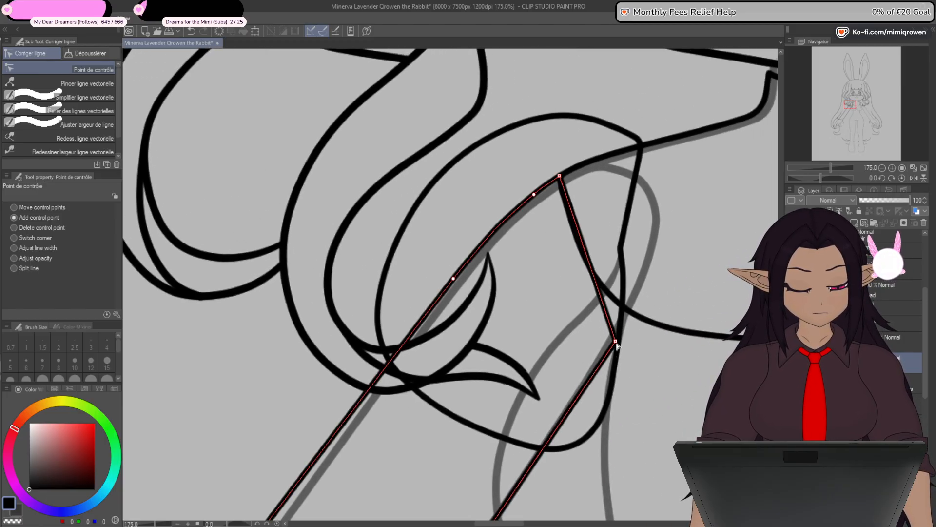
left_click(593, 274)
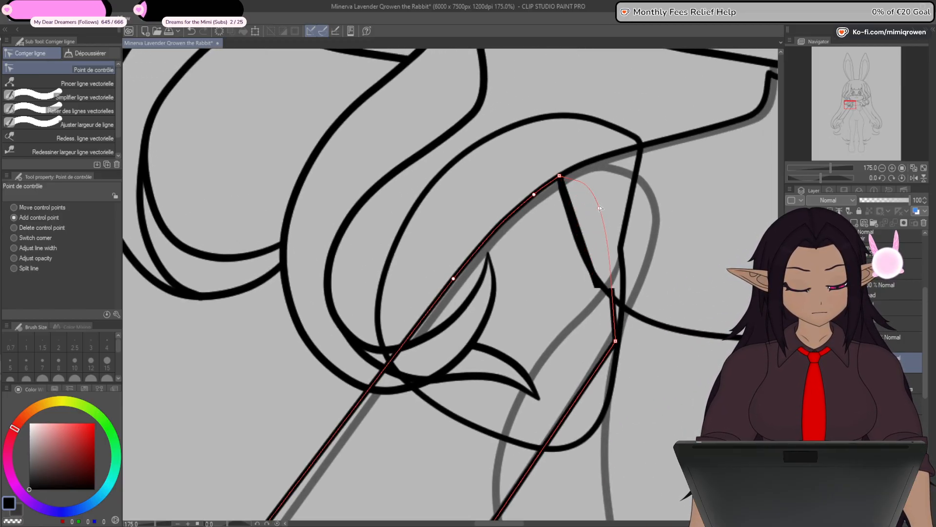
left_click_drag(589, 184, 581, 177)
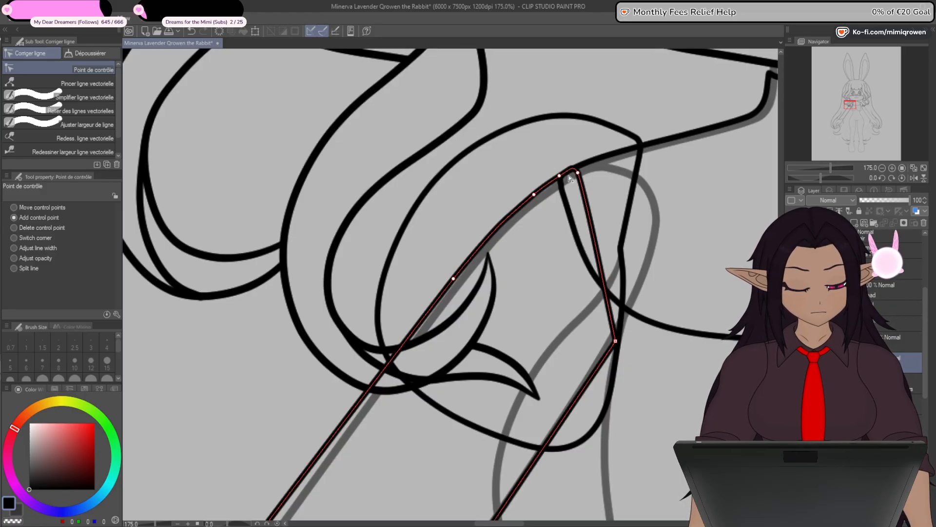
left_click_drag(581, 175, 573, 179)
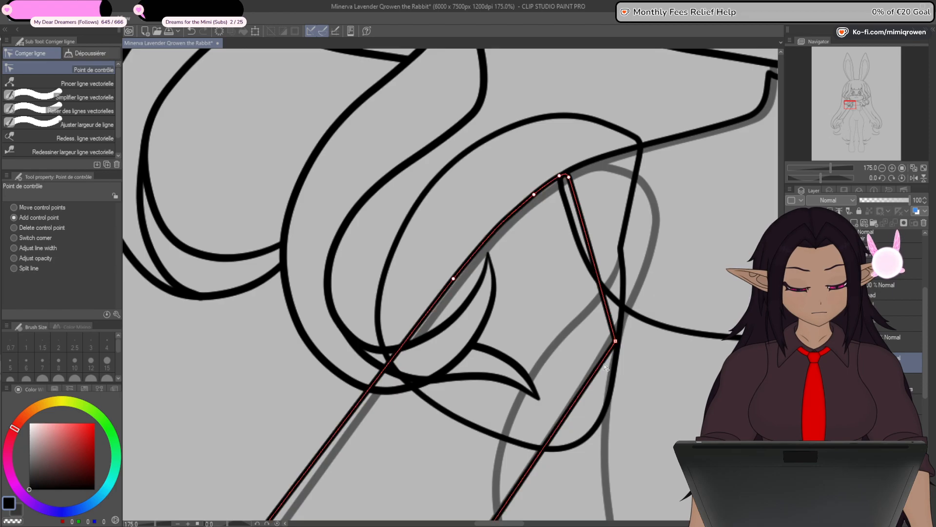
- Add control points on the sleeve's short upper edge and adjust the armpit corner into a small rounded bend
left_click_drag(617, 295, 617, 294)
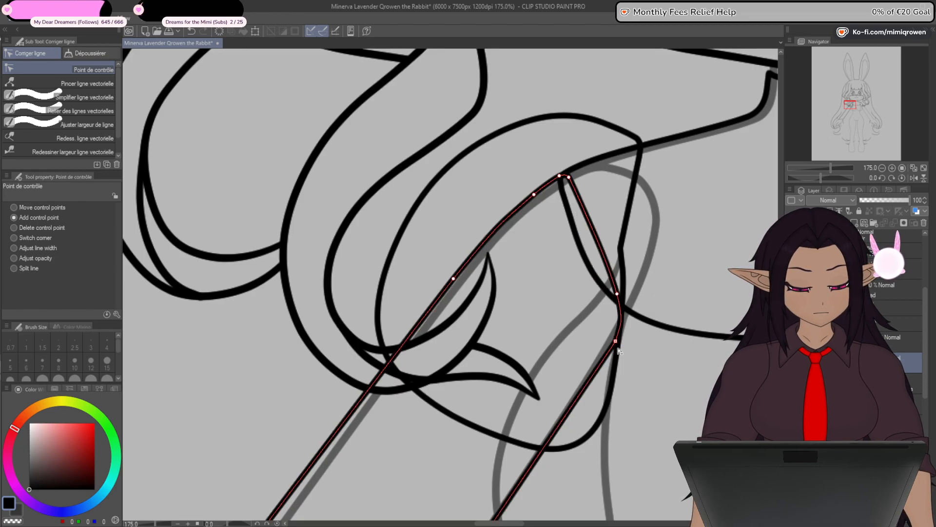
left_click_drag(619, 344, 614, 347)
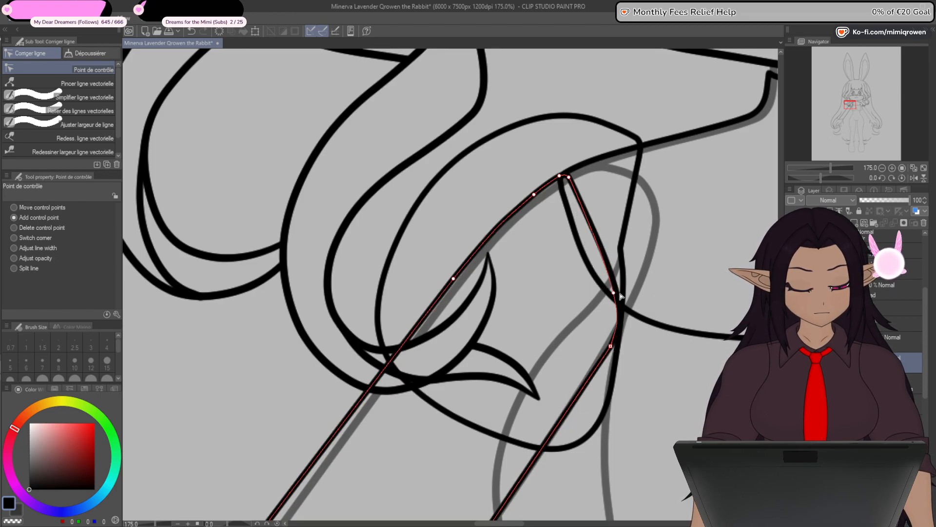
left_click_drag(621, 296, 620, 296)
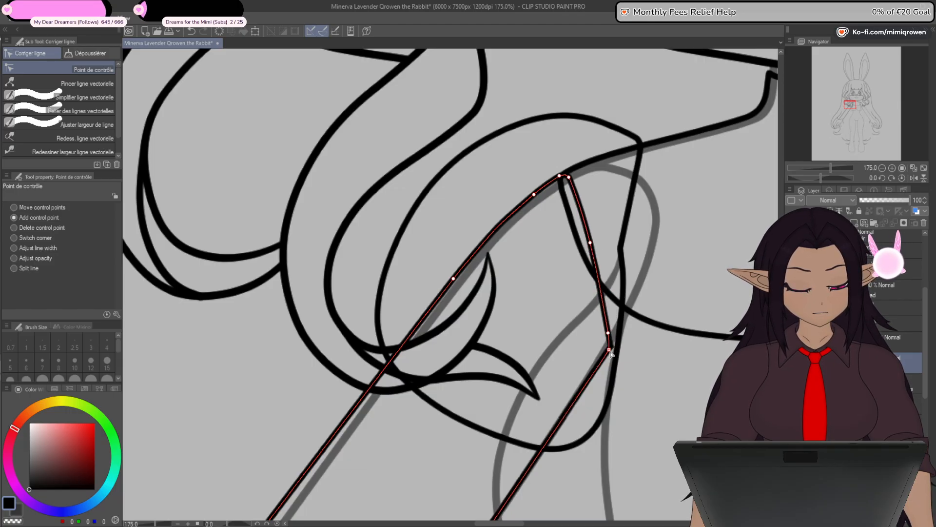
left_click_drag(612, 353, 610, 344)
- Add a control point on the sleeve's outer edge just above the wrist and bend it onto the faded arm line
scroll(624, 337, "down", 3)
left_click_drag(699, 430, 700, 280)
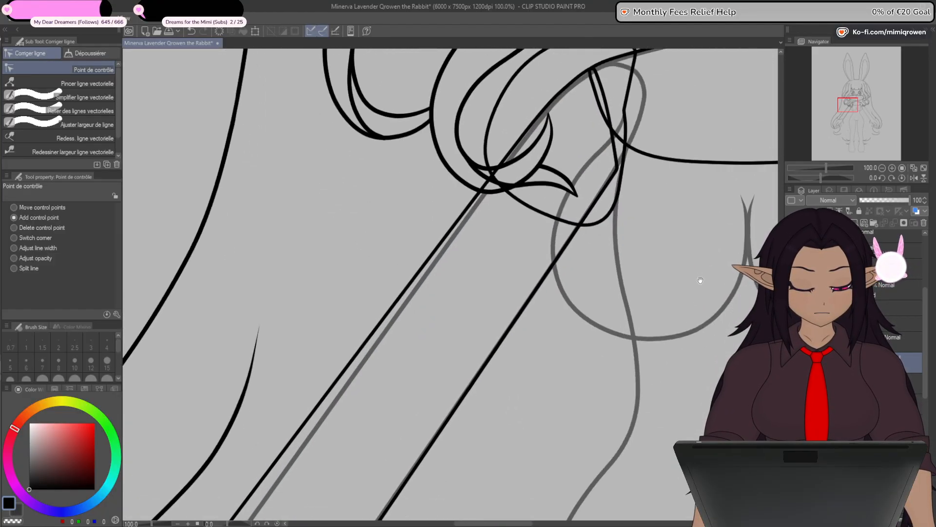
left_click_drag(656, 381, 711, 247)
left_click_drag(522, 380, 677, 249)
scroll(367, 353, "up", 1)
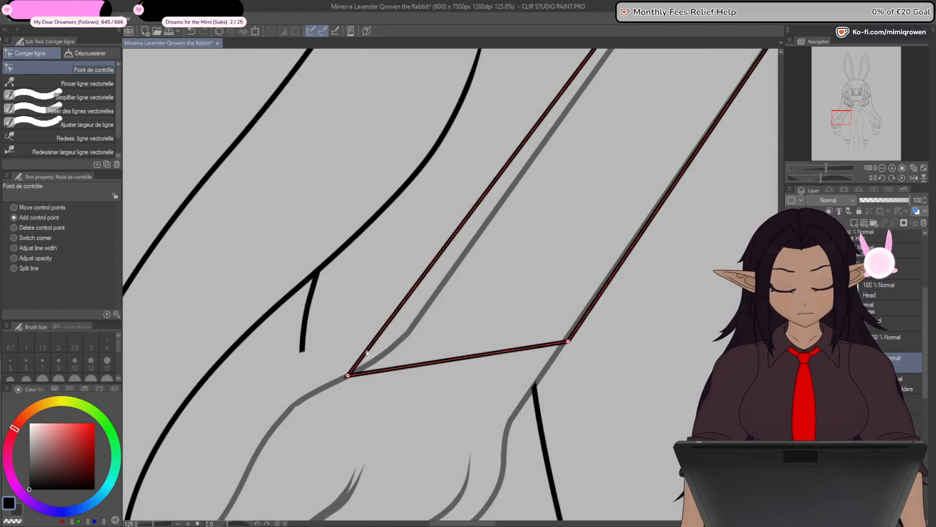
left_click_drag(369, 350, 406, 330)
scroll(406, 329, "down", 1)
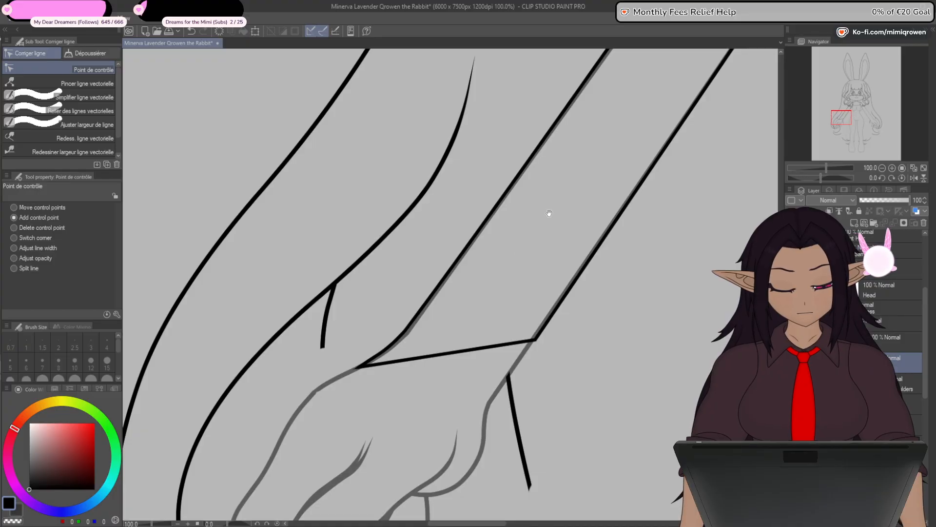
- Examine the sleeve's long edges, armpit corner and wrist line against the faded arm lines
left_click_drag(550, 214, 458, 383)
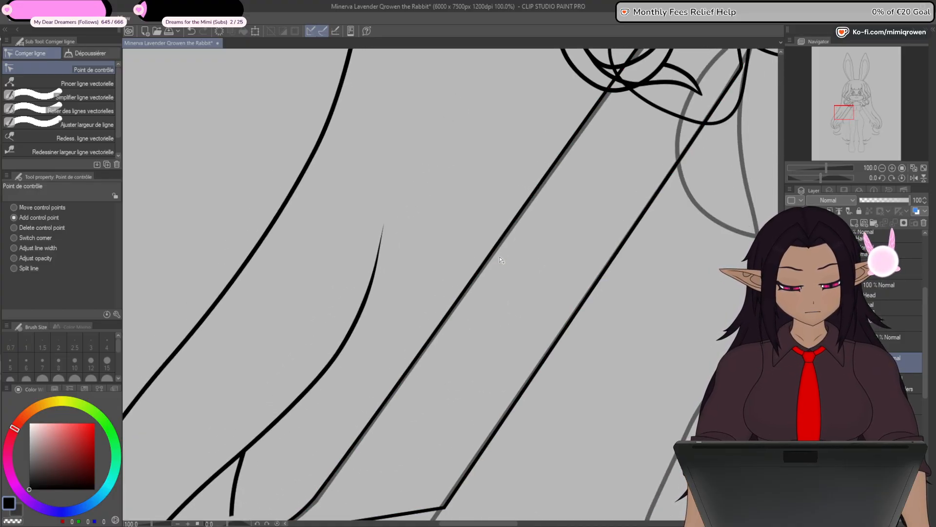
left_click_drag(567, 374, 560, 300)
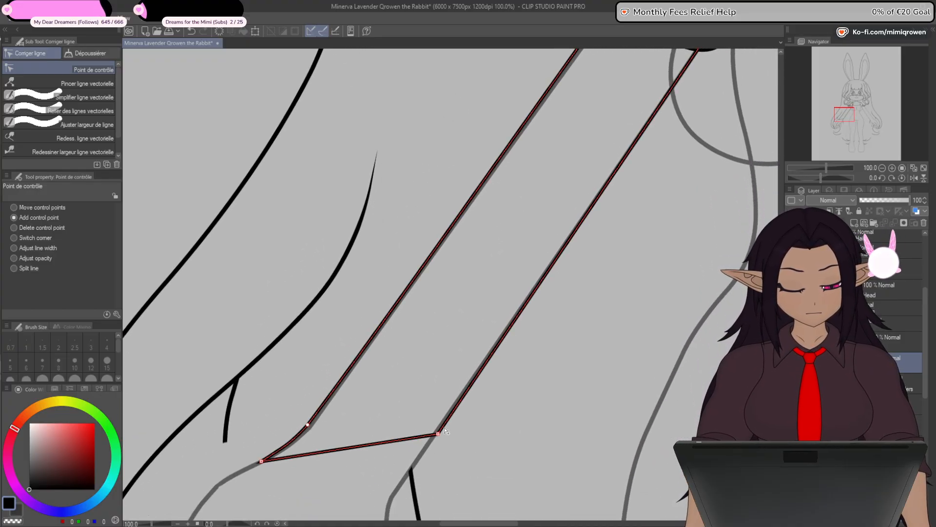
scroll(462, 407, "up", 6)
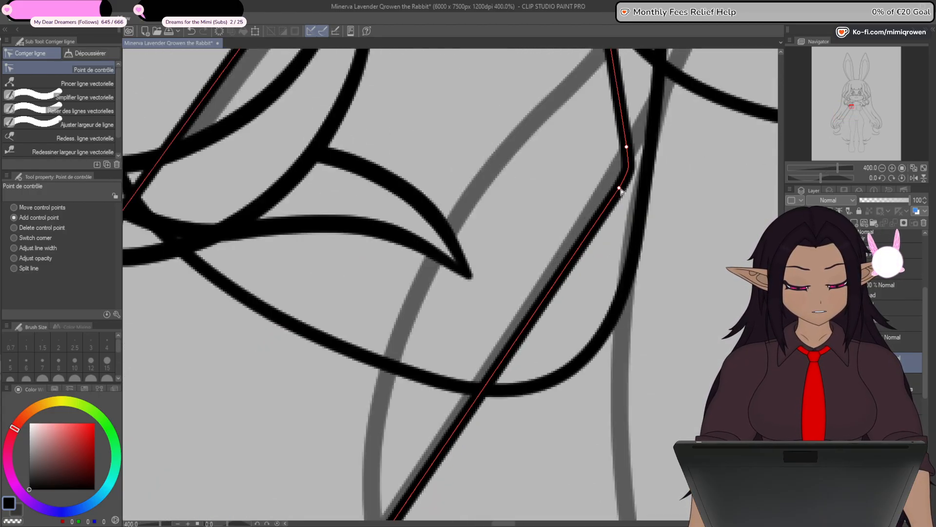
scroll(618, 187, "down", 5)
left_click_drag(535, 464, 567, 261)
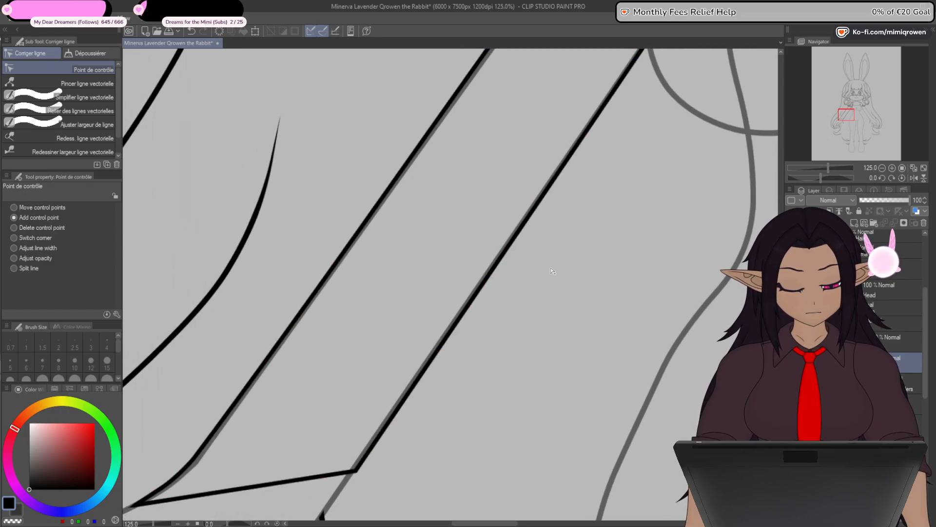
scroll(541, 293, "down", 2)
left_click_drag(533, 313, 577, 336)
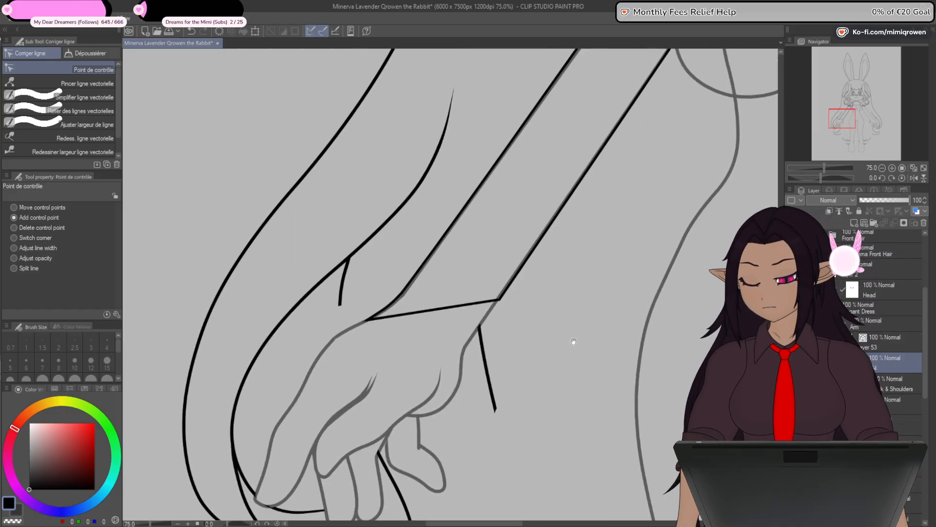
scroll(566, 347, "up", 2)
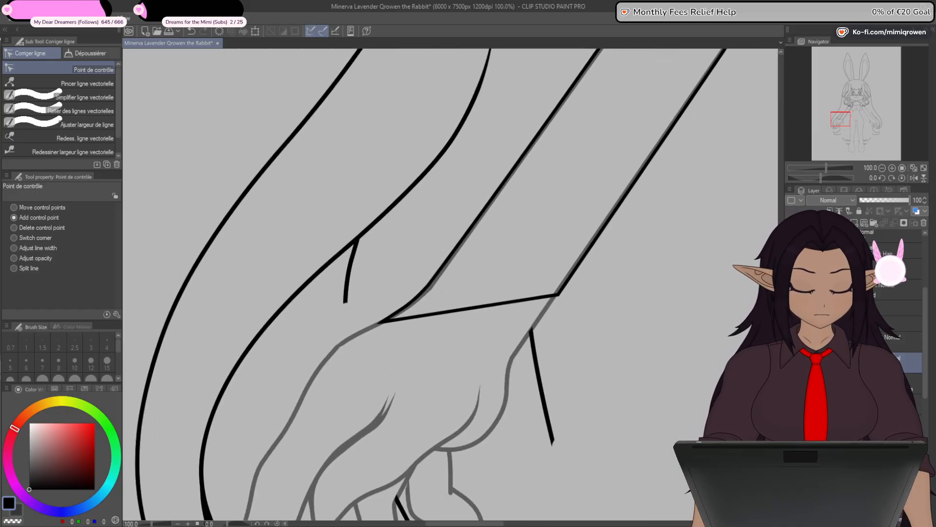
- Show the faded dress sketch and curve the sleeve's wrist line along the sketched cuff with two added control points
left_click(790, 384)
left_click(790, 384)
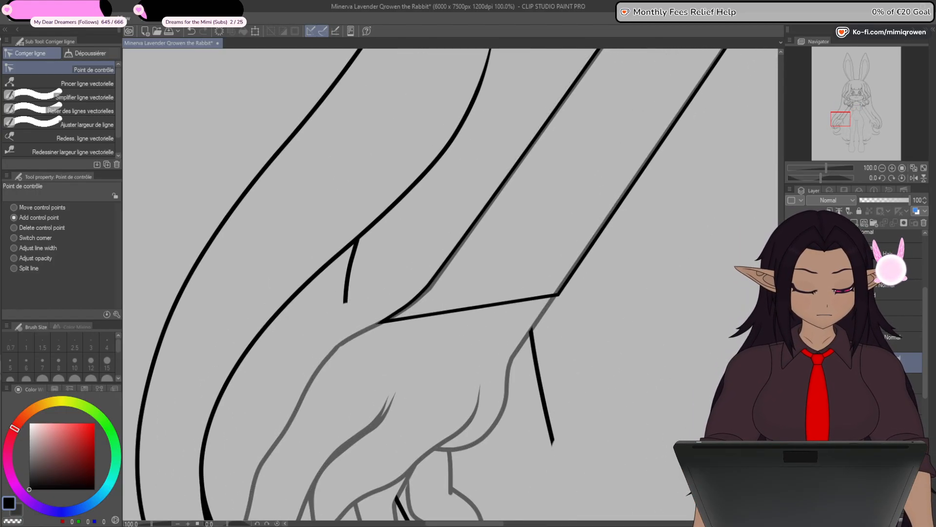
scroll(410, 319, "up", 2)
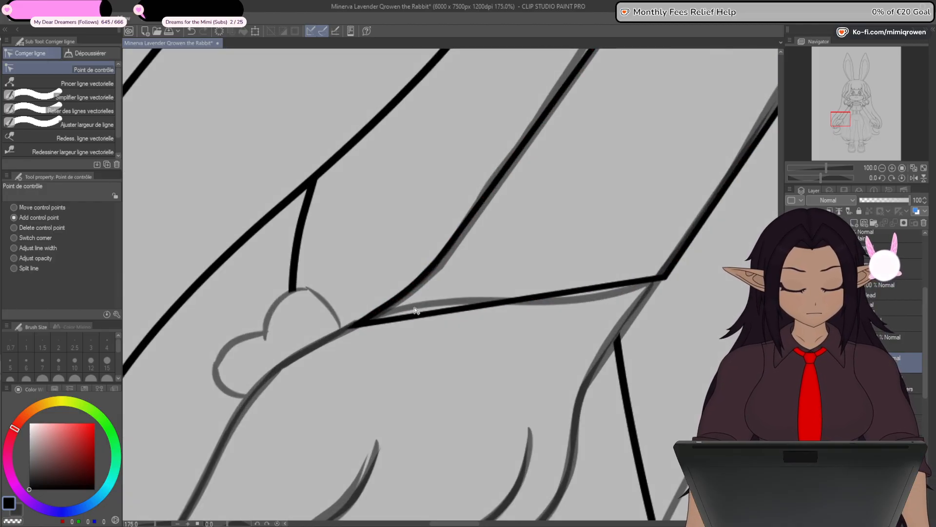
left_click(410, 317)
left_click_drag(409, 318, 425, 305)
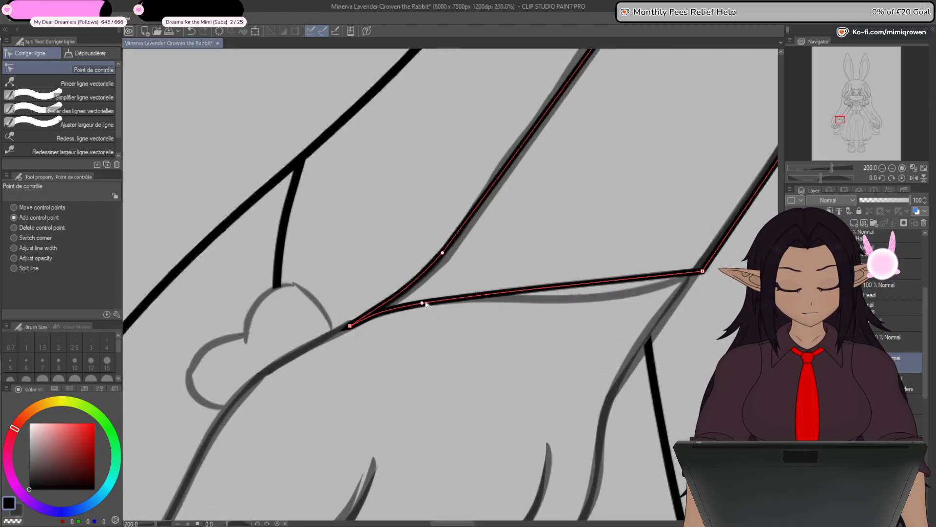
left_click_drag(595, 282, 602, 294)
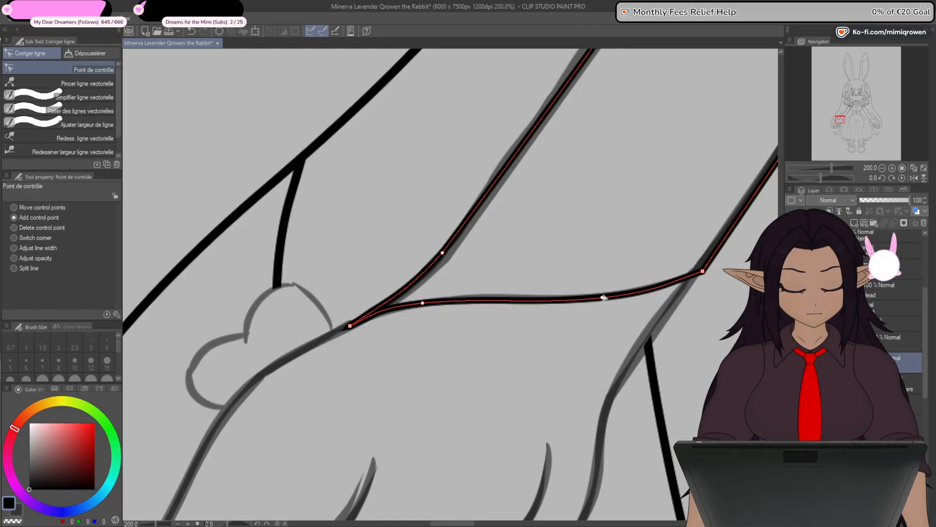
left_click(428, 305)
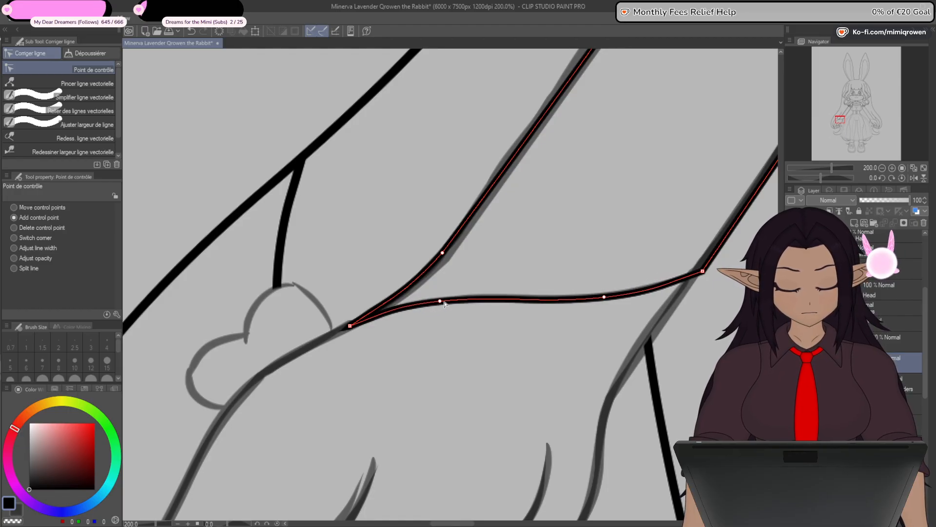
- Spread the sleeve outline's outer wrist corner into a short end edge by adding and moving control points across the arm line
scroll(349, 327, "up", 4)
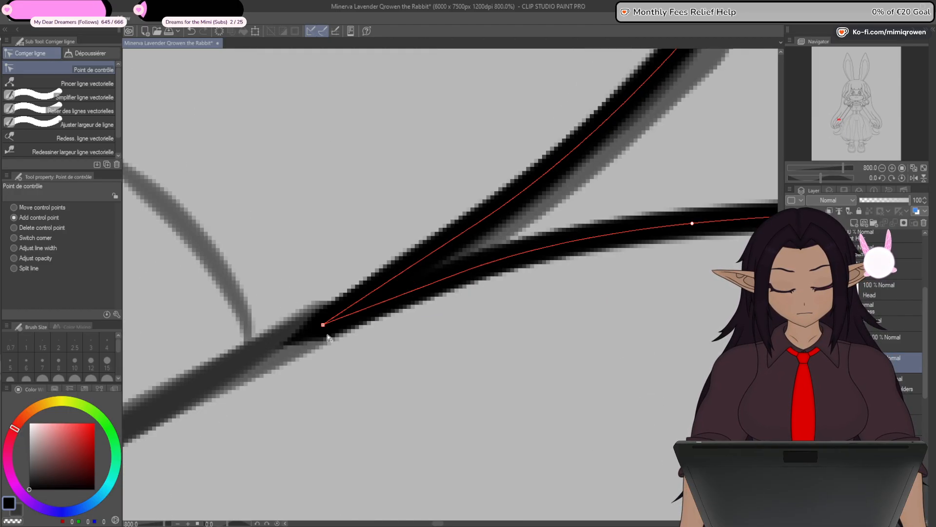
scroll(329, 333, "down", 4)
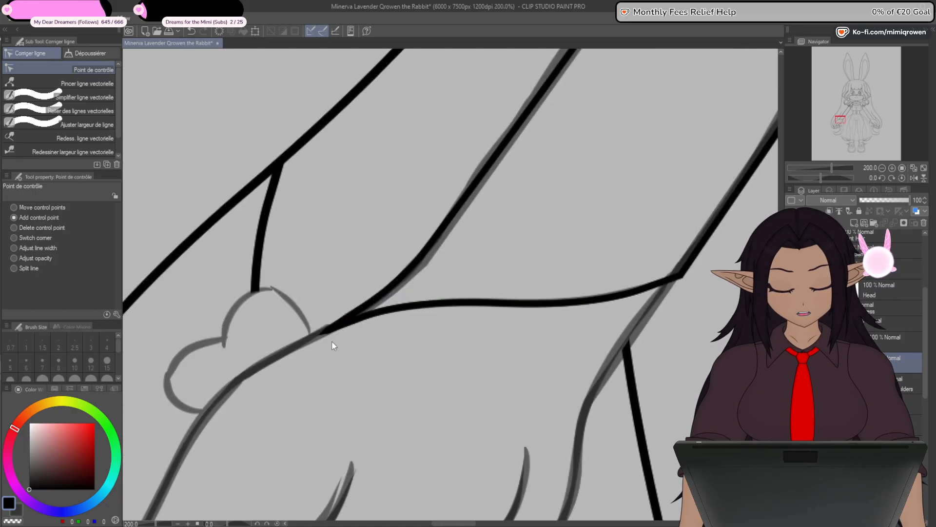
scroll(331, 341, "down", 2)
scroll(331, 340, "up", 5)
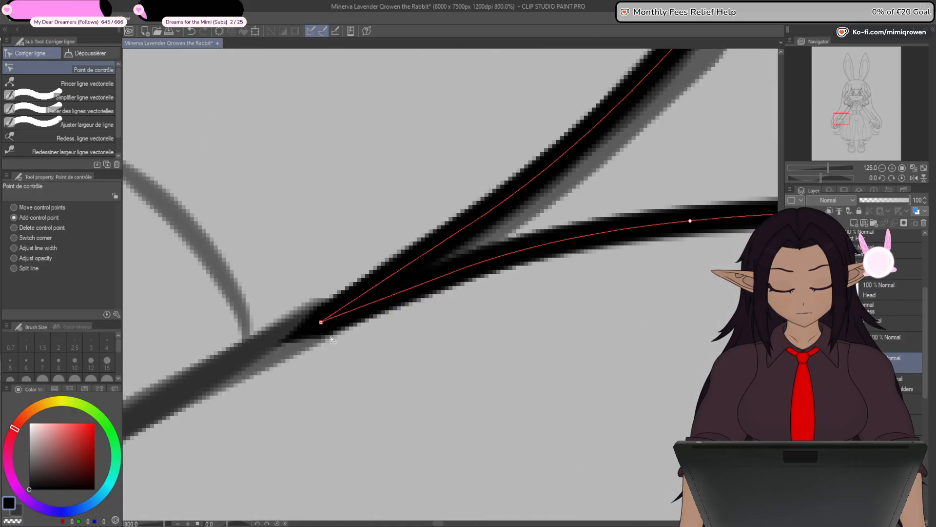
left_click(30, 268)
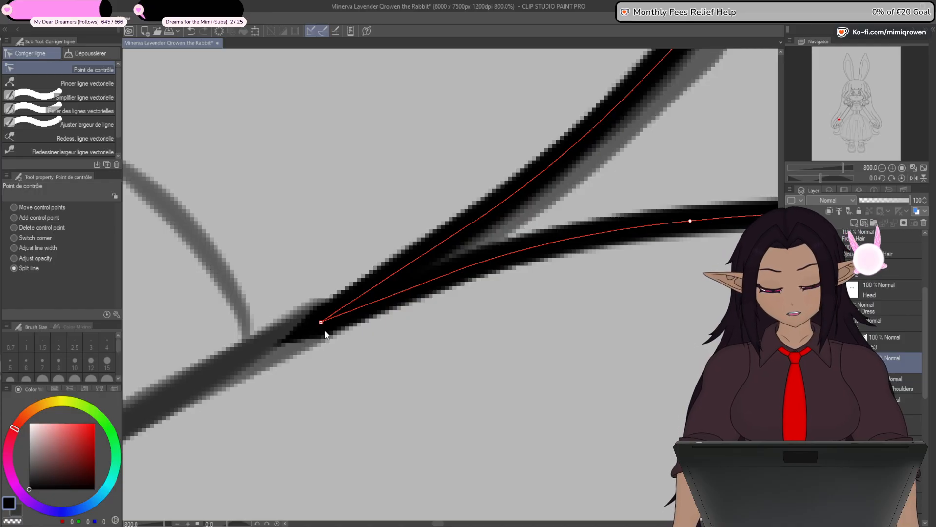
left_click(39, 218)
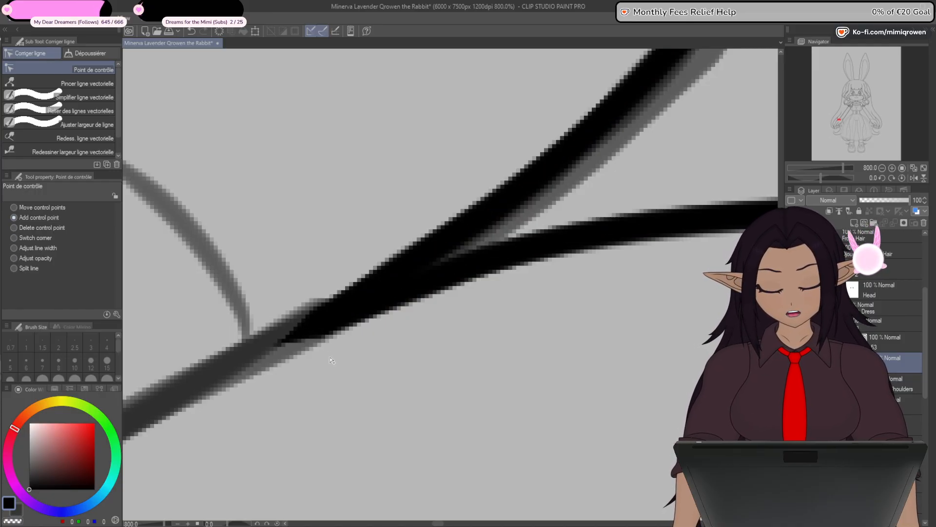
left_click_drag(319, 319, 326, 298)
mouse_move(341, 359)
left_mouse_down()
mouse_move(361, 345)
mouse_move(355, 377)
left_mouse_up()
left_click_drag(332, 315, 336, 358)
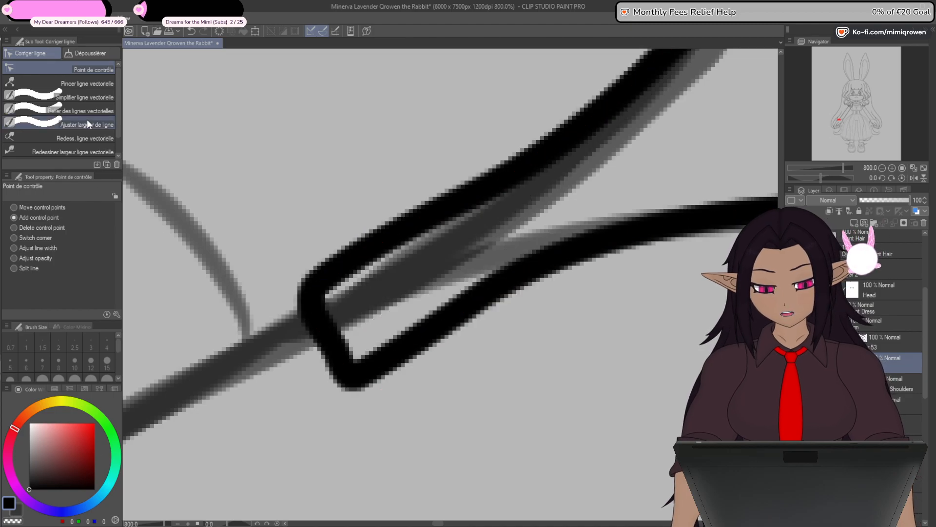
- Try to connect the vector lines across the short edge at the outer wrist, and return to control point editing
left_click(93, 125)
left_click(83, 110)
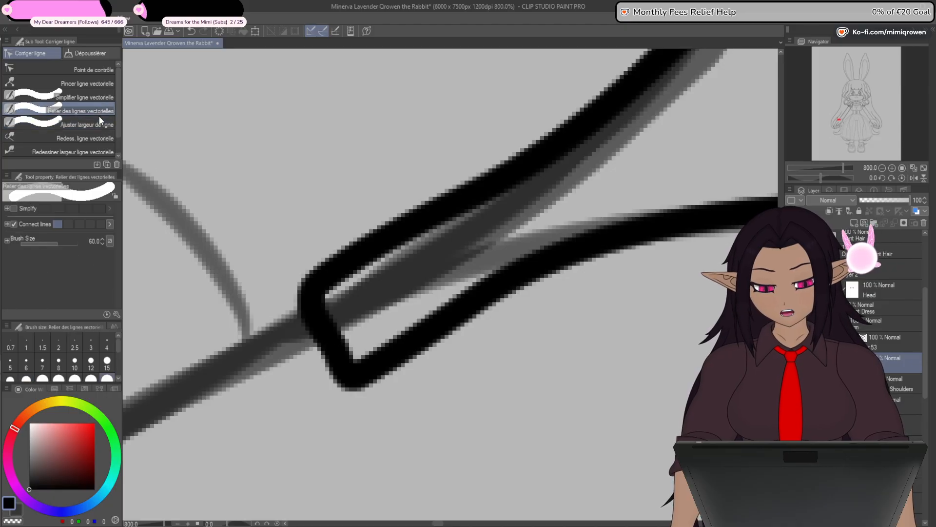
left_click_drag(335, 334, 319, 345)
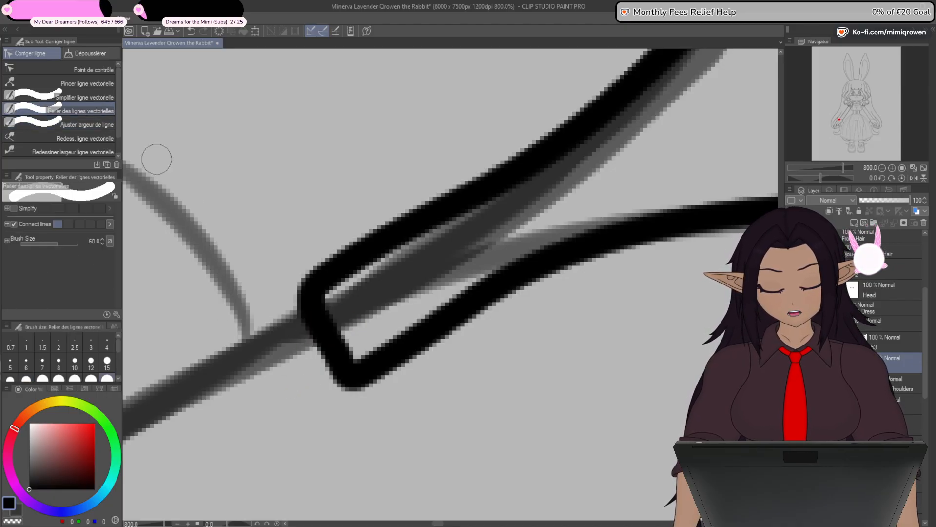
left_click(92, 70)
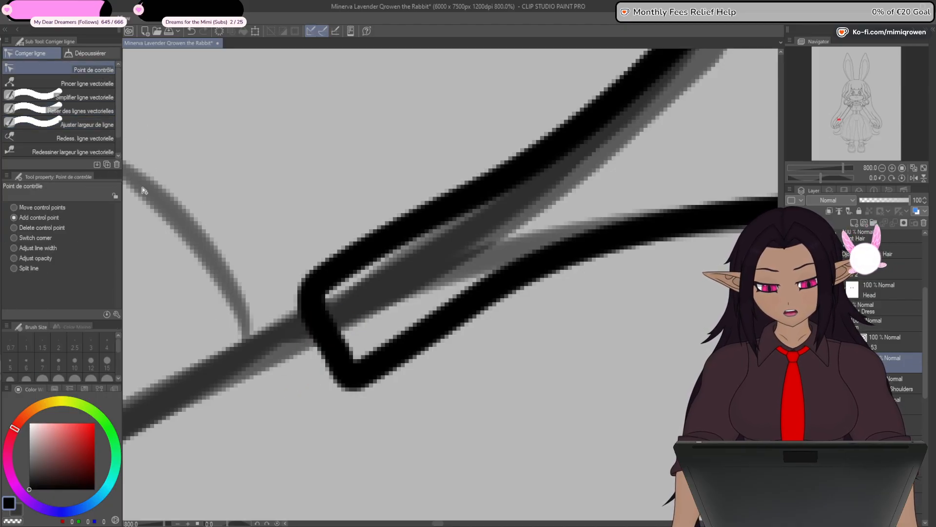
- Collapse the sleeve outline's short end edge at the outer wrist into one pointed corner by removing the extra control points
left_click(335, 349, "alt")
left_click(339, 357, "alt")
left_click(354, 377, "alt")
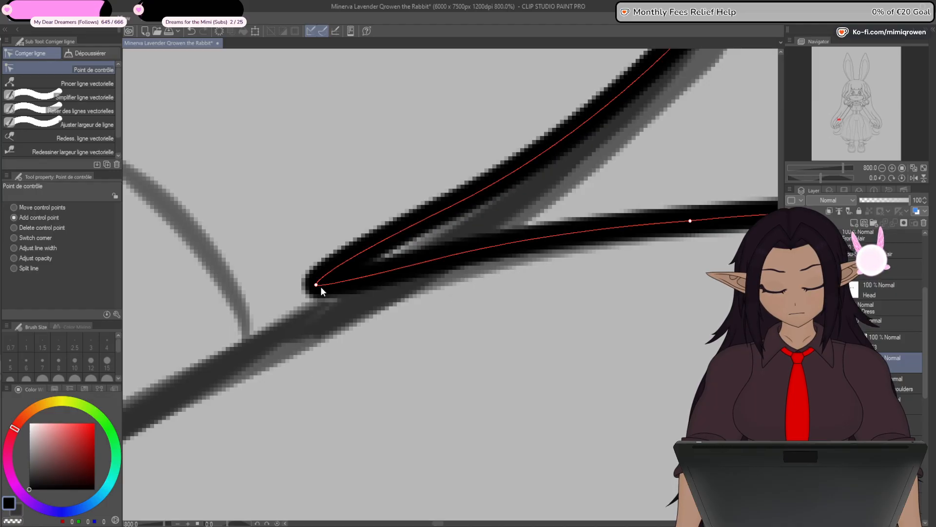
left_click(316, 285, "alt")
scroll(320, 293, "down", 8)
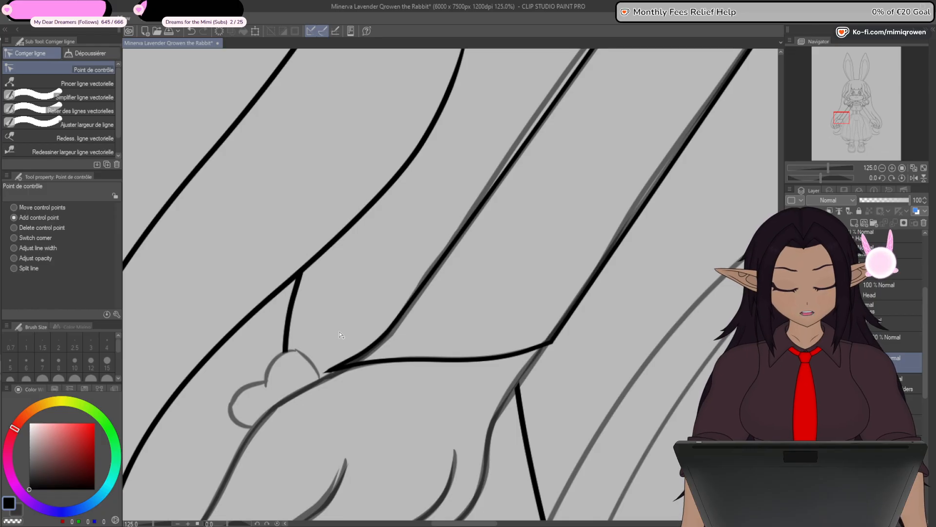
scroll(348, 410, "down", 3)
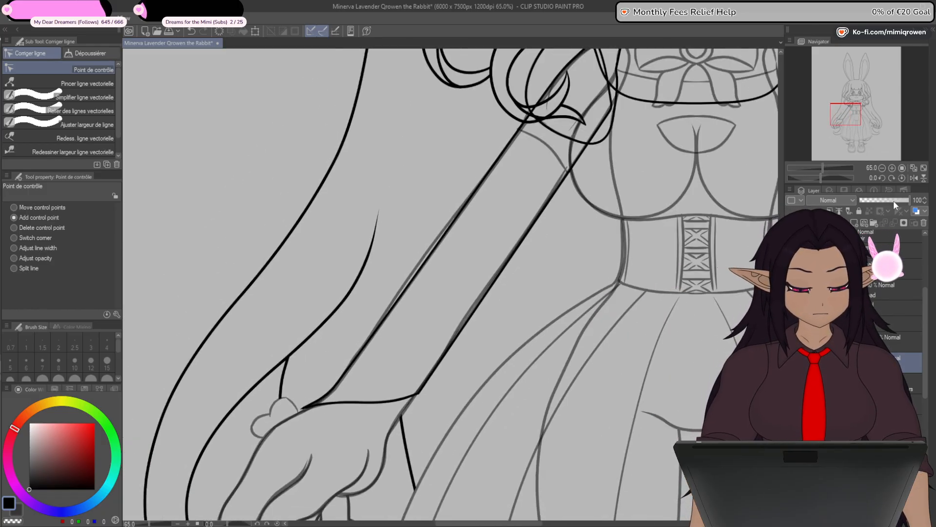
- Fade the existing sleeve layer to 49% opacity and draw a short straight line beside the arm on a new vector layer
left_click_drag(894, 200, 884, 201)
left_click(867, 224)
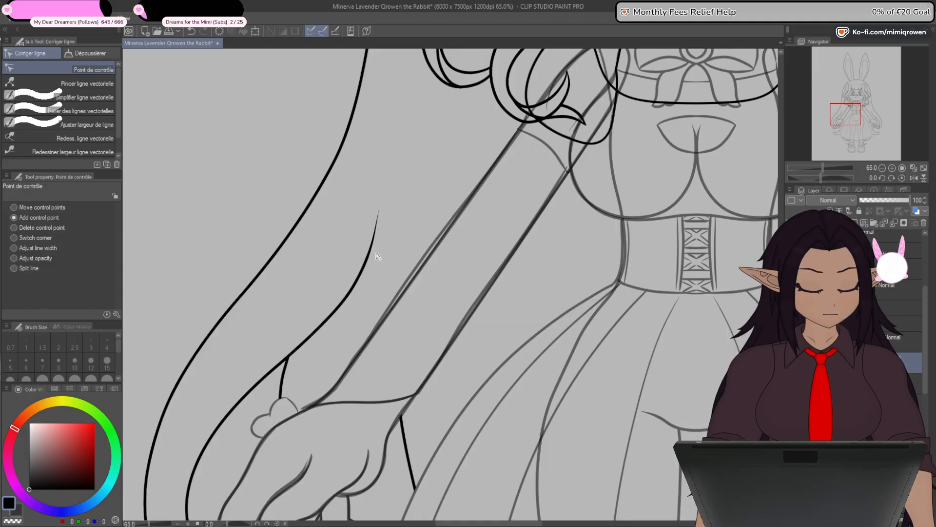
key("u")
left_click(99, 80)
left_click(99, 68)
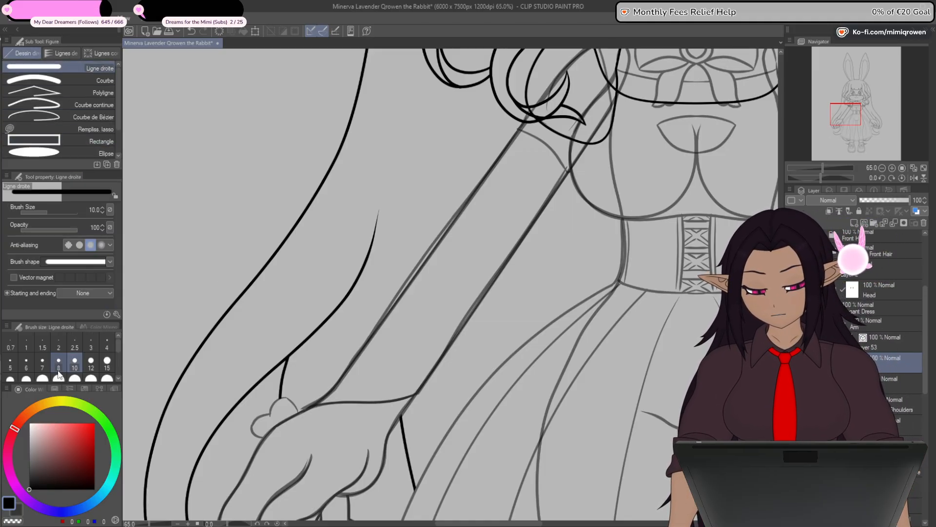
left_click_drag(321, 255, 364, 246)
key("y")
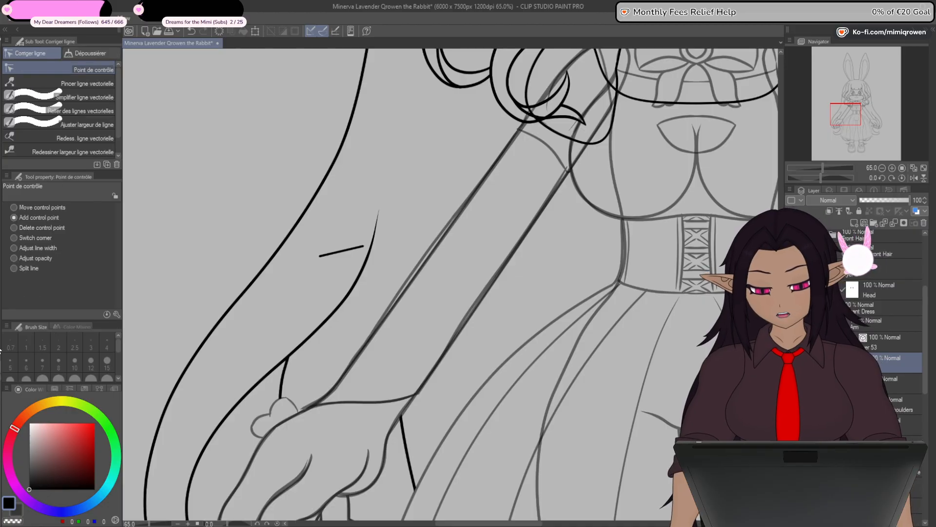
- Build the short line into a small four-sided outline and connect its two open ends into a closed vector shape
scroll(335, 254, "up", 3)
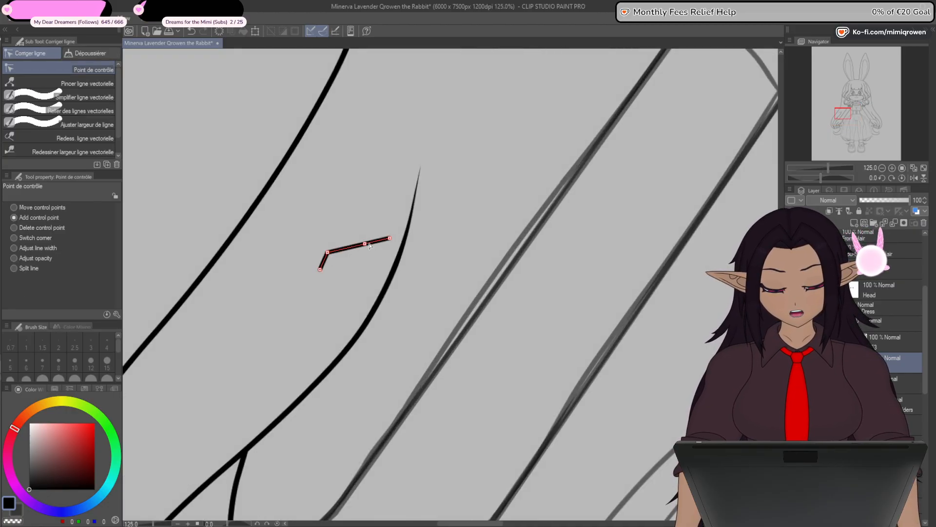
left_click_drag(391, 263, 340, 277)
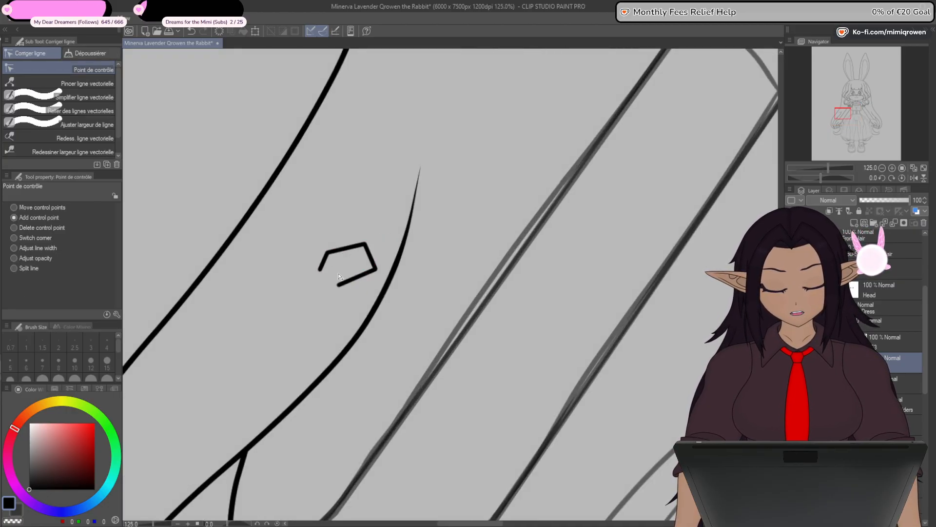
scroll(337, 283, "up", 5)
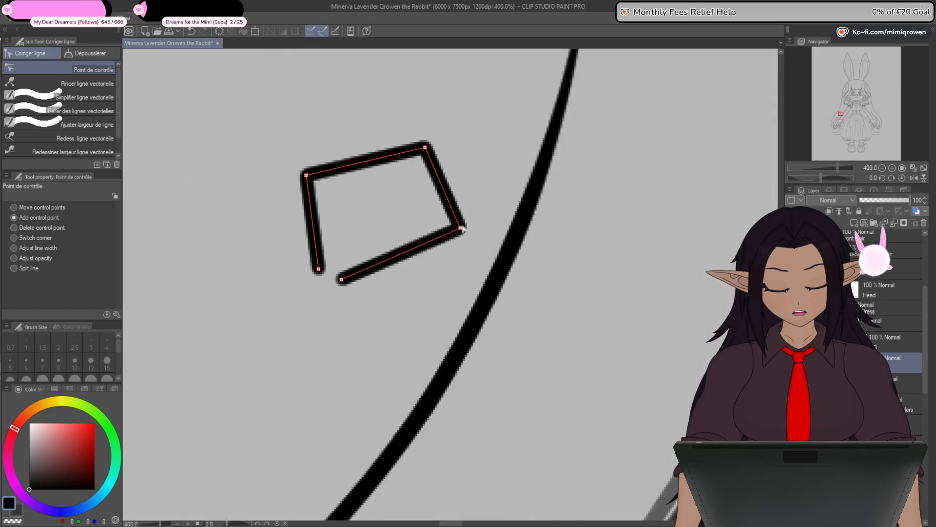
left_click_drag(463, 228, 440, 305)
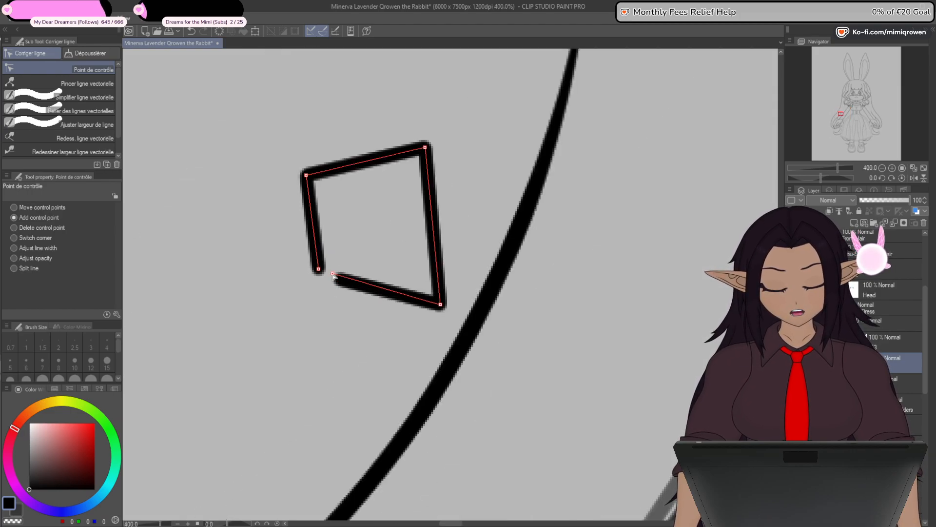
left_click(81, 111)
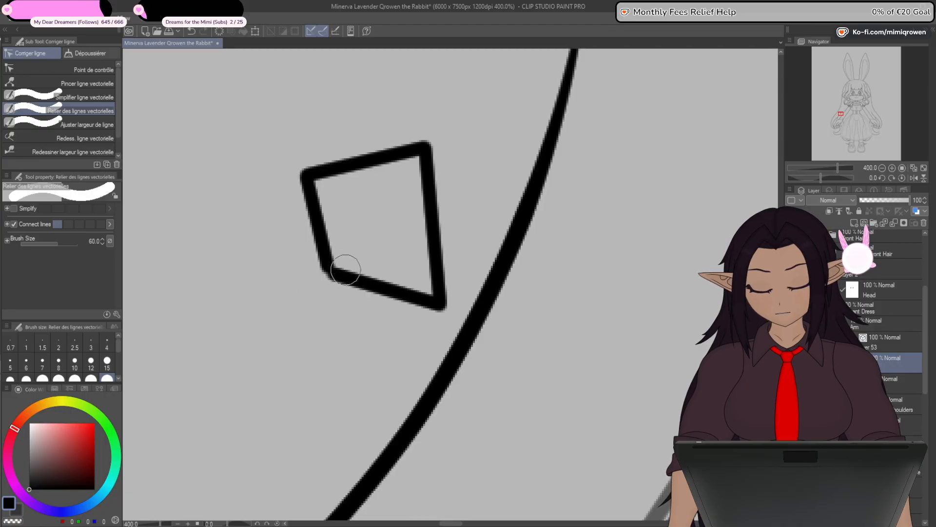
left_click(92, 70)
scroll(426, 155, "down", 2)
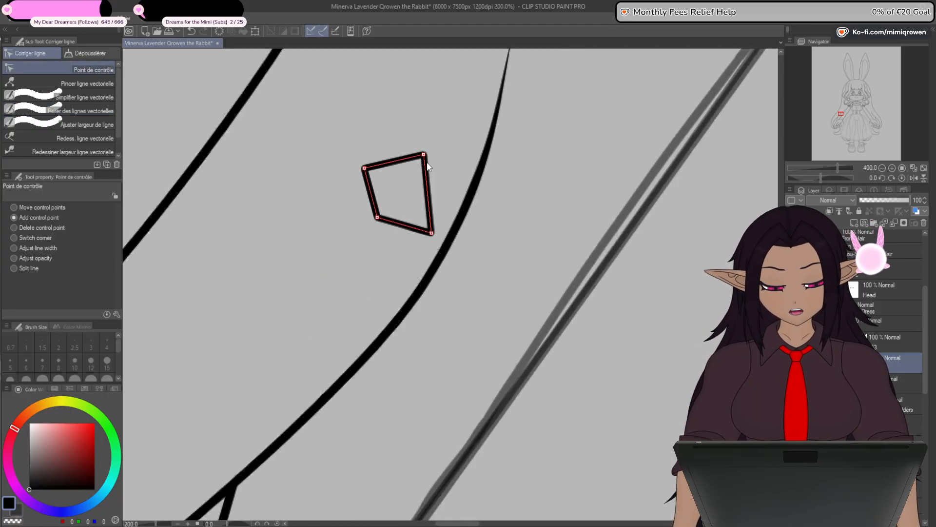
- Stretch the closed shape over the arm by moving its corners to both wrist ends, the armpit and the shoulder
scroll(428, 167, "down", 3)
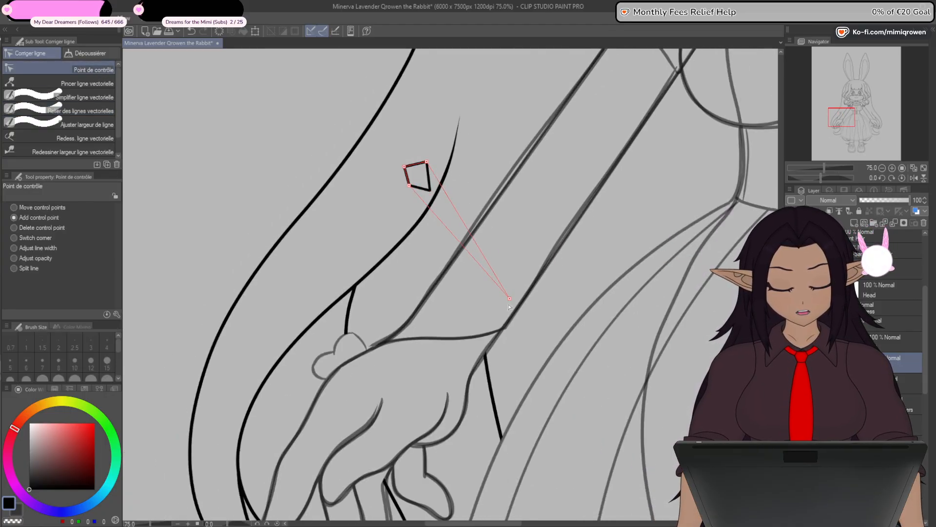
left_click_drag(509, 306, 509, 328)
left_click_drag(371, 349, 370, 348)
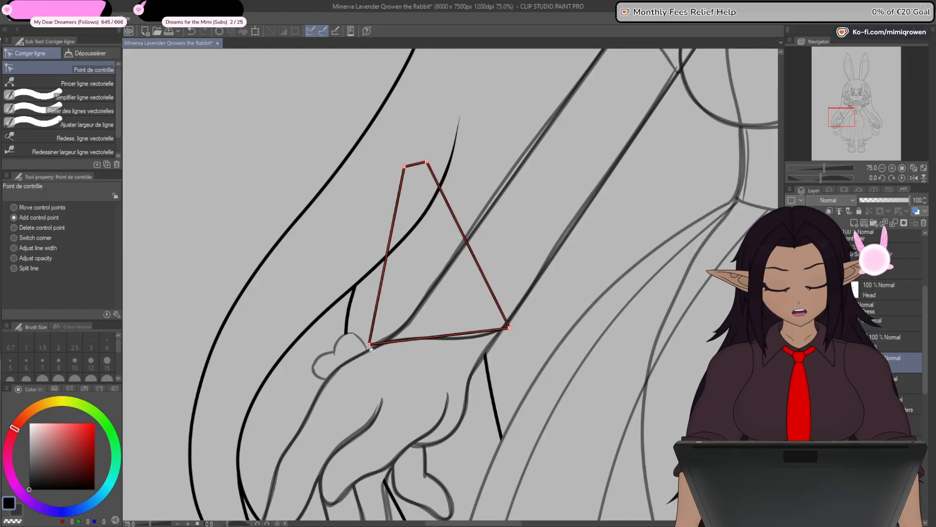
scroll(375, 342, "down", 1)
left_click_drag(461, 190, 374, 374)
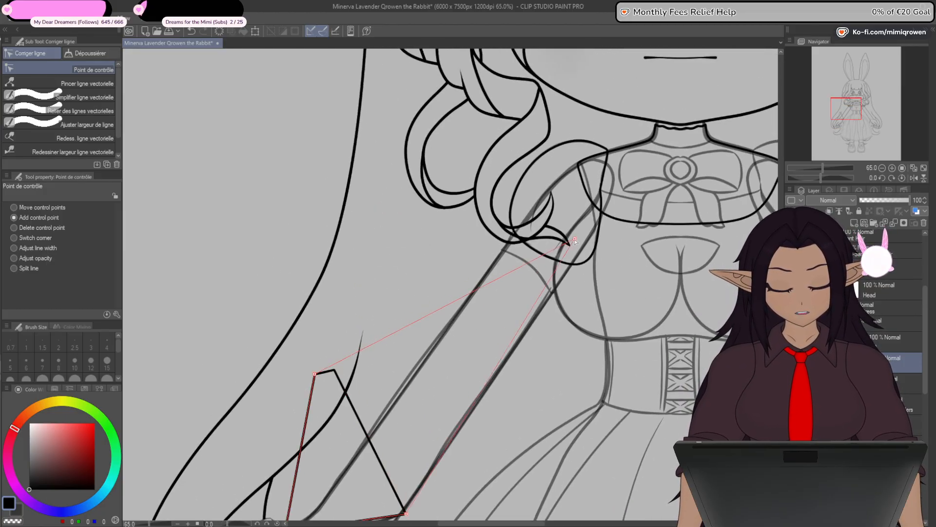
left_click_drag(575, 240, 599, 201)
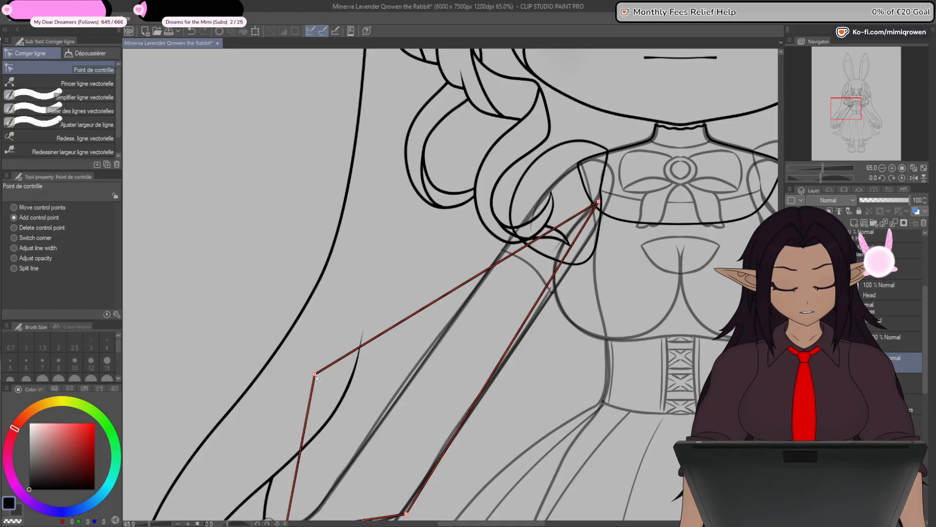
mouse_move(315, 375)
left_mouse_down()
mouse_move(576, 167)
mouse_move(569, 159)
mouse_move(603, 116)
left_mouse_up()
scroll(578, 167, "up", 6)
scroll(572, 169, "up", 7)
scroll(490, 295, "down", 9)
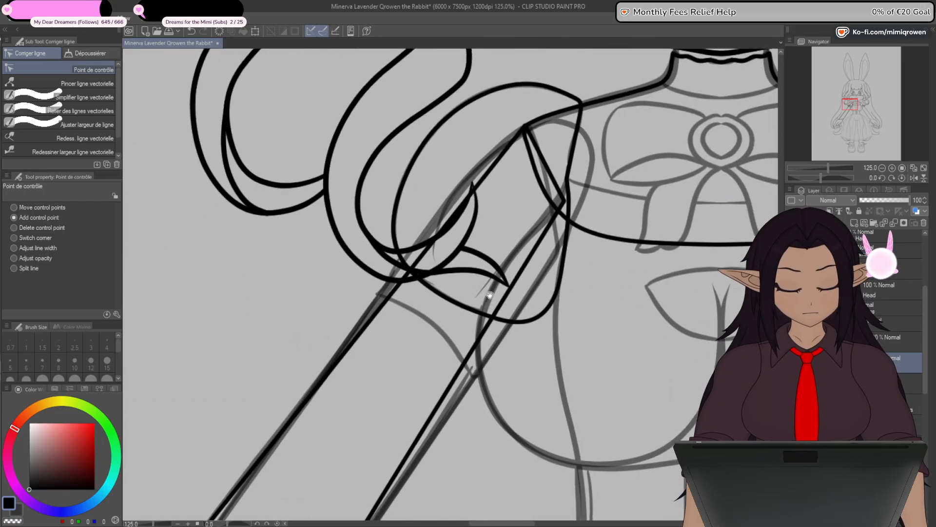
- Align the new sleeve outline's outer and inner wrist corners with the matching corners of the faded sleeve
left_click_drag(490, 294, 517, 148)
left_click_drag(497, 433, 588, 358)
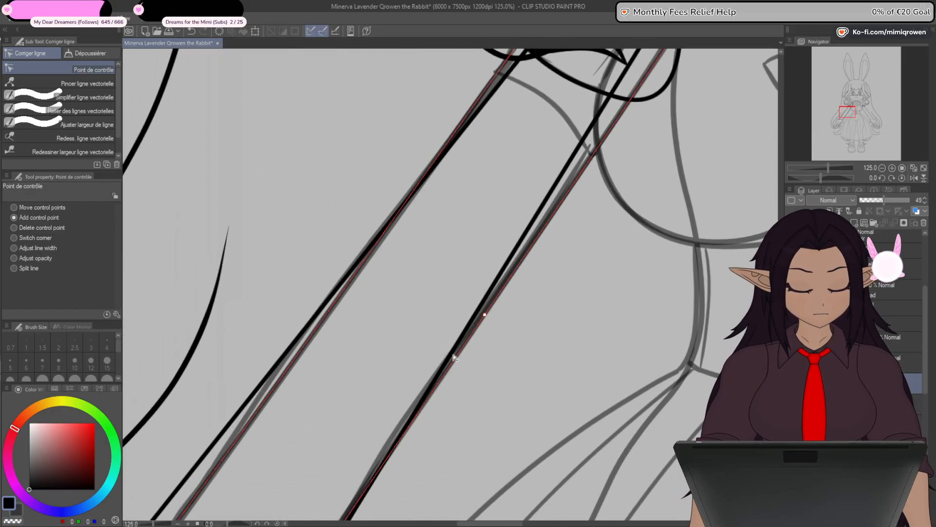
scroll(455, 359, "down", 3)
left_click_drag(459, 360, 513, 333)
scroll(405, 384, "up", 4)
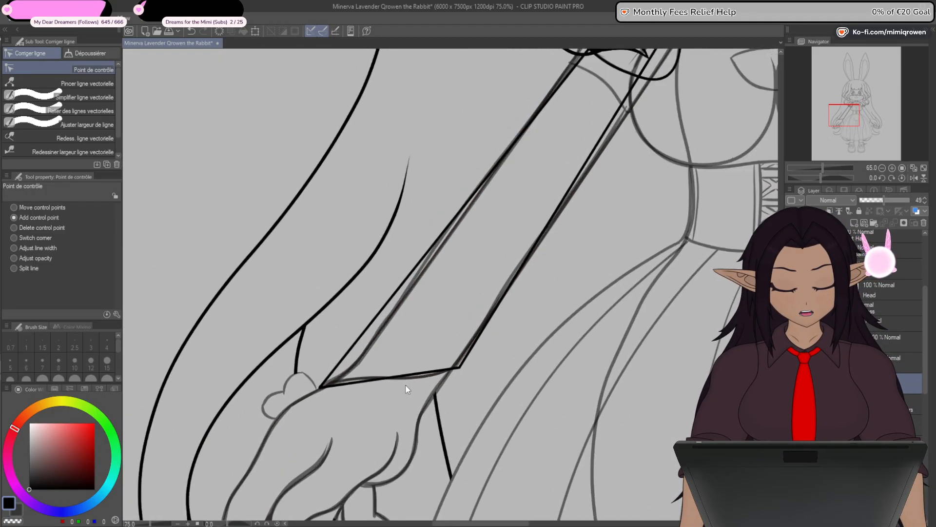
scroll(239, 390, "up", 8)
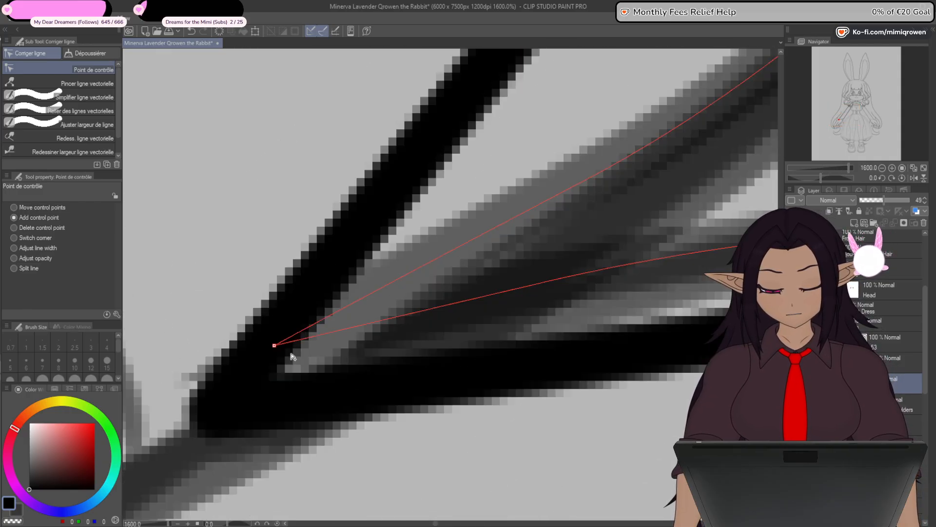
left_click_drag(214, 411, 288, 360)
scroll(289, 362, "down", 7)
scroll(610, 292, "up", 5)
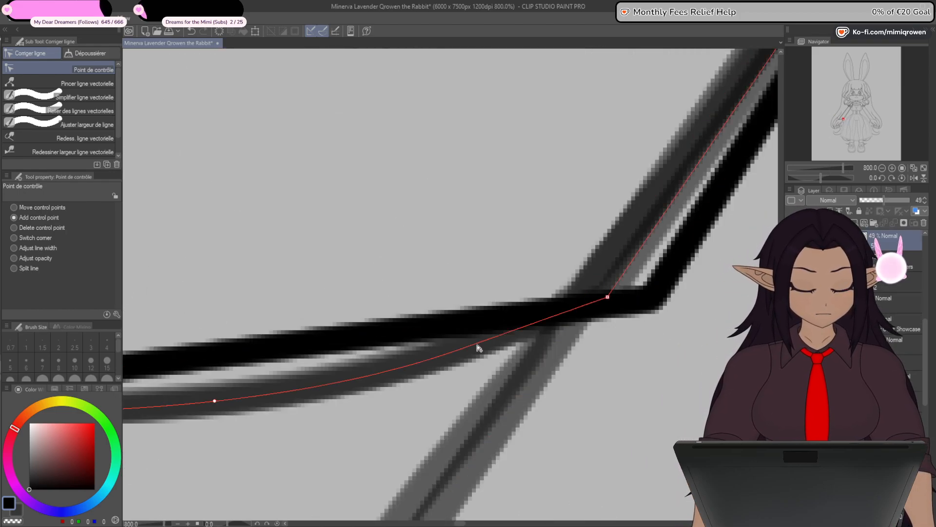
scroll(635, 314, "down", 6)
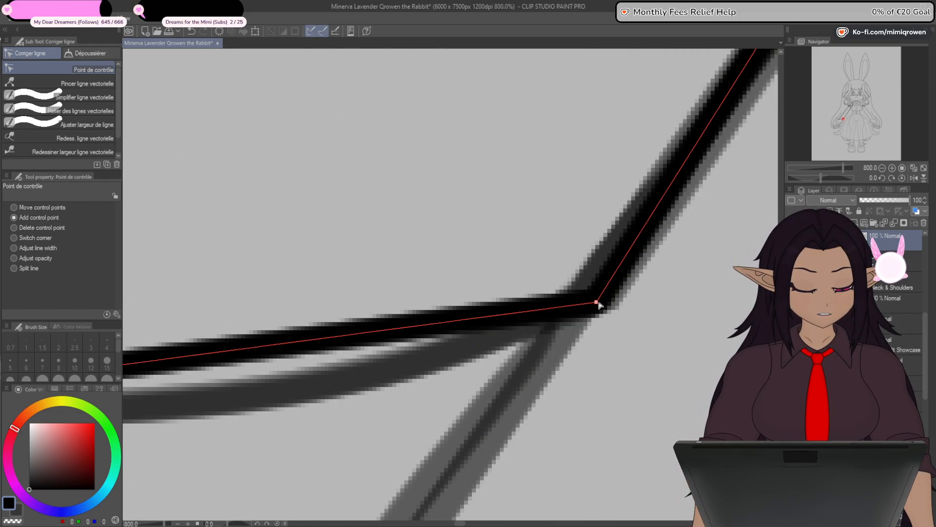
scroll(603, 320, "down", 1)
- Add a control point on the outer long edge near the wrist and pull it onto the faded sleeve's bend
scroll(371, 312, "up", 5)
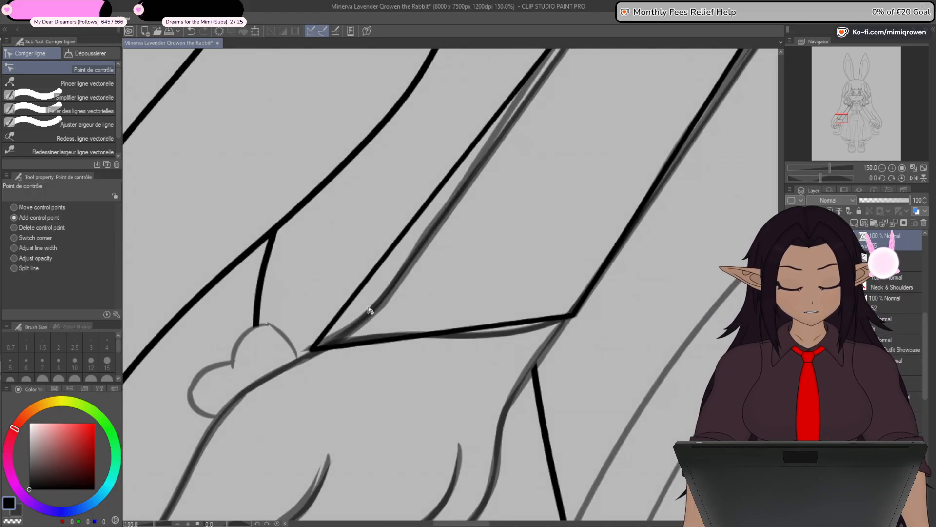
left_click(249, 393)
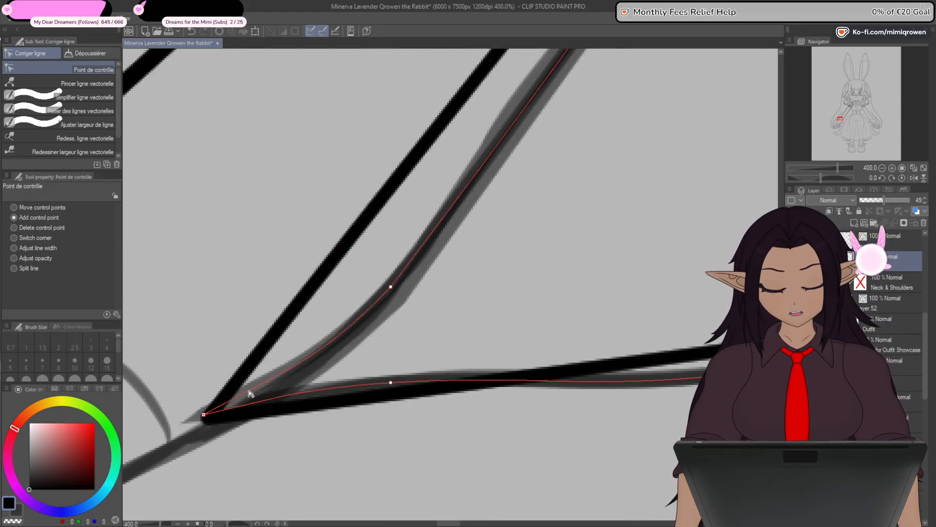
left_click(279, 326)
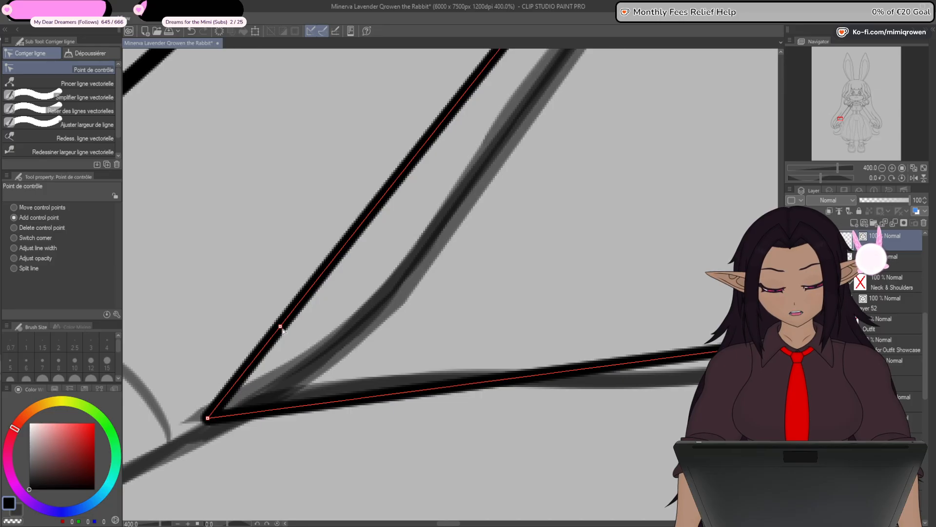
left_click_drag(281, 327, 385, 289)
scroll(394, 345, "down", 3)
left_click_drag(605, 171, 437, 449)
left_click_drag(693, 73, 503, 305)
- Round the sleeve's shoulder corner with added control points and bend the outer edge below it towards the faded line
scroll(534, 229, "up", 9)
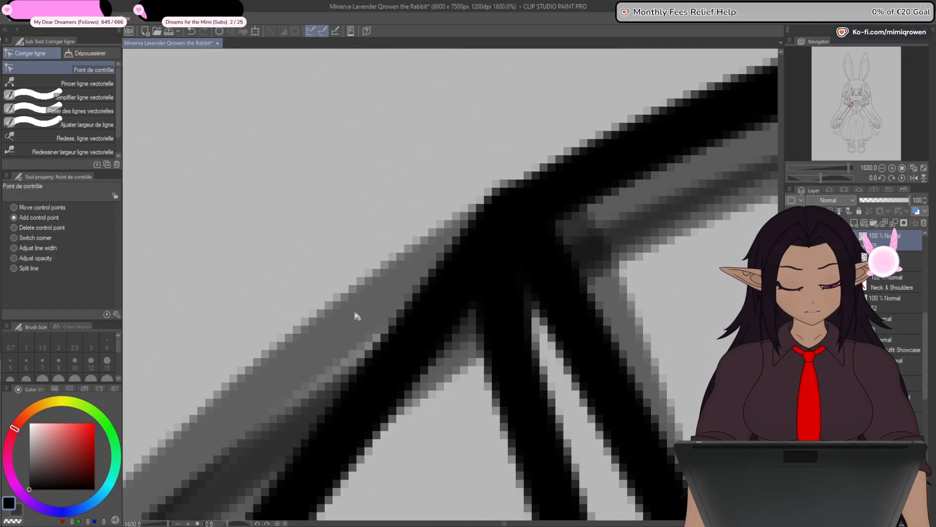
left_click(431, 338, "ctrl+shift")
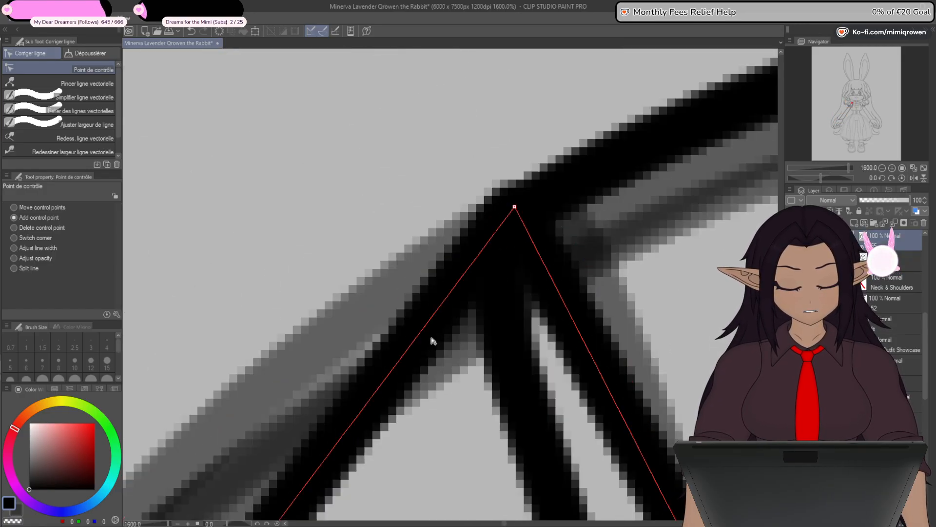
left_click(516, 209, "alt")
left_click_drag(516, 208, 472, 230)
left_click_drag(599, 239, 596, 248)
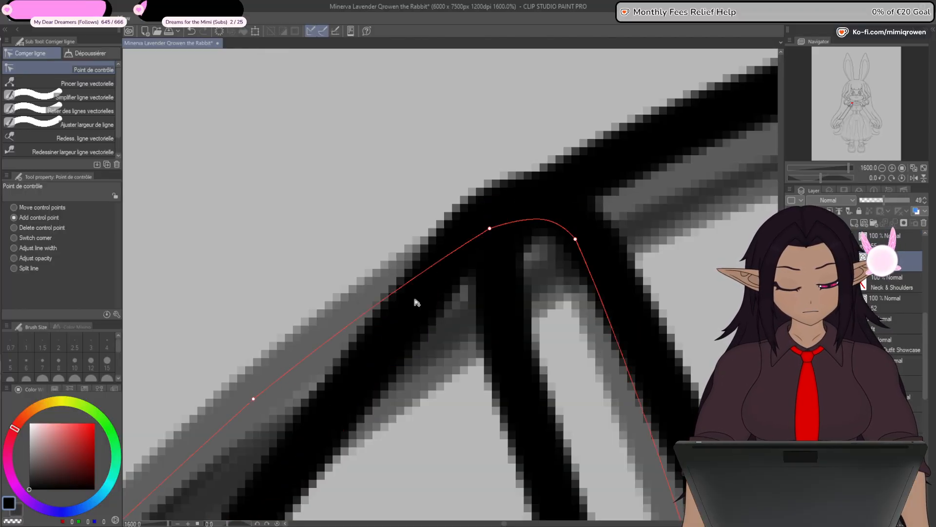
left_click(348, 404, "ctrl+shift")
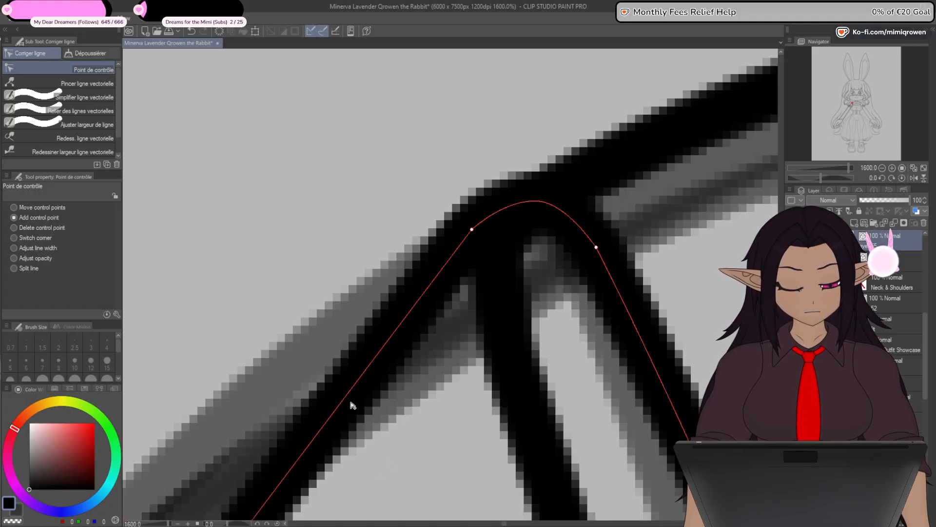
left_click_drag(600, 250, 553, 271)
scroll(351, 401, "down", 1)
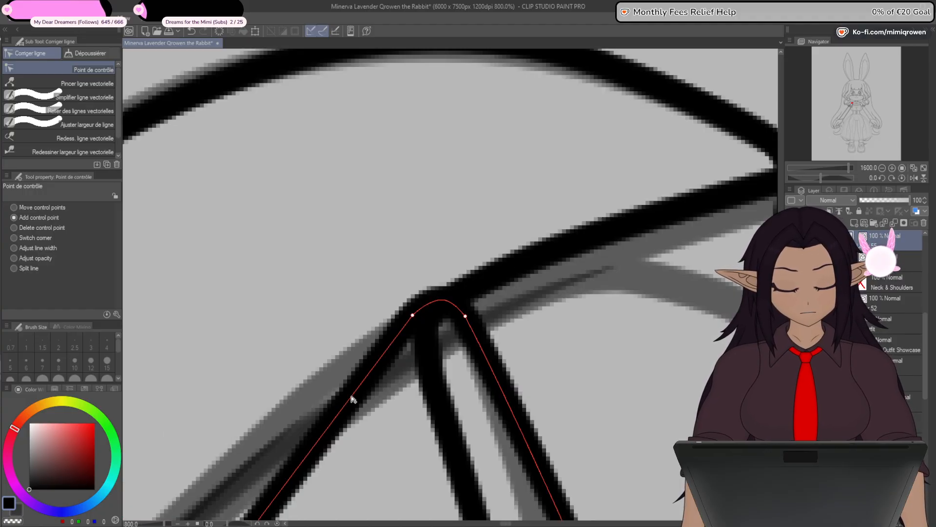
left_click_drag(350, 401, 313, 393)
- Add a control point on the sleeve's inner long edge and pull it towards the faded line just below the armpit
scroll(314, 393, "down", 1)
scroll(376, 371, "down", 1)
left_click_drag(432, 473, 458, 232)
scroll(459, 231, "up", 2)
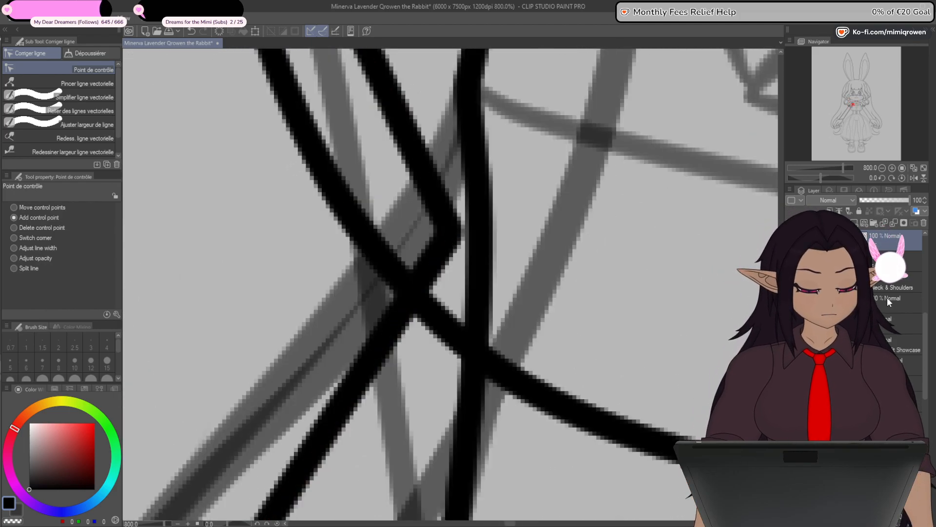
scroll(365, 322, "down", 2)
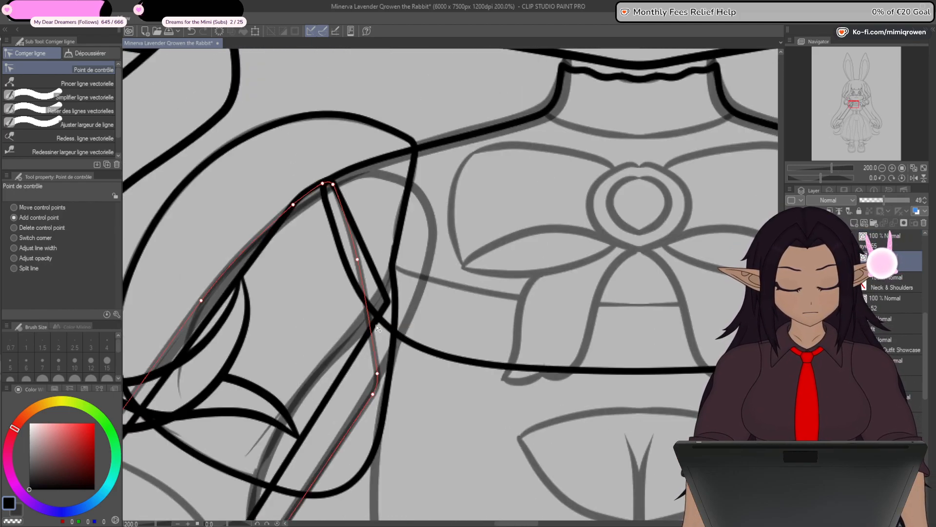
left_click_drag(362, 401, 409, 345)
scroll(406, 349, "up", 2)
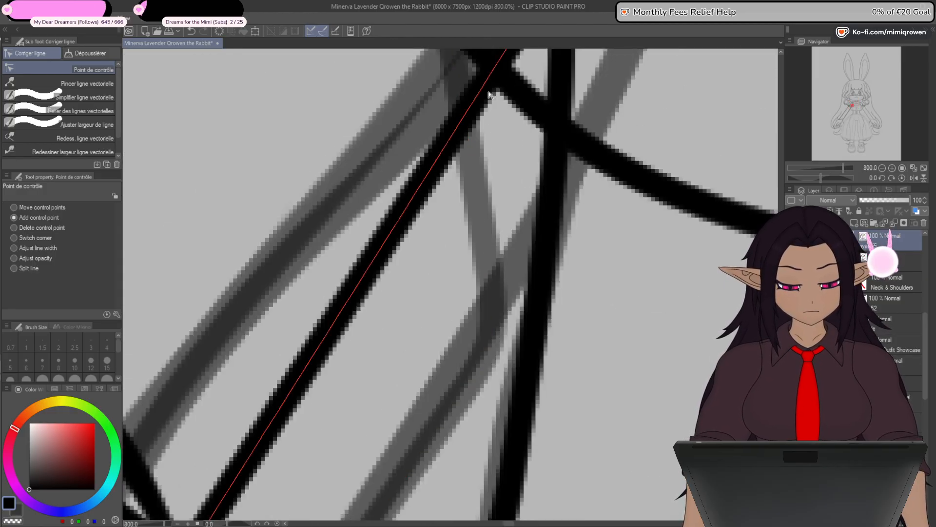
left_click_drag(483, 90, 494, 302)
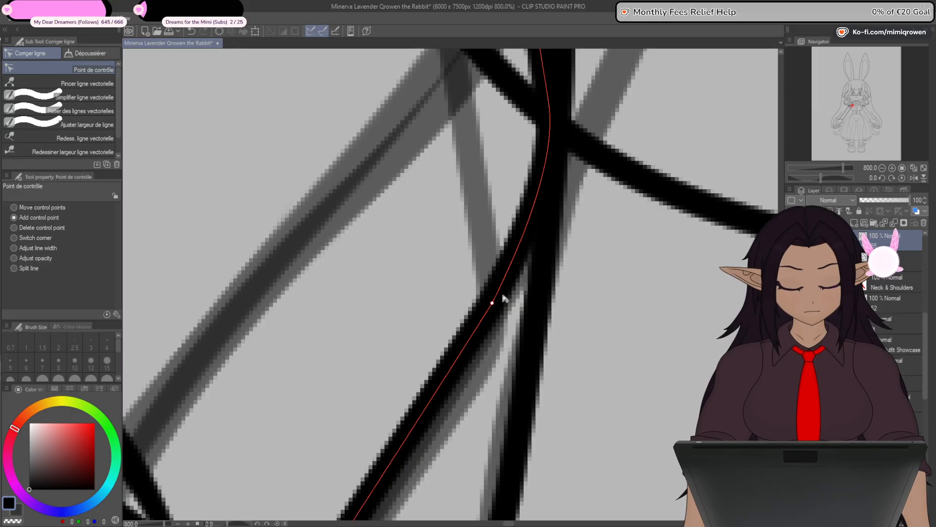
- Reshape the armpit corner and the edge above it by moving control points along the faded sleeve outline
scroll(502, 296, "down", 1)
left_click_drag(520, 152, 480, 183)
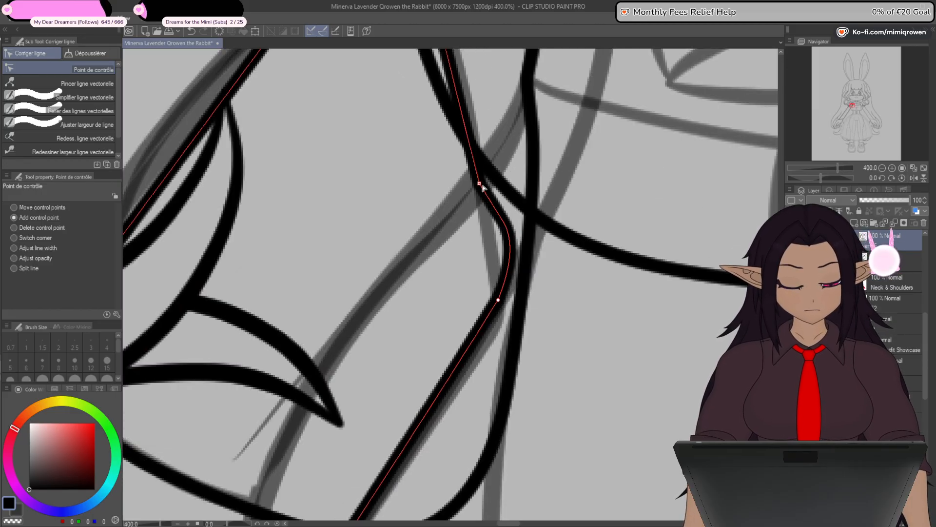
left_click_drag(499, 293, 532, 255)
scroll(534, 273, "up", 2)
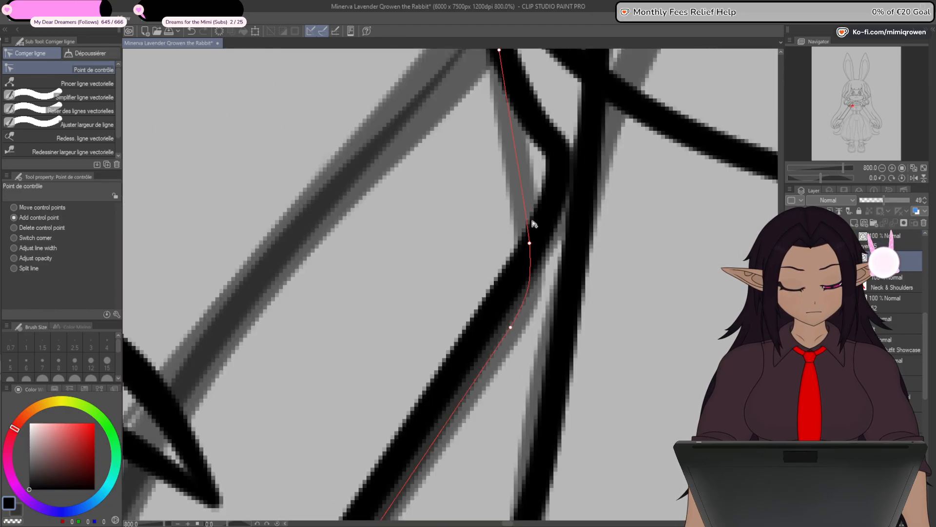
key("alt+bracketright")
left_click_drag(471, 343, 501, 339)
scroll(500, 340, "down", 5)
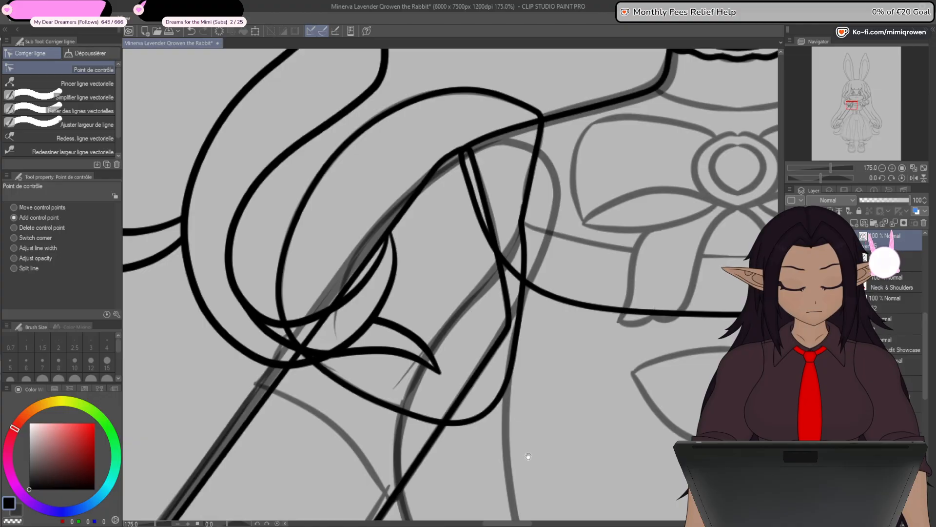
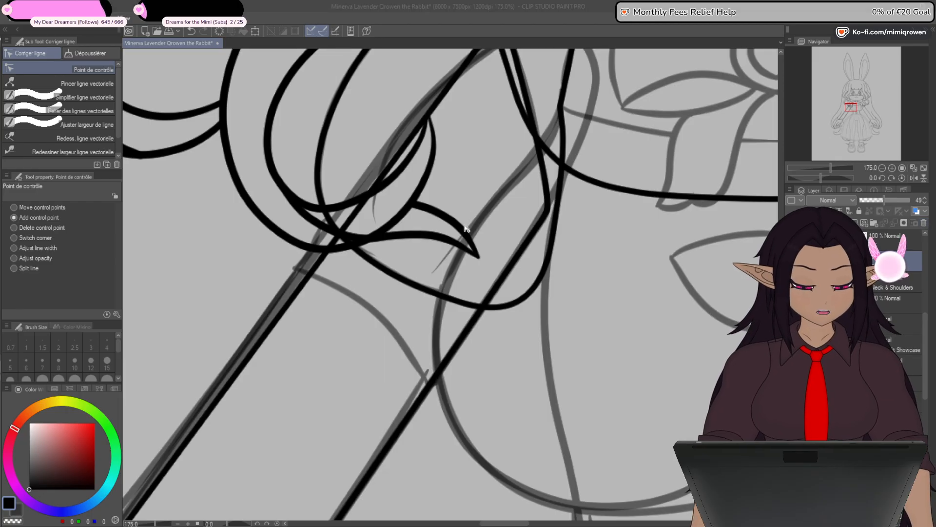
- Add two control points on the sleeve's wrist edge and bend it into a soft S-curve along the faded cuff line
left_click_drag(466, 229, 623, 61)
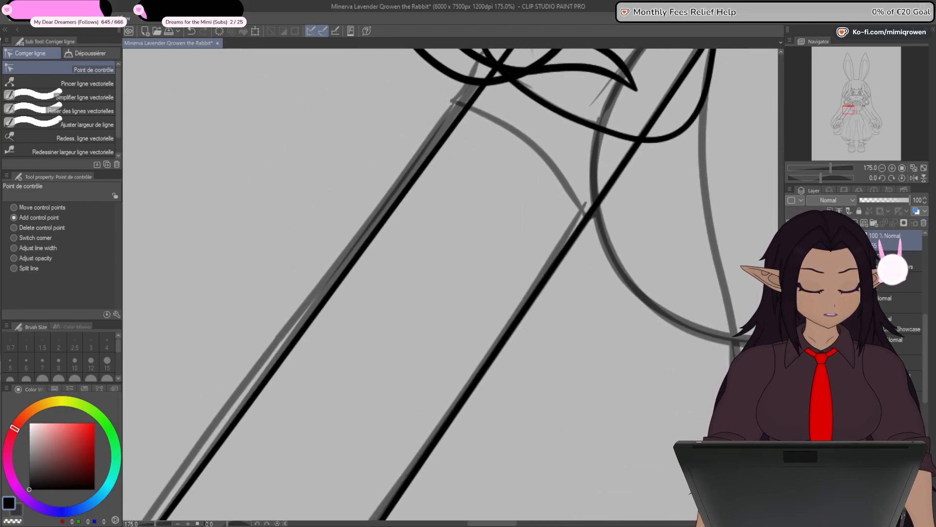
scroll(627, 280, "down", 4)
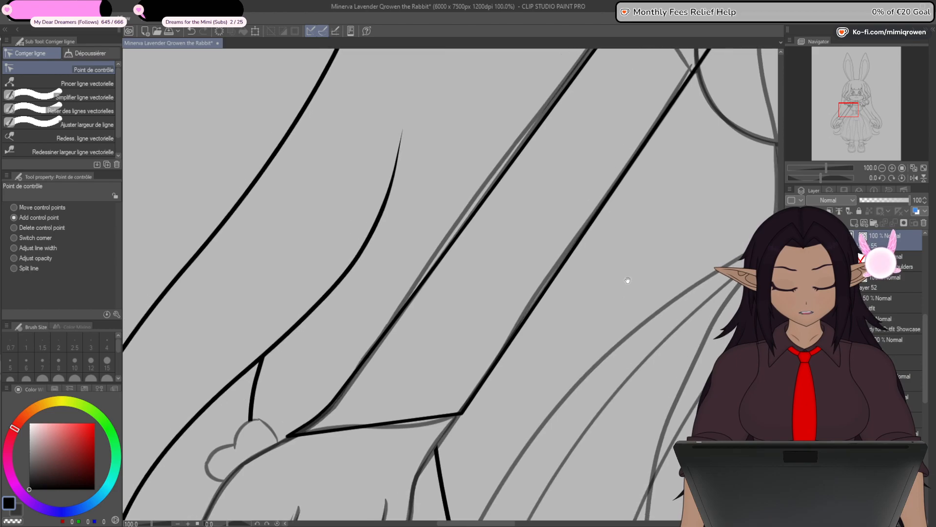
scroll(627, 280, "up", 2)
scroll(509, 353, "up", 1)
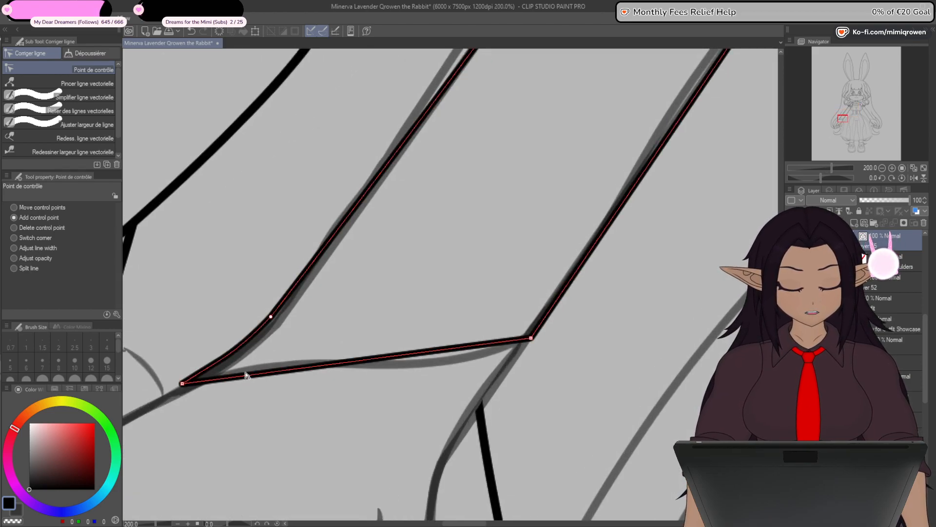
left_click_drag(257, 374, 263, 369)
left_click_drag(424, 350, 423, 365)
scroll(283, 364, "up", 6)
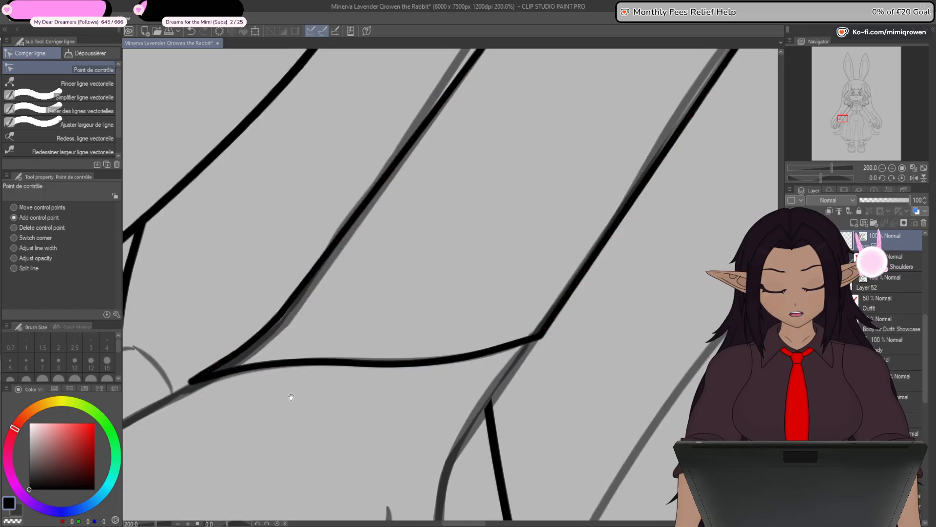
- Add a control point on the outer edge below the shoulder and move it and the point above it onto the faded arm line
scroll(273, 350, "down", 6)
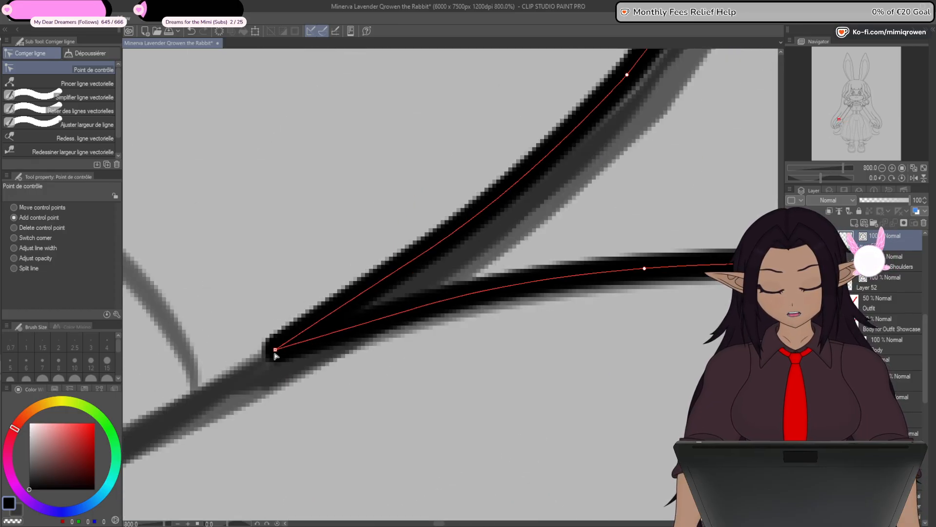
left_click_drag(512, 134, 452, 347)
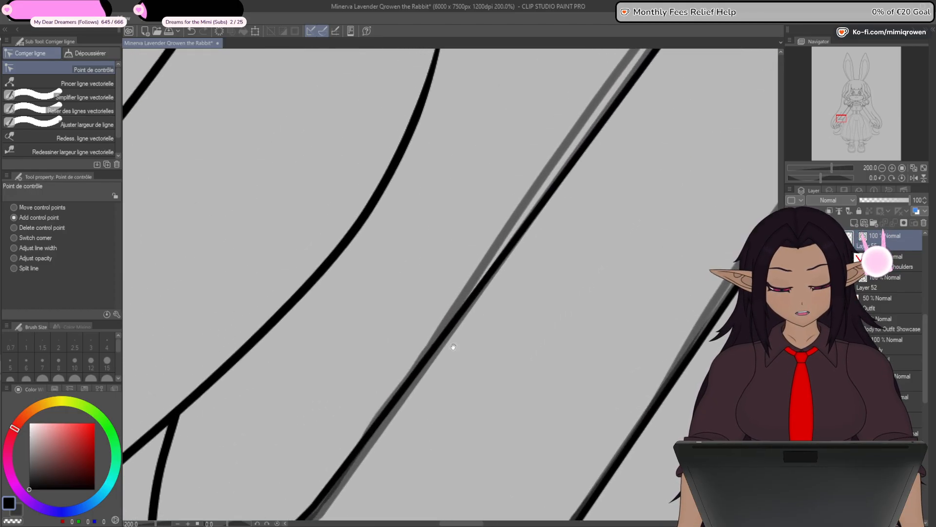
left_click_drag(615, 160, 531, 326)
left_click_drag(639, 137, 483, 396)
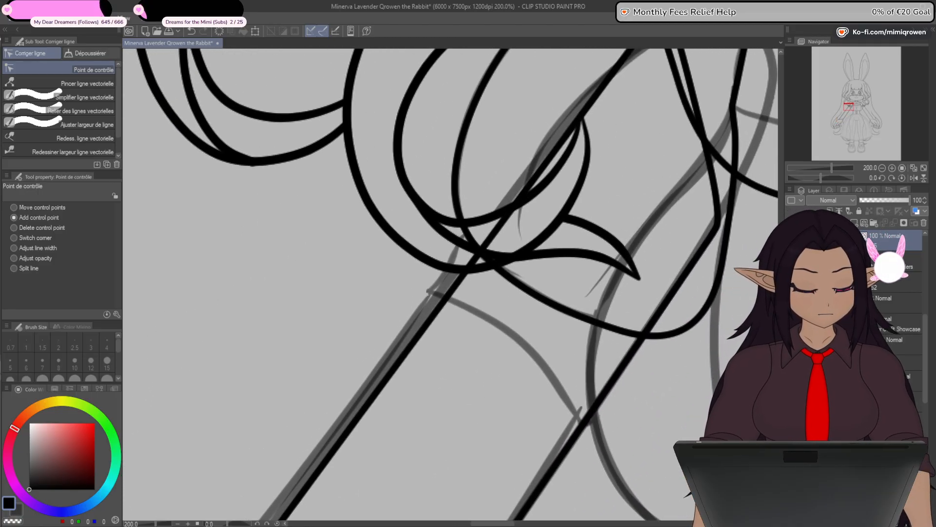
scroll(483, 396, "down", 1)
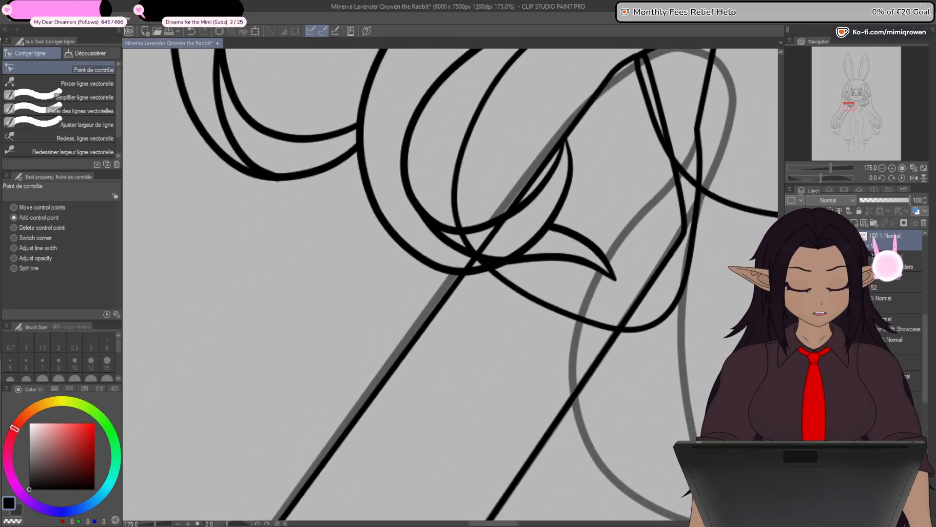
scroll(610, 135, "up", 1)
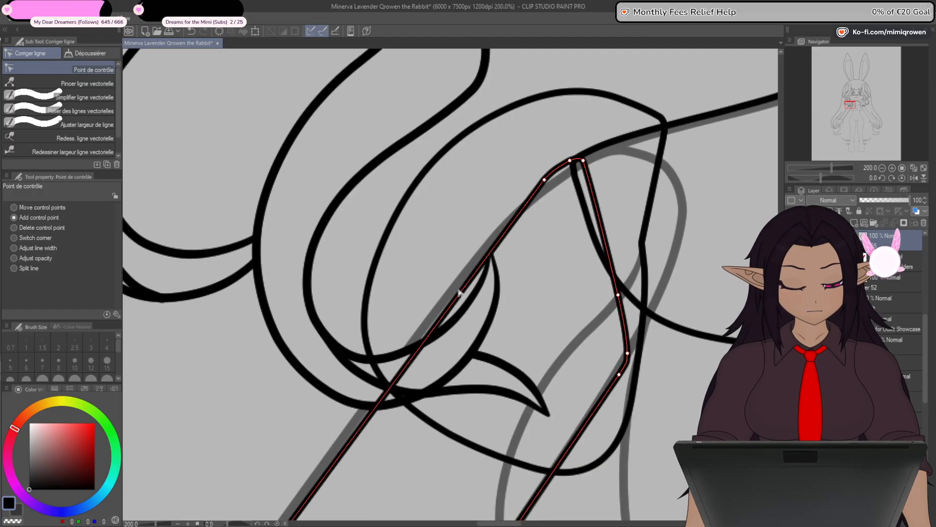
left_click(467, 287)
left_click_drag(468, 287, 454, 277)
left_click_drag(546, 183, 521, 200)
scroll(567, 173, "up", 1)
scroll(551, 174, "down", 3)
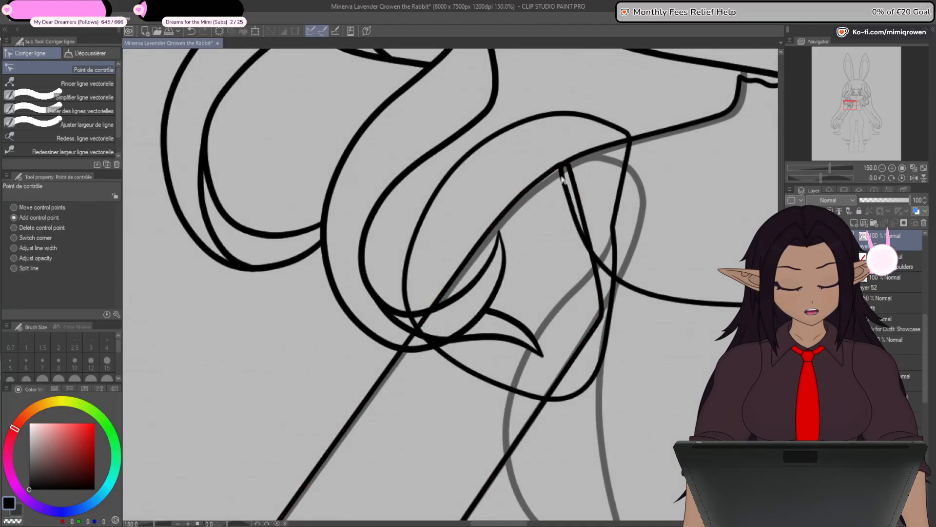
- Add a control point midway along the sleeve's inner long edge and align it with the faded arm line
scroll(562, 179, "down", 3)
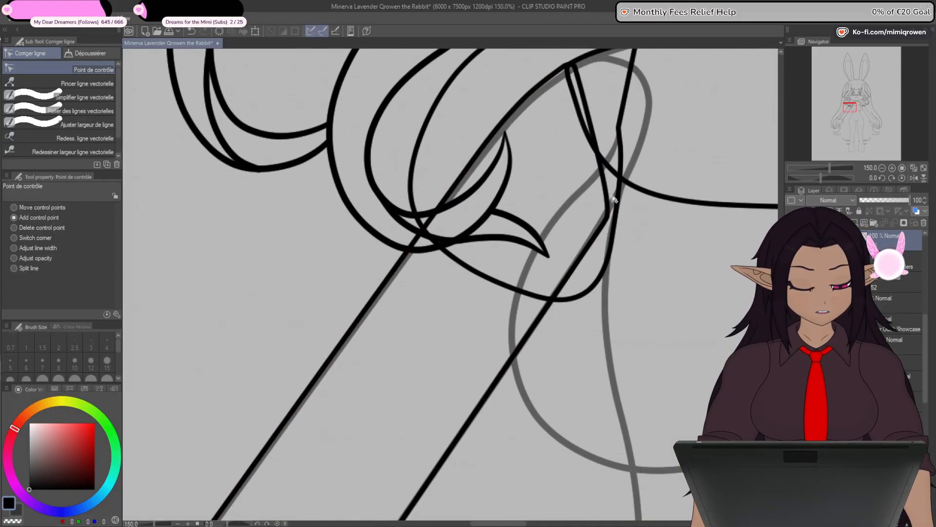
left_click_drag(568, 327, 652, 117)
left_click_drag(466, 401, 523, 267)
scroll(517, 286, "up", 2)
scroll(524, 268, "down", 3)
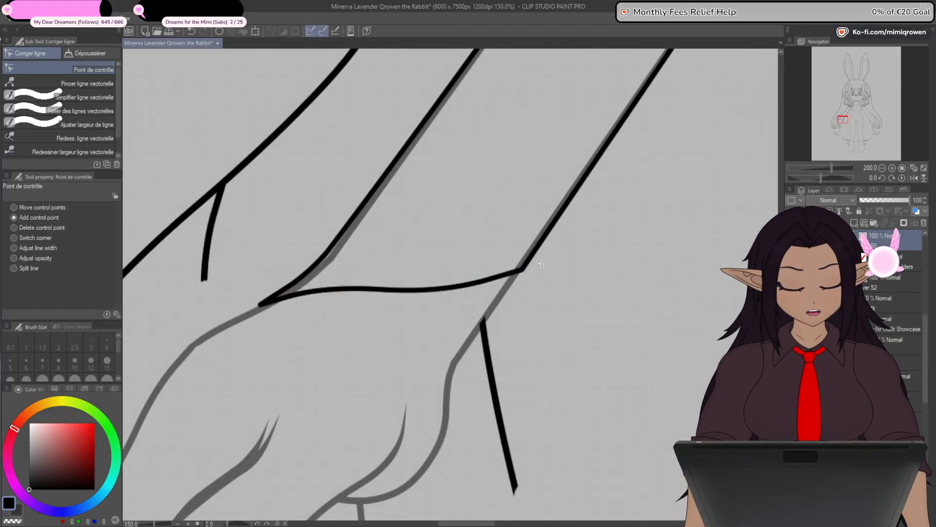
left_click_drag(612, 211, 384, 479)
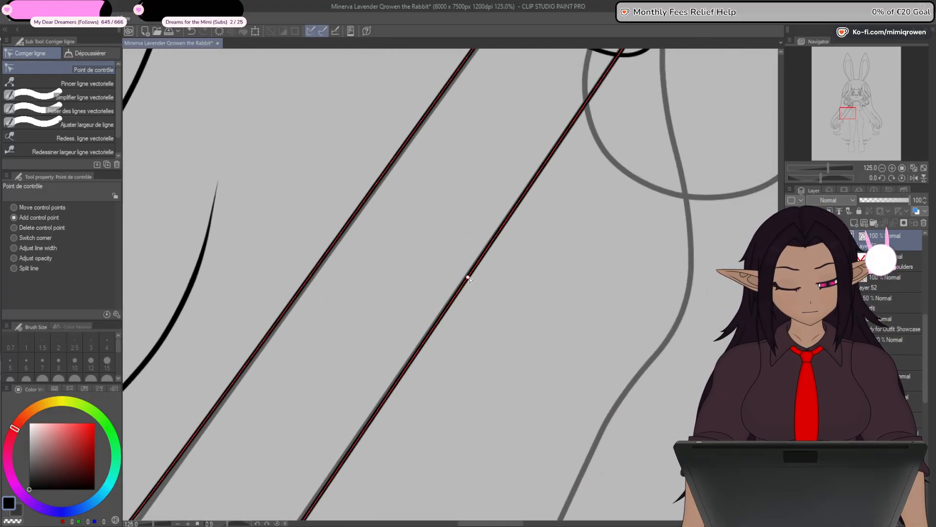
left_click_drag(468, 278, 470, 277)
- Move the control point just below the armpit up and outward to sharpen the sleeve's inner corner
left_click_drag(510, 240, 444, 400)
scroll(600, 147, "up", 1)
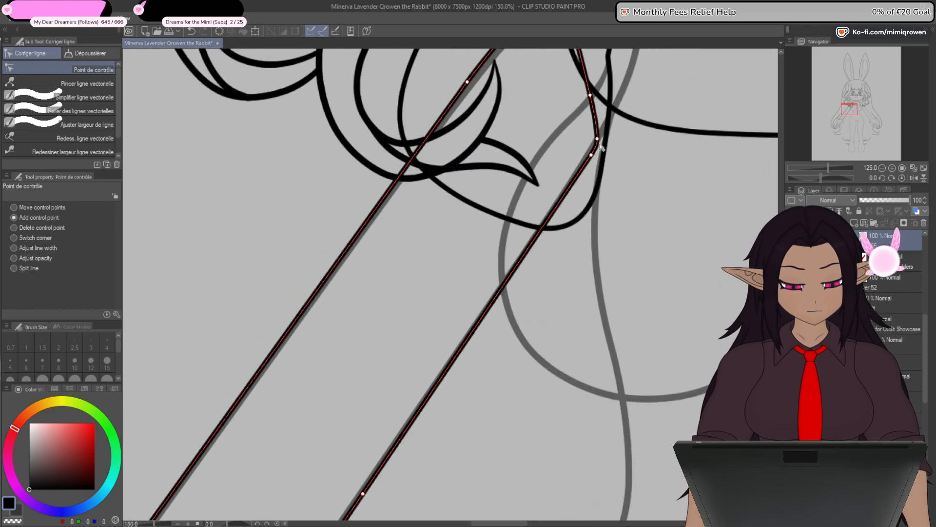
scroll(601, 147, "up", 3)
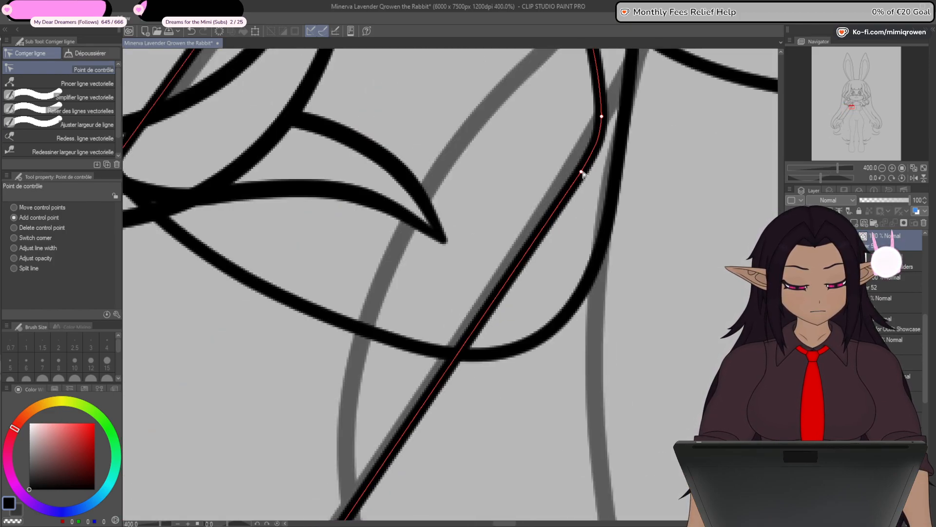
left_click_drag(585, 161, 603, 144)
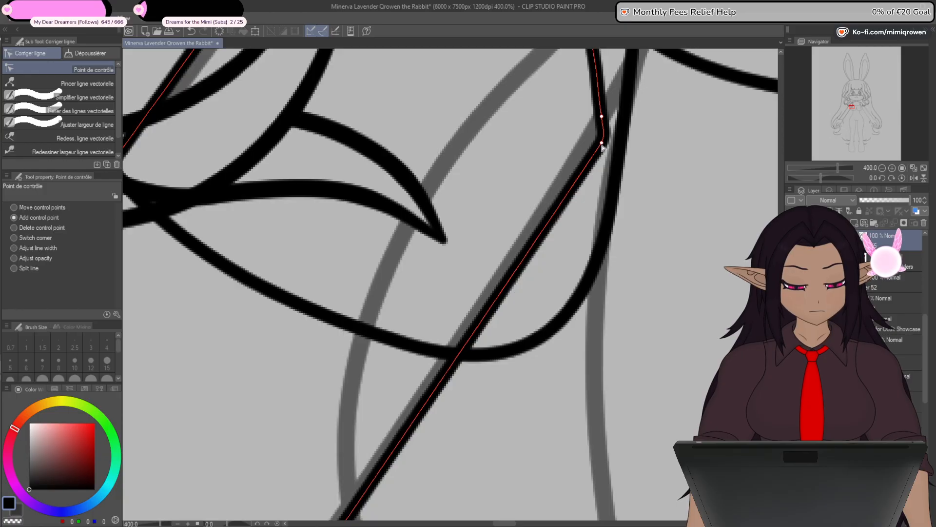
scroll(608, 118, "down", 5)
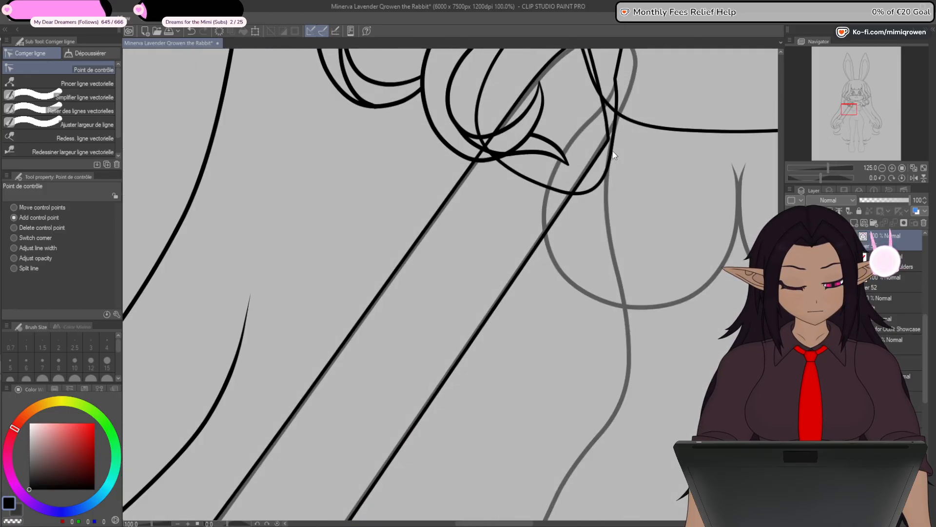
- Slide the outer edge's wrist control point up the arm and add points near the cuff to follow the faded bend
left_click_drag(481, 411, 591, 242)
left_click_drag(556, 350, 602, 258)
scroll(544, 268, "up", 4)
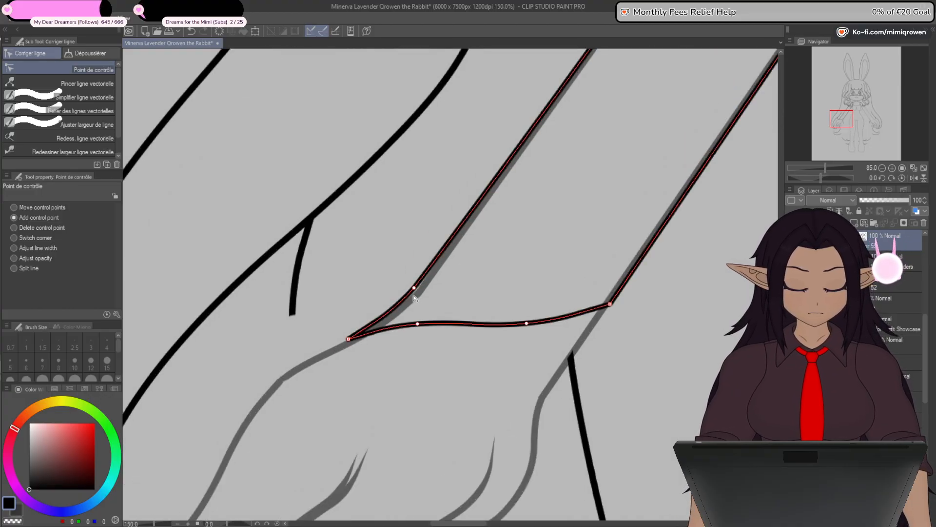
left_click_drag(415, 288, 450, 241)
left_click(413, 283)
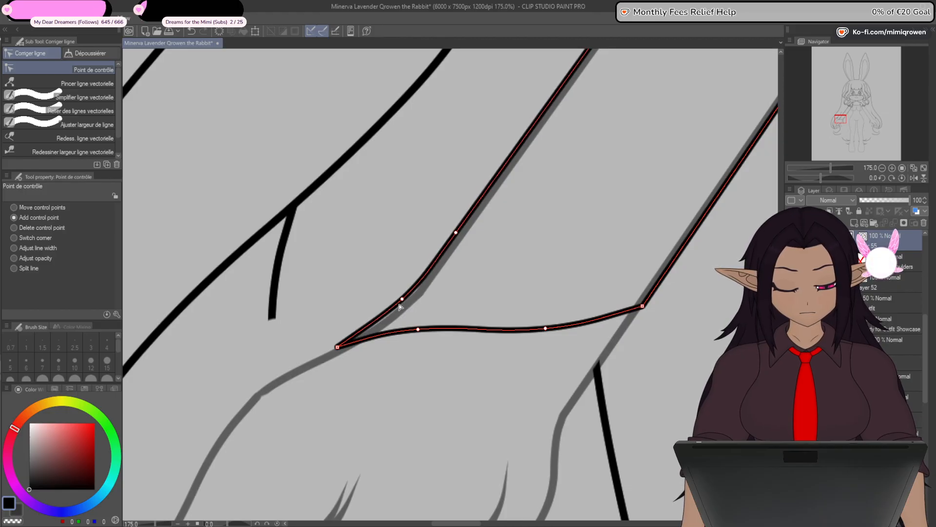
scroll(400, 306, "down", 1)
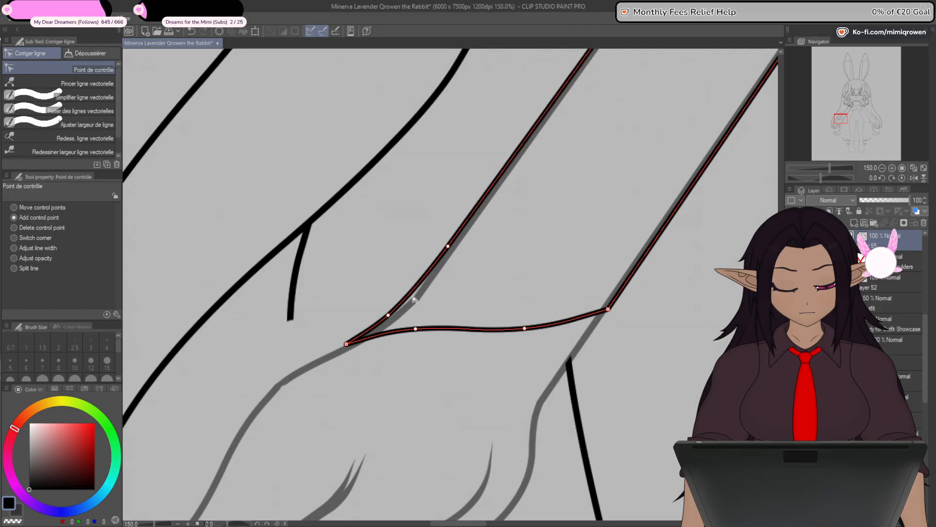
left_click_drag(450, 241, 512, 159)
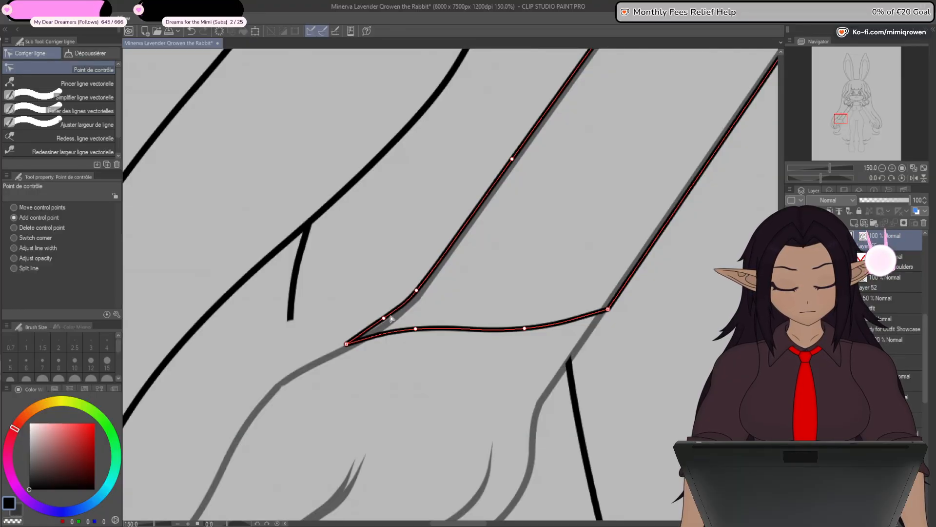
scroll(390, 319, "down", 1)
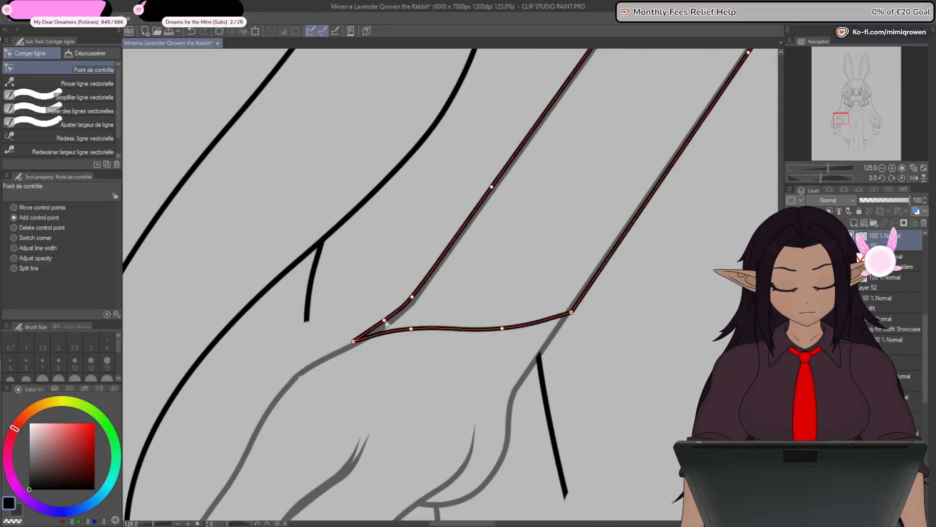
- Examine the fitted sleeve from the wrist corner up to the shoulder against the hand and body outline
scroll(385, 324, "down", 1)
left_click_drag(414, 393, 578, 306)
scroll(526, 252, "up", 3)
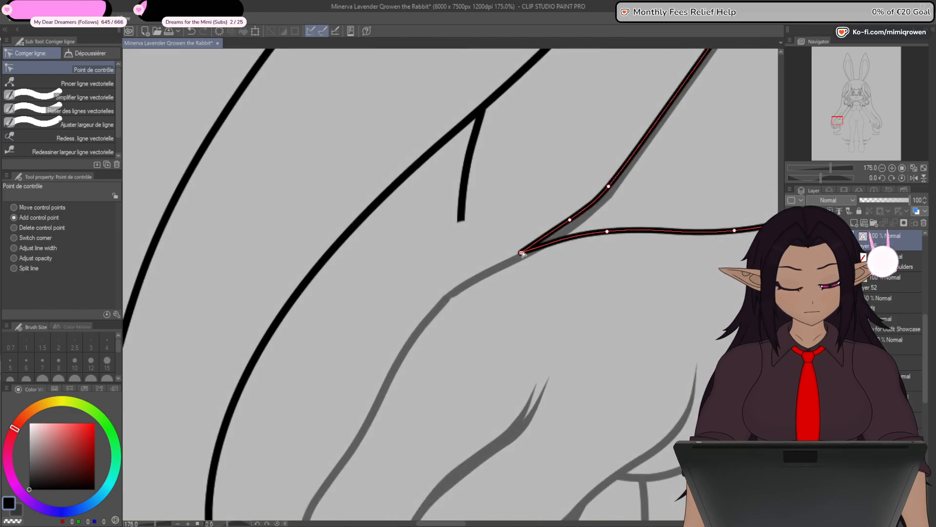
scroll(518, 306, "down", 5)
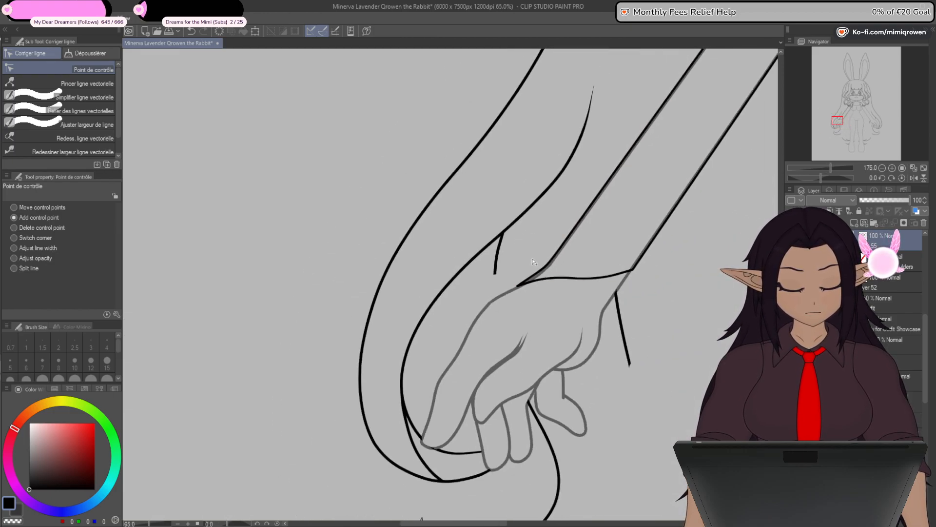
left_click_drag(673, 344, 549, 374)
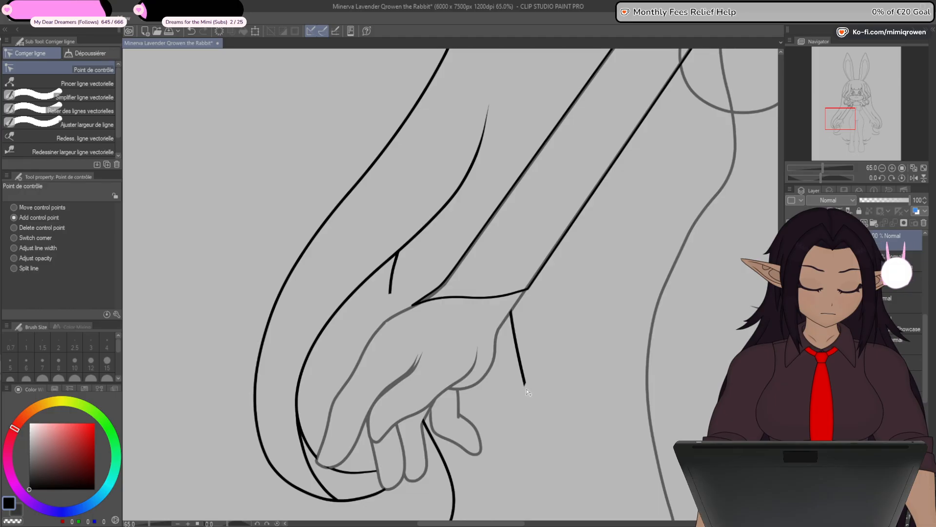
scroll(527, 392, "down", 4)
left_click_drag(590, 315, 596, 295)
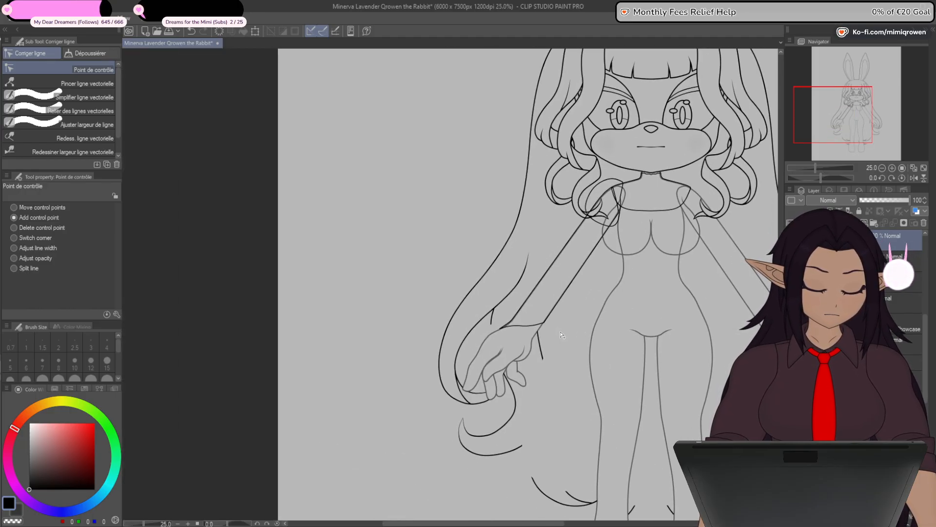
left_click_drag(617, 294, 562, 345)
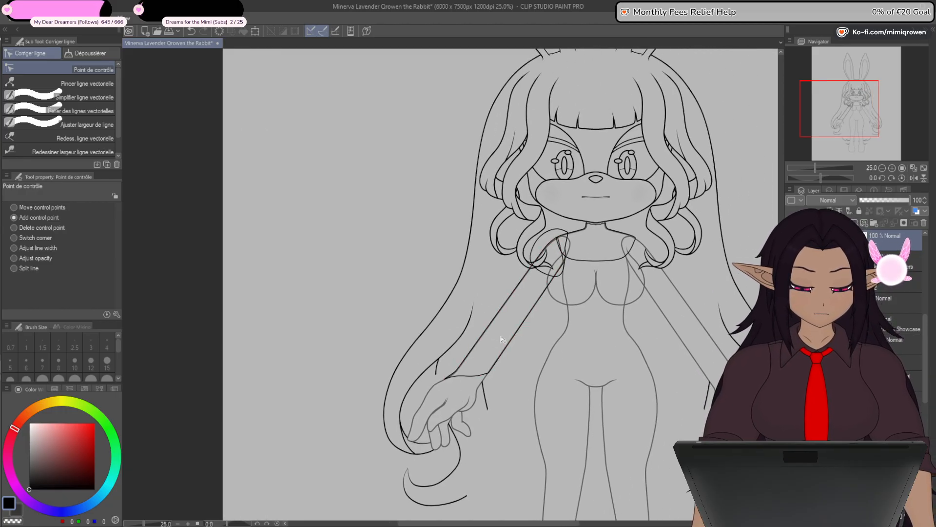
scroll(454, 387, "up", 3)
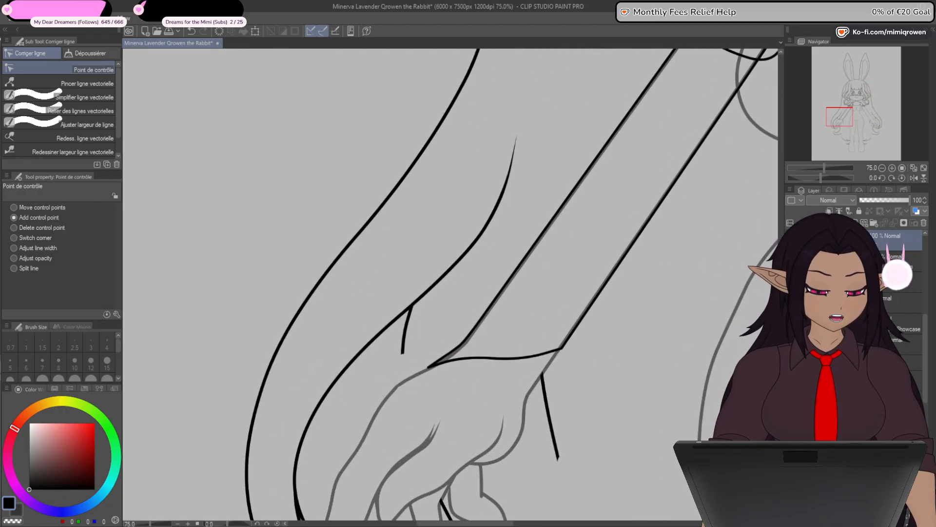
- Draw two short straight vector lines across the two faded rounded lobes beside the wrist, using an 8.0 brush size
left_click_drag(412, 397, 477, 352)
scroll(477, 352, "up", 1)
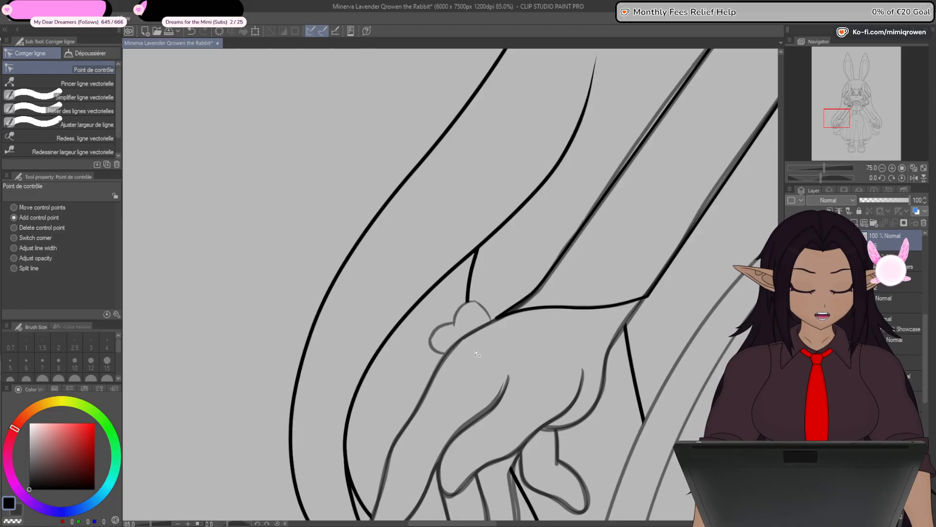
scroll(478, 352, "up", 3)
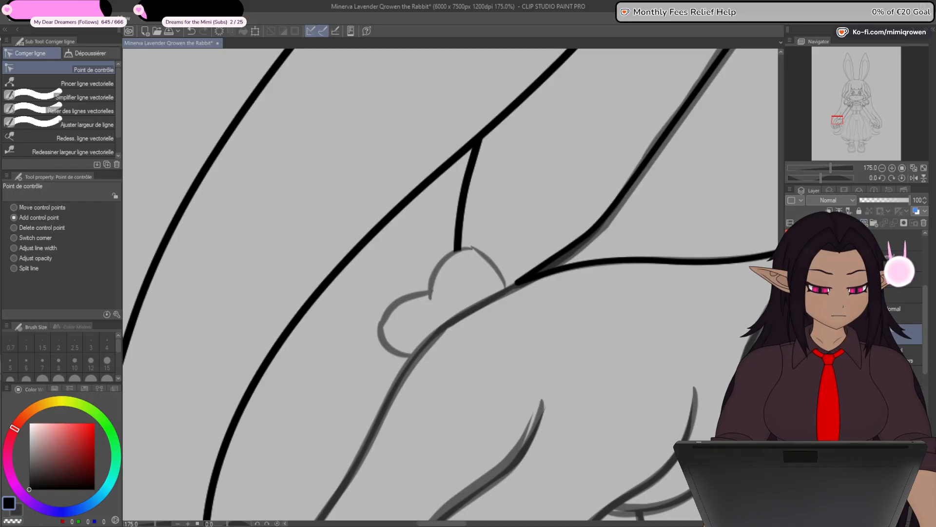
scroll(450, 345, "up", 1)
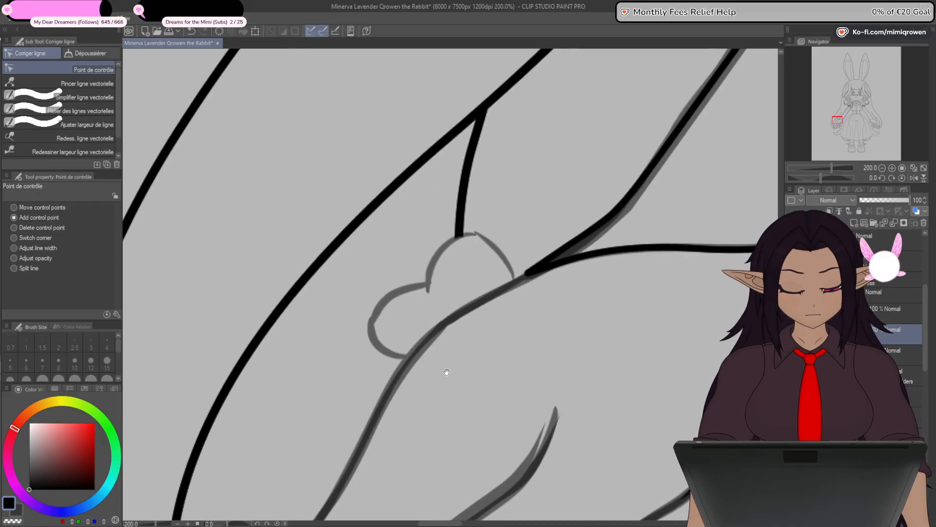
left_click_drag(447, 372, 471, 336)
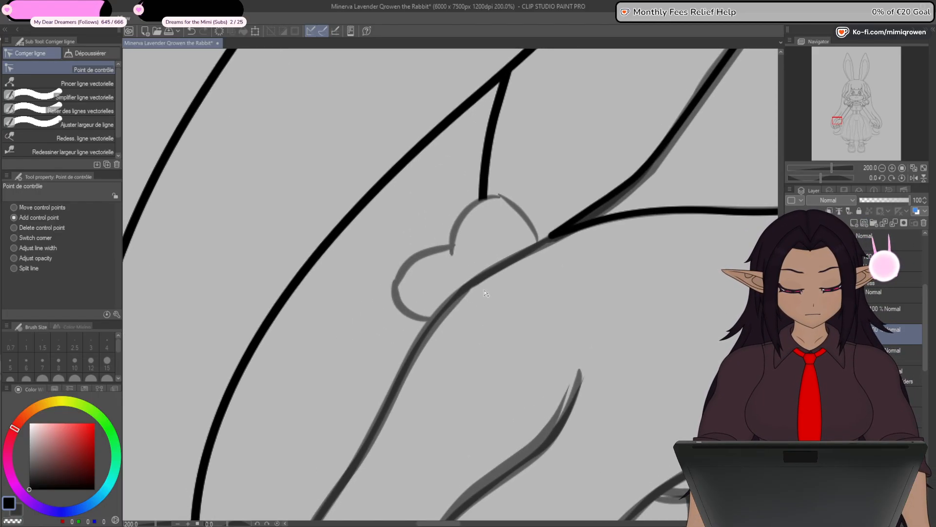
key("u")
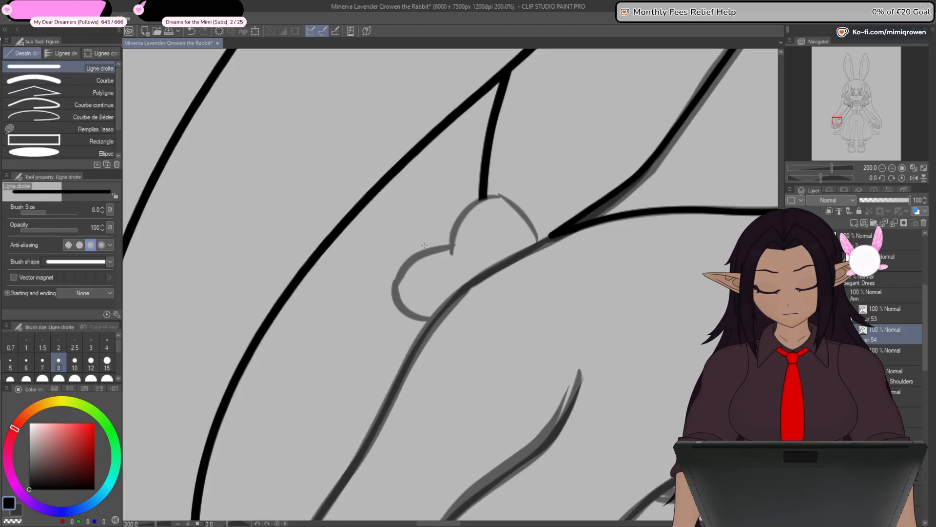
left_click_drag(450, 257, 518, 214)
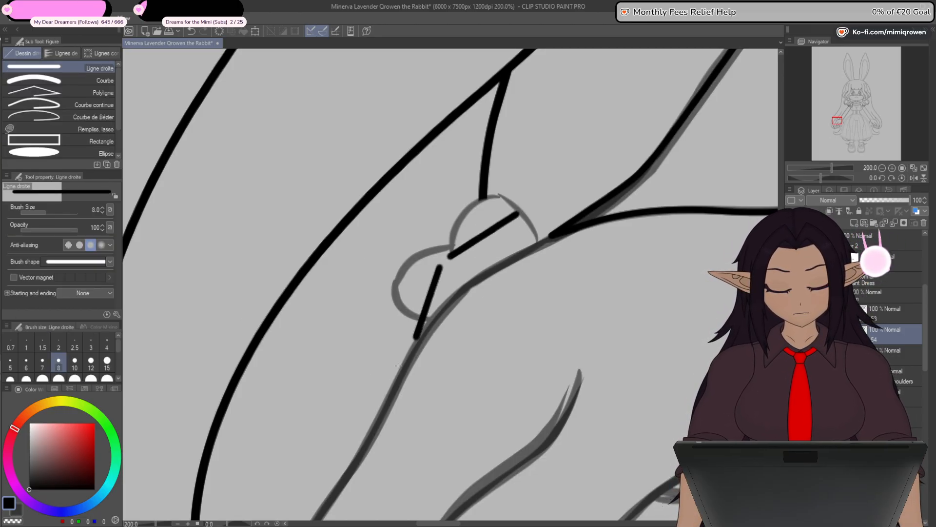
- Bend the upper line with added control points to follow the faded upper lobe, continuing its end over the hand
key("y")
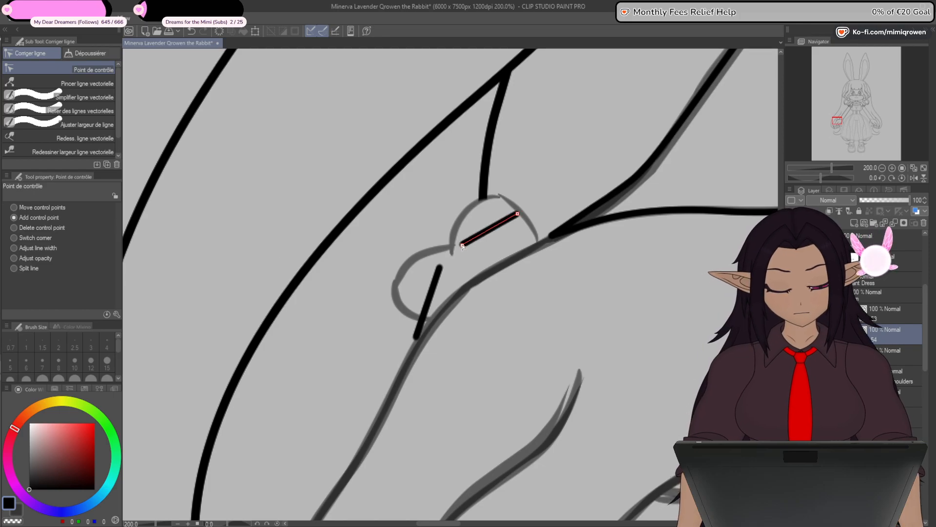
left_click_drag(517, 213, 523, 281)
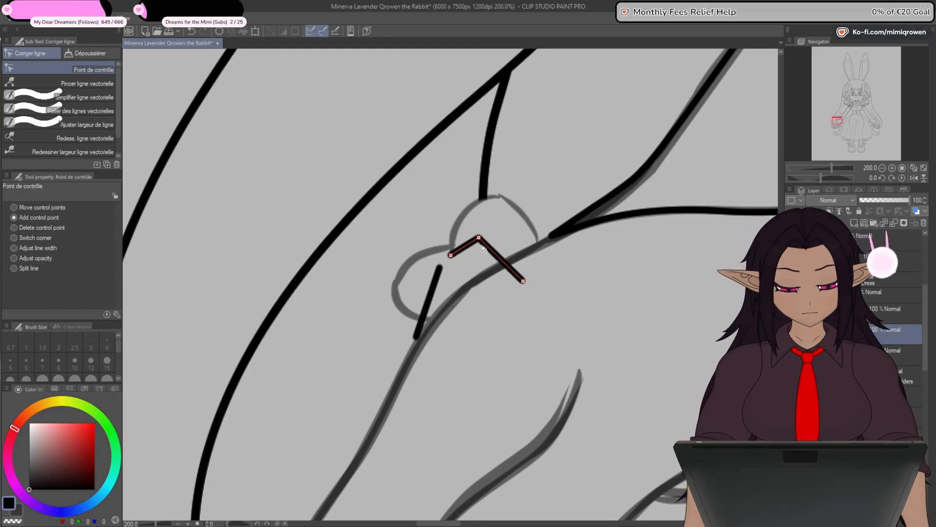
left_click_drag(479, 238, 496, 200)
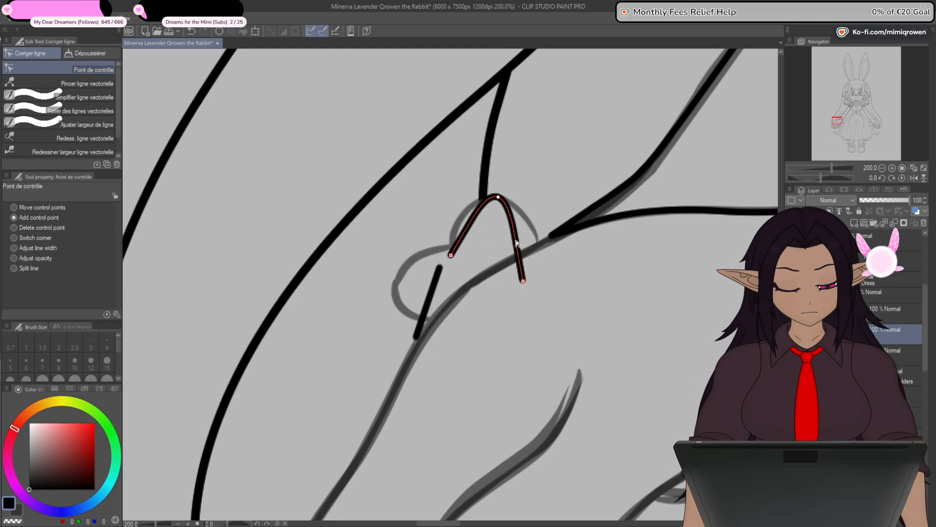
left_click_drag(517, 244, 536, 230)
left_click_drag(470, 225, 463, 221)
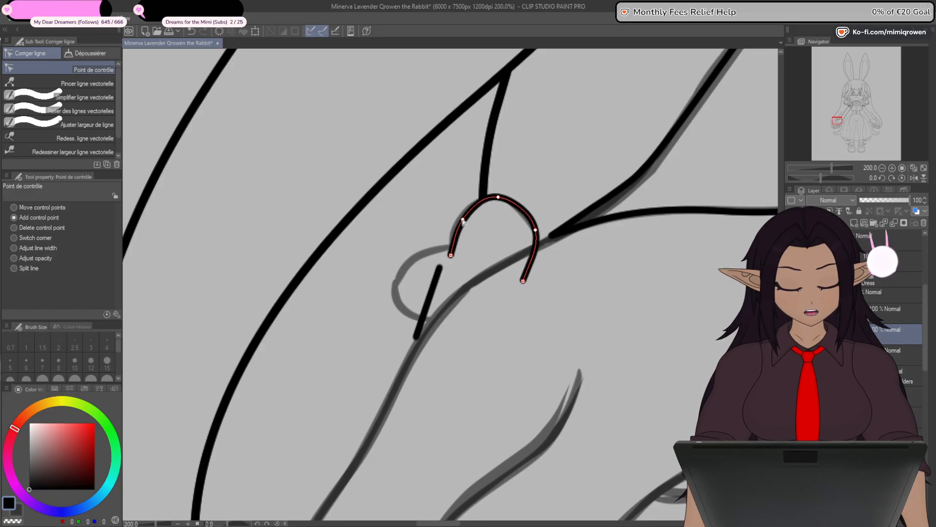
left_click_drag(537, 231, 542, 245)
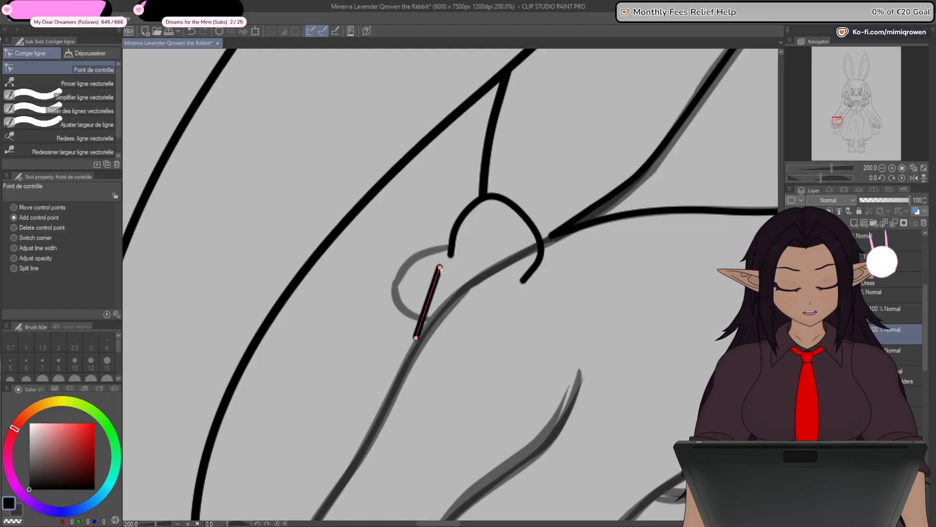
- Join the second line to the upper lobe, curve it around the faded lower lobe and extend its end over the hand
left_click_drag(445, 252, 451, 246)
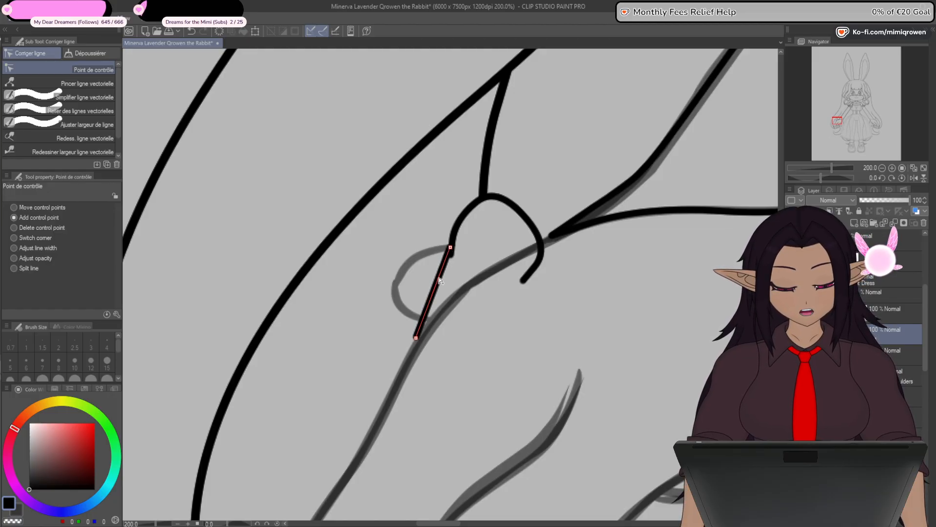
left_click_drag(440, 277, 395, 285)
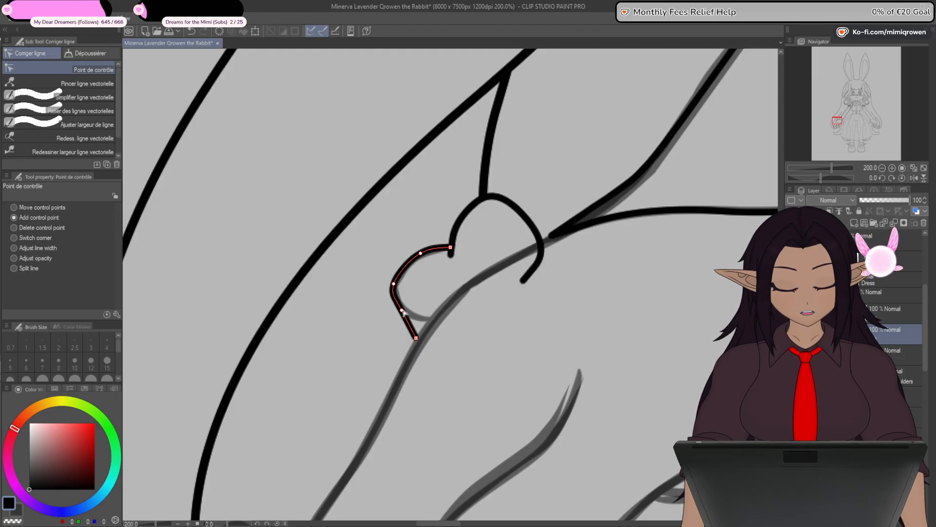
left_click_drag(465, 317, 518, 293)
left_click_drag(405, 311, 427, 320)
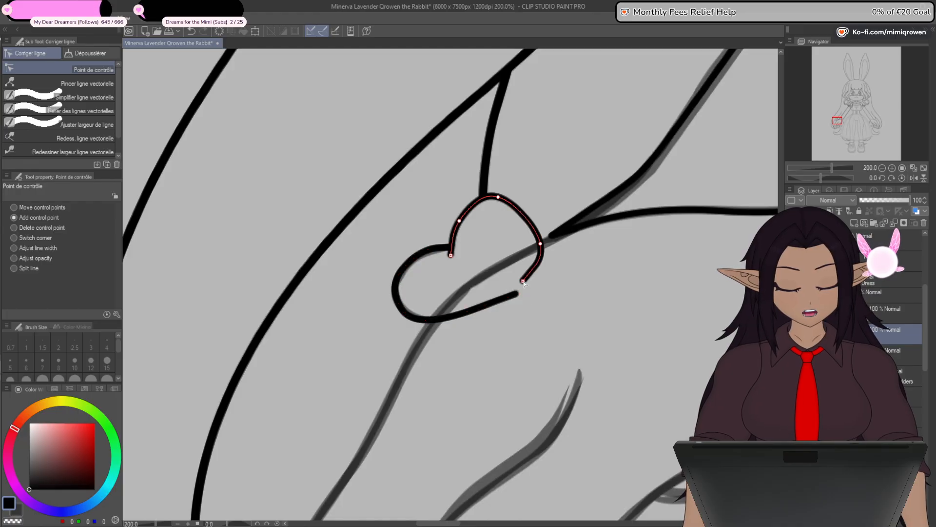
- Connect the open ends of the two lobe lines over the hand to form the heart's lower tip
left_click(80, 111)
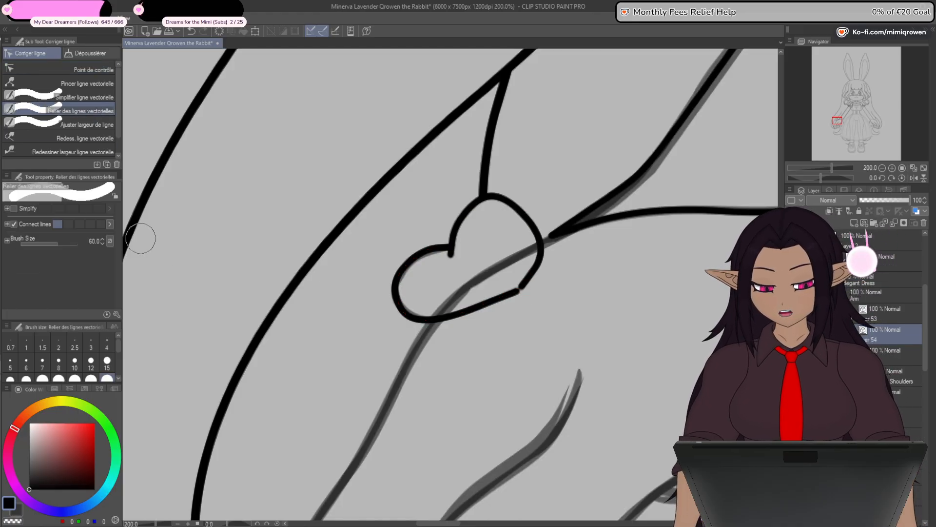
left_click_drag(518, 282, 520, 290)
left_click(88, 84)
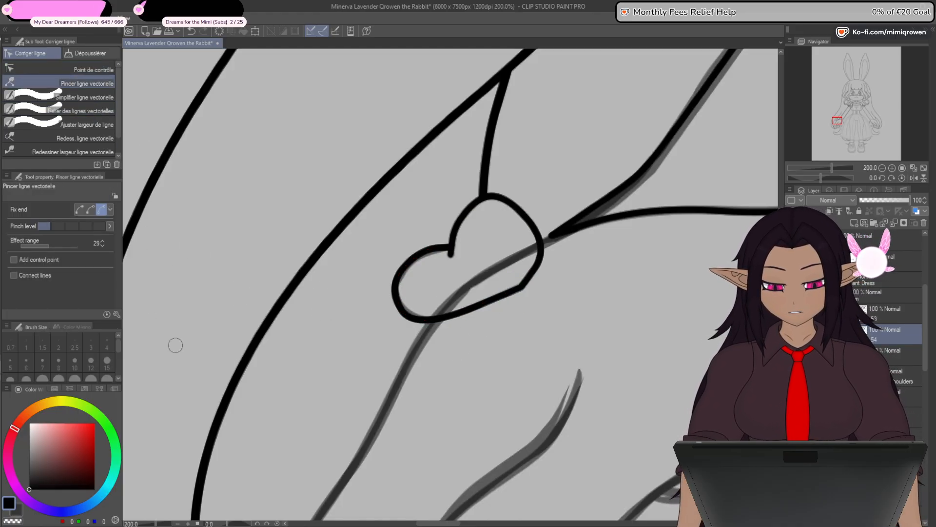
- Add control points along the heart's lower lobe and shift its upper edge to refine the outer curve
left_click(93, 70)
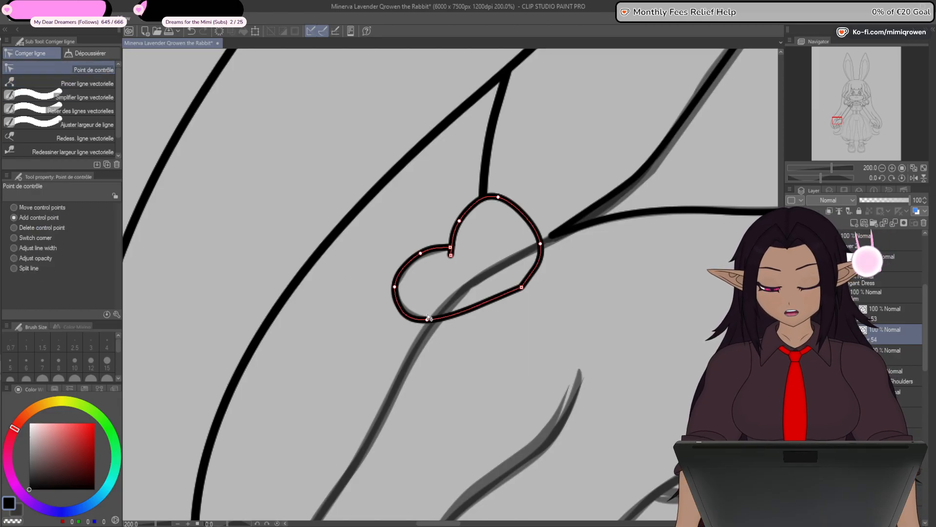
mouse_move(427, 323)
left_mouse_down()
mouse_move(408, 317)
mouse_move(462, 321)
mouse_move(415, 317)
left_mouse_up()
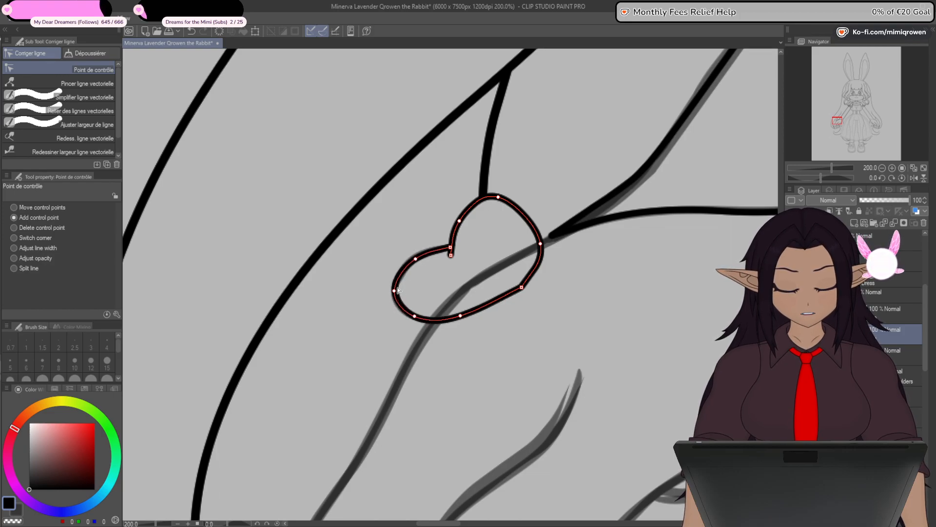
scroll(404, 278, "up", 4)
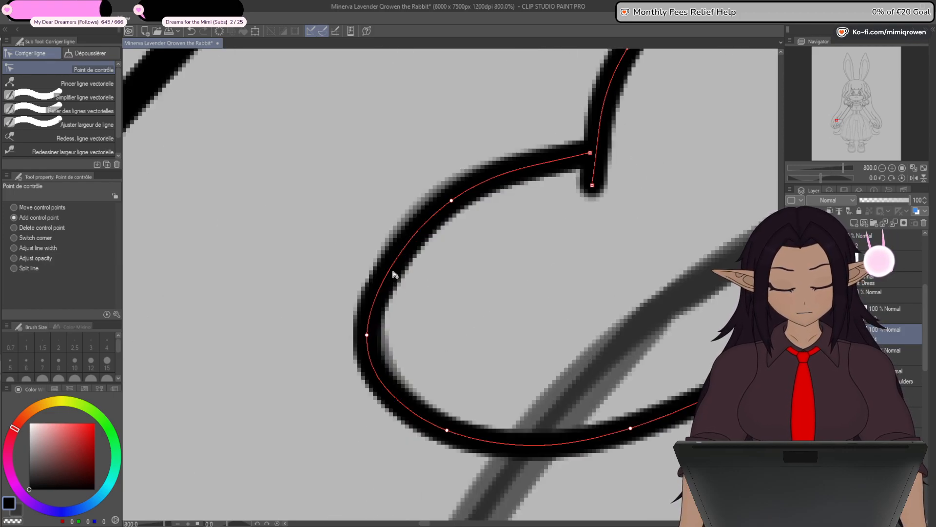
left_click_drag(393, 272, 456, 308)
left_click_drag(368, 335, 376, 288)
key("ctrl+z")
left_click_drag(451, 201, 462, 193)
left_click_drag(376, 288, 382, 280)
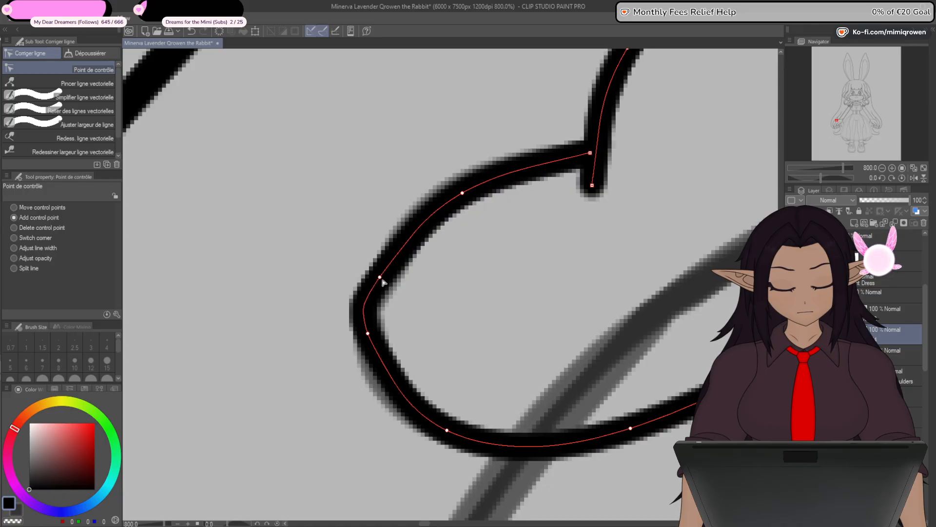
- Nudge the control points at the lower lobe's outermost bend and underside to round the curve
left_click_drag(369, 334, 368, 326)
left_click_drag(449, 432, 419, 421)
key("ctrl+z")
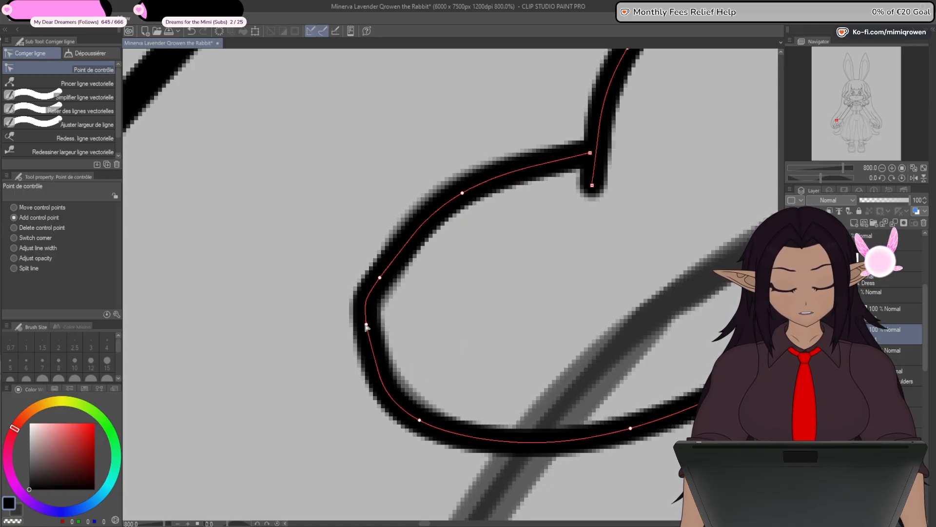
left_click_drag(367, 324, 364, 322)
left_click_drag(382, 281, 379, 273)
- Add control points around the heart's upper lobe and reposition them to round its crest and both shoulders
left_click_drag(560, 370, 401, 393)
scroll(492, 285, "down", 4)
scroll(482, 259, "up", 4)
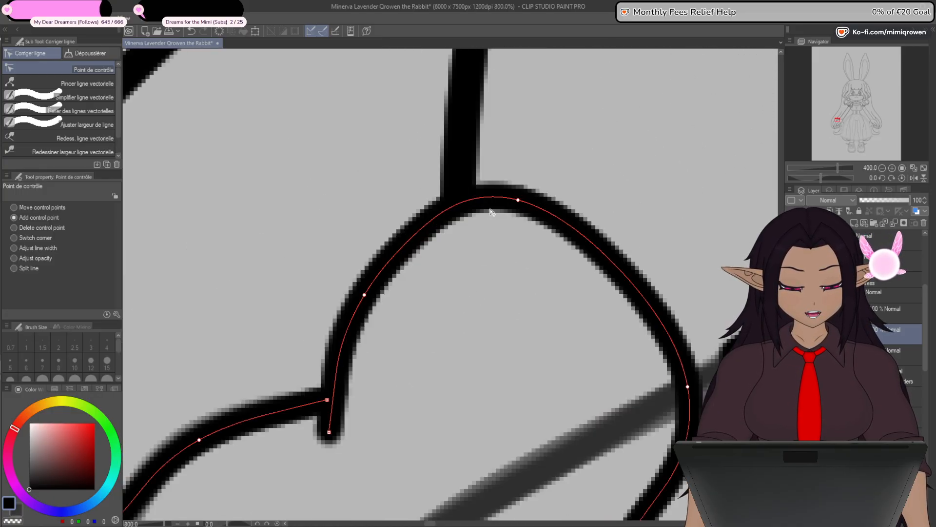
left_click(521, 204)
key("ctrl+z")
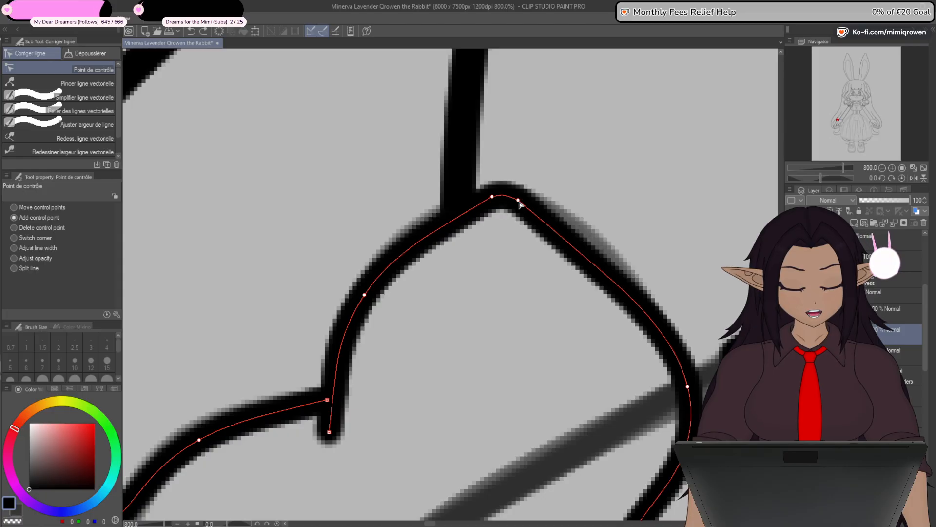
left_click_drag(519, 201, 525, 201)
left_click_drag(619, 283, 612, 267)
left_click_drag(405, 256, 410, 240)
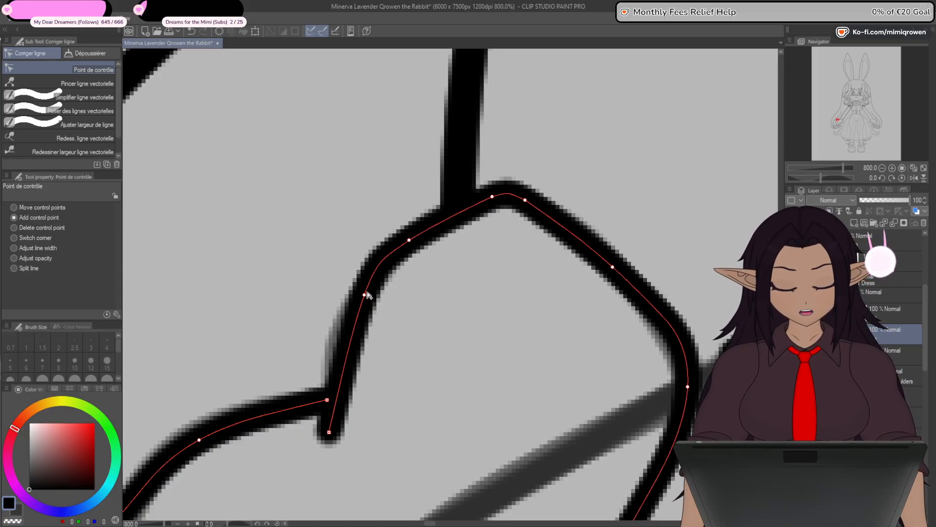
left_click_drag(368, 293, 350, 321)
- Lower the control point on the upper lobe's outer side and pull the heart's tip down and inward
left_click_drag(612, 411, 575, 301)
left_click_drag(650, 276, 648, 298)
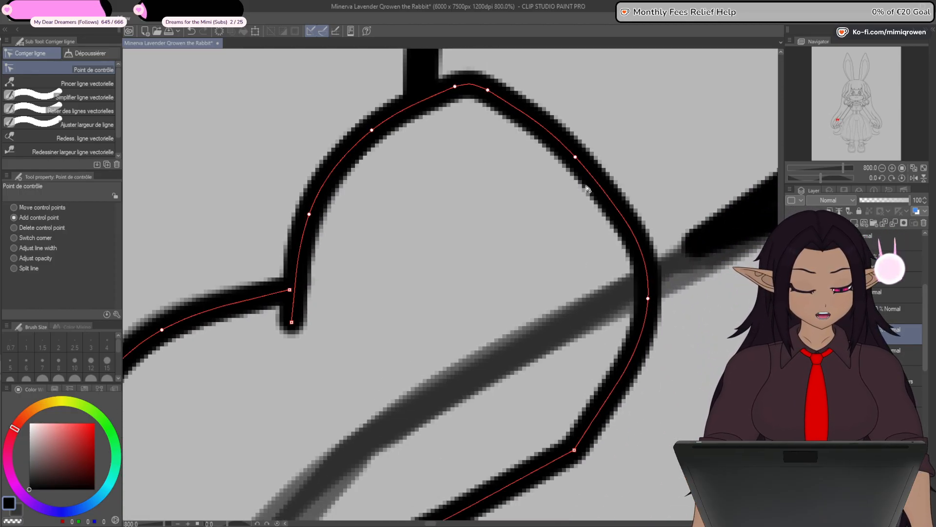
scroll(610, 283, "down", 6)
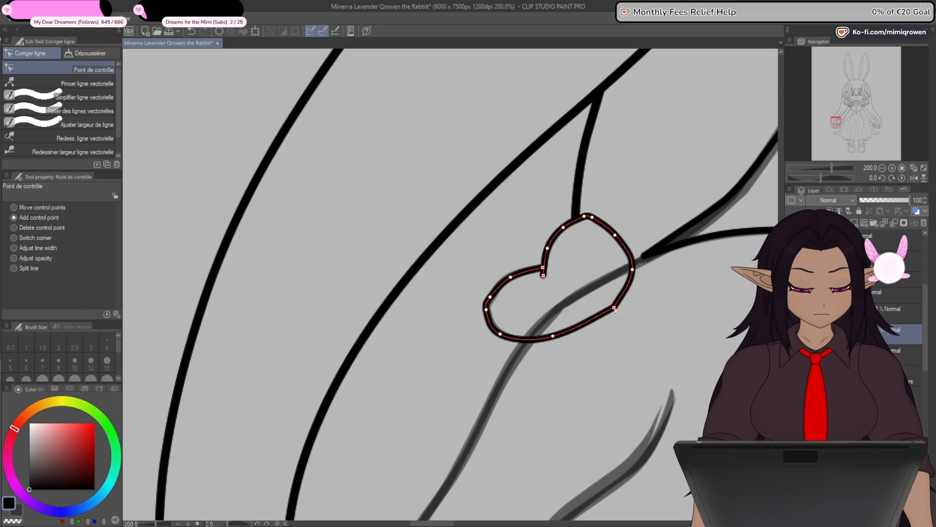
left_click_drag(610, 326, 559, 347)
left_click(604, 331, "alt")
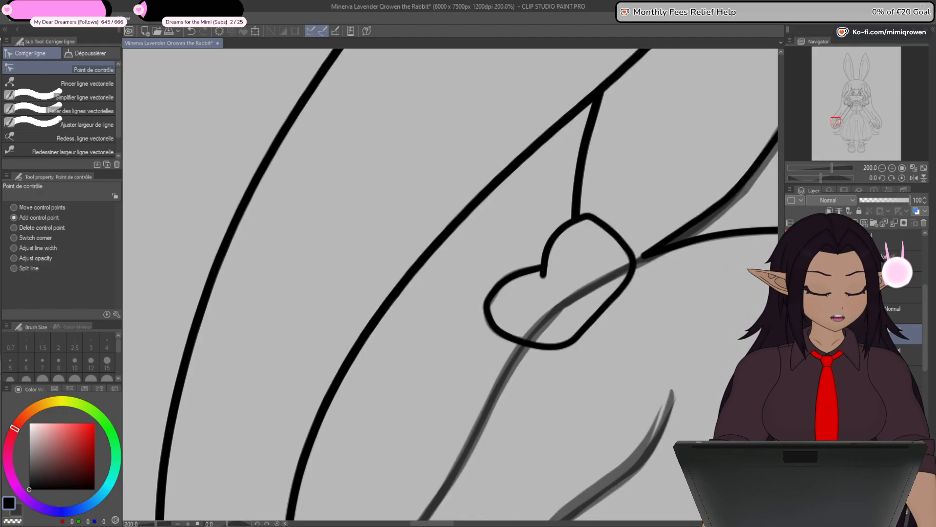
- Nudge the control points at the lower lobe's outer end and at the upper lobe's crest
scroll(493, 298, "down", 3)
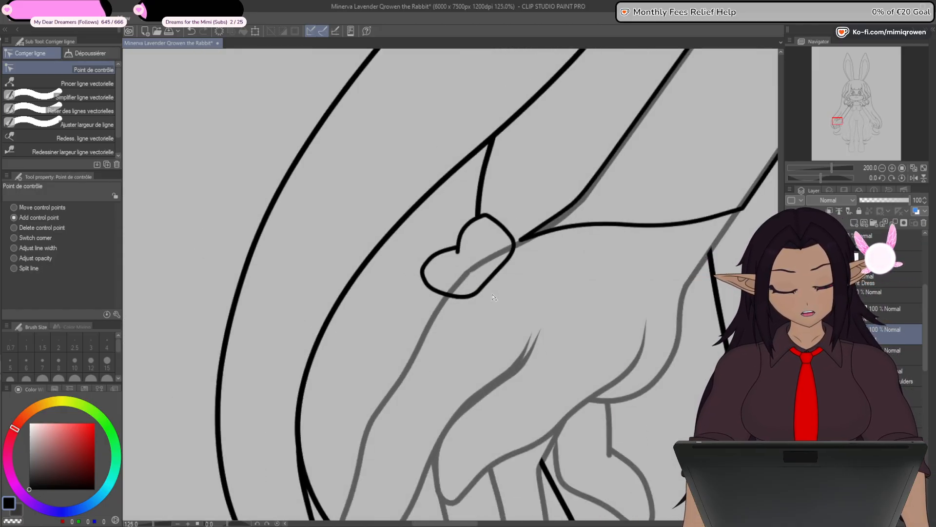
scroll(492, 297, "down", 1)
scroll(464, 288, "up", 5)
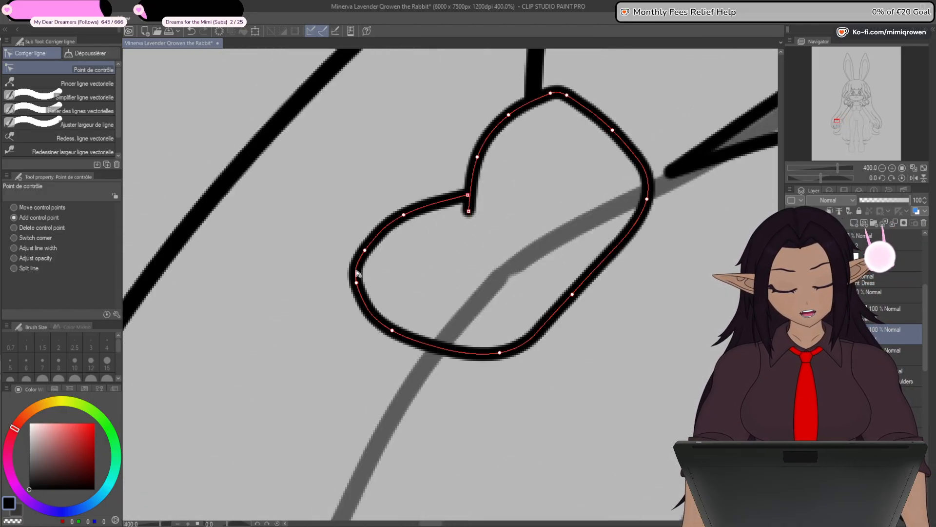
mouse_move(356, 282)
left_mouse_down()
mouse_move(360, 251)
mouse_move(355, 266)
left_mouse_up()
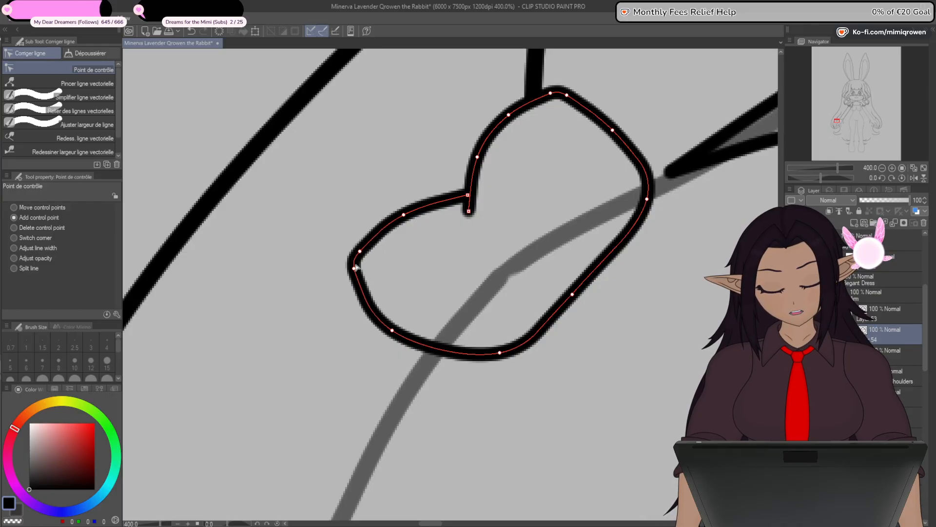
left_click_drag(406, 216, 407, 214)
mouse_move(557, 95)
left_mouse_down()
mouse_move(558, 106)
mouse_move(547, 97)
mouse_move(570, 98)
left_mouse_up()
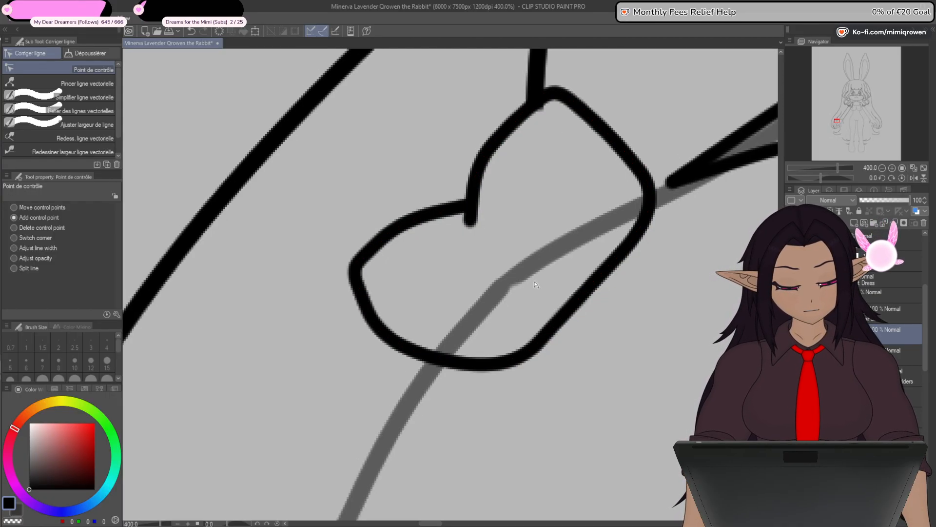
- Lower the heart's outer side point and pull its bottom points outward to shape a more pronounced tip
left_click_drag(649, 213, 634, 252)
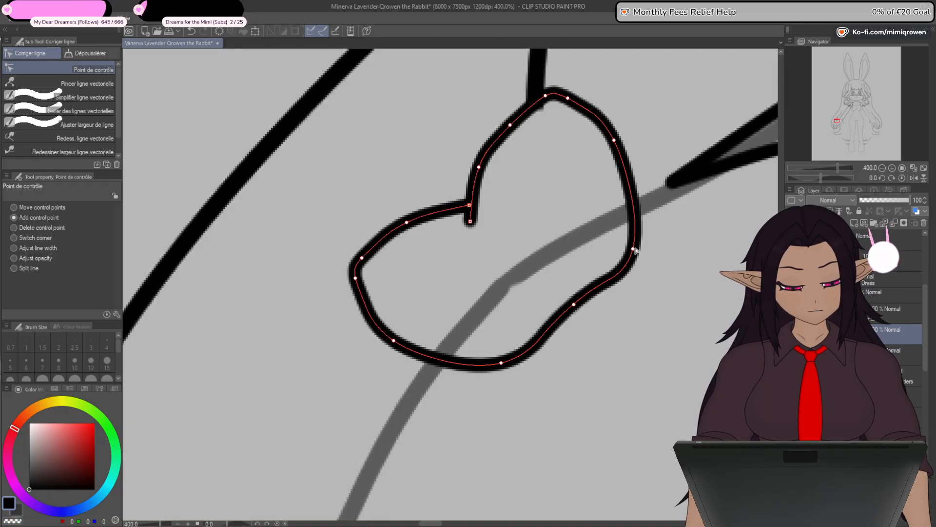
left_click_drag(615, 144, 622, 152)
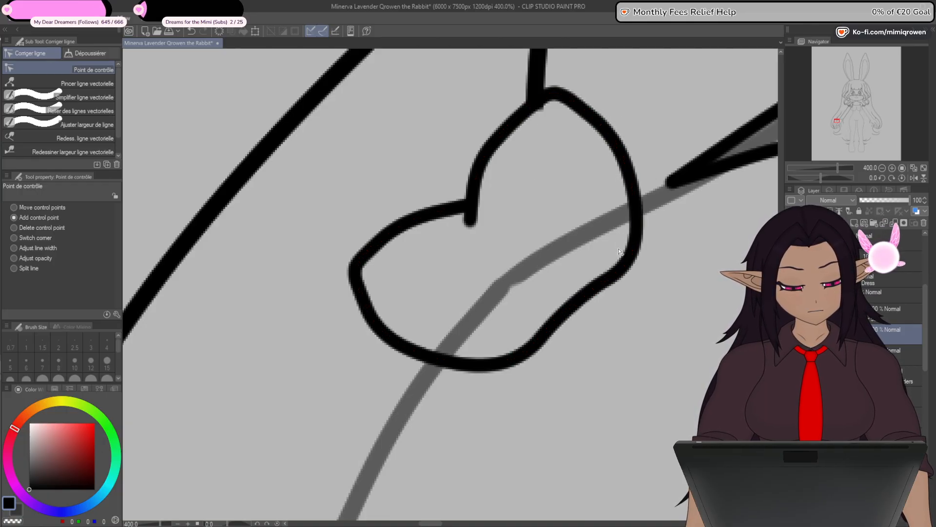
mouse_move(521, 348)
left_mouse_down()
mouse_move(533, 361)
mouse_move(560, 352)
left_mouse_up()
left_click_drag(574, 307, 597, 313)
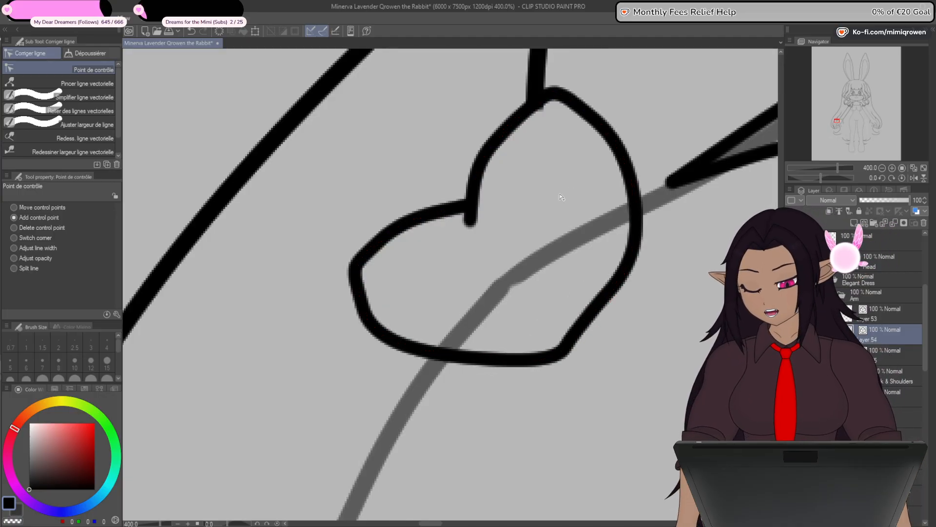
- Try moving the heart's bottom tip points up and outward, and undo the moves
left_click_drag(551, 386, 549, 351)
left_click_drag(560, 319, 583, 297)
left_click_drag(534, 326, 580, 305)
key("ctrl+z")
key("ctrl+z")
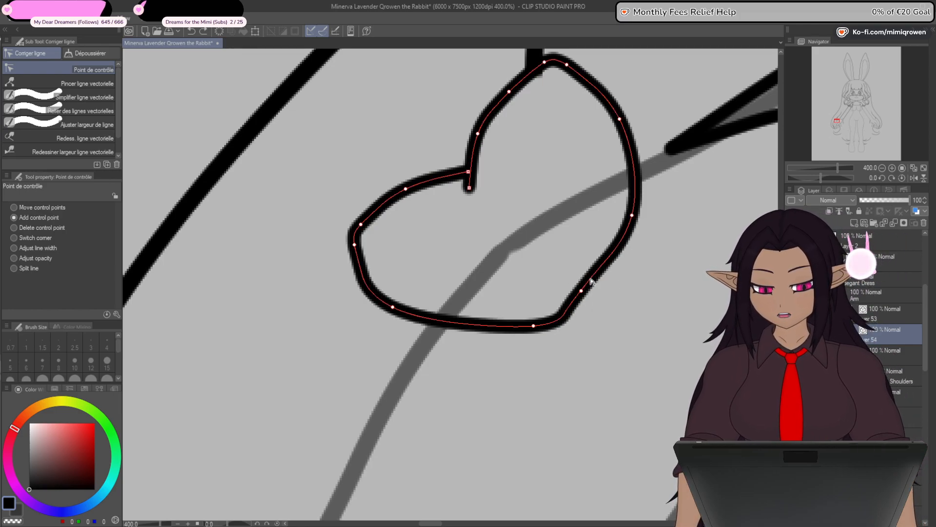
- Bring the heart's two bottom tip points closer together, then add a control point on its lower edge and pull it down into a curve
left_click_drag(581, 290, 589, 293)
left_click_drag(534, 325, 586, 301)
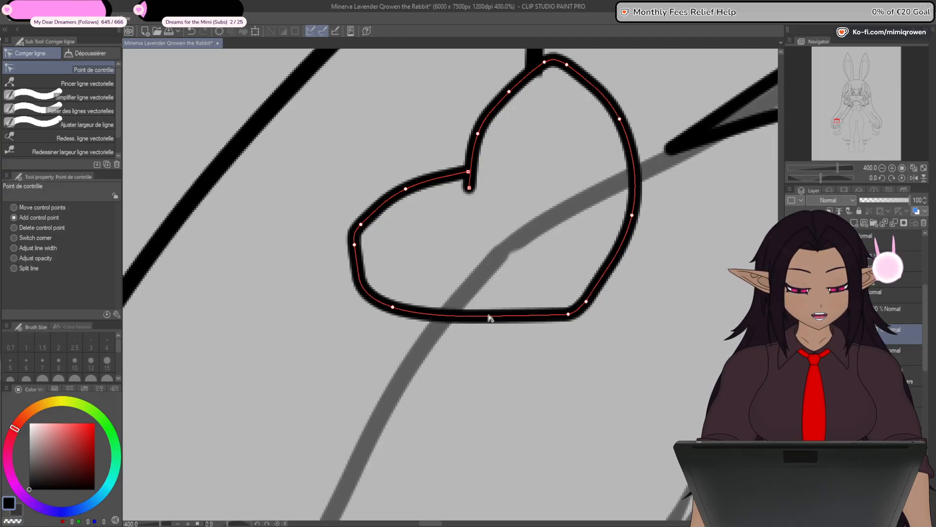
left_click(480, 317)
left_click_drag(481, 319, 497, 365)
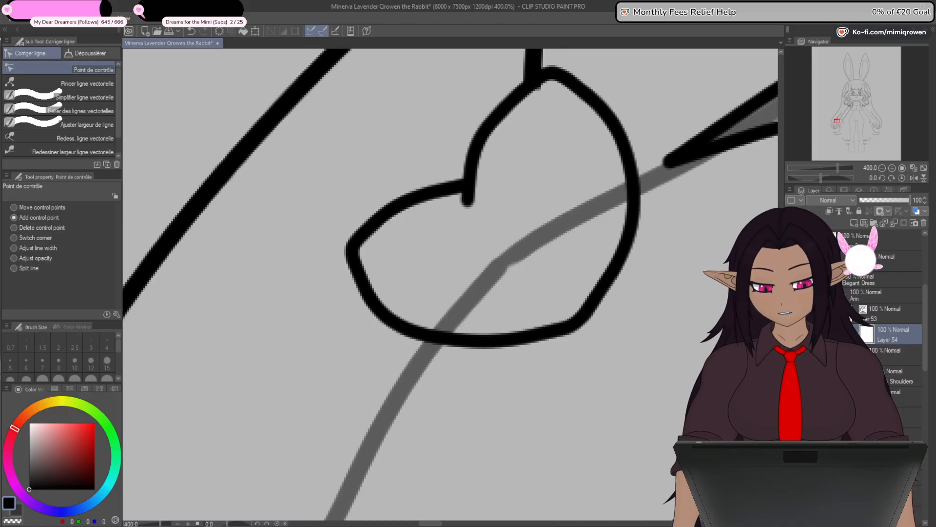
- Mask out the part of the heart overlapping the hand with the Plume Saji pen at size 10
key("p")
left_click_drag(599, 290, 624, 273)
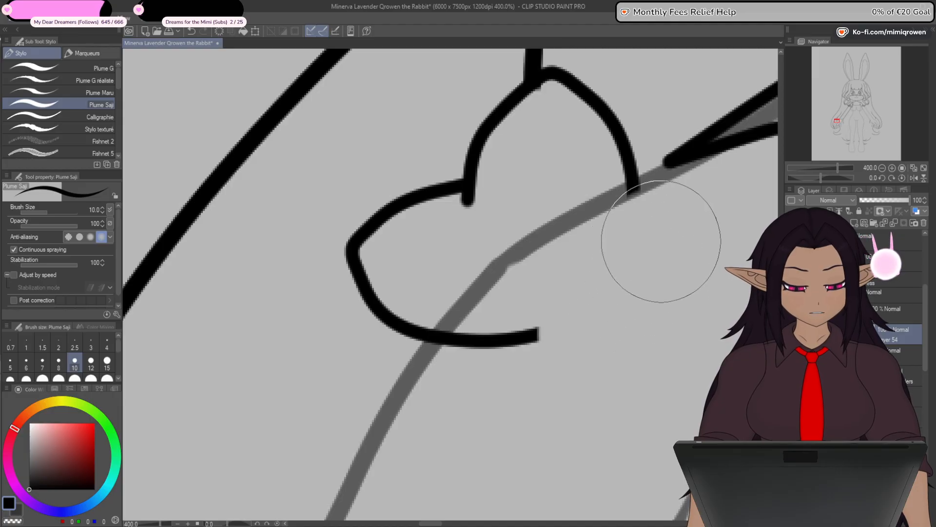
mouse_move(571, 322)
left_mouse_down()
mouse_move(481, 388)
mouse_move(506, 348)
mouse_move(472, 376)
left_mouse_up()
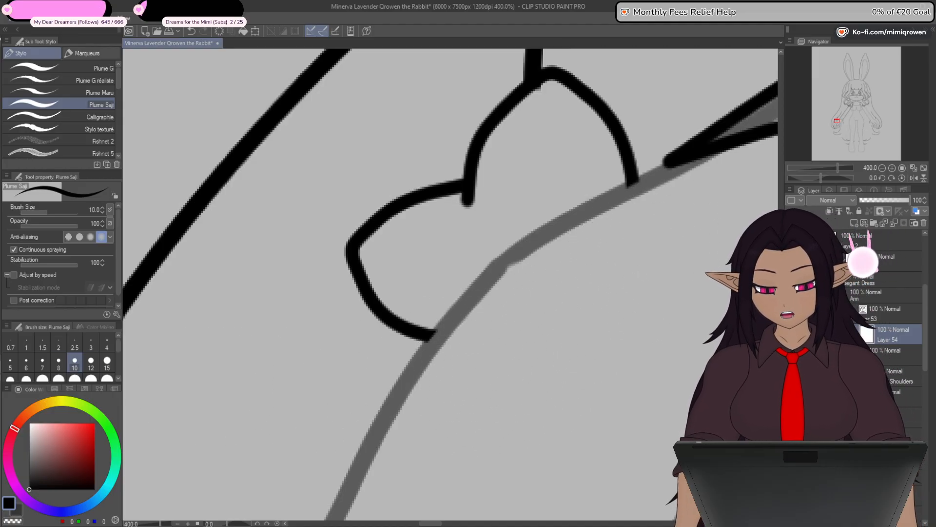
key("y")
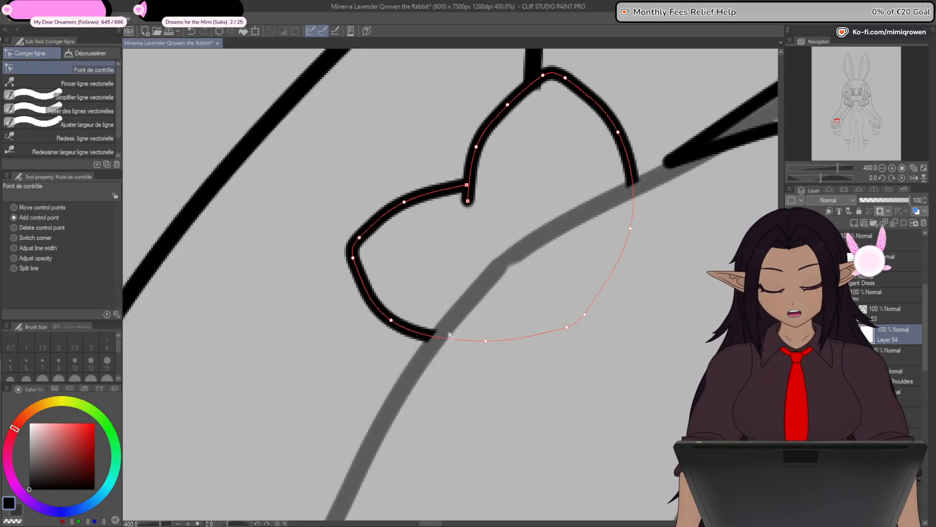
- Extend the upper lobe's inner line end further down into the heart and nudge the control point above the notch
scroll(415, 411, "down", 2)
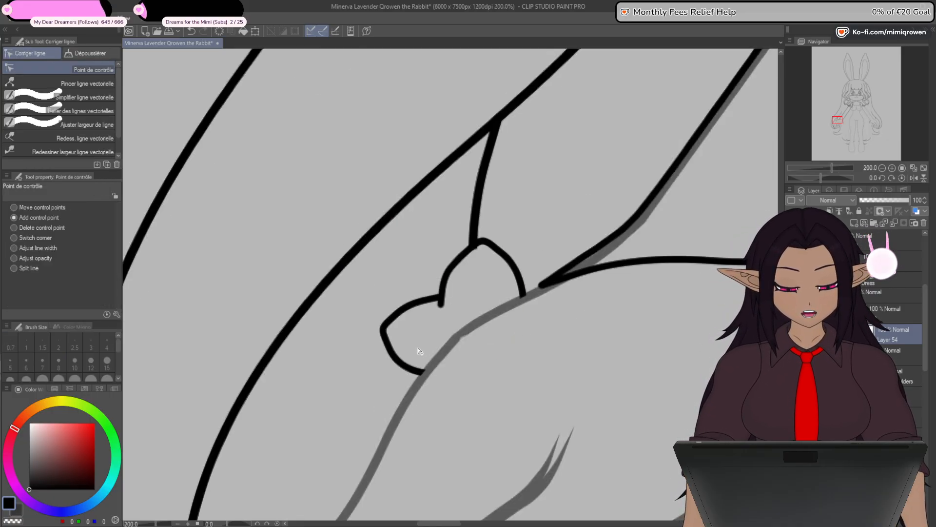
scroll(419, 351, "up", 2)
scroll(426, 363, "down", 7)
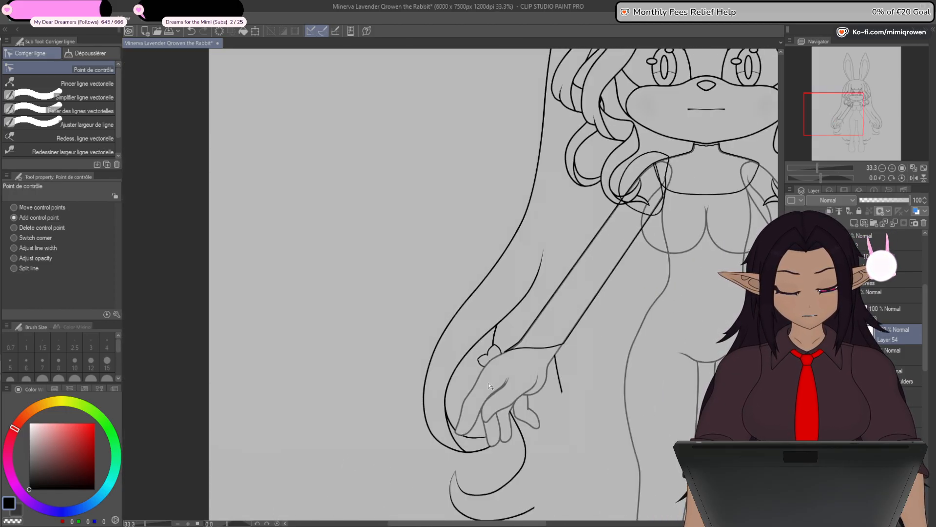
scroll(491, 402, "up", 9)
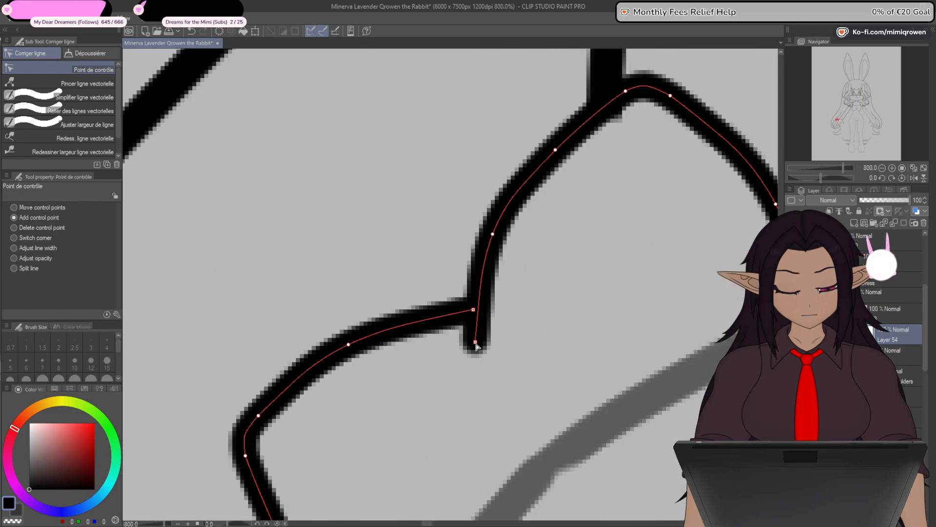
left_click_drag(475, 342, 472, 377)
left_click(492, 237)
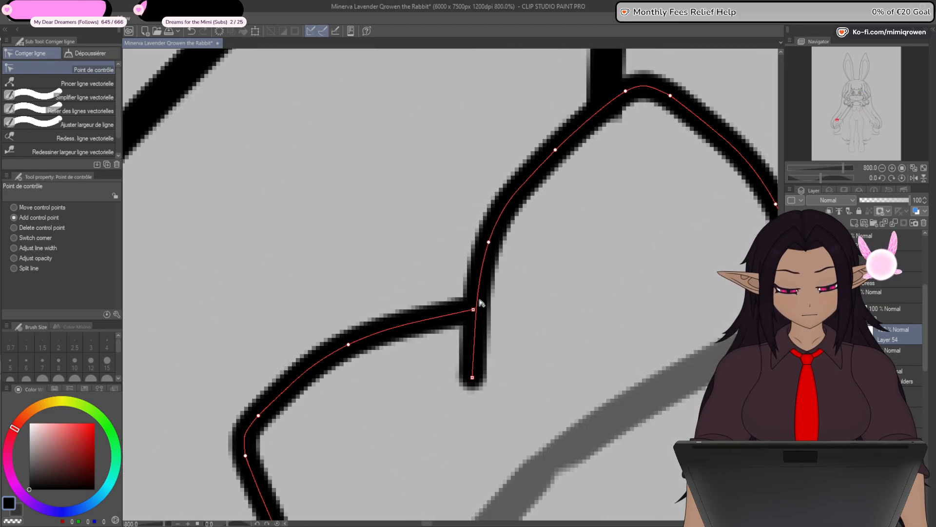
left_click_drag(506, 332, 551, 238)
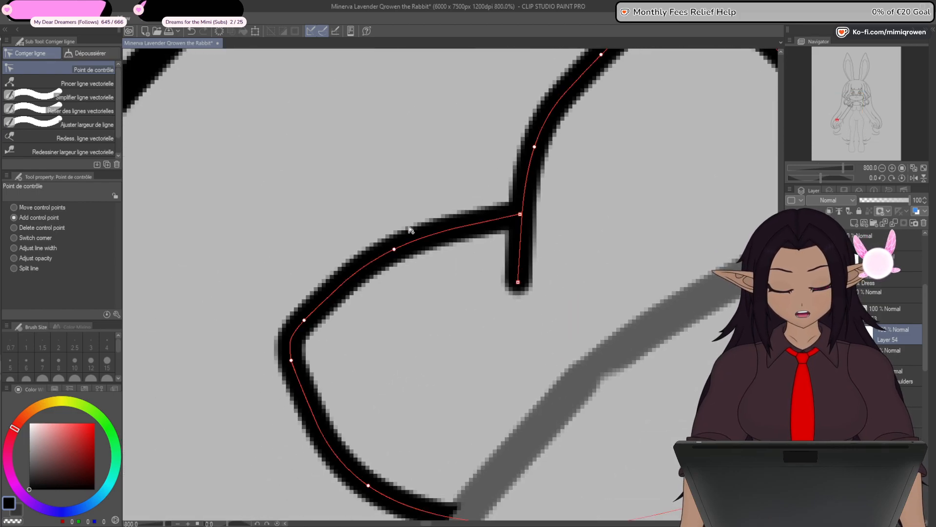
- Taper the inner line's end to a fine point and add a control point above the notch to smooth the upper lobe's curve
left_click(50, 251)
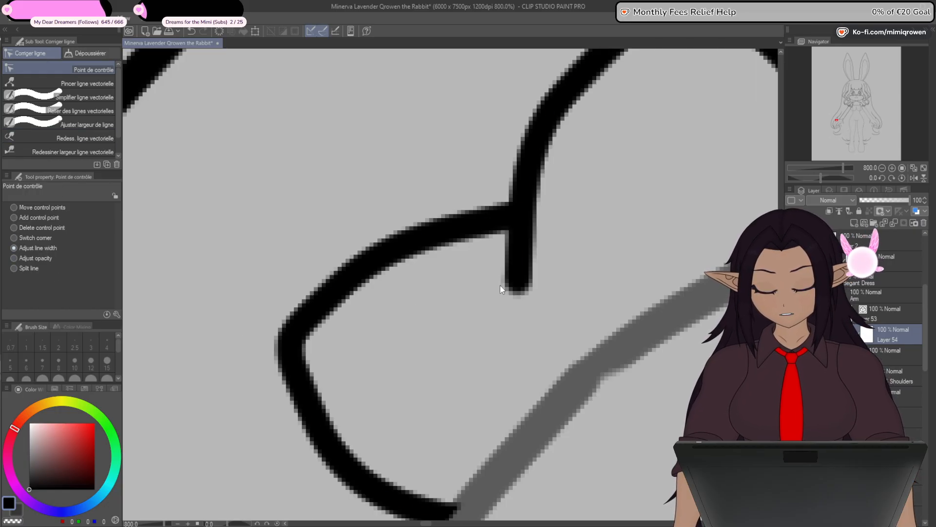
left_click_drag(517, 287, 492, 290)
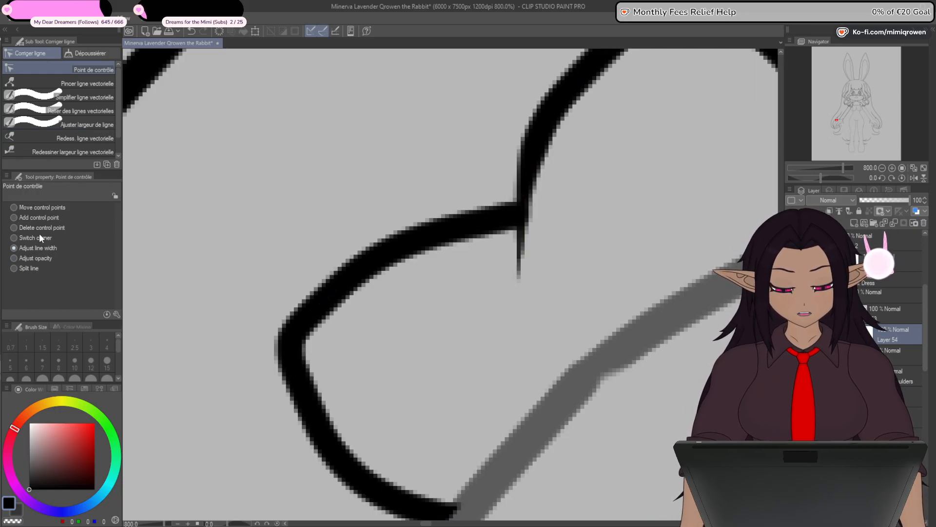
left_click(43, 218)
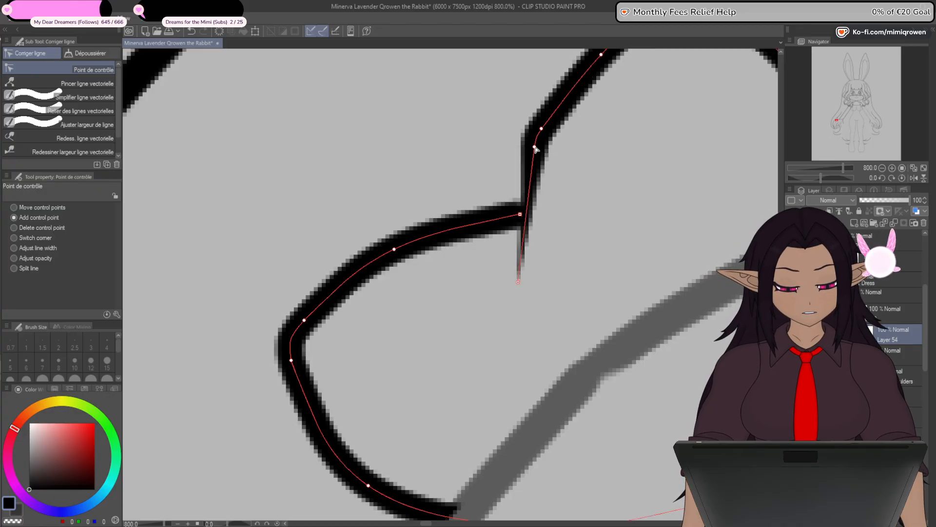
left_click_drag(535, 148, 526, 190)
left_click_drag(543, 129, 545, 125)
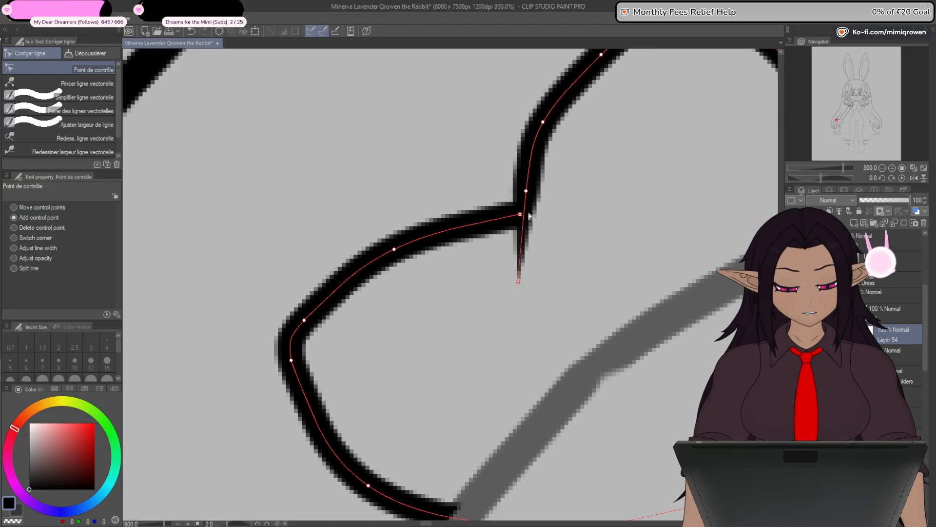
- Examine the masked heart ornament against the wrist, sleeve and whole upper body at different magnifications
scroll(426, 408, "down", 2)
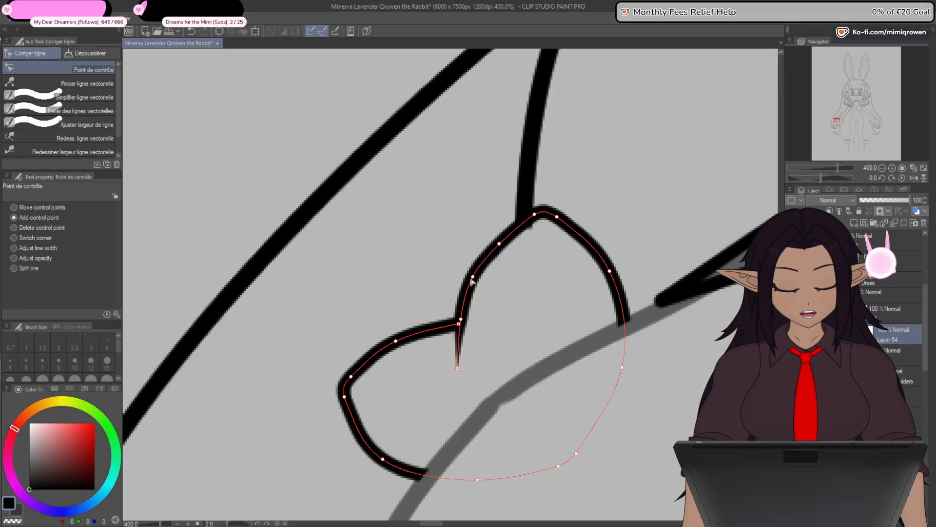
scroll(472, 281, "down", 4)
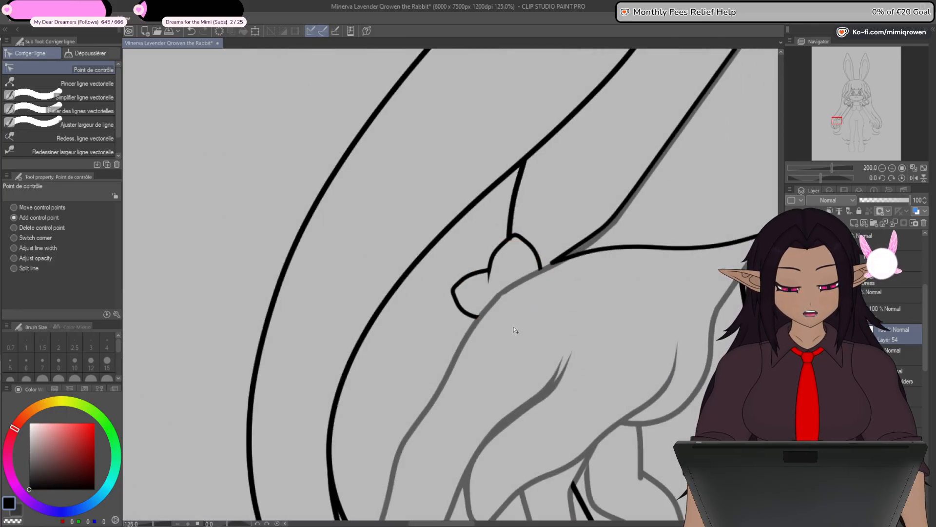
scroll(516, 342, "down", 4)
scroll(518, 324, "up", 5)
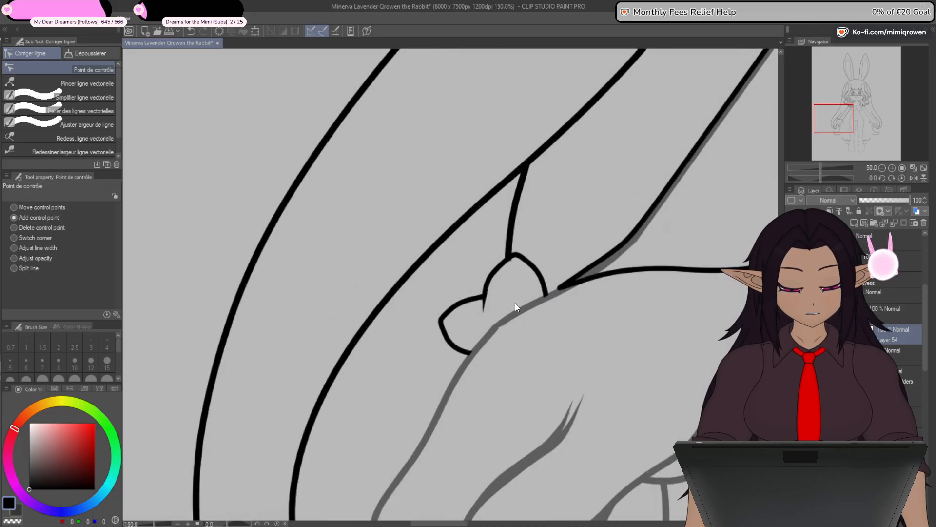
scroll(516, 306, "up", 1)
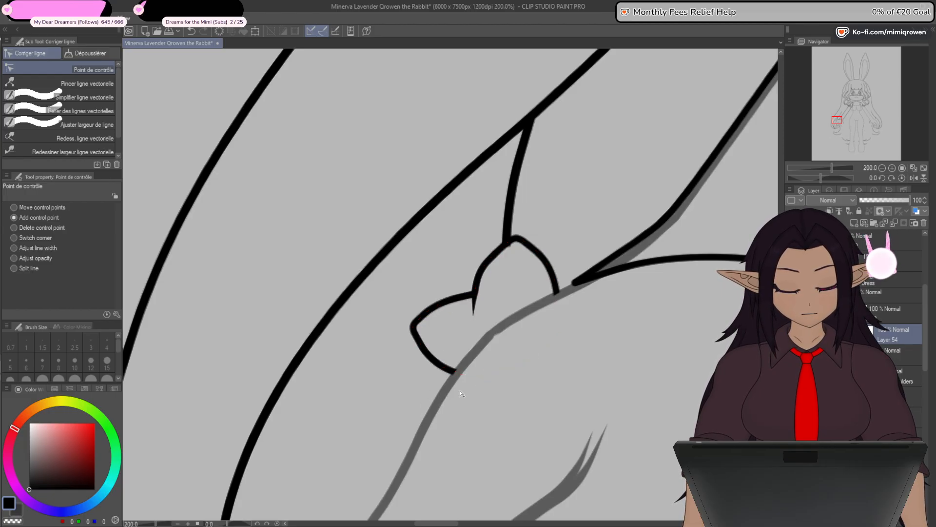
scroll(443, 365, "down", 2)
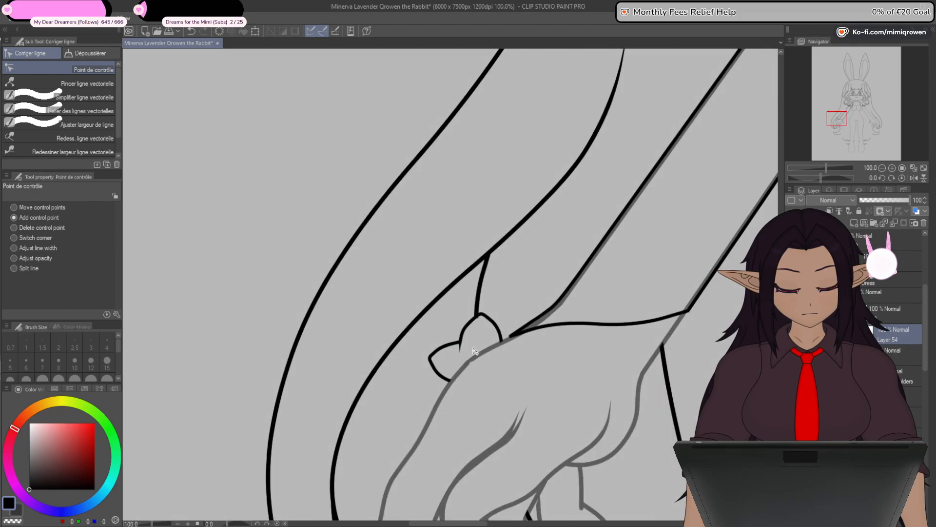
scroll(474, 350, "down", 3)
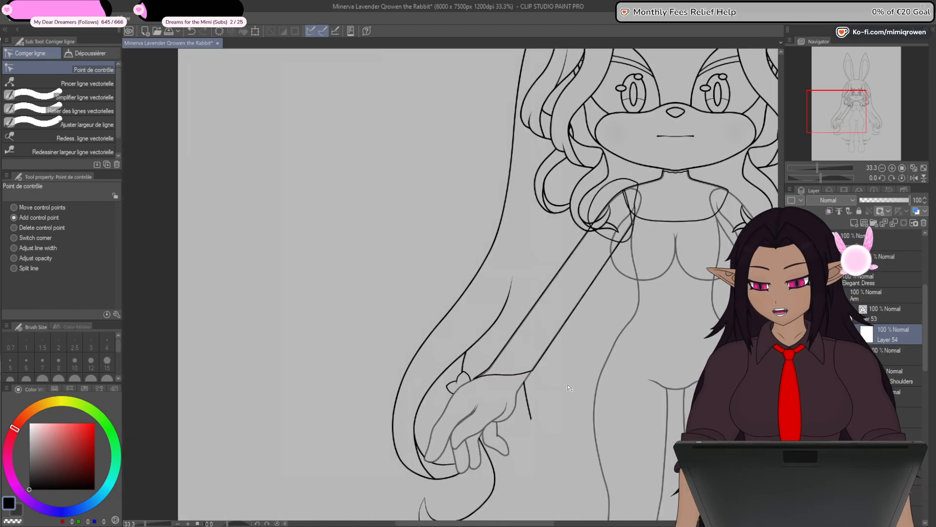
mouse_move(569, 386)
left_mouse_down()
mouse_move(558, 312)
mouse_move(518, 402)
mouse_move(533, 339)
left_mouse_up()
left_click_drag(577, 256, 531, 350)
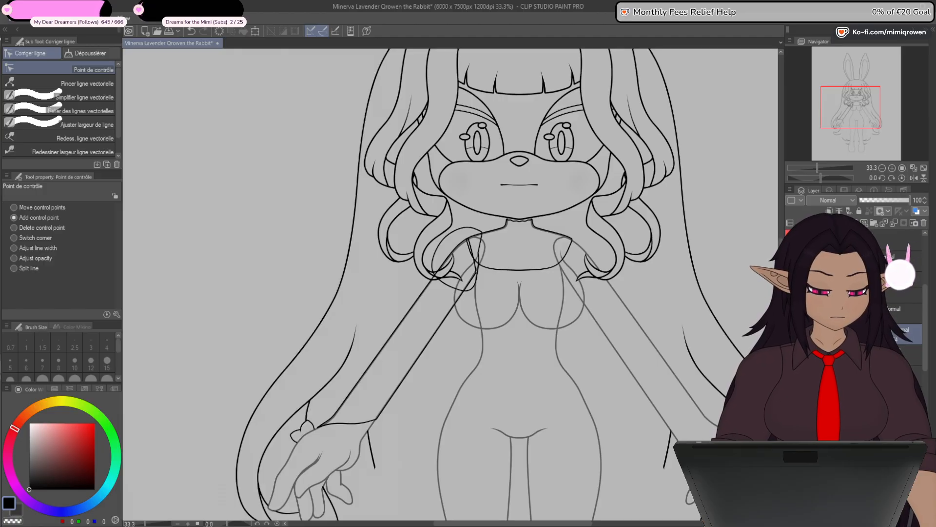
- Remove the inked neckline across the chest together with its shoulder line
key("Delete")
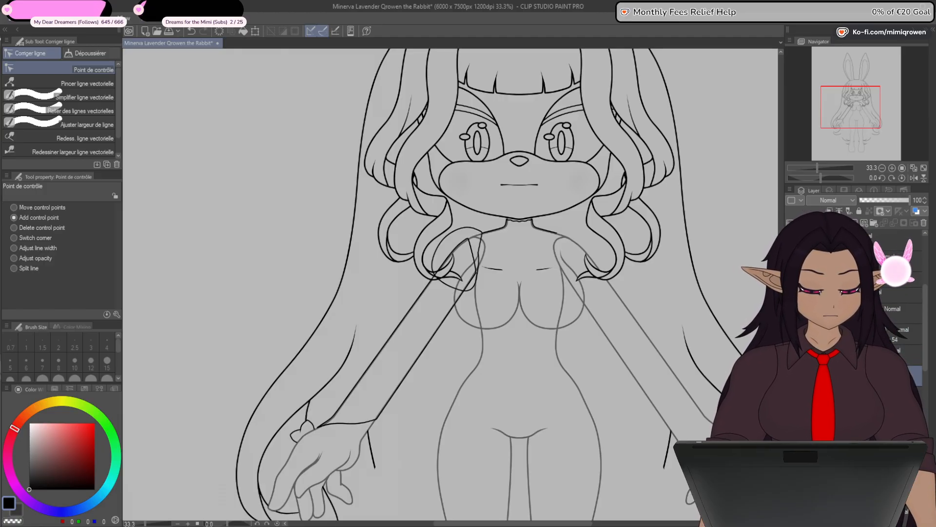
key("p")
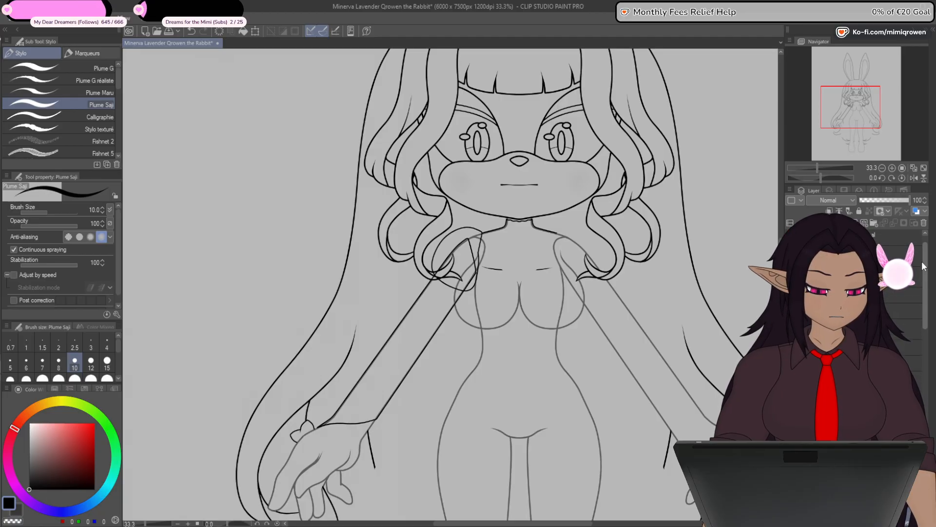
- Select the layer carrying the vertical symmetry ruler and show the dress sketch with the bow
left_click(854, 258)
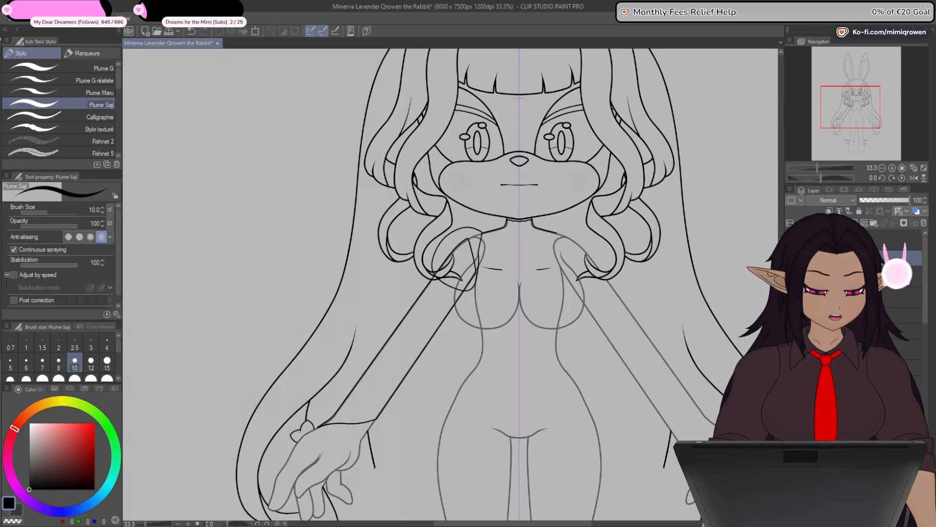
scroll(927, 288, "down", 3)
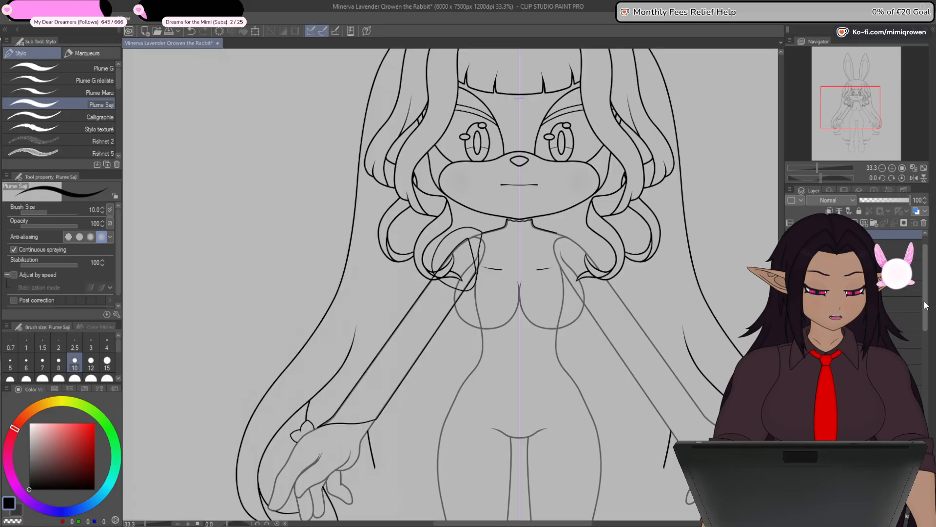
left_click_drag(915, 307, 917, 325)
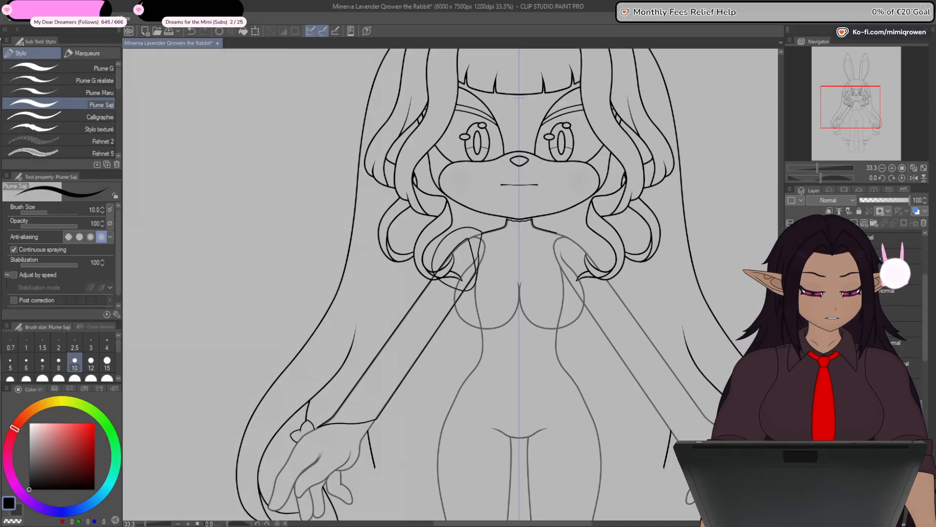
left_click(792, 348)
- Draw a straight line at brush size 8 from the collar's lower corner to the centre of the sketched collar band
scroll(520, 228, "up", 5)
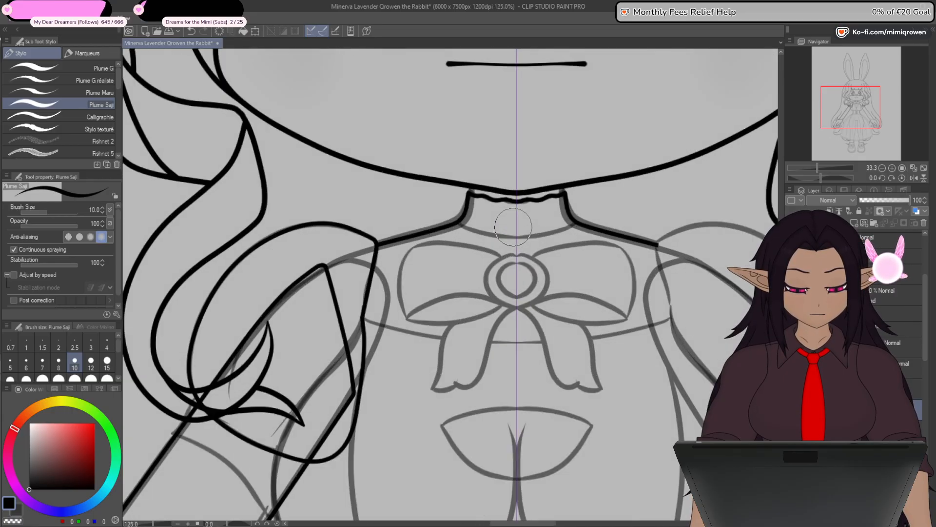
scroll(513, 226, "up", 5)
key("y")
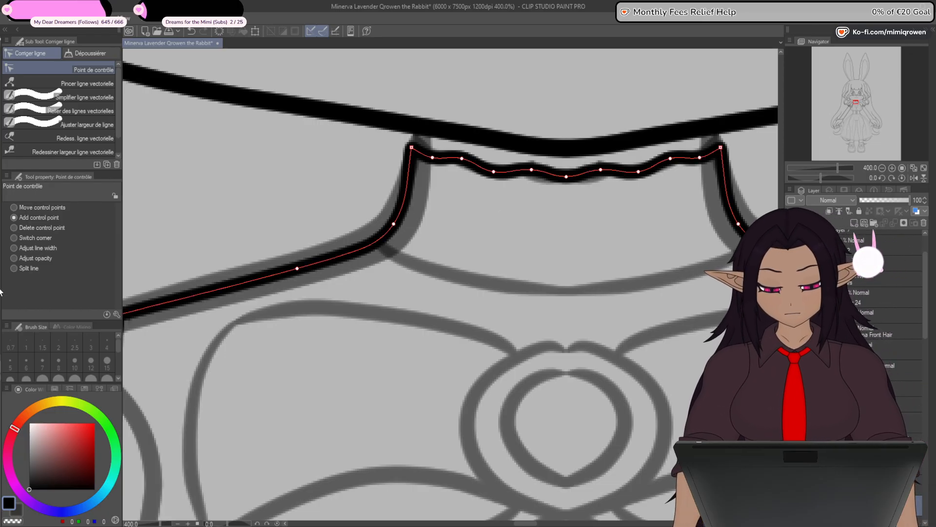
key("u")
left_click_drag(377, 242, 570, 292)
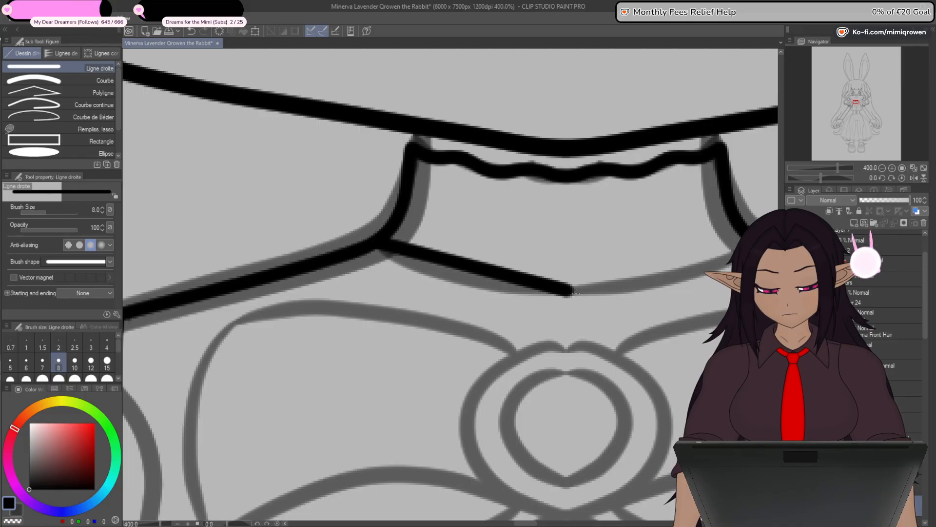
key("y")
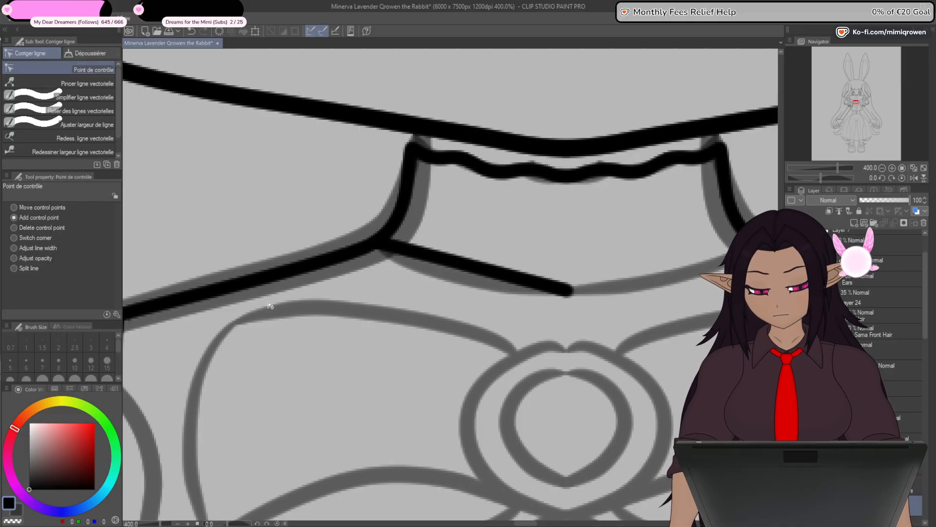
- Show the canvas grid and move the collar line's inner endpoint exactly onto the central vertical grid line
scroll(380, 246, "up", 2)
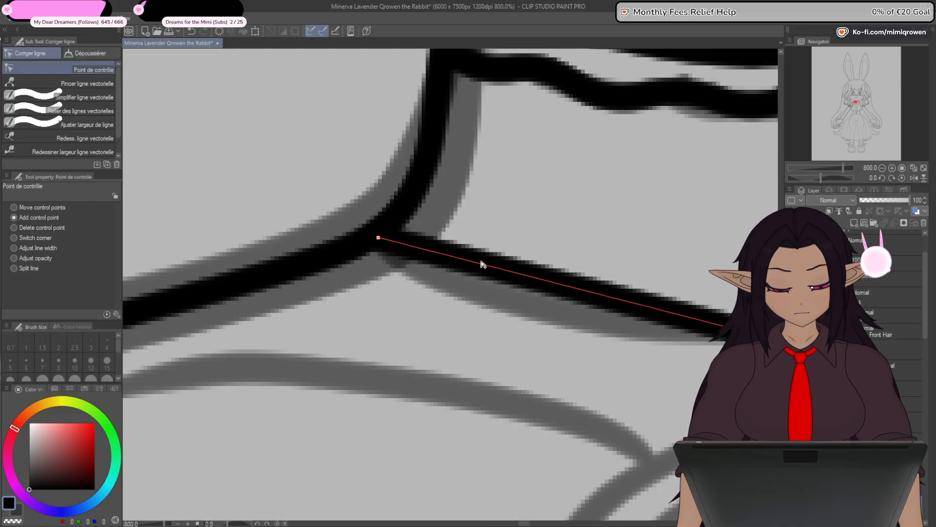
scroll(480, 266, "down", 2)
scroll(623, 294, "up", 2)
left_click(125, 21)
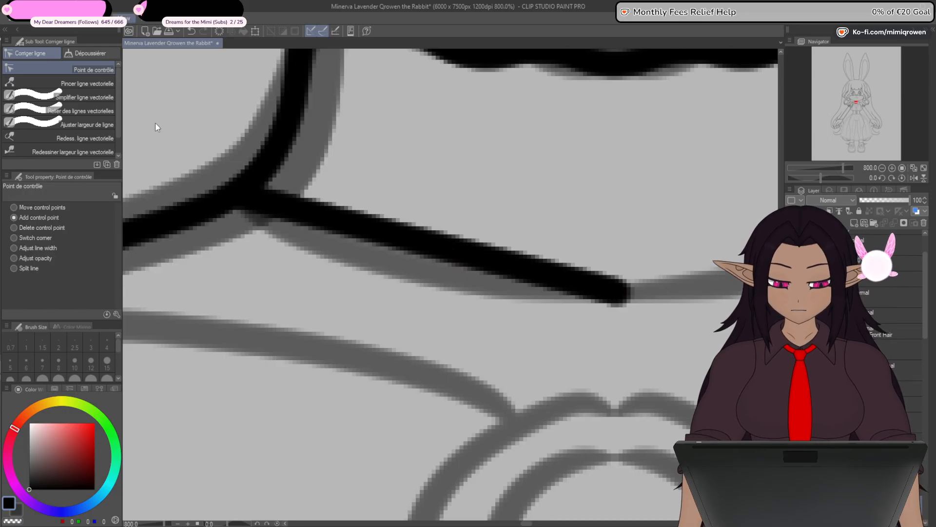
left_click(144, 234)
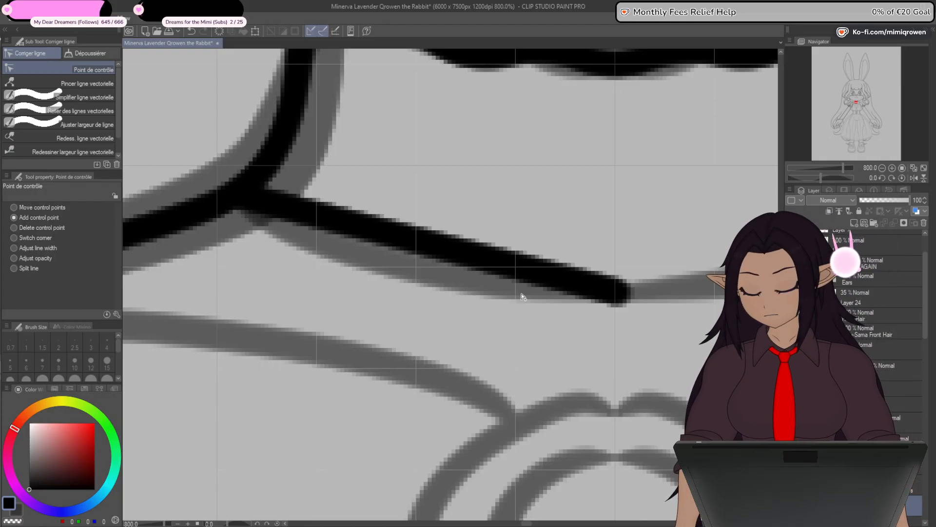
scroll(623, 292, "up", 4)
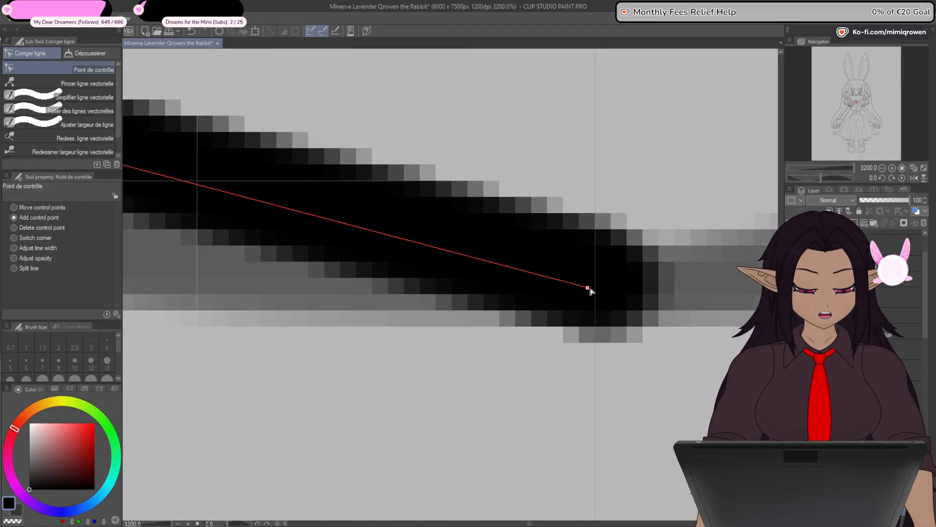
left_click_drag(589, 288, 595, 286)
scroll(597, 294, "down", 6)
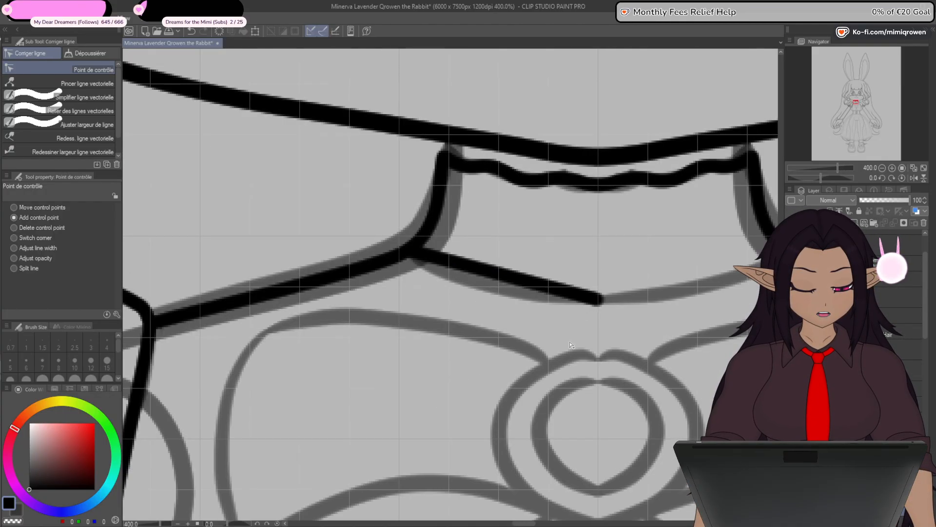
- Bend the collar band's lower line onto the sketched curve with control points and fix its width at 6
mouse_move(484, 274)
left_mouse_down()
mouse_move(479, 284)
mouse_move(520, 297)
left_mouse_up()
left_click(518, 290)
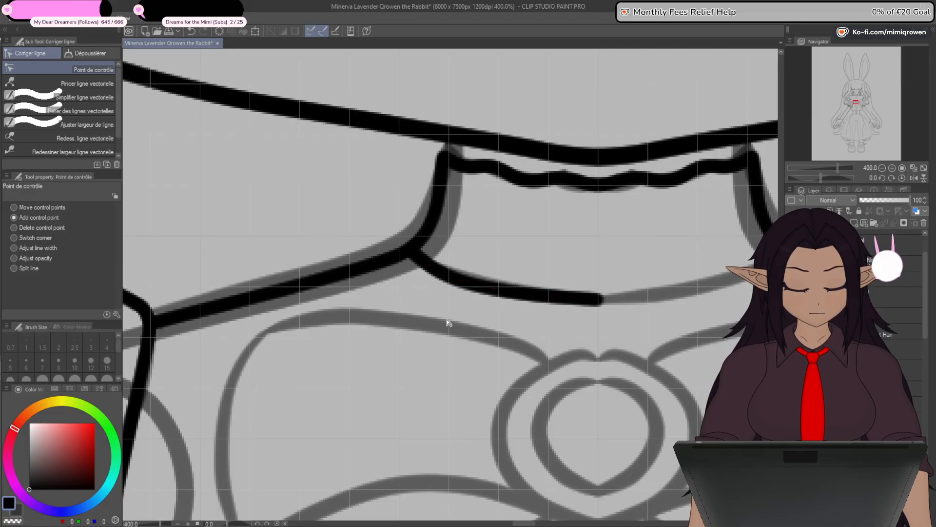
left_click(98, 122)
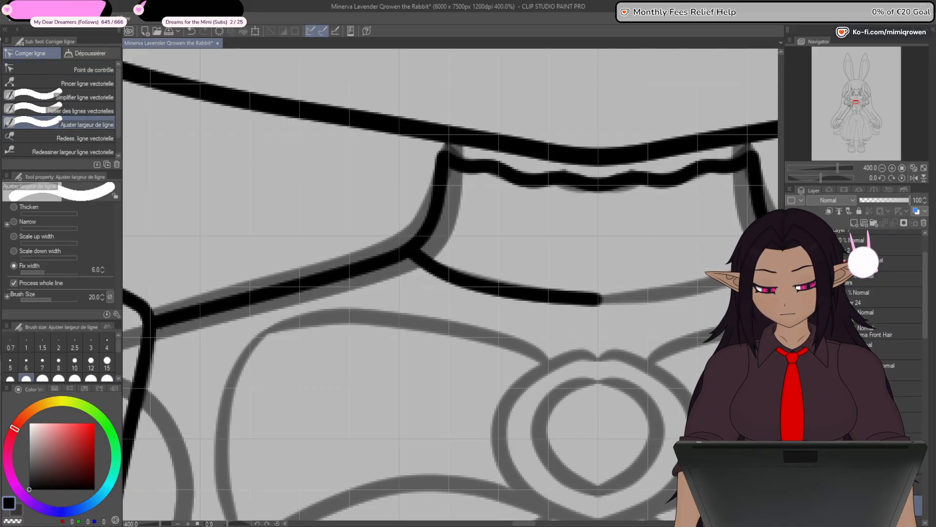
left_click_drag(502, 283, 491, 303)
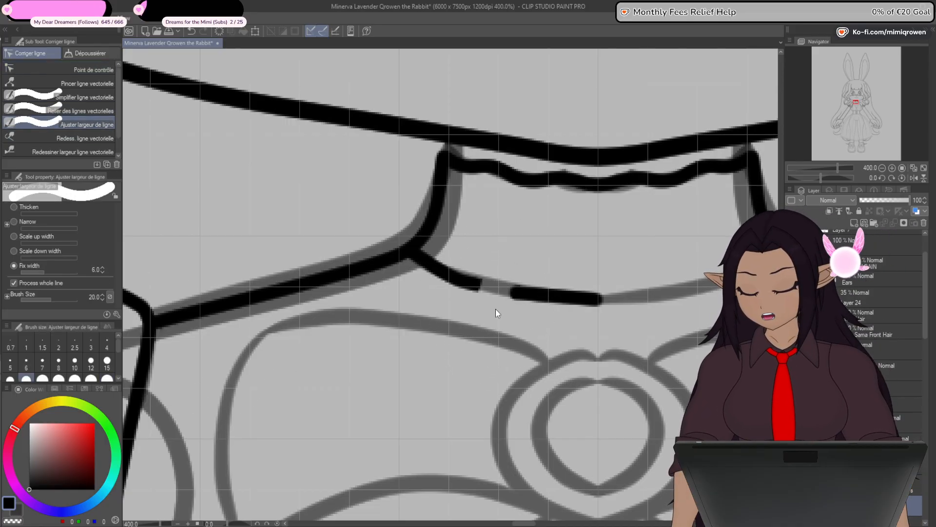
mouse_move(519, 250)
left_mouse_down()
mouse_move(444, 382)
mouse_move(450, 398)
left_mouse_up()
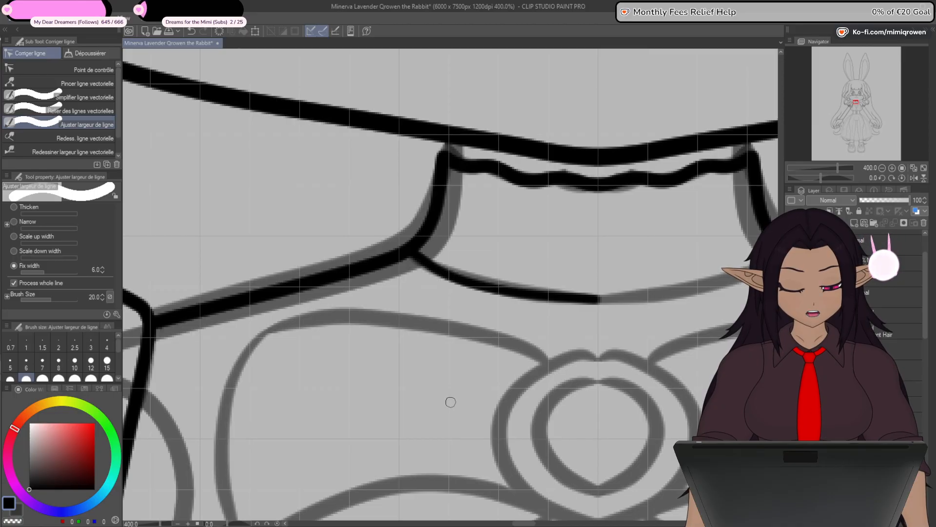
left_click(95, 70)
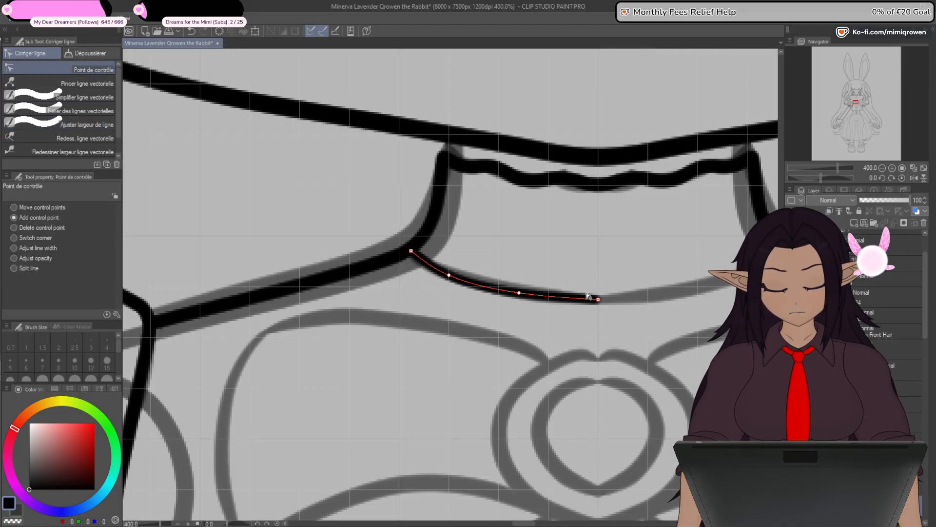
scroll(585, 314, "down", 3)
scroll(590, 309, "up", 5)
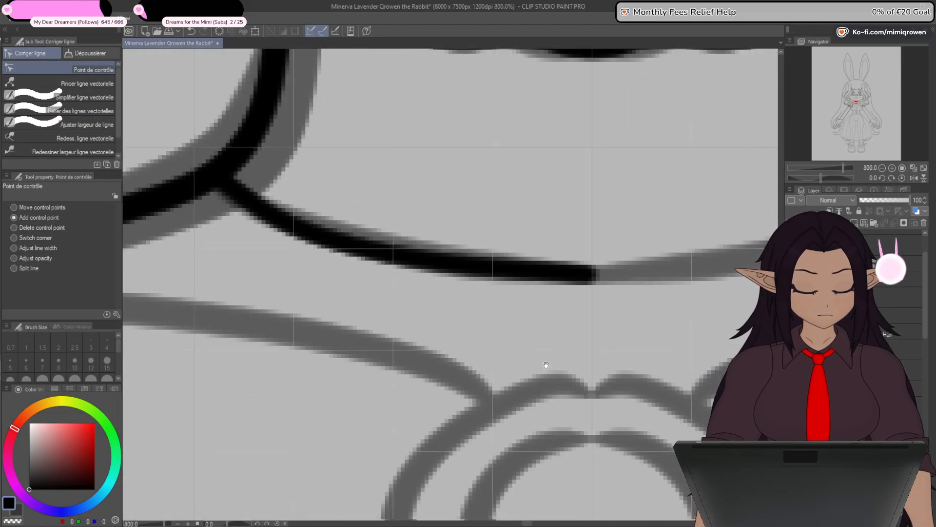
- Copy the half collar line onto a new vector layer and flip it horizontally to form the opposite half
key("k")
key("o")
scroll(188, 295, "down", 2)
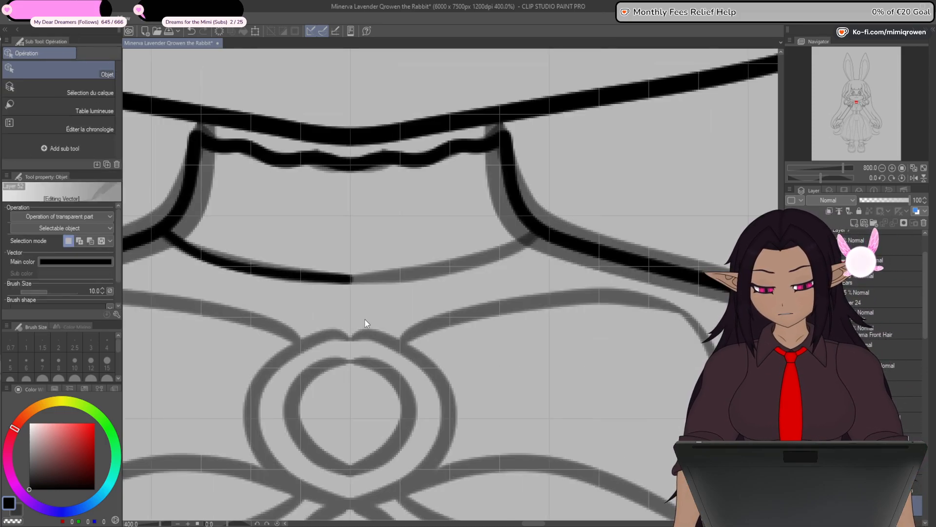
left_click(335, 282)
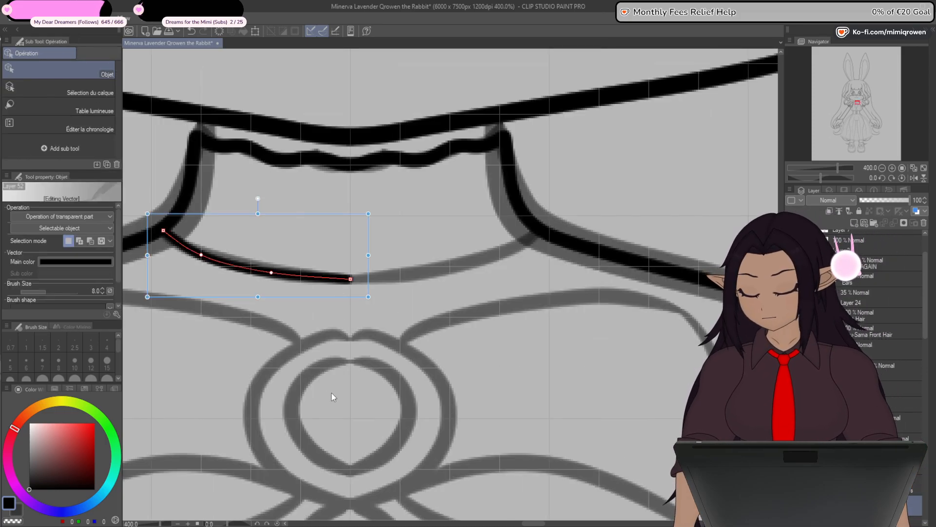
left_click(865, 224)
key("ctrl+v")
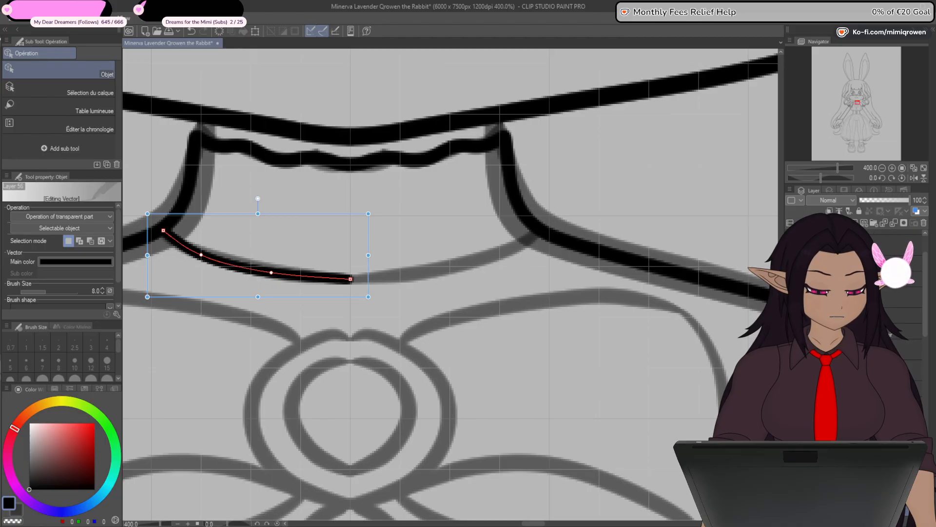
key("ctrl+t")
left_click(255, 31)
left_click(43, 209)
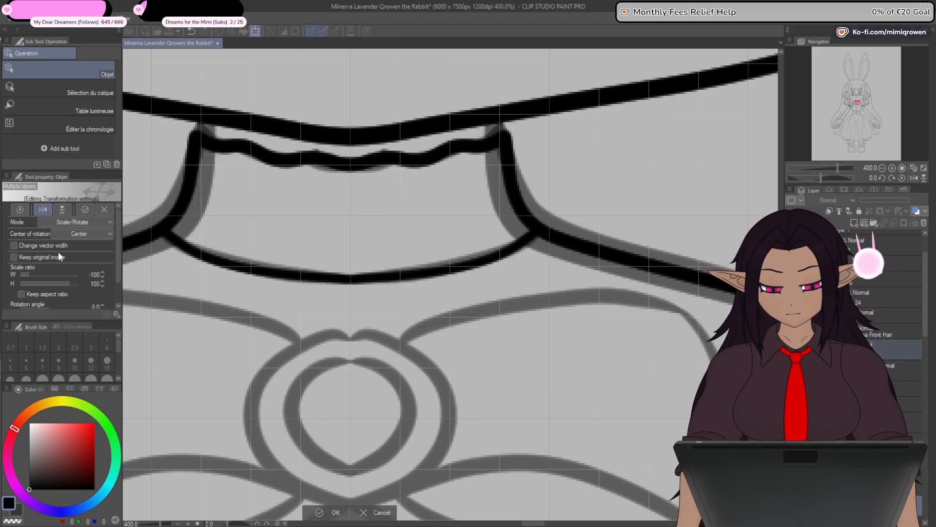
left_click(336, 512)
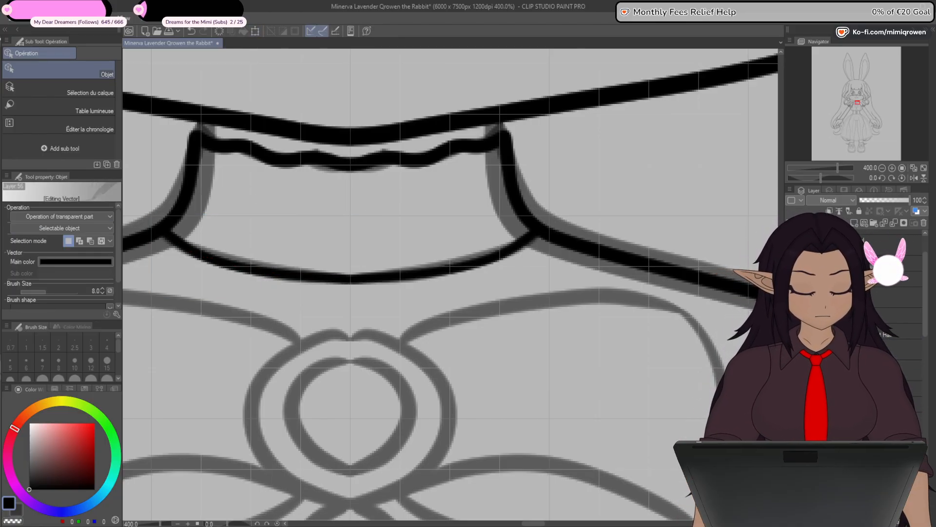
- Merge the mirrored half into the collar line layer and connect the two halves at the centre
left_click(896, 224)
left_click_drag(435, 366, 474, 350)
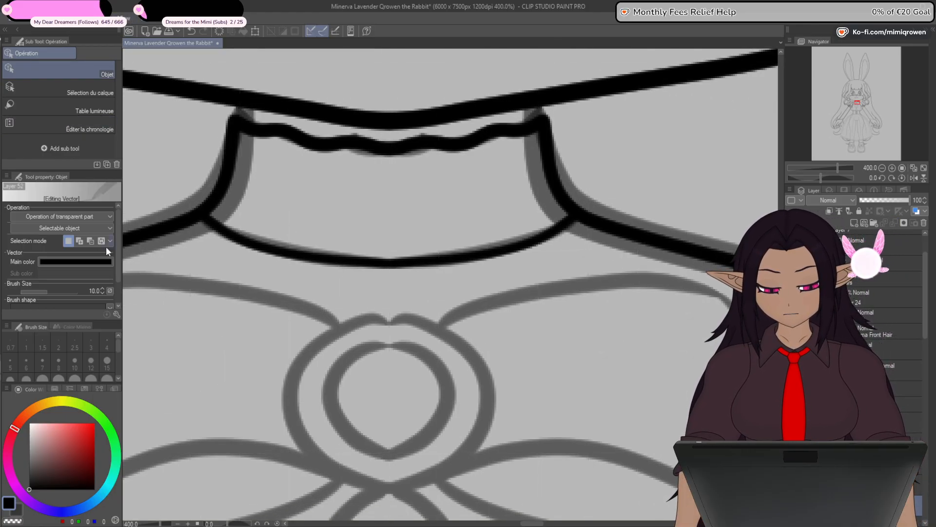
key("y")
left_click(92, 110)
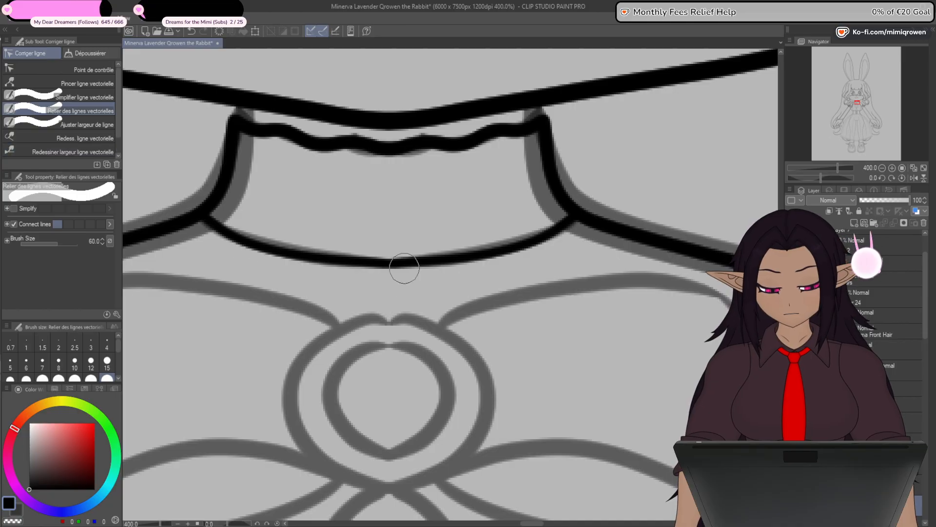
left_click_drag(406, 269, 378, 272)
left_click(100, 70)
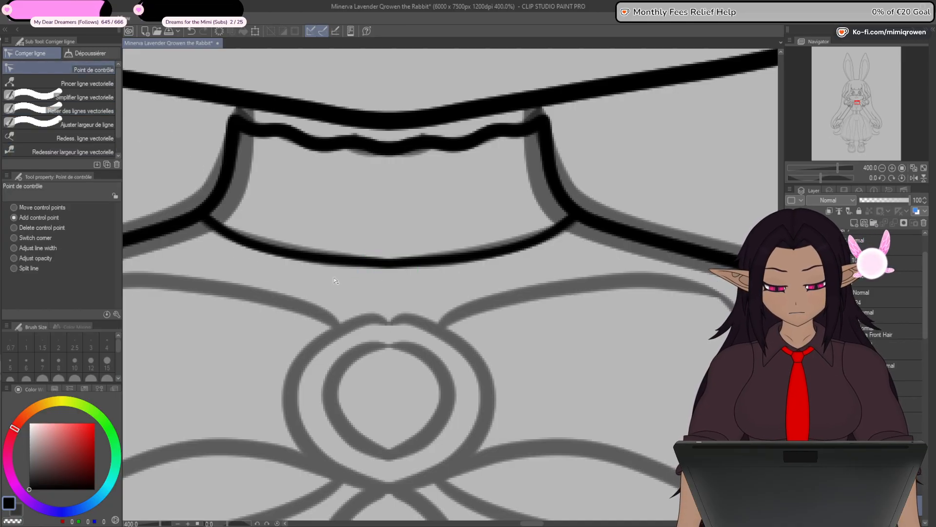
- Mask out the inked upper-arm lines where they fall inside the puffed sleeve
scroll(390, 268, "down", 5)
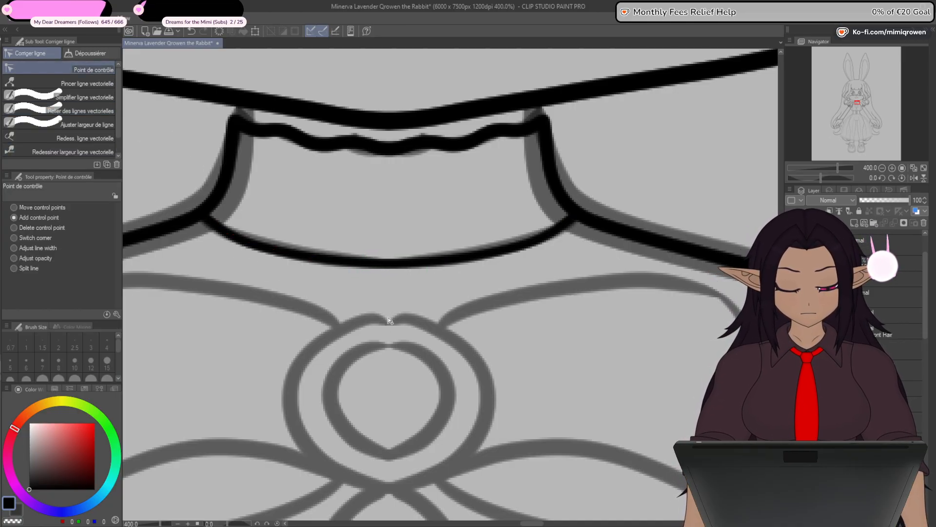
left_click_drag(415, 441, 510, 259)
left_click_drag(400, 451, 441, 363)
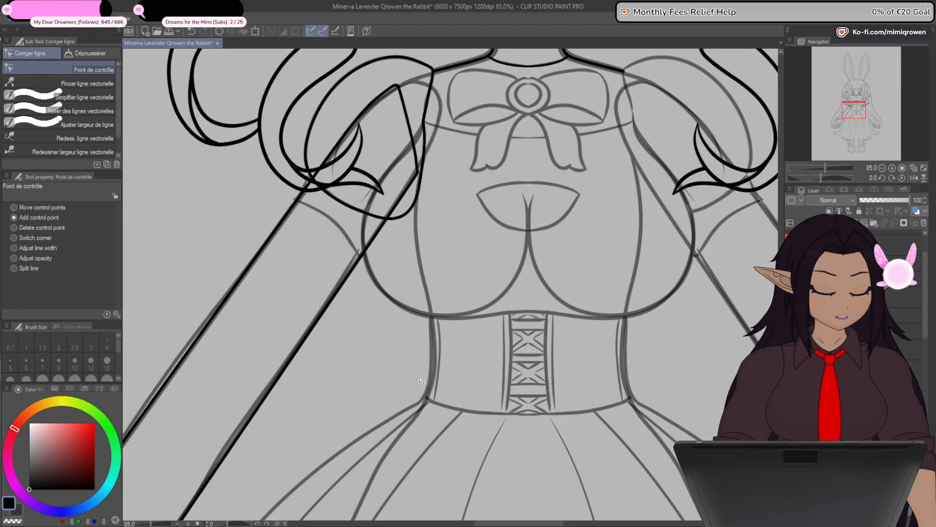
left_click_drag(566, 386, 567, 411)
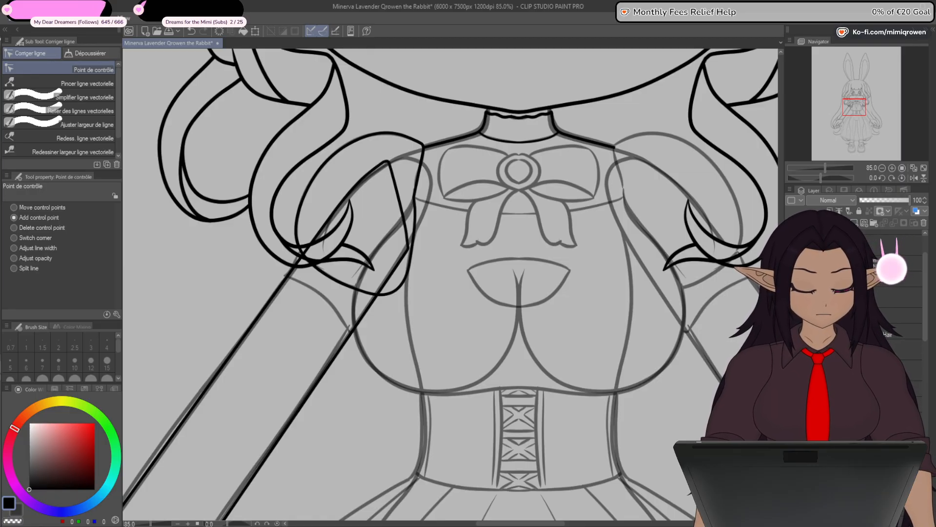
key("ctrl+minus")
key("ctrl+minus")
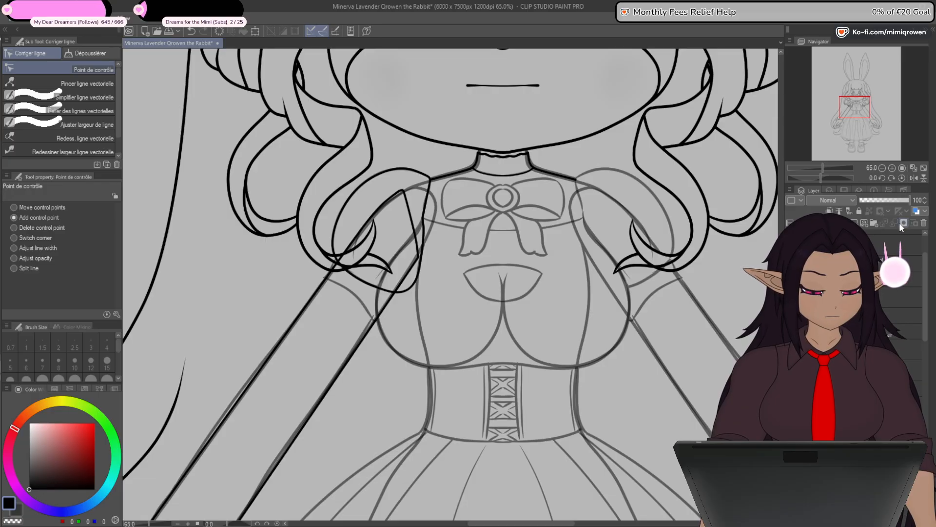
key("p")
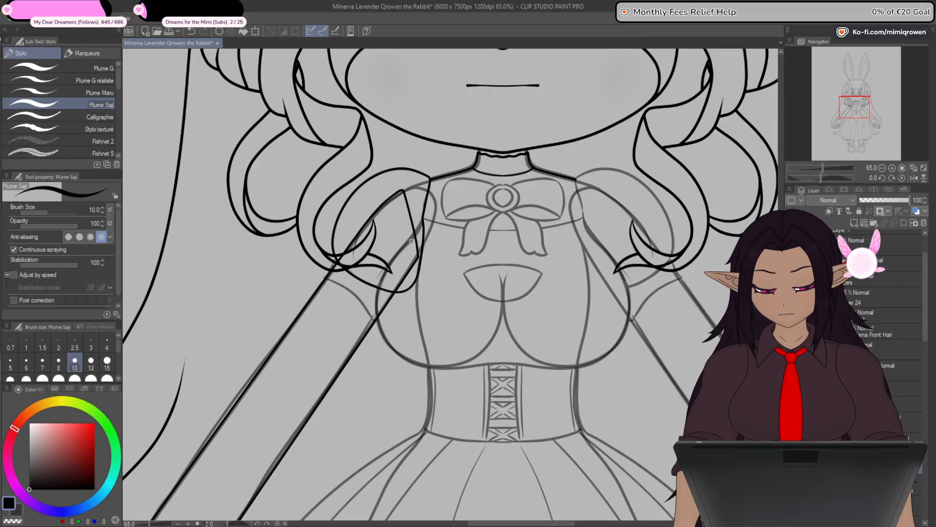
scroll(411, 240, "up", 4)
left_click_drag(398, 258, 431, 253)
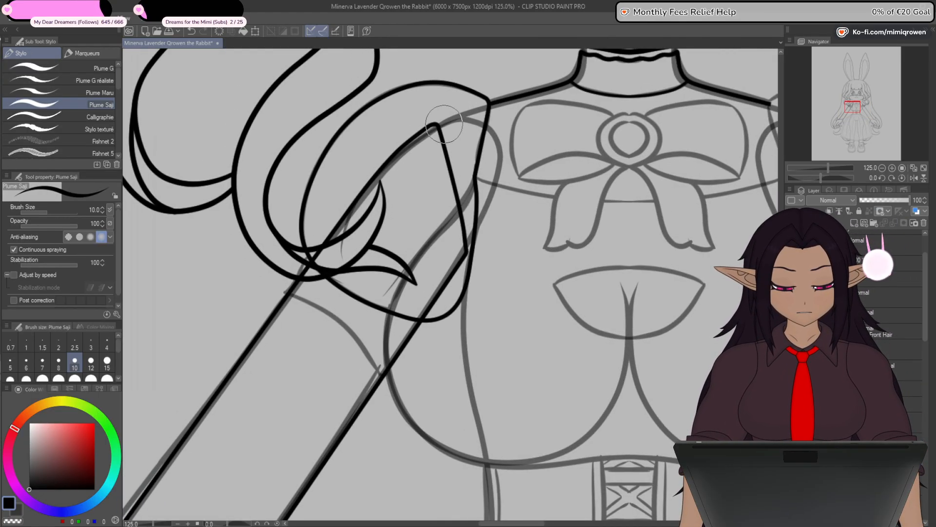
mouse_move(444, 124)
left_mouse_down()
mouse_move(408, 139)
mouse_move(312, 256)
left_mouse_up()
mouse_move(441, 139)
left_mouse_down()
mouse_move(451, 176)
mouse_move(444, 277)
mouse_move(458, 240)
mouse_move(433, 288)
left_mouse_up()
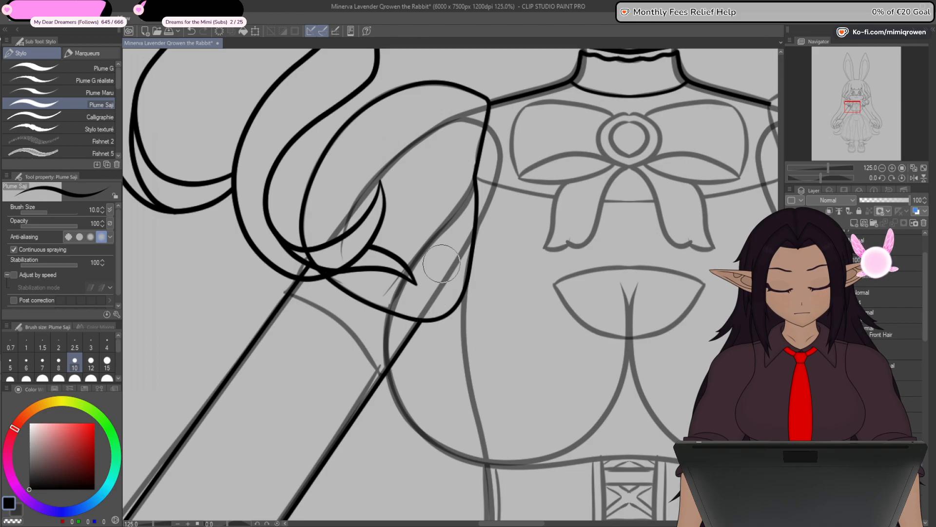
- Copy the body's breast outline curve beside the inked arm and paste it onto a new vector layer in the dress group
scroll(496, 282, "down", 1)
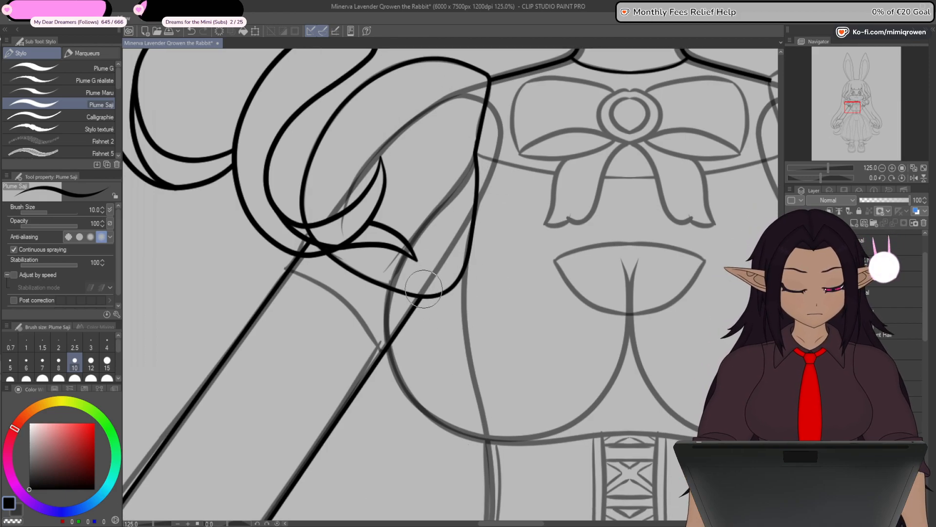
left_click_drag(428, 428, 430, 350)
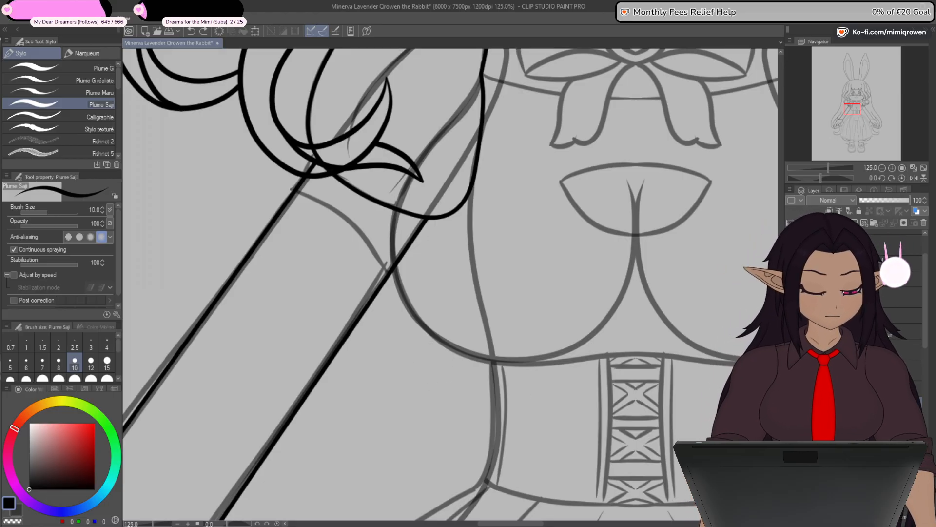
left_click(873, 403)
left_click_drag(680, 382, 620, 435)
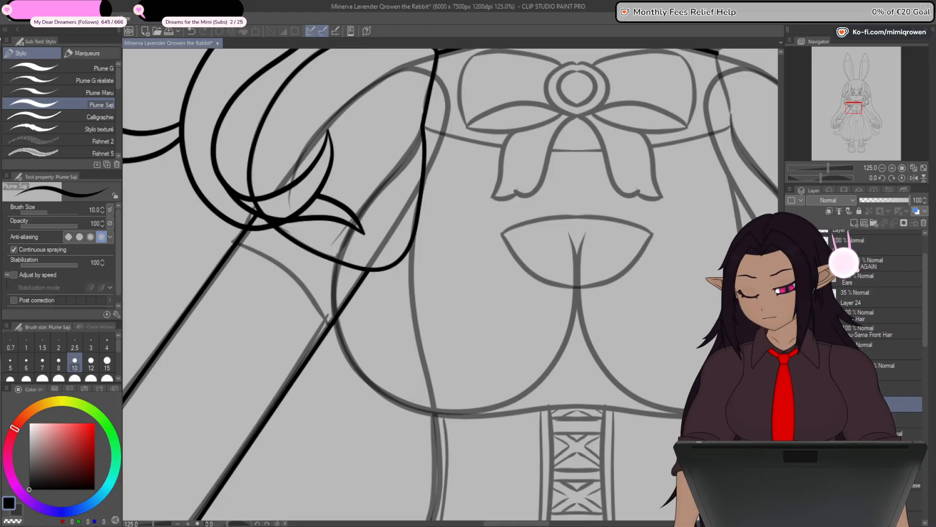
left_click(864, 223)
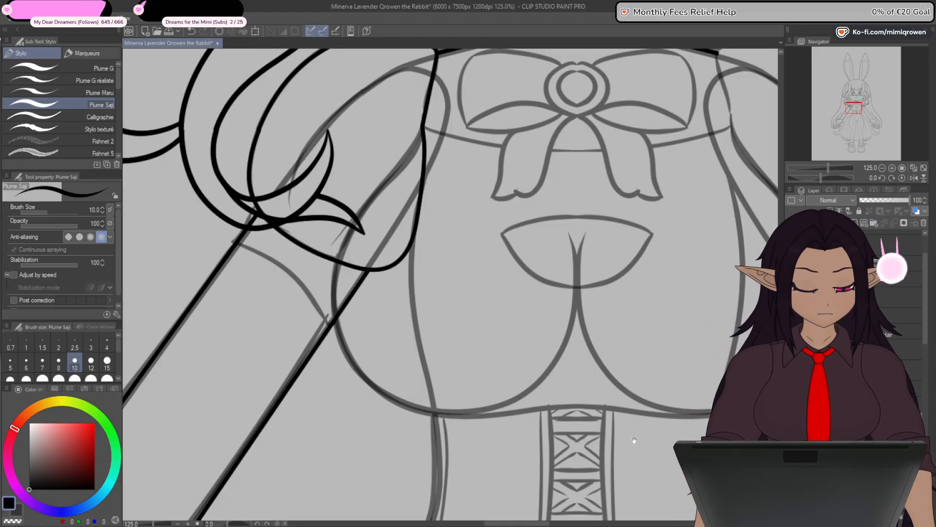
left_click_drag(633, 442, 549, 380)
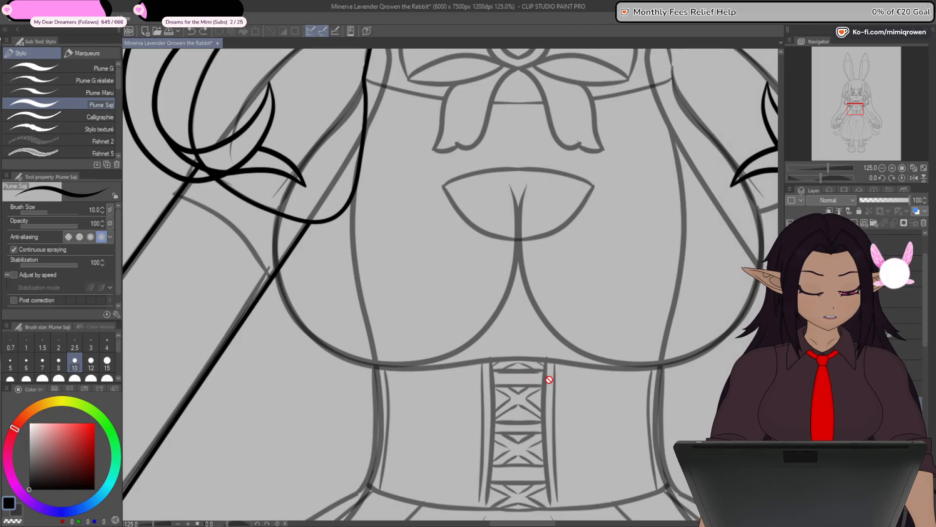
key("o")
left_click(527, 357)
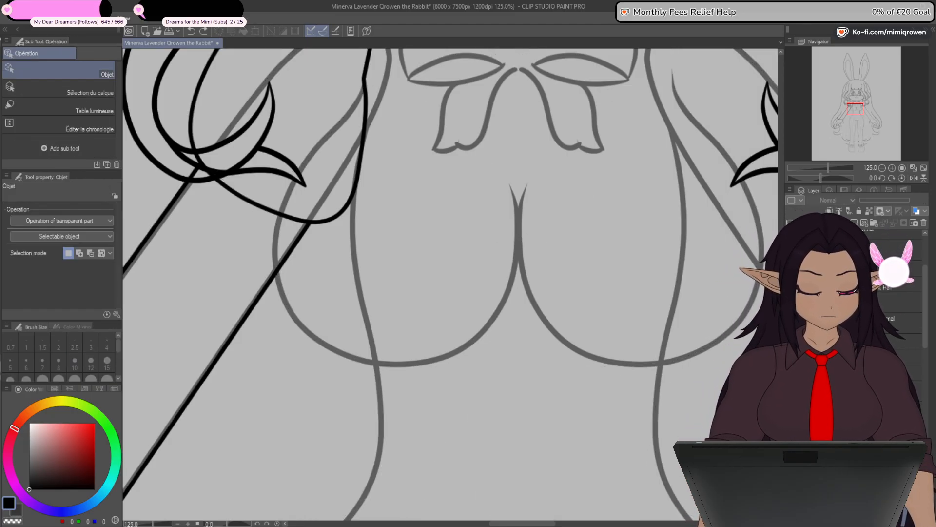
left_click(564, 332)
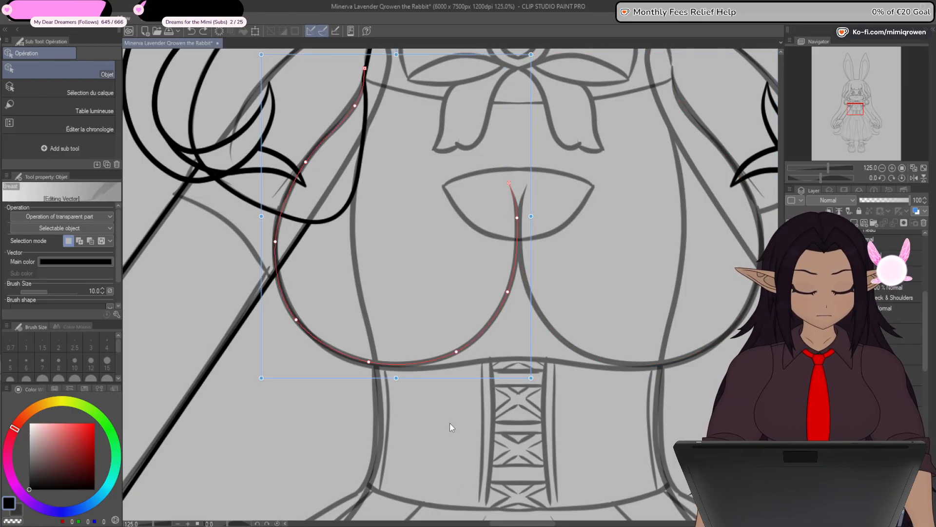
key("Escape")
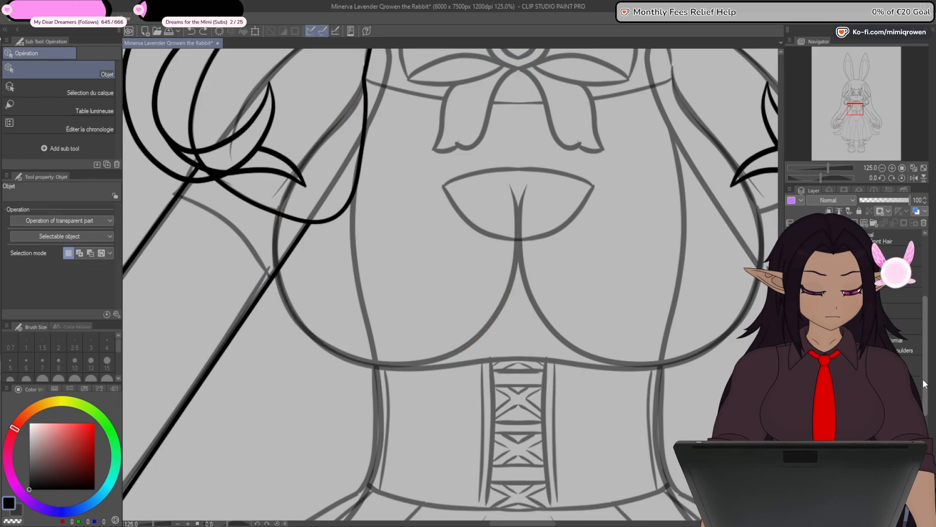
left_click(866, 221)
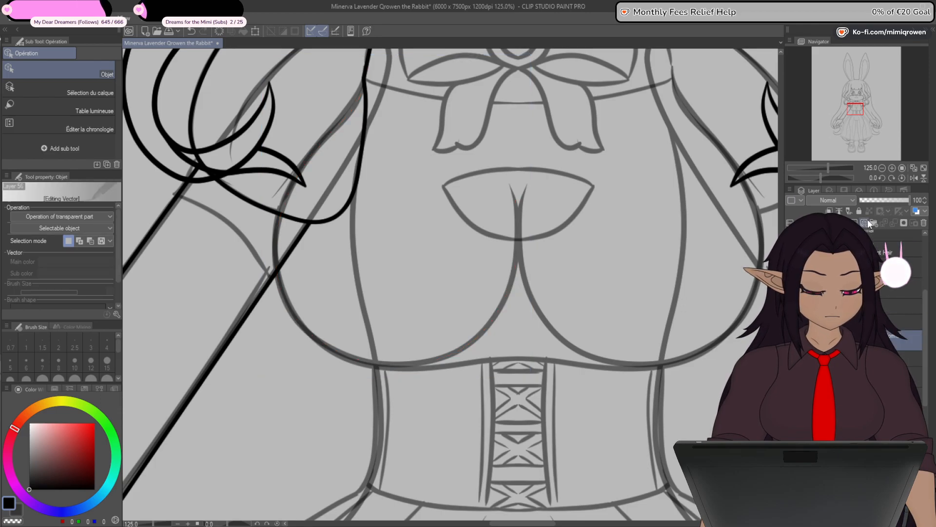
key("ctrl+v")
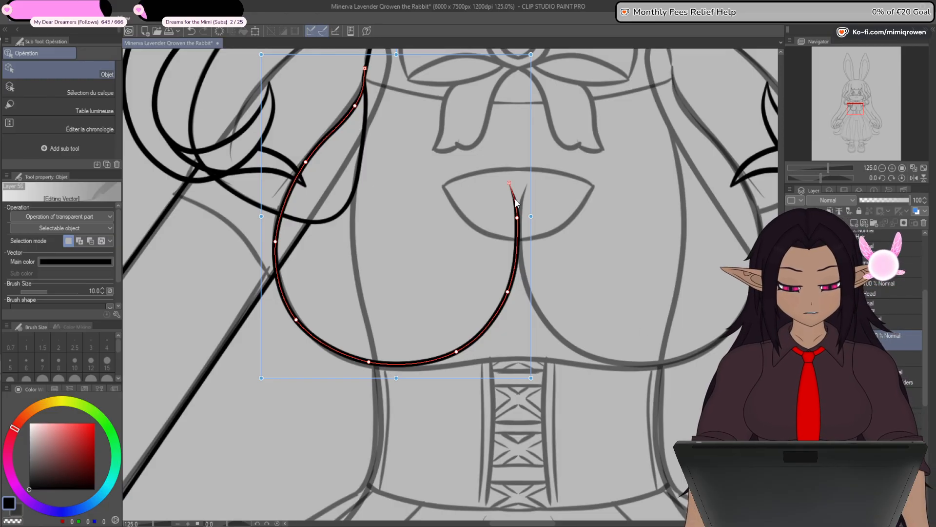
- Move the pasted breast curve's inner end point down to the centre guide line at the bodice's lower edge
scroll(493, 359, "down", 1)
scroll(484, 303, "up", 2)
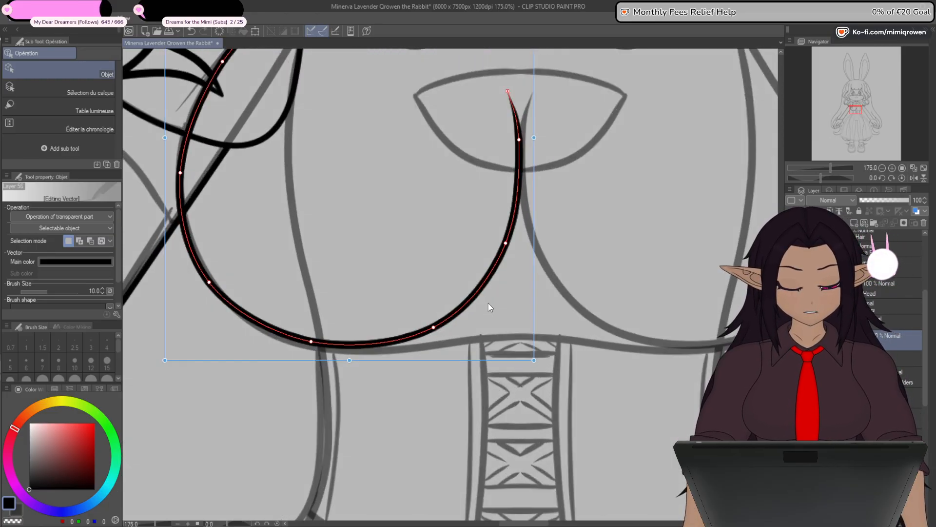
key("y")
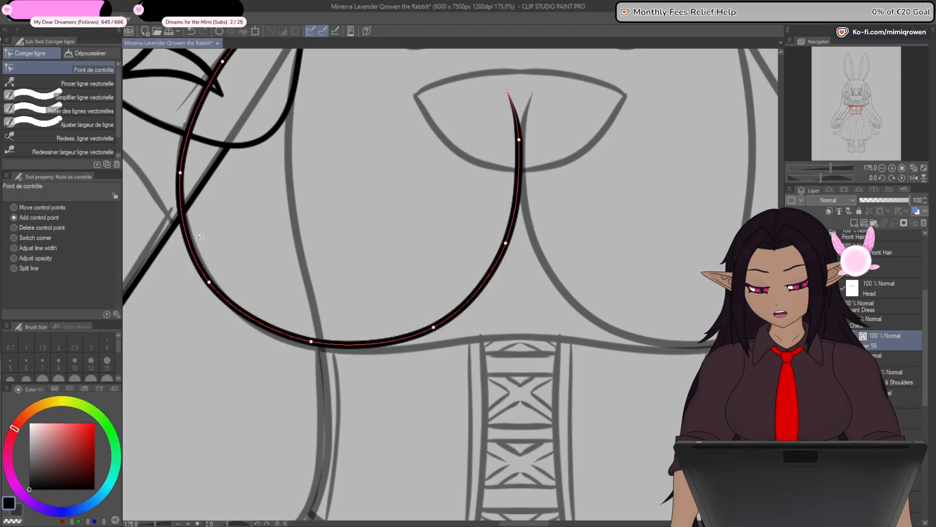
left_click_drag(508, 91, 519, 339)
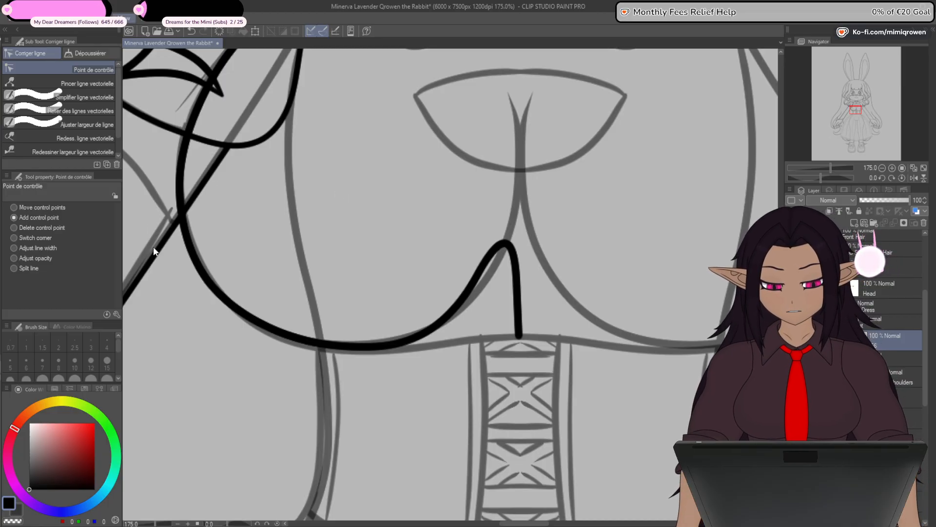
scroll(520, 337, "up", 10)
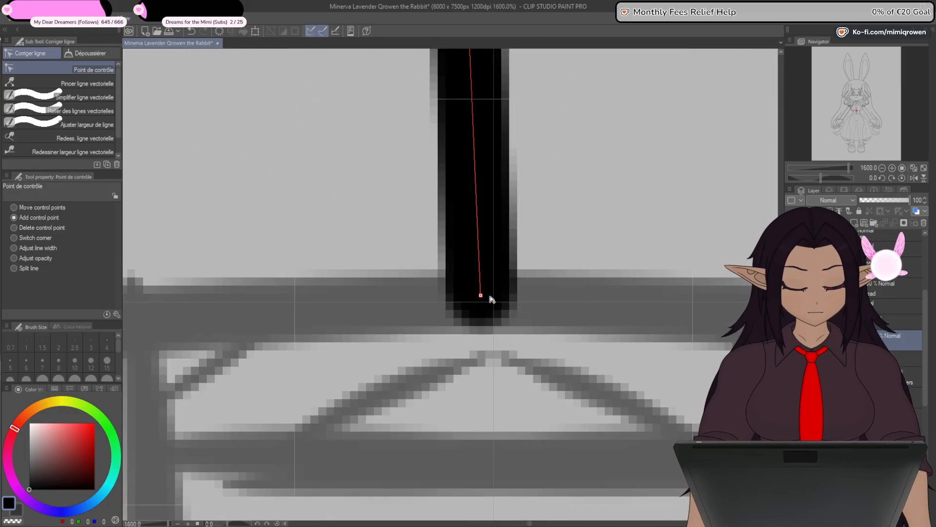
scroll(493, 303, "up", 3)
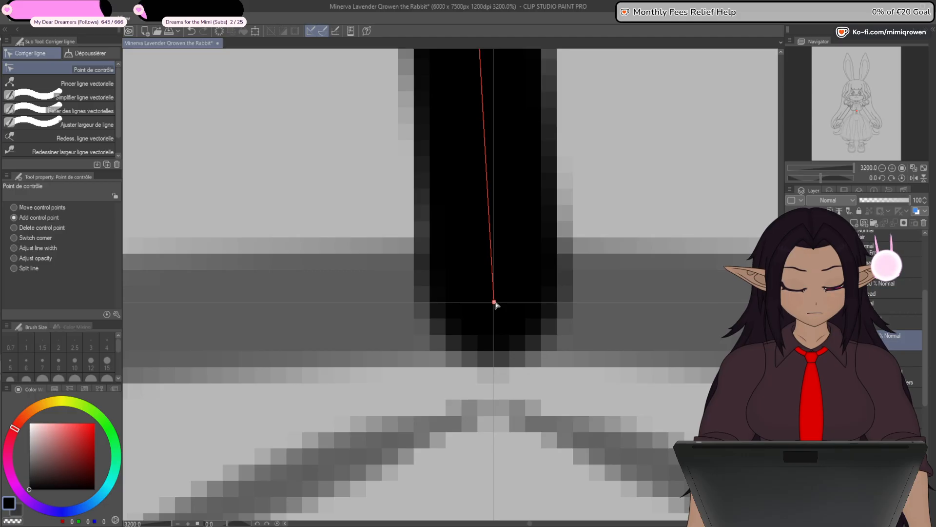
scroll(493, 302, "down", 12)
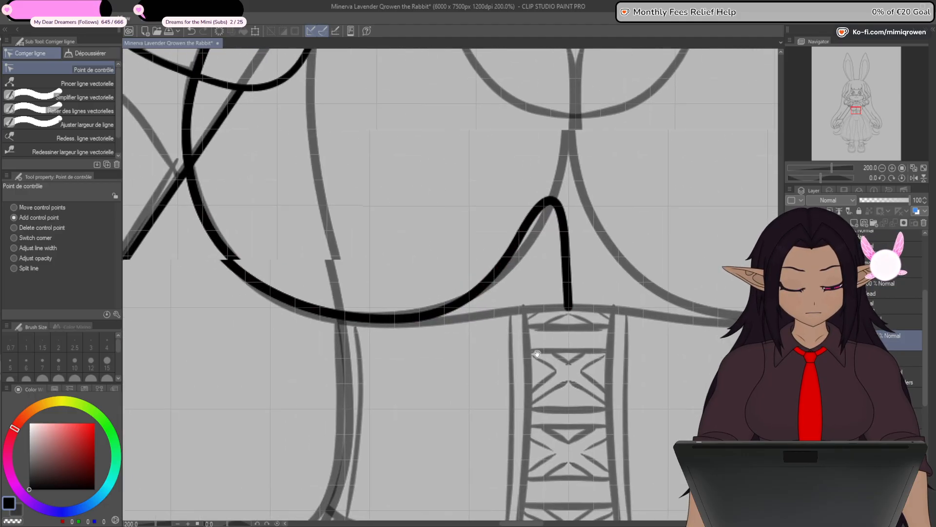
- Reshape the curve's lower control points so the line follows the sketched bottom edge of the bust towards the lacing
key("ctrl+z")
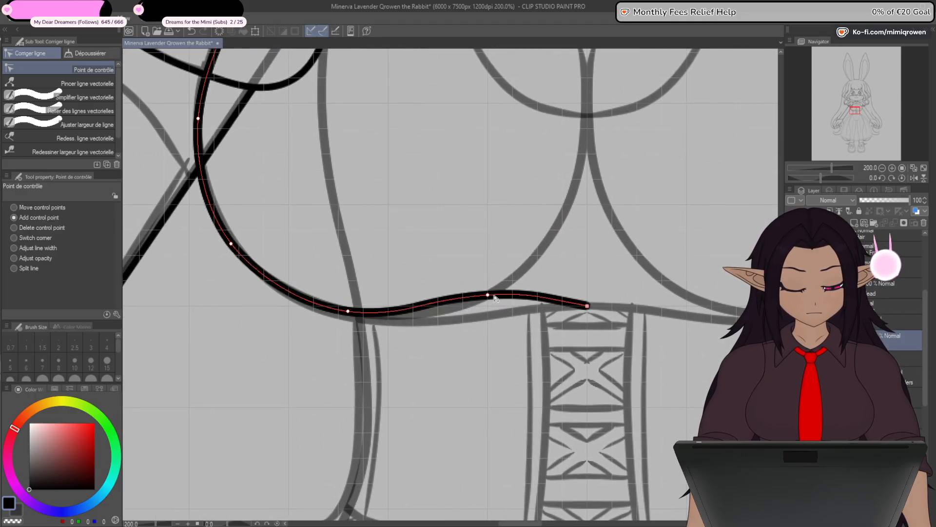
left_click_drag(490, 309, 490, 316)
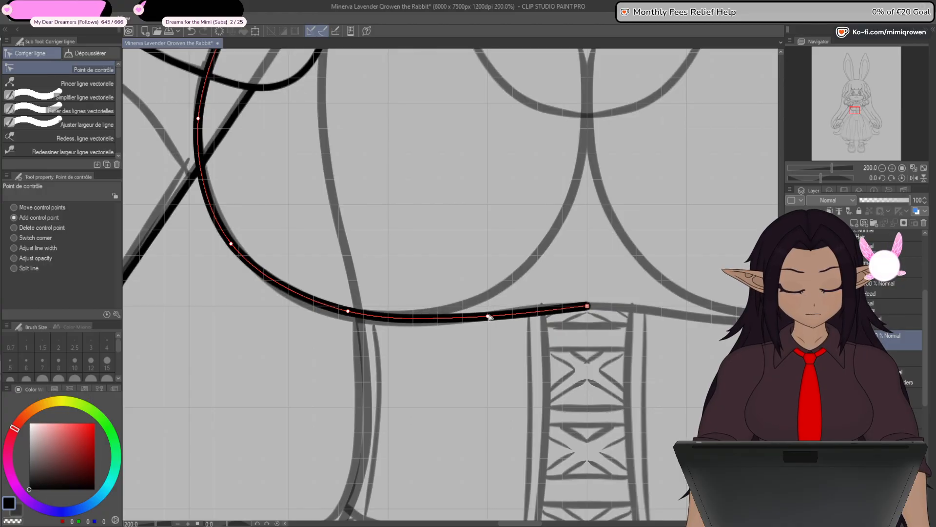
left_click_drag(347, 315, 347, 321)
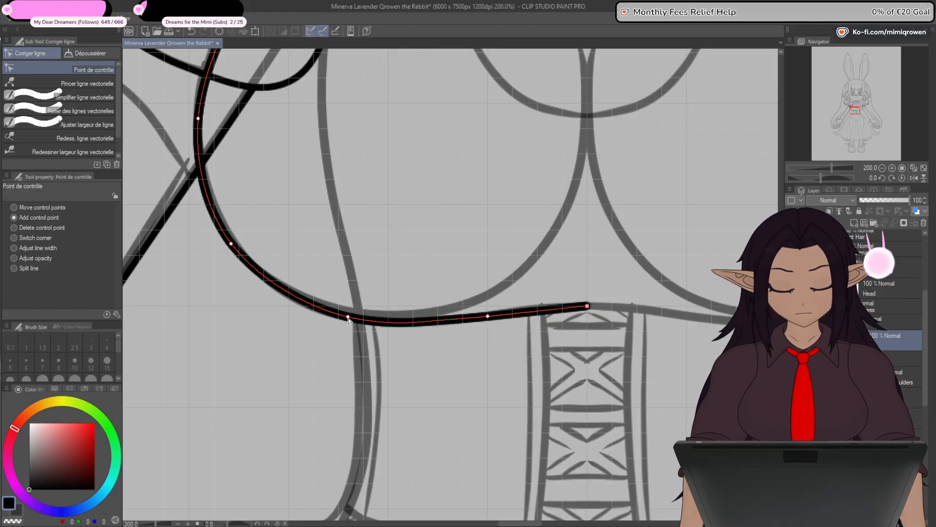
- Adjust the control points along the curve's outer side up to the armpit, hiding the inked arm and sleeve lines that overlap it
left_click_drag(265, 351, 415, 402)
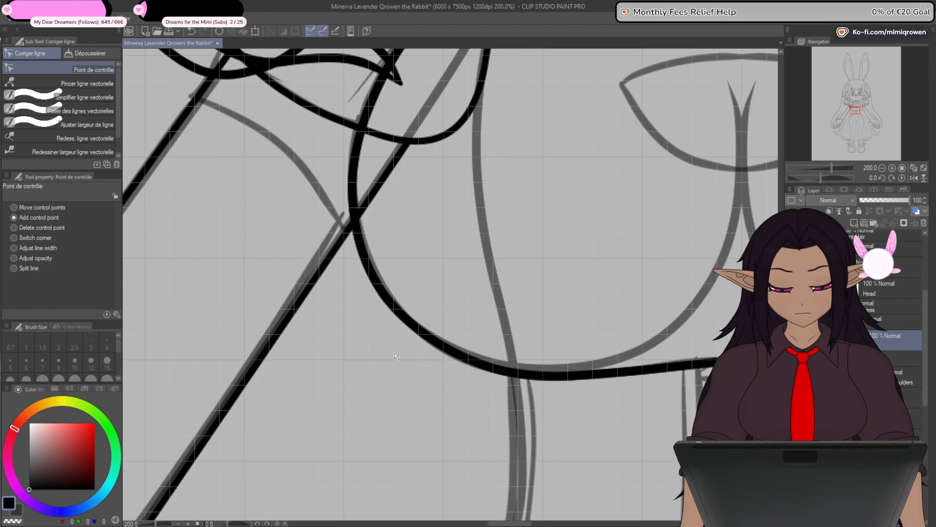
left_click_drag(382, 355, 394, 428)
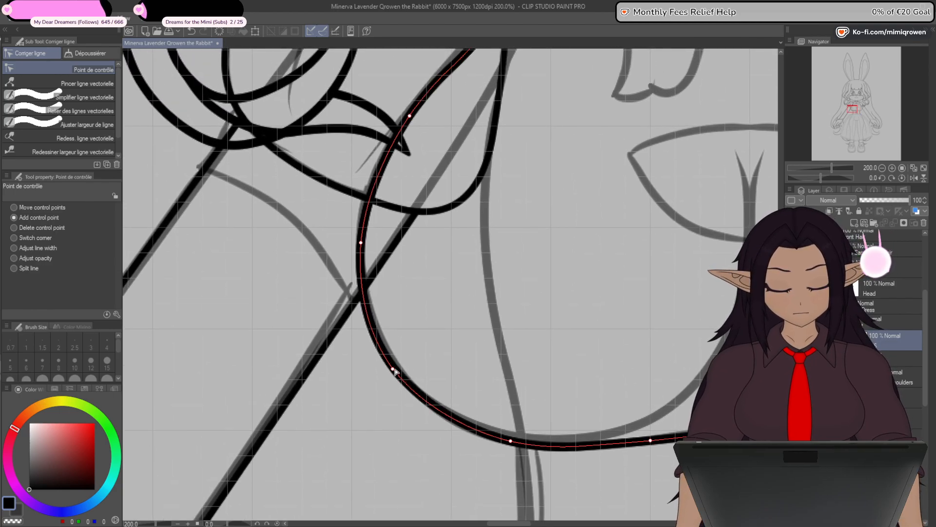
left_click_drag(396, 372, 394, 374)
left_click_drag(362, 243, 366, 344)
left_click_drag(416, 227, 411, 225)
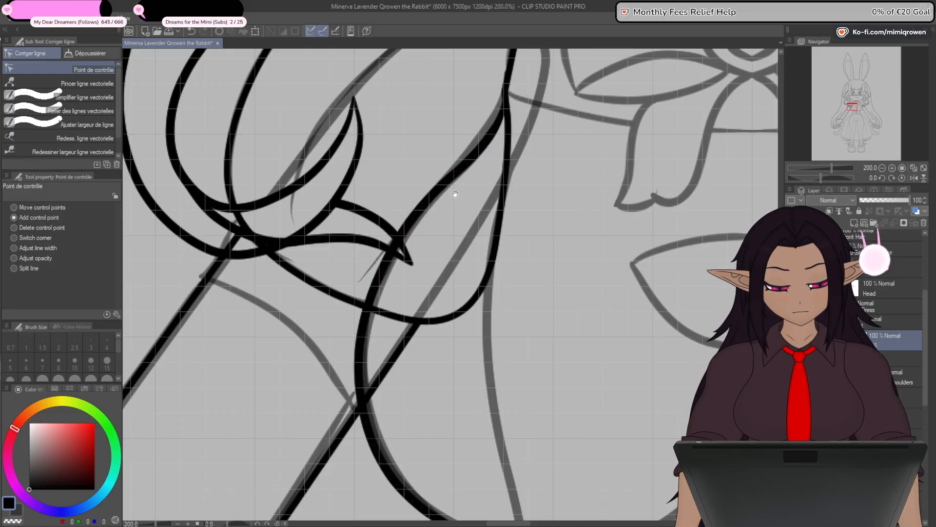
left_click_drag(456, 194, 437, 269)
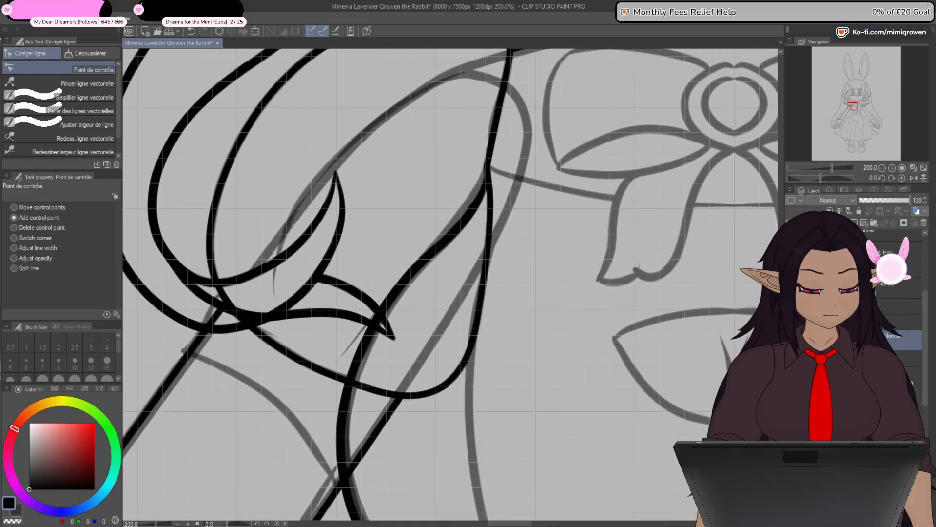
left_click(791, 358)
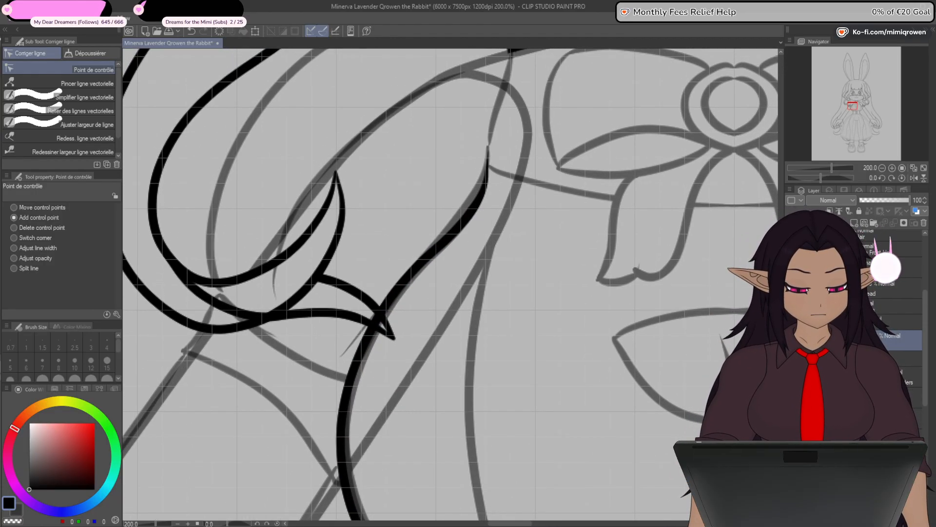
left_click_drag(480, 212, 475, 210)
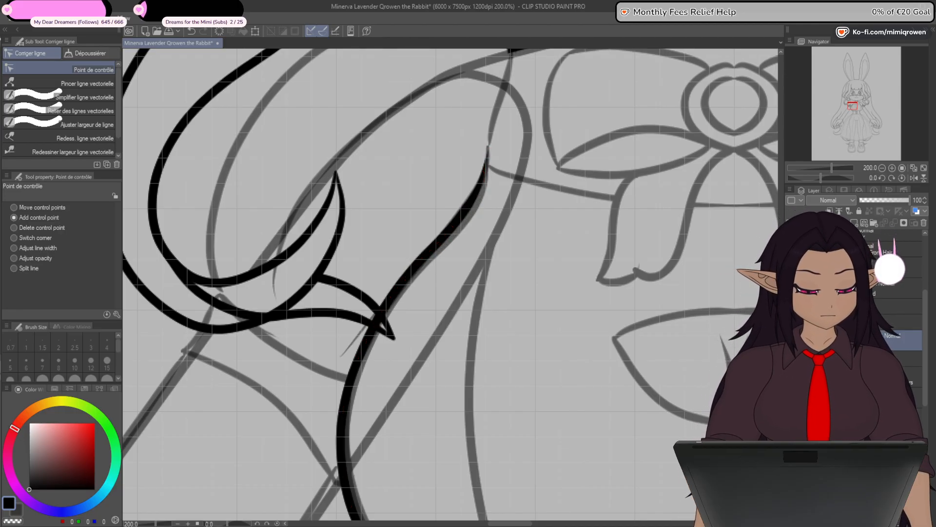
- Raise the body line layer's opacity to about 72% and refine the chest curve's upper end near the armpit against it
left_click(861, 397)
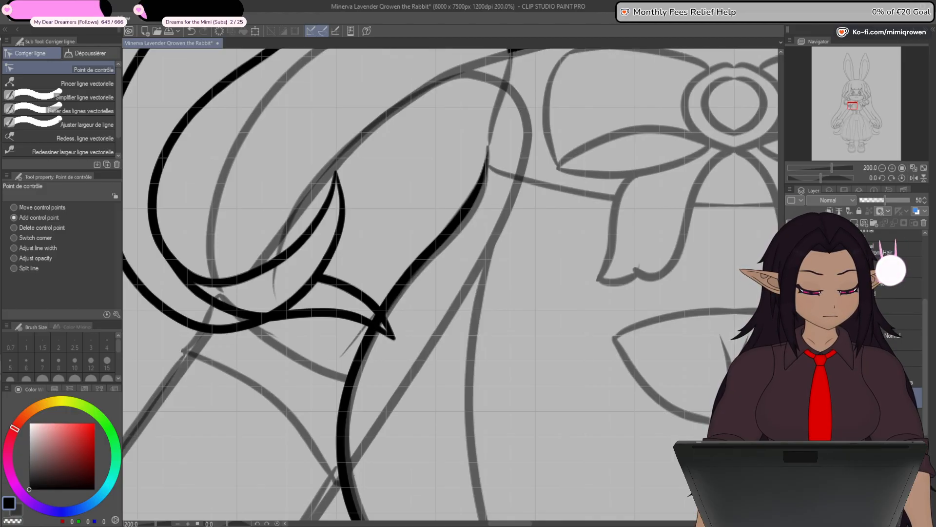
left_click(891, 197)
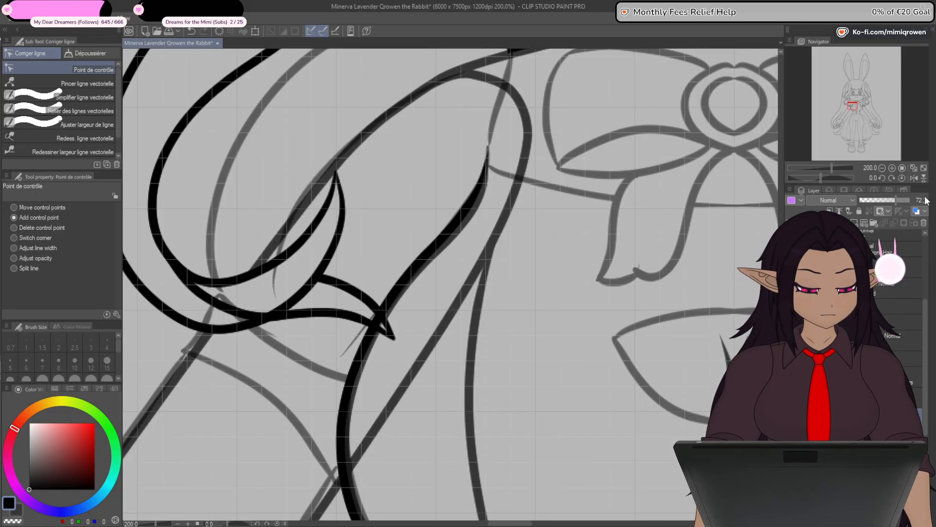
left_click(461, 213, "ctrl+shift")
left_click_drag(493, 166, 476, 210)
scroll(475, 210, "up", 5)
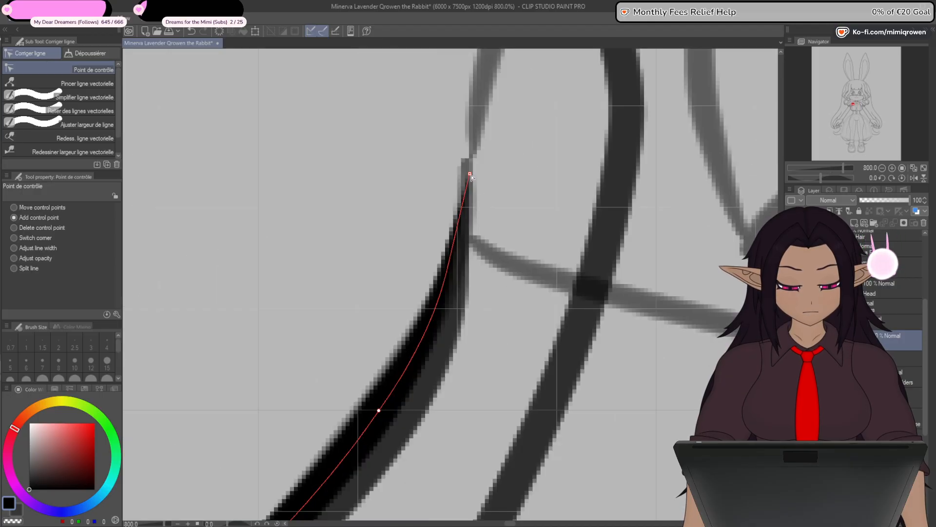
scroll(469, 162, "down", 5)
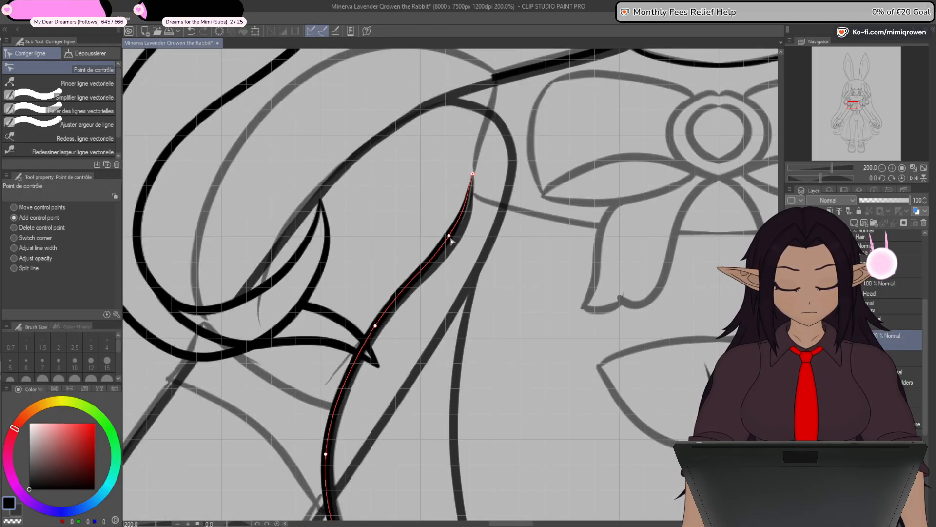
left_click_drag(416, 334, 441, 257)
- Apply a fixed width of 8.0 to the whole chest line with the line width correction tool
left_click_drag(623, 360, 568, 195)
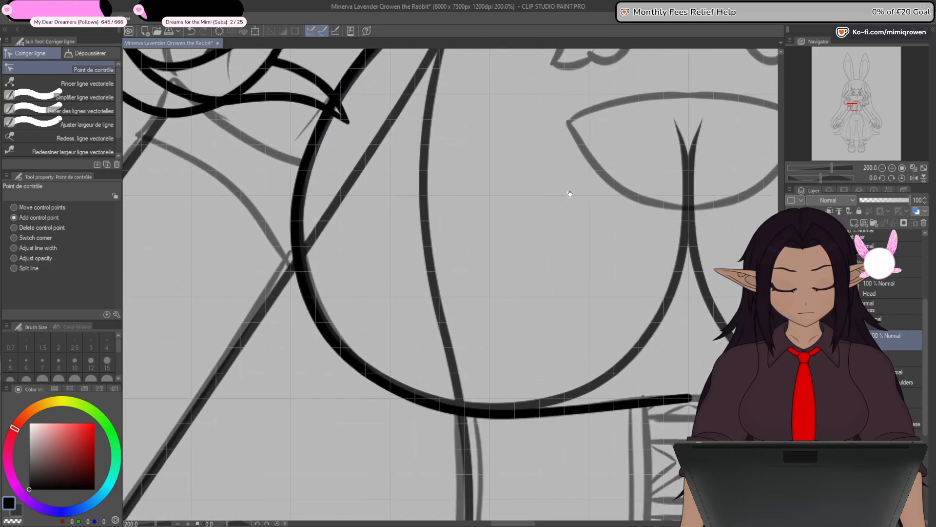
left_click_drag(552, 471, 467, 455)
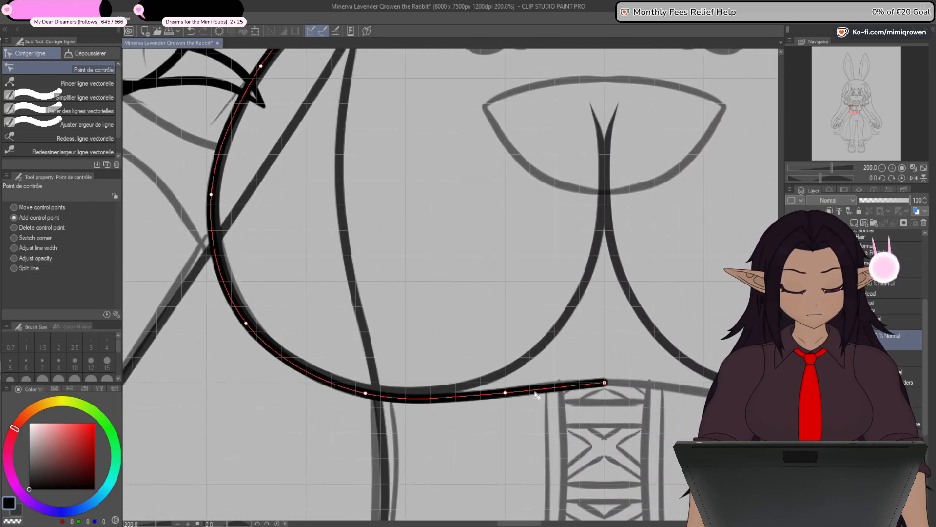
left_click(103, 124)
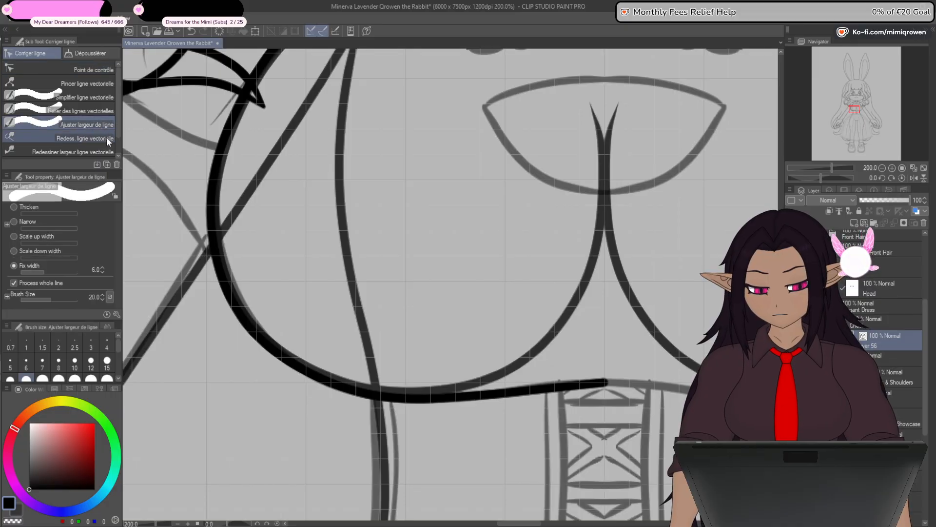
left_click(102, 268)
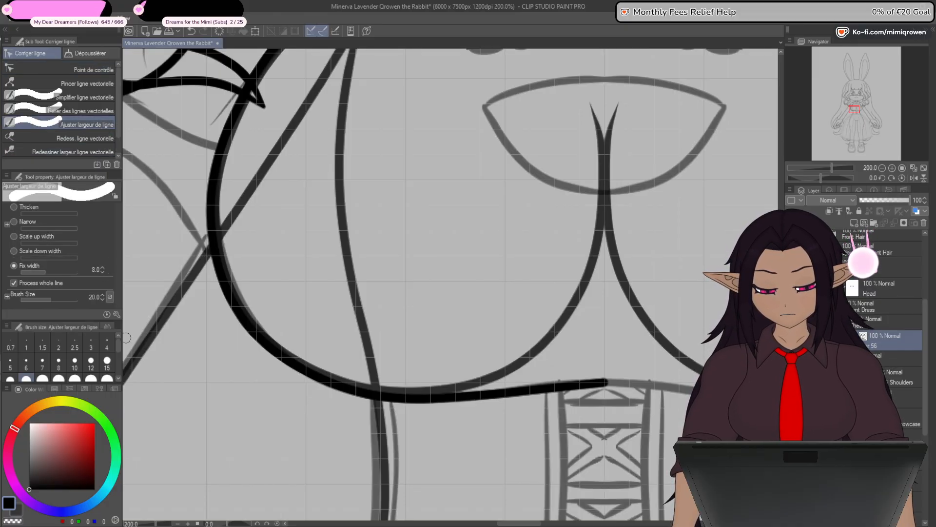
left_click_drag(492, 391, 496, 428)
scroll(494, 436, "down", 2)
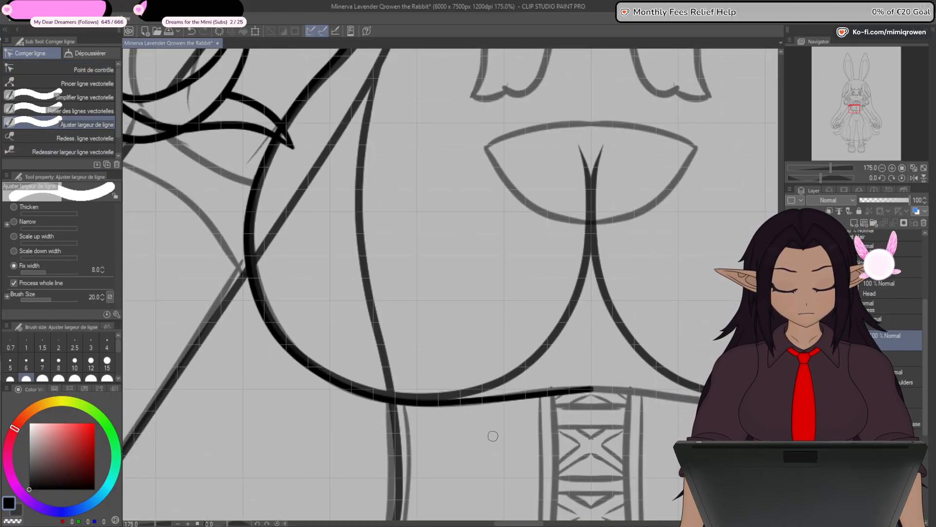
- Taper the chest line's upper end at the armpit to a fine point by reducing the width at its end control point
left_click_drag(489, 367, 484, 489)
scroll(385, 162, "up", 2)
scroll(385, 162, "up", 5)
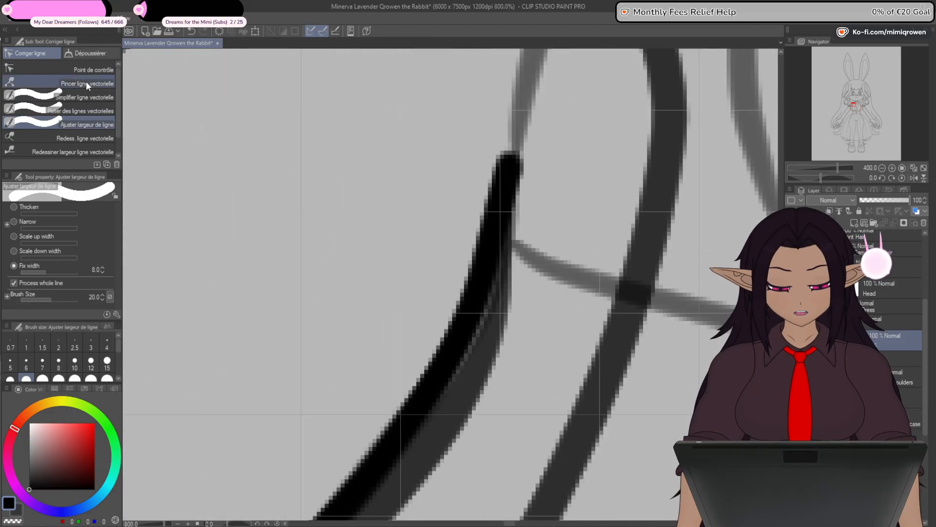
left_click(78, 69)
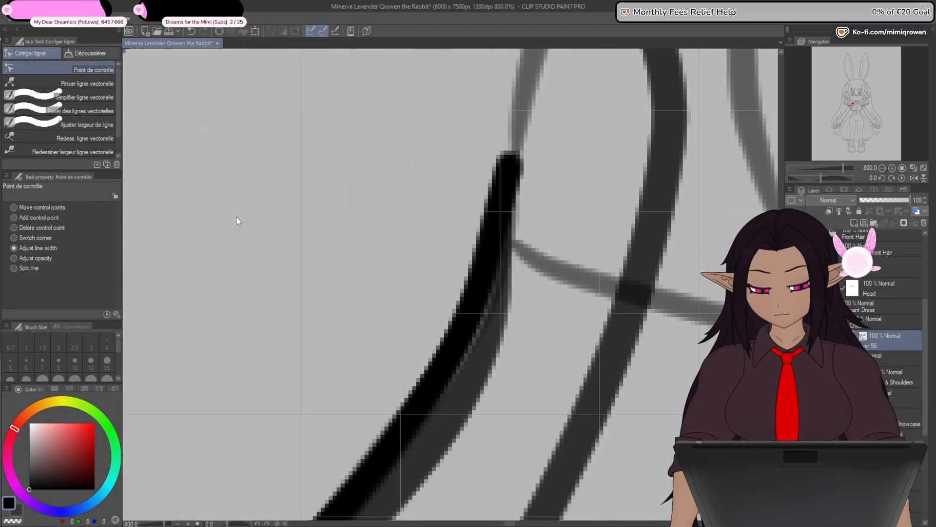
left_click_drag(510, 163, 299, 210)
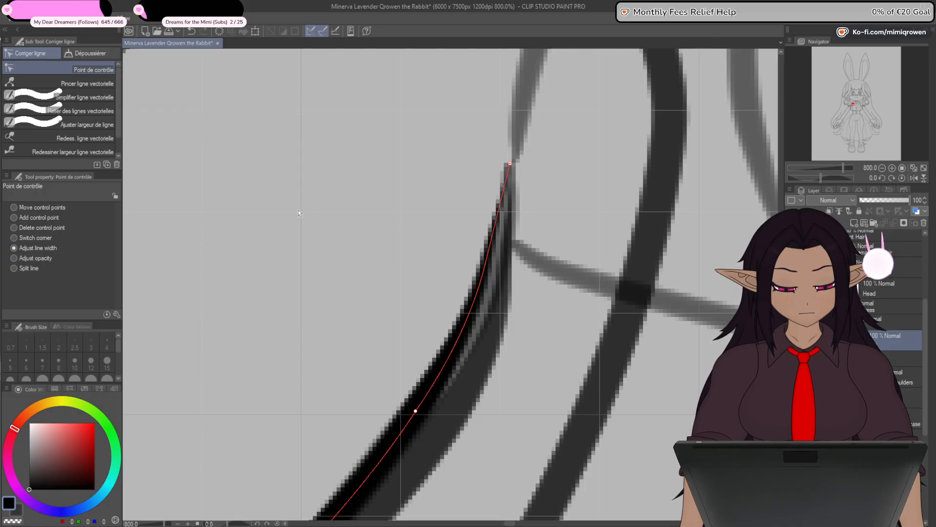
scroll(218, 289, "down", 7)
left_click_drag(416, 401, 524, 272)
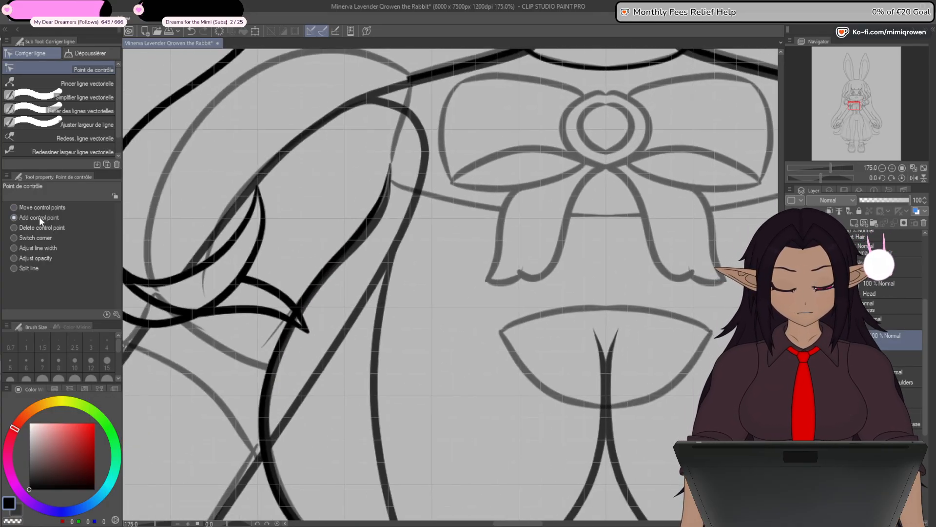
- Duplicate the half chest line, flip the copy horizontally for the opposite side and merge it into the original layer
key("ctrl+minus")
left_click_drag(605, 437, 541, 362)
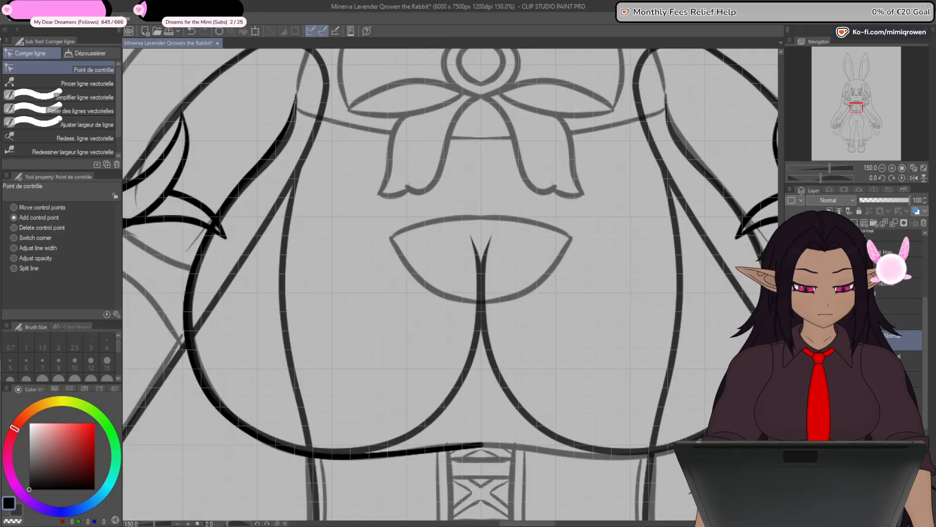
key("ctrl+t")
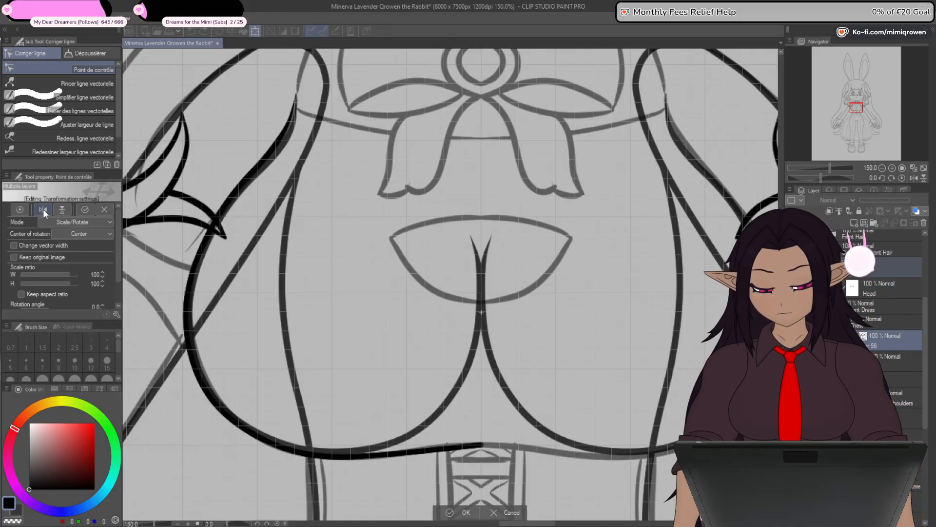
left_click(463, 512)
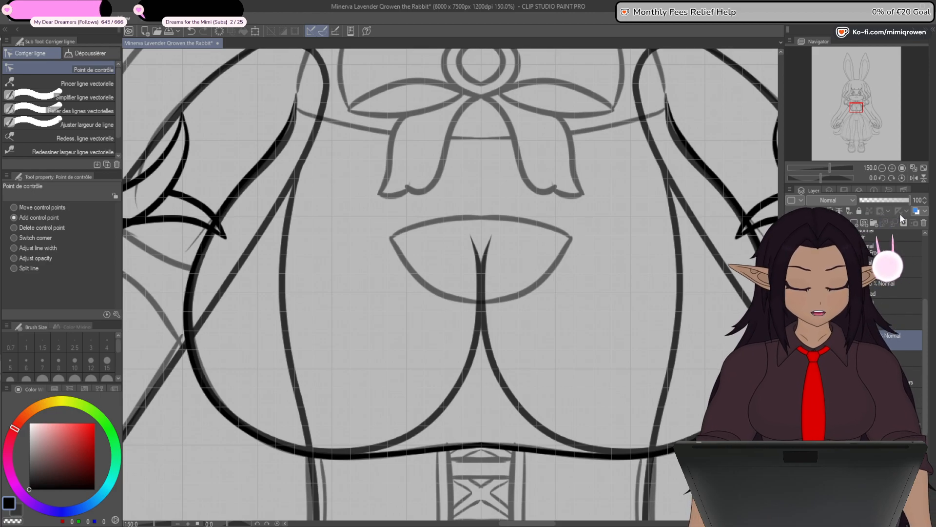
- Connect the two chest line halves at the centre above the lacing and smooth the joining point into a continuous curve
left_click(80, 111)
left_click_drag(484, 447, 470, 446)
left_click(90, 70)
scroll(481, 444, "up", 3)
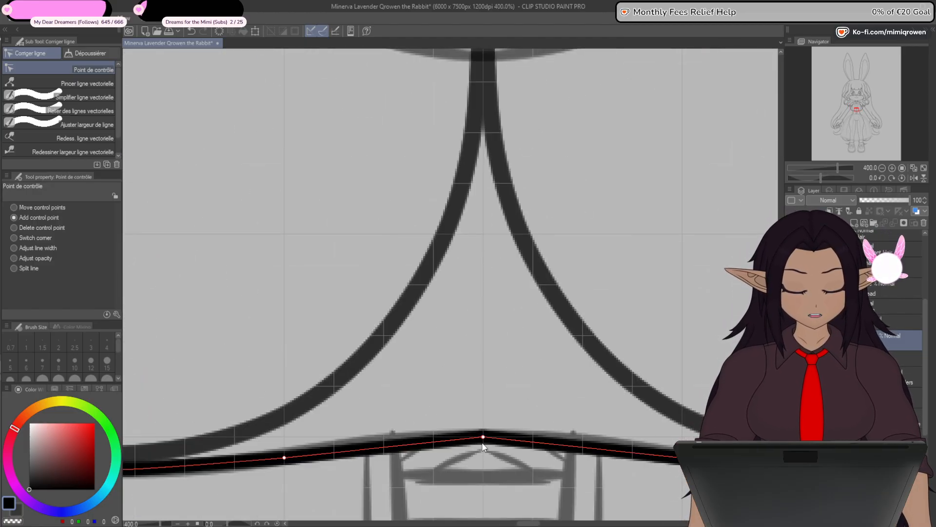
left_click(483, 442)
scroll(484, 451, "down", 3)
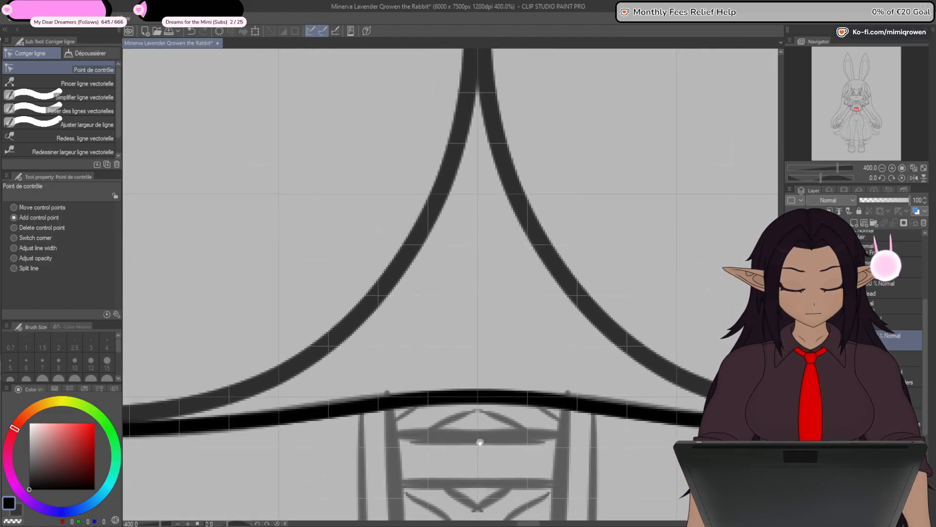
scroll(487, 446, "down", 1)
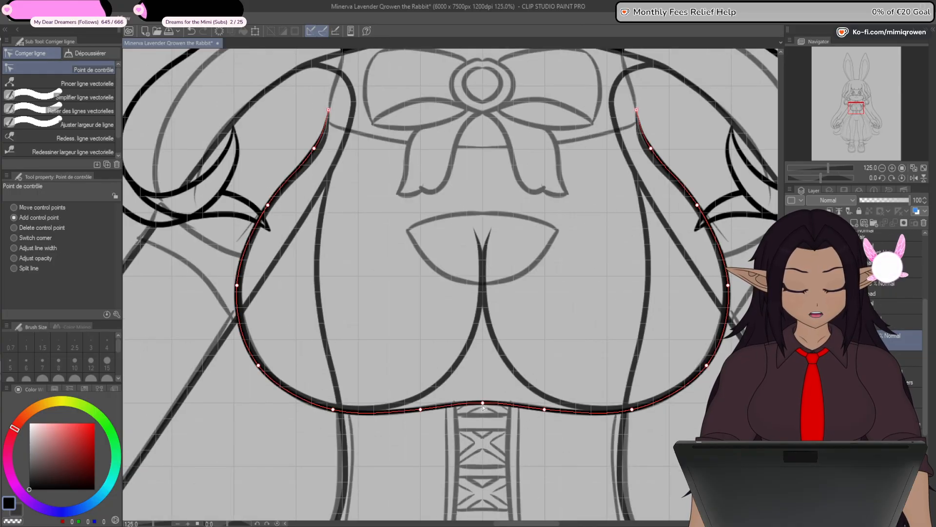
left_click_drag(483, 404, 483, 408)
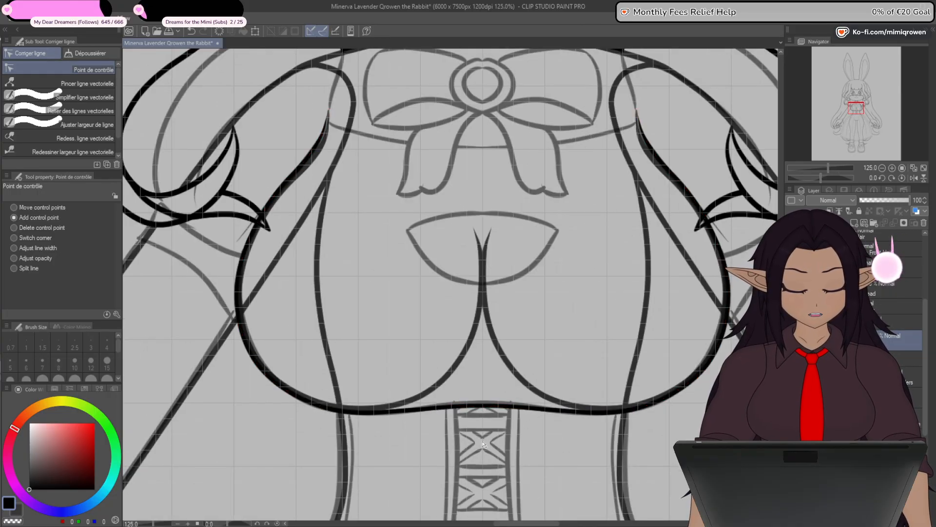
- Examine the joined chest outline and the neckline cutout sketch against the whole rabbit figure and its layer stack
scroll(480, 371, "up", 1)
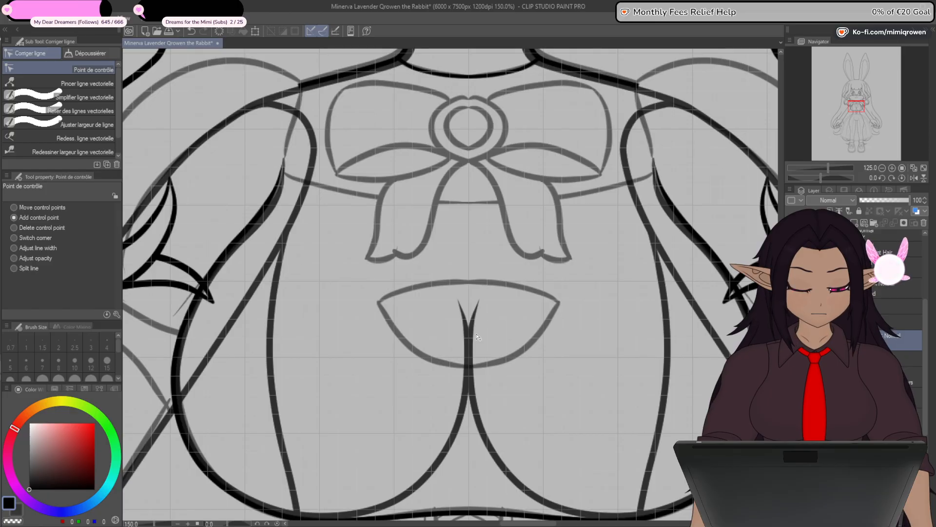
scroll(477, 336, "up", 3)
scroll(477, 343, "down", 3)
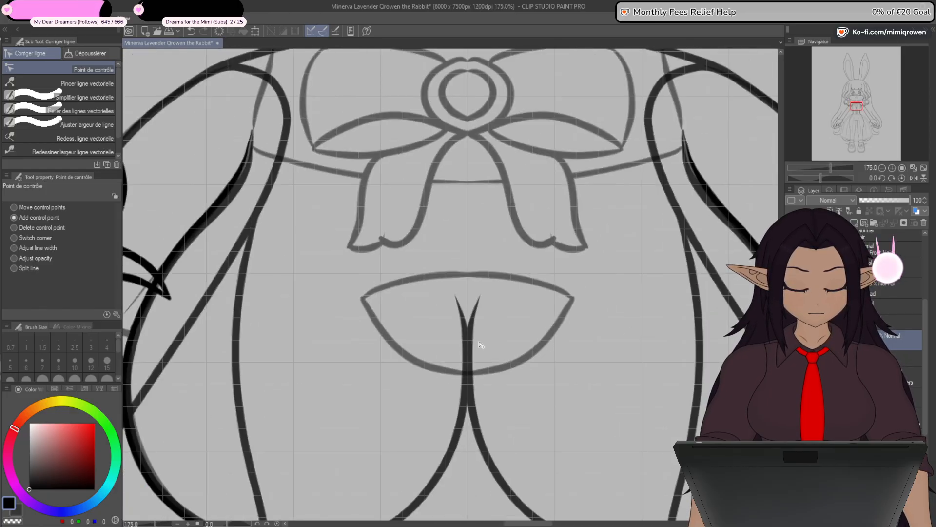
scroll(486, 422, "up", 1)
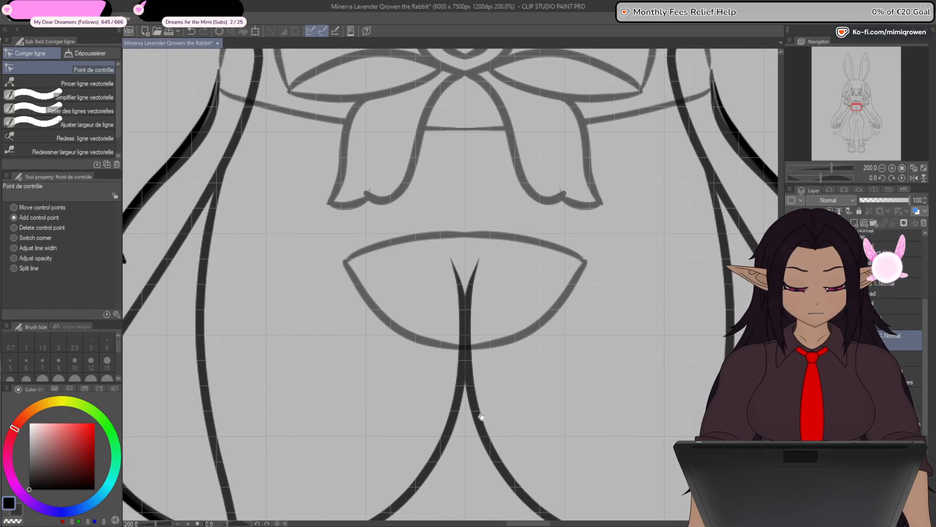
scroll(482, 421, "down", 6)
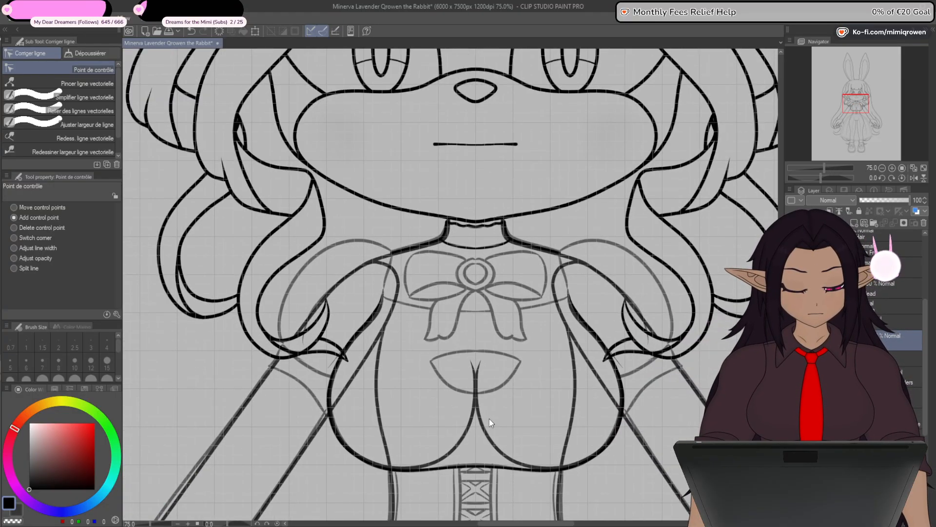
left_click_drag(477, 470, 502, 372)
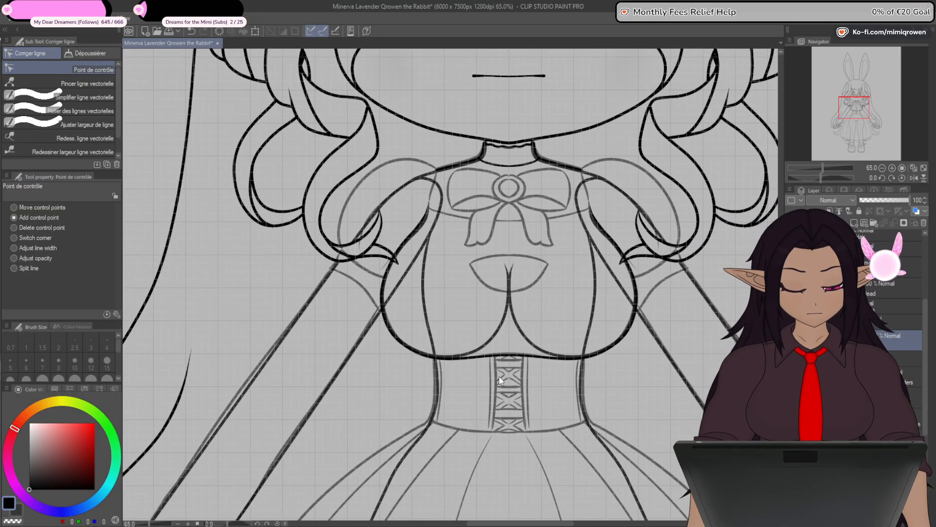
scroll(498, 376, "down", 3)
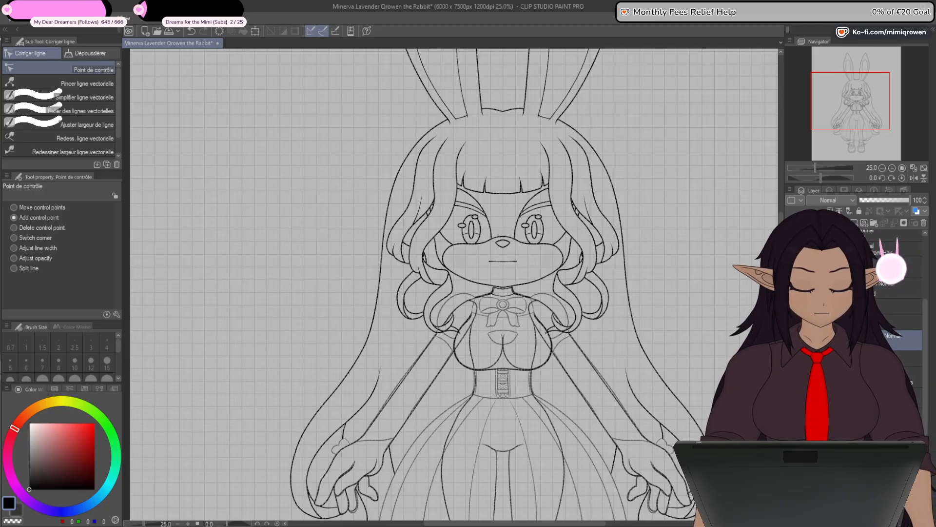
left_click_drag(925, 333, 925, 353)
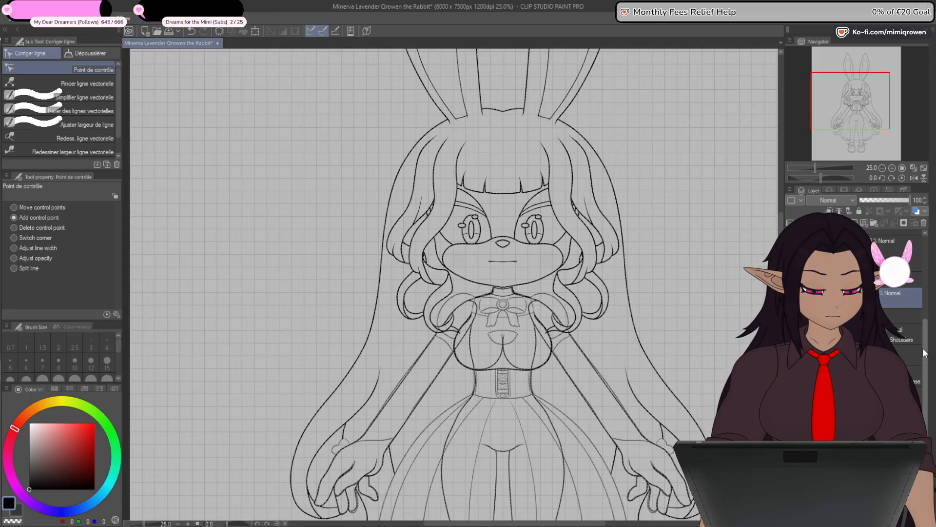
left_click_drag(524, 435, 526, 397)
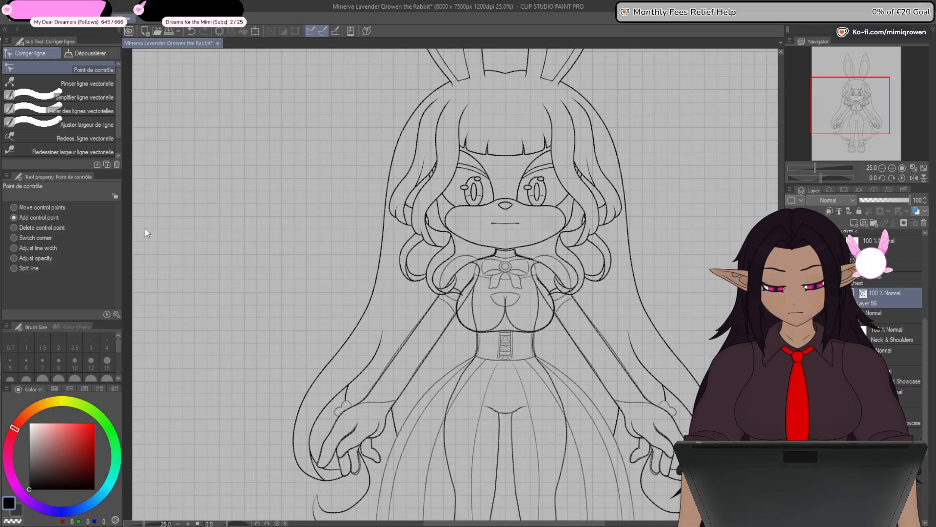
- Draw a vertical straight line with brush size 8.0 down the centre of the chest cutout sketch, from its upper to its lower edge
scroll(495, 305, "up", 6)
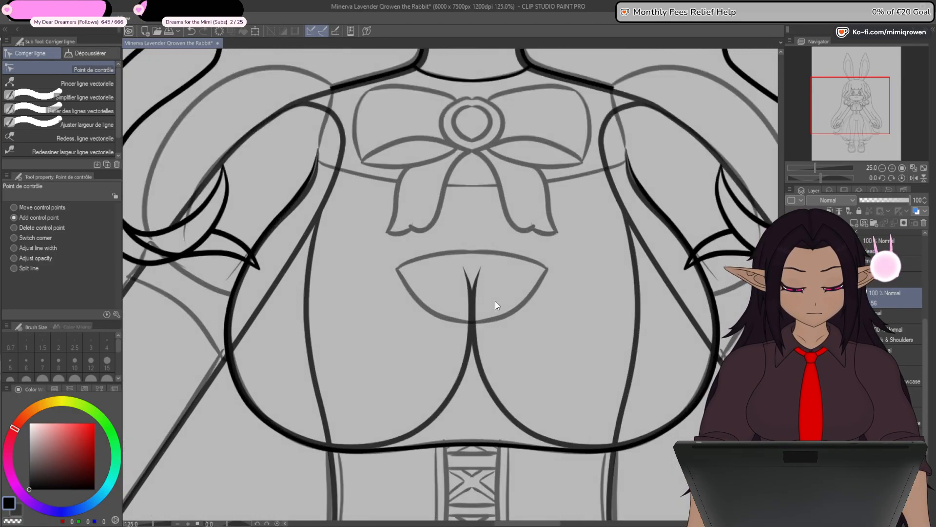
scroll(495, 305, "up", 1)
left_click_drag(462, 327, 455, 391)
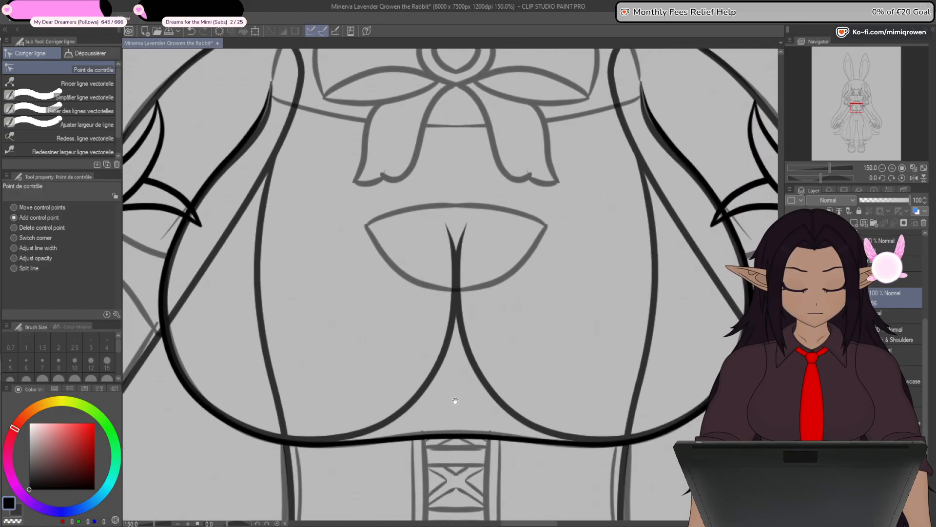
left_click_drag(444, 372, 459, 387)
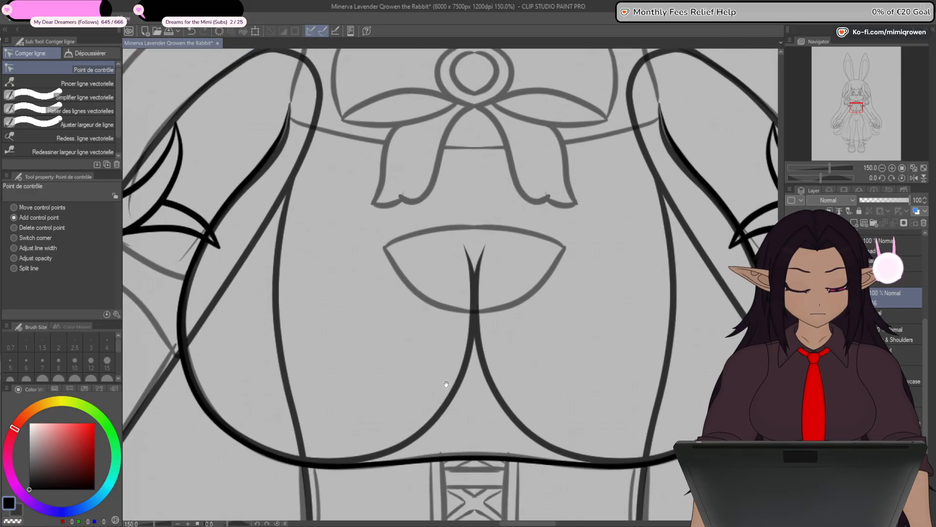
key("u")
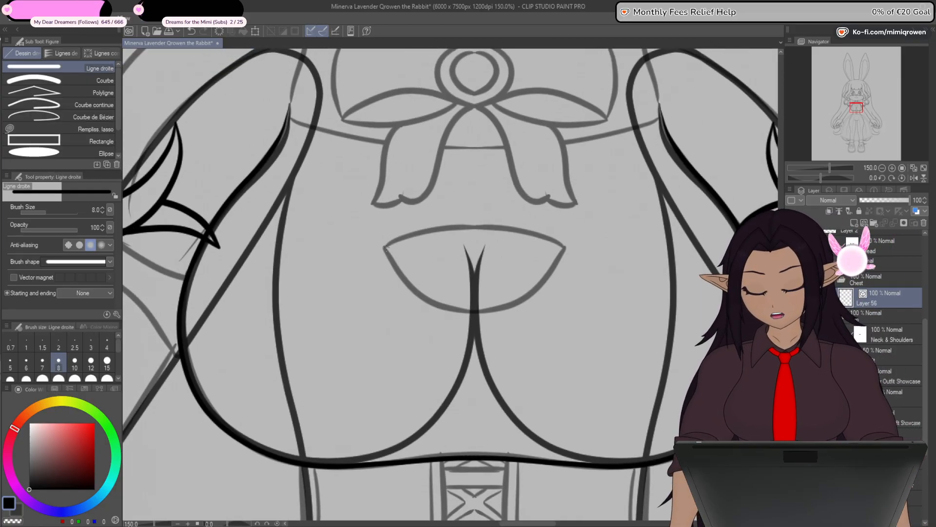
scroll(466, 243, "up", 3)
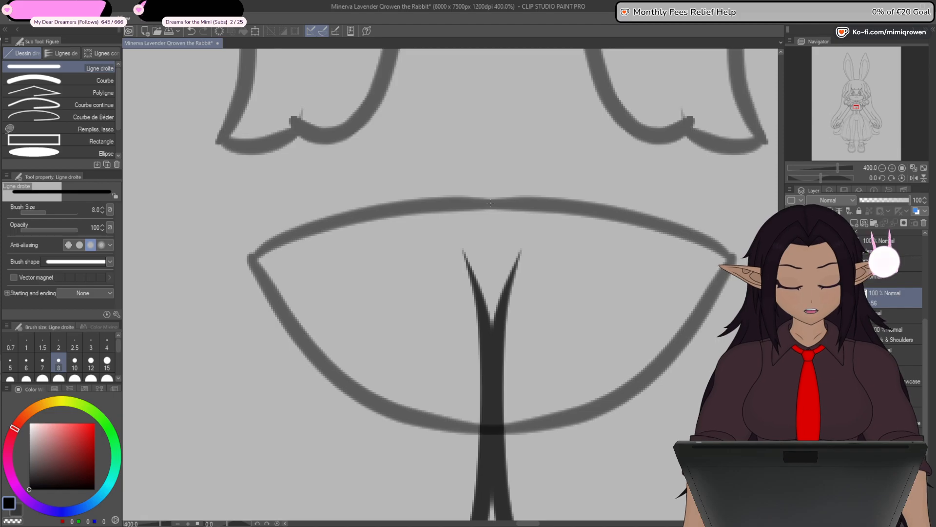
left_click_drag(491, 203, 489, 384)
- Align the vertical line's two end control points with the centre grid line at the cutout sketch's upper and lower edges
key("y")
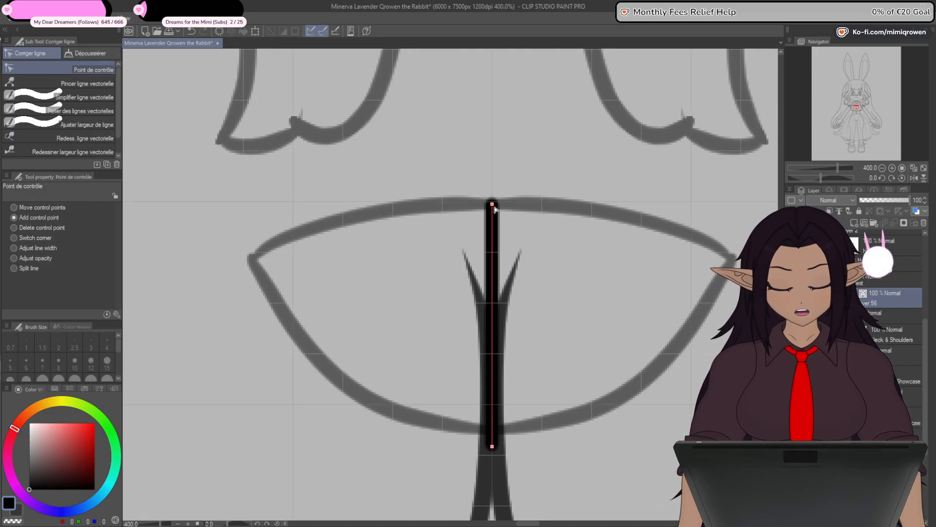
scroll(493, 204, "up", 5)
left_click_drag(479, 181, 479, 162)
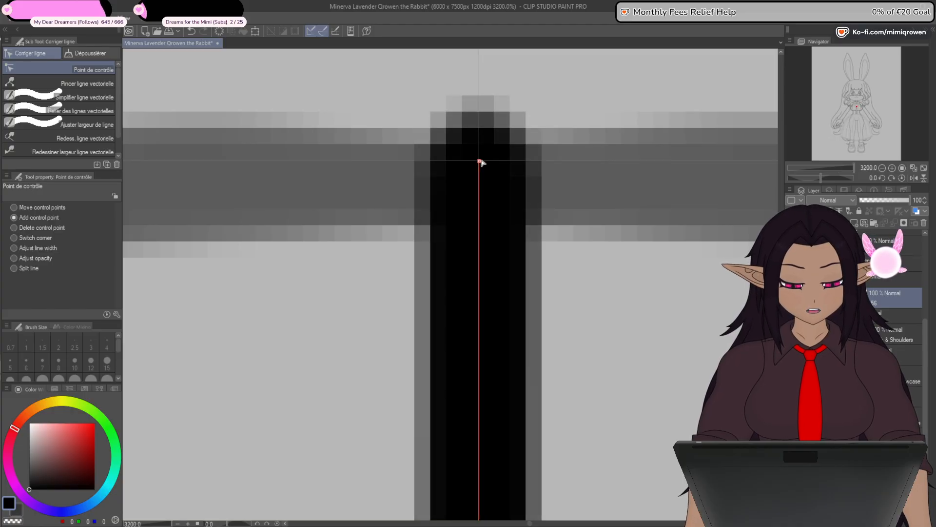
scroll(480, 162, "down", 5)
scroll(489, 411, "up", 4)
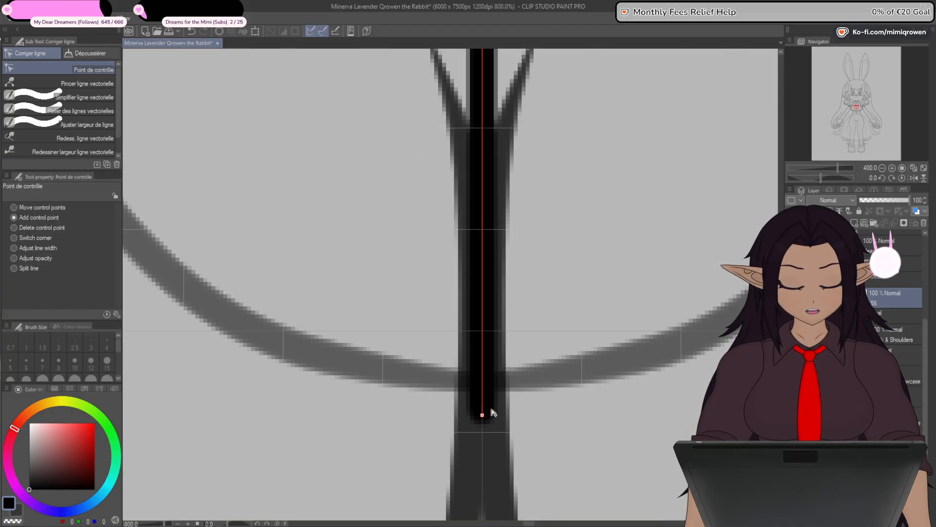
scroll(487, 418, "up", 1)
mouse_move(482, 301)
left_mouse_down()
mouse_move(472, 293)
mouse_move(470, 300)
left_mouse_up()
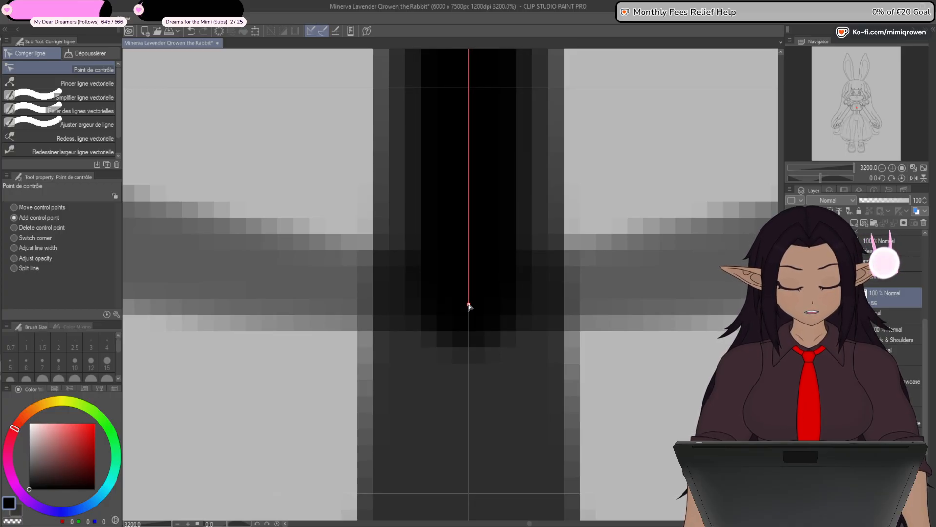
- Bend the centre line with added control points into the half cutout outline, following the sketch's upper edge, side corner and lower curve
scroll(475, 315, "down", 10)
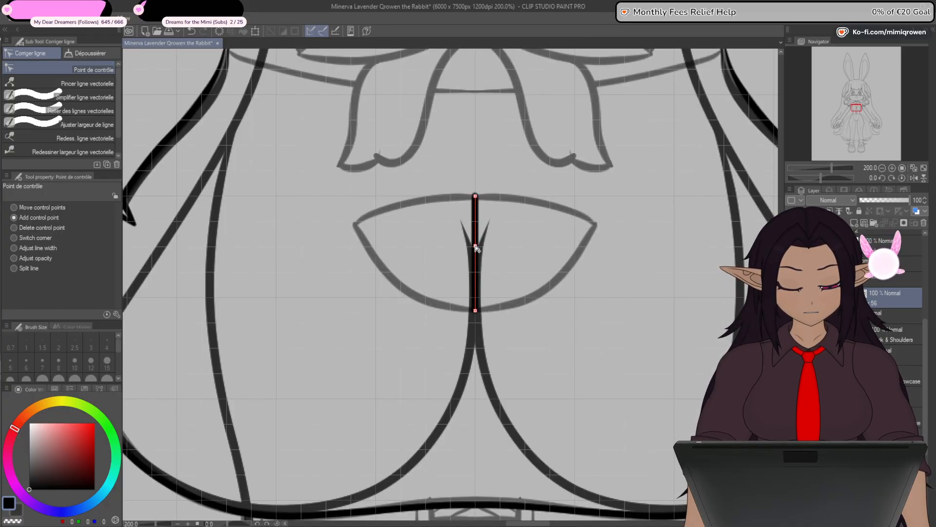
mouse_move(422, 238)
left_mouse_down()
mouse_move(354, 224)
mouse_move(401, 210)
left_mouse_up()
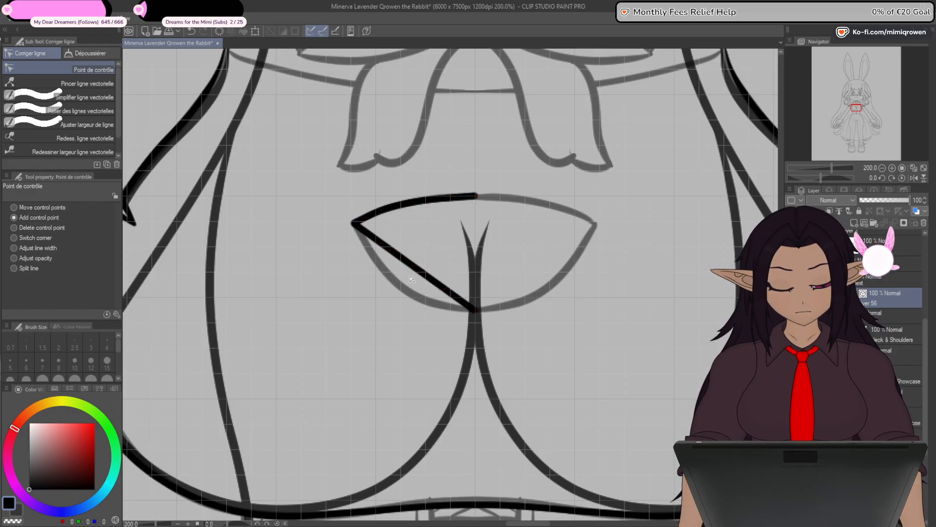
mouse_move(410, 265)
left_mouse_down()
mouse_move(433, 300)
mouse_move(425, 299)
left_mouse_up()
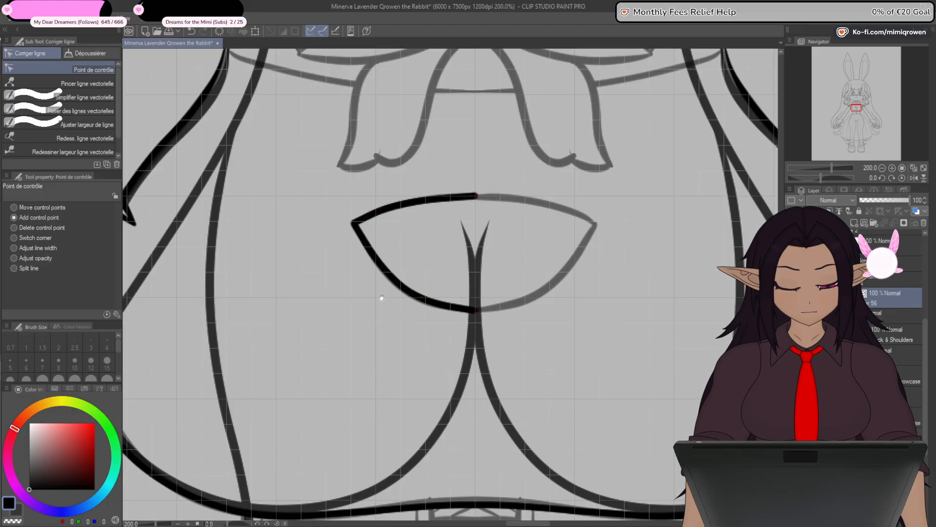
- Slightly round the side corner of the half cutout outline using two closely spaced control points
left_click_drag(382, 297, 388, 331)
scroll(362, 257, "up", 4)
left_click(361, 249)
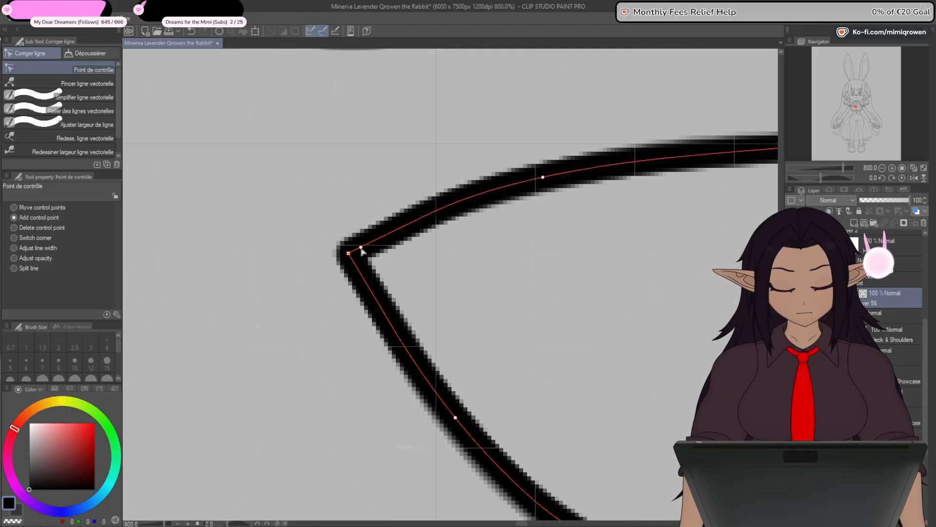
left_click(362, 248)
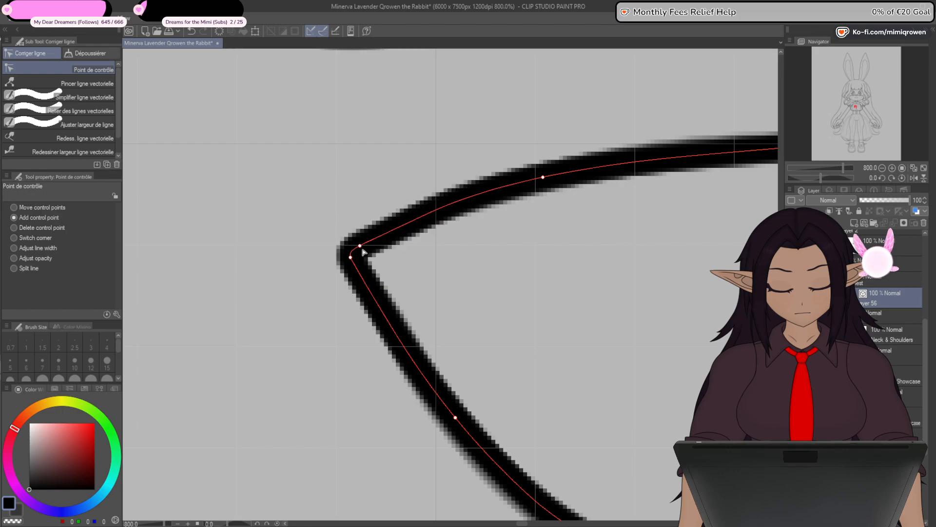
scroll(367, 361, "down", 2)
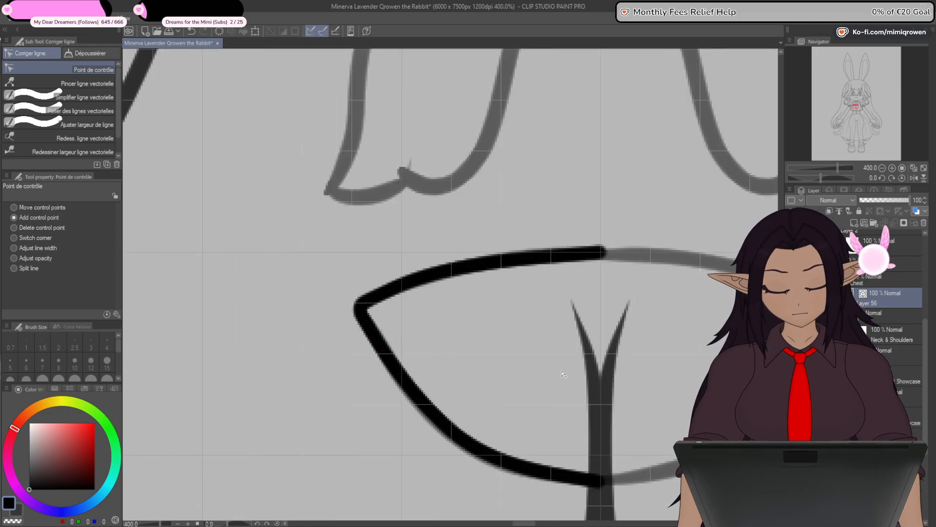
- Fine-tune the control points on the half cutout's lower and upper curves so the line follows the sketch smoothly
left_click_drag(602, 437, 582, 396)
left_click_drag(476, 417, 475, 422)
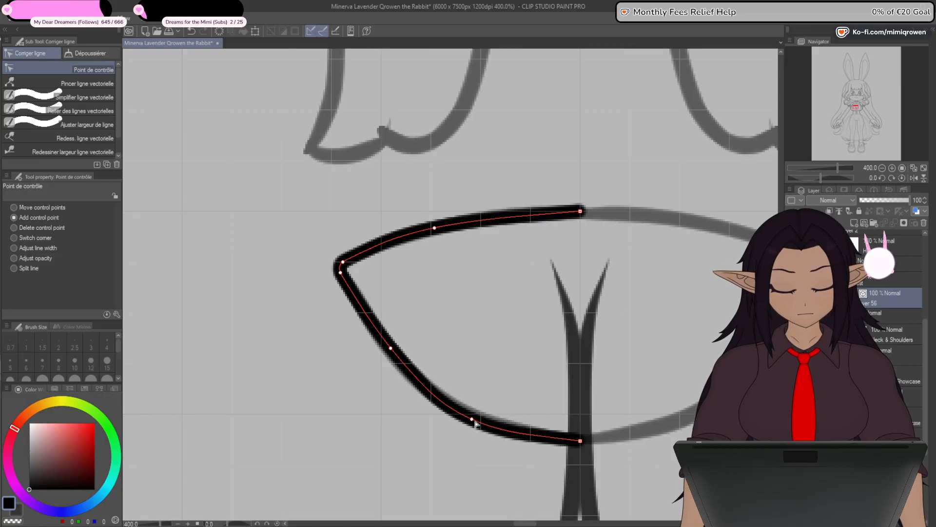
left_click_drag(391, 350, 391, 353)
left_click_drag(474, 420, 474, 418)
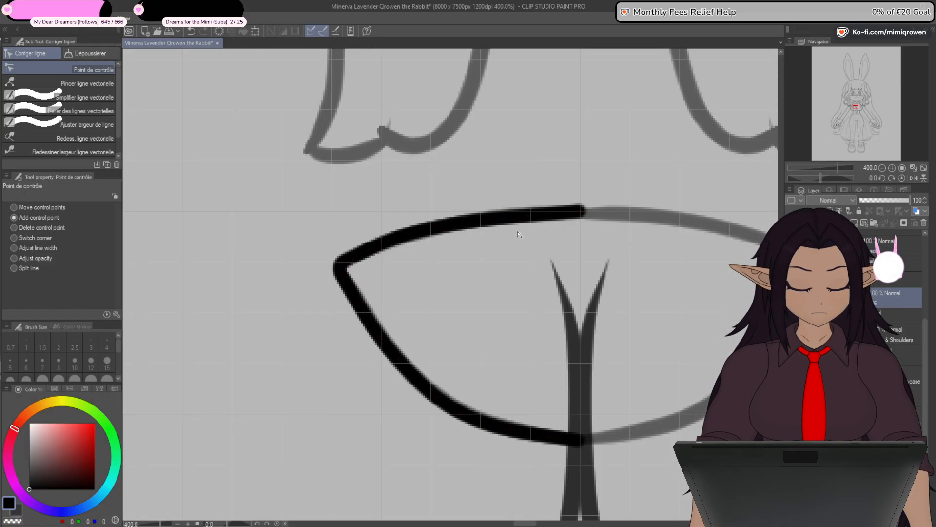
left_click_drag(434, 228, 443, 226)
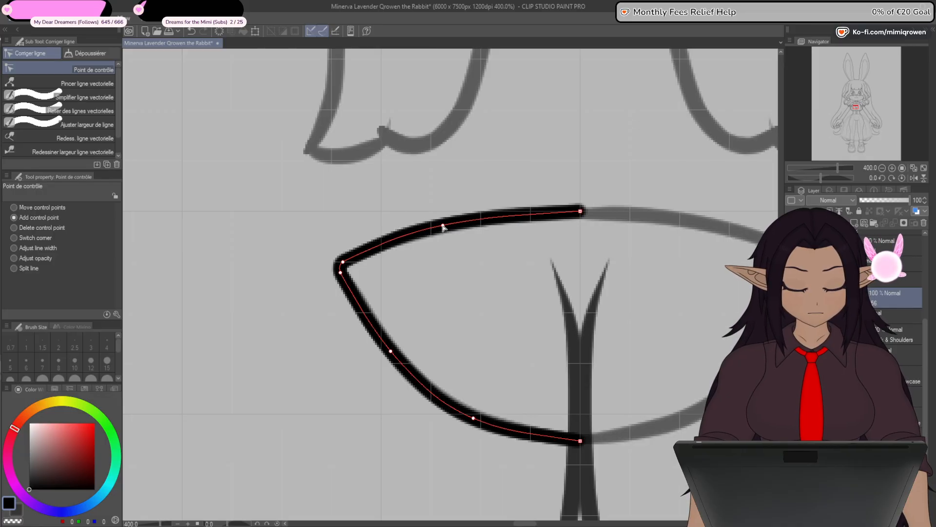
- Mirror a copy of the half cutout outline horizontally onto the opposite side and merge it into the original layer
scroll(439, 245, "down", 5)
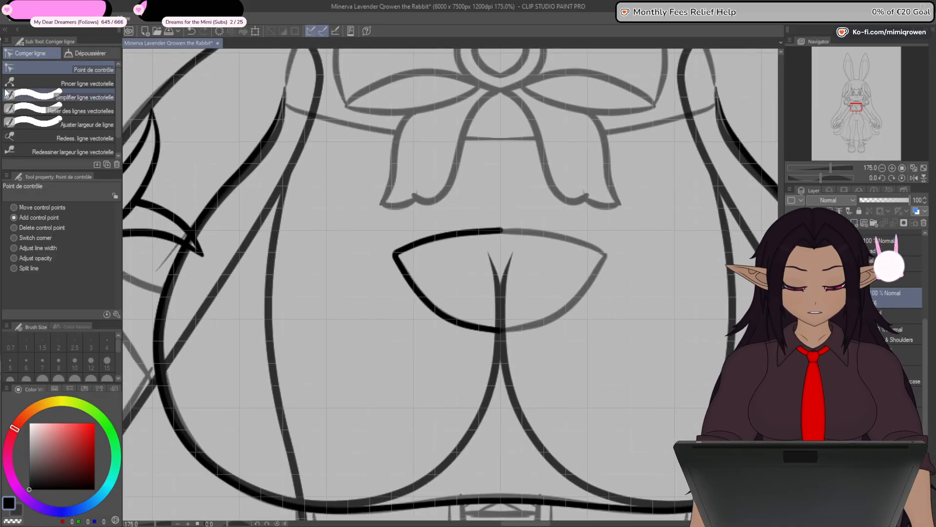
key("o")
left_click(481, 327)
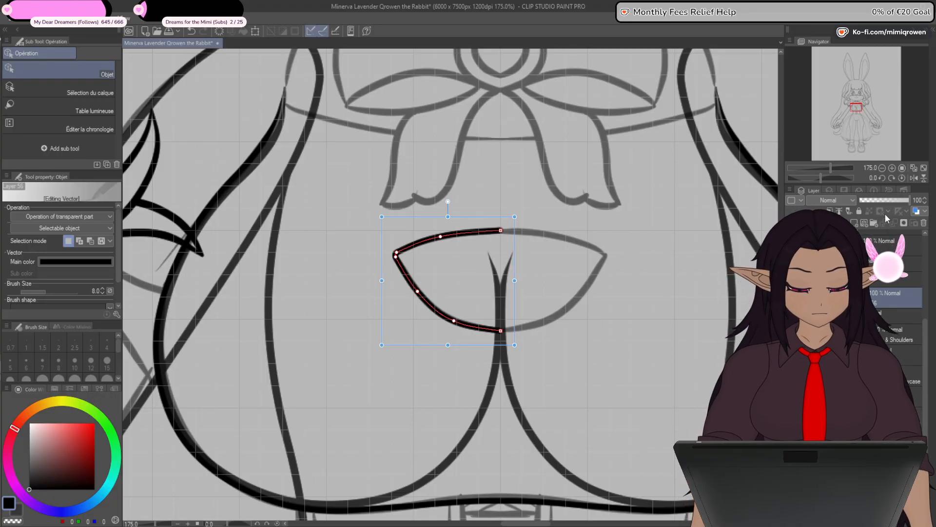
left_click(863, 222)
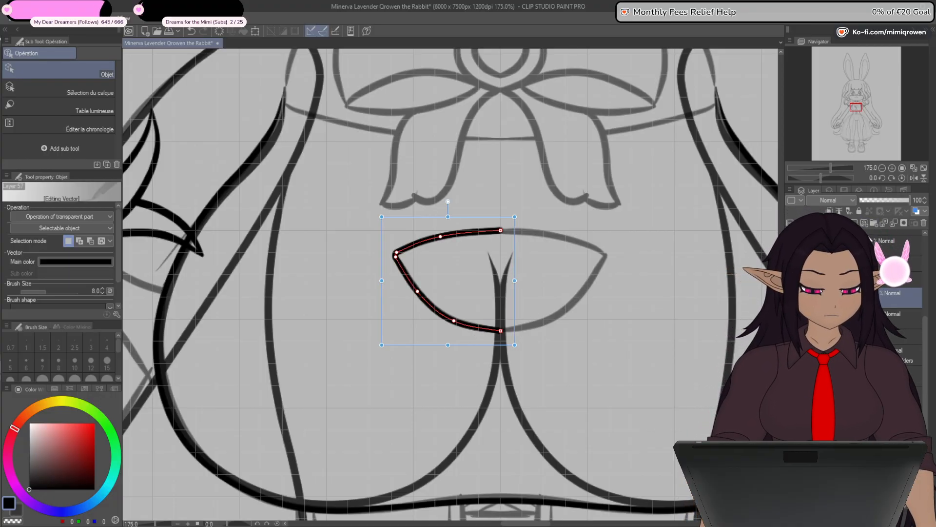
left_click_drag(928, 312, 928, 310)
left_click(902, 255, "ctrl")
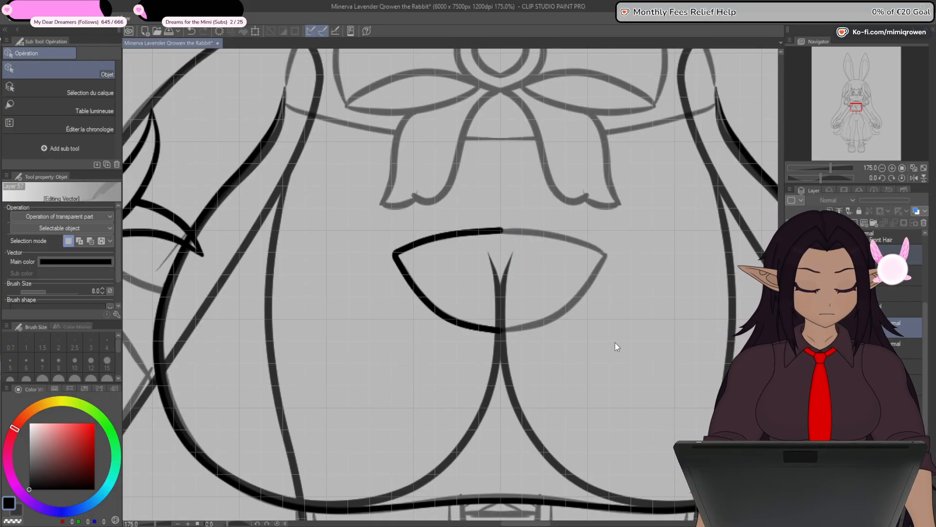
left_click(255, 34)
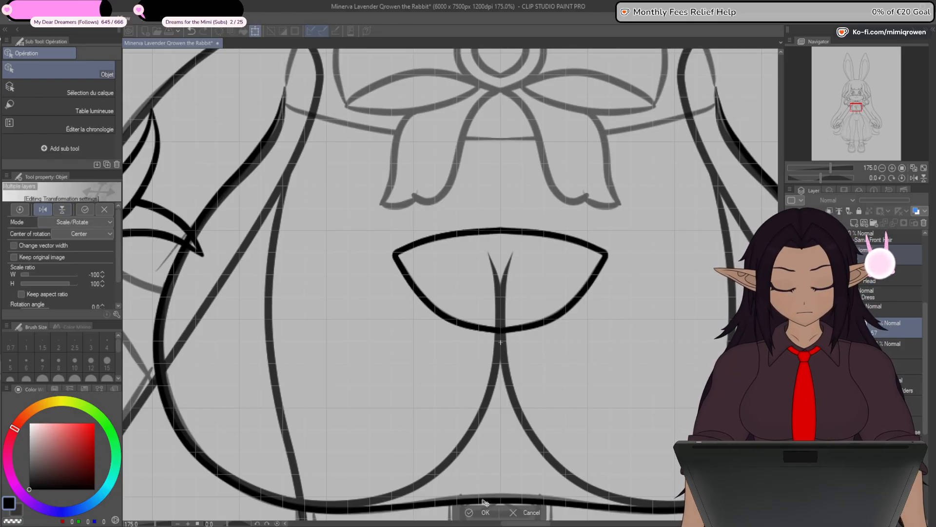
key("Return")
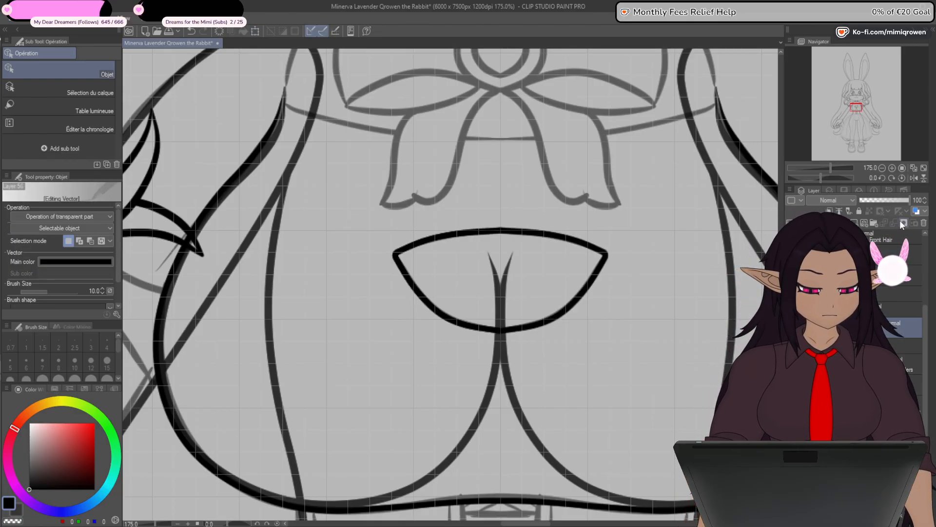
- Connect the two cutout halves at their upper and lower centre joints and smooth them into one continuous outline
key("y")
left_click(98, 112)
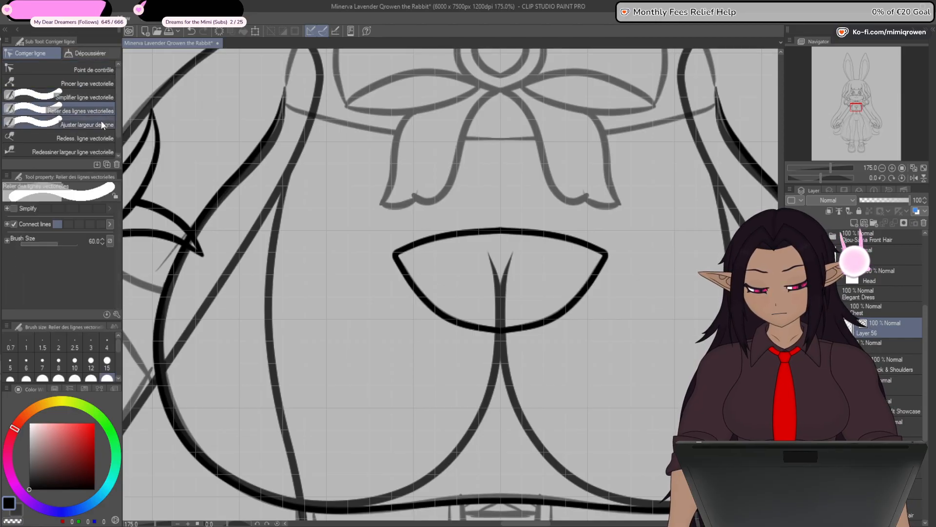
left_click(496, 328)
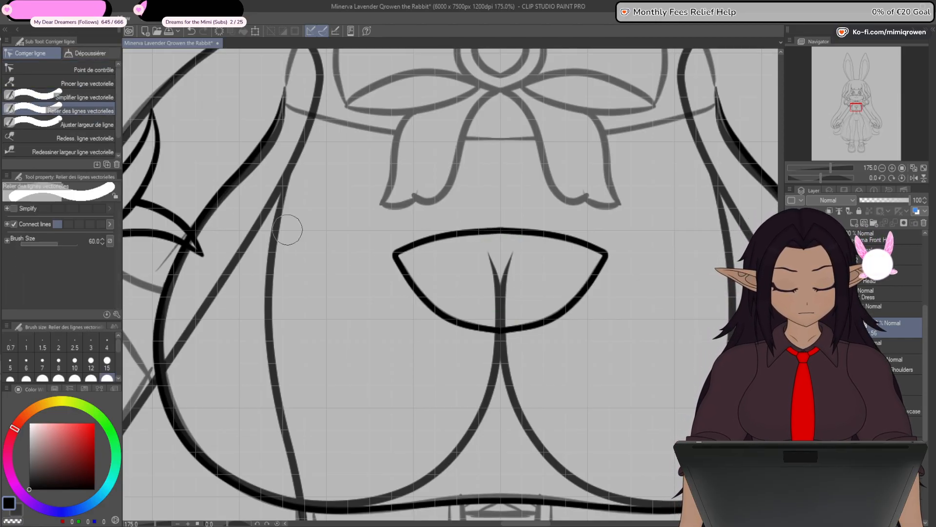
left_click(93, 70)
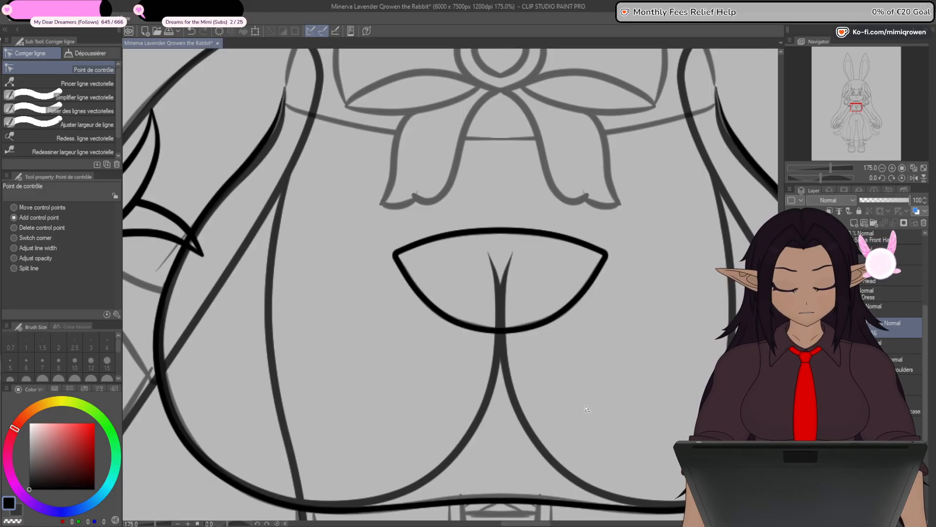
scroll(578, 410, "down", 5)
scroll(578, 412, "up", 4)
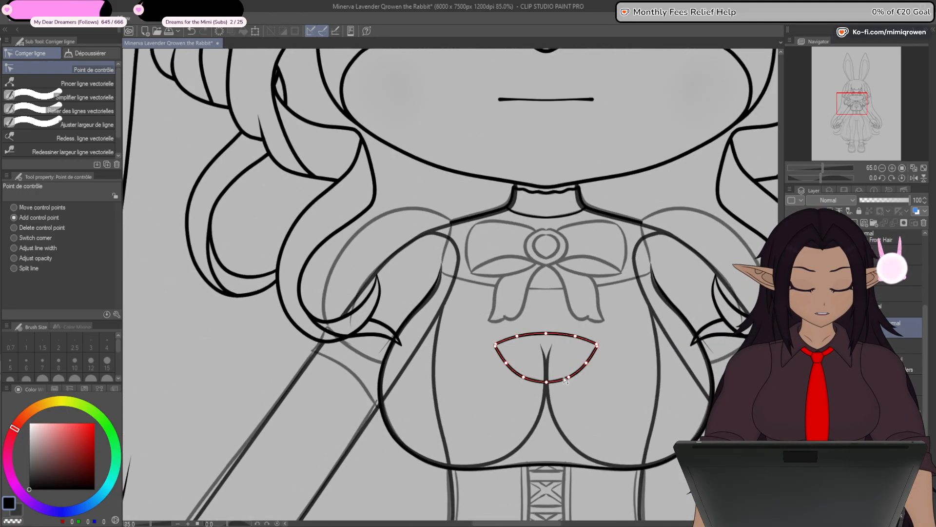
left_click_drag(579, 467, 564, 453)
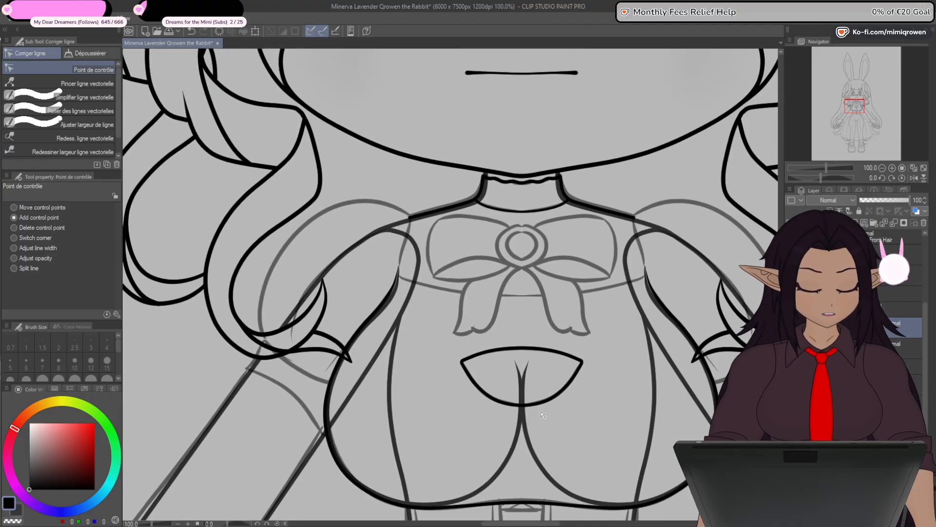
scroll(464, 307, "up", 4)
scroll(462, 308, "up", 2)
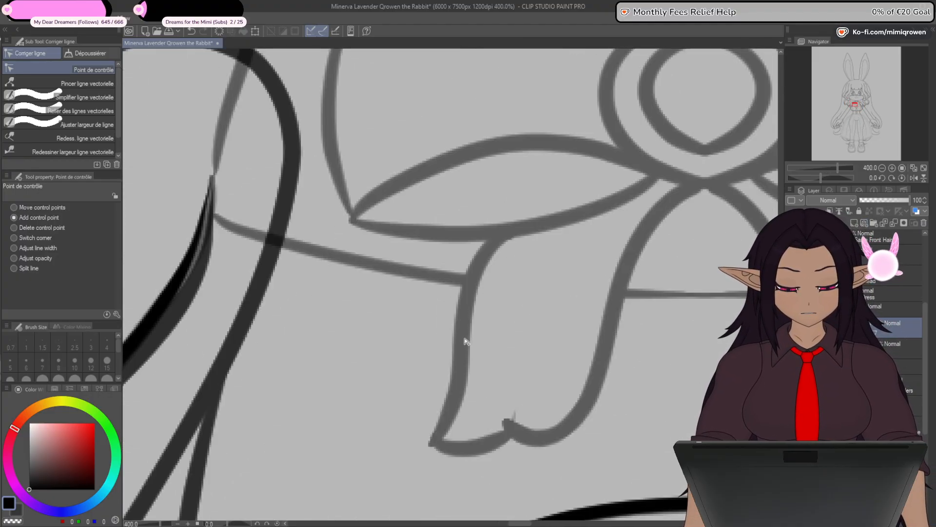
left_click_drag(483, 378, 454, 320)
scroll(466, 382, "down", 2)
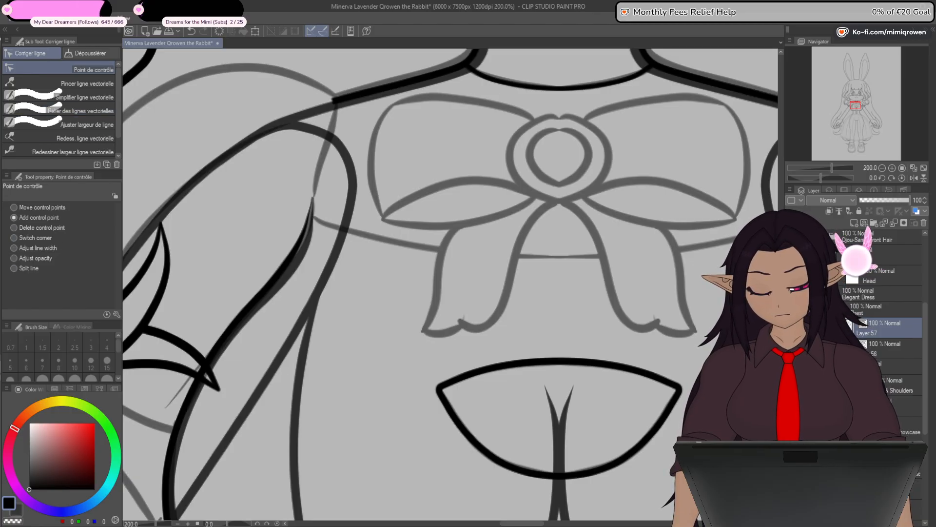
- Draw a straight size 8 line from the chest outline's left upper tip to the dress centre, and turn the sketch back on
key("u")
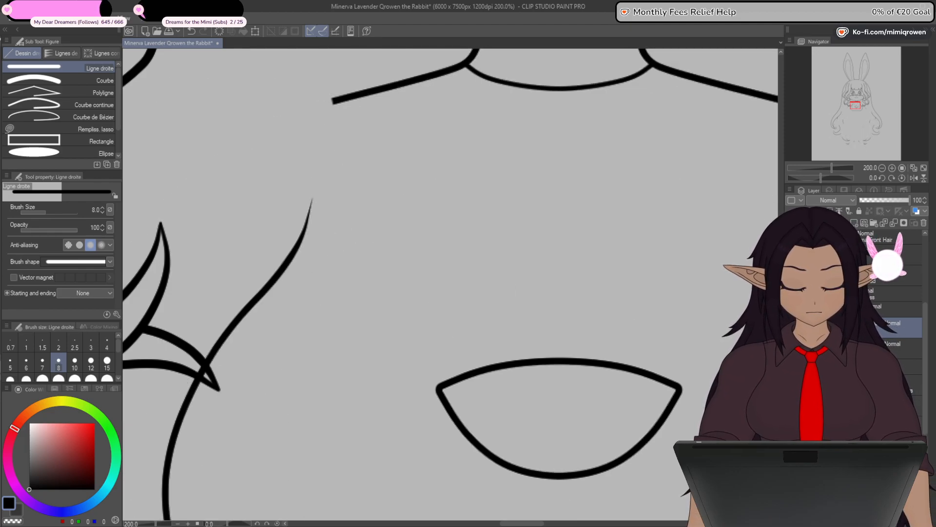
key("ctrl+minus")
key("ctrl+minus")
key("ctrl+minus")
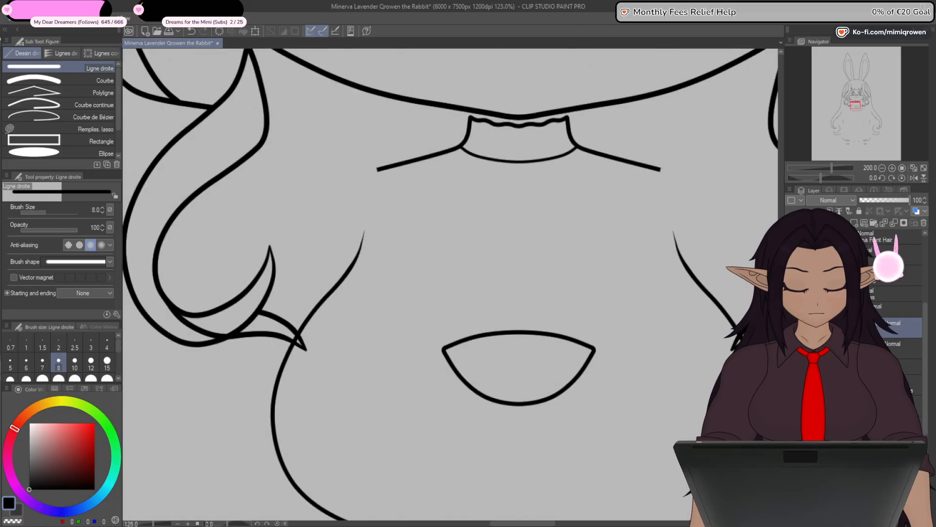
key("ctrl+plus")
key("ctrl+plus")
key("ctrl+plus")
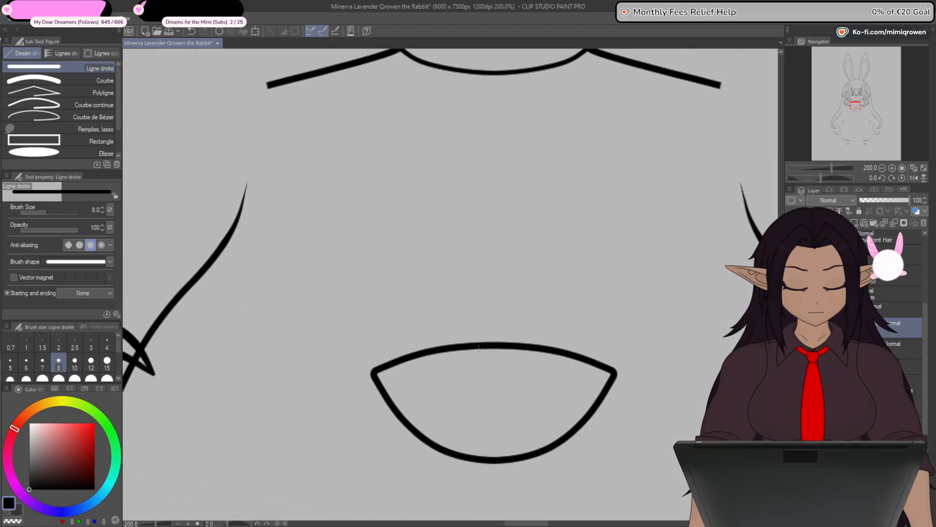
left_click_drag(245, 190, 491, 210)
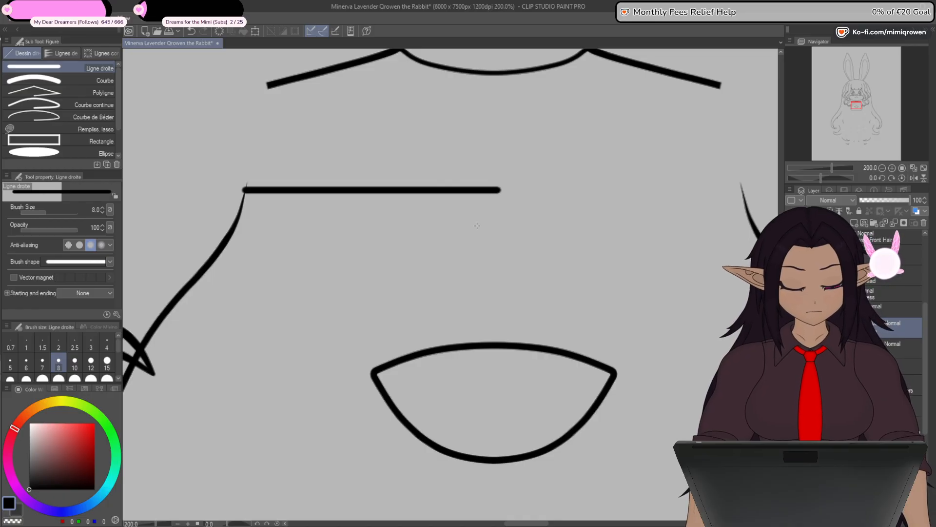
left_click_drag(304, 308, 407, 322)
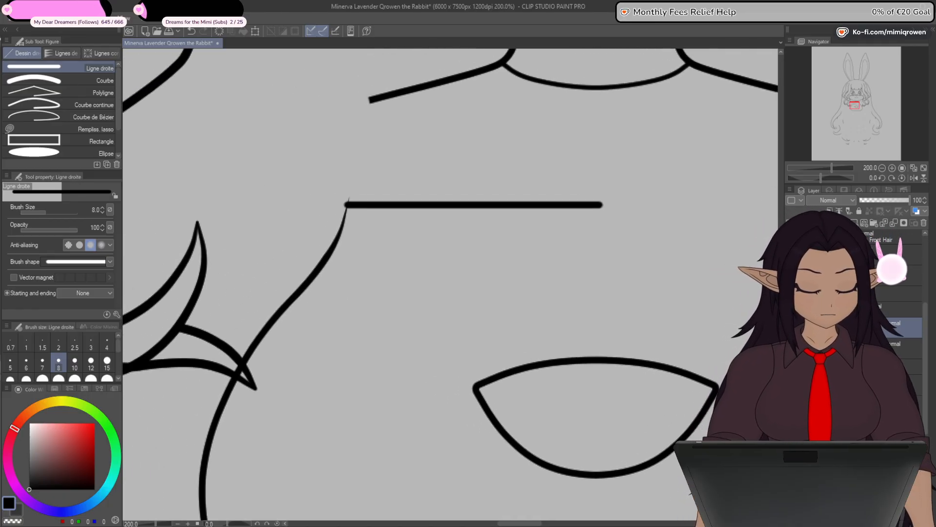
left_click(792, 406)
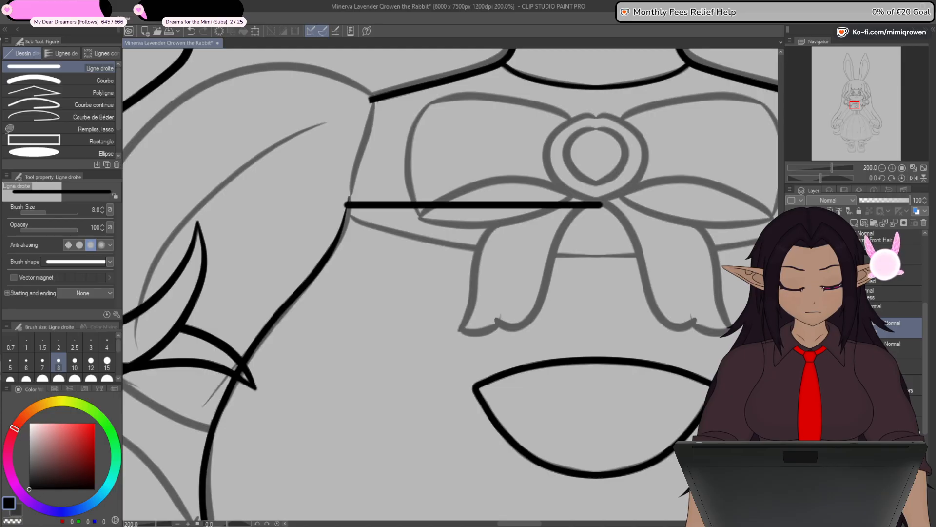
left_click(792, 405)
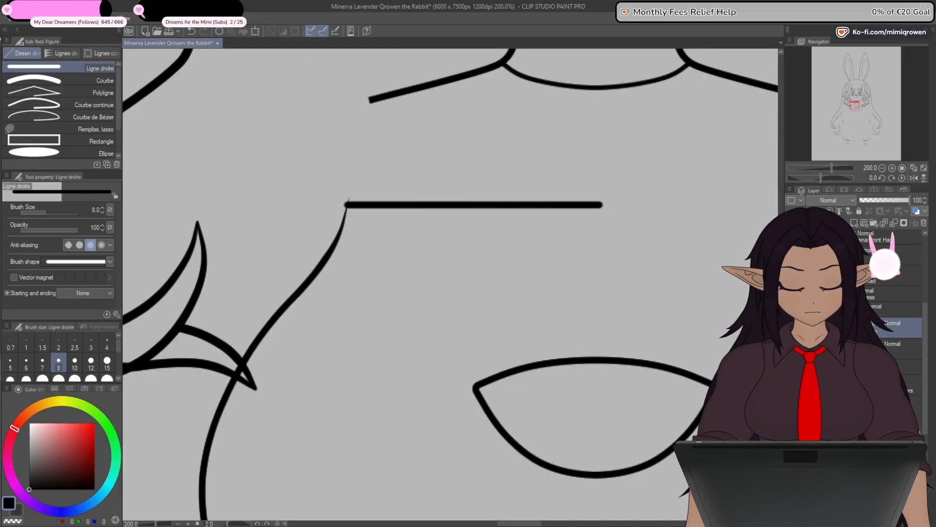
left_click(792, 406)
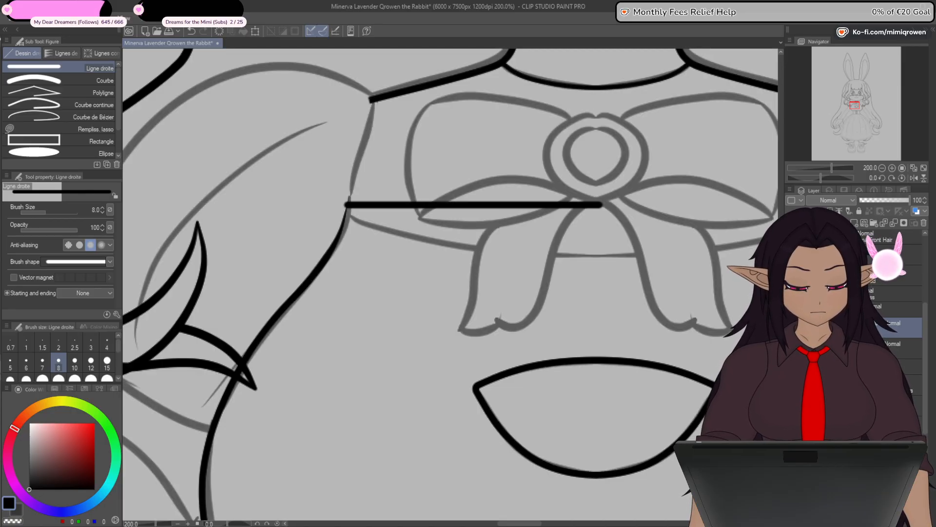
- Lower the straight line's outer end to the sketched band edge, and add control points to curve the chest outline's left upper end
key("y")
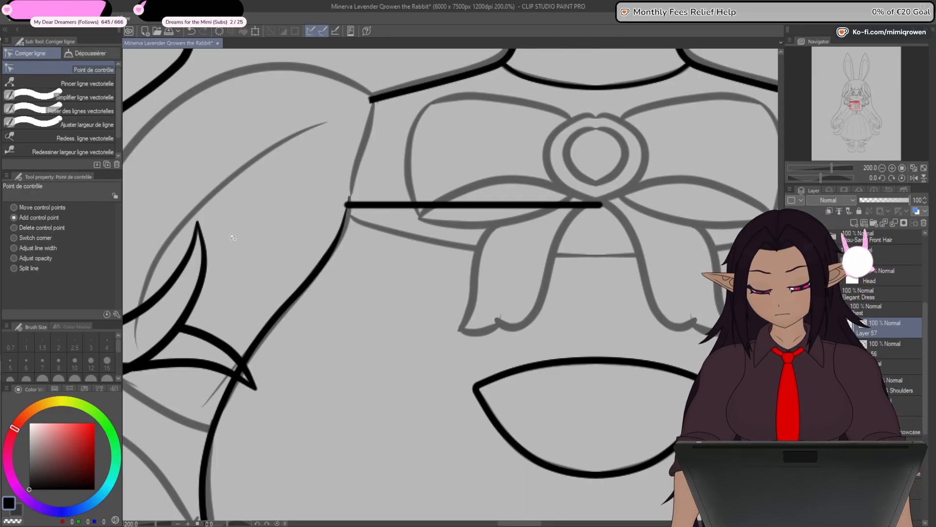
scroll(348, 207, "up", 5)
left_click_drag(336, 186, 348, 233)
left_click(321, 258, "ctrl+shift")
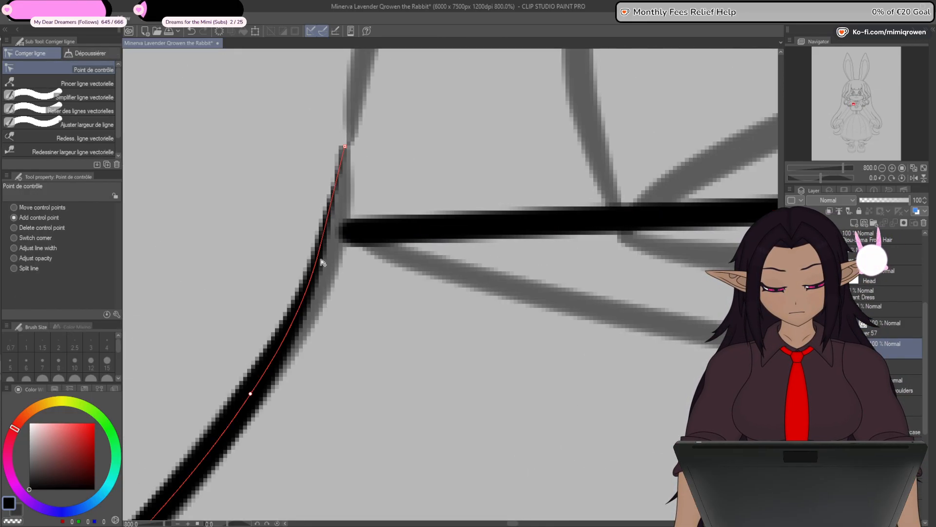
left_click(320, 260)
scroll(322, 259, "down", 2)
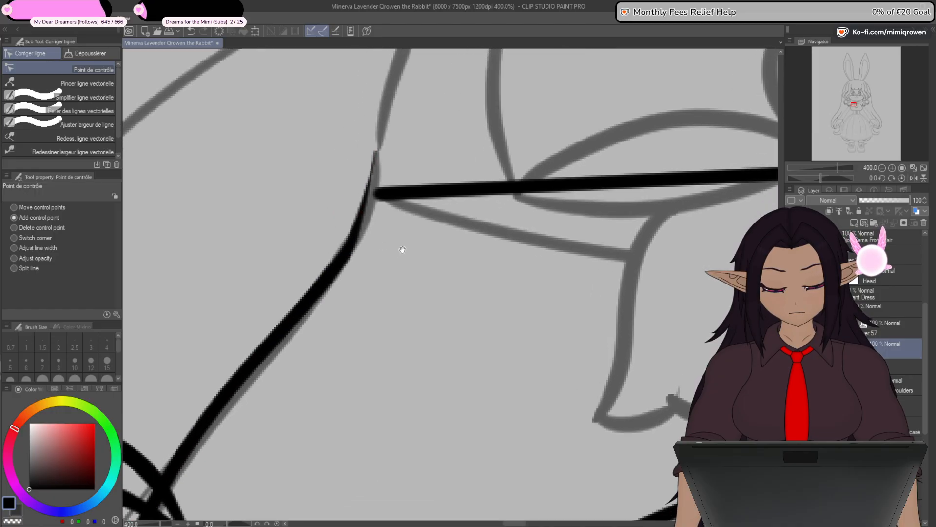
left_click_drag(329, 276, 318, 283)
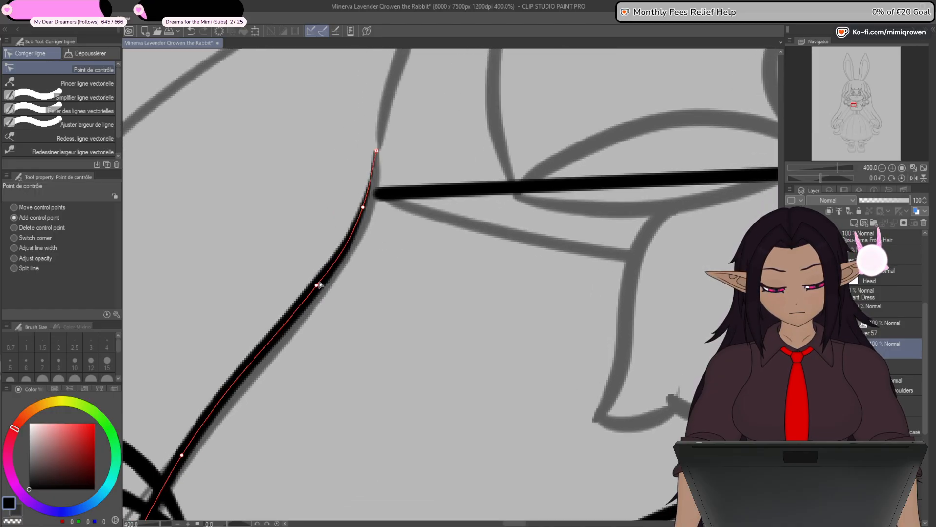
- Fix the whole chest outline's width at 8 and taper its left upper tip to a thin point
left_click(88, 123)
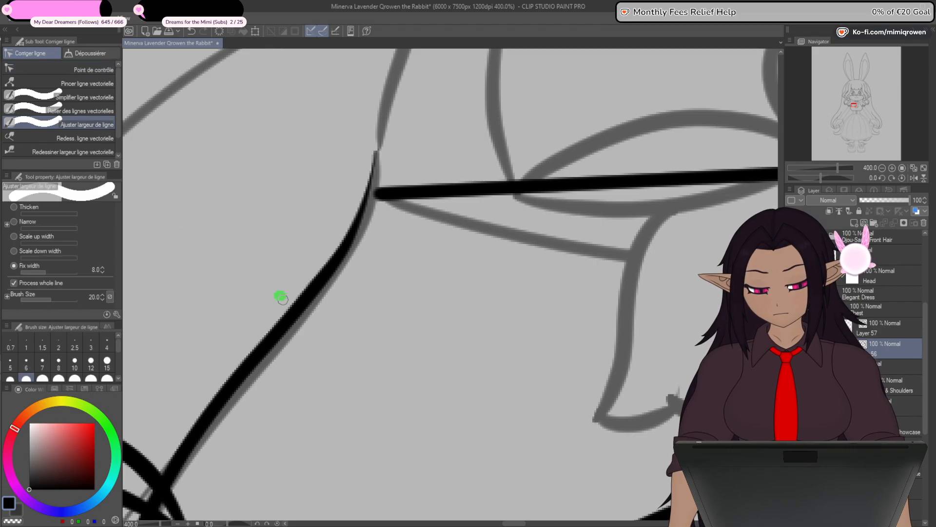
left_click(282, 299)
left_click(88, 69)
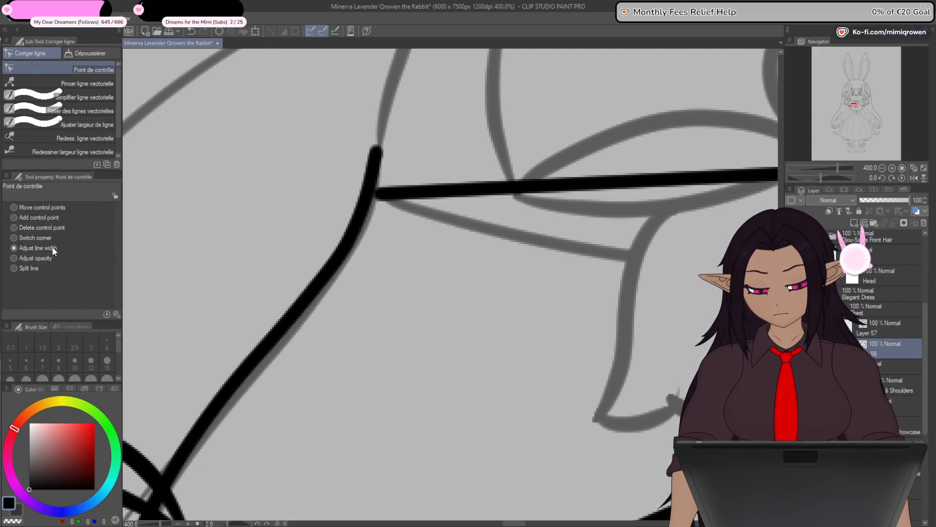
left_click_drag(376, 152, 288, 177)
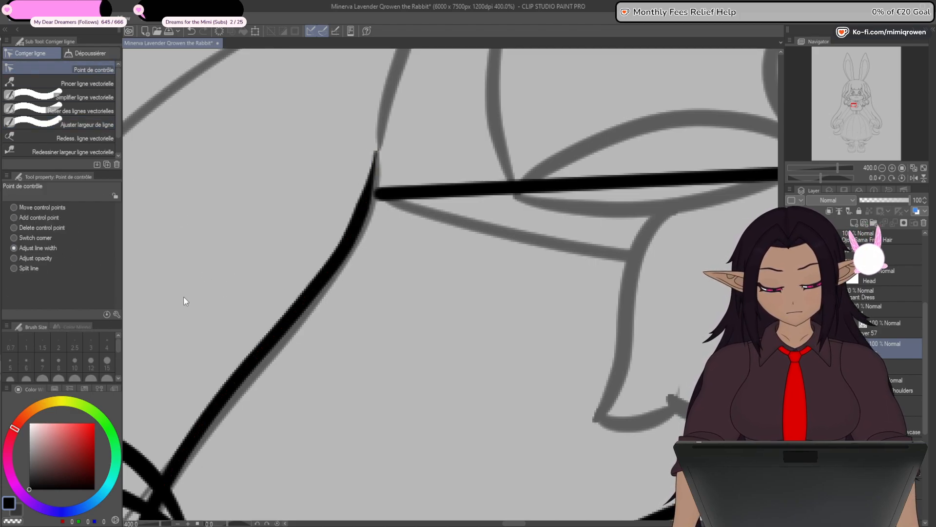
- Extend the chest outline's left upper tip and fine-tune its nearby control points so the curve flows into the sketched sleeve seam
left_click(50, 217)
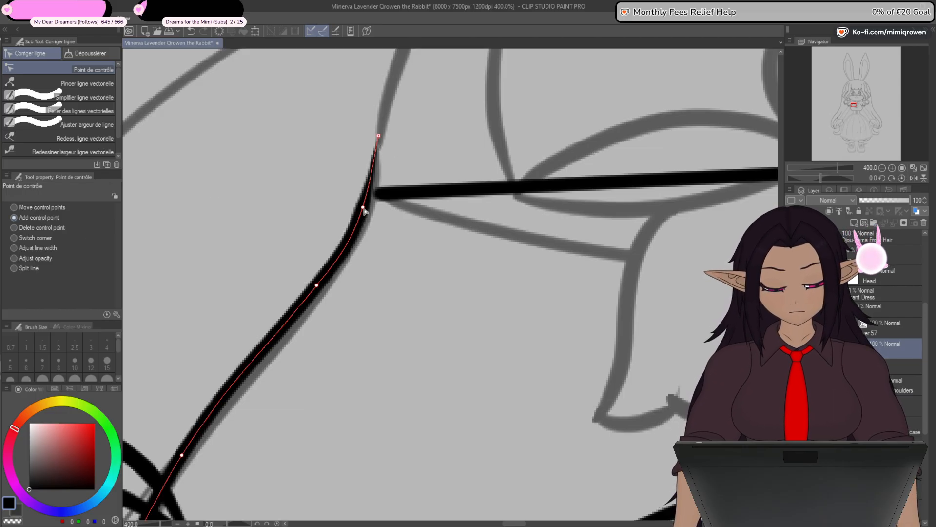
left_click_drag(363, 210, 364, 209)
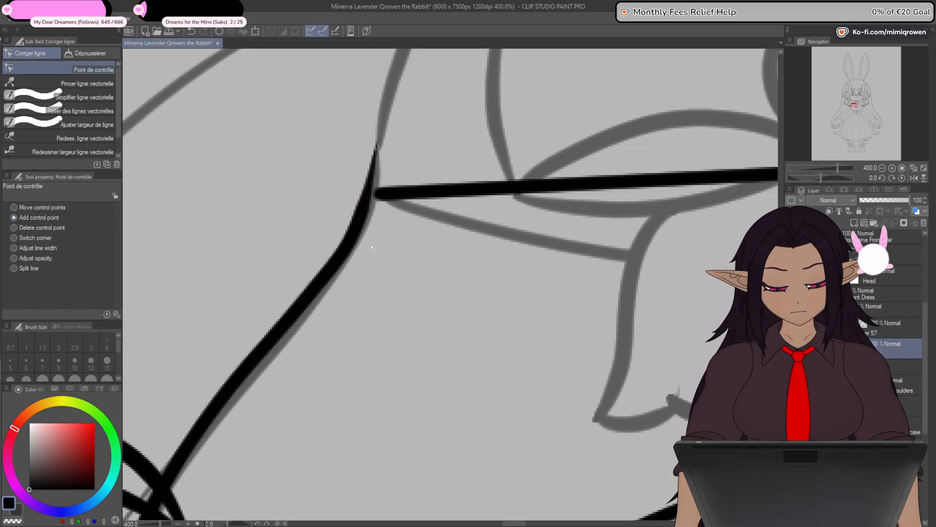
scroll(371, 254, "down", 3)
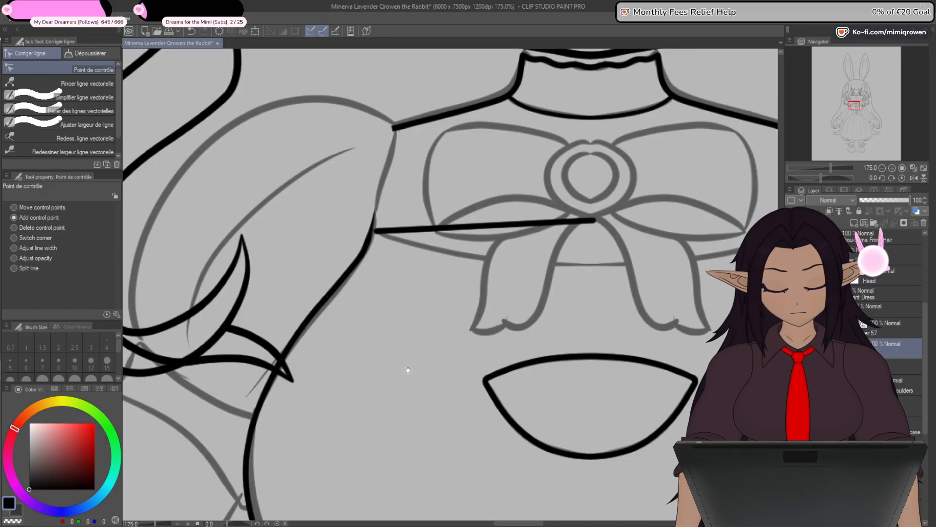
left_click_drag(407, 369, 473, 211)
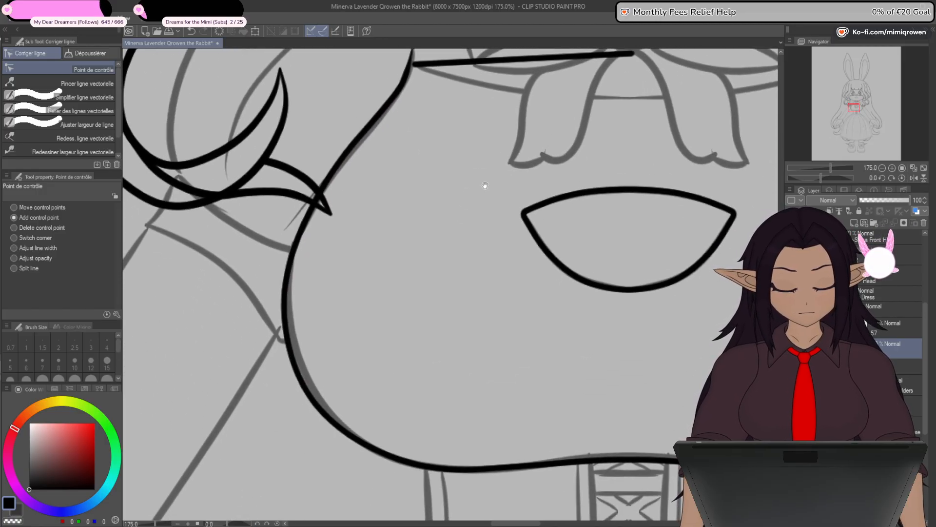
left_click_drag(534, 214, 500, 365)
scroll(373, 222, "up", 5)
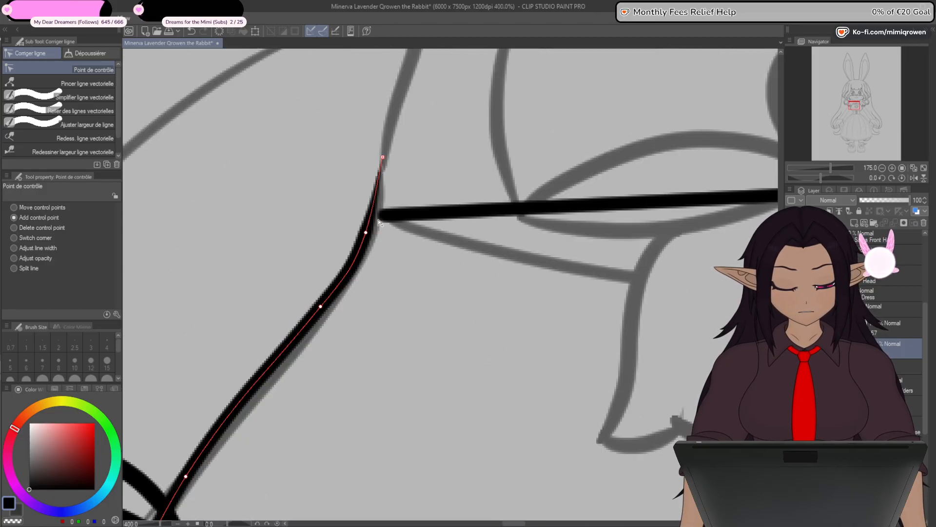
left_click_drag(369, 221, 372, 215)
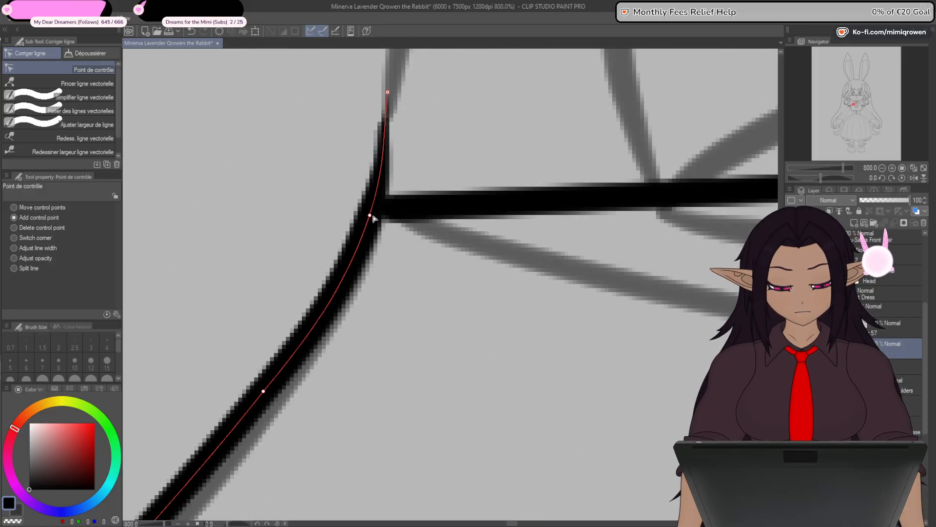
left_click_drag(424, 263, 400, 341)
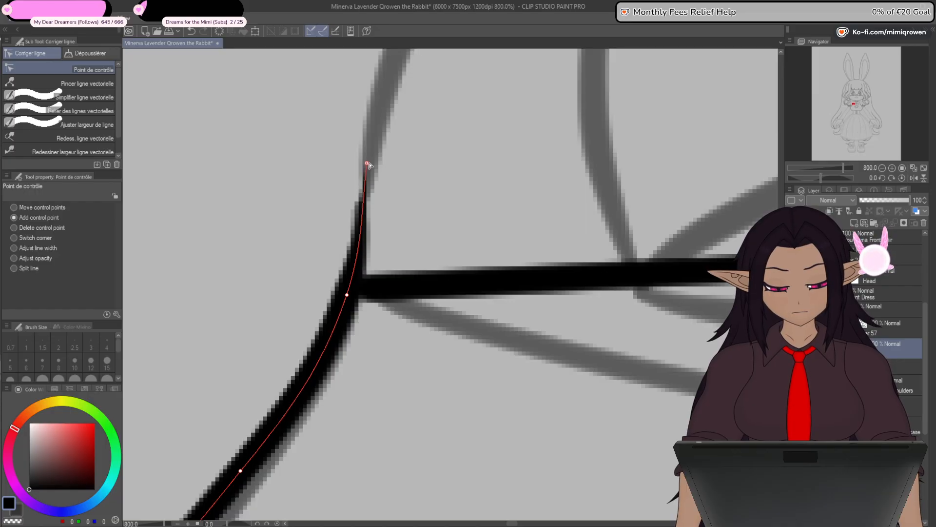
- Move the outer end of the straight bodice line onto the chest outline so the two lines join
scroll(411, 282, "down", 5)
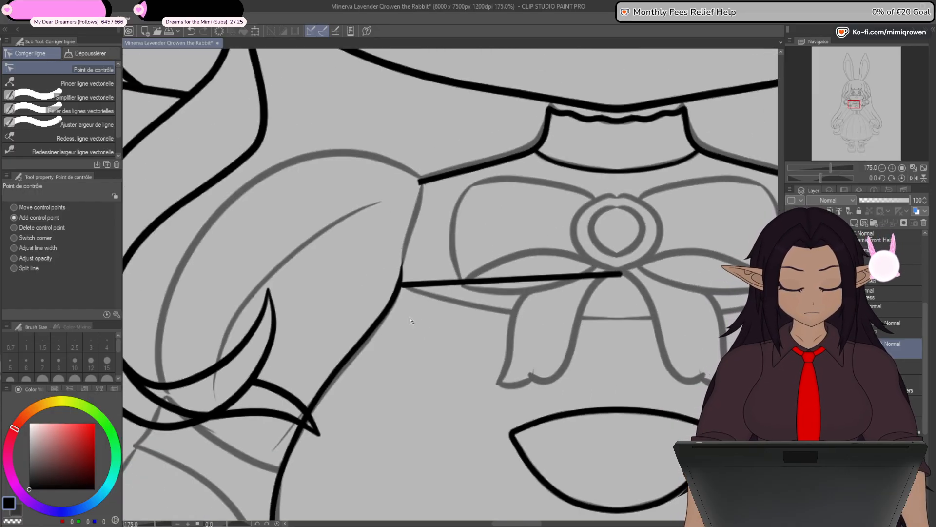
left_click_drag(430, 420, 405, 396)
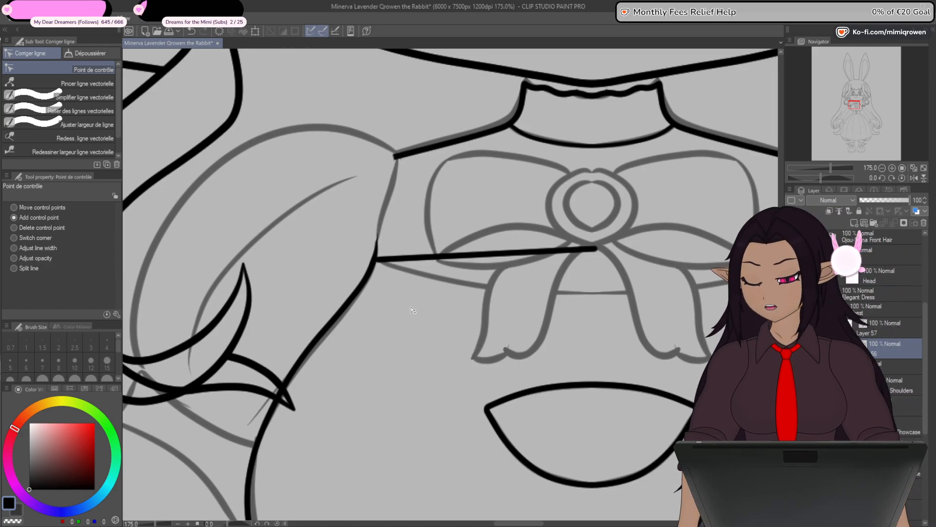
left_click_drag(460, 374, 389, 327)
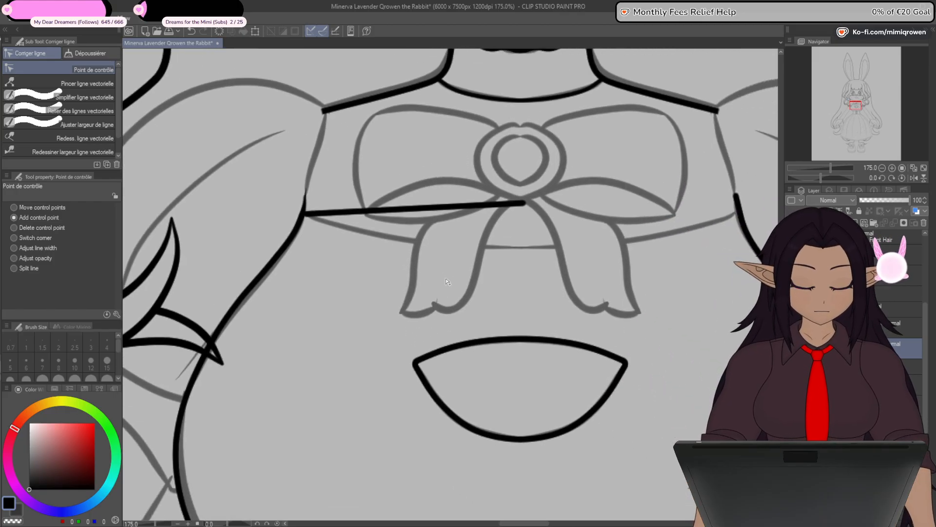
scroll(448, 282, "down", 1)
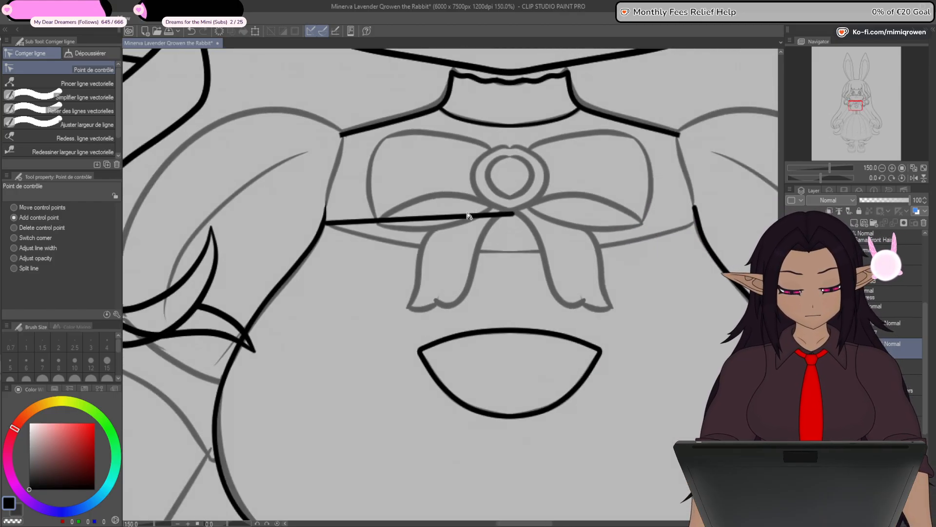
scroll(323, 220, "up", 8)
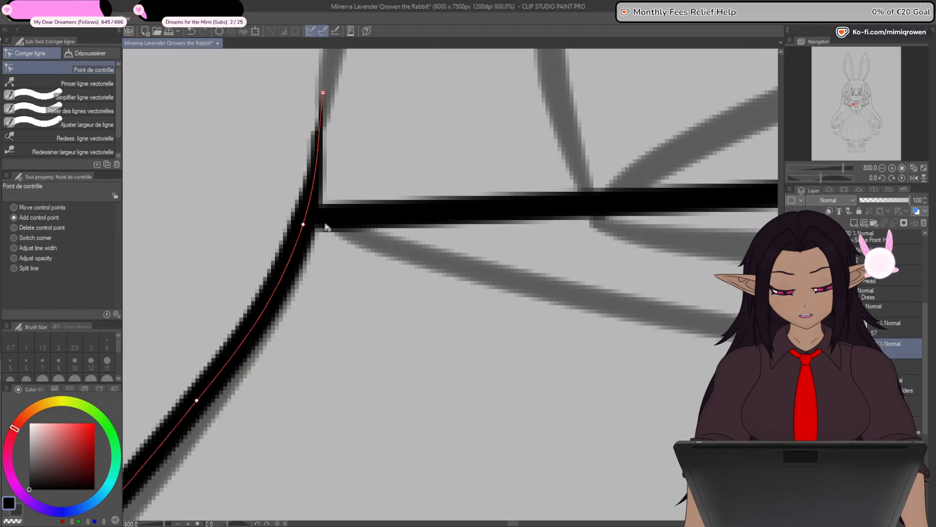
left_click_drag(367, 221, 318, 212)
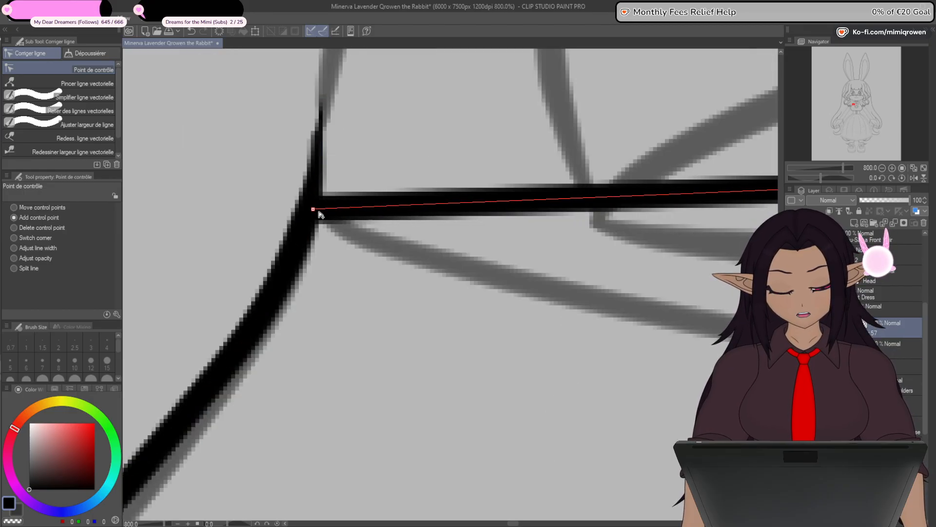
- Split the chest outline at its lower centre control point, and return the control point tool to adding points
scroll(326, 257, "down", 10)
left_click_drag(435, 407, 463, 333)
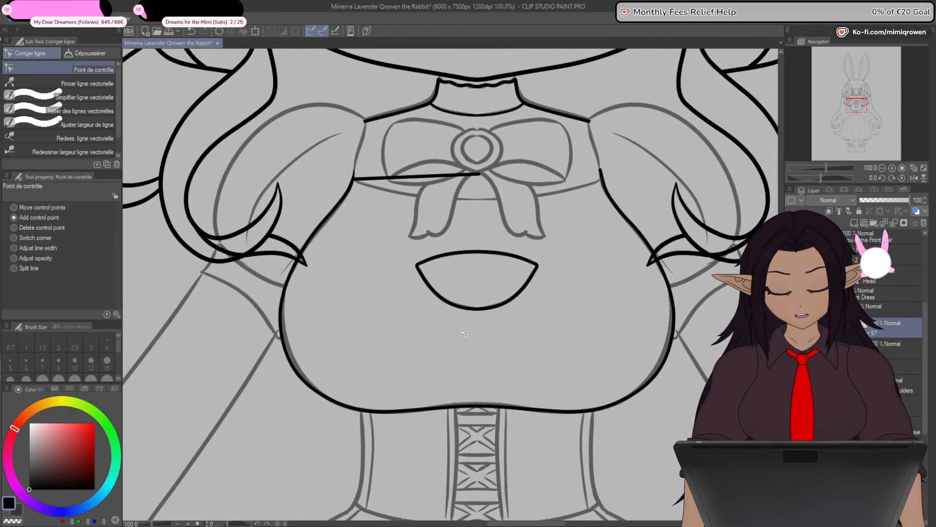
left_click(488, 408, "ctrl+shift")
left_click(26, 269)
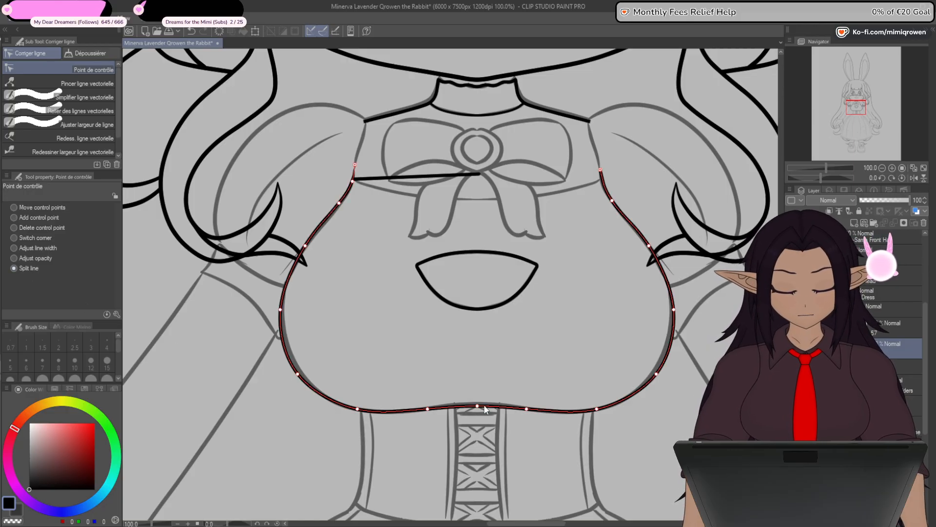
left_click(24, 217)
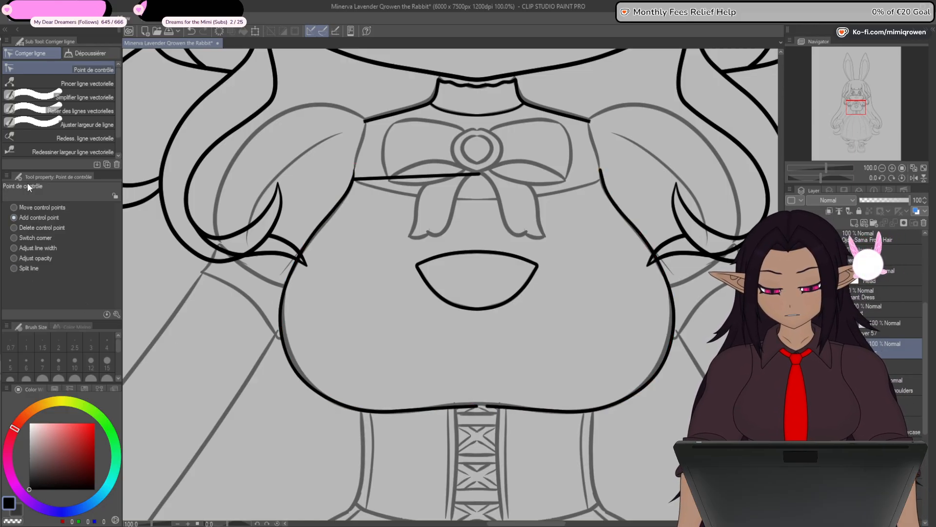
- Delete the right half of the split chest outline, keeping the left half
key("o")
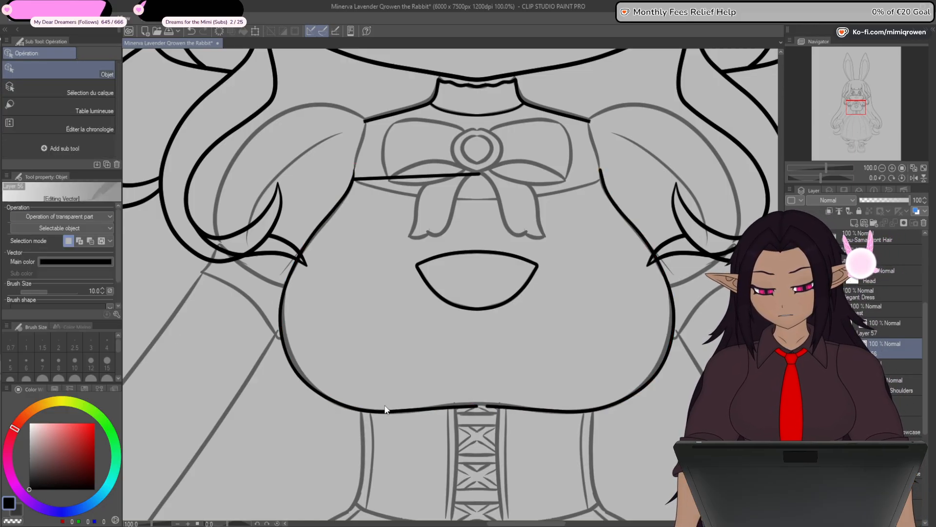
left_click(494, 407)
key("Delete")
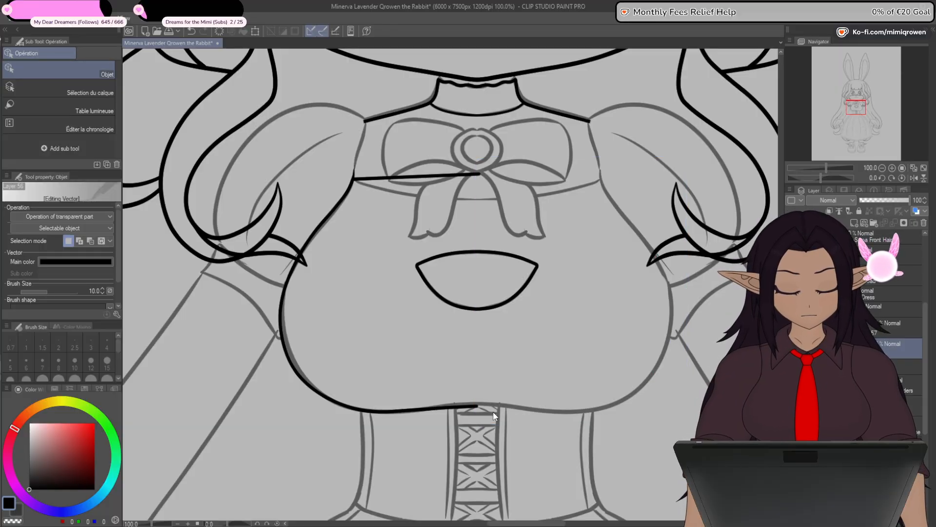
- Duplicate the left half of the chest outline and flip the copy horizontally to form the matching right half
left_click(445, 408)
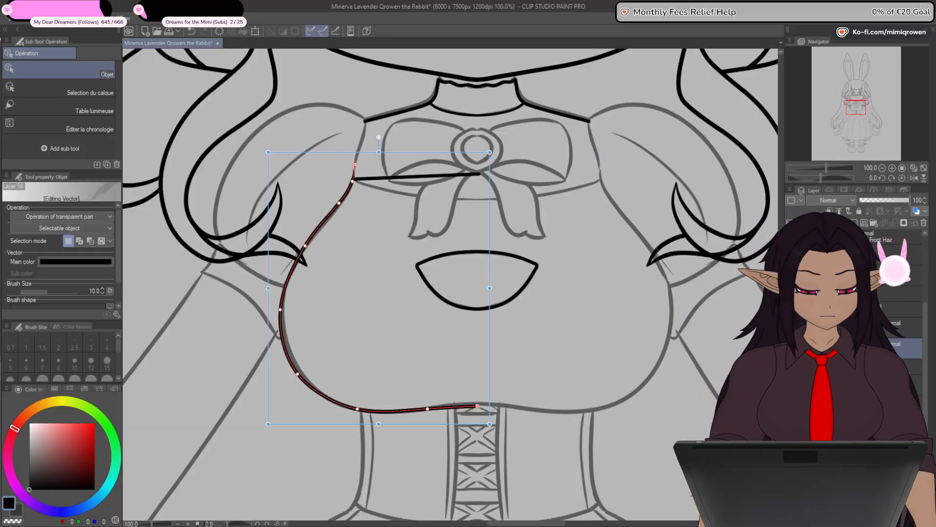
key("ctrl+c")
key("ctrl+v")
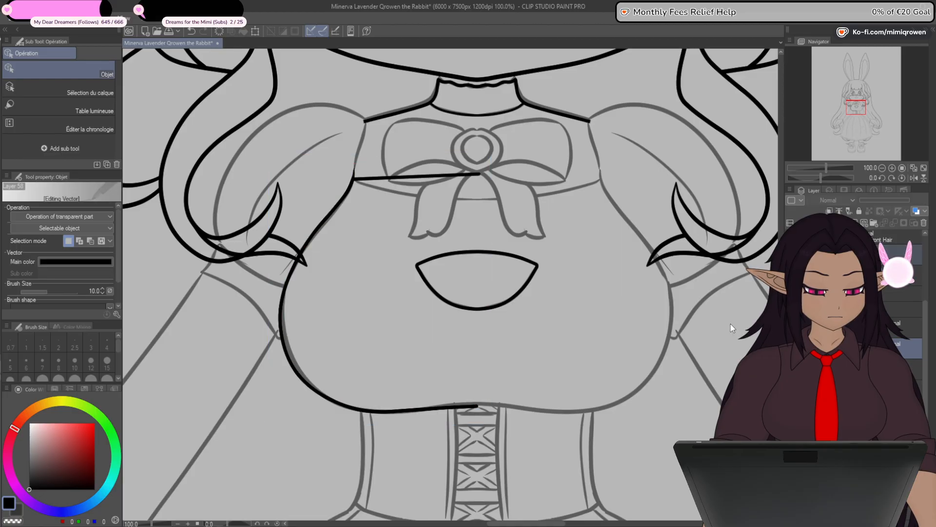
key("ctrl+t")
left_click(43, 210)
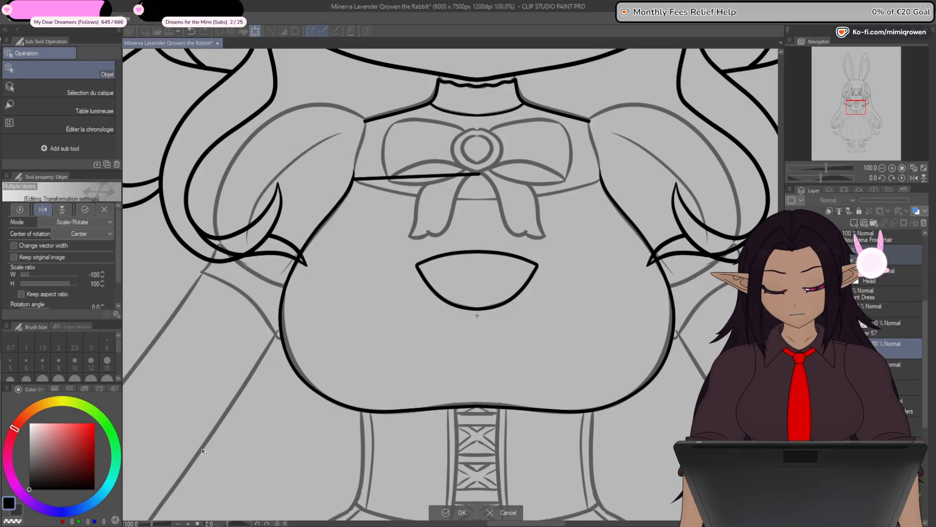
key("Return")
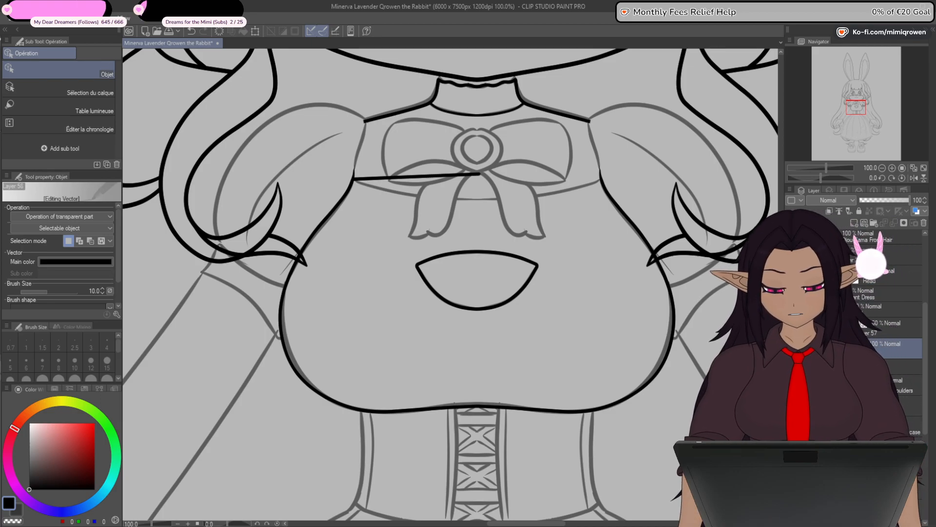
- Connect the two chest outline halves where they meet at the lower centre, and return to the control point tool
key("y")
left_click(93, 112)
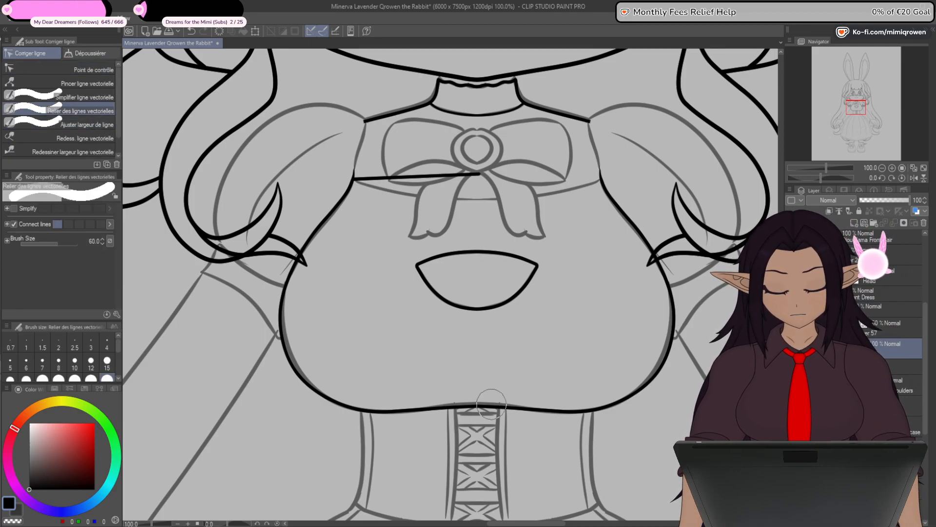
left_click(93, 70)
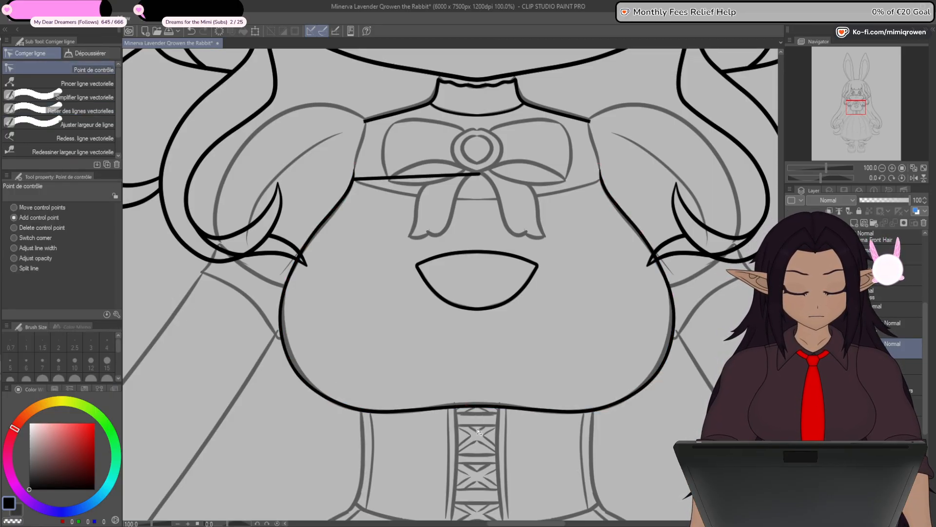
- Move the inner end of the straight bodice line down onto the sketched band at the centre below the bow knot
scroll(450, 271, "up", 3)
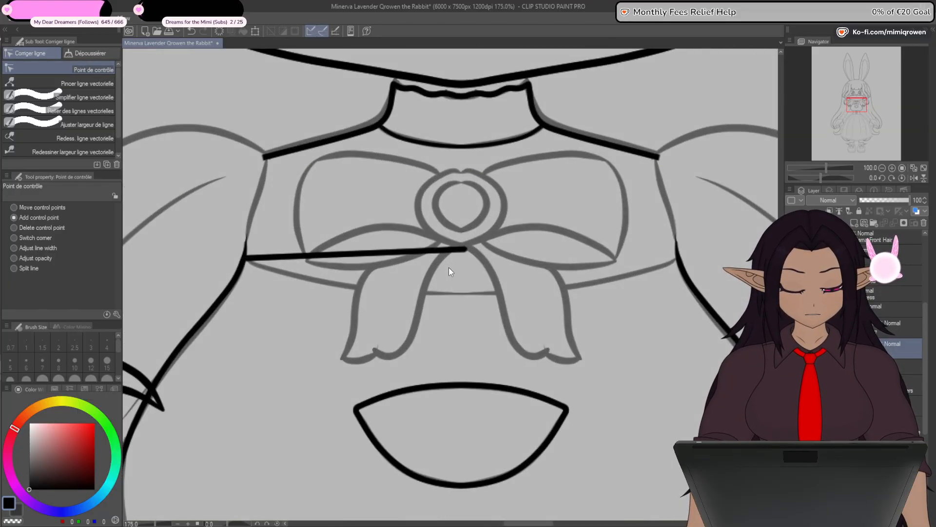
scroll(450, 269, "up", 1)
left_click_drag(467, 246, 463, 296)
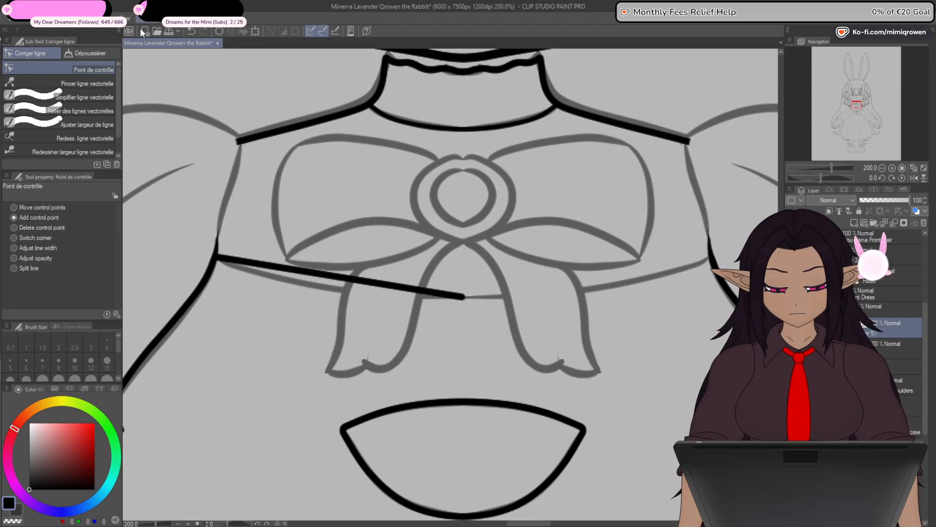
scroll(463, 298, "up", 8)
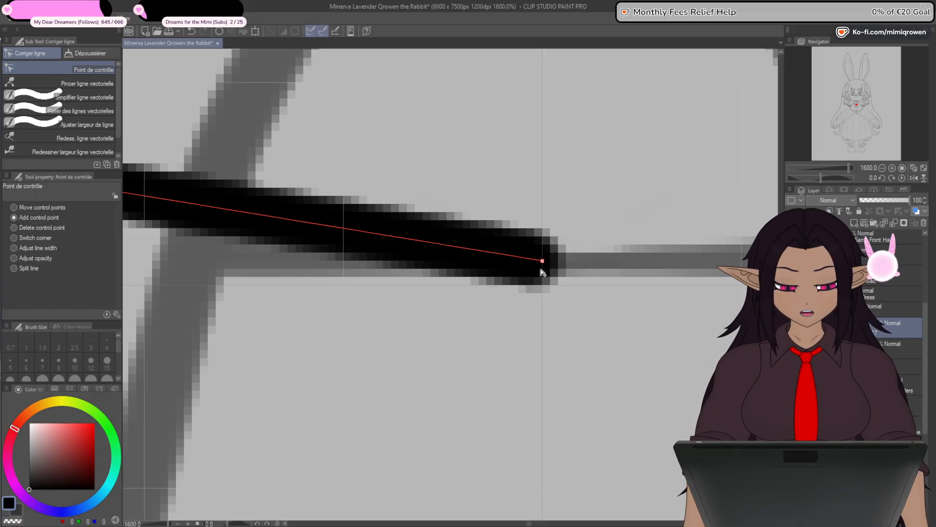
scroll(560, 248, "up", 2)
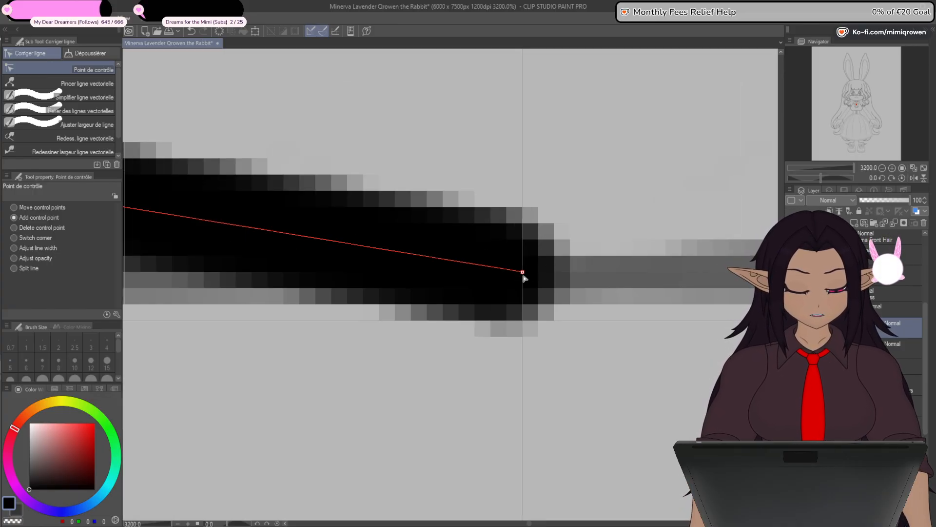
scroll(524, 276, "down", 10)
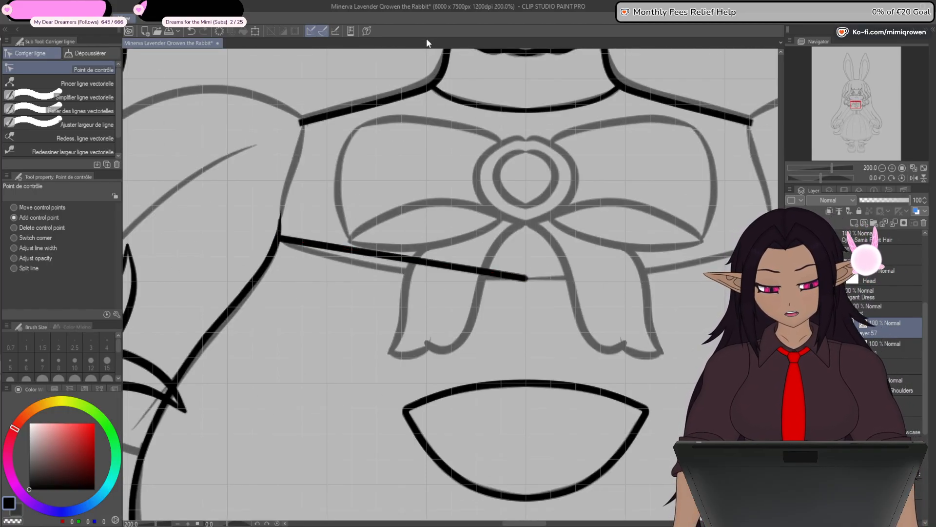
- Add two control points to the bodice line and bend it downward to follow the sketched band's curve
left_click_drag(391, 333, 436, 338)
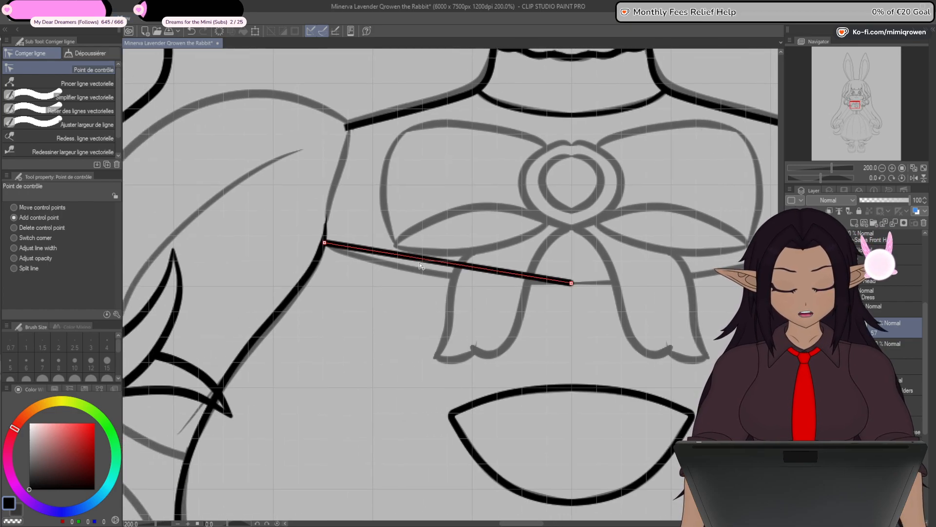
left_click_drag(408, 274, 470, 283)
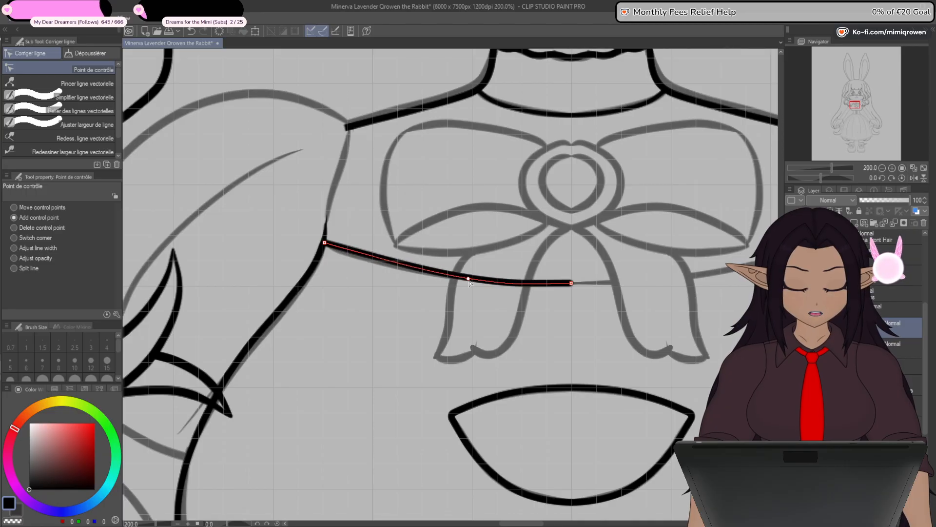
left_click_drag(375, 258, 379, 265)
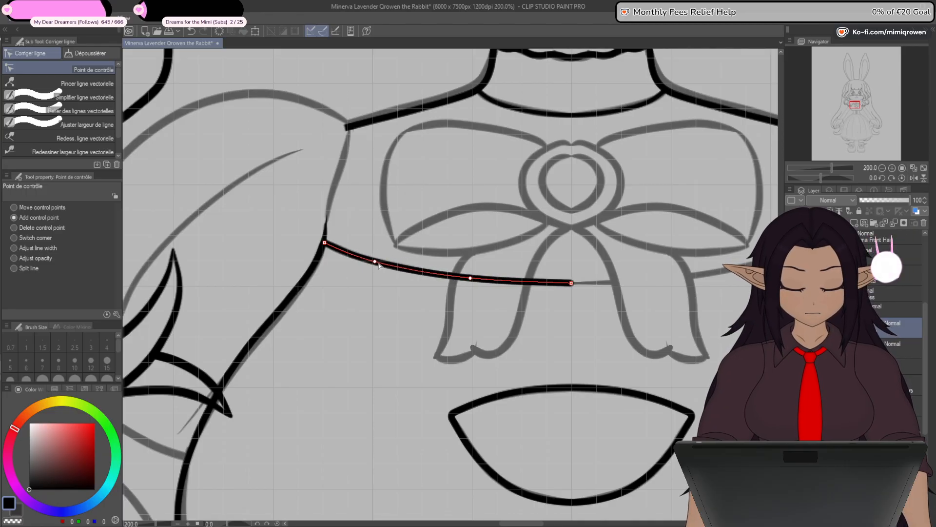
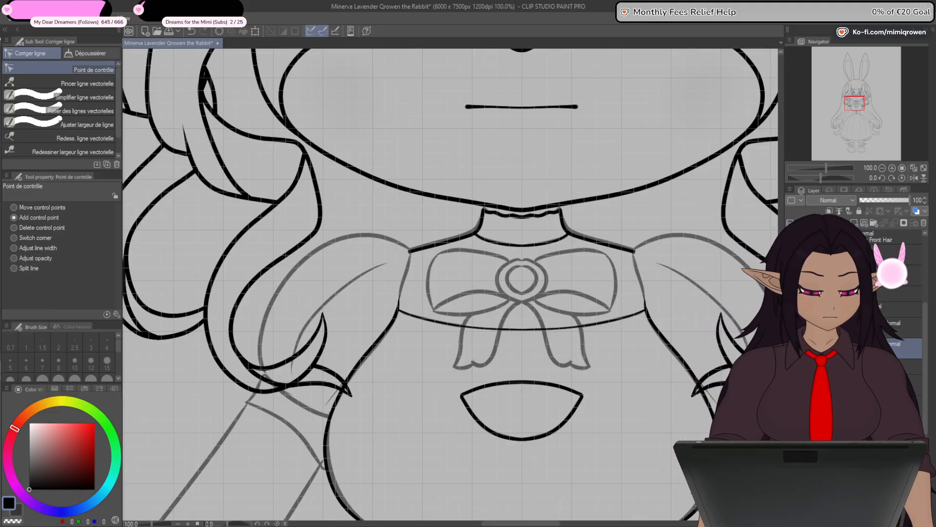
- Show the hidden left arm and puffed sleeve line art and select the sleeve's vector layer
left_click_drag(601, 433, 563, 306)
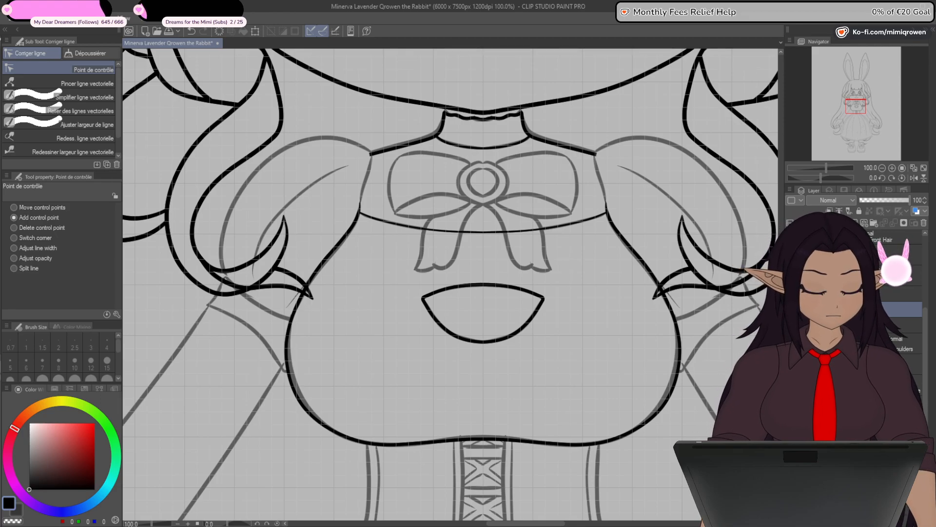
scroll(451, 285, "down", 3)
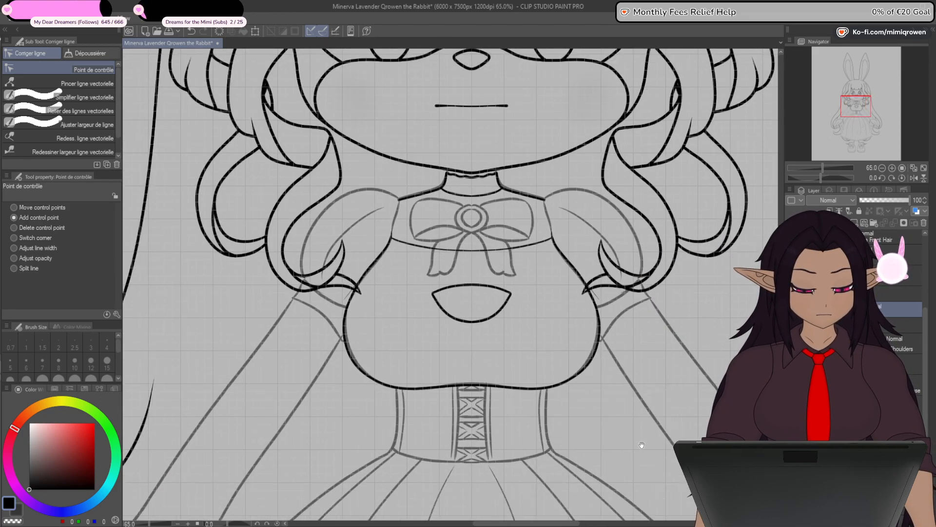
left_click_drag(641, 446, 733, 353)
left_click(790, 343)
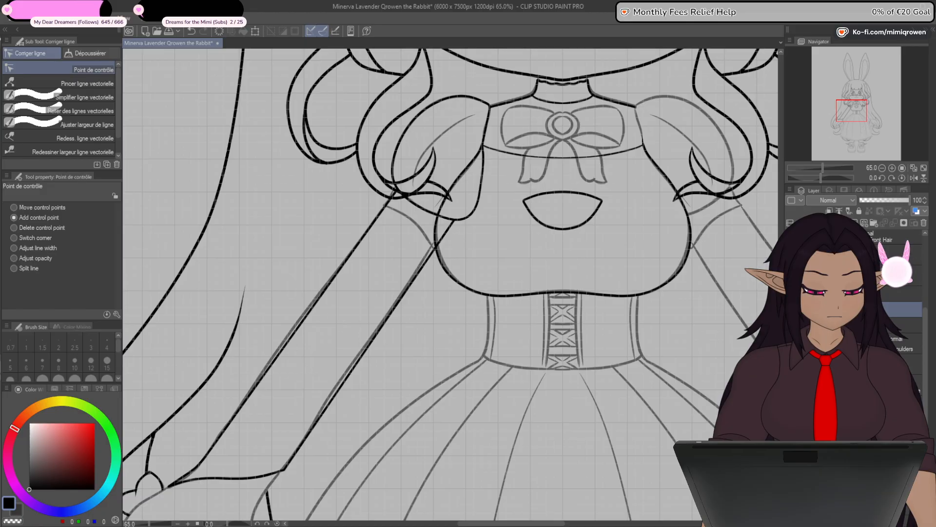
left_click(812, 343)
left_click(791, 363)
left_click(791, 363)
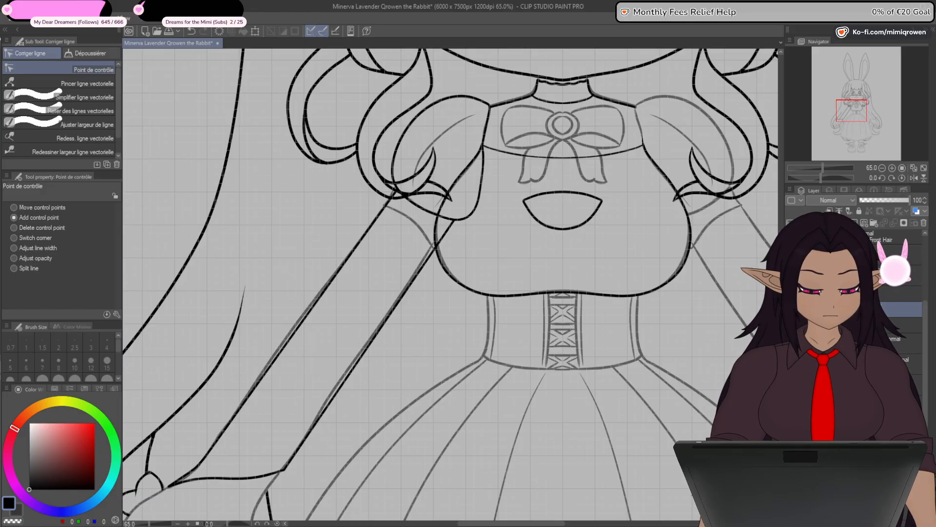
left_click_drag(504, 277, 548, 357)
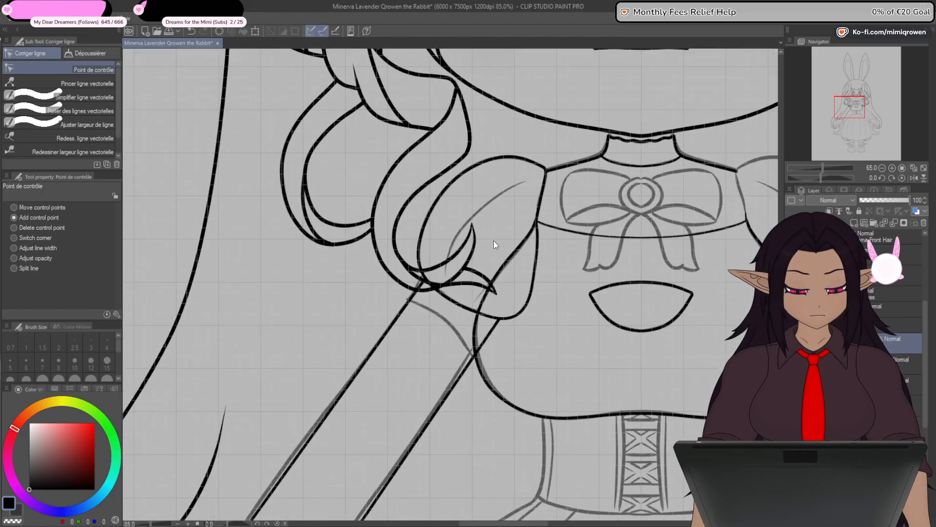
- Draw a straight line across the left sleeve's sketched fold and bend it along the curve with added control points
scroll(493, 241, "up", 4)
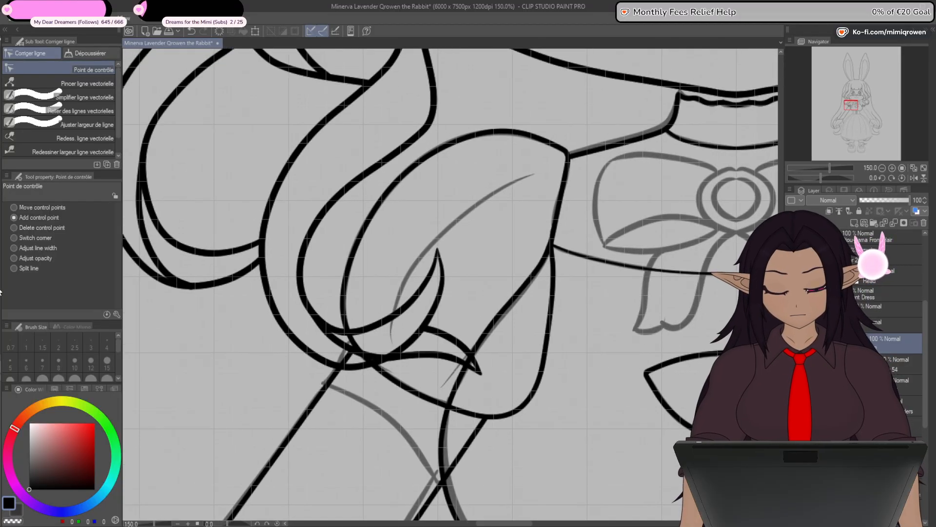
key("u")
mouse_move(533, 172)
left_mouse_down()
mouse_move(446, 242)
mouse_move(390, 339)
left_mouse_up()
key("y")
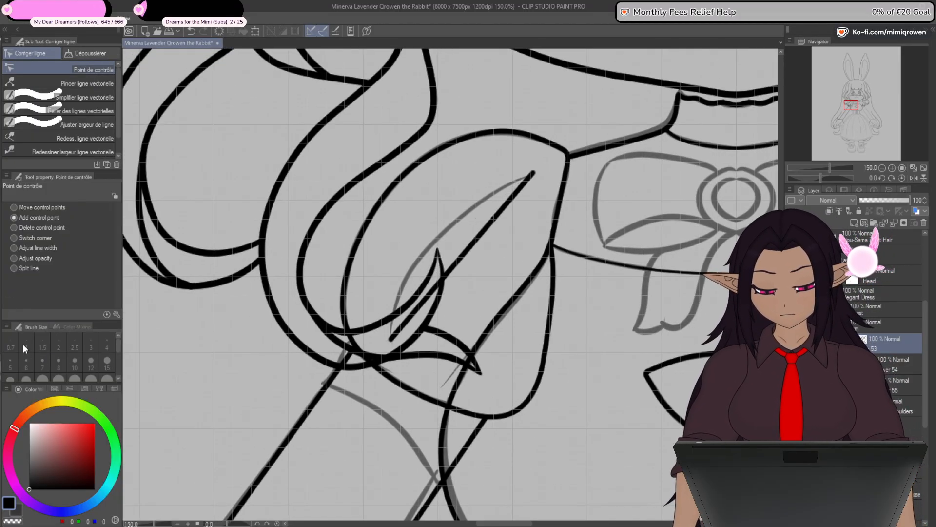
left_click(467, 250)
left_click_drag(468, 250, 469, 211)
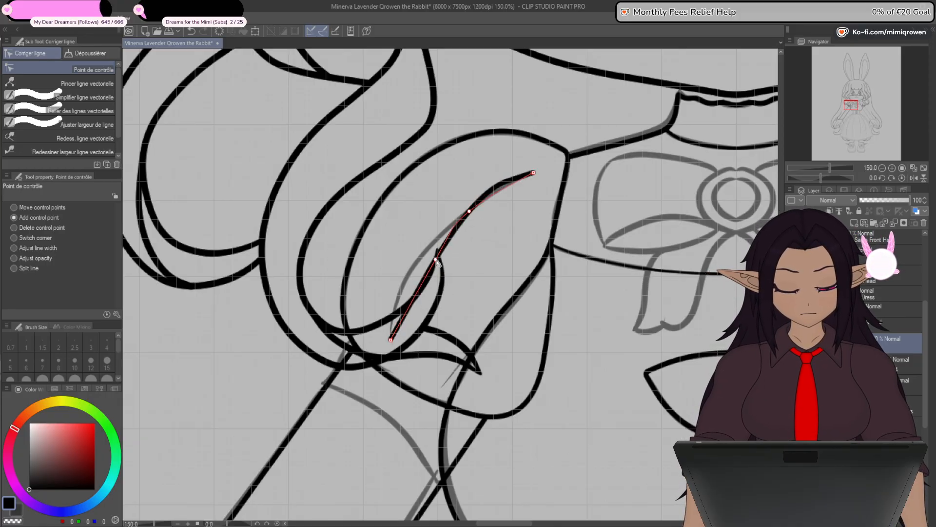
left_click_drag(425, 274, 412, 270)
left_click(397, 306)
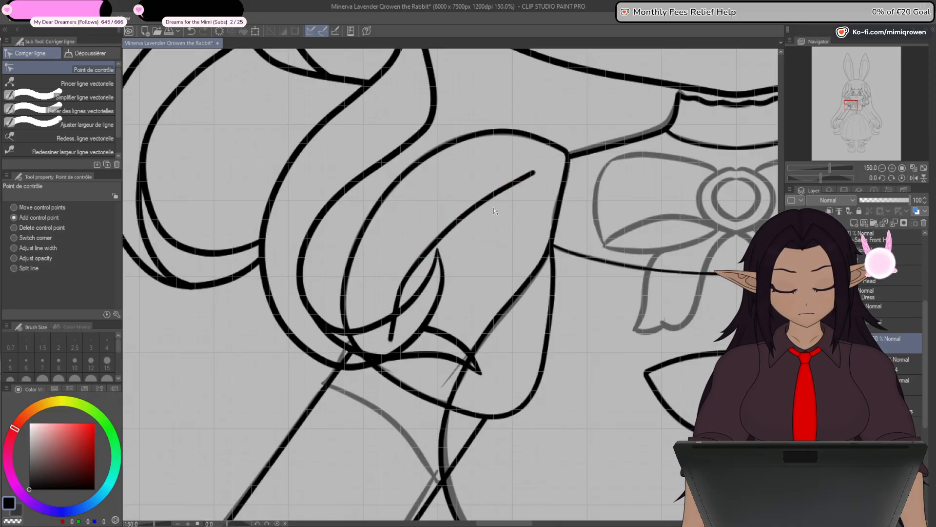
left_click(500, 191)
left_click_drag(459, 224, 452, 232)
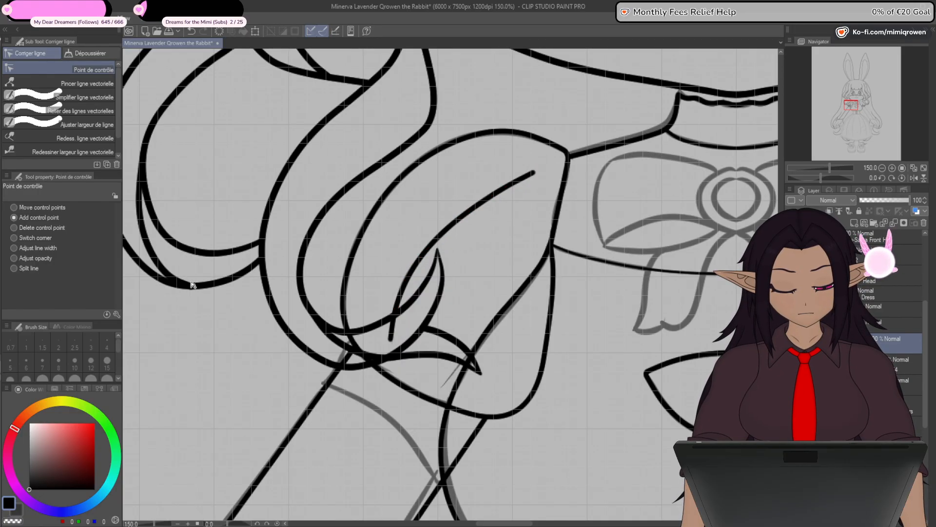
- Taper both ends of the sleeve fold line by adjusting its line width, and refine its upper curve
left_click(35, 248)
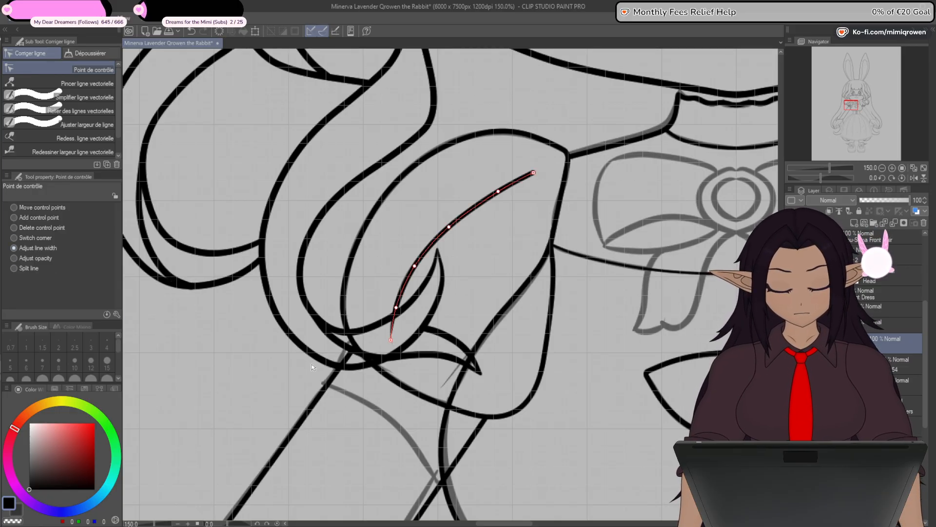
left_click_drag(534, 173, 319, 303)
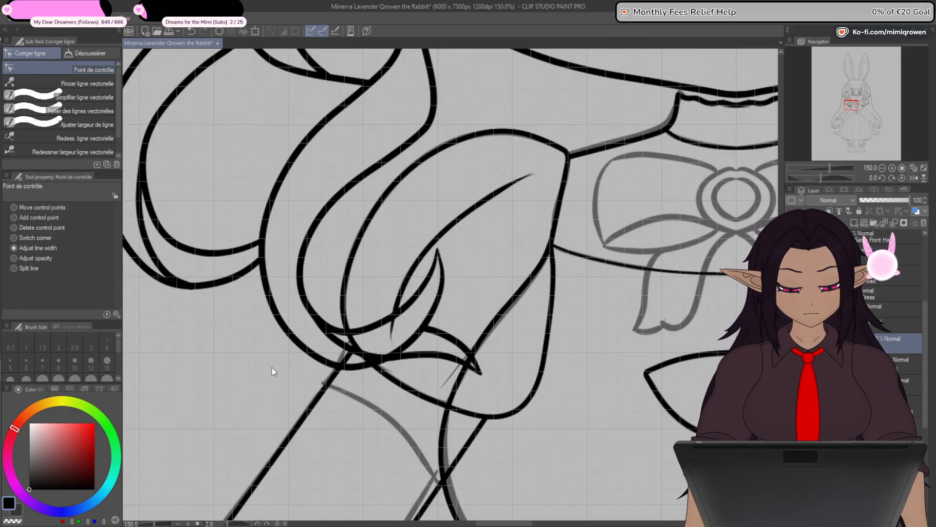
left_click(44, 218)
left_click(495, 193)
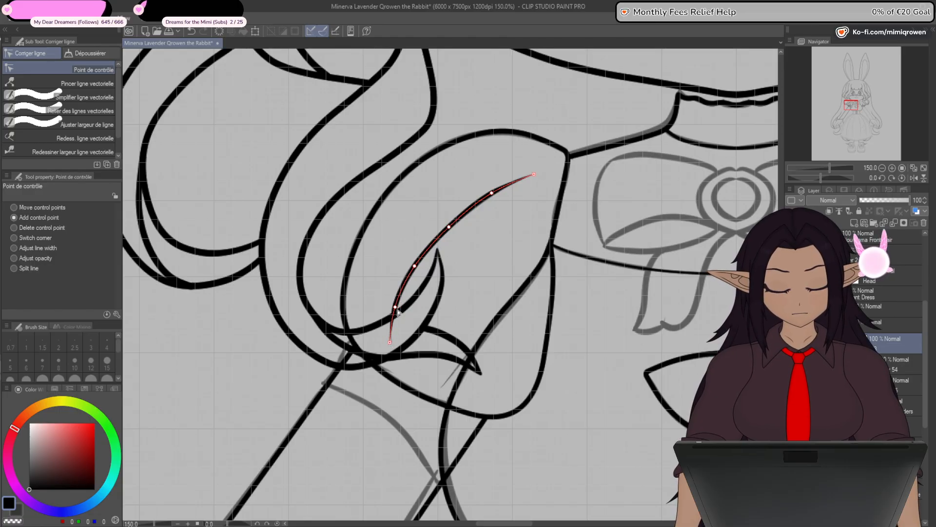
left_click(38, 248)
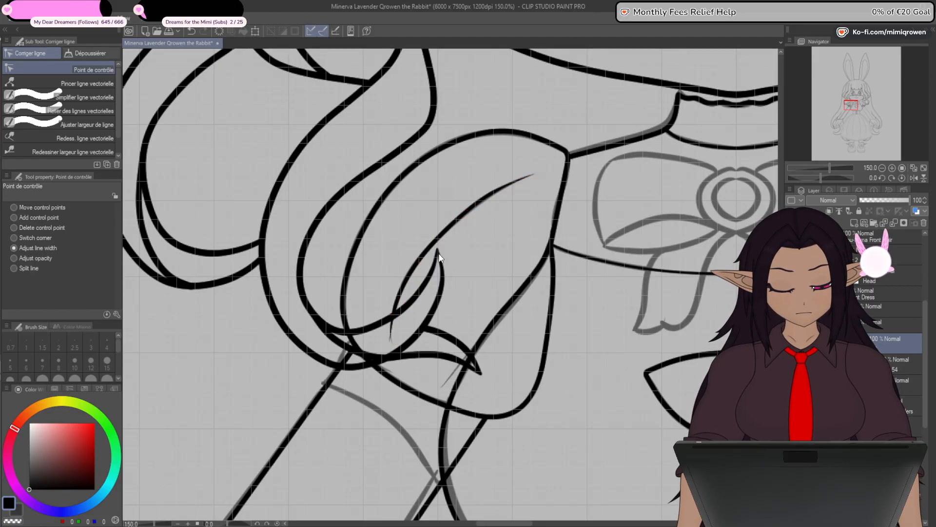
- Duplicate the tapered sleeve fold line and place the copy over the sketched line between the sleeve and the chest
scroll(444, 281, "down", 1)
left_click_drag(484, 416, 450, 393)
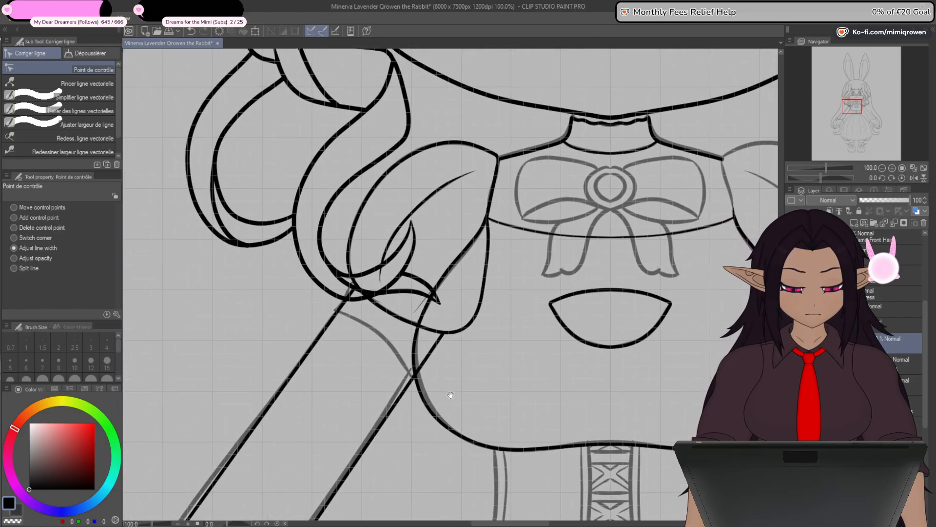
scroll(475, 271, "up", 3)
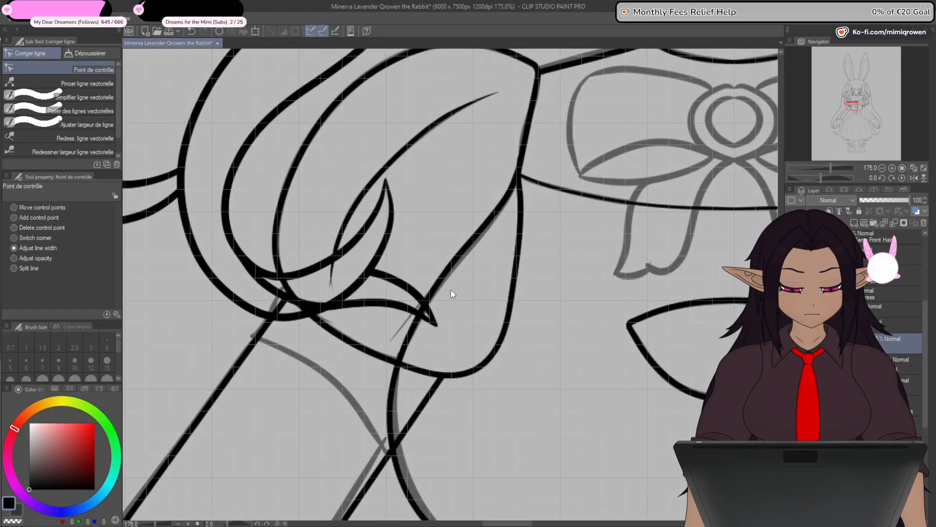
left_click_drag(451, 373, 468, 397)
key("o")
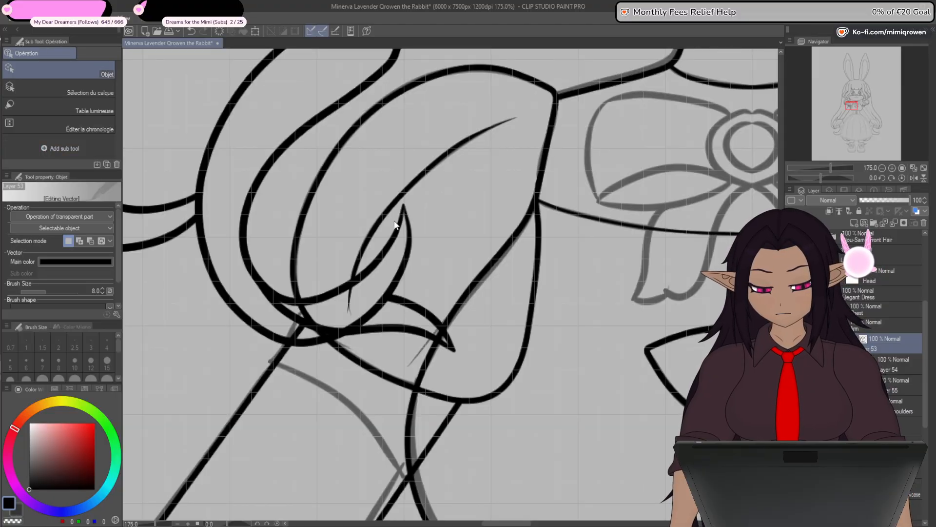
left_click(394, 217)
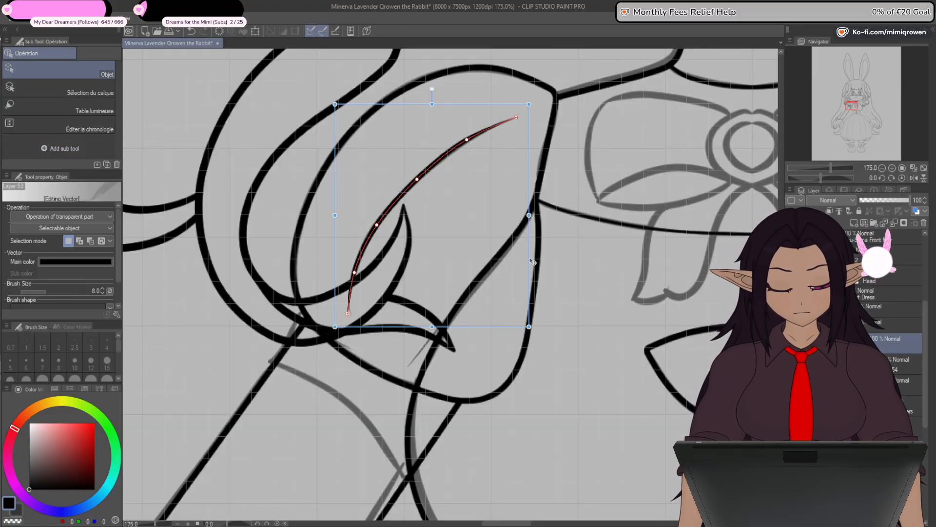
mouse_move(482, 256)
left_mouse_down()
mouse_move(530, 297)
mouse_move(544, 332)
mouse_move(600, 341)
mouse_move(591, 318)
mouse_move(611, 344)
left_mouse_up()
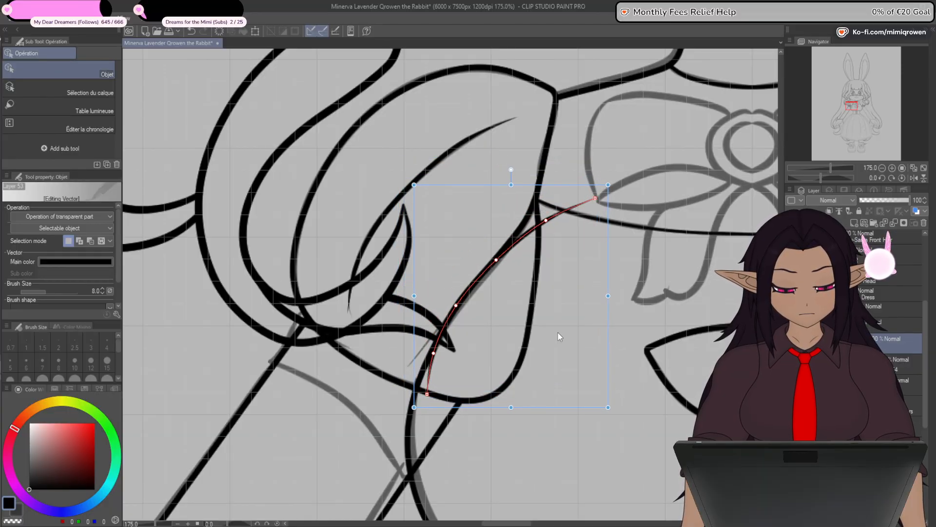
- Reshape the copied line to follow the sketched chest edge, from the small crease below the hair tip up to the armhole
key("y")
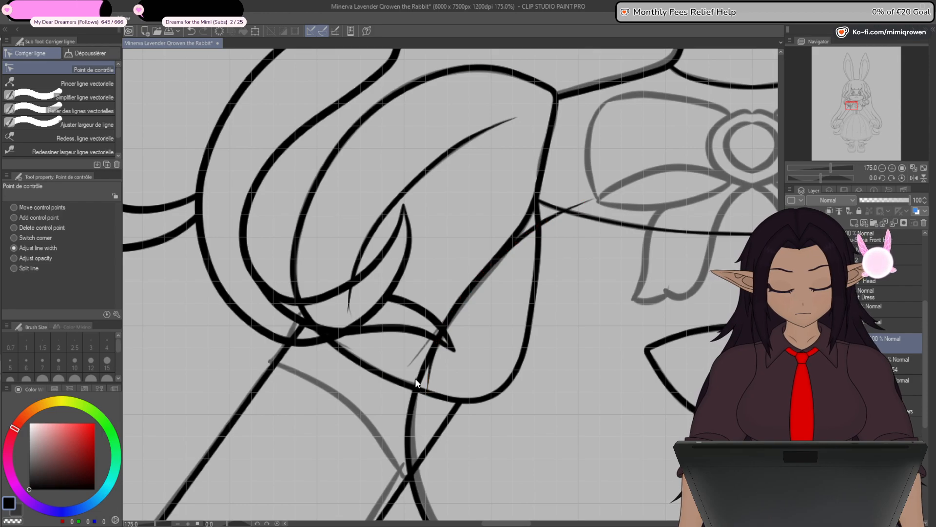
left_click(31, 218)
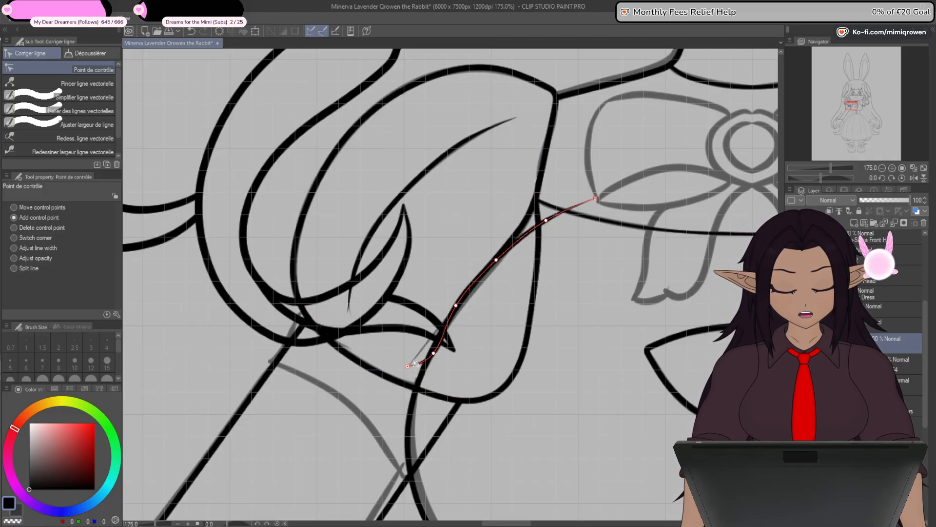
left_click_drag(434, 353, 426, 342)
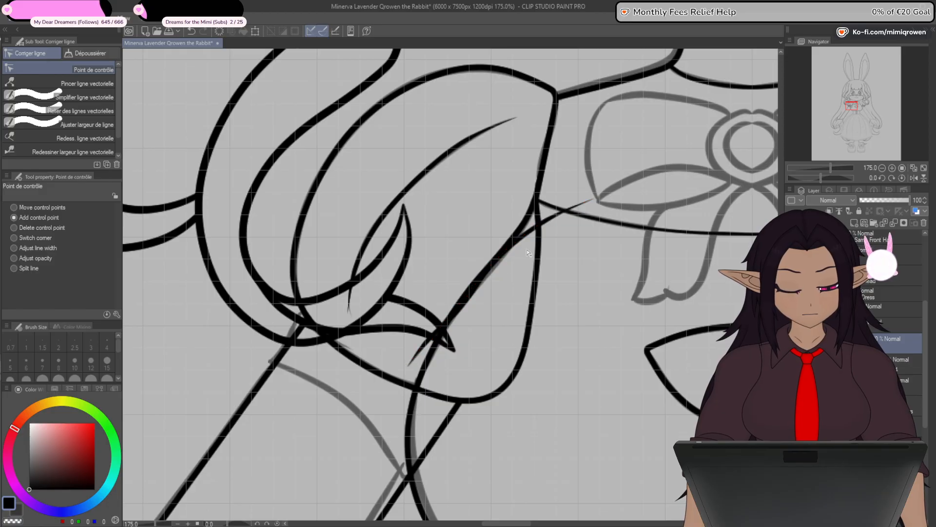
left_click_drag(591, 203, 538, 178)
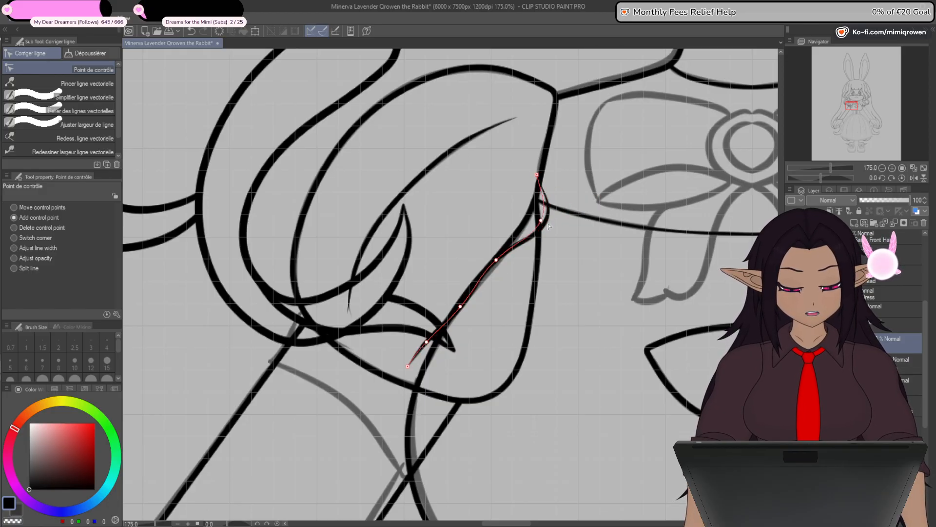
left_click_drag(544, 224, 527, 223)
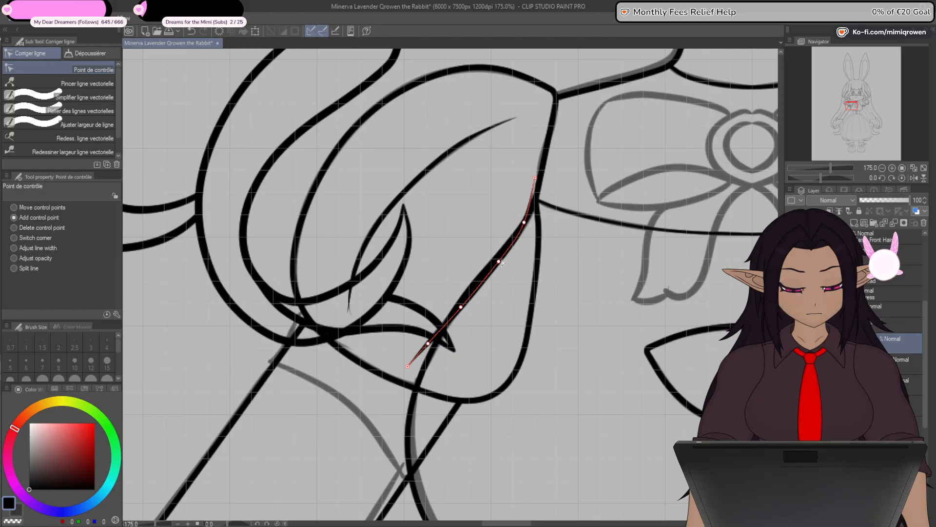
left_click_drag(501, 261, 500, 265)
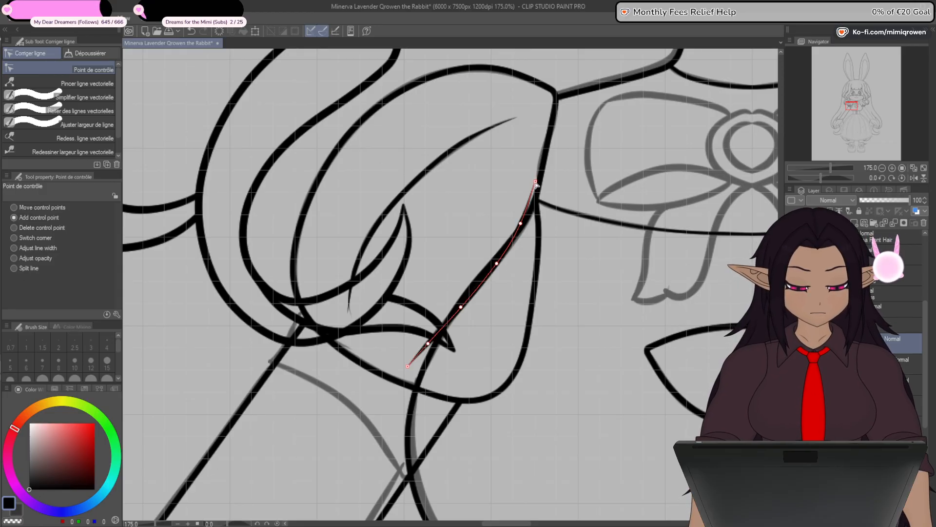
scroll(504, 315, "down", 4)
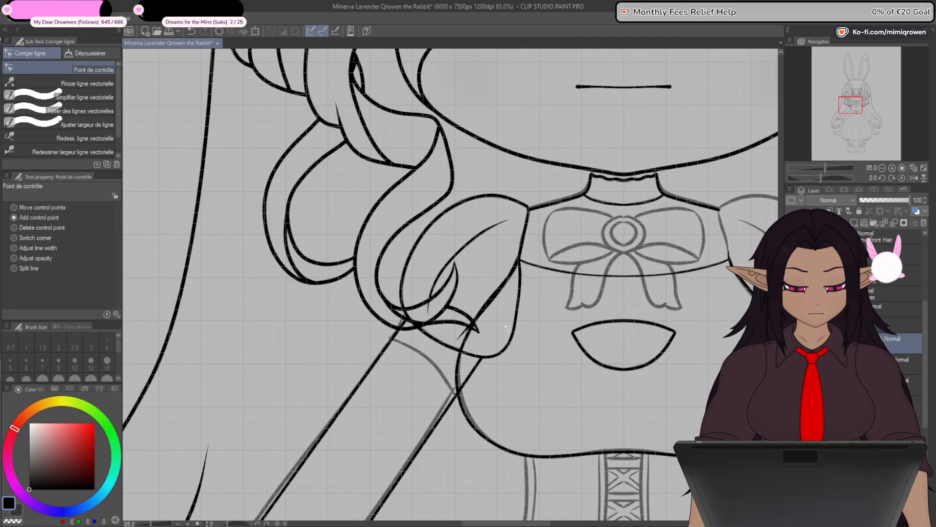
left_click_drag(502, 434, 443, 352)
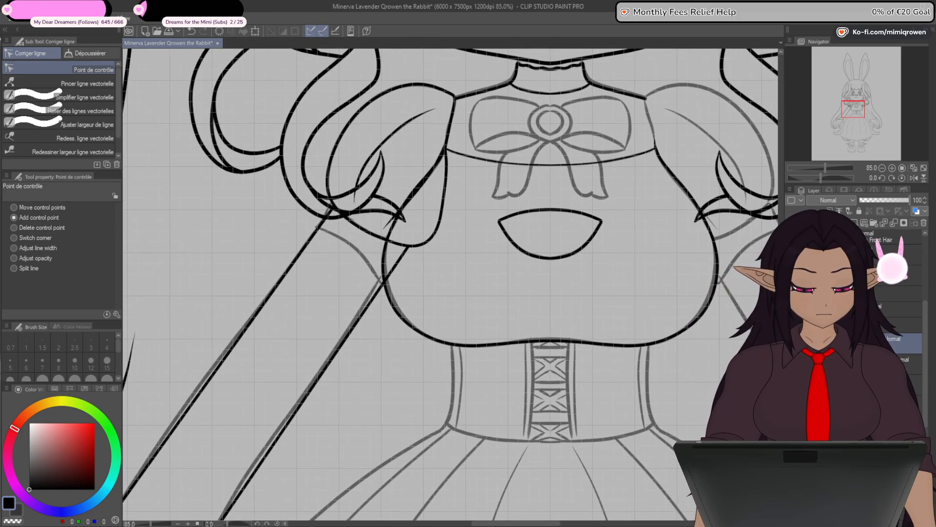
key("Delete")
key("ctrl+z")
key("ctrl+y")
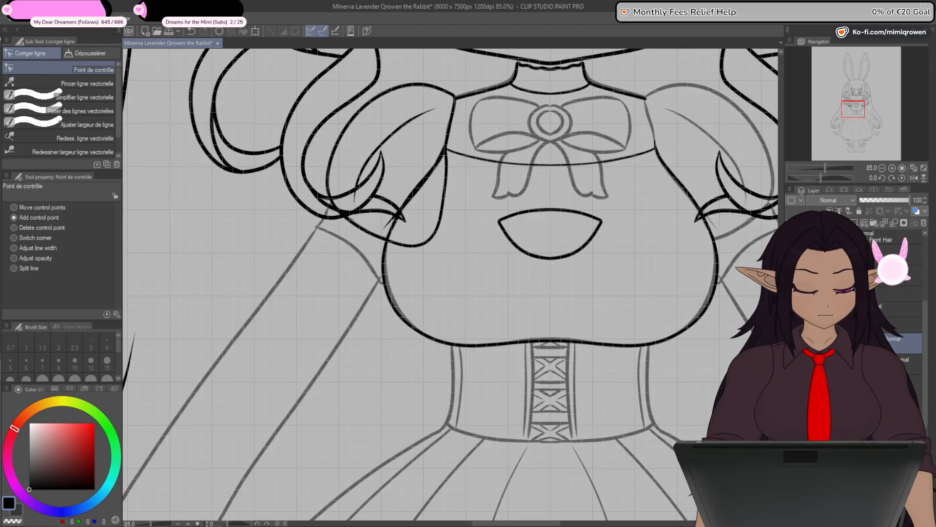
key("ctrl+z")
key("ctrl+z")
key("ctrl+y")
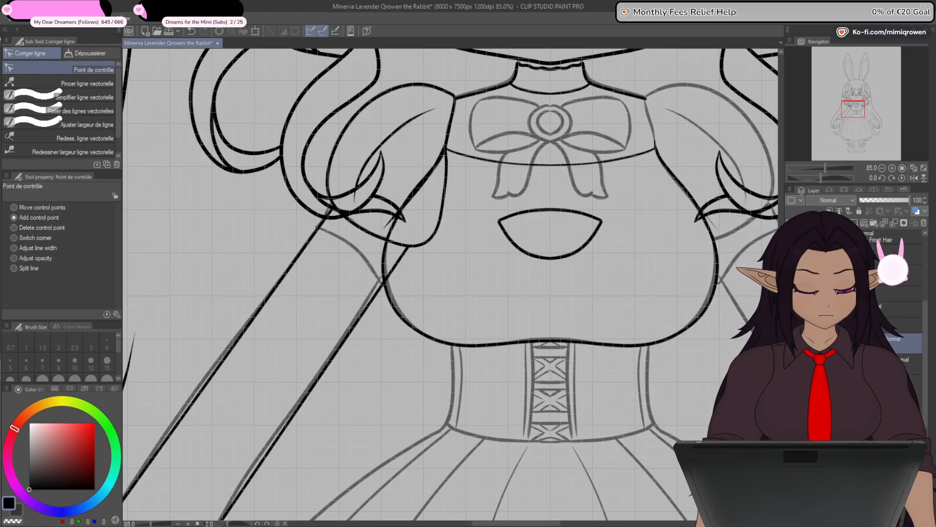
- Mask out the part of the left sleeve outline that crosses the chest, from the armhole to the chest's side edge
left_click(902, 326)
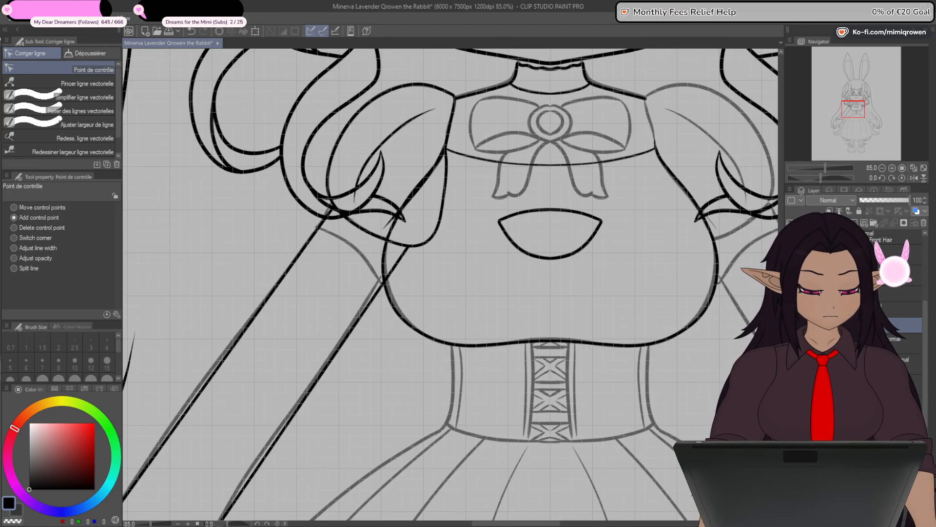
key("p")
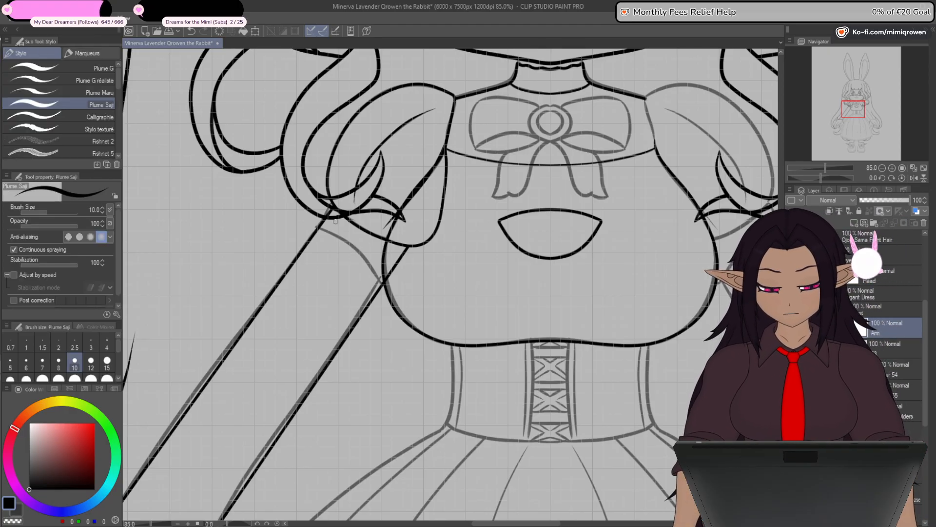
scroll(418, 224, "up", 2)
key("ctrl+z")
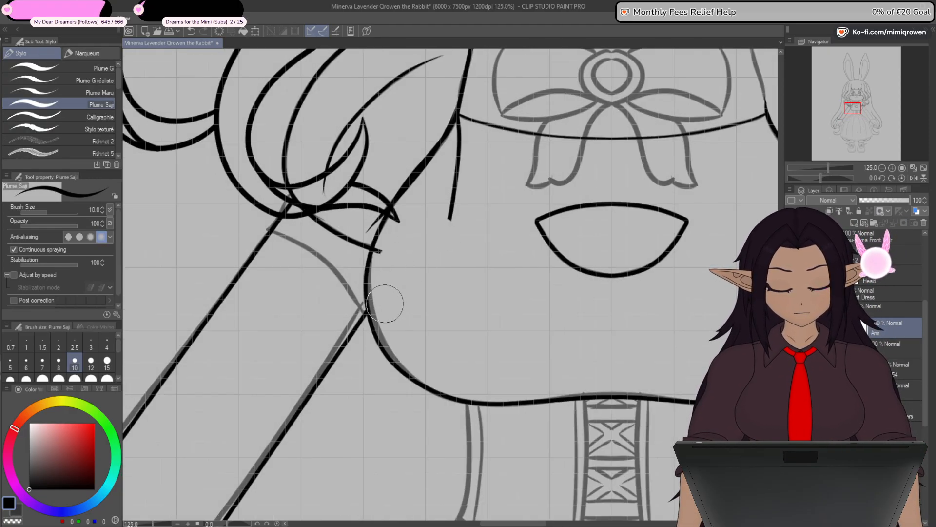
key("ctrl+z")
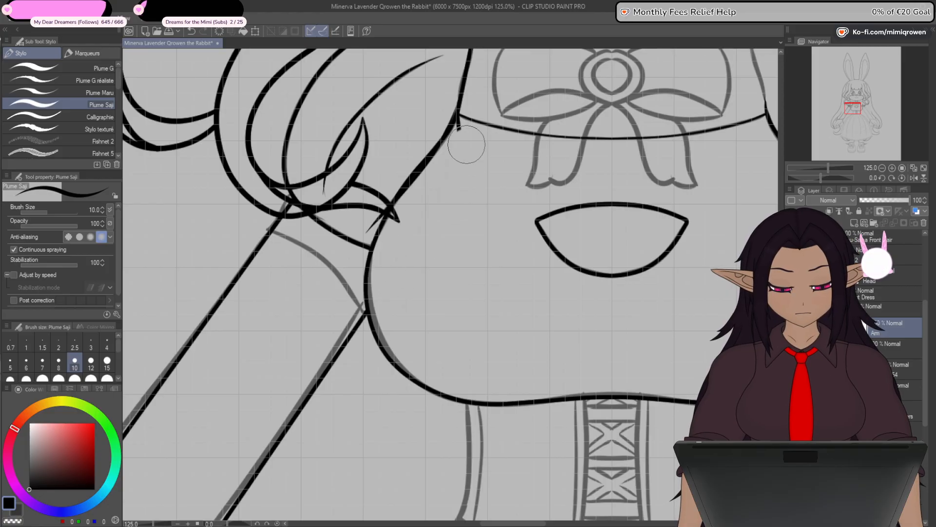
- Restore the missing piece of the left sleeve outline just above the armhole, so it meets the chest edge
left_click_drag(486, 155, 491, 354)
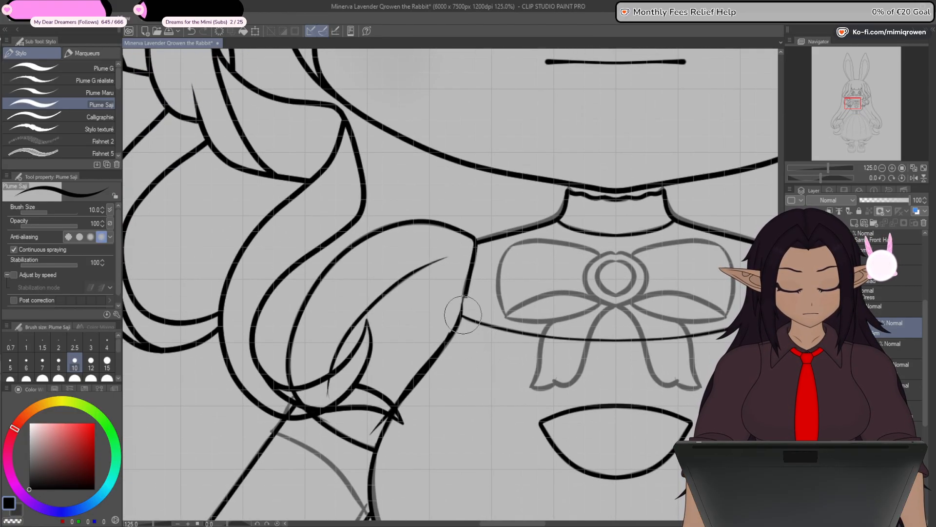
scroll(464, 318, "up", 4)
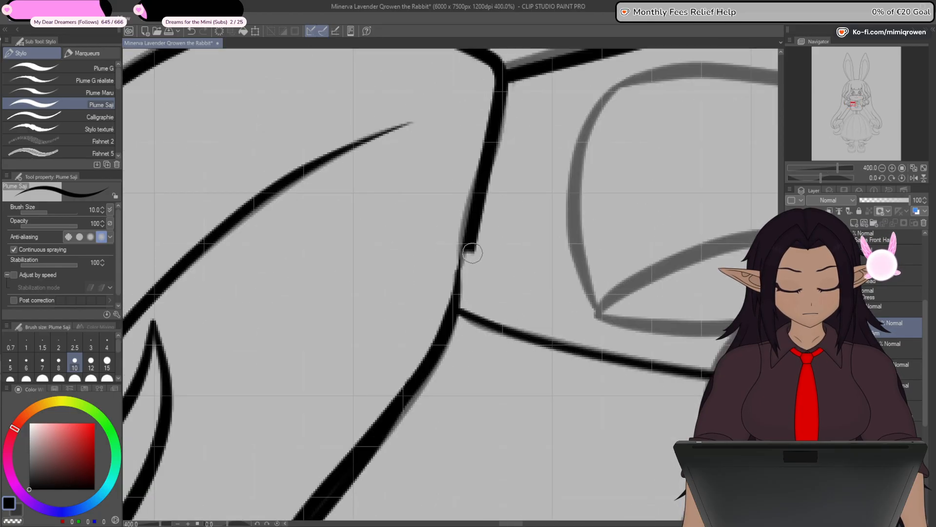
left_click_drag(474, 247, 462, 291)
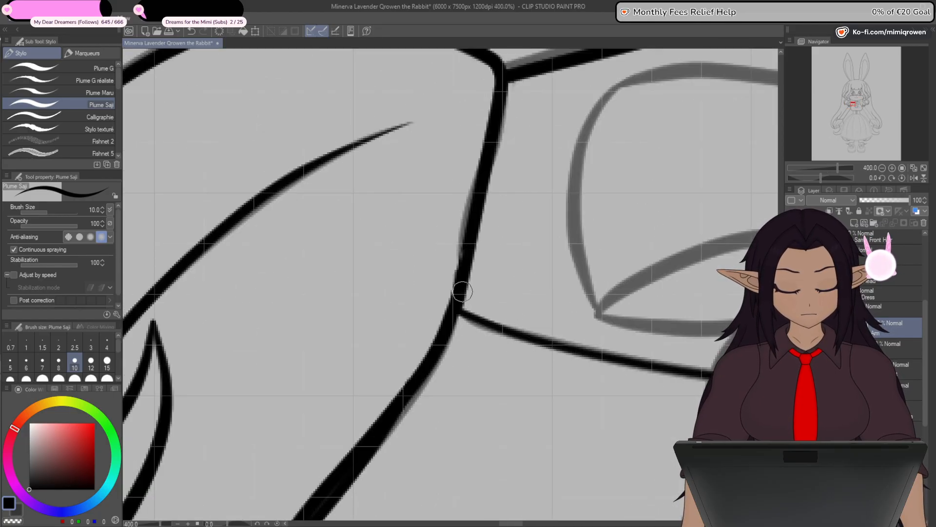
scroll(480, 291, "down", 4)
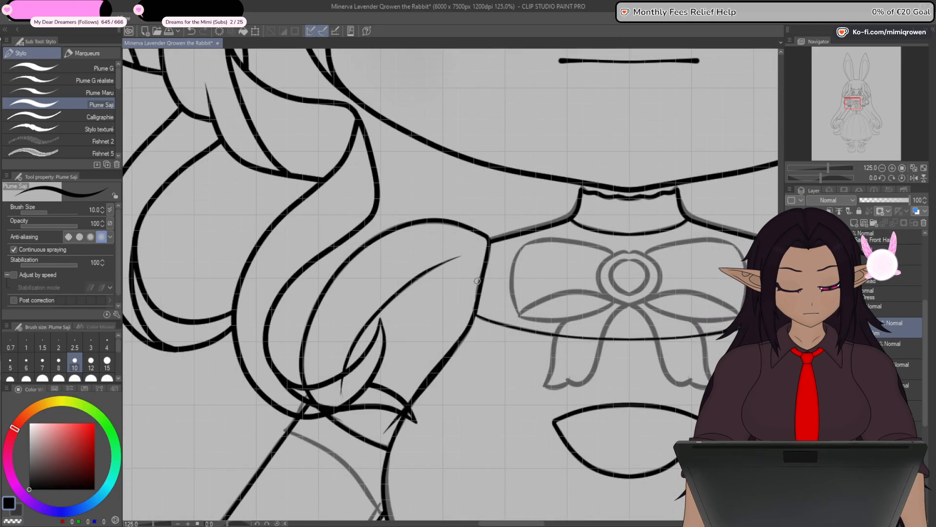
scroll(486, 277, "up", 6)
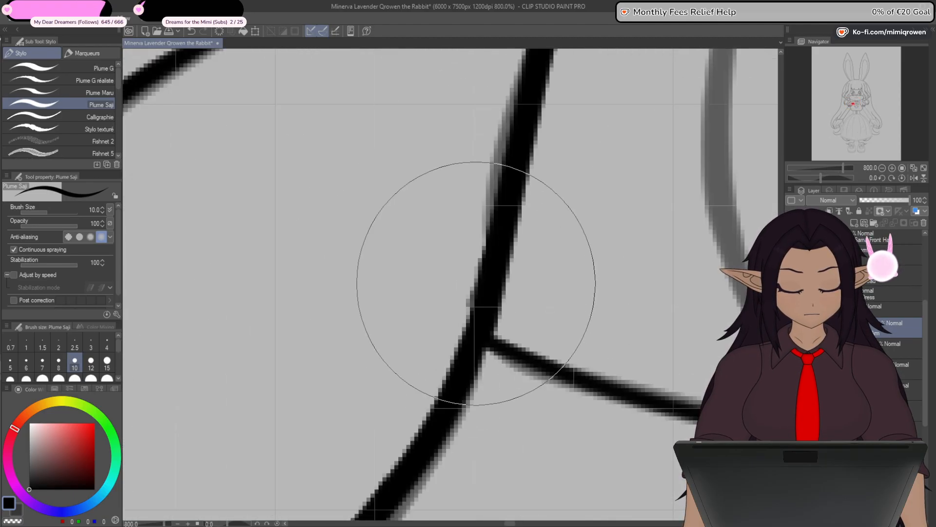
scroll(475, 341, "down", 8)
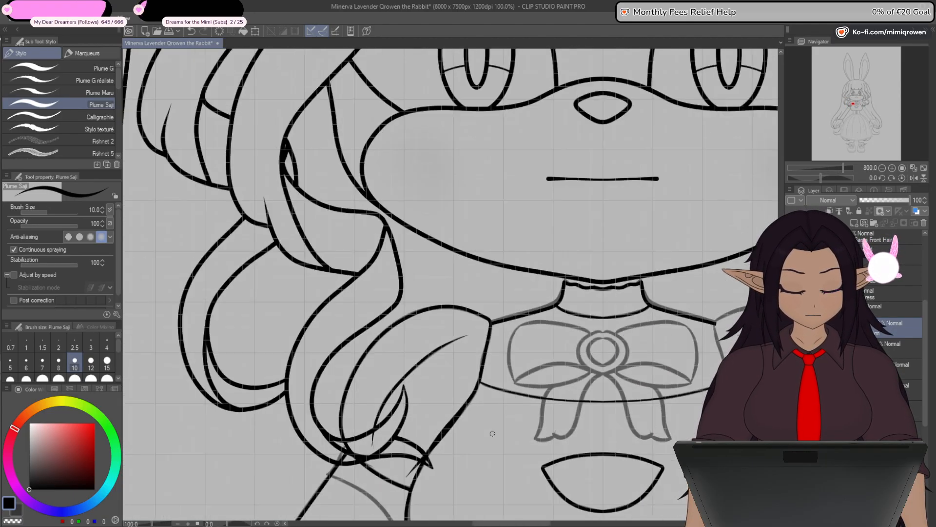
- Sharpen the shoulder corner of the left sleeve outline where it meets the neckline by adjusting its control points
left_click_drag(488, 461, 486, 334)
left_click_drag(487, 426, 491, 360)
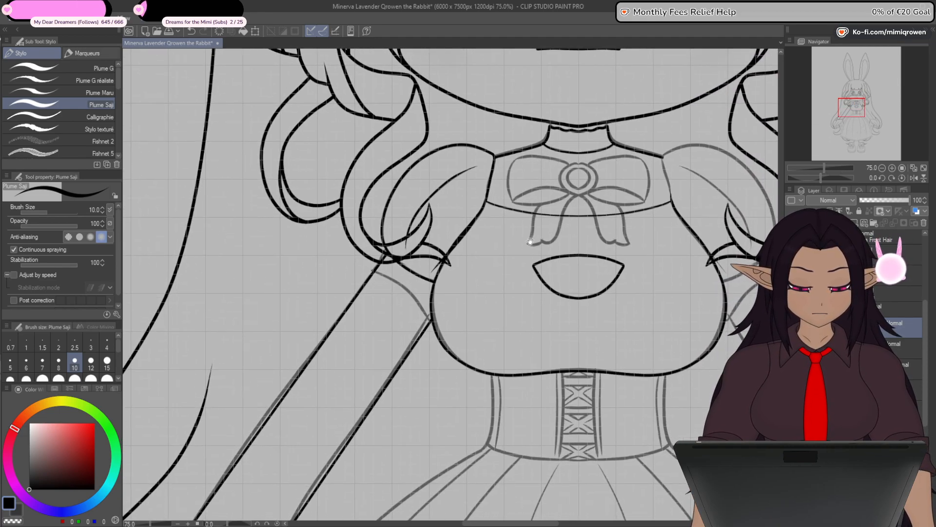
left_click_drag(528, 279, 512, 370)
scroll(451, 260, "up", 8)
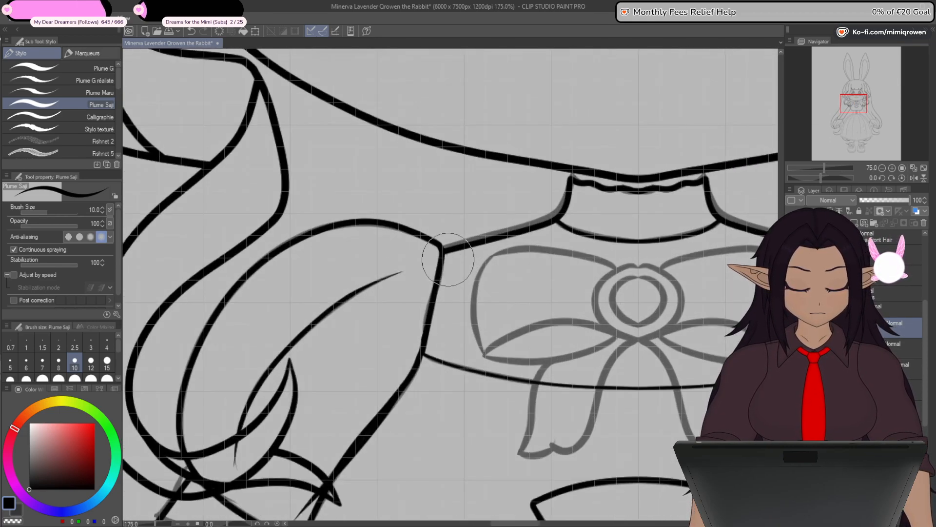
key("y")
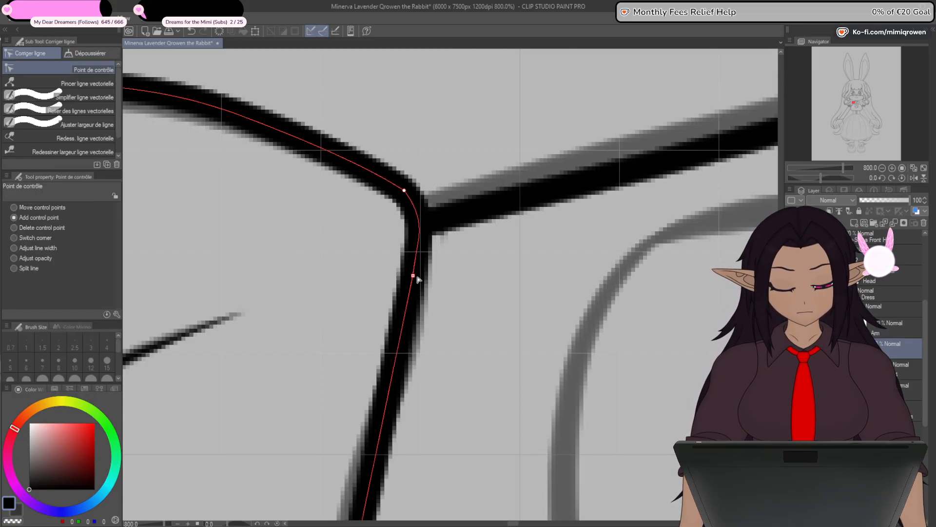
left_click(416, 278)
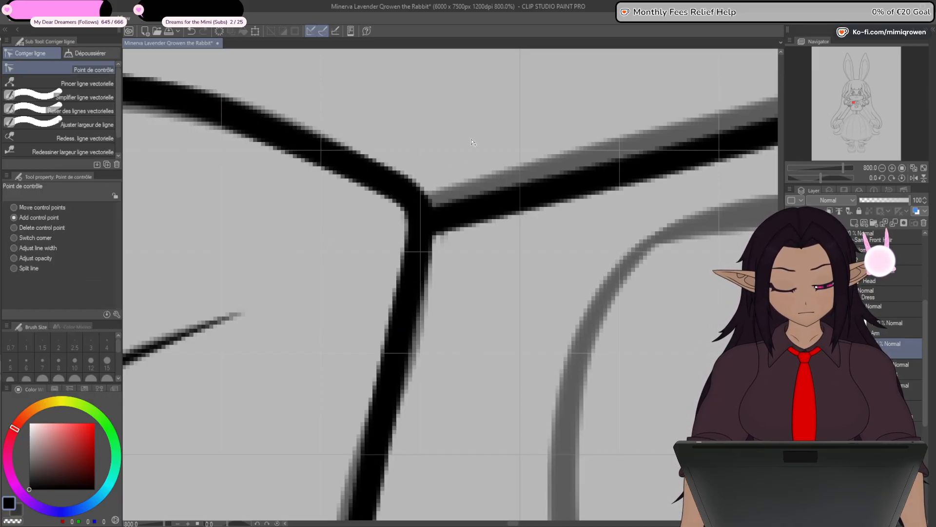
scroll(472, 142, "down", 4)
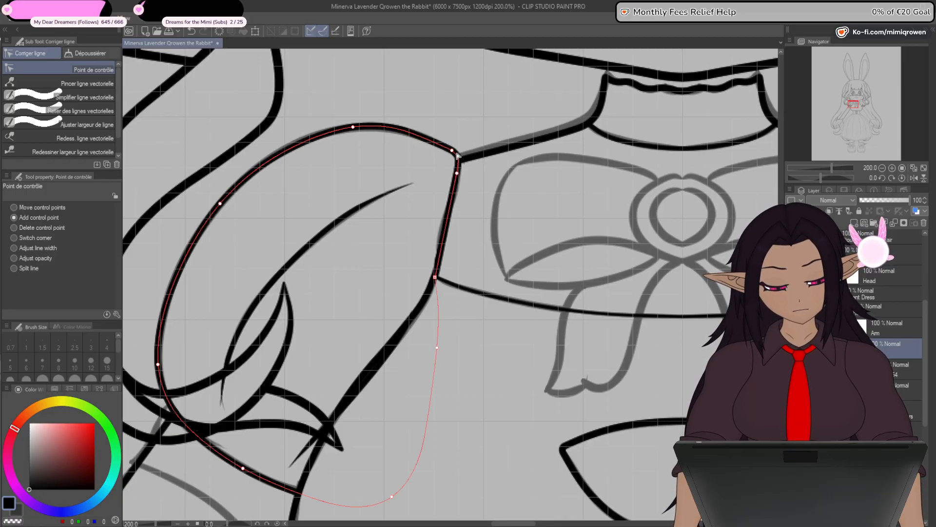
left_click(457, 155)
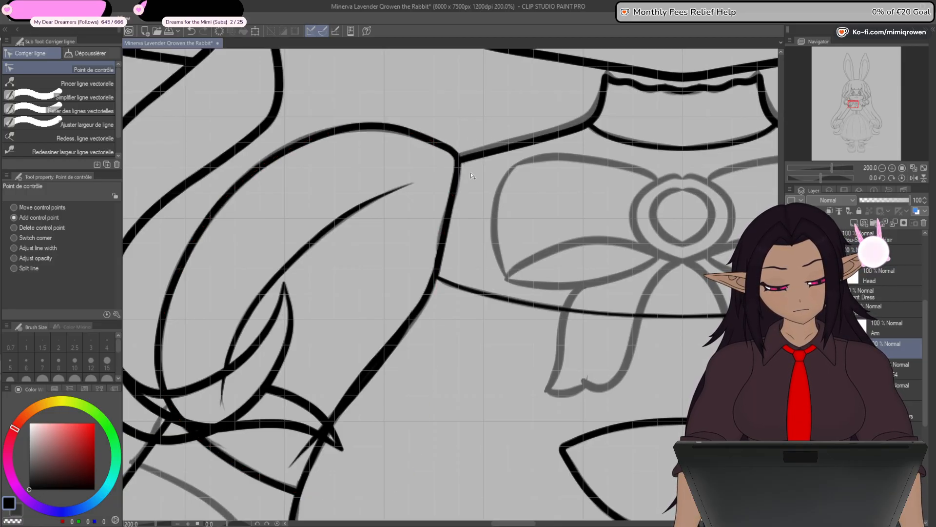
scroll(469, 181, "down", 3)
scroll(476, 209, "up", 5)
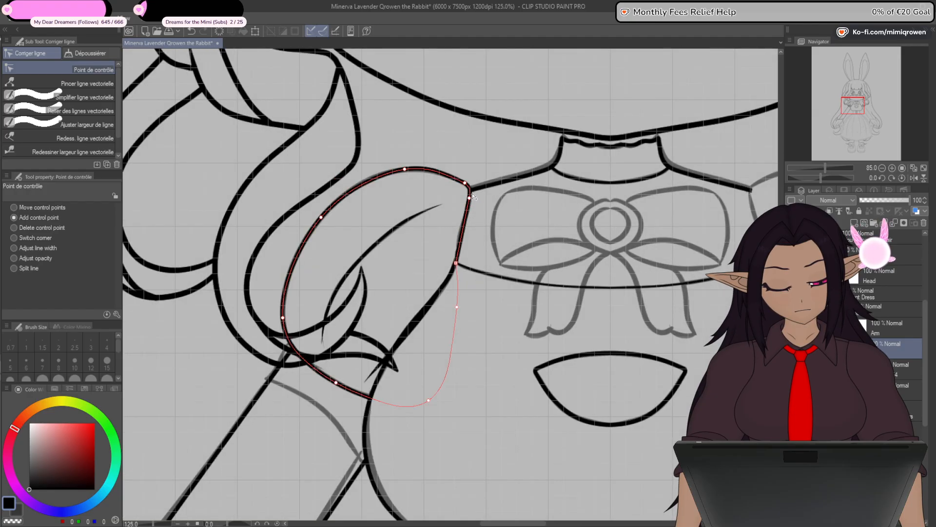
left_click(467, 181)
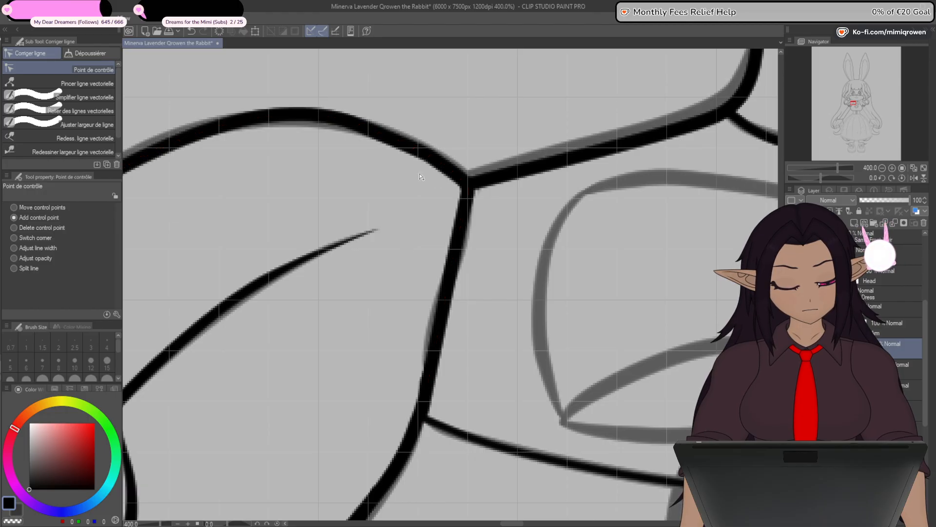
- Hide the canvas grid
scroll(424, 236, "down", 6)
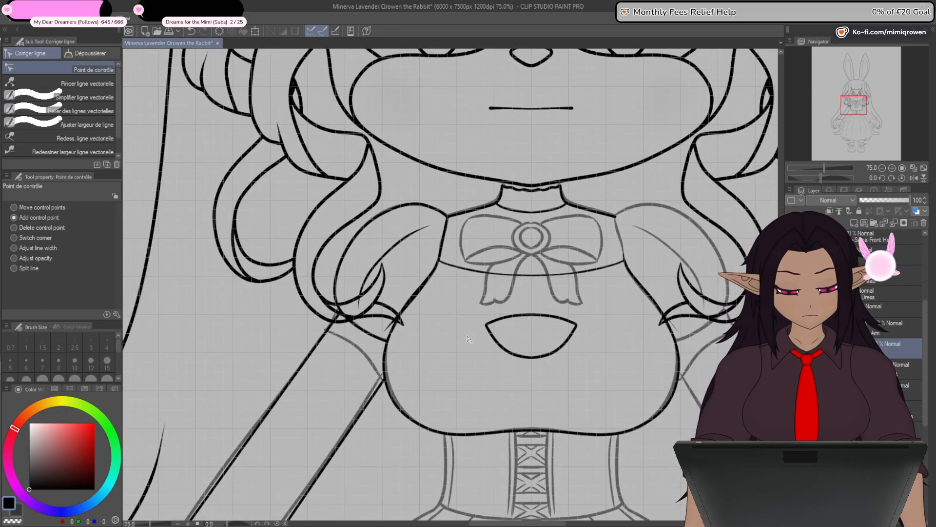
scroll(407, 208, "up", 2)
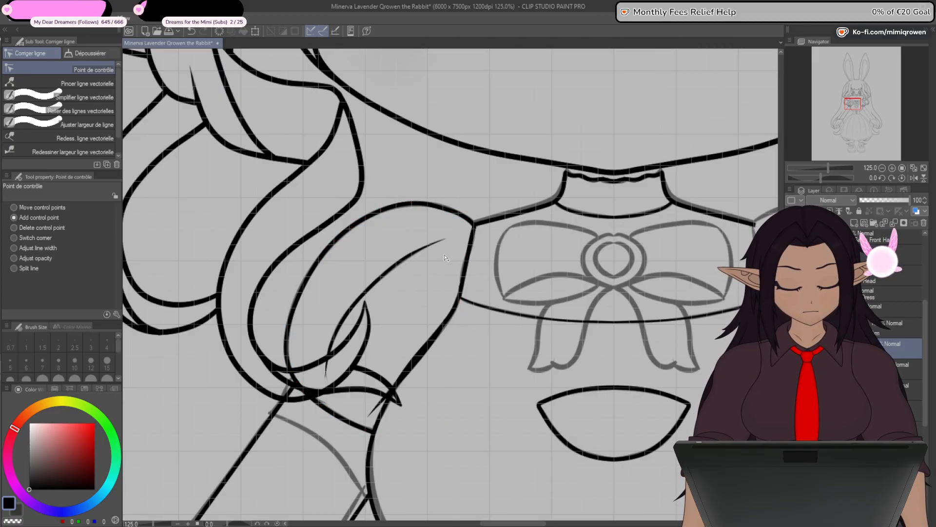
scroll(446, 254, "down", 3)
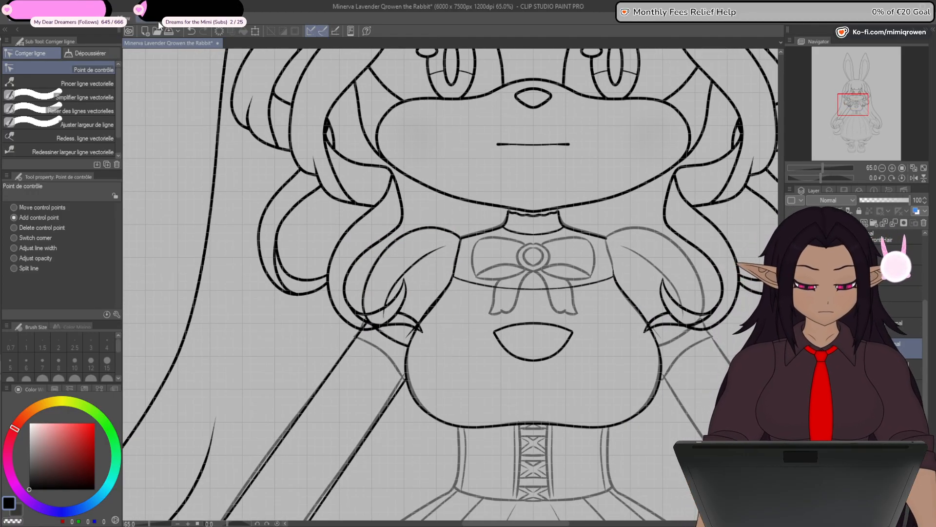
left_click(128, 19)
left_click(147, 240)
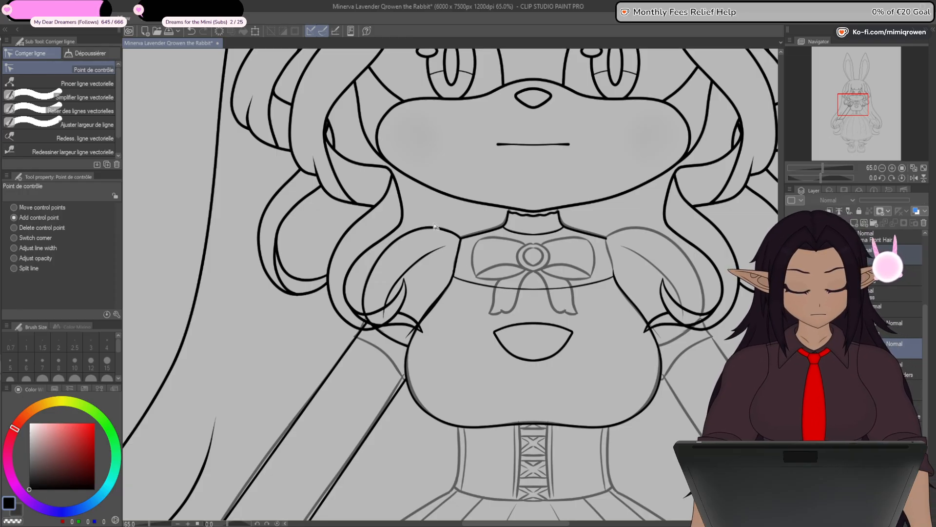
- Try flipping the left sleeve and arm line copies horizontally onto the character's other side, and undo the flip
key("ctrl+t")
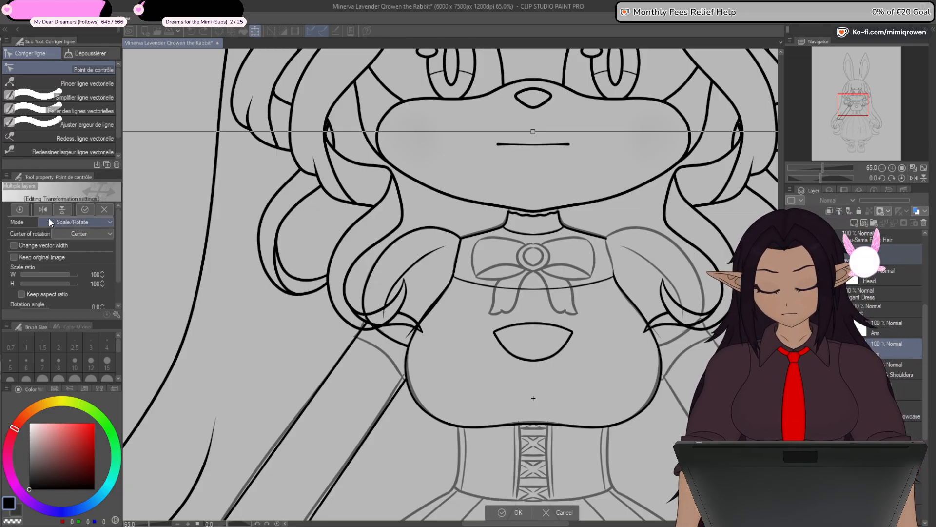
left_click(45, 212)
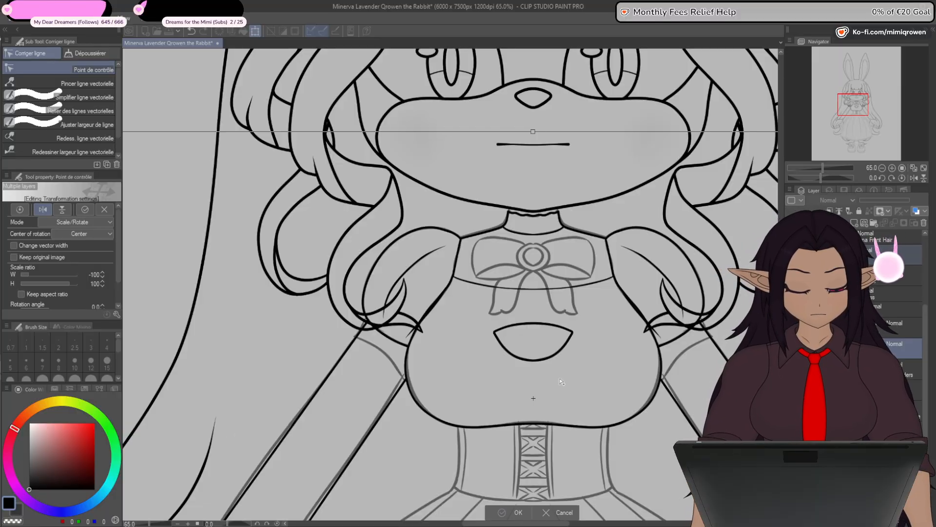
key("Return")
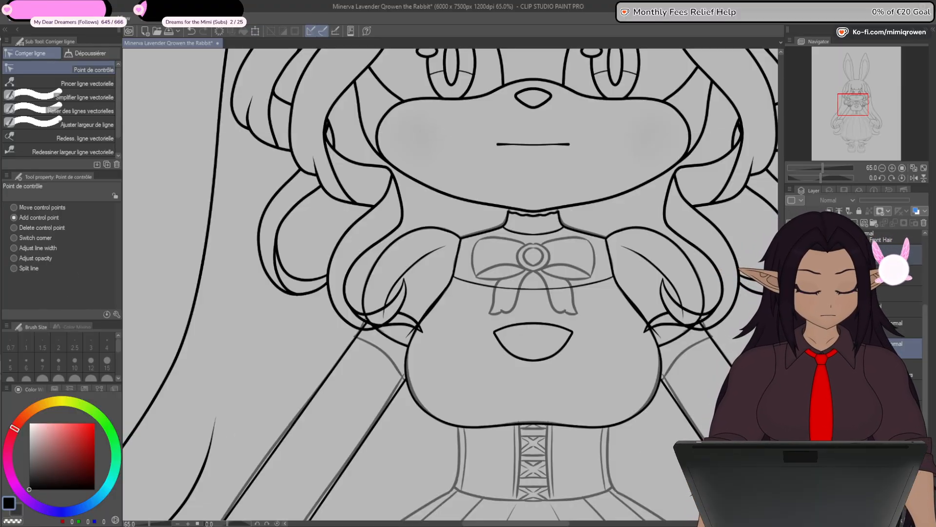
key("ctrl+z")
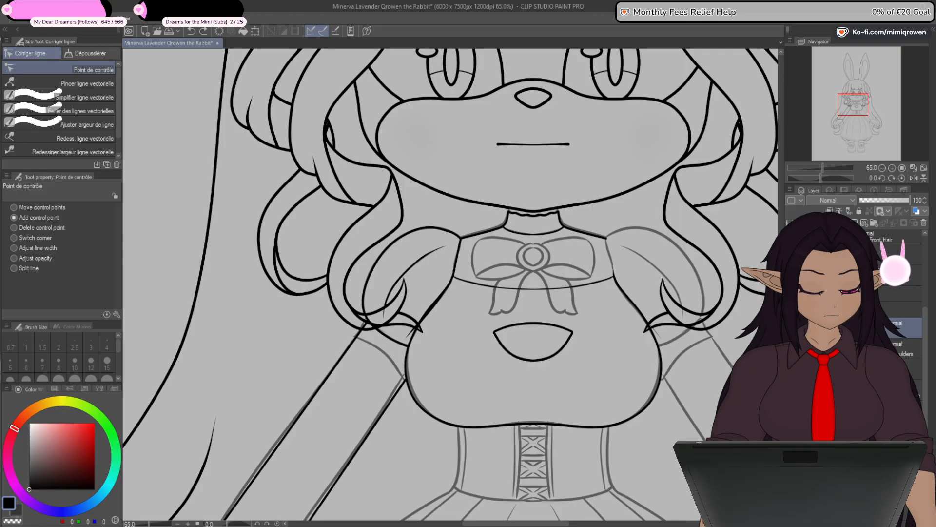
- Clean up the doubled line along the left chest edge between the armhole and the hair tip
scroll(424, 302, "up", 3)
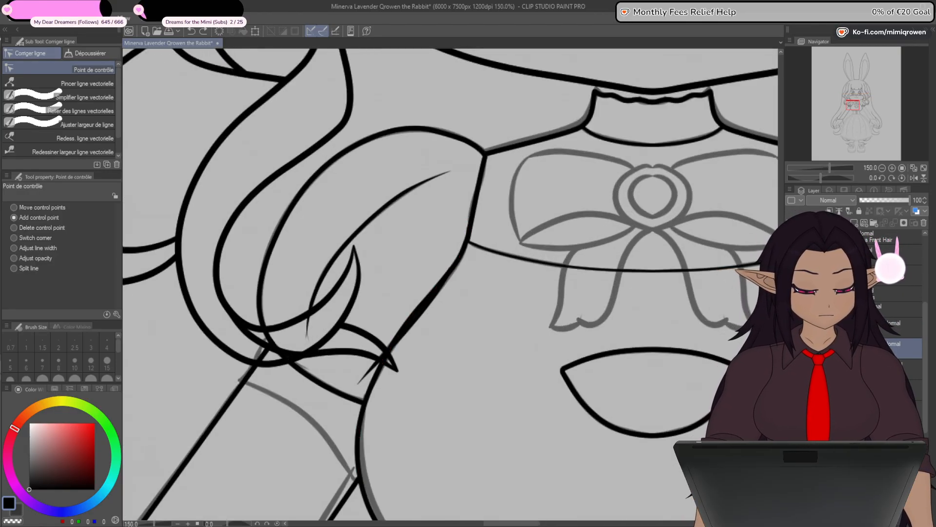
key("p")
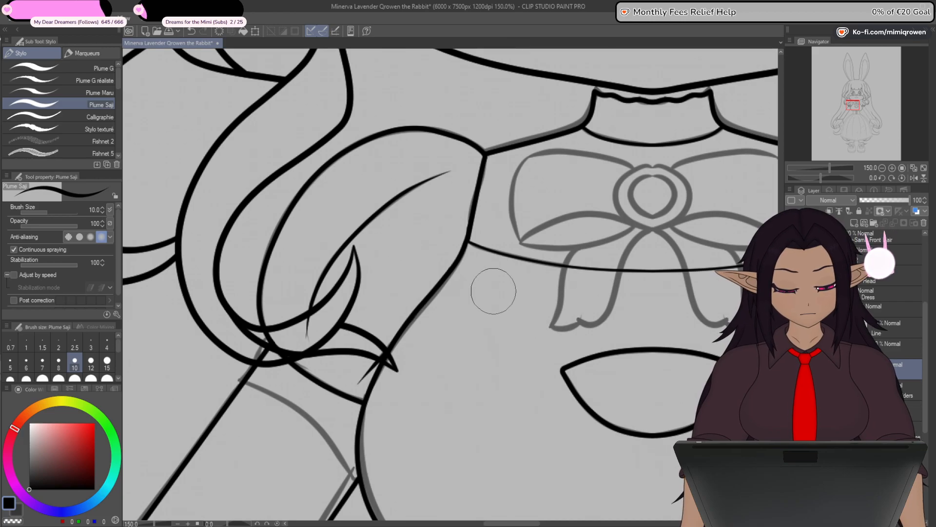
scroll(488, 308, "down", 2)
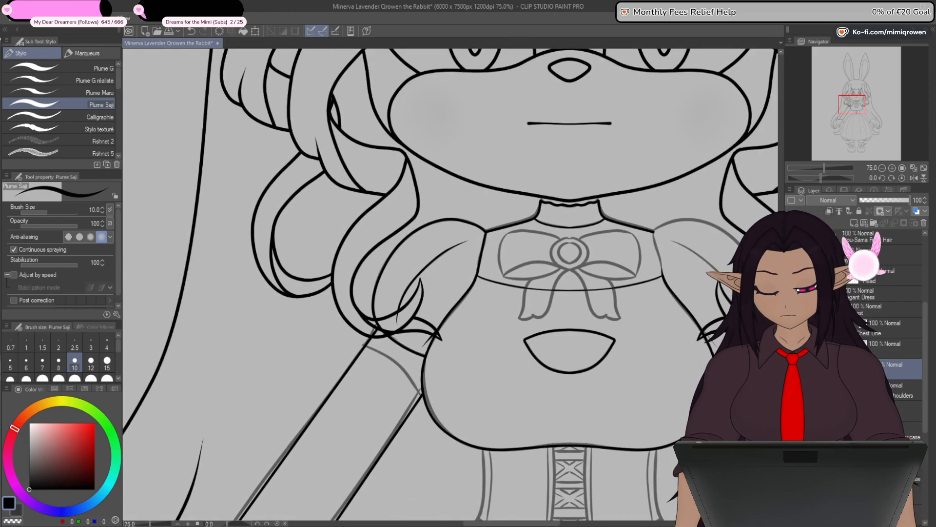
- Flip the duplicated left sleeve and arm lines horizontally to form the matching sleeve and arm on the right
key("y")
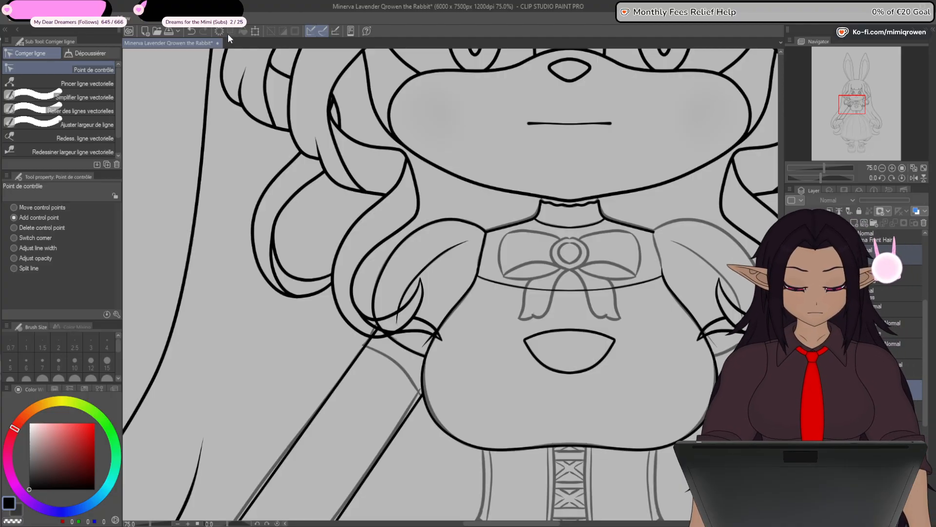
key("ctrl+t")
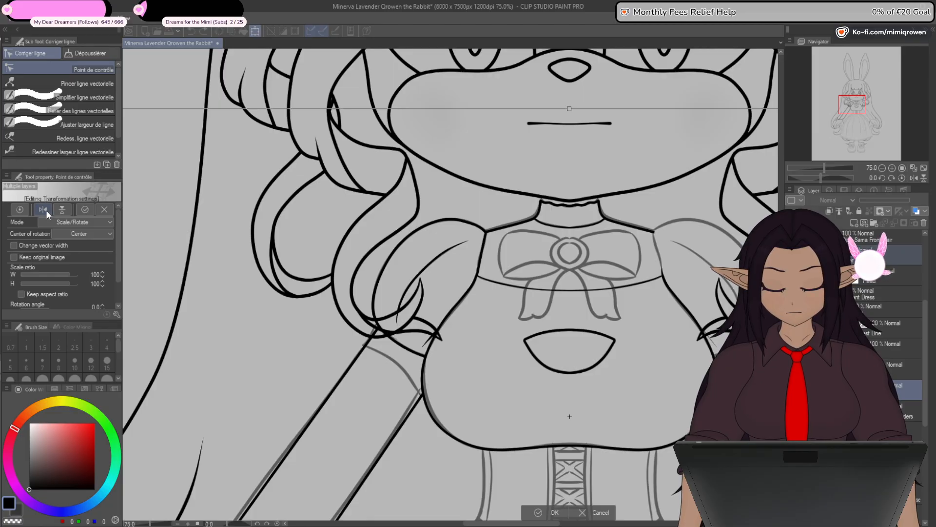
left_click(47, 211)
left_click(555, 513)
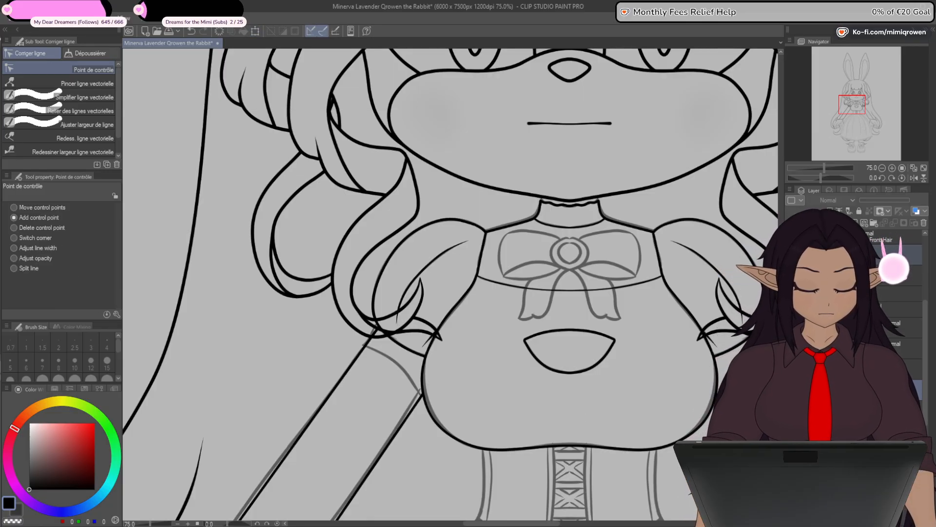
left_click_drag(703, 465, 694, 376)
mouse_move(696, 477)
left_mouse_down()
mouse_move(657, 425)
mouse_move(658, 409)
mouse_move(685, 473)
left_mouse_up()
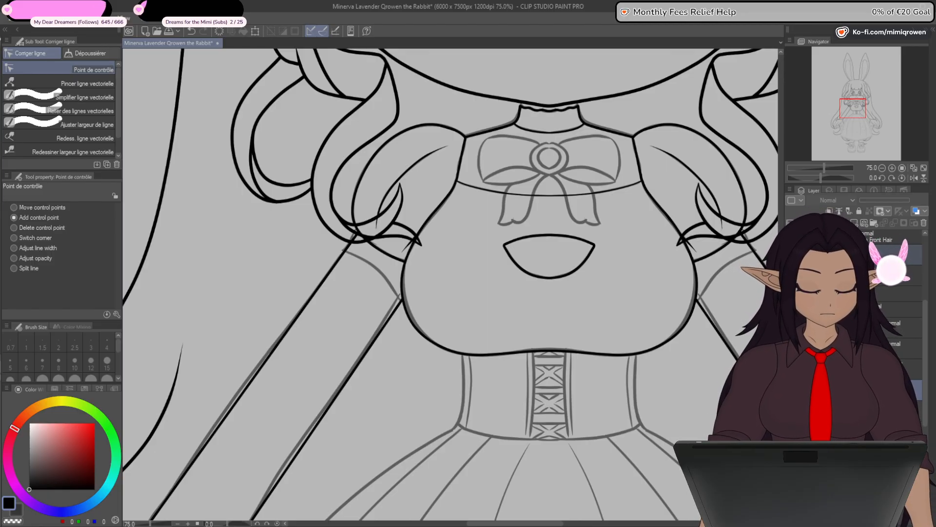
left_click(868, 391)
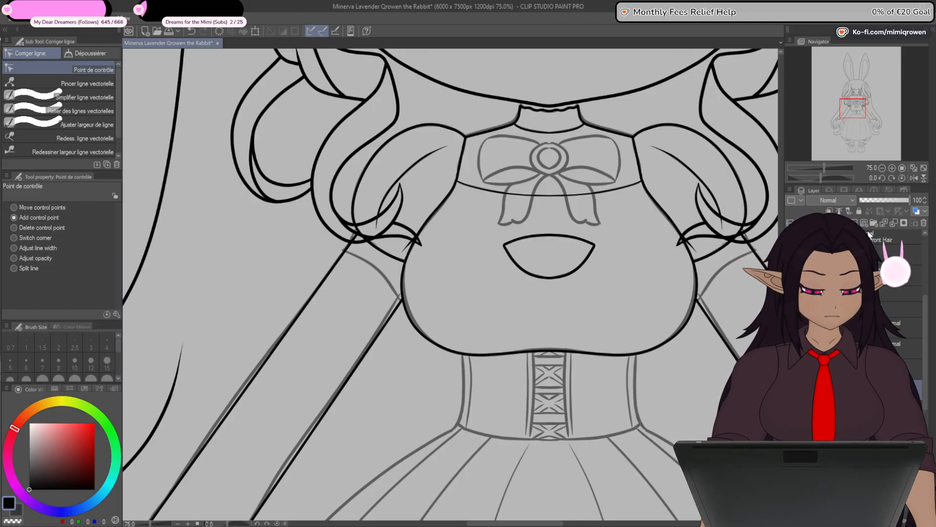
left_click_drag(499, 400, 587, 397)
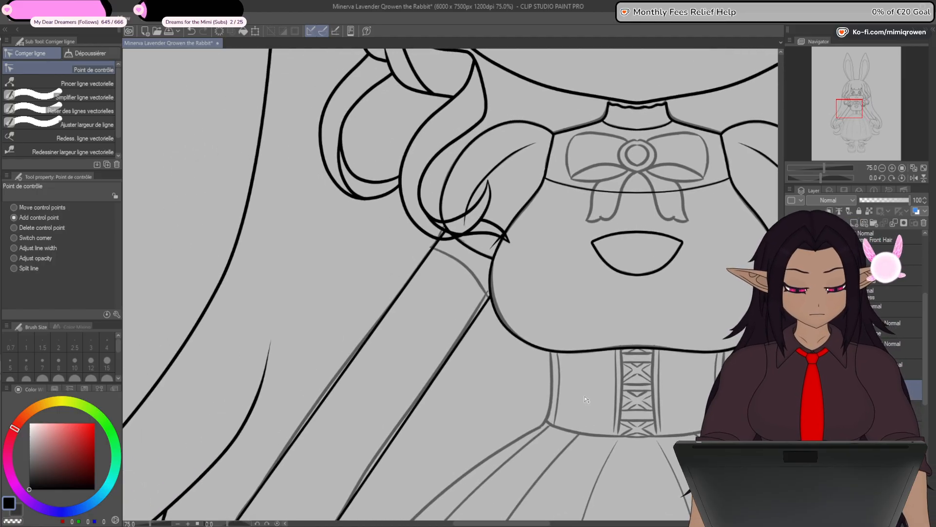
- Handwrite the note "Later" with an arrow pointing at the overlapping hair and sleeve lines on the character's left-hand side, using Plume Saji at size 10
key("p")
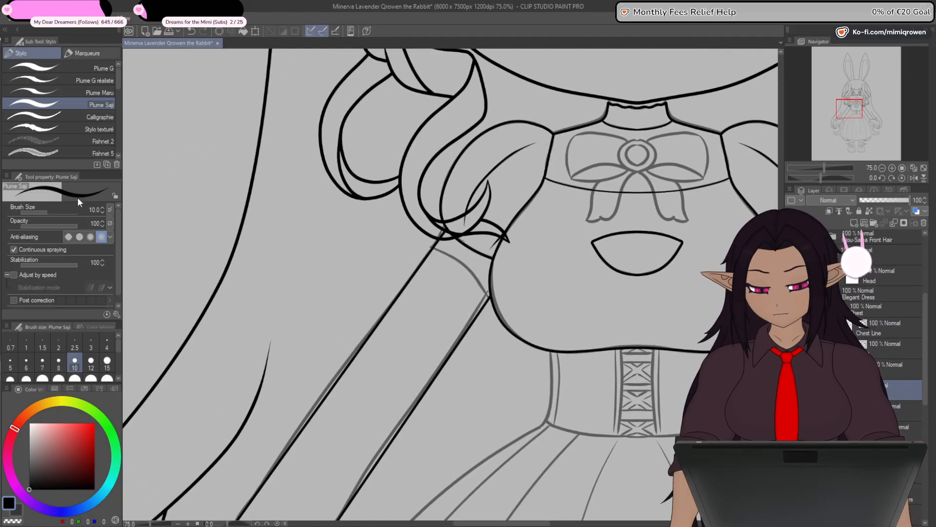
left_click_drag(412, 242, 428, 238)
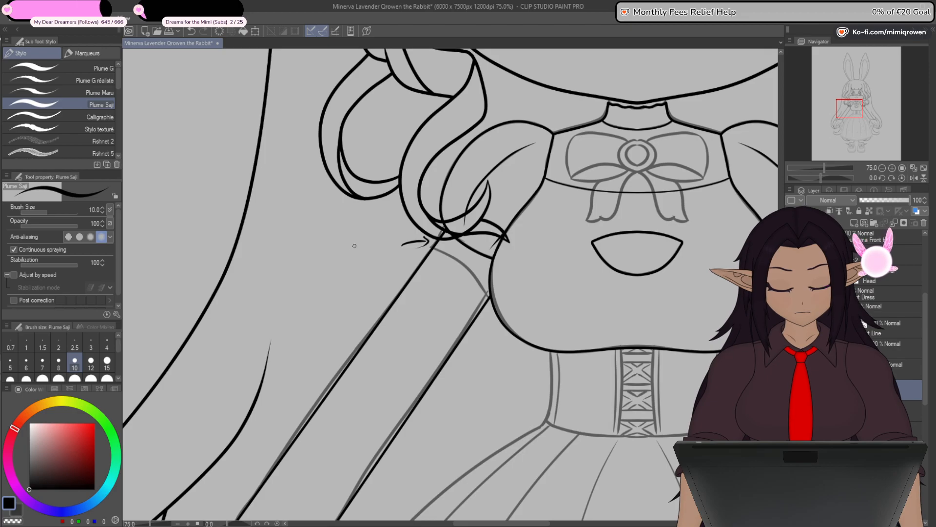
left_click_drag(354, 240, 362, 245)
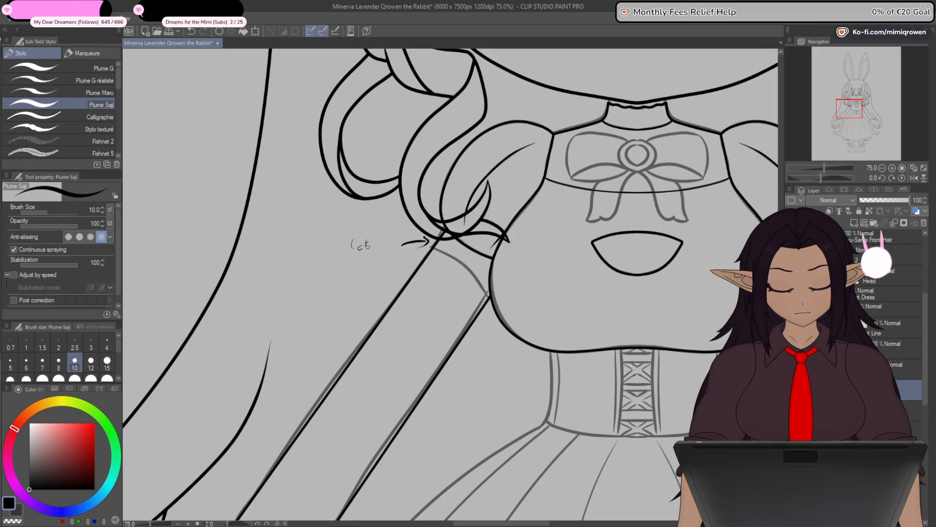
key("ctrl+z")
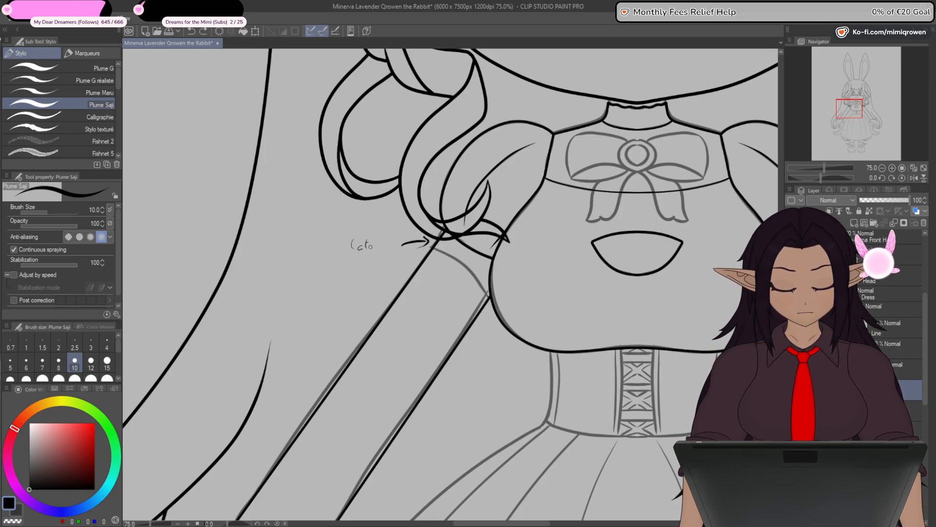
left_click_drag(447, 351, 276, 266)
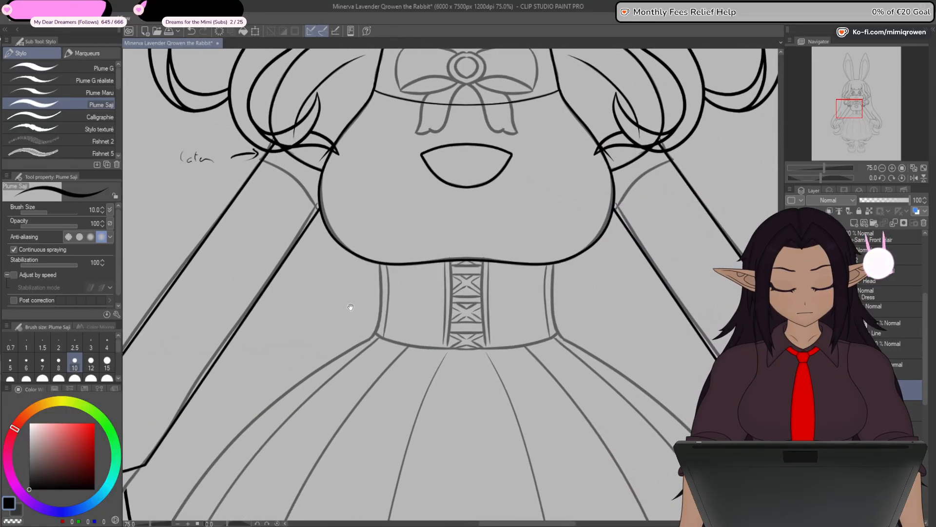
- Create a Chest Ribbon folder in the Elegant Dress group and add a new vector layer inside it
key("y")
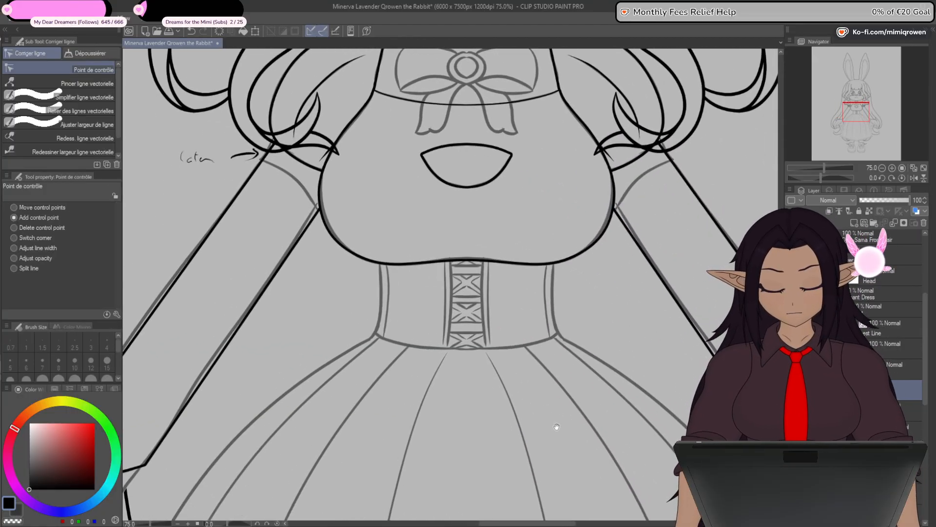
left_click_drag(541, 451, 504, 384)
scroll(502, 384, "down", 2)
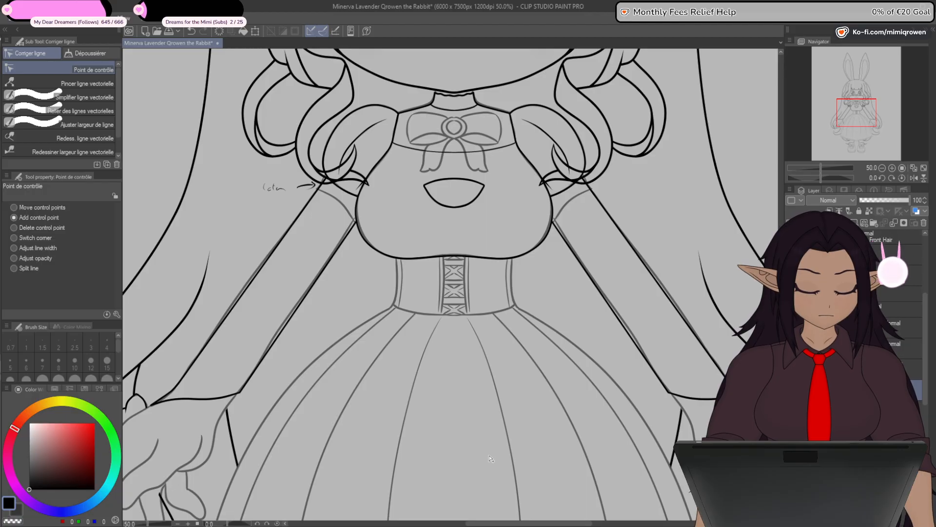
mouse_move(488, 445)
left_mouse_down()
mouse_move(581, 337)
mouse_move(542, 428)
left_mouse_up()
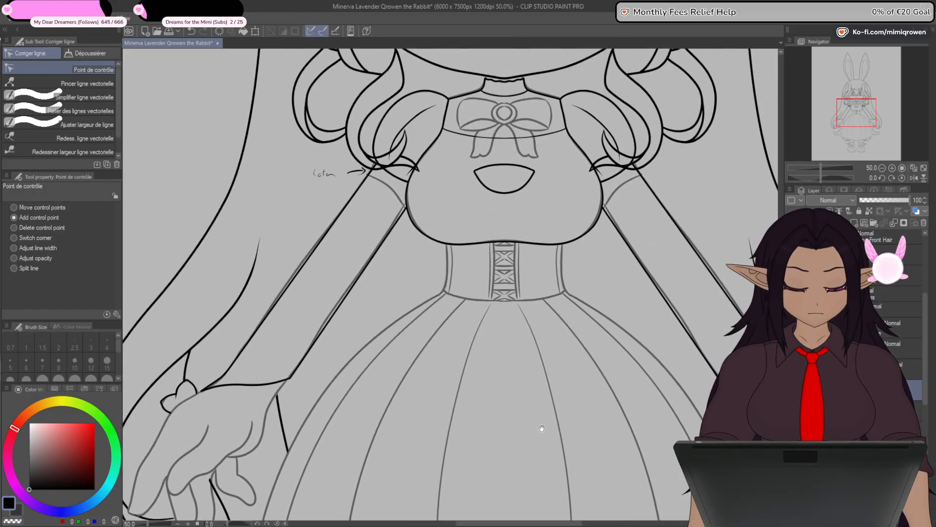
mouse_move(550, 346)
left_mouse_down()
mouse_move(522, 433)
mouse_move(528, 469)
left_mouse_up()
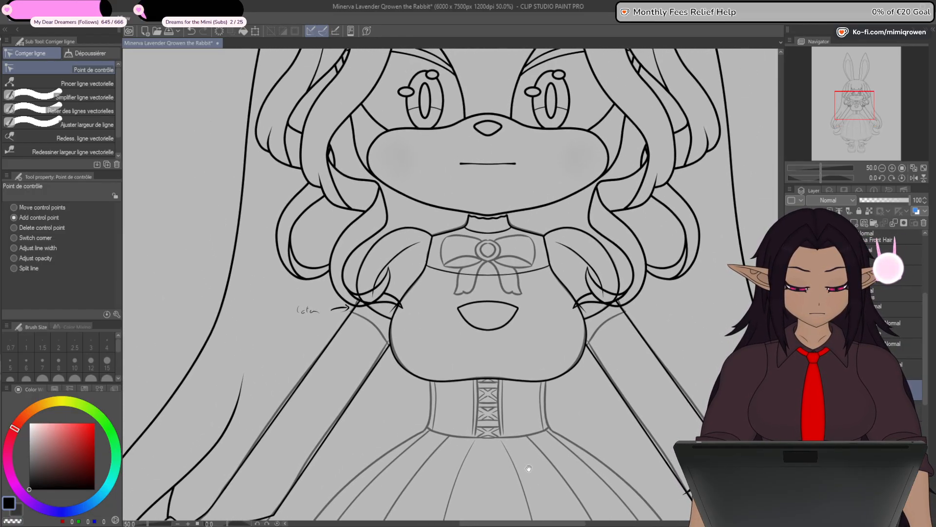
scroll(495, 273, "up", 4)
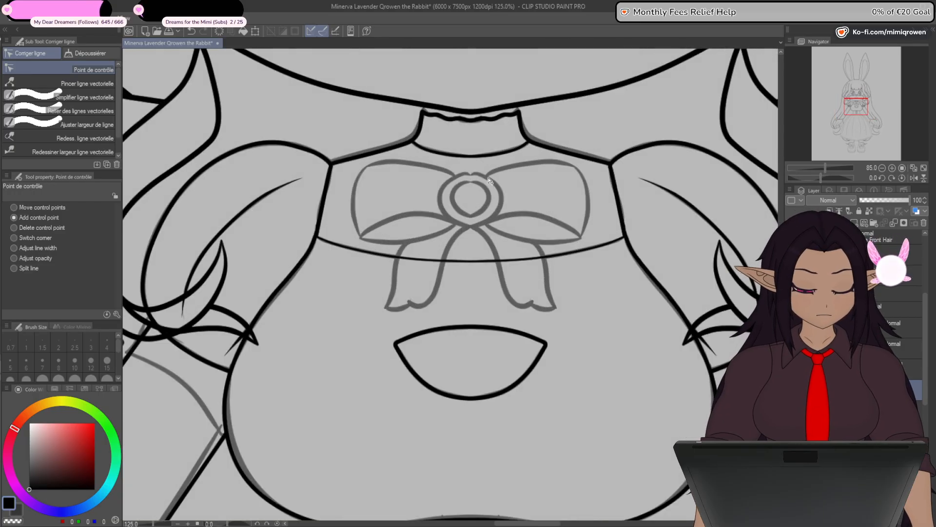
left_click(822, 370)
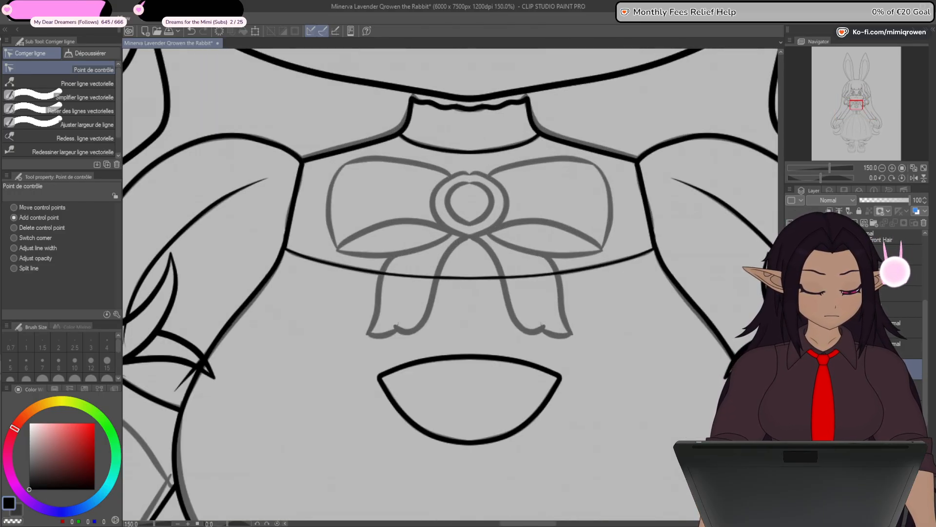
left_click(858, 310)
left_click(875, 223)
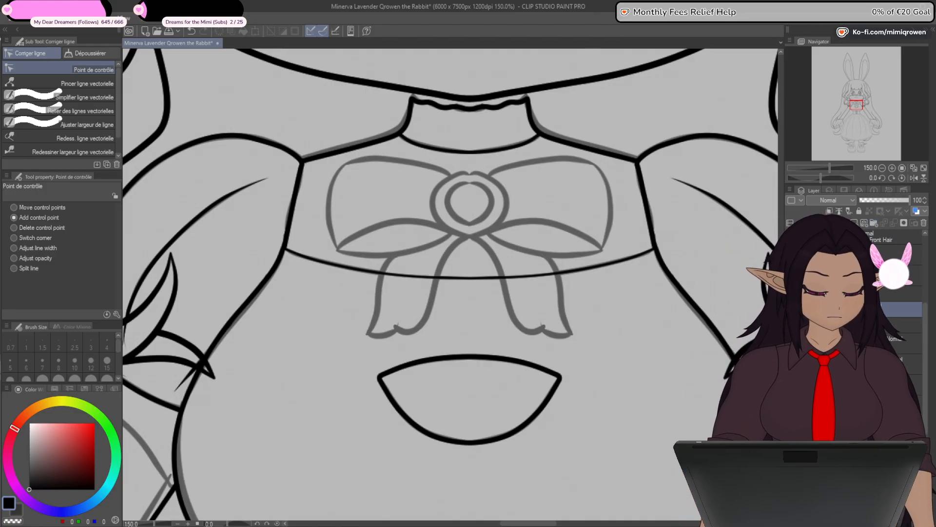
left_click(865, 223)
- Draw an upright ellipse over the sketched ornament in the middle of the chest bow, using a brush size of 8
scroll(477, 194, "up", 3)
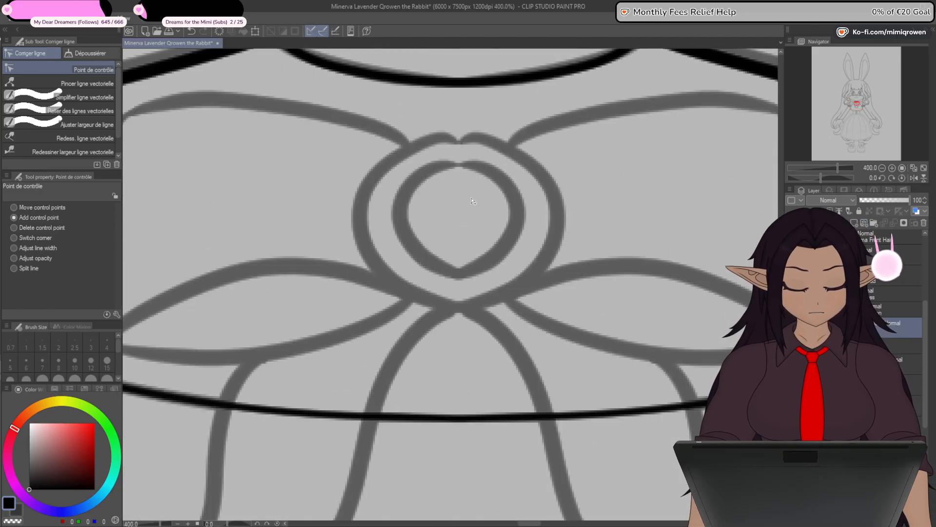
left_click(1, 292)
left_click(73, 152)
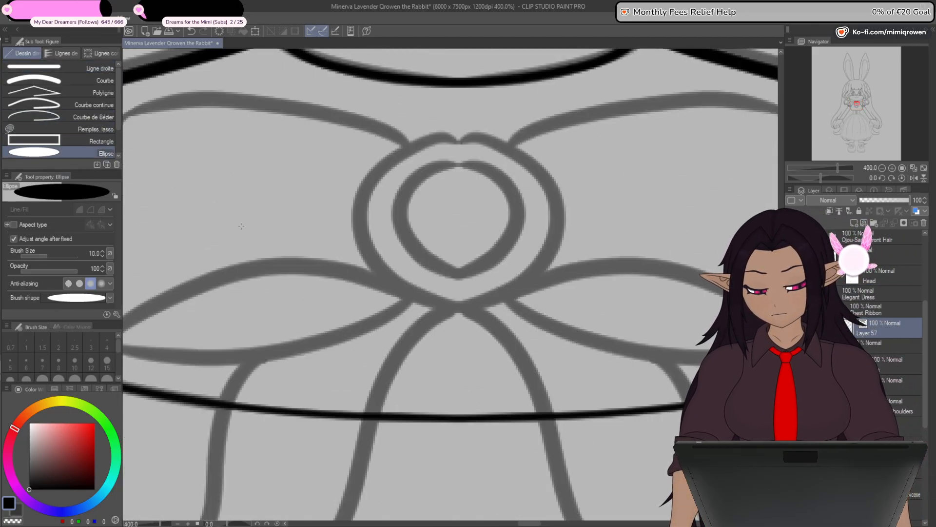
left_click_drag(411, 160, 496, 295)
key("ctrl+z")
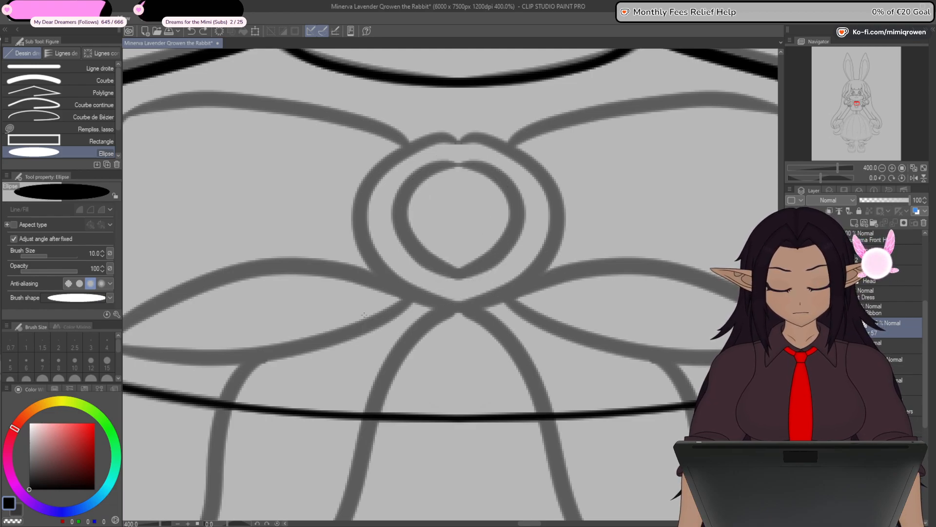
left_click(103, 256)
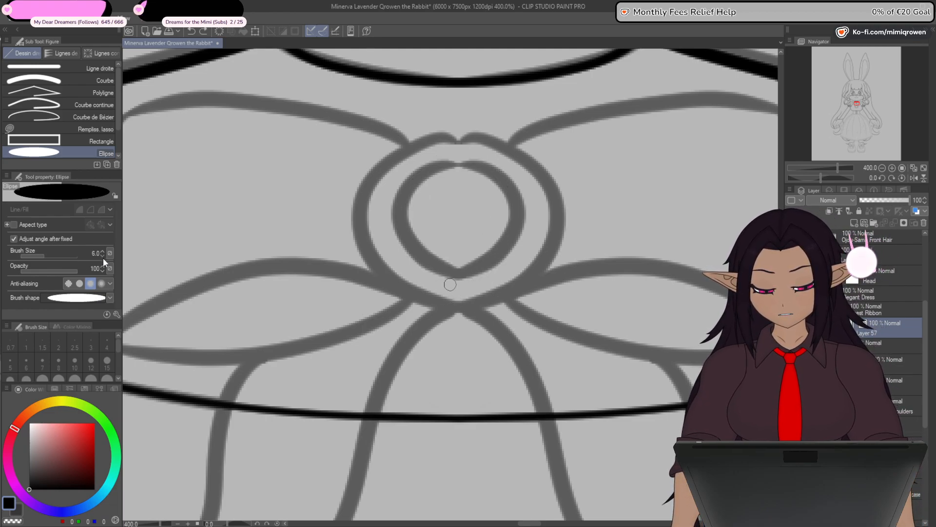
left_click_drag(390, 151, 500, 291)
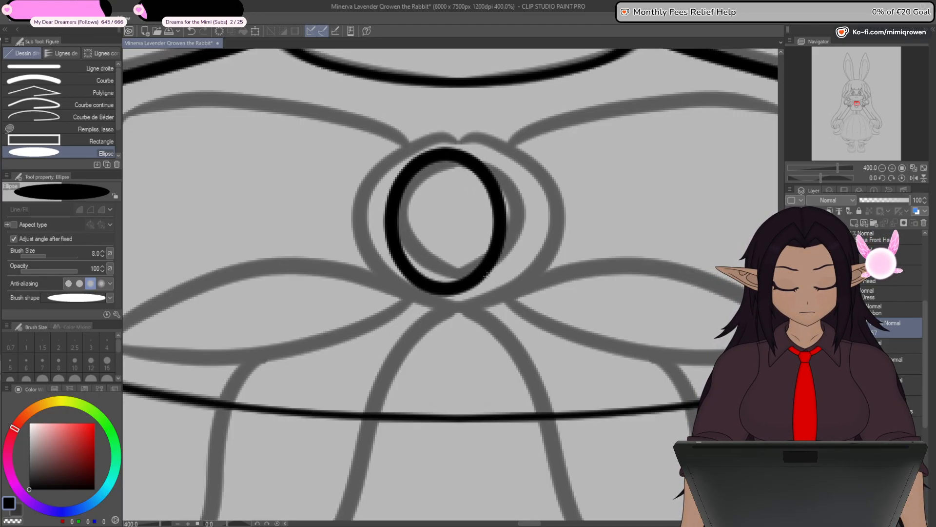
- Transform the ellipse, moving it horizontally onto the bow's vertical centre line
left_click(144, 236)
left_click(257, 32)
scroll(474, 229, "up", 4)
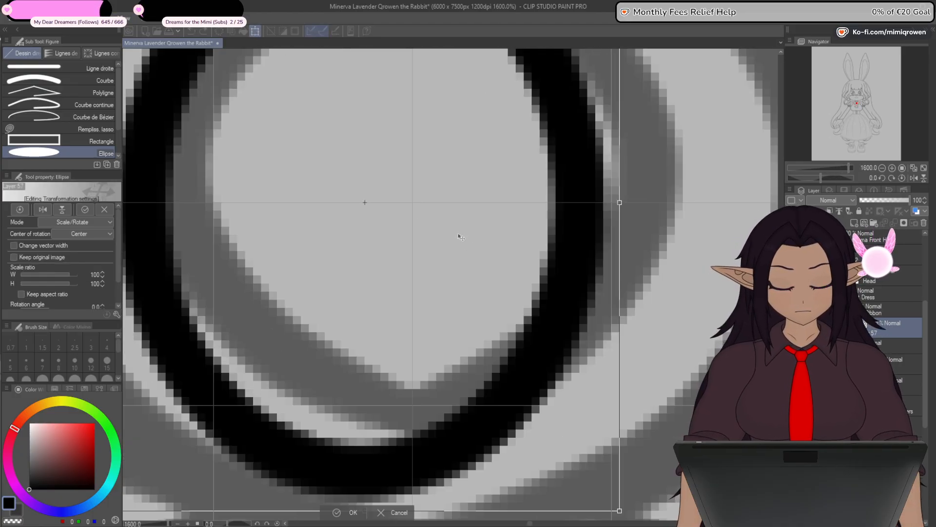
left_click_drag(458, 234, 507, 235)
scroll(507, 237, "down", 6)
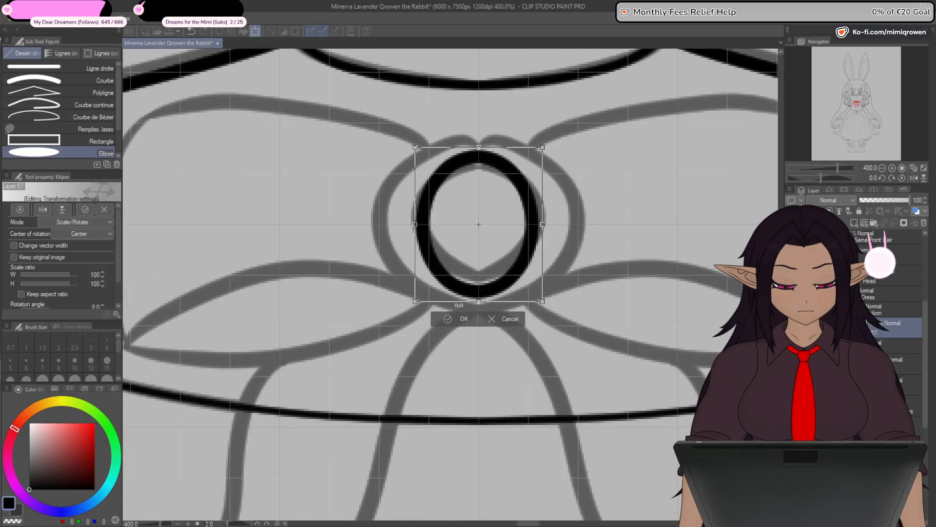
left_click(460, 309)
- Resize the centred ellipse and add a larger concentric copy around it to form the ornament's double ring
scroll(462, 312, "down", 2)
scroll(461, 312, "up", 2)
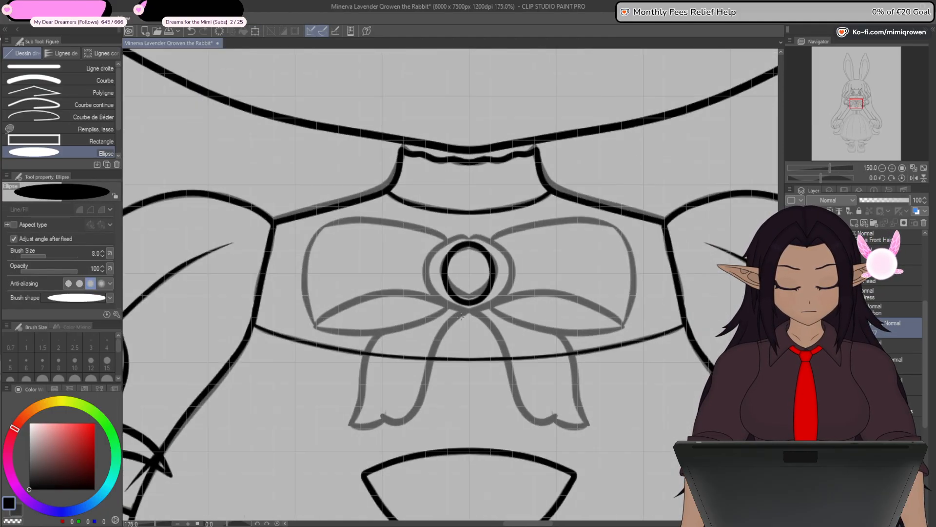
left_click_drag(525, 313, 511, 294)
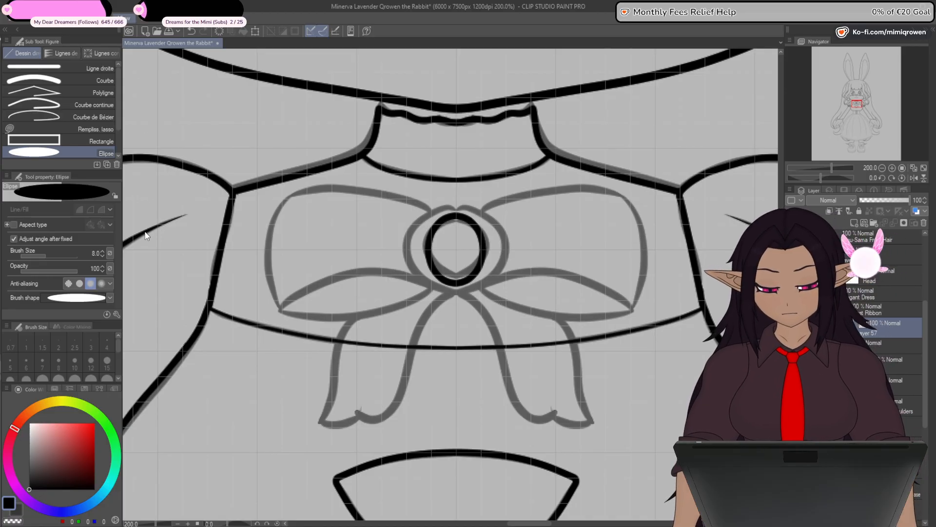
key("o")
left_click(455, 284)
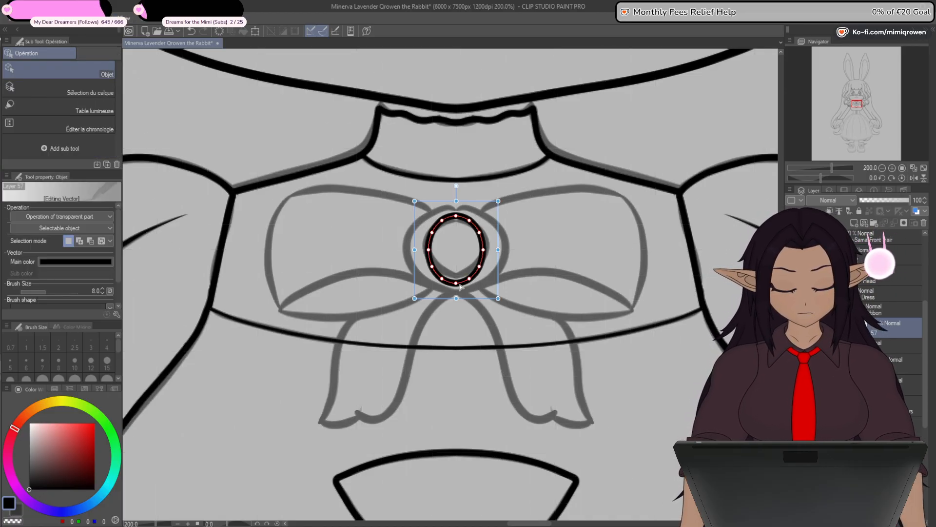
left_click_drag(456, 298, 414, 284)
left_click(443, 362)
- Add a vector layer below the ring's layer and draw a straight size 8 line across the left bow loop
left_click(866, 224)
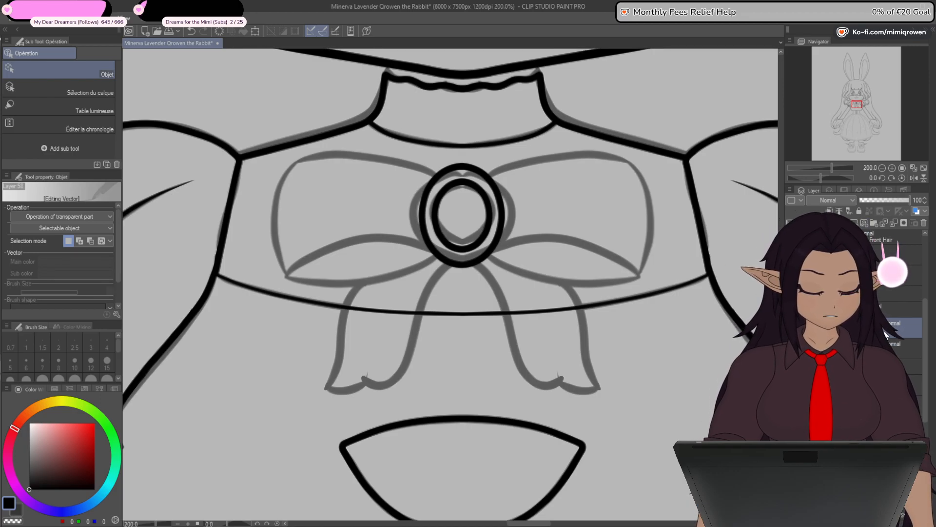
left_click_drag(878, 329, 878, 358)
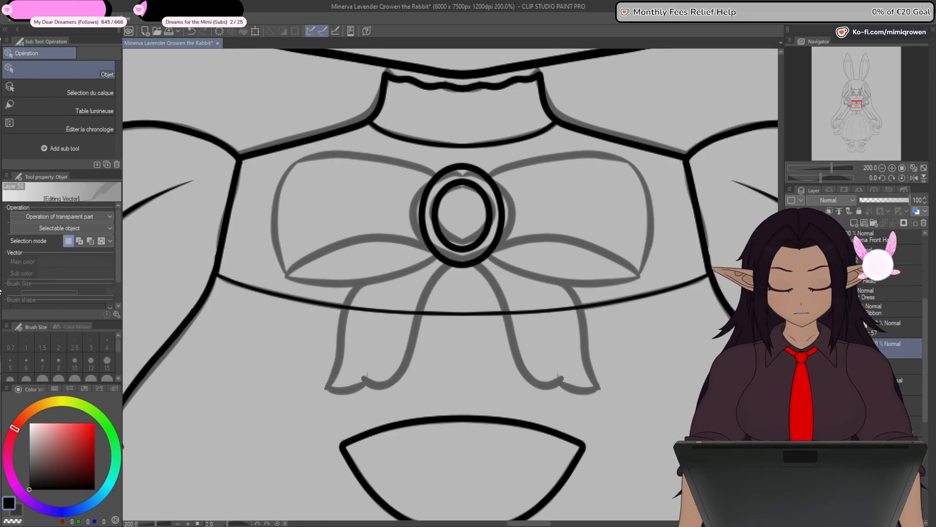
key("u")
left_click_drag(383, 155, 374, 270)
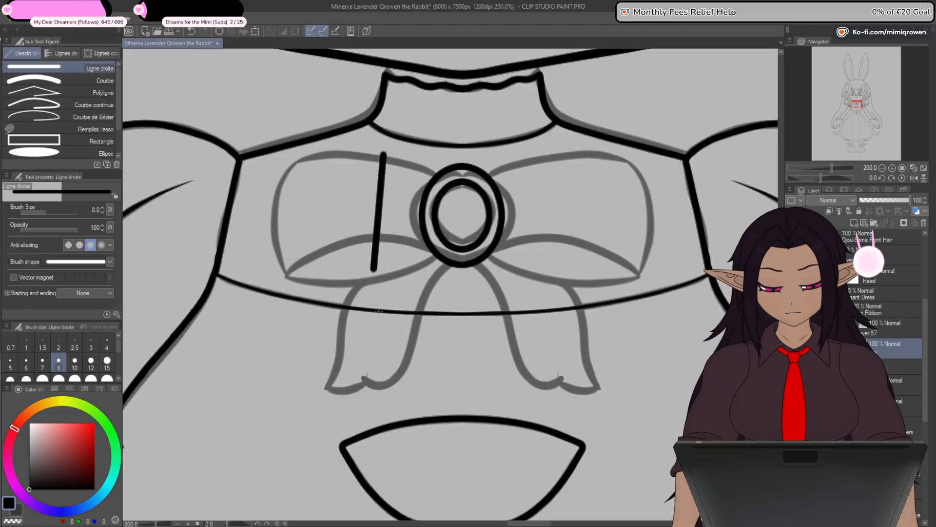
- Shape the line with control points into a closed polygon around the left bow loop, placing its two inner corners on the ornament's outer ring
key("y")
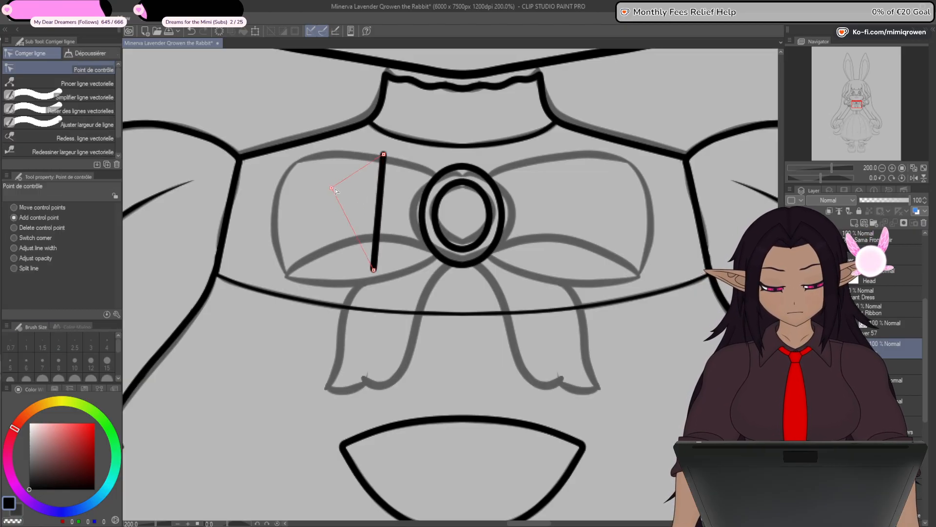
left_click_drag(380, 199, 297, 160)
left_click_drag(336, 217, 286, 276)
left_click_drag(374, 270, 395, 275)
left_click_drag(384, 155, 388, 193)
left_click(93, 116)
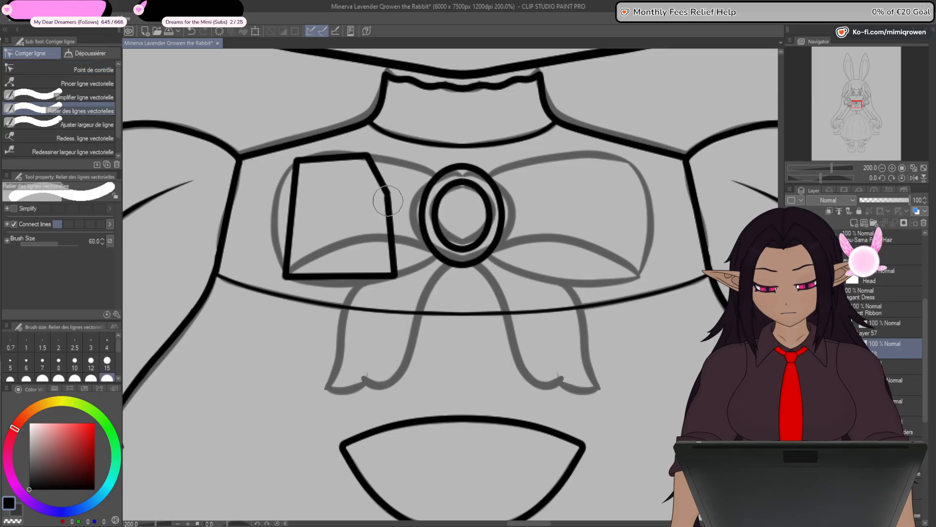
left_click(108, 72)
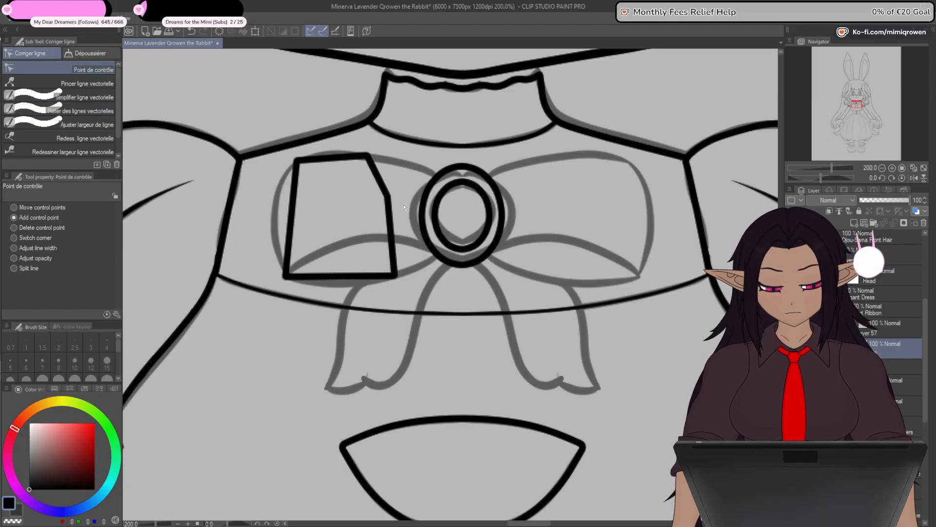
left_click_drag(388, 195, 439, 178)
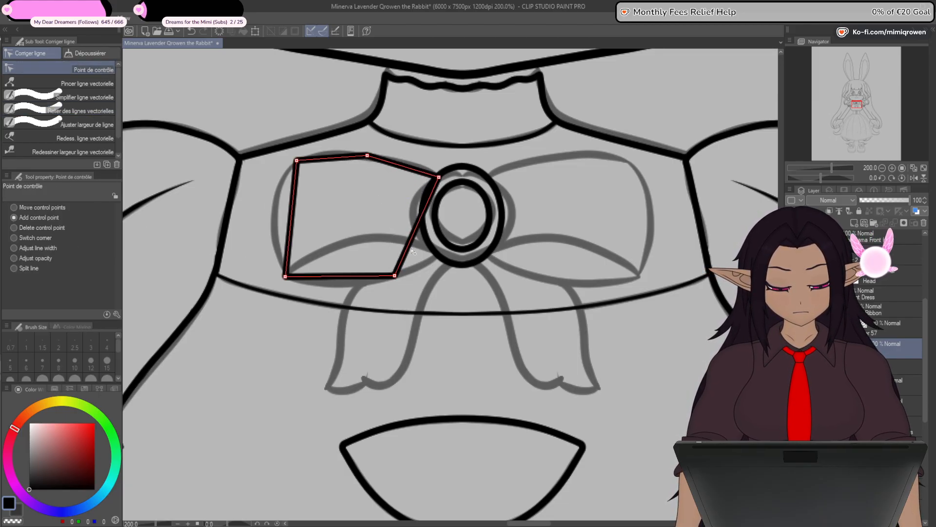
left_click_drag(424, 254, 440, 255)
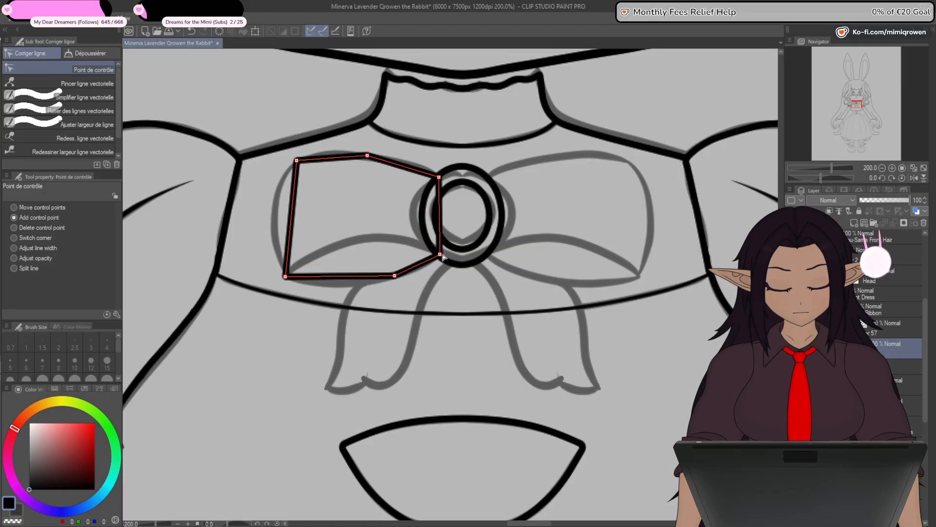
- Turn the left loop polygon's upper, inner and lower corners into smooth curves and move its upper and lower points onto the sketched outline
scroll(435, 244, "up", 2)
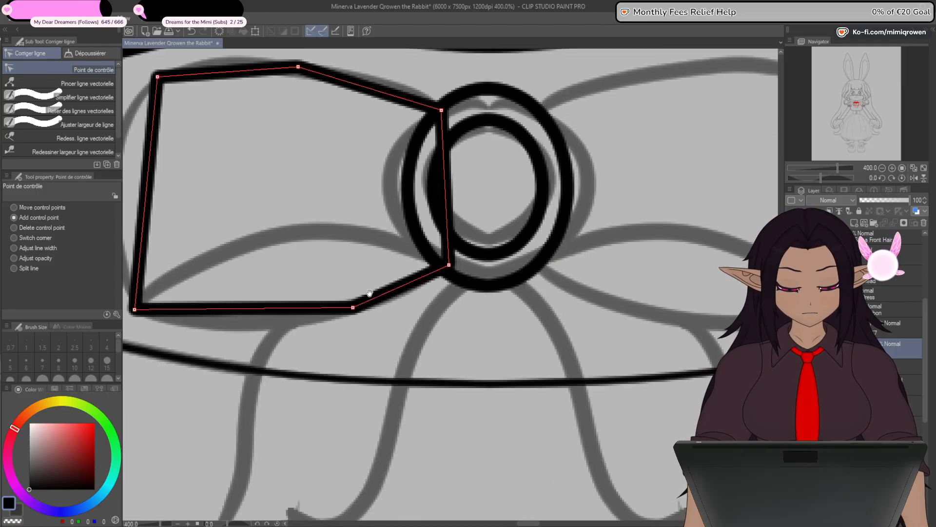
left_click_drag(361, 298, 457, 363)
left_click(395, 135, "alt")
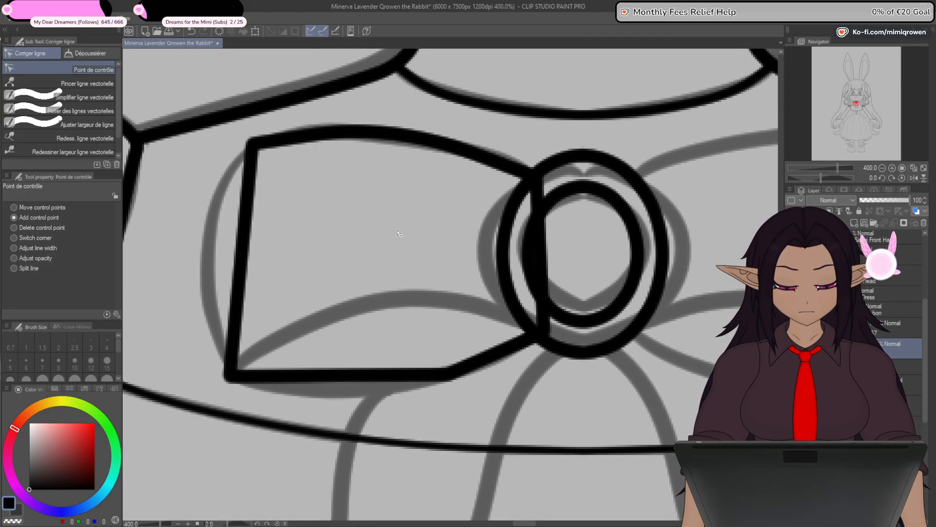
left_click(539, 181, "alt")
left_click(545, 332, "alt")
left_click(448, 376, "alt")
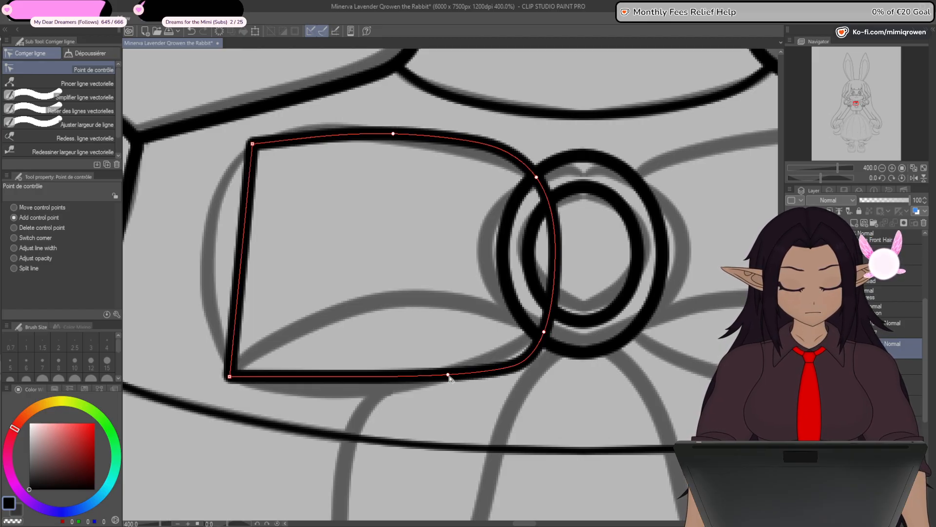
left_click_drag(440, 375, 348, 390)
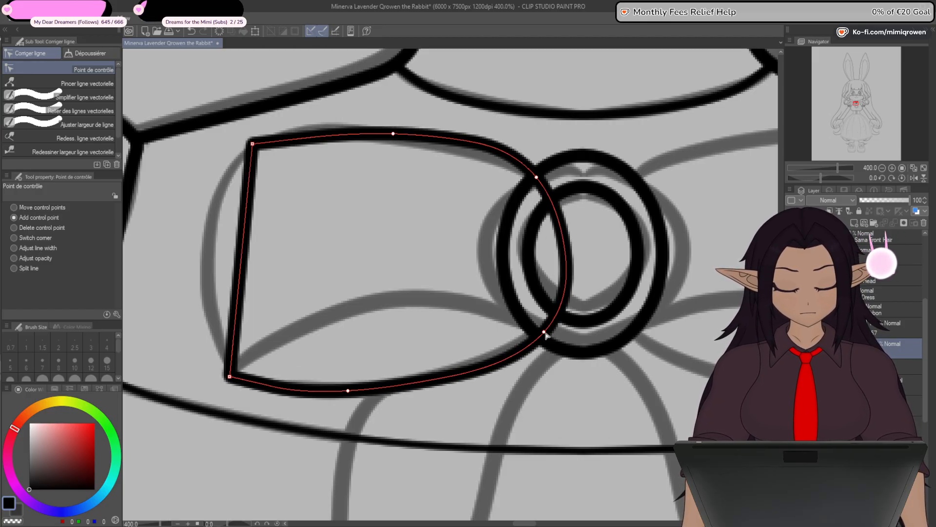
left_click_drag(394, 135, 349, 135)
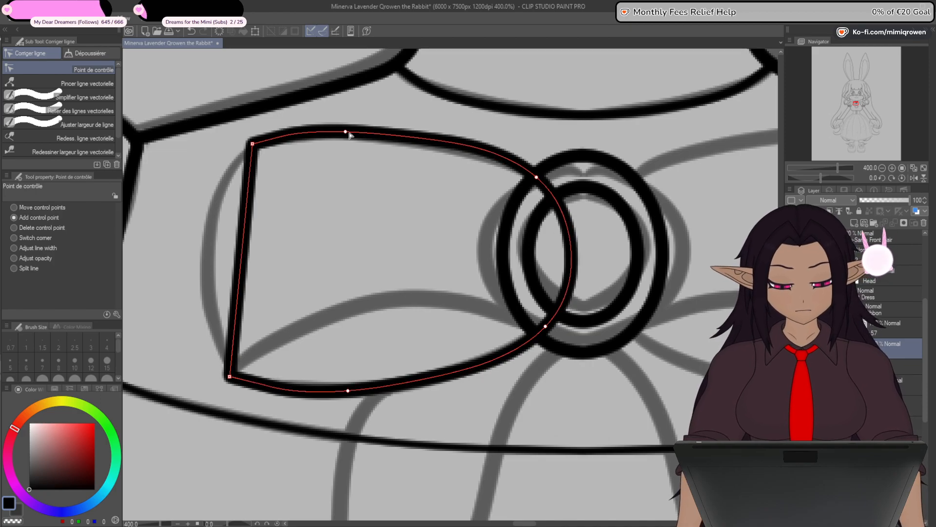
- Soften the left loop's two outer corners with extra control points and bow its outer side outward along the sketch
left_click(257, 143)
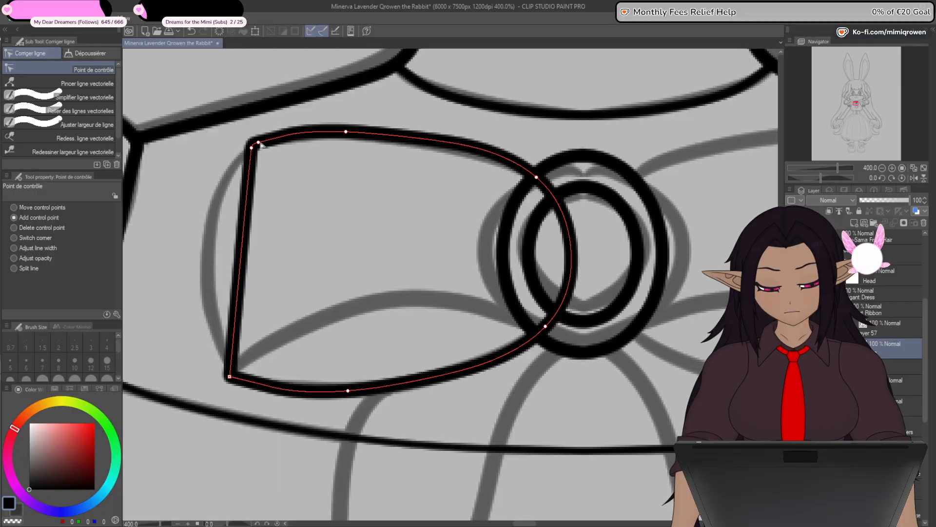
left_click_drag(348, 133, 352, 135)
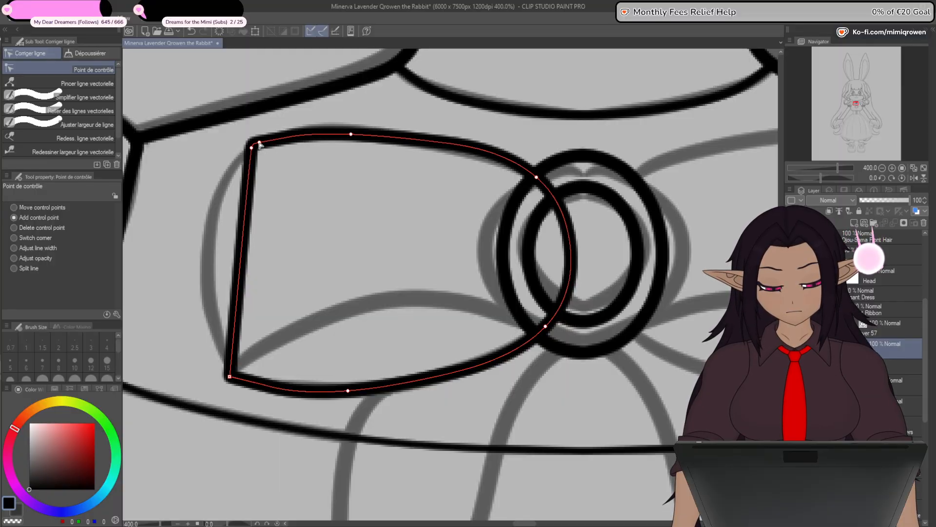
mouse_move(253, 151)
left_mouse_down()
mouse_move(210, 221)
mouse_move(208, 244)
left_mouse_up()
left_click(238, 379)
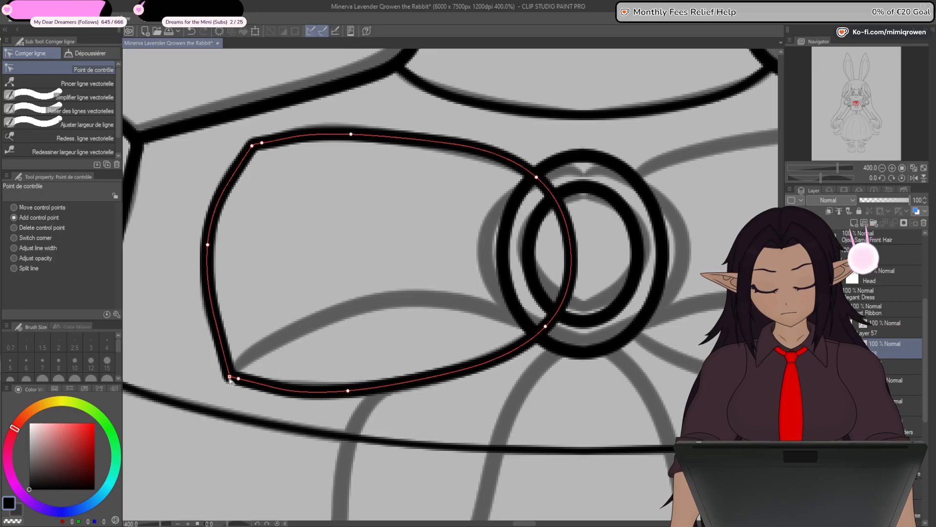
left_click_drag(239, 383, 242, 384)
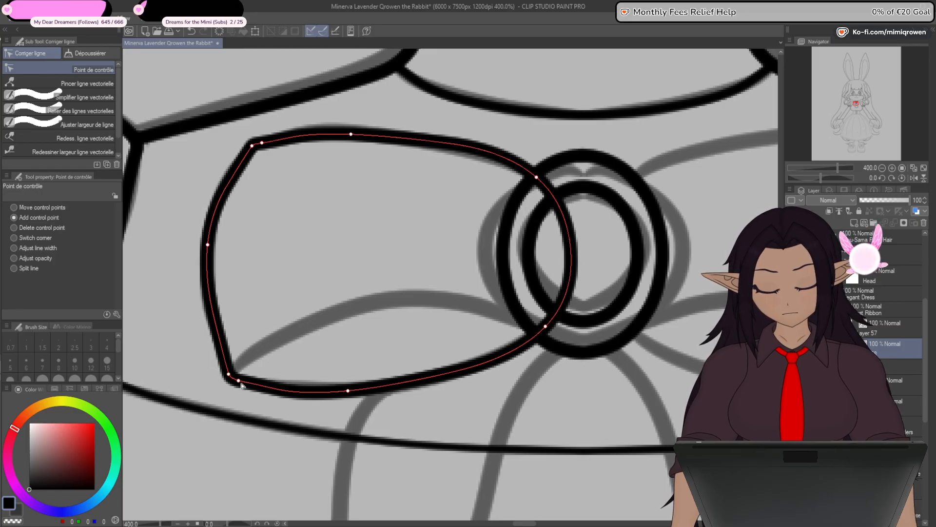
key("ctrl+z")
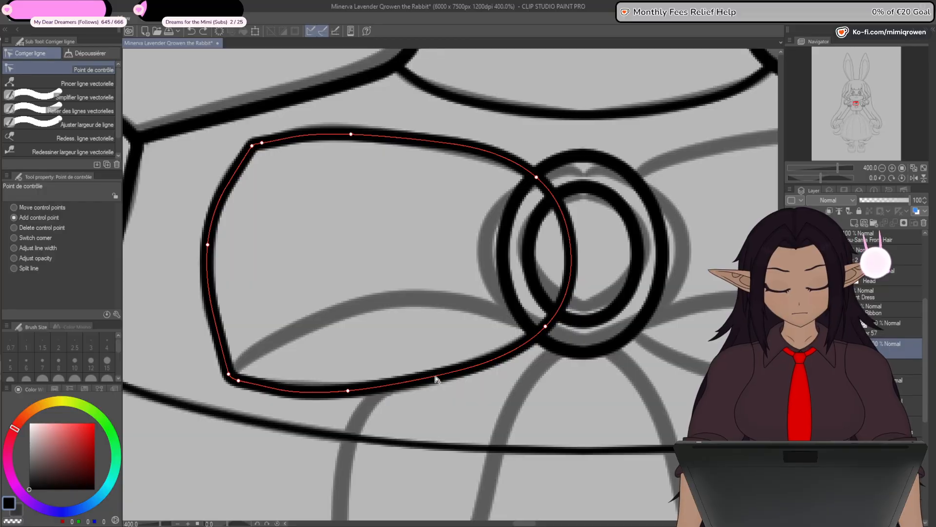
- Adjust the loop's lower edge towards the ornament and smooth its outer side with additional control points matching the sketch
left_click_drag(348, 391, 374, 389)
left_click_drag(545, 327, 551, 320)
left_click(217, 330)
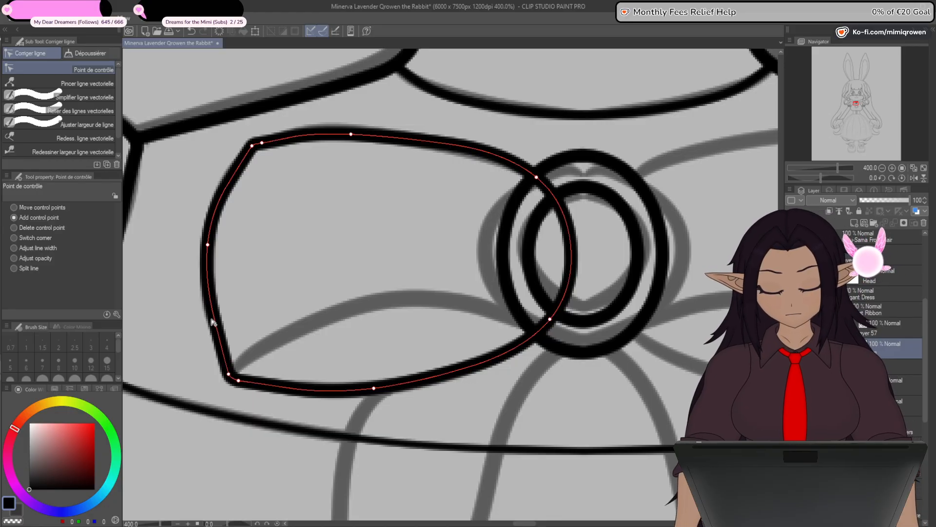
left_click_drag(215, 225, 216, 213)
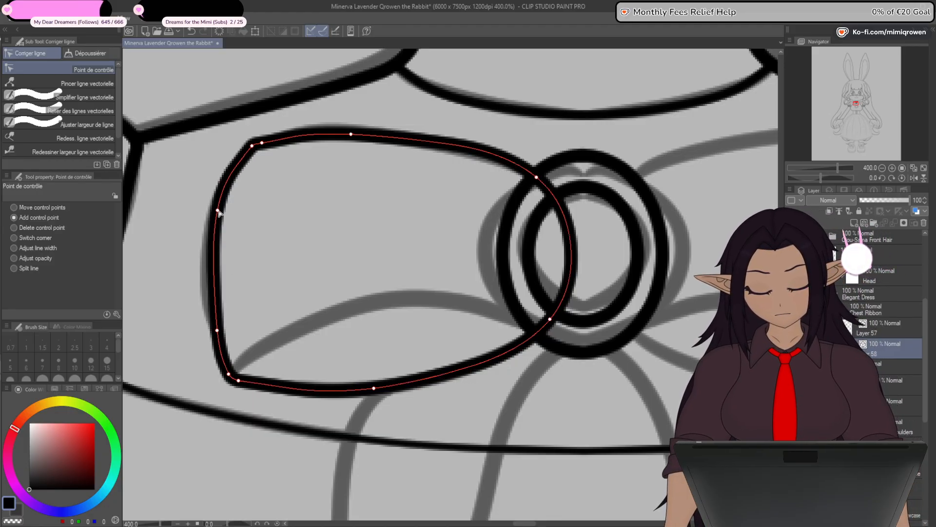
left_click_drag(217, 331, 215, 330)
left_click(213, 288)
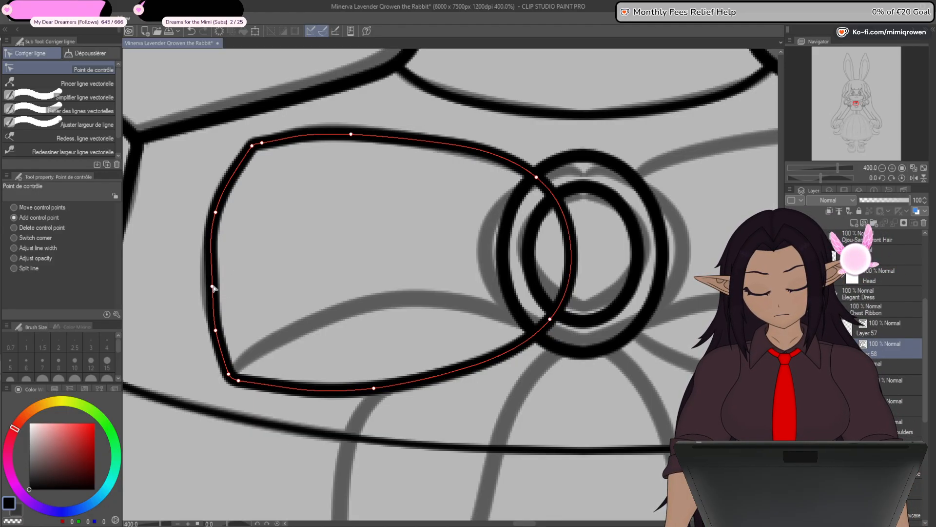
left_click_drag(214, 288, 209, 278)
left_click_drag(216, 212, 221, 197)
left_click_drag(213, 277, 212, 266)
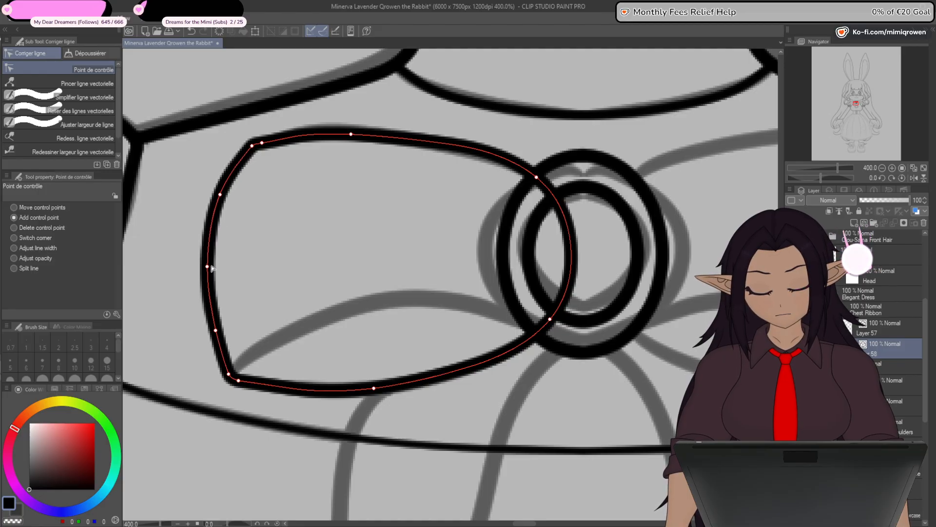
left_click_drag(217, 332, 215, 319)
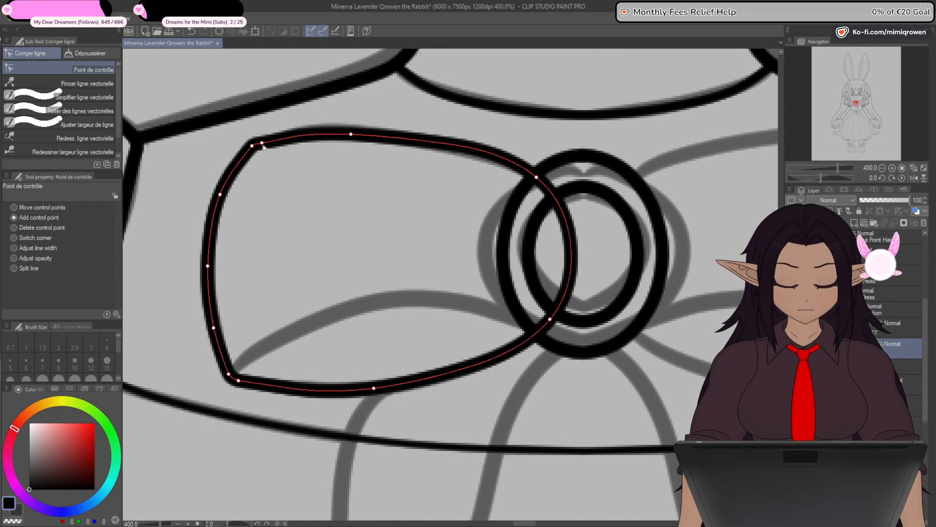
- Refine the loop's upper edge by adding a control point, spacing its points along the sketch and moving its inner end inside the ornament's ring
left_click_drag(262, 143, 259, 144)
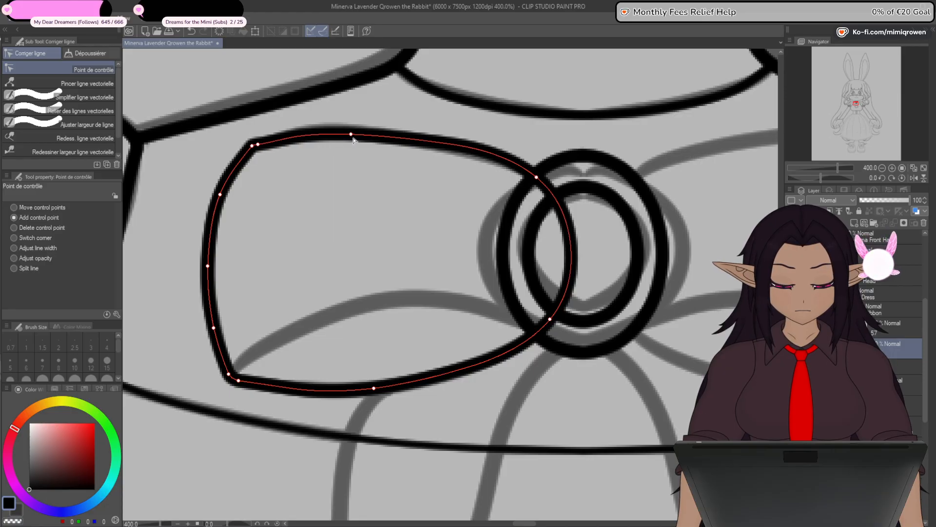
left_click(389, 141)
left_click_drag(309, 138, 300, 136)
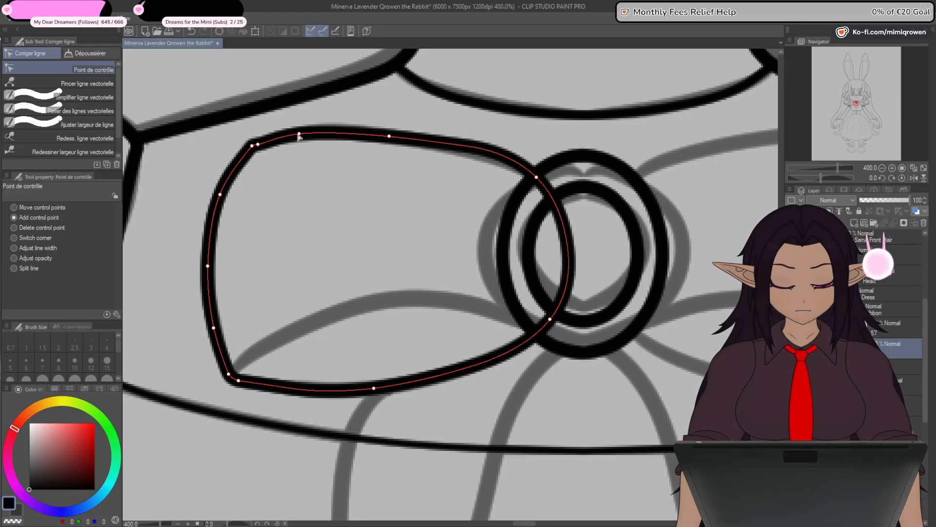
left_click_drag(393, 142, 420, 145)
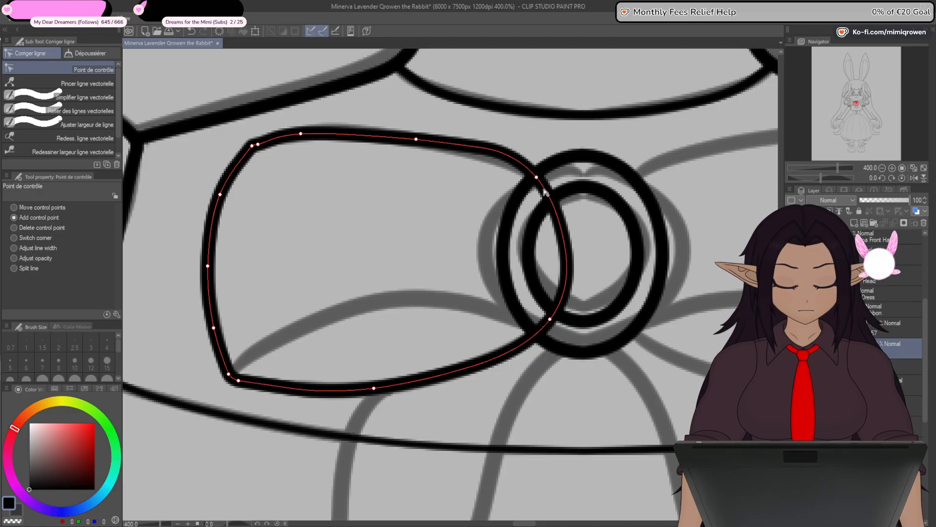
left_click_drag(541, 179, 555, 200)
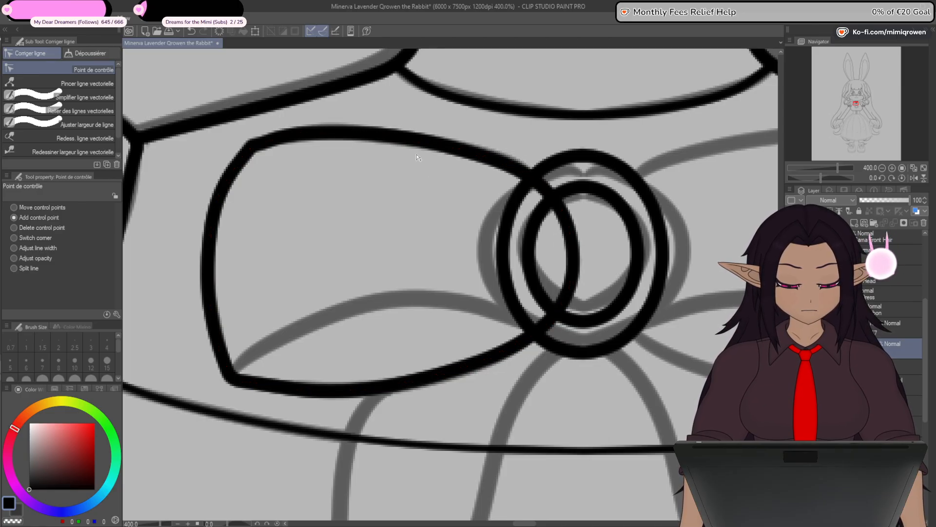
left_click_drag(417, 140, 431, 143)
left_click_drag(304, 136, 313, 136)
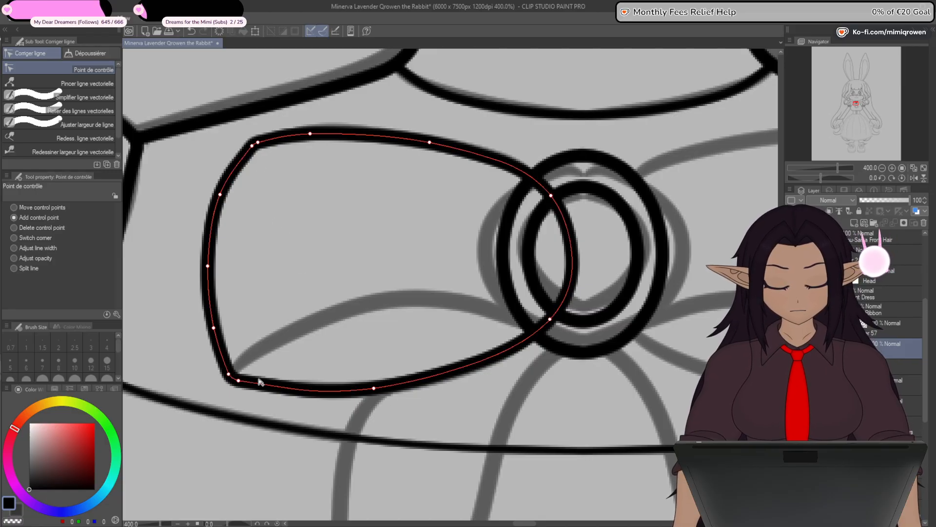
- Draw a straight fold line from the left loop's lower outer corner and extend its other end to the ornament's outer ring
left_click_drag(527, 421, 542, 371)
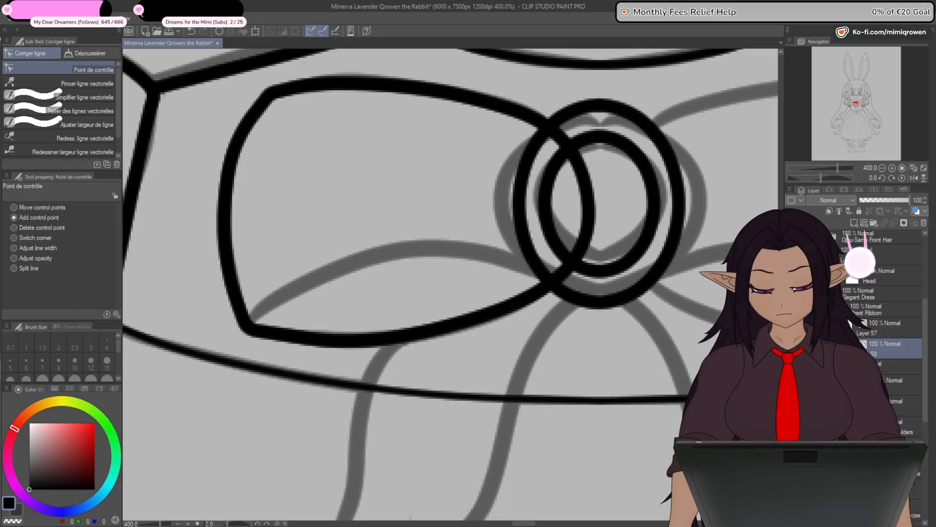
key("u")
mouse_move(318, 277)
left_mouse_down()
mouse_move(347, 274)
mouse_move(251, 330)
left_mouse_up()
key("y")
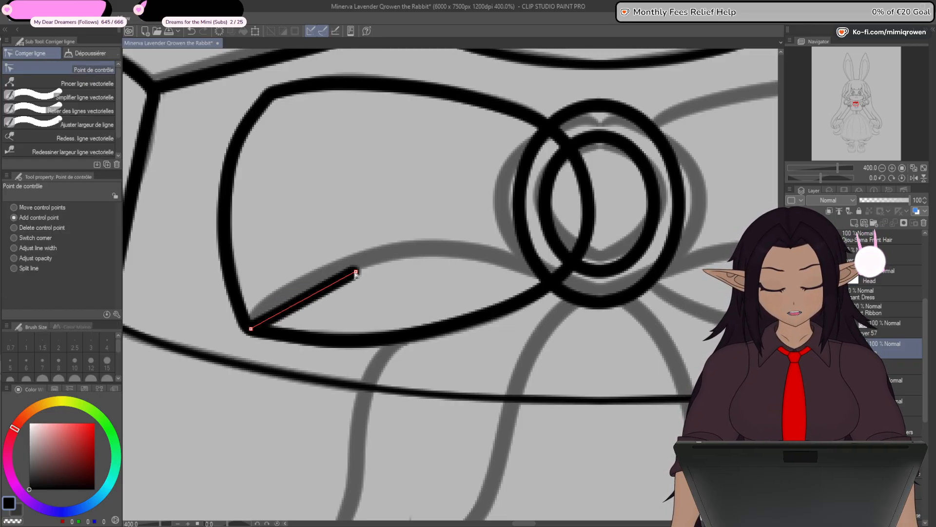
left_click_drag(506, 281, 558, 277)
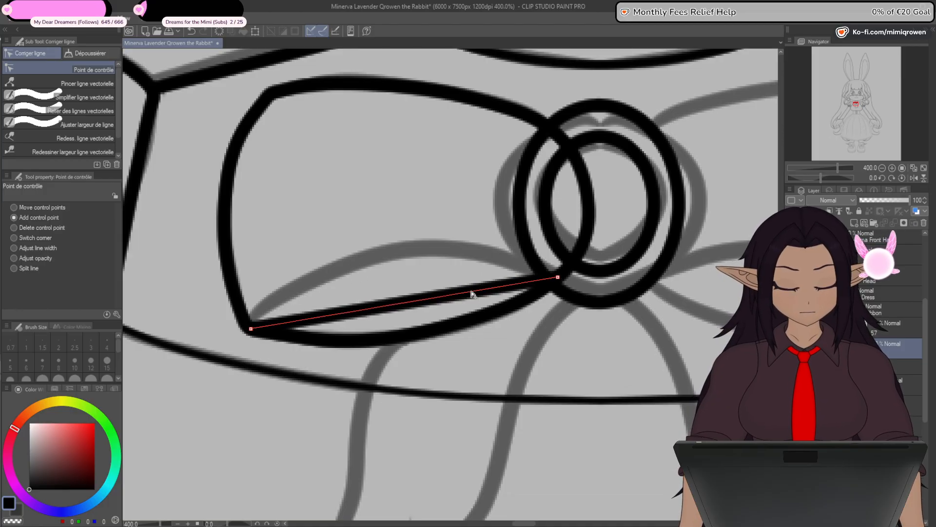
- Bend the fold line into an arch over the sketched fold, adding control points near both ends and along its outer half
left_click_drag(426, 303, 410, 249)
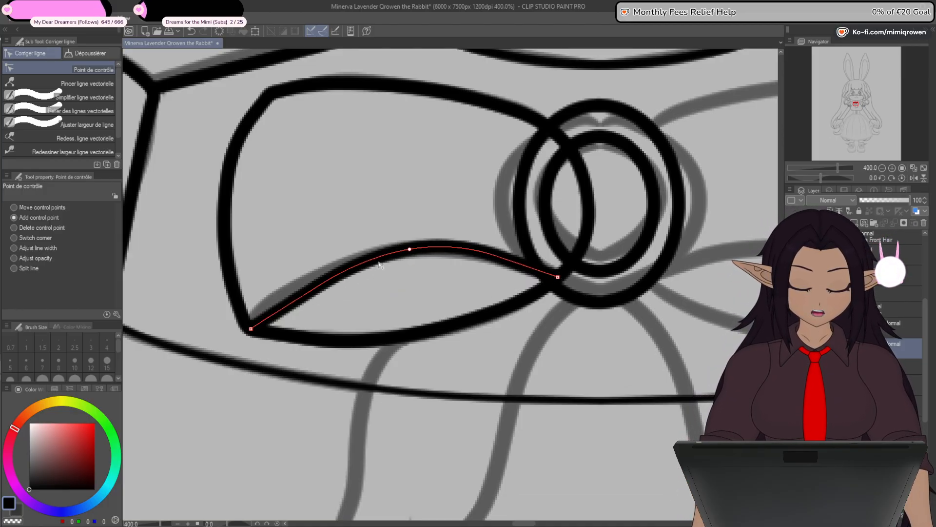
left_click_drag(309, 293, 293, 295)
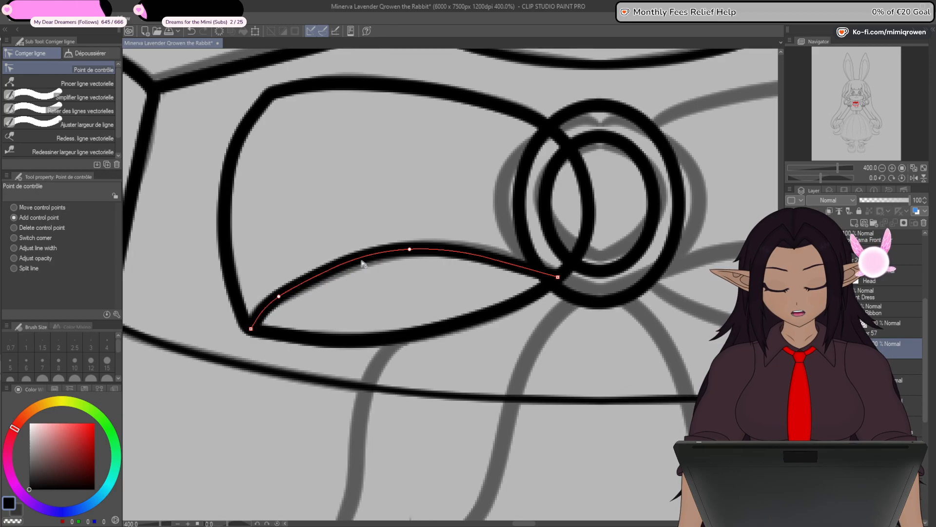
left_click_drag(508, 262, 512, 259)
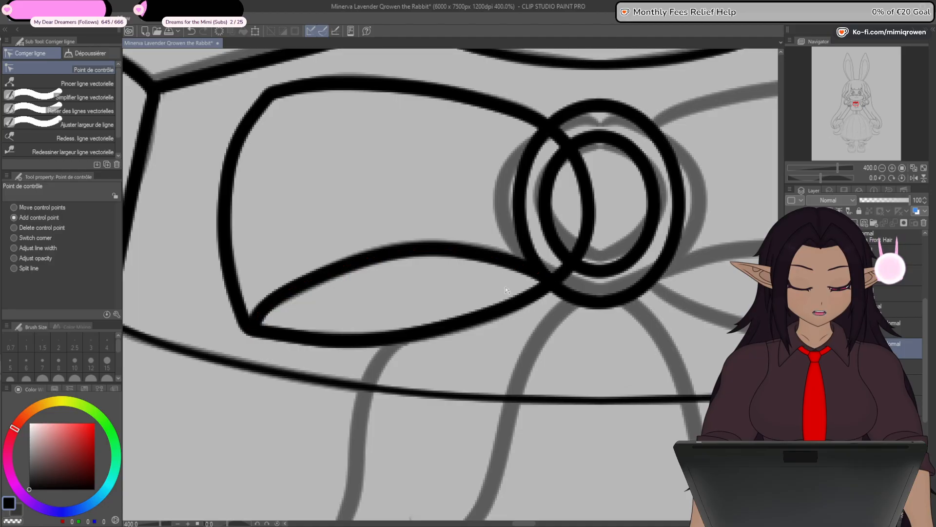
left_click_drag(281, 295, 283, 296)
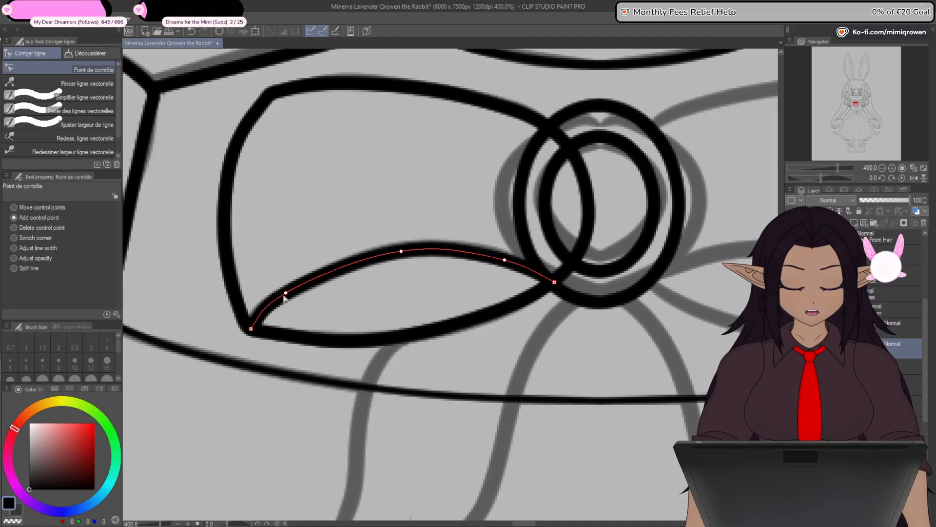
left_click(347, 267)
left_click_drag(402, 252, 428, 253)
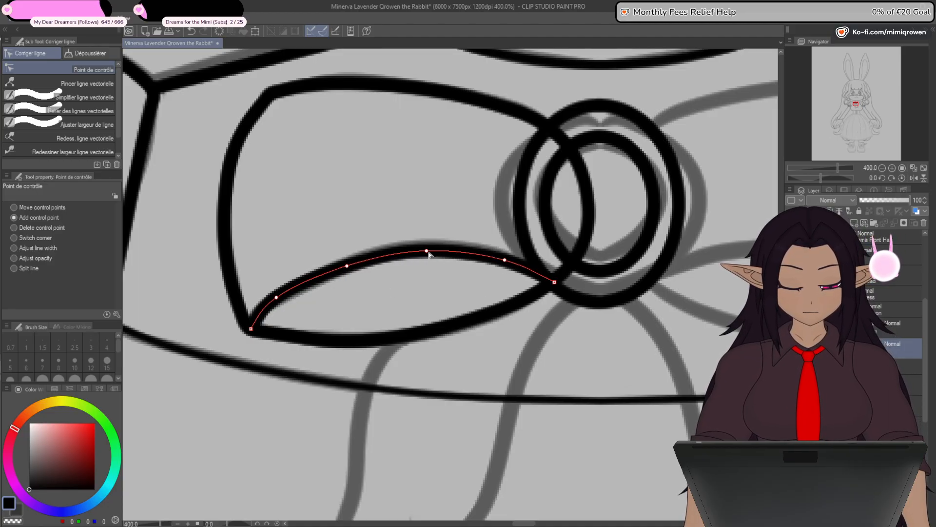
left_click(356, 264)
key("ctrl+z")
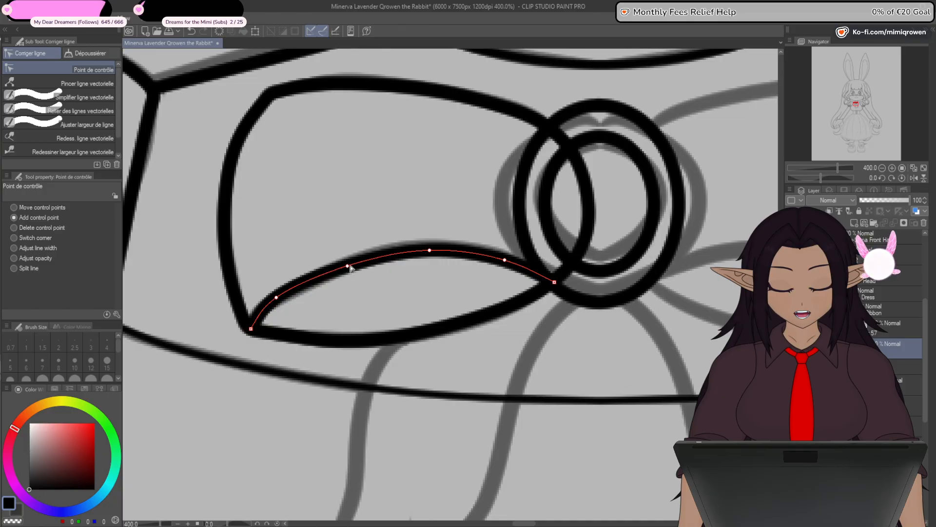
left_click(353, 264)
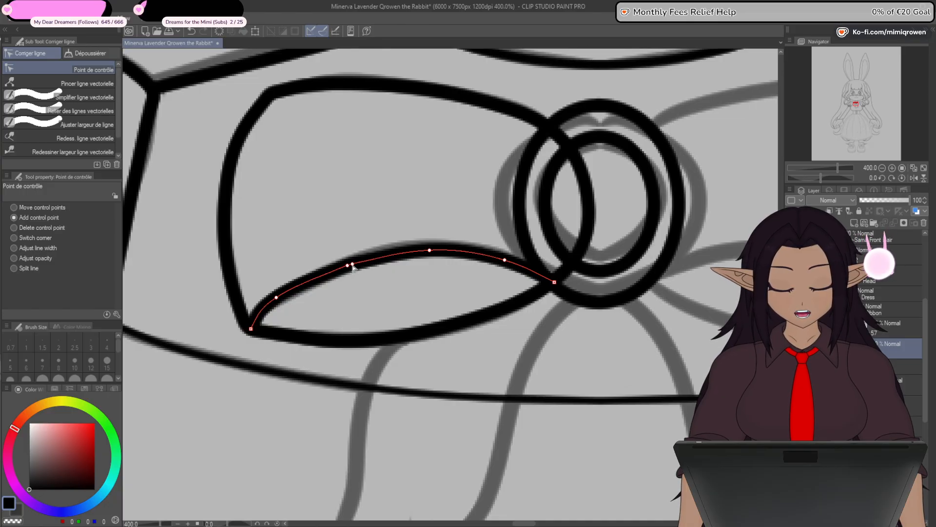
key("ctrl+z")
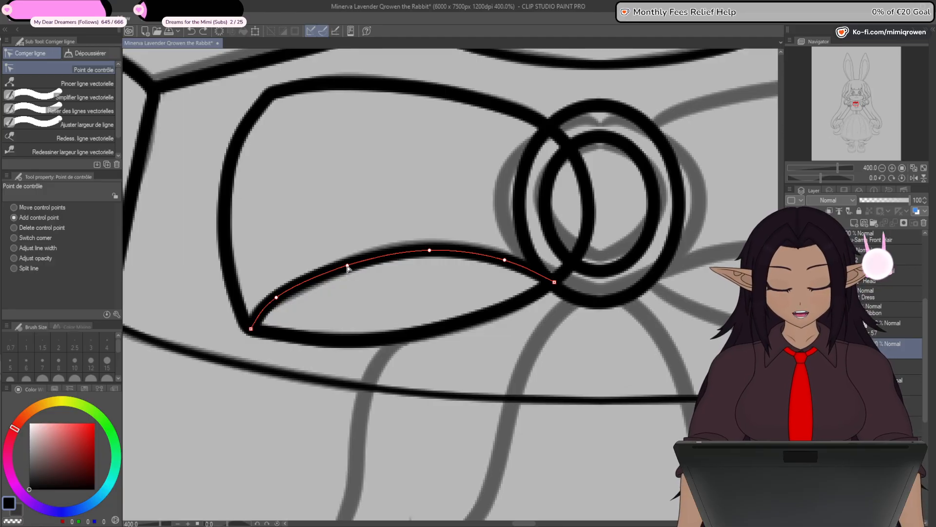
scroll(348, 268, "up", 8)
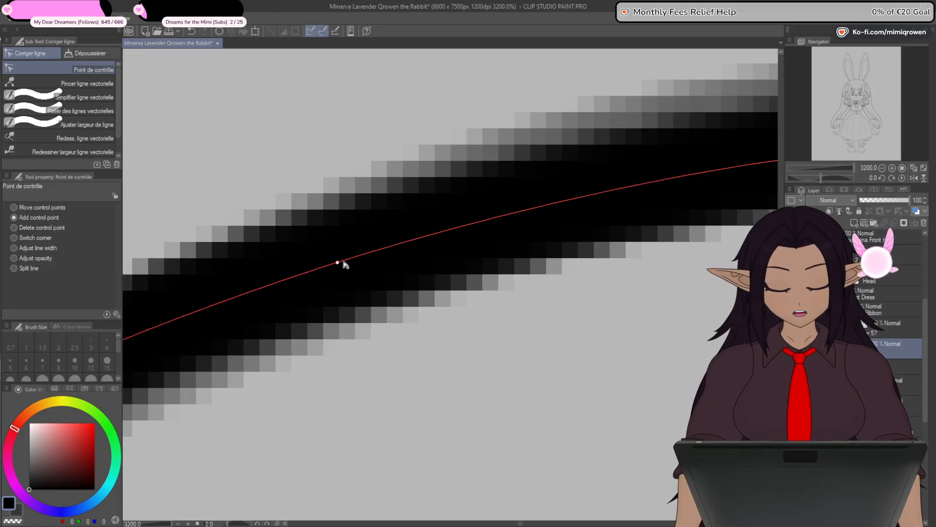
scroll(343, 265, "down", 8)
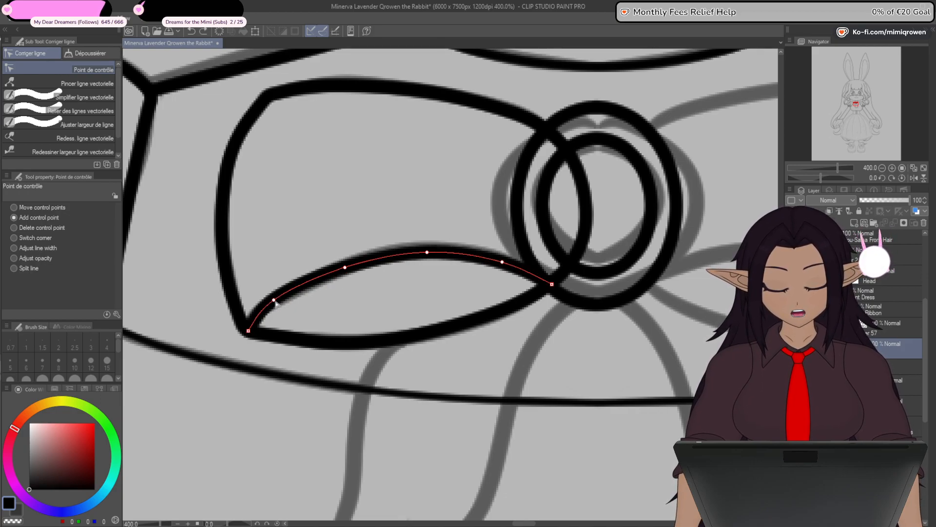
- Shift the fold line's middle control points slightly towards the loop's outer corner to even out its arch
key("ctrl+z")
key("ctrl+z")
left_click_drag(344, 269, 335, 272)
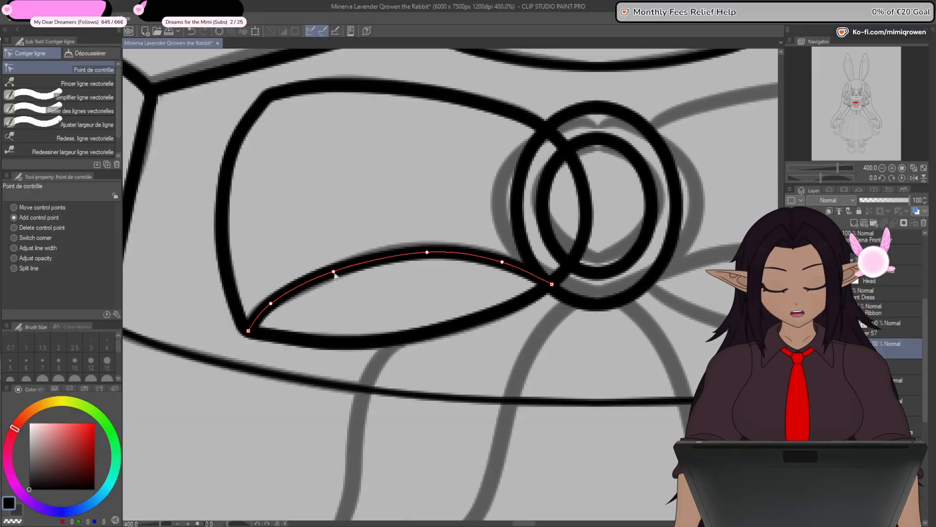
left_click(412, 252)
left_click(428, 252)
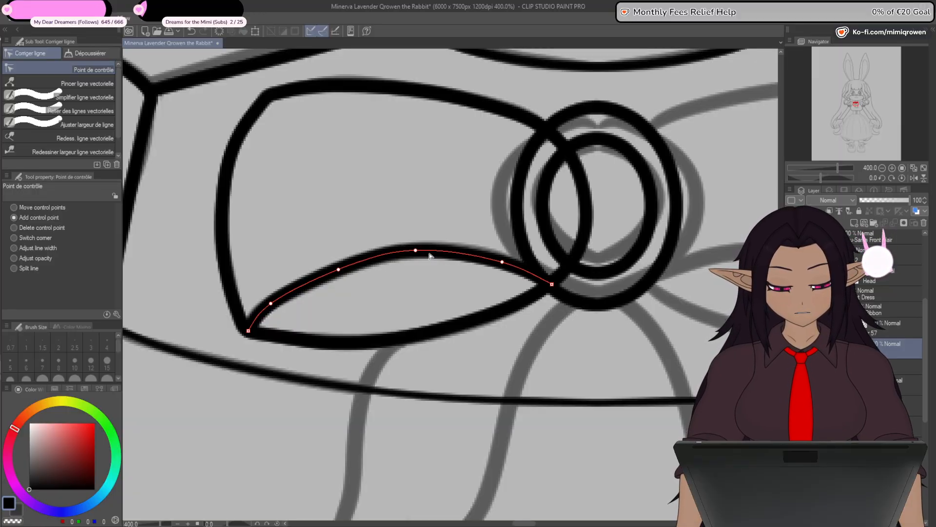
- Even out the left loop's fold line by slightly repositioning the control points along its arch over the sketch
left_click_drag(506, 266, 495, 259)
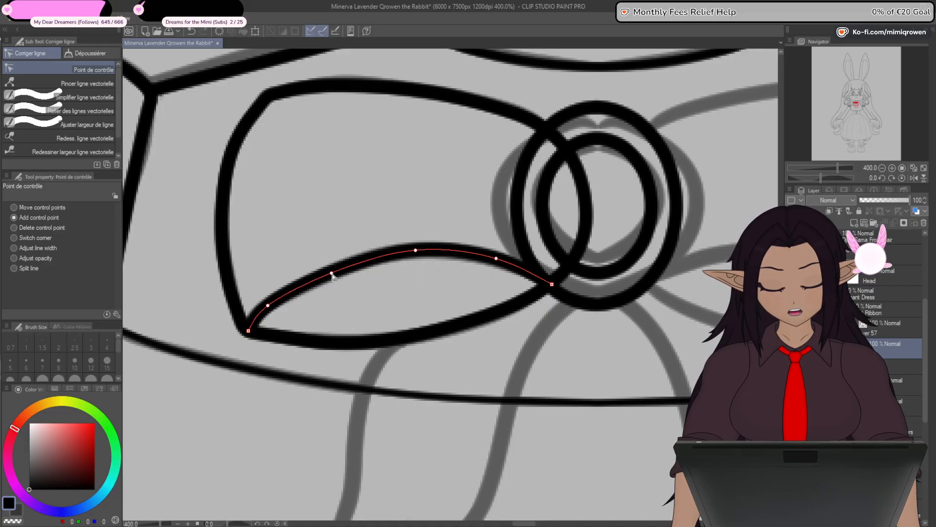
left_click_drag(412, 255, 409, 256)
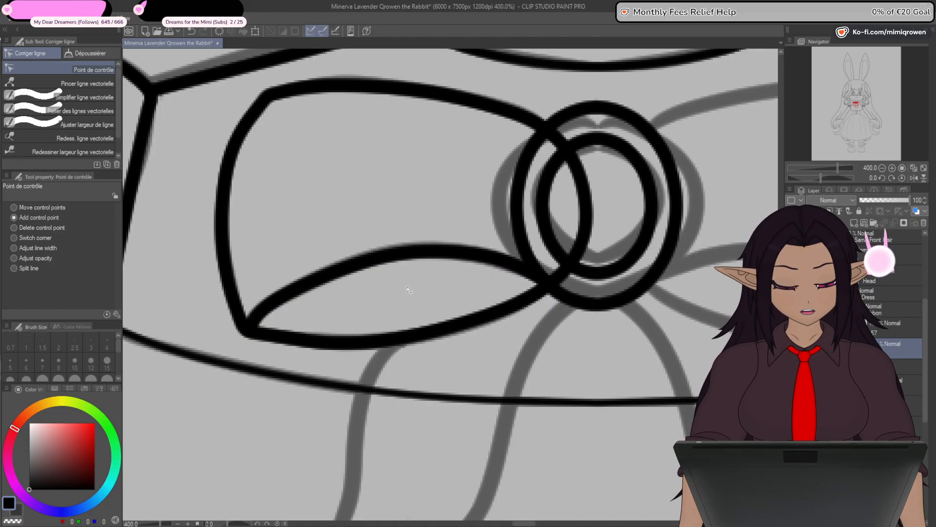
left_click_drag(333, 277, 333, 275)
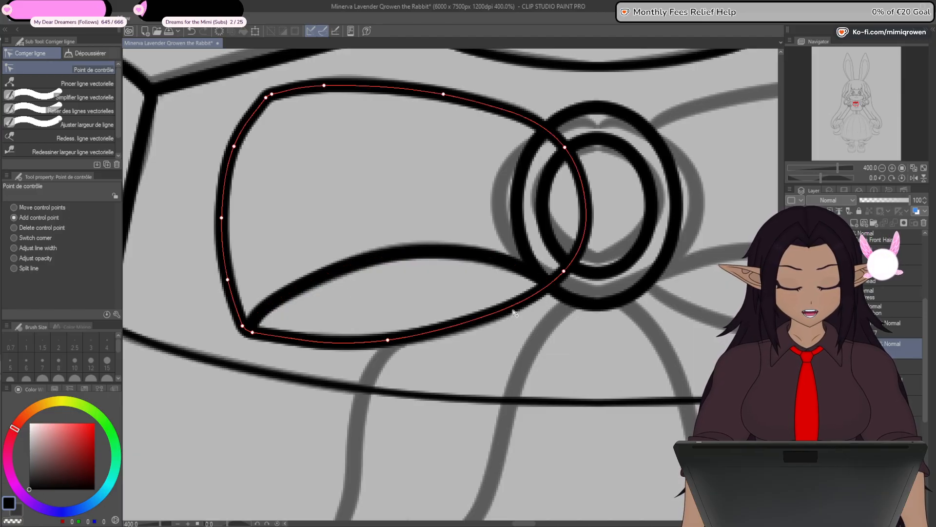
left_click_drag(497, 264, 495, 268)
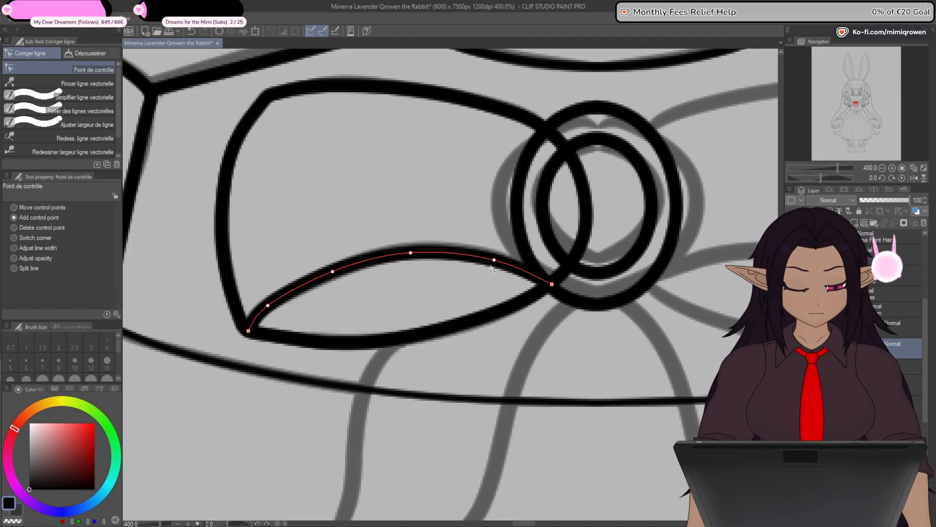
scroll(412, 330, "down", 3)
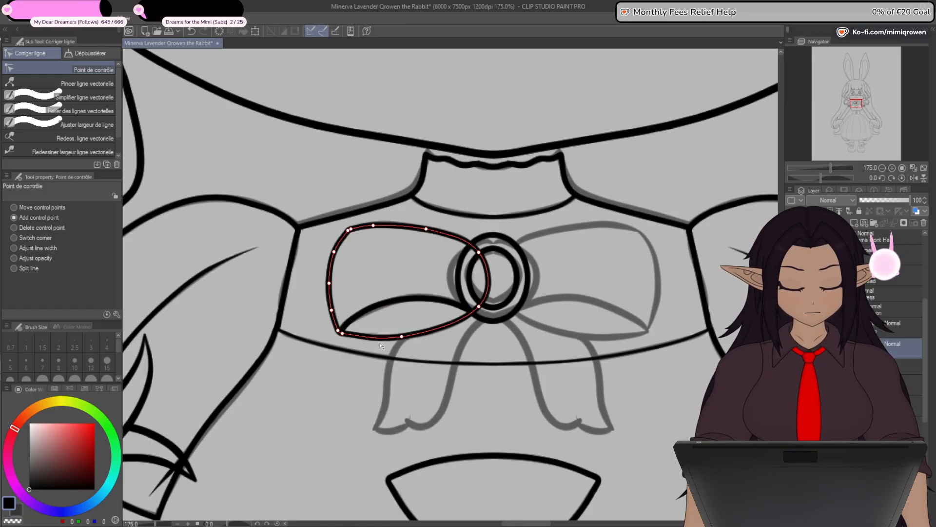
scroll(408, 314, "up", 4)
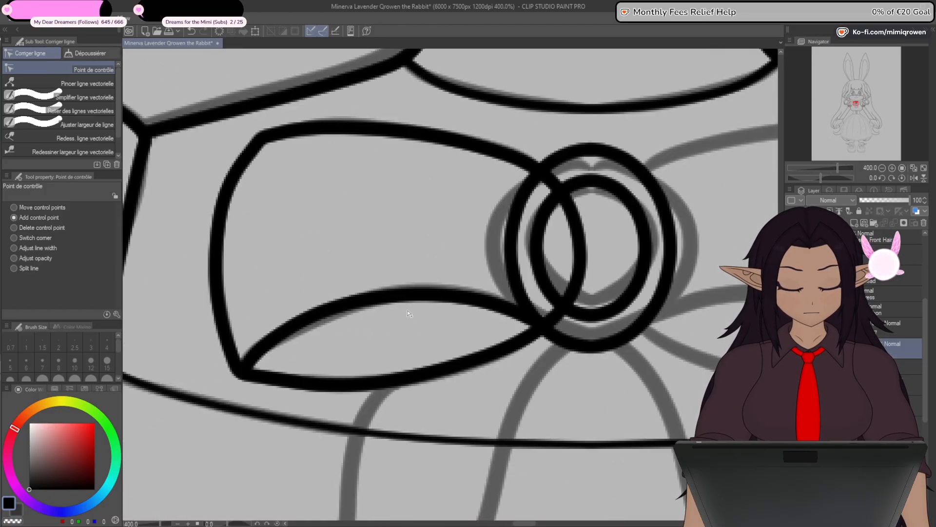
left_click_drag(488, 302, 489, 305)
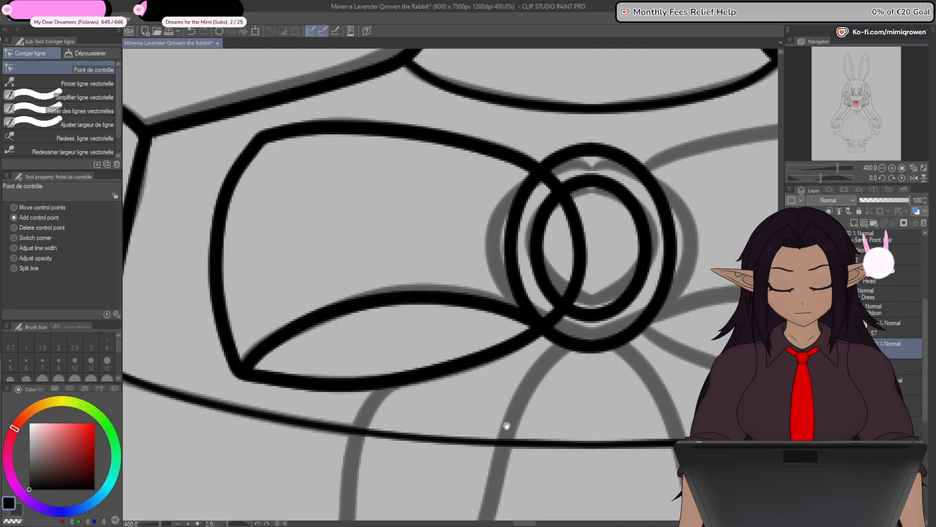
- Draw a straight, nearly horizontal 8.0 line across the middle of the sketched left ribbon tail
left_click_drag(488, 437, 560, 397)
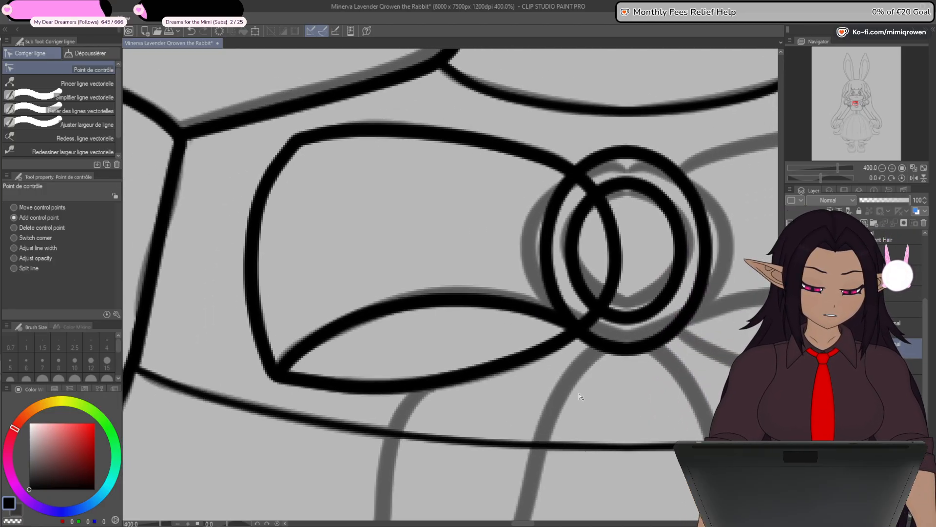
scroll(580, 395, "down", 4)
left_click_drag(575, 417, 535, 349)
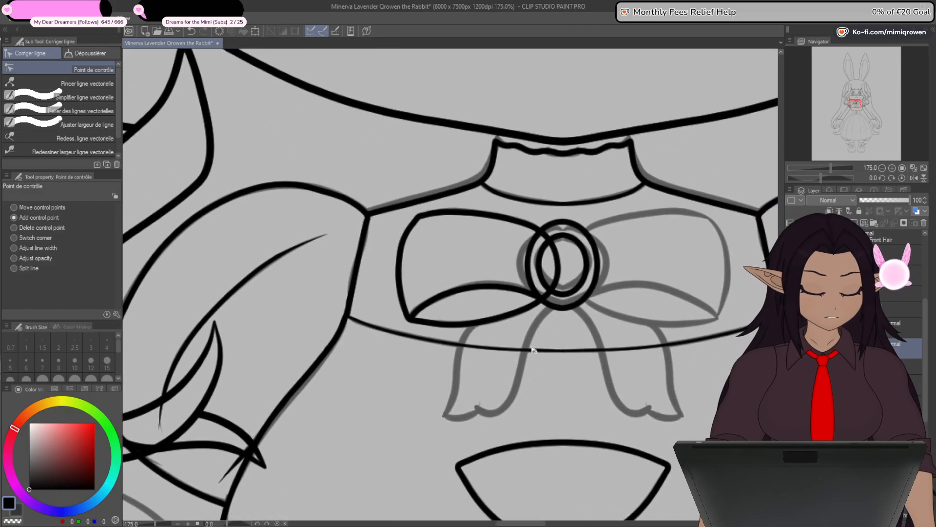
scroll(533, 349, "up", 6)
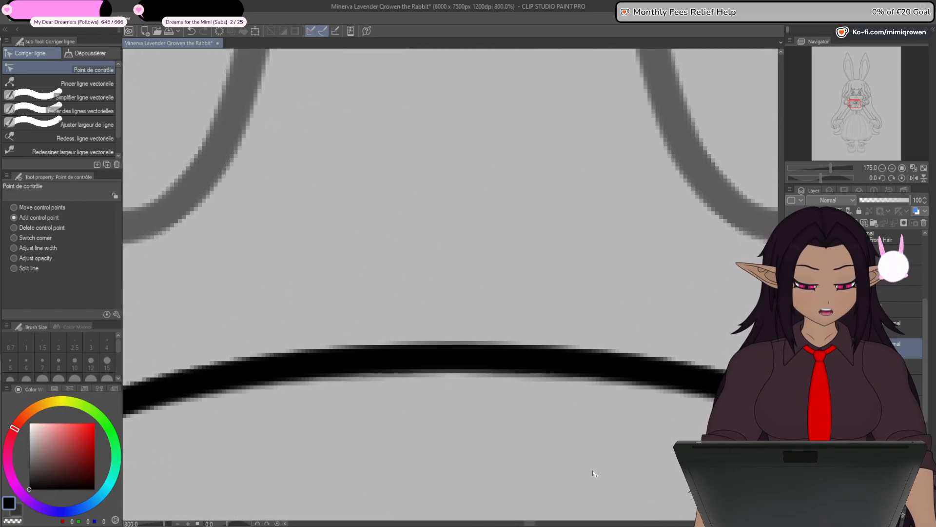
scroll(604, 445, "down", 4)
left_click_drag(561, 296, 574, 370)
scroll(573, 371, "up", 2)
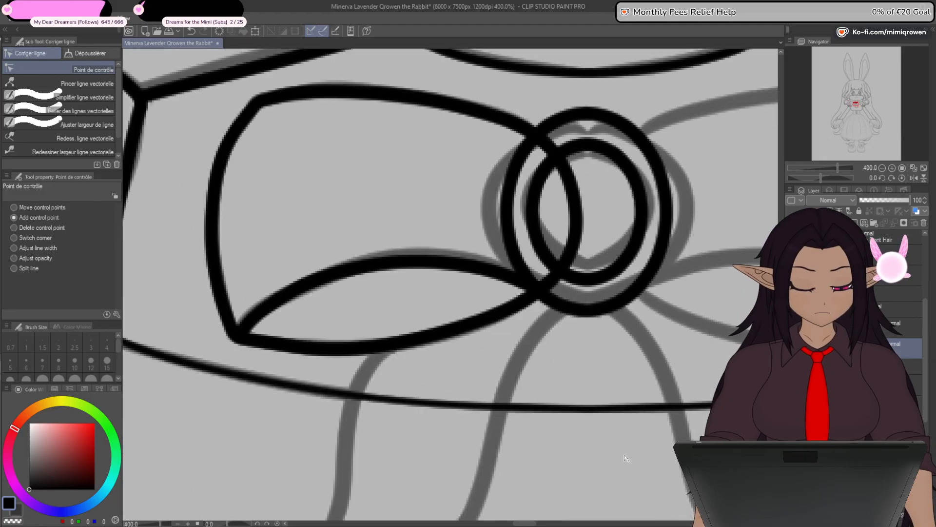
left_click_drag(626, 457, 621, 365)
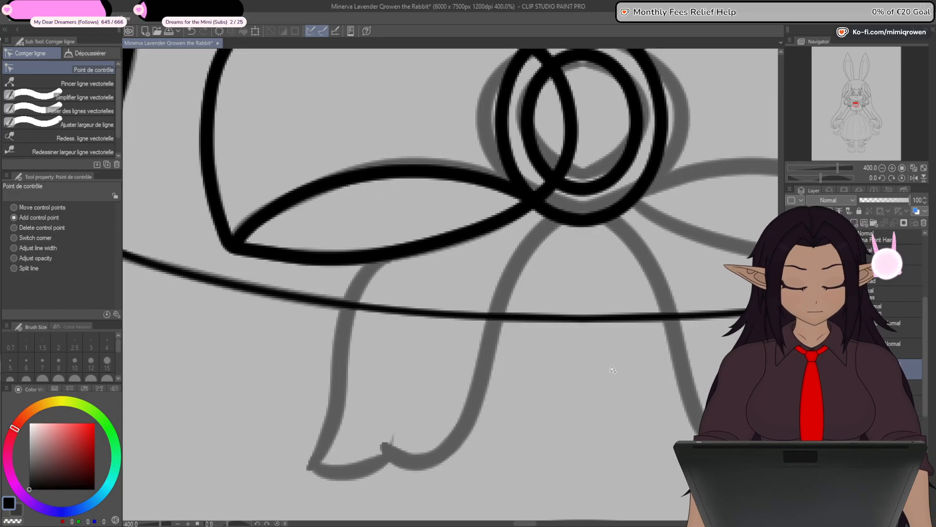
key("u")
left_click_drag(334, 374, 497, 385)
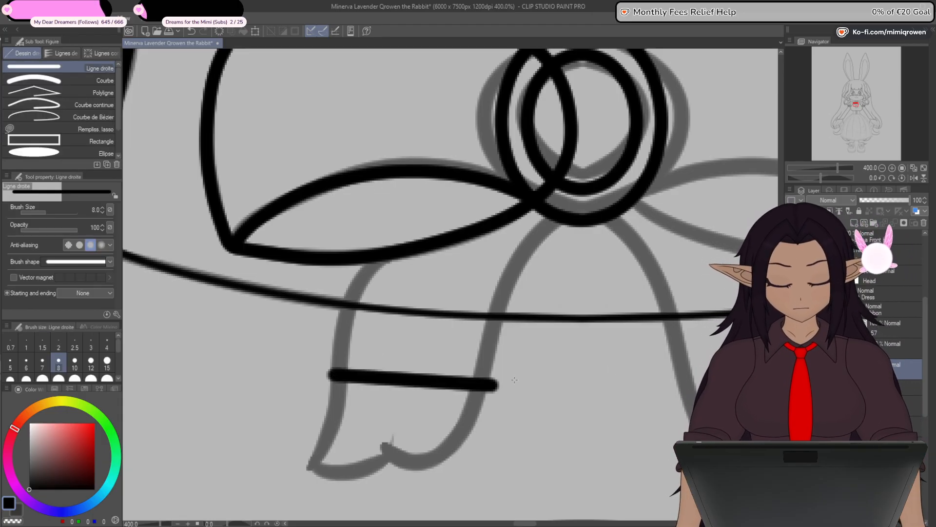
- Add control points to the new line and fold it into a polygon with its two ends meeting between the tail's sides
key("y")
left_click(409, 379)
left_click_drag(408, 379, 432, 416)
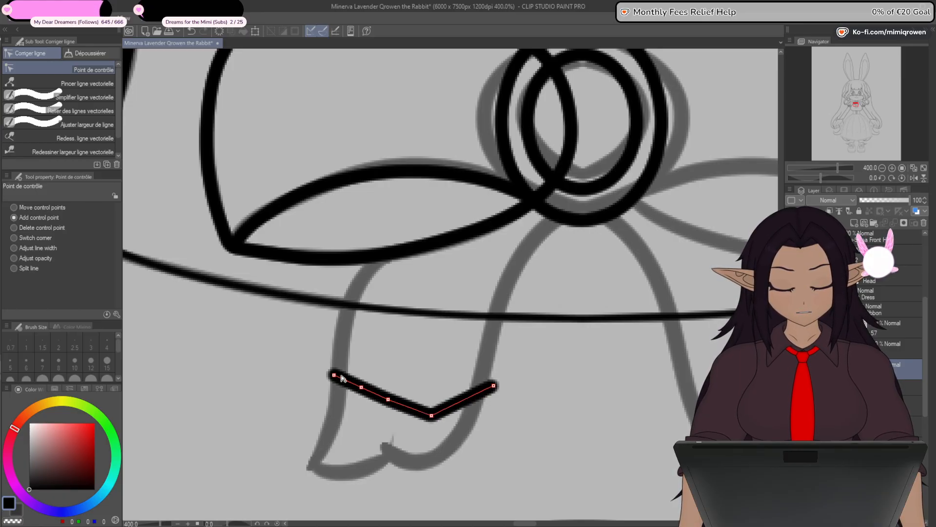
left_click_drag(334, 375, 409, 346)
left_click_drag(388, 400, 355, 445)
left_click_drag(431, 415, 448, 436)
left_click(470, 411)
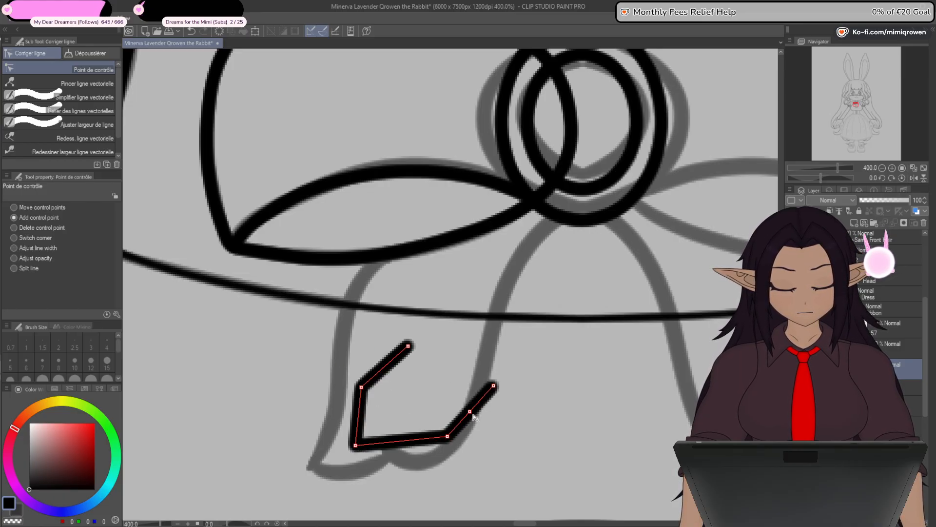
left_click_drag(494, 386, 428, 353)
left_click_drag(470, 411, 478, 370)
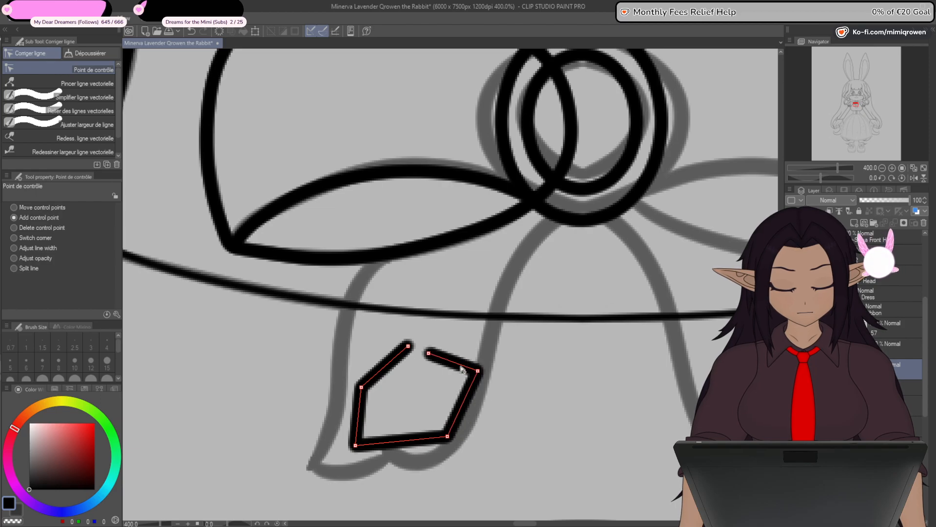
left_click_drag(409, 349, 411, 351)
mouse_move(361, 386)
left_mouse_down()
mouse_move(364, 358)
mouse_move(421, 352)
left_mouse_up()
- Join the polygon's ends into one closed vector line and remove the extra control point on its upper edge
left_click(80, 111)
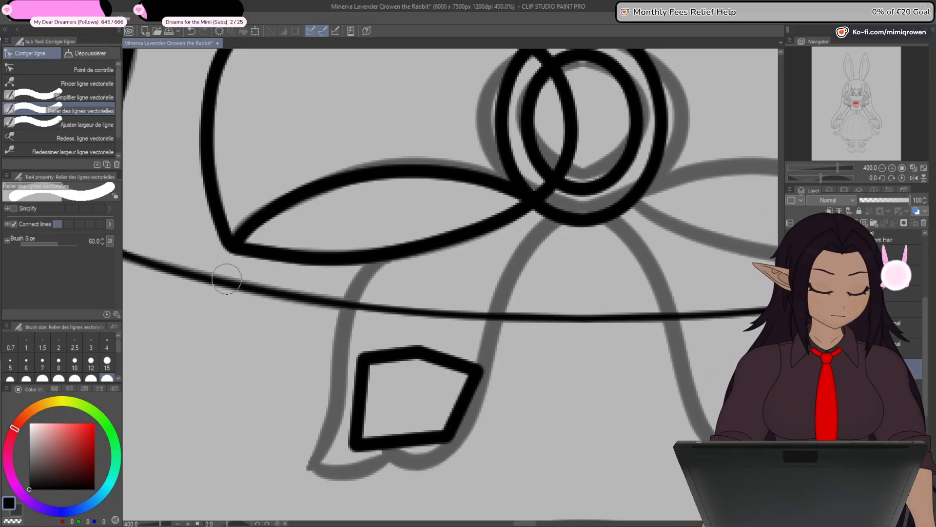
left_click(93, 70)
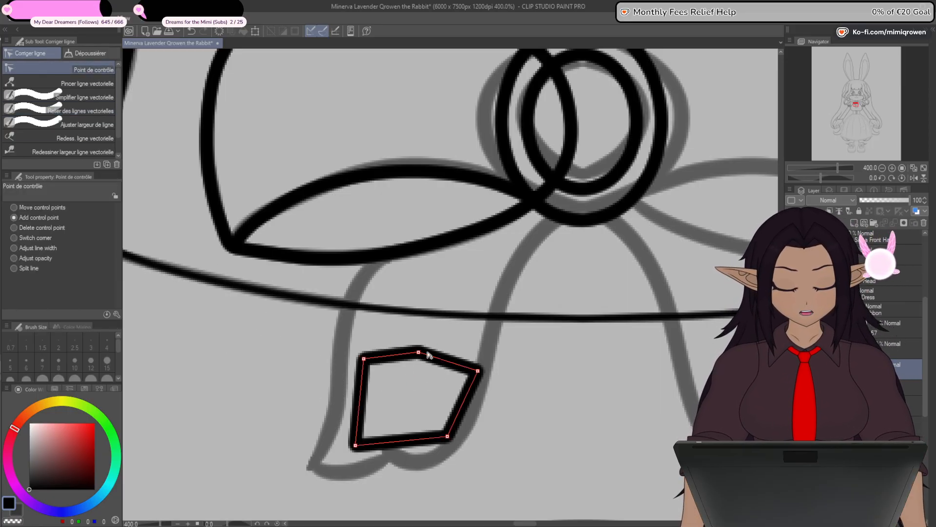
left_click(420, 353)
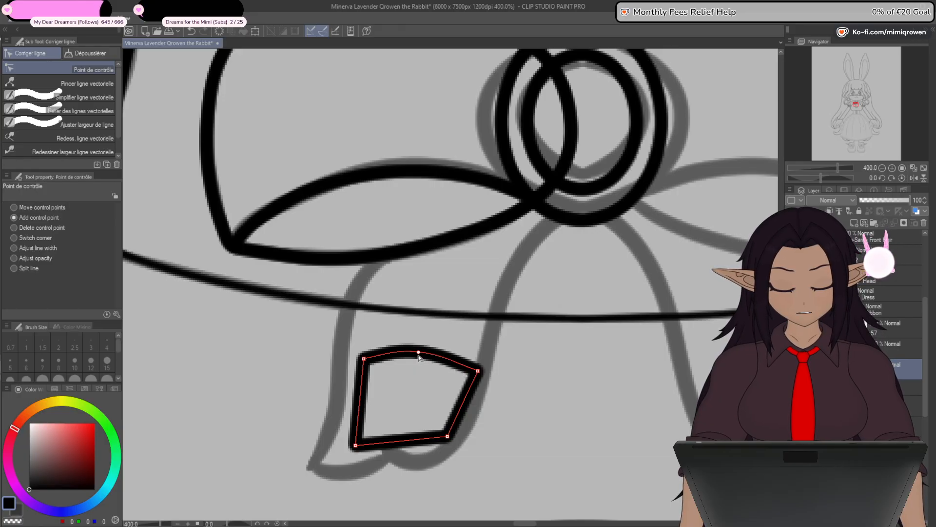
left_click(419, 355, "alt")
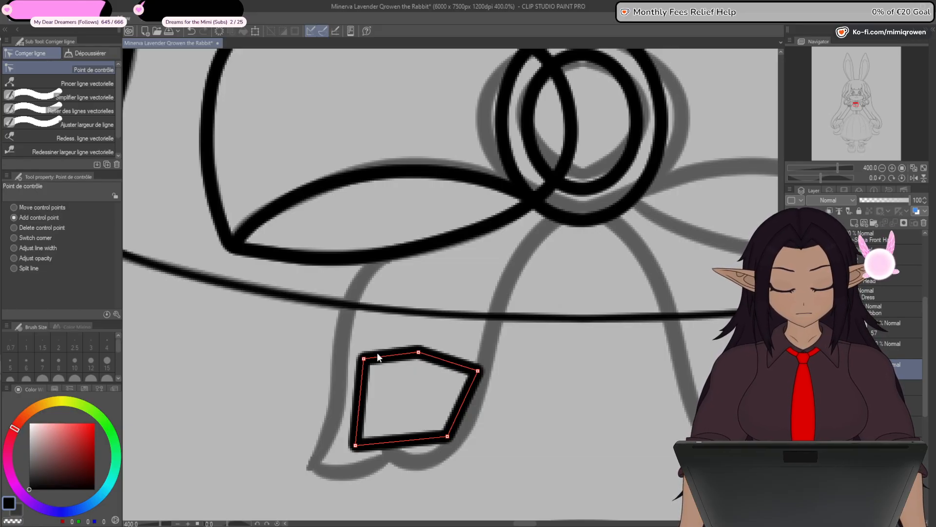
left_click(419, 354)
- Stretch the closed shape over the sketched left tail, placing its upper corners at the bow knot and its lower corners at the tail's end
left_click_drag(364, 360, 420, 190)
left_click_drag(478, 370, 562, 209)
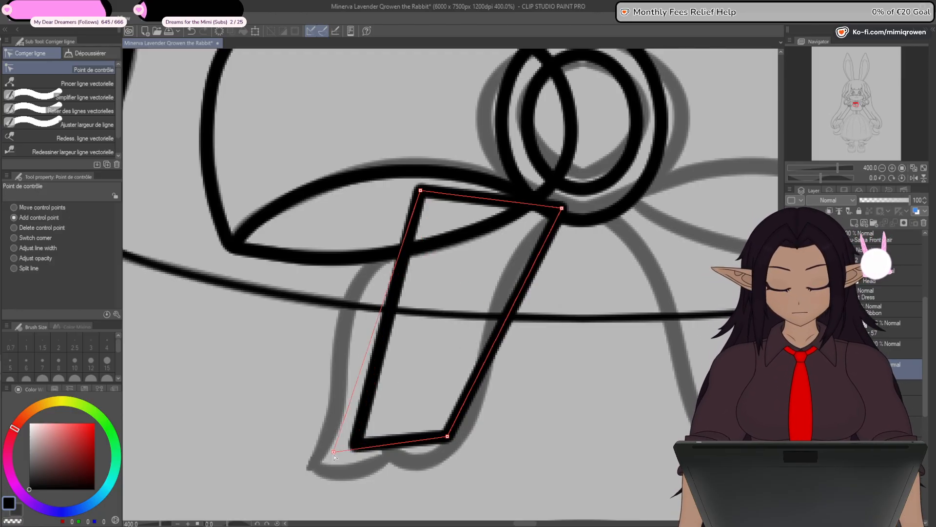
left_click_drag(356, 446, 309, 467)
left_click_drag(449, 434, 453, 479)
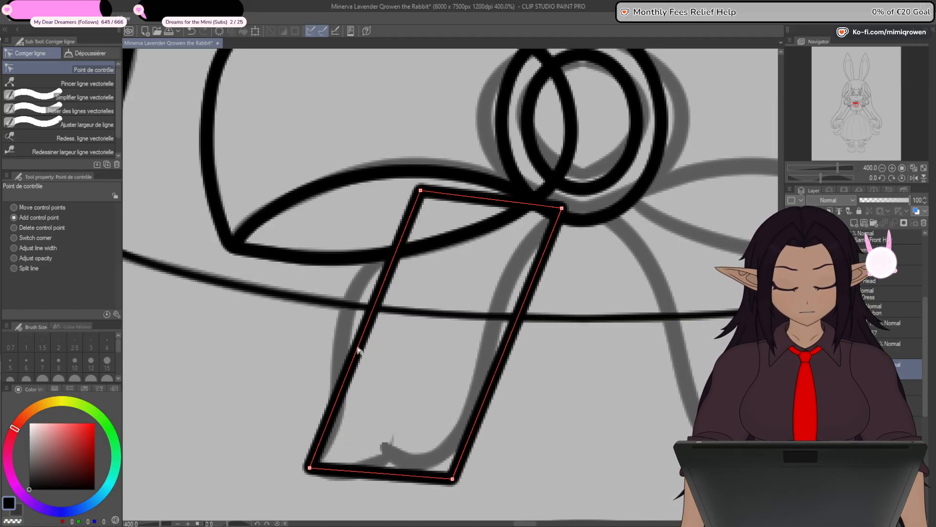
- Curve the tail's outer edge along the sketch with two added control points, then shift and round its upper outer corner
left_click_drag(358, 349, 359, 285)
left_click_drag(345, 407, 337, 401)
left_click_drag(428, 194, 437, 201)
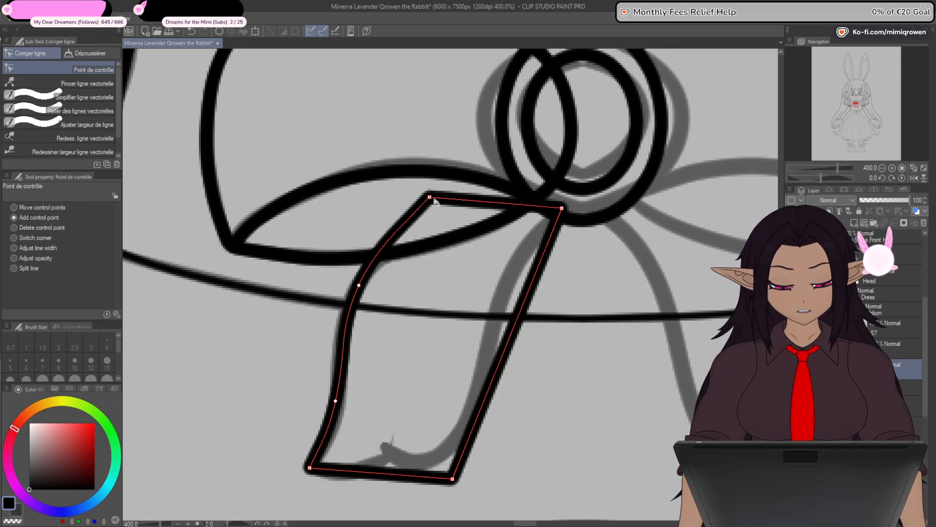
left_click(432, 199, "alt")
- Round the tail's upper inner corner, raise it slightly, and curve the inner edge with two added control points
left_click(563, 209, "alt")
left_click_drag(563, 210, 566, 194)
left_click(559, 237)
left_click_drag(560, 236, 545, 230)
left_click_drag(517, 306, 498, 308)
- Lower the tail's two bottom corners, adjust its sides, and pull the middle of its bottom edge up into a pointed notch
scroll(564, 314, "down", 4)
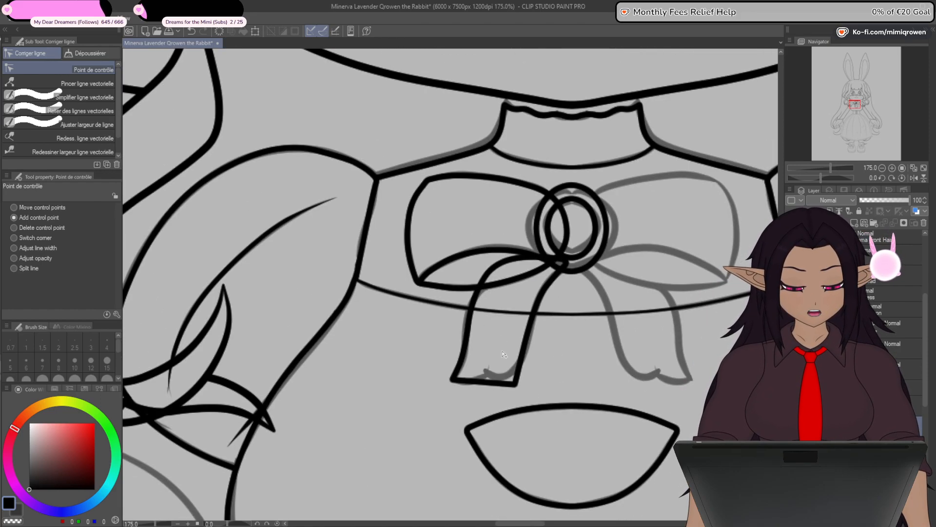
left_click_drag(575, 377, 547, 338)
scroll(485, 337, "up", 4)
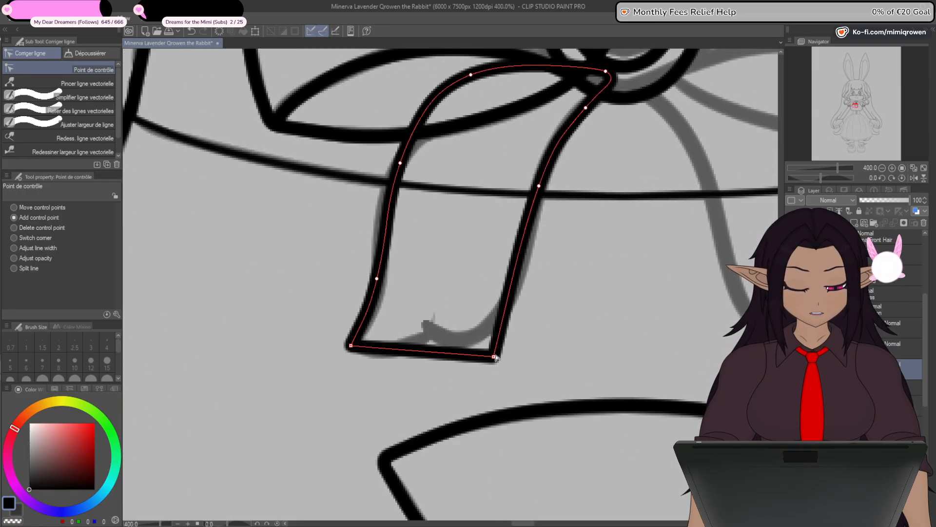
left_click_drag(493, 368, 491, 369)
left_click_drag(352, 347, 339, 365)
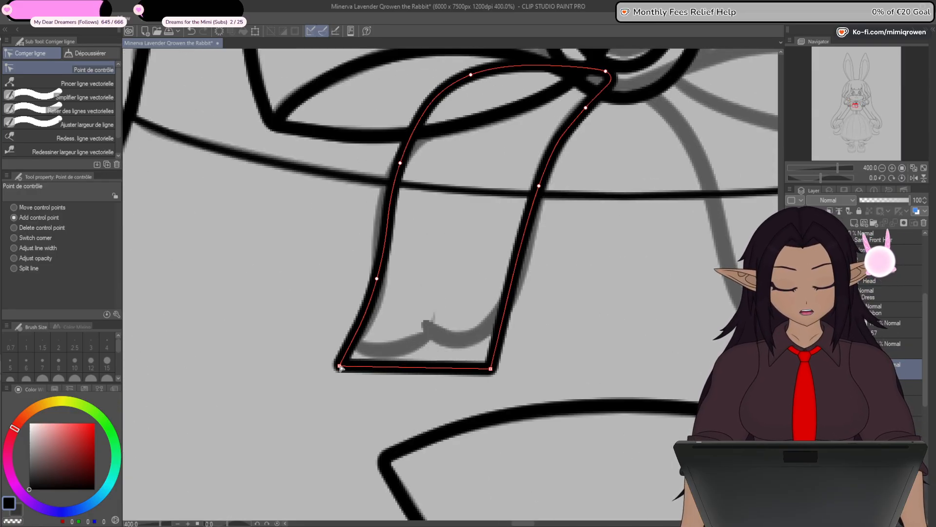
left_click(381, 286)
left_click_drag(381, 281, 385, 252)
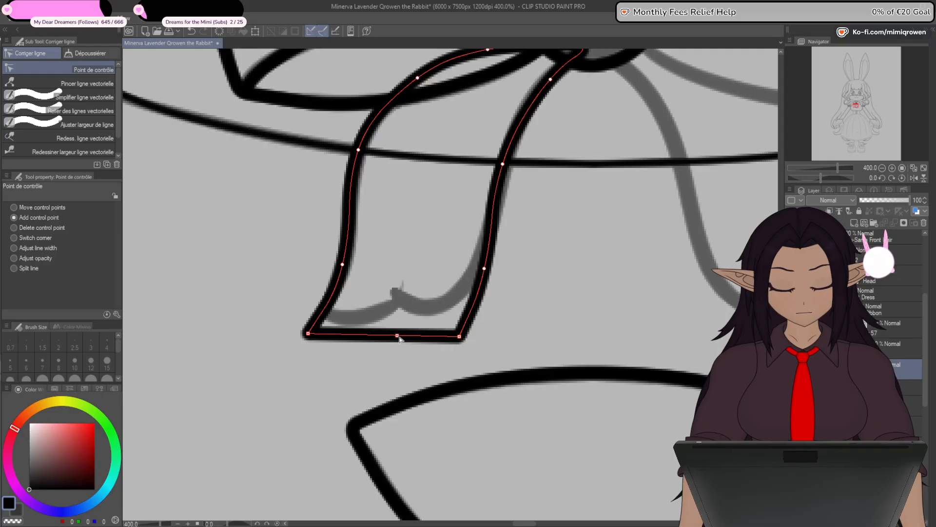
left_click_drag(397, 334, 400, 289)
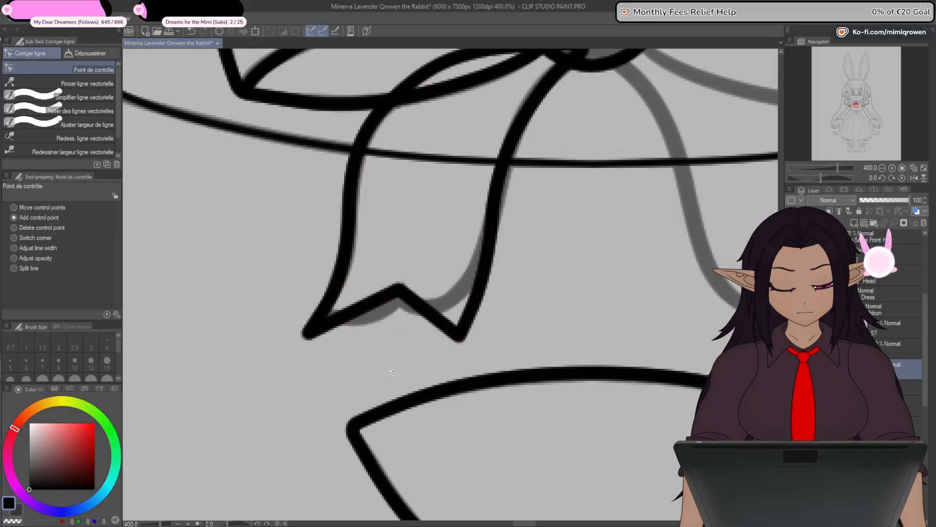
- Raise the tail's upper end into the ornament's ring by moving its top control points up over the fold line
scroll(390, 372, "down", 4)
scroll(390, 380, "up", 1)
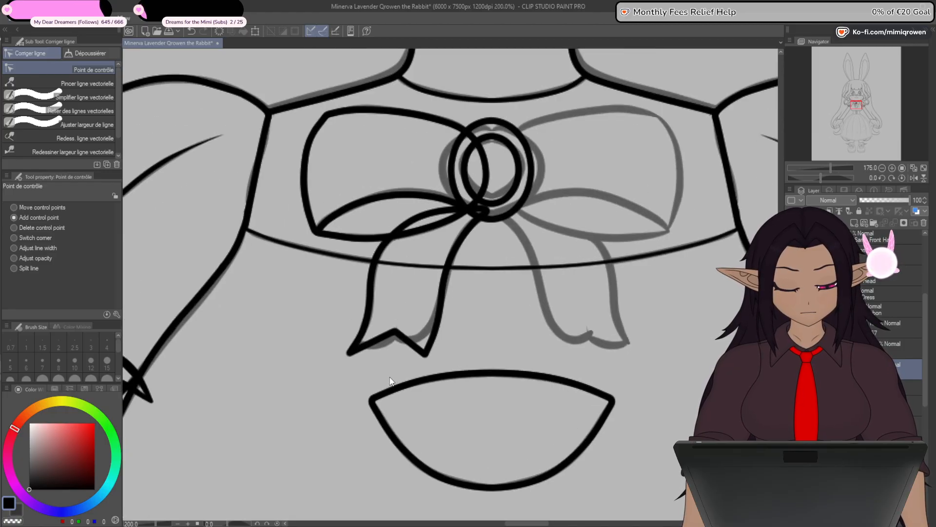
left_click_drag(388, 369, 394, 413)
scroll(471, 256, "up", 4)
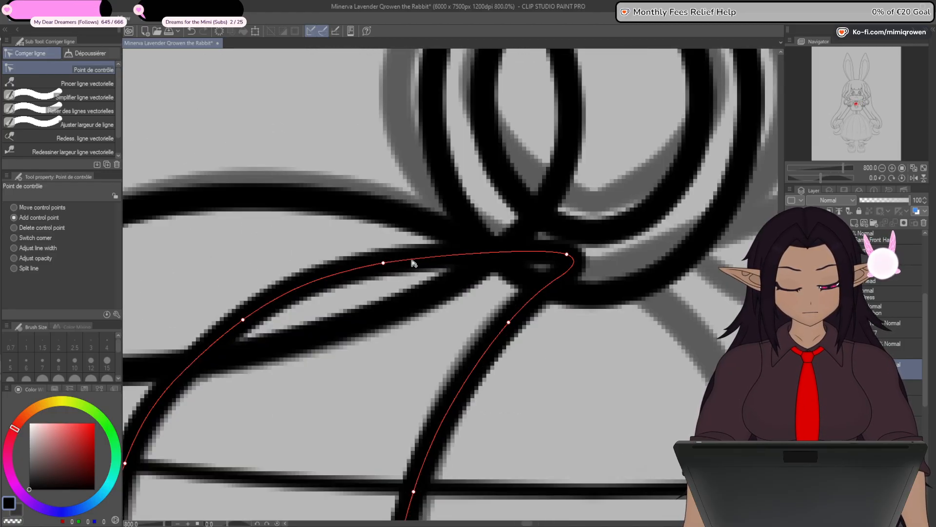
scroll(411, 261, "down", 2)
left_click_drag(401, 264, 412, 235)
left_click_drag(490, 258, 503, 221)
left_click_drag(413, 233, 429, 215)
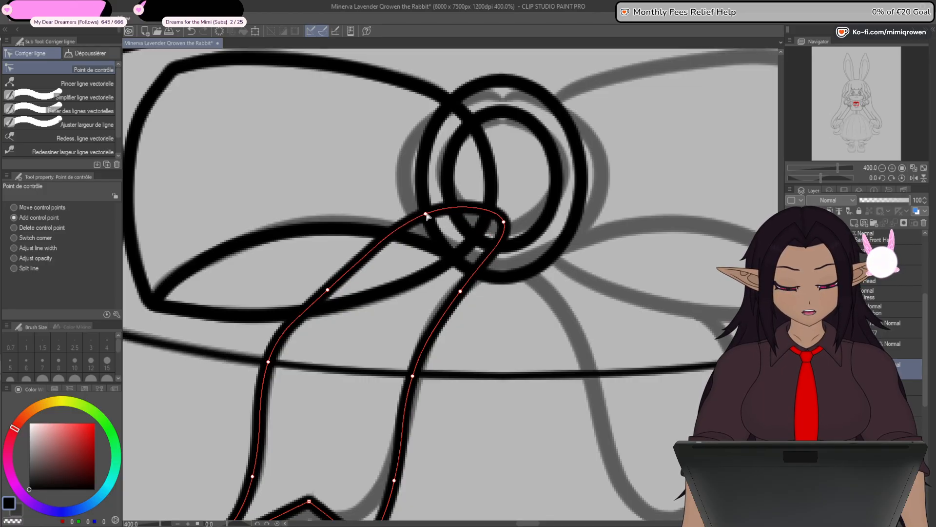
- Smooth the tail's outer edge by moving its control points above and below the bow loop towards the ornament
left_click_drag(518, 297, 553, 242)
left_click_drag(365, 237, 389, 199)
left_click_drag(304, 308, 313, 294)
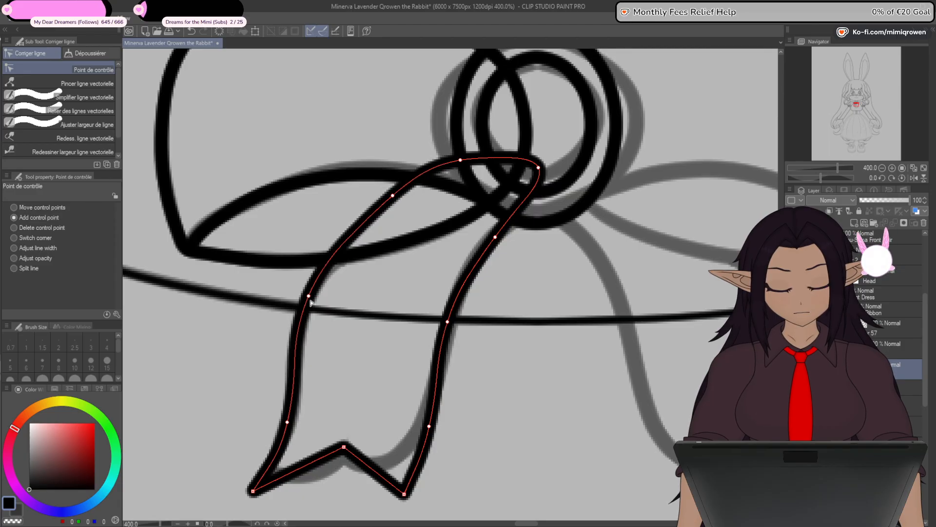
- Shift the tail's top two control points further towards the centre of the ornament's ring to widen its upper end
left_click_drag(500, 386, 499, 321)
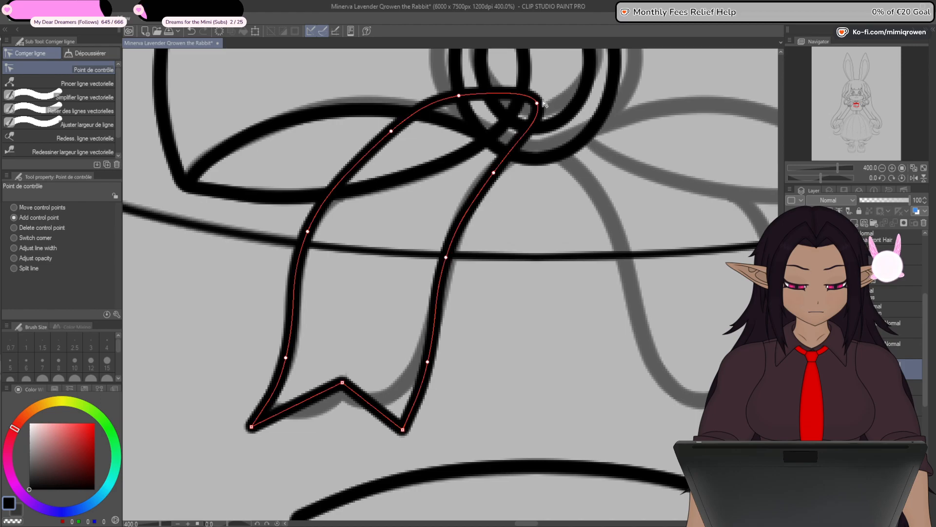
left_click_drag(537, 103, 554, 101)
left_click_drag(460, 96, 476, 89)
left_click_drag(551, 101, 557, 98)
scroll(533, 250, "down", 4)
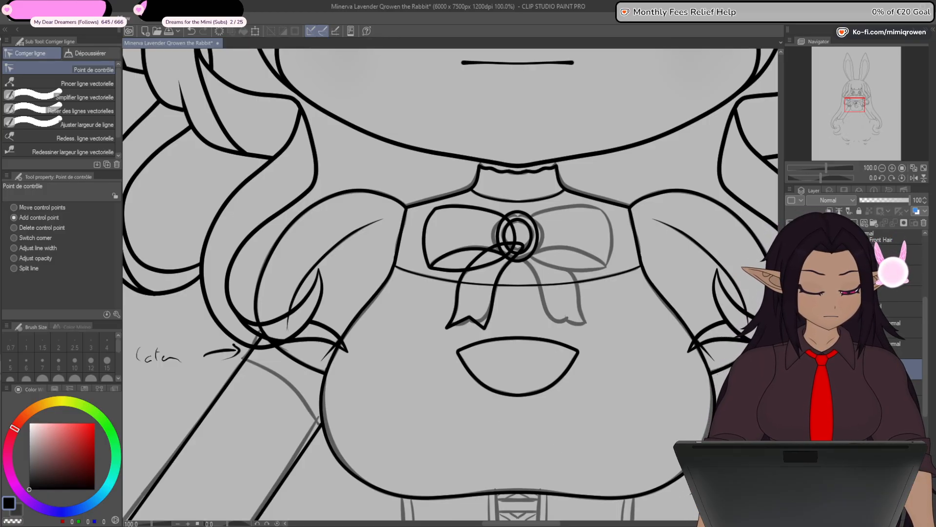
left_click(791, 390)
left_click(791, 390)
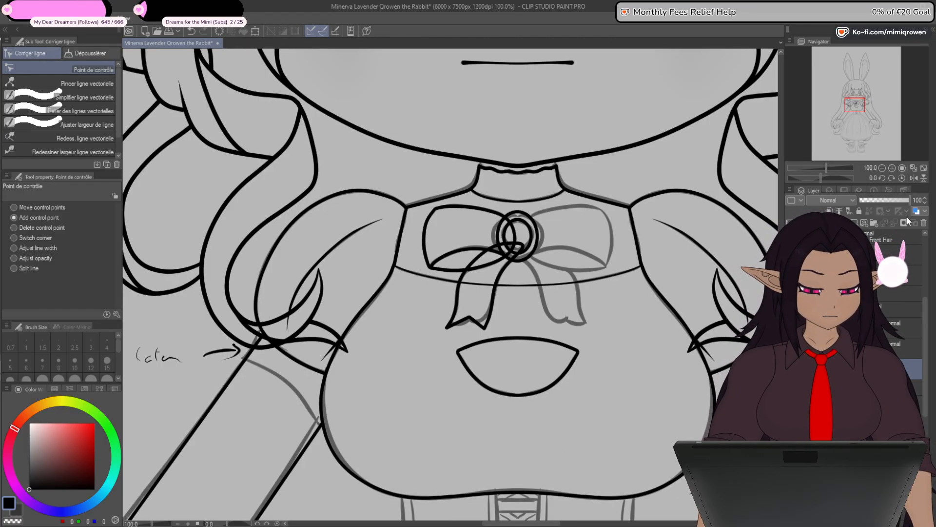
- Mask out the ribbon tail's lines behind the bow loop and ornament, and the loop's lines inside the ornament's ring
key("p")
scroll(502, 251, "up", 1)
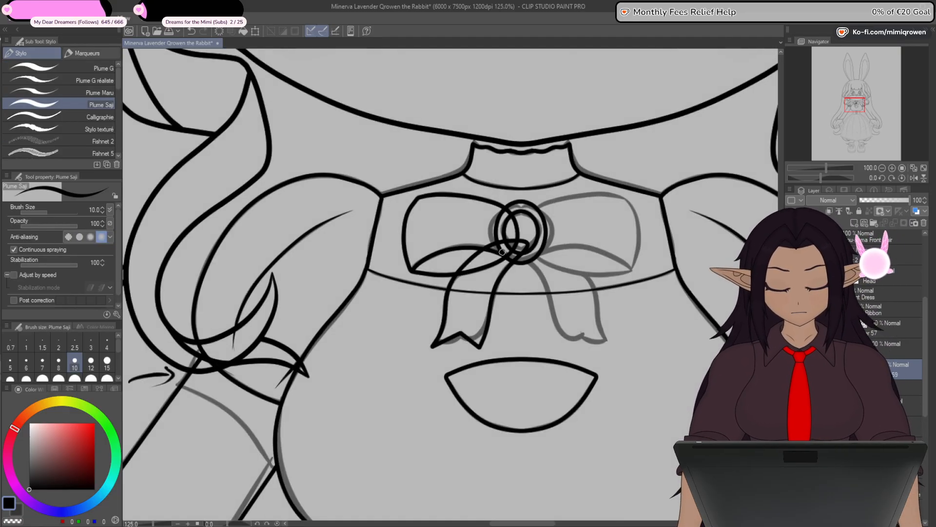
scroll(502, 252, "up", 6)
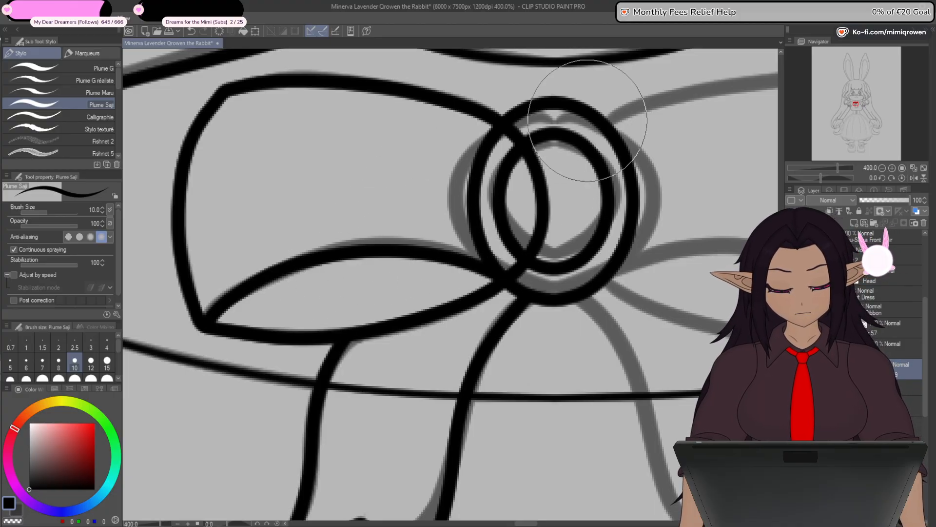
scroll(588, 121, "down", 4)
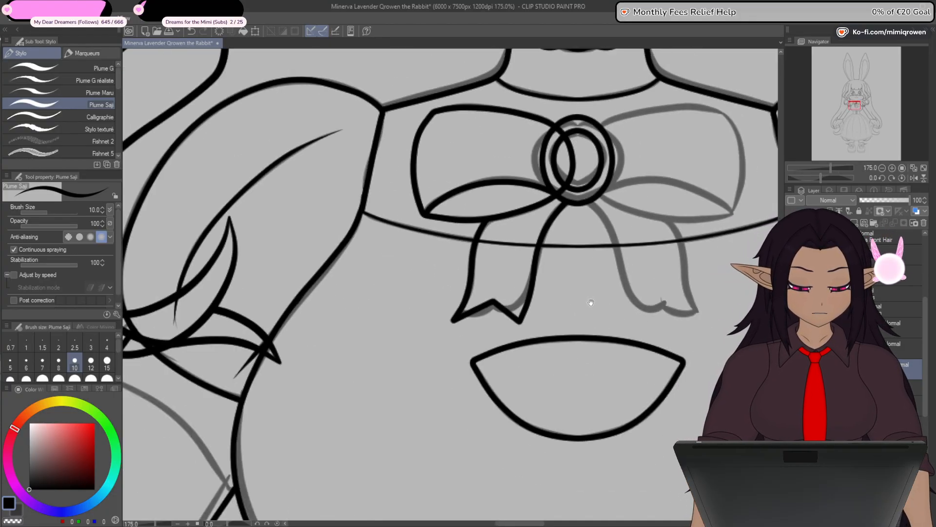
left_click_drag(590, 303, 561, 389)
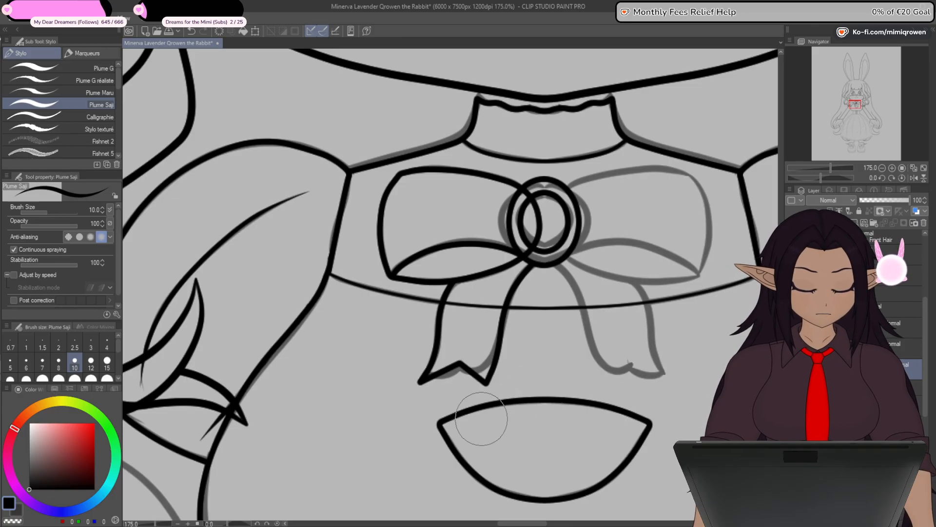
left_click(907, 348)
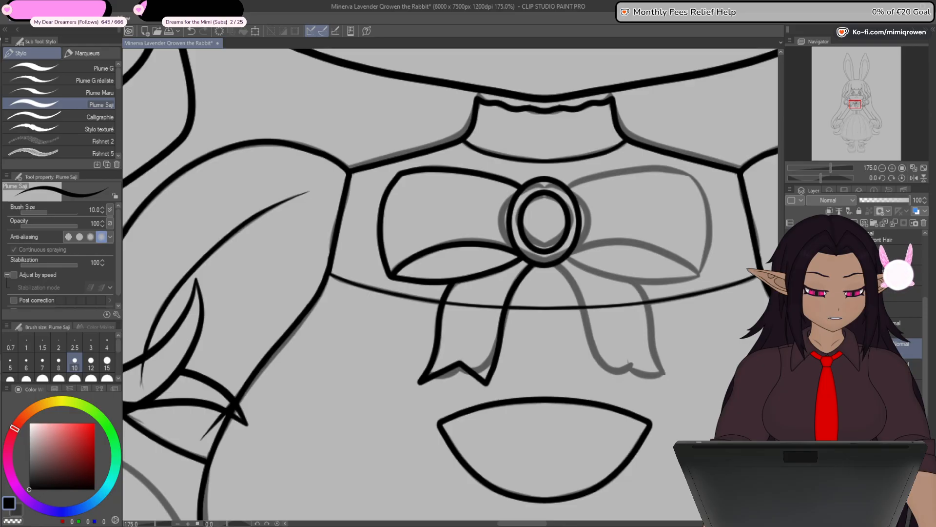
- Rename the ornament, loop and tail layers as Chest Ribbon Pendant, Chest Ribbon Loop and Chest Ribbon Band
key("ctrl+z")
key("ctrl+y")
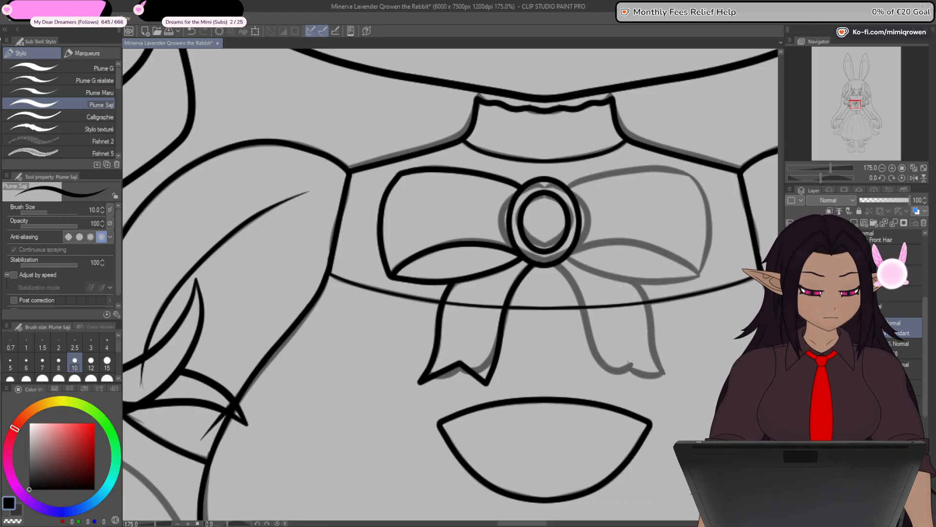
left_click(864, 345)
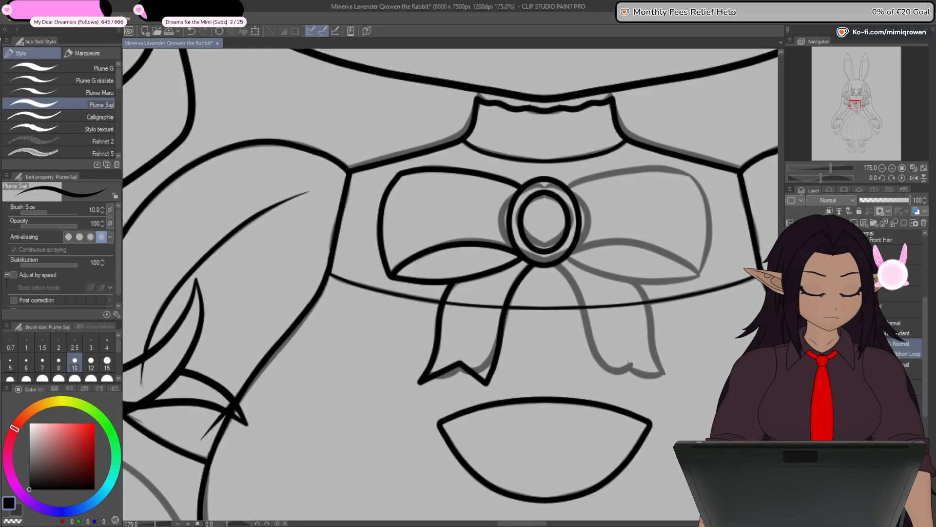
left_click(888, 370)
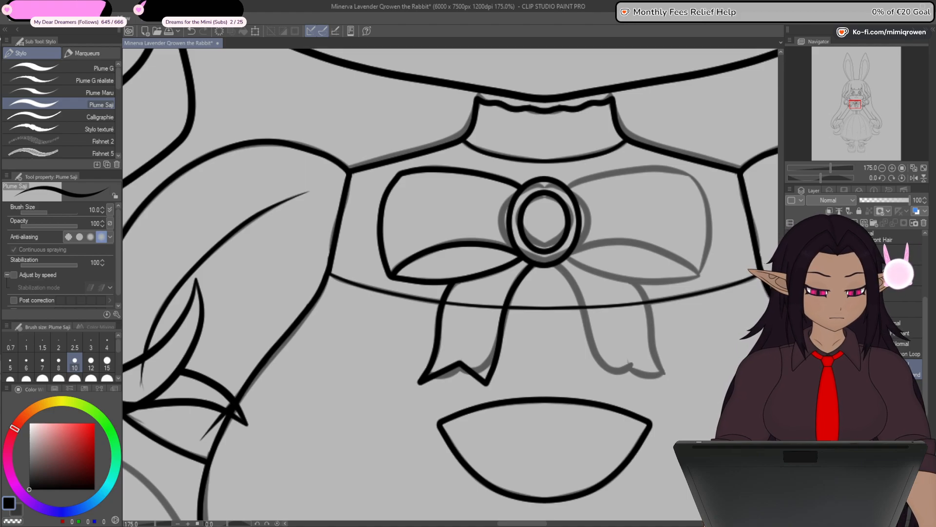
- Duplicate the Chest Ribbon Loop and Chest Ribbon Band layers and select both copies together
left_click(905, 349)
key("ctrl+v")
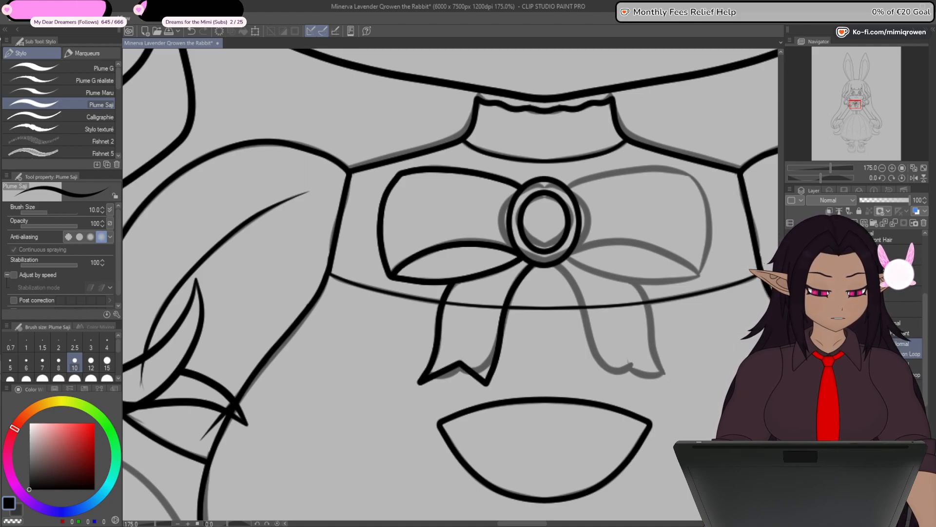
left_click(908, 369)
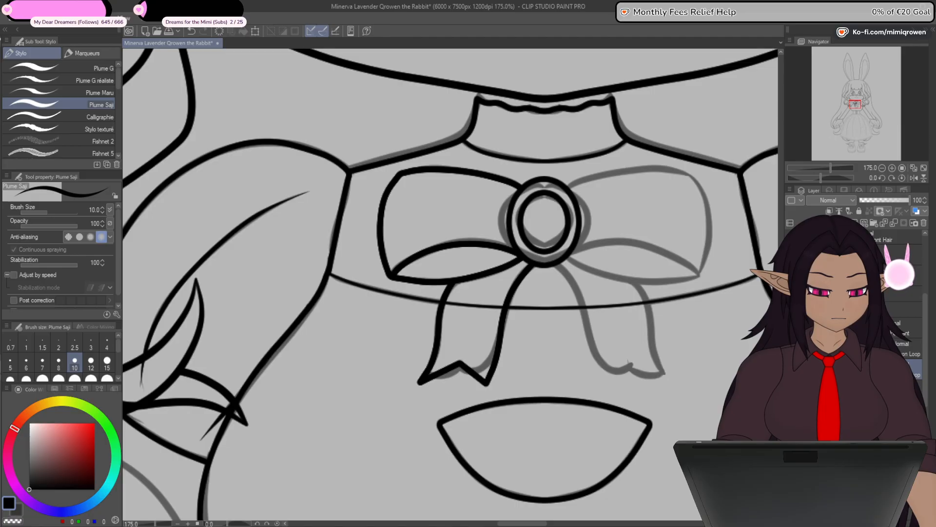
left_click(908, 411, "ctrl")
left_click(908, 255, "ctrl")
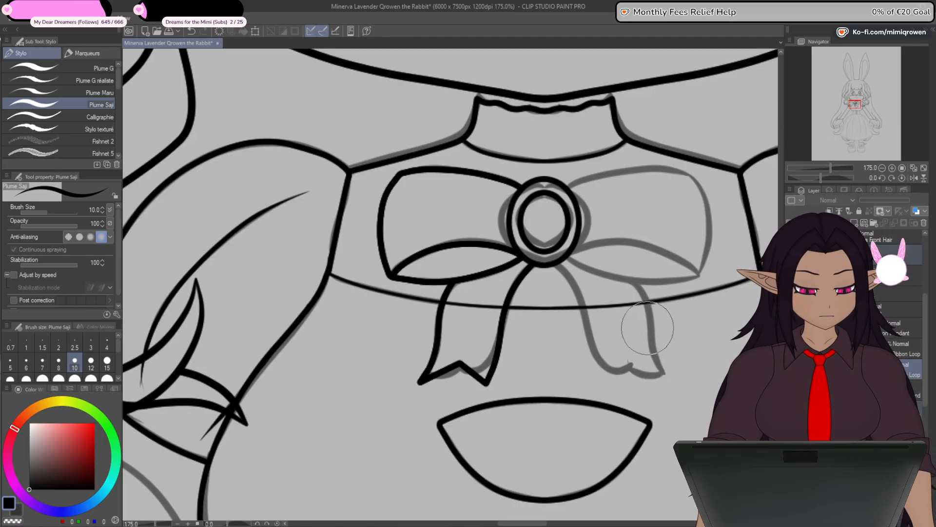
- Flip the copied loop and tail horizontally about the centre to form the other half of the chest ribbon
left_click(255, 31)
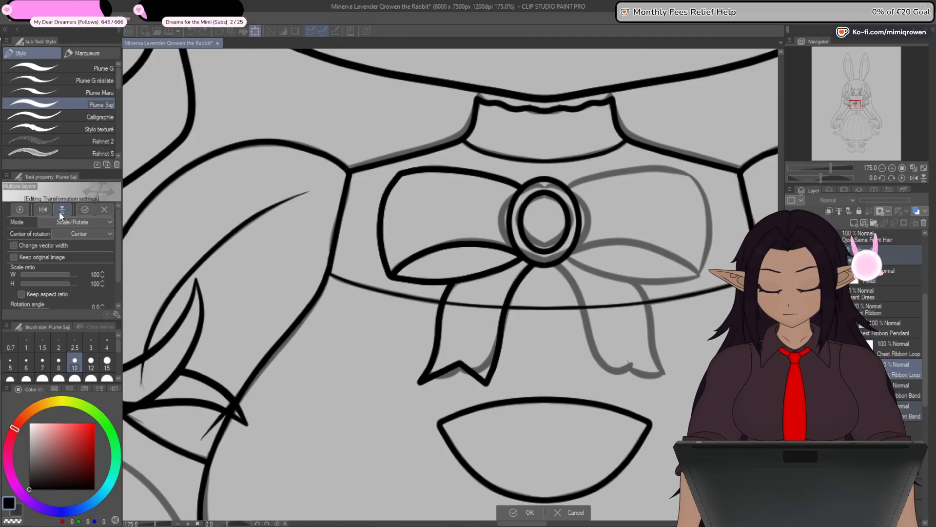
left_click(43, 210)
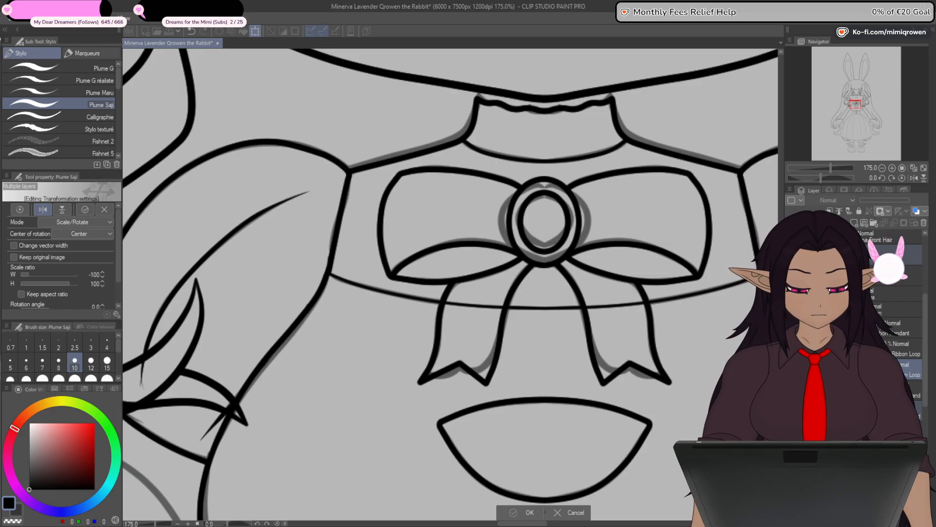
left_click(526, 513)
scroll(605, 385, "down", 2)
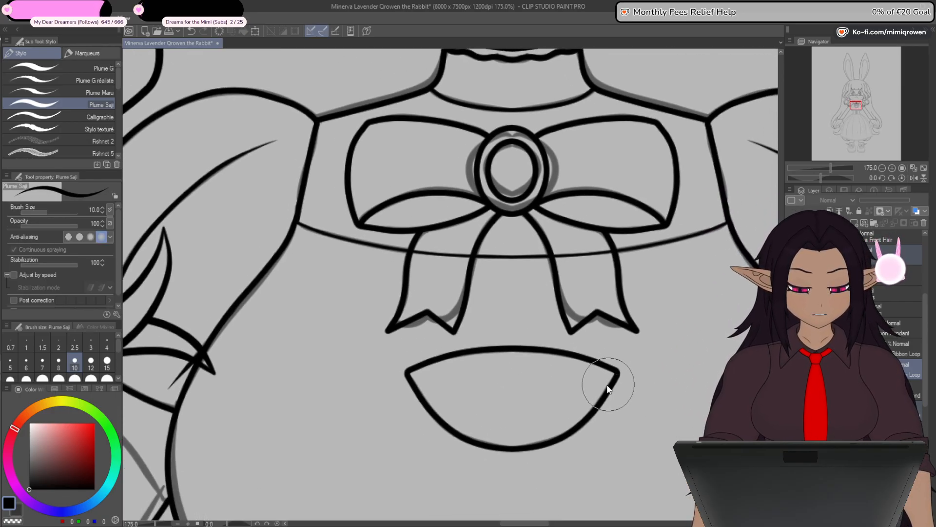
- Add a layer mask to the dress's chest layer beneath the chest ribbon group
left_click(826, 310)
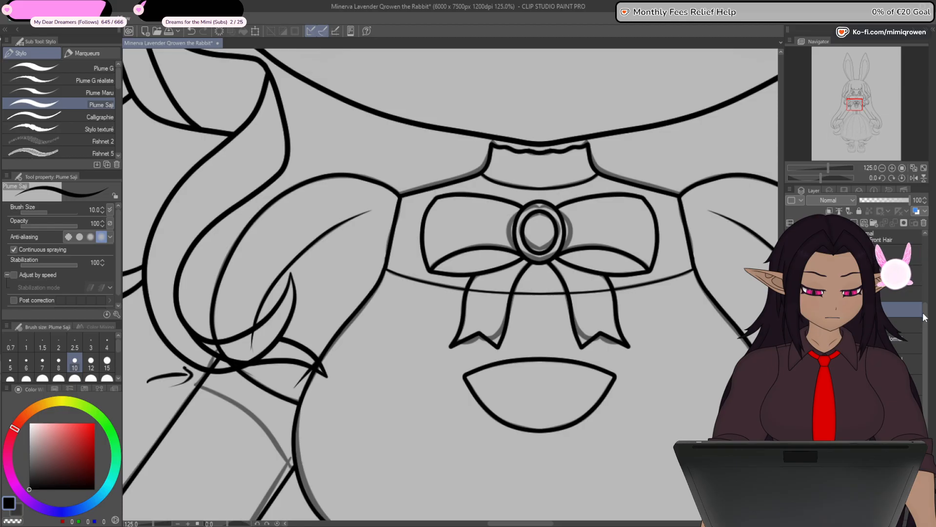
left_click_drag(925, 315, 921, 325)
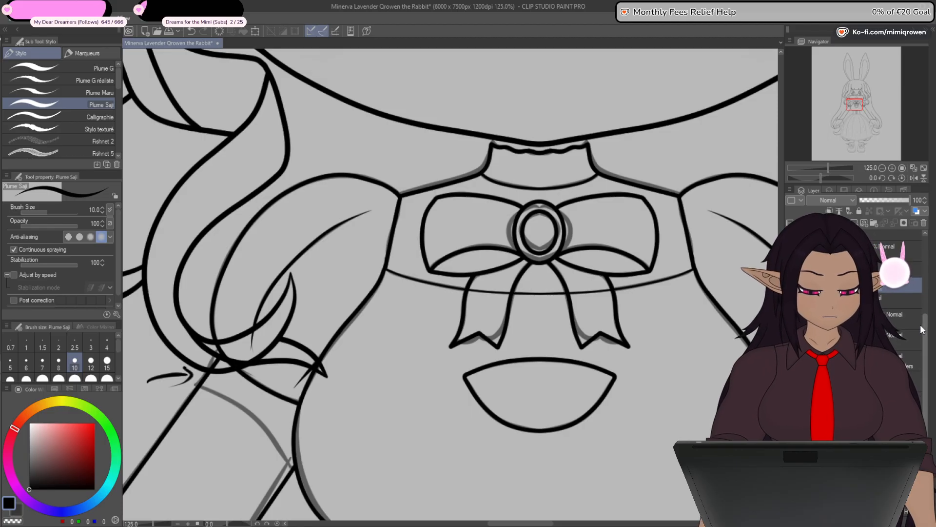
left_click_drag(701, 451, 675, 405)
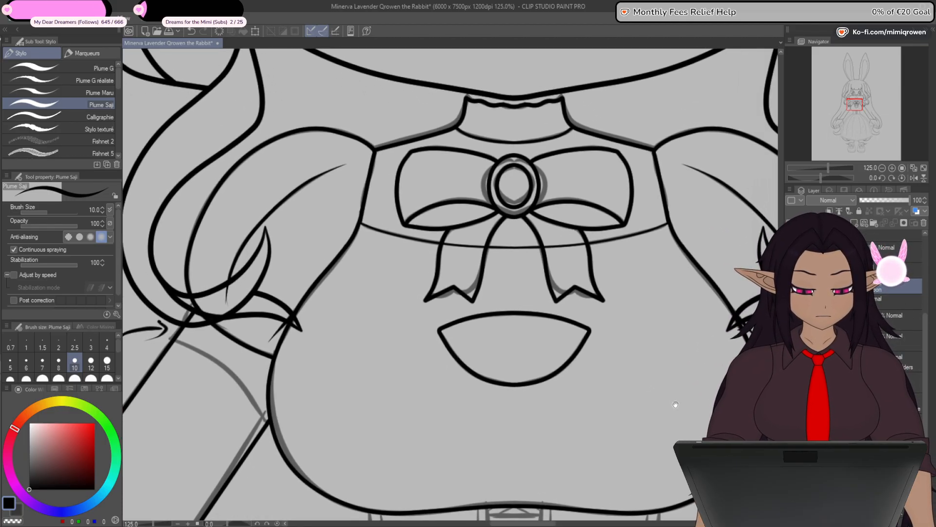
left_click(885, 303)
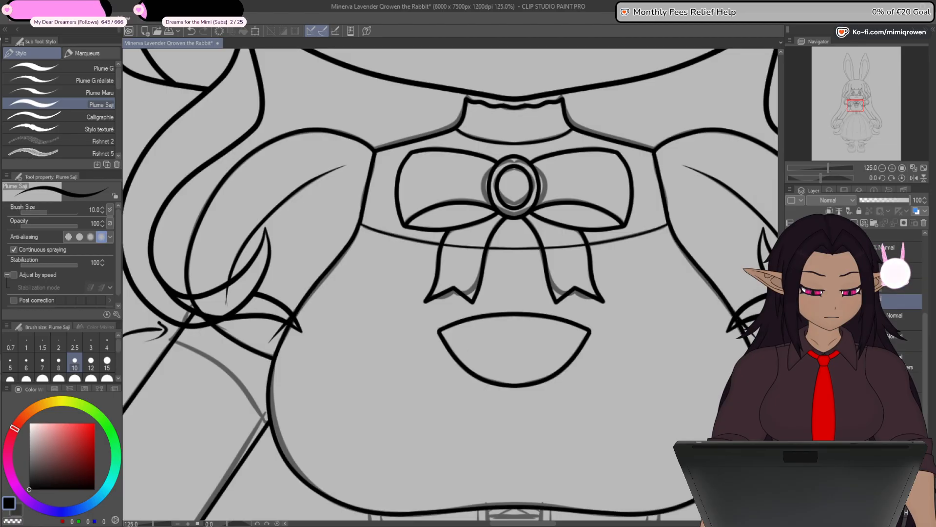
left_click(904, 224)
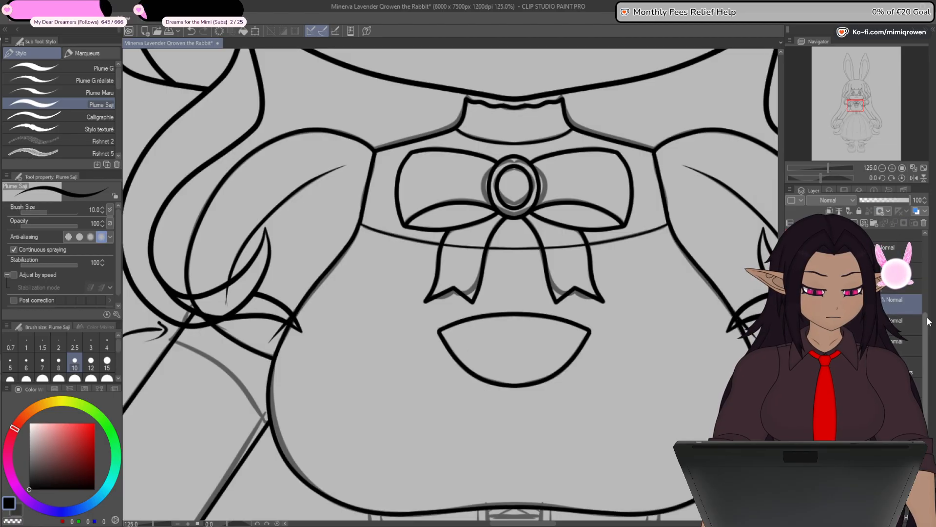
- Move the symmetry ruler down to the dress layers and mask out the chest seam line where the ribbon tails cover it
left_click_drag(926, 325, 925, 279)
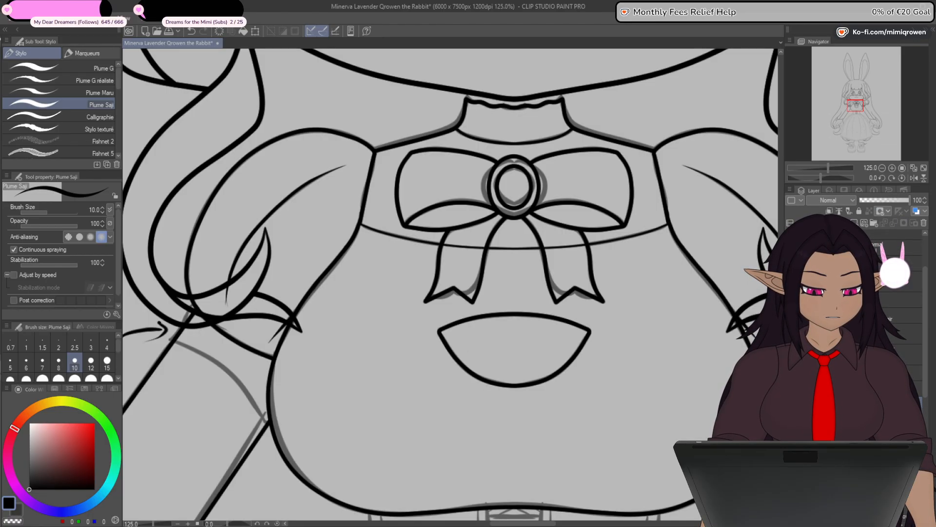
left_click(898, 248)
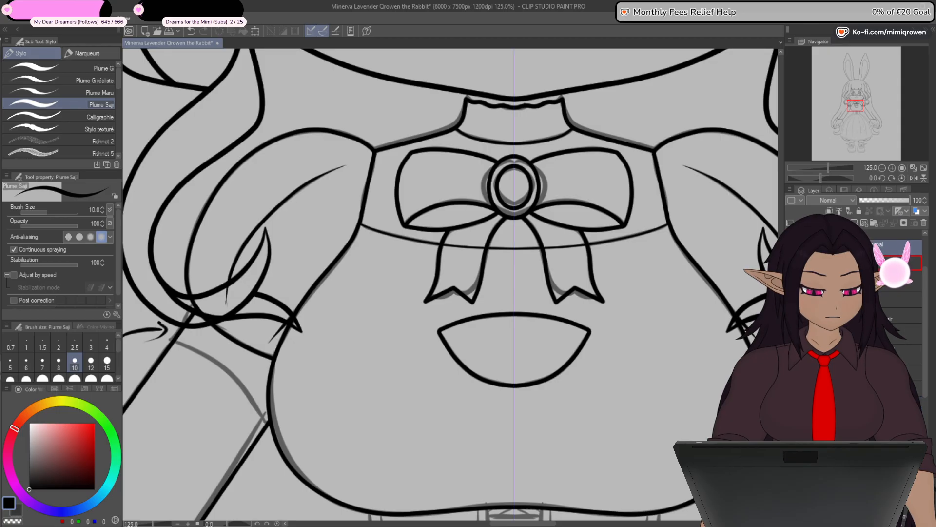
left_click_drag(851, 247, 858, 373)
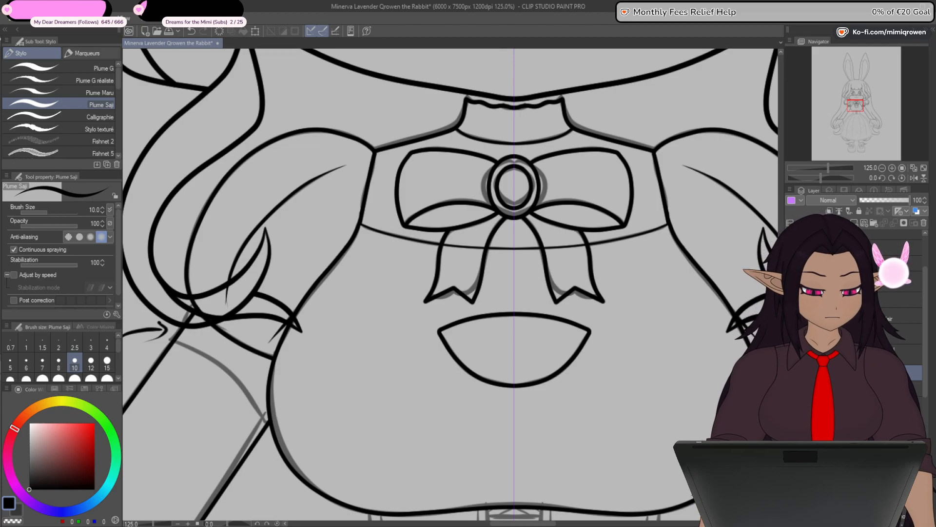
left_click(861, 404)
left_click_drag(453, 260, 460, 266)
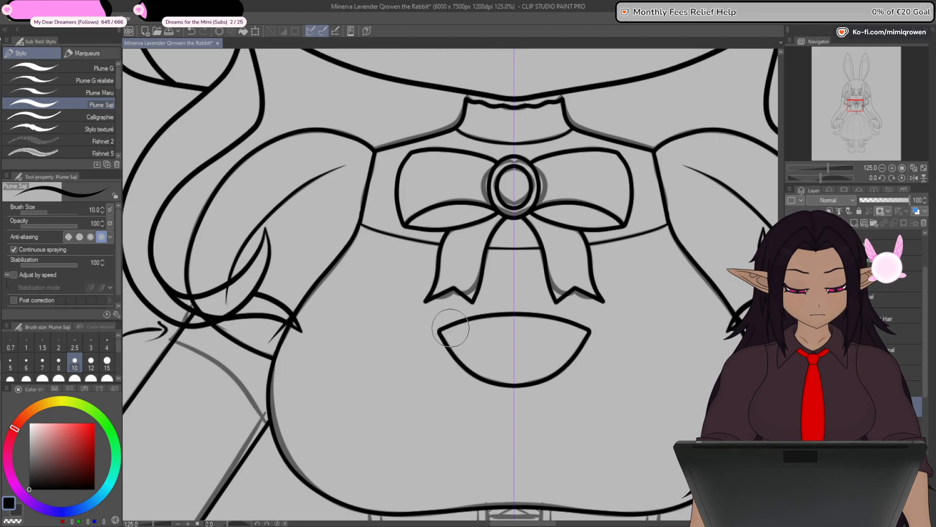
- Examine the mirrored chest ribbon, ring ornament and bodice outline up close and against the whole figure
scroll(448, 355, "down", 4)
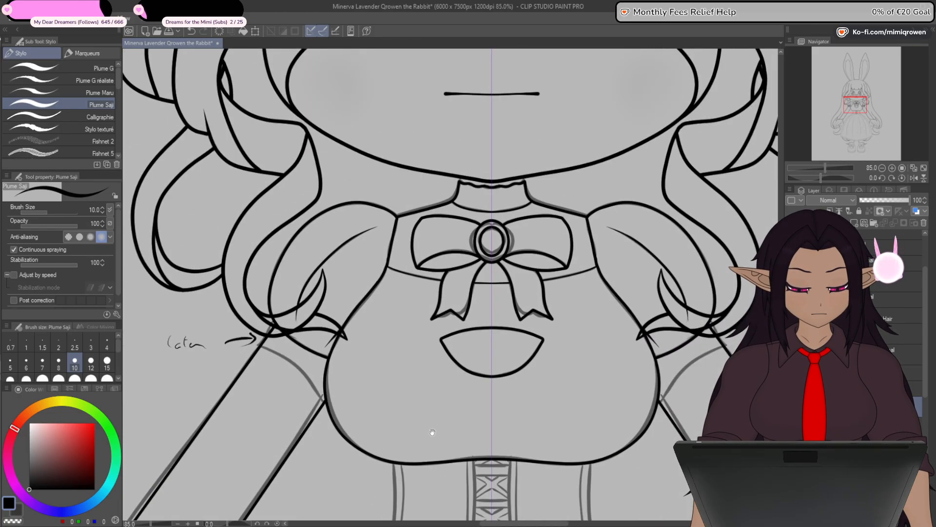
left_click_drag(432, 433, 430, 335)
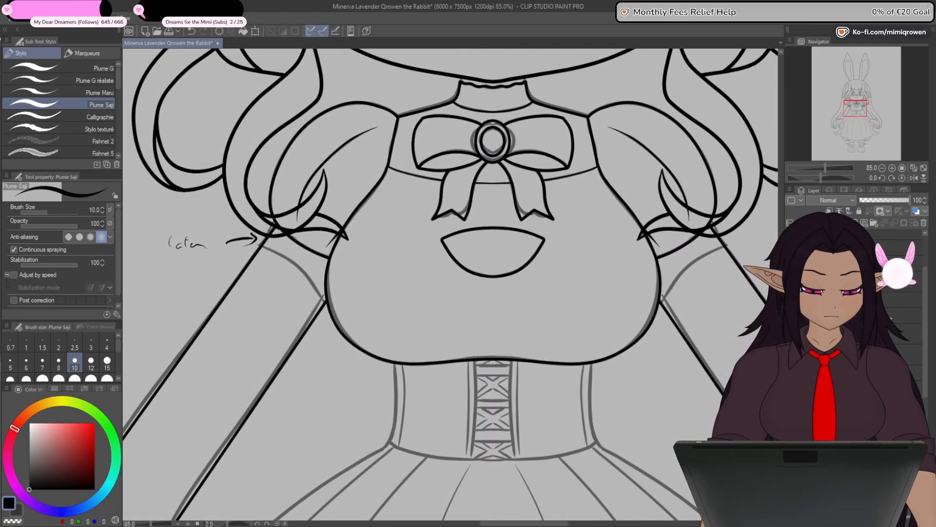
scroll(709, 380, "down", 1)
mouse_move(709, 381)
left_mouse_down()
mouse_move(703, 339)
mouse_move(711, 393)
left_mouse_up()
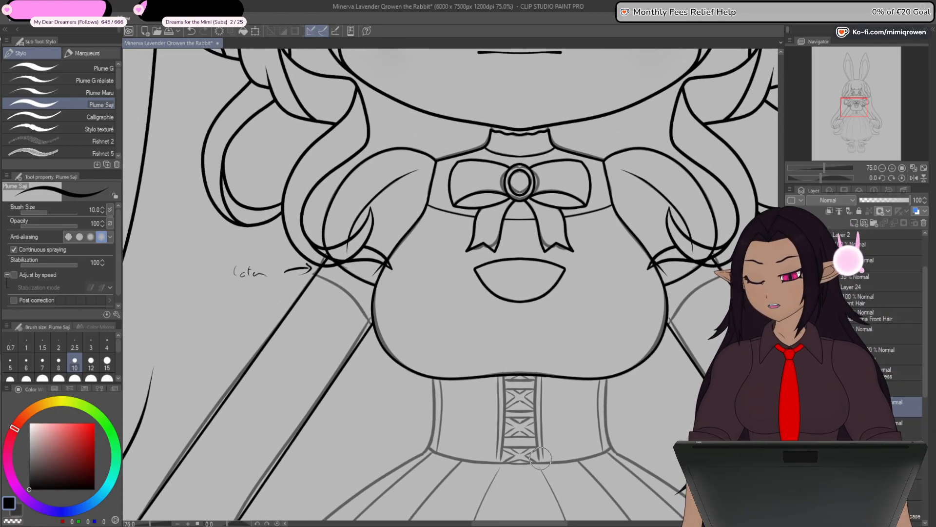
left_click_drag(605, 418, 573, 411)
scroll(576, 427, "down", 3)
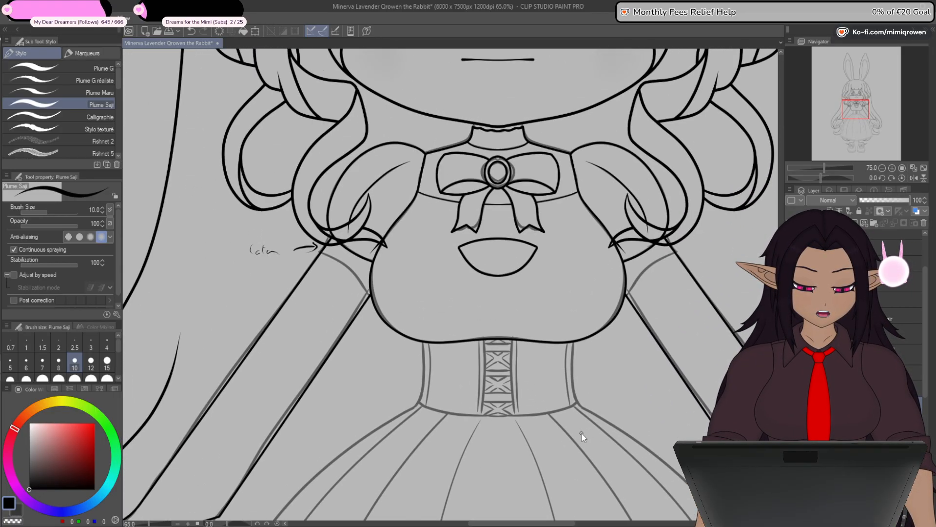
scroll(528, 319, "up", 4)
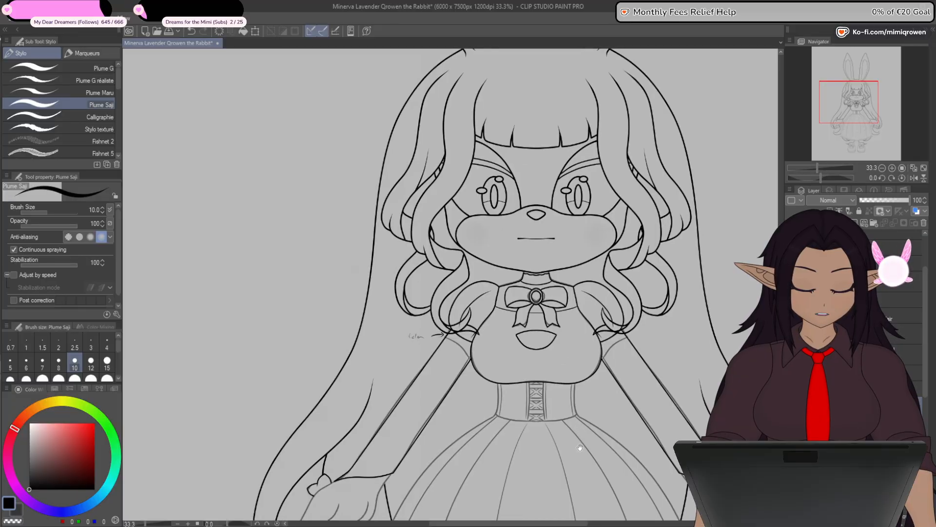
scroll(529, 319, "up", 5)
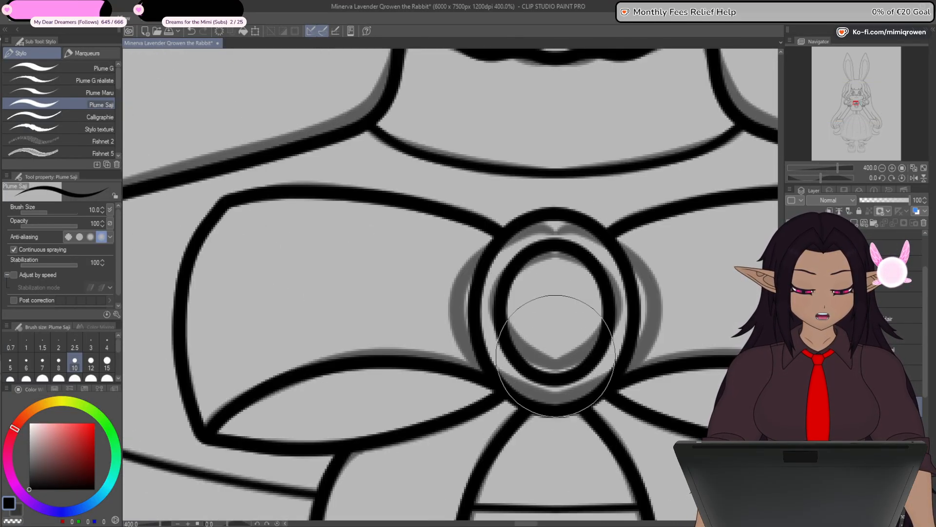
scroll(554, 362, "down", 2)
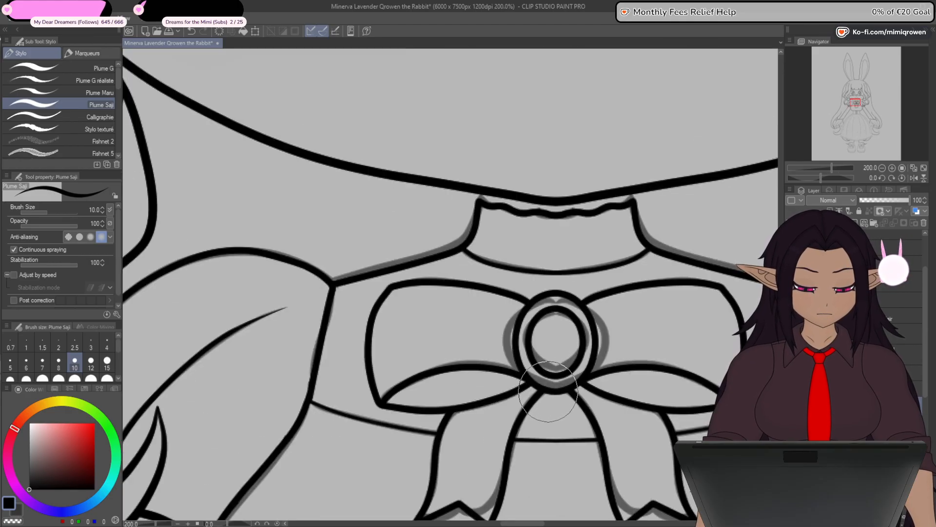
scroll(551, 385, "down", 2)
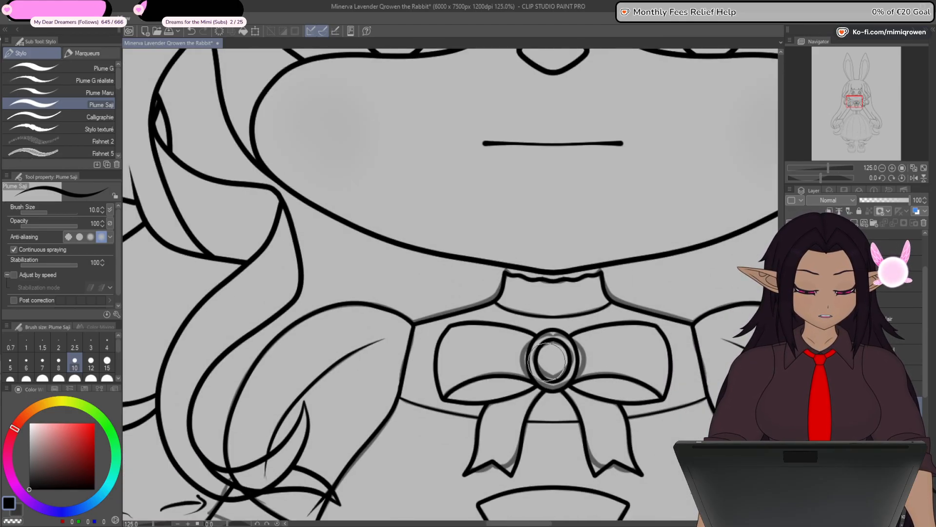
left_click_drag(672, 518, 643, 405)
left_click_drag(621, 512, 620, 349)
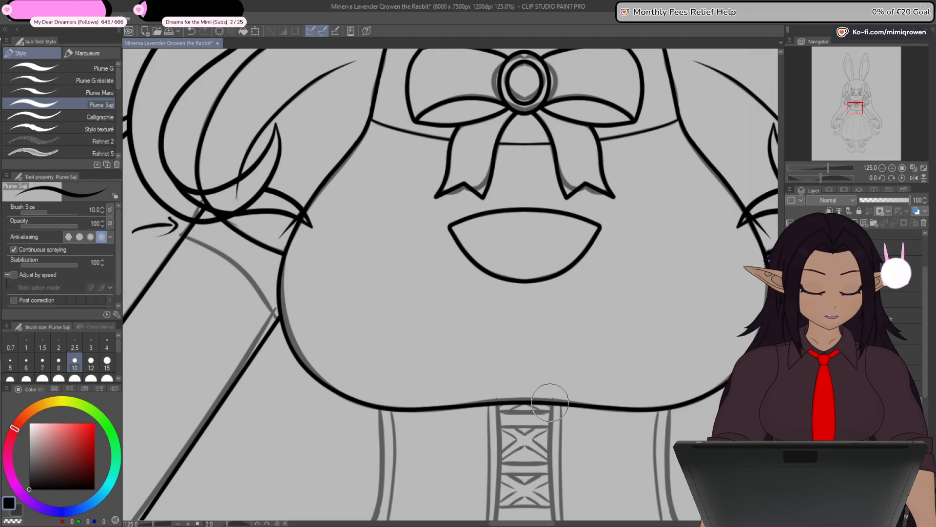
scroll(556, 390, "down", 3)
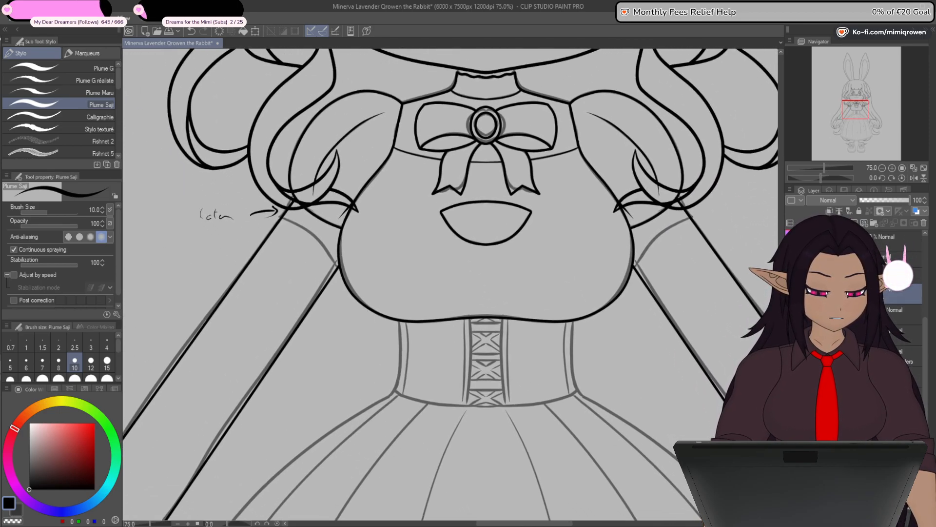
- Hide the rough sketch and check the line art of the whole figure on its own
left_click(790, 314)
scroll(450, 284, "down", 6)
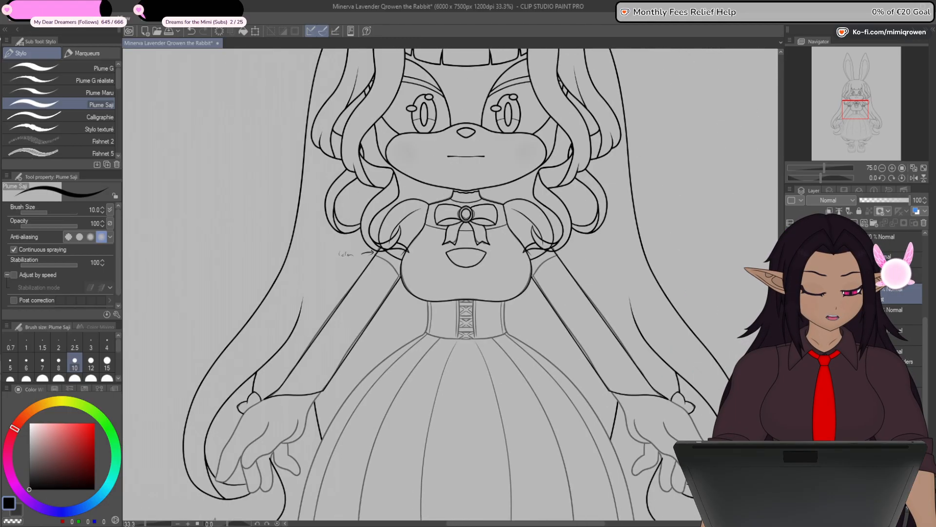
scroll(452, 291, "down", 1)
scroll(451, 290, "up", 2)
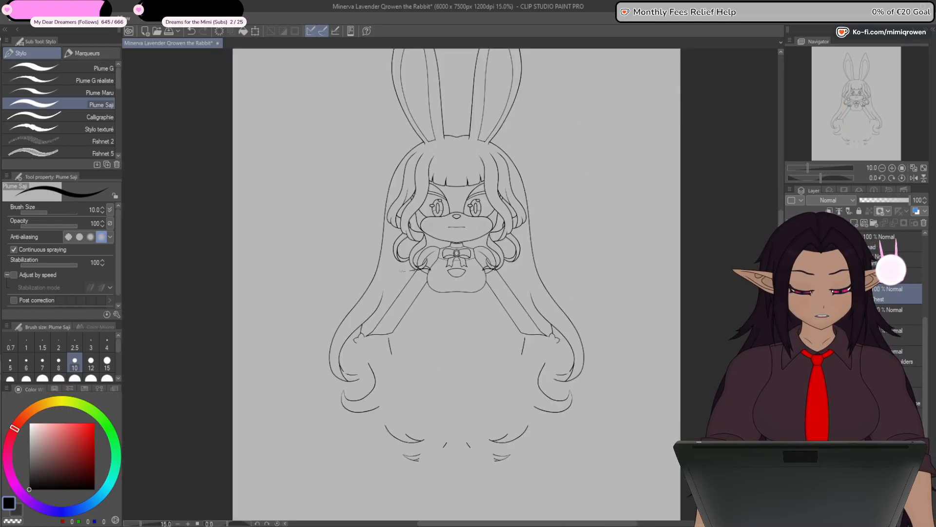
- Show the rough dress sketch again and make the base body's torso lines visible together with the line art
left_click(790, 314)
left_click(790, 314)
left_click(790, 314)
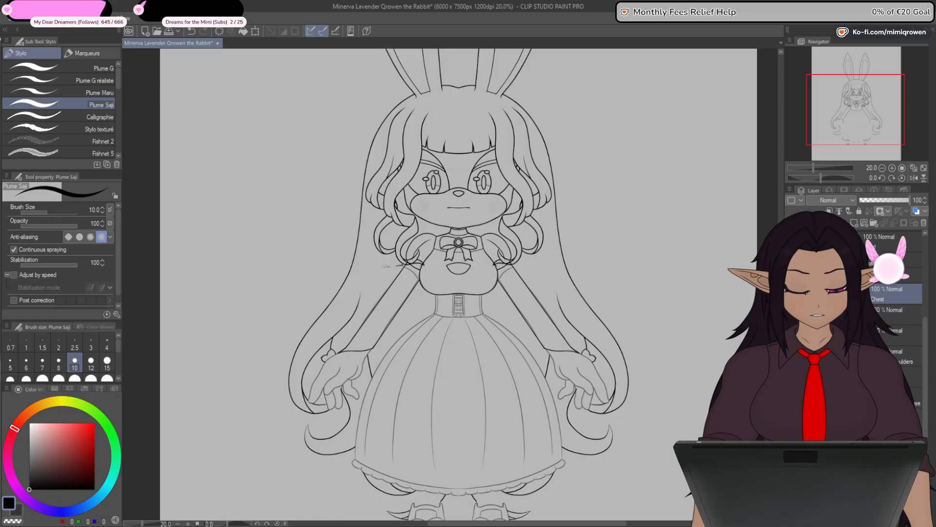
left_click(790, 315)
left_click(790, 314)
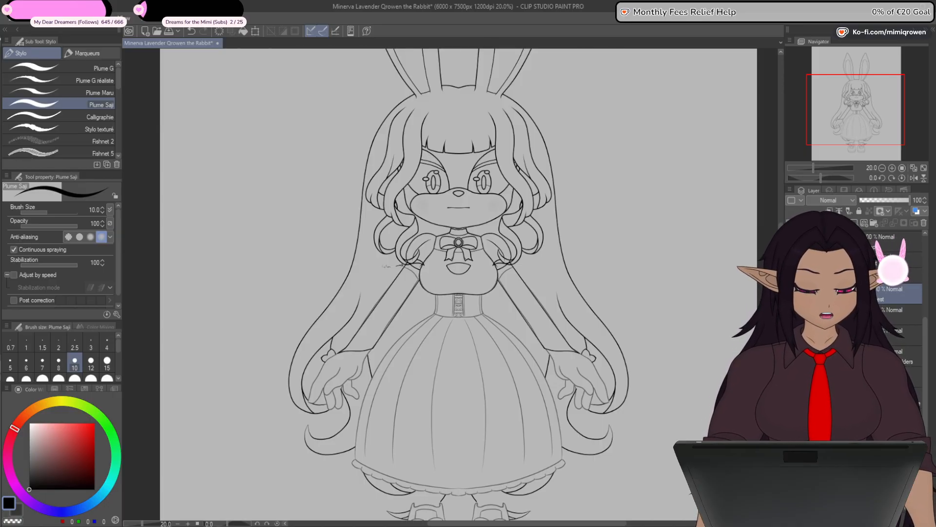
key("ctrl+plus")
key("ctrl+plus")
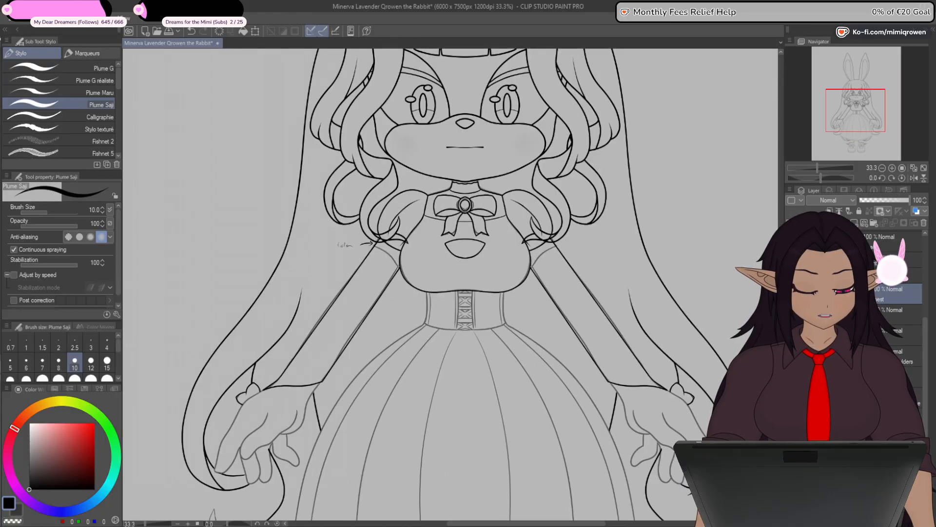
left_click(791, 336)
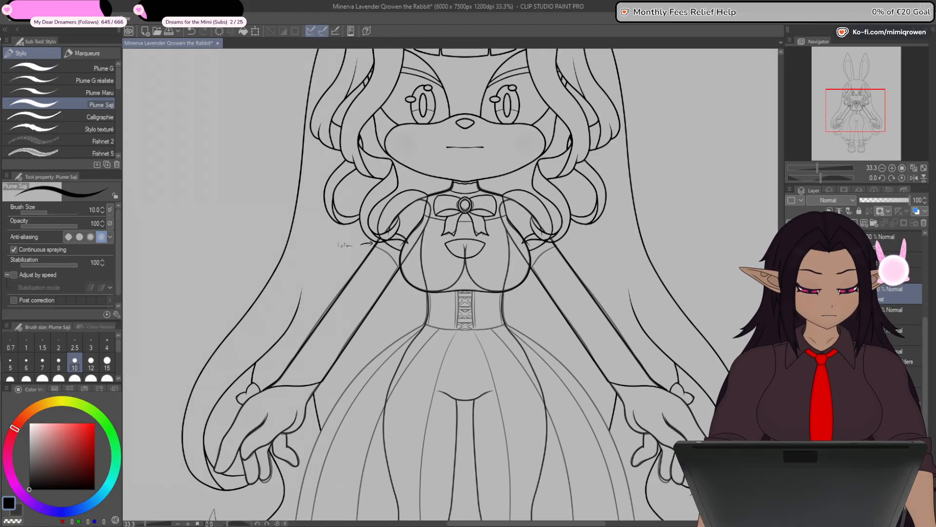
- Examine the waist and laced corset sketch up close and in relation to the chest and skirt
left_click_drag(611, 470, 683, 416)
scroll(538, 218, "up", 1)
scroll(539, 218, "up", 2)
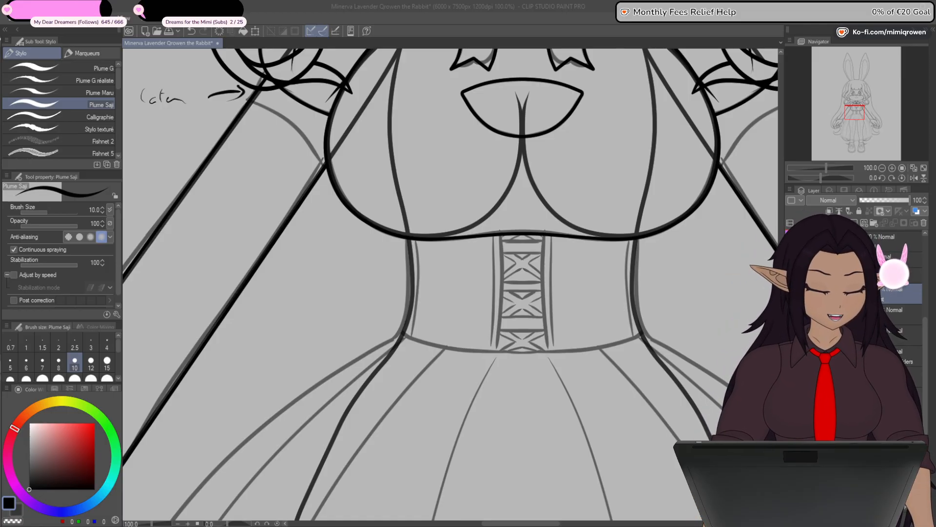
left_click(499, 264)
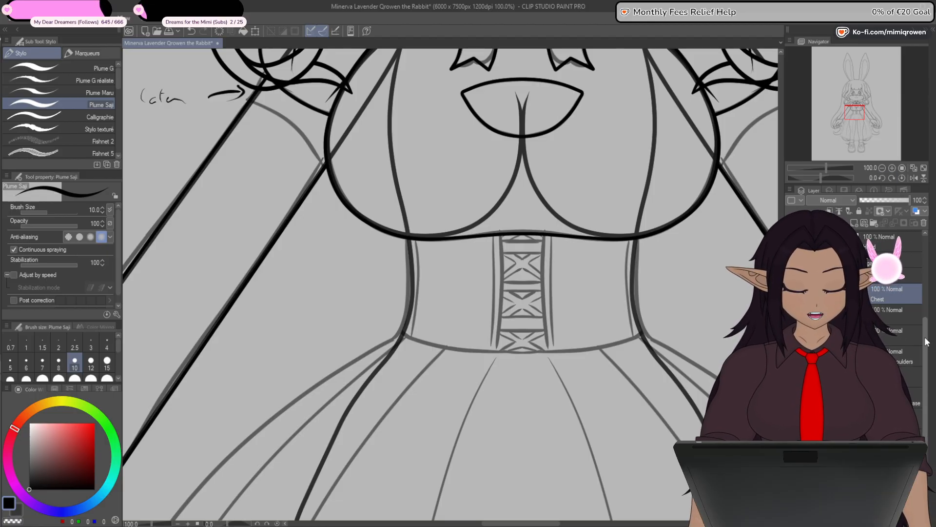
scroll(543, 287, "up", 2)
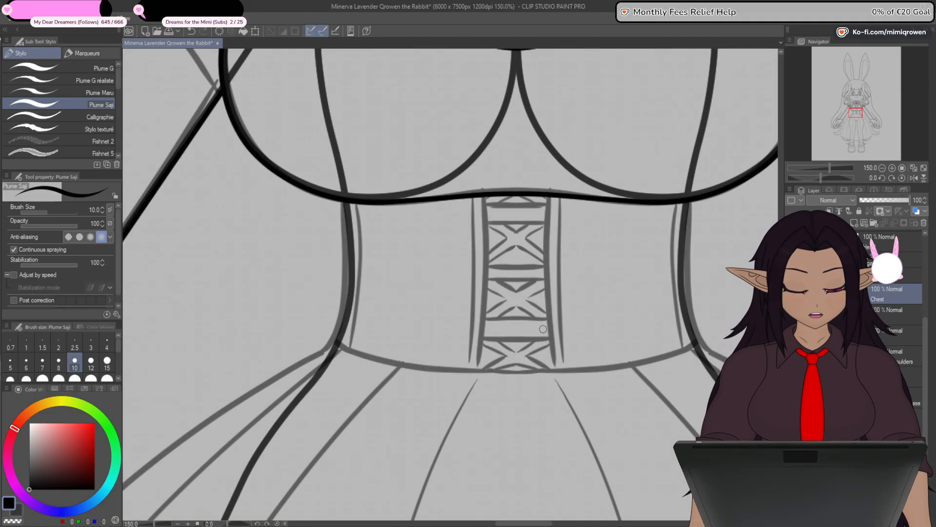
left_click_drag(488, 422, 471, 397)
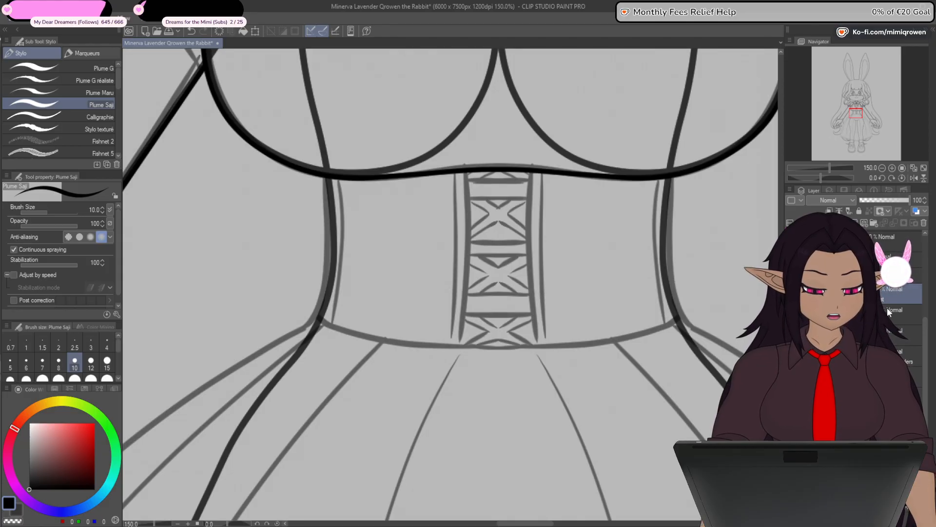
key("ctrl+minus")
key("ctrl+minus")
key("ctrl+minus")
left_click_drag(623, 345, 644, 404)
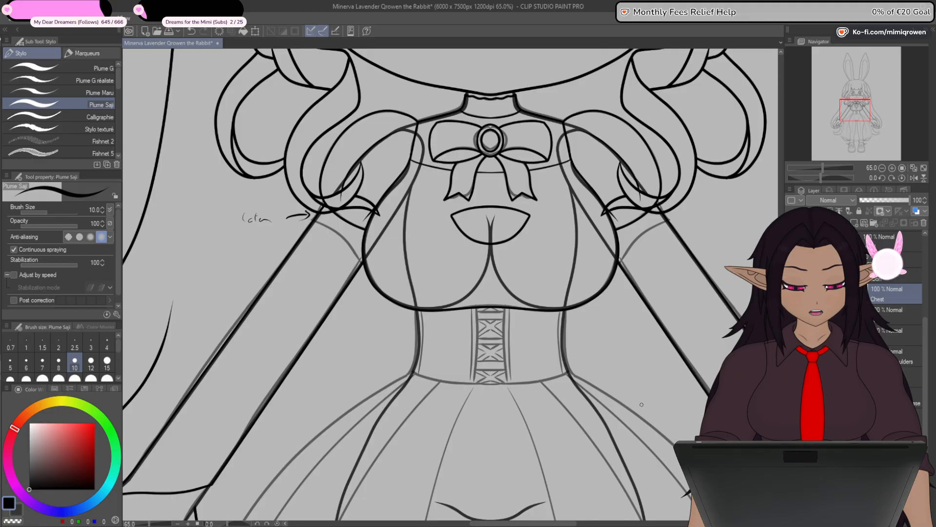
left_click_drag(641, 404, 651, 435)
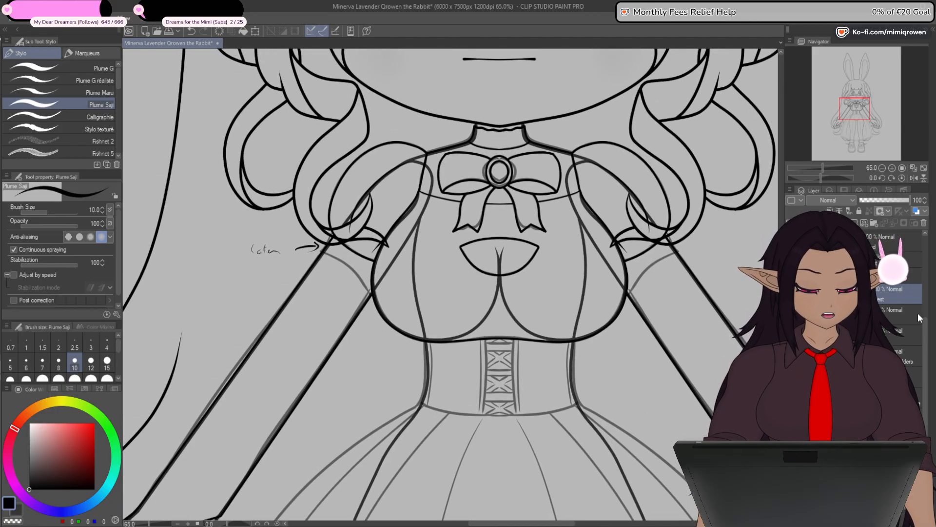
mouse_move(926, 325)
left_mouse_down()
mouse_move(927, 364)
mouse_move(927, 323)
left_mouse_up()
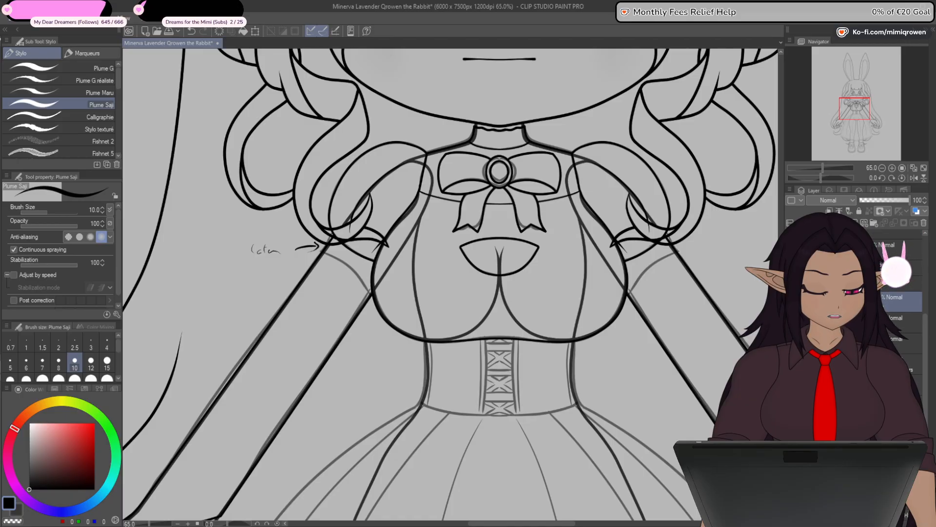
- Hide the dress line art and toggle Layer 49 of the body to check which torso lines it holds
left_click(810, 267)
left_click(791, 267)
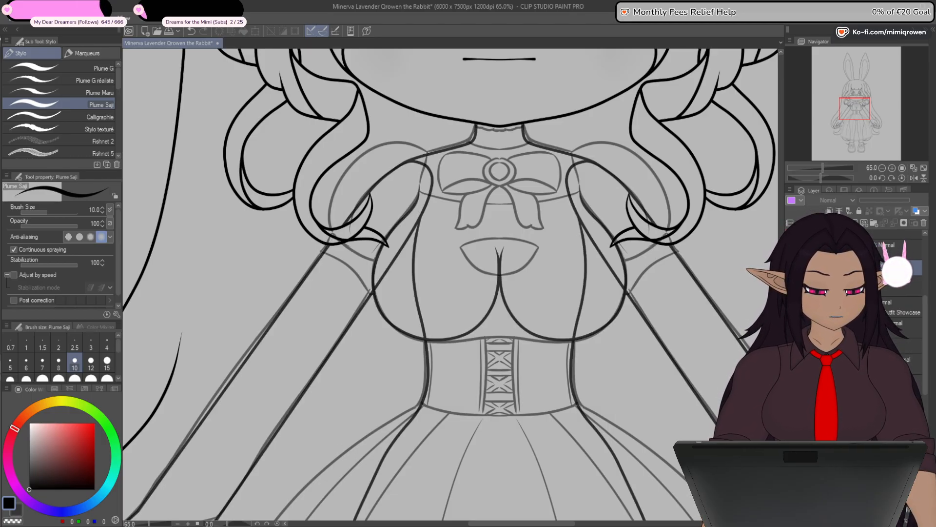
scroll(929, 342, "down", 1)
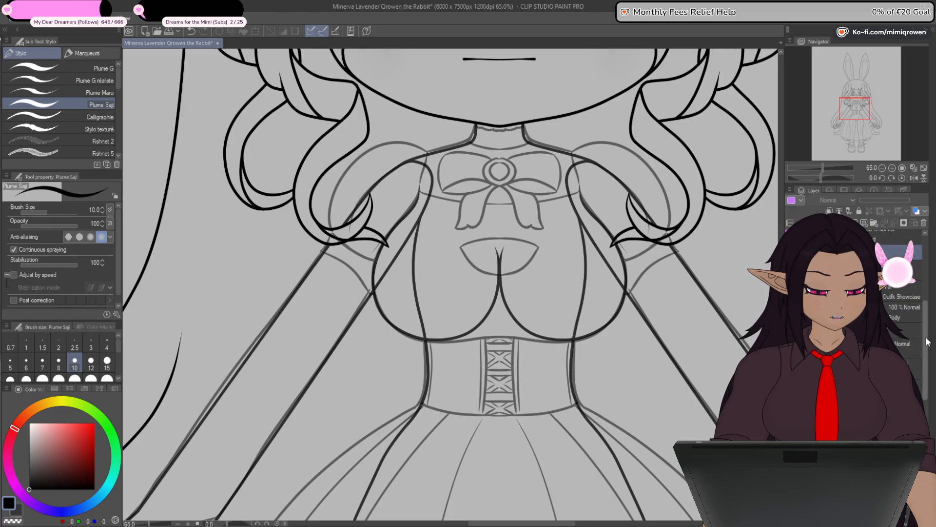
scroll(928, 342, "down", 2)
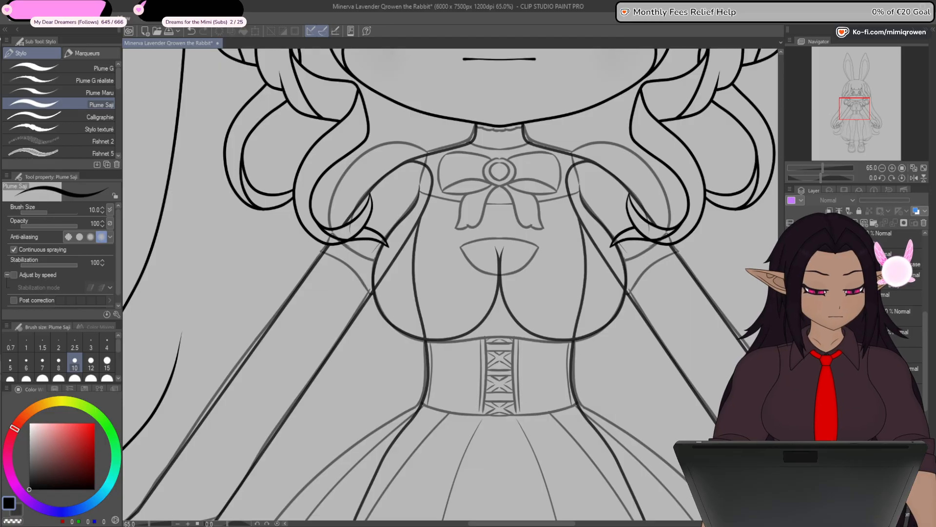
left_click(912, 335)
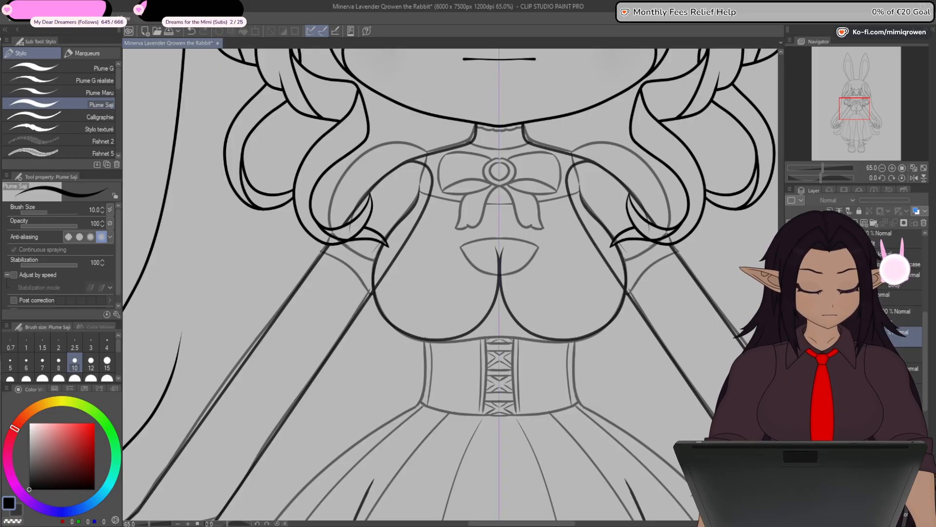
left_click(792, 337)
left_click(792, 336)
left_click(791, 336)
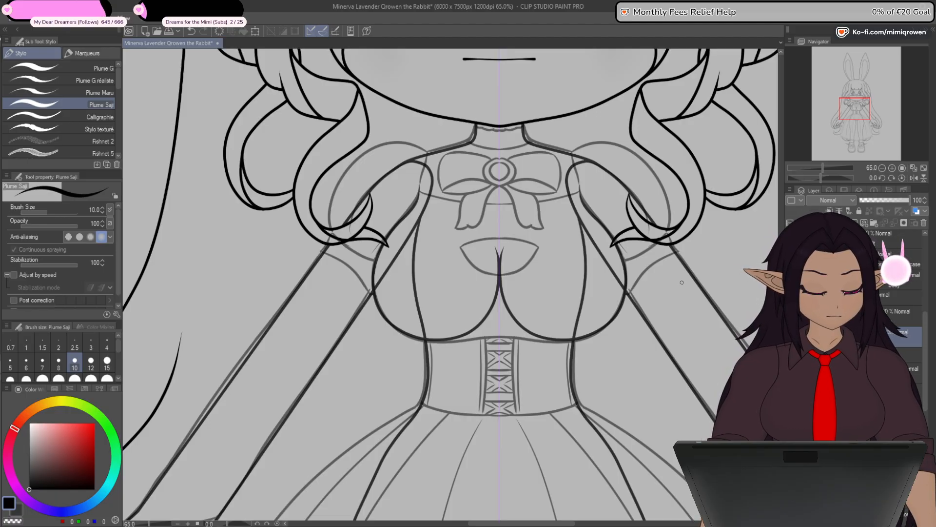
- Inspect the control points of the body's torso side lines and show the Elegant Dress line art again
scroll(421, 220, "up", 1)
key("y")
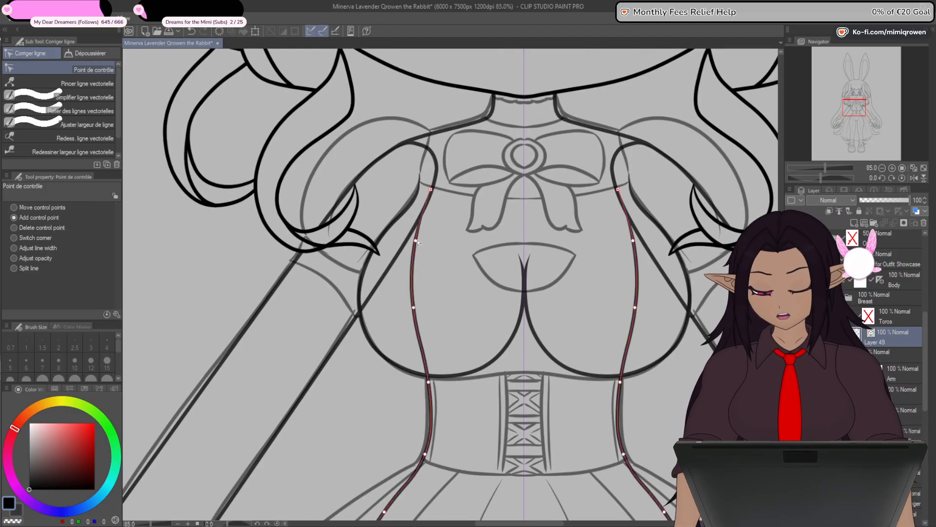
scroll(429, 193, "up", 4)
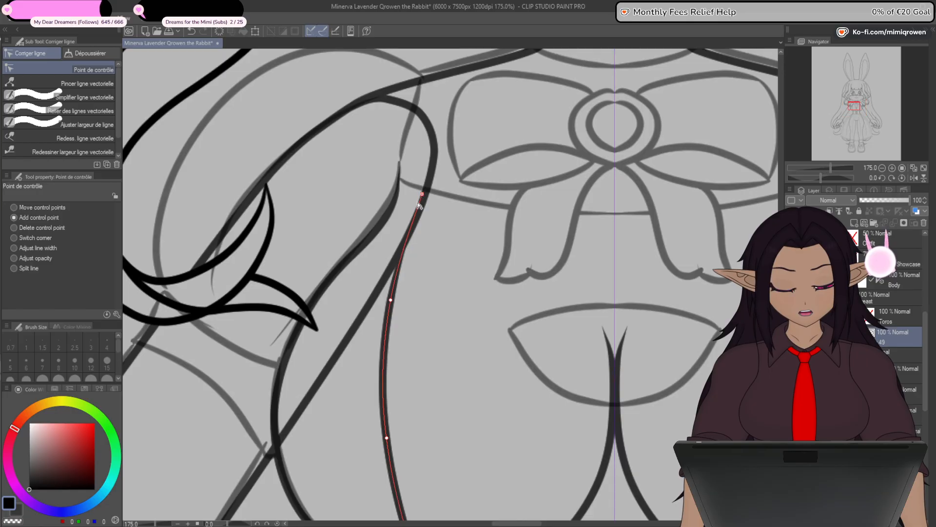
scroll(426, 198, "down", 3)
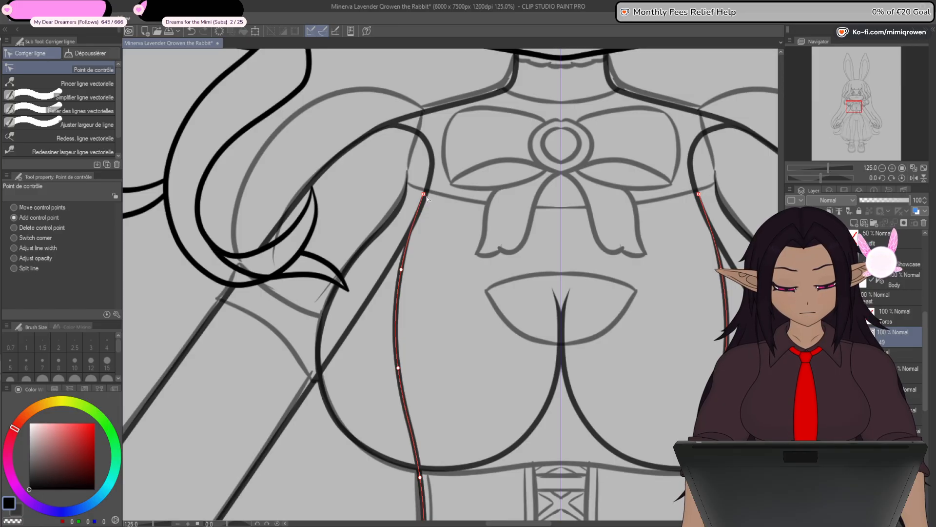
scroll(427, 199, "down", 3)
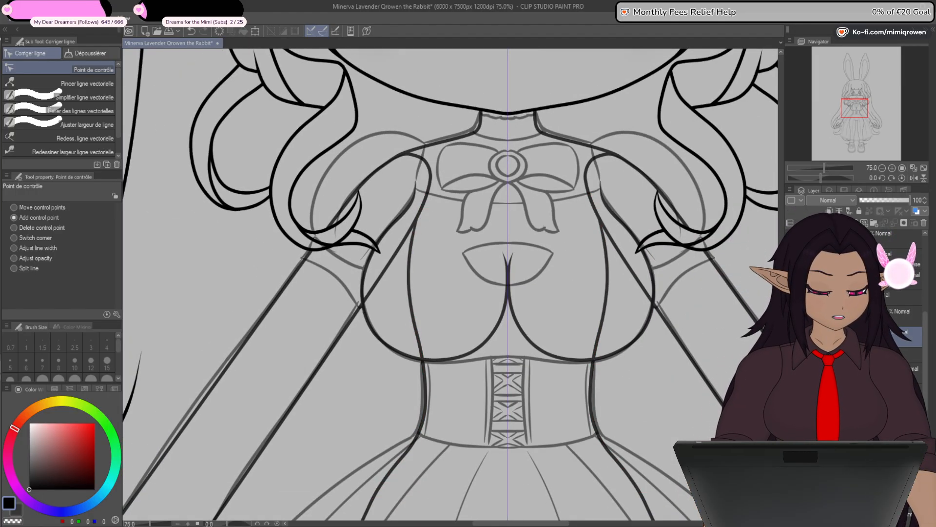
left_click(916, 315)
scroll(917, 337, "down", 1)
left_click(900, 338)
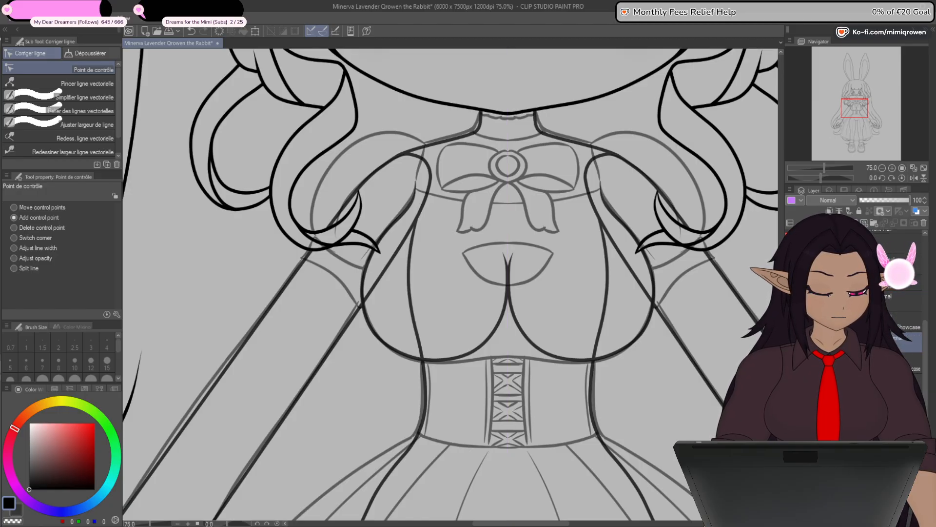
left_click(791, 343)
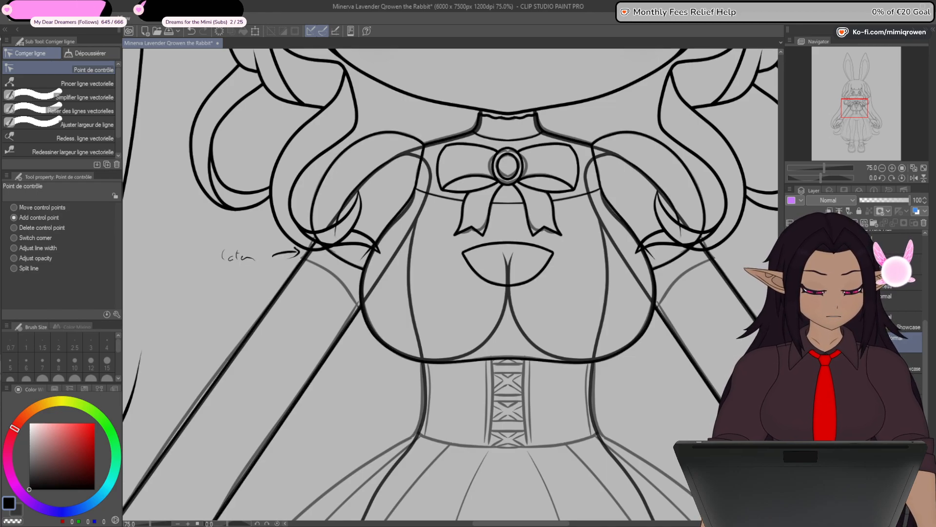
- Create a folder named Torso below the Chest layer in the Elegant Dress group and add a vector layer inside it
left_click(810, 283)
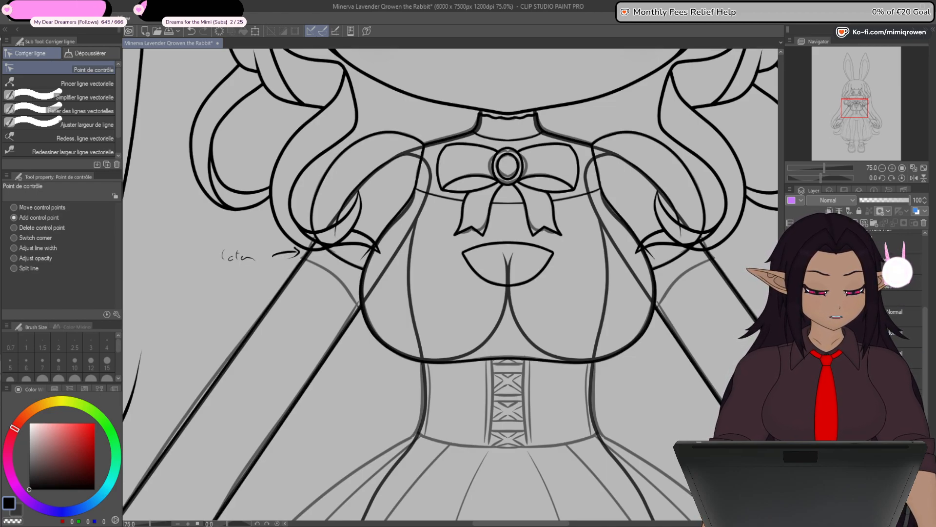
left_click(892, 335)
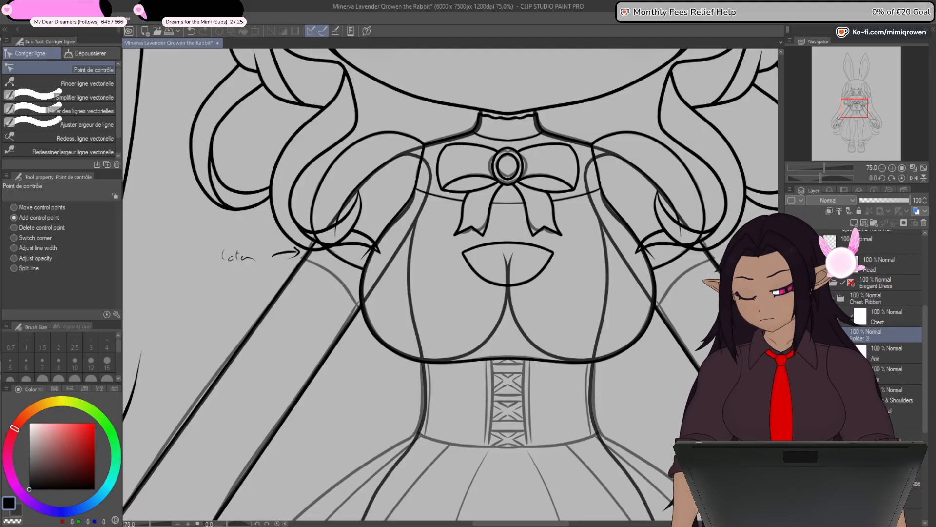
left_click(892, 353)
left_click(892, 374, "shift")
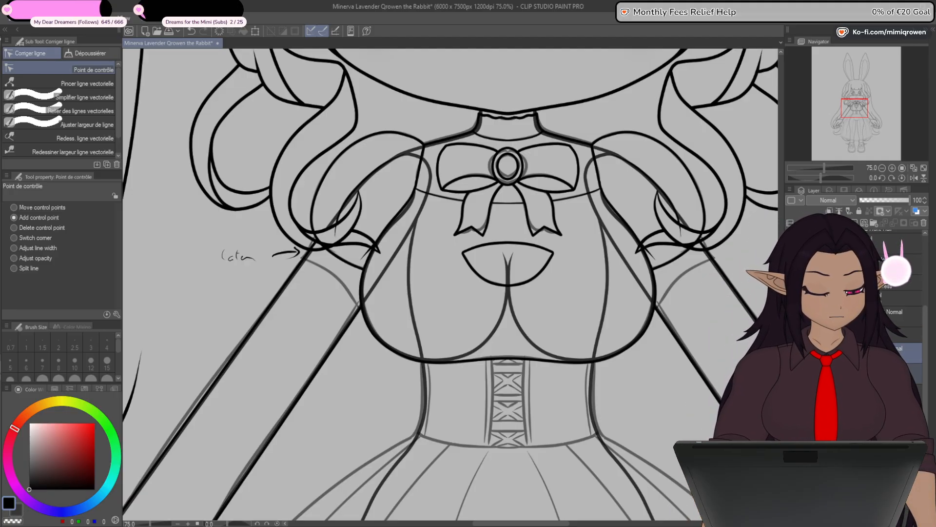
left_click_drag(902, 353, 903, 335)
left_click(902, 335)
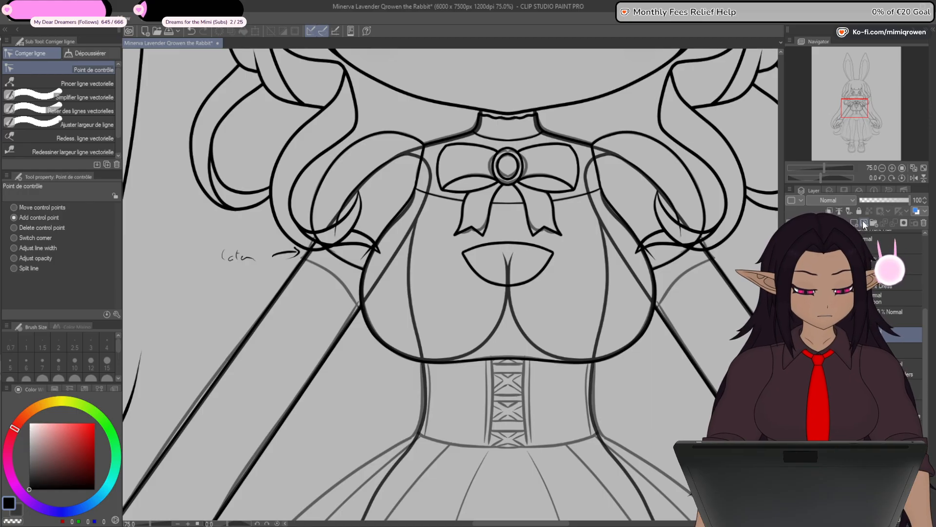
left_click(902, 352)
- Draw a vertical straight line of brush size 8 down the centre of the torso, from the ribbon knot to the waist
left_click_drag(544, 447, 540, 342)
scroll(486, 398, "up", 3)
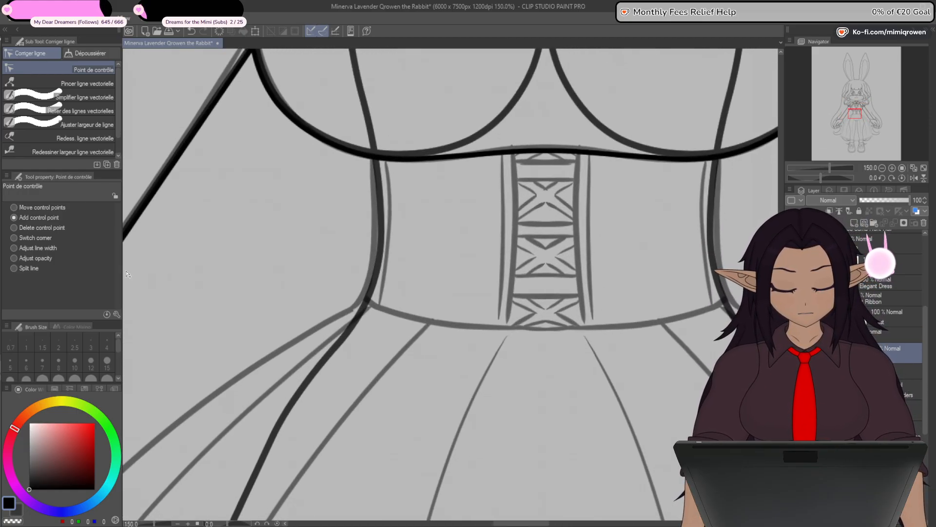
key("u")
scroll(164, 342, "down", 1)
left_click_drag(375, 285, 439, 368)
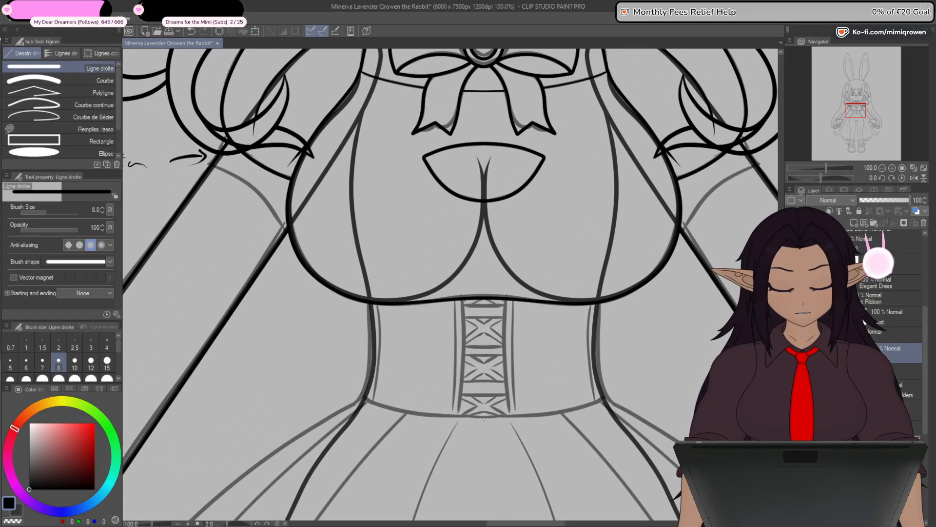
left_click_drag(481, 325, 483, 369)
mouse_move(484, 466)
left_mouse_down()
mouse_move(475, 211)
mouse_move(484, 122)
left_mouse_up()
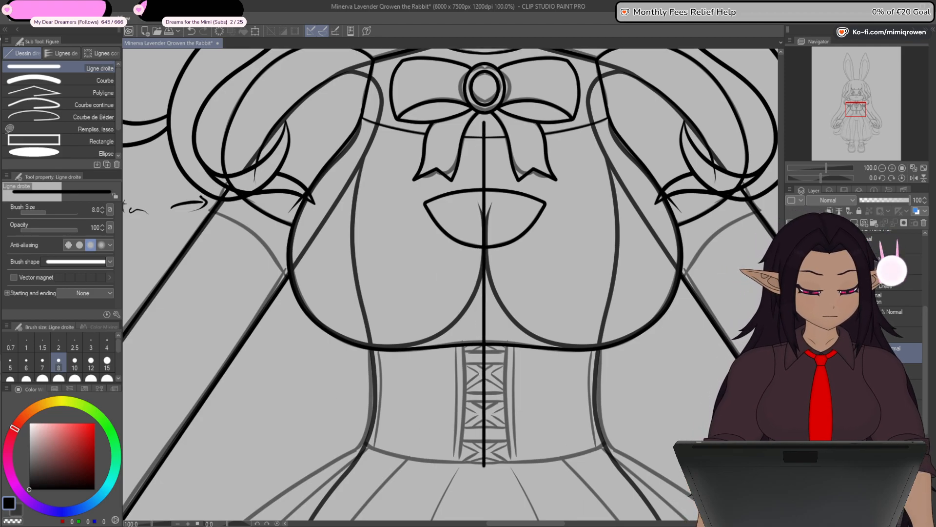
- Hide the overlapping body shoulder lines and move the centre line's upper end to the top of the left torso seam sketch
scroll(919, 390, "down", 3)
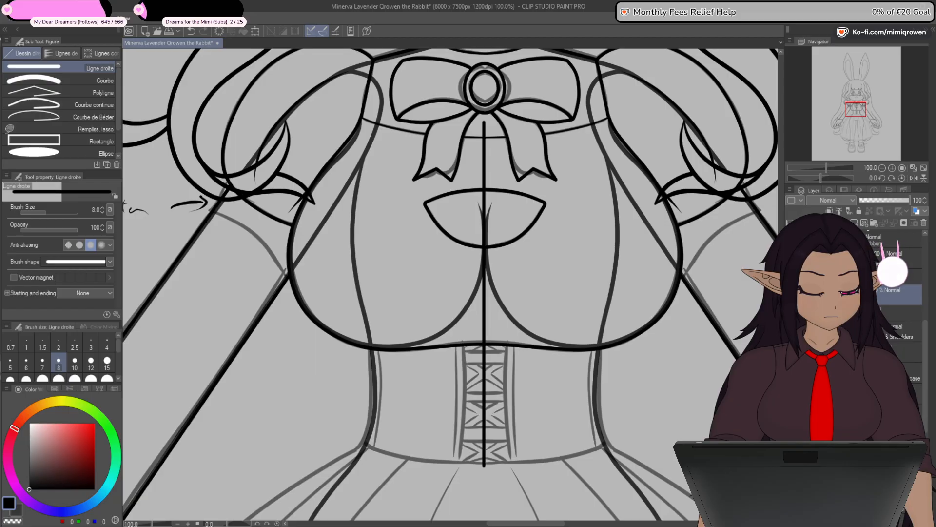
left_click(790, 333)
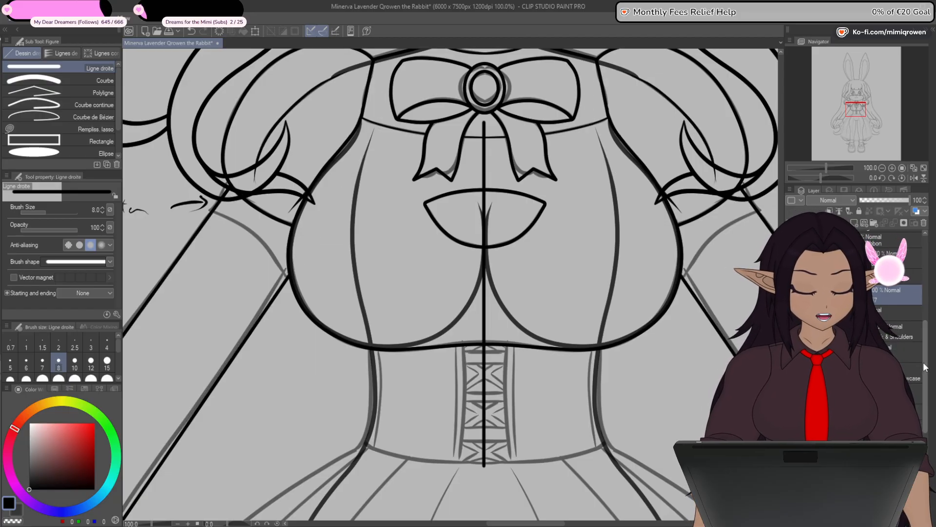
key("y")
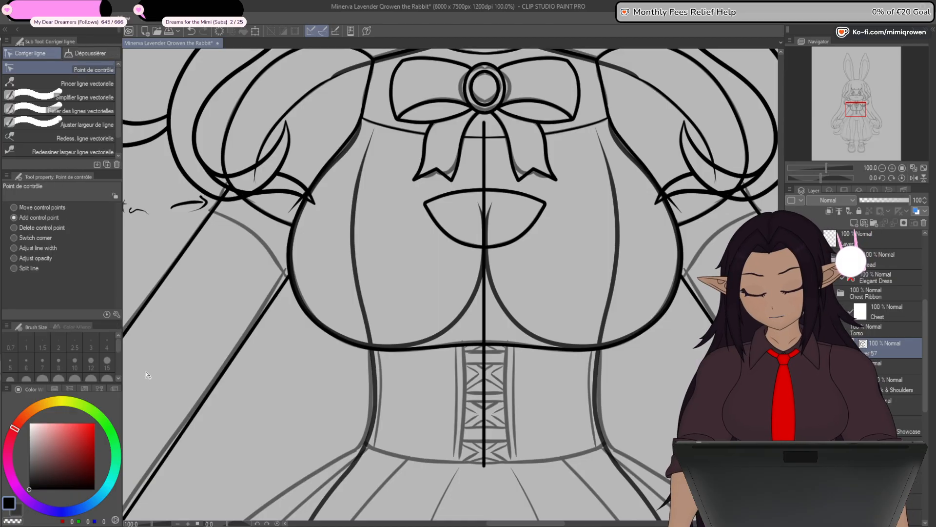
left_click_drag(484, 122, 374, 128)
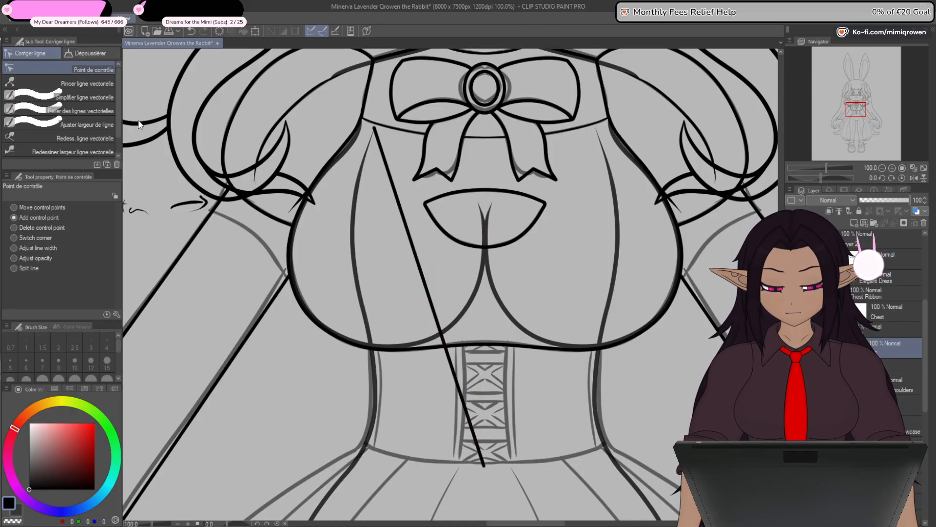
- Align the line's lower end with the canvas's vertical centre guide at the waist
scroll(484, 464, "up", 7)
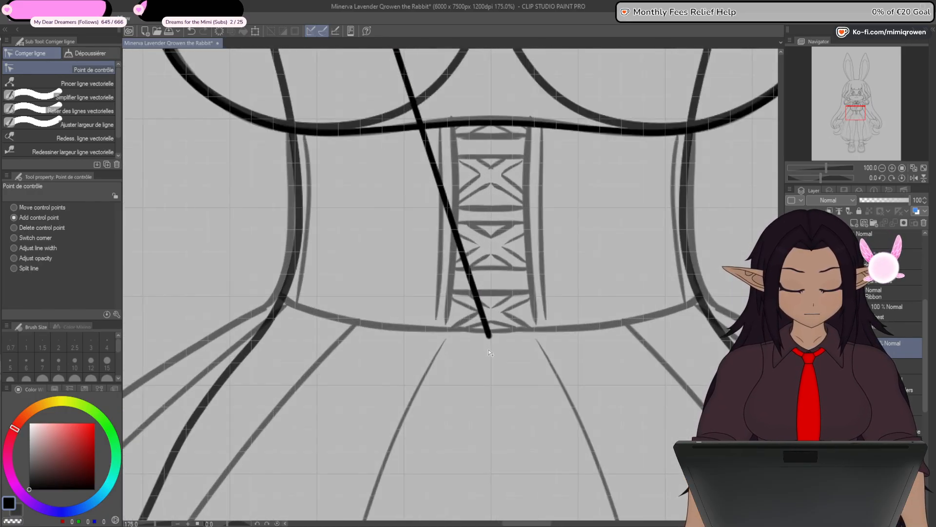
scroll(492, 336, "up", 2)
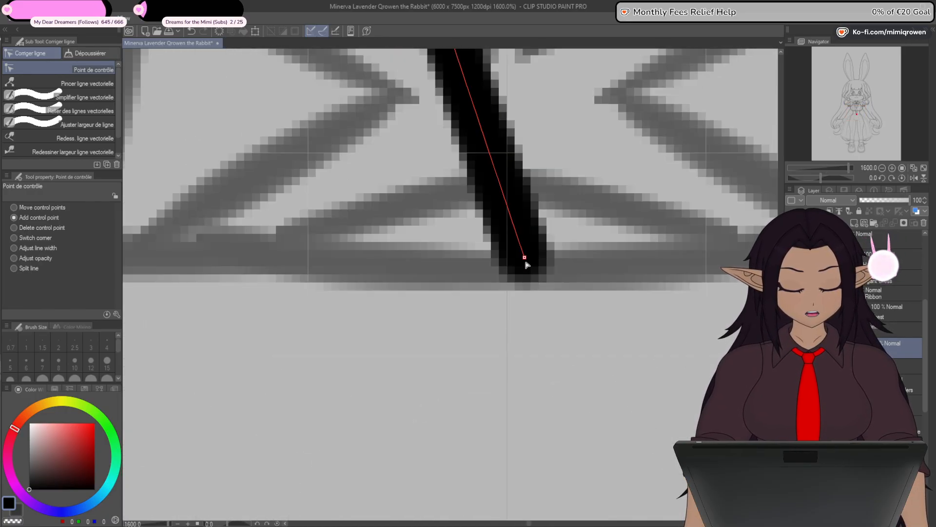
left_click_drag(526, 264, 510, 274)
scroll(515, 280, "down", 8)
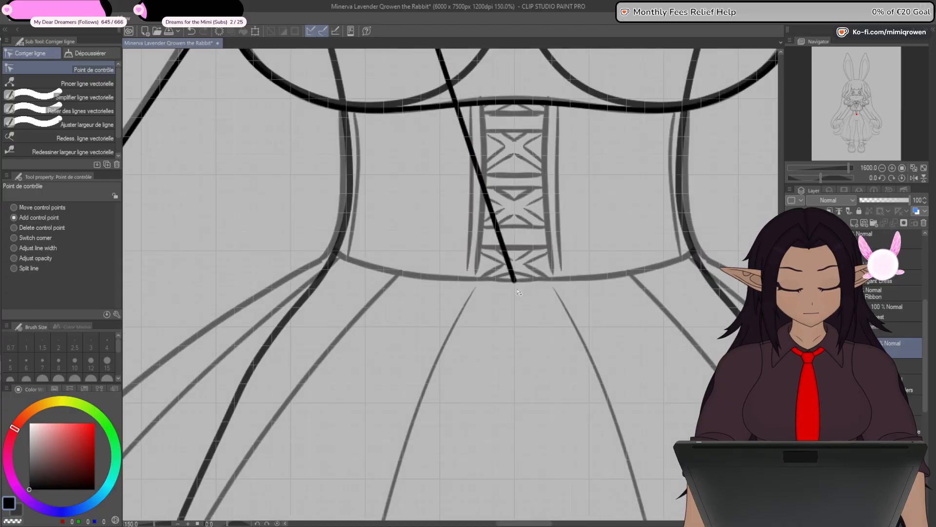
- Add control points to pull the line out to the left waist corner and curve its lower segment along the sketched waistline
left_click_drag(530, 312, 349, 297)
scroll(375, 316, "up", 1)
left_click_drag(459, 334, 467, 343)
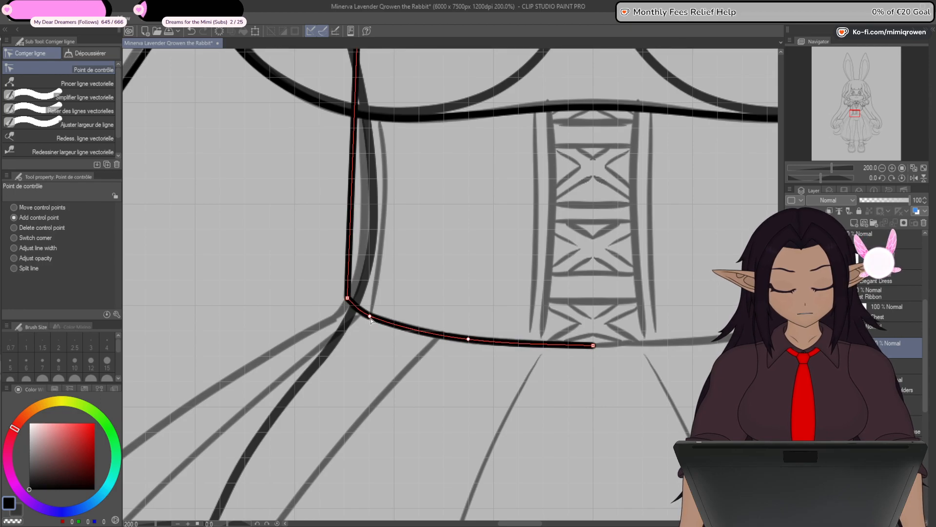
left_click_drag(348, 300, 347, 299)
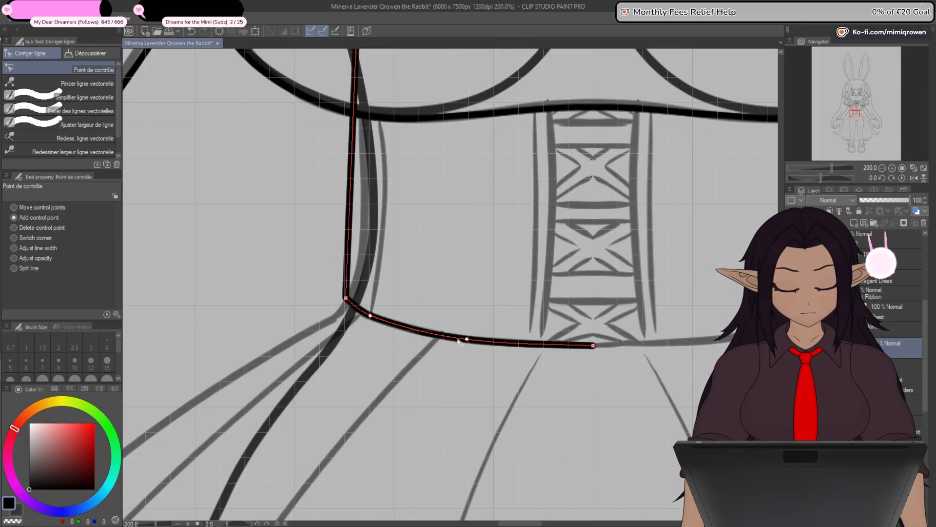
- Bend the left torso seam with added control points so it curves in at the waist and out over the bust
left_click_drag(350, 277, 366, 197)
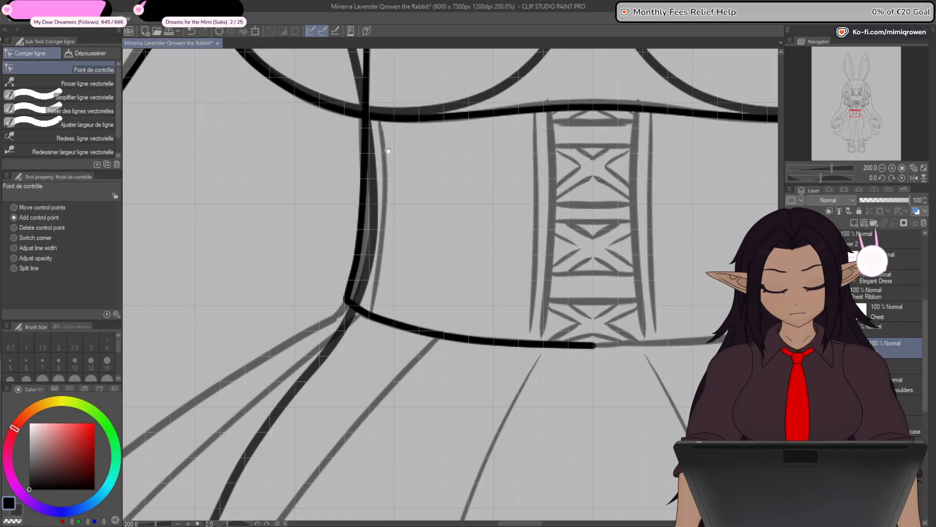
left_click_drag(388, 150, 439, 369)
left_click(434, 239)
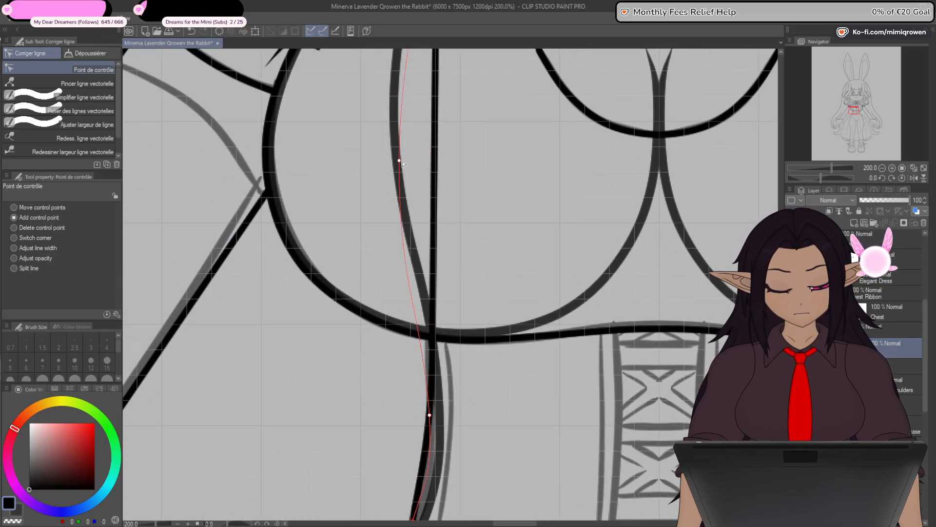
left_click_drag(400, 161, 389, 129)
left_click_drag(432, 416, 432, 394)
scroll(447, 342, "down", 1)
left_click_drag(449, 218, 438, 452)
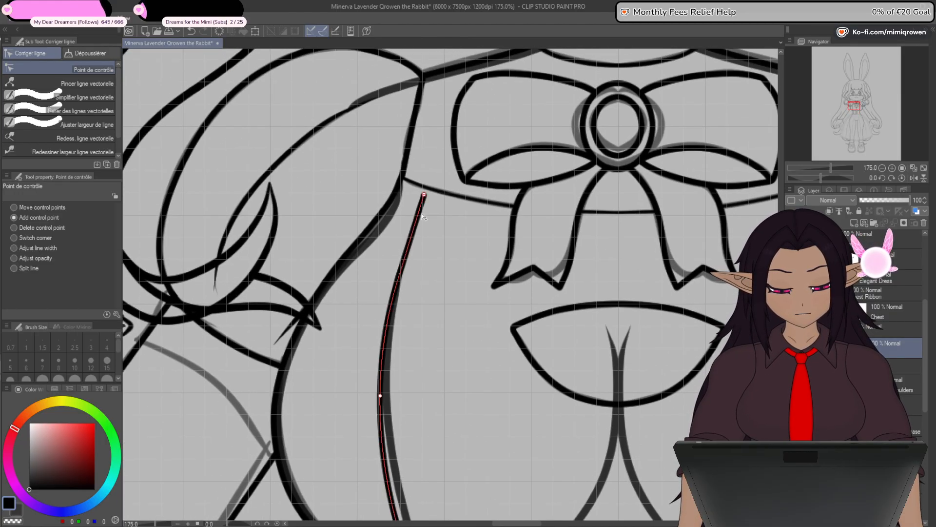
- Shift the left seam's upper end outward and shape the curve beneath it with an added control point
scroll(424, 192, "up", 4)
mouse_move(425, 192)
left_mouse_down()
mouse_move(393, 212)
mouse_move(425, 194)
mouse_move(417, 192)
left_mouse_up()
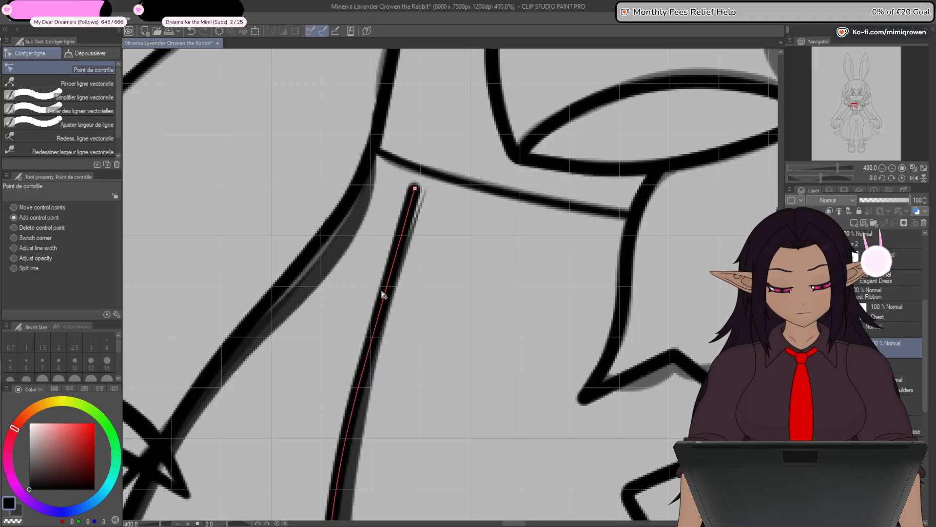
left_click_drag(383, 296, 366, 329)
scroll(366, 329, "down", 2)
left_click_drag(421, 360, 449, 213)
left_click_drag(375, 347, 374, 368)
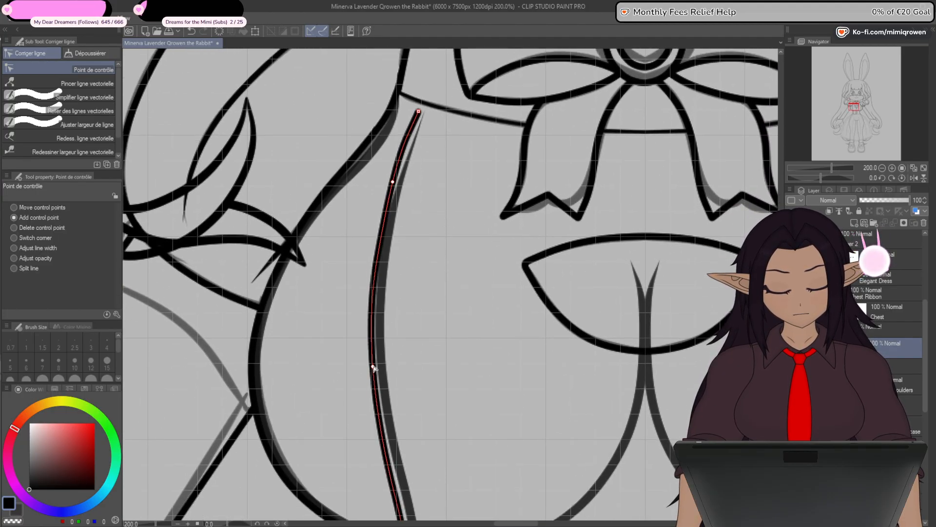
left_click_drag(394, 182, 388, 198)
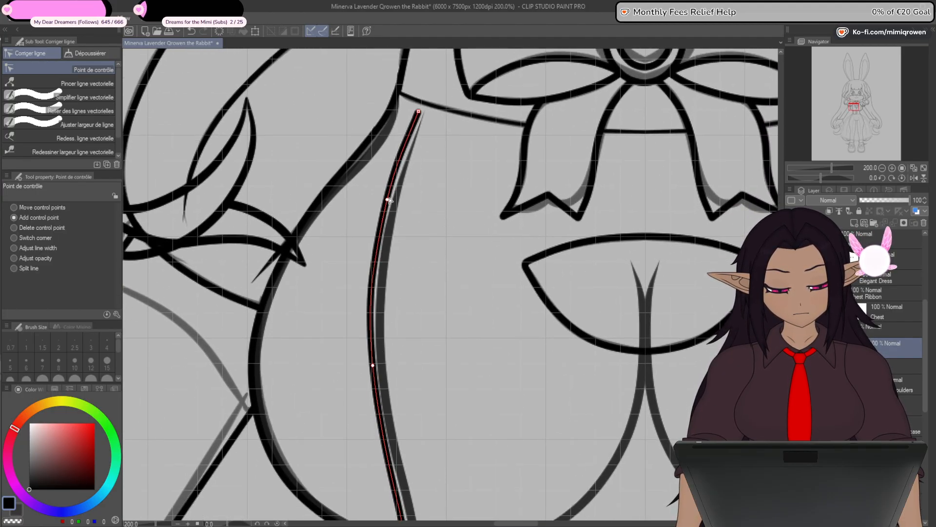
- Refine the left seam's control point at mid-bust to smooth the curve down into the waist
left_click_drag(430, 339, 429, 179)
left_click_drag(373, 207, 371, 212)
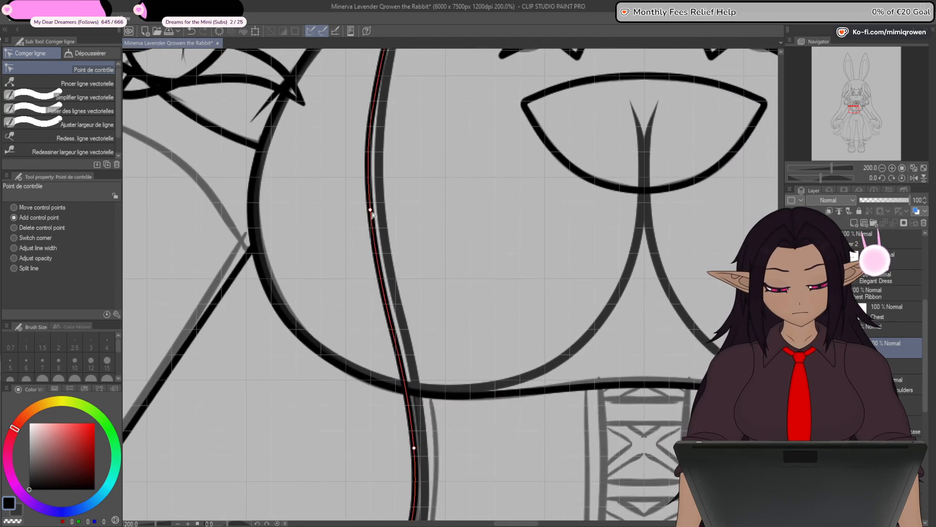
left_click_drag(435, 332, 450, 394)
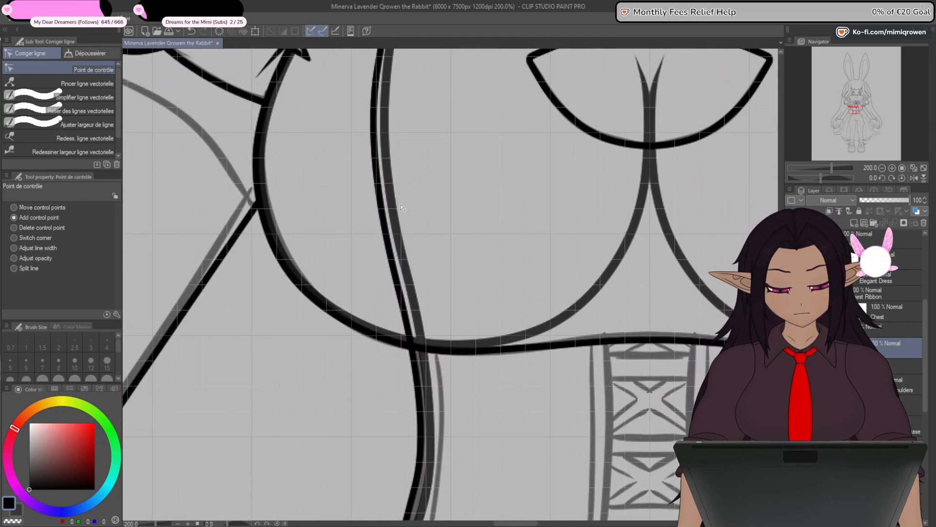
left_click_drag(376, 166, 378, 167)
left_click_drag(436, 365, 434, 289)
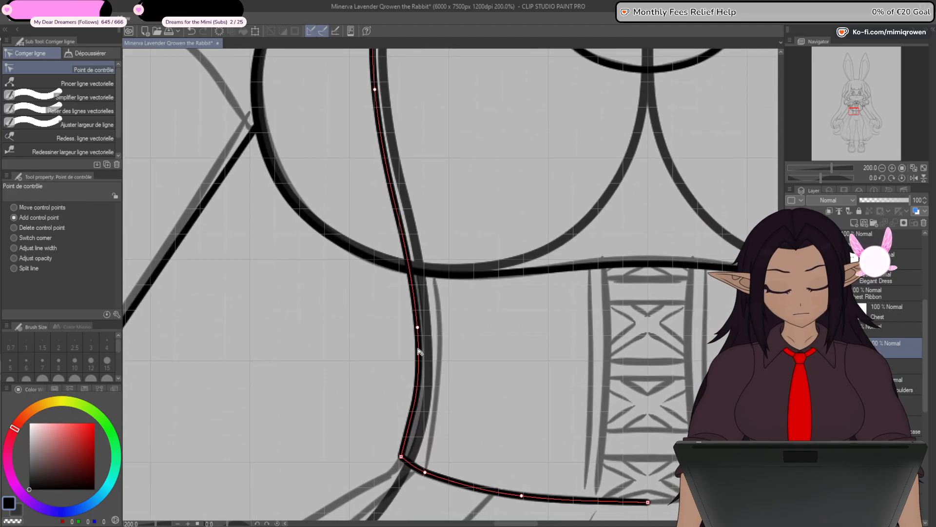
left_click_drag(464, 252, 432, 390)
left_click_drag(447, 242, 418, 391)
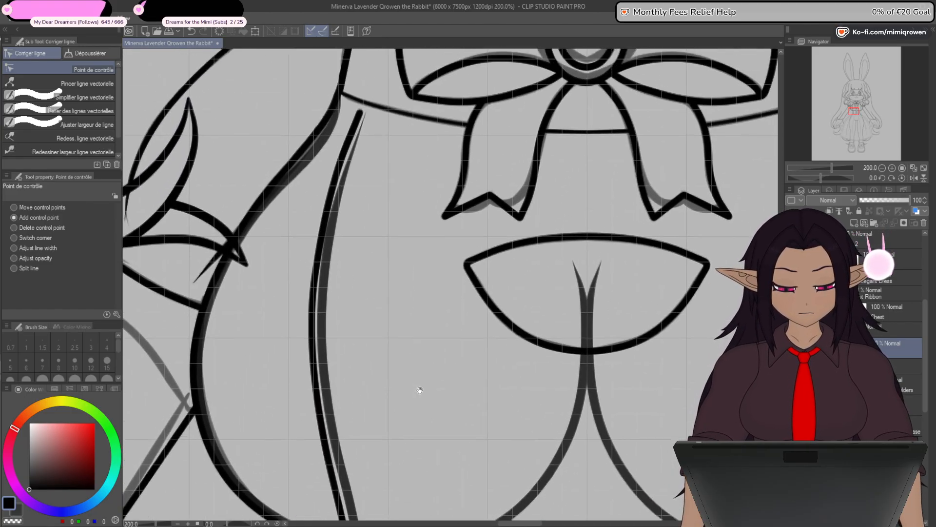
left_click_drag(436, 320, 412, 403)
- Nudge the left seam's upper tip toward the sketch and taper its line width to a fine point
scroll(340, 205, "up", 2)
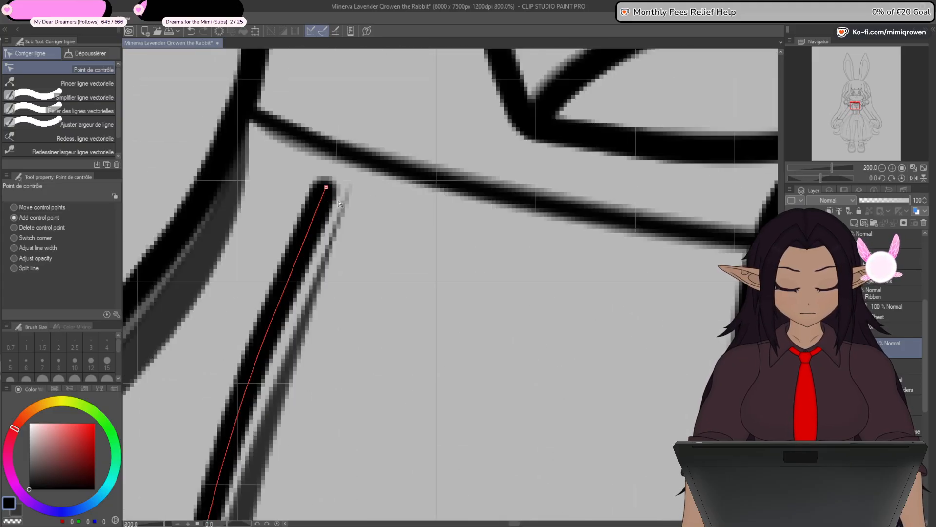
left_click_drag(327, 191, 329, 191)
scroll(329, 192, "down", 1)
left_click_drag(375, 326, 406, 311)
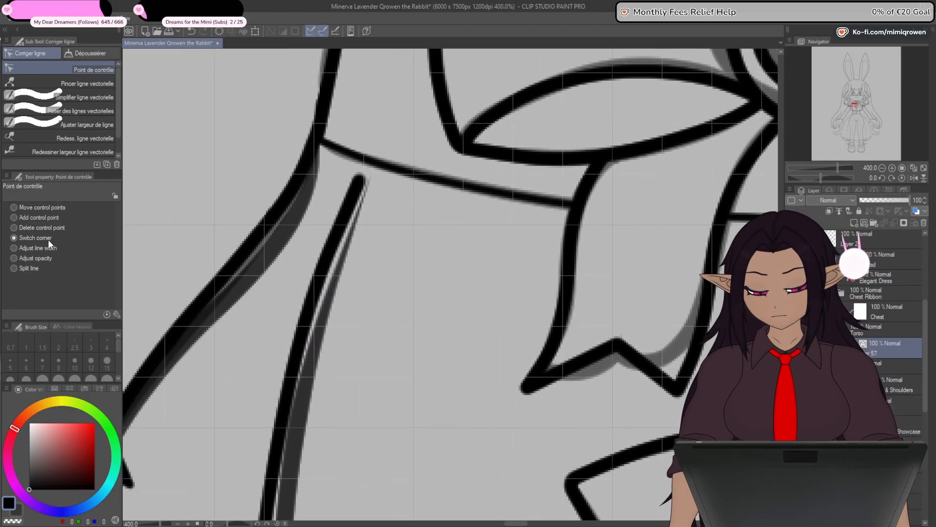
left_click_drag(360, 182, 263, 215)
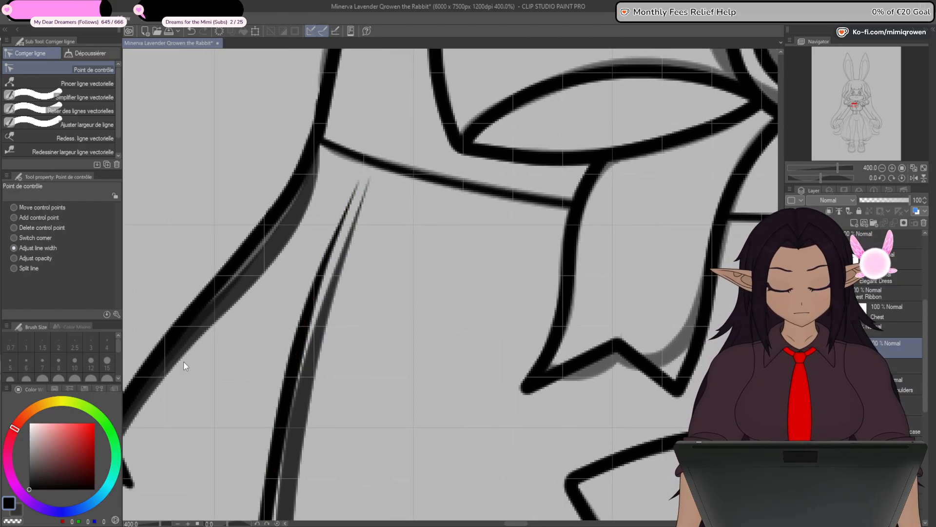
left_click(34, 217)
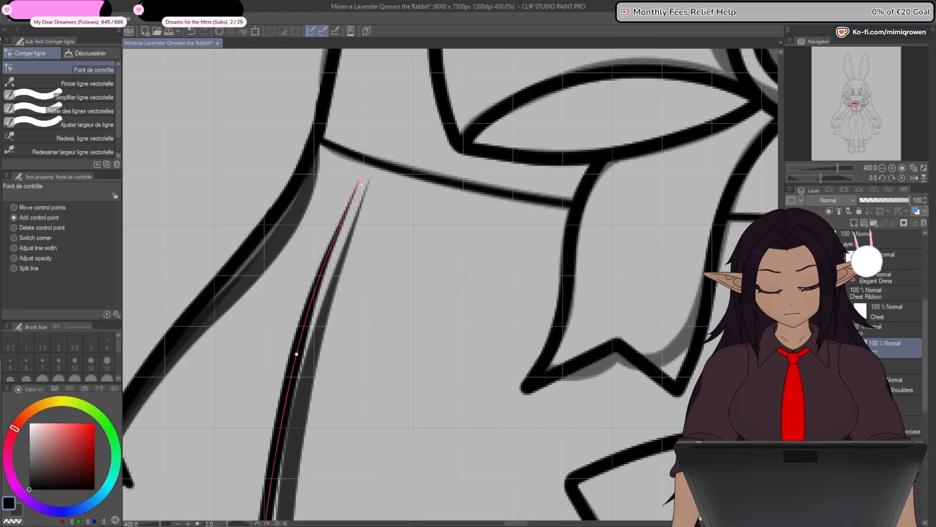
left_click(296, 356)
- Draw a straight line of brush size 8 on a new vector layer from the left seam's top to the centre guide below the ribbon knot
scroll(297, 357, "down", 3)
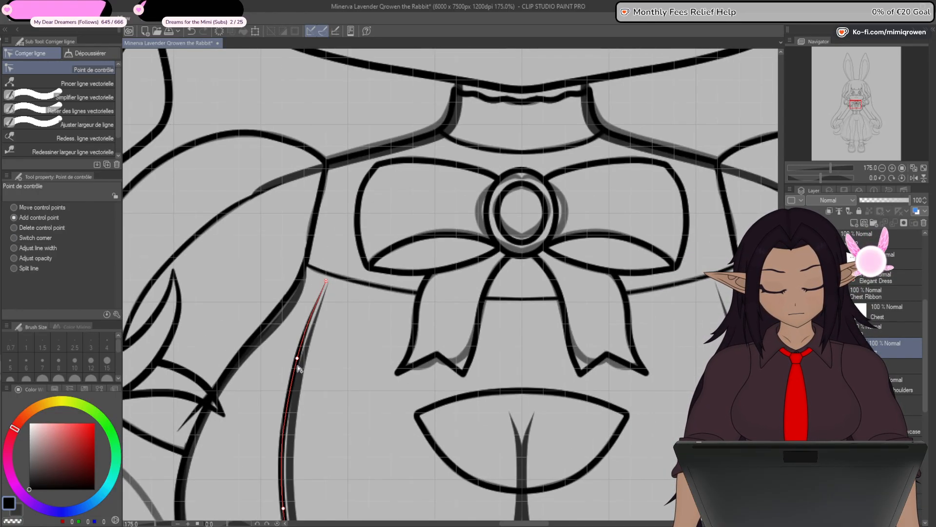
left_click_drag(488, 431, 573, 40)
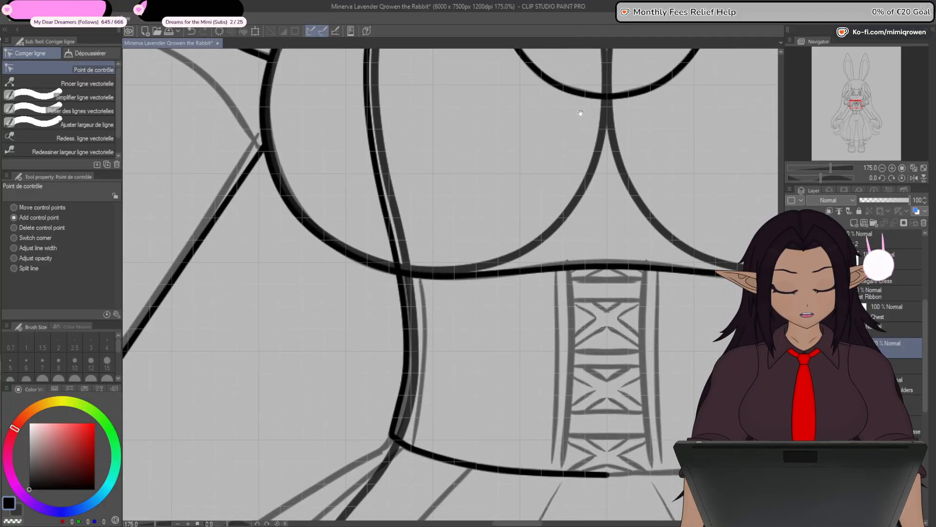
left_click_drag(617, 415, 585, 421)
left_click_drag(629, 191, 574, 403)
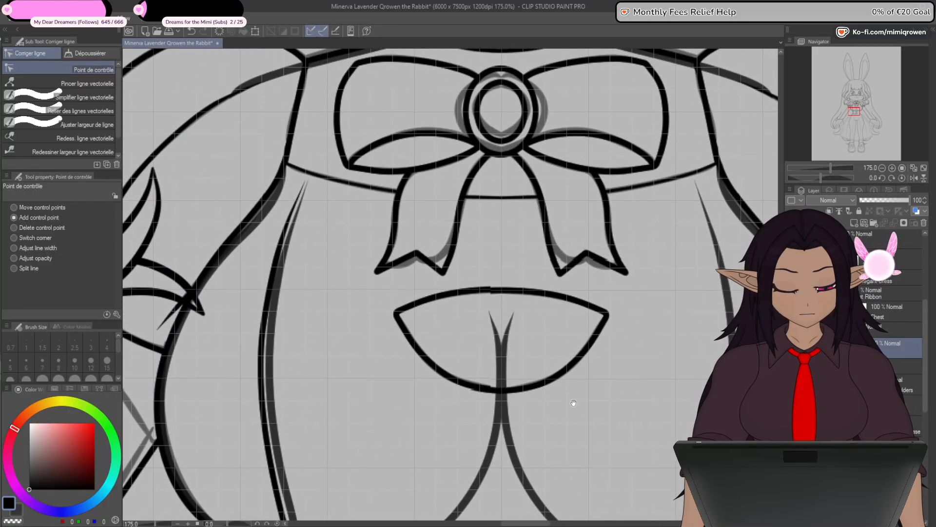
key("u")
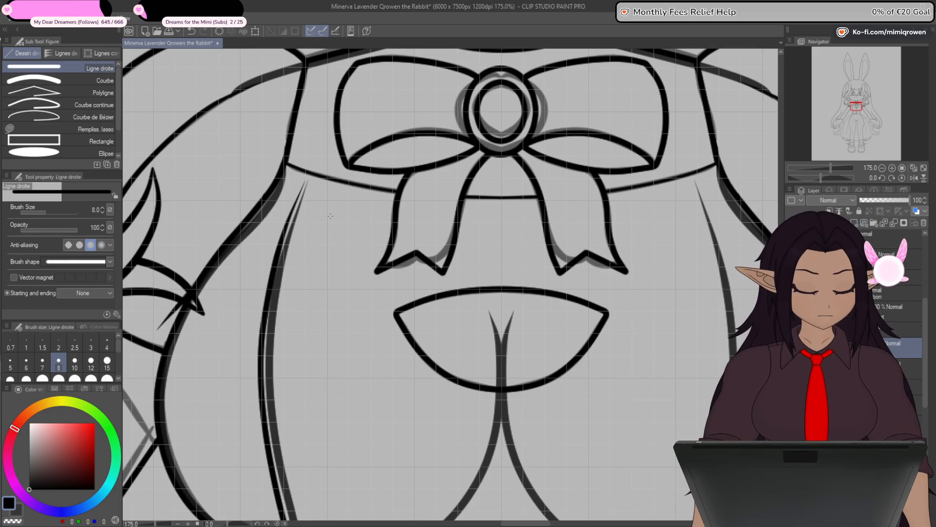
left_click_drag(301, 192, 507, 223)
key("y")
scroll(504, 226, "up", 1)
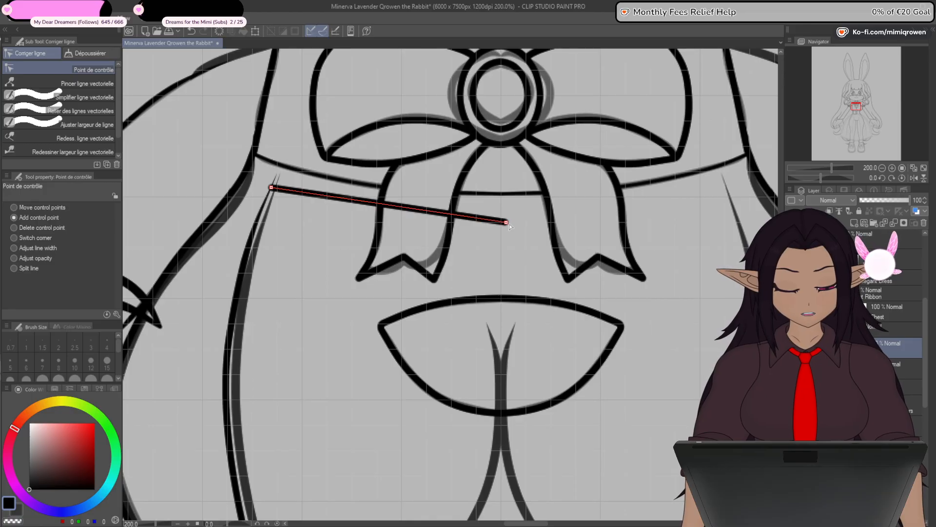
scroll(506, 213, "up", 5)
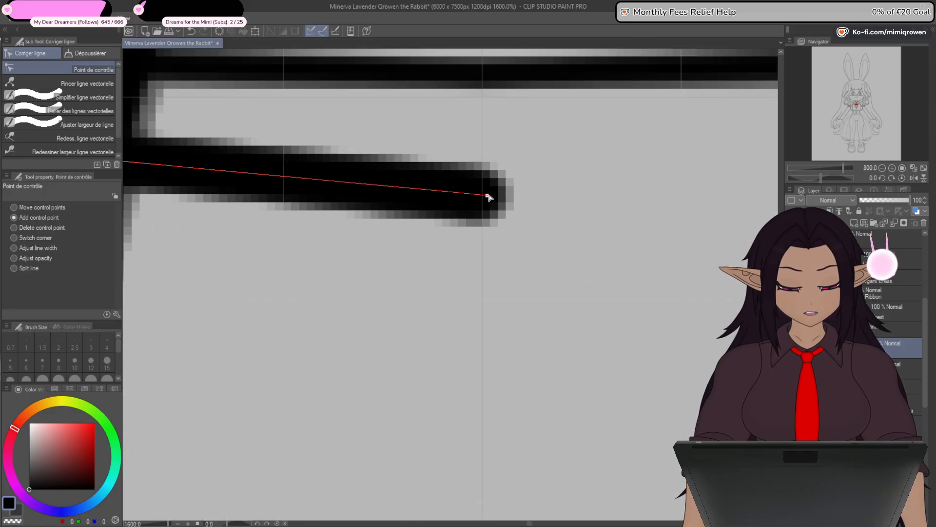
left_click_drag(487, 195, 483, 186)
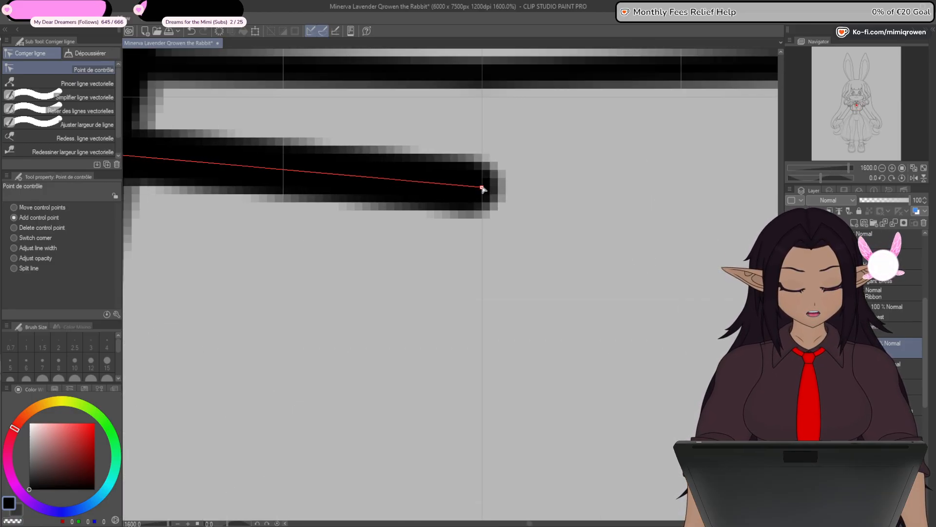
scroll(486, 196, "down", 5)
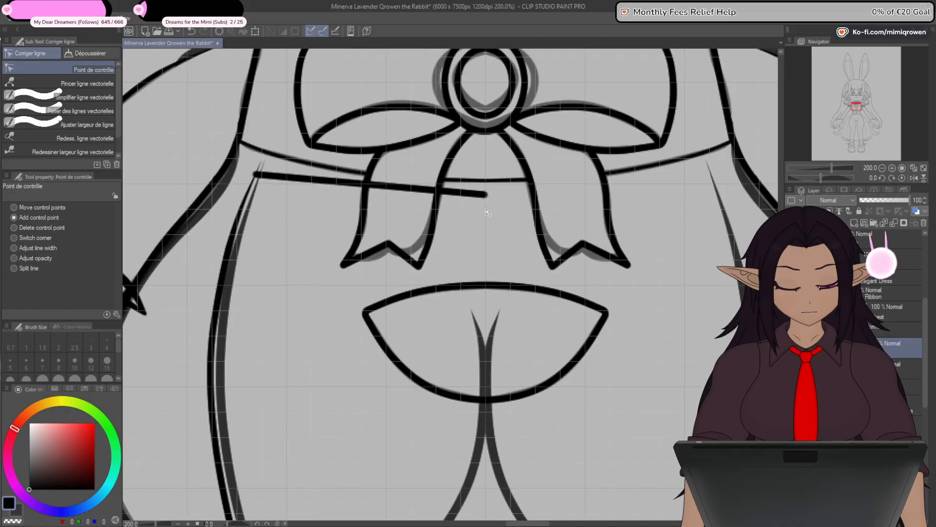
- Bend the chest line into a shallow downward curve with an added control point and lower its end at the centre guide slightly
left_click_drag(462, 226, 504, 260)
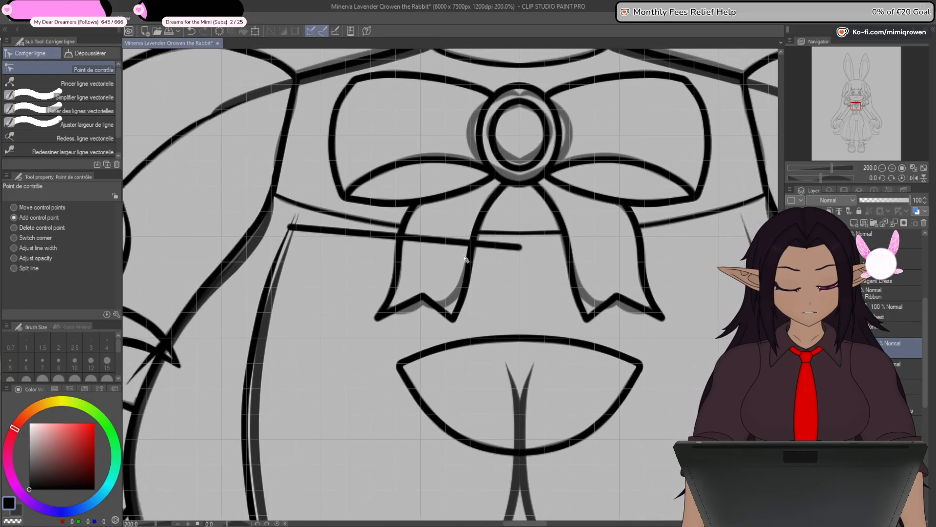
left_click(324, 230)
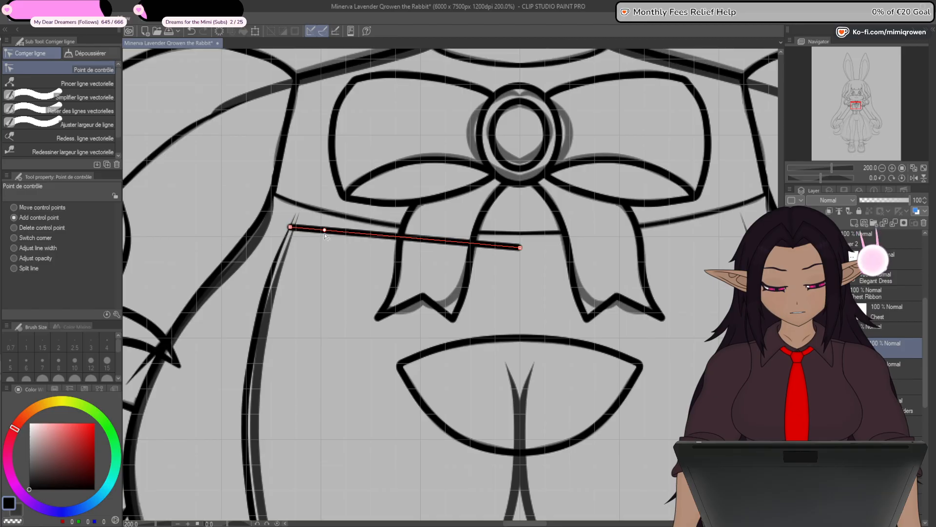
left_click_drag(351, 249, 394, 249)
left_click_drag(519, 250, 520, 256)
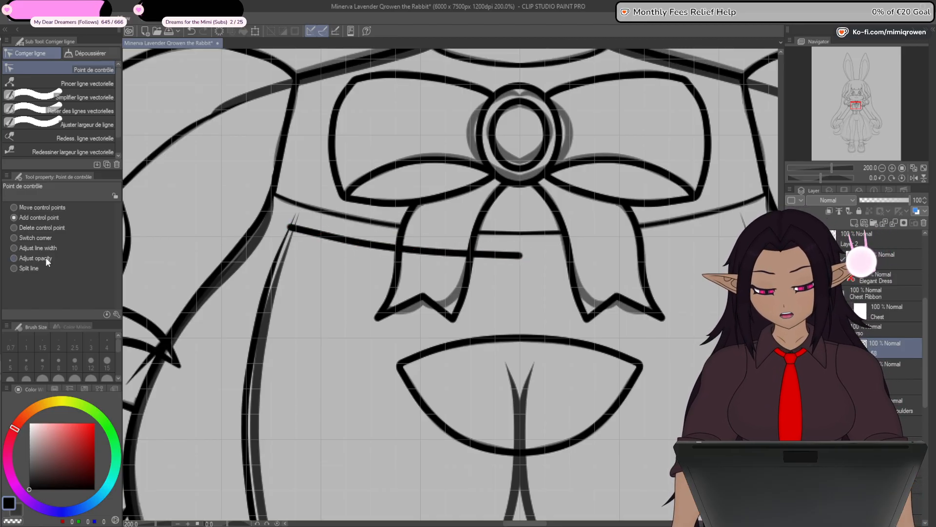
- Taper the chest line's outer left end to a thin tip and align its end point with the left seam
scroll(295, 253, "up", 6)
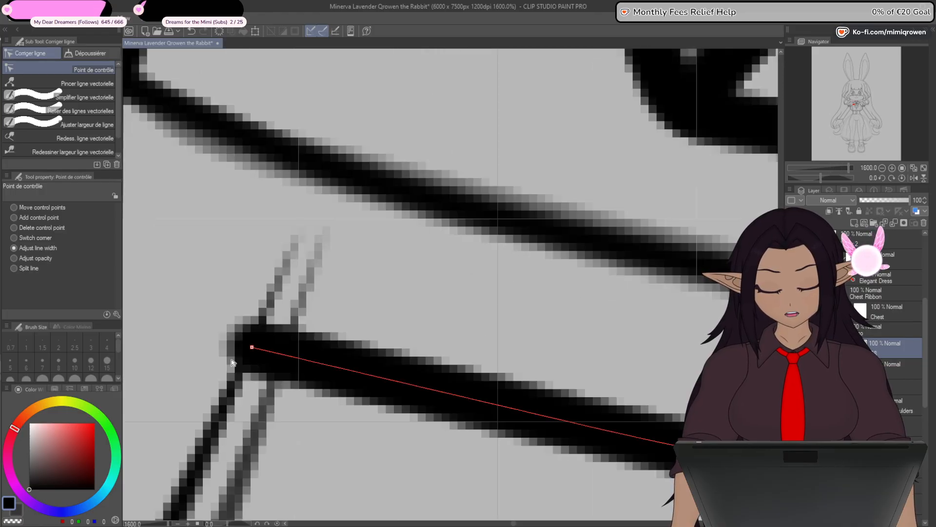
mouse_move(233, 363)
left_mouse_down()
mouse_move(215, 365)
mouse_move(223, 358)
left_mouse_up()
scroll(223, 358, "down", 2)
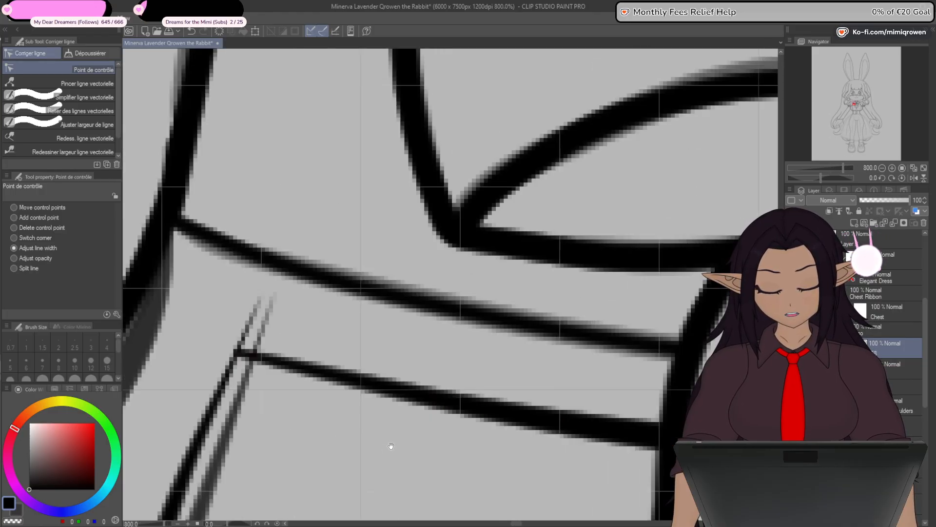
left_click_drag(391, 446, 491, 307)
left_click(39, 218)
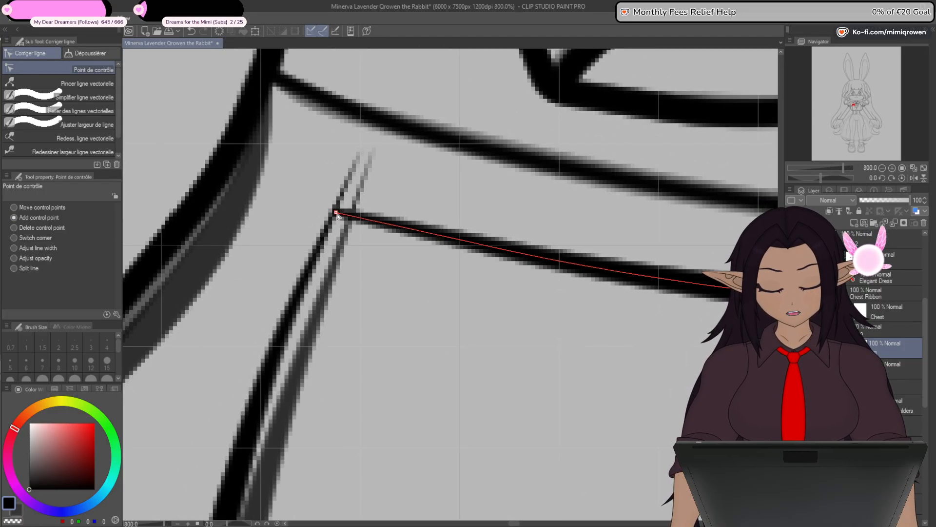
left_click_drag(336, 214, 335, 218)
- Mirror a copy of the chest line horizontally across the centre to form its right half
scroll(414, 383, "down", 4)
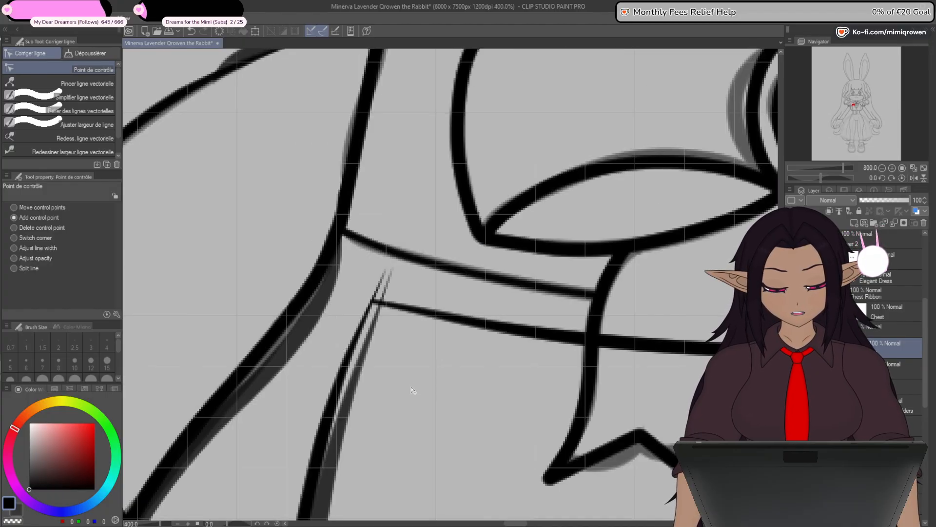
left_click_drag(534, 369, 474, 271)
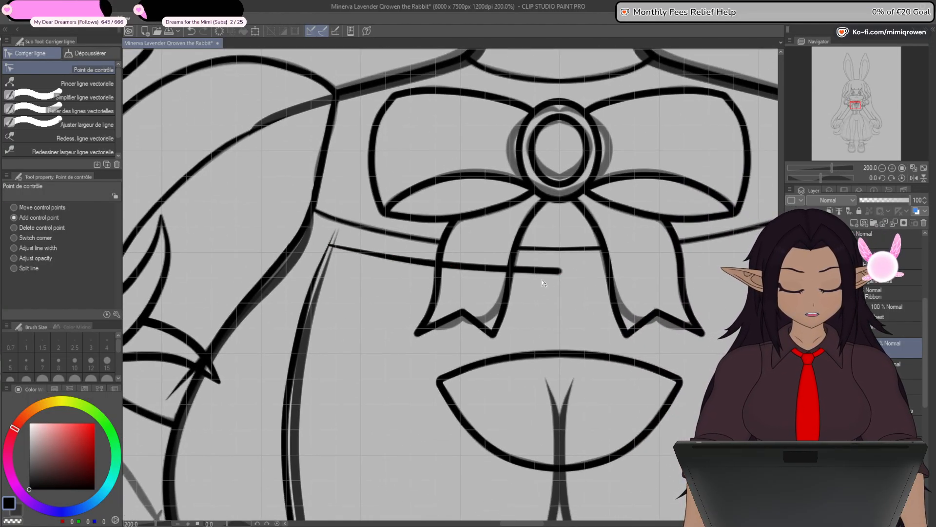
left_click_drag(450, 343, 392, 336)
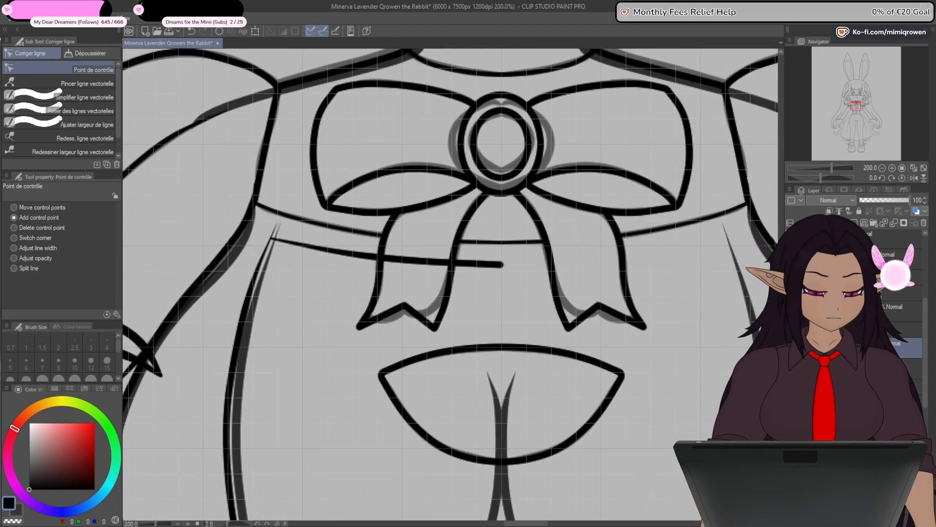
left_click(255, 31)
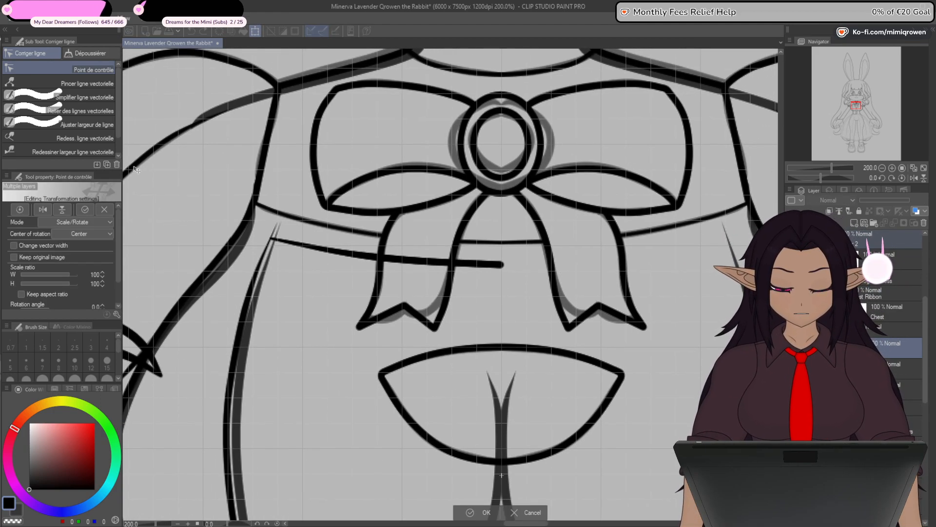
left_click(43, 209)
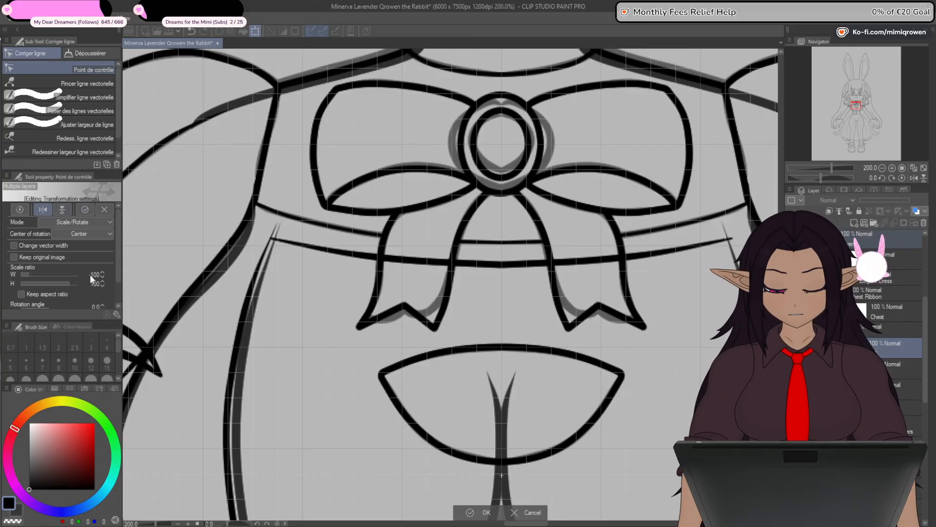
left_click(495, 504)
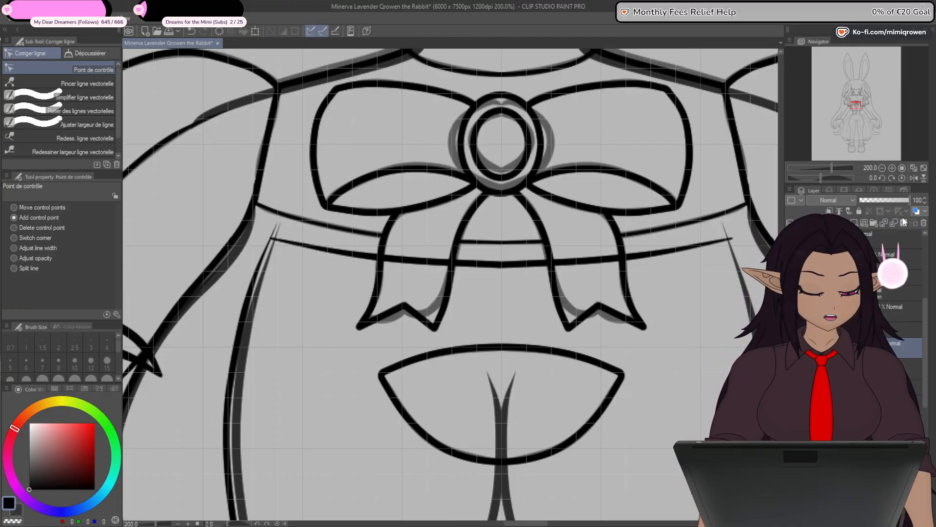
- Connect the two chest line halves at the centre below the ribbon knot and clean up the control points at the join
scroll(439, 244, "right", 3)
left_click(92, 109)
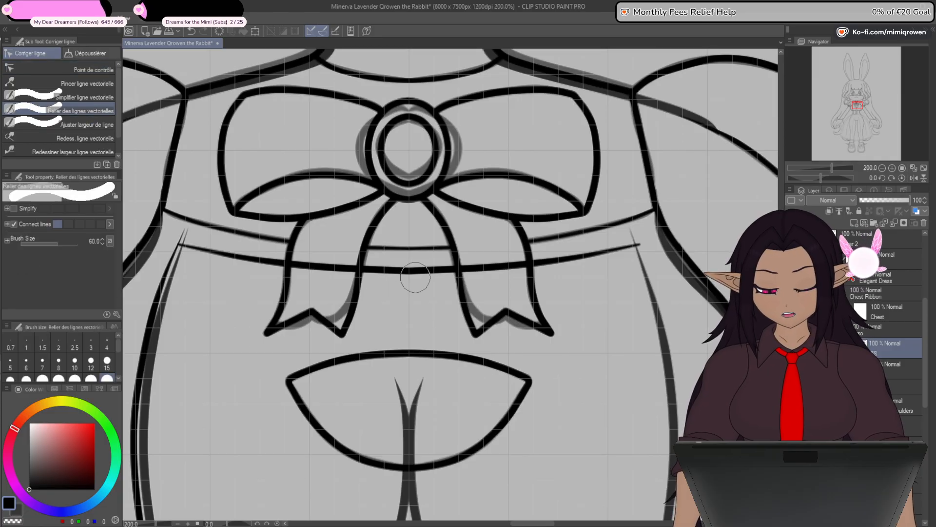
left_click_drag(415, 277, 403, 271)
left_click(92, 70)
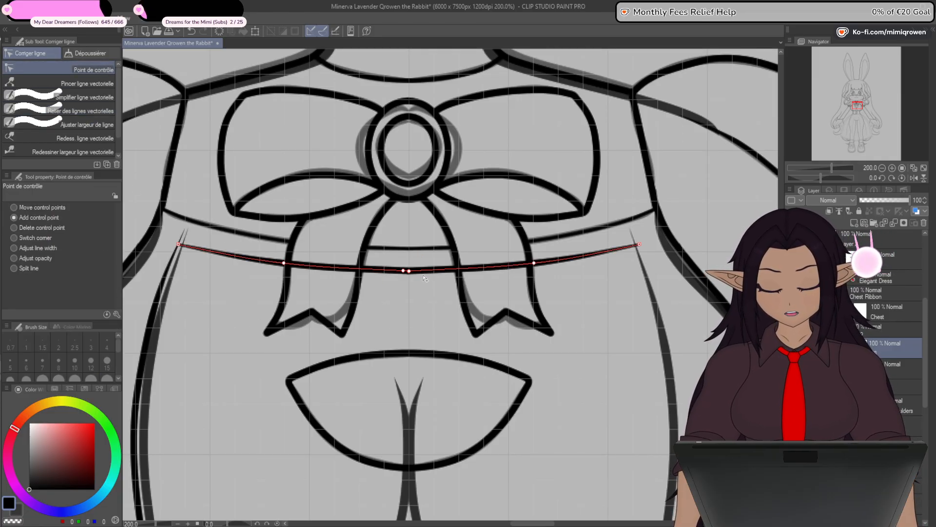
left_click(404, 271)
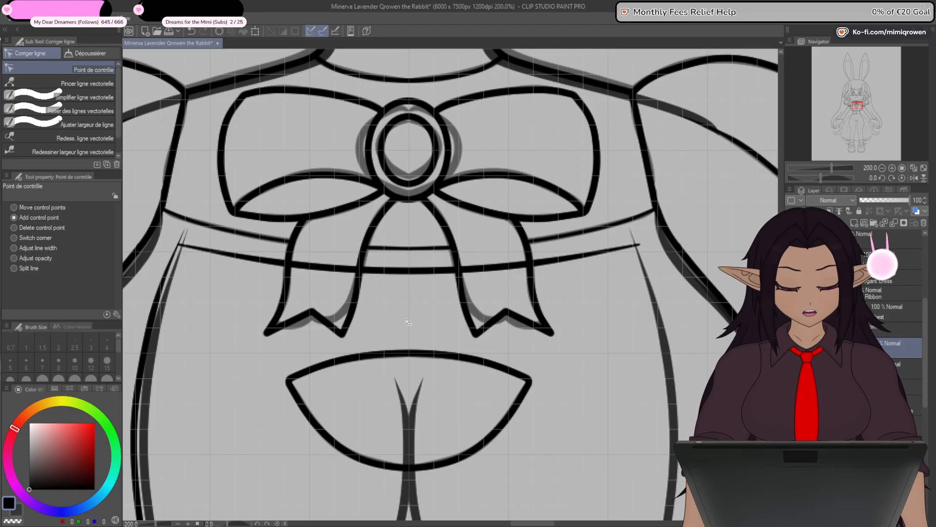
- Mirror a copy of the left torso seam and waistline horizontally to complete the right side of the bodice
scroll(407, 321, "down", 4)
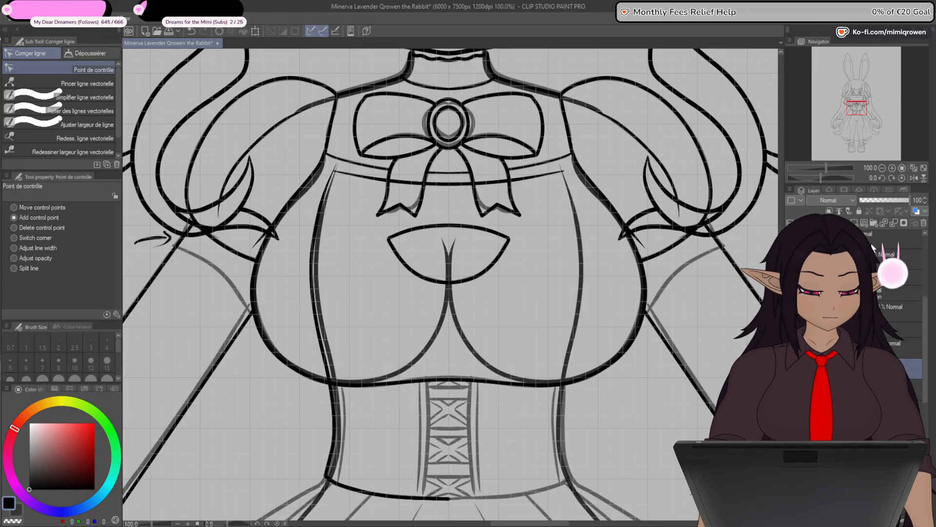
left_click(871, 245, "ctrl")
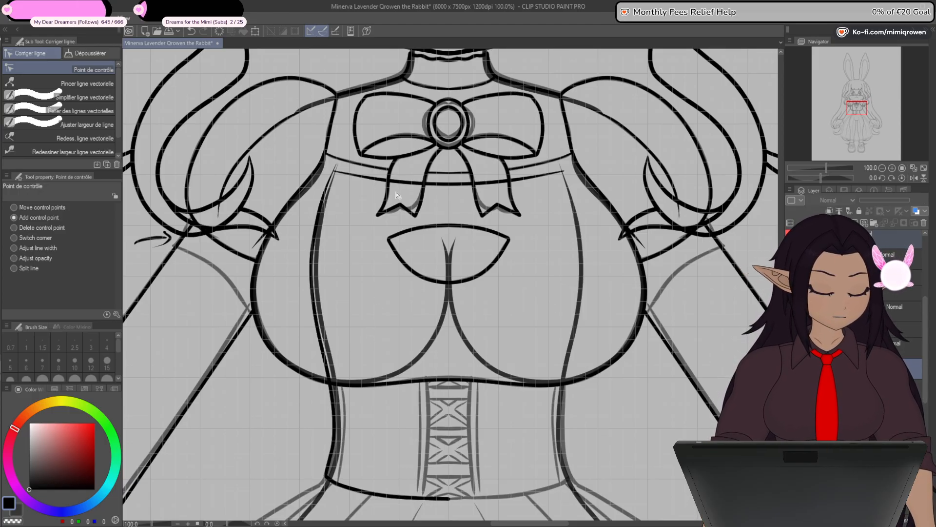
left_click(255, 30)
left_click(43, 209)
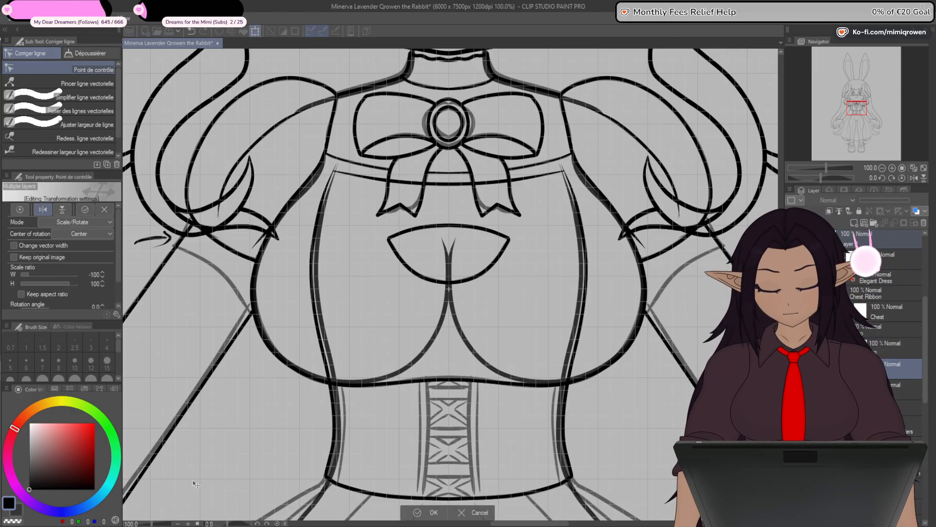
key("Return")
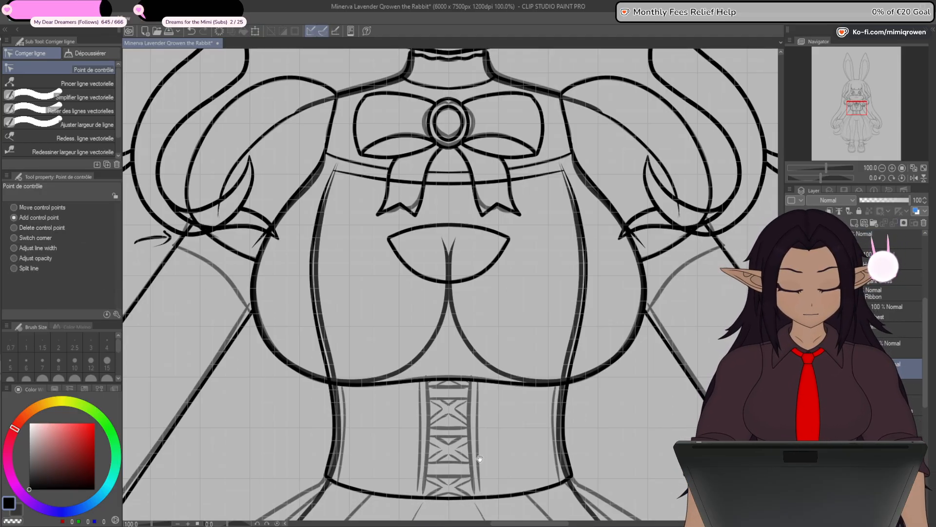
- Connect the two waistline halves at the centre below the corset lacing, and return to control point editing
left_click_drag(476, 461, 506, 348)
scroll(479, 385, "up", 1)
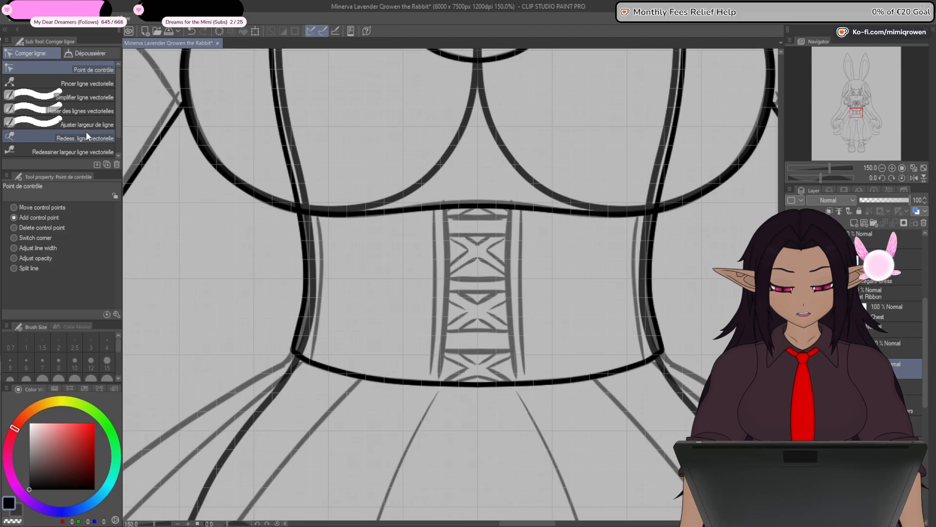
left_click(80, 110)
left_click_drag(485, 392, 468, 391)
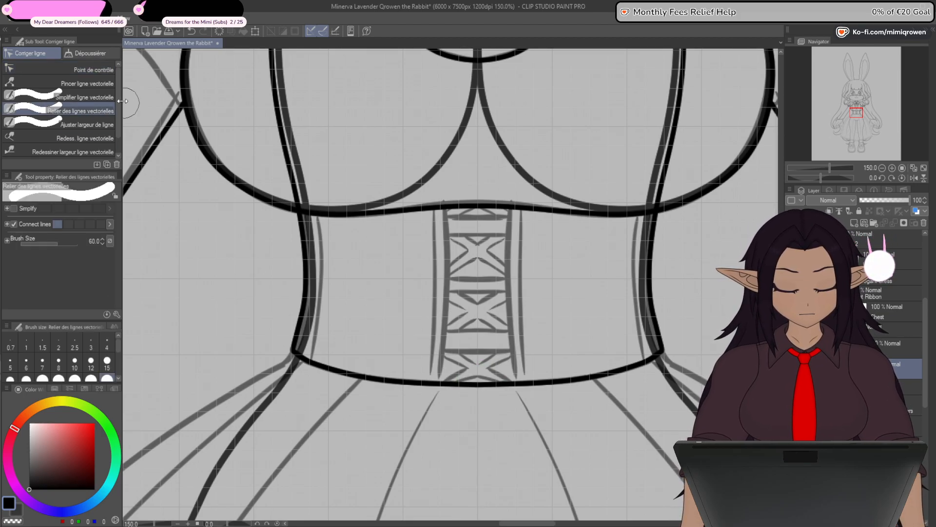
left_click(81, 69)
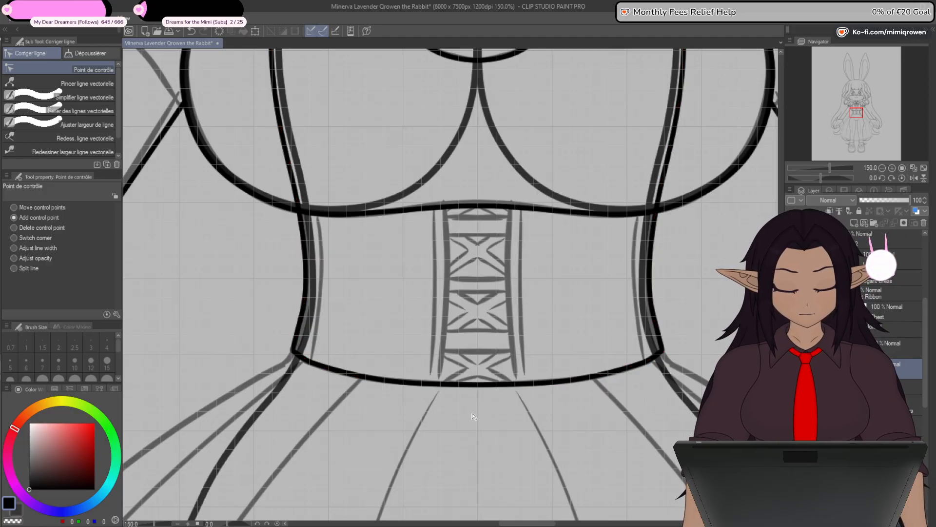
scroll(476, 413, "down", 1)
scroll(477, 414, "down", 1)
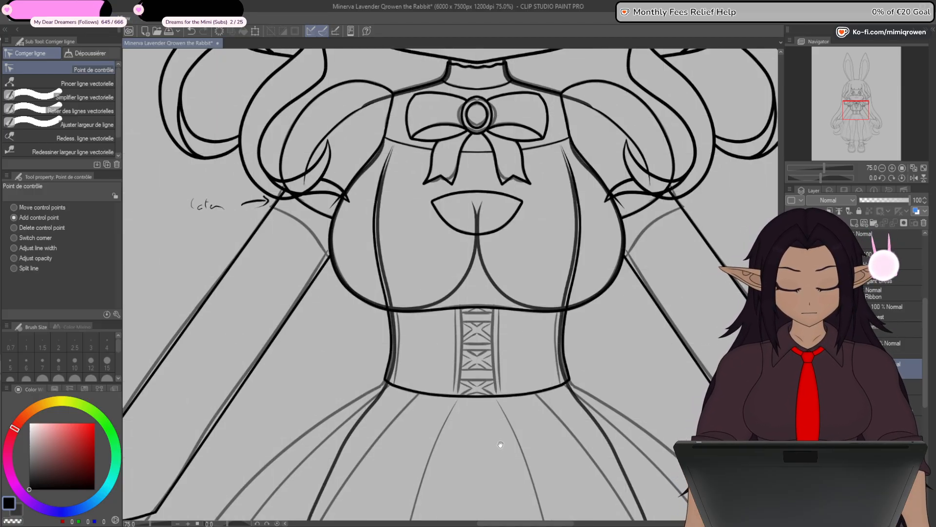
left_click_drag(504, 463, 531, 346)
left_click_drag(532, 266, 512, 397)
scroll(492, 382, "up", 2)
scroll(492, 382, "up", 1)
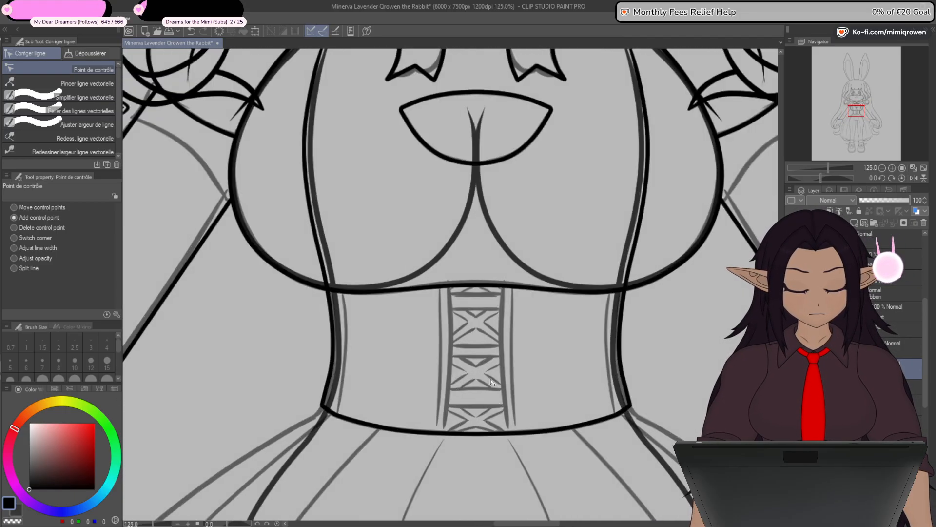
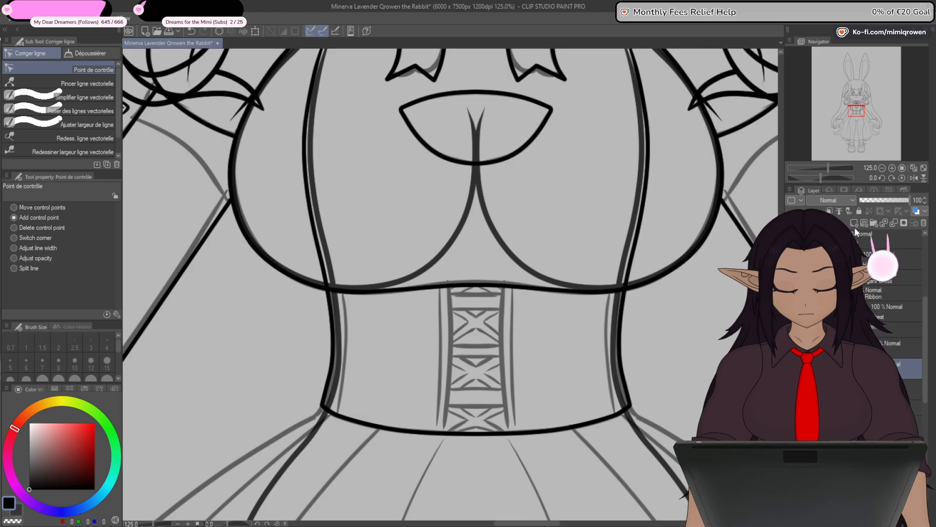
- Draw a vertical straight line at brush size 8 from the waist hem up over the bust, just left of the corset lacing
left_click_drag(286, 354, 312, 312)
key("u")
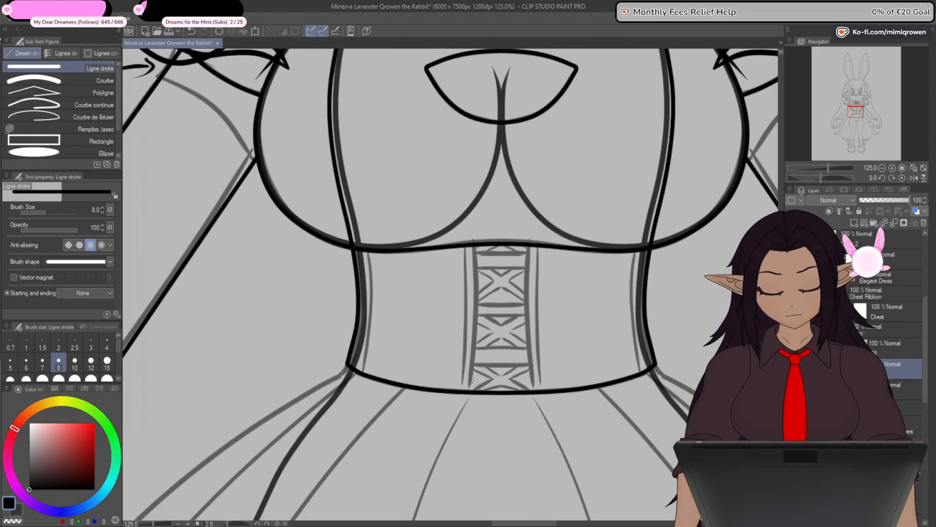
left_click_drag(462, 391, 471, 199)
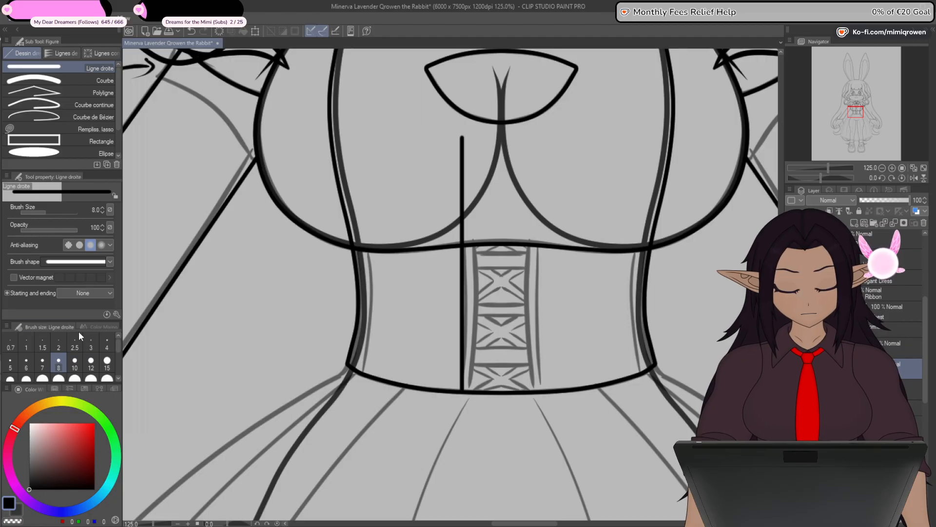
- Add control points to the vertical line, bend it along the waist and bust, and extend its upper end toward the chest ribbon
key("y")
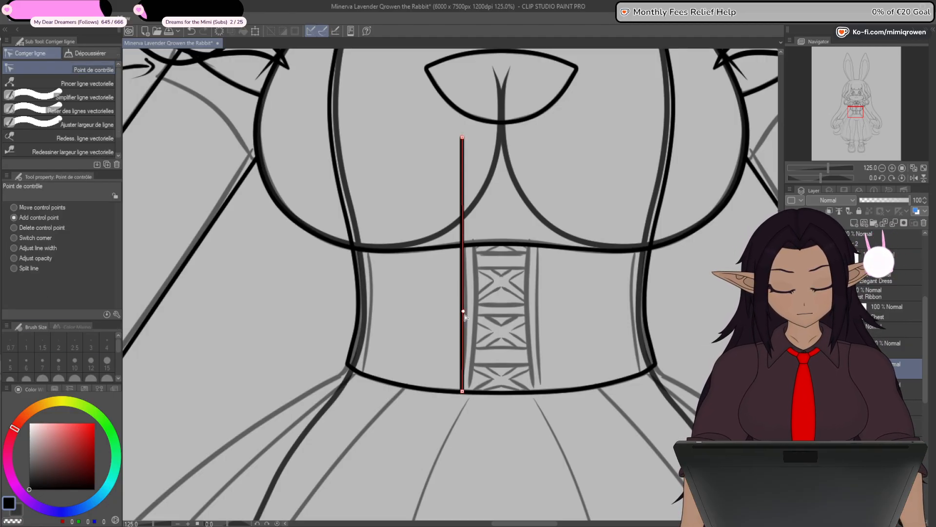
left_click_drag(465, 315, 467, 308)
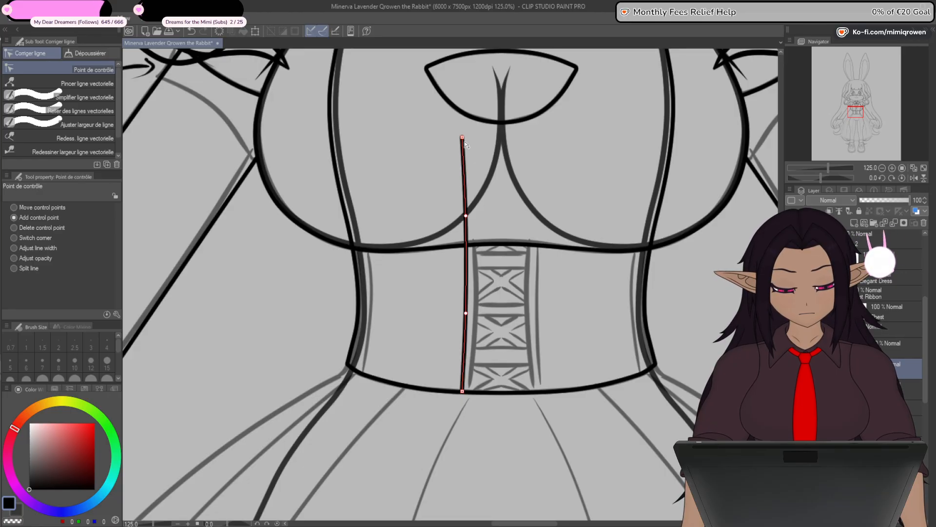
left_click_drag(469, 135, 459, 221)
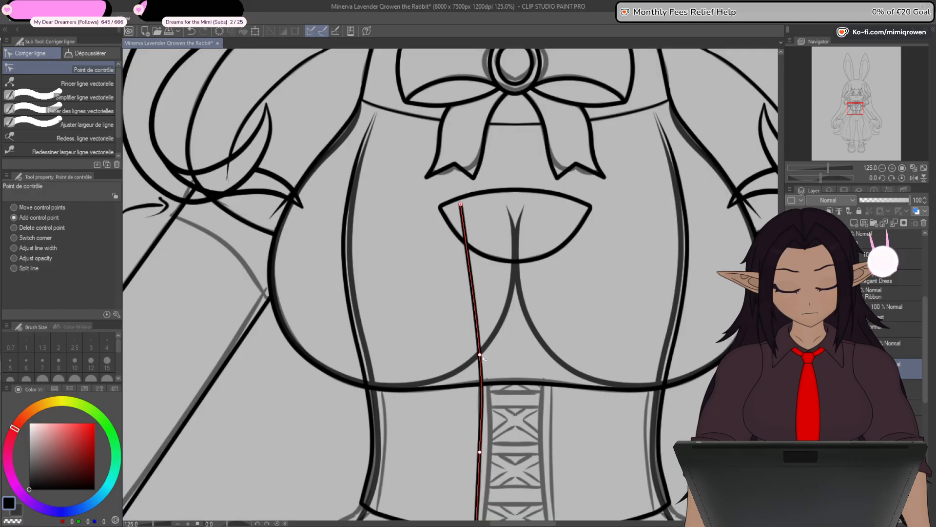
left_click_drag(480, 355, 475, 322)
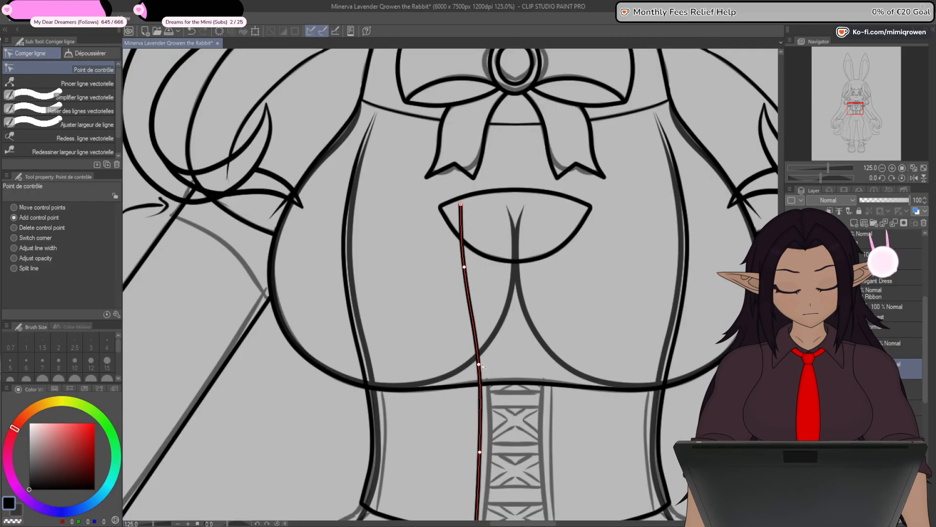
scroll(485, 358, "down", 3)
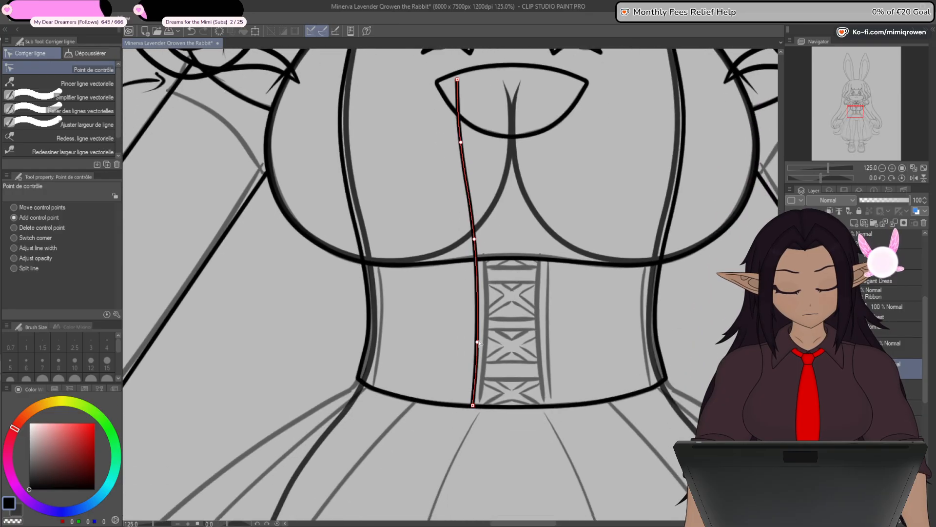
left_click_drag(500, 309, 508, 365)
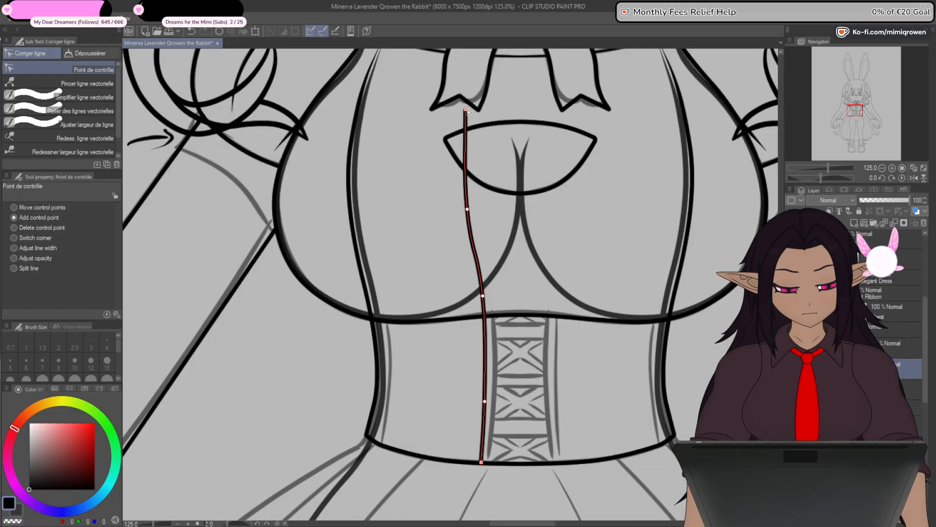
left_click_drag(485, 303, 486, 304)
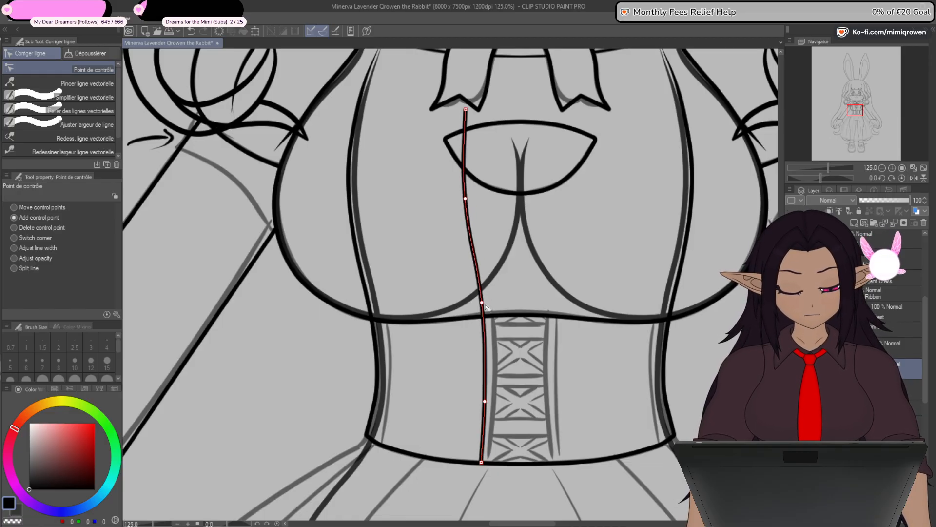
left_click_drag(483, 383, 487, 323)
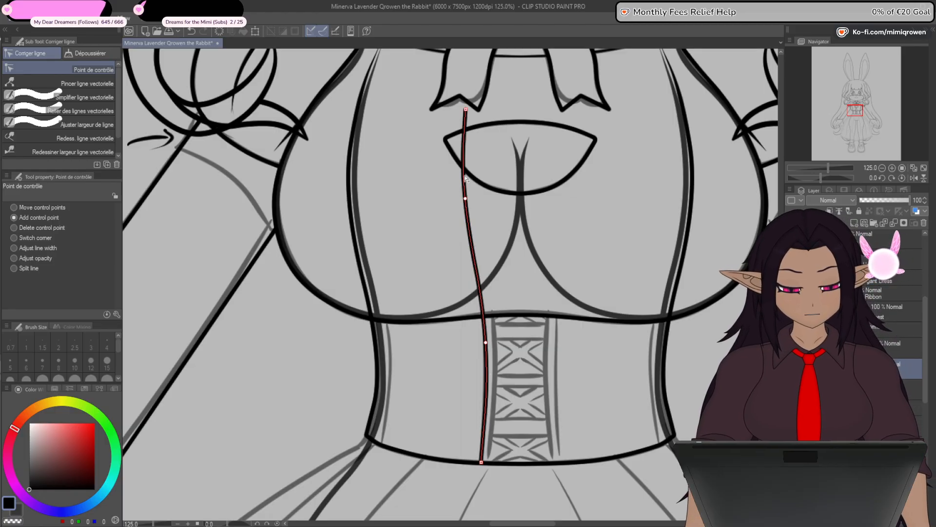
left_click_drag(467, 199, 467, 204)
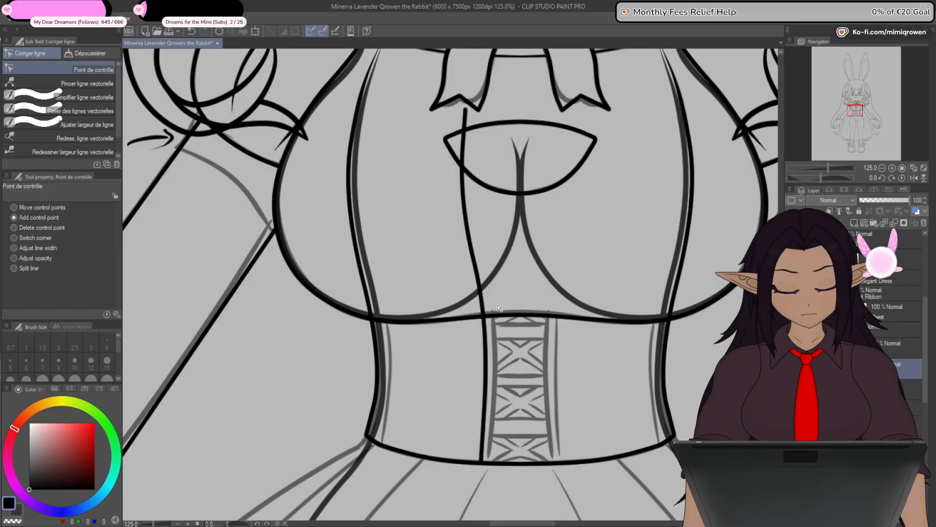
- Fine-tune the line's curve around the underbust seam and inspect its lower end on the waist hem
scroll(565, 327, "down", 3)
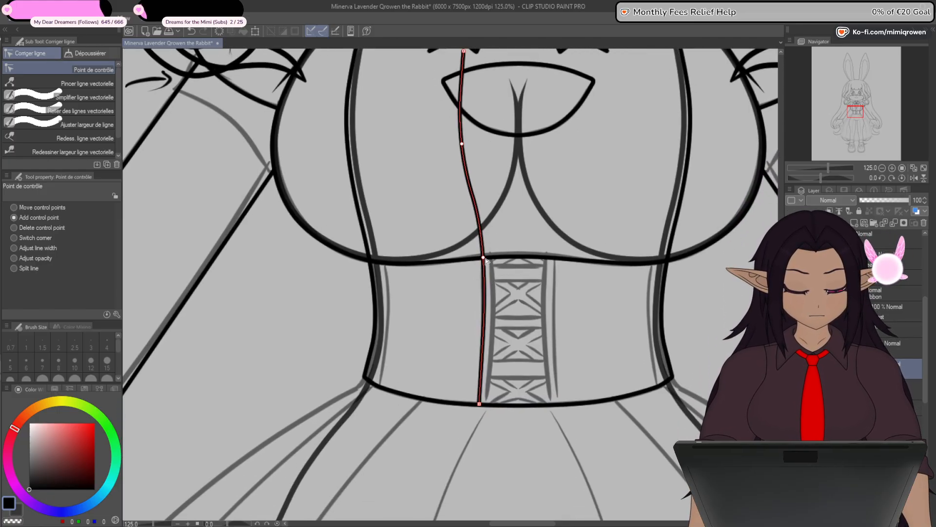
left_click_drag(486, 261, 488, 293)
left_click_drag(466, 178, 464, 166)
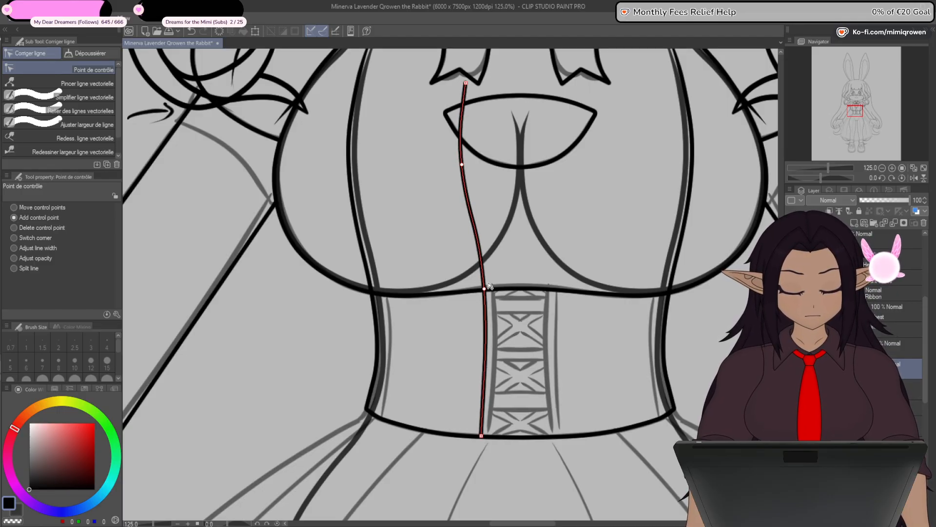
left_click_drag(485, 291, 484, 290)
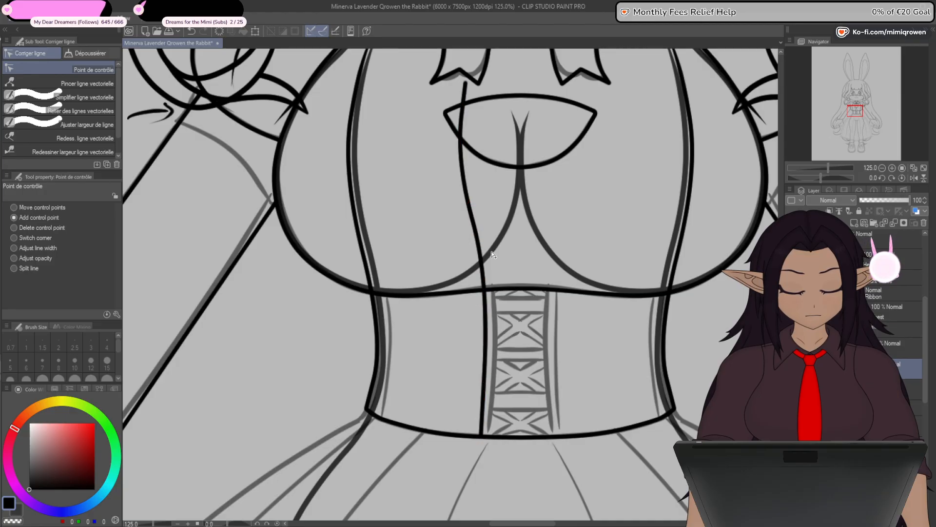
left_click_drag(550, 358, 547, 303)
key("o")
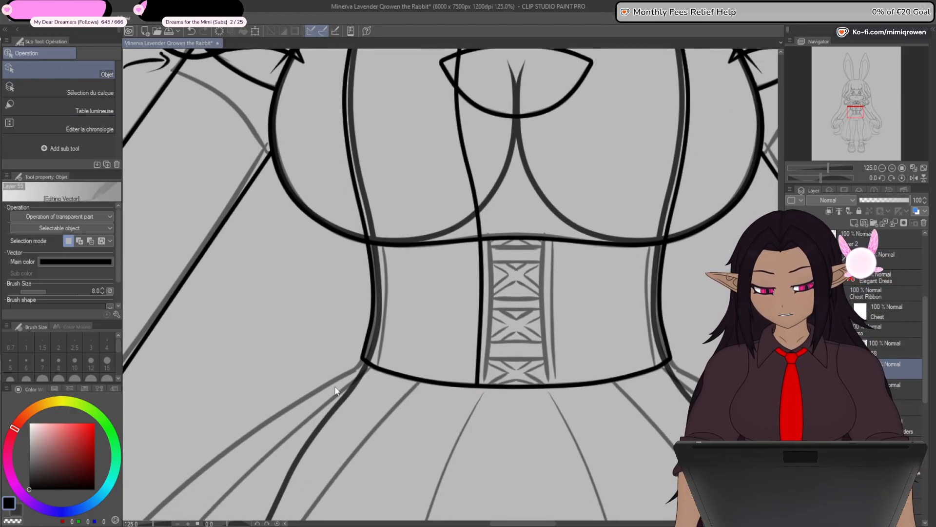
key("y")
scroll(477, 385, "up", 10)
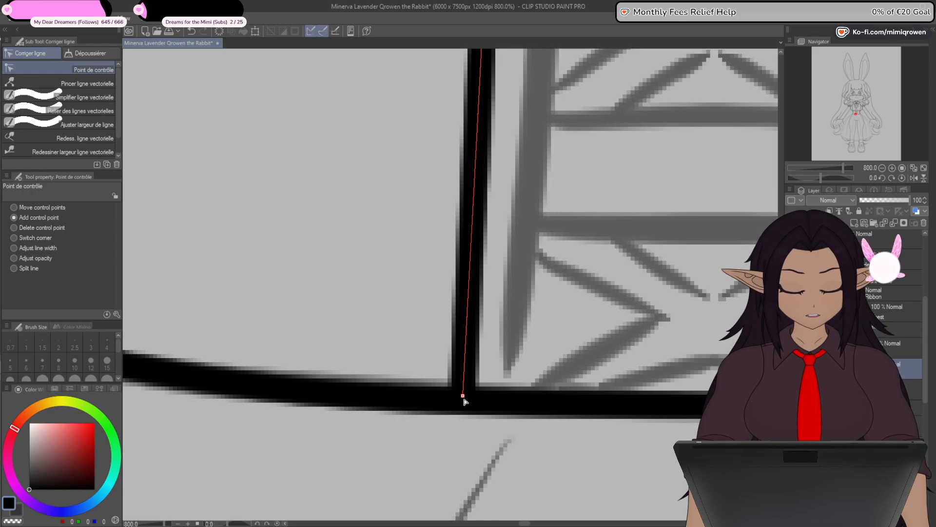
scroll(465, 401, "down", 10)
scroll(465, 413, "up", 1)
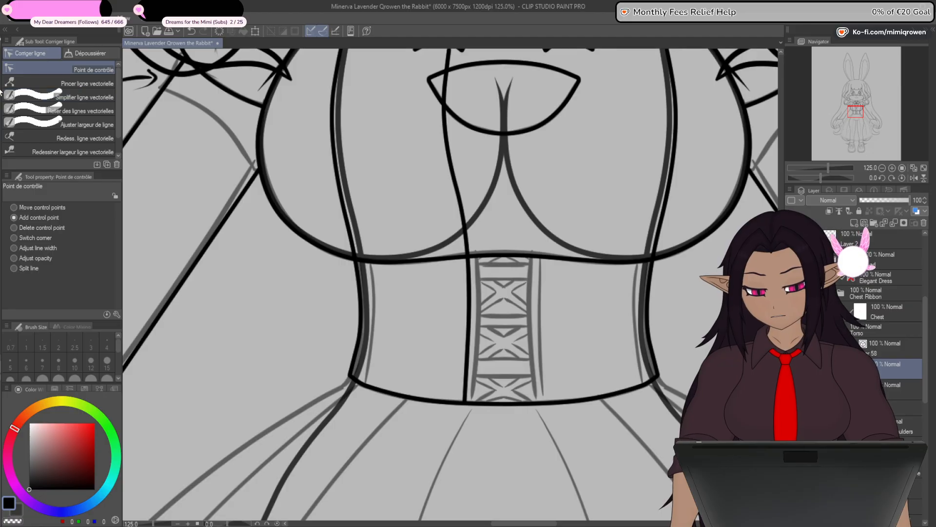
- Duplicate the curved line and shift the copy toward the lacing to form a narrow parallel strip
key("o")
left_click(469, 361)
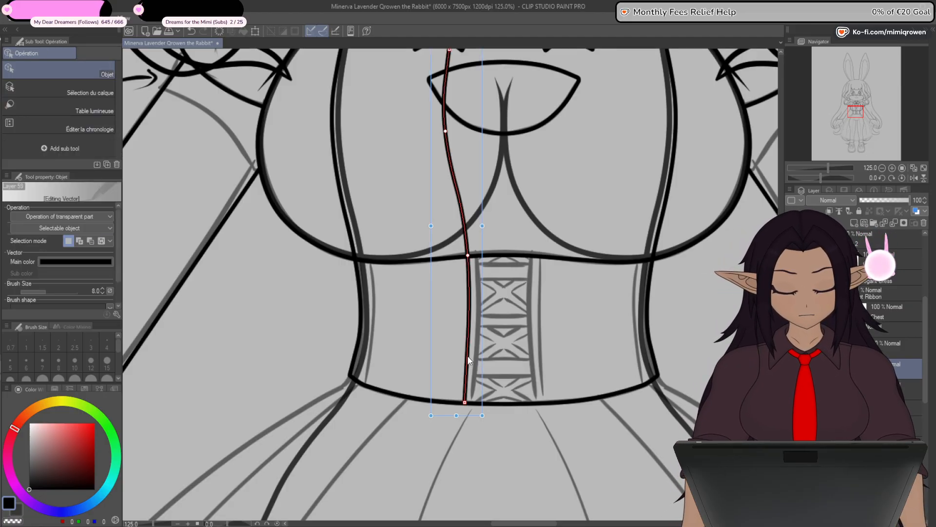
key("ctrl+c")
key("ctrl+v")
key("Right")
key("Right")
key("Right")
key("Right")
key("Right")
key("Right")
key("Right")
key("Right")
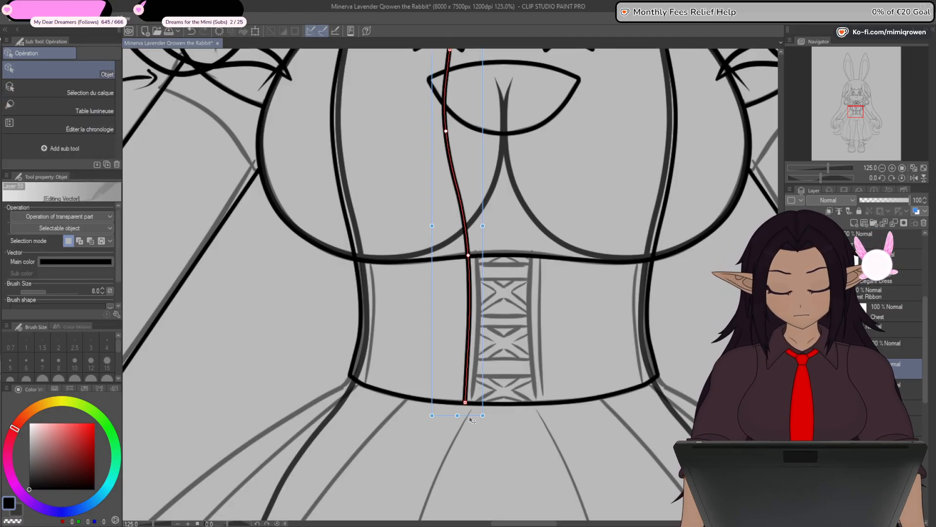
key("Right")
key("Right")
key("Right")
key("Right")
key("Right")
key("Right")
key("Right")
key("Right")
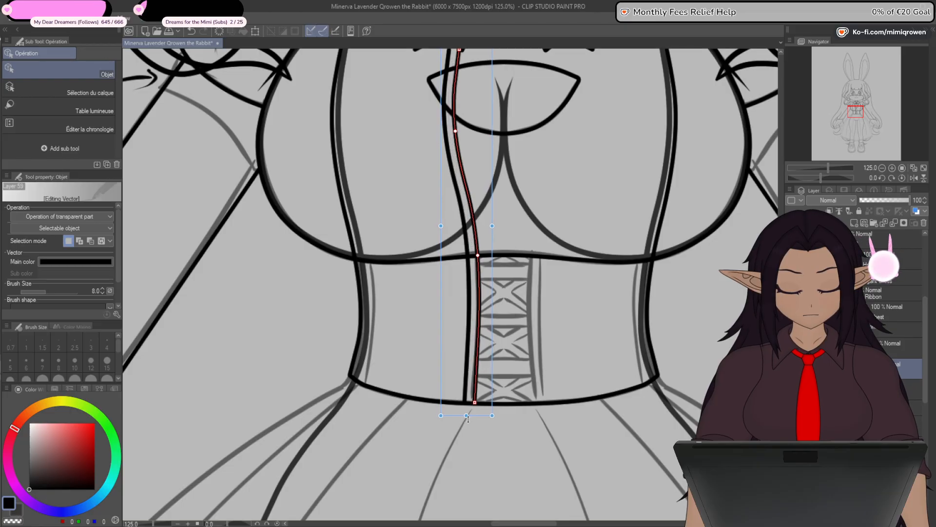
- Mirror a copy of the strip's two lines horizontally onto the other side of the corset lacing
key("space")
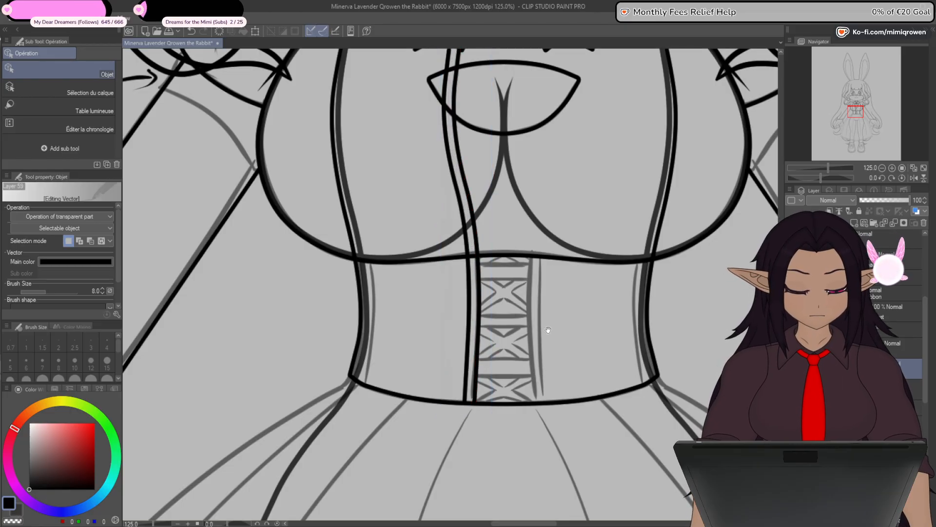
left_click_drag(574, 278, 539, 320)
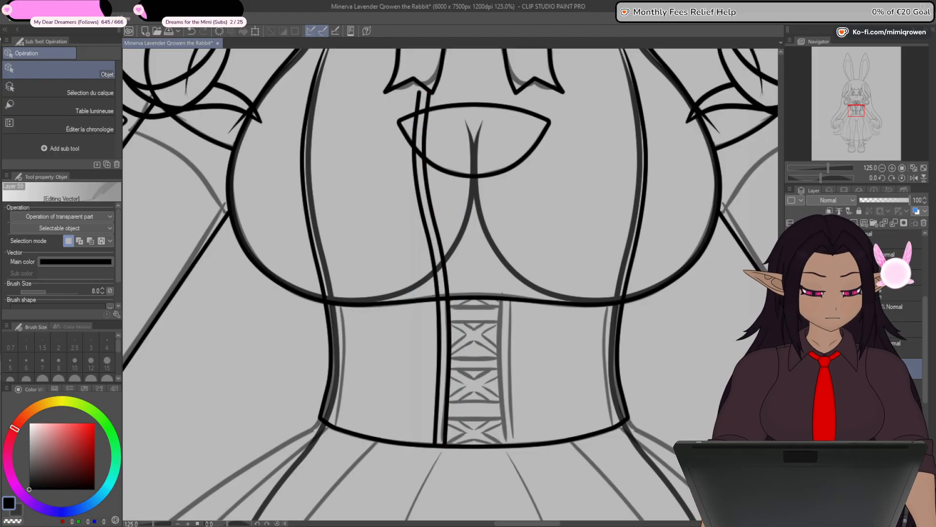
left_click(897, 239, "ctrl")
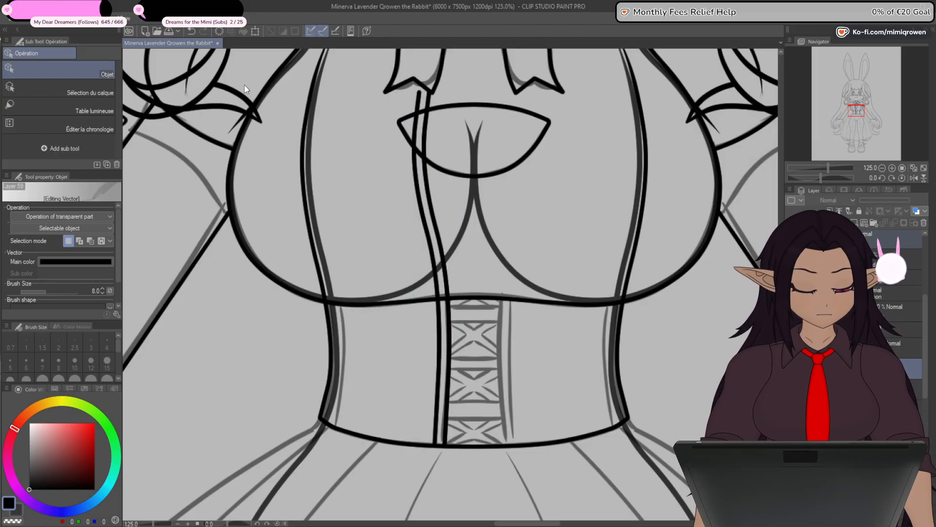
key("ctrl+t")
left_click(45, 215)
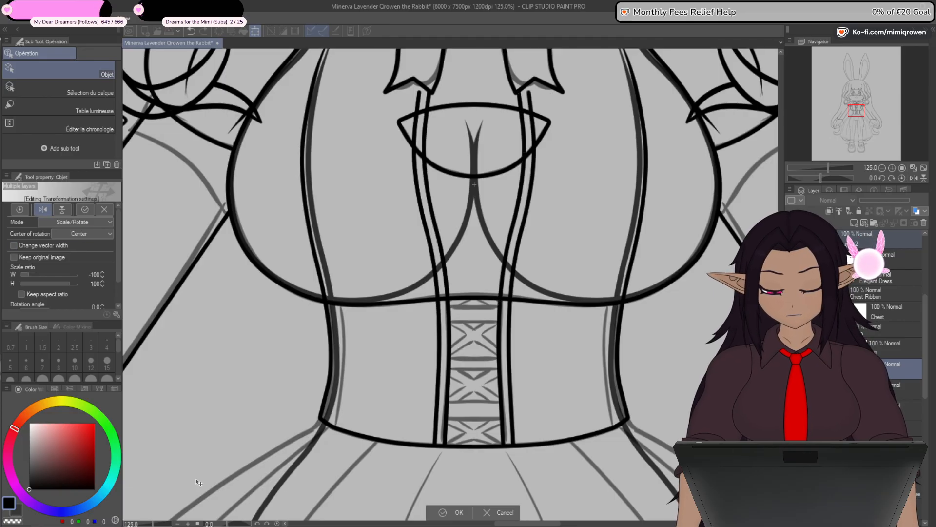
left_click(454, 512)
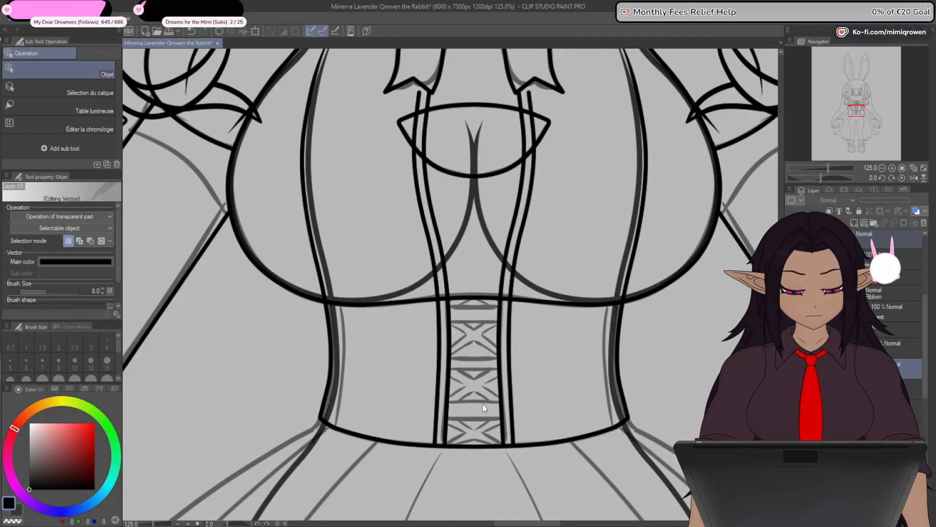
- Draw a diagonal straight line across the lowest lacing section, rising from the waist hem to the right inner strip edge
scroll(493, 439, "down", 1)
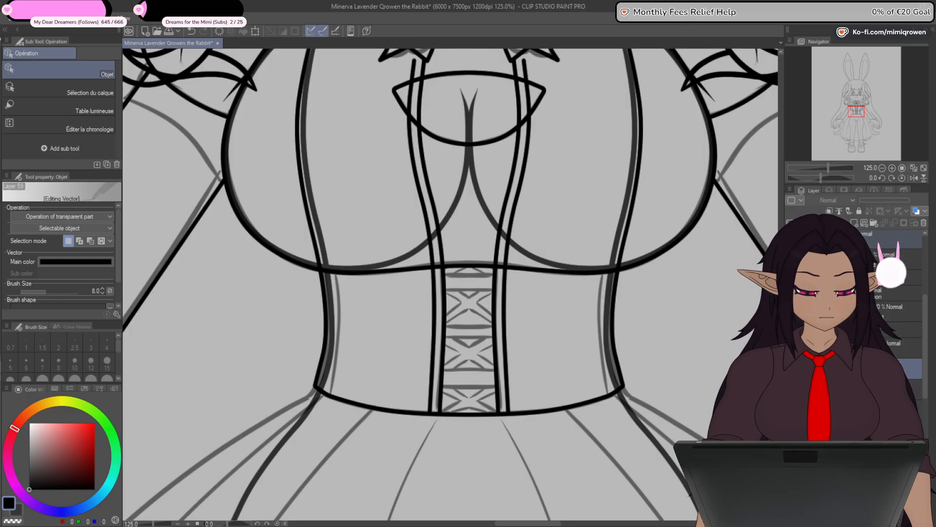
left_click(909, 369)
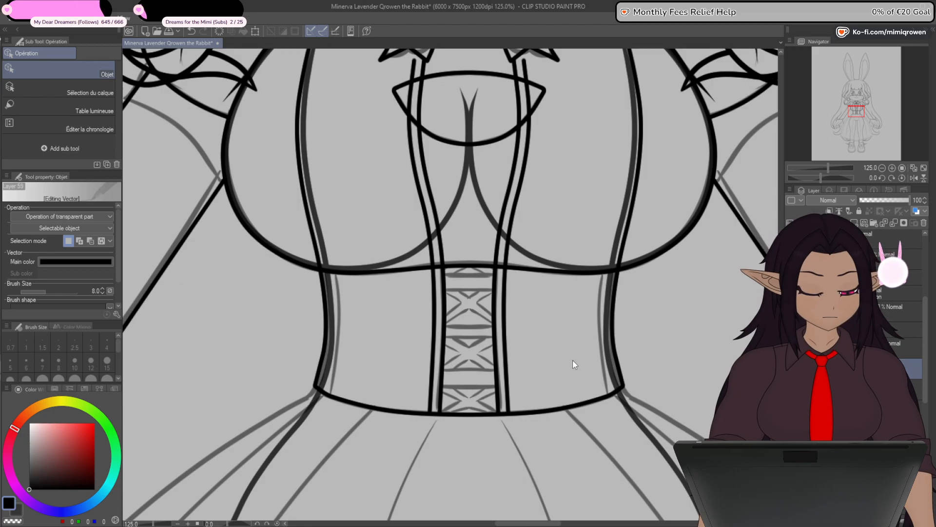
scroll(457, 400, "up", 5)
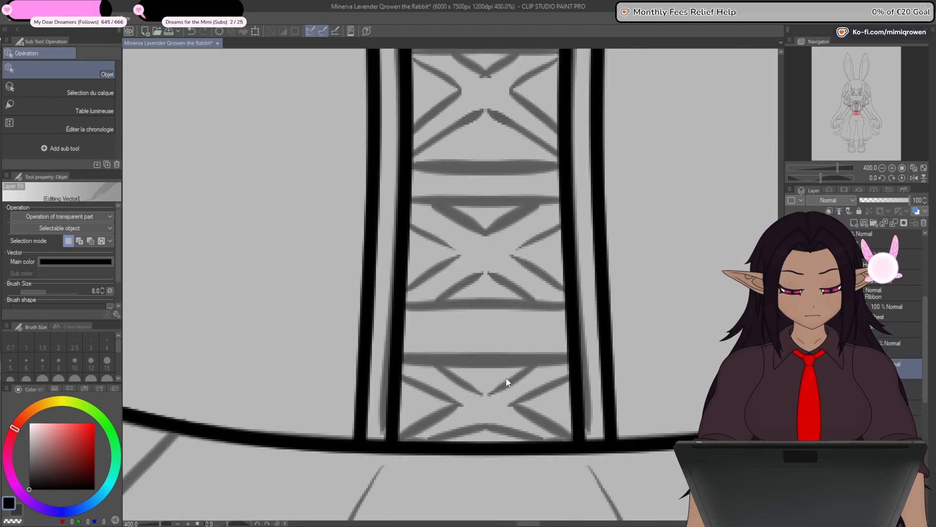
left_click_drag(513, 400, 506, 378)
key("u")
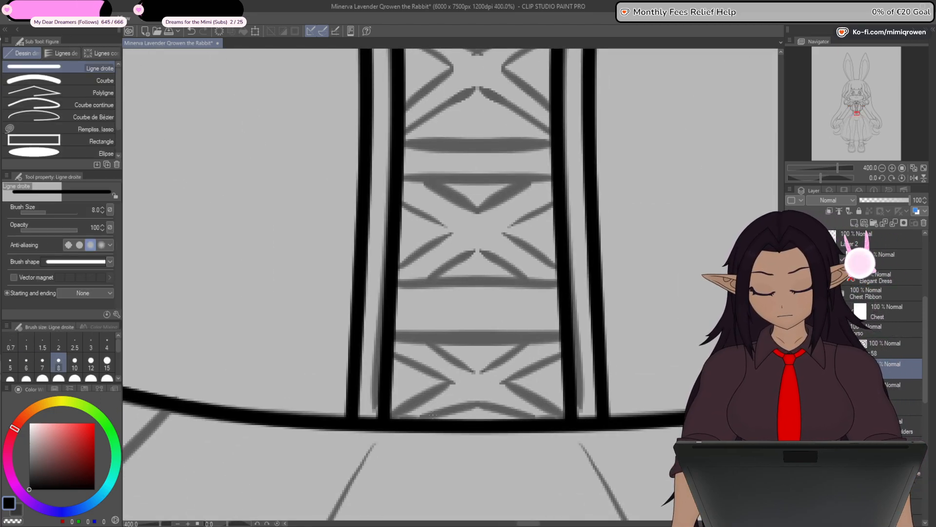
mouse_move(528, 347)
left_mouse_down()
mouse_move(567, 316)
mouse_move(428, 404)
mouse_move(411, 425)
left_mouse_up()
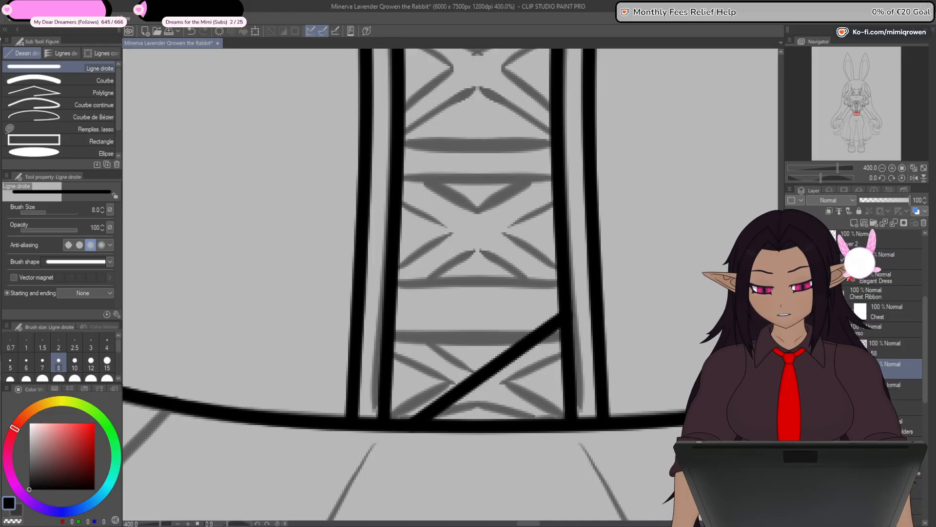
- Place a copy of the diagonal lacing line above the original and stretch it to span both inner strip edges
key("o")
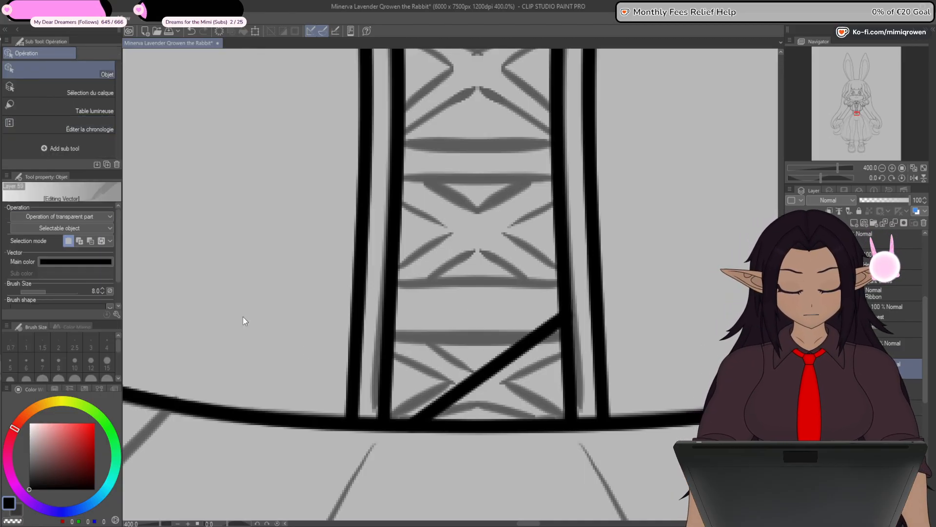
left_click(493, 372)
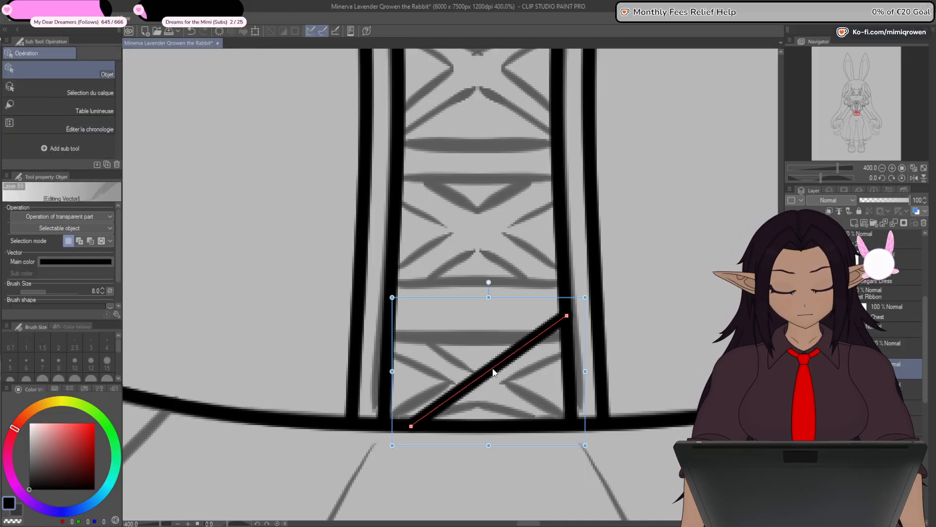
left_click_drag(496, 373, 472, 317)
left_click_drag(561, 242, 578, 231)
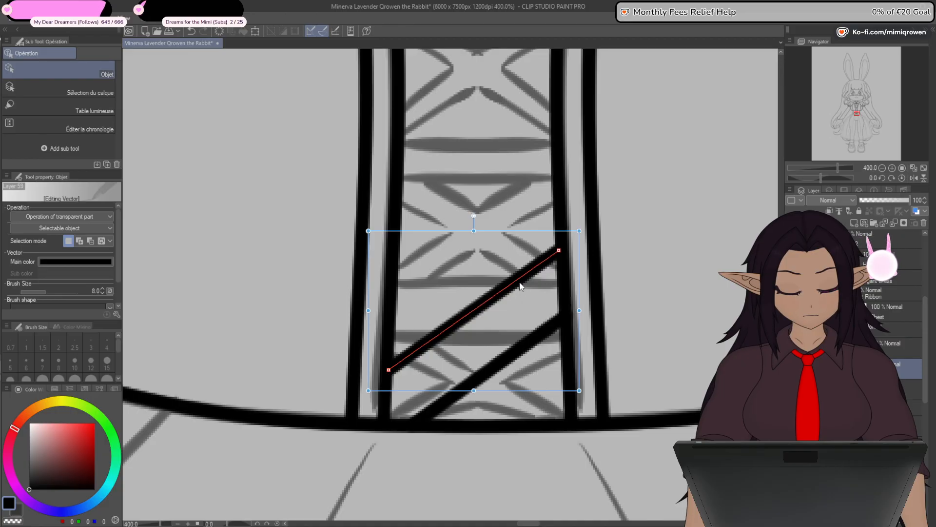
left_click_drag(520, 286, 525, 301)
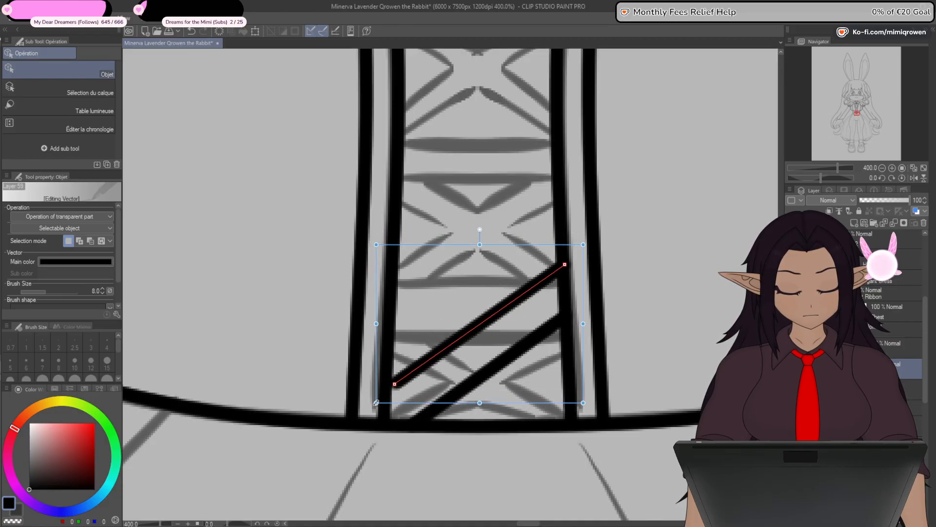
left_click_drag(376, 402, 366, 413)
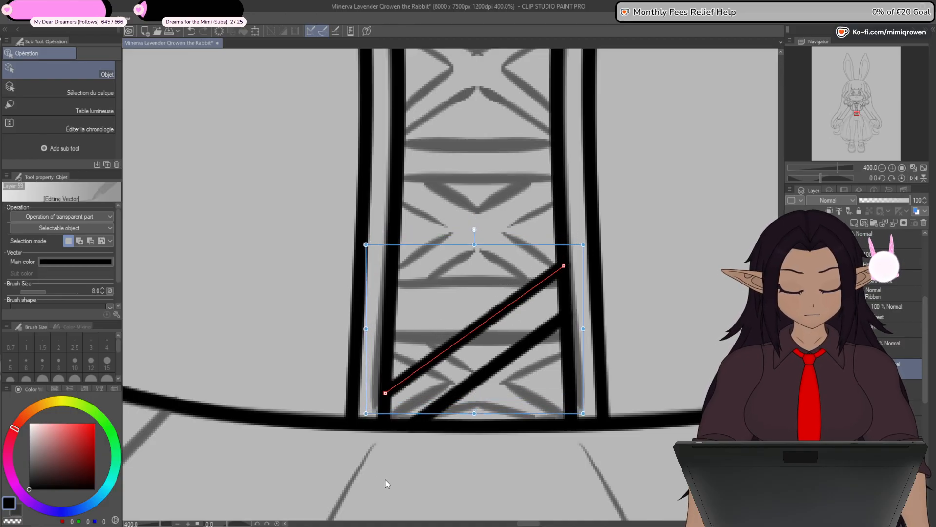
- Thin both diagonal lacing lines in the lowest section to a fixed line width of 5.0
scroll(395, 472, "down", 4)
key("space")
left_click_drag(538, 373, 556, 309)
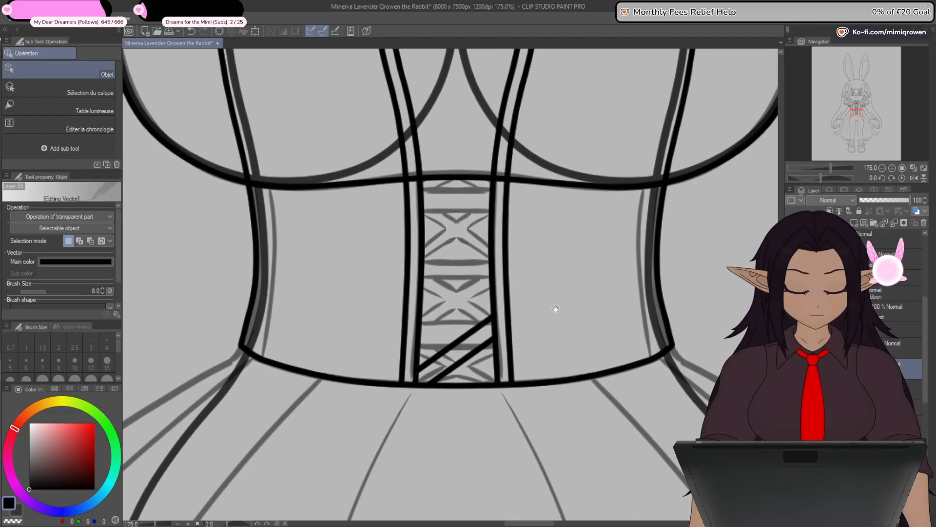
left_click(482, 364)
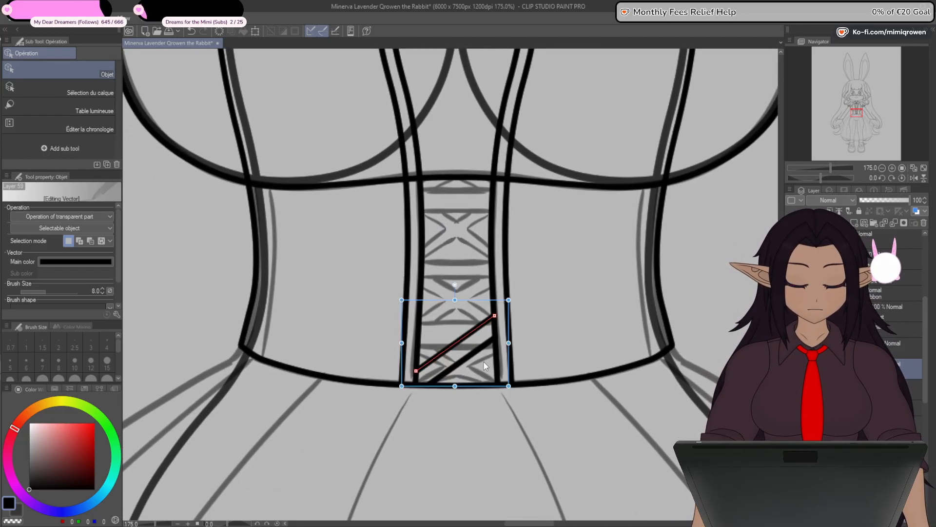
scroll(482, 364, "up", 4)
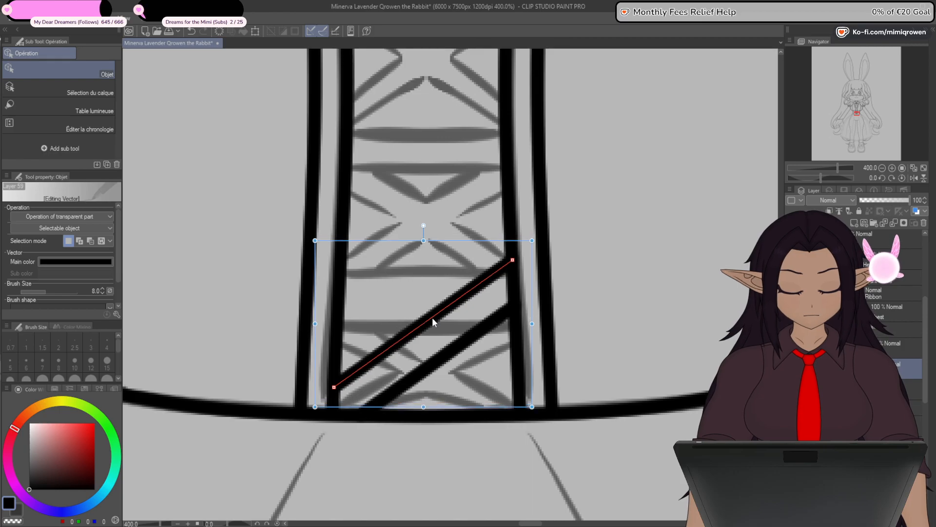
key("space")
left_click_drag(595, 335, 652, 296)
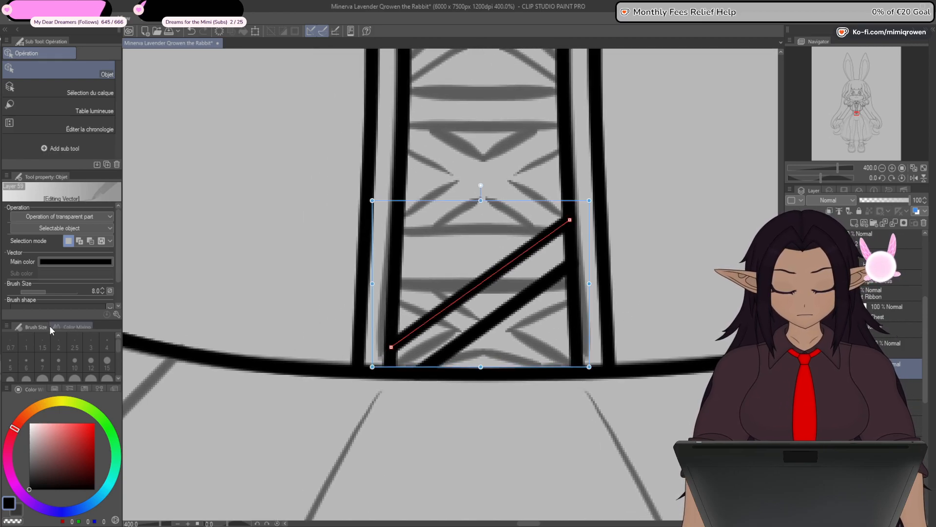
key("y")
left_click(107, 126)
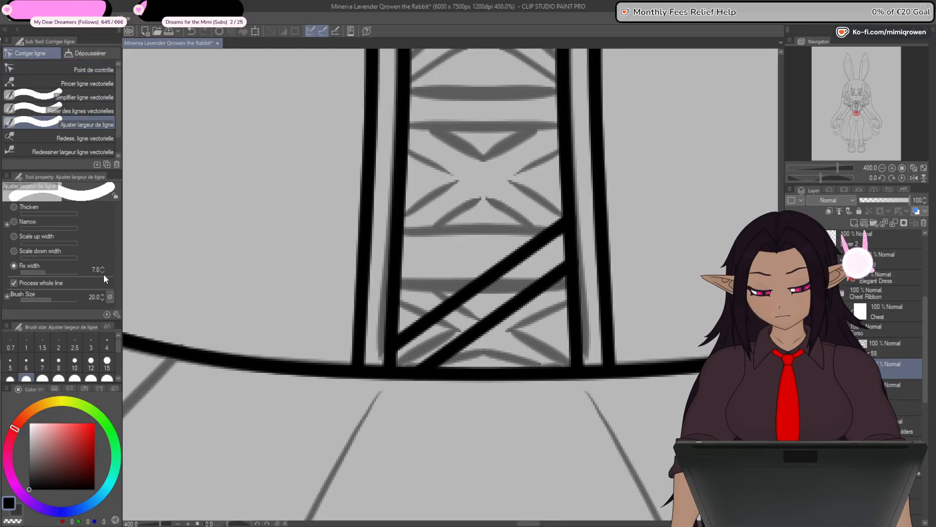
mouse_move(476, 261)
left_mouse_down()
mouse_move(515, 329)
mouse_move(511, 351)
left_mouse_up()
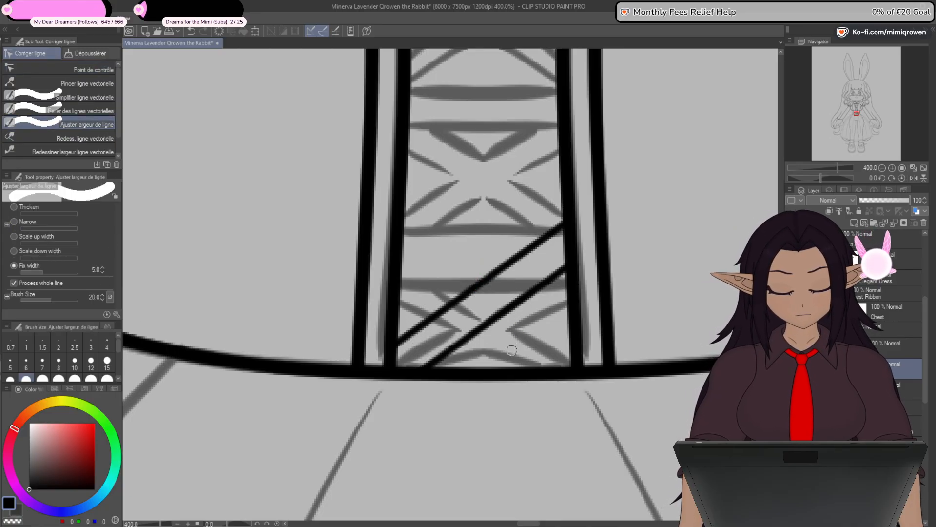
scroll(510, 354, "down", 3)
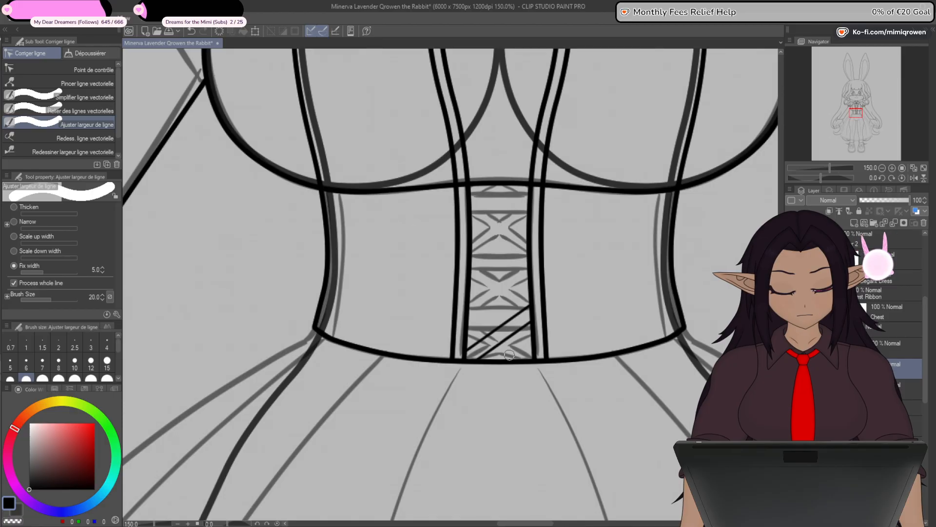
- Duplicate the pair of diagonal lacing lines and move the copy straight up onto the middle lacing section
scroll(507, 355, "up", 1)
key("o")
scroll(510, 320, "up", 2)
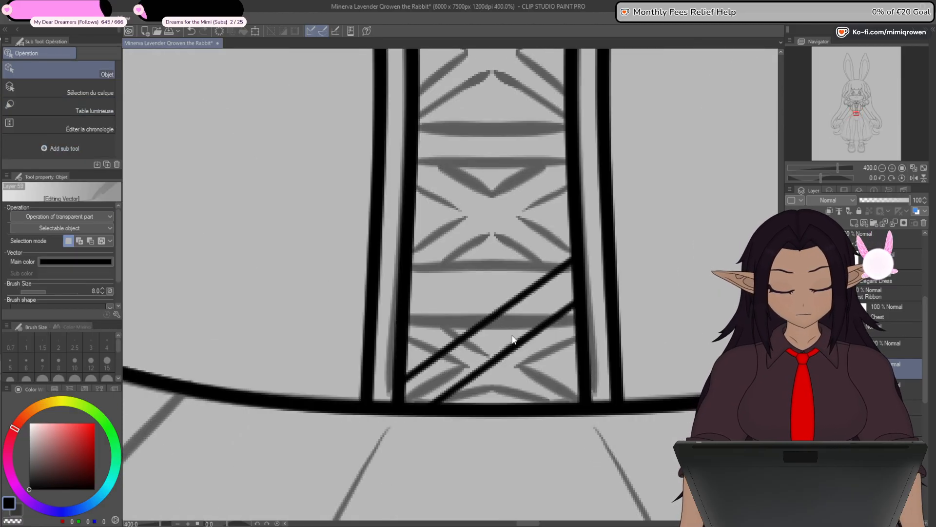
left_click(513, 339)
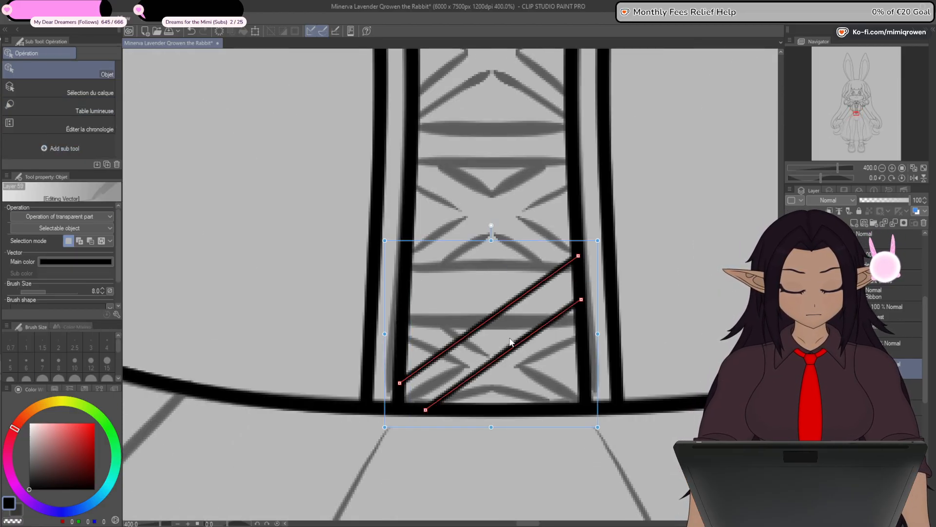
left_click_drag(546, 422, 529, 243)
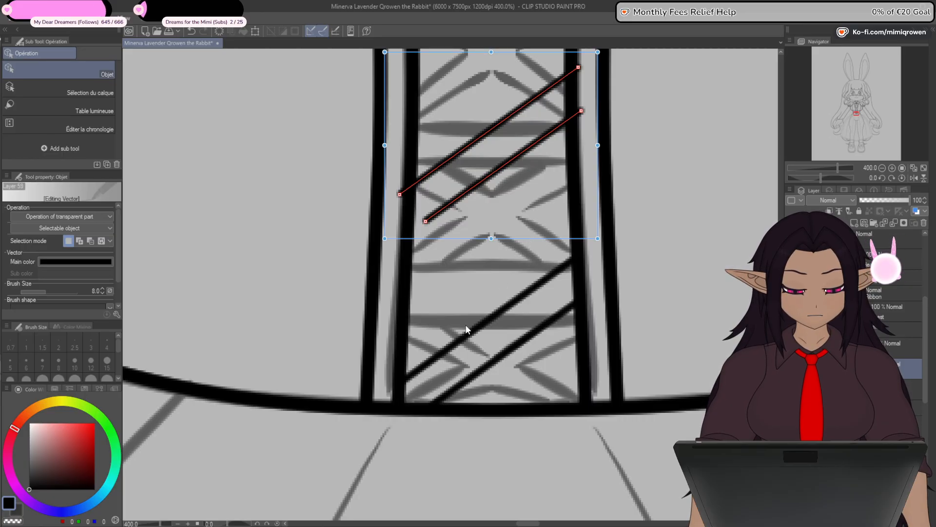
scroll(465, 330, "up", 2)
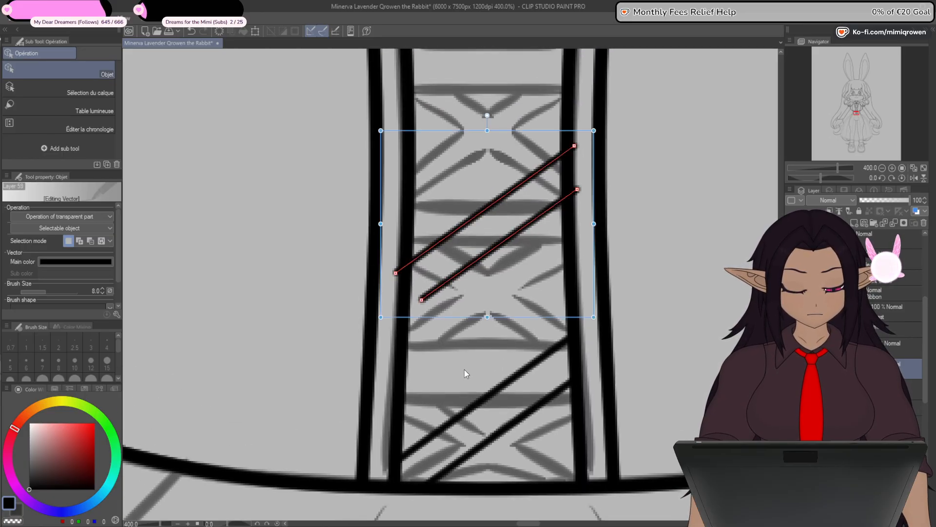
key("y")
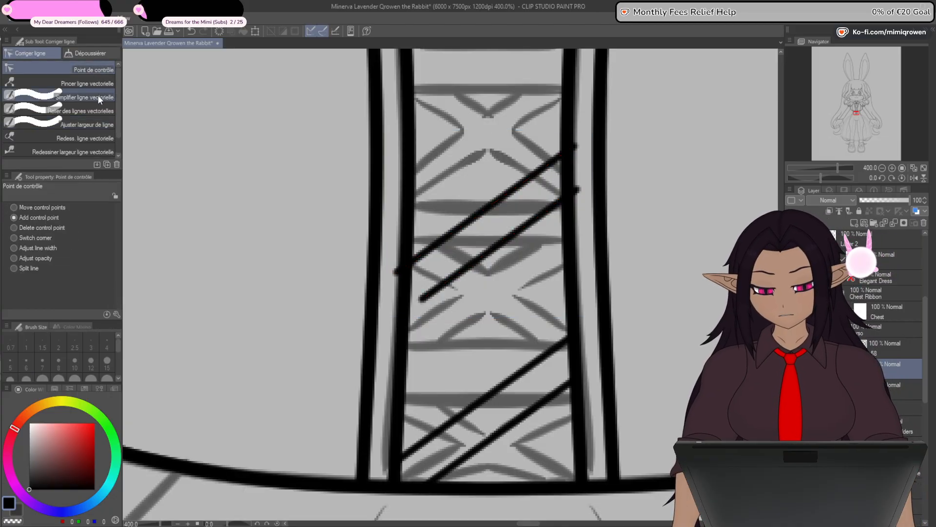
left_click_drag(422, 298, 409, 312)
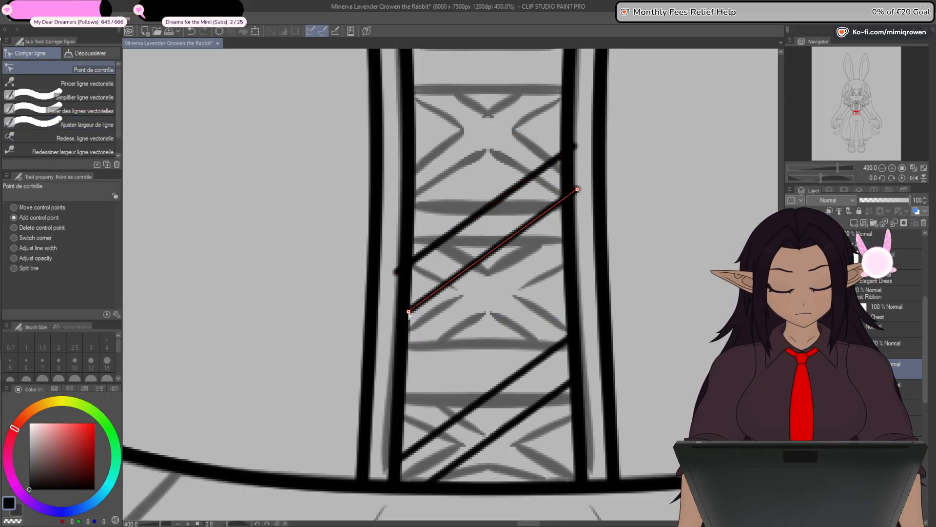
left_click_drag(396, 273, 407, 272)
key("ctrl+z")
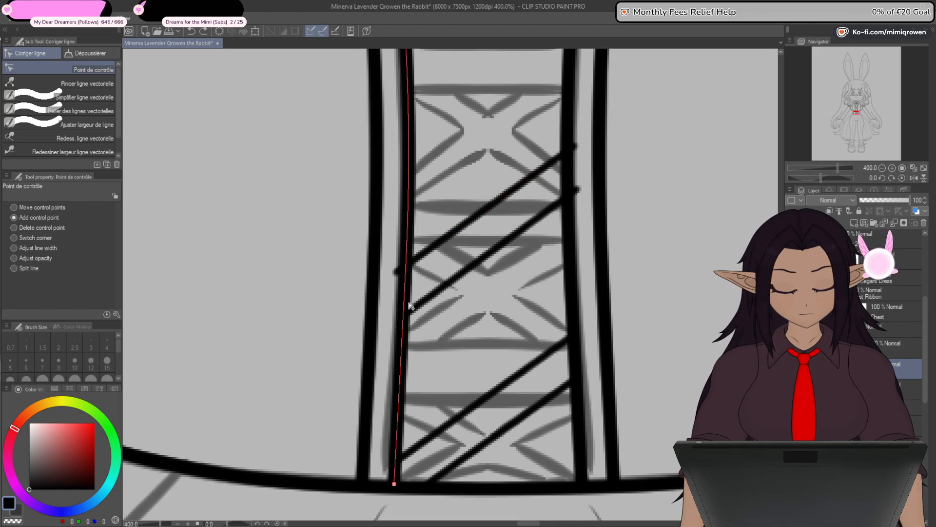
key("ctrl+z")
- Resize each of the two copied diagonals so their ends meet the inner strip edges in the middle lacing section
key("o")
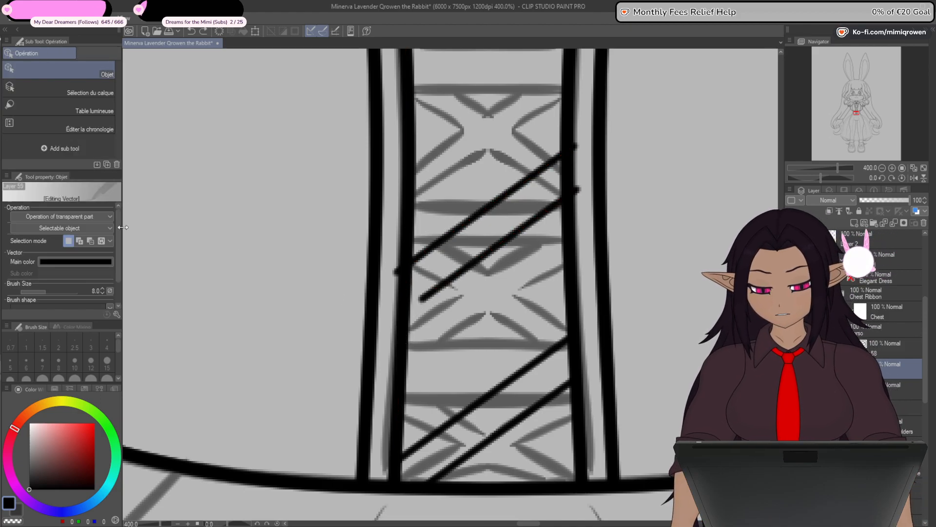
left_click(433, 292)
left_click_drag(403, 319, 389, 282)
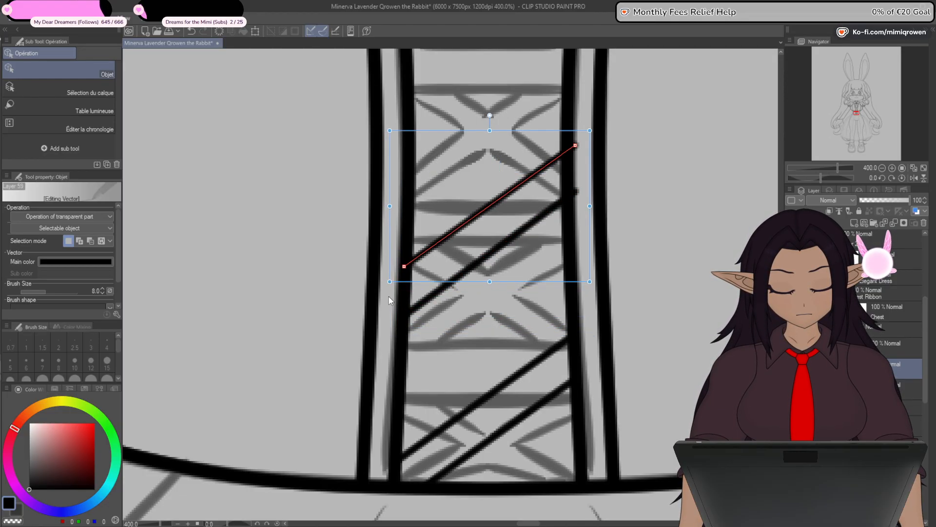
left_click_drag(590, 130, 583, 137)
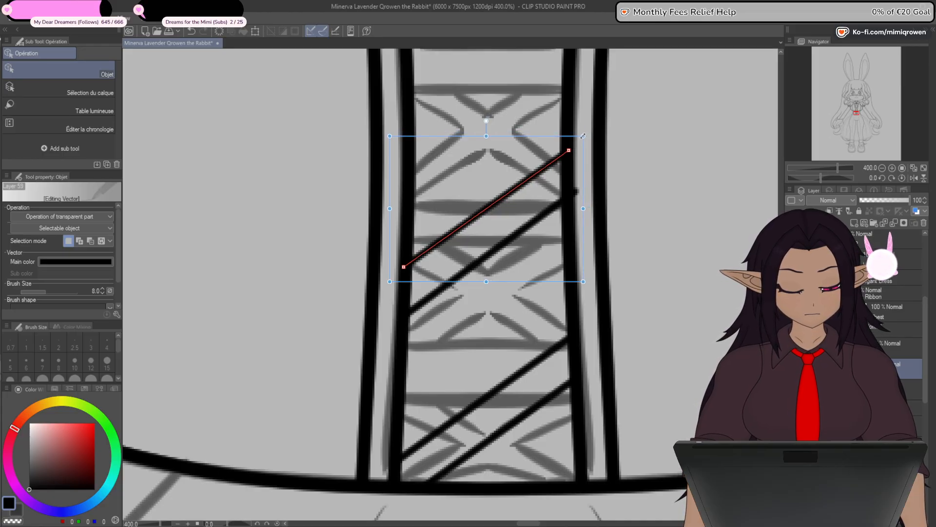
left_click(562, 203)
left_click_drag(593, 175, 585, 180)
- Duplicate the middle pair of diagonal lacing lines and shift the copy straight up to the top of the corset lacing
scroll(622, 152, "down", 4)
mouse_move(603, 251)
left_mouse_down()
mouse_move(589, 254)
mouse_move(537, 324)
left_mouse_up()
left_click_drag(575, 246, 566, 275)
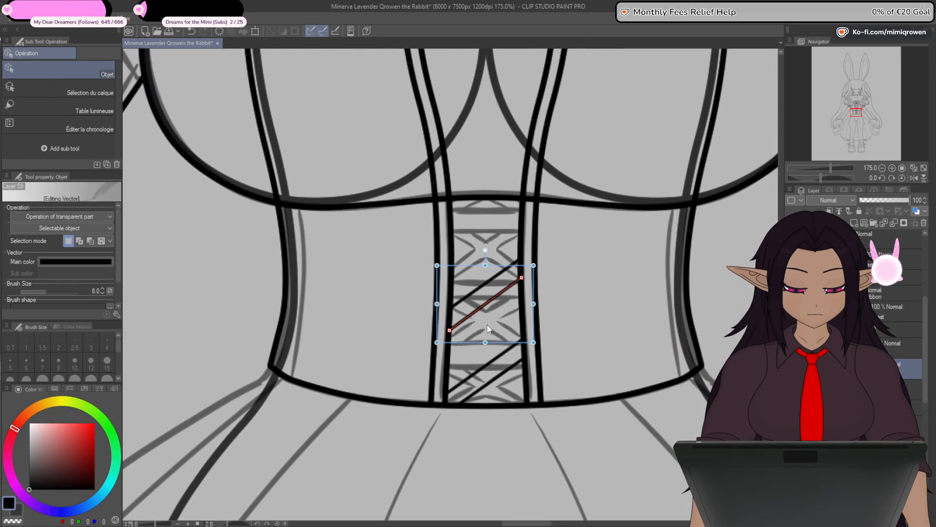
scroll(487, 293, "up", 6)
scroll(468, 361, "down", 2)
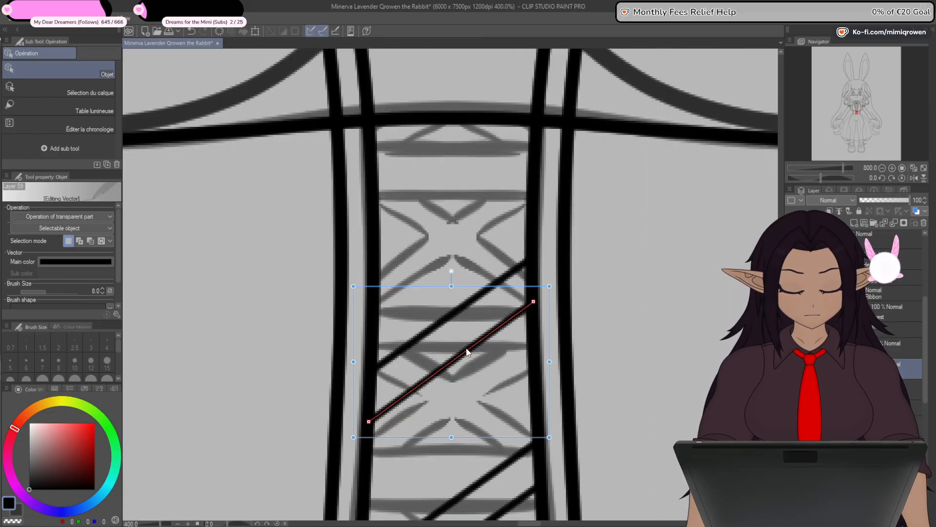
left_click(445, 322, "shift")
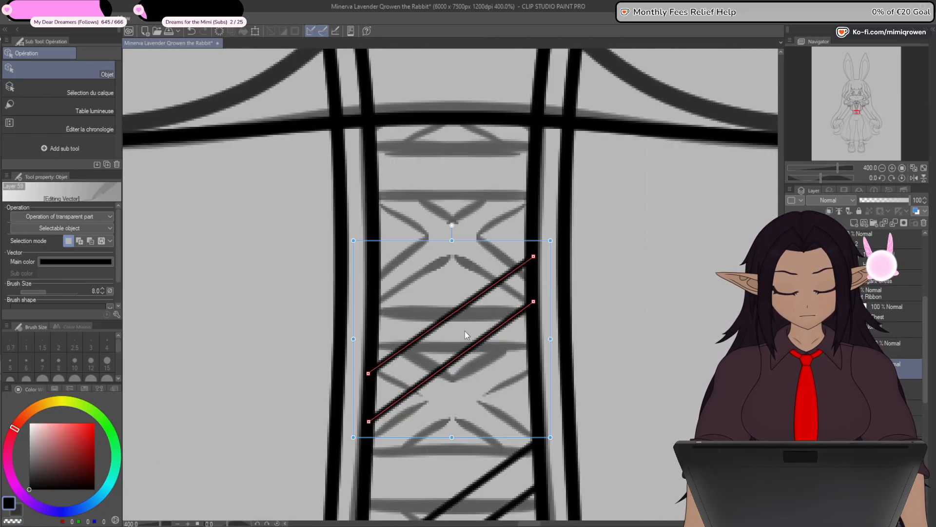
key("ctrl+c")
key("ctrl+v")
key("shift+Up")
key("shift+Up")
key("shift+Up")
key("shift+Up")
key("shift+Up")
key("shift+Up")
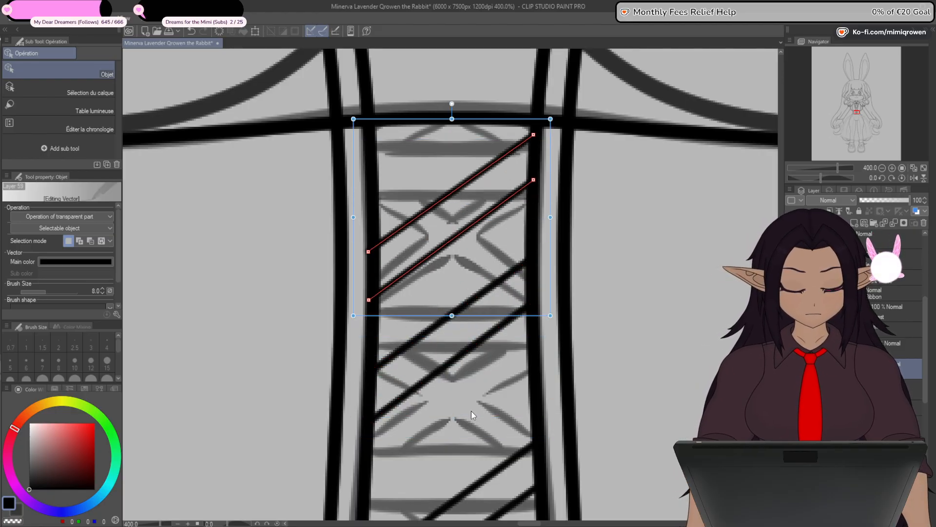
key("shift+Up")
key("shift+Up")
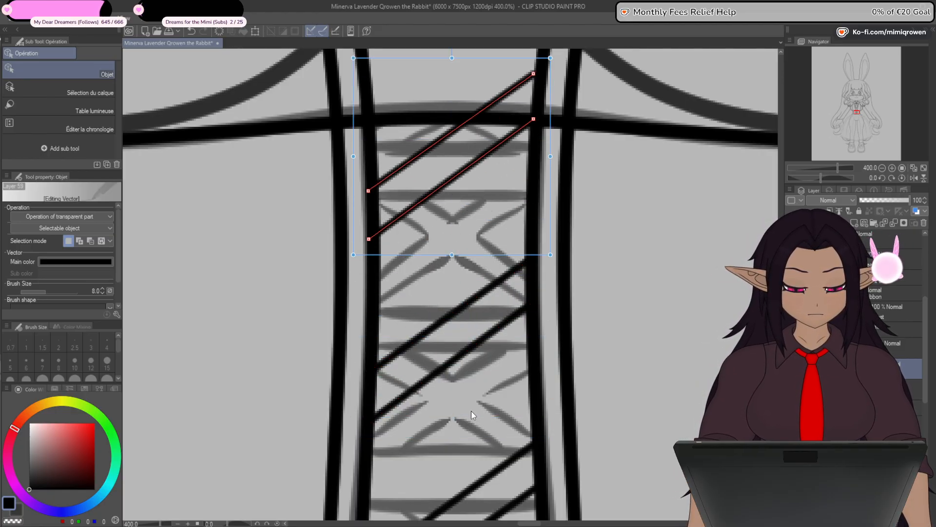
- Scale the top pair of diagonal lacing lines so their ends sit on the inner strip edges on both sides
key("space")
left_click_drag(613, 420, 625, 435)
scroll(482, 194, "up", 2)
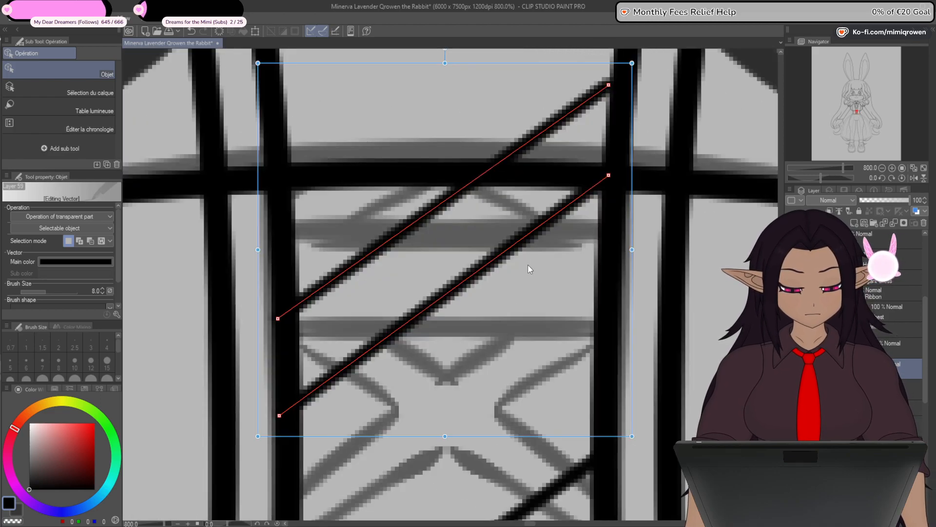
left_click_drag(258, 437, 265, 434)
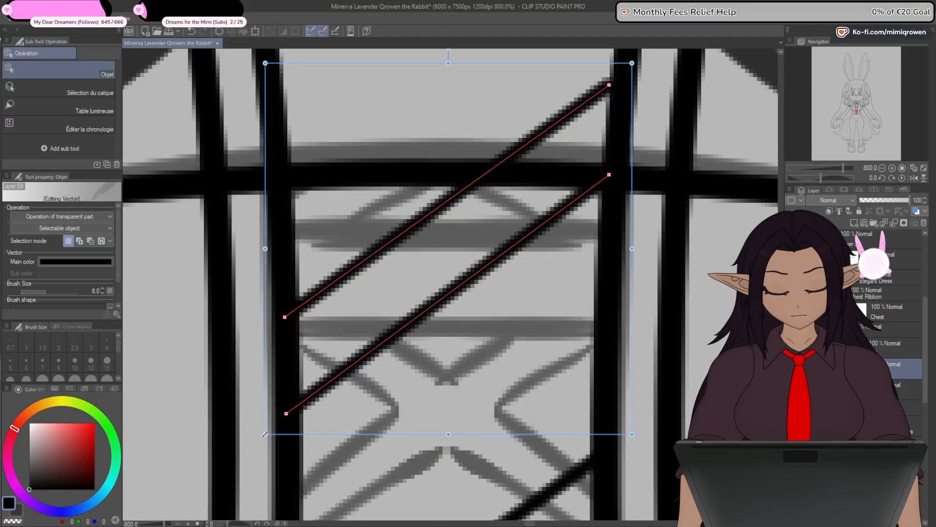
left_click_drag(633, 63, 641, 60)
scroll(649, 69, "down", 6)
left_click_drag(675, 242, 621, 284)
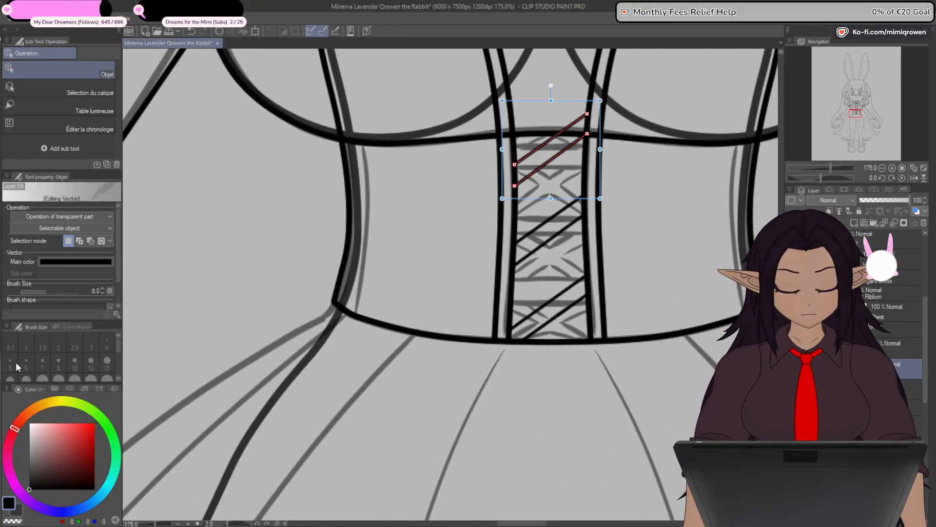
left_click(3, 366)
scroll(584, 302, "up", 4)
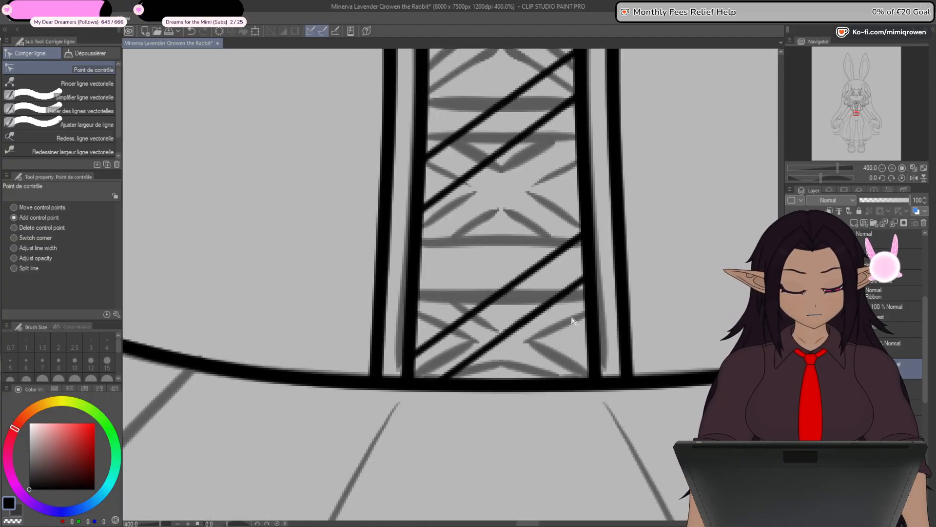
key("o")
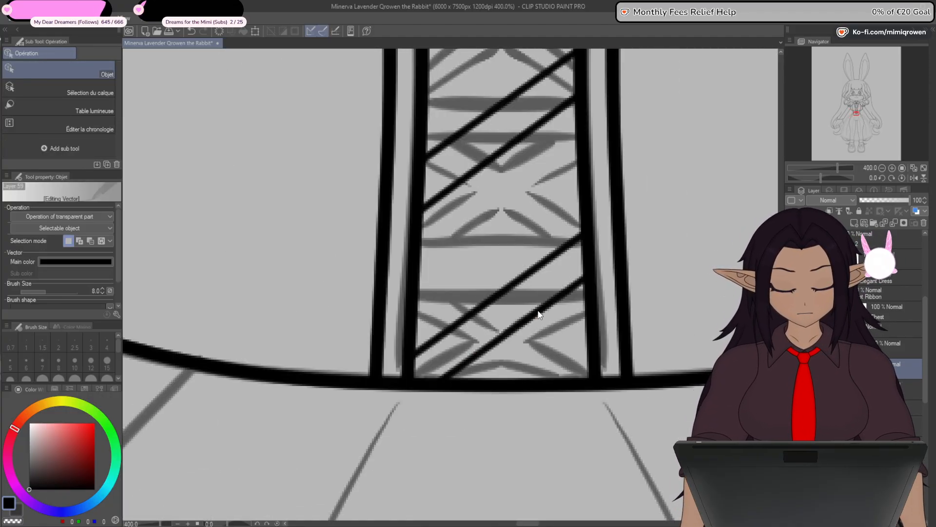
left_click(516, 285)
left_click(528, 321, "shift")
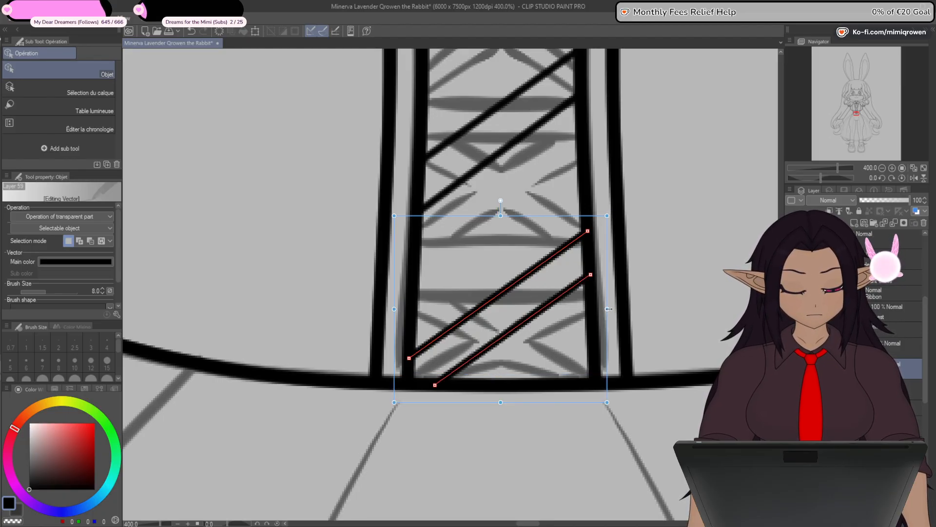
left_click_drag(608, 211, 380, 413)
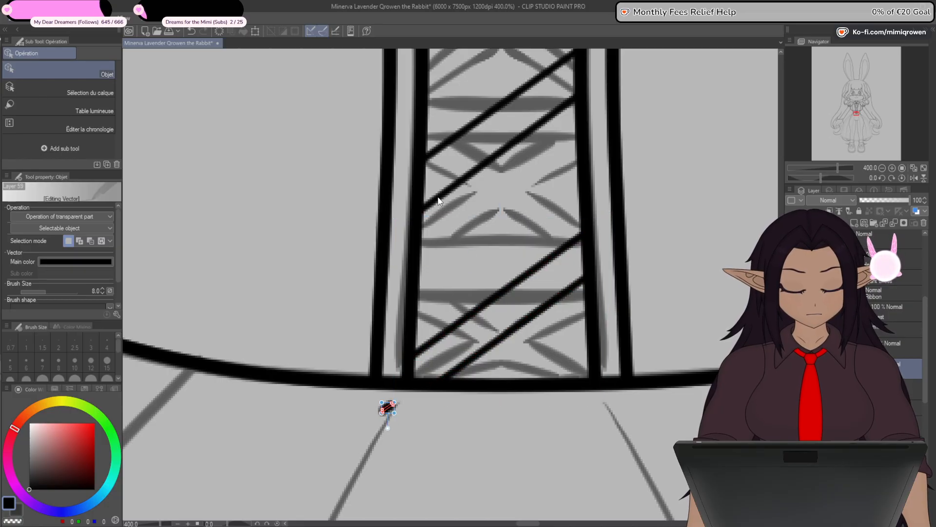
key("ctrl+z")
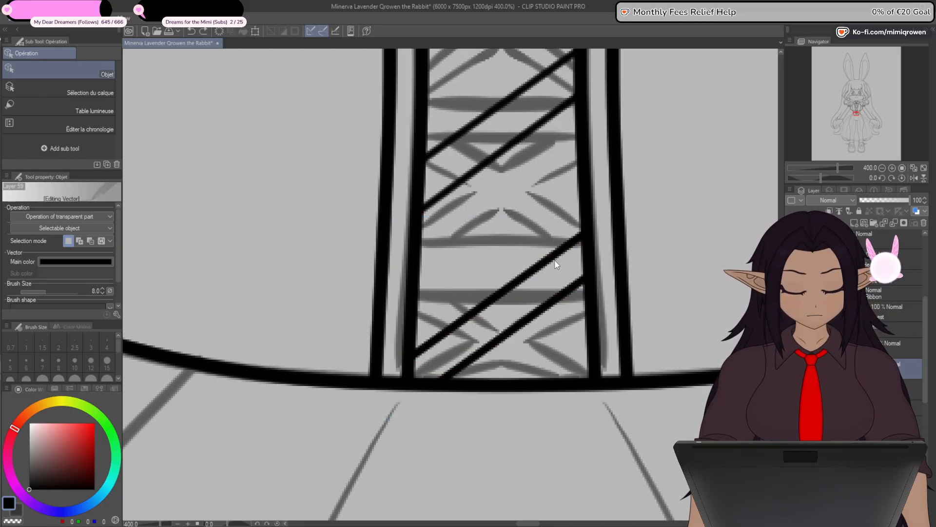
left_click(537, 265)
left_click(540, 309, "shift")
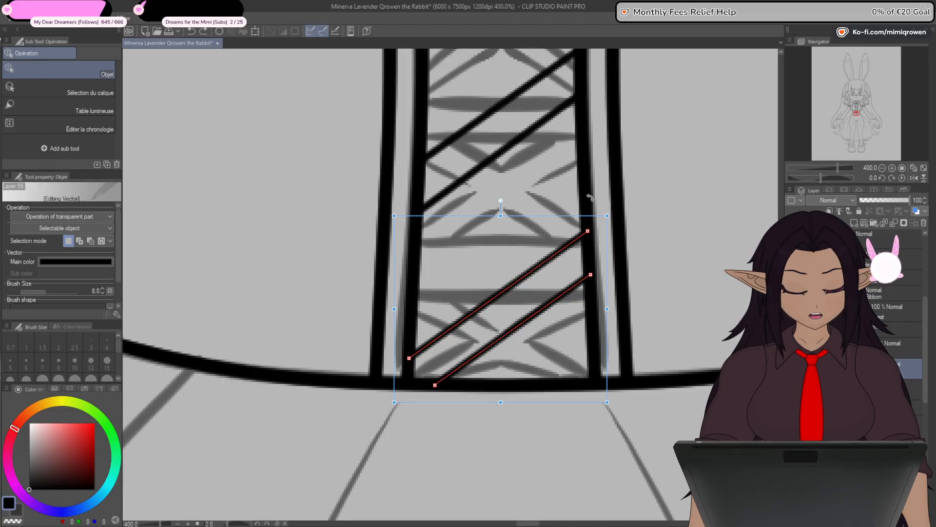
left_click_drag(590, 197, 375, 250)
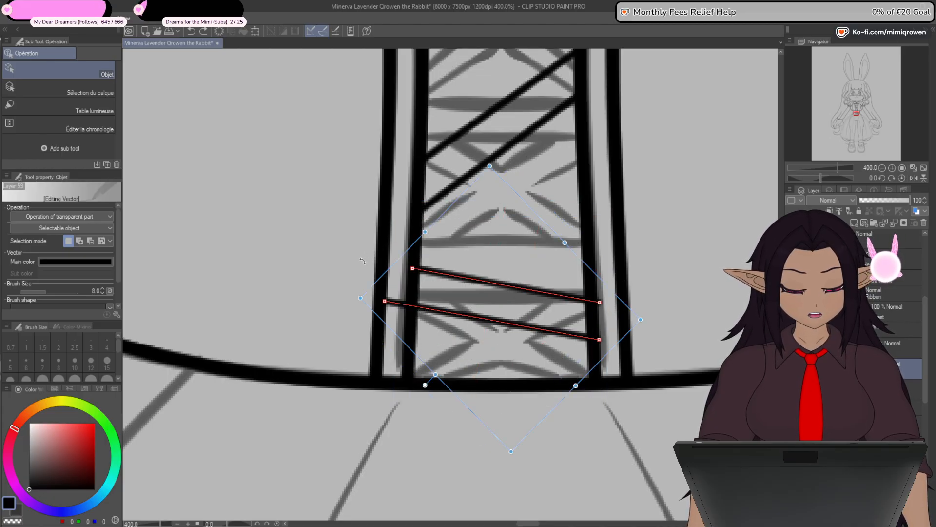
key("ctrl+z")
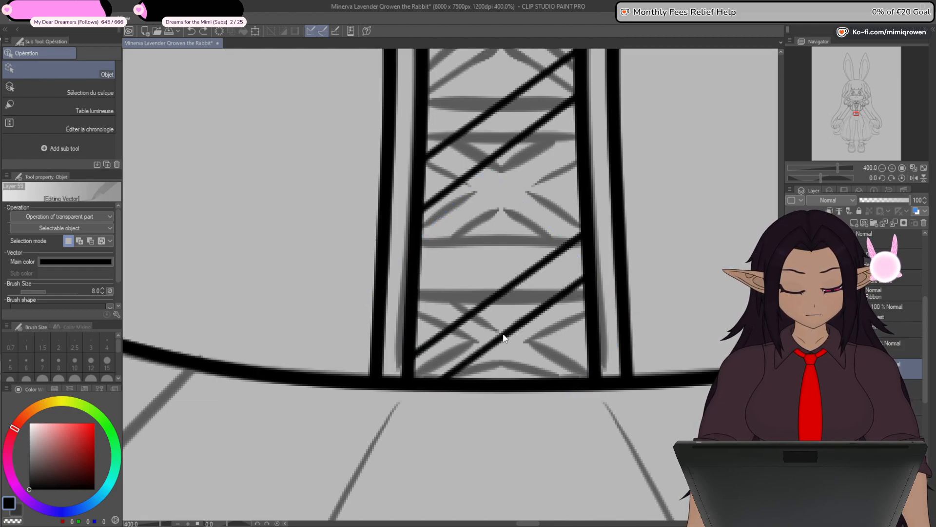
scroll(507, 332, "down", 4)
key("ctrl+z")
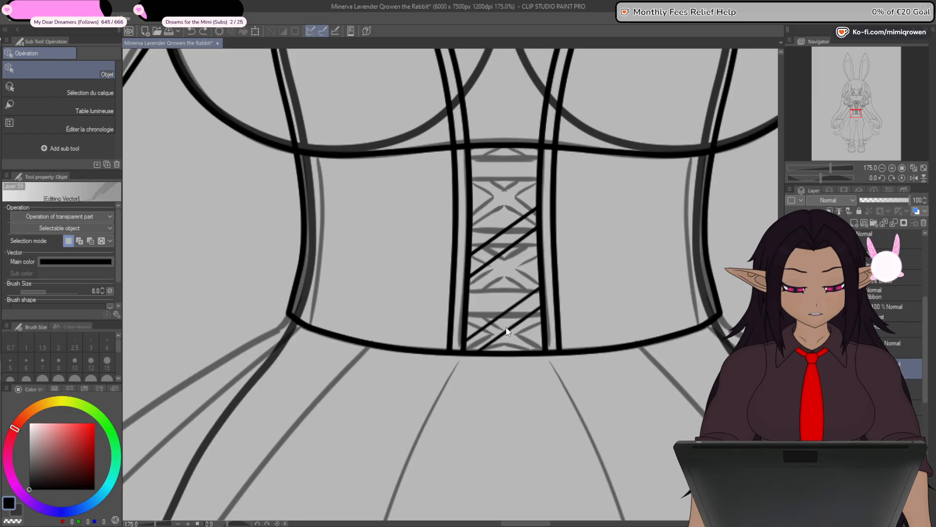
left_click(203, 30)
left_click(204, 29)
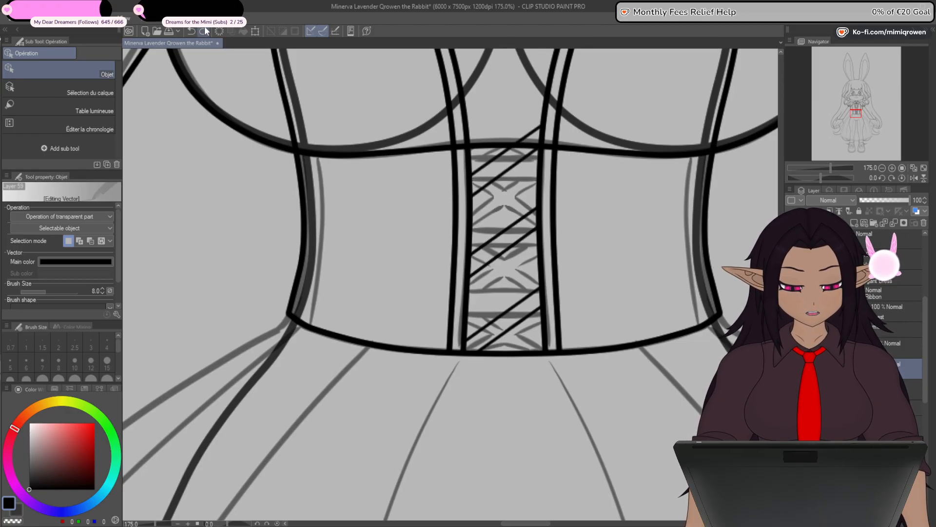
- Try to cross the bottom pair of diagonal lacing lines with a duplicate rotated the opposite way
scroll(510, 328, "up", 4)
left_click(509, 322)
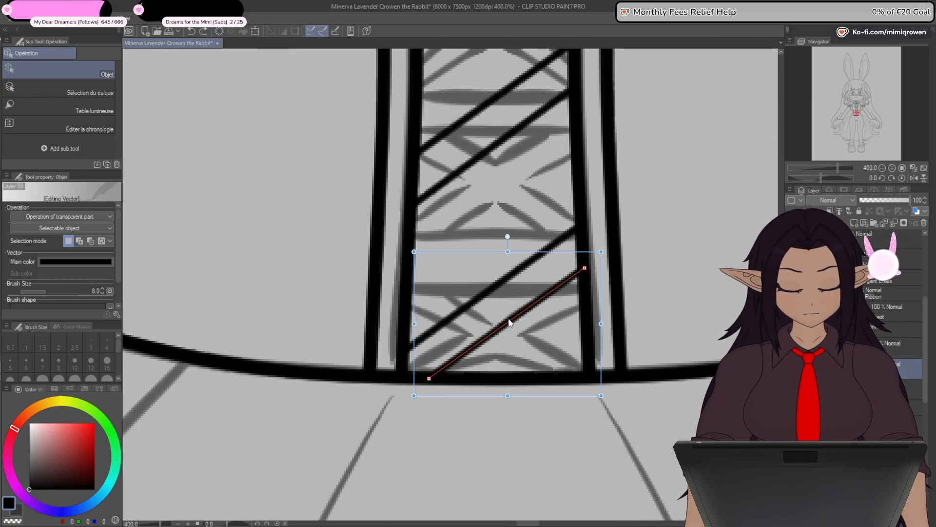
left_click(491, 292, "shift")
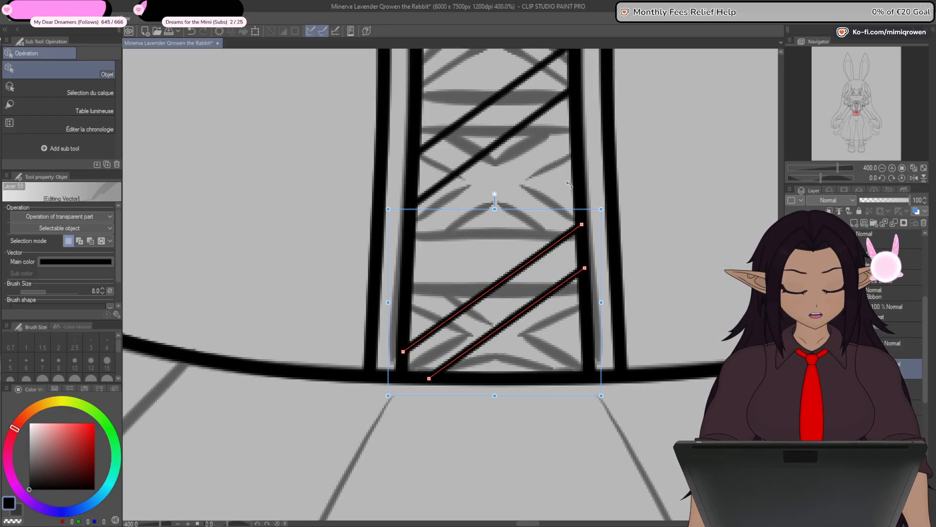
left_click_drag(570, 184, 400, 247)
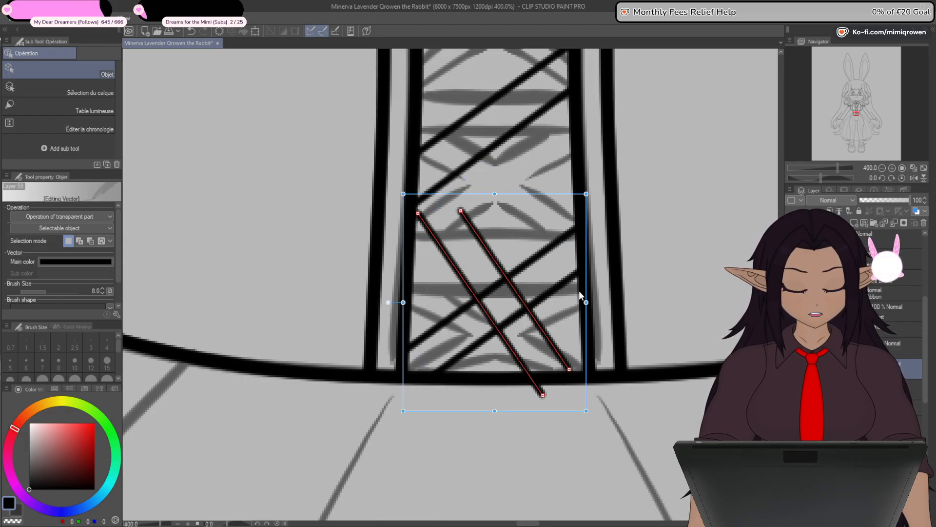
key("ctrl+z")
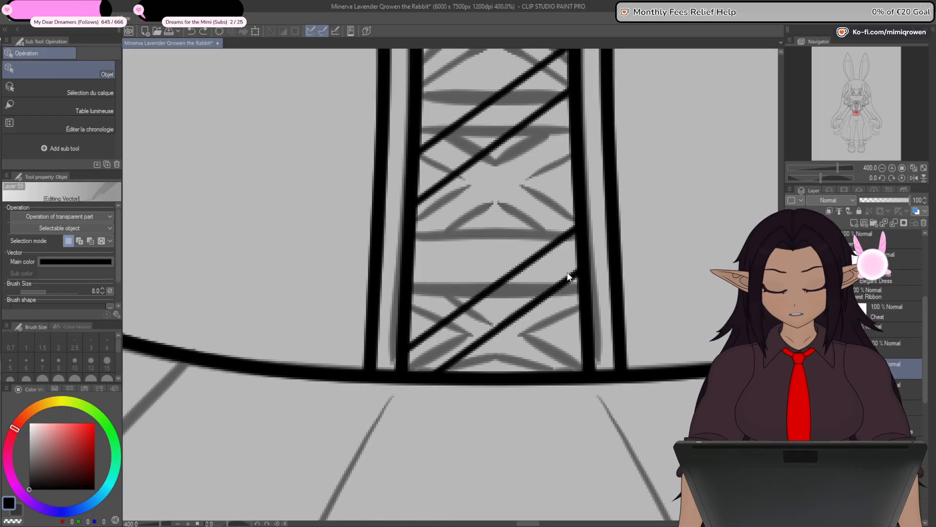
- Duplicate the bottom pair of diagonals, then rotate and resize the copy so it crosses the originals between the inner strips
left_click(534, 294)
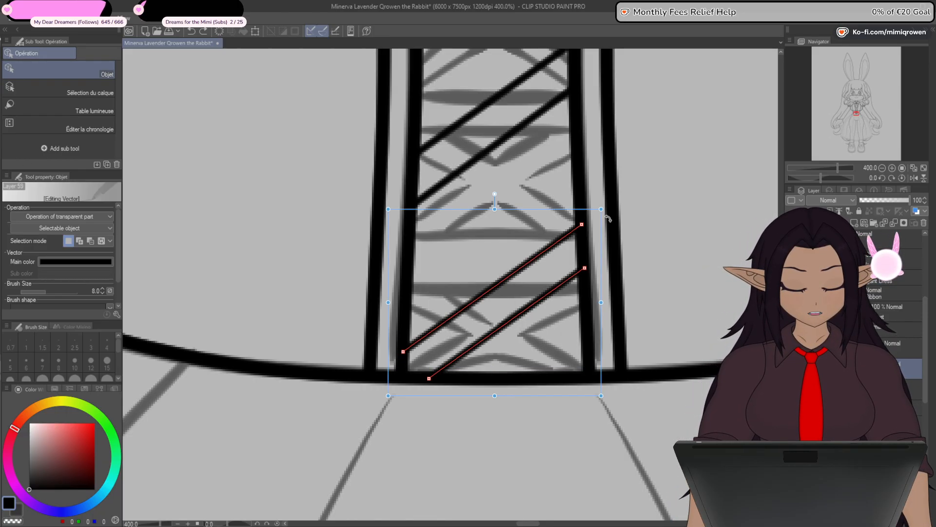
left_click_drag(608, 211, 313, 210)
left_click_drag(622, 362, 624, 363)
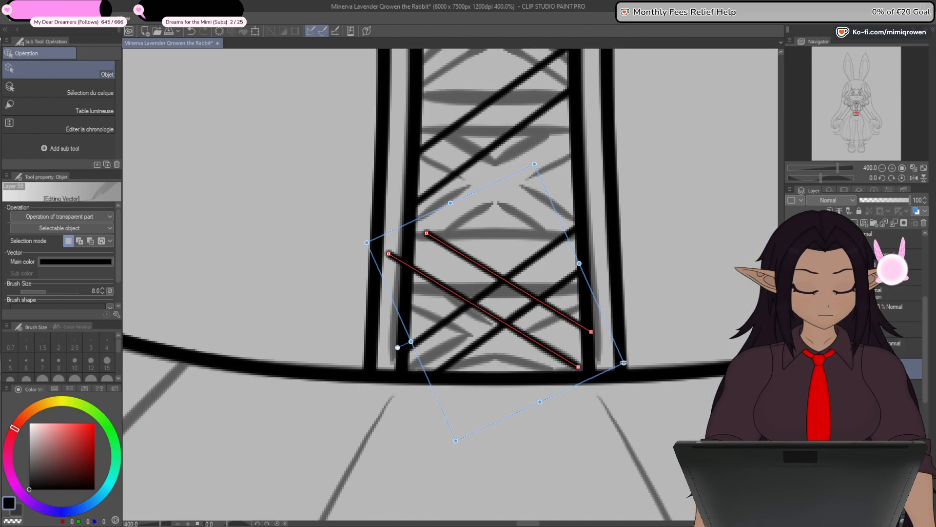
- Move the end points of the two crossing diagonals so they mirror the original pair in the bottom lacing section
key("y")
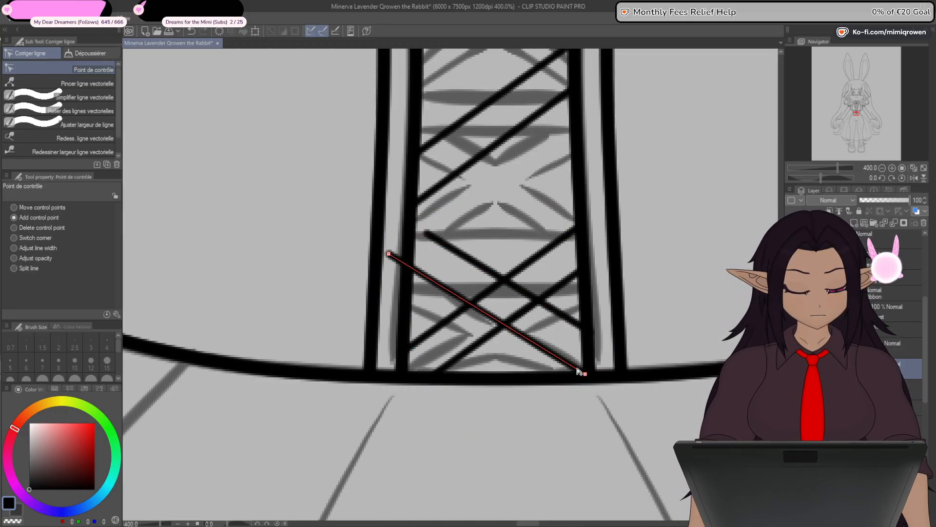
left_click_drag(395, 261, 414, 225)
scroll(427, 354, "up", 2)
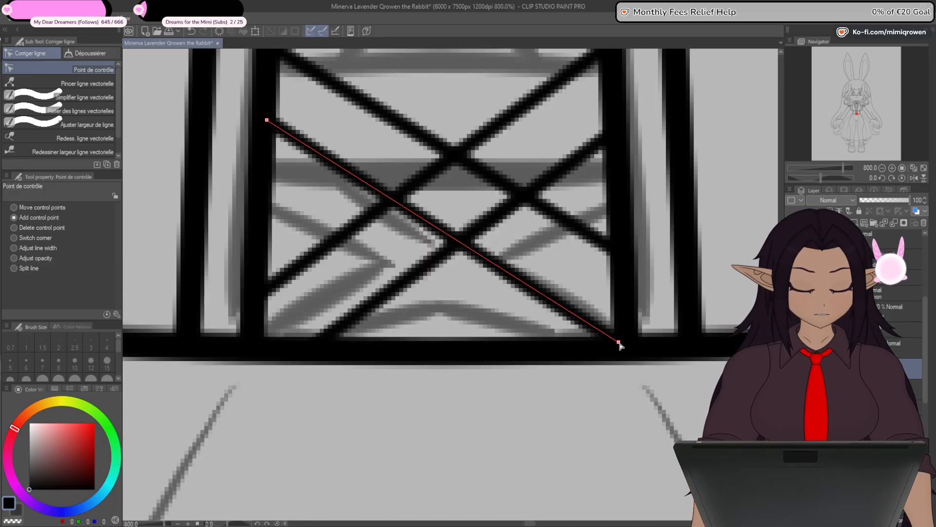
mouse_move(619, 344)
left_mouse_down()
mouse_move(562, 352)
mouse_move(571, 351)
left_mouse_up()
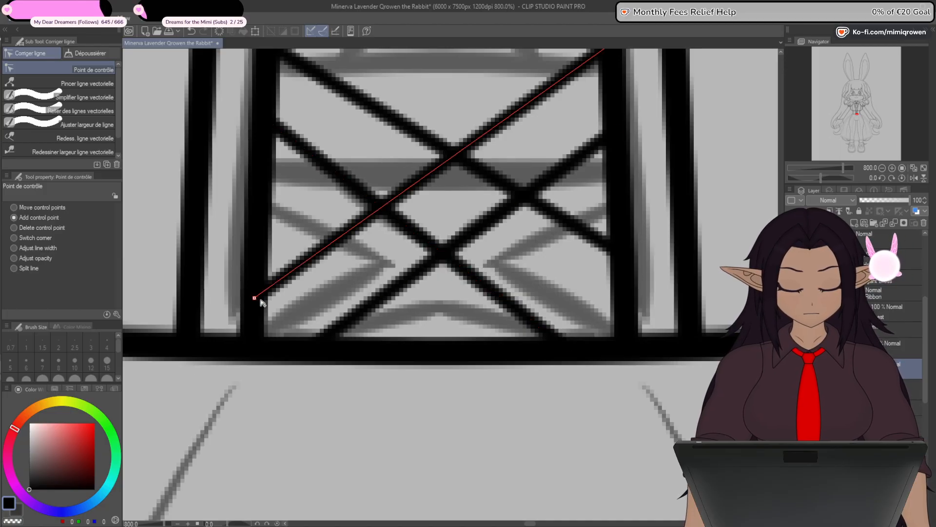
left_click_drag(631, 260, 622, 289)
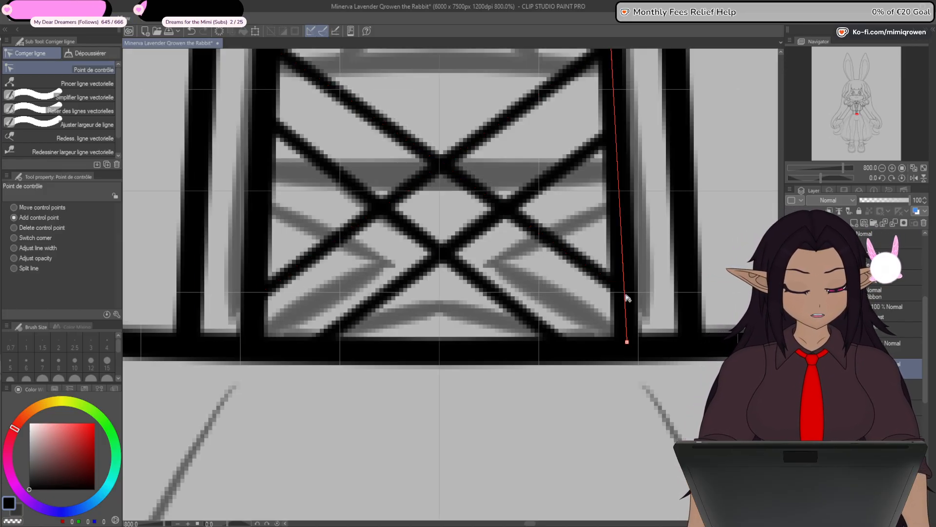
left_click_drag(623, 292, 623, 299)
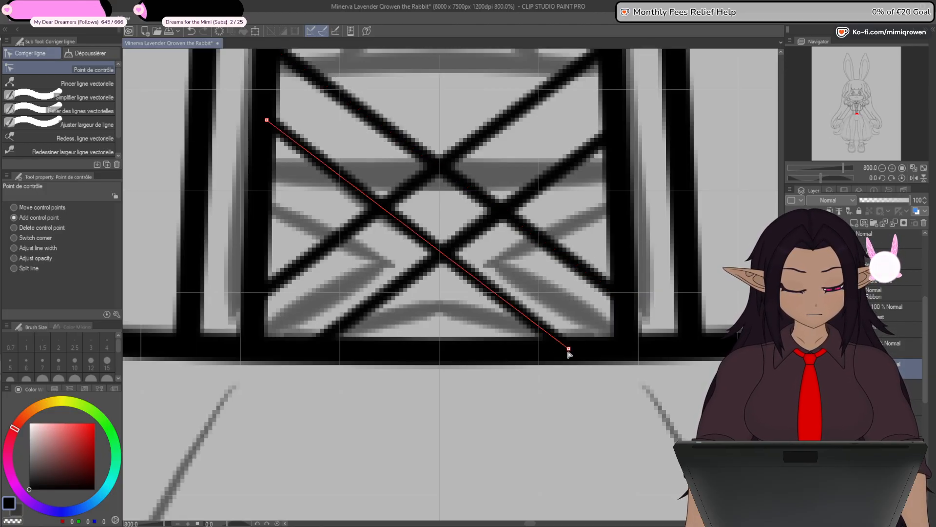
left_click_drag(570, 351, 563, 349)
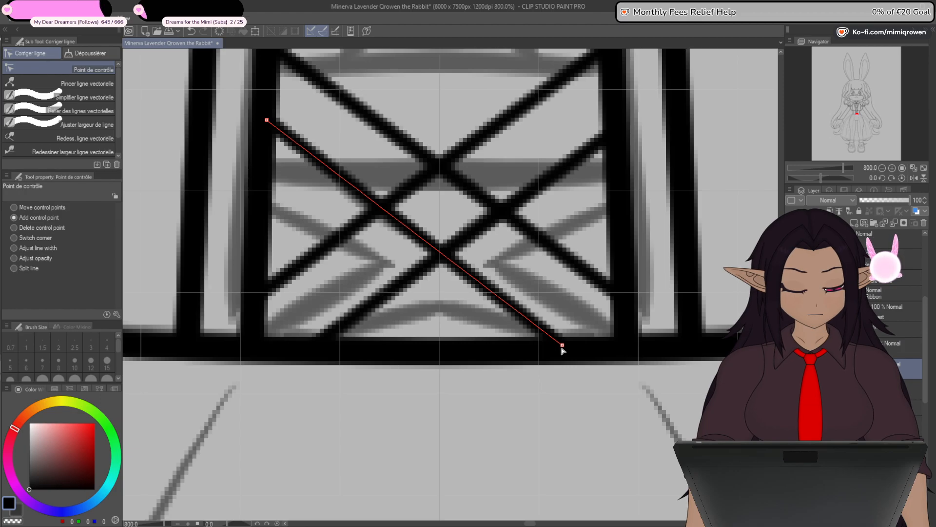
- Delete the two rotated crossing lines from the bottom lacing section
scroll(564, 354, "down", 5)
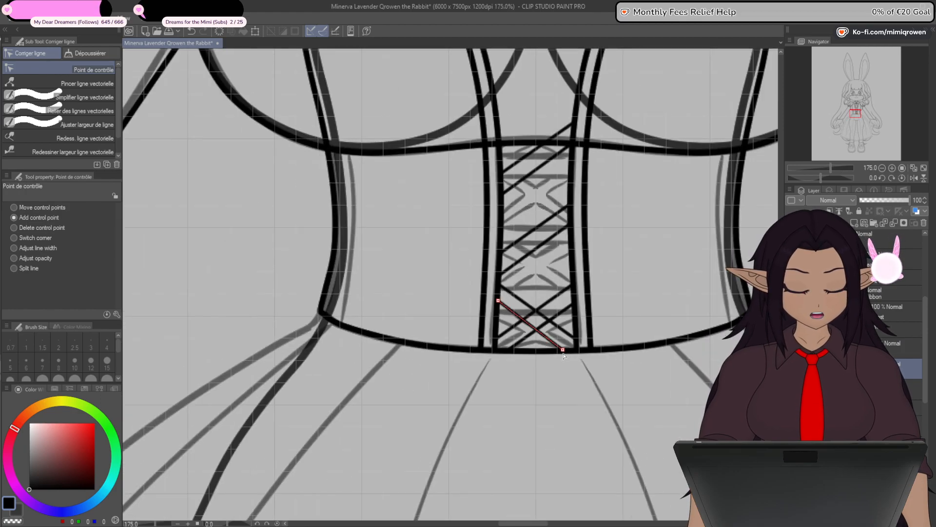
key("o")
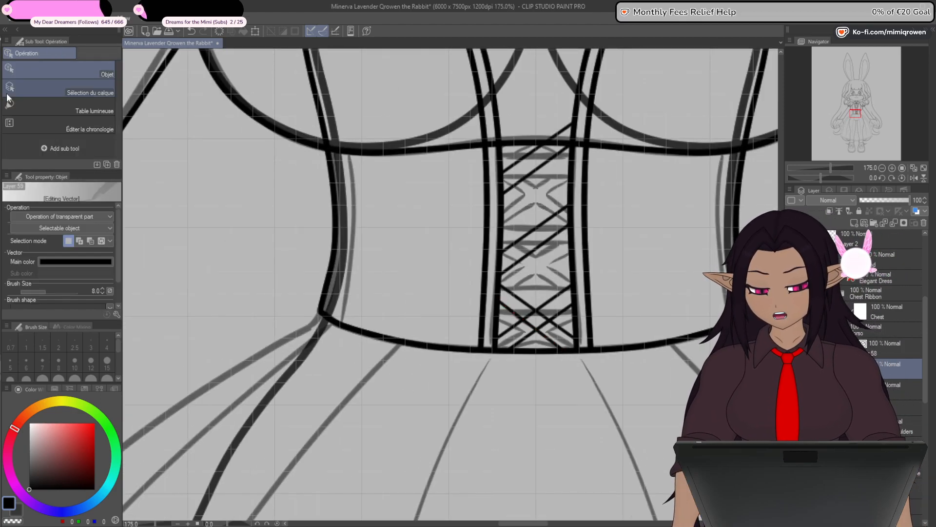
left_click(555, 329)
key("Delete")
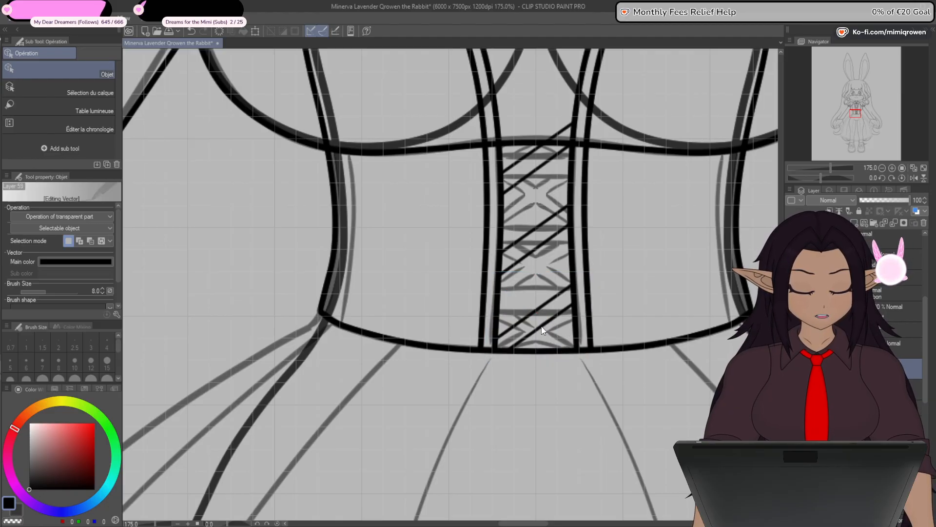
- Select all three pairs of diagonal lacing lines and mirror them horizontally to form the opposite diagonals on their own layer
left_click(543, 328)
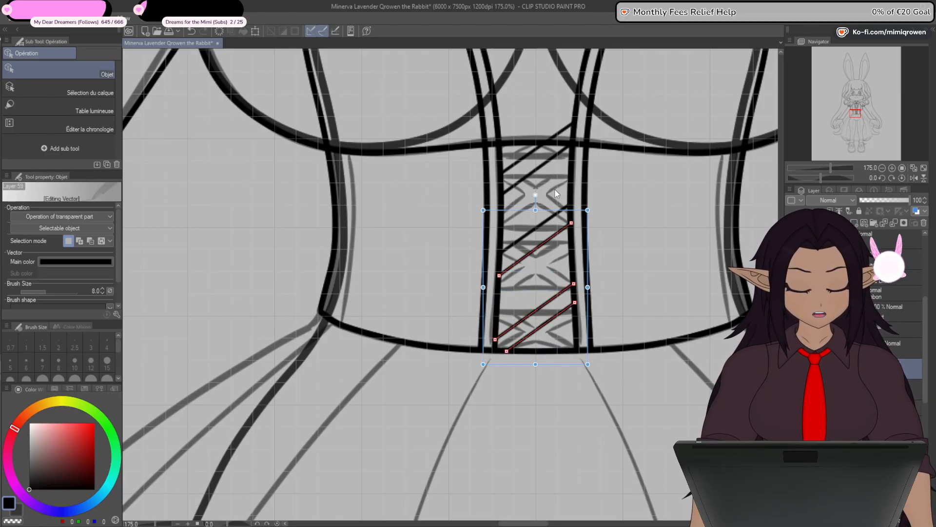
left_click(541, 149, "shift")
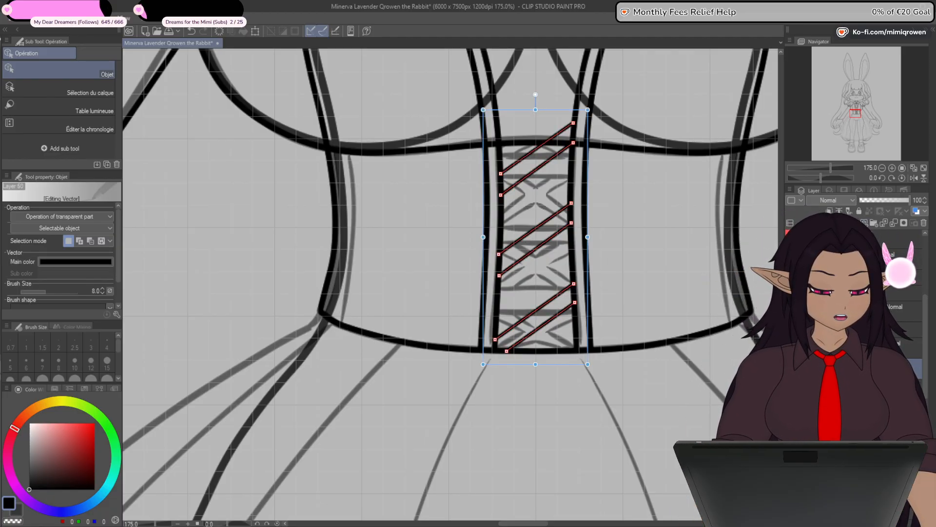
left_click(271, 228)
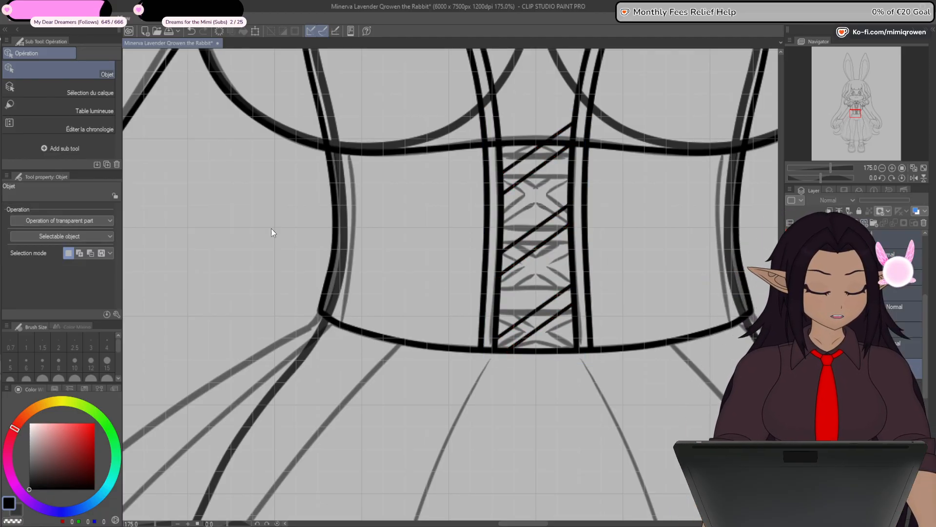
left_click(255, 32)
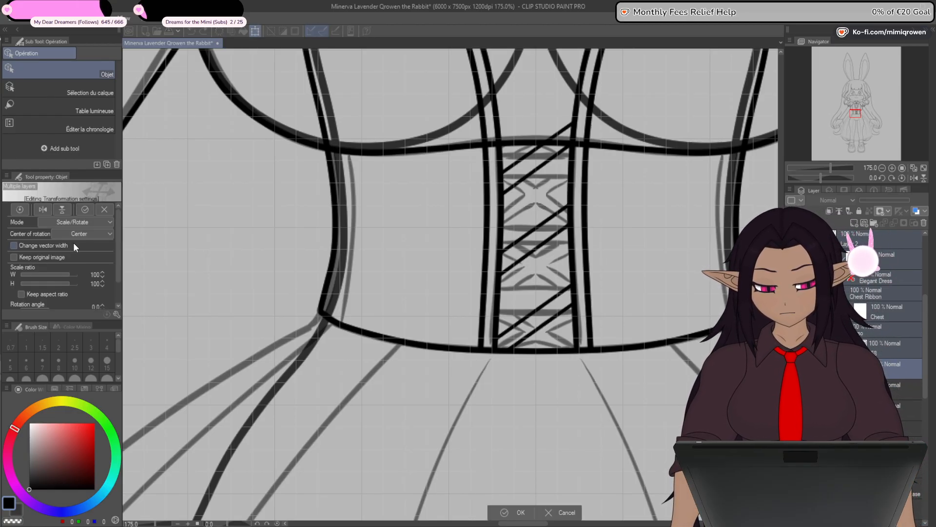
left_click(43, 213)
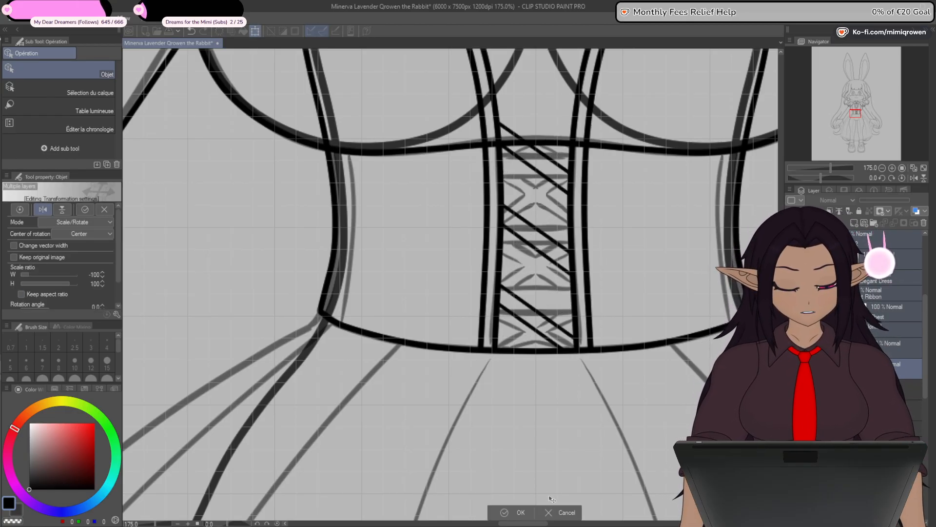
left_click(569, 517)
left_click(878, 369)
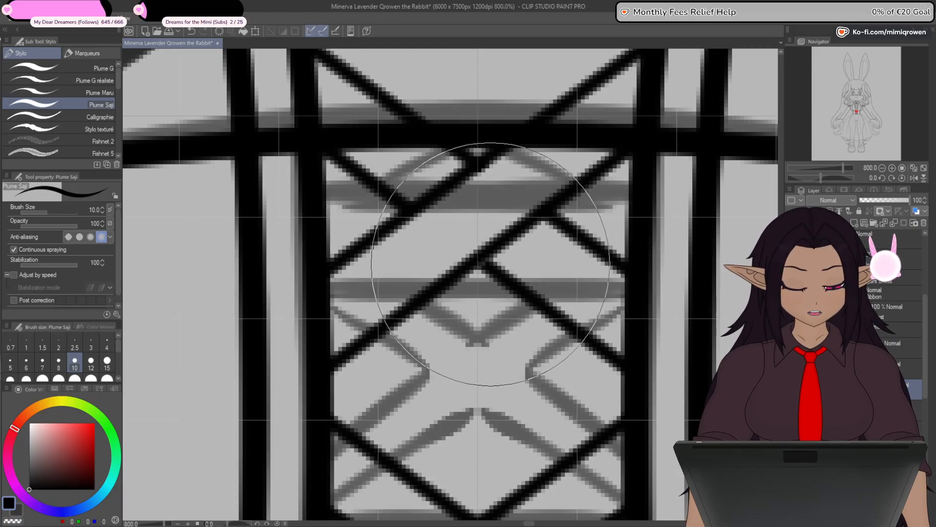
- Hide the grey dress sketch and check the criss-cross lacing against the clean corset line art
scroll(475, 302, "down", 8)
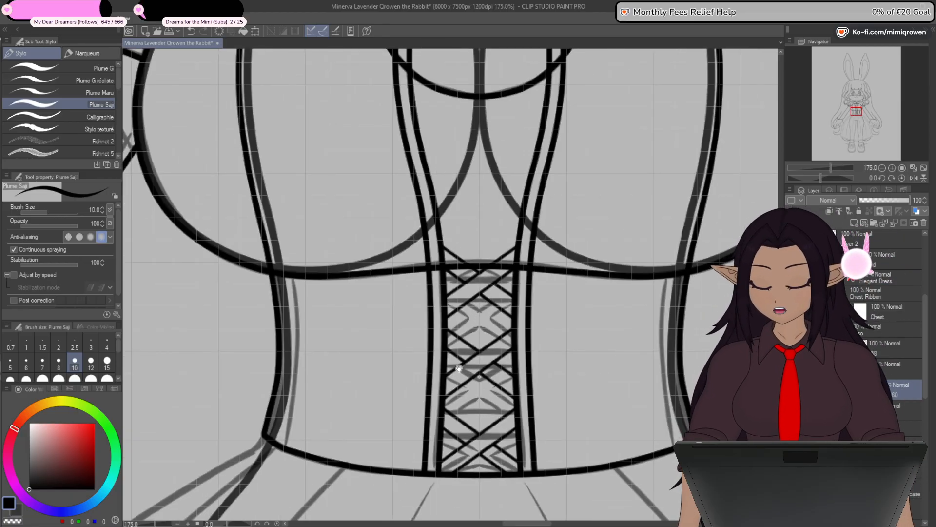
left_click_drag(466, 337, 478, 271)
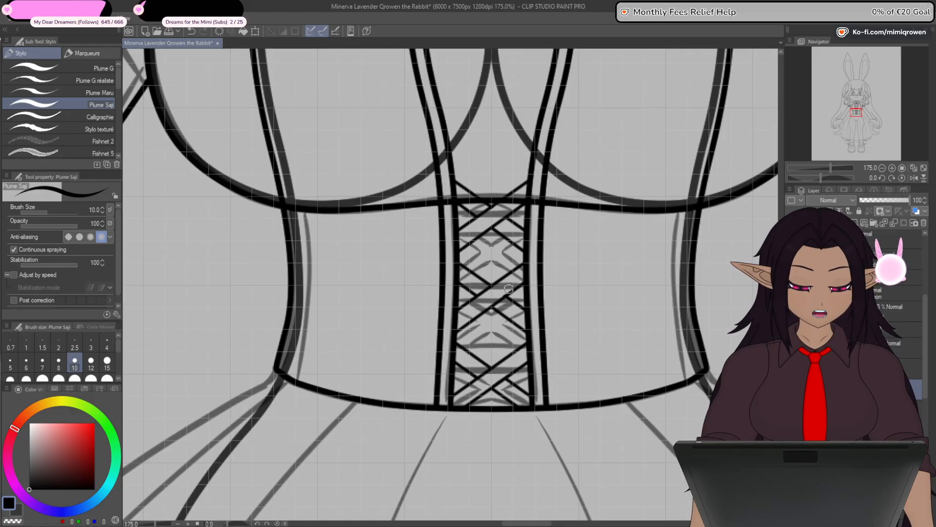
scroll(509, 288, "up", 4)
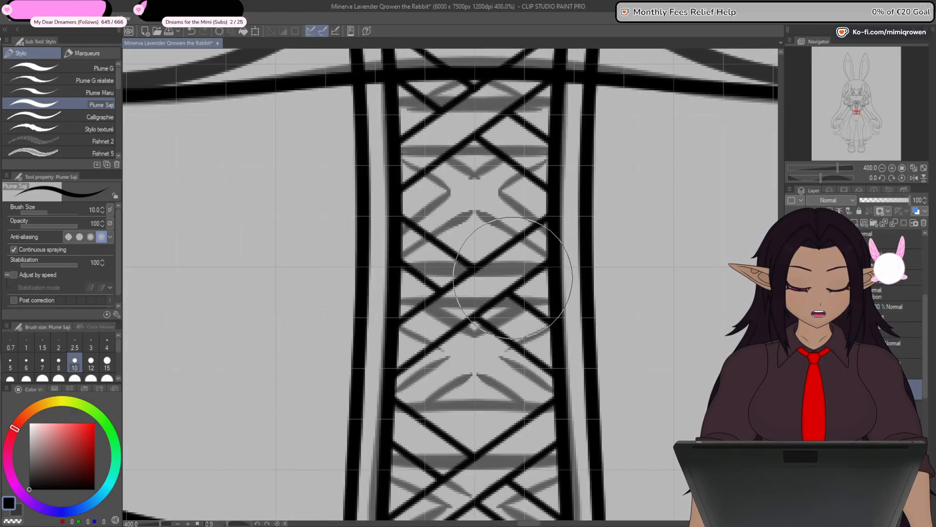
scroll(512, 295, "down", 3)
scroll(510, 307, "down", 1)
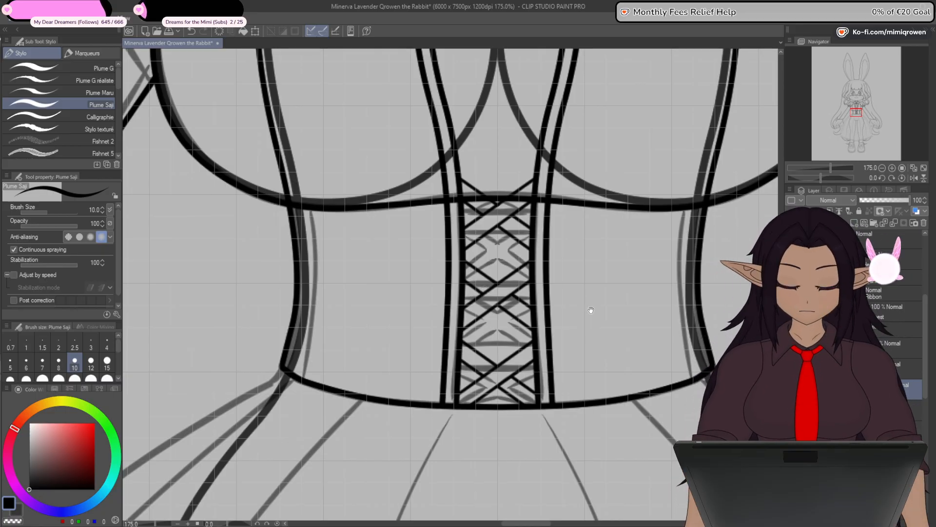
mouse_move(580, 342)
left_mouse_down()
mouse_move(556, 393)
mouse_move(567, 332)
left_mouse_up()
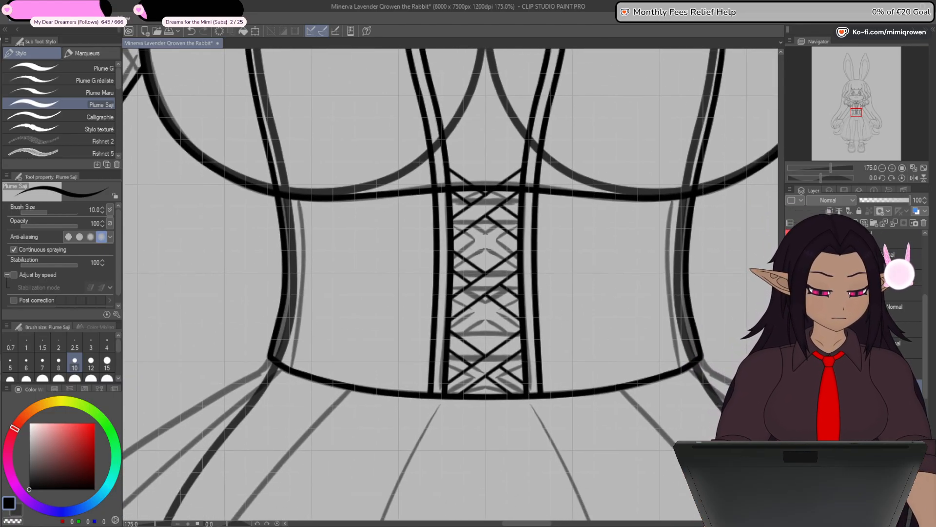
left_click(791, 413)
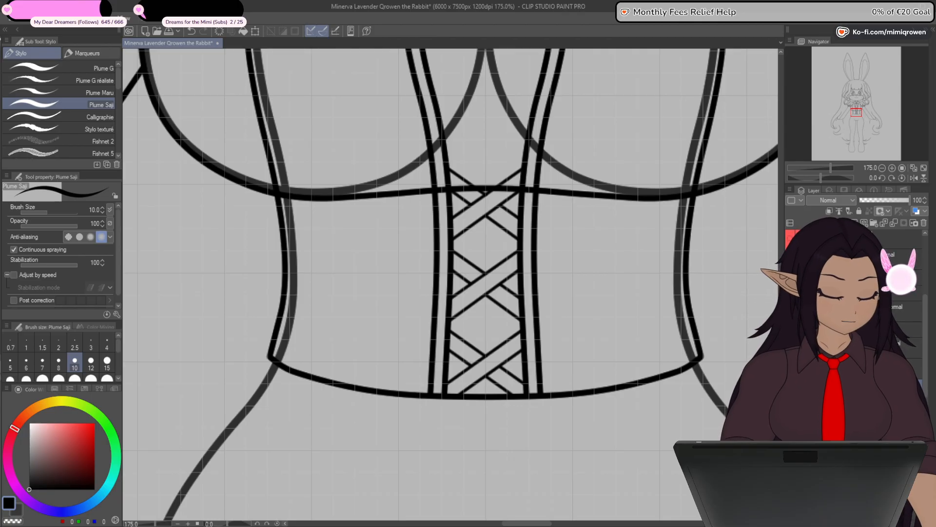
scroll(515, 323, "down", 1)
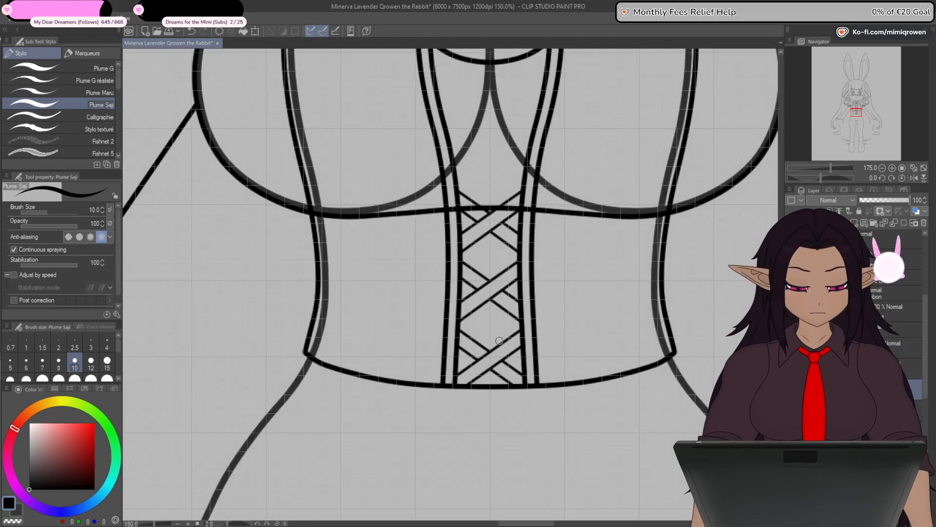
left_click_drag(482, 210, 483, 324)
scroll(482, 324, "up", 2)
scroll(487, 360, "down", 1)
left_click_drag(488, 359, 491, 318)
- Try to extend the lacing above the waist seam by duplicating the top pair of diagonals and moving it straight up
key("o")
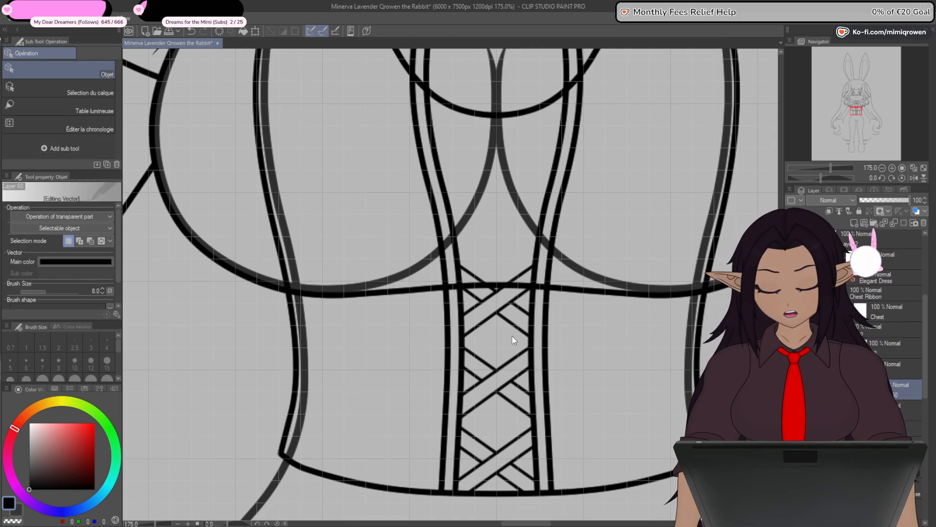
scroll(496, 318, "up", 4)
scroll(495, 321, "down", 3)
scroll(496, 312, "up", 3)
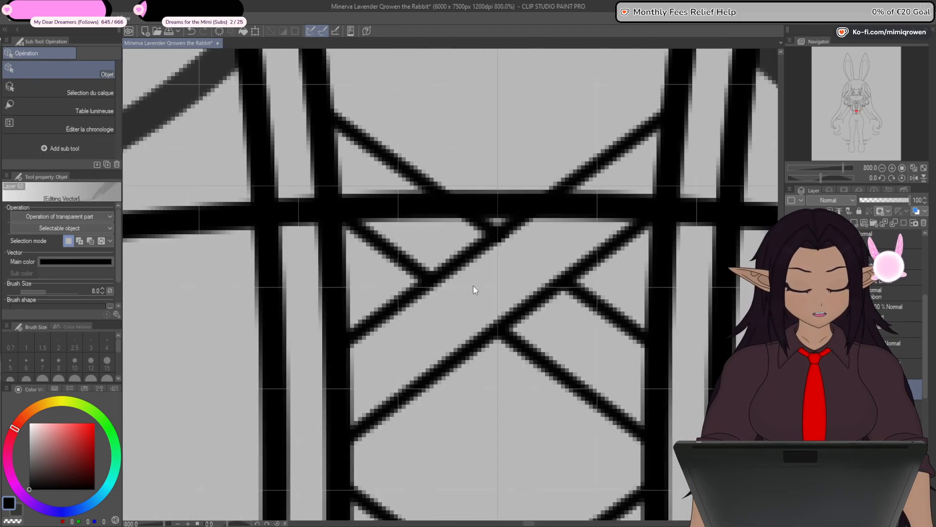
scroll(473, 285, "down", 1)
left_click(467, 301)
left_click(469, 320, "shift")
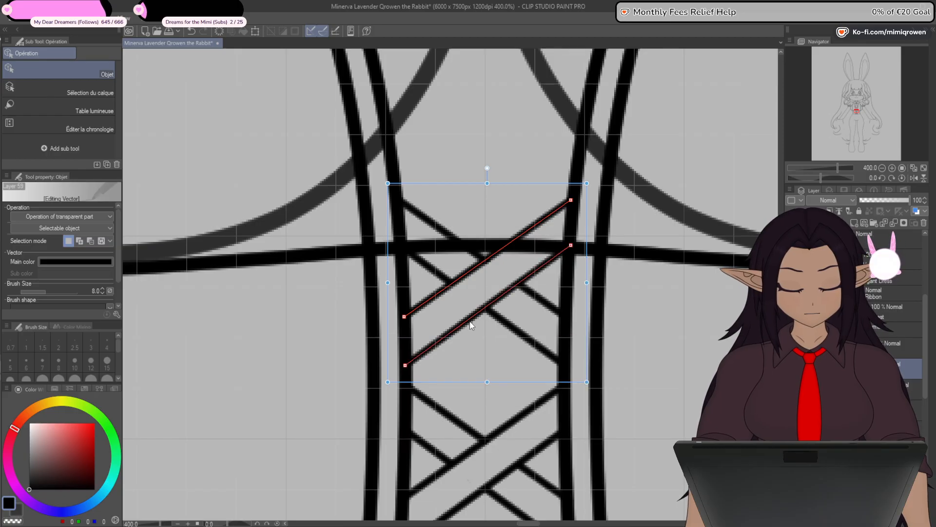
key("Up")
key("Up")
key("Up")
key("Up")
key("Up")
key("Up")
key("Up")
key("Up")
key("Up")
key("Up")
key("Up")
key("Up")
key("Up")
key("Up")
key("Up")
key("Up")
key("Up")
key("Up")
key("Up")
key("Up")
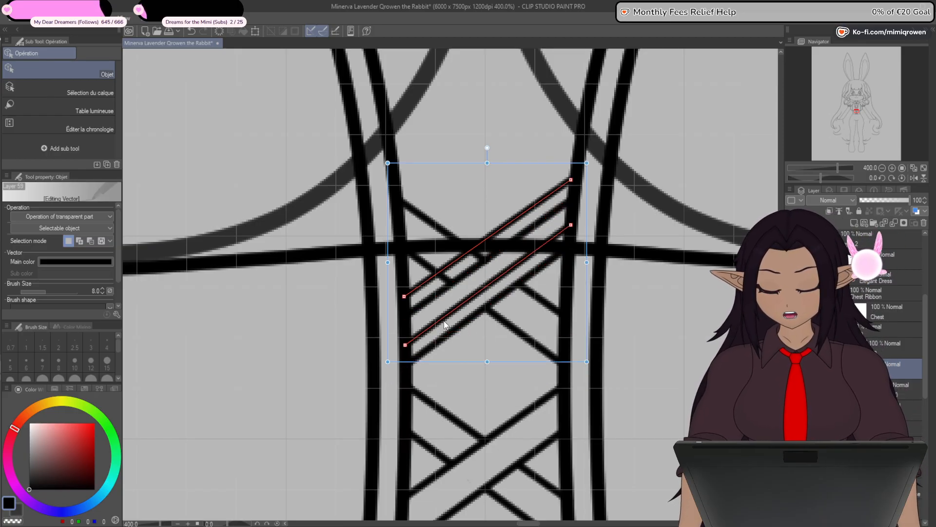
key("Up")
key("Up")
key("Up")
key("Up")
key("Up")
key("Up")
key("Up")
key("Up")
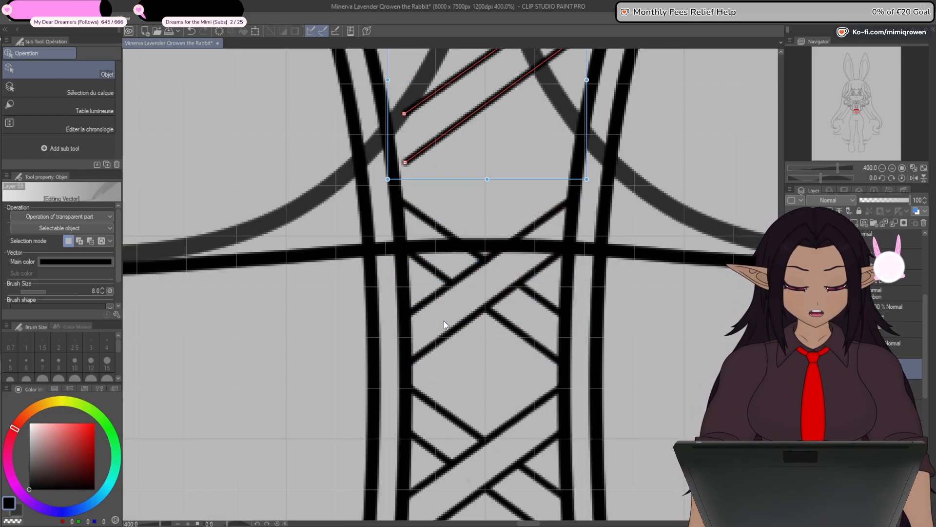
scroll(459, 256, "down", 2)
left_click_drag(460, 256, 465, 313)
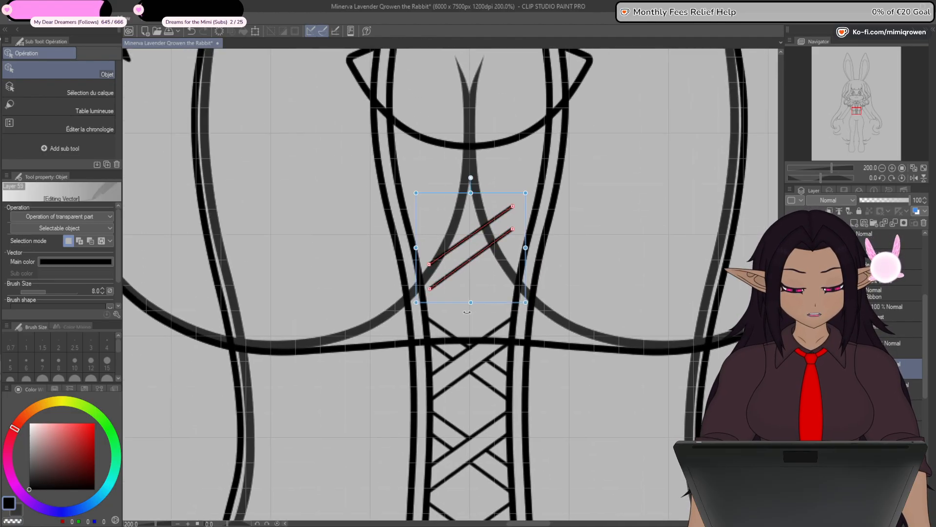
key("ctrl+z")
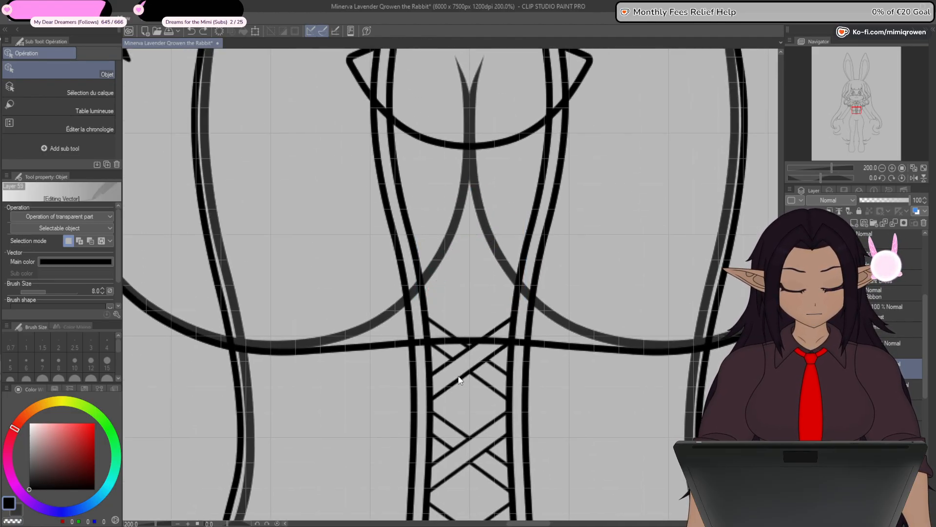
- Copy the topmost rising and falling pairs of lacing diagonals together onto one new layer
scroll(461, 378, "up", 2)
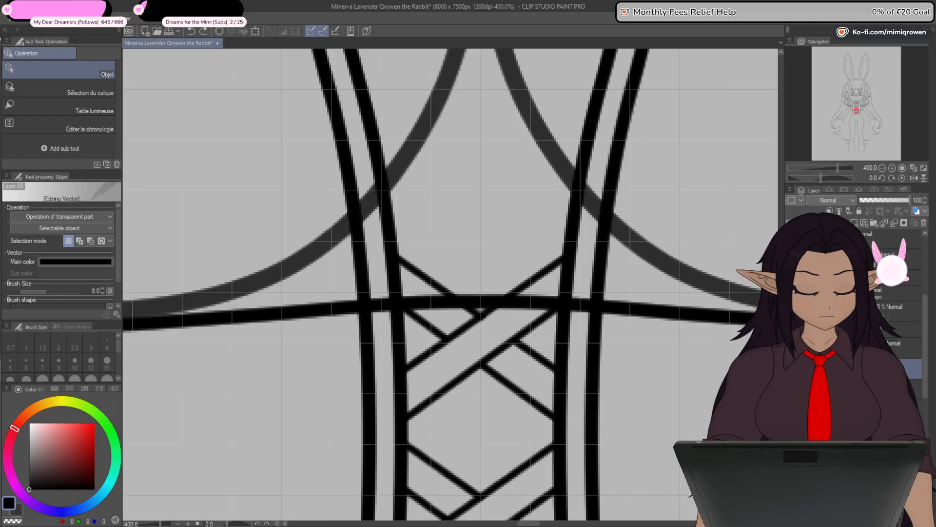
left_click(440, 390)
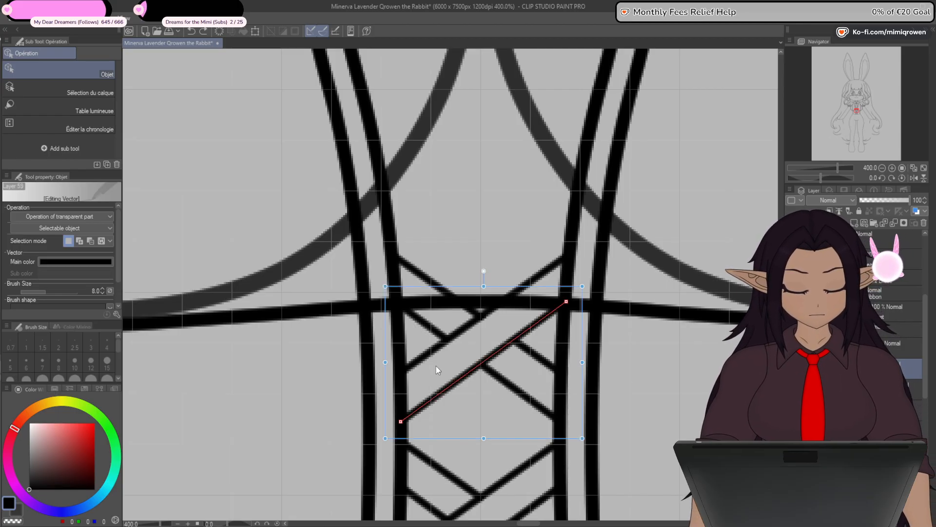
left_click(430, 355, "shift")
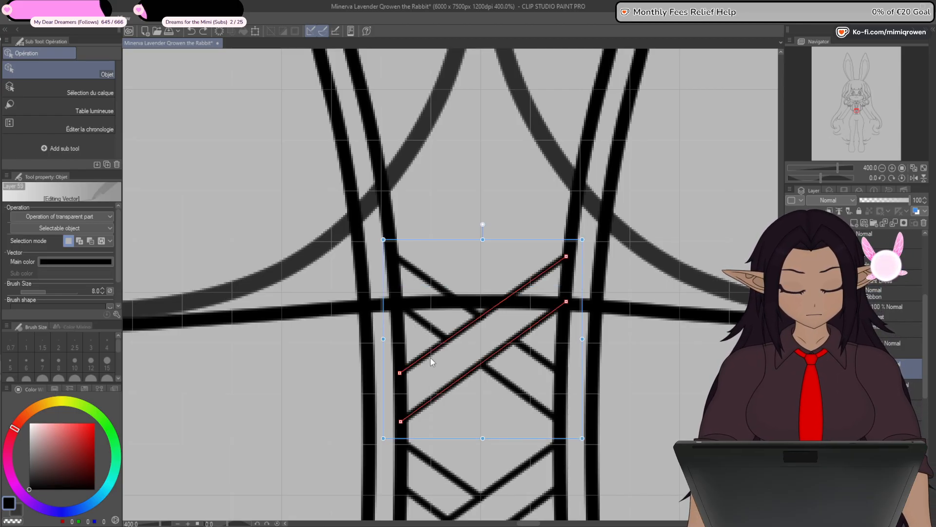
left_click(866, 223)
key("ctrl+v")
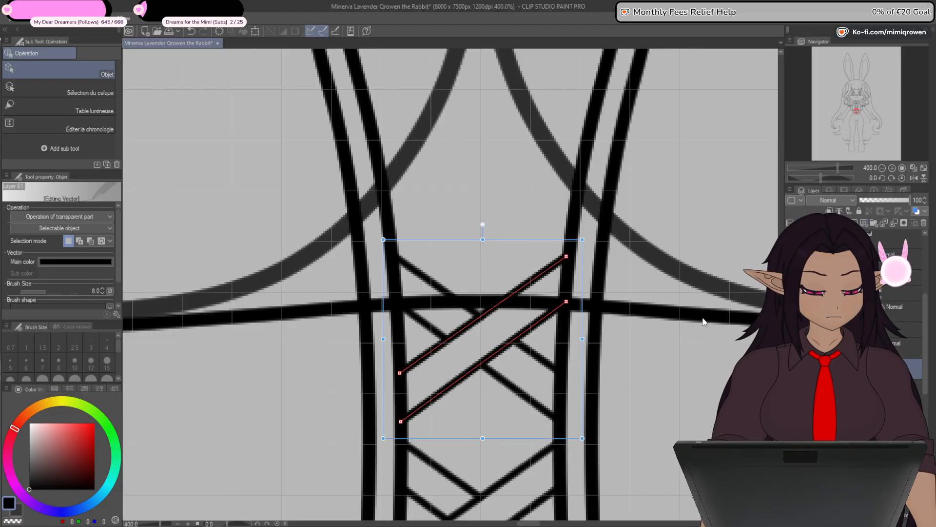
left_click(522, 393)
left_click(542, 360, "shift")
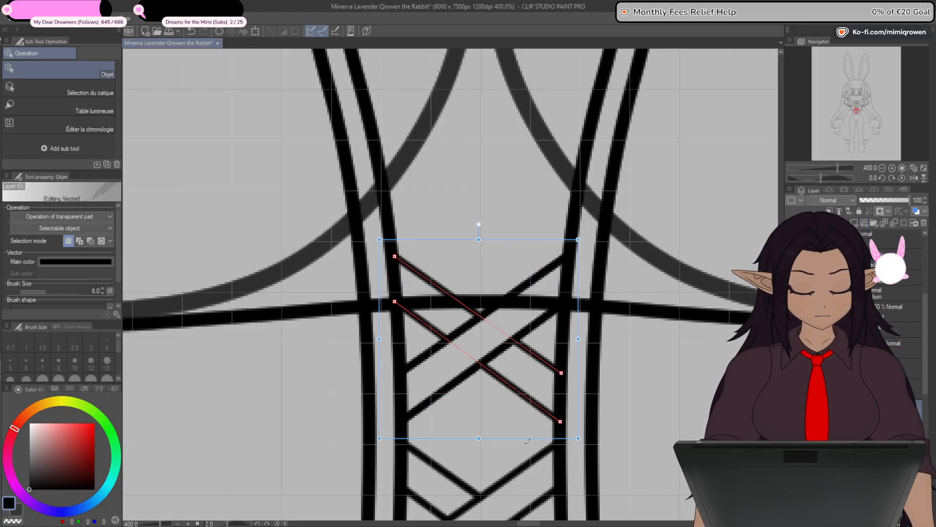
left_click(866, 390)
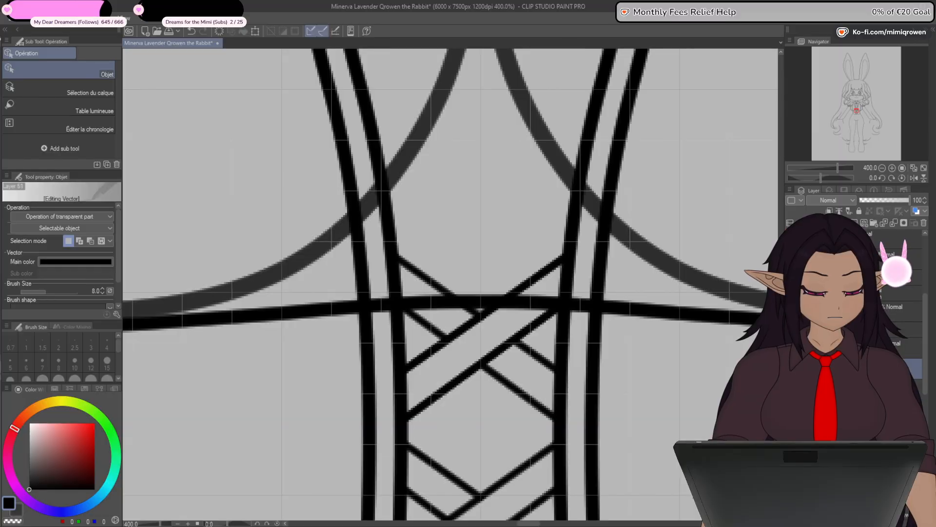
left_click(866, 369)
key("ctrl+v")
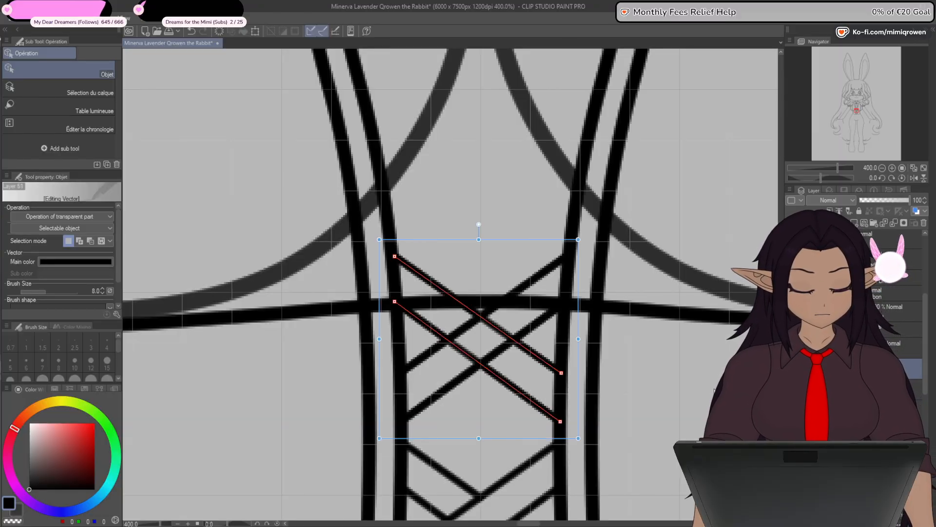
- Move the copied crossing straight up above the waist seam and scale its width to 112%, keeping the height at 100%
left_click(253, 32)
key("shift+Up")
key("shift+Up")
key("shift+Up")
key("shift+Up")
key("shift+Up")
key("shift+Up")
key("shift+Up")
key("shift+Up")
key("shift+Up")
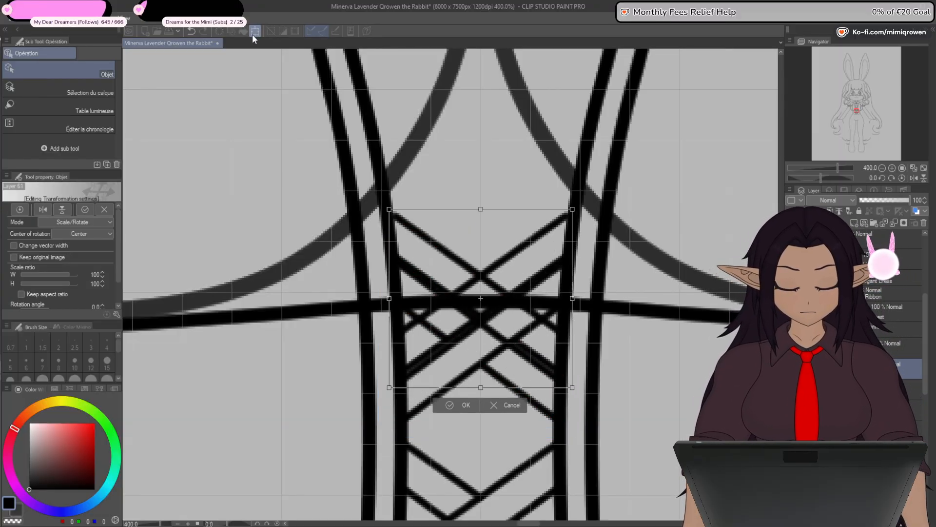
key("shift+Up")
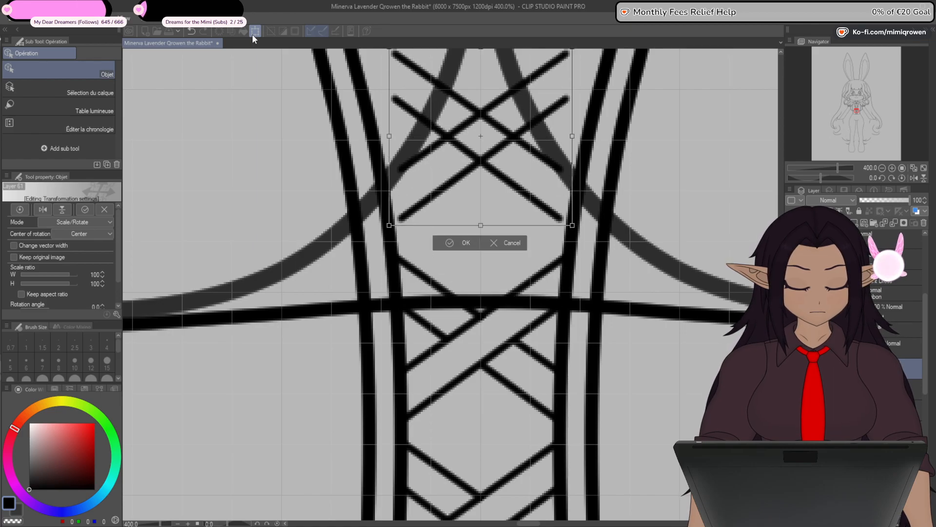
left_click_drag(531, 322, 540, 383)
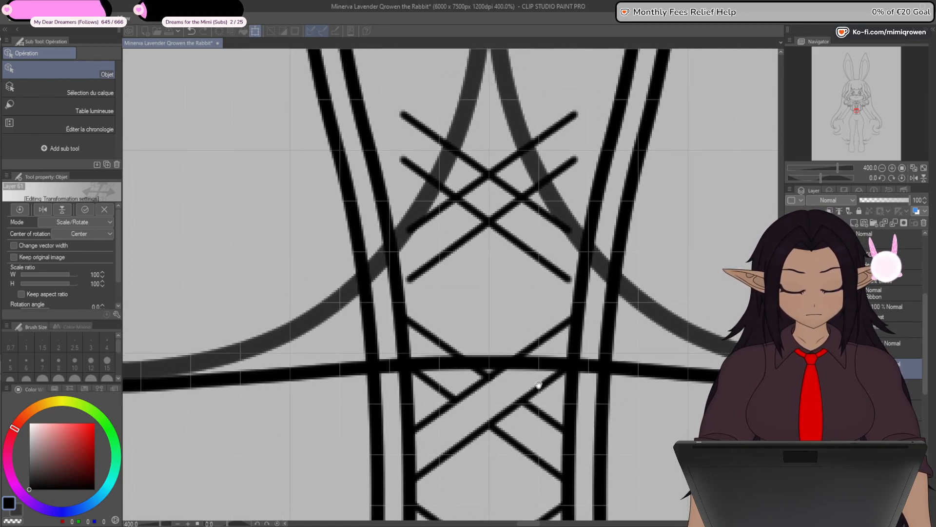
left_click_drag(581, 197, 583, 197)
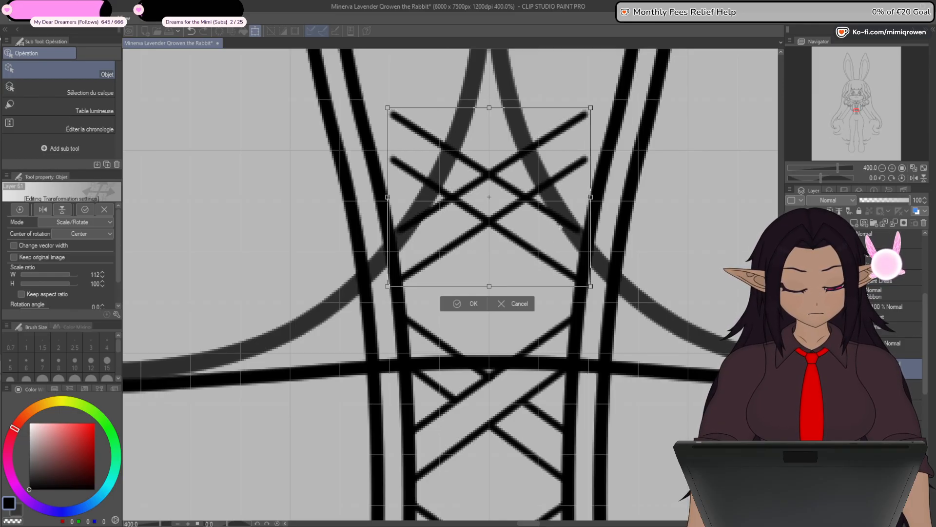
left_click(472, 302)
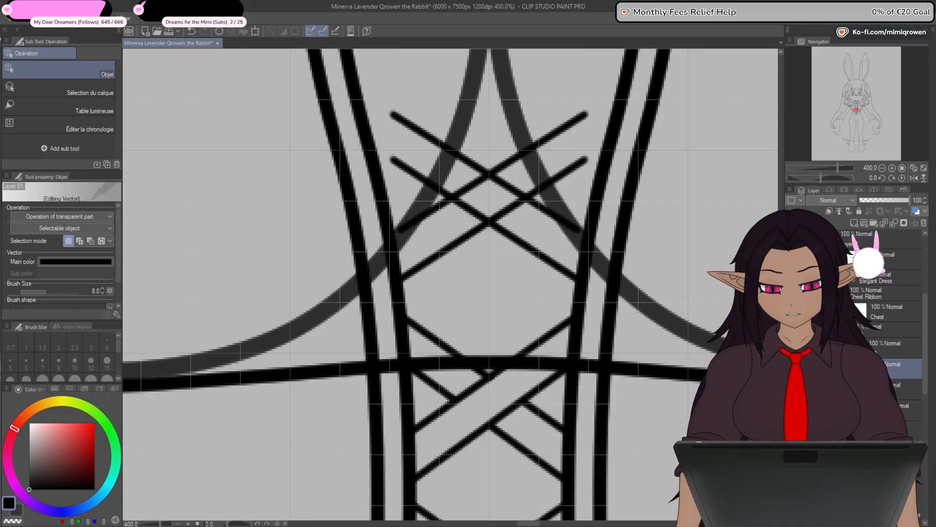
- Try to stretch the upper rising diagonal of the raised crossing outward to the corset's left inner edge
left_click(424, 219)
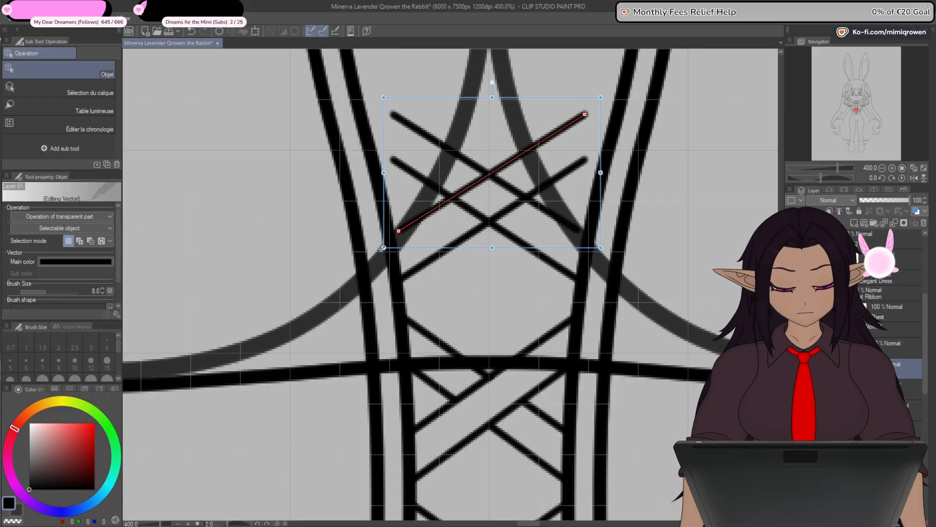
left_click_drag(384, 173, 376, 172)
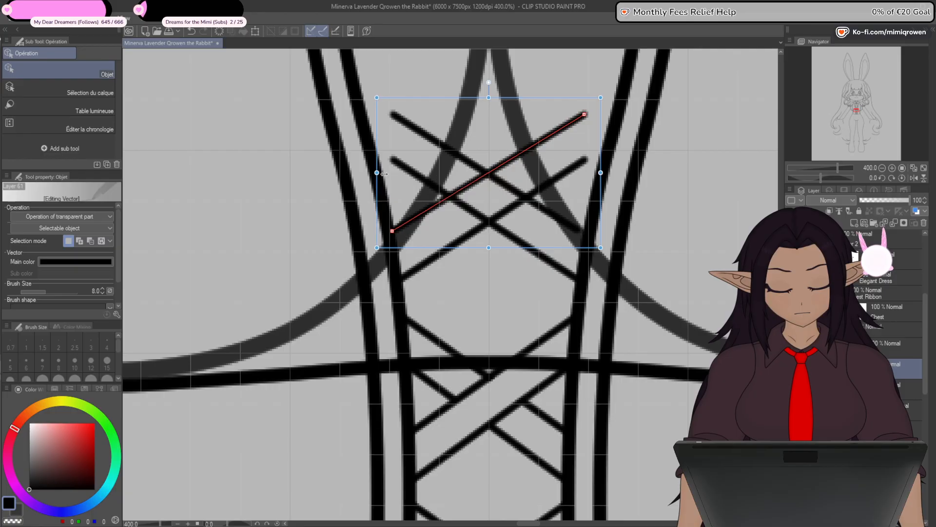
left_click(586, 165)
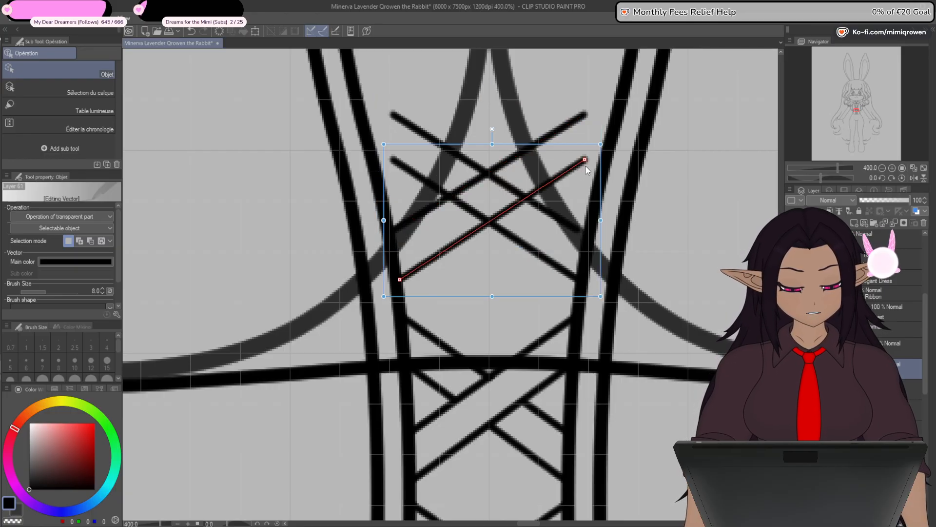
left_click(573, 126, "shift")
left_click(602, 195)
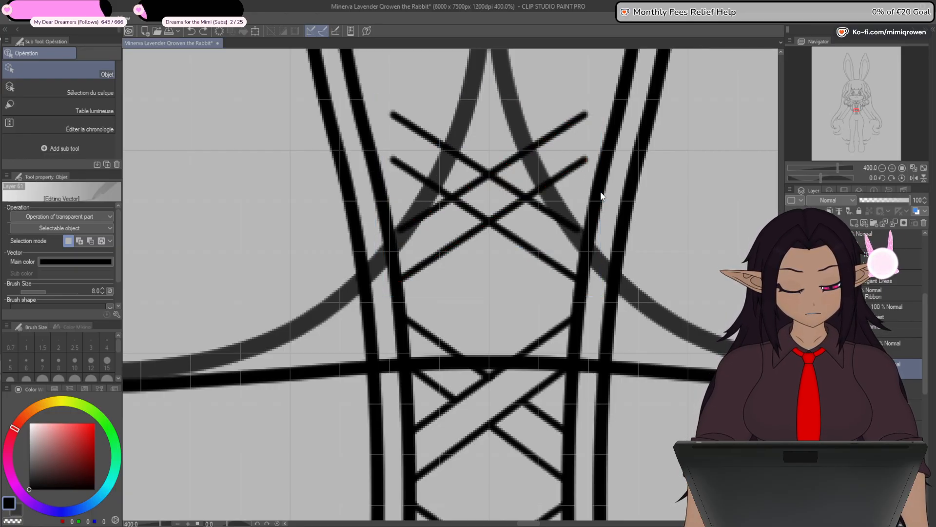
- Stretch both rising diagonals of the raised crossing sideways until they reach the corset panel's inner edges
left_click(495, 217)
left_click(453, 197, "shift")
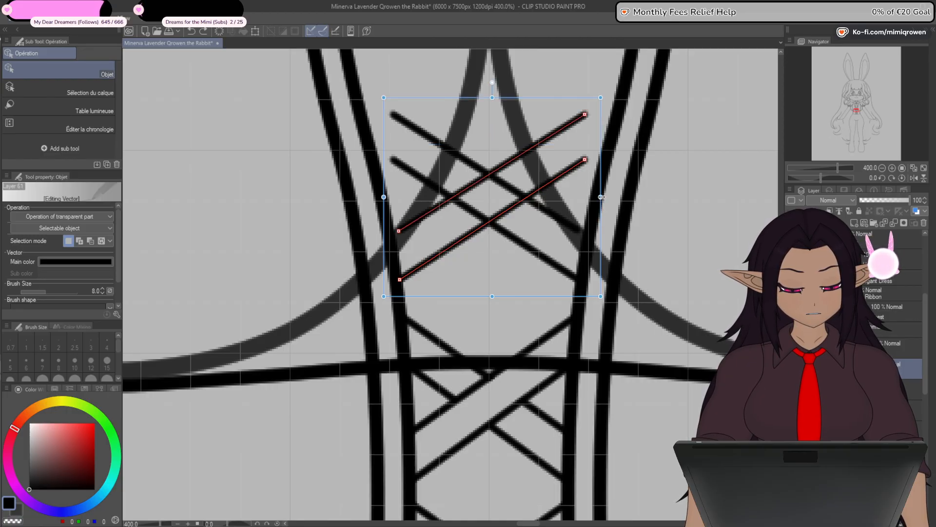
left_click(604, 195)
left_click(562, 175)
left_click(555, 134, "shift")
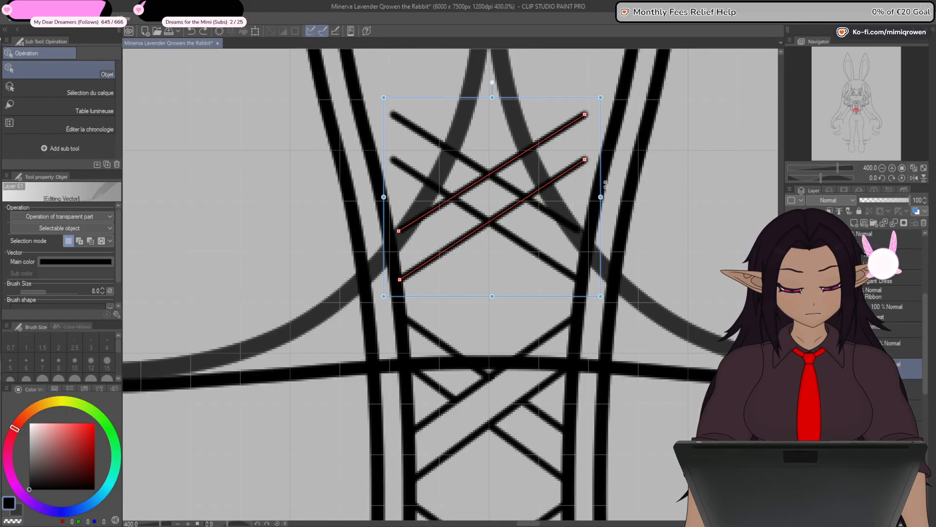
left_click_drag(602, 197, 605, 196)
left_click(608, 199)
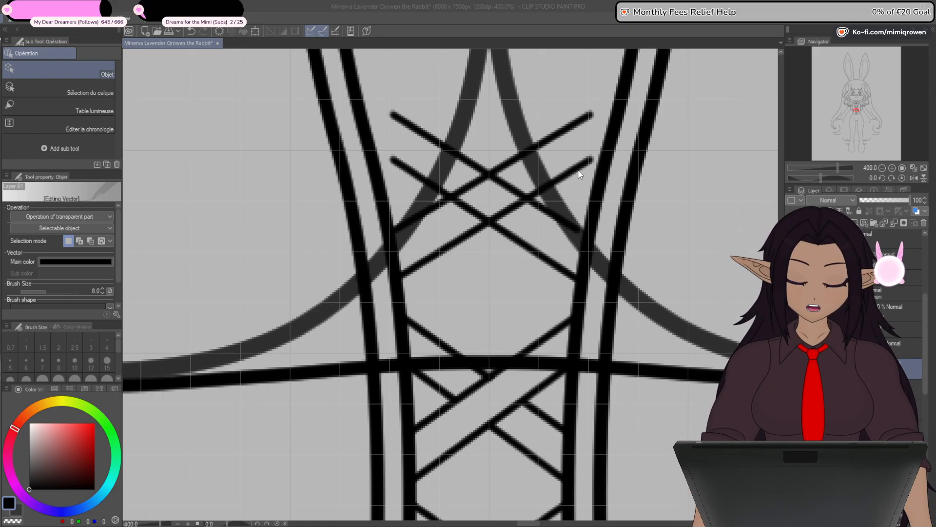
left_click(562, 131)
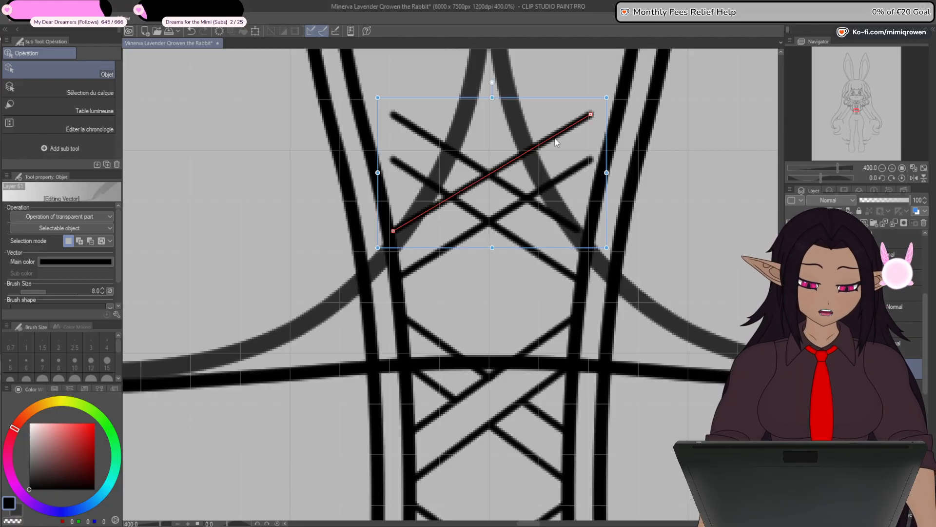
left_click(560, 178, "shift")
left_click_drag(608, 198, 629, 198)
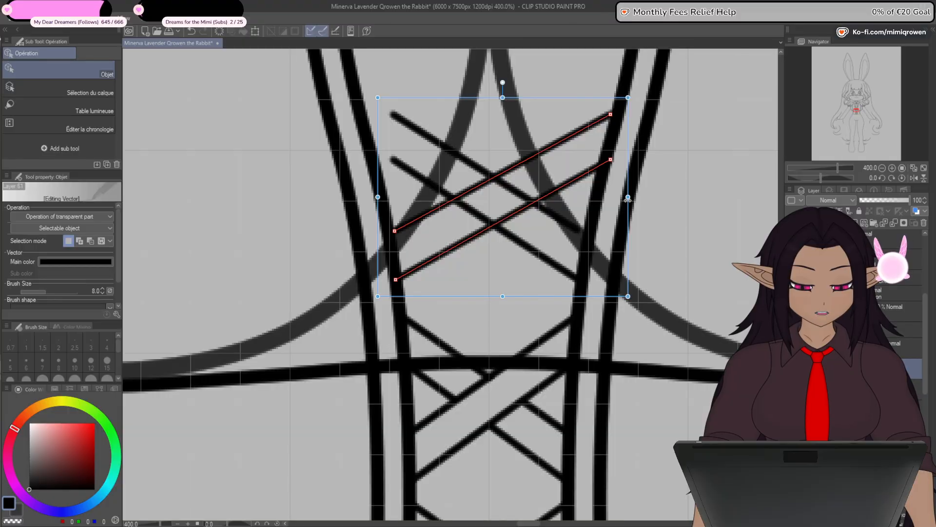
- Stretch both falling diagonals of the raised crossing toward the corset panel's left inner edge
left_click(567, 228)
left_click(563, 271, "shift")
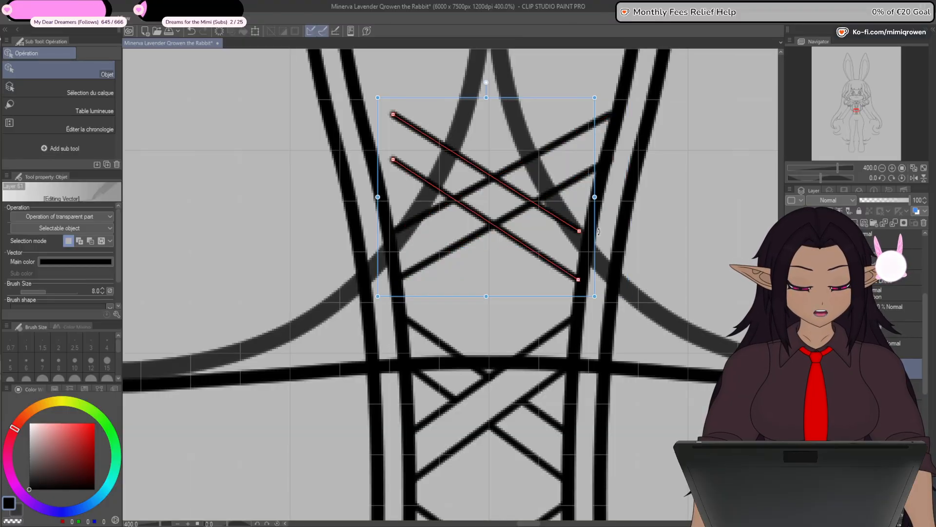
left_click_drag(378, 198, 353, 197)
left_click_drag(595, 197, 597, 197)
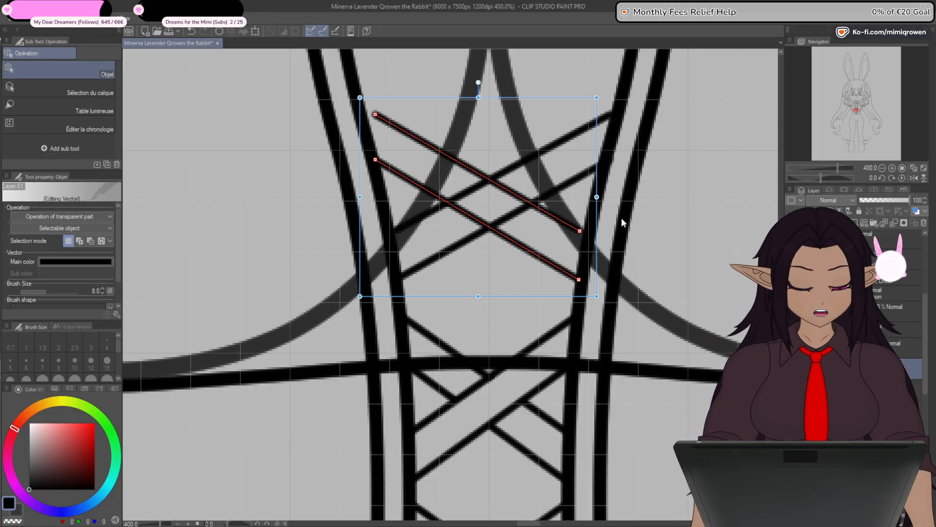
- Widen only the upper falling diagonal on both ends so it meets the corset panel's inner edges
left_click(613, 235)
left_click(598, 230)
left_click_drag(596, 172, 605, 172)
left_click_drag(360, 172, 348, 172)
left_click_drag(606, 172, 608, 173)
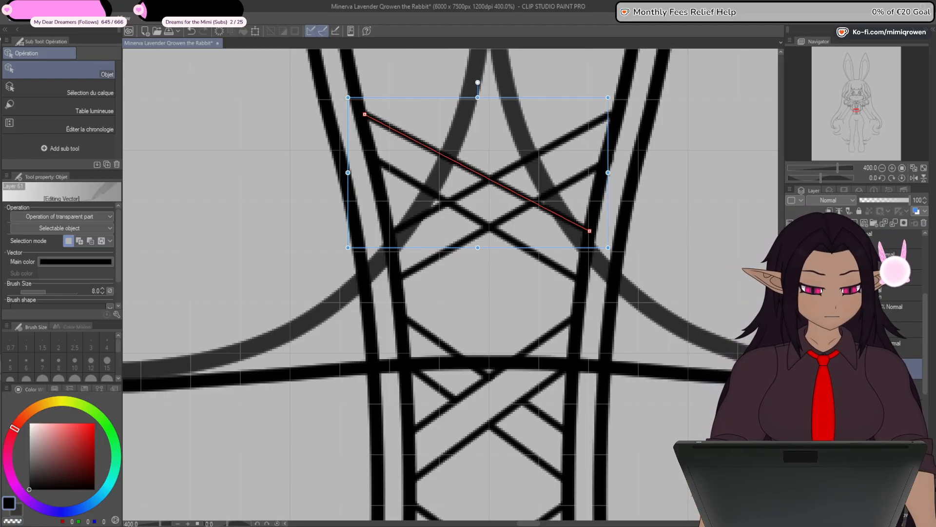
- Try to take the rising pair of diagonals off the raised crossing's layer after toggling the layer's visibility
left_click(849, 423)
left_click(790, 368)
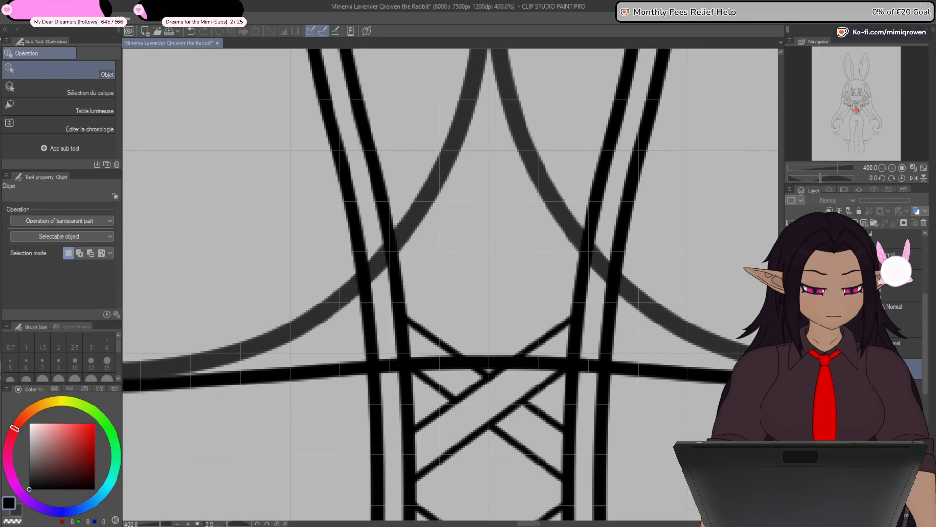
left_click(790, 368)
left_click(426, 263)
left_click(414, 219, "shift")
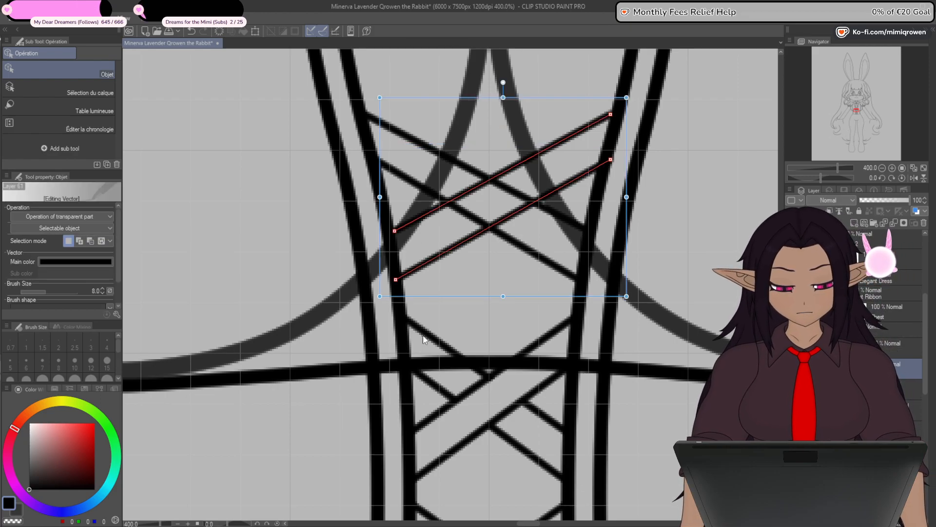
key("Delete")
key("ctrl+z")
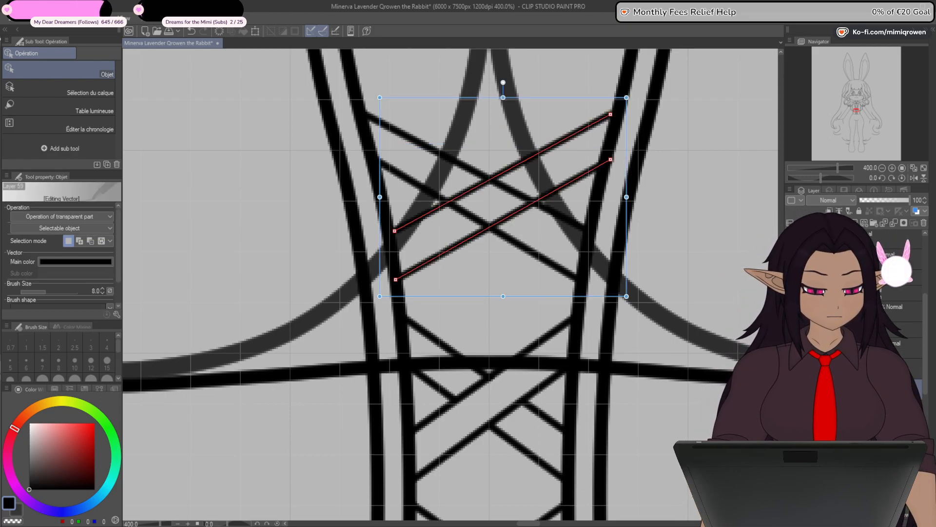
- Try to remove the falling pair of diagonals from the raised crossing's layer
left_click(551, 263)
left_click(566, 219, "shift")
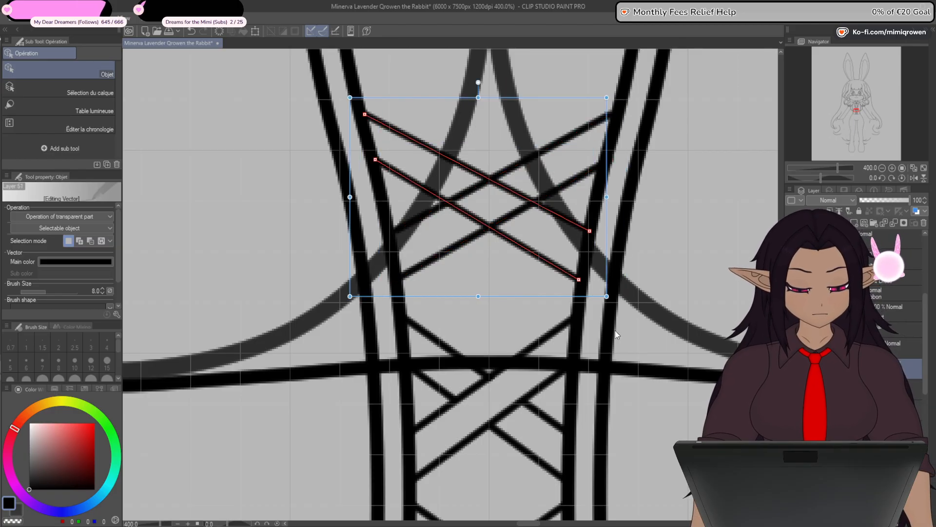
key("Delete")
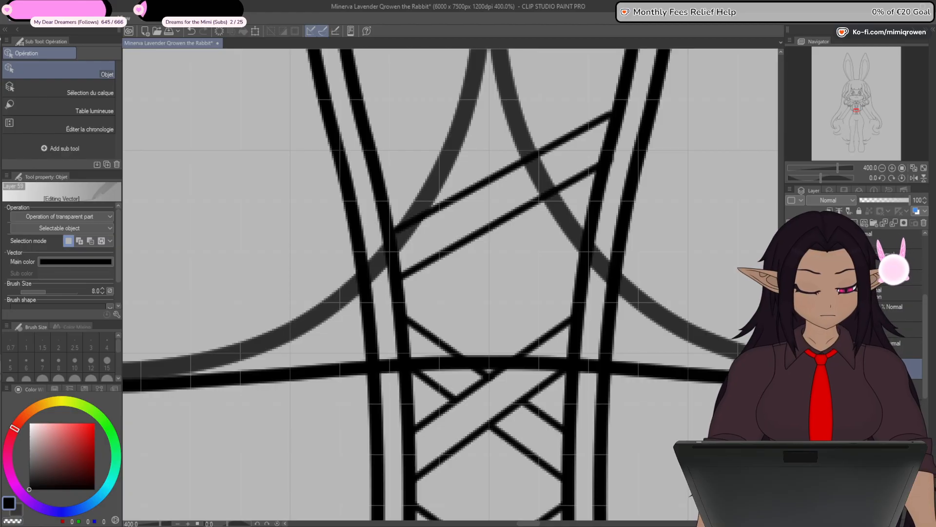
key("ctrl+z")
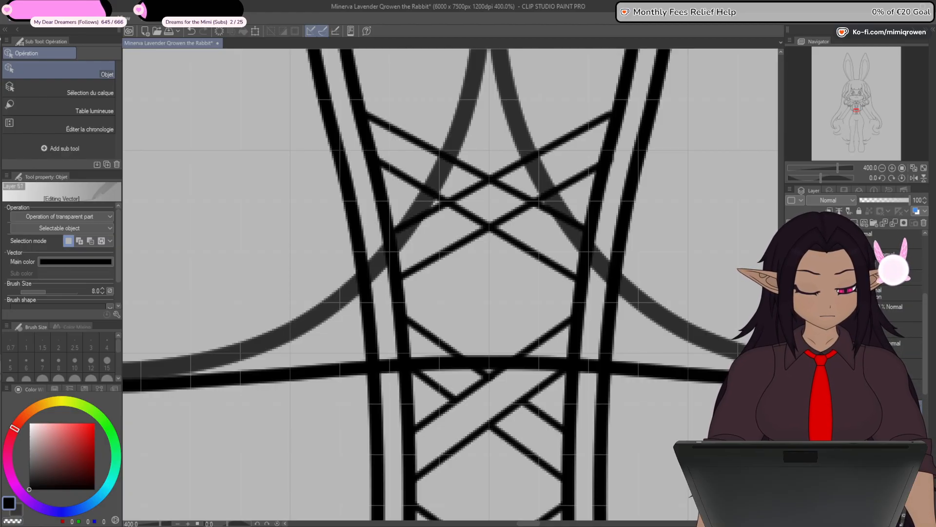
key("ctrl+z")
key("ctrl+y")
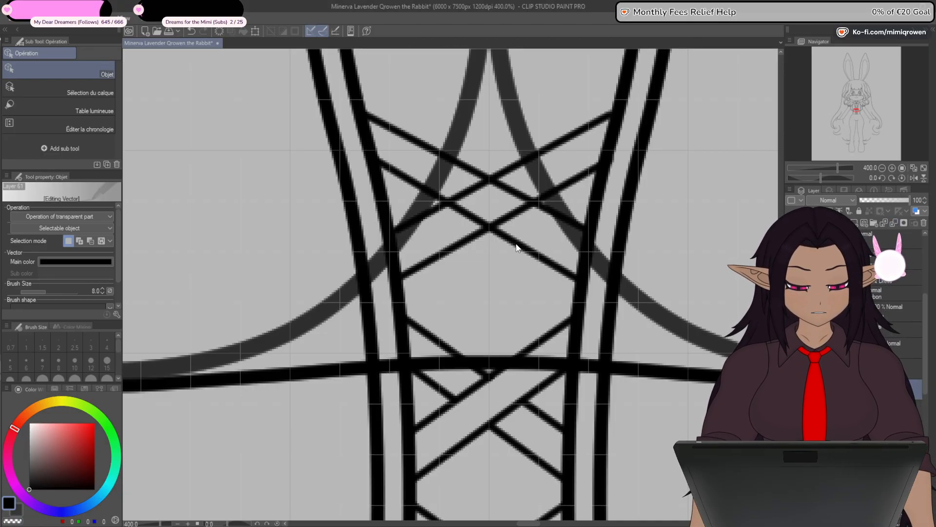
- Transfer the raised crossing's two falling diagonals to a separate layer, leaving the rising pair on its own layer
left_click(516, 243)
left_click(548, 214, "shift")
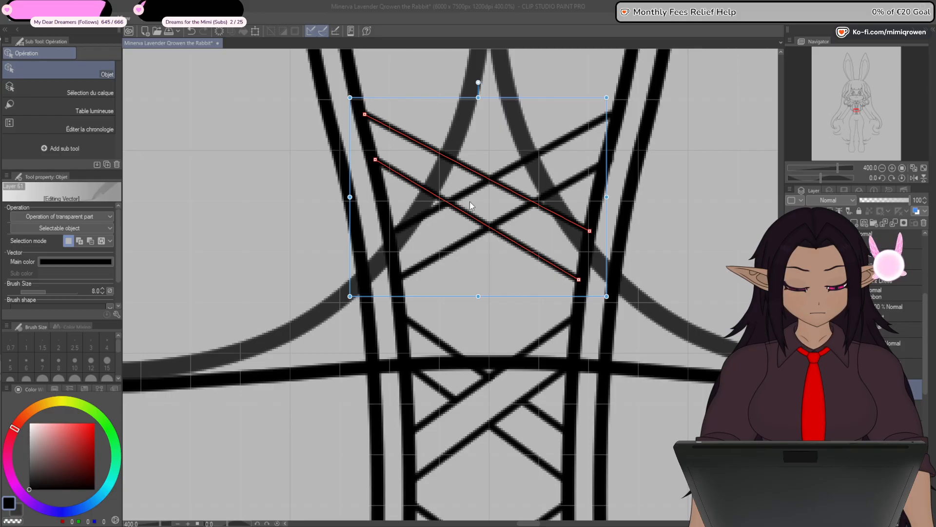
key("Delete")
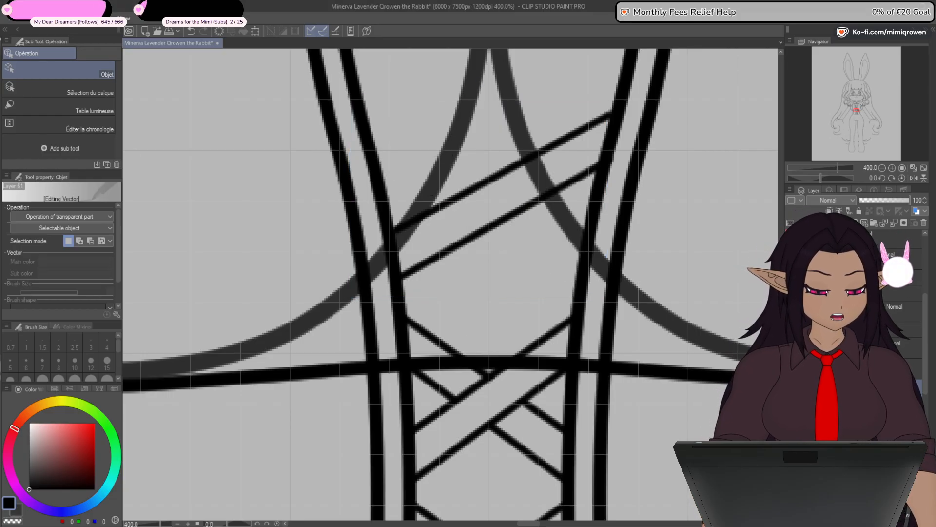
left_click(853, 407)
left_click(791, 407)
left_click(791, 407)
key("ctrl+v")
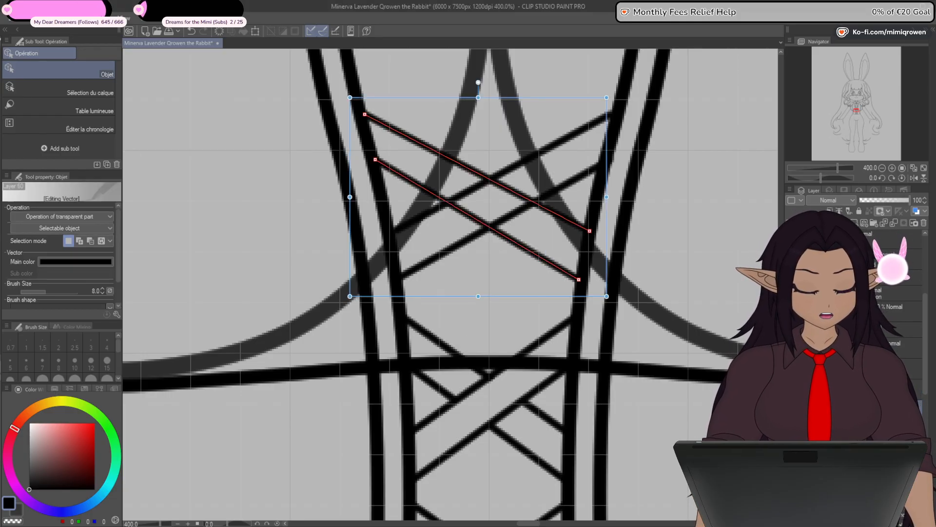
left_click(853, 389)
left_click(791, 388)
left_click(791, 389)
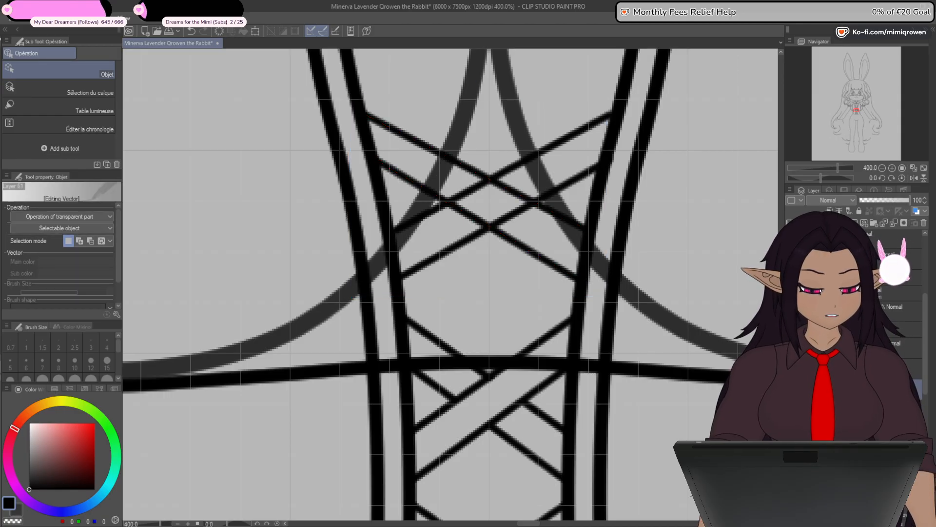
- Inspect which diagonals the lacing layer holds by isolating it and restoring the rest of the line art
left_click(923, 224)
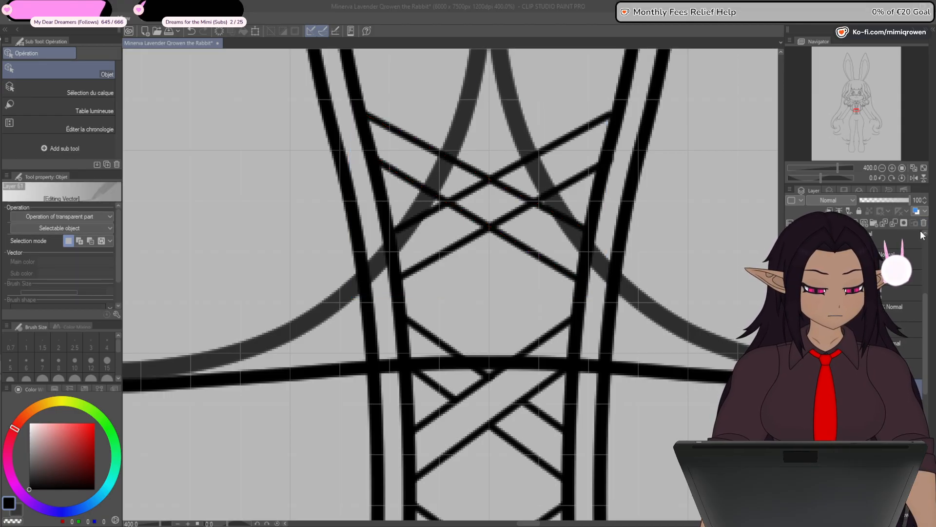
left_click(527, 209)
left_click(791, 388)
left_click(791, 388)
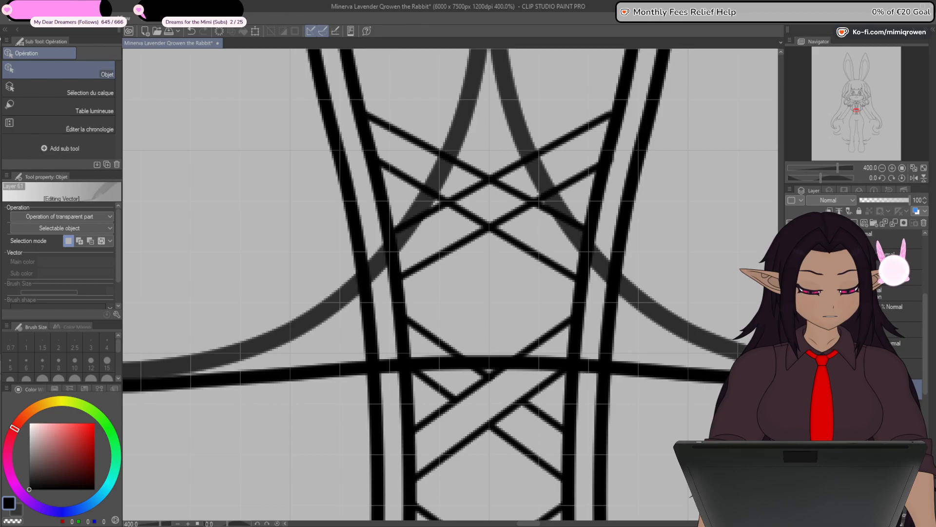
left_click(791, 408)
left_click(791, 407)
left_click(791, 407)
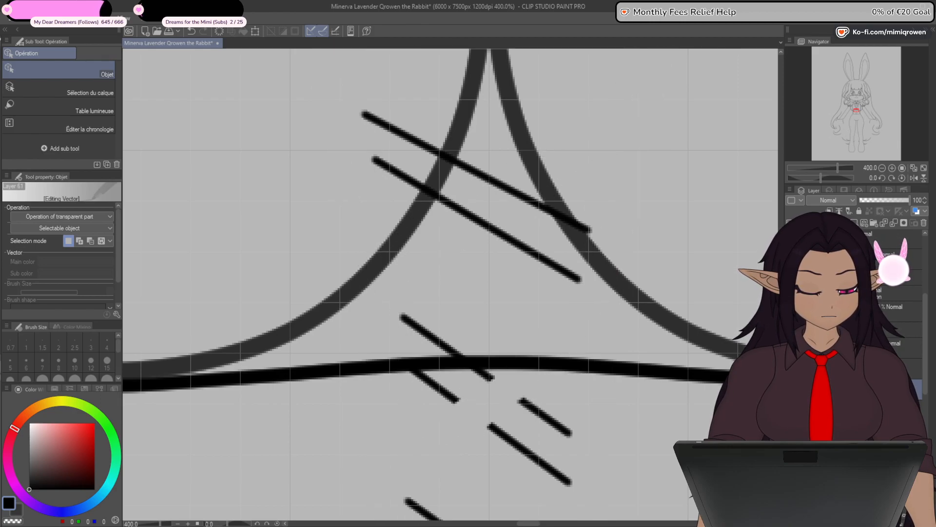
left_click(791, 407)
key("ctrl+minus")
key("ctrl+minus")
key("ctrl+minus")
left_click(791, 407)
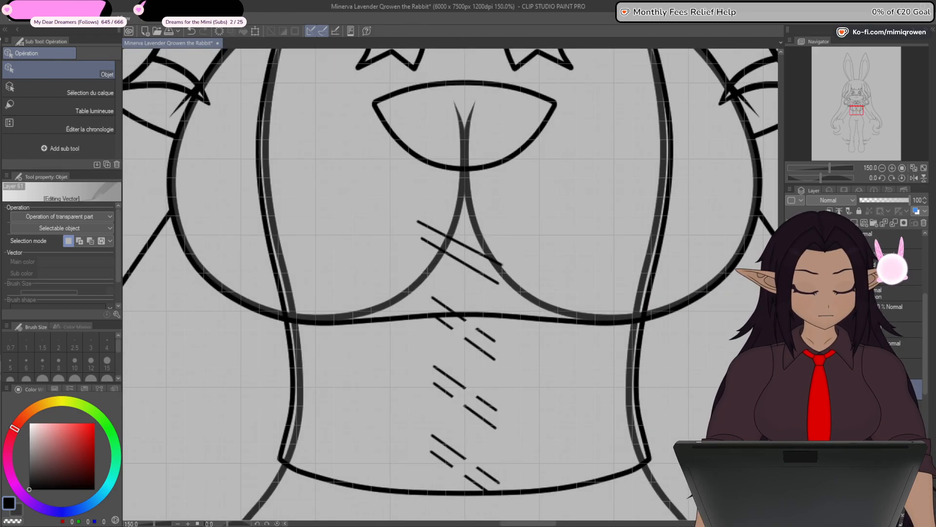
left_click(791, 407)
left_click(791, 407)
left_click(791, 408)
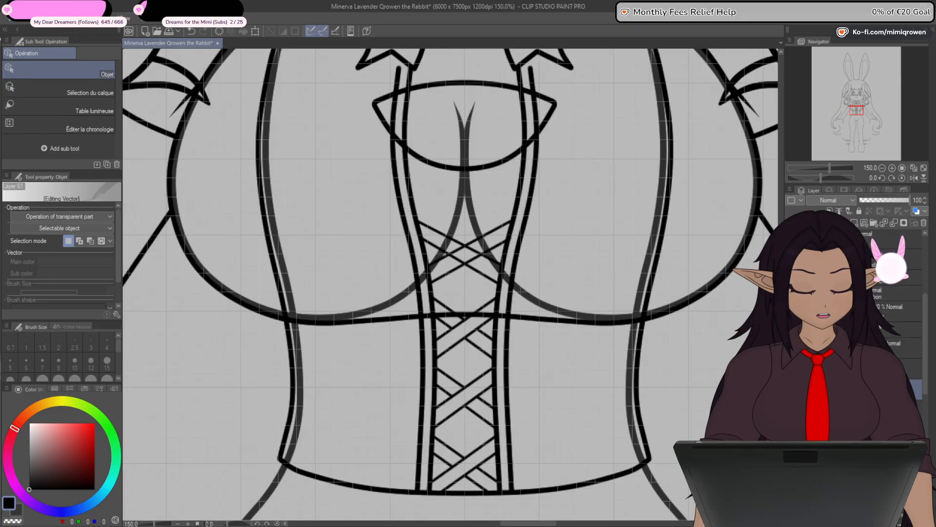
- Mask the falling diagonals where they pass beneath the rising pair in the crossing above the waist seam, using the Plume Saji pen
left_click(791, 390)
left_click(791, 390)
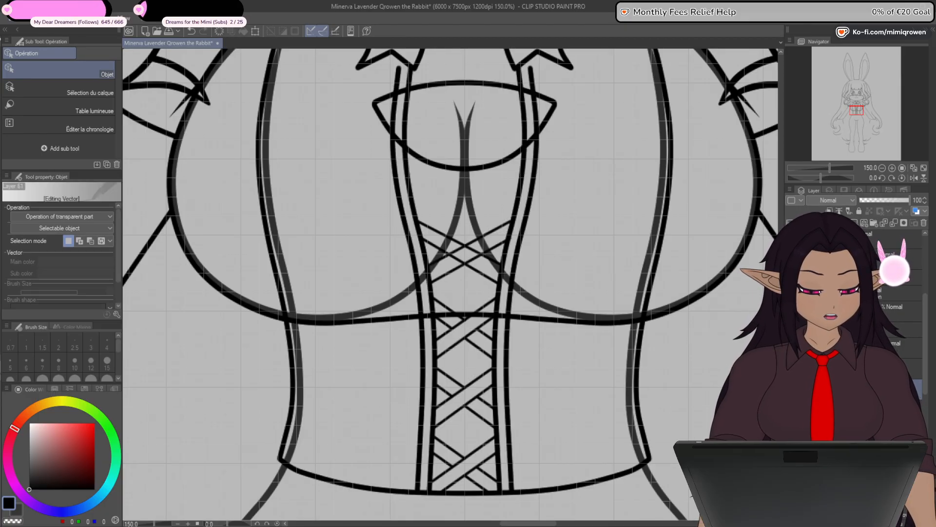
left_click(473, 202)
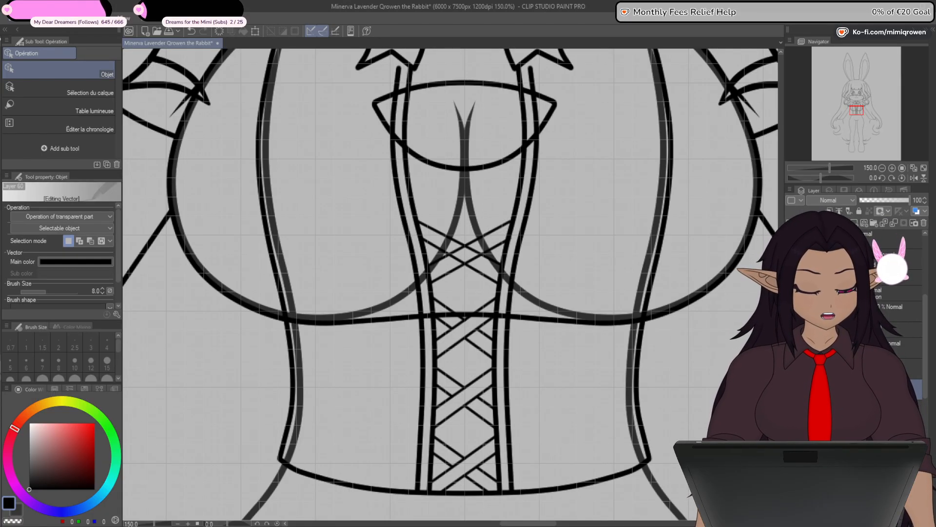
key("p")
scroll(463, 252, "up", 8)
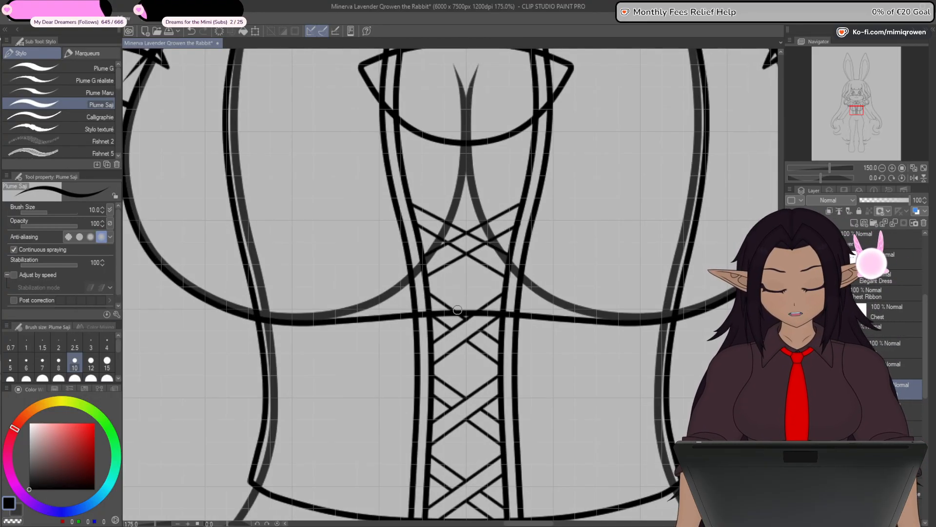
left_click_drag(478, 294, 426, 403)
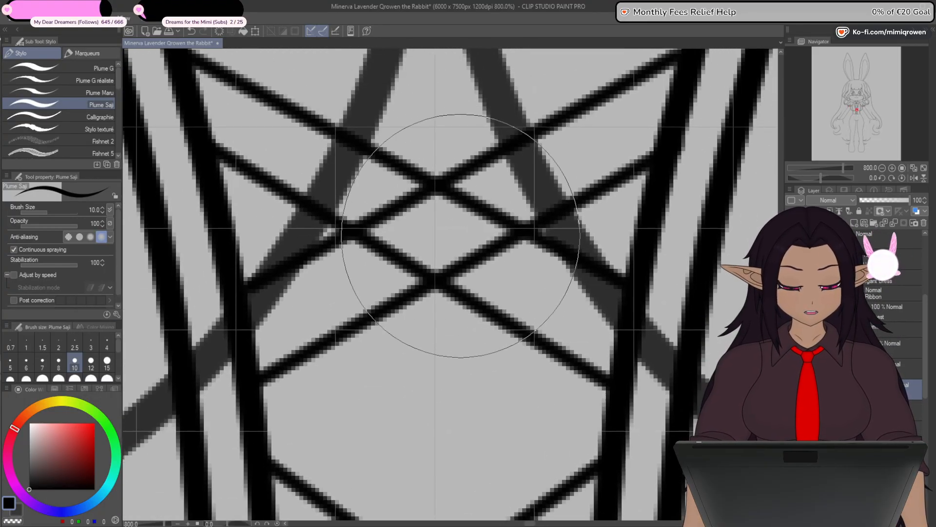
left_click(470, 207)
left_click(455, 190)
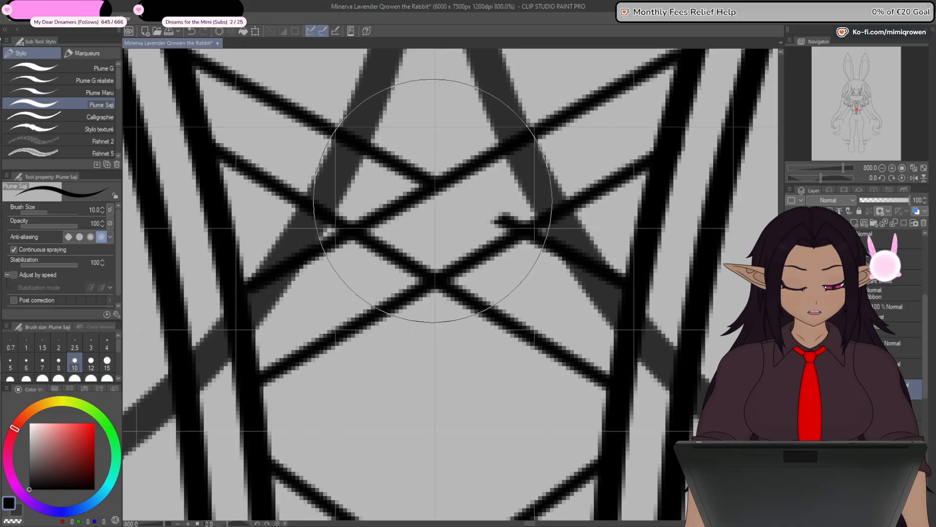
left_click(378, 236)
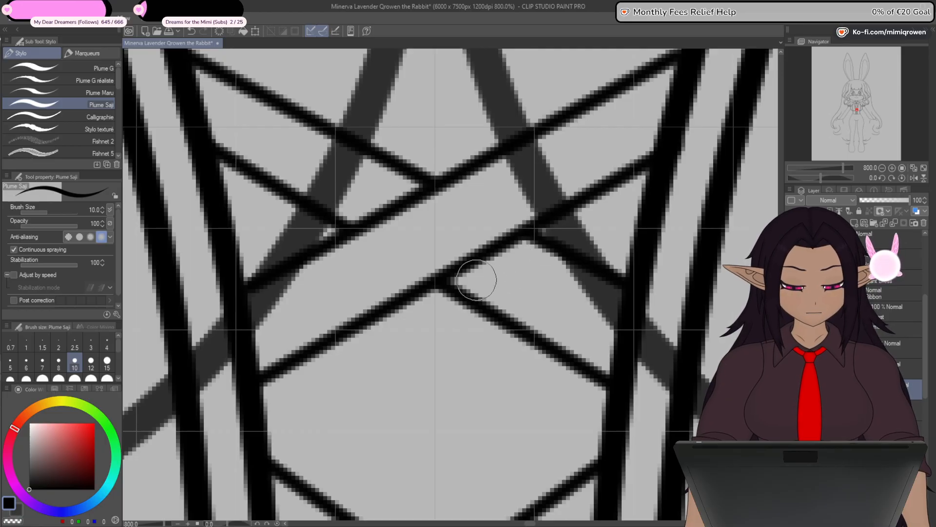
- Mask out the Torso line art above the waist seam, covering the bust side seams, corset panel edges and upper lacing
scroll(477, 282, "down", 5)
scroll(481, 296, "down", 3)
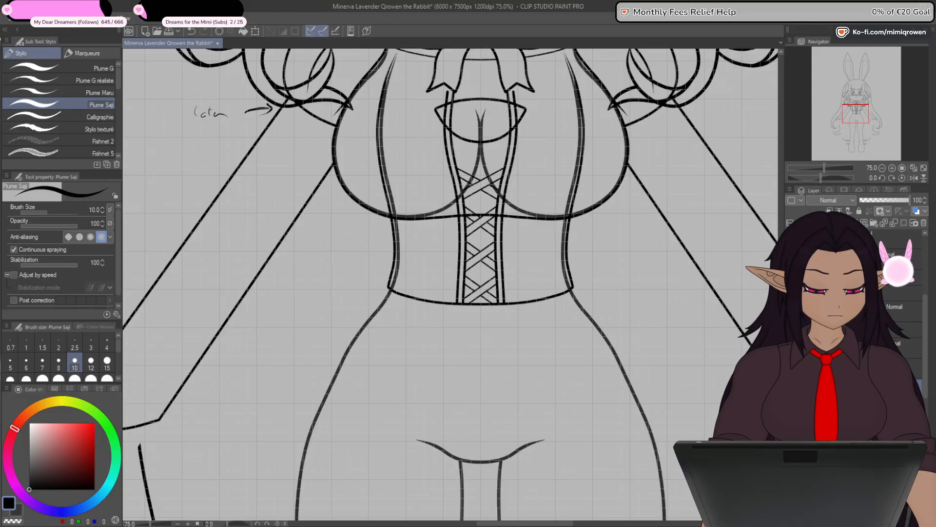
left_click(811, 329)
left_click_drag(685, 304, 698, 440)
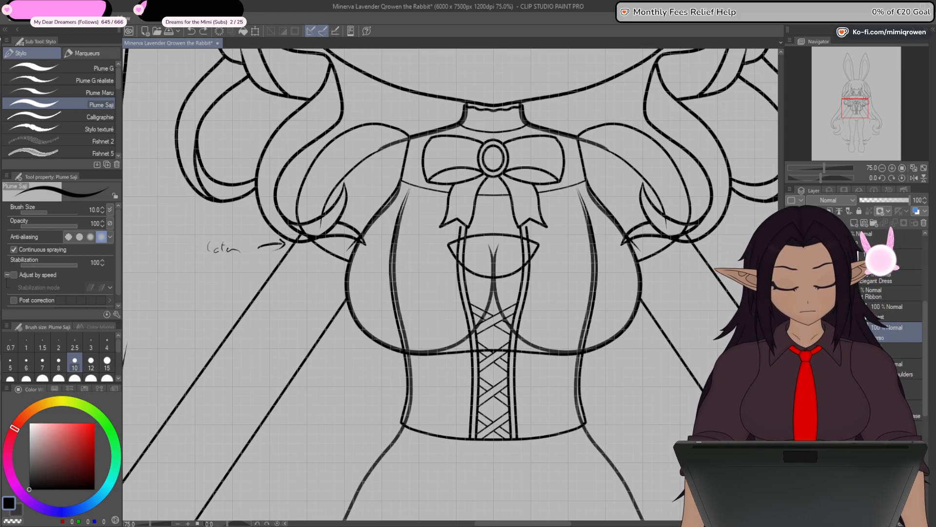
mouse_move(410, 189)
left_mouse_down()
mouse_move(392, 257)
mouse_move(408, 341)
left_mouse_up()
mouse_move(558, 239)
left_mouse_down()
mouse_move(527, 240)
mouse_move(523, 299)
mouse_move(508, 309)
left_mouse_up()
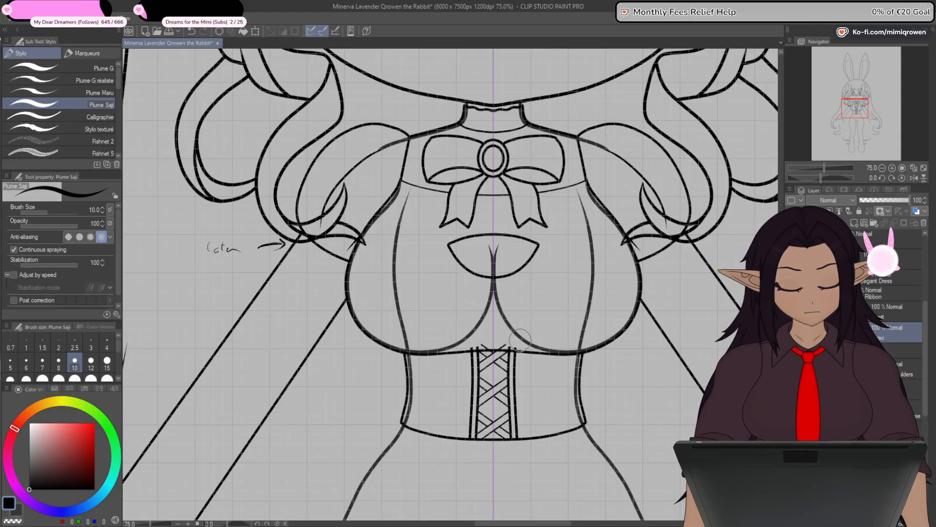
scroll(488, 342, "up", 4)
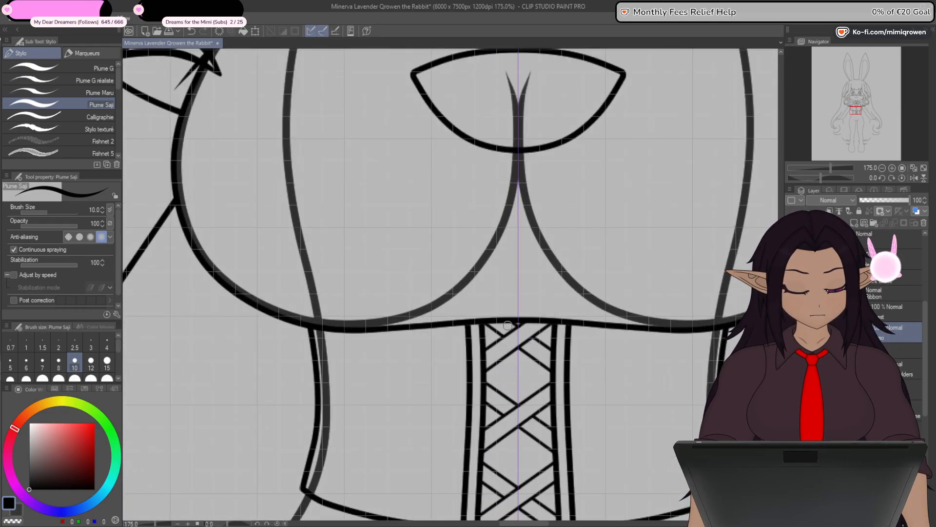
scroll(450, 356, "down", 1)
scroll(451, 357, "down", 4)
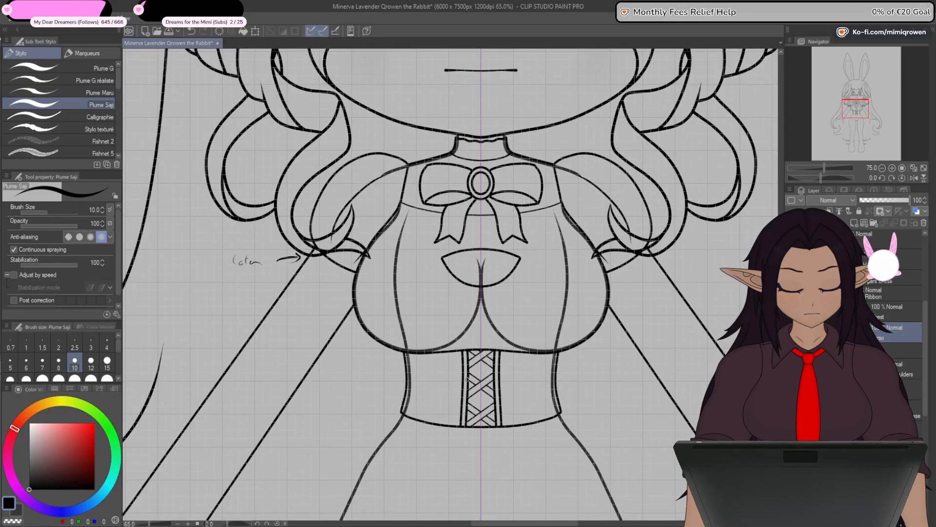
- Show the hands and the sketch of the skirt and shoes, and add a new vector layer for the skirt lines
left_click_drag(491, 512, 503, 437)
scroll(503, 438, "down", 2)
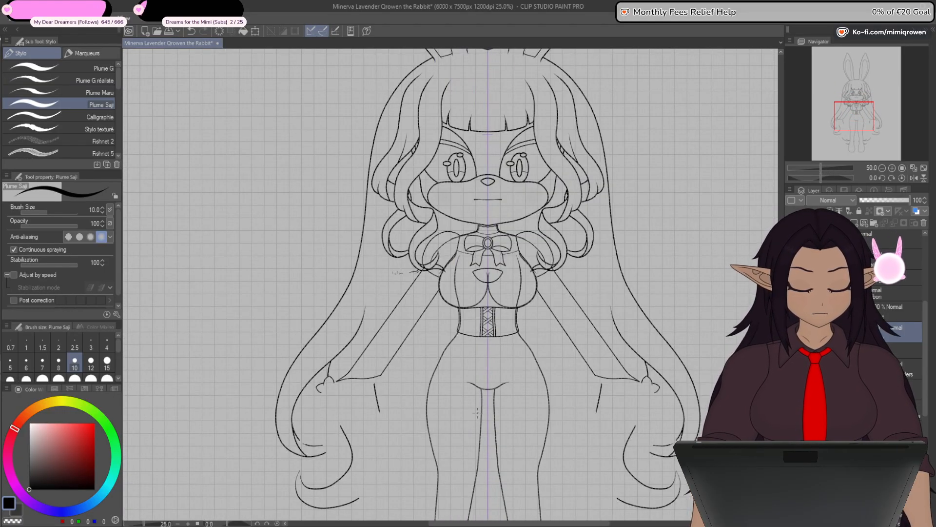
left_click_drag(536, 482, 530, 446)
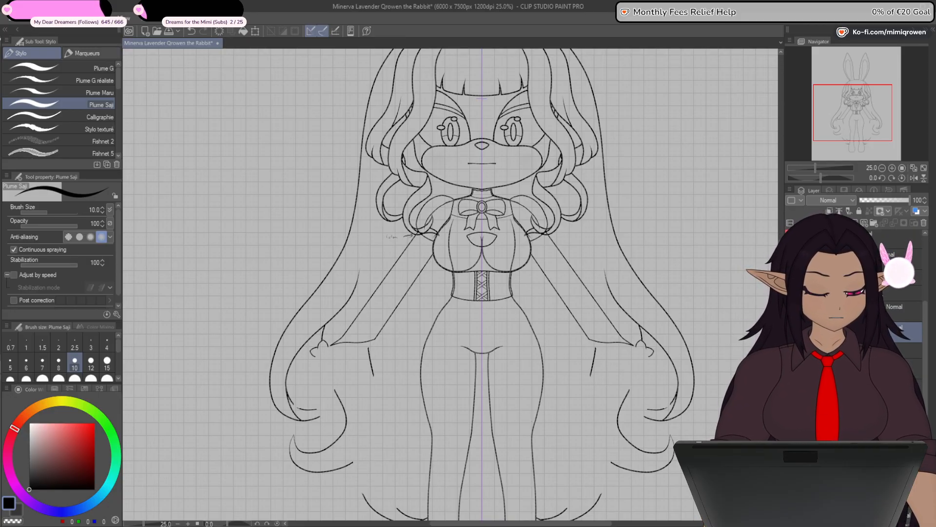
left_click(791, 331)
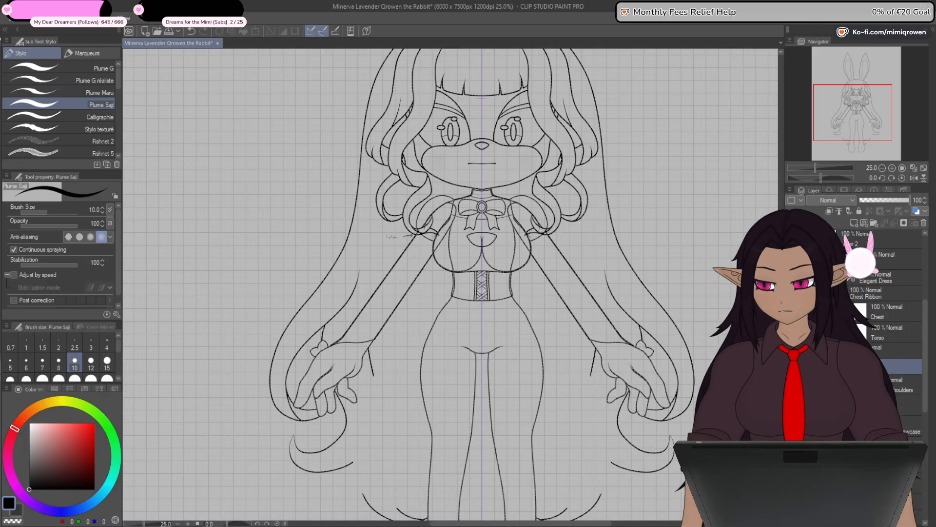
scroll(569, 403, "down", 2)
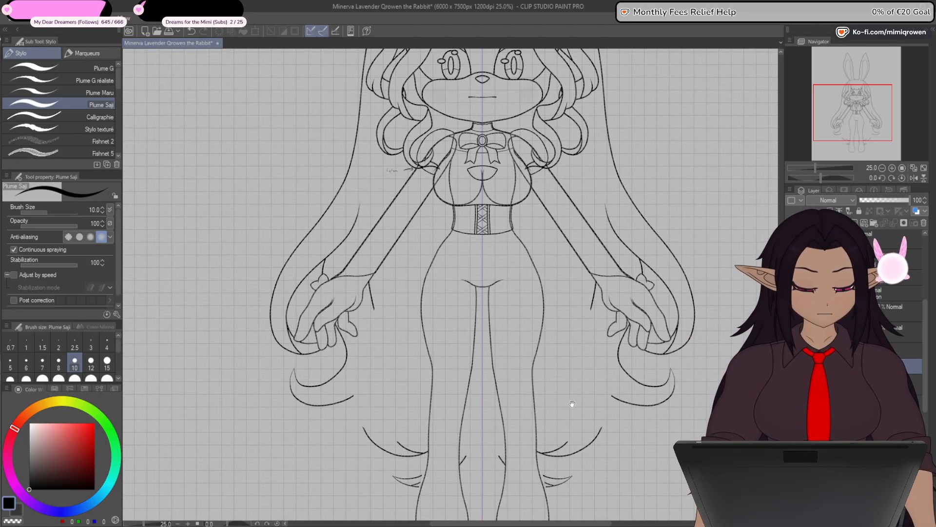
left_click(791, 387)
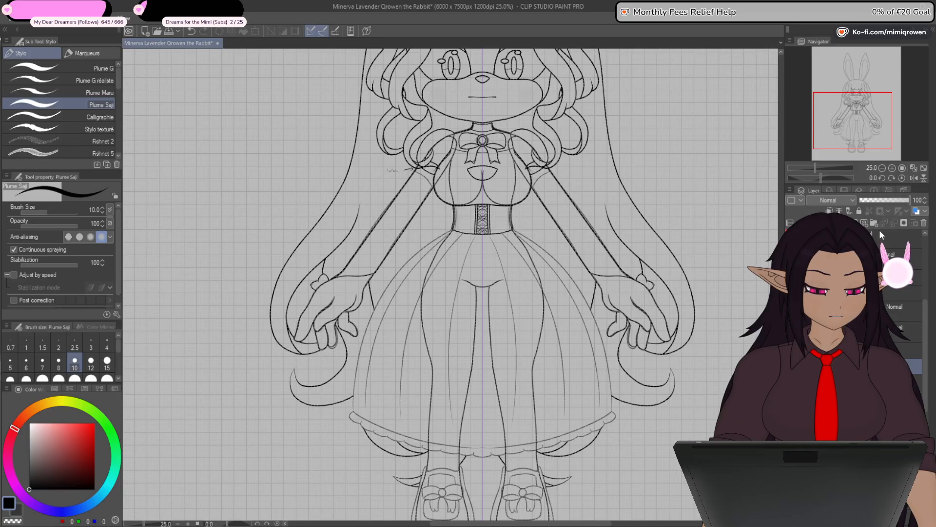
left_click(865, 223)
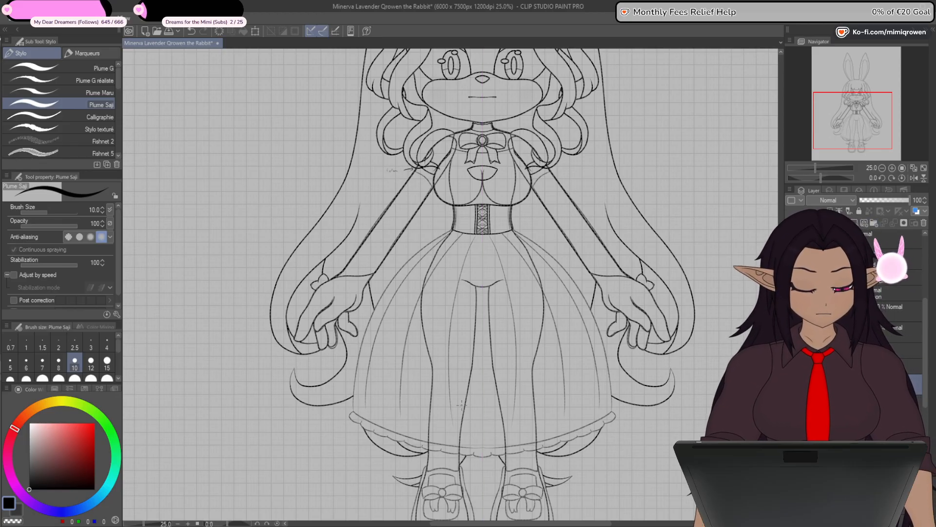
- Draw a straight line of brush size 8 from the corset's lower left corner to the centre of the skirt hem
key("u")
left_click_drag(490, 452, 485, 417)
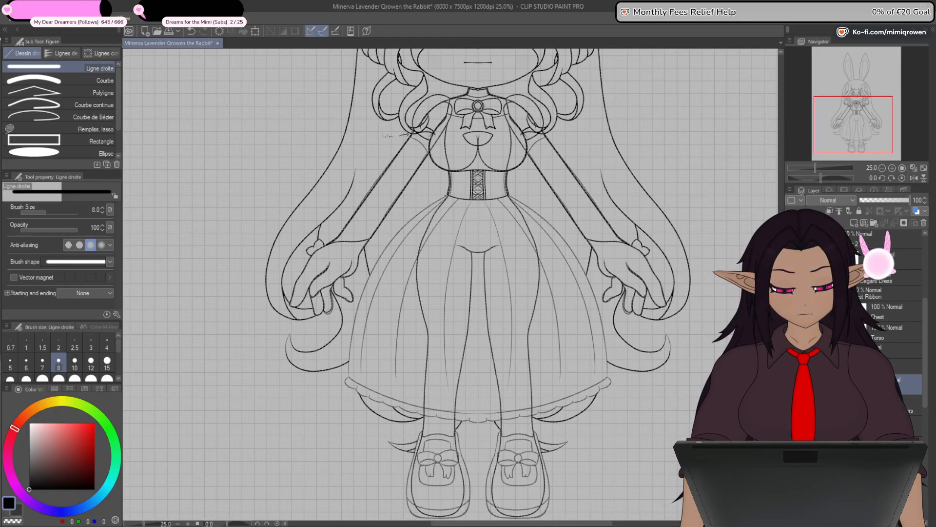
left_click_drag(490, 385, 478, 416)
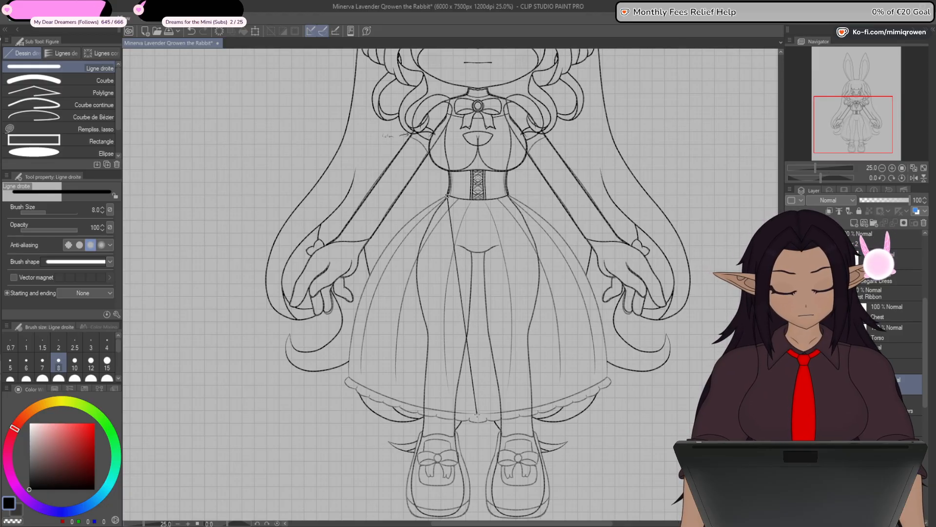
- Add a control point at the corset's lower left corner and stretch the line's upper end across to the centre of the lacing
key("y")
scroll(445, 207, "up", 4)
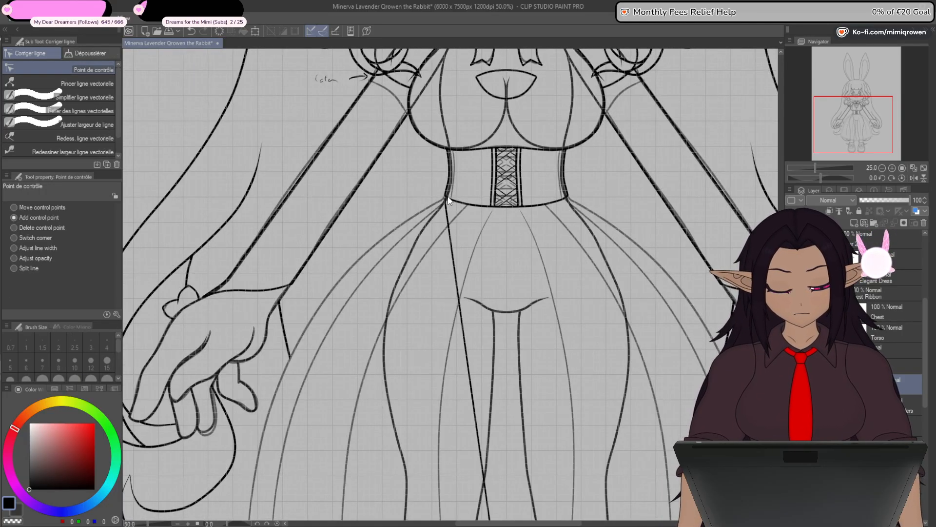
scroll(445, 206, "up", 6)
left_click_drag(441, 195, 423, 141)
scroll(436, 147, "down", 4)
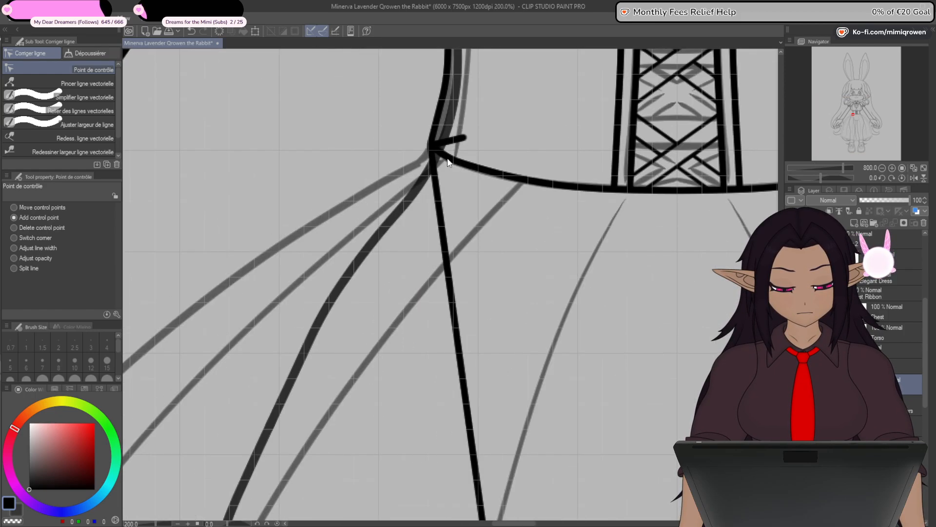
scroll(340, 268, "down", 1)
left_click_drag(402, 270, 523, 279)
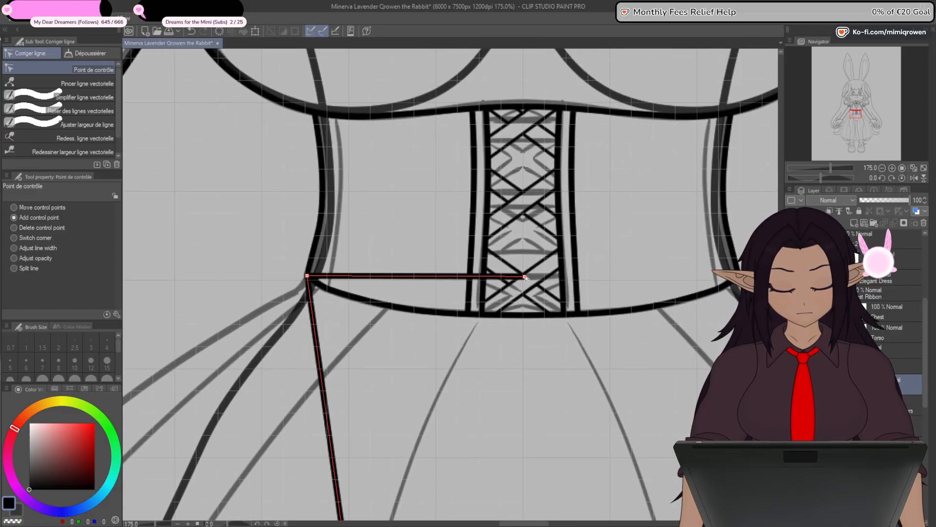
scroll(522, 279, "up", 5)
scroll(521, 280, "up", 2)
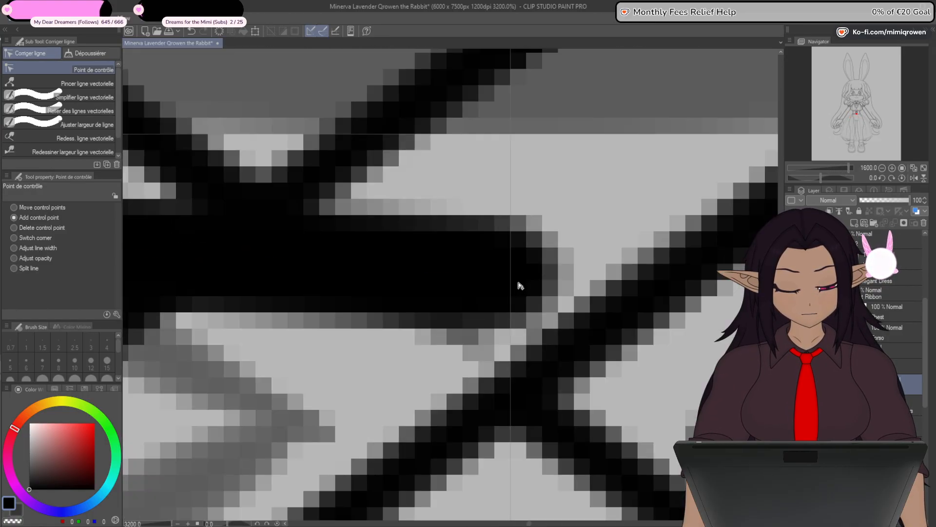
left_click_drag(511, 276, 511, 274)
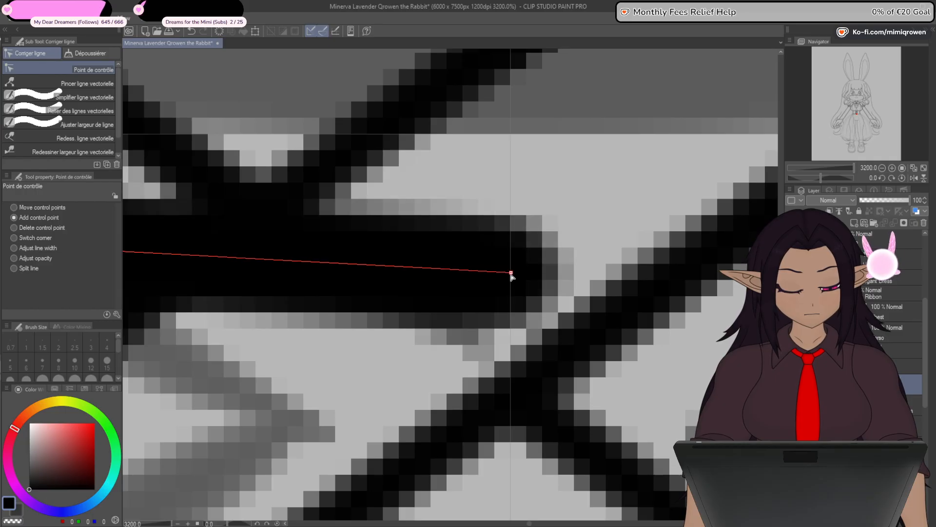
- Add control points to the skirt's top segment and curve it to run just above the corset's lower edge
scroll(512, 279, "down", 7)
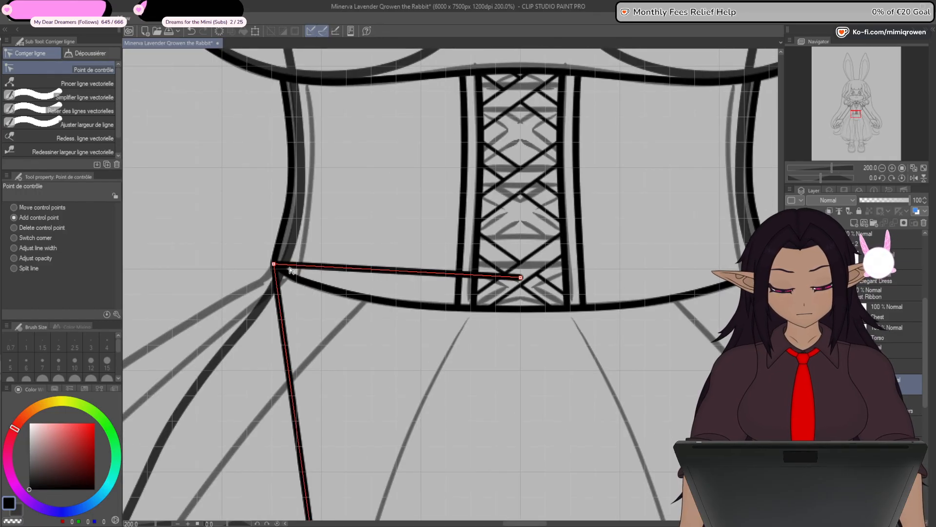
left_click_drag(292, 268, 293, 254)
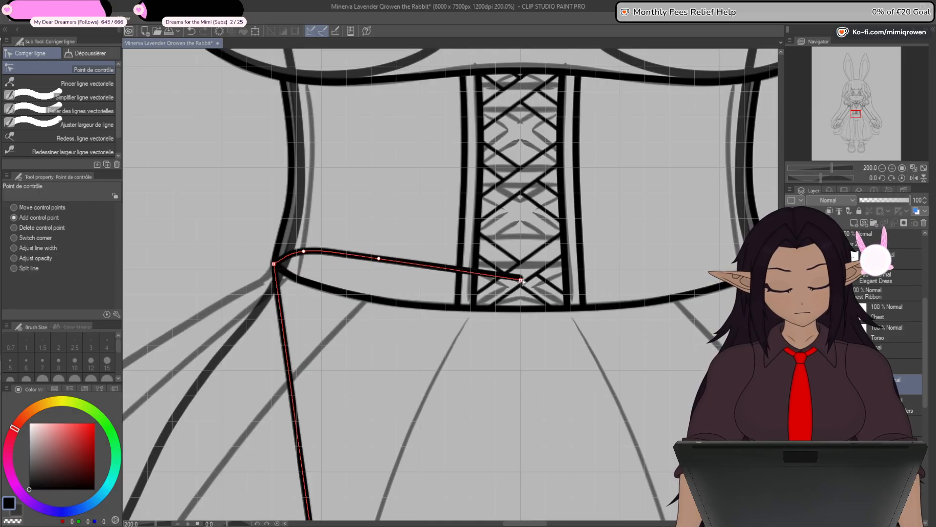
left_click_drag(521, 281, 521, 289)
left_click_drag(379, 258, 391, 275)
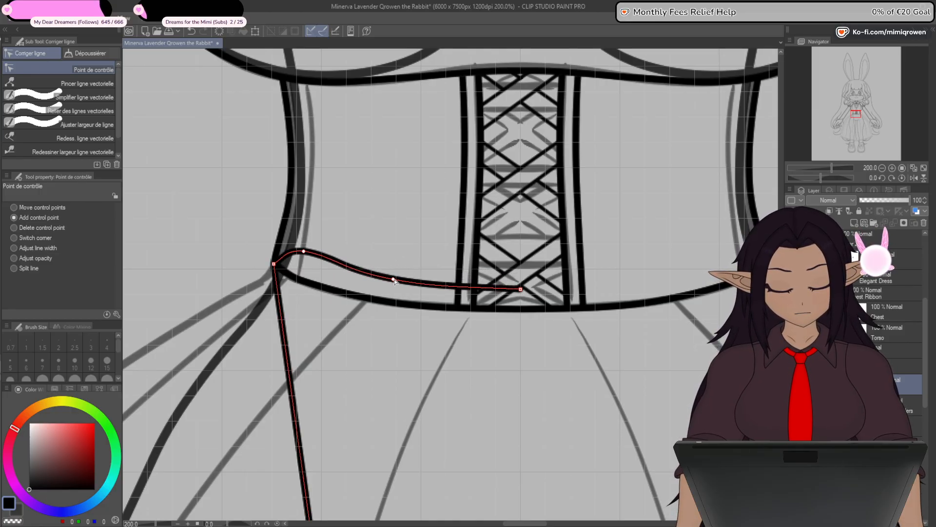
left_click_drag(305, 251, 286, 259)
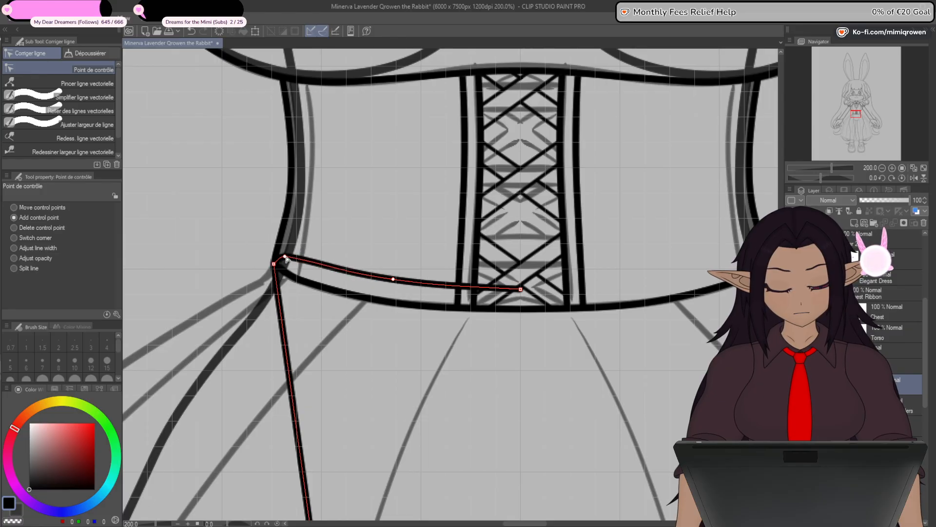
- Add a control point near the line's lower end, pull it to the skirt's lower left corner, and curve the hem segment along the sketch
scroll(397, 312, "down", 1)
left_click_drag(445, 362, 646, 190)
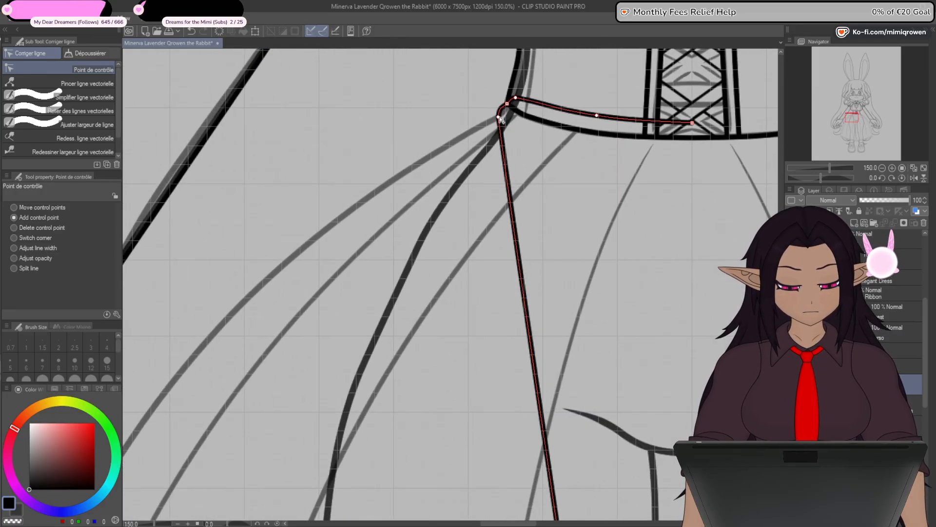
scroll(509, 129, "down", 4)
scroll(509, 138, "down", 2)
scroll(533, 347, "up", 5)
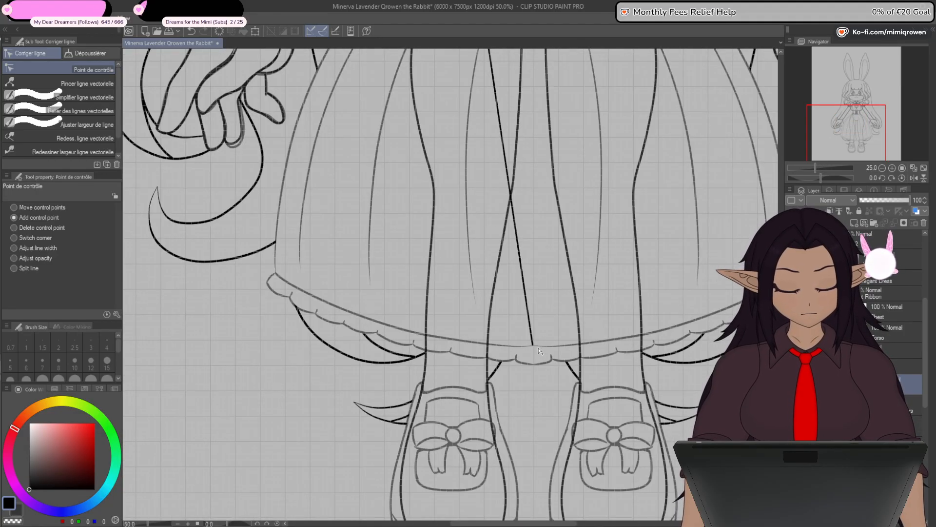
scroll(532, 351, "up", 8)
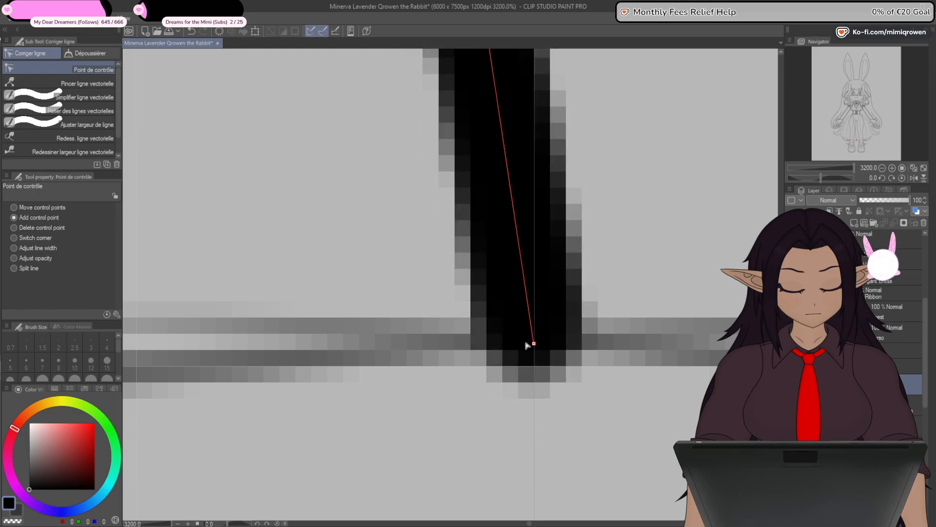
scroll(537, 348, "down", 7)
scroll(530, 292, "down", 3)
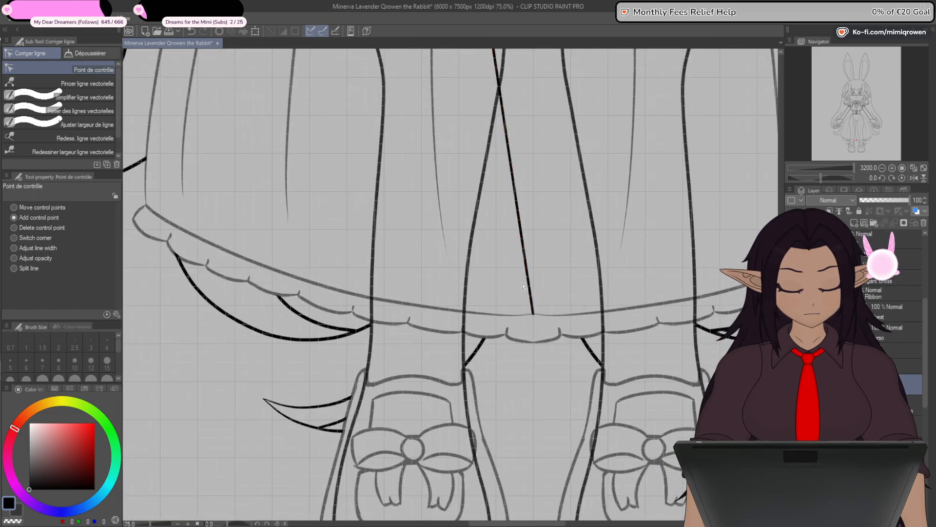
scroll(585, 299, "up", 2)
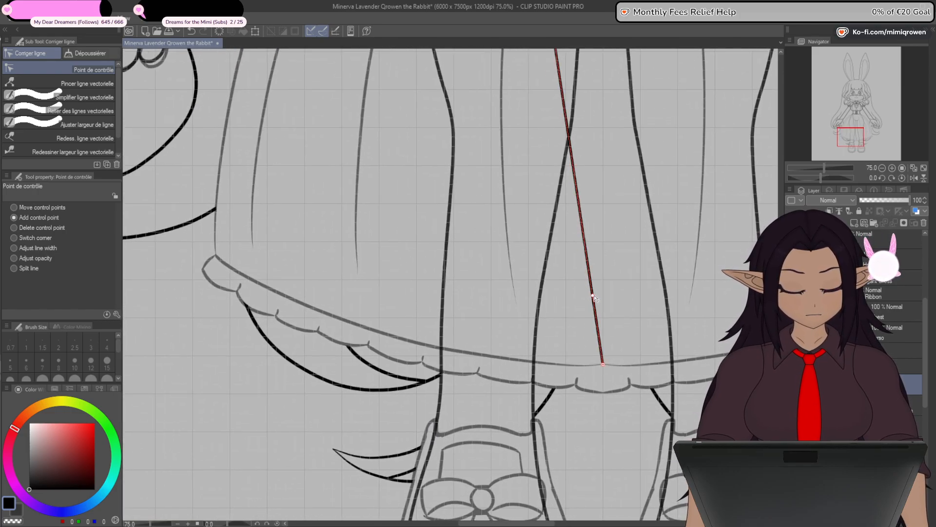
left_click_drag(594, 298, 216, 256)
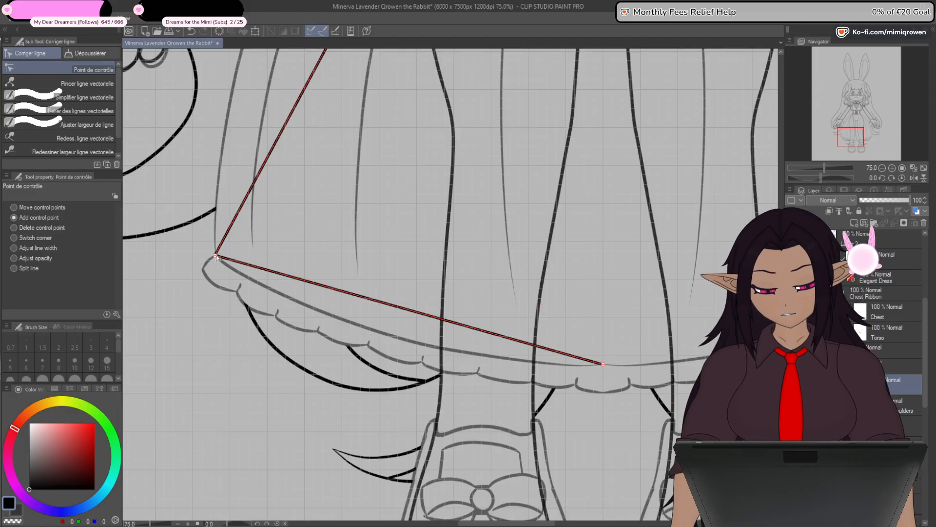
left_click_drag(359, 297, 354, 332)
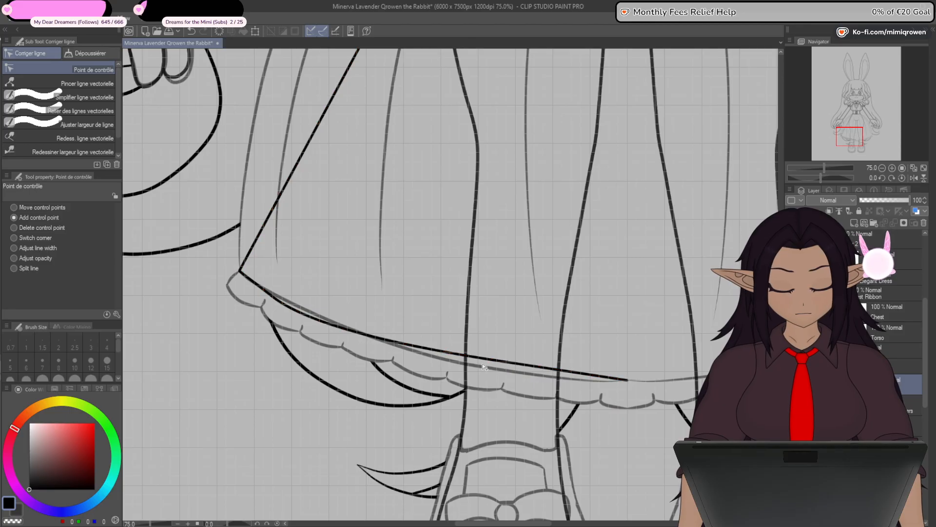
left_click_drag(489, 359, 493, 371)
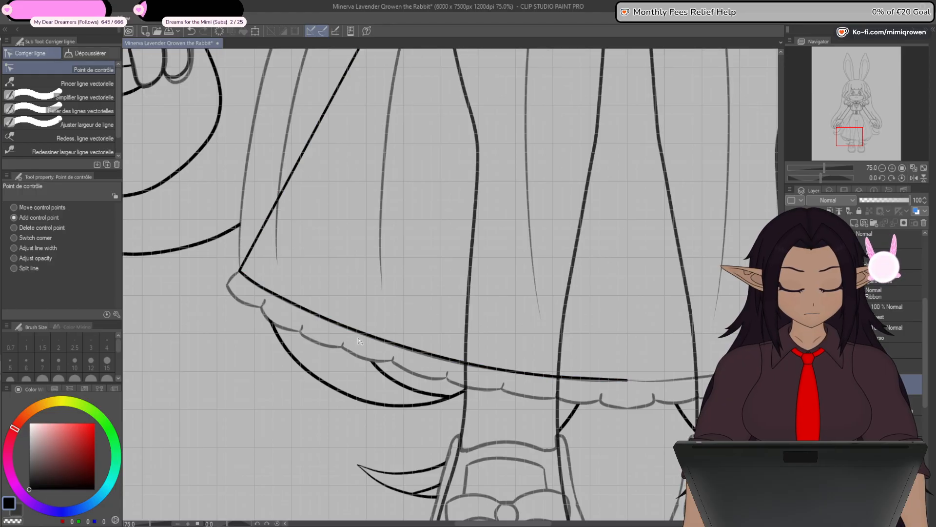
- Add control points to the skirt's left side line and bend it outward along the sketched curve from waist to hem corner
left_click_drag(360, 336, 379, 438)
left_click_drag(355, 247, 357, 367)
scroll(358, 367, "down", 1)
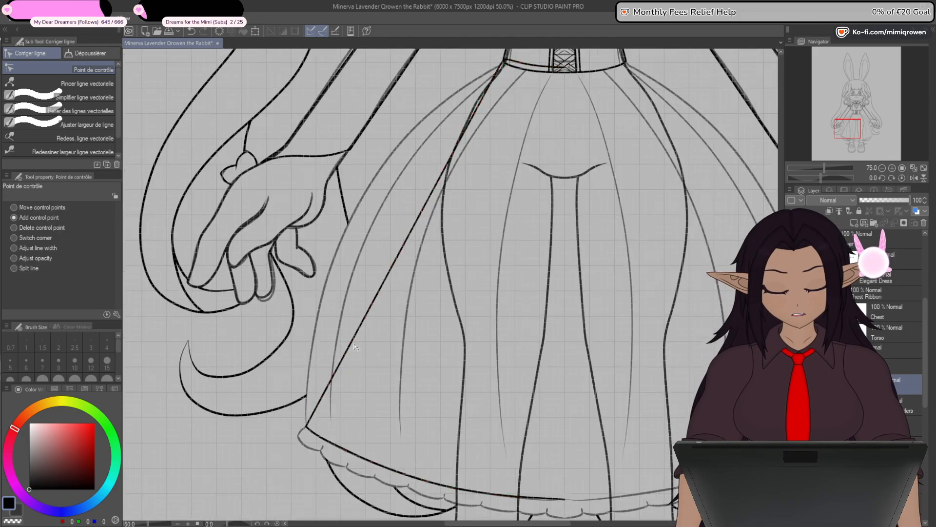
left_click_drag(374, 336, 365, 398)
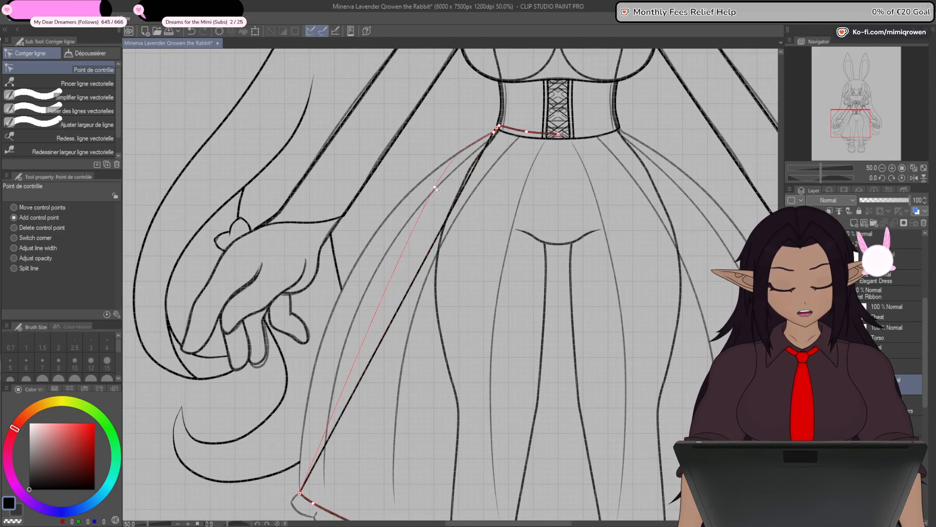
left_click_drag(435, 187, 429, 175)
left_click(407, 222)
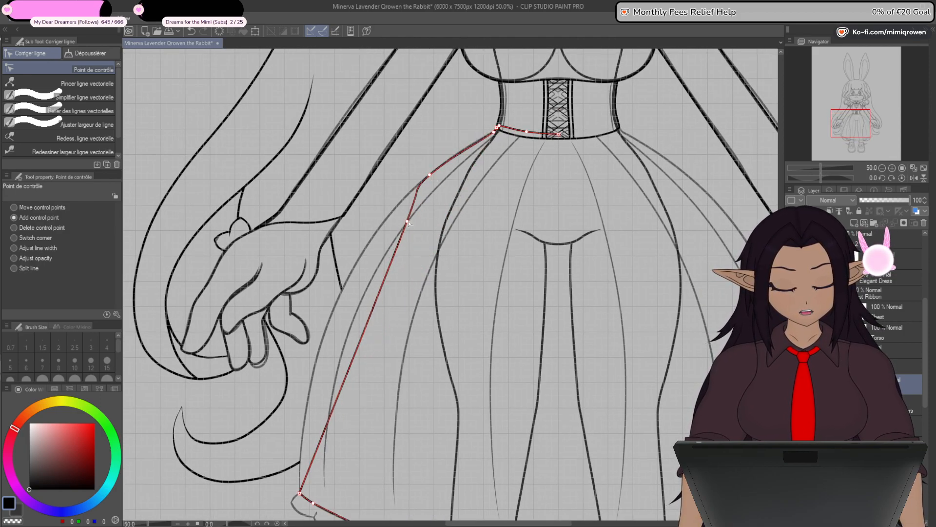
left_click_drag(407, 222, 352, 270)
left_click_drag(329, 351, 312, 389)
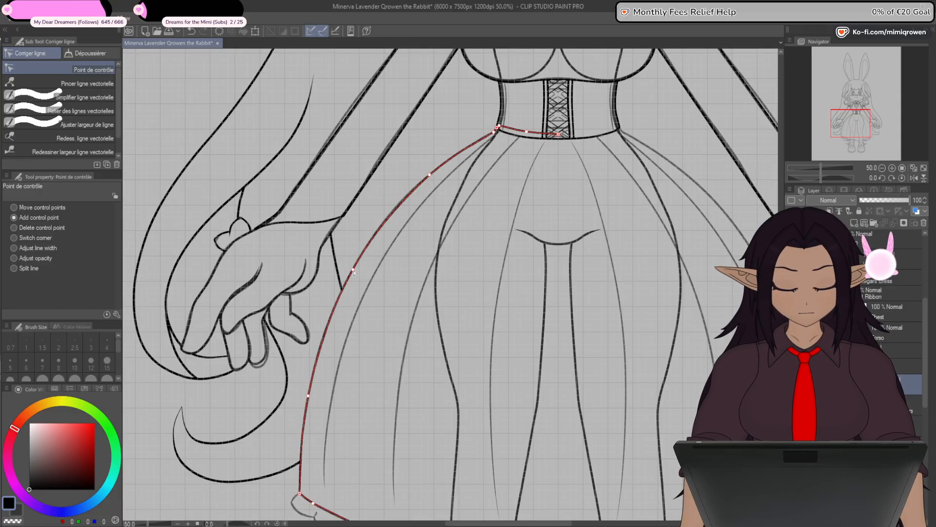
- Smooth the skirt's left side just below the corset corner by adding and repositioning control points over the sketch
scroll(431, 174, "up", 3)
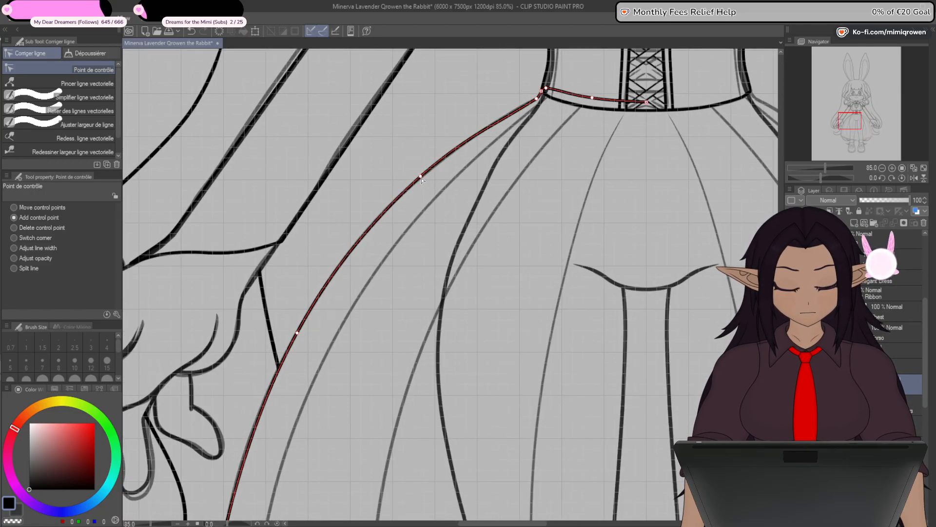
scroll(499, 165, "up", 6)
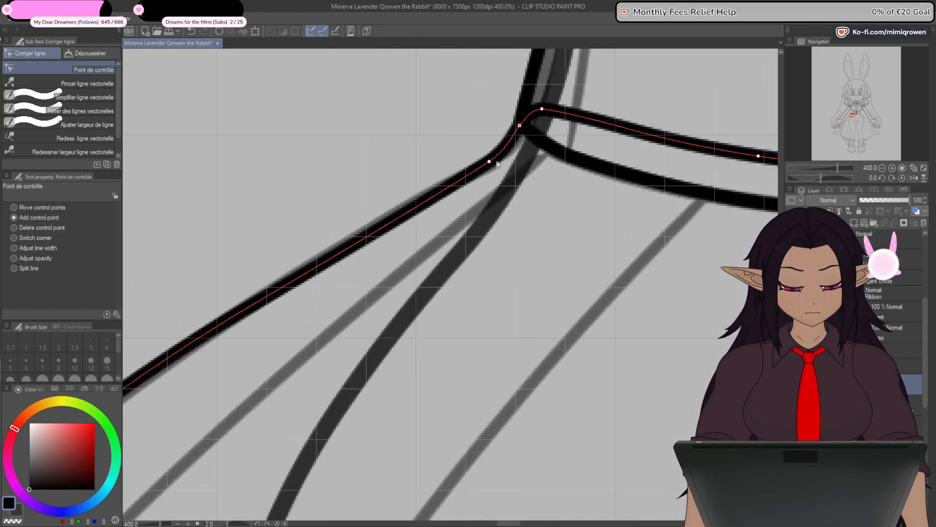
scroll(497, 164, "down", 2)
left_click_drag(428, 204, 427, 203)
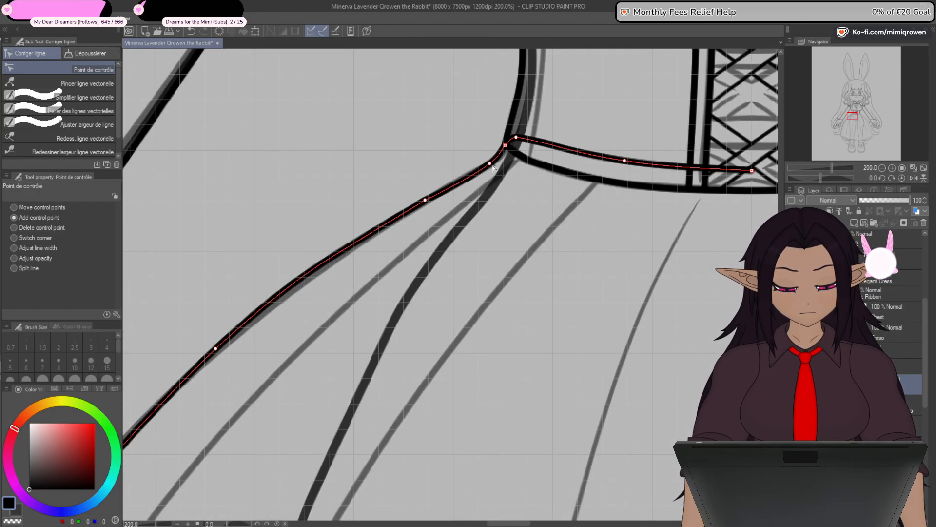
scroll(425, 206, "down", 1)
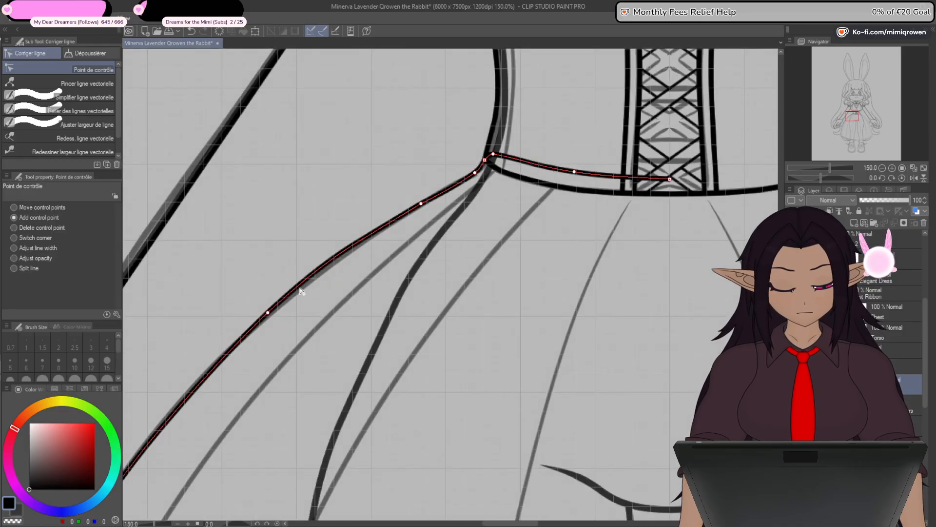
left_click_drag(268, 314, 197, 382)
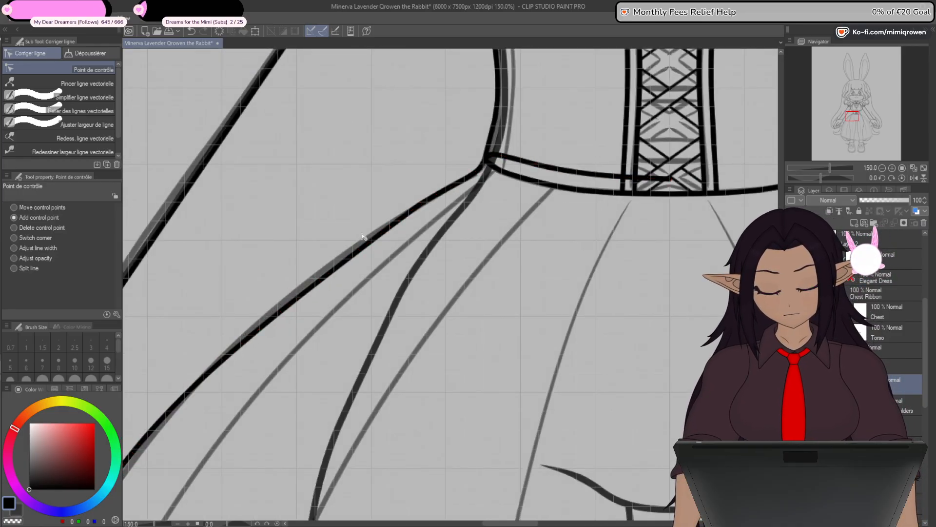
left_click_drag(425, 206, 362, 246)
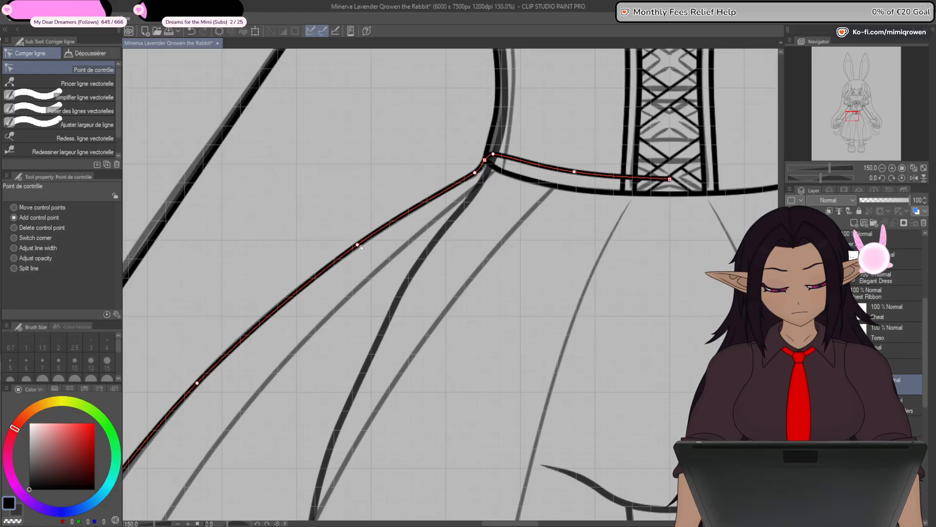
- Hide the grid and refine the skirt's left side curve beside the hand and down towards the hem
scroll(363, 246, "down", 1)
left_click_drag(356, 294, 575, 126)
scroll(424, 211, "down", 2)
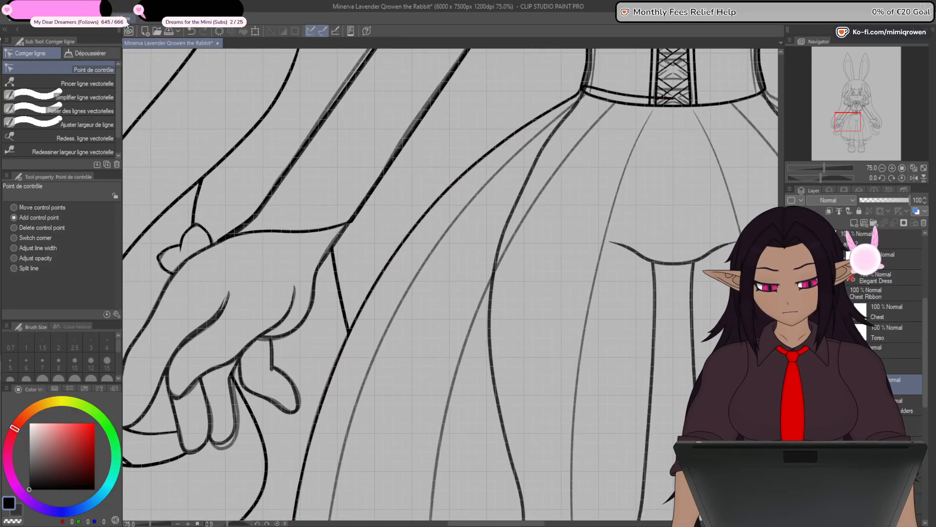
left_click(144, 243)
left_click_drag(359, 320, 383, 235)
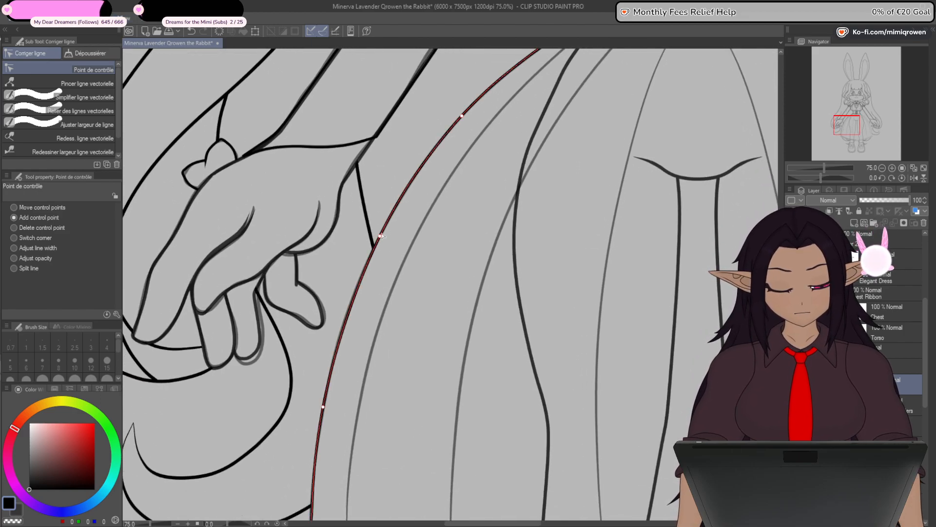
left_click_drag(345, 406, 387, 235)
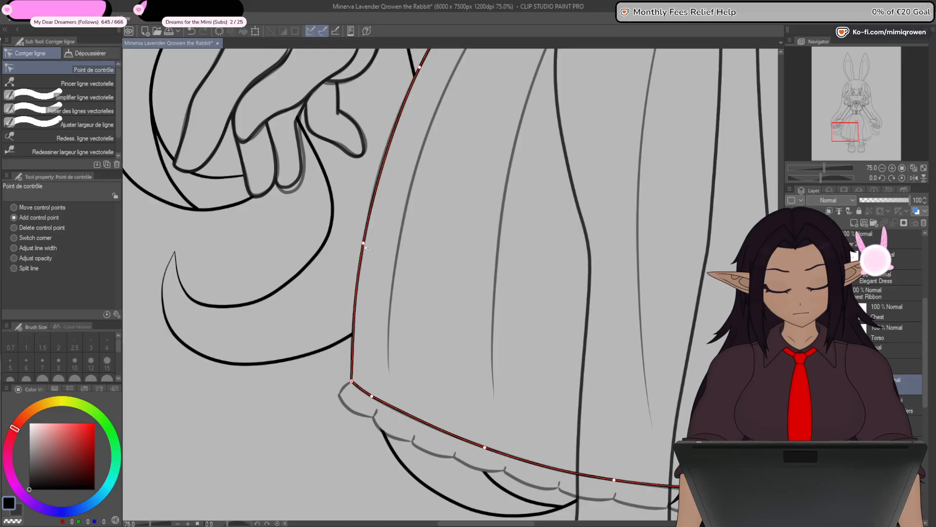
left_click_drag(365, 247, 360, 359)
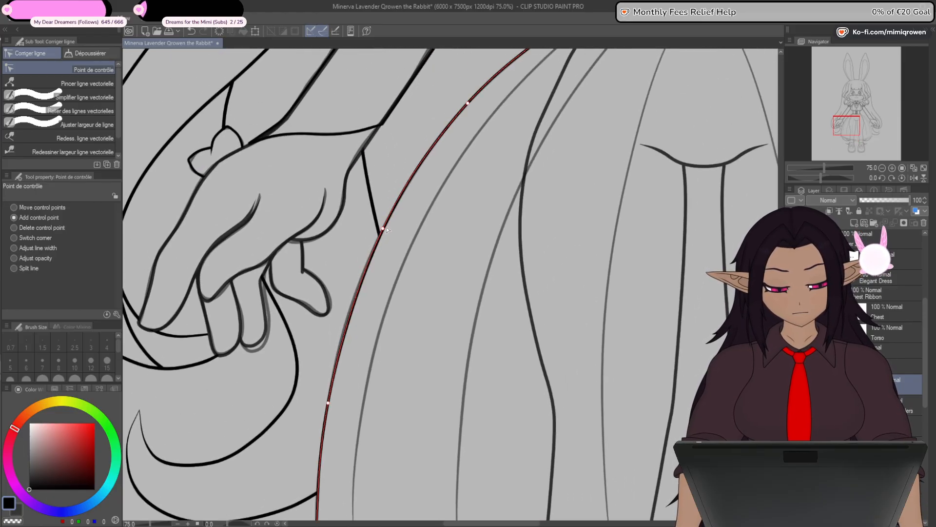
left_click_drag(470, 108, 397, 258)
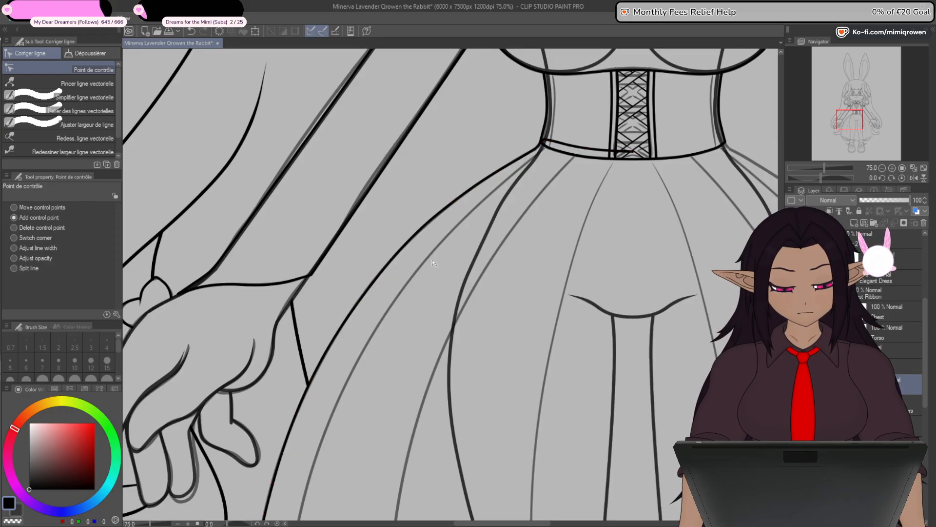
- Refine the hem curve between the skirt's lower left corner and the legs by adjusting its control points over the sketch
scroll(432, 263, "down", 4)
scroll(482, 338, "up", 5)
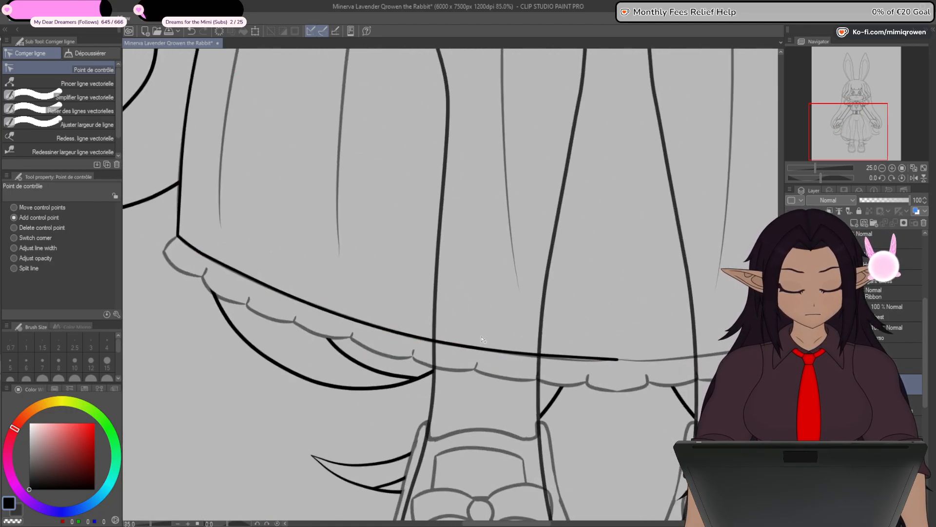
scroll(481, 339, "up", 1)
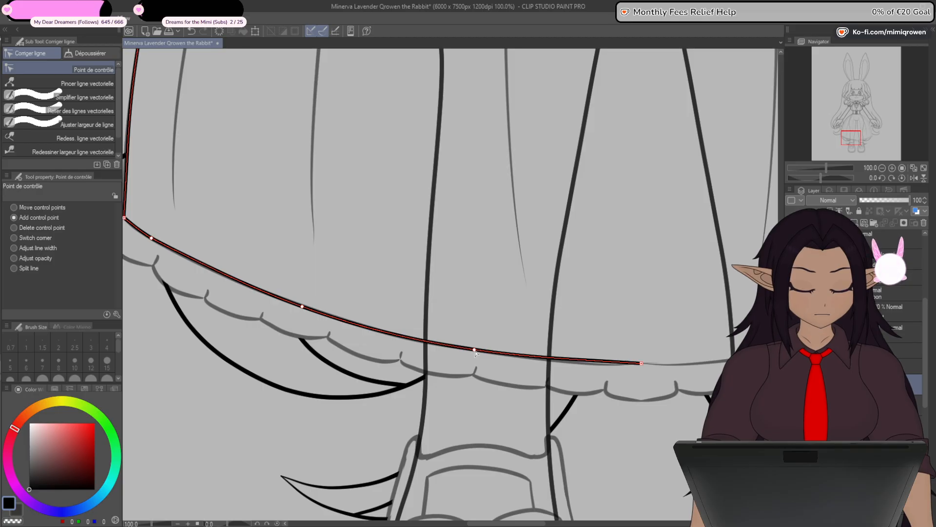
left_click_drag(150, 238, 237, 247)
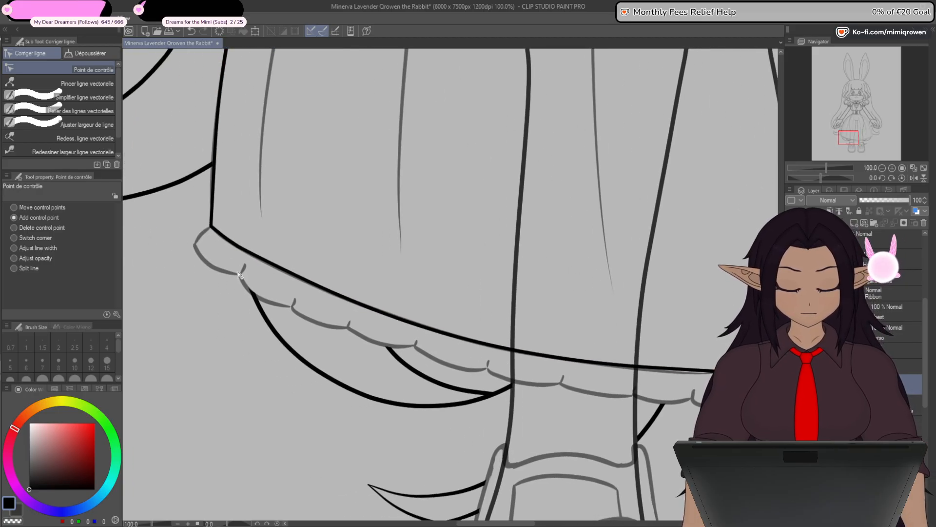
left_click(238, 247)
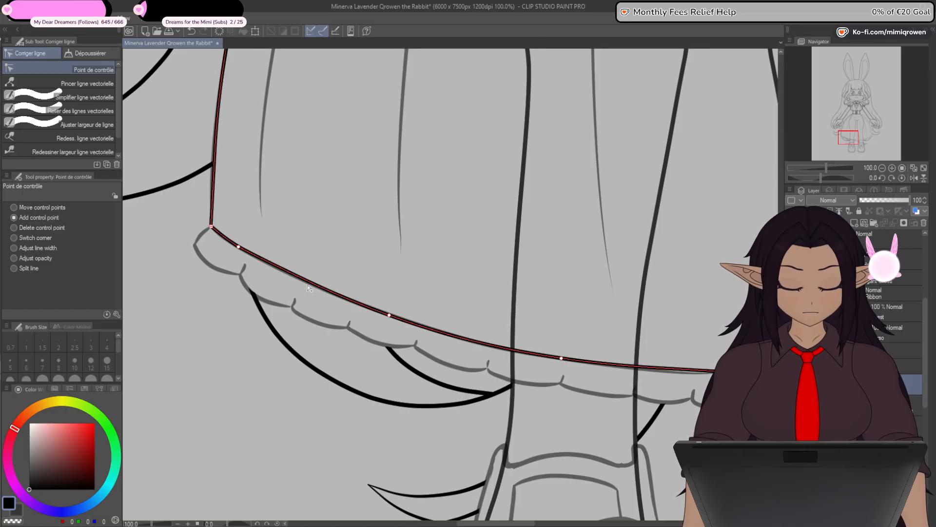
left_click(311, 283)
left_click_drag(390, 316, 424, 331)
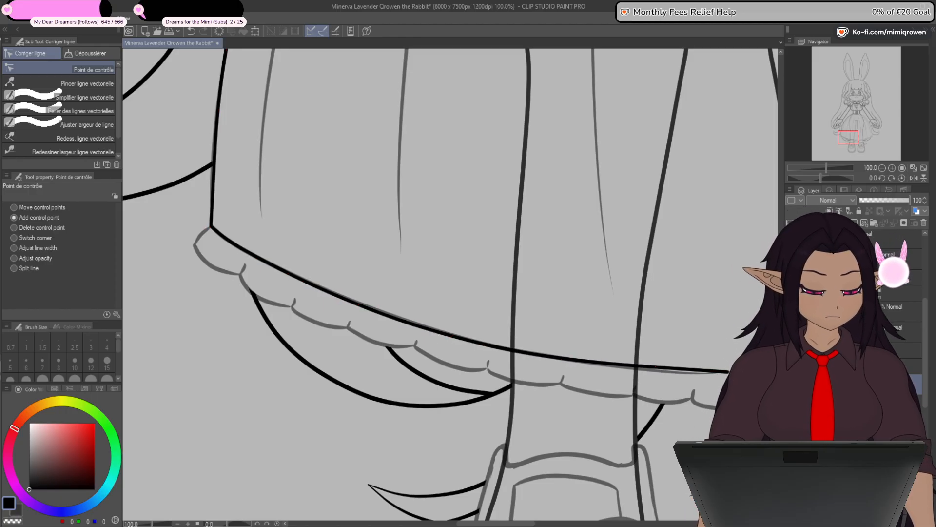
- Hide the sketch and mirror a copy of the skirt's half outline horizontally to the opposite side, with a width ratio of -100
left_click(791, 405)
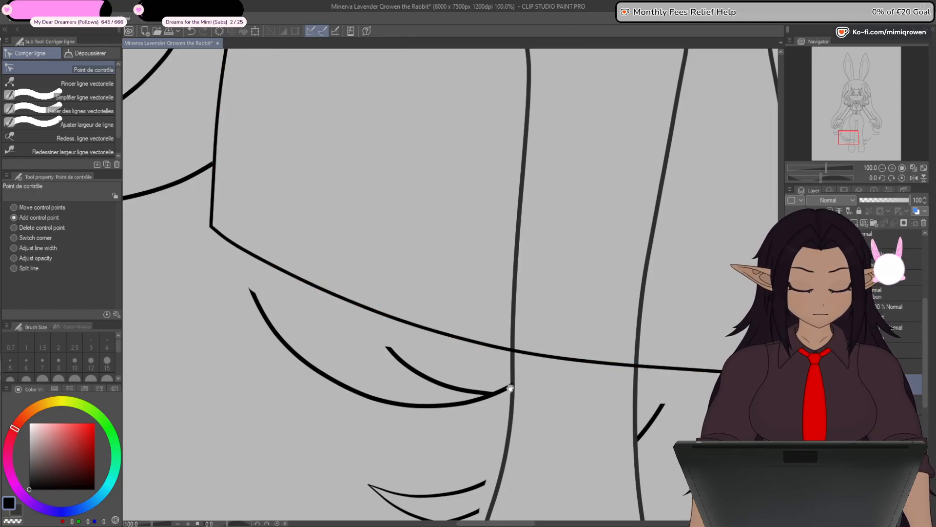
left_click_drag(640, 369, 555, 355)
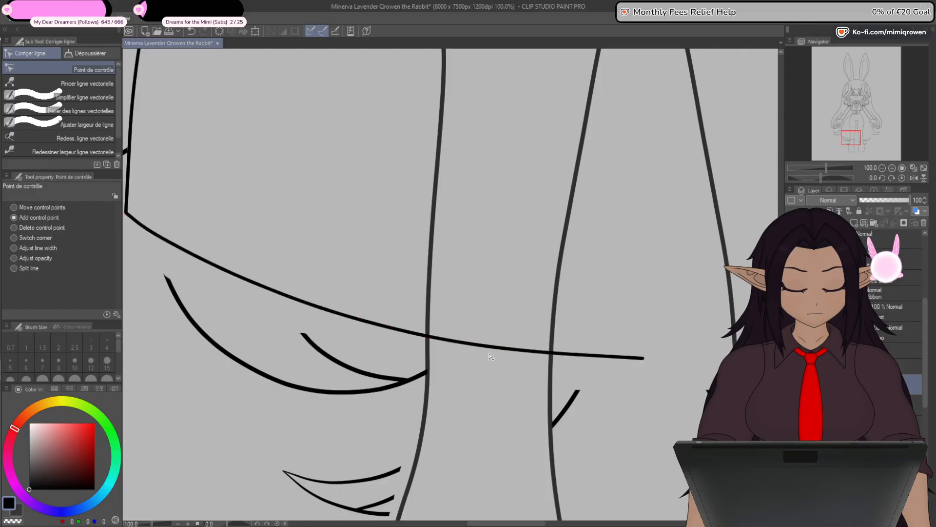
scroll(477, 383, "down", 2)
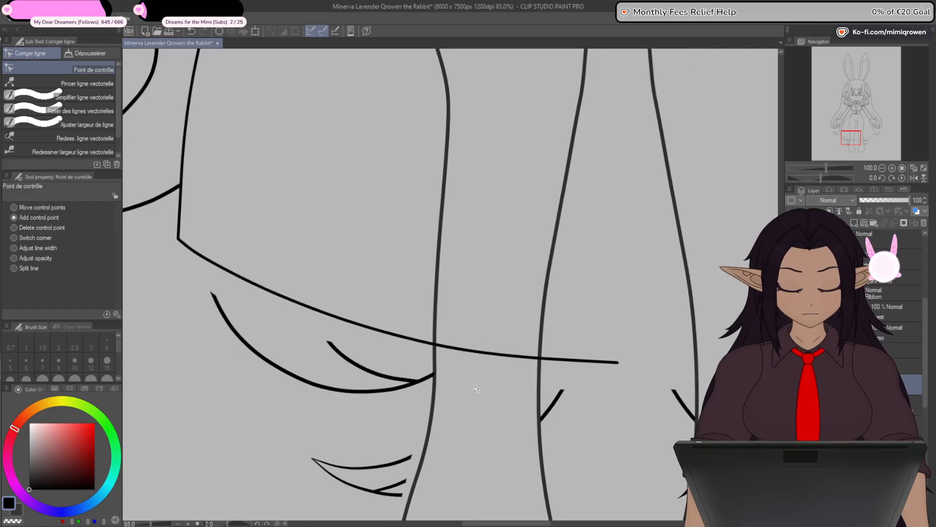
scroll(447, 376, "down", 1)
mouse_move(617, 292)
left_mouse_down()
mouse_move(497, 467)
mouse_move(540, 346)
left_mouse_up()
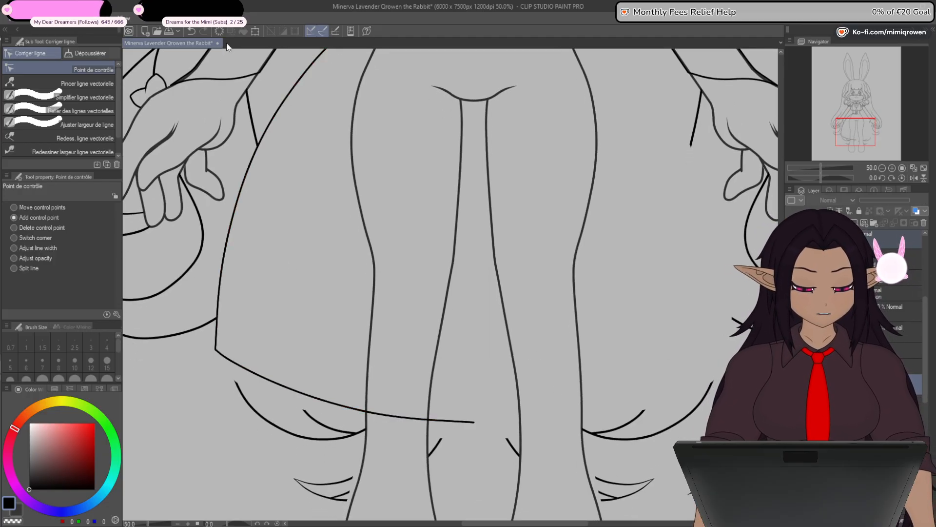
left_click(254, 32)
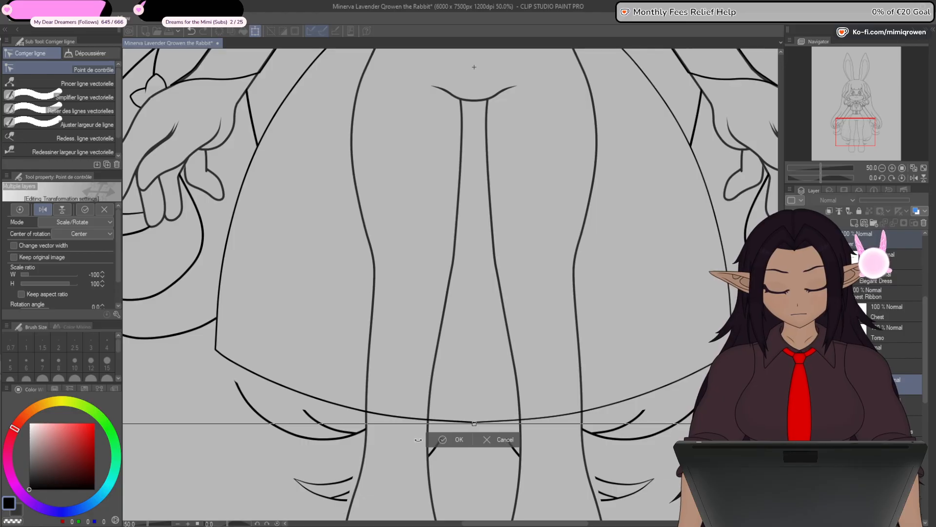
left_click(446, 439)
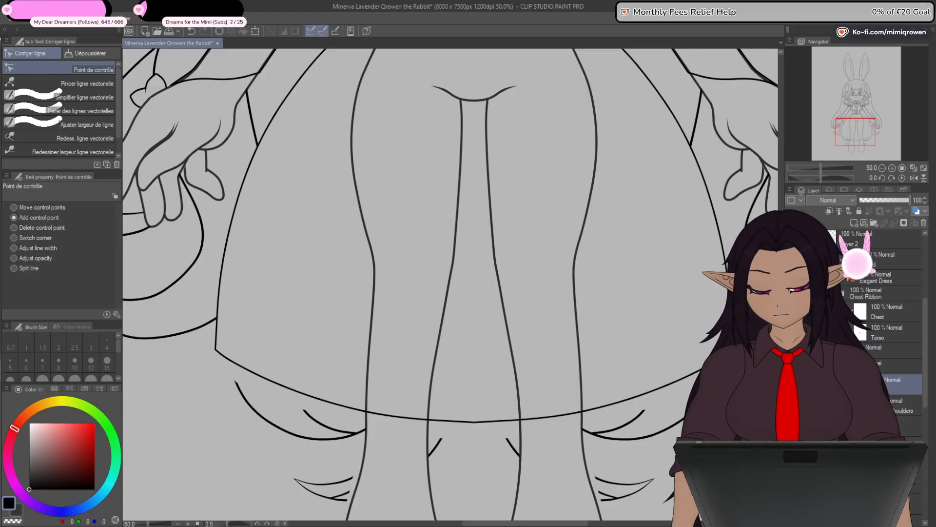
- Join the two mirrored skirt halves into one vector line at the hem's centre and the waist, and check the joins
left_click(86, 111)
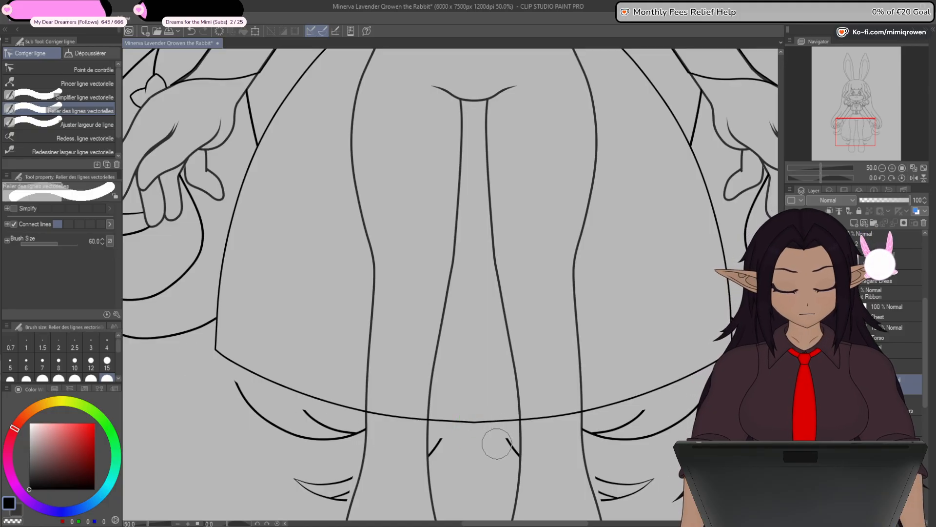
left_click_drag(460, 230, 455, 437)
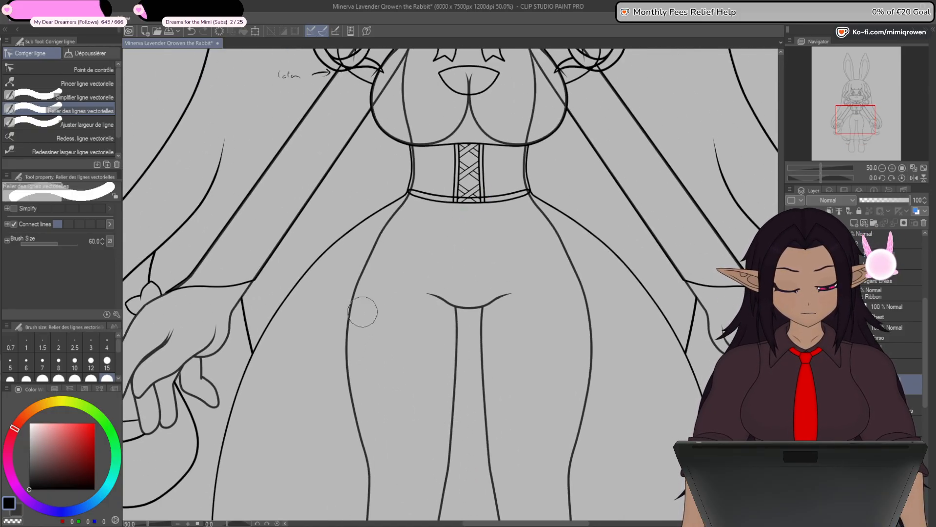
left_click(94, 70)
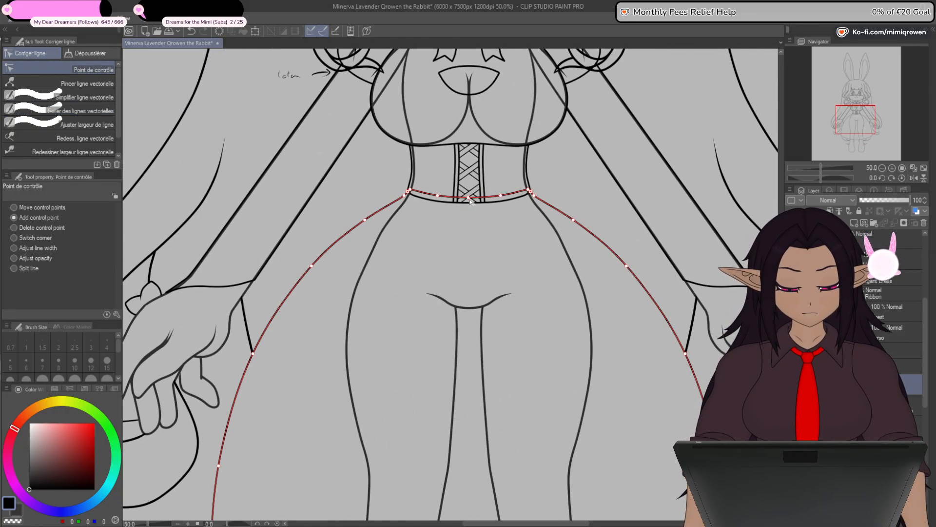
scroll(486, 376, "down", 10)
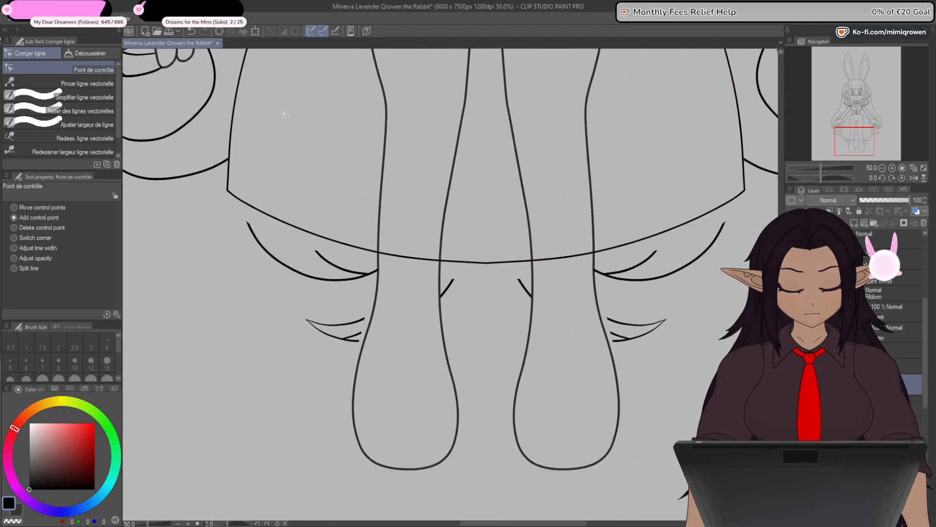
scroll(488, 263, "up", 10)
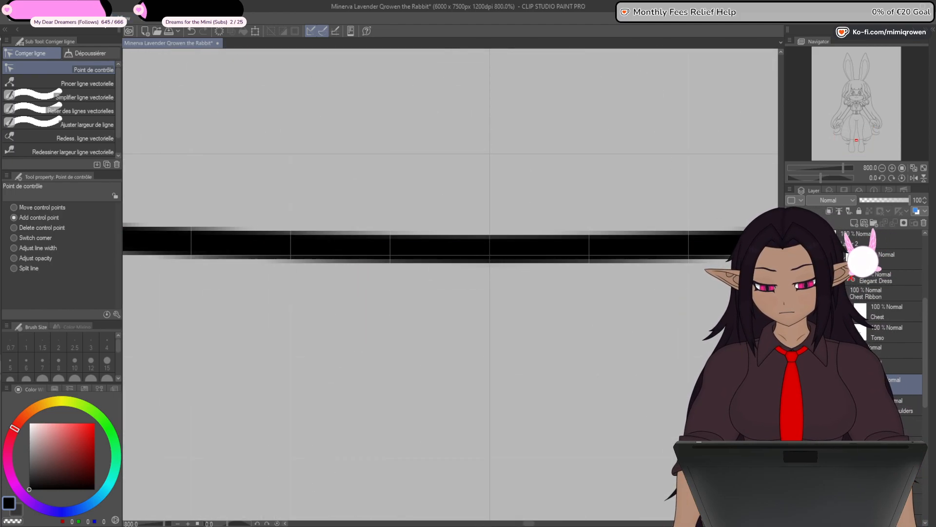
scroll(396, 292, "down", 10)
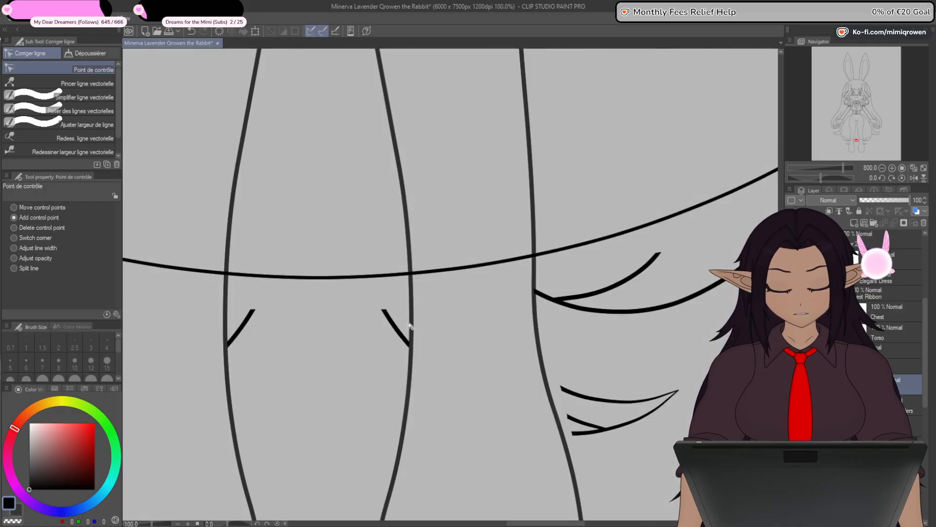
scroll(396, 298, "down", 2)
left_click_drag(363, 356, 396, 406)
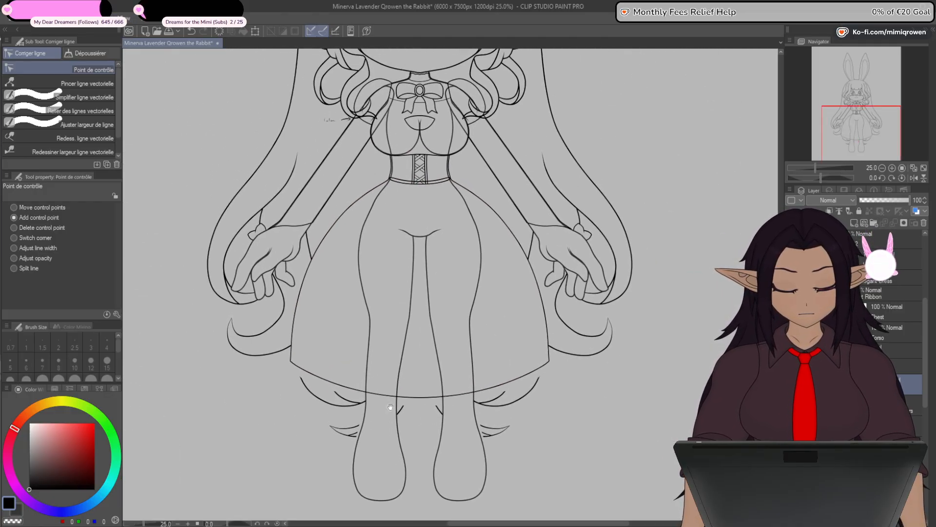
left_click_drag(405, 317, 431, 308)
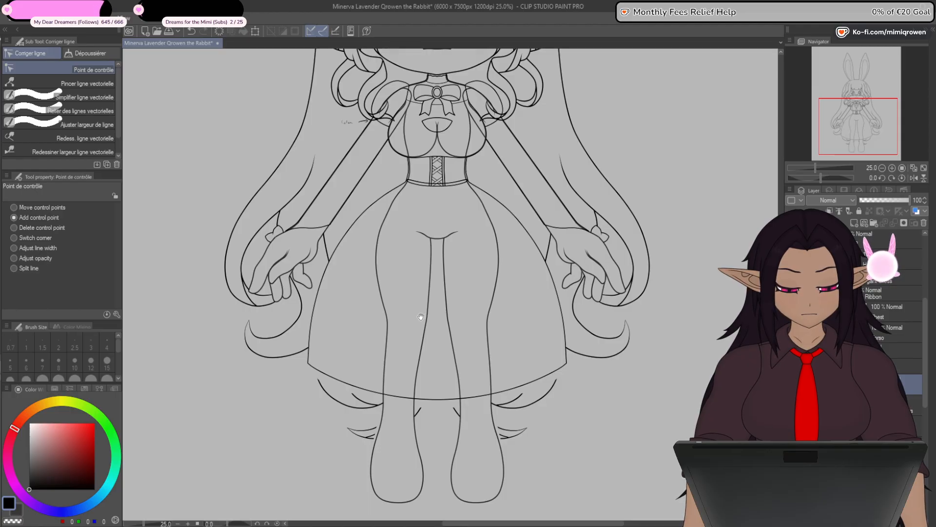
- Show the sketch again and add a separate vector layer below the skirt outline's layer
left_click_drag(367, 442, 374, 400)
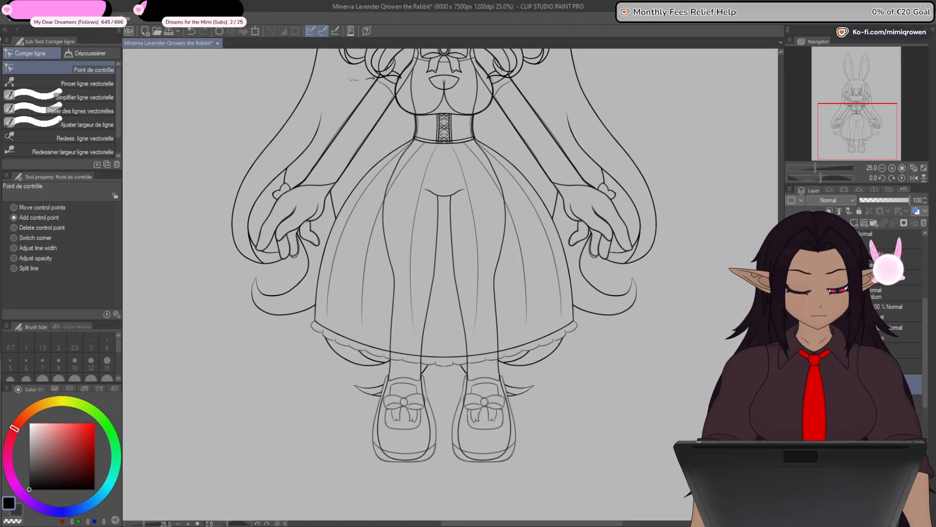
left_click_drag(340, 400, 378, 371)
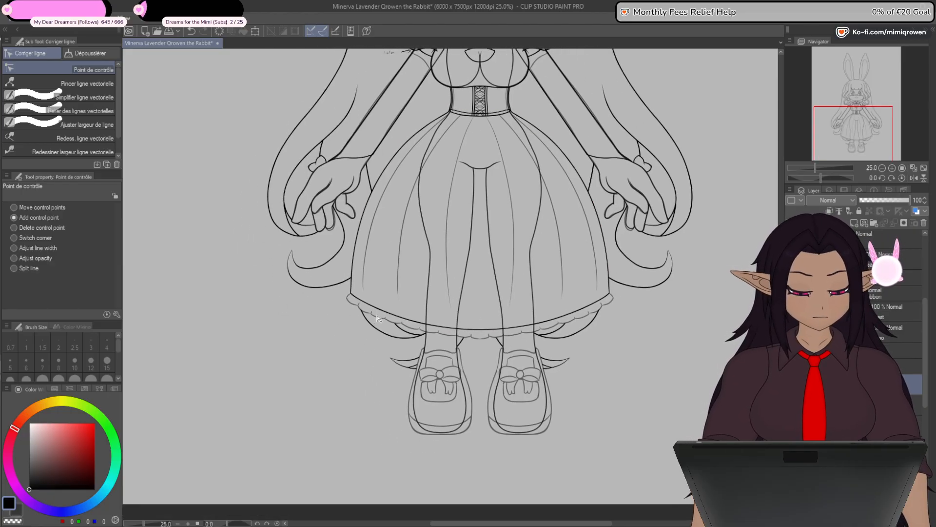
scroll(377, 309, "up", 7)
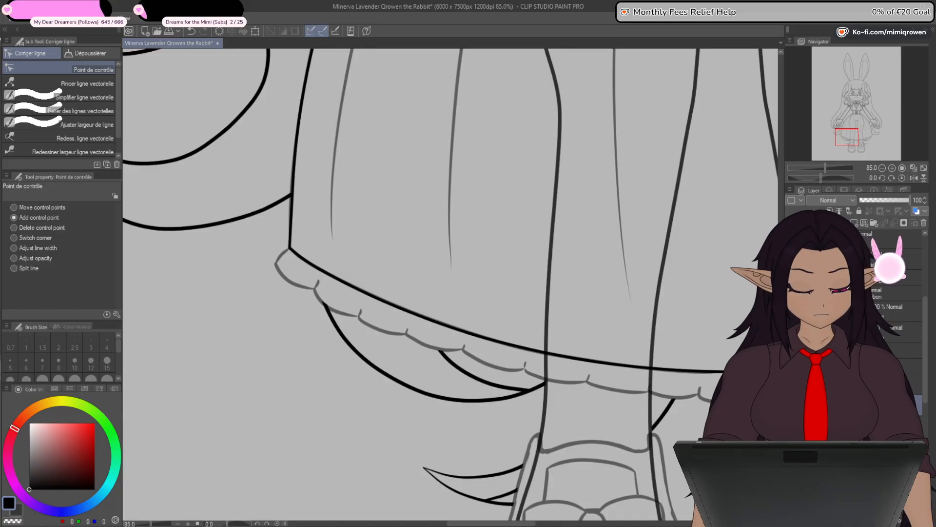
key("ctrl+minus")
key("ctrl+minus")
key("ctrl+minus")
key("ctrl+minus")
key("ctrl+minus")
key("ctrl+minus")
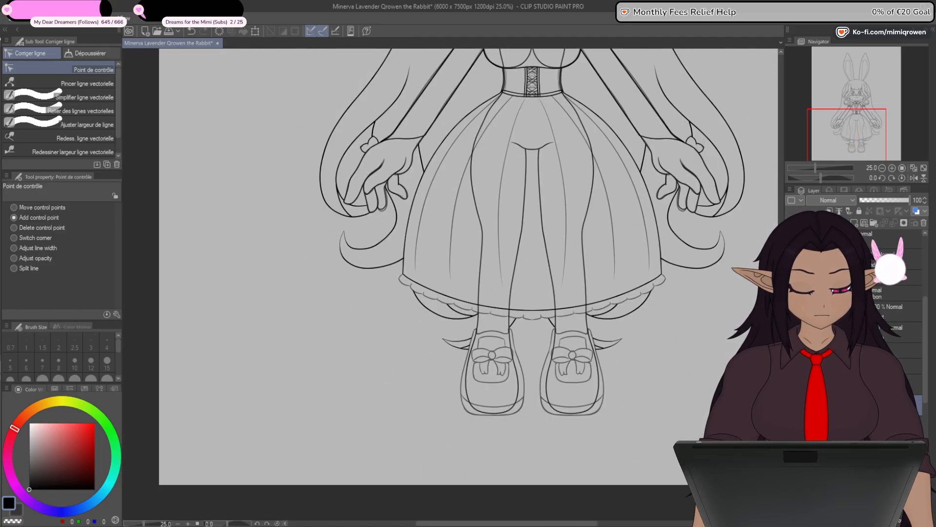
- Draw a straight line from the corset's lower left corner to the lower end of the outermost sketched fold, with brush size 8
left_click_drag(696, 365, 646, 440)
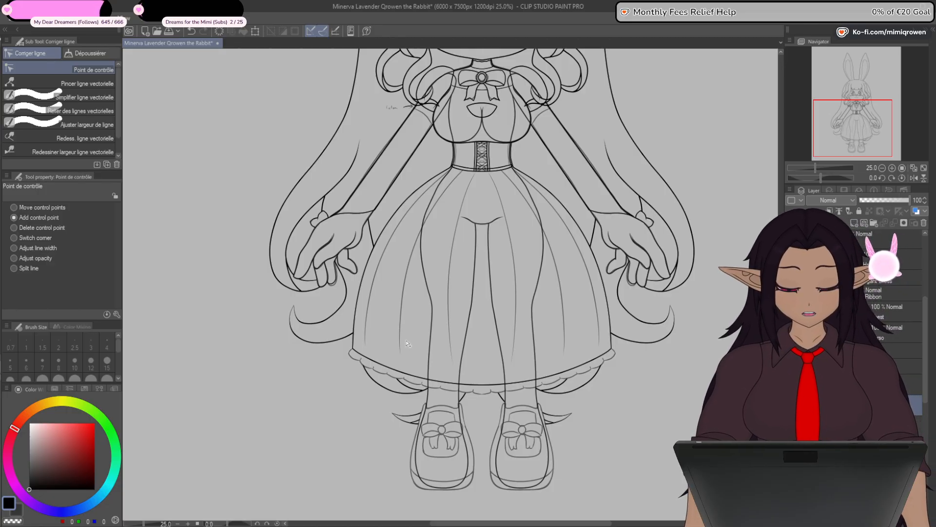
mouse_move(429, 303)
left_mouse_down()
mouse_move(397, 431)
mouse_move(438, 288)
left_mouse_up()
scroll(407, 377, "up", 4)
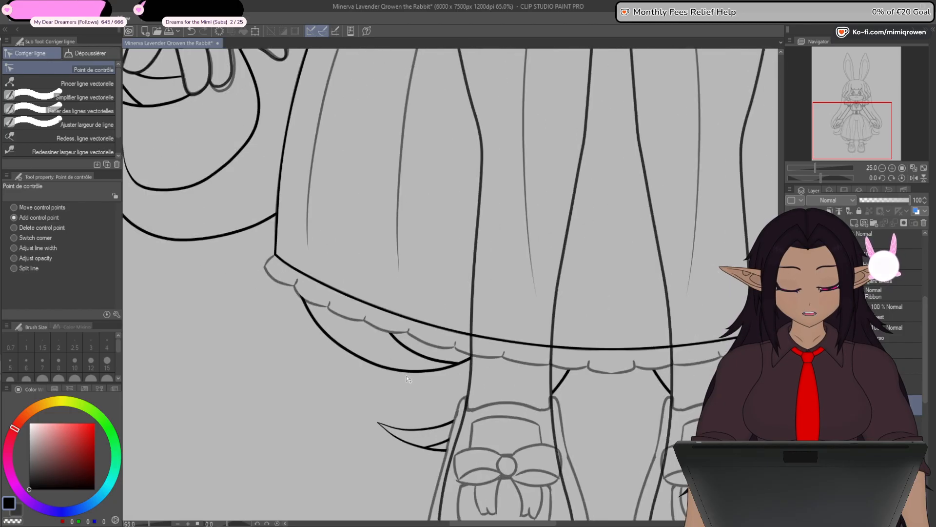
scroll(408, 379, "down", 1)
left_click_drag(397, 356, 400, 378)
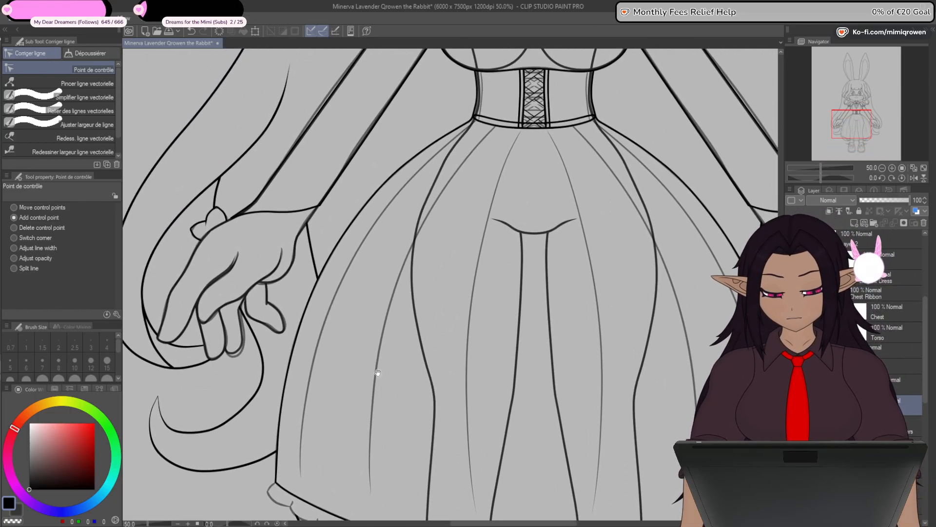
key("u")
left_click_drag(469, 166, 492, 128)
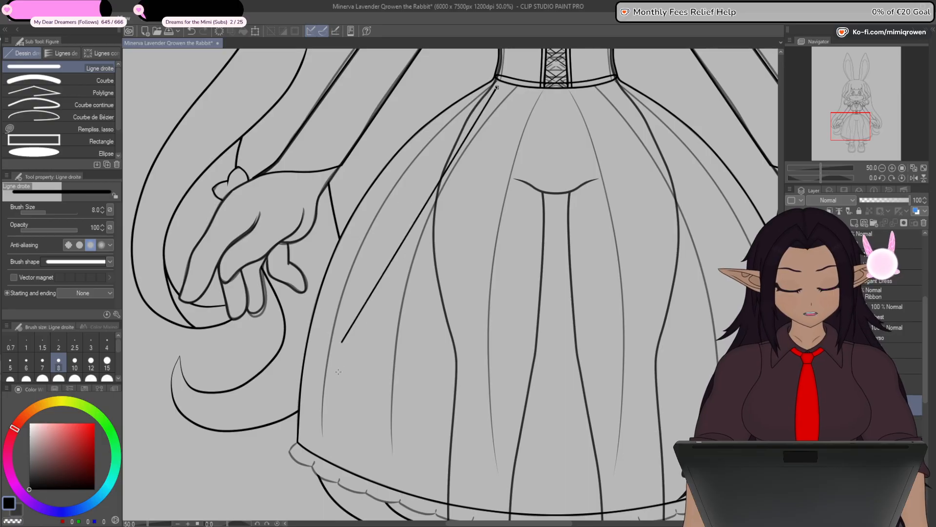
left_click_drag(338, 372, 322, 437)
key("y")
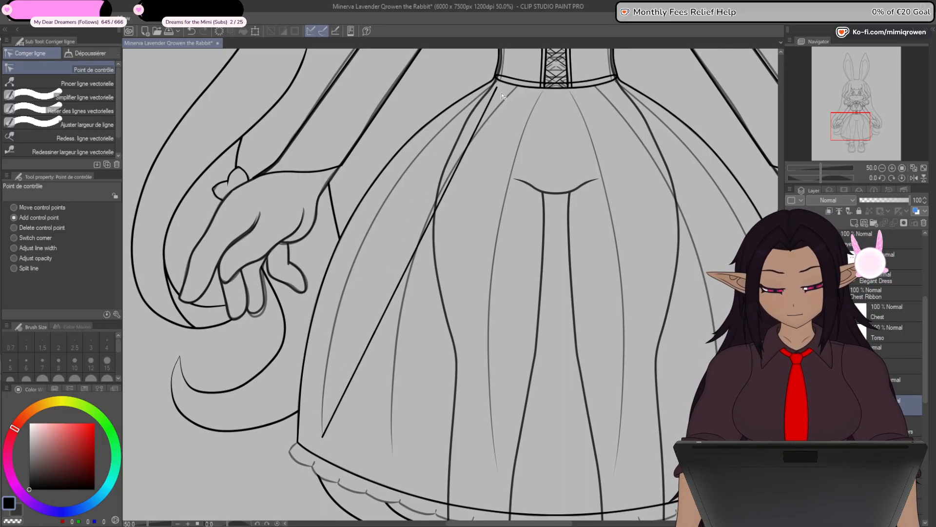
- Move the upper end of the fold line onto the corset's lower edge beside its left corner
scroll(499, 86, "up", 4)
scroll(501, 82, "up", 6)
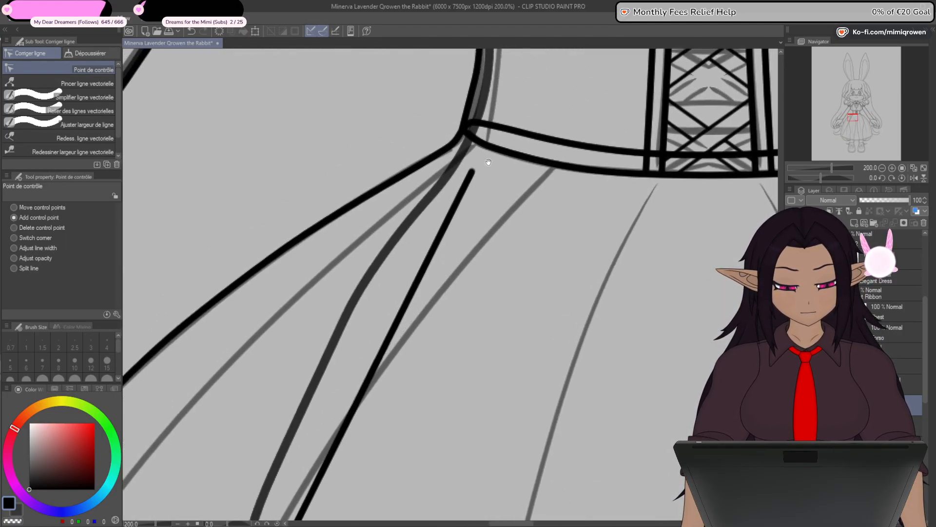
left_click_drag(476, 154, 480, 122)
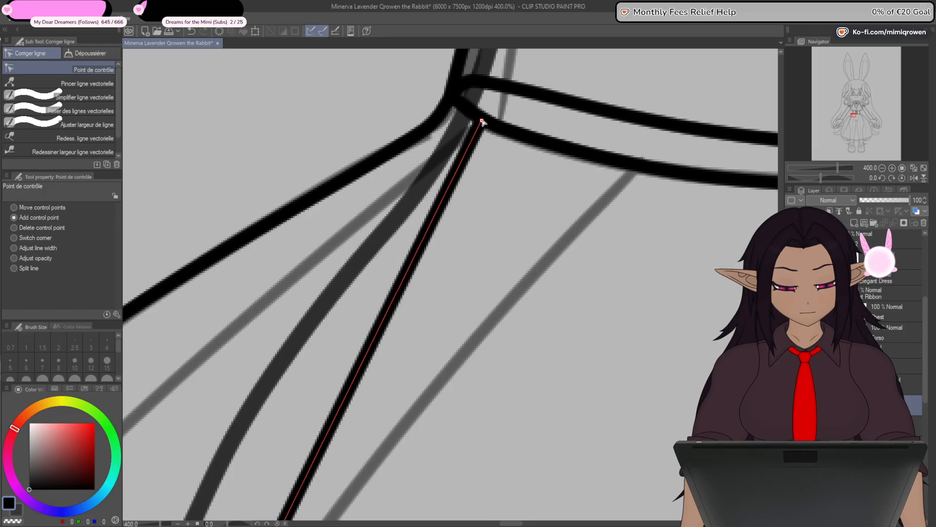
scroll(481, 131, "down", 8)
scroll(402, 264, "down", 4)
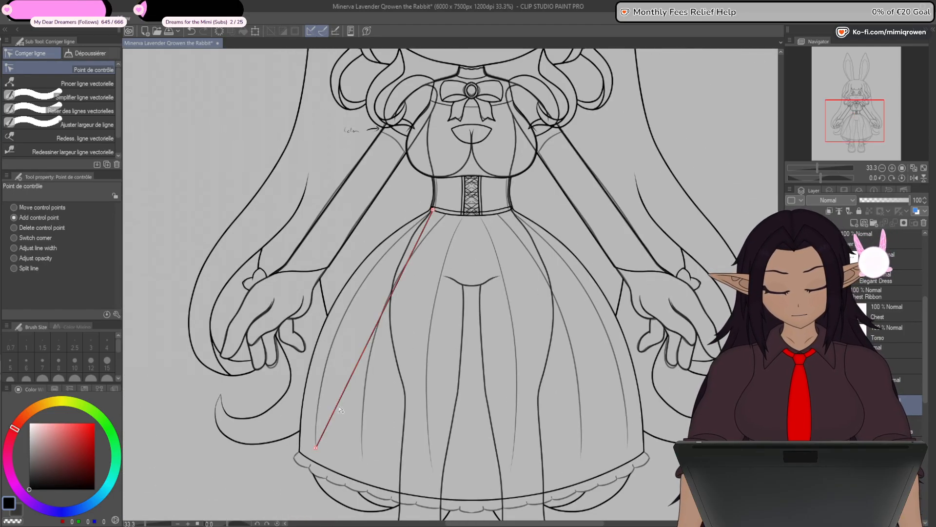
- Bend the straight fold line over the sketched fold by adding control points, and align its lower end near the hem
left_click_drag(340, 407, 327, 391)
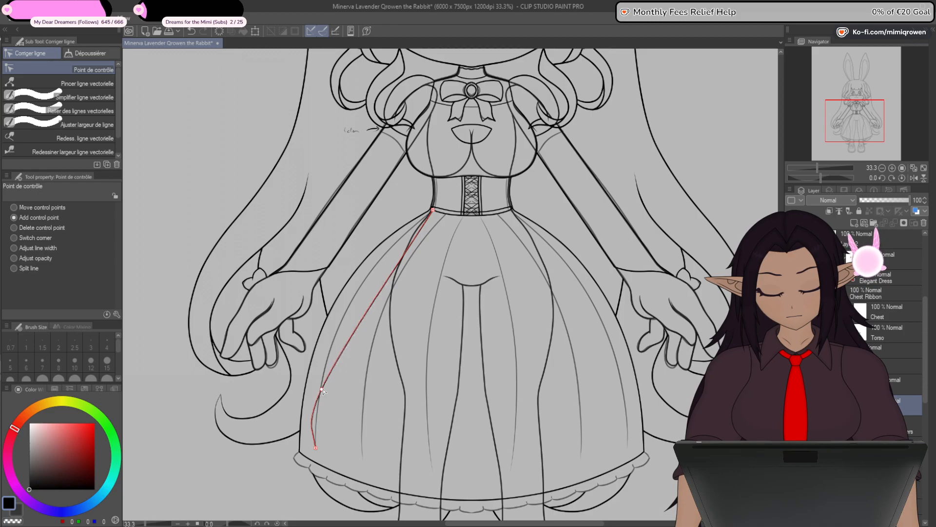
left_click_drag(356, 324, 346, 316)
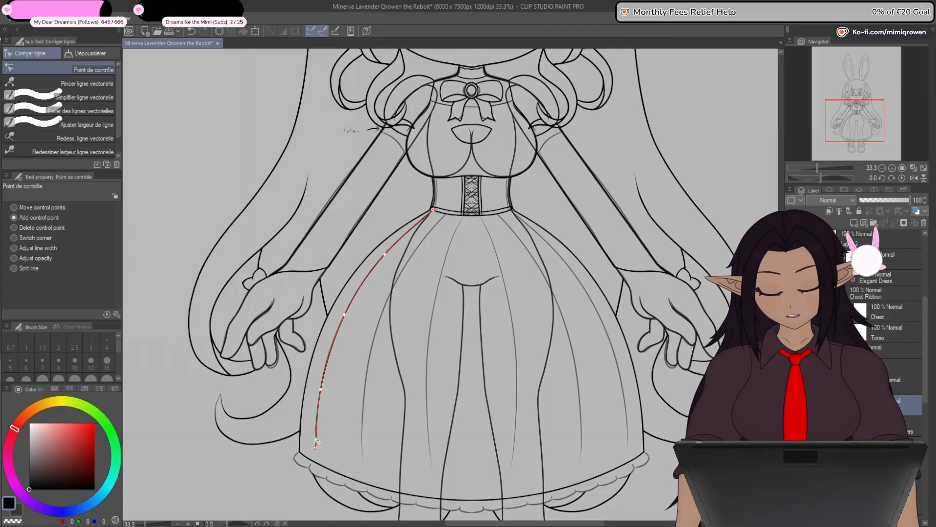
scroll(316, 440, "up", 4)
left_click_drag(328, 296, 326, 313)
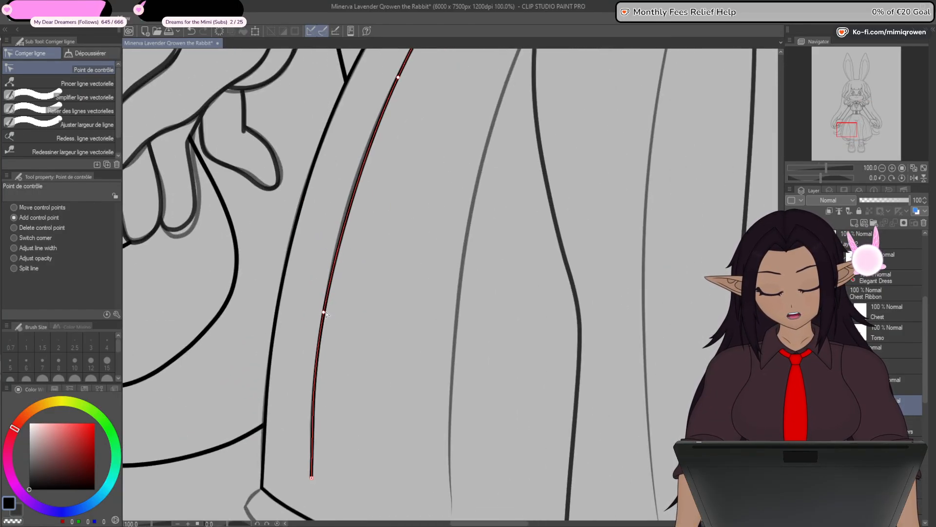
scroll(331, 443, "up", 2)
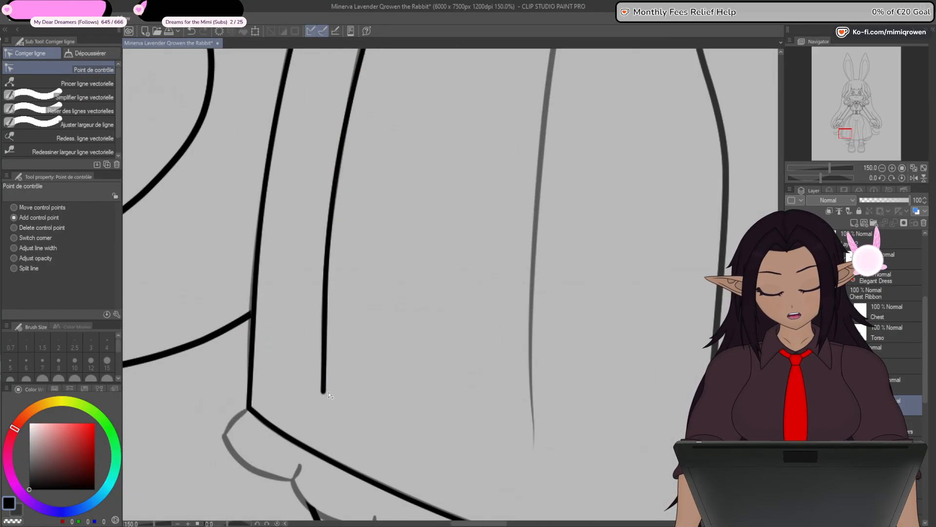
mouse_move(326, 394)
left_mouse_down()
mouse_move(338, 390)
mouse_move(328, 397)
left_mouse_up()
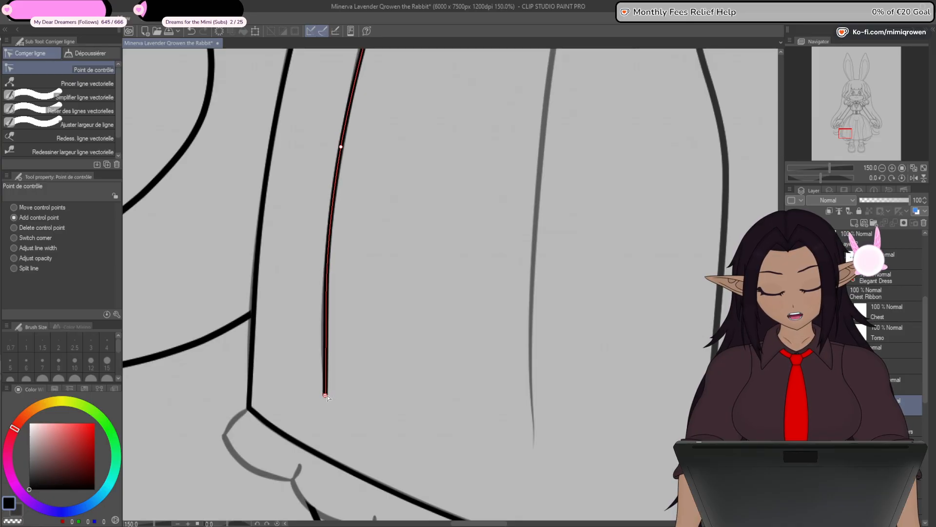
- Refine the fold line's middle beside the hand and its upper curve at the waist by adjusting control points
scroll(326, 396, "down", 2)
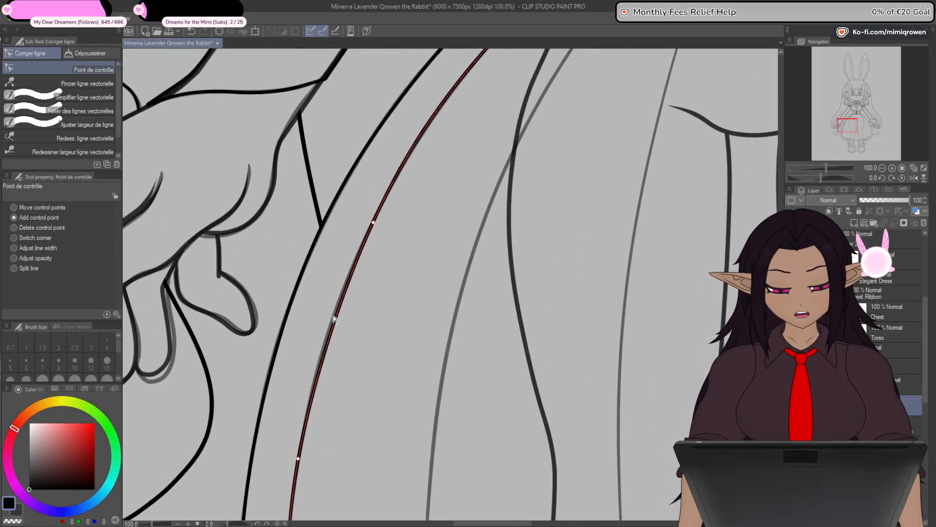
left_click_drag(376, 218, 365, 242)
left_click_drag(387, 210, 317, 421)
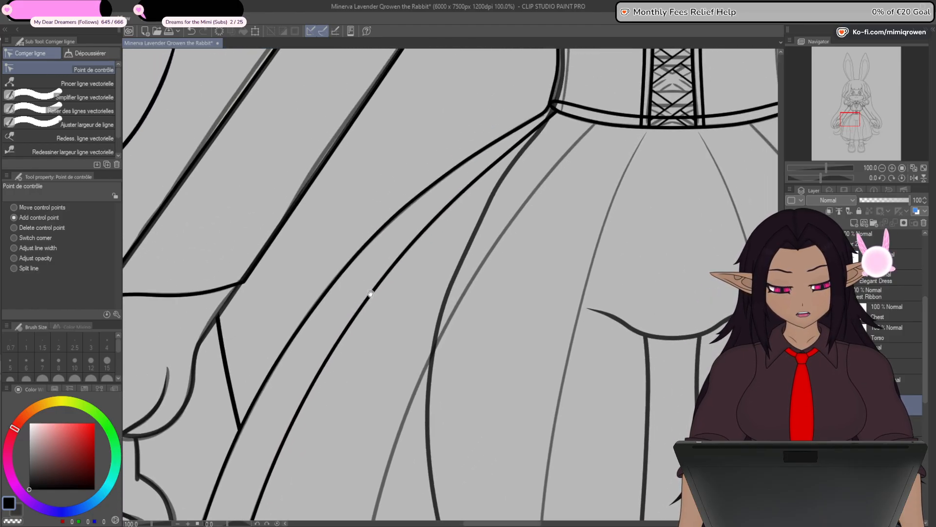
scroll(547, 122, "up", 3)
left_click_drag(564, 104, 545, 125)
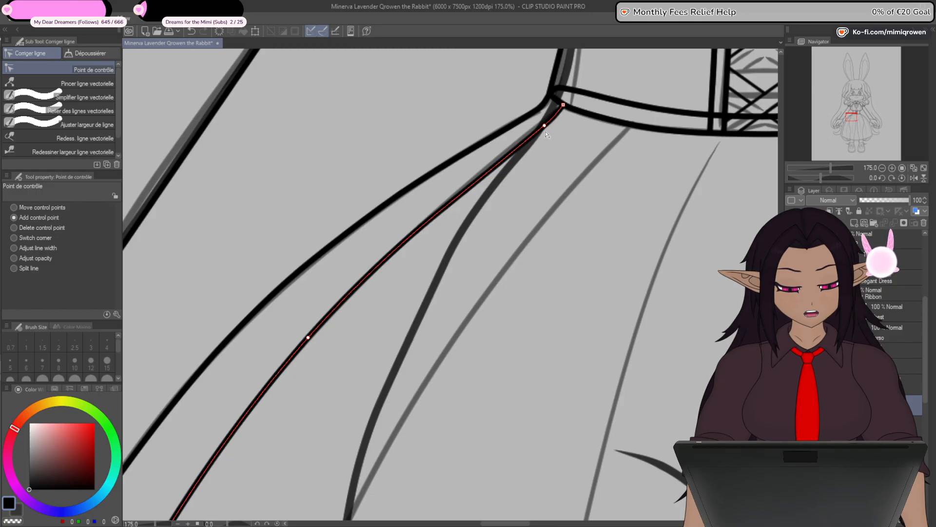
scroll(546, 131, "down", 7)
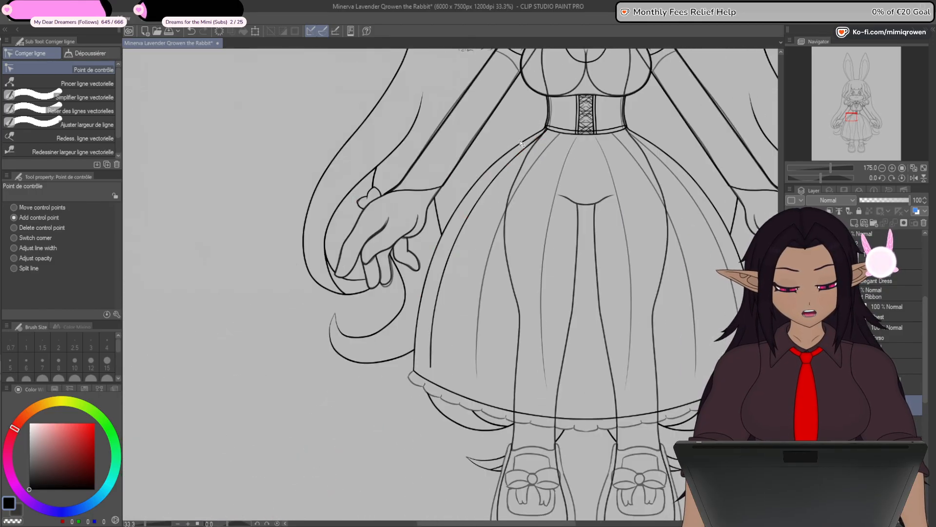
- Taper the fold line's lower end to a fine point by reducing its line width, then return to adding control points
scroll(474, 381, "up", 7)
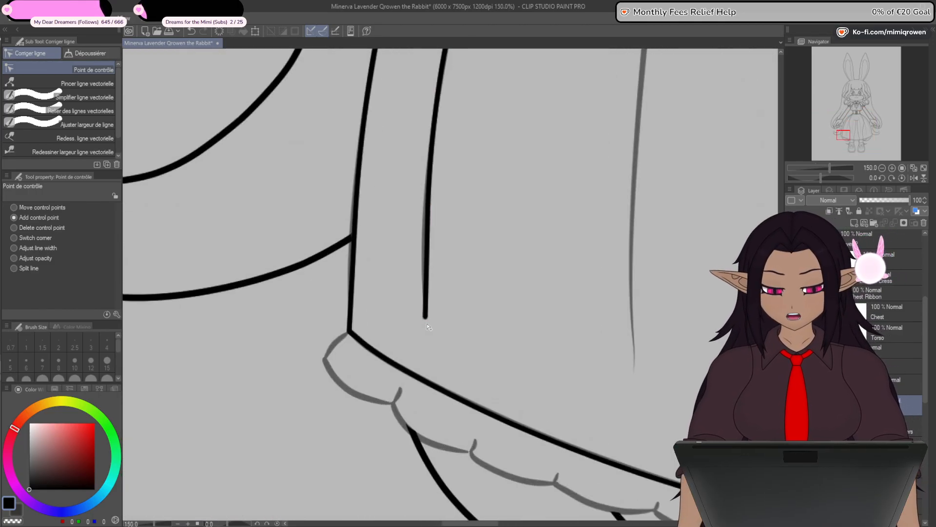
left_click(99, 110)
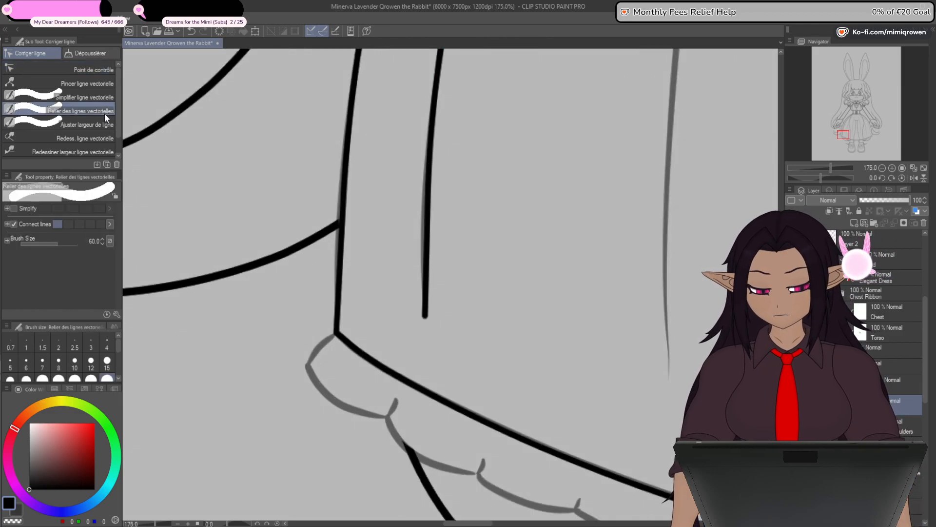
left_click(102, 70)
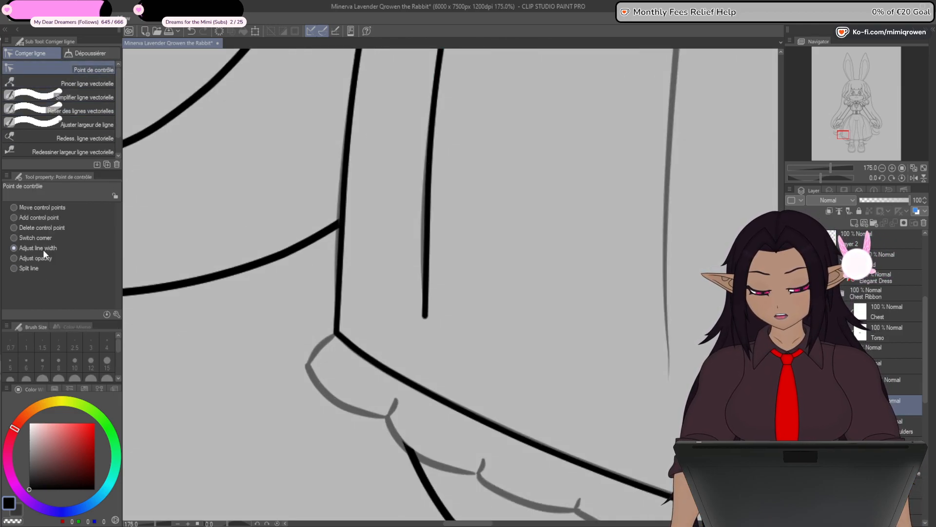
left_click_drag(426, 316, 365, 340)
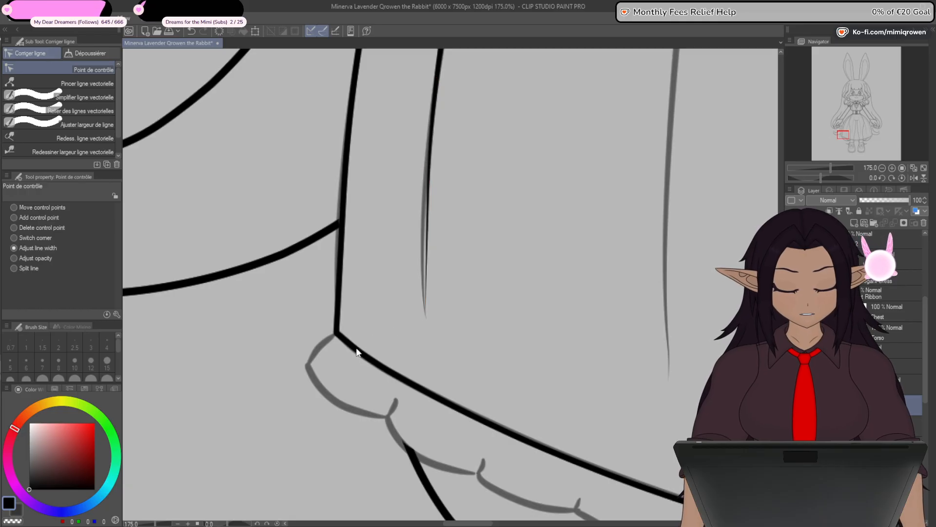
left_click(13, 217)
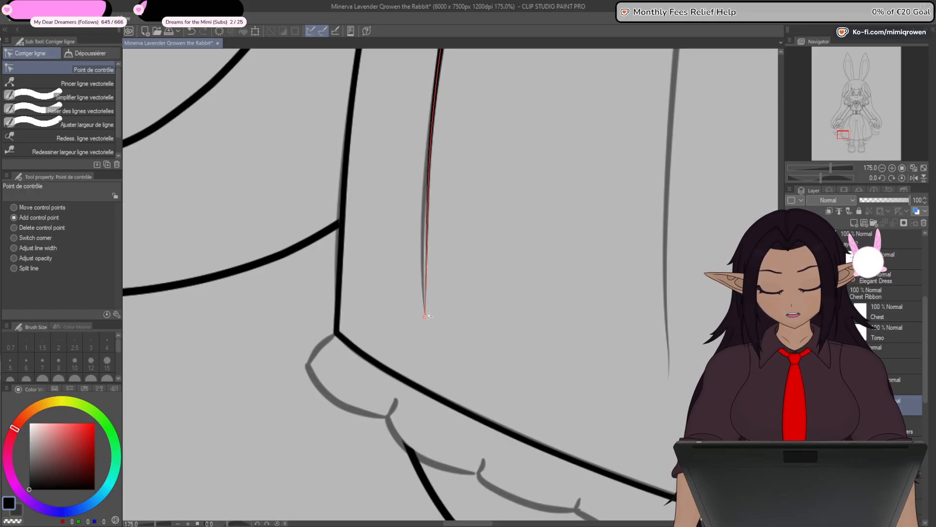
scroll(432, 306, "down", 1)
scroll(432, 306, "down", 2)
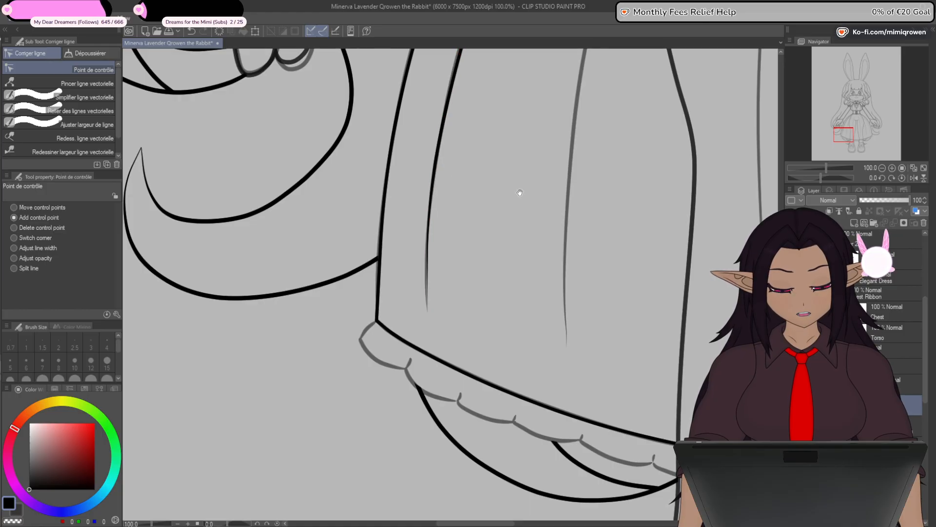
- Draw a straight line from the corset's lower edge to the lower tip of the middle sketched fold on the skirt's left half
left_click_drag(629, 163, 546, 327)
left_click_drag(580, 154, 548, 272)
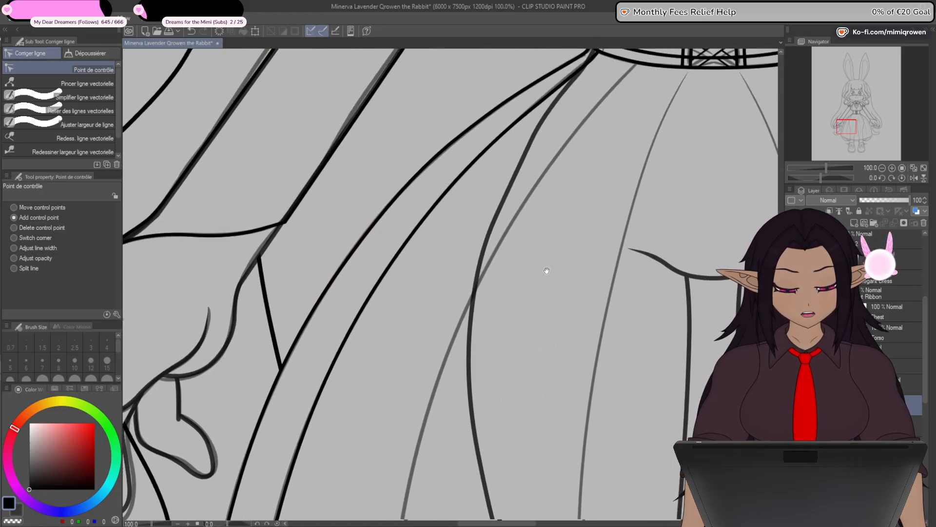
left_click_drag(609, 208, 560, 265)
left_click_drag(542, 384, 540, 259)
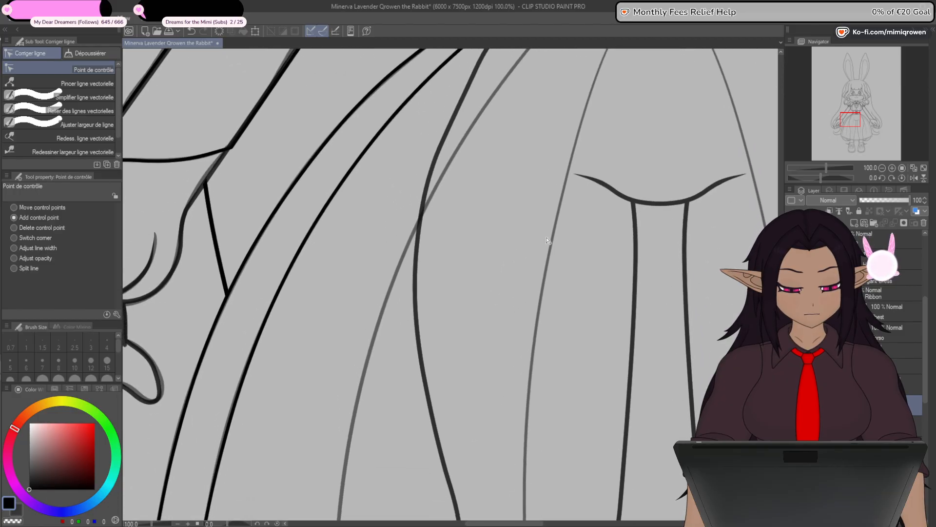
scroll(538, 286, "down", 2)
left_click_drag(544, 320, 526, 278)
key("u")
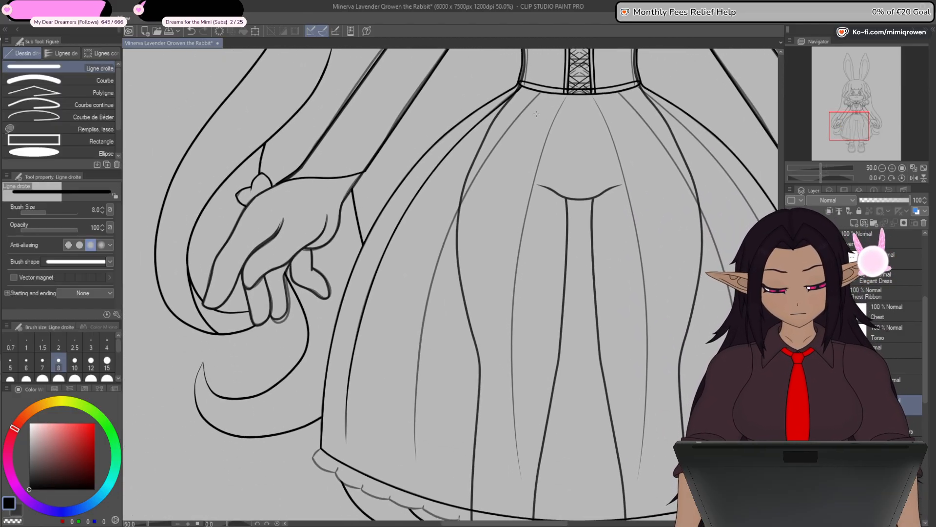
left_click_drag(441, 295, 415, 460)
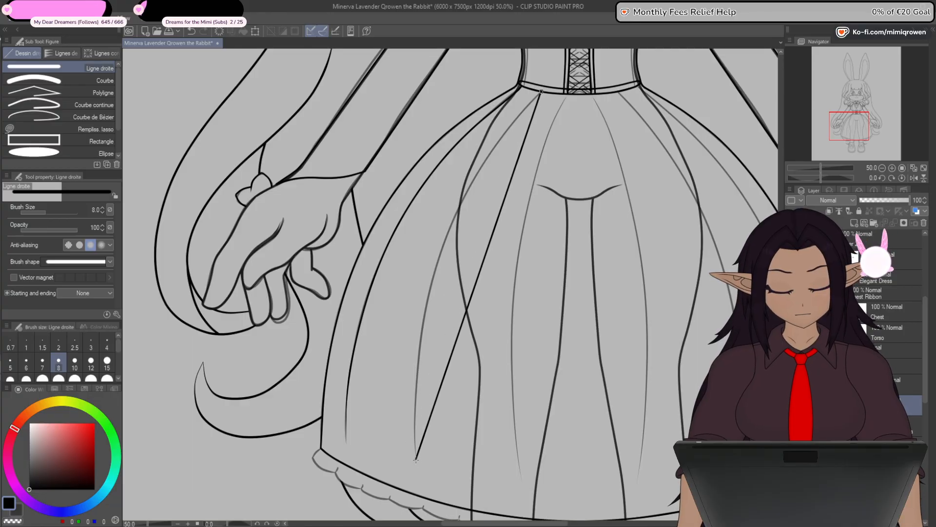
- Align the straight line's ends with the sketched fold's lower tip and the corset's lower edge using control points
key("y")
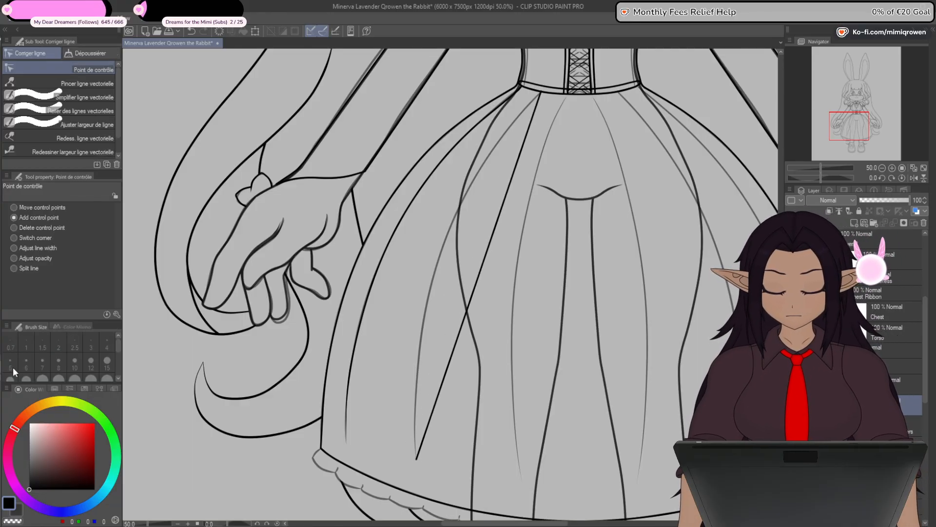
scroll(414, 466, "up", 10)
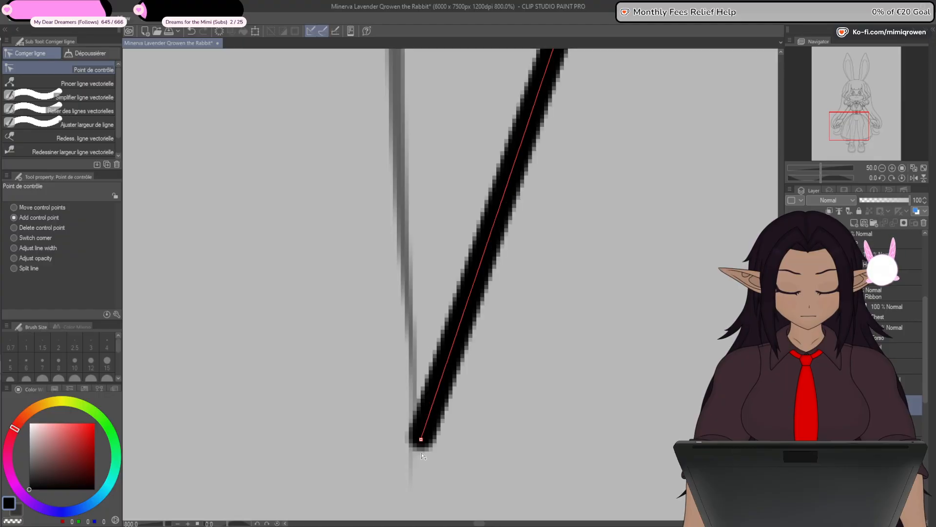
scroll(412, 483, "down", 10)
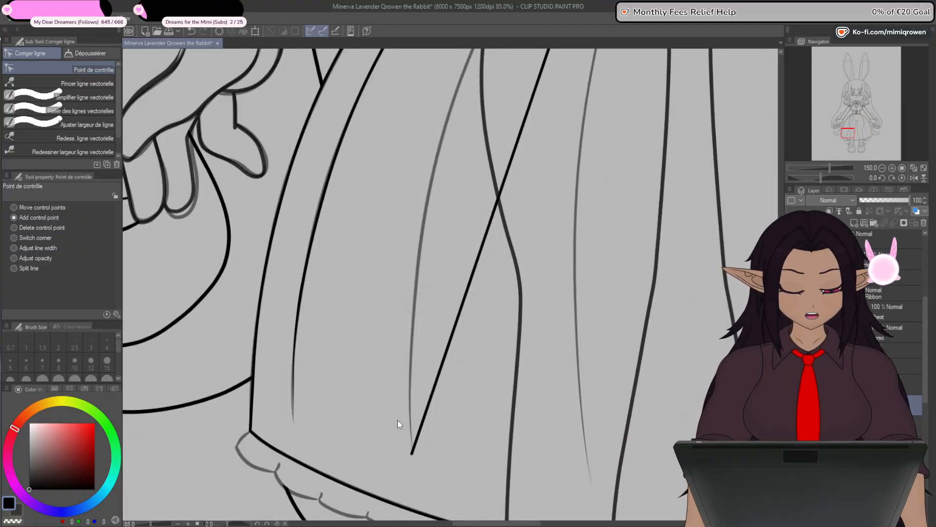
left_click_drag(538, 187, 395, 507)
scroll(445, 293, "up", 6)
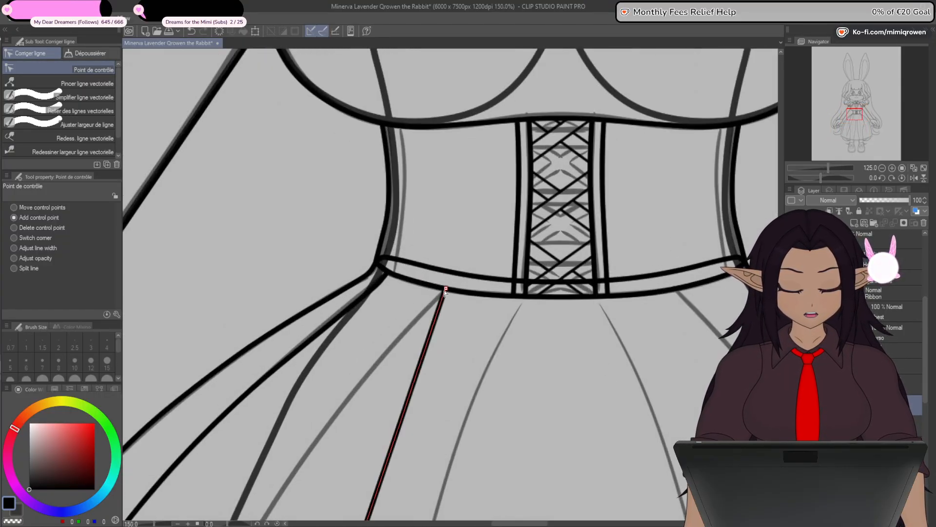
scroll(445, 291, "down", 4)
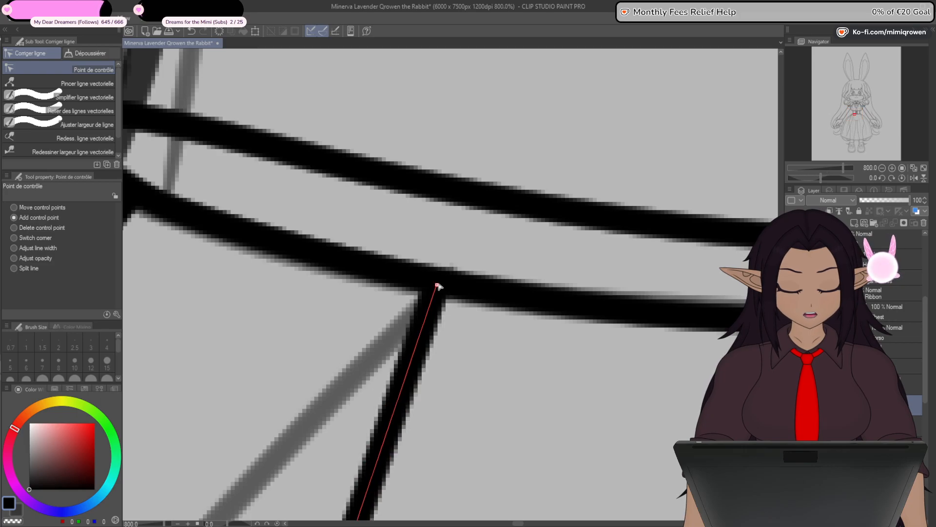
scroll(440, 305, "down", 5)
scroll(445, 393, "up", 2)
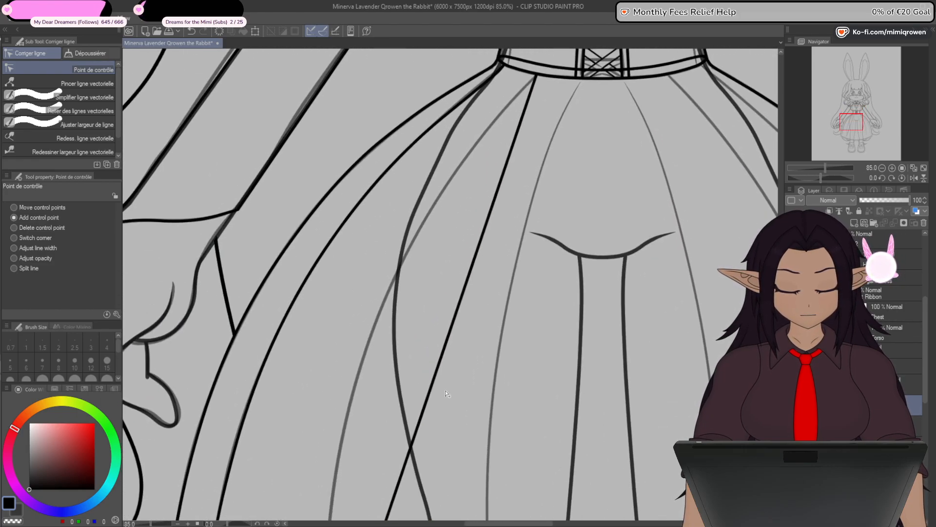
- Bend the straight line over the middle sketched fold by adding and adjusting control points from the waist down
left_click_drag(420, 425, 371, 336)
left_click(465, 166)
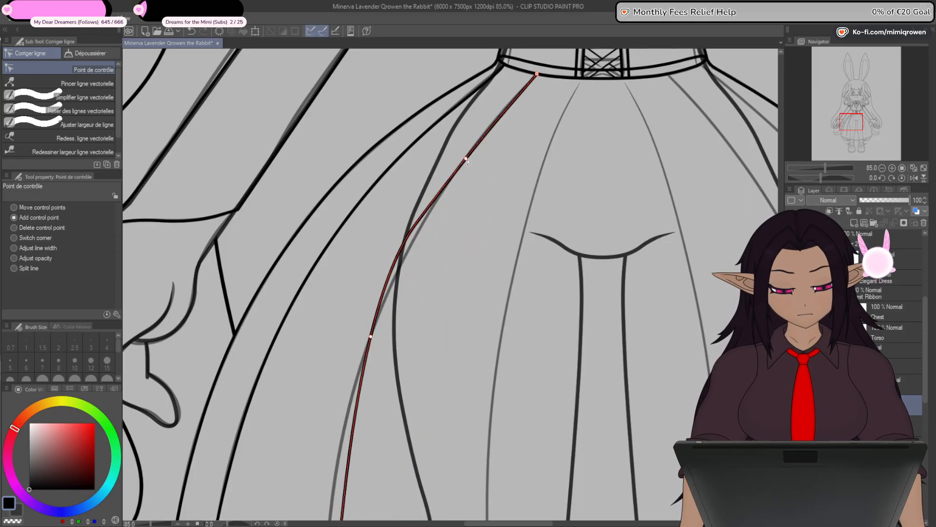
left_click_drag(419, 446, 459, 233)
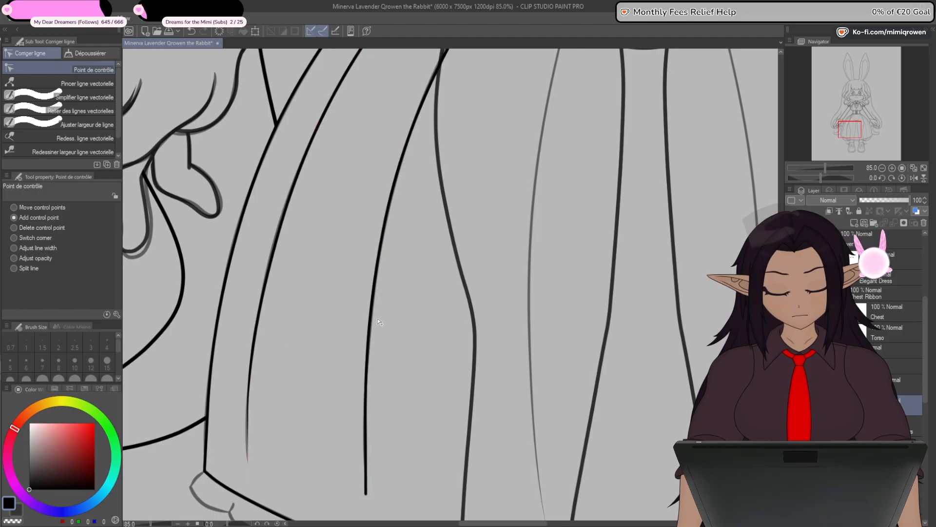
left_click_drag(370, 325, 371, 342)
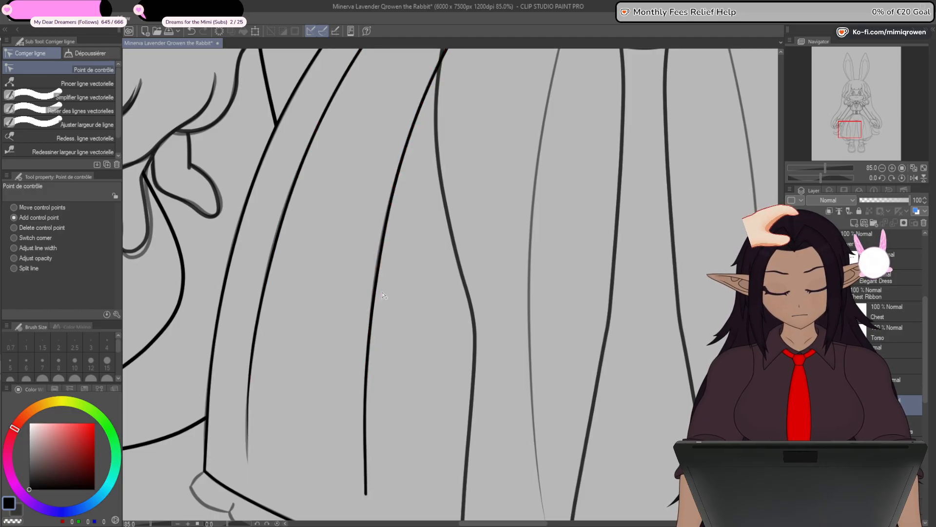
left_click_drag(413, 179, 369, 369)
left_click_drag(404, 281, 390, 321)
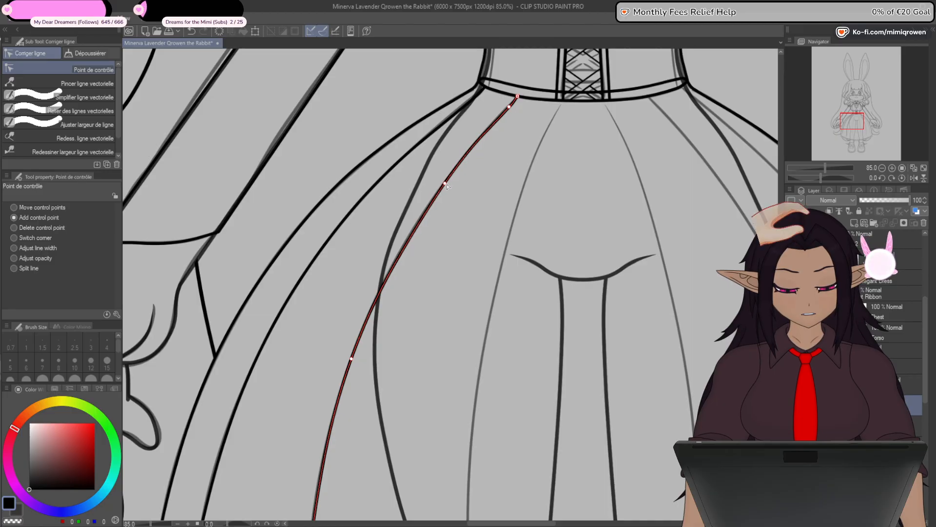
- Taper the middle fold line's lower end to a fine point by reducing its line width, and return to adding control points
left_click_drag(392, 411, 436, 194)
left_click_drag(404, 359, 460, 213)
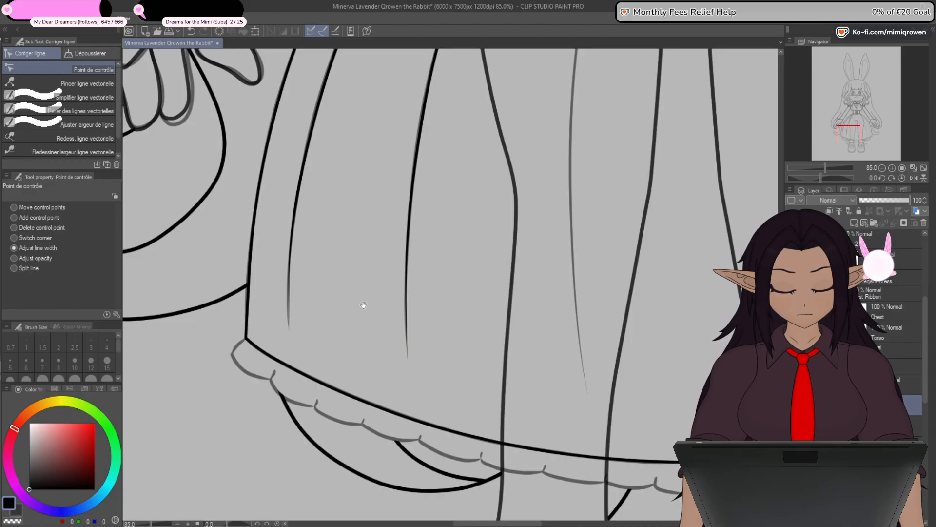
left_click_drag(363, 305, 330, 378)
scroll(575, 412, "down", 3)
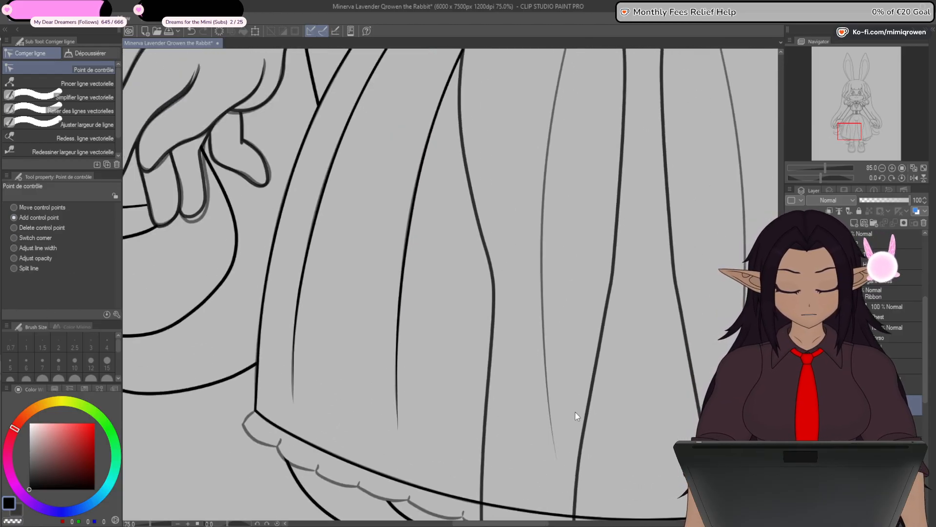
- Draw a straight line from below the corset lacing to the lower tip of the left sketched fold nearest the skirt's centre
left_click_drag(629, 382, 551, 377)
key("u")
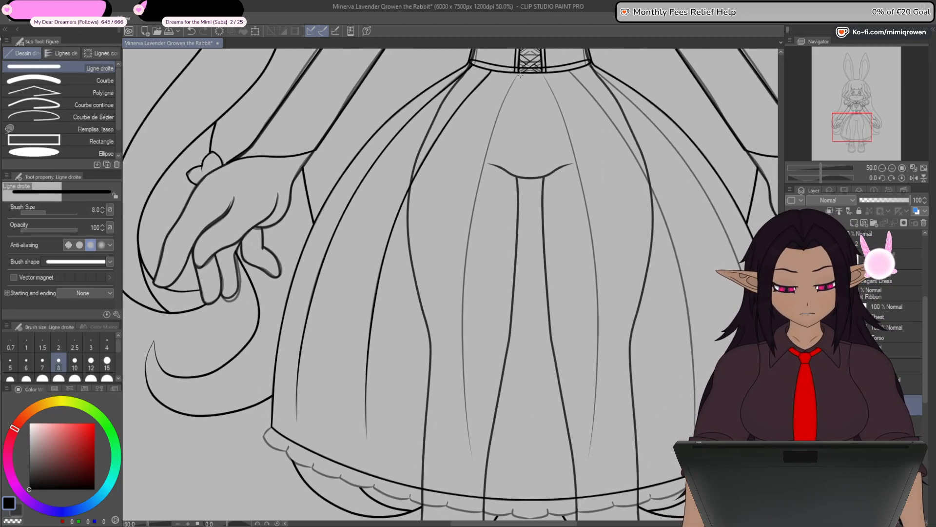
mouse_move(510, 97)
left_mouse_down()
mouse_move(461, 409)
mouse_move(458, 464)
mouse_move(469, 462)
left_mouse_up()
key("y")
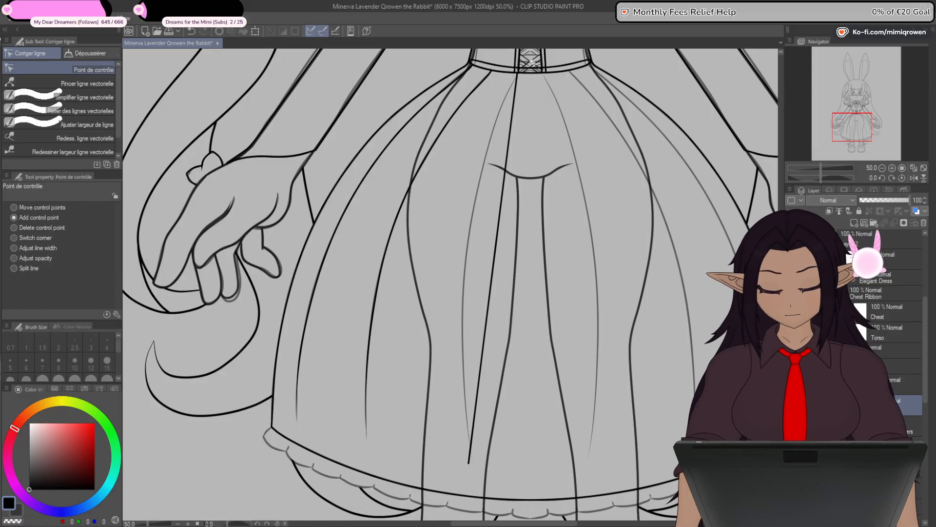
- Attach the inner fold line's upper end to the corset's lower edge and add a control point just below it
scroll(512, 84, "up", 6)
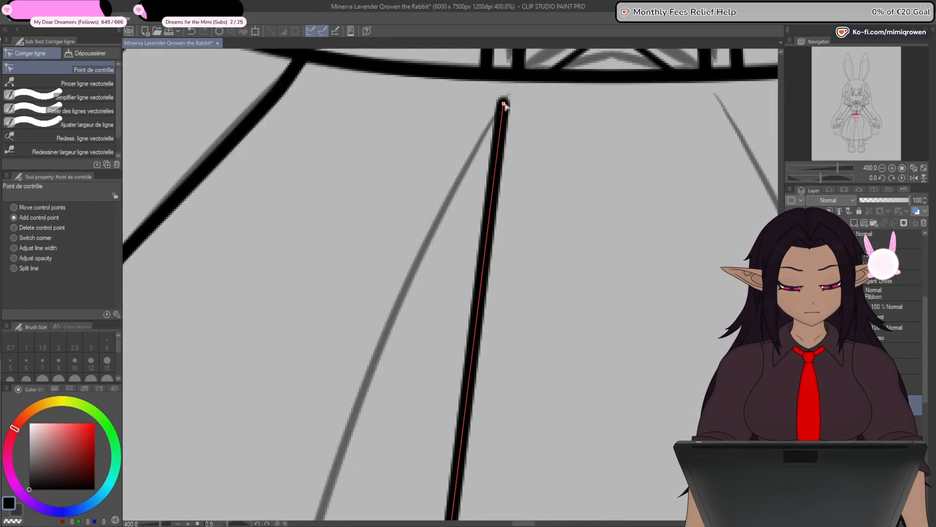
scroll(519, 84, "down", 5)
scroll(521, 82, "down", 2)
left_click(516, 92)
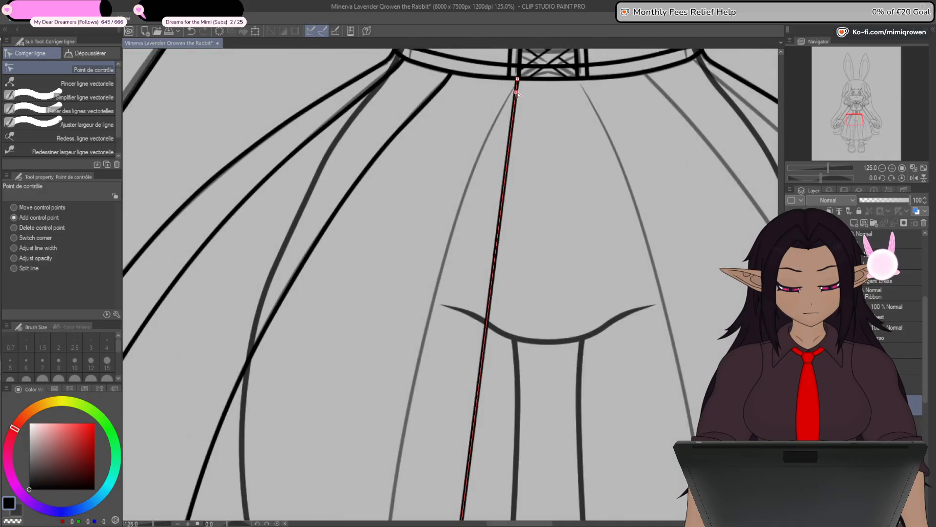
left_click_drag(518, 94, 516, 93)
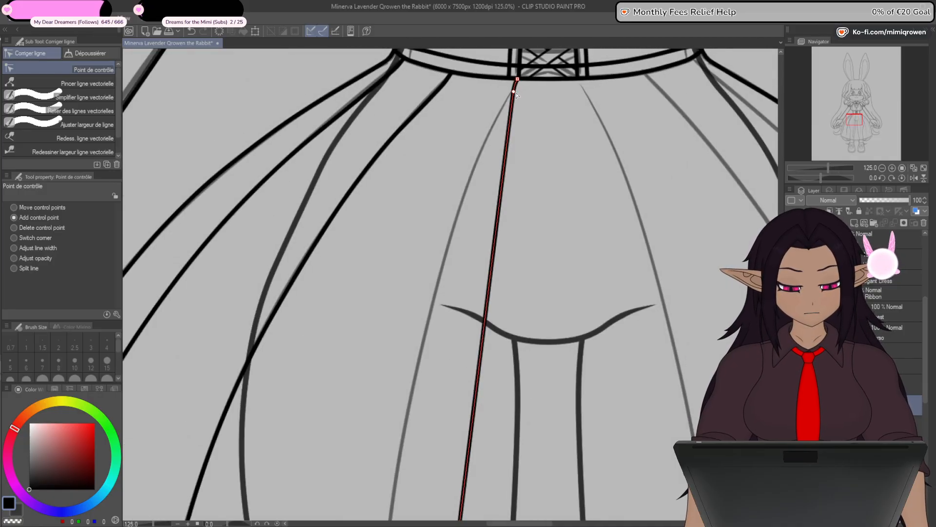
- Bend the inner fold line over its sketched curve by adding control points at the hip, mid-skirt and lower skirt
left_click_drag(507, 145, 454, 221)
scroll(469, 224, "down", 2)
left_click_drag(482, 341, 482, 167)
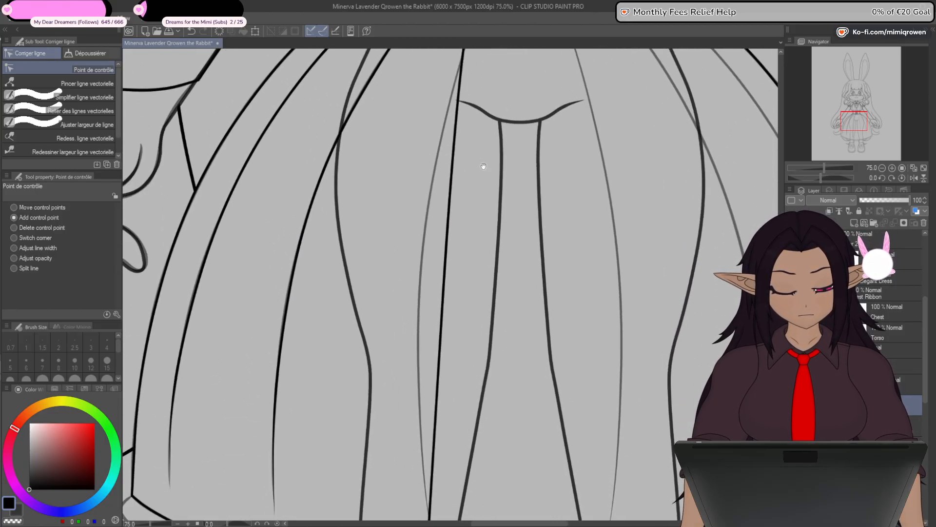
left_click_drag(450, 213, 420, 268)
scroll(450, 225, "down", 4)
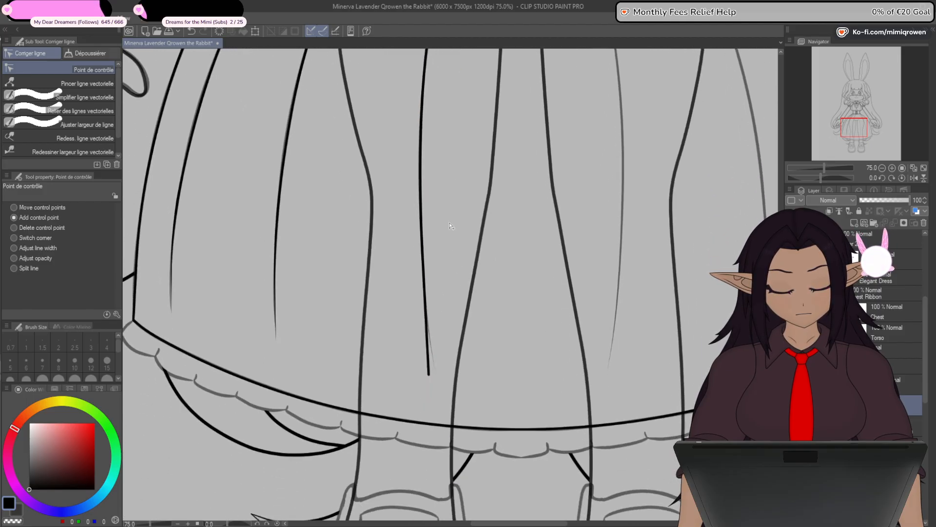
left_click_drag(424, 232, 422, 257)
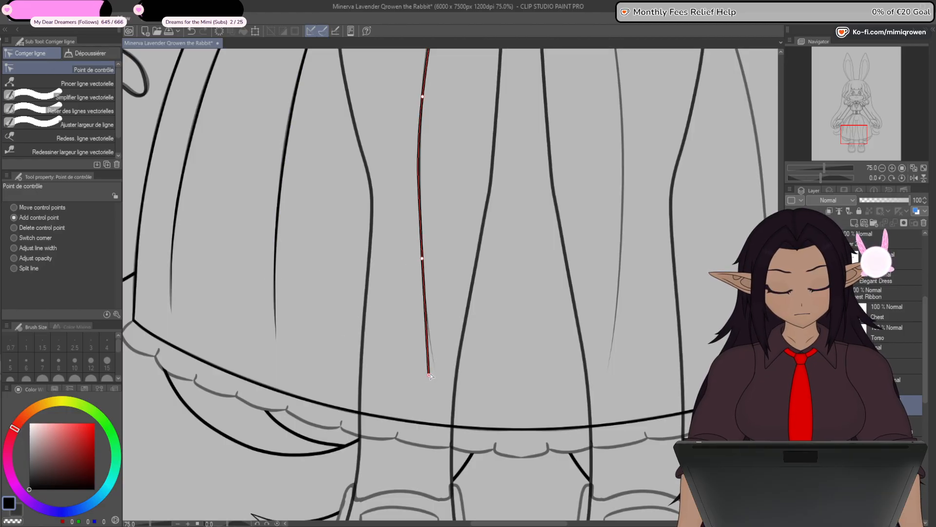
left_click_drag(425, 260, 422, 266)
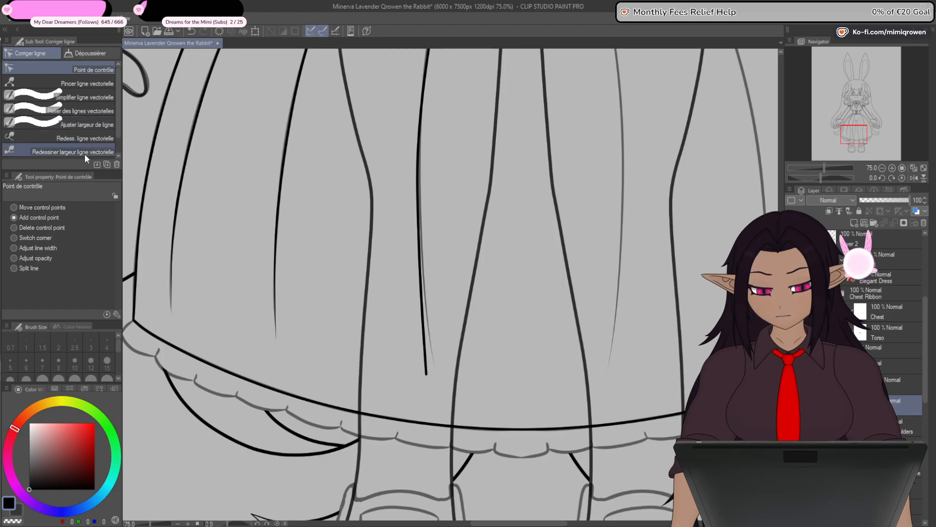
- Taper the inner fold line's lower end to a fine point by reducing its line width, and hide the dress sketch
mouse_move(423, 375)
left_mouse_down()
mouse_move(324, 395)
mouse_move(302, 388)
left_mouse_up()
scroll(282, 380, "down", 1)
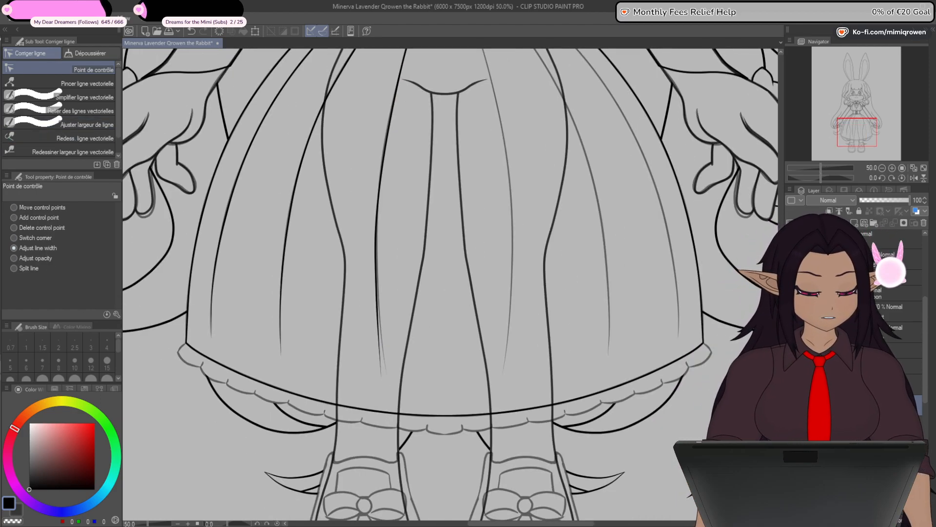
left_click(790, 423)
mouse_move(494, 338)
left_mouse_down()
mouse_move(485, 399)
mouse_move(477, 390)
left_mouse_up()
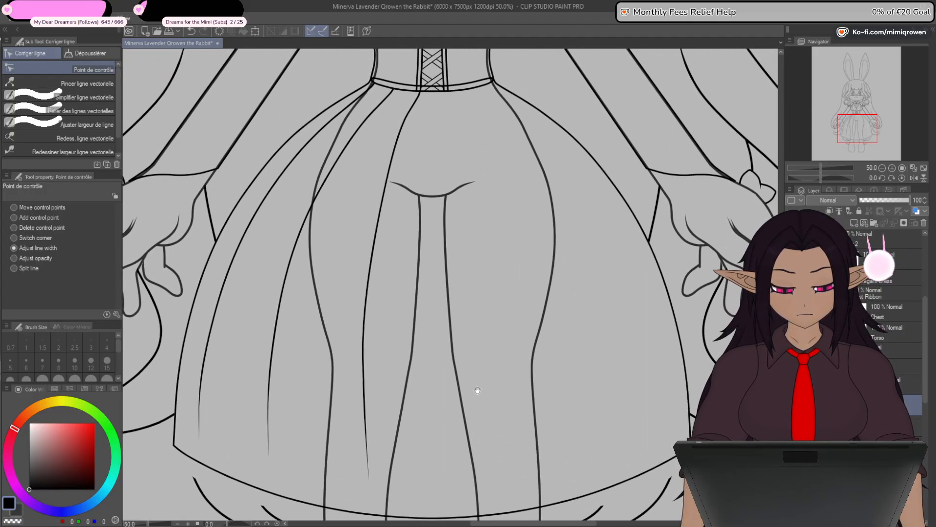
- Smooth the inner fold line's upper curve between the waist and hip by adjusting its control points
left_click(38, 218)
scroll(422, 98, "up", 2)
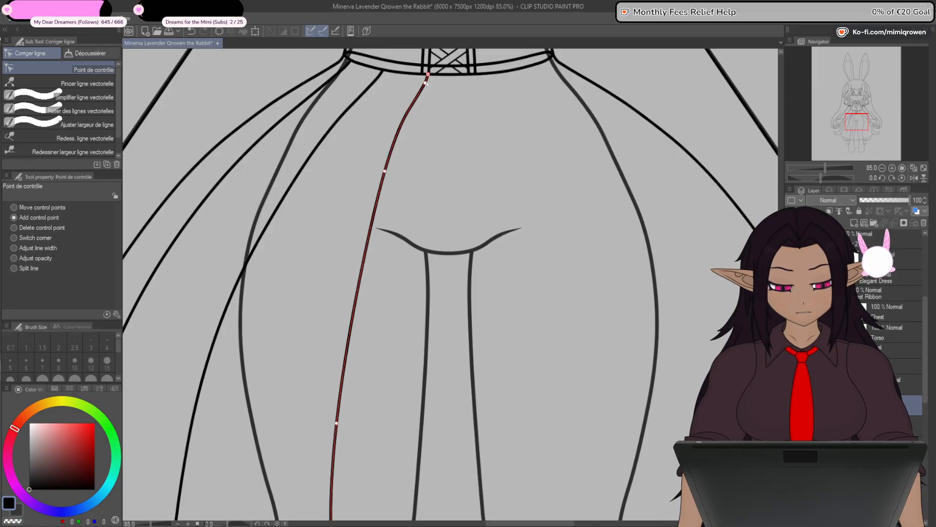
left_click_drag(385, 171, 382, 193)
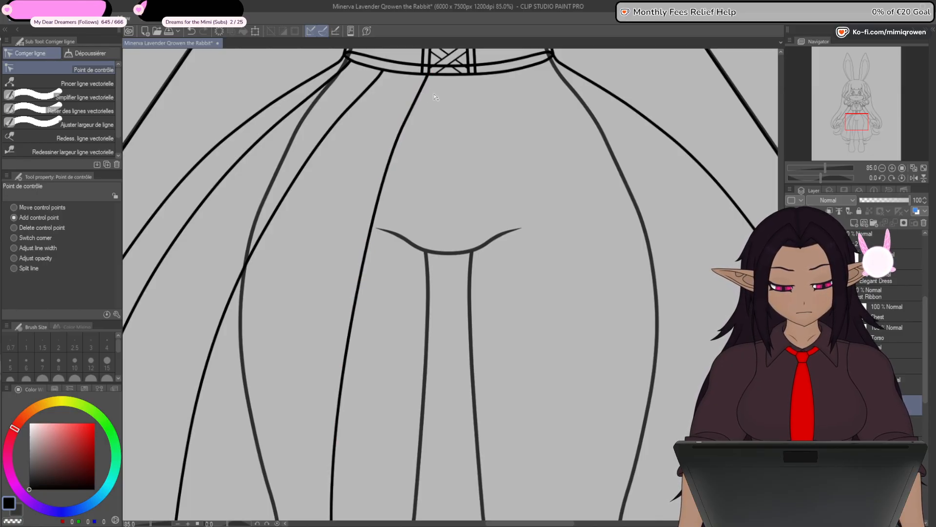
scroll(462, 55, "down", 4)
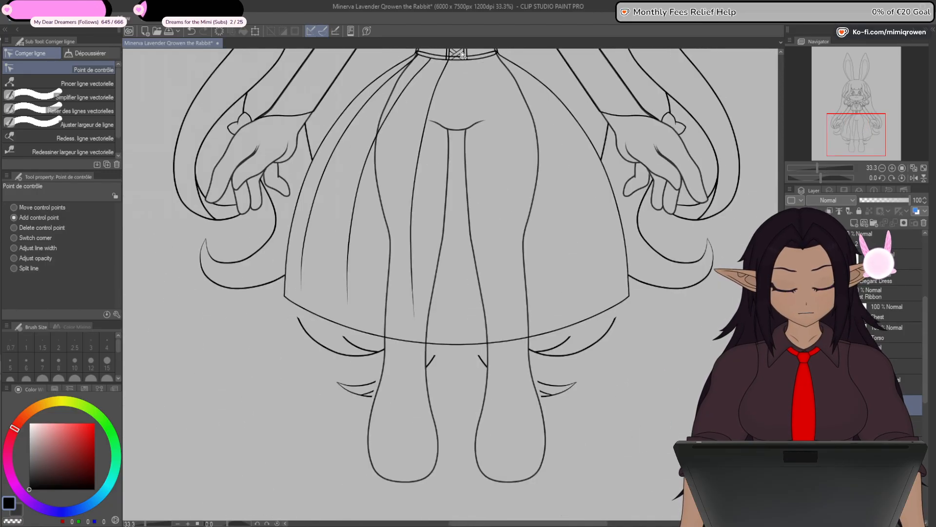
left_click_drag(472, 99, 454, 280)
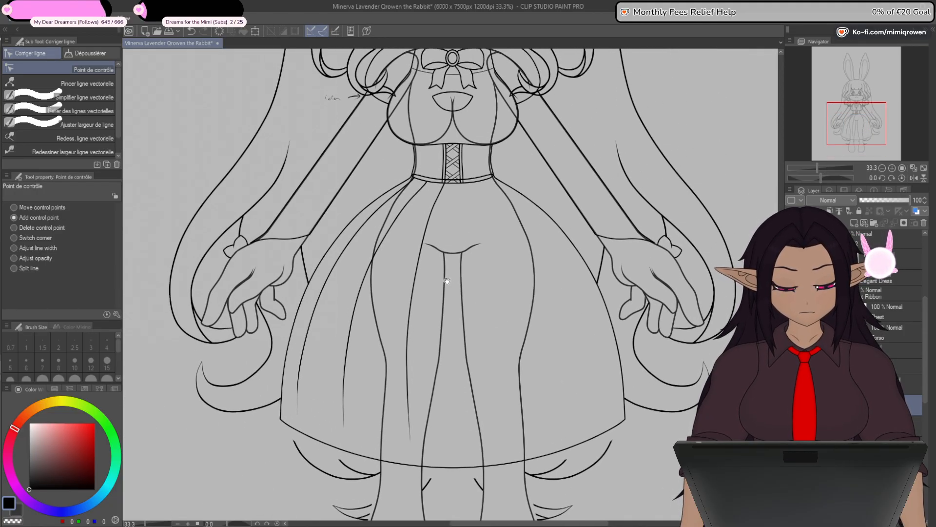
- Shift the inner fold line's upper end along the corset's lower edge so it meets the left side of the lacing
scroll(445, 184, "up", 8)
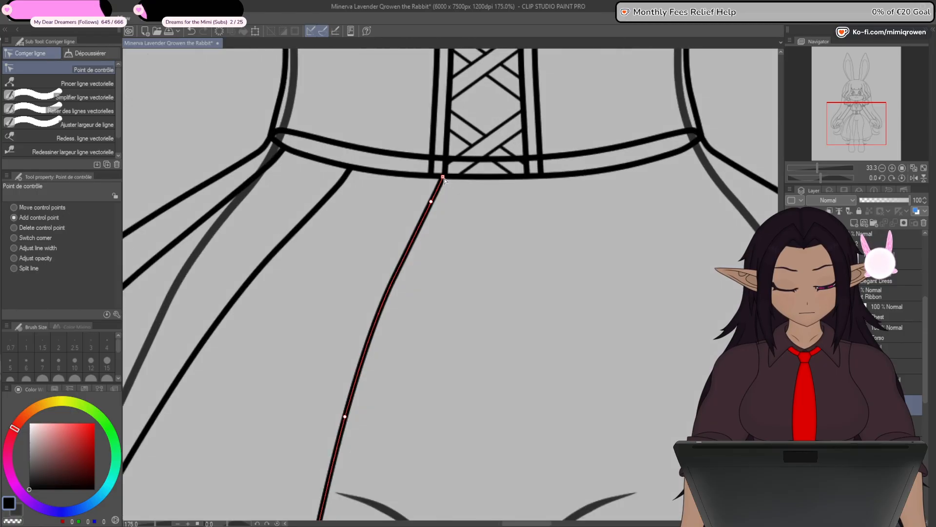
left_click_drag(443, 176, 431, 176)
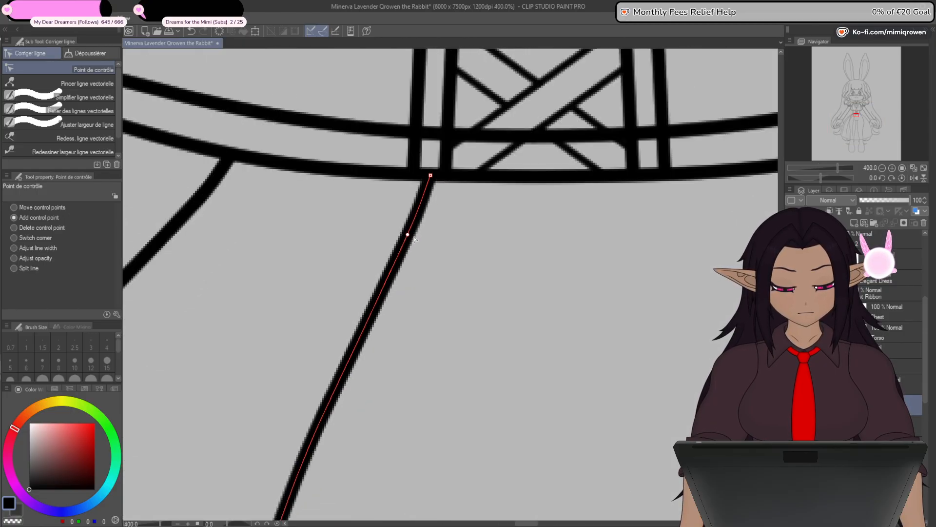
scroll(403, 236, "down", 5)
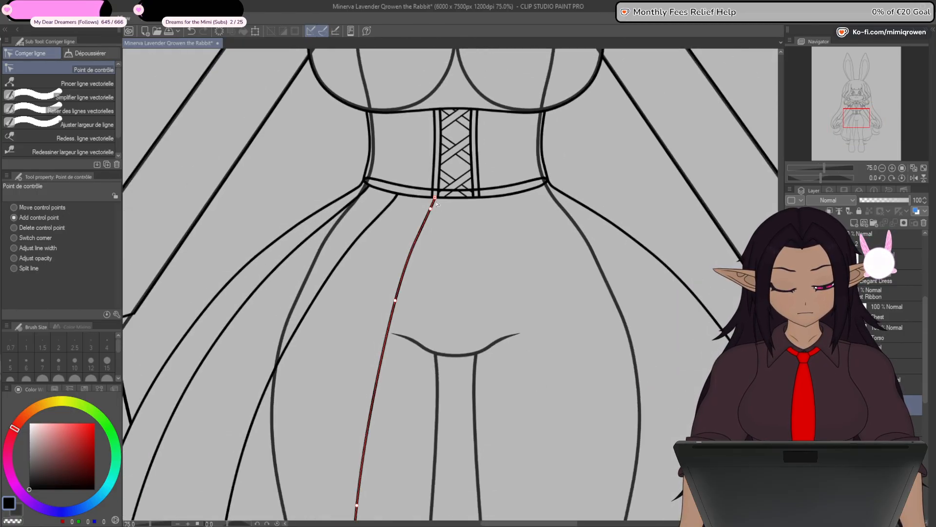
scroll(434, 200, "up", 5)
scroll(440, 204, "down", 8)
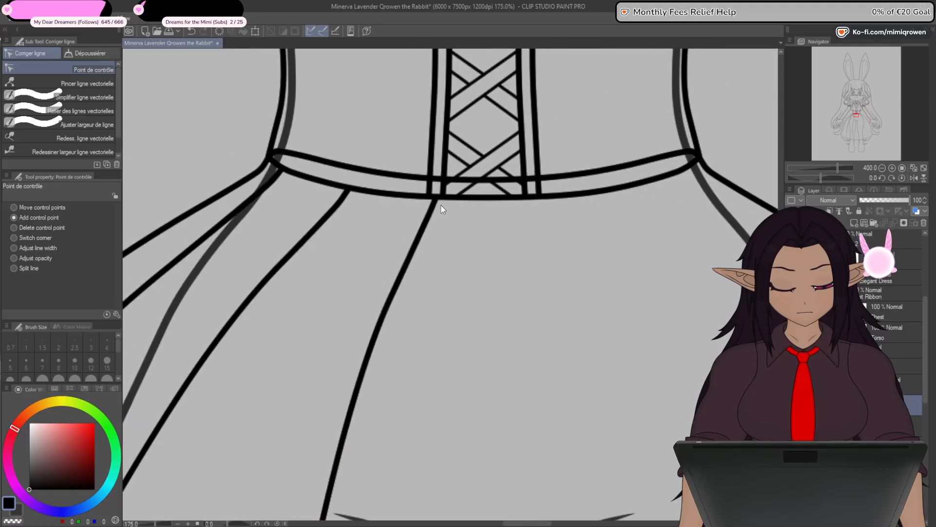
- Thin the skirt's three left fold lines along their length and taper their lower ends to fine points
left_click_drag(466, 373, 492, 238)
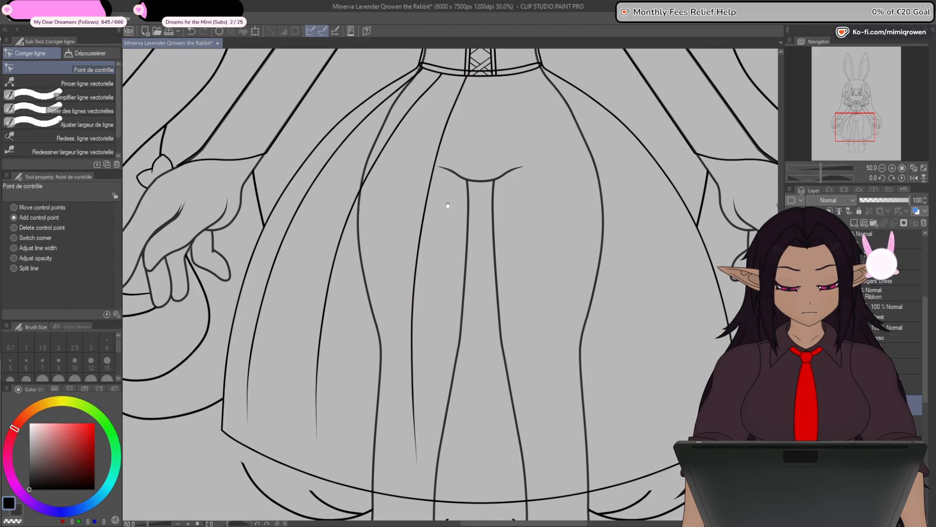
left_click_drag(463, 325, 467, 230)
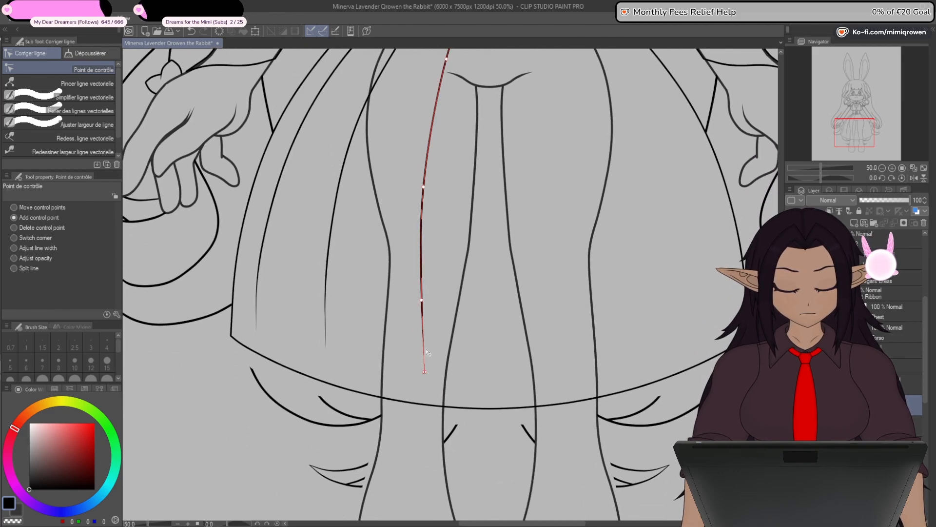
scroll(445, 365, "down", 4)
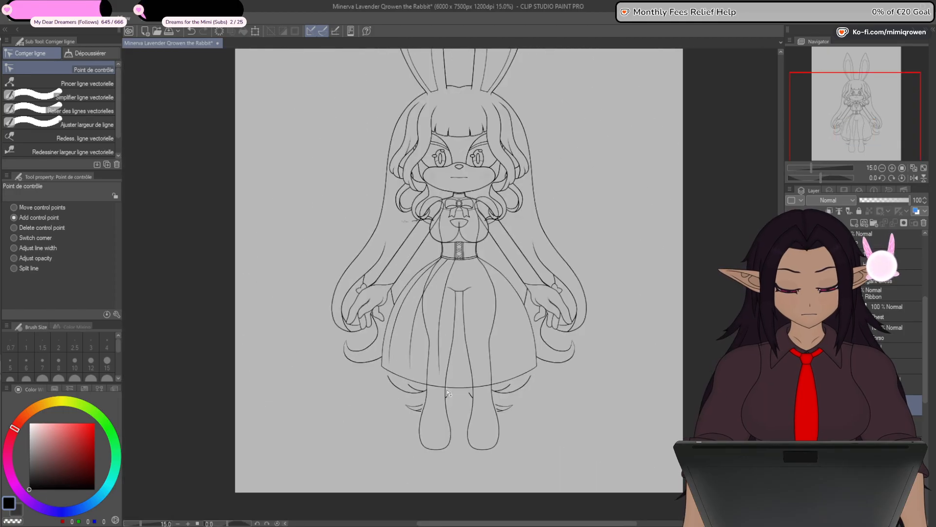
scroll(446, 365, "up", 2)
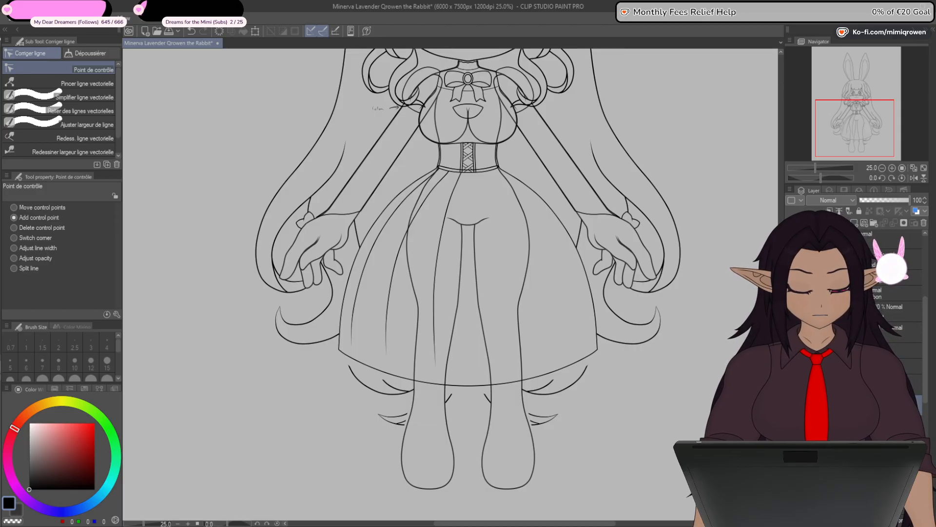
scroll(458, 285, "up", 2)
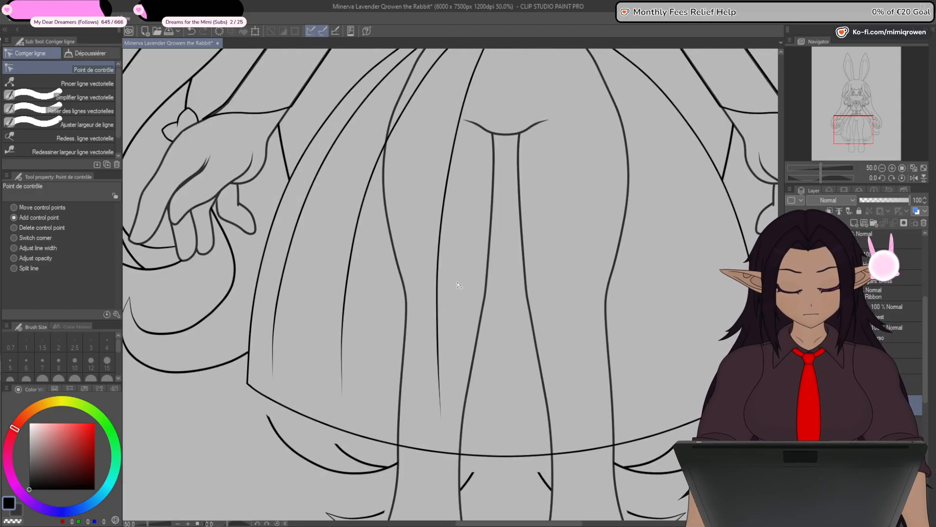
left_click(109, 125)
left_click_drag(480, 248, 298, 217)
left_click(90, 69)
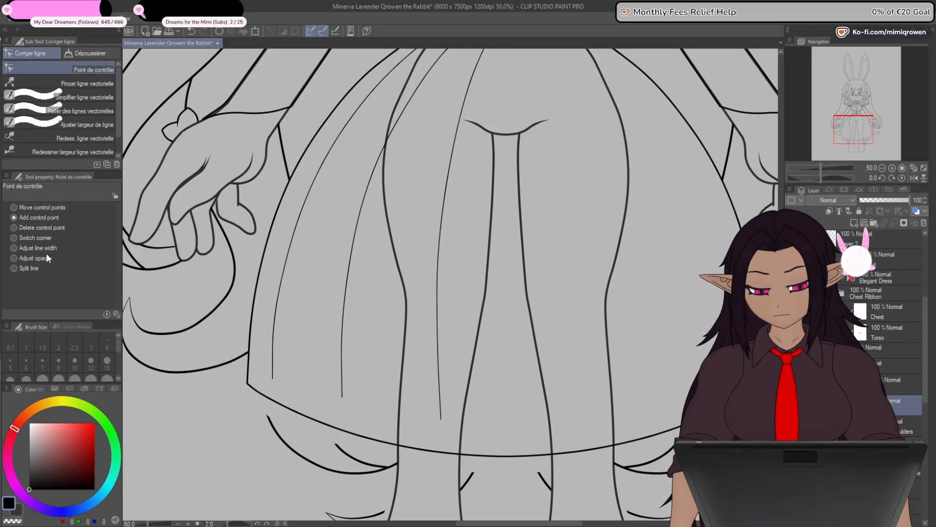
left_click_drag(273, 379, 221, 397)
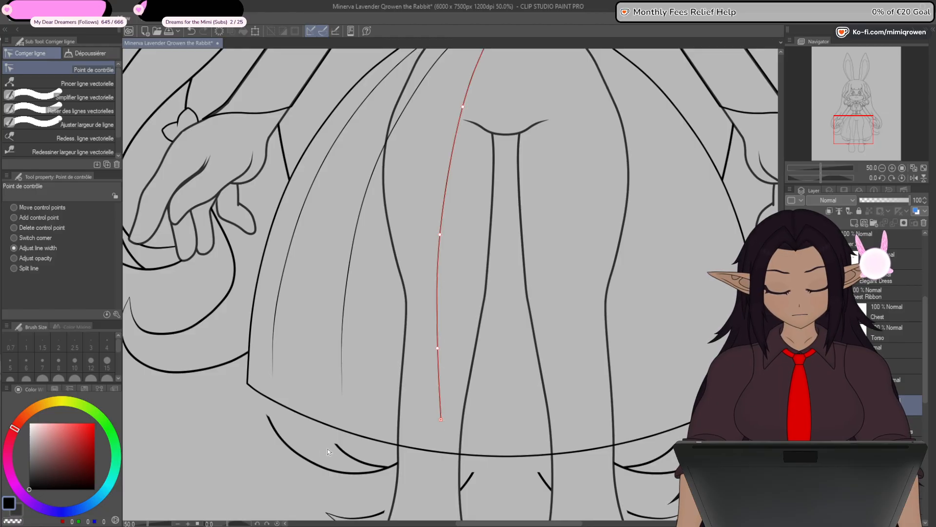
- Mirror a copy of the three fold lines horizontally onto the skirt's right half, and show the dress sketch
scroll(289, 487, "down", 1)
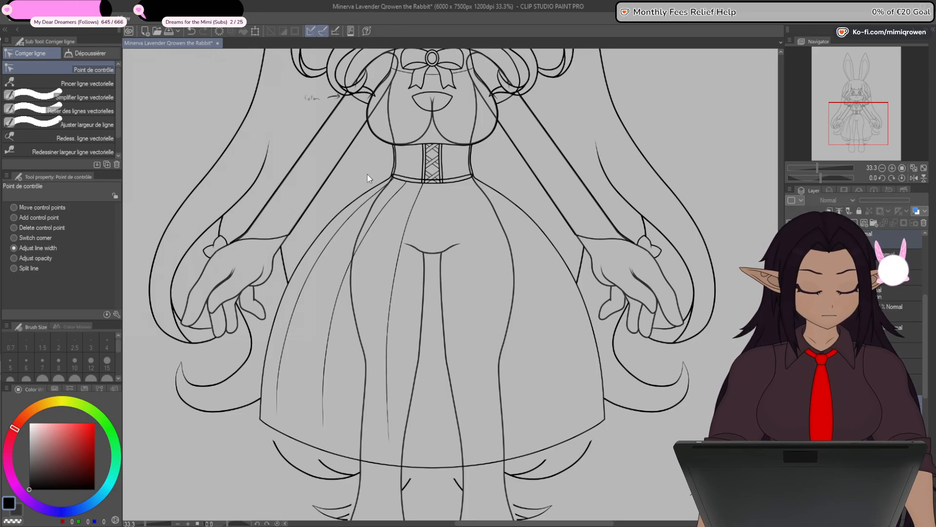
left_click(255, 31)
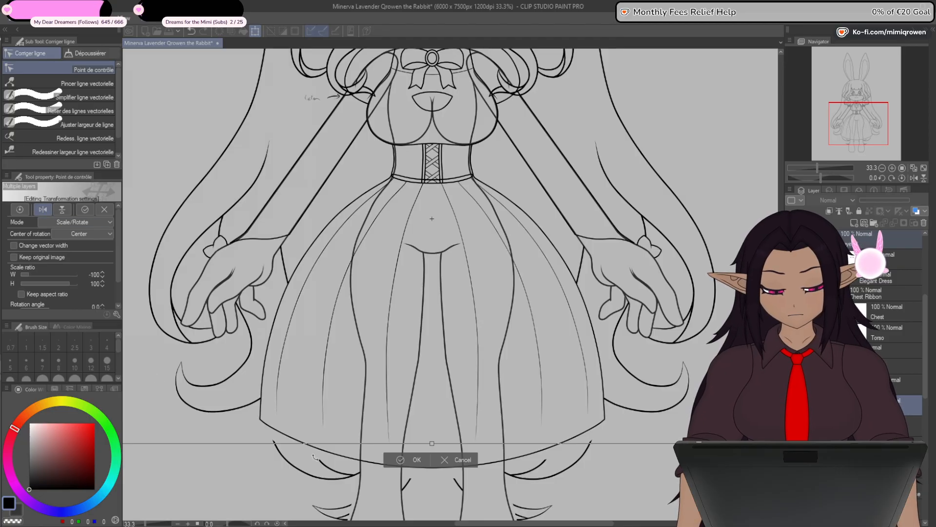
left_click(414, 460)
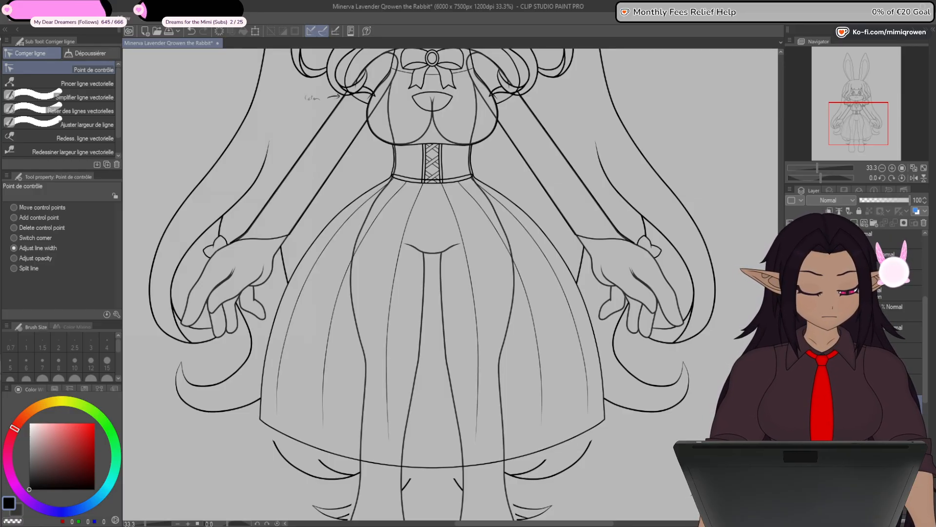
mouse_move(634, 473)
left_mouse_down()
mouse_move(712, 350)
mouse_move(697, 431)
left_mouse_up()
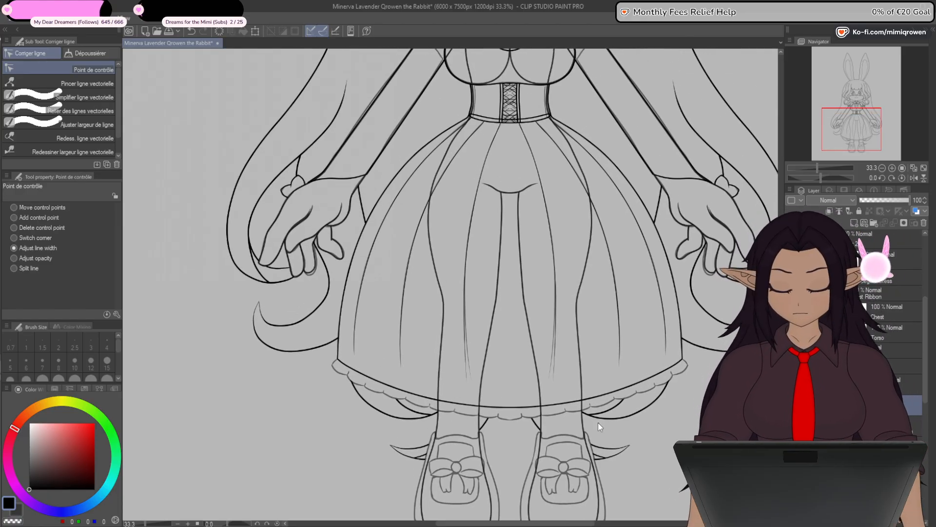
left_click_drag(572, 498, 586, 463)
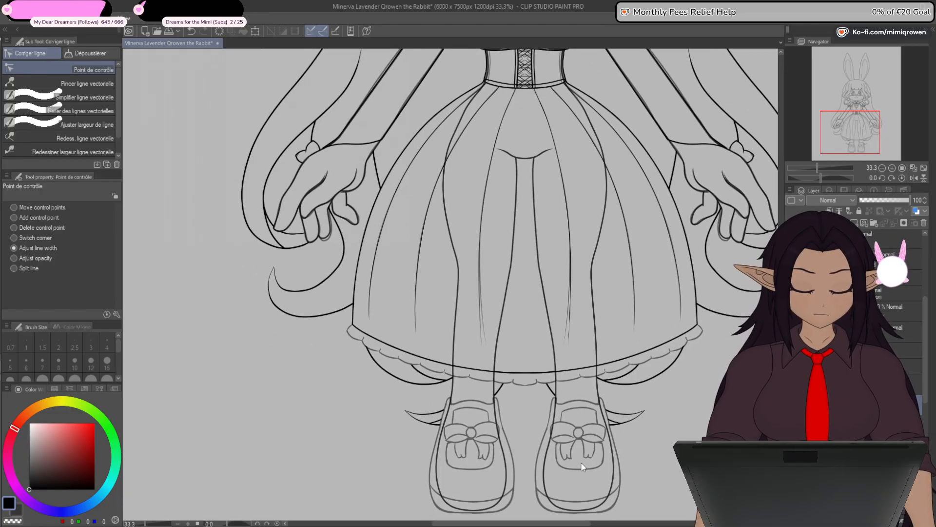
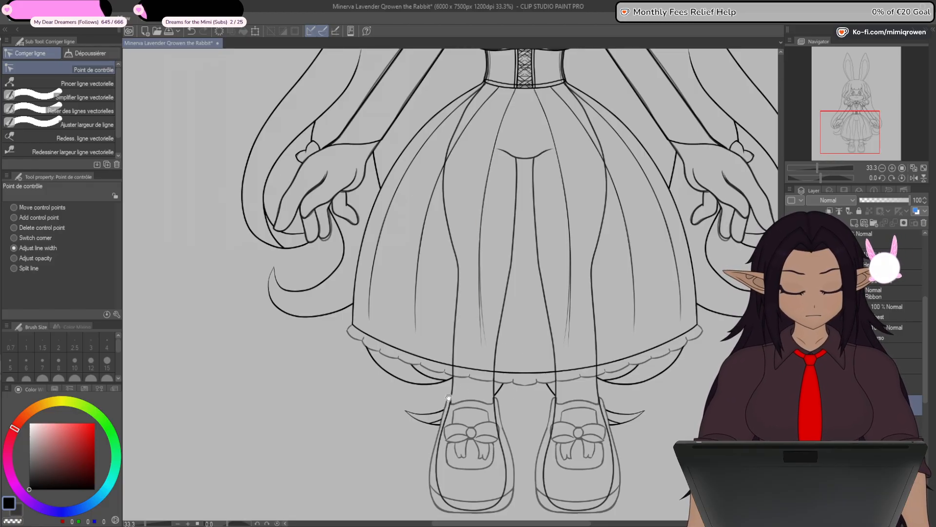
- Draw a straight line from the skirt hem's left corner to the lowest point of the sketched ruffle's central scallop
left_click_drag(448, 404, 479, 391)
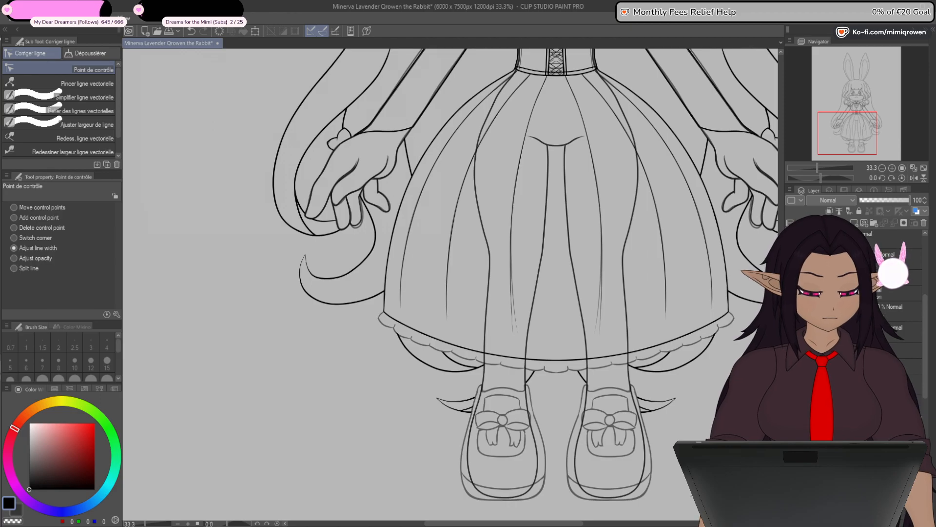
scroll(393, 352, "up", 3)
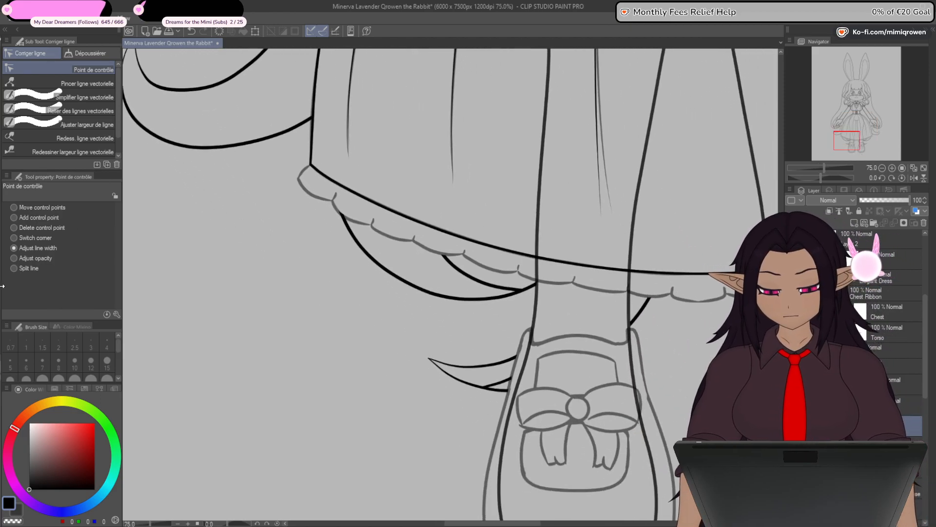
key("u")
left_click_drag(352, 333, 267, 315)
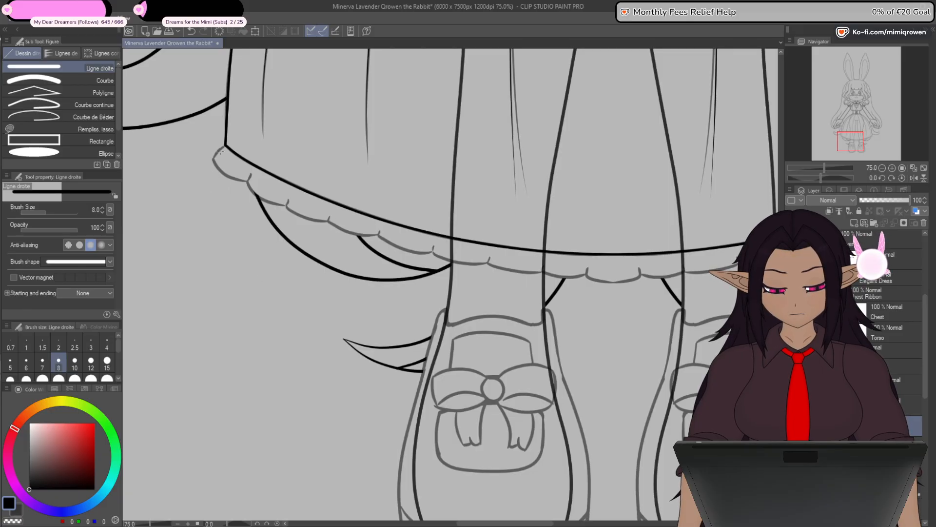
left_click_drag(222, 149, 483, 377)
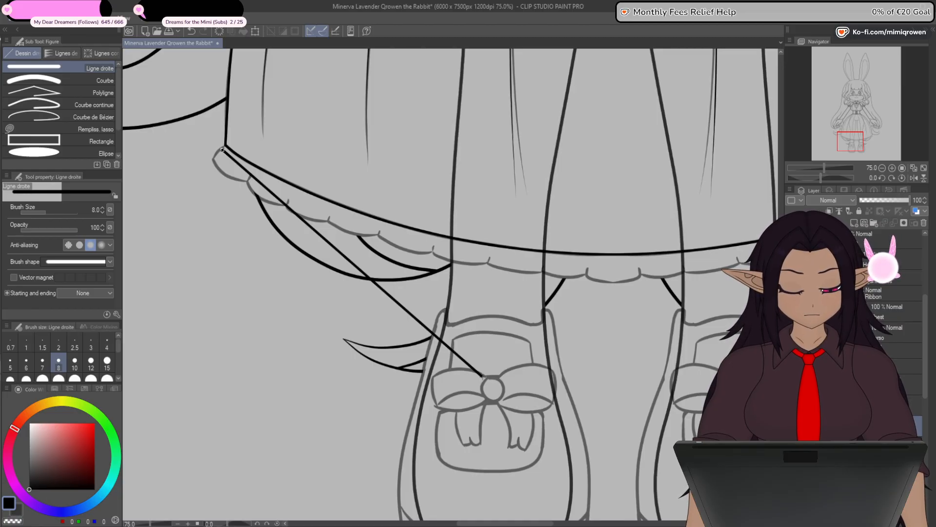
left_click_drag(483, 377, 608, 282)
left_click_drag(615, 282, 614, 281)
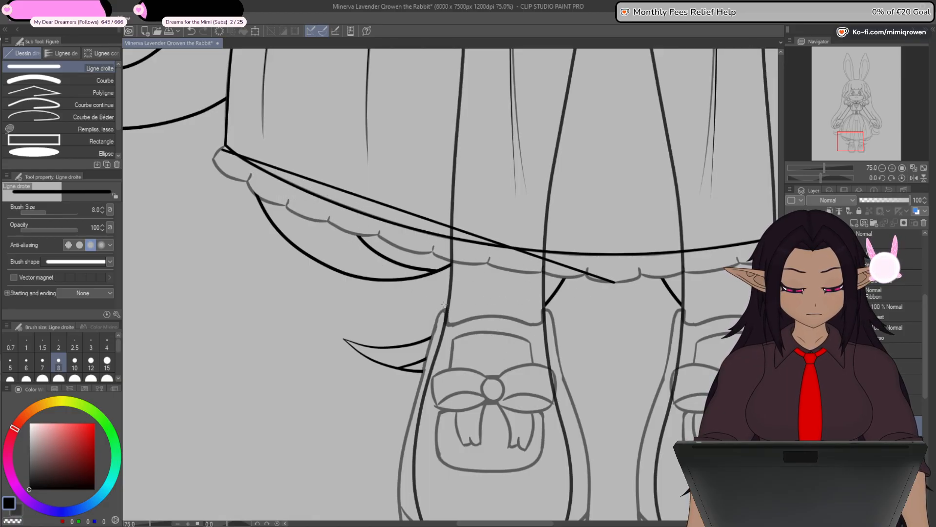
left_click_drag(306, 326, 375, 366)
- Add a corner point on the new line at the ruffle's outer left edge and attach the line's start to the hem corner
key("y")
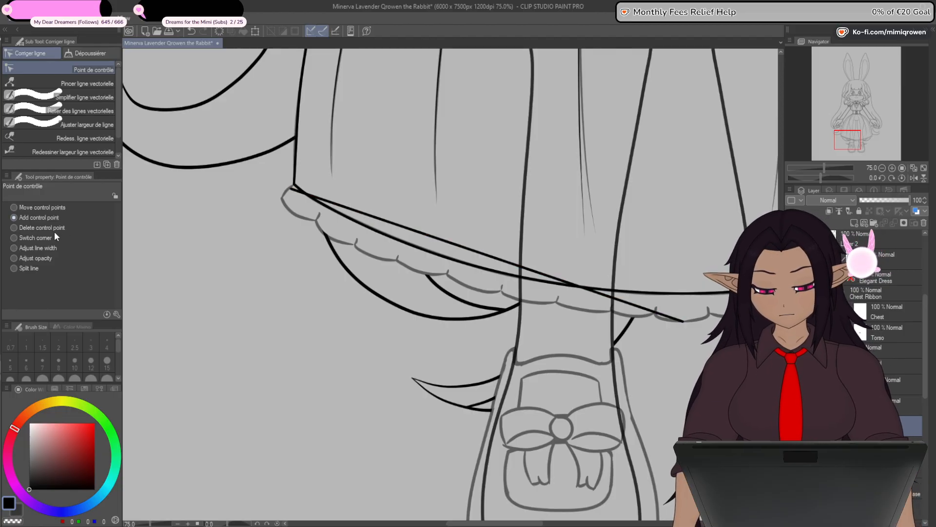
scroll(342, 262, "up", 5)
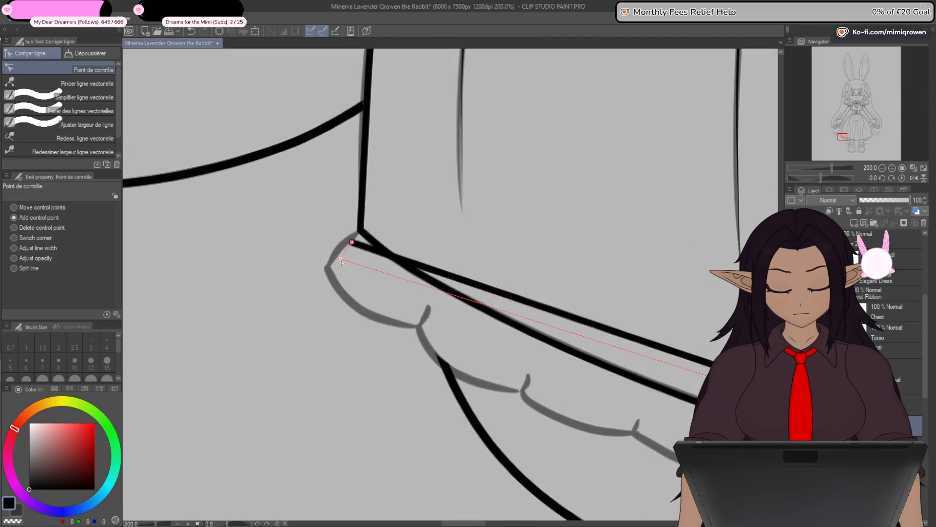
left_click_drag(341, 262, 340, 259)
scroll(355, 242, "up", 4)
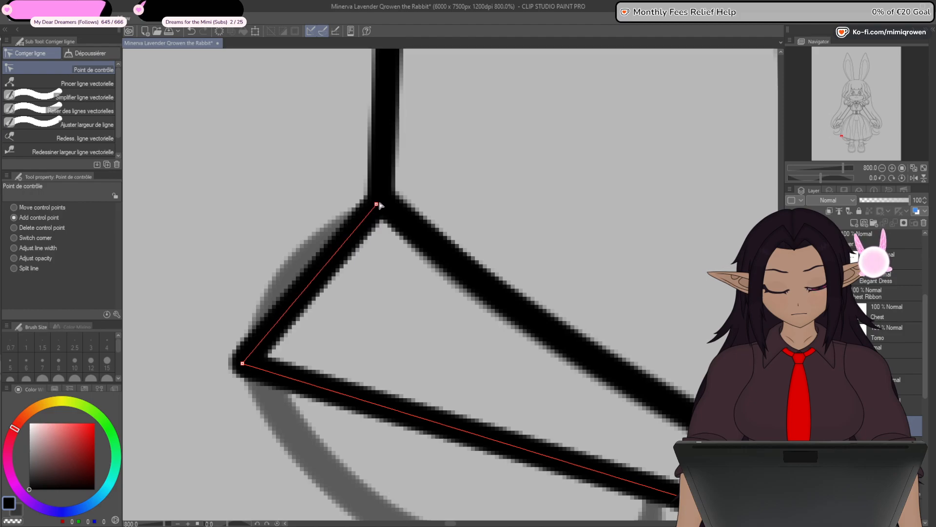
scroll(363, 249, "down", 5)
left_click_drag(453, 378, 449, 391)
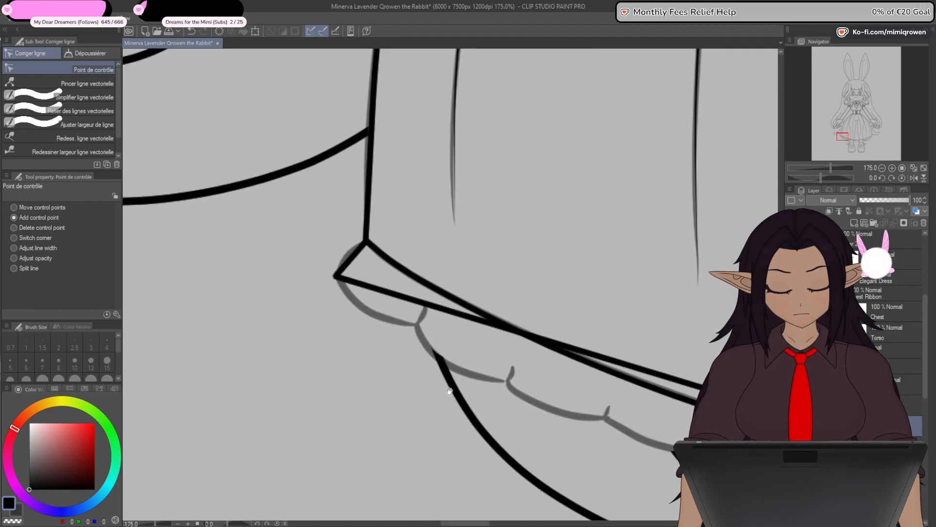
- Bend the line into the ruffle's first notch, split it at the tip, and move the remaining line's start to the notch base
scroll(394, 286, "up", 4)
left_click(395, 280)
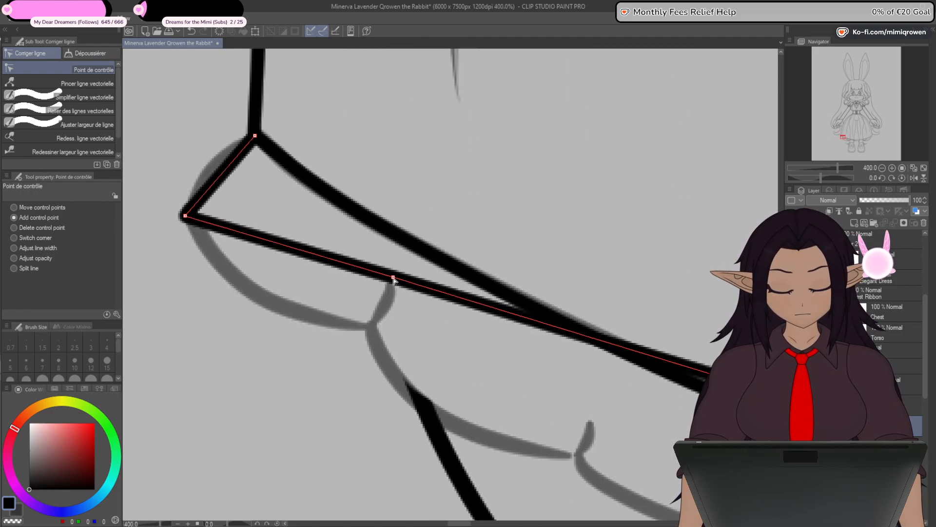
left_click_drag(391, 277, 364, 330)
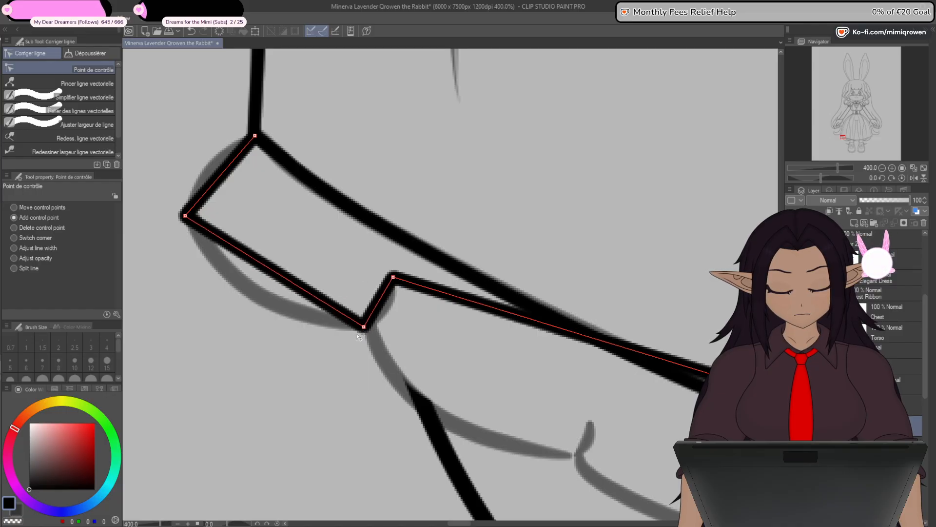
left_click(395, 279)
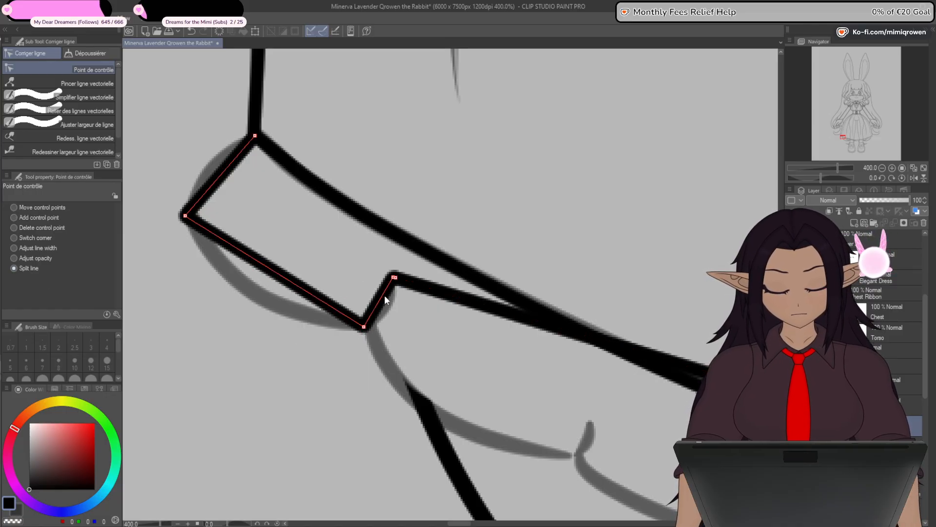
key("ctrl+z")
left_click(394, 279)
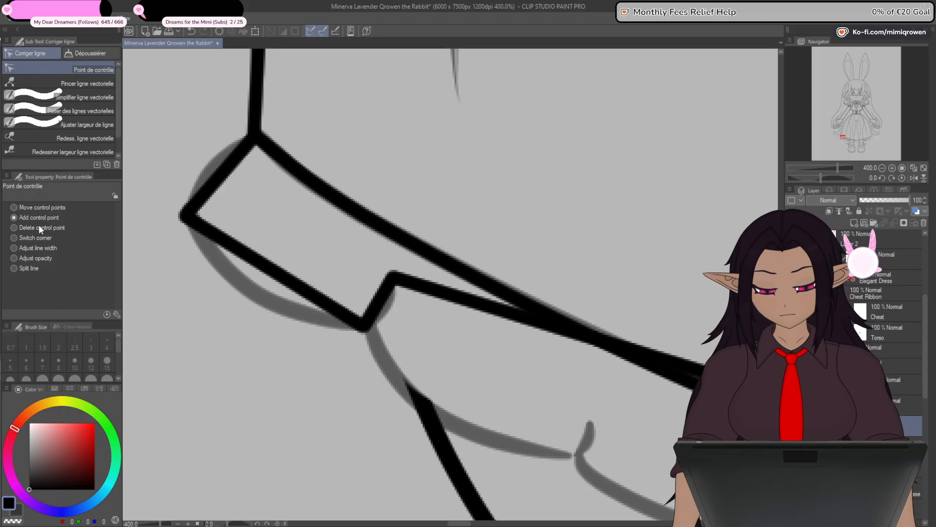
left_click_drag(393, 278, 377, 338)
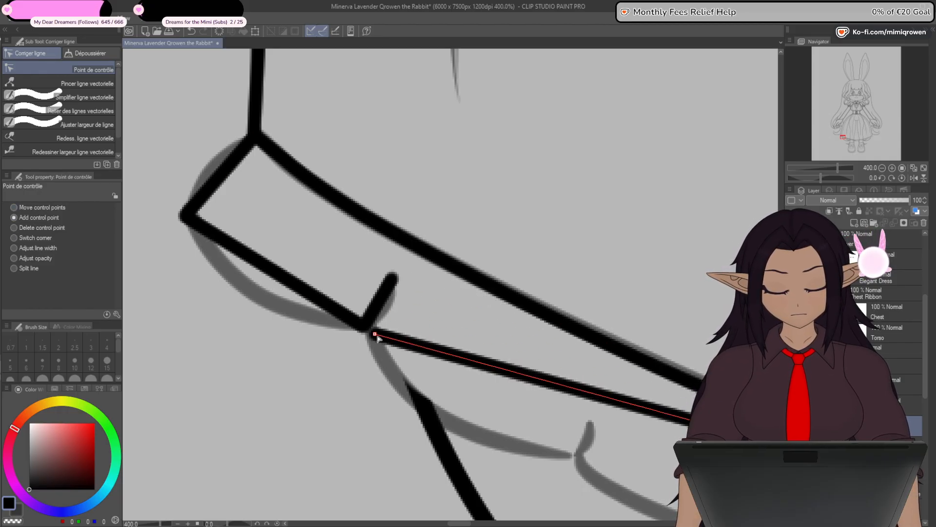
- Shape the second ruffle notch from the left, with the remaining line detached at its tip and restarted at its base
left_click_drag(479, 502, 333, 400)
left_click_drag(432, 289, 446, 322)
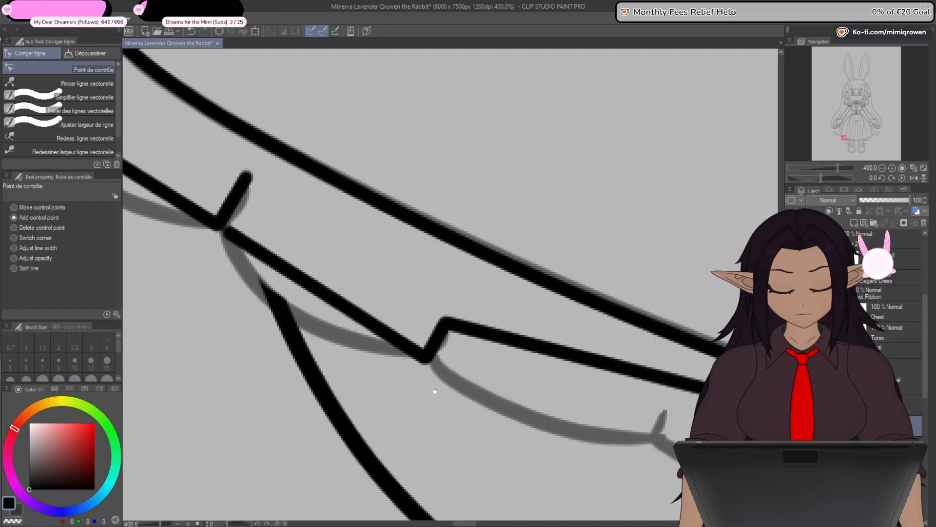
left_click_drag(433, 390, 423, 359)
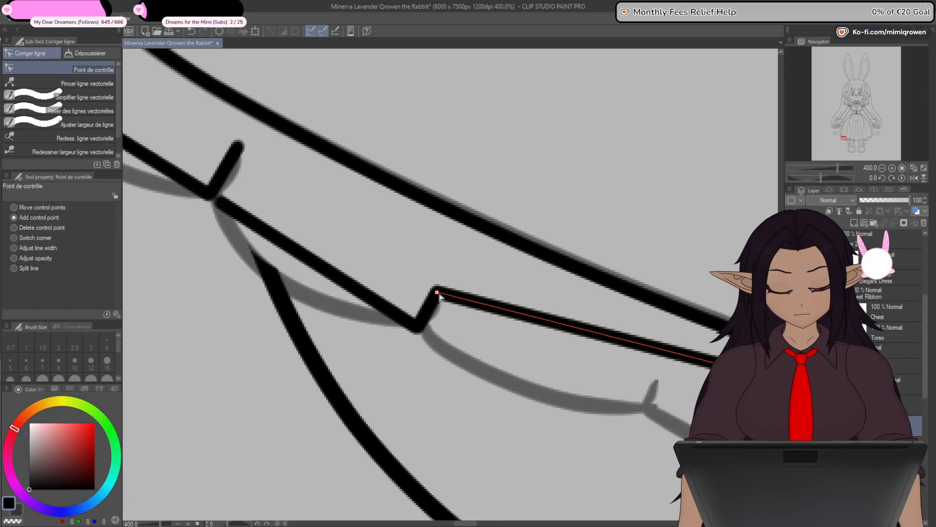
left_click_drag(435, 289, 432, 334)
- Bend the line into the third ruffle notch, split it at the tip, and bring the remaining part down to the notch base
left_click_drag(479, 449, 311, 403)
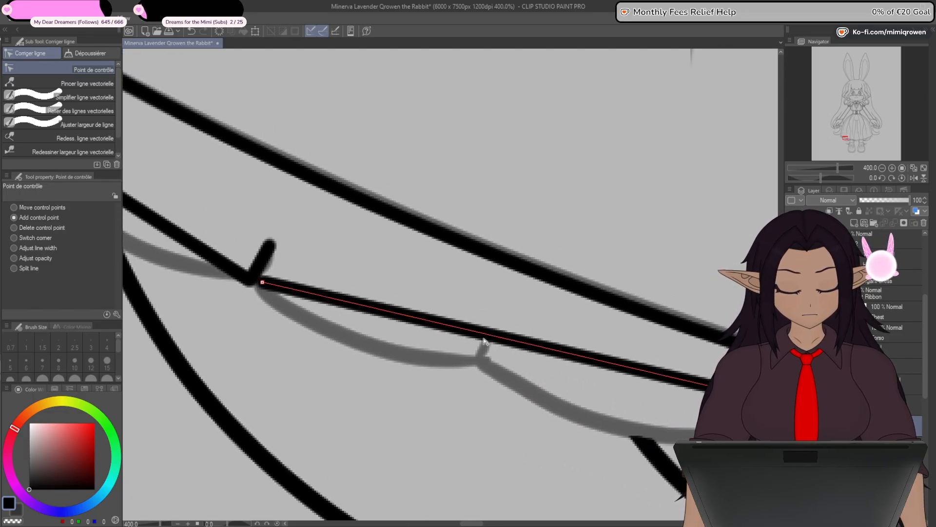
mouse_move(483, 335)
left_mouse_down()
mouse_move(470, 375)
mouse_move(492, 329)
left_mouse_up()
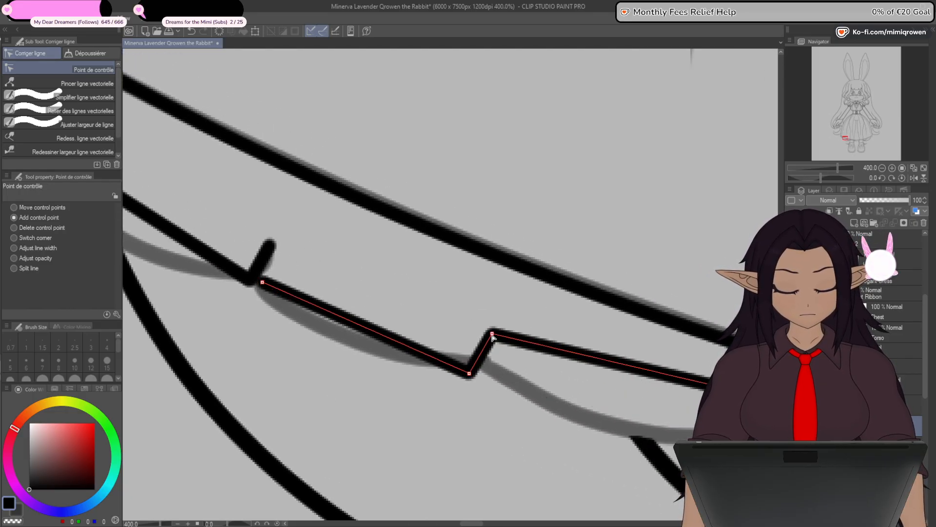
left_click_drag(423, 380, 351, 314)
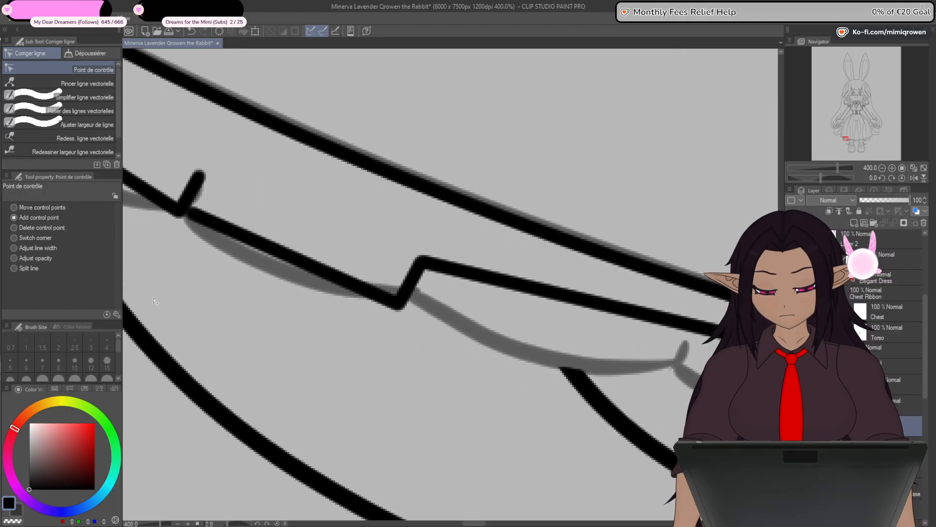
left_click(422, 262)
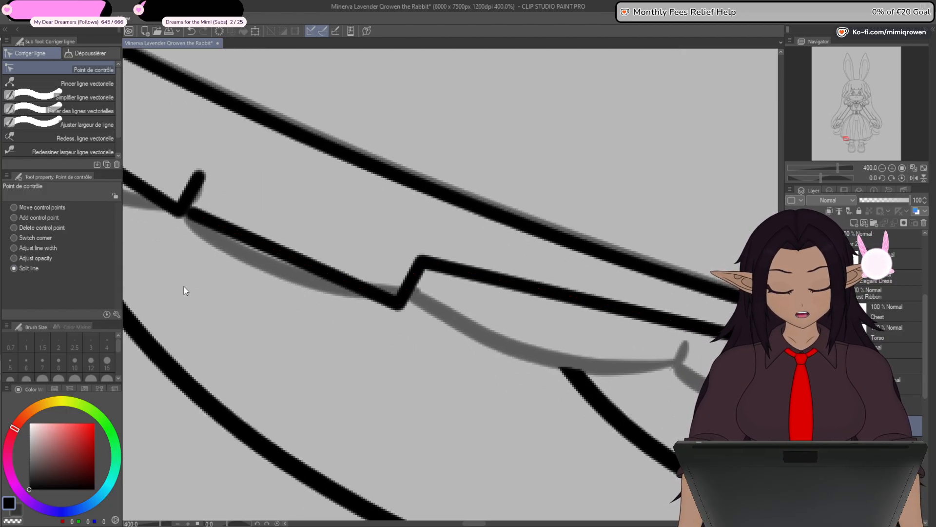
left_click_drag(425, 264, 419, 303)
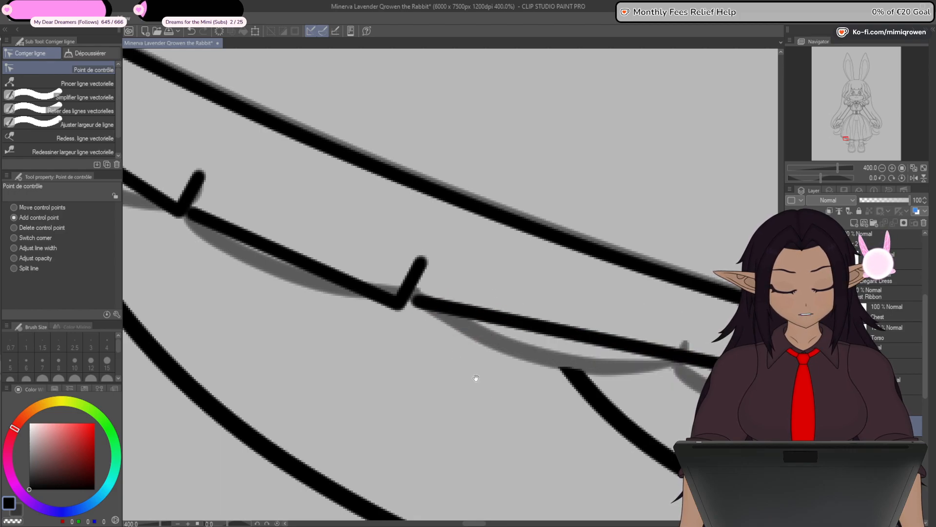
- Form the fourth ruffle notch with added control points, split the line at its tip, and restart the remainder at its base
left_click_drag(476, 379, 426, 375)
left_click_drag(542, 340, 612, 367)
left_click_drag(610, 403, 456, 408)
left_click_drag(462, 370, 478, 339)
left_click_drag(448, 410, 362, 307)
left_click(32, 269)
left_click(476, 291)
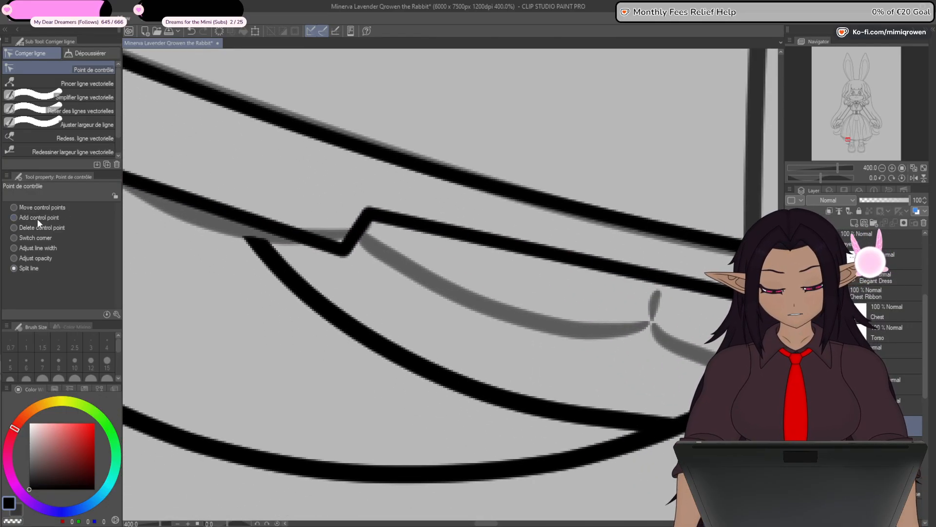
left_click_drag(371, 214, 373, 251)
- Form the fifth ruffle notch, just left of the left leg line, and lower the split-off remainder to its base
left_click_drag(514, 368, 404, 370)
left_click_drag(510, 299, 549, 295)
left_click_drag(419, 345, 289, 275)
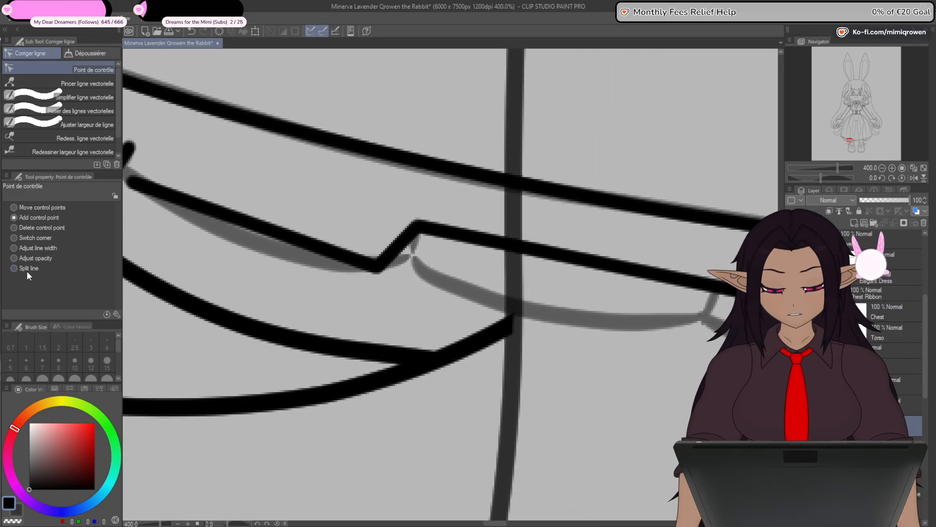
left_click(43, 218)
left_click_drag(417, 224, 417, 266)
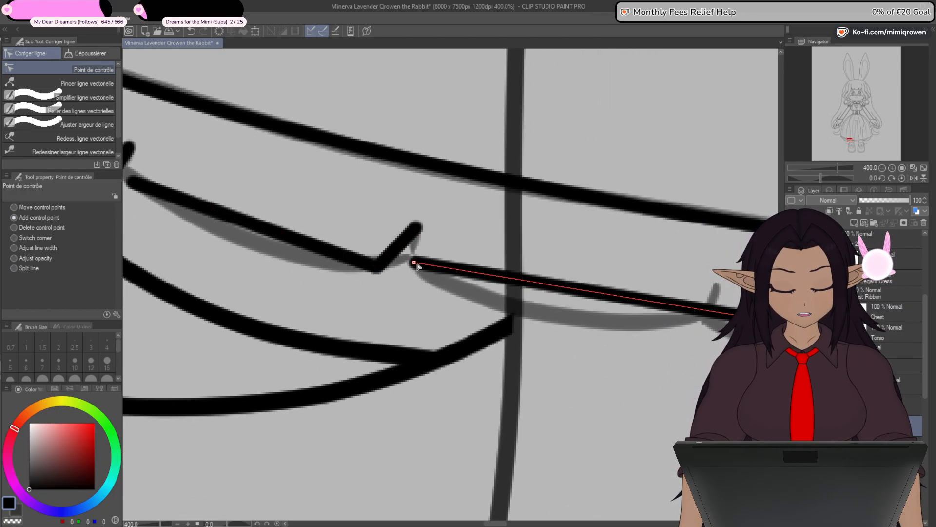
- Shape the sixth ruffle notch between the left leg's two outlines, splitting the line there and moving the remainder to its base
left_click_drag(561, 398, 440, 391)
left_click_drag(560, 299, 563, 318)
left_click_drag(584, 339, 512, 283)
left_click_drag(343, 337, 282, 294)
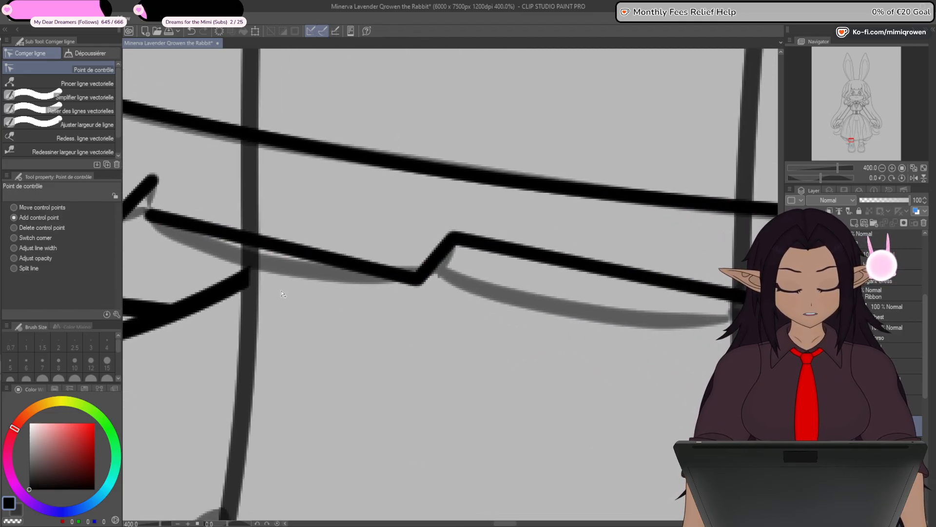
left_click(31, 270)
left_click_drag(436, 301, 344, 267)
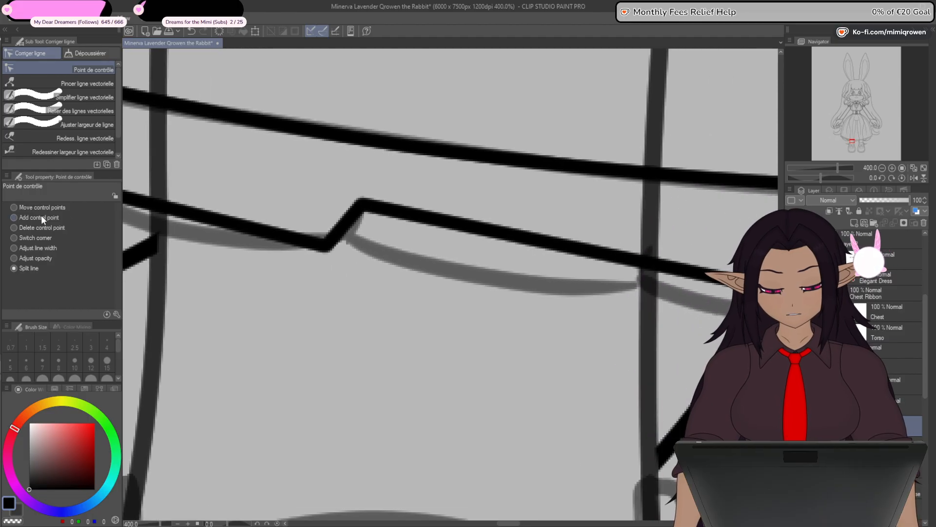
left_click_drag(364, 205, 350, 241)
- Shape the seventh ruffle notch on the left leg's inner outline and move the detached line's start down to its base
left_click_drag(469, 360, 315, 389)
left_click_drag(486, 312, 501, 274)
left_click_drag(501, 347, 391, 259)
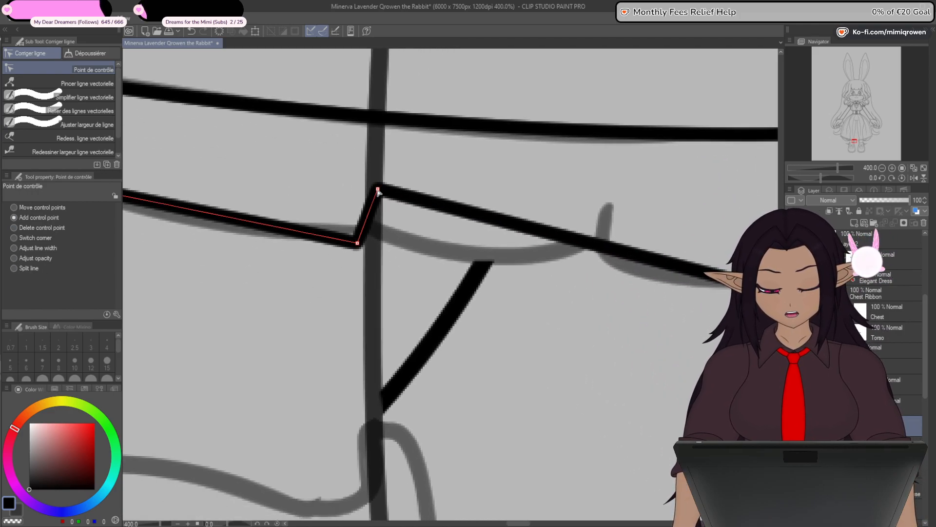
left_click_drag(378, 190, 377, 238)
- Split the line at the left end of the central scallop and raise the last segment's start to the sketched notch tip
left_click_drag(445, 307, 347, 323)
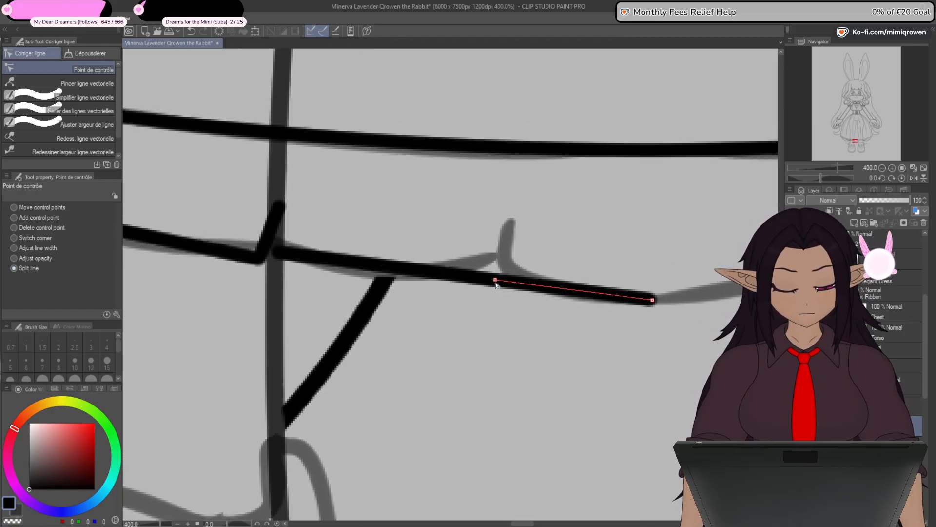
left_click(29, 218)
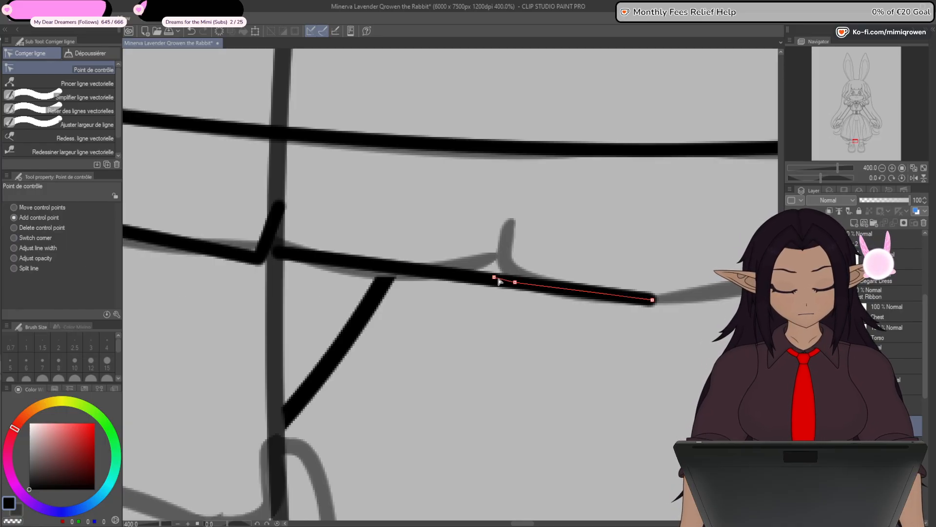
left_click_drag(498, 276, 511, 222)
- Curve the leftmost scallop's side and lower edge with added control points to match the sketch, and shape its notch
scroll(502, 273, "down", 4)
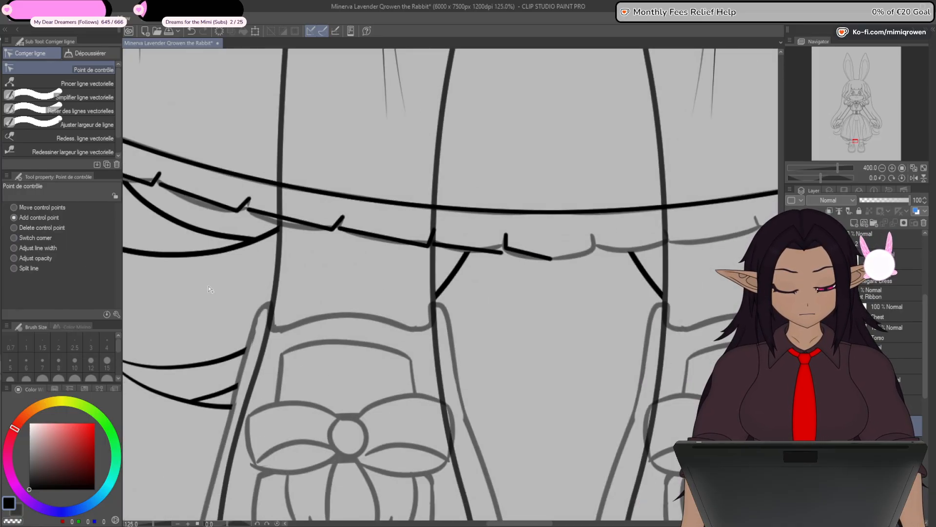
left_click_drag(209, 288, 650, 410)
scroll(409, 238, "up", 5)
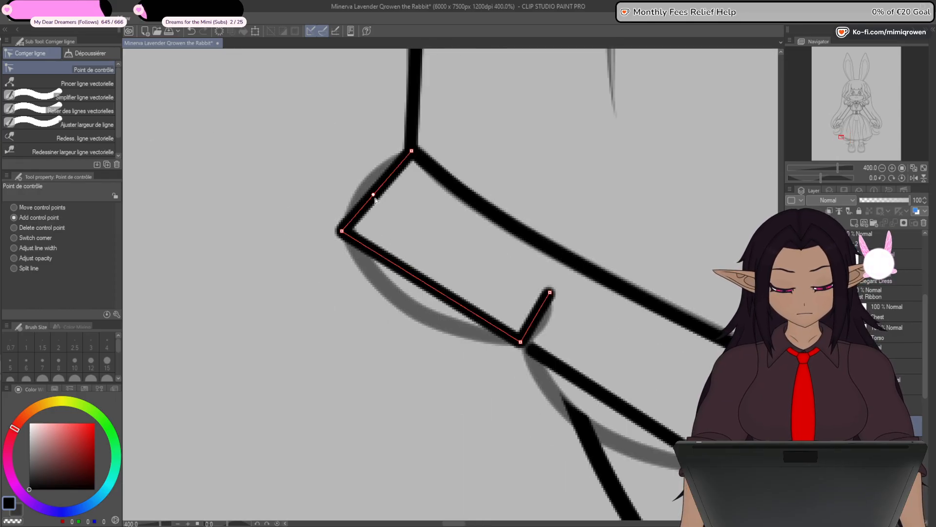
left_click_drag(375, 199, 372, 186)
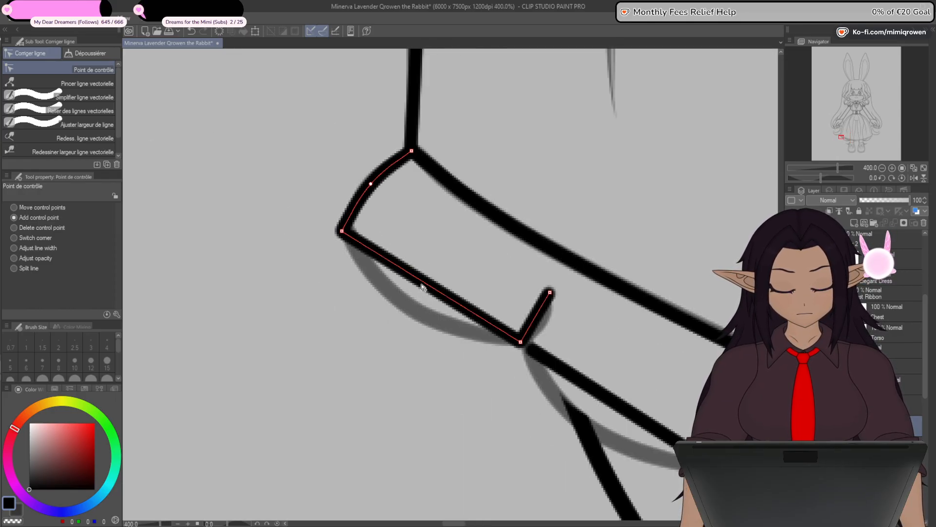
left_click_drag(410, 274, 383, 283)
left_click(430, 306)
mouse_move(433, 308)
left_mouse_down()
mouse_move(434, 328)
mouse_move(441, 323)
left_mouse_up()
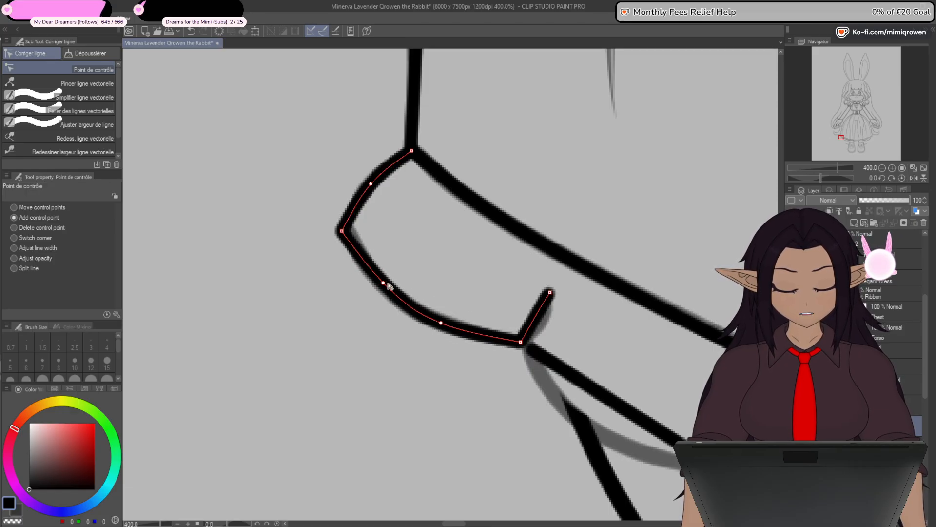
left_click_drag(342, 231, 344, 226)
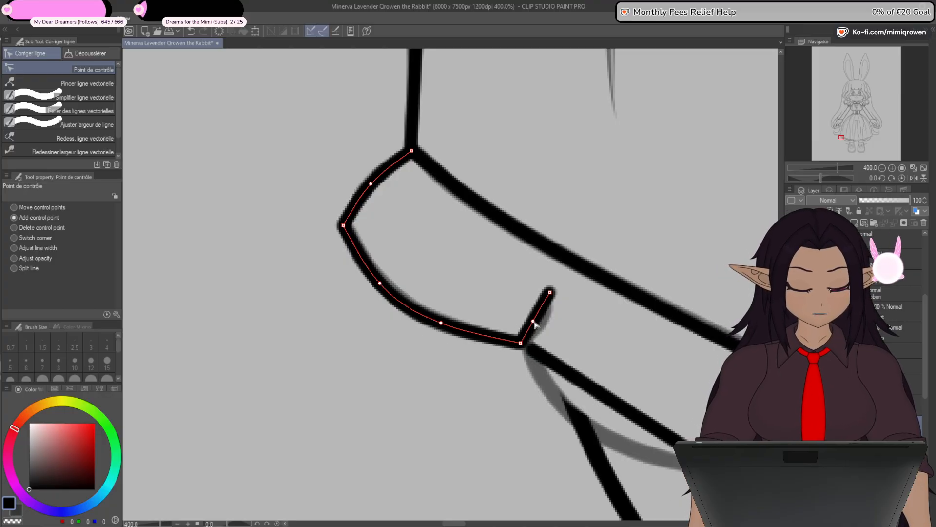
left_click_drag(537, 321, 546, 305)
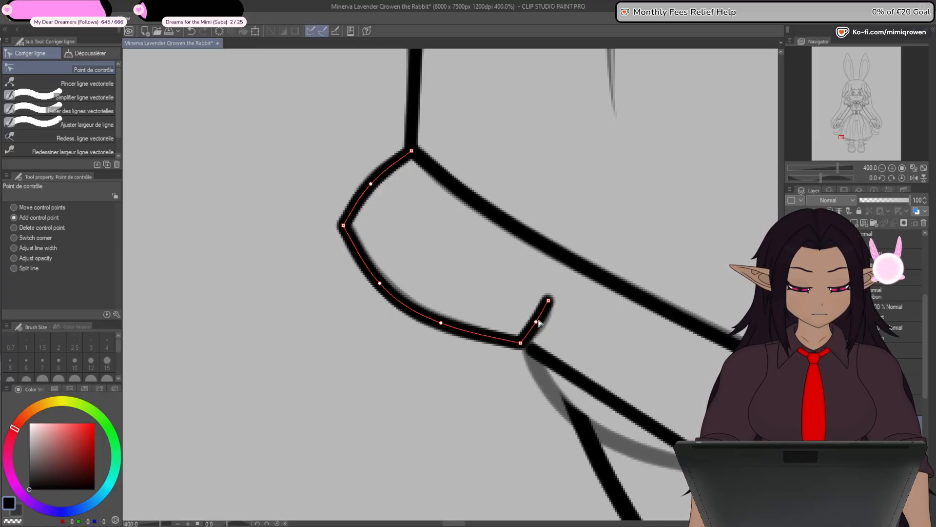
- Join the second scallop's start to the first notch's base, then curve its lower edge and notch to match the sketch
left_click_drag(545, 454, 484, 345)
left_click_drag(469, 244, 464, 236)
scroll(477, 224, "down", 1)
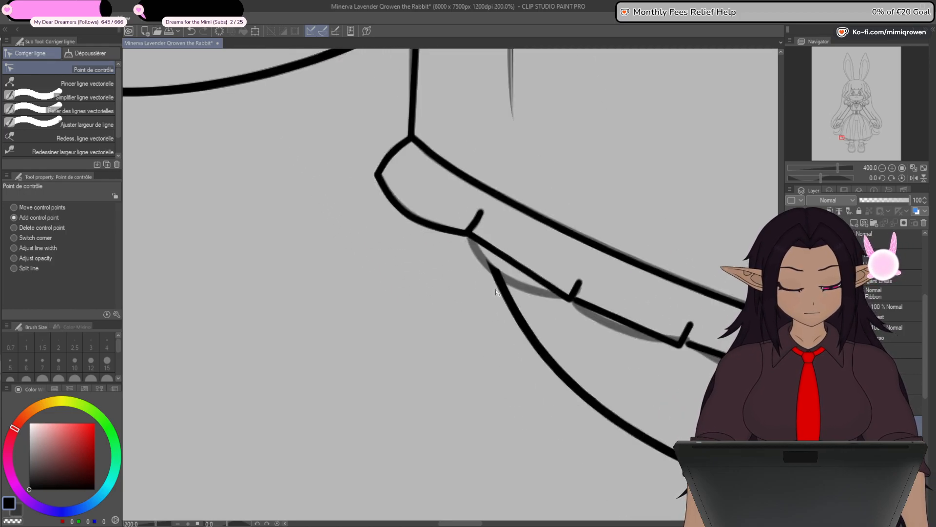
left_click_drag(510, 376, 457, 371)
scroll(477, 254, "up", 1)
left_click_drag(429, 326, 424, 348)
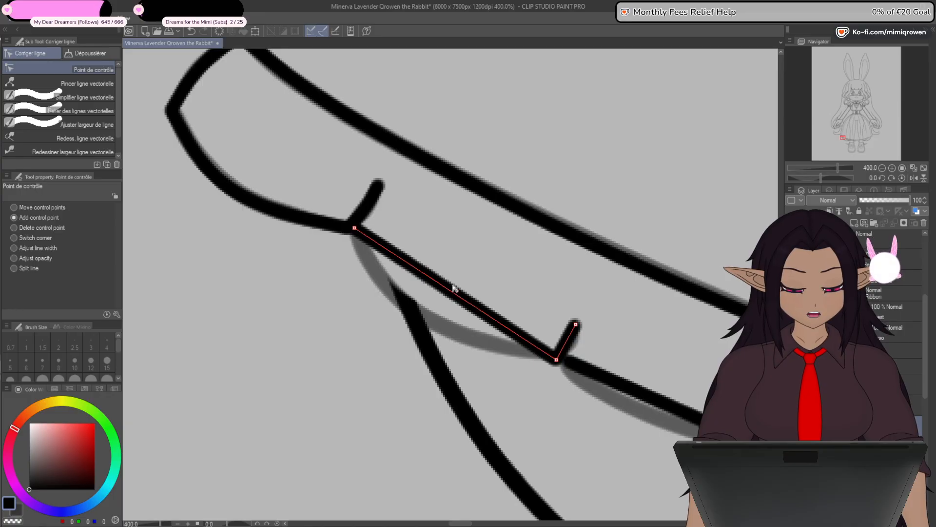
left_click(441, 289)
left_click_drag(444, 290, 389, 289)
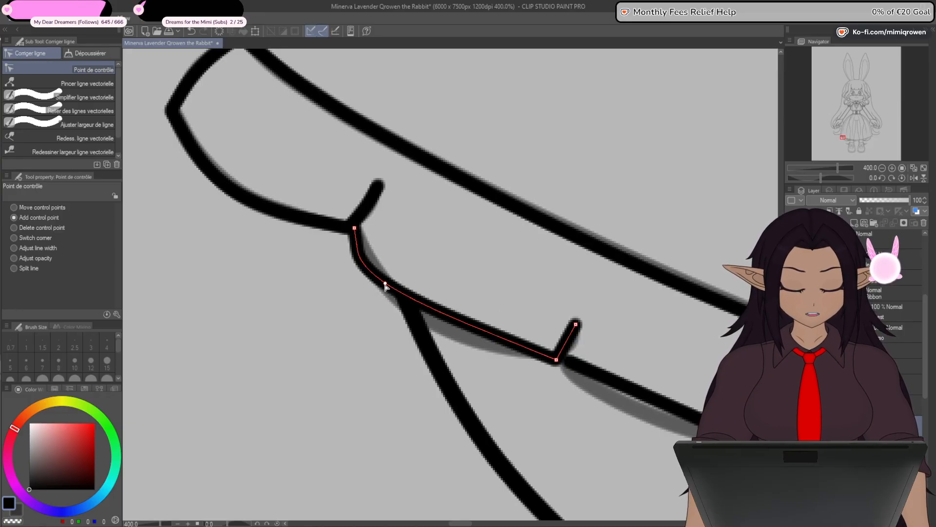
left_click_drag(483, 330, 479, 343)
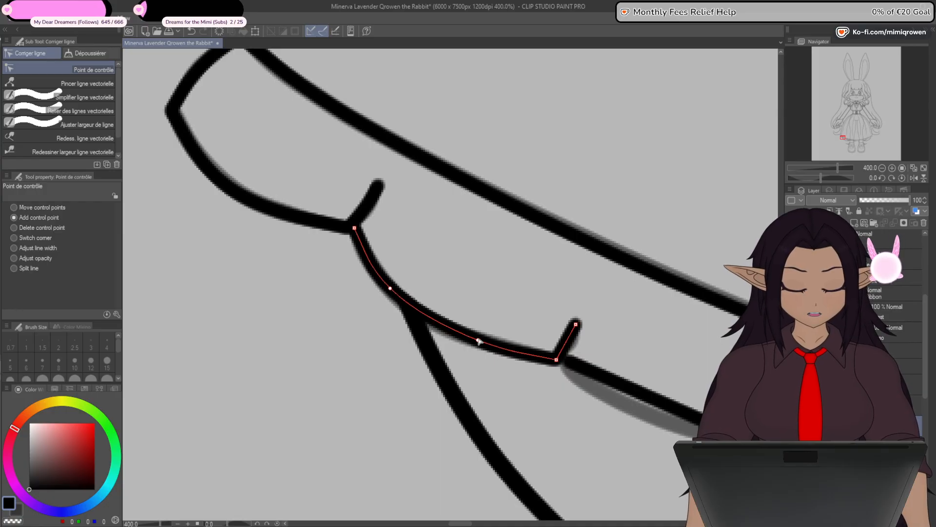
left_click_drag(576, 324, 579, 321)
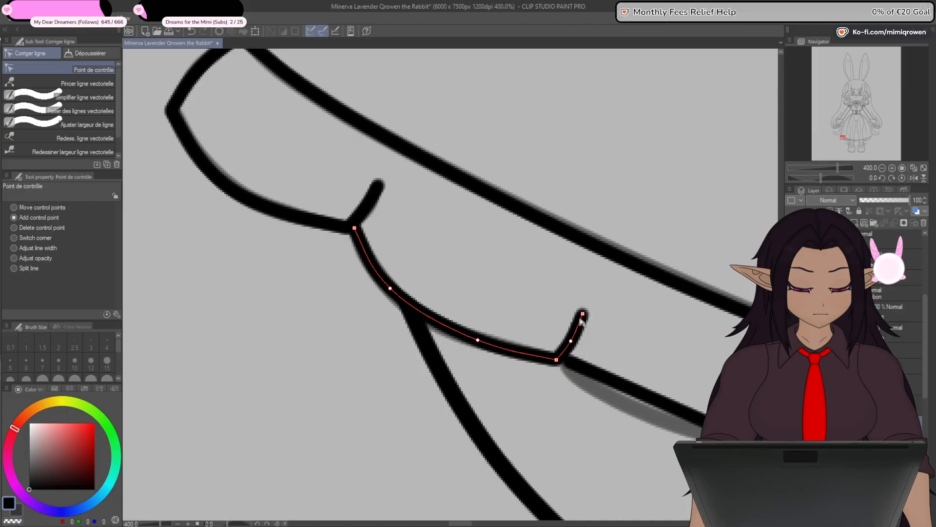
left_click_drag(480, 343, 480, 346)
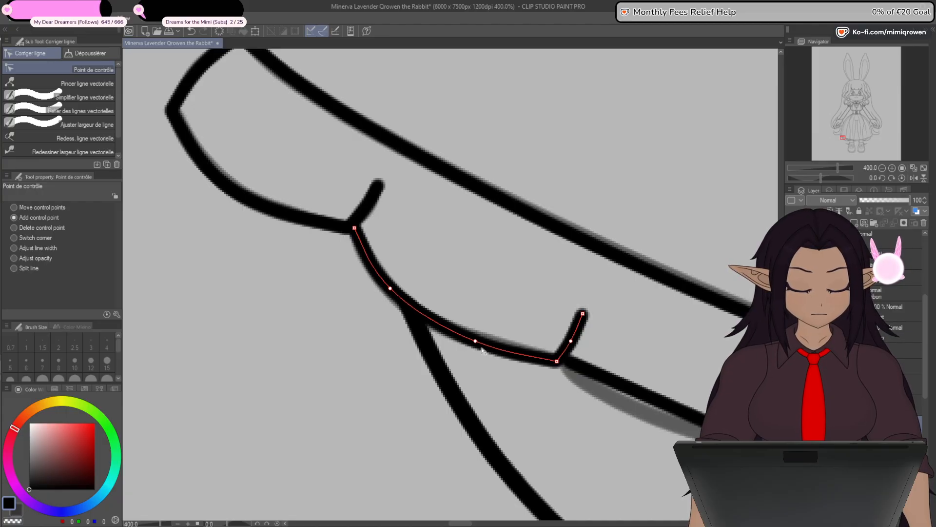
- Curve the third scallop's lower edge with two added control points and adjust its notch to the sketch
left_click_drag(567, 450, 359, 327)
left_click(437, 268)
left_click_drag(438, 268, 414, 279)
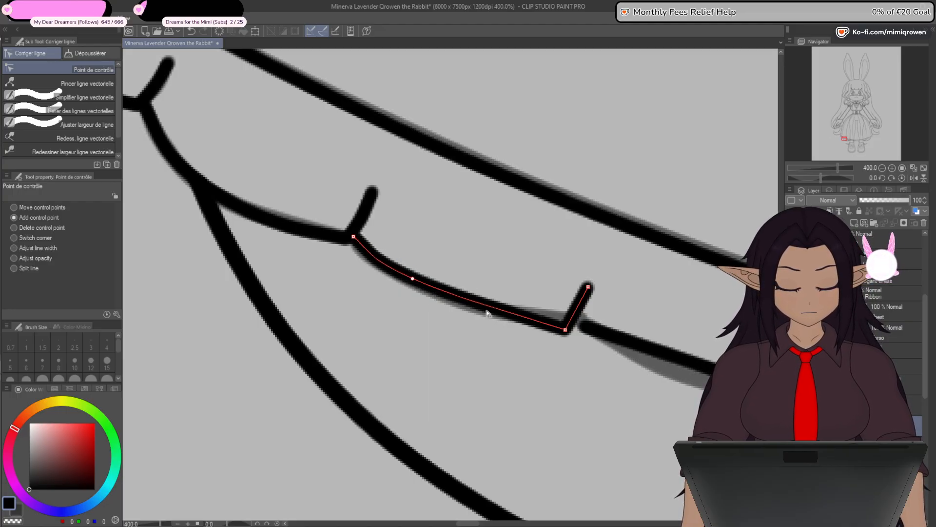
left_click_drag(487, 307, 489, 312)
mouse_move(566, 331)
left_mouse_down()
mouse_move(541, 322)
mouse_move(567, 328)
left_mouse_up()
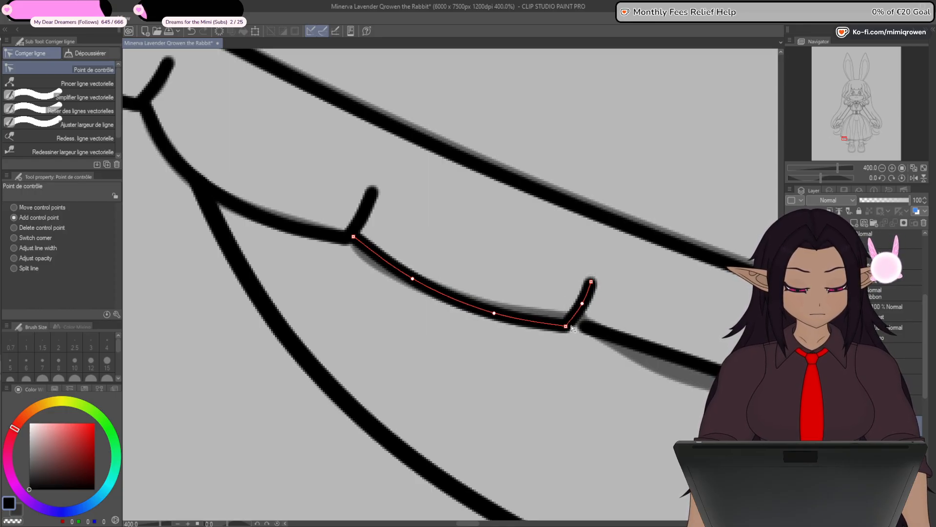
- Attach the fourth scallop to the third notch's base, bow its lower edge downward, and bend its notch
left_click_drag(602, 442, 420, 383)
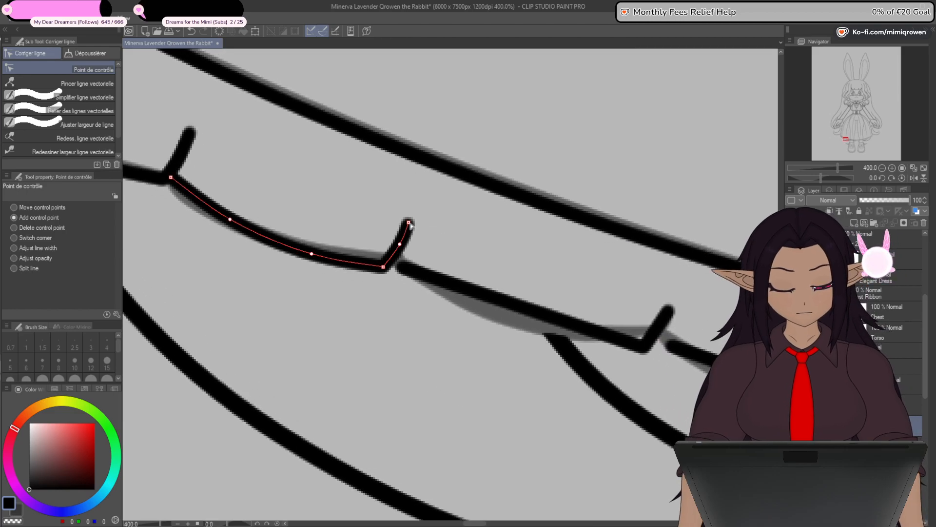
left_click_drag(406, 271, 394, 267)
left_click_drag(455, 336, 414, 324)
left_click(430, 281)
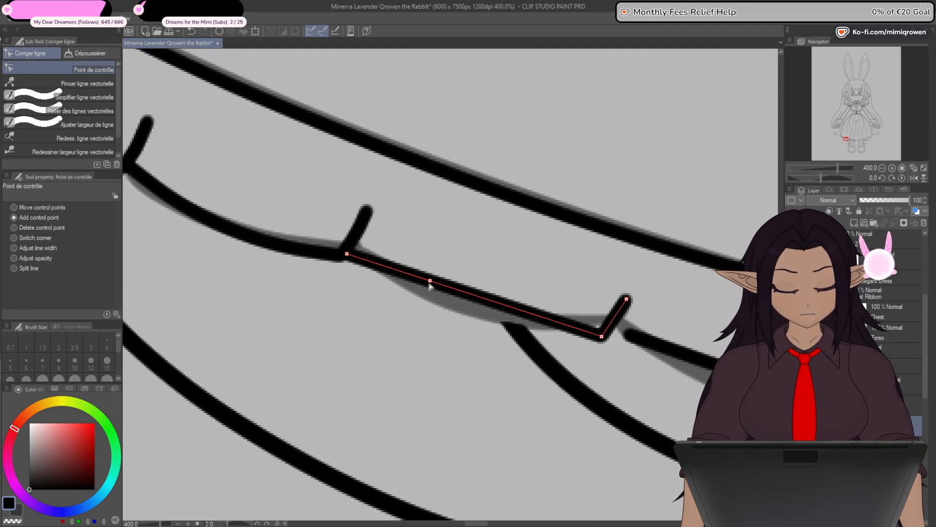
left_click_drag(430, 282, 504, 324)
left_click(461, 306)
left_click_drag(628, 299, 629, 294)
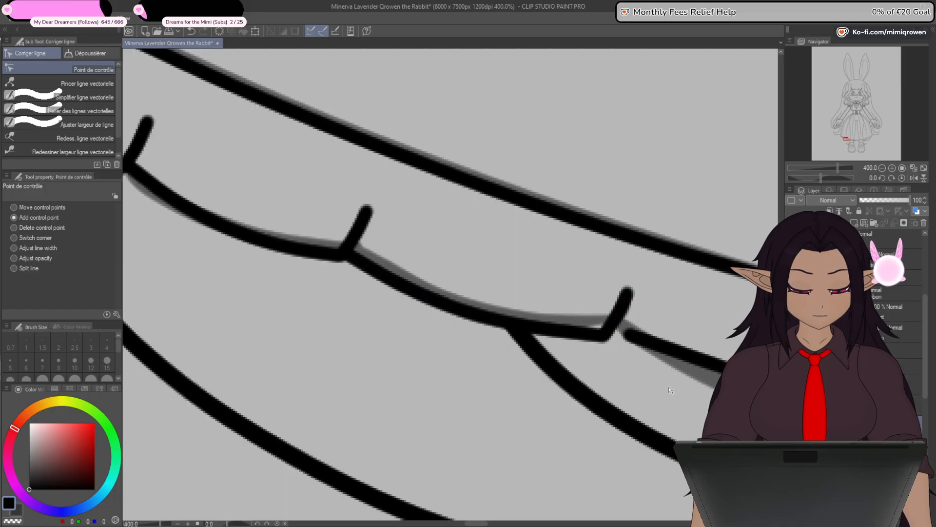
- Connect the fifth scallop to the fourth notch, curve its lower edge, and shift its end corner to the sketched notch base
left_click_drag(647, 431, 369, 339)
left_click_drag(351, 244, 332, 242)
left_click(398, 265)
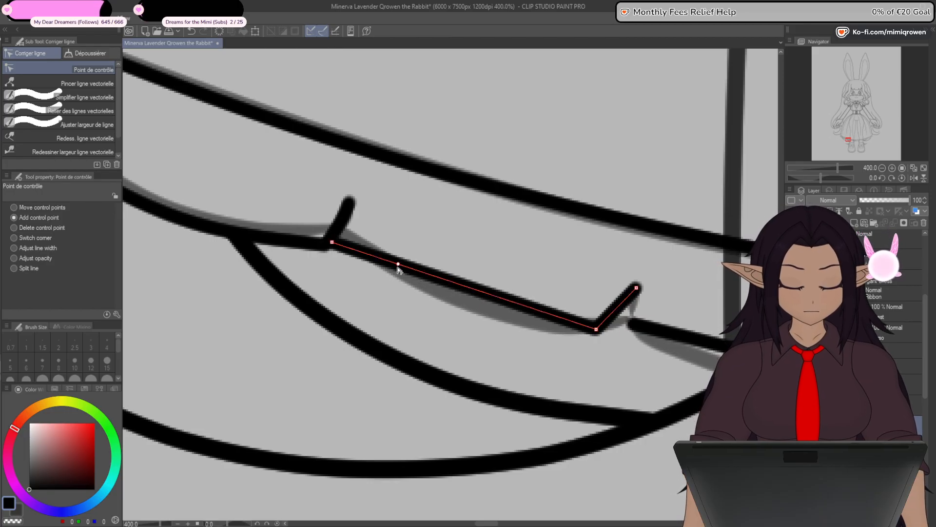
left_click_drag(398, 264, 483, 308)
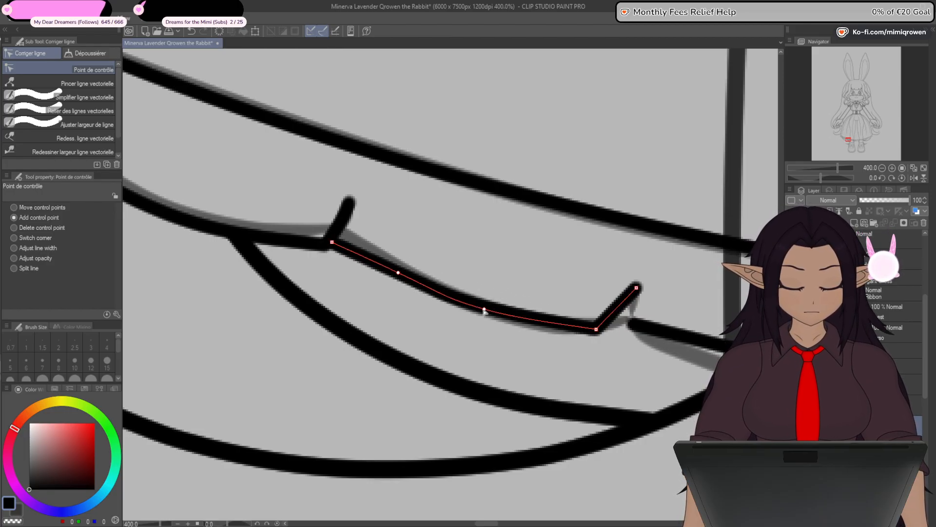
left_click_drag(597, 330, 623, 328)
left_click_drag(486, 311, 512, 318)
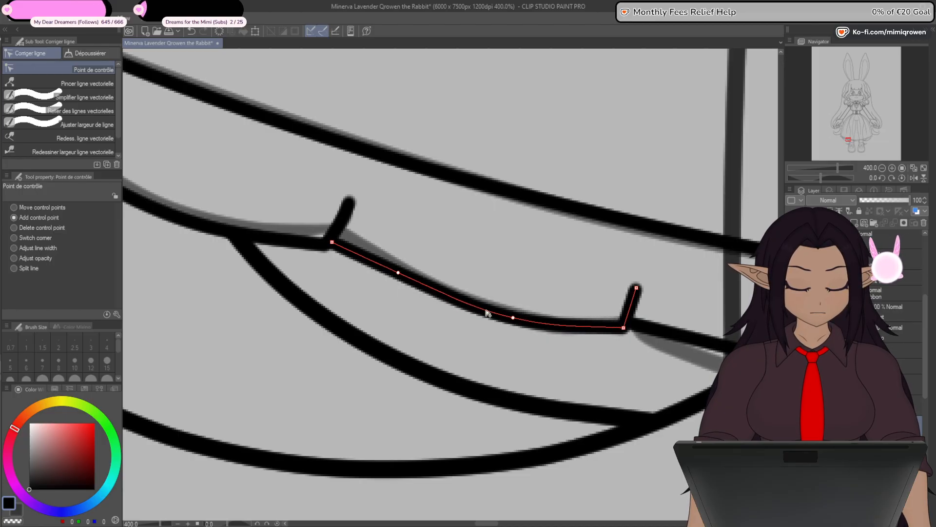
left_click_drag(398, 272, 397, 275)
- Shape the sixth scallop across the left leg's outer outline, joining its start, moving its end corner, and curving its lower edge
left_click_drag(496, 366, 340, 360)
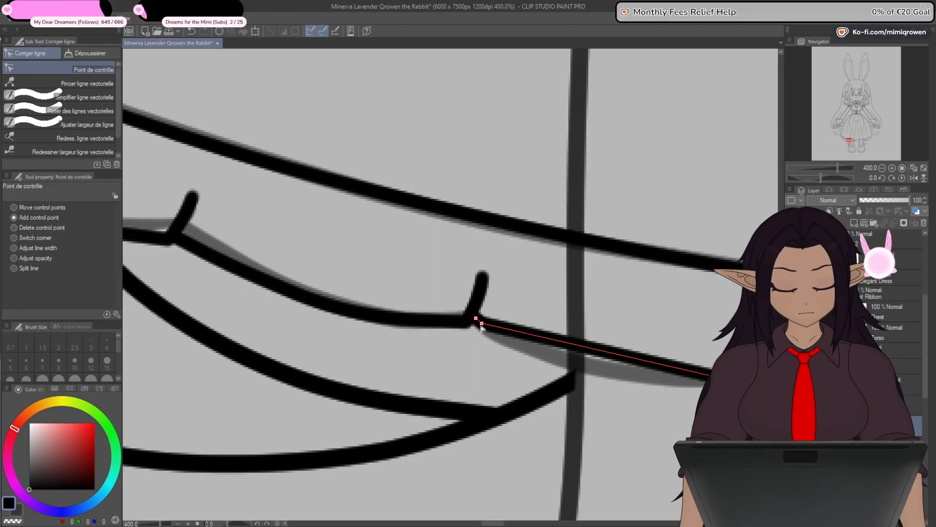
left_click_drag(520, 359, 417, 284)
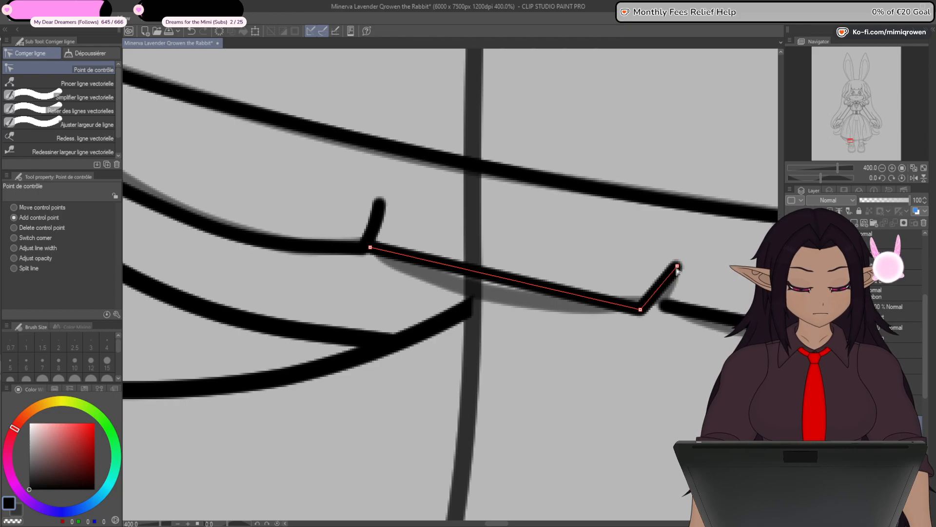
mouse_move(642, 312)
left_mouse_down()
mouse_move(670, 278)
mouse_move(659, 309)
left_mouse_up()
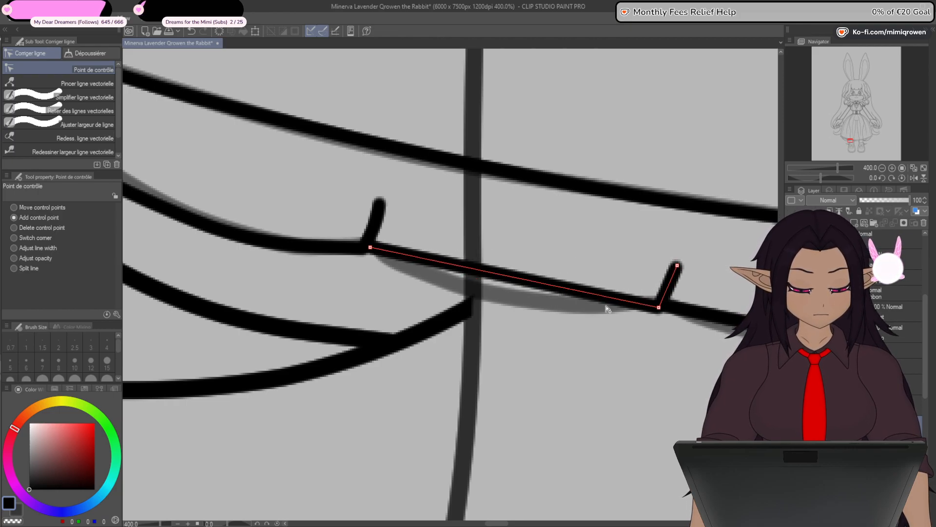
left_click_drag(457, 268, 451, 282)
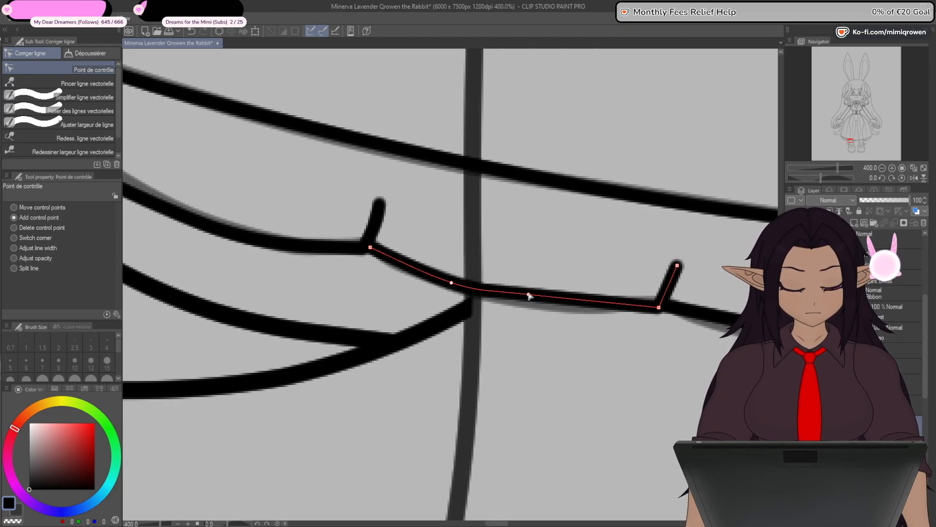
left_click_drag(529, 293, 554, 307)
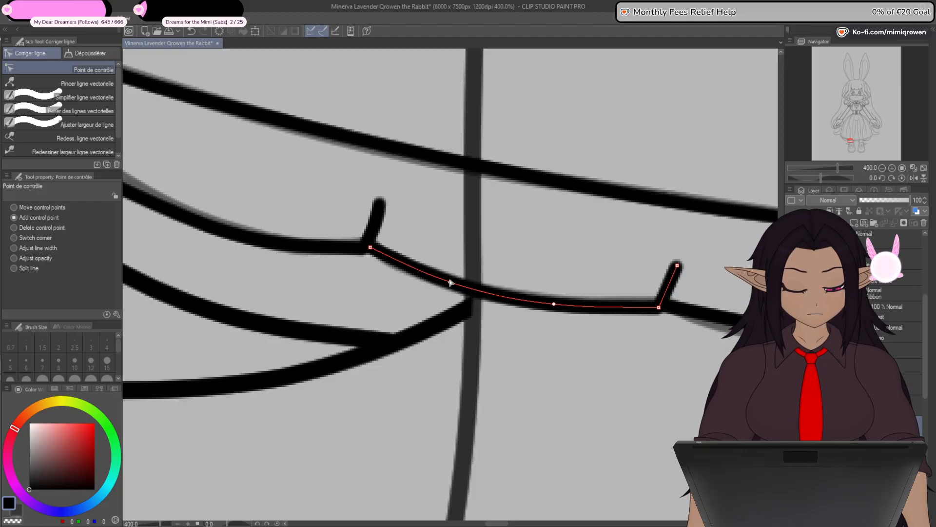
left_click_drag(562, 379, 411, 376)
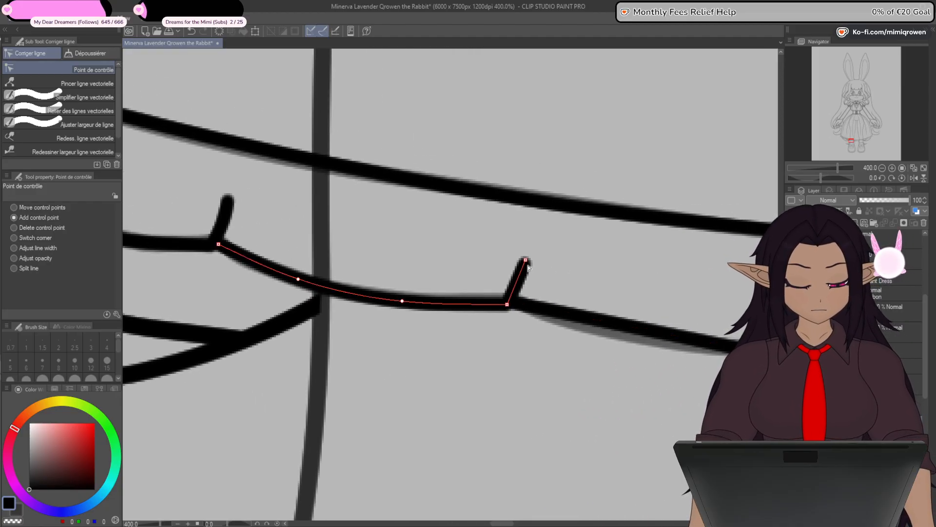
- Fit the seventh scallop between the left leg's outlines, joining its start to the sixth notch and curving its notch and lower edge
left_click(522, 302)
left_click_drag(516, 305, 517, 301)
left_click_drag(610, 373, 416, 342)
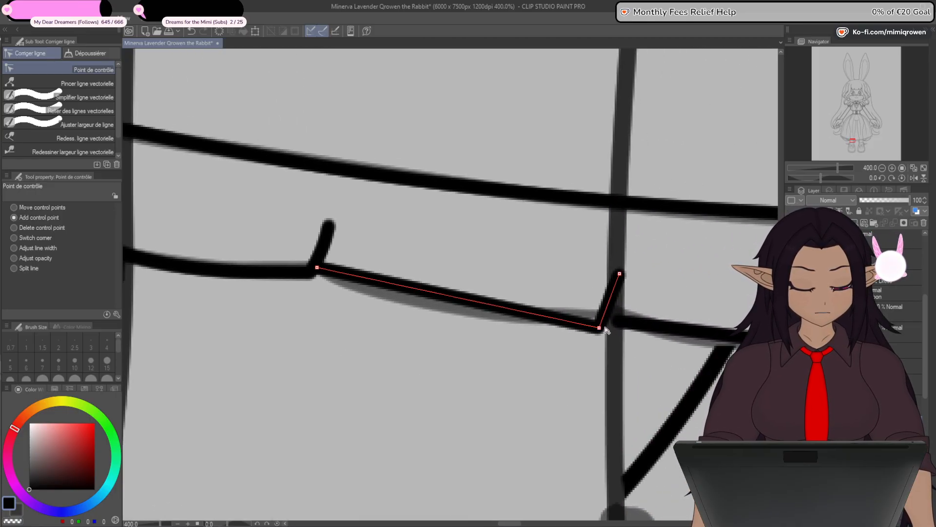
mouse_move(600, 329)
left_mouse_down()
mouse_move(614, 289)
mouse_move(608, 322)
left_mouse_up()
left_click(612, 297)
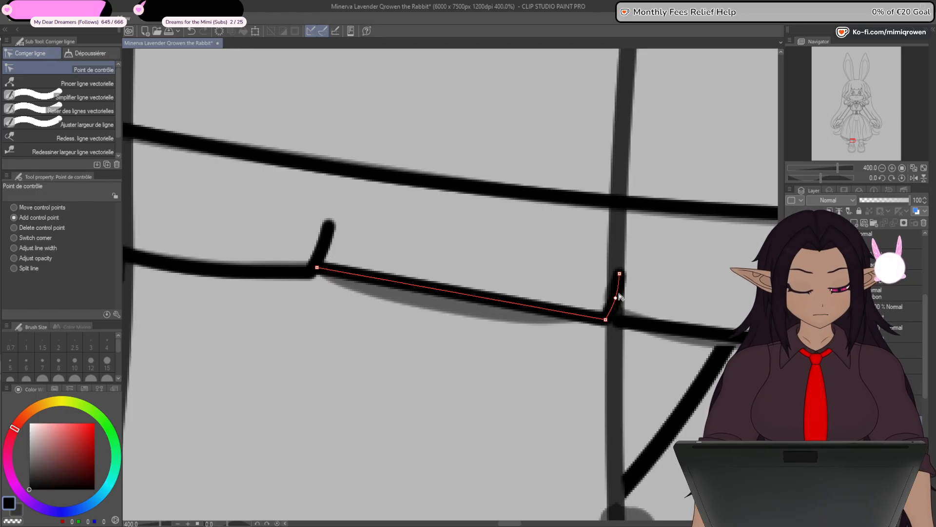
left_click_drag(382, 279, 380, 294)
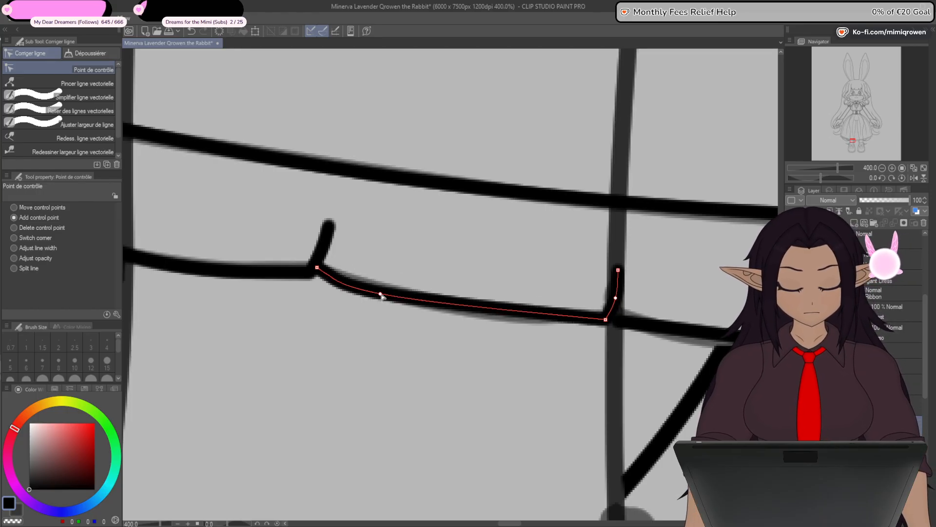
left_click_drag(317, 268, 317, 272)
left_click_drag(383, 297, 386, 295)
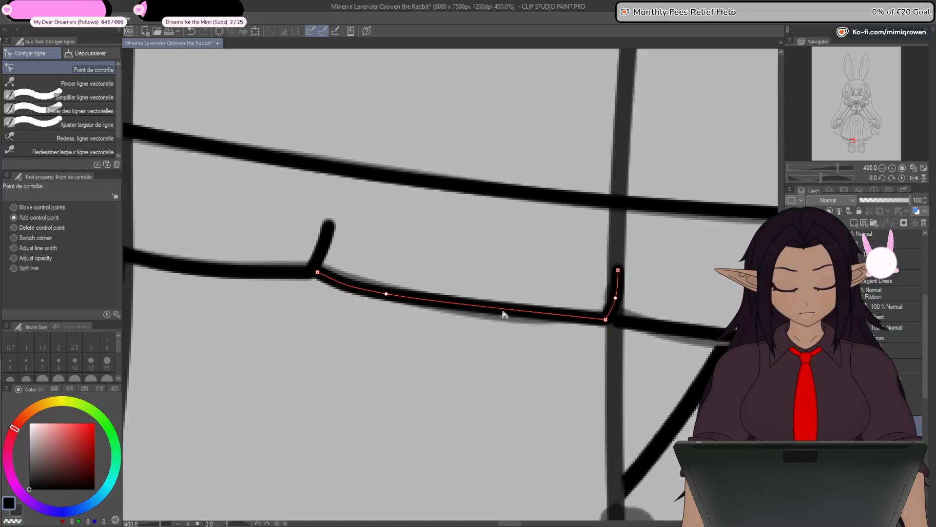
left_click_drag(503, 311, 505, 317)
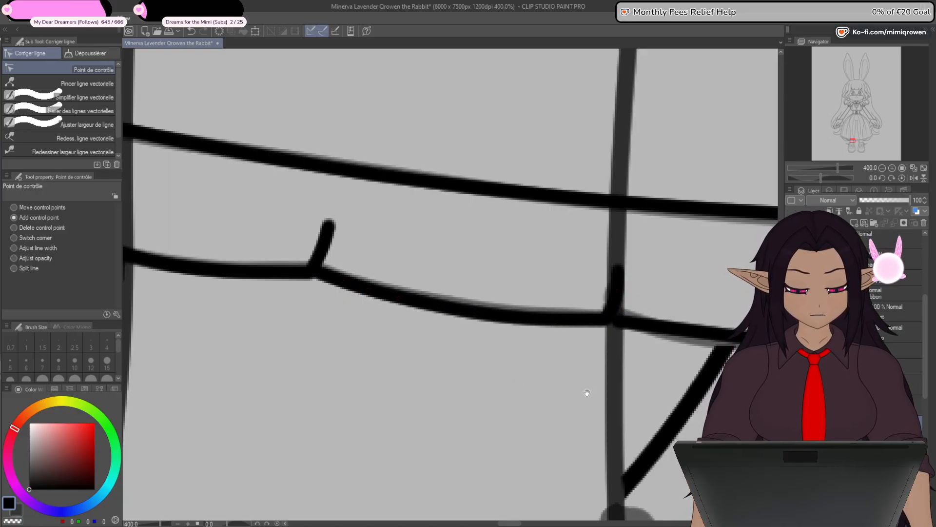
- Join the eighth scallop's start to the seventh notch's base, and curve the left half of the central scallop
mouse_move(619, 401)
left_mouse_down()
mouse_move(590, 305)
mouse_move(428, 341)
mouse_move(354, 327)
left_mouse_up()
mouse_move(352, 247)
left_mouse_down()
mouse_move(360, 245)
mouse_move(346, 245)
left_mouse_up()
left_click_drag(633, 339, 481, 321)
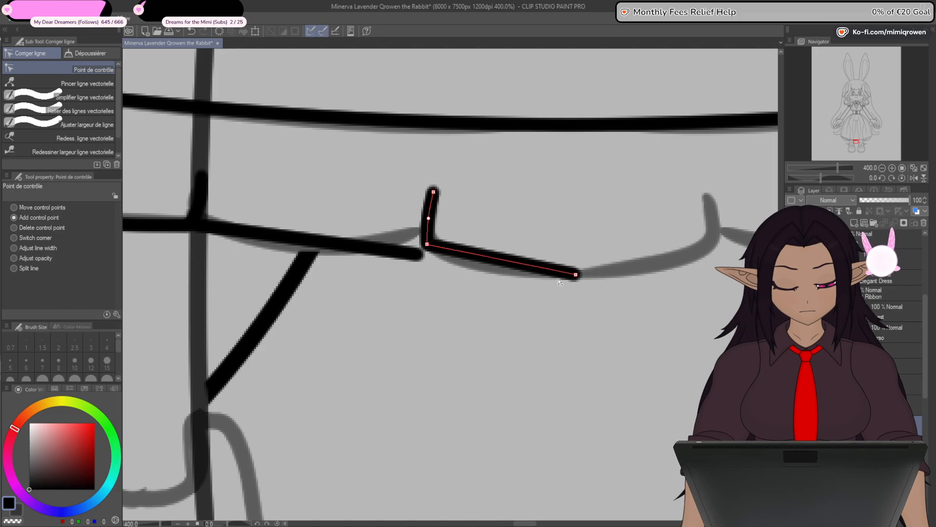
left_click_drag(496, 259, 489, 266)
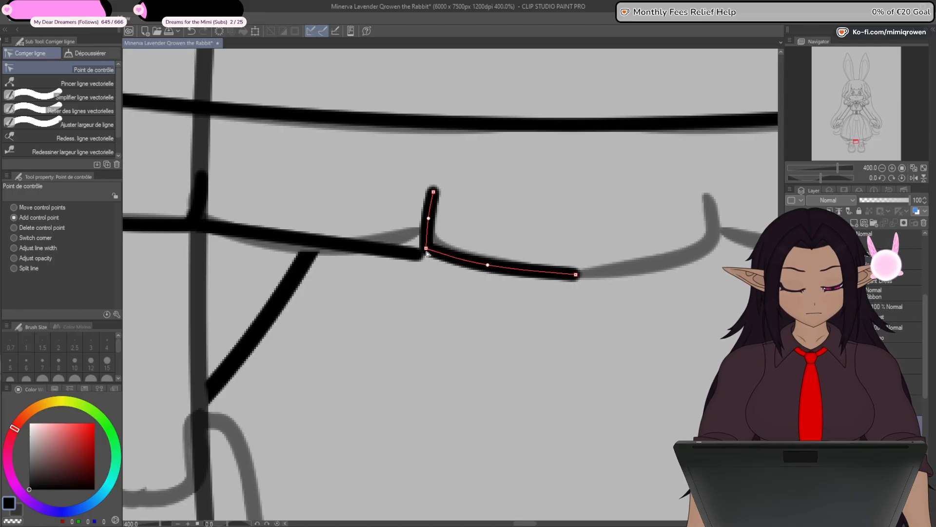
- Raise the eighth scallop's end to meet the central scallop's corner and curve its lower edge with two added control points
left_click_drag(422, 255, 424, 235)
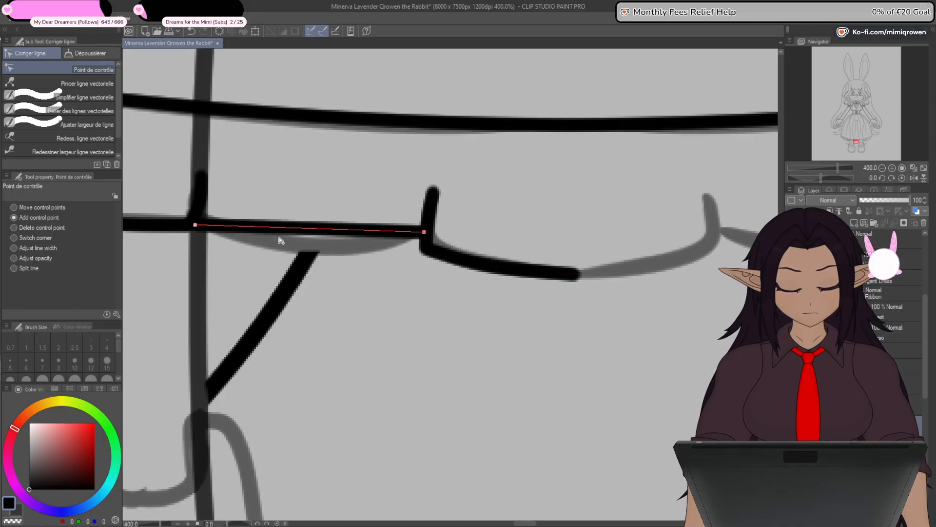
left_click_drag(280, 230, 283, 239)
left_click_drag(342, 238, 353, 240)
left_click_drag(284, 239, 280, 239)
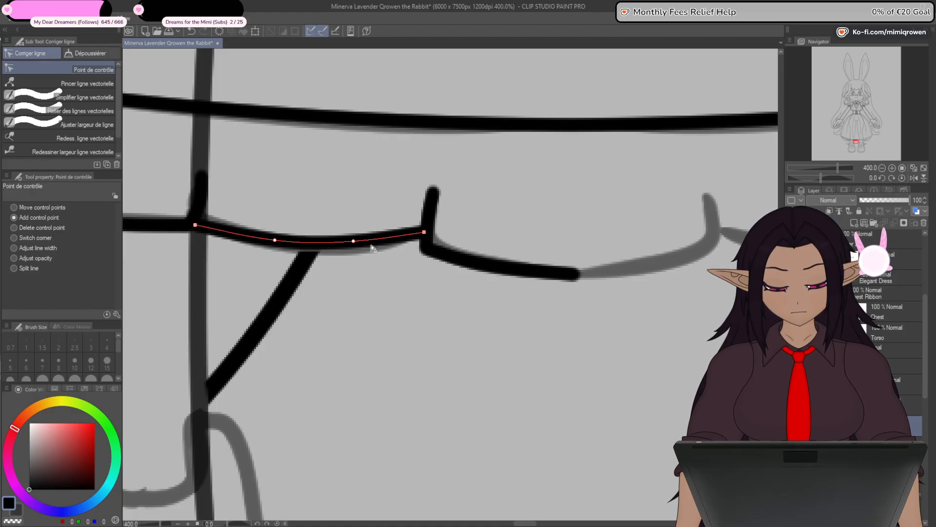
left_click_drag(425, 233, 423, 242)
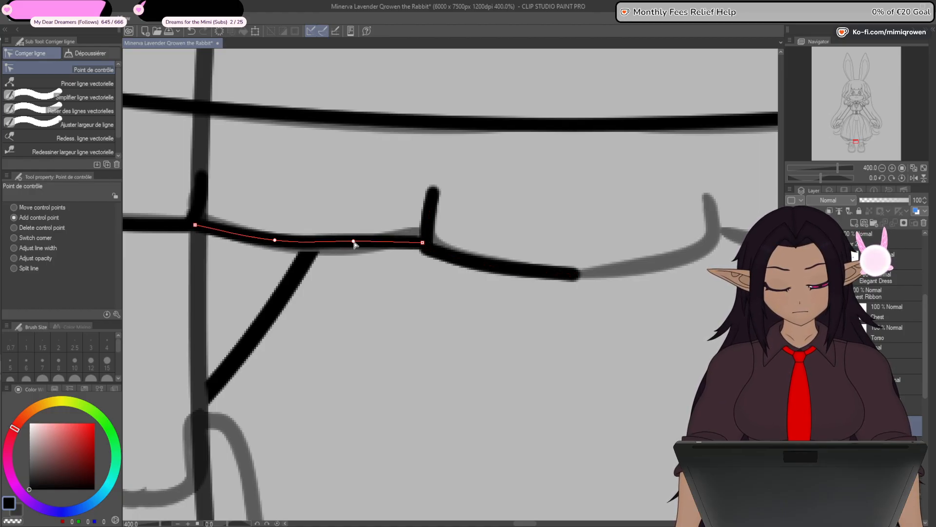
left_click_drag(354, 242, 351, 245)
- Taper the first four notches of the hem ruffle to points by reducing the line width at their tips
scroll(321, 324, "down", 5)
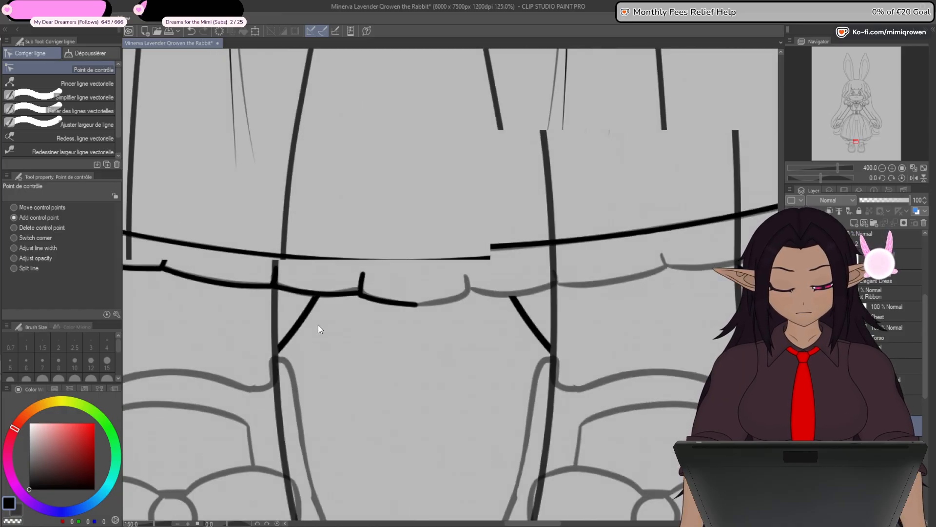
left_click_drag(288, 349, 631, 452)
scroll(346, 310, "up", 2)
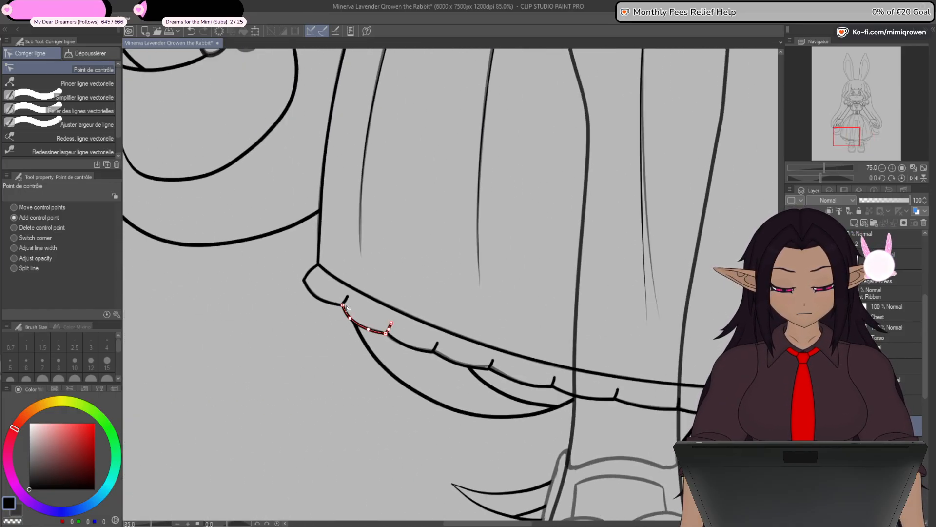
left_click(39, 248)
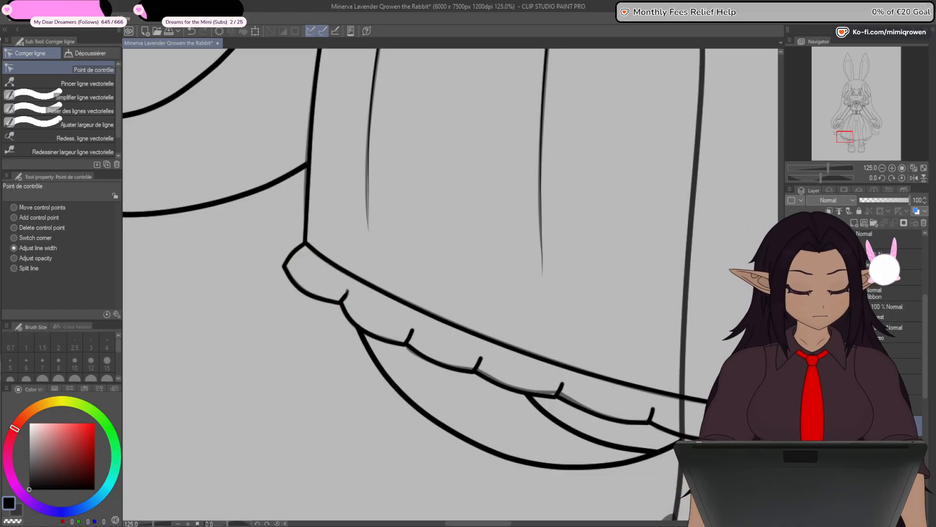
left_click_drag(348, 292, 336, 293)
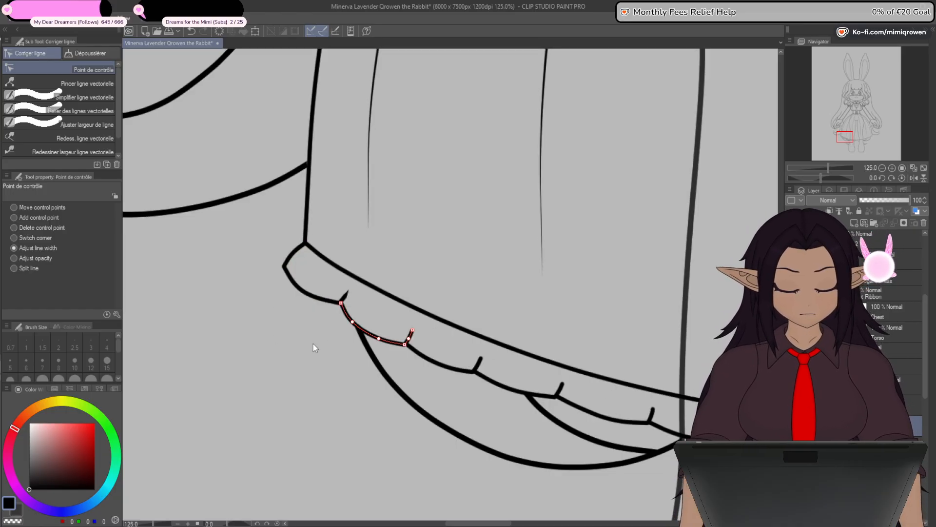
left_click_drag(537, 371, 498, 335)
scroll(500, 337, "up", 1)
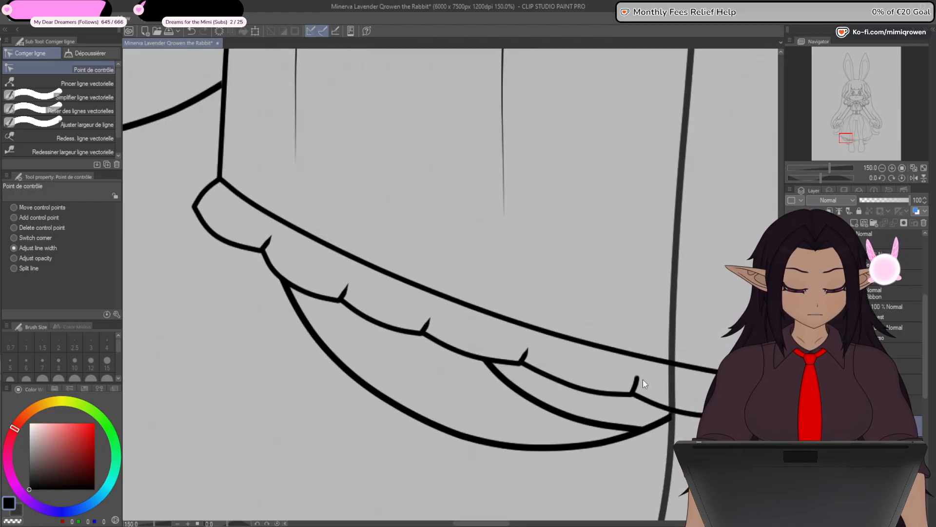
- Sharpen the taper of the first five notches by thinning the line width along their middles
left_click_drag(564, 447, 512, 361)
scroll(347, 271, "up", 5)
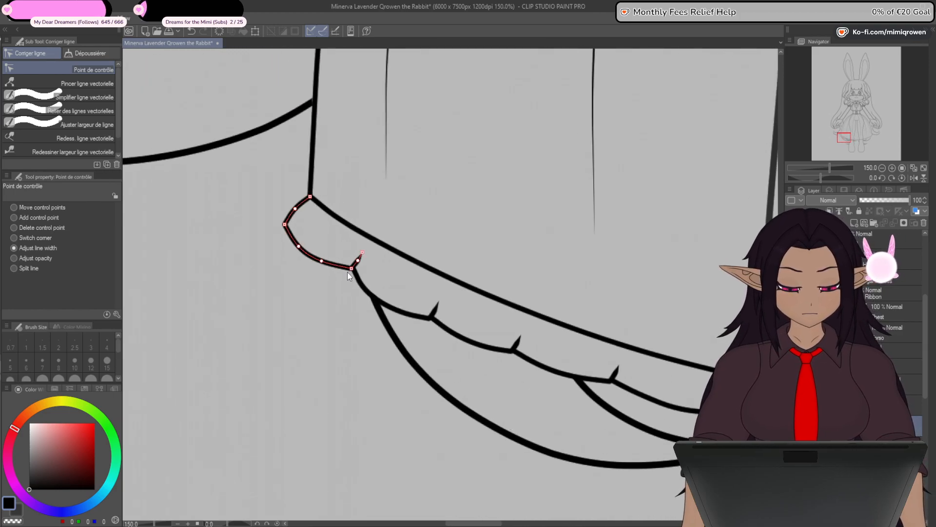
scroll(355, 257, "down", 2)
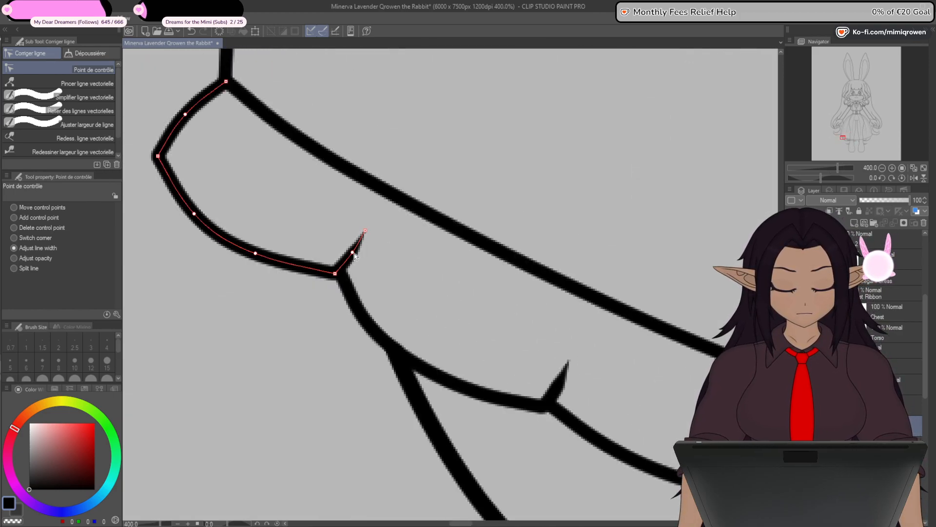
scroll(340, 353, "down", 2)
scroll(466, 395, "up", 2)
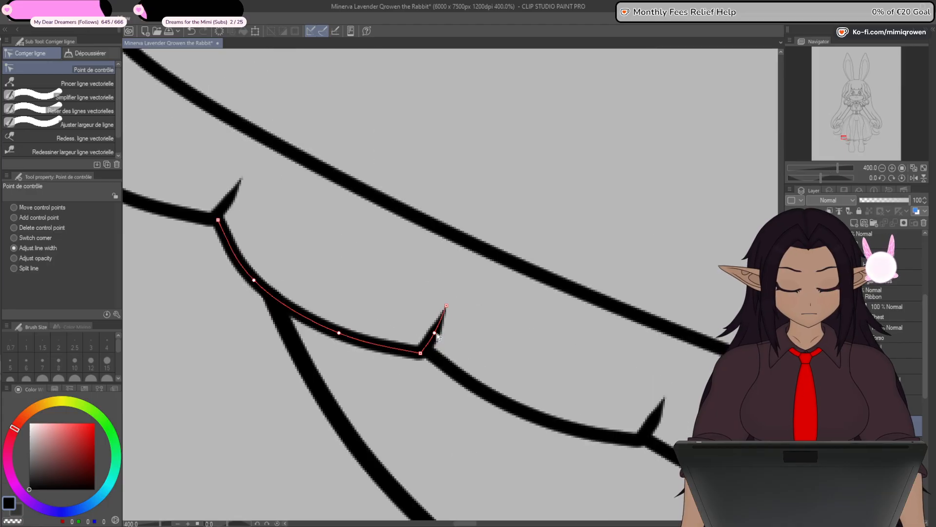
scroll(432, 390, "down", 2)
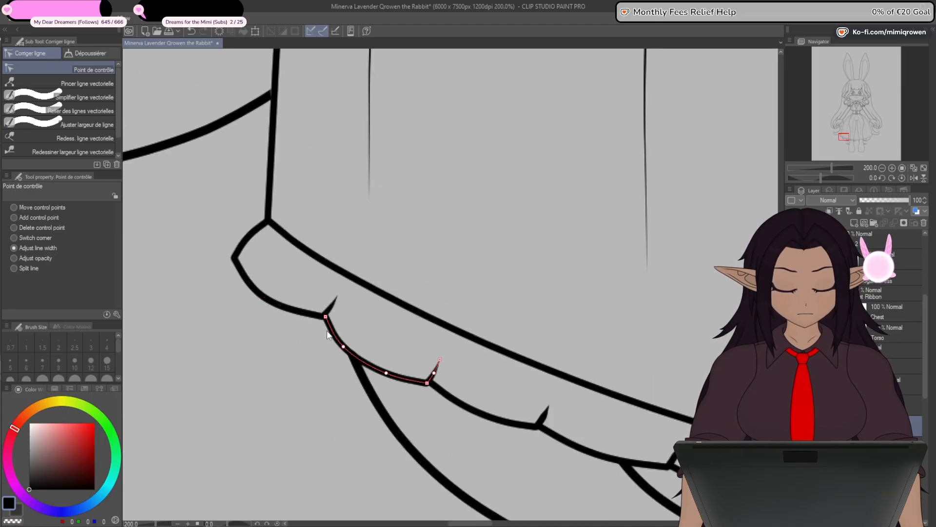
left_click_drag(475, 460, 443, 382)
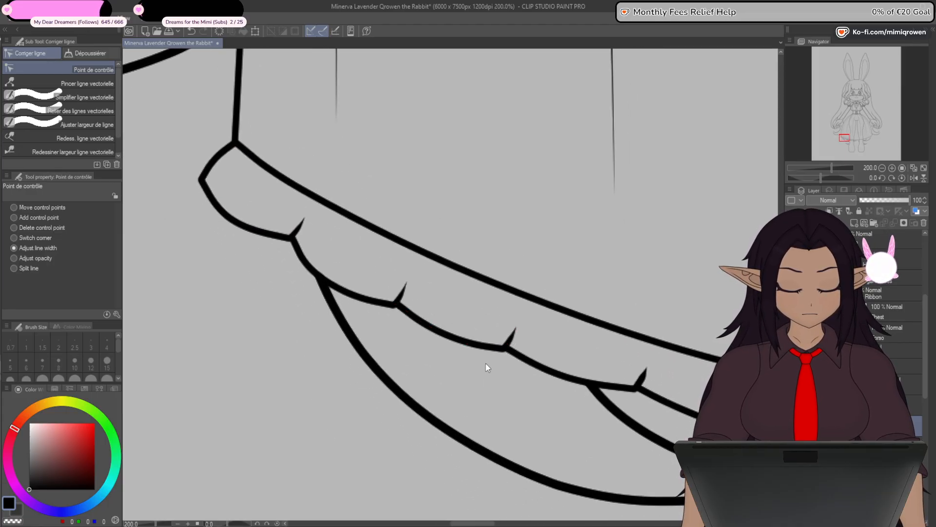
left_click_drag(498, 422, 397, 391)
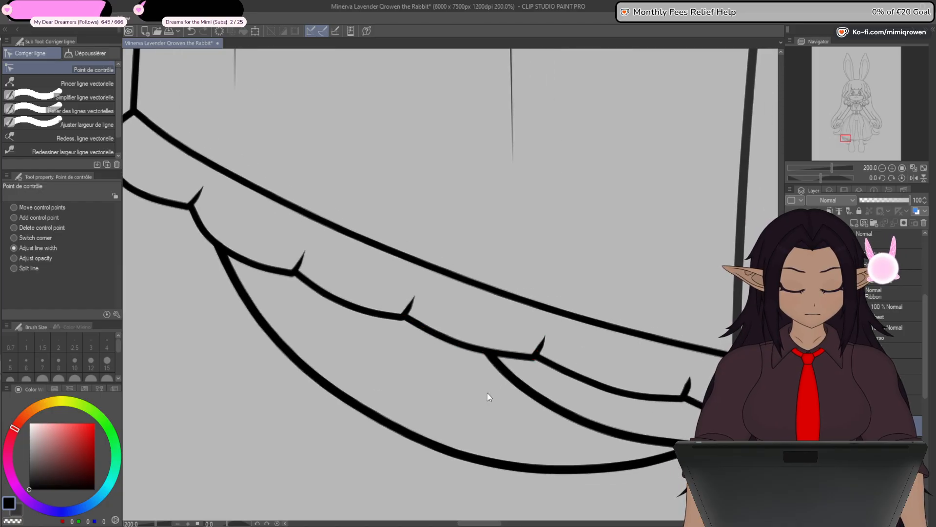
left_click_drag(499, 423, 421, 389)
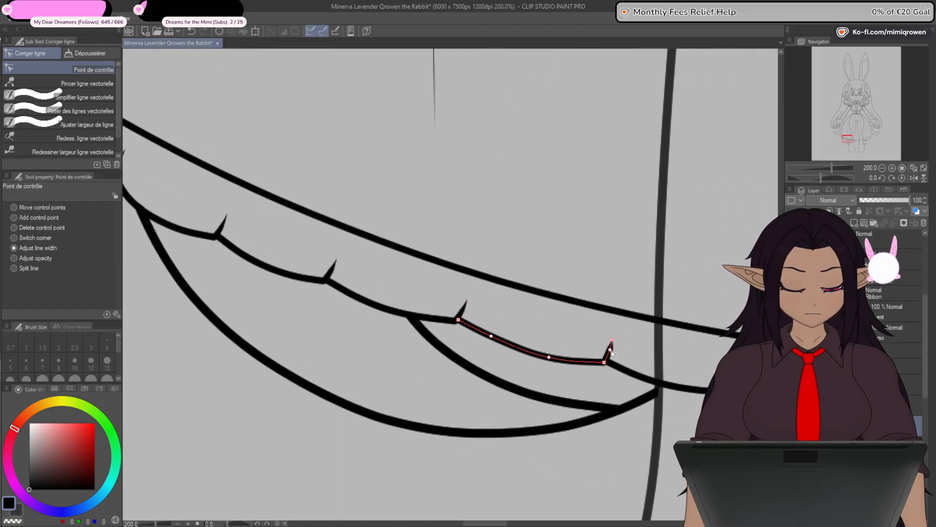
- Taper the sixth, seventh and eighth notches to points by reducing the line width at their tips
left_click_drag(612, 354, 354, 369)
left_click_drag(554, 434, 483, 409)
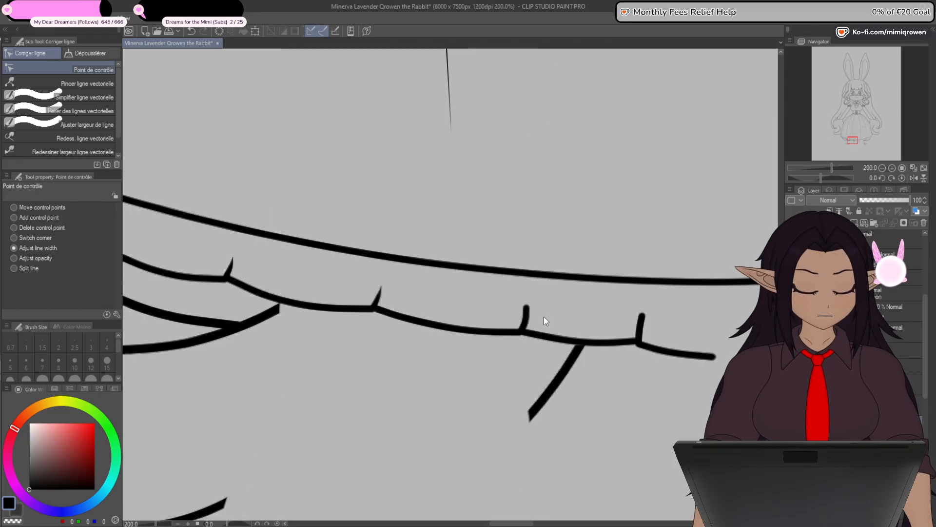
left_click(527, 308)
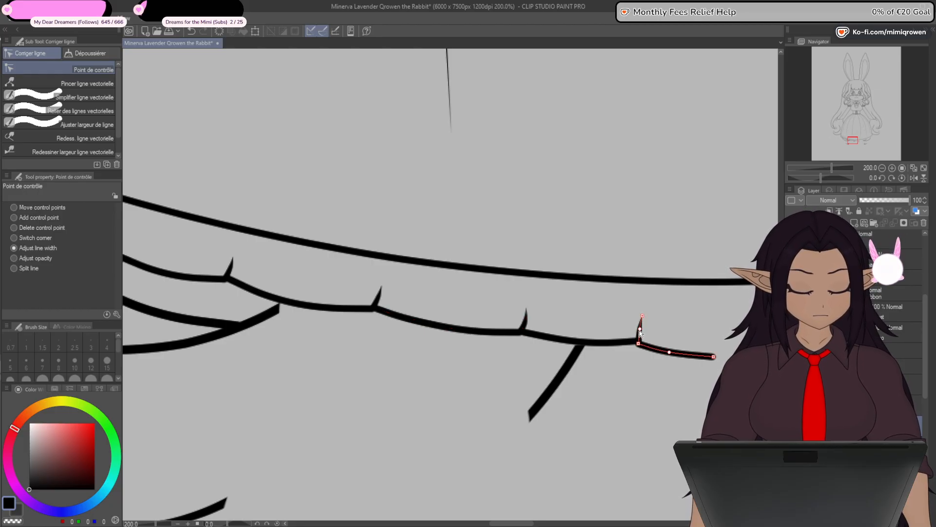
- Adjust the control points of the tapered notches, working from the sixth notch back toward the ruffle's outer end
scroll(558, 400, "left", 3)
left_click(14, 217)
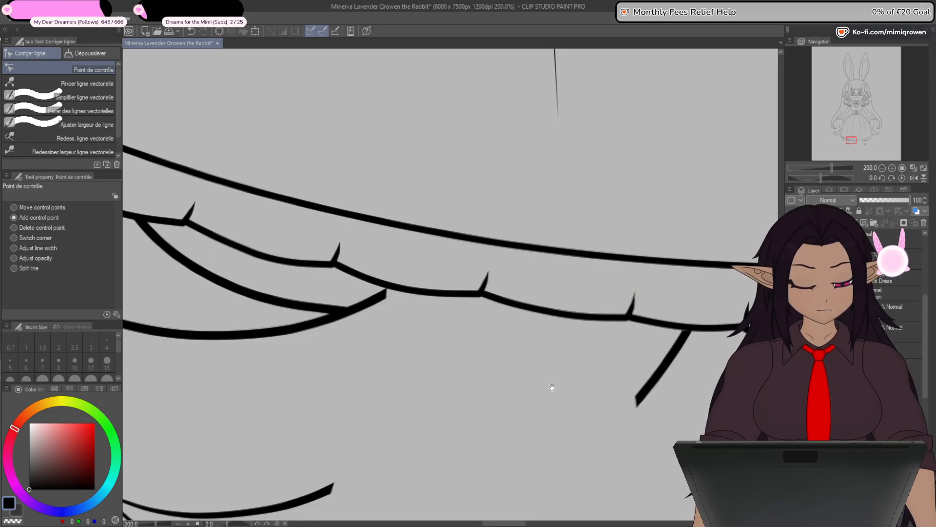
left_click_drag(552, 387, 586, 376)
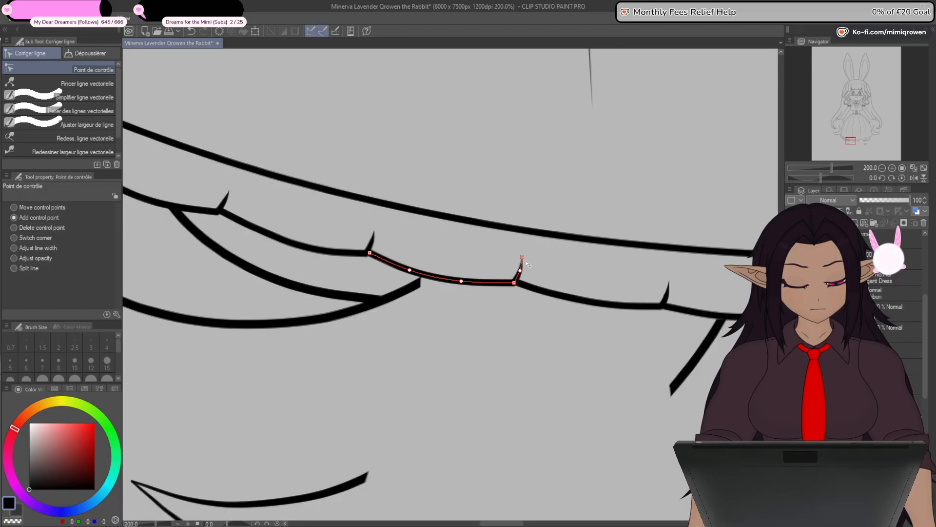
left_click_drag(502, 329, 596, 317)
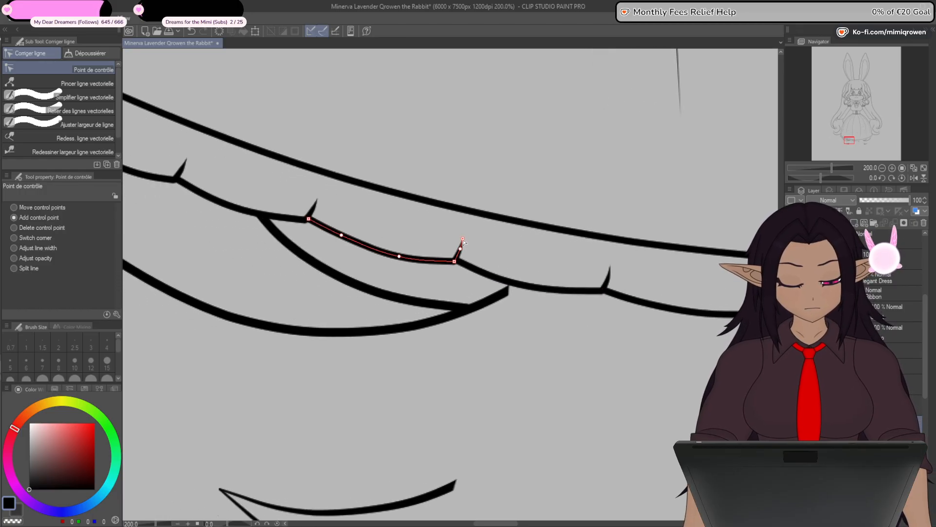
left_click_drag(320, 207, 559, 362)
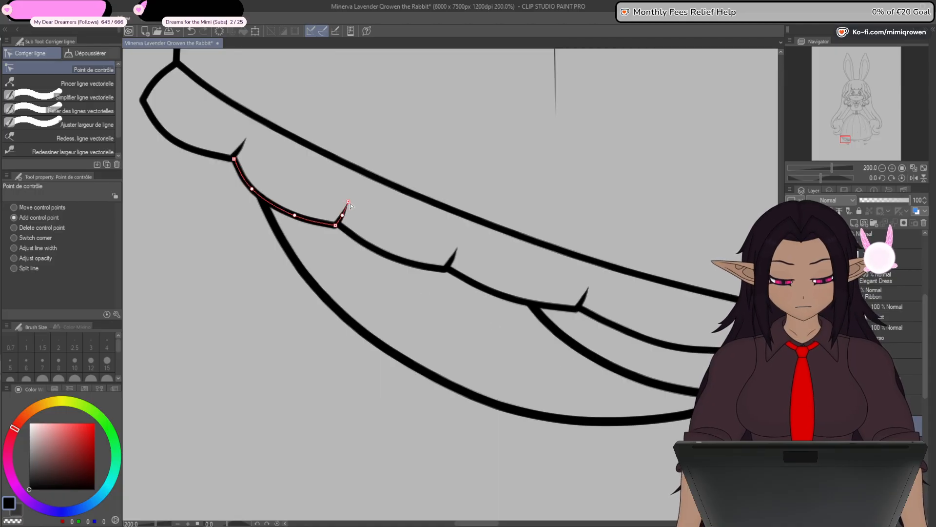
- Smooth the lower curves of the fourth to eighth scallops by shifting their control points
scroll(375, 410, "down", 4)
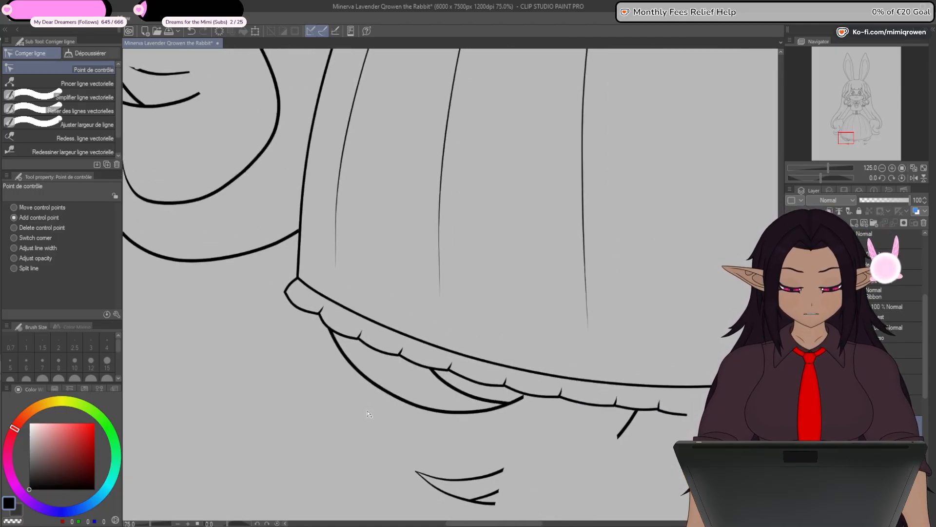
left_click_drag(553, 464, 554, 372)
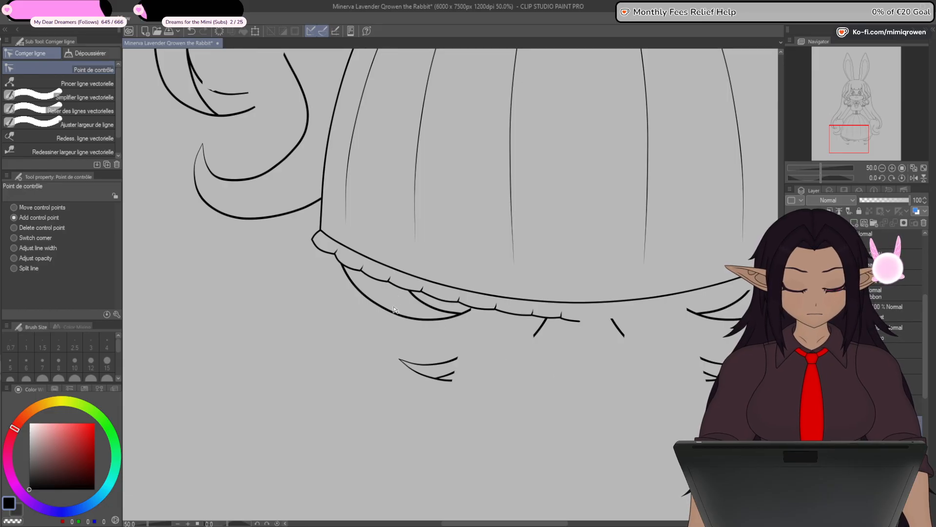
scroll(372, 322, "up", 6)
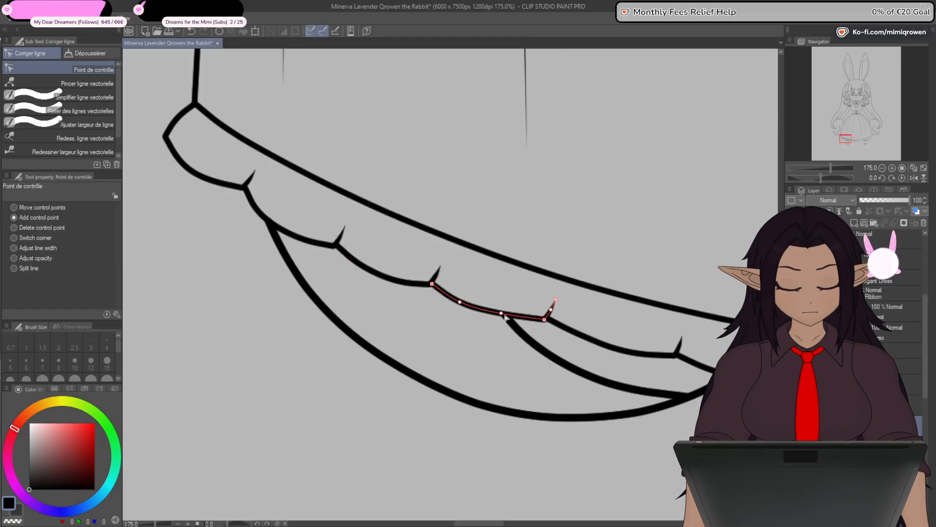
left_click_drag(553, 393, 475, 325)
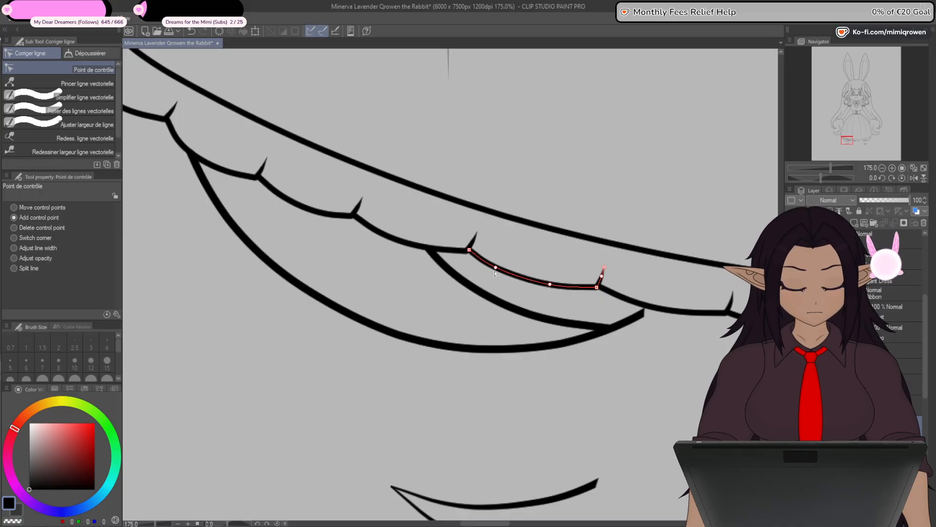
left_click_drag(526, 361, 393, 344)
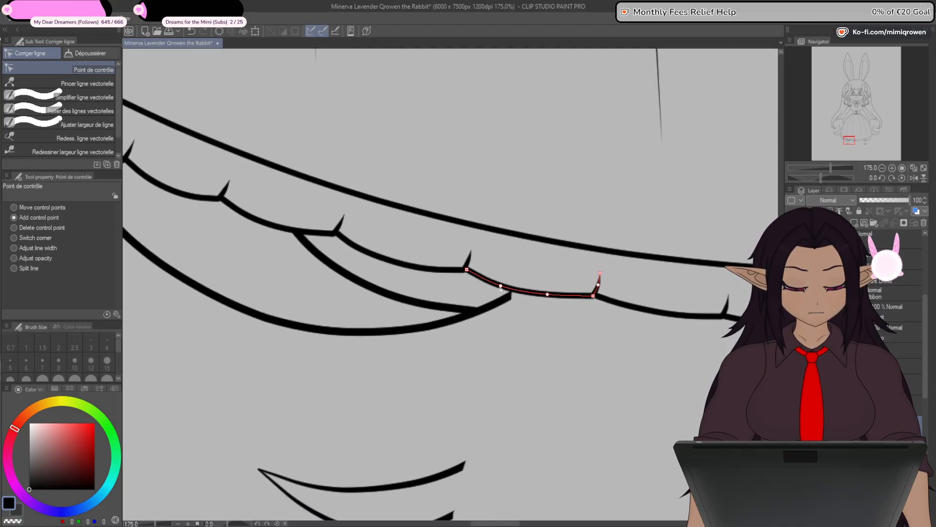
left_click_drag(548, 298, 548, 300)
left_click_drag(559, 347, 478, 337)
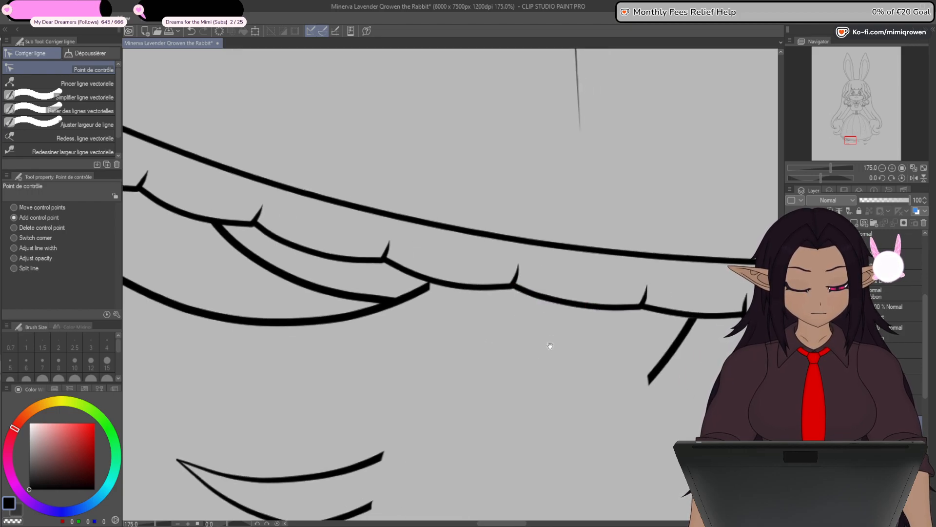
left_click_drag(550, 346, 508, 358)
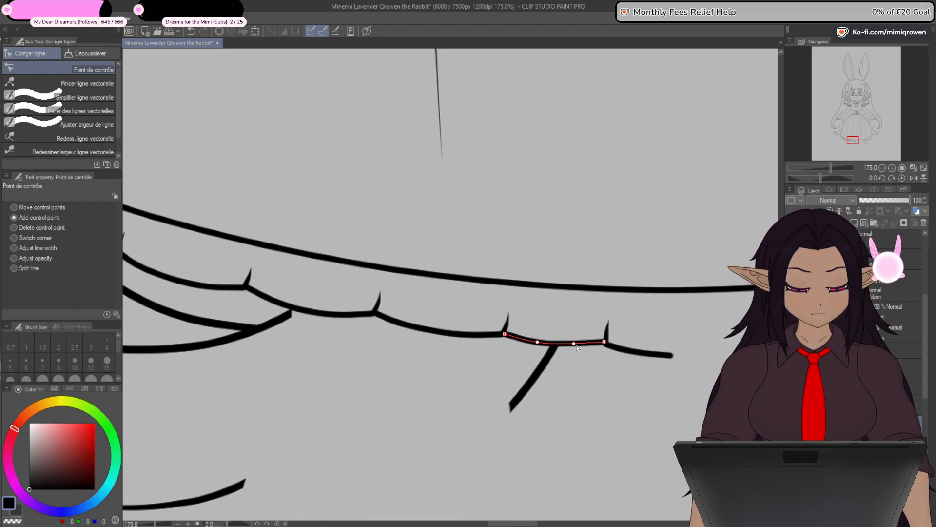
scroll(639, 393, "up", 4)
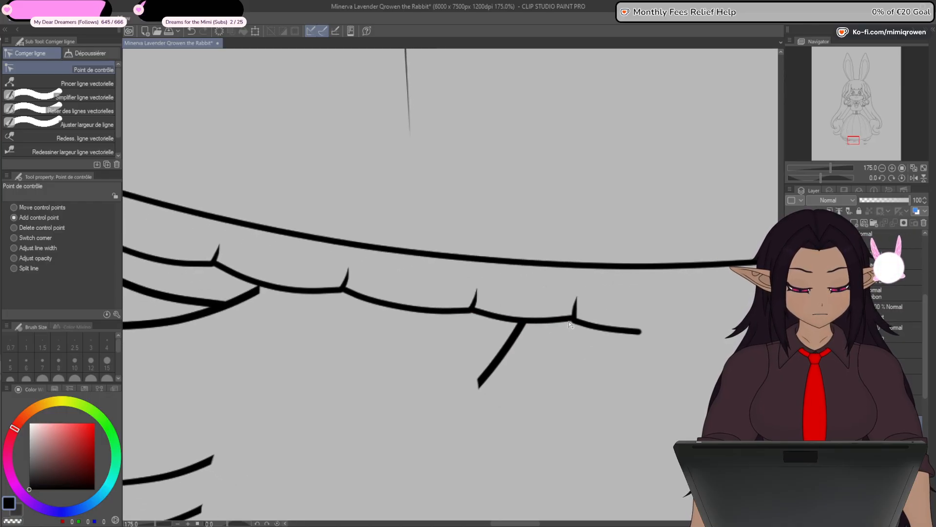
scroll(576, 358, "down", 7)
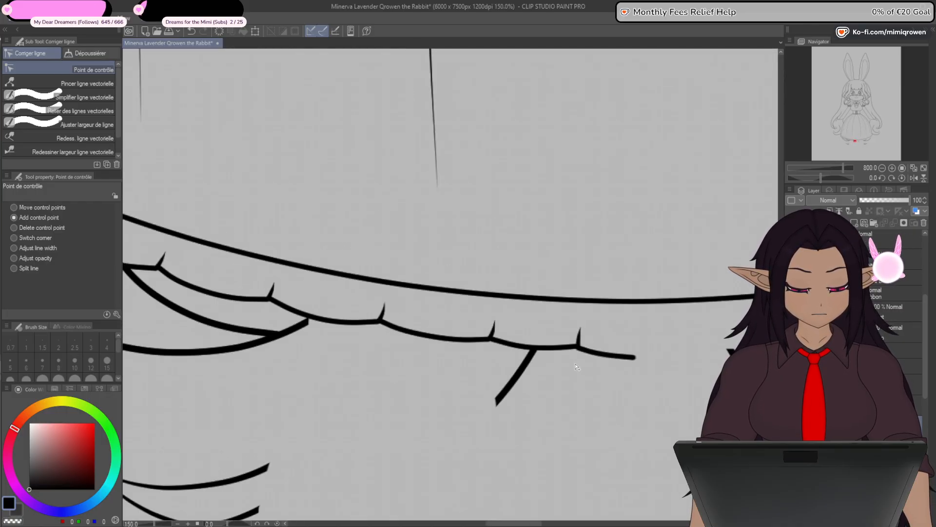
- Flip a copy of the finished half ruffle horizontally to form the opposite half of the skirt's hem
scroll(571, 384, "down", 1)
scroll(569, 384, "down", 4)
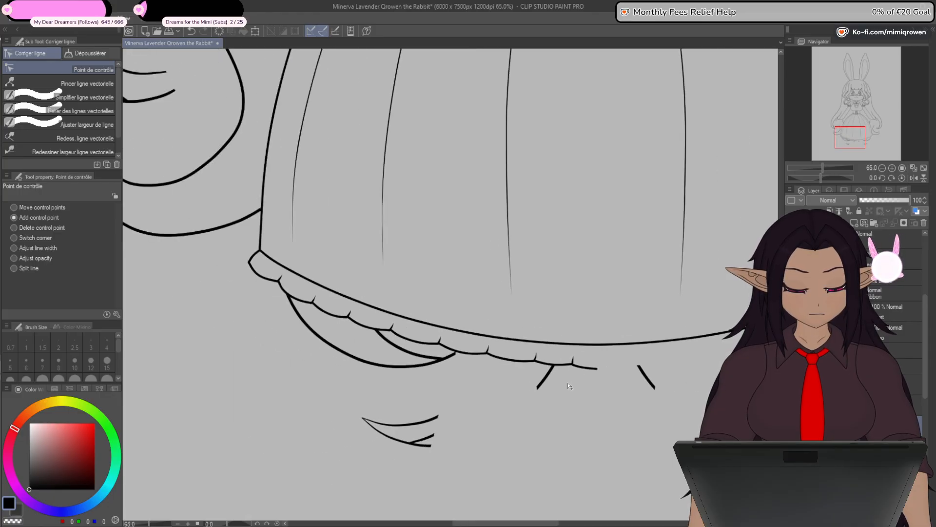
scroll(567, 394, "up", 3)
left_click_drag(617, 414, 501, 393)
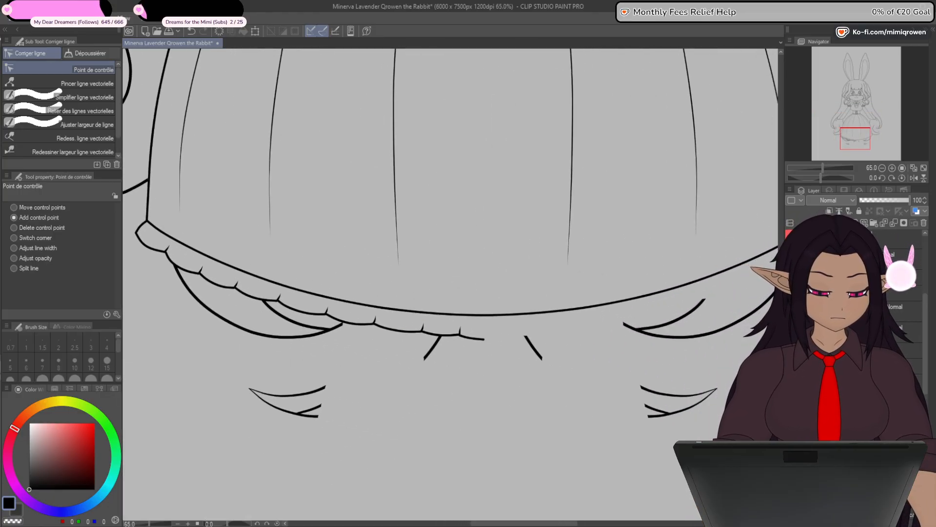
left_click(255, 31)
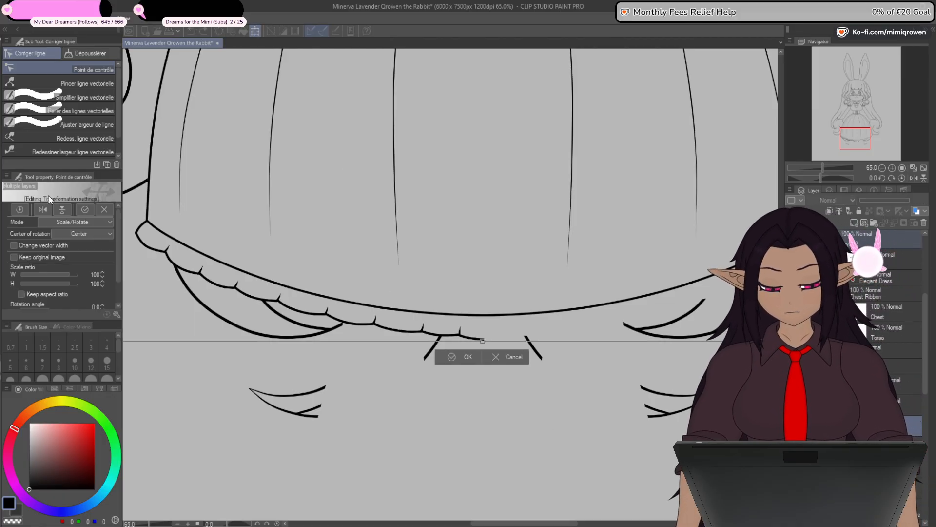
left_click(42, 211)
left_click(468, 357)
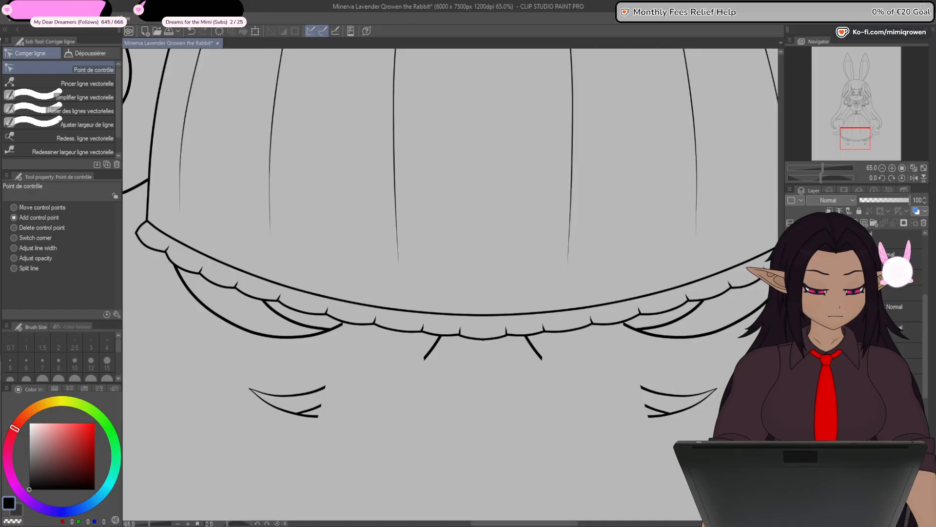
- Connect the two ruffle halves into one continuous vector line at the middle of the central scallop
left_click(790, 293)
left_click(791, 292)
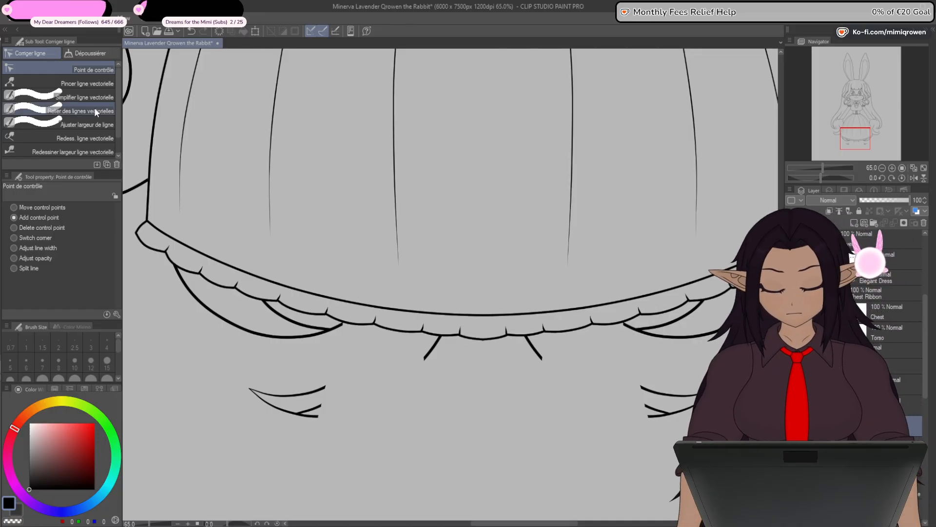
left_click(80, 111)
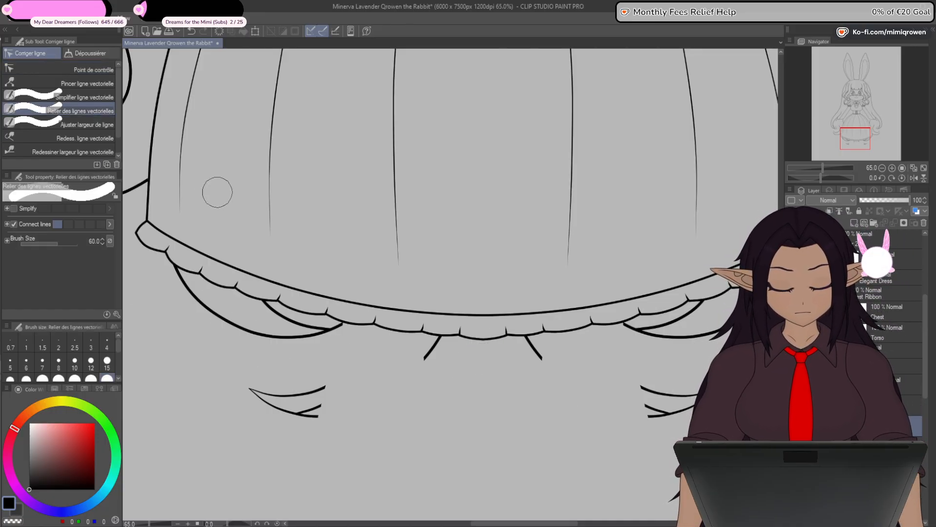
left_click(80, 69)
scroll(480, 341, "up", 4)
scroll(481, 341, "up", 5)
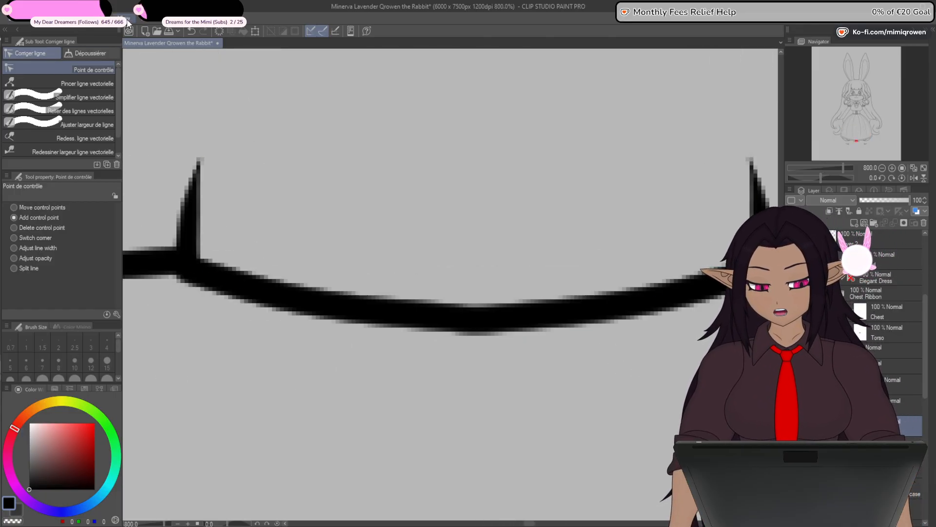
scroll(481, 324, "up", 4)
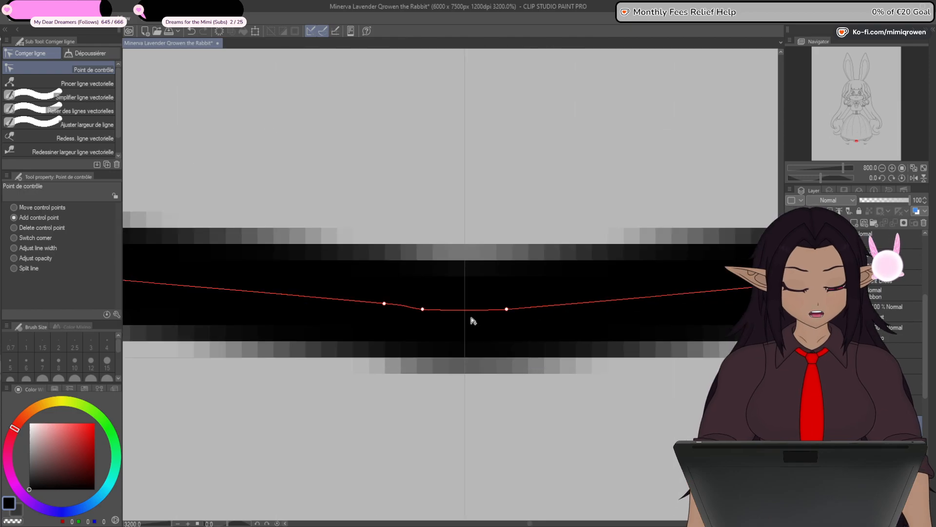
- Replace the surplus control points around the central scallop's join with a single midpoint, and shift that point slightly upward
left_click(464, 310)
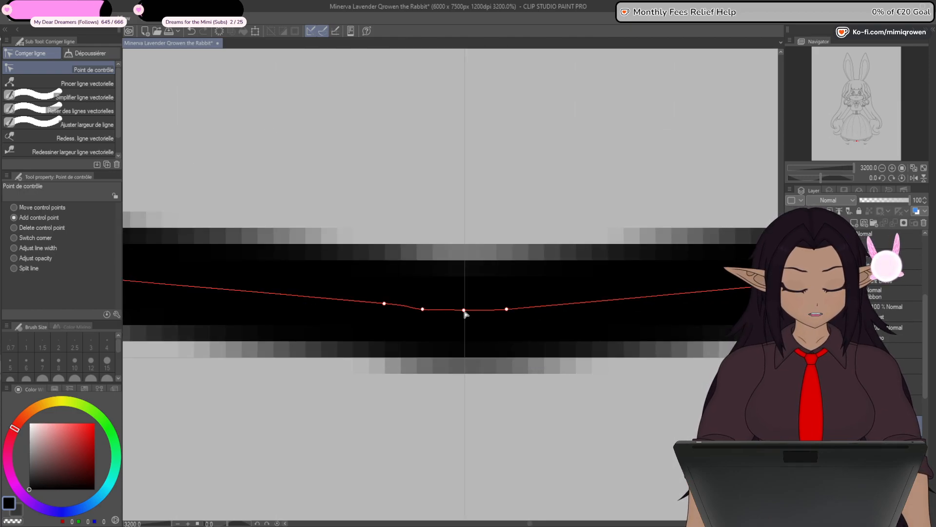
left_click(422, 309)
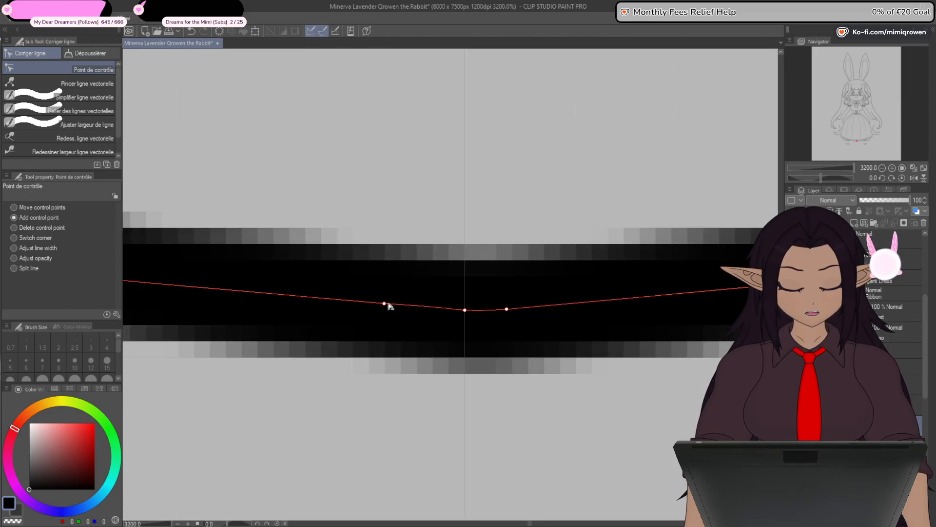
left_click(506, 310)
scroll(481, 348, "down", 10)
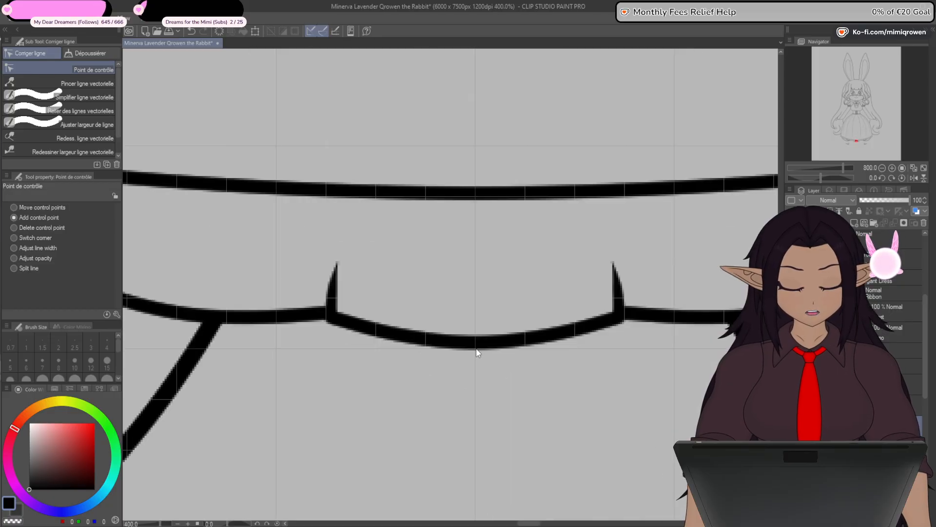
scroll(477, 360, "up", 3)
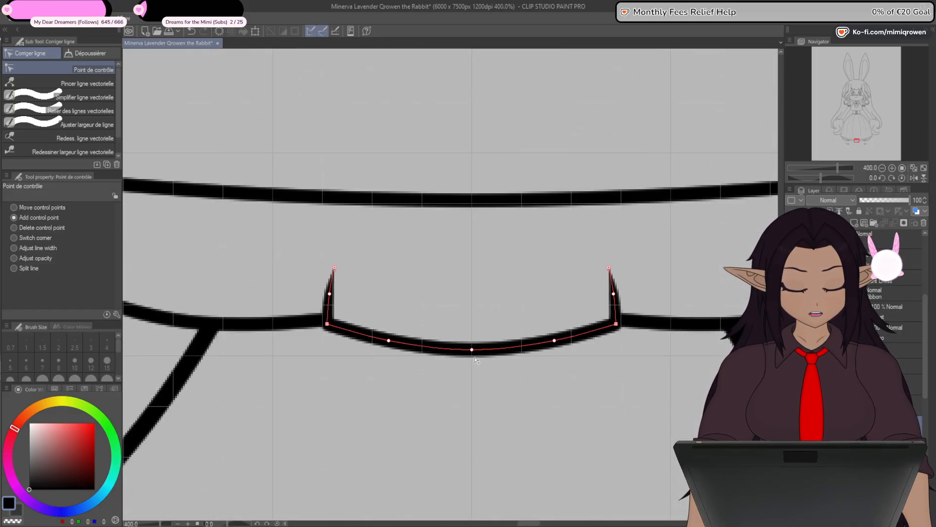
left_click_drag(472, 353, 472, 350)
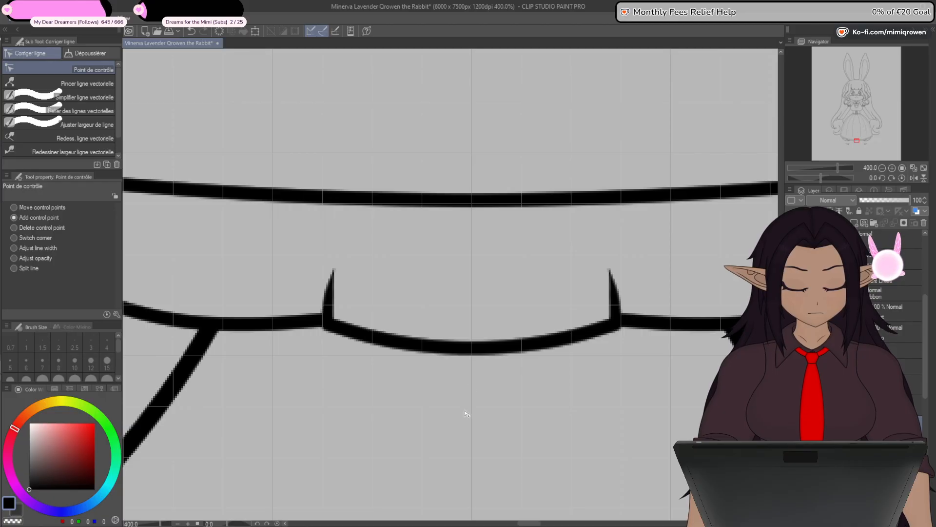
- Hide the canvas grid
scroll(466, 413, "down", 10)
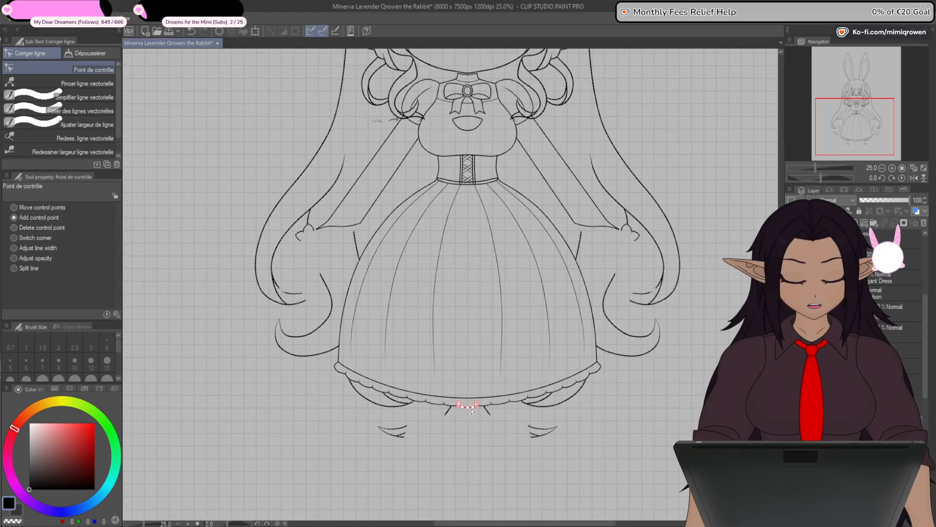
left_click_drag(441, 456, 444, 415)
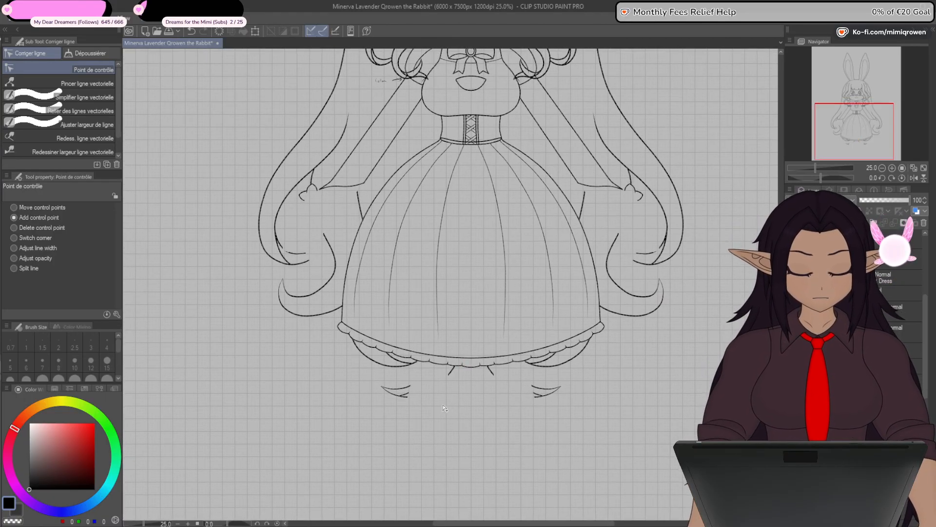
left_click(127, 20)
left_click(136, 268)
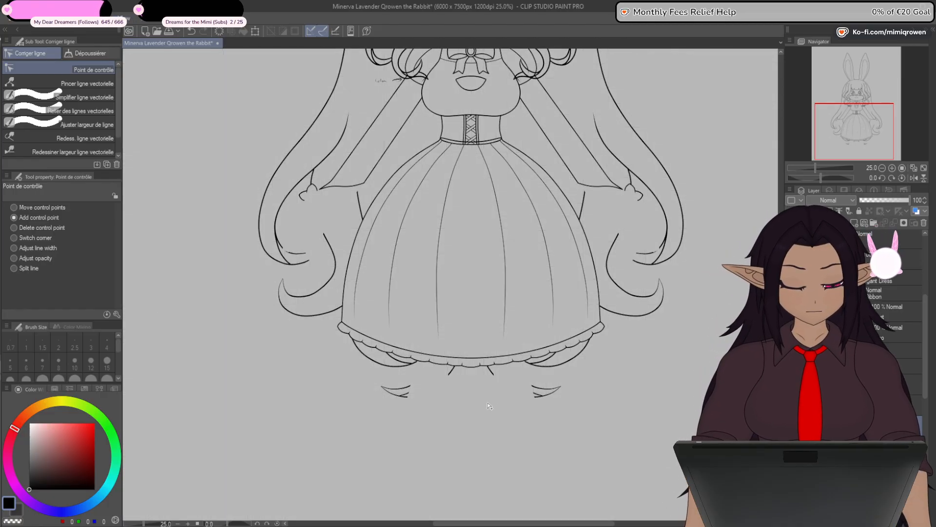
- Nudge the inner control points of the two scallops flanking the central one slightly downward to deepen their curves symmetrically
scroll(489, 406, "down", 2)
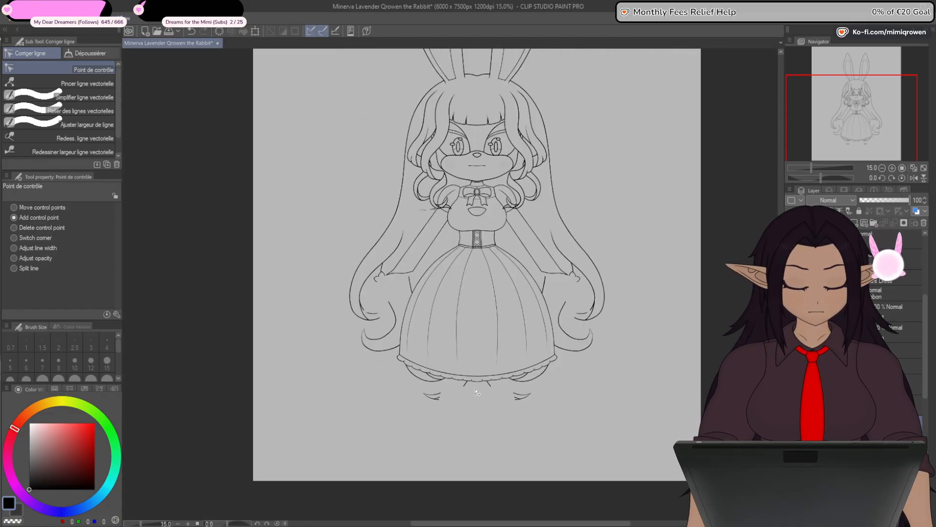
scroll(477, 391, "up", 8)
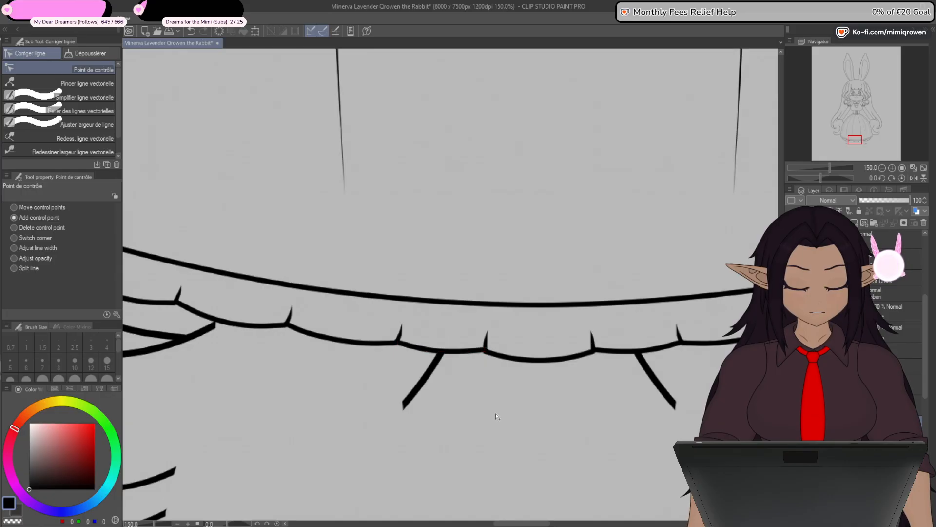
left_click_drag(496, 416, 432, 377)
scroll(420, 364, "up", 1)
key("o")
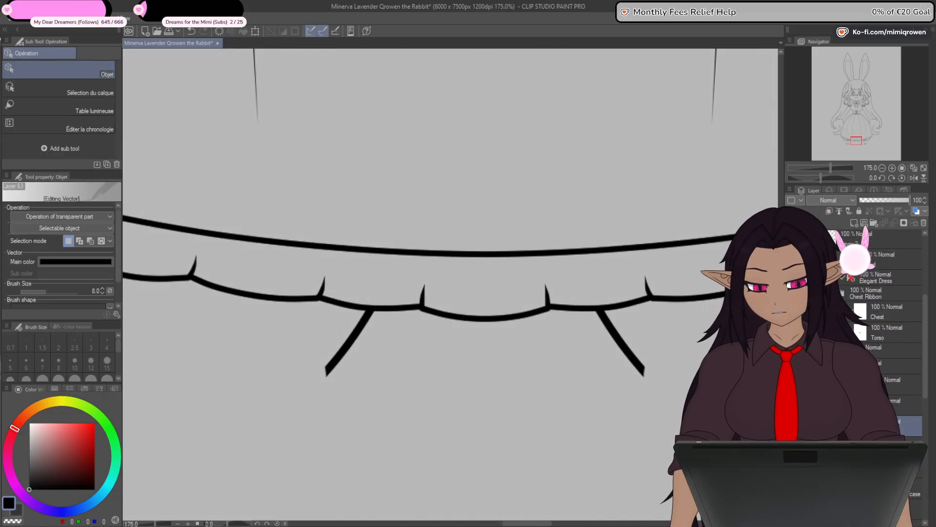
left_click(359, 309)
left_click(592, 310, "shift")
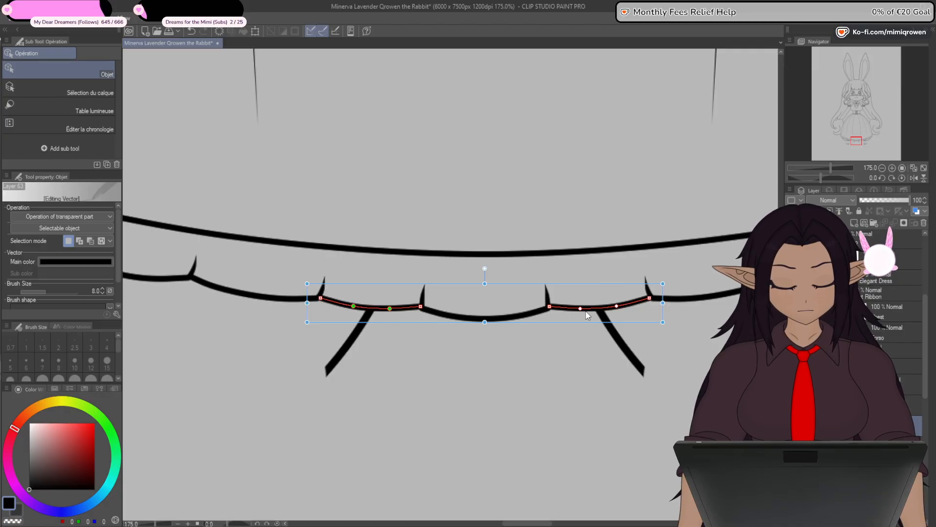
key("Down")
key("Down")
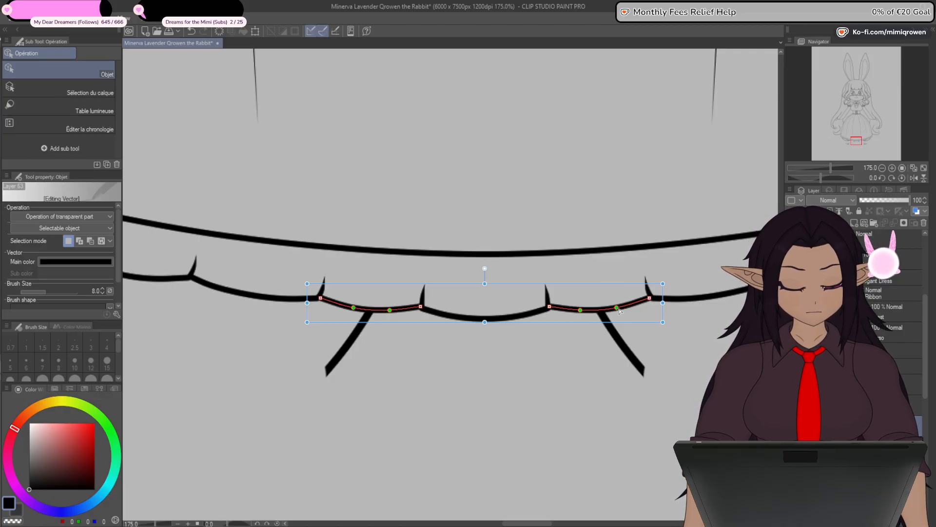
key("Down")
key("Down")
key("Up")
key("Up")
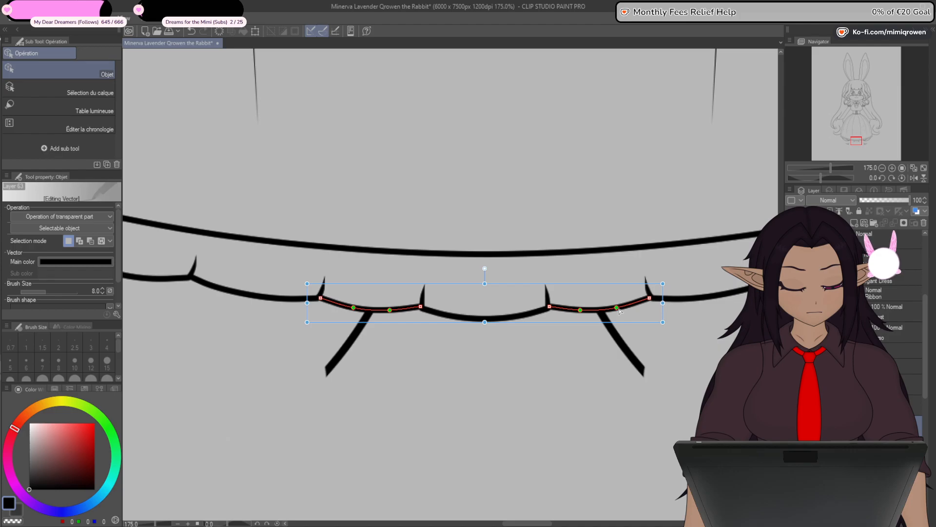
left_click(553, 362)
- Review the scalloped hem ruffle in relation to the whole dress
scroll(549, 375, "down", 5)
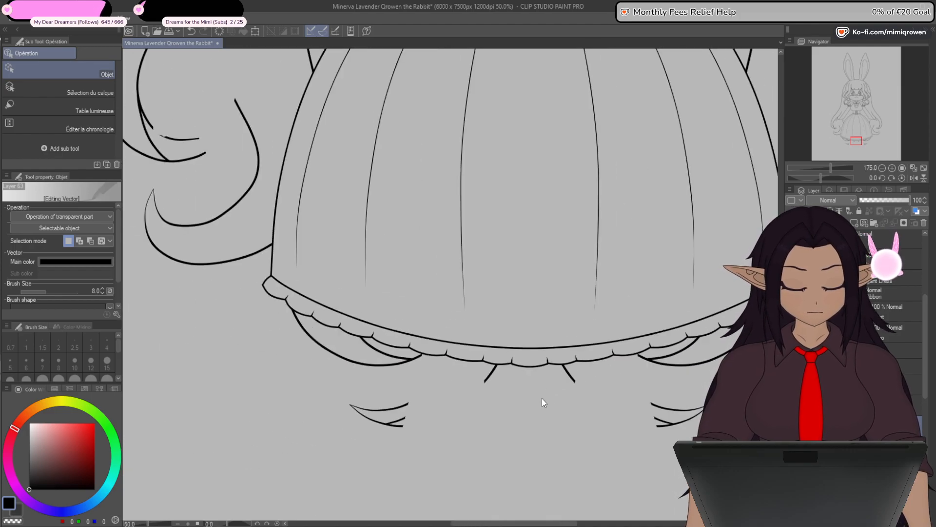
left_click_drag(534, 430, 533, 433)
scroll(488, 386, "down", 2)
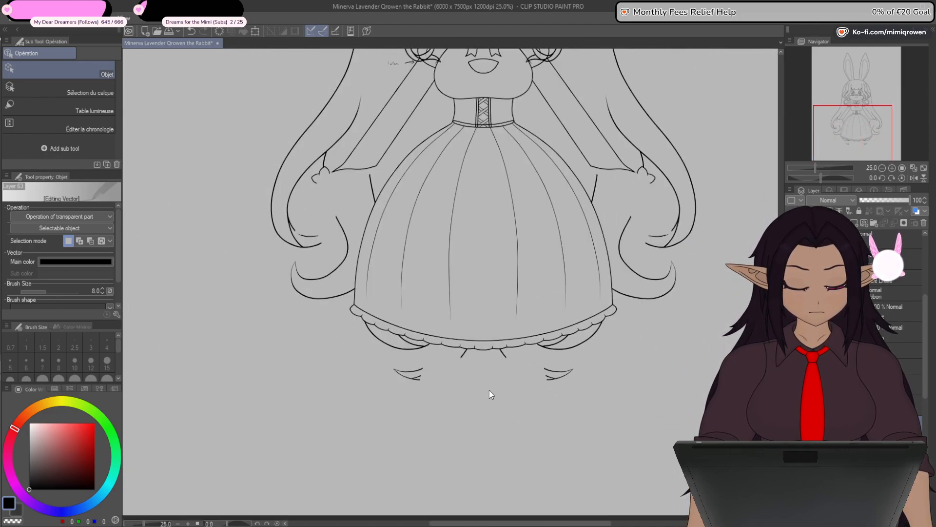
left_click_drag(639, 293, 581, 370)
left_click_drag(568, 319, 542, 468)
left_click_drag(509, 361, 543, 174)
key("y")
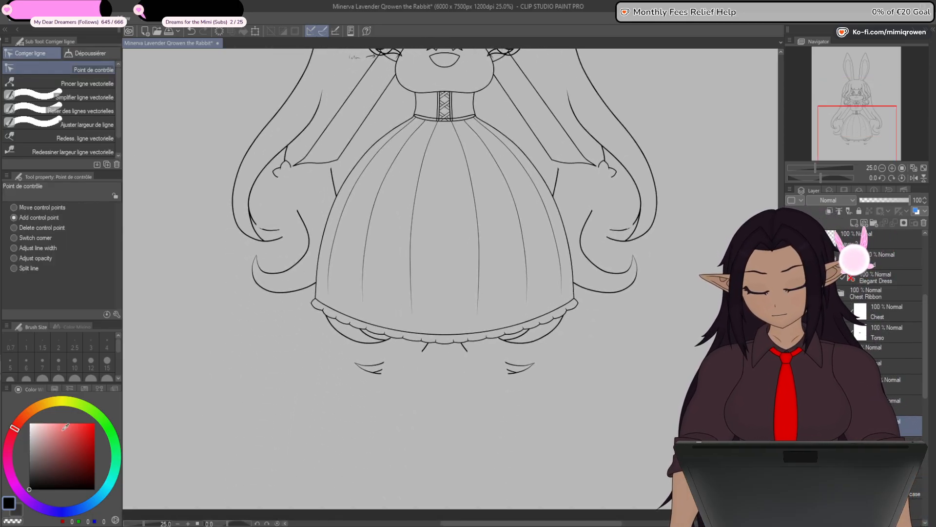
left_click_drag(495, 395, 496, 365)
scroll(497, 366, "up", 1)
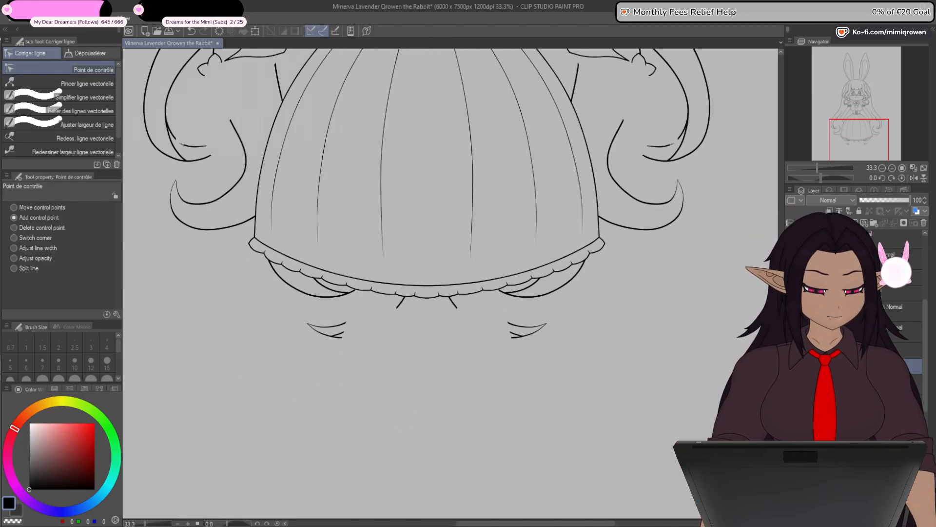
scroll(449, 284, "down", 2)
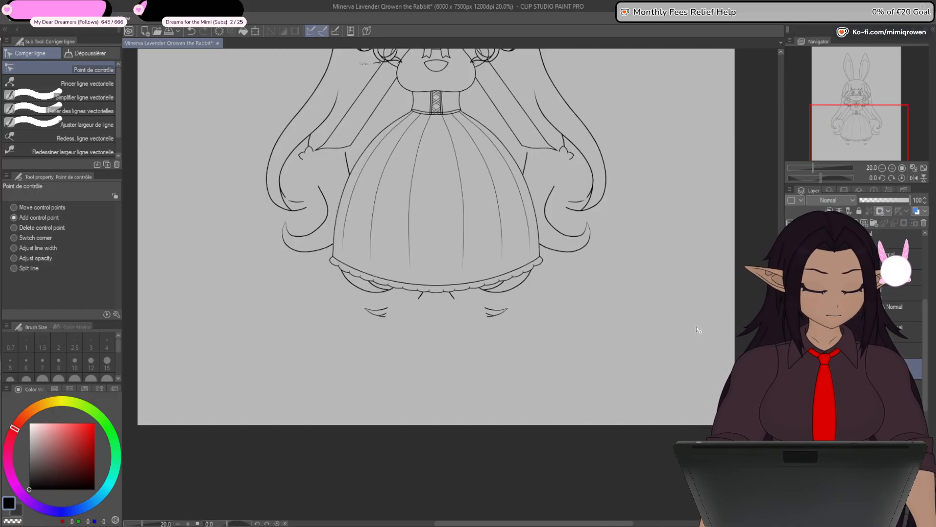
left_click_drag(346, 229, 374, 375)
- Remove the waistband's upper line across the base of the corset, leaving a single waist seam above the skirt
key("p")
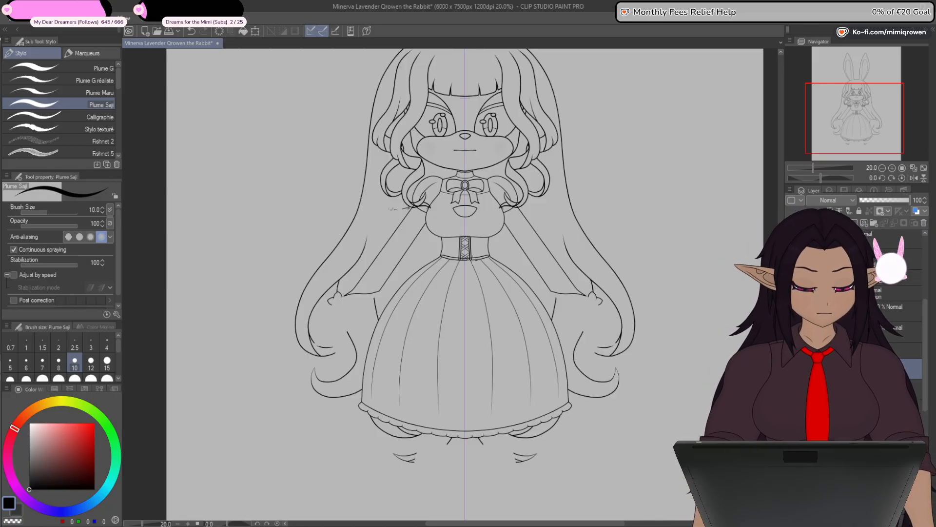
scroll(471, 260, "up", 9)
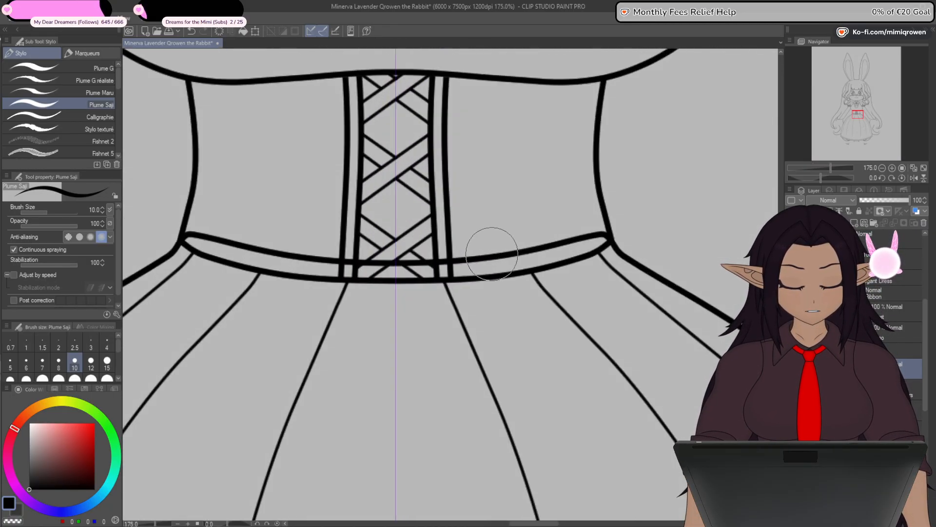
mouse_move(492, 253)
left_mouse_down()
mouse_move(399, 263)
mouse_move(529, 259)
mouse_move(564, 251)
mouse_move(606, 209)
left_mouse_up()
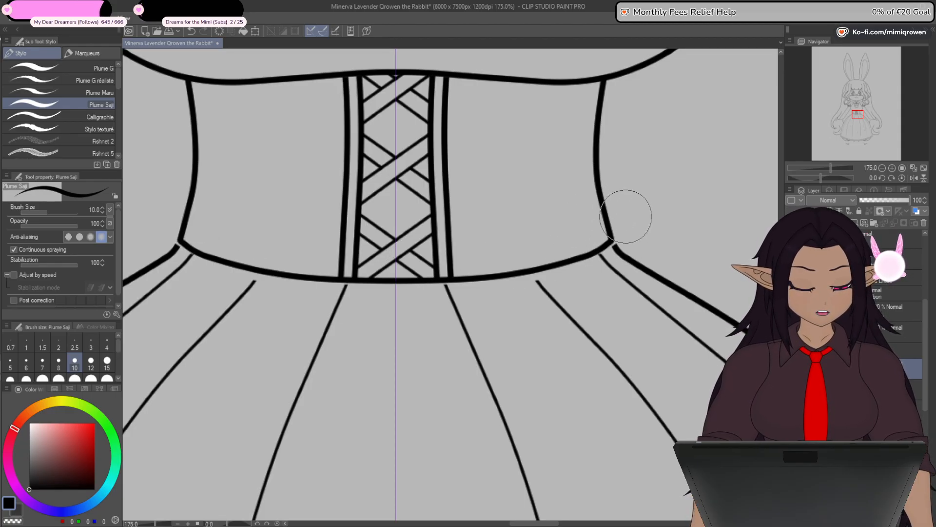
scroll(623, 239, "up", 4)
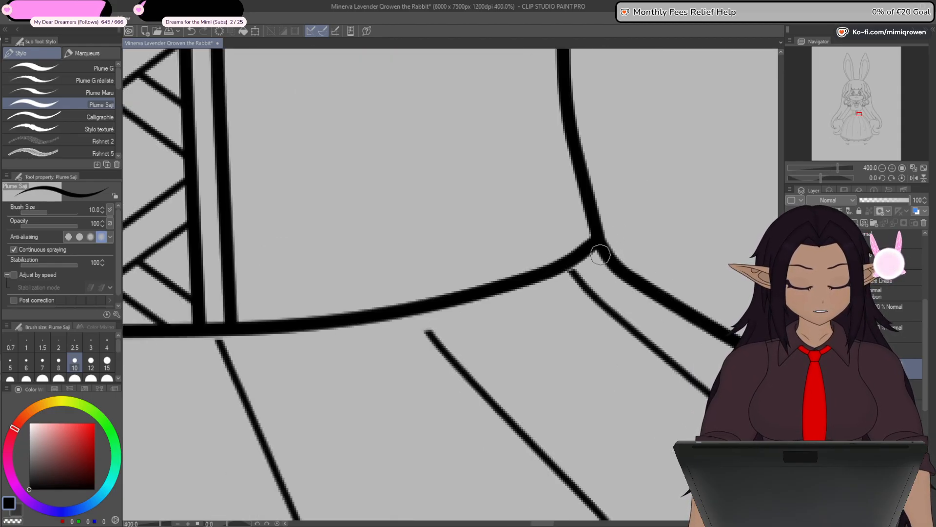
scroll(590, 273, "down", 8)
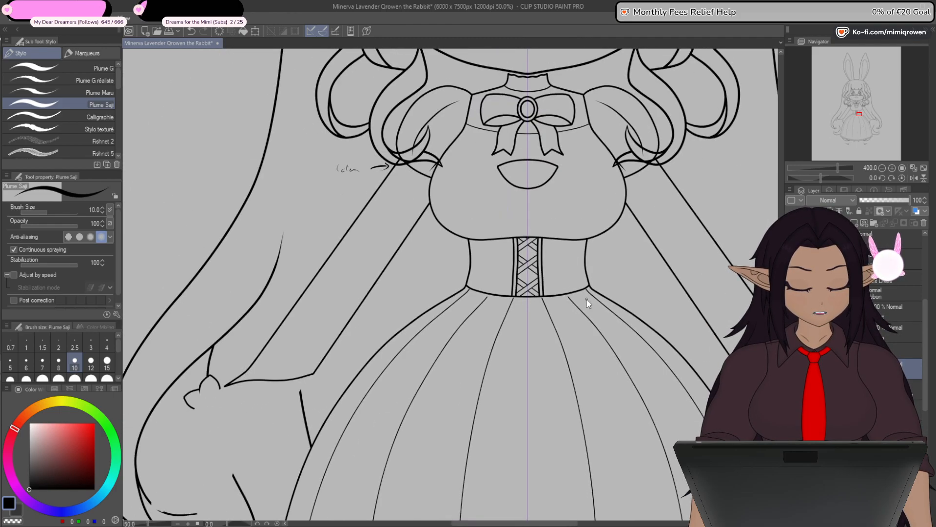
- Hide the 50% opacity body sketch and paste the inked leg and foot outlines into the line art
scroll(587, 299, "down", 2)
left_click_drag(649, 336, 556, 392)
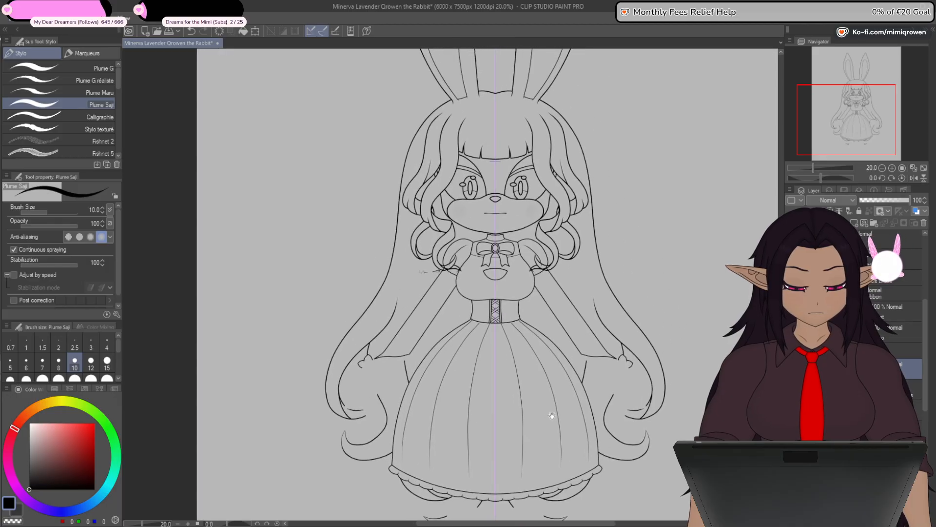
left_click_drag(538, 474, 540, 460)
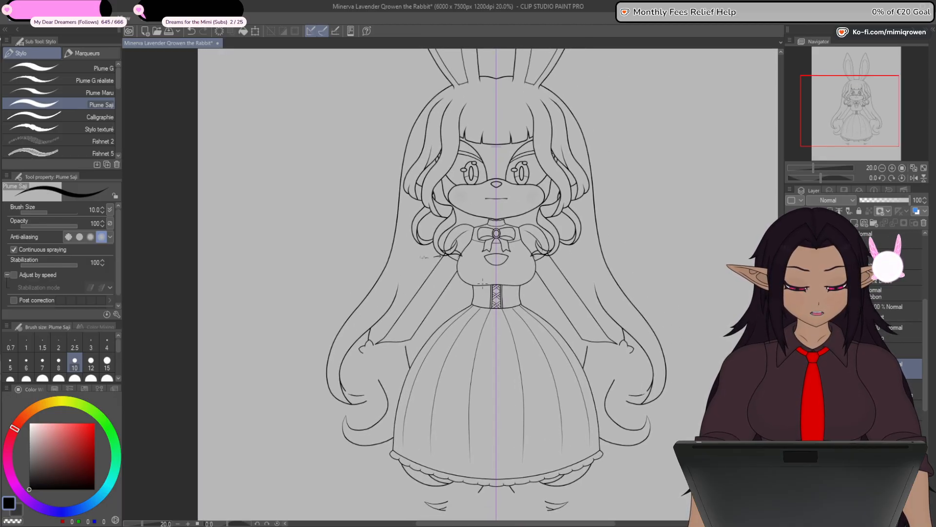
left_click_drag(502, 411, 483, 357)
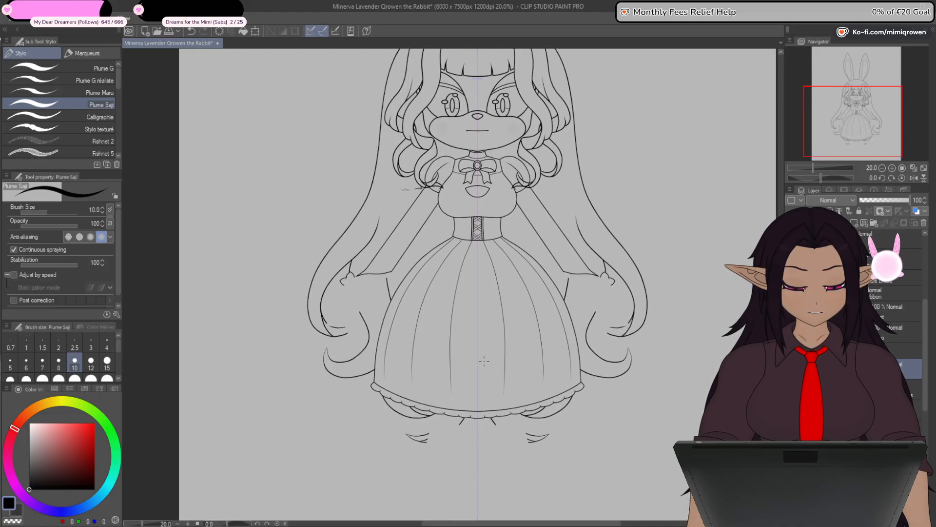
left_click_drag(477, 447, 470, 332)
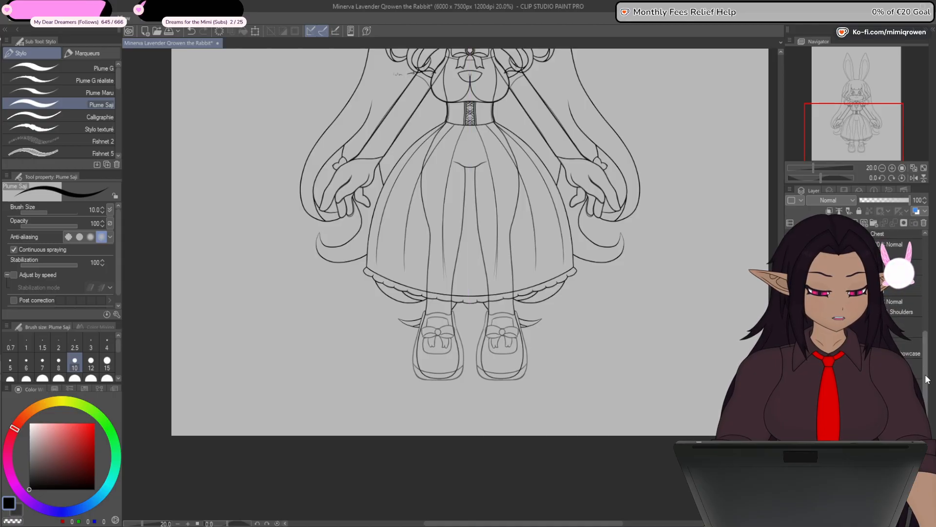
left_click_drag(926, 380, 926, 353)
left_click(900, 272)
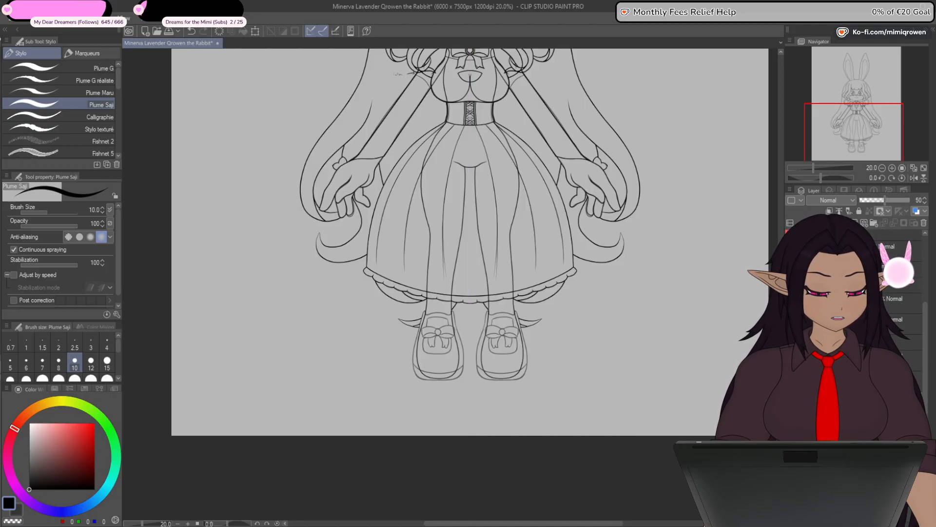
left_click(791, 320)
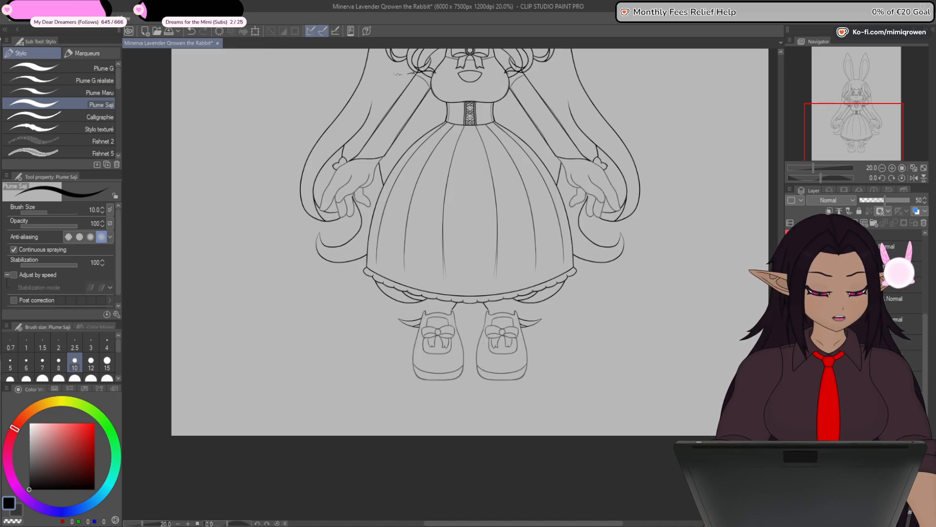
left_click(888, 381)
key("ctrl+v")
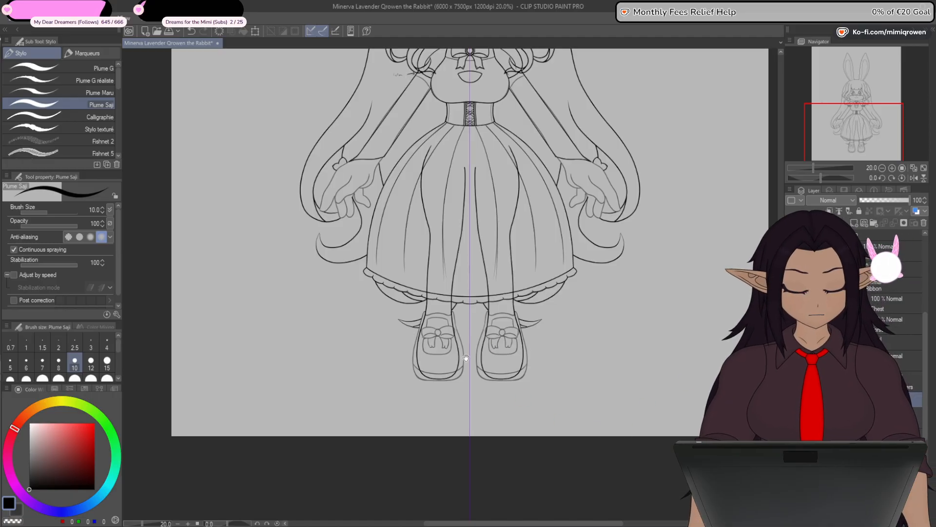
- Close the tops of the leg outlines under the skirt with curved thigh lines
left_click_drag(463, 360, 461, 424)
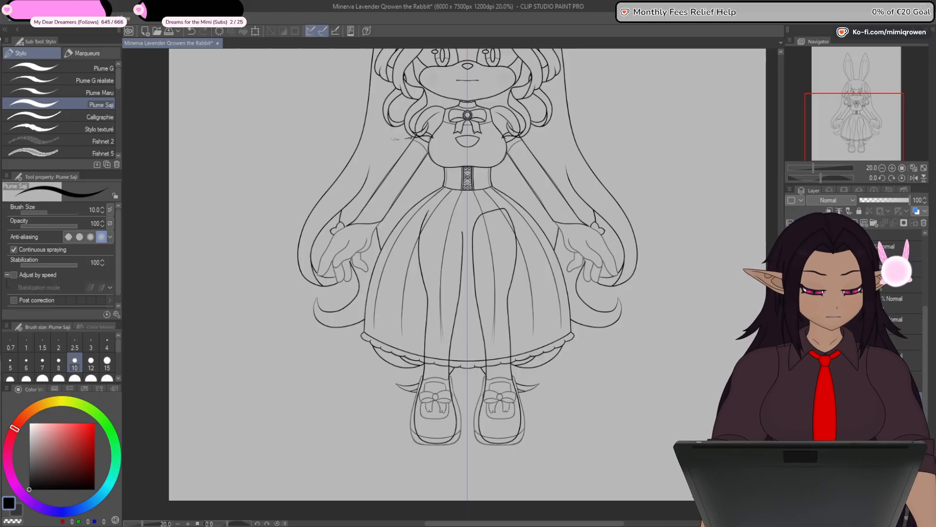
left_click_drag(473, 234, 507, 210)
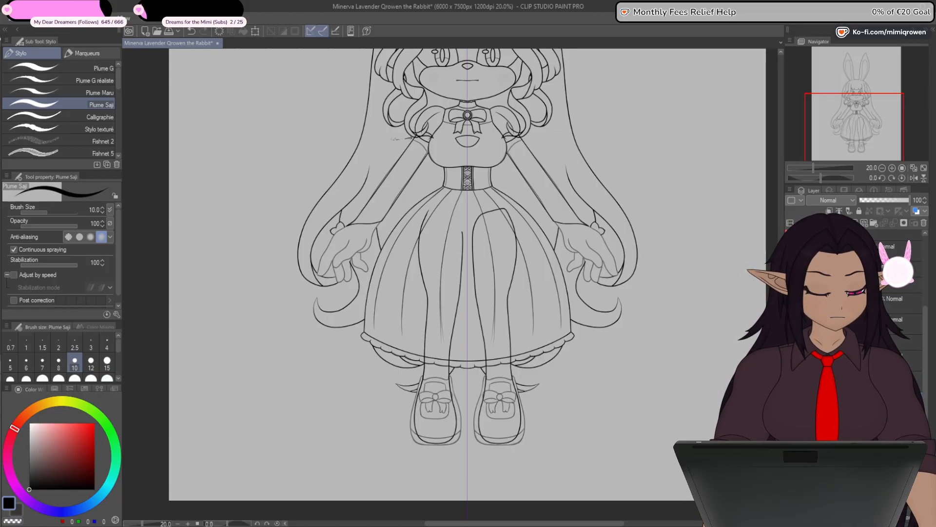
left_click(868, 414)
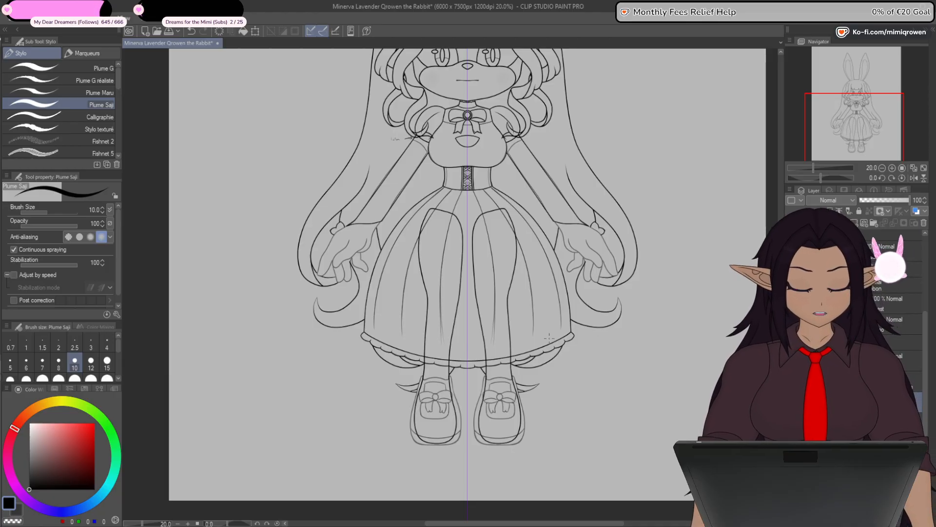
scroll(456, 235, "up", 1)
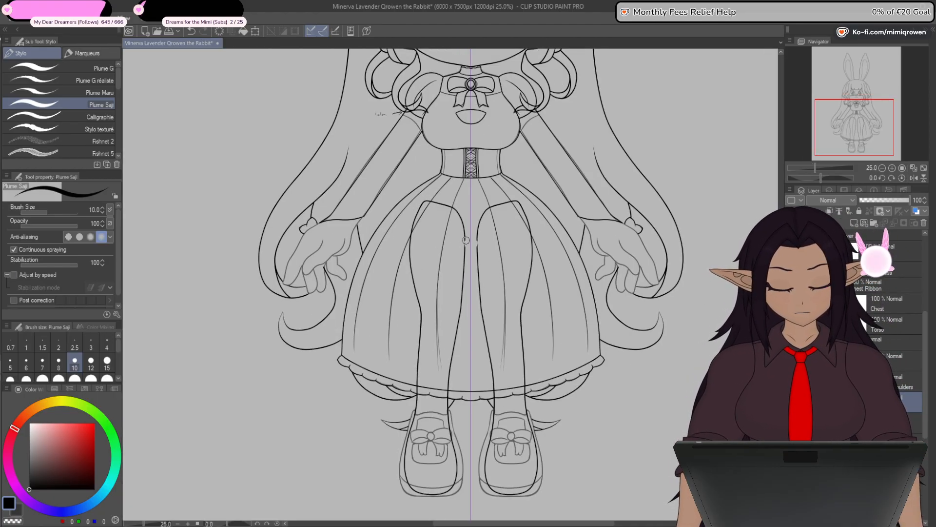
- Undo the curved thigh lines and erase the leg outlines hidden beneath the skirt down to the hem
key("ctrl+z")
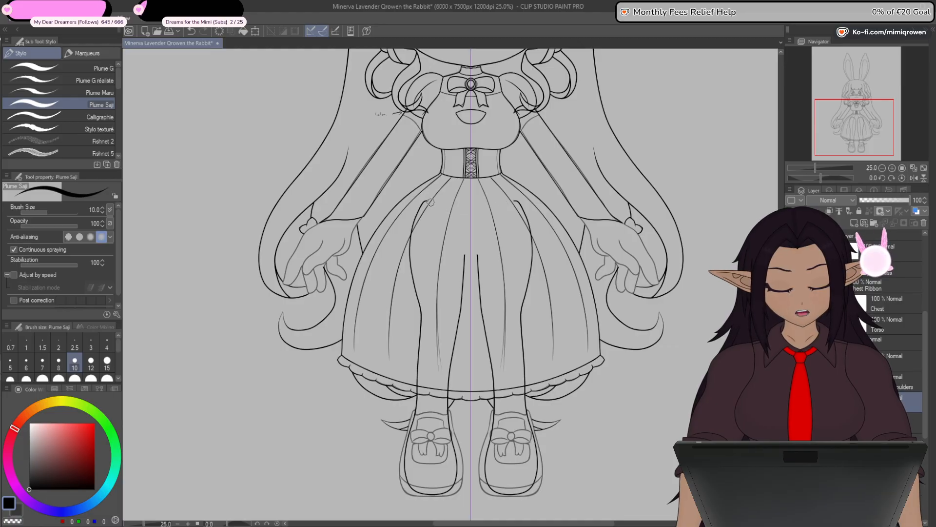
left_click_drag(411, 237, 420, 305)
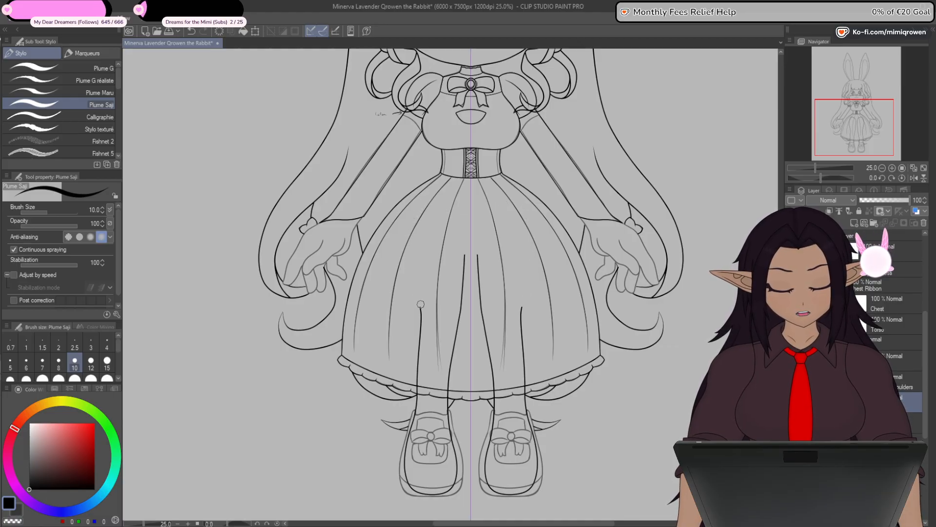
left_click_drag(419, 346, 420, 390)
left_click_drag(471, 260, 449, 377)
scroll(440, 370, "up", 4)
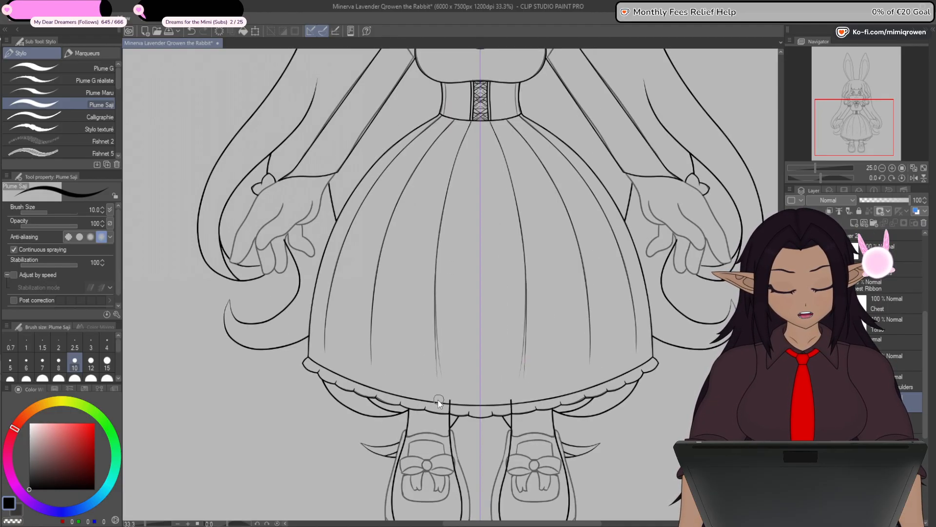
- Trim the leftover leg line ends flush with the scalloped edge of the hem ruffle
left_click_drag(446, 432, 465, 346)
left_click_drag(488, 299, 493, 336)
scroll(492, 339, "up", 3)
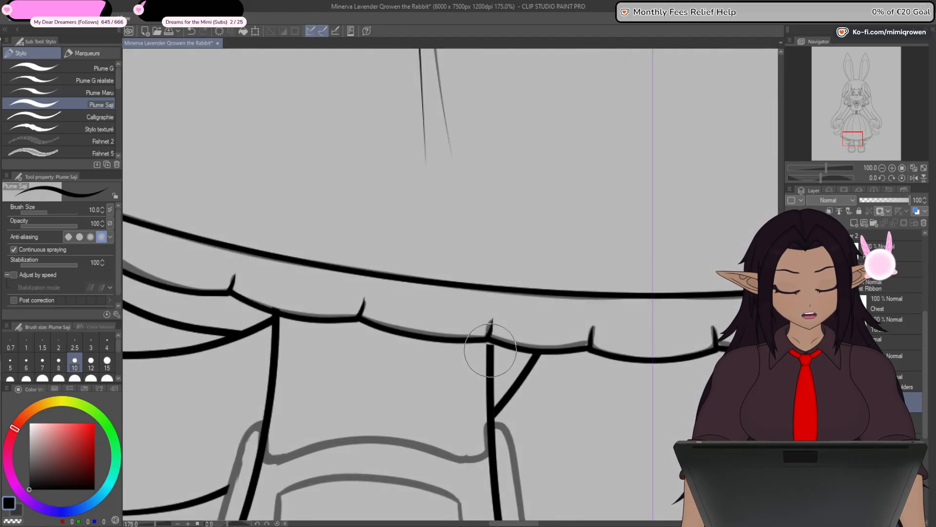
left_click(276, 304)
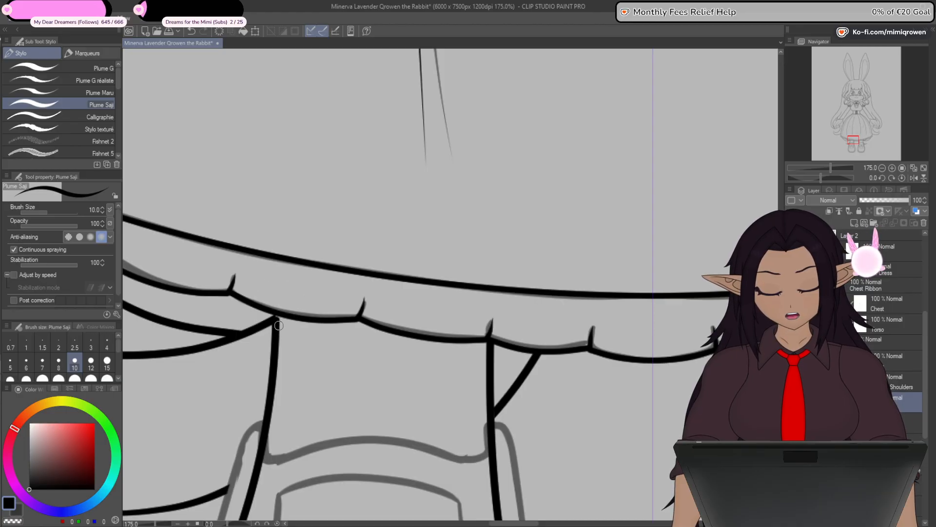
scroll(351, 443, "down", 5)
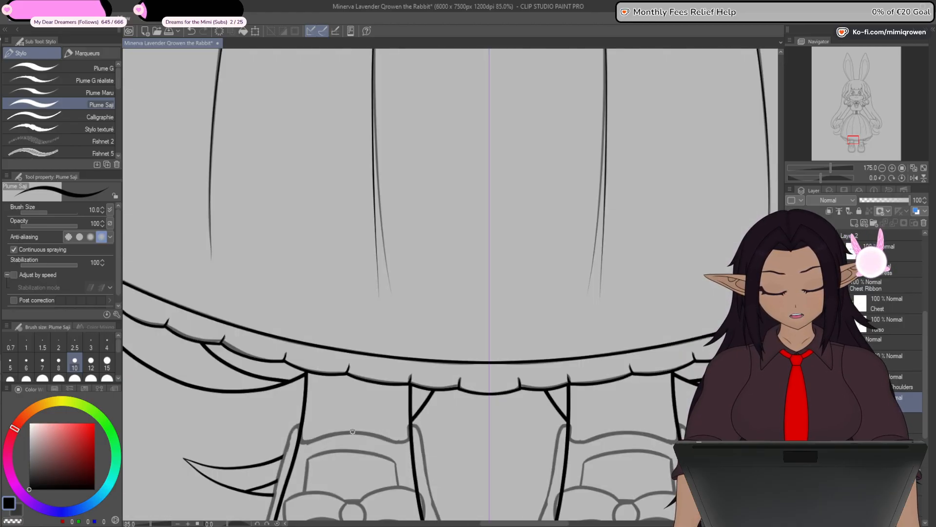
scroll(351, 443, "down", 4)
left_click_drag(362, 479, 398, 357)
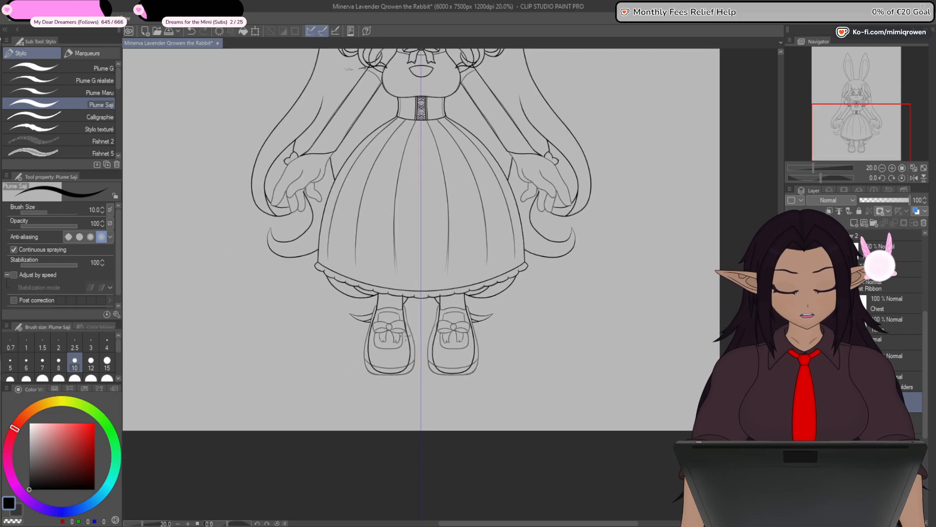
- Draw a horizontal straight line with brush size 8 across the left shoe, spanning its full width
scroll(398, 357, "up", 2)
scroll(398, 357, "up", 3)
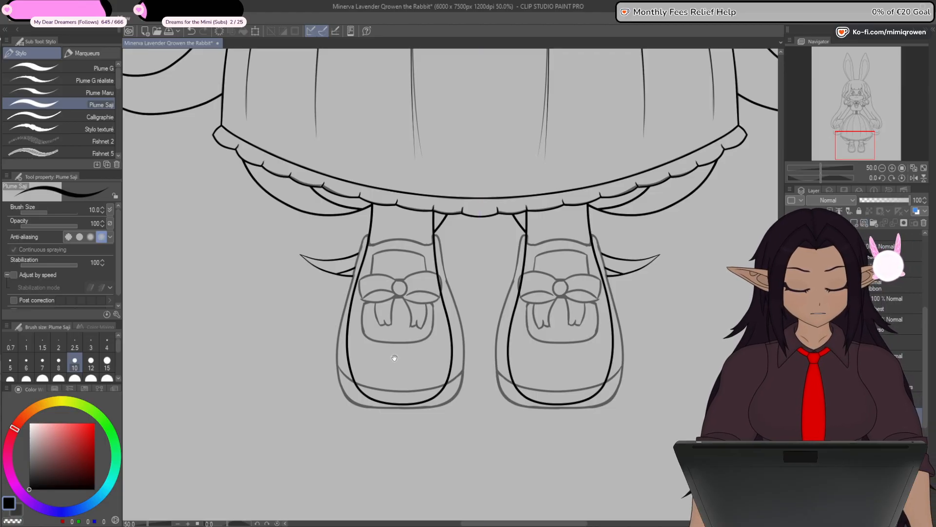
left_click_drag(394, 357, 433, 388)
scroll(442, 338, "up", 3)
scroll(441, 338, "up", 1)
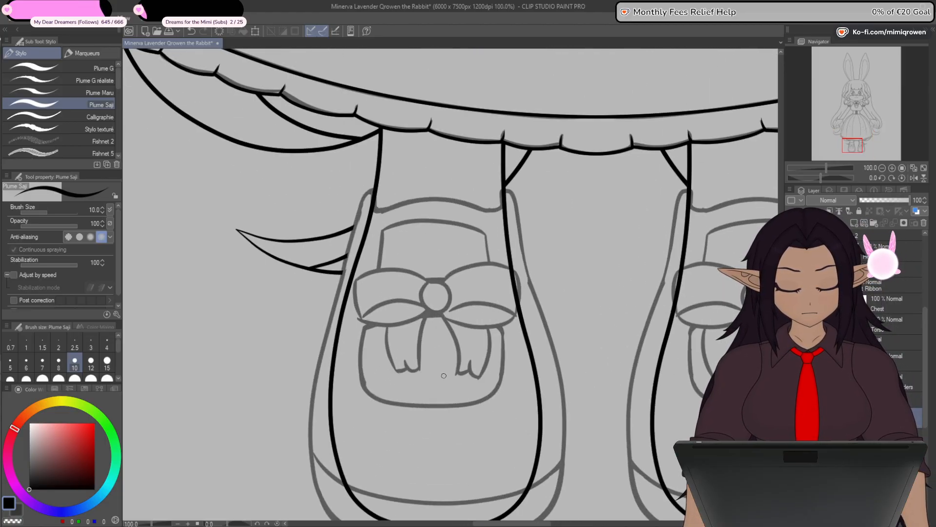
left_click_drag(465, 437, 478, 353)
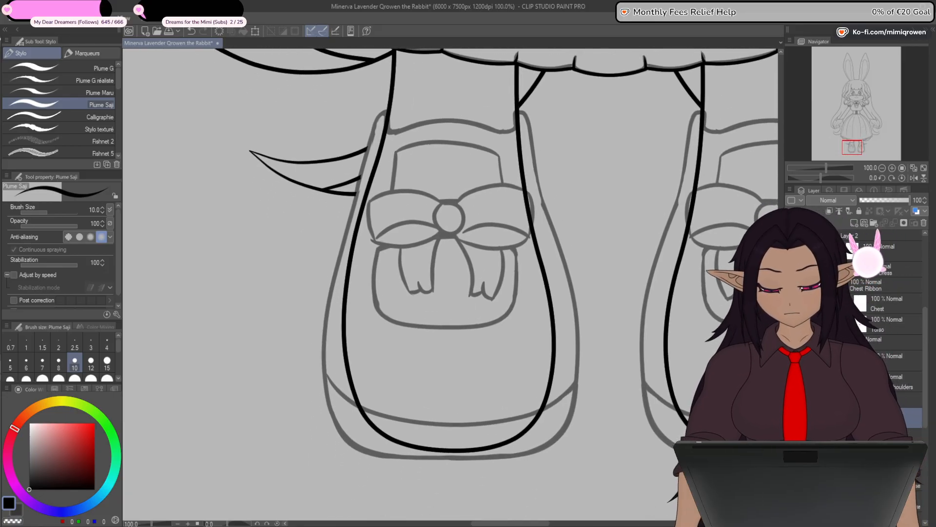
key("u")
left_click_drag(507, 457, 477, 425)
left_click_drag(492, 383, 482, 417)
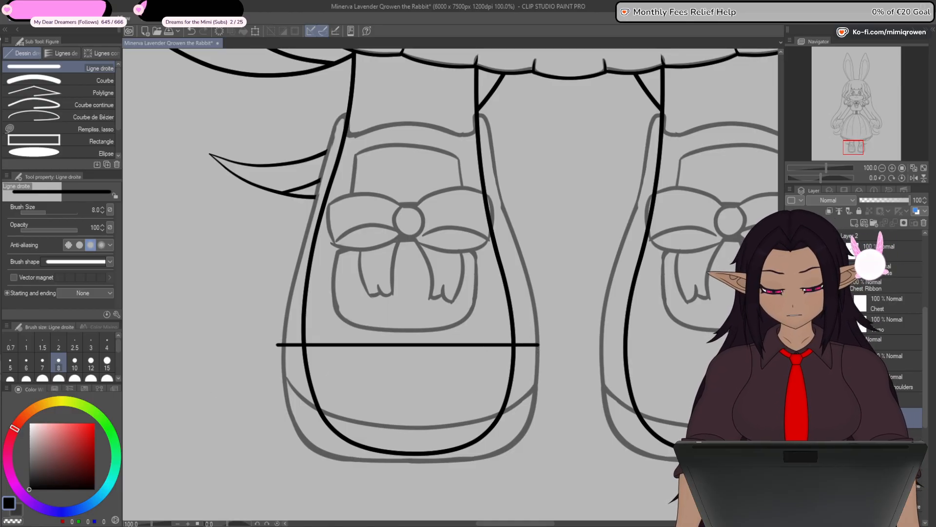
- Add control points to the straight line and bend it into an angular frame around the left shoe, ends meeting at the ankle opening
key("y")
left_click_drag(341, 344, 287, 381)
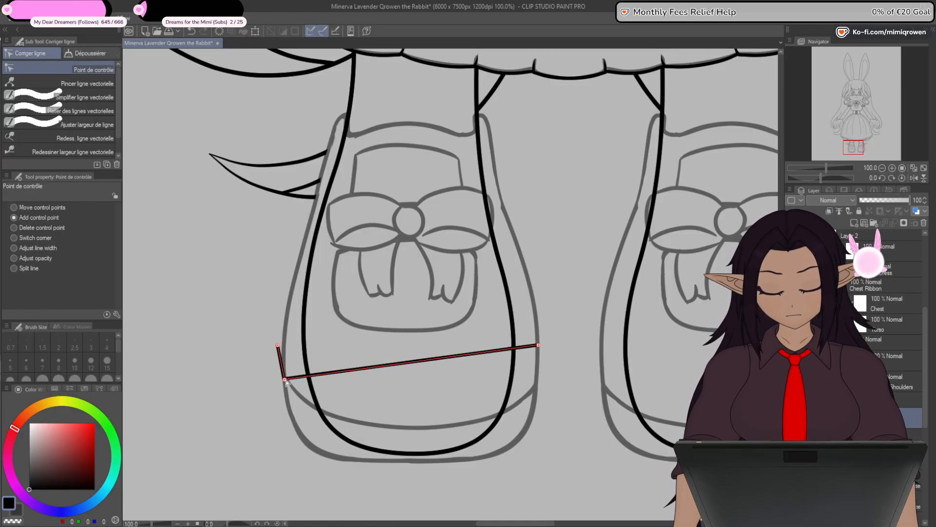
left_click_drag(482, 356, 531, 384)
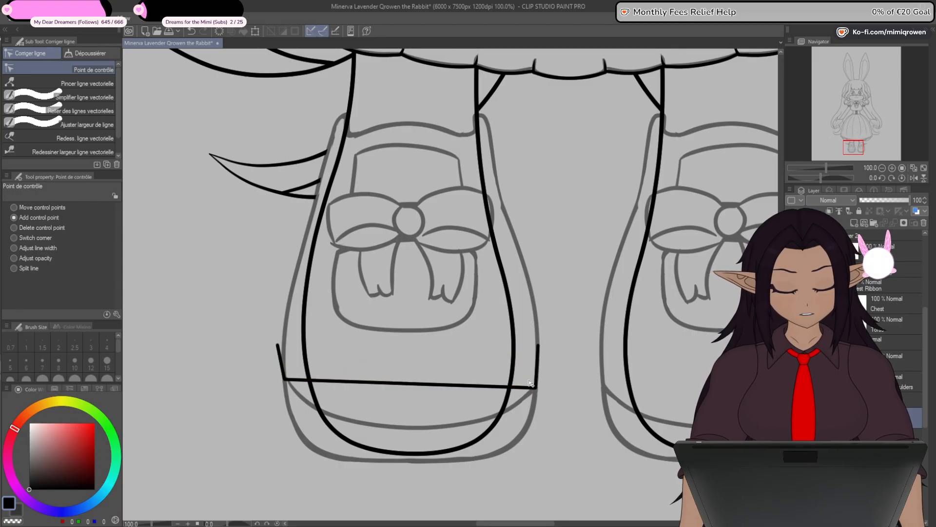
left_click_drag(369, 142, 369, 131)
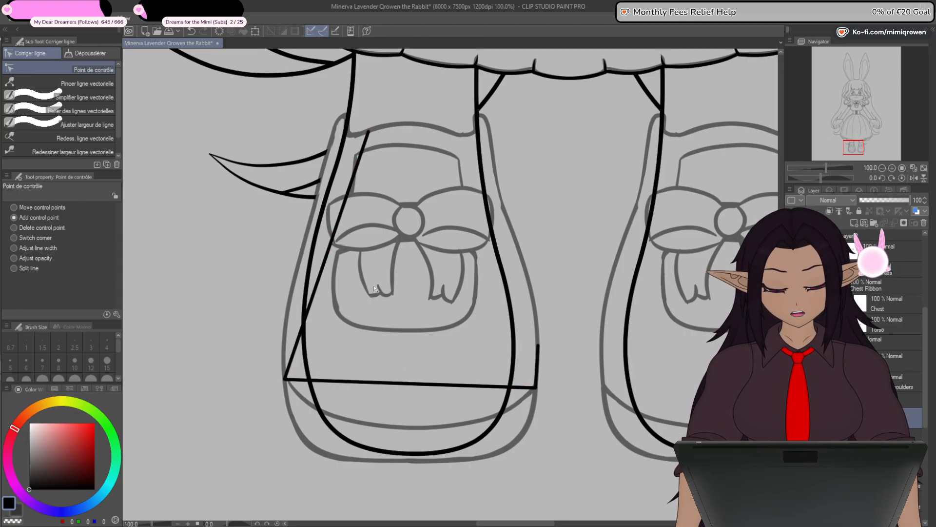
left_click_drag(374, 289, 401, 400)
left_click_drag(383, 277, 374, 226)
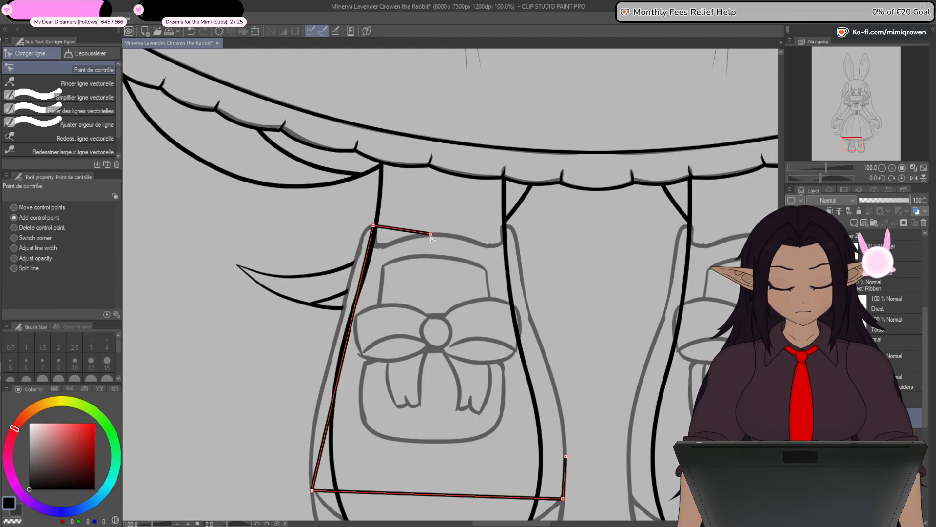
left_click_drag(432, 236, 434, 235)
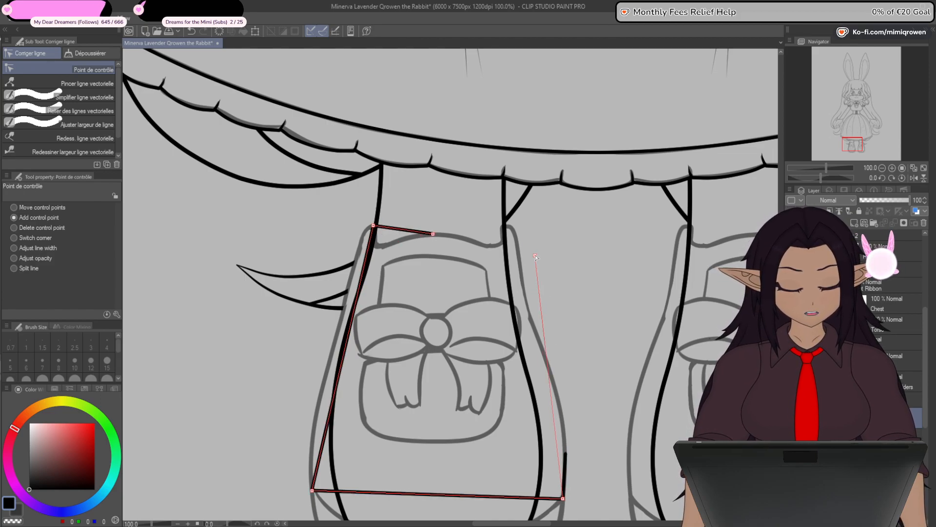
mouse_move(535, 256)
left_mouse_down()
mouse_move(513, 209)
mouse_move(495, 210)
mouse_move(503, 225)
left_mouse_up()
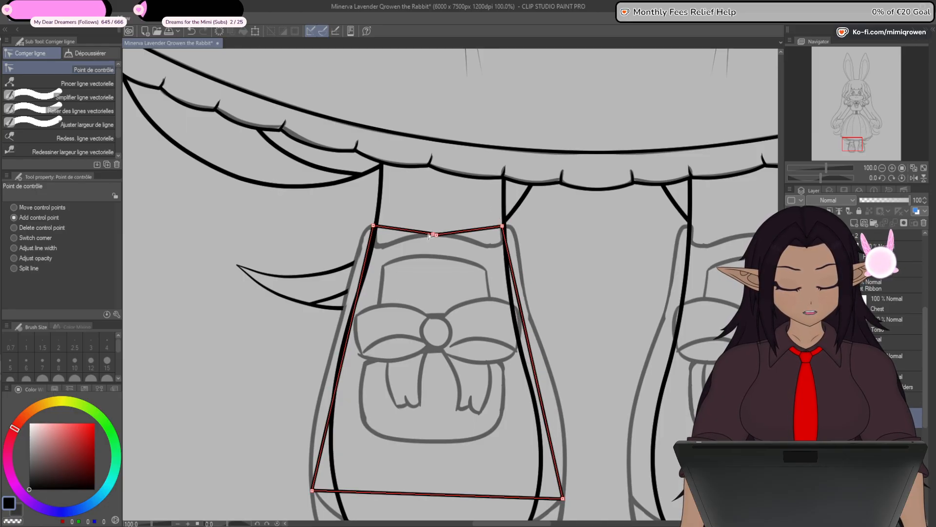
- Connect the shoe frame's two line ends at the middle of the ankle opening and align its upper-left corner with the sketch
left_click(80, 110)
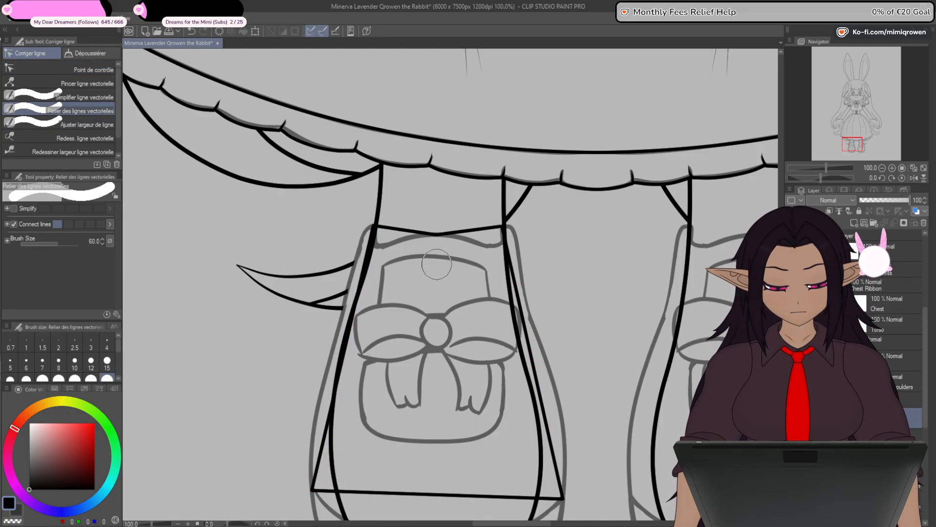
left_click(81, 70)
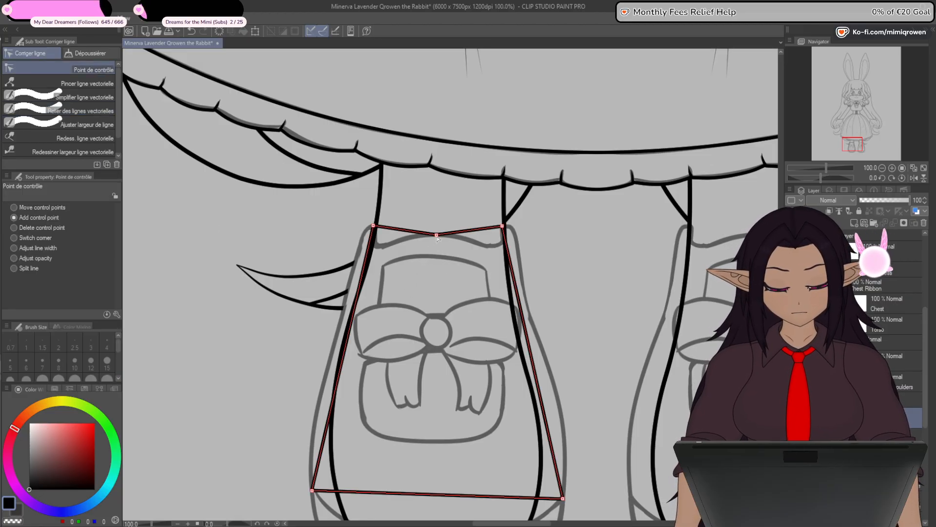
left_click_drag(375, 227, 376, 227)
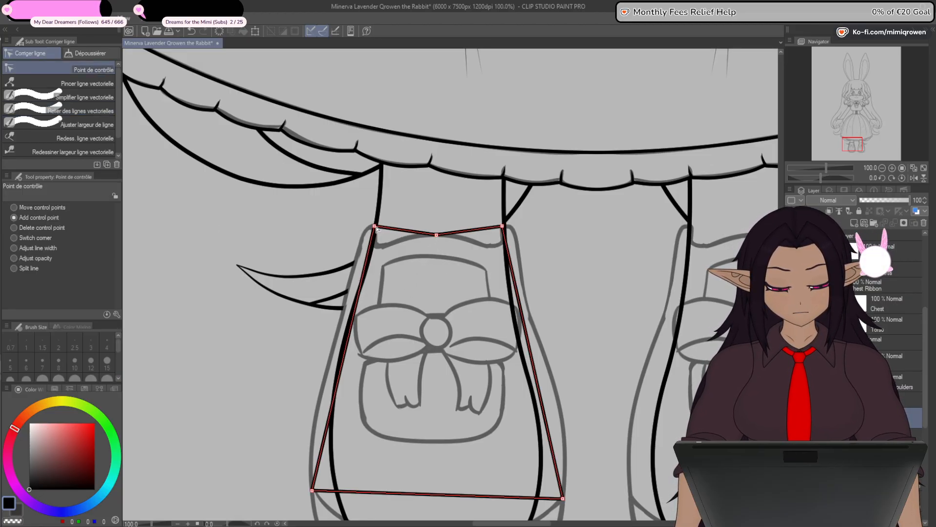
- Add three control points along the shoe frame's bottom edge and curve it to follow the sketched rounded sole
left_click_drag(441, 468, 451, 330)
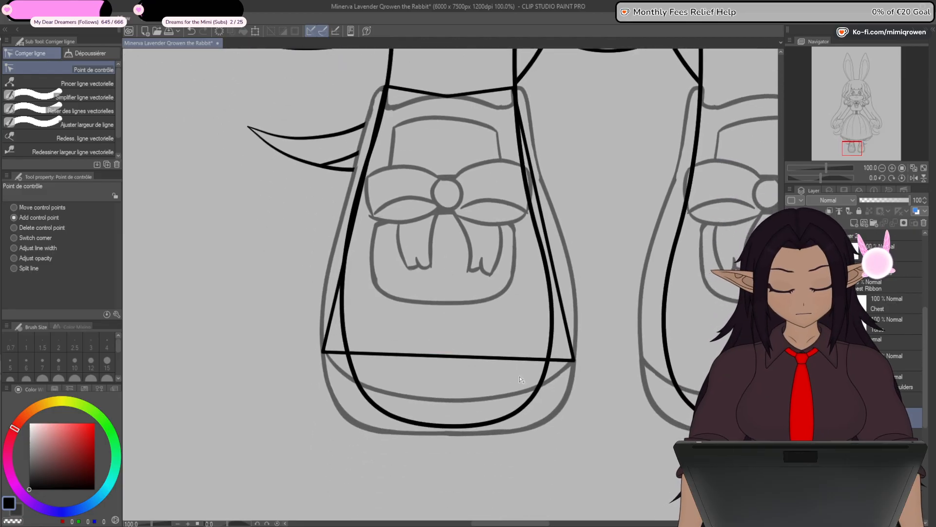
left_click_drag(357, 354, 363, 428)
left_click_drag(517, 384, 539, 425)
left_click_drag(455, 439, 452, 432)
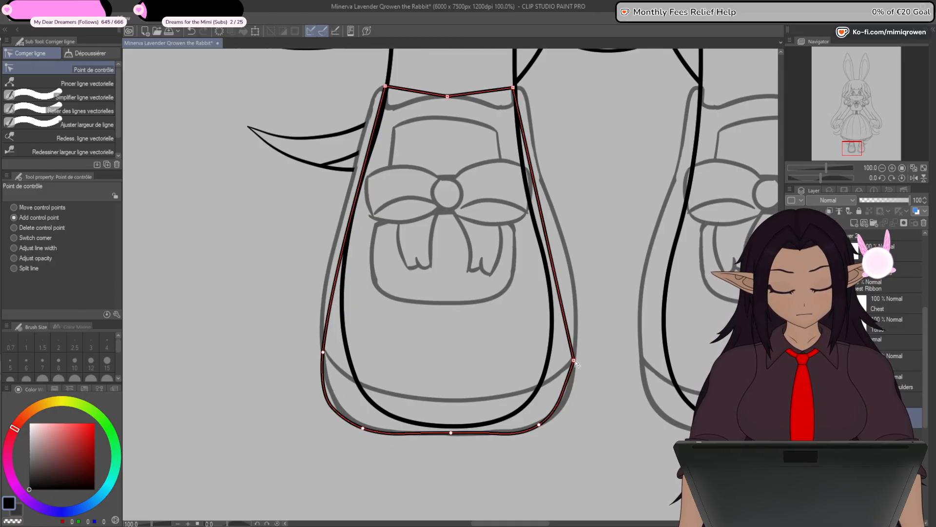
- Bow both sides of the shoe outline outward along the sketch and round the top of its left ankle edge
left_click_drag(342, 269, 335, 242)
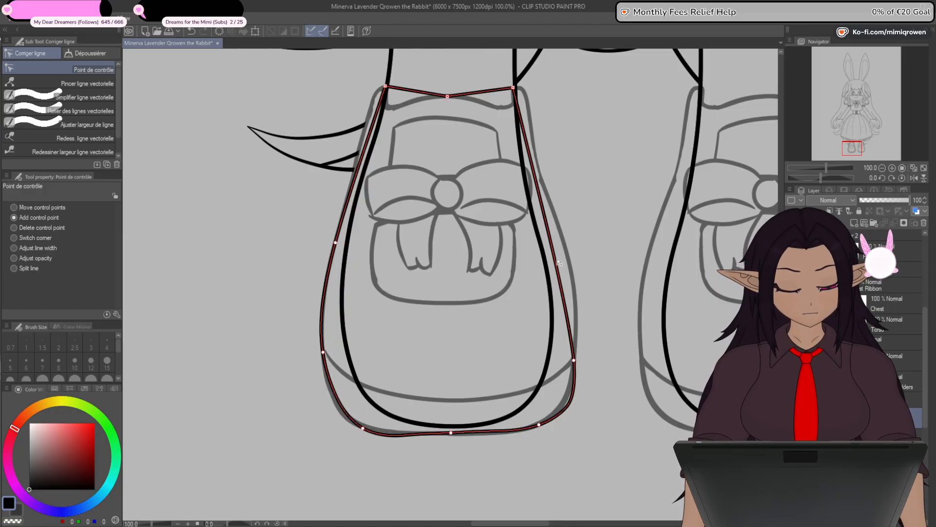
left_click_drag(559, 262, 564, 242)
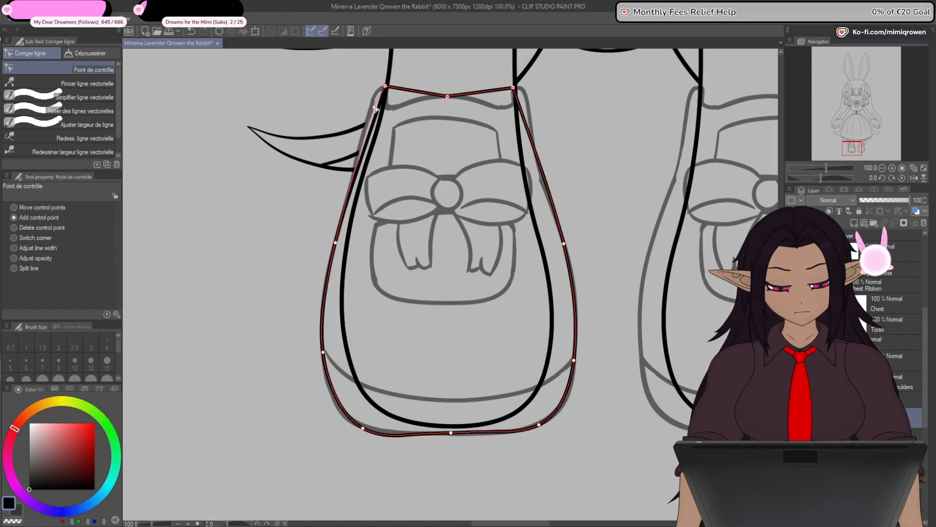
left_click_drag(375, 109, 377, 97)
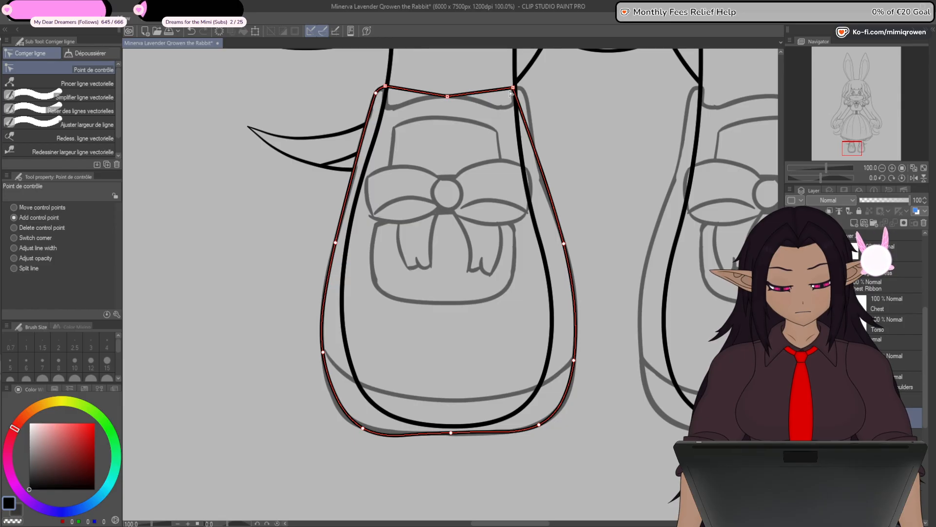
- Add control points on both halves of the ankle opening's edge and shape it into the sketched arch dipping at each side
scroll(397, 93, "up", 3)
left_click_drag(422, 159, 390, 266)
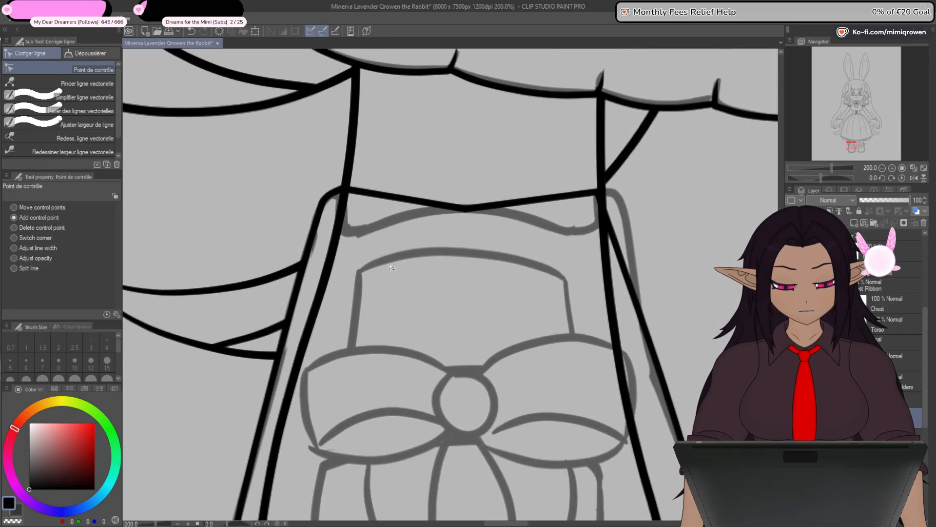
left_click(466, 209, "alt")
left_click(400, 201)
left_click_drag(401, 202, 348, 234)
left_click(531, 201)
left_click_drag(531, 201, 581, 233)
left_click_drag(467, 210, 468, 209)
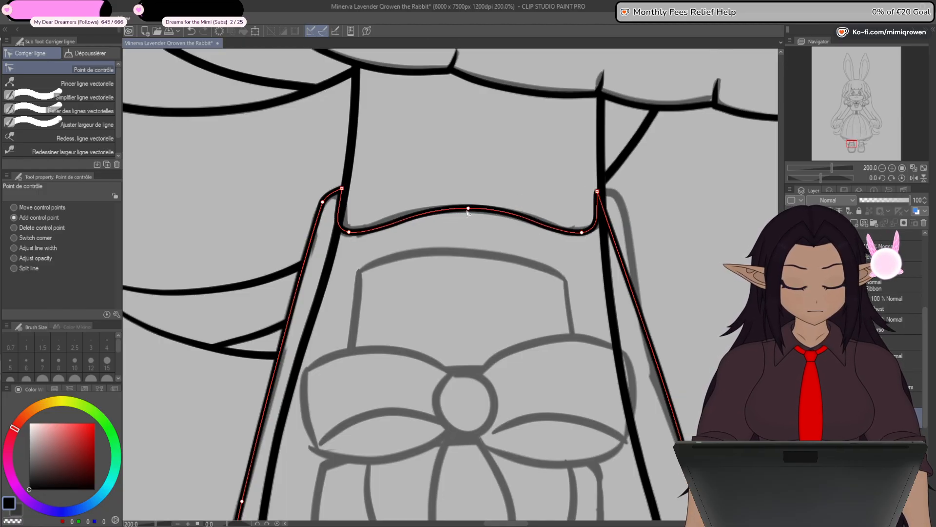
- Refine the dips at both ends of the ankle opening with extra control points to match the sketch's tight corners
mouse_move(350, 233)
left_mouse_down()
mouse_move(358, 205)
mouse_move(352, 236)
left_mouse_up()
left_click(351, 233, "alt")
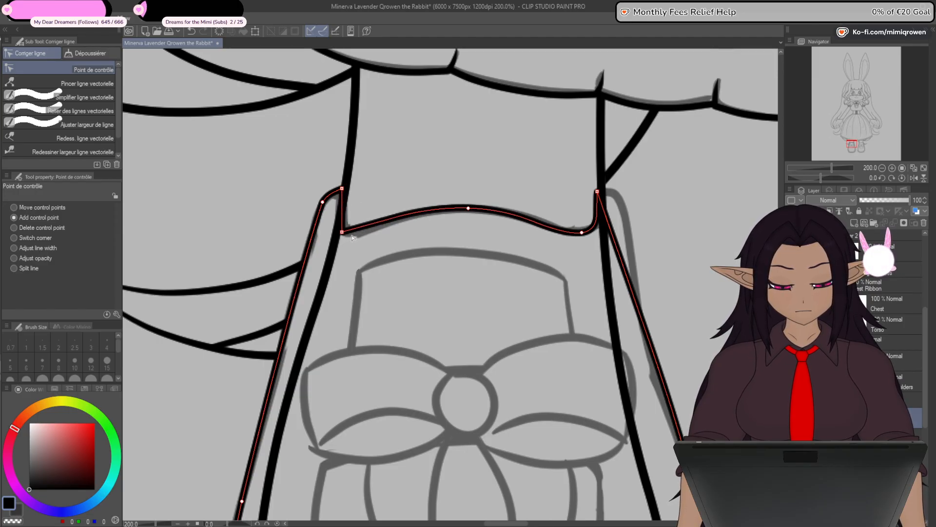
left_click(582, 233, "alt")
left_click_drag(583, 233, 596, 230)
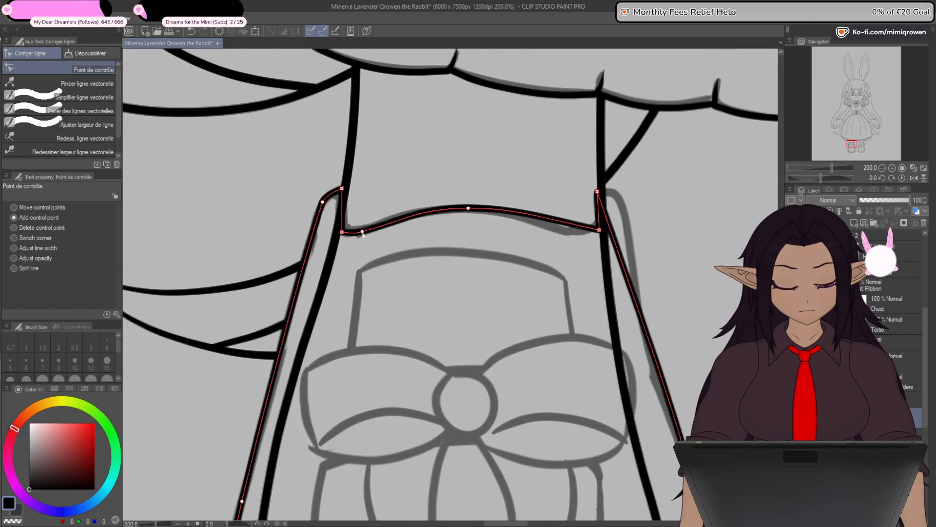
left_click(359, 233)
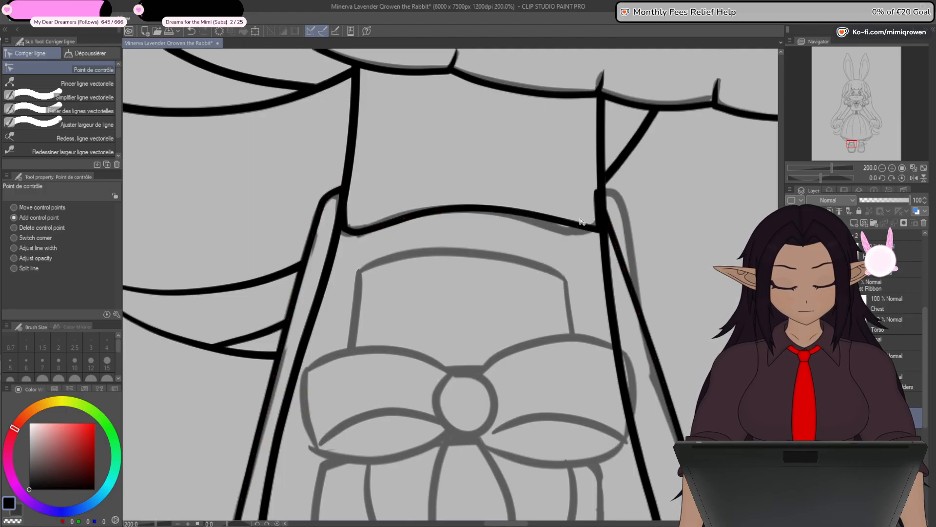
mouse_move(580, 223)
left_mouse_down()
mouse_move(584, 234)
mouse_move(576, 233)
left_mouse_up()
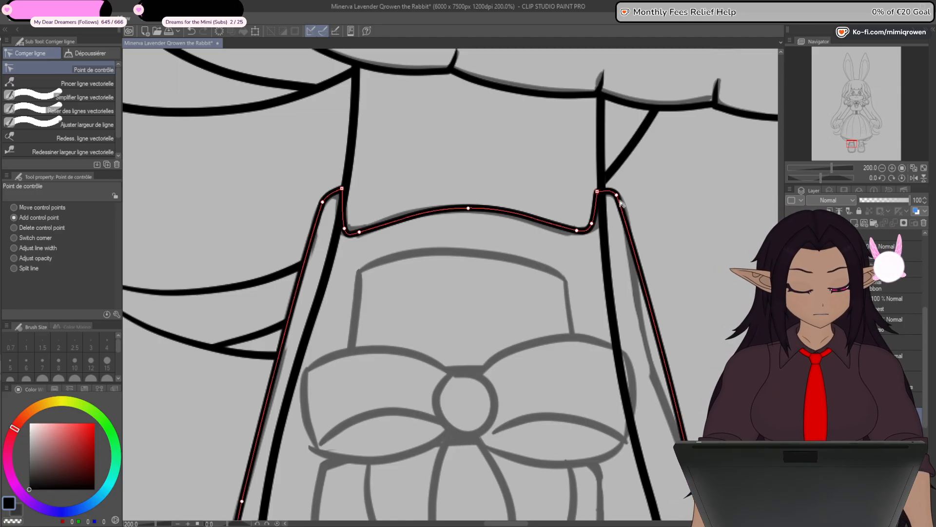
- Adjust the control points along the shoe outline's right side so the curve follows the sketch from ankle to sole
left_click_drag(638, 263, 635, 269)
left_click_drag(706, 339, 670, 220)
left_click_drag(630, 258, 619, 258)
left_click_drag(599, 151, 597, 149)
left_click_drag(678, 400, 633, 177)
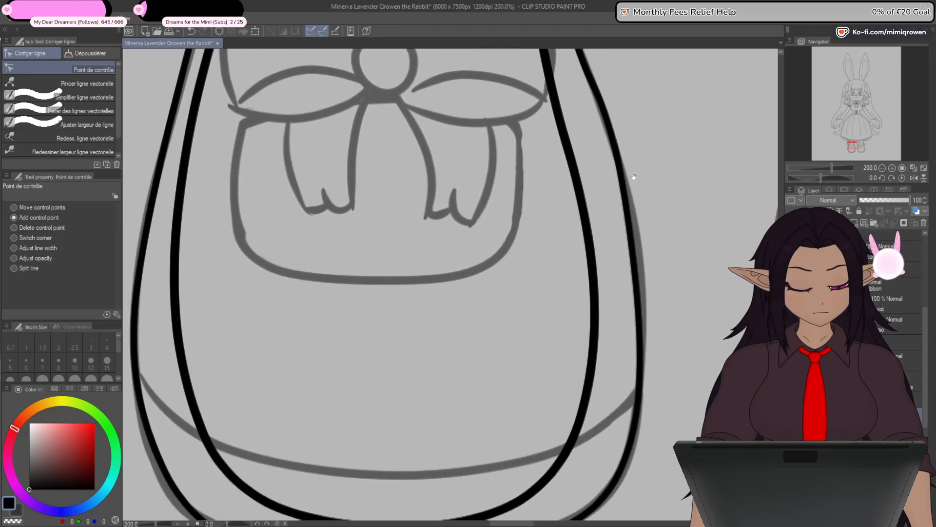
left_click_drag(633, 250, 643, 258)
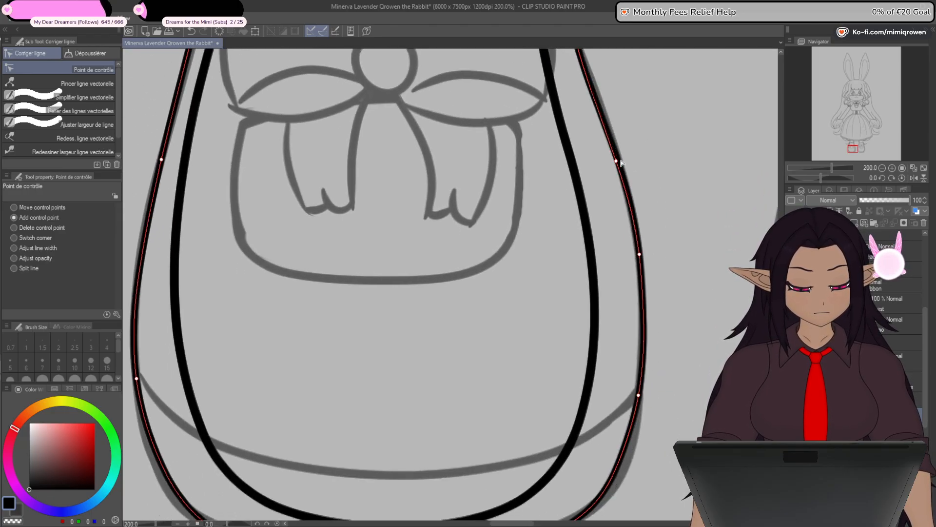
left_click_drag(621, 163, 618, 144)
left_click_drag(642, 251, 643, 254)
left_click_drag(679, 341, 666, 197)
left_click_drag(558, 378, 569, 375)
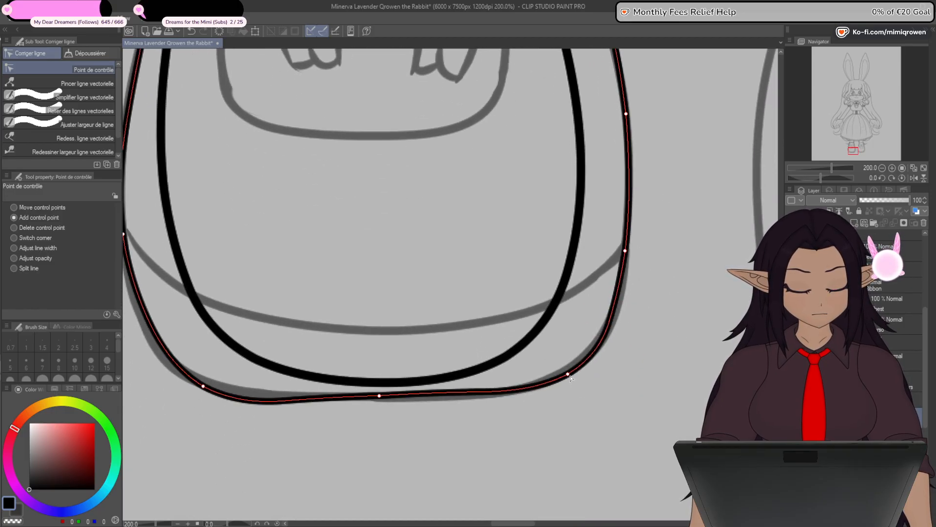
key("ctrl+z")
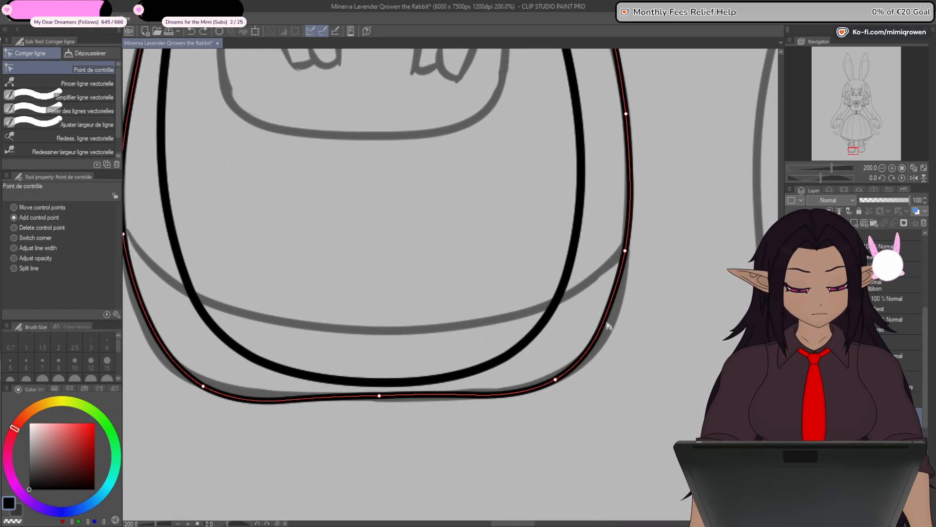
- Add and adjust control points on both lower sides of the shoe outline so the curves bow out to the sketch
left_click_drag(606, 323, 612, 324)
left_click_drag(627, 253, 630, 234)
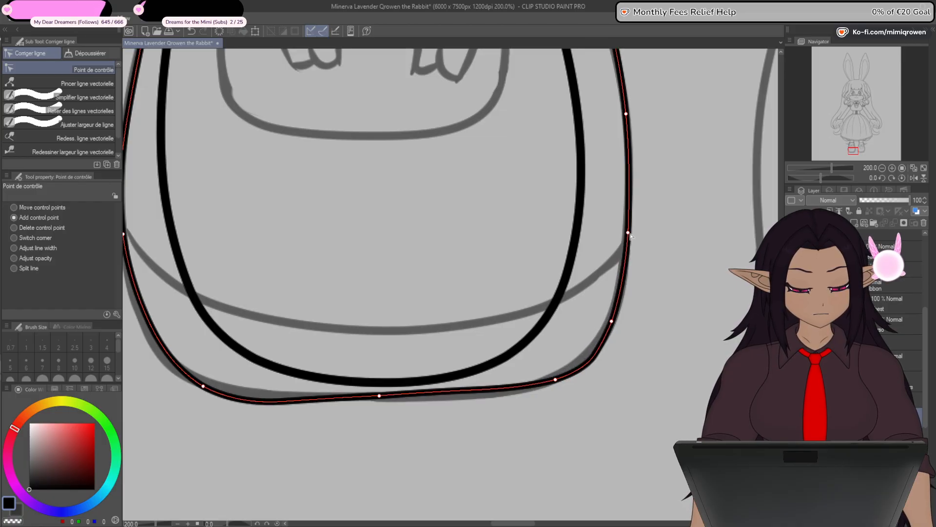
left_click_drag(456, 438, 579, 405)
left_click_drag(282, 304, 271, 297)
left_click_drag(247, 201, 245, 183)
- Adjust the control points along the shoe outline's left side so the curve follows the sketch from sole to ankle
scroll(317, 192, "down", 1)
left_click_drag(317, 193, 328, 356)
left_click_drag(264, 347, 263, 328)
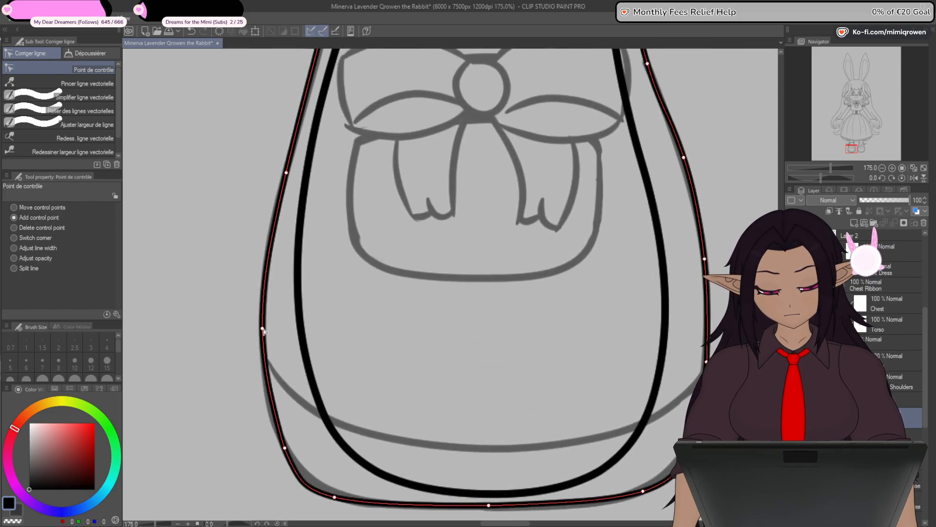
left_click_drag(304, 252, 295, 405)
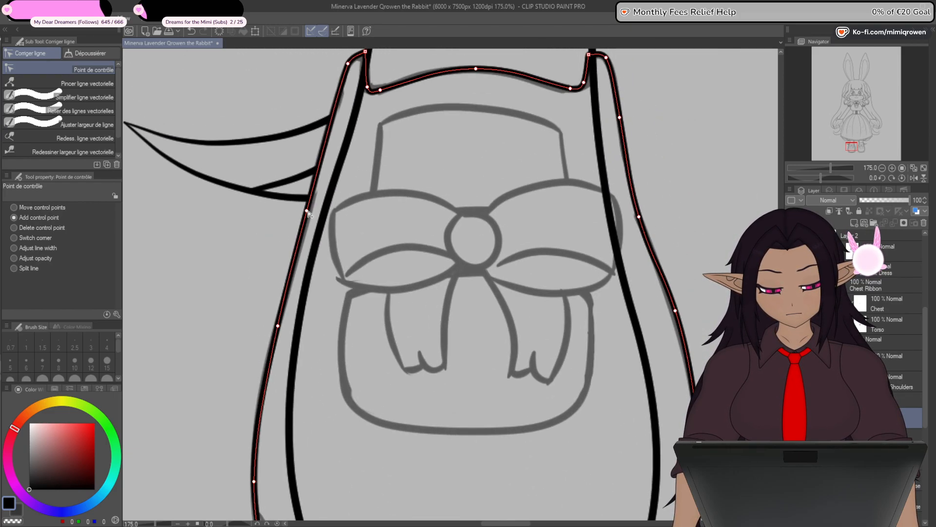
left_click_drag(307, 212, 311, 197)
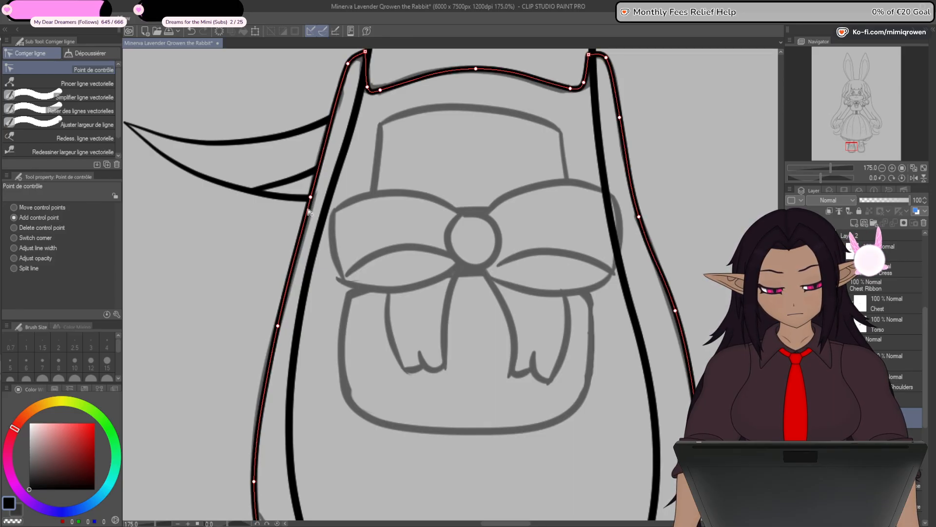
left_click_drag(461, 353, 541, 189)
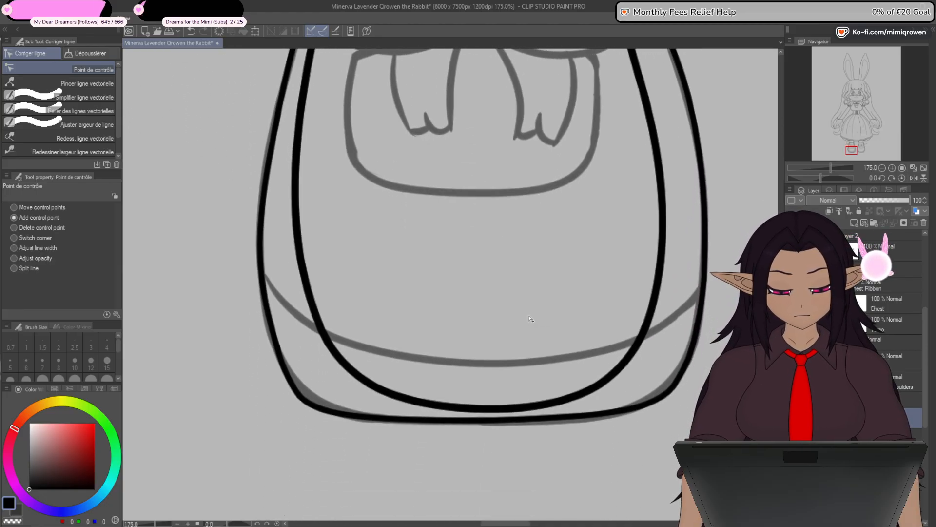
- Round the sole's lower corners and even out its bottom edge by repositioning the outline's control points onto the sketch
left_click_drag(282, 363, 274, 345)
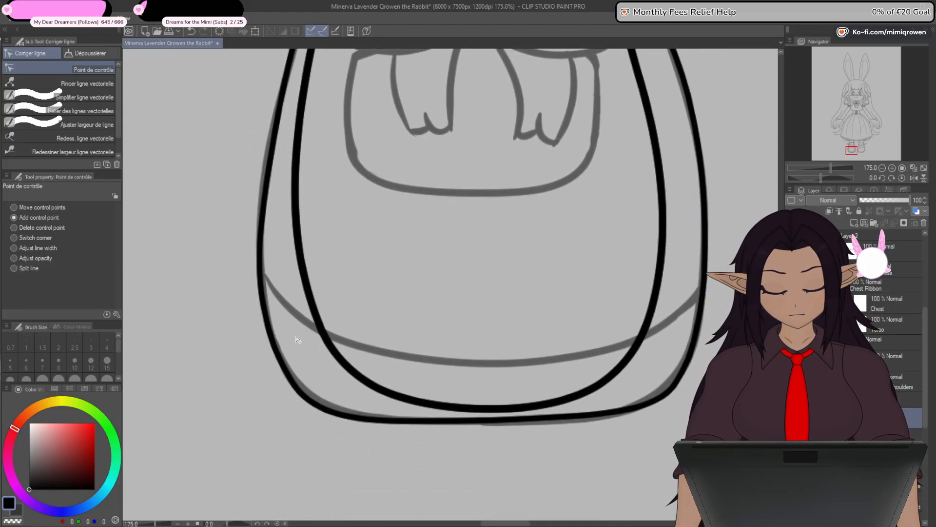
left_click_drag(332, 413, 333, 415)
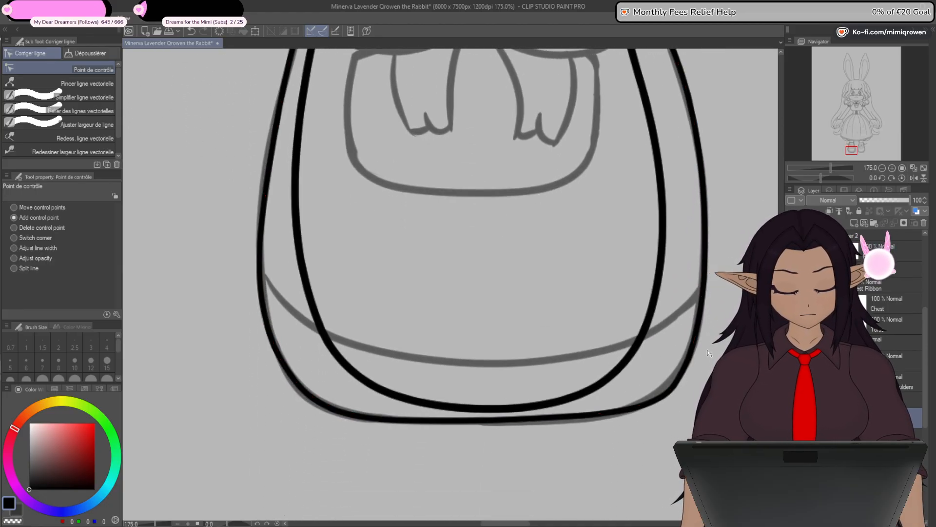
left_click_drag(706, 281, 707, 267)
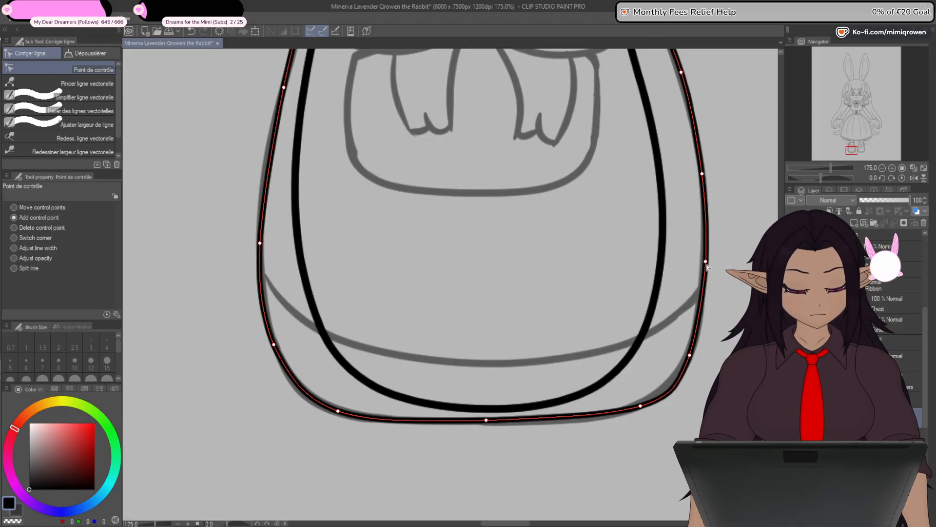
left_click_drag(689, 359, 692, 346)
left_click_drag(642, 408, 635, 411)
left_click_drag(487, 420, 466, 451)
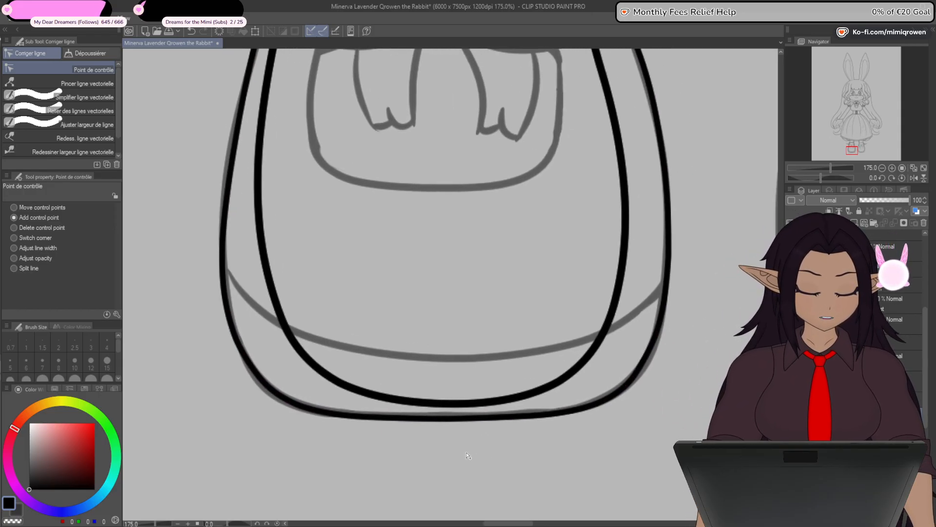
scroll(467, 456, "down", 4)
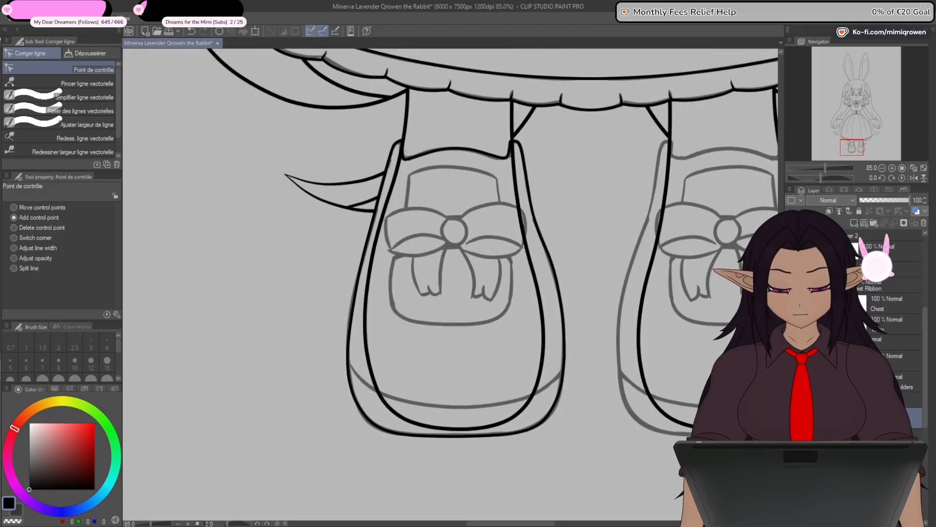
- Draw two short horizontal straight lines at brush size 8, one above and one below the sketched bow's knot
key("u")
scroll(448, 238, "up", 2)
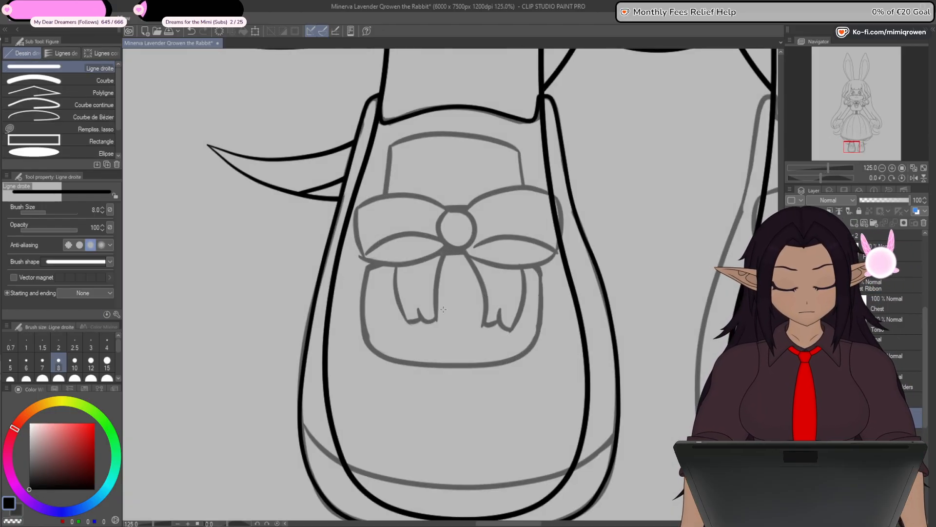
left_click_drag(414, 306, 496, 306)
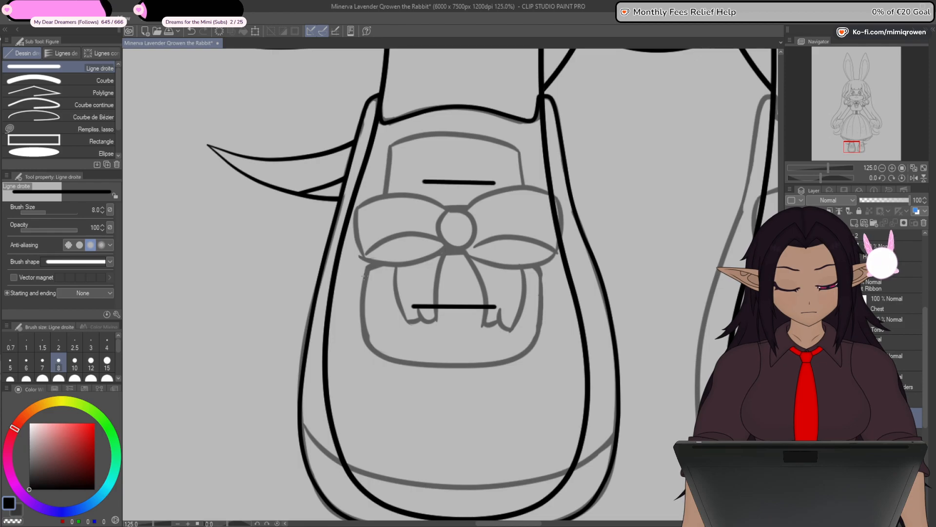
- Shape the upper line into a closed four-cornered panel above the bow with added control points and connect its ends
key("y")
scroll(436, 182, "up", 1)
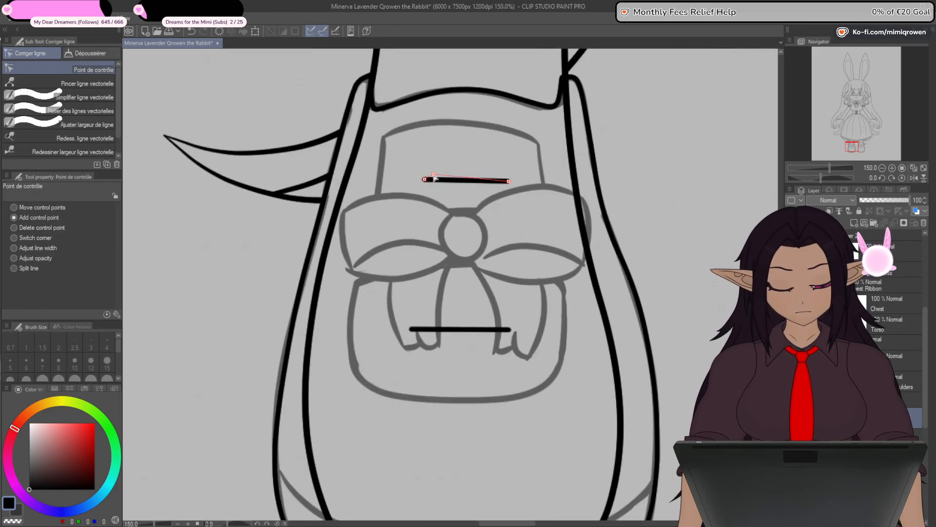
left_click_drag(435, 179, 384, 139)
left_click_drag(475, 170, 540, 142)
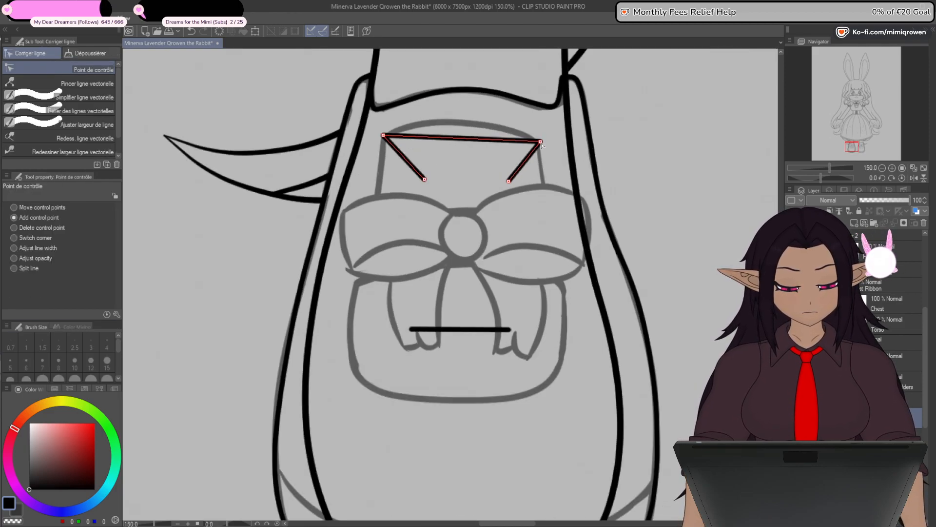
left_click_drag(381, 213, 380, 214)
left_click_drag(425, 179, 432, 216)
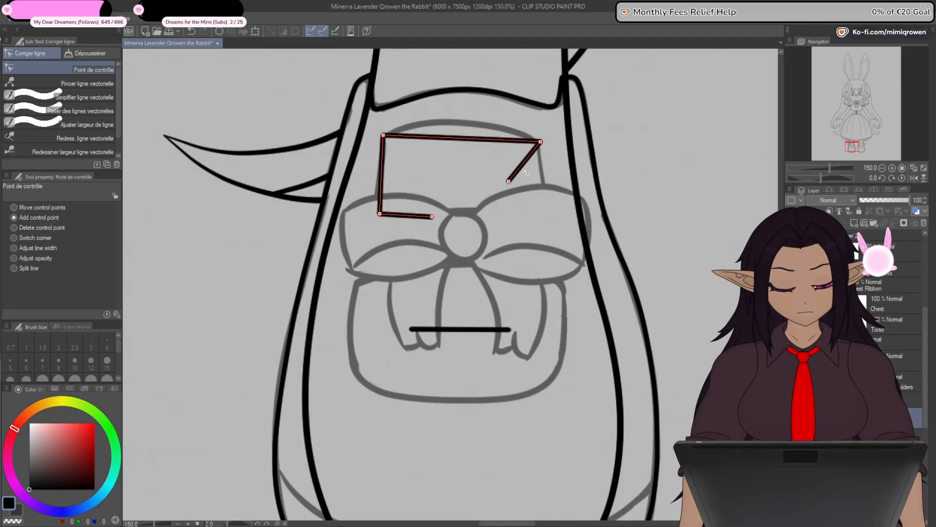
left_click_drag(540, 196, 546, 212)
left_click_drag(509, 181, 433, 216)
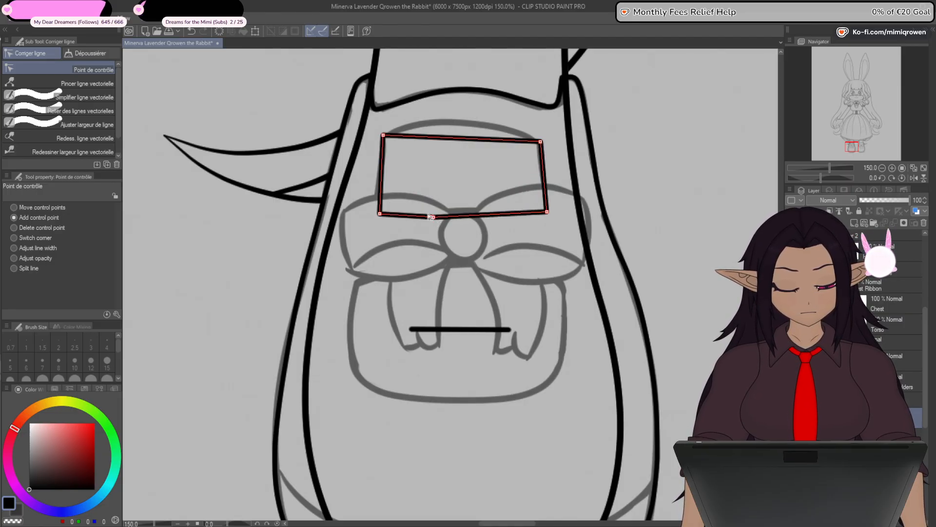
left_click(78, 112)
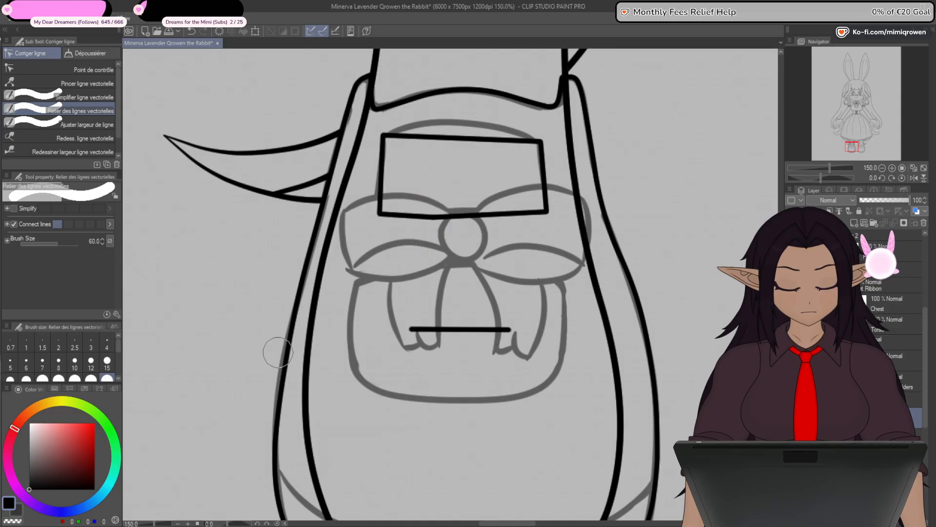
- Shape the lower line into a closed five-cornered panel below the bow with added control points and connect its ends
left_click(90, 69)
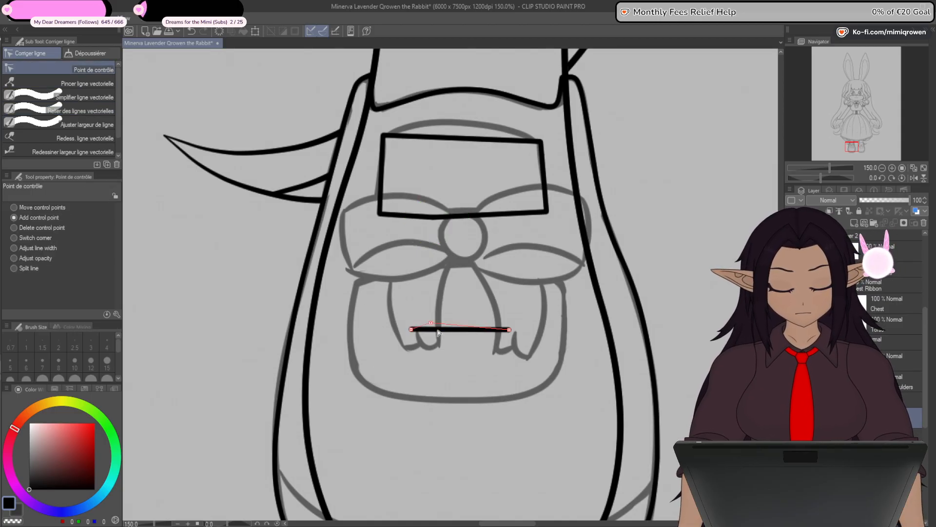
left_click_drag(439, 333, 353, 282)
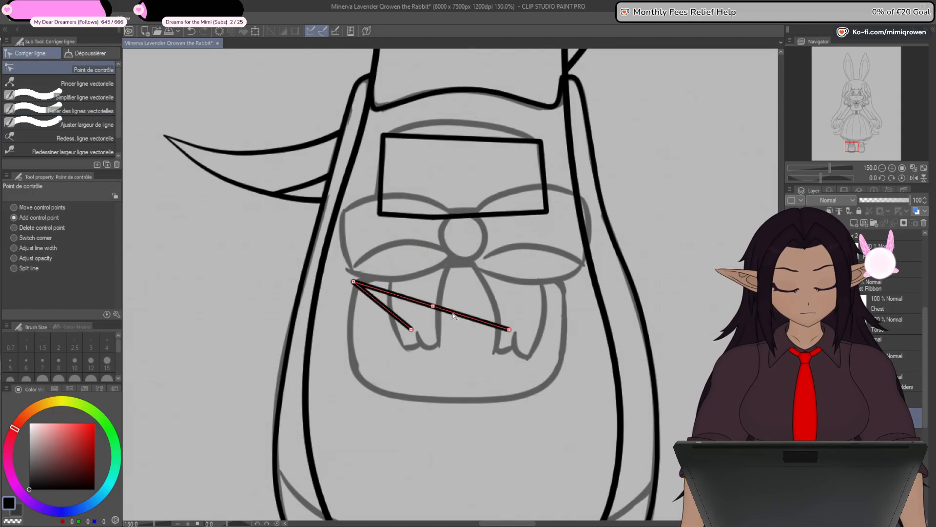
left_click_drag(463, 305, 565, 284)
left_click_drag(401, 323, 357, 368)
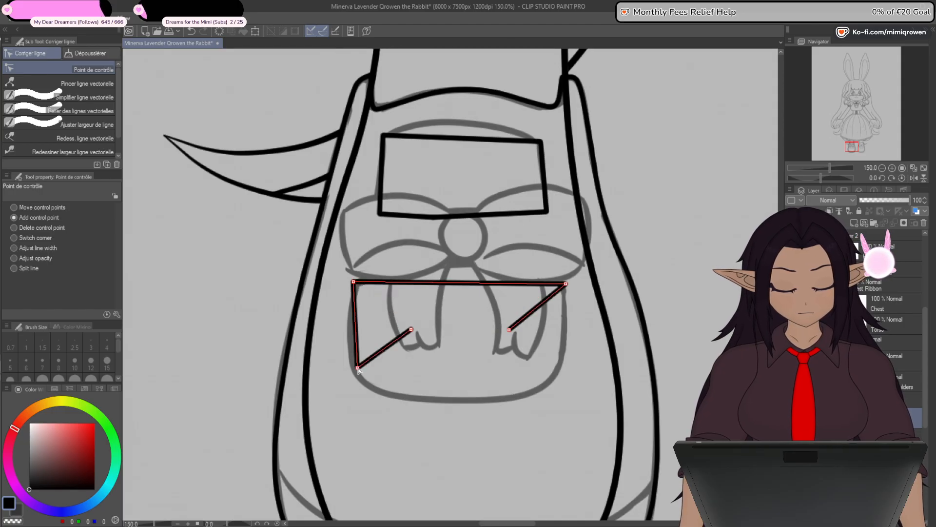
left_click_drag(536, 307, 537, 316)
left_click_drag(566, 372, 566, 372)
left_click_drag(513, 333, 490, 373)
key("ctrl+z")
left_click_drag(509, 329, 461, 383)
left_click_drag(412, 329, 461, 382)
left_click(91, 111)
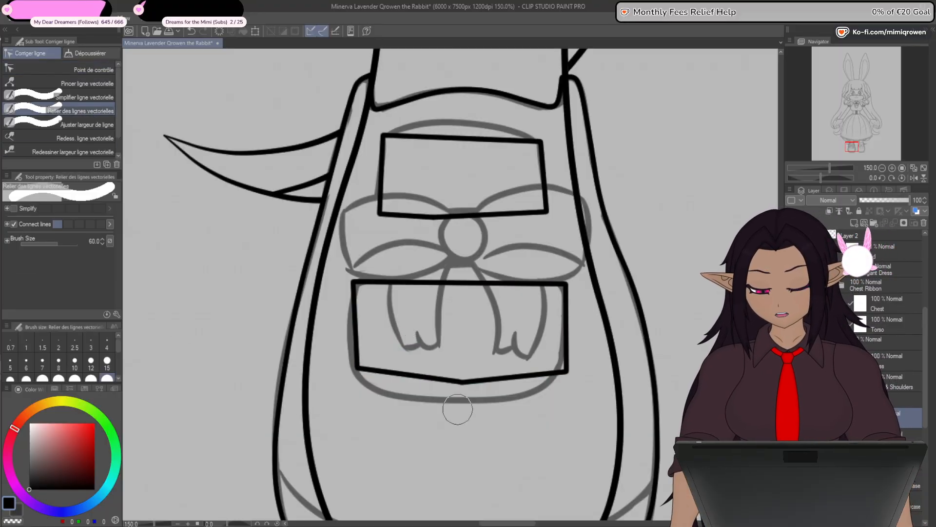
- Show the sketched shoe panels behind the bow and hide the bow sketch, returning to the control point tool and the line art layer
left_click(98, 70)
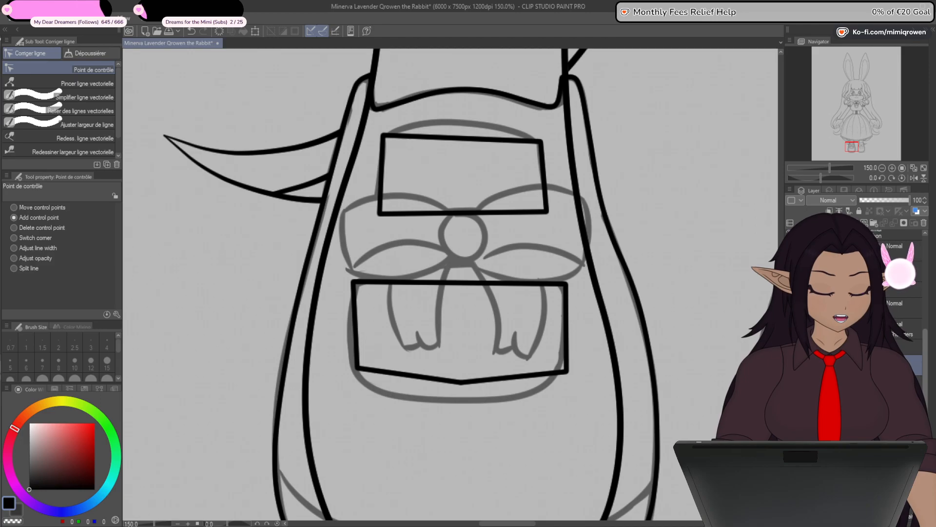
mouse_move(925, 414)
left_mouse_down()
mouse_move(925, 437)
mouse_move(925, 388)
mouse_move(925, 420)
left_mouse_up()
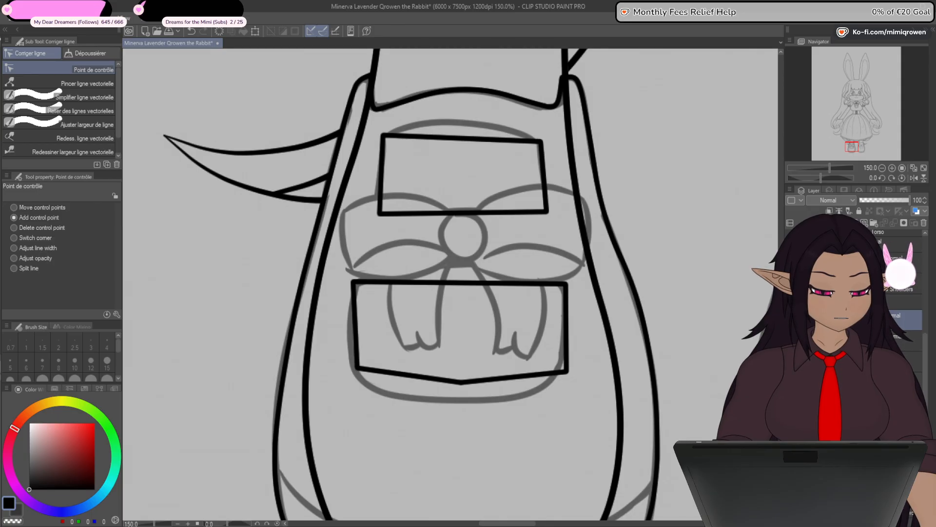
left_click(791, 340)
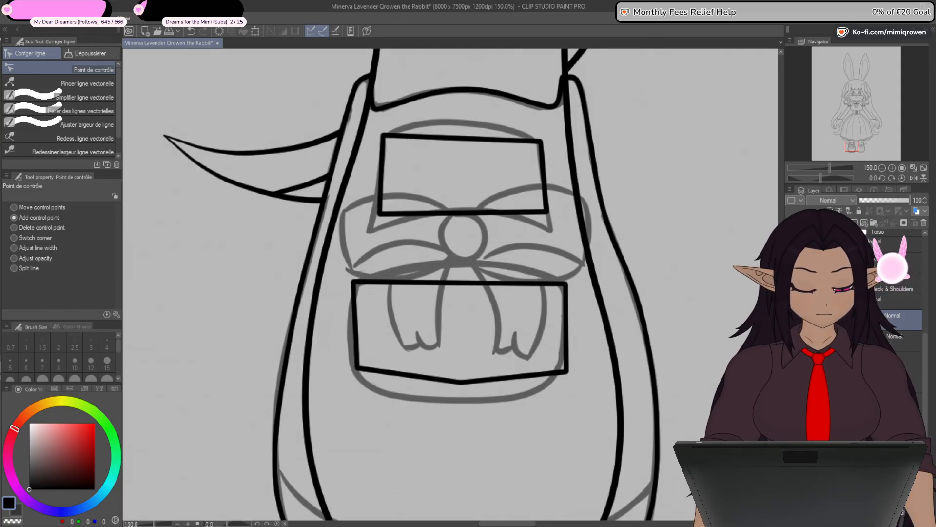
left_click(791, 361)
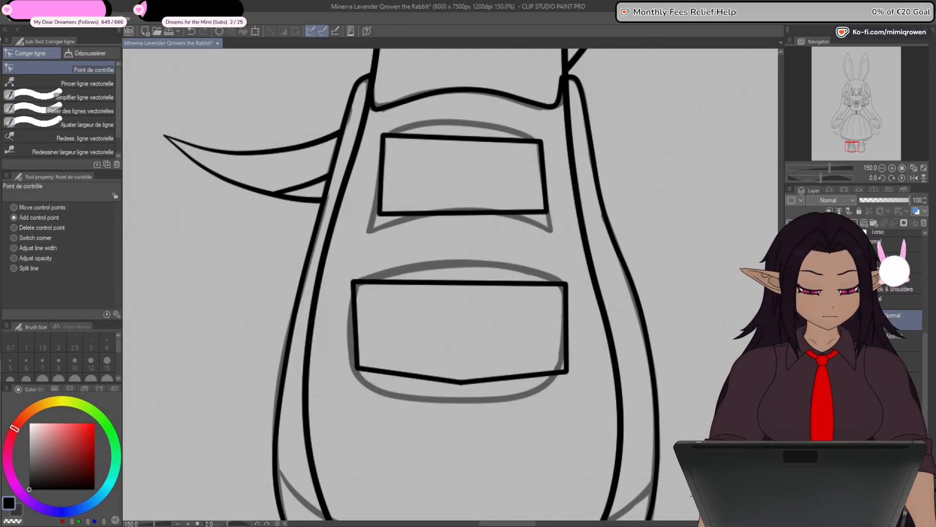
left_click_drag(925, 384, 925, 354)
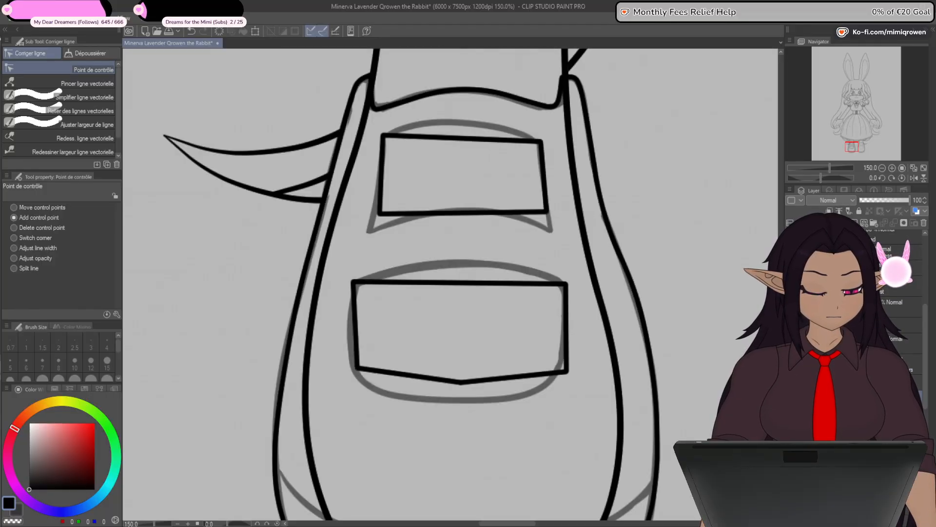
- Move the upper panel's two bottom corners outward and down onto the sketch's pointed corners
scroll(354, 295, "up", 1)
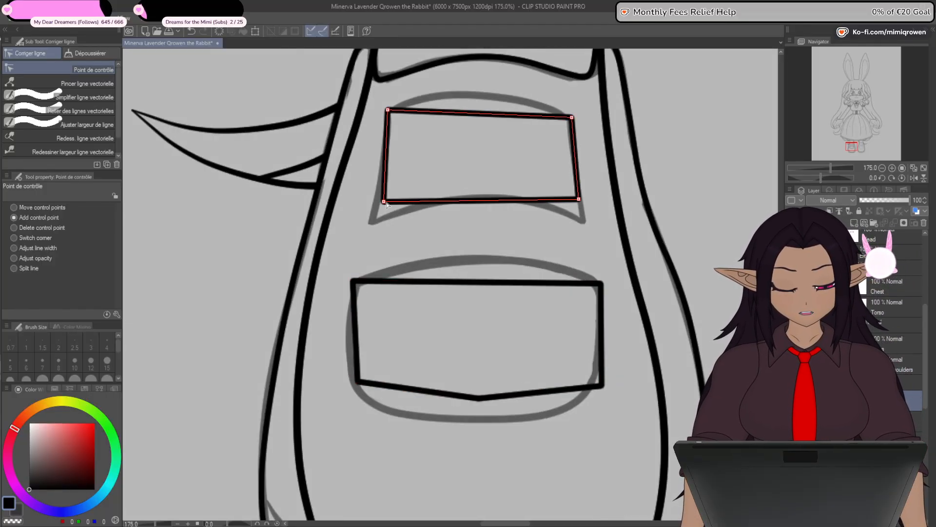
left_click_drag(384, 201, 369, 222)
left_click_drag(579, 199, 586, 221)
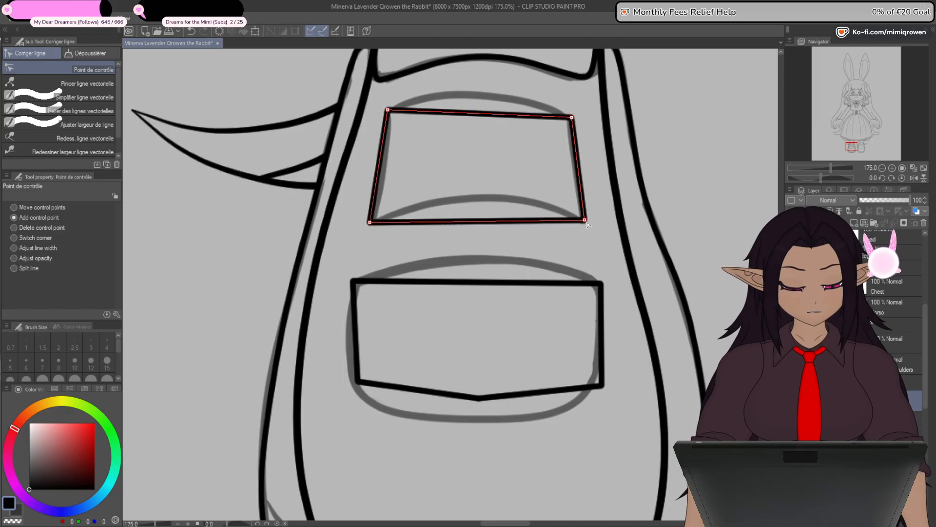
- Turn the upper panel's top corners into curve points and add control points to arch its top edge while keeping the sides straight
mouse_move(388, 110)
left_mouse_down()
mouse_move(391, 122)
mouse_move(389, 112)
left_mouse_up()
left_click(389, 112, "alt")
left_click(572, 117, "alt")
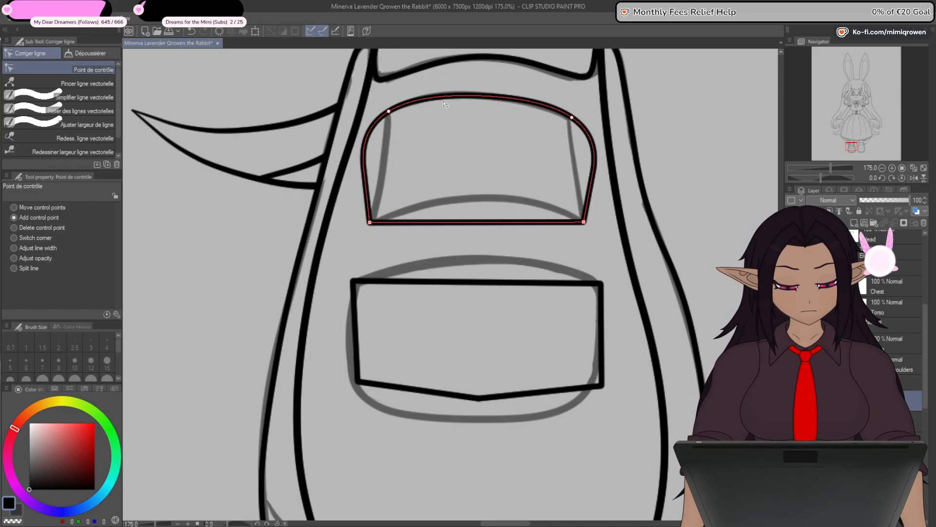
left_click(484, 98)
left_click(389, 123)
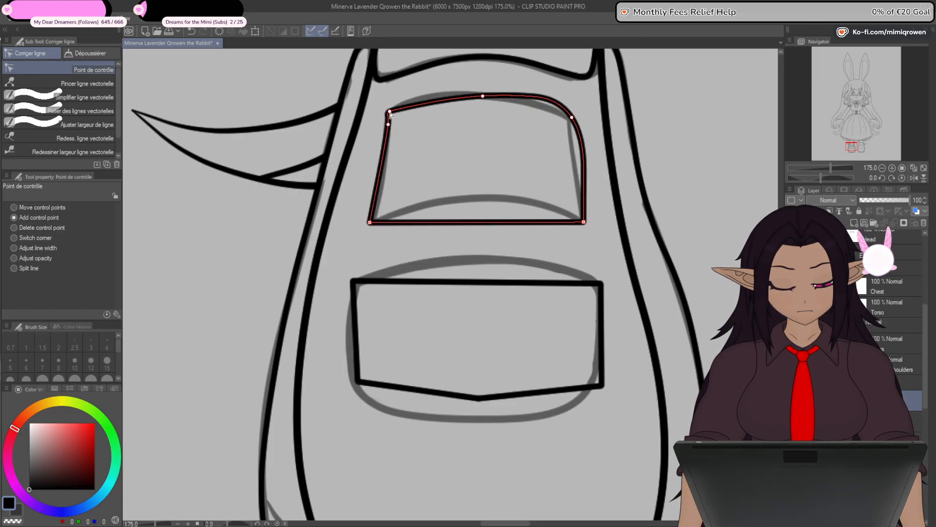
left_click(571, 127)
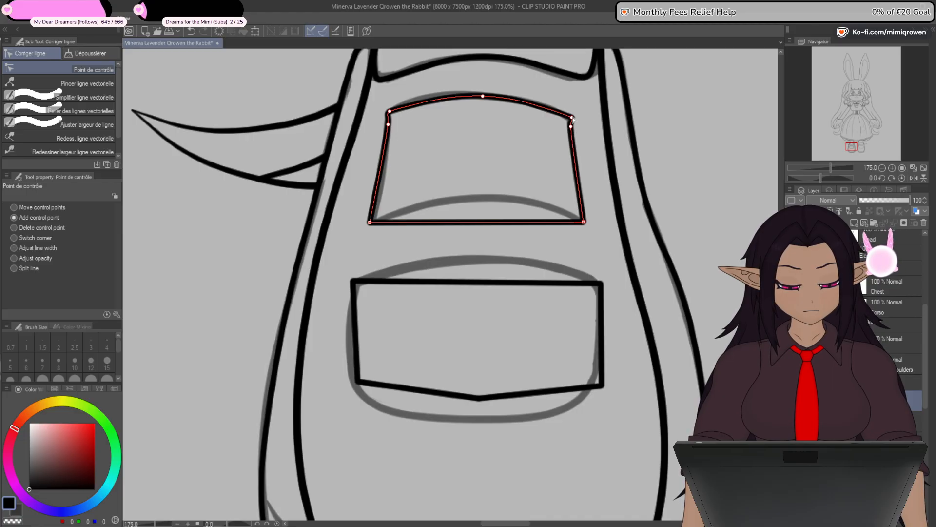
left_click_drag(573, 118, 568, 117)
- Add two control points on the upper panel's bottom edge and pull them up into the sketched arch
left_click_drag(478, 222, 515, 200)
left_click(398, 214)
left_click_drag(398, 214, 430, 205)
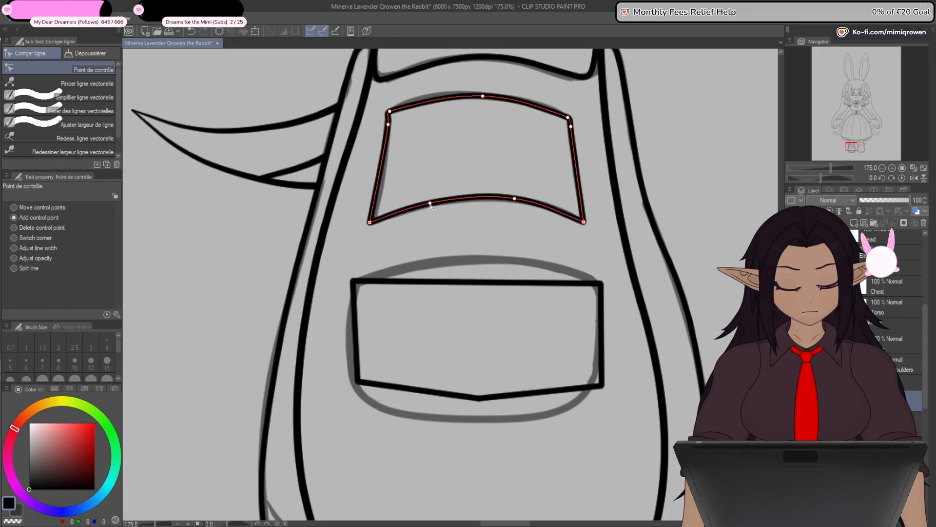
left_click_drag(515, 199, 518, 199)
left_click_drag(430, 203, 431, 201)
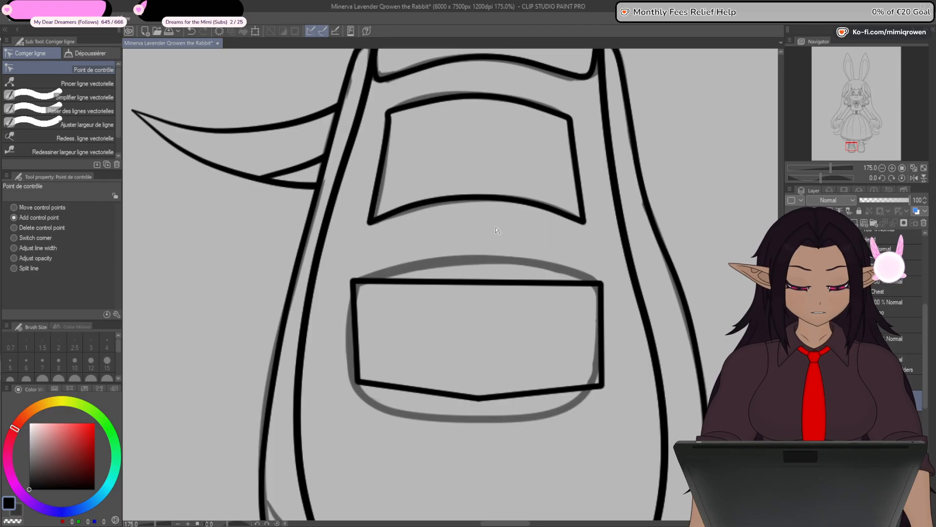
- Round the upper panel's top-left corner by spacing its two control points around the bend
left_click_drag(471, 234, 444, 308)
scroll(490, 226, "up", 1)
scroll(393, 210, "up", 3)
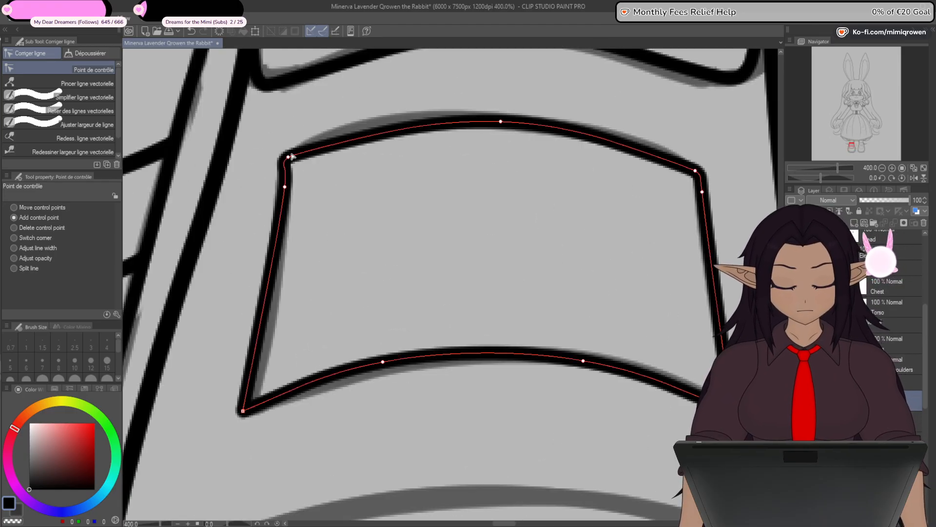
left_click_drag(286, 186, 311, 151)
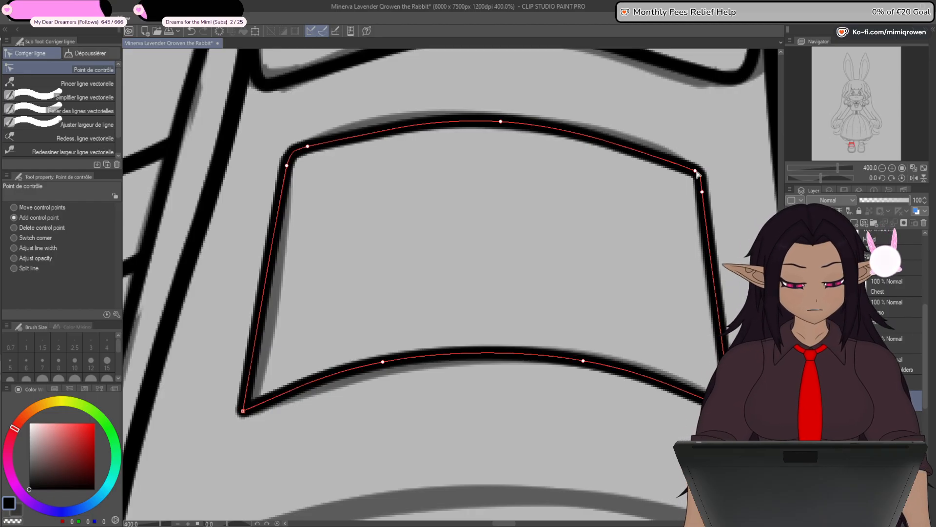
- Round the upper panel's top corners and add a control point on each side, bowing both sides outward
left_click_drag(696, 171, 689, 165)
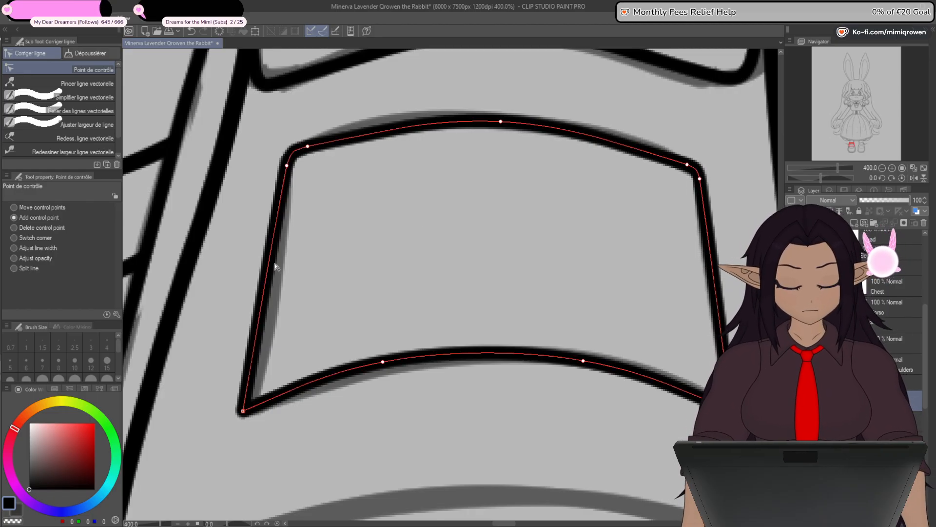
left_click_drag(273, 266, 271, 268)
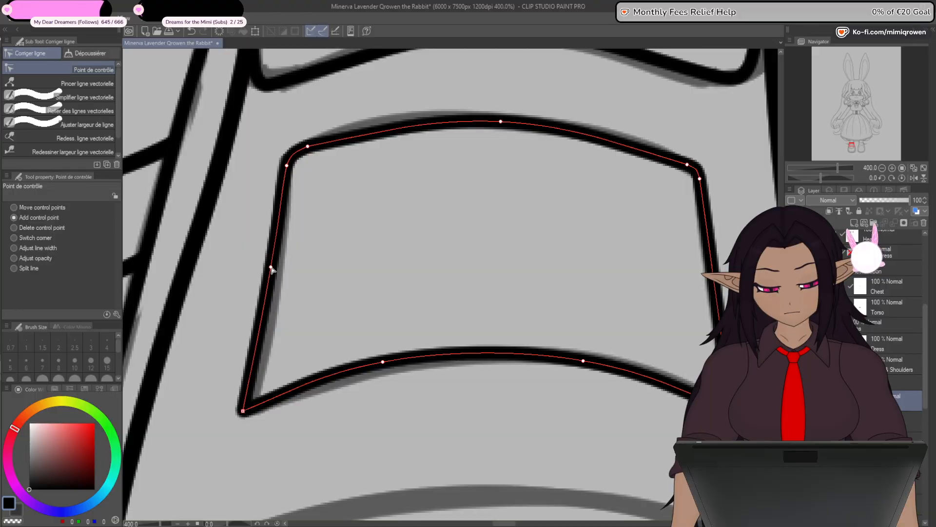
left_click_drag(540, 343, 502, 341)
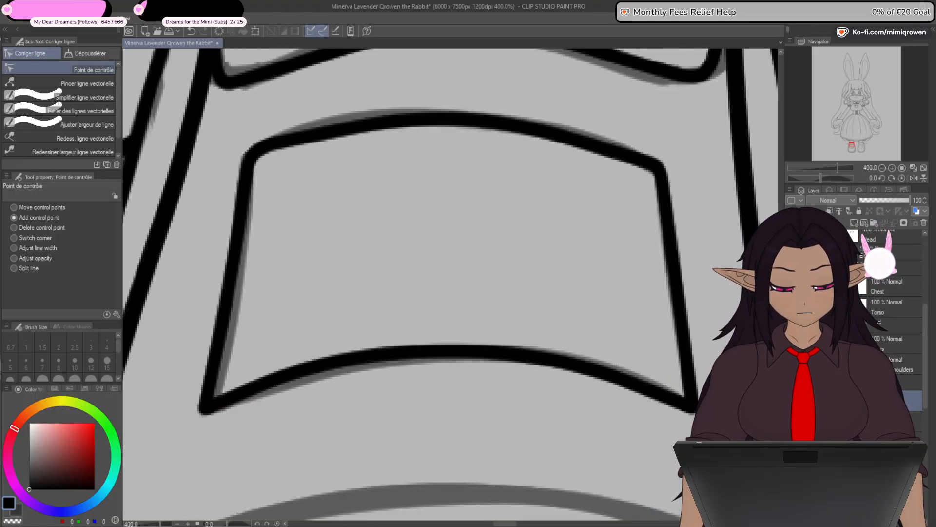
left_click_drag(269, 144, 254, 160)
left_click_drag(241, 267, 237, 268)
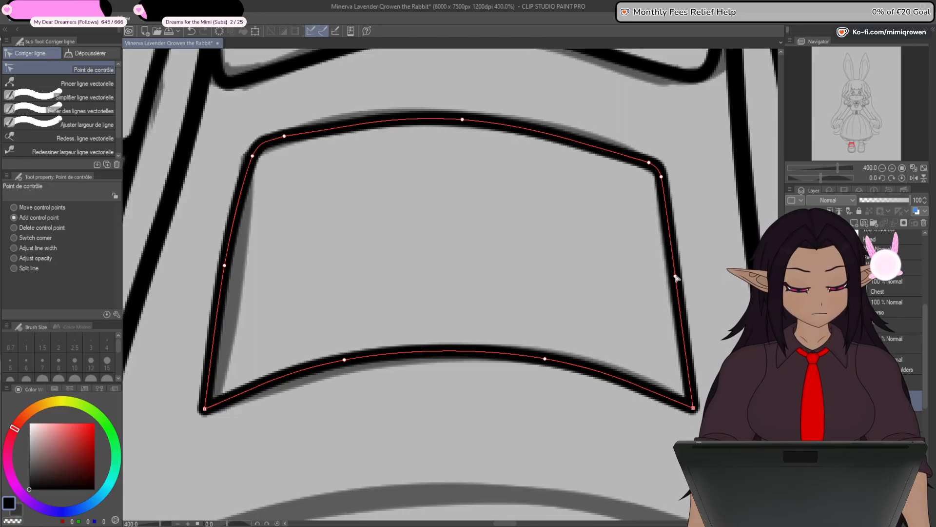
left_click_drag(675, 274, 681, 277)
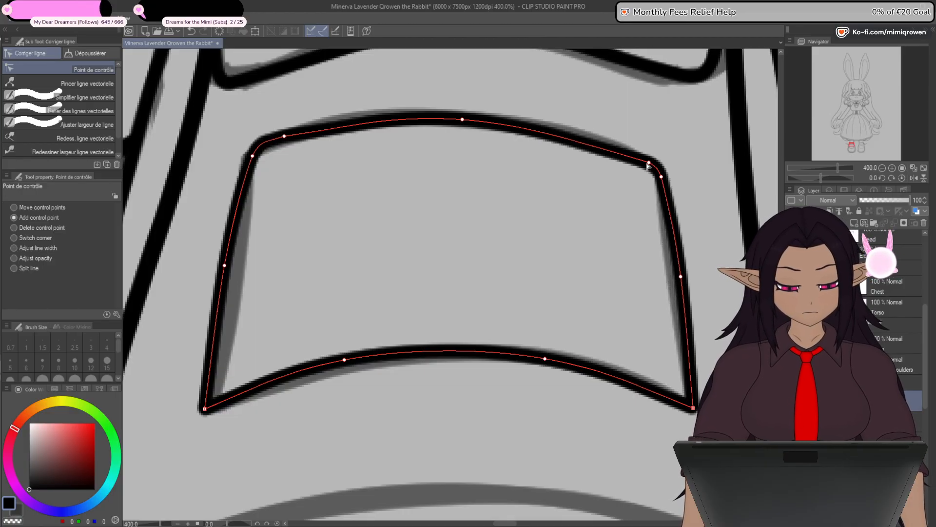
- Widen the upper panel's top-right corner bend by spacing its two control points, and ease the right side's middle point inward
left_click_drag(648, 165, 622, 153)
left_click_drag(665, 178, 658, 178)
left_click_drag(624, 155, 626, 153)
left_click(678, 278)
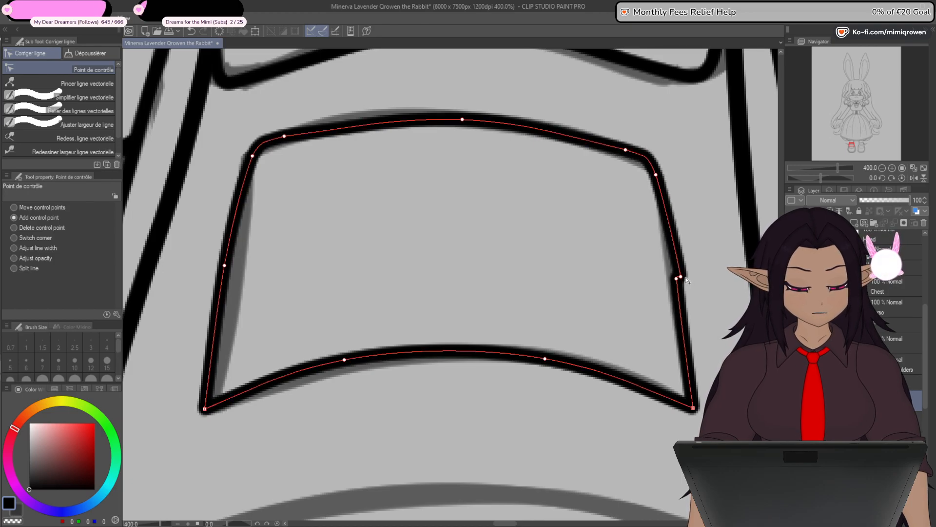
key("ctrl+z")
left_click_drag(682, 277, 679, 277)
scroll(680, 278, "down", 3)
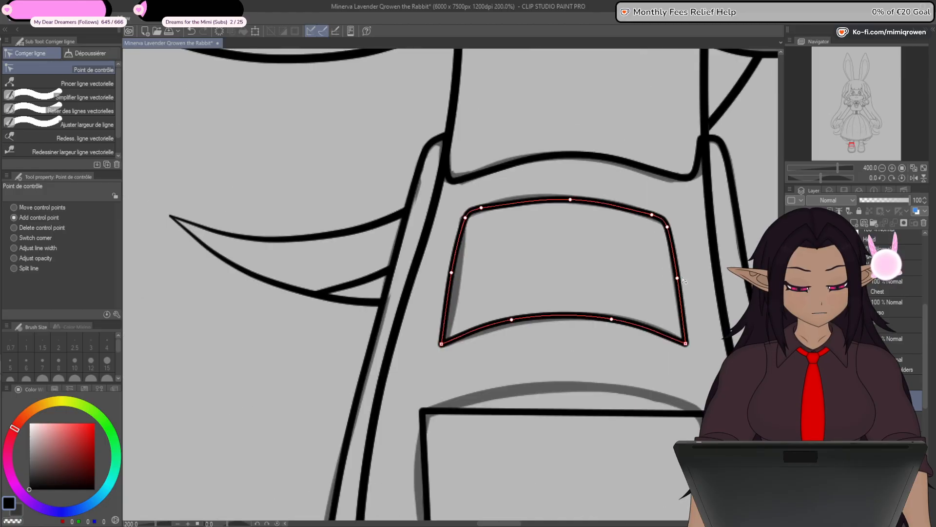
- Hide the sketch and lower the two control points on the upper panel's bottom edge to flatten its arch
left_click_drag(664, 365, 554, 376)
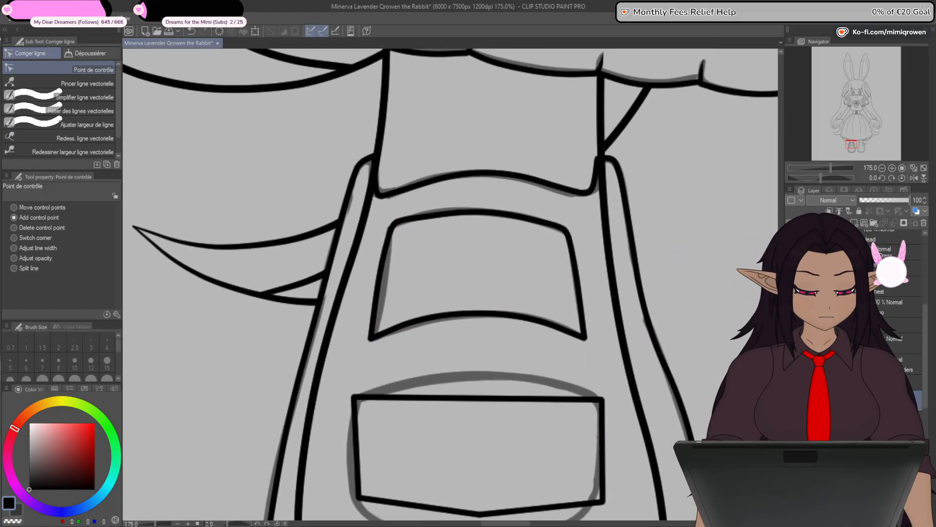
left_click(791, 420)
mouse_move(546, 452)
left_mouse_down()
mouse_move(519, 385)
mouse_move(497, 408)
left_mouse_up()
left_click_drag(376, 273, 378, 277)
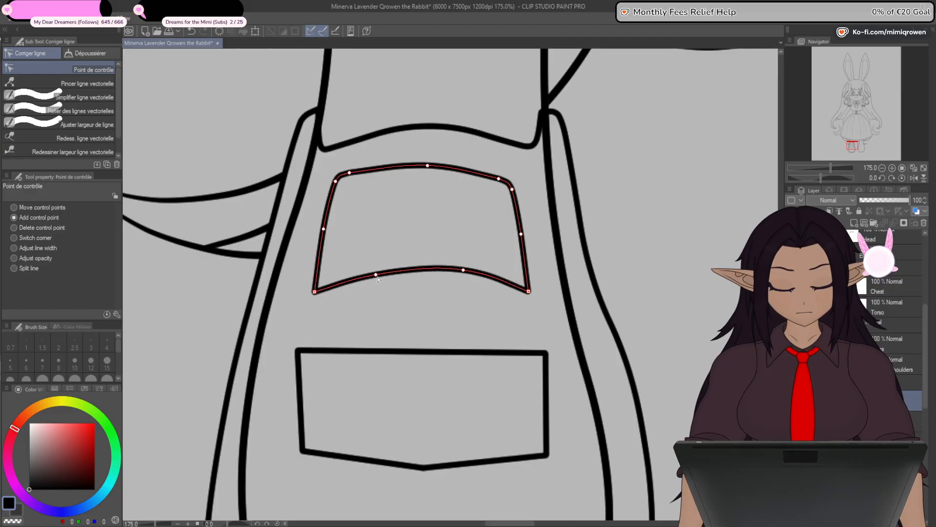
left_click_drag(464, 272, 464, 275)
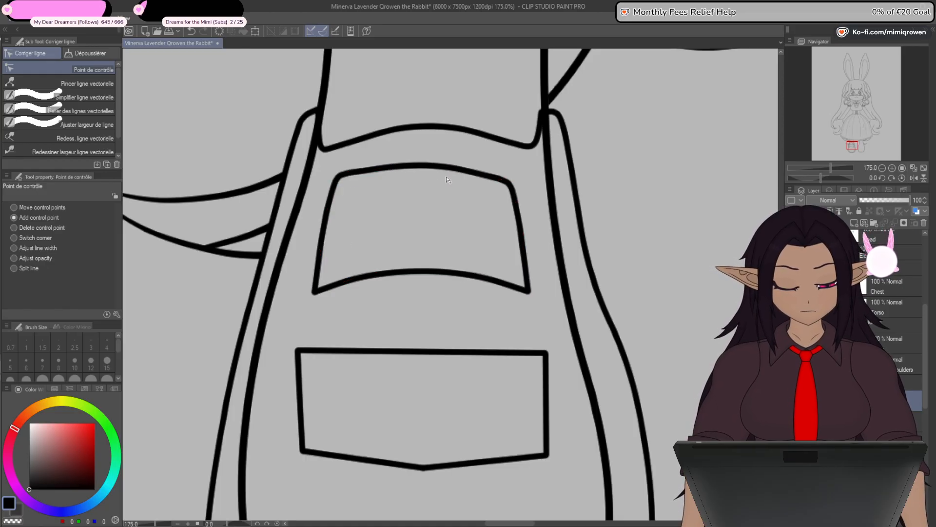
- Even out the upper panel's two rounded top corners and nudge the top edge's centre point until both halves match
scroll(429, 169, "up", 4)
left_click_drag(466, 269, 473, 299)
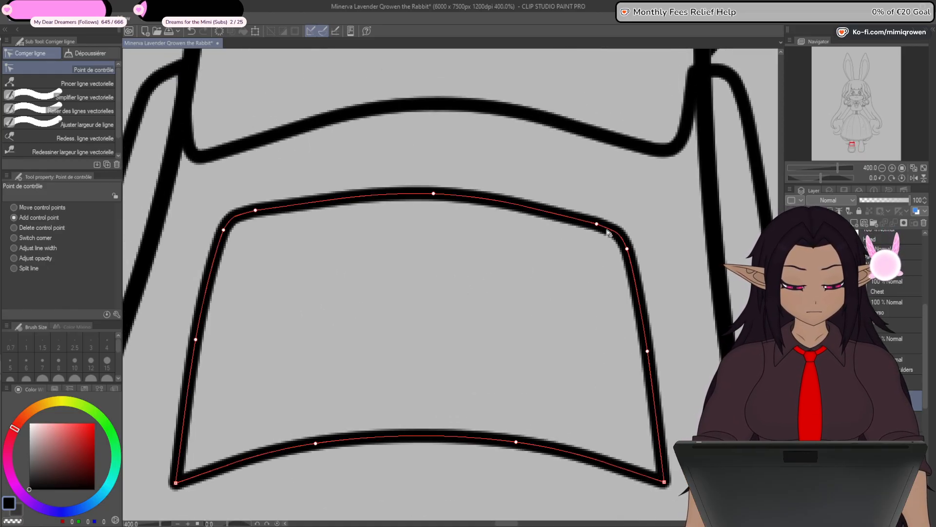
left_click_drag(600, 227, 599, 222)
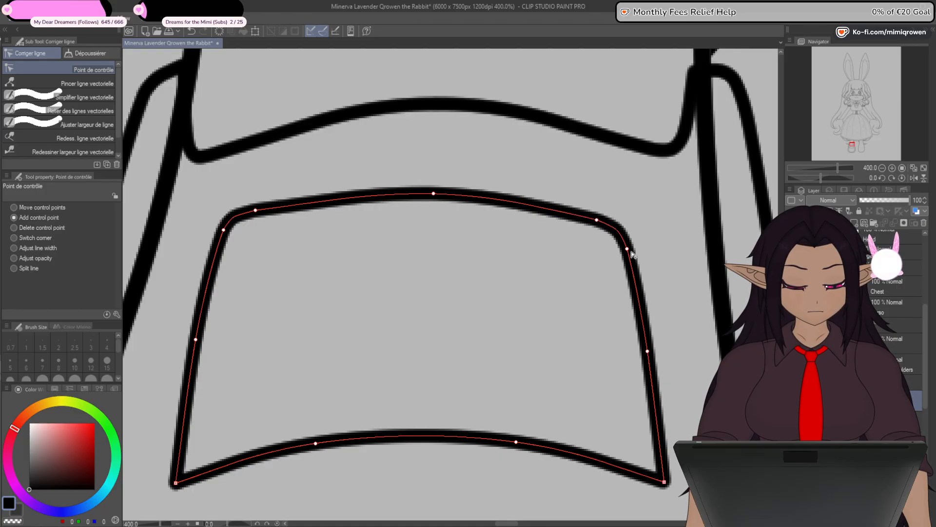
left_click_drag(628, 250, 626, 248)
key("ctrl+z")
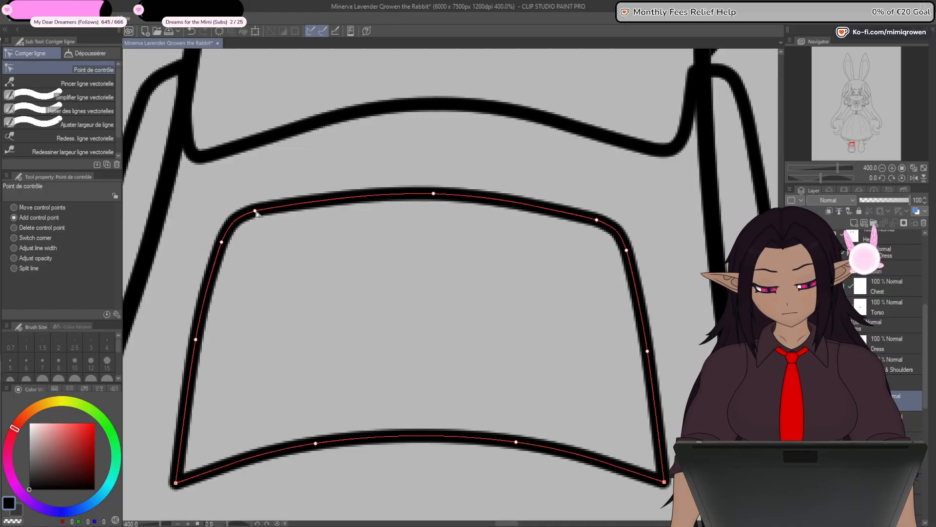
left_click_drag(257, 213, 254, 213)
left_click_drag(435, 196, 431, 198)
scroll(421, 268, "down", 4)
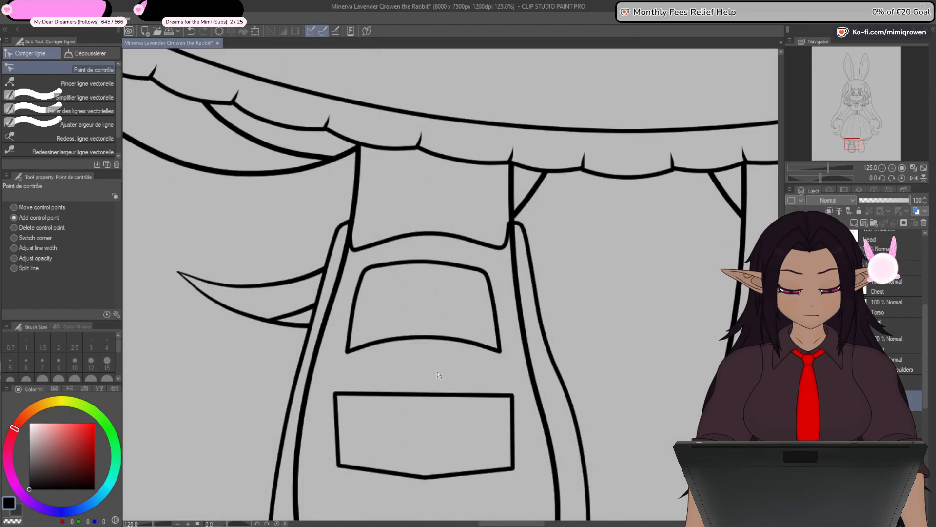
- Move the lower panel's two top corners inward and up toward the upper panel
left_click_drag(449, 363, 482, 335)
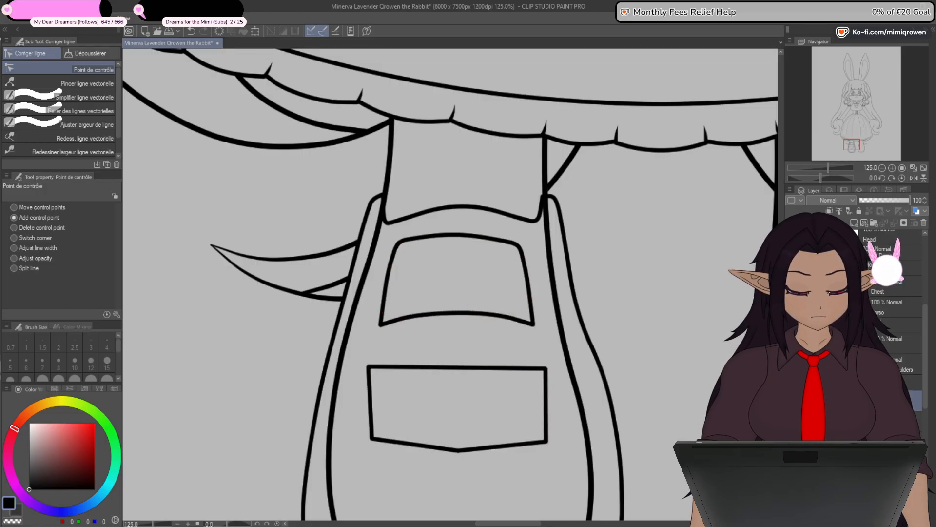
left_click(791, 421)
left_click(791, 421)
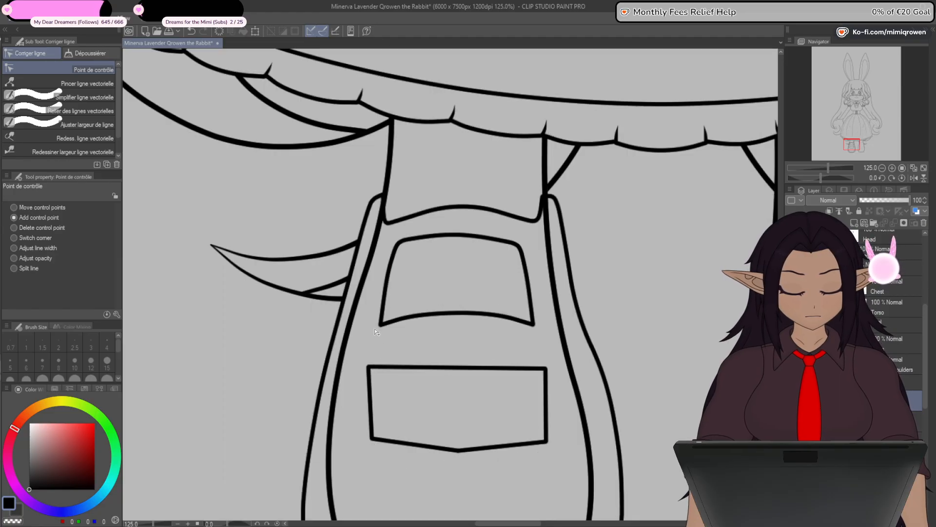
mouse_move(370, 367)
left_mouse_down()
mouse_move(381, 324)
mouse_move(375, 356)
left_mouse_up()
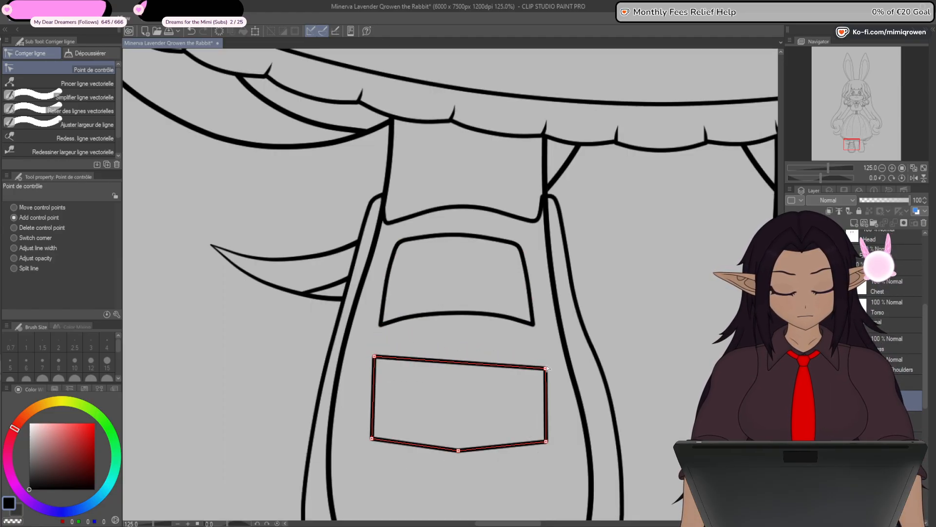
mouse_move(545, 368)
left_mouse_down()
mouse_move(533, 326)
mouse_move(543, 360)
left_mouse_up()
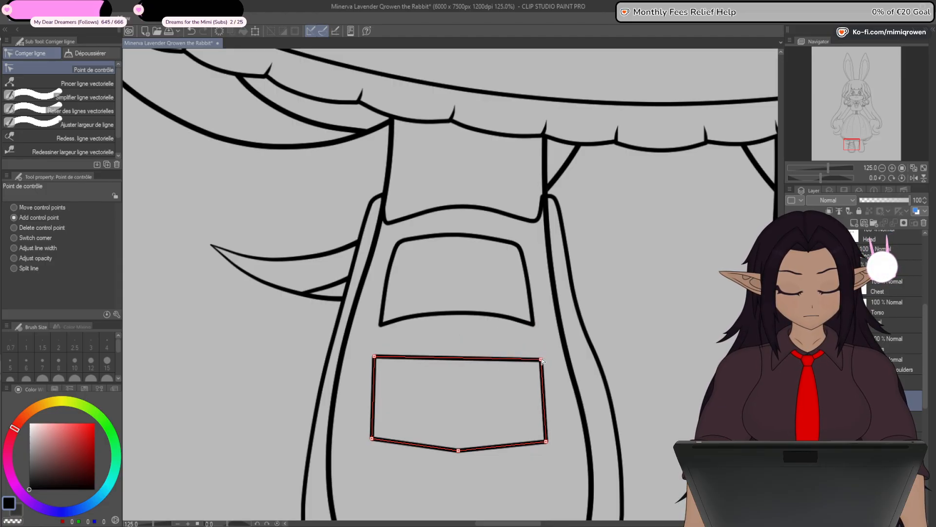
- Delete the lower panel's bottom centre point and arch its top edge with a raised centre point between curved corners
left_click(459, 451)
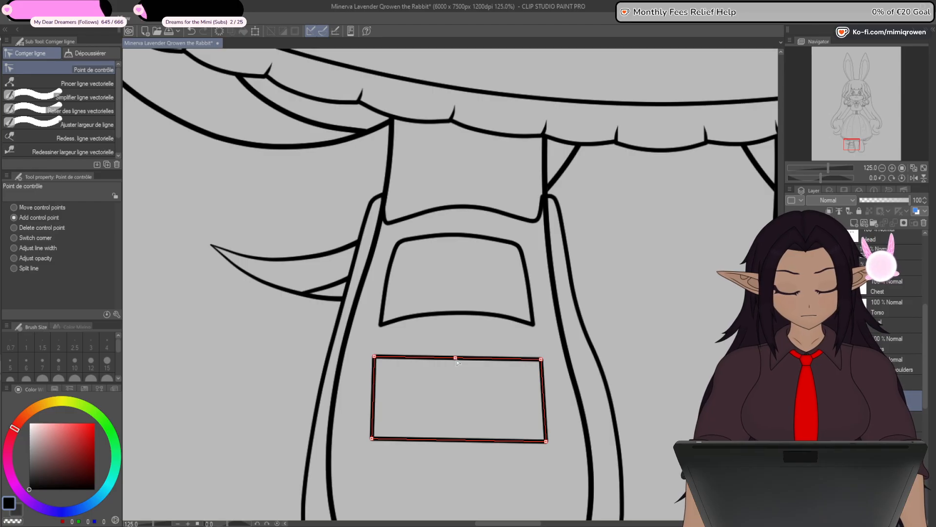
left_click(375, 358, "alt")
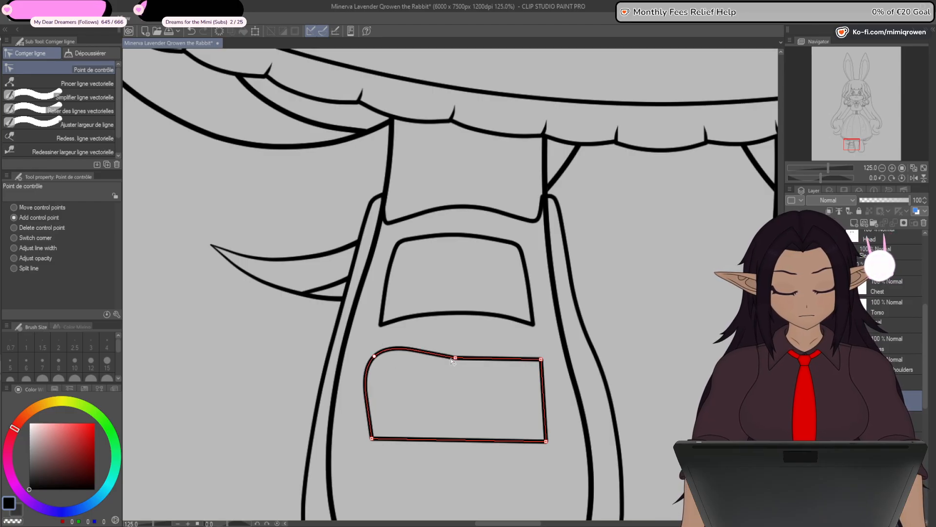
left_click(541, 359, "alt")
left_click(375, 358, "alt")
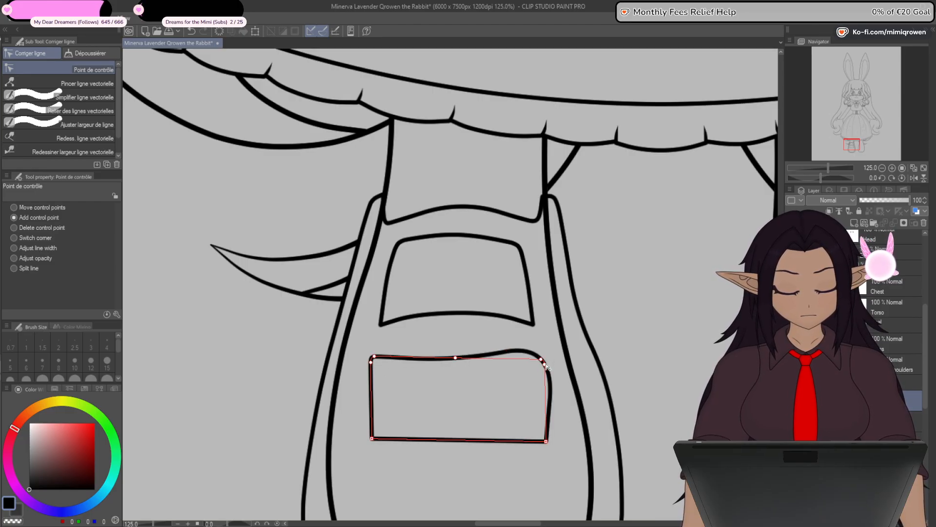
left_click(543, 360, "alt")
left_click_drag(456, 357, 456, 346)
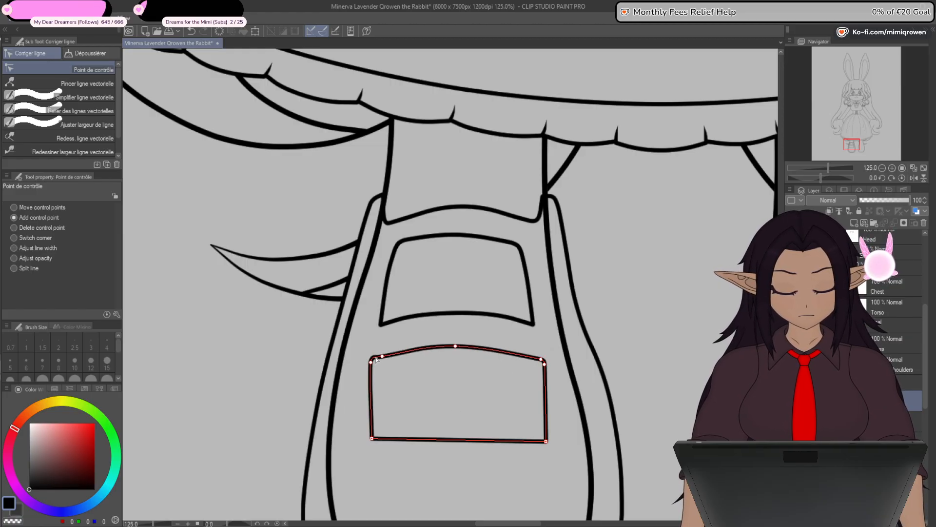
- Round the lower panel's top corners by repositioning the pair of control points around each bend
left_click_drag(541, 359, 532, 359)
left_click(543, 364)
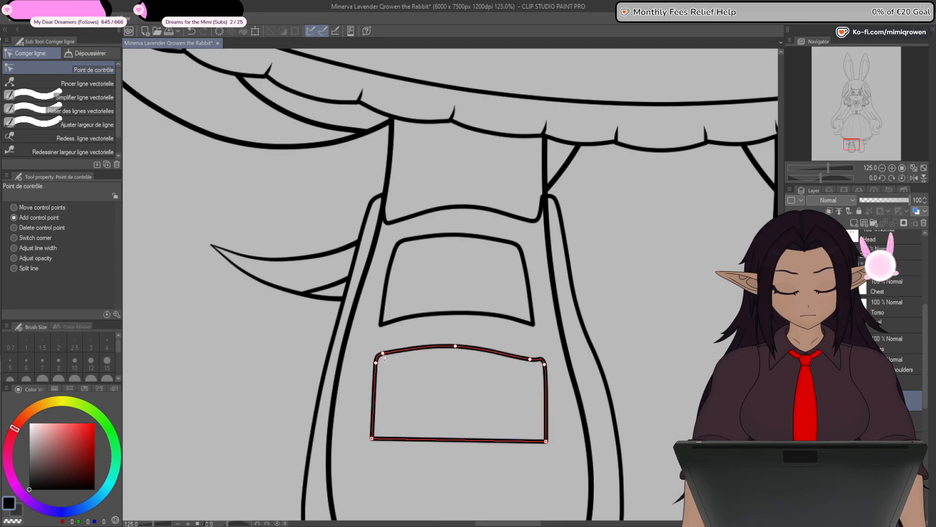
left_click_drag(544, 365, 536, 359)
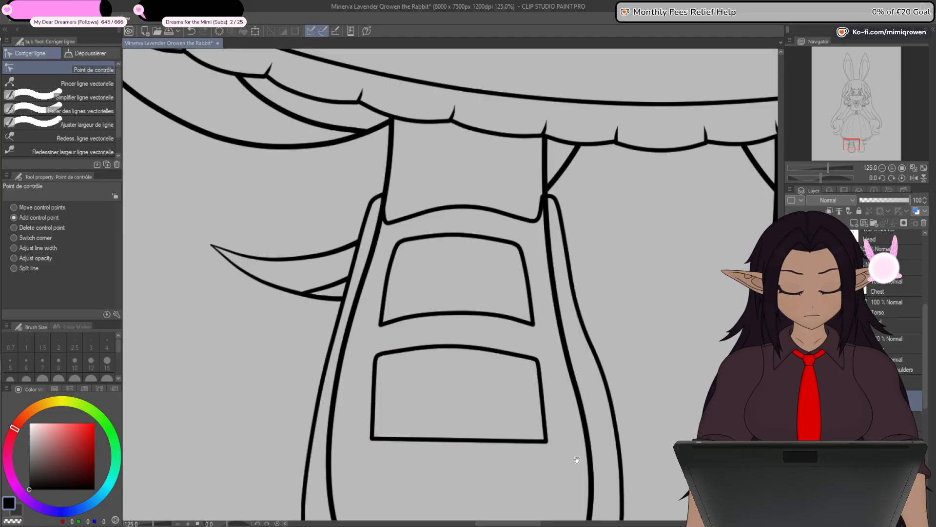
- Spread the lower panel's bottom corners outward and arch its bottom edge upward with three added control points
left_click_drag(577, 460, 568, 358)
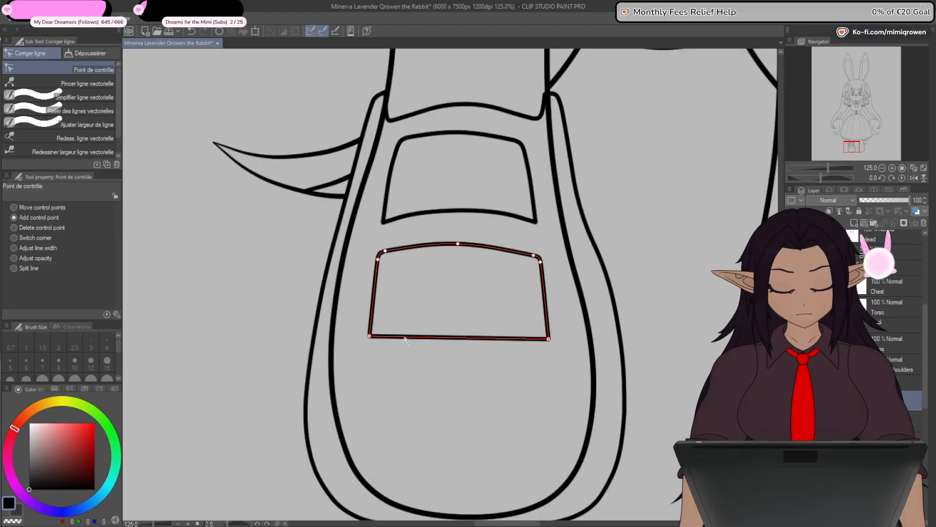
left_click_drag(549, 338, 554, 338)
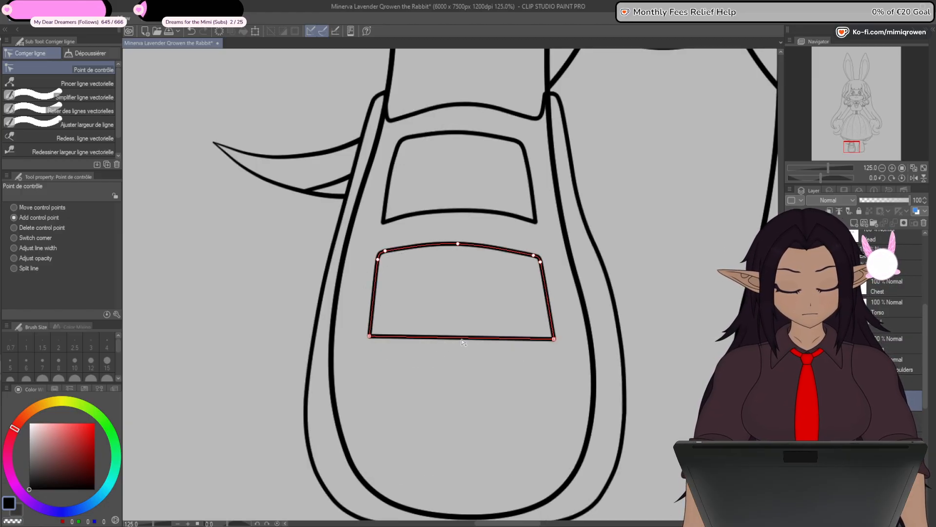
left_click_drag(463, 341, 464, 327)
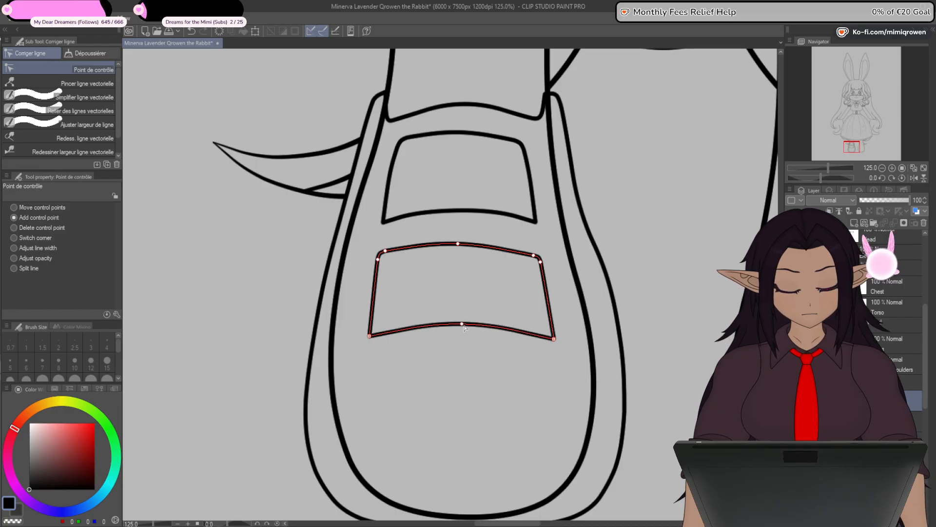
left_click(397, 328)
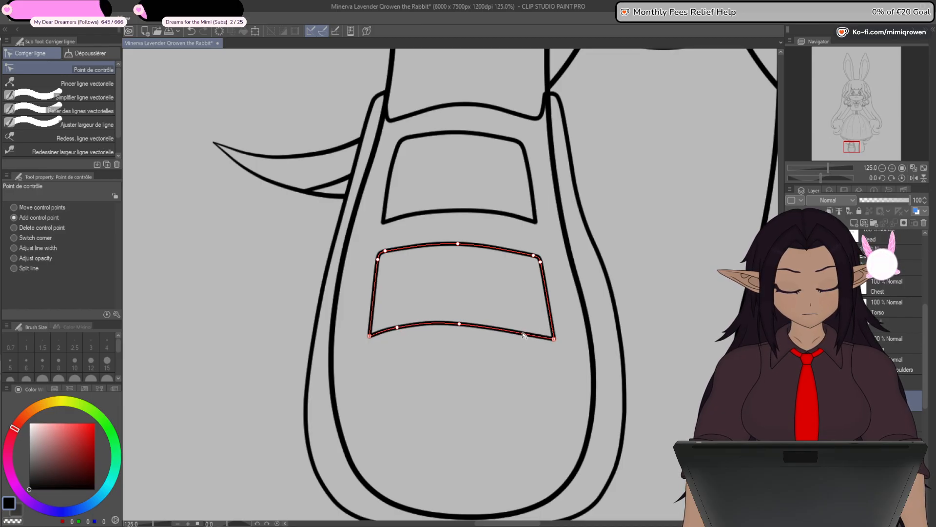
left_click_drag(522, 334, 522, 326)
left_click_drag(459, 324, 459, 320)
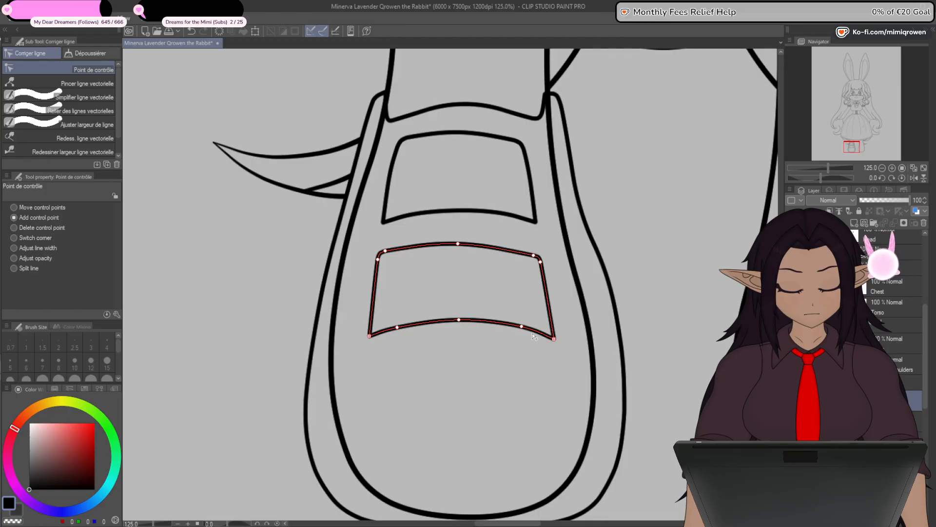
left_click_drag(398, 331, 400, 331)
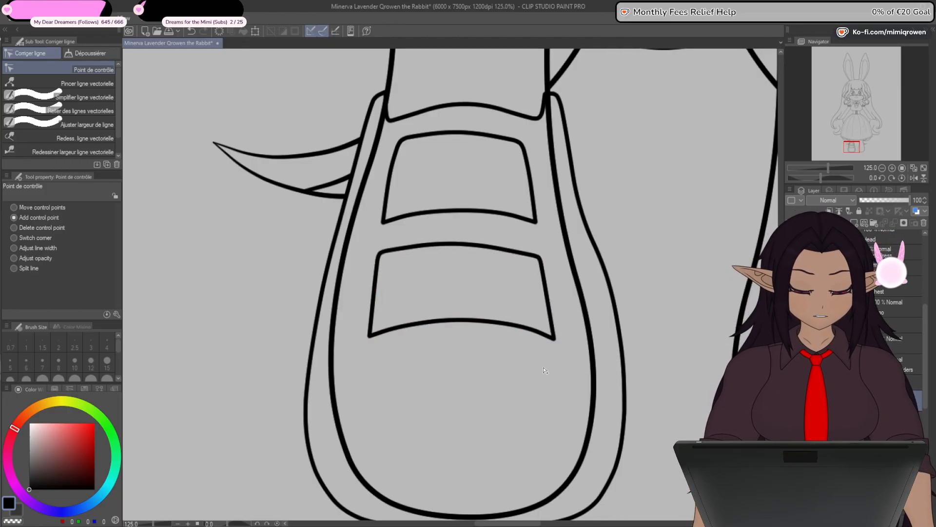
- Erase the shoe's inner contour line, keeping the outer outline and both front panels
scroll(544, 370, "down", 2)
scroll(545, 370, "up", 1)
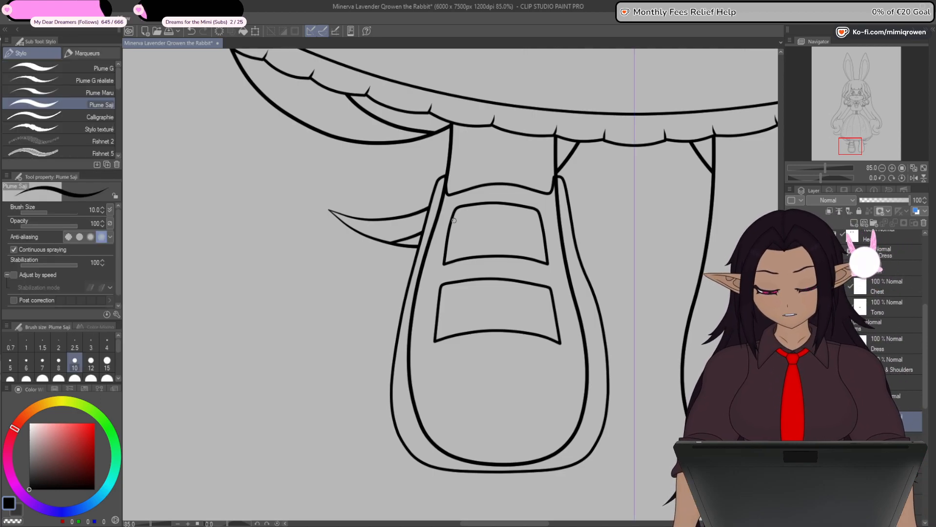
mouse_move(443, 216)
left_mouse_down()
mouse_move(413, 355)
mouse_move(418, 403)
mouse_move(449, 446)
mouse_move(503, 456)
mouse_move(560, 442)
mouse_move(588, 407)
mouse_move(554, 237)
mouse_move(564, 192)
left_mouse_up()
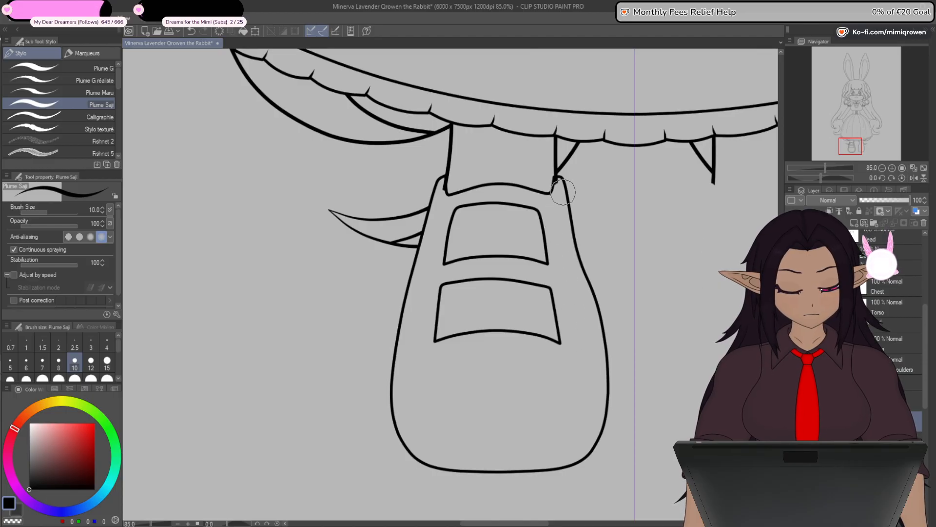
- Show the sketch and draw a straight line across the shoe's toe, joining both sides of the outline at the sketched seam's ends
left_click_drag(478, 399, 439, 350)
key("y")
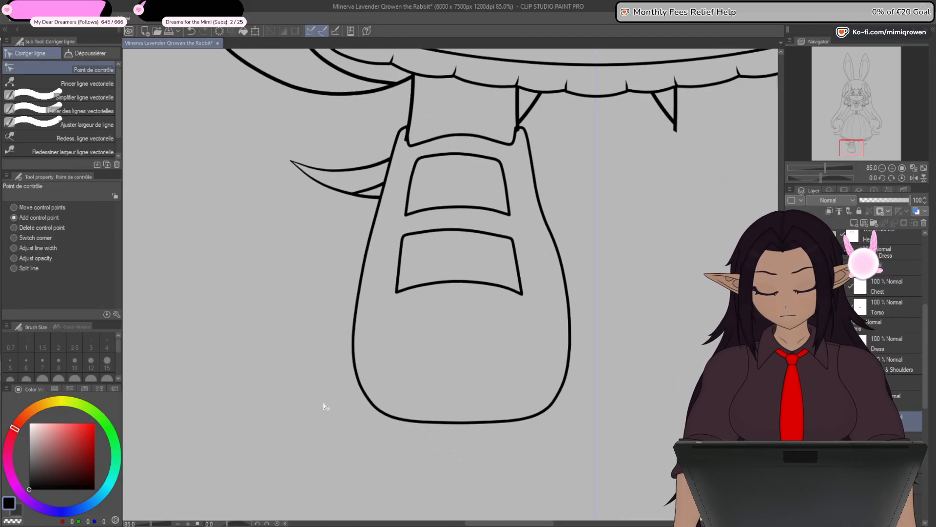
left_click(790, 305)
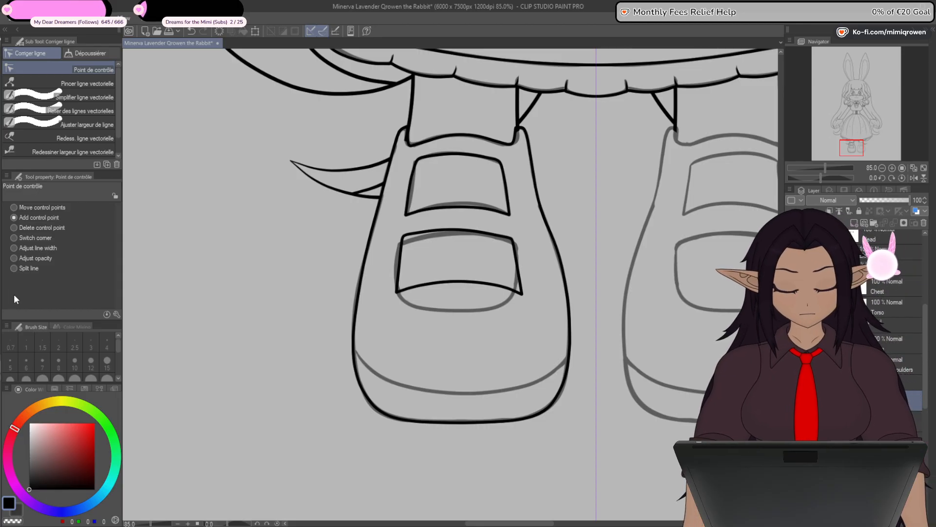
key("u")
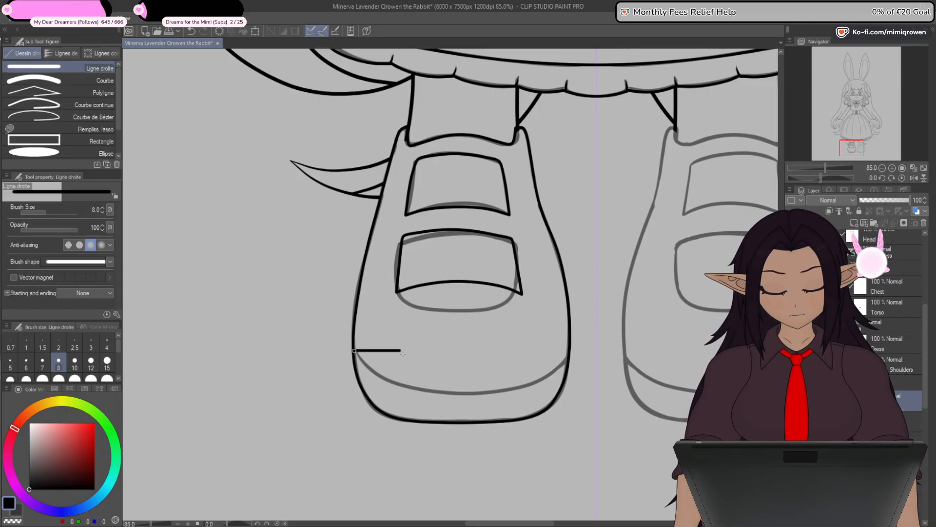
left_click_drag(403, 353, 702, 351)
key("ctrl+z")
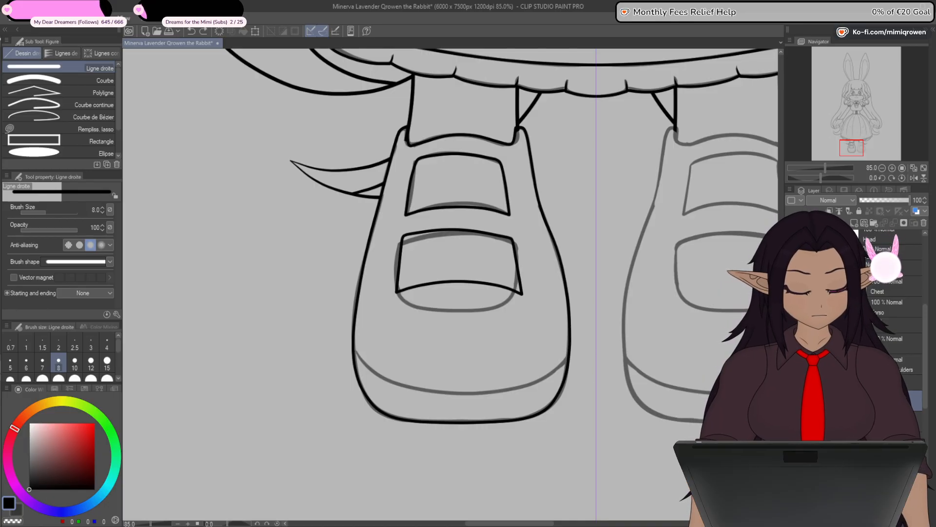
left_click_drag(355, 352, 500, 356)
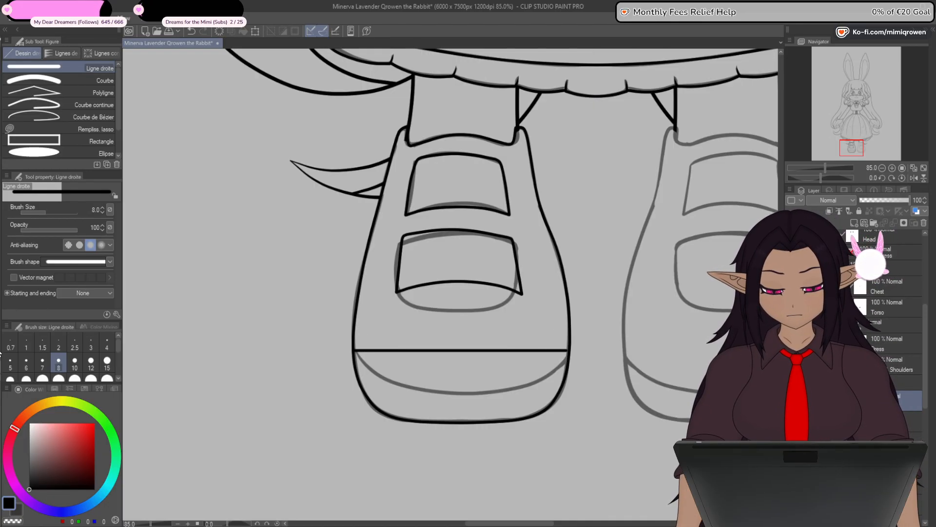
- Bend the toe line down along the sketched seam with two added control points, then hide the sketch
key("y")
left_click(419, 350)
left_click_drag(419, 350, 410, 387)
left_click_drag(525, 361, 527, 387)
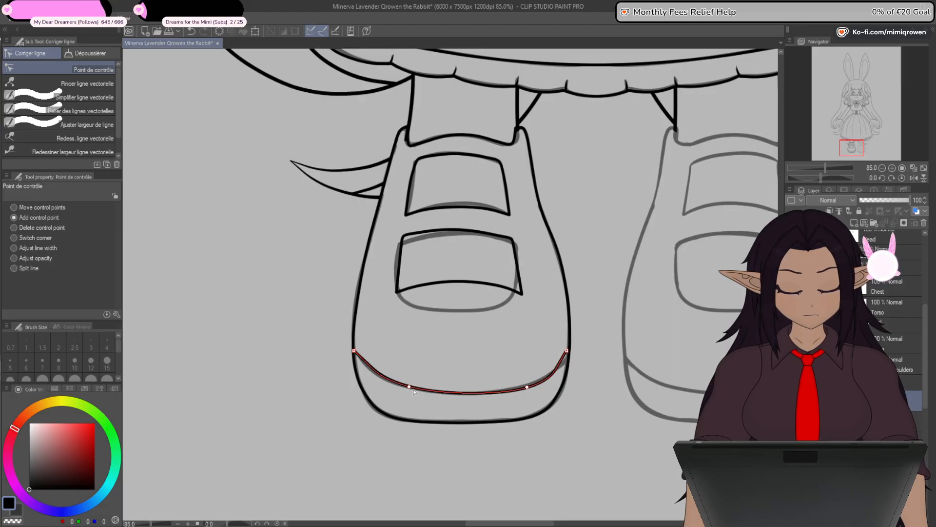
left_click_drag(410, 387, 407, 387)
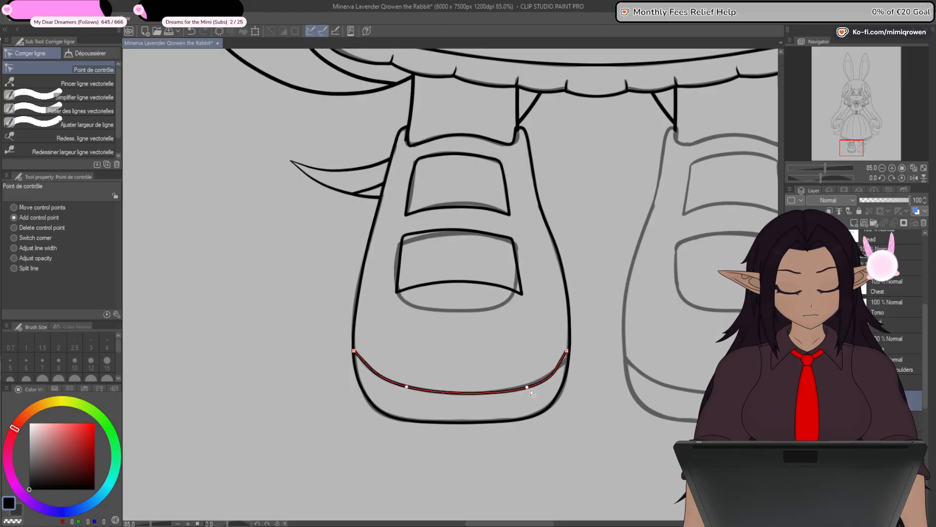
left_click(499, 422)
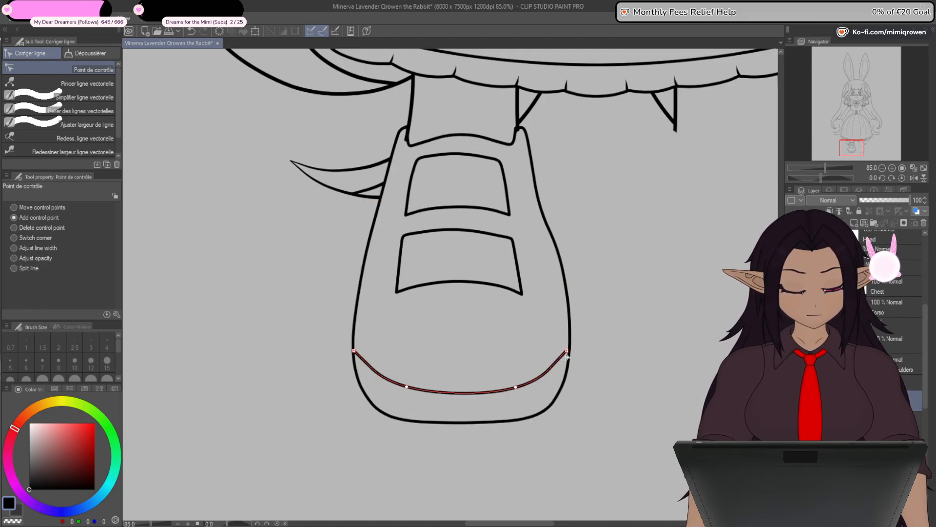
- Add a centre control point to the toe seam and spread its two side points outward and upward to smooth the curve
scroll(564, 365, "up", 1)
scroll(565, 365, "up", 1)
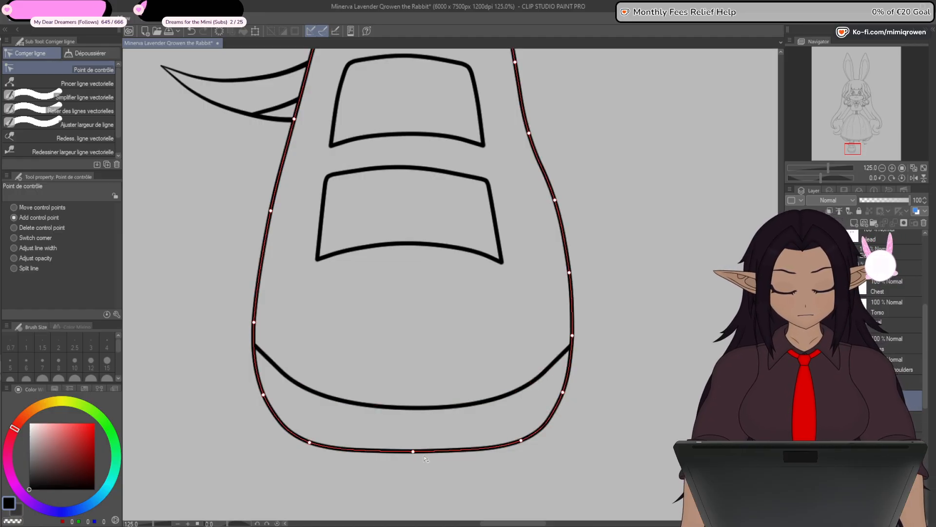
left_click(413, 407)
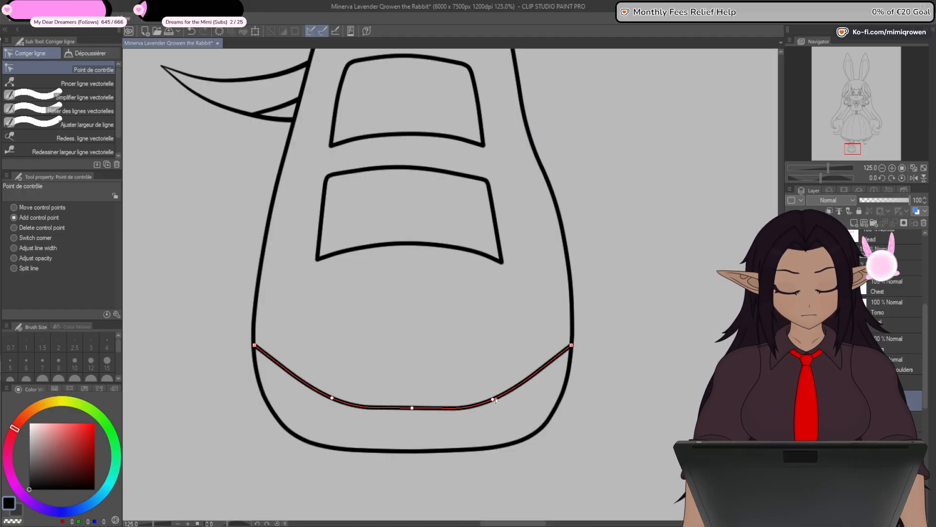
left_click_drag(493, 400, 510, 392)
left_click_drag(332, 397, 308, 388)
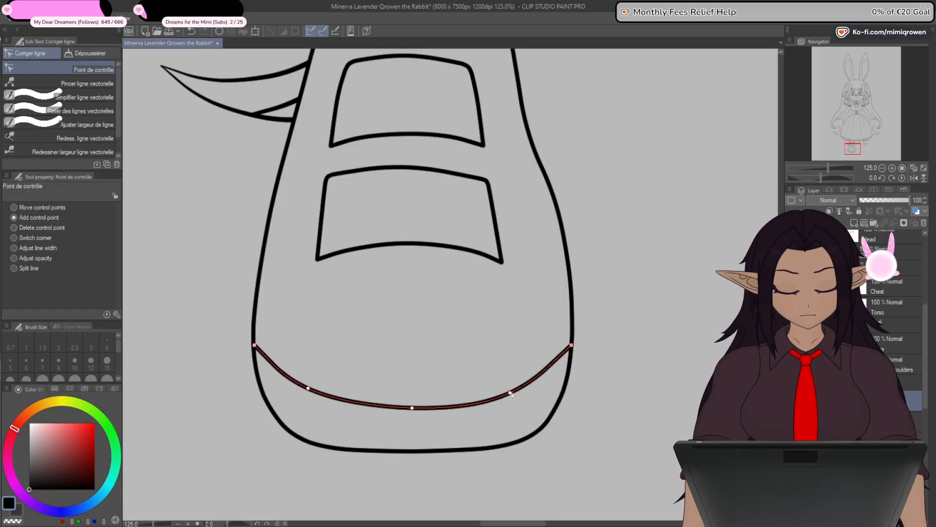
- Fine-tune the toe seam's centre and right control points, displaying the grid to check the curve's symmetry
left_click_drag(510, 392, 514, 392)
left_click_drag(411, 415, 416, 412)
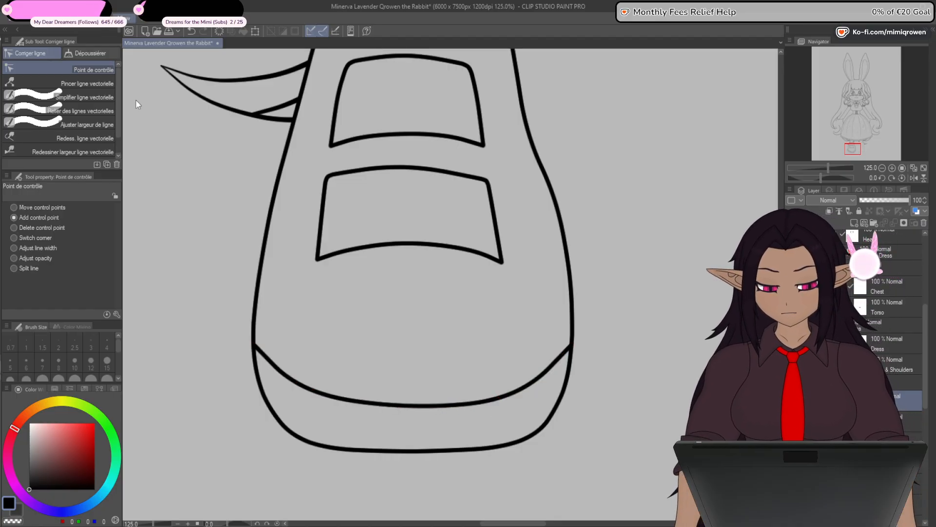
left_click(149, 236)
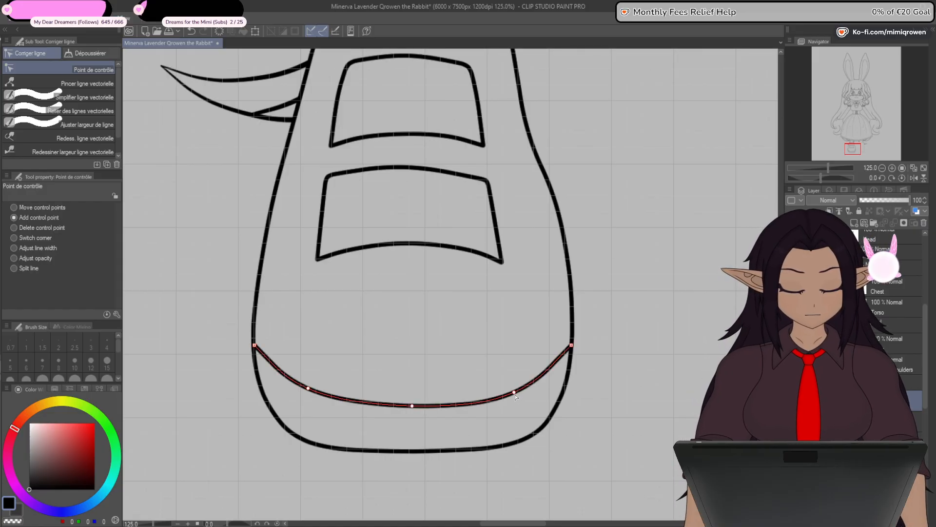
left_click_drag(515, 392, 515, 391)
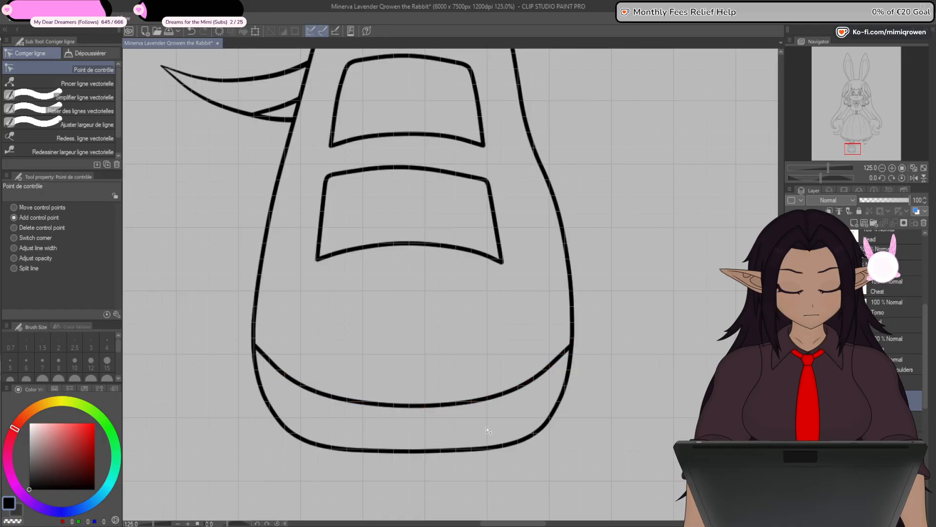
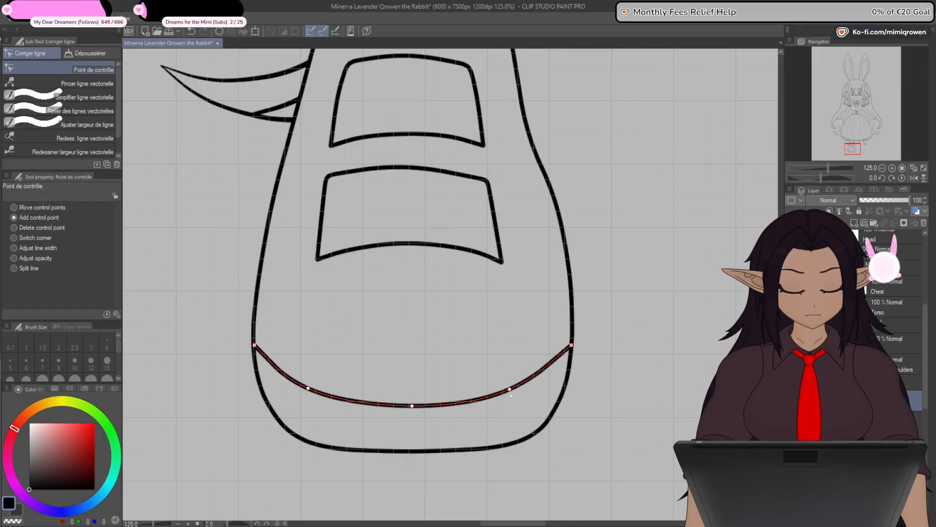
- Add a control point near each end of the toe seam and shift the adjacent side points inward and down to round the curve
left_click_drag(413, 407, 415, 404)
scroll(414, 424, "down", 1)
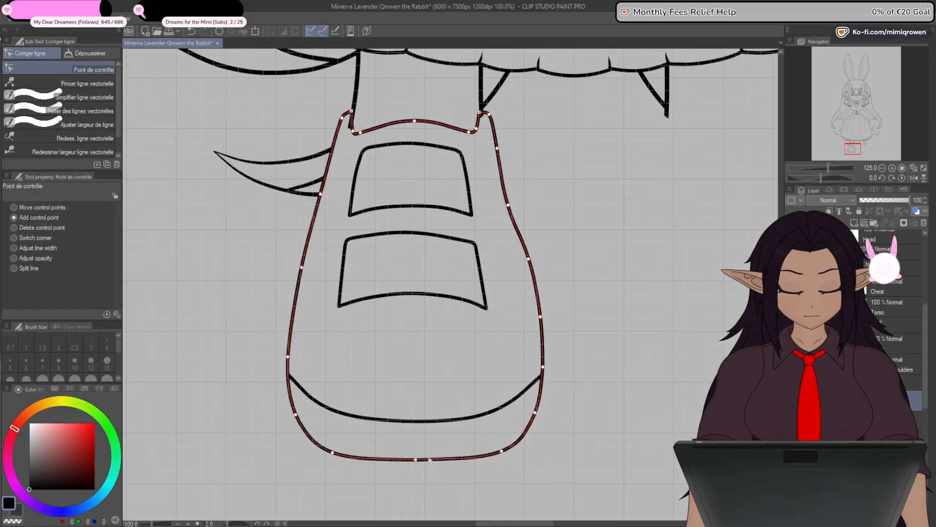
scroll(415, 413, "up", 2)
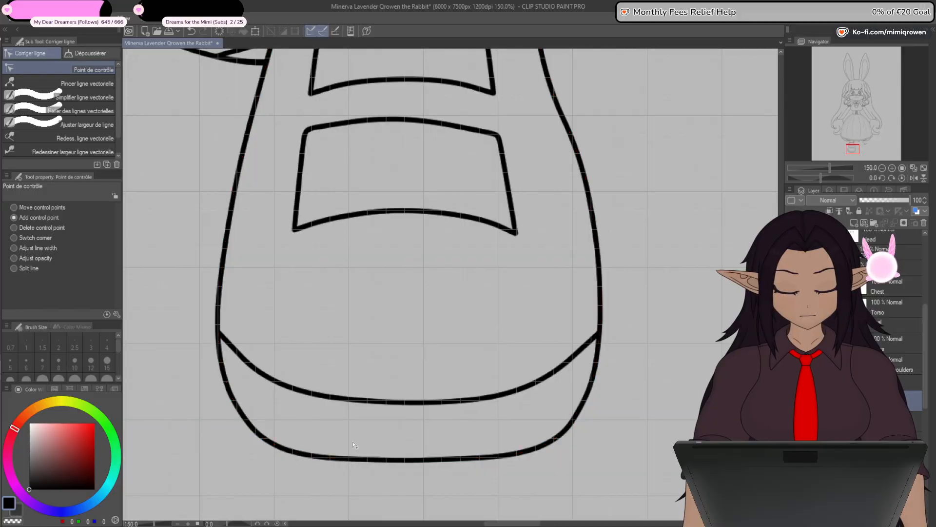
left_click(241, 363)
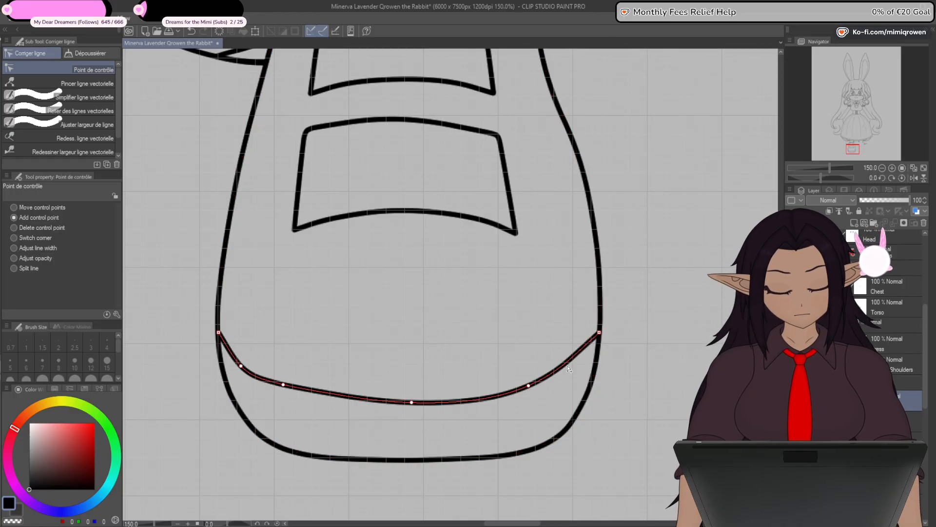
left_click_drag(561, 367, 573, 368)
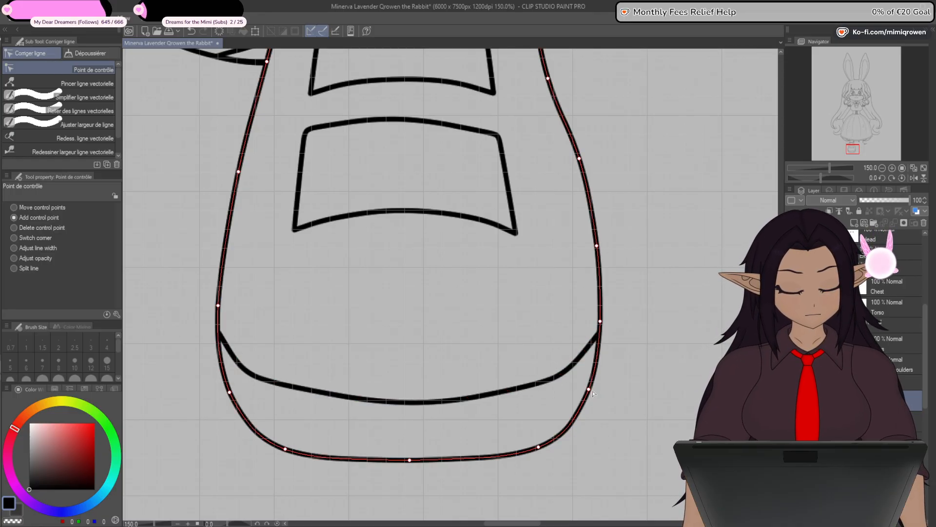
left_click_drag(284, 385, 298, 392)
left_click_drag(528, 386, 516, 391)
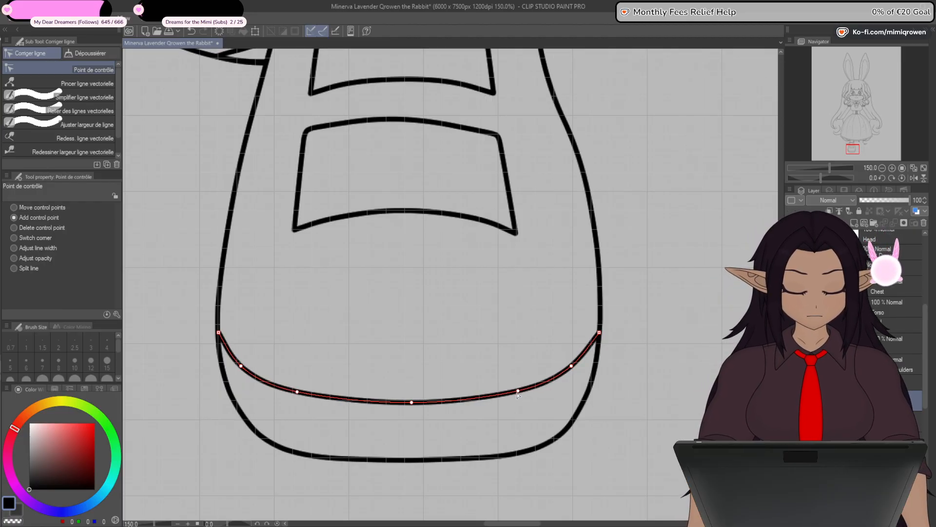
- Compare the inked shoe with the whole figure and the sketch, showing the sketch briefly and hiding it again
scroll(485, 471, "down", 3)
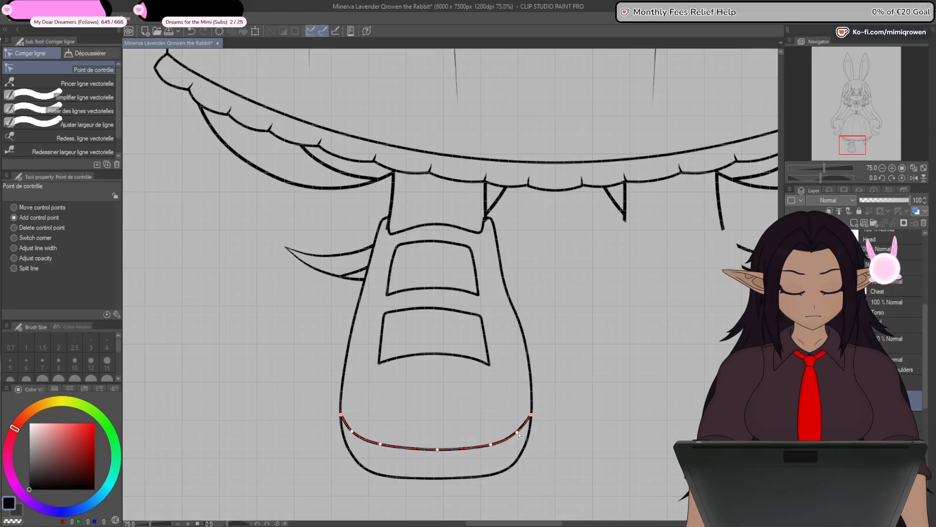
scroll(516, 468, "down", 4)
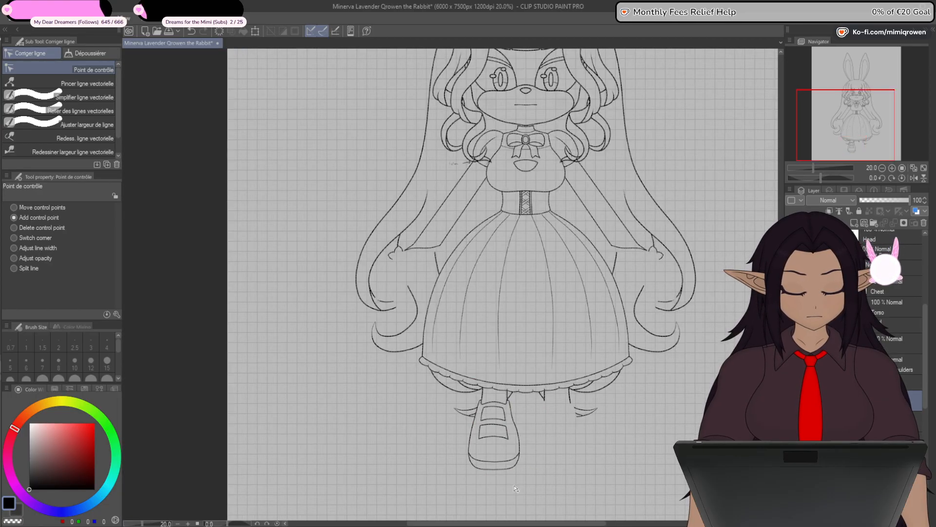
scroll(516, 489, "up", 4)
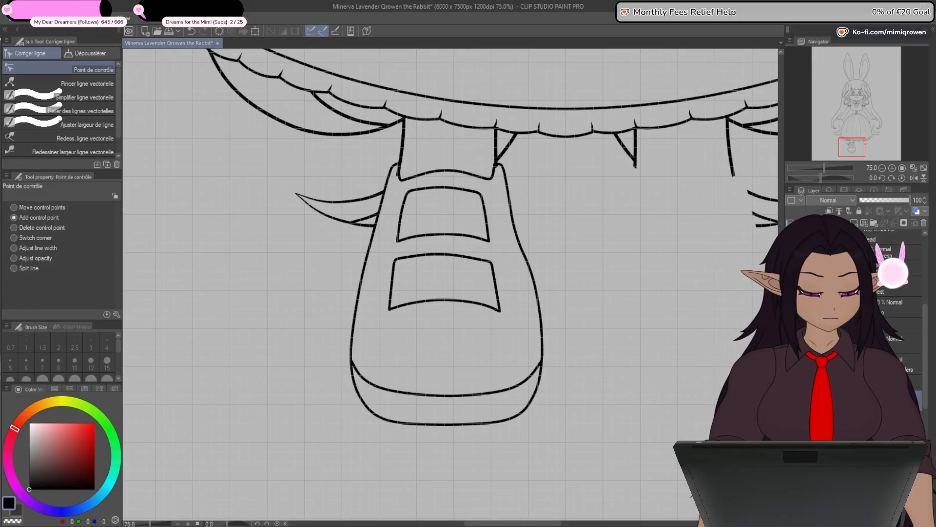
left_click(790, 419)
left_click(790, 419)
left_click(791, 420)
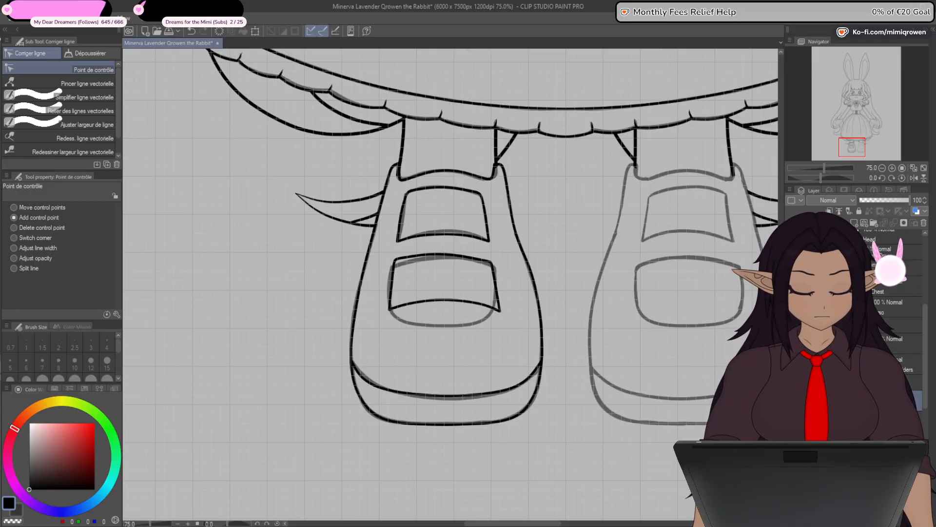
left_click(791, 420)
- Try to bow the lower front panel's bottom edge downward by moving its three middle control points, then undo the change
scroll(441, 311, "up", 2)
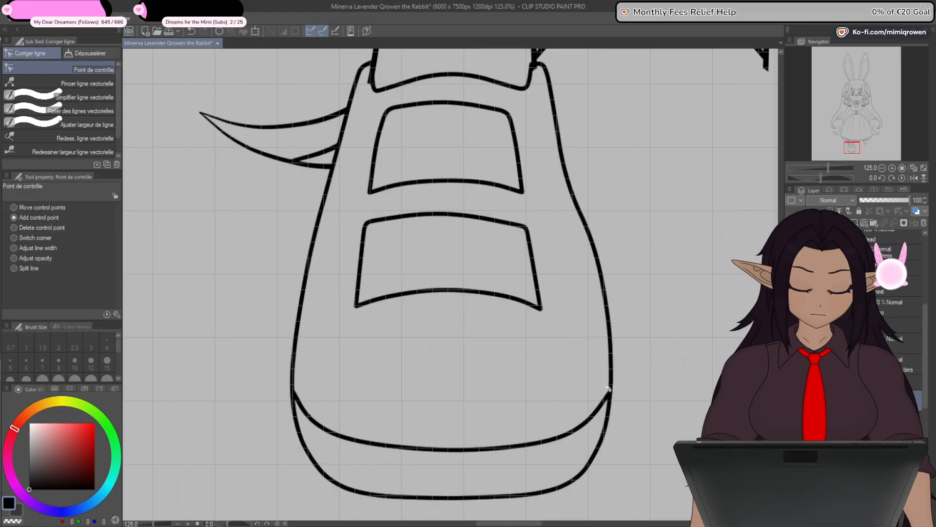
left_click_drag(570, 380, 562, 393)
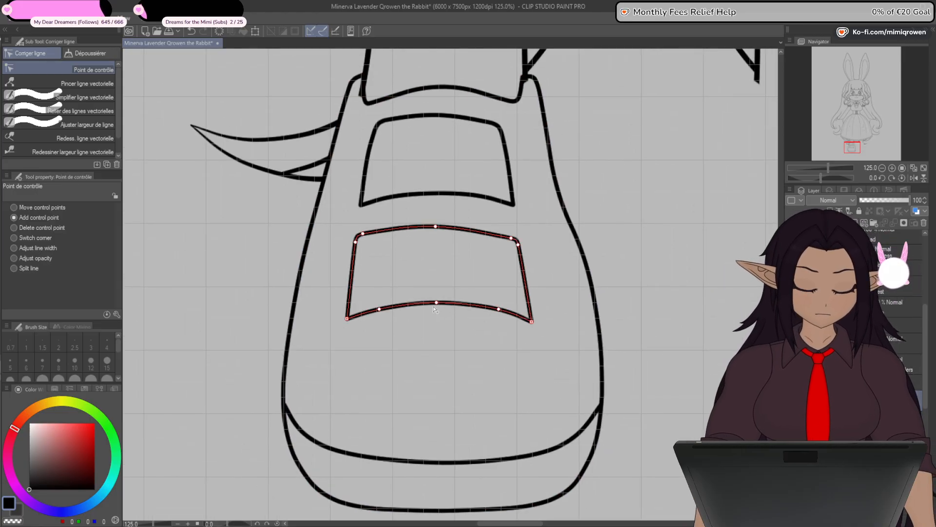
left_click_drag(380, 311, 381, 327)
left_click_drag(437, 303, 438, 327)
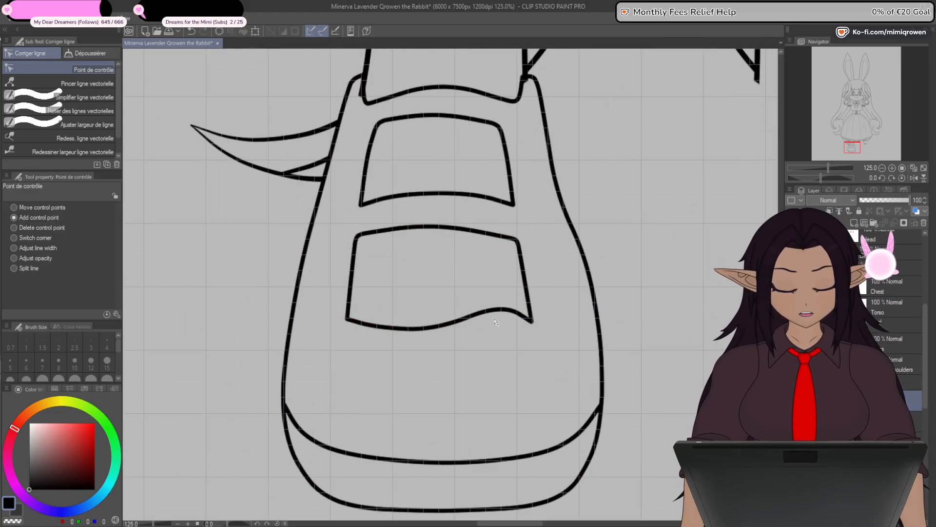
left_click_drag(499, 310, 497, 327)
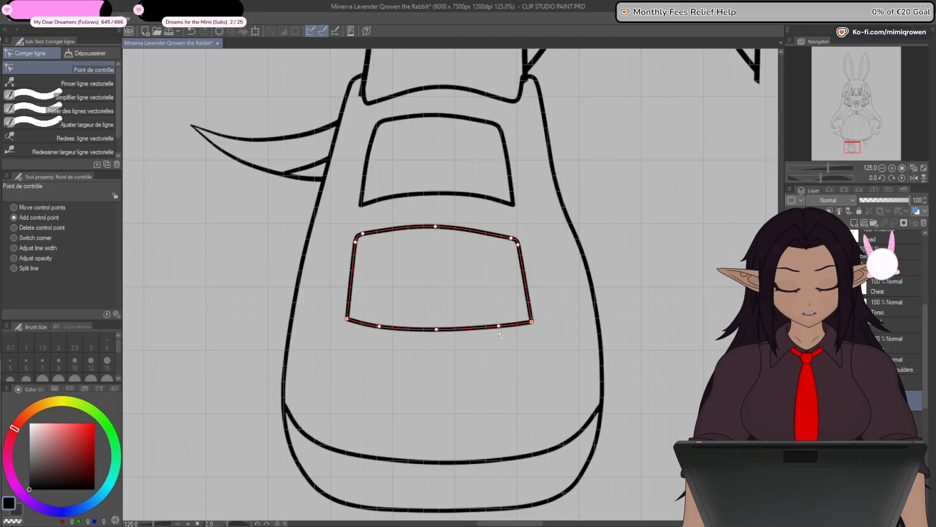
left_click_drag(438, 327, 438, 334)
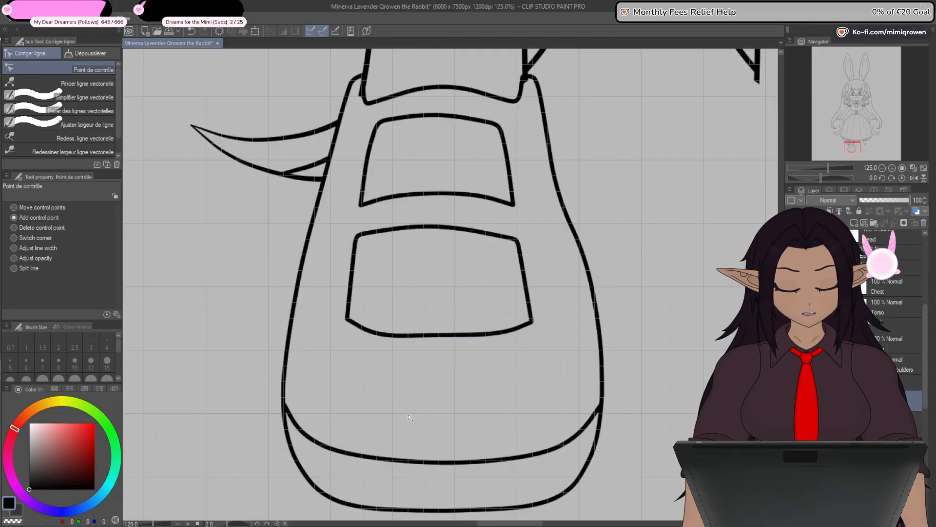
scroll(462, 428, "down", 2)
scroll(462, 428, "down", 4)
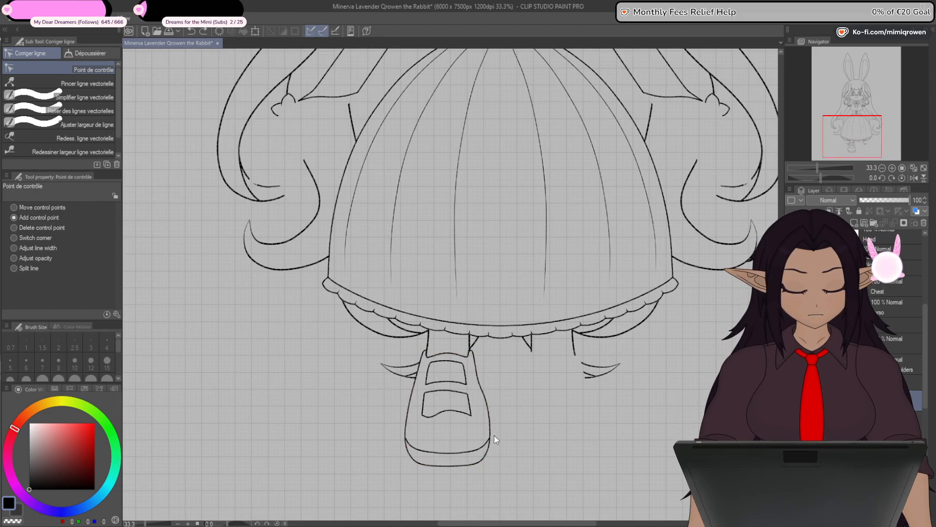
scroll(496, 439, "down", 2)
scroll(476, 384, "up", 5)
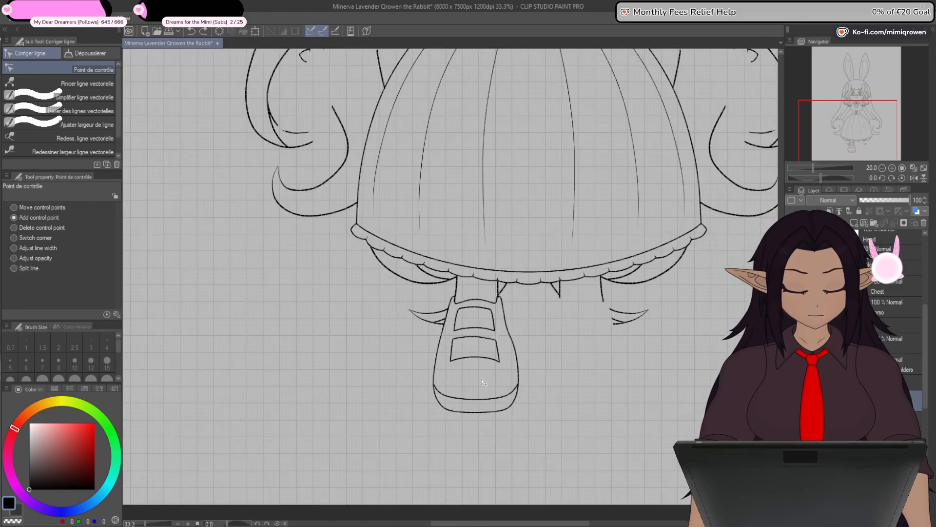
- Draw a straight horizontal line below the shoe's lower front panel and bend it upward with a centre control point
scroll(477, 384, "up", 3)
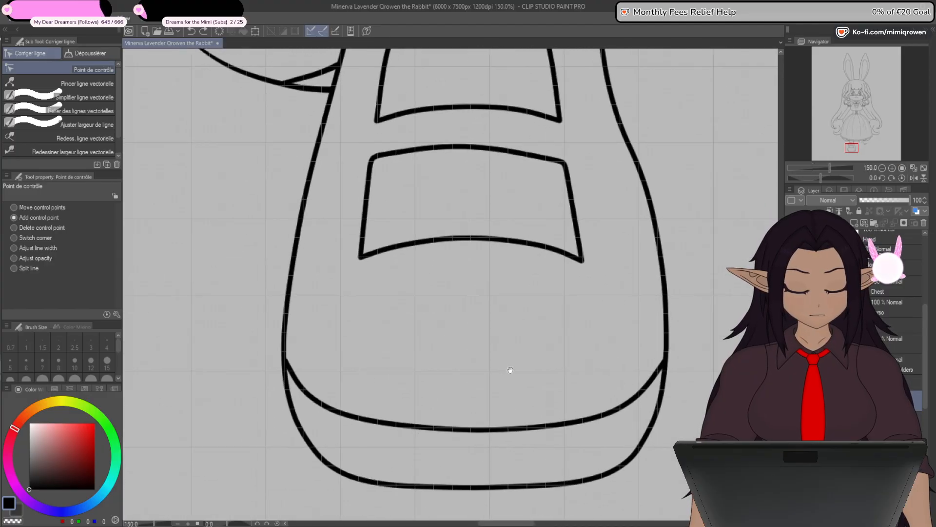
key("u")
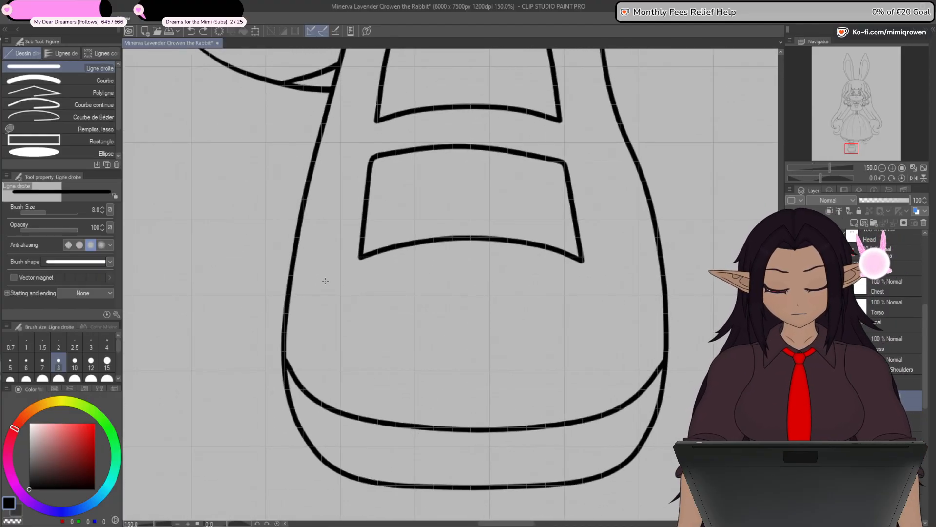
left_click_drag(316, 294, 638, 317)
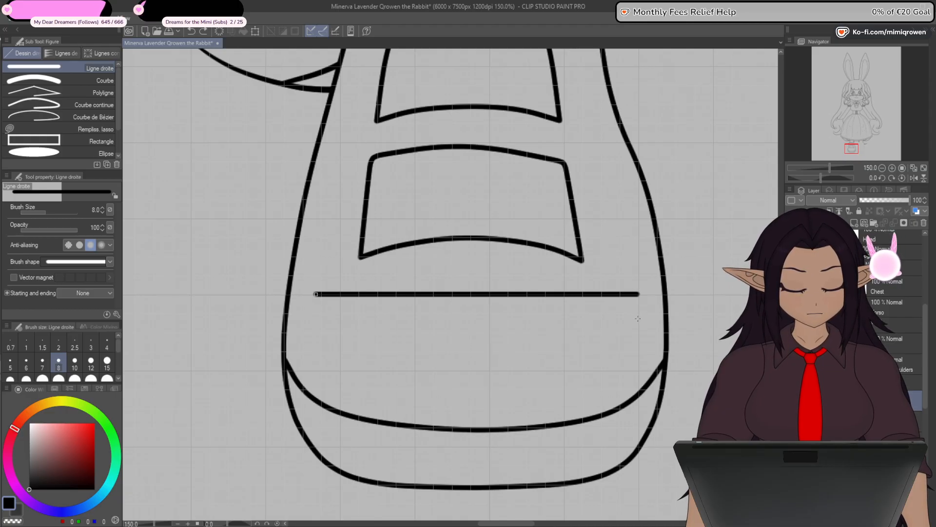
key("y")
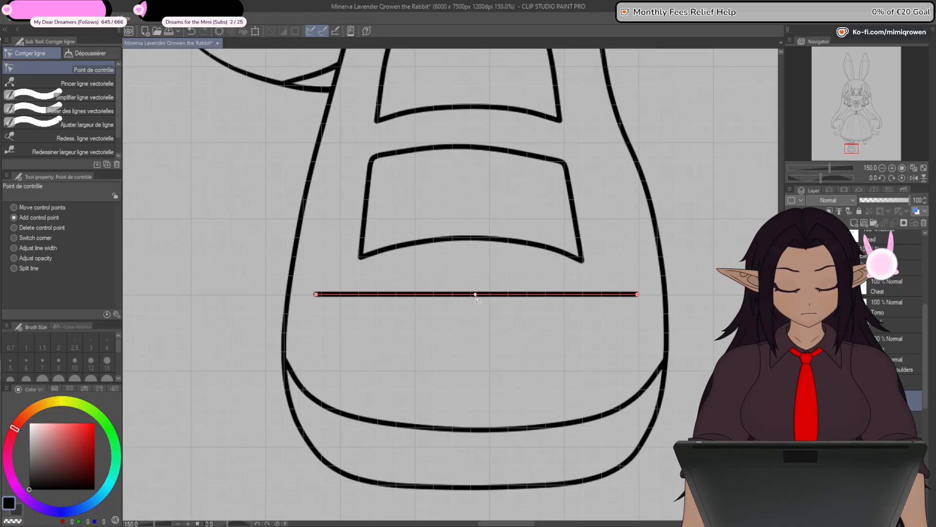
left_click_drag(477, 298, 476, 282)
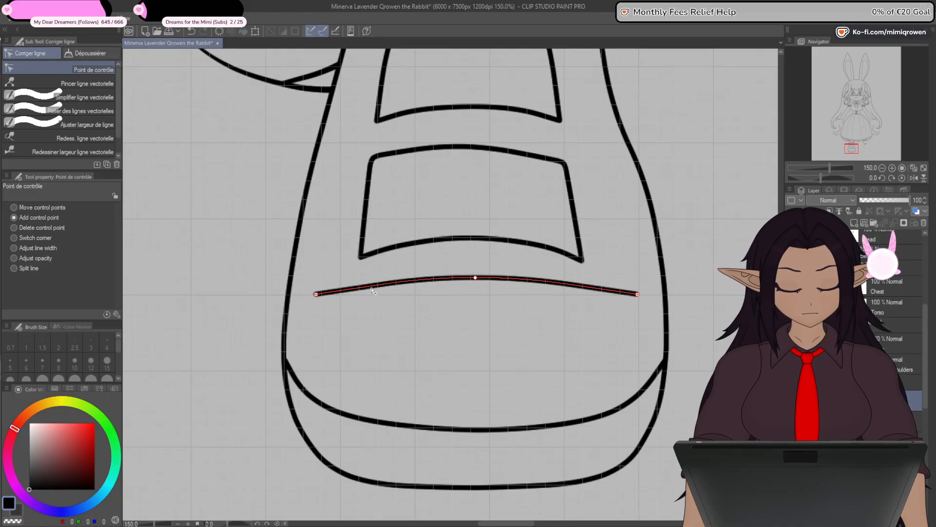
- Add a control point on each side of the new crease line and adjust them with the raised centre into a smooth arch
left_click_drag(372, 287, 363, 276)
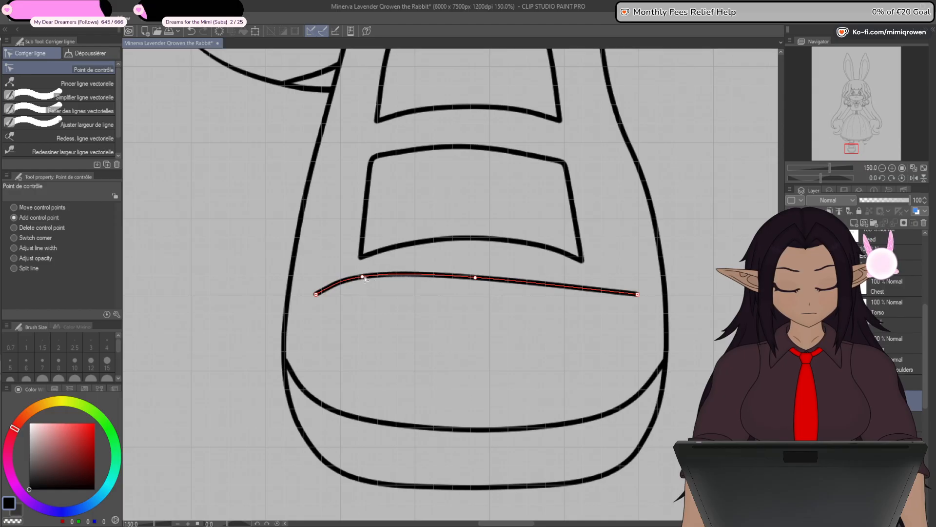
left_click(558, 285)
left_click_drag(560, 286, 577, 279)
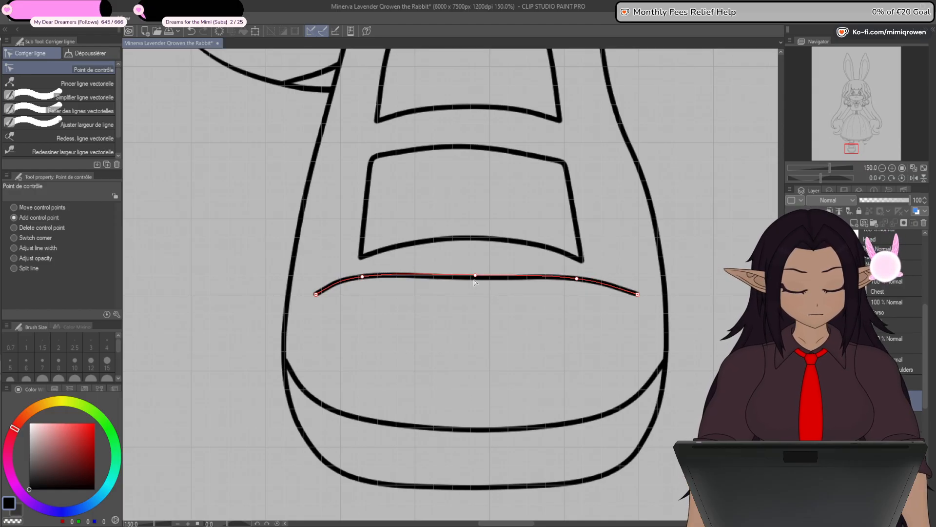
left_click_drag(476, 280, 476, 266)
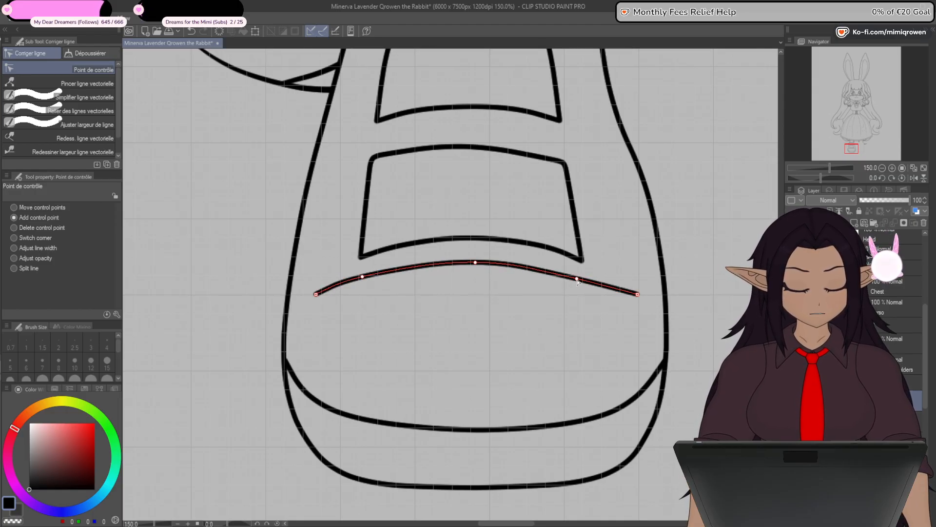
left_click_drag(577, 280, 592, 277)
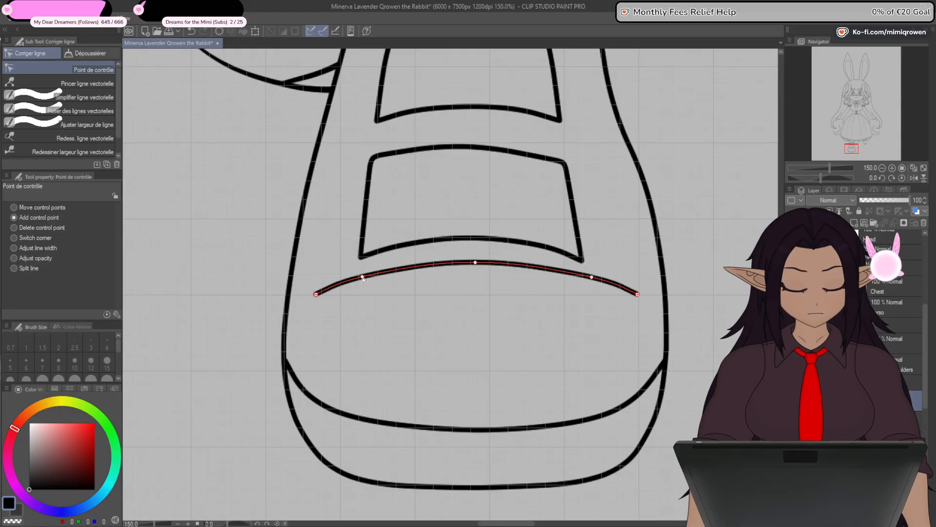
left_click_drag(364, 279, 364, 276)
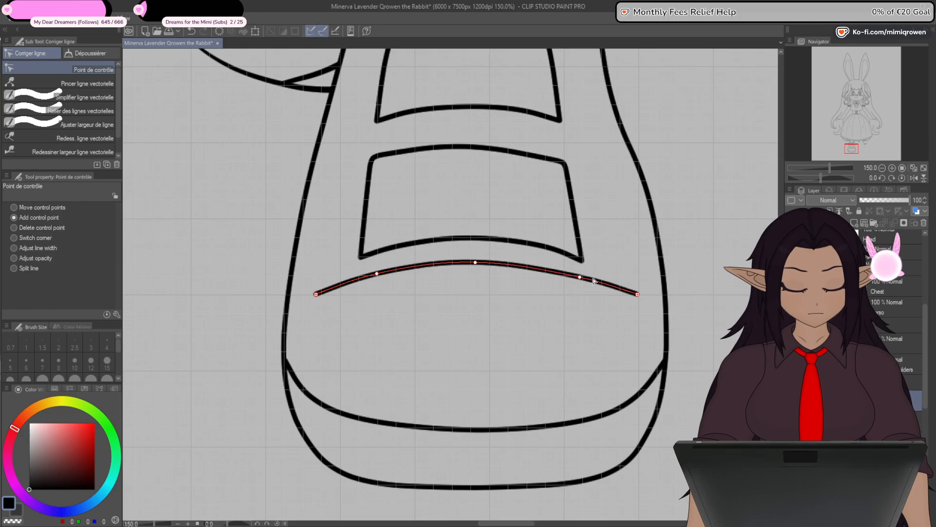
- Pull both ends of the crease line inward and down, even out its right side, and shift the whole line slightly down
left_click_drag(317, 295, 331, 294)
left_click_drag(638, 296, 619, 294)
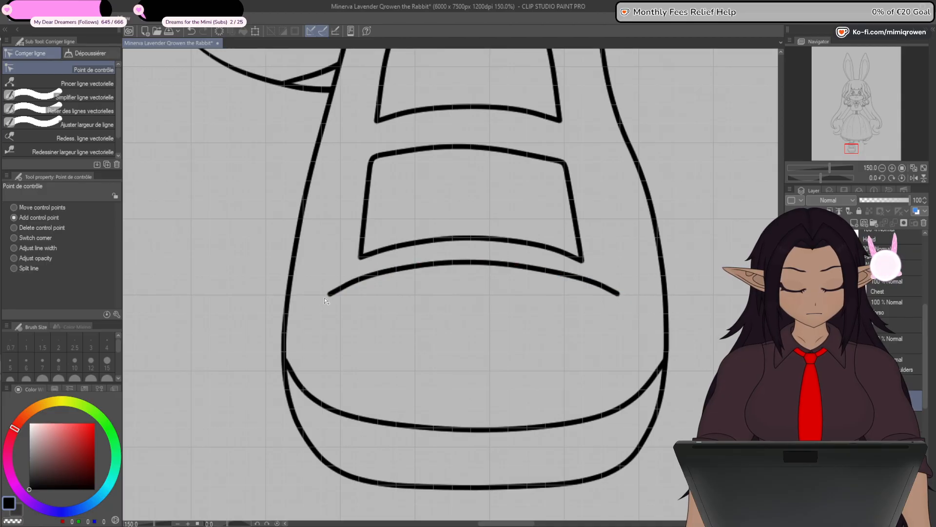
left_click_drag(331, 294, 331, 299)
left_click_drag(621, 294, 620, 299)
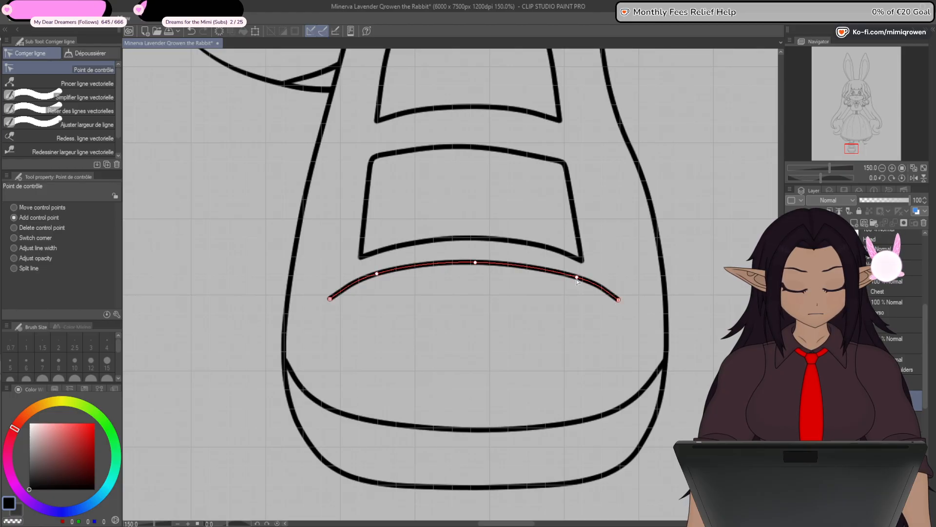
left_click_drag(578, 279, 578, 278)
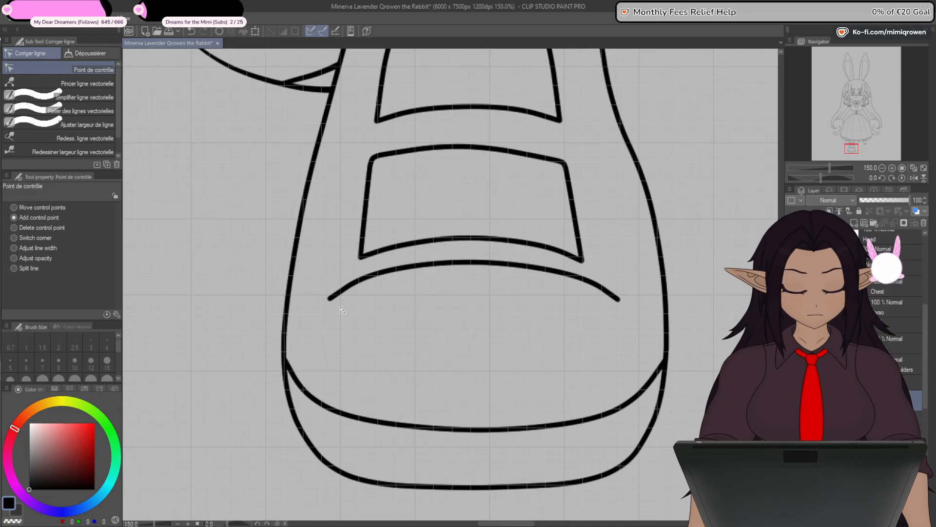
key("o")
left_click(511, 271)
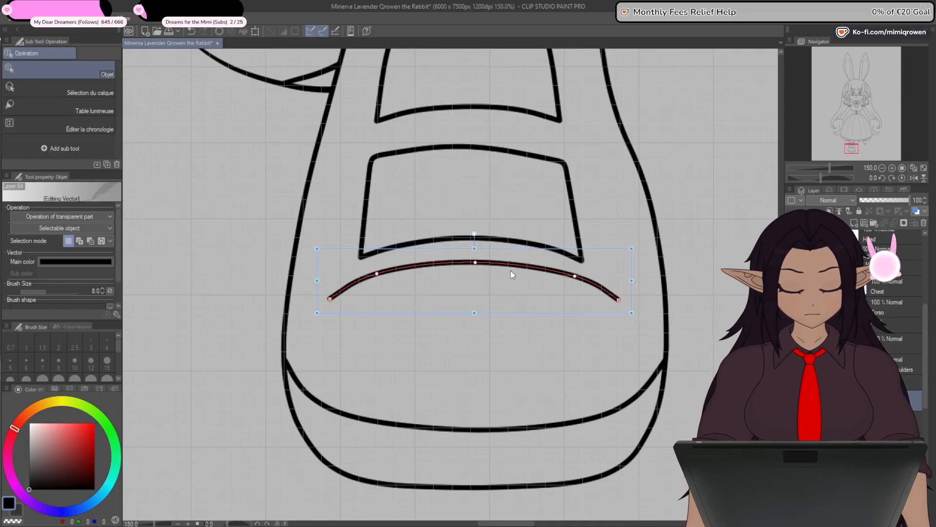
- Taper the crease line to fine points at both ends by reducing the line width at its end and side points, and hide the grid
key("y")
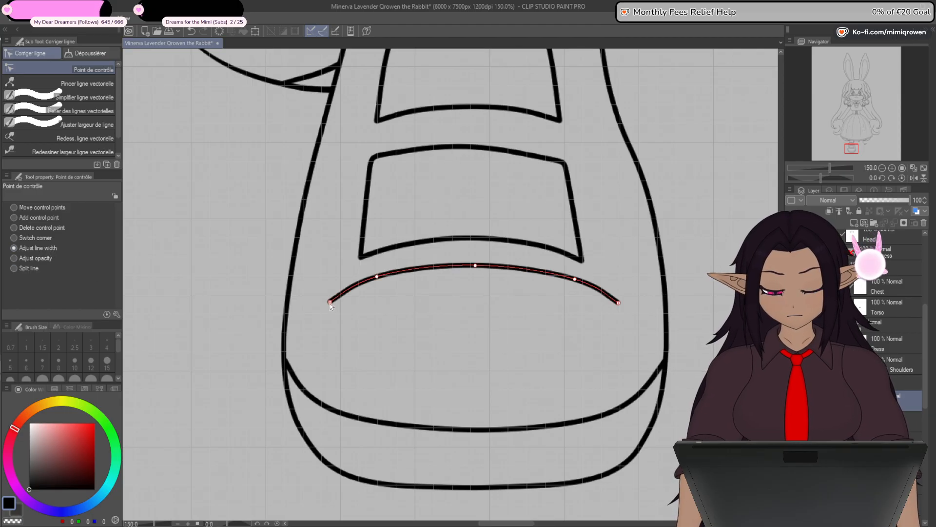
left_click_drag(330, 301, 312, 303)
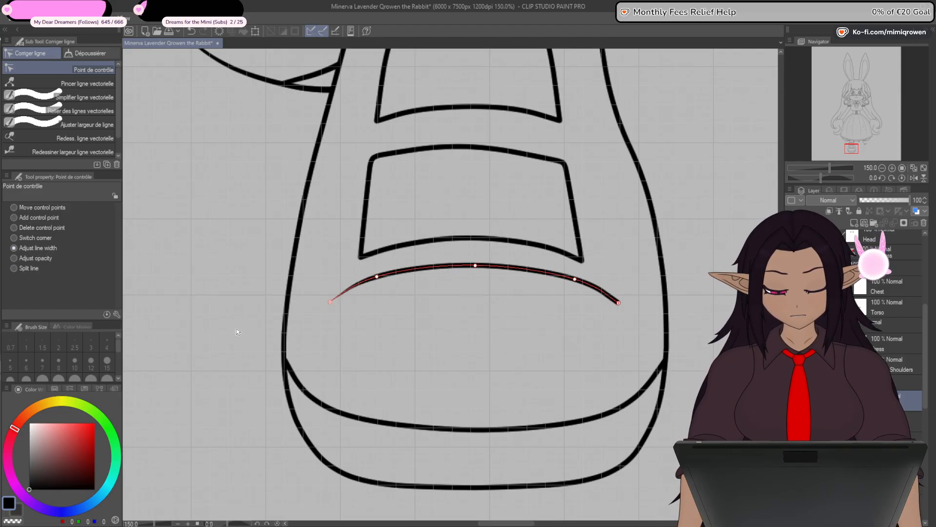
left_click(136, 232)
left_click_drag(618, 302, 472, 328)
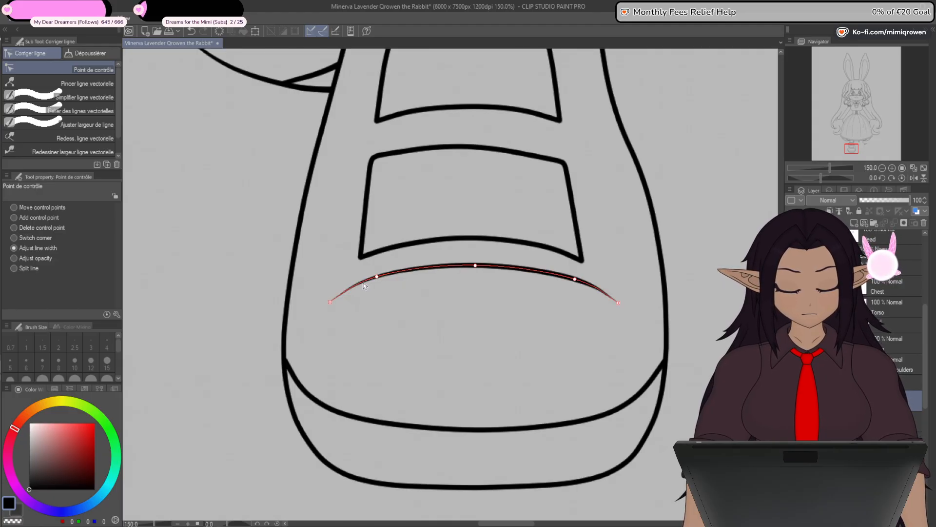
left_click_drag(364, 286, 360, 286)
left_click_drag(575, 279, 561, 283)
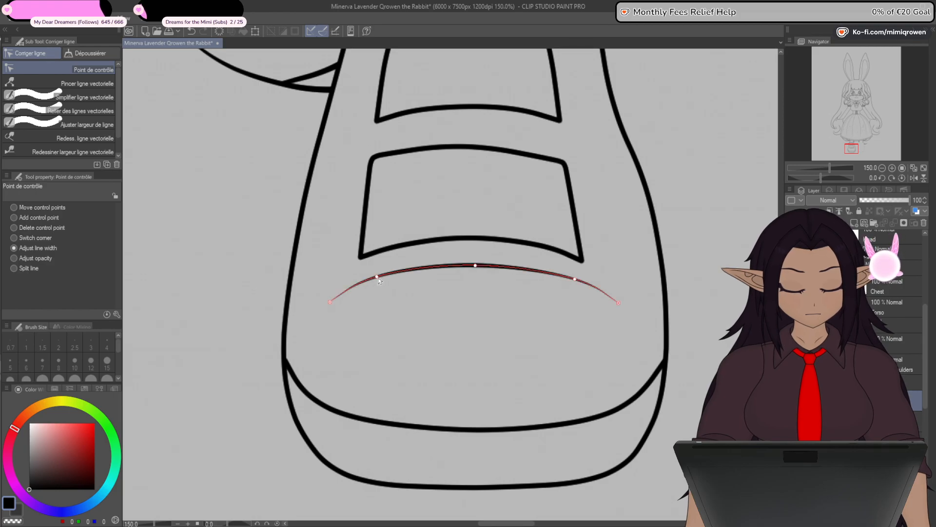
scroll(464, 408, "down", 3)
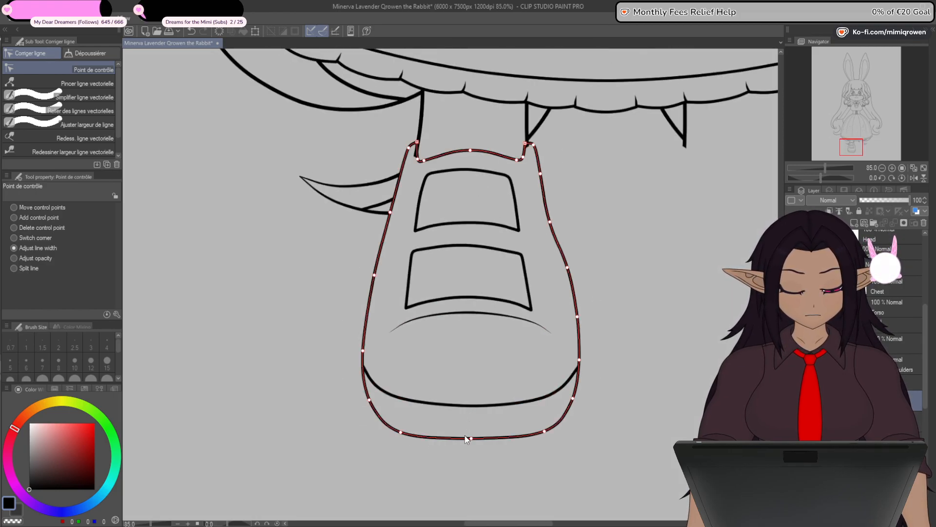
- Select the shoe's crease line as an object and move it slightly up toward the lower front panel
scroll(445, 416, "up", 2)
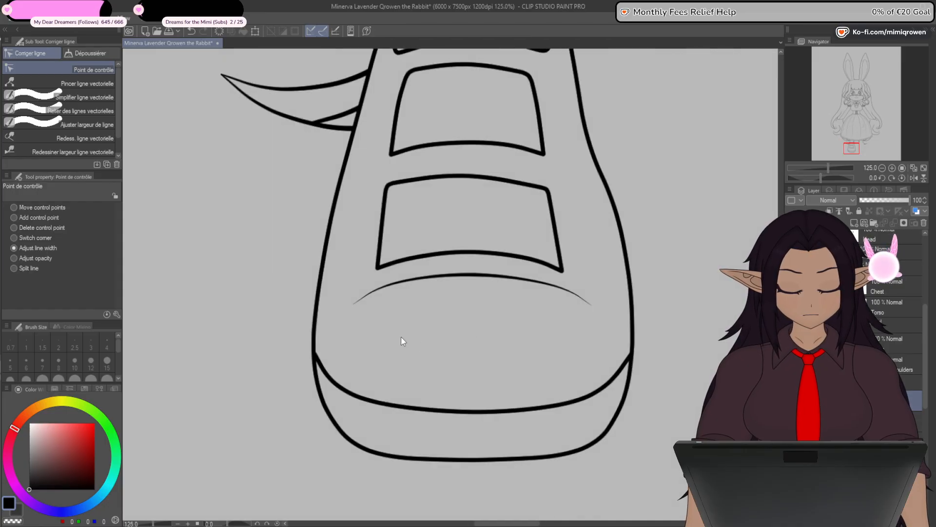
left_click(39, 218)
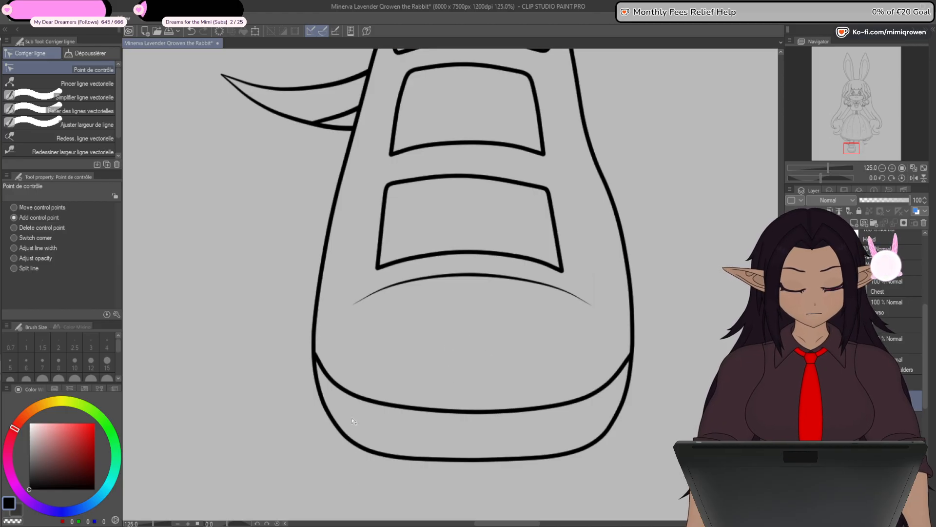
key("ctrl+t")
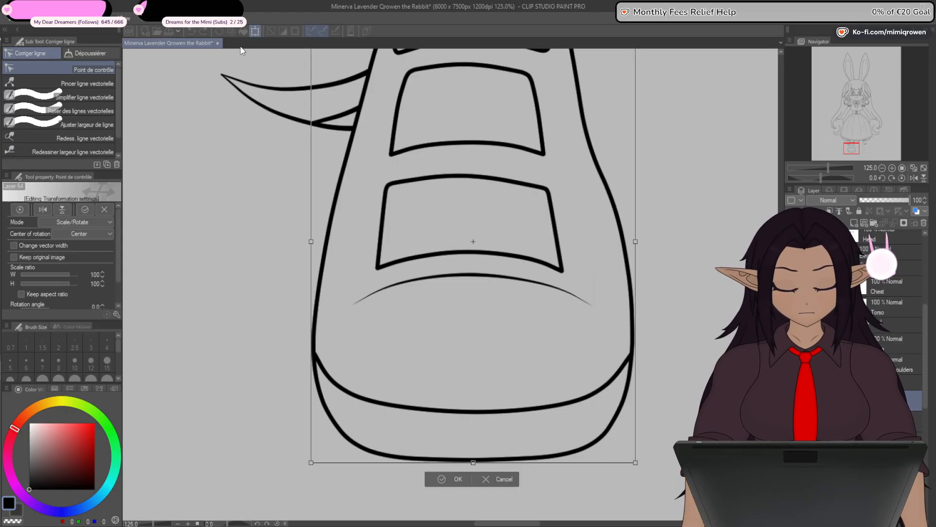
left_click(507, 481)
key("o")
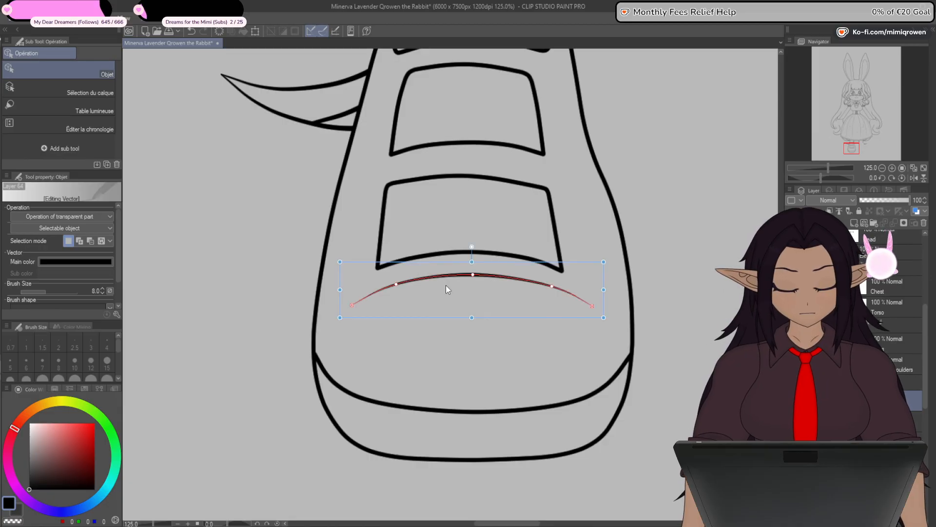
left_click(447, 288)
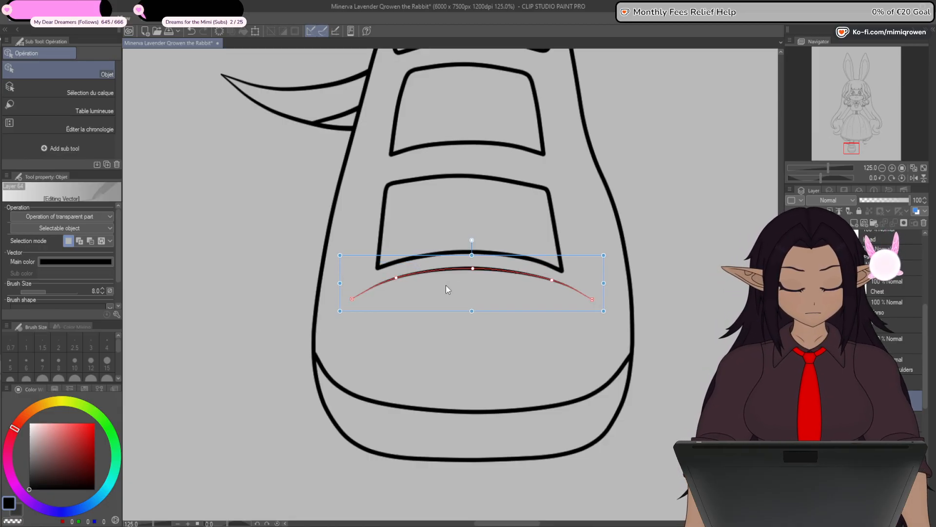
scroll(455, 426, "down", 5)
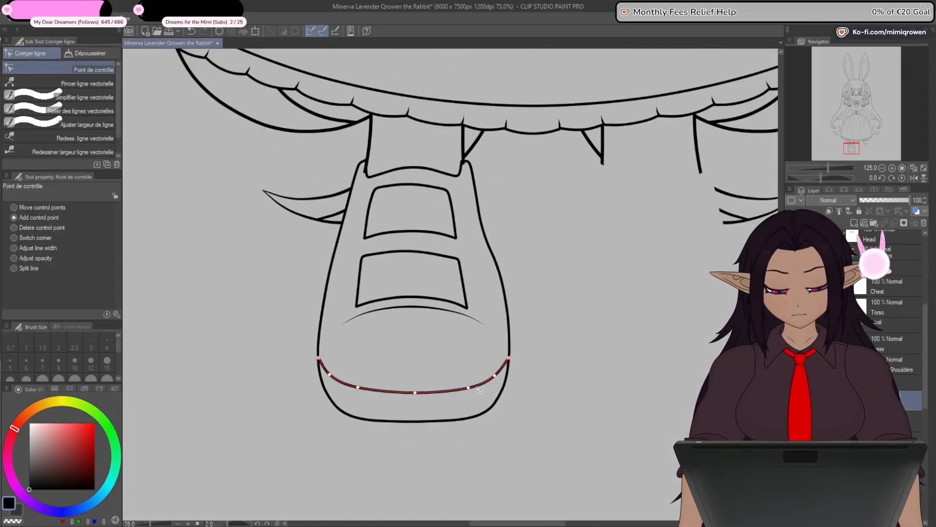
- Move the crease line a little closer to the lower front panel and narrow it slightly at both ends
left_click_drag(460, 430, 460, 416)
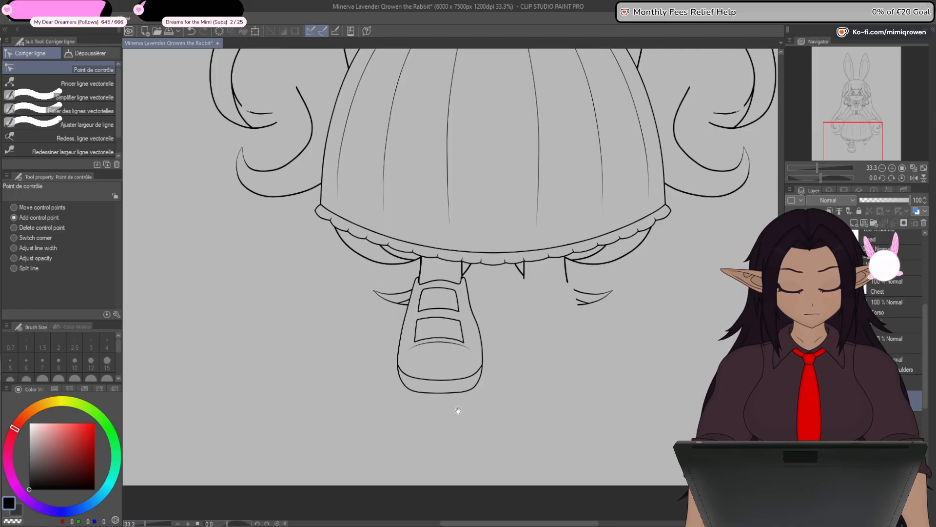
scroll(441, 363, "up", 6)
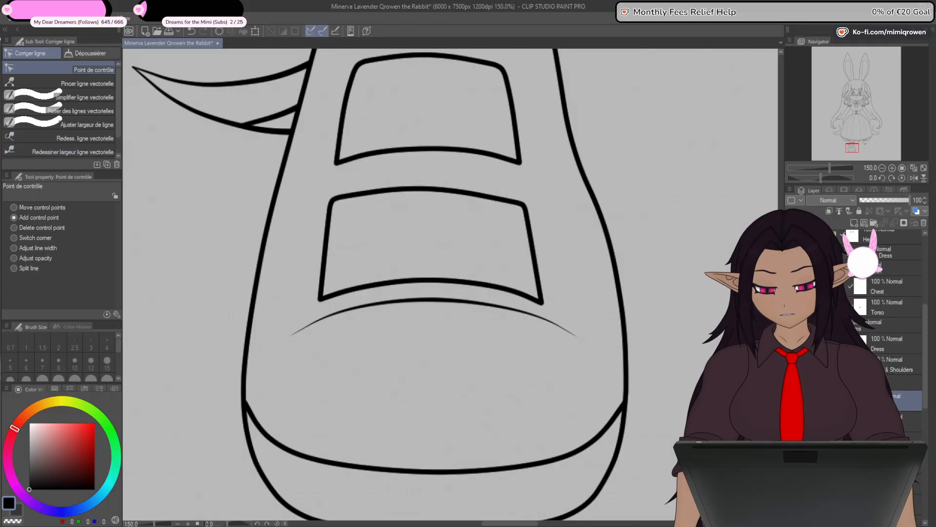
key("o")
left_click(436, 301)
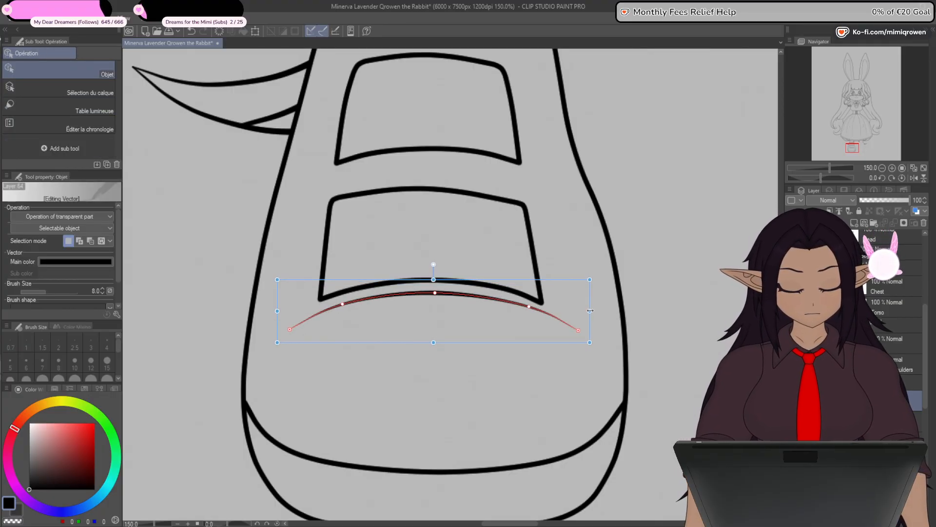
left_click(528, 397)
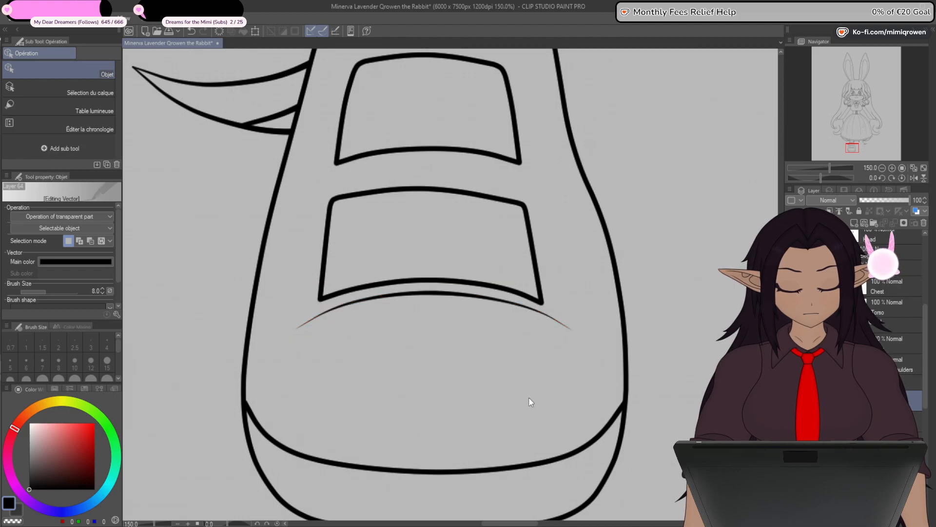
scroll(531, 404, "down", 6)
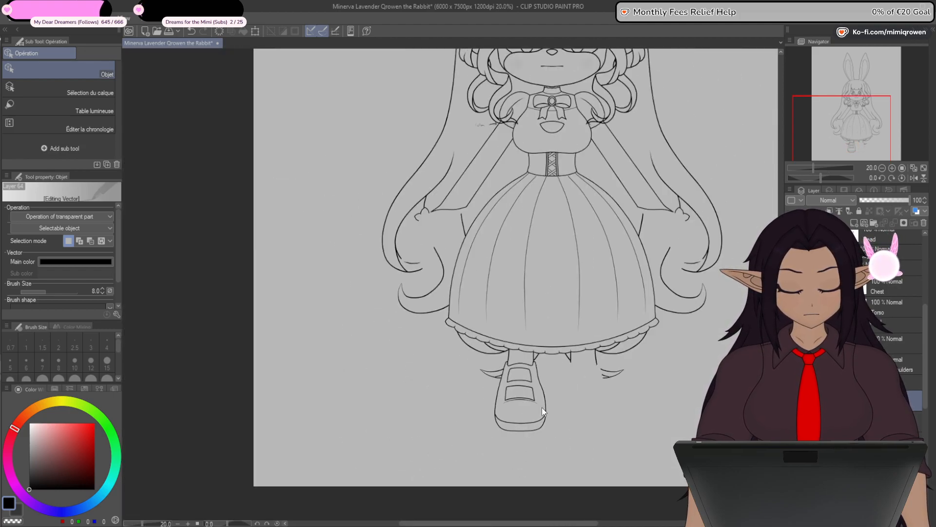
- Add control points along the top edge of the shoe's lower front panel and adjust them into a smooth, even arch
left_click_drag(584, 356, 556, 319)
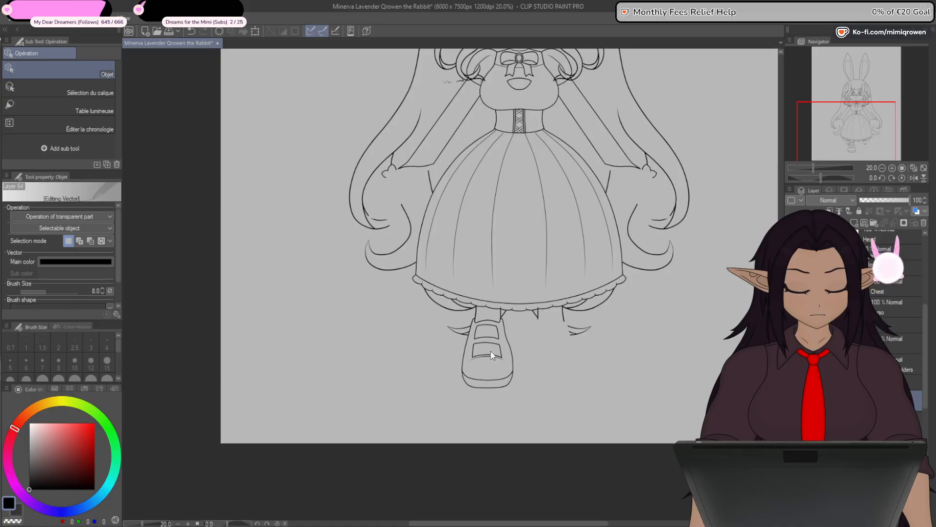
scroll(490, 353, "up", 4)
scroll(490, 339, "up", 4)
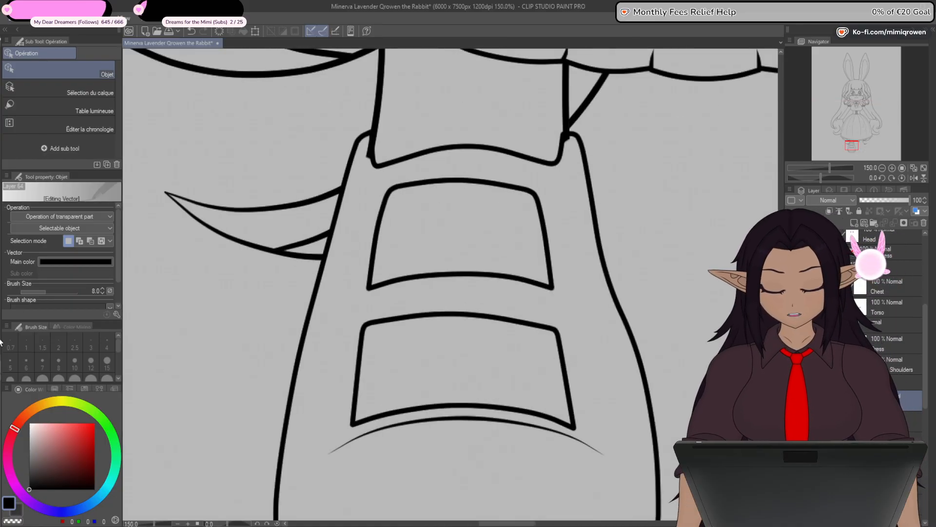
key("y")
left_click_drag(381, 324, 347, 318)
key("ctrl+z")
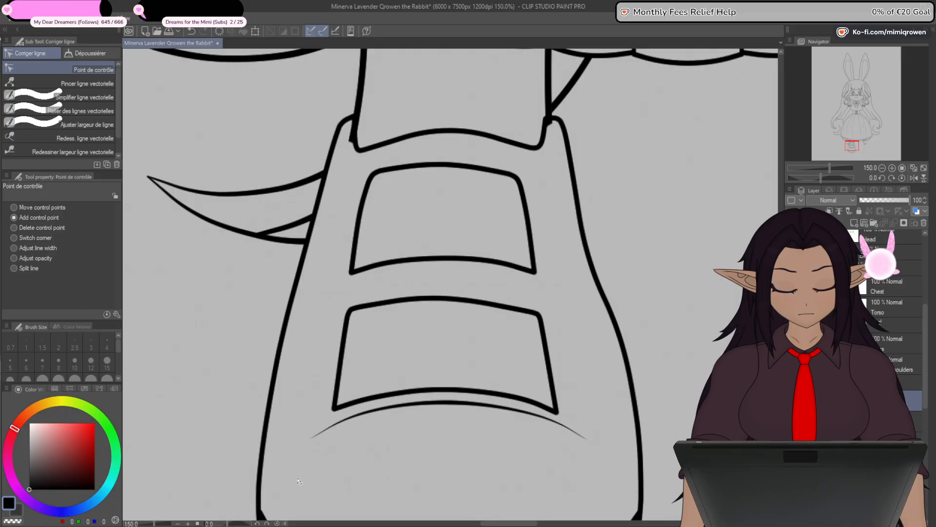
left_click_drag(689, 397, 691, 312)
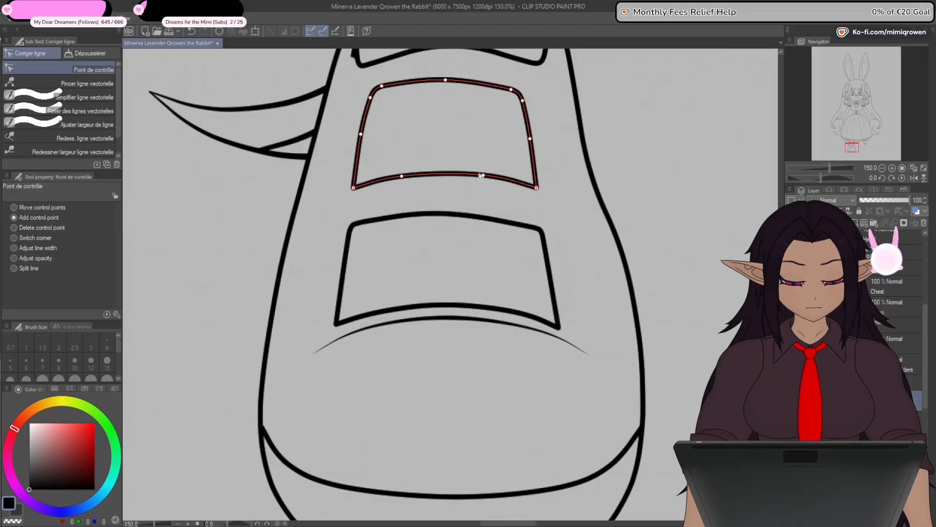
left_click(502, 222)
left_click(396, 216)
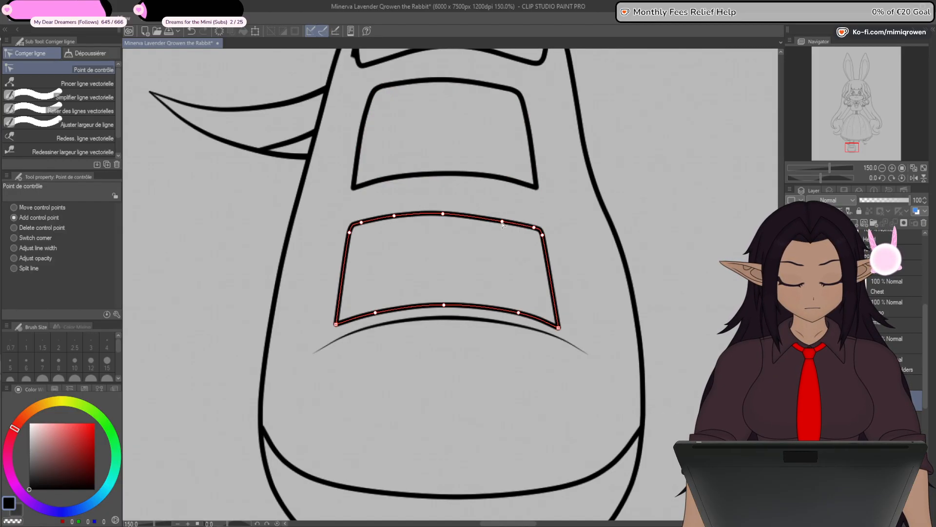
mouse_move(503, 223)
left_mouse_down()
mouse_move(535, 229)
mouse_move(502, 220)
left_mouse_up()
left_click_drag(444, 216, 395, 217)
left_click_drag(500, 219, 500, 216)
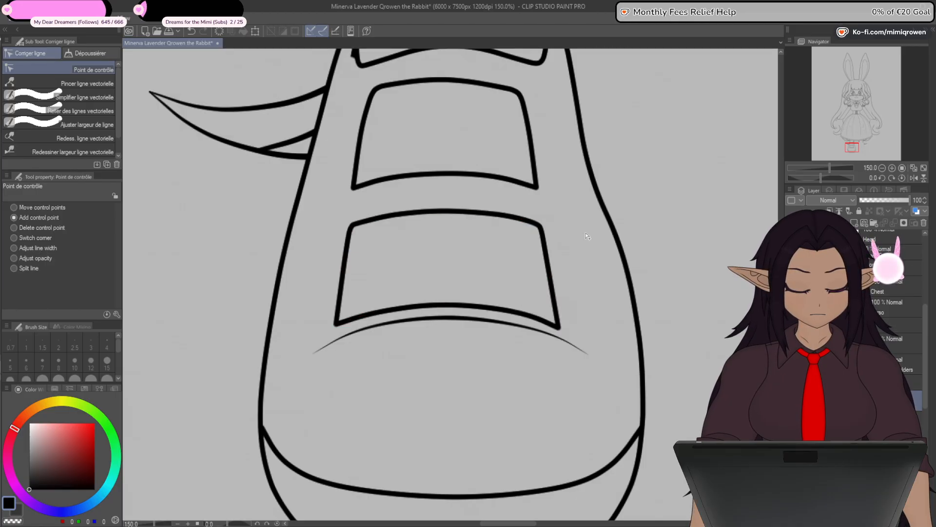
- Show the grid and slightly raise the control point beside the left corner of the shoe's opening
scroll(579, 264, "down", 3)
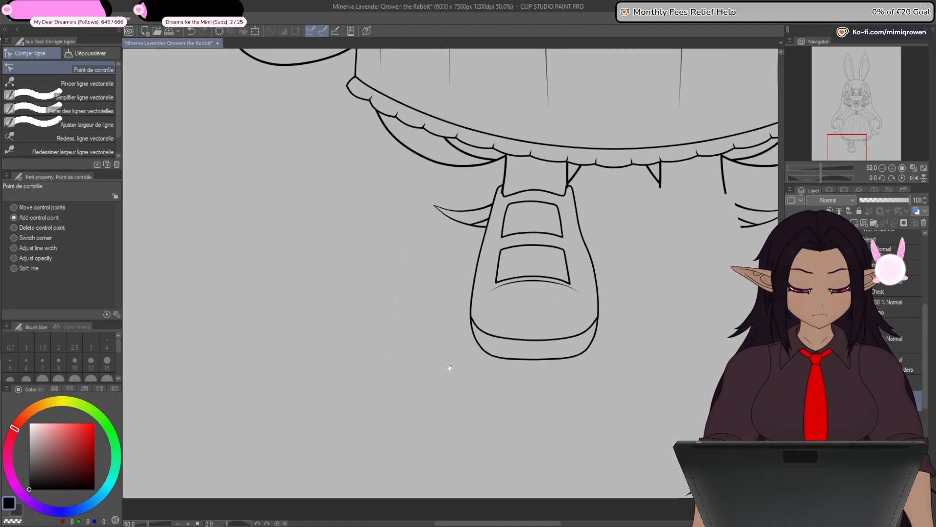
left_click_drag(446, 370, 429, 387)
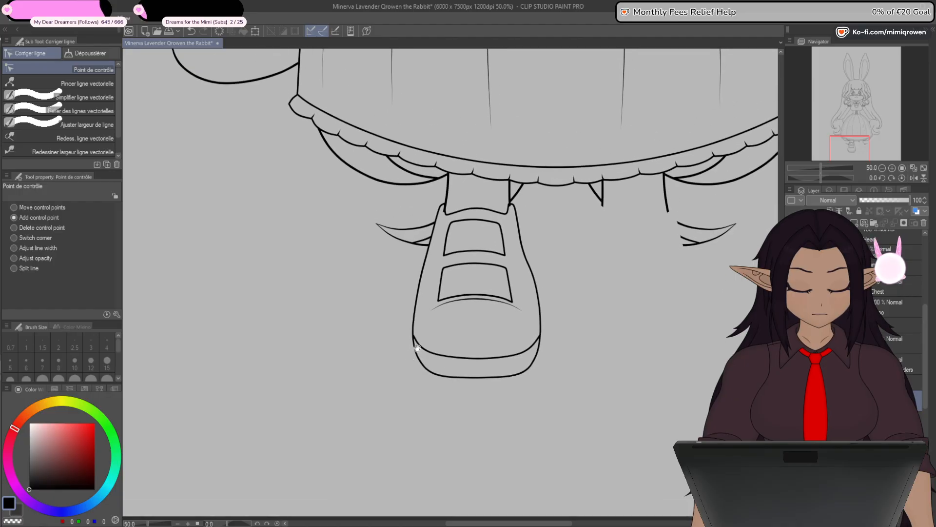
scroll(477, 219, "up", 3)
scroll(476, 219, "up", 1)
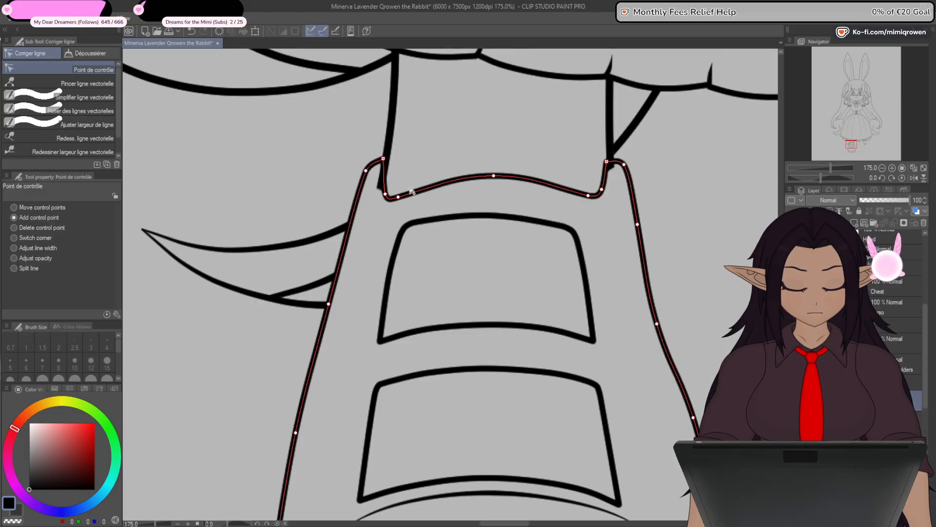
left_click(143, 226)
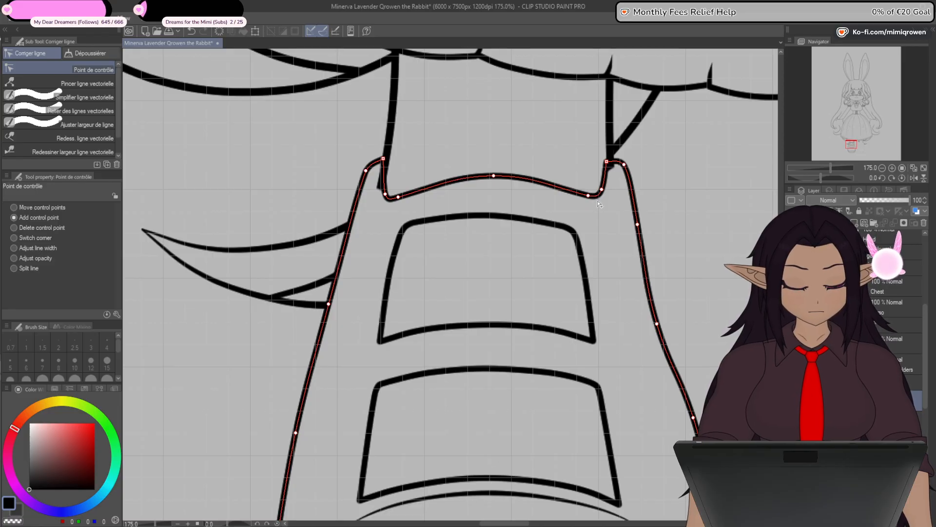
left_click_drag(386, 196, 400, 199)
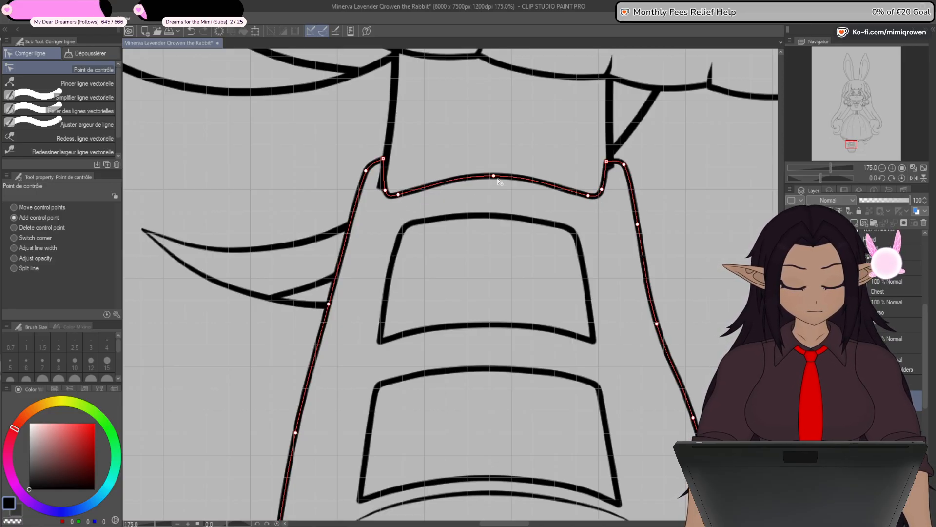
- Add a control point to the shoe opening's front edge and space it evenly with the former centre point to form a flatter arch
left_click(436, 187)
left_click_drag(494, 176, 529, 182)
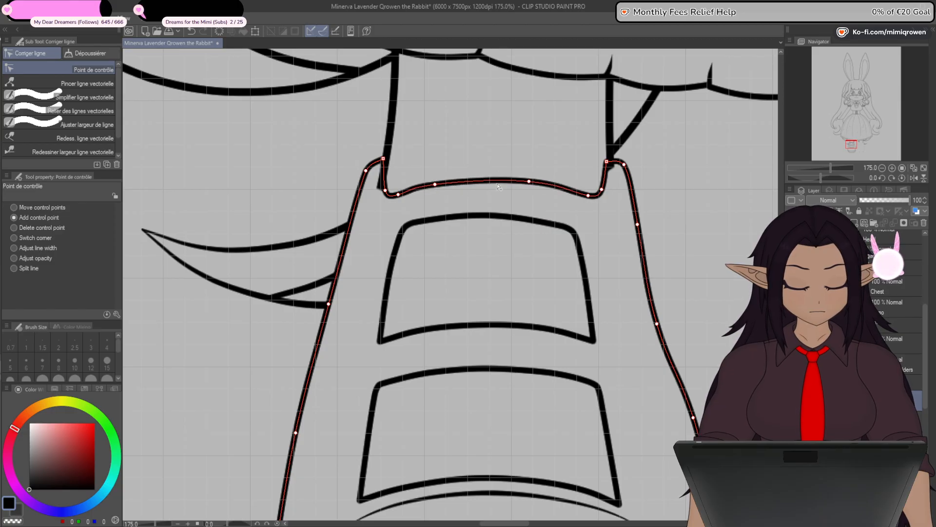
left_click_drag(437, 185, 444, 181)
left_click_drag(530, 182, 535, 183)
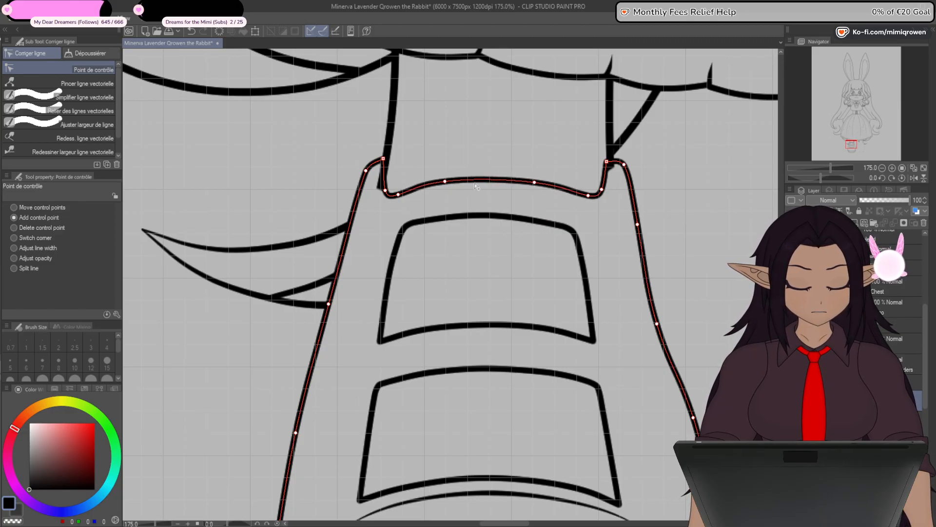
left_click_drag(444, 182, 445, 181)
left_click_drag(535, 183, 536, 180)
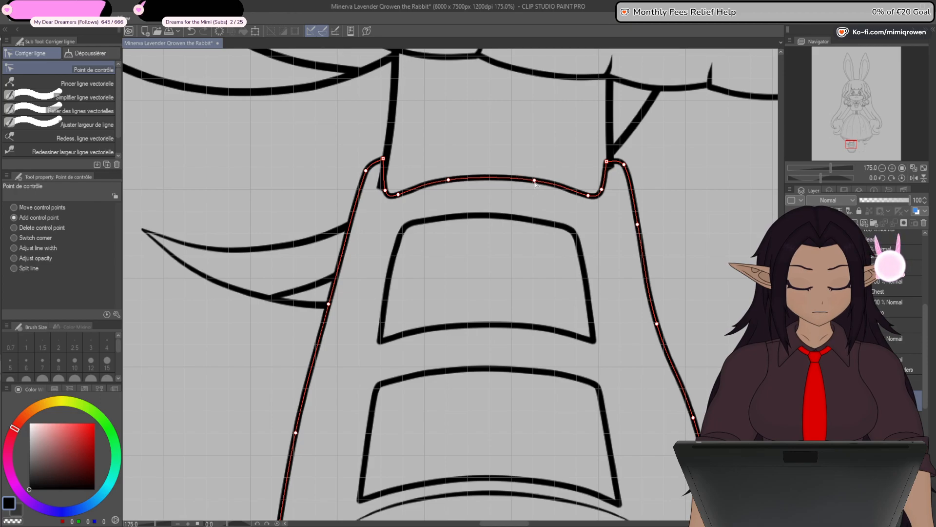
- Pull the lower corners of the shoe's opening outward to meet the leg lines and adjust the rim's right side
left_click_drag(620, 276, 577, 276)
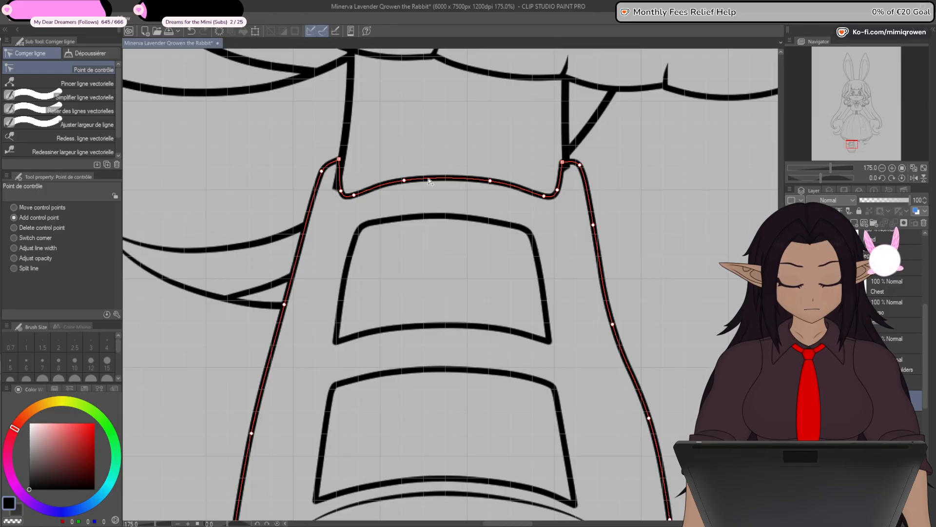
left_click_drag(536, 212, 512, 230)
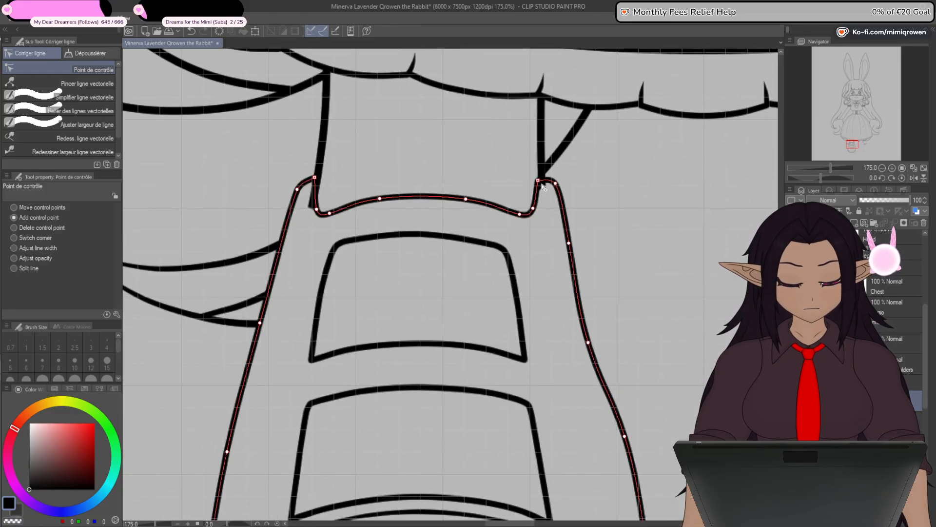
left_click_drag(538, 181, 526, 215)
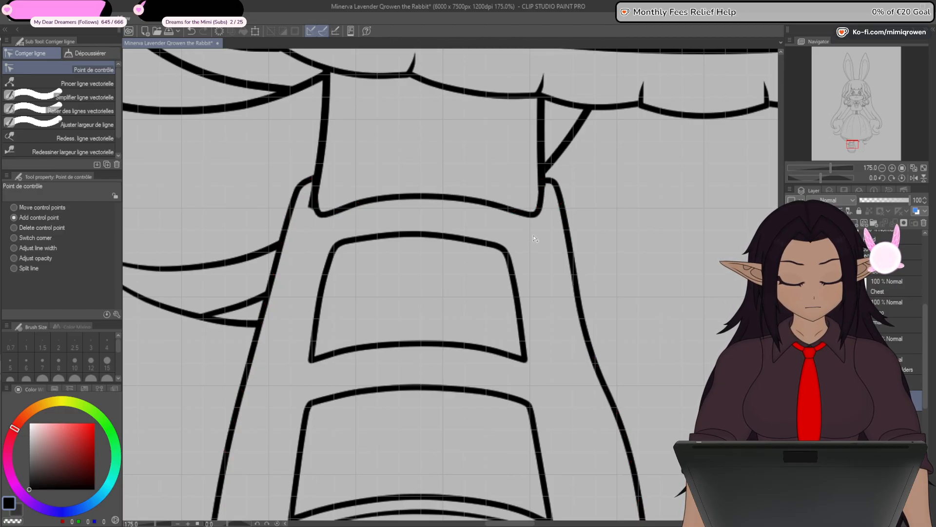
left_click_drag(557, 184, 560, 184)
left_click(570, 243)
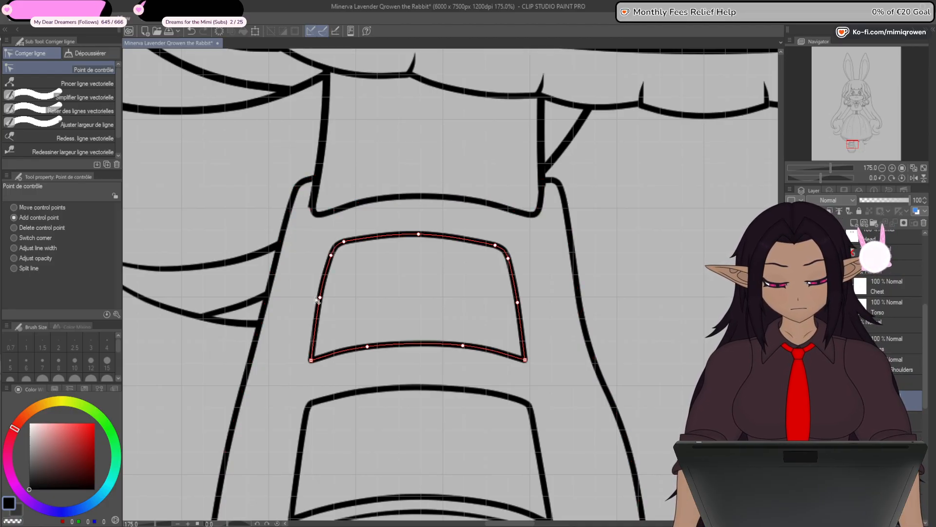
- Add a control point to the upper front panel's top edge and spread it with the centre point into a broader arch
scroll(316, 300, "down", 2)
left_click_drag(438, 327, 477, 318)
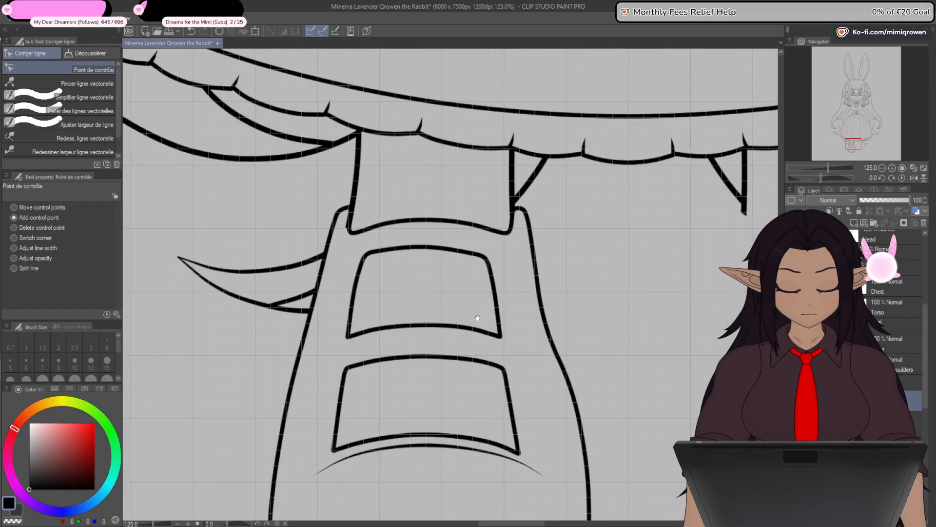
scroll(478, 318, "up", 2)
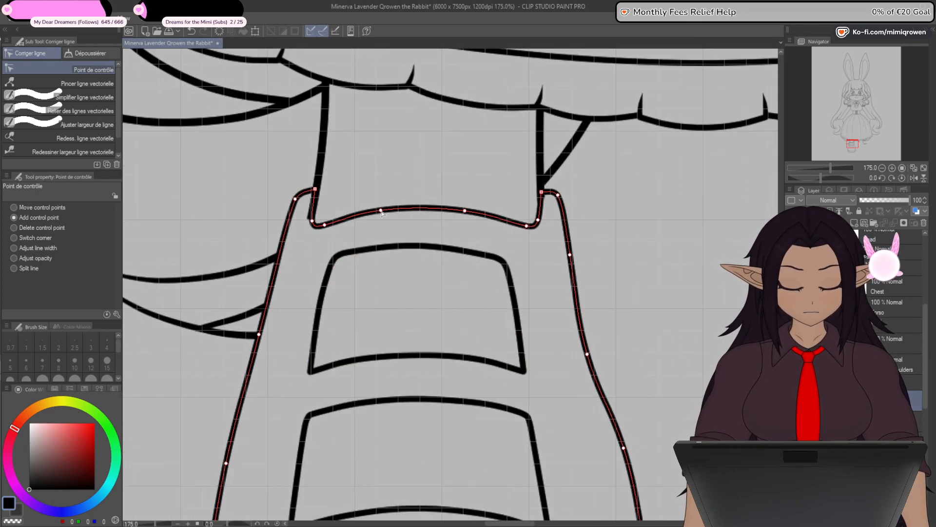
left_click(376, 249)
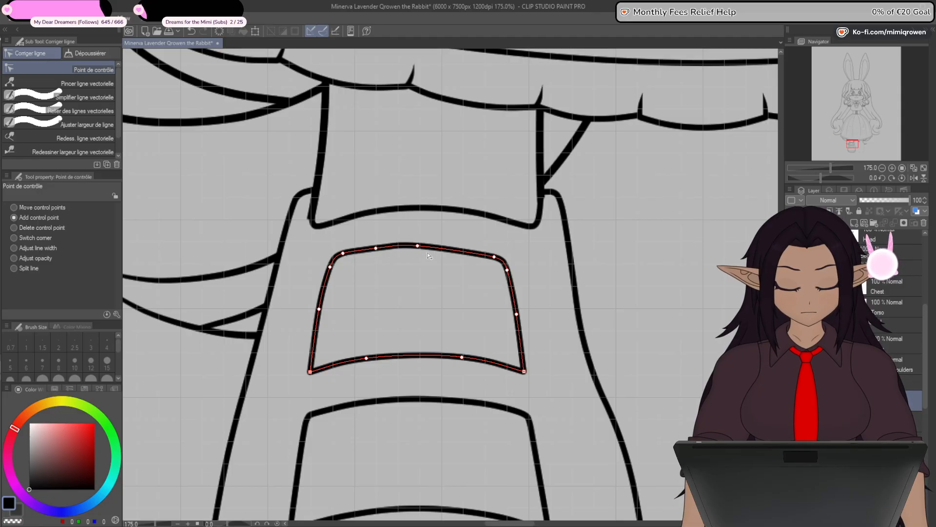
left_click_drag(419, 248, 459, 250)
left_click_drag(379, 251, 379, 249)
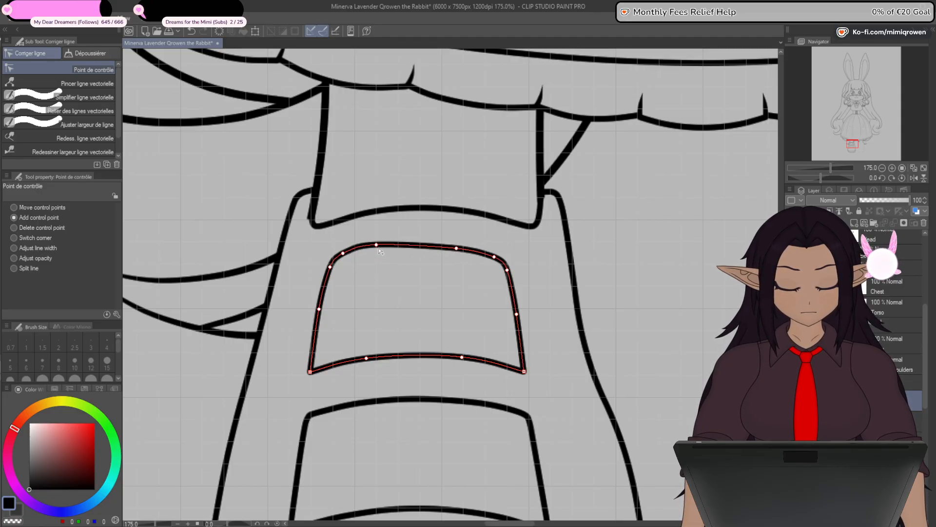
left_click_drag(458, 253, 462, 248)
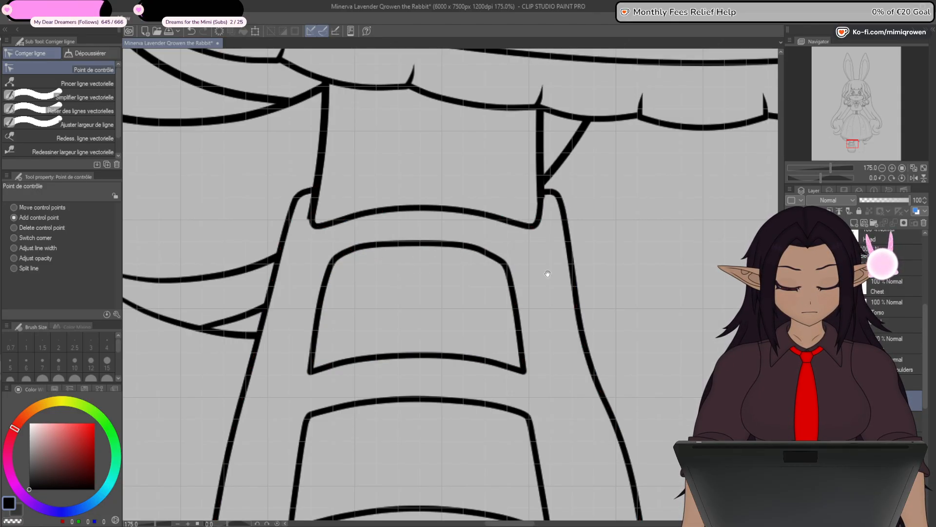
left_click_drag(547, 274, 586, 196)
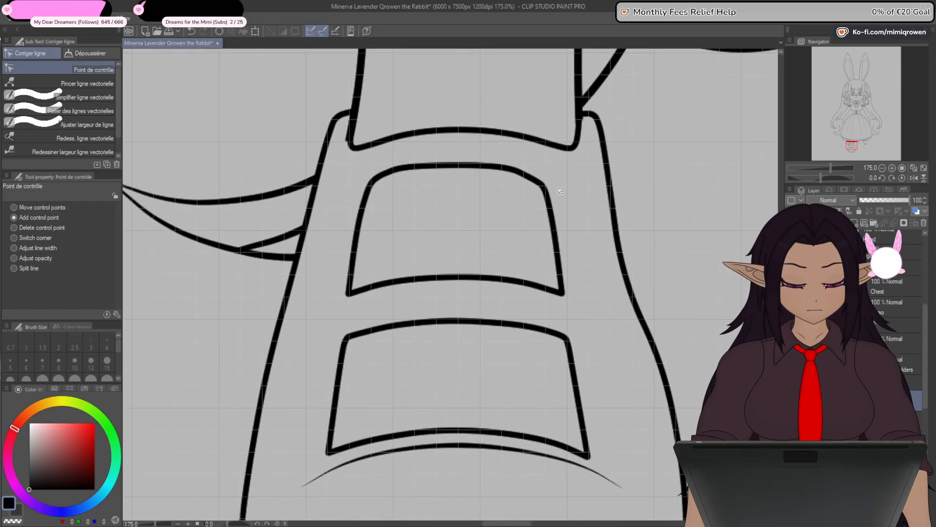
- Adjust the control points at the upper front panel's top corners and top edge into an even, rounded arch
left_click_drag(534, 179, 538, 177)
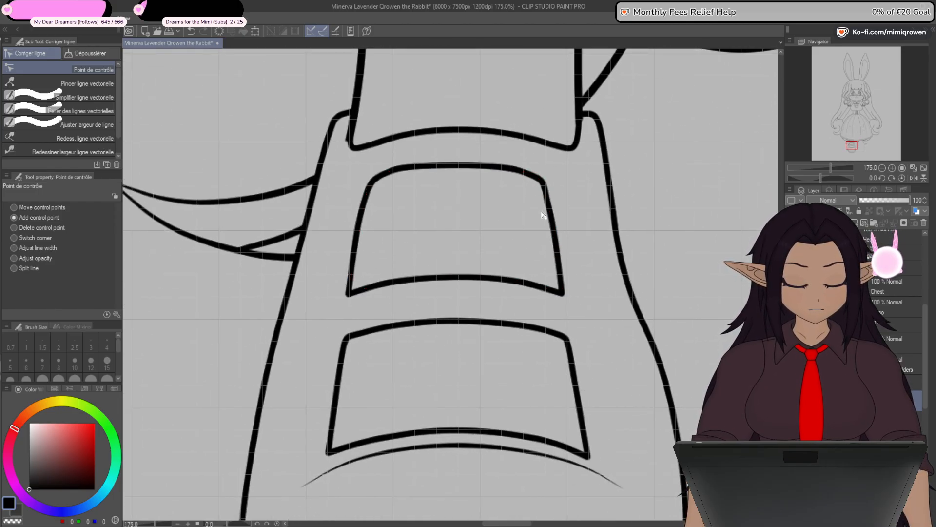
left_click_drag(381, 175, 410, 168)
left_click_drag(497, 167, 503, 166)
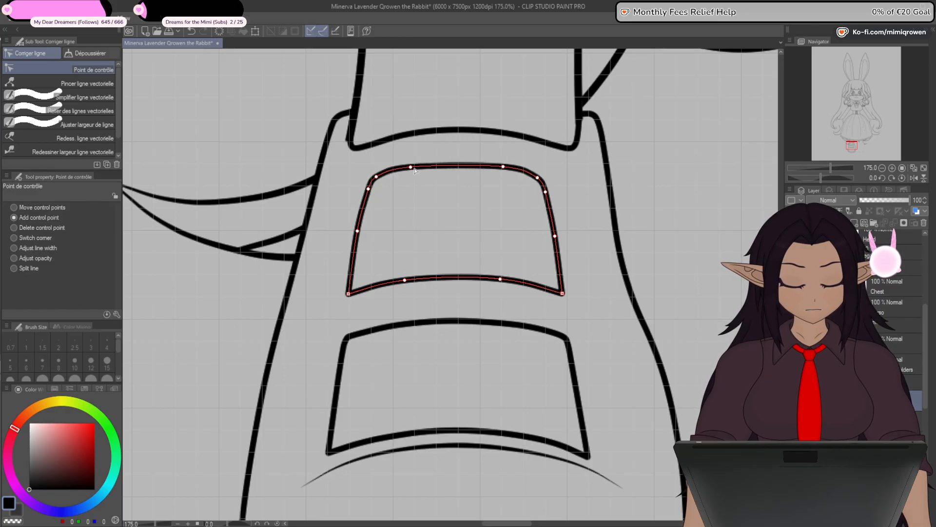
left_click_drag(410, 168, 415, 166)
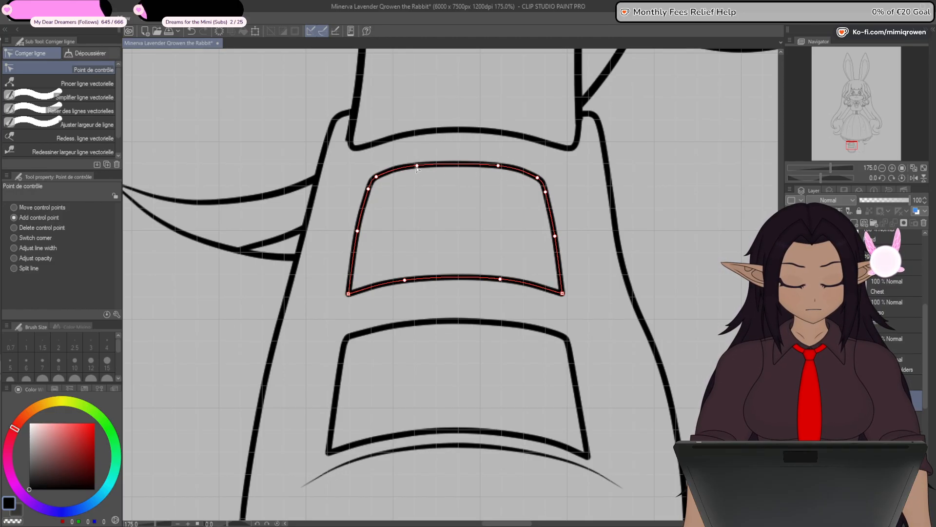
- Toggle the leg lines' masking to compare the full leg shape with the shoe's outline and opening
scroll(440, 289, "down", 1)
scroll(440, 289, "down", 1)
left_click_drag(544, 397, 544, 334)
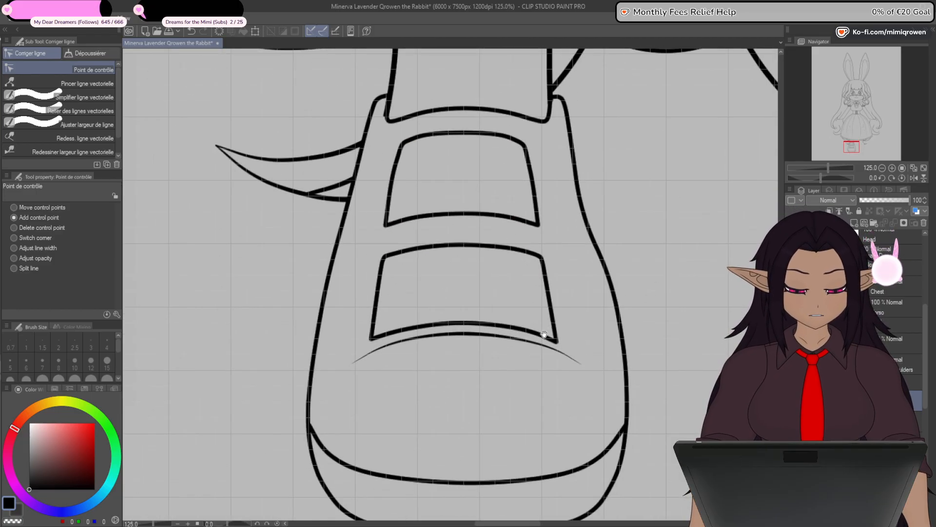
scroll(523, 314, "down", 4)
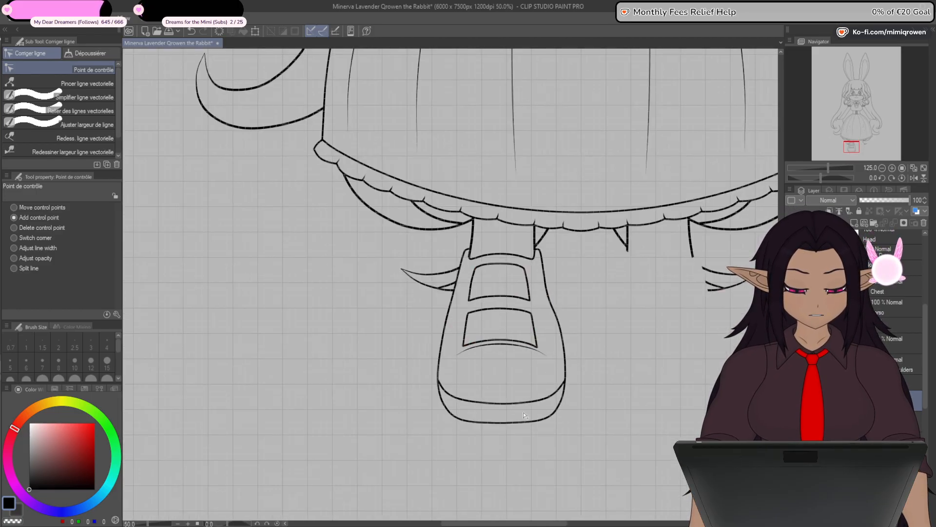
scroll(530, 329, "up", 5)
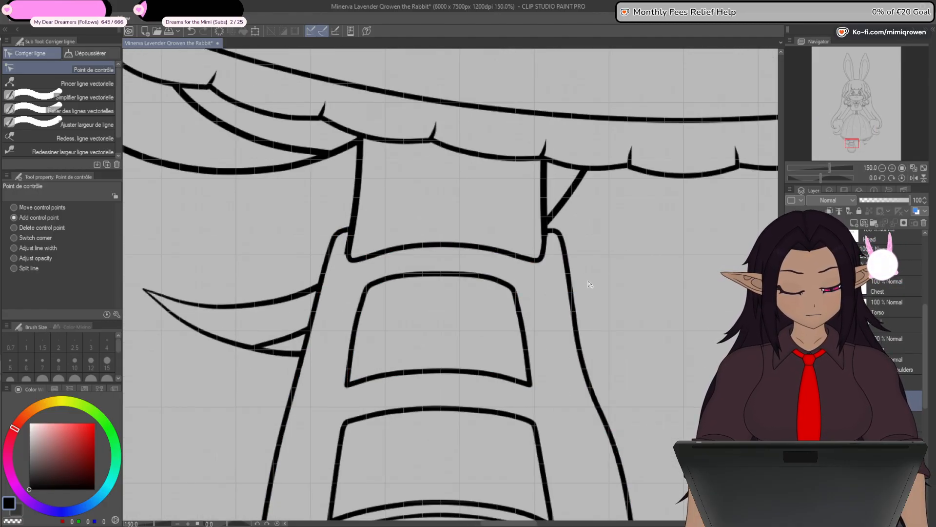
left_click(851, 400, "shift")
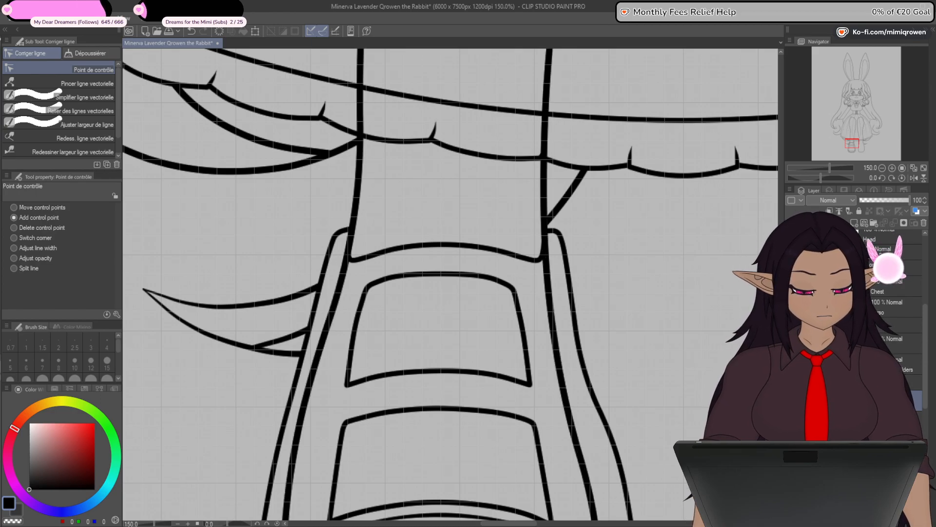
left_click(851, 400, "shift")
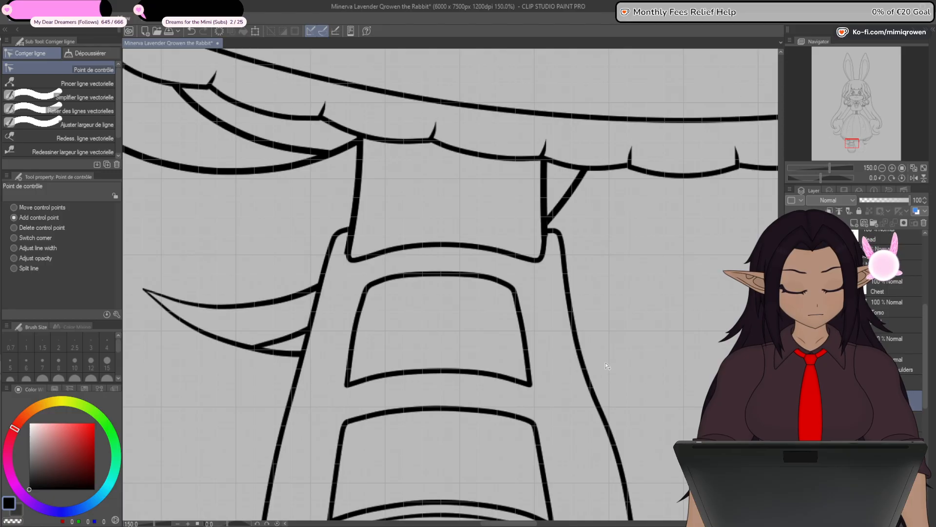
left_click_drag(654, 408, 640, 336)
left_click(851, 400, "shift")
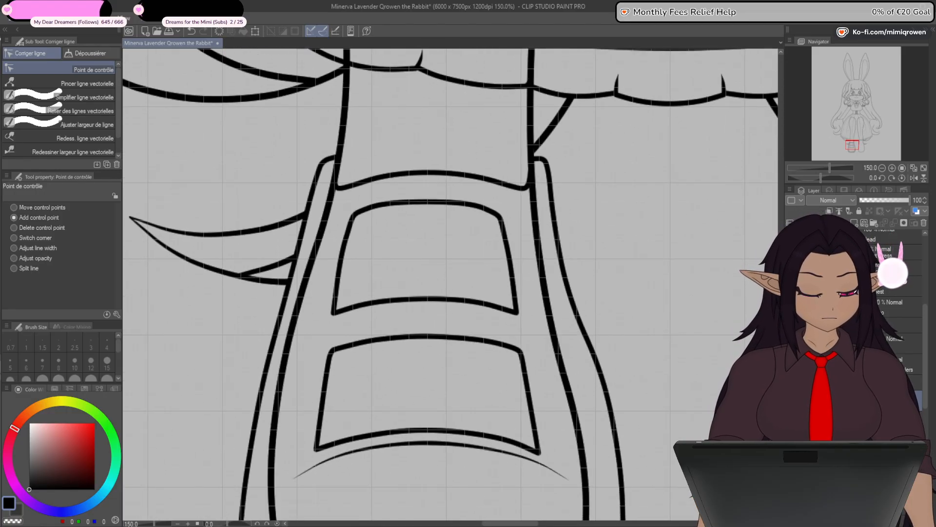
- Hide the leg lines and smooth the bulge on the right side of the shoe's outline into a straighter curve
scroll(619, 342, "down", 1)
left_click_drag(649, 381, 589, 262)
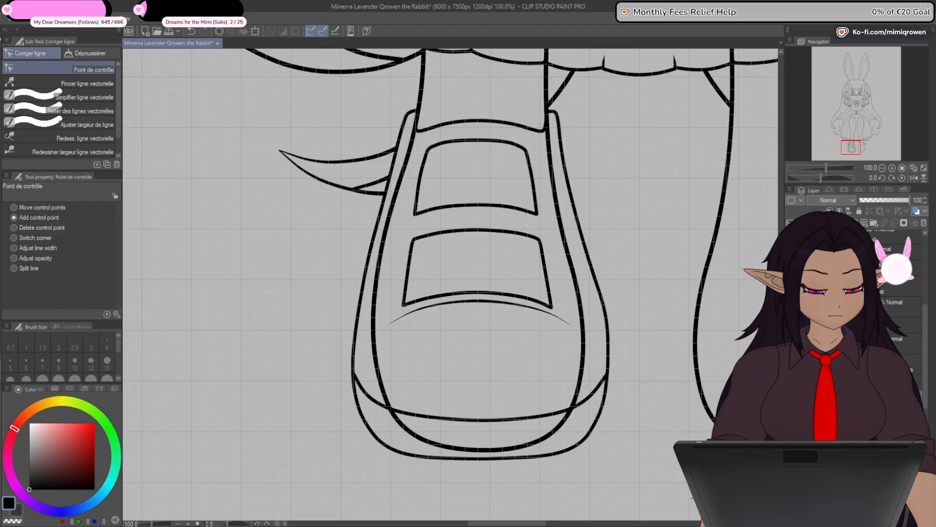
left_click(791, 418)
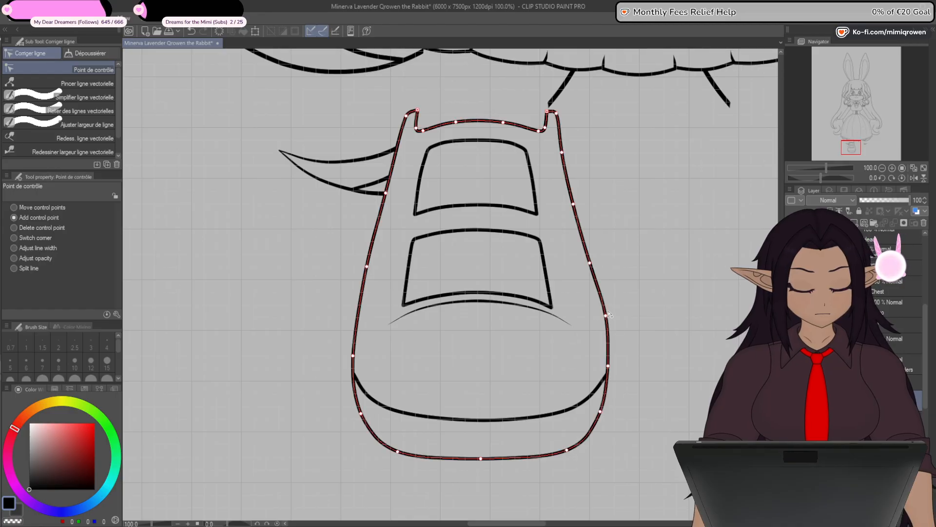
left_click(606, 317)
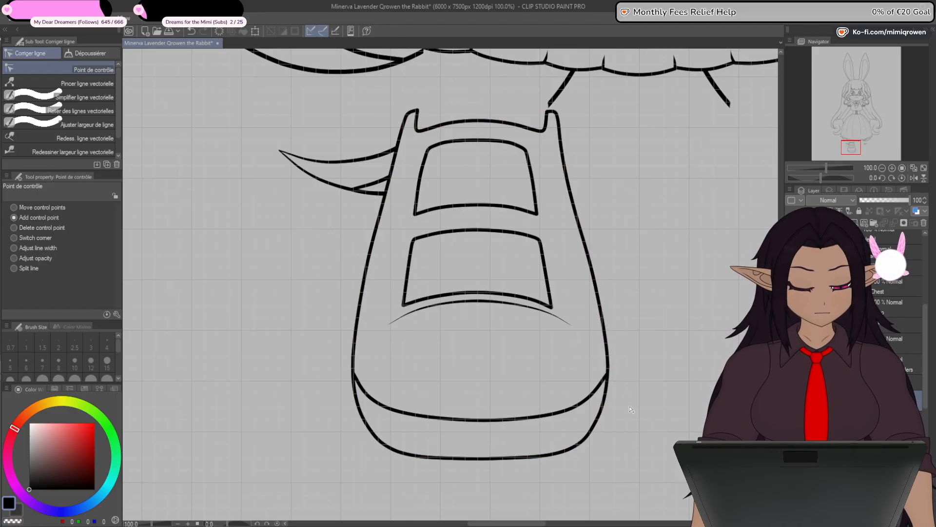
- Select the control points along the upper front panel's right side and nudge them outward to widen the panel
scroll(631, 409, "down", 1)
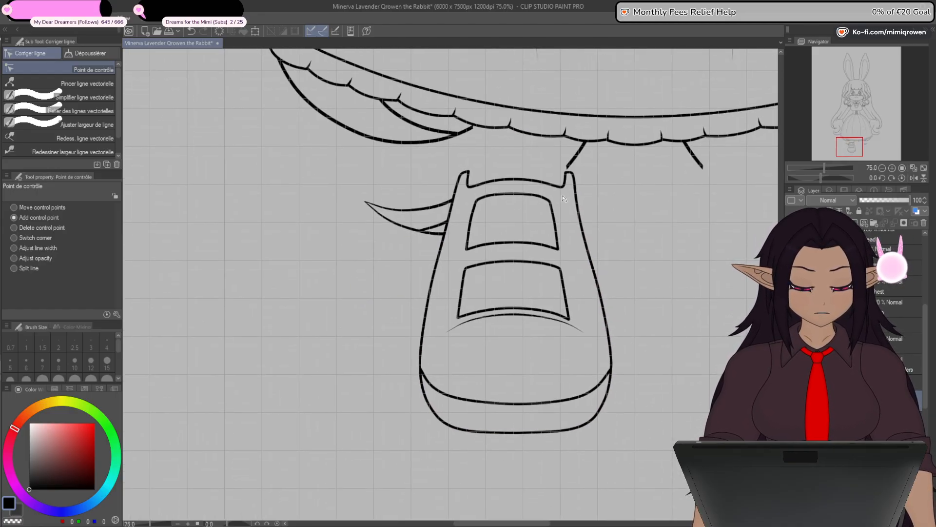
scroll(563, 198, "up", 2)
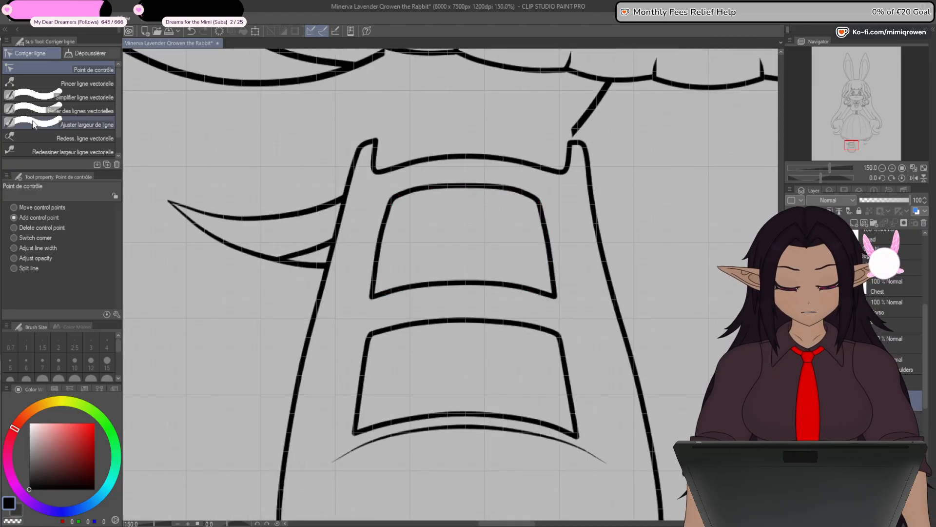
key("o")
left_click(564, 294)
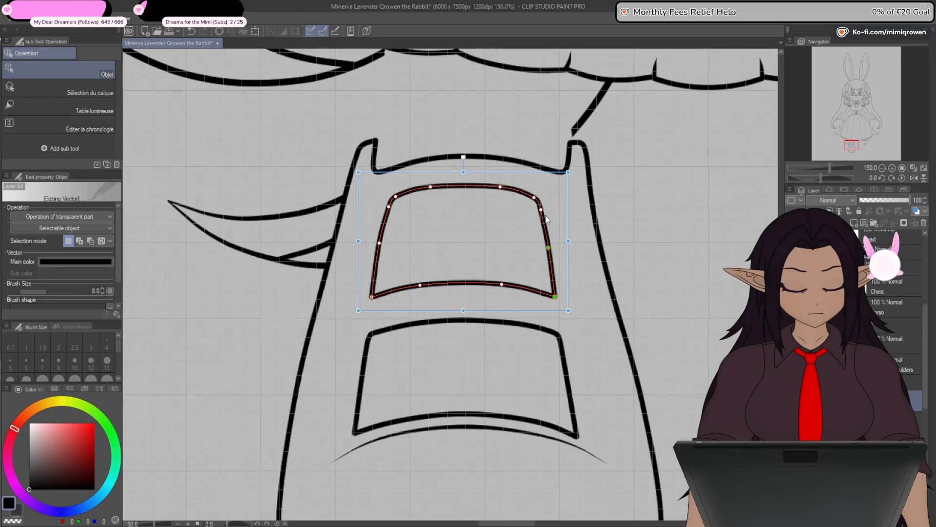
key("Right")
key("Right")
key("Right")
key("Right")
key("Right")
key("Right")
key("Right")
key("Right")
key("Right")
key("Right")
key("Right")
key("Right")
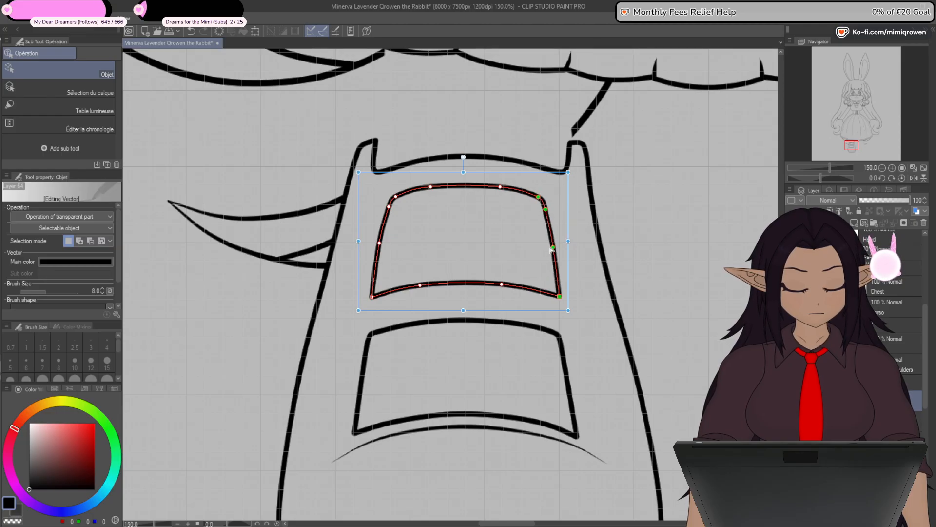
- Select the lower front panel's right-side control points and nudge them outward to widen that panel
left_click(564, 365)
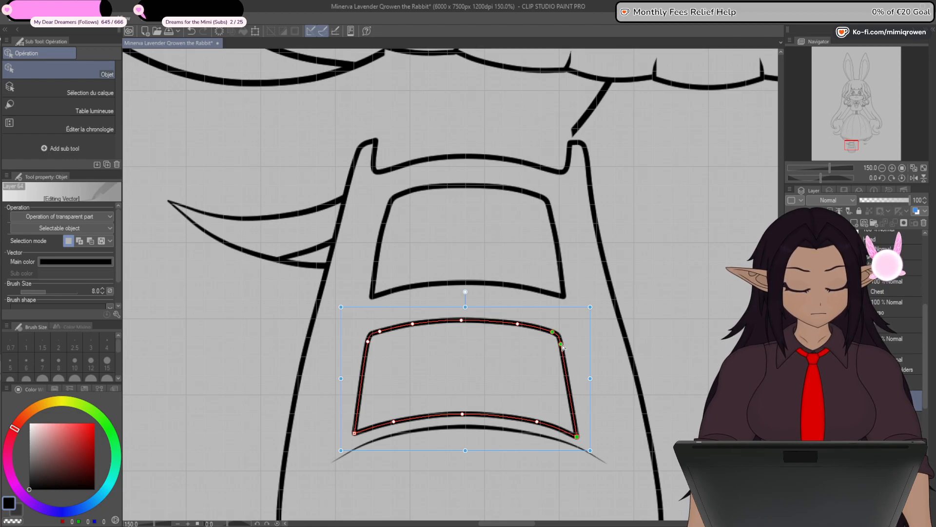
key("Right")
key("Right")
key("Right")
key("Right")
key("Right")
key("Right")
key("Right")
key("Right")
key("Right")
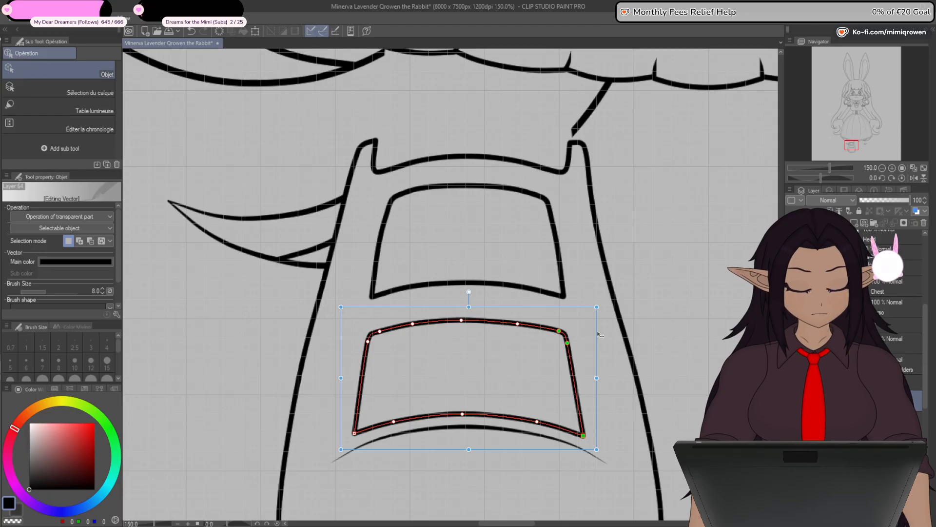
- Shift the right control point on the upper front panel's bottom edge slightly outward with the control point tool
left_click_drag(655, 380, 631, 310)
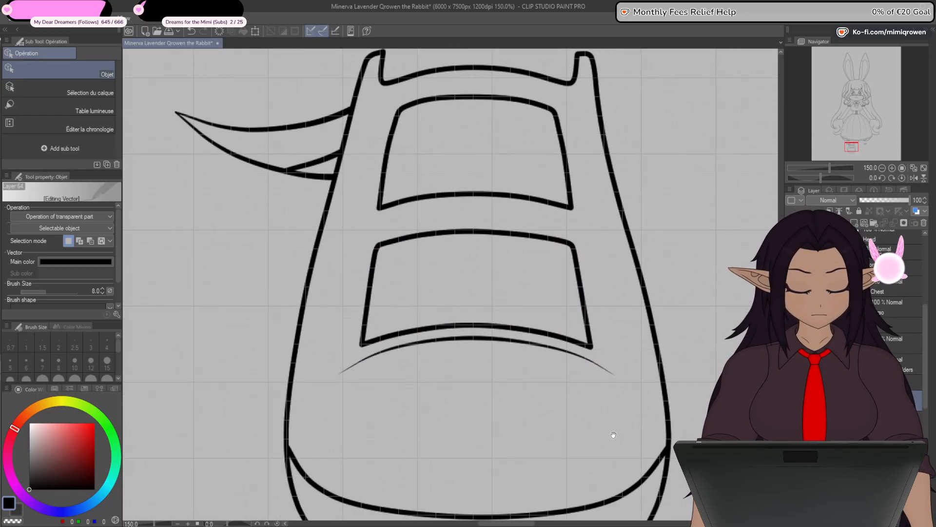
left_click_drag(605, 411, 587, 421)
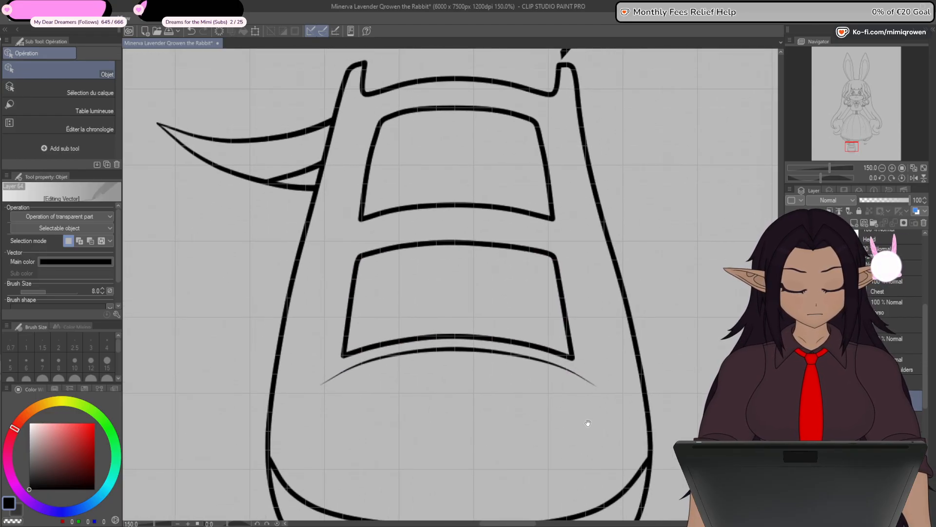
key("y")
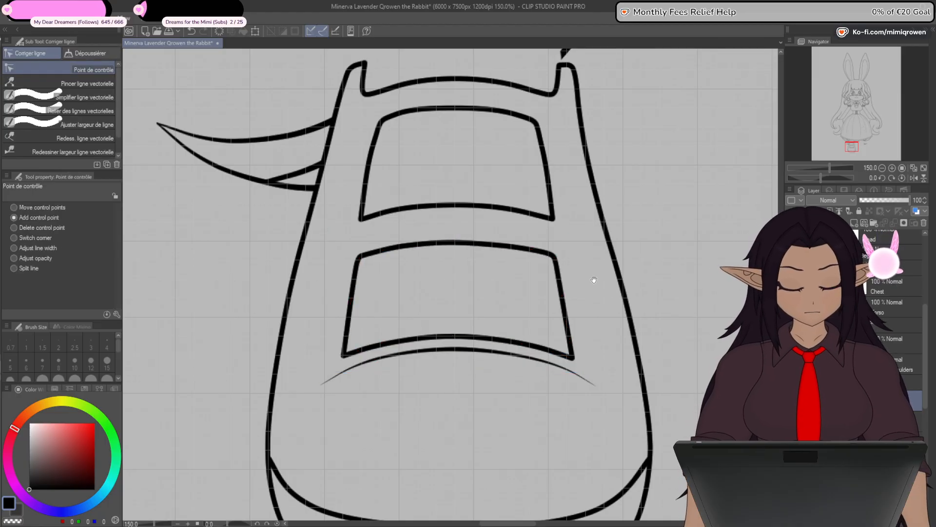
left_click_drag(593, 280, 585, 314)
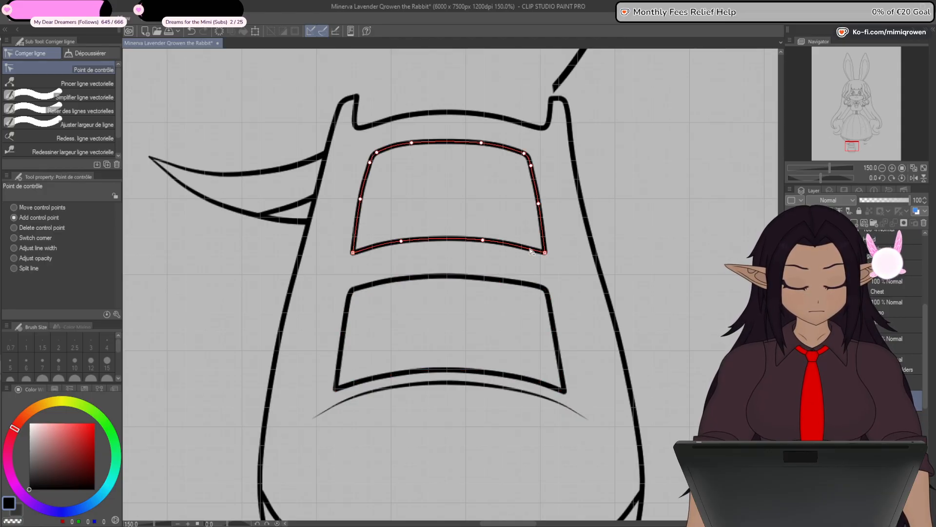
left_click_drag(484, 240, 488, 241)
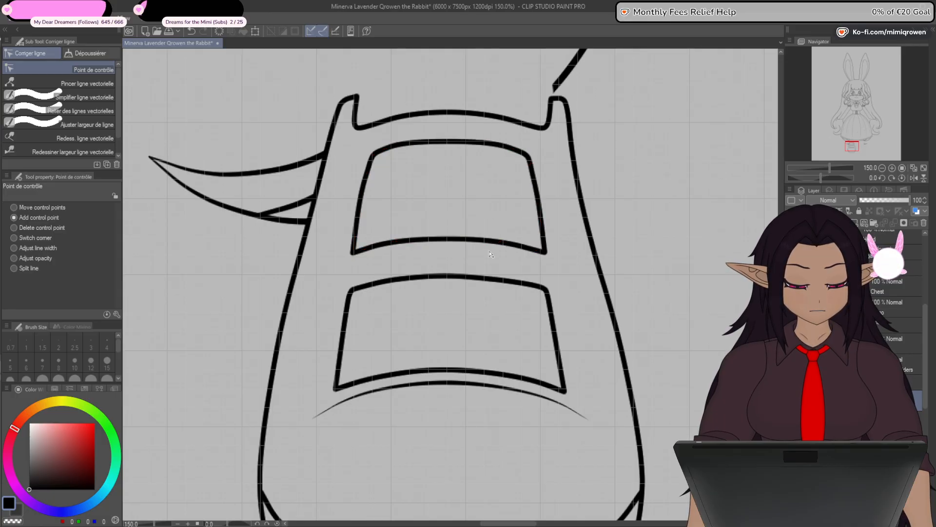
- Show the leg lines again with their overlapping parts masked, and hide the grid
scroll(471, 346, "down", 1)
scroll(471, 350, "down", 3)
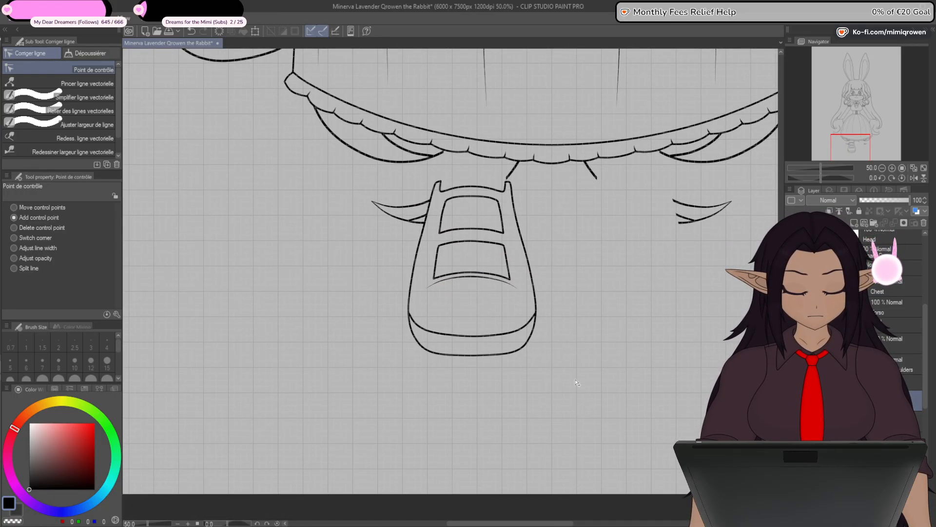
scroll(570, 387, "down", 2)
scroll(564, 391, "up", 2)
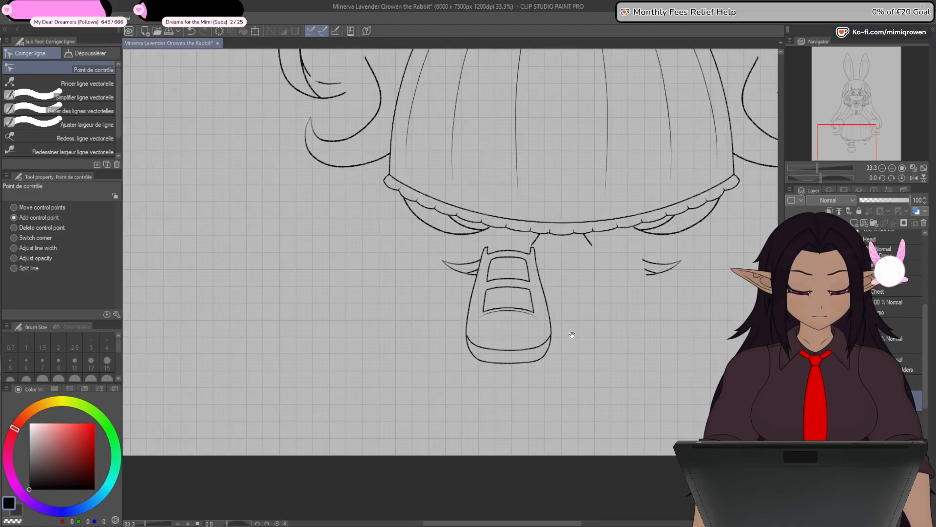
left_click(792, 381)
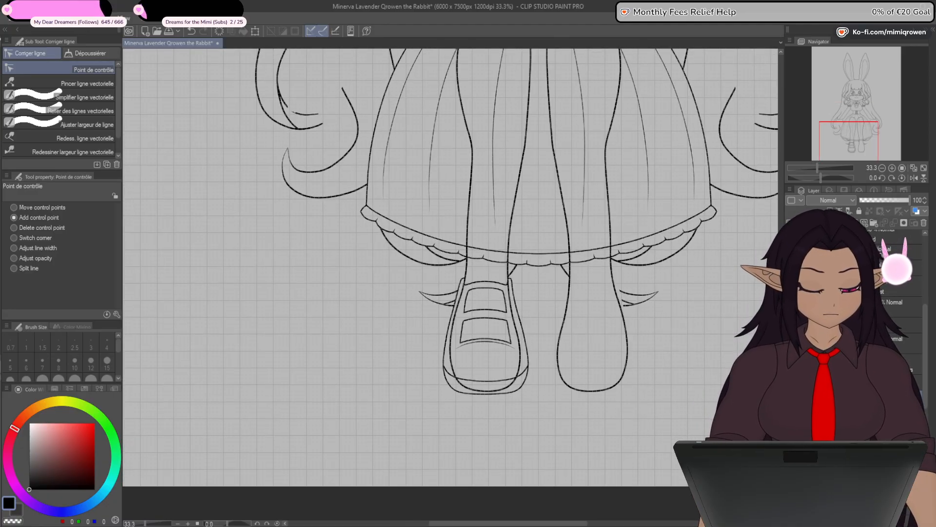
left_click(792, 381)
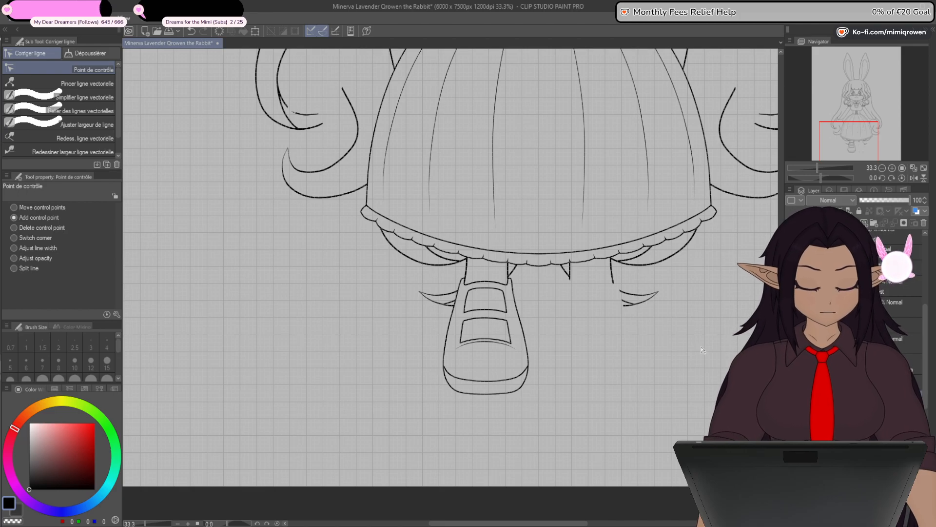
left_click(148, 246)
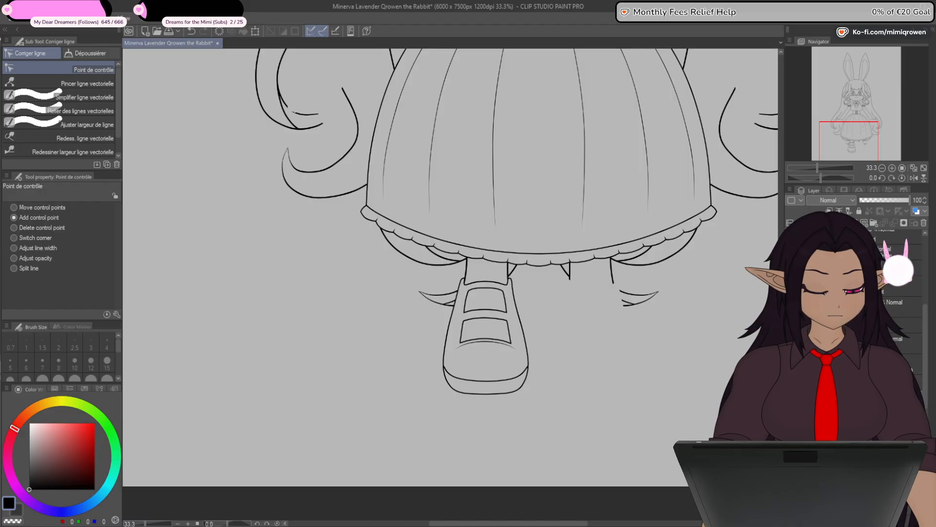
- Move the copied chest bow down onto the shoe, centred over the two front panels, and apply the transformation
key("ctrl+minus")
key("ctrl+minus")
key("ctrl+minus")
left_click_drag(658, 336, 671, 359)
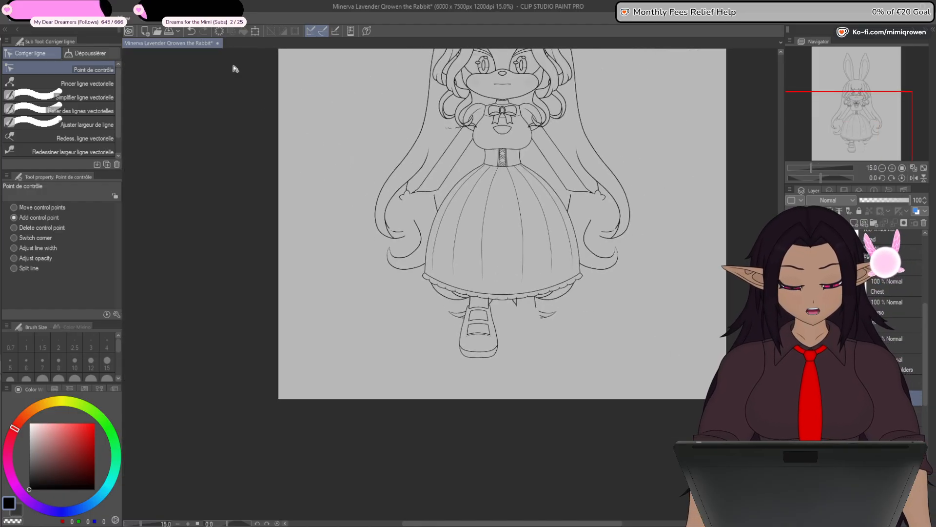
left_click(255, 30)
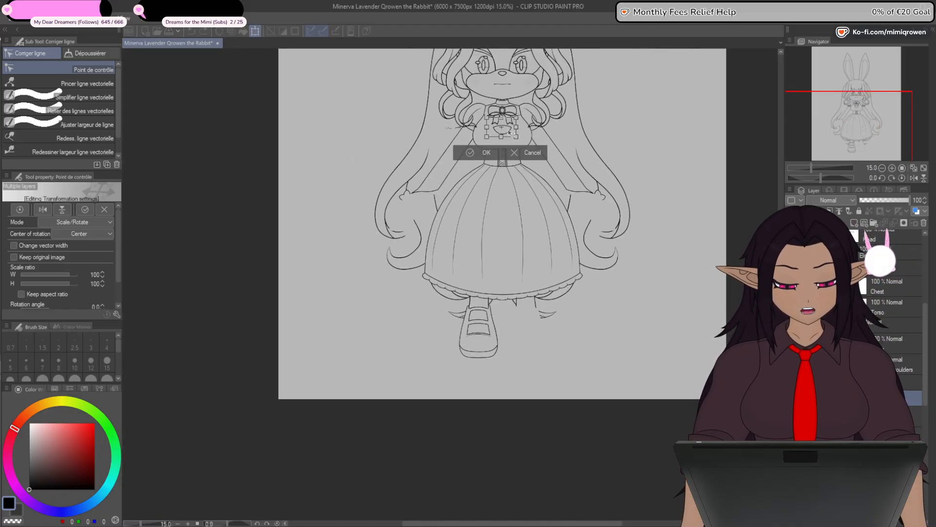
left_click_drag(494, 329, 491, 324)
scroll(491, 323, "up", 8)
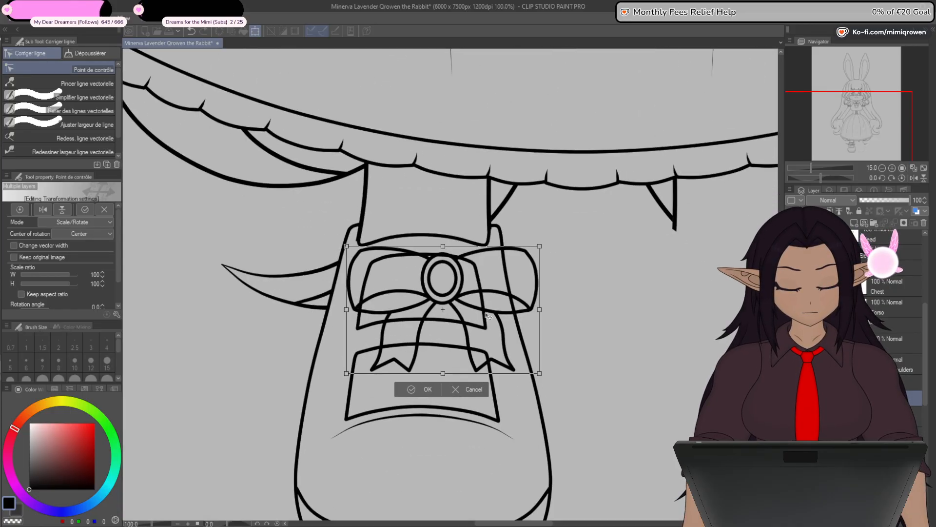
left_click_drag(618, 303, 654, 273)
left_click_drag(544, 262, 516, 330)
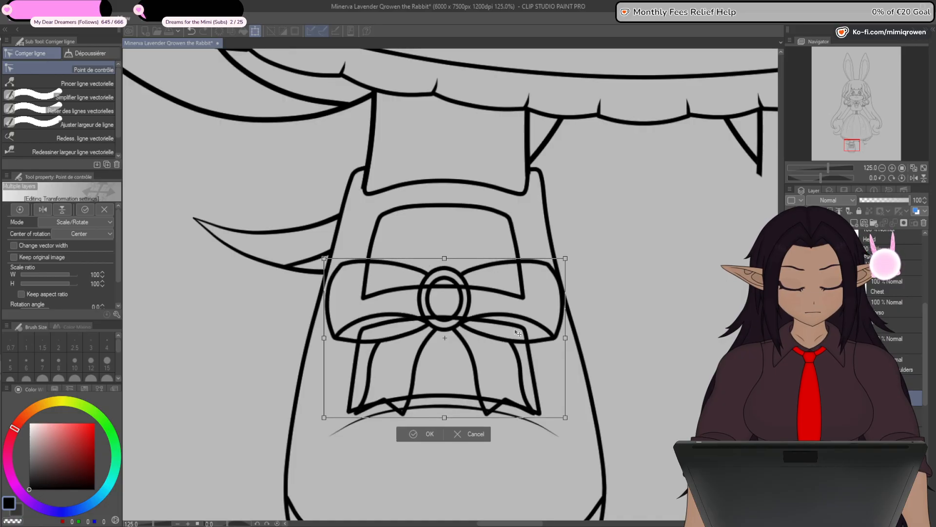
left_click(429, 439)
- Make the bow's pendant rounder by scaling it to 109 width and 92 height, and apply the transformation
scroll(447, 335, "up", 2)
scroll(445, 338, "up", 1)
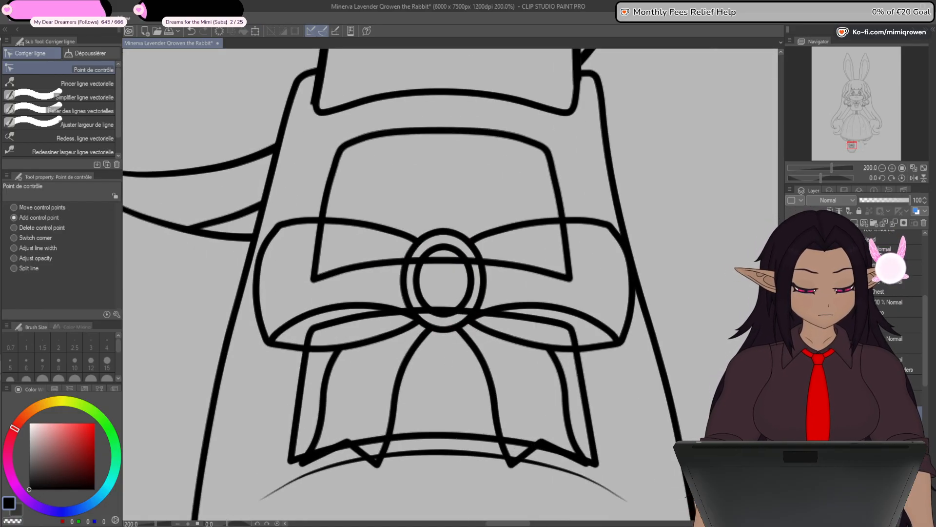
key("ctrl+t")
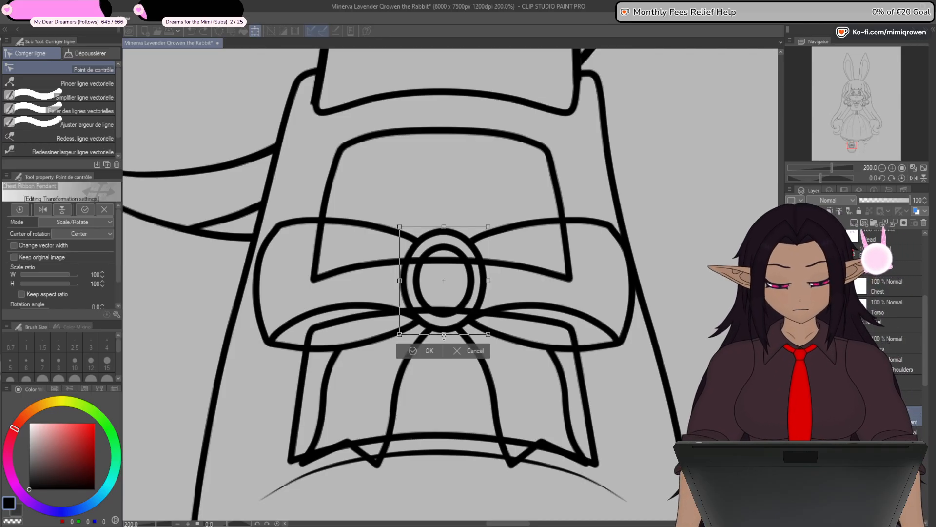
left_click_drag(444, 336, 444, 327)
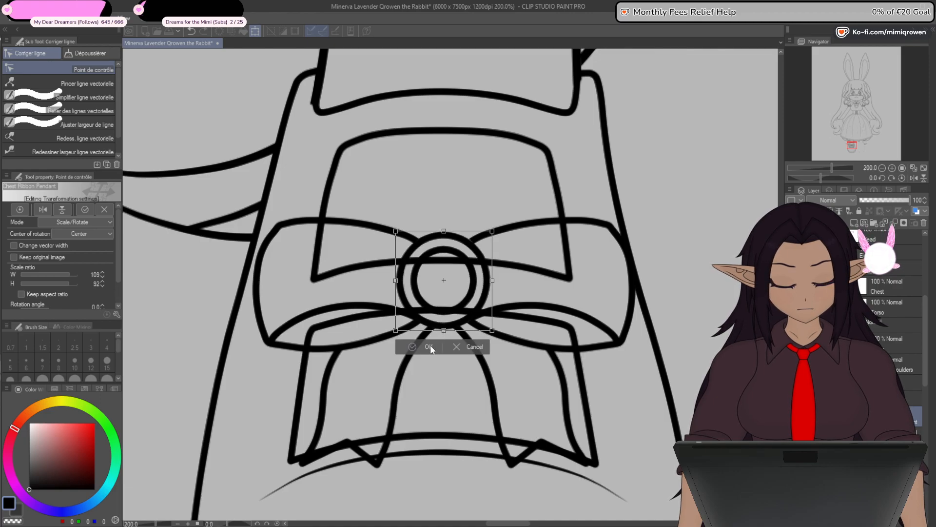
left_click(430, 347)
- Add a layer mask to the shoe's front panels and mask out their lines wherever the bow and its ribbon tails overlap them
scroll(439, 366, "down", 4)
left_click_drag(480, 447, 500, 388)
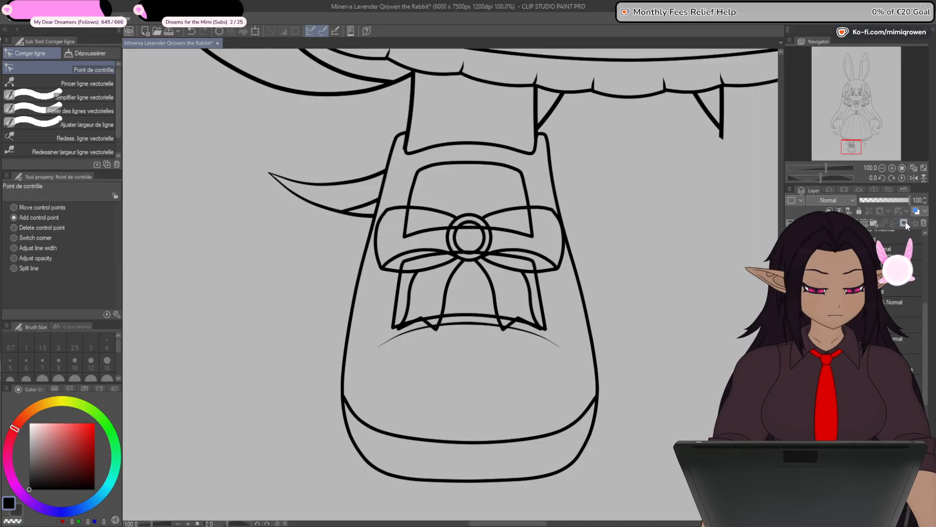
scroll(433, 235, "down", 2)
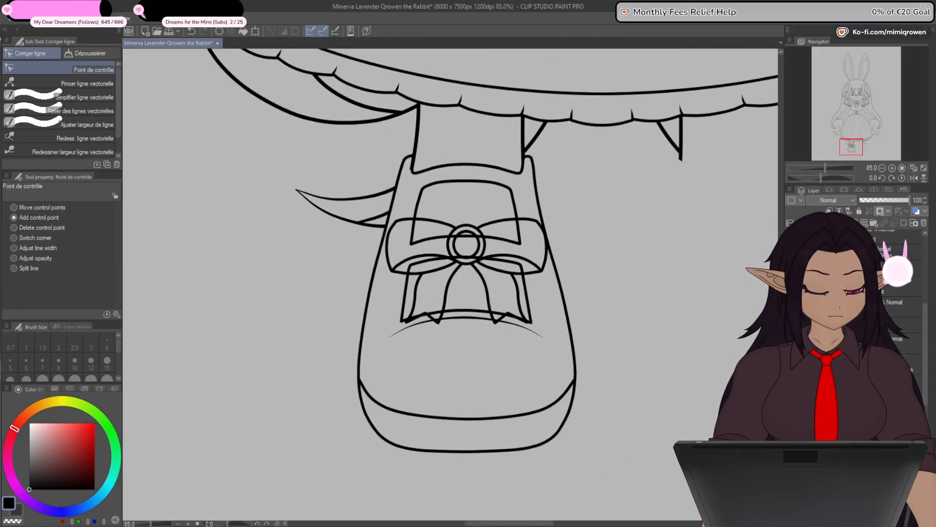
scroll(433, 236, "up", 2)
key("p")
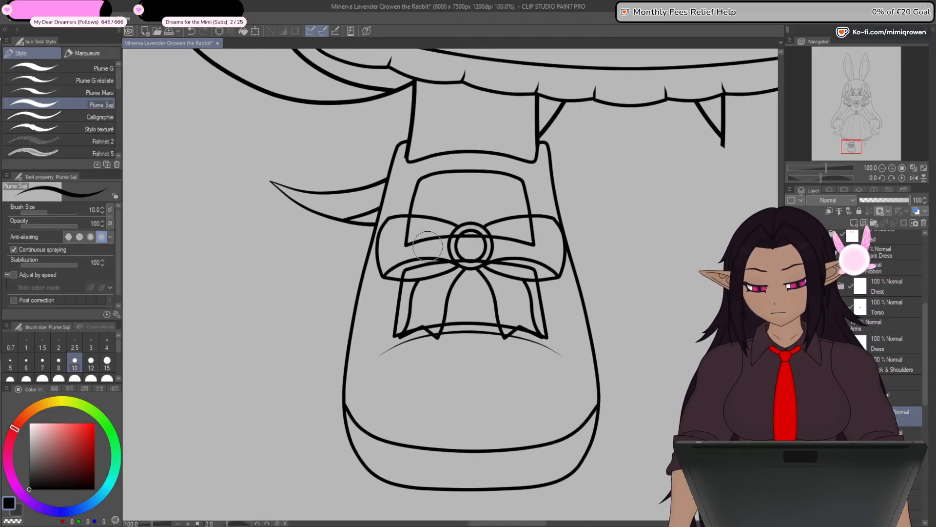
mouse_move(424, 236)
left_mouse_down()
mouse_move(406, 230)
mouse_move(531, 248)
mouse_move(533, 228)
mouse_move(539, 265)
mouse_move(515, 258)
left_mouse_up()
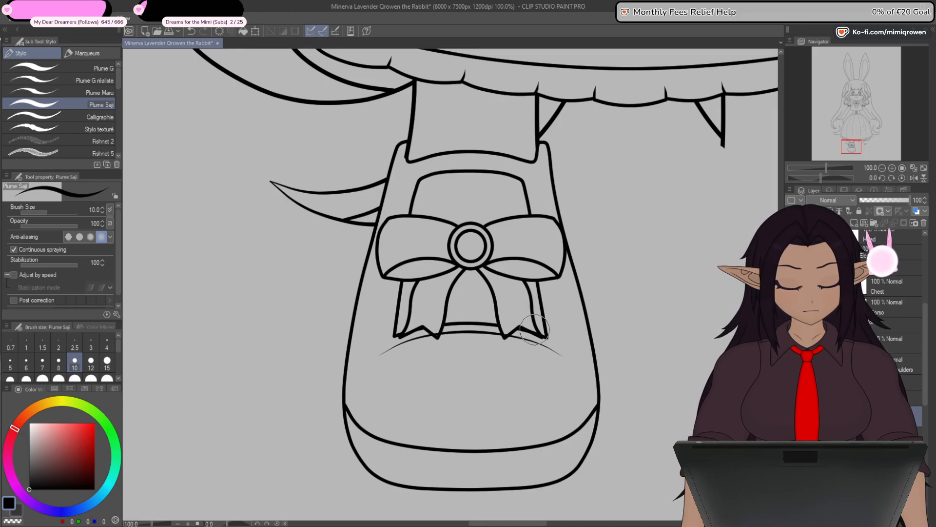
- Flip a copy of the leg and shoe layers horizontally about the centre to form the opposite shoe
scroll(531, 330, "down", 5)
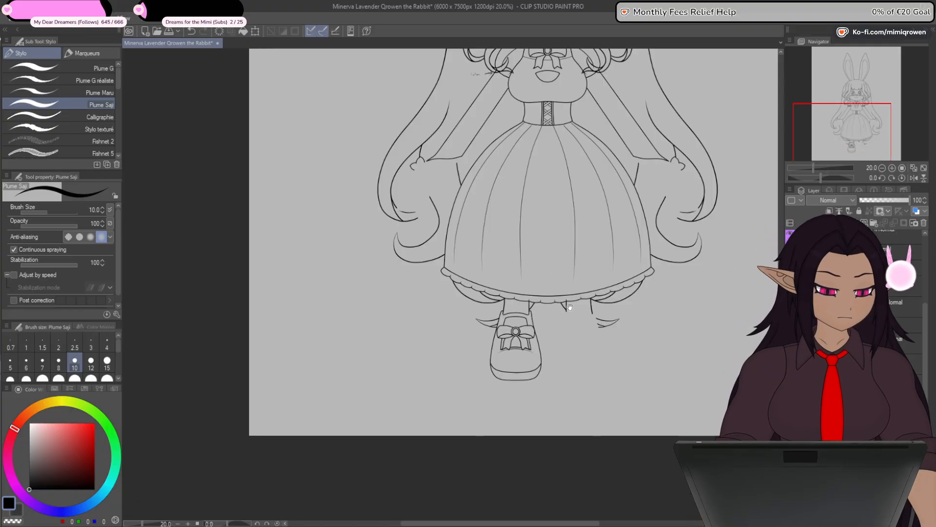
left_click_drag(575, 316, 483, 296)
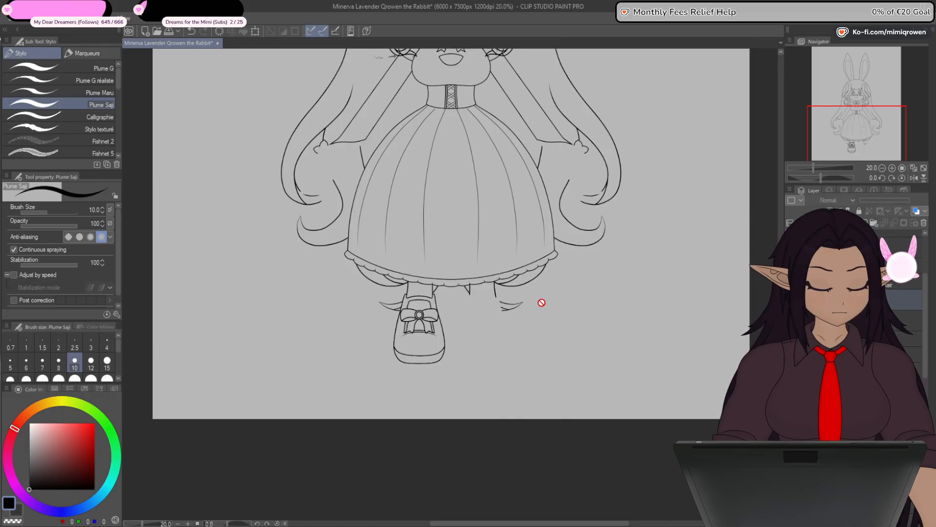
key("ctrl+t")
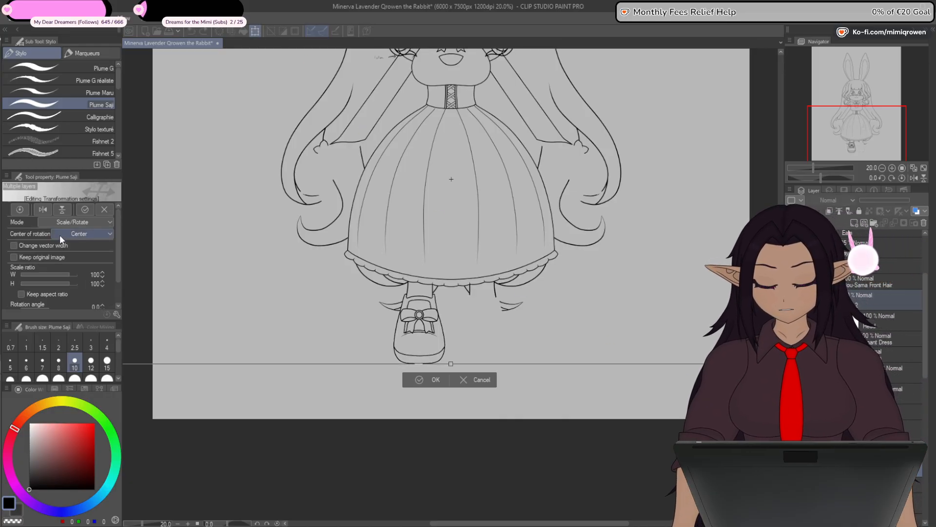
left_click(43, 210)
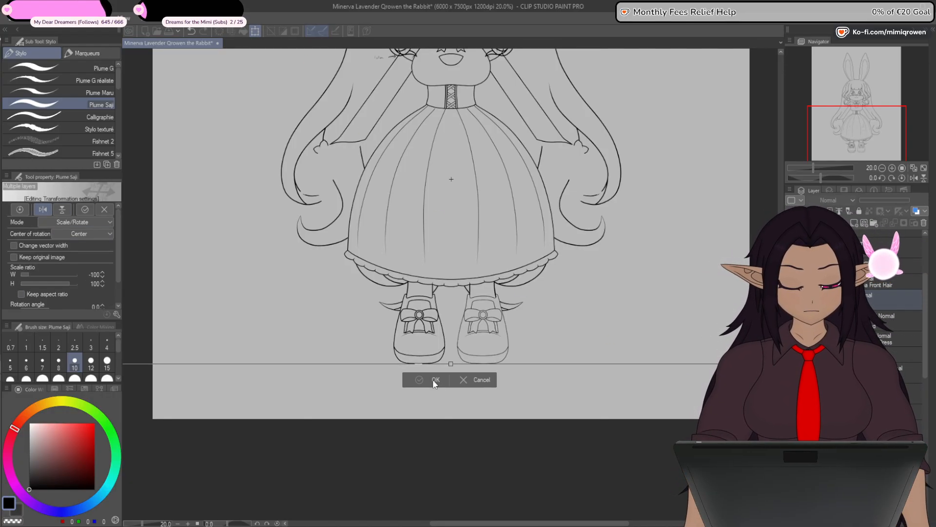
left_click(433, 379)
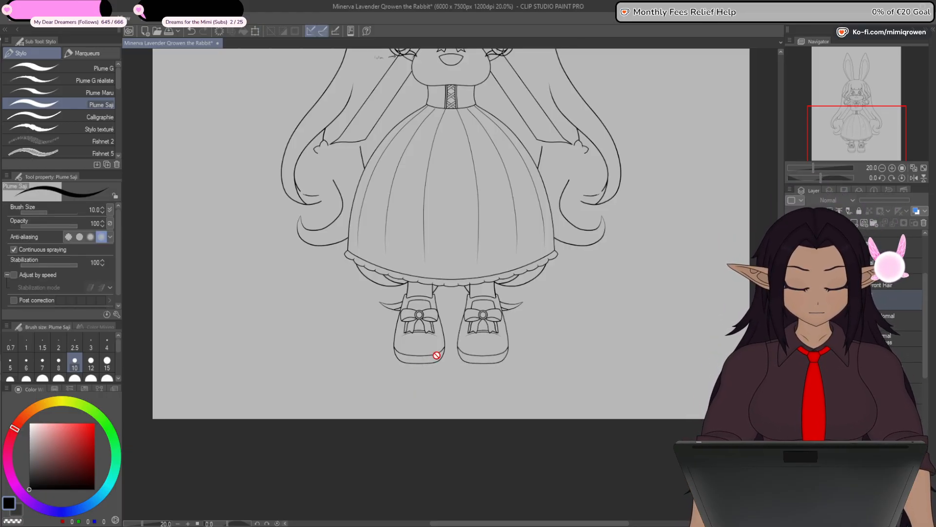
- Adjust the sole seam's end control point where it meets the shoe's outer outline
scroll(436, 355, "up", 6)
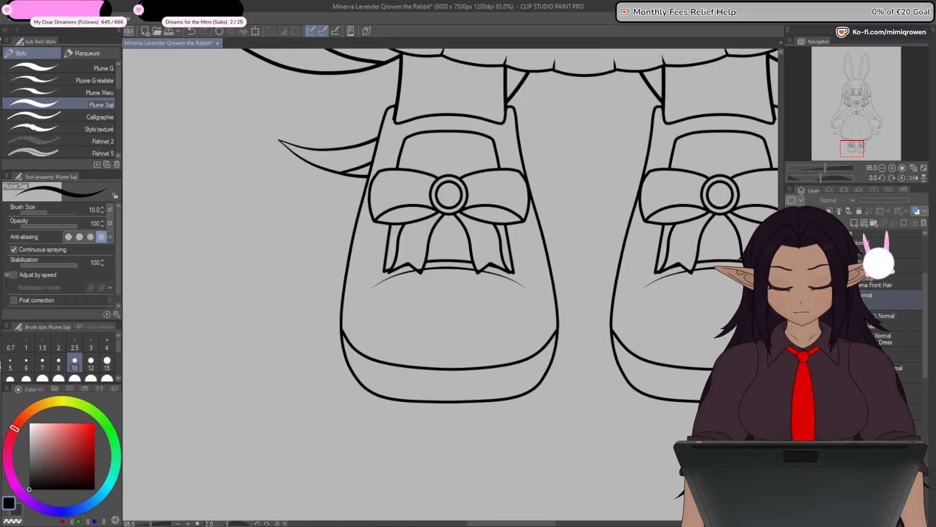
key("y")
scroll(347, 336, "up", 4)
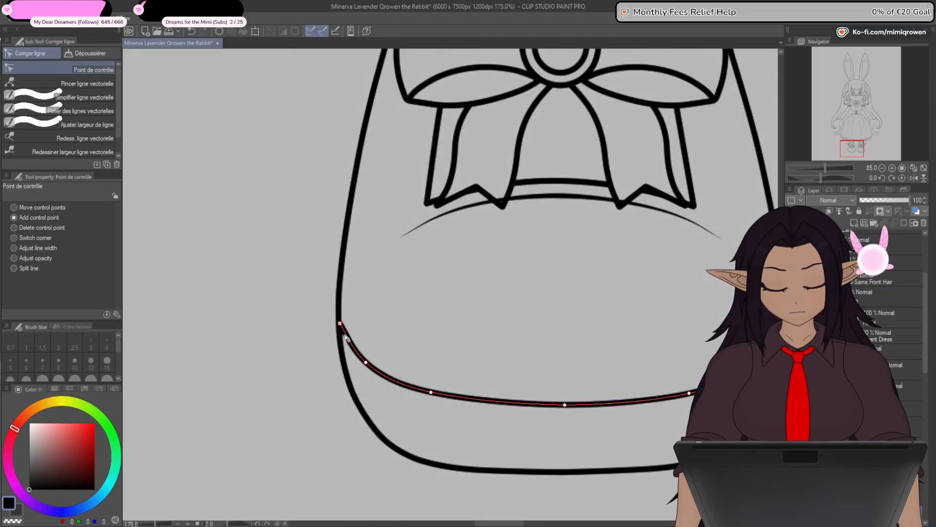
scroll(346, 338, "up", 8)
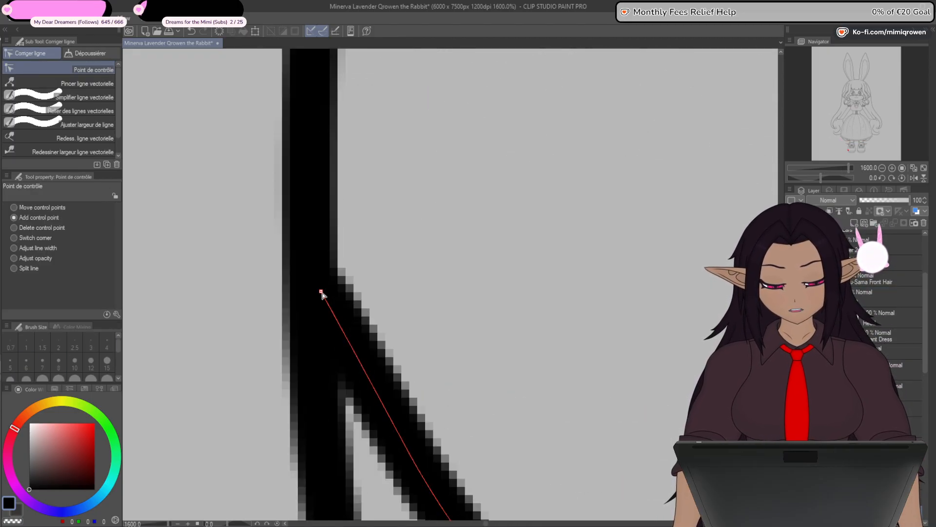
scroll(453, 298, "down", 2)
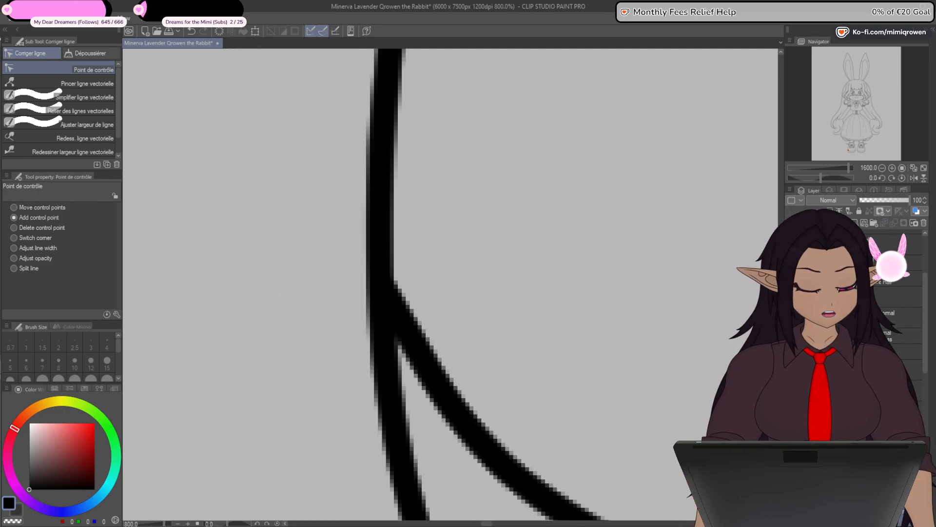
scroll(451, 284, "down", 8)
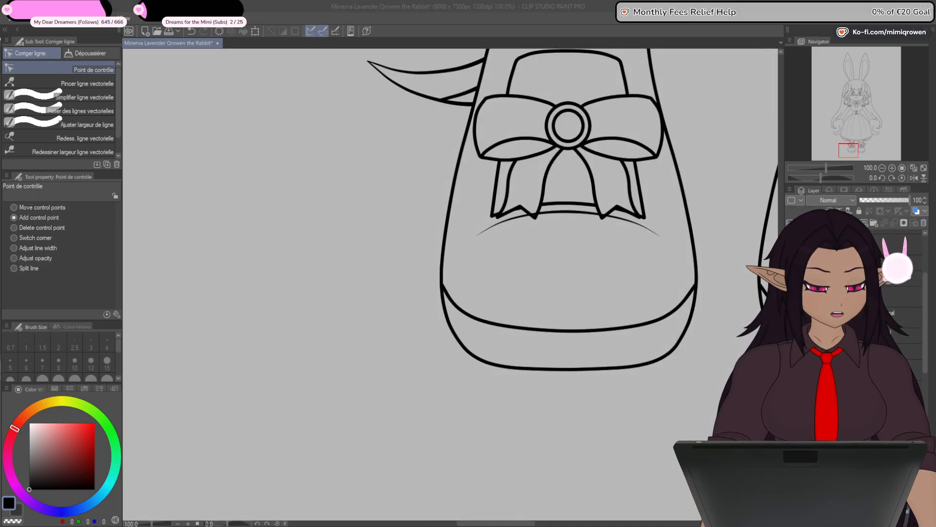
- Replace the second leg and shoe with a fresh horizontally flipped copy of the corrected ones
scroll(700, 419, "down", 5)
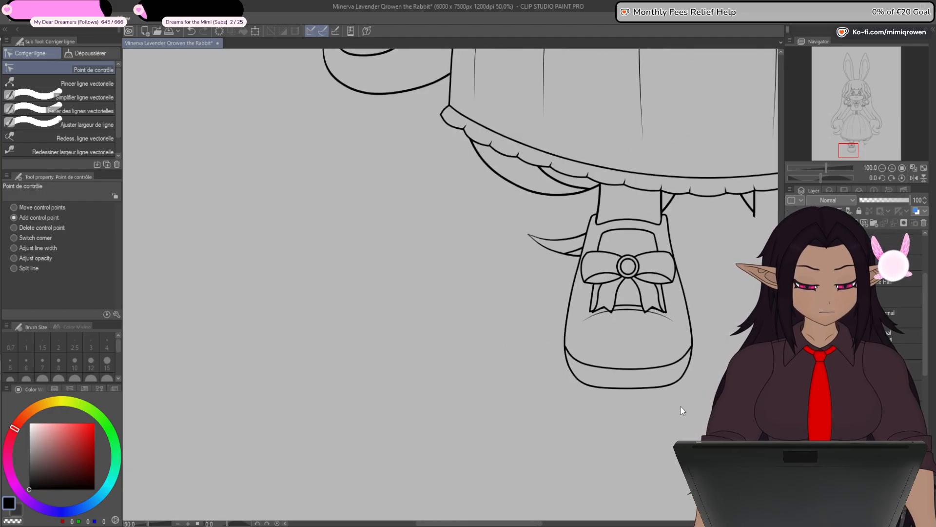
left_click_drag(721, 410, 604, 383)
scroll(604, 382, "up", 2)
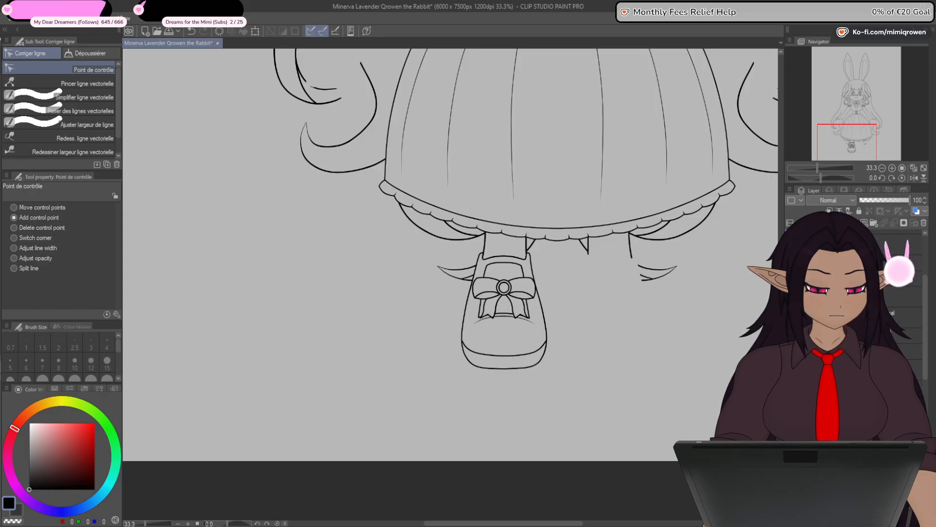
left_click(256, 29)
left_click(39, 210)
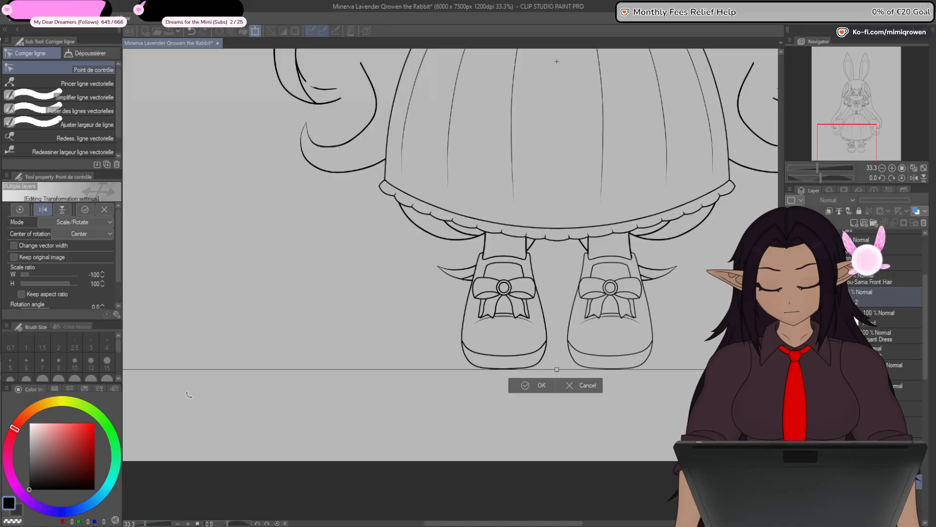
left_click(538, 385)
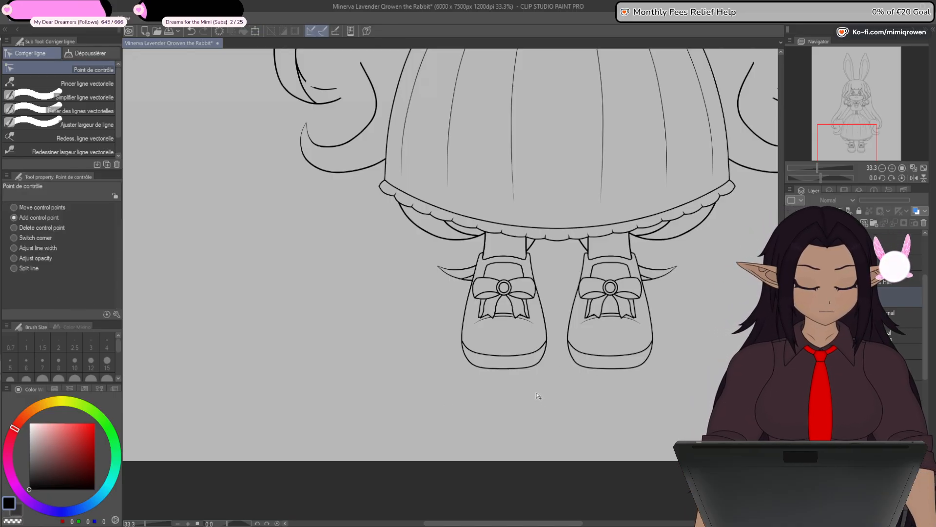
- Toggle the base body layers on the full figure and show the base hands below the sleeves, keeping the legs masked under the dress
scroll(650, 349, "up", 5)
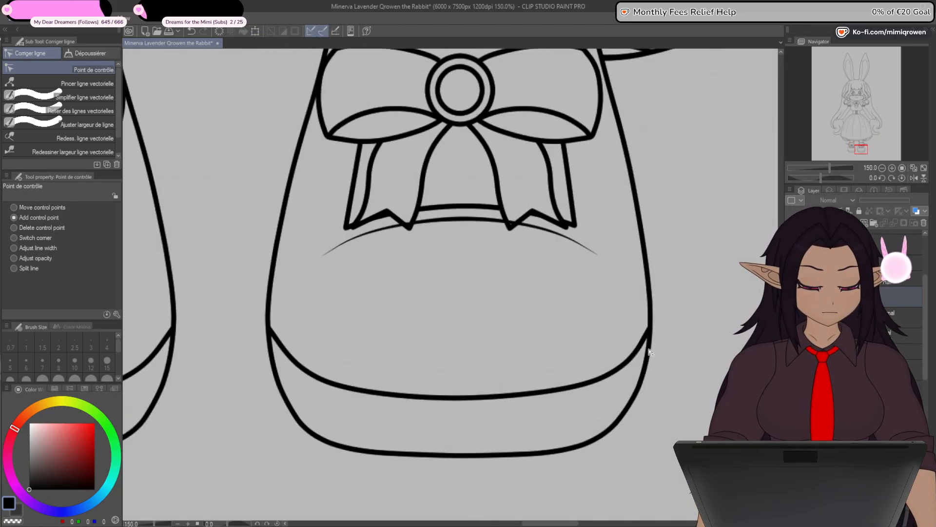
scroll(652, 363, "down", 2)
scroll(651, 363, "down", 8)
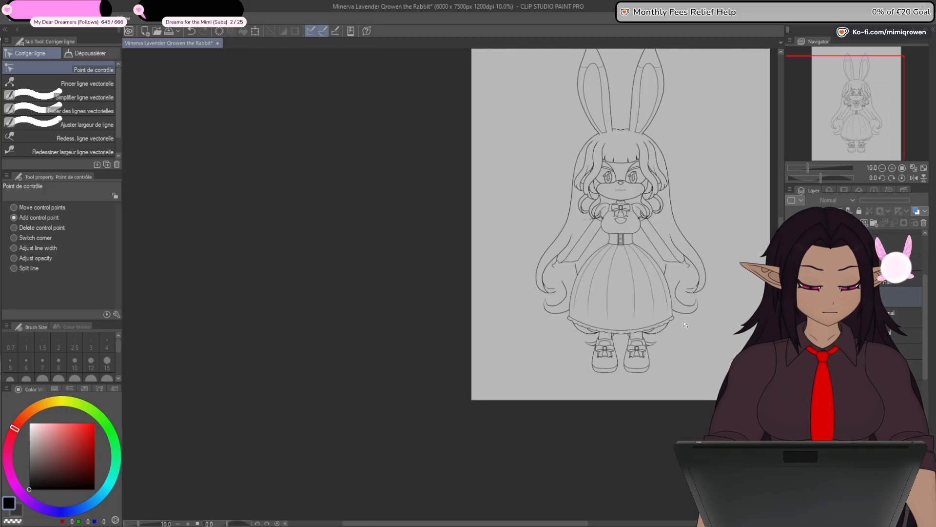
left_click_drag(715, 366, 662, 366)
scroll(662, 366, "up", 1)
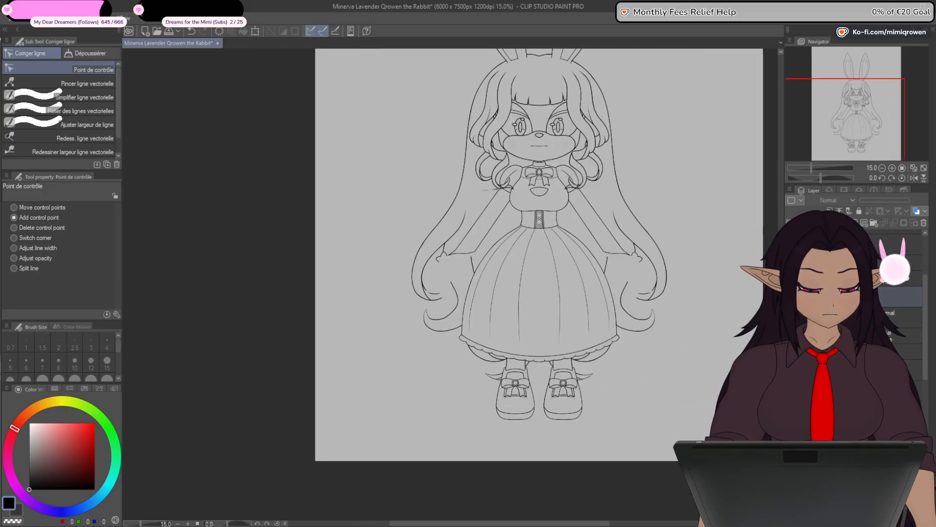
left_click(868, 335)
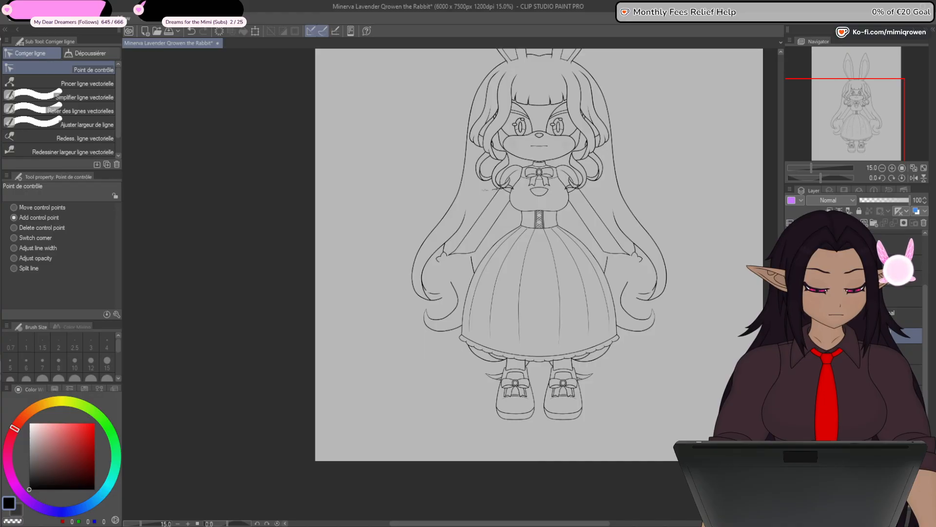
left_click(790, 377)
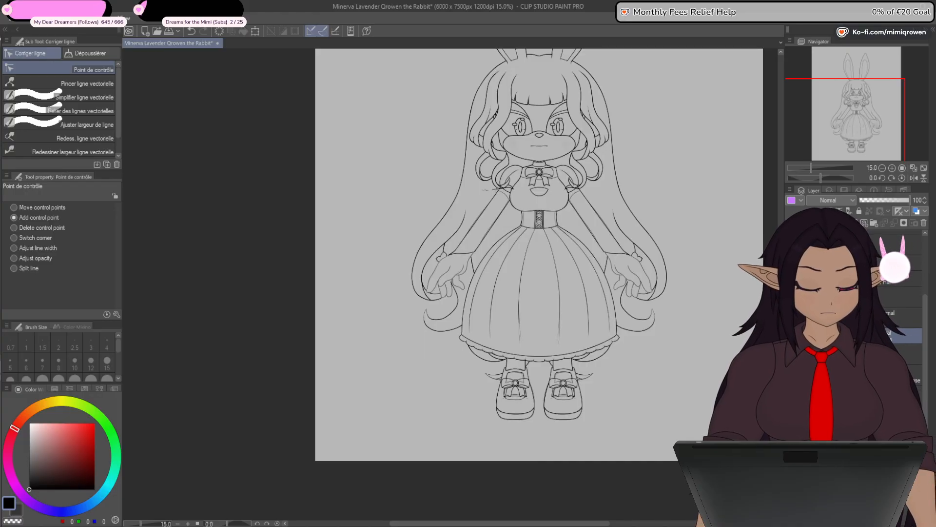
left_click(790, 377)
left_click(790, 377)
left_click(790, 377)
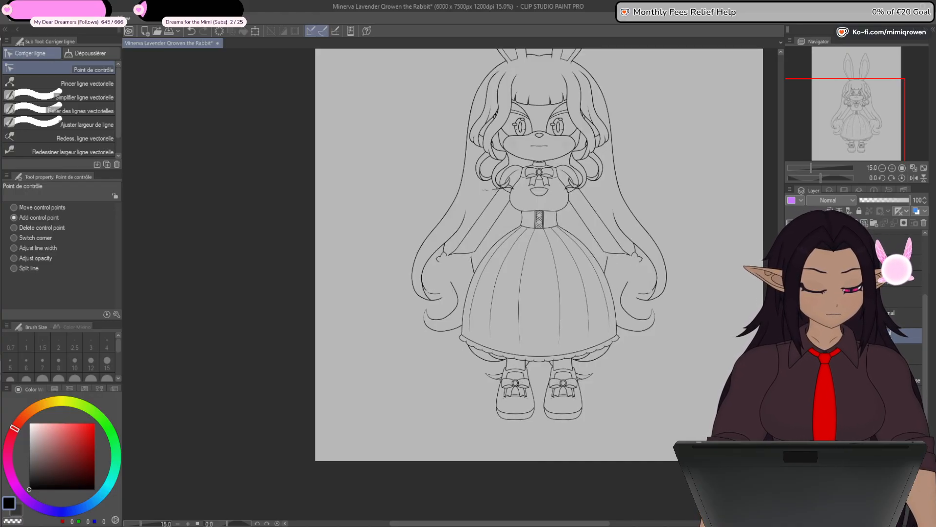
left_click(790, 377)
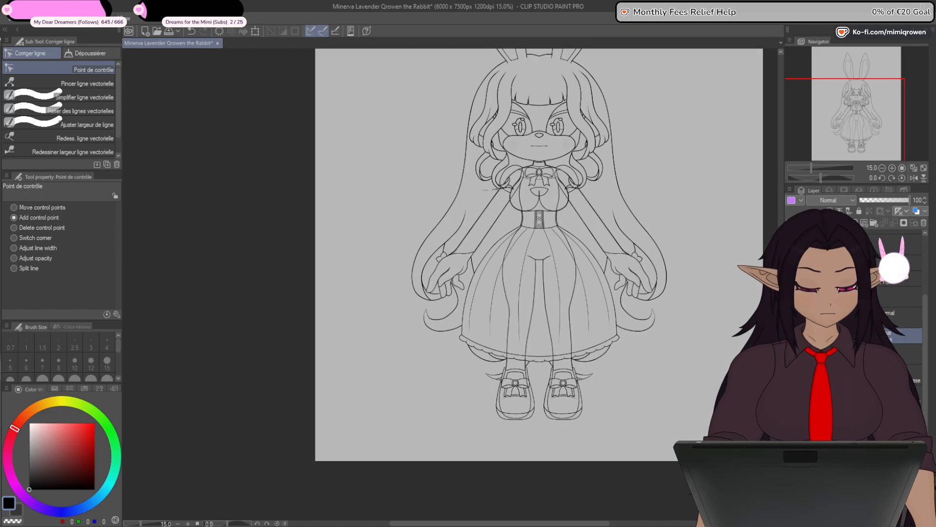
left_click(790, 377)
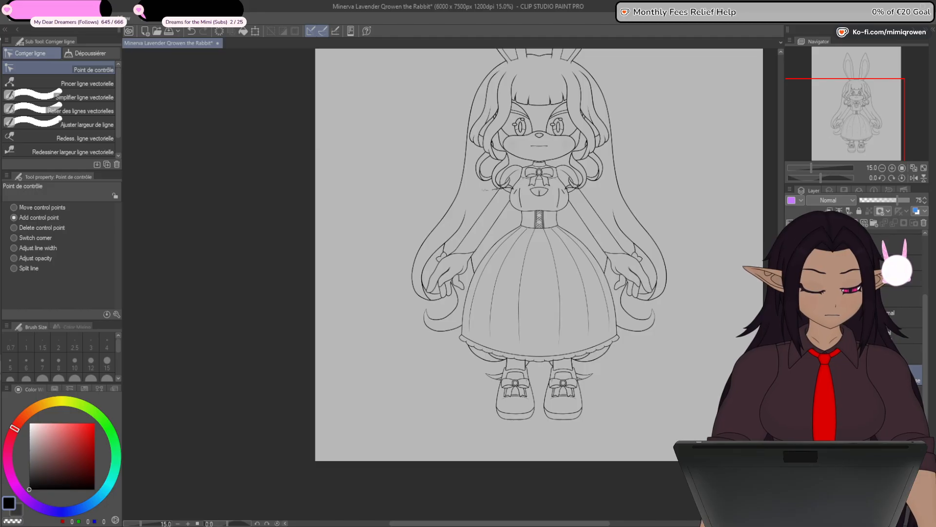
- Select the masked base layer with the vertical symmetry ruler and pick the Plume Saji pen
left_click(907, 375)
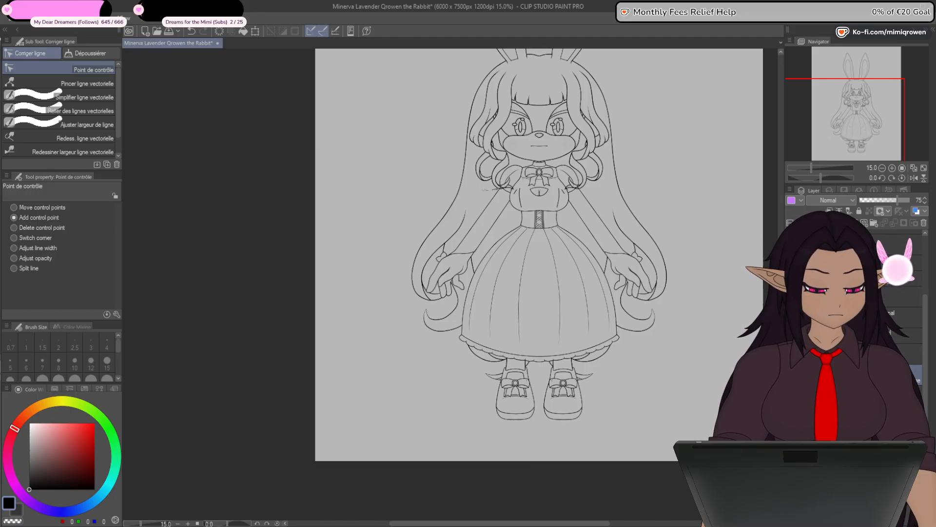
left_click(915, 335)
left_click_drag(927, 343, 926, 326)
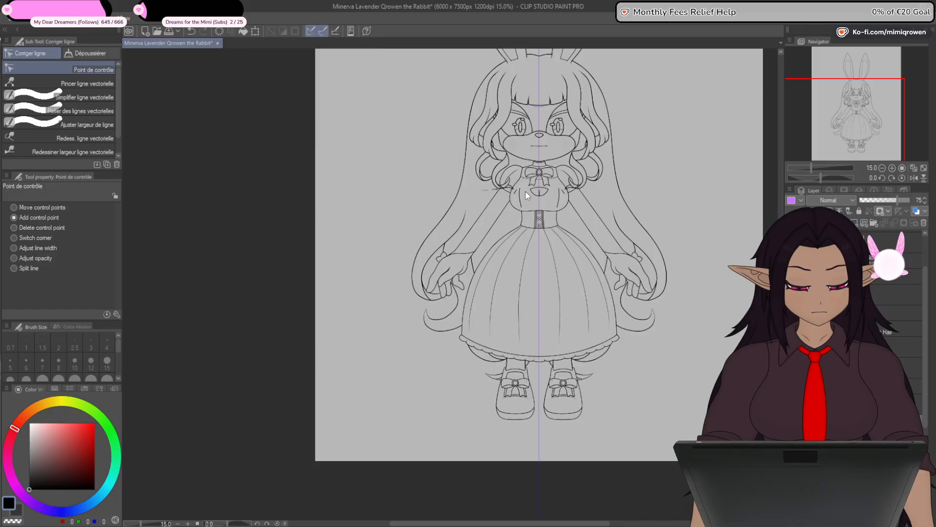
scroll(509, 198, "up", 4)
key("p")
scroll(483, 226, "up", 1)
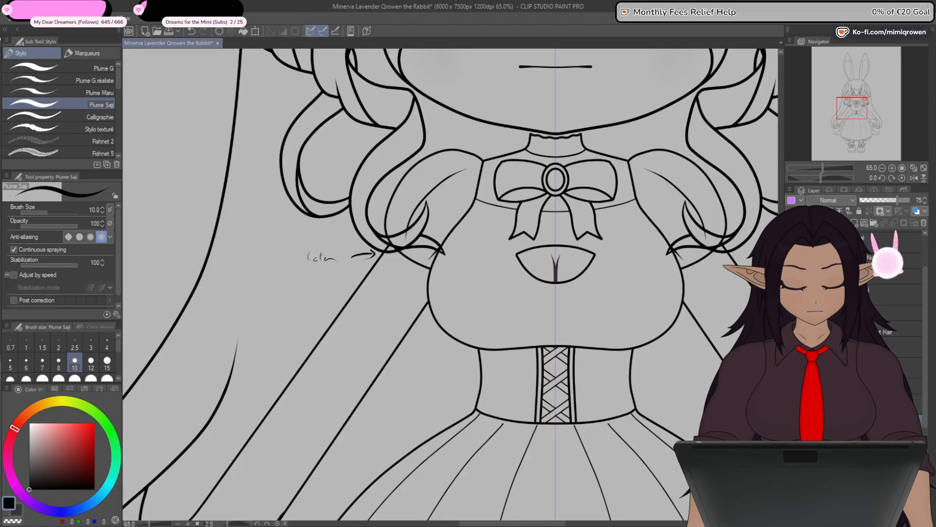
- Examine the sleeves, cuffs, skirt and both shoes, comparing the figure with the base hands hidden and shown
scroll(449, 283, "down", 1)
left_click_drag(605, 495, 675, 379)
scroll(395, 345, "up", 4)
scroll(393, 341, "up", 1)
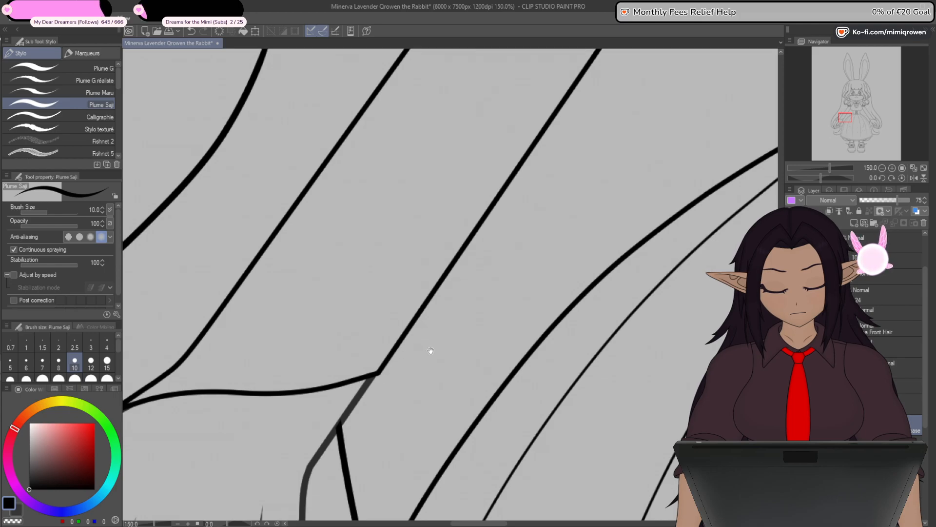
mouse_move(431, 350)
left_mouse_down()
mouse_move(642, 288)
mouse_move(636, 356)
mouse_move(632, 268)
left_mouse_up()
scroll(665, 293, "down", 3)
left_click_drag(658, 493, 303, 476)
scroll(333, 396, "down", 2)
left_click_drag(484, 423, 530, 324)
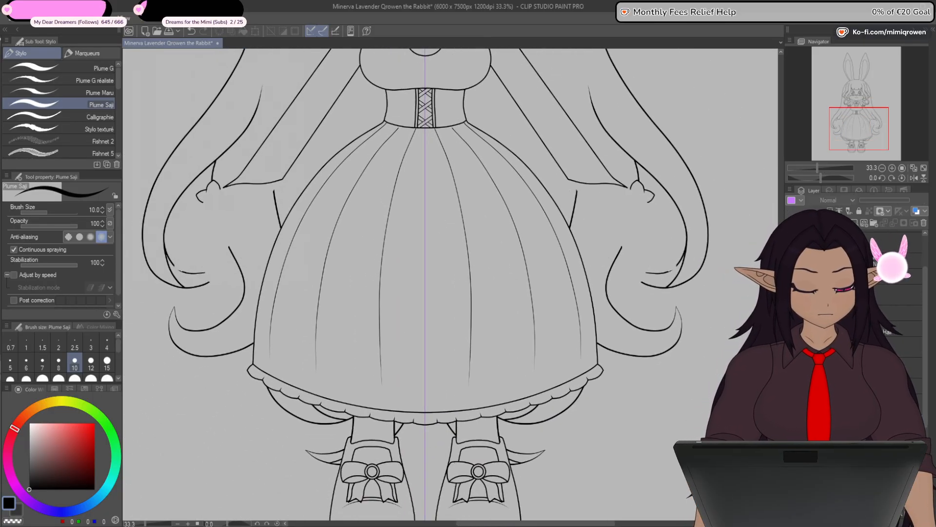
left_click_drag(524, 468, 535, 364)
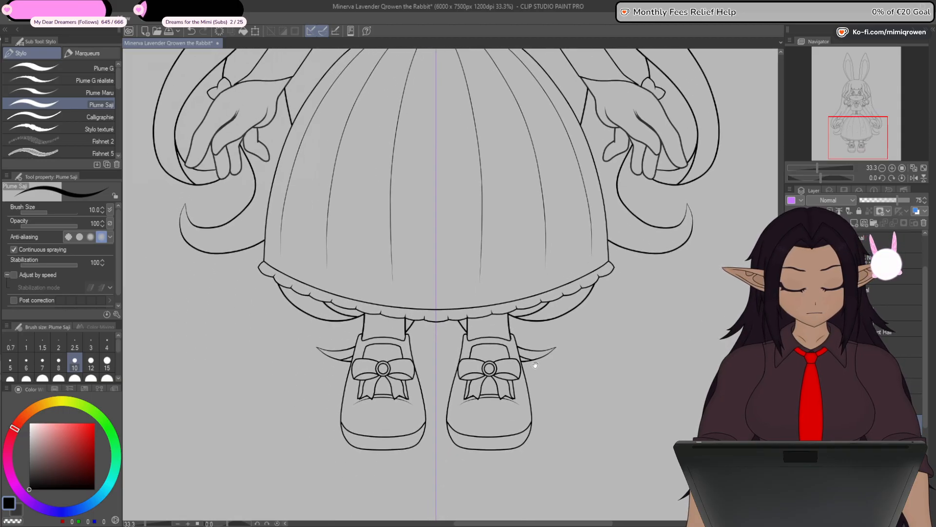
key("ctrl+z")
key("ctrl+y")
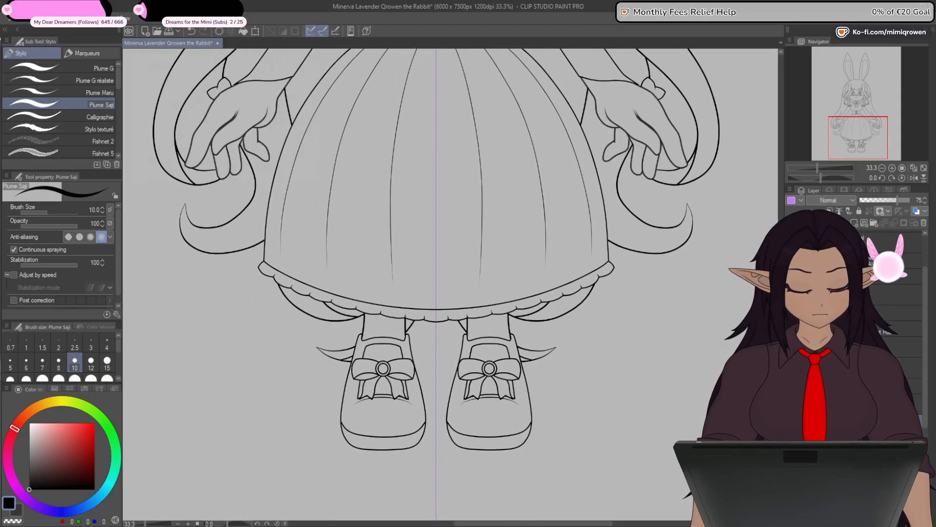
key("ctrl+minus")
key("ctrl+minus")
left_click_drag(556, 288, 571, 455)
left_click_drag(564, 391, 565, 397)
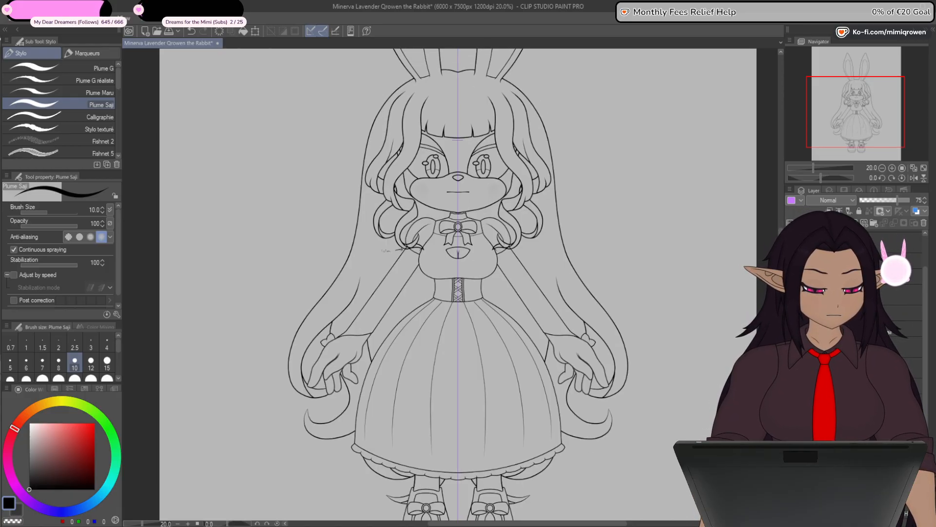
- Add a new vector layer among the arm layers for the missing cuff beneath the puff sleeve
mouse_move(920, 342)
left_mouse_down()
mouse_move(923, 376)
mouse_move(920, 351)
left_mouse_up()
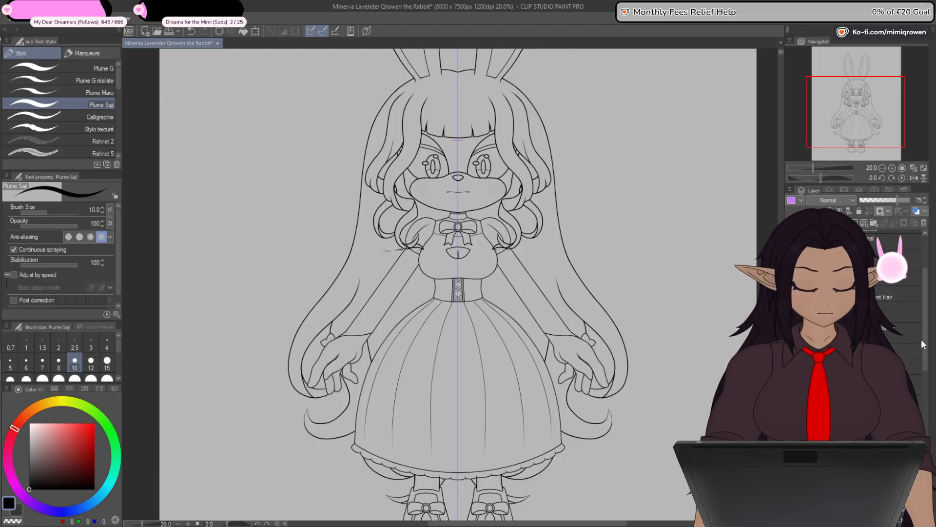
left_click_drag(924, 340, 925, 360)
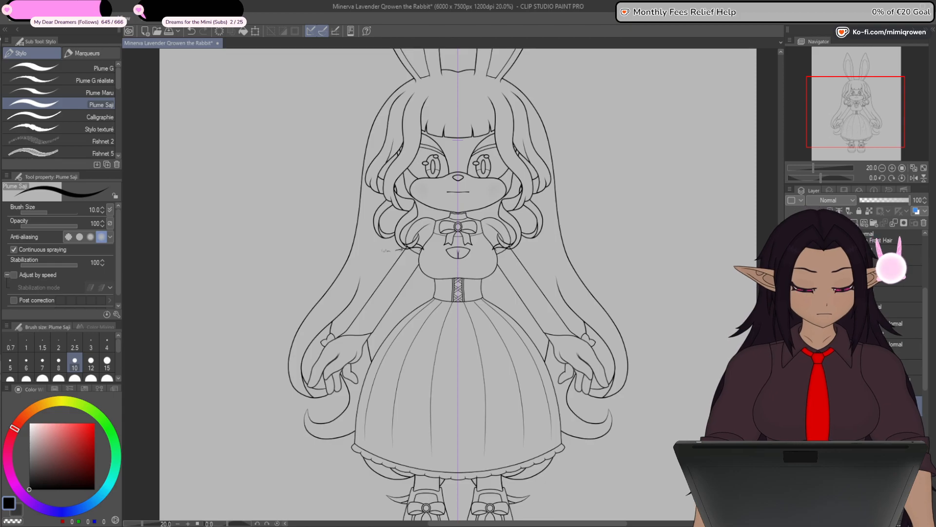
left_click(858, 426)
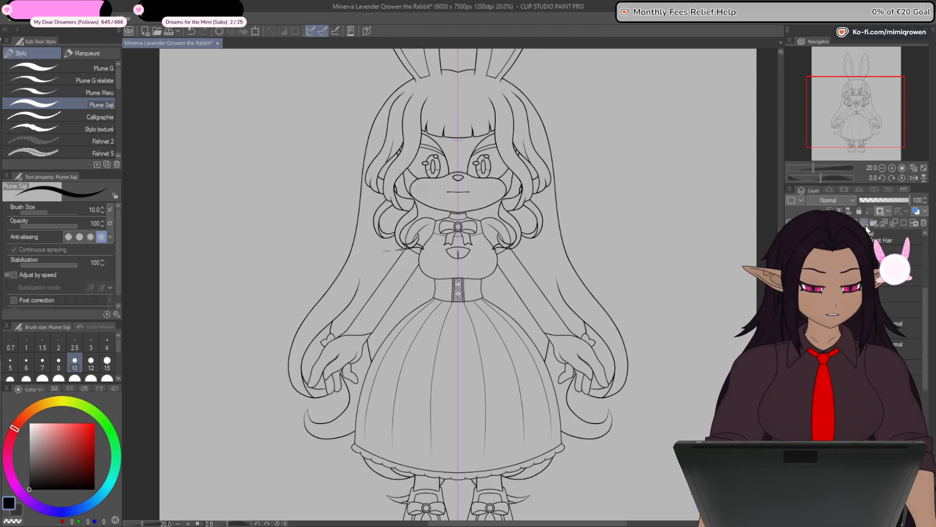
scroll(408, 251, "up", 1)
scroll(409, 251, "up", 8)
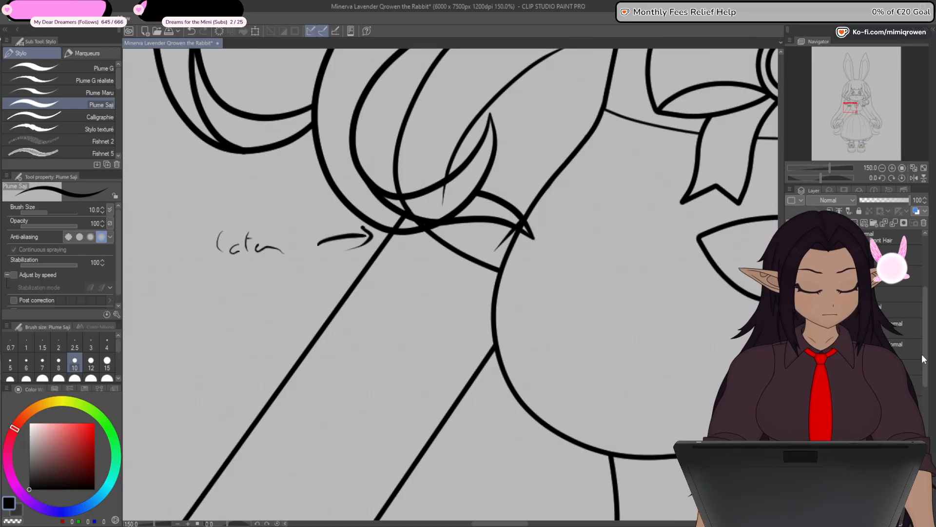
- Show the grey sketch under the line art and hide the hair covering the sleeve, with the new arm layer ready for straight lines
left_click_drag(926, 356, 926, 427)
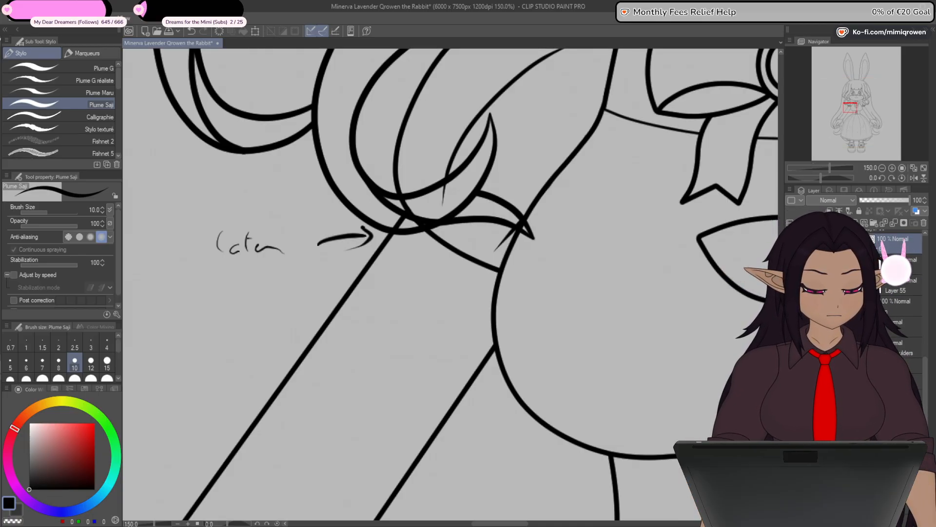
left_click(791, 469)
left_click_drag(927, 377, 928, 331)
key("u")
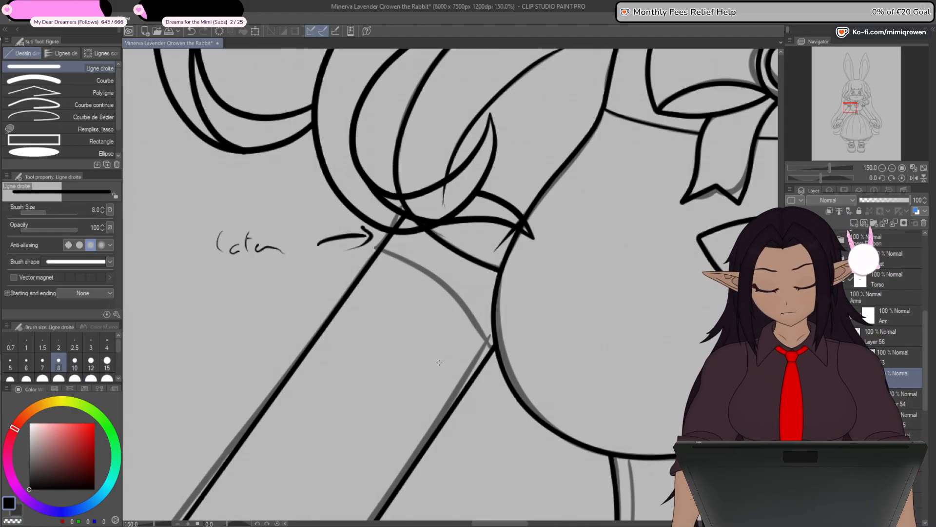
left_click_drag(927, 298, 926, 257)
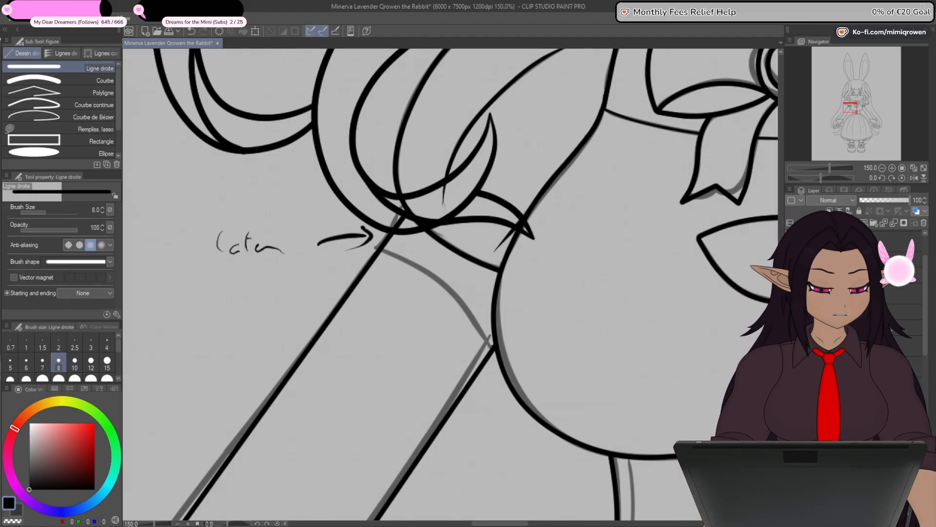
left_click_drag(928, 325, 928, 387)
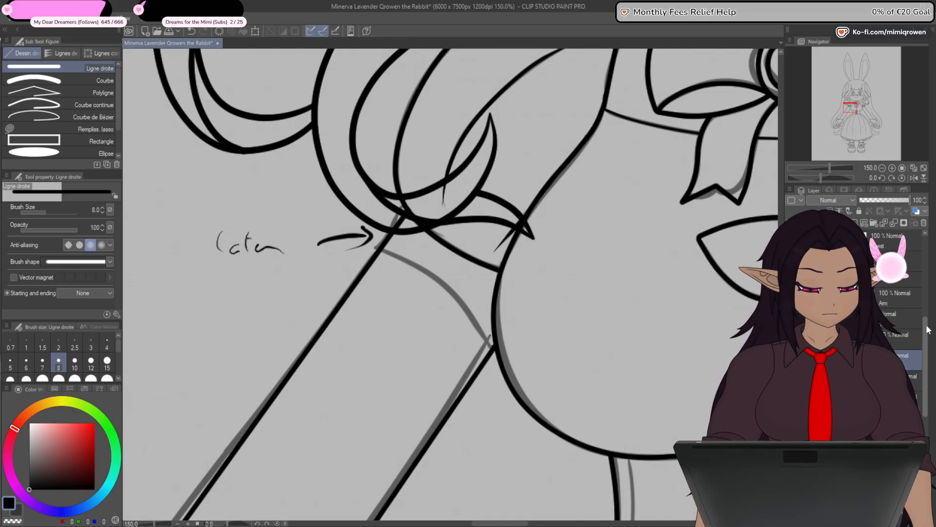
left_click_drag(926, 327, 925, 286)
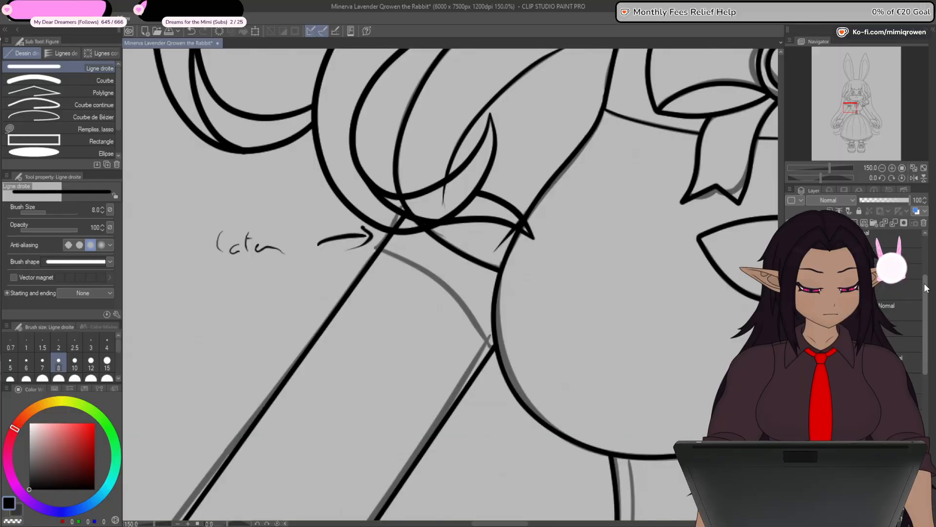
left_click(791, 307)
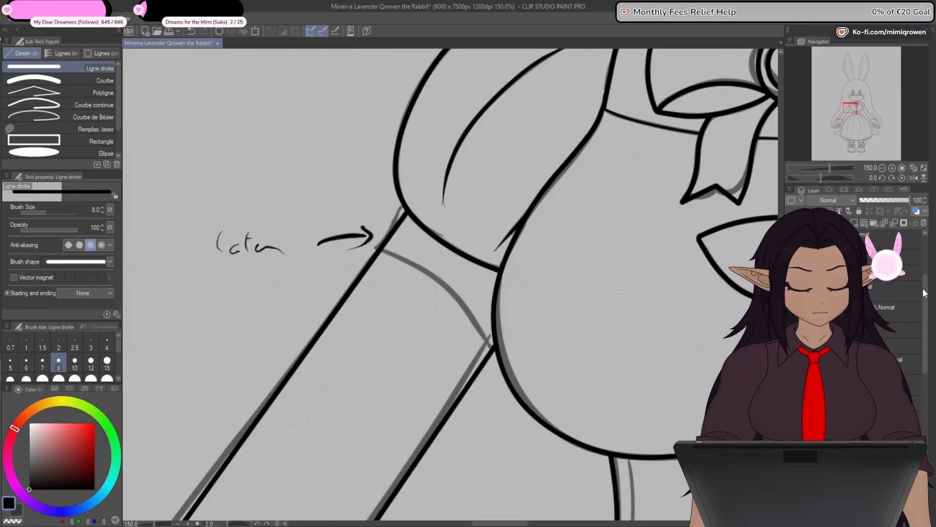
left_click_drag(926, 292, 930, 328)
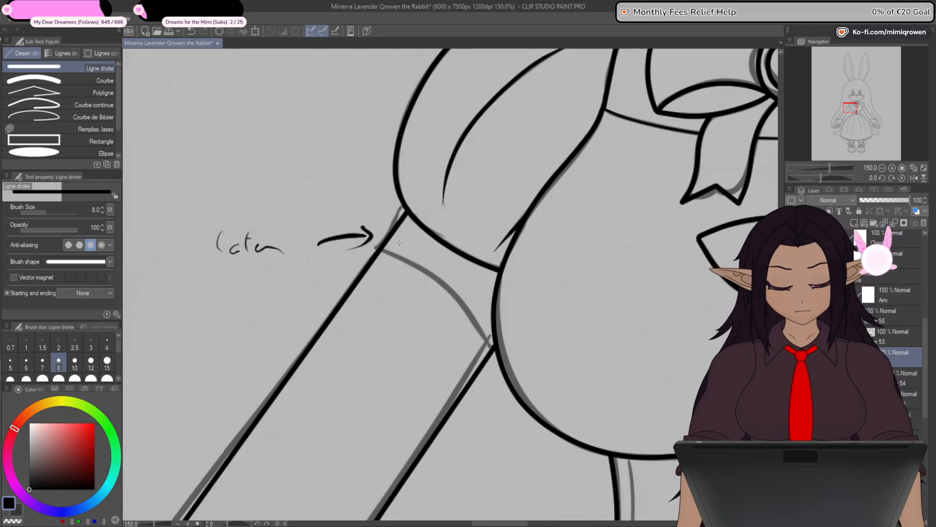
- Draw a small four-sided outline at the upper arm just below the puff sleeve and join its open ends into a closed shape
mouse_move(433, 200)
left_mouse_down()
mouse_move(409, 279)
mouse_move(375, 248)
left_mouse_up()
key("y")
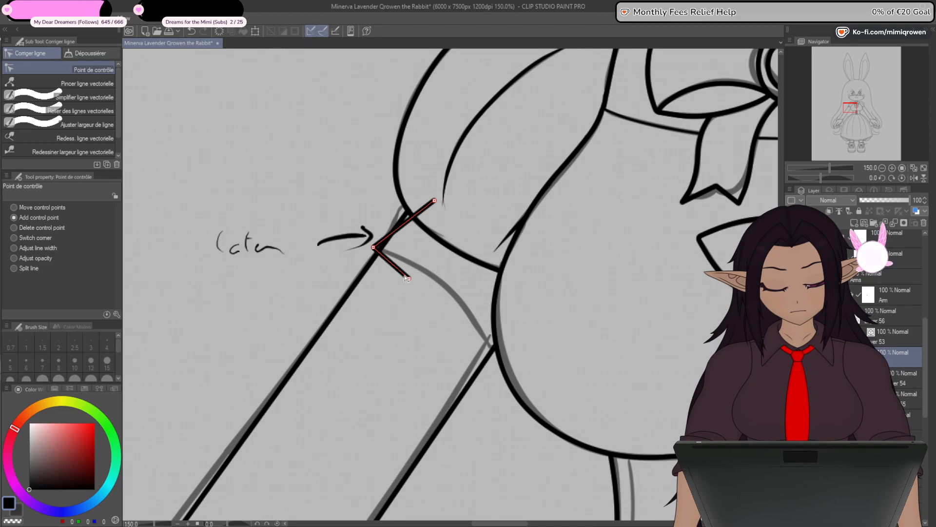
left_click_drag(408, 279, 424, 282)
mouse_move(457, 223)
left_mouse_down()
mouse_move(447, 215)
mouse_move(457, 227)
left_mouse_up()
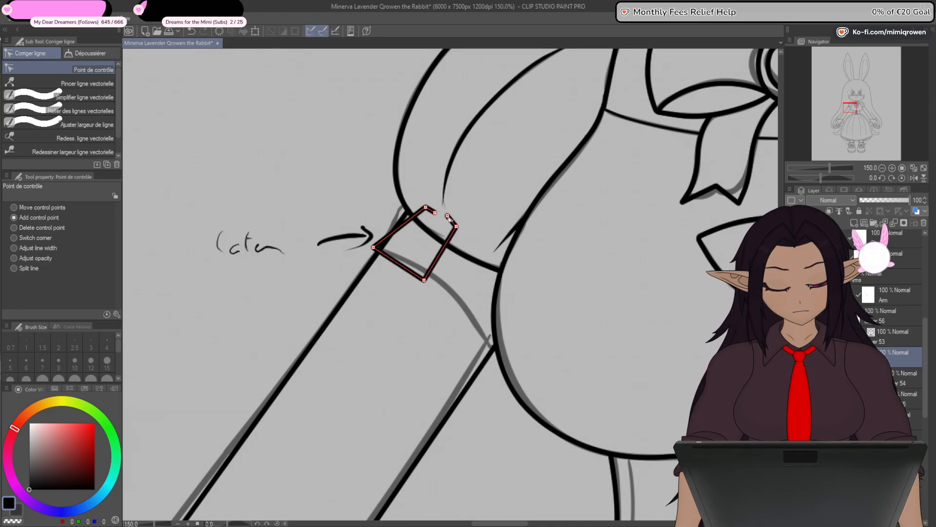
left_click(88, 124)
left_click(82, 111)
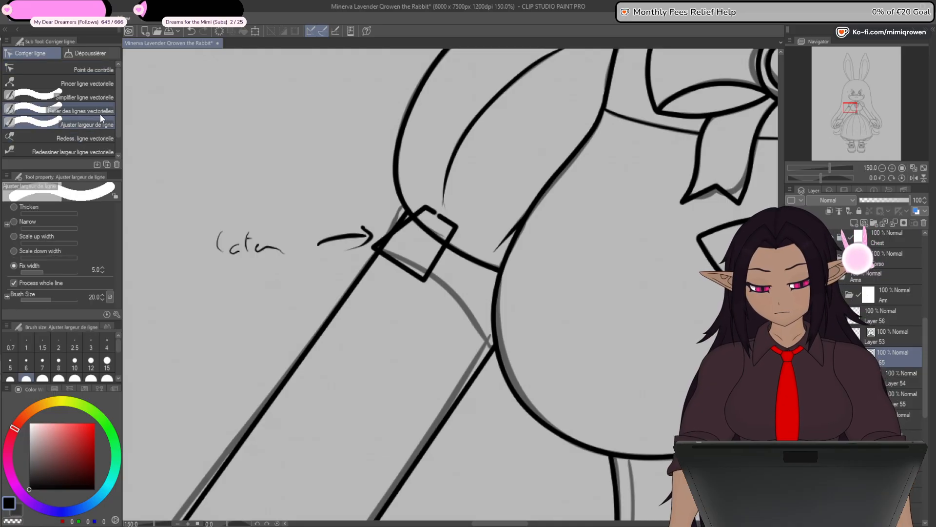
key("ctrl+z")
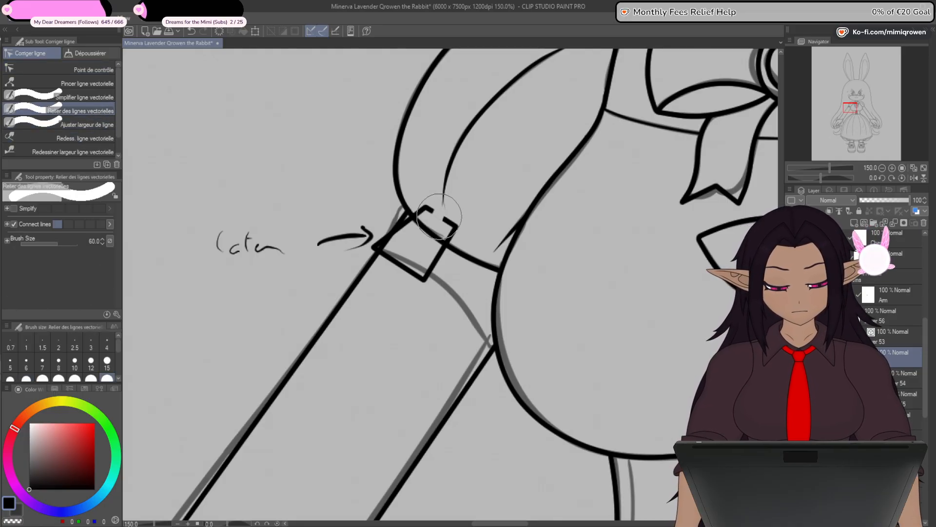
left_click(93, 70)
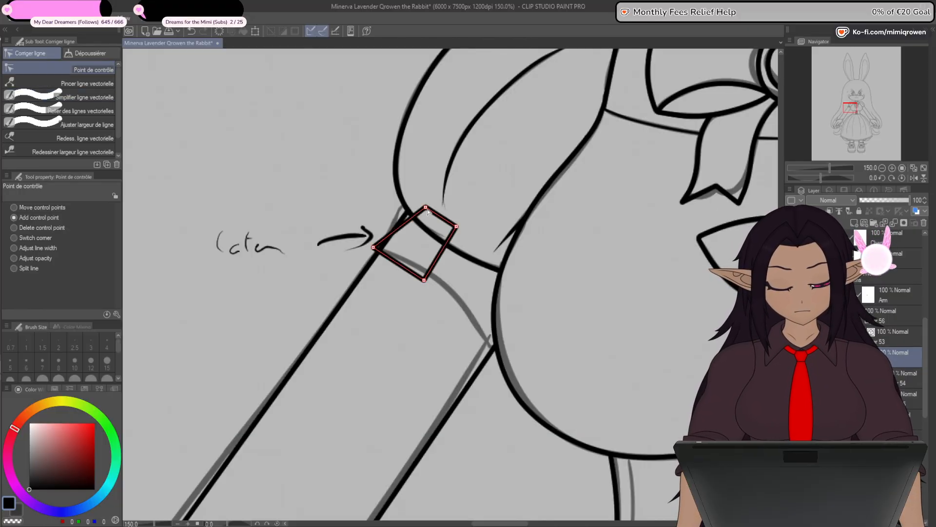
- Turn off the arm folder's mask and stretch the outline's corners so the cuff spans the full arm below the sleeve
left_click_drag(426, 209, 406, 205)
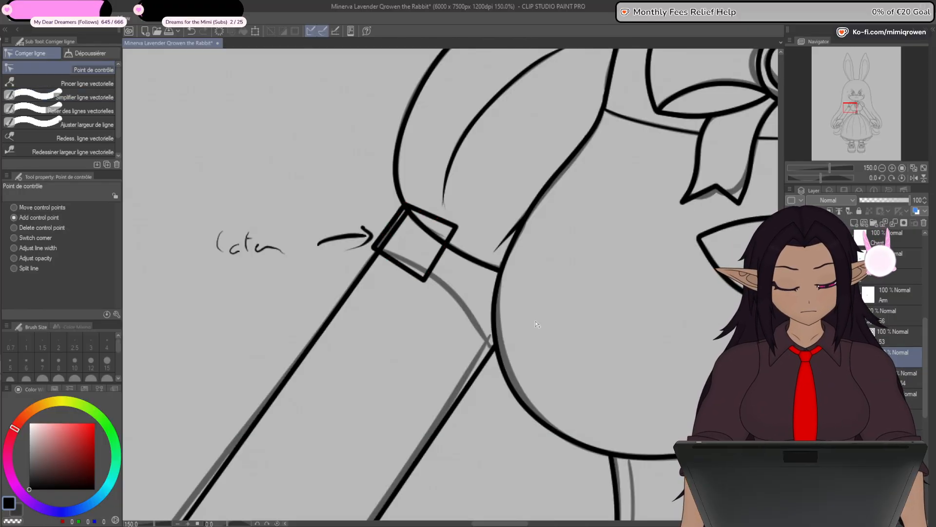
left_click_drag(527, 464, 477, 456)
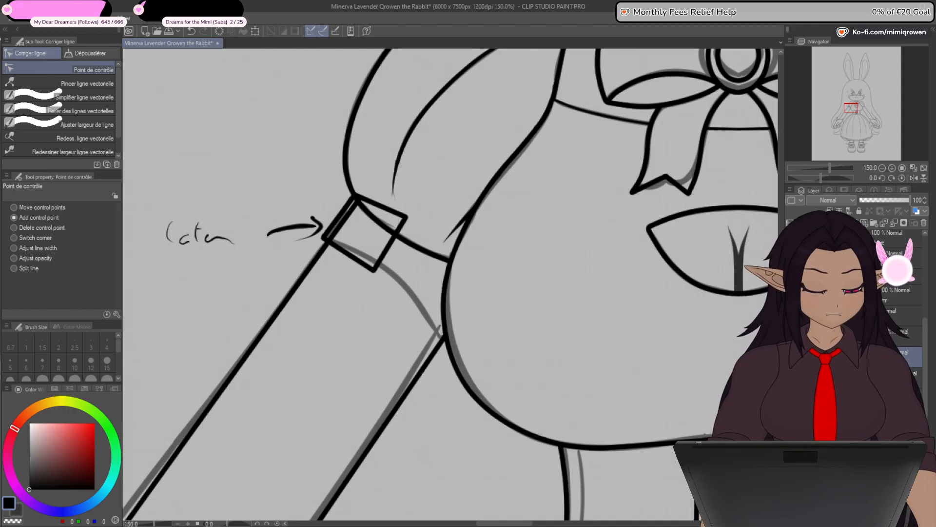
key("ctrl+z")
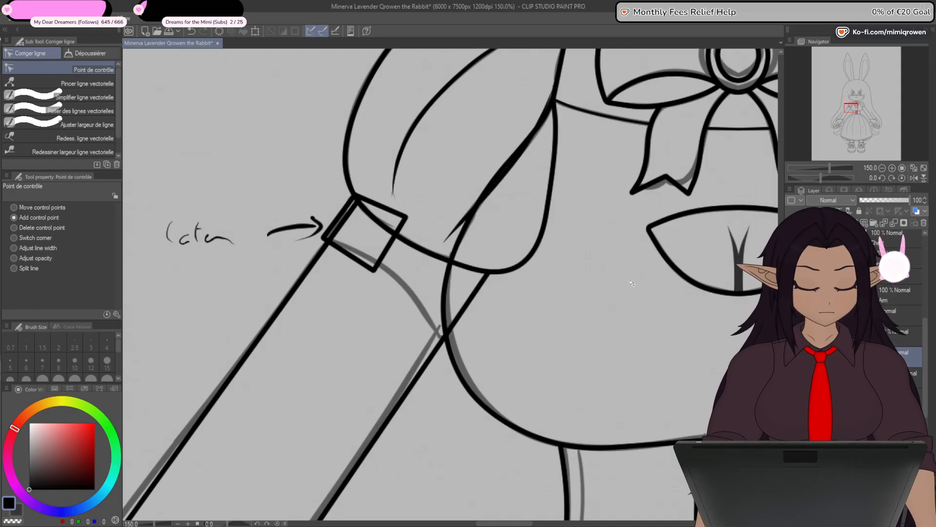
left_click_drag(406, 217, 495, 272)
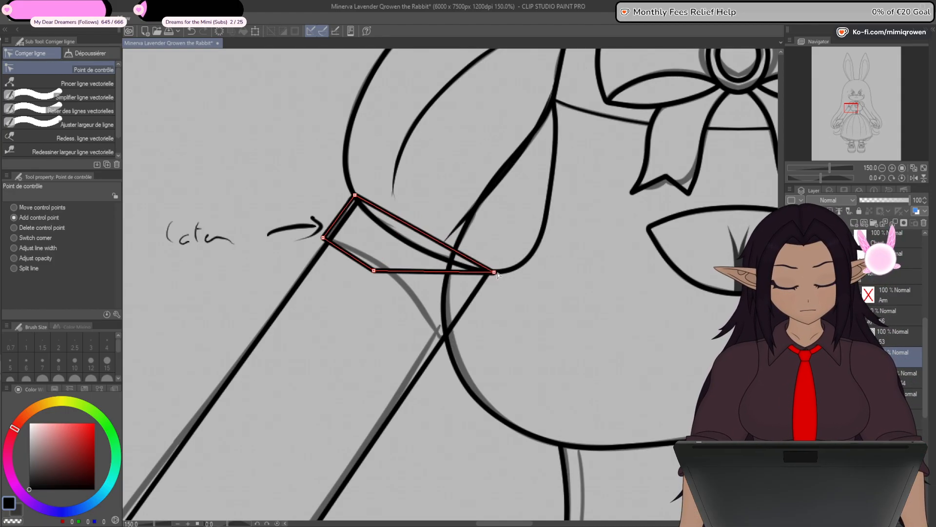
left_click_drag(374, 270, 442, 343)
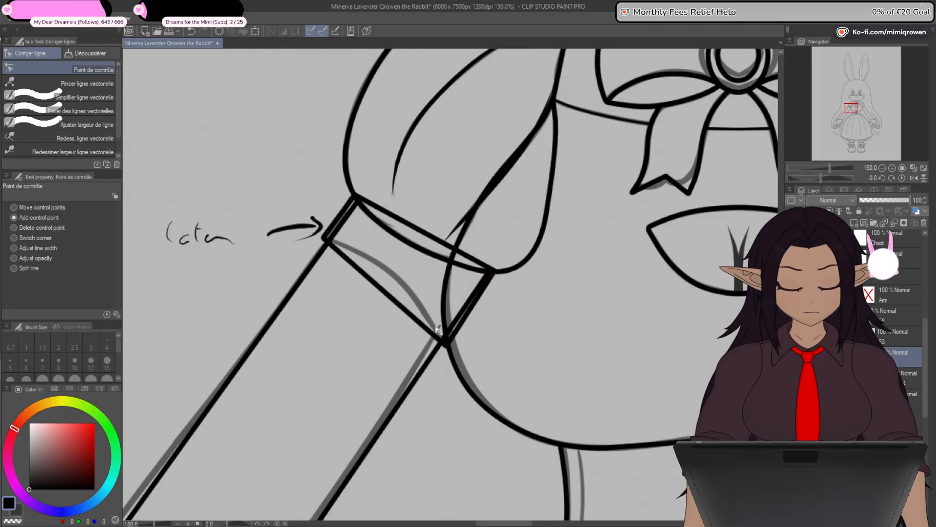
- Fine-tune the cuff's corners so they meet the sleeve hem and extend slightly past both arm lines
scroll(356, 198, "up", 4)
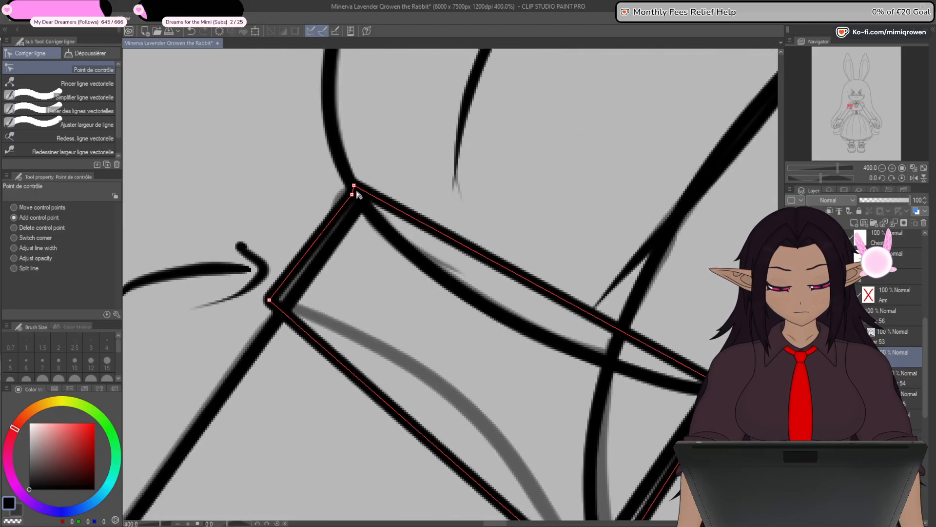
left_click_drag(352, 195, 359, 188)
left_click_drag(269, 300, 265, 294)
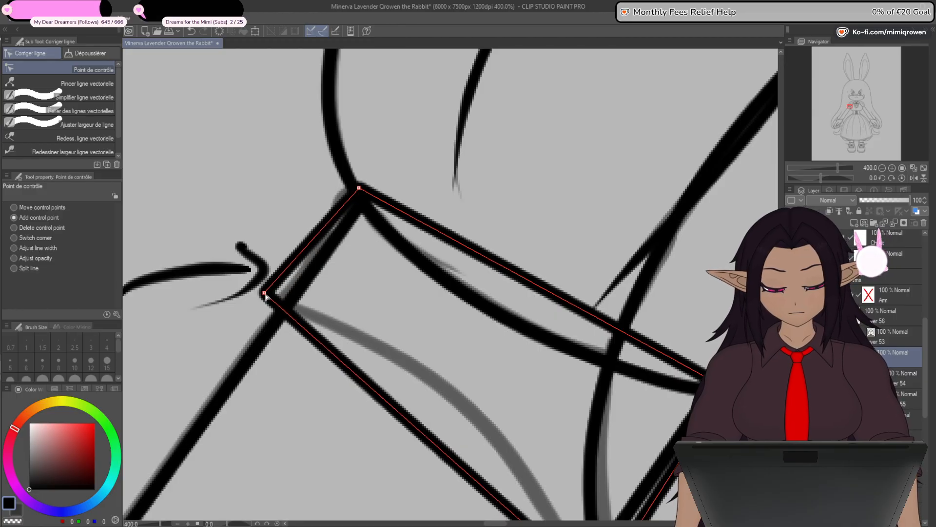
scroll(273, 326, "down", 2)
left_click_drag(554, 405, 575, 321)
scroll(459, 370, "up", 2)
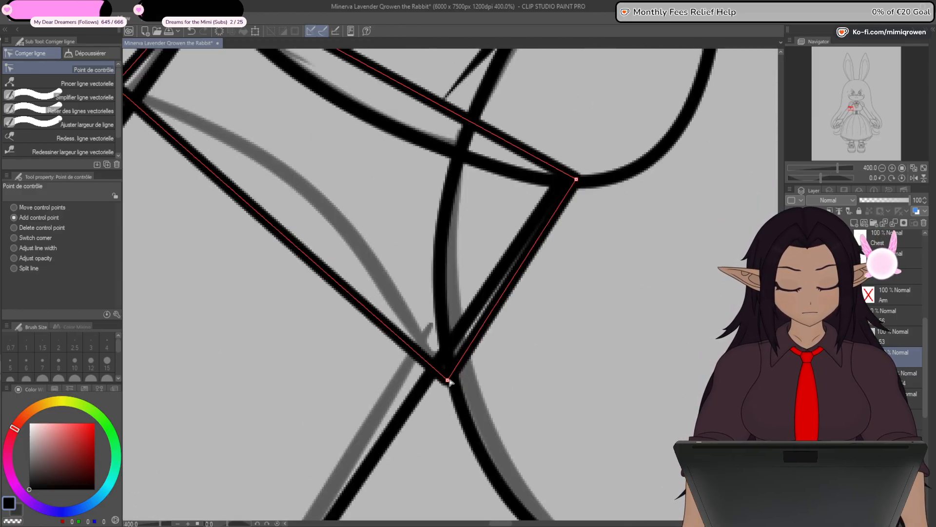
left_click_drag(450, 380, 466, 376)
scroll(466, 376, "down", 2)
- Add control points along the cuff's lower edge and bend it into scallops, working from the outer arm towards the torso
left_click_drag(344, 283, 405, 305)
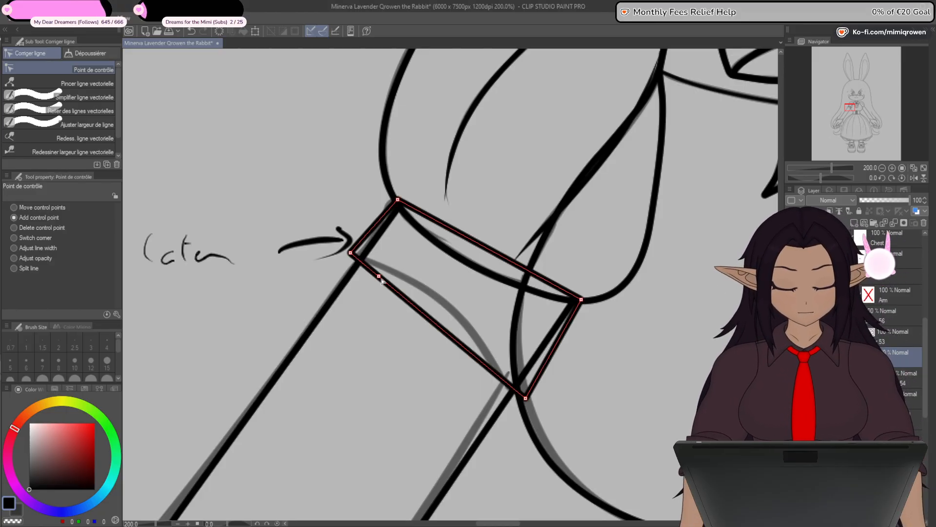
mouse_move(372, 273)
left_mouse_down()
mouse_move(370, 266)
mouse_move(399, 272)
mouse_move(372, 267)
left_mouse_up()
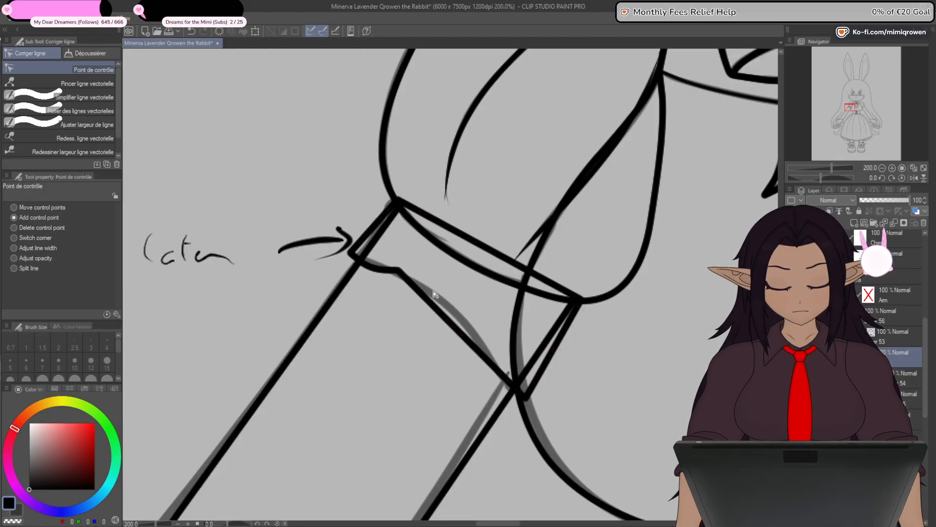
mouse_move(432, 303)
left_mouse_down()
mouse_move(413, 298)
mouse_move(426, 312)
mouse_move(448, 306)
left_mouse_up()
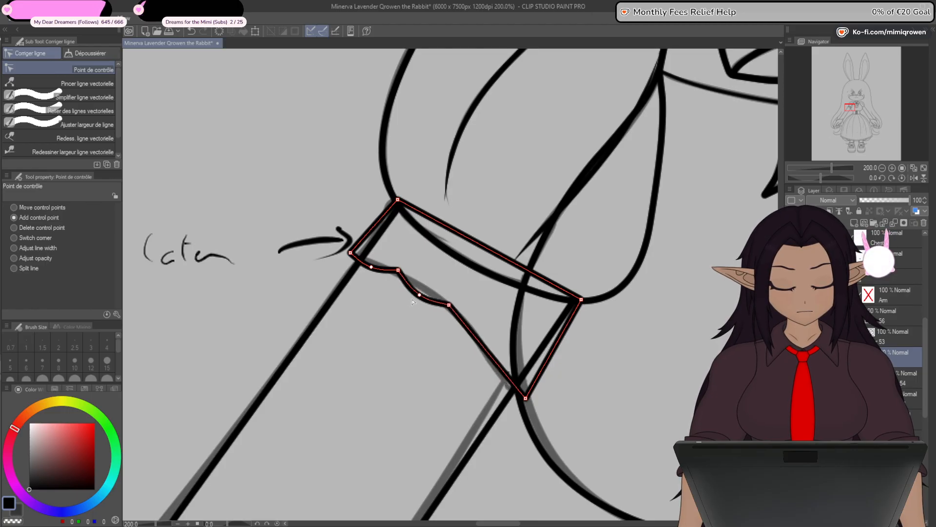
left_click(475, 337)
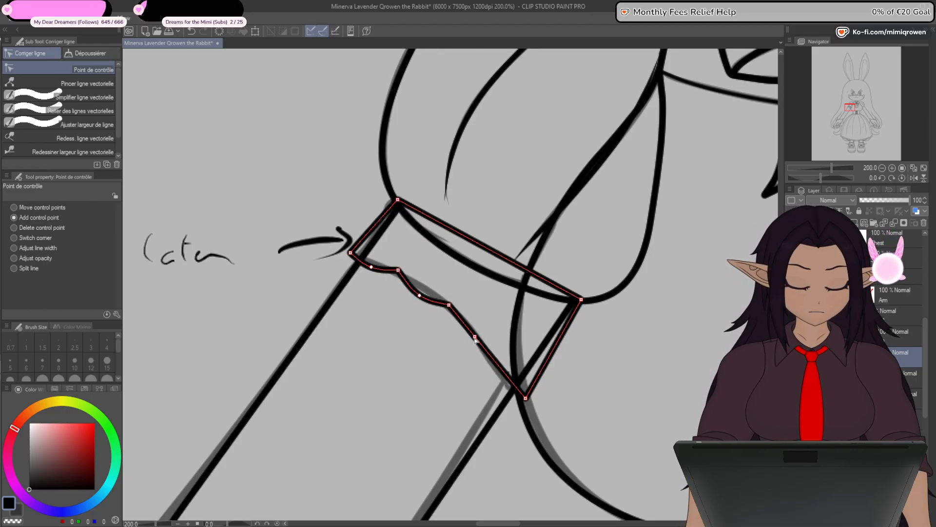
left_click_drag(475, 337, 488, 337)
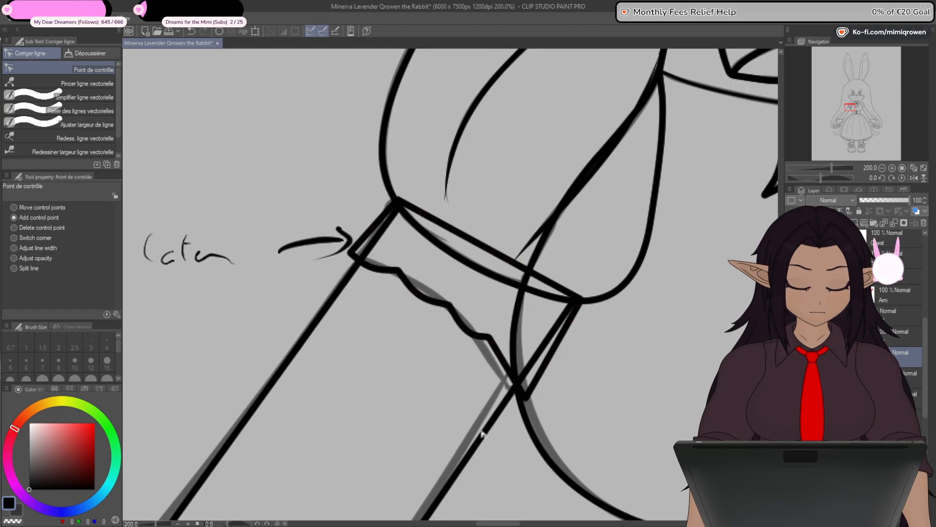
- Shape the last scallop beside the torso and round the neighbouring one with control points
scroll(480, 429, "up", 2)
left_click_drag(498, 403, 481, 375)
left_click_drag(515, 314, 503, 315)
left_click_drag(478, 240, 487, 253)
left_click_drag(433, 229, 435, 231)
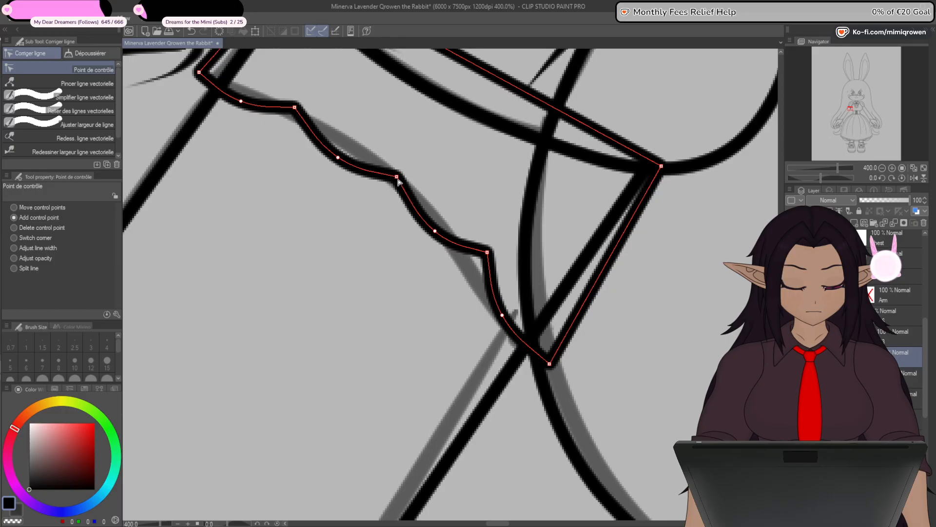
- Shift the cusps between the middle scallops to even out their widths, and undo the latest point adjustments
left_click_drag(396, 177, 405, 187)
left_click(437, 237)
left_click_drag(486, 253, 479, 261)
key("ctrl+z")
key("ctrl+z")
- Move the cuff's torso-side lower corner up to the arm line and reposition the cusps and curve points to even out the scallops
left_click_drag(551, 398, 537, 366)
scroll(539, 335, "down", 2)
left_click_drag(539, 334, 540, 337)
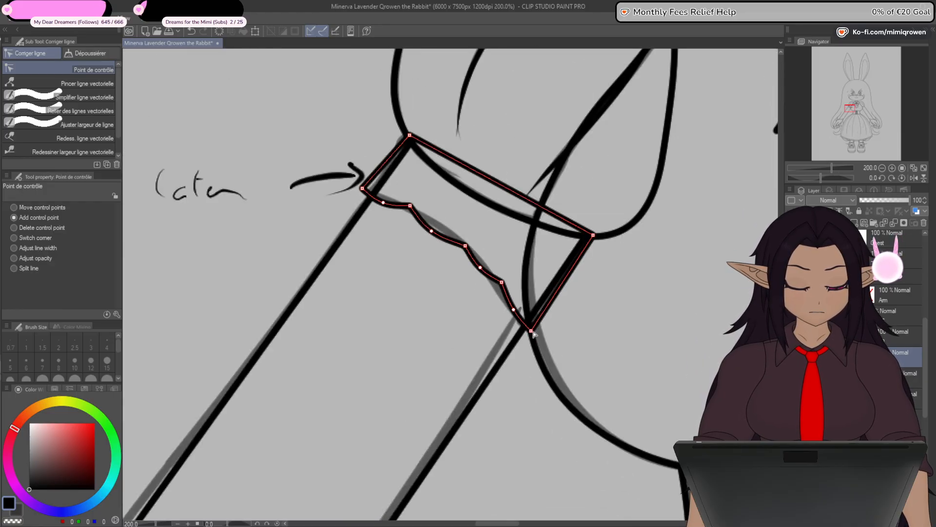
left_click_drag(533, 328, 508, 279)
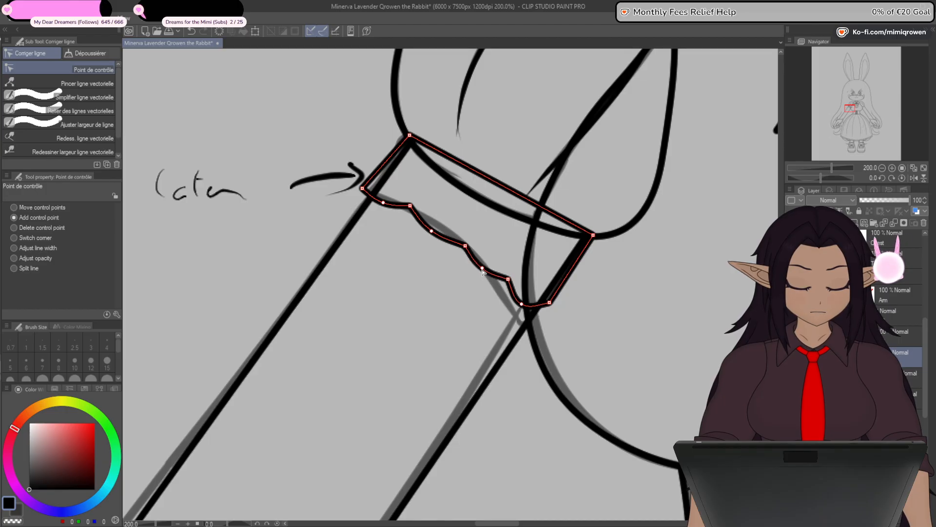
mouse_move(495, 316)
left_mouse_down()
mouse_move(497, 331)
mouse_move(501, 310)
mouse_move(508, 321)
left_mouse_up()
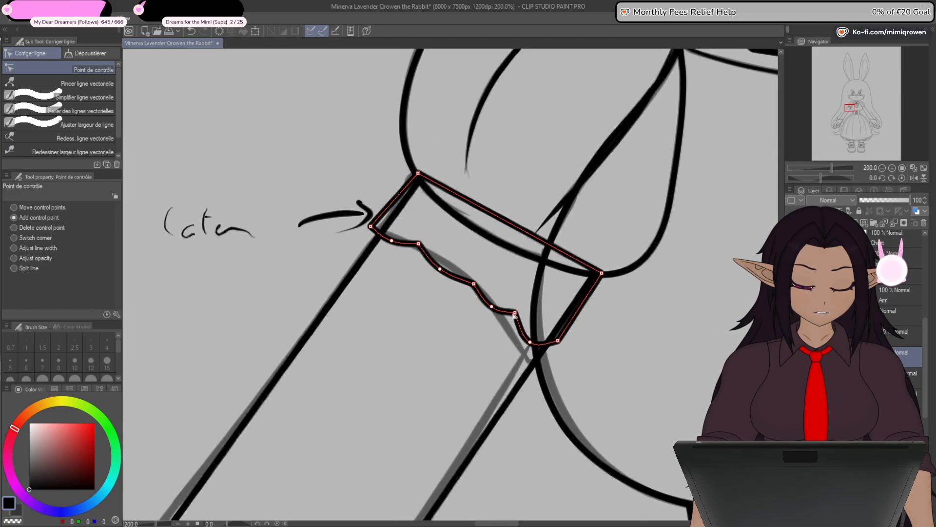
left_click_drag(474, 283, 487, 304)
left_click_drag(531, 339, 547, 348)
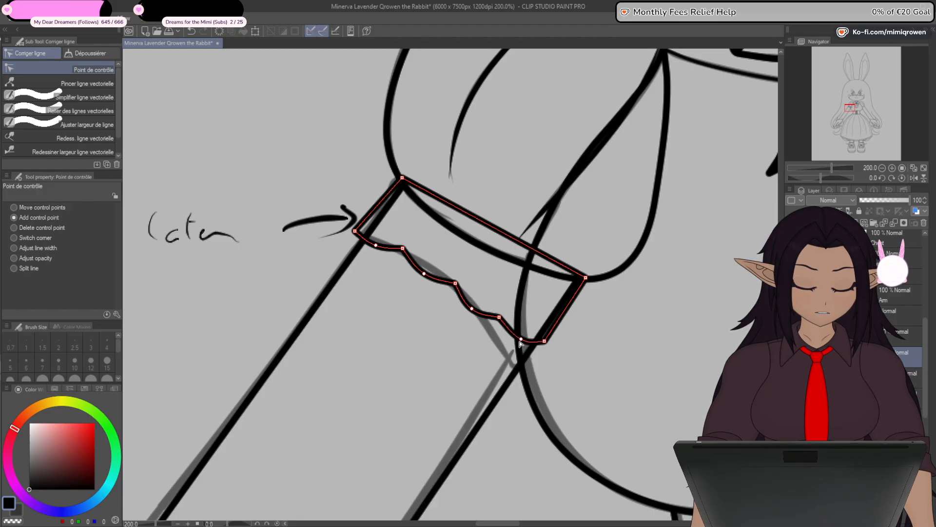
left_click_drag(499, 345, 476, 368)
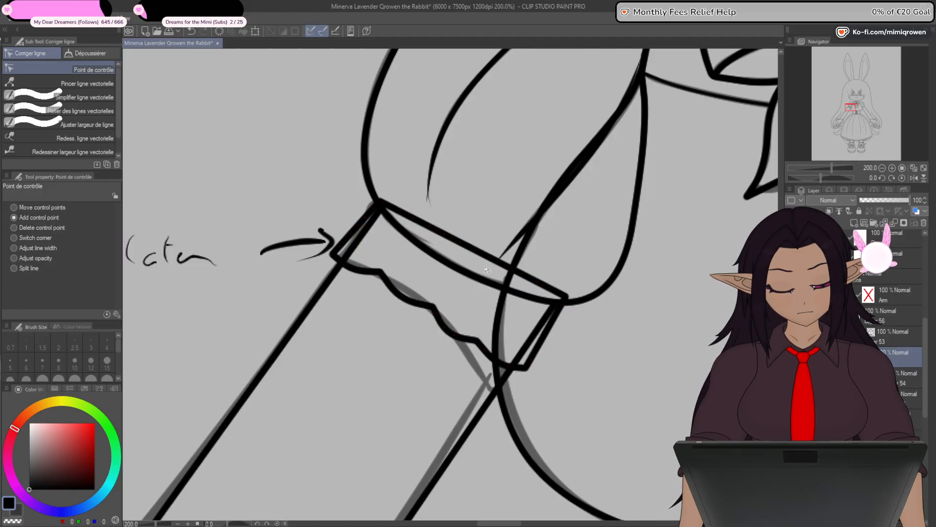
- Add control points to round the cuff's upper corners, bow its top edge to follow the sleeve hem, and curve both sides slightly outward
left_click(461, 238)
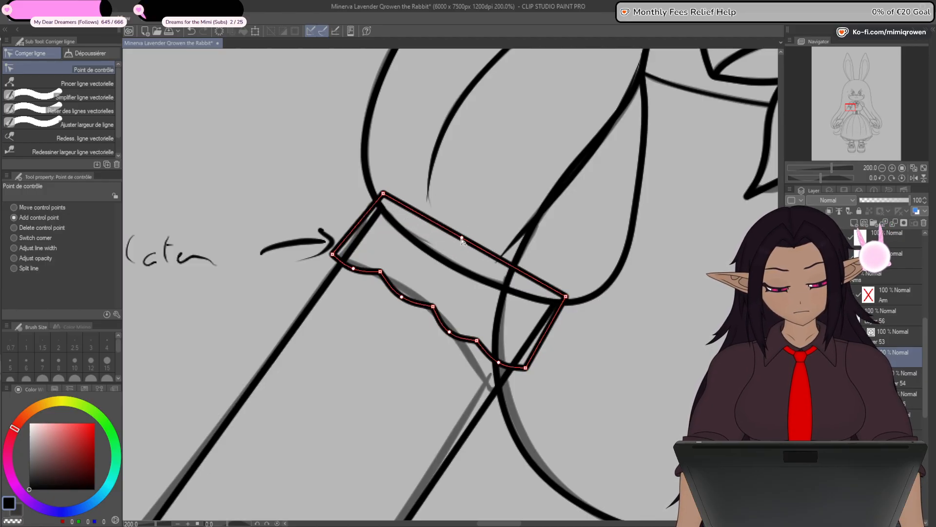
left_click_drag(462, 239, 393, 191)
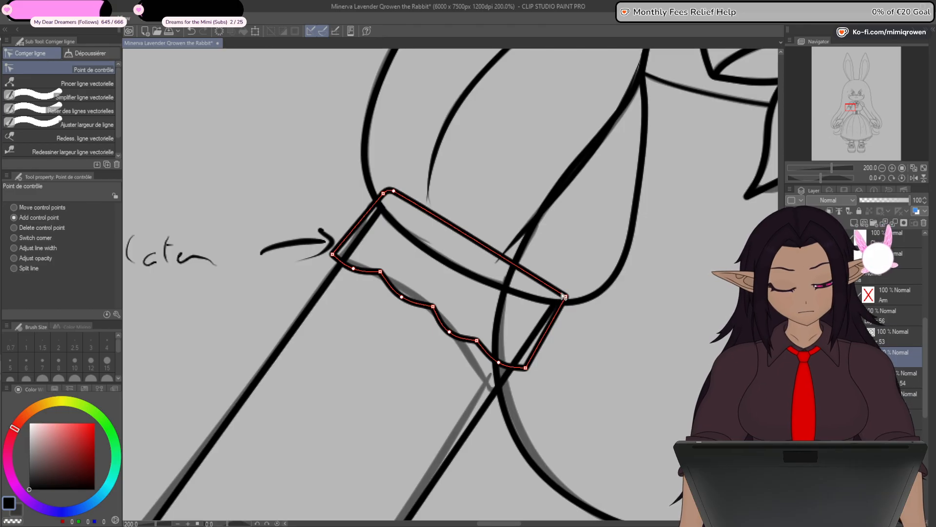
left_click_drag(562, 293, 563, 286)
left_click_drag(479, 238, 475, 250)
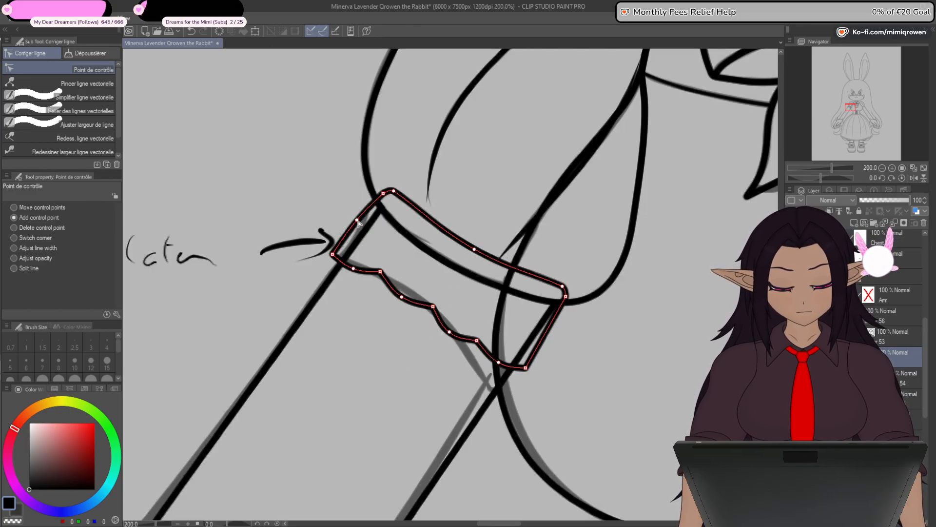
left_click_drag(548, 332, 550, 331)
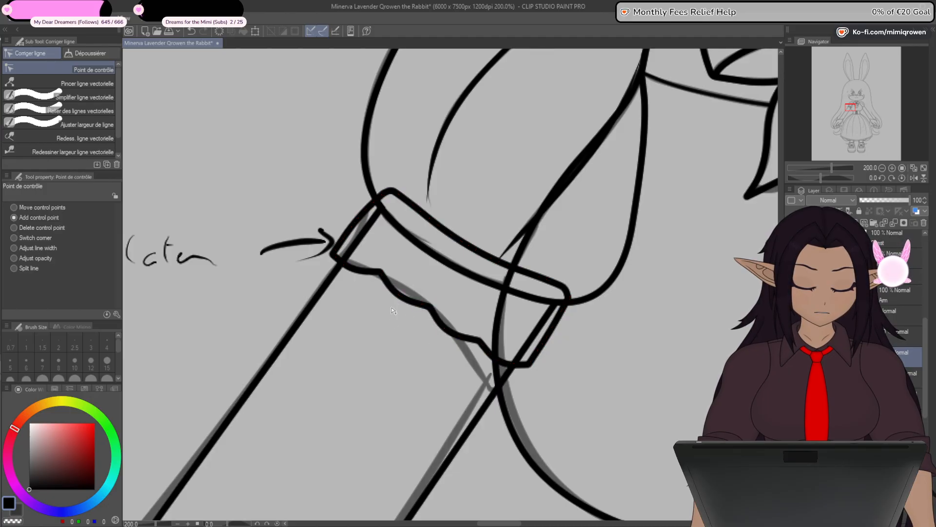
- Hide the handwritten note beside the sleeve and pull both lower cuff corners outward so the cuff flares
scroll(451, 335, "down", 3)
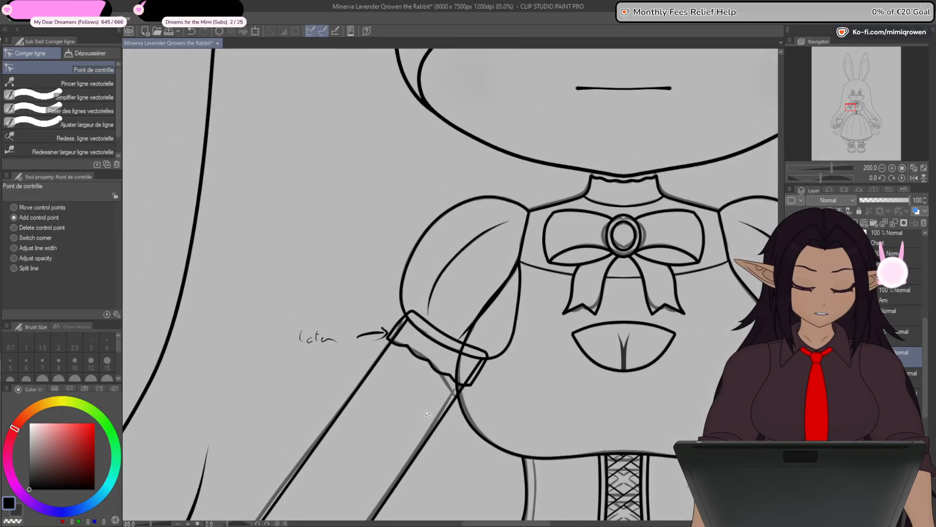
scroll(423, 420, "up", 1)
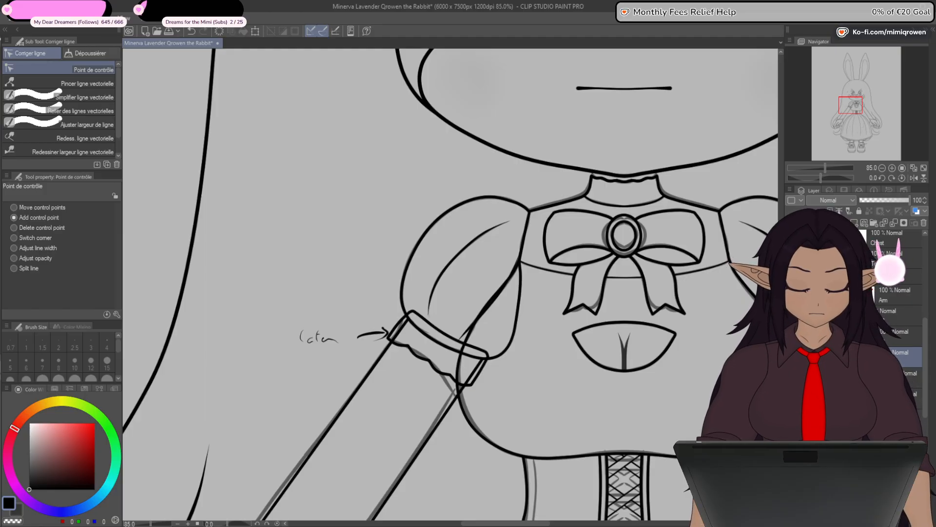
scroll(429, 386, "up", 4)
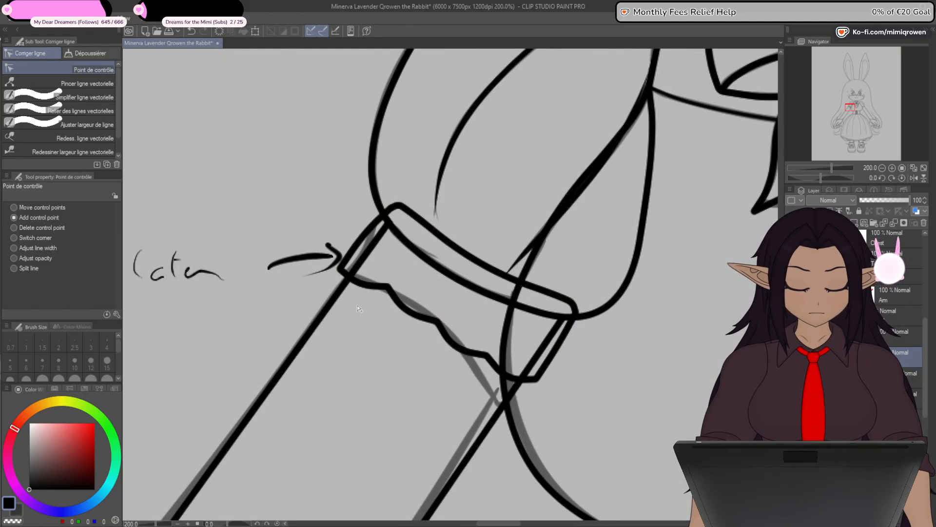
left_click(792, 316)
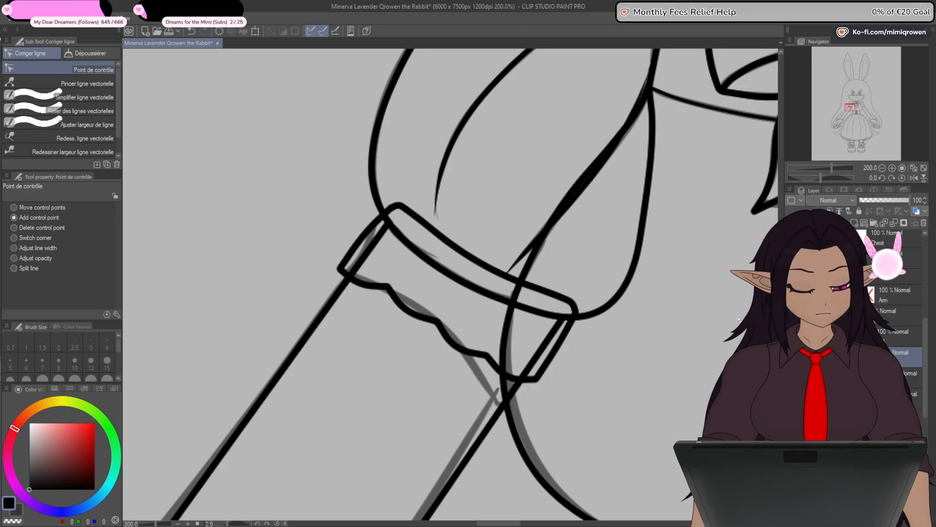
left_click_drag(340, 271, 323, 268)
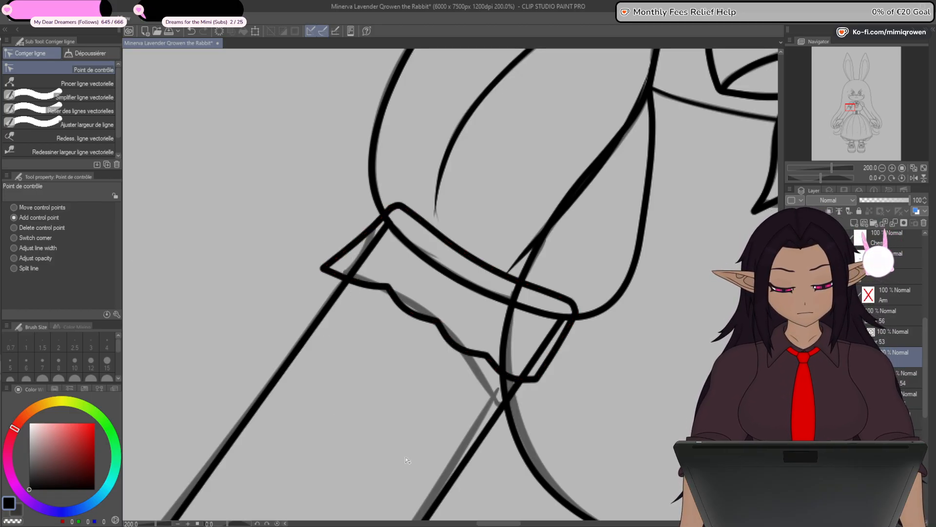
left_click_drag(536, 378, 544, 398)
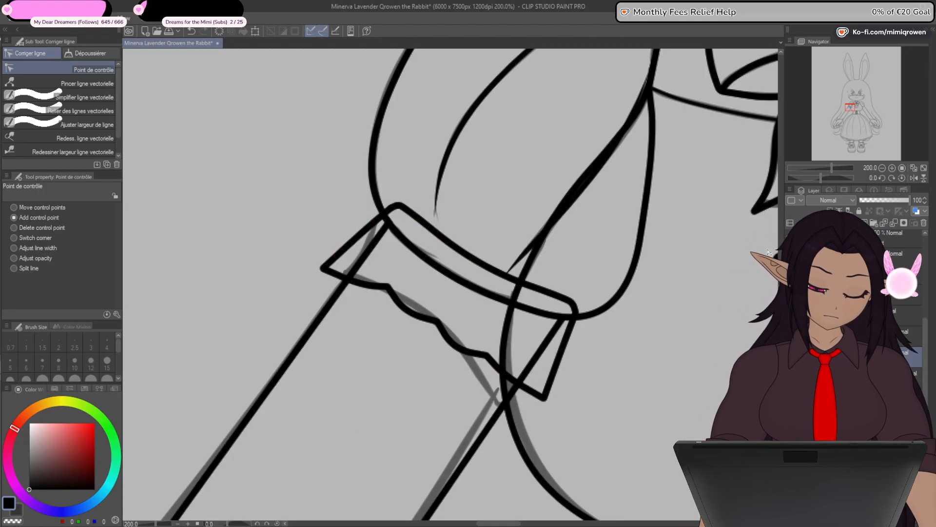
- Raise and realign the cusps between the cuff's scallops, and bend the cuff's sides inward with extra control points above the flared corners
left_click(881, 180)
left_click(881, 179)
left_click(881, 180)
left_click(881, 180)
left_click(881, 180)
left_click(881, 180)
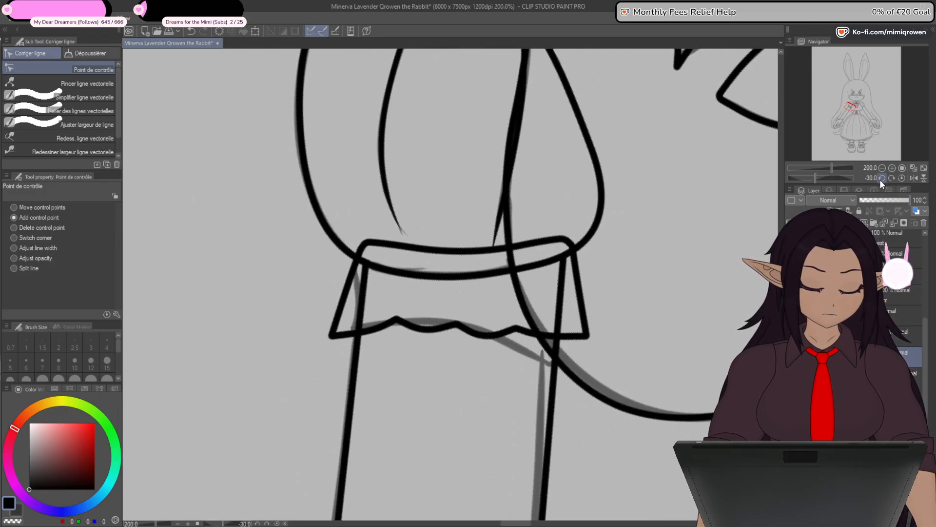
left_click(882, 180)
left_click(892, 178)
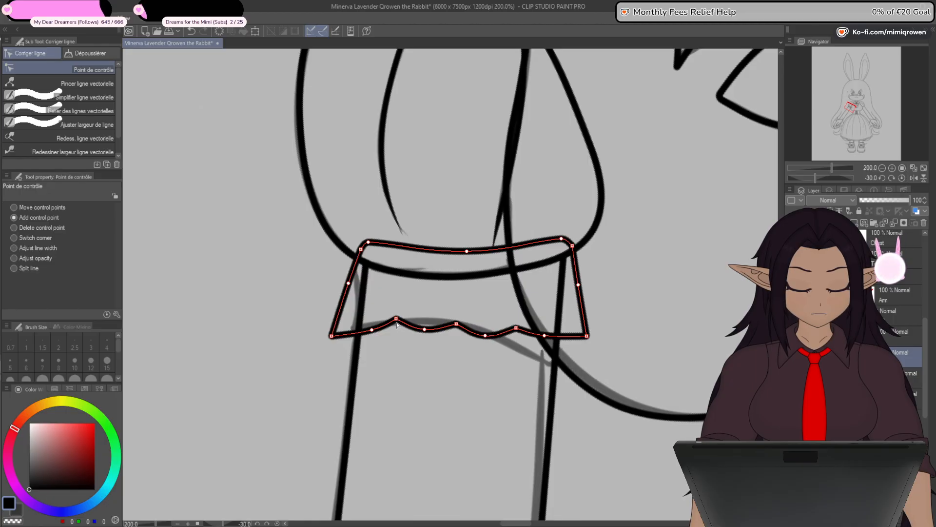
left_click_drag(516, 331, 516, 327)
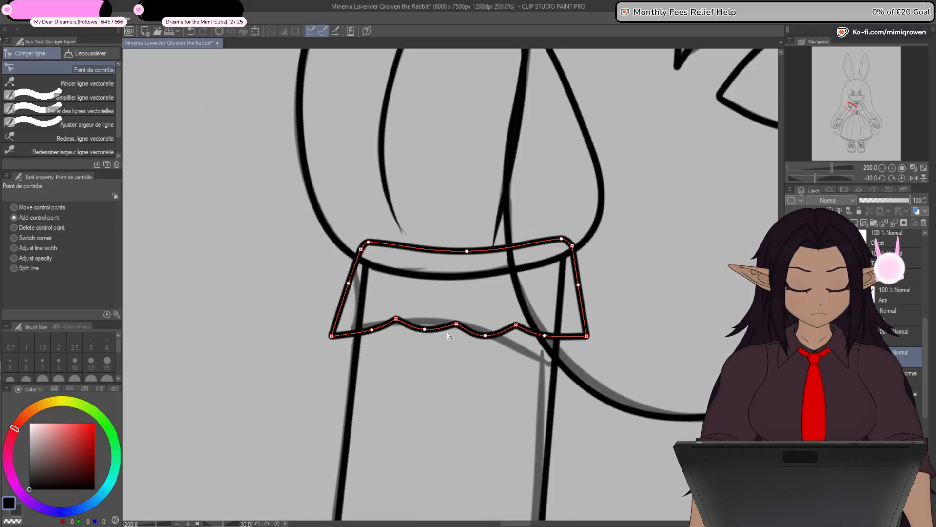
left_click_drag(456, 324, 456, 321)
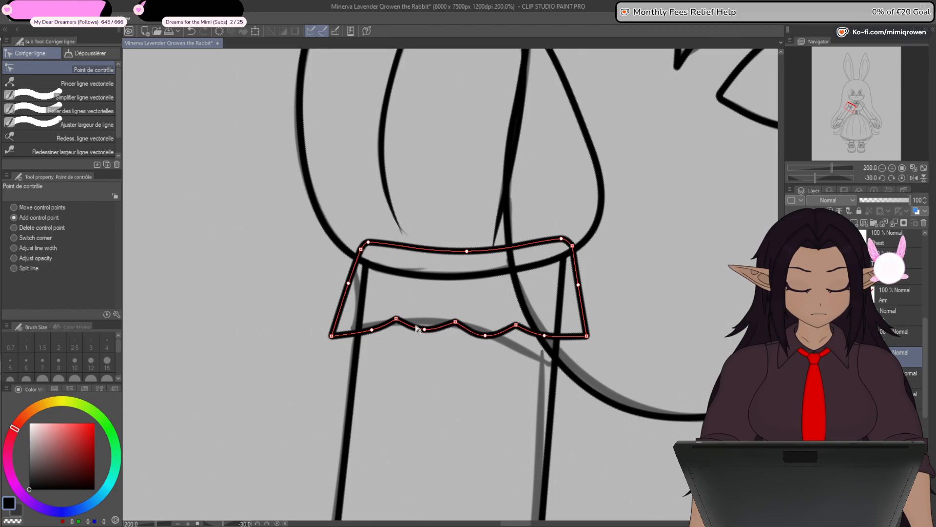
left_click_drag(516, 325, 523, 326)
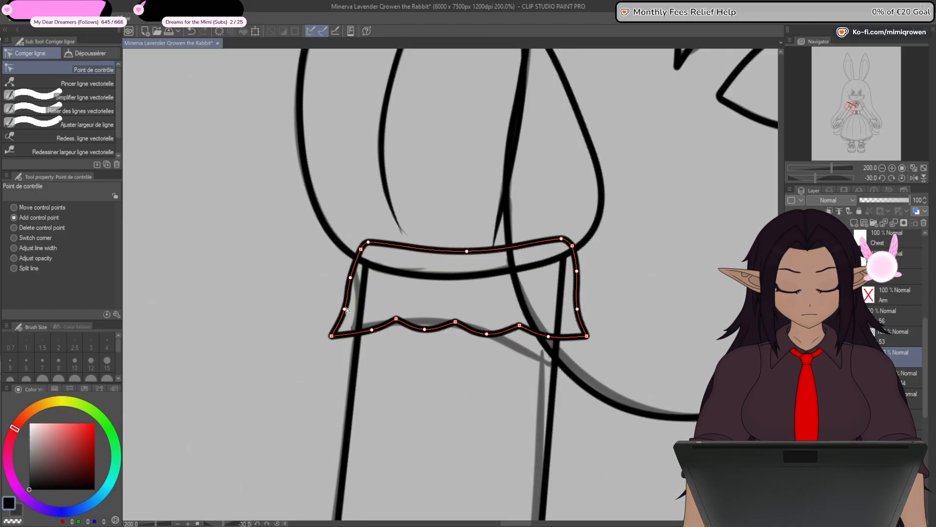
- Delete the middle cusp and its neighbouring curve point, and space the remaining two cusps to form three wider scallops
left_click_drag(479, 430, 479, 366)
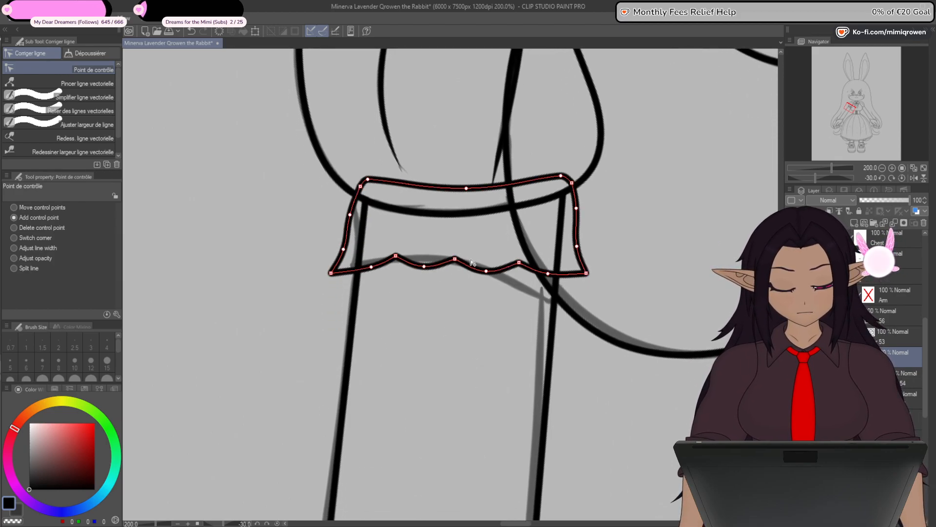
left_click(455, 260, "alt")
left_click(421, 268, "alt")
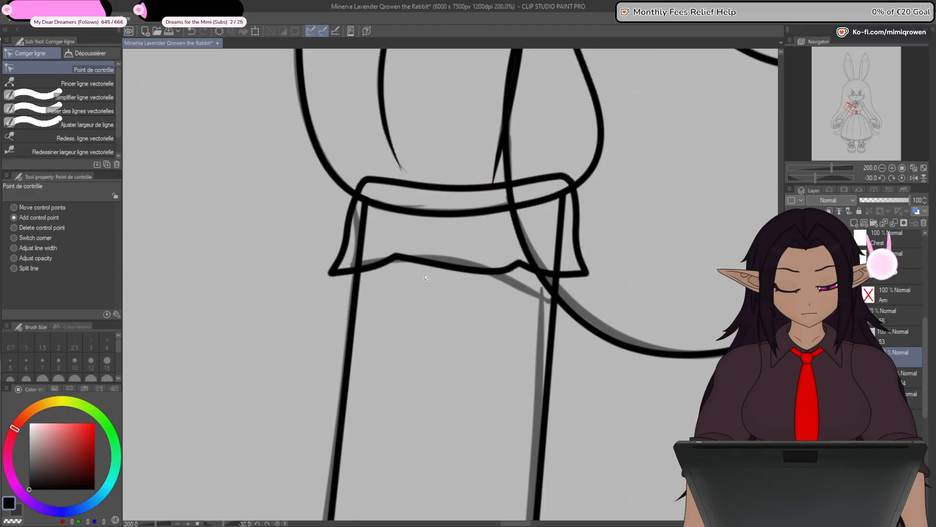
left_click_drag(396, 257, 415, 261)
left_click_drag(482, 272, 411, 260)
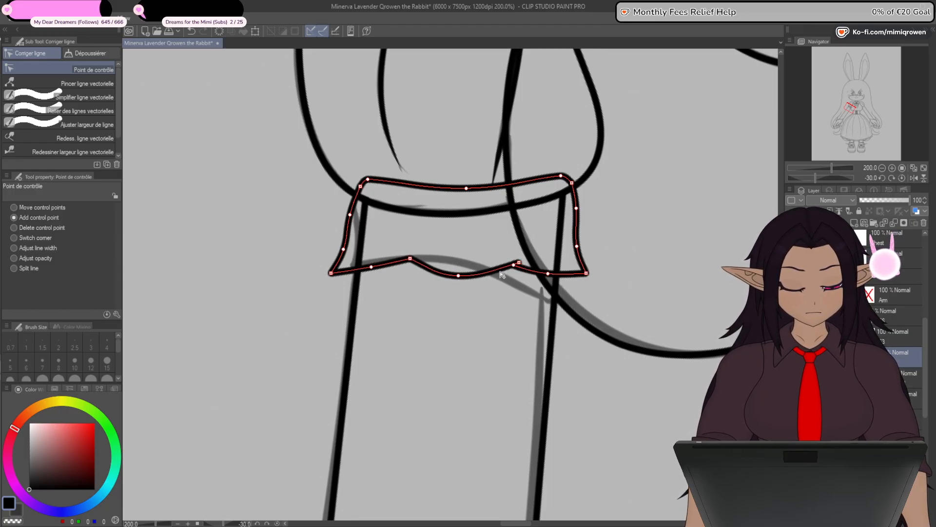
key("ctrl+z")
left_click_drag(521, 263, 519, 264)
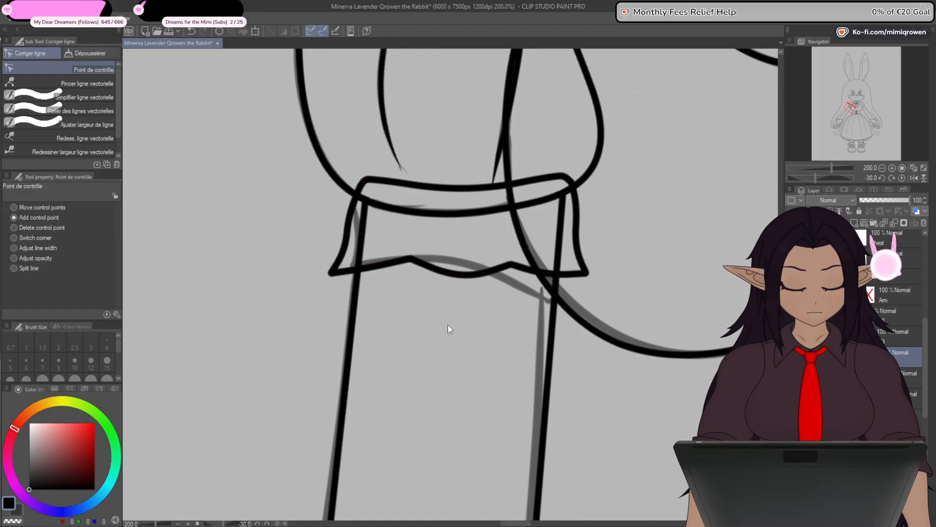
- Round the outer scallop, raise the two cusps slightly, and add control points to give the middle scallop a fuller curve
left_click_drag(373, 265, 372, 271)
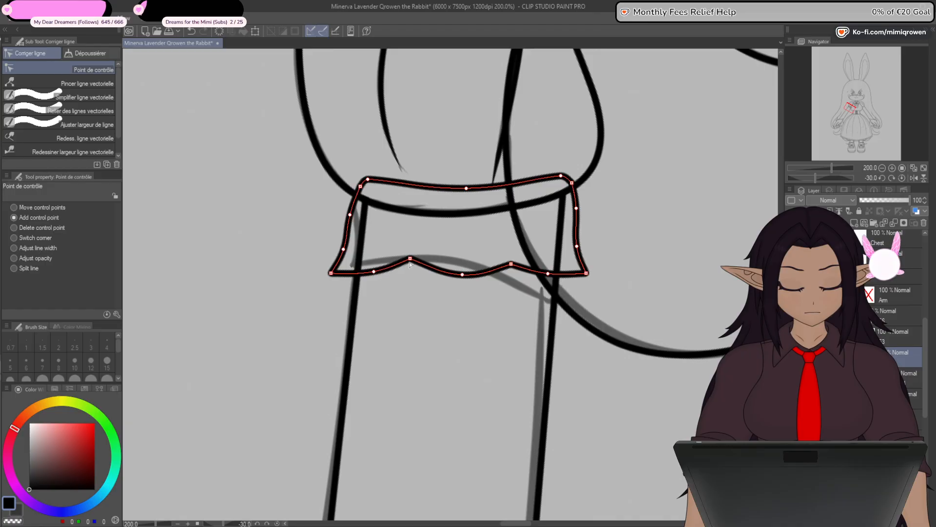
left_click_drag(512, 269, 513, 268)
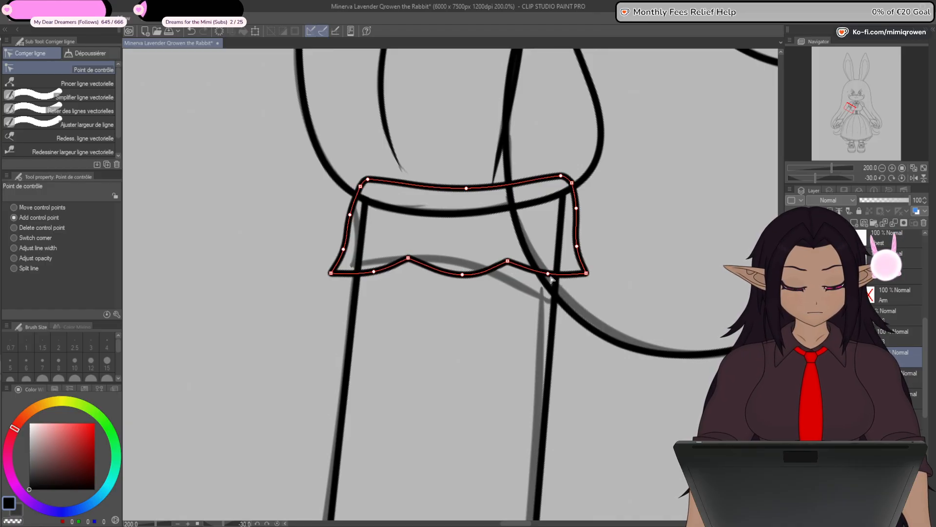
scroll(458, 349, "down", 3)
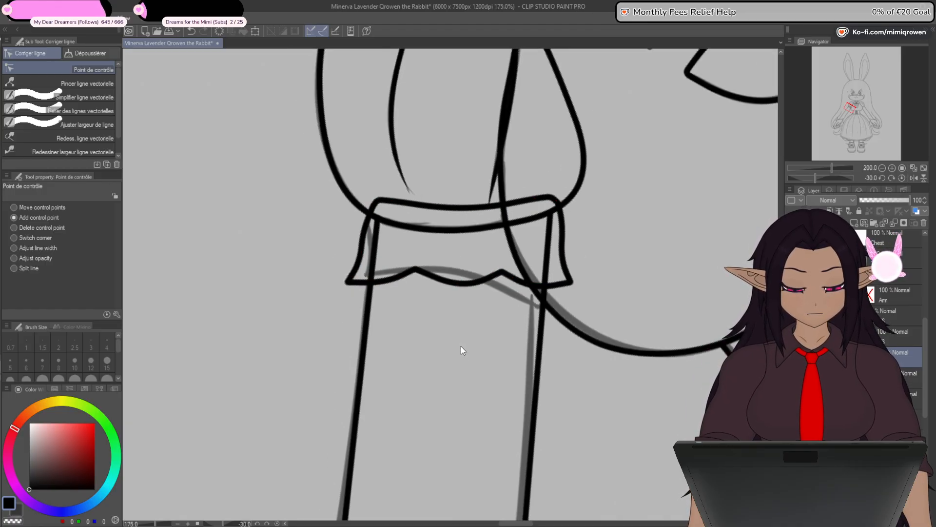
scroll(455, 340, "up", 3)
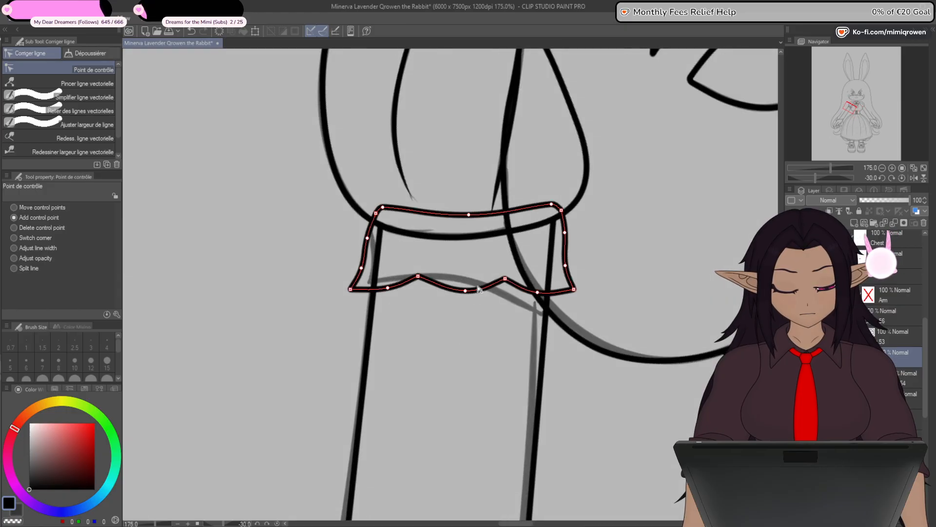
left_click_drag(442, 291, 487, 295)
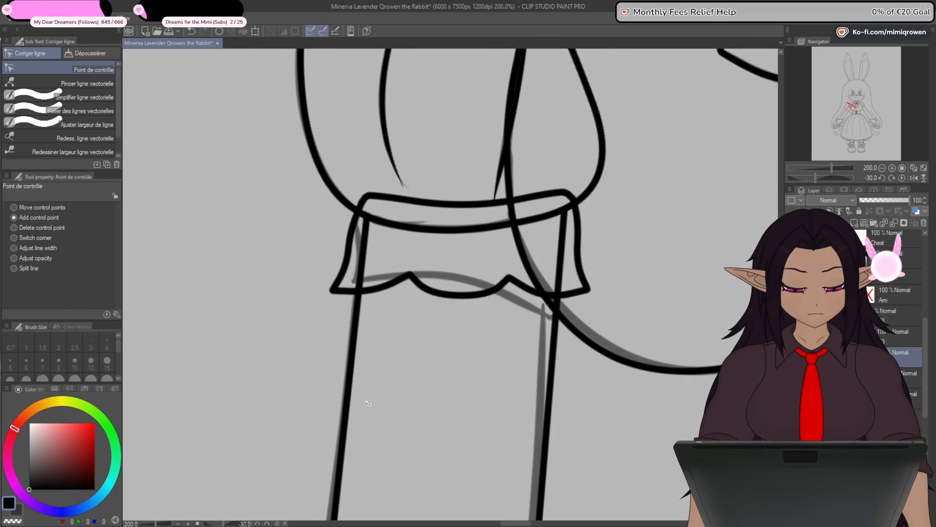
- Nudge the control points on the cuff's torso-side edge slightly inward and reset the canvas rotation to upright
scroll(367, 401, "down", 4)
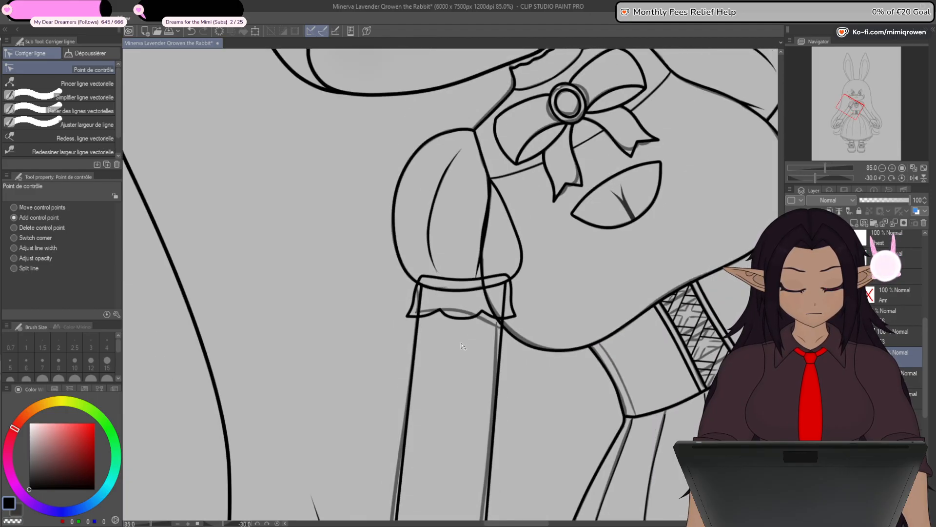
scroll(463, 346, "up", 4)
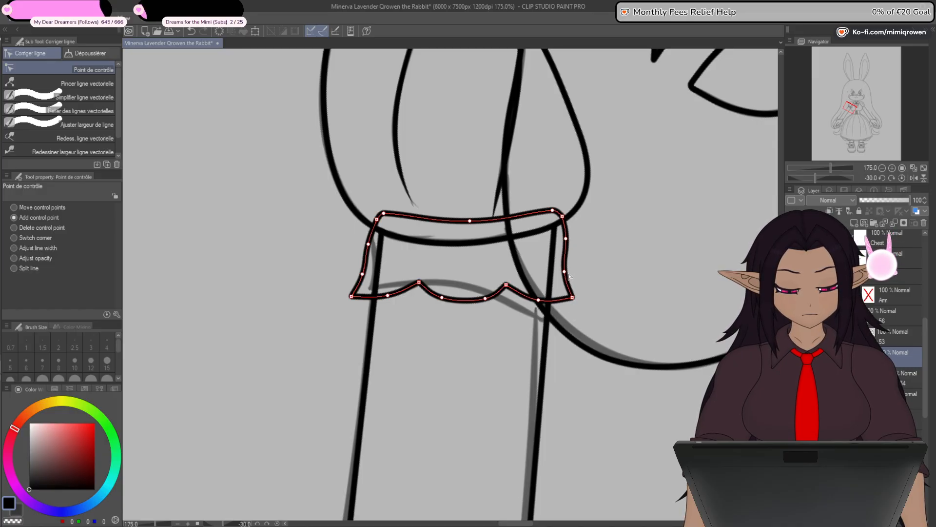
left_click_drag(569, 277, 568, 276)
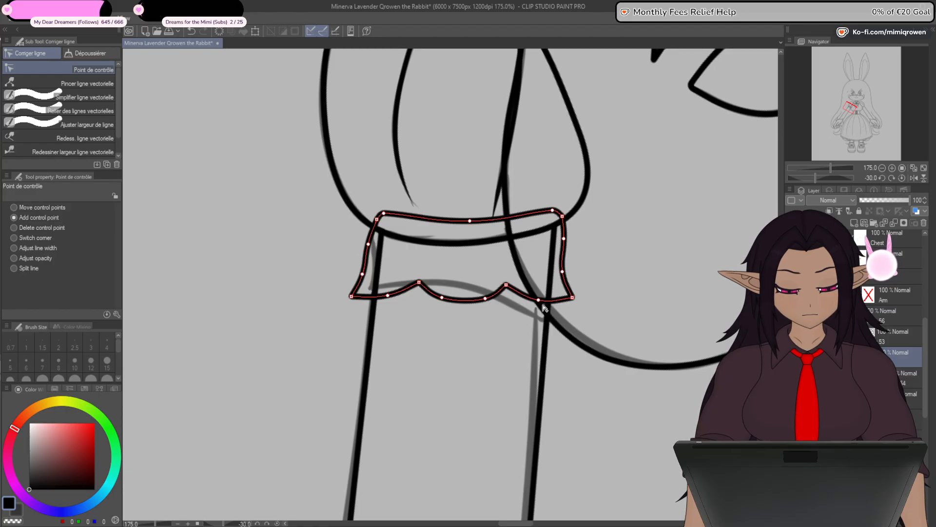
scroll(545, 308, "down", 2)
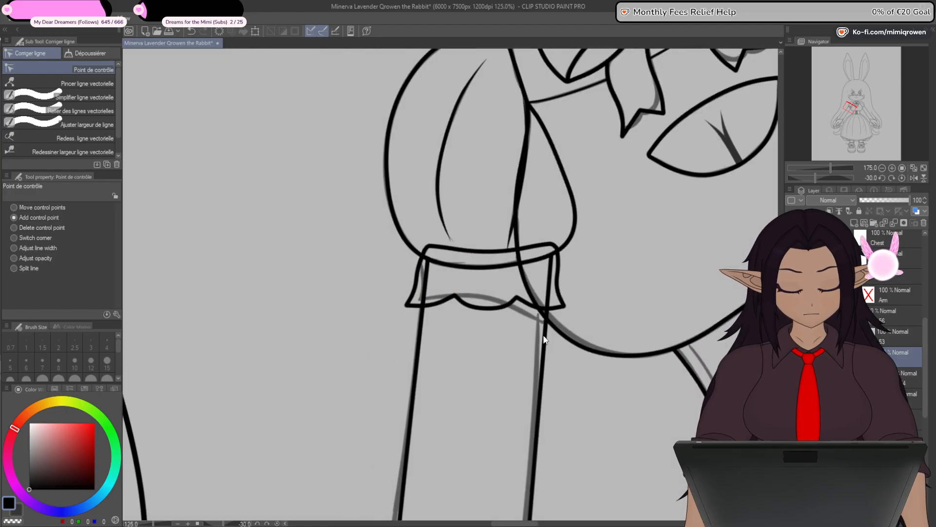
left_click(902, 179)
scroll(589, 351, "down", 2)
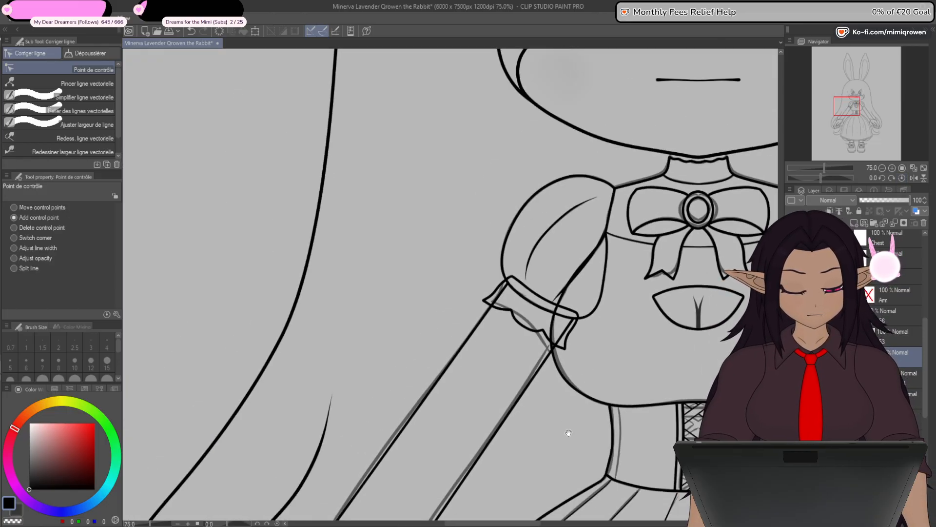
left_click_drag(569, 433, 534, 412)
scroll(523, 329, "up", 1)
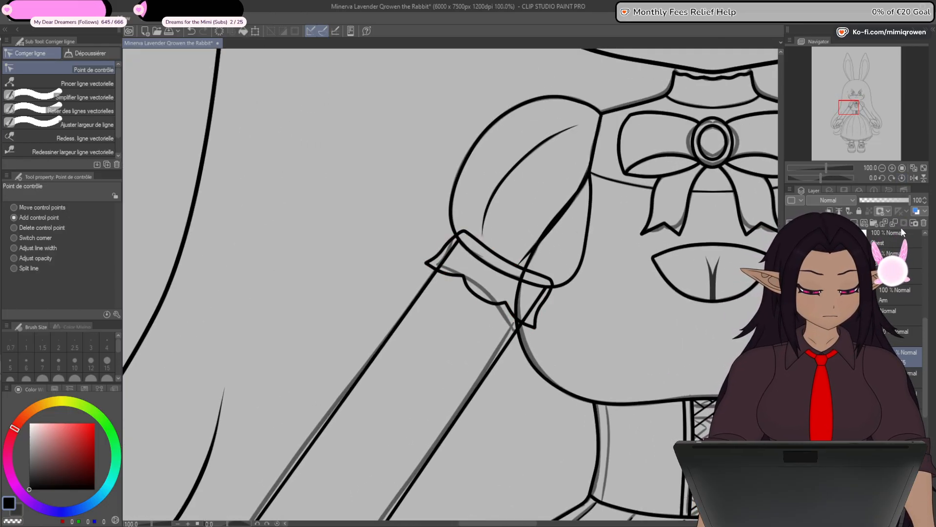
- Erase the cuff's upper edge where it overlaps the puff sleeve, leaving only the sleeve's hem line there
key("p")
scroll(493, 238, "up", 1)
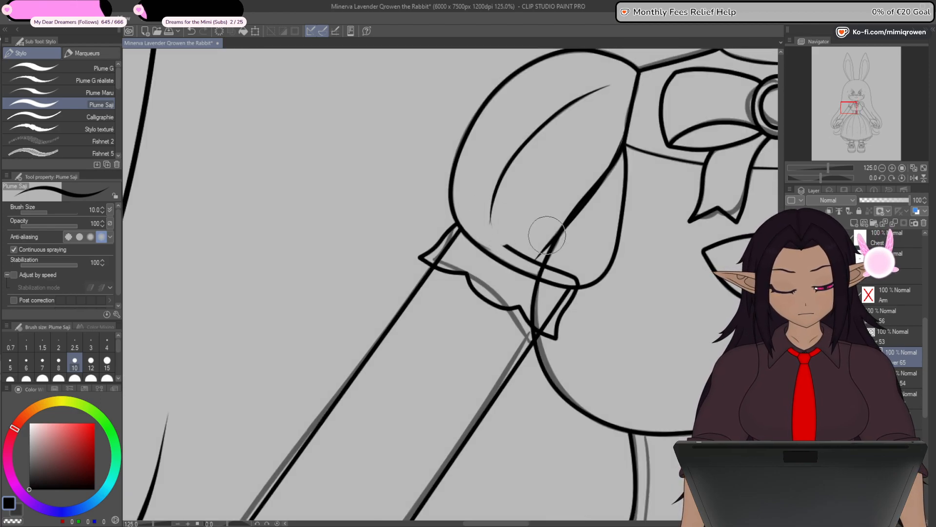
mouse_move(513, 236)
left_mouse_down()
mouse_move(512, 245)
mouse_move(583, 267)
left_mouse_up()
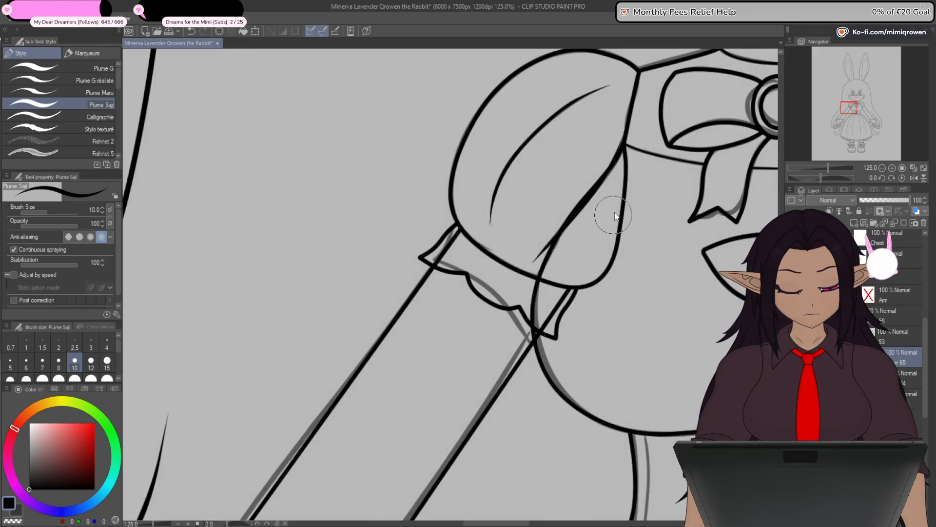
scroll(616, 215, "down", 2)
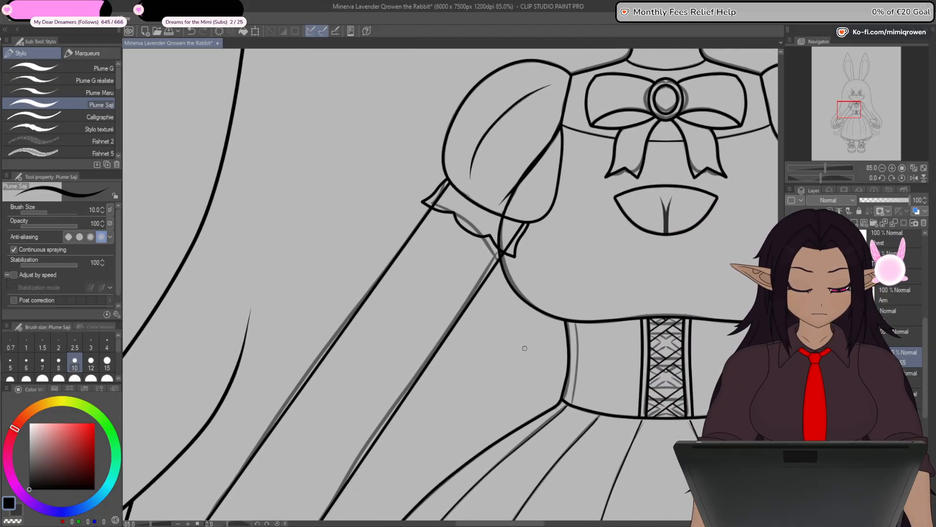
- Inspect the trimmed cuff's outline and control points up close and in proportion to the whole figure
scroll(523, 346, "down", 4)
scroll(517, 300, "up", 4)
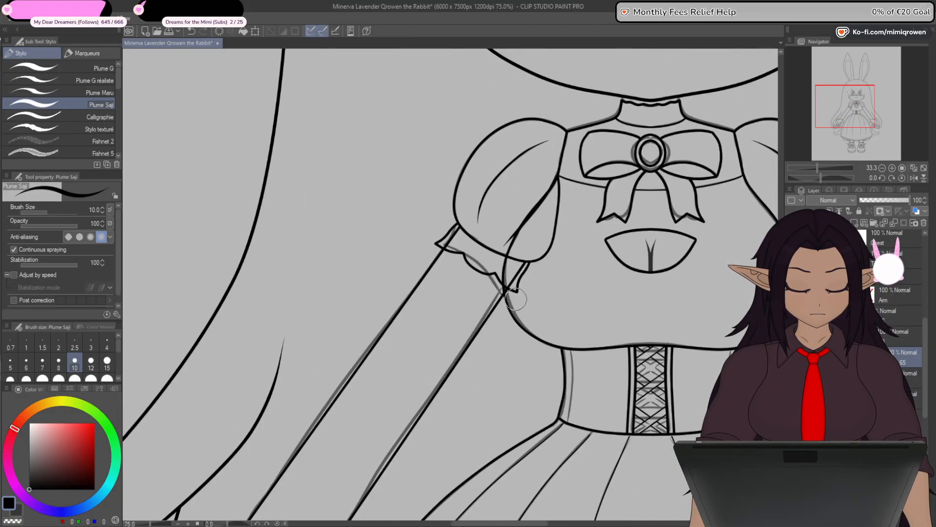
scroll(516, 299, "up", 2)
key("y")
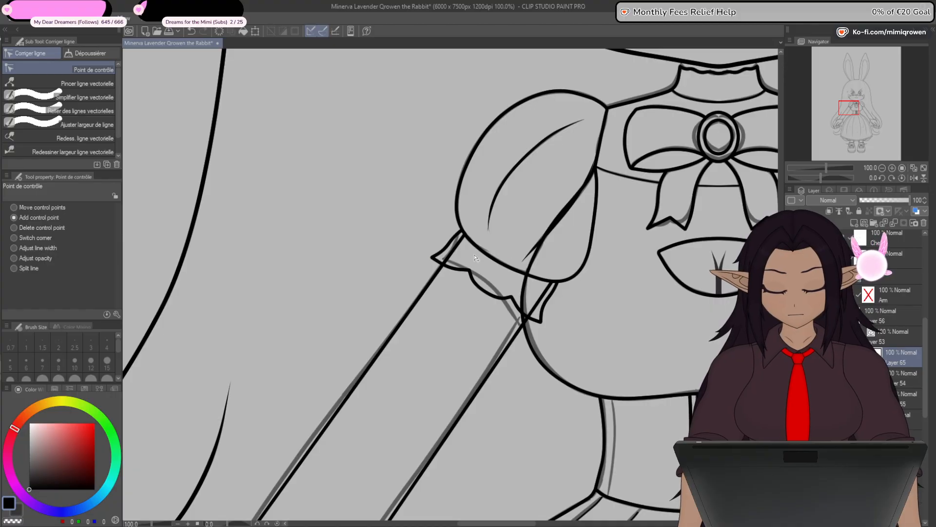
scroll(475, 257, "up", 1)
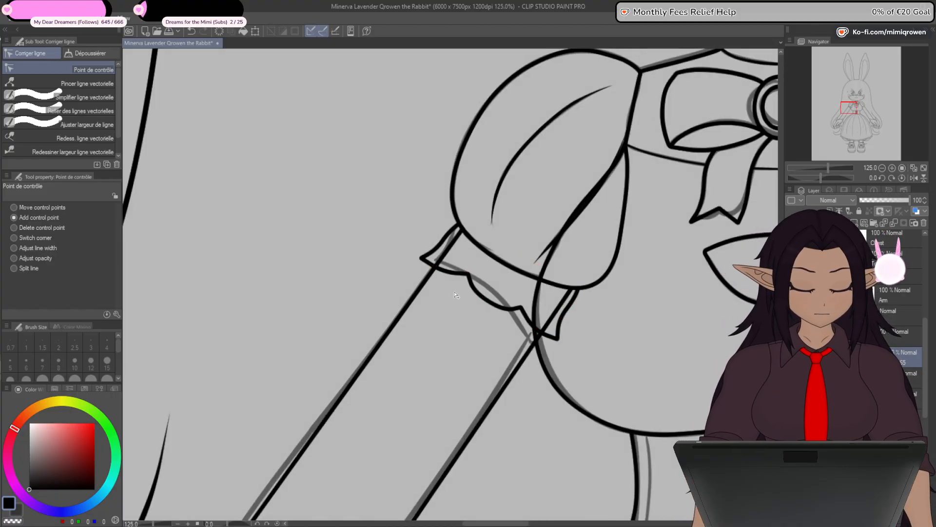
scroll(447, 347, "up", 1)
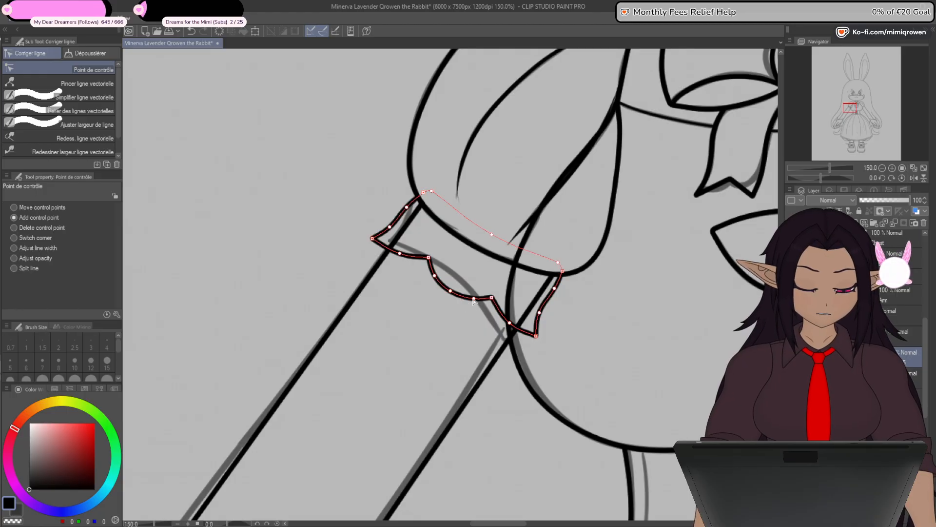
scroll(473, 301, "down", 5)
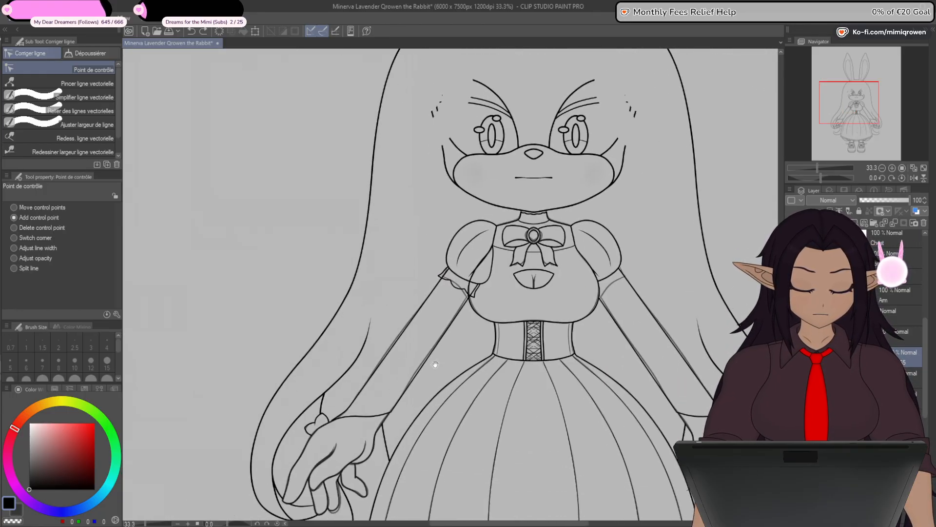
left_click_drag(435, 364, 434, 359)
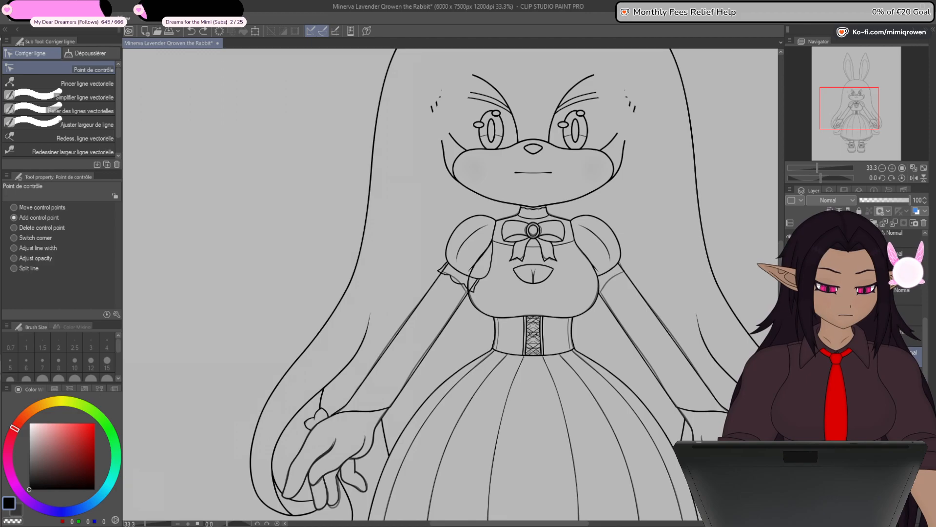
- Mask the cuff where it overlaps the torso, and flip a copy of it horizontally for the opposite sleeve
scroll(902, 312, "down", 1)
left_click(905, 294)
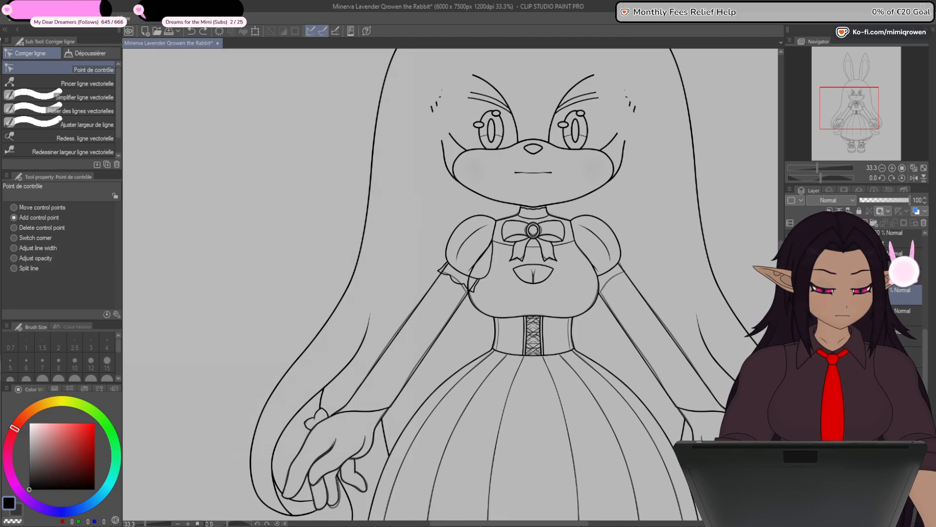
left_click(849, 315)
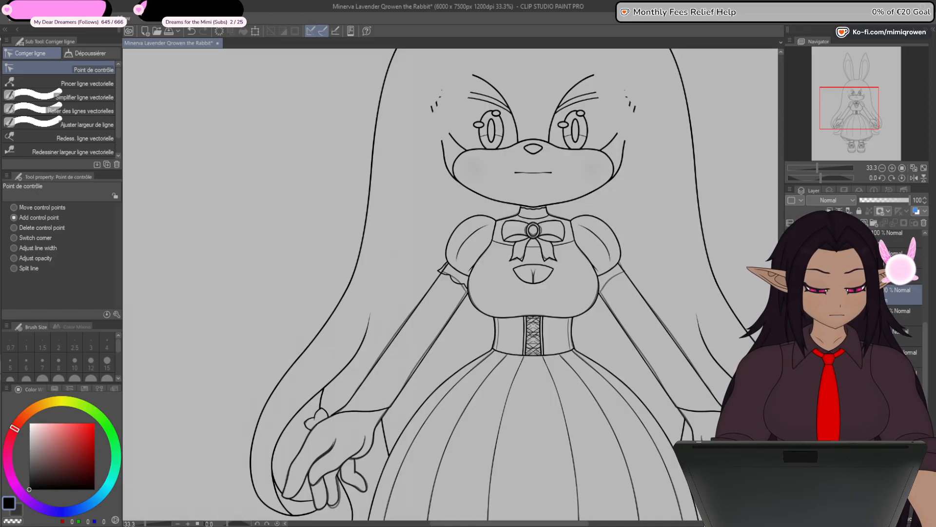
left_click(915, 348)
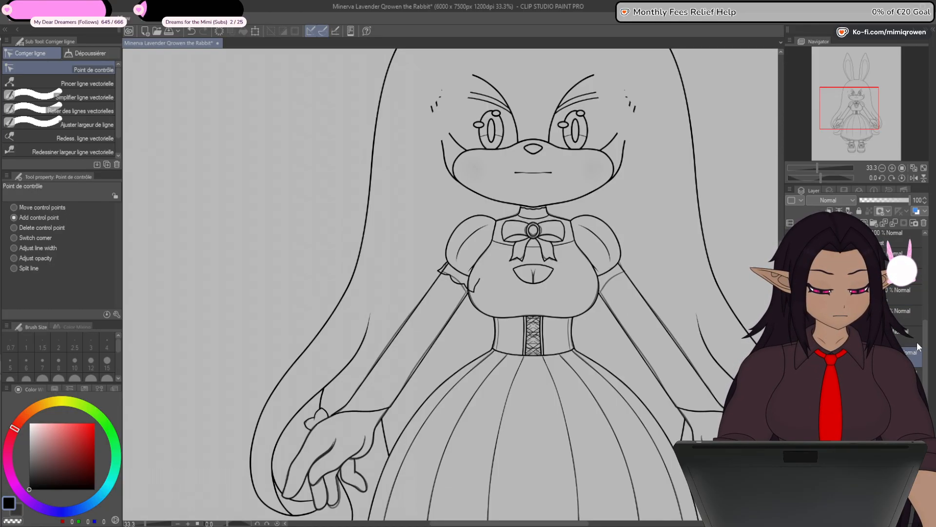
left_click_drag(923, 341, 922, 308)
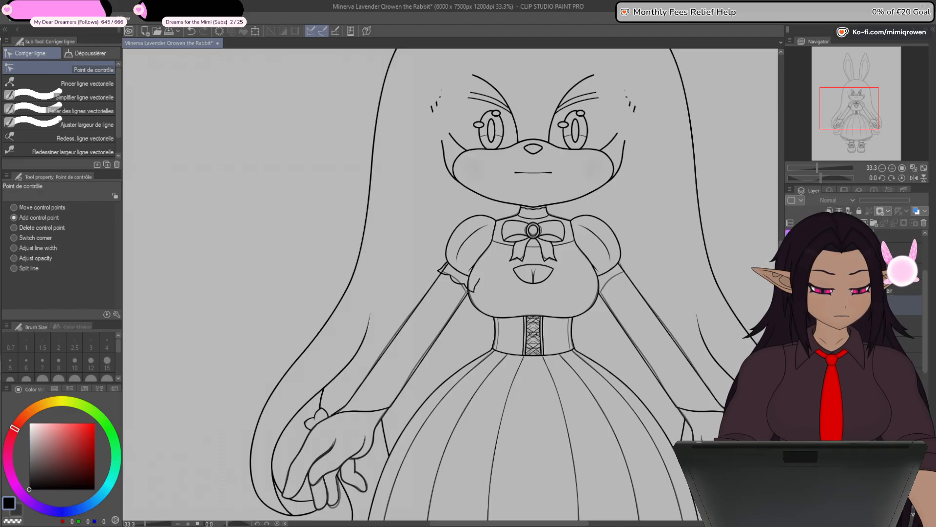
left_click(256, 30)
left_click(42, 210)
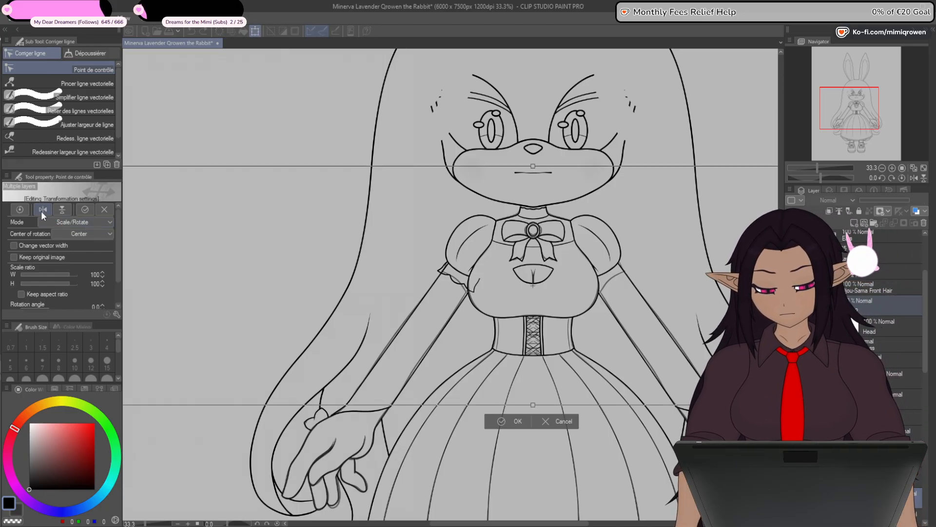
left_click(518, 420)
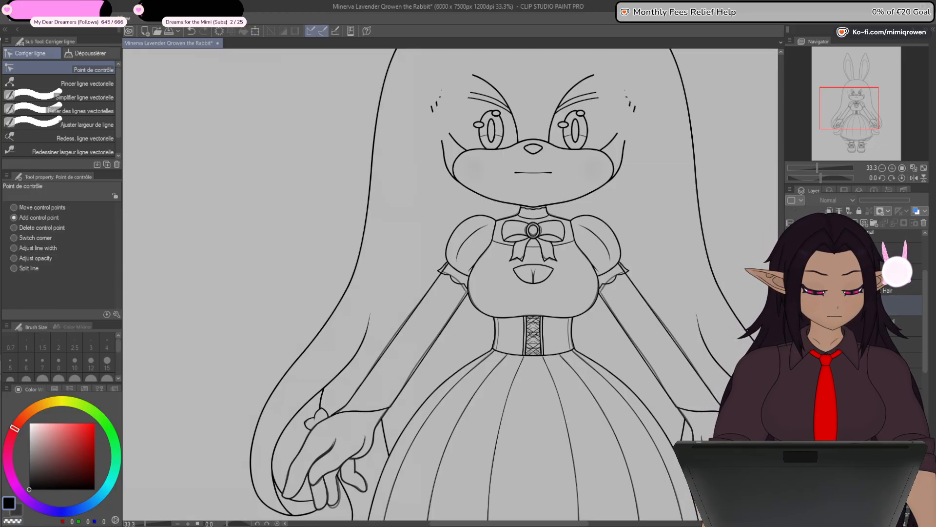
left_click(902, 344)
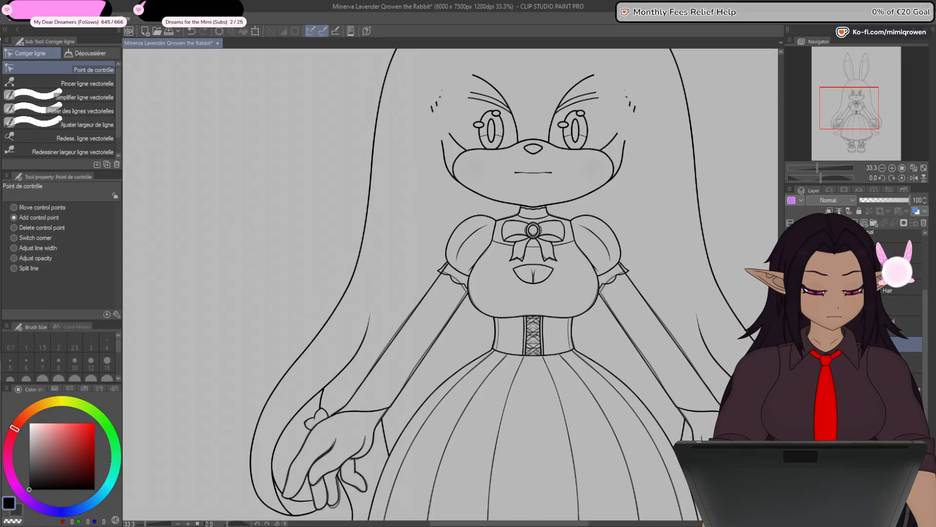
- Draw a straight seam line at brush size 8 just inside the corset's side edge, from the bust line to the waist seam
key("ctrl+minus")
key("ctrl+minus")
key("ctrl+minus")
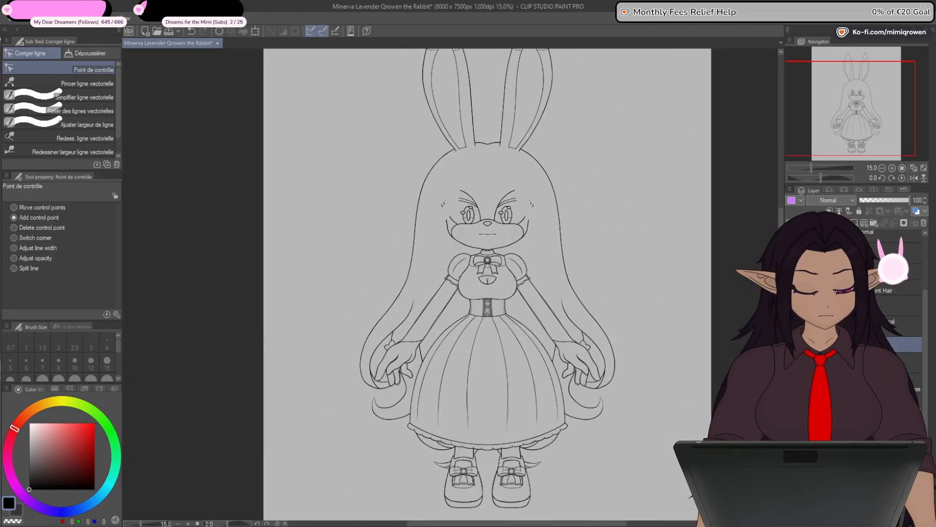
key("ctrl+plus")
key("ctrl+plus")
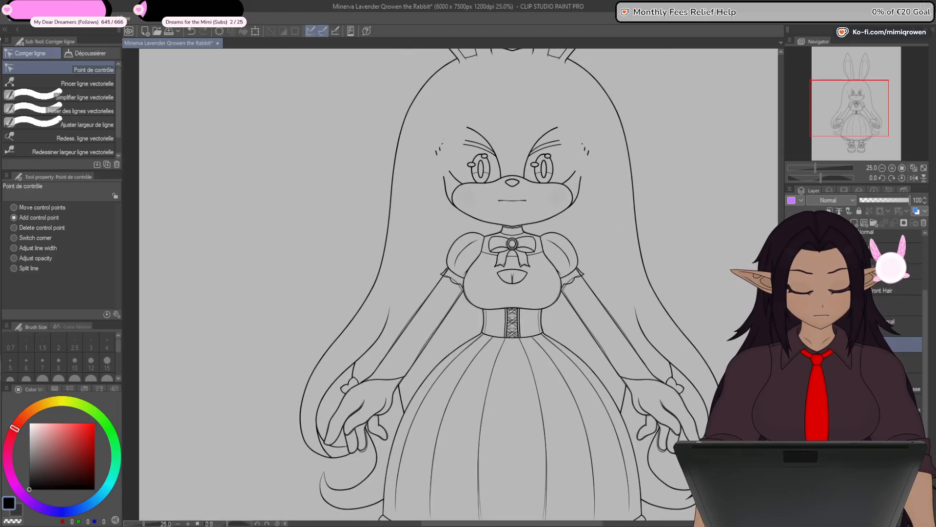
scroll(488, 322, "up", 4)
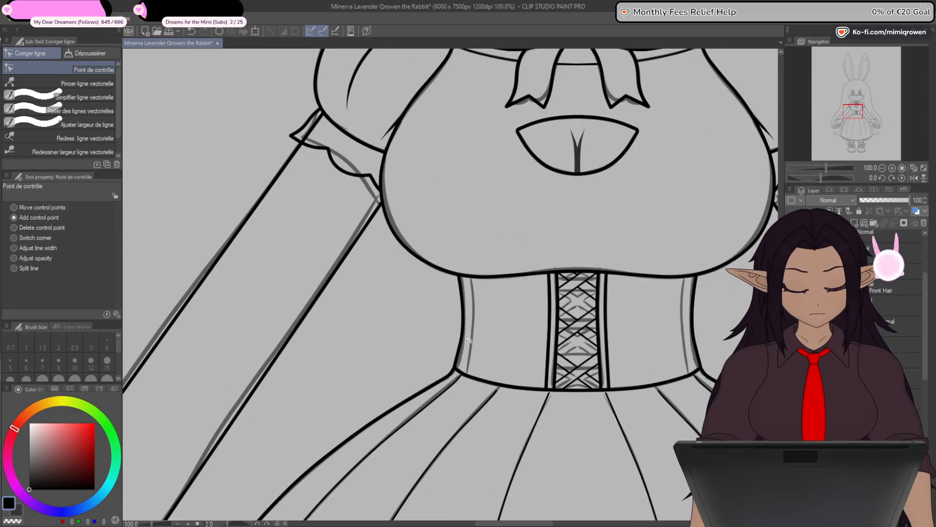
scroll(468, 338, "up", 3)
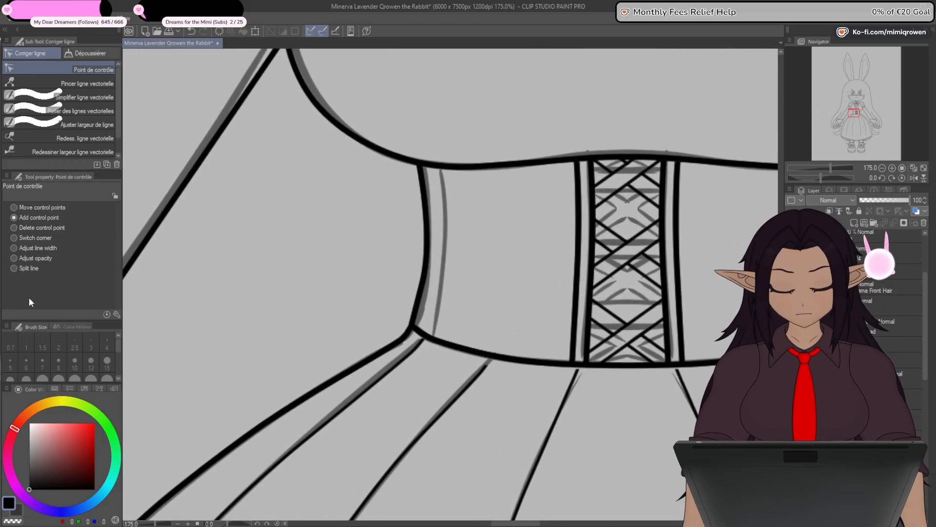
key("u")
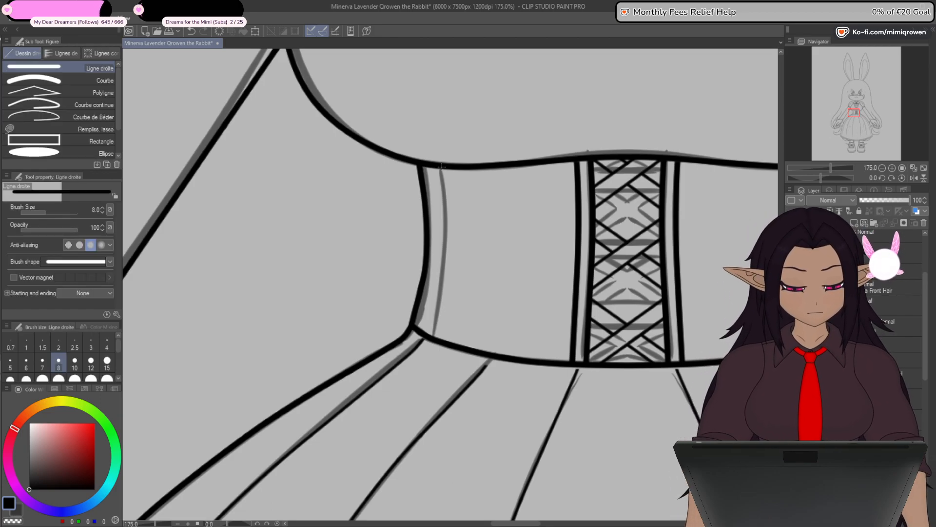
left_click_drag(441, 167, 433, 337)
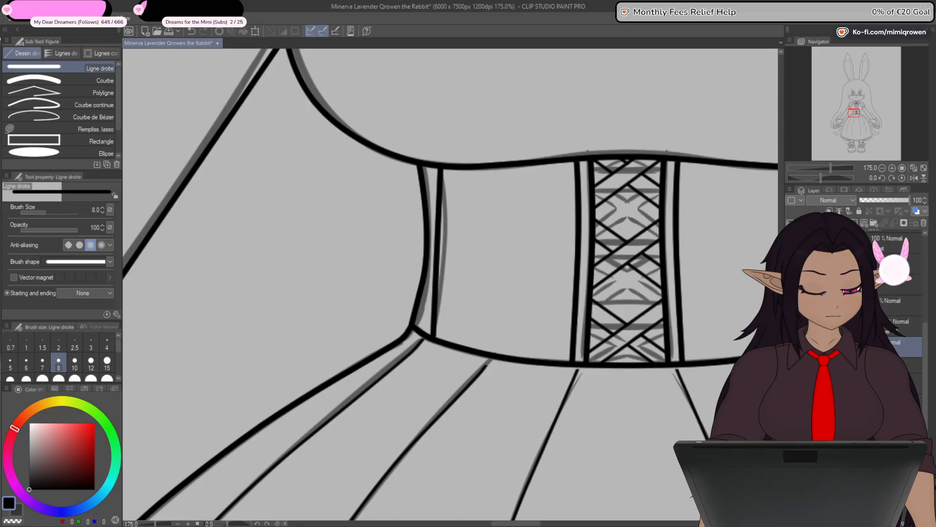
- Hide the sketch, extend the corset seam above the bust line, and add control points to curve it along the side edge
left_click(791, 363)
key("y")
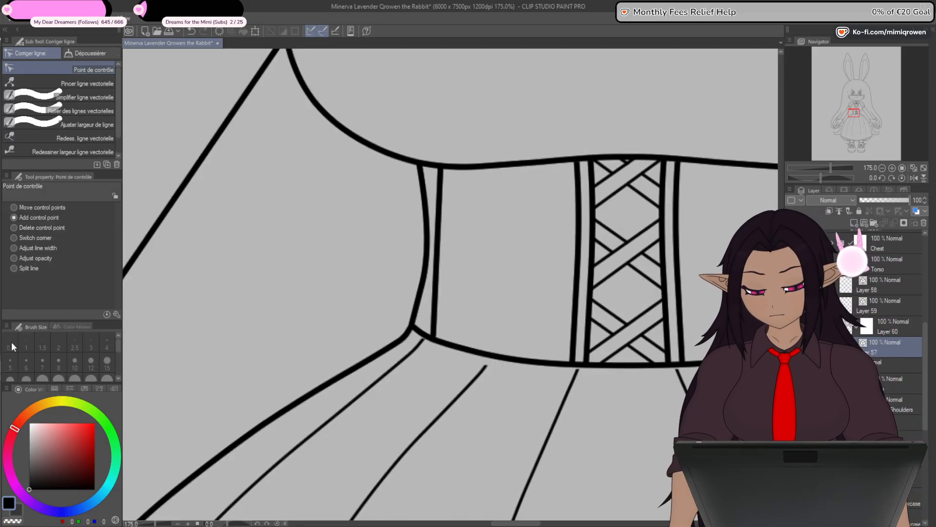
left_click(437, 250)
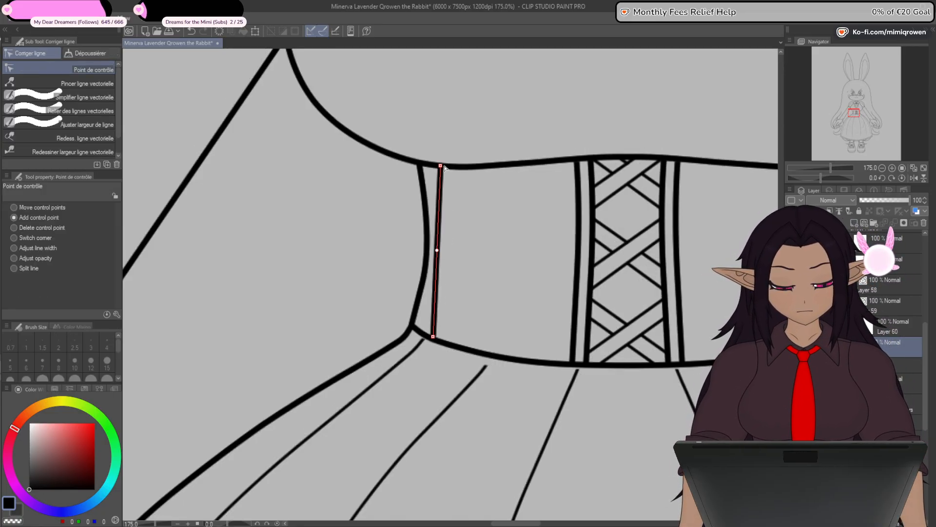
left_click_drag(441, 166, 440, 83)
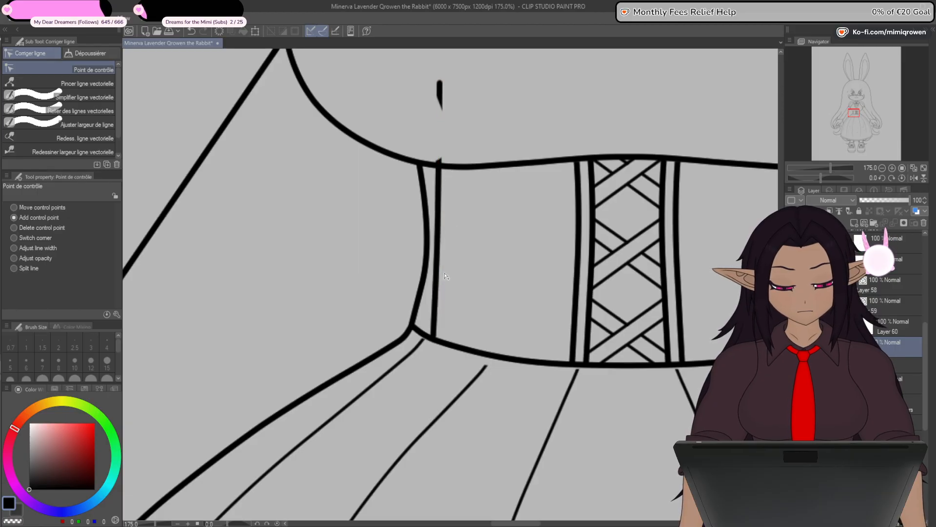
left_click_drag(437, 251, 443, 251)
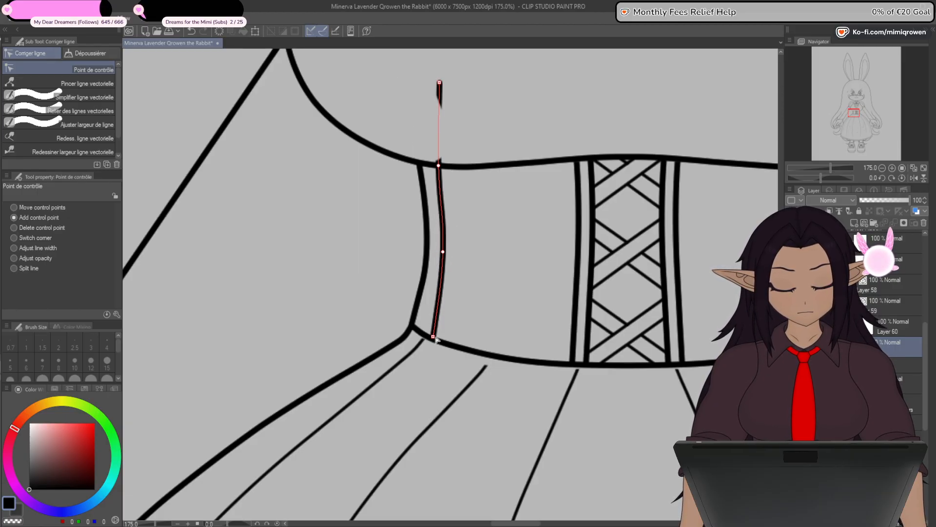
left_click_drag(433, 337, 428, 336)
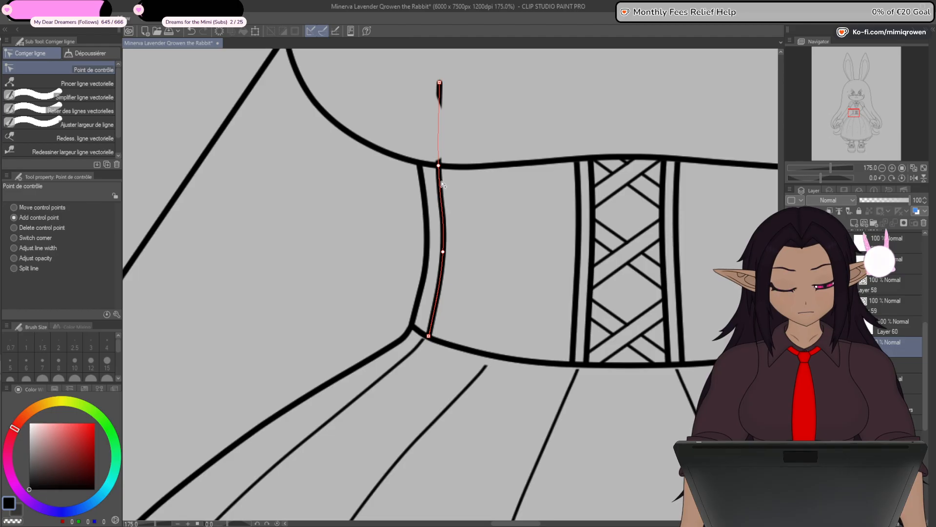
left_click_drag(462, 147, 471, 265)
scroll(451, 204, "down", 1)
left_click_drag(447, 196, 439, 183)
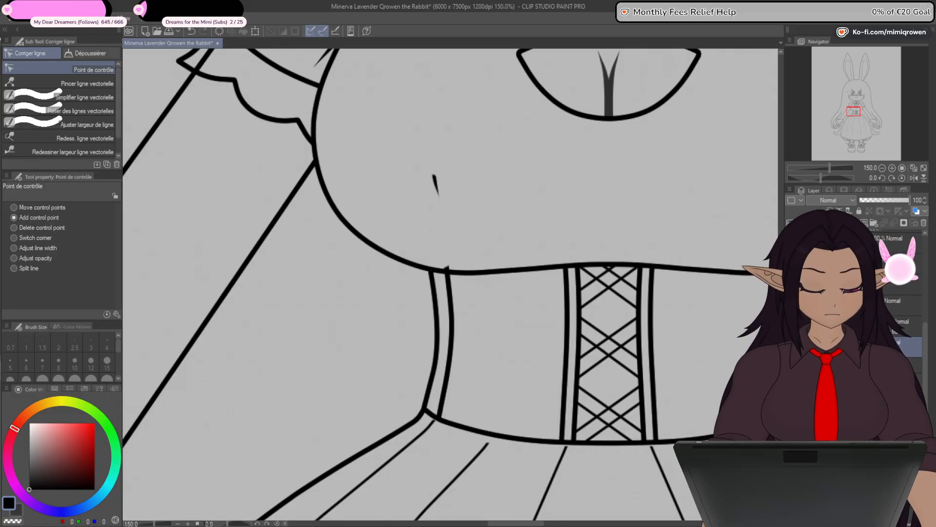
- Disable the Torso mask, extend the seam's upper end higher, and reshape its curve parallel to the corset's side edge
left_click(861, 303, "shift")
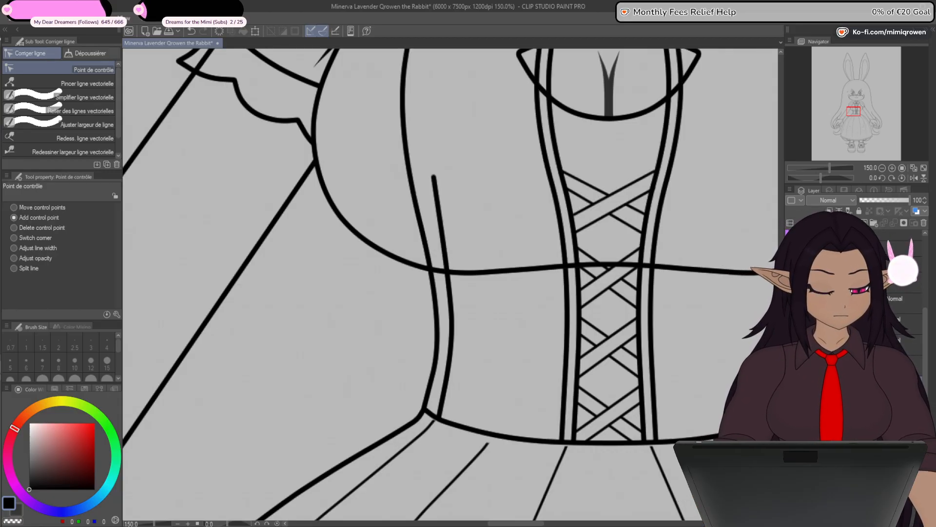
left_click_drag(436, 179, 426, 126)
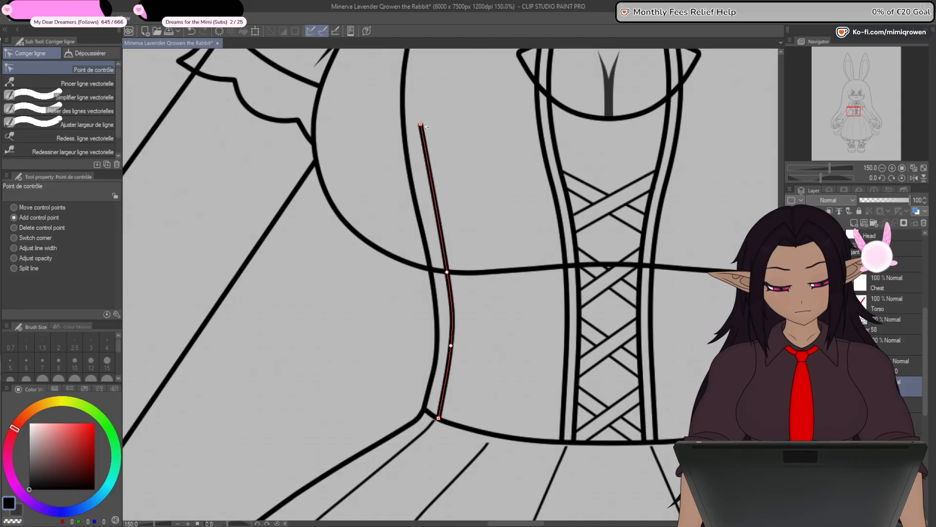
left_click_drag(452, 352, 451, 365)
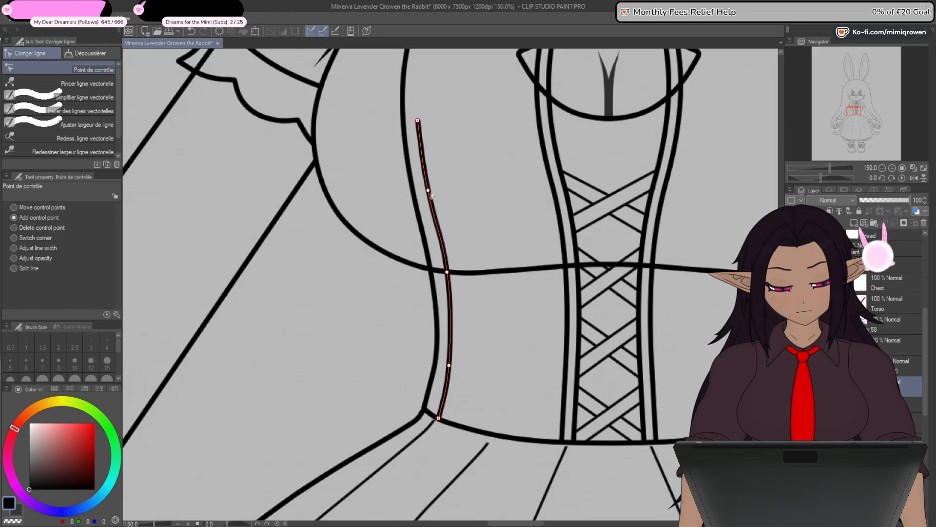
left_click_drag(448, 272, 448, 273)
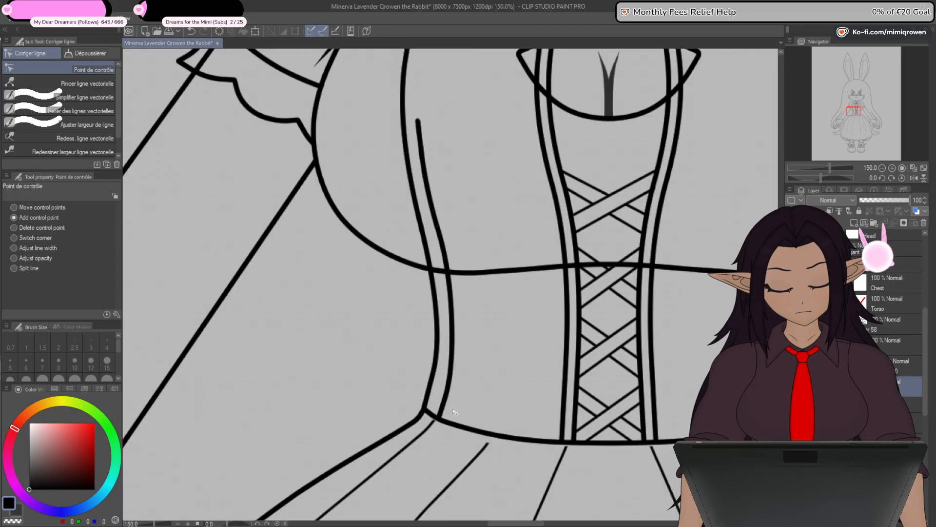
- Add a control point at the waist section of the corset seam and smooth its curve down to the waistline
scroll(505, 456, "down", 2)
left_click_drag(656, 467, 634, 424)
scroll(448, 369, "up", 2)
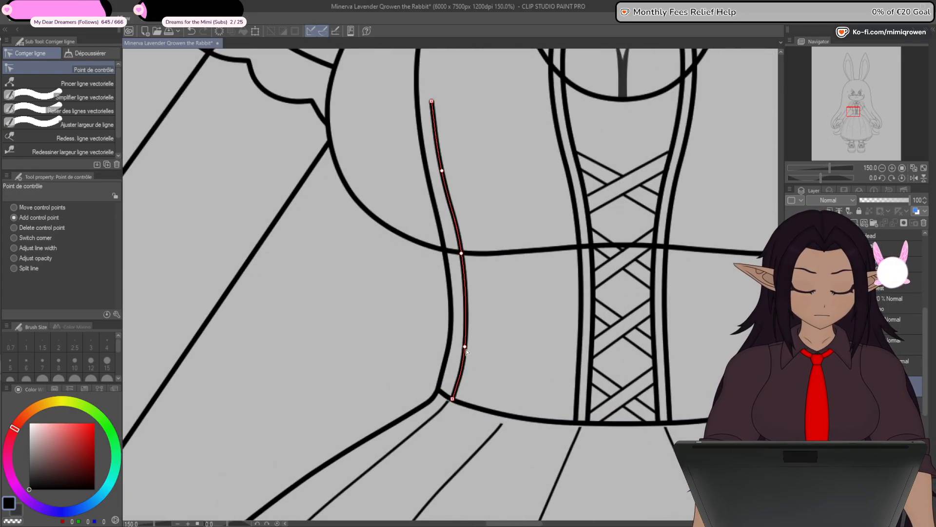
left_click_drag(466, 350, 464, 355)
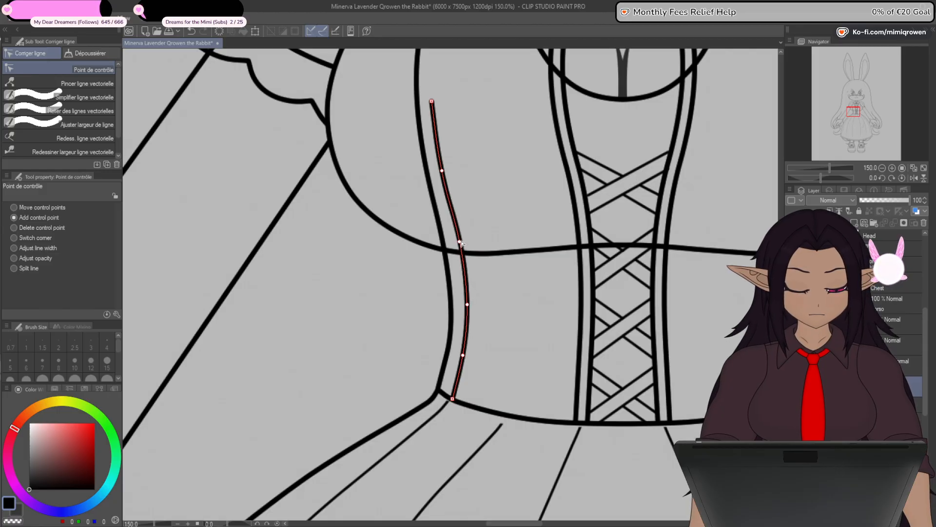
left_click_drag(461, 242, 460, 241)
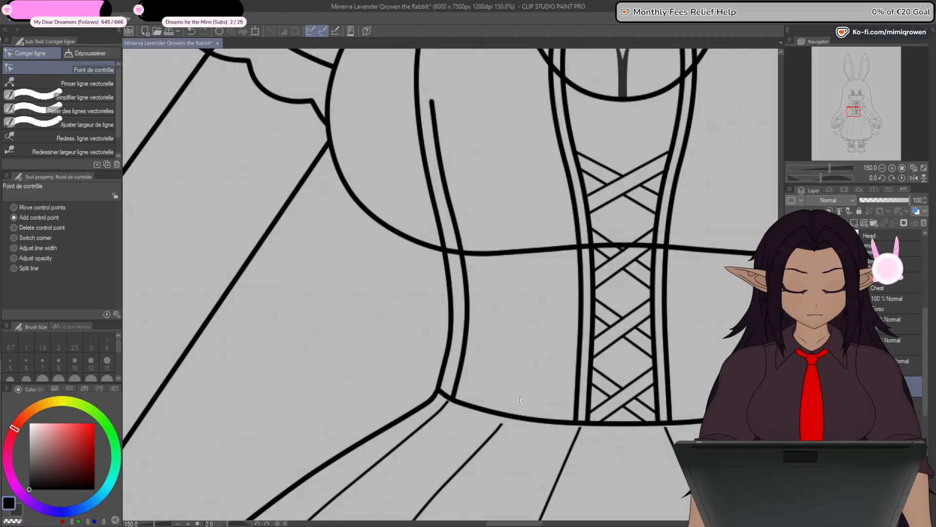
- Thin the whole corset side seam to a fixed line width of 5
left_click_drag(514, 437, 502, 387)
scroll(495, 396, "down", 3)
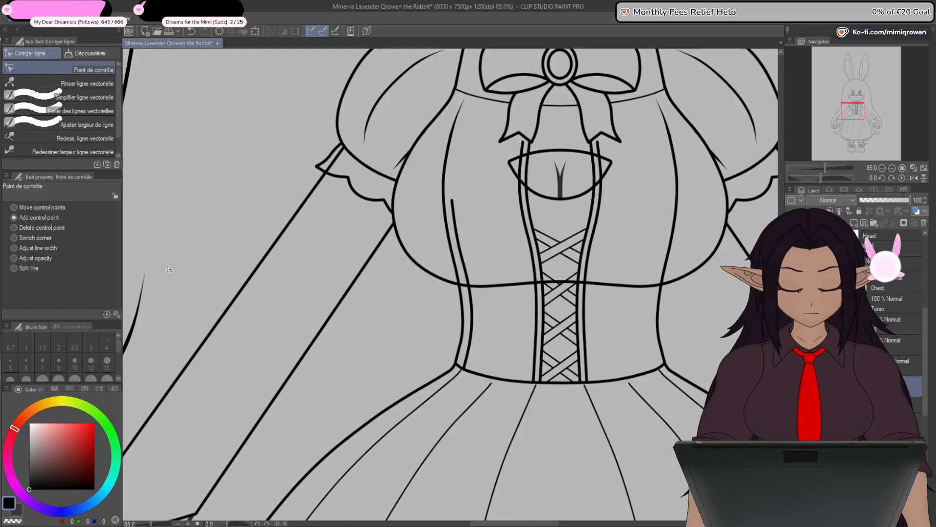
left_click(96, 122)
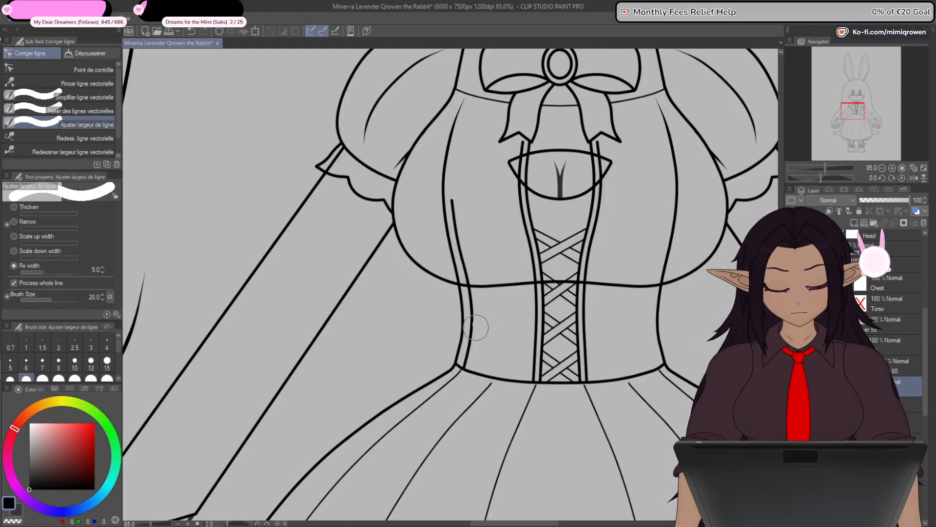
left_click_drag(479, 328, 473, 346)
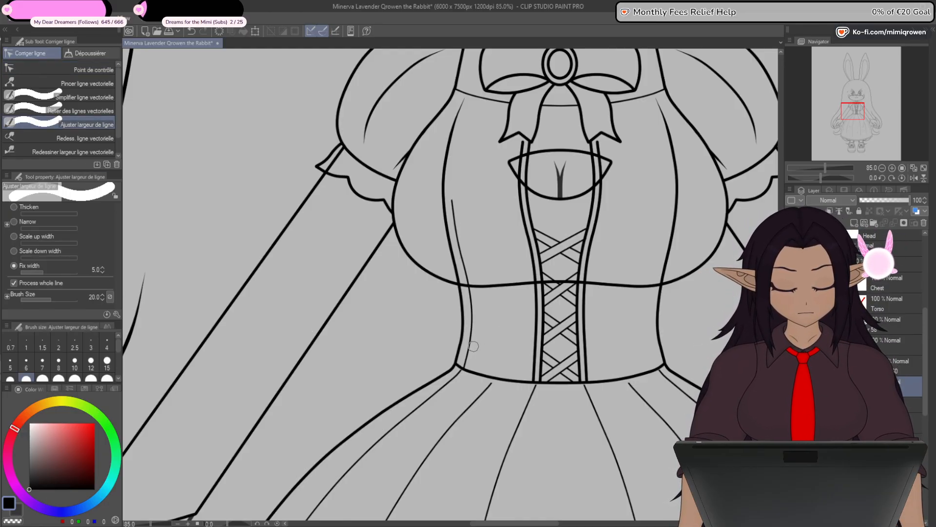
scroll(475, 352, "up", 3)
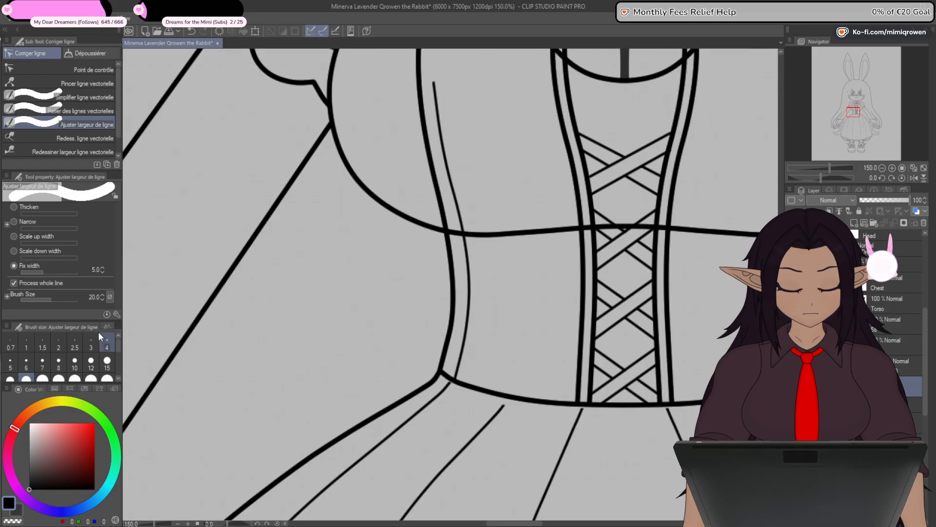
left_click(97, 69)
left_click_drag(509, 283, 504, 303)
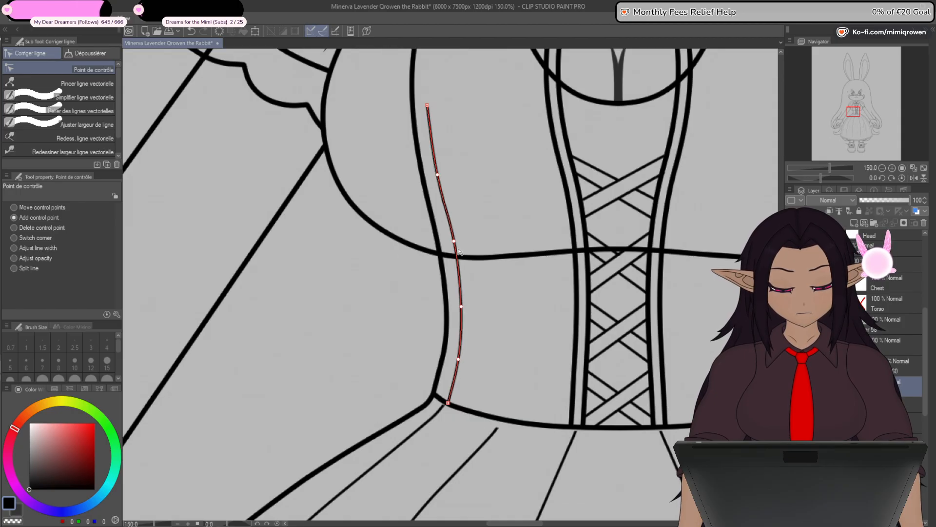
scroll(496, 355, "down", 4)
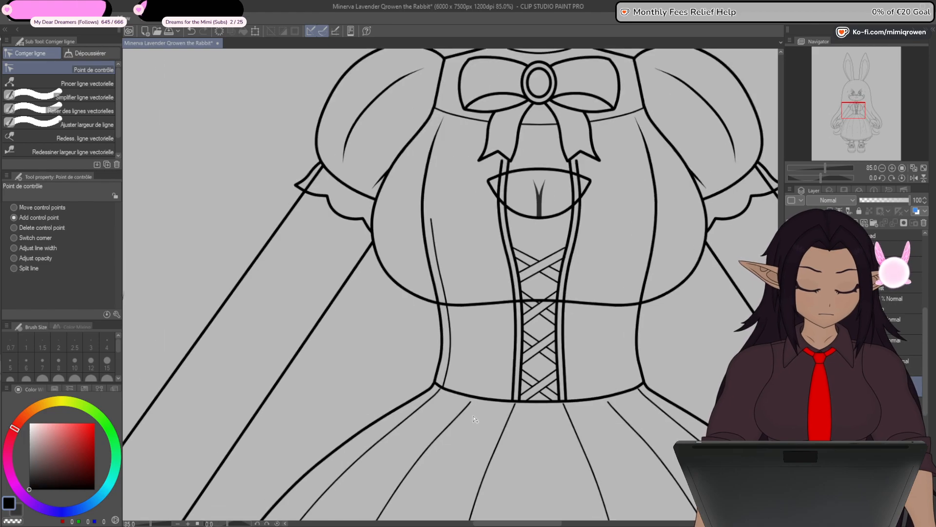
- Copy the corset's side seam and flip the copy horizontally onto the opposite side of the corset
key("o")
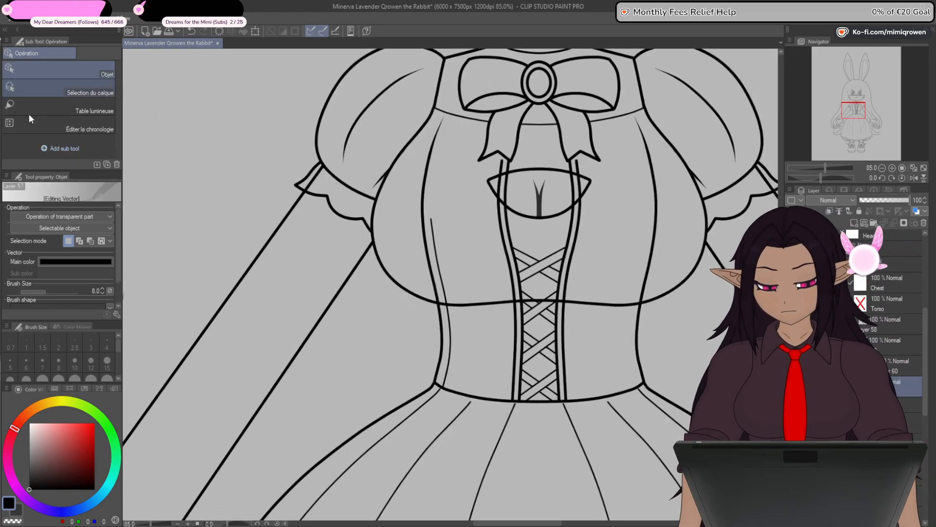
left_click(452, 355)
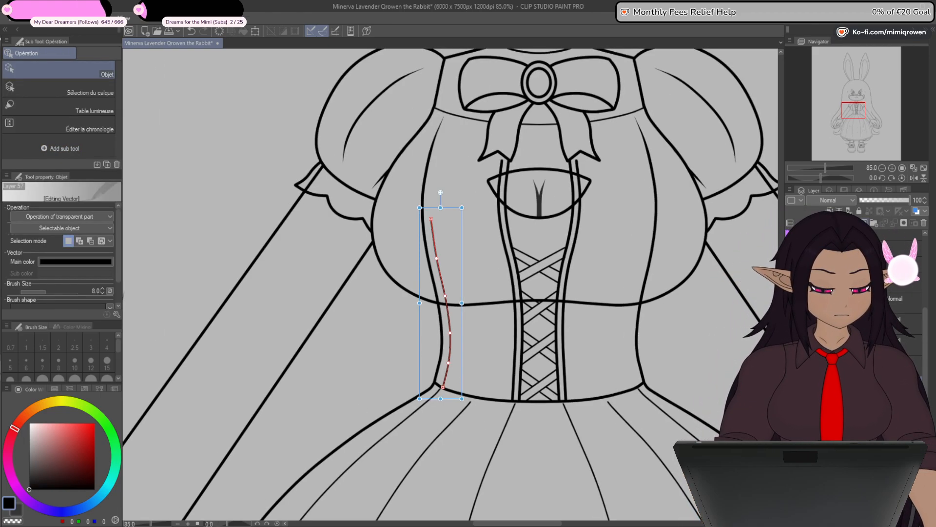
key("ctrl+x")
key("ctrl+v")
left_click_drag(928, 320, 925, 276)
left_click(907, 321, "ctrl")
left_click(255, 31)
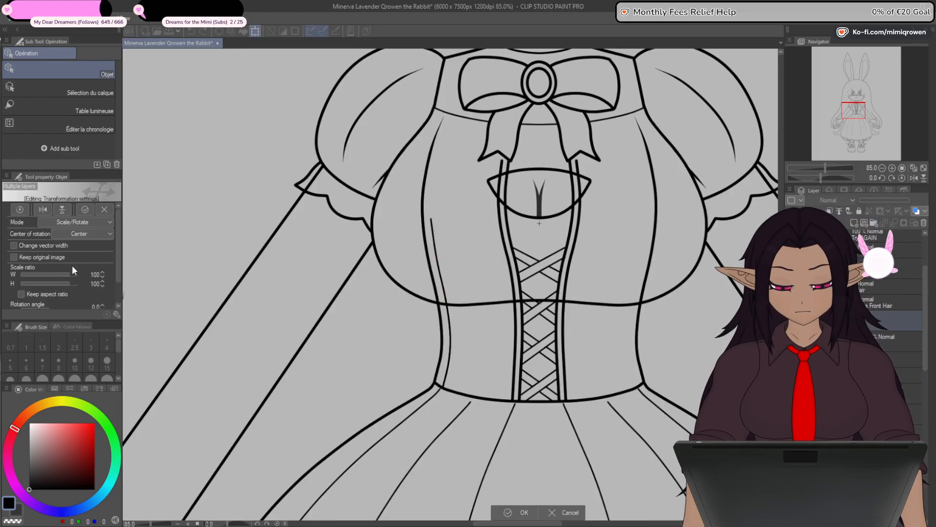
left_click(43, 209)
left_click(521, 513)
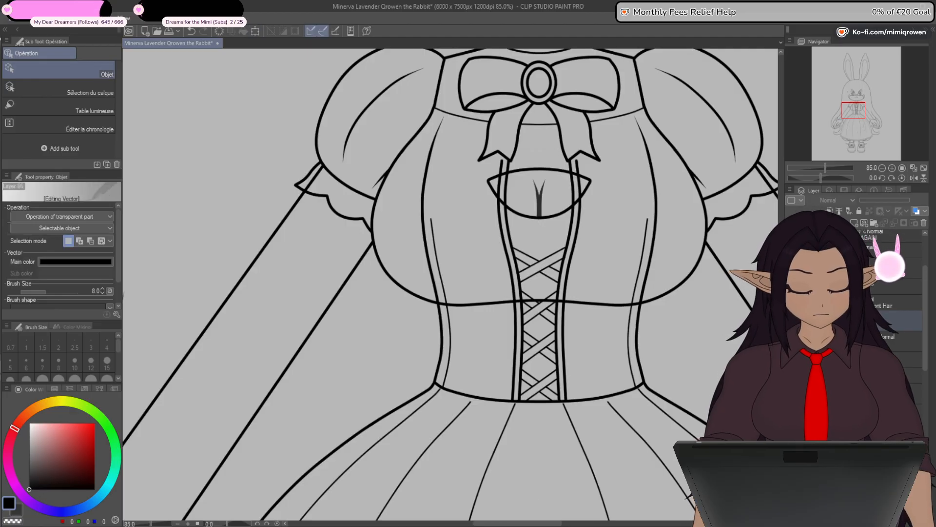
- Re-enable the Torso mask to hide the corset lines above the bust line
left_click(903, 396)
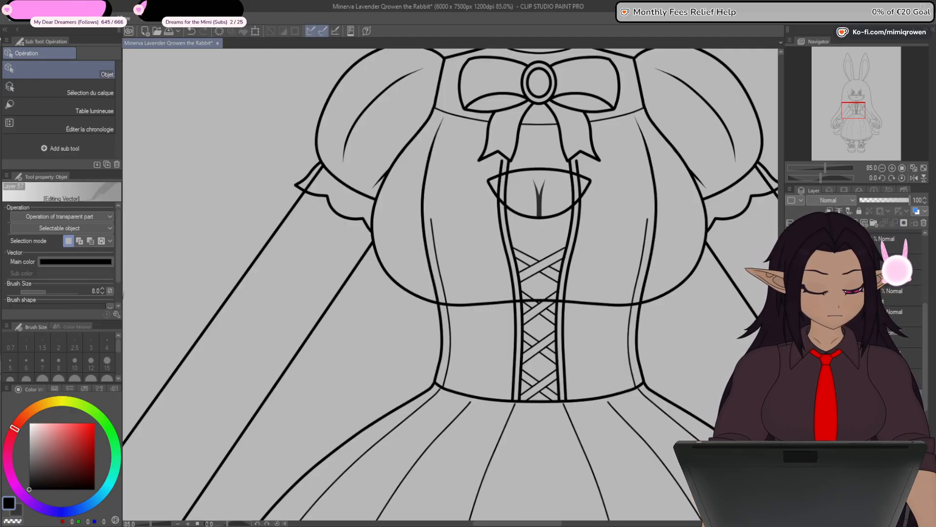
left_click(855, 396, "shift")
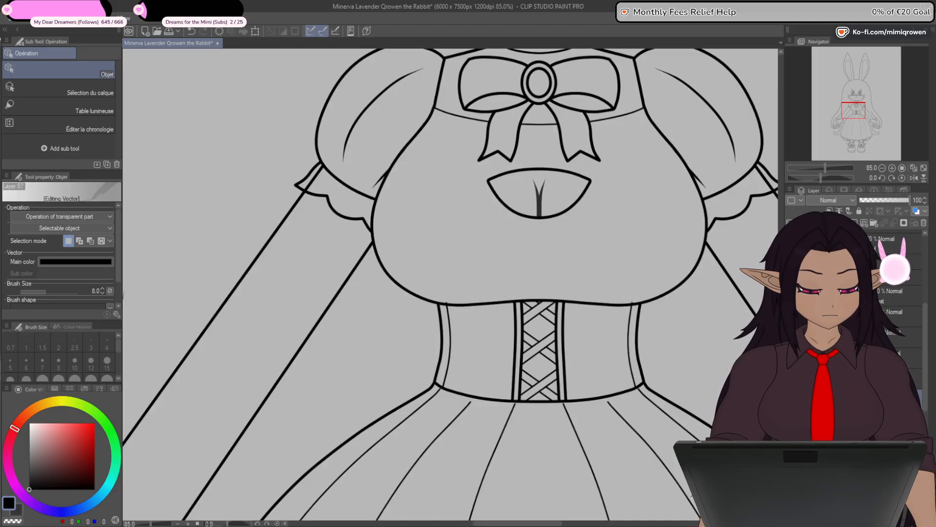
left_click(921, 318)
- Select the layer carrying the vertical symmetry ruler and the Plume Saji pen for inking
scroll(921, 318, "up", 2)
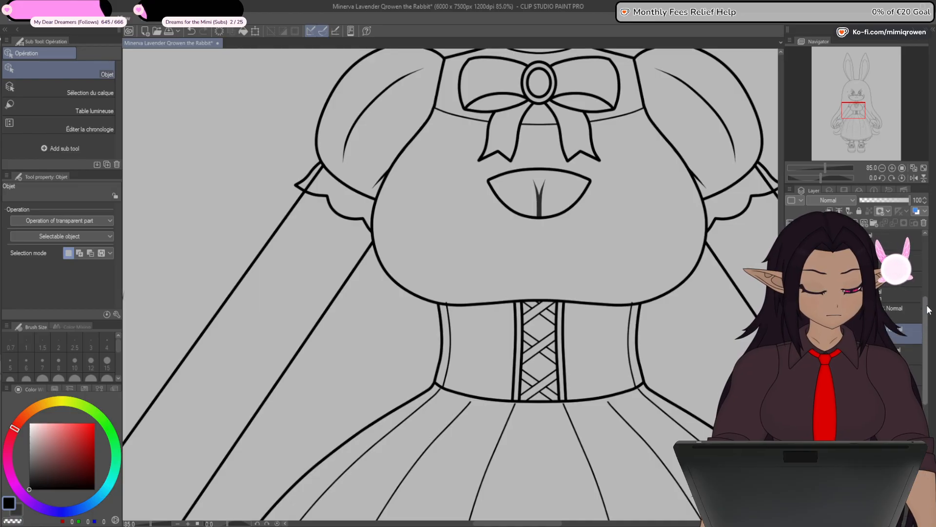
left_click_drag(927, 290, 928, 267)
left_click(902, 426)
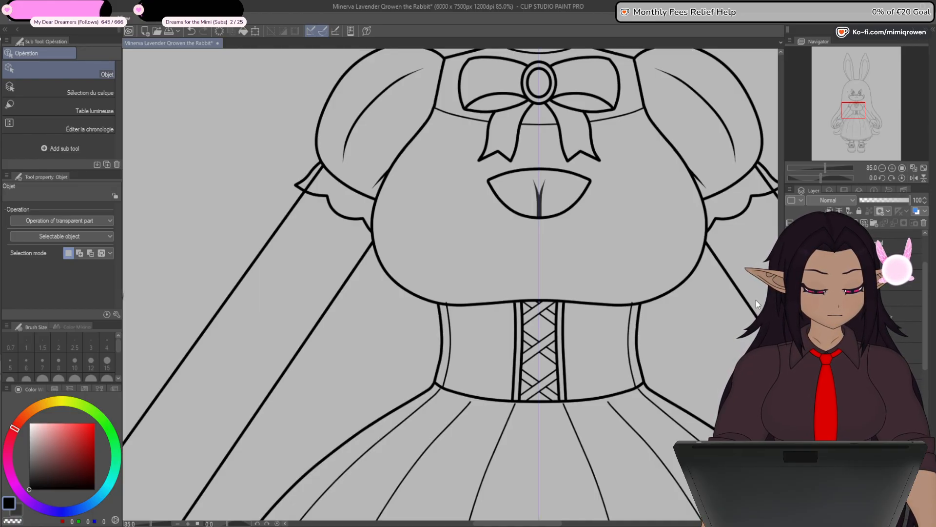
left_click(1, 155)
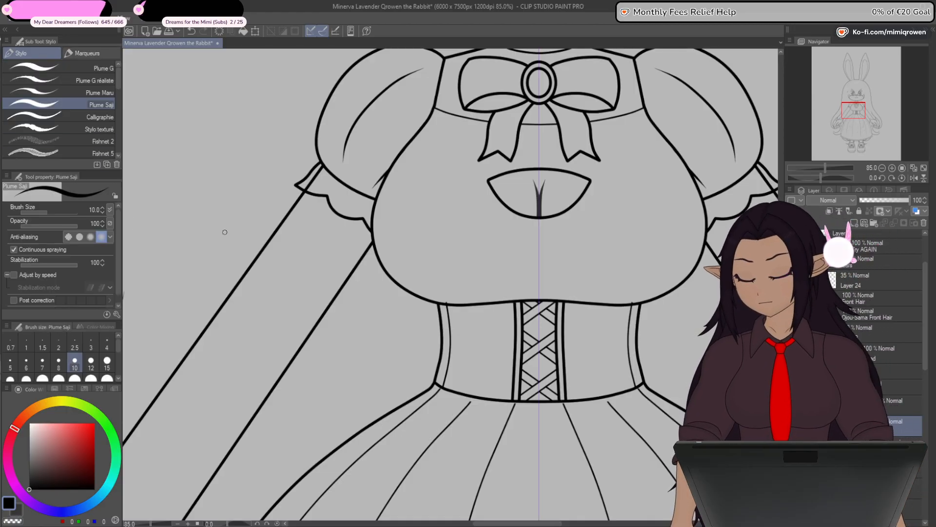
- Examine the line art of the corset, sleeve cuffs, collar and full figure for remaining details to ink
scroll(447, 299, "up", 2)
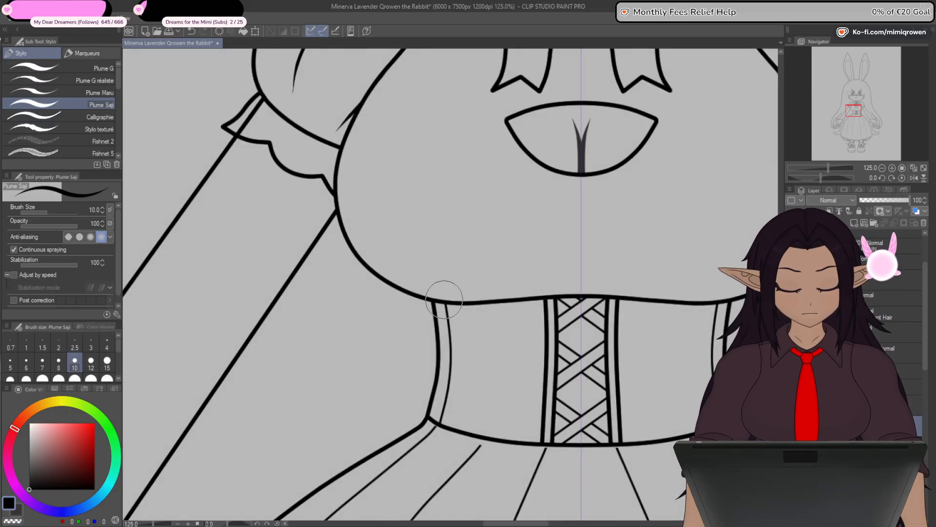
scroll(460, 324, "down", 5)
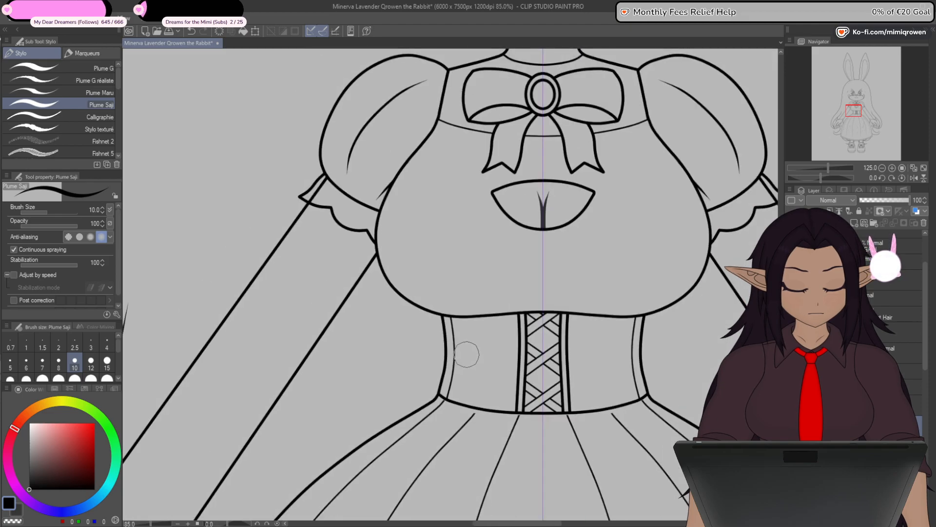
left_click_drag(455, 472, 457, 370)
left_click(793, 317)
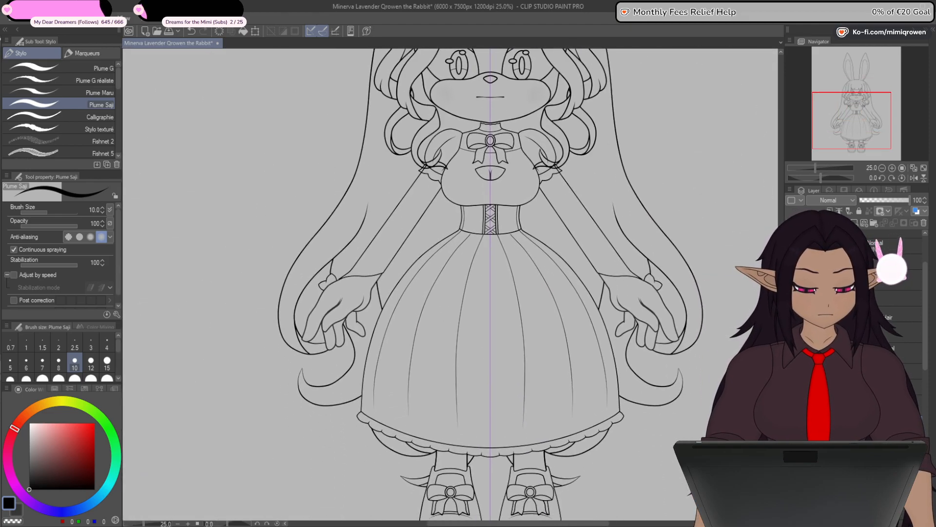
left_click_drag(458, 302, 466, 360)
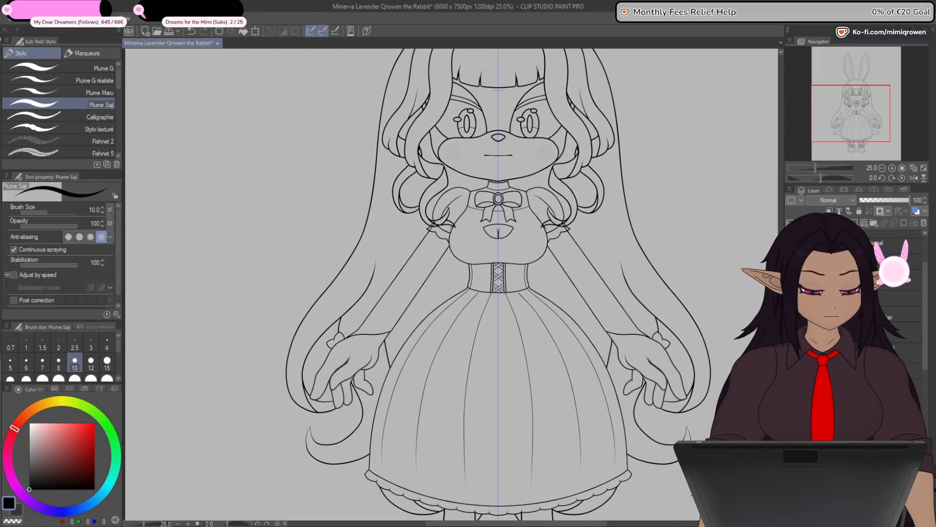
left_click(859, 371)
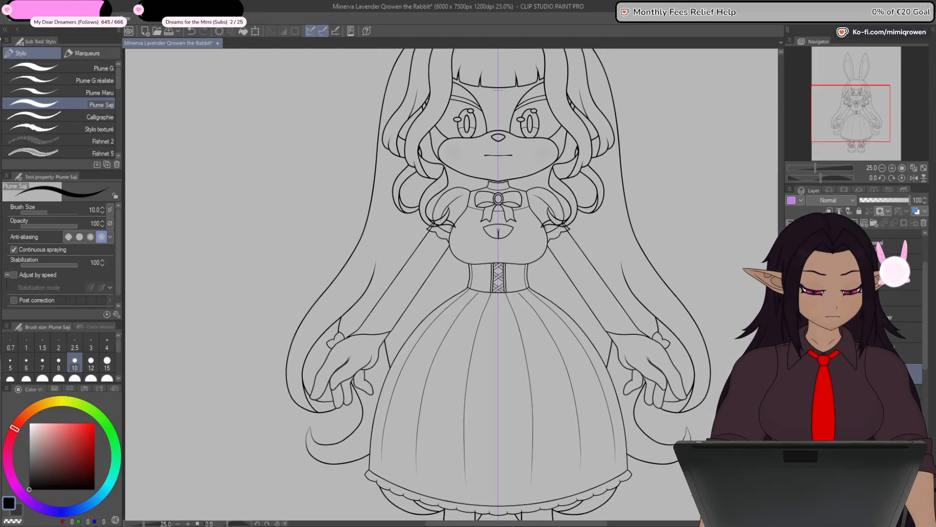
left_click_drag(449, 234, 463, 325)
scroll(449, 323, "up", 5)
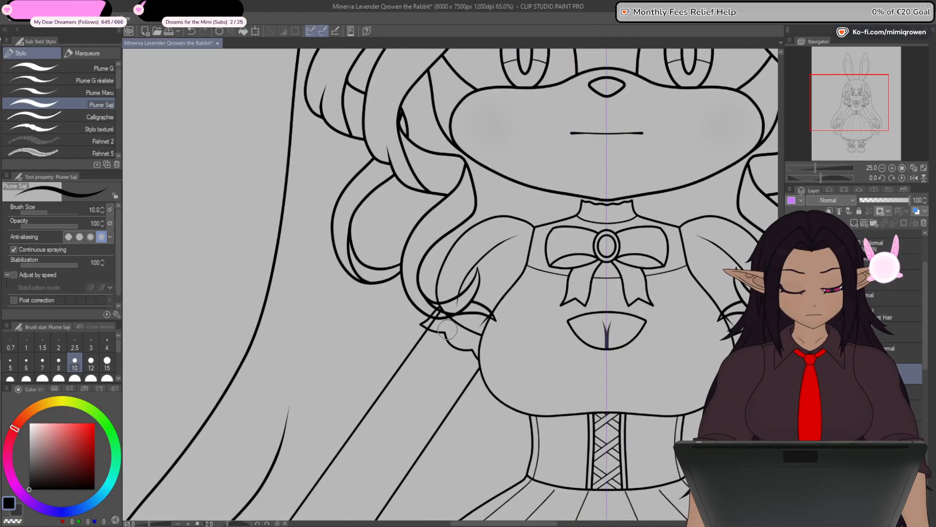
scroll(446, 330, "up", 4)
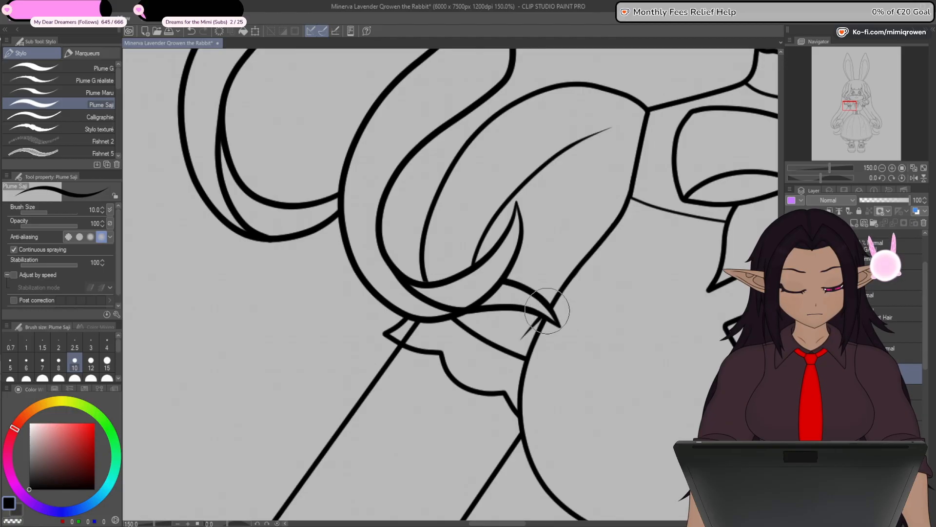
scroll(546, 318, "down", 6)
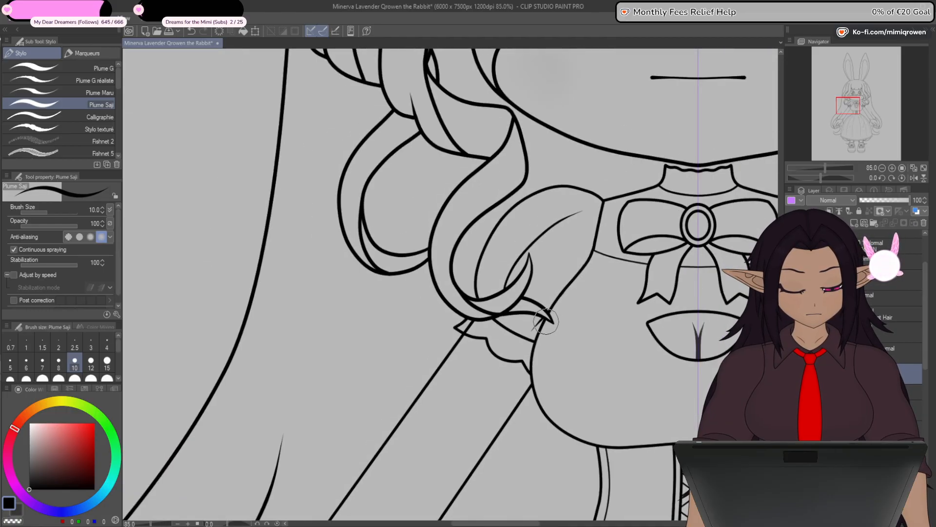
left_click_drag(587, 421, 560, 380)
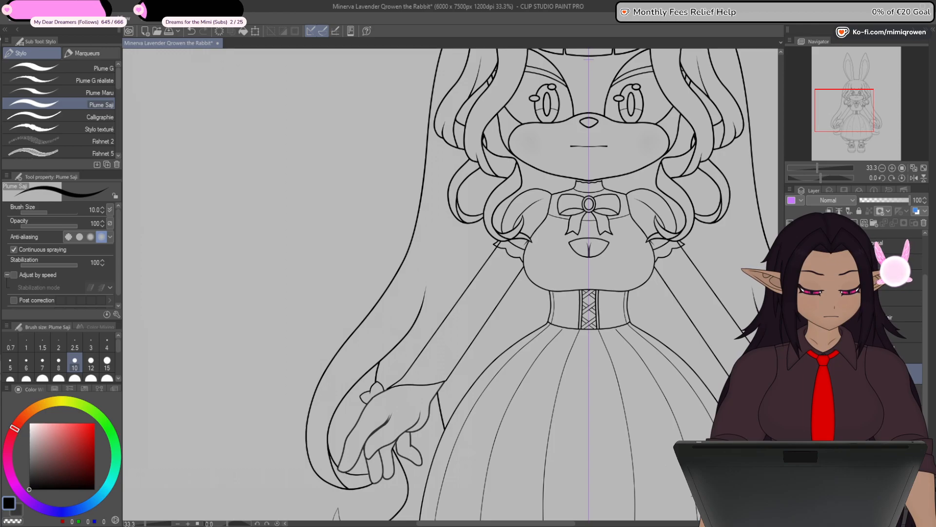
scroll(623, 178, "up", 4)
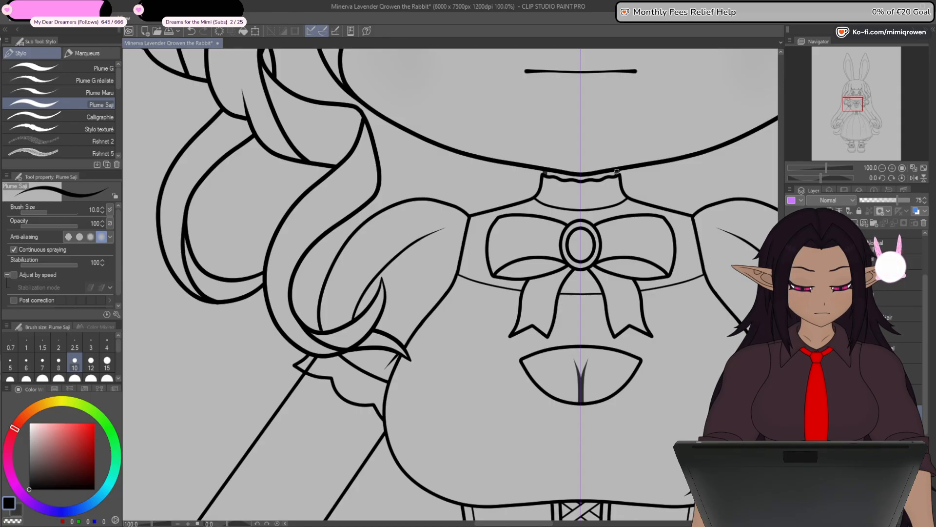
scroll(636, 162, "down", 4)
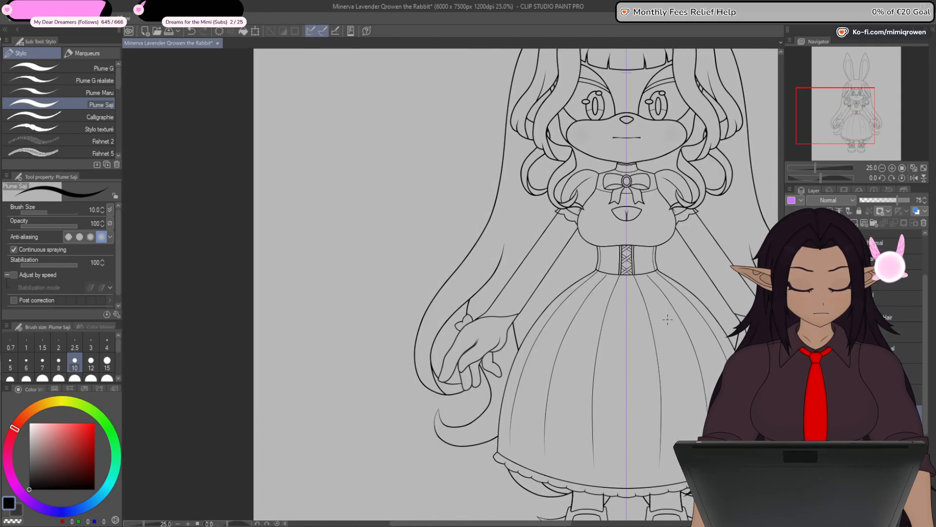
left_click_drag(654, 386, 543, 415)
scroll(552, 330, "down", 2)
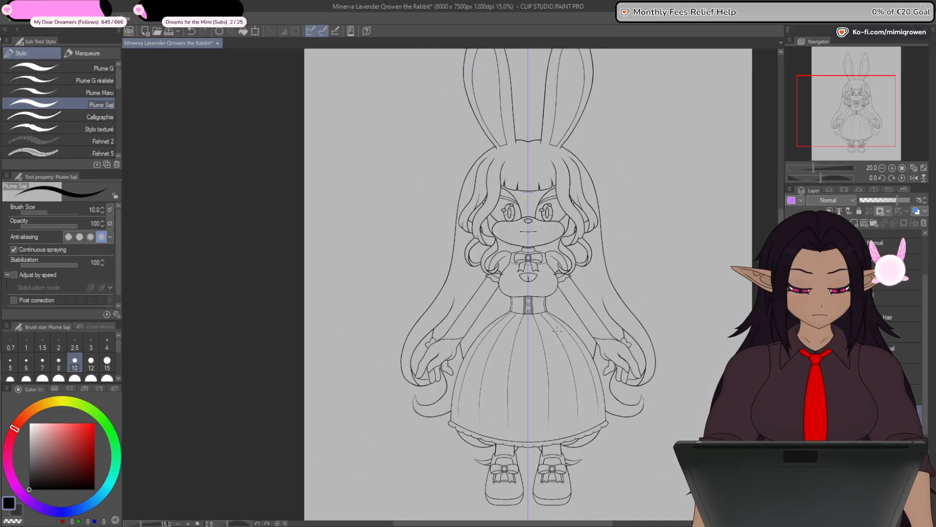
left_click_drag(559, 457, 558, 410)
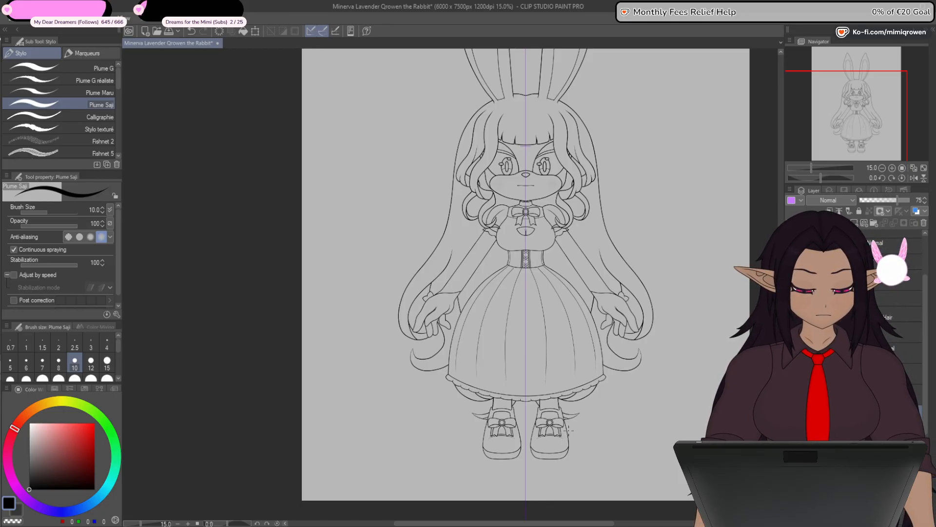
scroll(508, 292, "up", 5)
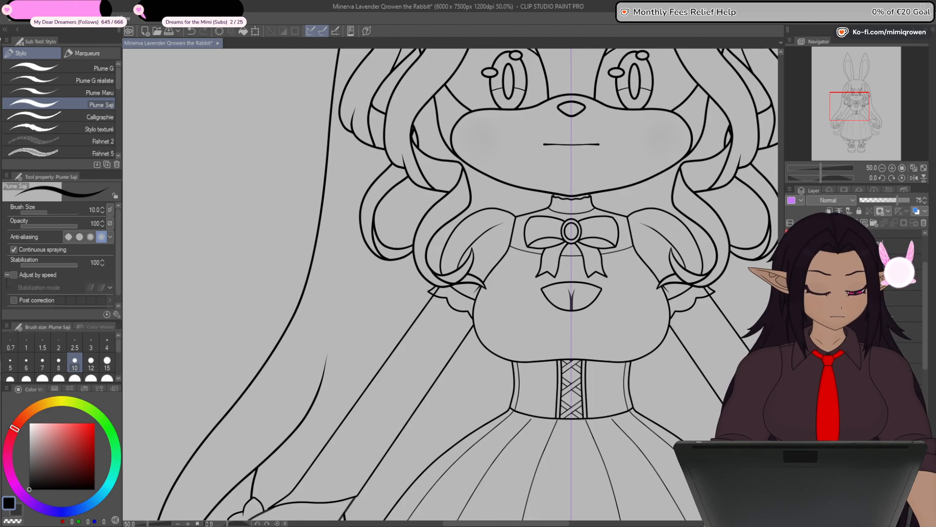
- Look through the lower layers and examine the bodice and both sleeve cuffs where the hair curls overlap them
left_click_drag(923, 357, 923, 376)
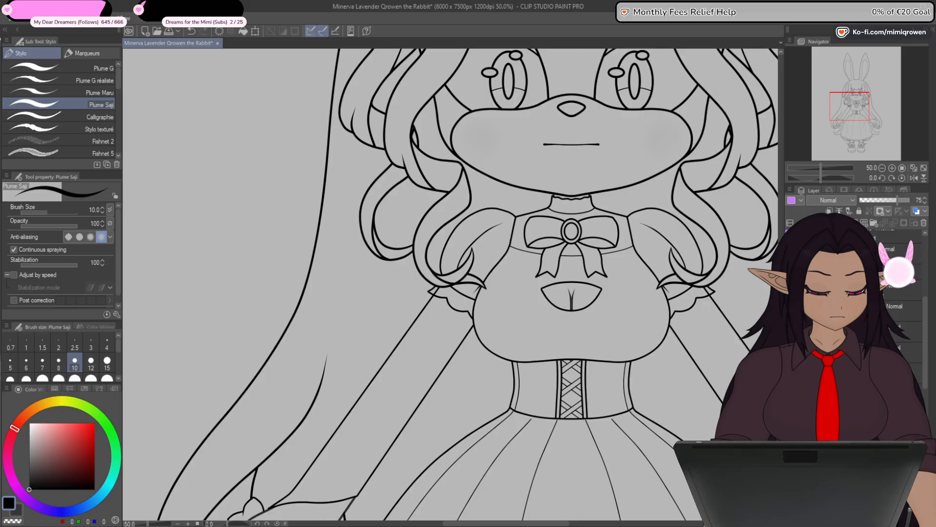
left_click_drag(926, 358, 926, 393)
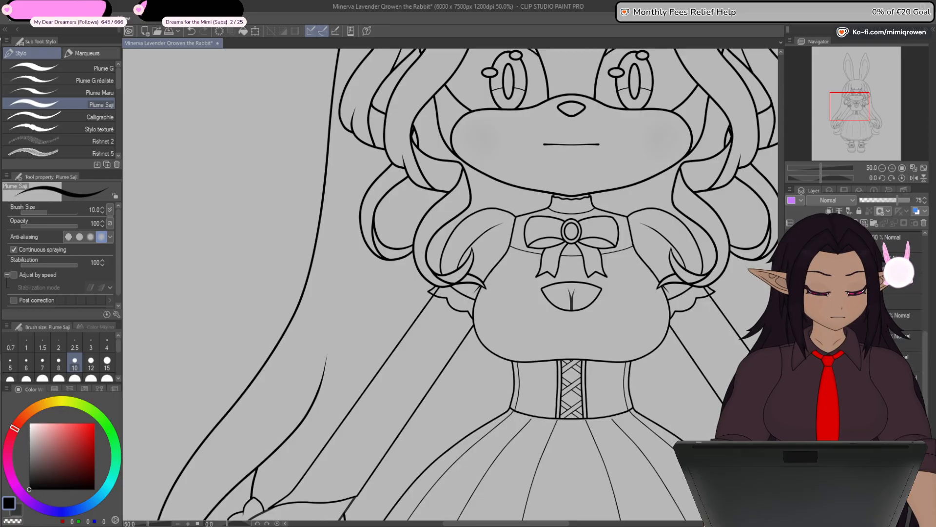
left_click(873, 299)
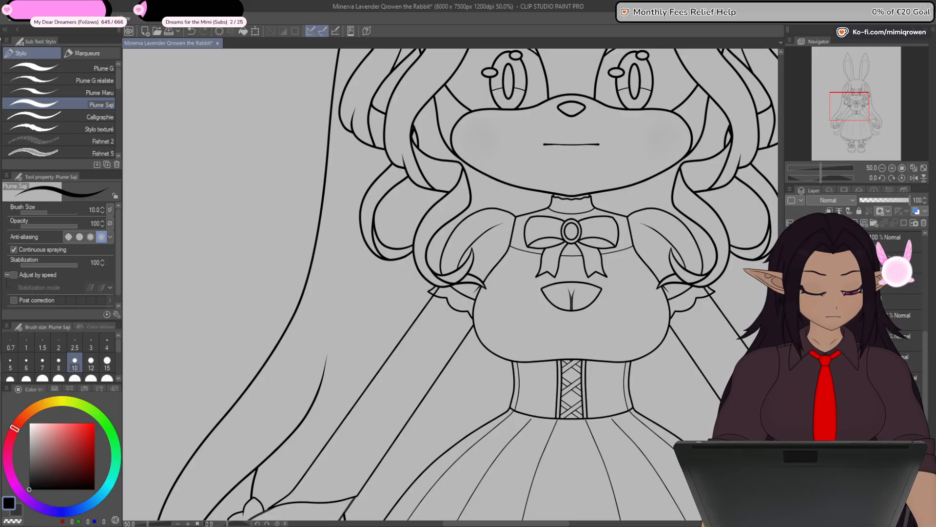
scroll(707, 293, "up", 5)
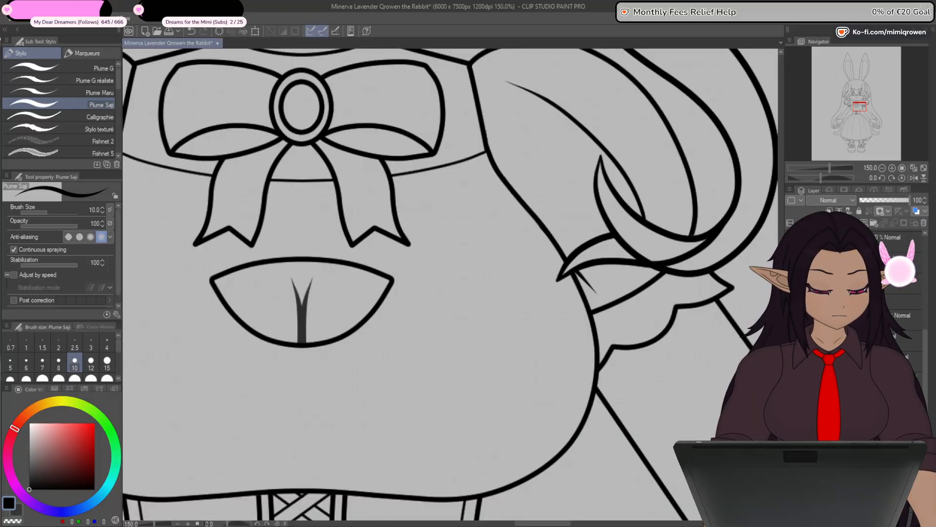
left_click_drag(431, 376, 899, 385)
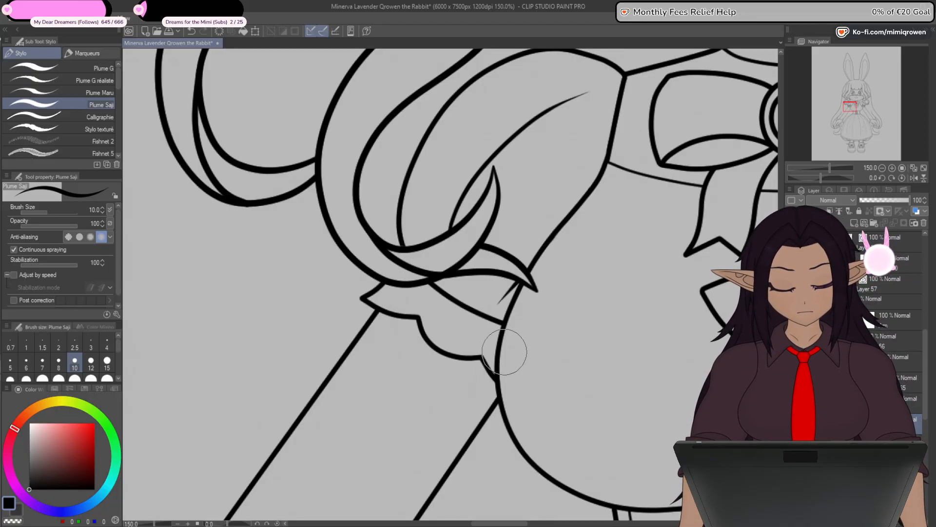
scroll(400, 326, "down", 7)
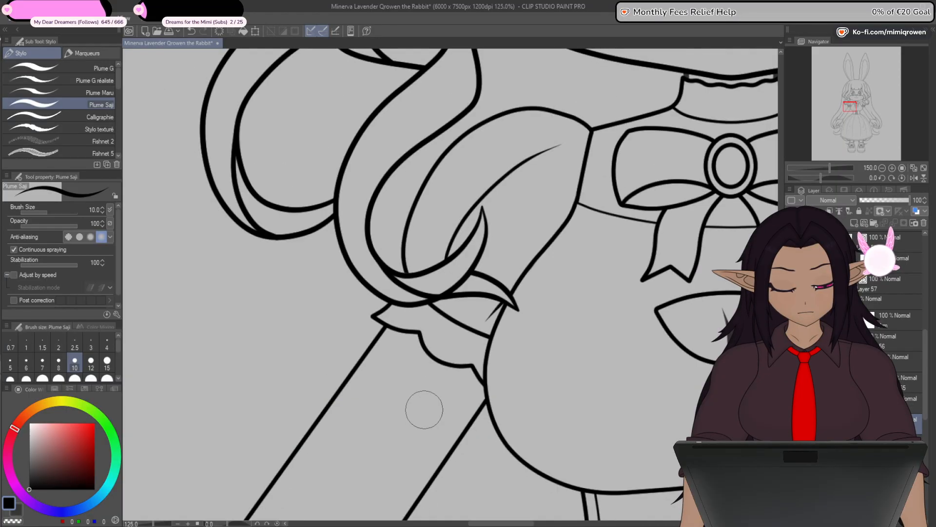
left_click_drag(515, 478, 548, 368)
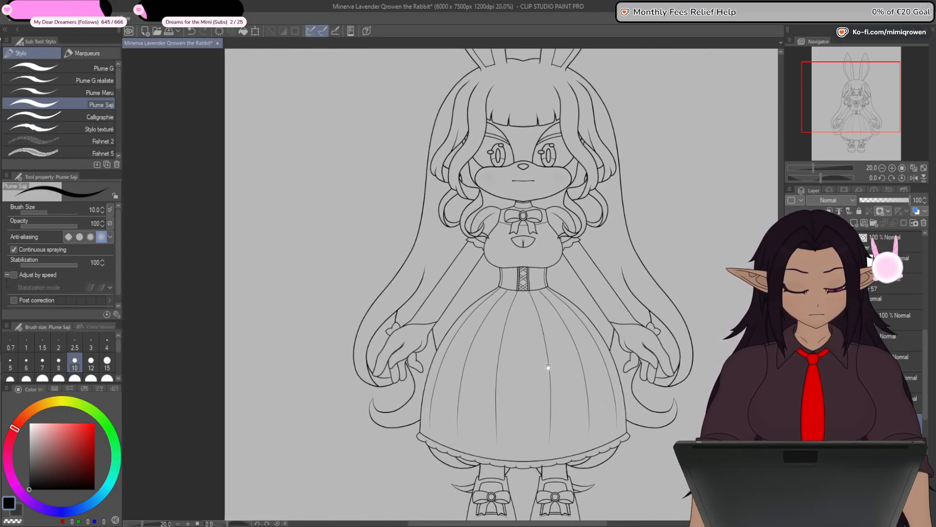
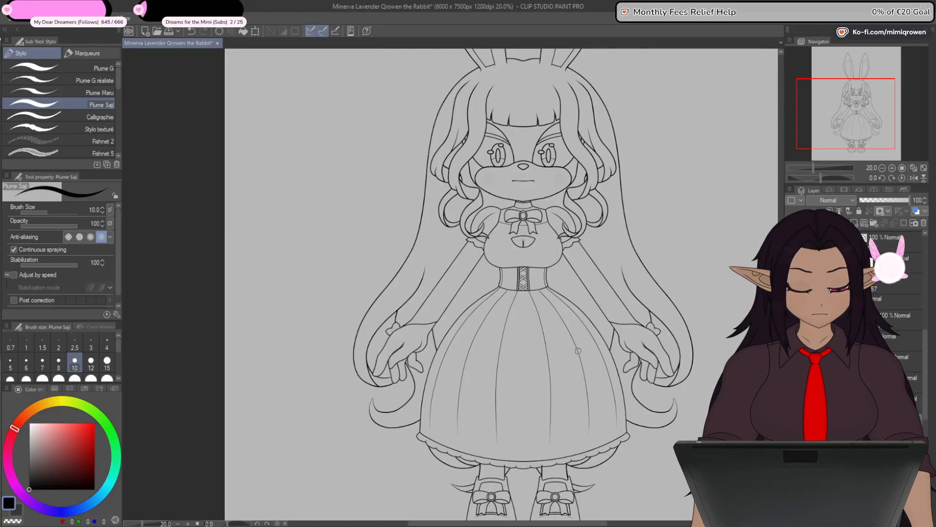
- Move the inner corner of the sleeve's lower edge down onto the wrist with the control point tool and round that edge over the hand
key("y")
scroll(432, 329, "up", 4)
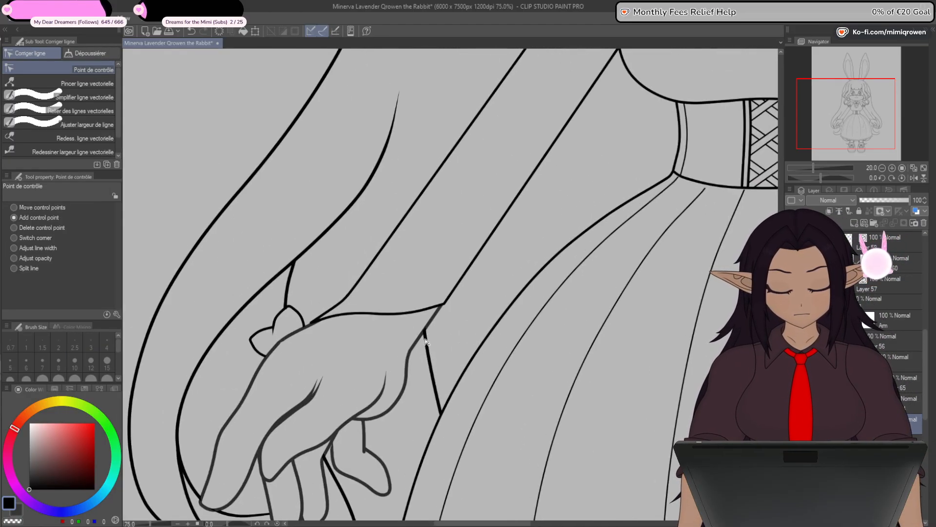
scroll(425, 342, "up", 3)
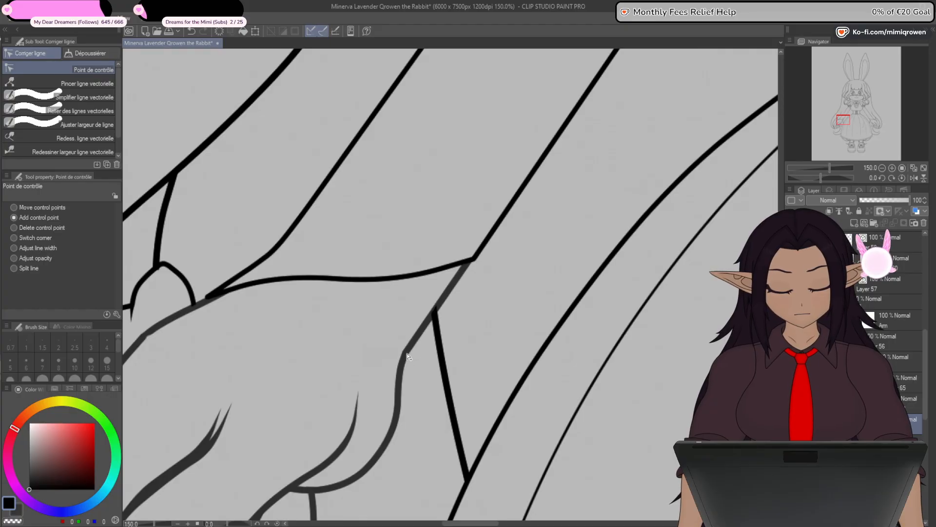
left_click_drag(473, 261, 523, 343)
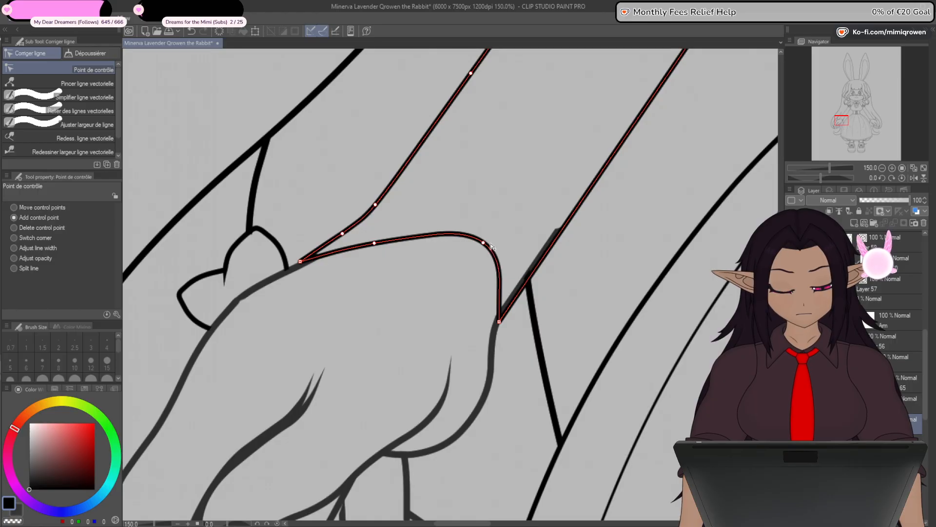
left_click_drag(470, 251, 442, 263)
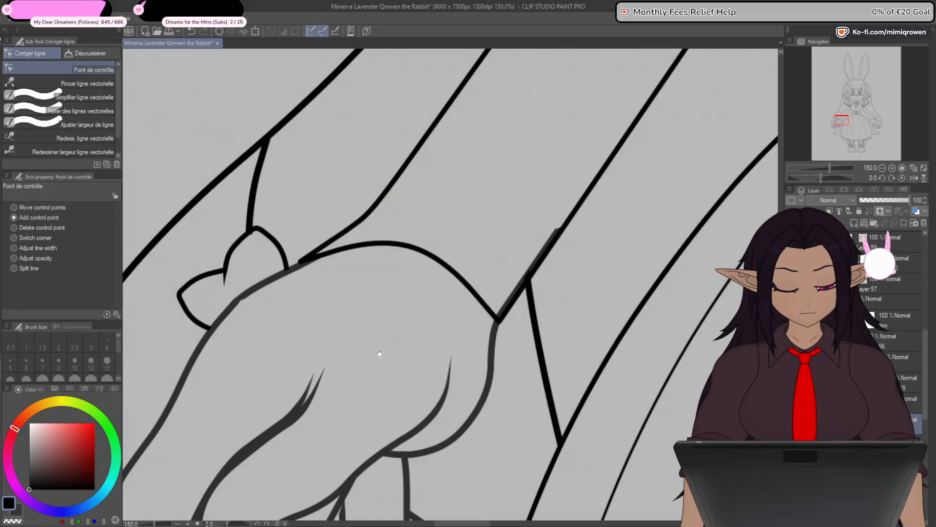
- Move the outer corner of the sleeve's lower edge to meet the small bow at the wrist and smooth the adjoining curve
left_click_drag(372, 251, 441, 240)
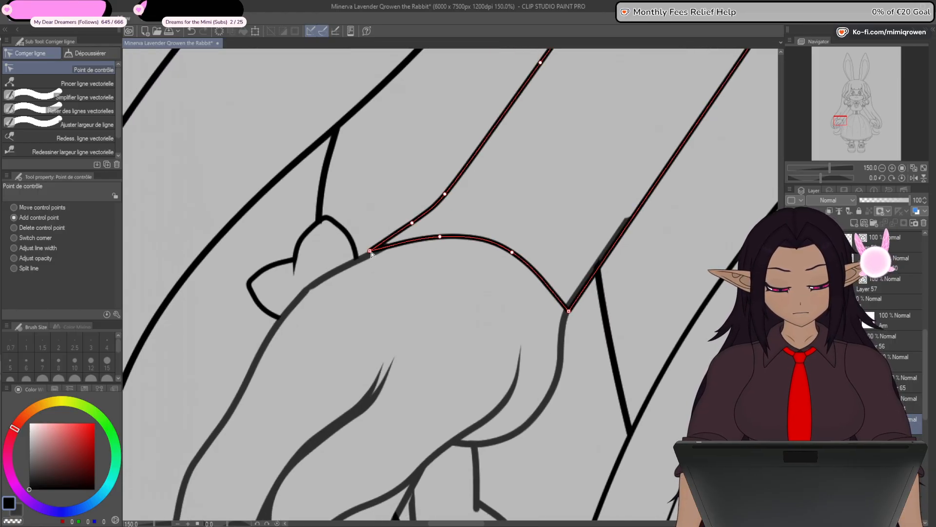
left_click_drag(370, 251, 361, 258)
left_click_drag(443, 243, 428, 250)
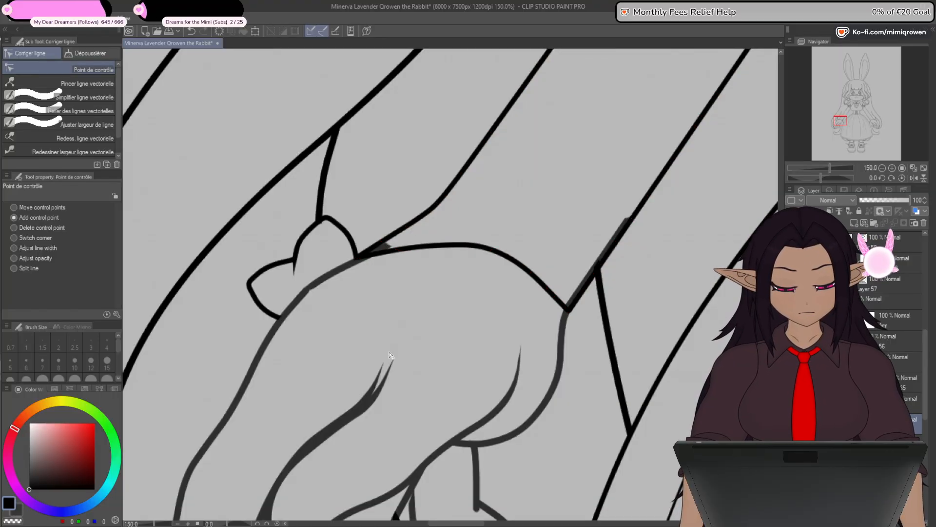
scroll(405, 414, "down", 2)
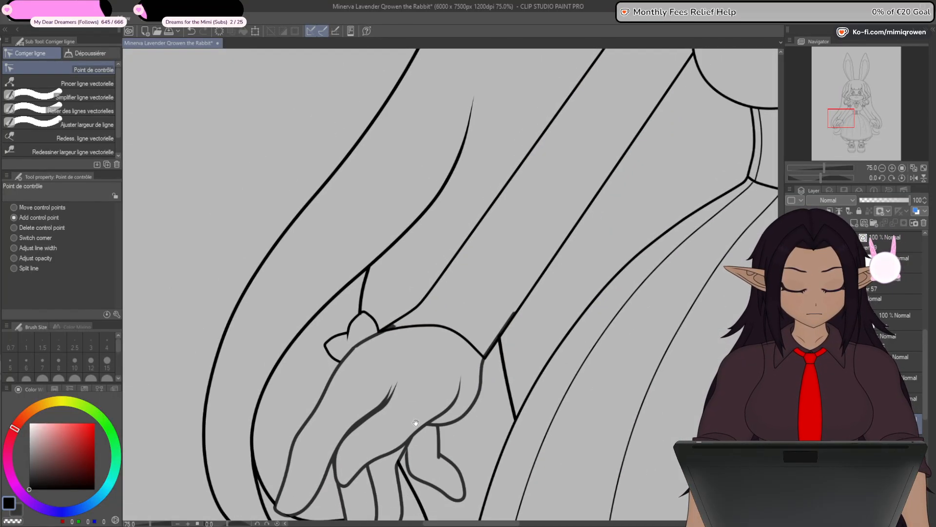
left_click_drag(416, 423, 453, 355)
scroll(423, 274, "up", 5)
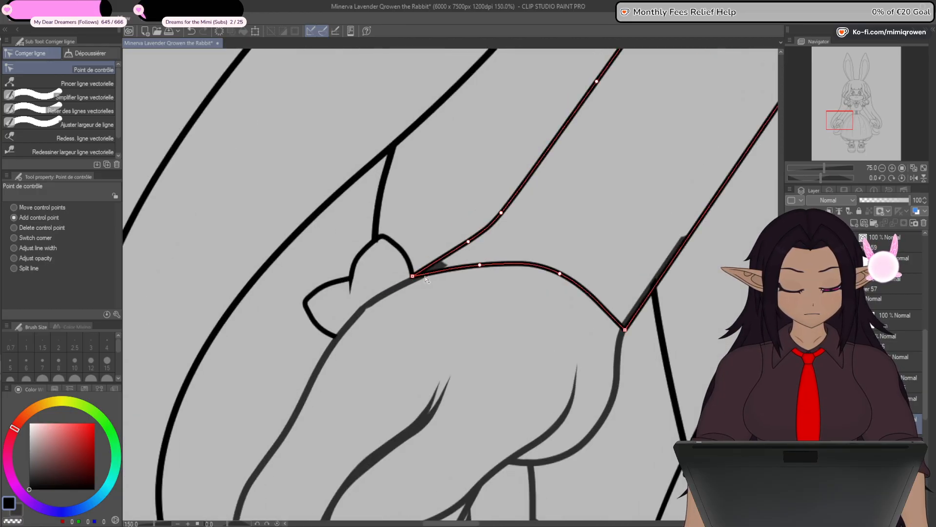
left_click_drag(401, 274, 393, 278)
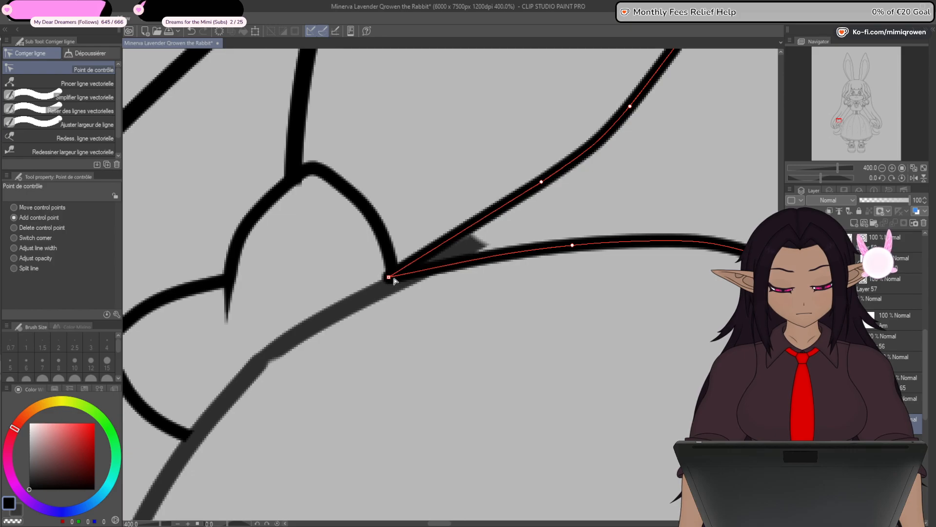
scroll(424, 300, "down", 4)
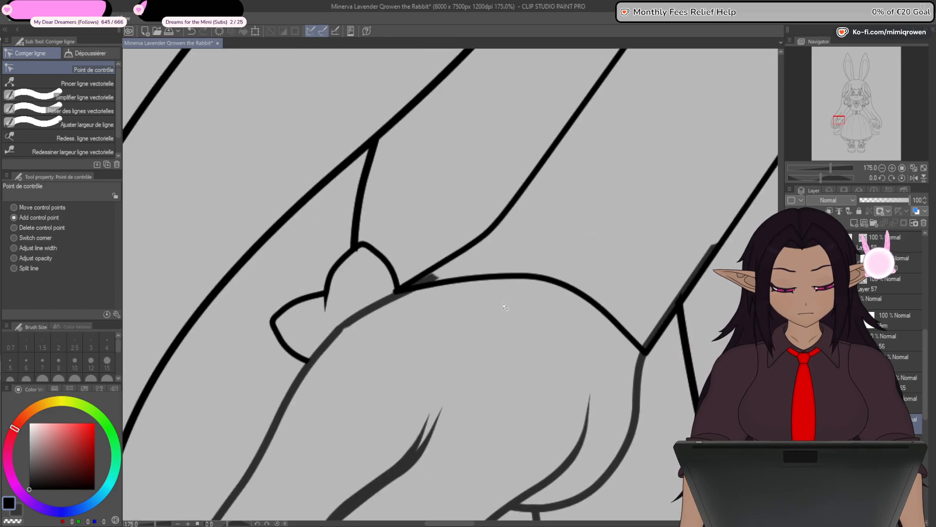
- Fine-tune the control point in the outer half of the curved sleeve edge over the hand
left_click_drag(672, 325, 655, 307)
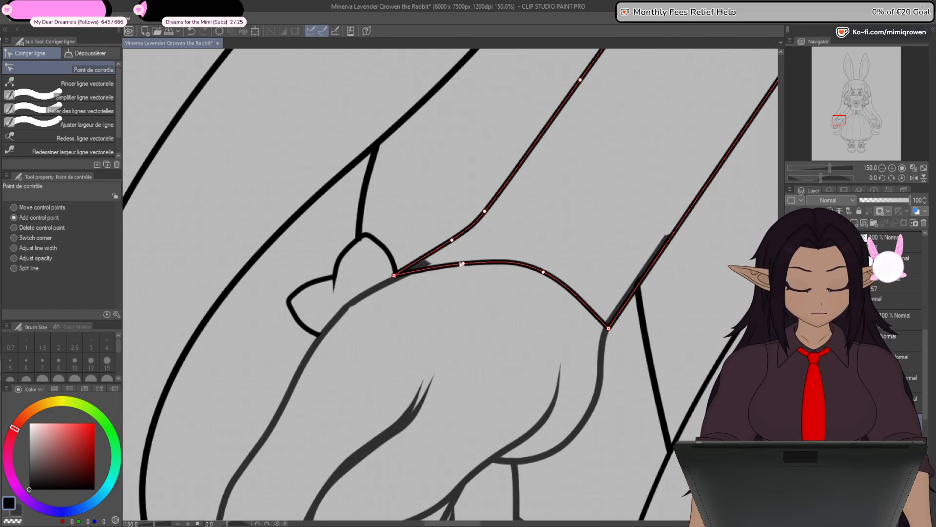
left_click_drag(464, 269, 464, 267)
scroll(545, 316, "down", 3)
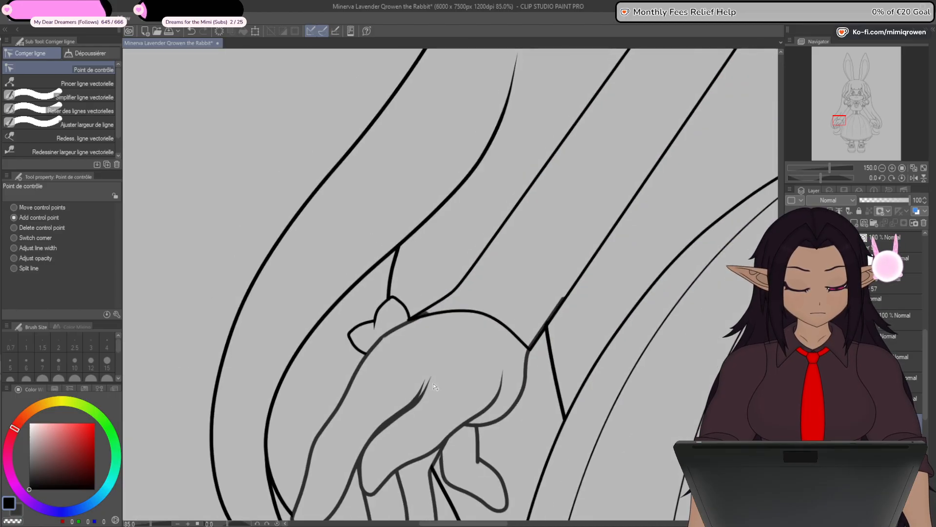
scroll(517, 340, "up", 4)
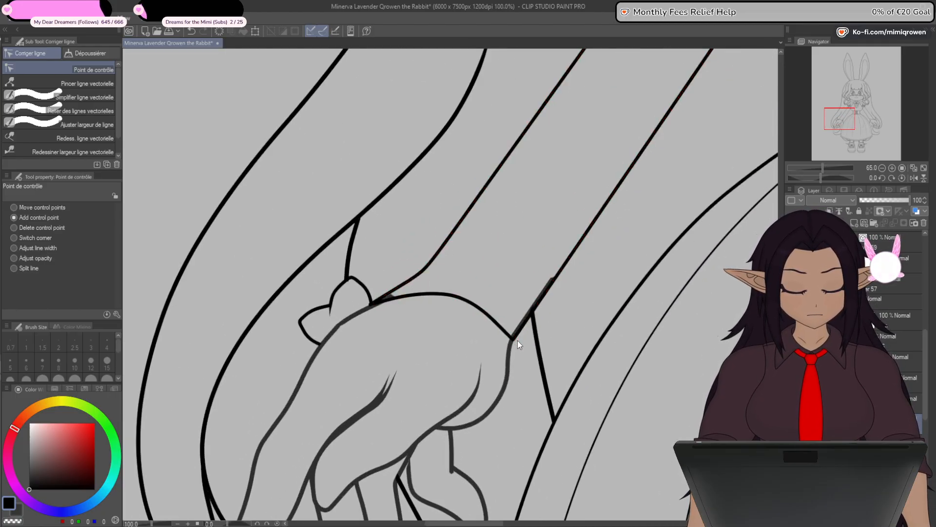
scroll(515, 345, "down", 4)
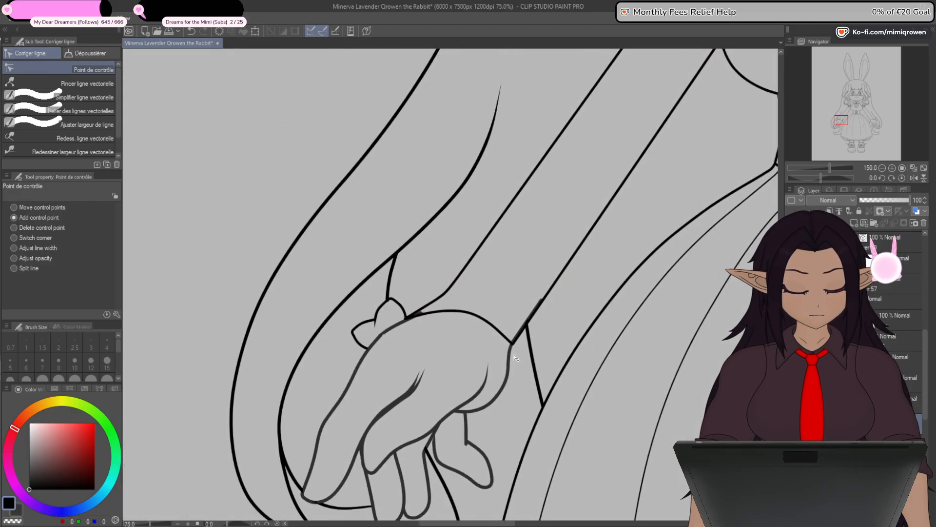
left_click_drag(522, 388, 482, 363)
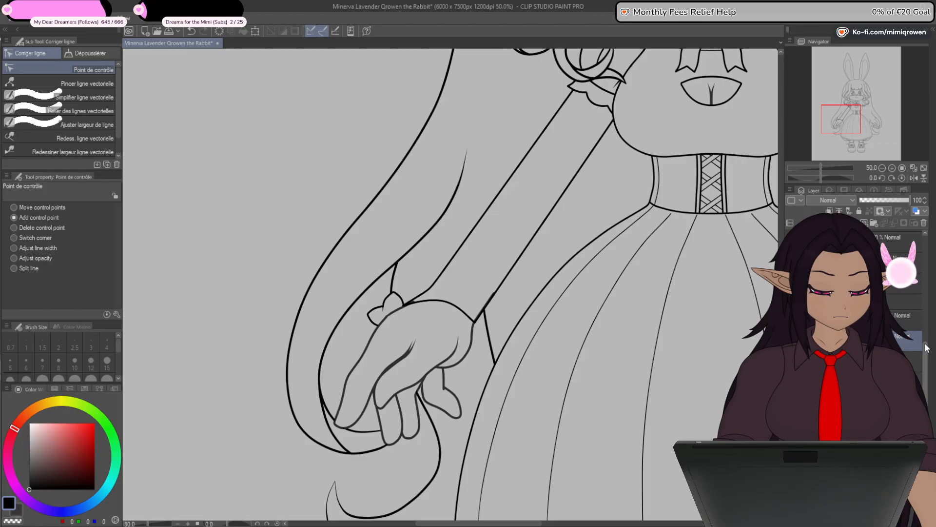
- Flip the selected layers horizontally with a Scale/Rotate transformation
left_click_drag(925, 345, 926, 299)
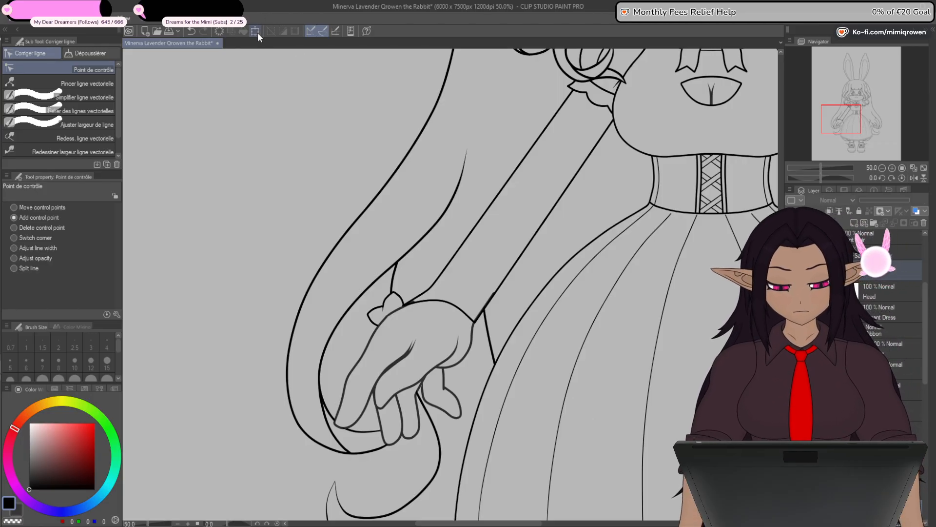
key("ctrl+t")
left_click(44, 209)
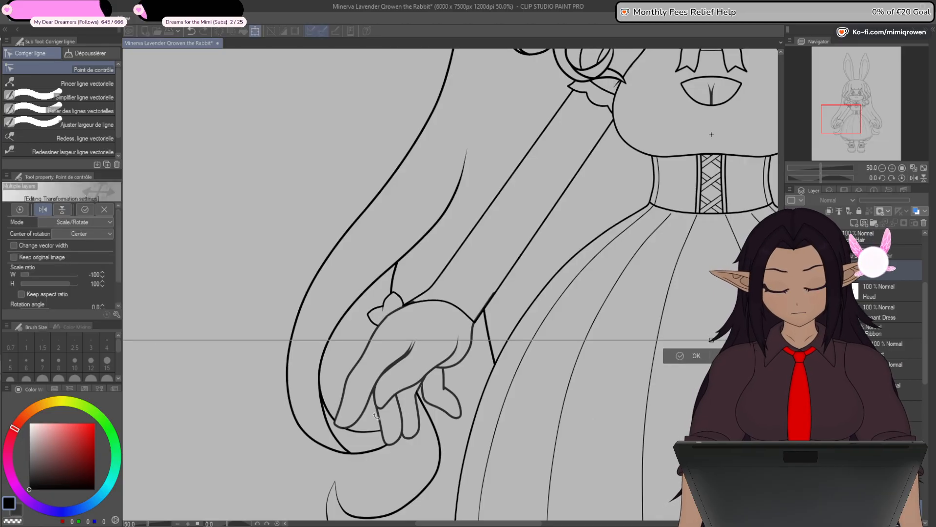
left_click(689, 360)
scroll(689, 363, "down", 2)
mouse_move(684, 427)
left_mouse_down()
mouse_move(545, 329)
mouse_move(554, 409)
left_mouse_up()
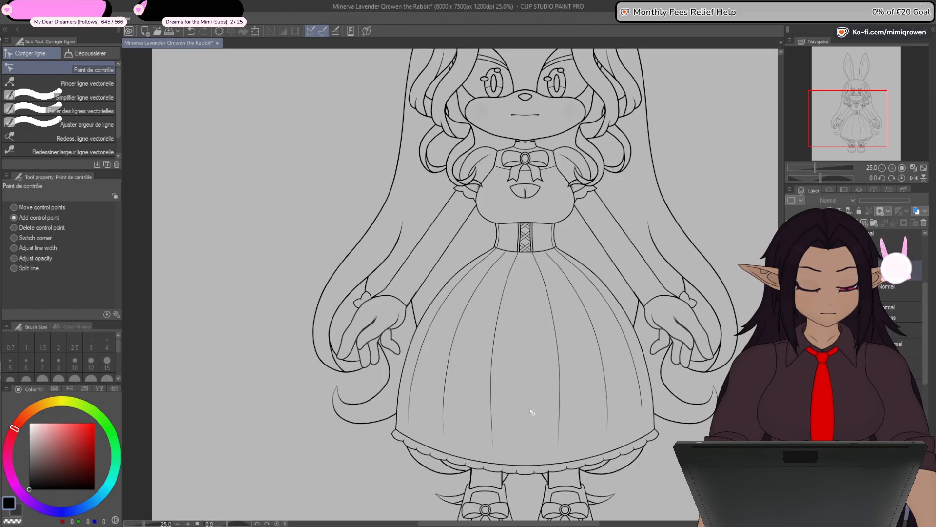
- Erase the grey body-layer line stubs that stick out past both wrist corners of the sleeve edge
left_click(904, 312)
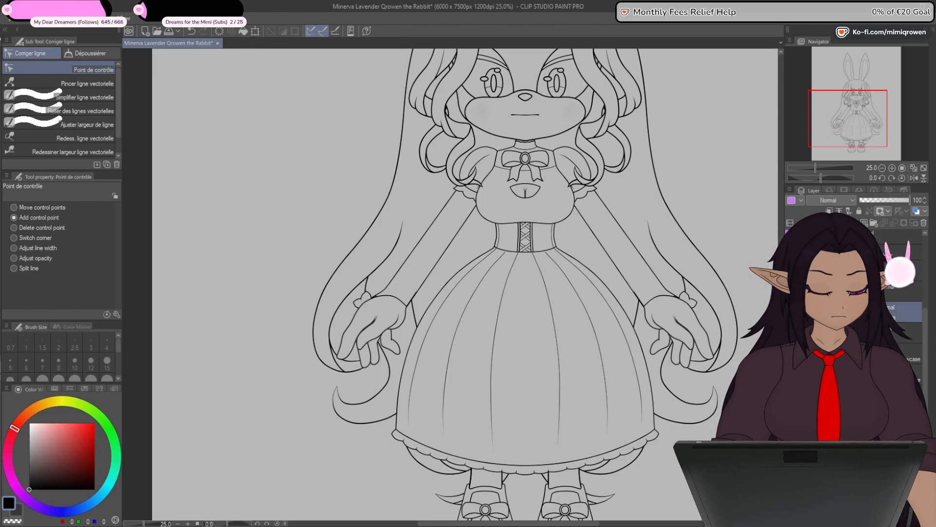
left_click_drag(648, 449, 766, 431)
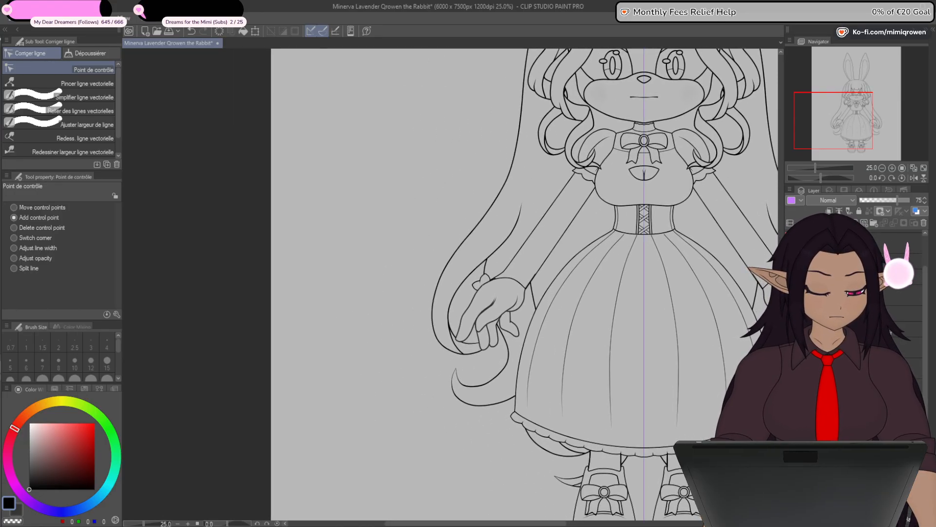
scroll(518, 291, "up", 5)
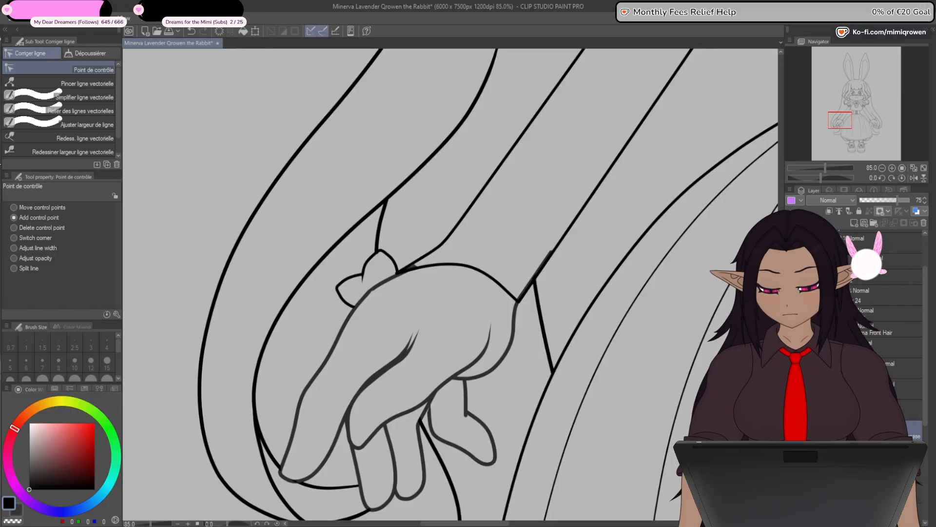
key("p")
scroll(545, 270, "up", 3)
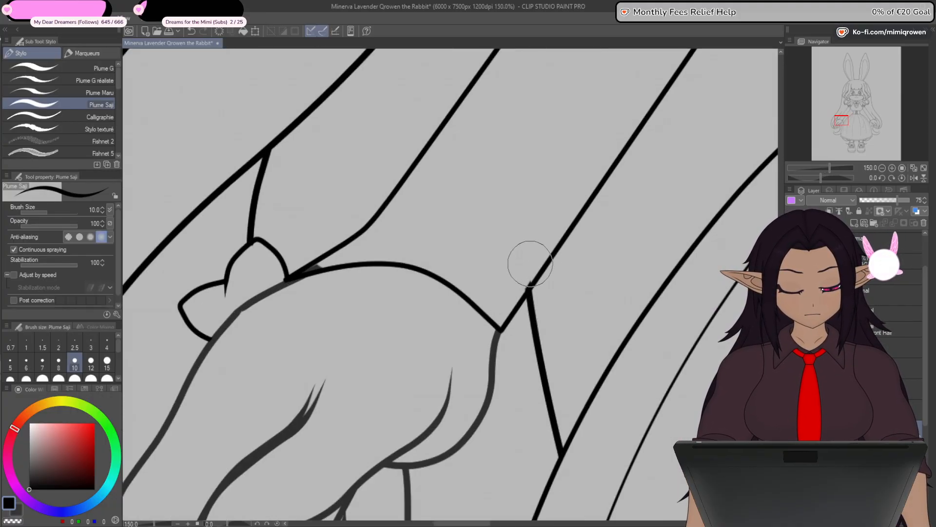
left_click_drag(358, 253, 385, 259)
left_click(346, 274)
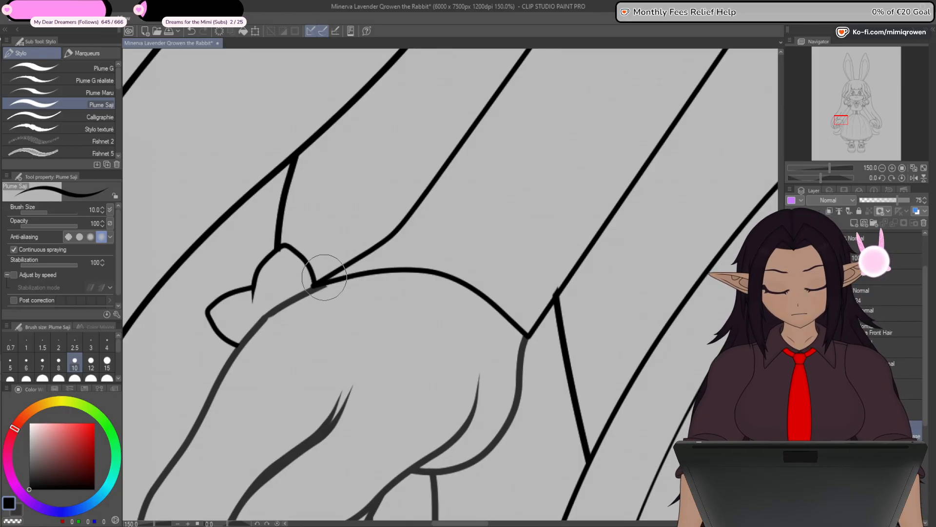
scroll(324, 277, "up", 1)
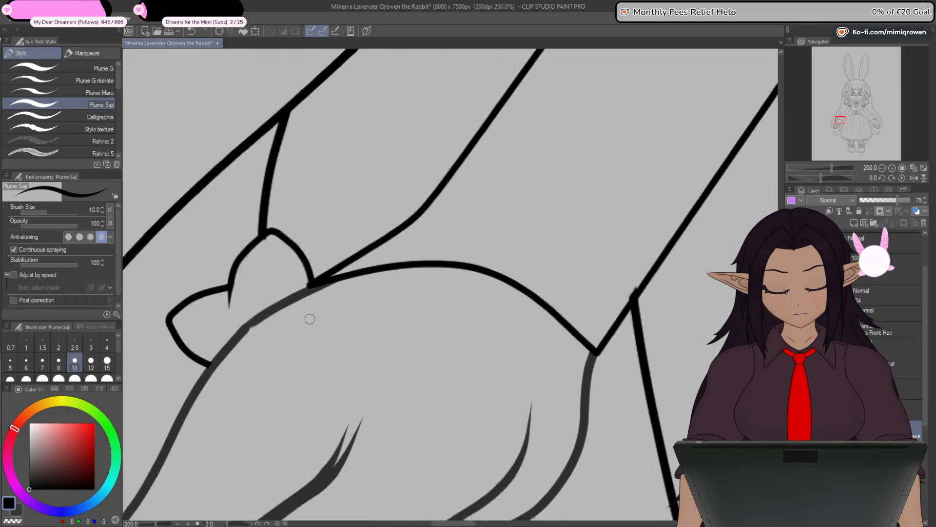
scroll(310, 319, "down", 3)
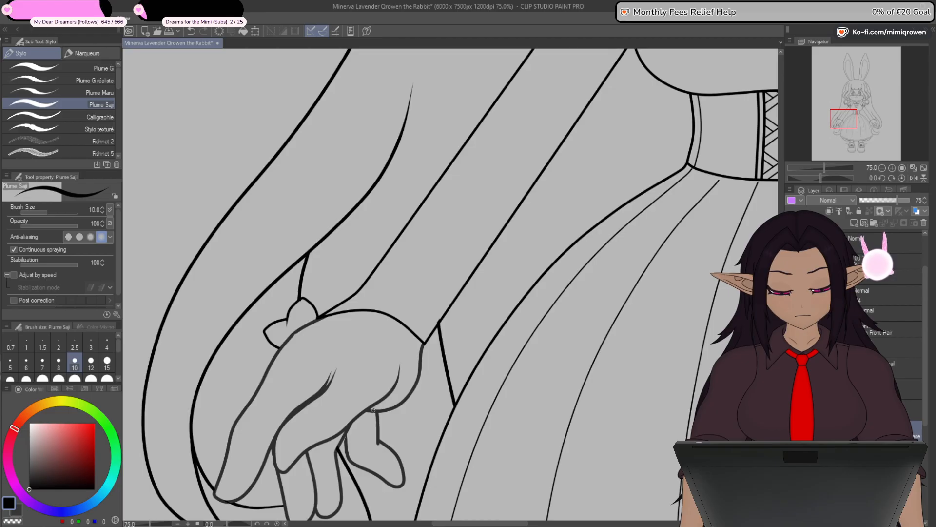
- Check the lines around the hand with the hair hidden and shown again, and trim the hair line's tip overshooting the sleeve
left_click_drag(370, 418, 425, 370)
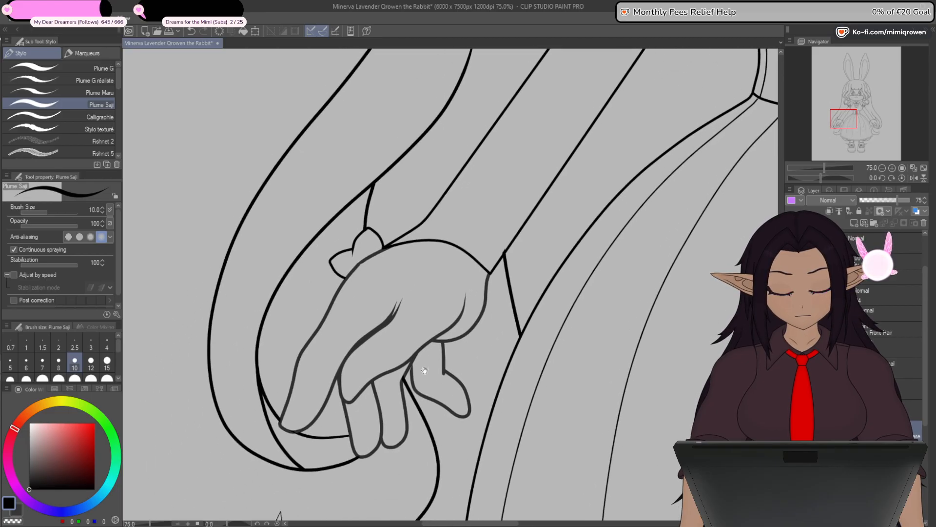
scroll(405, 396, "down", 1)
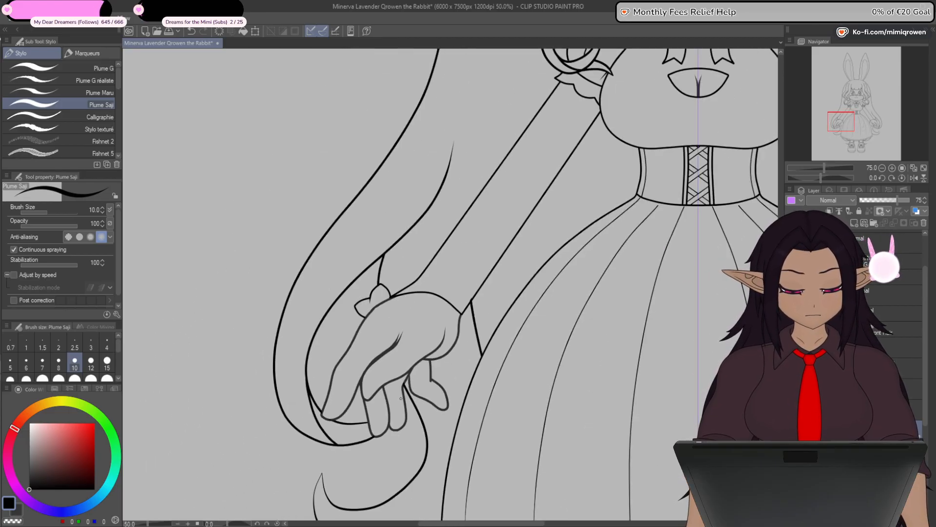
left_click(790, 332)
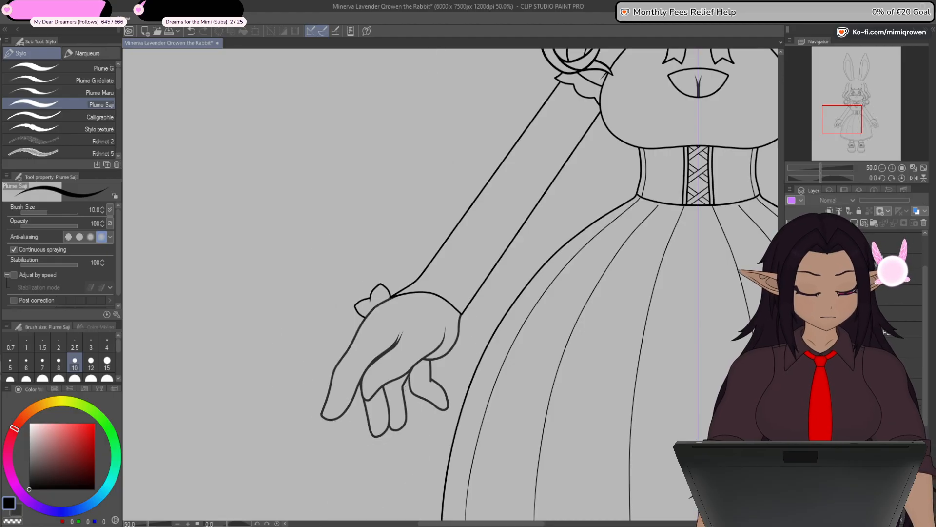
left_click(790, 333)
scroll(468, 288, "up", 2)
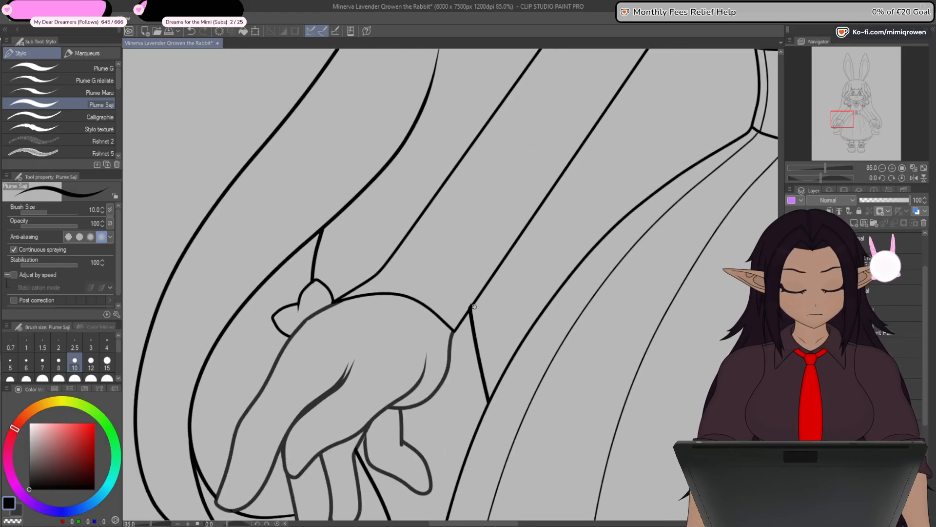
scroll(471, 303, "down", 4)
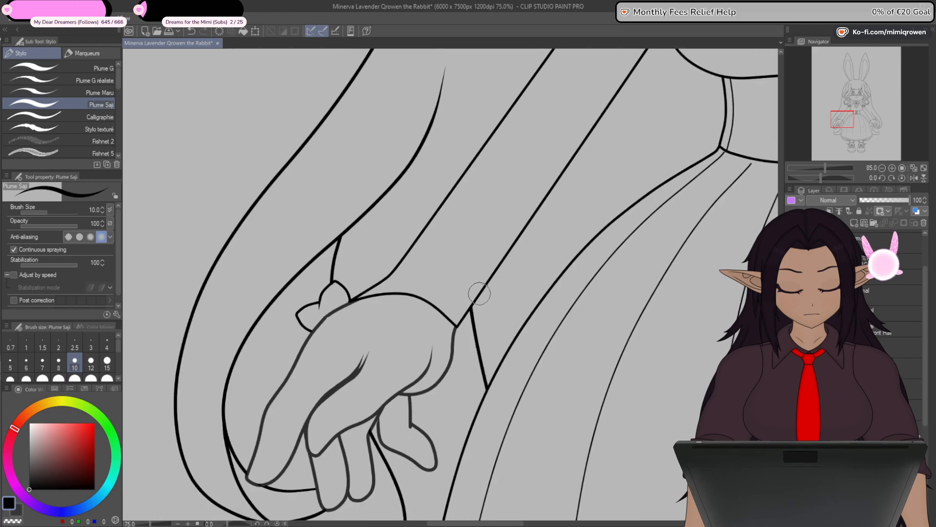
left_click_drag(463, 420, 448, 435)
- Set the opacity of the Body for Outfit Showcase layer to 100
left_click(2, 342)
scroll(404, 291, "up", 6)
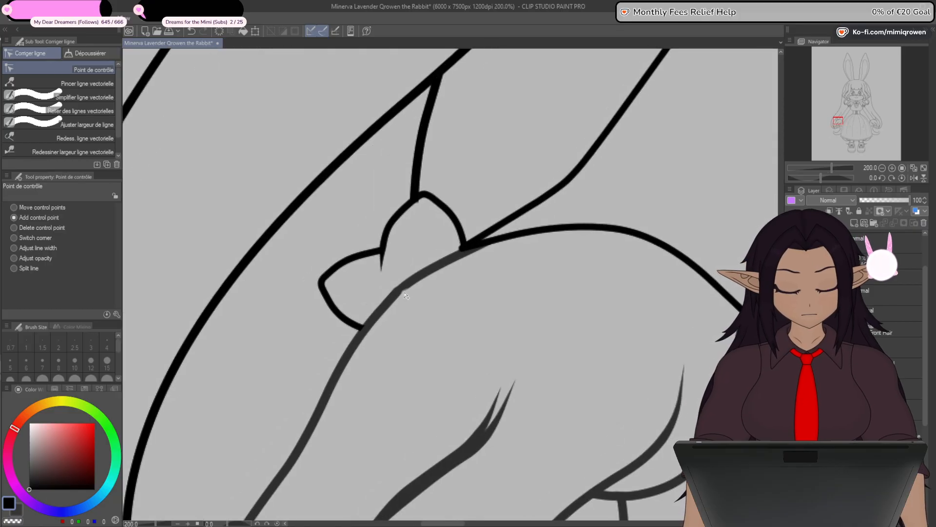
left_click(425, 275, "ctrl+shift")
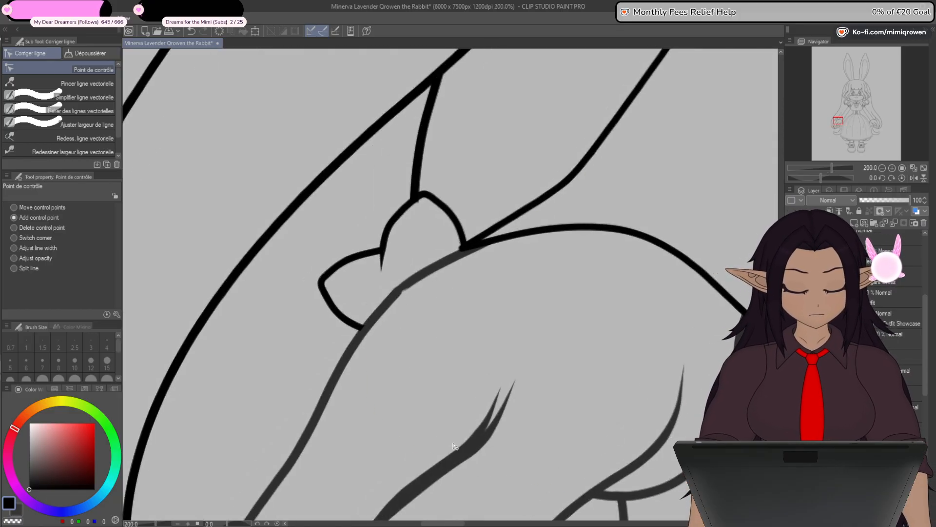
left_click(897, 317)
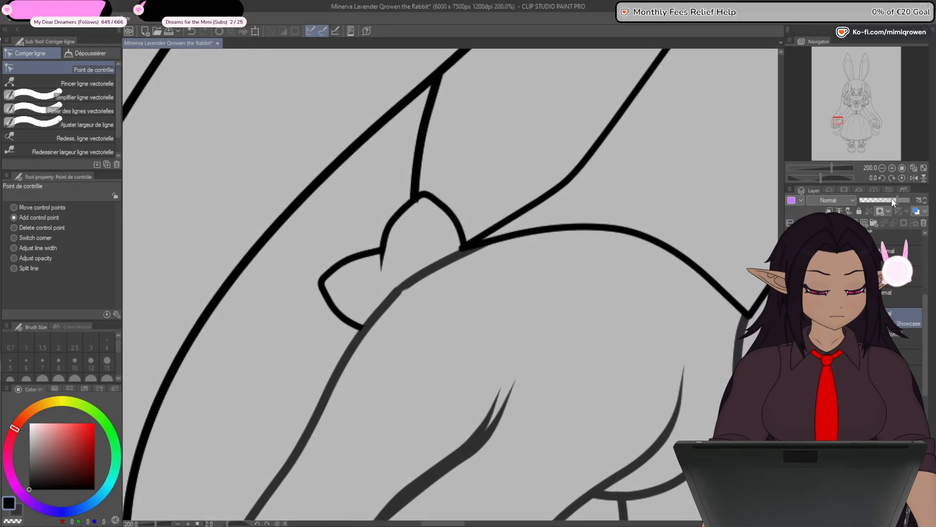
left_click_drag(892, 200, 910, 200)
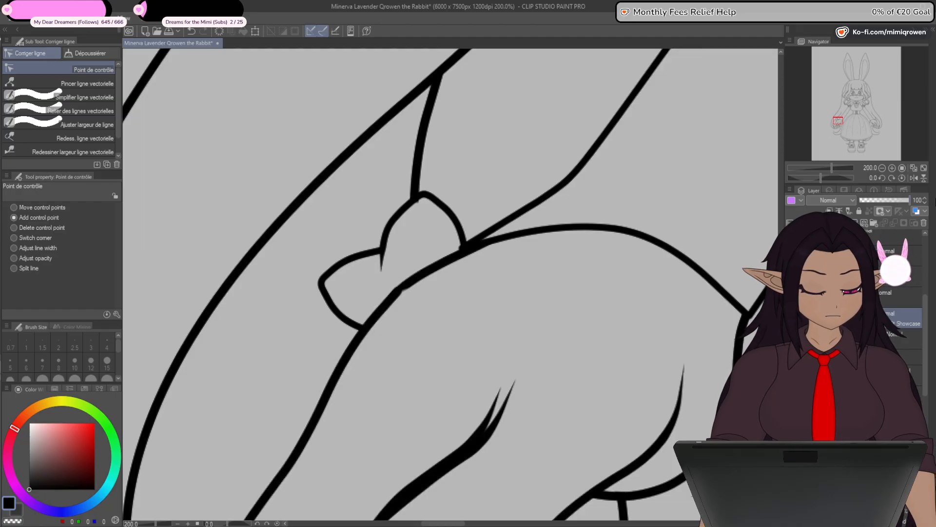
left_click(379, 319, "ctrl+shift")
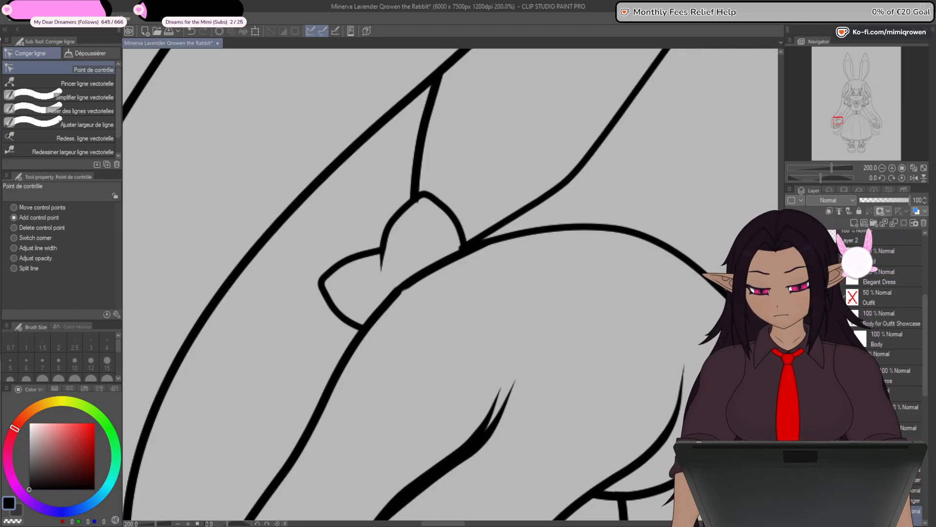
- Touch up the kink in the hand outline beside the small wrist frill with the Plume Saji pen at size 10
key("p")
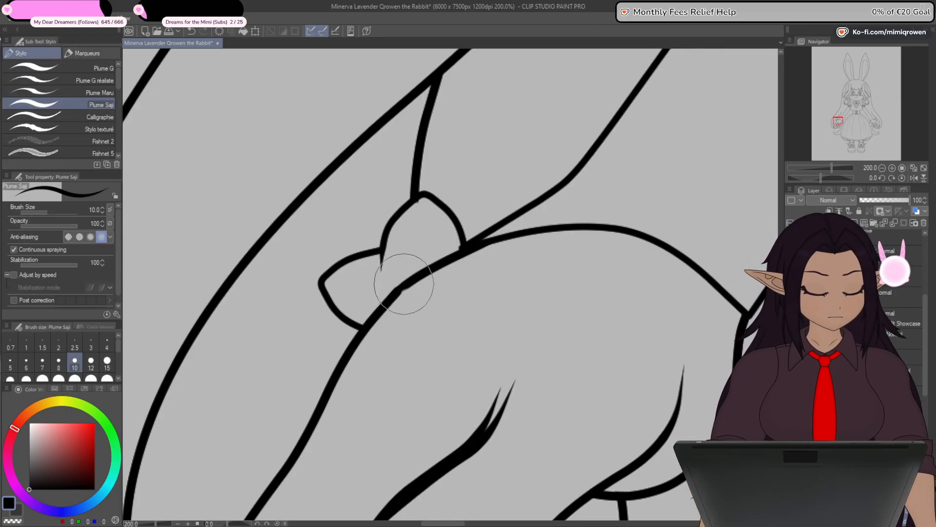
scroll(404, 284, "up", 1)
scroll(403, 292, "up", 2)
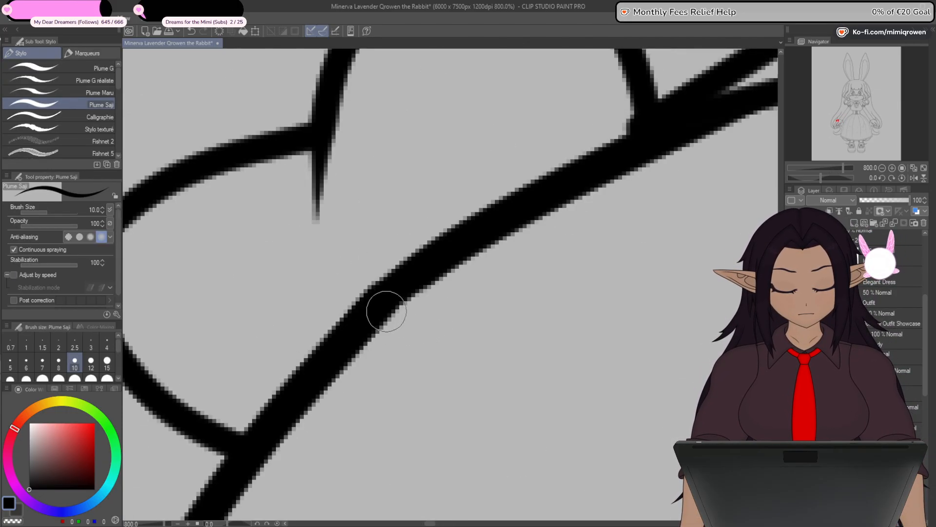
scroll(465, 256, "down", 6)
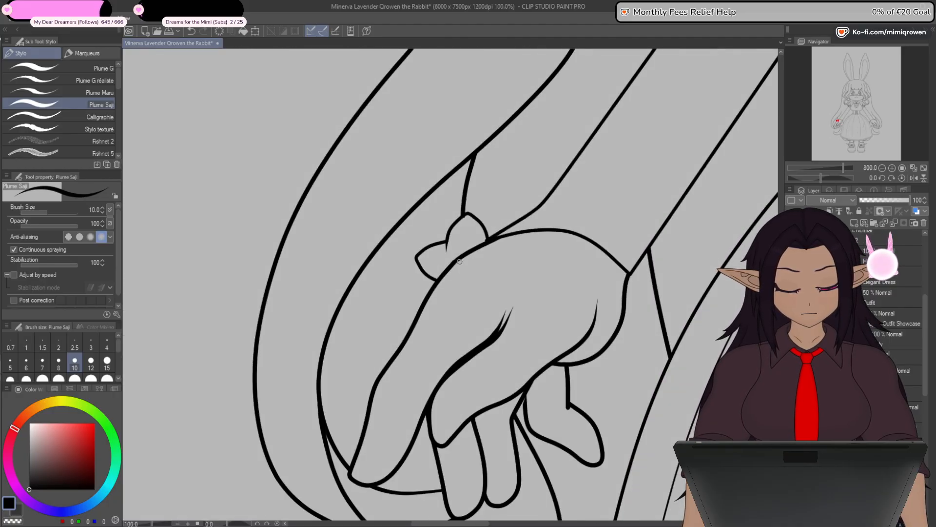
scroll(460, 262, "down", 5)
scroll(690, 323, "up", 3)
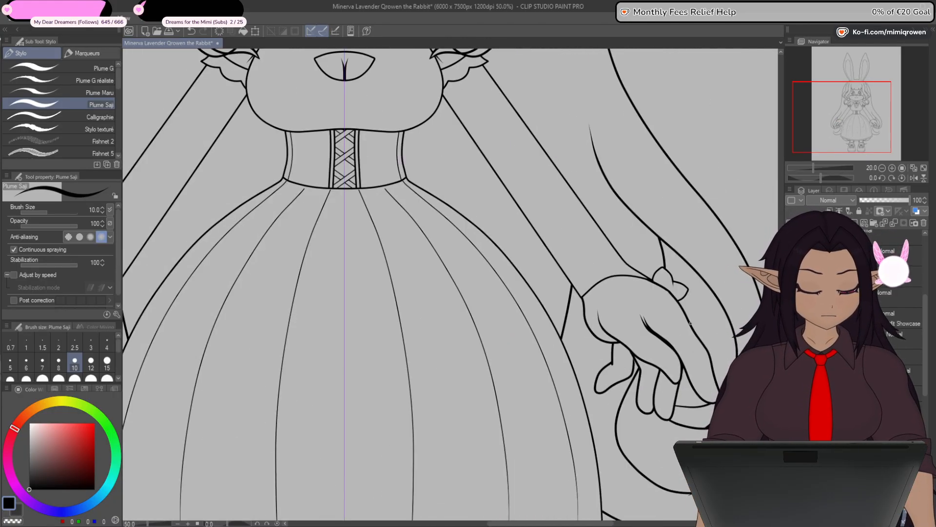
scroll(690, 323, "up", 2)
scroll(476, 427, "down", 4)
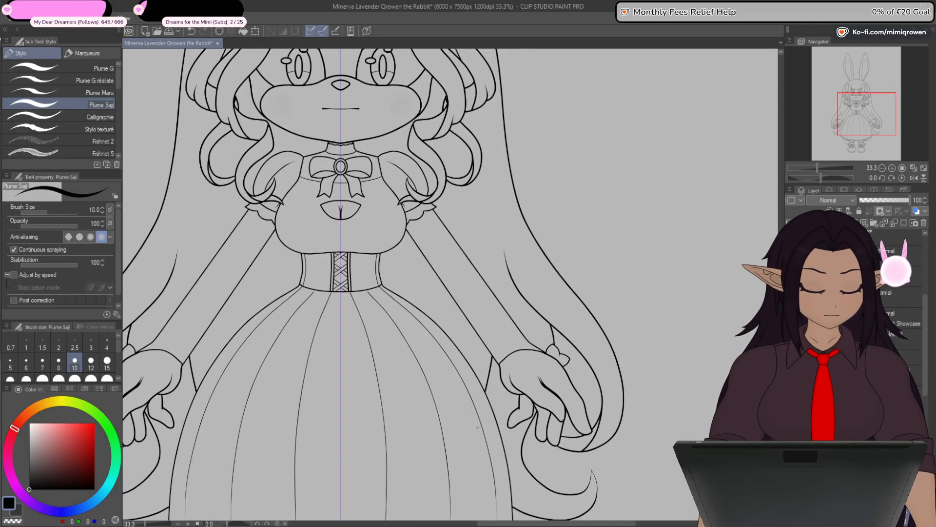
- Compare both hands' outlines where they meet the small wrist frills, checking the latest edit undone and redone
left_click_drag(451, 423, 554, 377)
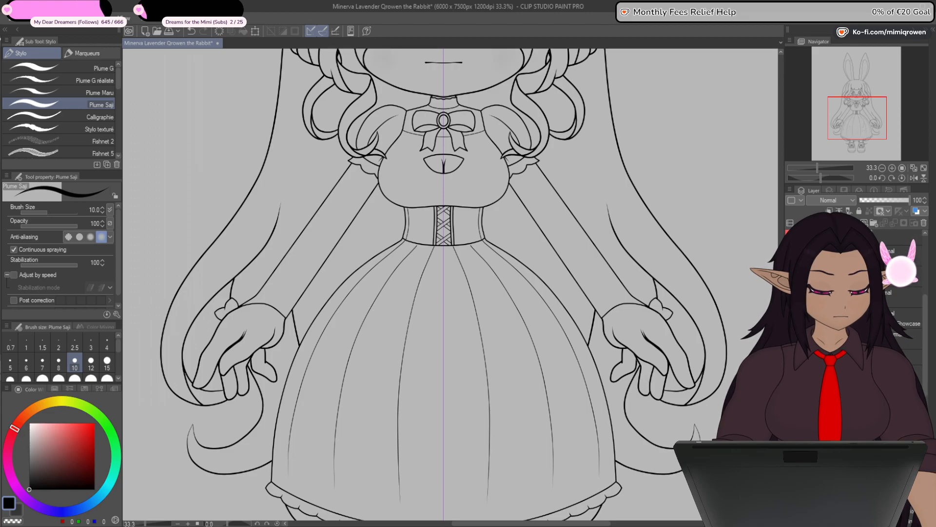
left_click_drag(929, 375, 929, 411)
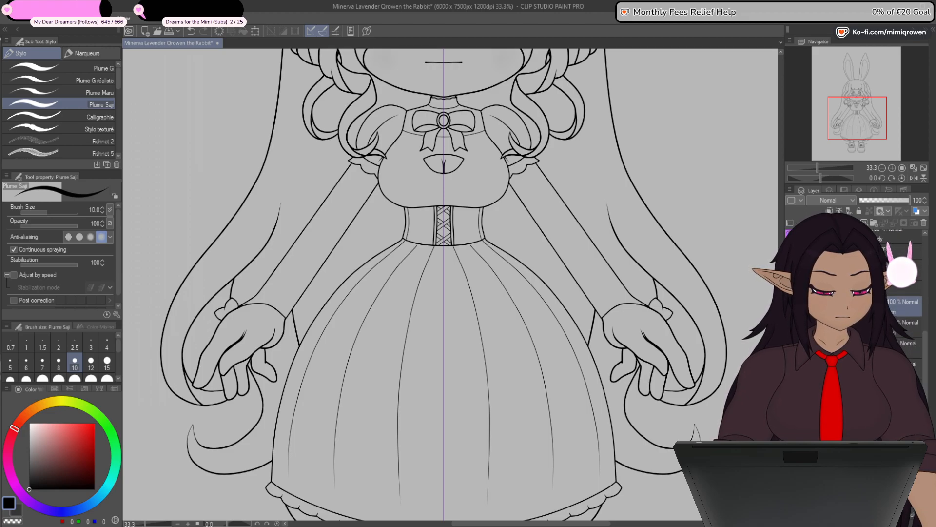
scroll(628, 283, "up", 5)
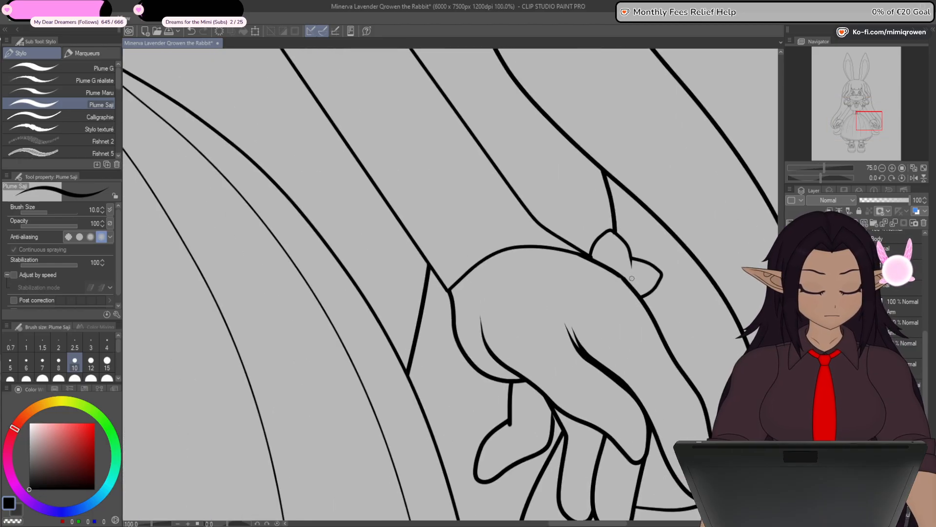
scroll(628, 283, "up", 5)
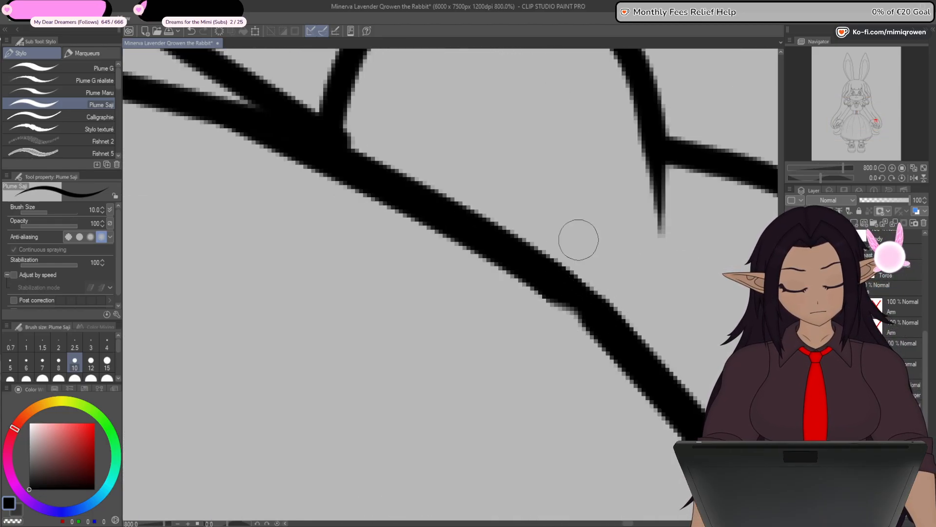
key("ctrl+z")
key("ctrl+y")
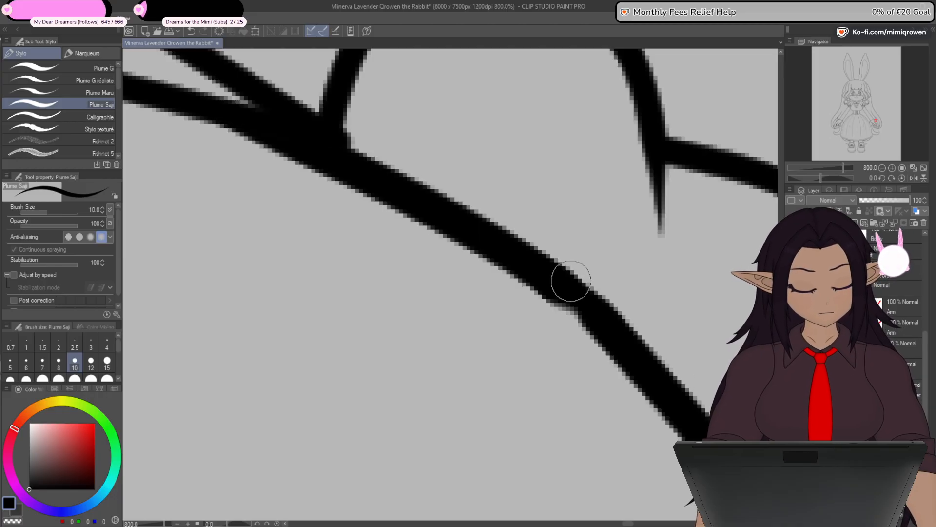
scroll(572, 281, "down", 4)
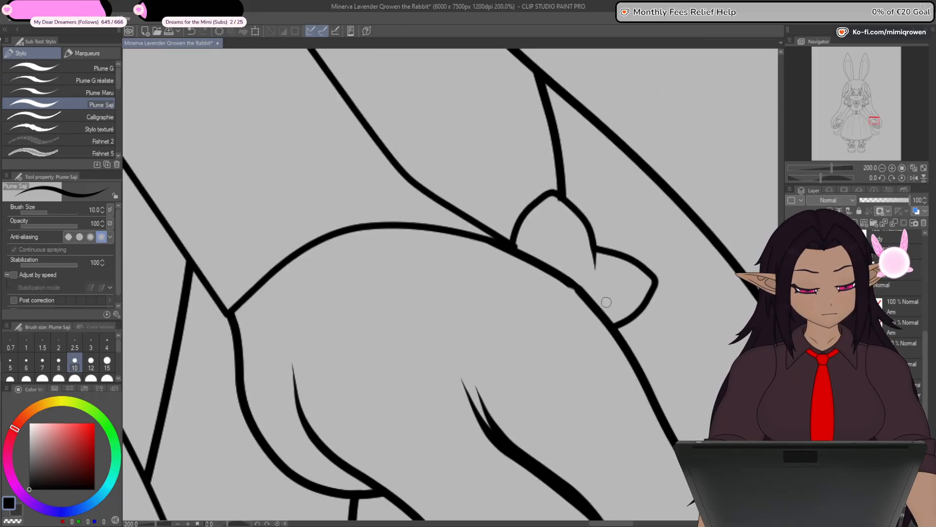
scroll(727, 483, "down", 4)
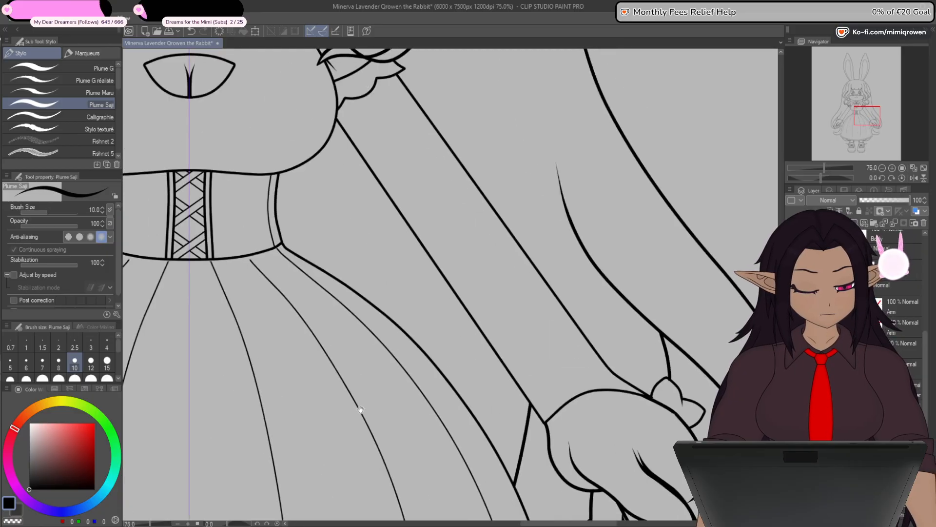
left_click_drag(144, 411, 799, 293)
scroll(360, 302, "up", 4)
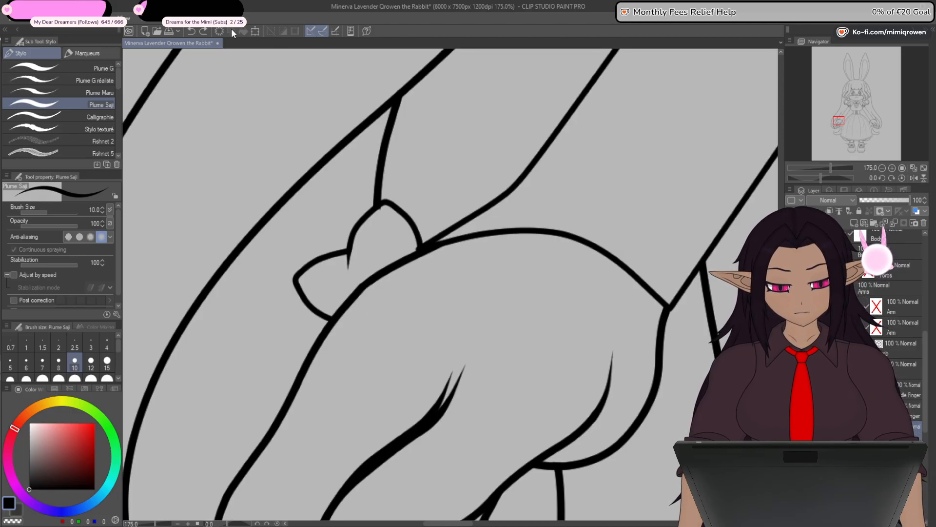
scroll(229, 51, "down", 1)
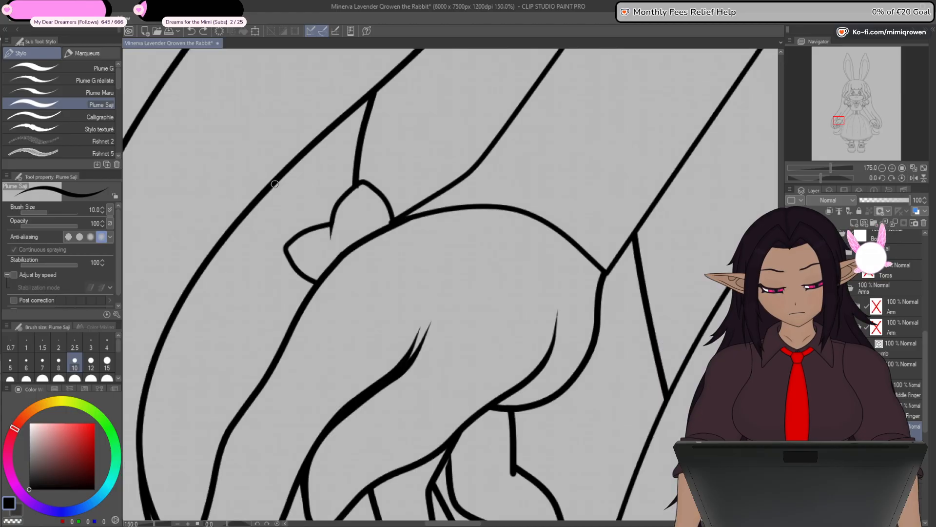
scroll(274, 184, "down", 6)
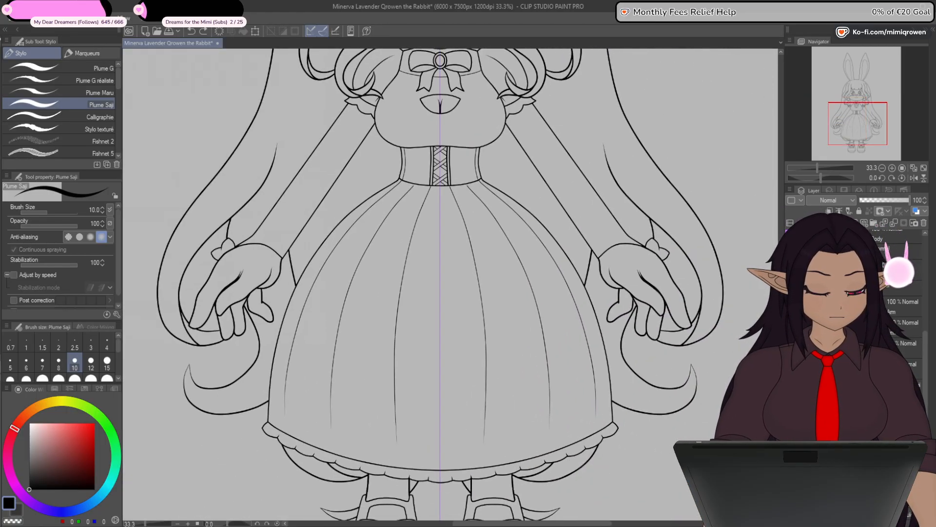
- Try to round off the kink in the mirrored hand's outline beside the wrist frill, and undo the stroke
scroll(722, 333, "up", 12)
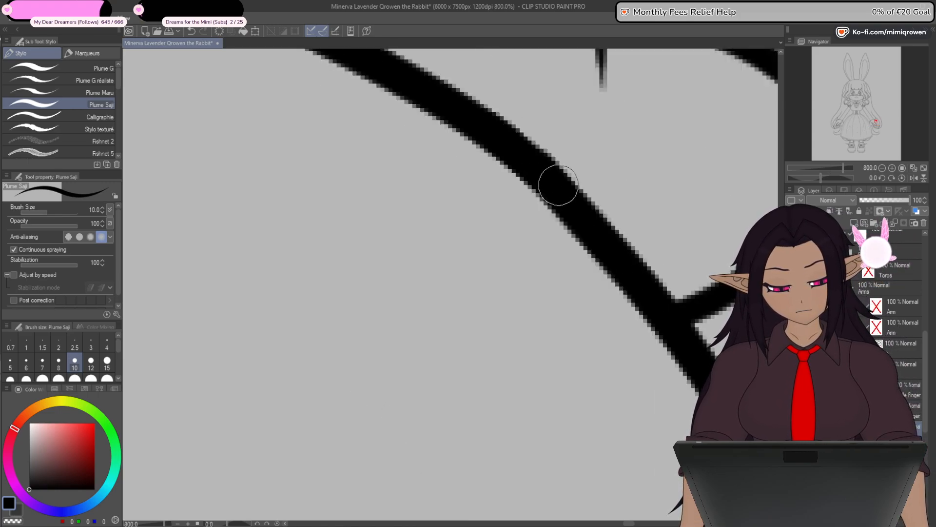
scroll(589, 205, "down", 6)
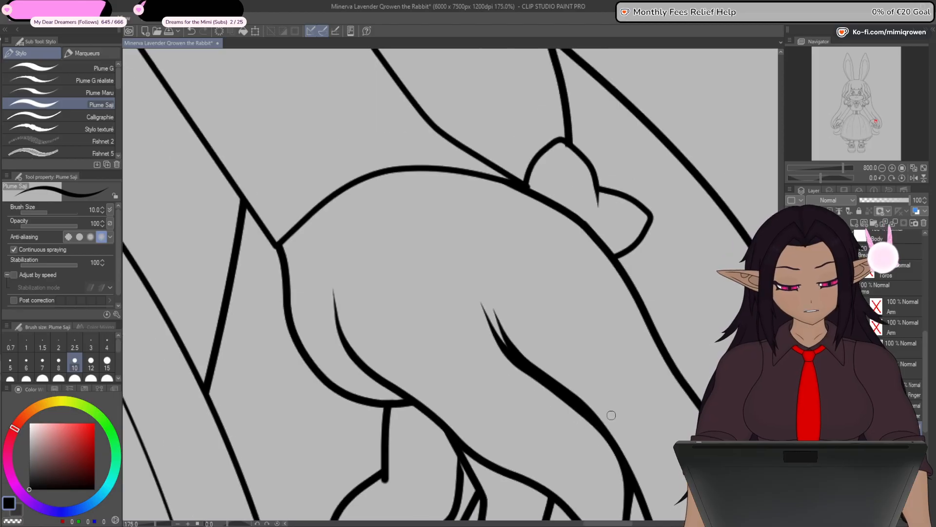
scroll(611, 428, "up", 4)
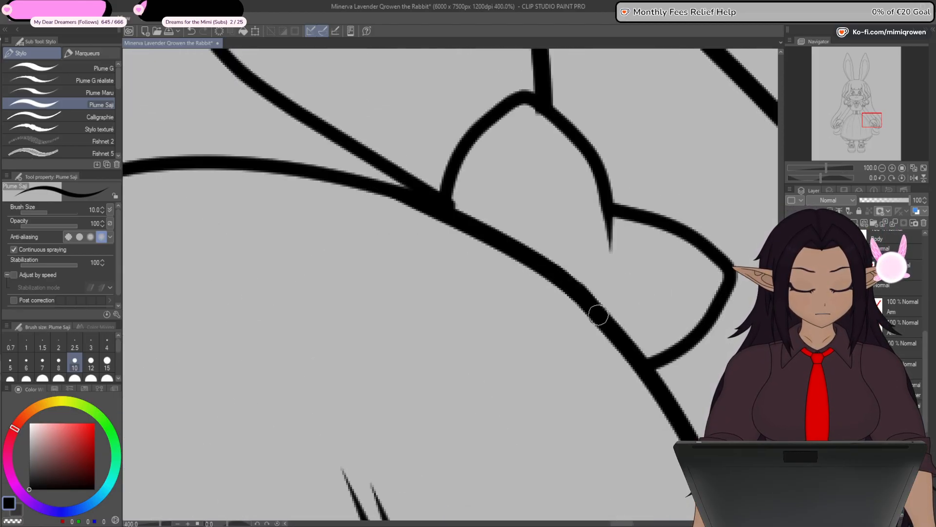
scroll(595, 316, "up", 2)
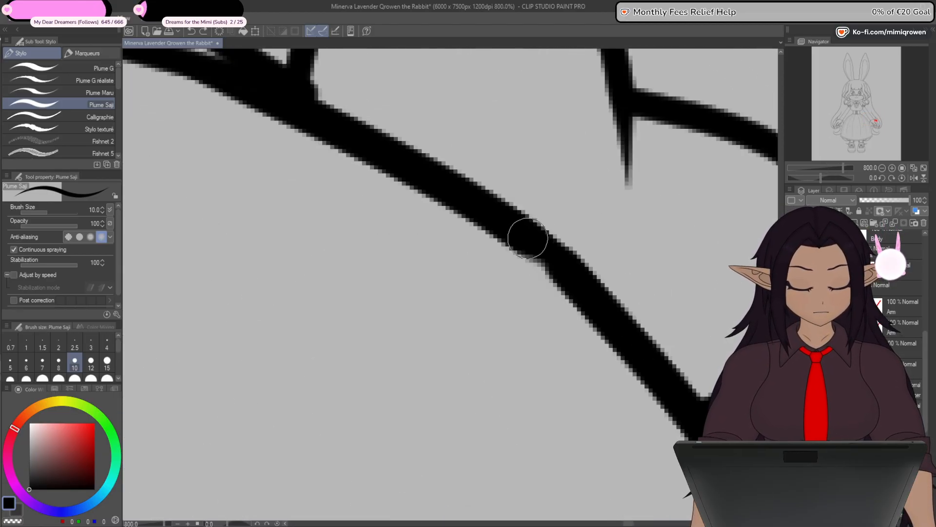
scroll(571, 328, "down", 5)
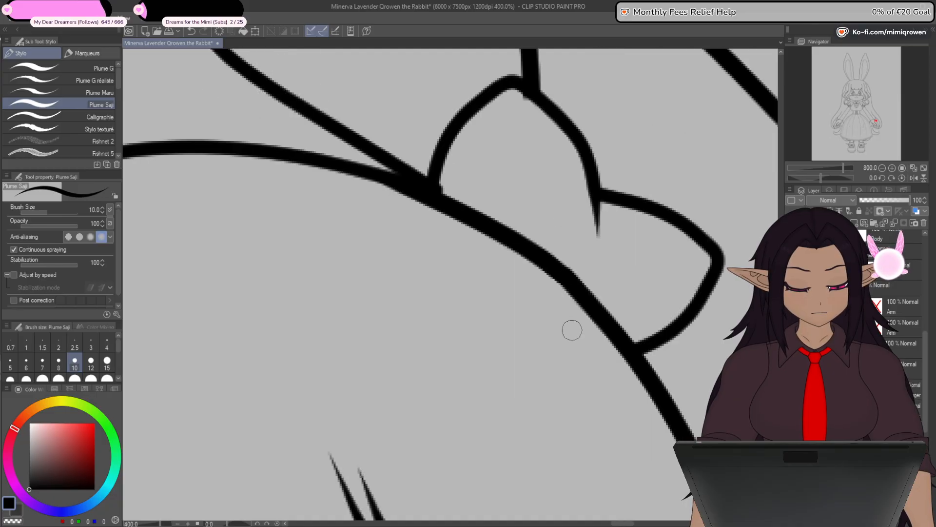
- Smooth the kink in the mirrored hand's outline beside the wrist frill with the size 10 Plume Saji pen
scroll(574, 327, "up", 5)
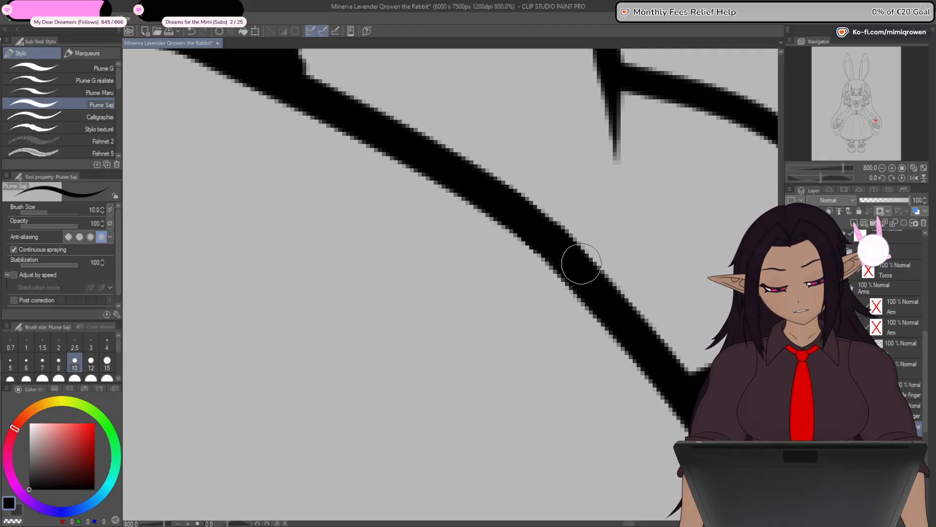
scroll(581, 263, "down", 10)
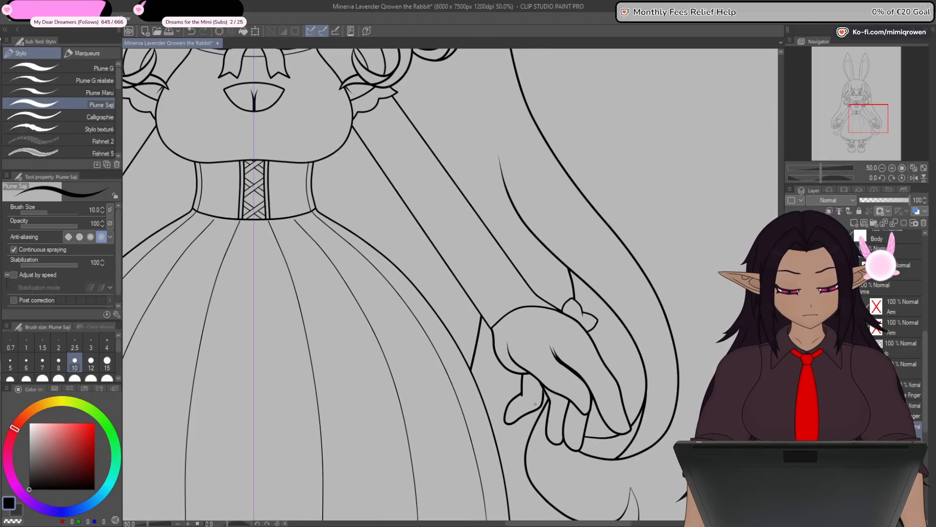
scroll(535, 403, "down", 5)
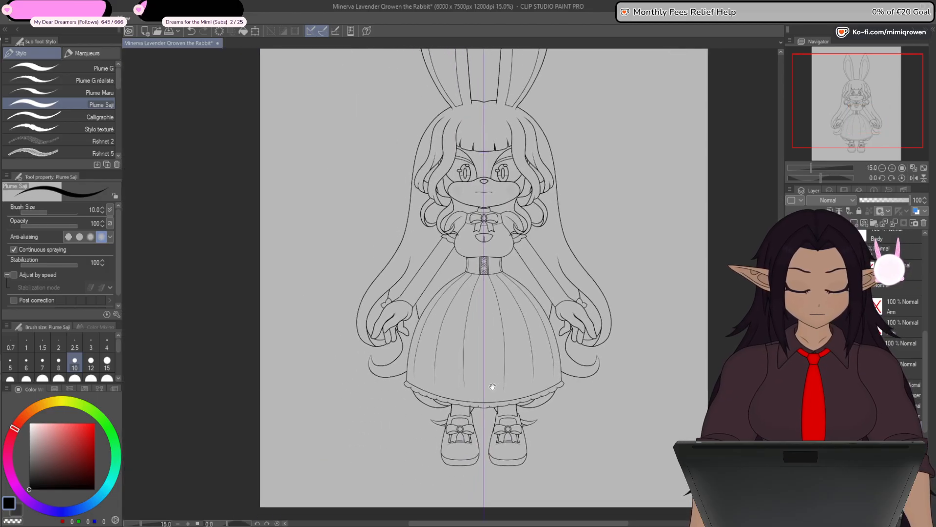
scroll(901, 303, "down", 3)
- Look through the outfit and body layers, briefly checking the half-opacity outfit lines against the finished line art
left_click(904, 289)
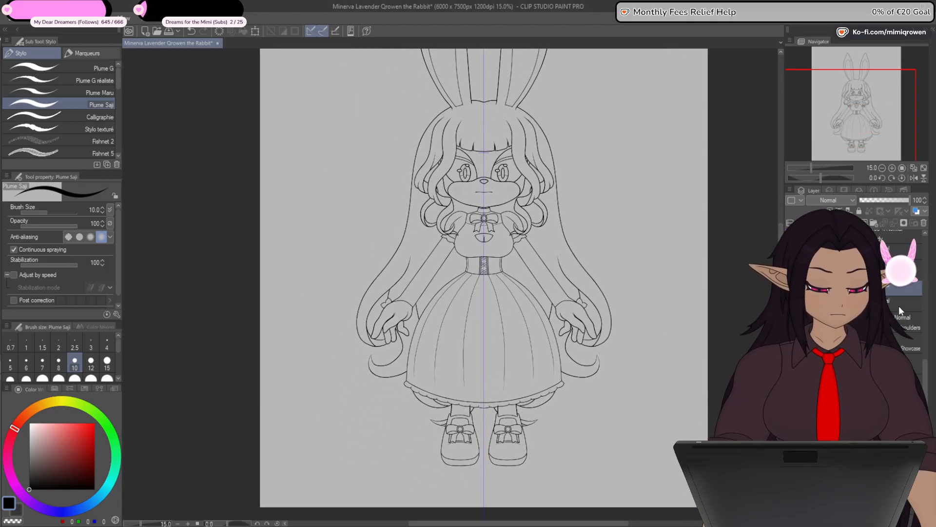
left_click_drag(926, 368, 926, 318)
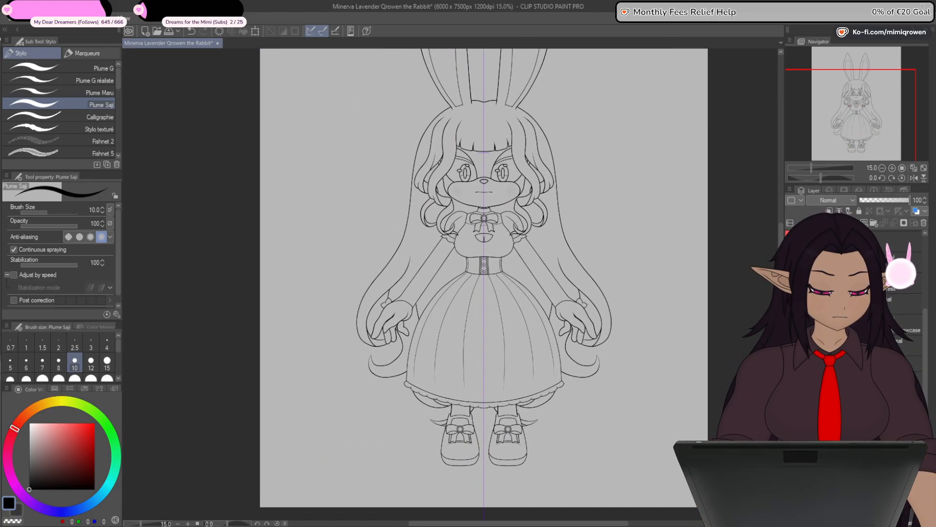
left_click(863, 345)
left_click(816, 324)
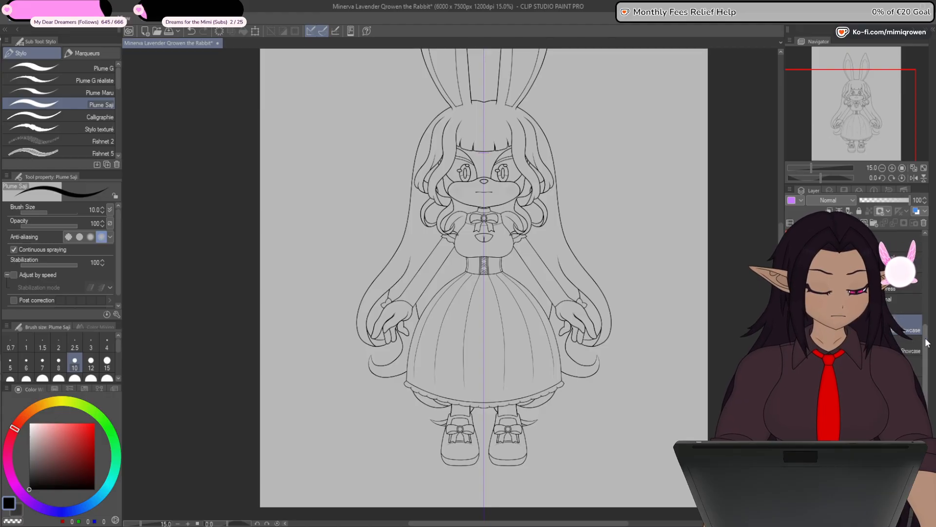
left_click_drag(926, 342, 926, 327)
left_click(861, 332)
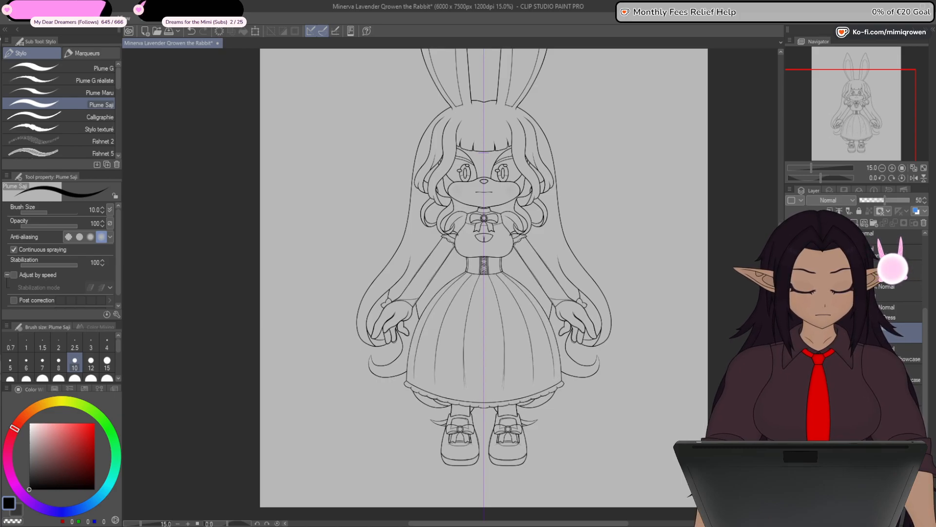
left_click_drag(878, 333, 877, 384)
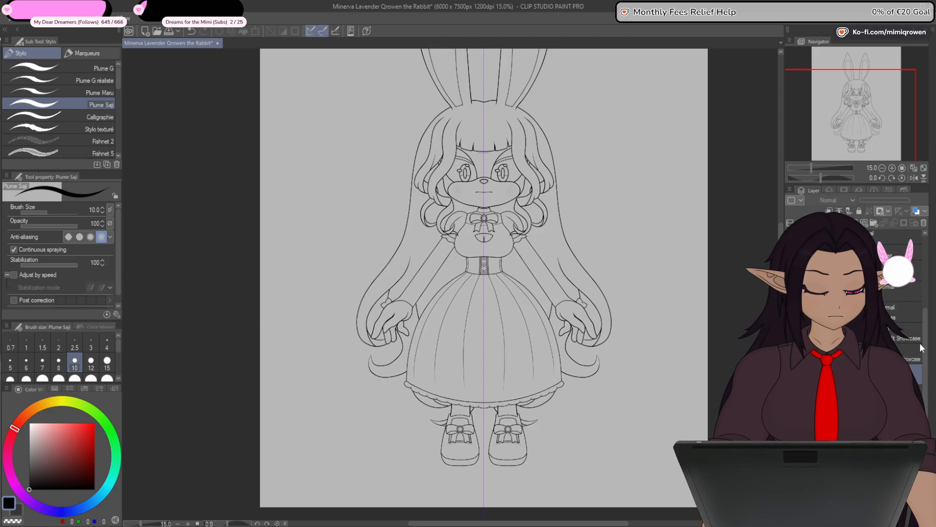
- Hide the vertical symmetry guide running through the figure and save the drawing
left_click_drag(925, 341, 927, 285)
left_click(792, 264)
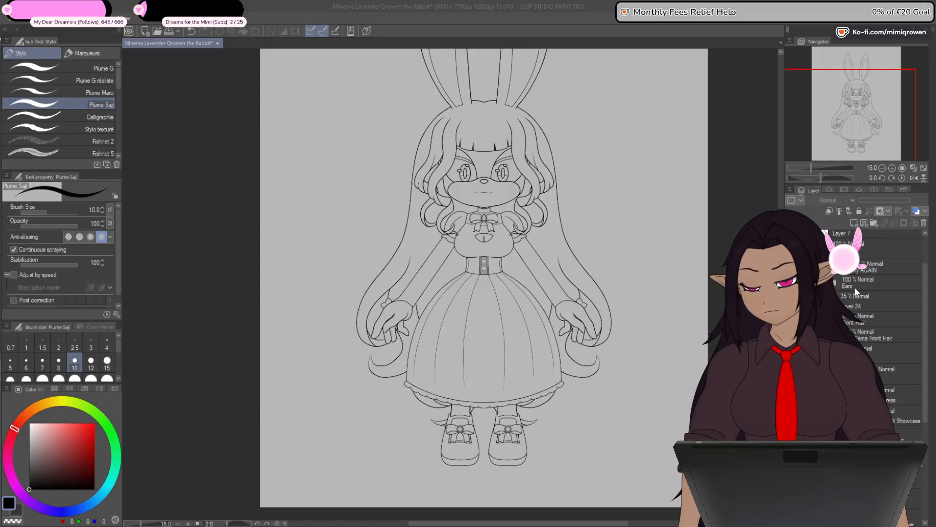
key("ctrl+s")
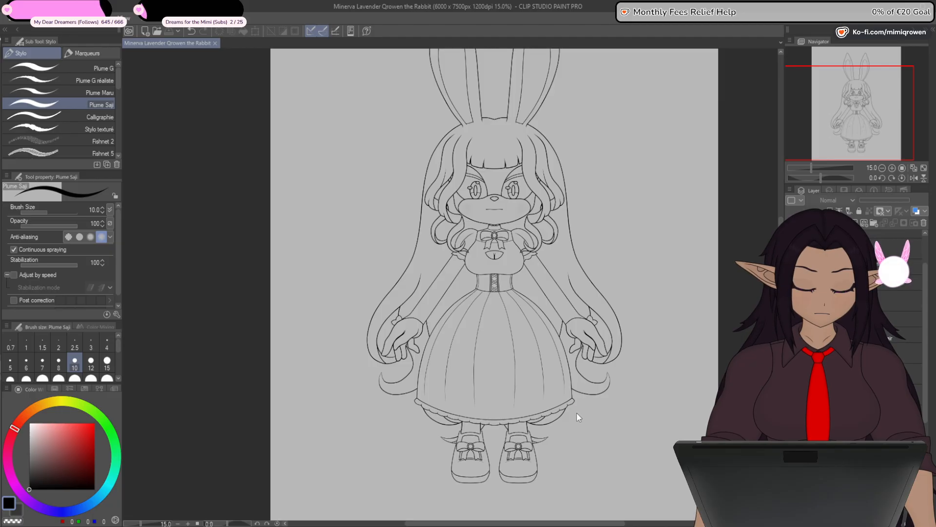
- Review the complete line art of the rabbit girl from ears to shoes at full-figure size
scroll(579, 417, "down", 2)
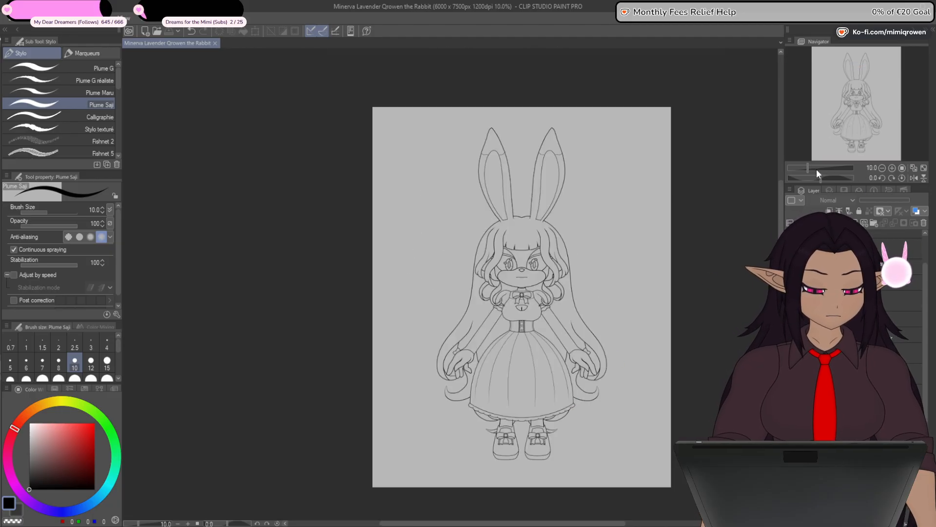
left_click_drag(817, 168, 811, 169)
left_click_drag(708, 322, 685, 302)
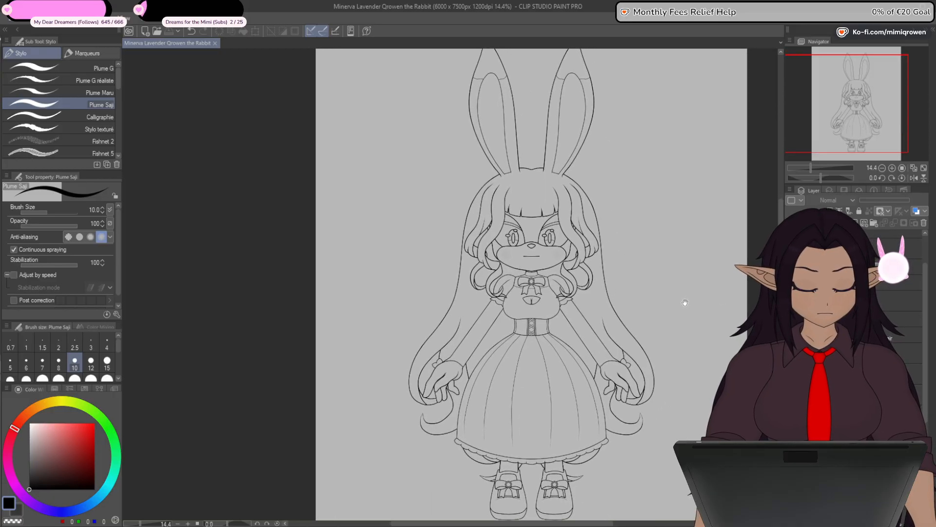
left_click_drag(810, 167, 809, 168)
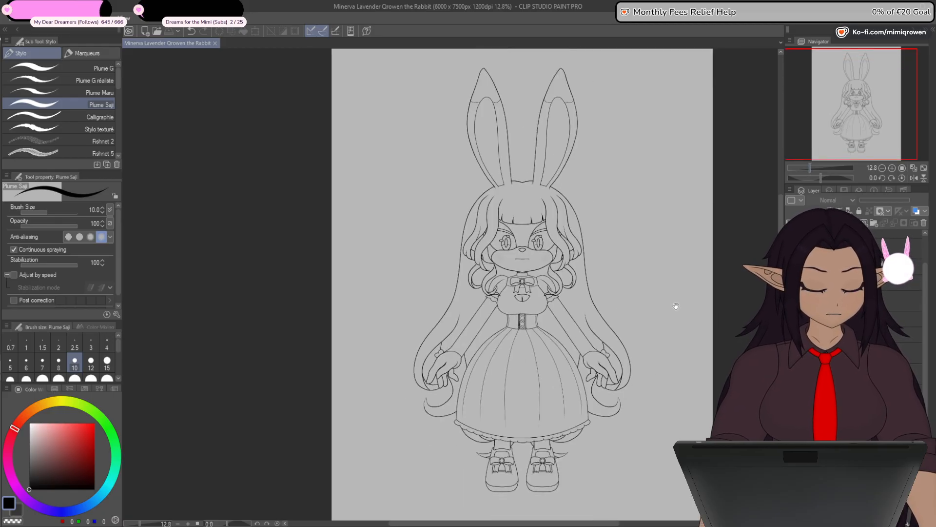
left_click_drag(676, 306, 676, 311)
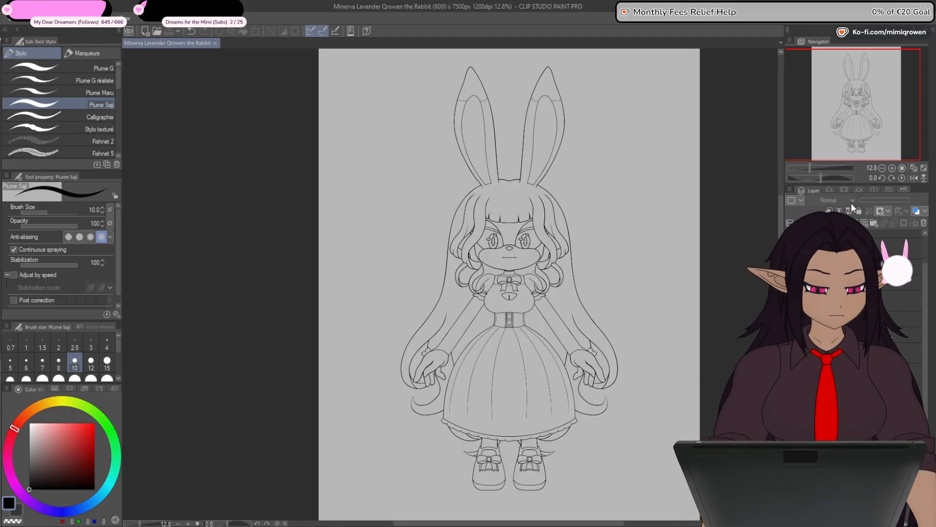
scroll(455, 280, "up", 1)
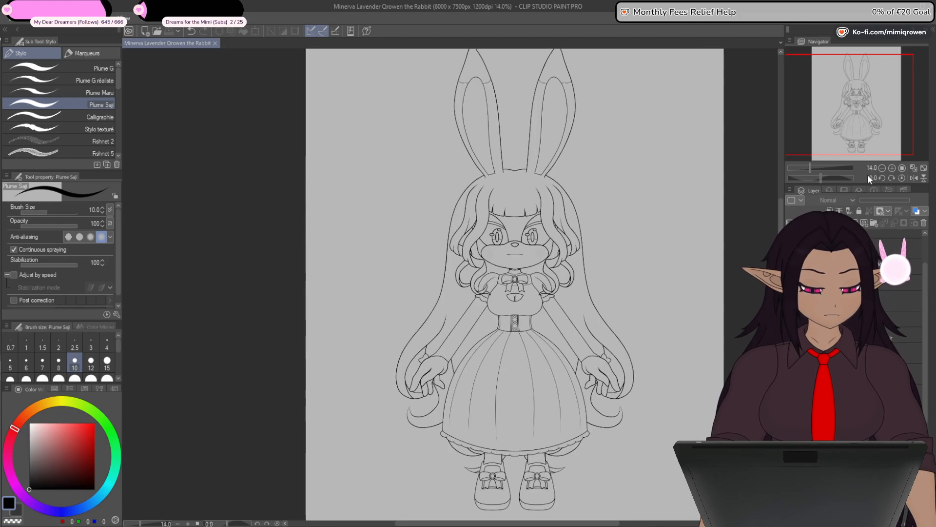
scroll(868, 173, "up", 1)
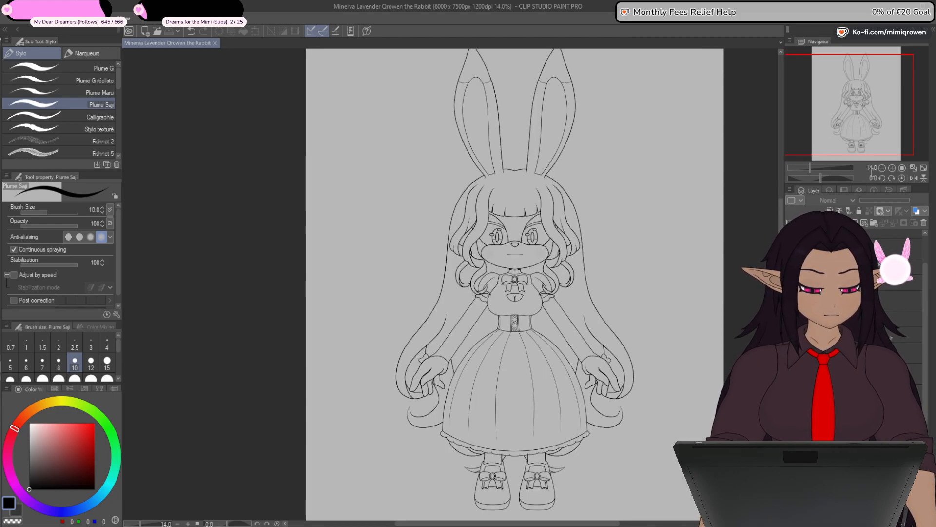
scroll(870, 174, "down", 1)
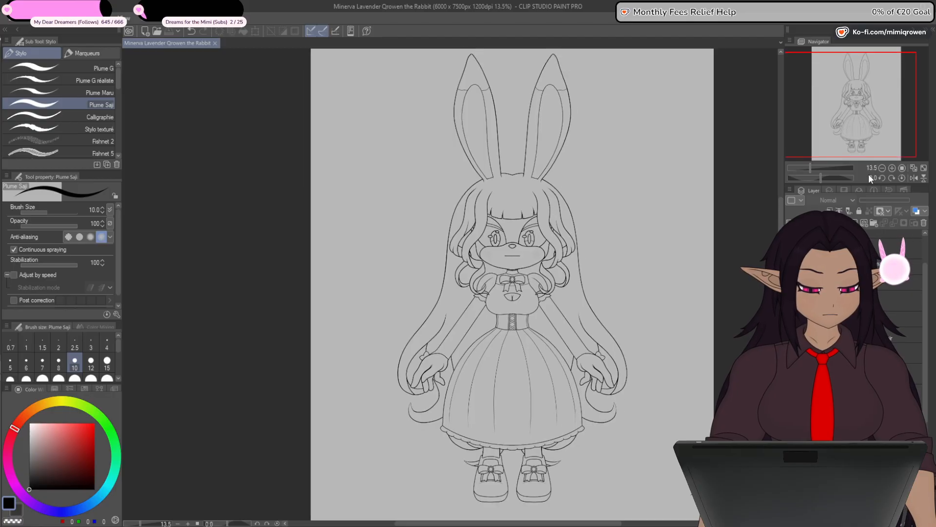
left_click_drag(635, 313, 619, 317)
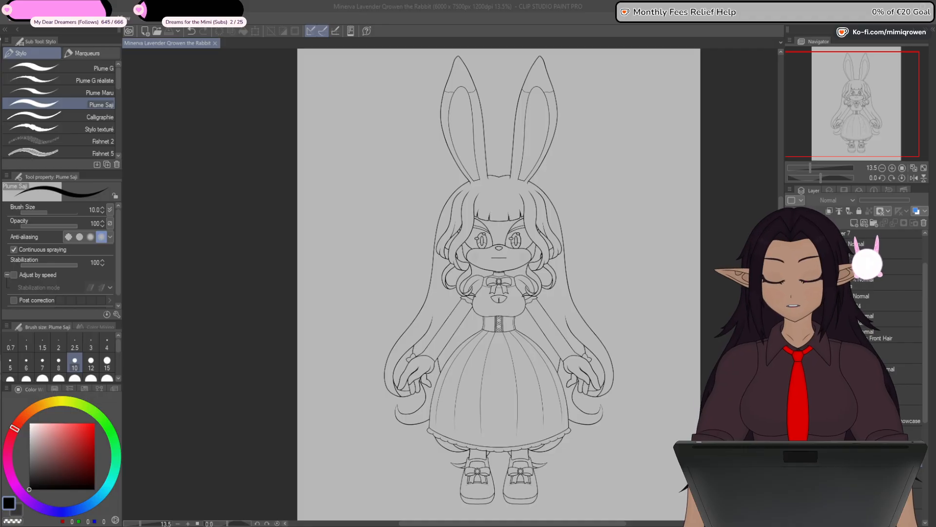
key("alt+Tab")
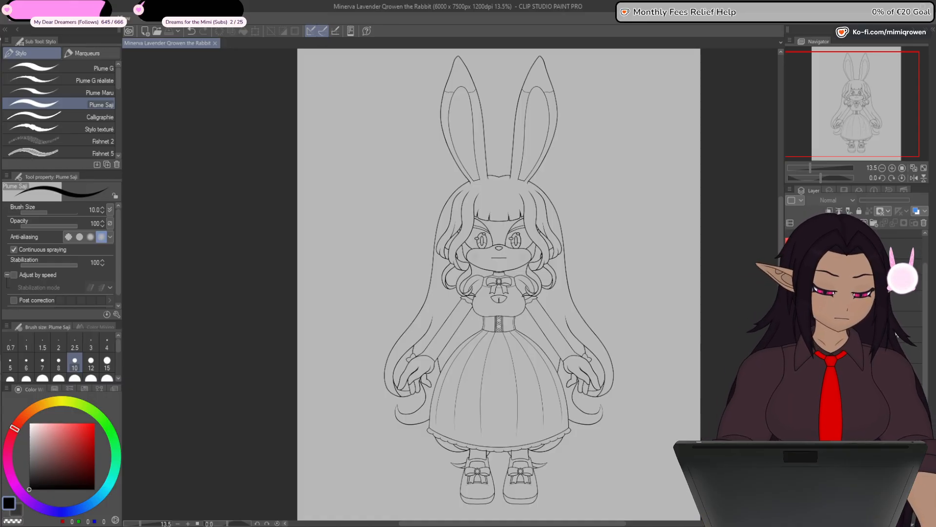
- Hide the back hair, body, dress and face layers, leaving only the ears and front hair line art showing
left_click(790, 338)
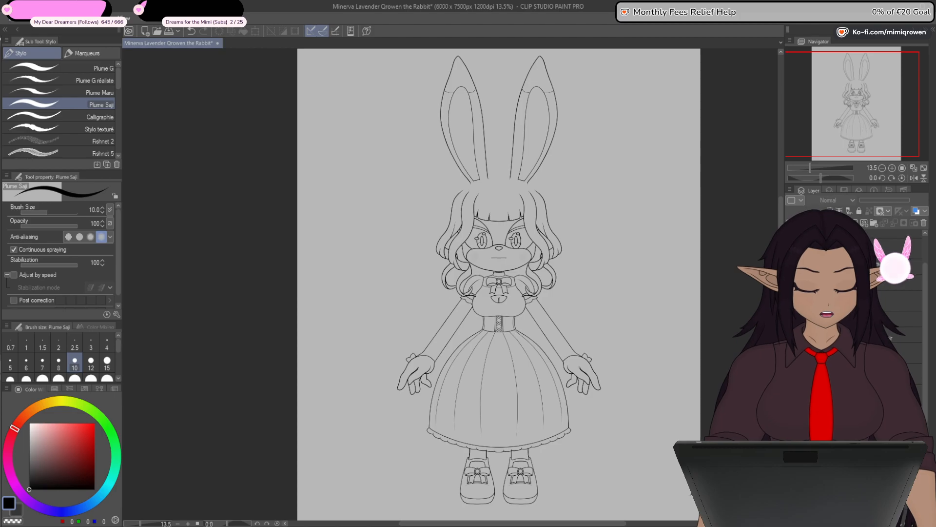
left_click(791, 320)
left_click(790, 303)
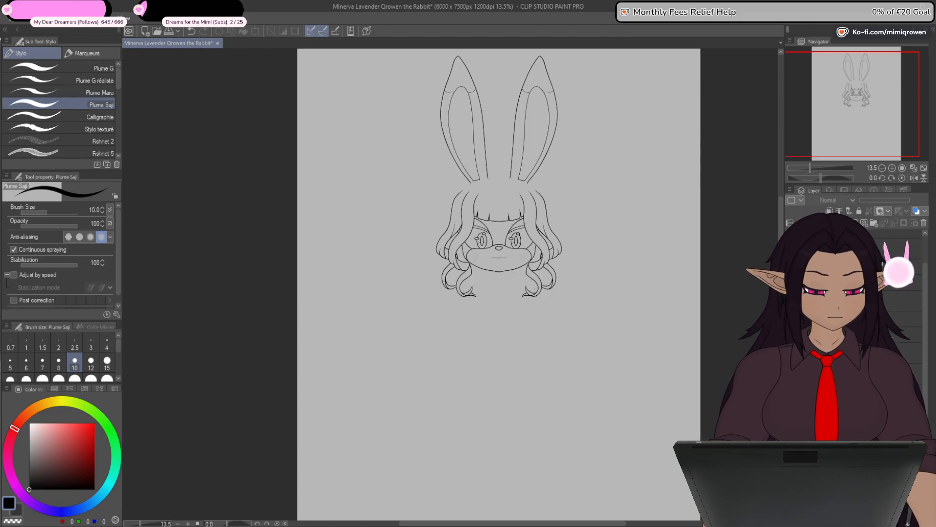
left_click(791, 285)
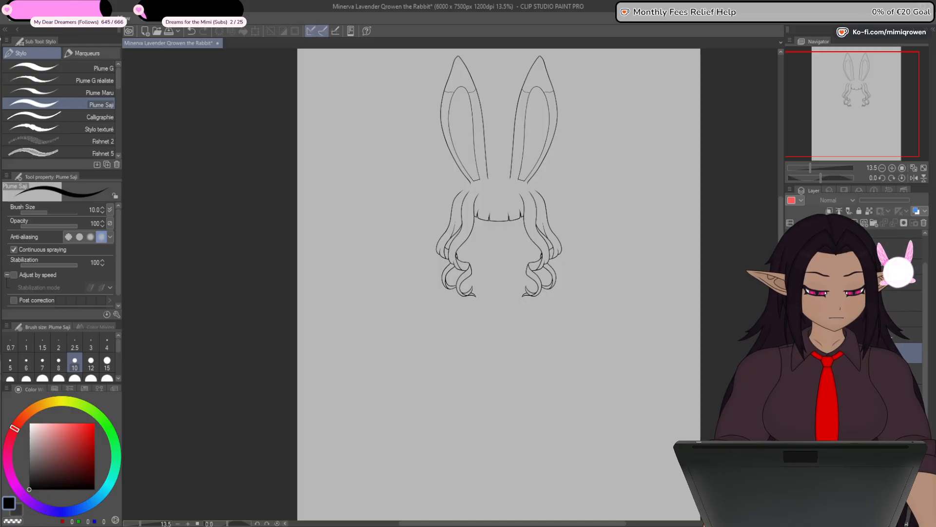
- Delete the selected red-labelled layer and select the 35% opacity ear layer
left_click(925, 224)
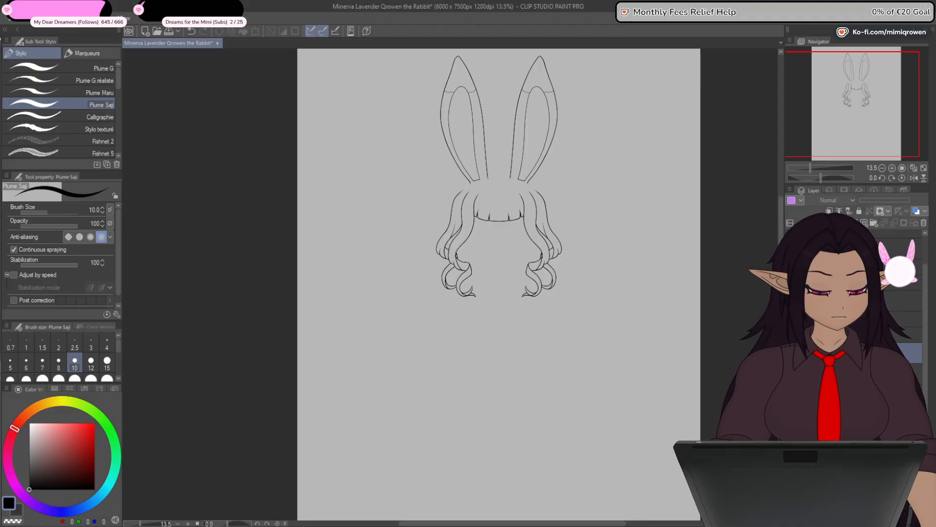
left_click(902, 335)
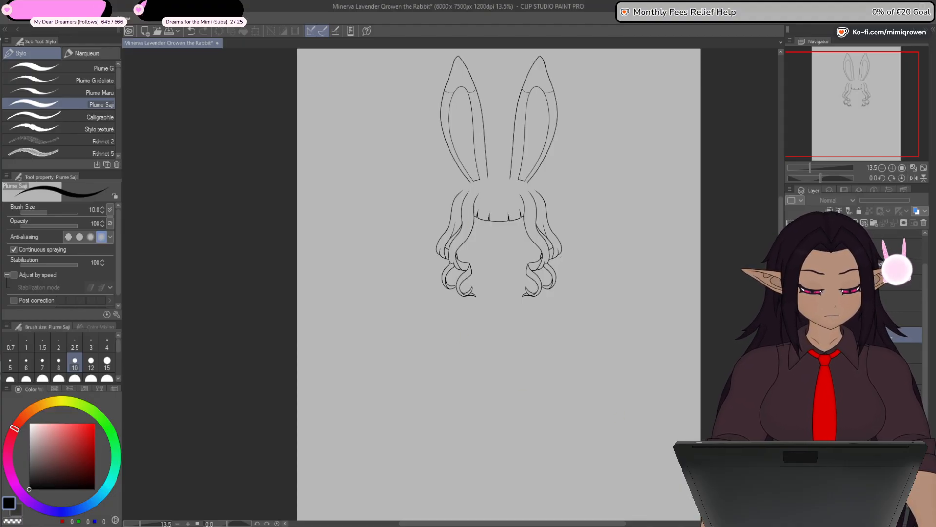
left_click(902, 301)
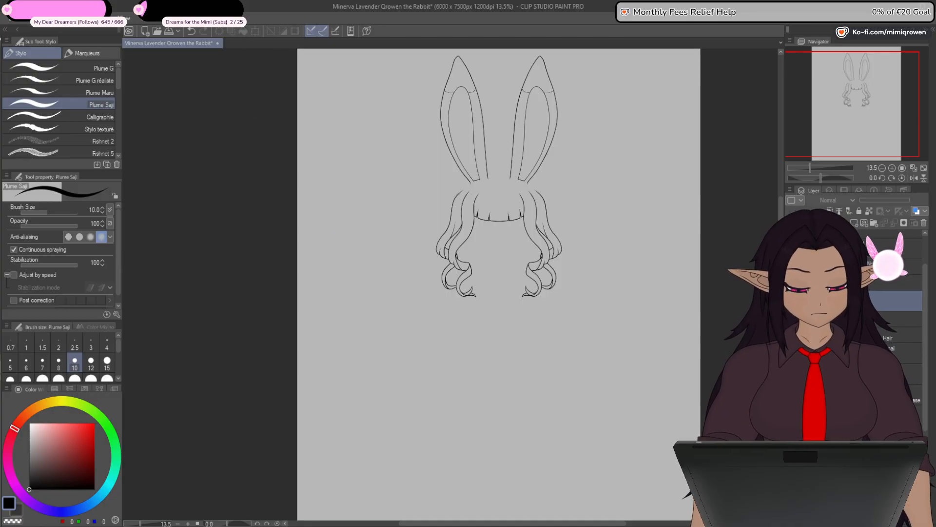
left_click(255, 30)
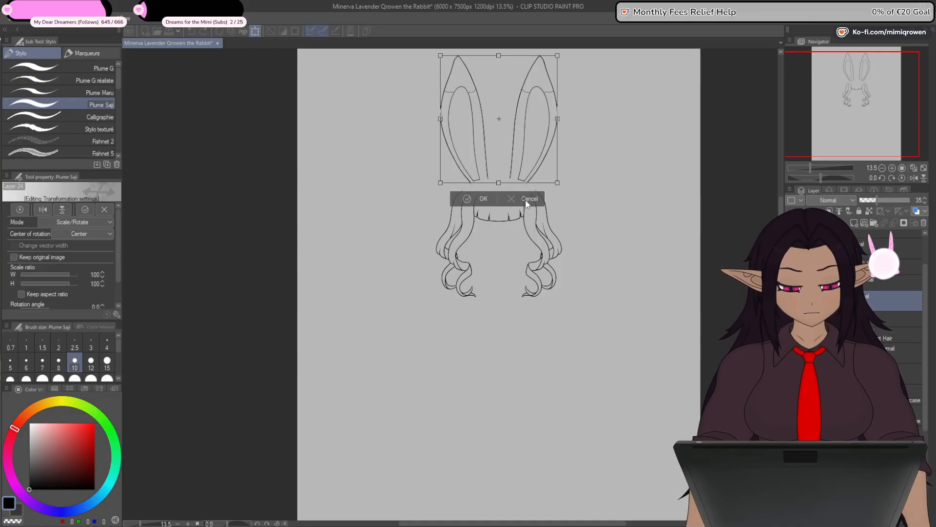
left_click_drag(499, 146, 464, 153)
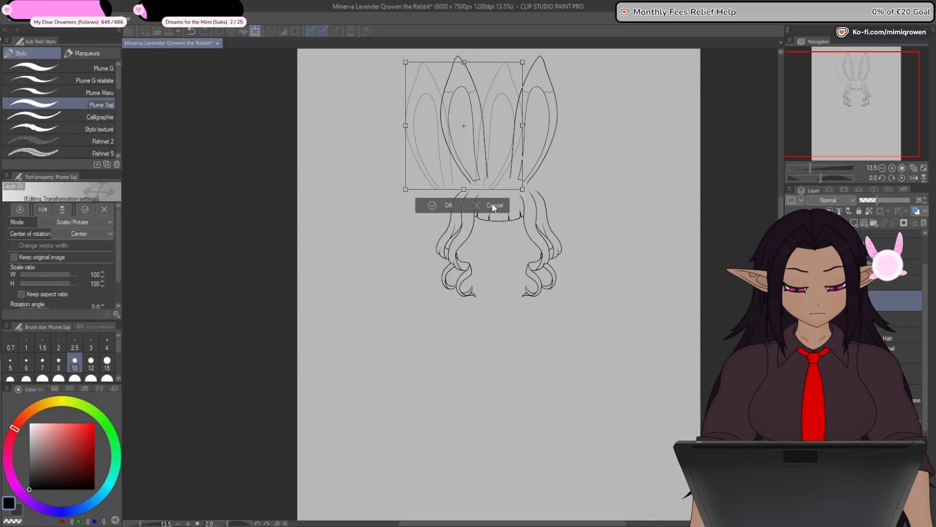
left_click(494, 204)
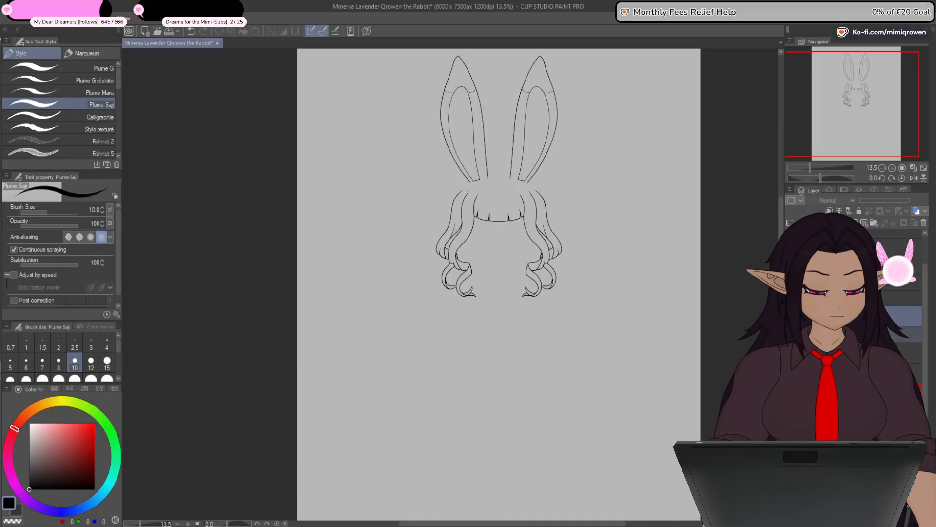
- Move the two selected layers down the stack to below the Back Hair For Outfit Showcase layer
left_click(813, 298)
left_click_drag(925, 353, 924, 384)
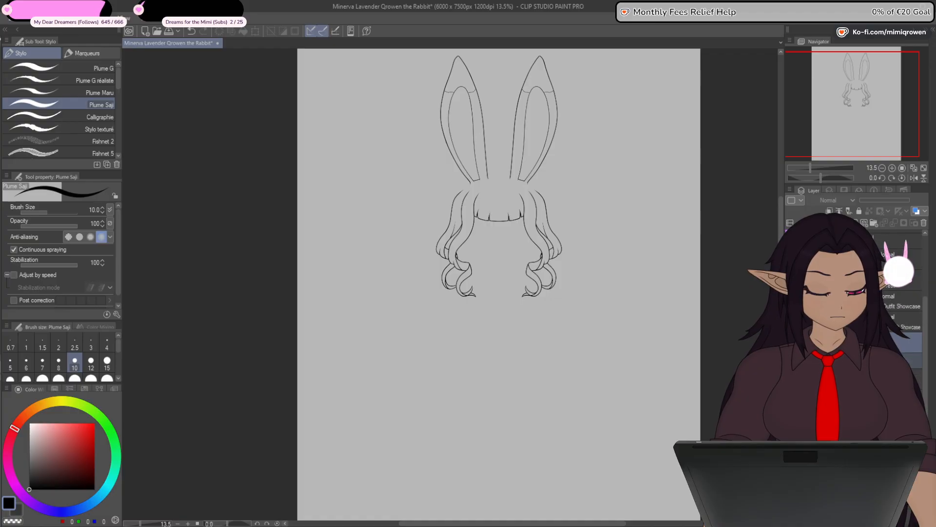
left_click(863, 340)
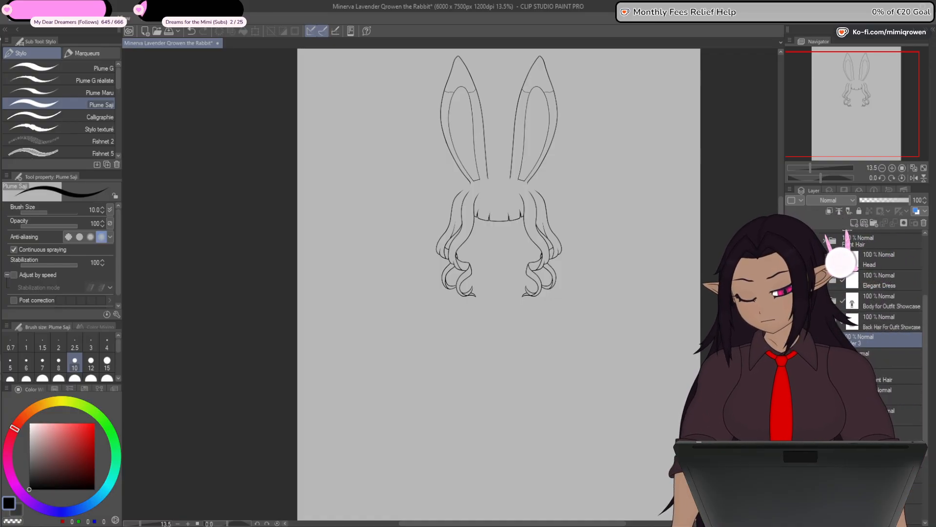
- Look through the layers below the outfit showcase layers, briefly showing and hiding the lower ones, including the drooping ears
left_click(902, 358)
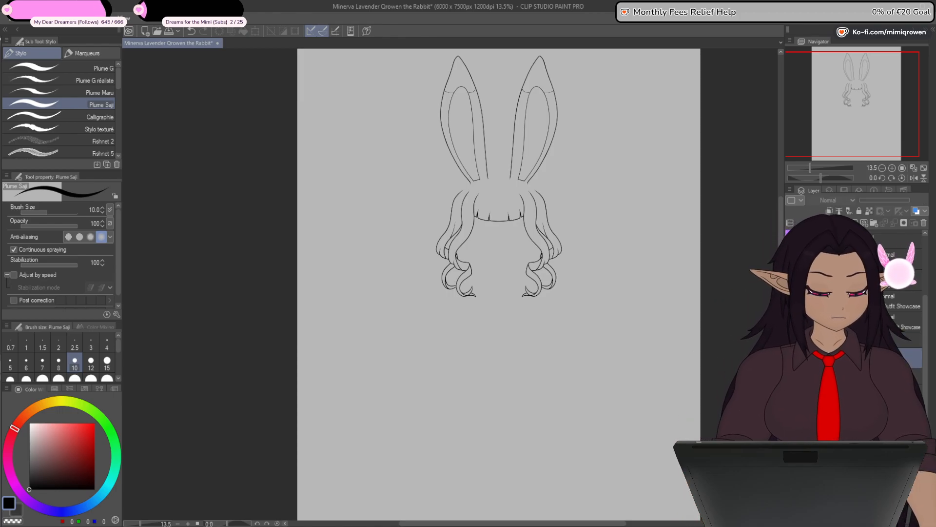
left_click_drag(925, 355, 923, 375)
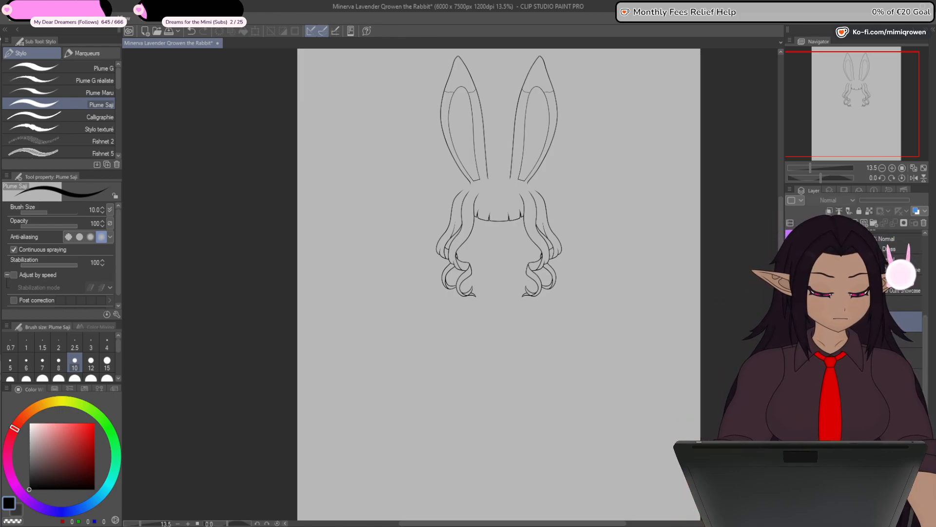
left_click(911, 379, "shift")
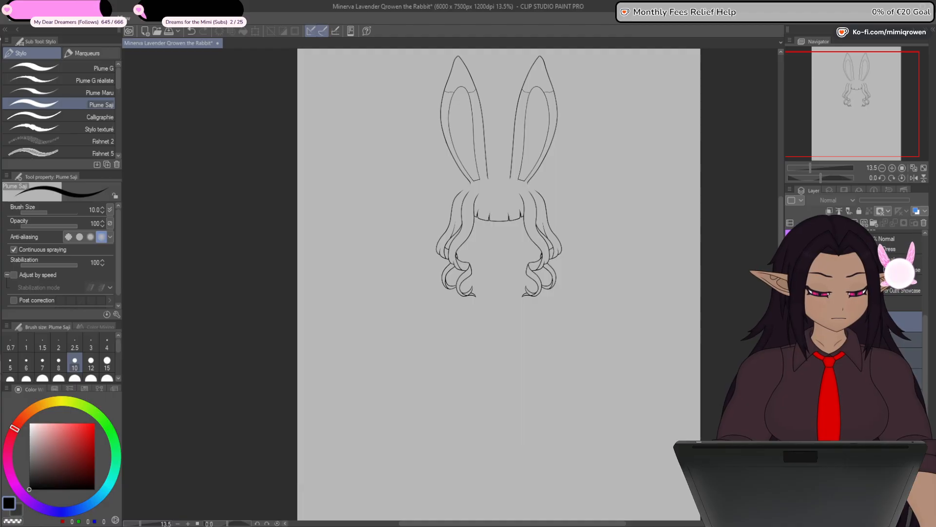
left_click_drag(925, 338, 926, 380)
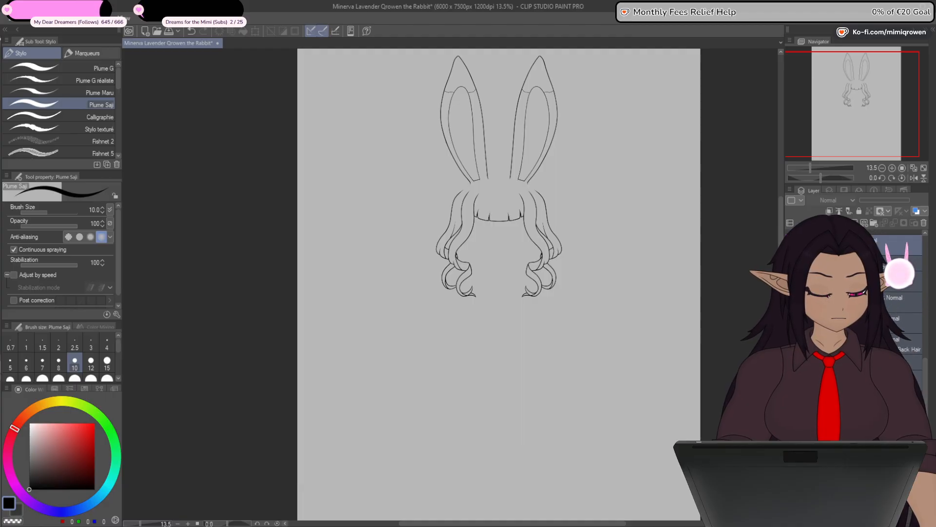
left_click(791, 359)
left_click(790, 359)
left_click(790, 365)
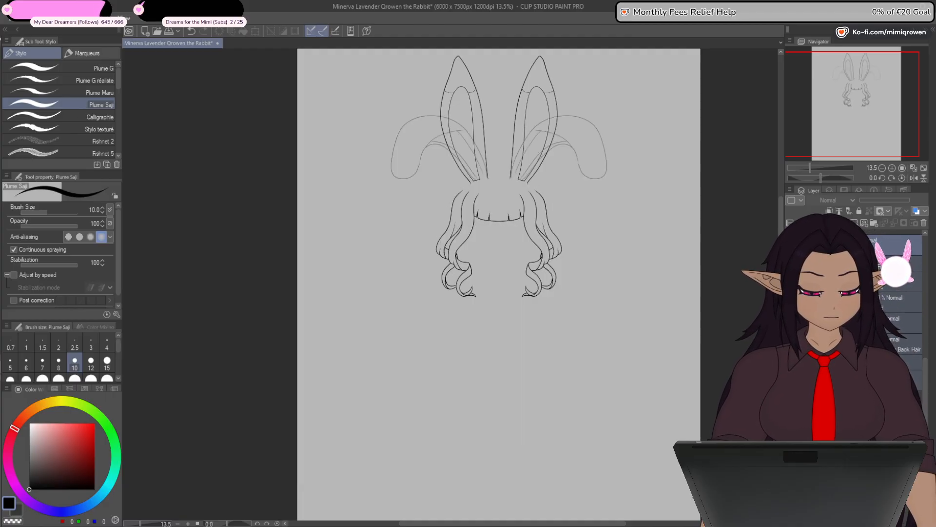
left_click(790, 366)
left_click(790, 387)
left_click(791, 386)
left_click(791, 399)
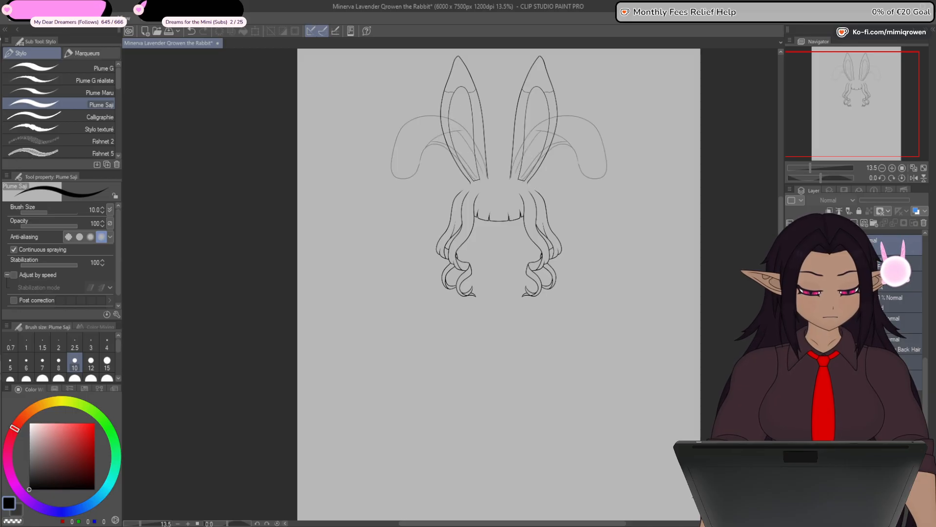
left_click(790, 399)
left_click(848, 399)
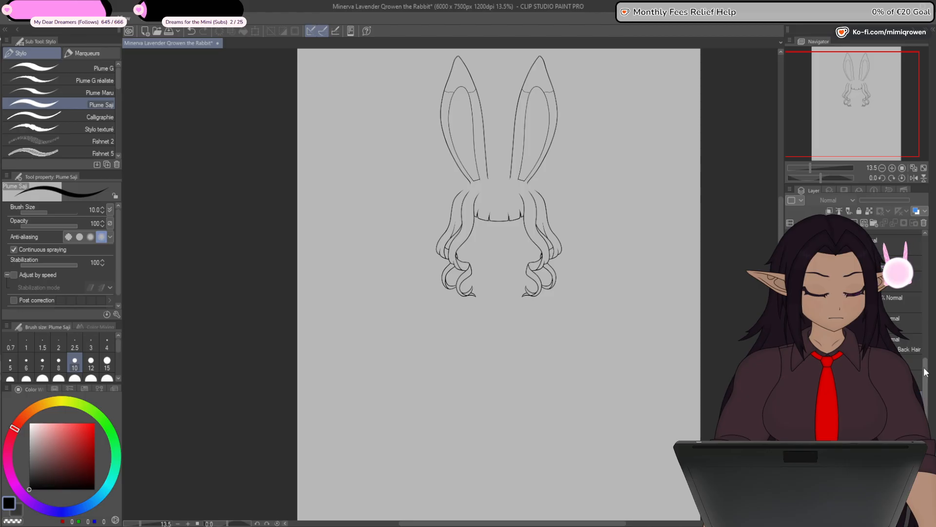
- Hide the front hair and ear line art and show the facial features on their own
left_click_drag(925, 383, 925, 263)
left_click(810, 244)
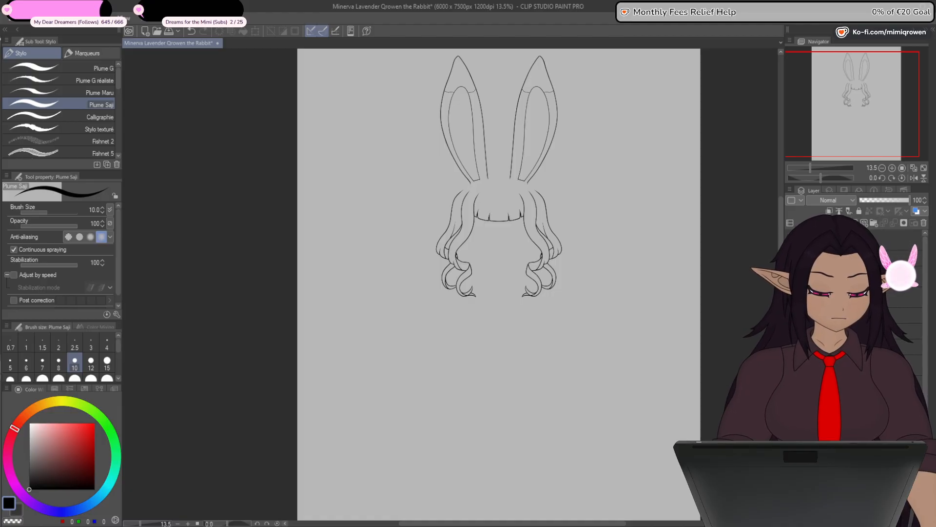
left_click(791, 243)
left_click(790, 259)
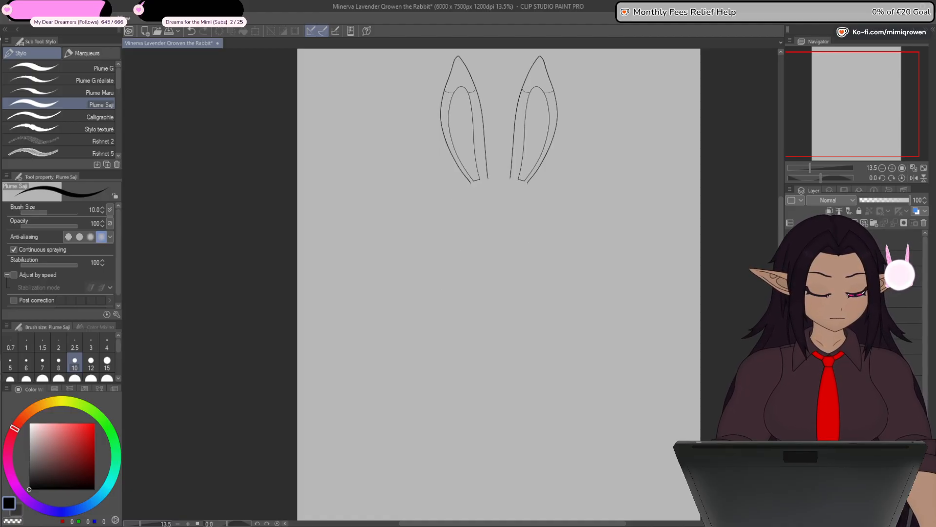
left_click(790, 274)
left_click(790, 289)
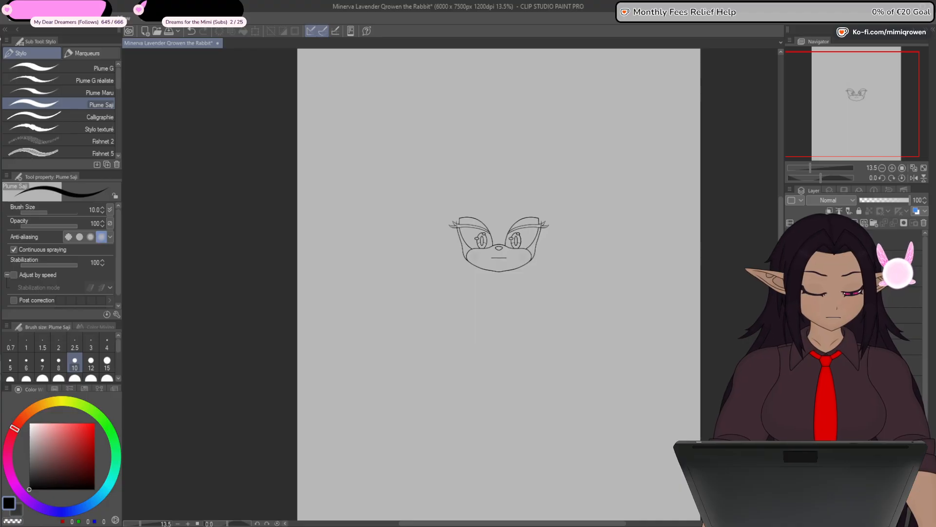
- Show the head outline and hide the eyes and the mouth line, checking the muzzle layer's visibility
left_click_drag(923, 364, 924, 396)
left_click(790, 298)
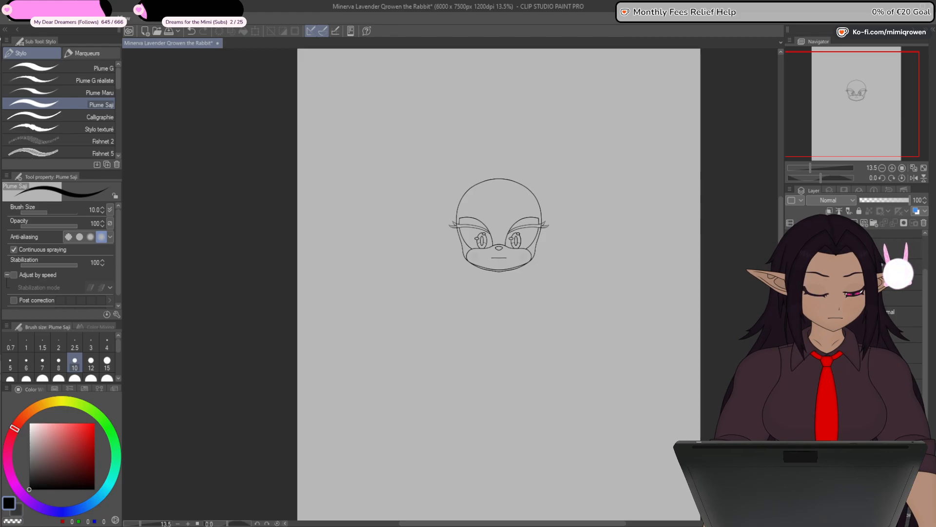
left_click(791, 298)
left_click(790, 314)
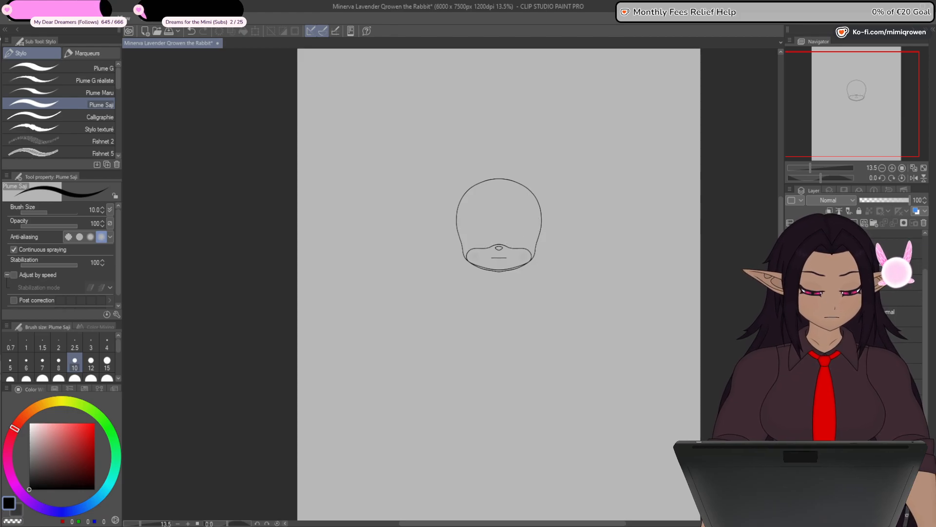
left_click(791, 334)
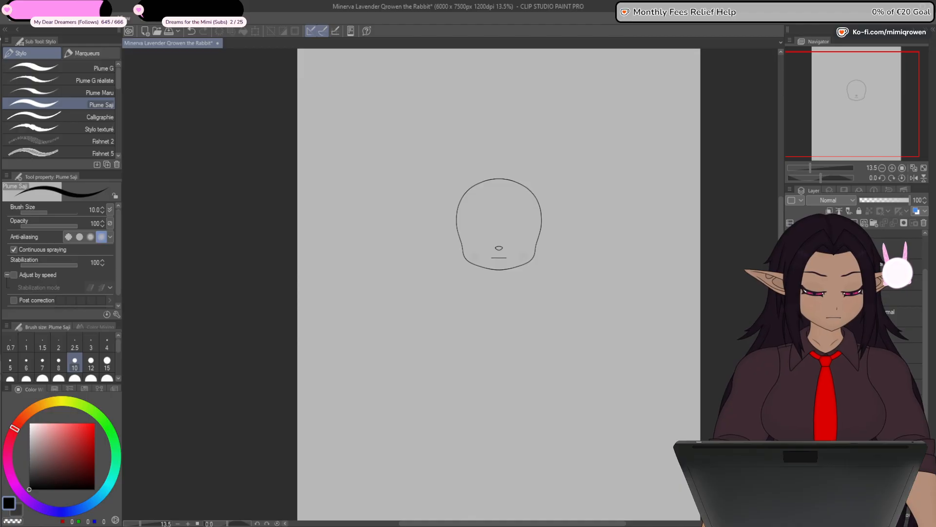
left_click(791, 334)
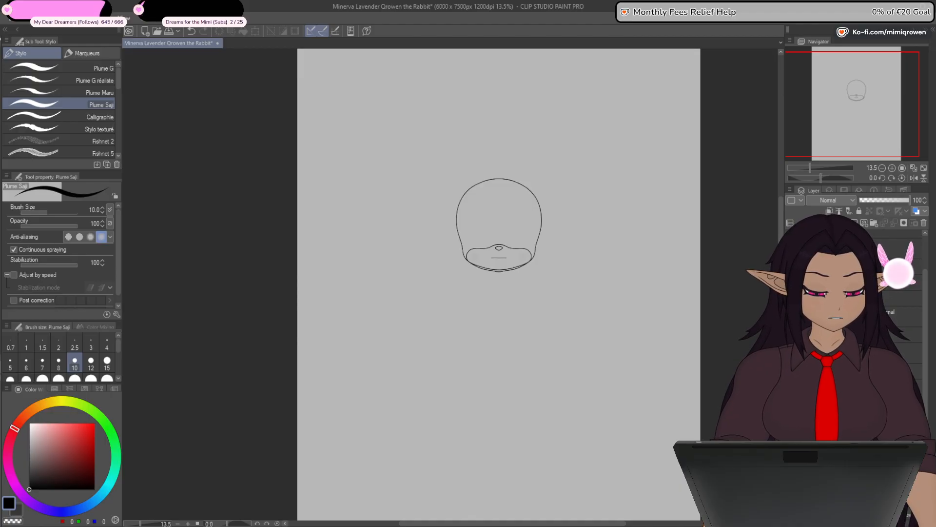
left_click(791, 354)
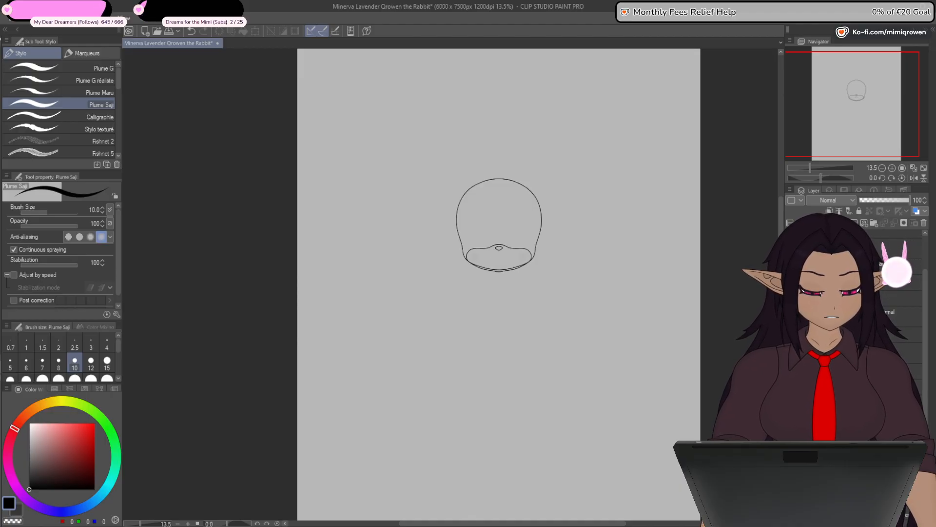
- Move the chosen layer in the head's layer stack to a higher position
left_click(858, 404)
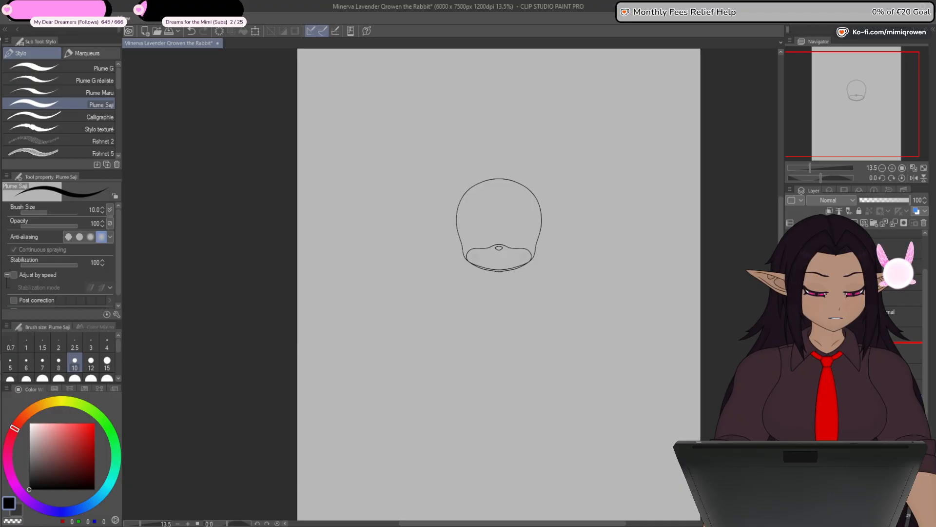
left_click_drag(858, 395, 859, 343)
left_click(858, 394)
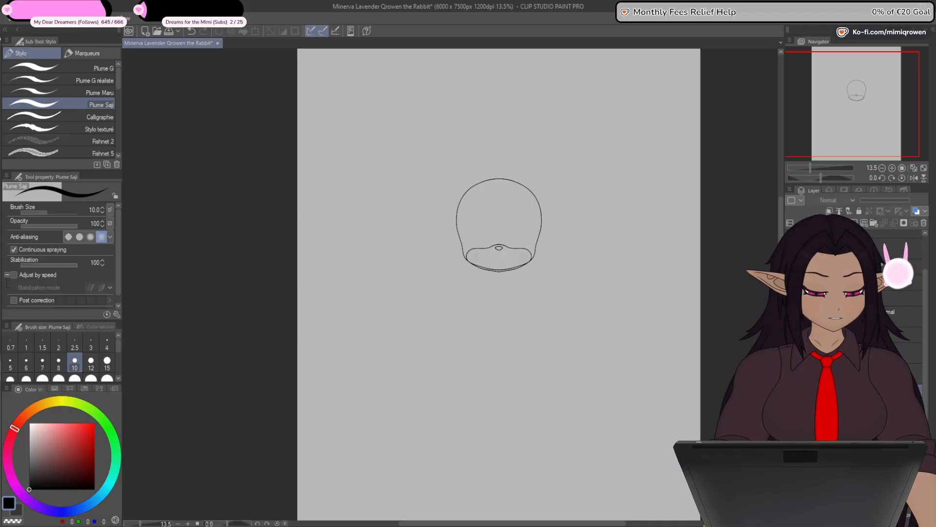
- Hide the muzzle and nose lines and the grey background, isolating the head outline on transparency
left_click(790, 353)
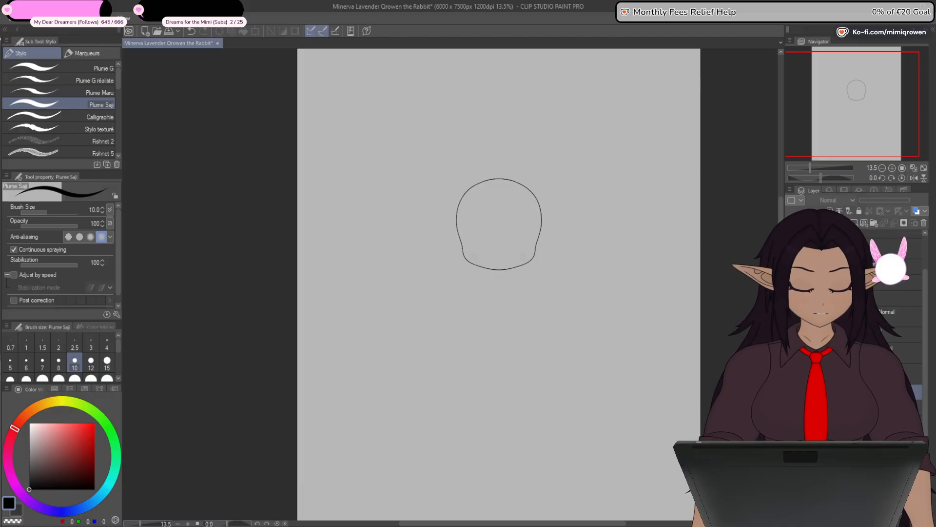
left_click_drag(924, 376, 924, 426)
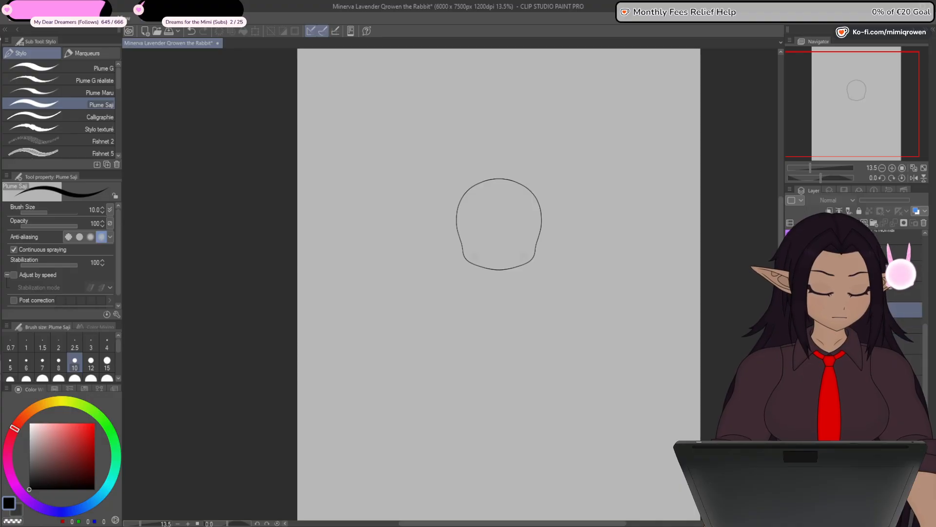
left_click(790, 412)
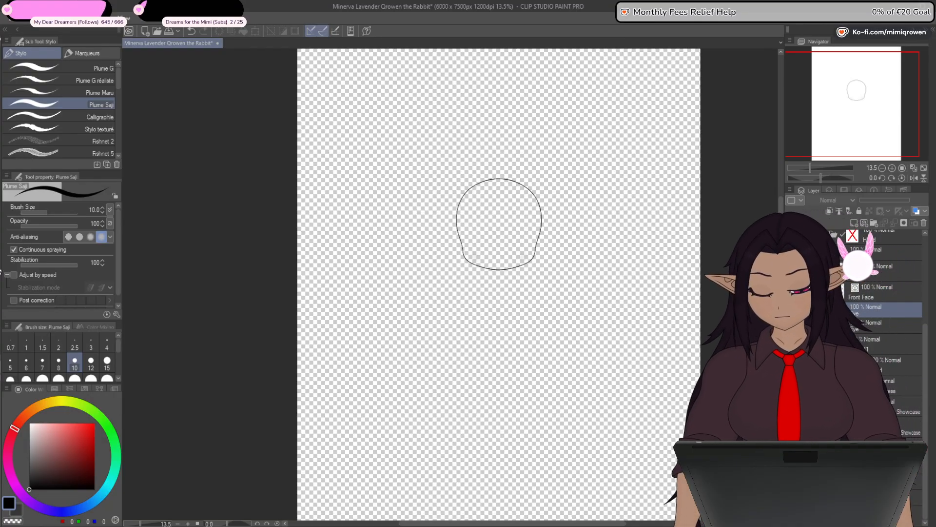
- Add a new layer above the head outline for its base colour and switch to the Fill tool that refers to other layers
key("g")
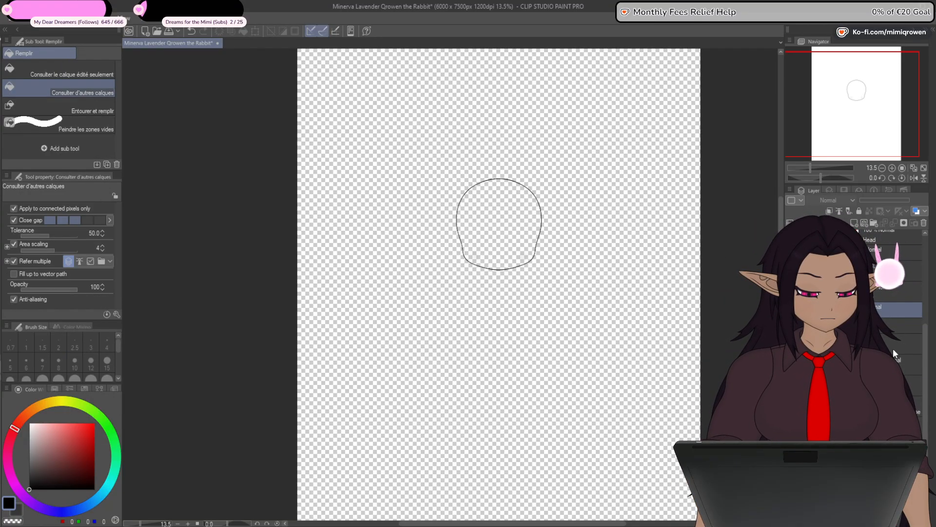
left_click(893, 363)
left_click(790, 365)
left_click(790, 365)
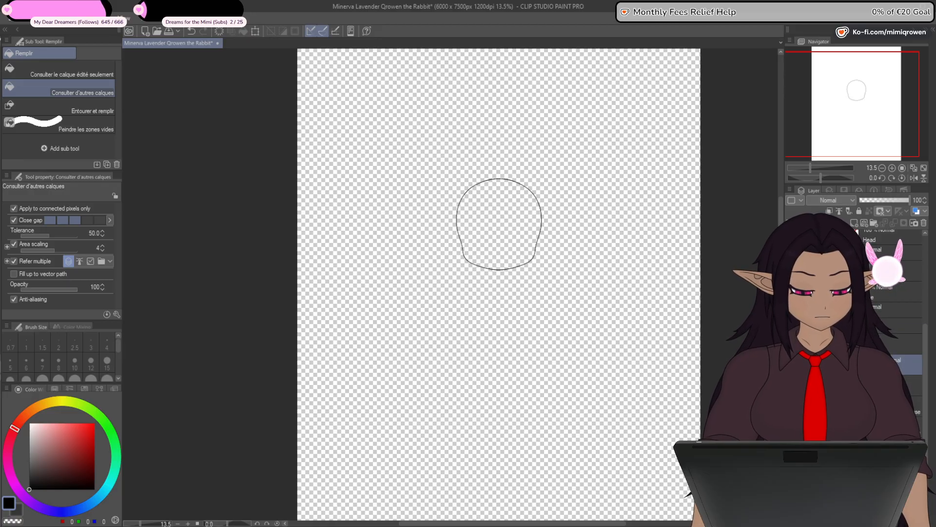
left_click(902, 343)
left_click(854, 223)
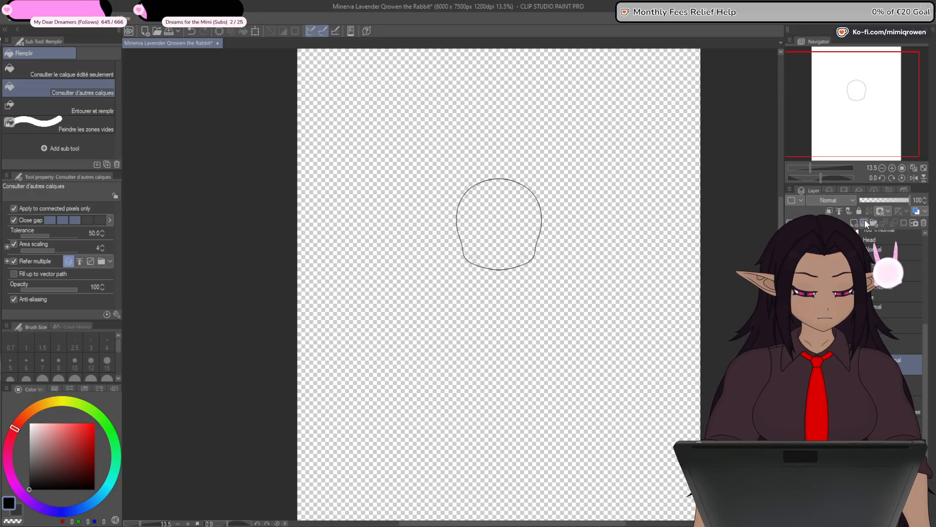
scroll(523, 229, "up", 3)
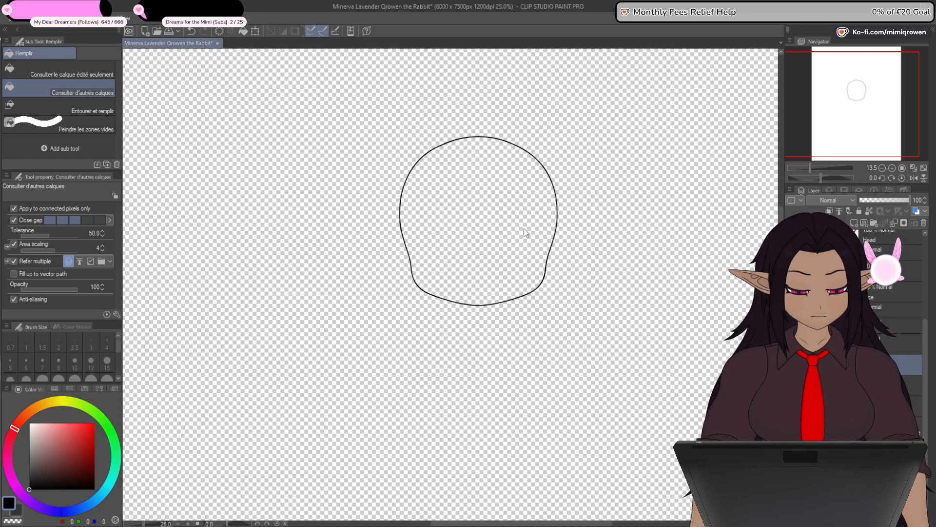
- Fill the head with warm off-white (RGB 230, 225, 215) and move the fill layer beneath the head's line art
left_click(29, 423)
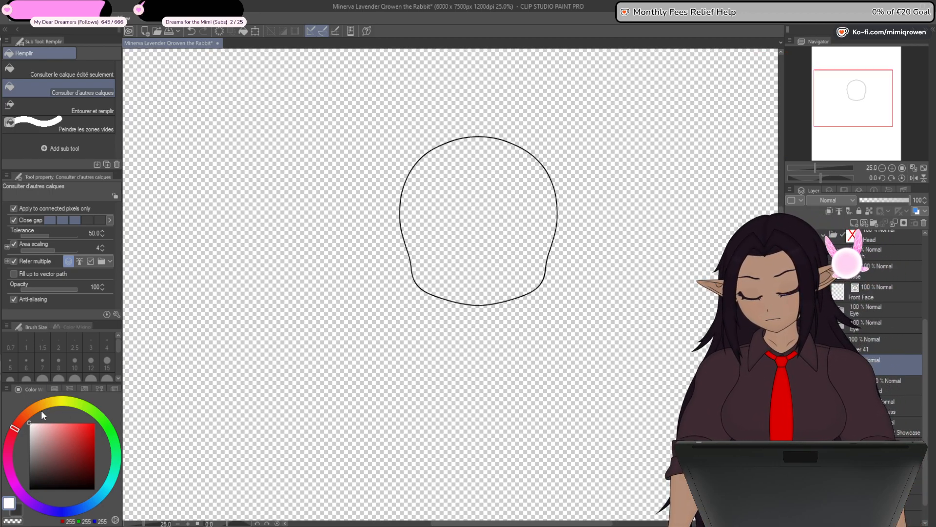
left_click(8, 460)
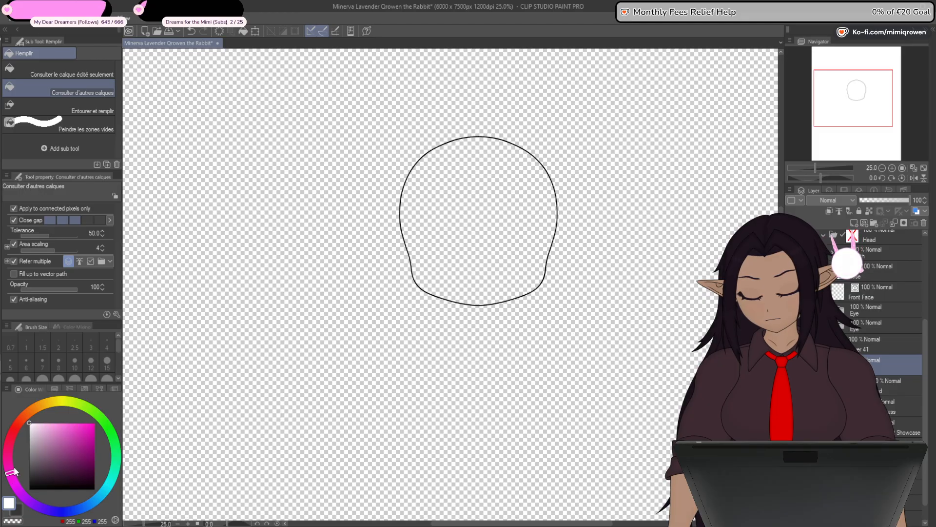
left_click(36, 425)
left_click(34, 432)
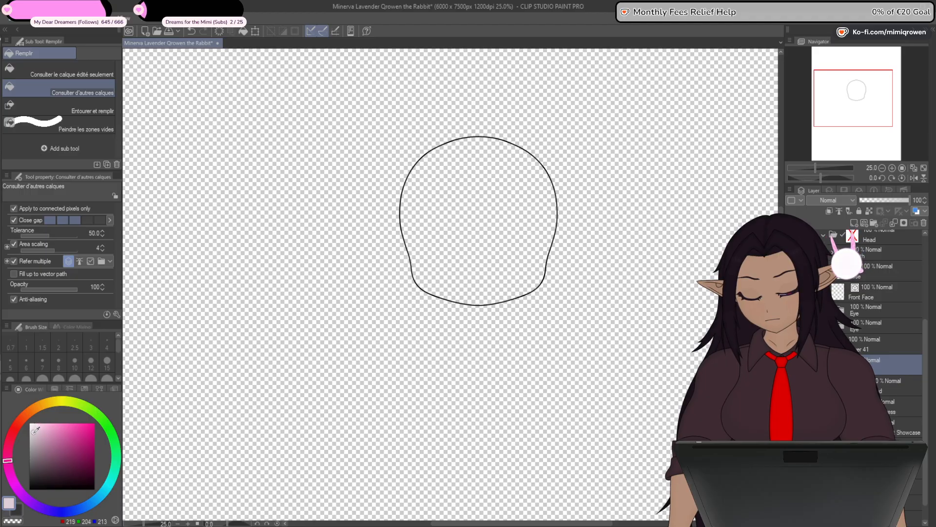
left_click(43, 404)
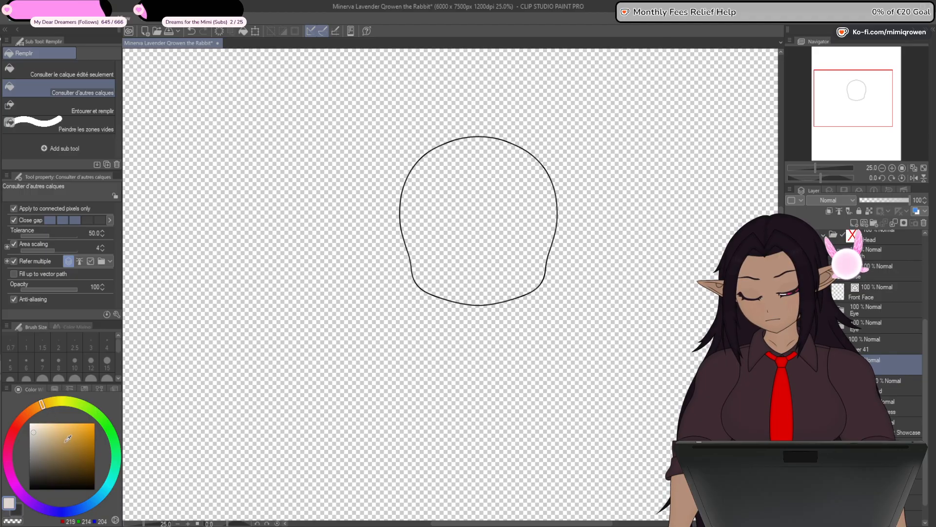
left_click(36, 422)
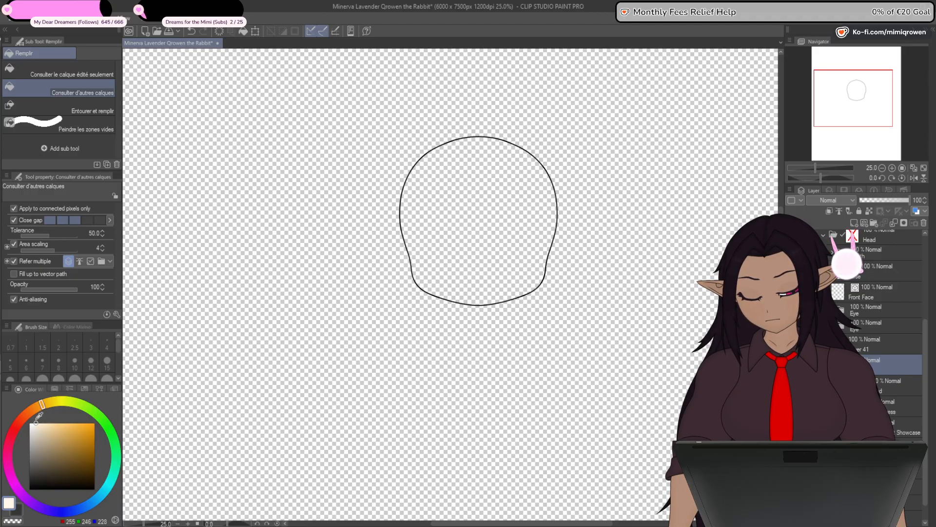
left_click(33, 427)
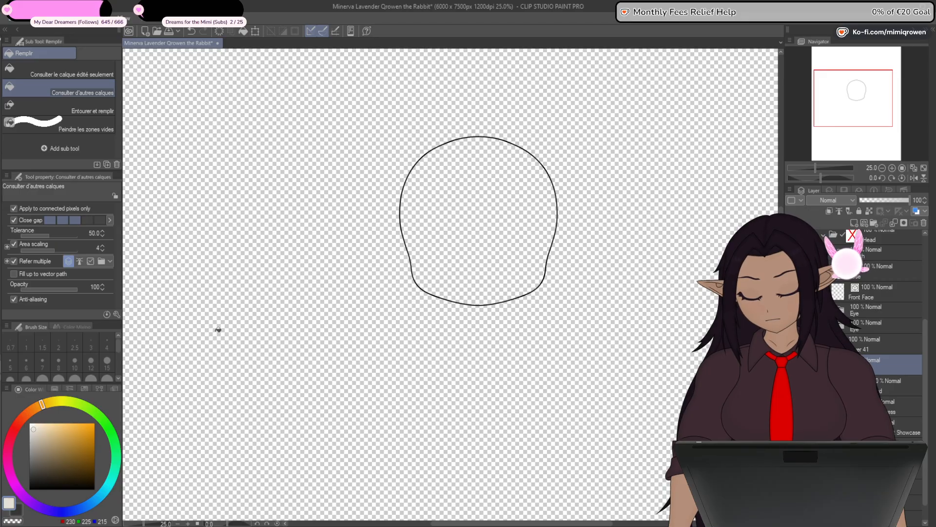
left_click(486, 261)
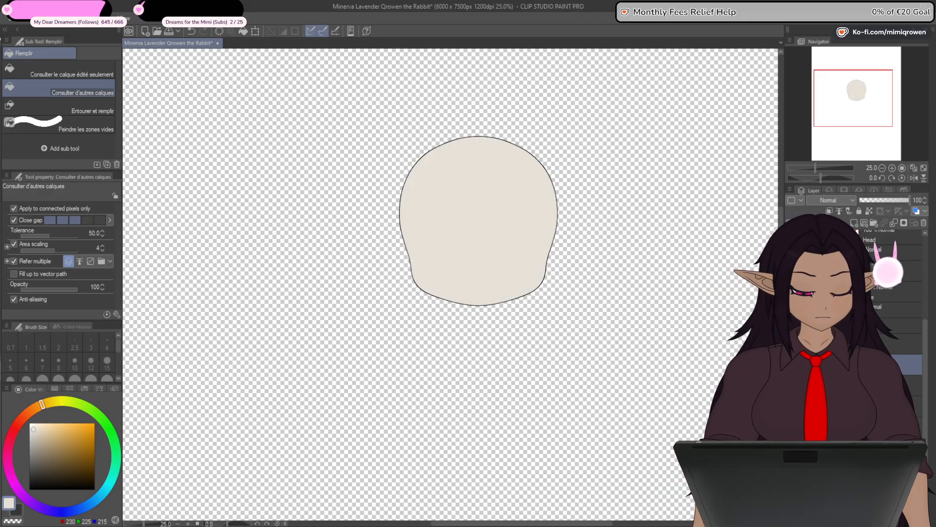
left_click_drag(878, 365, 878, 393)
left_click_drag(705, 402, 700, 430)
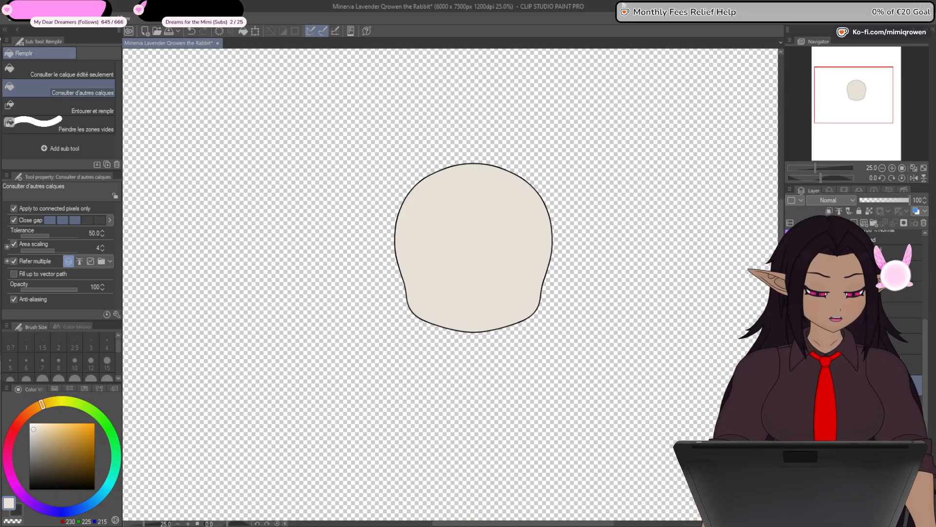
- Isolate the muzzle and fill it with pale cream (RGB 240, 234, 224) on a new layer placed beneath its line art
left_click(790, 386)
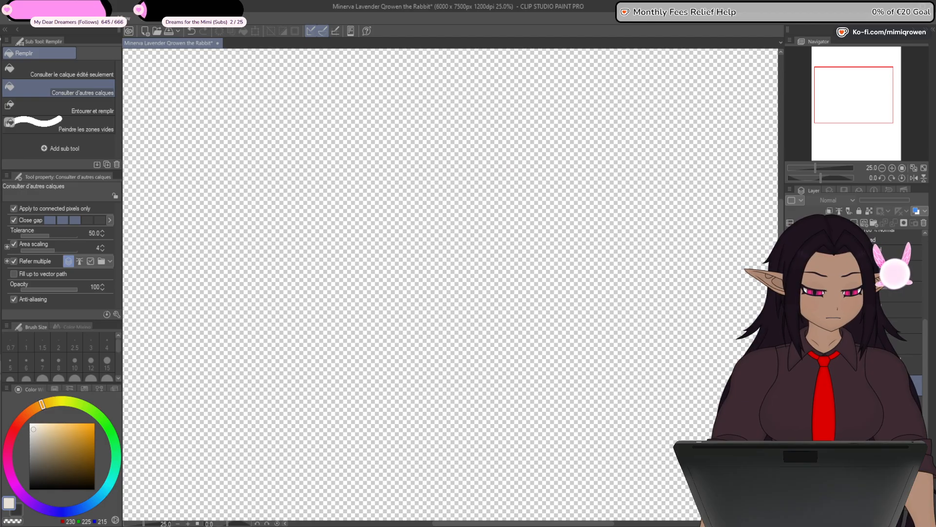
left_click(790, 292)
left_click(848, 291)
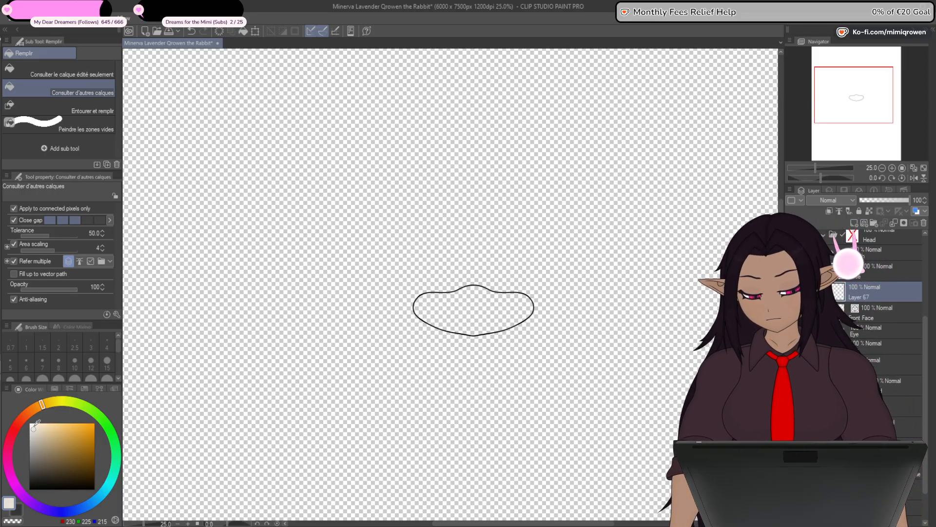
left_click(483, 323)
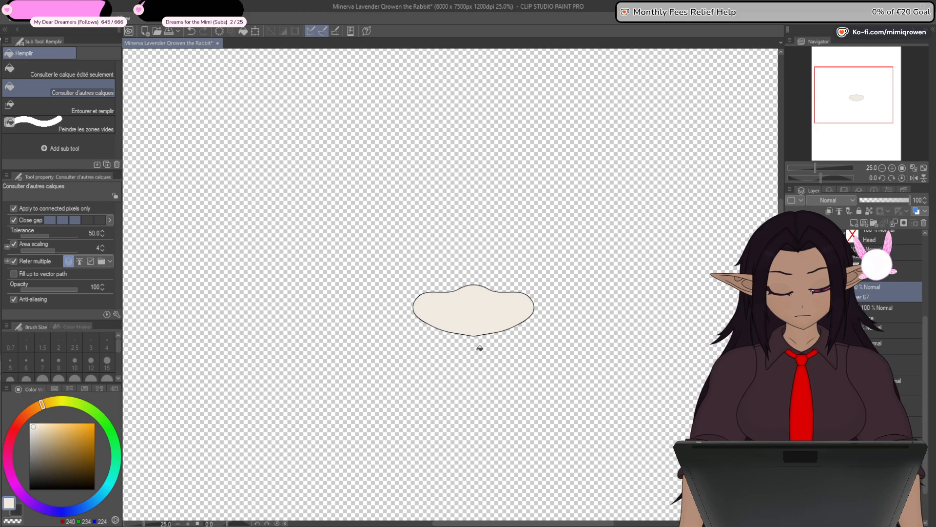
left_click_drag(896, 292, 897, 317)
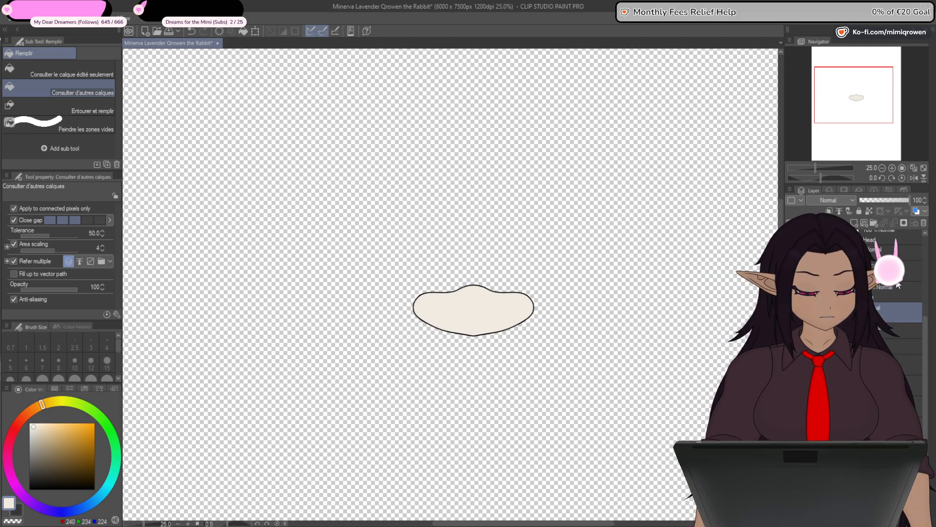
- Show the head's outline and base colour together with the coloured muzzle
left_click(792, 361)
left_click(792, 346)
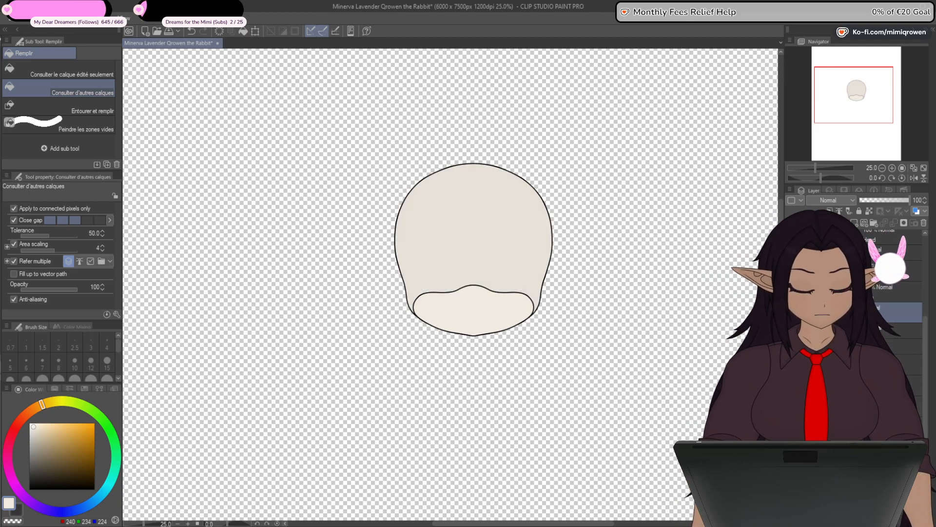
scroll(533, 272, "up", 1)
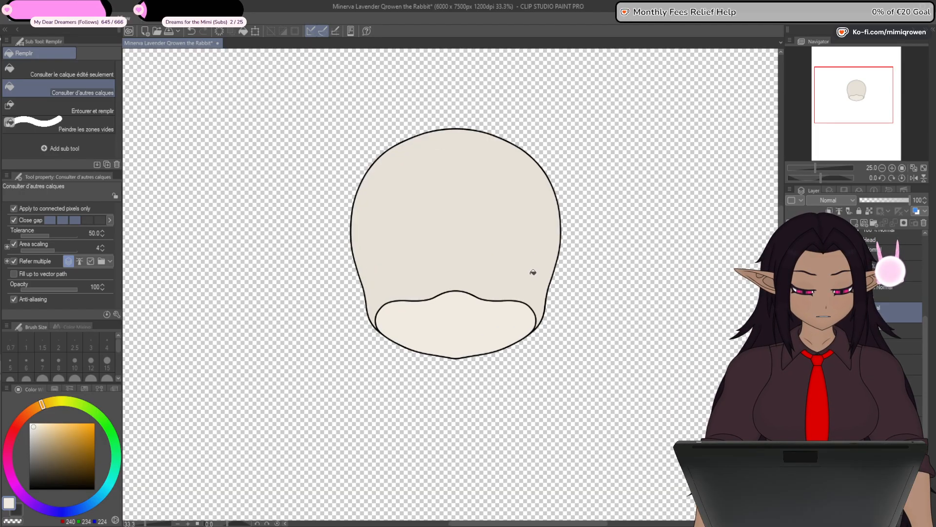
scroll(533, 272, "up", 1)
scroll(513, 385, "down", 1)
left_click_drag(496, 383, 519, 391)
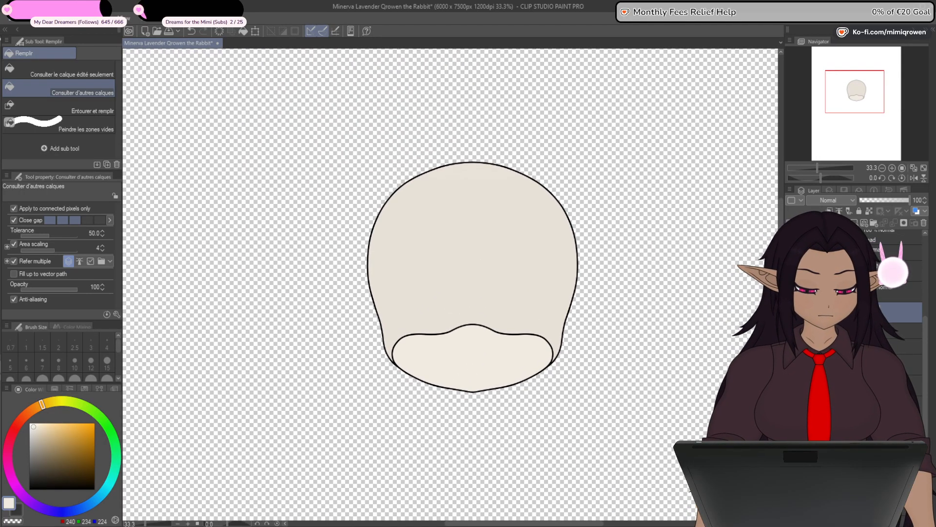
- Toggle the muzzle's line art to compare the face with and without it
left_click(792, 293)
left_click(793, 292)
left_click(793, 292)
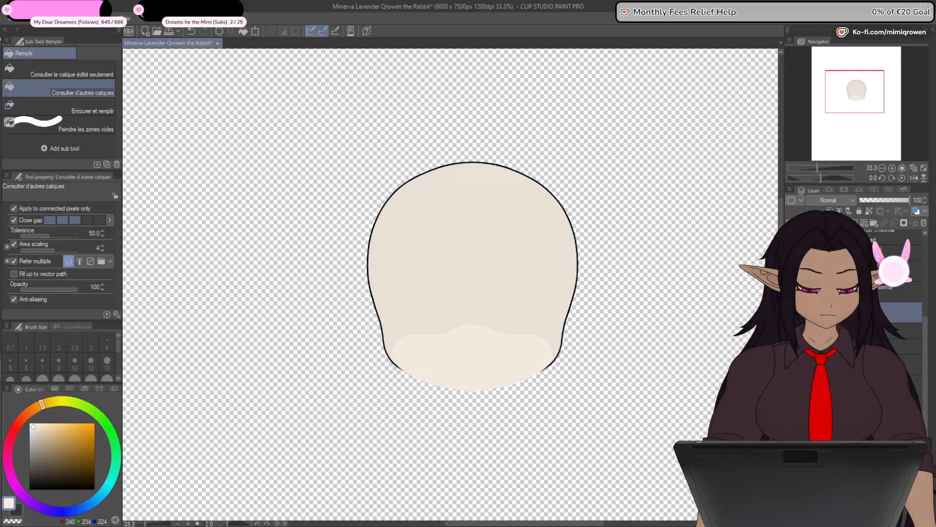
left_click(793, 292)
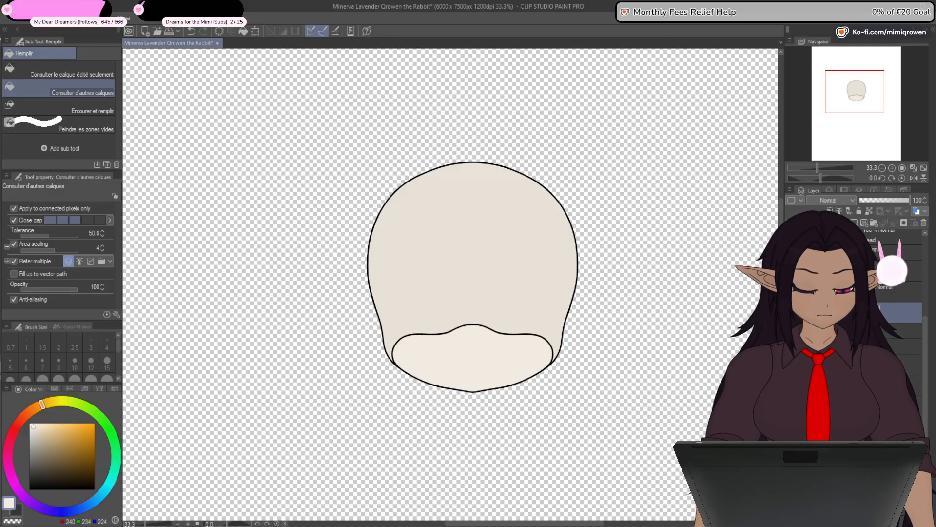
- Show the nose outline and hide the muzzle line art and both the head and muzzle fills
left_click(792, 271)
left_click(853, 271)
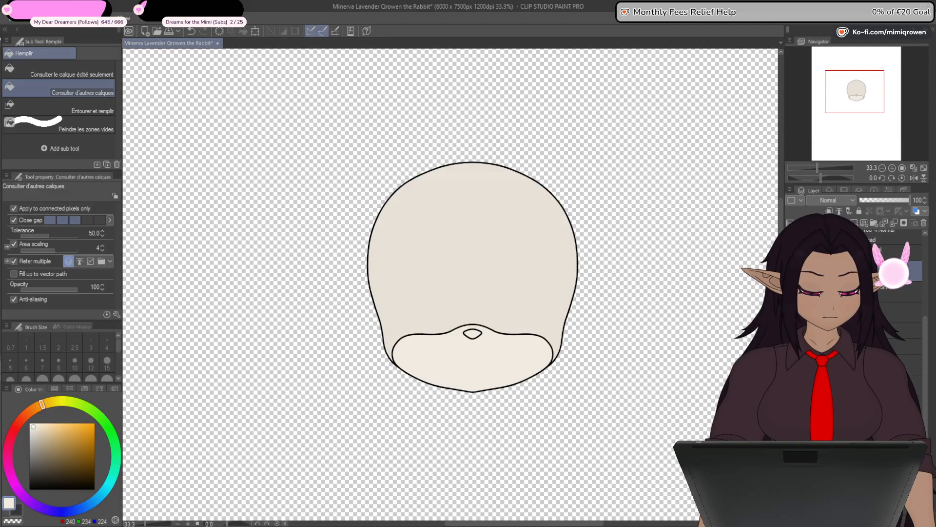
left_click(793, 293)
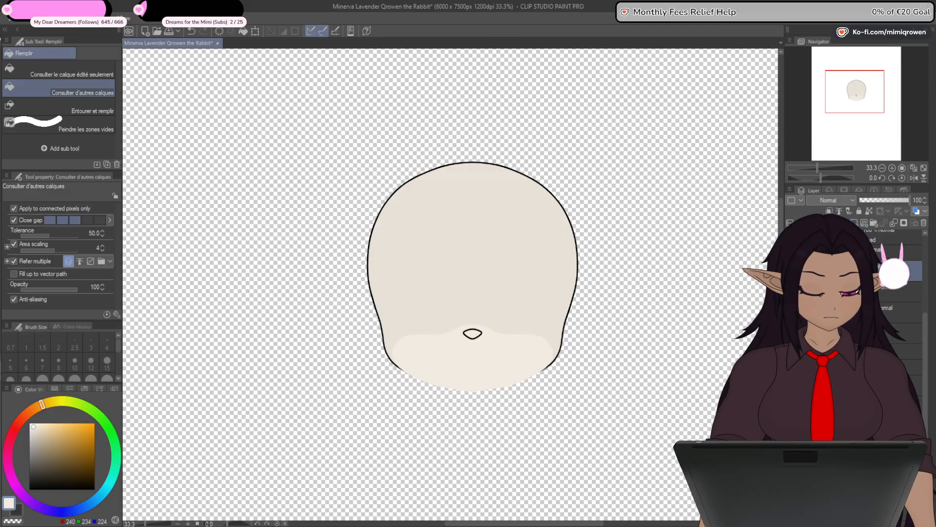
left_click(793, 312)
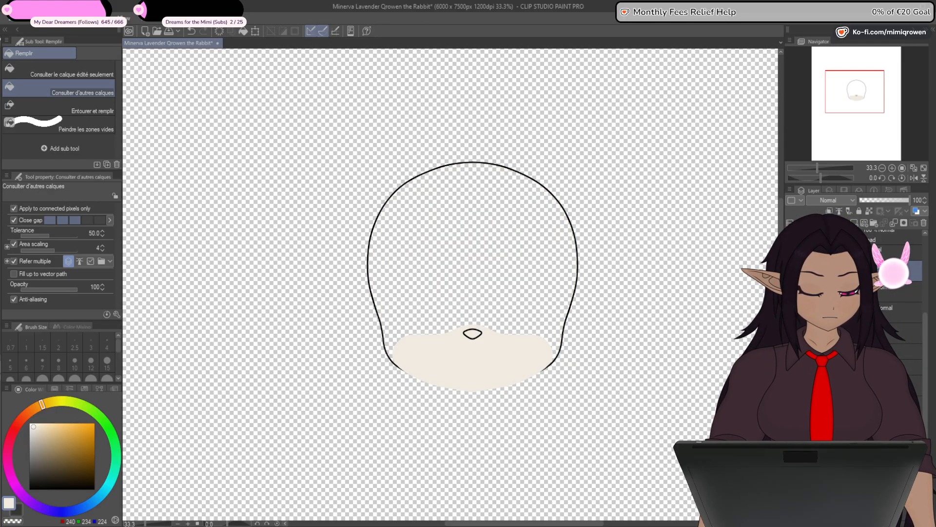
left_click(793, 312)
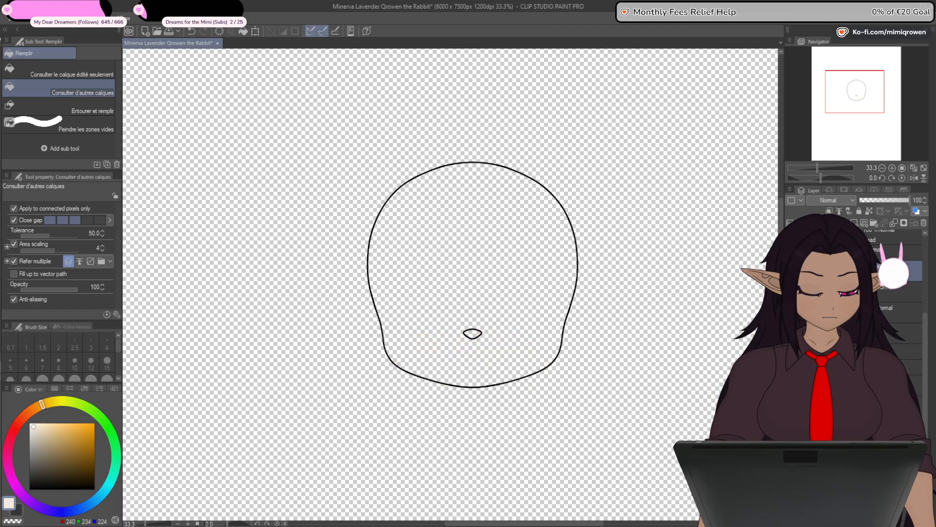
- Fill the nose with dark brown (RGB 67, 29, 13) on its own layer beneath the nose outline
left_click(19, 511)
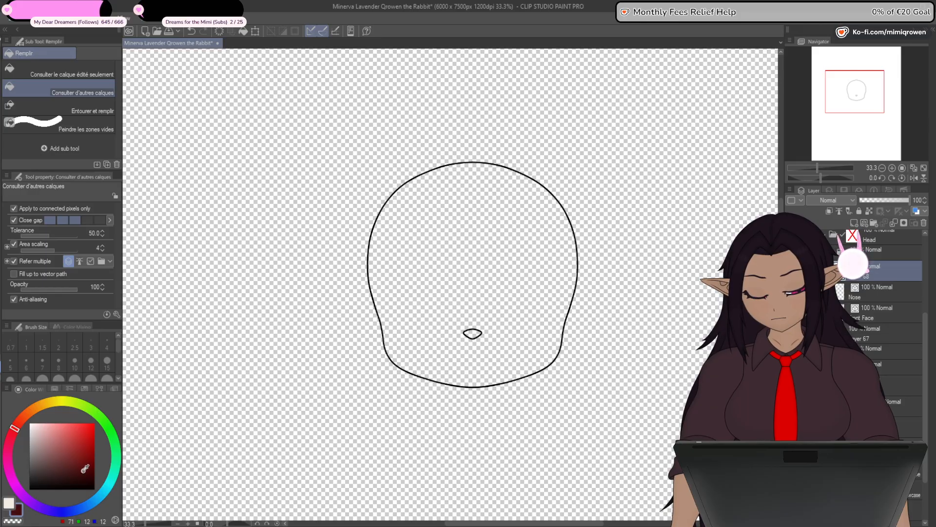
left_click(25, 422)
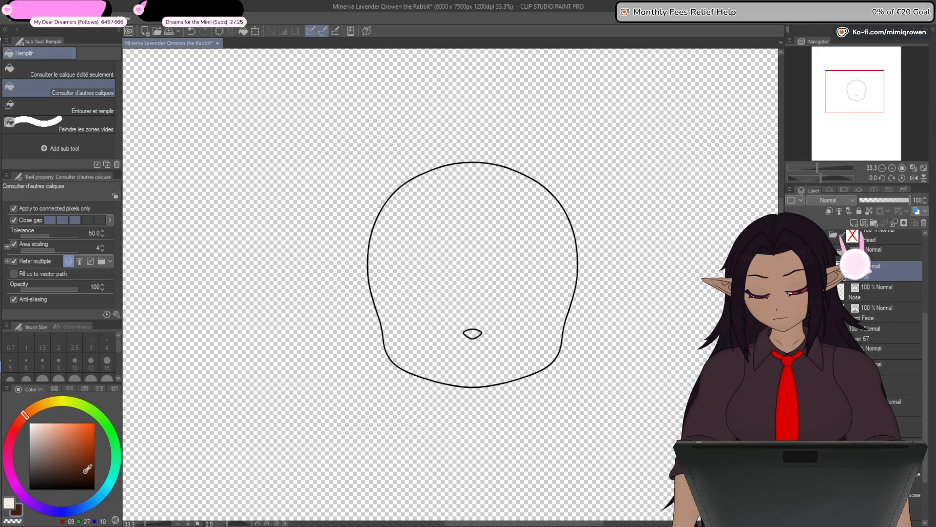
left_click(472, 333)
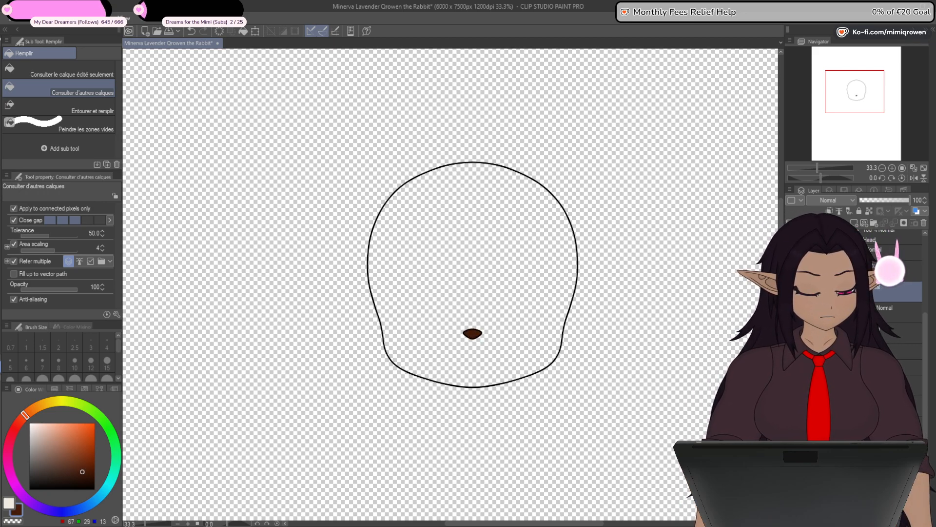
- Show the muzzle's line art and fill and the head's base colour again around the brown nose
left_click(792, 312)
left_click(792, 333)
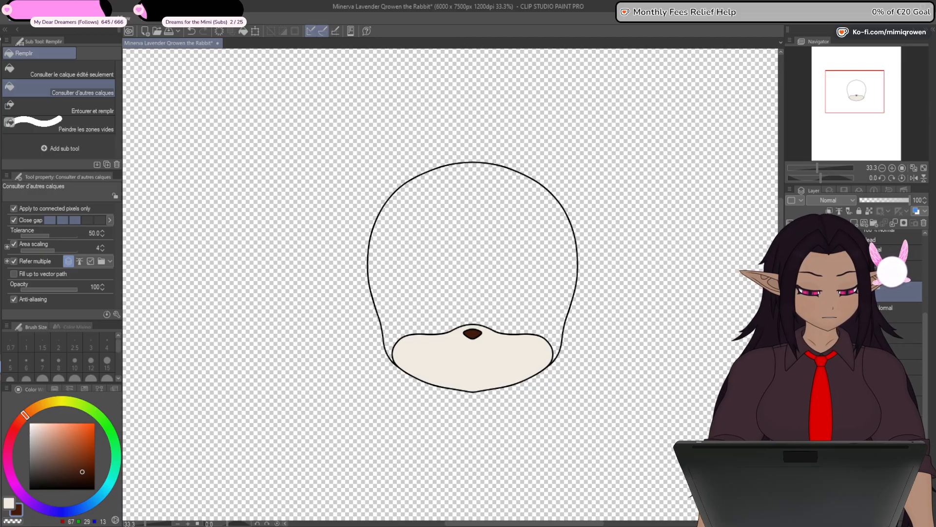
left_click(792, 375)
left_click(792, 355)
left_click(791, 354)
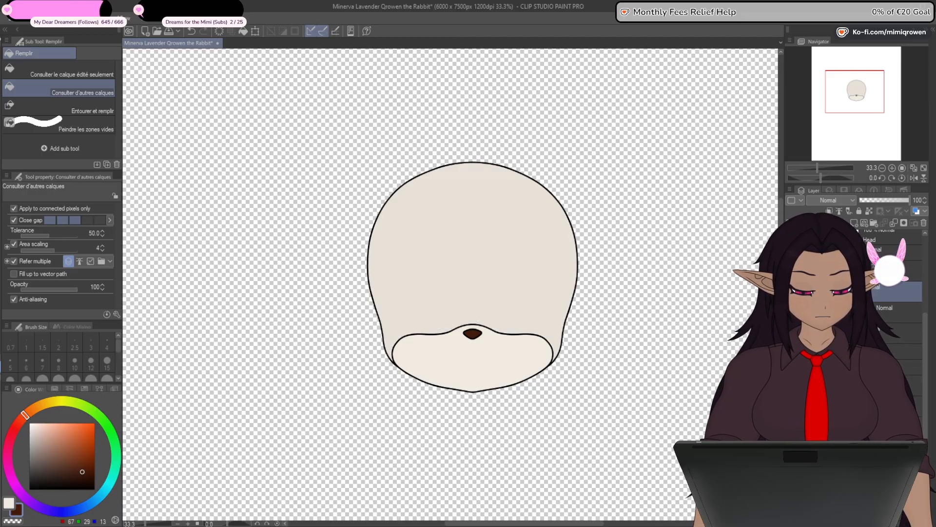
- Move the soft grey cheek-spot layer up the head's stack so it sits above the muzzle's base colour
left_click(858, 386)
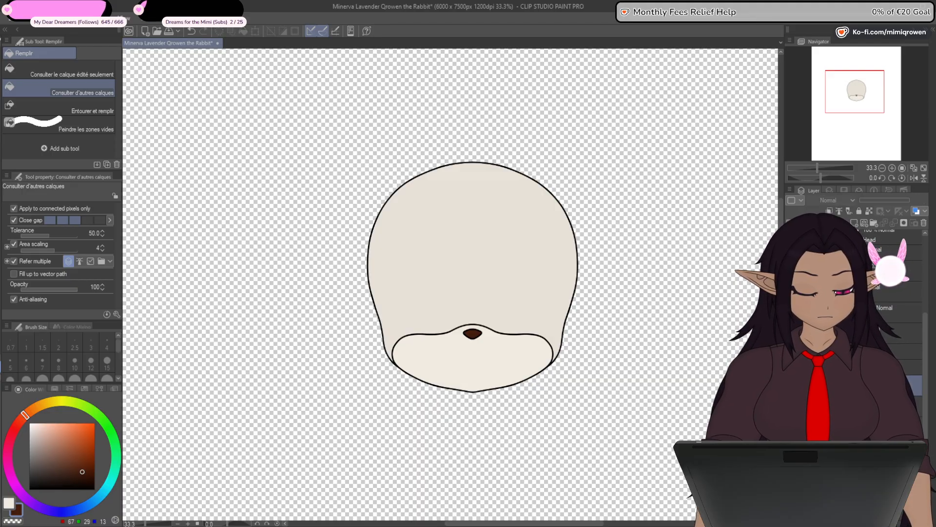
key("ctrl+plus")
key("ctrl+plus")
key("ctrl+plus")
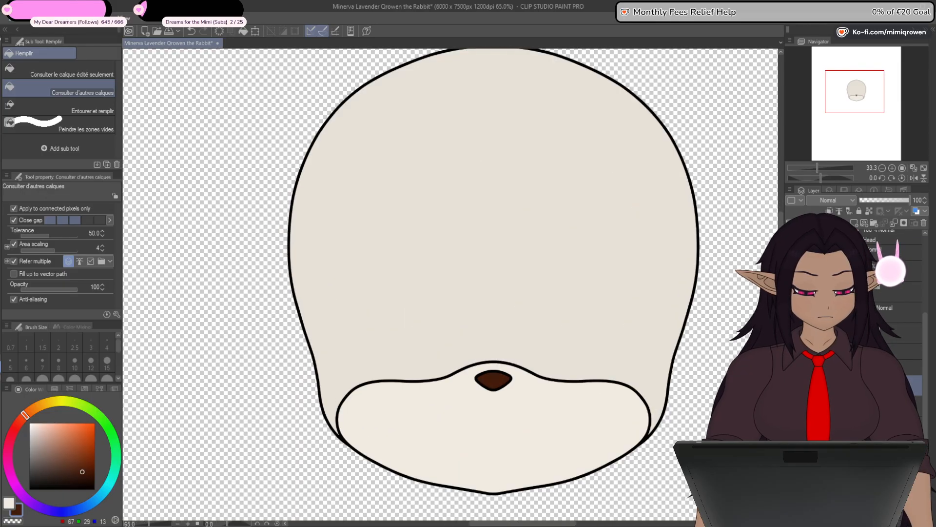
key("ctrl+minus")
key("ctrl+minus")
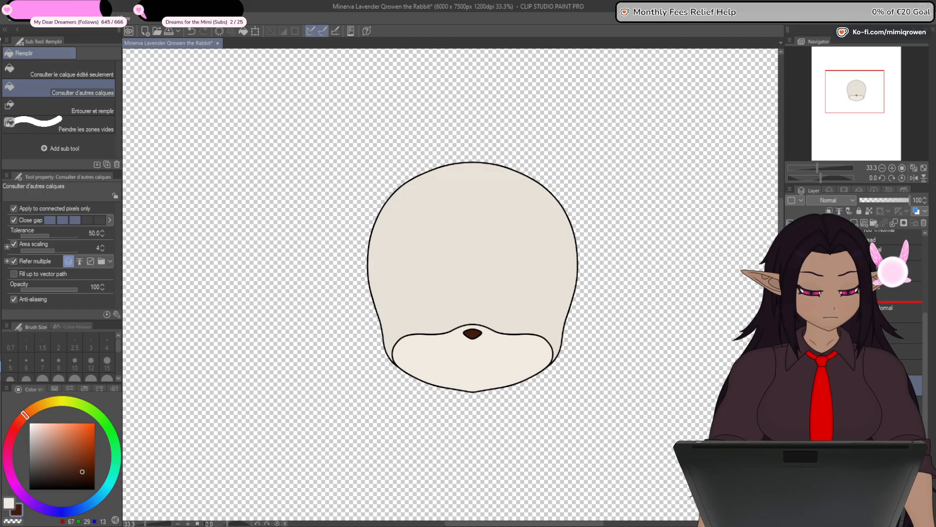
key("ctrl+z")
key("ctrl+z")
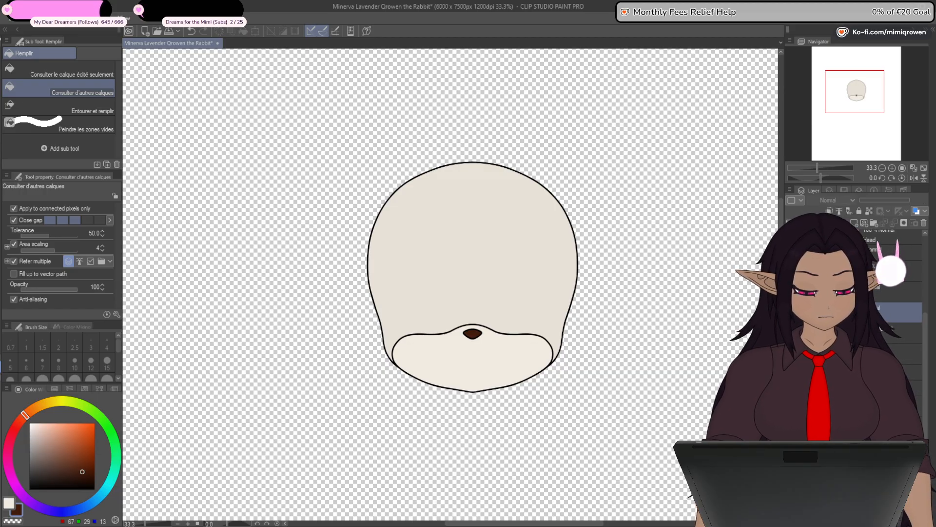
key("ctrl+y")
key("ctrl+minus")
key("ctrl+minus")
key("ctrl+plus")
key("ctrl+plus")
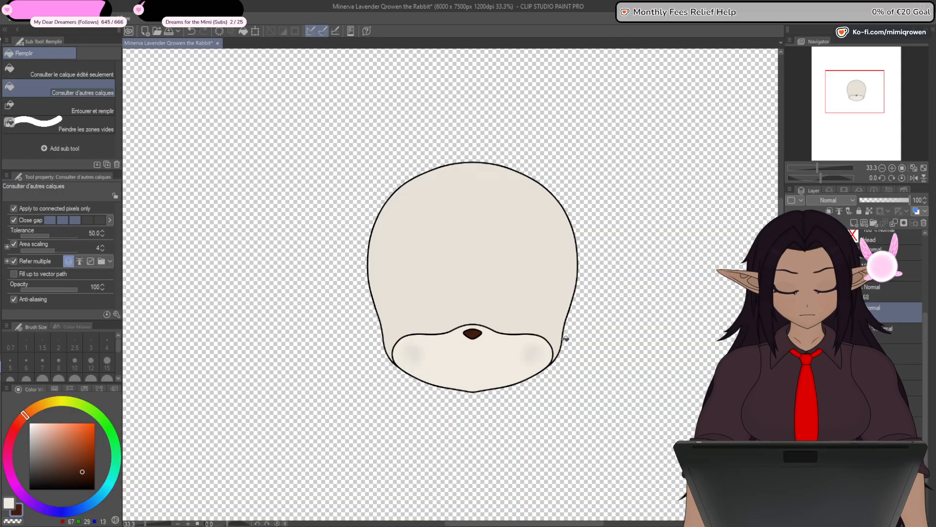
- Recolour the soft cheek spots on the muzzle from grey to pink (RGB 223, 121, 141)
left_click(9, 447)
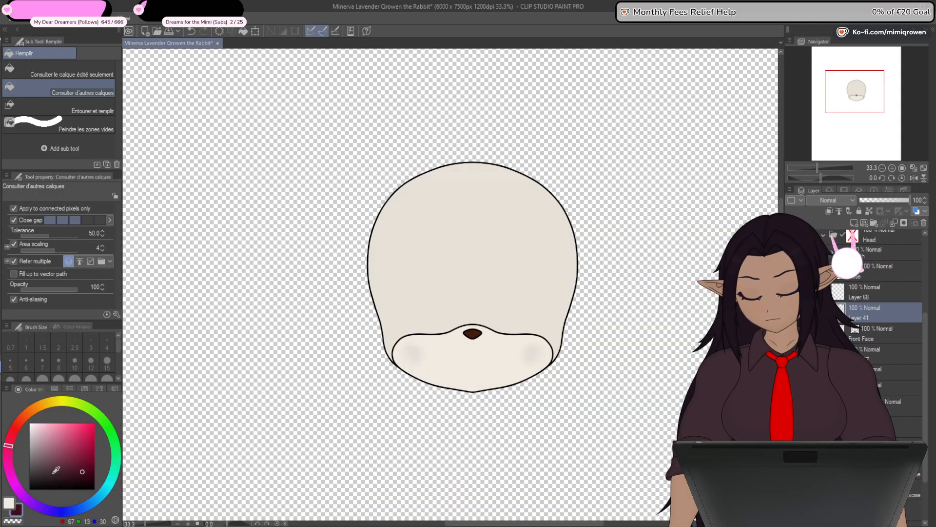
left_click(52, 422)
left_click(49, 431)
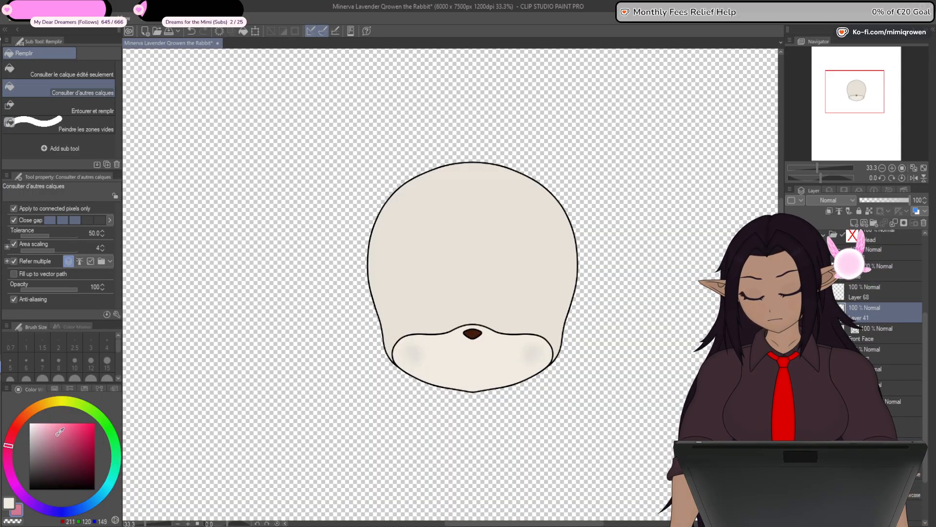
left_click(12, 437)
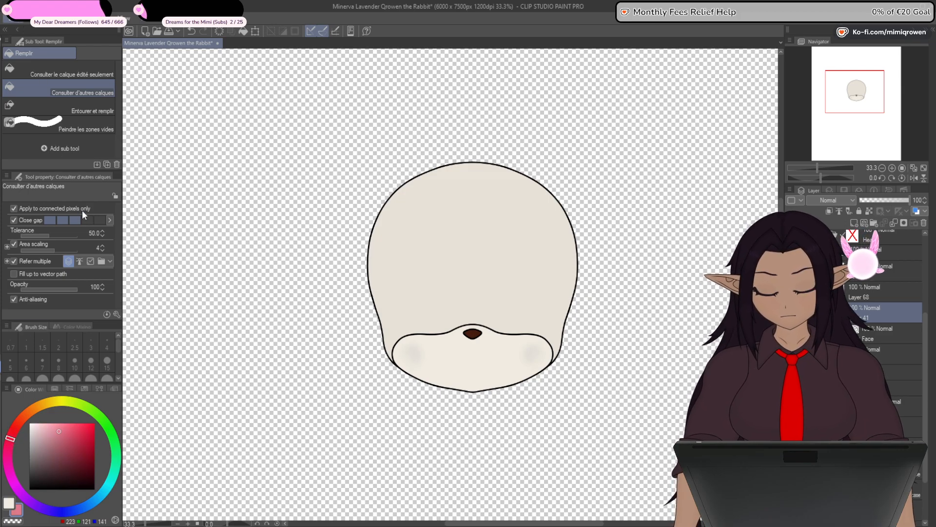
mouse_move(562, 423)
left_mouse_down()
mouse_move(548, 439)
mouse_move(532, 435)
mouse_move(548, 387)
left_mouse_up()
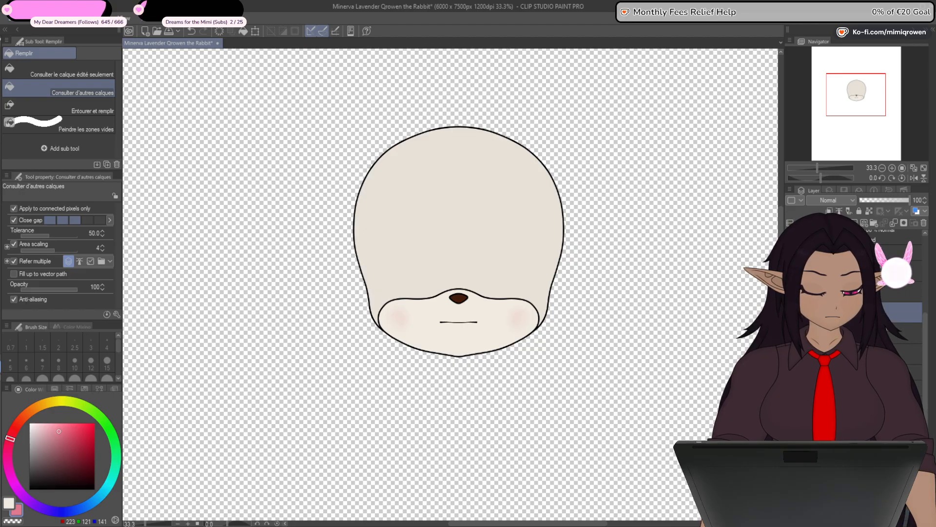
- Show the line art of both eyes, including lashes, irises and highlights, on the face
left_click(790, 292)
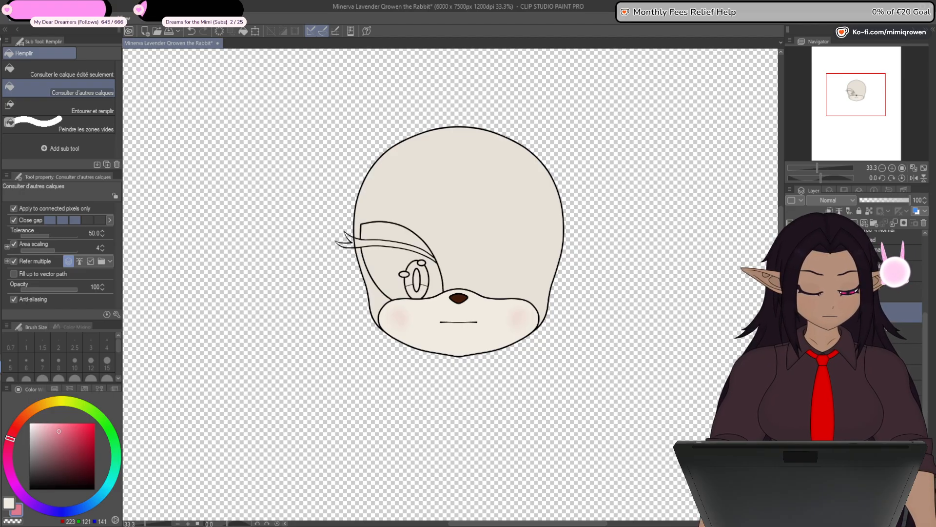
left_click(791, 333)
left_click(790, 333)
left_click(790, 312)
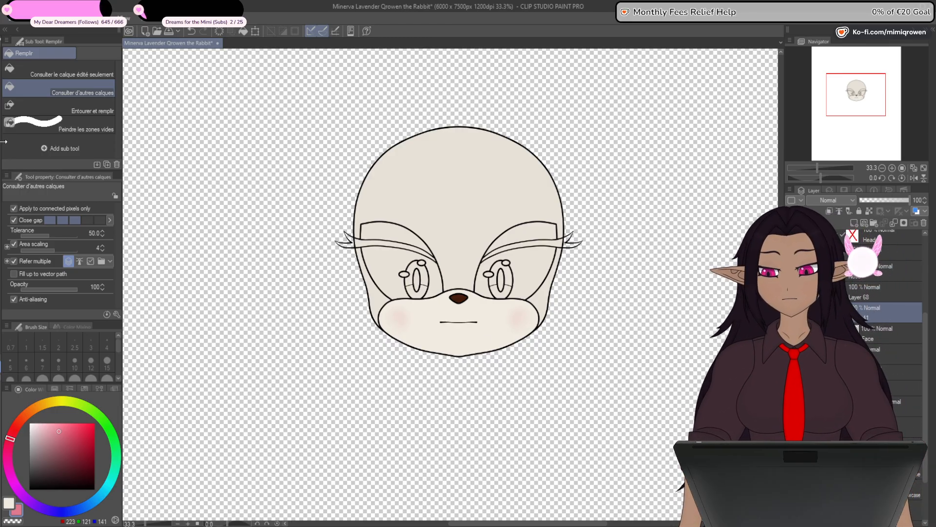
- Recolour the head's base with a lighter warm off-white (RGB 238, 234, 226)
left_click(11, 504)
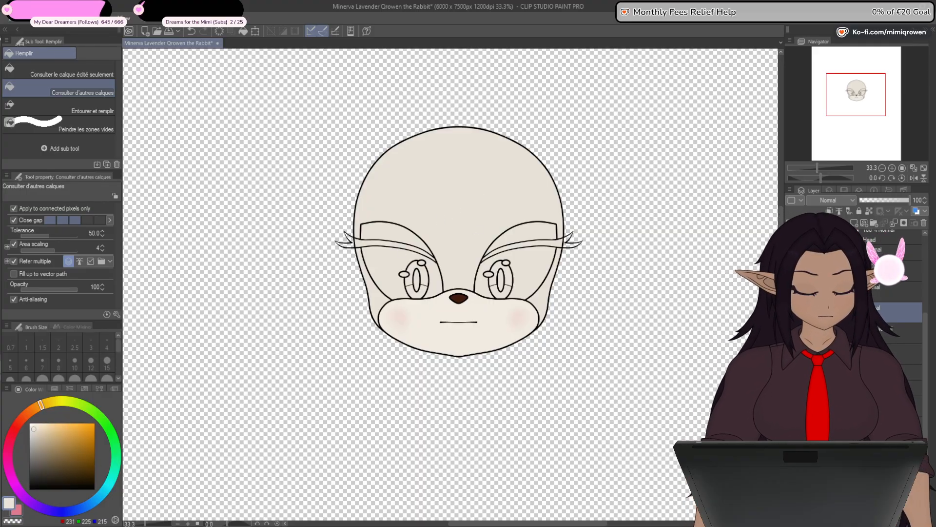
left_click(32, 430)
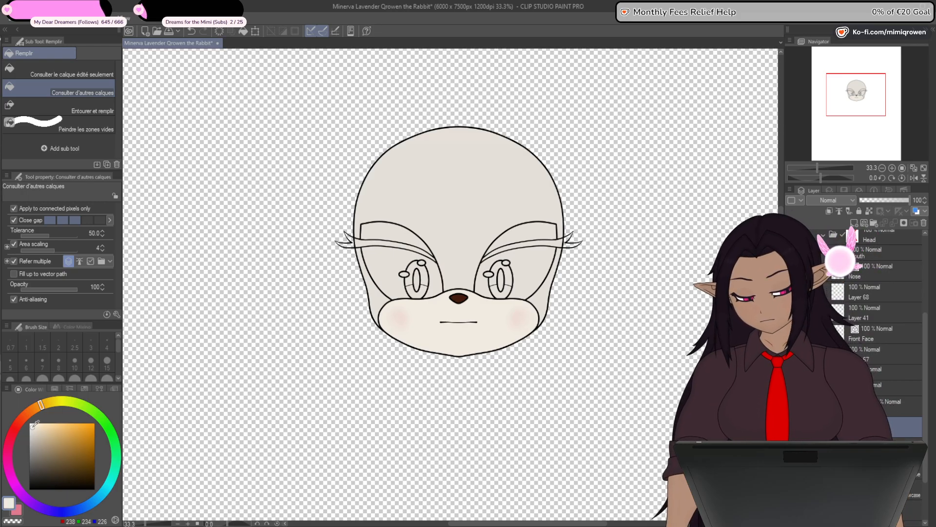
left_click(81, 210)
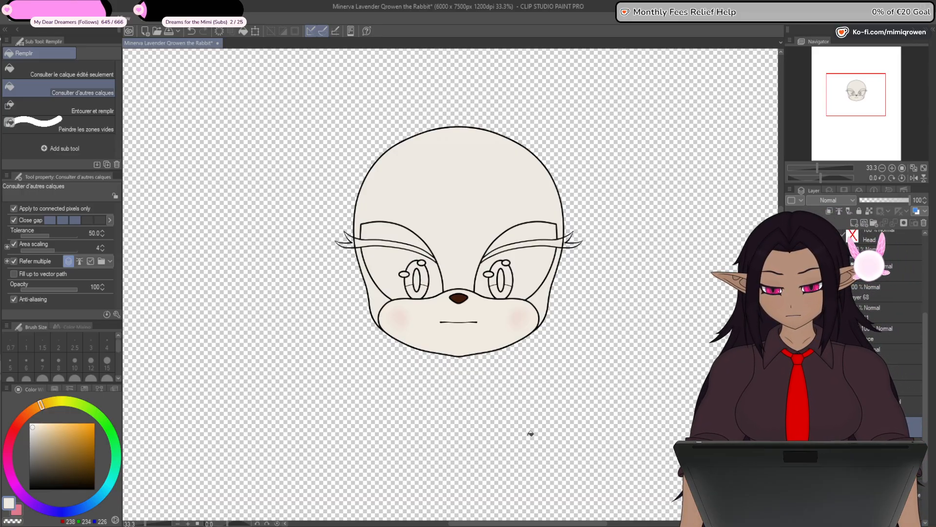
- Try a cool bluish off-white (RGB 230, 234, 238) for the head's base colour
left_click(93, 505)
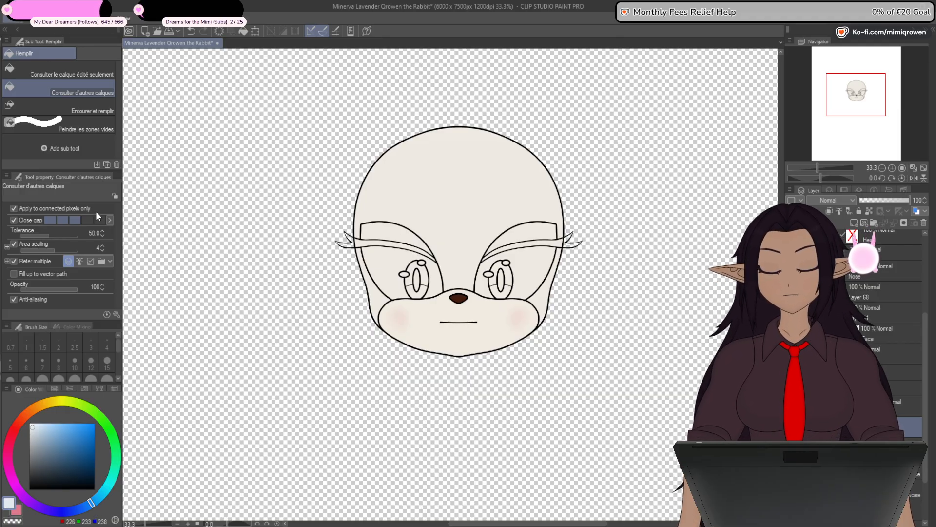
key("alt+Delete")
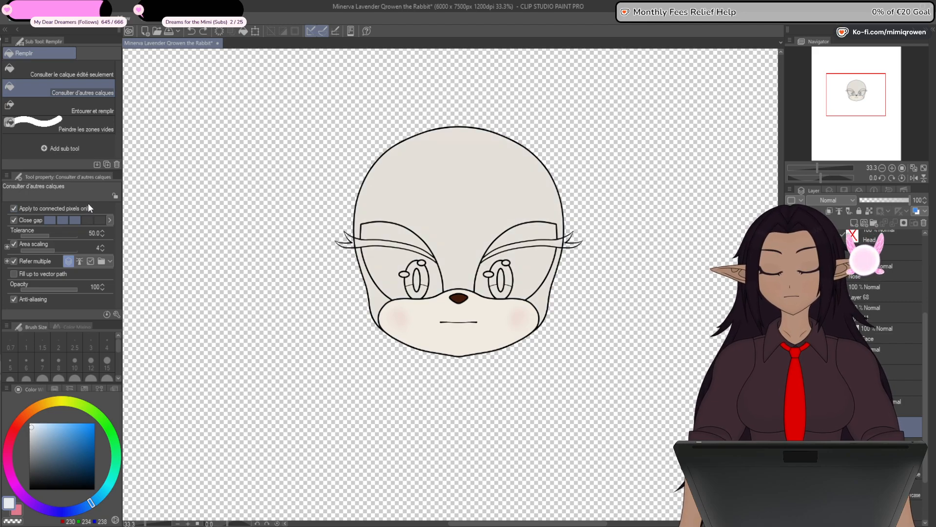
left_click(482, 200, "alt")
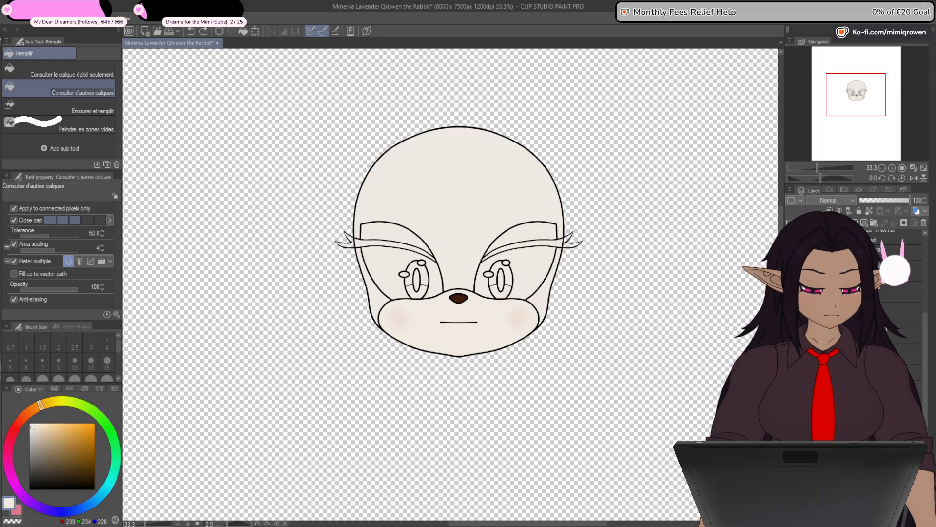
- Hide the muzzle, nose and cheek layers together with the head's line art and base colour, leaving the eyes and mouth
key("ctrl+z")
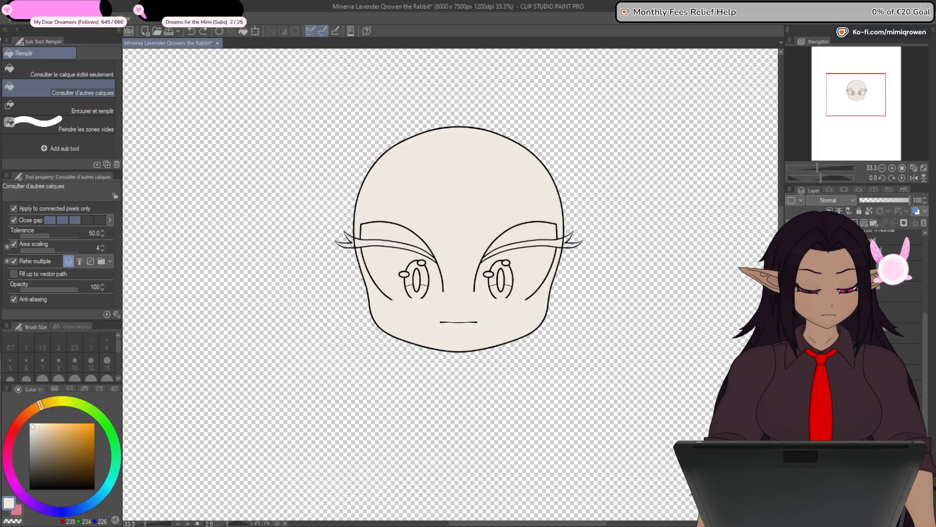
key("ctrl+z")
key("ctrl+y")
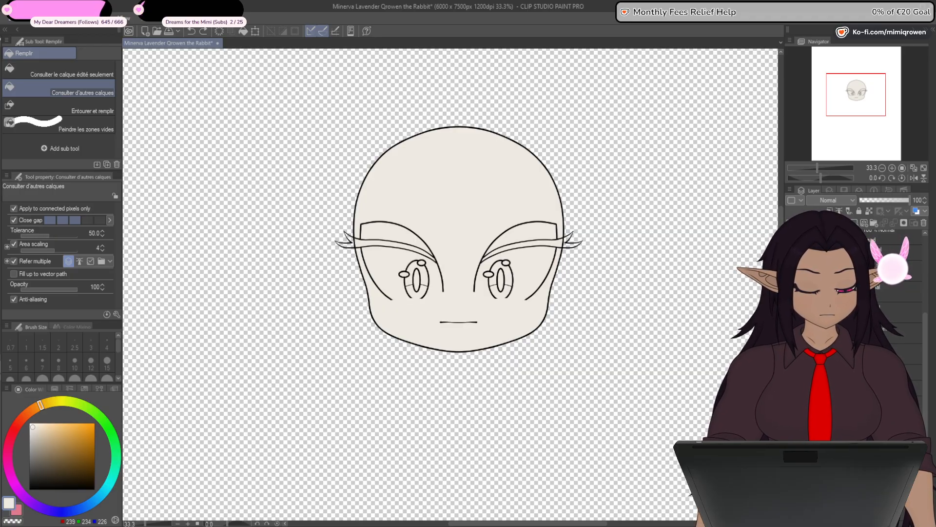
key("ctrl+z")
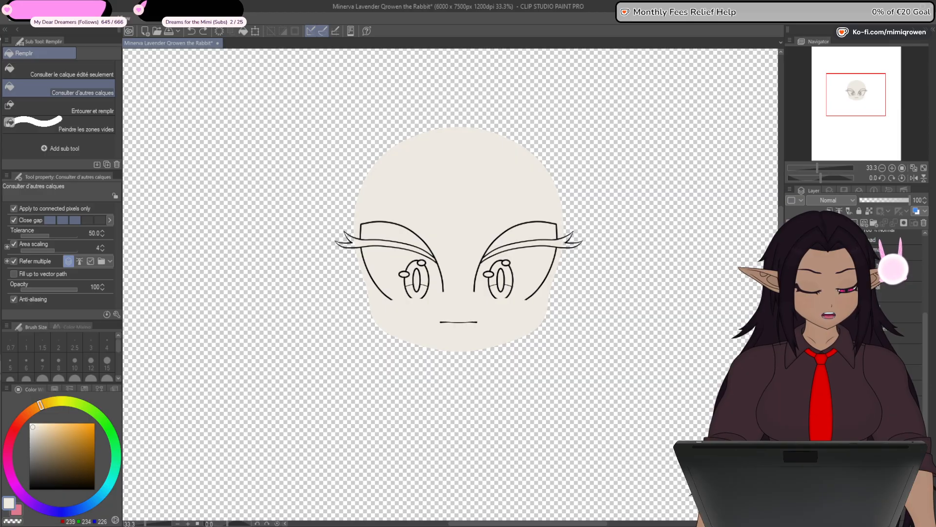
key("ctrl+z")
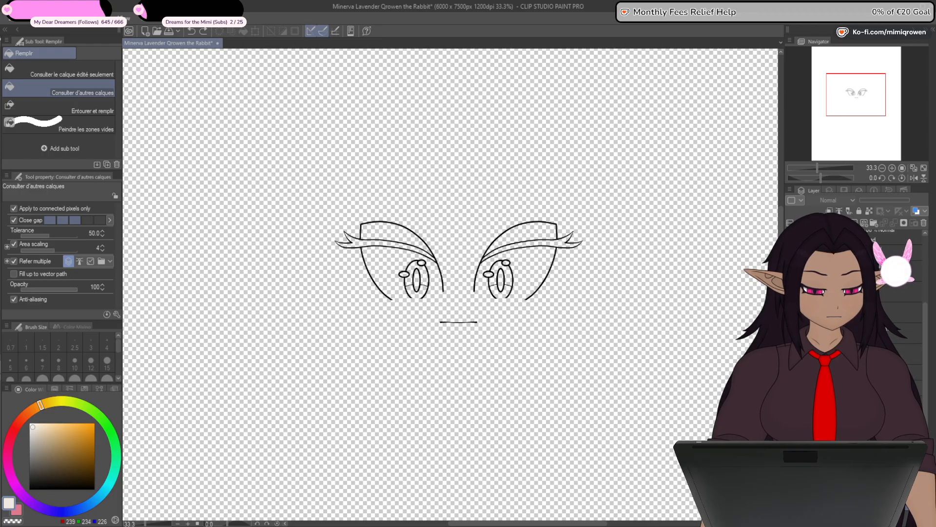
- Isolate the left eye's outer outline and fill it with white (RGB 255, 255, 255) on its own layer
key("ctrl+y")
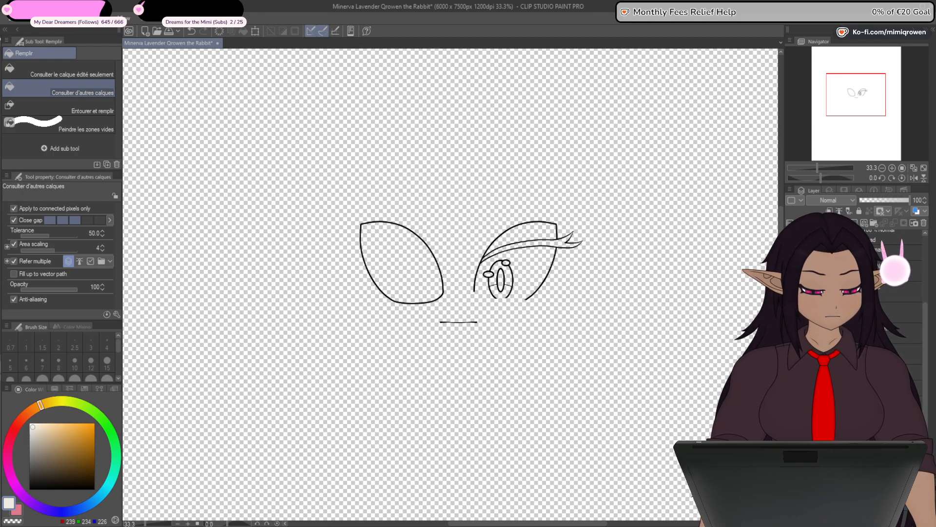
left_click_drag(36, 431, 19, 248)
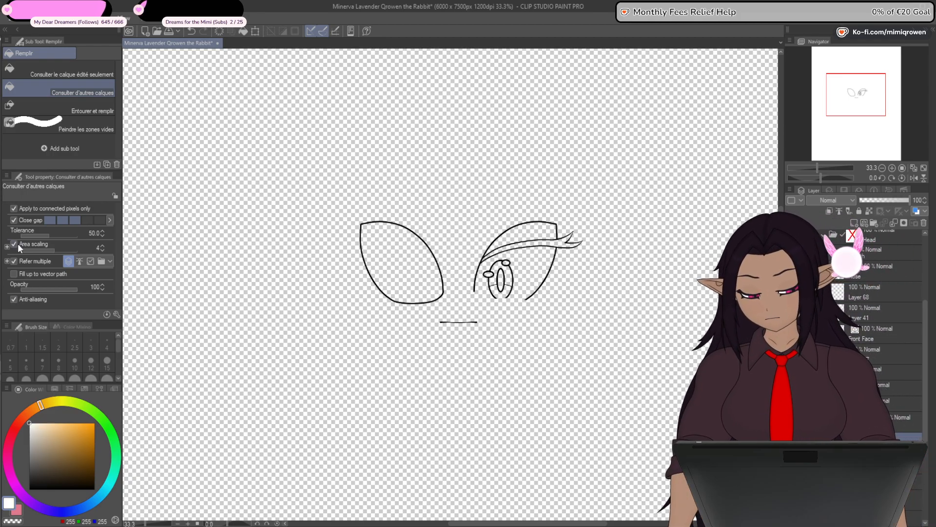
left_click(402, 269)
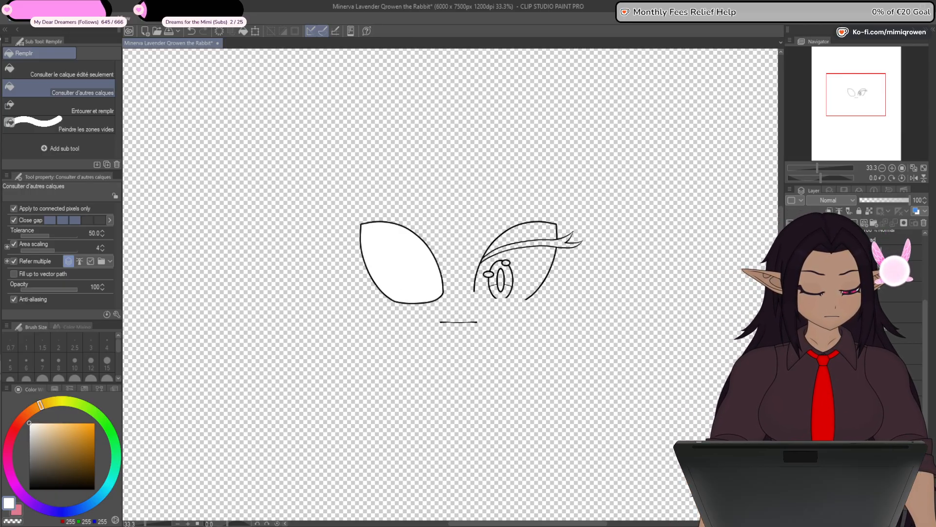
- Hide the left eye's white and outer outline, and leave only its iris outline visible by hiding the pupil and curved line
left_click_drag(791, 291, 791, 312)
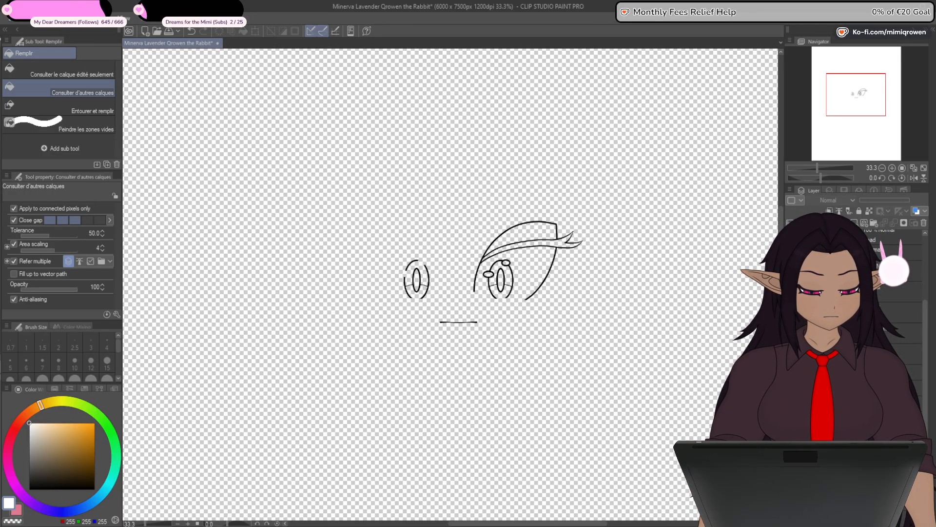
left_click(791, 333)
left_click_drag(924, 370, 924, 393)
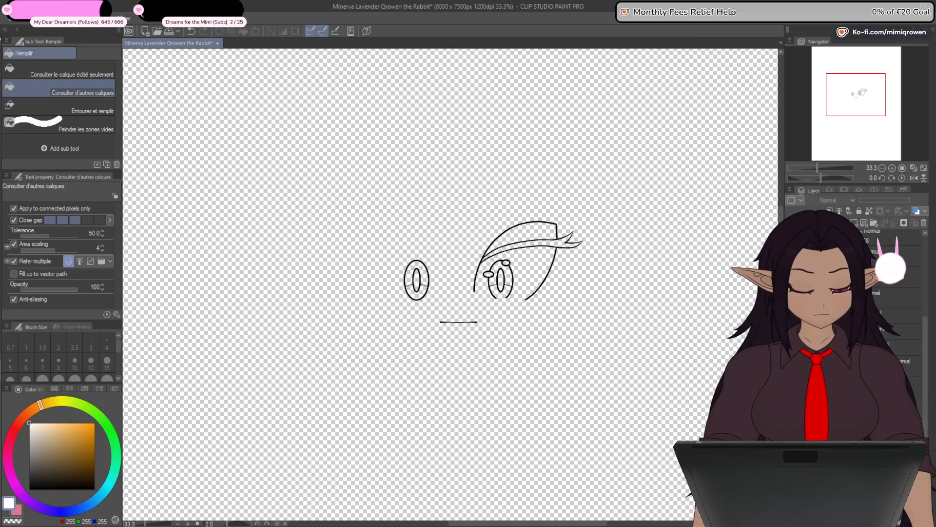
scroll(426, 309, "up", 6)
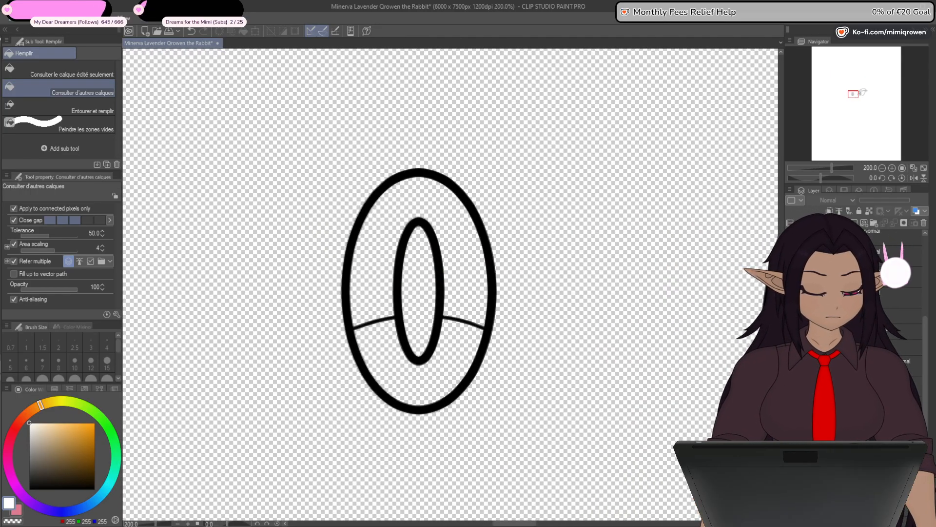
left_click(791, 297)
left_click(791, 296)
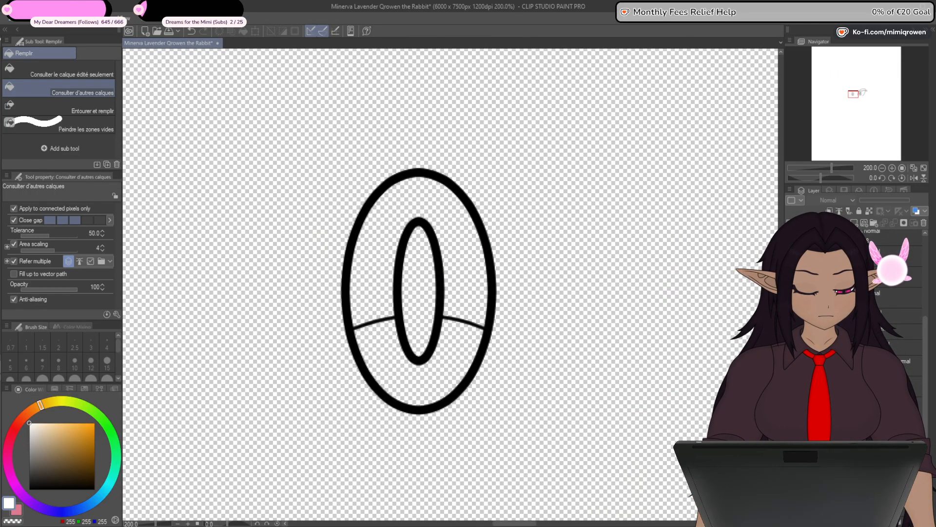
key("ctrl+z")
key("ctrl+z")
key("ctrl+z")
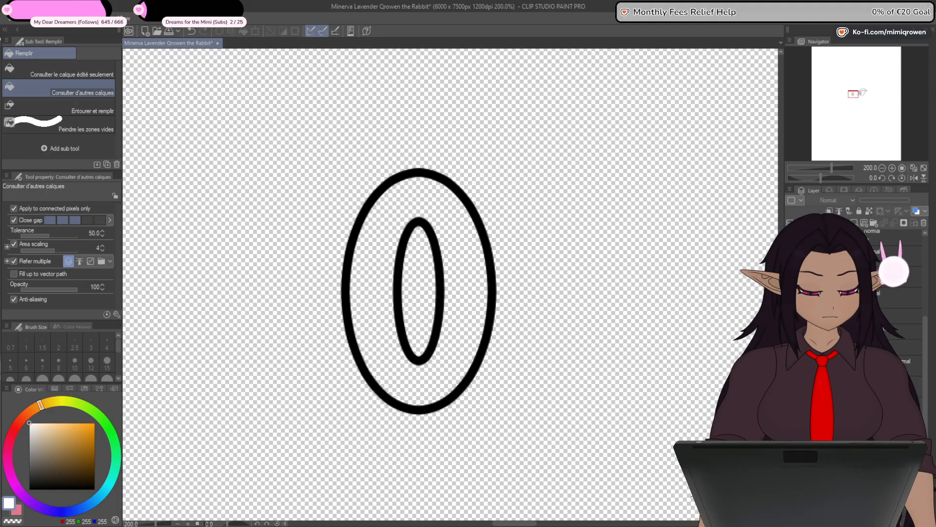
- Fill the left iris with magenta pink (RGB 215, 32, 116) on a new layer placed beneath the iris outline
left_click(853, 224)
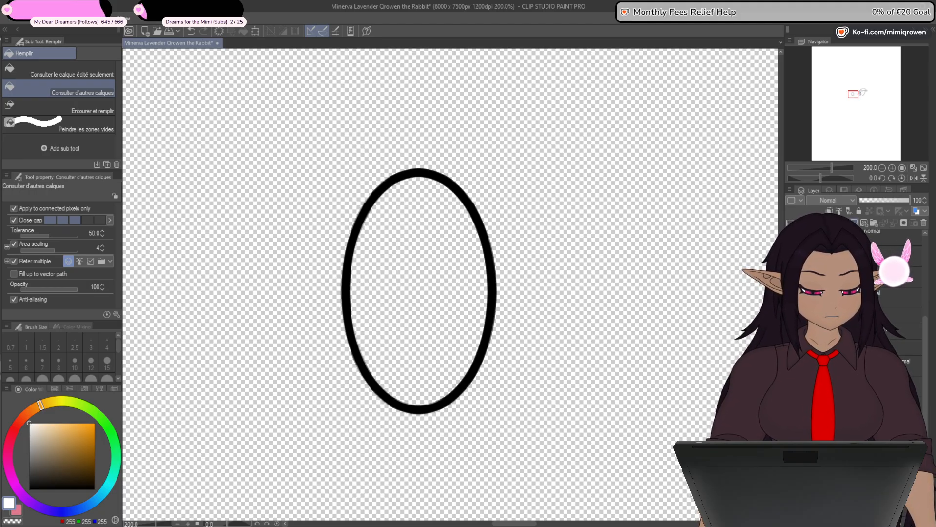
left_click(9, 439)
left_click(64, 422)
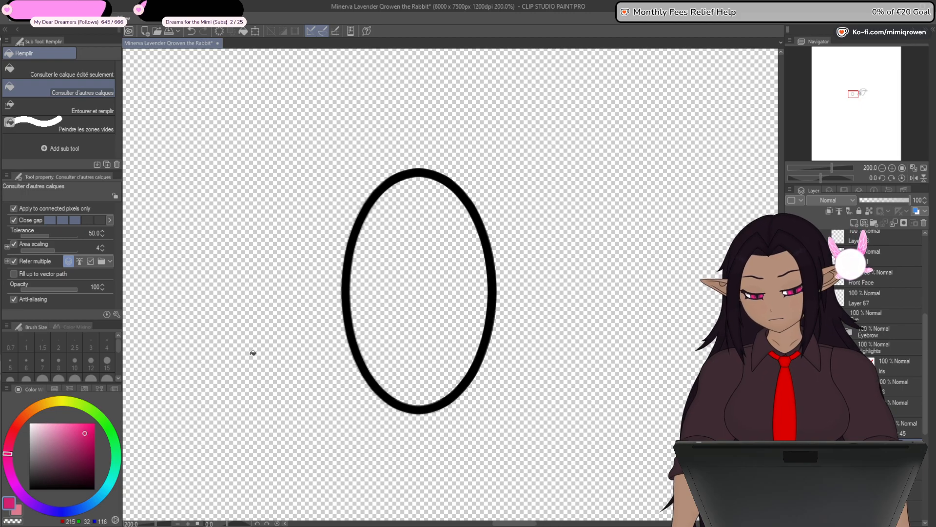
left_click(422, 336)
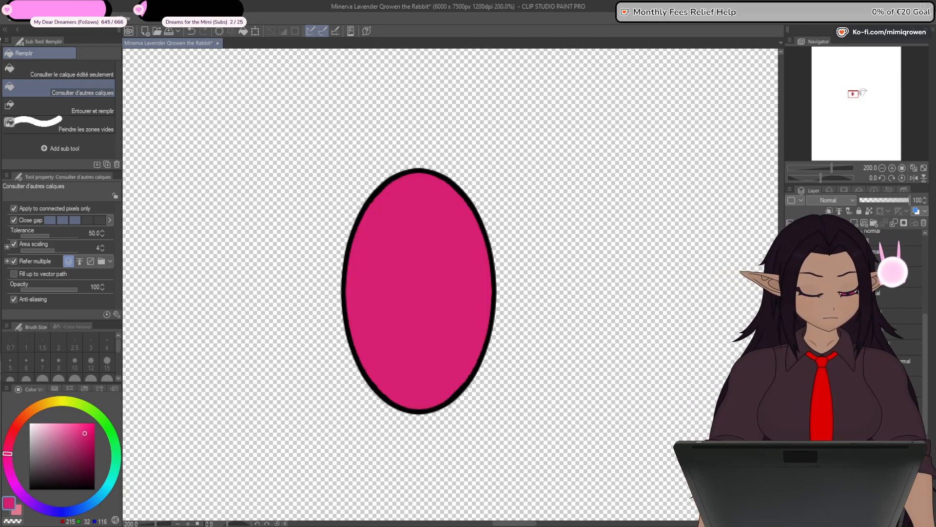
left_click_drag(849, 361, 849, 387)
- Isolate the left eye's pupil outline and fill it with black (RGB 0, 0, 0) on its own layer
left_click(791, 340)
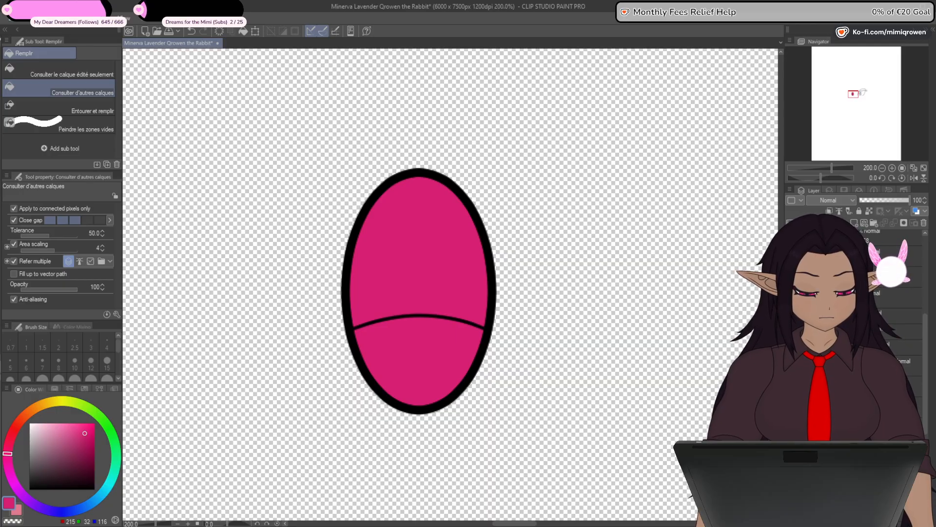
left_click_drag(790, 340, 790, 383)
left_click(790, 362)
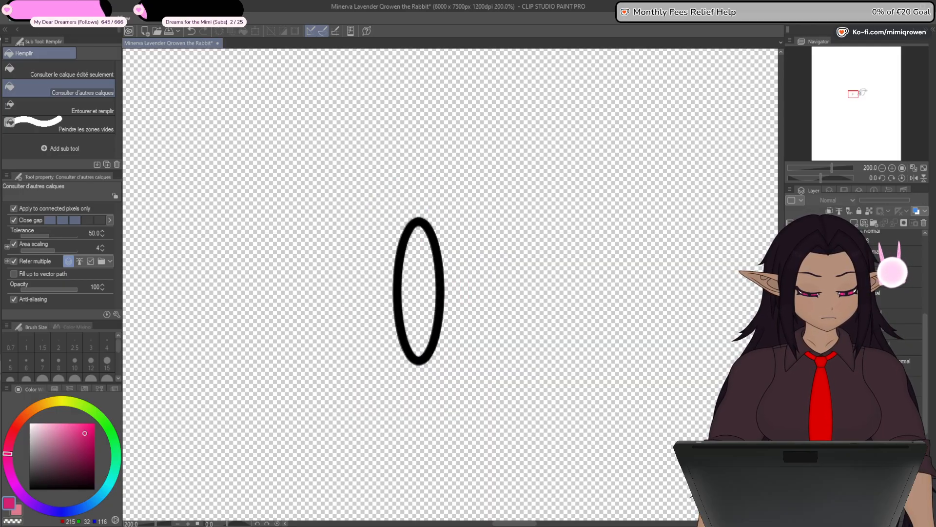
left_click(863, 407)
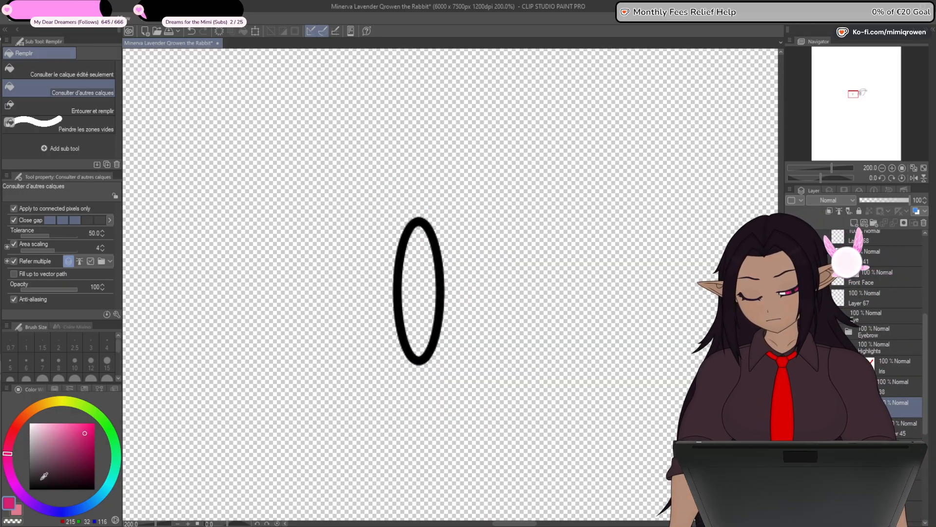
left_click(30, 489)
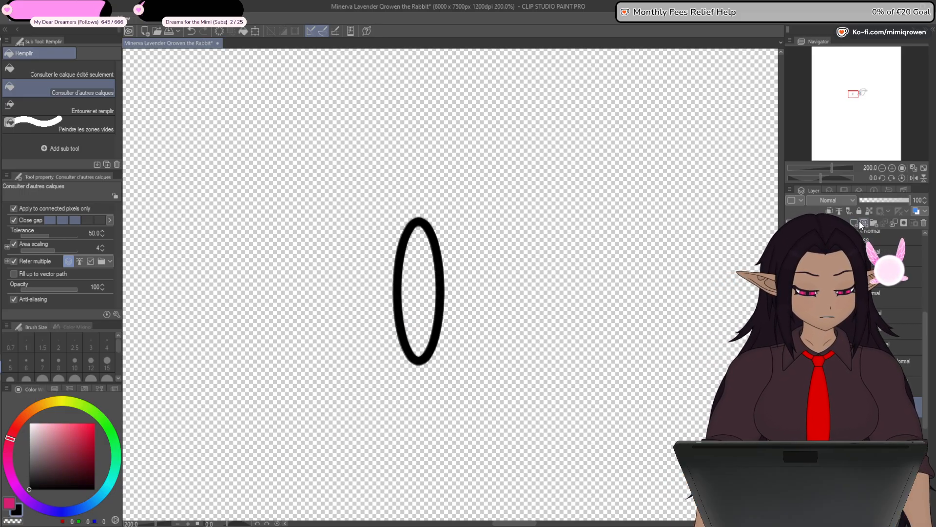
left_click(419, 290)
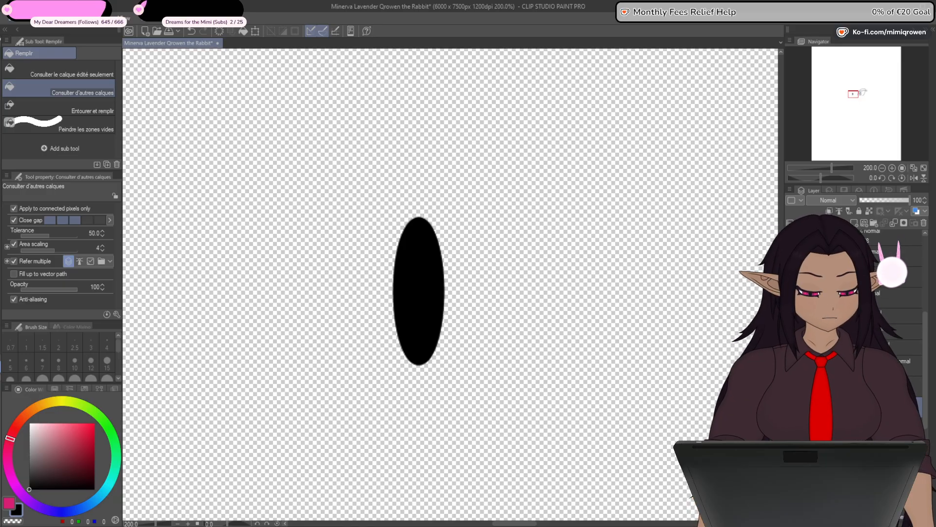
- Show the iris fill, outline and curved line again around the black pupil, along with the two highlight outlines
left_click(791, 427)
left_click(791, 448)
left_click(791, 467)
left_click(853, 427)
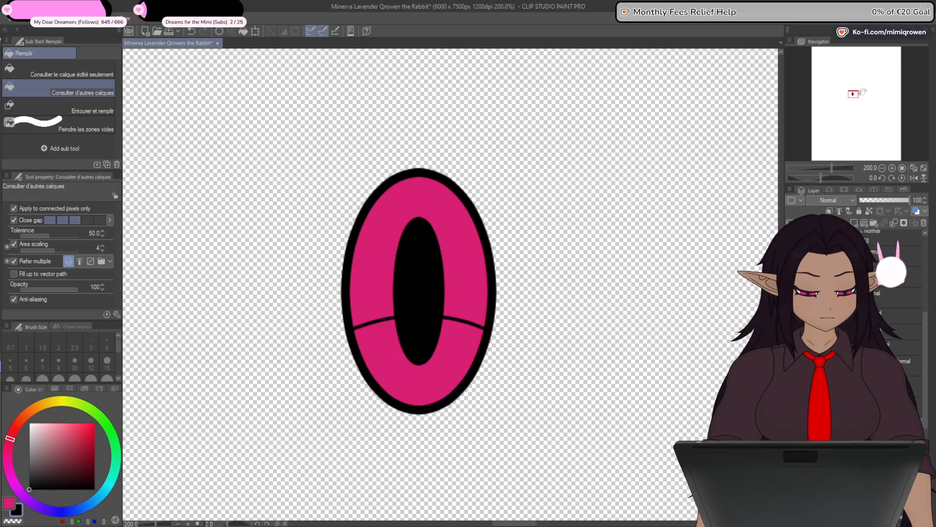
left_click(815, 365)
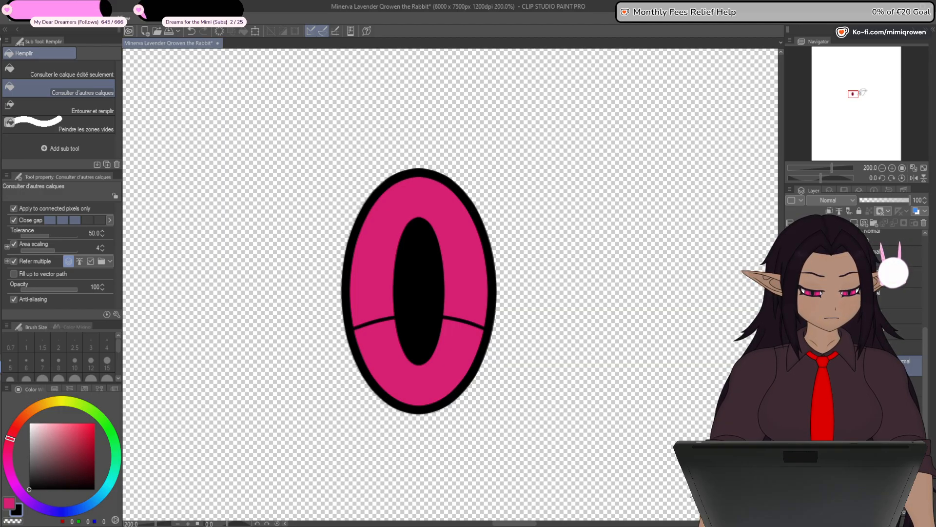
left_click(791, 365)
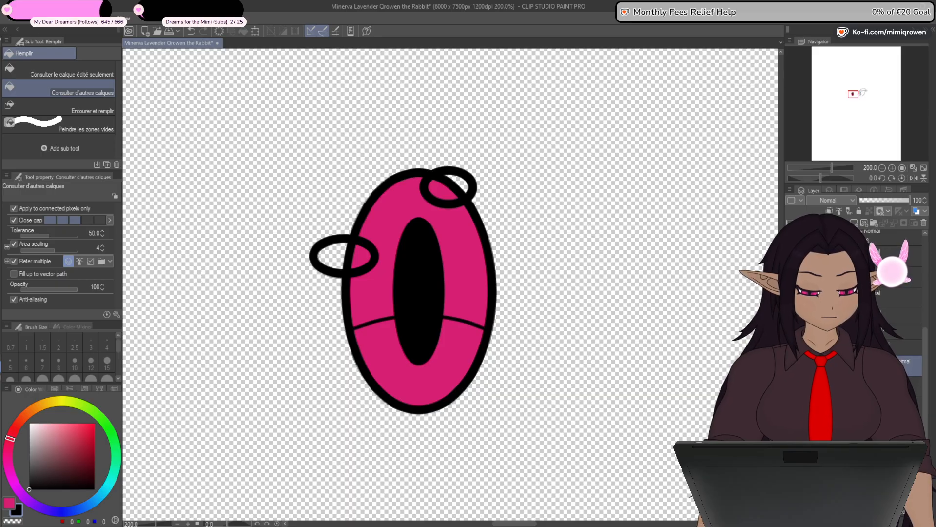
- Isolate the left eye's two highlight outlines and fill both ovals with white (RGB 255, 255, 255) on their own layer
left_click(791, 365)
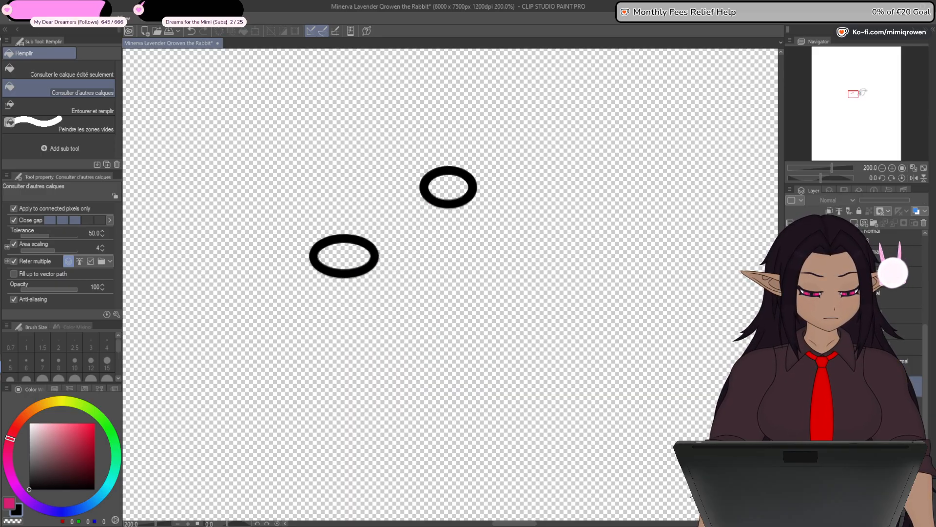
left_click(791, 365)
left_click(791, 366)
left_click(848, 365)
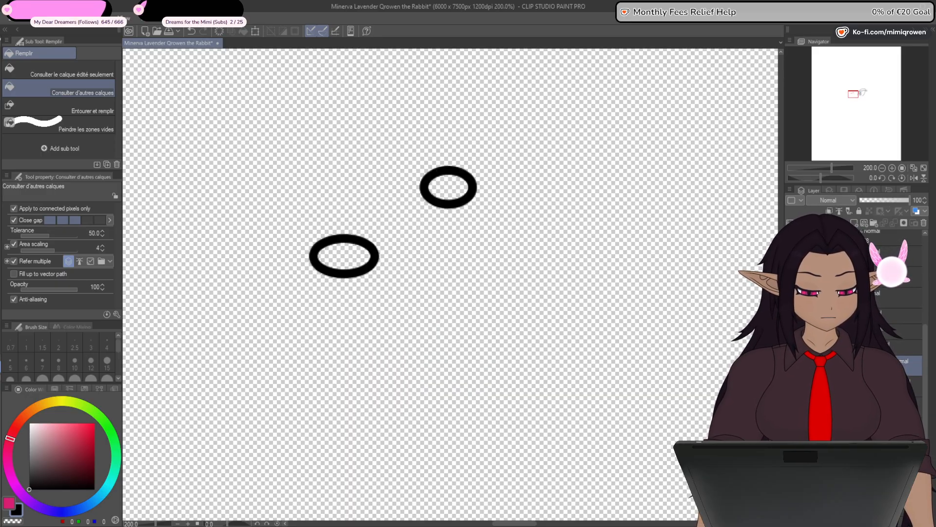
left_click_drag(46, 483, 28, 422)
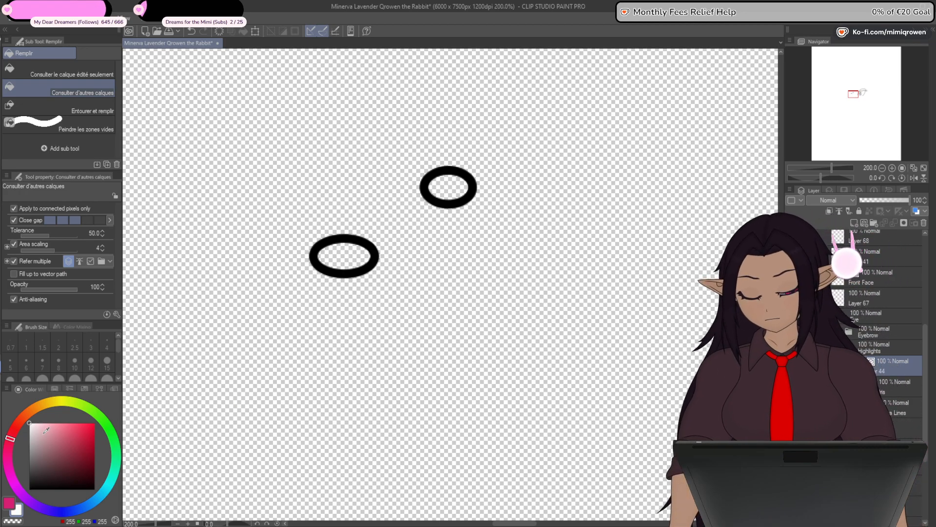
left_click(441, 191)
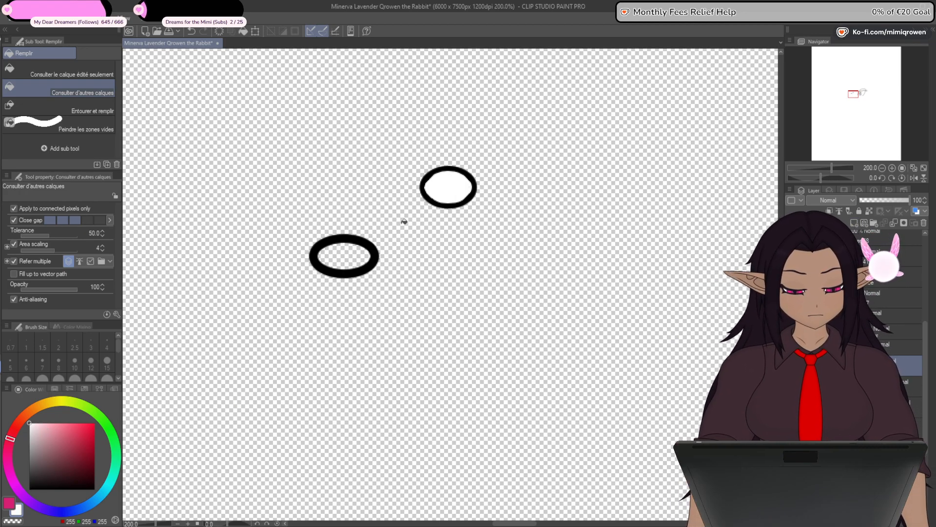
left_click(343, 262)
- Place the white highlight fill beneath its outlines and delete the black outline layer
left_click_drag(849, 365, 849, 394)
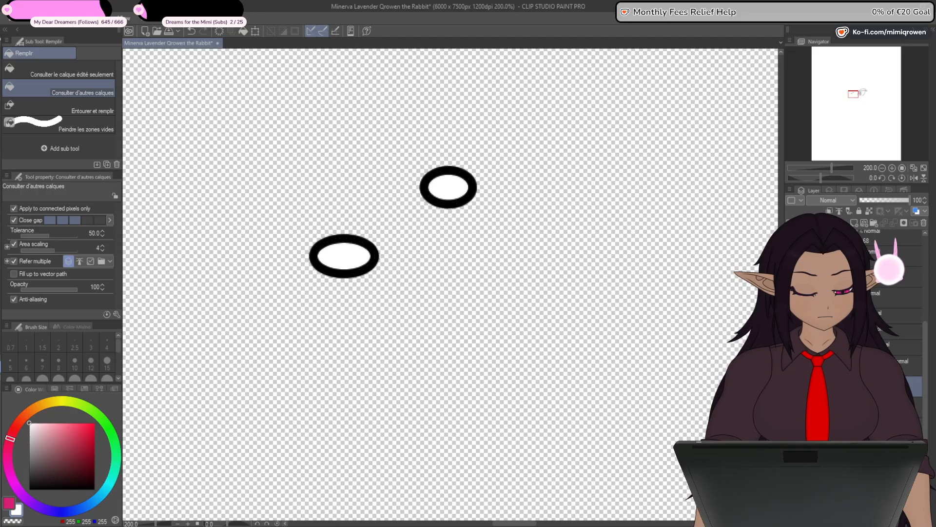
left_click(909, 368)
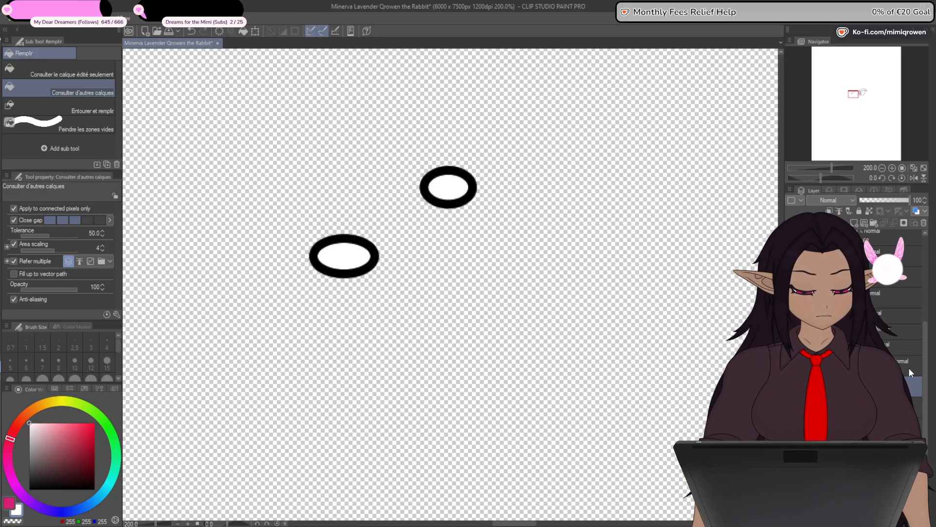
key("Delete")
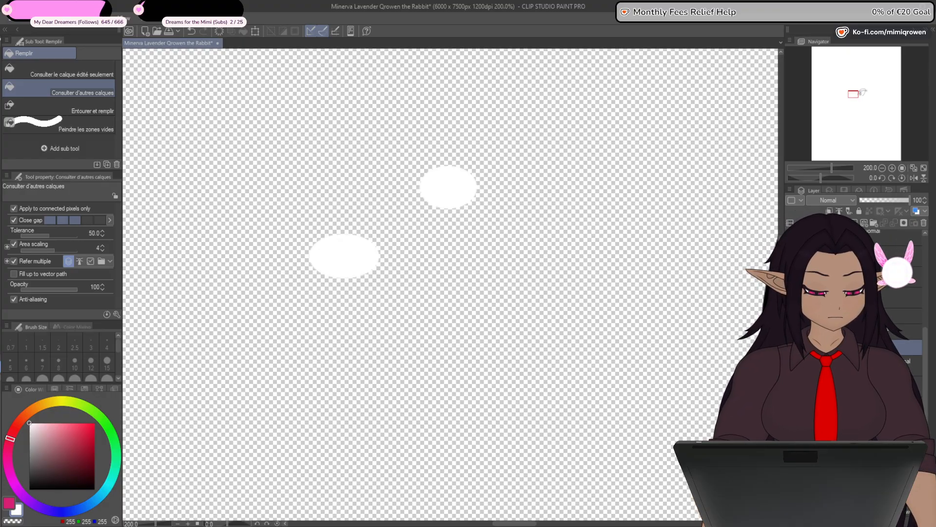
- Hide the white highlights, show only the left eyelash outlines, and set the fill colour to black (RGB 0, 0, 0)
left_click(791, 348)
left_click(791, 327)
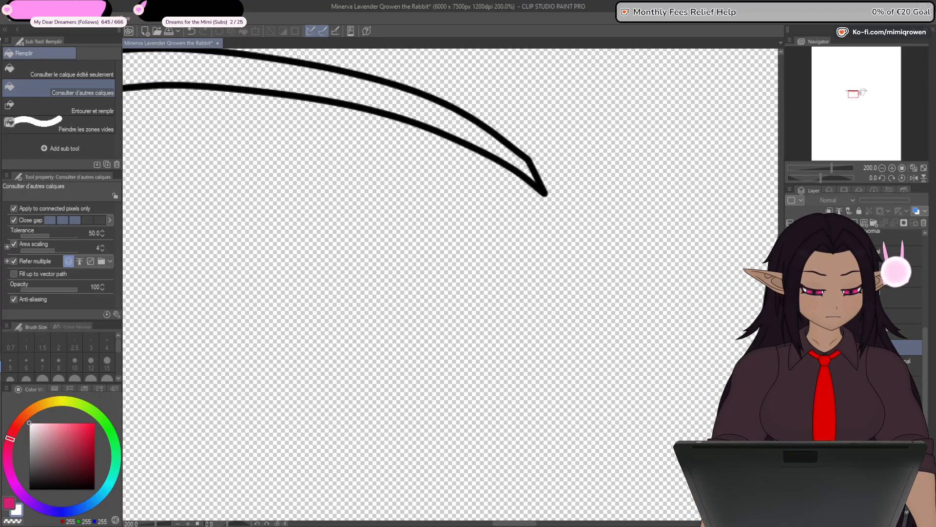
key("ctrl+minus")
left_click_drag(433, 359, 621, 356)
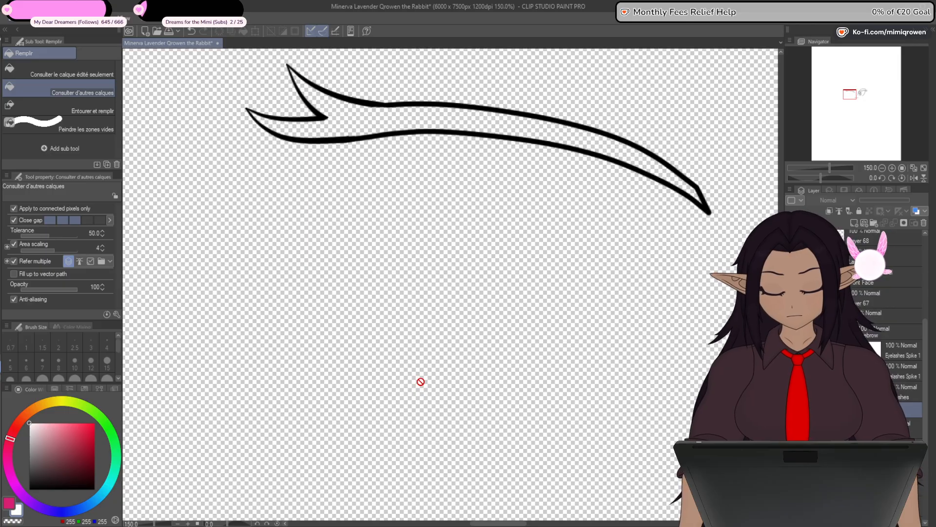
left_click(29, 490)
left_click_drag(383, 374, 385, 456)
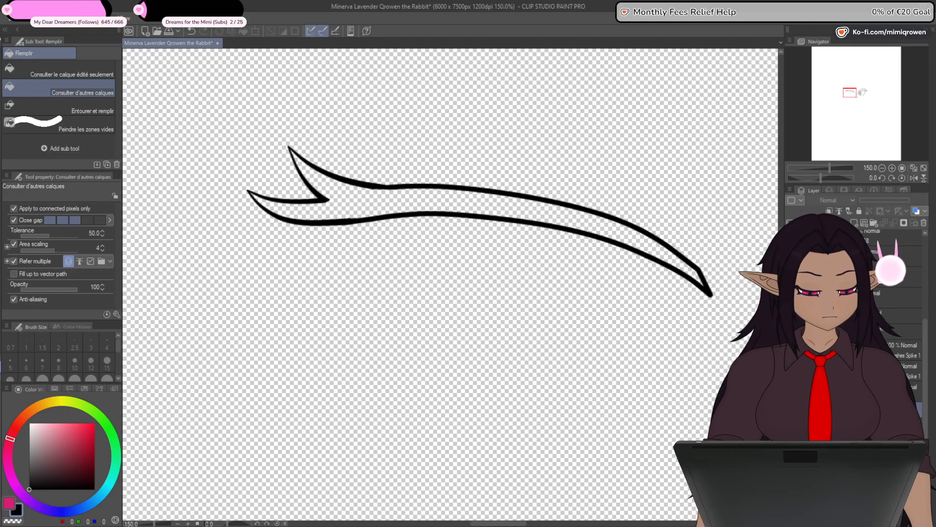
- Hide the two eyelash spikes and fill the main left eyelash shape with black
left_click(905, 351)
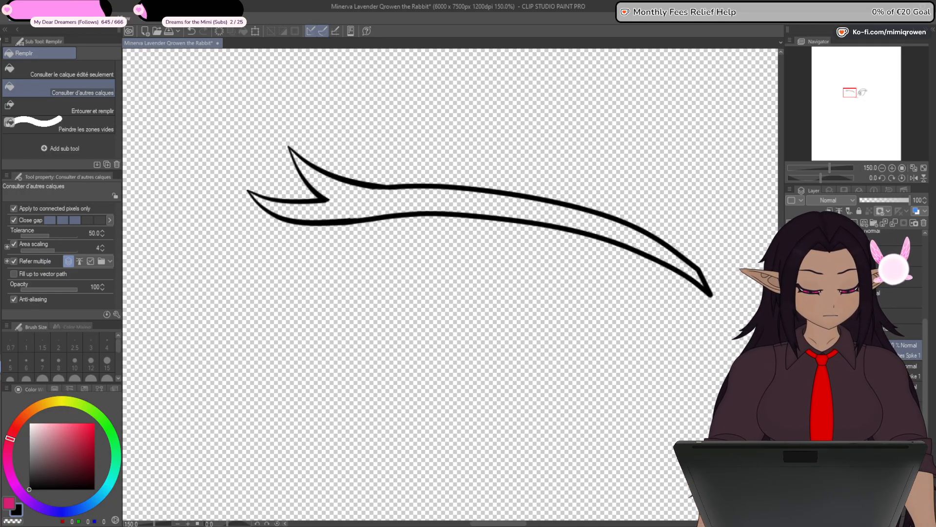
left_click(791, 350)
left_click(792, 351)
left_click(792, 371)
left_click(792, 371)
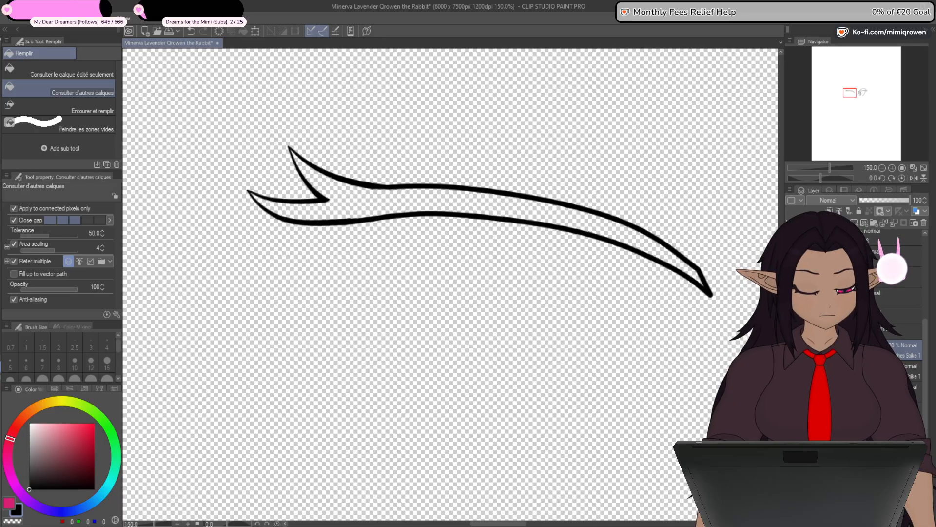
left_click_drag(791, 350, 791, 371)
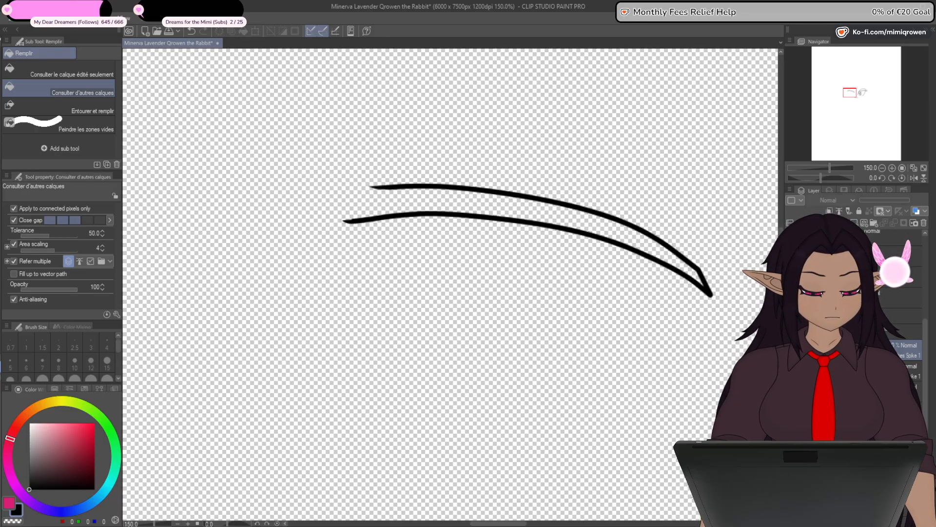
left_click(792, 391)
left_click(905, 392)
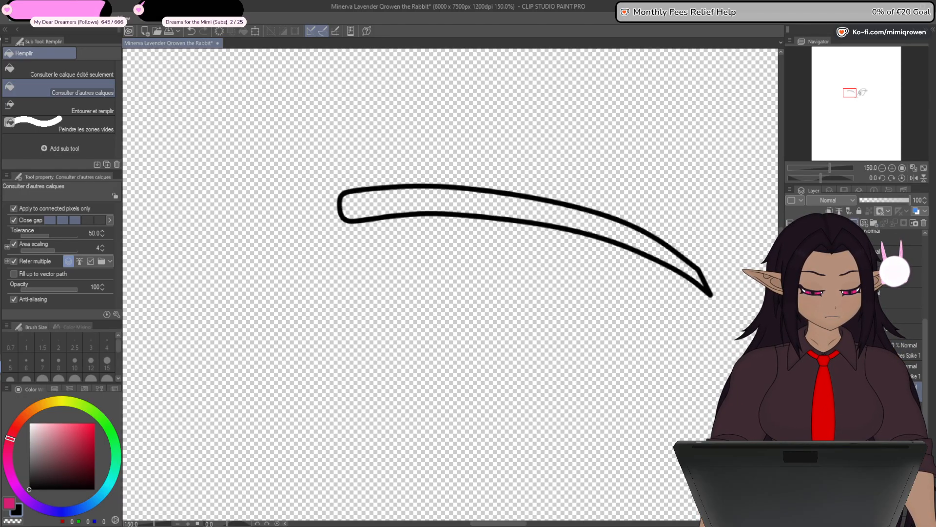
left_click(658, 247)
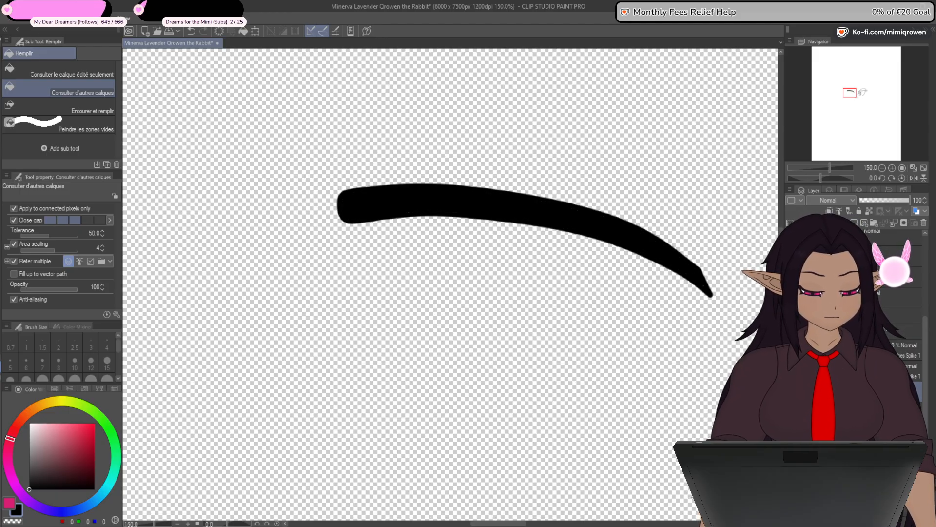
- Isolate the lower eyelash spike and fill it with black on a new layer placed beneath its outline
left_click(791, 393)
left_click(791, 413)
left_click(791, 371)
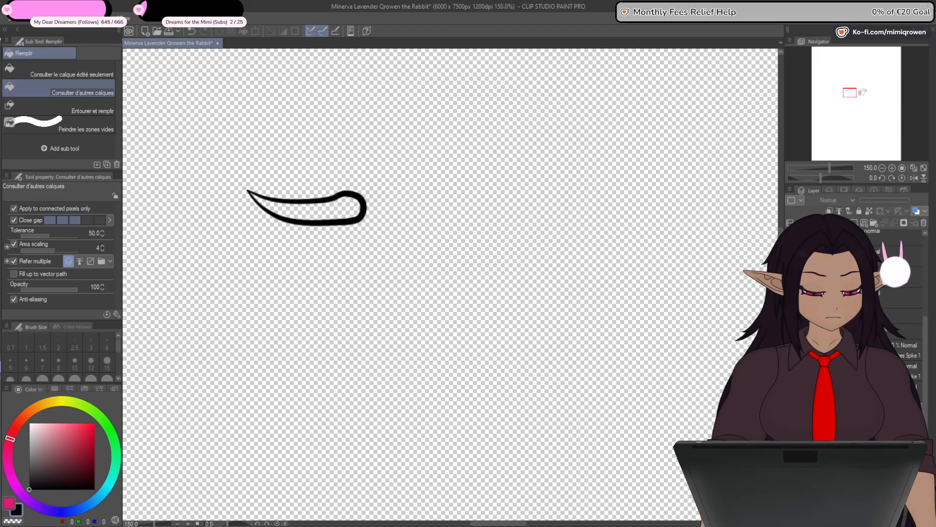
left_click(905, 371)
left_click(855, 222)
left_click(341, 212)
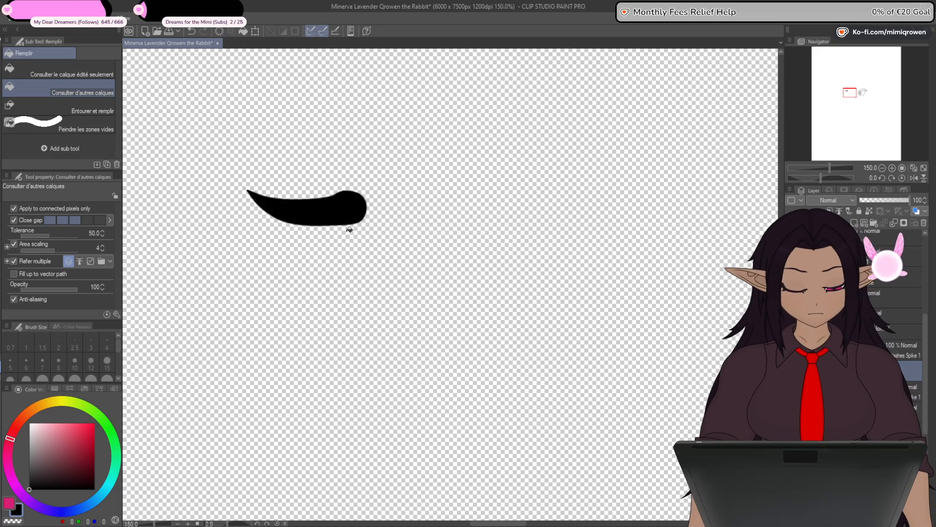
left_click_drag(878, 371, 878, 401)
left_click(791, 371)
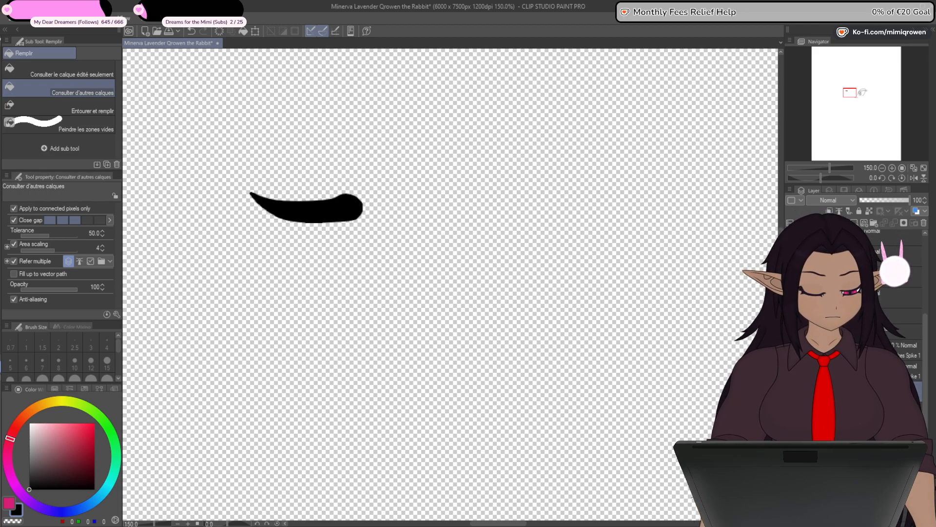
- Isolate the upper eyelash spike, fill it with black, and place the fill beneath its outline
left_click(791, 392)
left_click(791, 350)
left_click(906, 350)
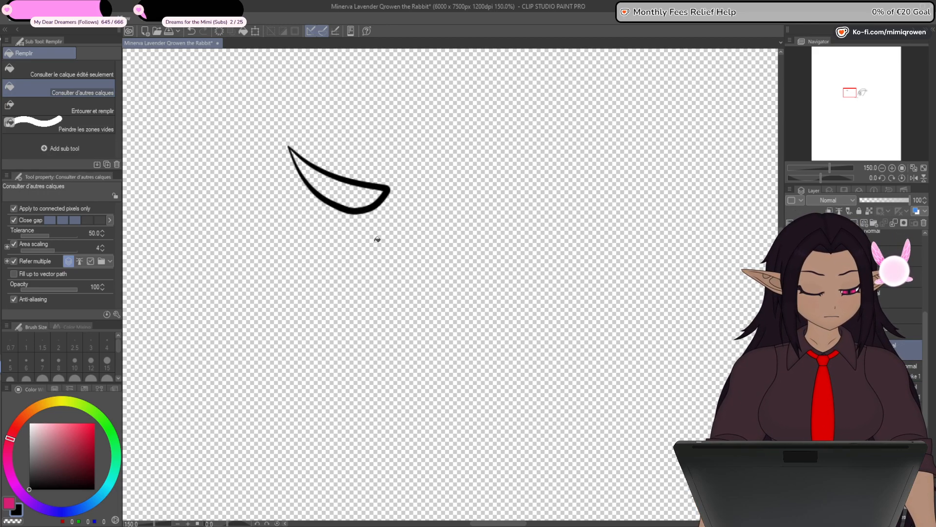
left_click(342, 193)
left_click_drag(878, 350, 878, 380)
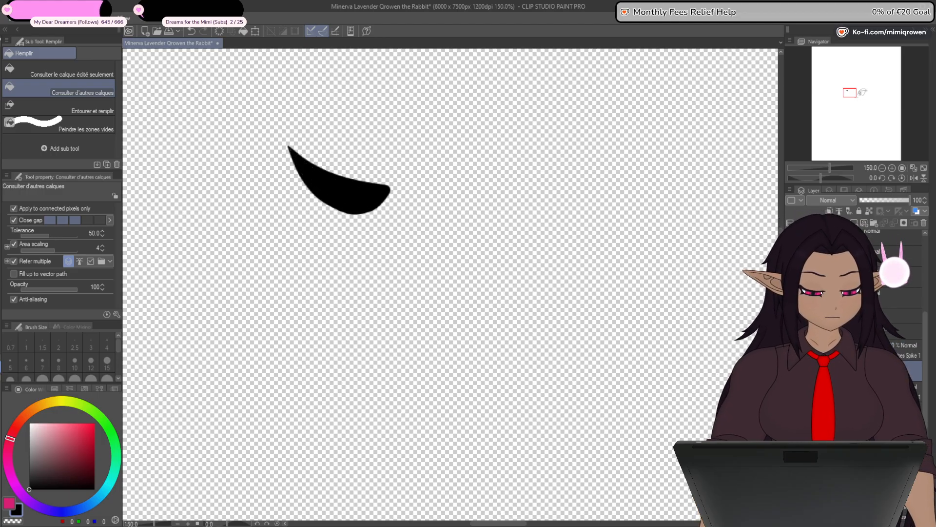
- Show both spikes and the main left eyelash together again, all filled with black
left_click(792, 392)
left_click(791, 412)
left_click(791, 434)
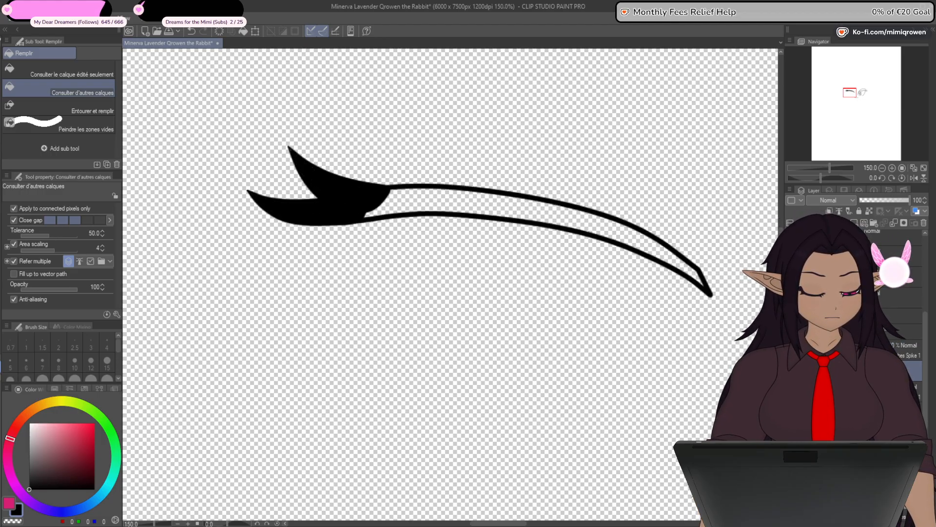
left_click(478, 203)
left_click(812, 332)
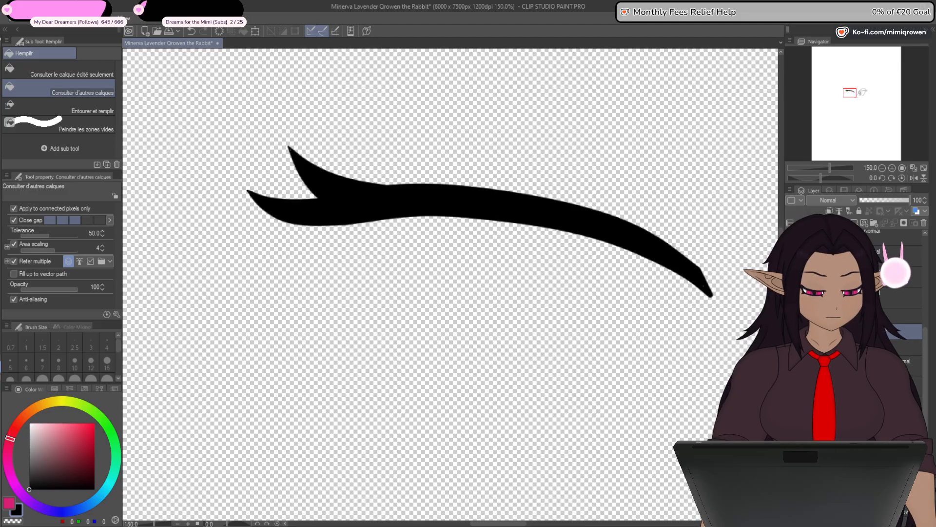
- Remove the uncoloured right eye line art and select a copy of the coloured left eye for mirroring
scroll(731, 397, "down", 3)
left_click_drag(706, 434, 436, 335)
left_click_drag(538, 382, 481, 400)
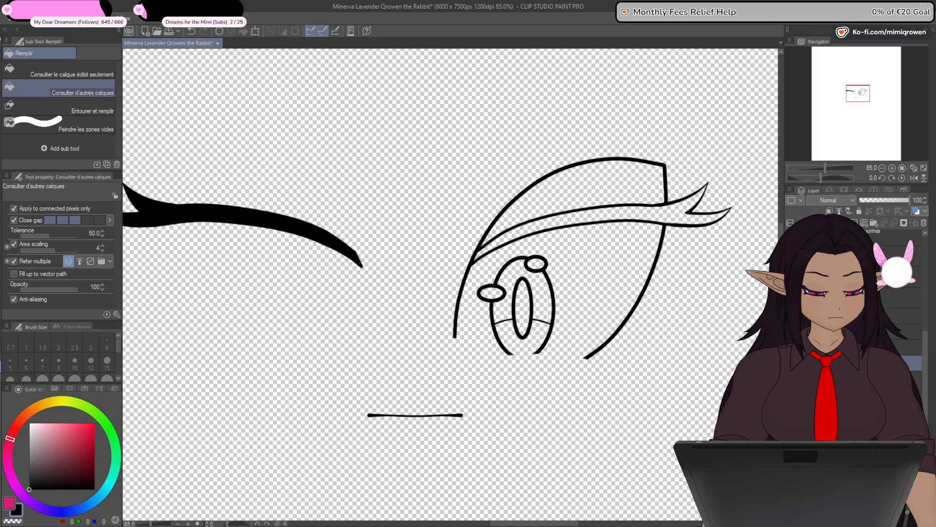
left_click_drag(849, 363, 848, 308)
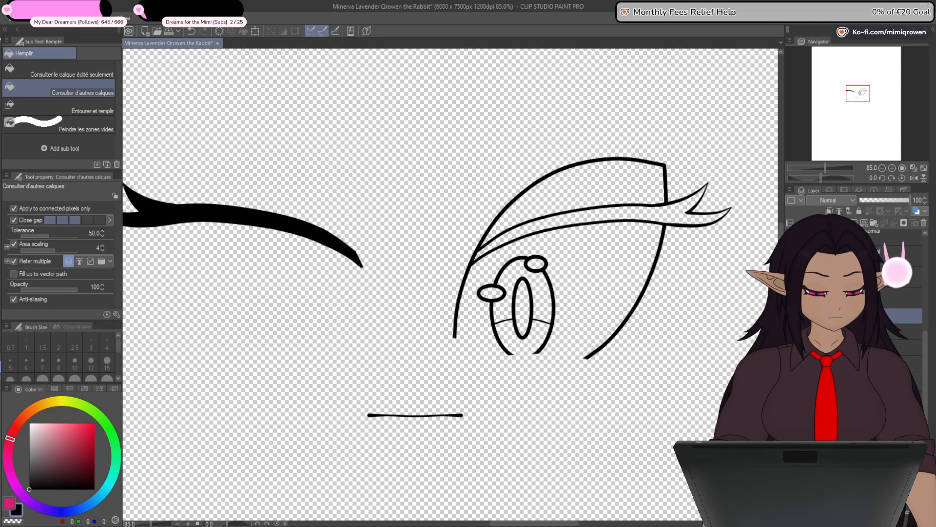
left_click(791, 316)
left_click(878, 347)
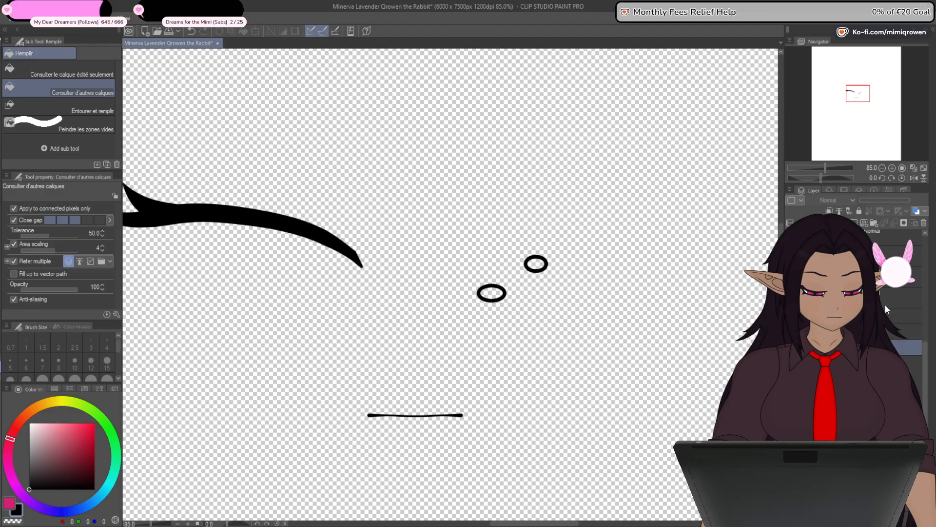
left_click(924, 224)
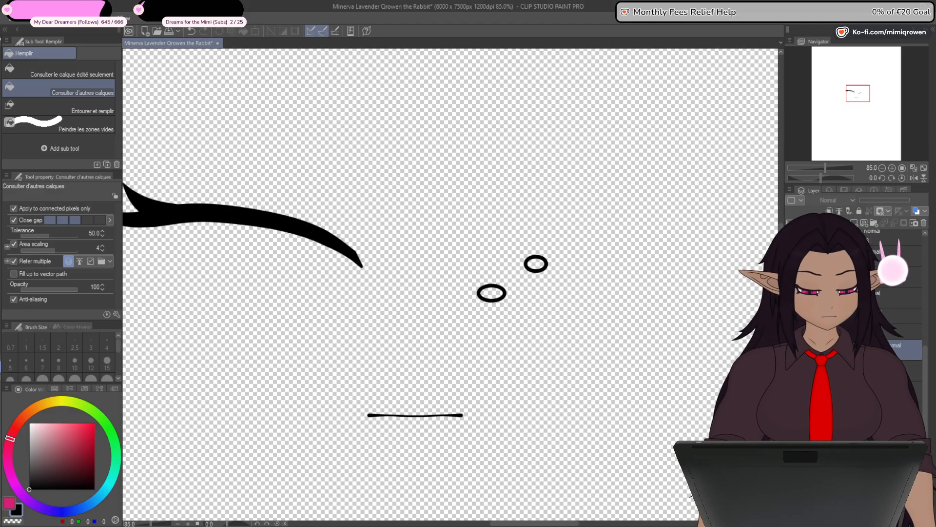
left_click(868, 331)
left_click(878, 350)
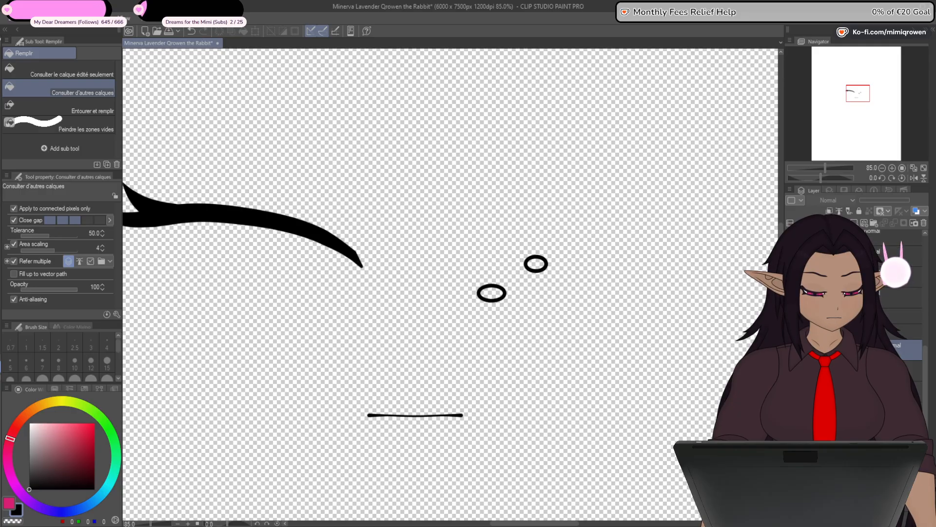
left_click(924, 223)
left_click(878, 347)
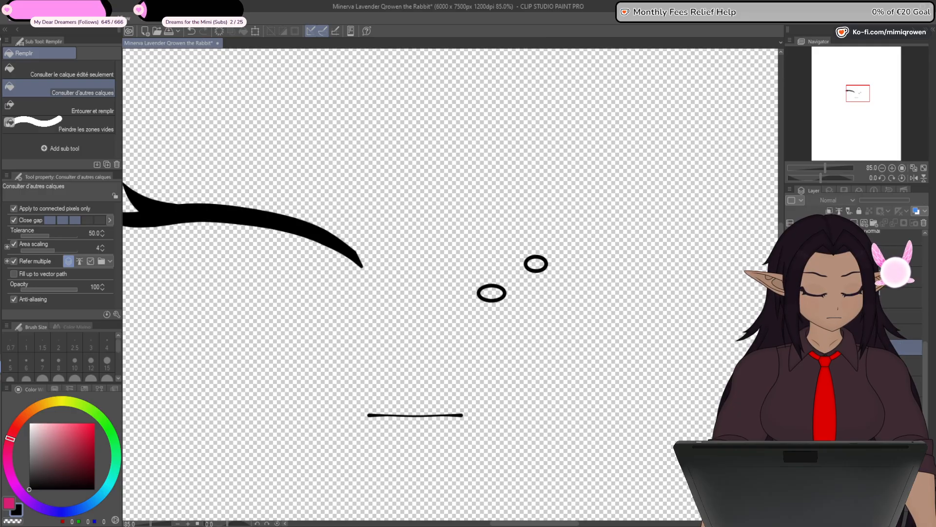
- Flip the left eye copy horizontally about its center to form the right eye
left_click(255, 31)
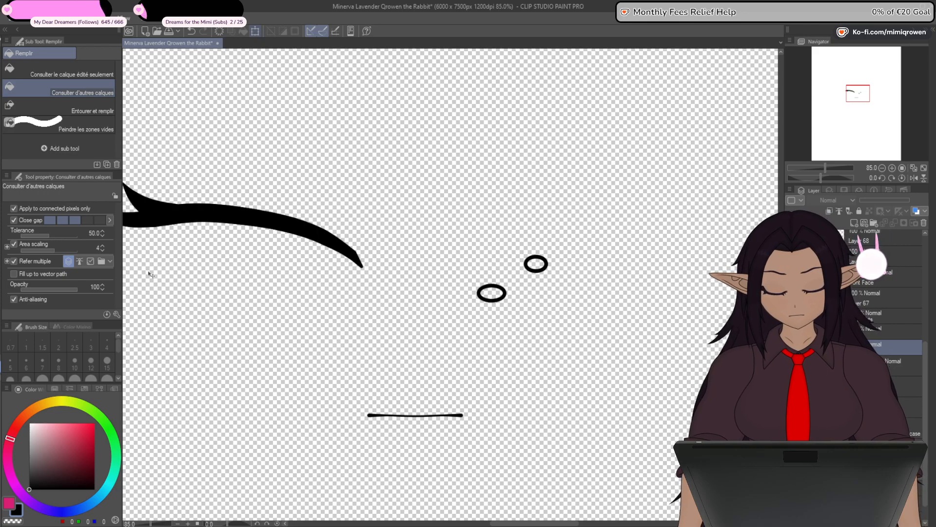
left_click(43, 209)
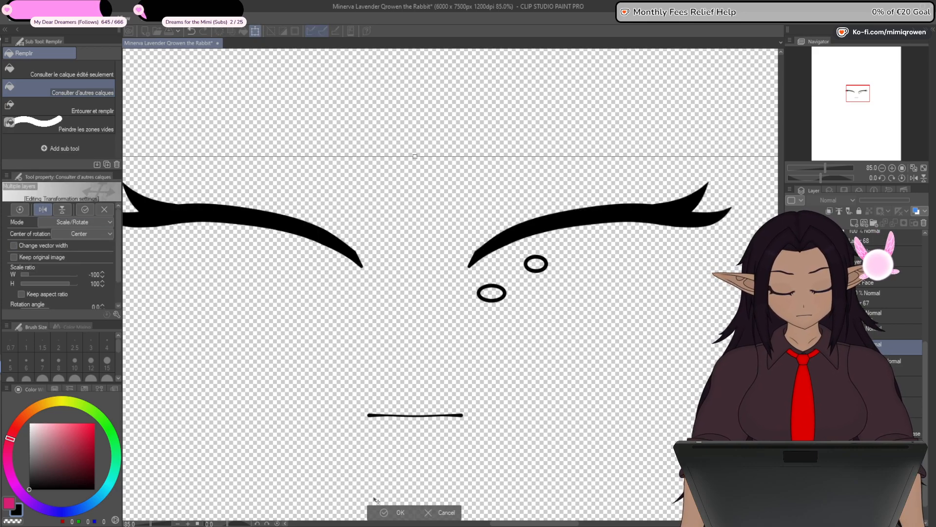
left_click(397, 511)
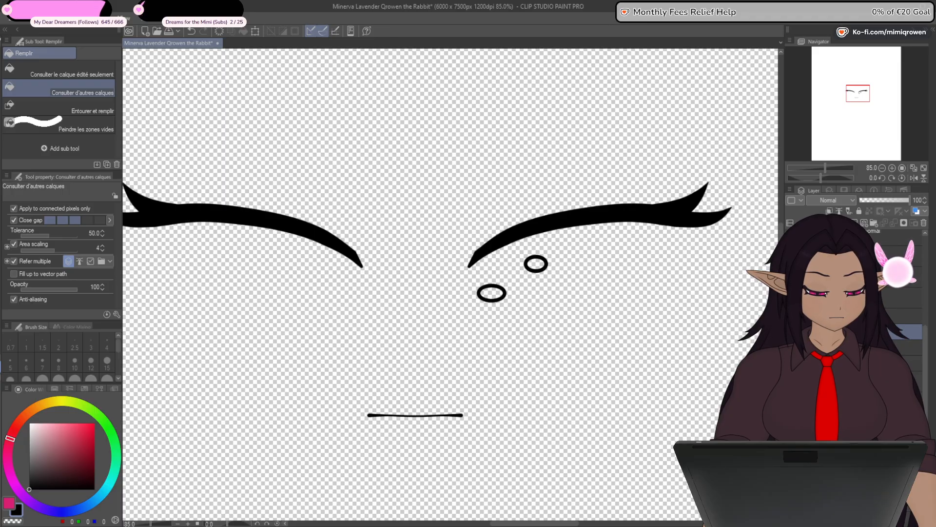
- Show the whites, irises, pupils and highlights of both eyes again, and keep the head outline hidden
left_click(790, 297)
left_click(791, 316)
left_click(791, 347)
left_click(791, 363)
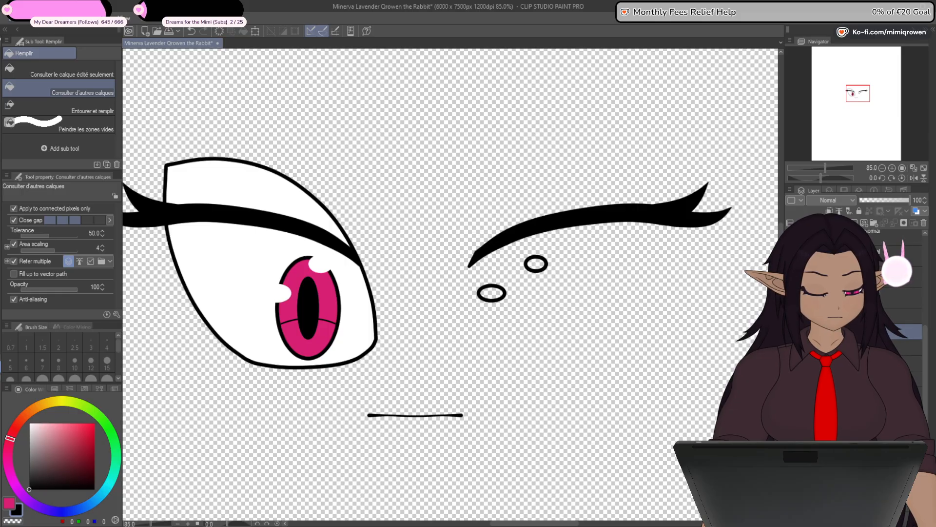
left_click(791, 363)
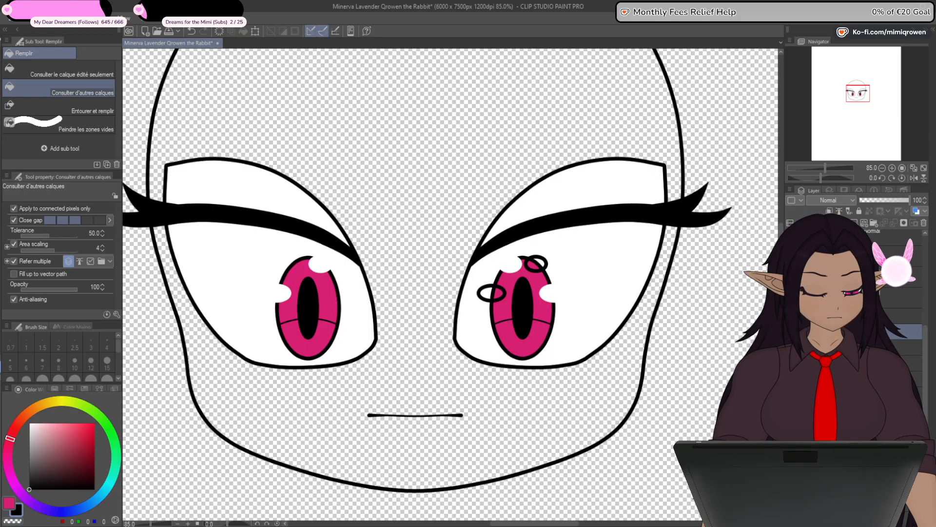
left_click(791, 378)
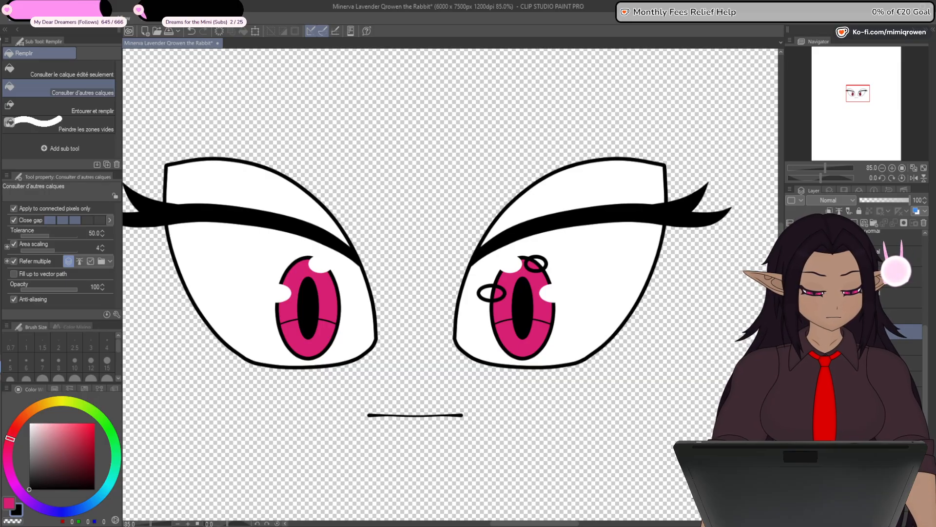
left_click(851, 379)
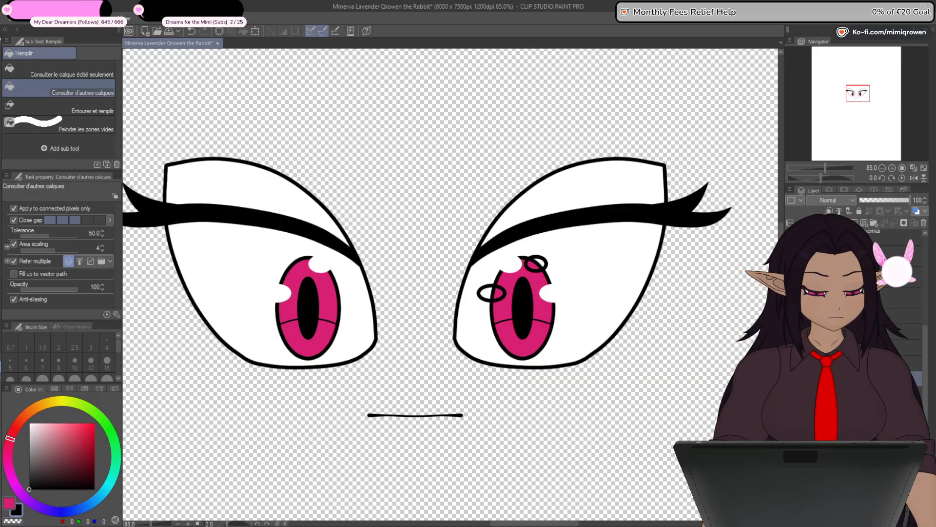
- Delete the mirrored white highlight fill from the right eye, keeping the two oval highlight outlines
left_click(851, 316)
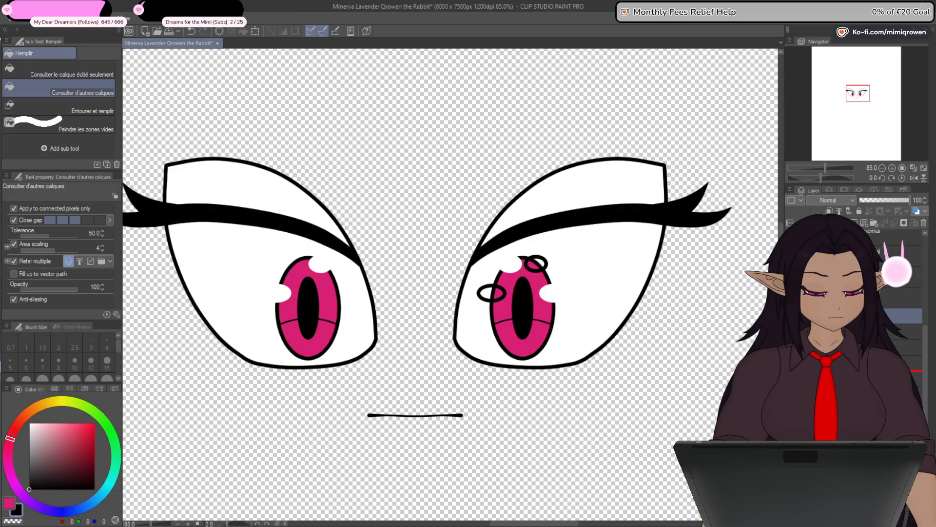
left_click_drag(851, 316, 851, 370)
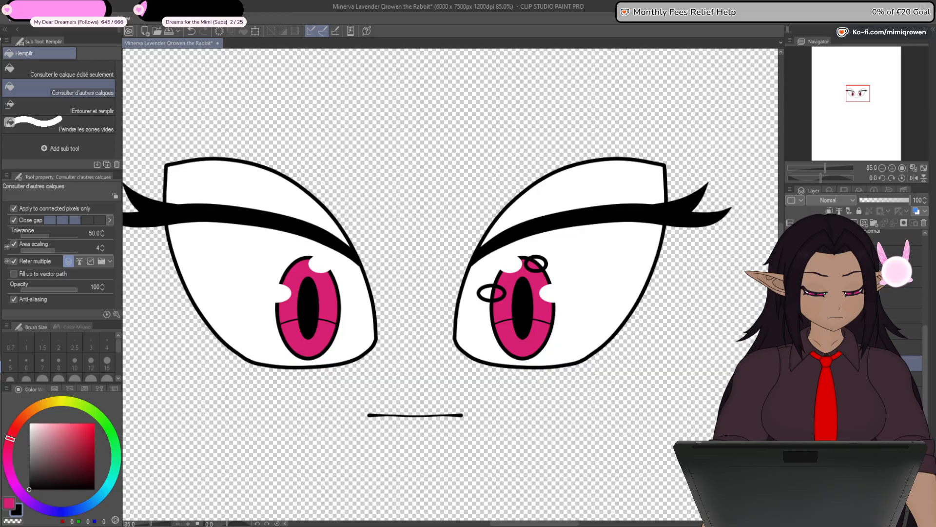
left_click(924, 224)
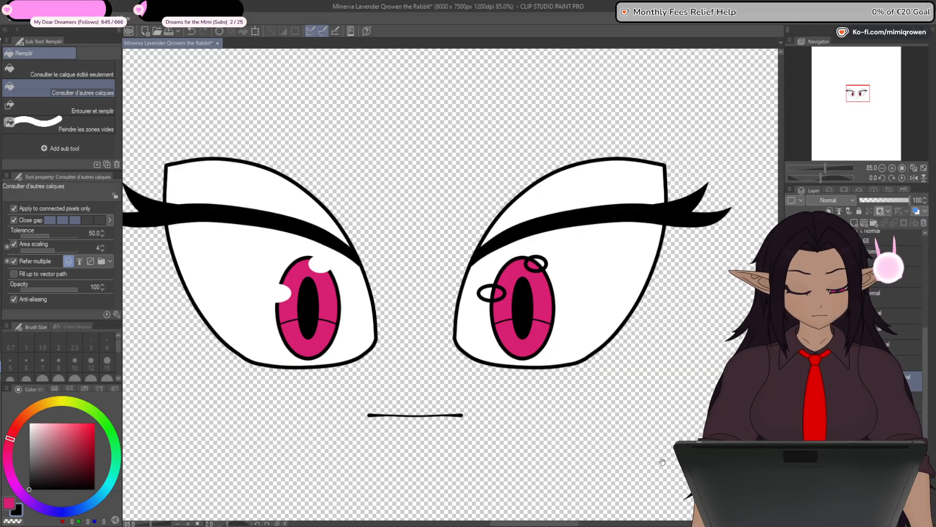
- Hide the right eye's white, outline, eyelash and iris, and select the layer with the two highlight ovals
left_click_drag(662, 462, 678, 418)
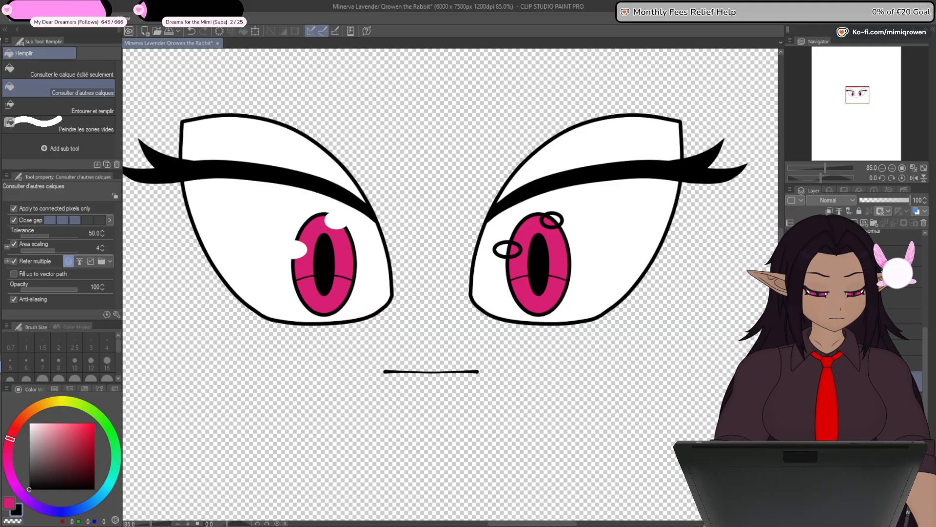
left_click(791, 417)
left_click(790, 399)
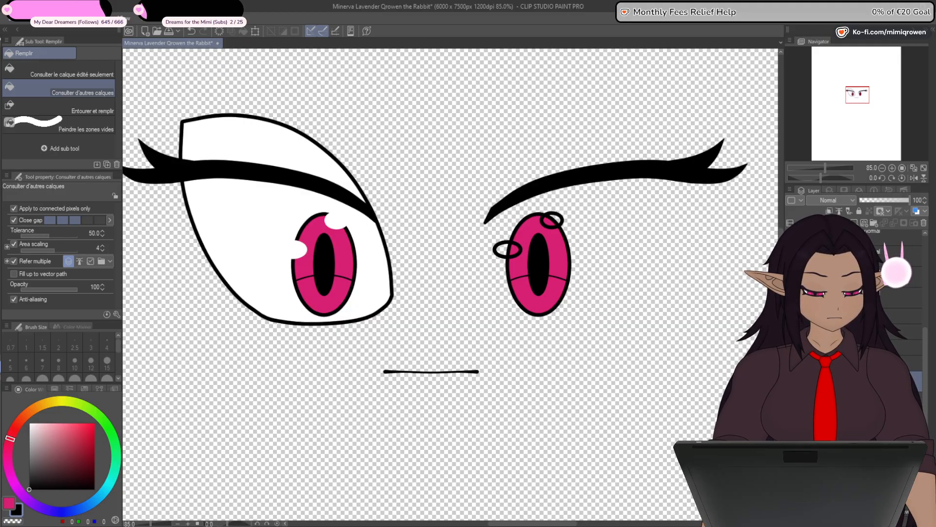
left_click(790, 381)
left_click(790, 381)
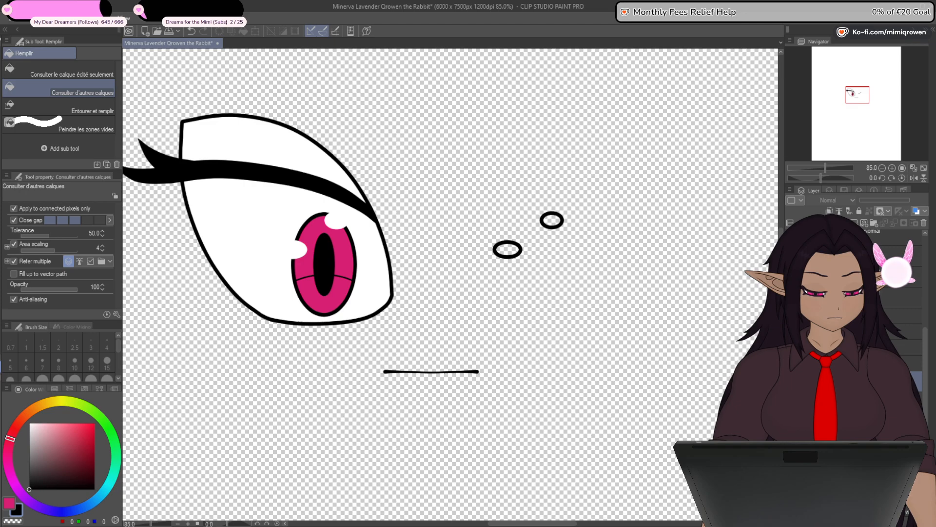
left_click(873, 381)
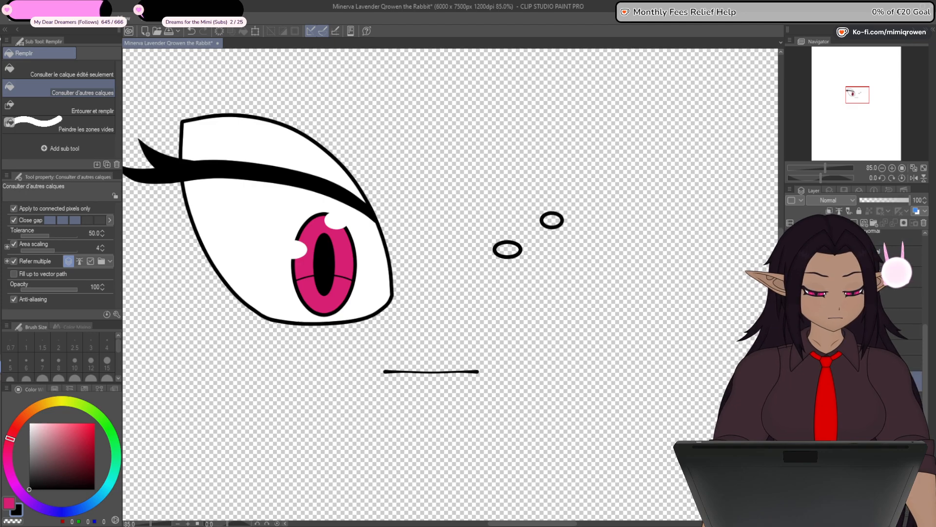
- Fill both right eye highlight ovals with white and recolour their outlines to white
left_click_drag(42, 435, 4, 394)
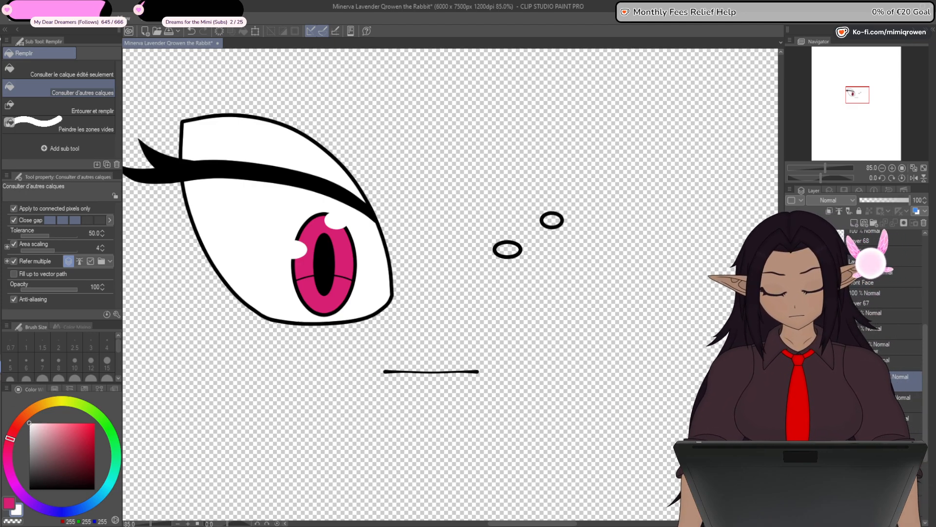
scroll(556, 227, "up", 1)
left_click(557, 219)
left_click(498, 253)
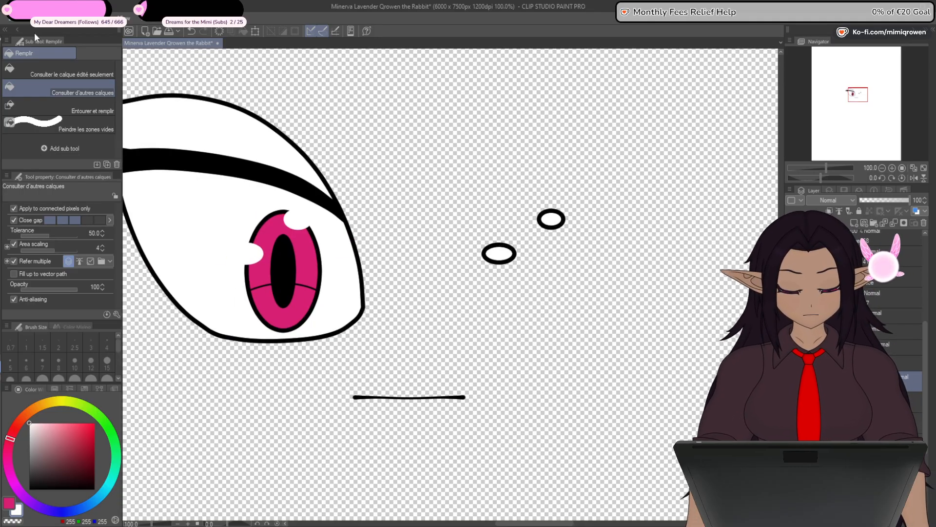
left_click(27, 20)
left_click(75, 214)
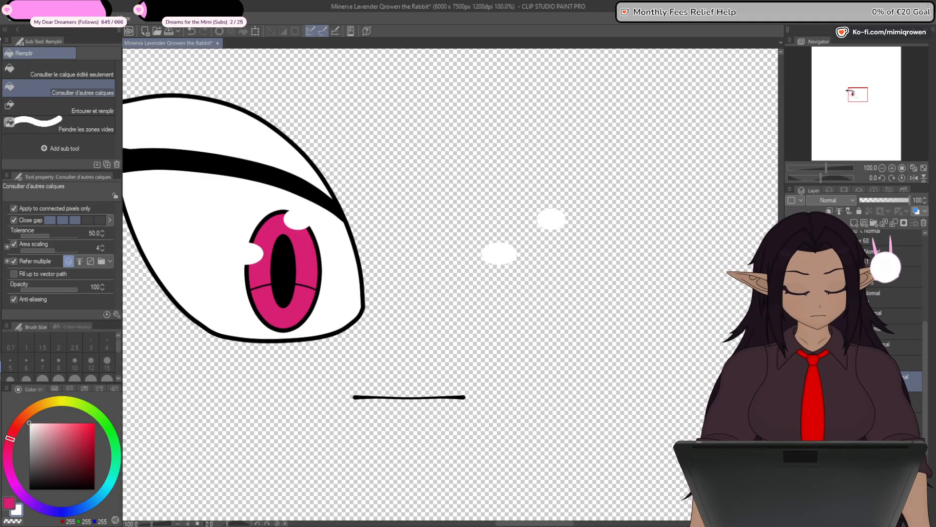
- Show the right eye's eyelash, iris, outline and white again, along with the head outline and its skin fill
left_click(805, 363)
left_click_drag(791, 379, 790, 411)
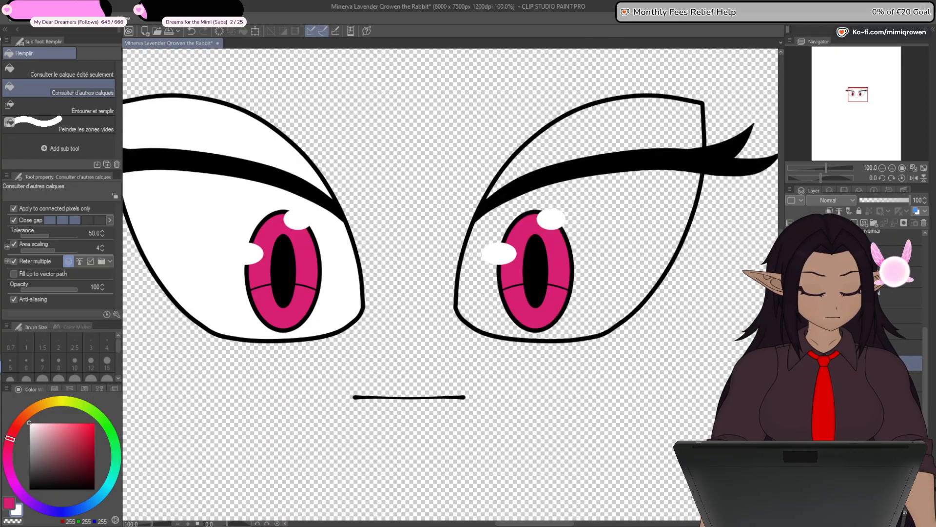
left_click(791, 426)
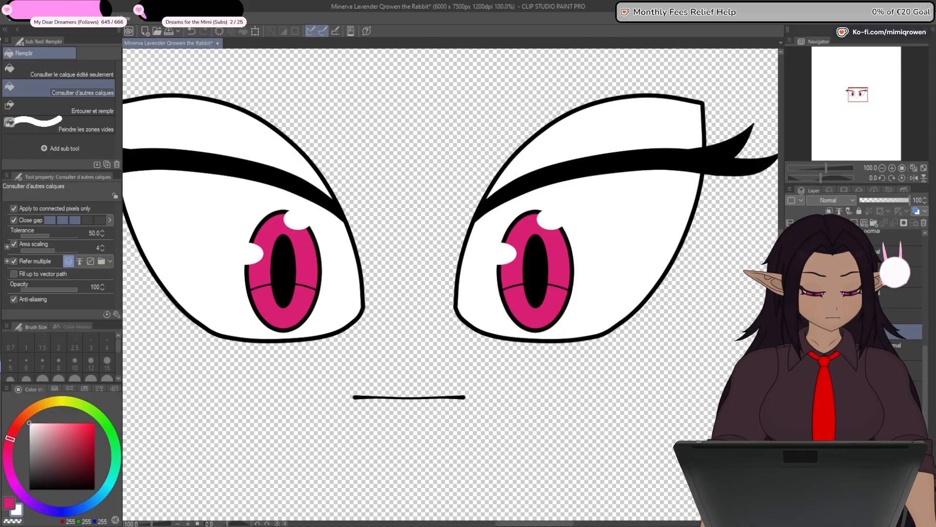
key("ctrl+minus")
key("ctrl+minus")
key("ctrl+minus")
key("ctrl+minus")
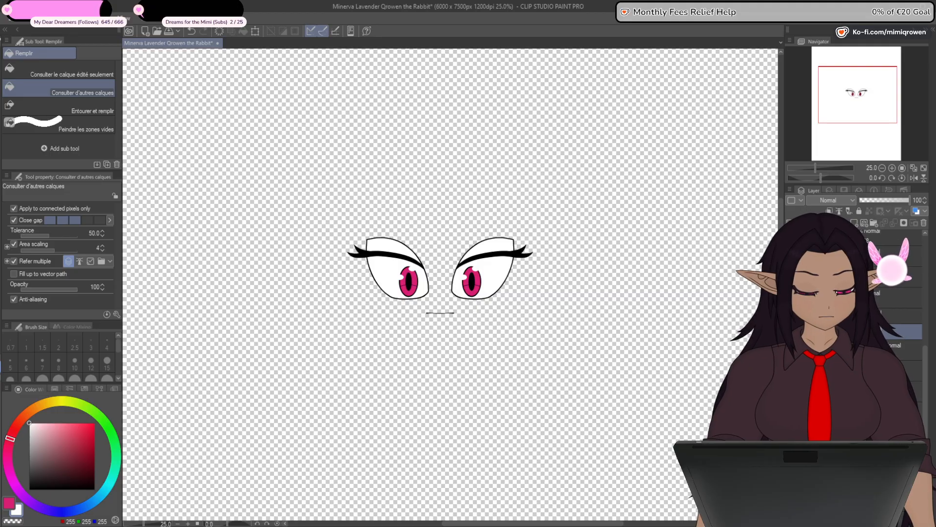
left_click(790, 443)
left_click(791, 459)
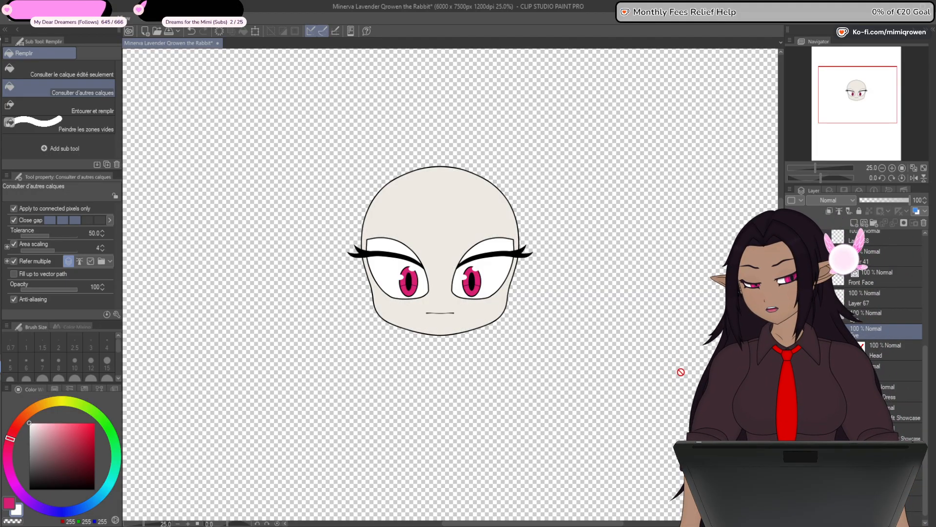
left_click_drag(680, 372, 678, 391)
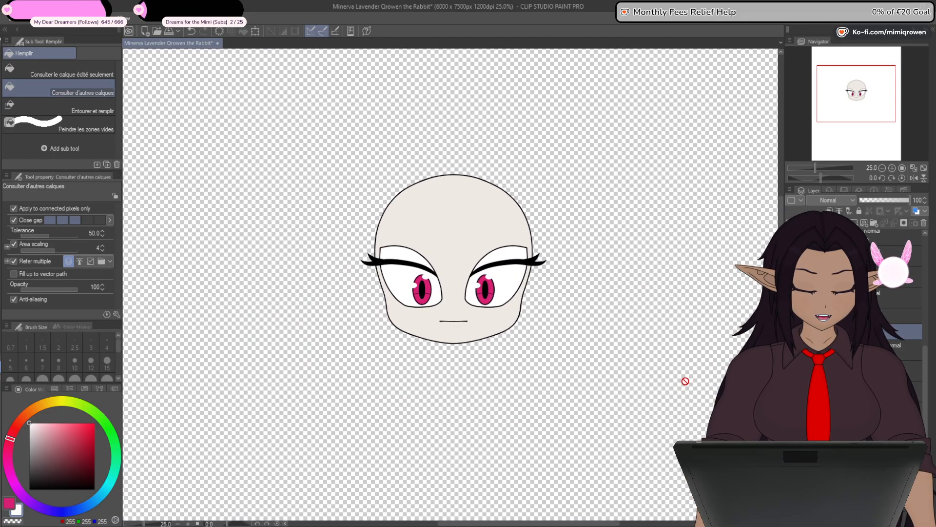
left_click_drag(685, 381, 688, 396)
scroll(510, 303, "up", 3)
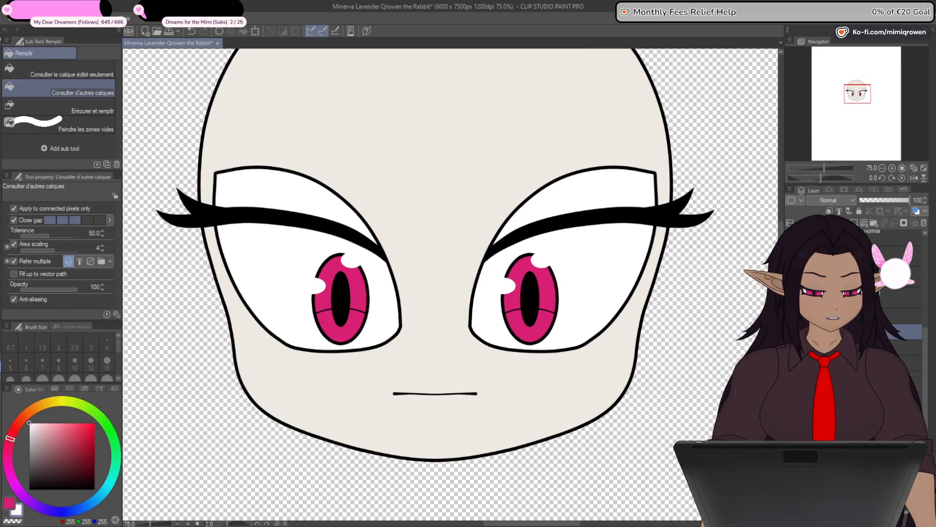
key("ctrl+z")
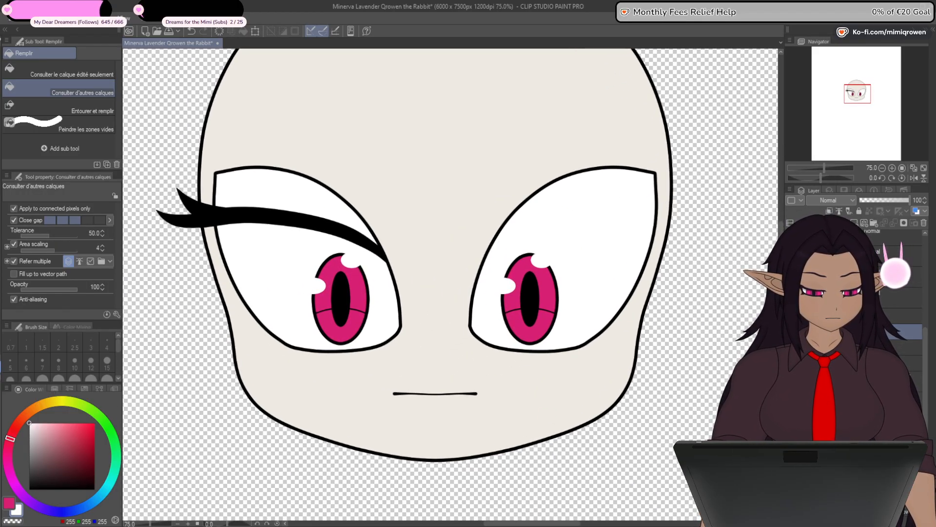
key("ctrl+y")
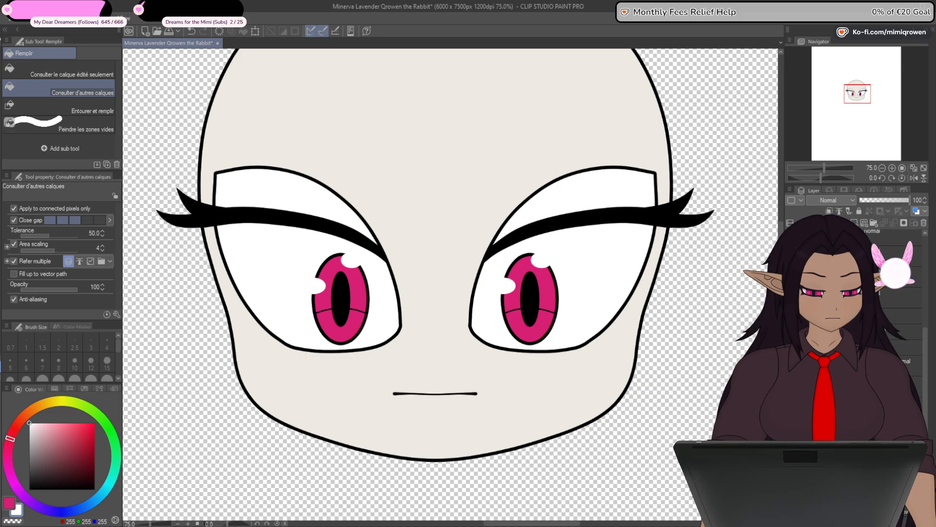
key("ctrl+z")
key("ctrl+y")
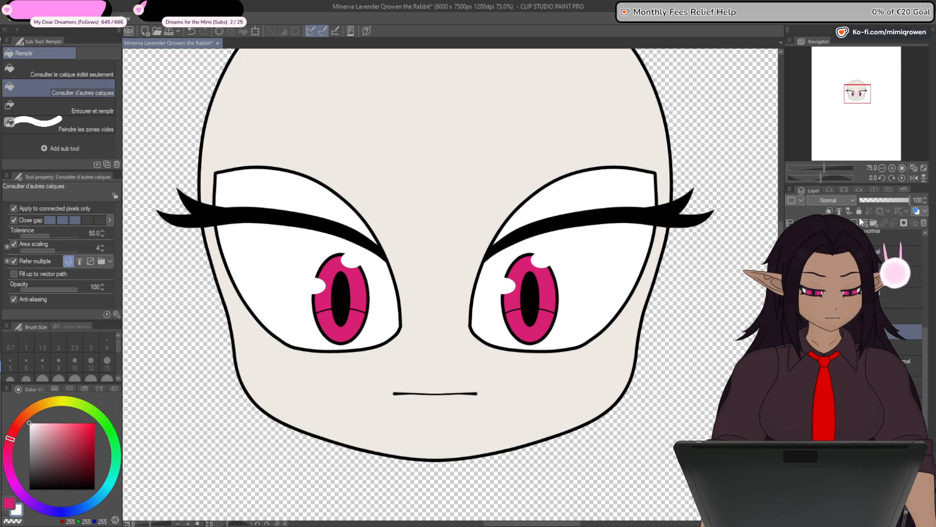
- Fade the left eyelash to a light grey tracing guide and select the empty vector layer for the left eyelid
left_click_drag(579, 437, 689, 410)
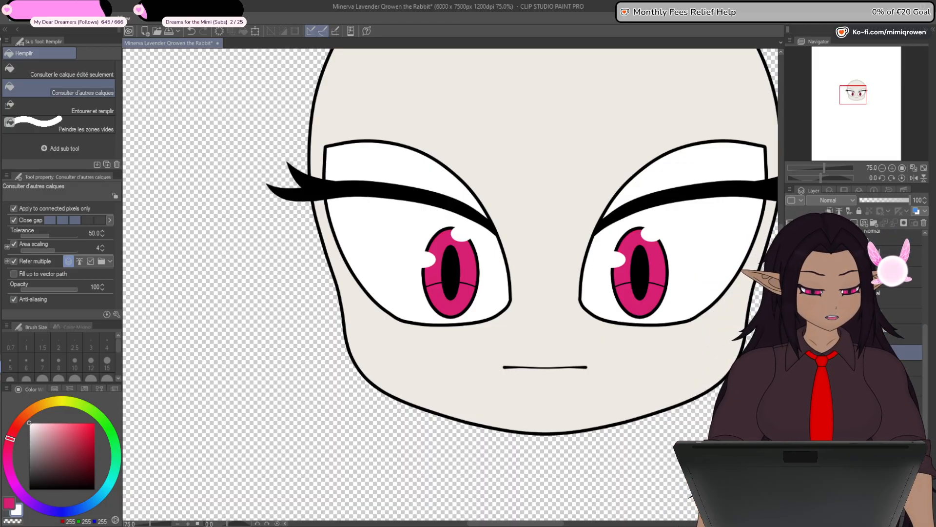
left_click(877, 200)
left_click(859, 335)
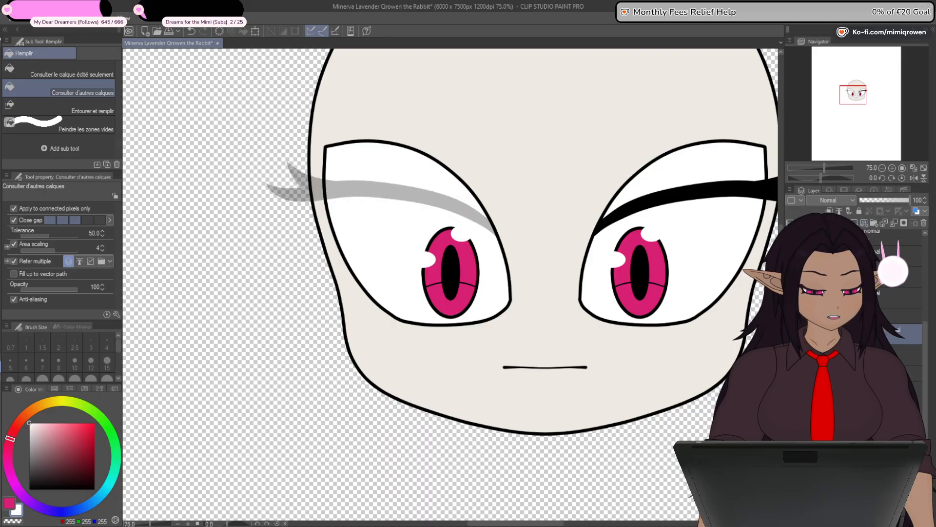
left_click_drag(485, 363, 487, 446)
scroll(357, 277, "up", 3)
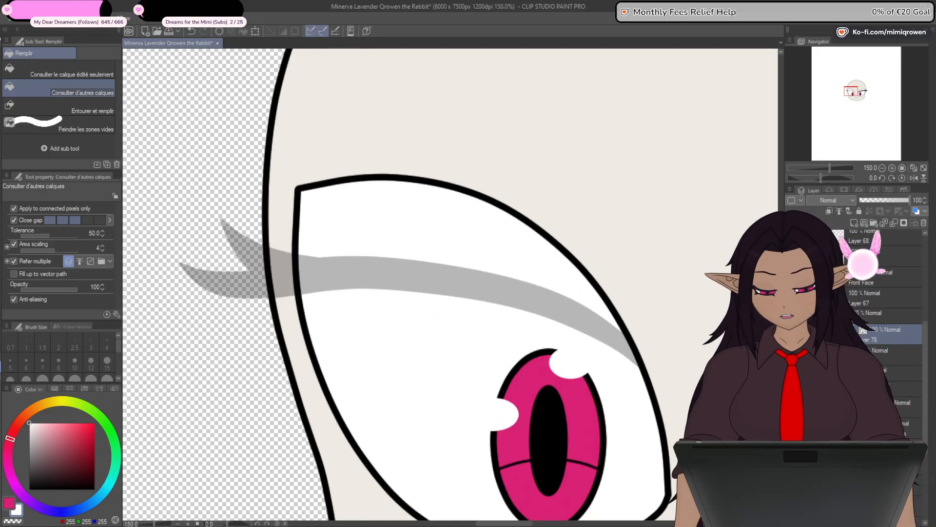
- Set the left eye outline's opacity to 54 and reselect the empty eyelid layer with the straight line tool active
key("u")
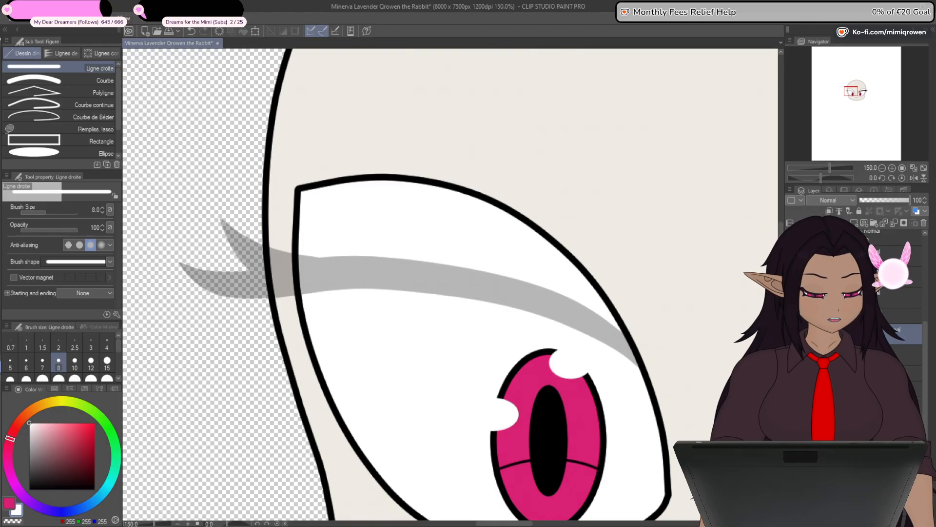
left_click(886, 200)
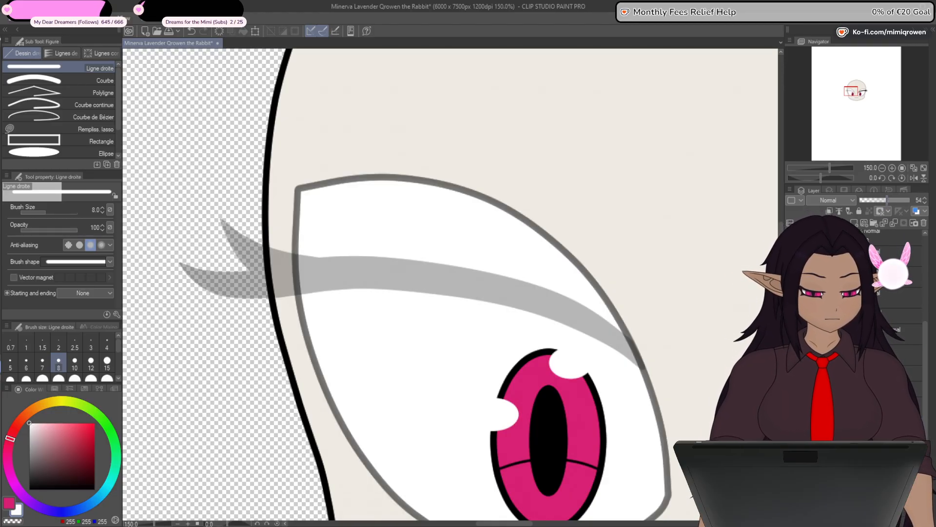
left_click(900, 335)
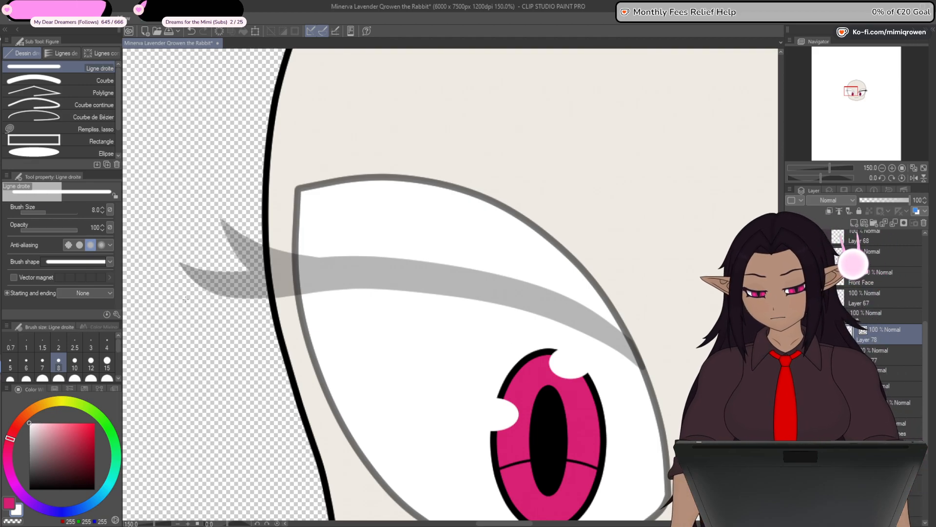
- Draw a small black pentagon of straight lines at brush size 8 inside the left upper eyelid and join its open ends
left_click(28, 490)
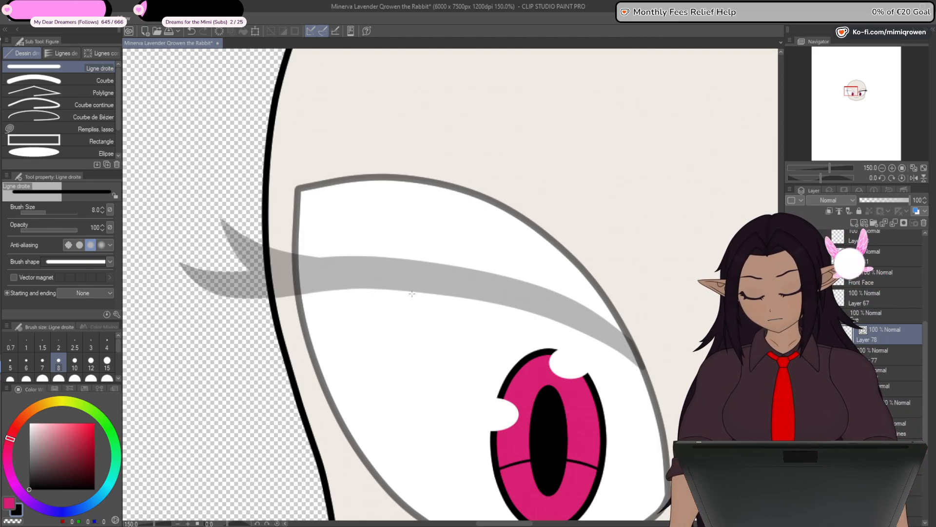
scroll(412, 294, "up", 1)
mouse_move(404, 226)
left_mouse_down()
mouse_move(442, 259)
mouse_move(429, 248)
left_mouse_up()
key("y")
scroll(320, 287, "up", 1)
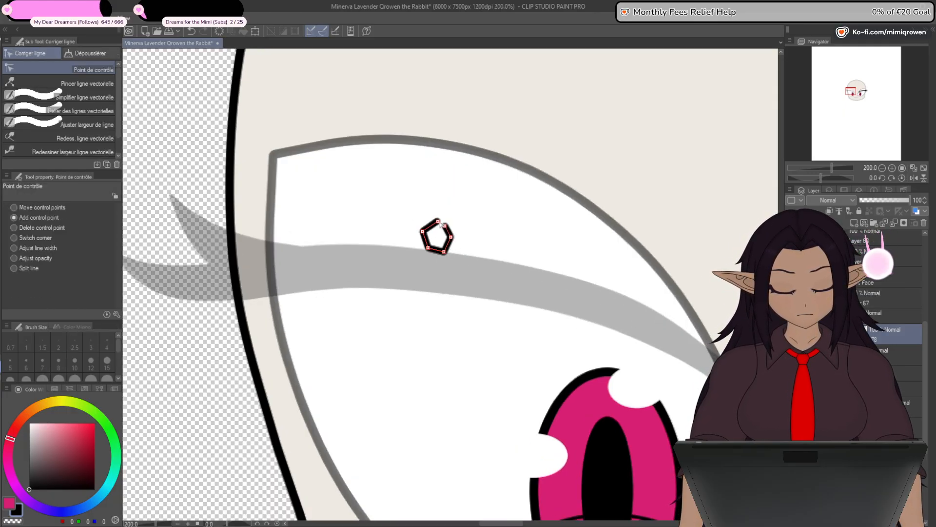
left_click(80, 111)
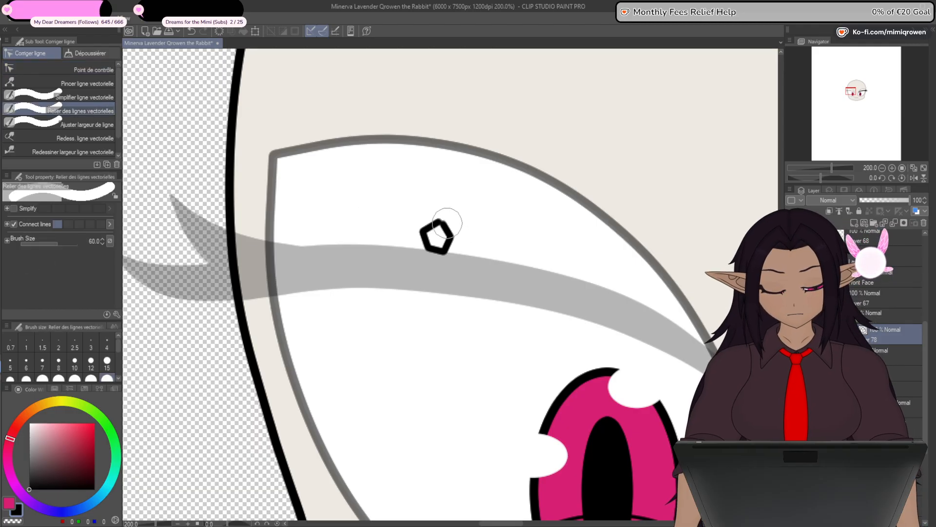
left_click_drag(447, 218, 440, 225)
- Reshape the small polygon into the left upper eyelid by moving its points onto the eye corners and curving its upper edge along the eye outline
left_click(93, 70)
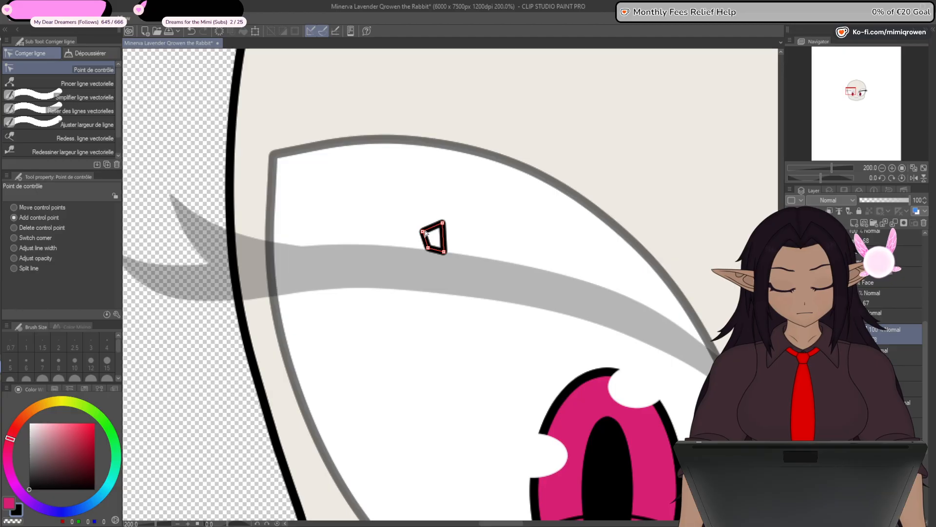
left_click_drag(361, 216, 275, 155)
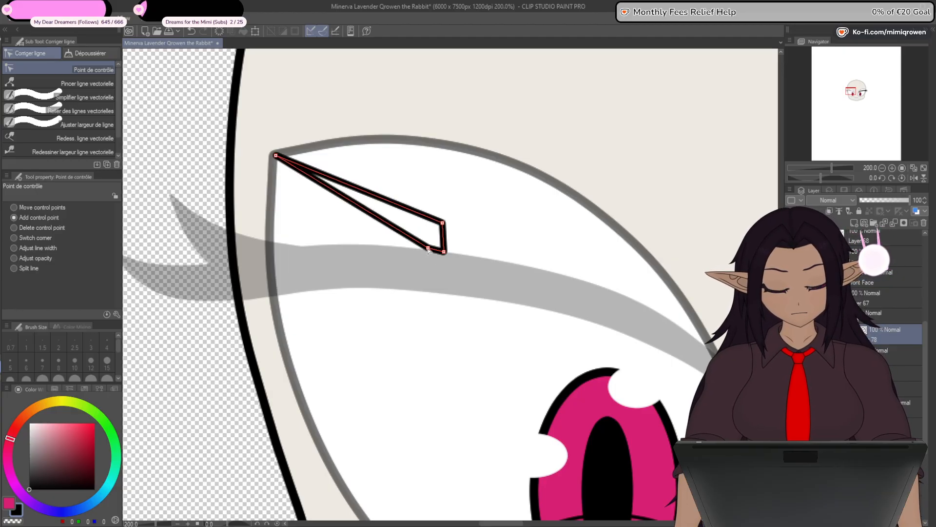
left_click_drag(300, 280, 272, 279)
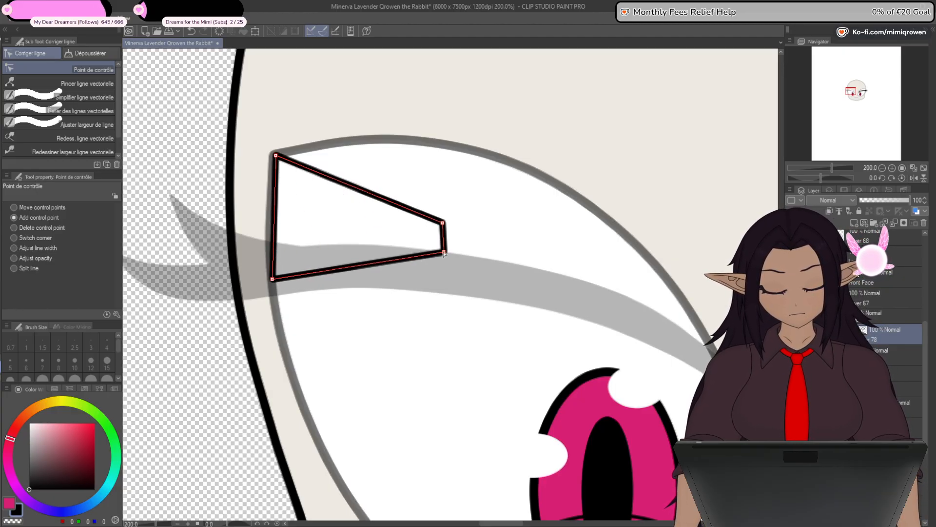
left_click_drag(444, 252, 720, 364)
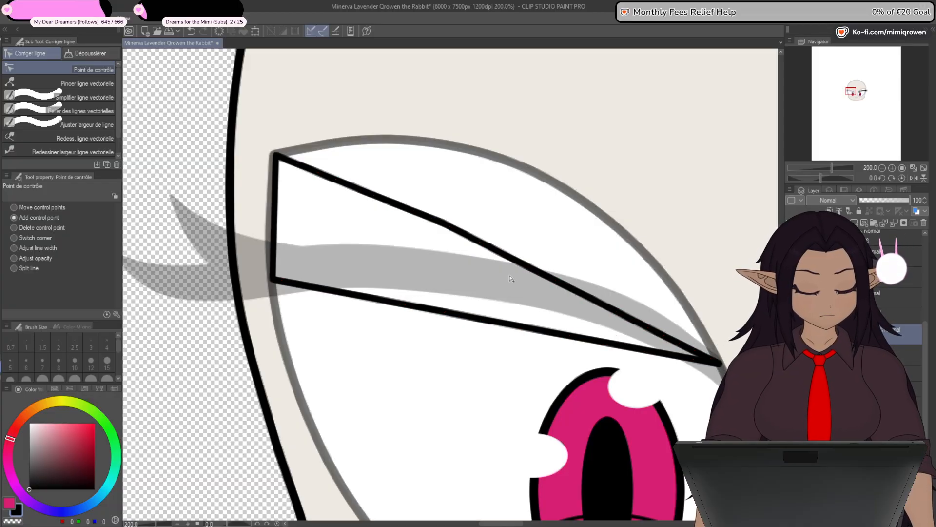
left_click_drag(443, 222, 528, 169)
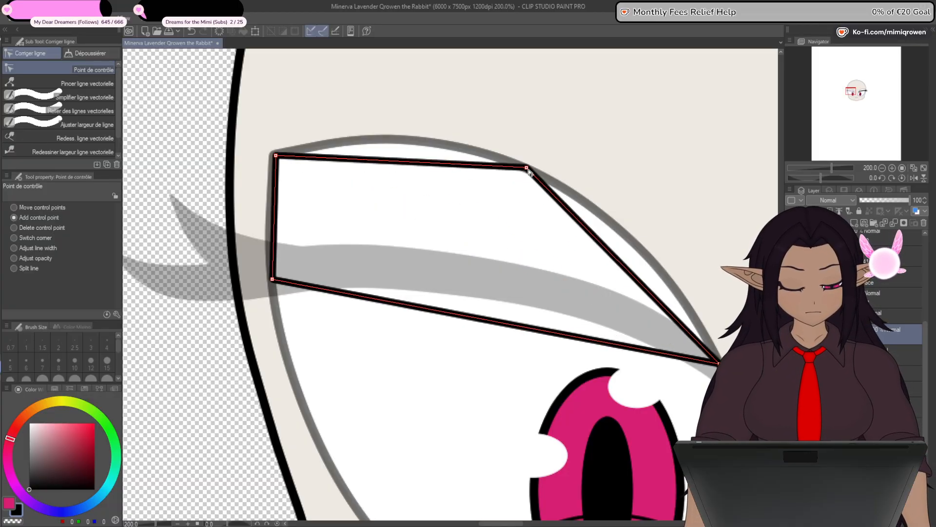
left_click(527, 168, "alt")
left_click_drag(338, 148, 330, 145)
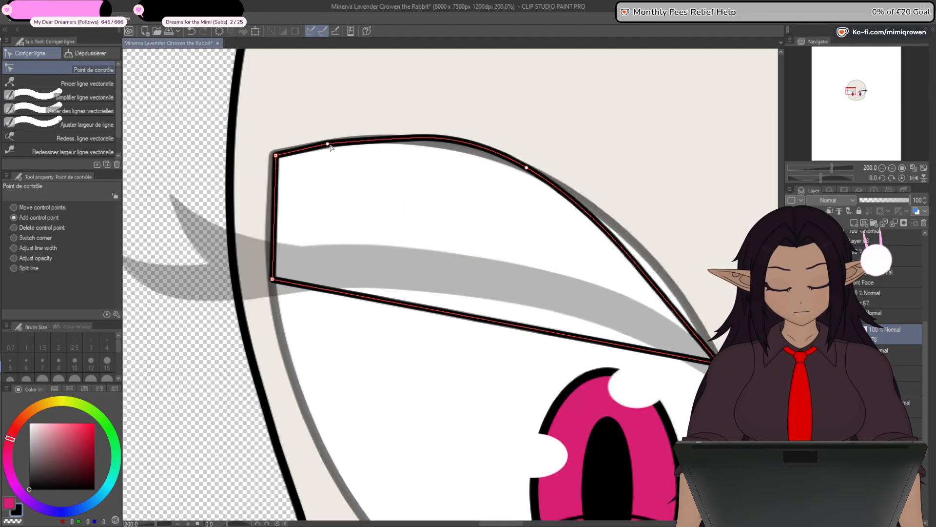
- Thin the left eyelid's entire outline to a fixed width of 5.0 and return to control point editing
left_click(97, 125)
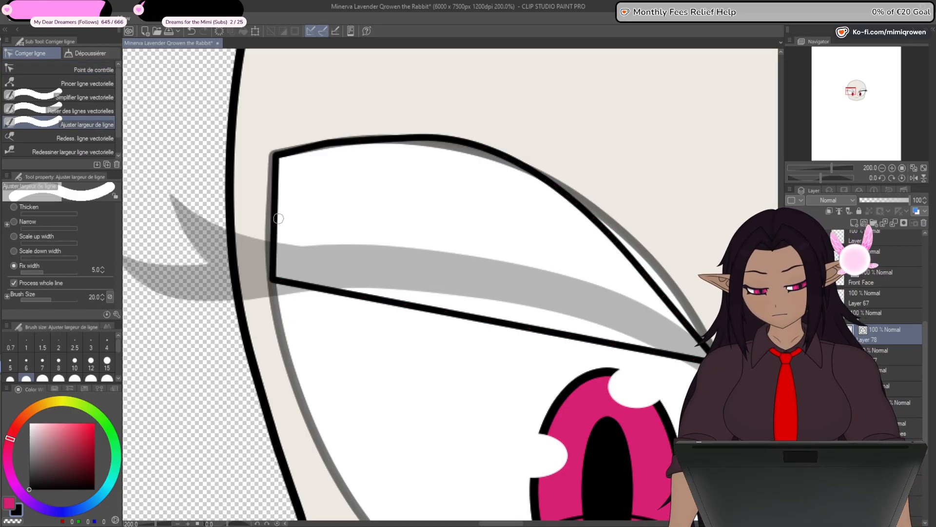
left_click_drag(278, 218, 234, 250)
left_click(93, 70)
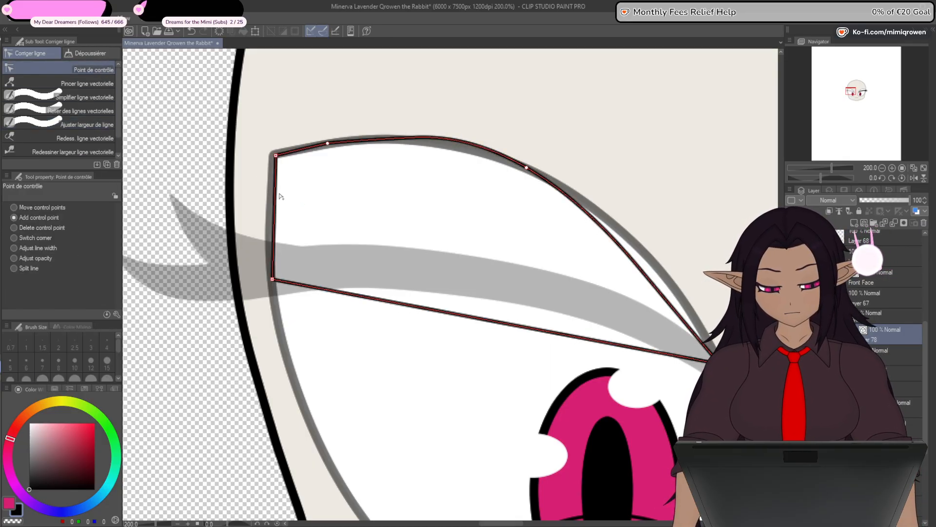
- Fit the eyelid's upper edge to the grey eye outline by adding a control point and shifting the points along the arc
scroll(263, 152, "up", 5)
scroll(261, 152, "down", 5)
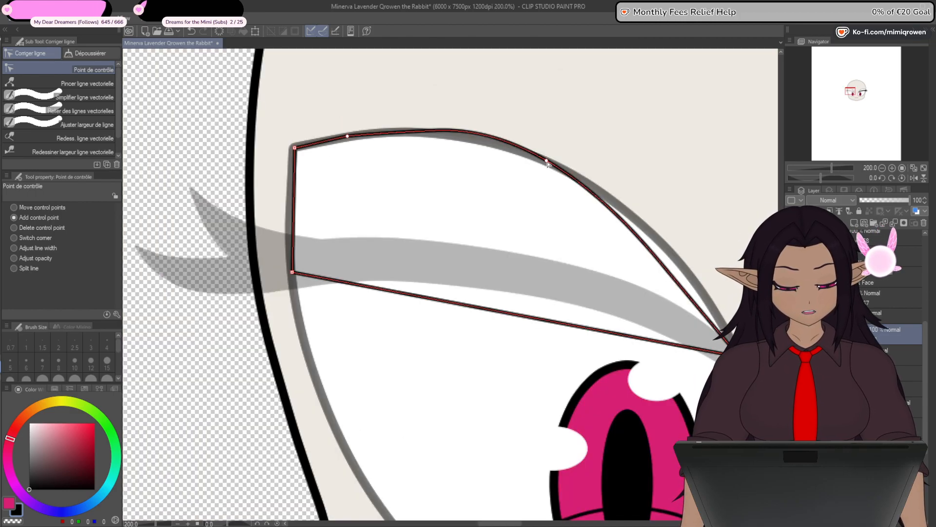
left_click_drag(547, 162, 561, 169)
left_click_drag(384, 136, 439, 137)
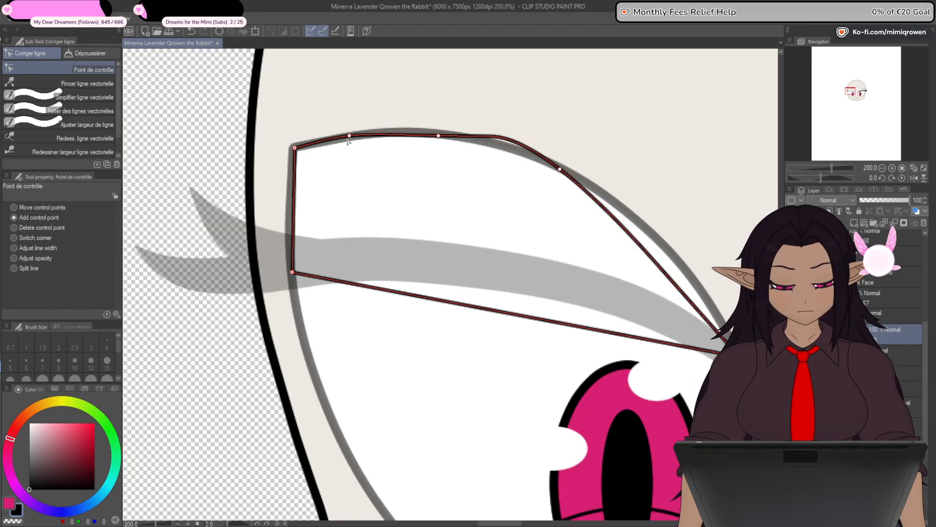
left_click_drag(347, 140, 366, 140)
left_click_drag(563, 173, 614, 204)
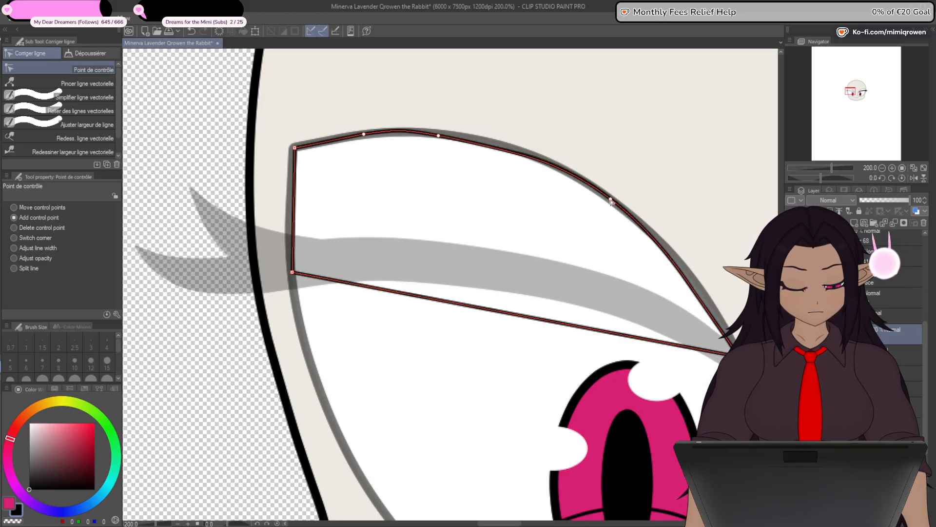
left_click_drag(442, 140, 473, 143)
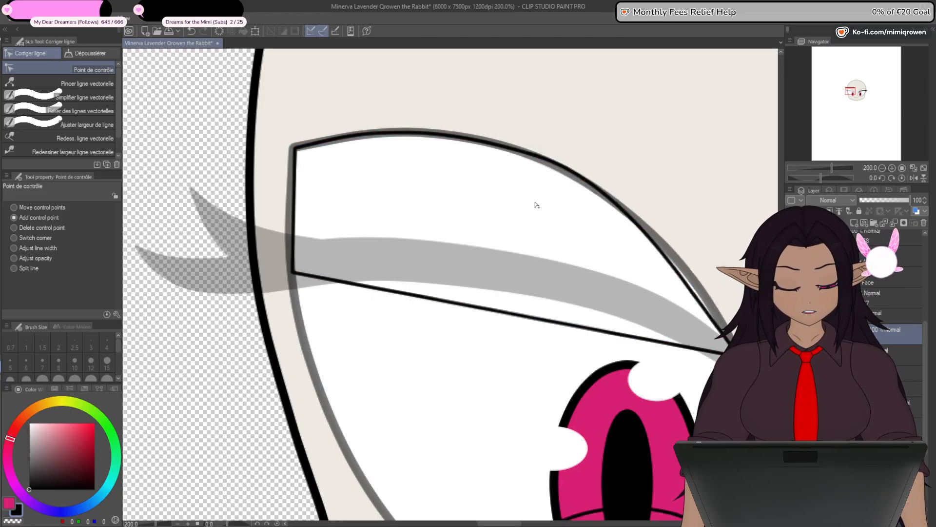
left_click_drag(614, 204, 632, 218)
left_click_drag(472, 141, 491, 144)
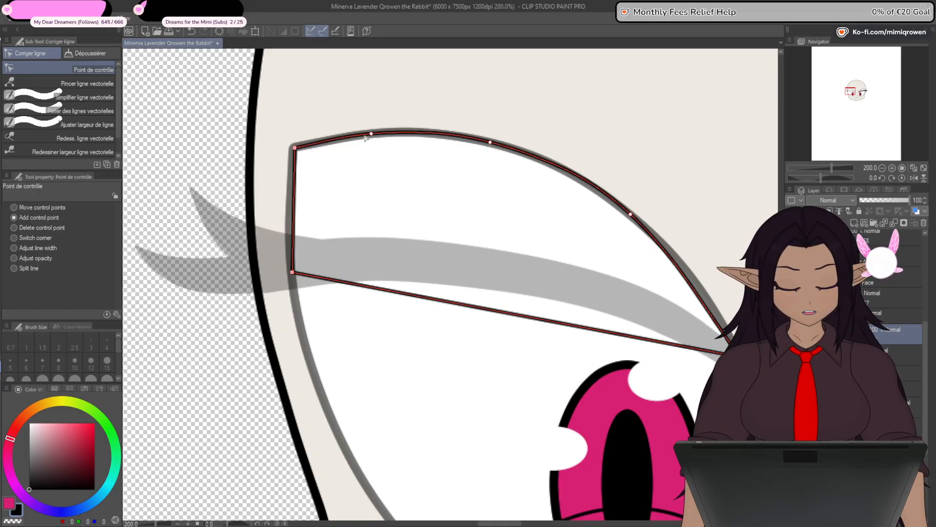
- Align the eyelid's inner corner and the upper edge descending to it with the eye outline, adding a control point near the corner
left_click_drag(742, 329, 666, 351)
scroll(668, 340, "up", 2)
scroll(666, 352, "down", 2)
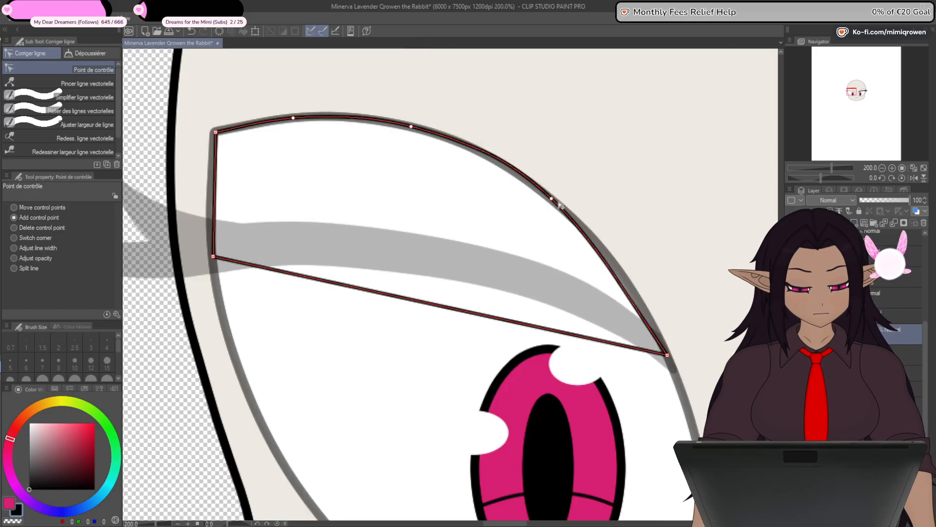
left_click_drag(560, 205, 572, 213)
left_click_drag(630, 294, 633, 289)
left_click_drag(566, 211, 545, 195)
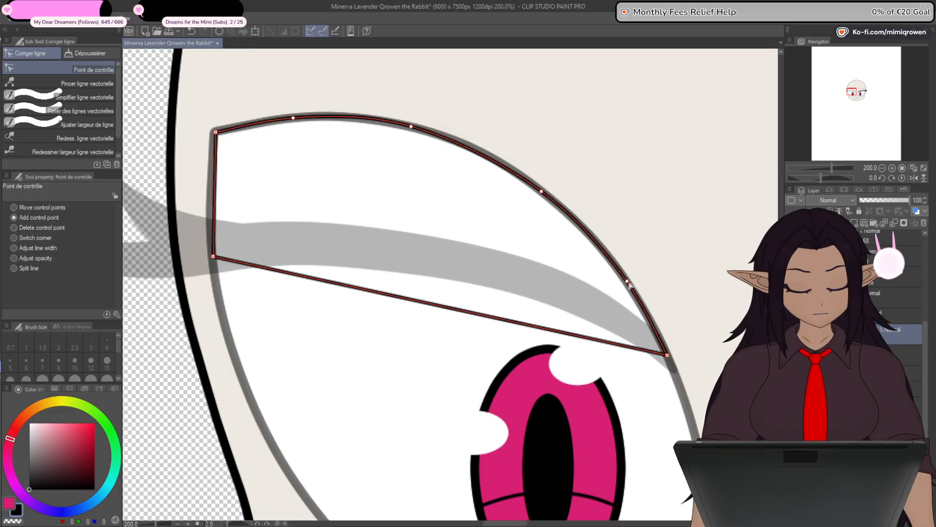
- Bend the eyelid's short outer side onto the eye outline with added control points and round its upper corner
scroll(217, 183, "up", 2)
left_click_drag(213, 198, 206, 212)
left_click_drag(211, 330, 208, 333)
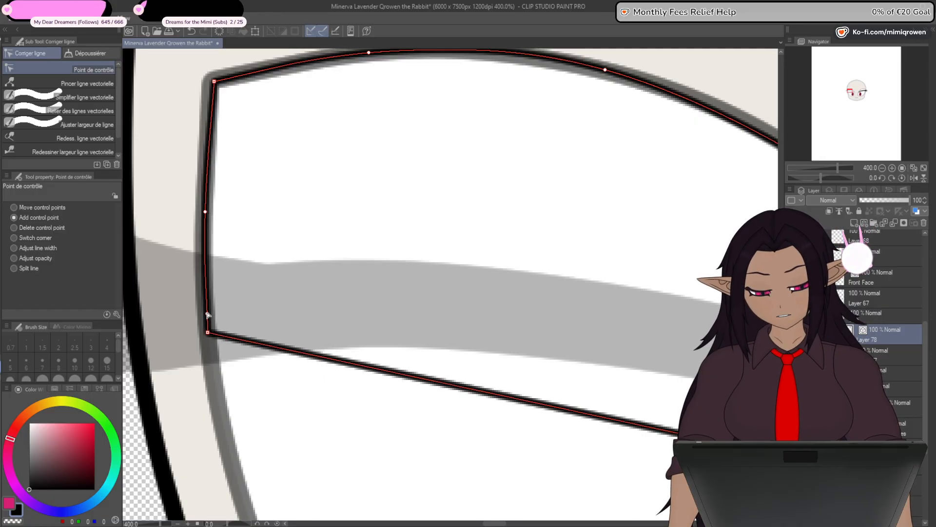
left_click_drag(206, 213, 207, 165)
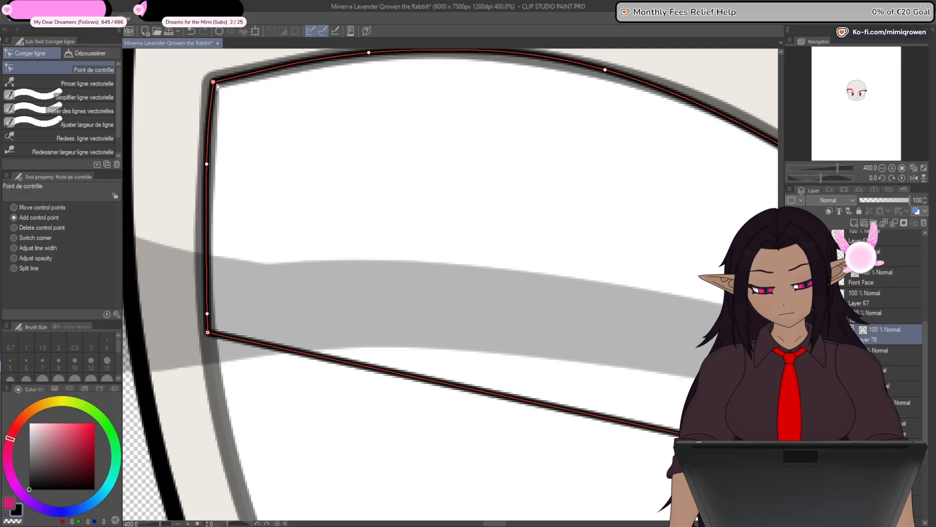
left_click_drag(323, 105, 341, 166)
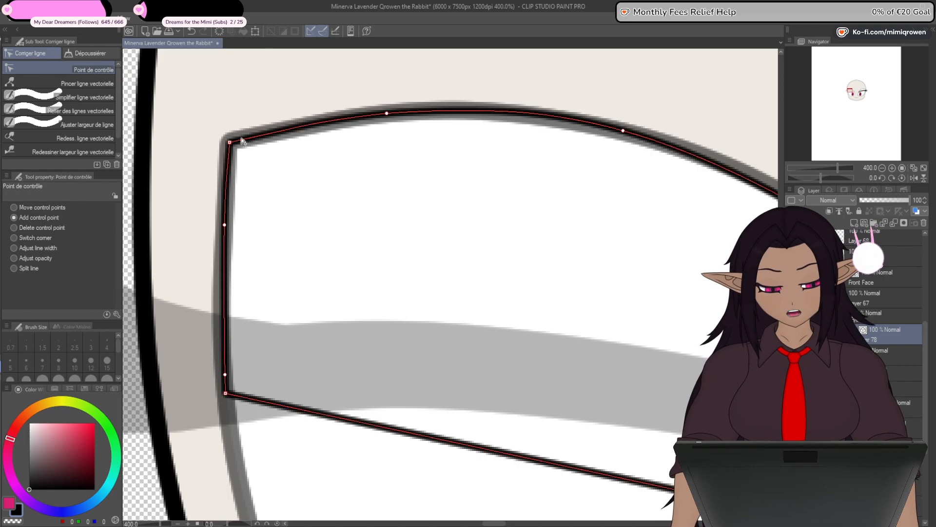
left_click_drag(237, 144, 239, 143)
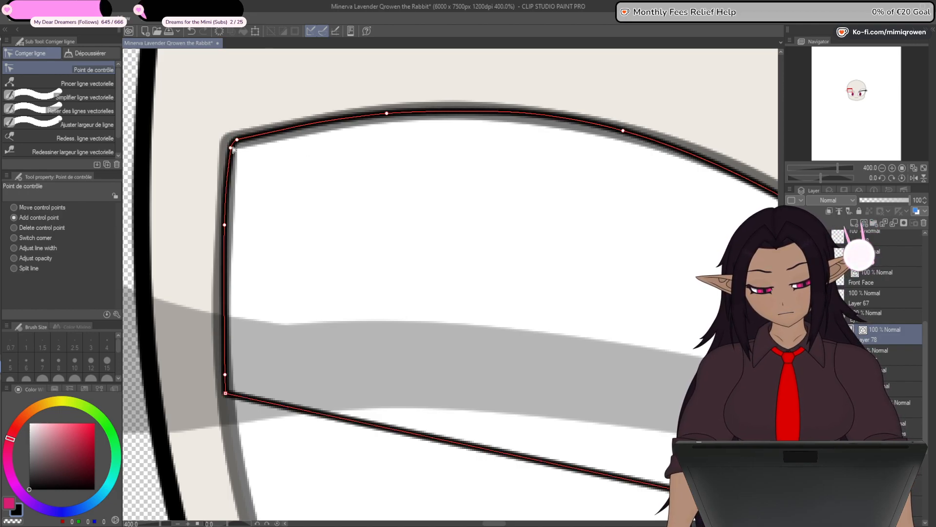
left_click_drag(226, 374, 224, 354)
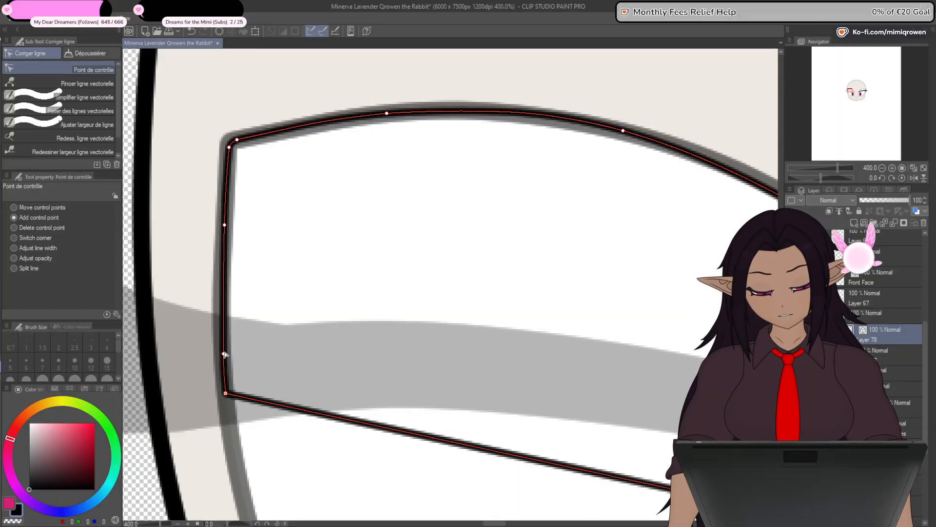
scroll(529, 358, "down", 2)
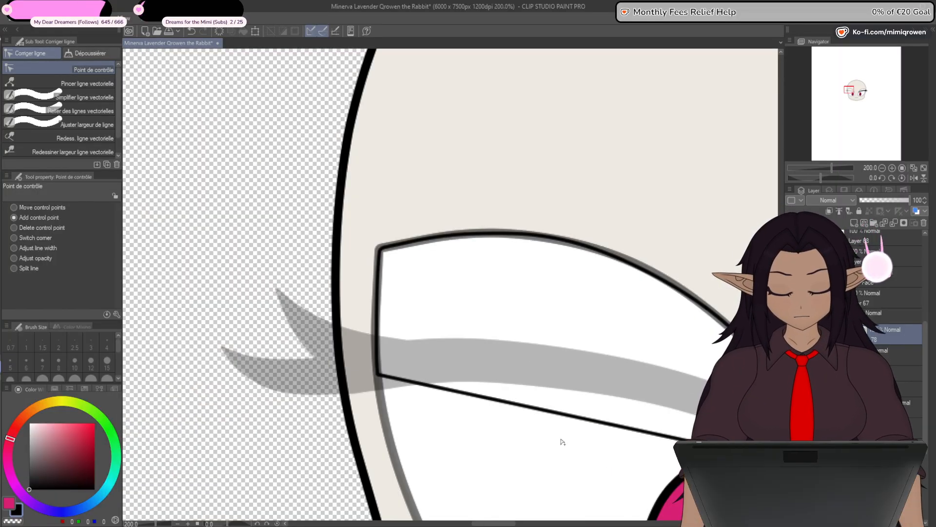
- Curve the eyelid's lower edge along the middle of the grey eyelash guide and round its outer lower corner
left_click_drag(549, 459, 417, 306)
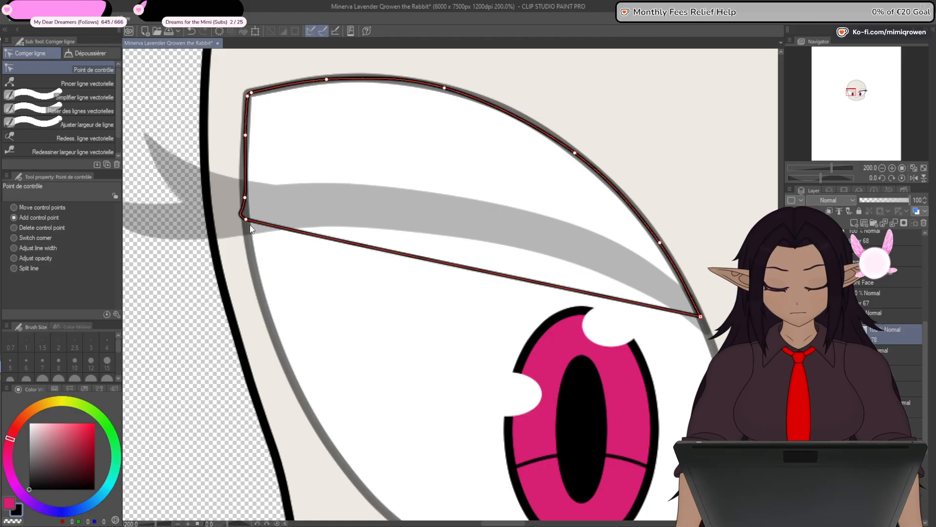
left_click_drag(329, 239, 331, 208)
left_click_drag(482, 252, 511, 232)
left_click_drag(634, 286, 635, 271)
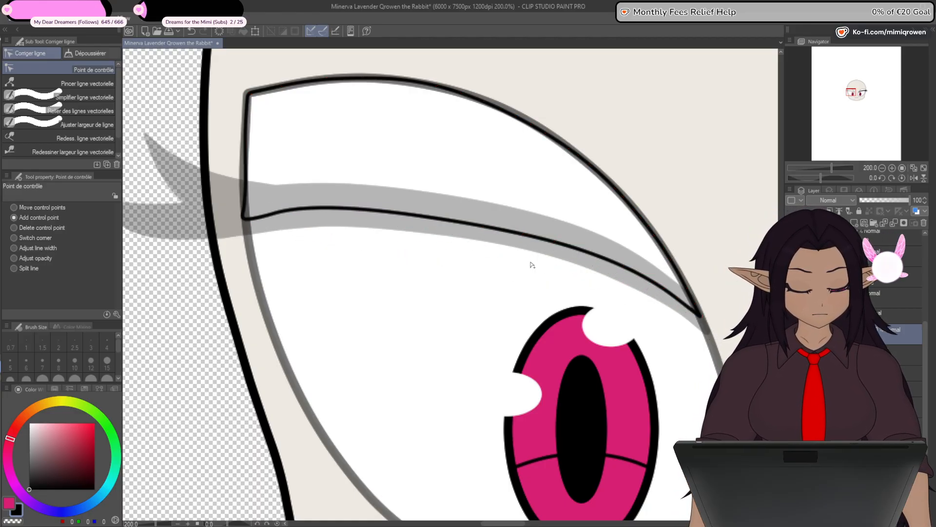
left_click_drag(331, 209, 338, 205)
left_click(267, 216)
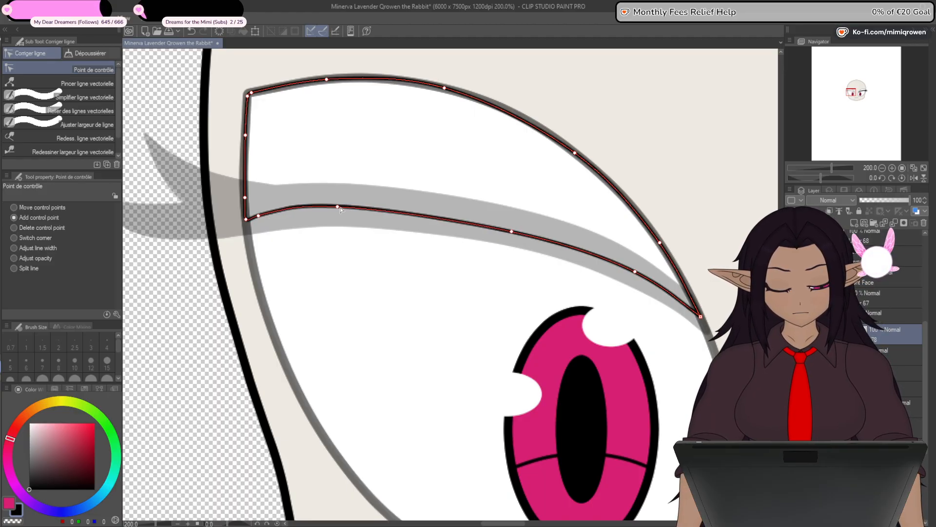
left_click_drag(339, 207, 340, 213)
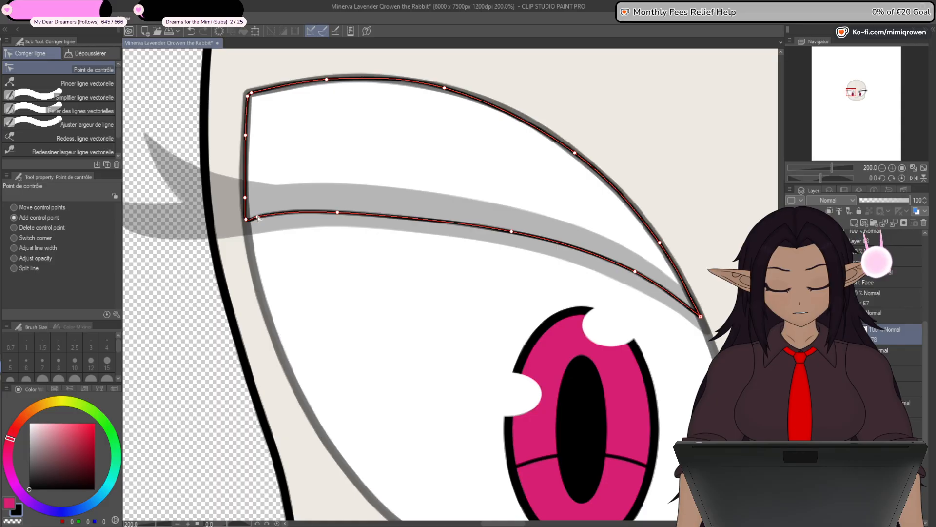
left_click_drag(258, 218, 255, 221)
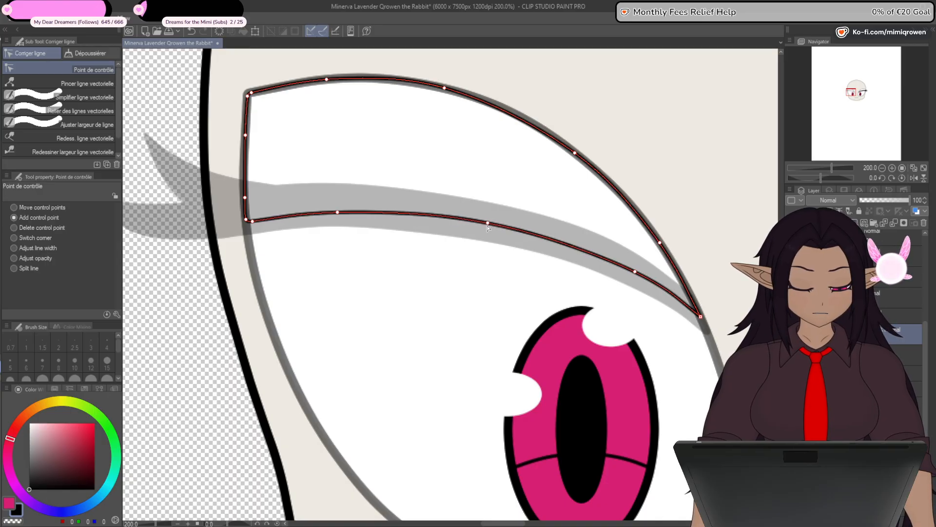
- Restore the left eye outline and eyelash layers to full opacity
scroll(441, 307, "down", 1)
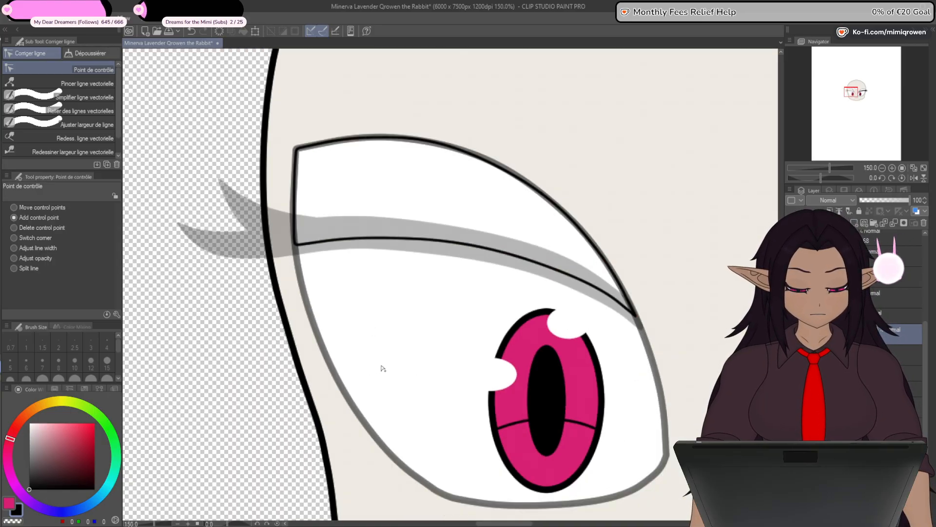
left_click_drag(412, 377, 416, 339)
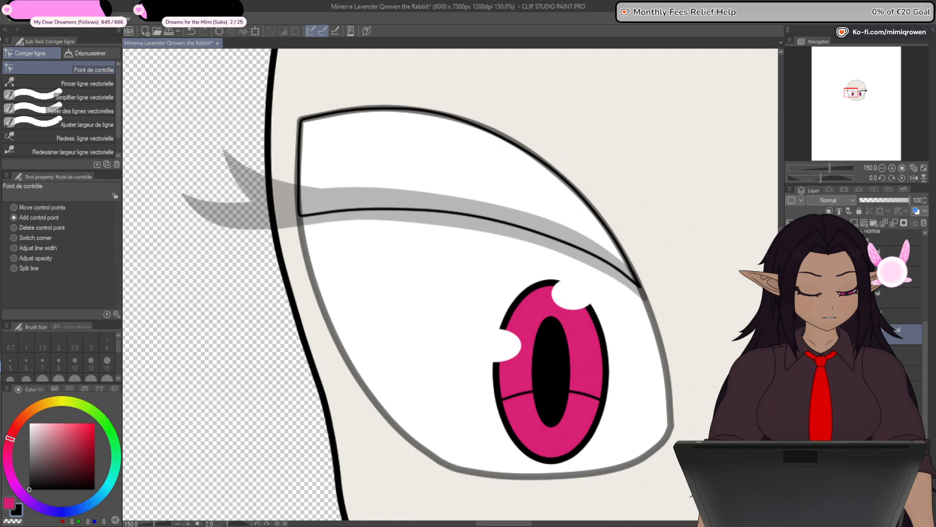
left_click(914, 373)
left_click_drag(890, 199, 912, 200)
left_click(913, 396)
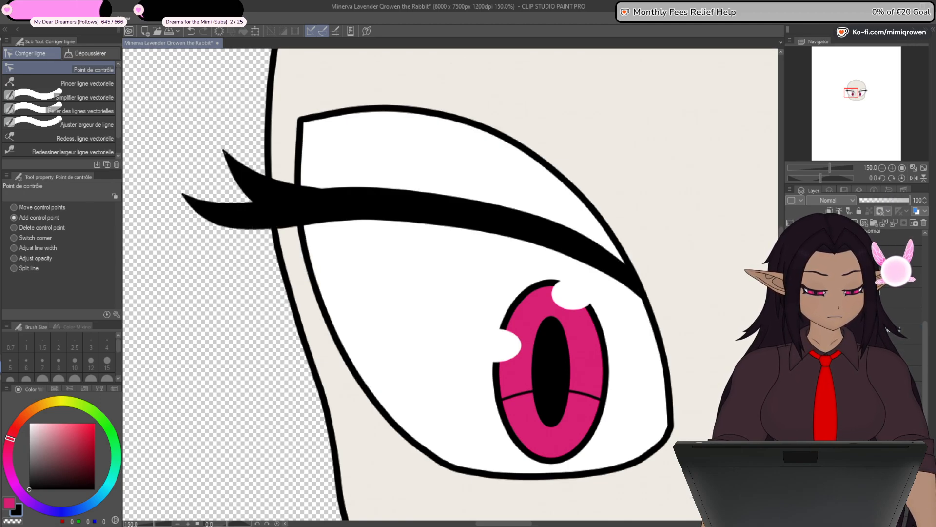
- Hide the eyelash, eye outline, iris, face and eye white layers, leaving only the left eyelid's outline visible
left_click(790, 335)
left_click(790, 355)
left_click(790, 376)
left_click(790, 396)
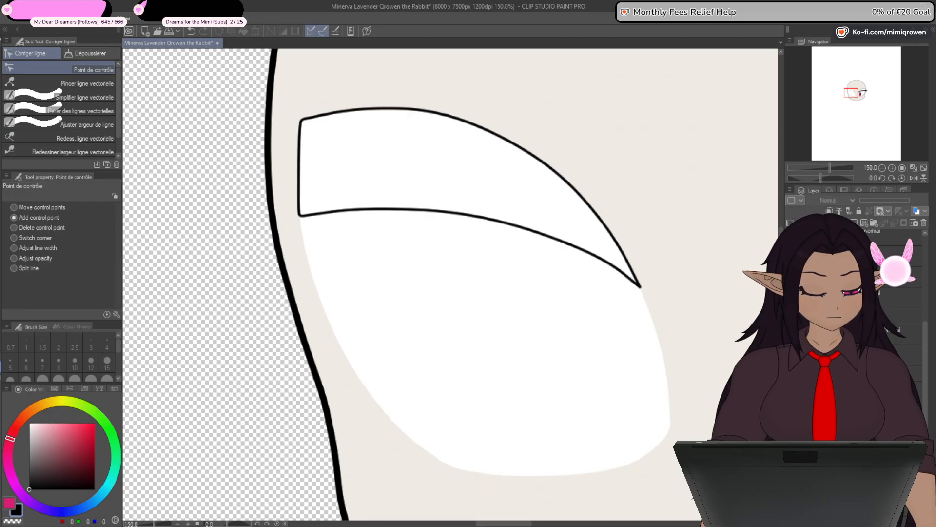
left_click(790, 414)
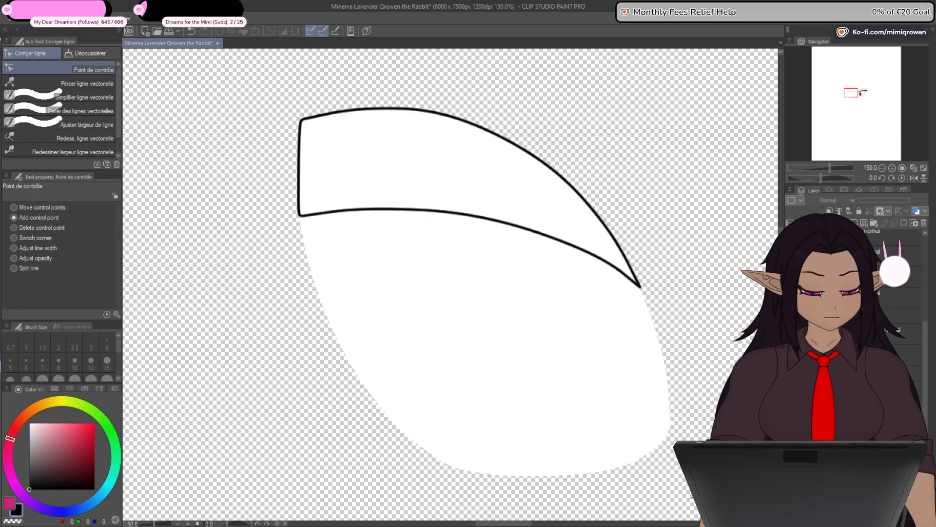
left_click(790, 393)
left_click(864, 355)
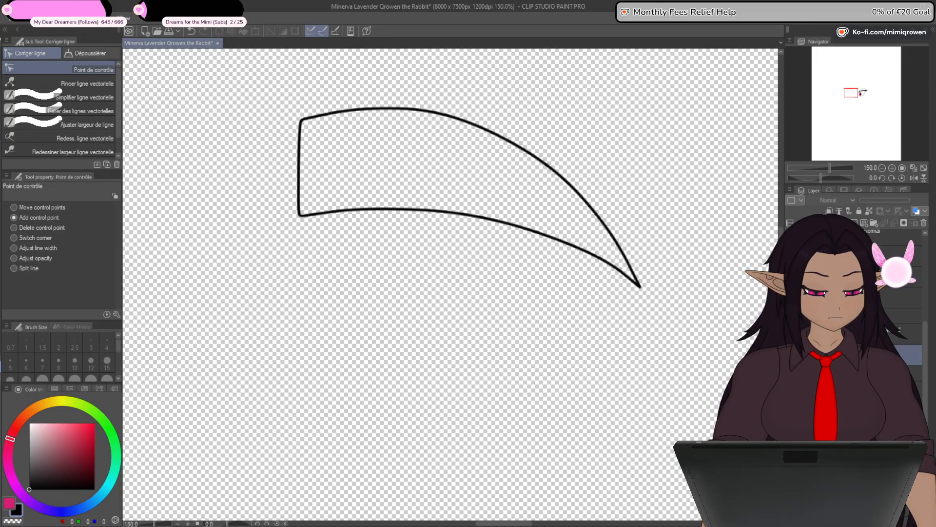
left_click(790, 355)
- Fill the left eyelid with dark purple (RGB 63, 33, 77) on a layer beneath its outline and recolour the outline to match
left_click_drag(868, 356, 868, 325)
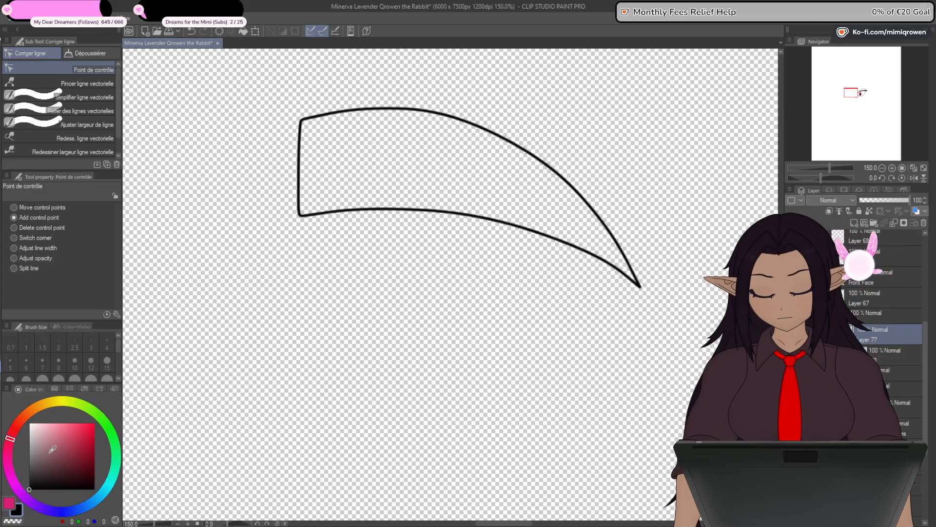
left_click(30, 453)
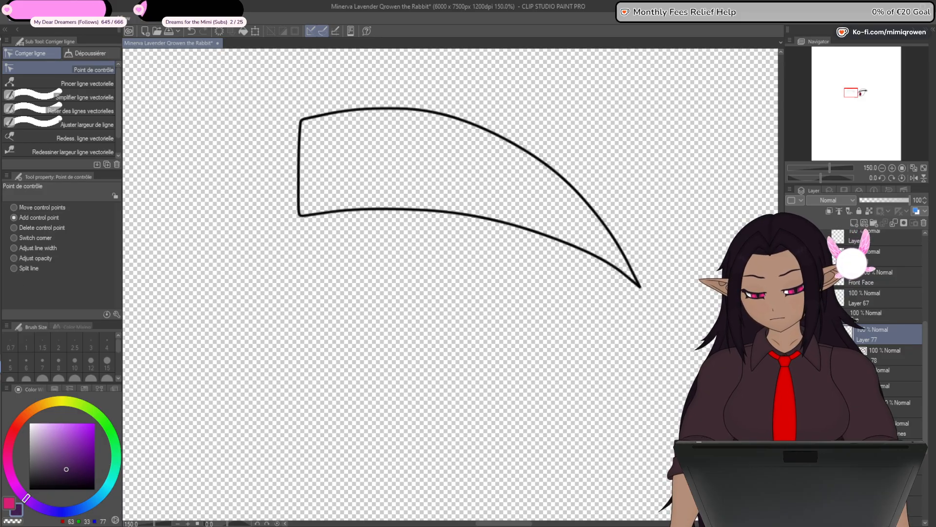
key("g")
left_click(403, 174)
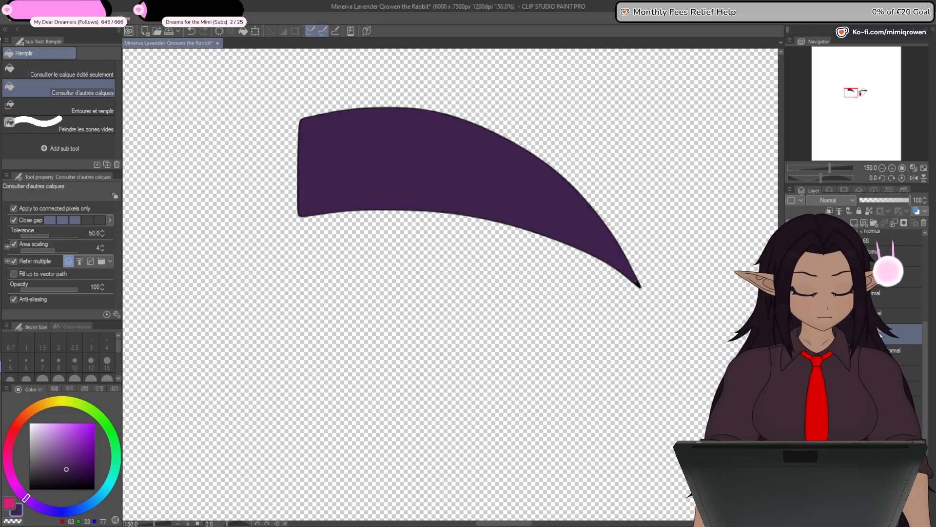
left_click_drag(873, 355, 873, 326)
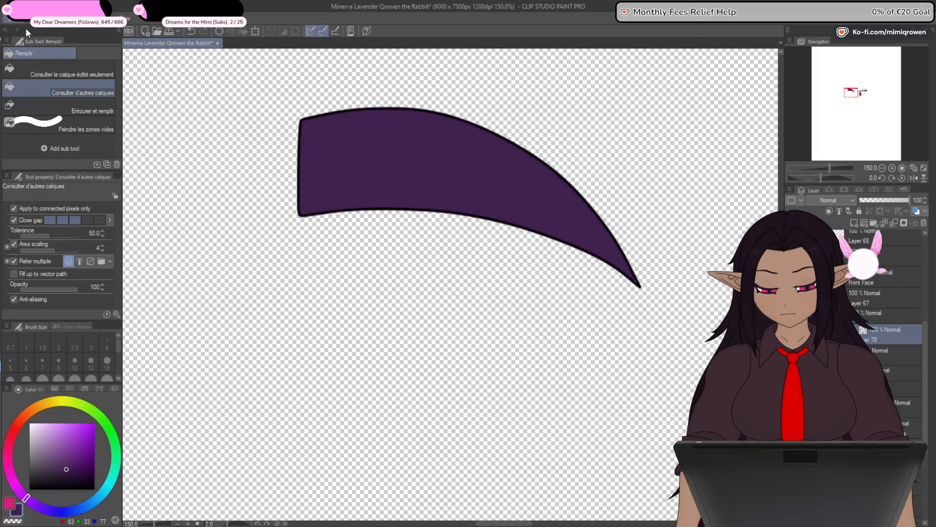
left_click(71, 208)
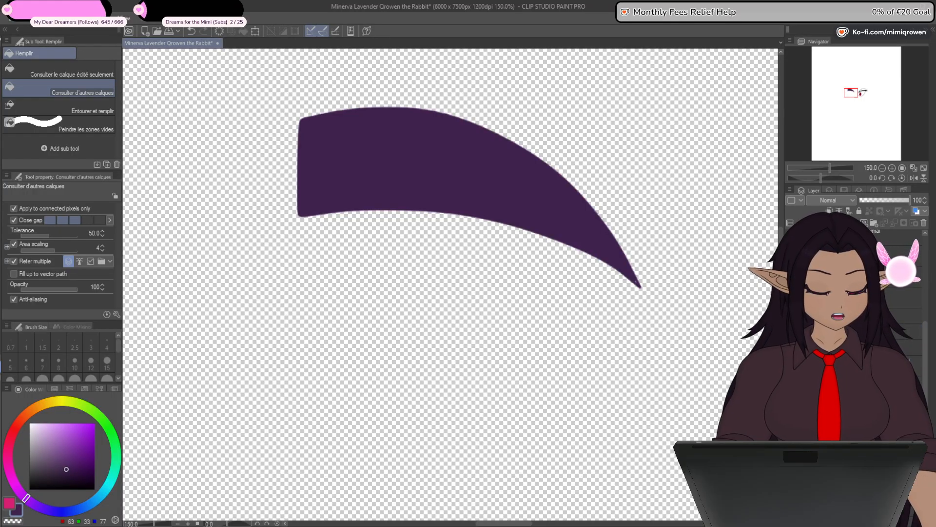
- Show the left eye white layer beneath the eyelid and check the eyelid's fill by hiding and reshowing it
left_click(868, 384)
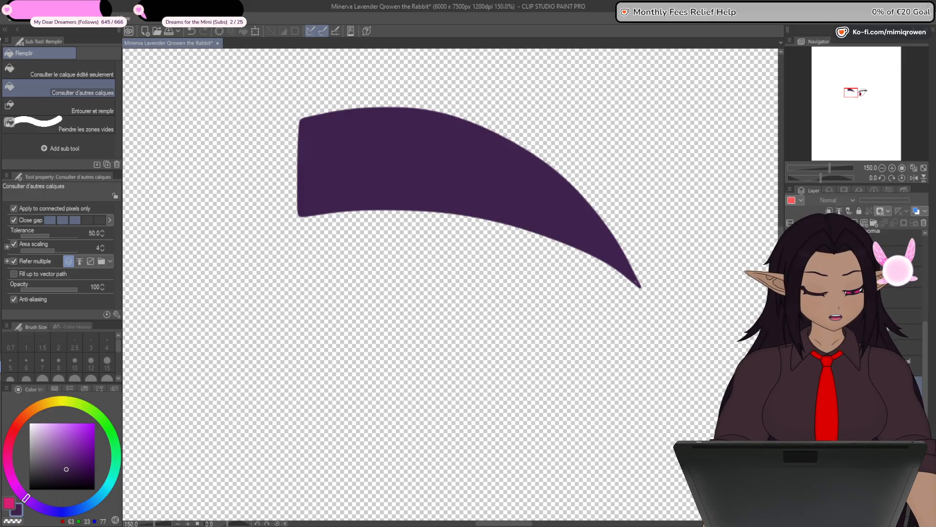
left_click(791, 384)
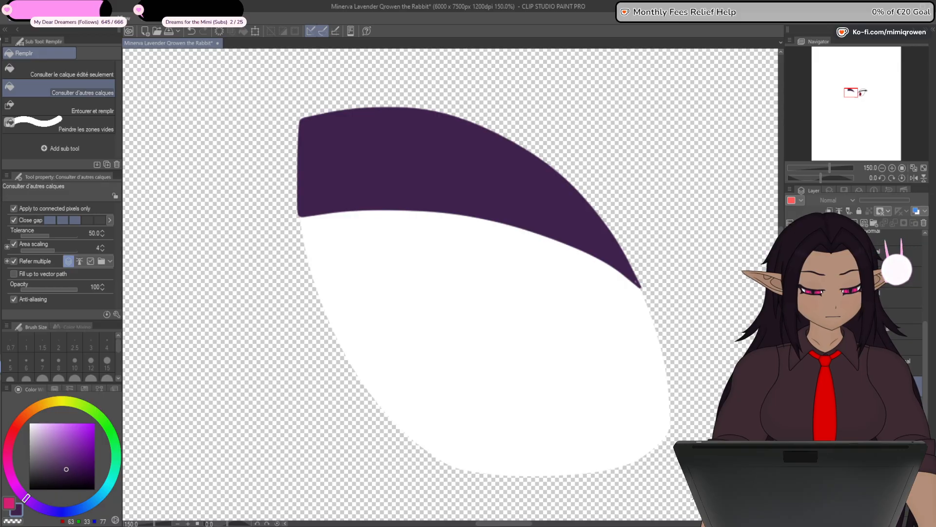
left_click(868, 428)
left_click(791, 428)
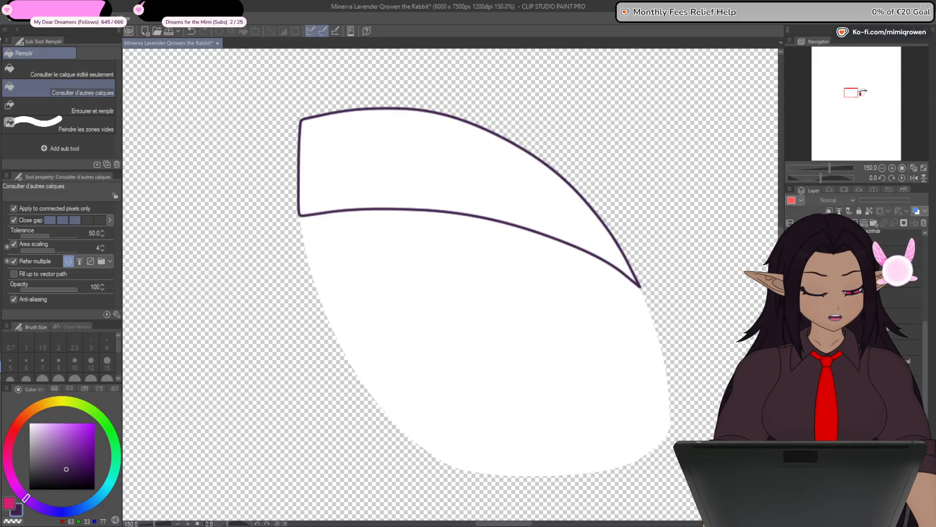
left_click(791, 427)
- Touch up the unfilled pixels near the left eyelid's pointed inner corner with the Plume Saji pen at size 10 in dark purple
key("p")
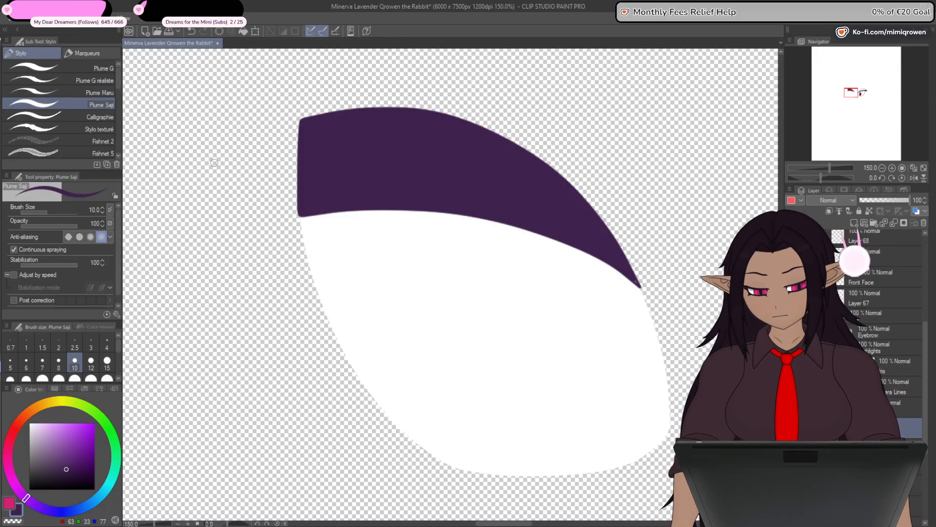
scroll(632, 276, "up", 1)
scroll(632, 275, "up", 8)
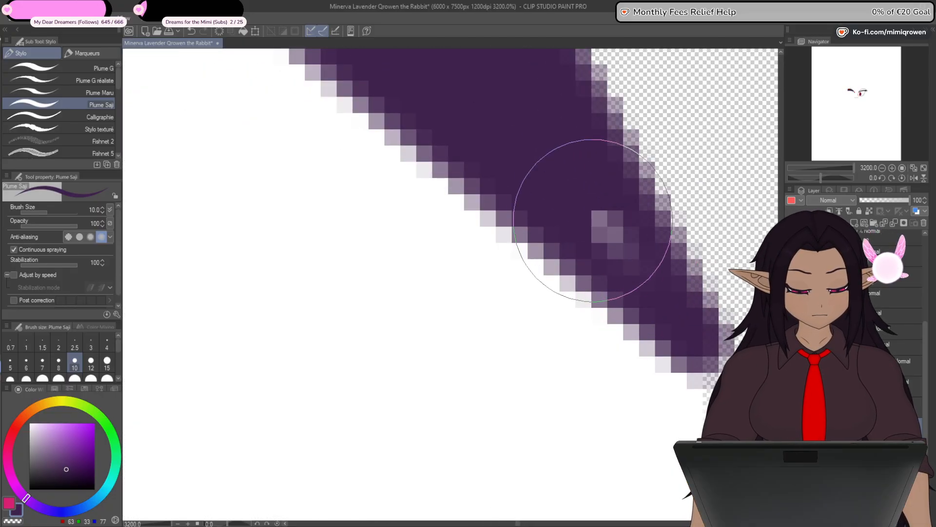
scroll(629, 276, "down", 3)
scroll(630, 276, "down", 6)
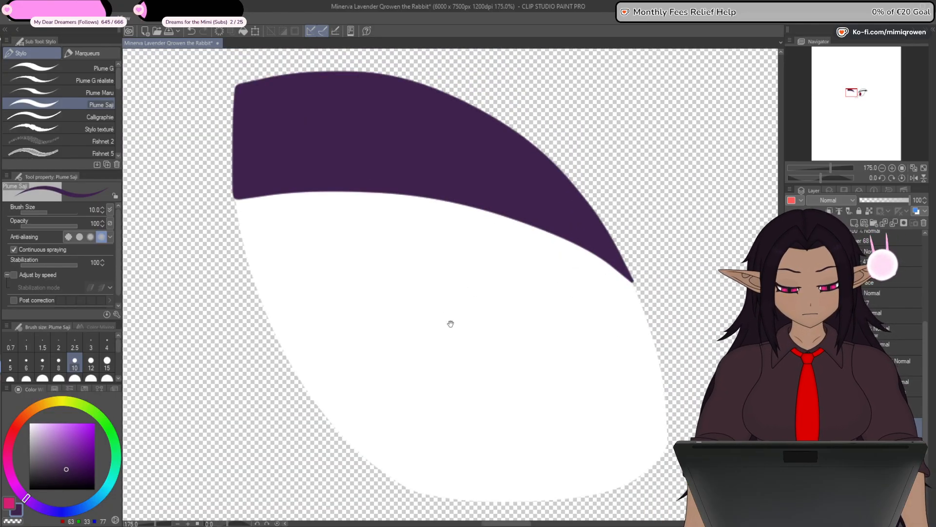
- Show the left eye's outline, iris, highlight and eyelash layers again around the purple eyelid
left_click_drag(449, 324, 507, 369)
left_click(791, 425)
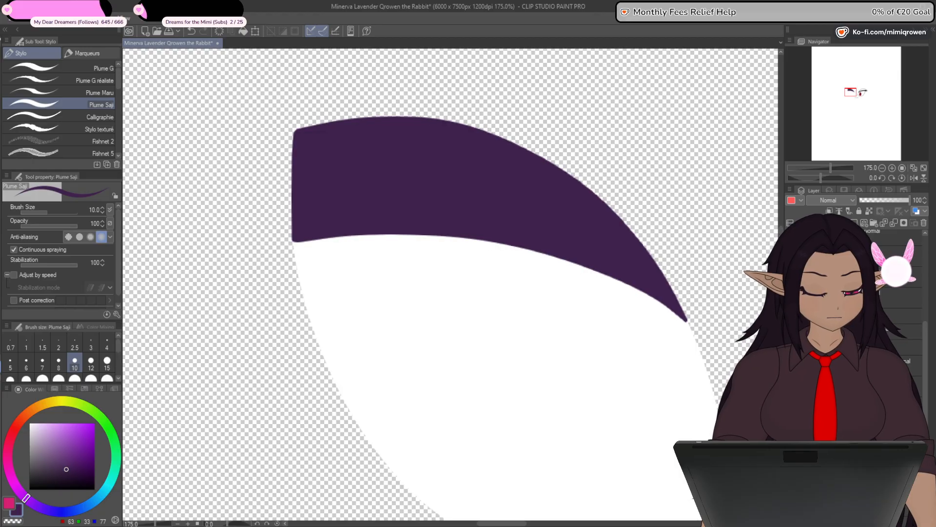
left_click(791, 425)
left_click(790, 410)
key("ctrl+minus")
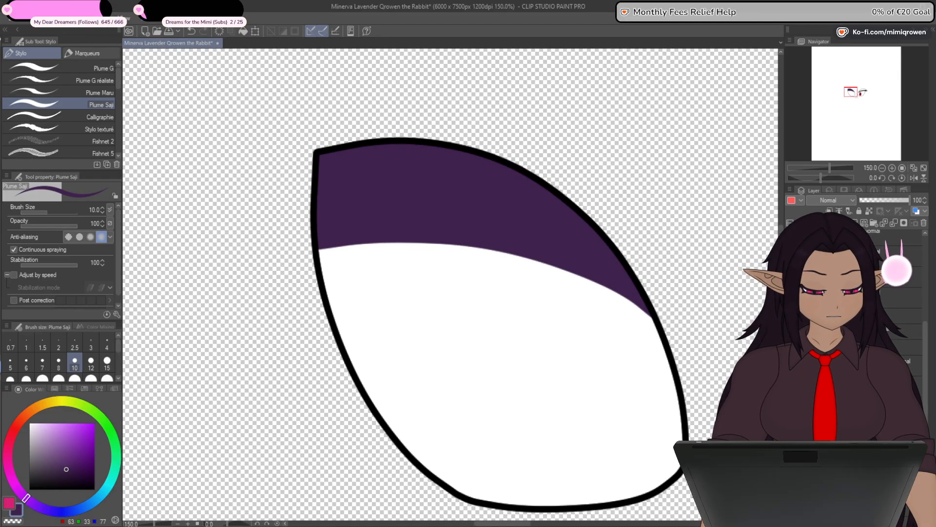
left_click(790, 394)
left_click(790, 378)
left_click(790, 363)
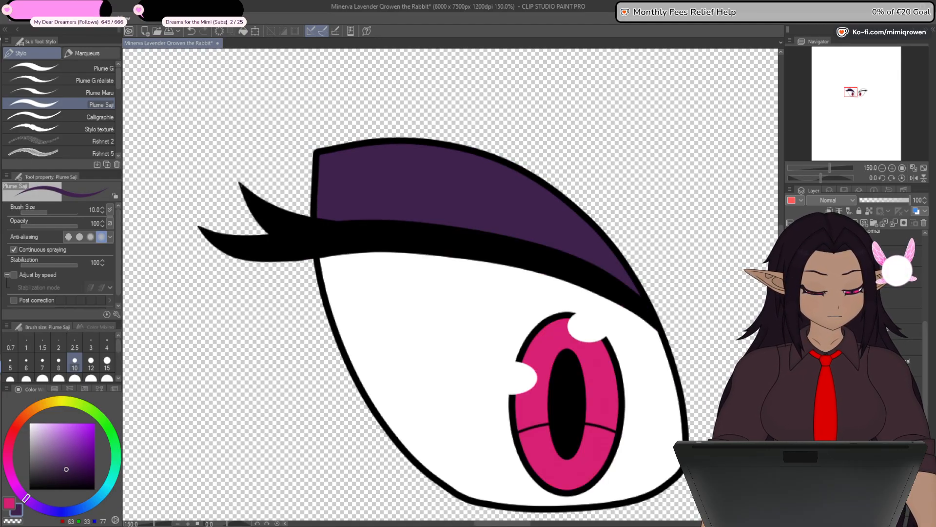
key("ctrl+minus")
key("ctrl+minus")
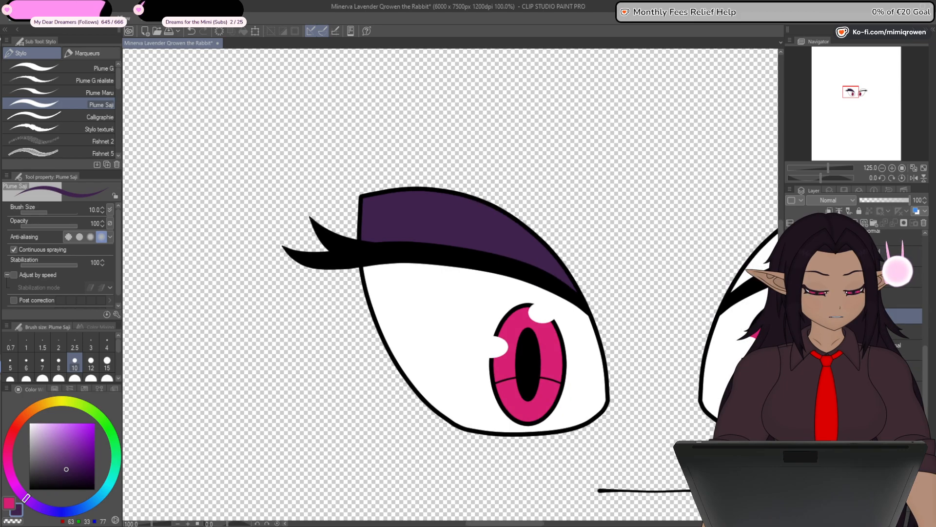
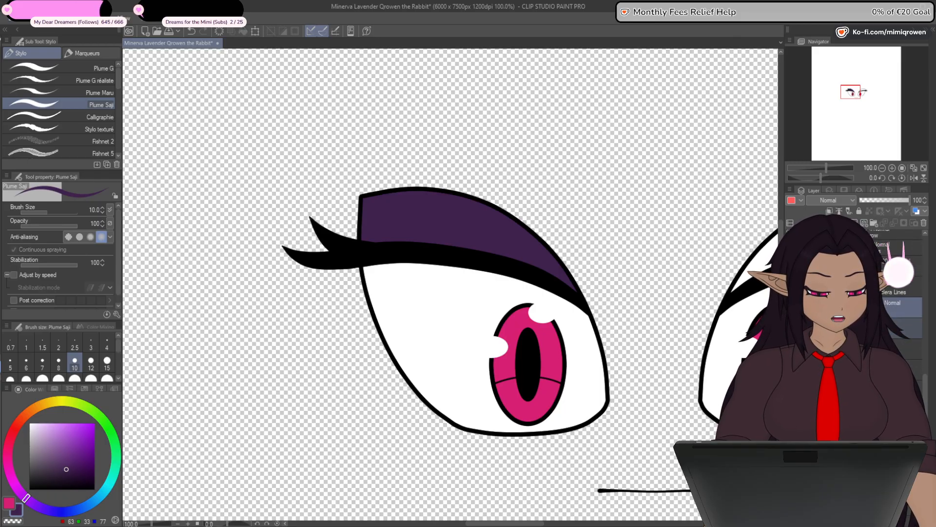
- Flip the copied eyelid layers horizontally onto the right eye and show the head base behind both eyes
left_click(255, 32)
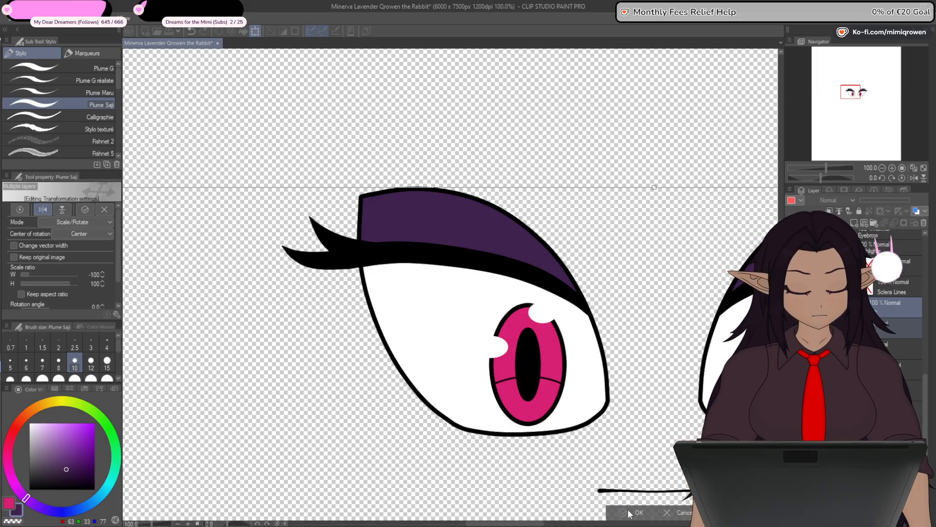
key("Return")
key("ctrl+minus")
left_click_drag(678, 463, 545, 324)
key("ctrl+minus")
left_click(791, 369)
key("ctrl+minus")
key("ctrl+minus")
key("ctrl+minus")
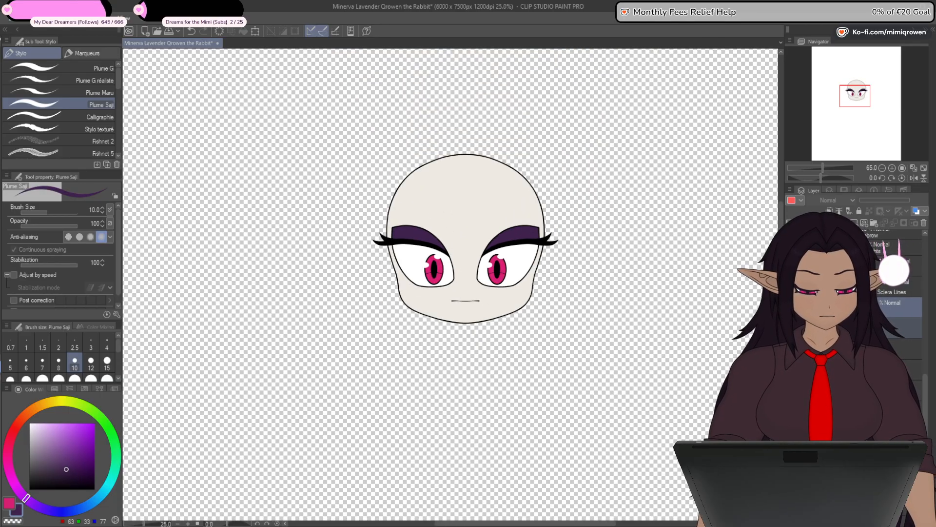
left_click_drag(554, 368, 602, 384)
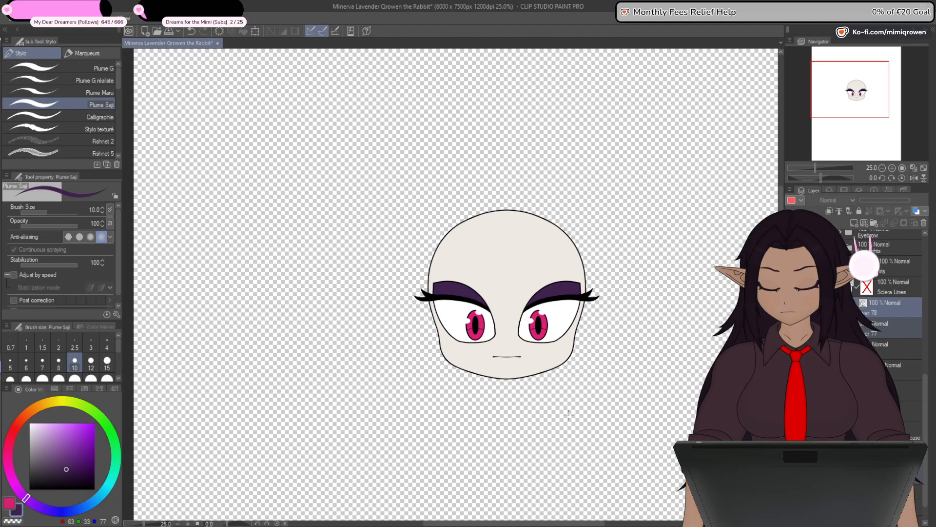
- Show the body, dress, arm, hair and ear line art around the coloured face and look over the whole character
left_click_drag(927, 388, 926, 321)
left_click(878, 364)
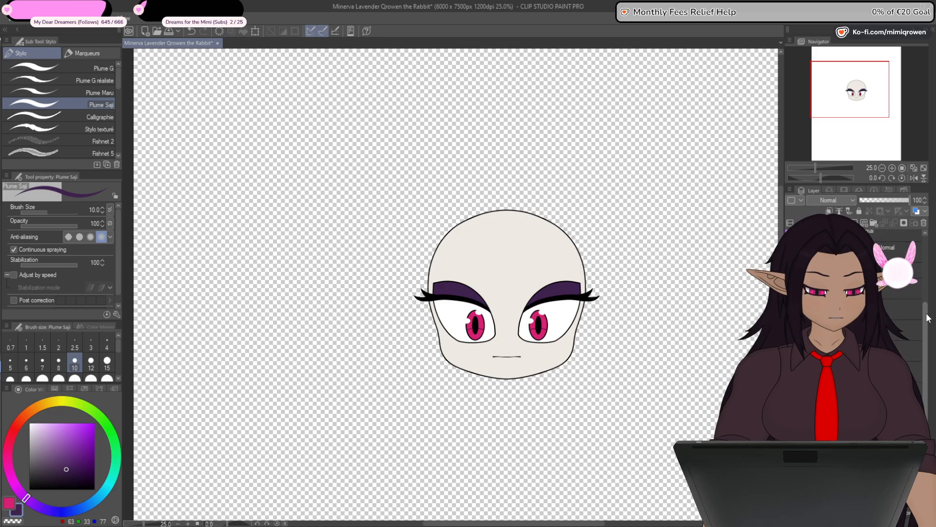
key("ctrl+minus")
key("ctrl+minus")
left_click(791, 312)
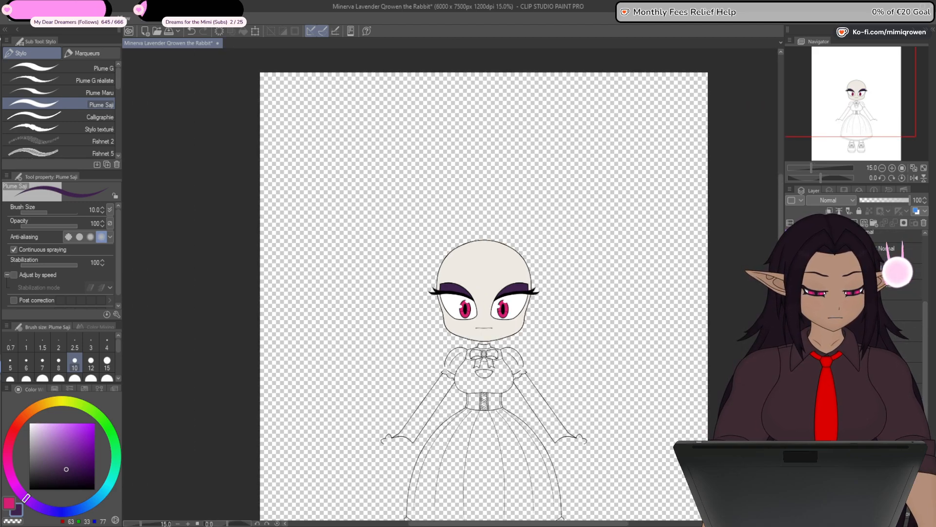
left_click(790, 331)
left_click(790, 352)
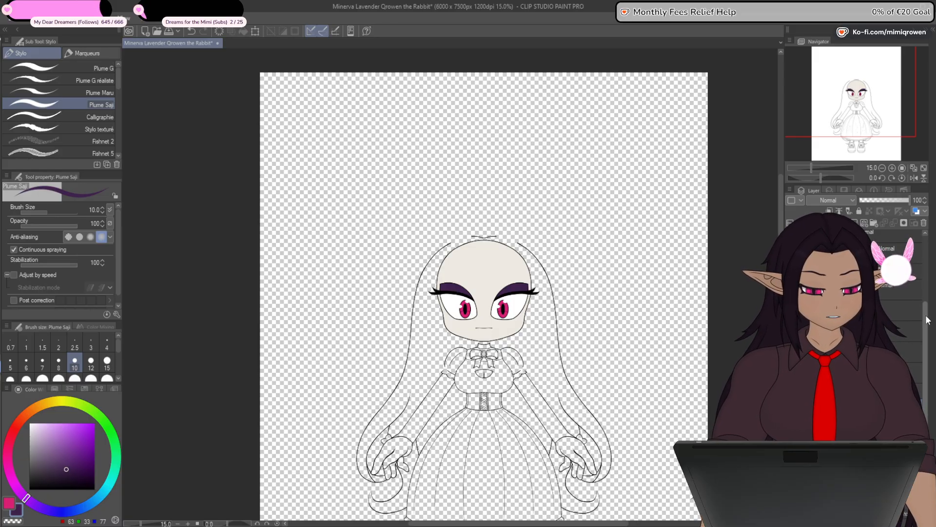
left_click(791, 310)
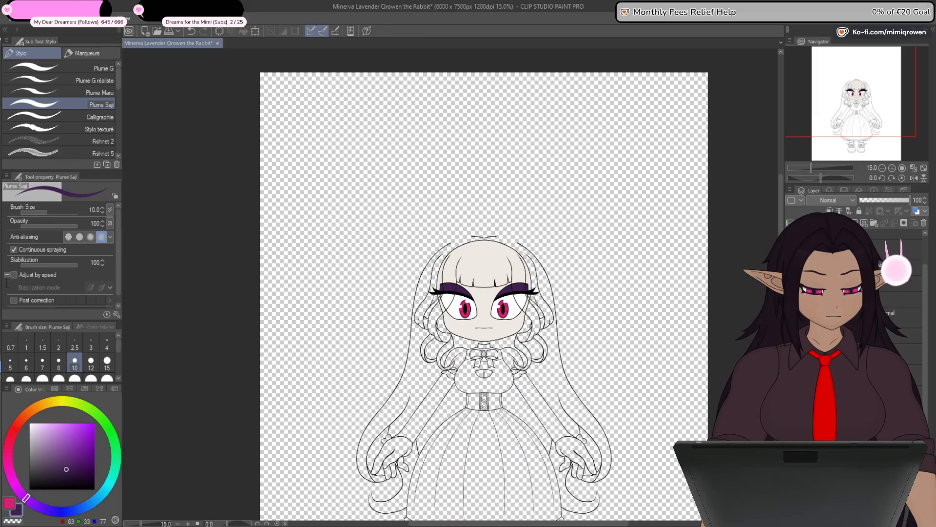
left_click(790, 289)
key("ctrl+minus")
key("ctrl+minus")
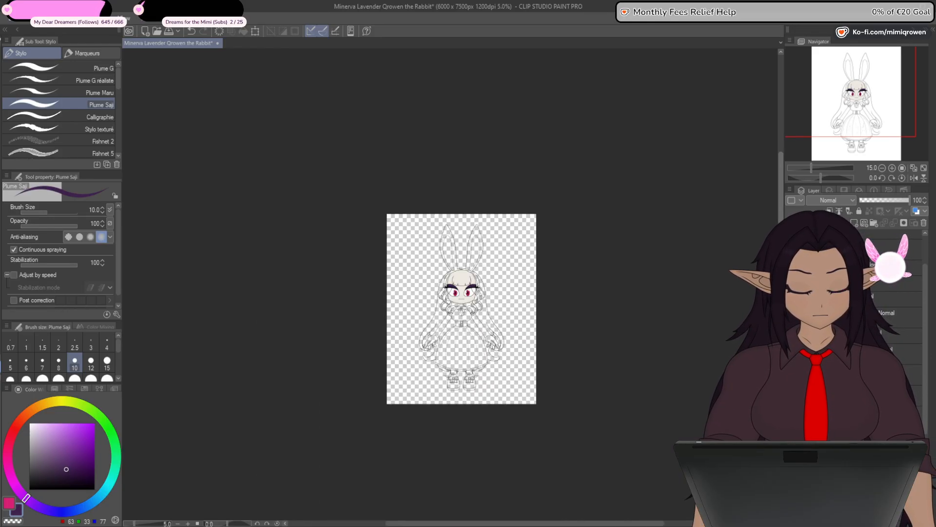
key("ctrl+plus")
key("ctrl+plus")
left_click_drag(662, 401, 675, 376)
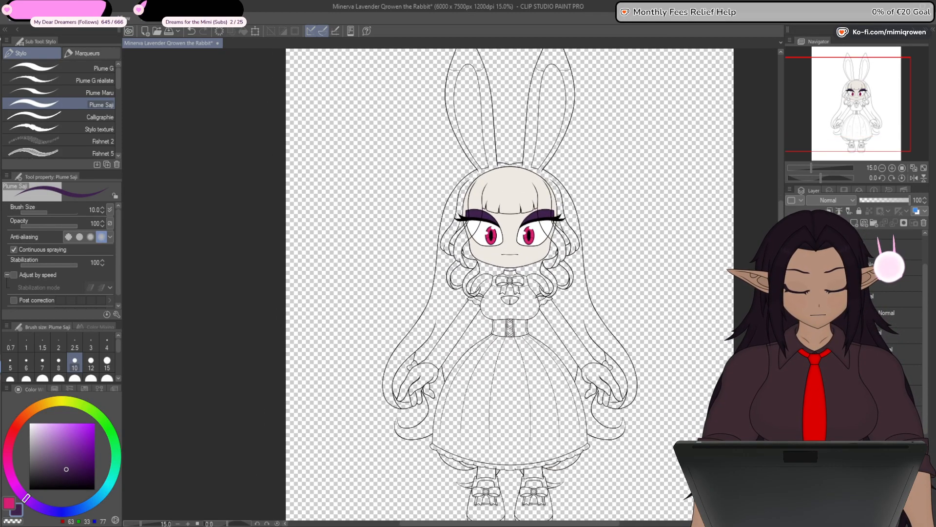
- Hide the ear, hair, arm, dress and body line art again, leaving only the head and eyes visible
left_click(791, 271)
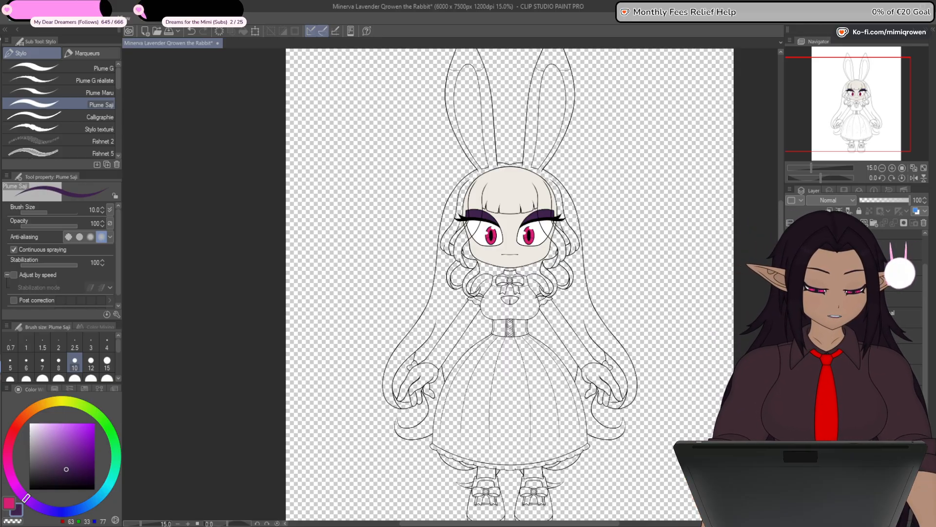
left_click_drag(791, 265, 790, 307)
left_click_drag(925, 337, 925, 414)
left_click_drag(791, 266, 790, 337)
left_click(791, 353)
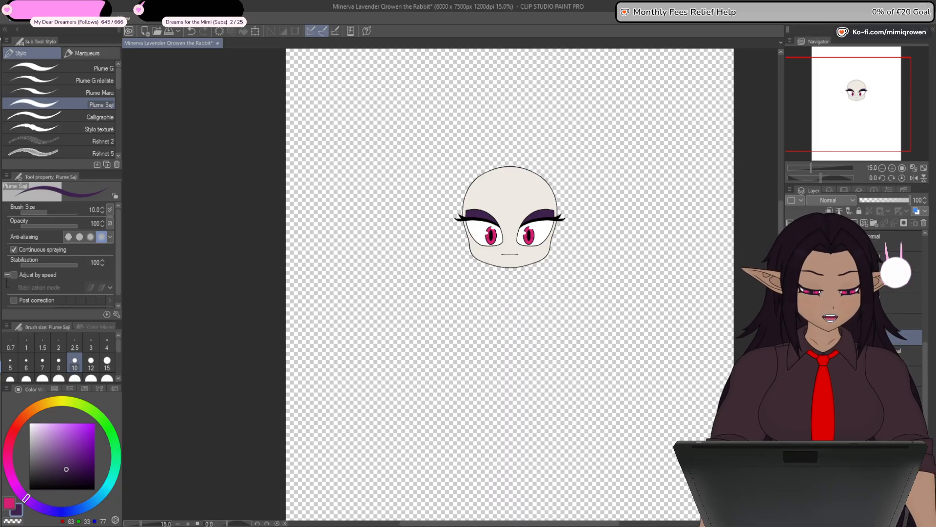
- Show the nose, cheek and muzzle layers on the face
left_click_drag(926, 362, 935, 305)
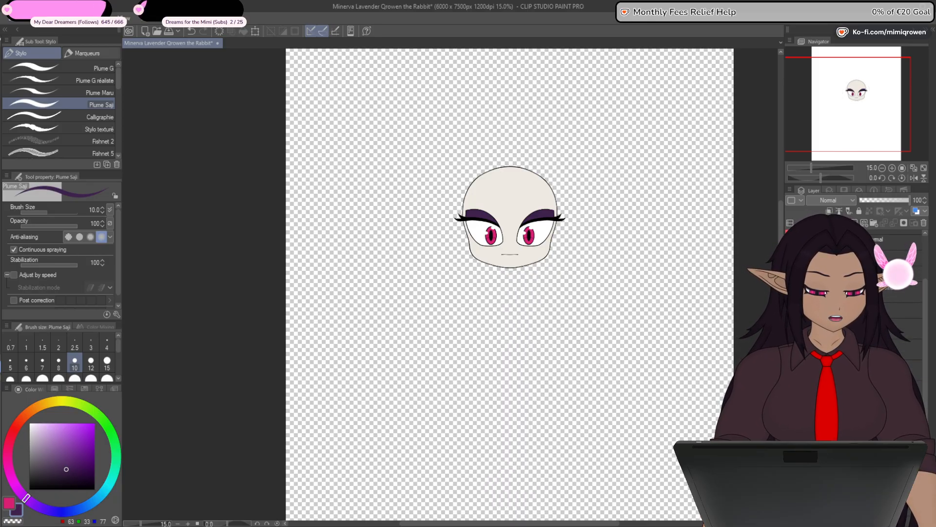
left_click(791, 288)
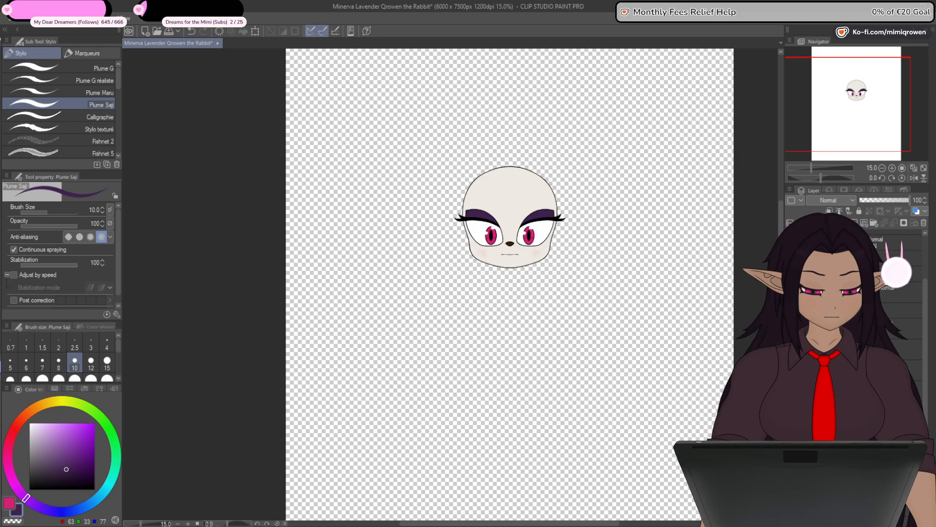
left_click(790, 305)
left_click(790, 322)
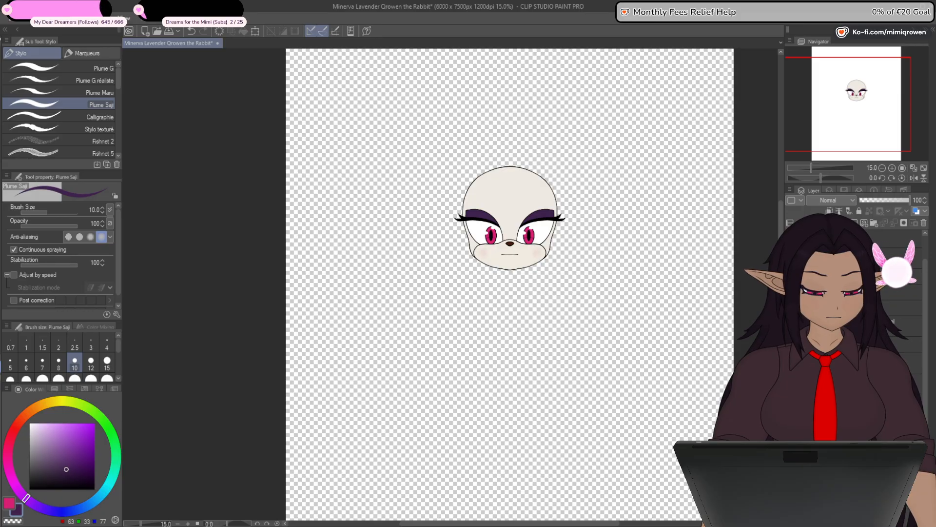
left_click_drag(925, 361, 925, 375)
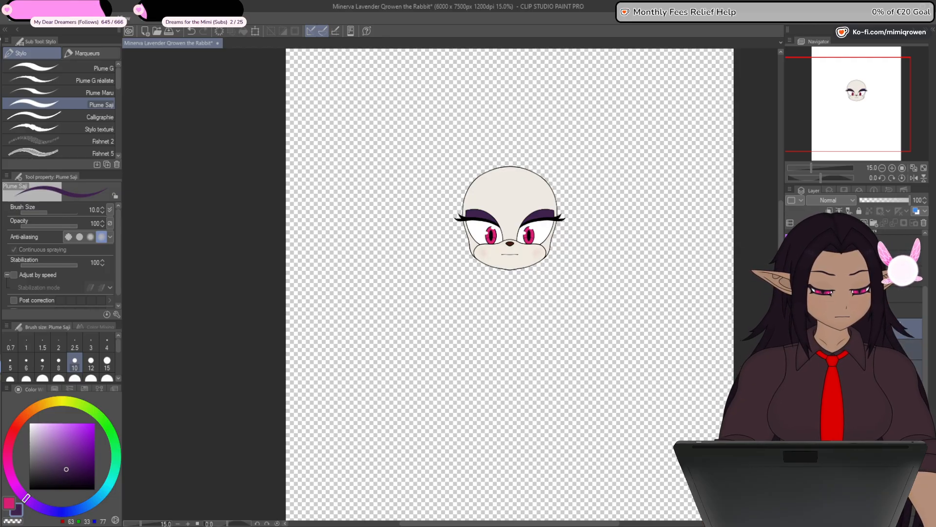
- Hide the head, eye, nose and muzzle layers to isolate the mouth line
left_click(813, 311)
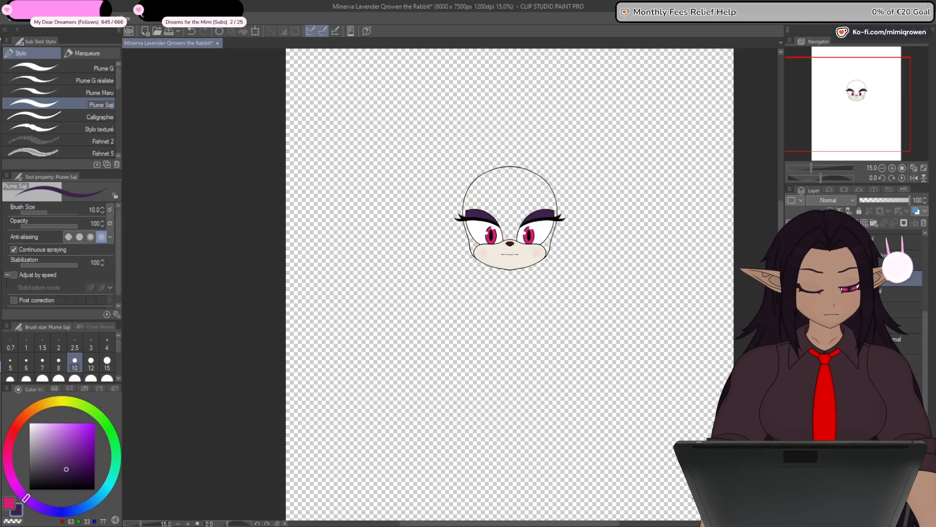
left_click(791, 339)
left_click(791, 323)
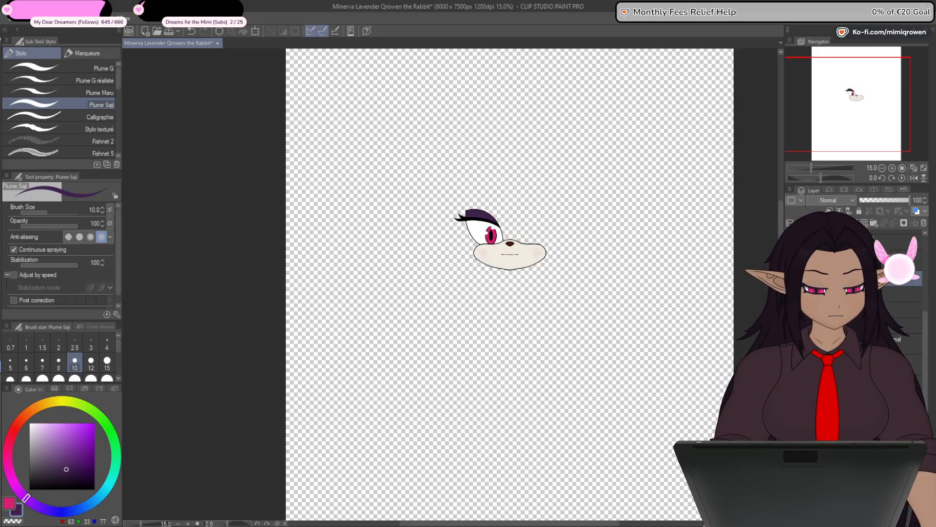
left_click(791, 309)
left_click(791, 293)
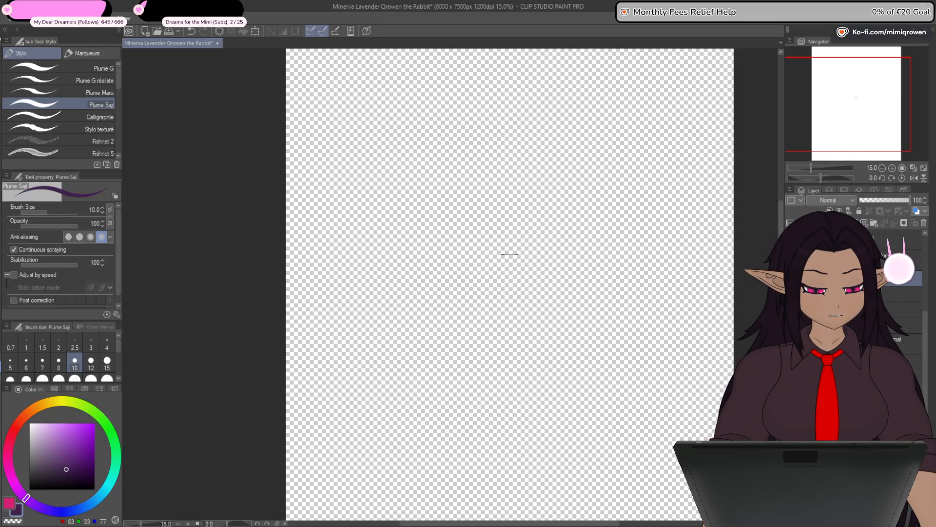
scroll(514, 254, "up", 8)
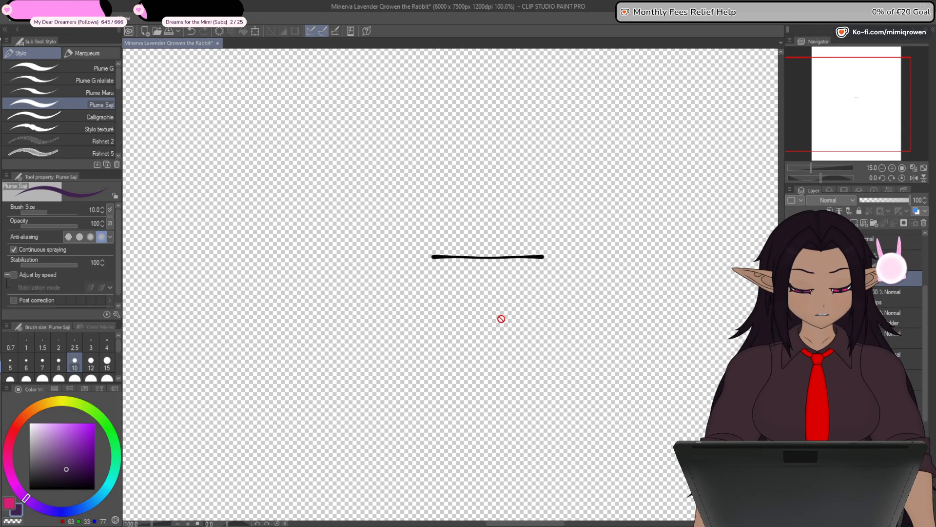
left_click_drag(511, 396, 542, 357)
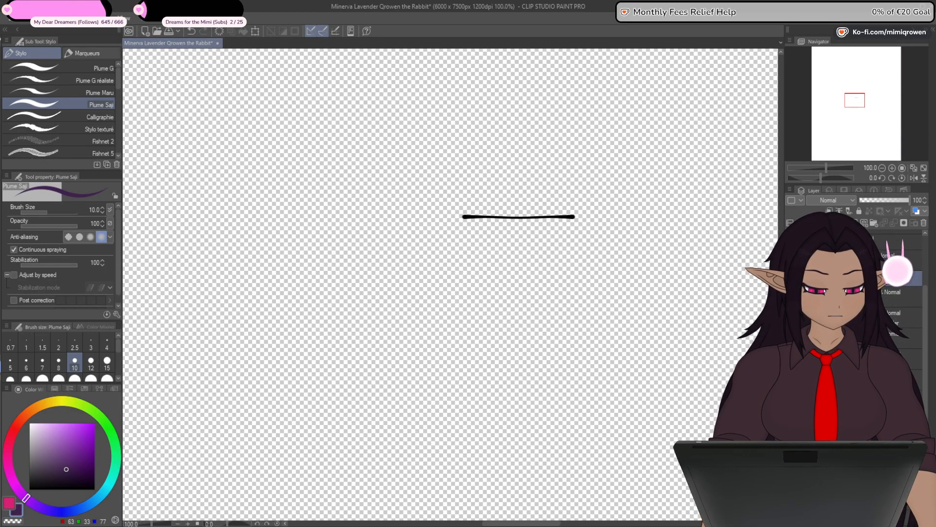
- Isolate the mouth interior's outline, fill it with dark red (RGB 133, 0, 16) and recolour the outline to match
left_click(791, 278)
left_click_drag(926, 338, 925, 353)
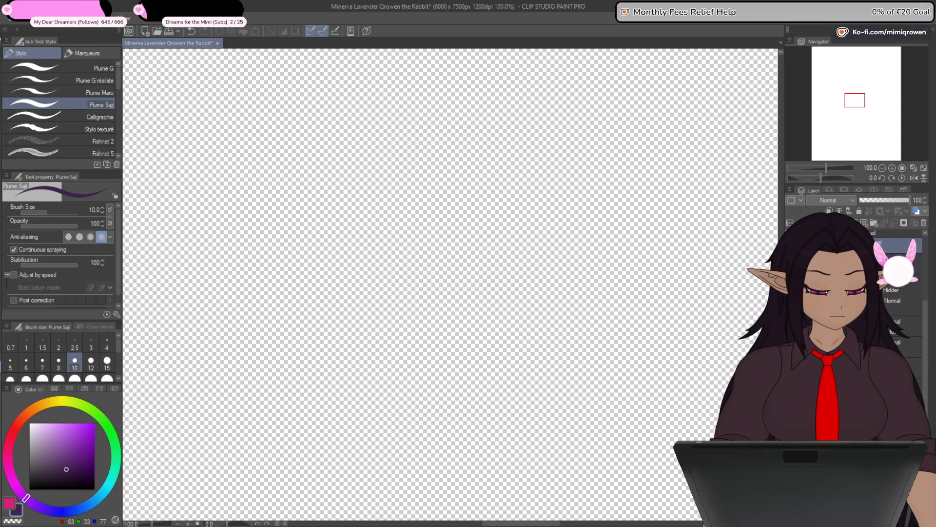
left_click(791, 245)
left_click_drag(647, 379, 636, 454)
scroll(506, 293, "up", 2)
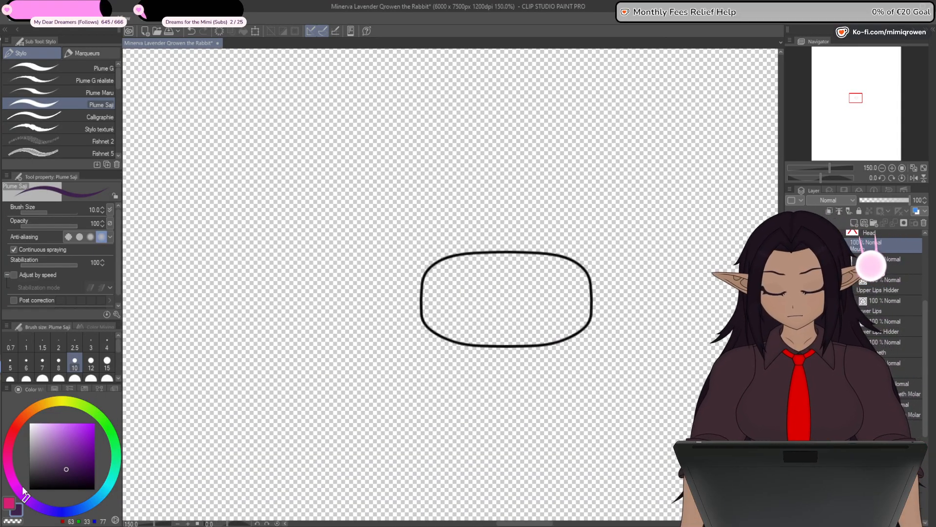
left_click(9, 503)
left_click(95, 445)
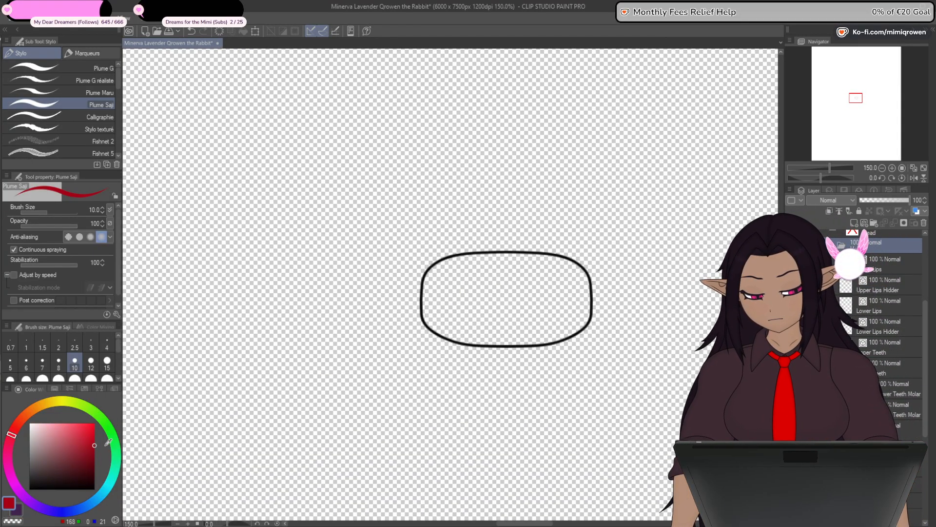
key("g")
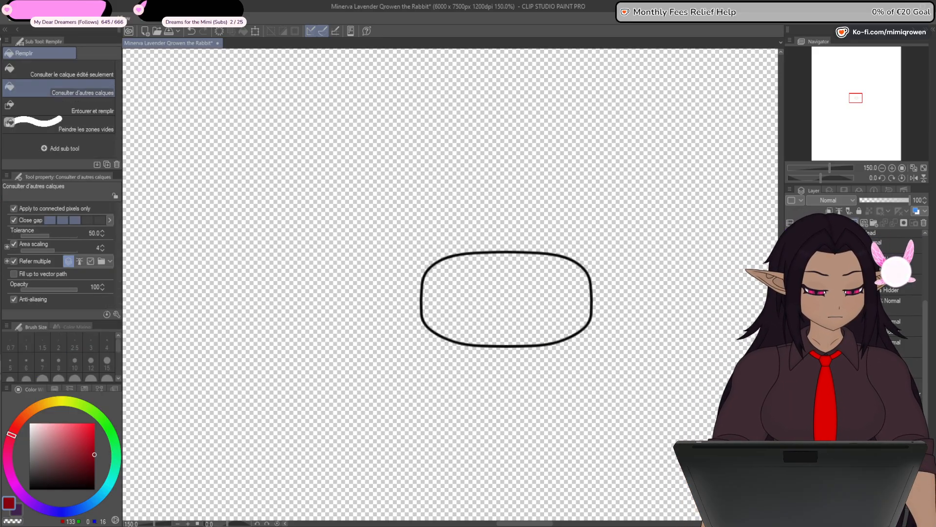
left_click(550, 299)
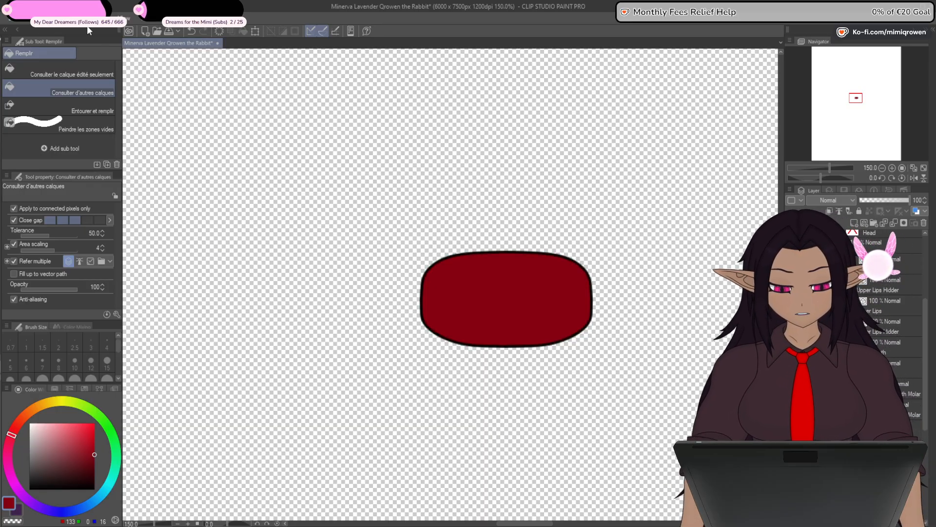
left_click(74, 213)
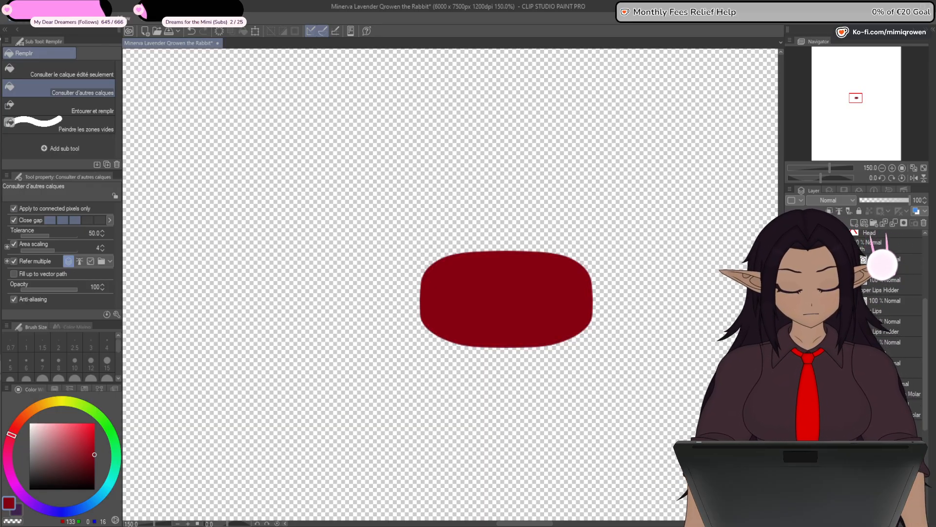
- Hide the mouth interior, isolate the tongue outline and fill it with soft red (RGB 188, 52, 69)
left_click(791, 317)
left_click(790, 338)
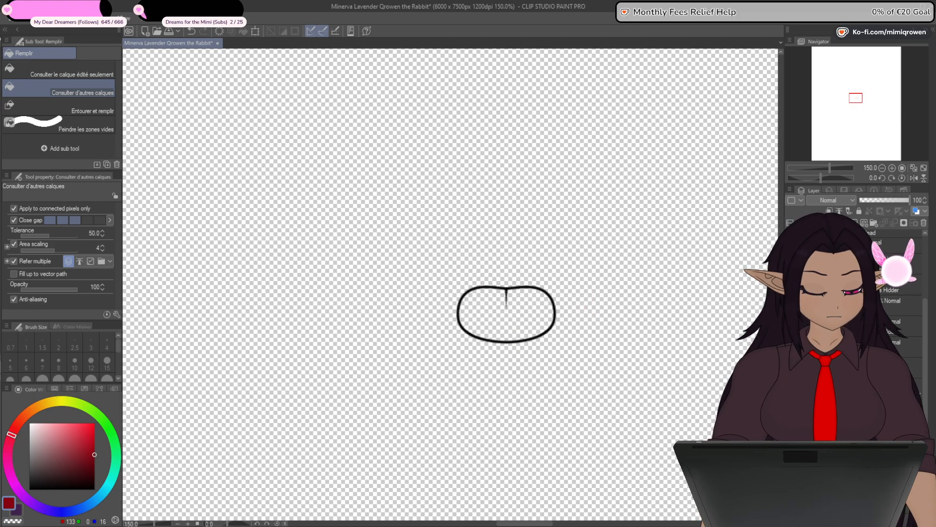
left_click(791, 317)
left_click(791, 338)
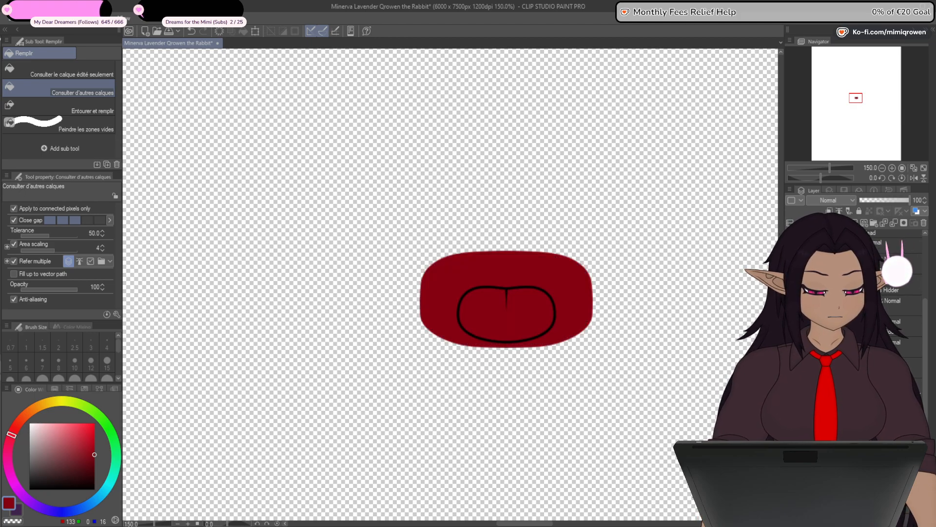
left_click(790, 318)
left_click(790, 338)
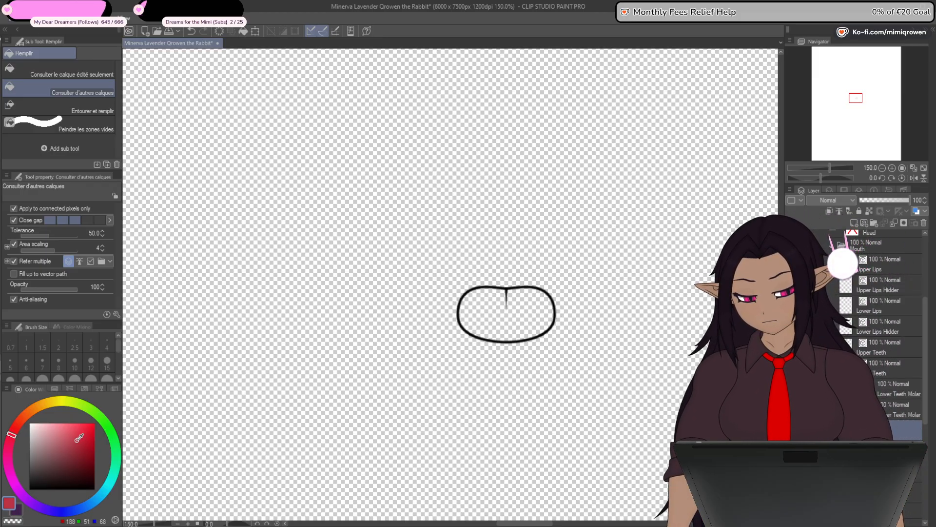
left_click(530, 317)
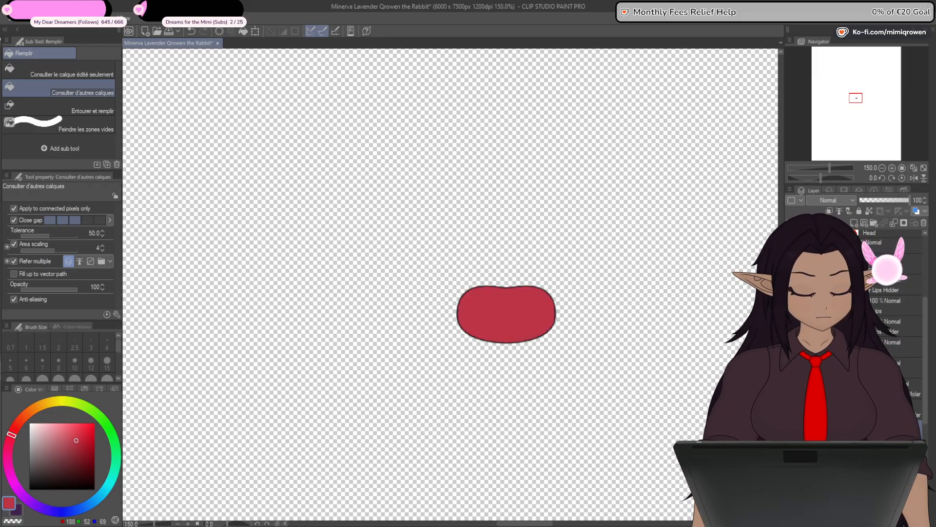
- Place the tongue fill beneath its outline, recolour the outline dark red (RGB 124, 13, 27) and show the tongue with the mouth interior
left_click_drag(829, 306, 829, 335)
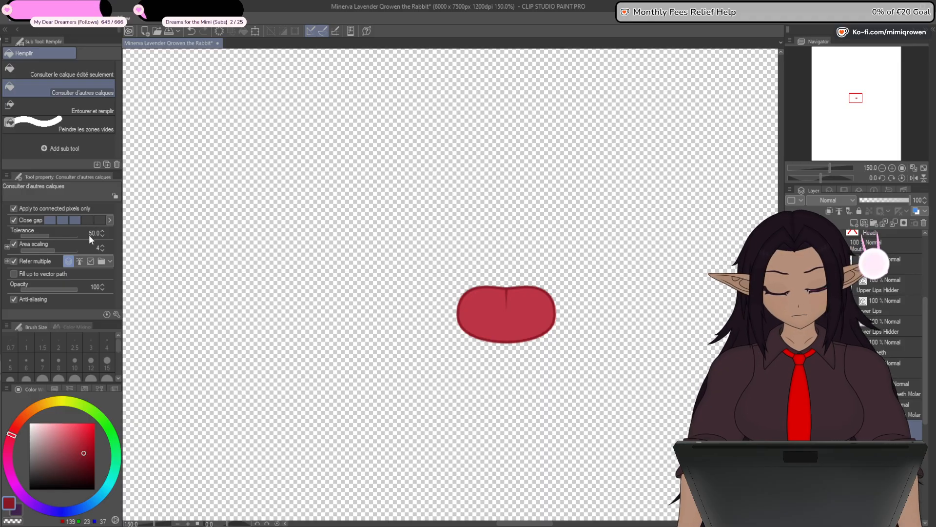
left_click(88, 457)
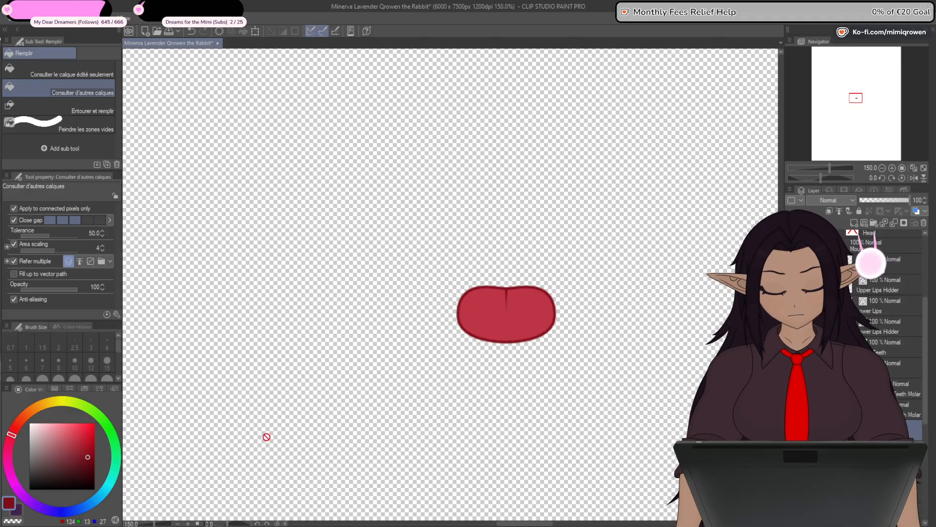
left_click(791, 429)
left_click(791, 450)
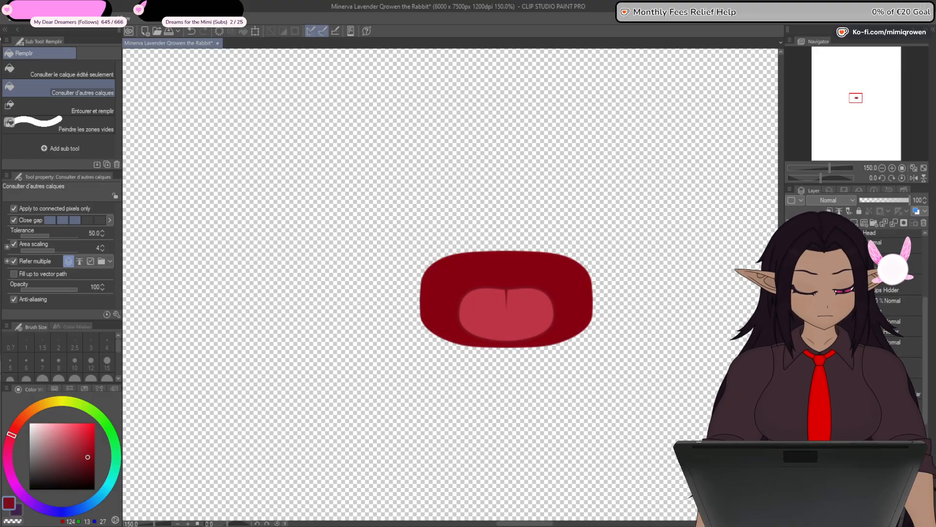
- Hide the mouth interior and tongue, show the molar layers and isolate the right-hand molar's outline
left_click(791, 409)
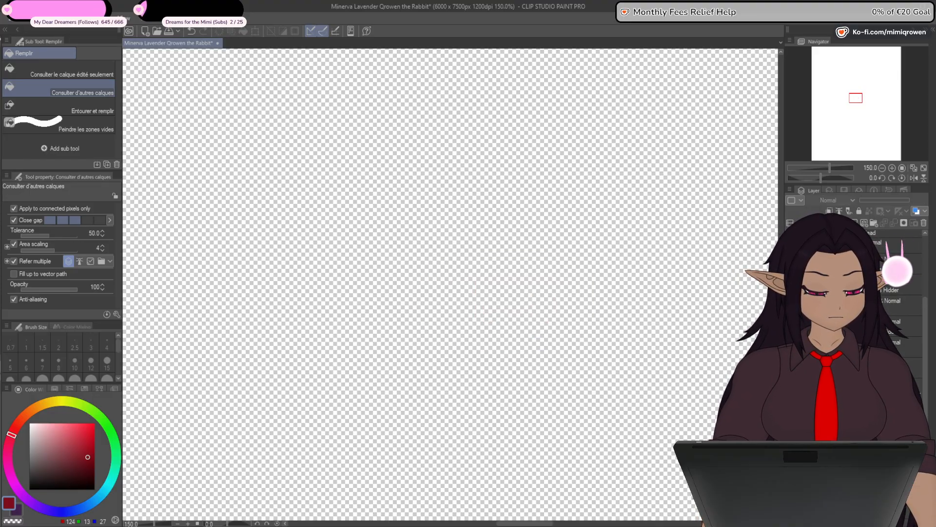
left_click(791, 388)
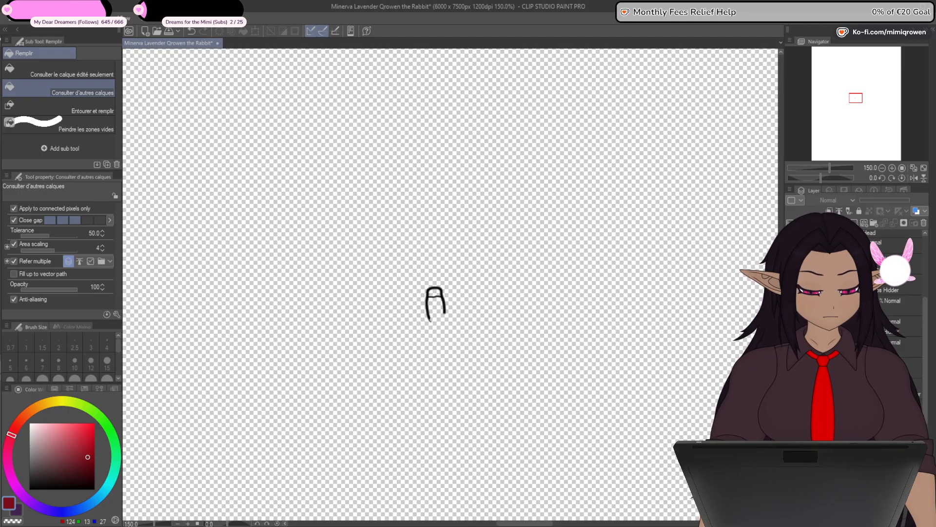
left_click(792, 368)
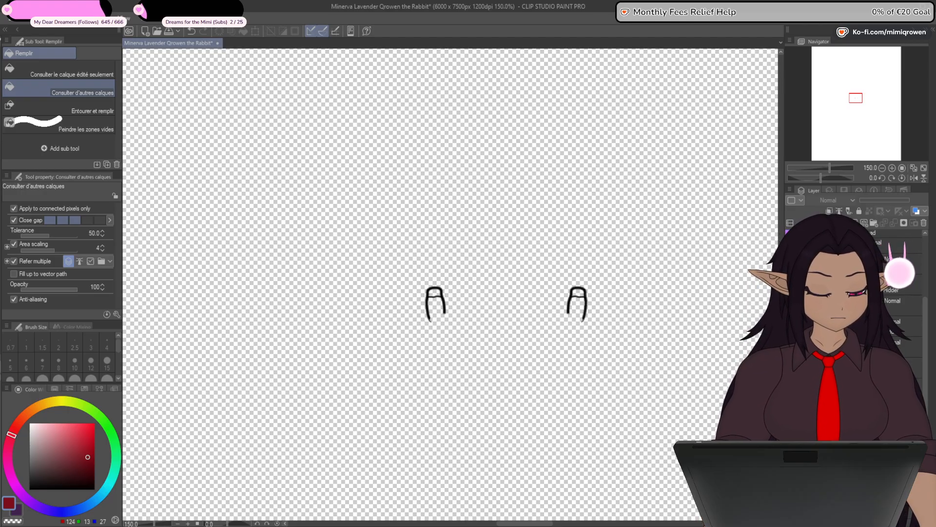
left_click(791, 347)
left_click(859, 388)
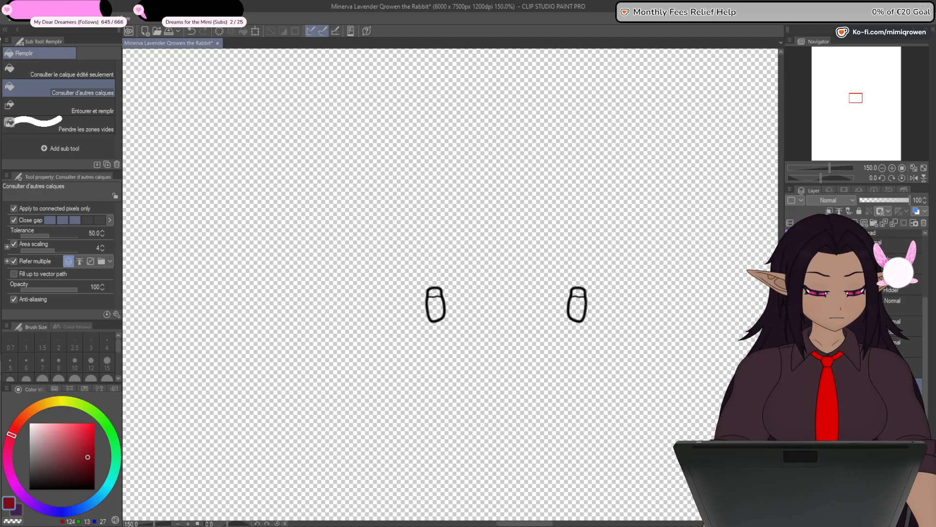
left_click(791, 389)
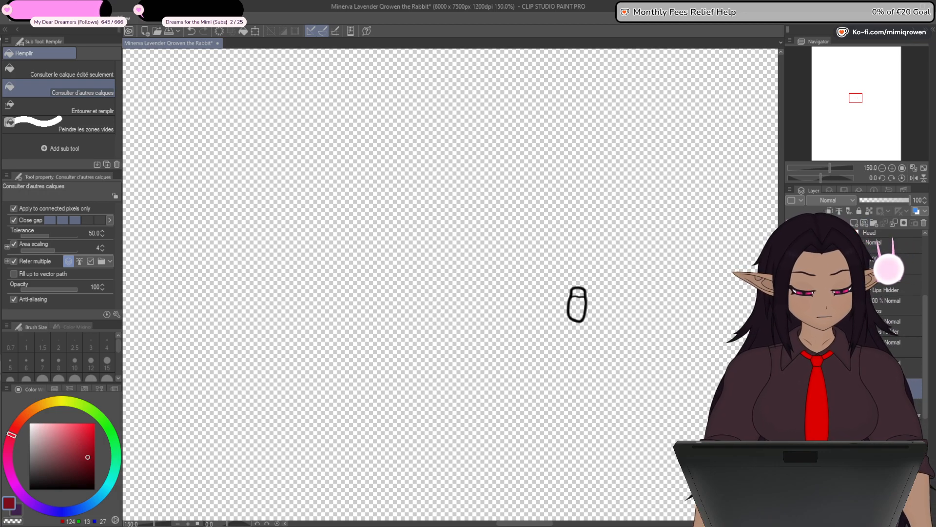
- Fill the right-hand molar with very pale blue (RGB 238, 247, 255)
left_click(30, 423)
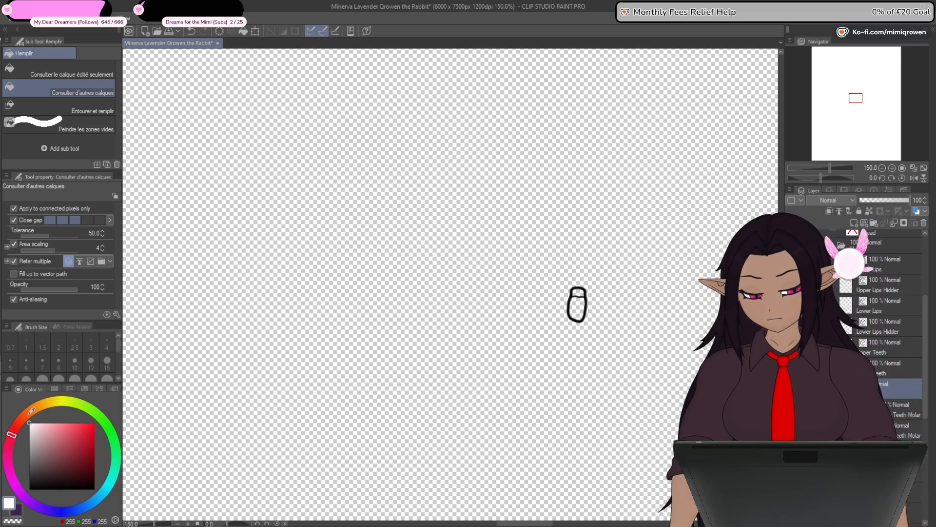
left_click(91, 506)
left_click(32, 425)
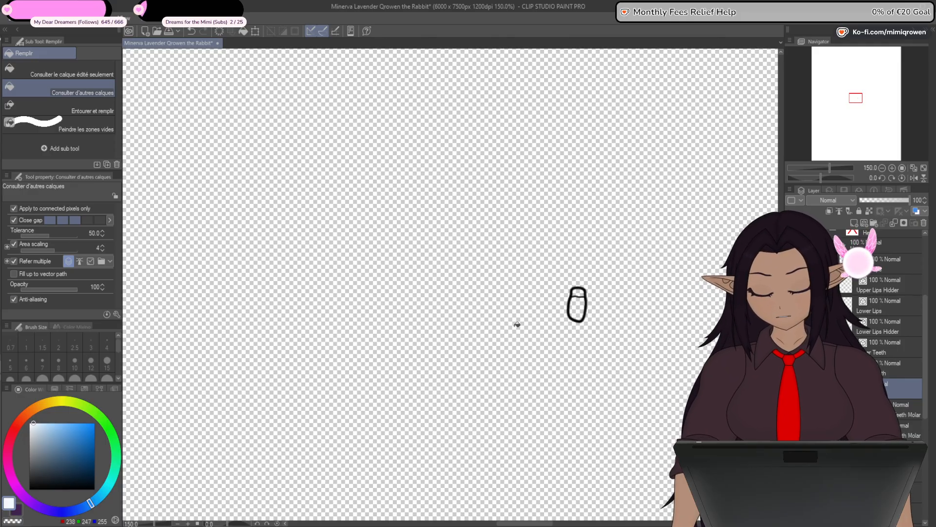
left_click(584, 295)
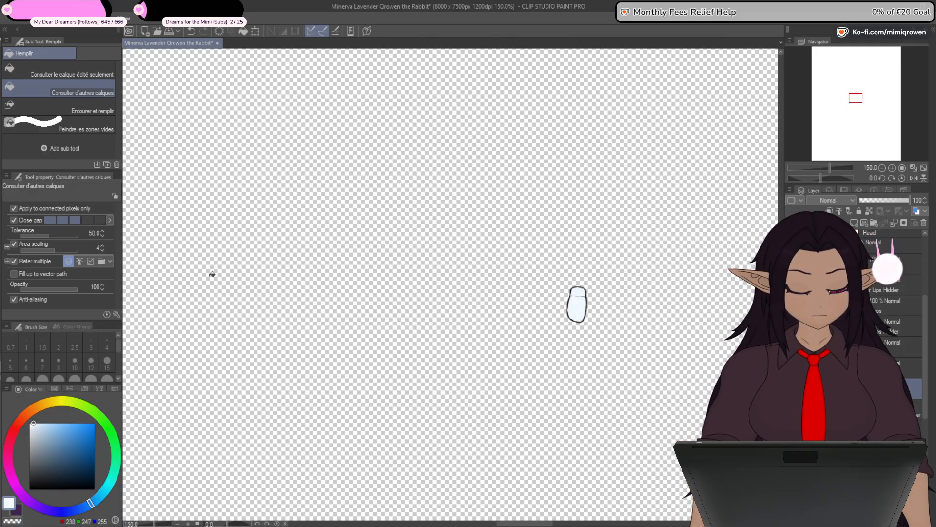
- Paint over the leftover dividing line in the right-hand molar's fill with the size 10 Plume Saji and show its outline
key("p")
scroll(587, 301, "up", 1)
scroll(584, 301, "up", 6)
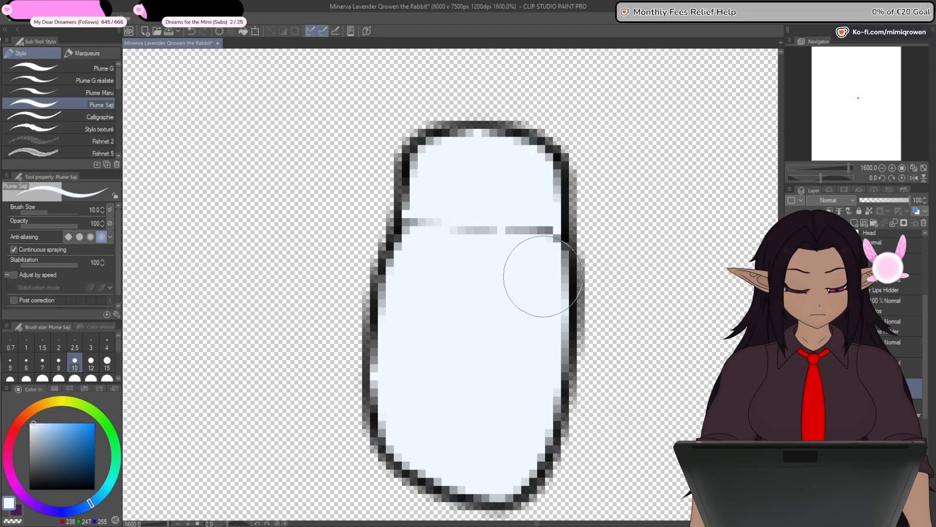
mouse_move(543, 276)
left_mouse_down()
mouse_move(523, 217)
mouse_move(520, 279)
mouse_move(538, 246)
mouse_move(539, 271)
mouse_move(456, 251)
mouse_move(475, 292)
mouse_move(527, 230)
mouse_move(445, 244)
mouse_move(455, 222)
mouse_move(433, 211)
left_mouse_up()
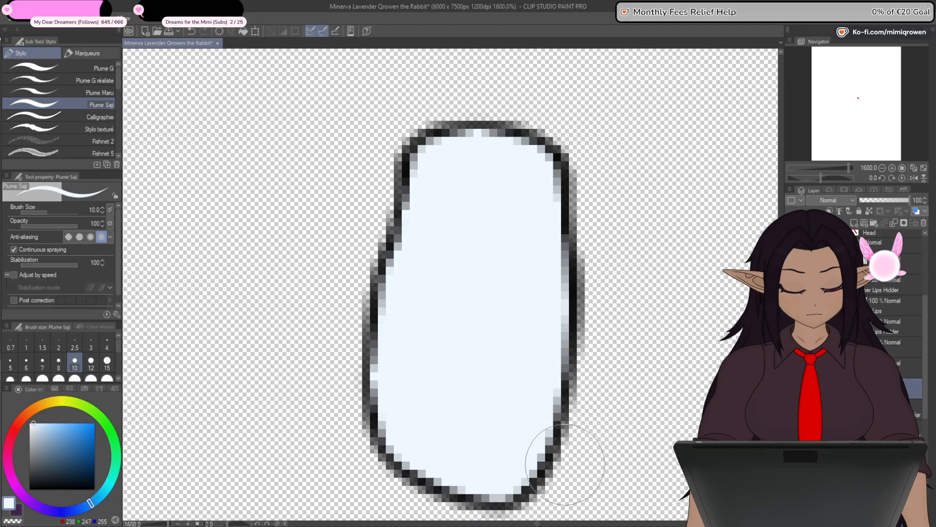
key("ctrl+minus")
key("ctrl+minus")
key("ctrl+minus")
key("ctrl+minus")
key("ctrl+minus")
key("ctrl+minus")
key("ctrl+minus")
key("ctrl+z")
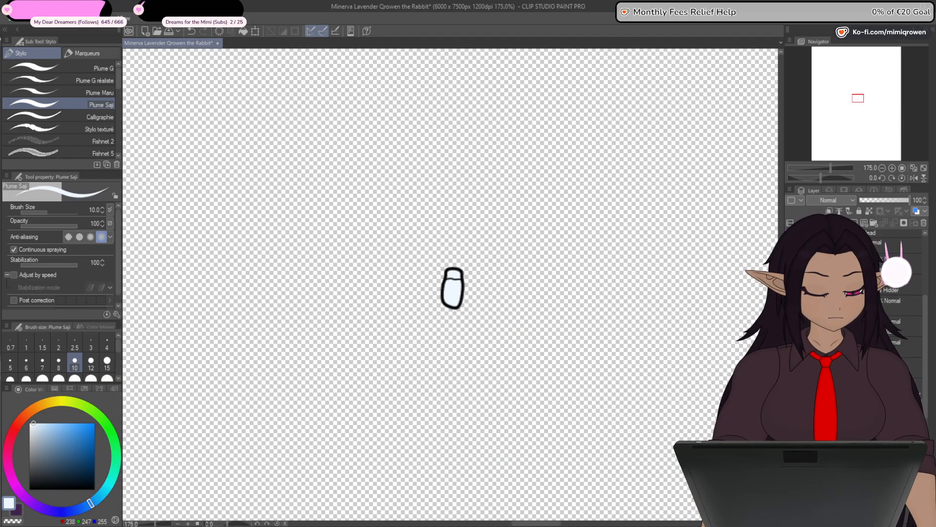
- Hide the finished right-hand molar and isolate the left-hand molar's outline
left_click_drag(453, 288, 545, 270)
key("ctrl+minus")
key("ctrl+minus")
left_click(791, 409)
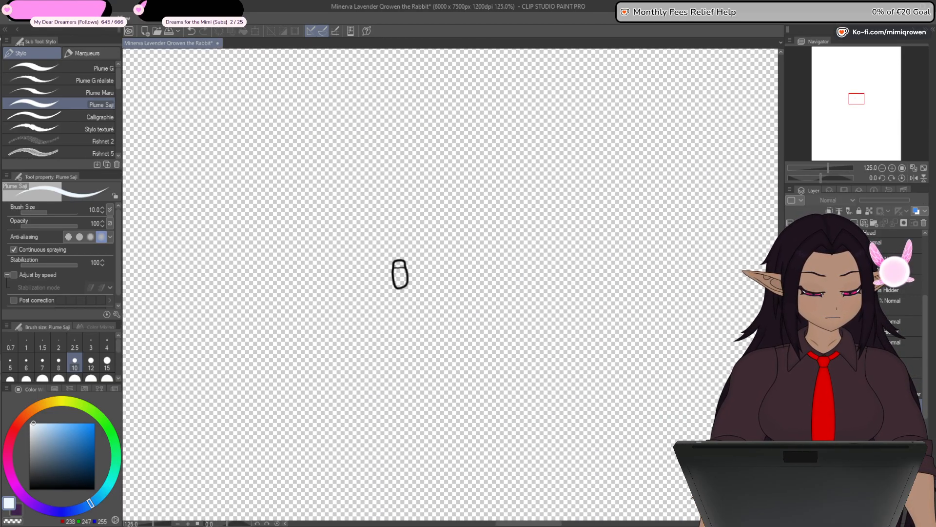
left_click(791, 389)
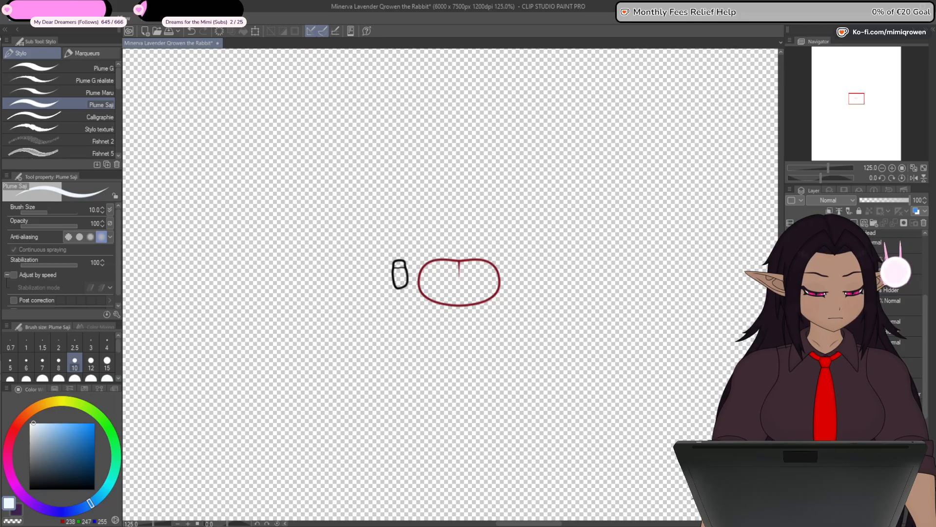
left_click(791, 389)
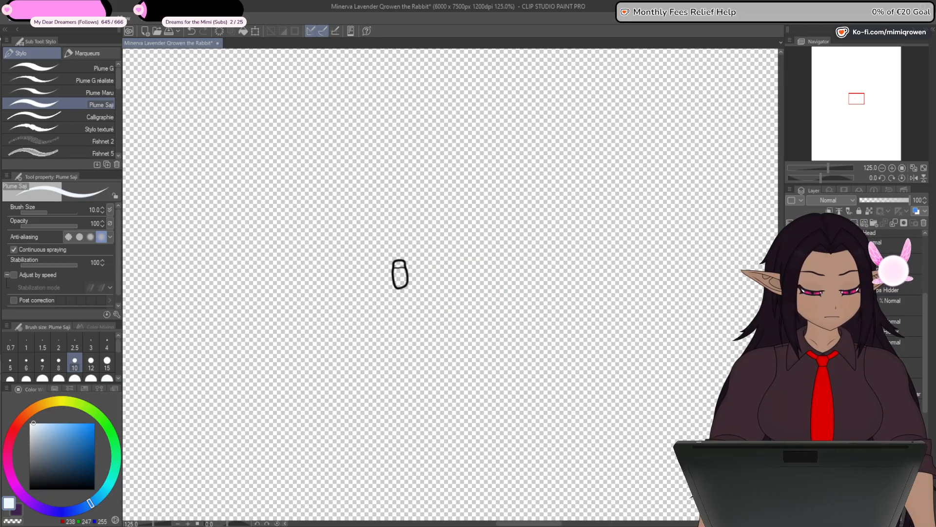
- Fill both sections of the left-hand molar with the same pale blue
scroll(419, 276, "up", 2)
key("g")
scroll(383, 278, "up", 8)
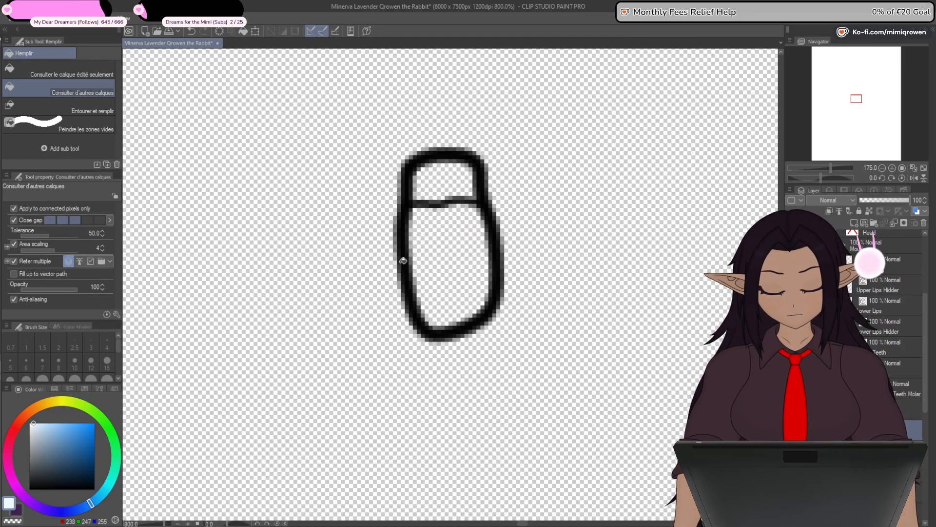
left_click(446, 200)
left_click(445, 180)
left_click(452, 250)
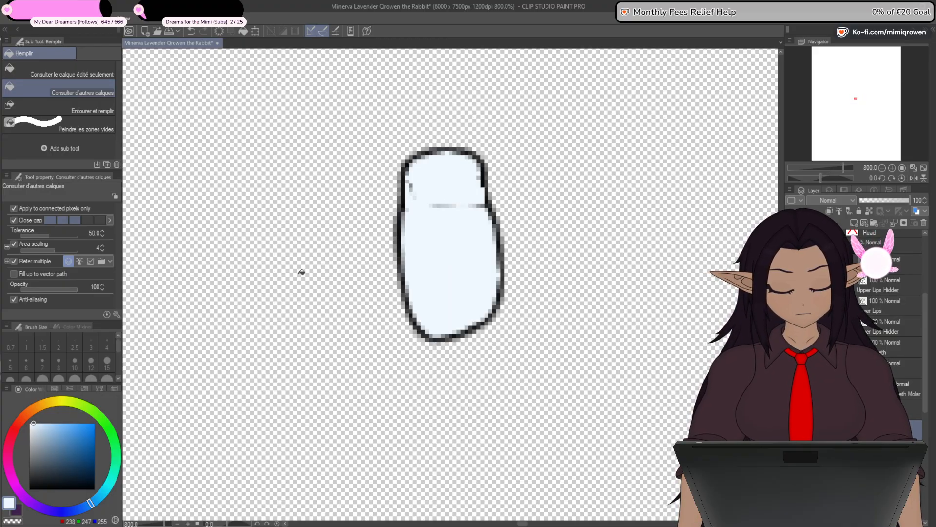
- Paint over the leftover line pixels in the left-hand molar's fill and undo the last touch-up on its edge
key("p")
mouse_move(441, 196)
left_mouse_down()
mouse_move(440, 216)
mouse_move(432, 190)
mouse_move(425, 208)
mouse_move(423, 180)
mouse_move(423, 215)
left_mouse_up()
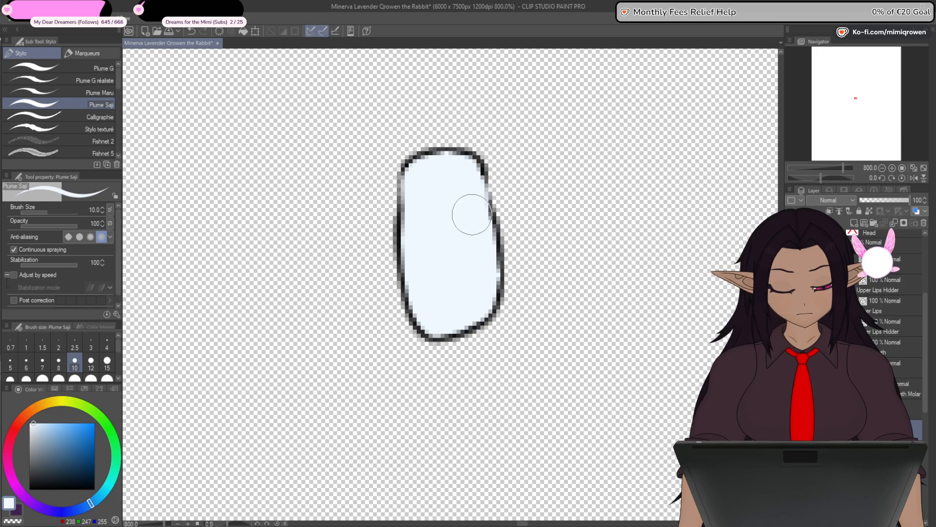
left_click(496, 191)
key("ctrl+z")
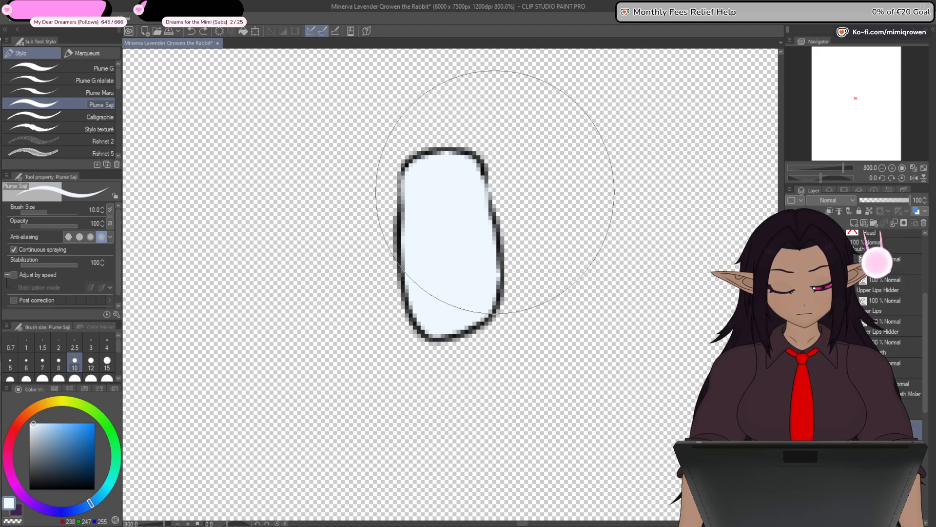
key("ctrl+z")
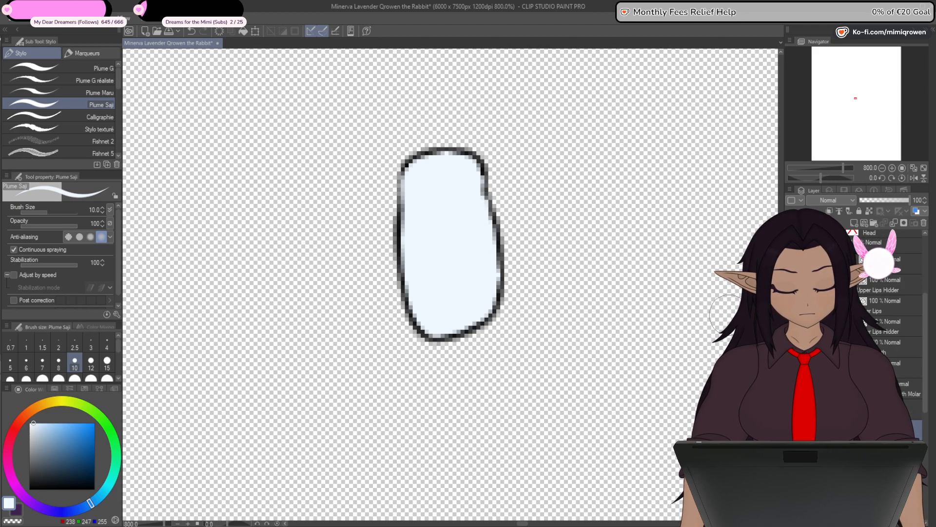
- Check the left-hand molar with its outline, hide it and isolate the lower teeth's outline
left_click(791, 430)
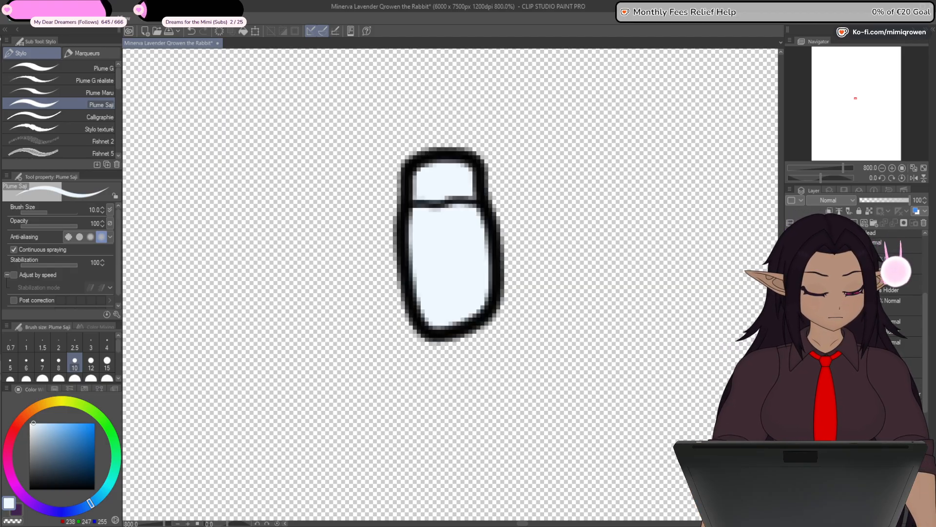
key("ctrl+minus")
key("ctrl+minus")
key("ctrl+minus")
key("ctrl+minus")
key("ctrl+minus")
key("ctrl+minus")
key("ctrl+minus")
left_click(790, 430)
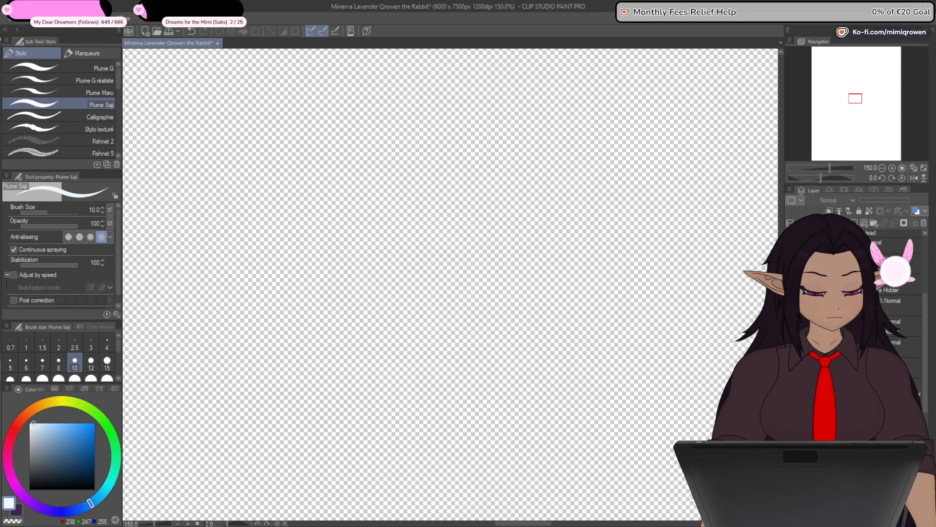
left_click(791, 367)
left_click(911, 367)
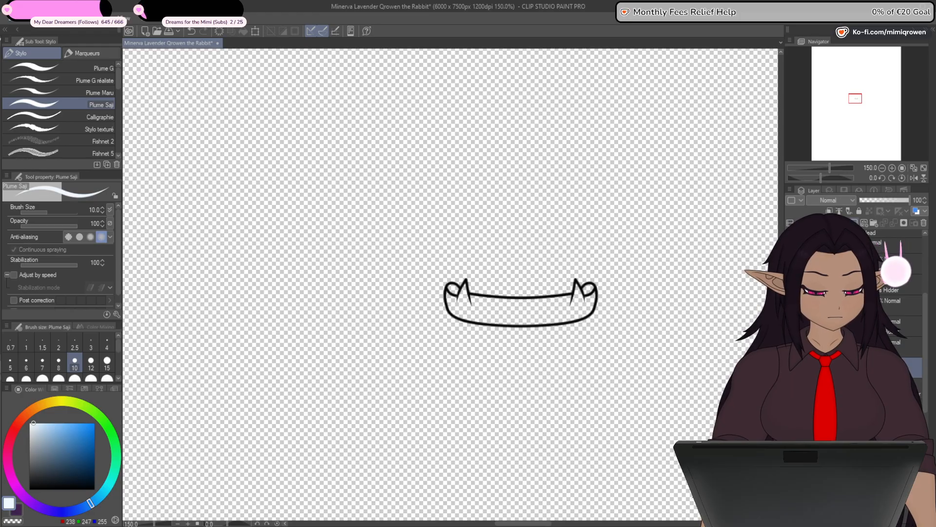
- Fill the lower teeth, including both rounded back ends, with the same pale blue
scroll(553, 292, "up", 1)
scroll(439, 321, "up", 2)
key("g")
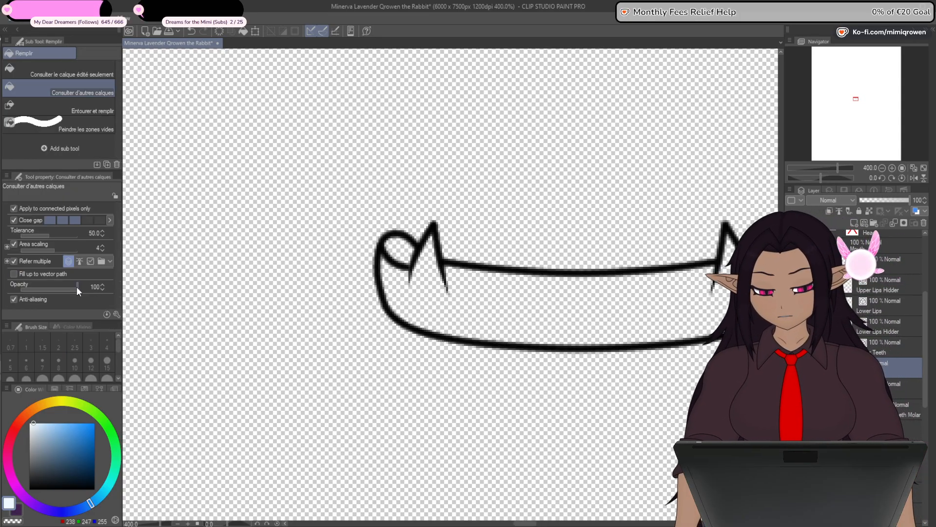
left_click_drag(513, 401, 418, 399)
left_click(524, 297)
left_click(668, 248)
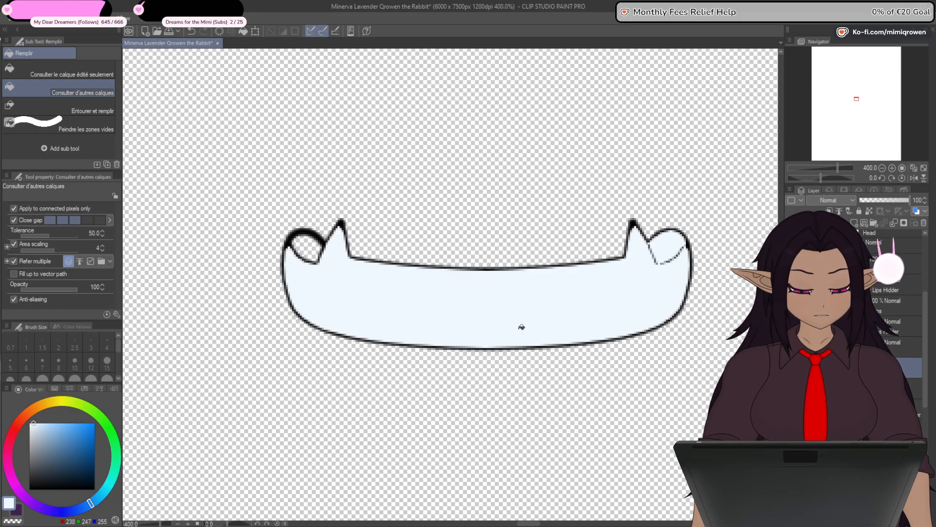
left_click(312, 247)
- Turn on the symmetry ruler and paint over the leftover inner lines at both ends of the lower teeth fill
key("p")
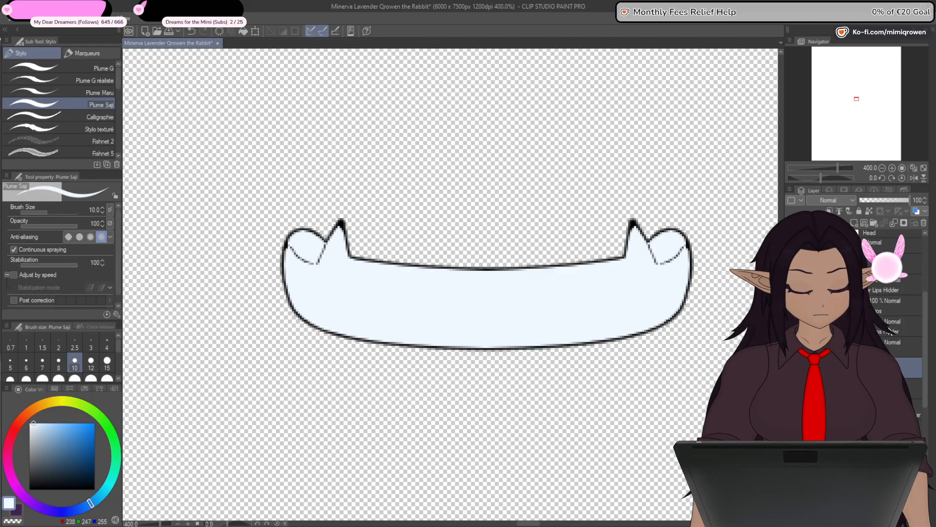
left_click_drag(925, 319, 926, 282)
left_click(863, 397)
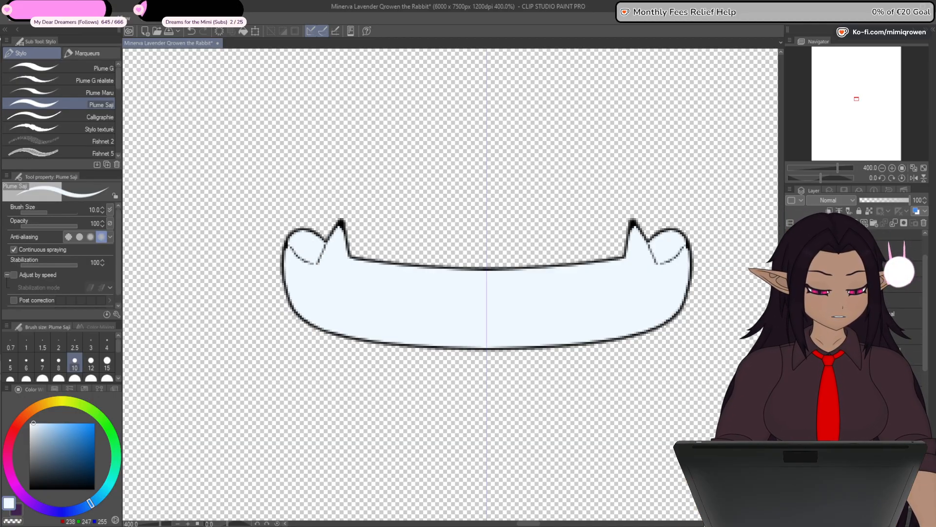
mouse_move(664, 260)
left_mouse_down()
mouse_move(651, 250)
mouse_move(682, 256)
left_mouse_up()
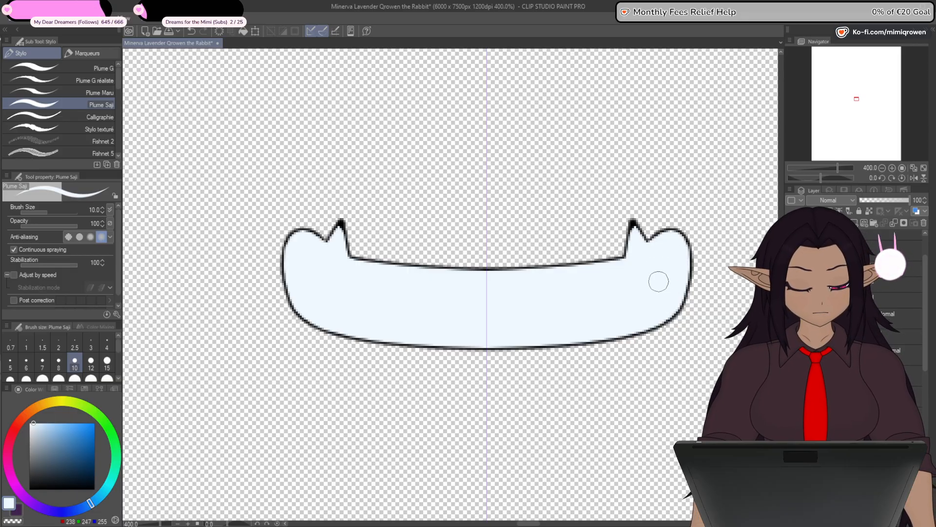
scroll(637, 232, "up", 3)
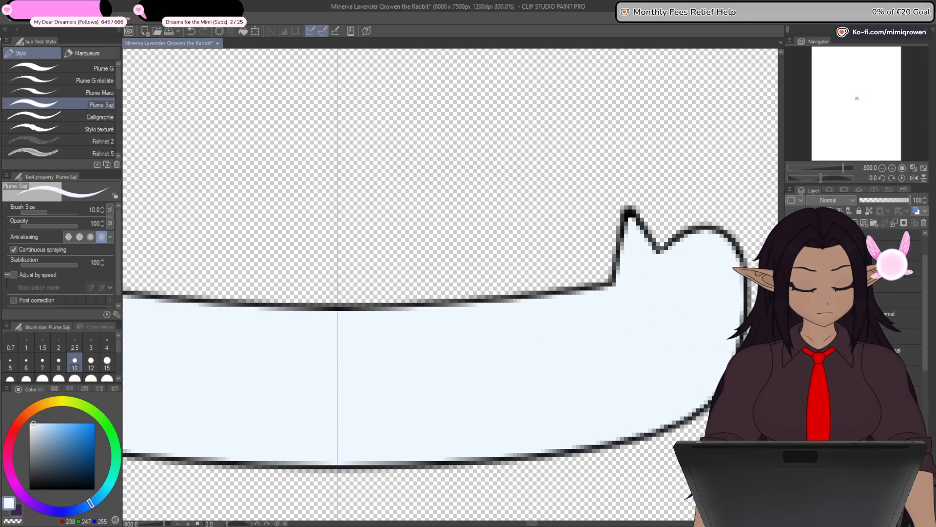
- Check the lower teeth fill with its outline, hide the lower teeth and isolate the upper teeth's outline
left_click(791, 295)
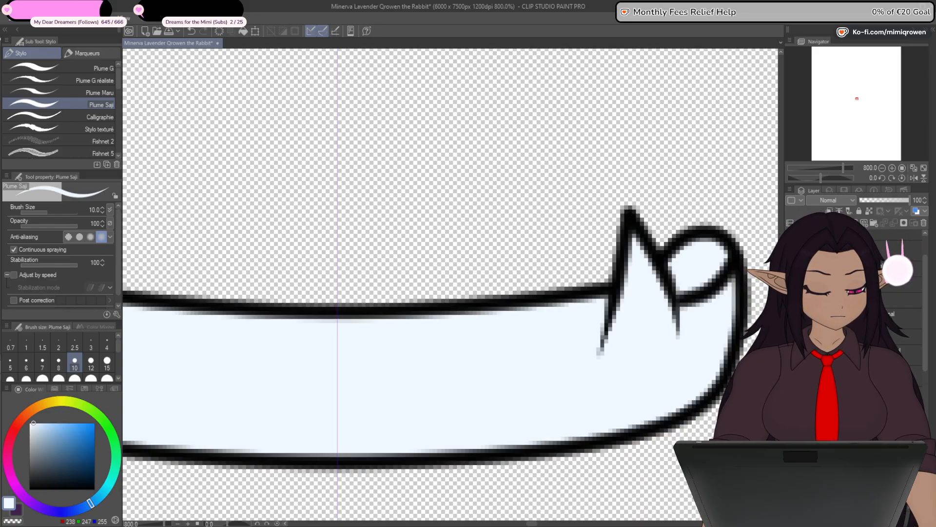
left_click(791, 313)
left_click(791, 296)
key("ctrl+minus")
key("ctrl+minus")
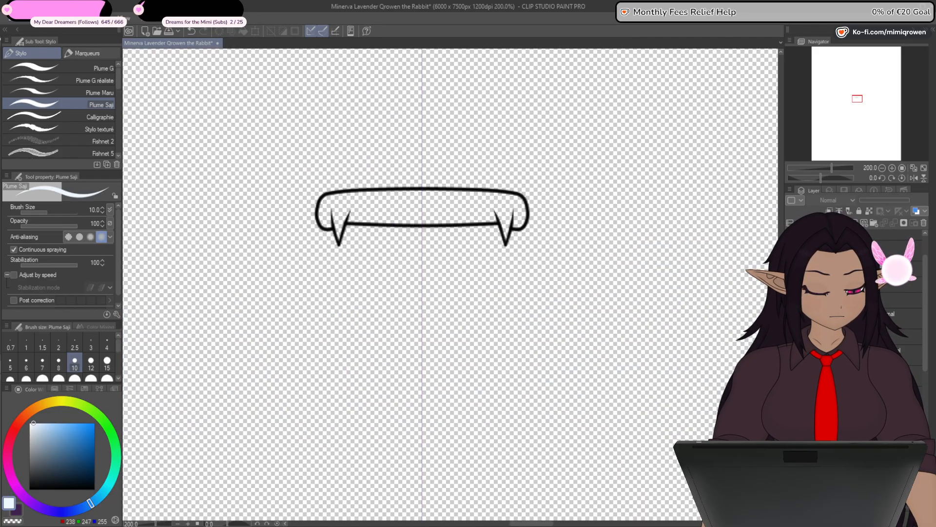
left_click(888, 296)
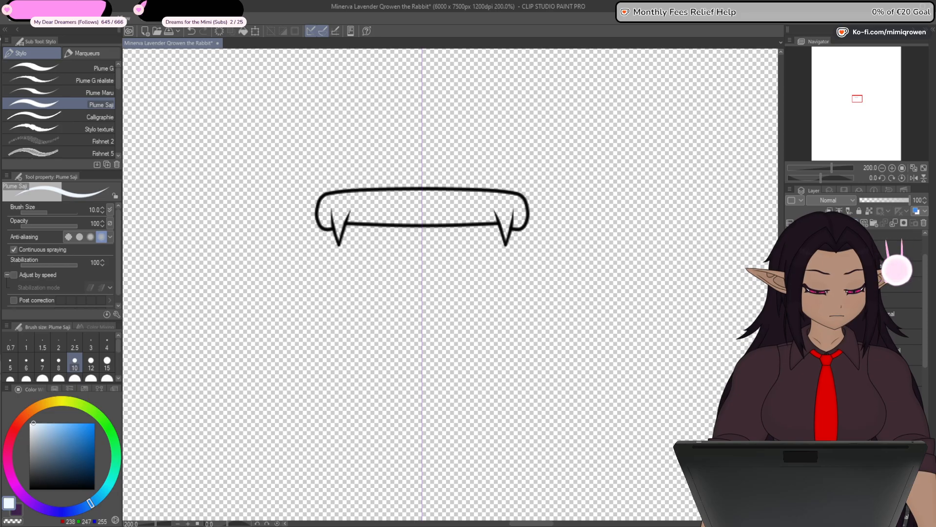
- Fill the upper teeth with the same pale blue, inspect the fang tips and hide the upper teeth layers
left_click_drag(452, 336, 514, 349)
key("g")
left_click(507, 227)
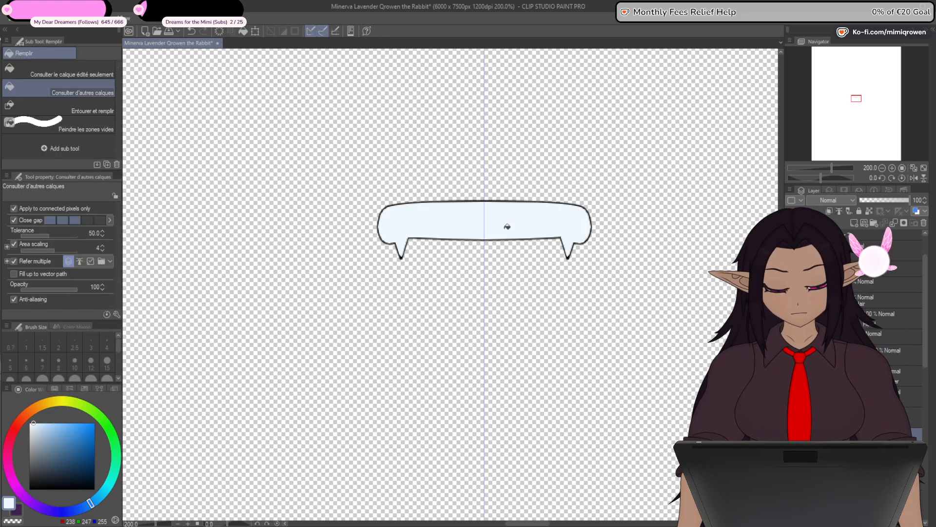
key("p")
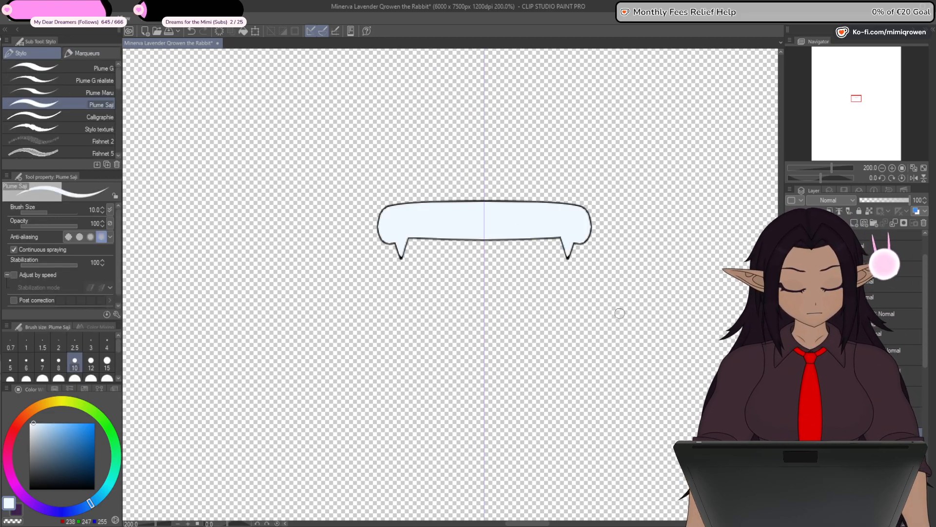
scroll(568, 256, "up", 4)
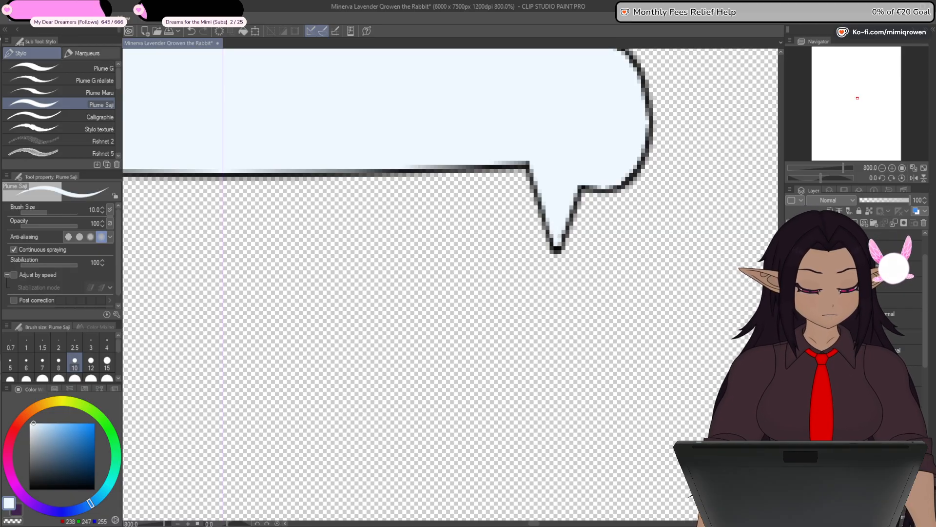
key("ctrl+minus")
key("ctrl+minus")
key("ctrl+minus")
key("ctrl+minus")
key("ctrl+minus")
left_click_drag(790, 259, 791, 278)
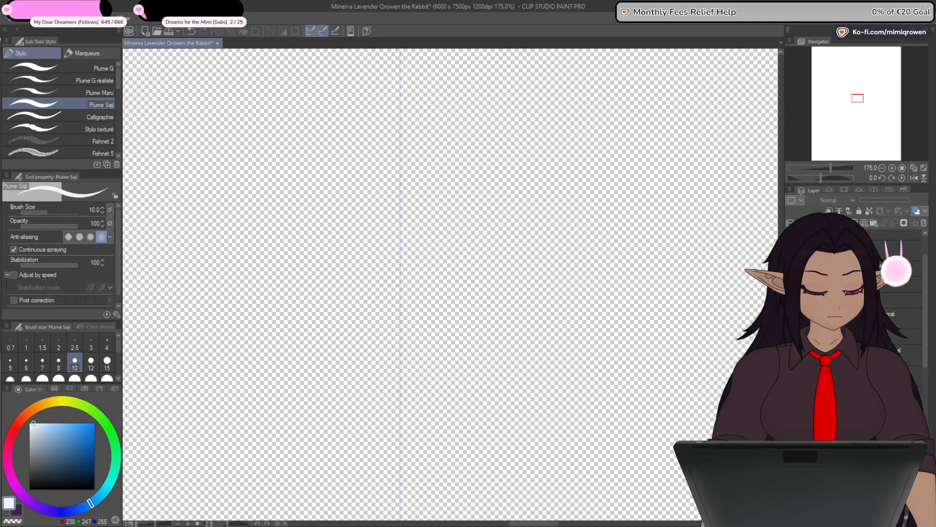
- Check the lip outline layers one at a time and hide them again
left_click_drag(304, 277, 498, 277)
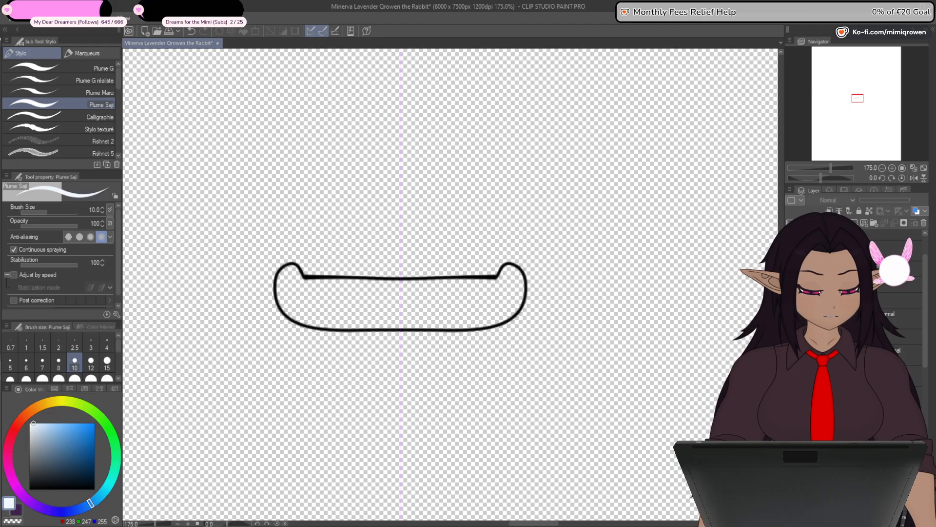
key("ctrl+z")
left_click_drag(303, 276, 497, 277)
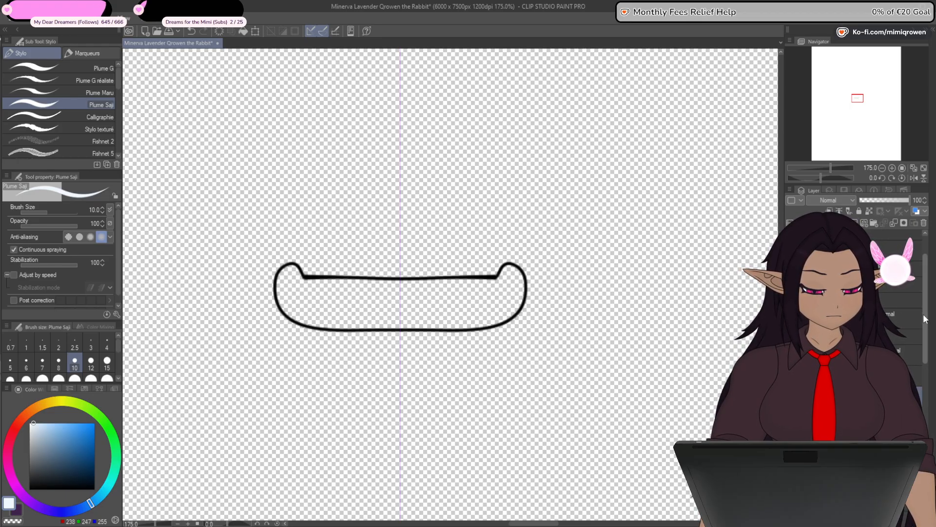
key("ctrl+z")
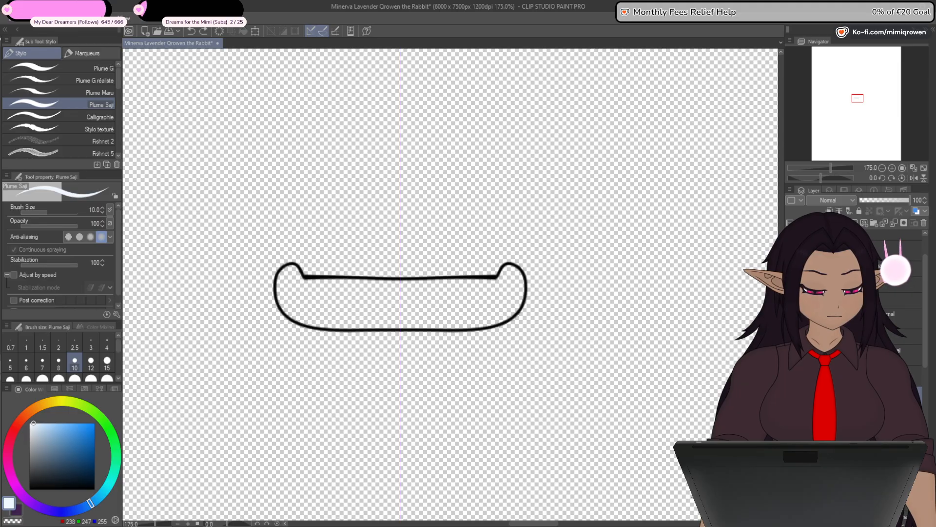
left_click(793, 412)
key("ctrl+z")
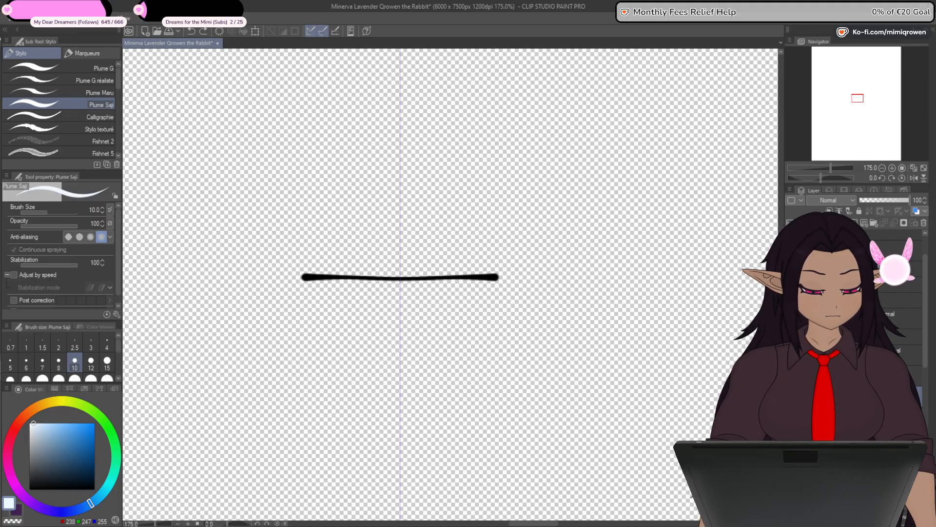
left_click_drag(925, 350, 928, 415)
left_click(792, 349)
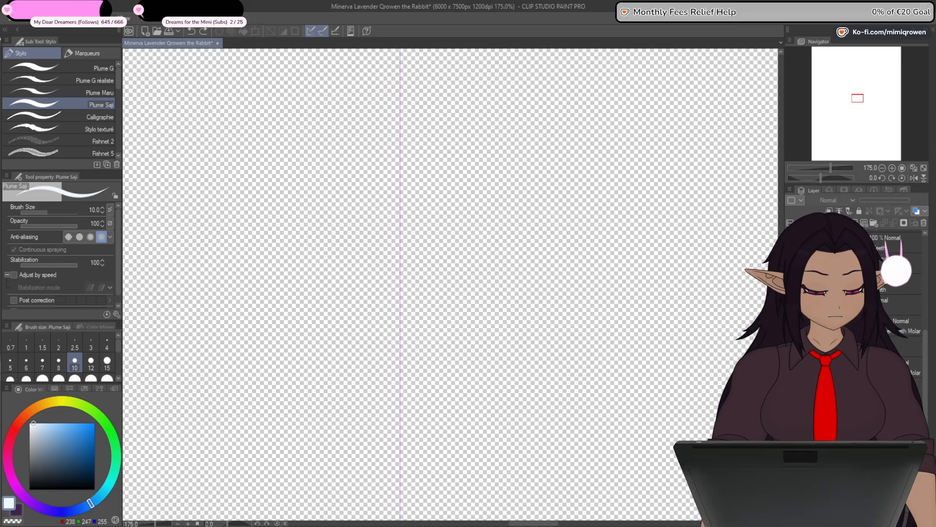
- Show the mouth interior, tongue, molars, and lower and upper teeth again together with their outlines
left_click(792, 349)
left_click(792, 346)
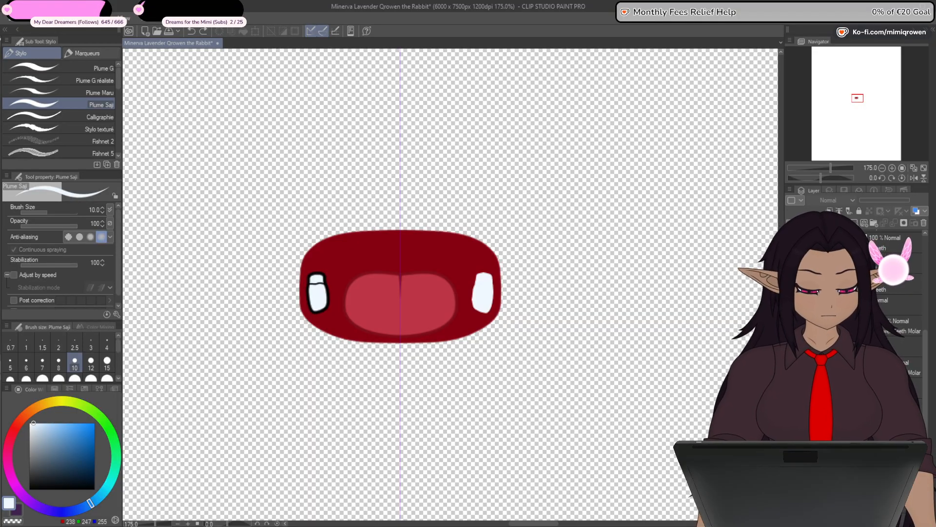
left_click(792, 326)
left_click(792, 306)
left_click(792, 284)
left_click(792, 264)
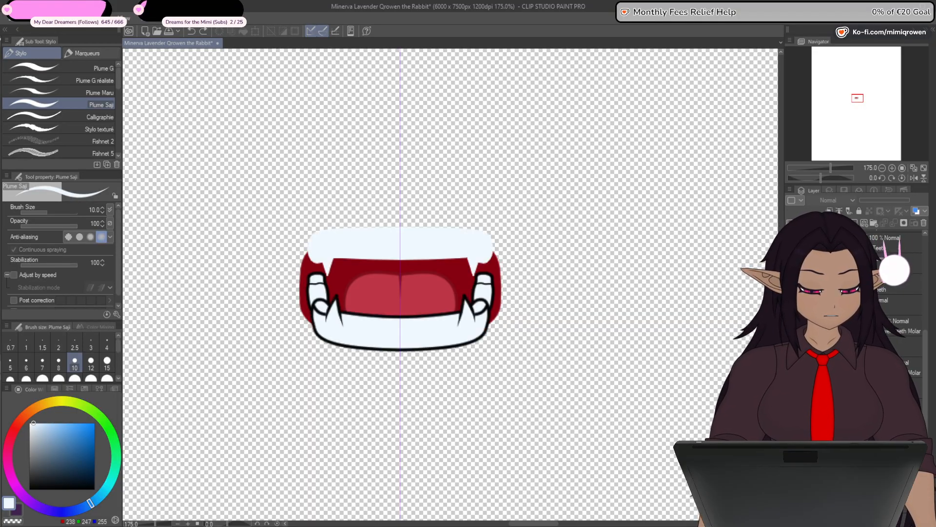
left_click(792, 243)
key("ctrl+minus")
key("ctrl+minus")
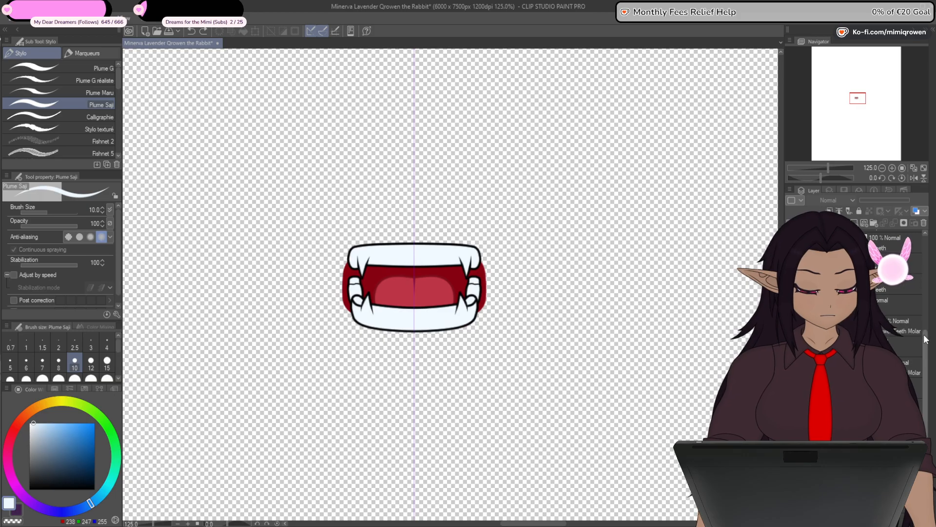
- Check the lip line over the filled mouth by briefly toggling the lip layers
scroll(930, 302, "up", 1)
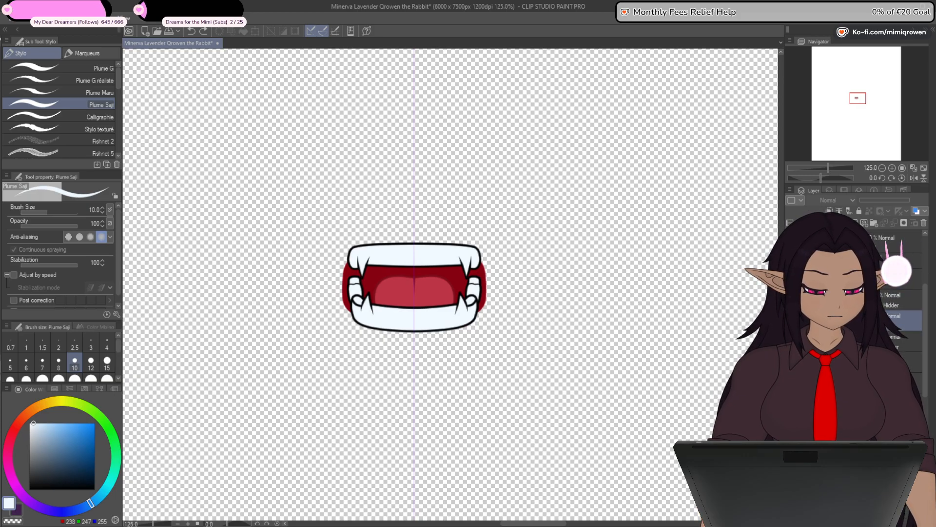
left_click(792, 300)
left_click(792, 300)
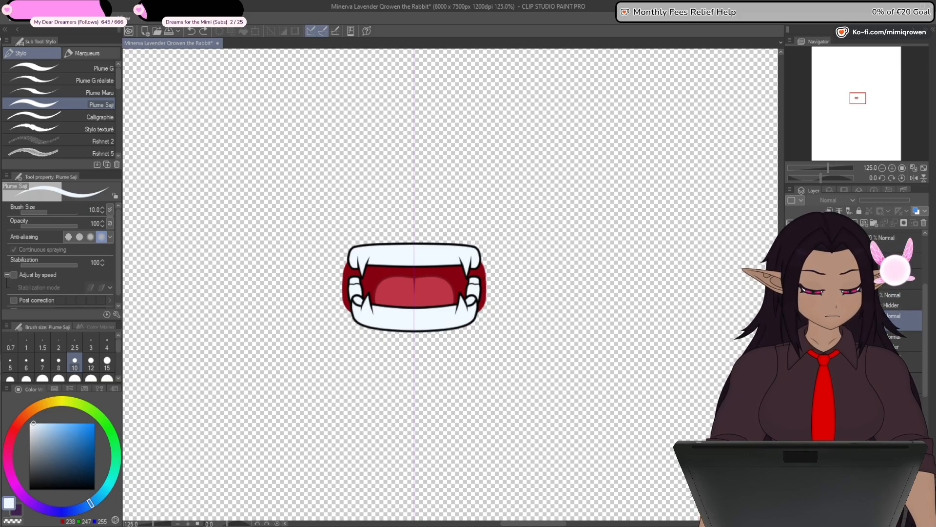
left_click(791, 320)
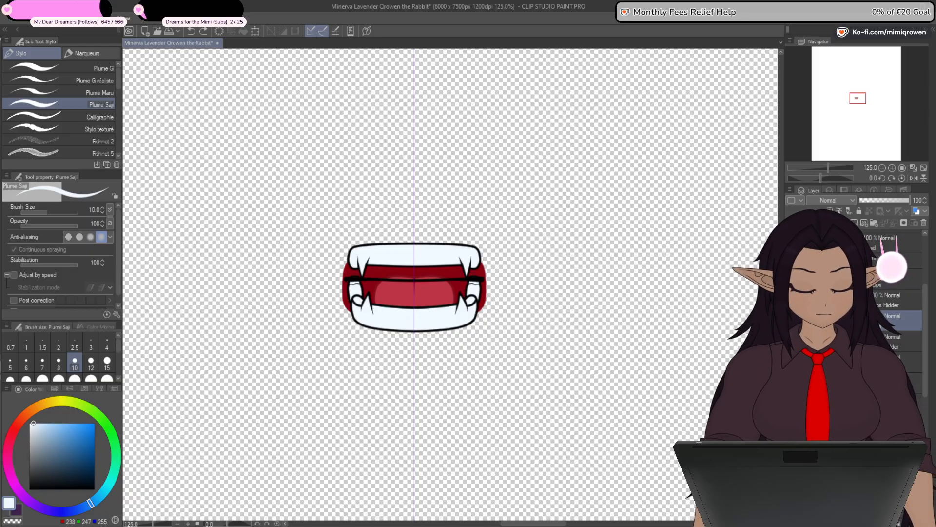
left_click(791, 321)
- Show the muzzle, nose, both eyes and the head again around the finished mouth
key("ctrl+minus")
key("ctrl+minus")
key("ctrl+minus")
key("ctrl+minus")
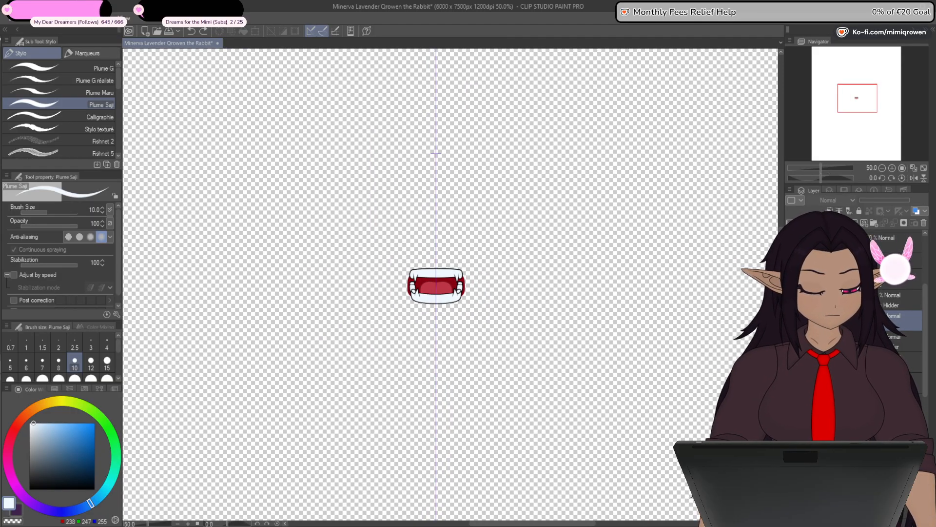
left_click(791, 342)
left_click(791, 359)
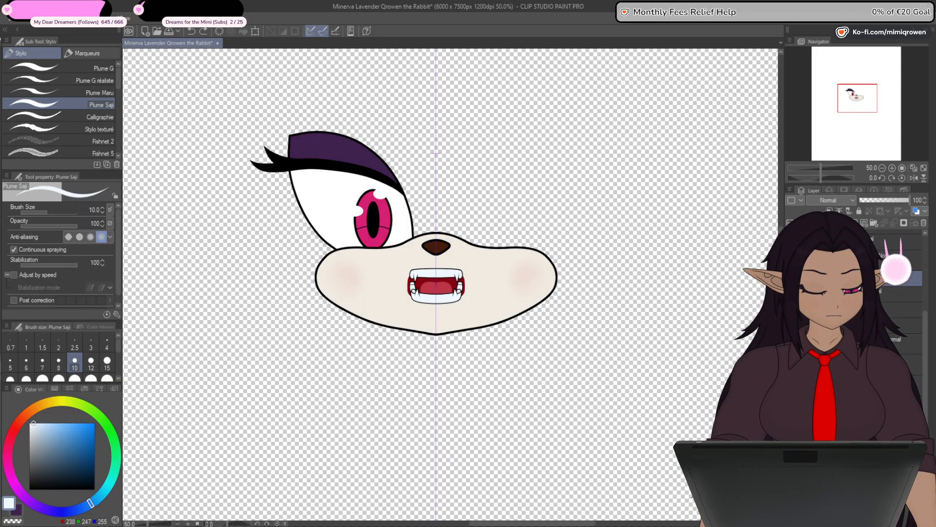
left_click(791, 374)
left_click(791, 391)
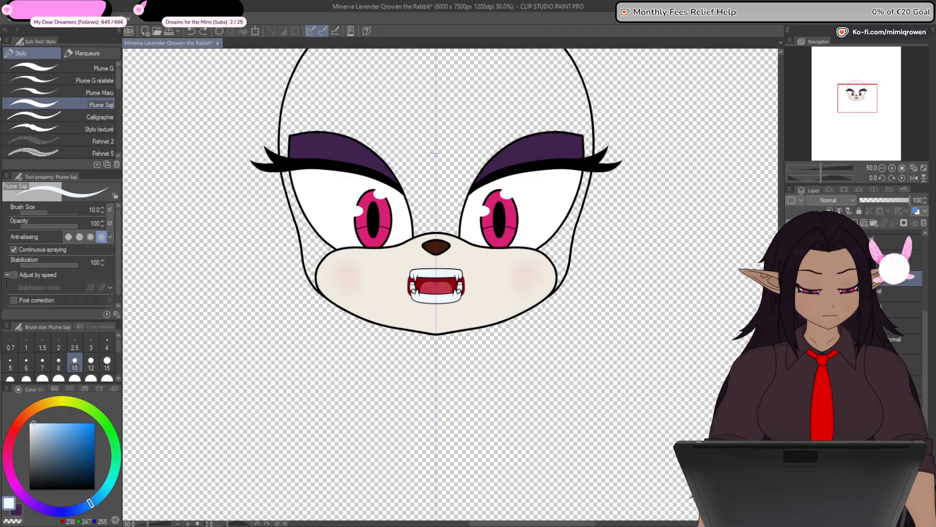
left_click(791, 406)
left_click_drag(668, 408, 706, 446)
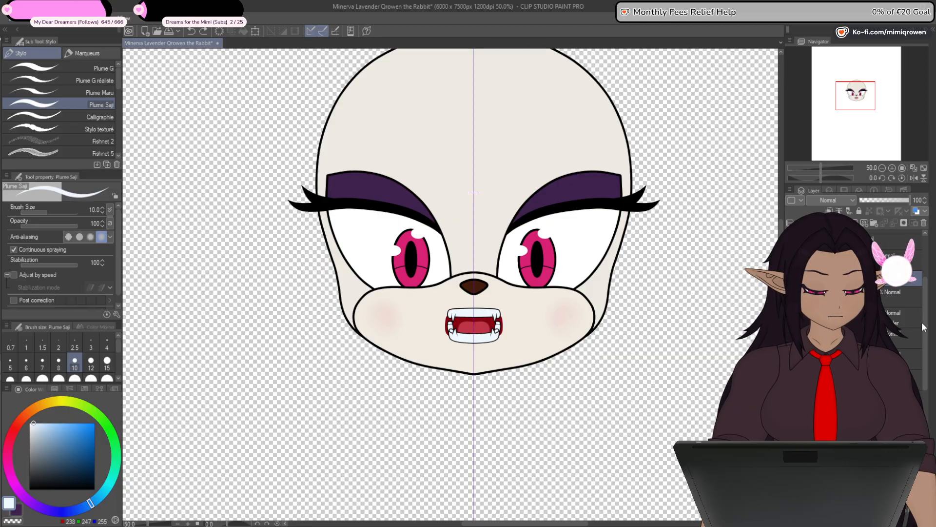
- Hide the open mouth with its teeth and show the closed lip line on the muzzle instead
mouse_move(923, 338)
left_mouse_down()
mouse_move(920, 359)
mouse_move(921, 331)
left_mouse_up()
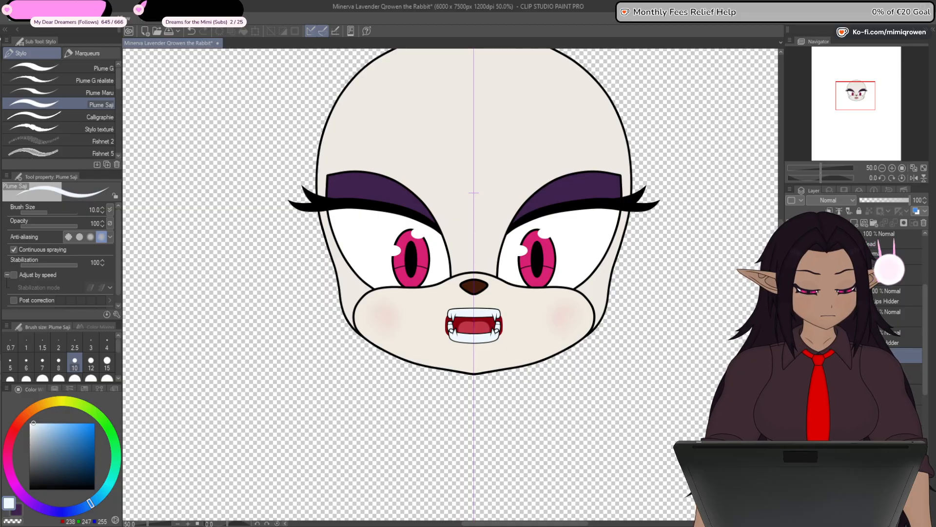
left_click(915, 374)
mouse_move(925, 341)
left_mouse_down()
mouse_move(925, 393)
mouse_move(925, 355)
left_mouse_up()
left_click(913, 400, "shift")
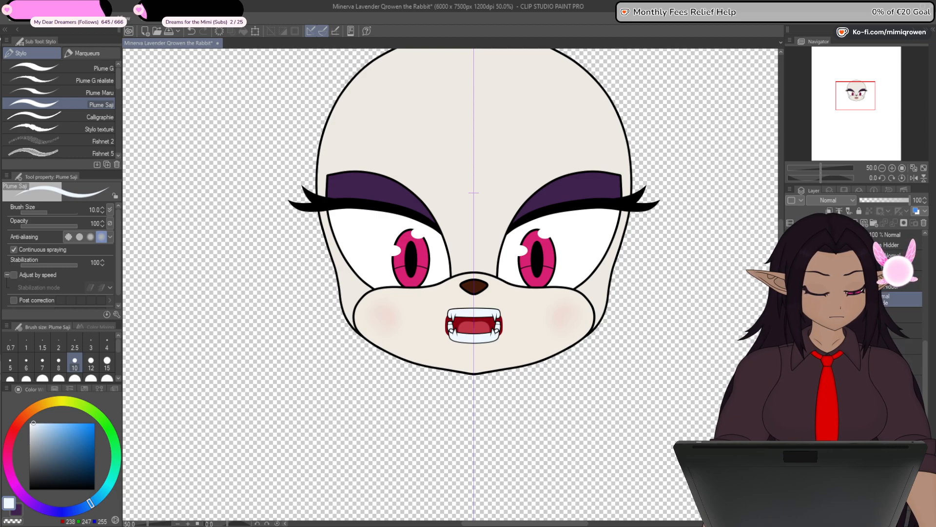
left_click_drag(687, 395, 681, 427)
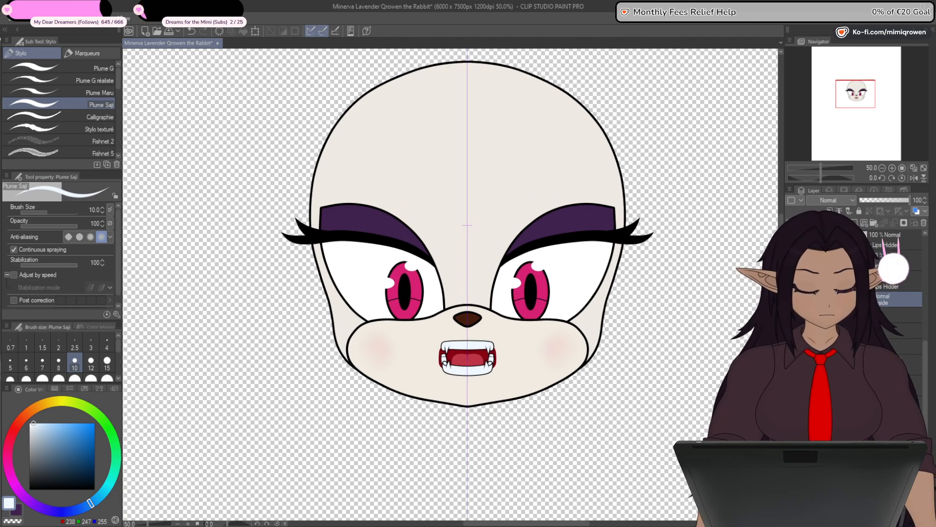
left_click(793, 299)
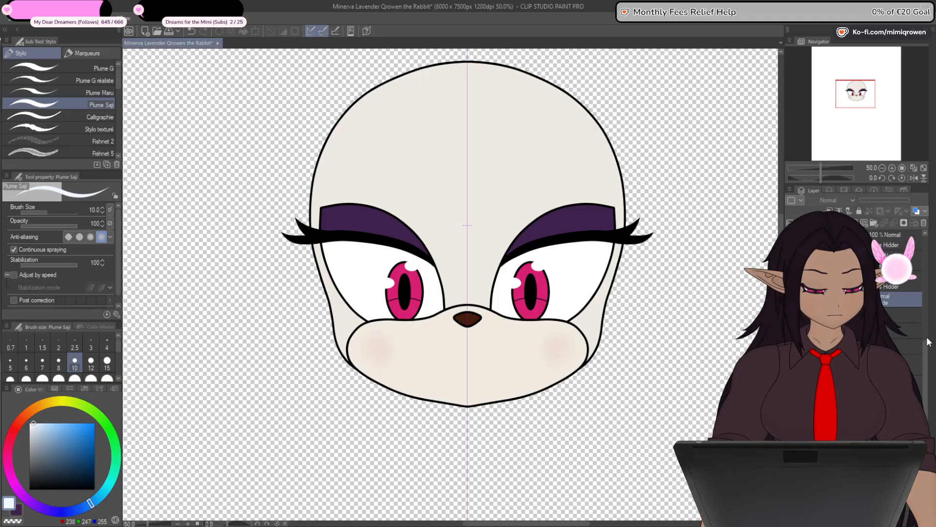
left_click_drag(926, 351, 926, 305)
left_click(854, 300)
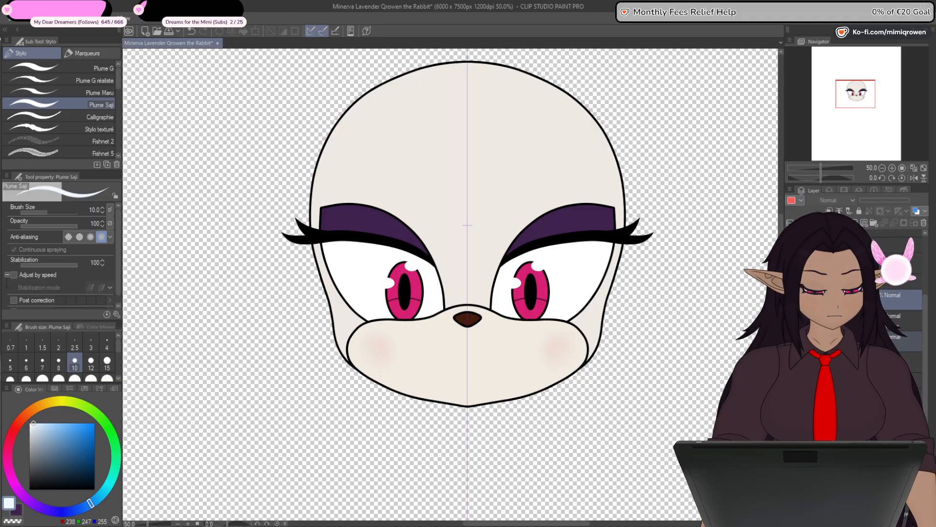
left_click(791, 300)
left_click(854, 281)
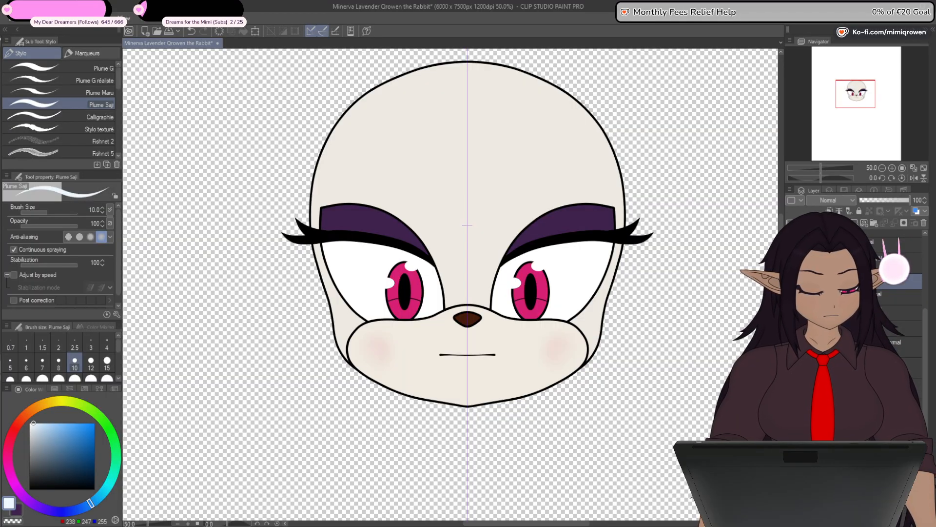
- Show the bangs and side hair outlines, and hide the face so only the front hair linework remains
scroll(733, 305, "down", 4)
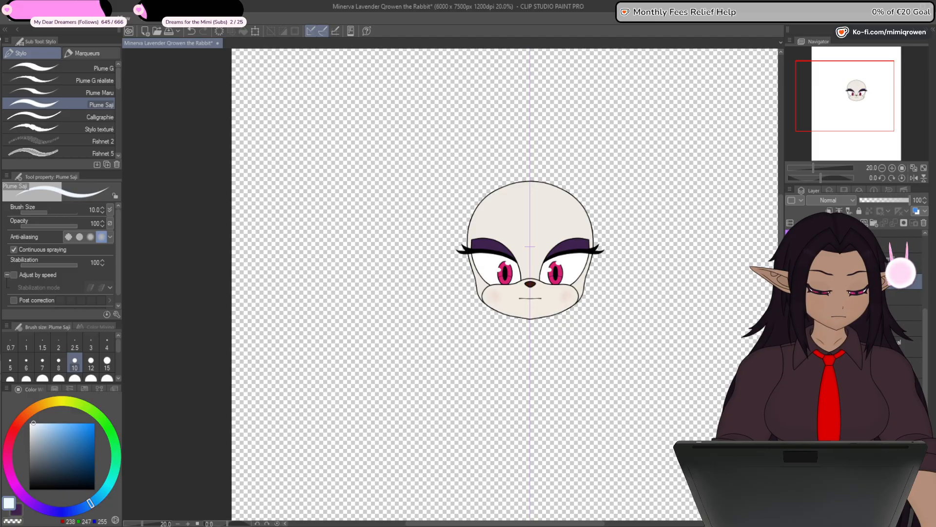
scroll(854, 342, "up", 5)
left_click(853, 364)
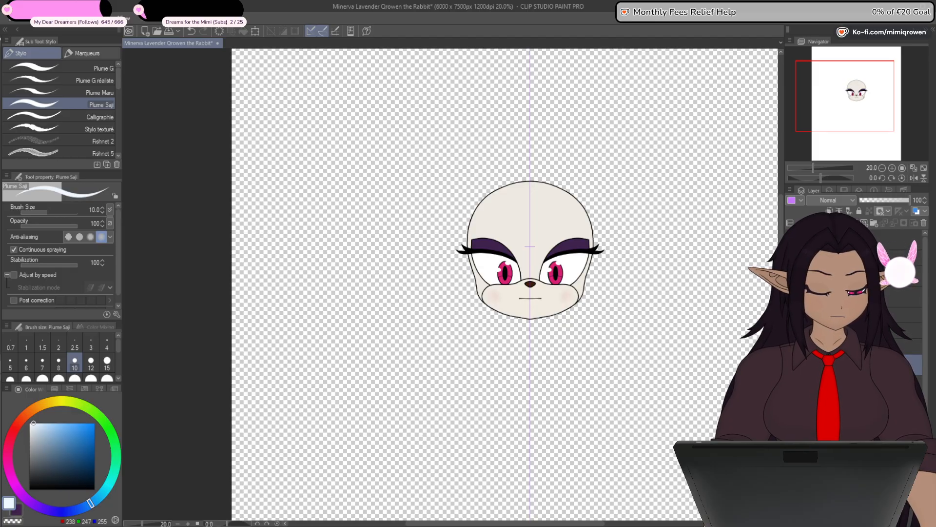
left_click(791, 314)
left_click(791, 315)
left_click(791, 298)
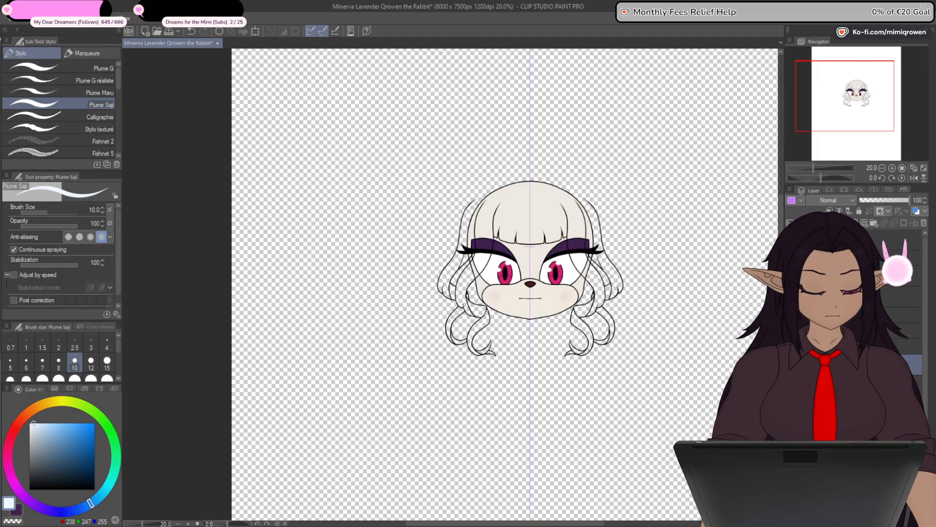
left_click(791, 364)
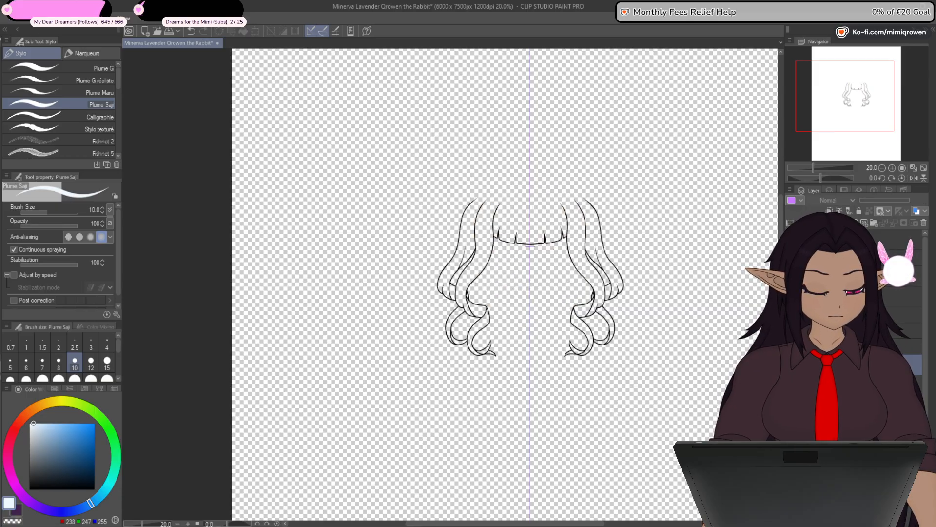
- Hide the curly side strands, isolate the central bangs' outline and select its layer
left_click(854, 386)
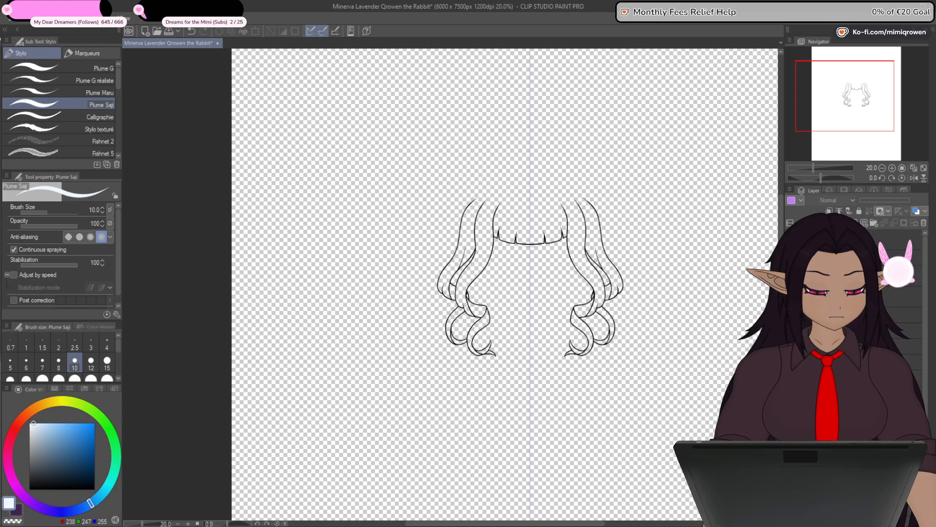
left_click(863, 362)
left_click(791, 362)
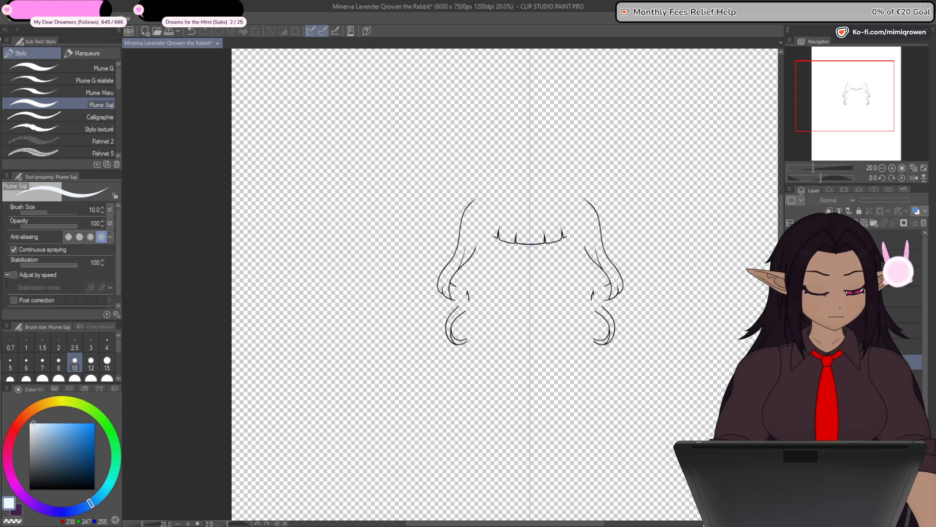
left_click(790, 378)
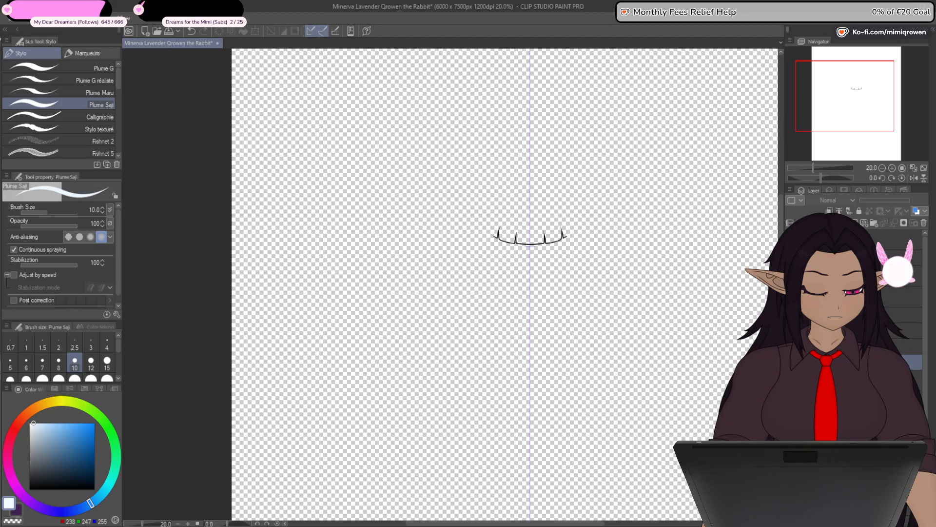
left_click(791, 378)
left_click(863, 379)
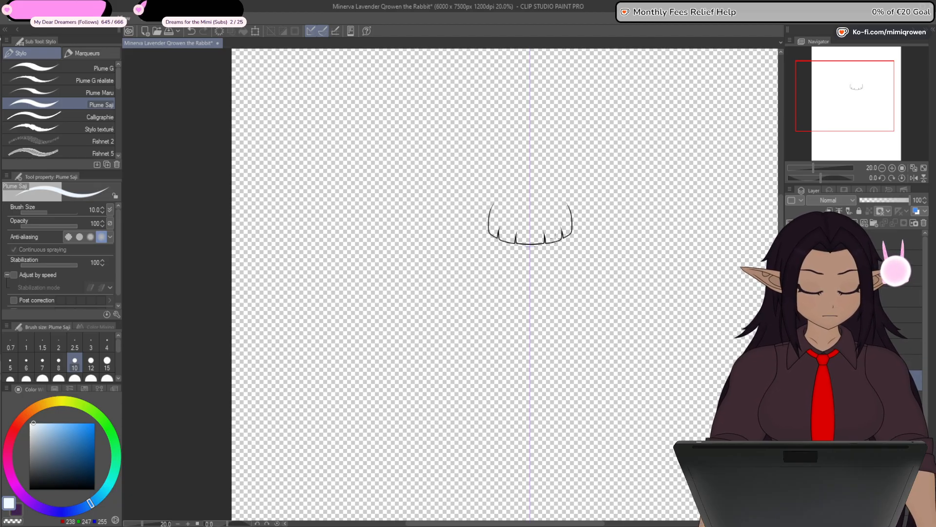
- Try to close the open top of the central bangs with a dark purple straight line, and undo it
scroll(534, 220, "up", 7)
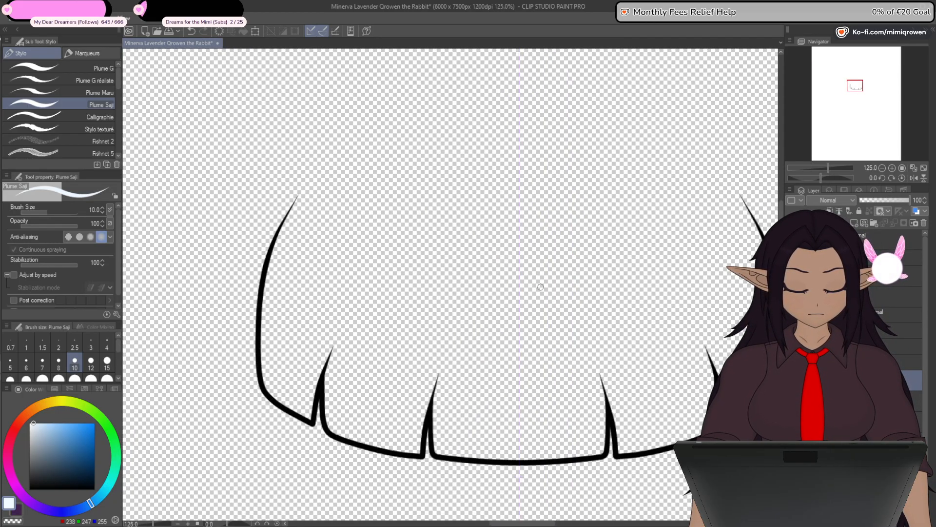
left_click_drag(531, 321, 508, 326)
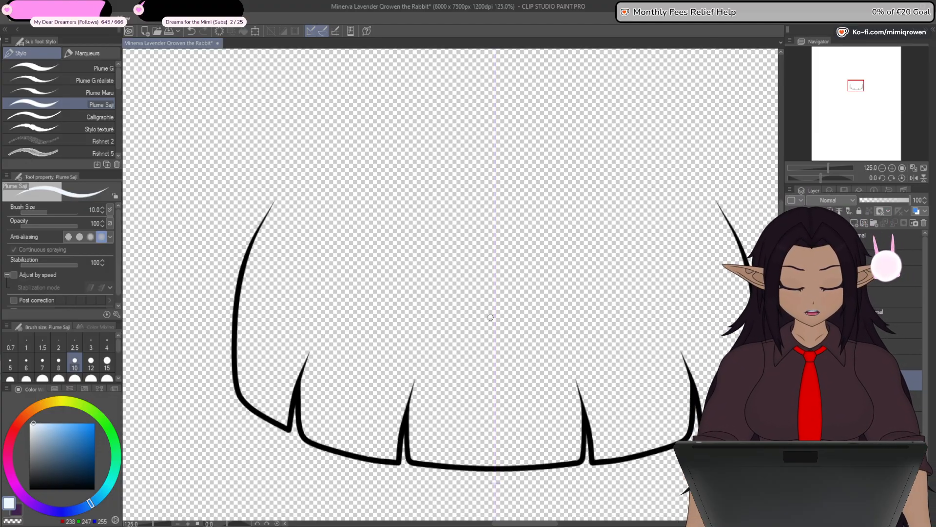
key("u")
scroll(393, 249, "up", 1)
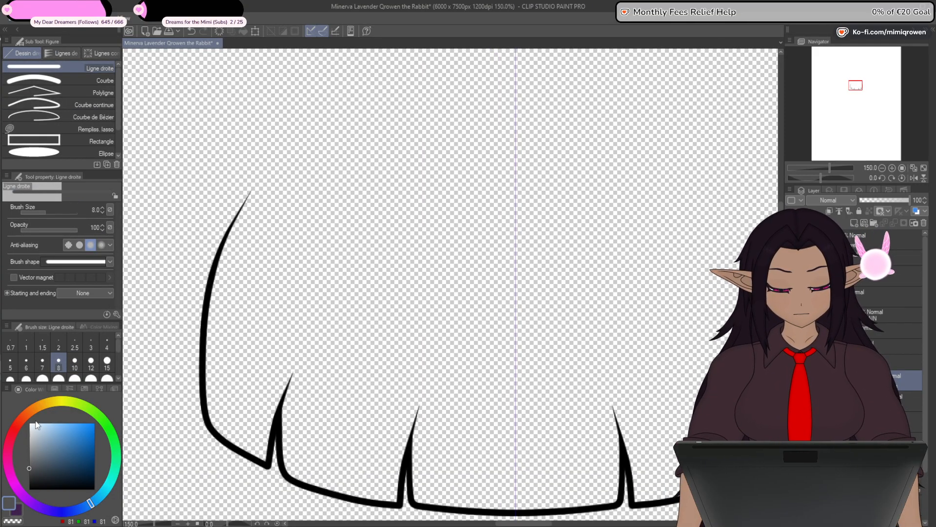
left_click(13, 475)
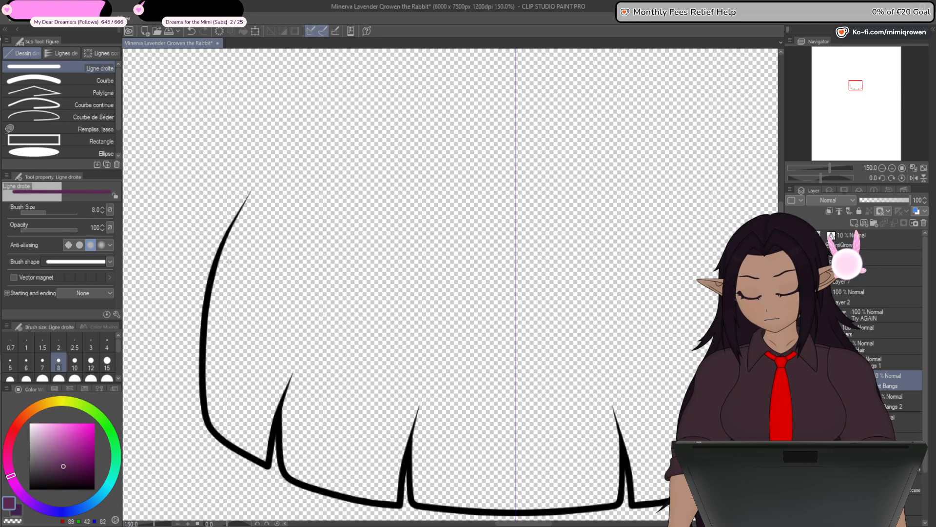
left_click_drag(418, 292, 351, 303)
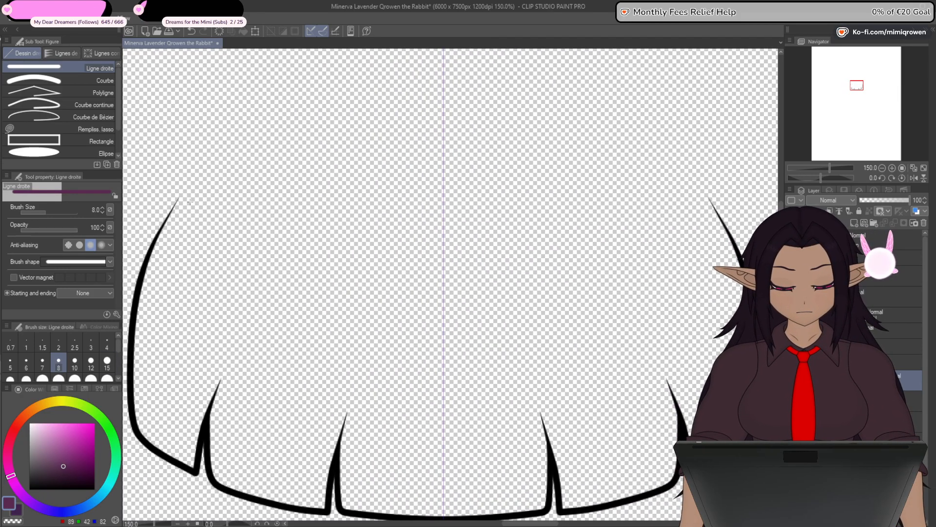
left_click_drag(178, 198, 443, 198)
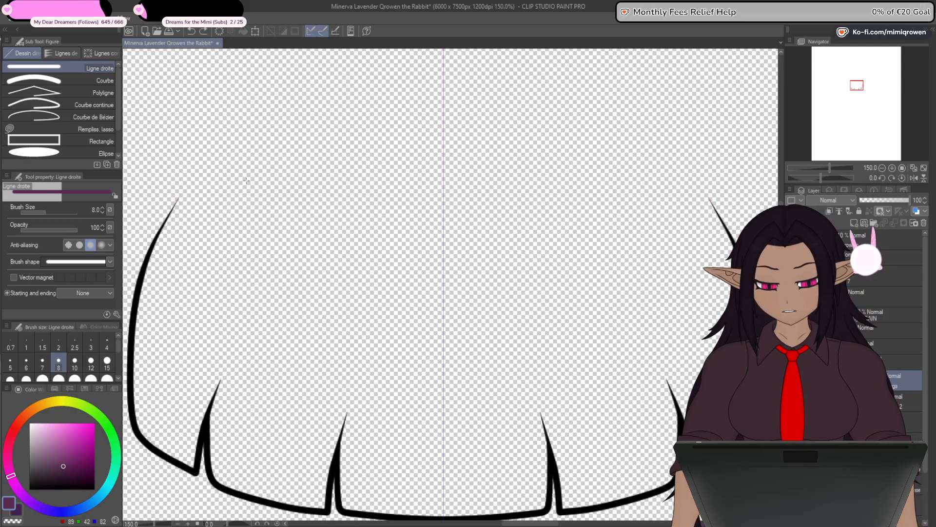
key("ctrl+z")
- Try to bridge the two upper tips of the bangs outline with a slightly arched purple curve, and undo it
left_click(97, 80)
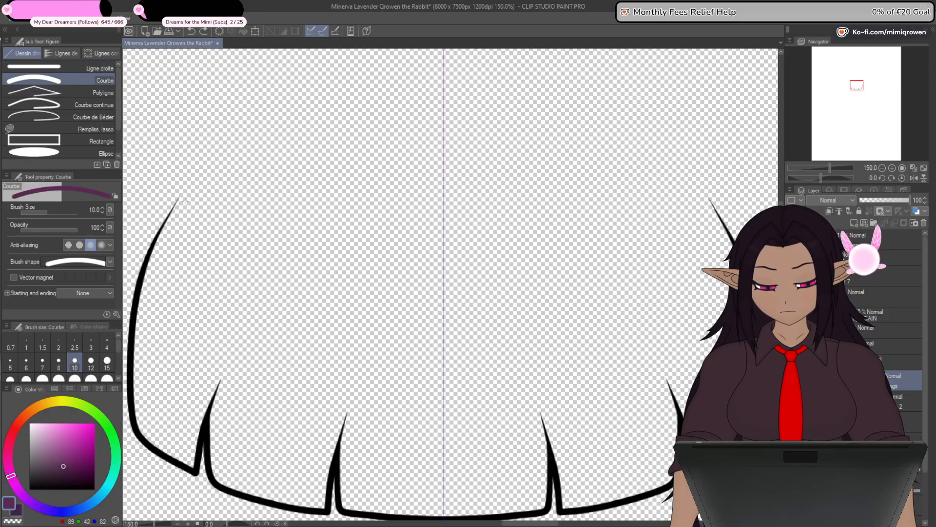
scroll(186, 202, "up", 1)
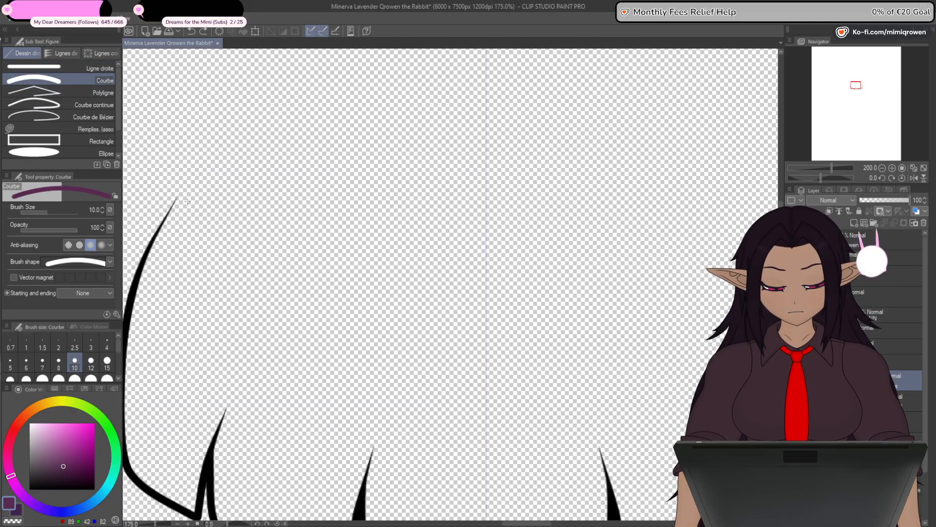
scroll(188, 202, "down", 1)
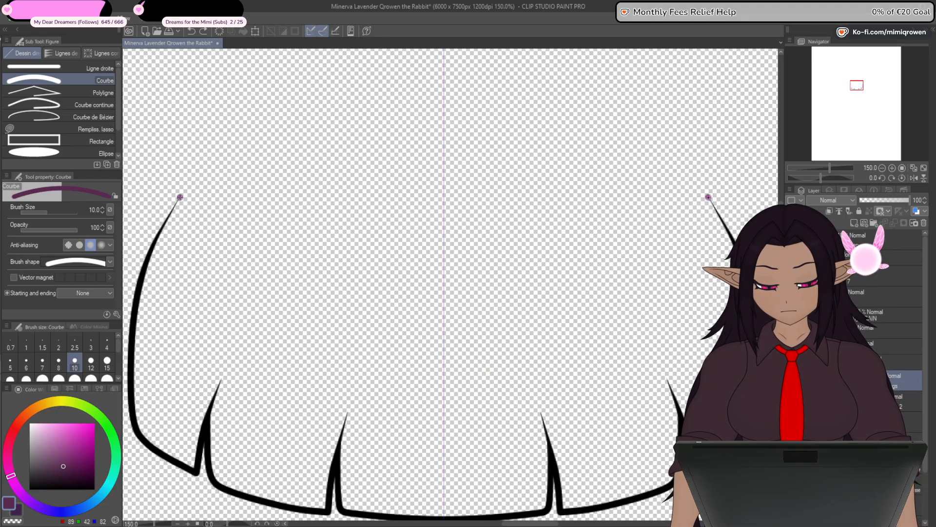
left_click_drag(180, 197, 709, 197)
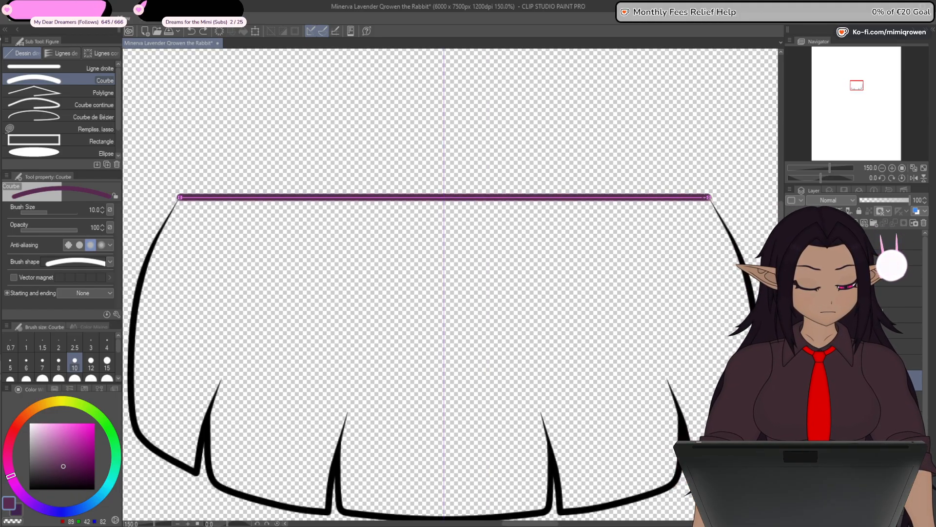
left_click_drag(443, 198, 443, 195)
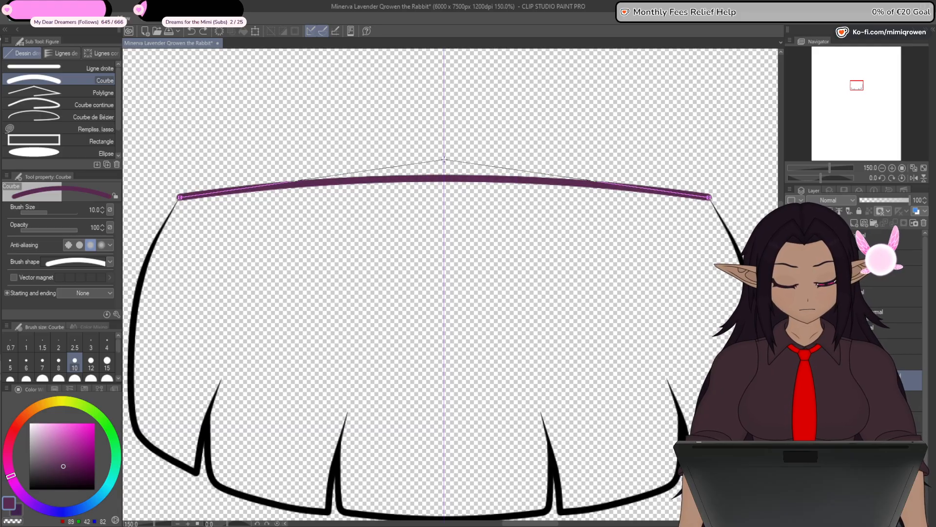
left_click(443, 157)
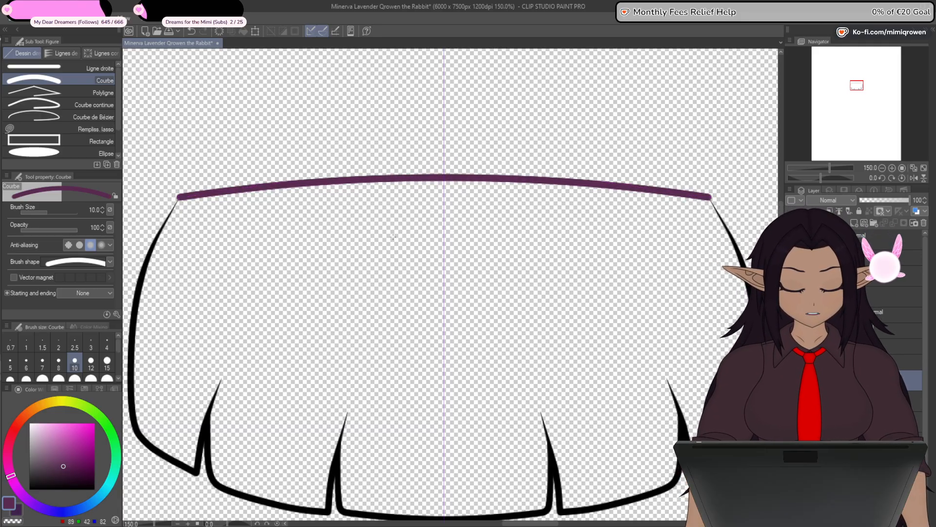
key("ctrl+z")
- Add a vector layer for the top edge of the bangs and draw a short black straight line on it
left_click(866, 223)
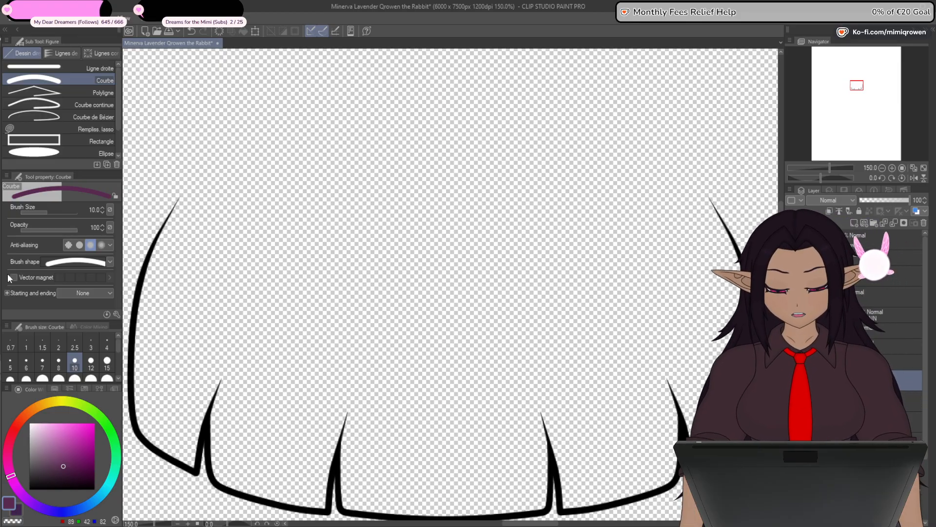
left_click(100, 68)
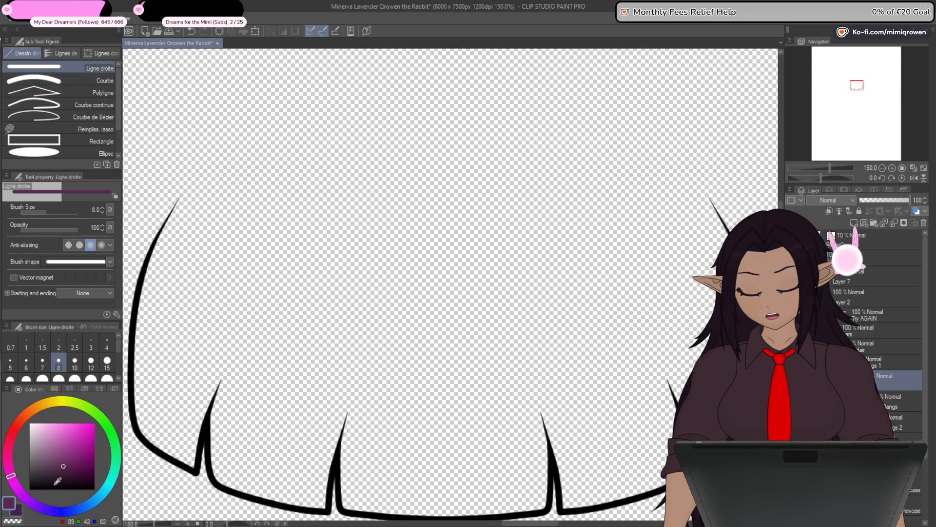
left_click_drag(21, 491, 41, 506)
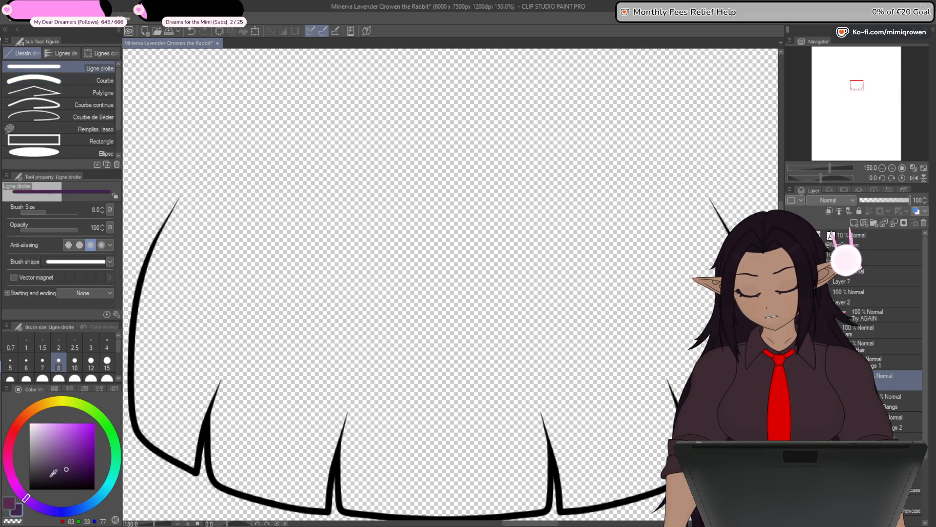
left_click(14, 509)
mouse_move(222, 227)
left_mouse_down()
mouse_move(266, 246)
mouse_move(414, 242)
left_mouse_up()
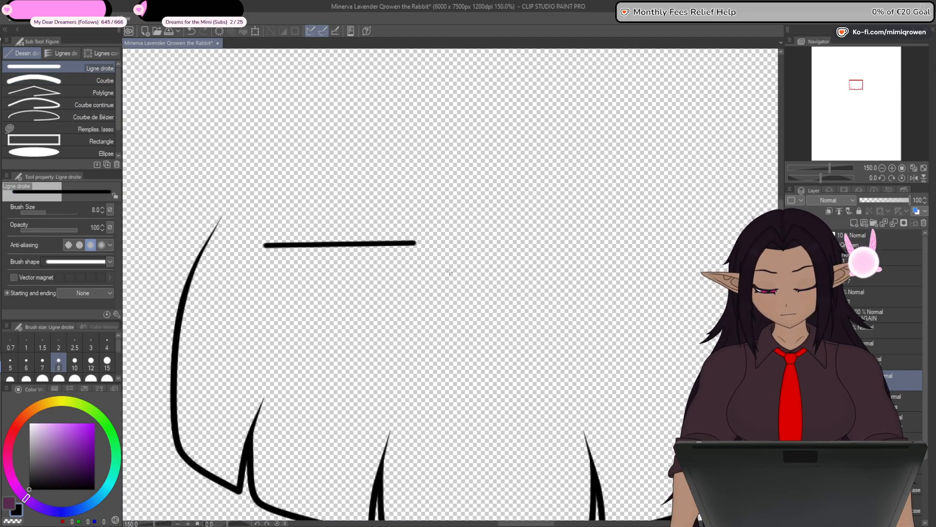
- Attach the new line's outer end to the left upper tip of the bangs outline and taper that end to a point
left_click(0, 366)
left_click_drag(224, 313, 511, 396)
scroll(317, 283, "up", 5)
left_click_drag(511, 351, 344, 188)
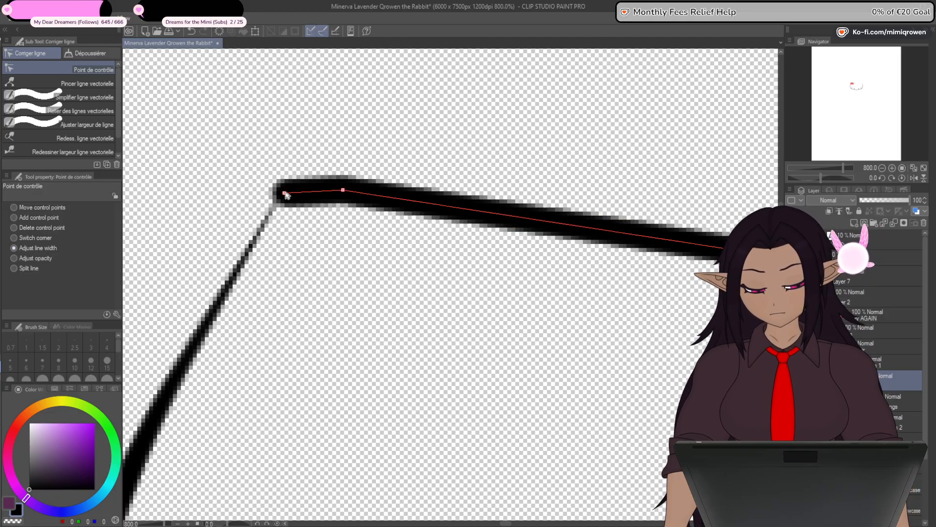
left_click_drag(285, 194, 154, 227)
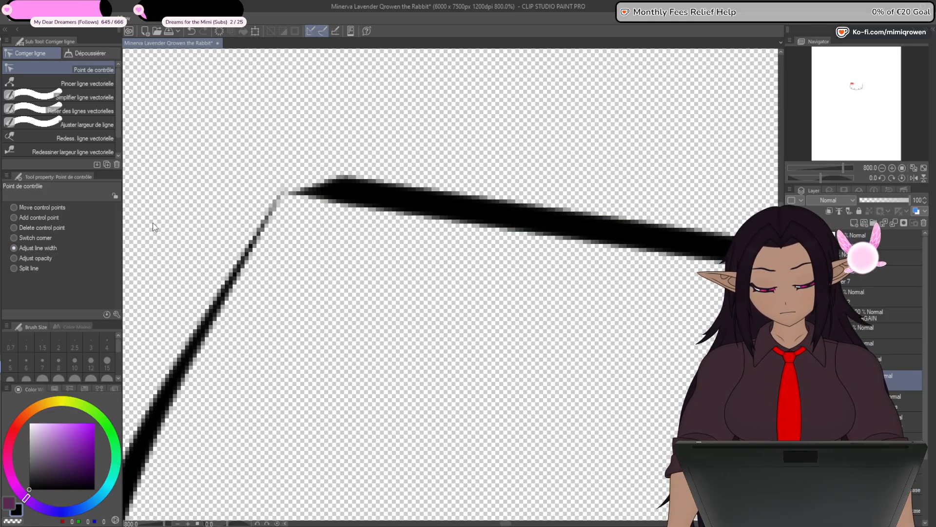
- Move the free inner end of the top line to the vertical centre grid line of the bangs
left_click(48, 220)
scroll(347, 193, "down", 8)
left_click_drag(638, 266, 450, 309)
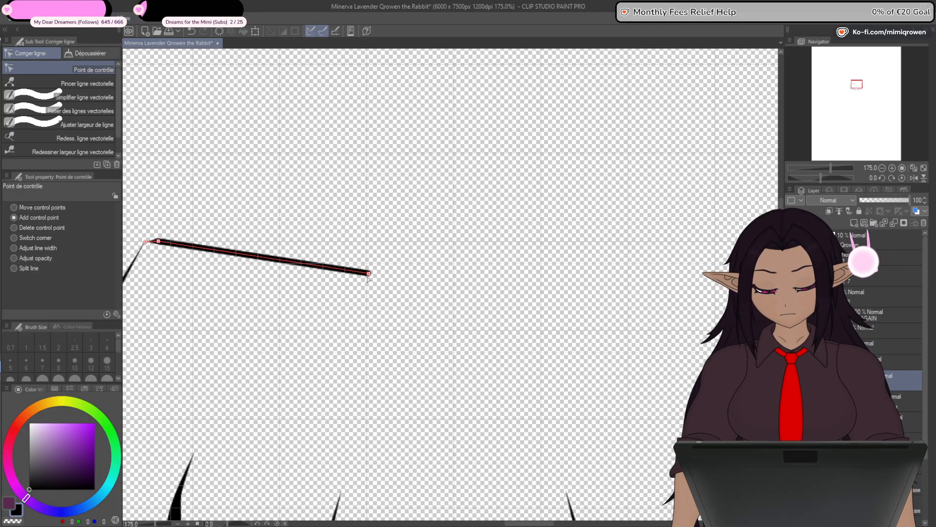
left_click_drag(369, 273, 455, 249)
scroll(442, 318, "down", 1)
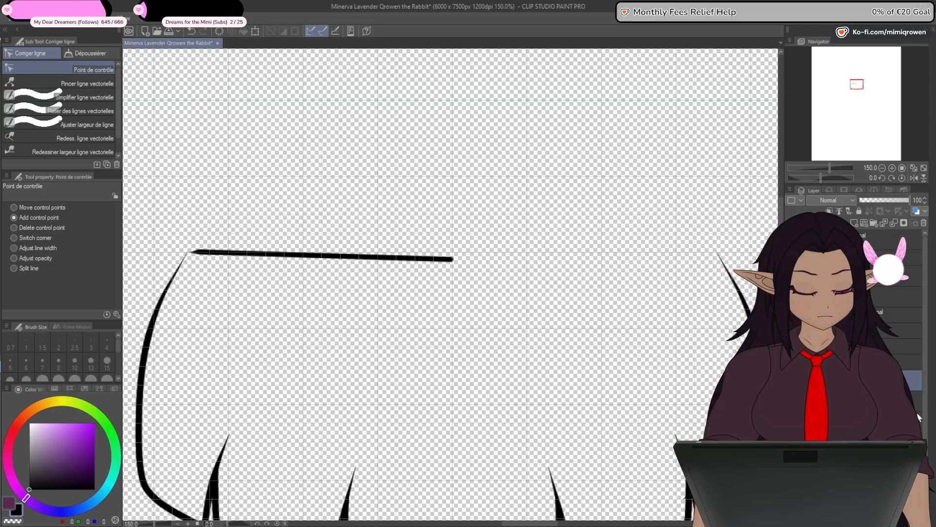
- Show the grey background and raise the top line's inner end along the centre grid line so the line slopes upward
left_click(791, 422)
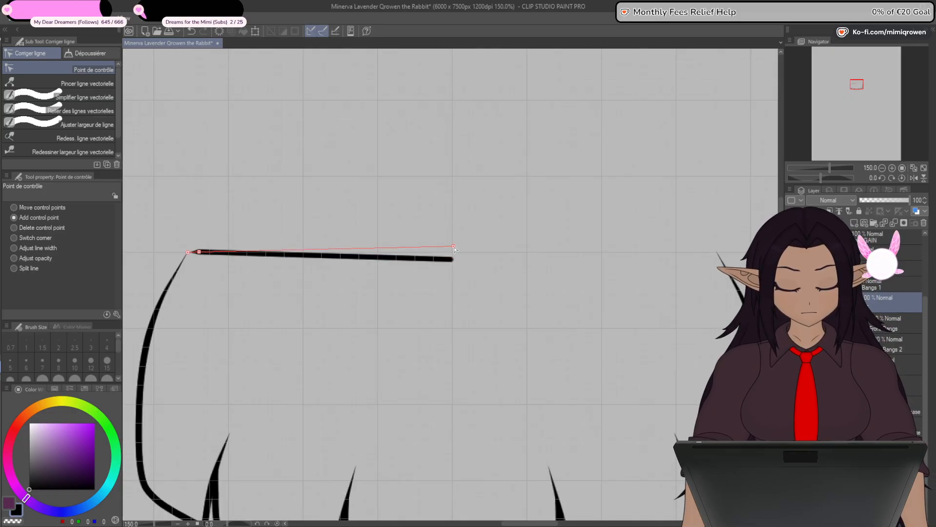
left_click_drag(454, 249, 454, 214)
scroll(450, 230, "up", 1)
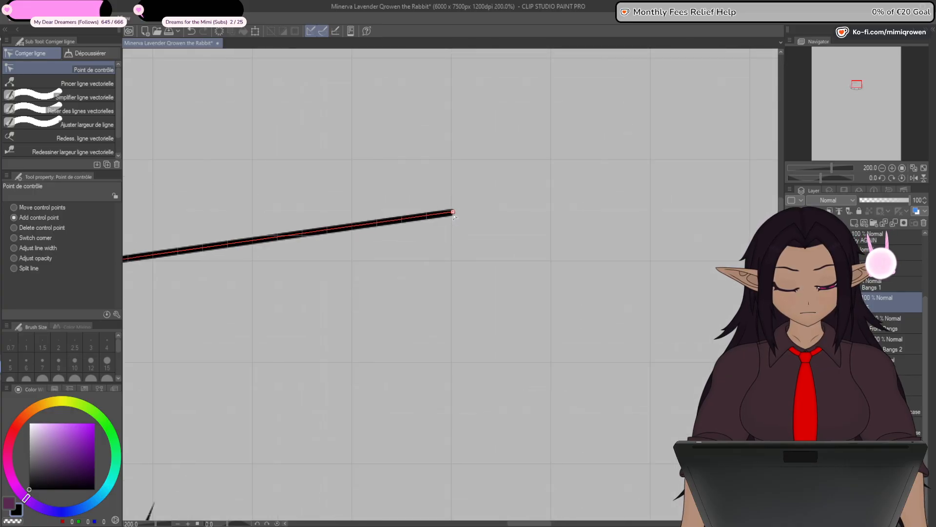
scroll(453, 215, "up", 8)
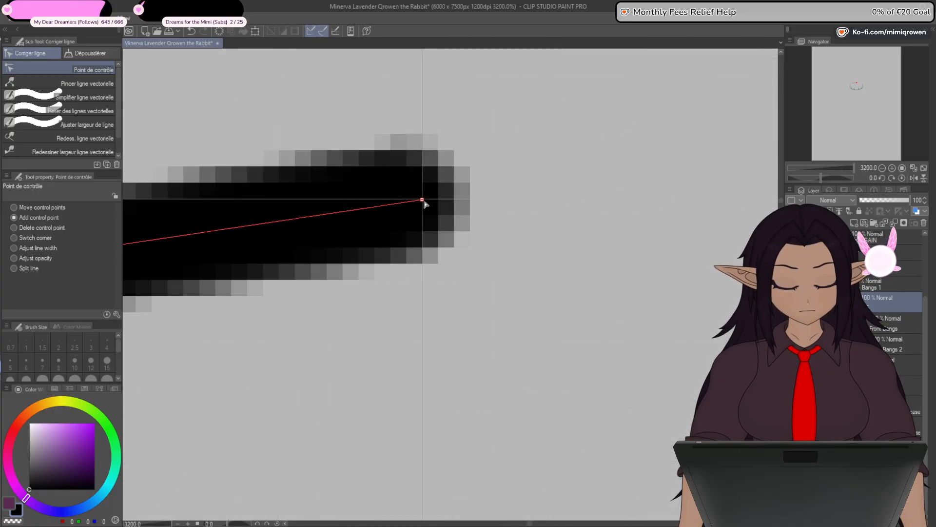
scroll(423, 202, "down", 8)
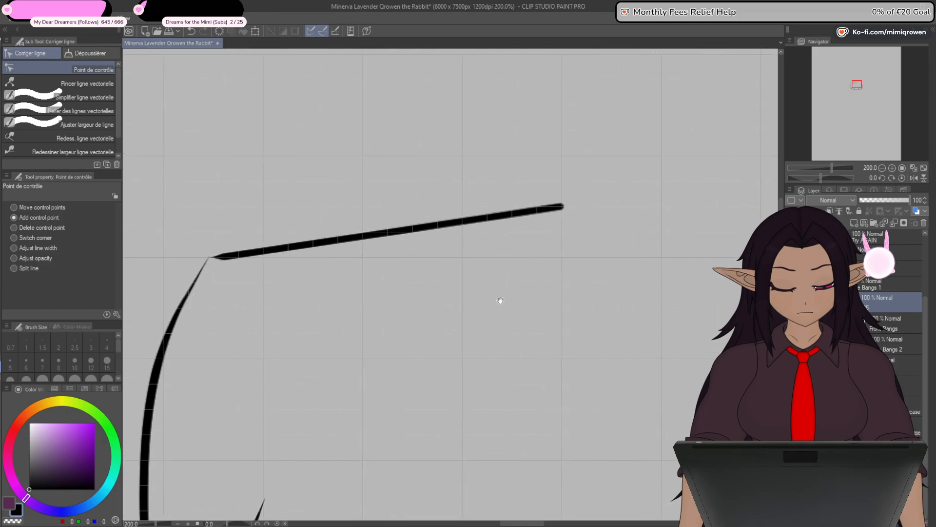
- Add a middle control point to the top line and shift its points upward to bend it into a soft arch
mouse_move(356, 243)
left_mouse_down()
mouse_move(392, 229)
mouse_move(363, 238)
left_mouse_up()
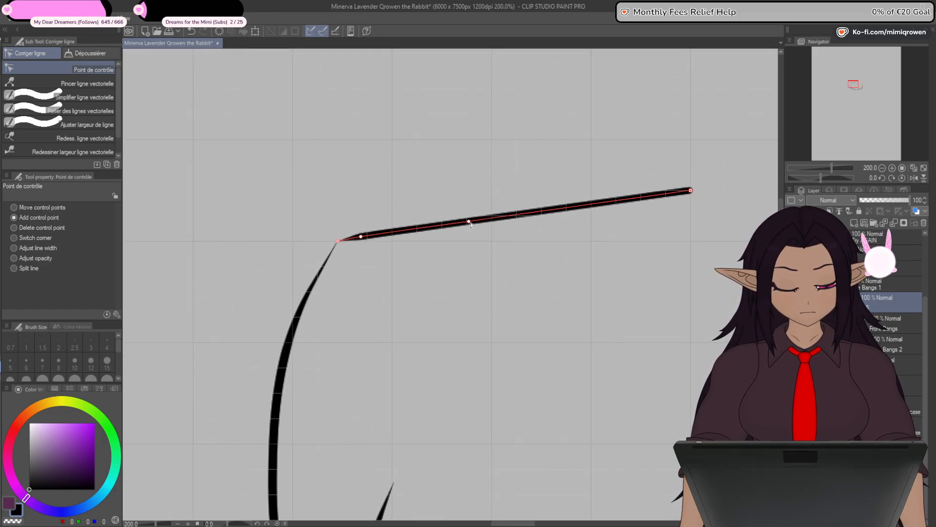
left_click_drag(470, 222, 534, 200)
left_click_drag(366, 241, 383, 235)
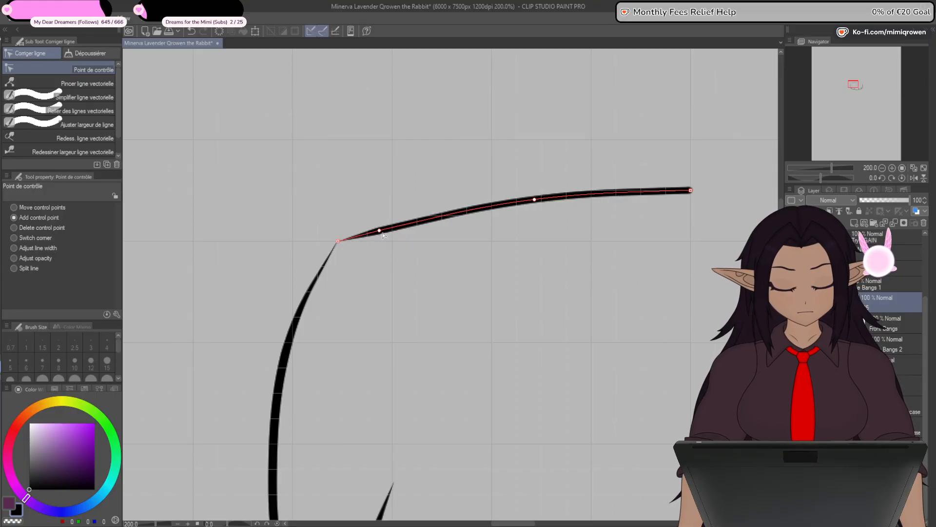
scroll(337, 246, "up", 5)
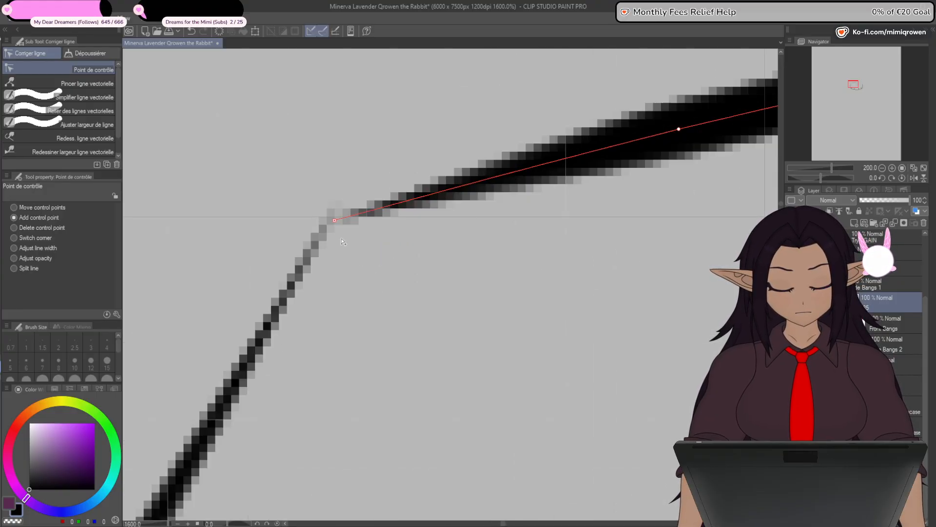
- Adjust the arch's line width, slightly thickening its outer tip and thinning its middle and inner end
left_click(38, 248)
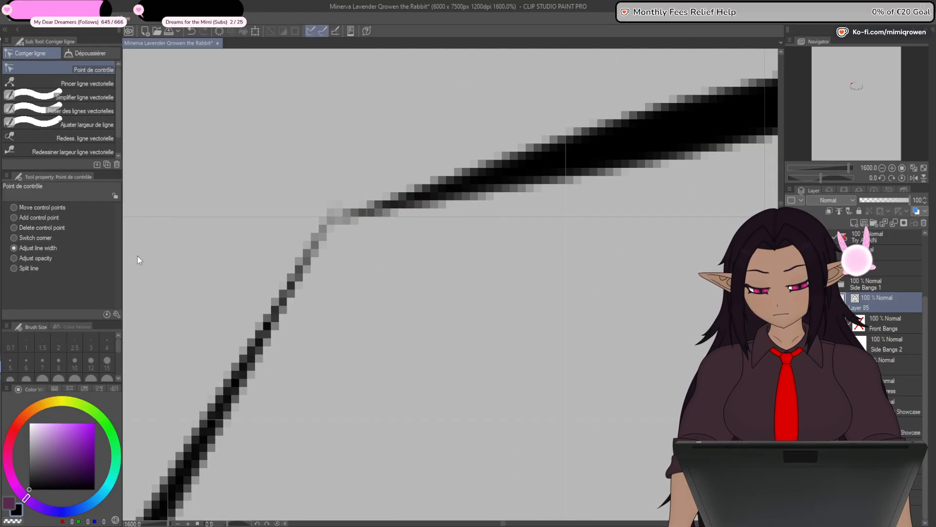
left_click_drag(334, 226, 344, 226)
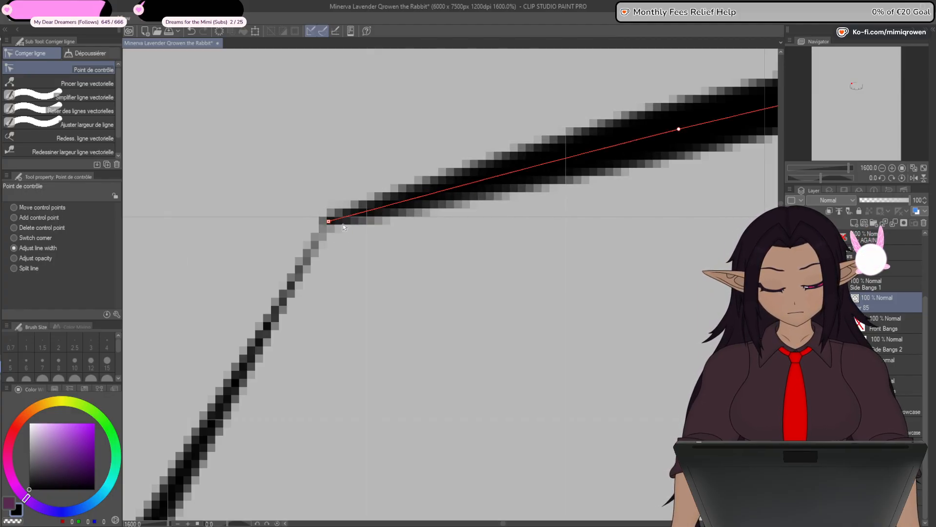
scroll(344, 229, "down", 5)
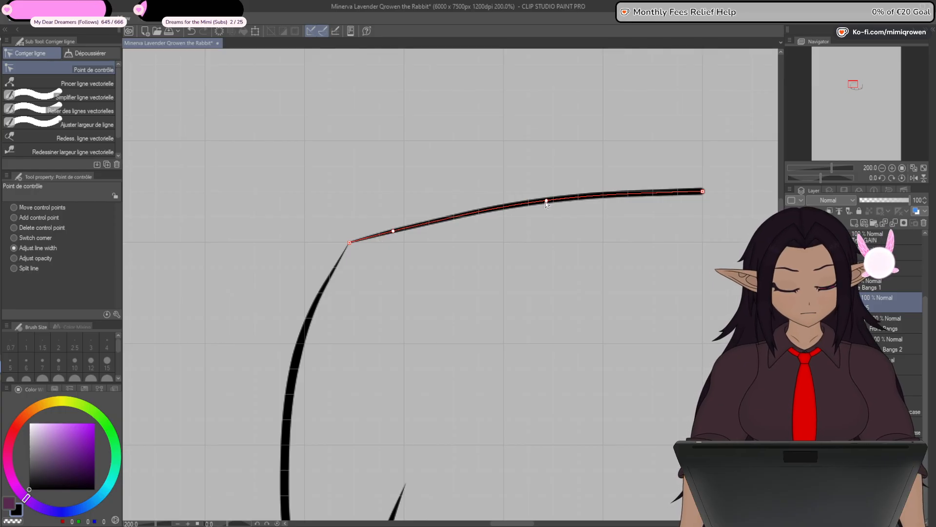
left_click_drag(512, 271, 396, 298)
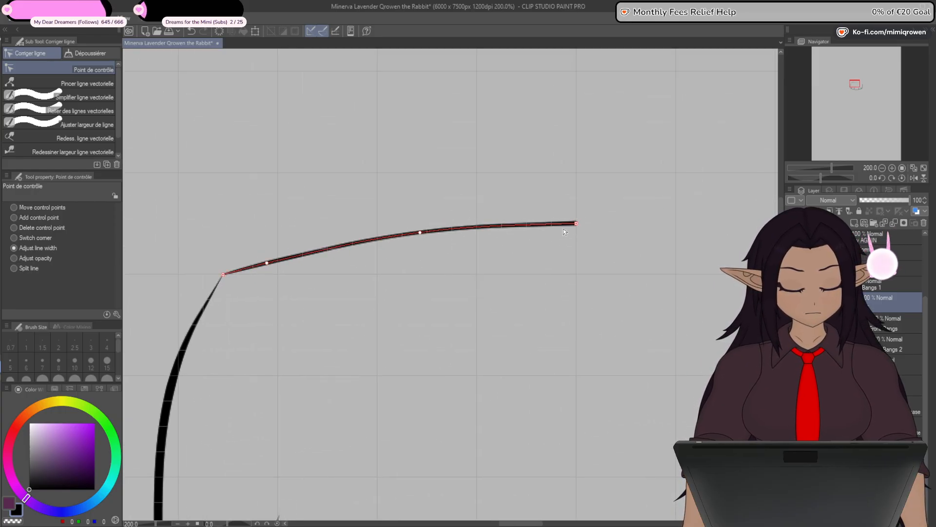
scroll(461, 319, "down", 3)
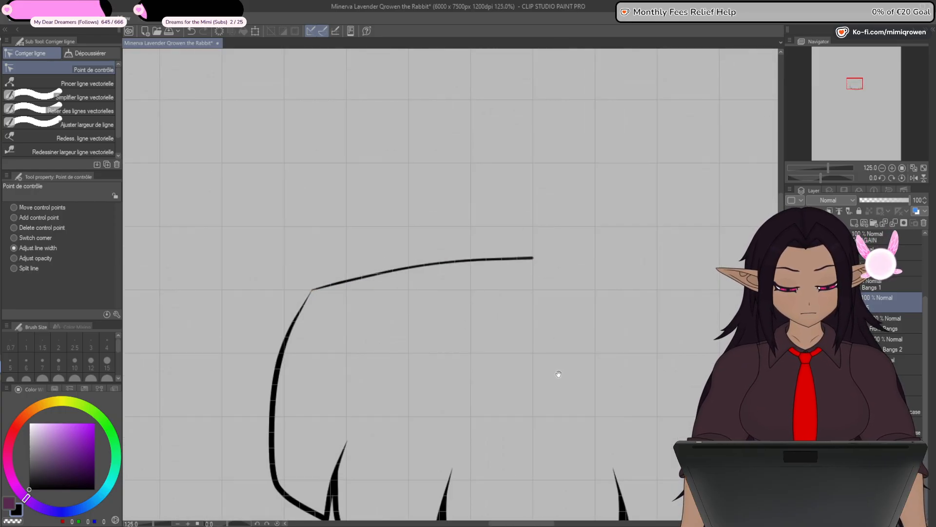
left_click_drag(558, 376, 528, 327)
- Reshape the arch with a rounder bend near its outer tip and a slightly higher inner end at the centre
left_click(40, 218)
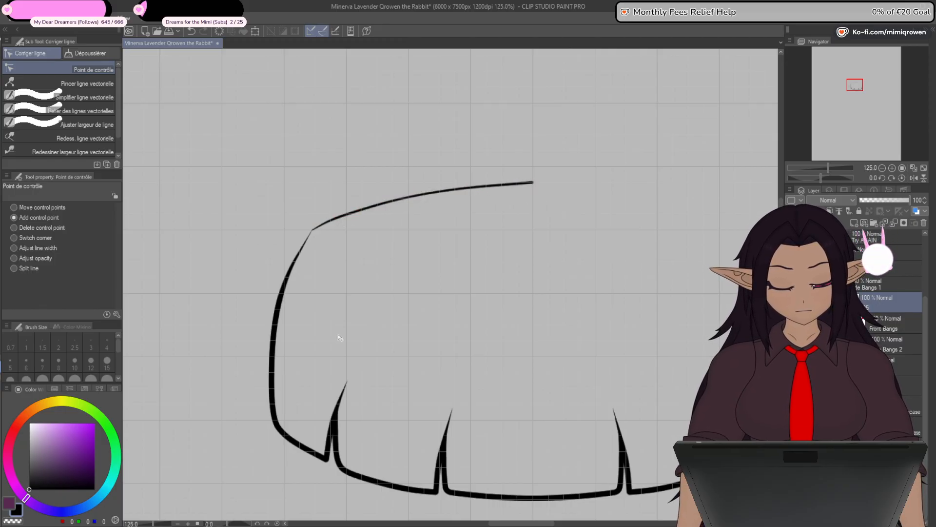
key("ctrl+z")
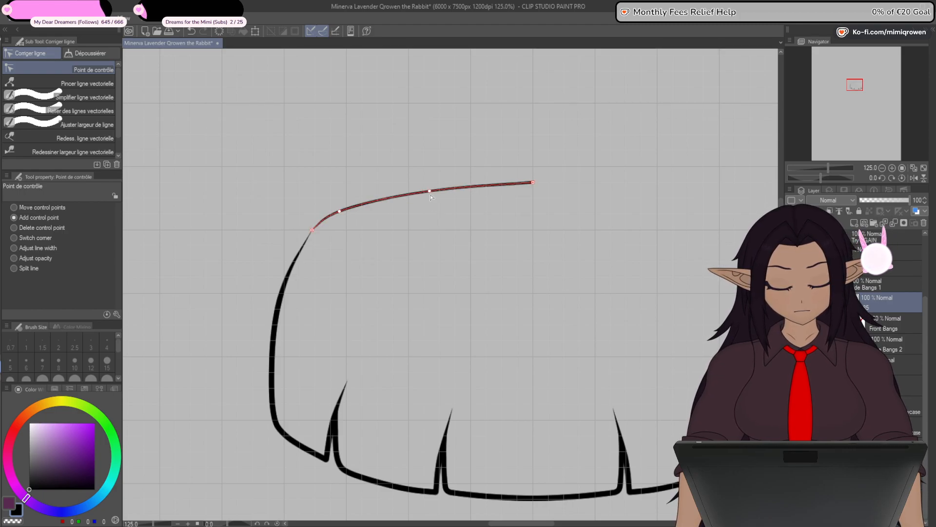
left_click_drag(533, 188, 533, 184)
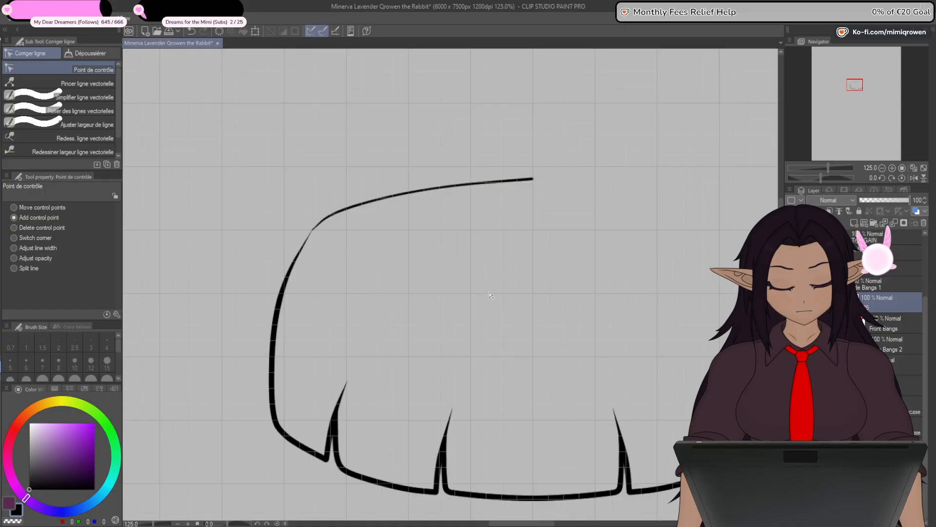
- Duplicate the arched top line and flip the copy horizontally to close the other half of the central bangs' outline
scroll(314, 229, "up", 10)
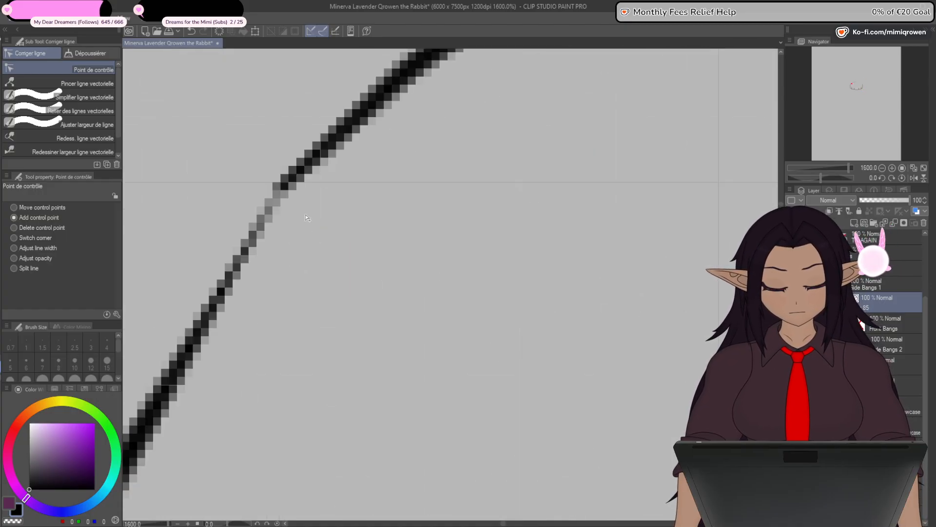
scroll(301, 259, "down", 7)
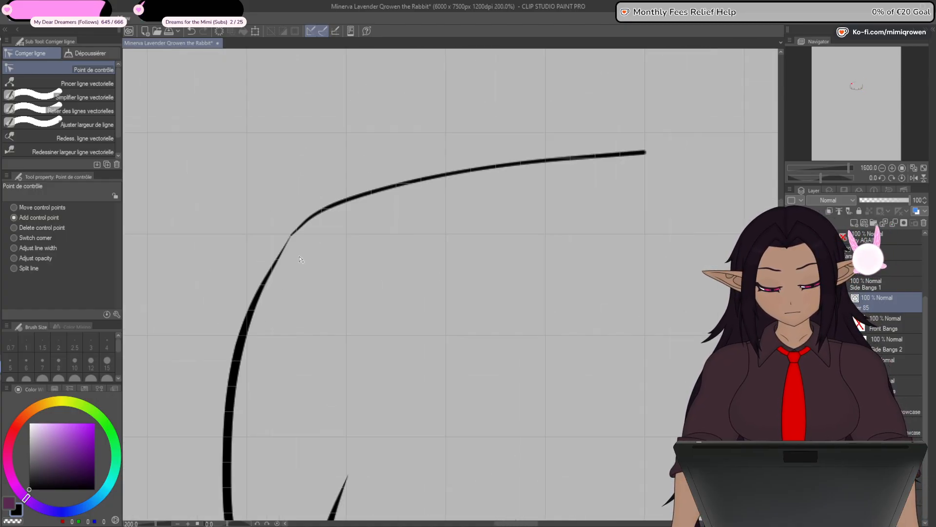
scroll(301, 260, "down", 5)
left_click_drag(427, 439, 435, 391)
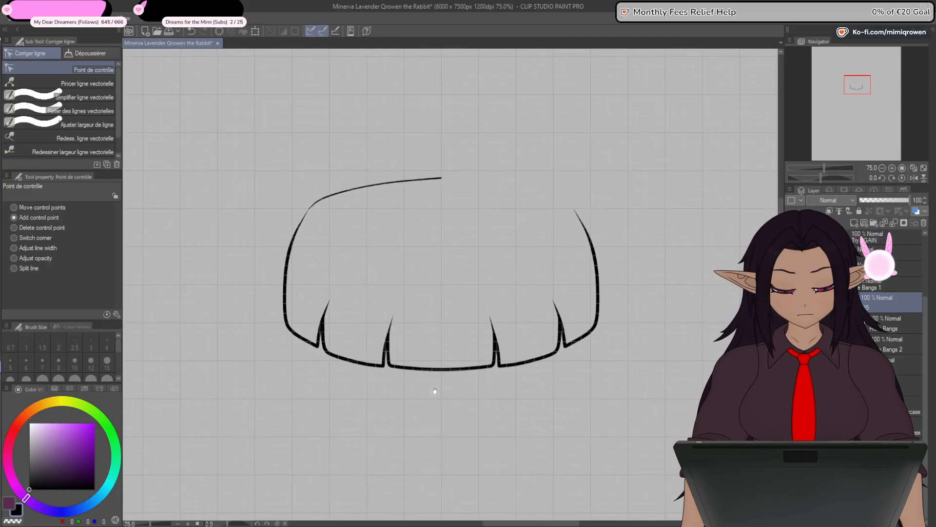
left_click_drag(925, 317, 924, 291)
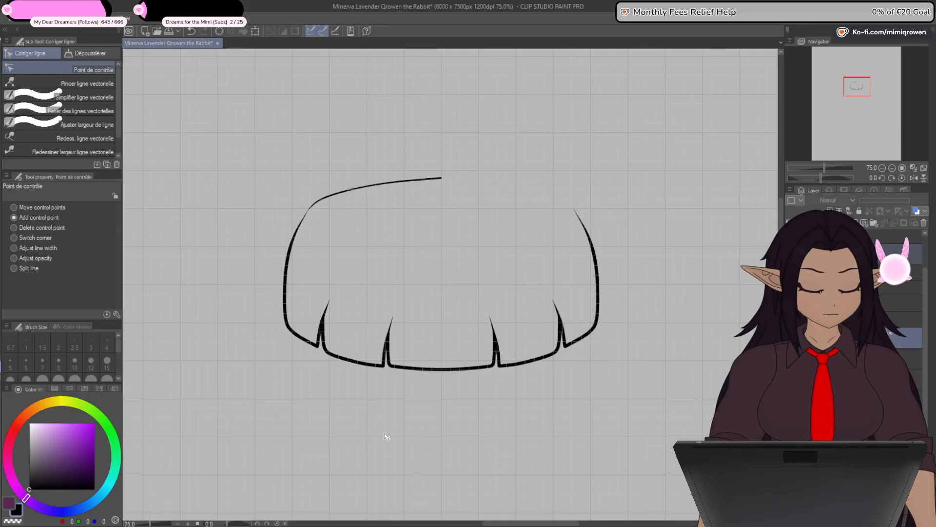
left_click(255, 31)
left_click(42, 209)
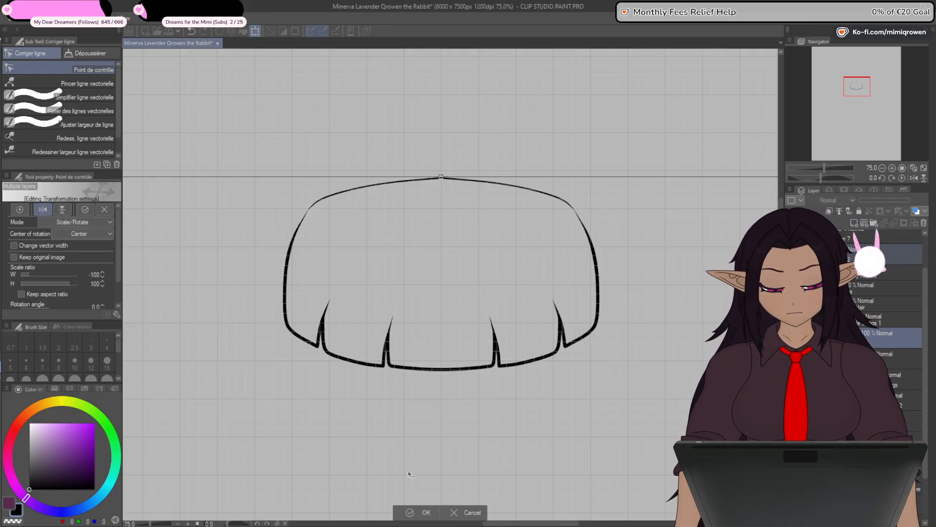
key("Return")
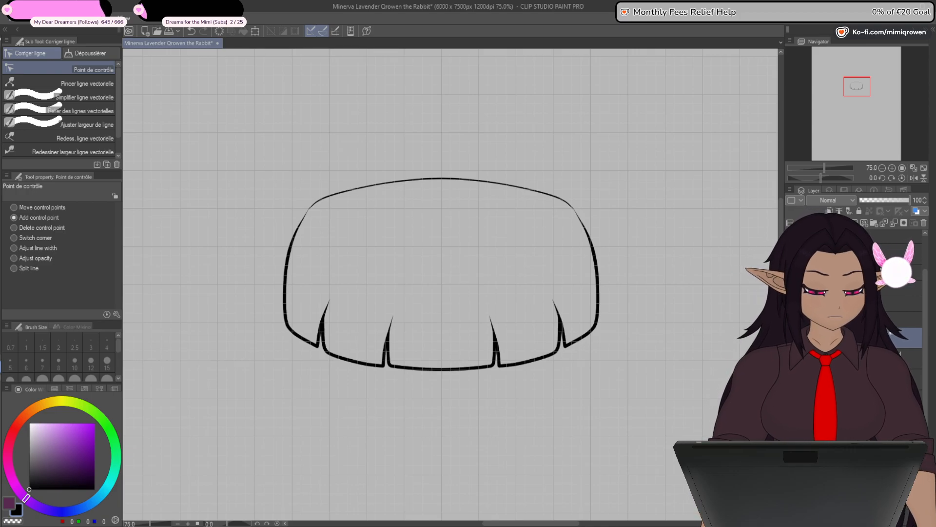
- Hide the grey background and add a new layer above the central bangs' outline for the colour
left_click_drag(927, 356, 926, 397)
left_click(791, 505)
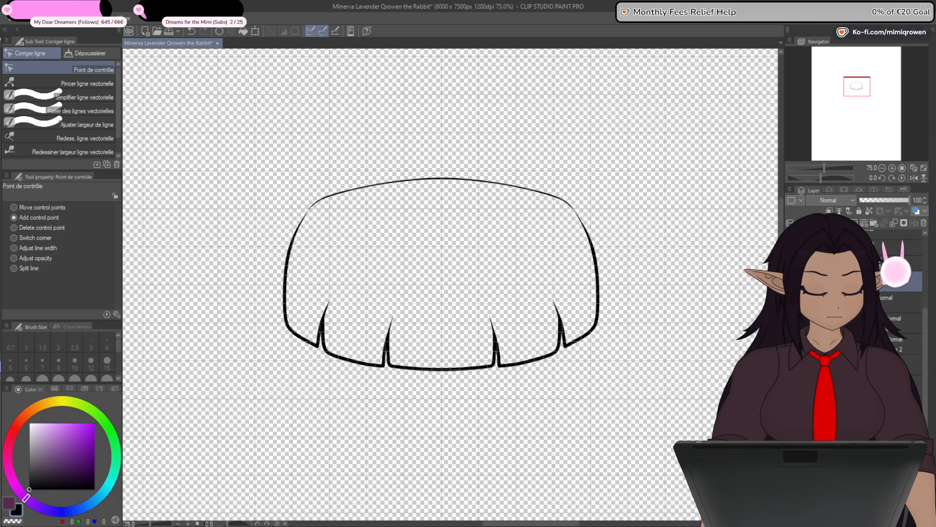
left_click_drag(925, 322, 924, 313)
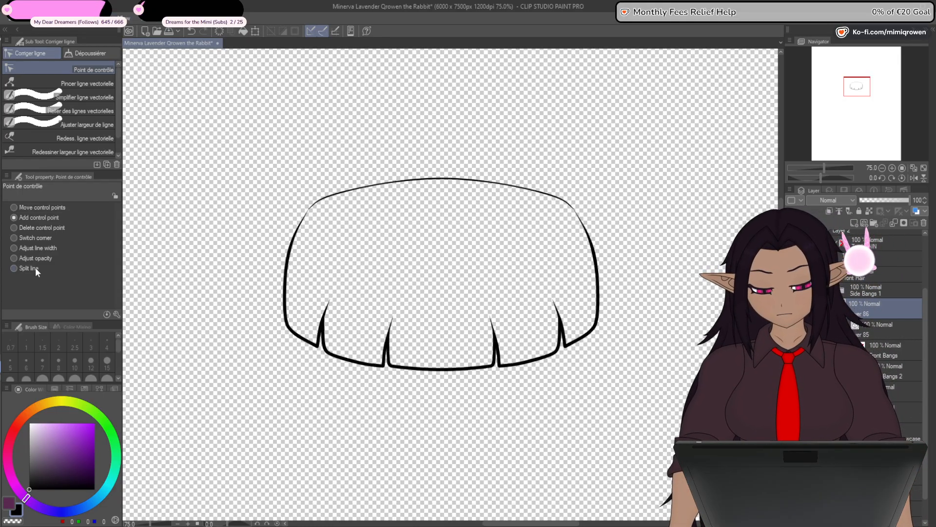
- Choose dark purple (RGB 62, 20, 55) and try filling the bangs' outline with reference to other layers, undoing the fill
key("g")
left_click(63, 466)
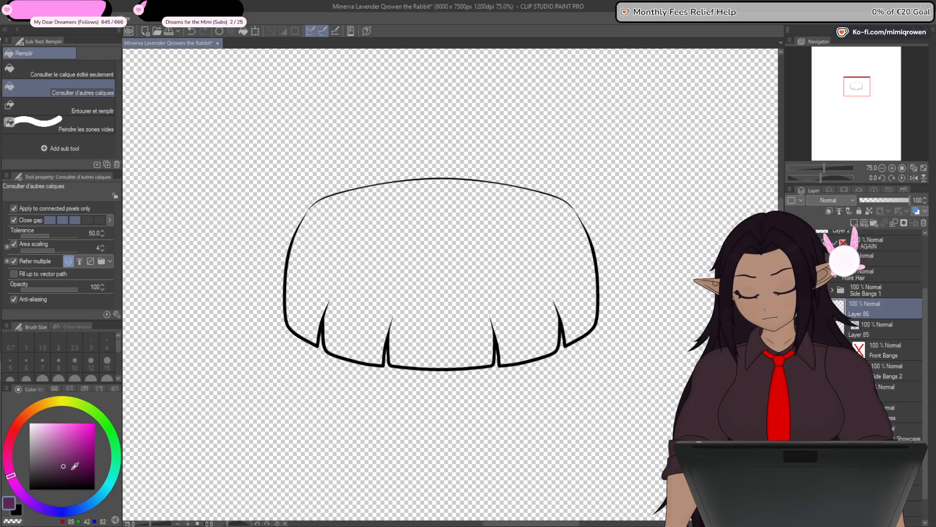
left_click(445, 275)
scroll(372, 214, "up", 1)
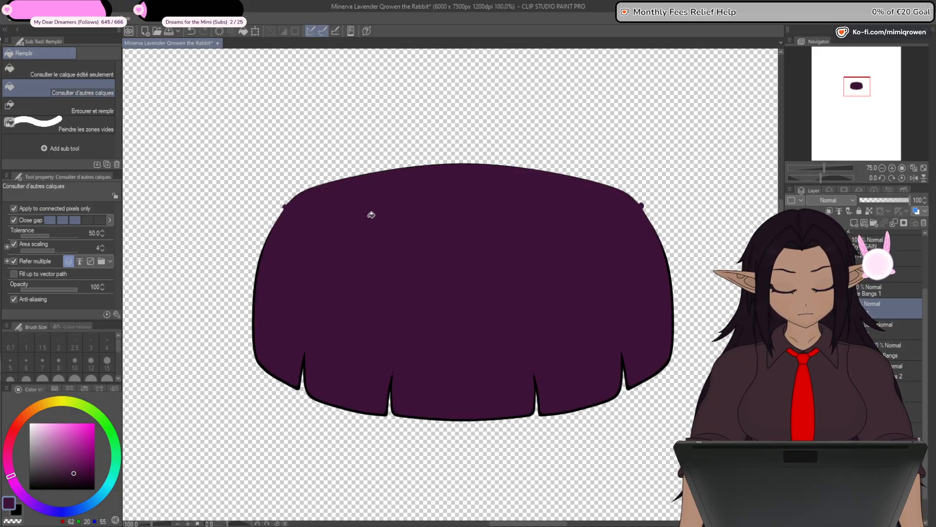
scroll(377, 227, "up", 1)
key("ctrl+z")
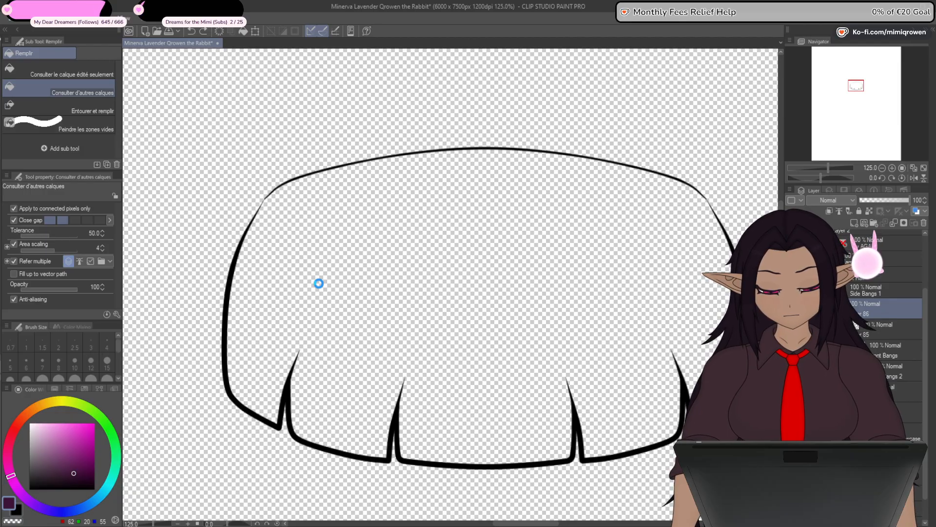
- Try the fill again with a smaller close-gap level and with tolerance 27.2, undoing each attempt
left_click(325, 241)
key("ctrl+z")
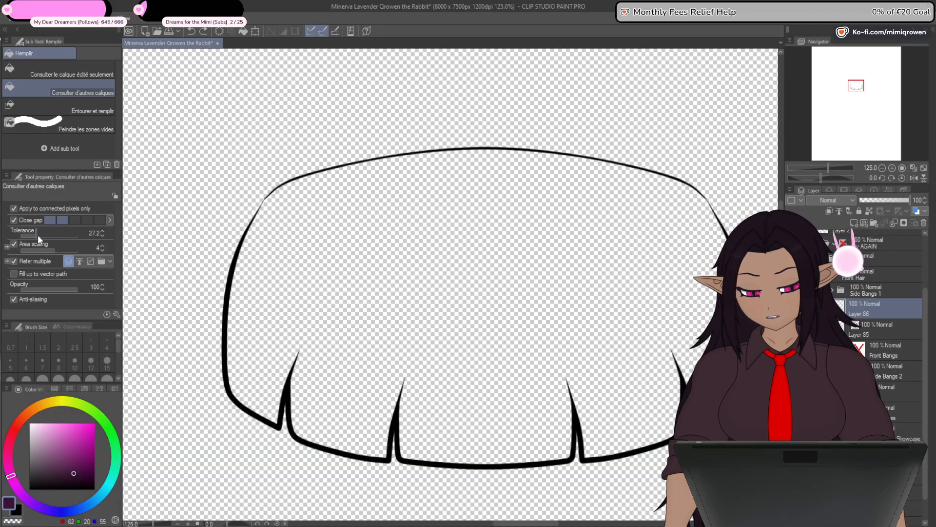
left_click(326, 295)
key("ctrl+z")
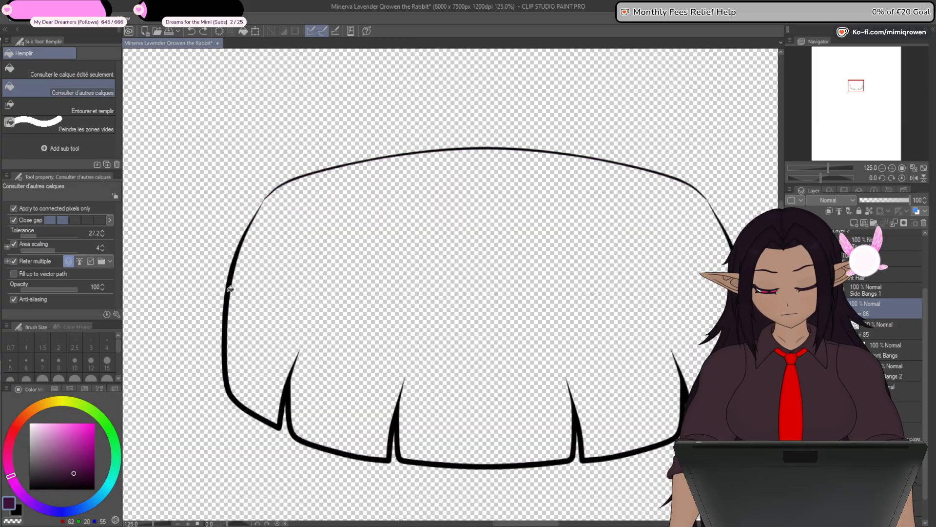
- Fill the central bangs with dark purple at tolerance 16.7, comparing the canvas with and without the fill
left_click(334, 302)
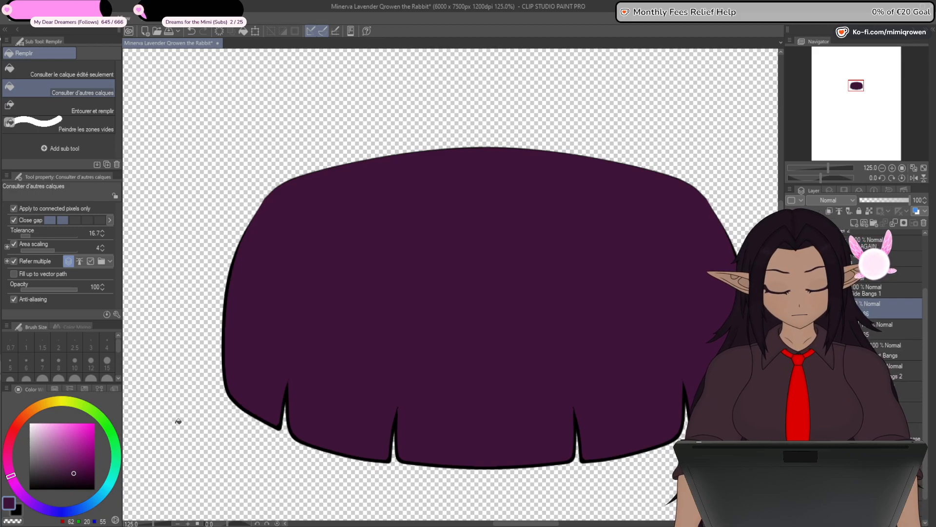
key("ctrl+z")
key("ctrl+y")
key("ctrl+z")
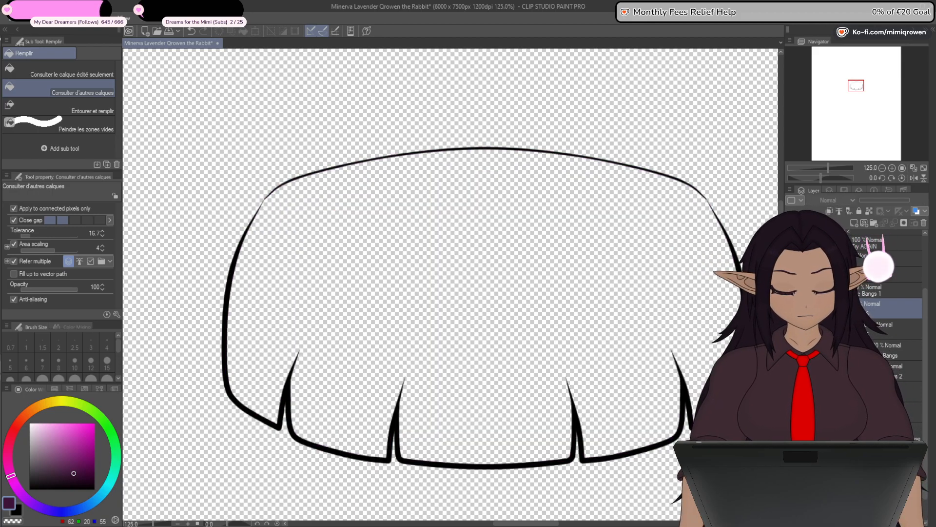
key("ctrl+y")
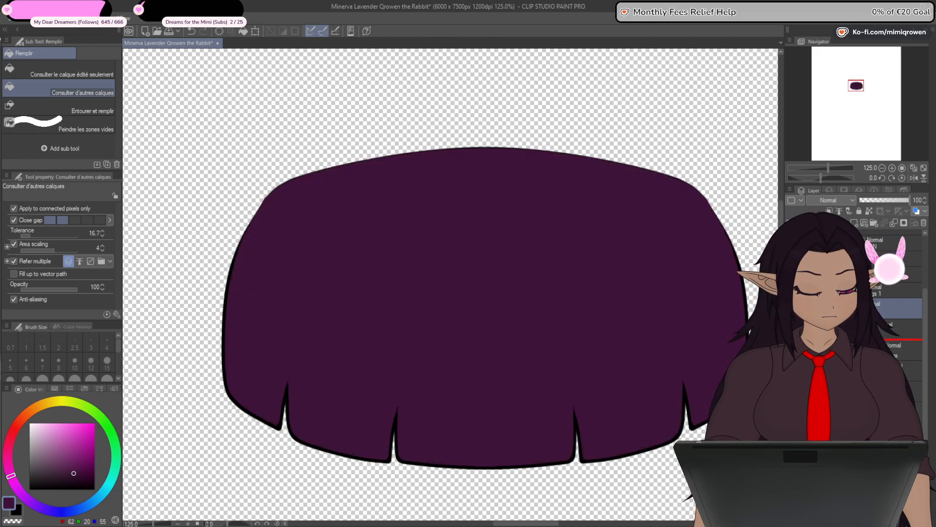
- Move the colour layer below the bangs' outline and Front Bangs layers and inspect the fill along the outline's upper corner
left_click_drag(898, 308, 897, 360)
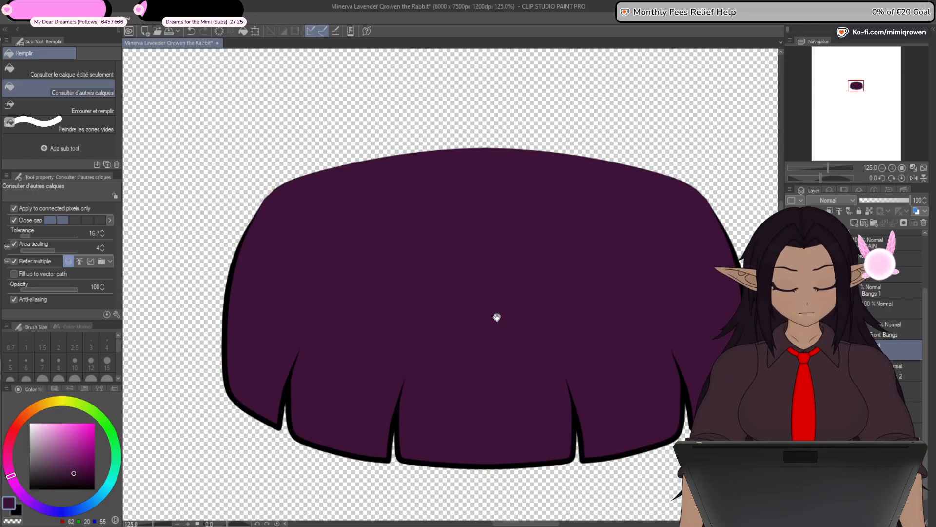
scroll(276, 272, "up", 8)
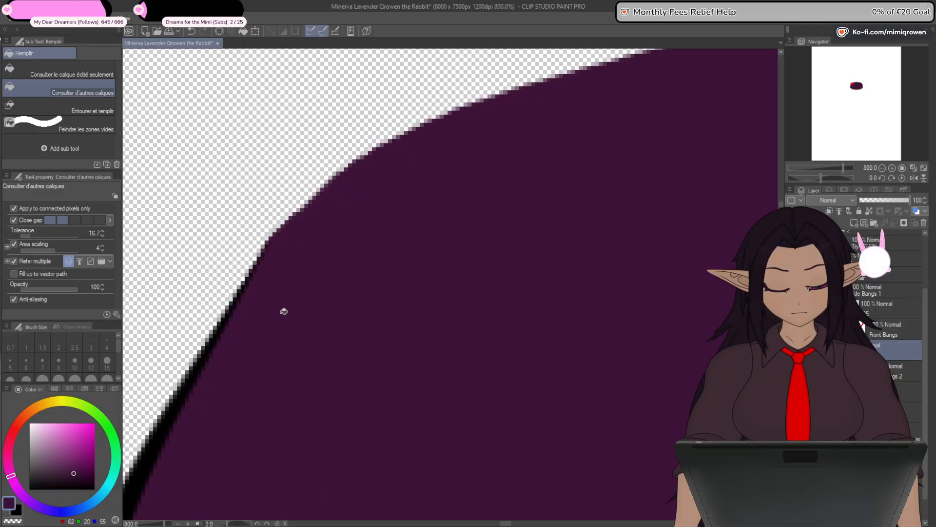
scroll(284, 311, "down", 6)
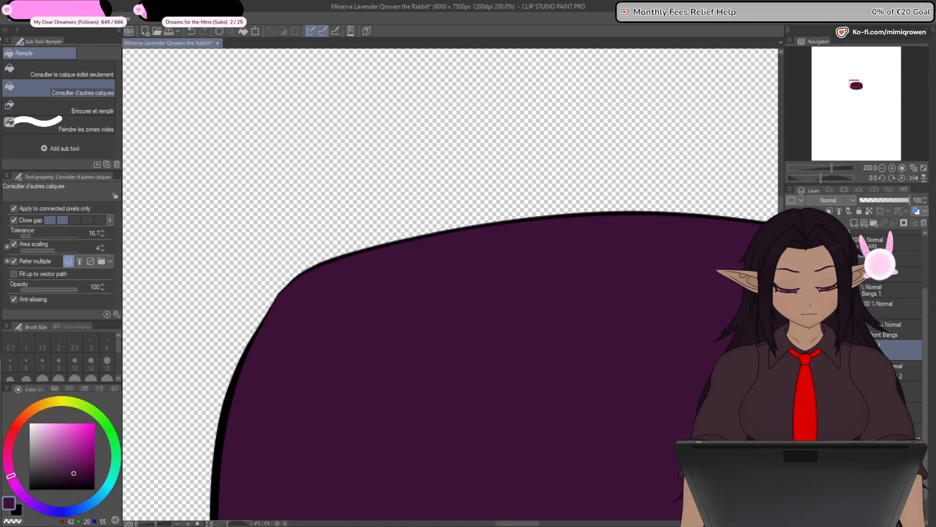
scroll(265, 297, "up", 10)
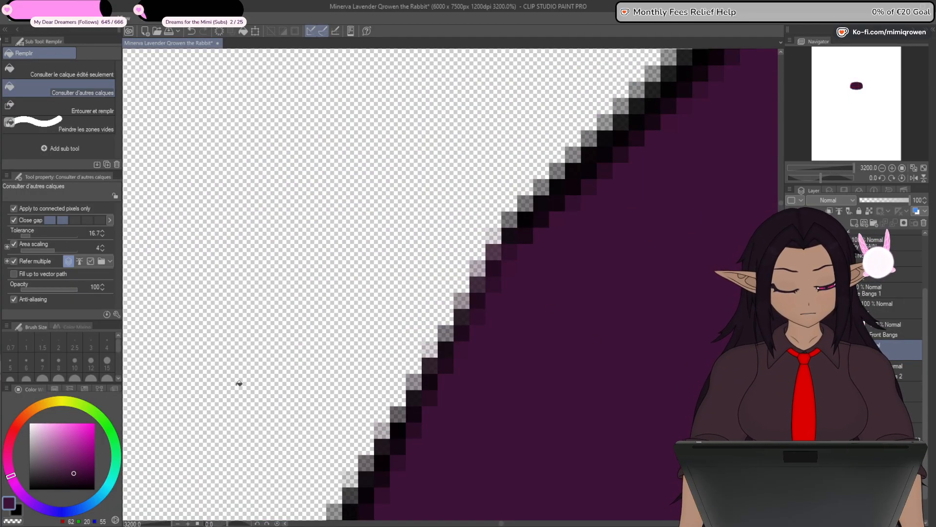
scroll(239, 384, "down", 10)
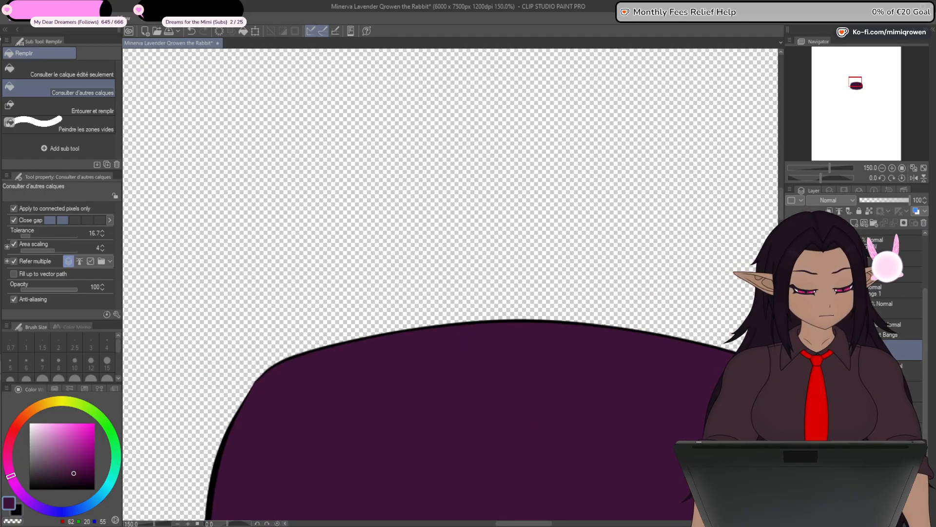
scroll(629, 446, "down", 5)
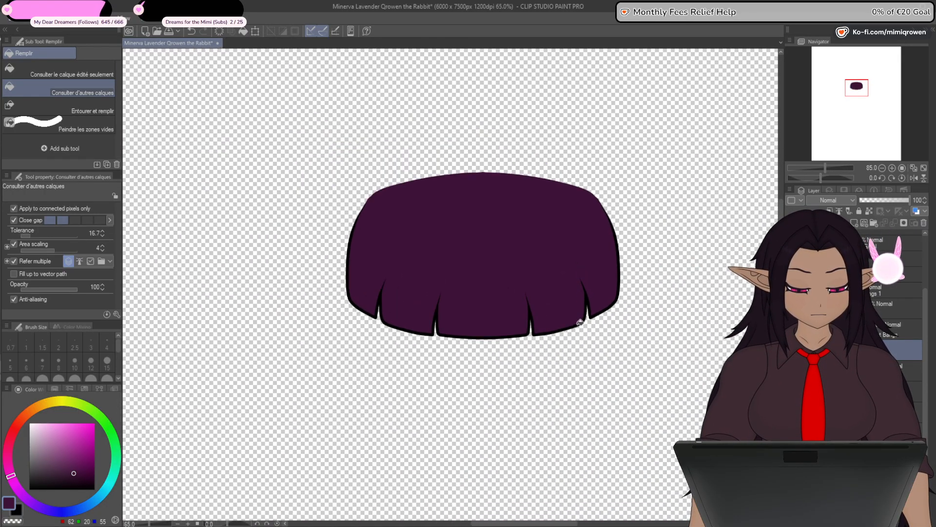
scroll(577, 336, "down", 1)
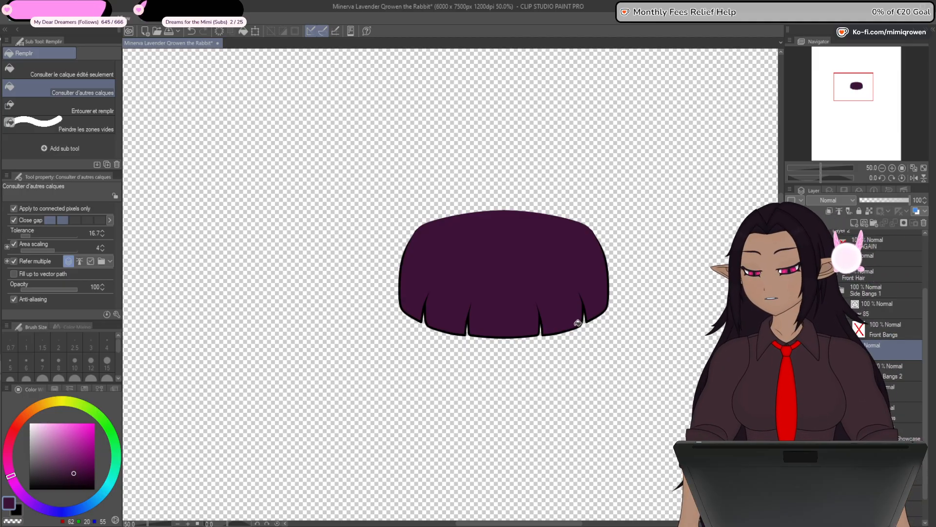
left_click_drag(561, 406, 508, 332)
- Darken the central bangs' fill colour to RGB 44, 9, 39
left_click(81, 477)
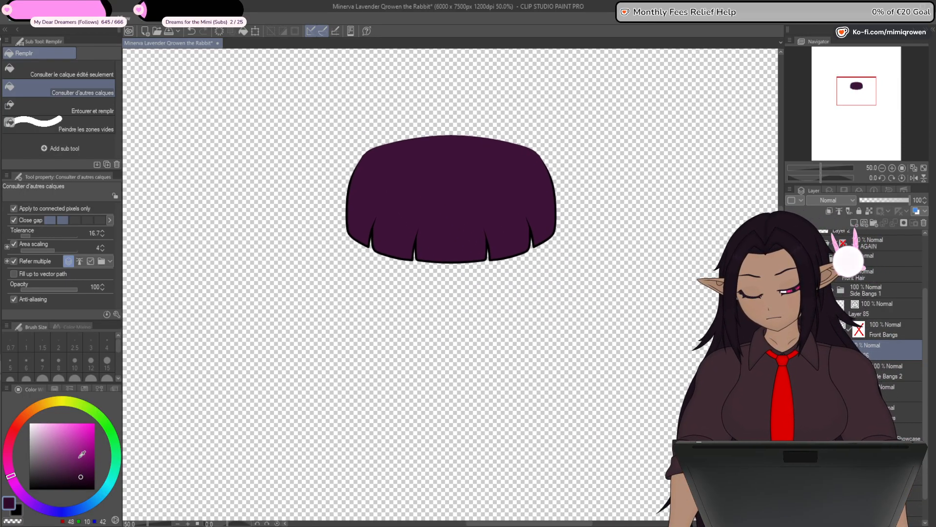
key("alt+Delete")
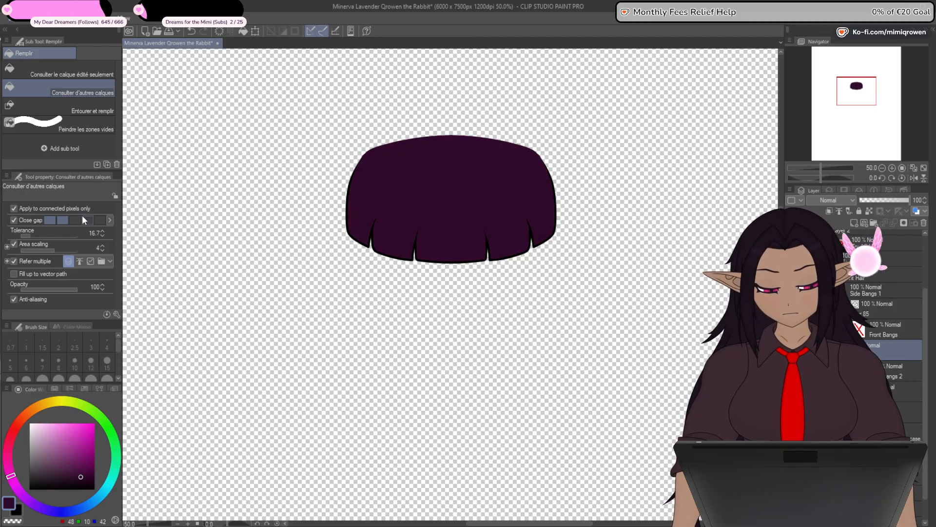
left_click(81, 477)
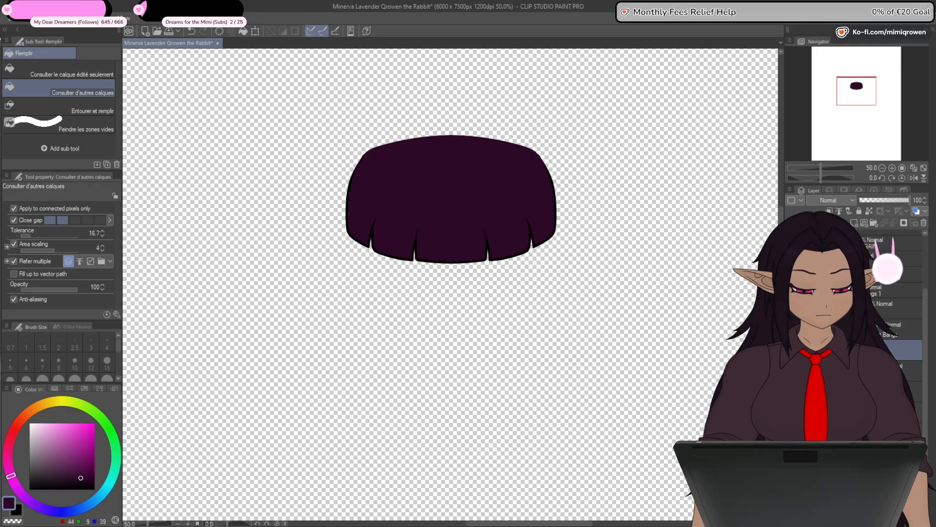
- Group the central bangs' line and colour layers in a new layer folder
left_click(890, 309)
left_click(874, 222)
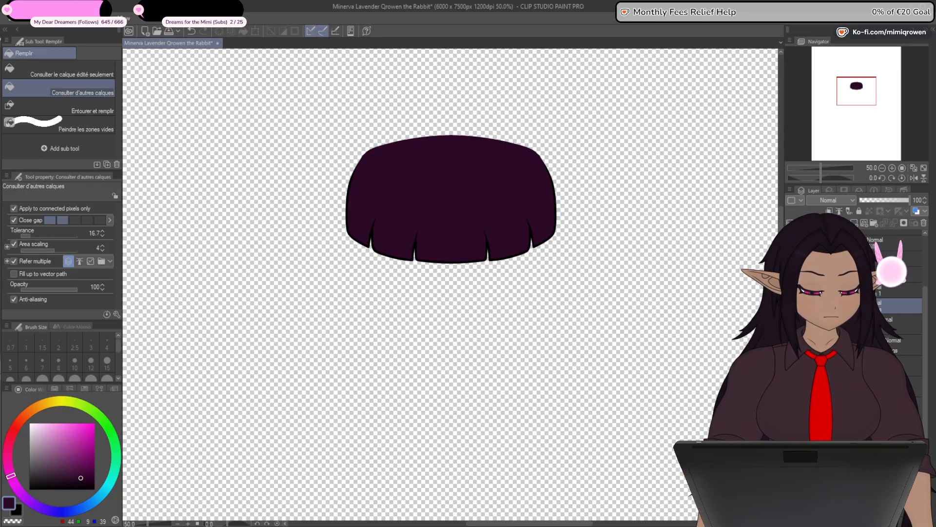
left_click(903, 324)
left_click(902, 365, "shift")
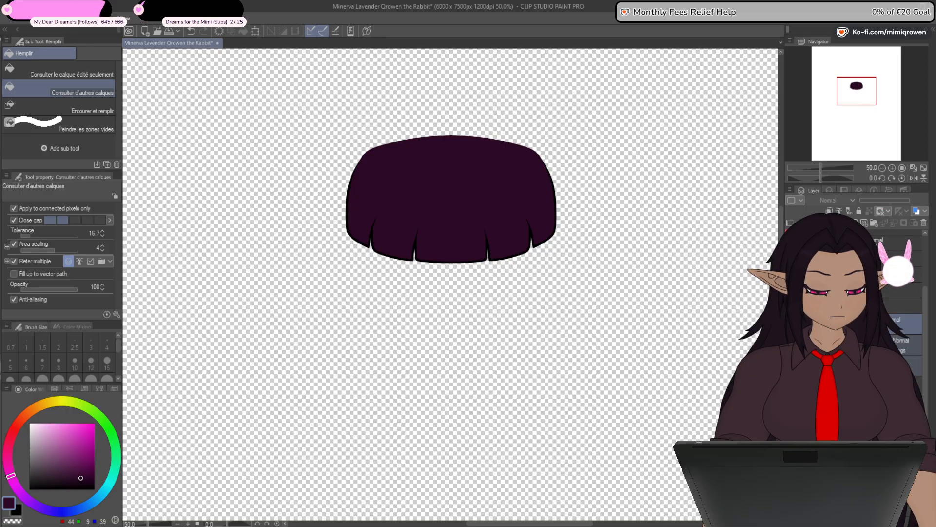
key("shift+alt+e")
- Show the side bangs' line art and hide the coloured central bangs
left_click(791, 324)
left_click(791, 324)
left_click(791, 344)
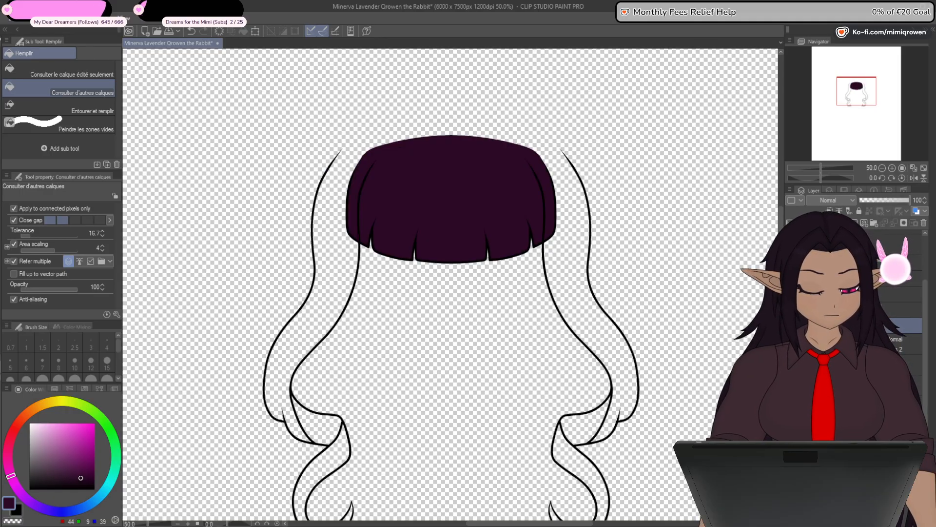
left_click(791, 325)
scroll(893, 317, "up", 2)
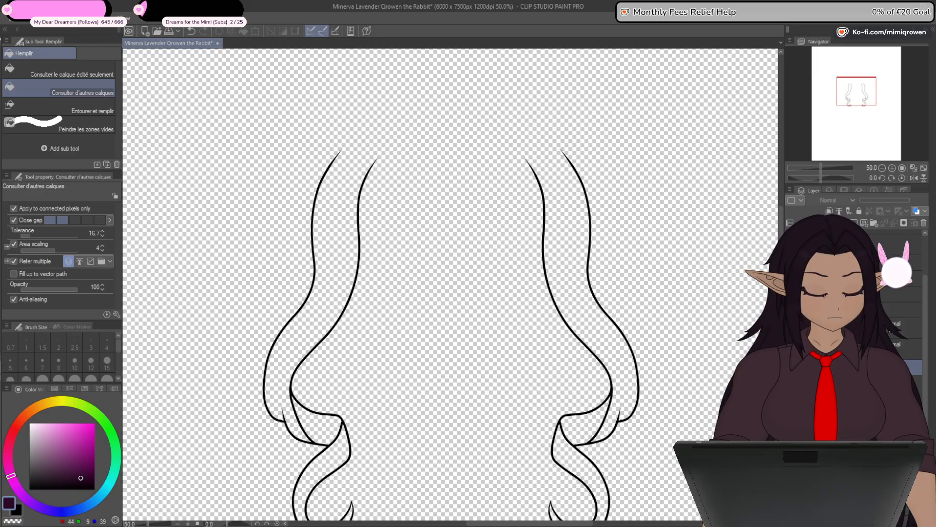
- Delete the layer holding the right-hand copy of the side bangs, keeping only the left lock
left_click(889, 331)
left_click(791, 328)
left_click(791, 328)
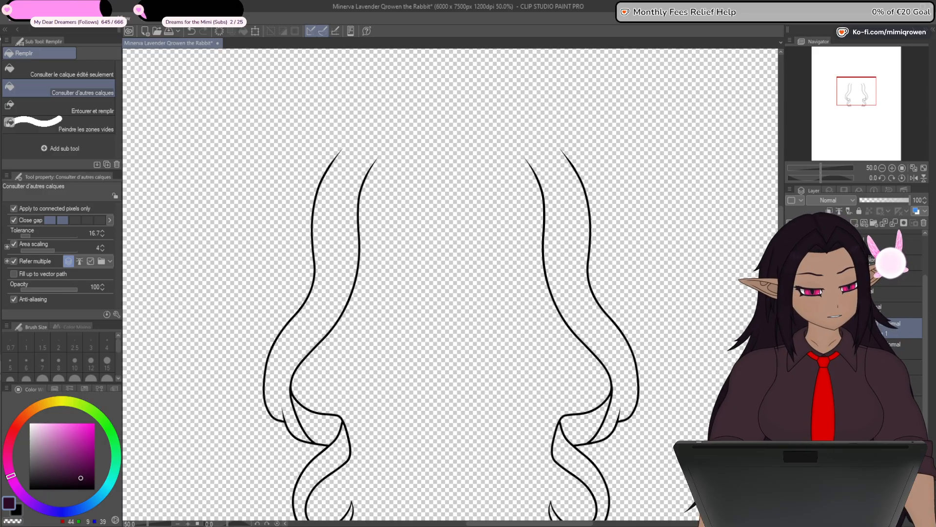
left_click(902, 349)
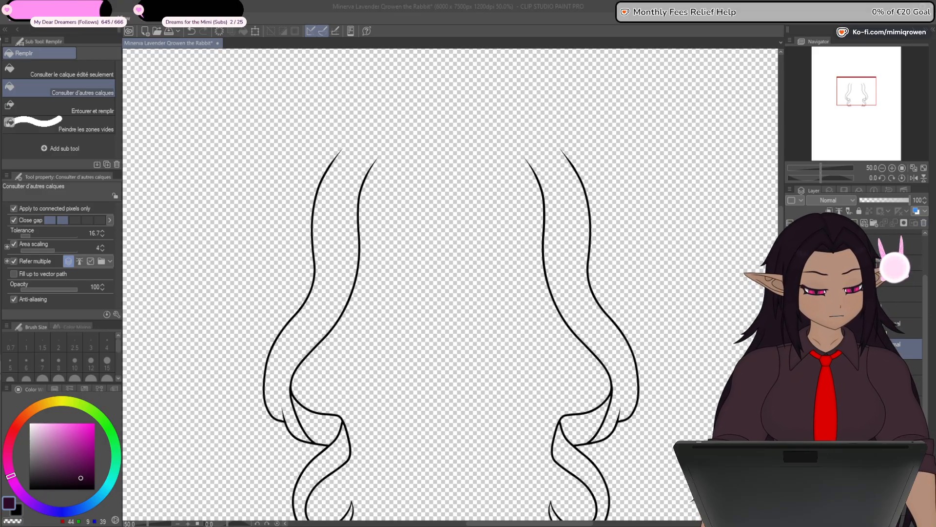
key("Delete")
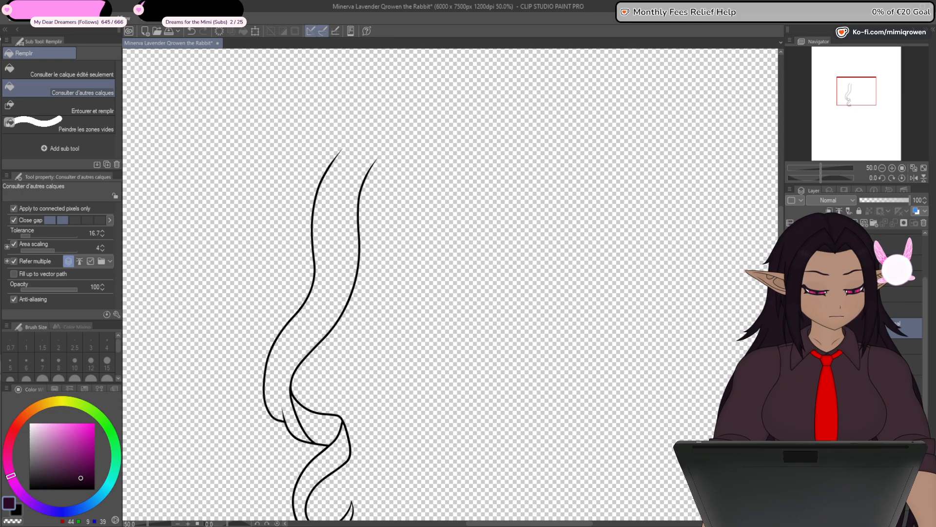
- Add a new vector layer in the side bangs folder and draw a black straight line of brush size 8 between the lock's upper tips
left_click(861, 310)
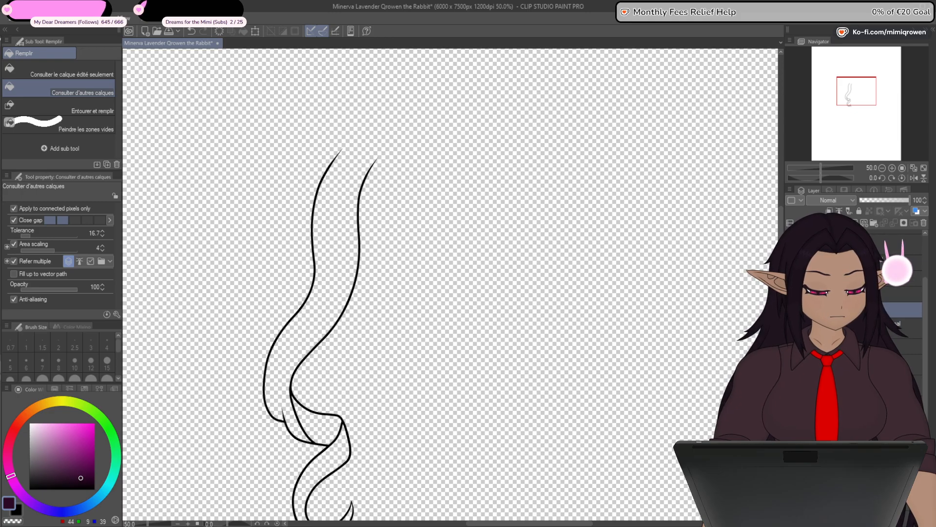
left_click(902, 329)
left_click_drag(341, 224, 383, 338)
scroll(405, 266, "up", 7)
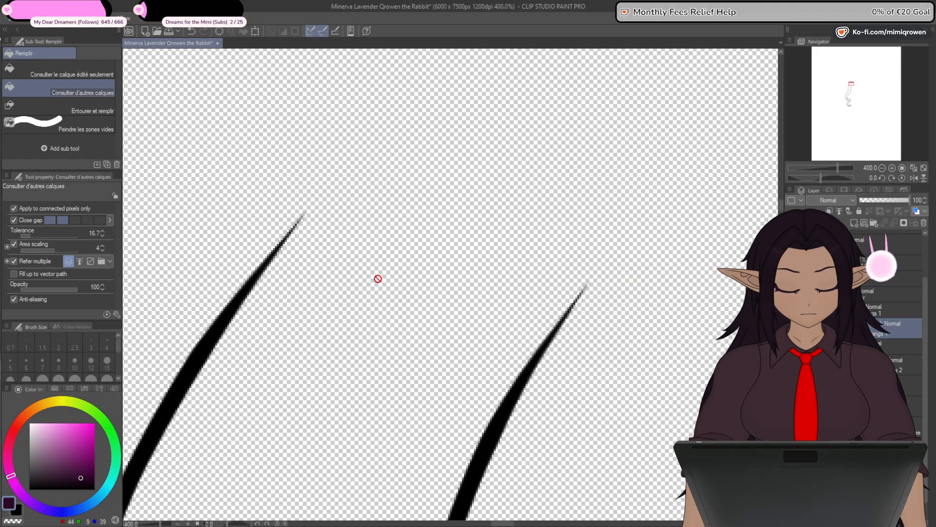
left_click(864, 224)
left_click(17, 511)
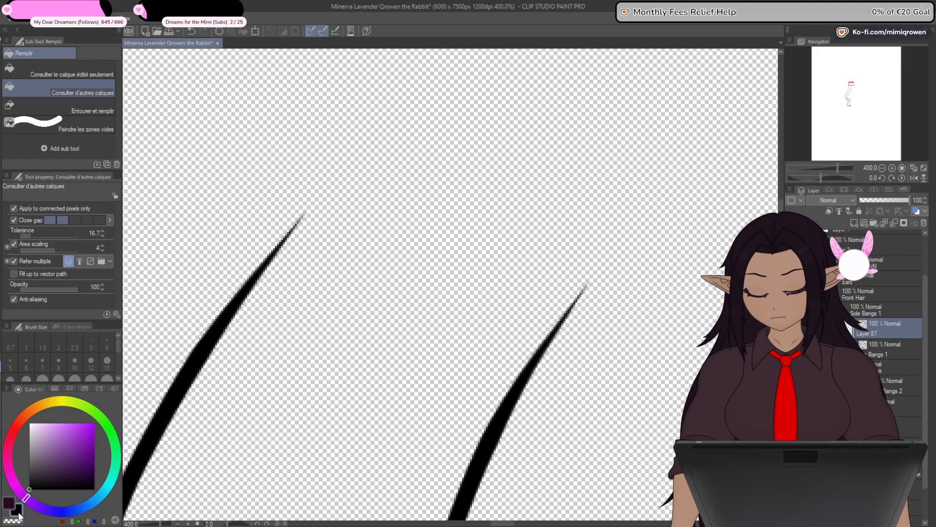
key("p")
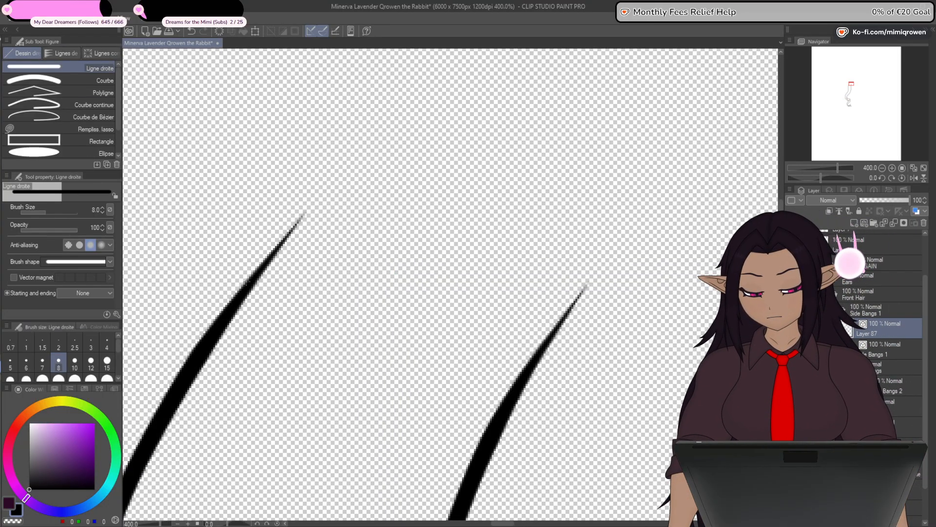
left_click_drag(359, 251, 493, 271)
- Move the straight line's two control points onto the open upper tips of the side lock
key("y")
scroll(353, 248, "up", 2)
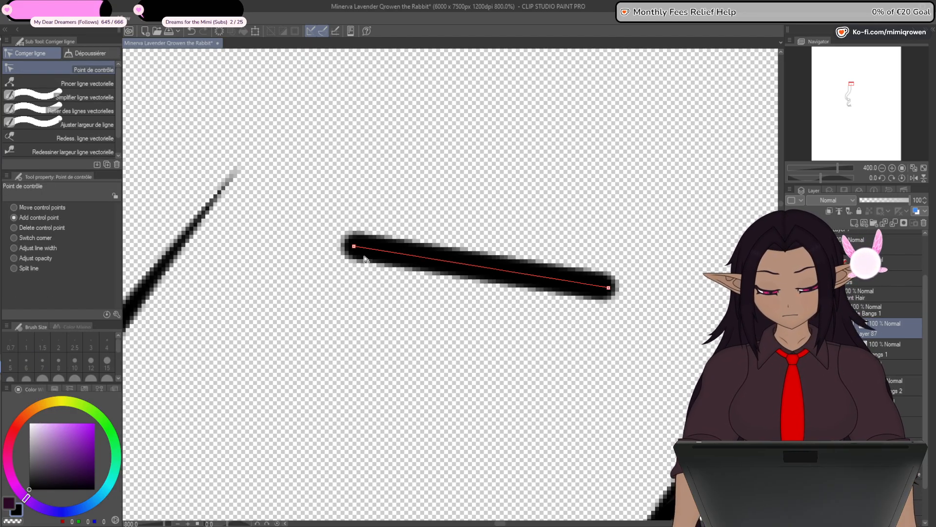
left_click_drag(352, 247, 237, 176)
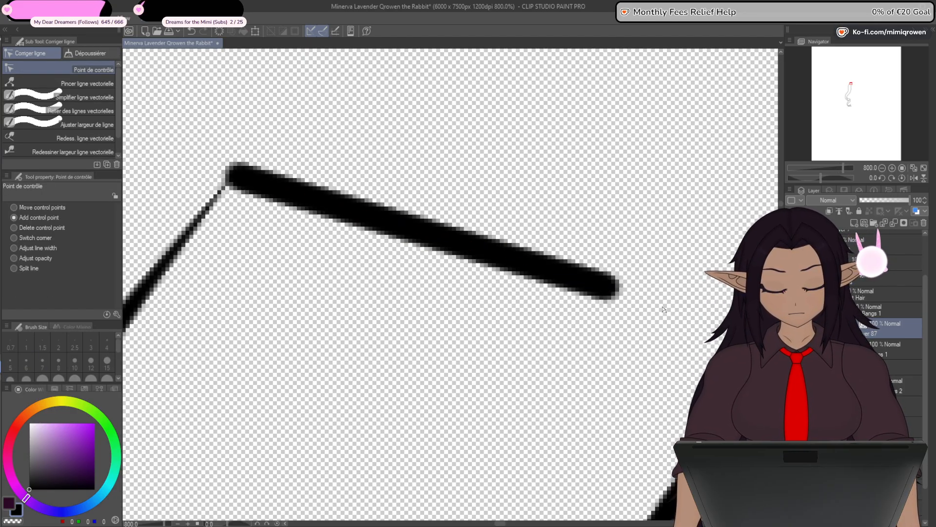
left_click_drag(665, 309, 522, 282)
left_click_drag(491, 236, 673, 263)
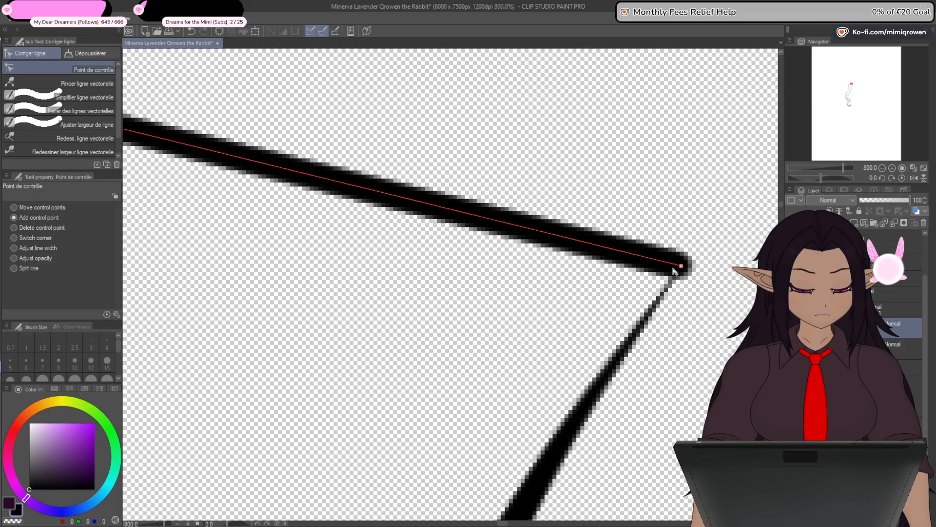
- Bend the closing line into a curved cap by adding two control points and pulling them outward
scroll(675, 266, "down", 2)
left_click(509, 234)
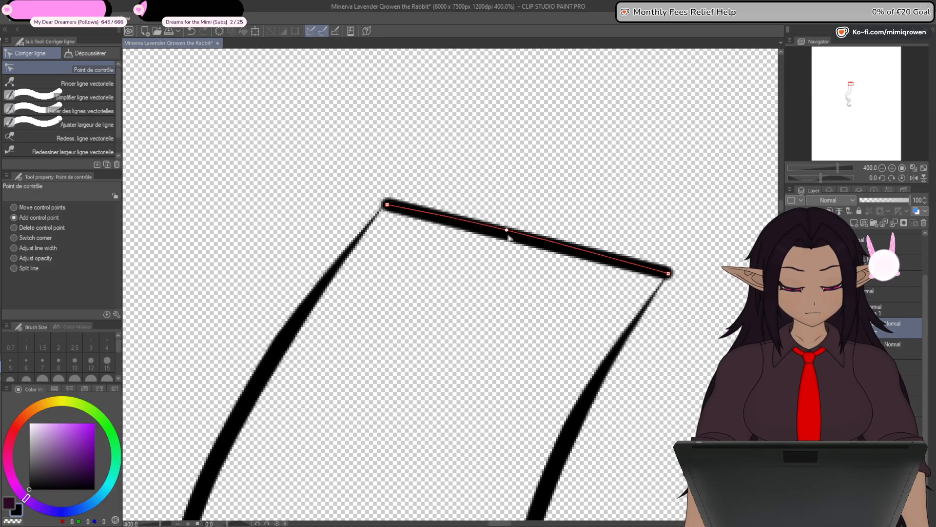
left_click_drag(509, 235, 493, 139)
scroll(493, 297, "down", 2)
left_click(541, 248)
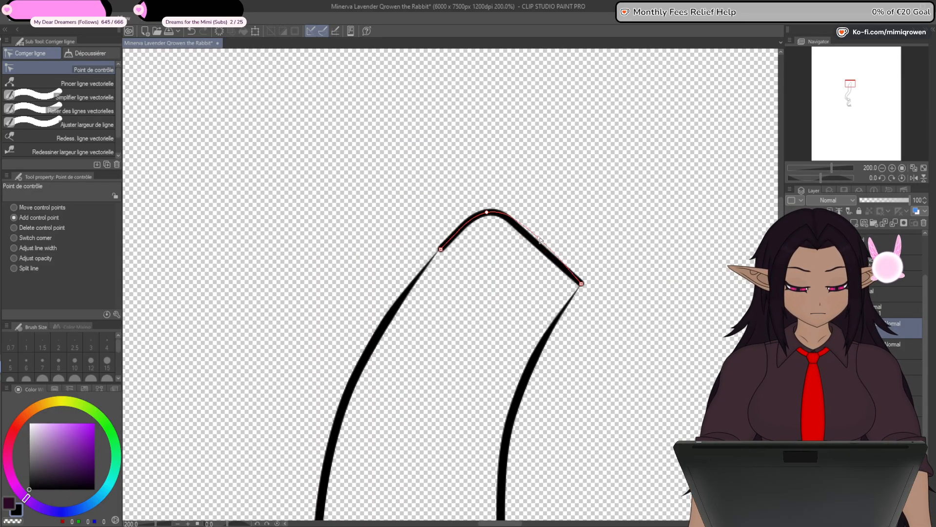
left_click_drag(541, 247, 576, 235)
left_click_drag(488, 213, 494, 209)
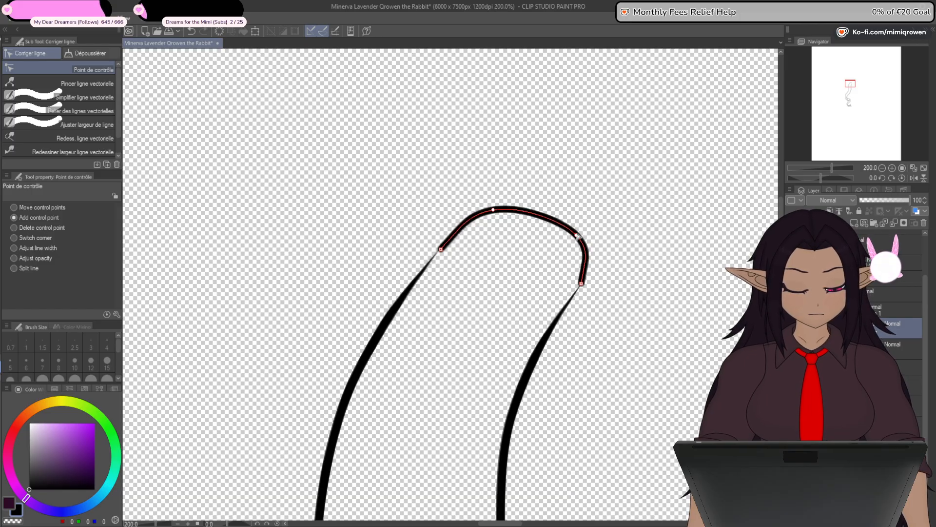
left_click_drag(576, 235, 579, 233)
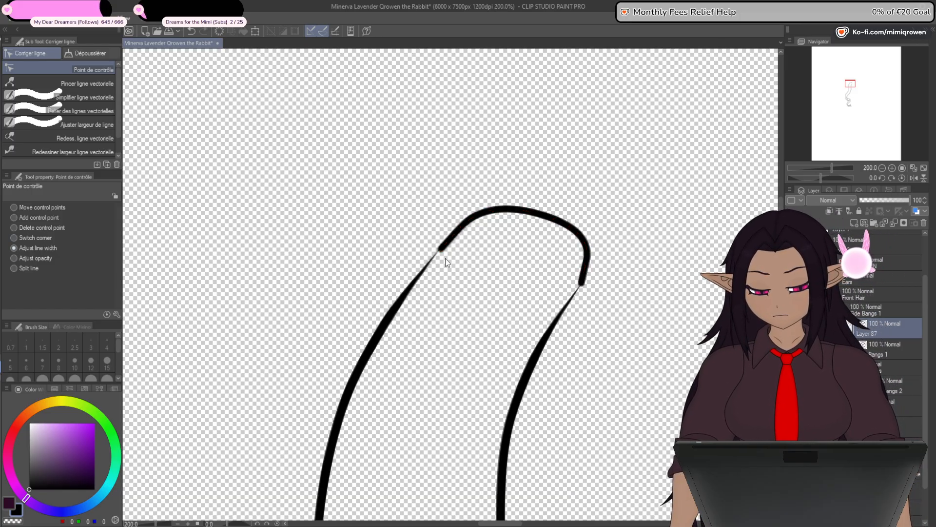
- Taper both ends of the cap line and align them with the tips of the lock's outlines
scroll(445, 259, "up", 2)
left_click_drag(408, 250, 396, 253)
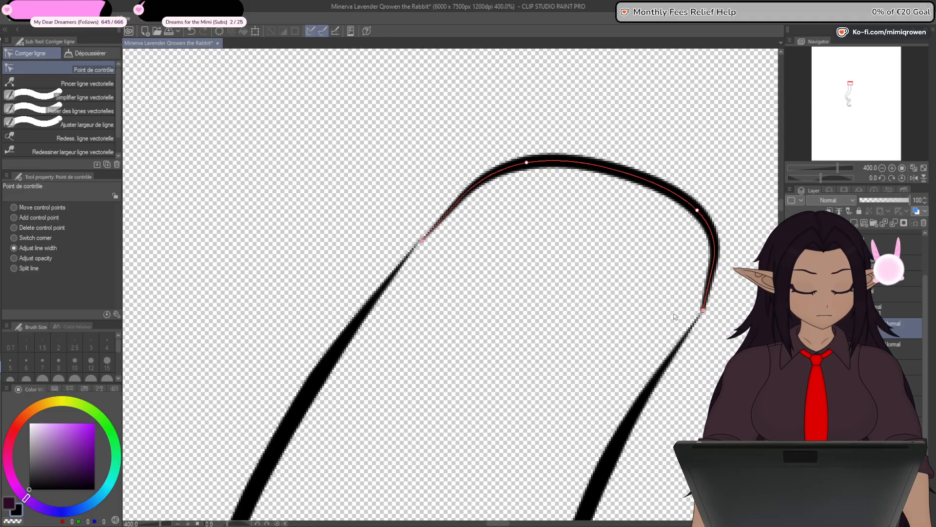
scroll(523, 315, "up", 2)
mouse_move(329, 174)
left_mouse_down()
mouse_move(349, 227)
mouse_move(364, 228)
mouse_move(326, 243)
left_mouse_up()
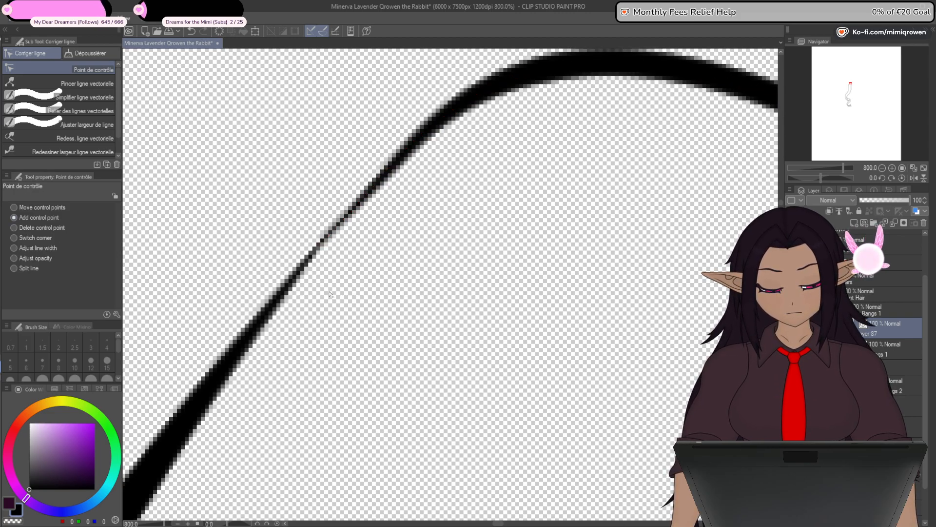
scroll(331, 294, "down", 2)
scroll(473, 311, "up", 2)
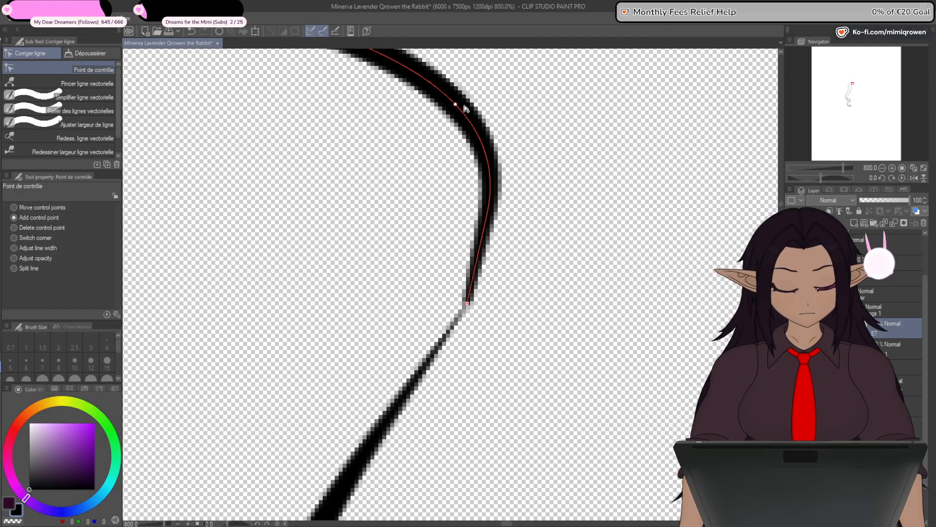
left_click_drag(464, 105, 493, 125)
left_click_drag(467, 303, 456, 321)
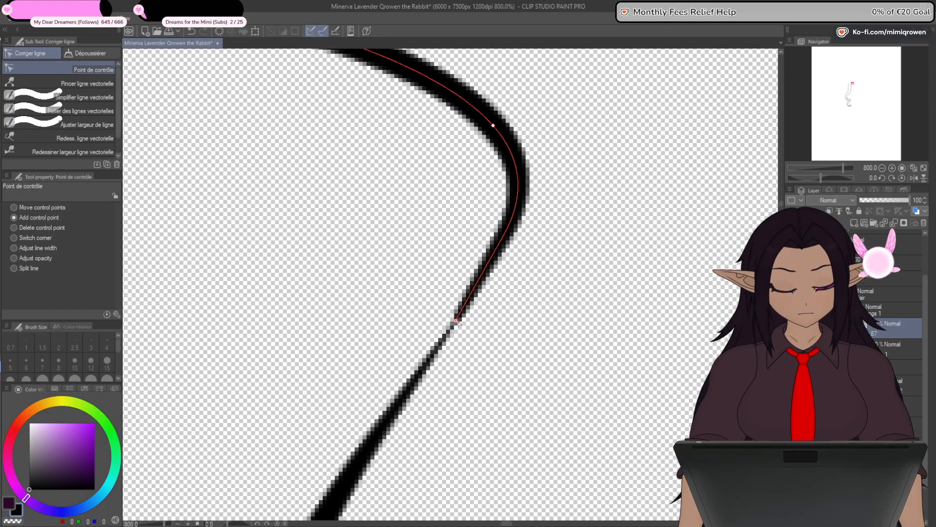
- Reshape the cap into a rounder arch using an additional control point between its crest and the inner tip
scroll(458, 324, "down", 2)
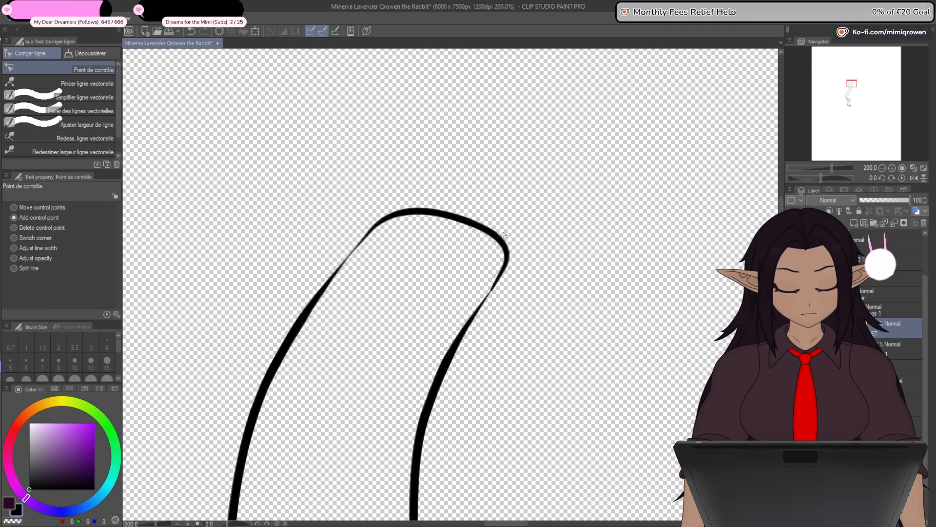
left_click(504, 237)
left_click(408, 210)
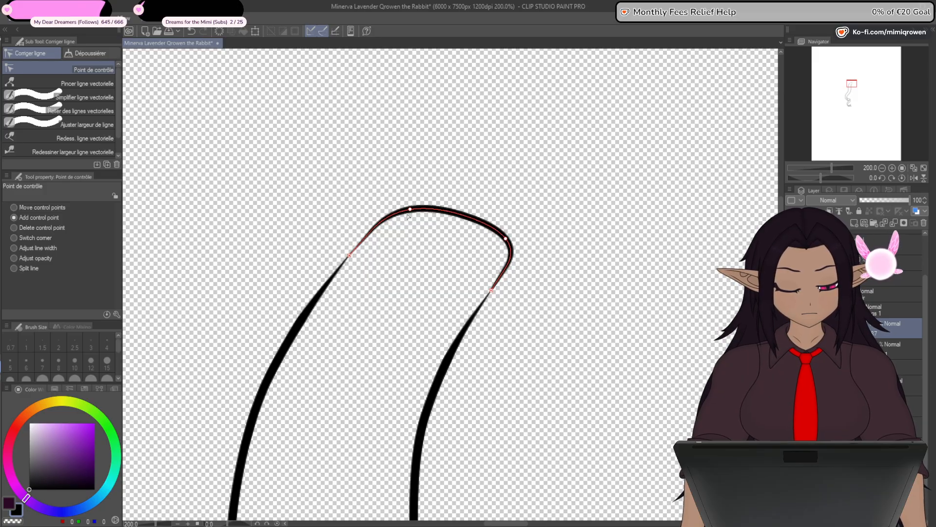
left_click(470, 220)
key("ctrl+z")
key("ctrl+z")
key("ctrl+z")
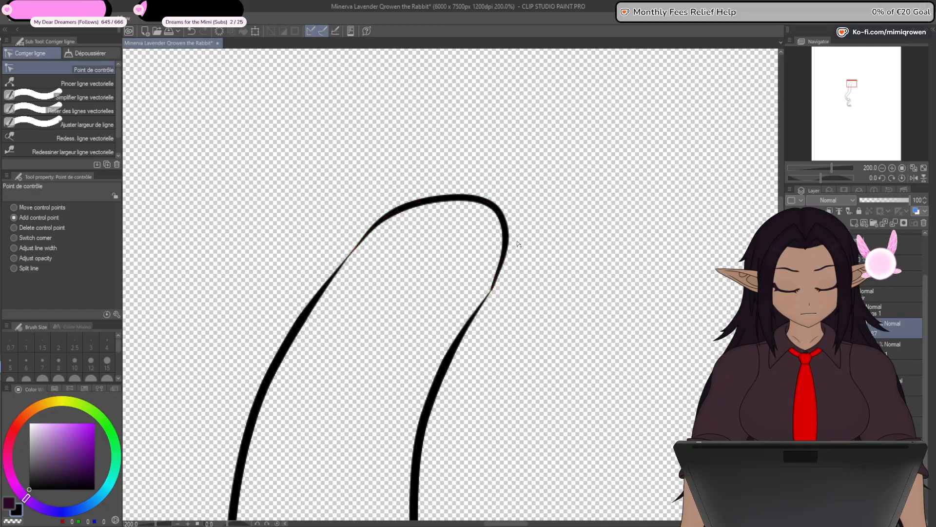
left_click_drag(506, 239, 509, 250)
left_click_drag(480, 200, 485, 196)
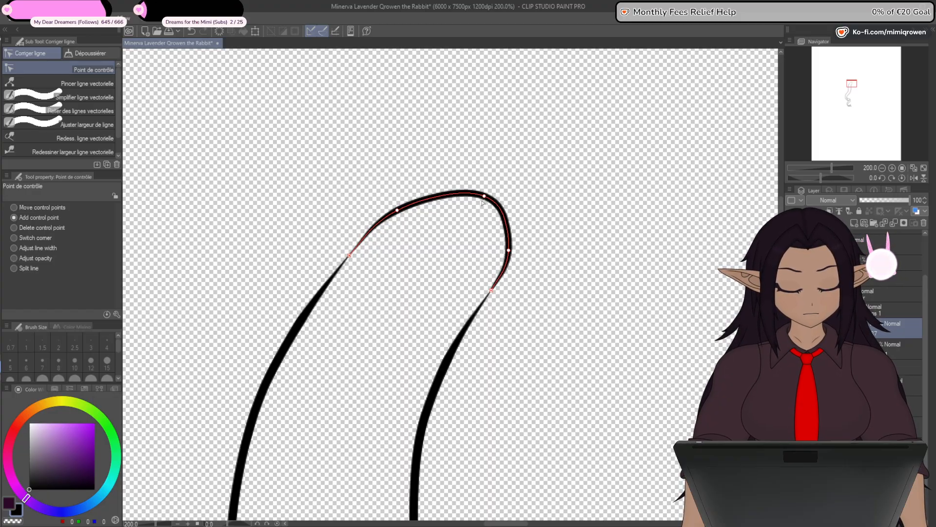
scroll(452, 333, "down", 3)
scroll(505, 420, "up", 1)
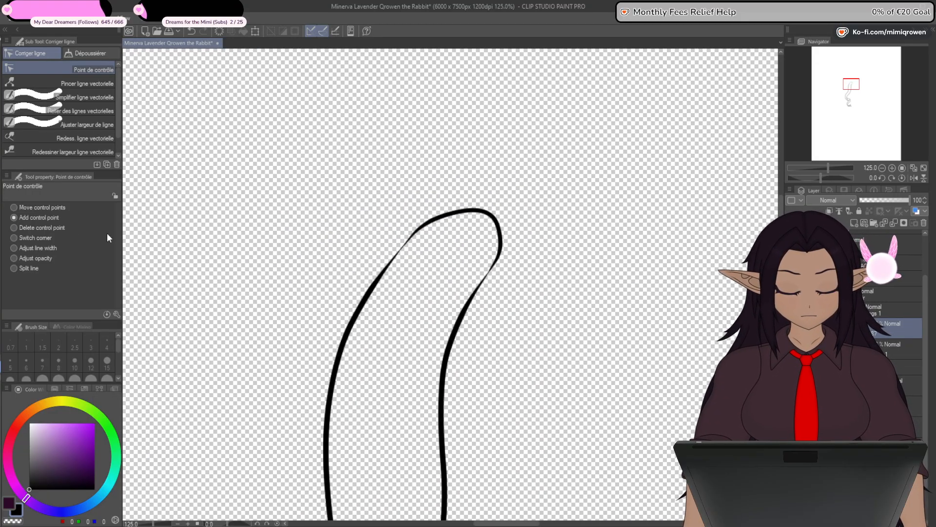
- Thin the cap line by reducing the line width at its three middle control points
left_click(49, 248)
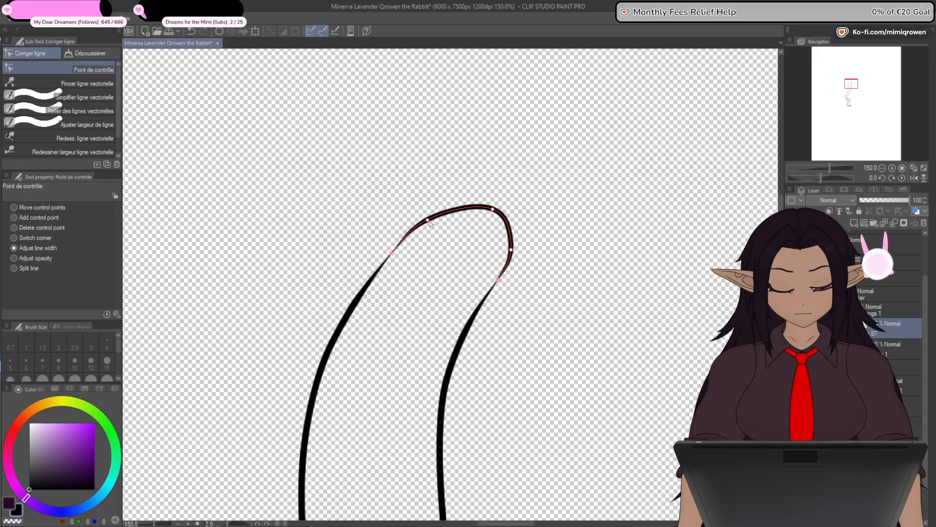
left_click_drag(431, 222, 429, 222)
left_click_drag(491, 211, 476, 218)
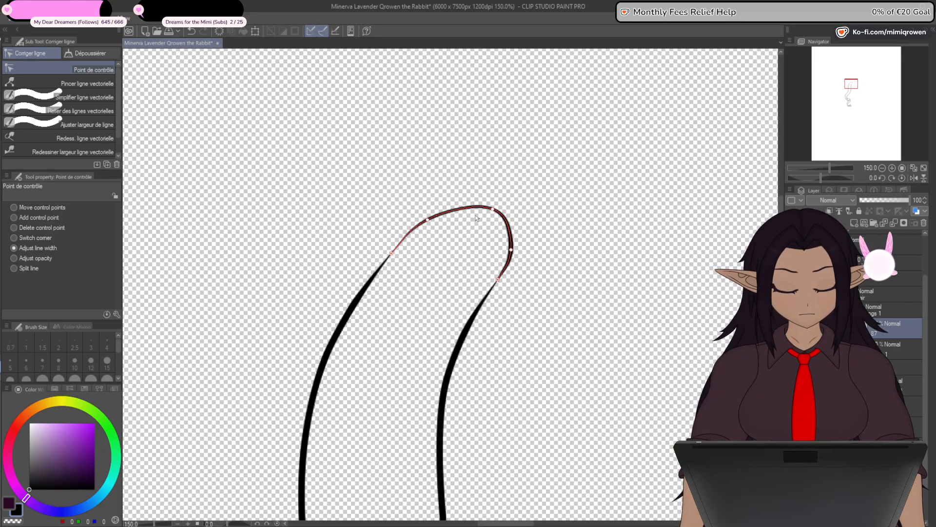
left_click_drag(512, 250, 469, 279)
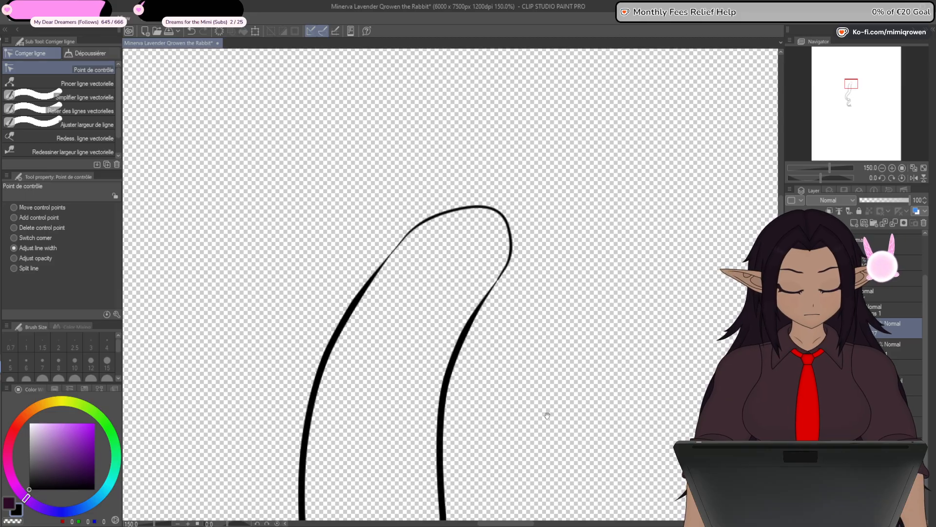
scroll(496, 247, "up", 4)
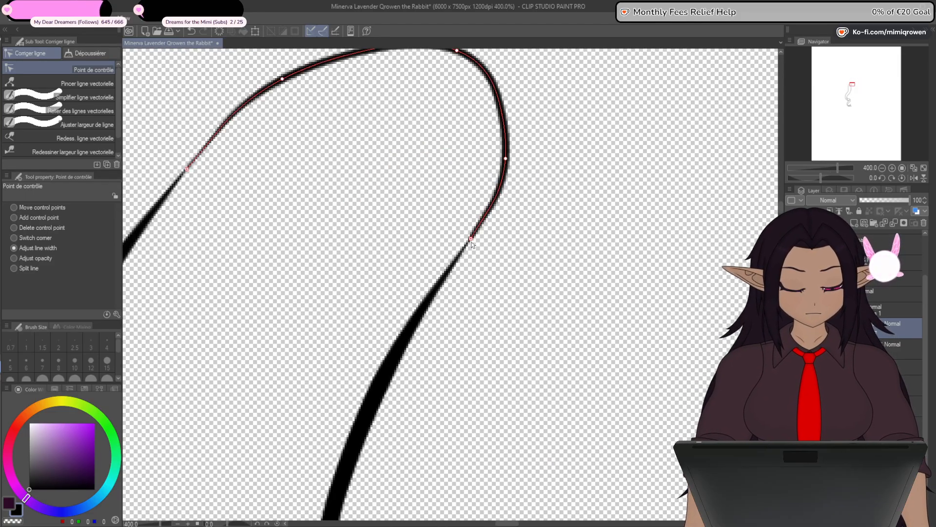
left_click_drag(471, 244, 459, 287)
- Add a new layer for the lock's colour and ready the Fill tool with dark purple RGB 44, 9, 39
scroll(459, 297, "down", 4)
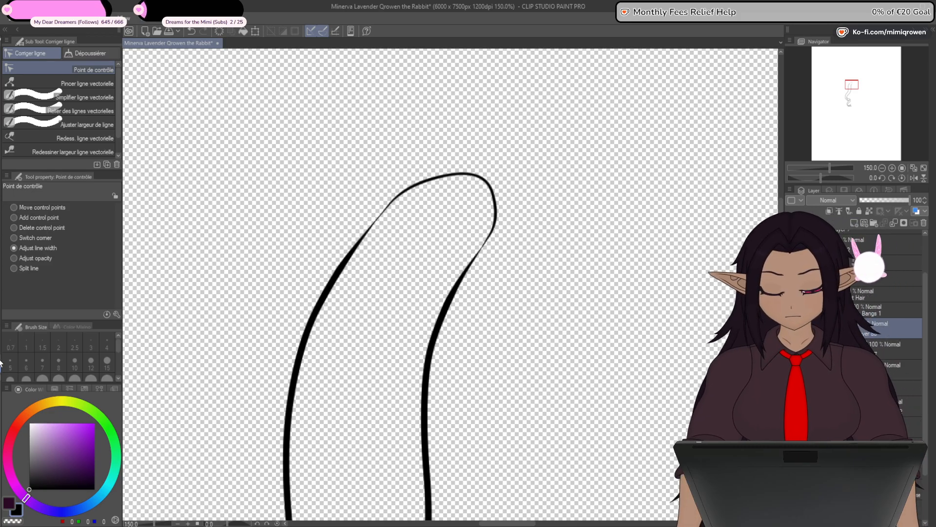
left_click(9, 503)
key("g")
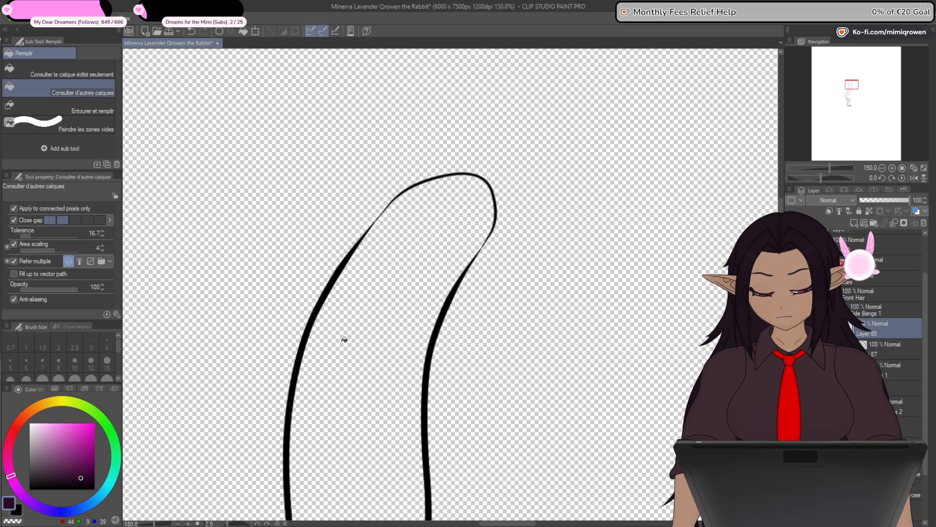
- Try to fill every section of the side lock, down to the curled ends, with dark purple at tolerance 16.7
left_click(343, 338)
scroll(385, 347, "down", 1)
left_click_drag(480, 476, 578, 152)
left_click(525, 360)
left_click(558, 426)
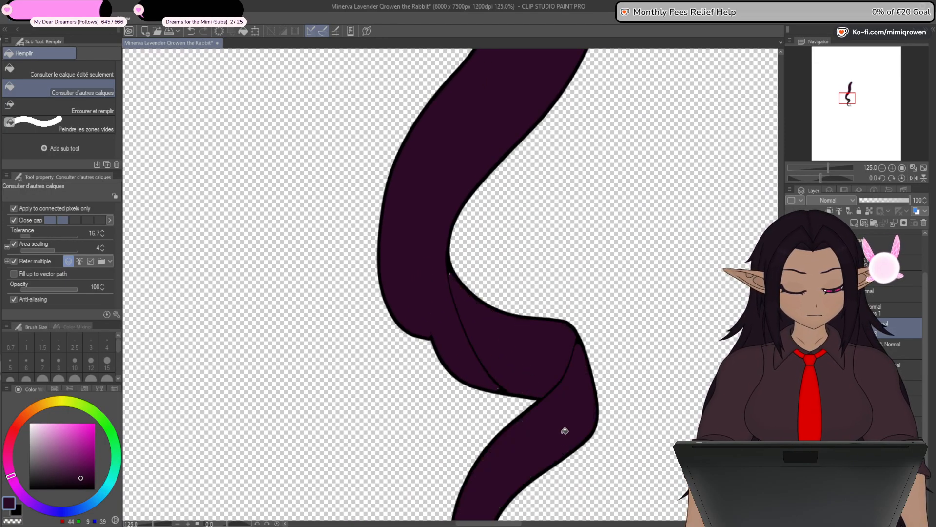
left_click_drag(563, 429, 576, 249)
left_click(578, 398)
left_click(619, 413)
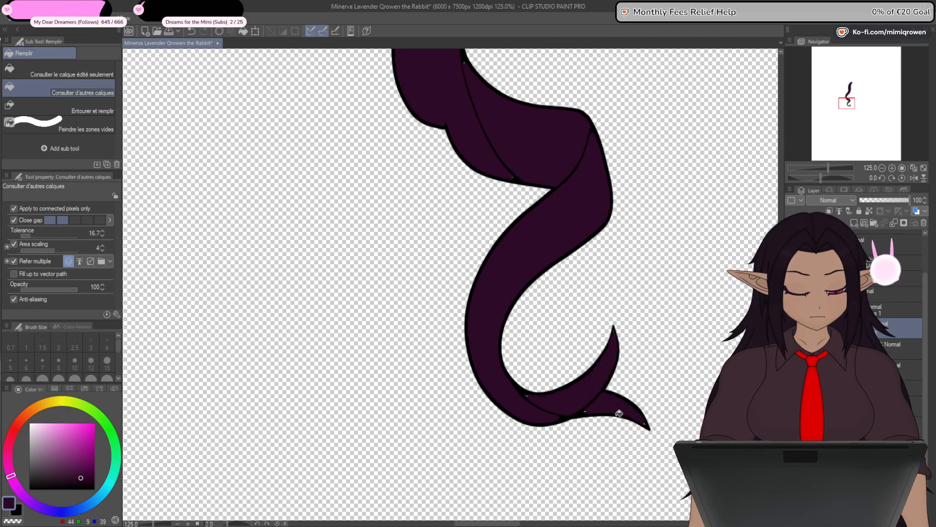
- Undo all the dark purple fills on the side lock
key("ctrl+z")
key("ctrl+z")
key("ctrl+z")
left_click_drag(644, 175, 554, 485)
left_click_drag(607, 293, 571, 399)
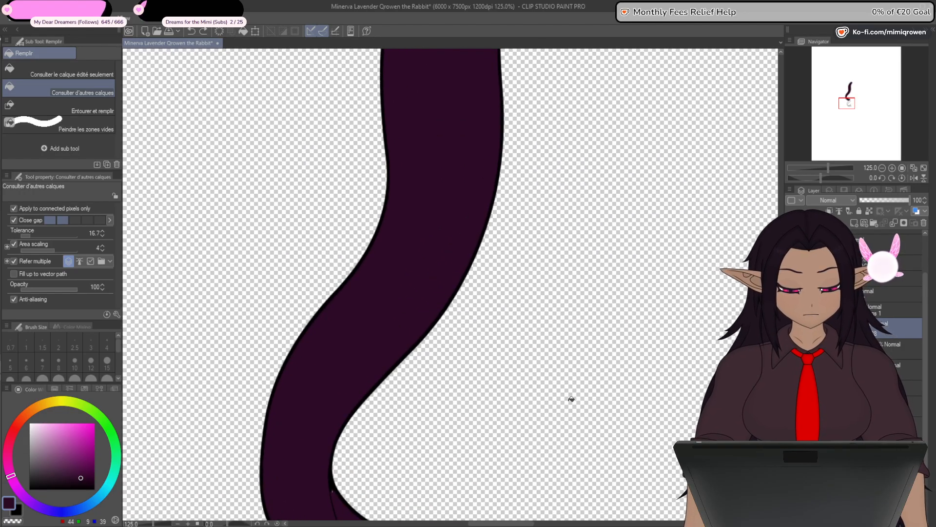
key("ctrl+z")
key("ctrl+z")
key("ctrl+z")
left_click_drag(554, 273, 537, 365)
left_click_drag(566, 187, 529, 396)
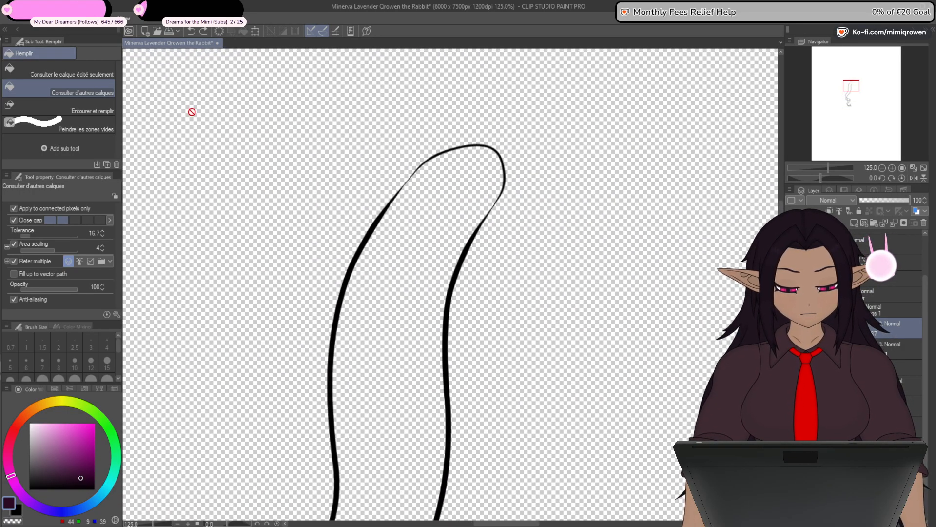
left_click(203, 32)
left_click(203, 32)
left_click(191, 32)
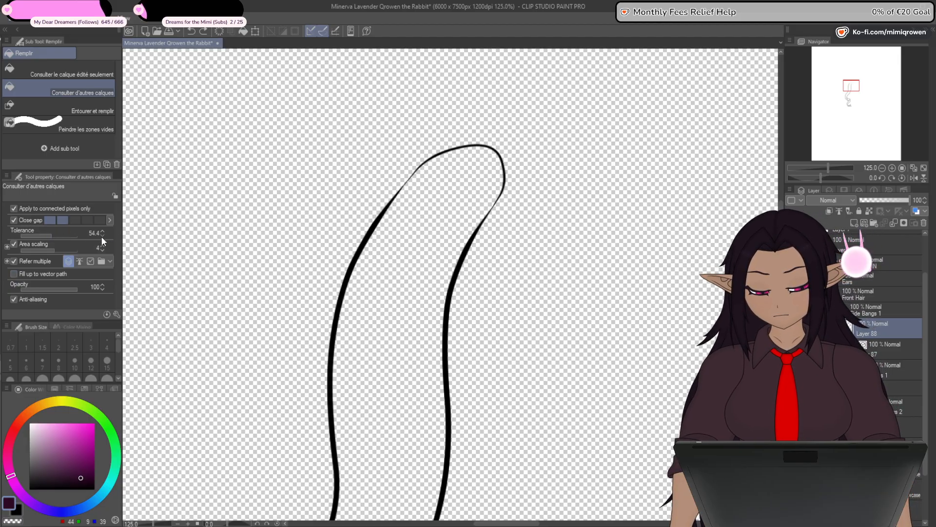
- Fill all sections of the side lock with dark purple, using a tolerance of 50 and a wider close gap setting
left_click(402, 294)
left_click_drag(521, 433, 501, 314)
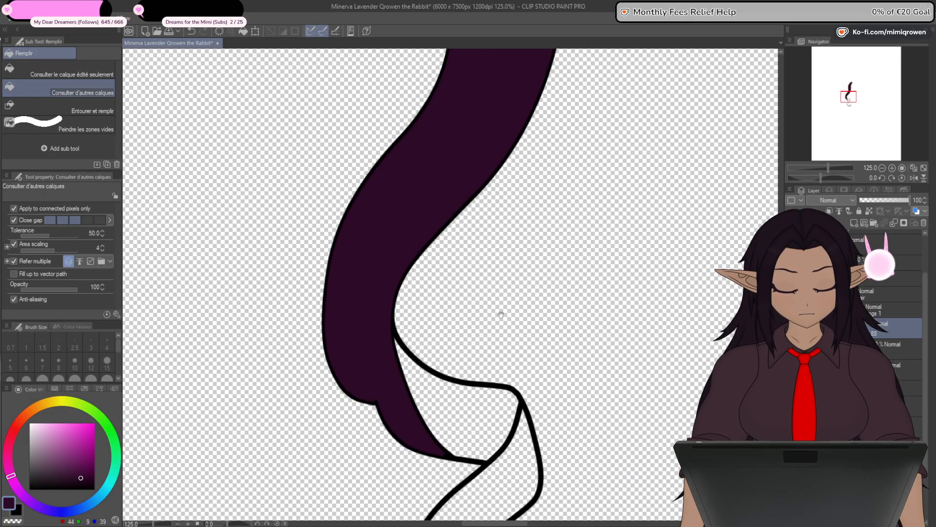
left_click(460, 414)
left_click_drag(527, 430, 505, 326)
left_click(546, 386)
left_click(569, 406)
left_click_drag(616, 295, 526, 401)
- Paint over the inner fold line in the lock's lower curl using the Plume G pen at size 5 in the dark purple
key("p")
left_click(101, 71)
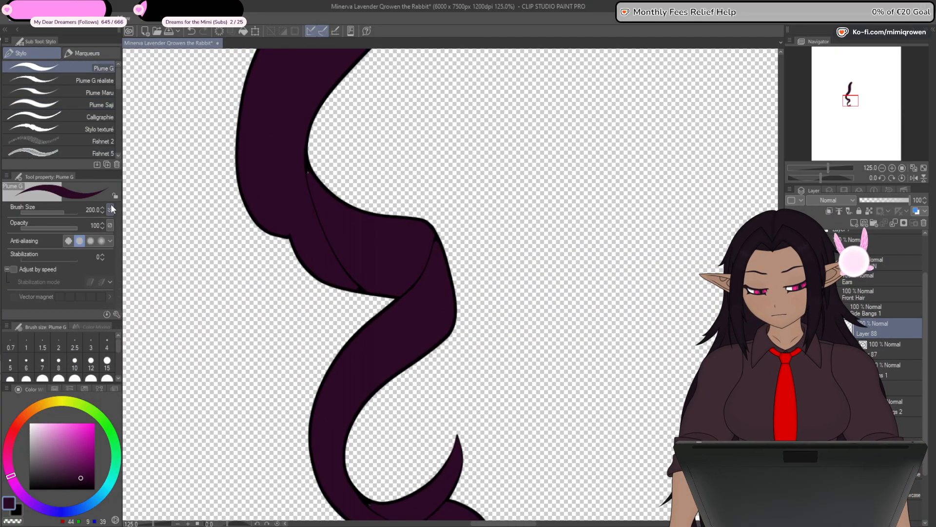
left_click(9, 361)
scroll(375, 405, "up", 4)
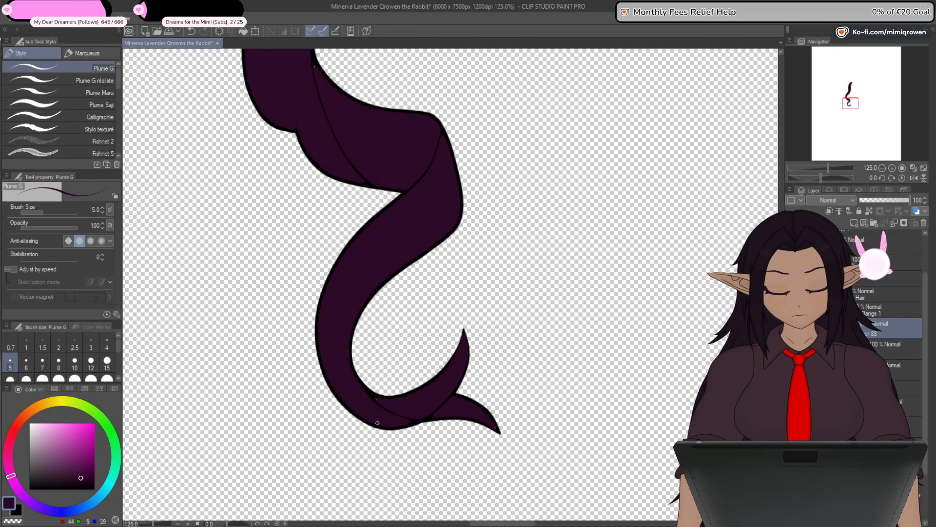
scroll(376, 405, "up", 2)
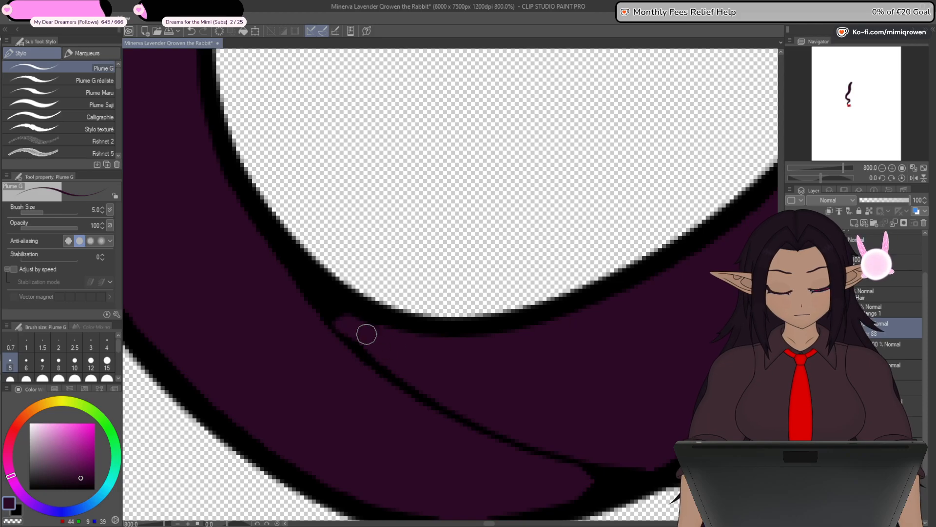
mouse_move(314, 311)
left_mouse_down()
mouse_move(340, 336)
mouse_move(379, 367)
left_mouse_up()
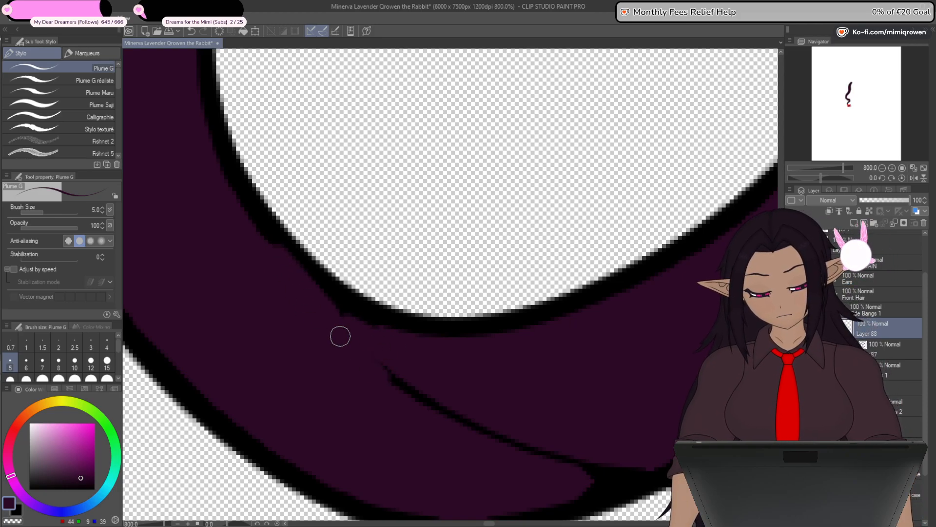
left_click_drag(340, 336, 441, 415)
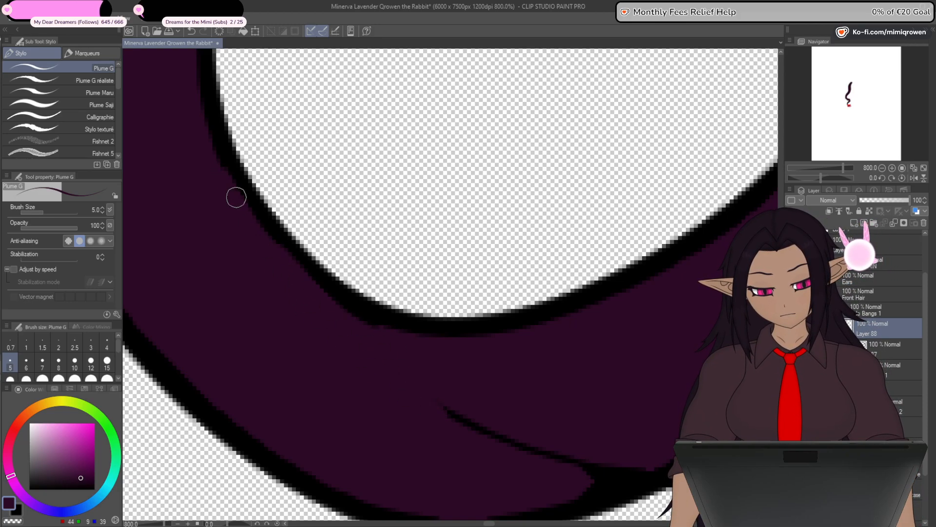
mouse_move(482, 427)
left_mouse_down()
mouse_move(555, 454)
mouse_move(501, 425)
left_mouse_up()
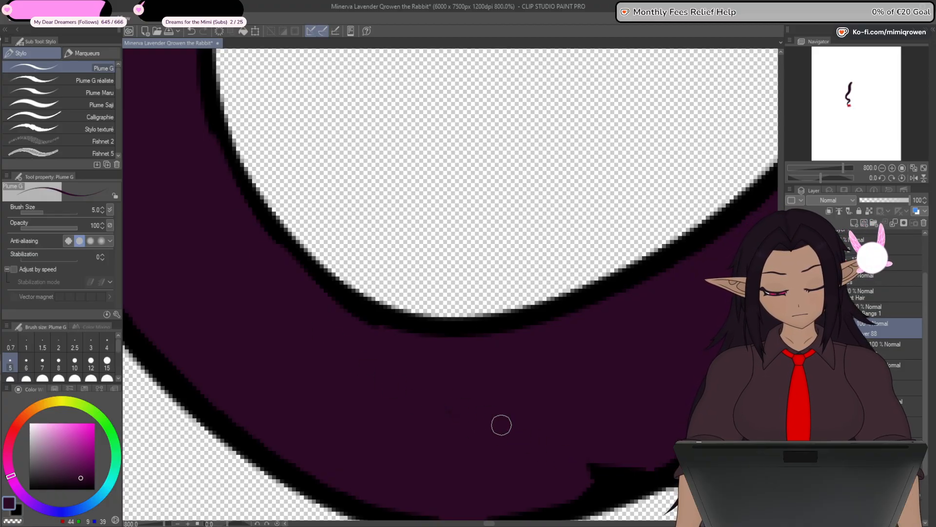
- Cover the inner line separating the two forked tips at the lock's lower end with dark purple
left_click_drag(647, 392, 566, 285)
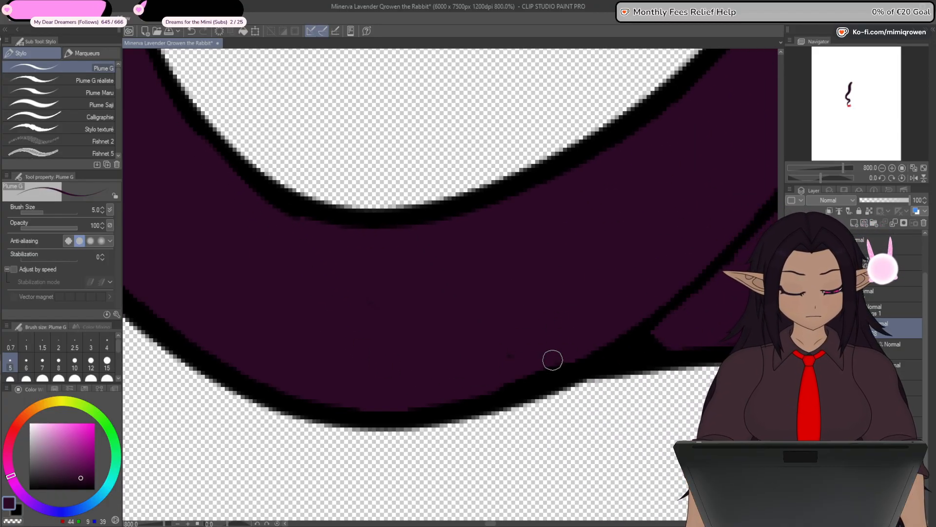
left_click_drag(631, 336, 682, 336)
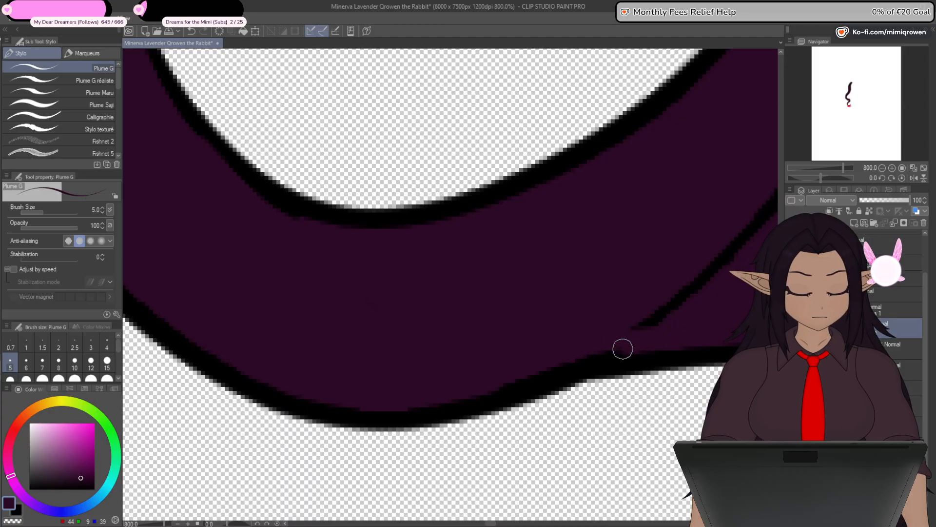
left_click_drag(623, 349, 290, 353)
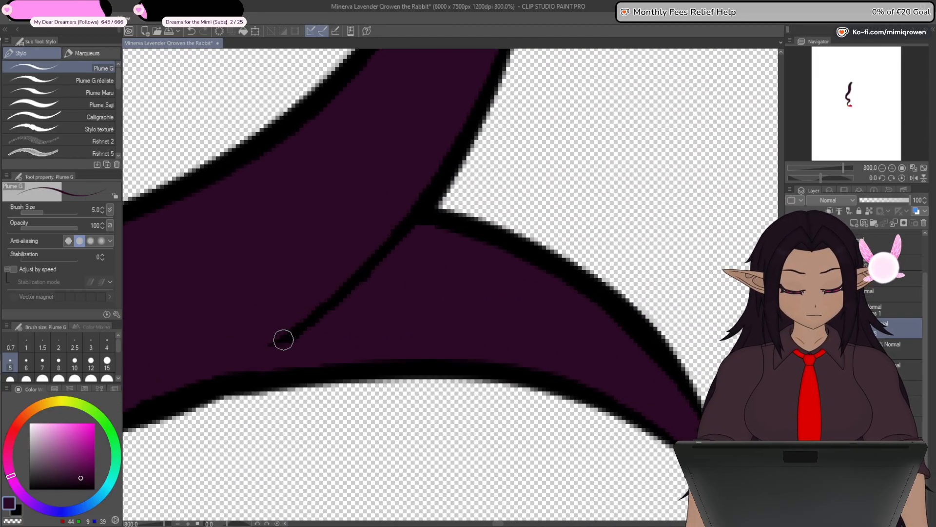
mouse_move(282, 338)
left_mouse_down()
mouse_move(385, 272)
mouse_move(402, 237)
left_mouse_up()
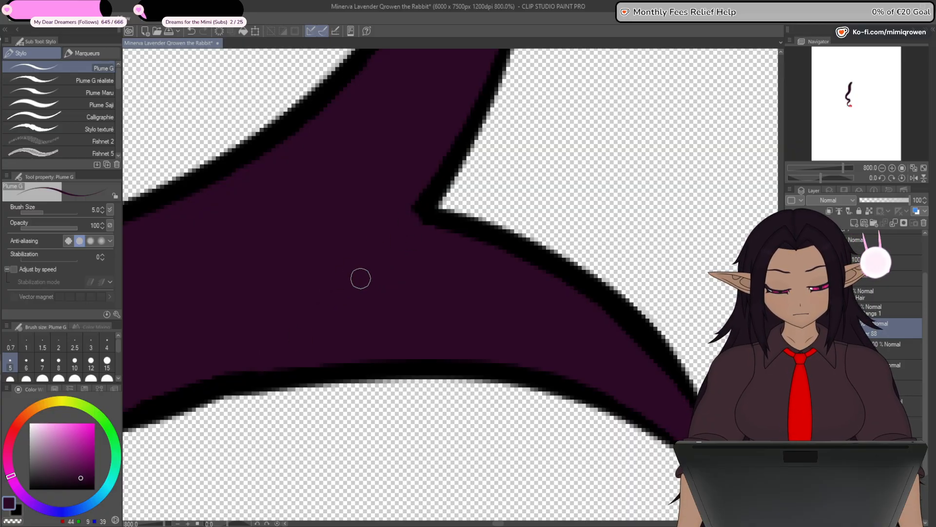
left_click_drag(361, 279, 271, 495)
left_click_drag(355, 297, 331, 394)
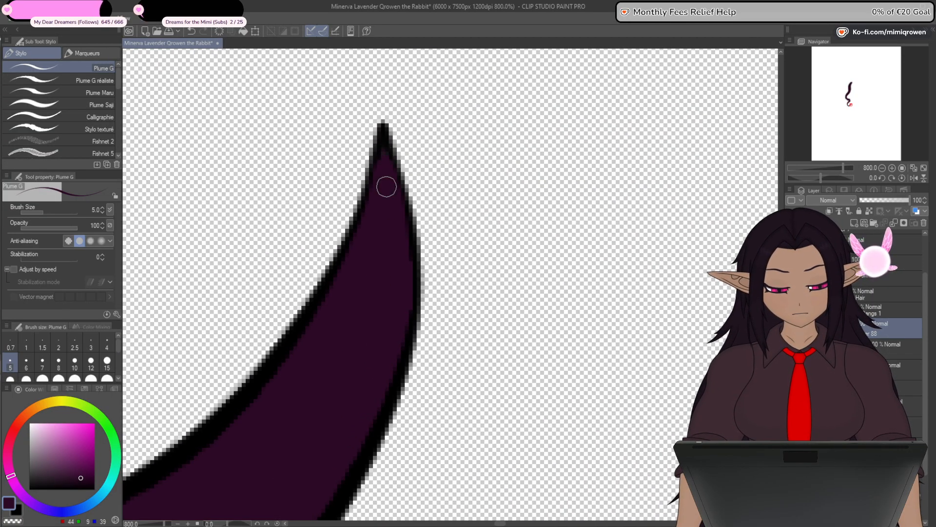
- Paint dark purple over the inner line crossing the outer corner of the lock's middle bend
left_click_drag(380, 312, 700, 281)
scroll(665, 227, "down", 3)
left_click_drag(531, 192, 468, 296)
scroll(466, 190, "up", 4)
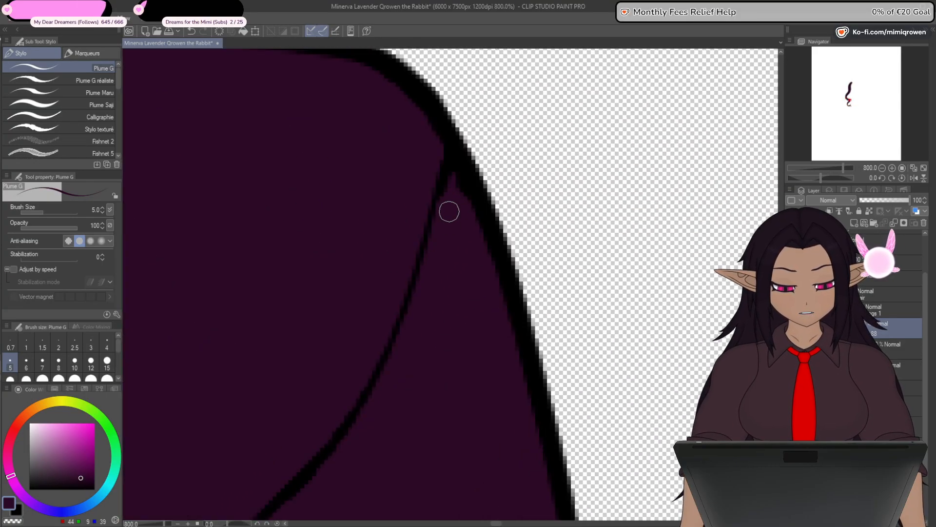
scroll(466, 215, "down", 2)
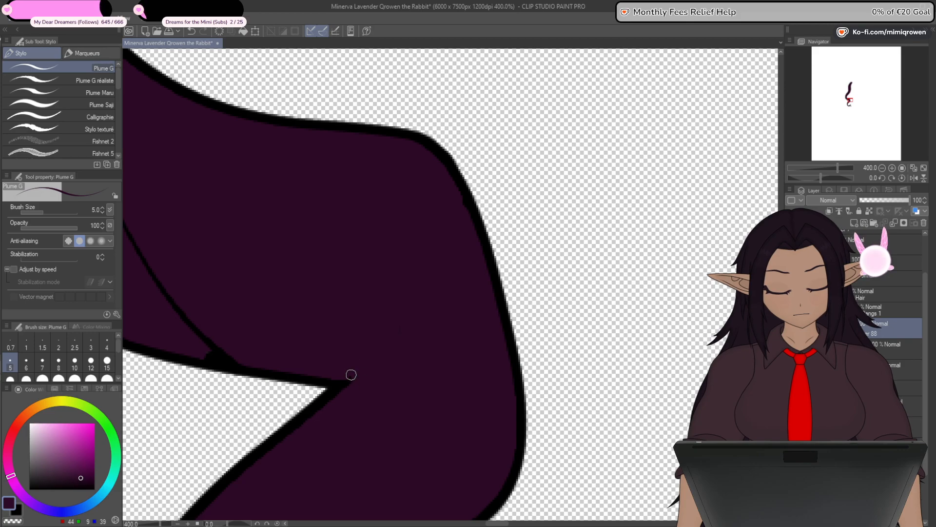
- Cover the long thin fold line running through the lock's middle bend with dark purple
left_click_drag(364, 365, 521, 304)
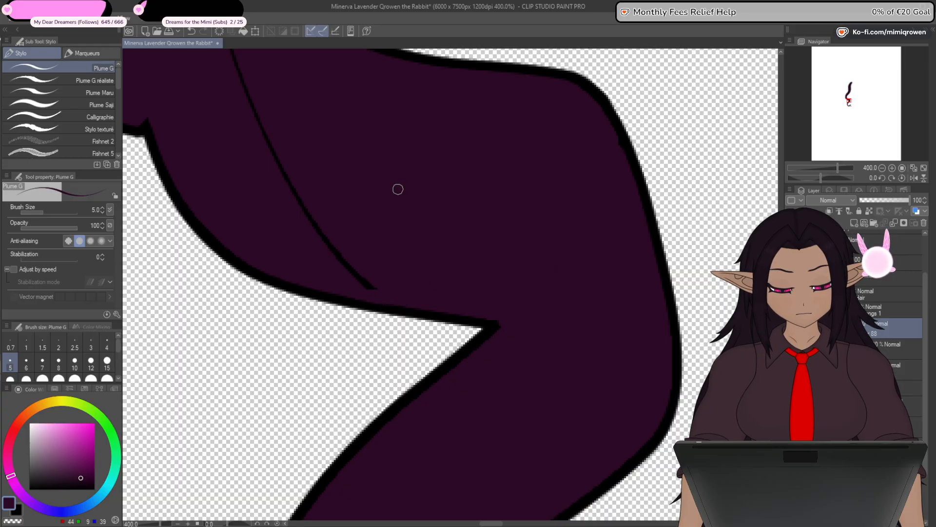
left_click_drag(398, 189, 452, 253)
left_click_drag(413, 332, 423, 346)
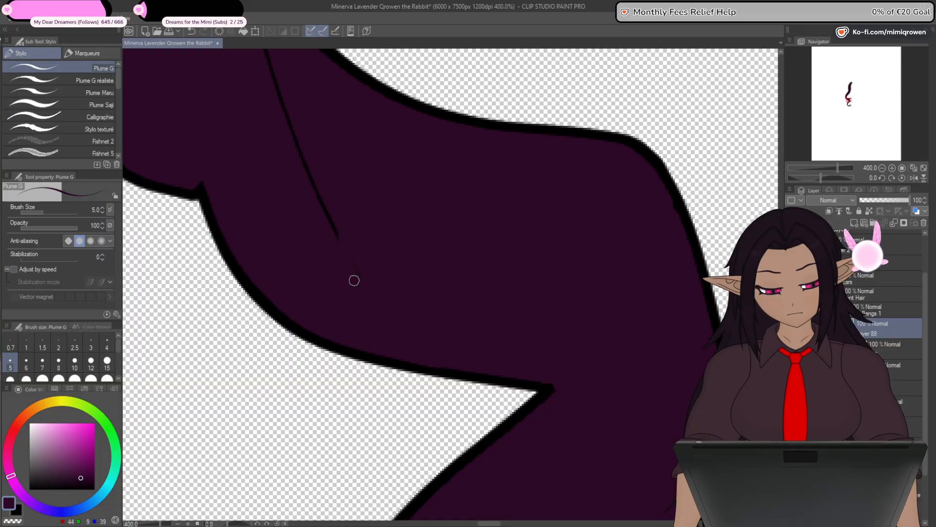
left_click_drag(288, 138, 388, 311)
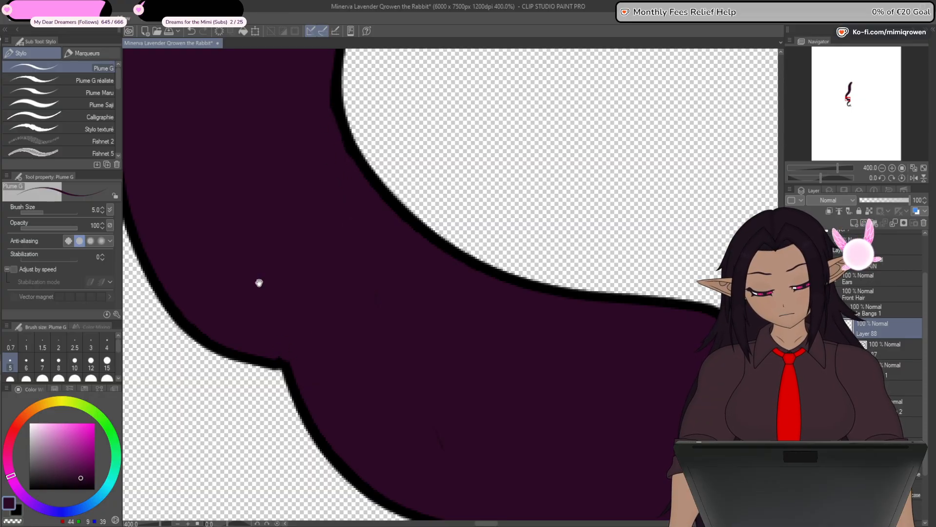
- Examine the fill and outline along the rest of the lock up to its rounded upper end, and the lock as a whole
left_click_drag(259, 283, 368, 412)
left_click_drag(426, 255, 330, 432)
left_click_drag(597, 139, 345, 382)
left_click_drag(471, 205, 453, 419)
left_click_drag(393, 168, 436, 361)
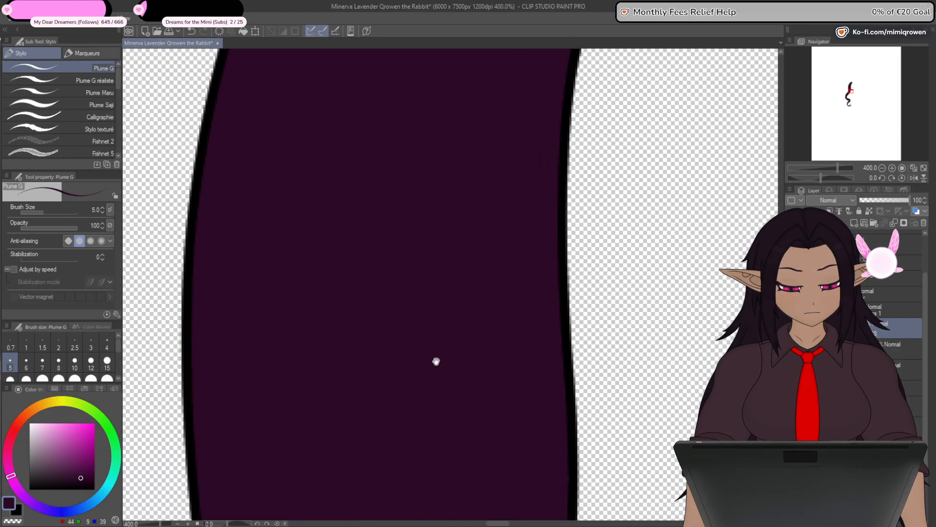
left_click_drag(443, 73, 474, 424)
left_click_drag(561, 107, 431, 367)
left_click_drag(493, 240, 446, 366)
left_click_drag(444, 420, 440, 306)
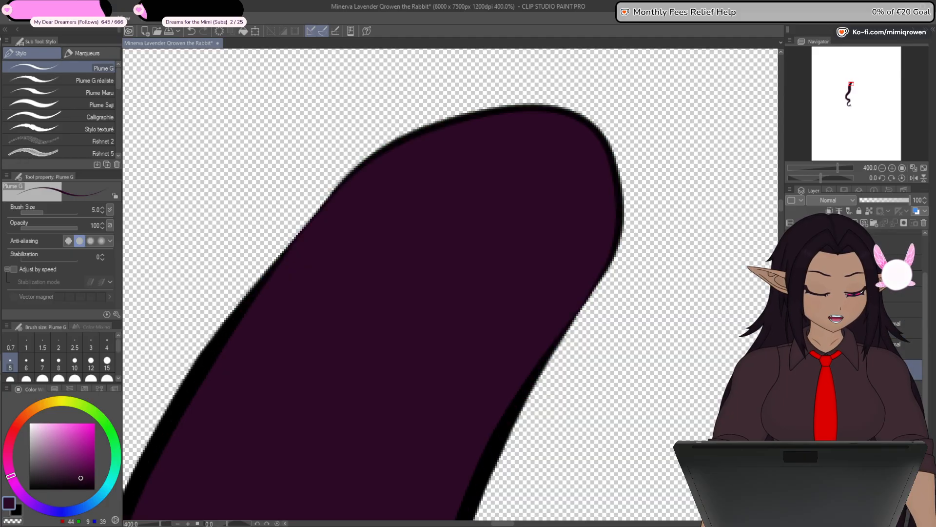
key("ctrl+minus")
key("ctrl+minus")
key("ctrl+minus")
key("ctrl+minus")
key("ctrl+minus")
key("ctrl+minus")
key("ctrl+minus")
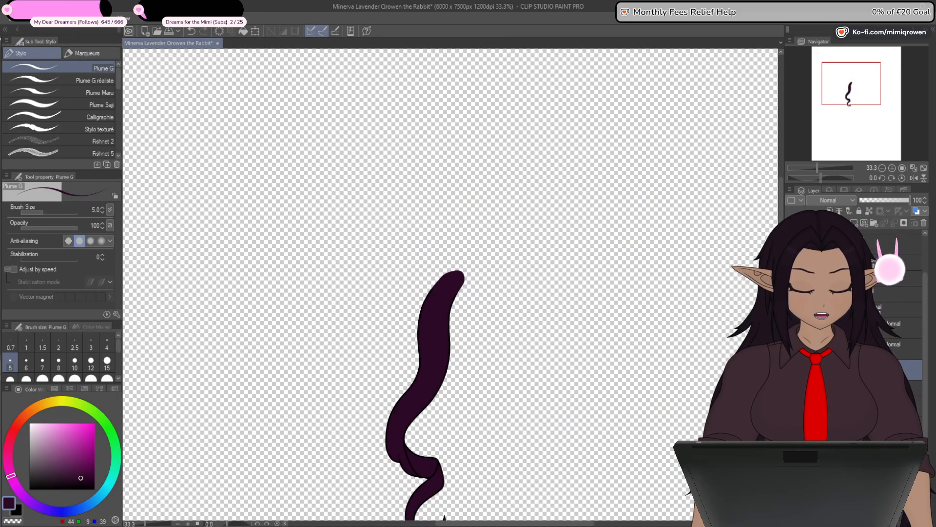
left_click_drag(677, 480, 667, 345)
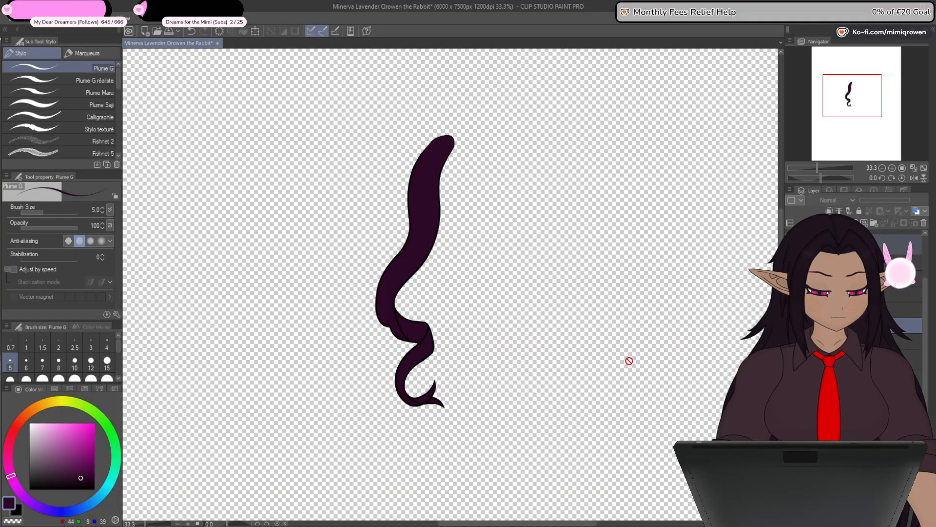
- Flip the duplicated Side Bangs 1 lock horizontally to form the matching lock on the opposite side
left_click(255, 31)
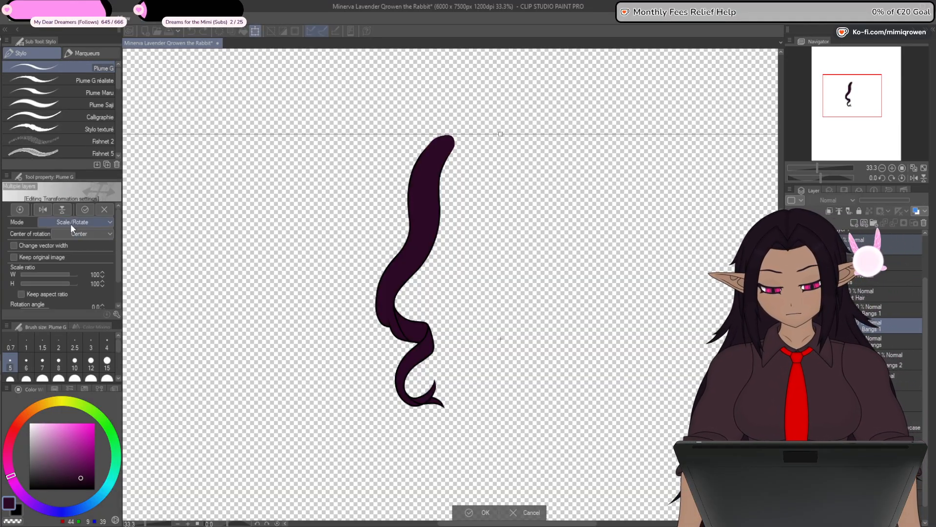
left_click(43, 210)
left_click(484, 512)
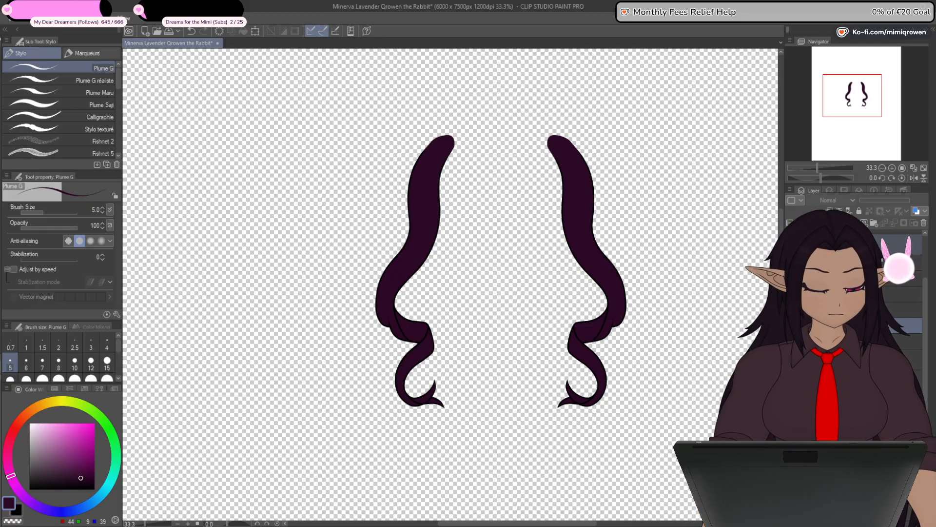
- Hide both coloured side locks, show the line art of the second pair of side bangs, and isolate its left lock
left_click(791, 341)
left_click(790, 325)
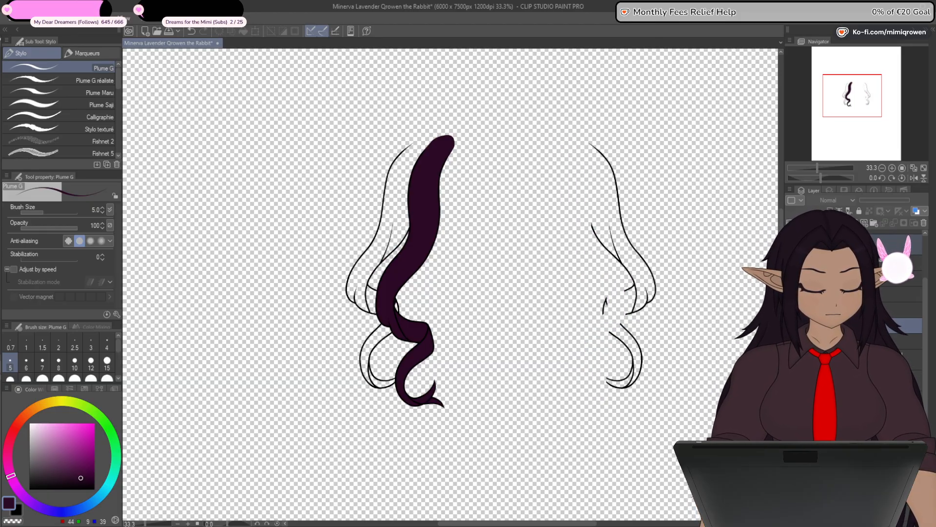
left_click(790, 341)
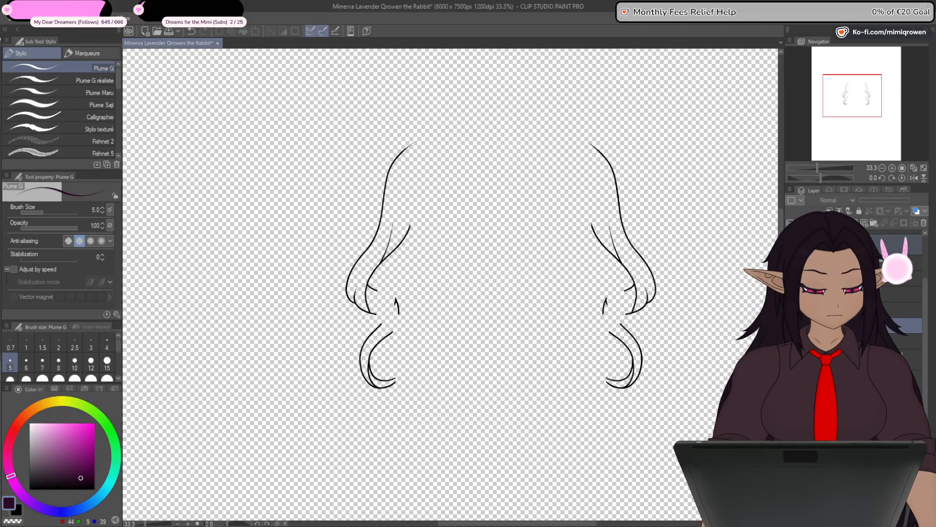
left_click(791, 326)
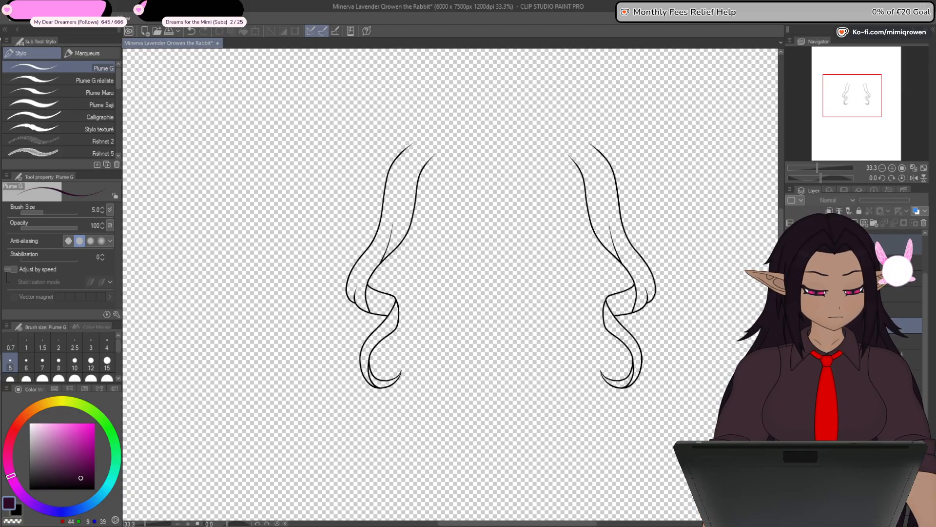
left_click(853, 390)
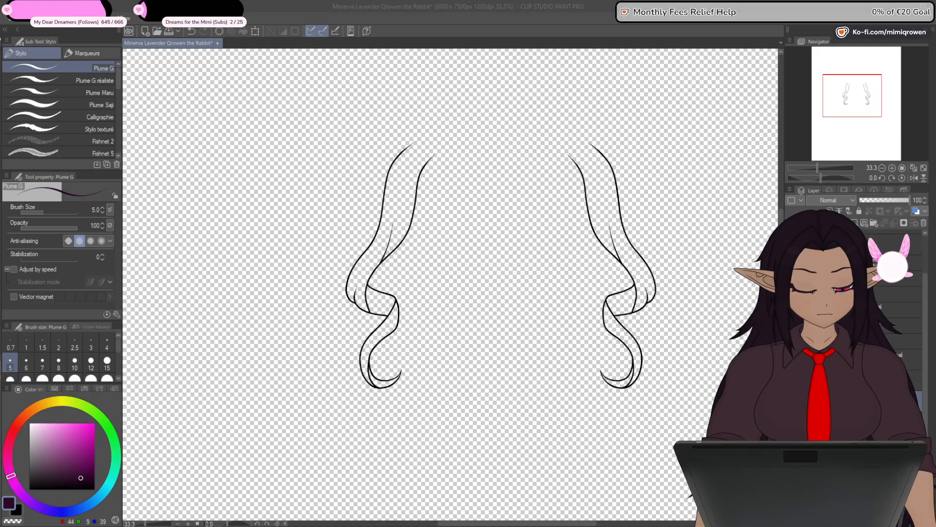
left_click(508, 218)
- Draw a straight black line at brush size 8 across the gap between the lock's two tapered upper ends
scroll(417, 141, "up", 3)
scroll(418, 140, "up", 4)
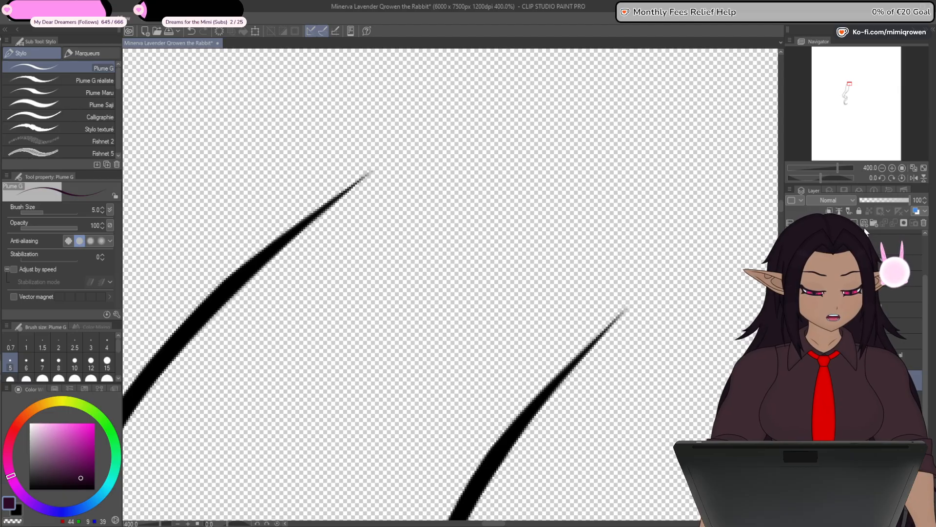
left_click(865, 223)
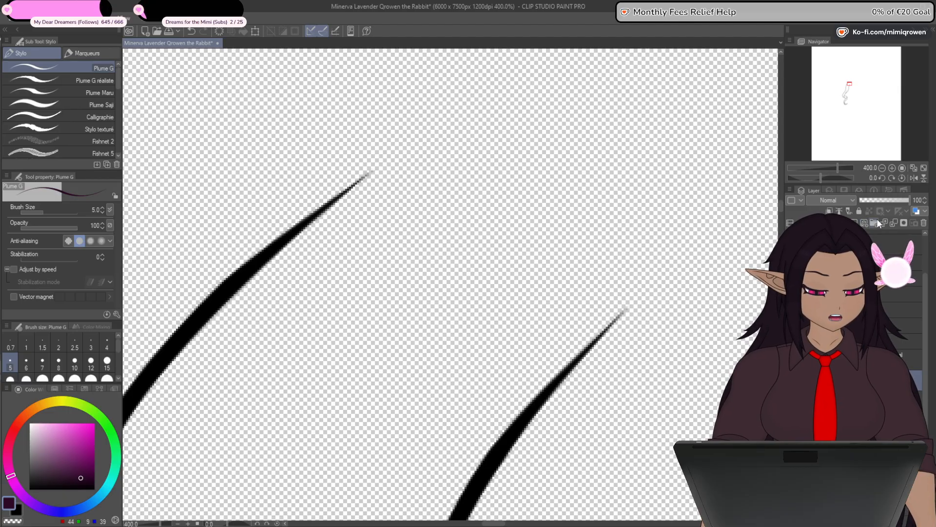
left_click_drag(562, 421, 474, 339)
key("u")
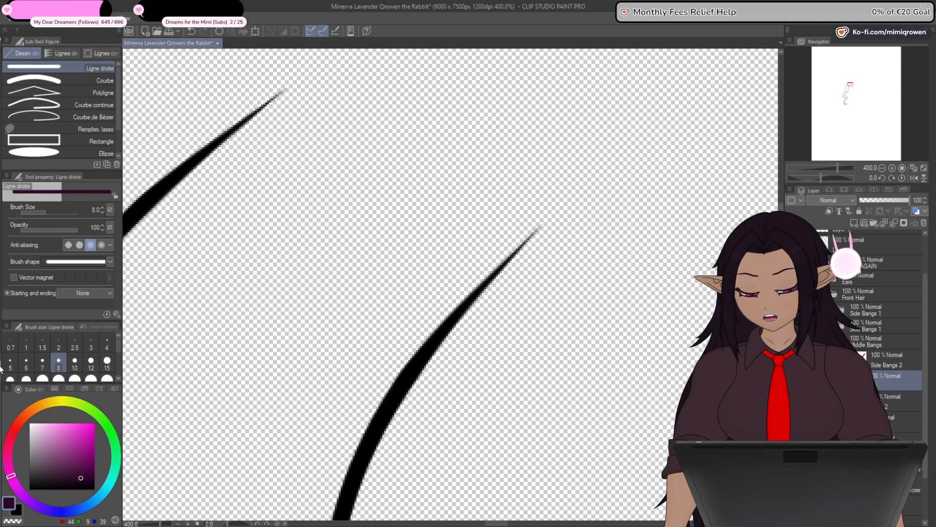
left_click(18, 511)
left_click_drag(314, 249, 351, 297)
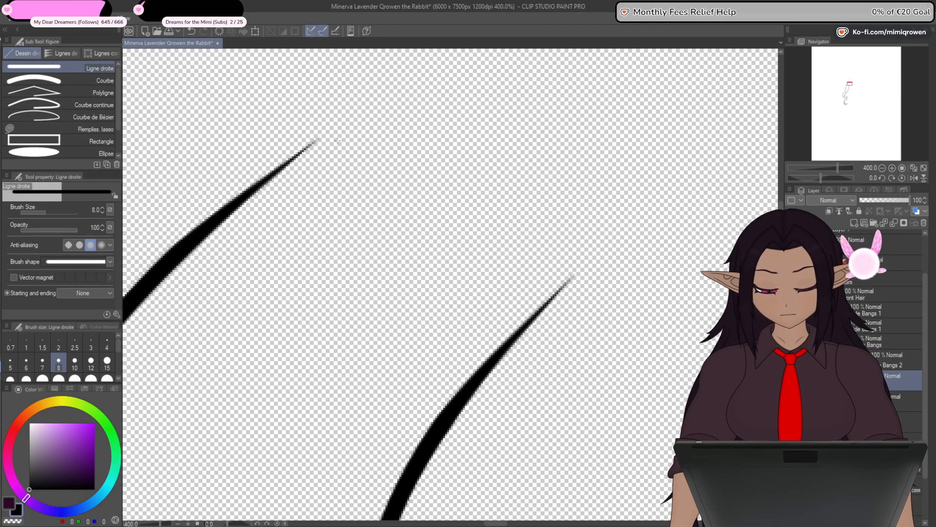
left_click_drag(328, 147, 505, 273)
- Add three control points to the connecting line and pull them outward to bend it into a rounded arch
key("y")
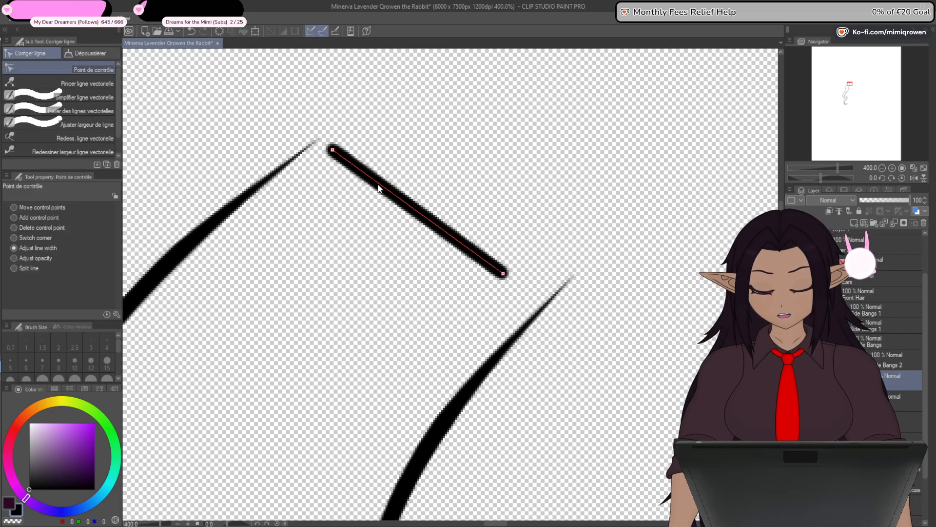
left_click(31, 216)
left_click(385, 188)
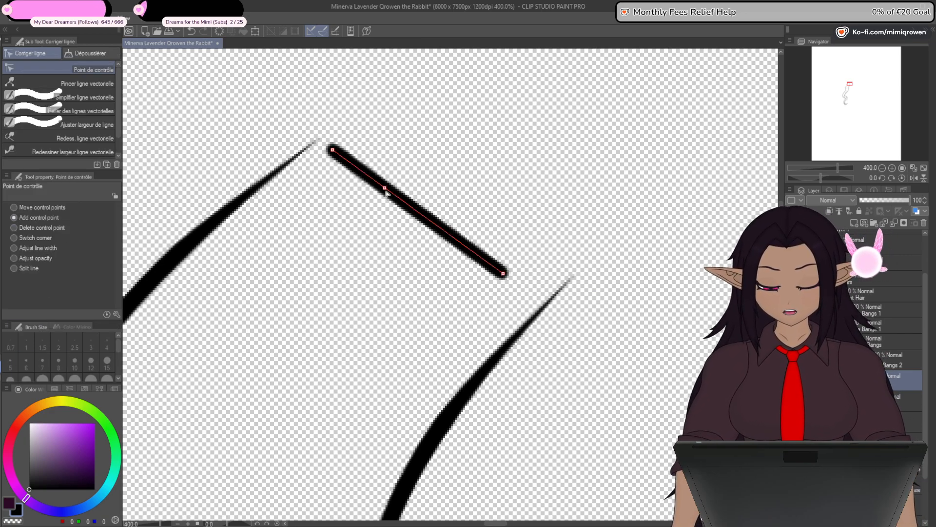
left_click(413, 208)
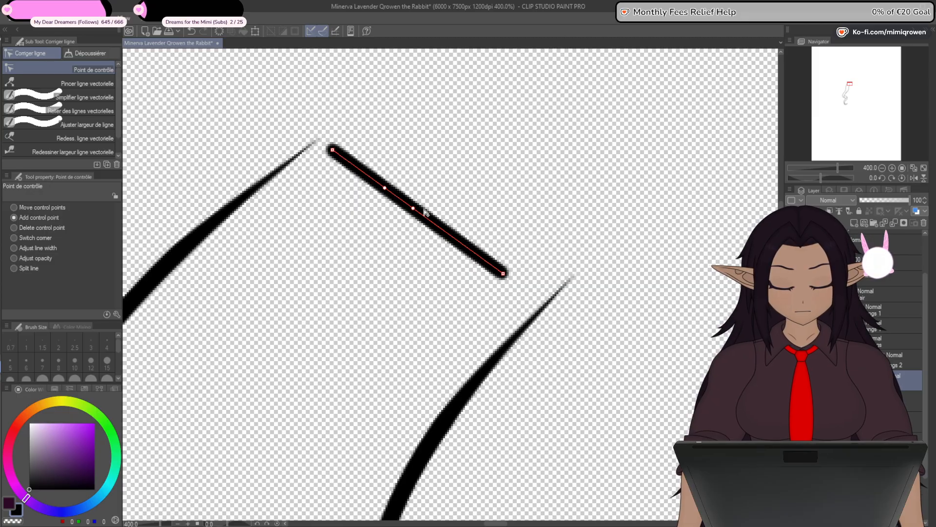
left_click_drag(385, 188, 402, 107)
left_click_drag(413, 208, 522, 138)
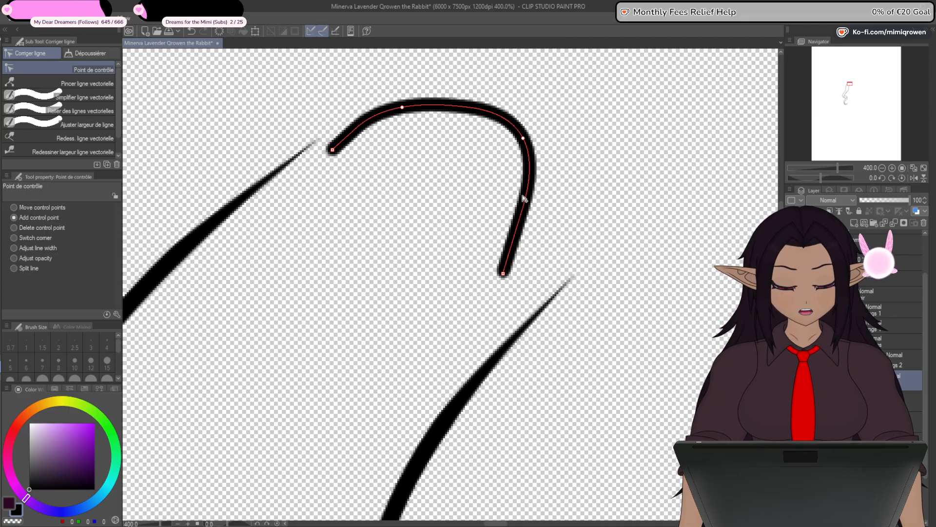
left_click(524, 198)
left_click_drag(524, 198, 547, 193)
left_click_drag(522, 138, 529, 120)
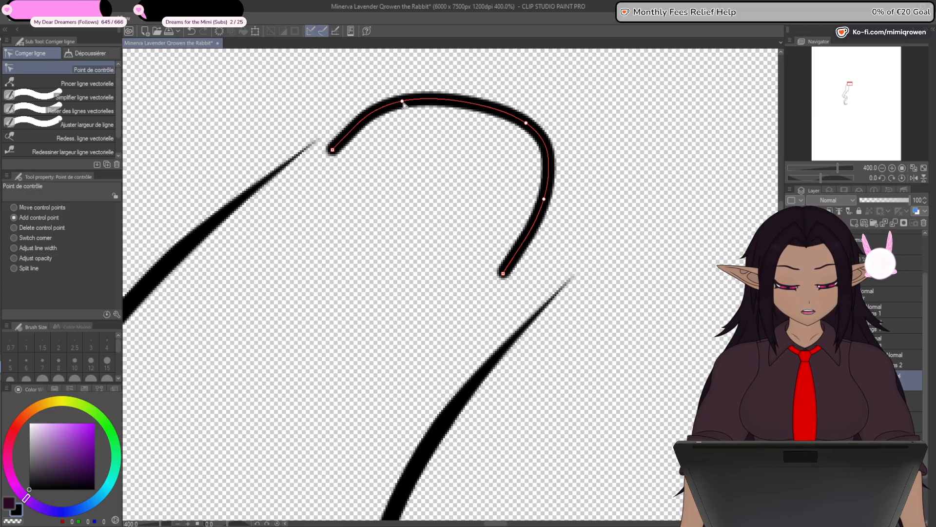
- Reduce the line width at both ends of the arch so that they taper to fine points
left_click(39, 248)
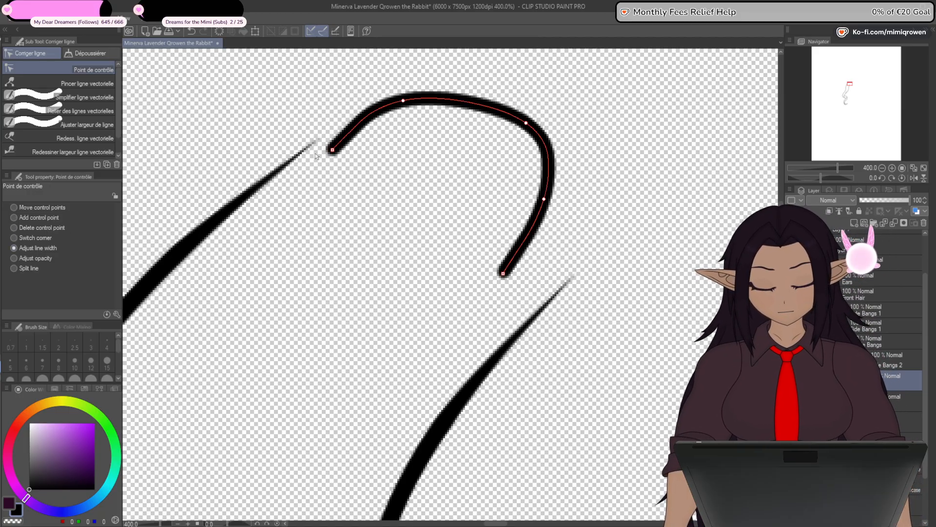
left_click_drag(315, 155, 295, 156)
left_click_drag(515, 276, 467, 274)
- Align the arch's left end with the tapered tip of the lock's left outline, adjusting the nearest control point
left_click(31, 218)
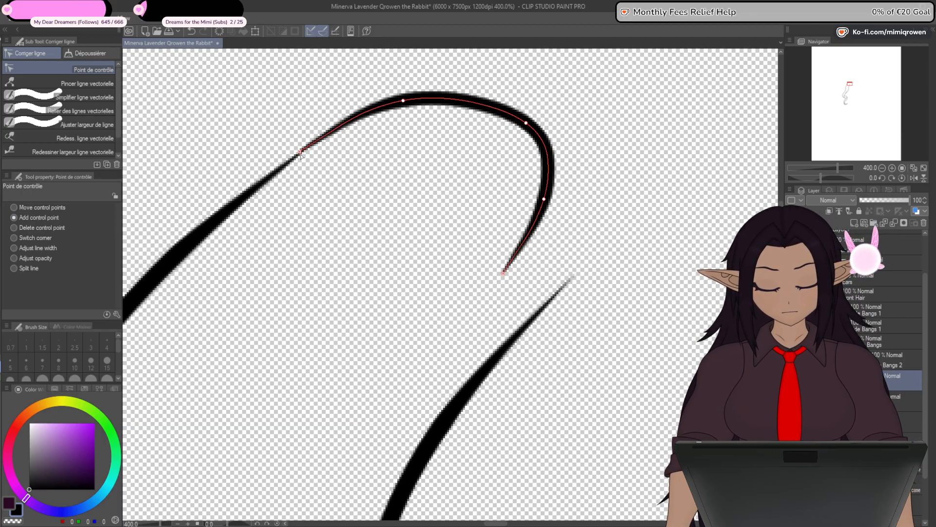
left_click_drag(403, 101, 396, 96)
scroll(316, 139, "up", 1)
left_click_drag(284, 166, 282, 169)
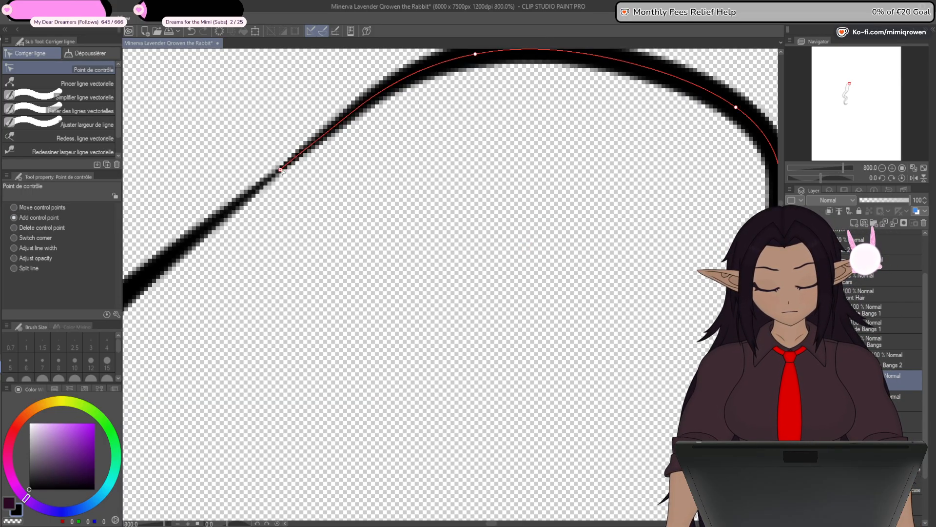
scroll(285, 188, "down", 2)
scroll(410, 229, "up", 1)
- Join the arch's right end to the tapered tip of the lock's right outline and reshape the curve beside it
left_click_drag(406, 169, 457, 189)
left_click_drag(363, 242, 419, 256)
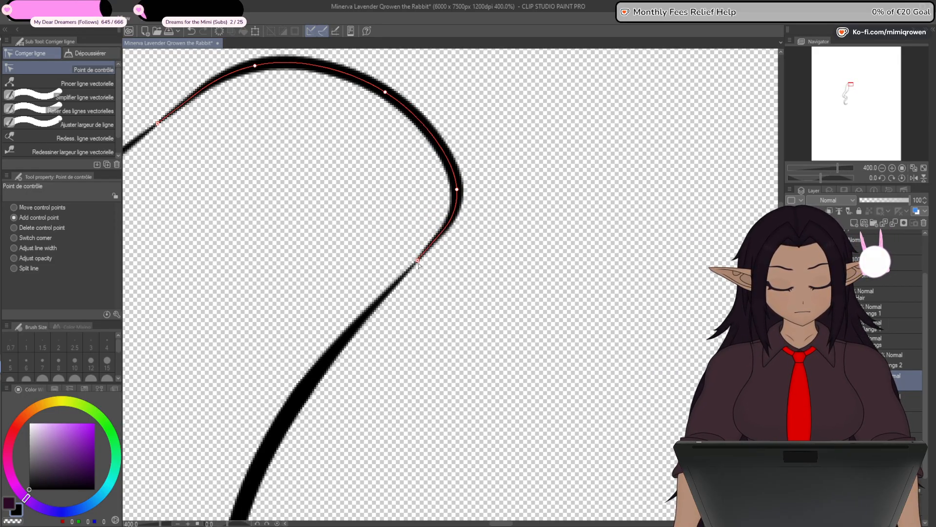
scroll(441, 214, "up", 1)
mouse_move(390, 308)
left_mouse_down()
mouse_move(444, 261)
mouse_move(395, 305)
left_mouse_up()
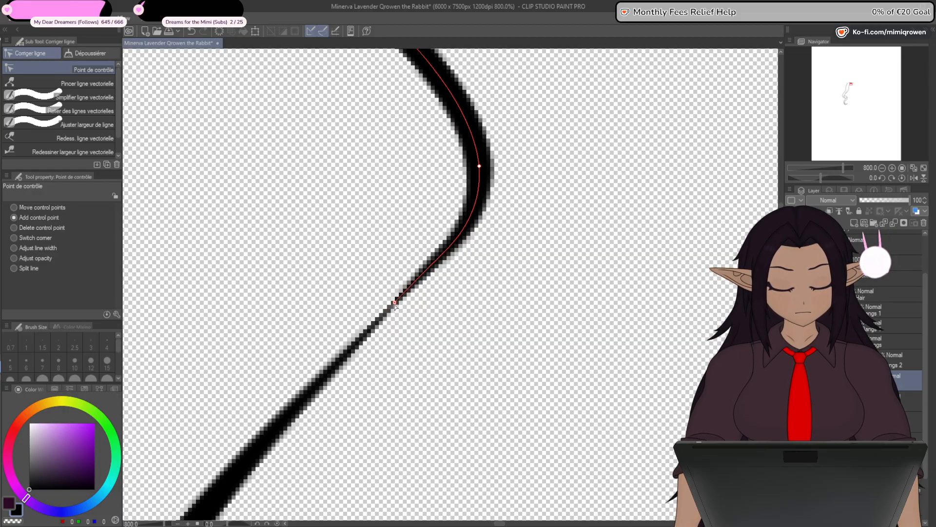
scroll(490, 290, "down", 3)
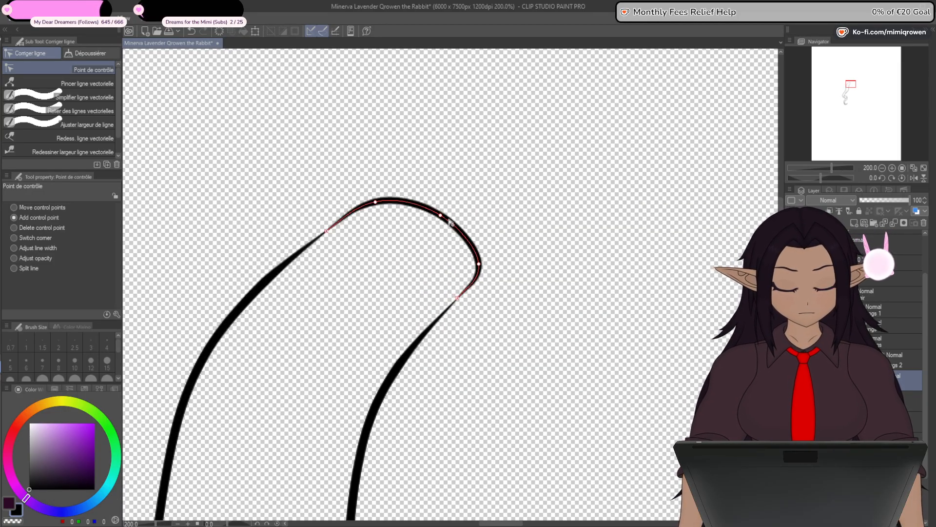
- Refine the arch's intermediate control points into a smooth rounded cap on the lock's upper end
left_click_drag(450, 222, 454, 190)
left_click_drag(378, 202, 390, 190)
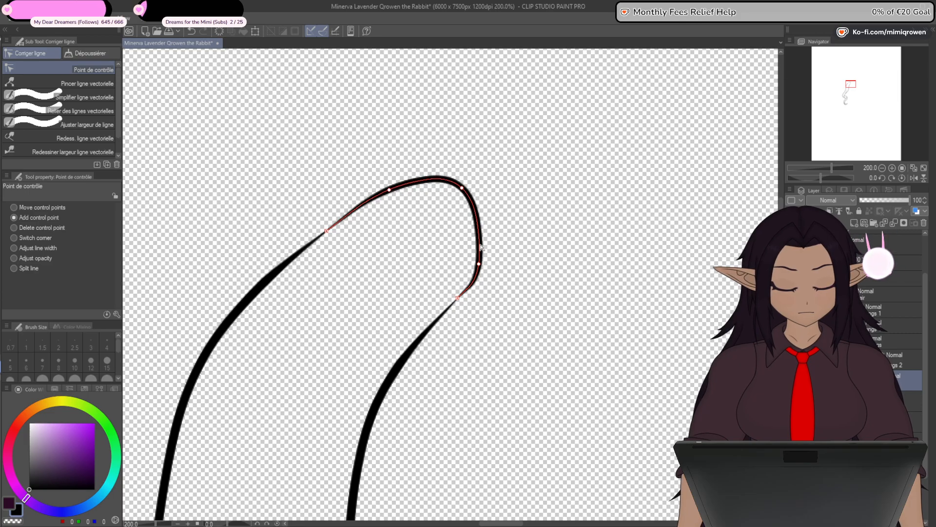
left_click_drag(481, 248, 500, 241)
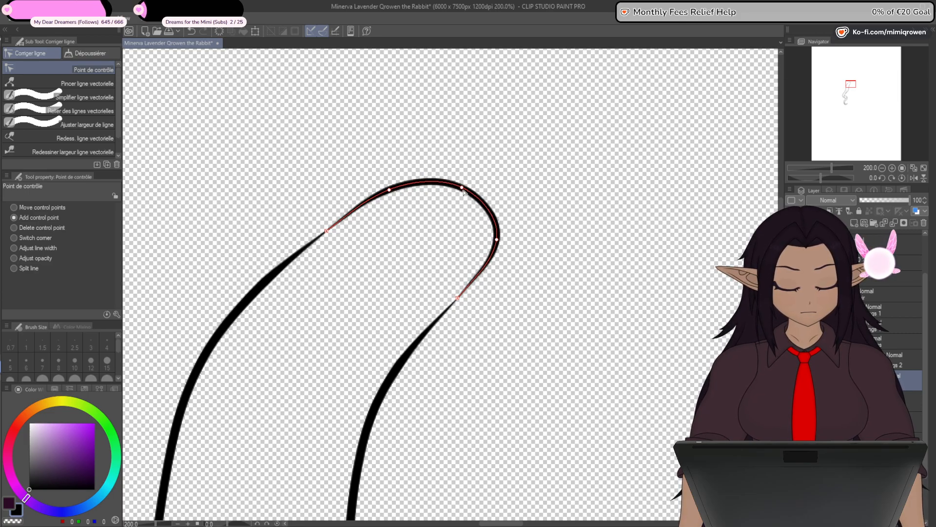
left_click_drag(463, 192, 468, 185)
left_click_drag(391, 192, 393, 190)
scroll(474, 260, "down", 1)
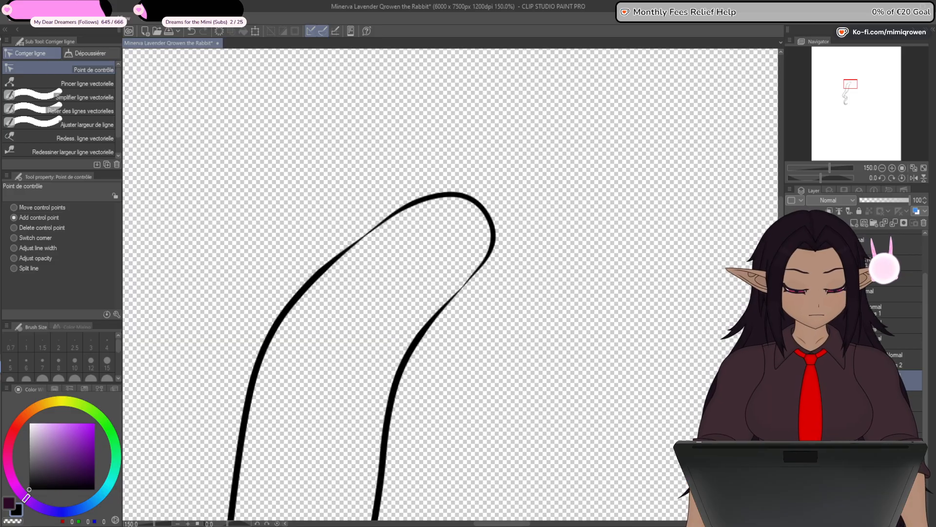
scroll(460, 220, "down", 1)
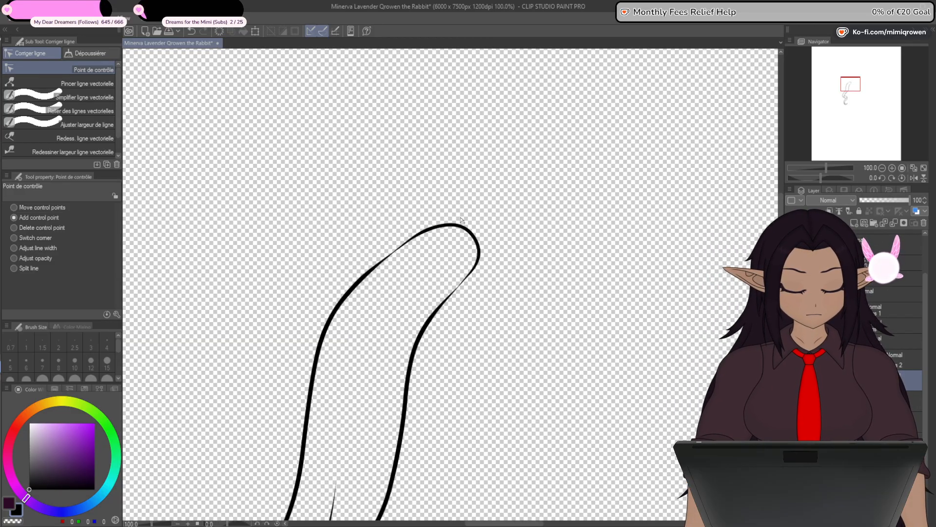
scroll(461, 221, "up", 1)
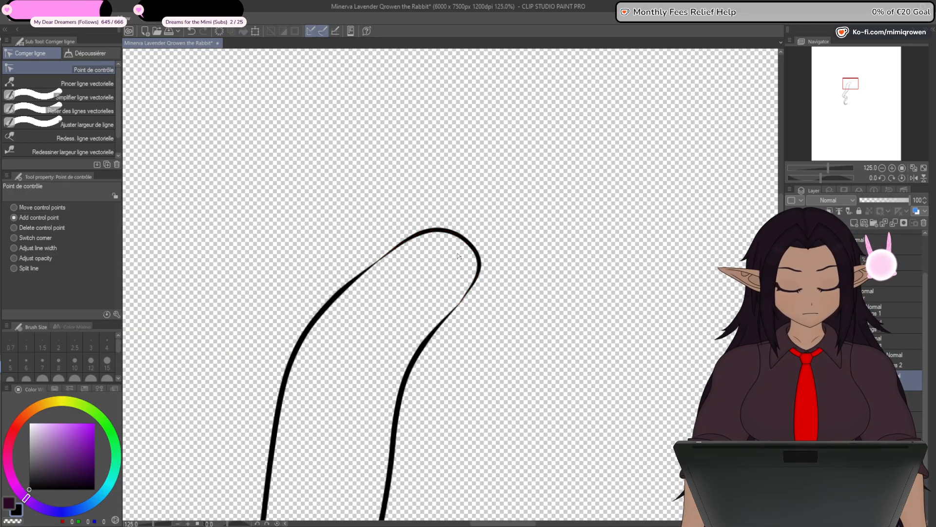
left_click(481, 271)
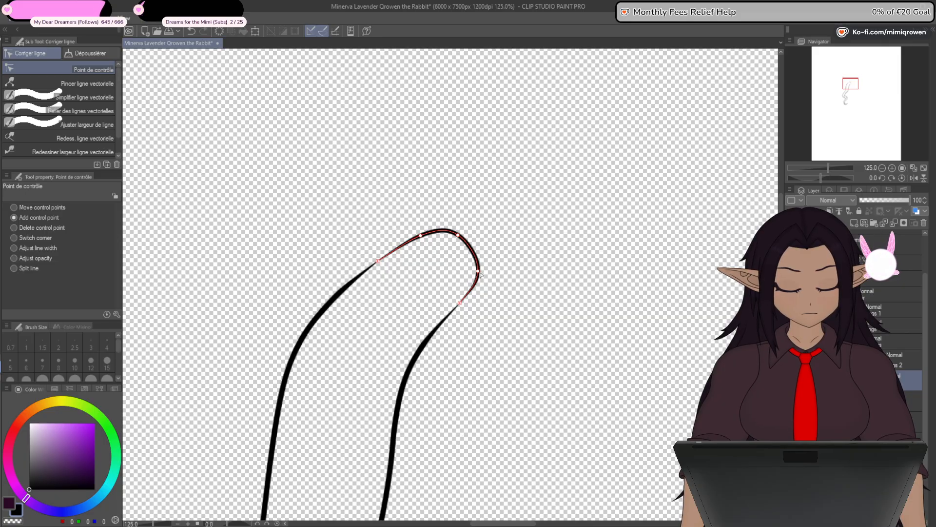
- Thin the line width of the rounded cap along its curve to blend it with the adjoining tapered outlines
scroll(499, 256, "down", 2)
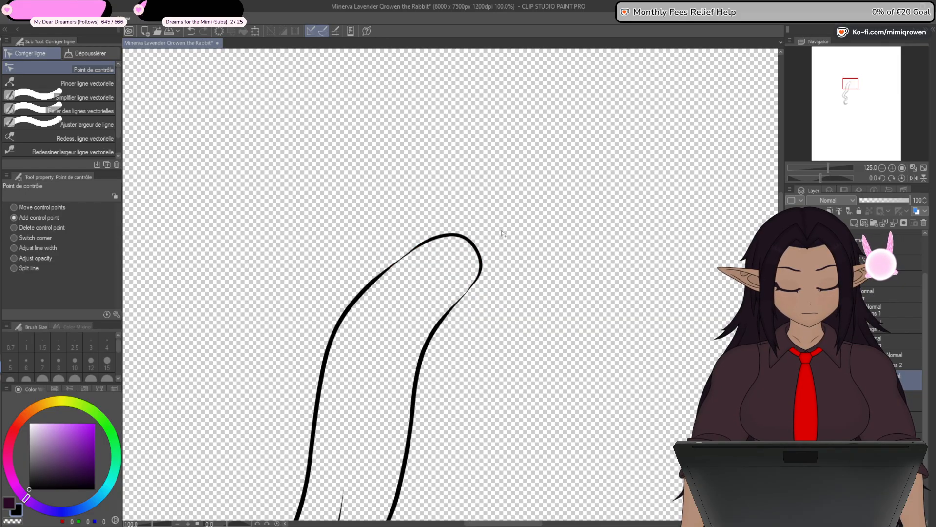
left_click_drag(525, 468, 527, 397)
left_click(39, 248)
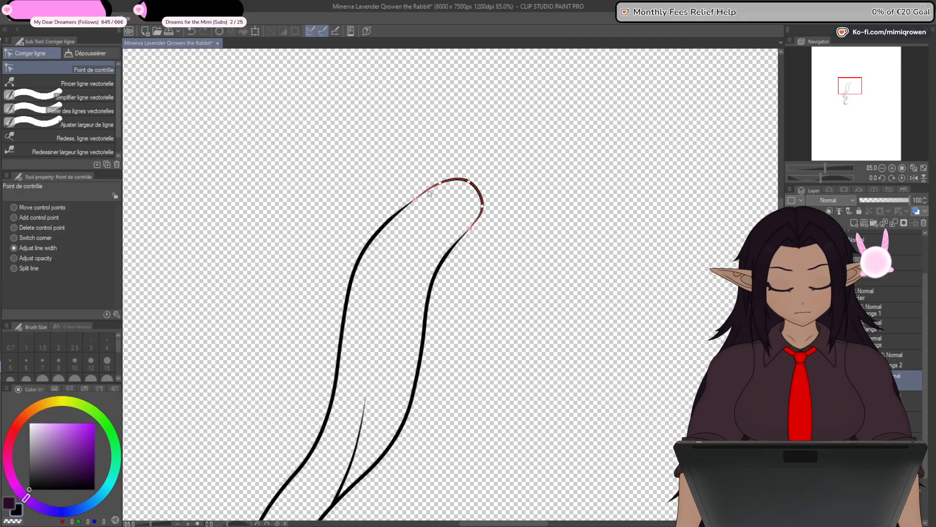
scroll(471, 184, "up", 2)
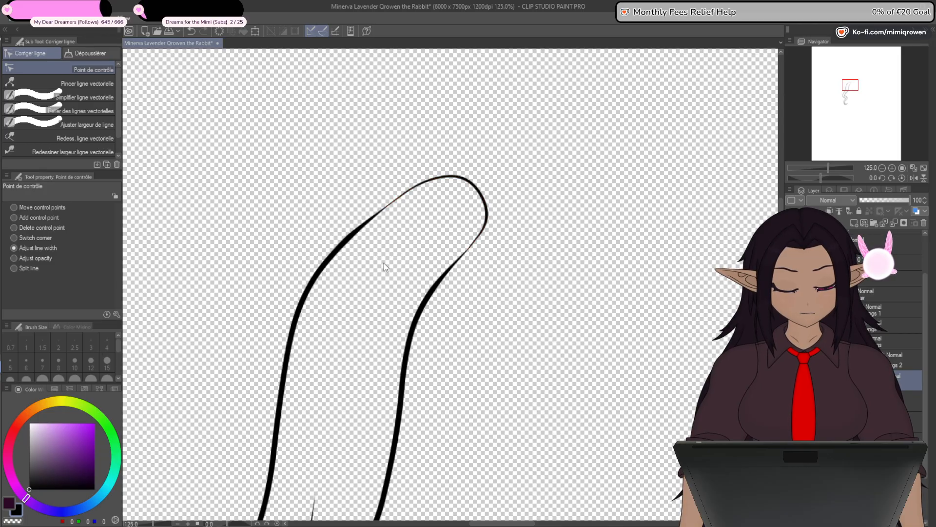
scroll(386, 268, "down", 3)
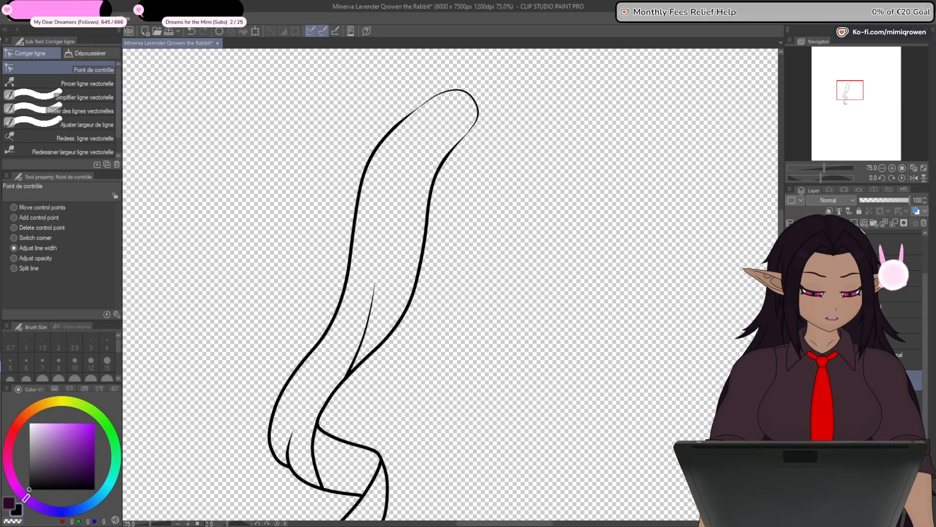
- Switch to the dark purple drawing colour (44, 9, 39) and fill every section of the left lock down to its curled tip
key("x")
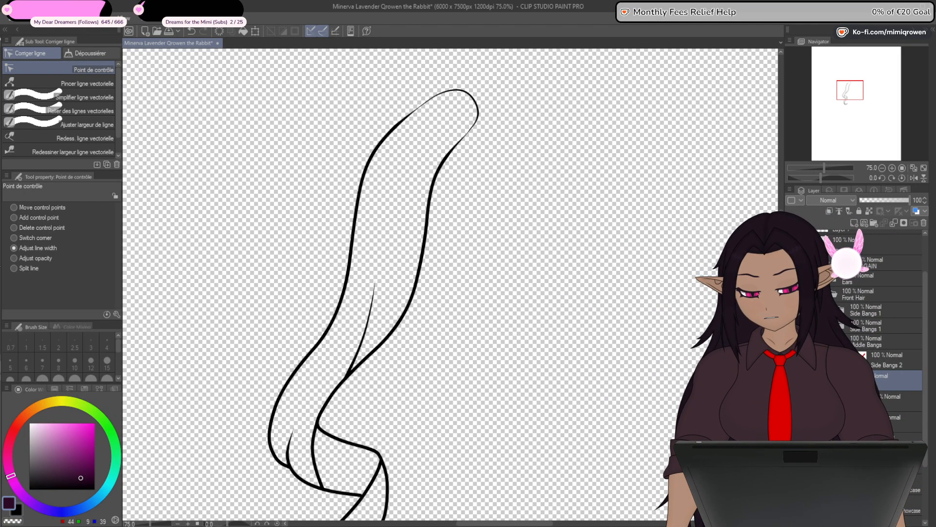
key("g")
left_click(399, 212)
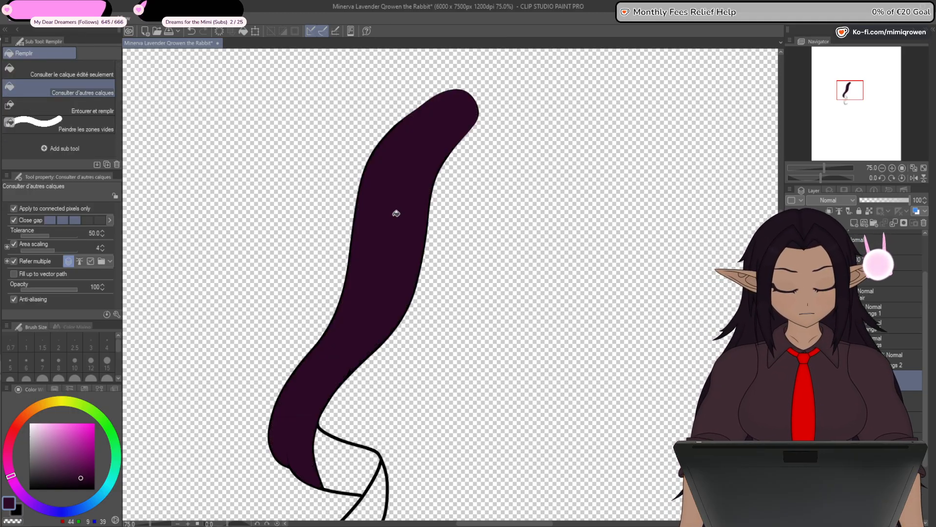
left_click_drag(411, 364, 438, 278)
left_click(381, 391)
left_click(406, 417)
left_click_drag(426, 433, 444, 292)
scroll(397, 393, "up", 2)
left_click(399, 391)
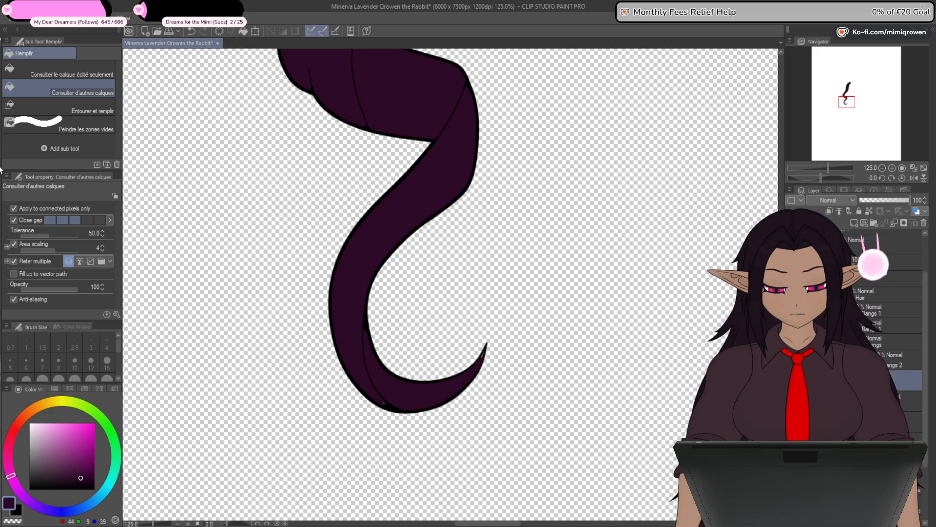
- Paint over the fill gaps and inner detail line in the lock's lower curl with the size 5 Plume G pen
key("p")
scroll(469, 368, "up", 6)
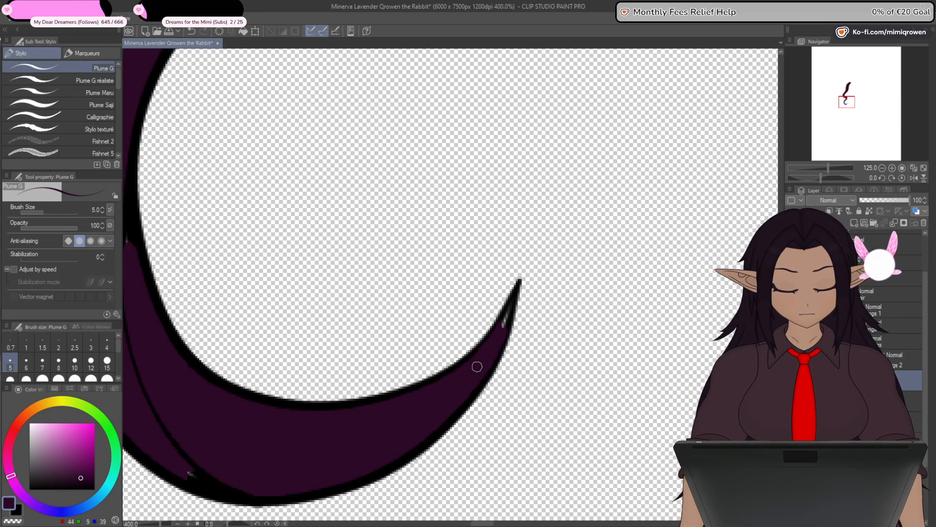
scroll(424, 366, "down", 4)
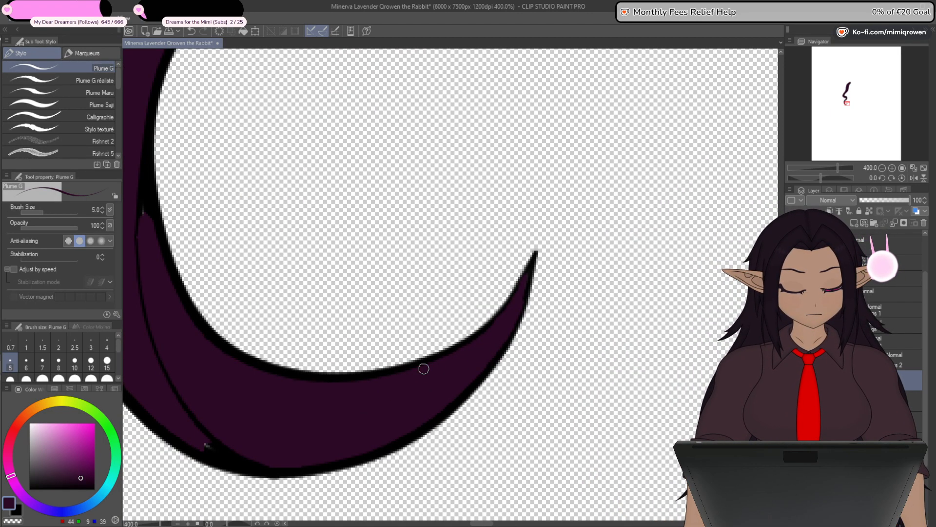
scroll(340, 390, "up", 1)
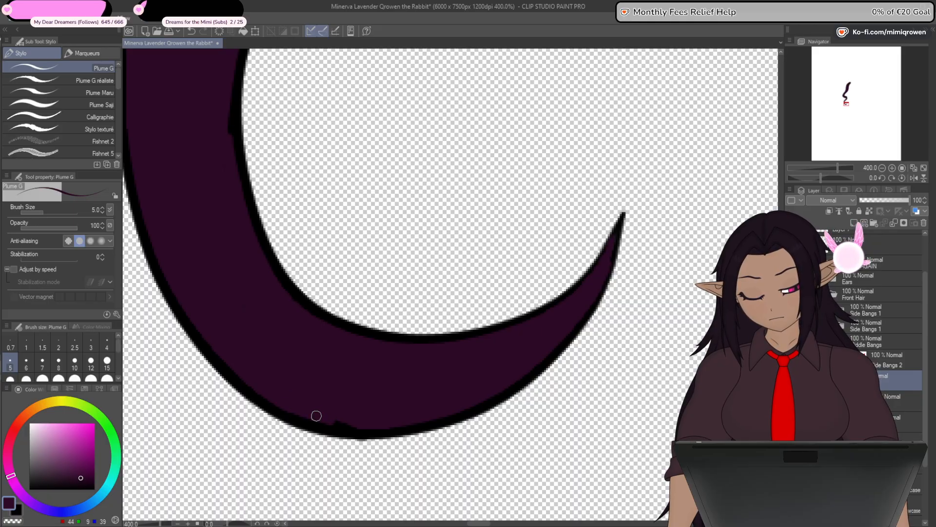
left_click_drag(230, 283, 322, 417)
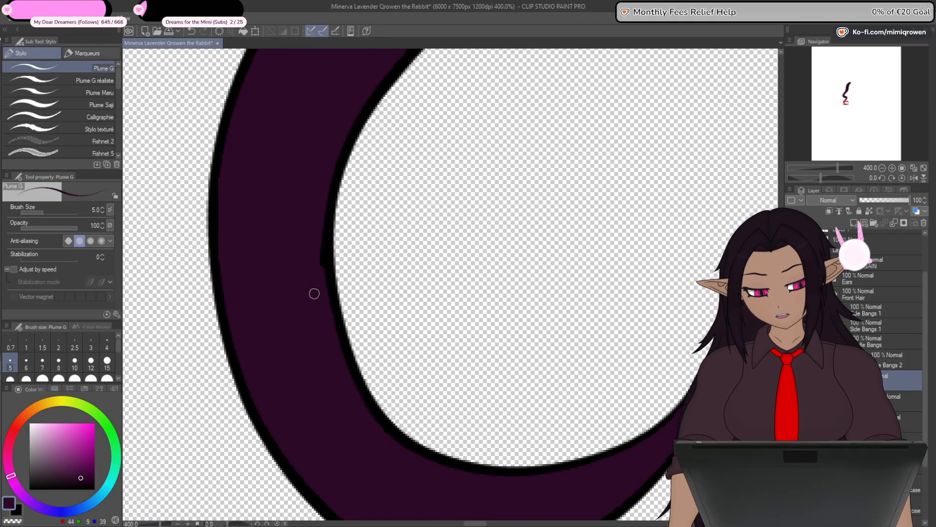
left_click_drag(319, 217, 317, 414)
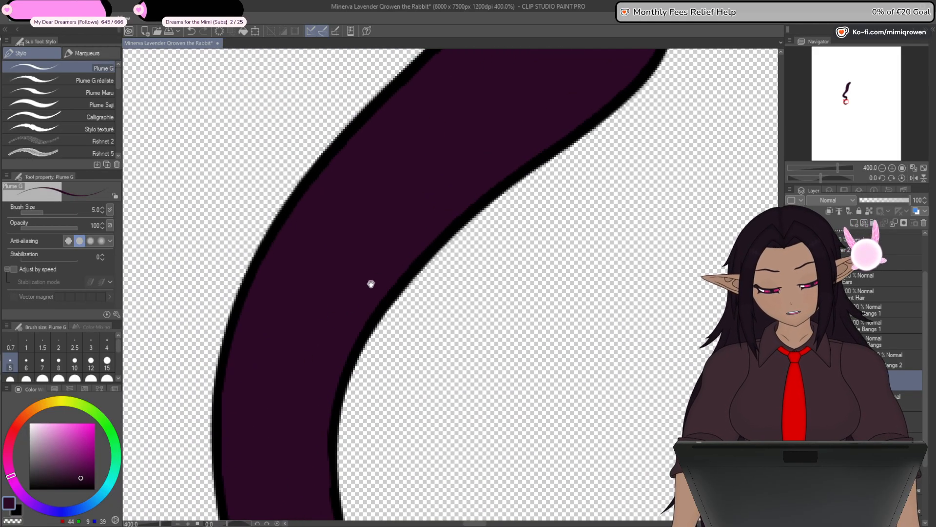
- Paint dark purple over the inner fold lines around the lock's middle bend, keeping the outer outline
left_click_drag(466, 168, 344, 436)
left_click_drag(482, 207, 438, 341)
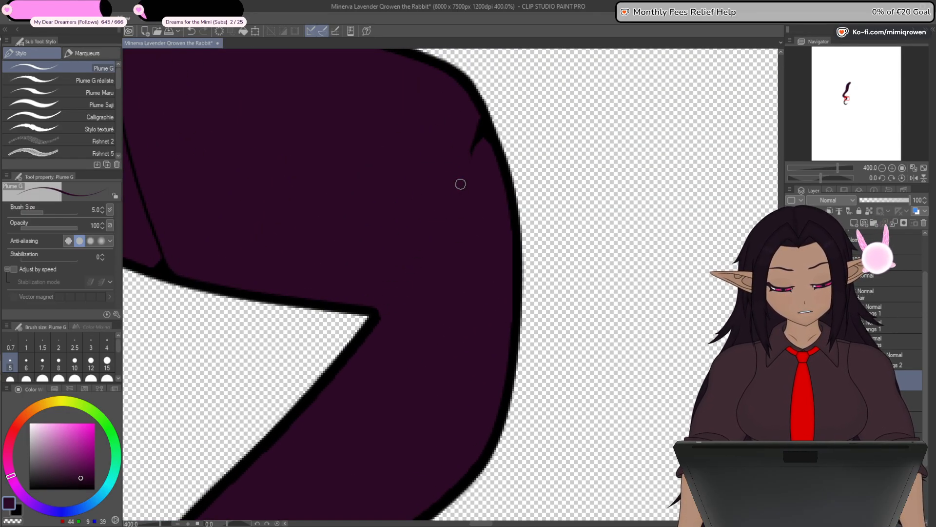
mouse_move(435, 183)
left_mouse_down()
mouse_move(514, 259)
mouse_move(576, 293)
left_mouse_up()
left_click_drag(306, 374, 301, 371)
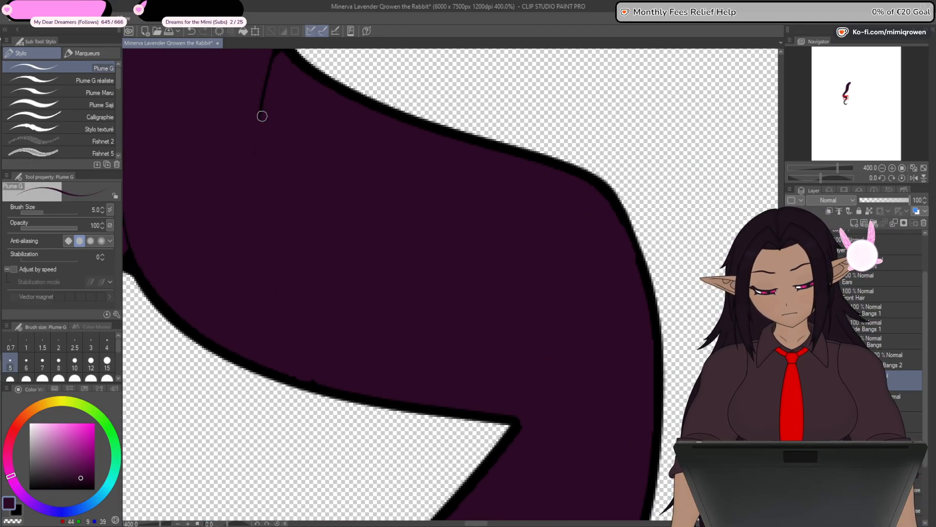
mouse_move(262, 116)
left_mouse_down()
mouse_move(293, 244)
mouse_move(333, 286)
left_mouse_up()
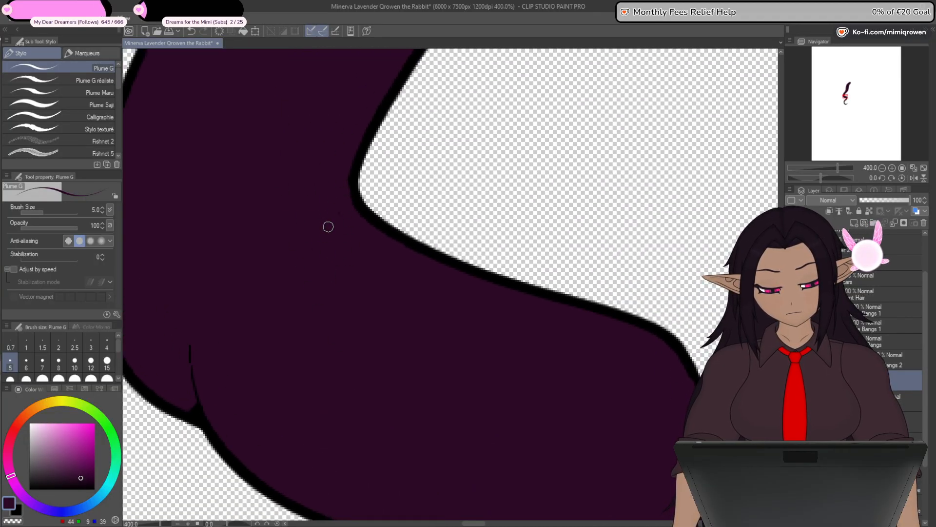
- Cover the remaining inner strand lines from the left bend up through the lock's upper section with dark purple
left_click_drag(326, 306, 407, 215)
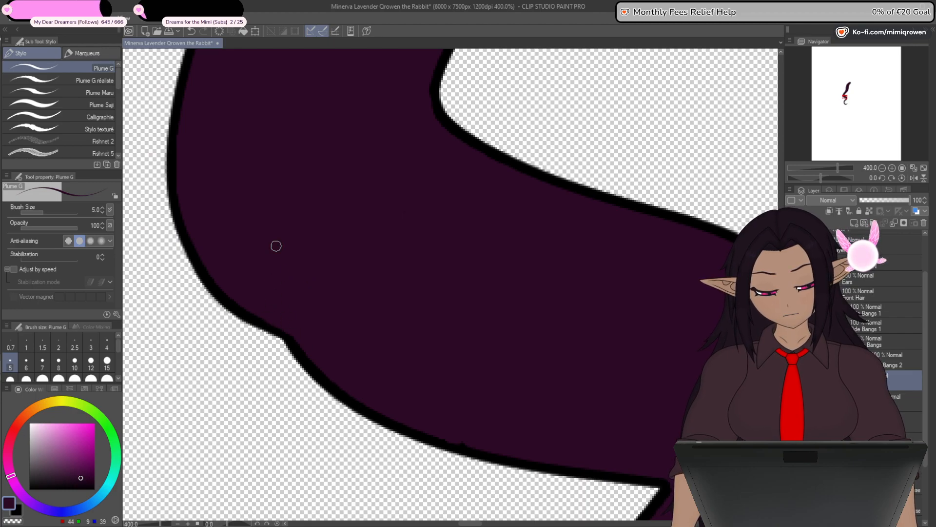
left_click_drag(276, 246, 507, 245)
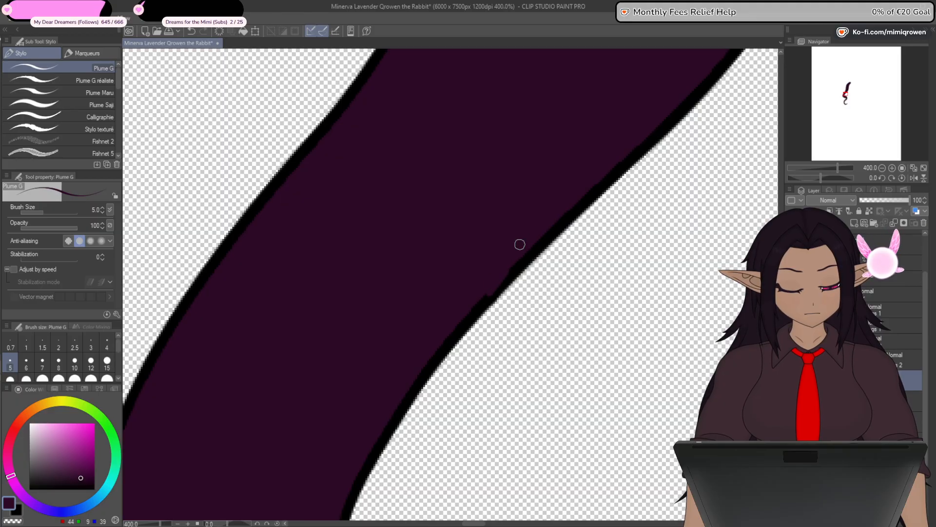
left_click_drag(520, 244, 425, 332)
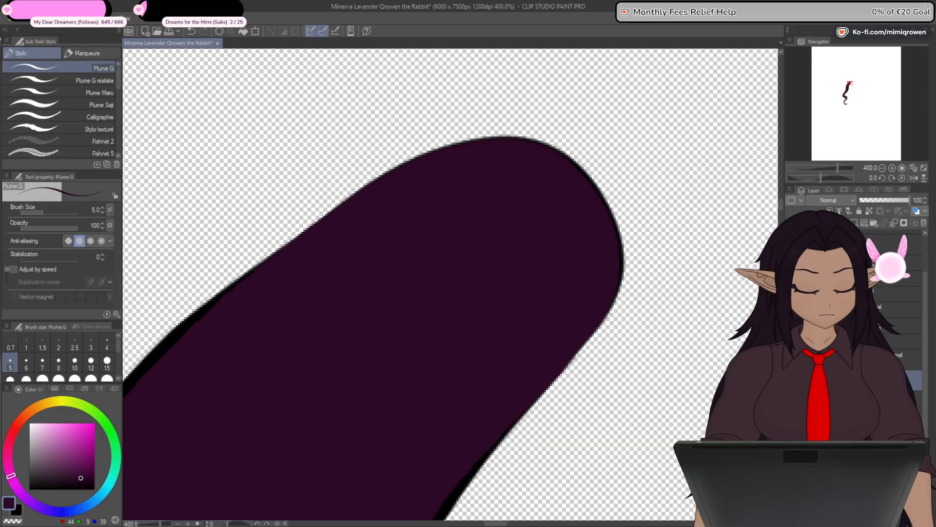
- Compare the lock's rounded upper end before and after the last change, then view it smaller
key("ctrl+z")
key("ctrl+y")
key("ctrl+minus")
key("ctrl+minus")
key("ctrl+minus")
key("ctrl+minus")
key("ctrl+minus")
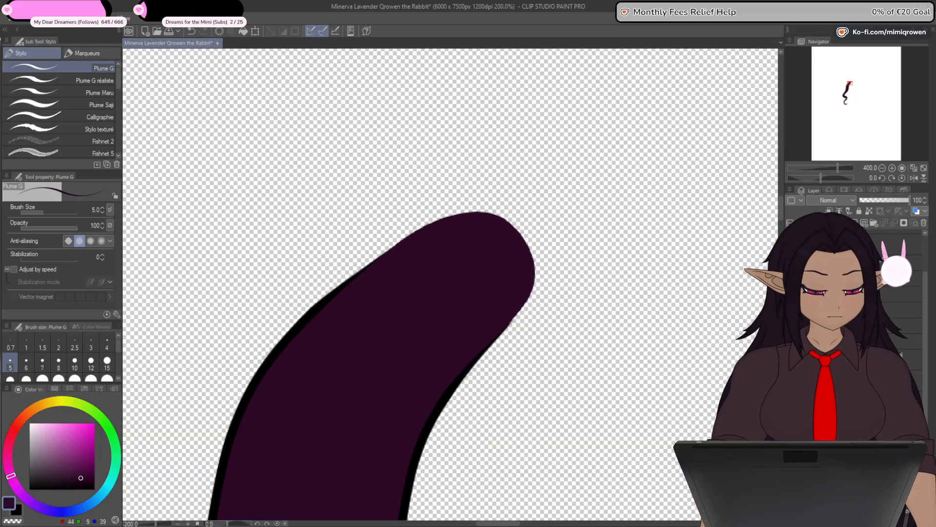
- Flip the duplicated second side bangs lock horizontally about its centre of rotation to form the matching lock on the opposite side
key("ctrl+minus")
key("ctrl+minus")
key("ctrl+minus")
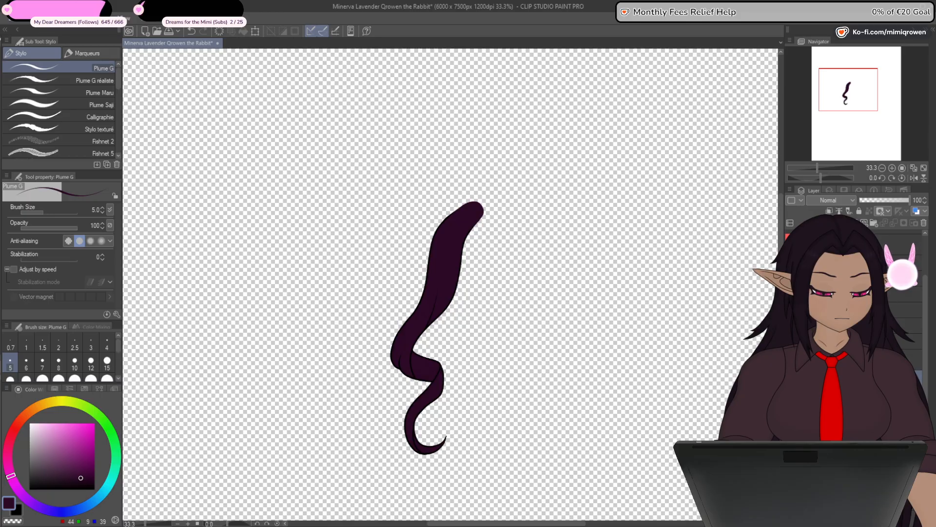
left_click(254, 33)
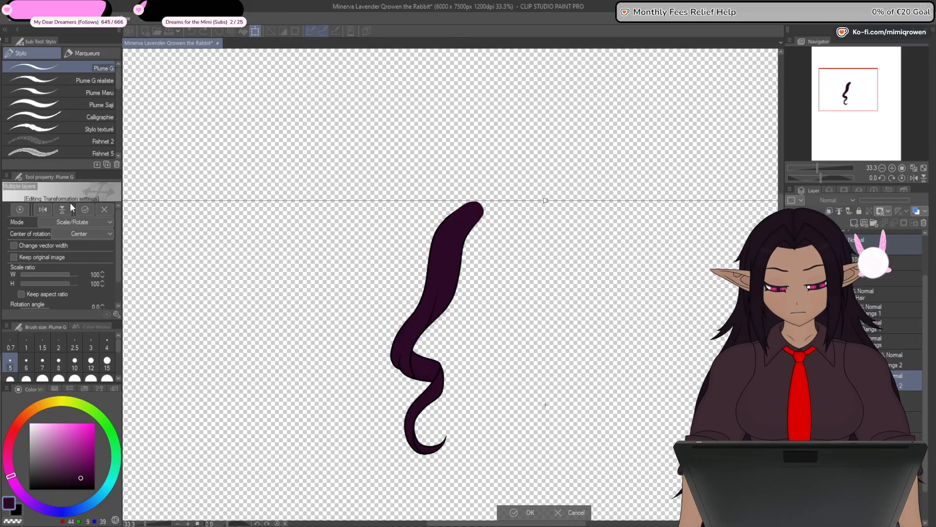
left_click(43, 209)
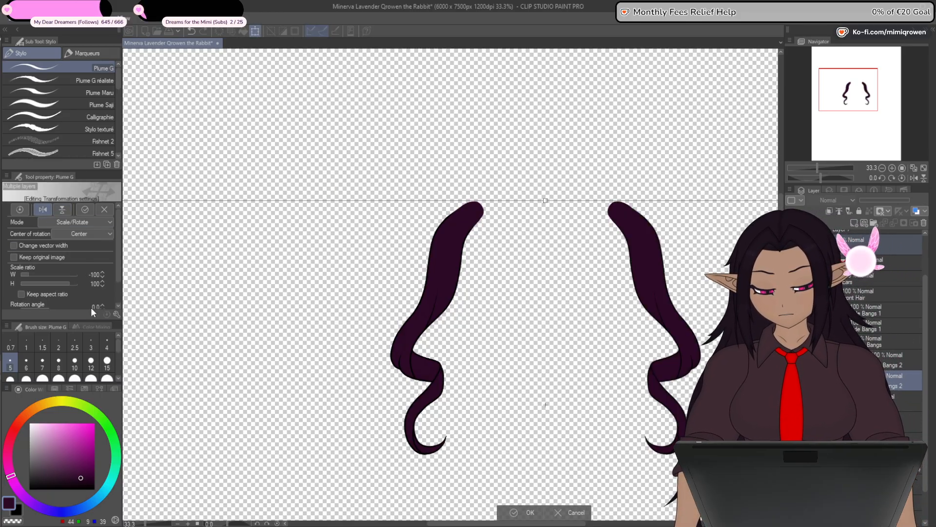
left_click(530, 512)
- Show the hidden fringe, first side bangs and face layers again together with the mirrored second side bangs
left_click(790, 341)
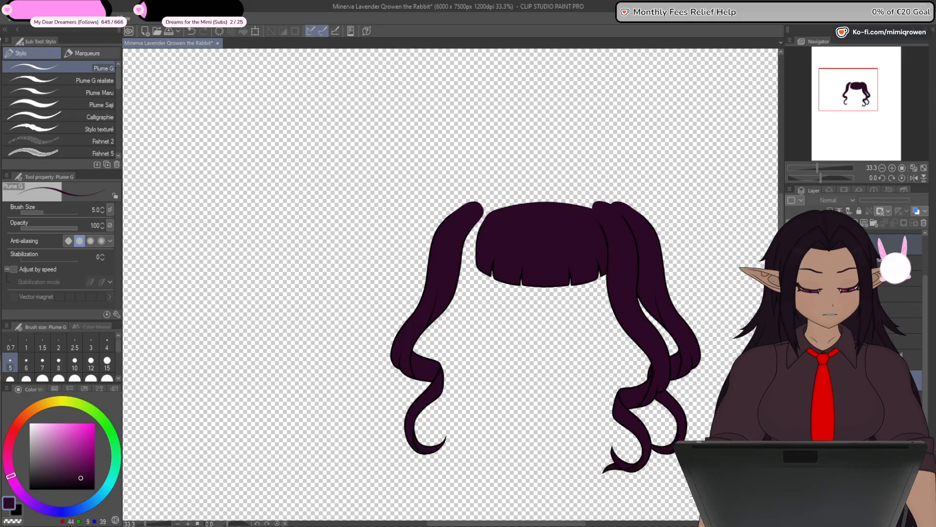
left_click(791, 322)
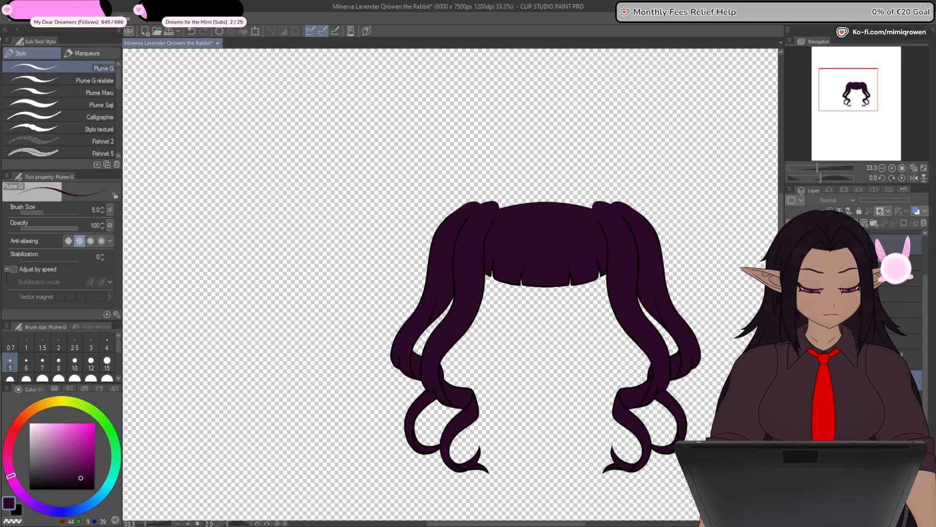
key("ctrl+minus")
key("ctrl+minus")
left_click(790, 400)
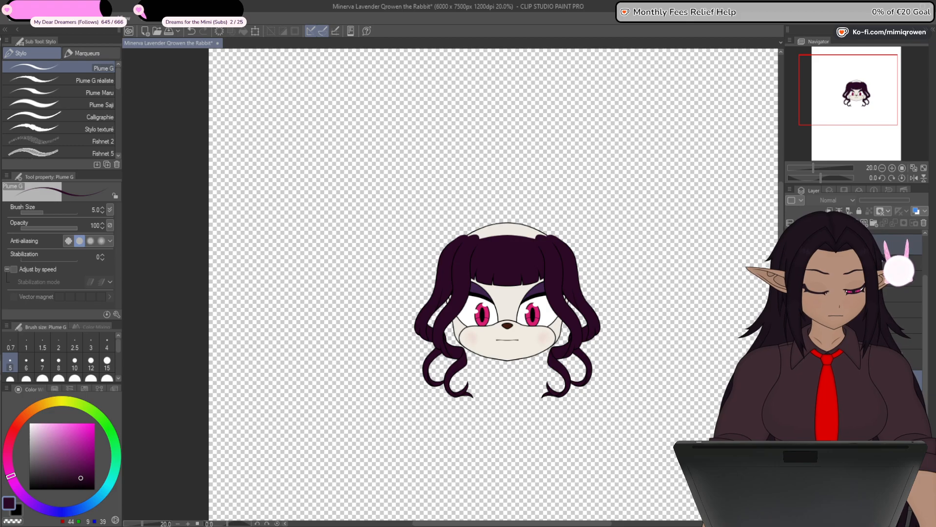
scroll(529, 245, "up", 5)
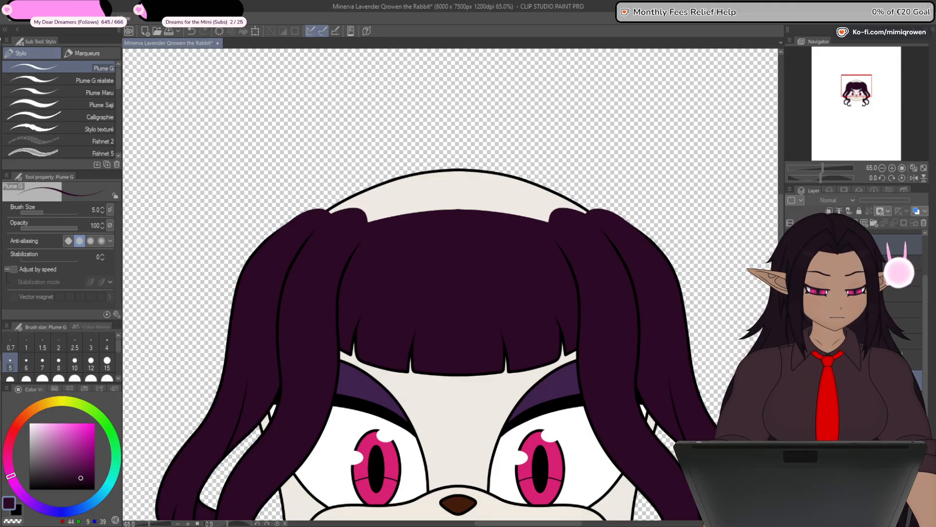
left_click(880, 238)
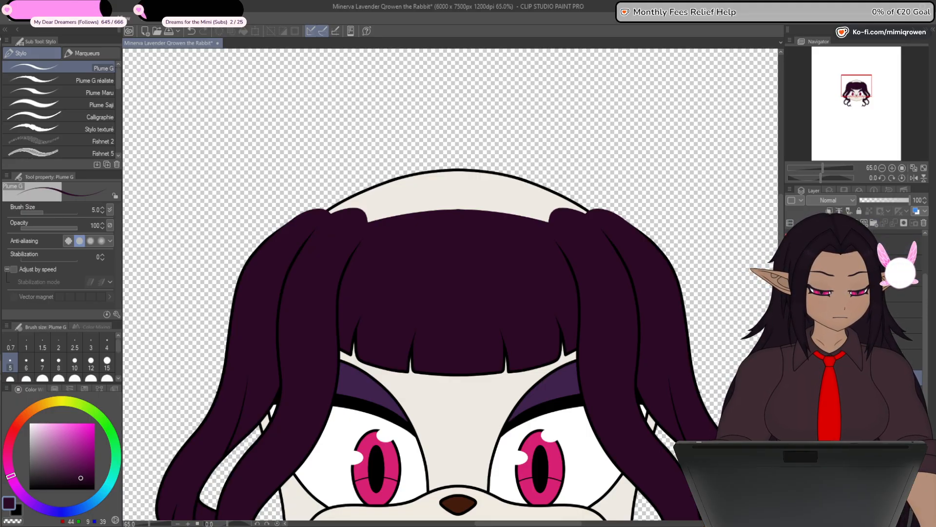
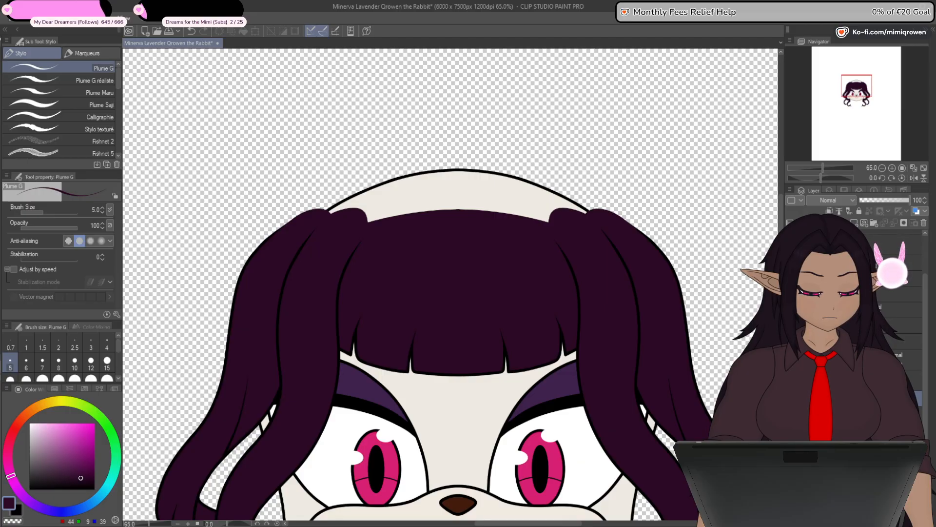
- Draw a vertical dark purple straight line at the head's centre, from just above the crown down into the fringe, with brush size 8
key("u")
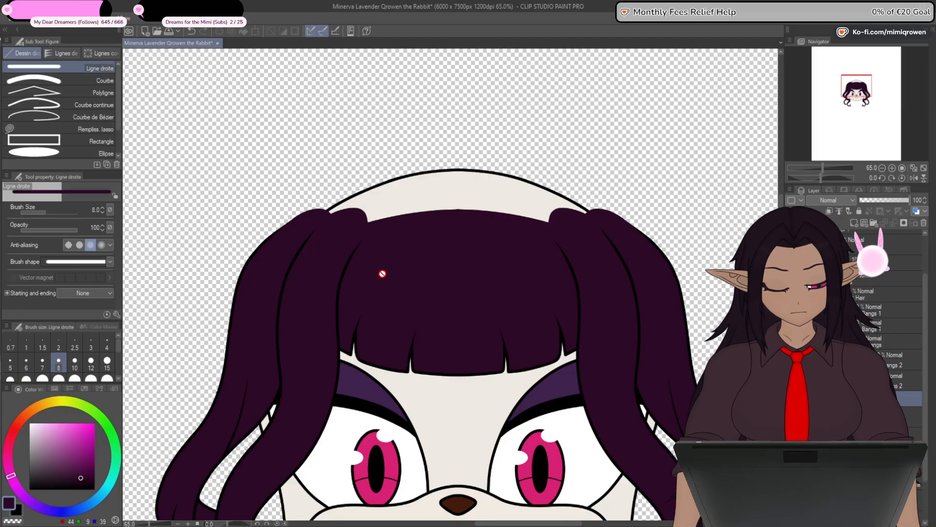
left_click(863, 223)
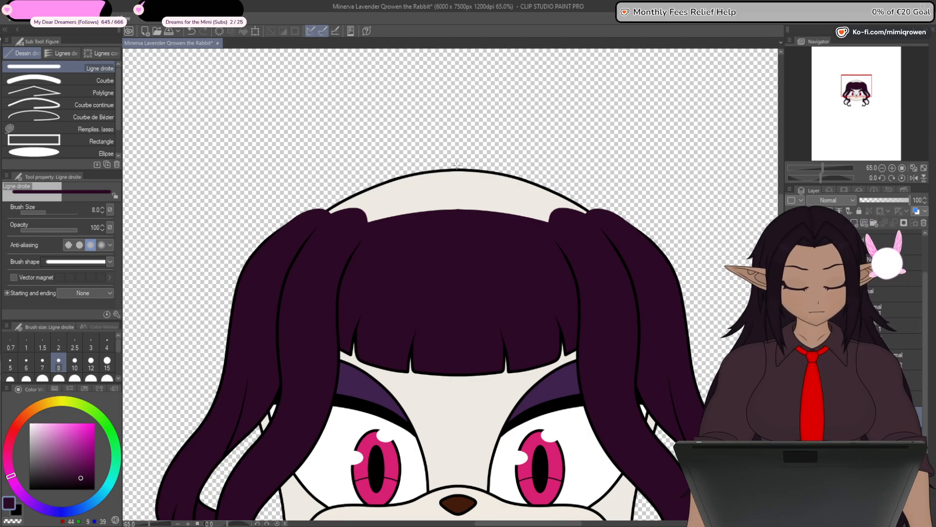
left_click_drag(457, 165, 457, 254)
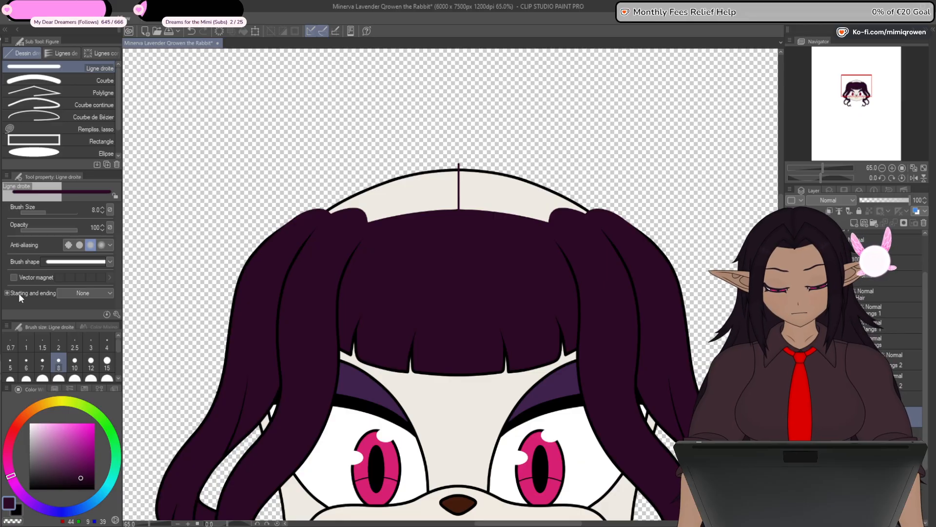
- Hide the fringe and both pairs of side bangs to expose the bare head, and display the grid
key("y")
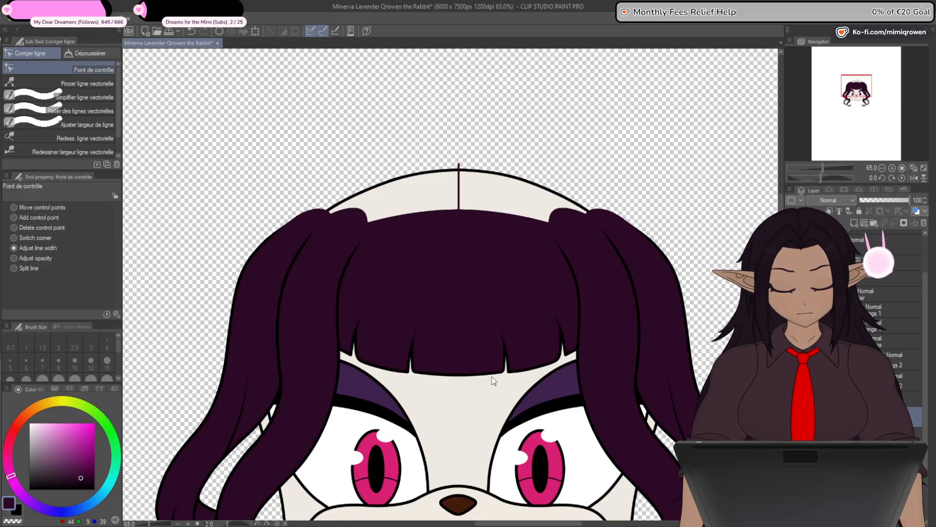
left_click(792, 310)
left_click(792, 325)
left_click(792, 342)
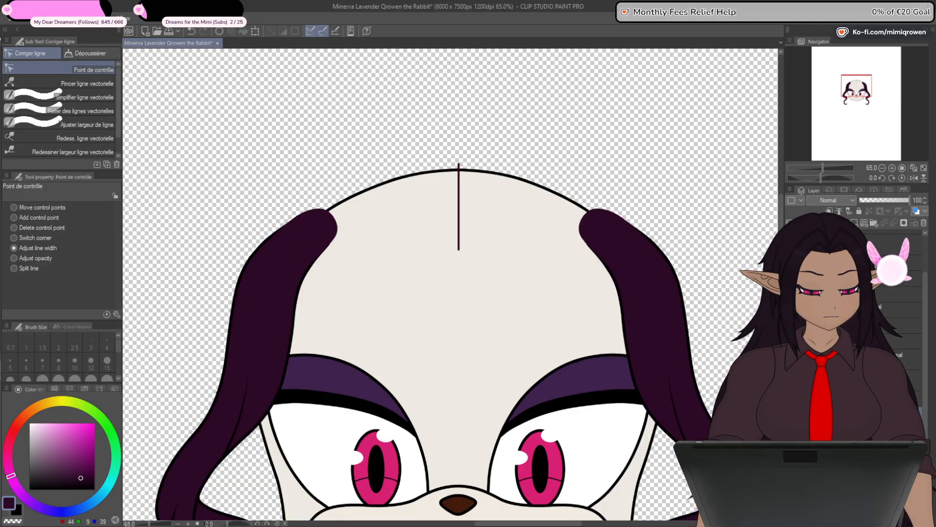
left_click(792, 360)
left_click(792, 381)
left_click(123, 18)
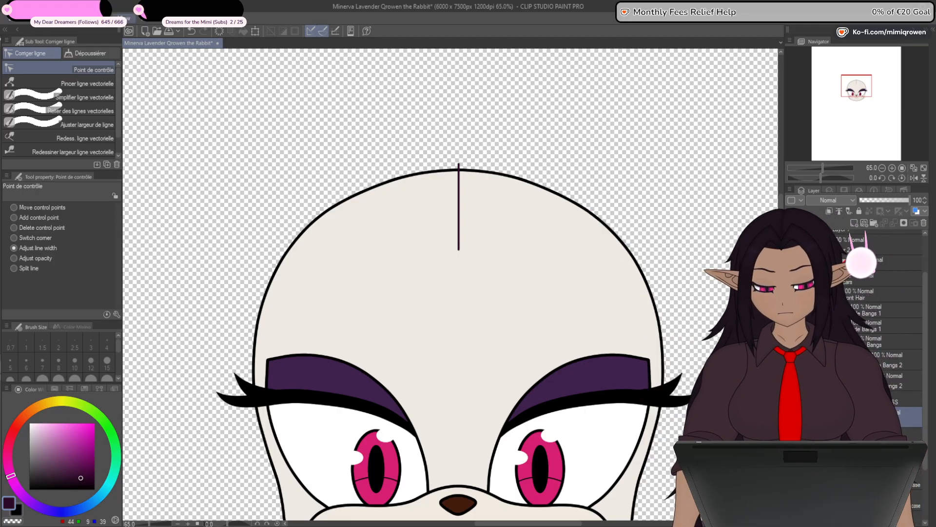
left_click(159, 238)
- Align the line's lower end with the central grid line and pull an added control point out to the head's left outline
scroll(461, 252, "up", 10)
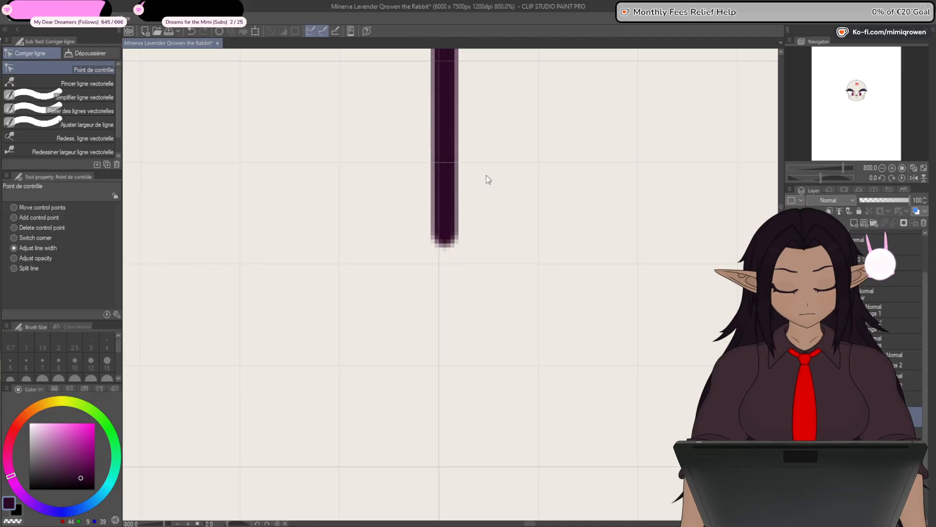
scroll(433, 226, "up", 4)
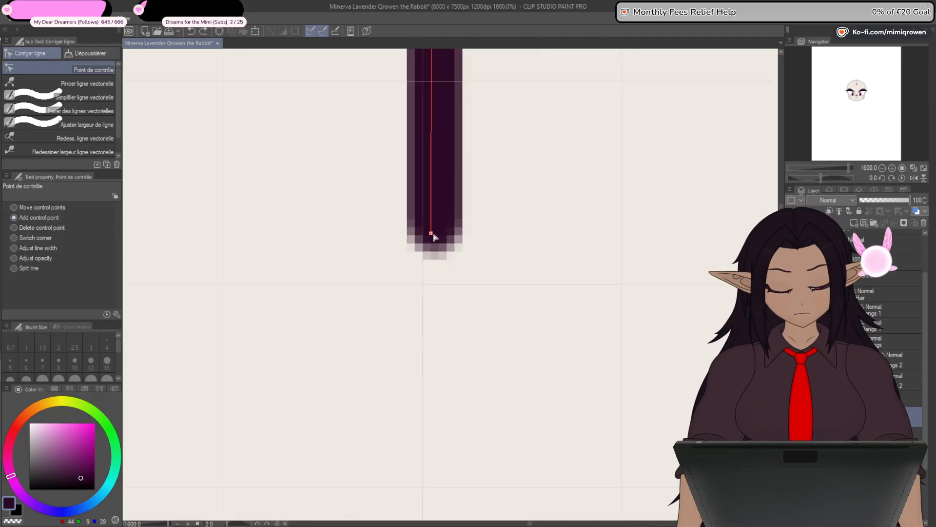
left_click_drag(419, 281, 424, 287)
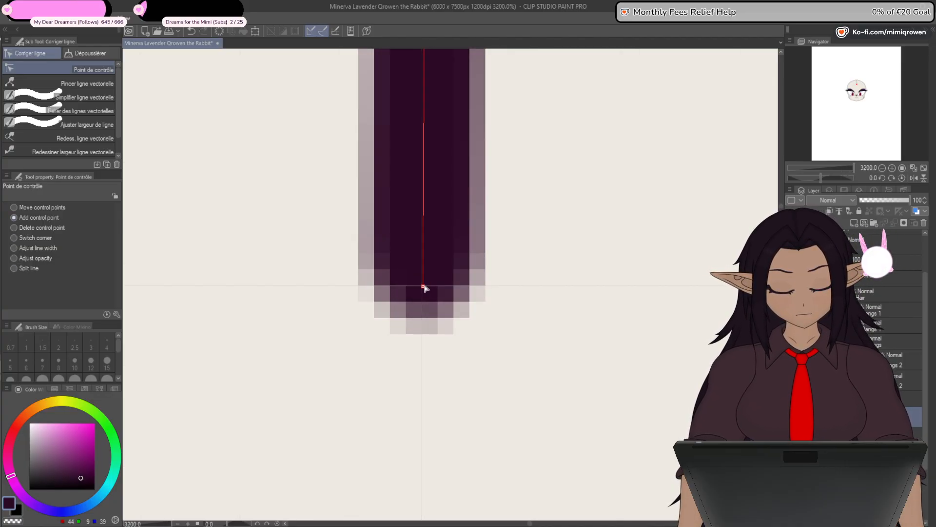
scroll(424, 292, "down", 10)
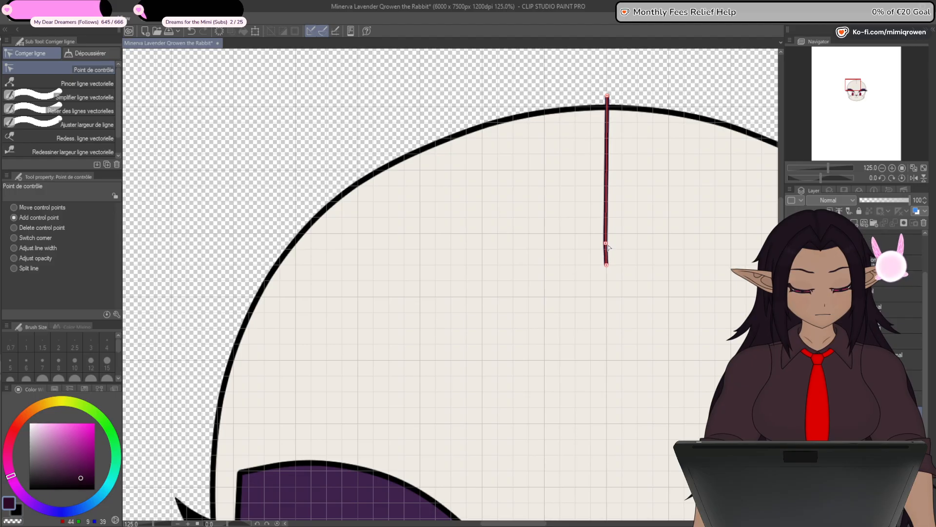
left_click_drag(608, 247, 266, 280)
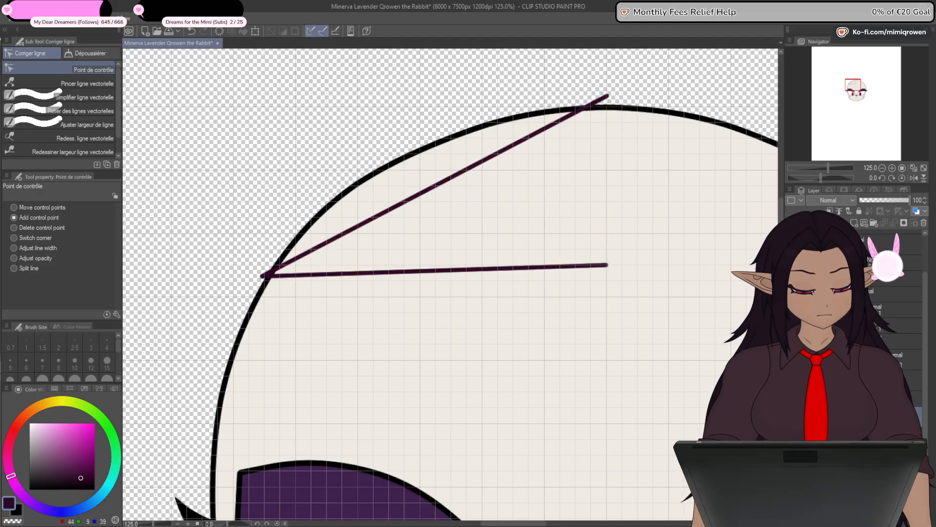
- Toggle the left side bangs on and off to check the bent line's position against them
left_click(792, 398)
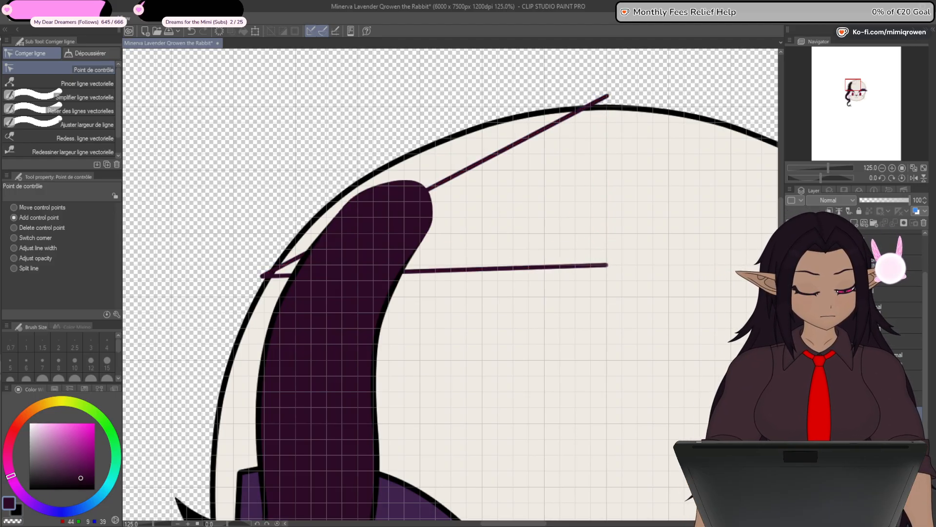
left_click(792, 399)
left_click(792, 382)
left_click(792, 383)
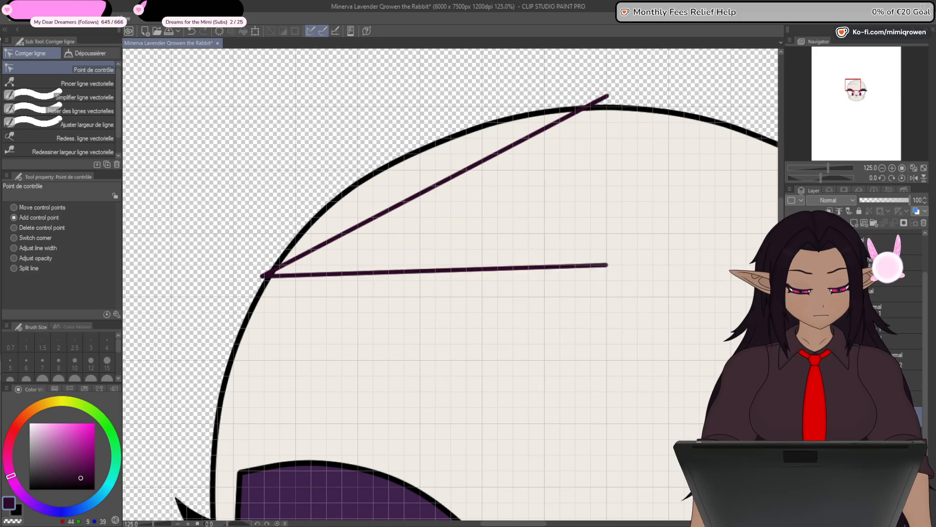
left_click(792, 382)
left_click(792, 383)
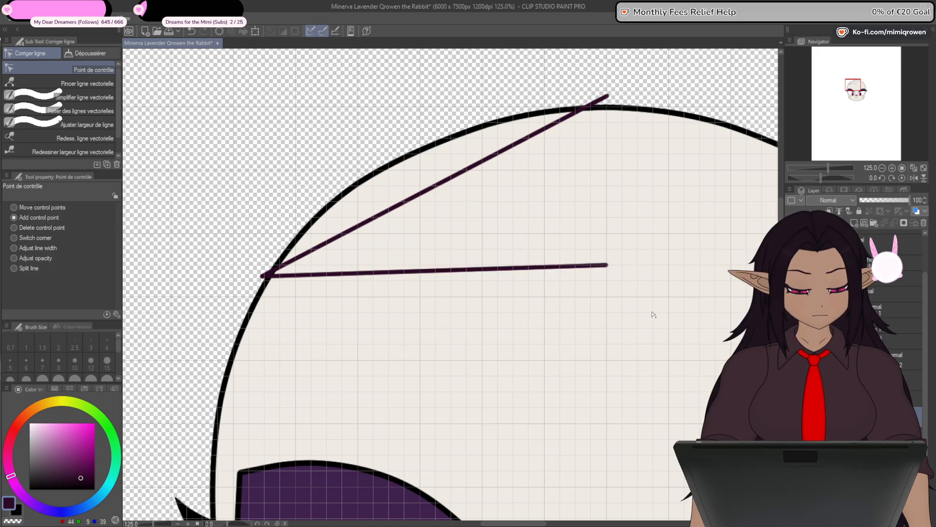
- Bend the lower line into a shallow arc and curve the upper line around the head's upper left outline with added control points
left_click_drag(449, 272, 449, 251)
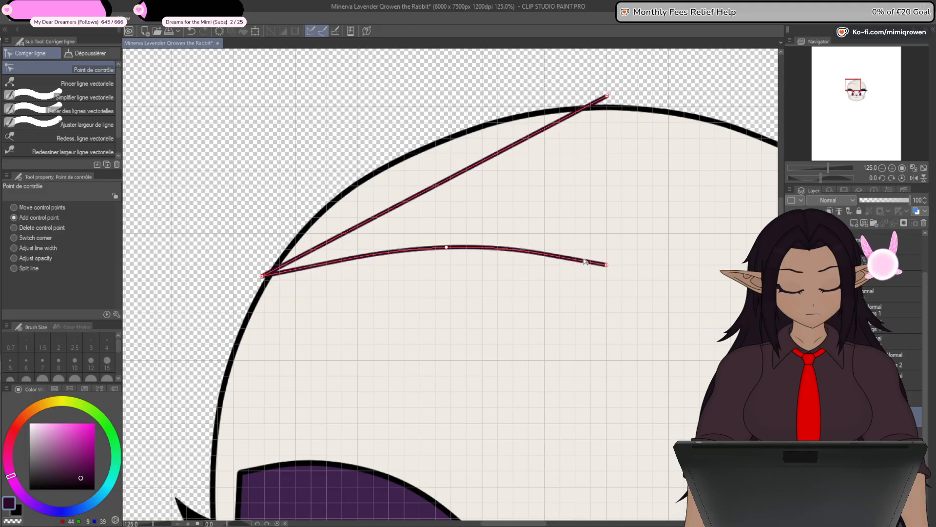
left_click_drag(610, 260, 611, 254)
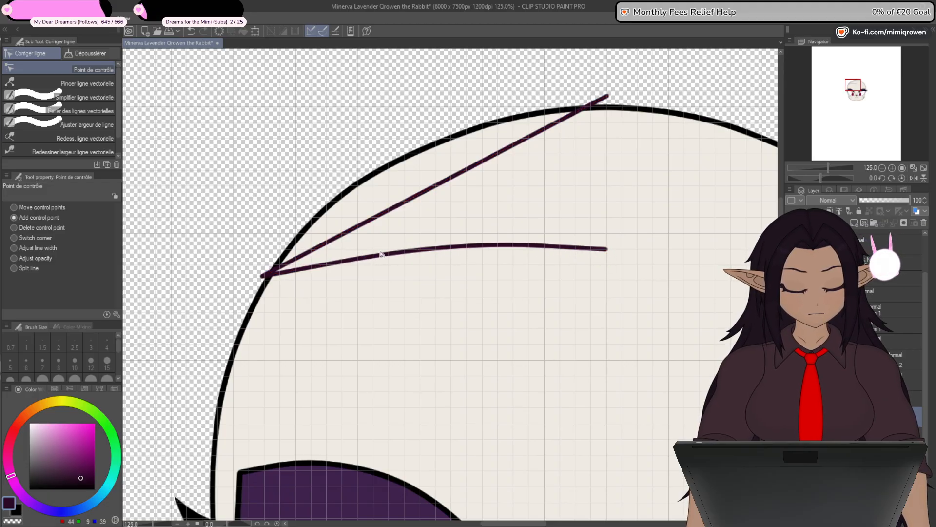
left_click_drag(317, 247, 297, 229)
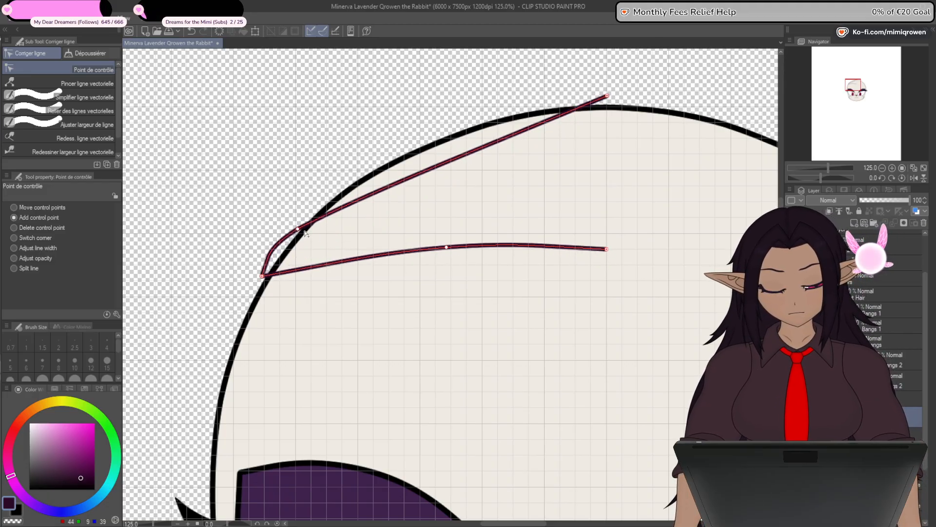
left_click_drag(388, 189, 411, 149)
left_click_drag(508, 121, 503, 115)
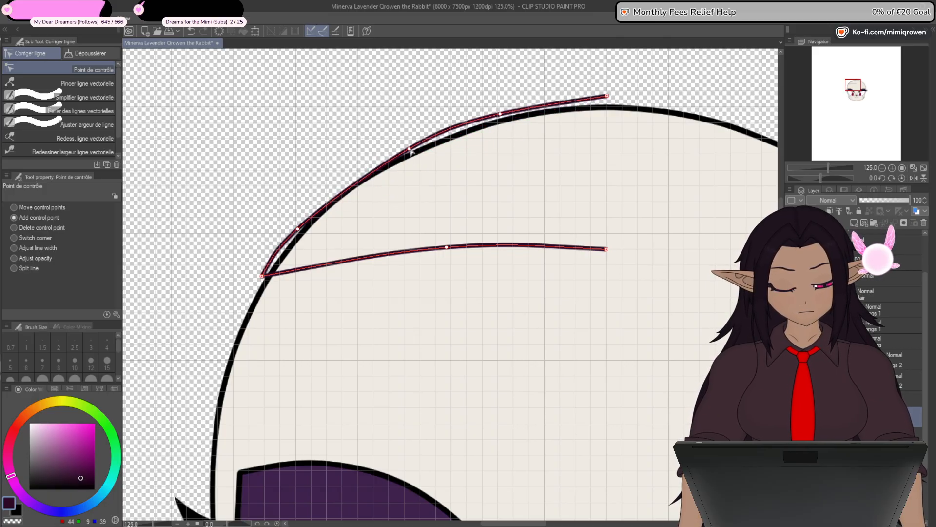
left_click_drag(411, 152, 406, 152)
left_click_drag(299, 231, 314, 216)
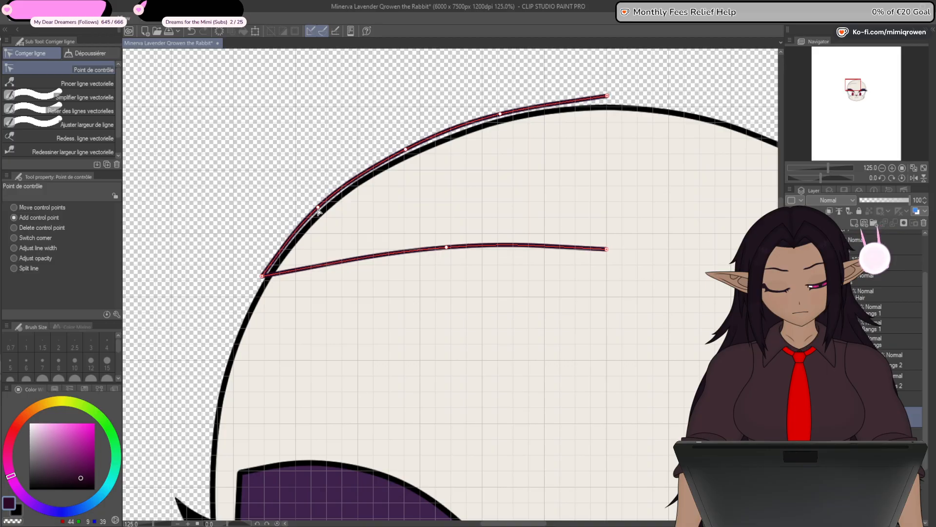
- Refine the upper curve's control points, adding one near the crown, so it runs smoothly just outside the head outline to the left corner
left_click_drag(607, 98, 608, 99)
left_click_drag(503, 117, 515, 111)
left_click_drag(406, 152, 404, 152)
left_click_drag(513, 109, 476, 119)
left_click_drag(402, 149, 383, 160)
left_click_drag(473, 123, 460, 129)
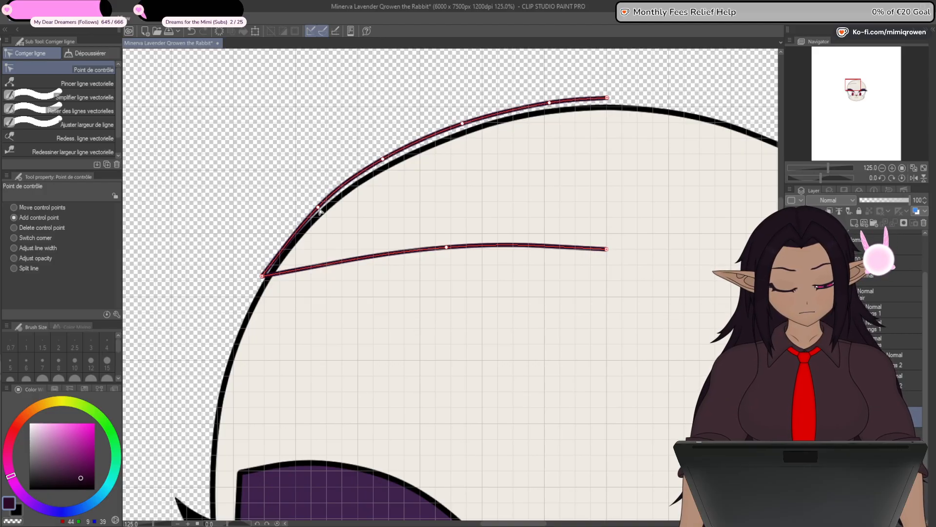
left_click_drag(320, 209, 307, 220)
left_click_drag(383, 161, 374, 166)
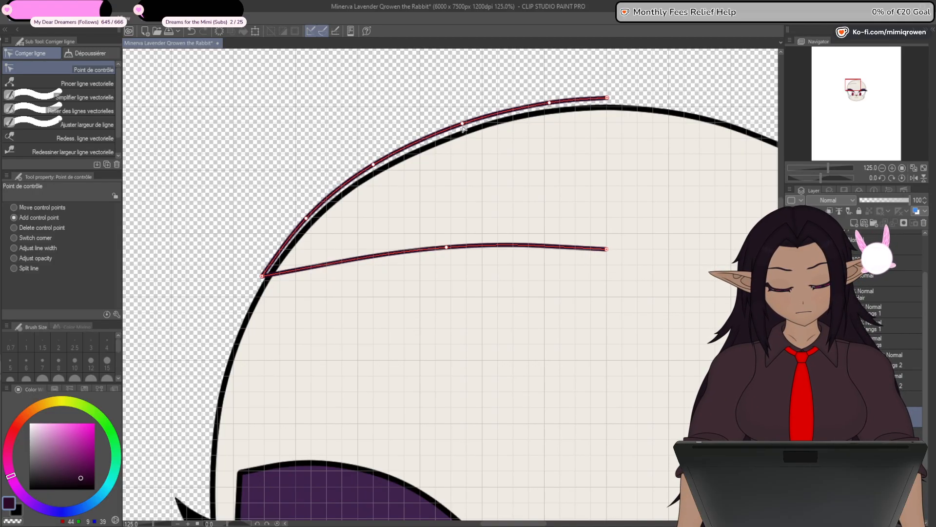
left_click_drag(463, 128, 458, 130)
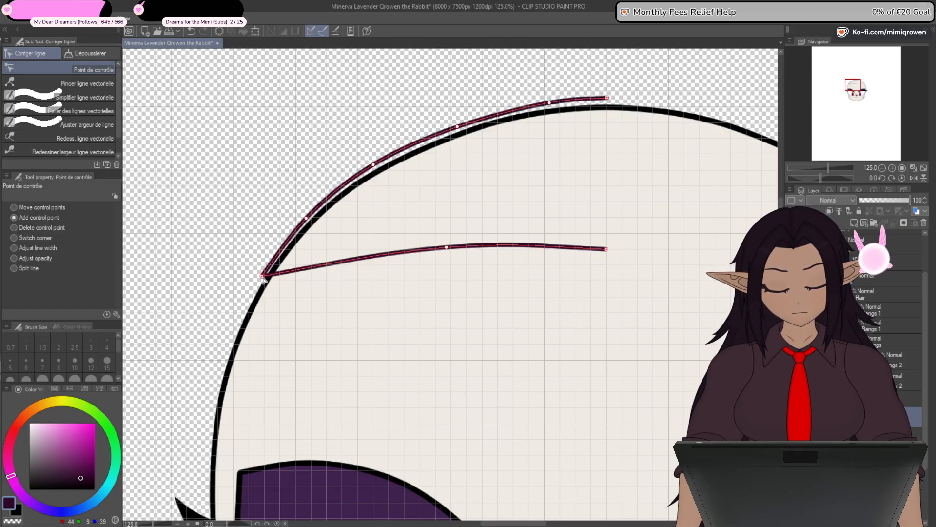
left_click_drag(263, 278, 265, 279)
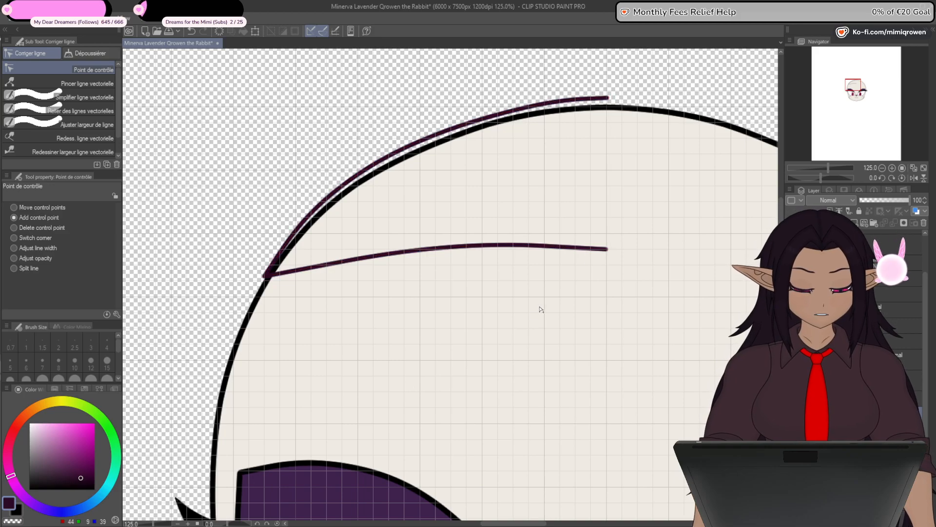
- Show the front hair at 35% opacity and reshape the lower line into an arc that levels off at the head's centre
left_click(791, 292)
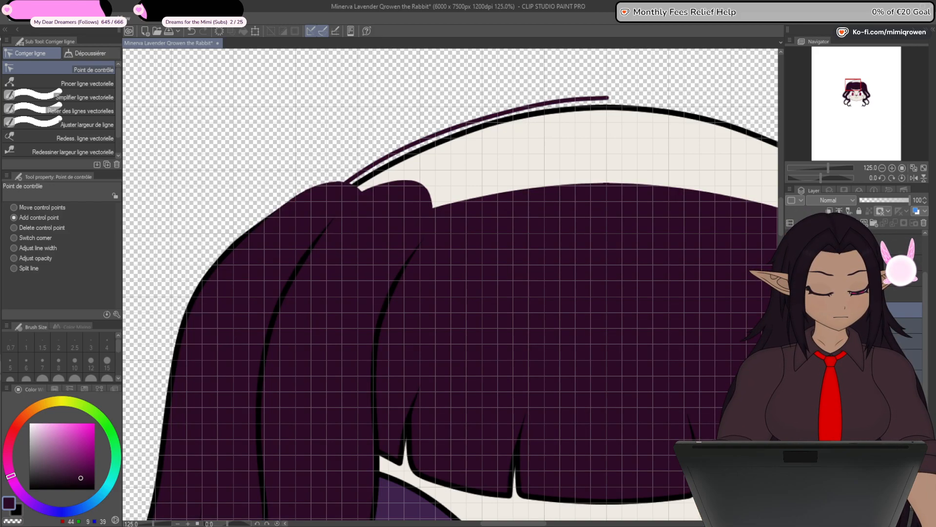
left_click_drag(873, 201, 878, 201)
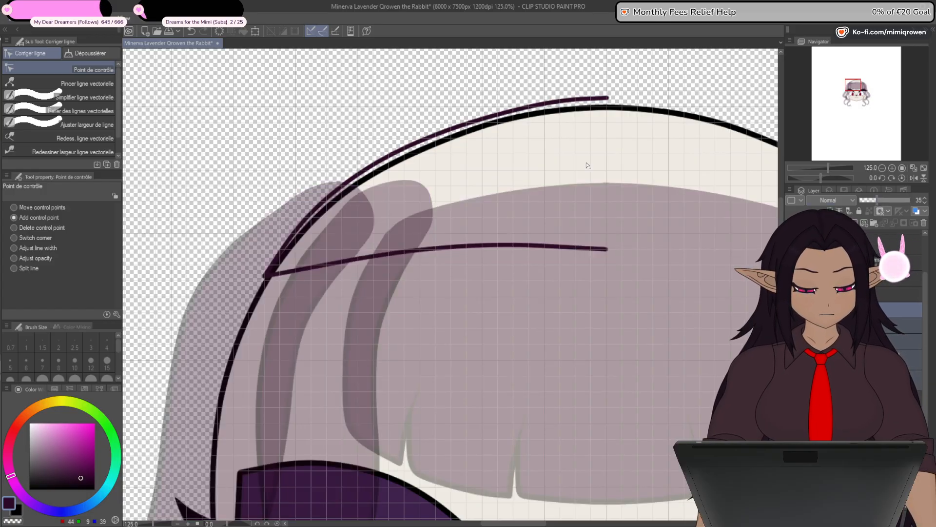
left_click(489, 118, "ctrl+shift")
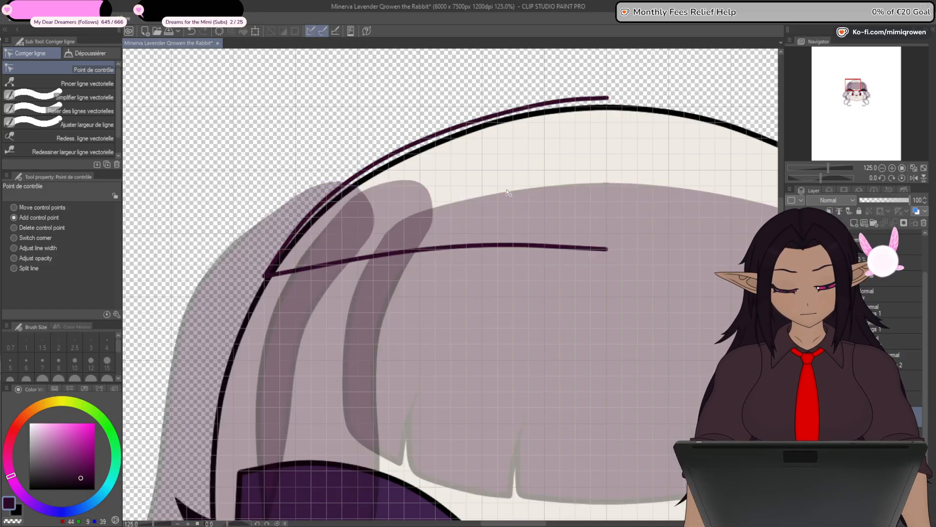
left_click_drag(610, 253, 613, 238)
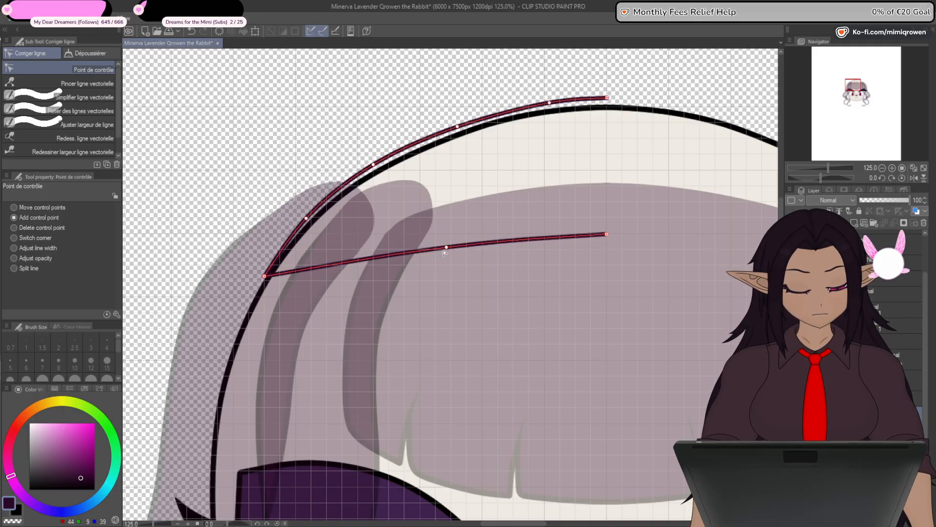
left_click_drag(447, 247, 481, 235)
left_click_drag(369, 250, 355, 249)
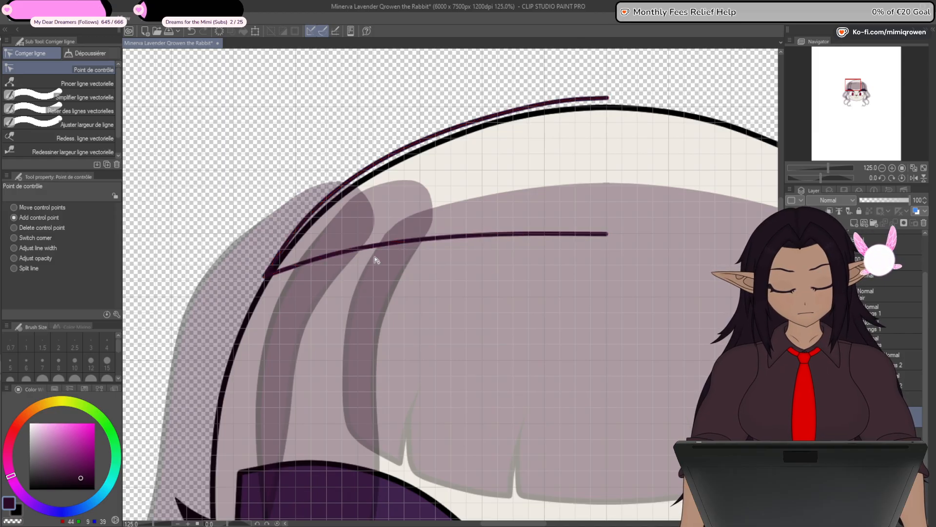
- Restore the front hair layers to 100% opacity and hide them again
scroll(551, 253, "down", 1)
left_click_drag(587, 376, 445, 370)
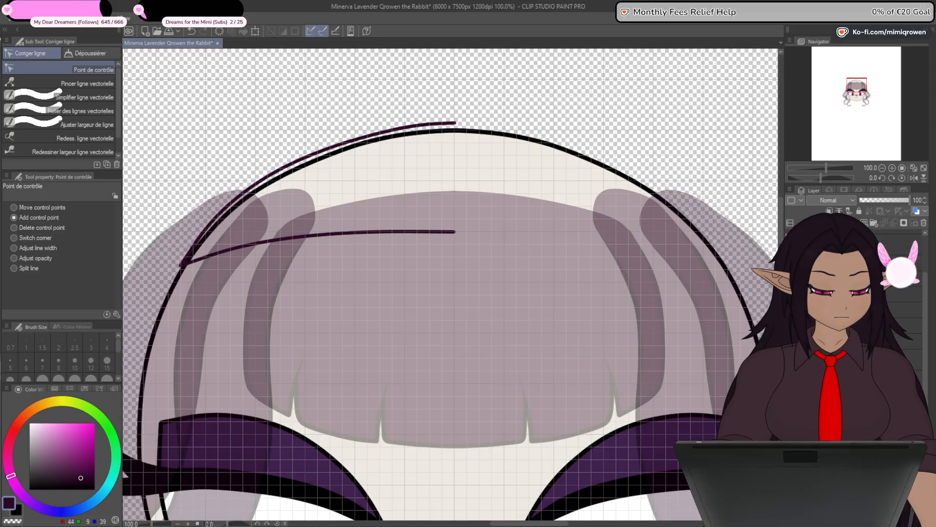
left_click(879, 199)
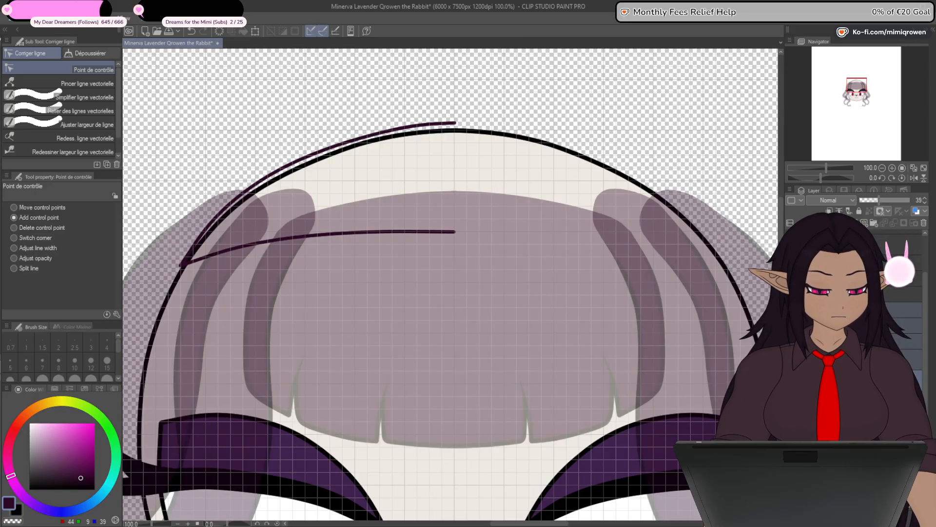
left_click(882, 201)
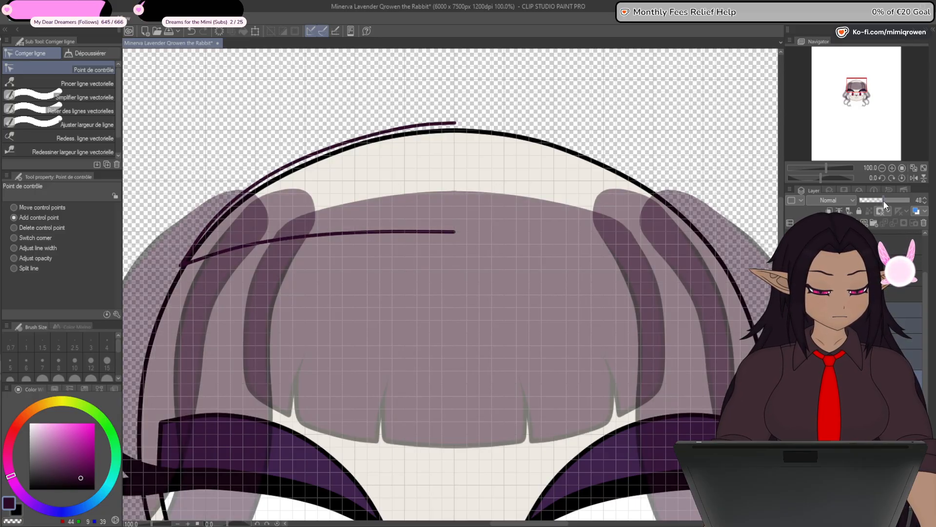
left_click(902, 200)
left_click(908, 201)
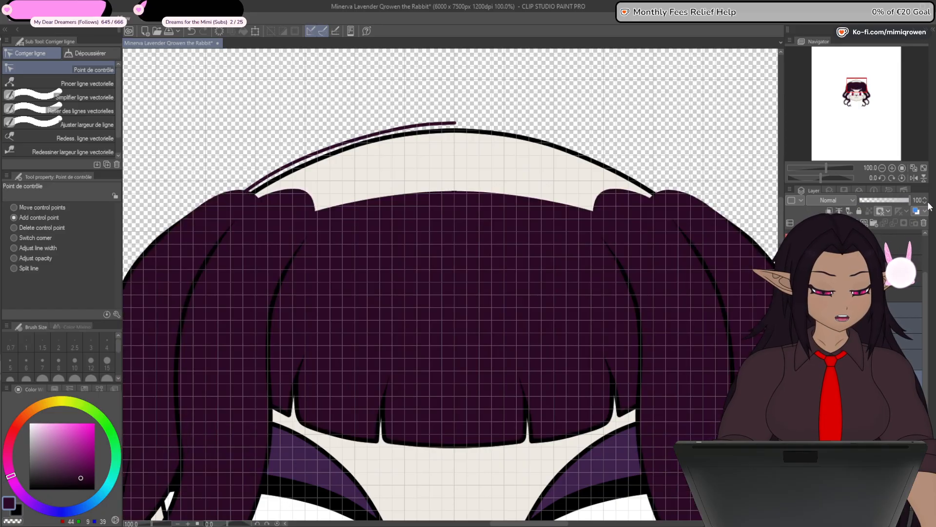
left_click(790, 309)
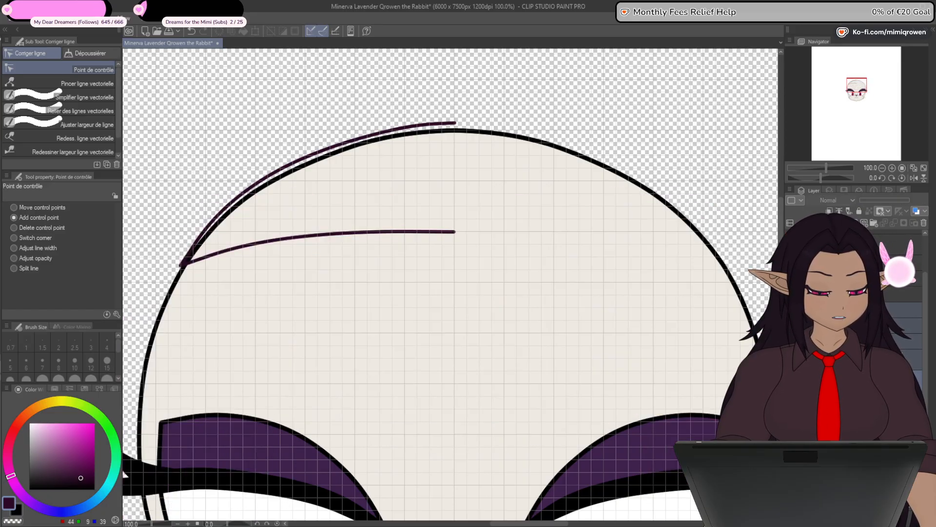
- Mirror a copy of the two hair lines horizontally so the outline spans both sides of the head
left_click(853, 410)
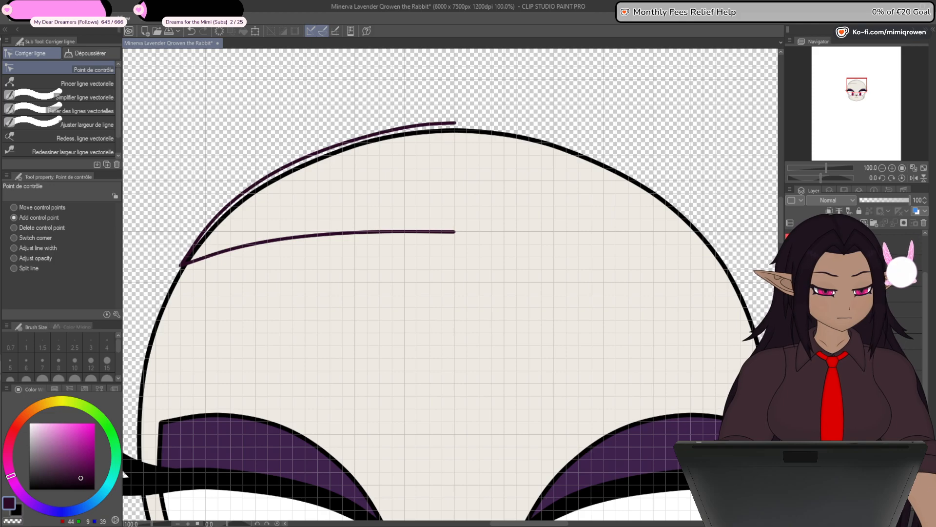
key("ctrl+t")
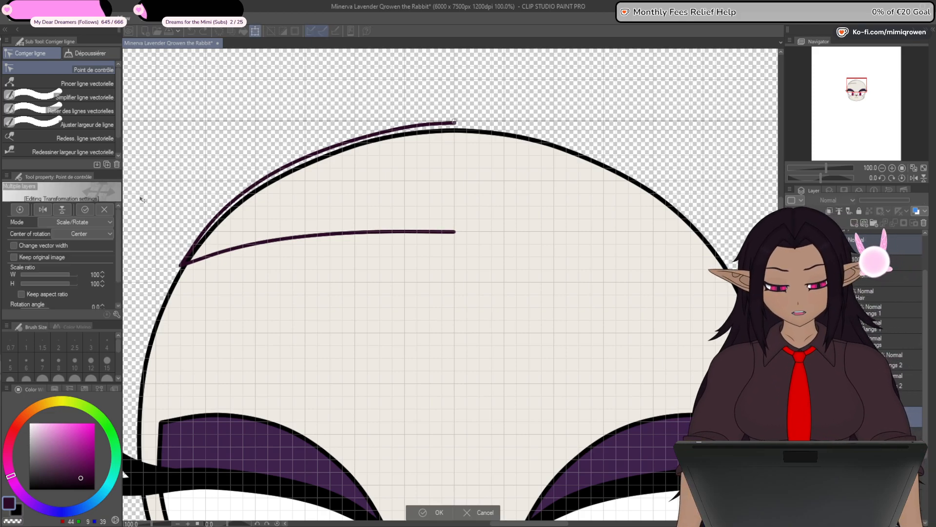
left_click(43, 209)
left_click(438, 514)
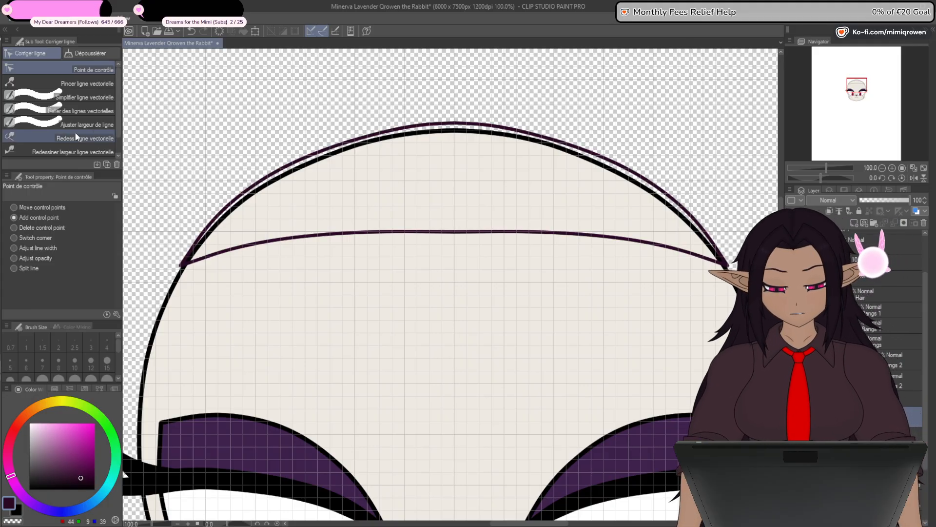
- Connect the mirrored halves of the upper and lower hair lines and check their joints at the head's centre
left_click(80, 111)
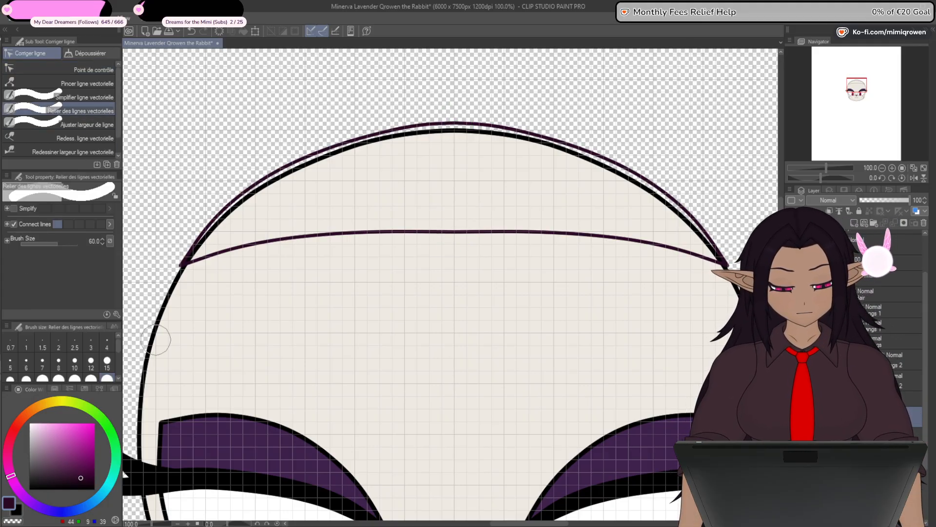
left_click(92, 69)
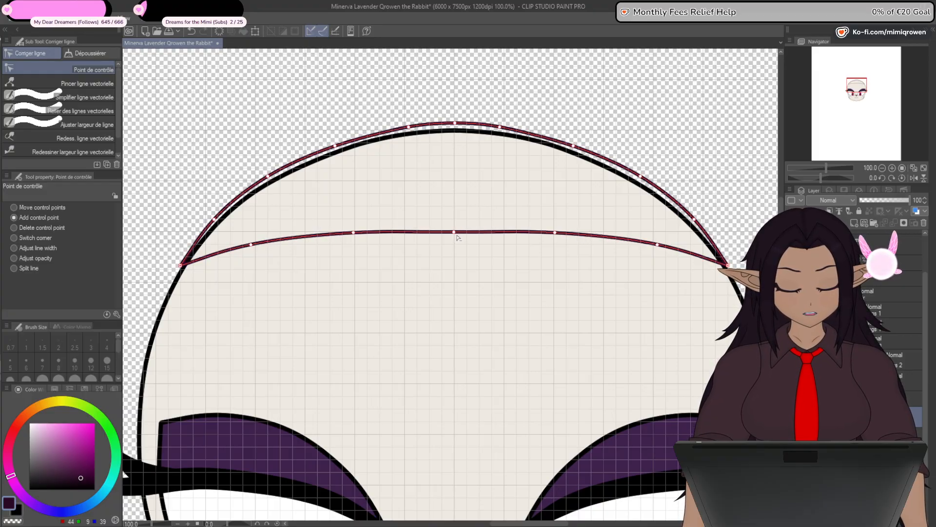
scroll(455, 239, "up", 15)
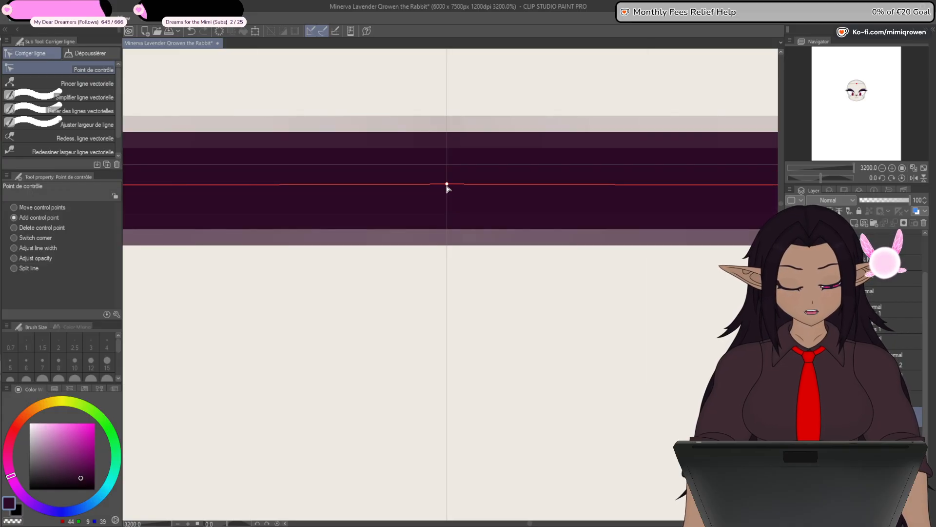
scroll(447, 188, "down", 15)
scroll(454, 86, "up", 3)
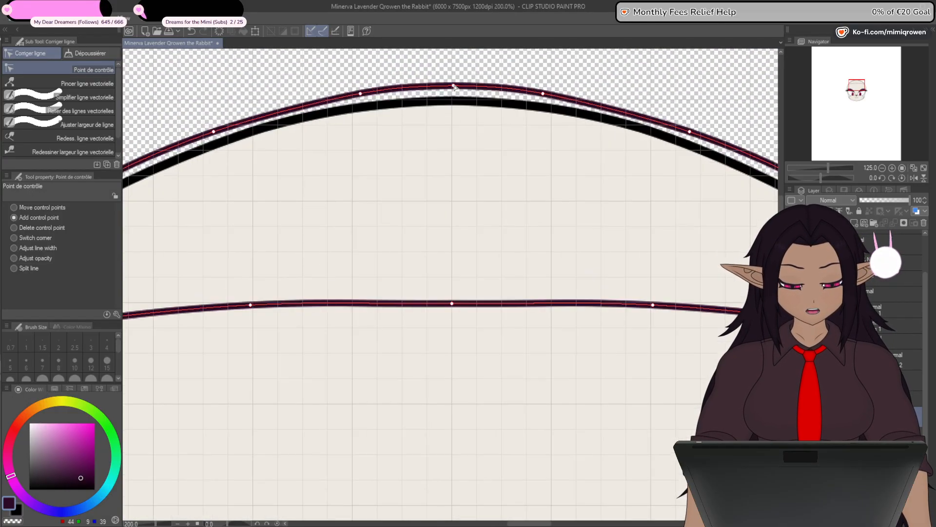
scroll(454, 86, "up", 9)
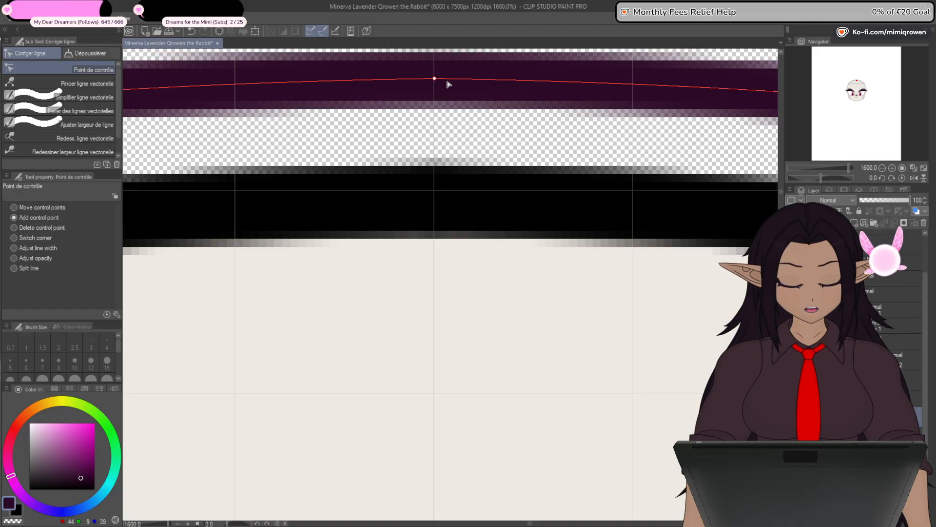
scroll(447, 83, "down", 12)
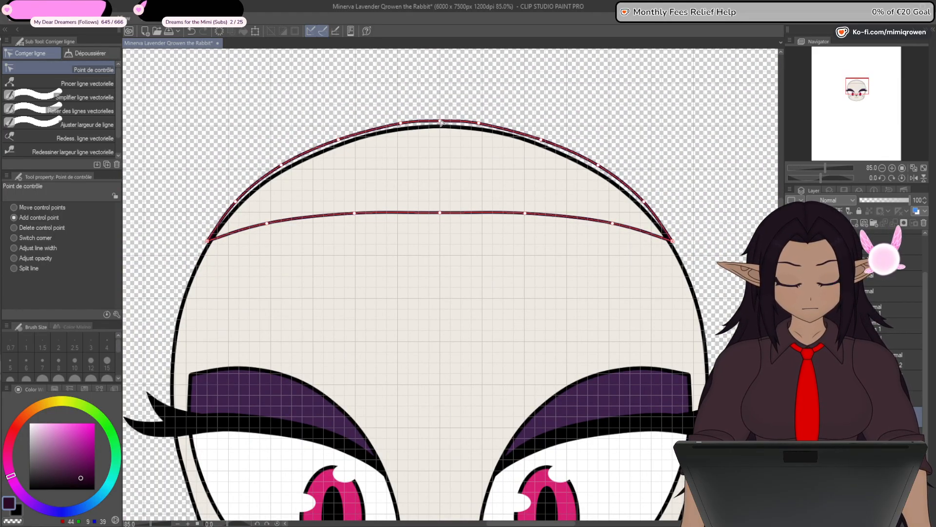
- Raise the upper hair curve's centre control point slightly above the crown
left_click(401, 123, "alt")
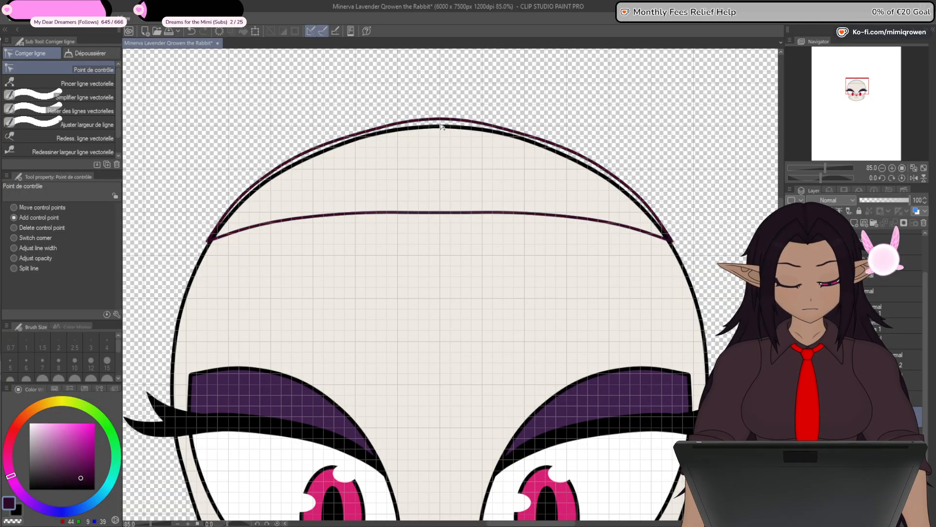
key("ctrl+z")
key("ctrl+z")
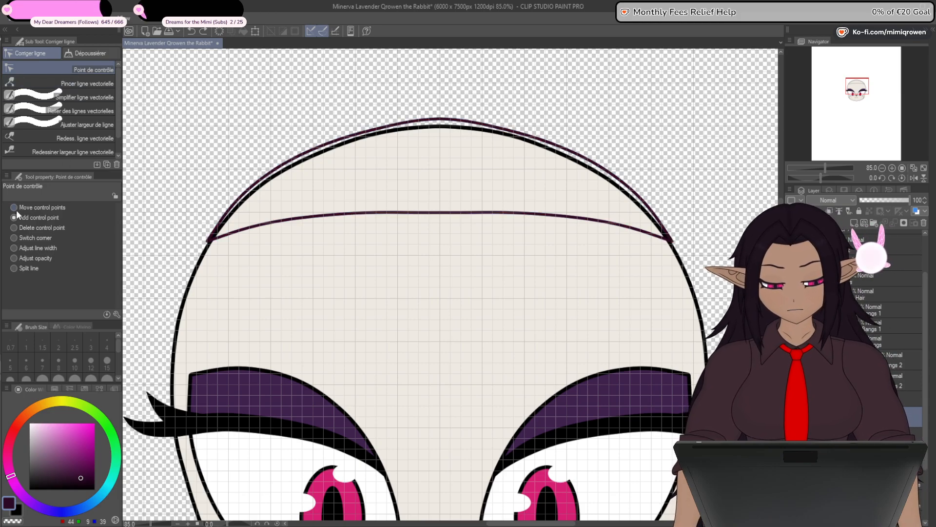
- Try raising the two control points beside the crown together, and undo the move
key("o")
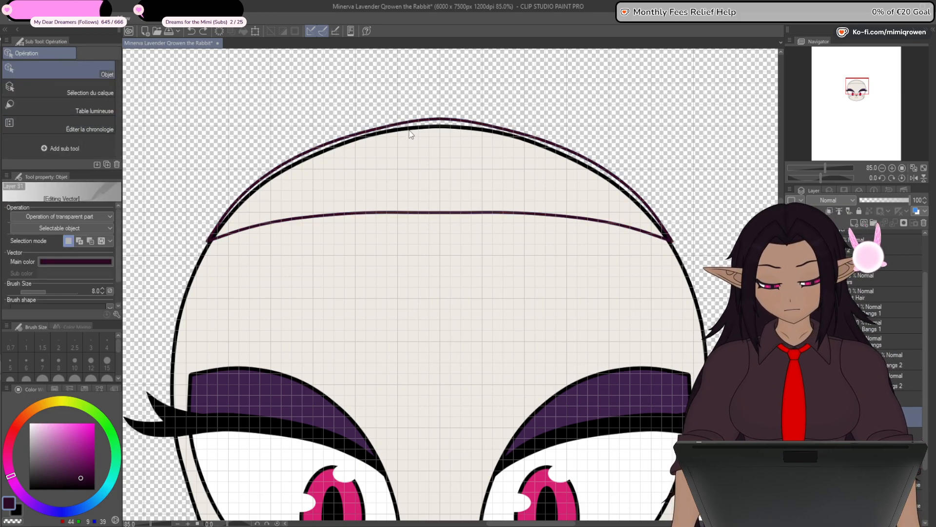
left_click(411, 127)
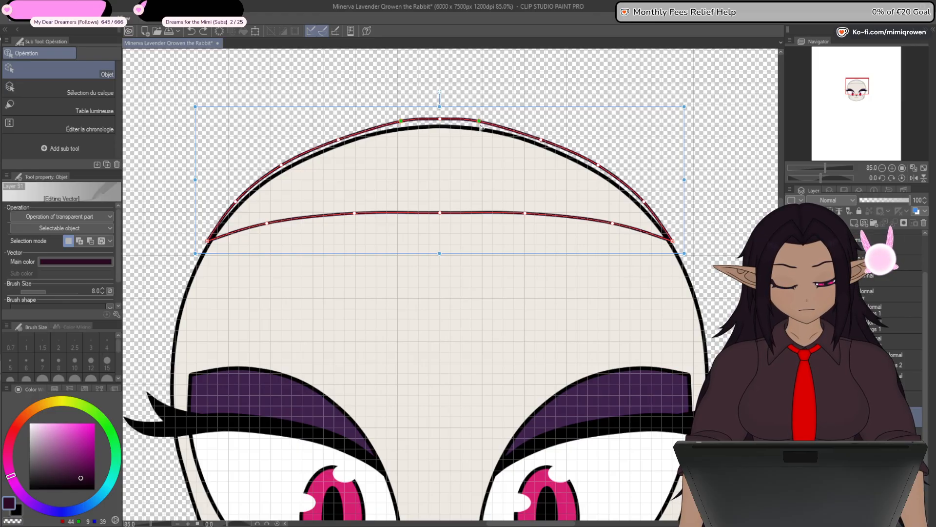
key("ctrl+z")
- Raise the pair of control points beside the crown evenly and lift the centre point slightly to round the upper curve
scroll(477, 124, "up", 7)
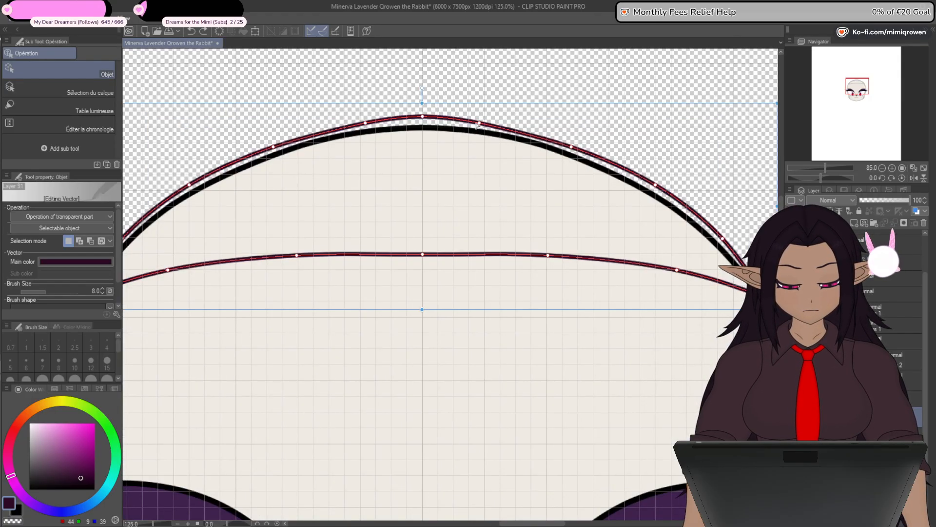
left_click_drag(391, 215, 551, 276)
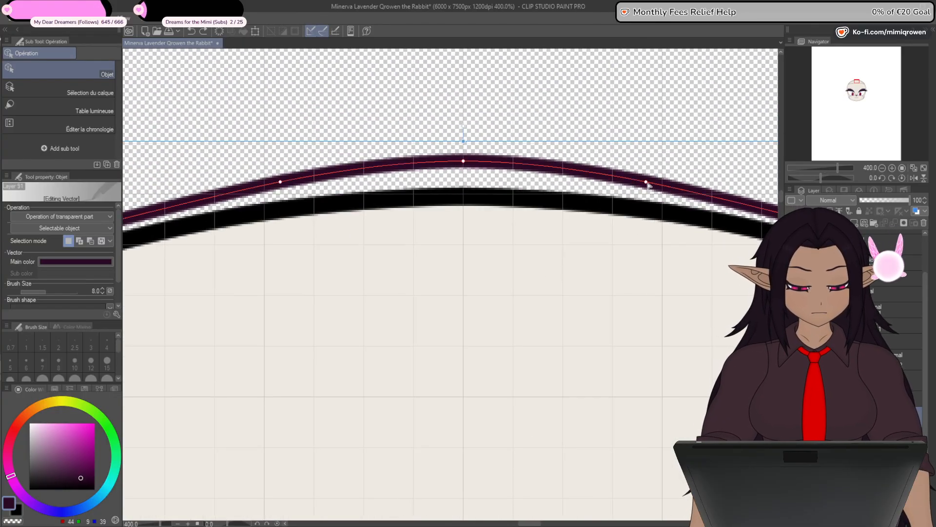
left_click_drag(281, 183, 282, 176)
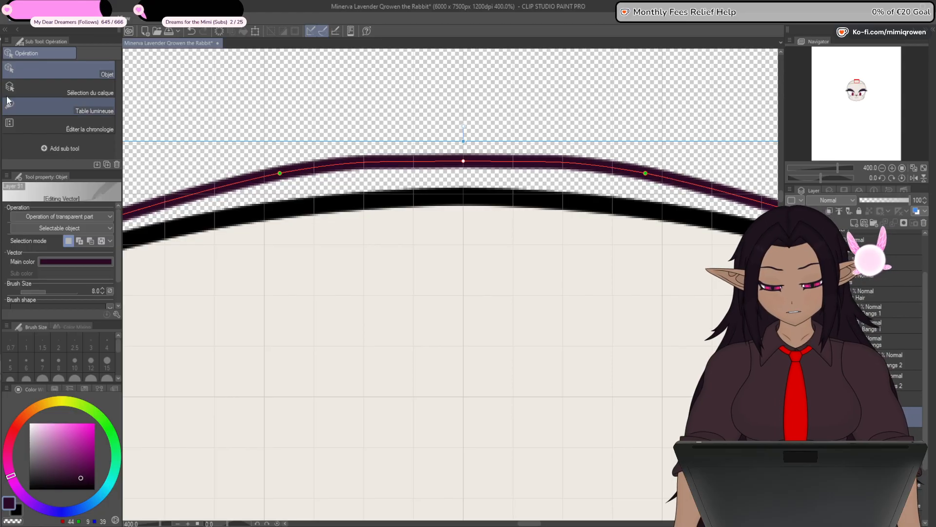
key("y")
left_click_drag(462, 159, 463, 155)
scroll(461, 243, "down", 4)
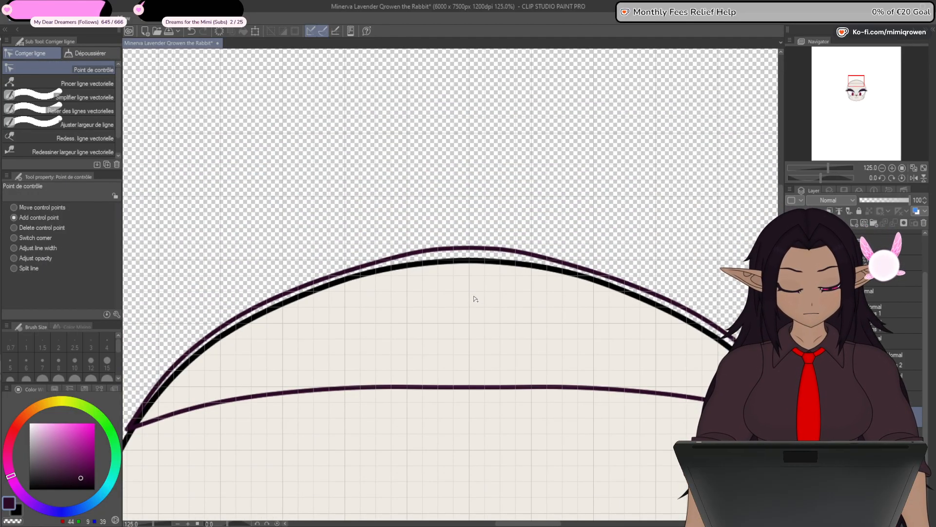
- Align the two control points beside the crown with the vertical grid lines and remove the centre point between them
scroll(468, 263, "up", 3)
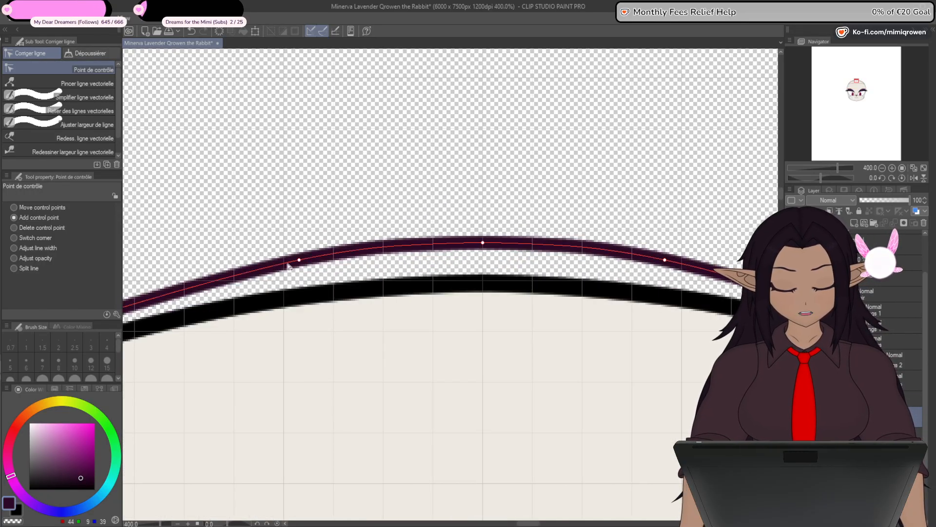
scroll(287, 265, "up", 5)
left_click_drag(453, 221, 330, 240)
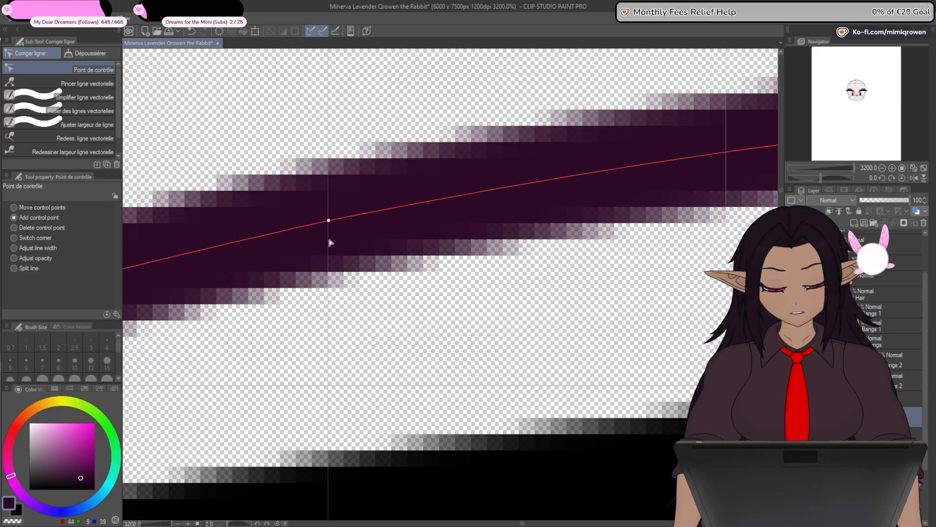
scroll(356, 271, "down", 6)
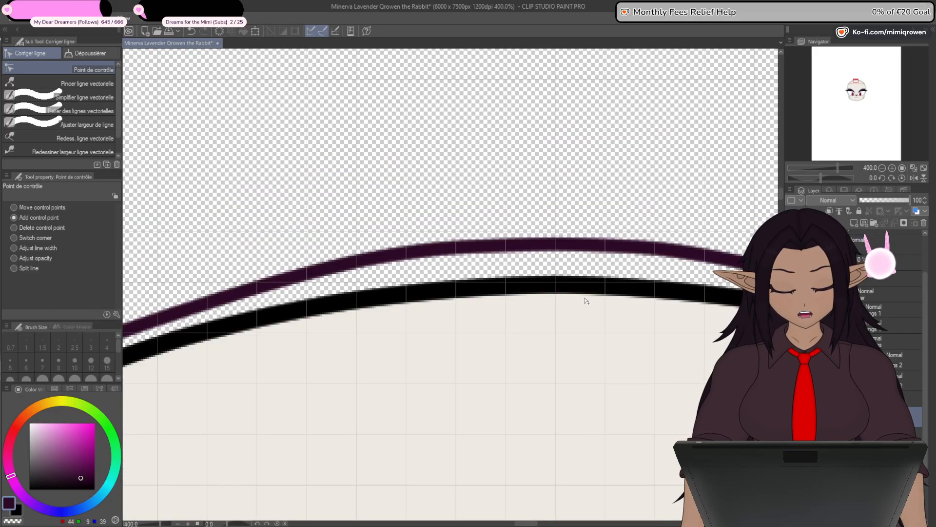
scroll(507, 293, "up", 6)
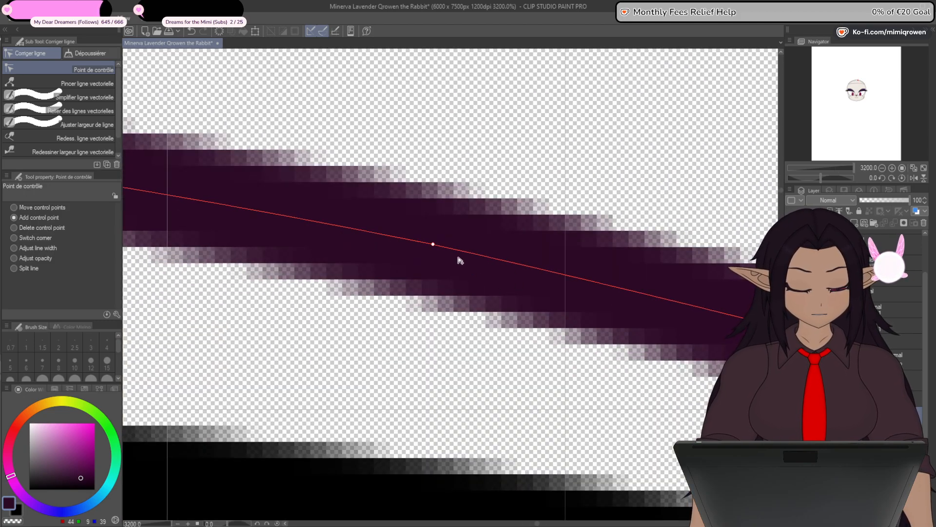
left_click_drag(435, 252, 568, 260)
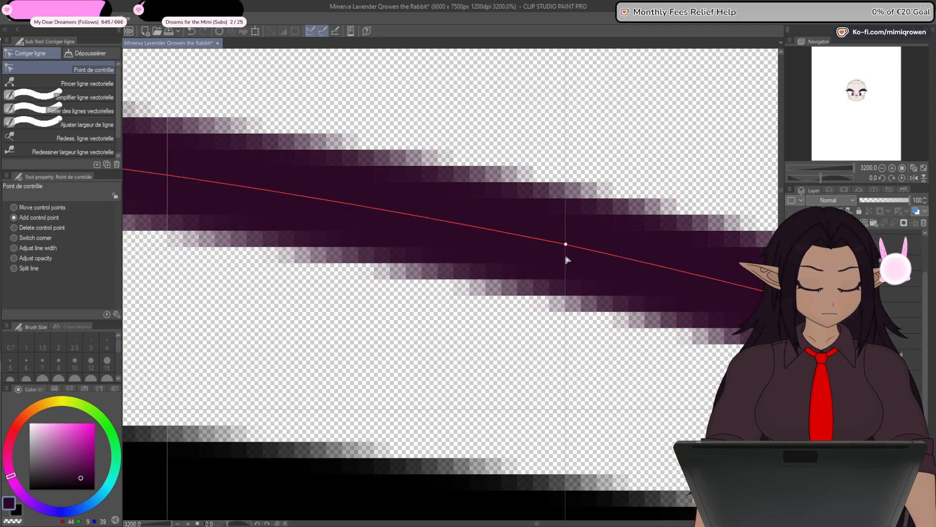
scroll(550, 284, "down", 8)
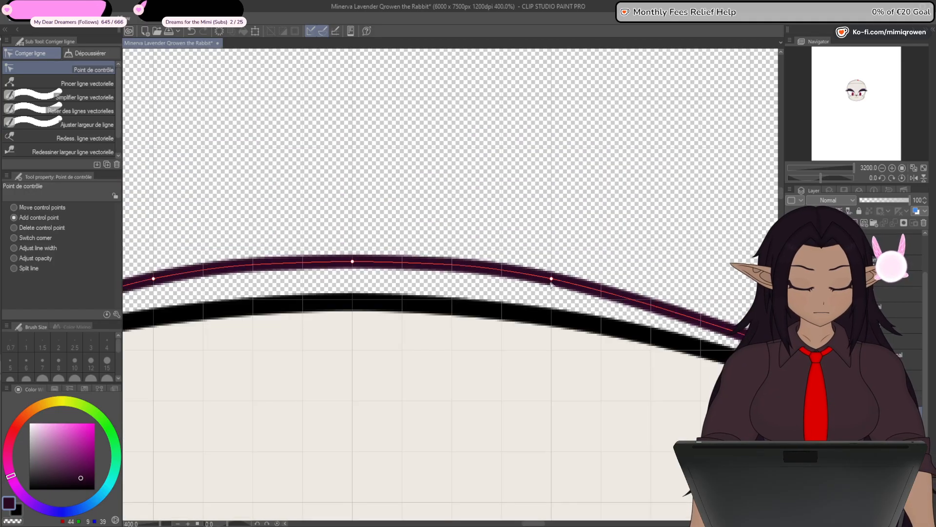
left_click_drag(474, 317, 477, 291)
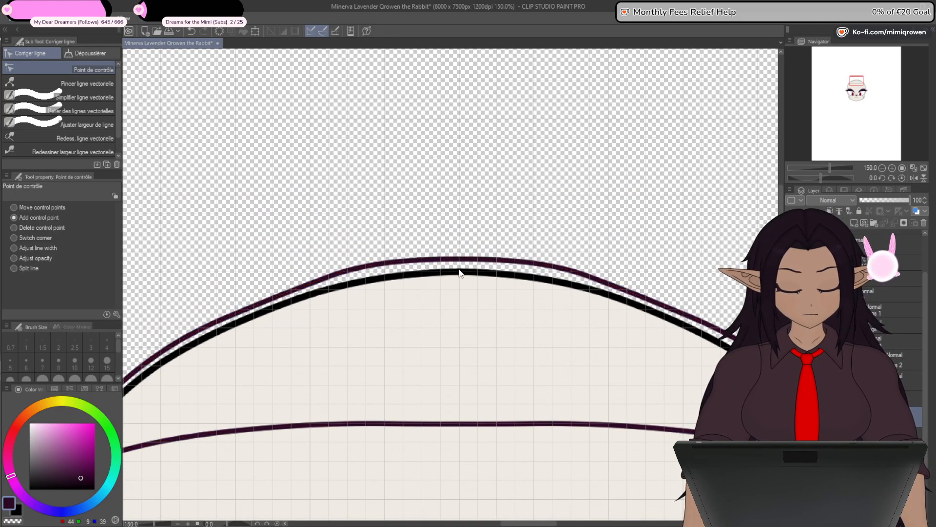
- Try lowering the two aligned crown points together, and undo back to the curve before the grid alignment
key("o")
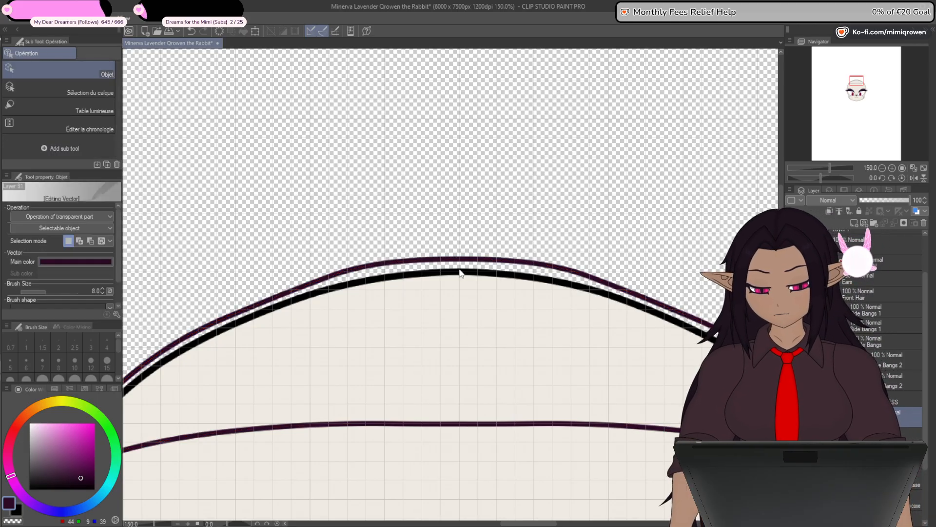
left_click(386, 268)
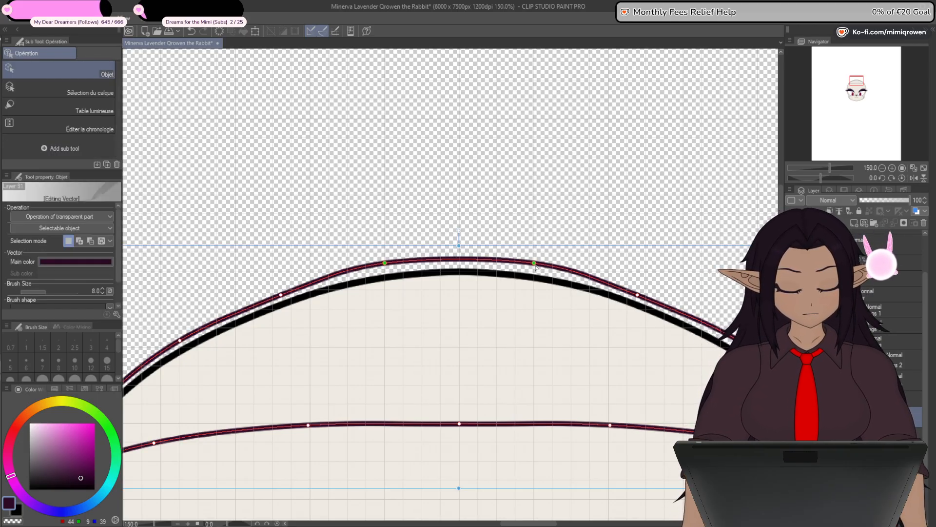
left_click_drag(535, 264, 535, 268)
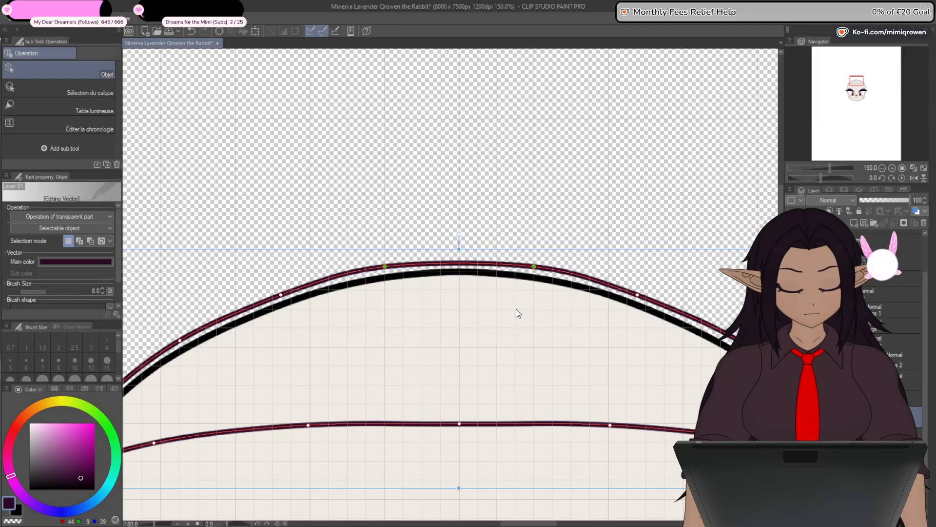
key("ctrl+z")
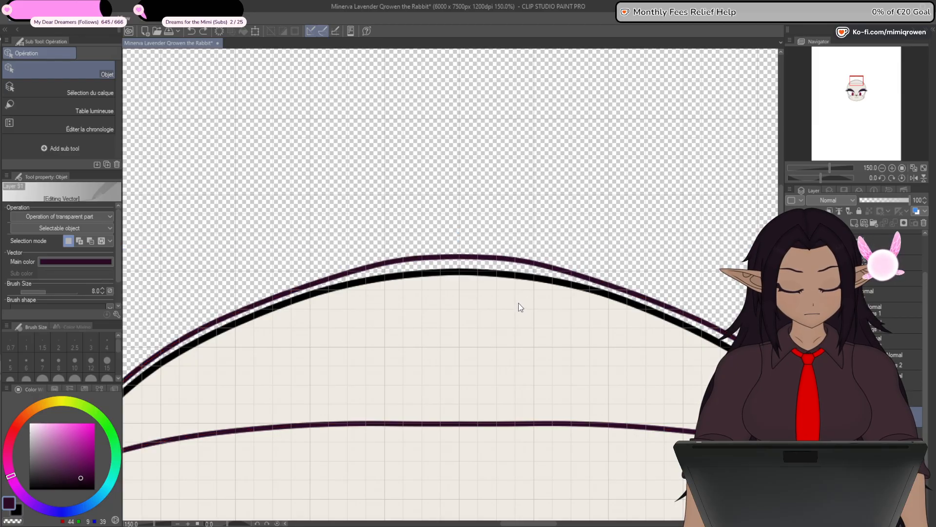
left_click(496, 261)
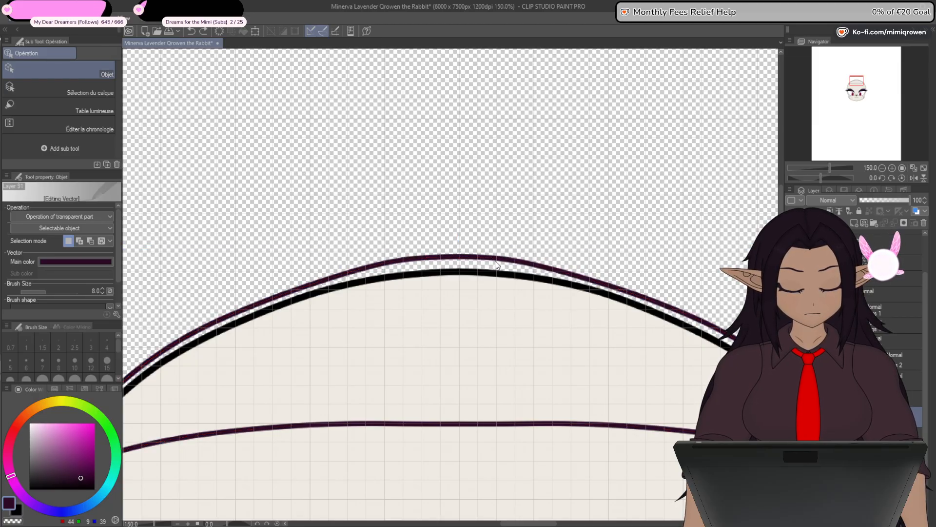
left_click(497, 263)
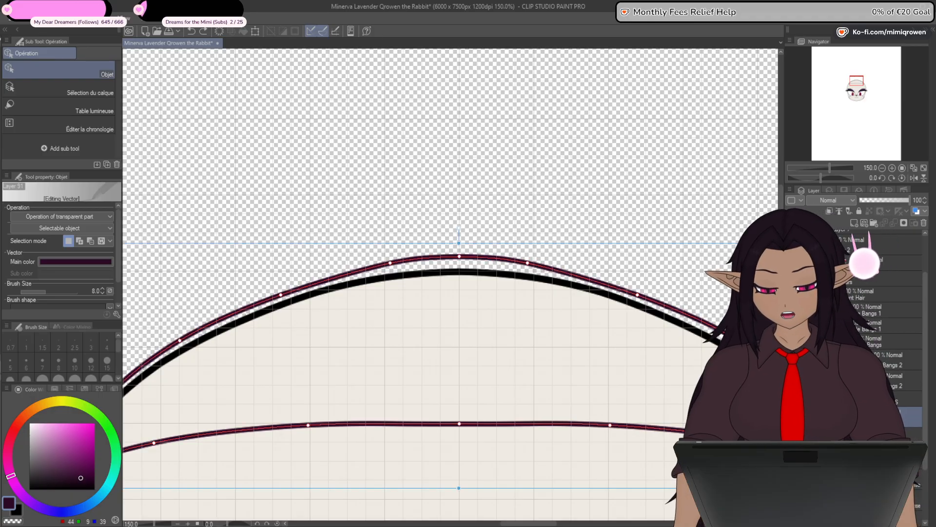
- Delete the upper curve's centre control point and nudge the pair of points beside it to flatten the crown
key("y")
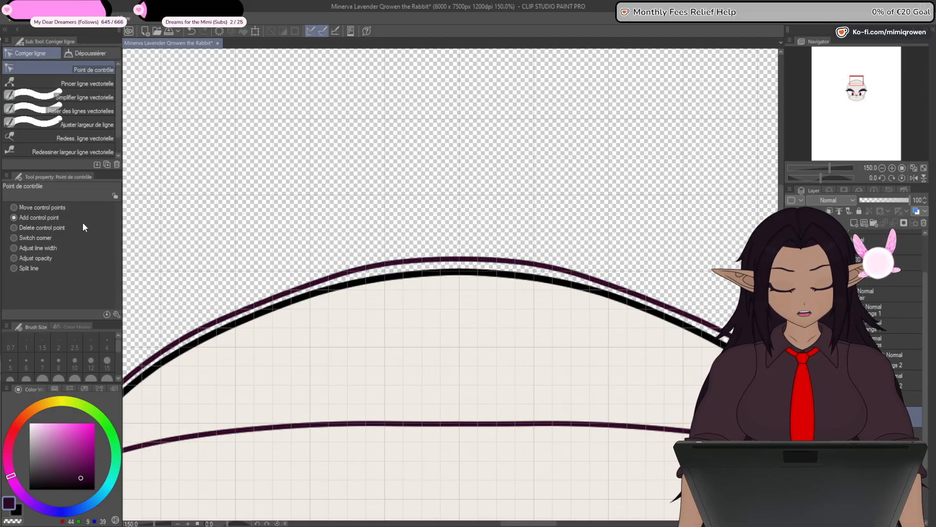
key("o")
left_click(409, 270)
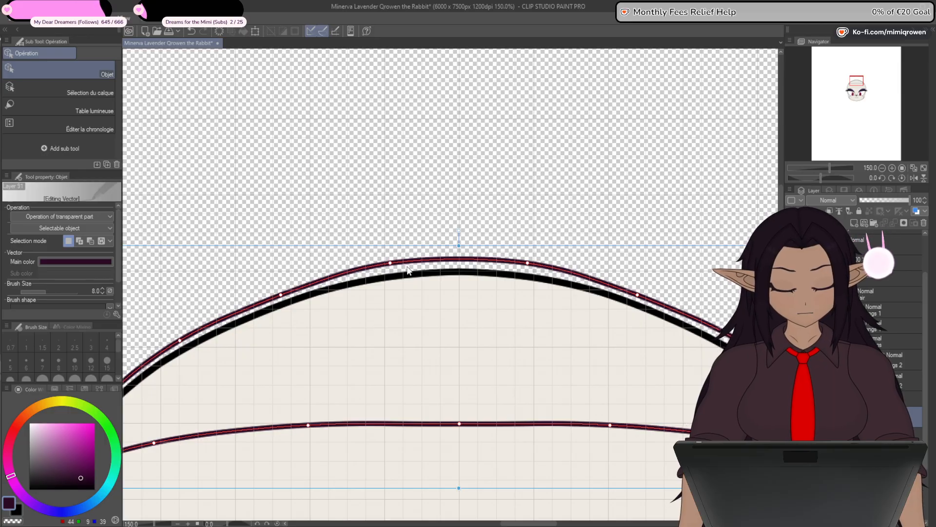
left_click_drag(530, 266, 485, 306)
- Raise the next pair of control points farther down both sides of the upper curve slightly away from the head outline
scroll(441, 389, "down", 1)
left_click_drag(509, 478, 525, 343)
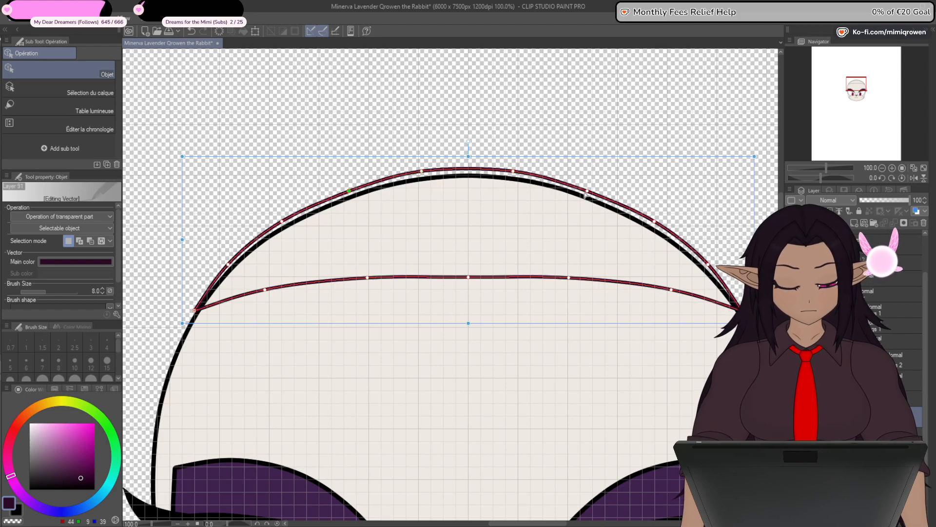
scroll(588, 189, "up", 2)
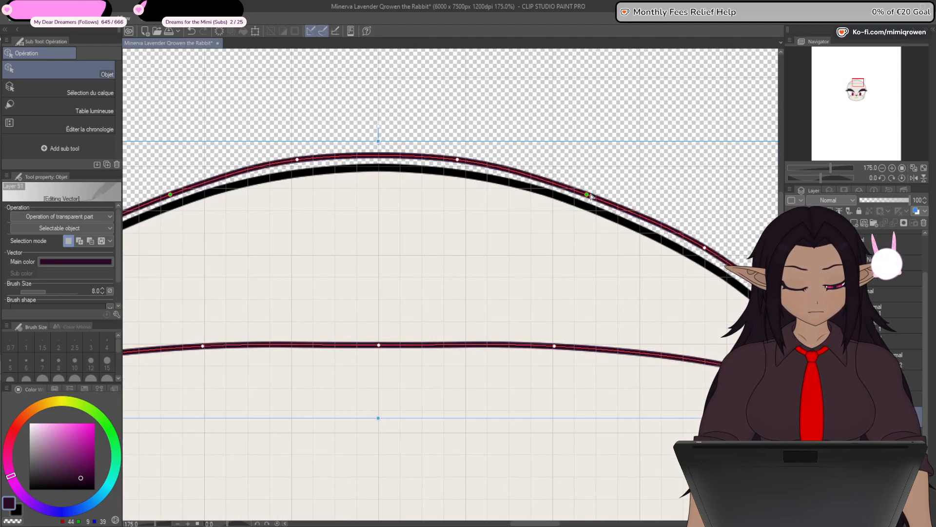
left_click_drag(588, 195, 589, 193)
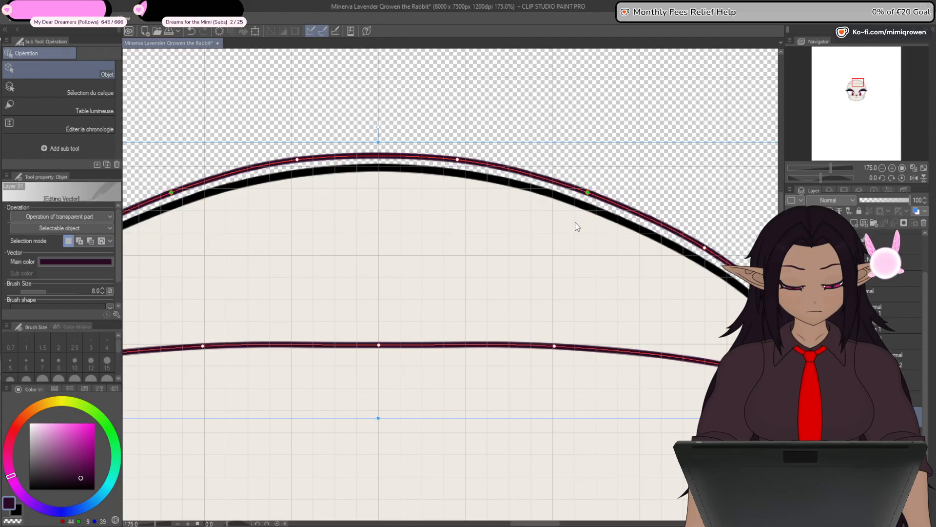
- Hide the face layers and fill the outlined crown hair shape with dark purple, including its pointed corner
scroll(578, 227, "down", 2)
left_click_drag(491, 295, 549, 186)
left_click(0, 292)
left_click(1, 272)
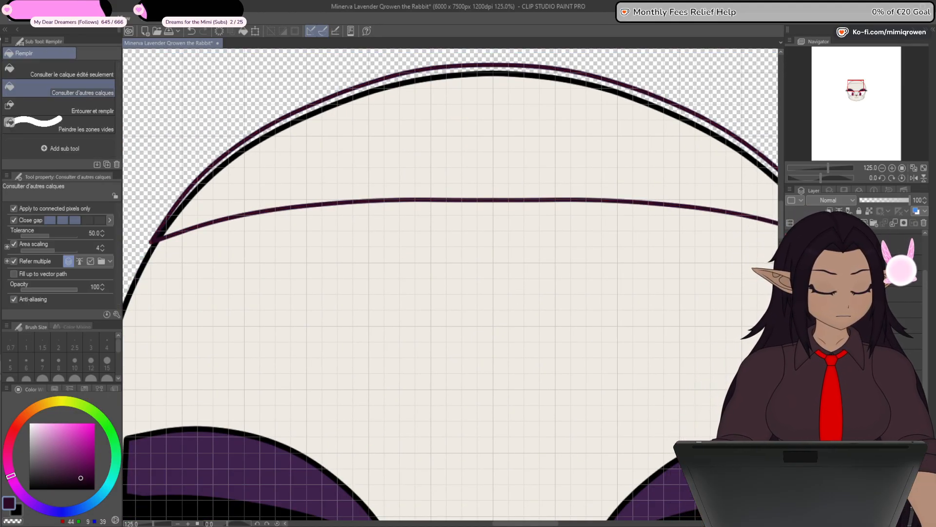
left_click(791, 302)
left_click(666, 159)
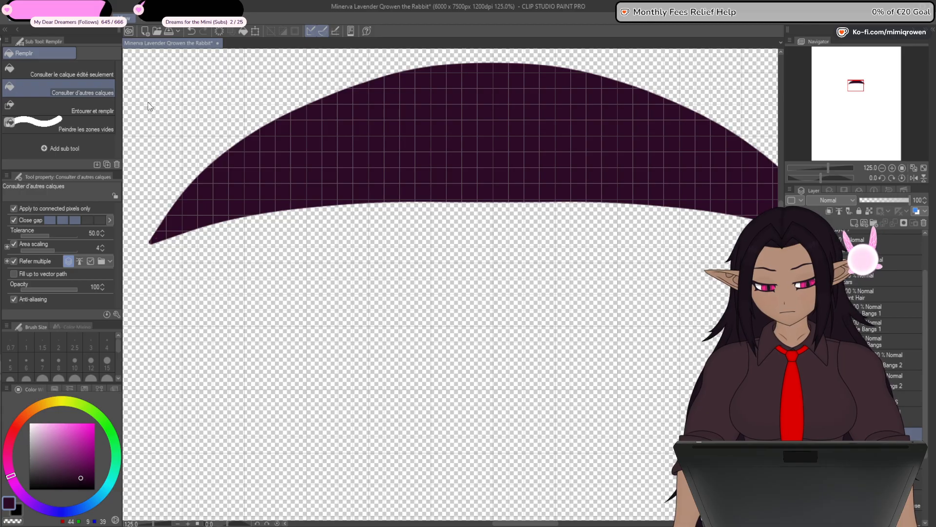
left_click(153, 241)
key("ctrl+minus")
key("ctrl+minus")
key("ctrl+minus")
key("ctrl+minus")
key("ctrl+minus")
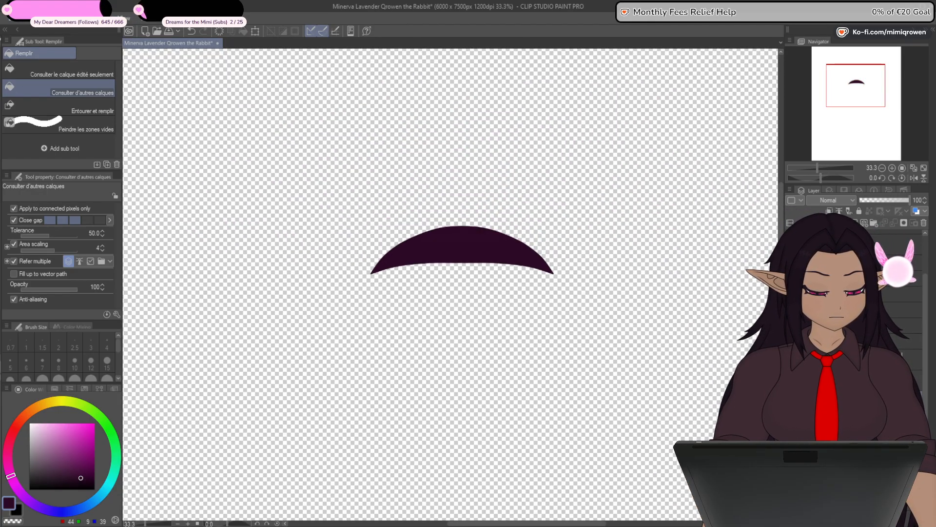
- Show the bangs, side locks and face layers together to check how the filled crown fits the hairstyle
left_click(791, 394)
left_click(790, 376)
left_click(791, 358)
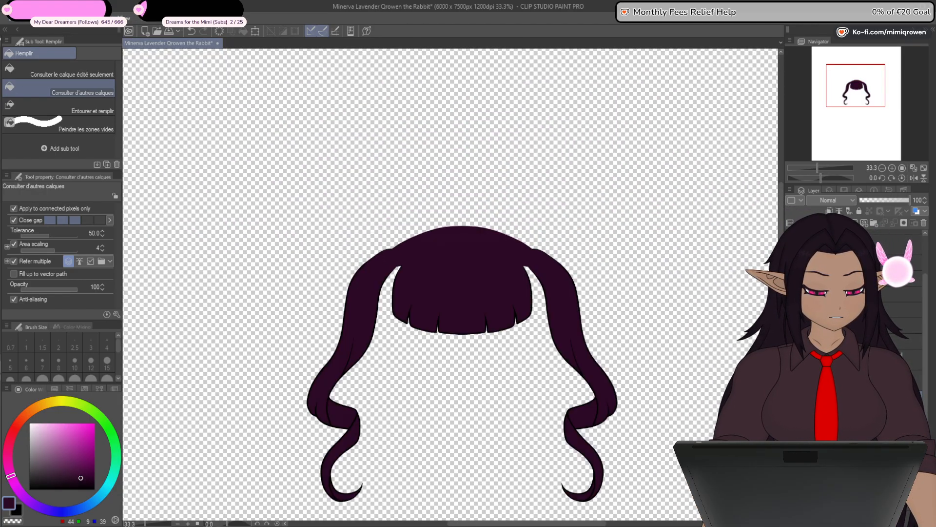
left_click(790, 340)
left_click(791, 334)
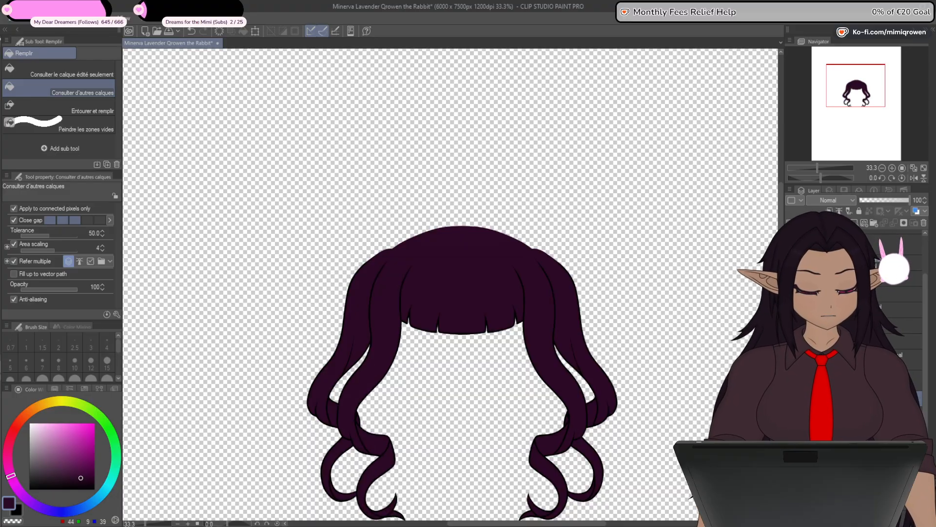
left_click(790, 316)
key("ctrl+minus")
key("ctrl+minus")
key("ctrl+plus")
key("ctrl+plus")
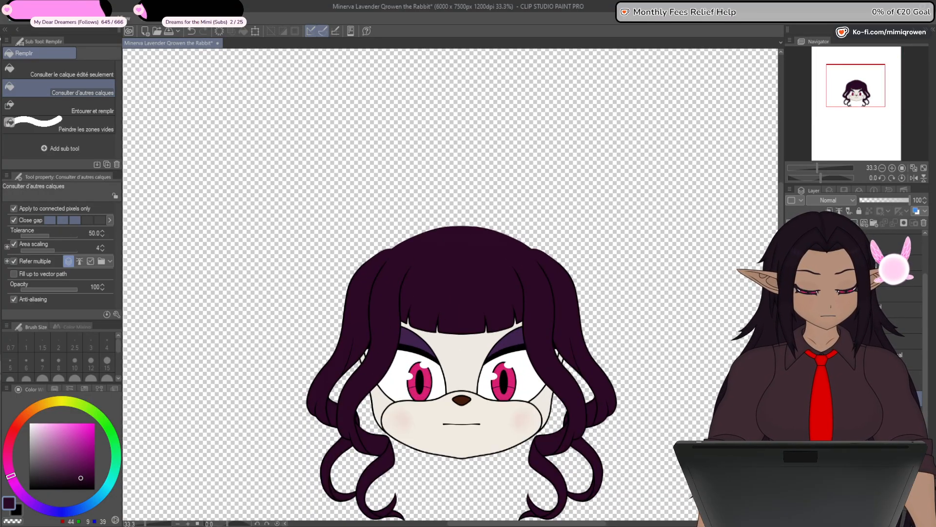
key("ctrl+plus")
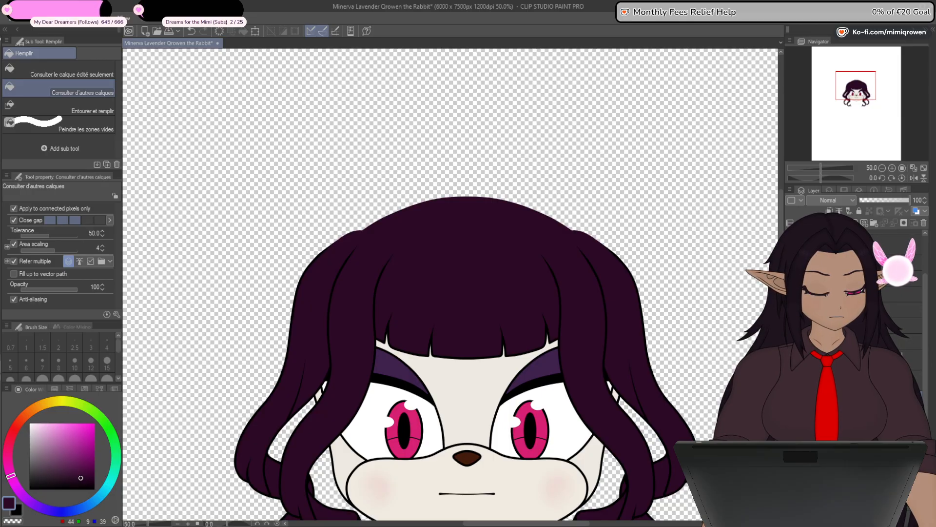
- Toggle the long back hair line art on and off, leave it hidden and show the rabbit ears' line art
left_click(791, 352)
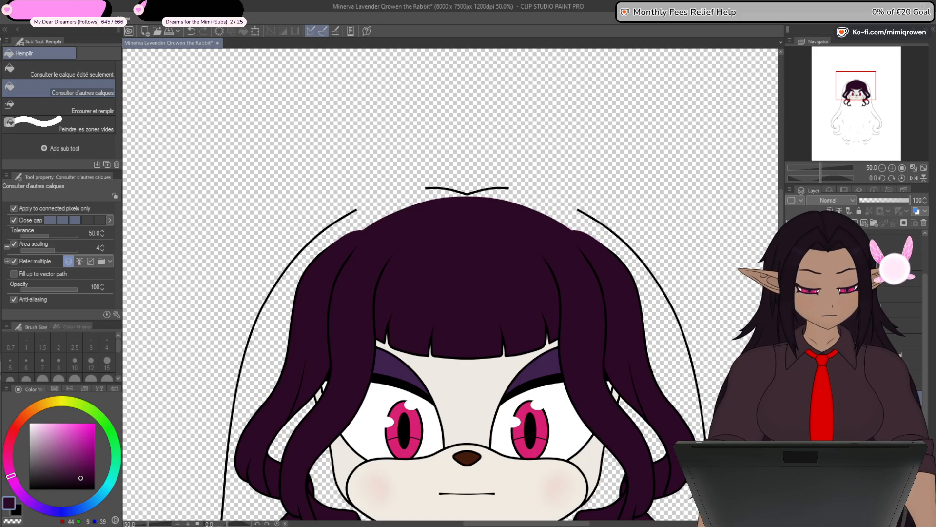
left_click(790, 352)
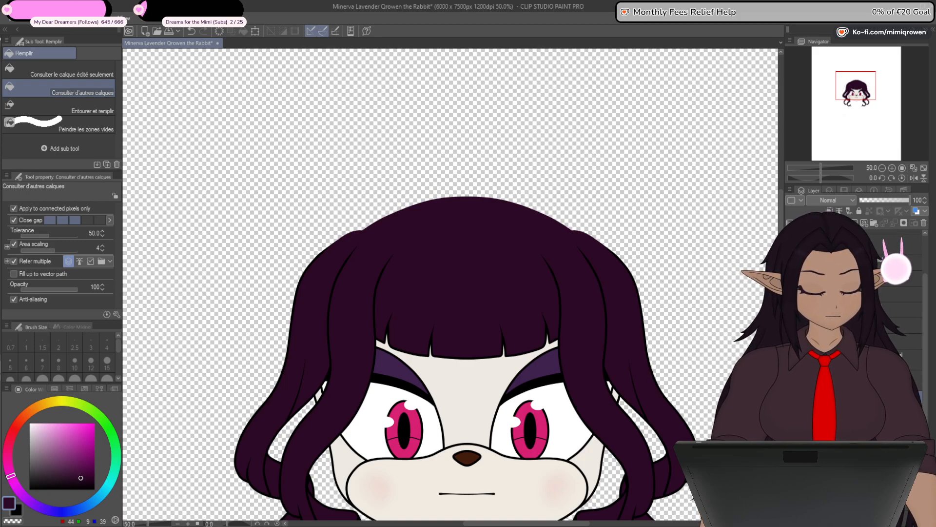
left_click(790, 352)
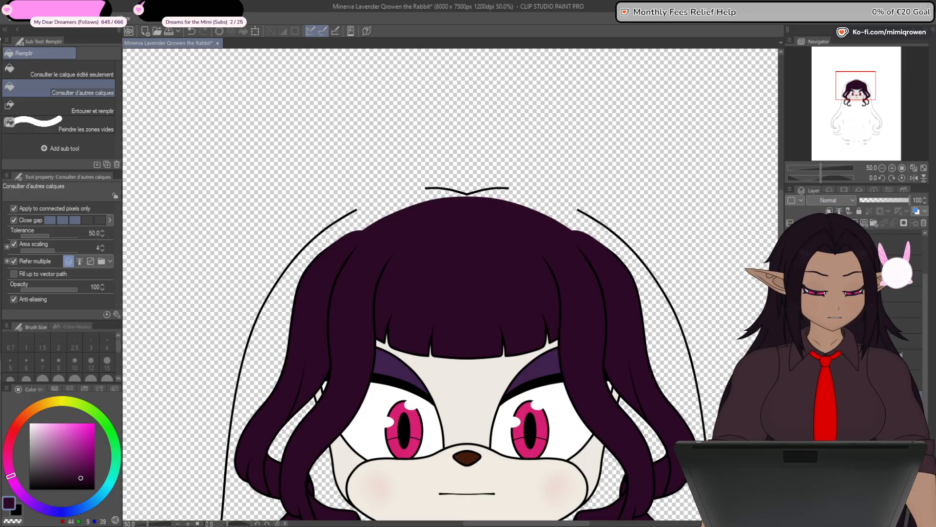
left_click(791, 412)
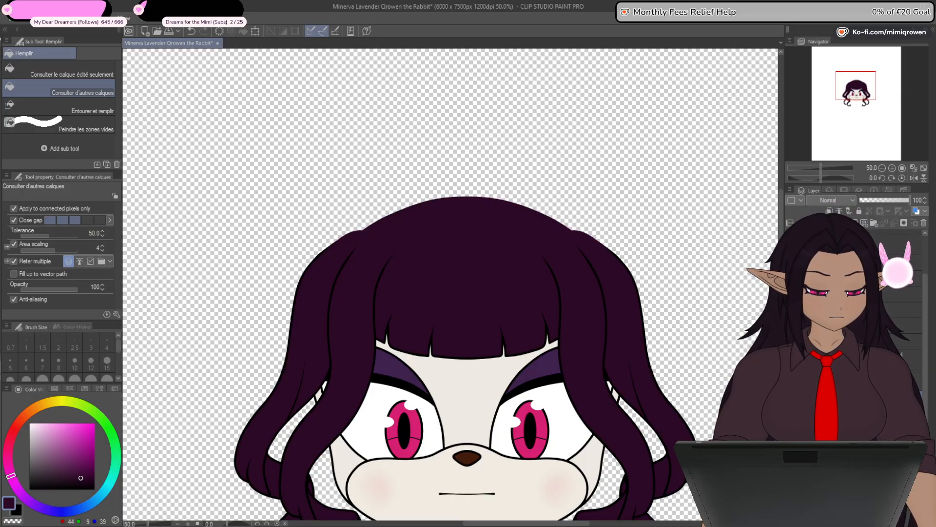
left_click(790, 382)
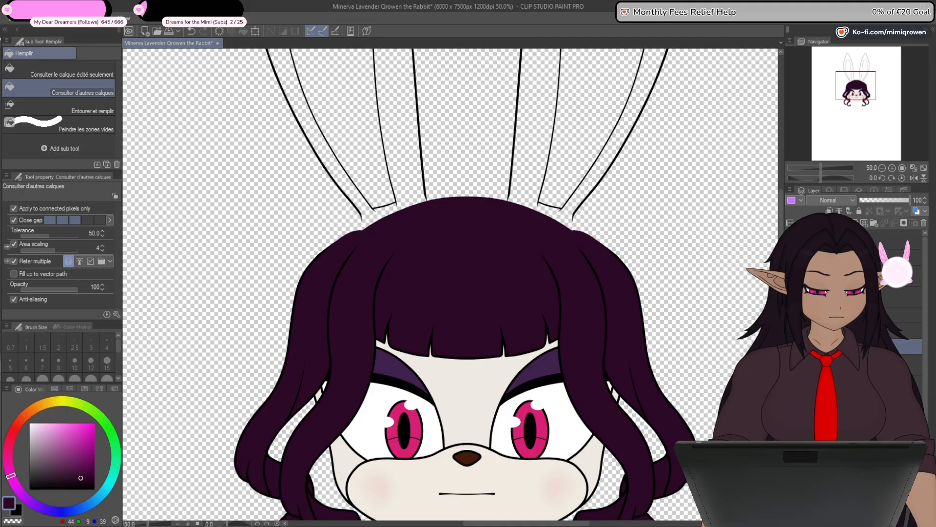
- Hide the hair layers and the ear on the picture's right, and select the remaining ear's line art layer
left_click(790, 311)
left_click(791, 312)
left_click(791, 311)
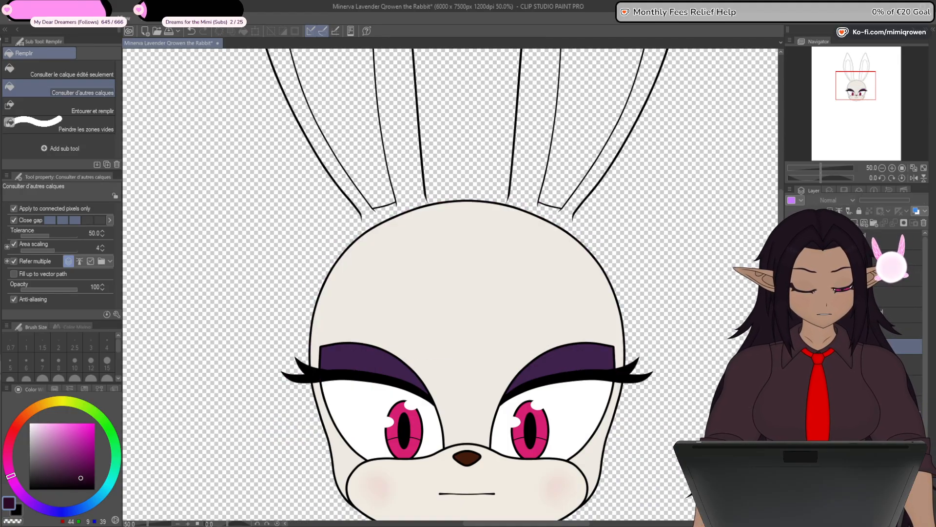
scroll(449, 385, "up", 3)
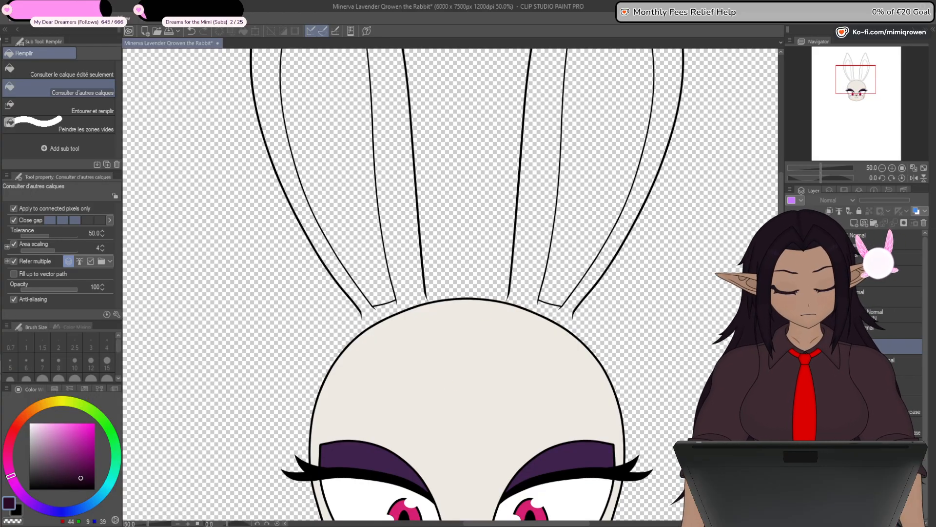
left_click(811, 330)
left_click(791, 362)
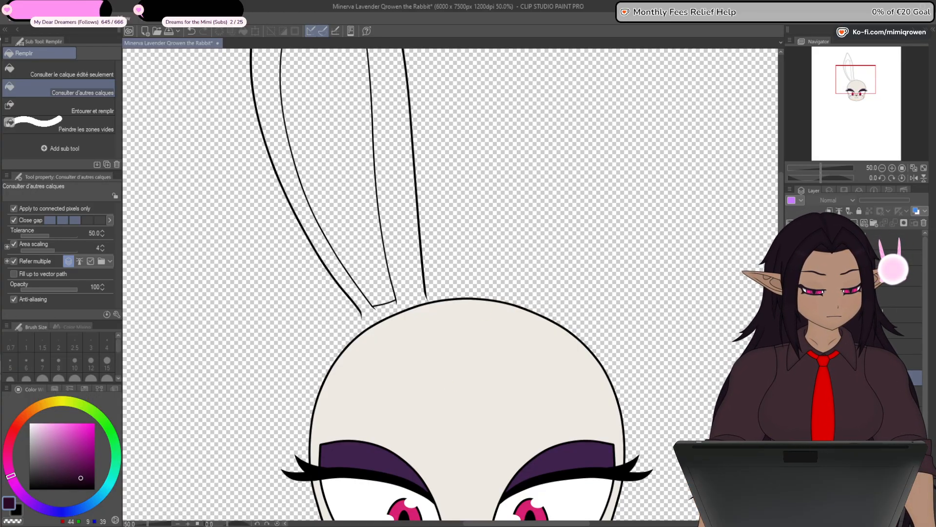
left_click(848, 347)
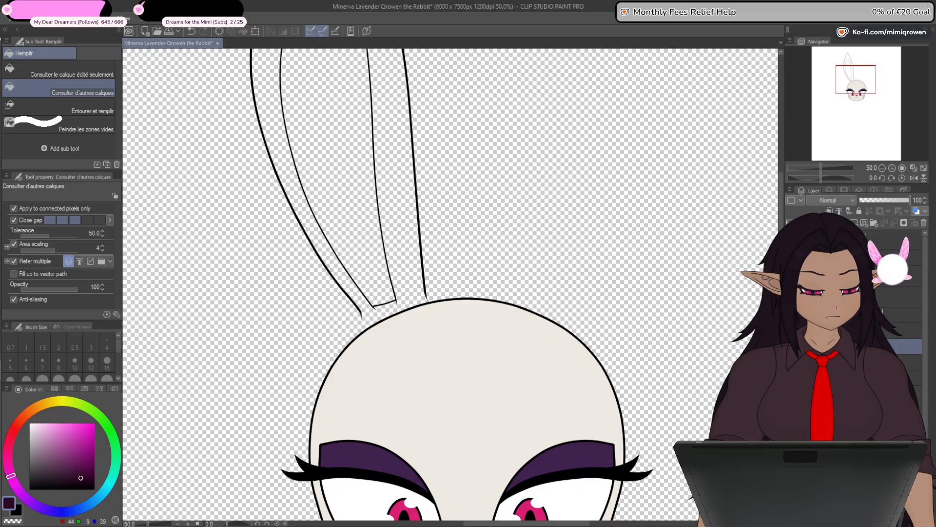
left_click(849, 364)
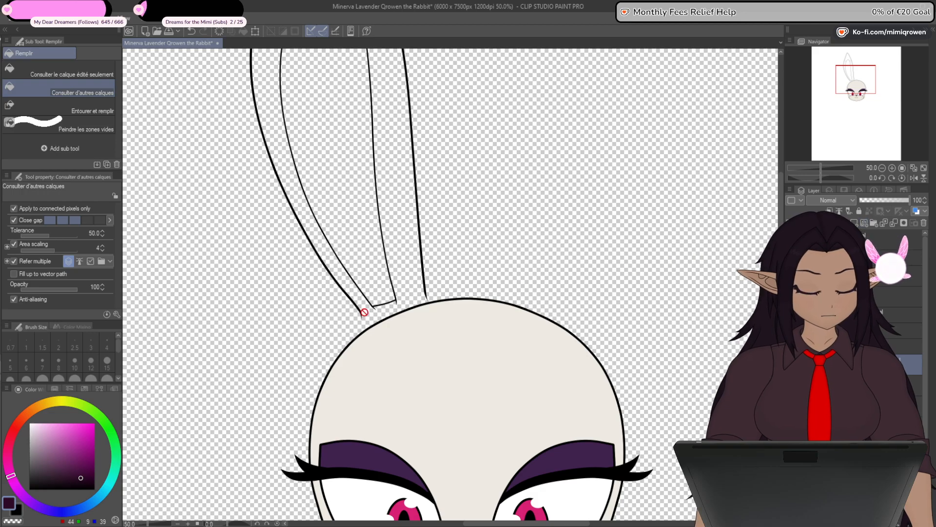
- Draw a straight black line with brush size 8.0 across the open base of the visible ear
scroll(374, 314, "up", 4)
scroll(408, 302, "up", 5)
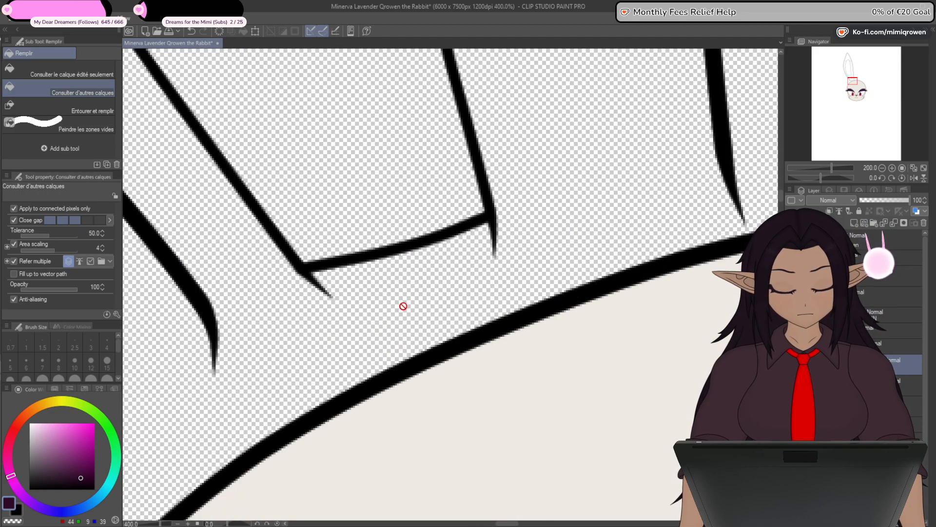
key("u")
left_click_drag(432, 340, 372, 330)
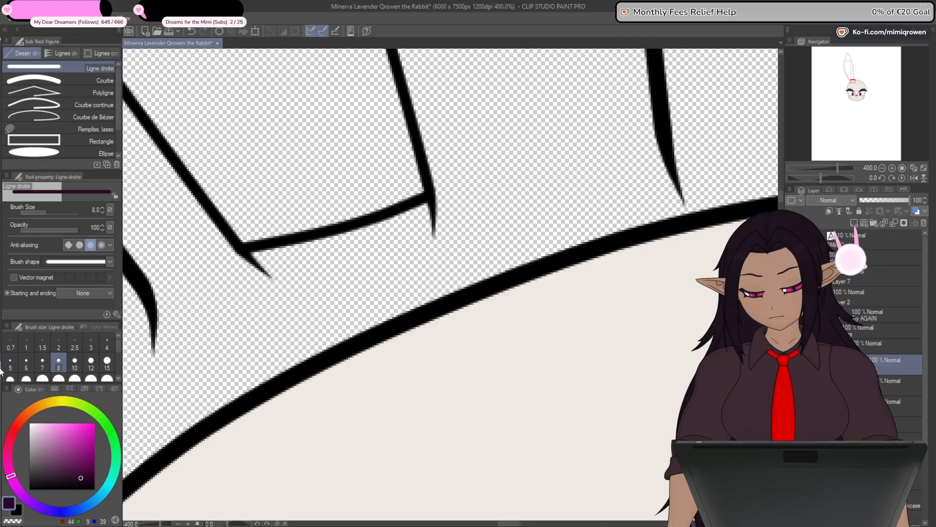
left_click(18, 511)
mouse_move(155, 322)
left_mouse_down()
mouse_move(338, 299)
mouse_move(668, 184)
mouse_move(672, 175)
left_mouse_up()
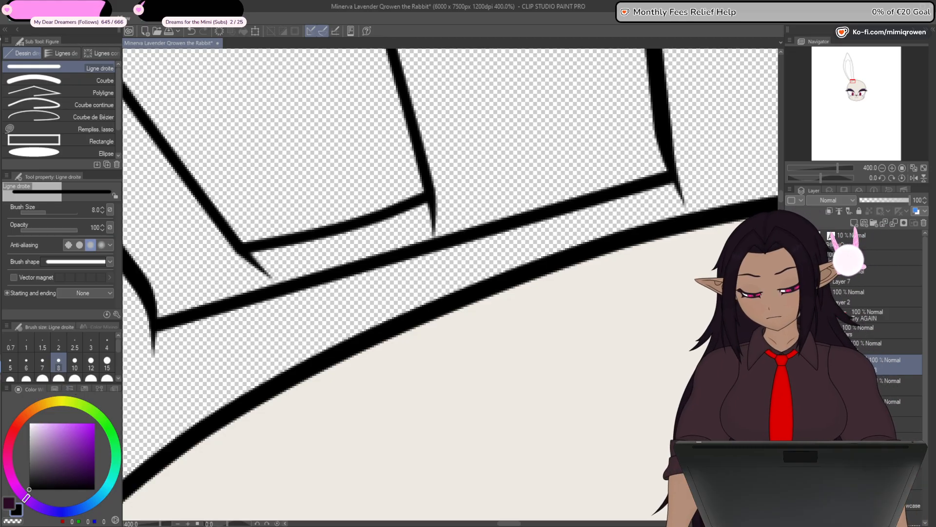
- Add control points to the ear's base line and bend it downward into a curve overlapping the head outline
key("y")
left_click(251, 298)
left_click_drag(251, 298, 249, 322)
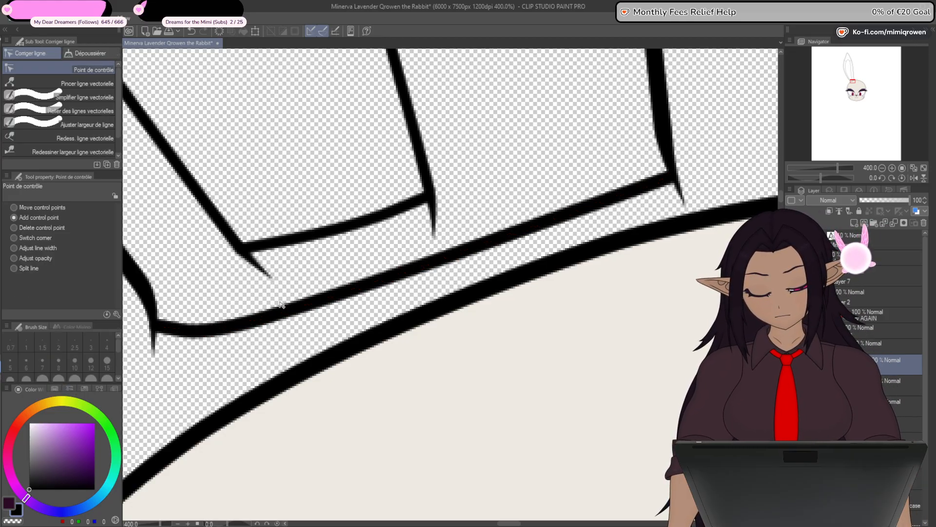
left_click_drag(531, 239, 580, 230)
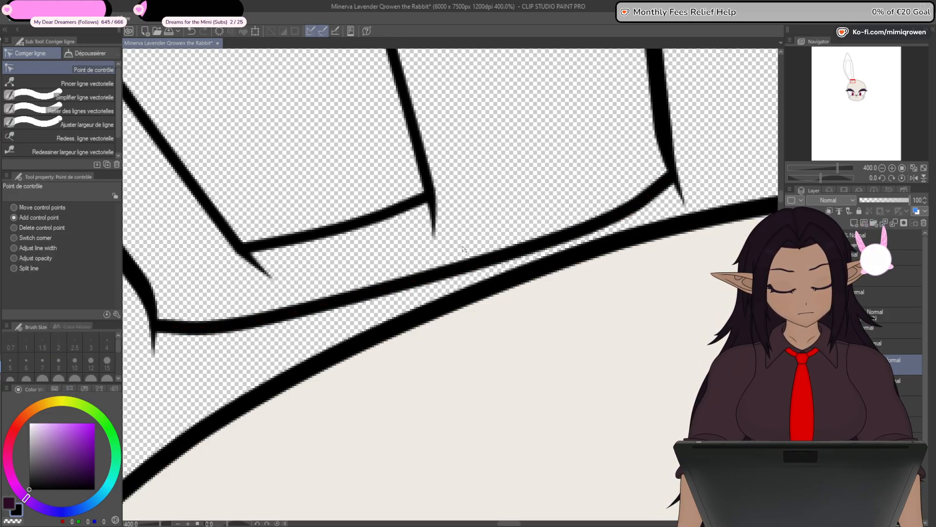
left_click_drag(250, 322, 268, 336)
left_click_drag(409, 293, 425, 323)
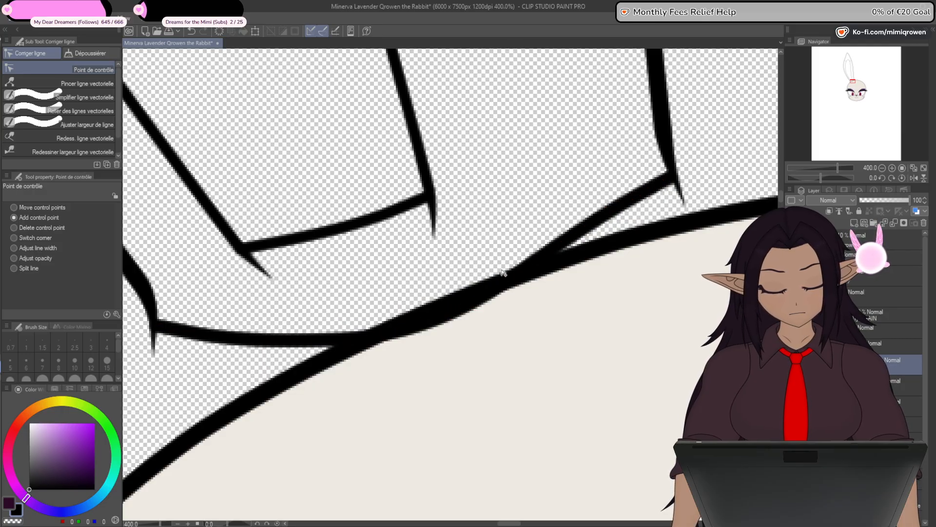
left_click_drag(581, 229, 603, 244)
left_click_drag(254, 340, 253, 348)
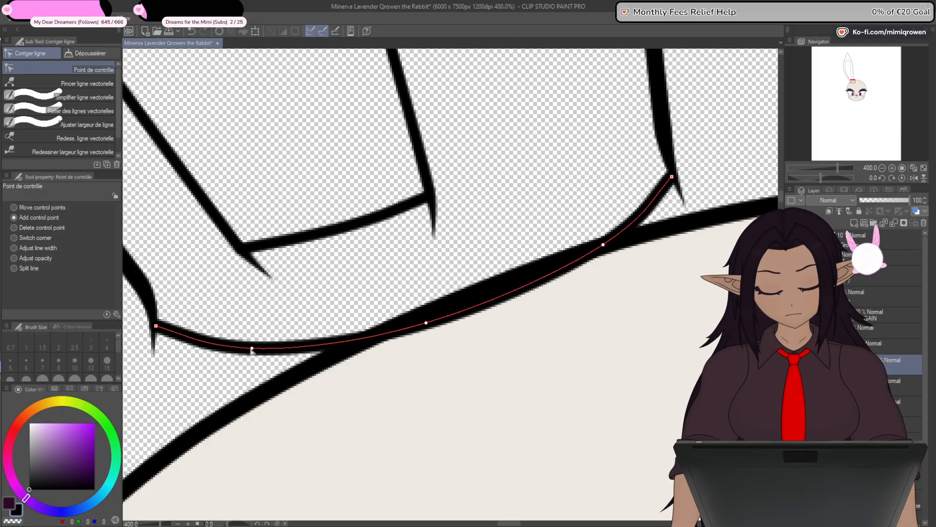
- Taper the base line's outer end, join it to the ear outline's tip and shape a rounded corner below it
left_click_drag(236, 405, 388, 380)
scroll(311, 336, "up", 2)
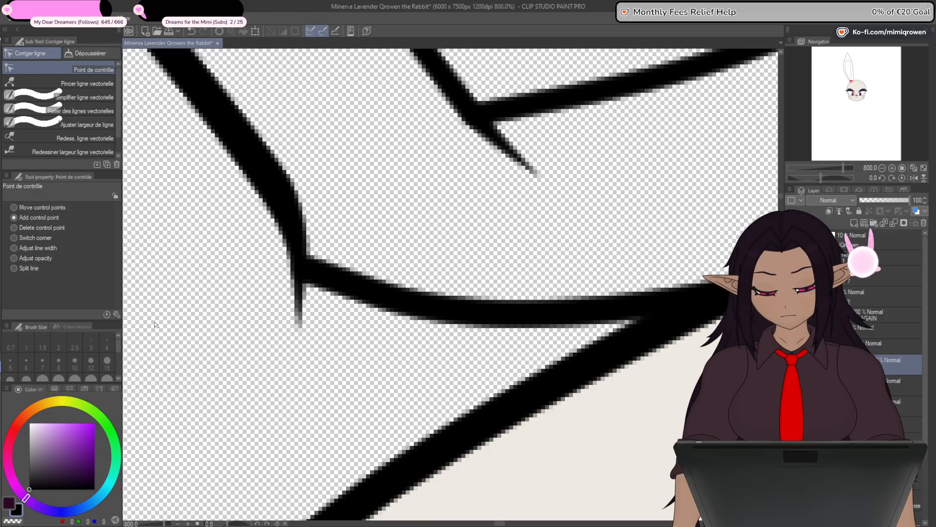
left_click(51, 249)
mouse_move(307, 272)
left_mouse_down()
mouse_move(285, 273)
mouse_move(302, 292)
mouse_move(301, 311)
left_mouse_up()
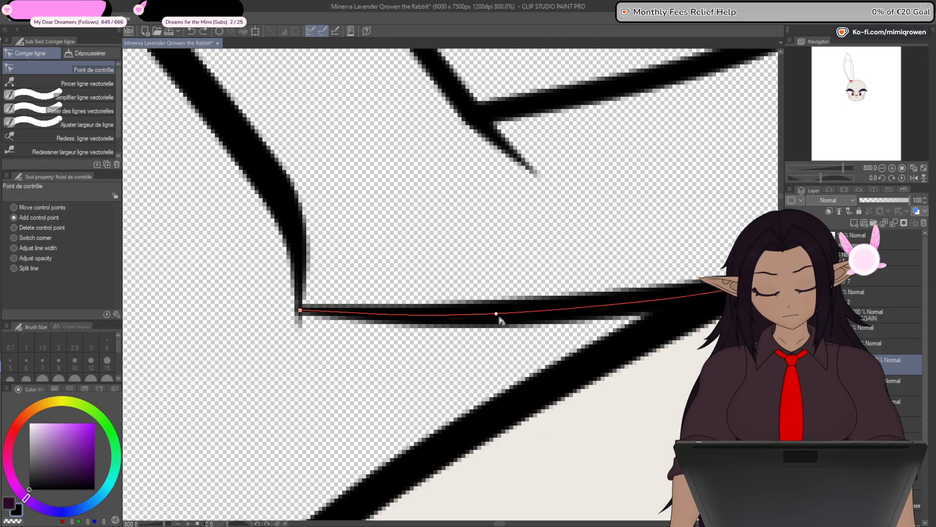
mouse_move(499, 316)
left_mouse_down()
mouse_move(359, 391)
mouse_move(332, 377)
left_mouse_up()
left_click_drag(301, 311, 300, 288)
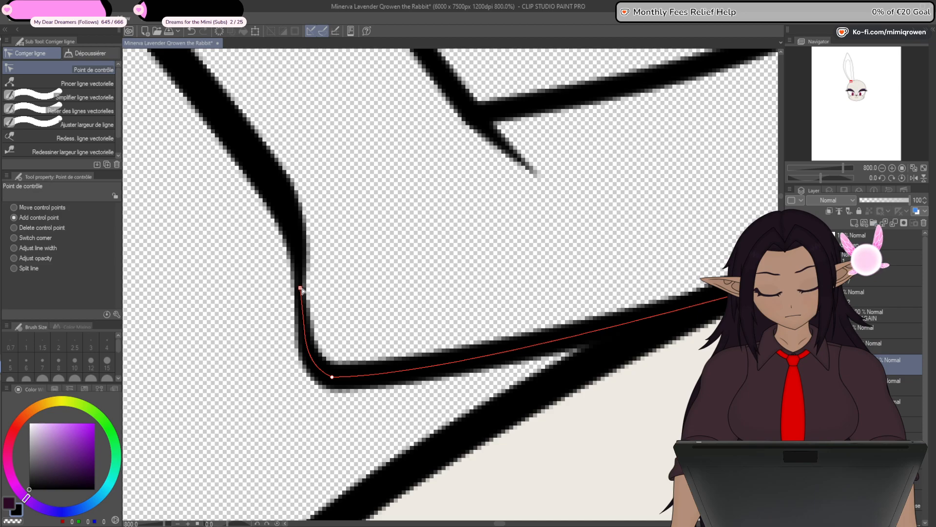
left_click_drag(333, 377, 325, 360)
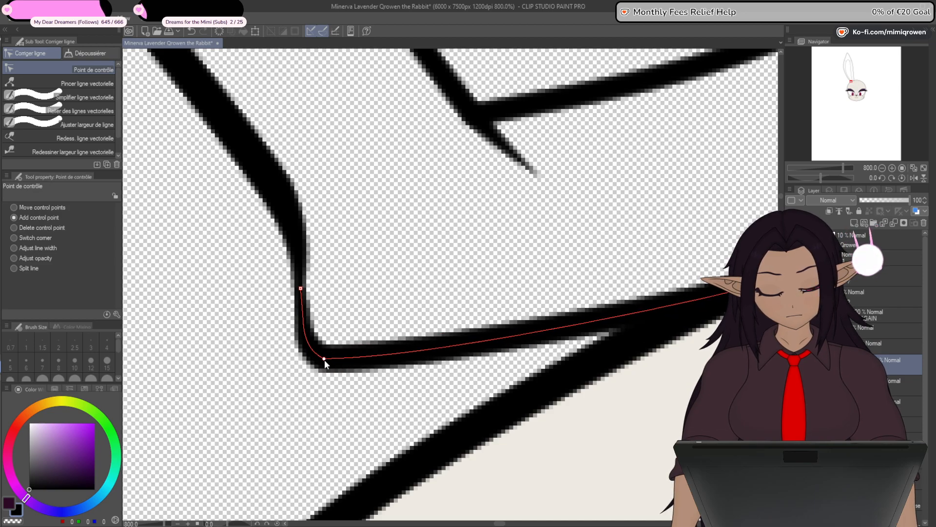
- Thin the base line's inner end, attach it to the ear outline's tip and curve it down onto the head outline
scroll(333, 369, "down", 3)
scroll(554, 331, "up", 4)
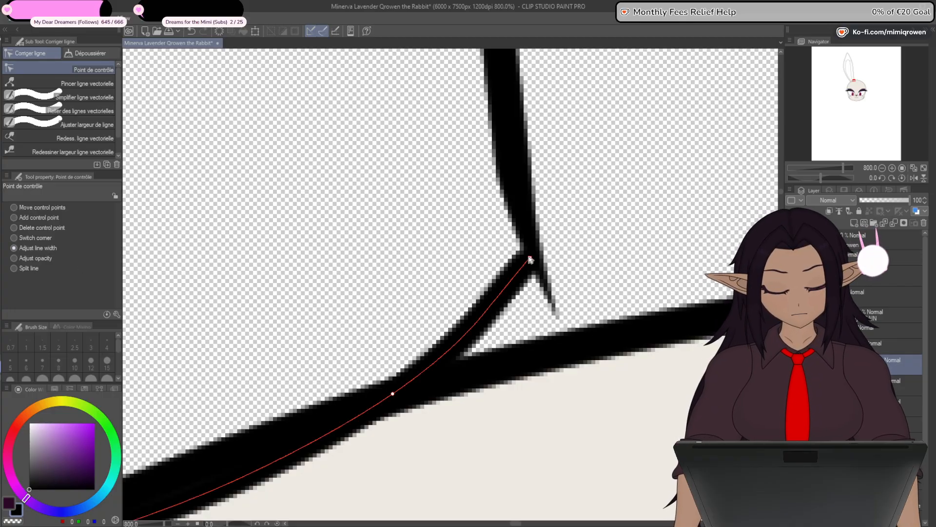
left_click_drag(529, 254, 497, 270)
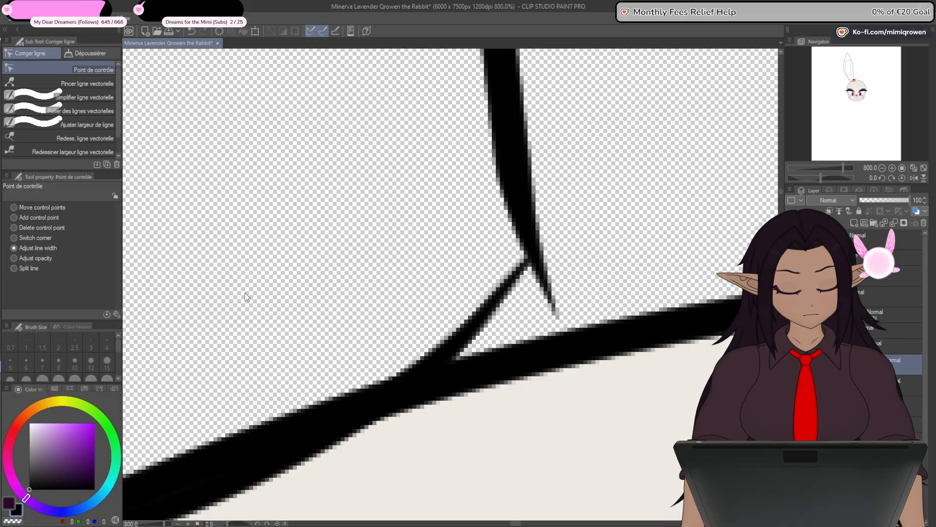
left_click(19, 218)
left_click(399, 397)
left_click_drag(400, 397, 494, 407)
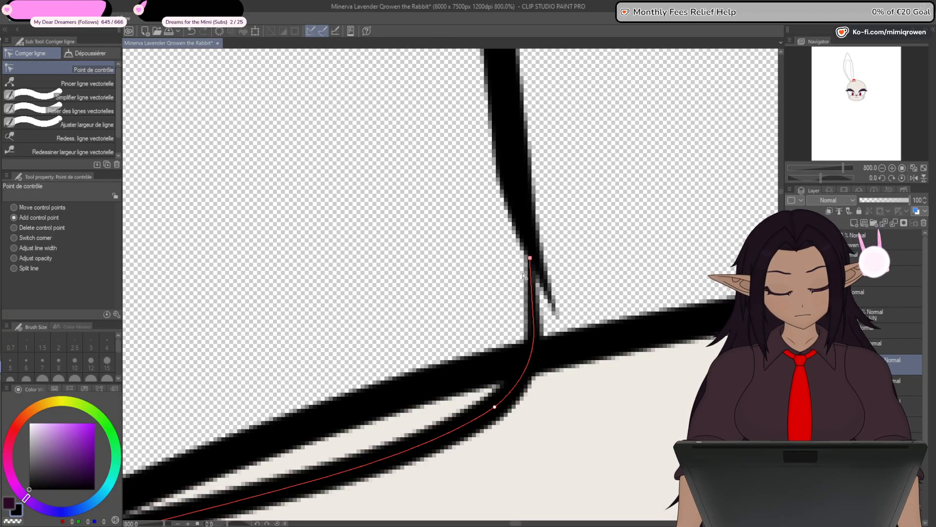
left_click_drag(530, 258, 544, 281)
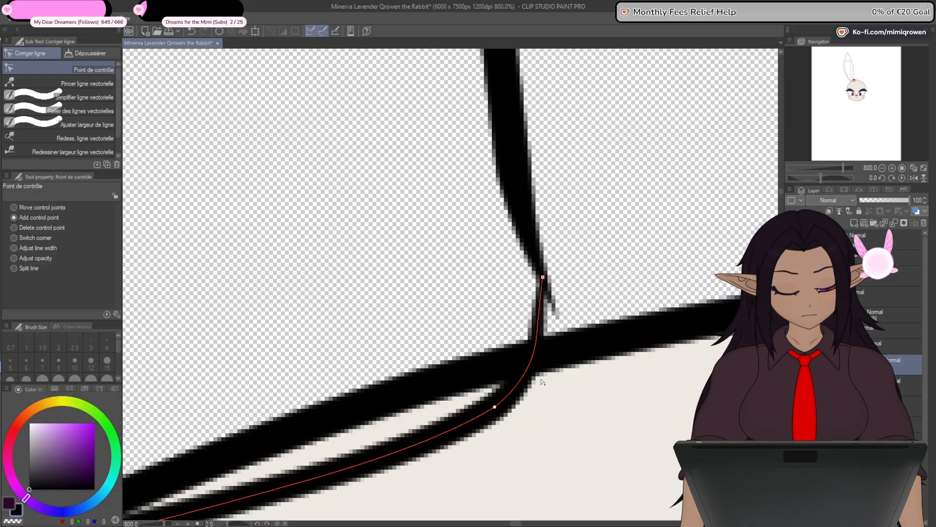
left_click_drag(495, 407, 551, 363)
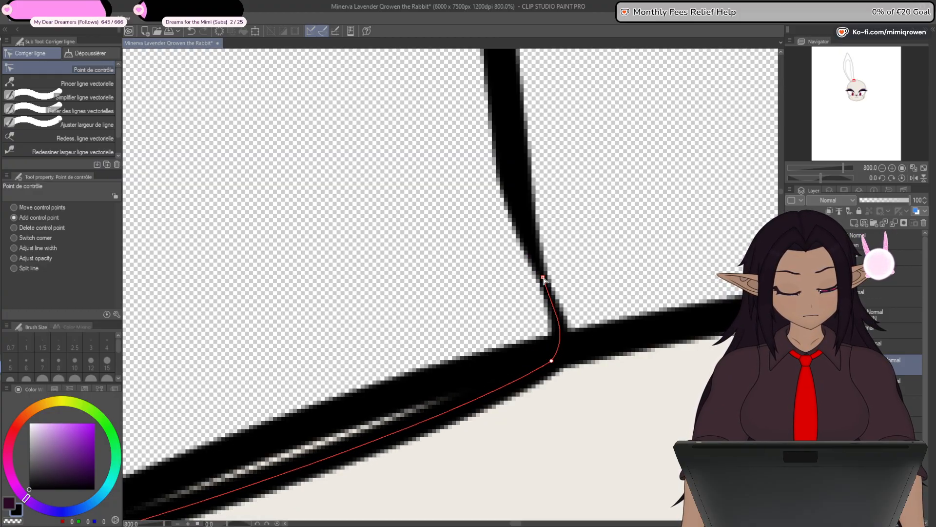
- Add a control point near the base line's outer corner and pull its middle section lower inside the head outline
scroll(558, 291, "down", 4)
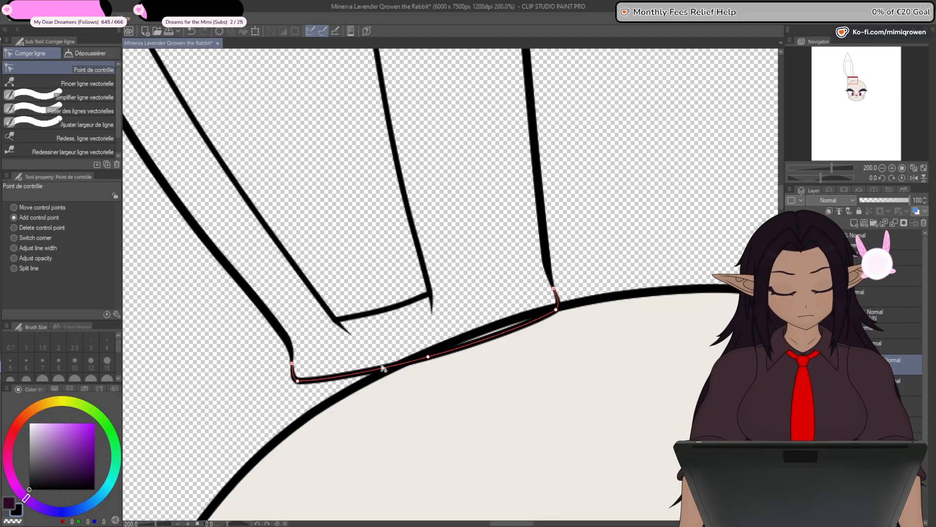
left_click_drag(348, 376, 358, 384)
left_click_drag(428, 357, 501, 346)
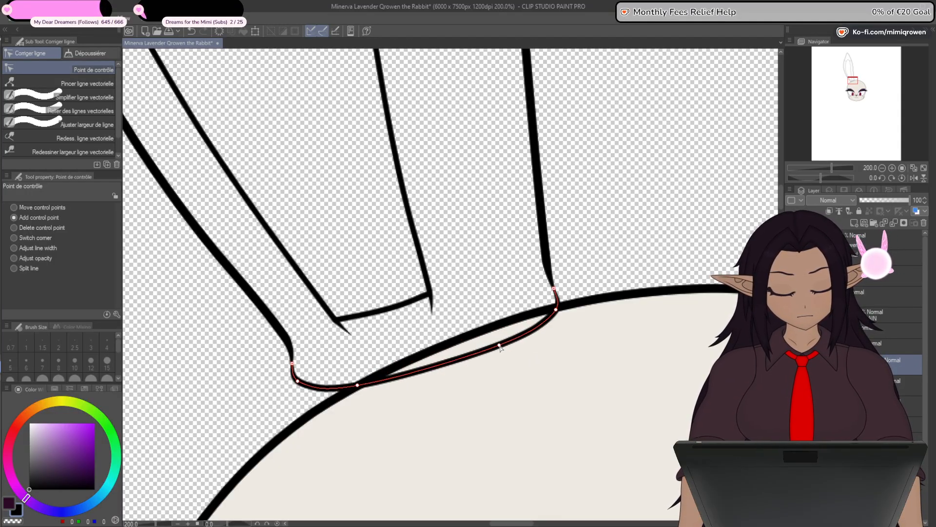
- Lower the inner control points of the ear's base line for a rounder curve and hide the head to isolate the ear
left_click_drag(358, 385, 363, 386)
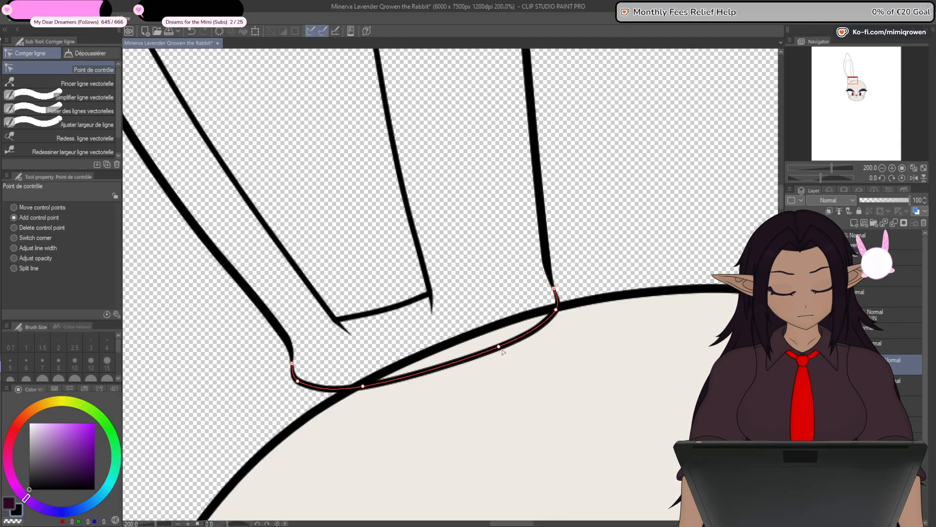
left_click_drag(501, 346, 499, 346)
left_click_drag(363, 386, 362, 389)
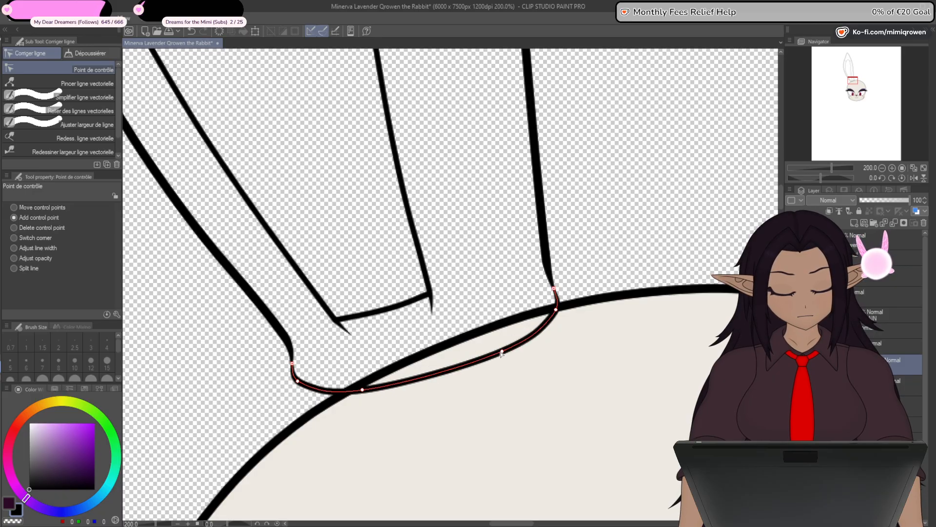
scroll(500, 349, "down", 3)
left_click(791, 422)
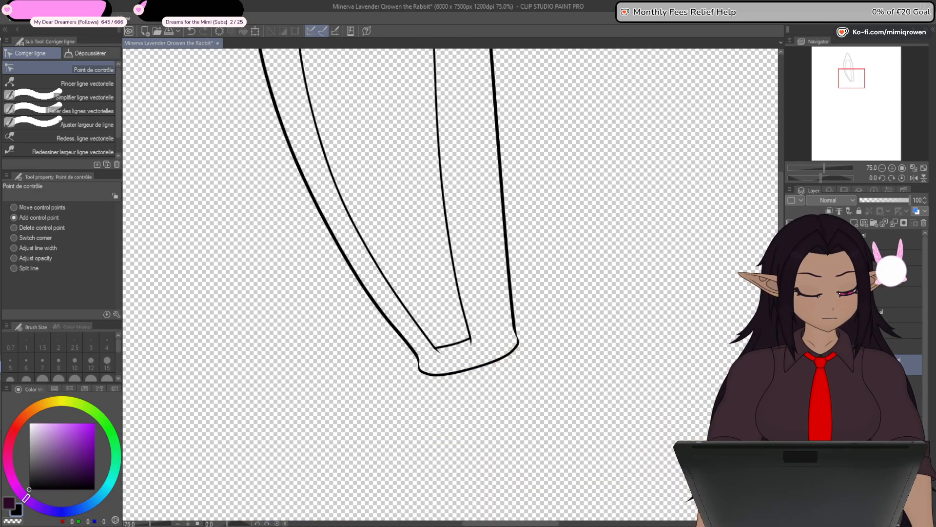
- With the inner ear lines hidden, fill the whole ear outline with dark purple (RGB 44, 9, 39) on its own layer
key("ctrl+minus")
key("ctrl+minus")
left_click(11, 504)
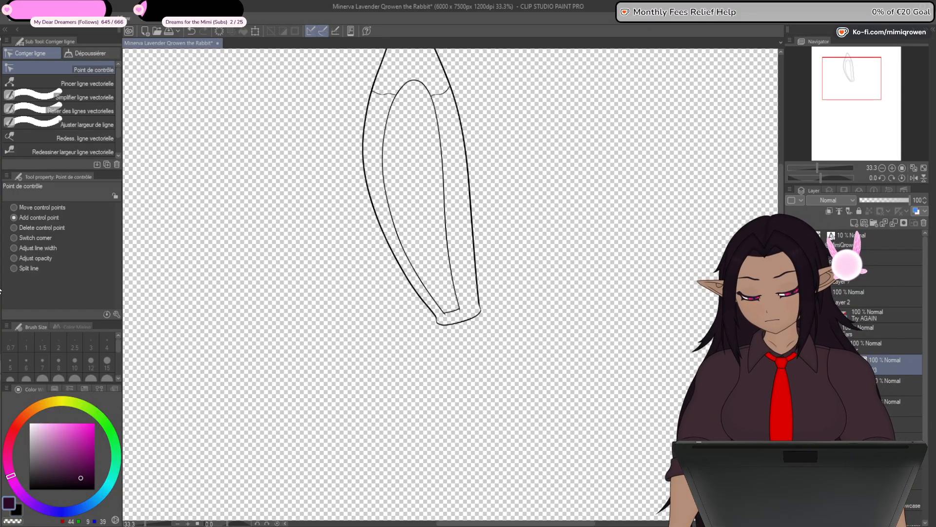
key("g")
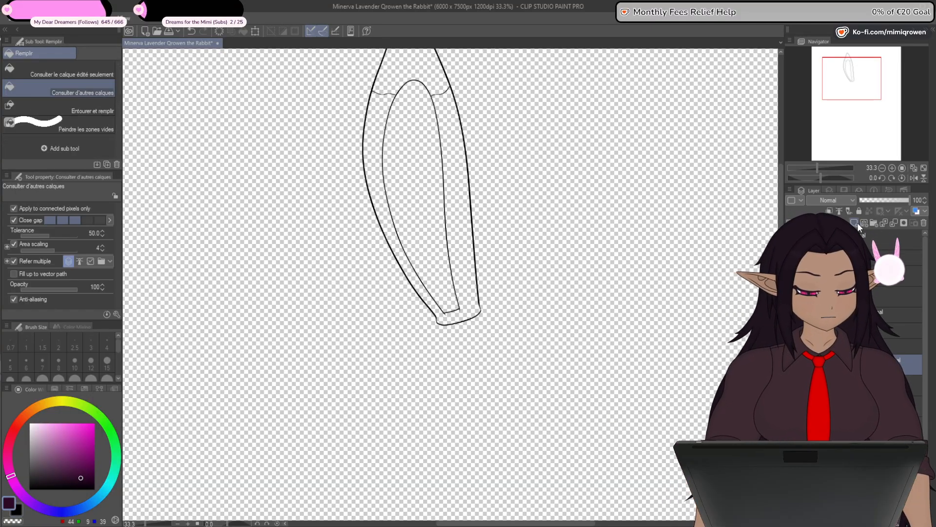
left_click_drag(589, 365, 596, 416)
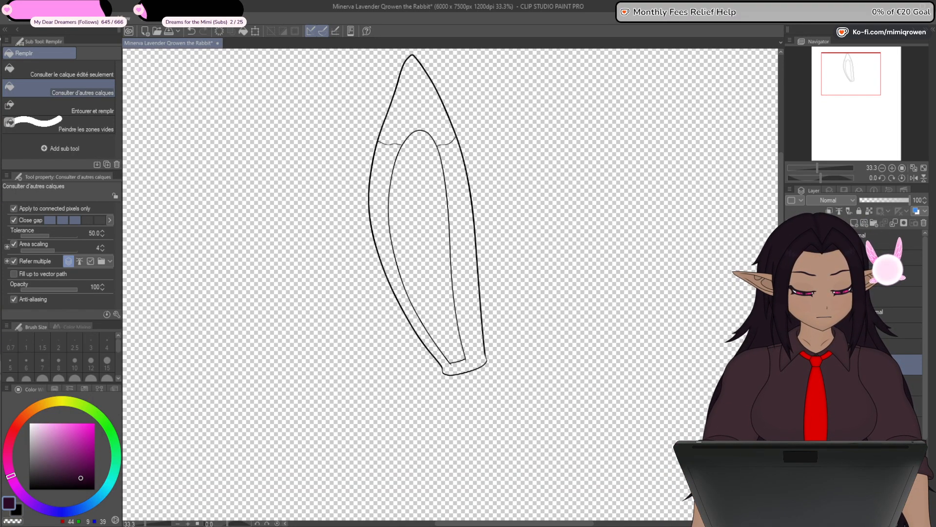
left_click(792, 347)
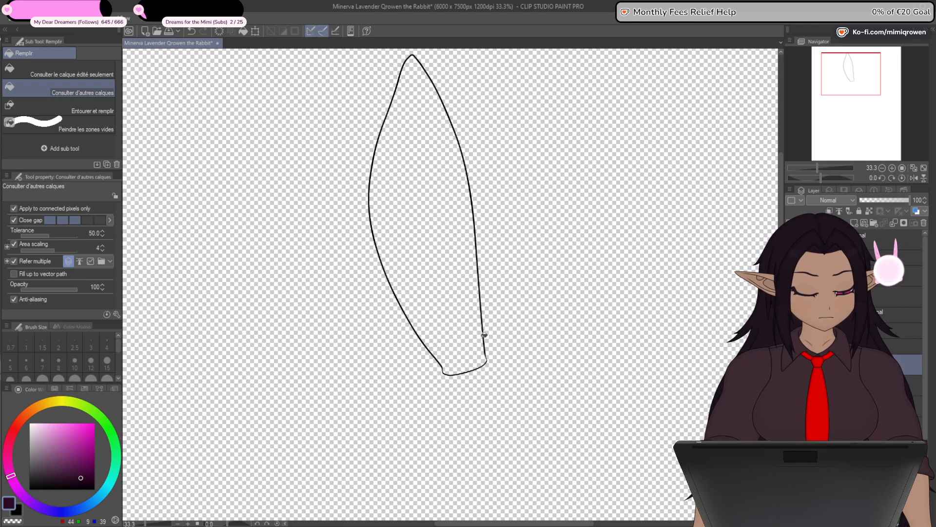
left_click(457, 311)
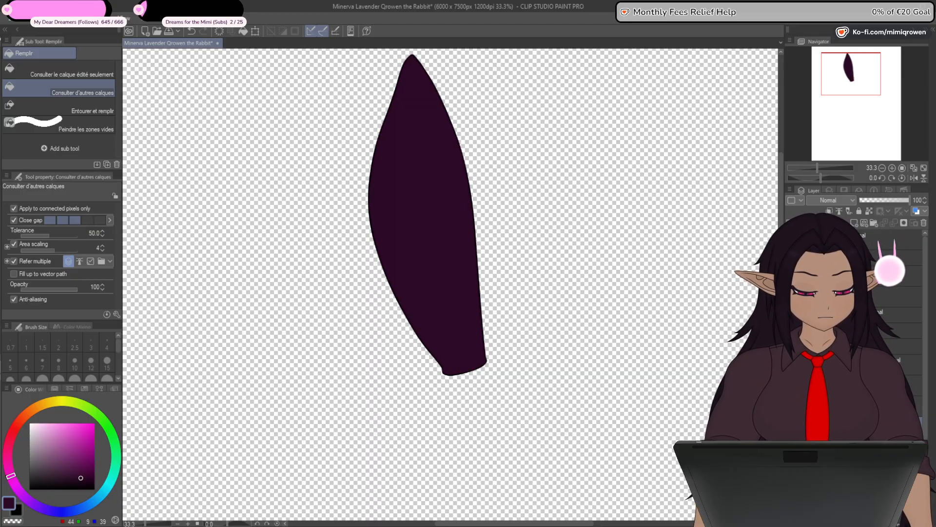
- Bring back the inner ear lines, hide the dark fill and fill the inner ear with pink (RGB 197, 123, 151) on its own layer
key("ctrl+z")
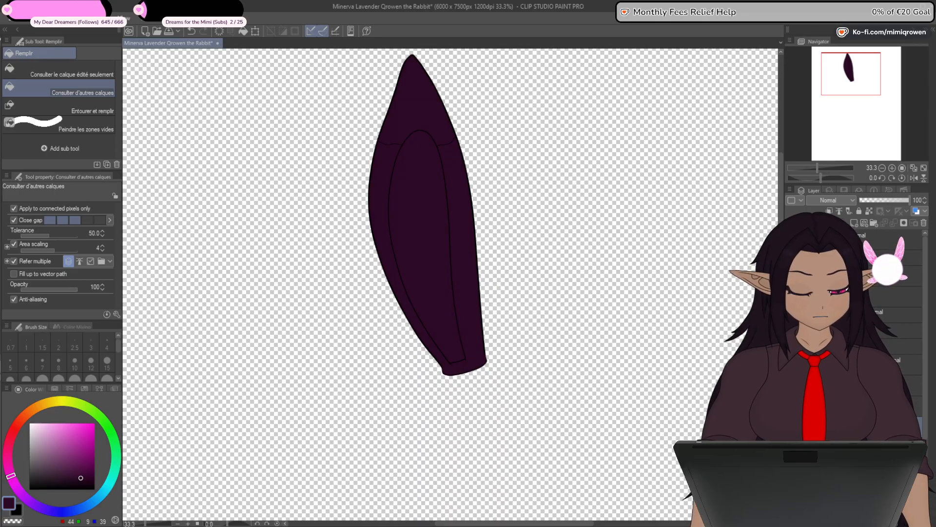
key("ctrl+z")
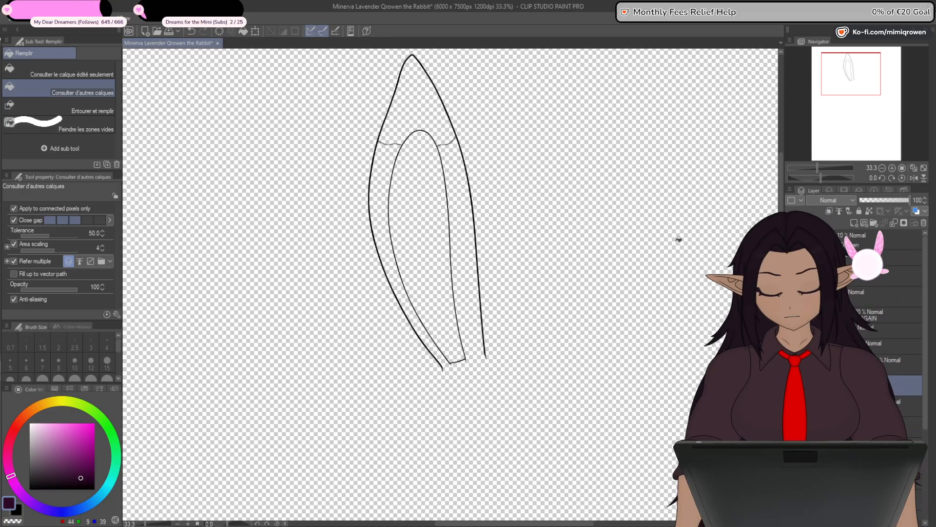
left_click(18, 510)
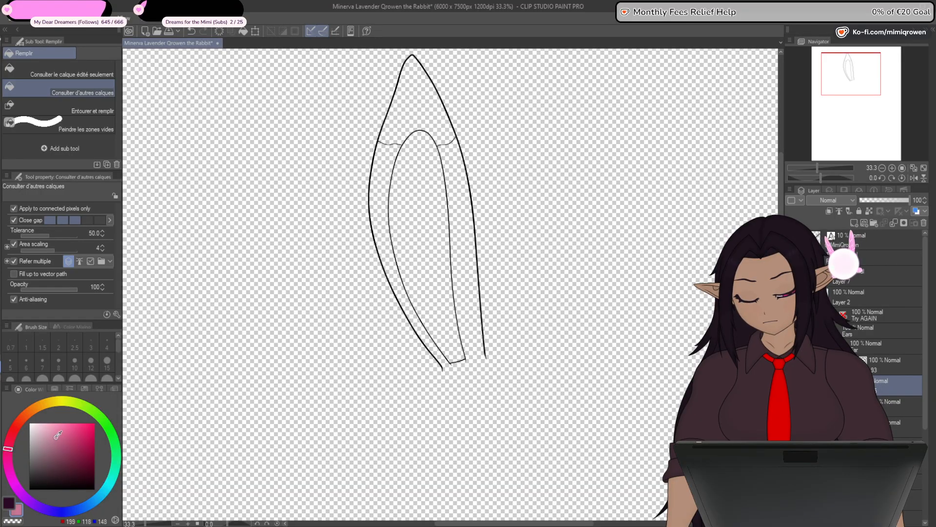
left_click(449, 303)
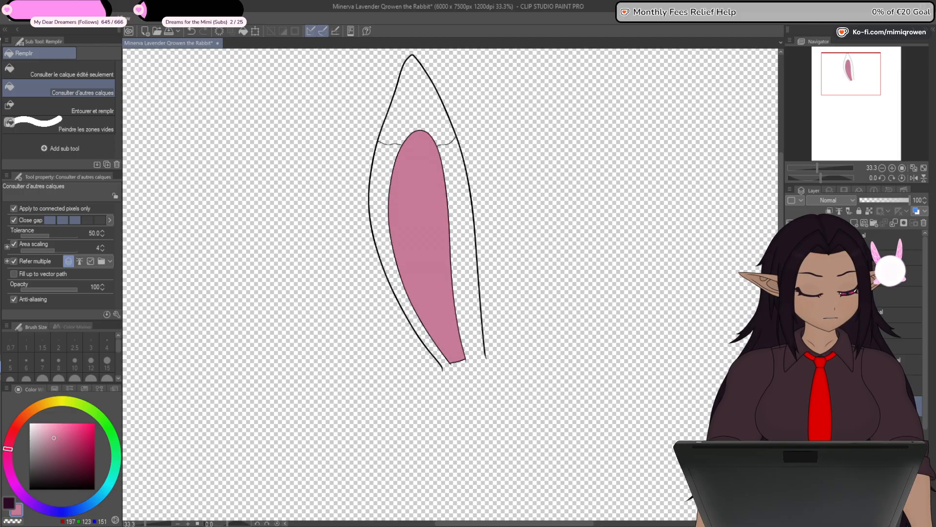
left_click(791, 425)
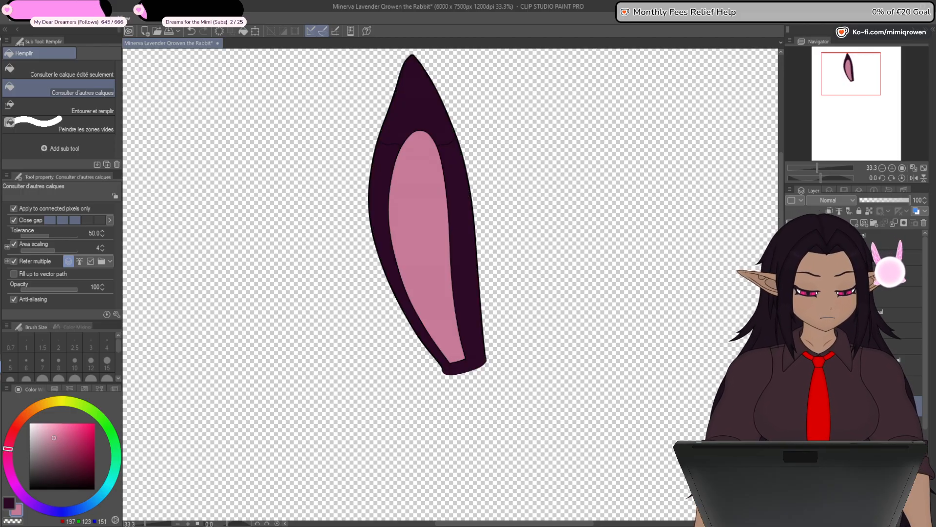
key("ctrl+z")
key("ctrl+y")
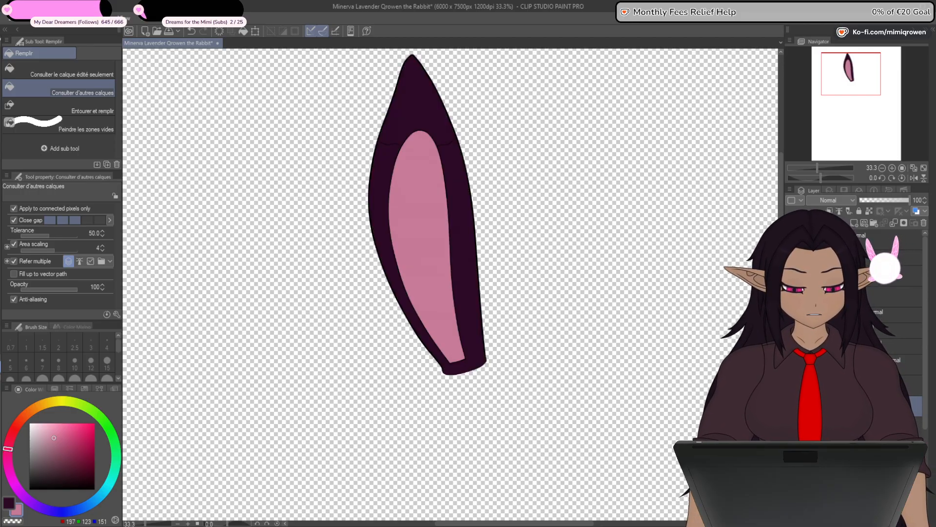
key("ctrl+z")
- Fill the ear's tip with muted purple (RGB 114, 87, 110) on its own layer and show the dark base fill again
left_click_drag(562, 365, 570, 451)
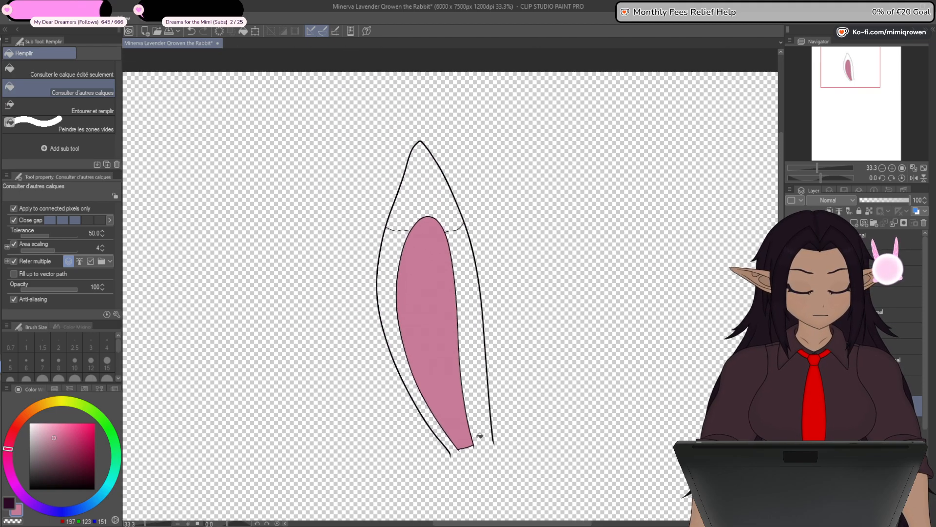
left_click(16, 508)
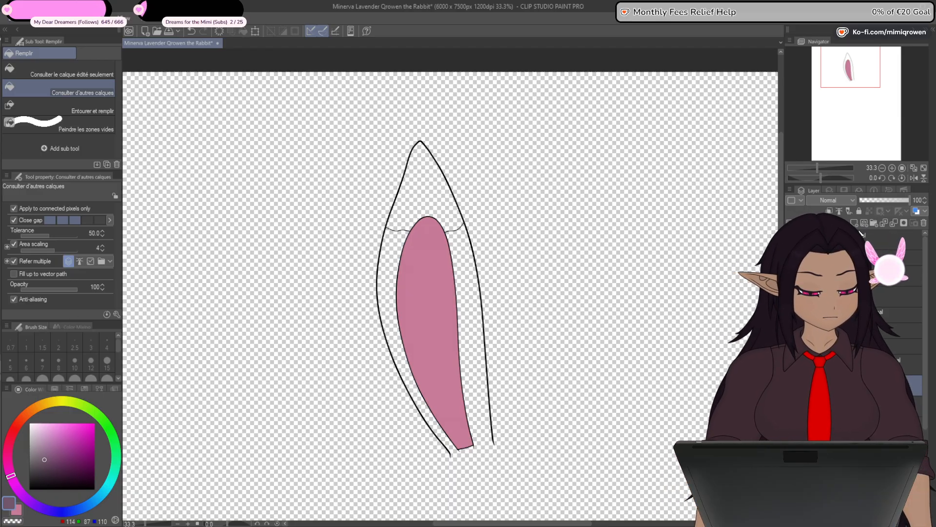
left_click(424, 196)
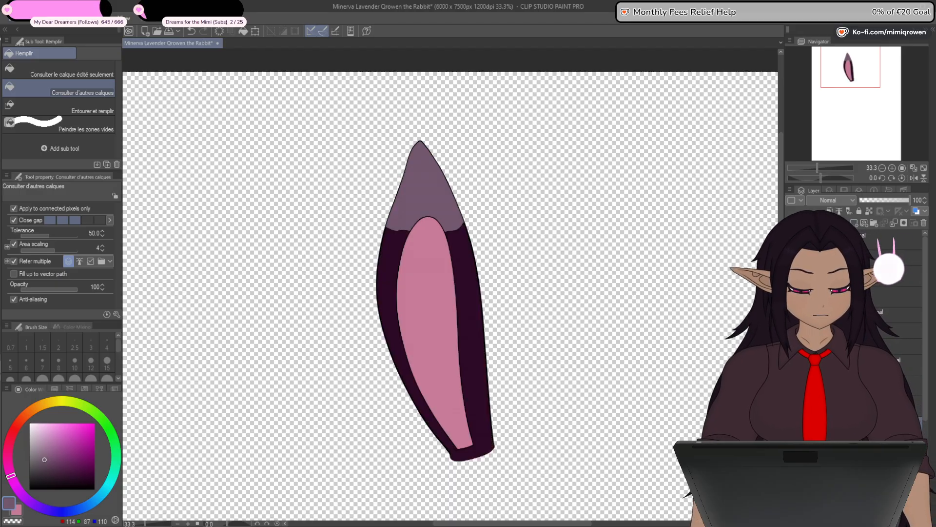
- Darken the ear tip's fill colour to a deeper purple, RGB 77, 44, 72
left_click_drag(650, 463, 659, 424)
left_click(49, 466)
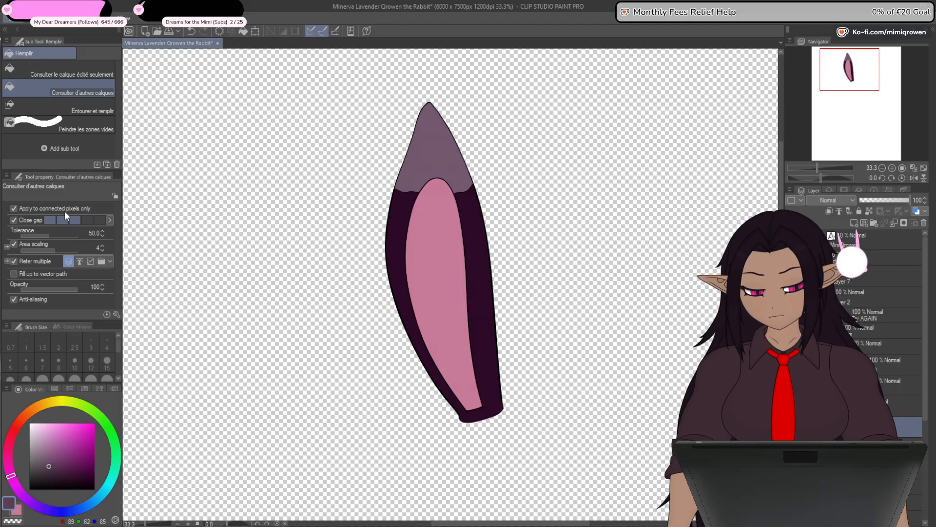
left_click(64, 213)
left_click(57, 470)
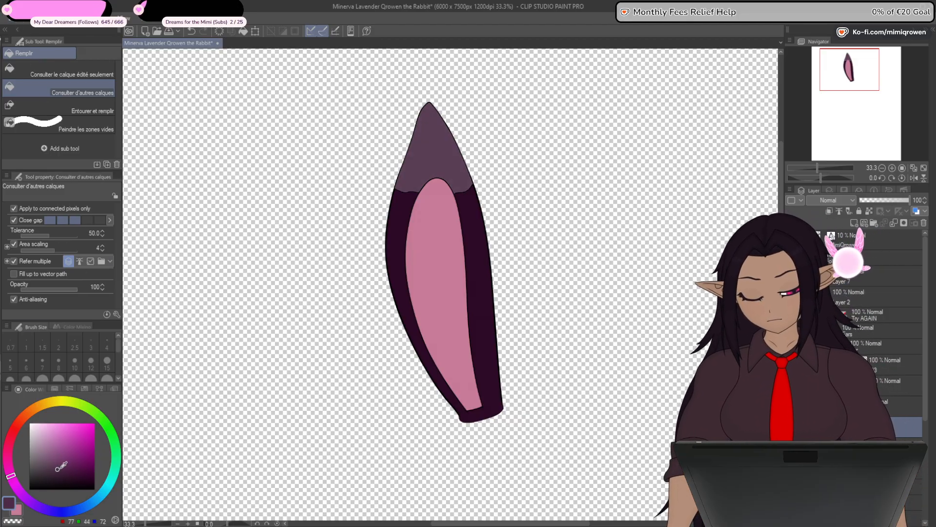
left_click(86, 215)
- Duplicate the finished ear and flip the copy horizontally across the canvas to make the second ear
scroll(542, 386, "down", 3)
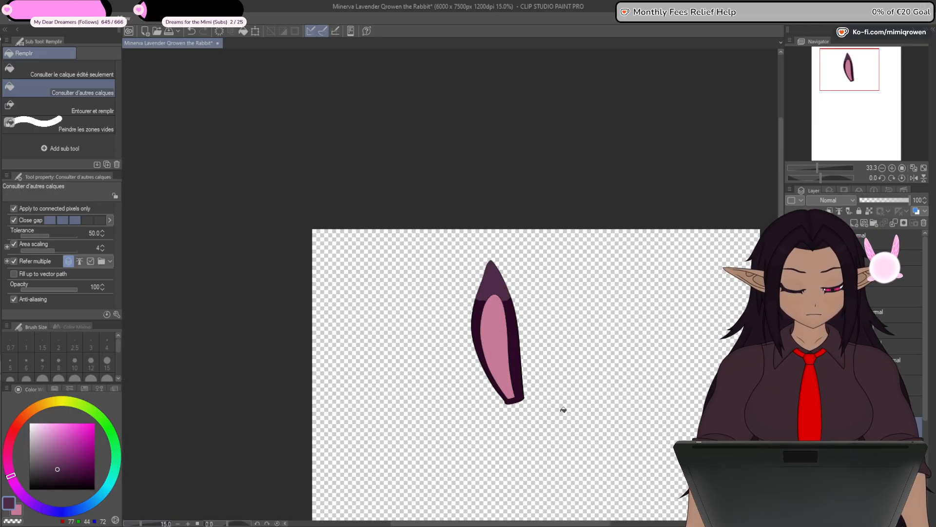
left_click_drag(554, 422, 510, 363)
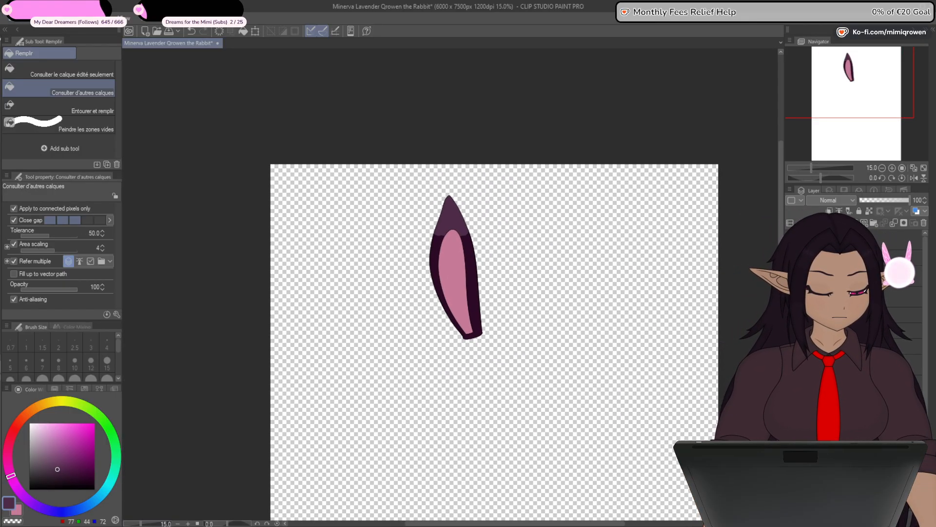
left_click(878, 345)
left_click(878, 362)
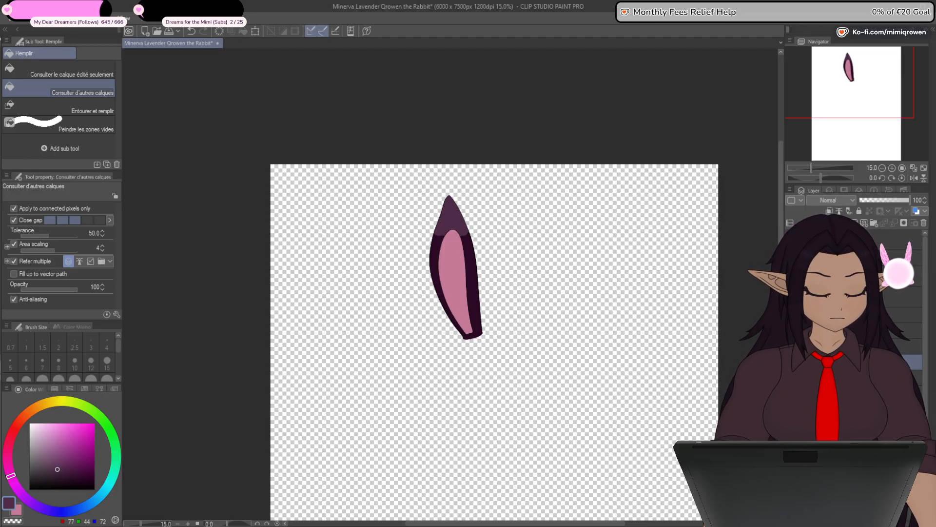
left_click(878, 378)
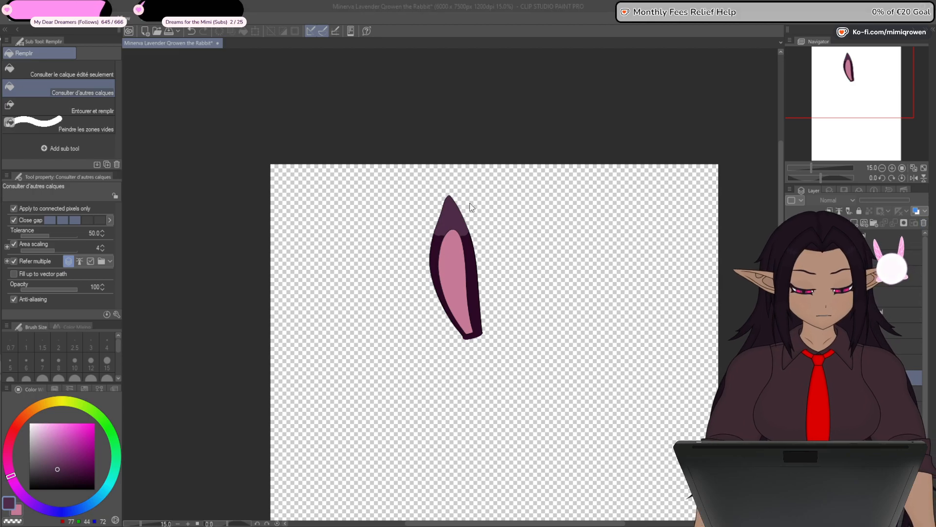
left_click(878, 362)
left_click(878, 296, "ctrl")
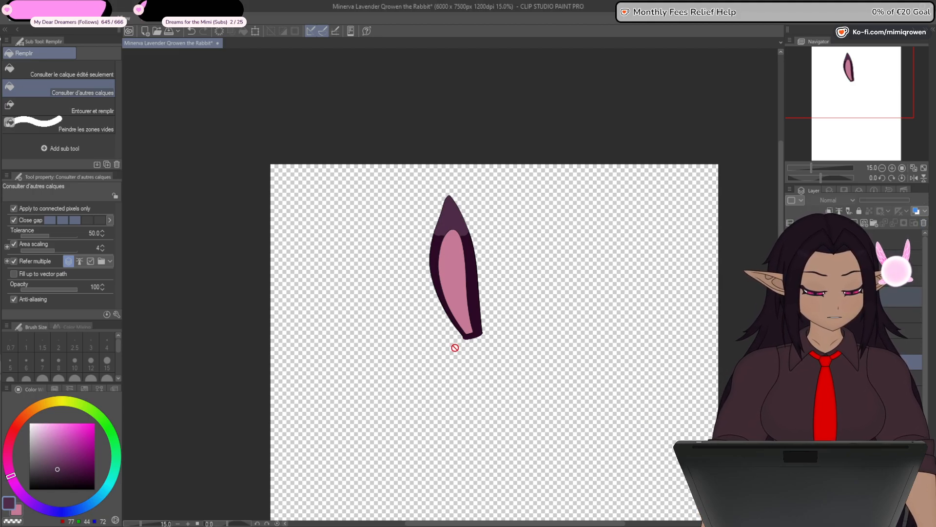
left_click(255, 31)
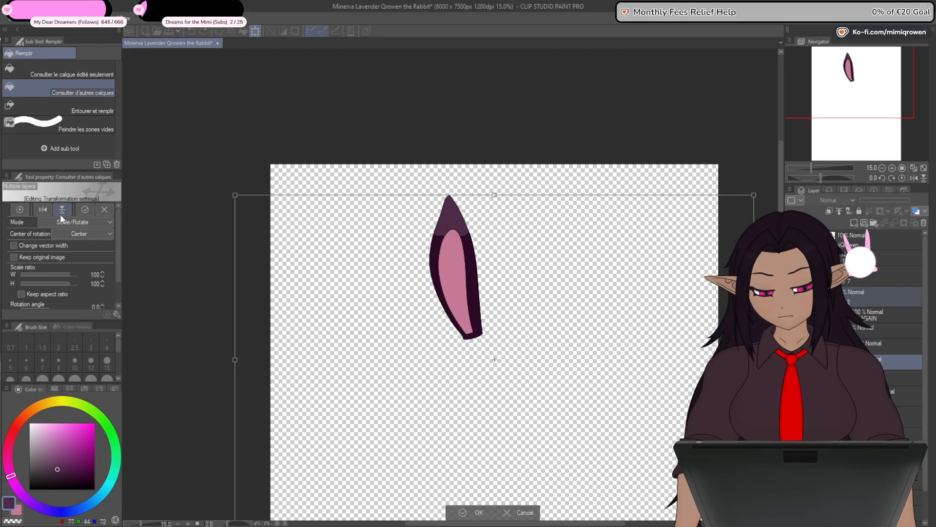
left_click(42, 209)
left_click(480, 512)
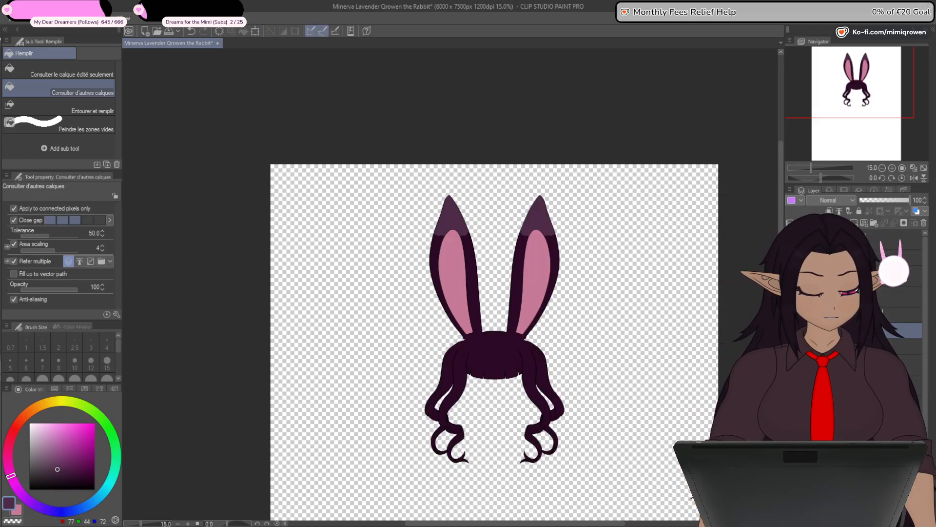
- Isolate the back hair's line art and fill its main shape with dark purple (RGB 44, 9, 38) on its own layer
left_click(791, 366)
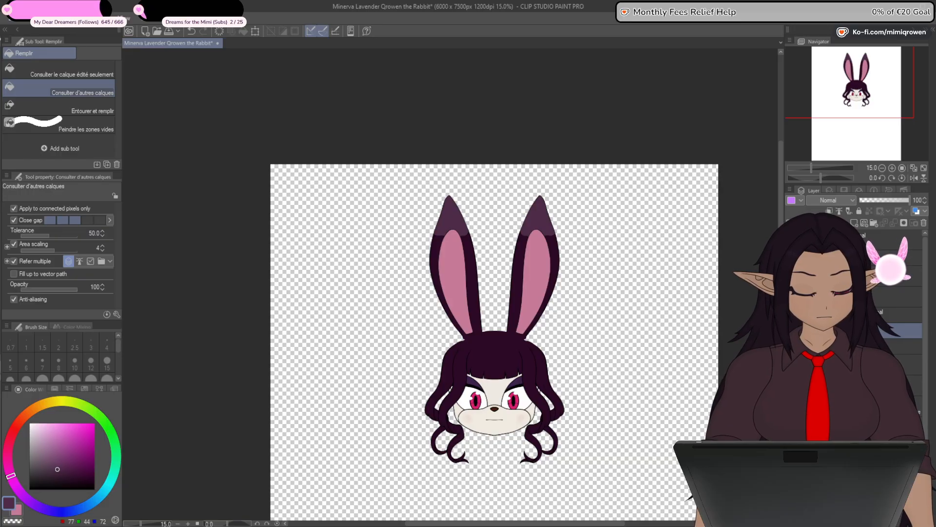
left_click(791, 239)
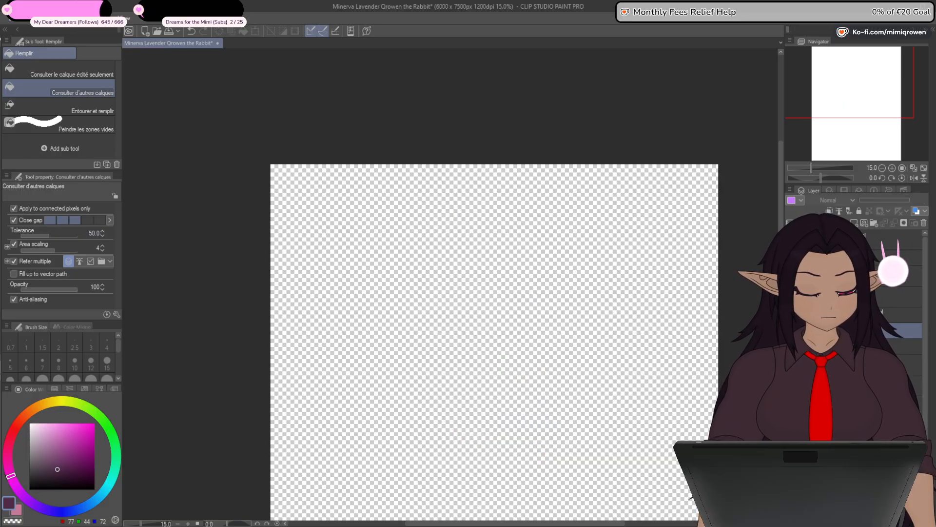
left_click_drag(685, 483, 683, 428)
left_click(791, 316)
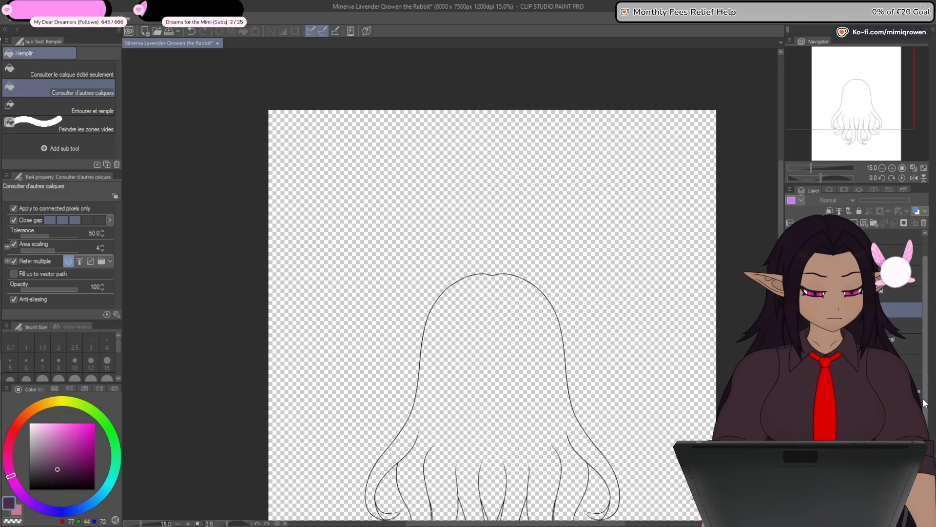
scroll(693, 498, "down", 9)
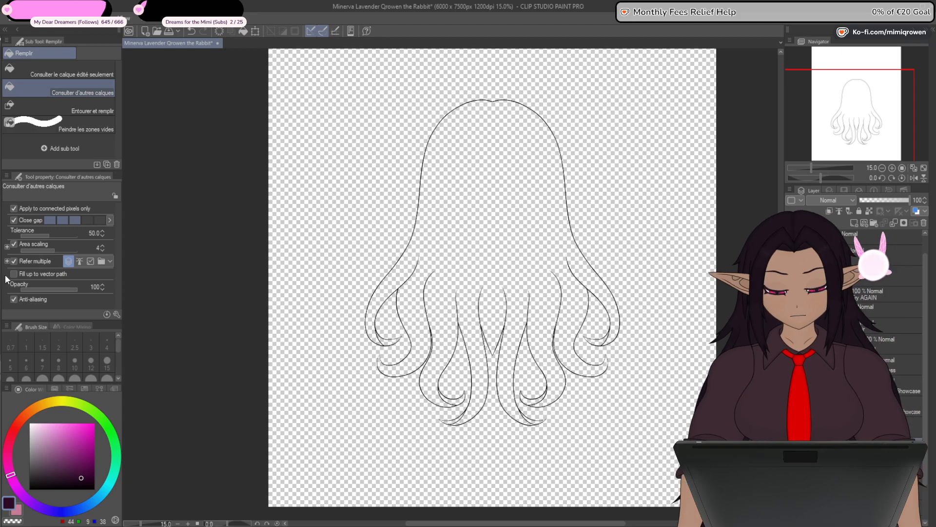
left_click(853, 453)
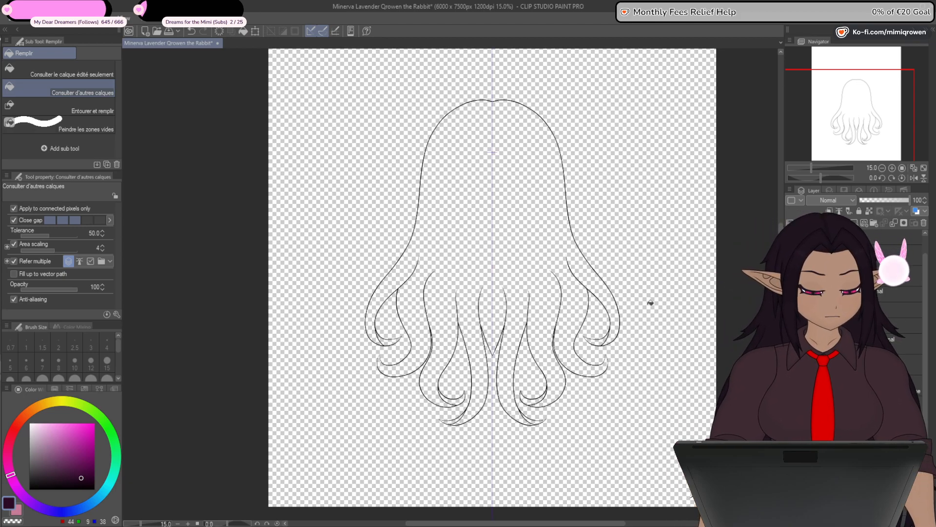
left_click(528, 266)
- Fill the remaining empty curled tips of the back hair strands with the same dark purple
scroll(381, 364, "up", 2)
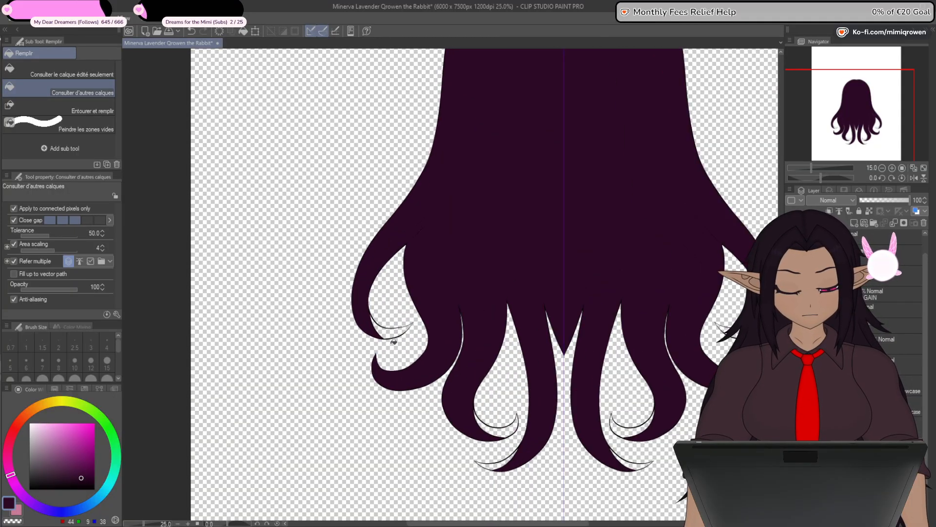
left_click(497, 427)
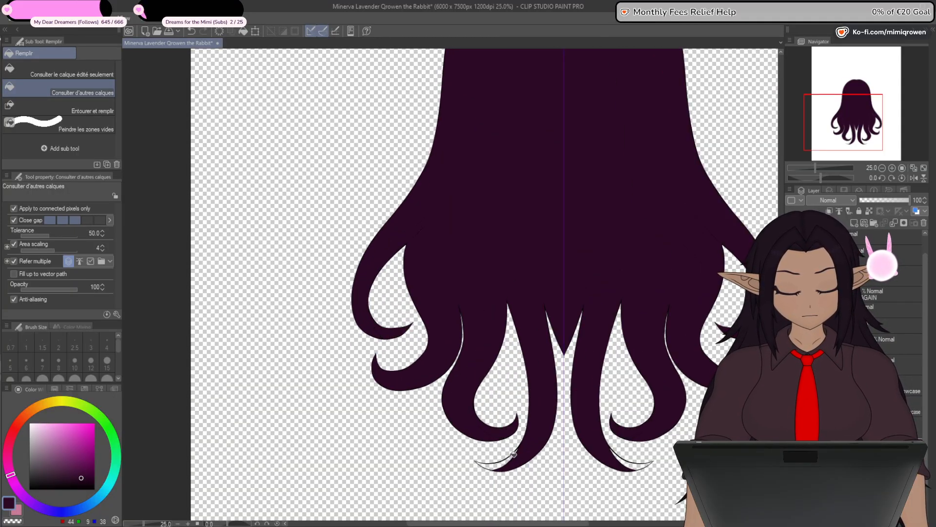
left_click(508, 463)
- Paint over the gap and inner line in the lowest central strand's curl with a 5 px dark purple G-pen
key("p")
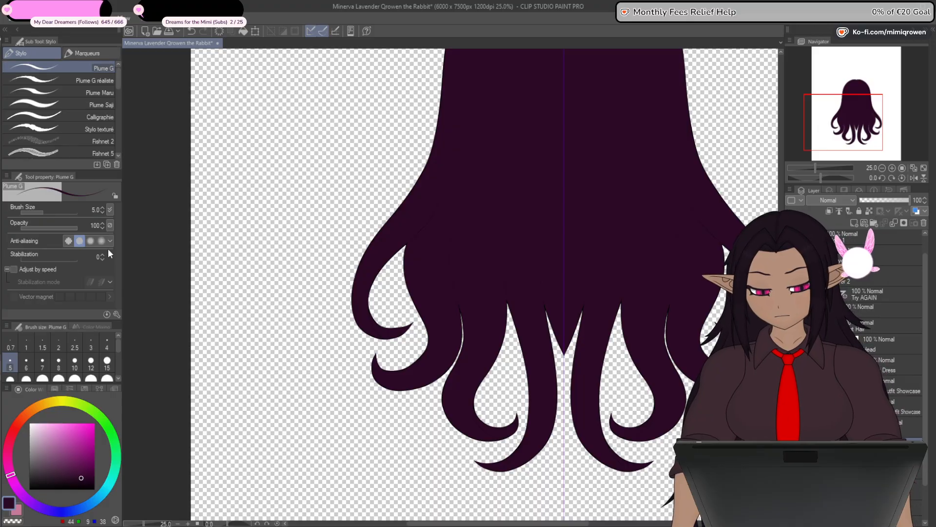
scroll(576, 352, "up", 12)
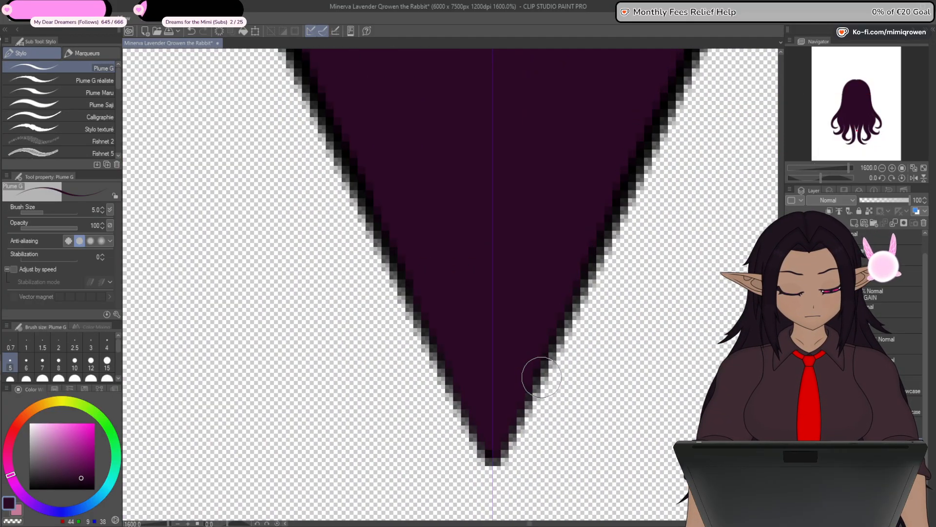
scroll(543, 378, "down", 7)
left_click_drag(546, 478, 646, 203)
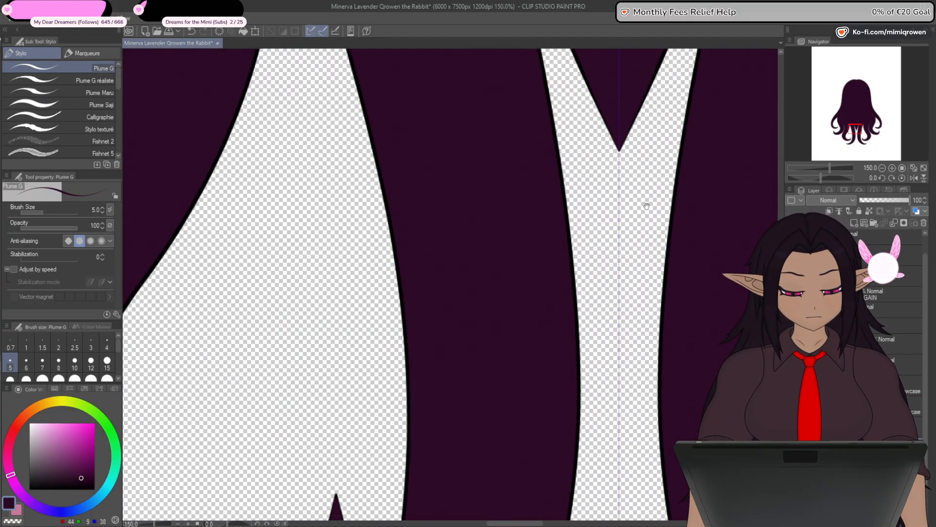
left_click_drag(577, 383, 607, 173)
left_click_drag(519, 414, 605, 196)
scroll(482, 249, "up", 5)
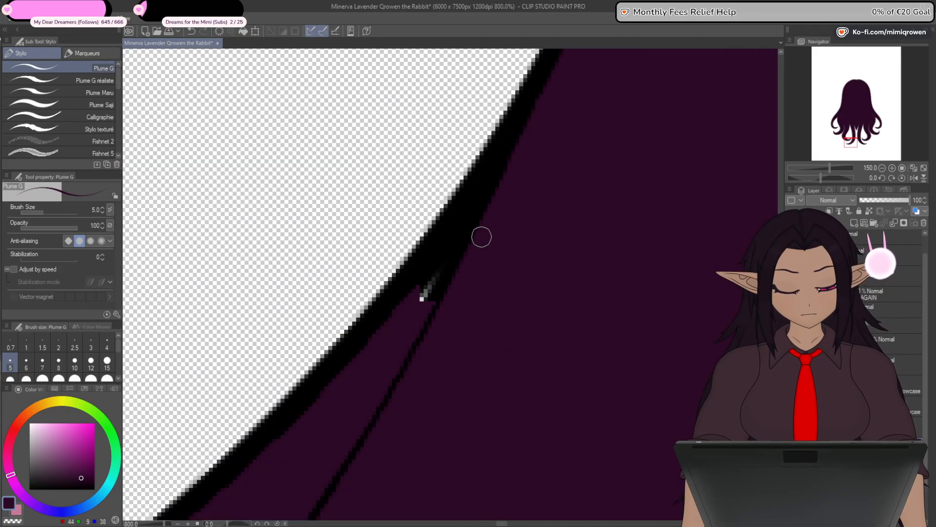
left_click_drag(541, 108, 423, 294)
left_click_drag(494, 185, 422, 294)
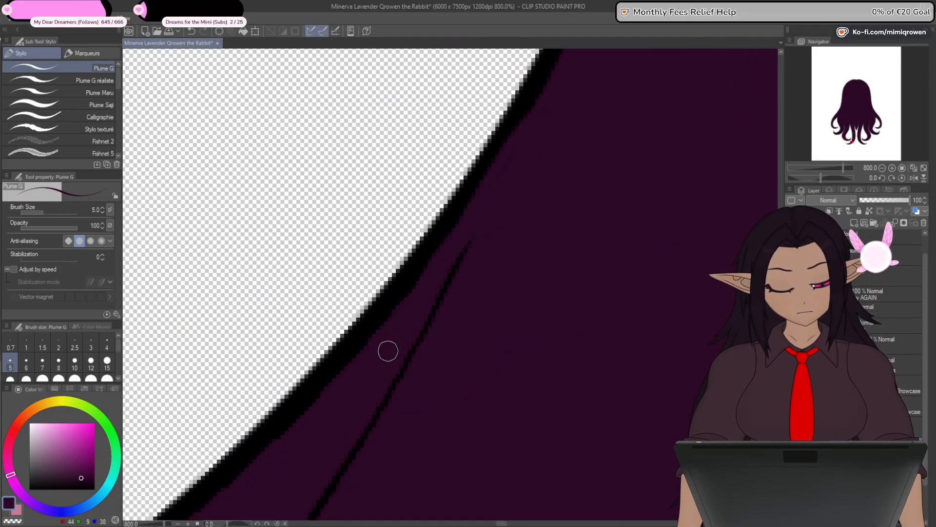
scroll(475, 239, "down", 4)
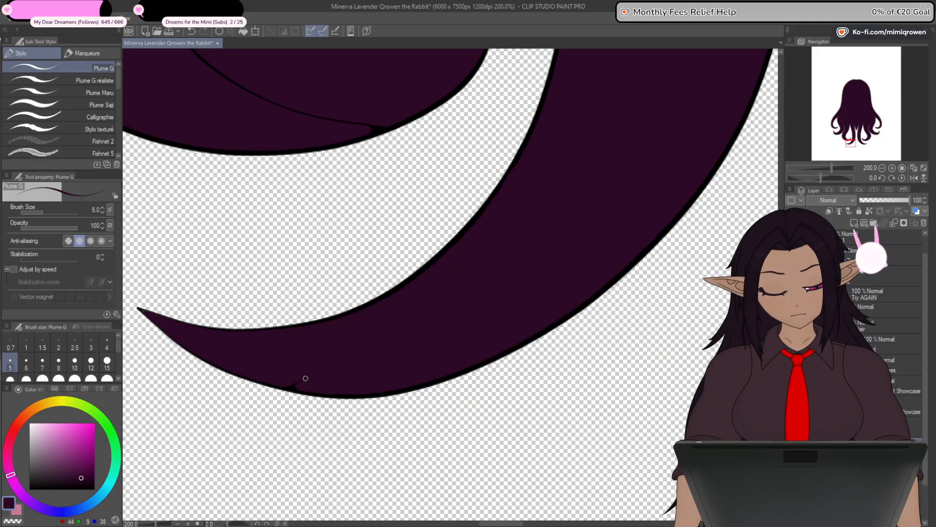
- Cover the leftover black specks along the lowest strand's edge and fill its pointed tip with dark purple
scroll(298, 396, "up", 7)
scroll(287, 282, "down", 1)
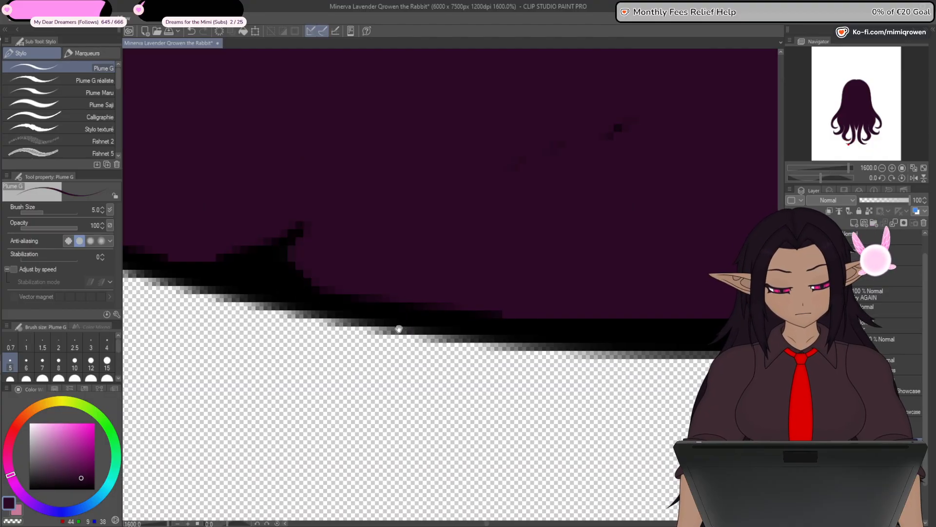
left_click_drag(399, 330, 475, 375)
left_click_drag(684, 186, 708, 176)
left_click_drag(278, 287, 409, 306)
mouse_move(362, 286)
left_mouse_down()
mouse_move(384, 258)
mouse_move(481, 370)
left_mouse_up()
scroll(380, 281, "down", 1)
left_click_drag(305, 257, 450, 313)
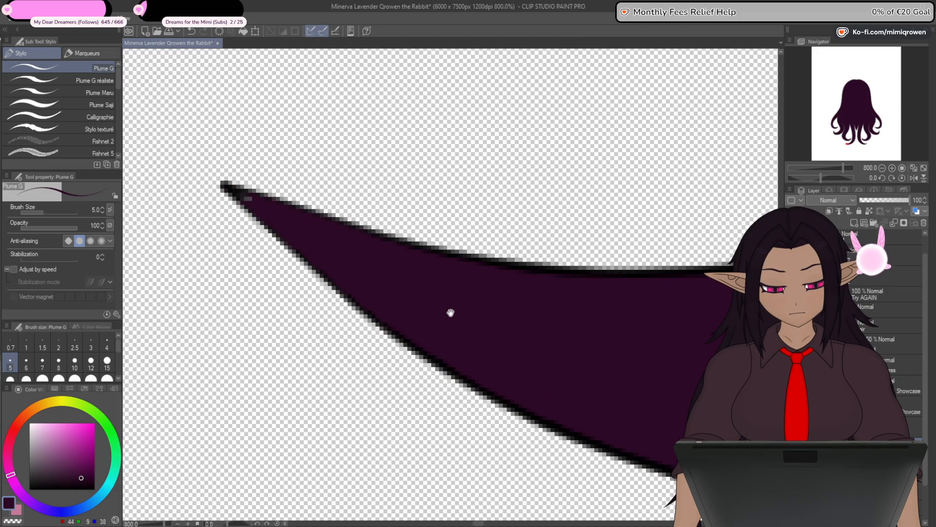
scroll(262, 215, "up", 1)
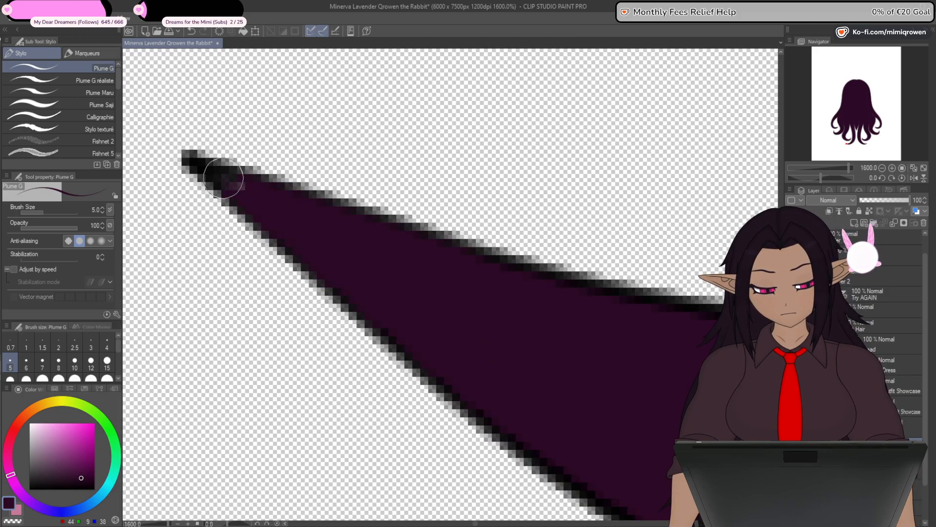
scroll(256, 214, "down", 3)
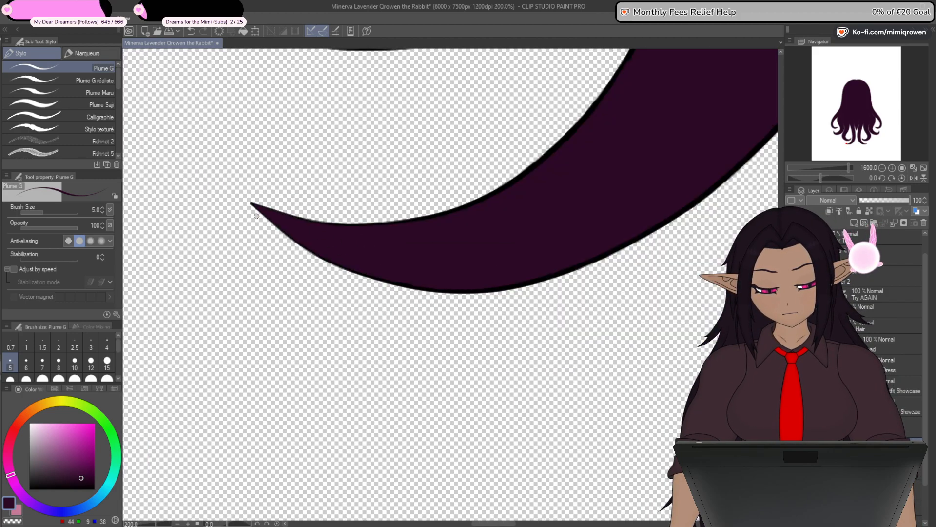
- Fill the next curl's pointed tip and cover its inner line with dark purple, using a 15 px pen for the line
scroll(256, 216, "down", 1)
left_click_drag(314, 193, 328, 412)
left_click_drag(522, 218, 490, 328)
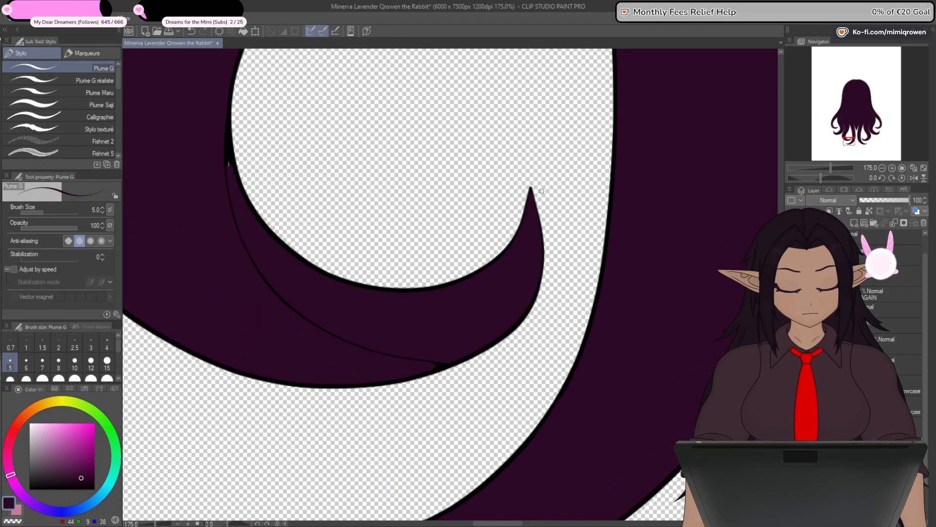
scroll(534, 205, "up", 6)
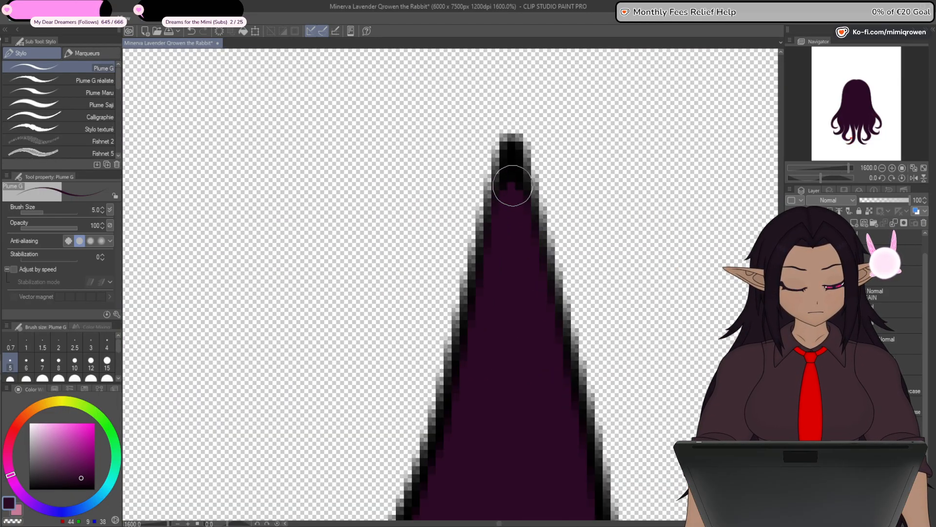
scroll(512, 195, "down", 3)
mouse_move(447, 366)
left_mouse_down()
mouse_move(511, 341)
mouse_move(483, 340)
left_mouse_up()
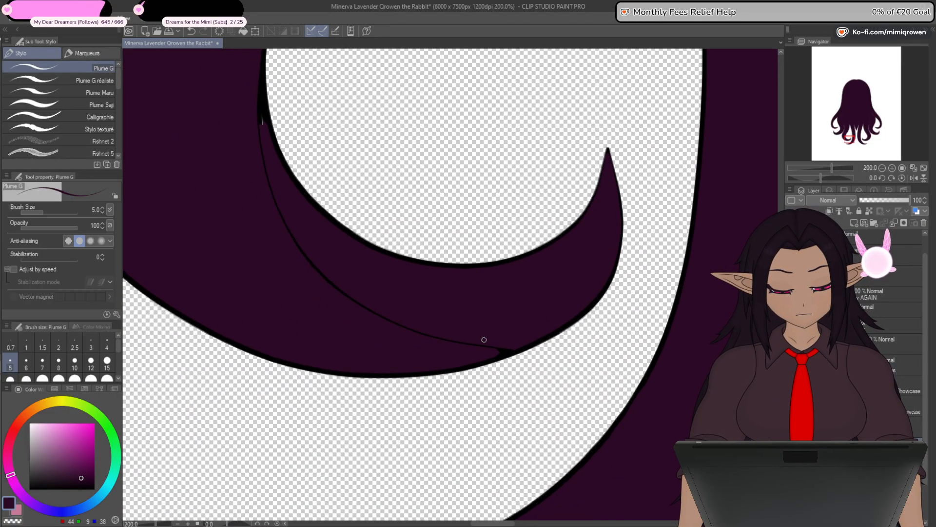
left_click(108, 365)
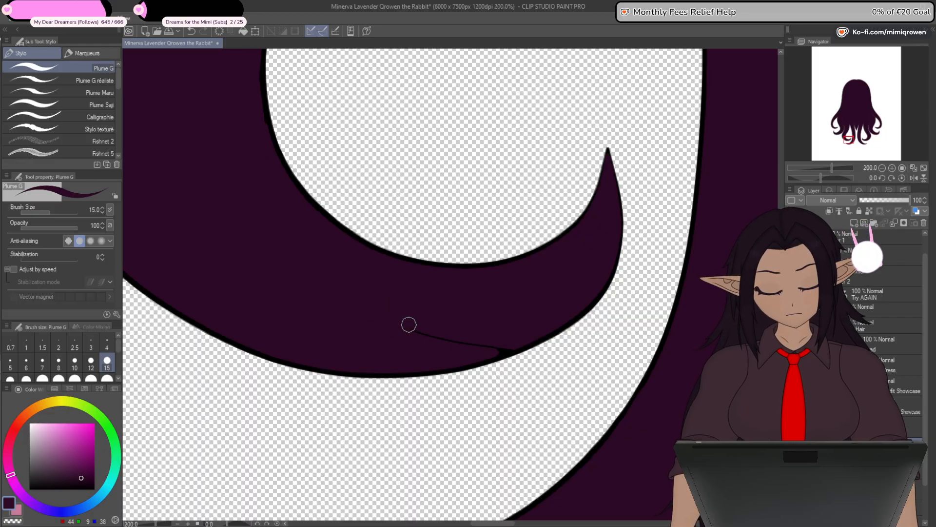
scroll(533, 330, "up", 4)
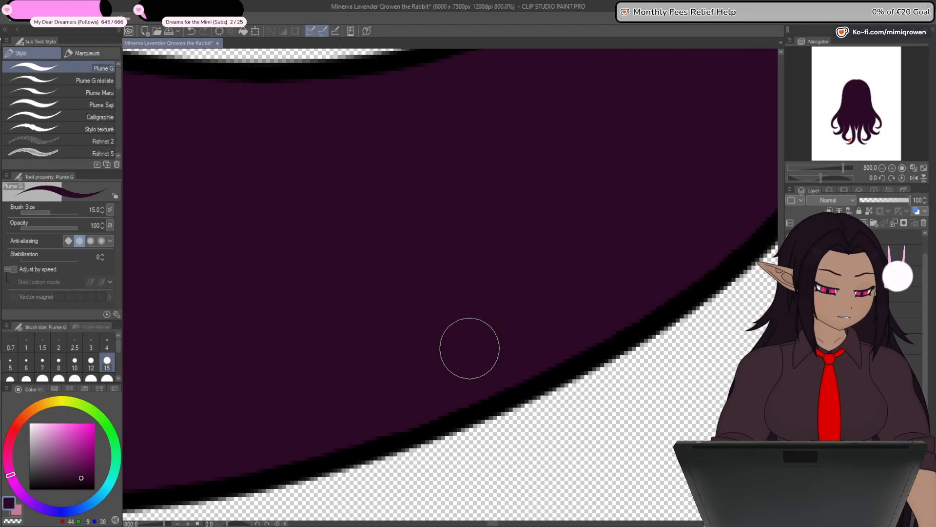
scroll(466, 347, "down", 6)
- Fill the pointed tips of the two outer curls with dark purple using a 5 px pen
left_click_drag(437, 235, 636, 450)
left_click_drag(429, 320, 782, 347)
left_click_drag(506, 277, 490, 364)
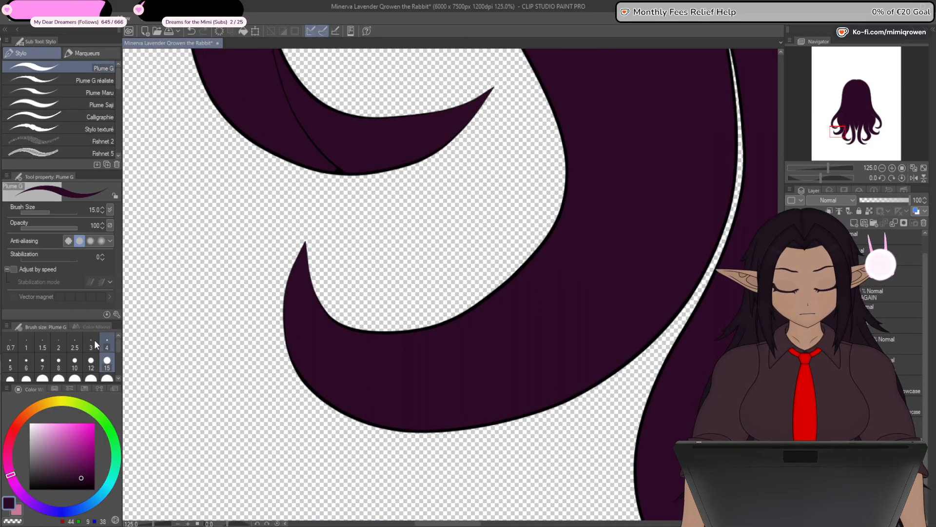
left_click(10, 363)
scroll(304, 249, "up", 8)
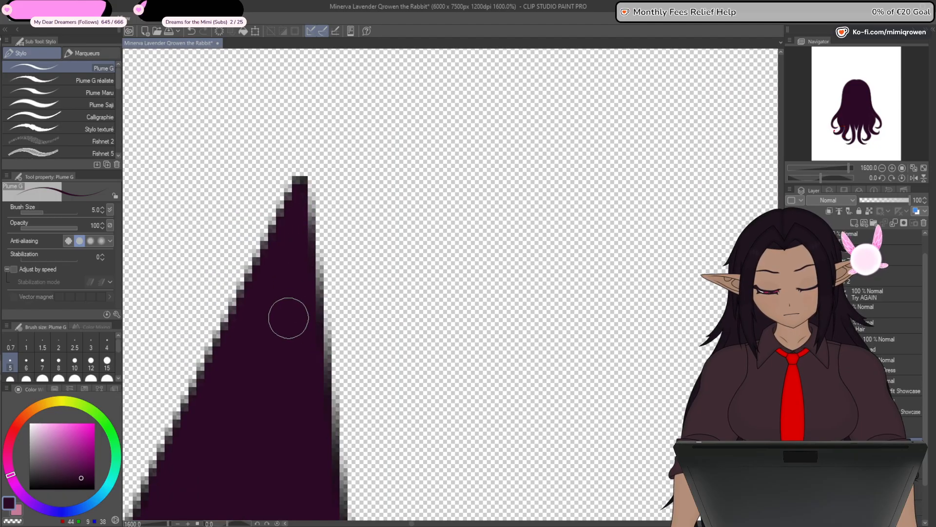
scroll(287, 318, "down", 6)
scroll(407, 238, "up", 10)
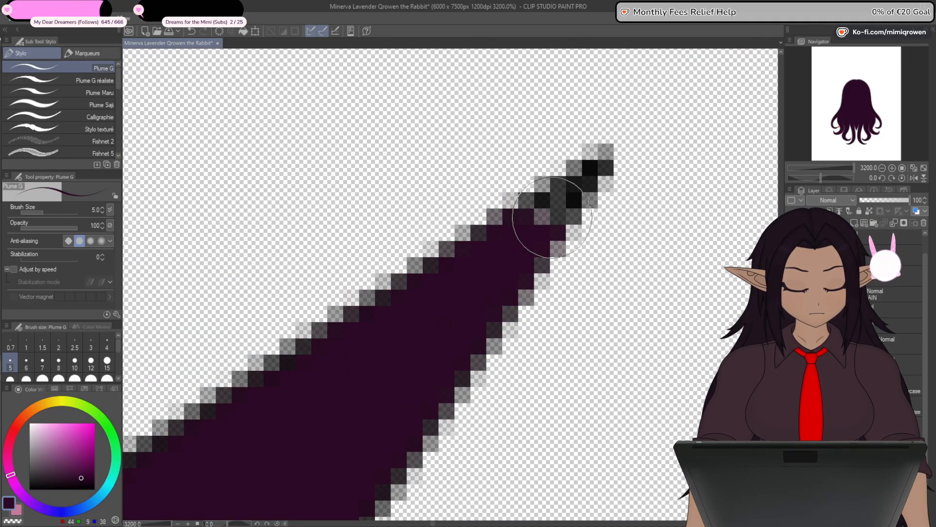
left_click_drag(552, 218, 533, 230)
scroll(505, 281, "down", 9)
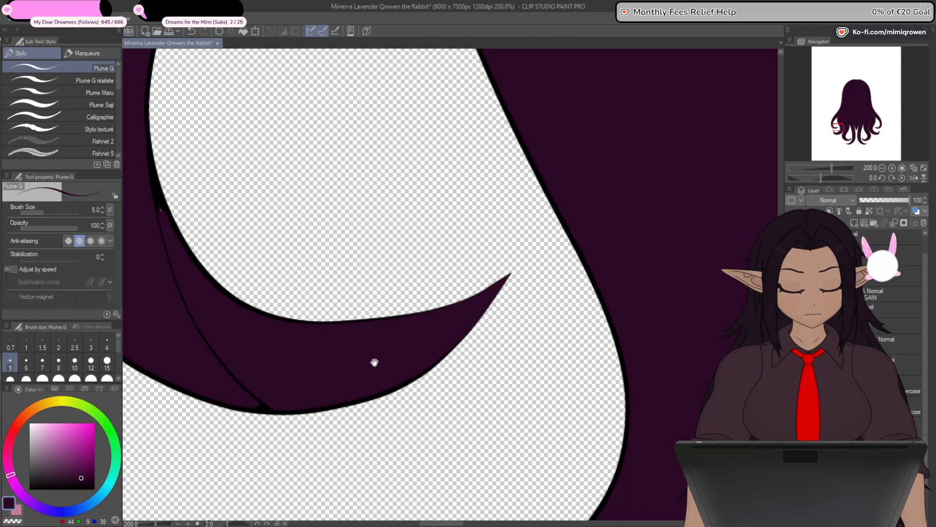
- Paint over the outermost curl's inner line with dark purple using a 15 px pen
left_click_drag(375, 362, 546, 377)
left_click(107, 363)
scroll(436, 422, "up", 2)
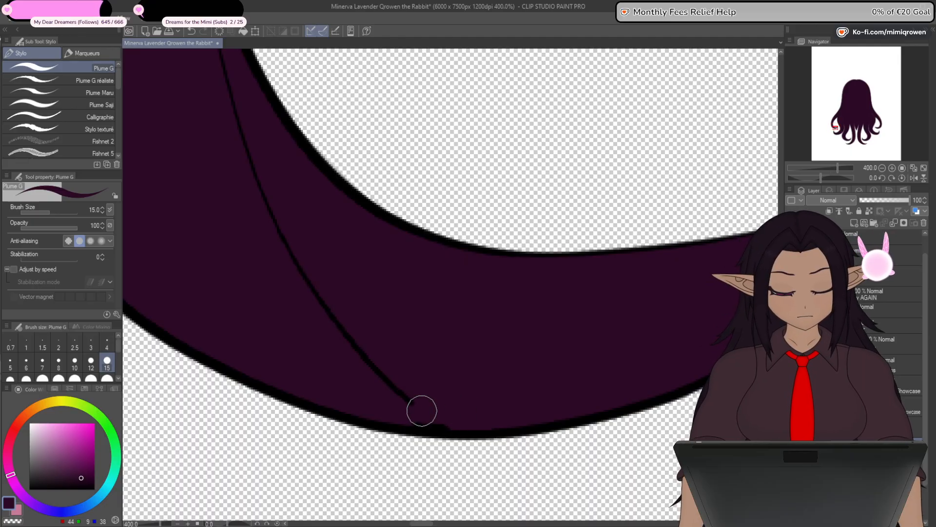
mouse_move(402, 394)
left_mouse_down()
mouse_move(288, 244)
mouse_move(310, 282)
mouse_move(238, 113)
left_mouse_up()
mouse_move(246, 172)
left_mouse_down()
mouse_move(388, 397)
mouse_move(344, 174)
left_mouse_up()
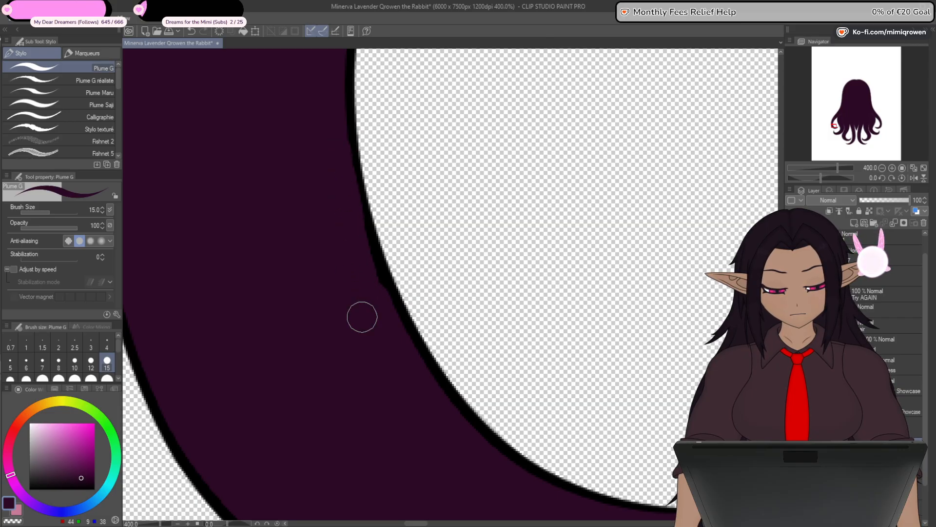
scroll(373, 349, "down", 5)
- Paint dark purple over the inner strand lines above the central gaps of the back hair
left_click_drag(373, 244, 352, 423)
left_click_drag(394, 141, 372, 379)
left_click_drag(396, 293, 347, 352)
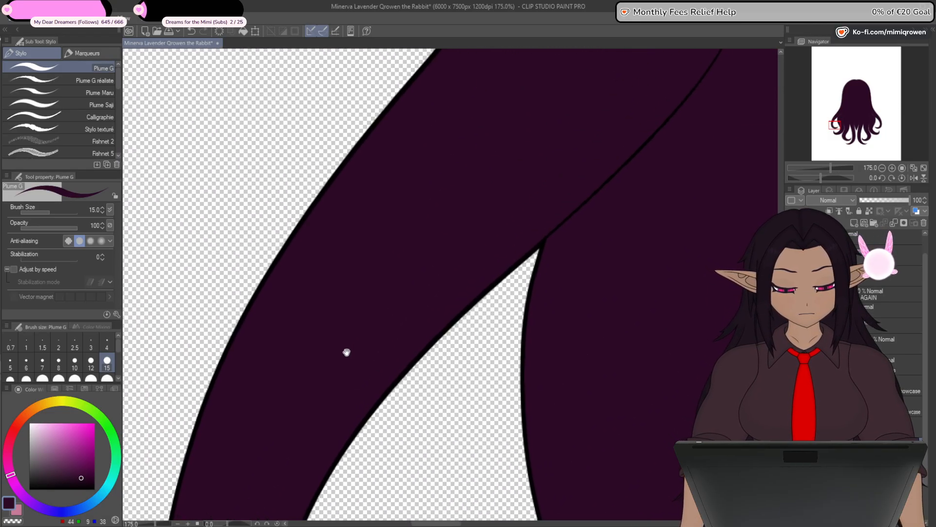
left_click_drag(505, 220, 372, 311)
left_click_drag(416, 288, 343, 388)
scroll(470, 207, "down", 2)
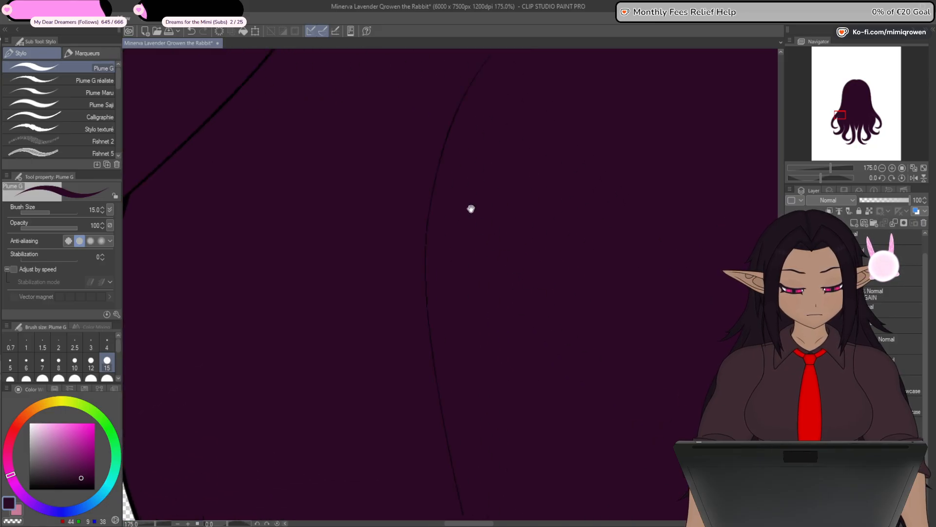
left_click_drag(656, 201, 352, 339)
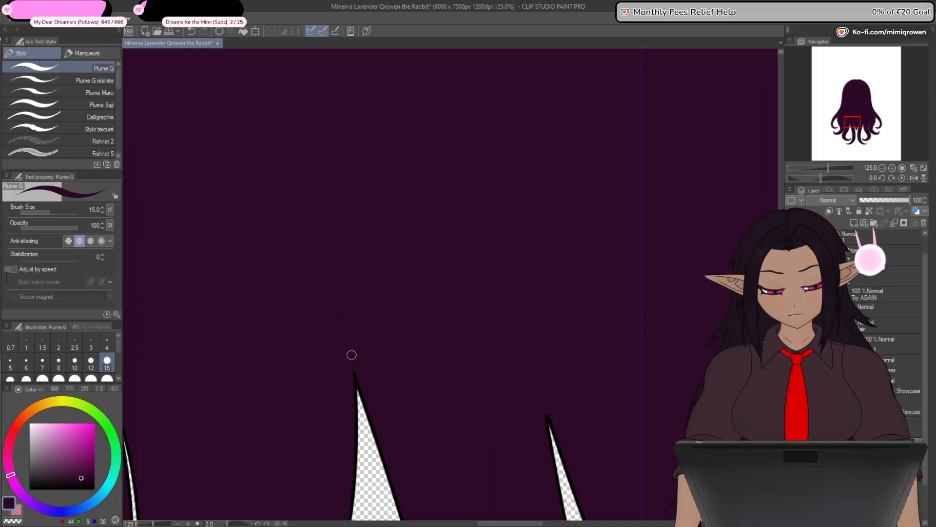
- Paint dark purple over the long inner lines that separate the outer strands of the back hair
left_click_drag(348, 358, 623, 345)
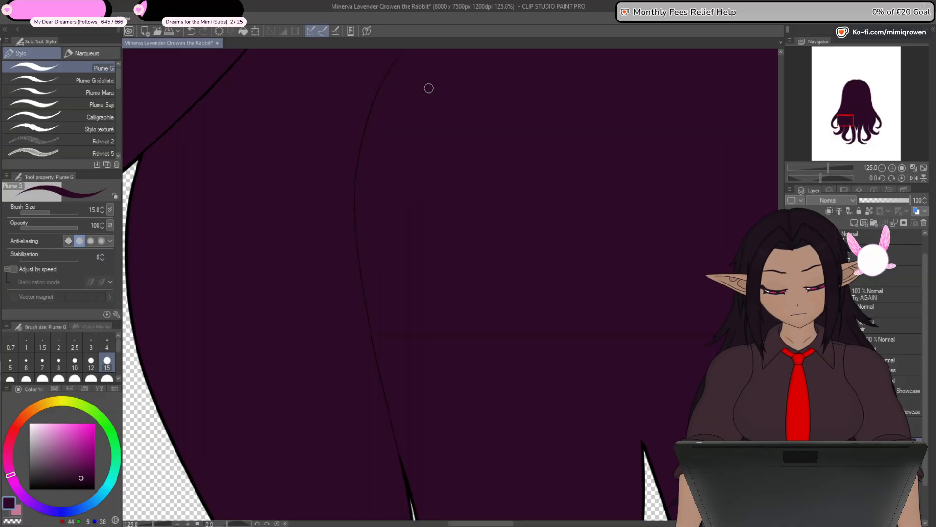
left_click_drag(428, 88, 438, 135)
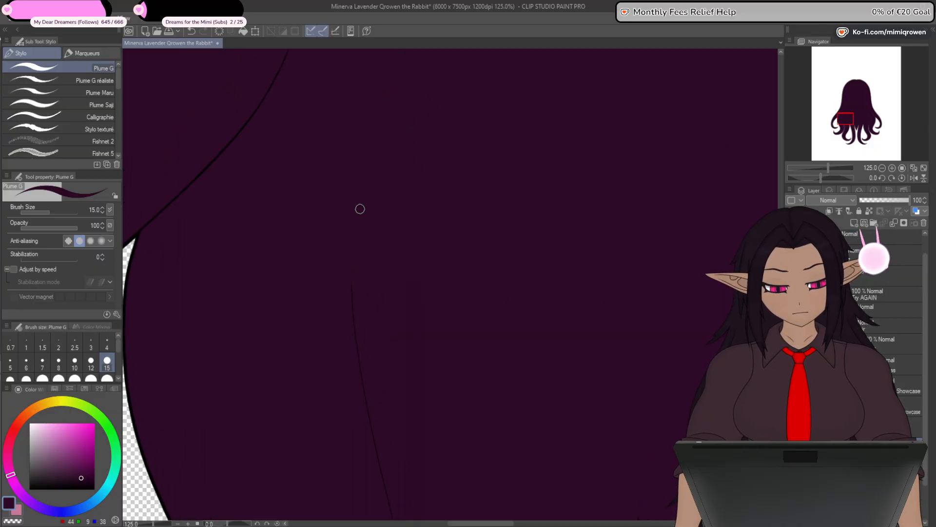
left_click_drag(381, 410, 375, 331)
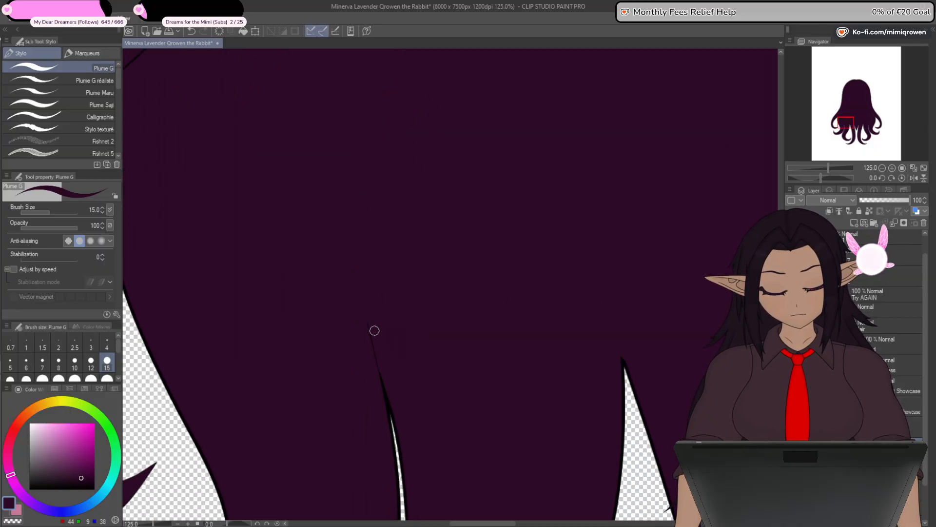
left_click_drag(369, 286, 436, 464)
left_click_drag(410, 229, 450, 449)
left_click_drag(350, 382, 287, 452)
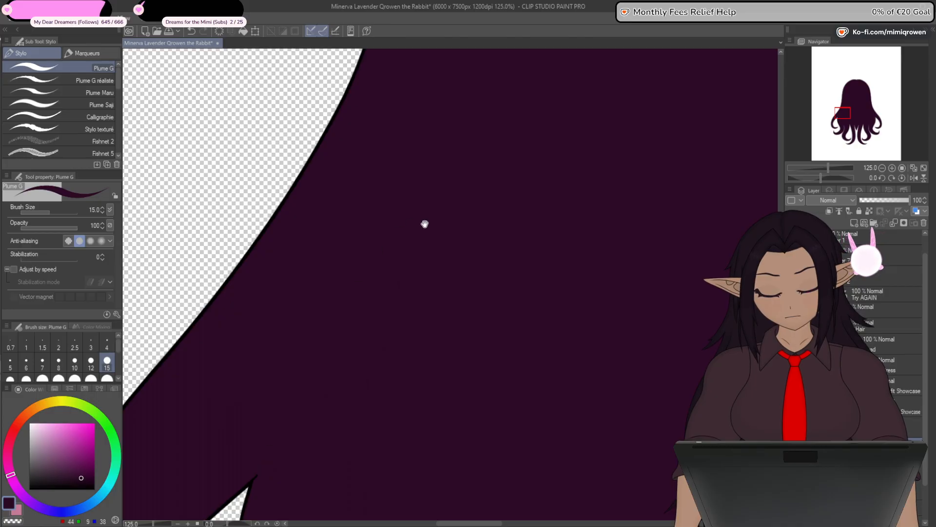
left_click_drag(425, 224, 382, 332)
- Show the other layers again and check the coloured back hair together with the face and ears
scroll(383, 332, "down", 1)
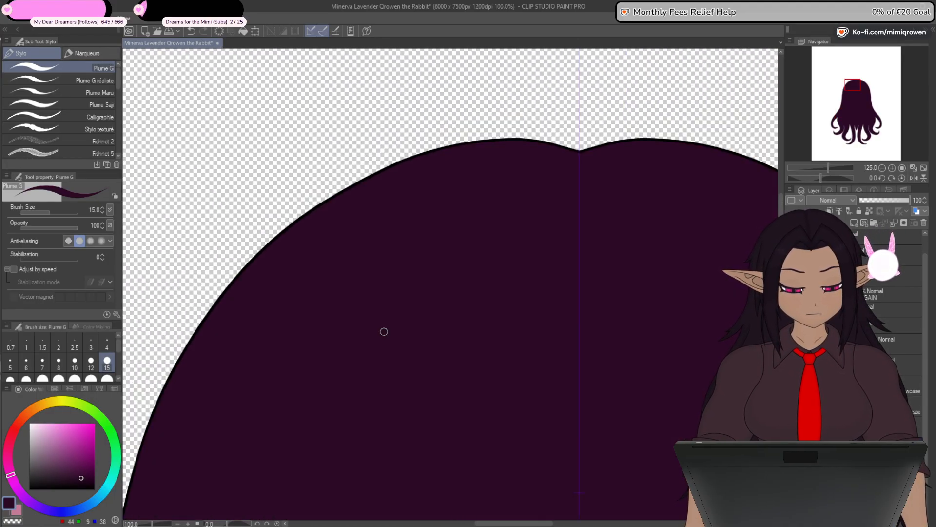
scroll(384, 331, "down", 3)
left_click_drag(666, 437, 713, 54)
left_click_drag(650, 393, 662, 267)
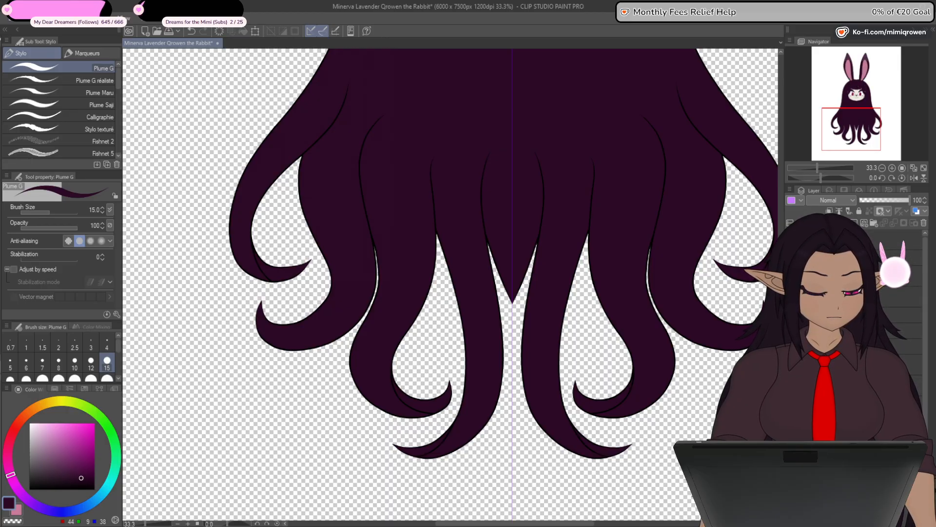
key("ctrl+minus")
key("ctrl+minus")
left_click_drag(663, 238, 649, 432)
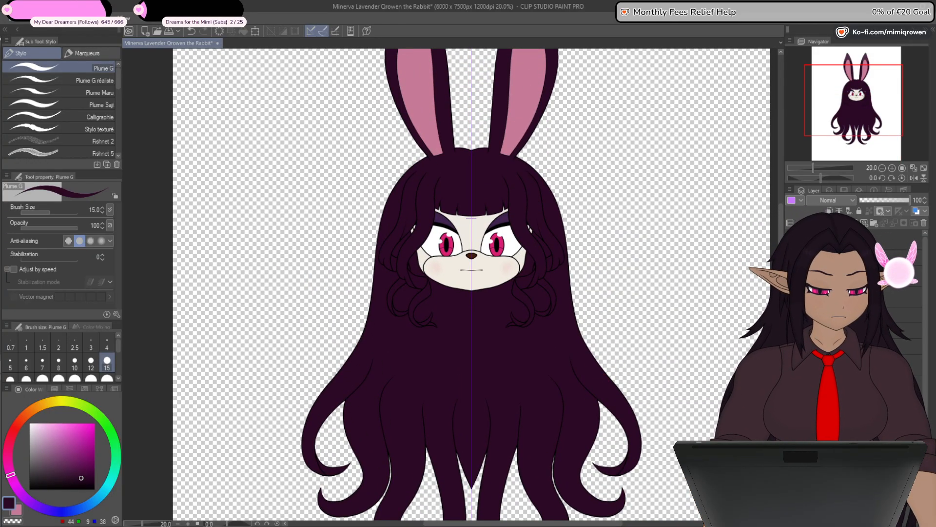
- Hide the face, ear and front hair layers and show the body line art together with the back hair
left_click(790, 280)
left_click(790, 297)
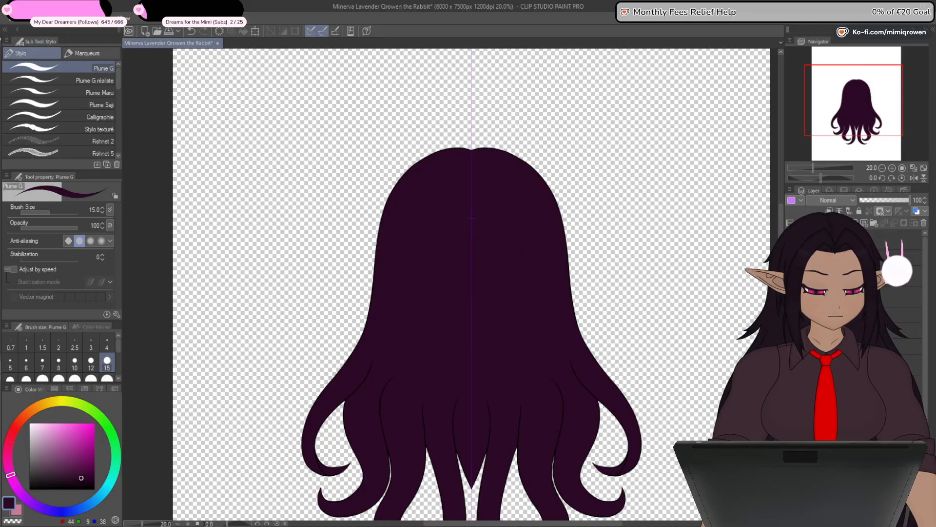
left_click(790, 313)
left_click(790, 329)
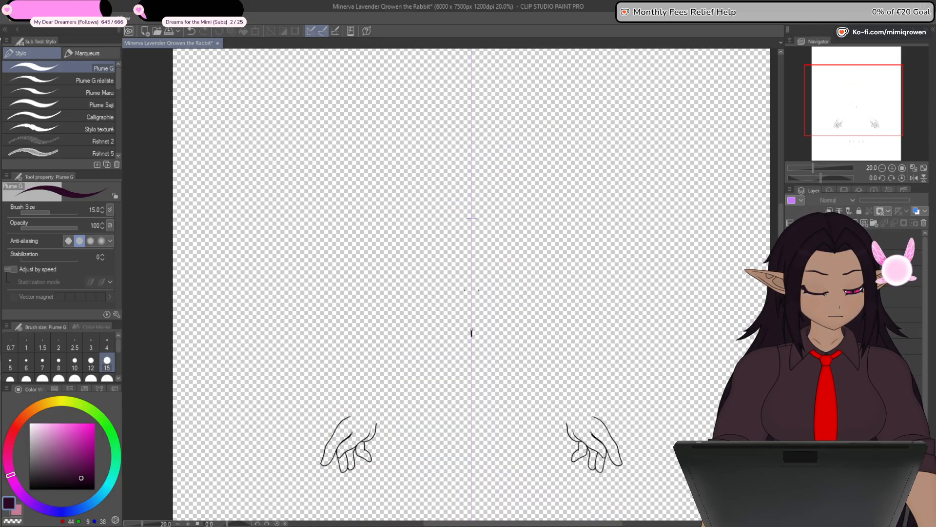
left_click(791, 345)
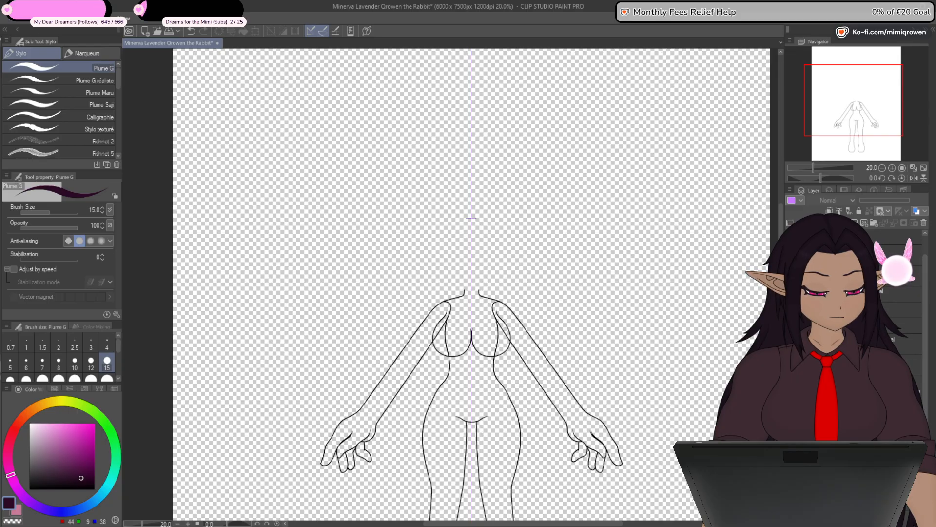
left_click(790, 370)
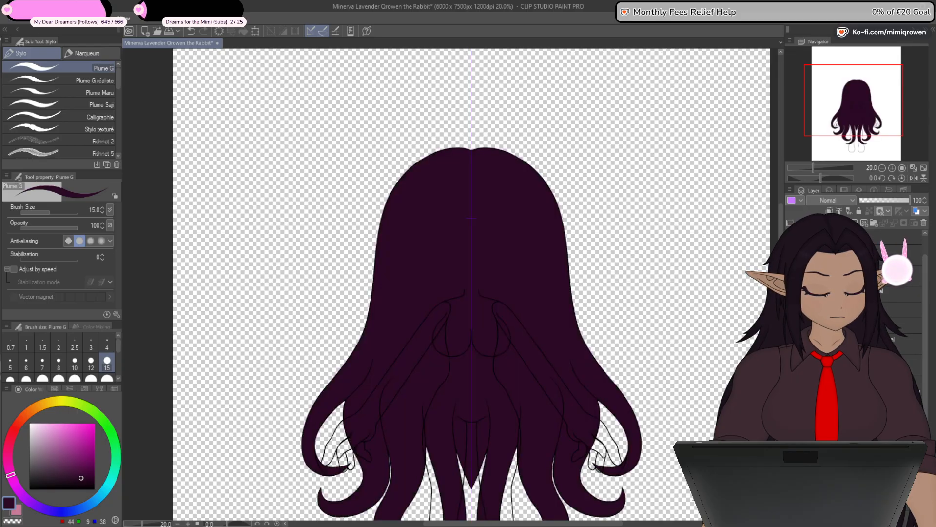
- Hide the back hair so the body line art can be seen on its own
left_click(791, 370)
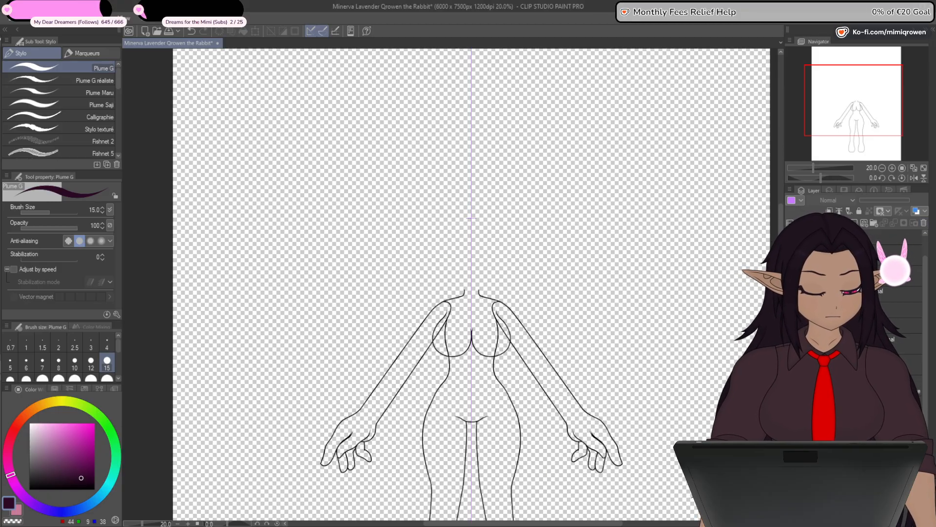
left_click(790, 369)
left_click(792, 387)
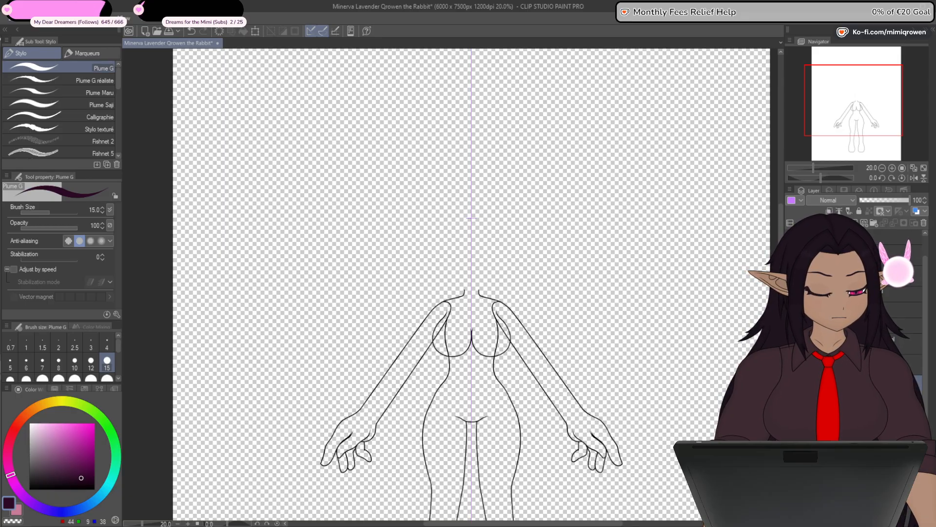
scroll(905, 308, "up", 1)
left_click(902, 292)
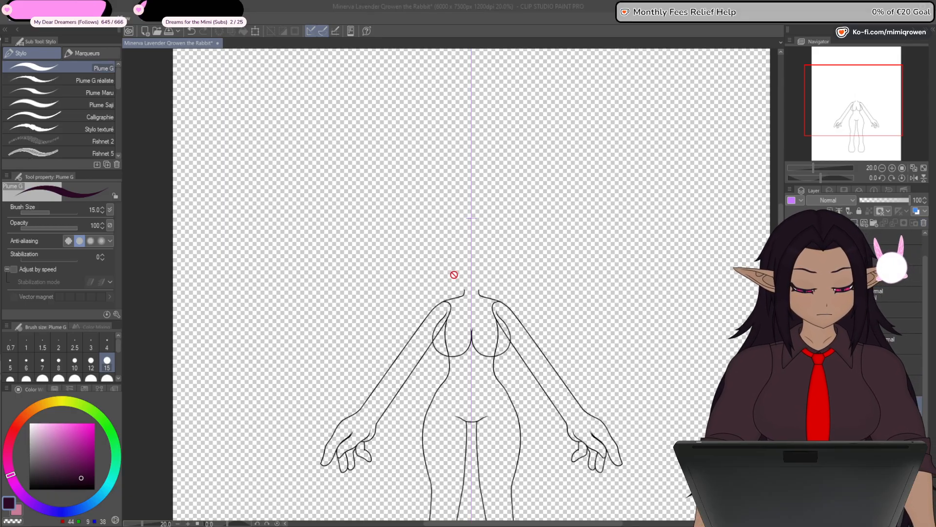
left_click_drag(581, 439, 608, 359)
- Show the coloured head with the body lines and sample its cream skin colour for filling
left_click(790, 292)
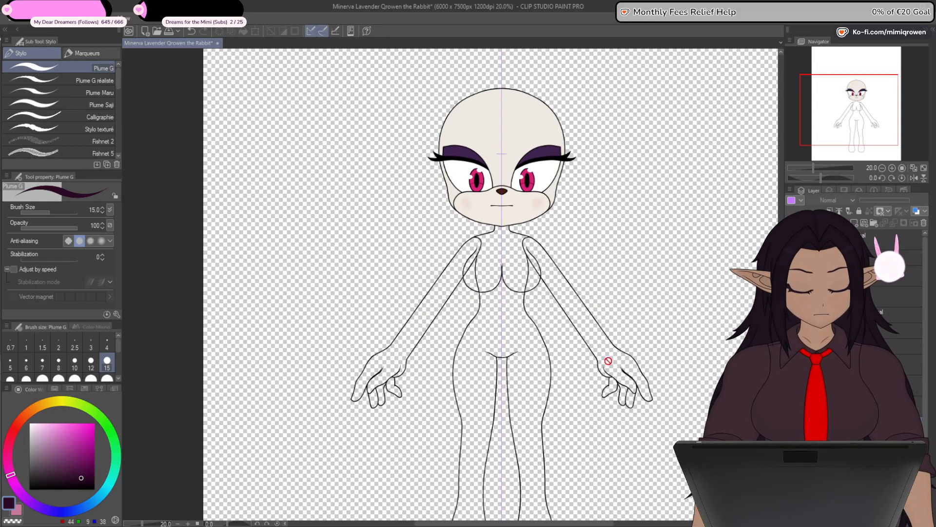
key("g")
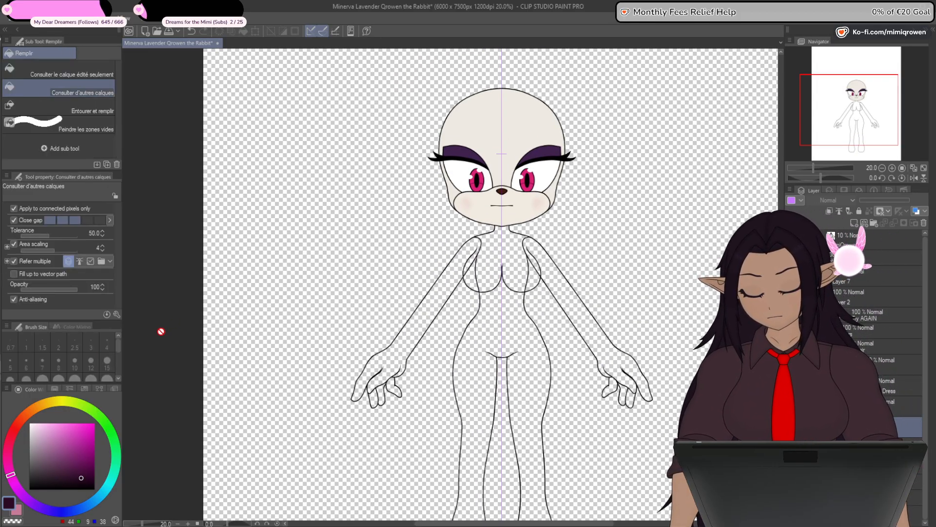
key("x")
left_click(531, 125, "alt")
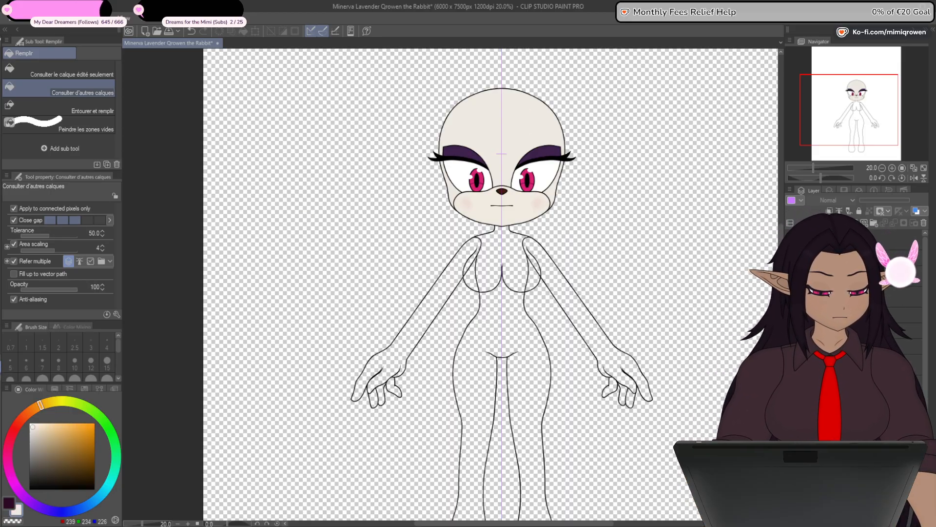
- Isolate the chest line art, fill it with the cream skin colour, and place the fill beneath the lines
left_click(791, 258)
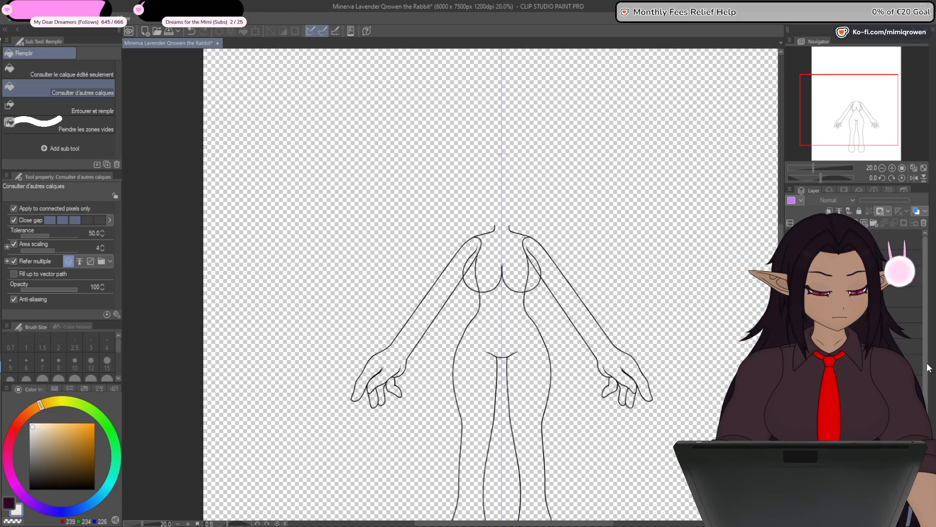
left_click_drag(926, 366, 927, 401)
left_click_drag(790, 259, 791, 332)
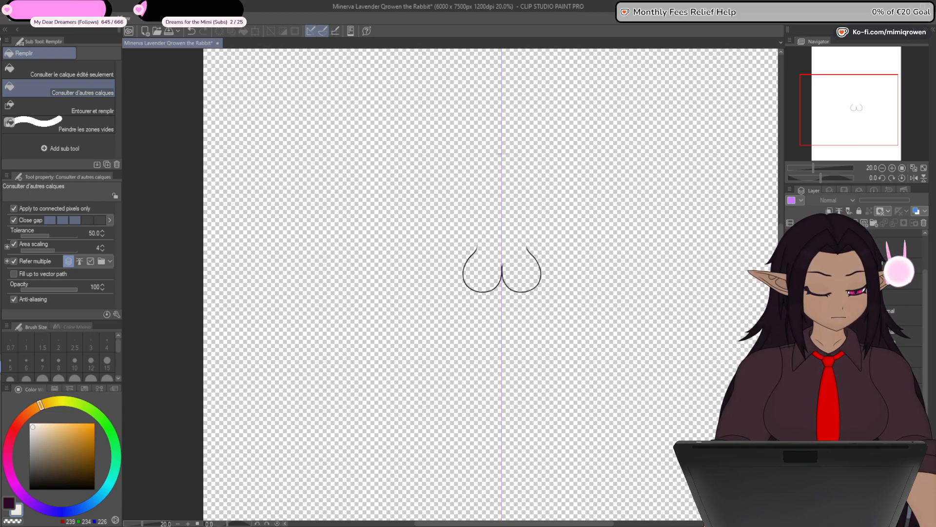
scroll(511, 258, "up", 5)
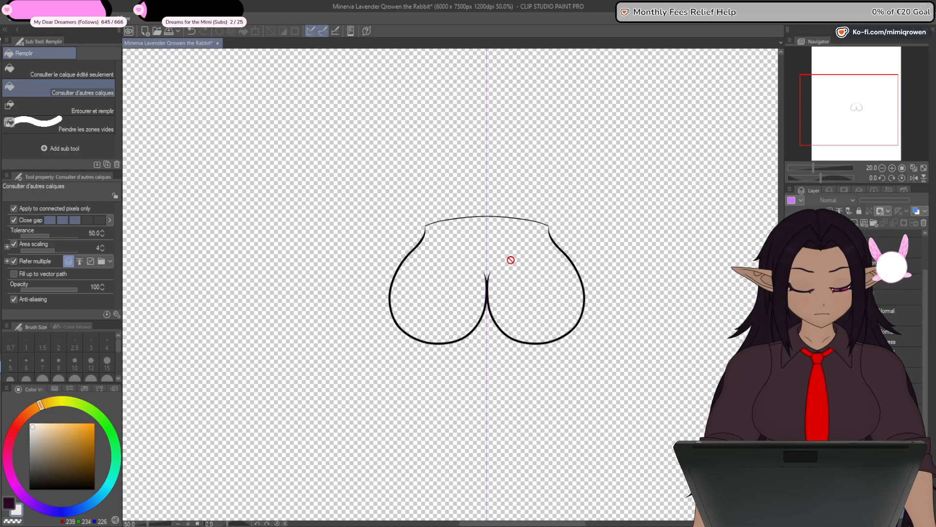
scroll(511, 265, "up", 1)
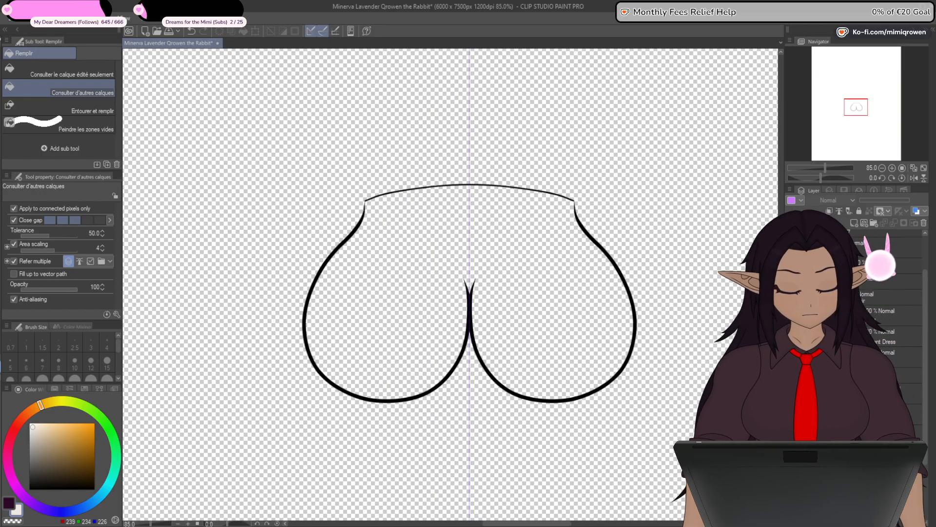
left_click(579, 328)
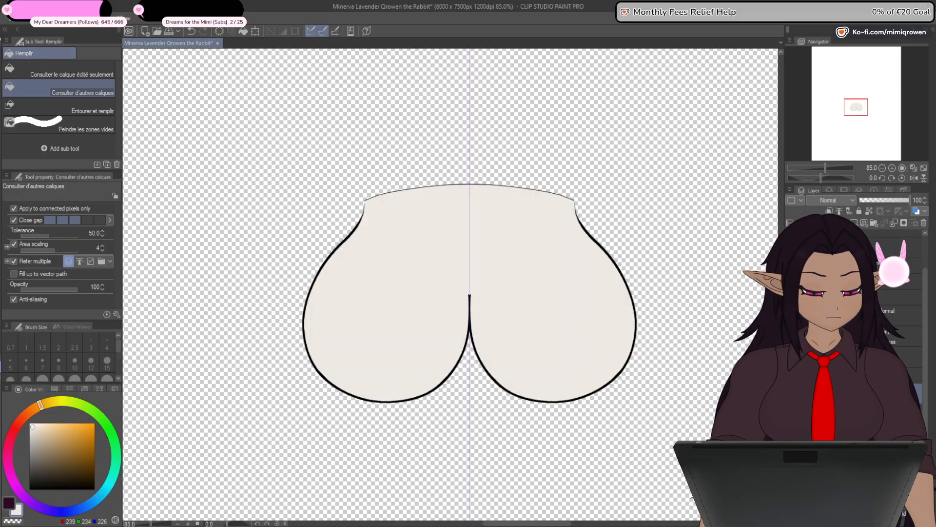
left_click_drag(849, 264, 848, 285)
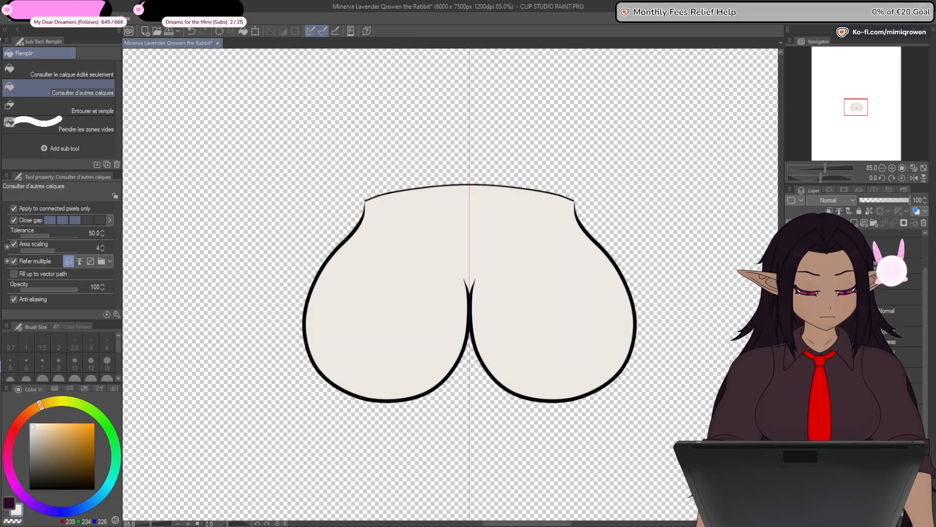
- Hide the chest and show only the torso line art with its waist, hips and lower curve
left_click(791, 341)
left_click(791, 393)
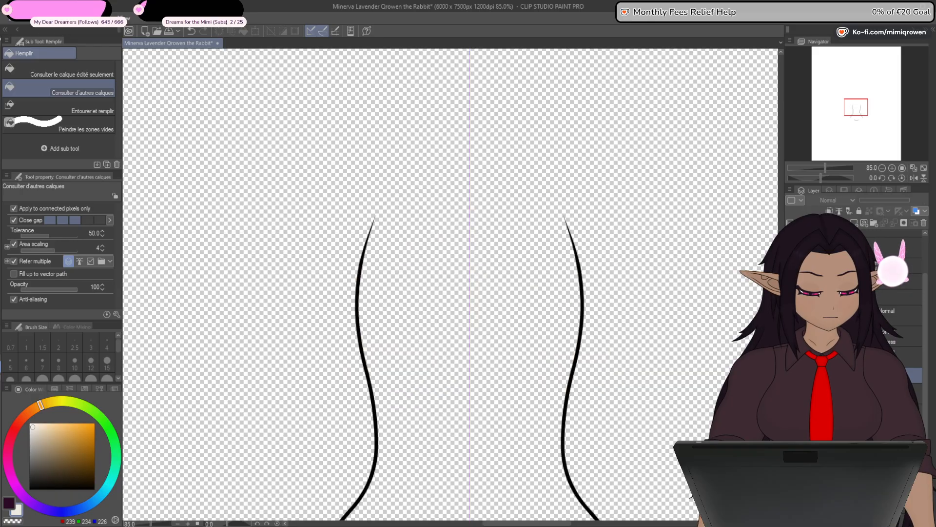
left_click_drag(458, 400, 483, 175)
left_click(791, 393)
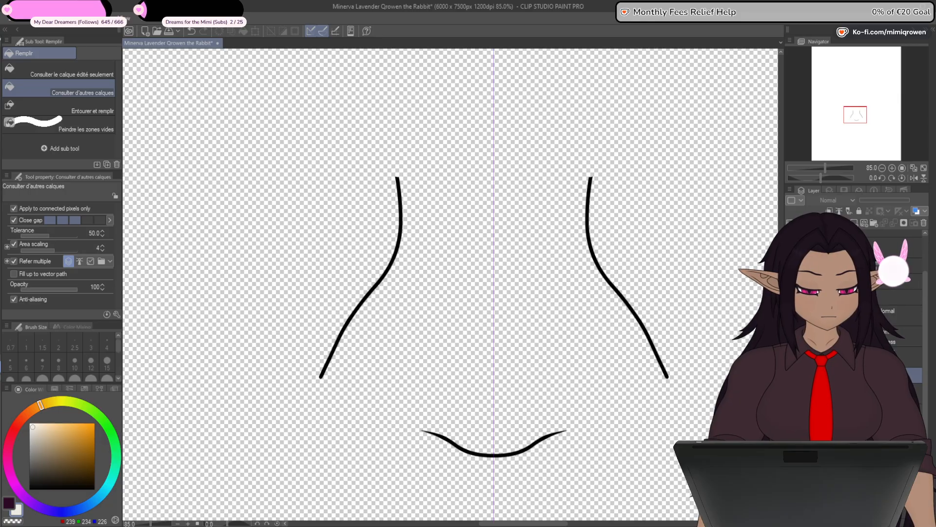
left_click(791, 393)
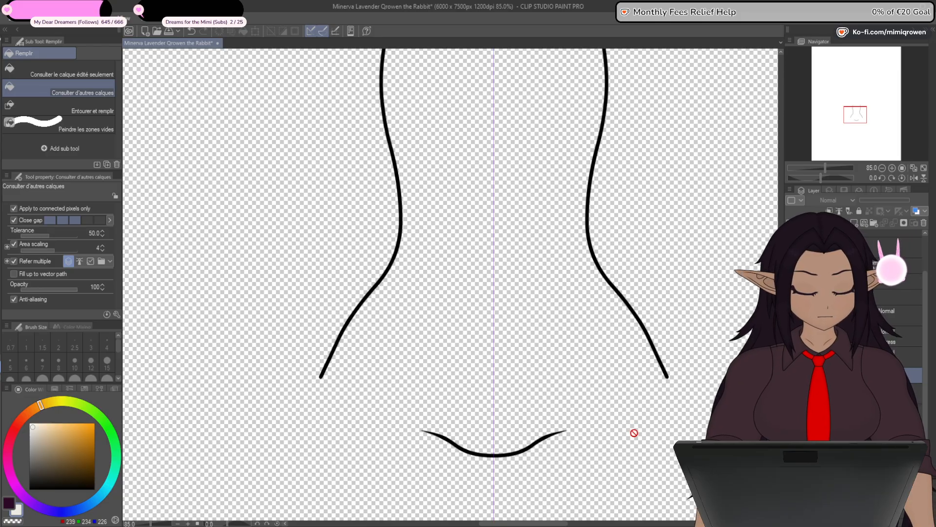
left_click_drag(650, 470, 645, 424)
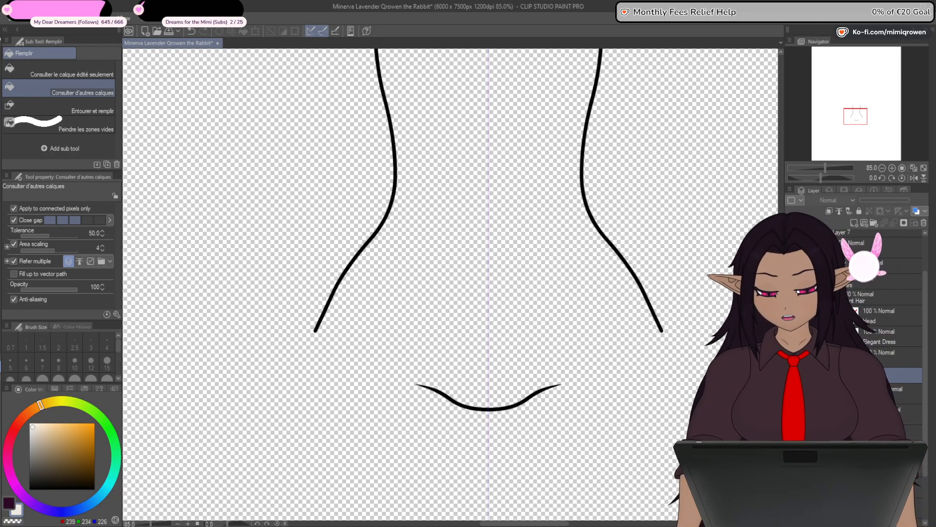
- Apply a fixed width of 10 to the whole torso vector line so its thin lower hip edge closes the outline
key("y")
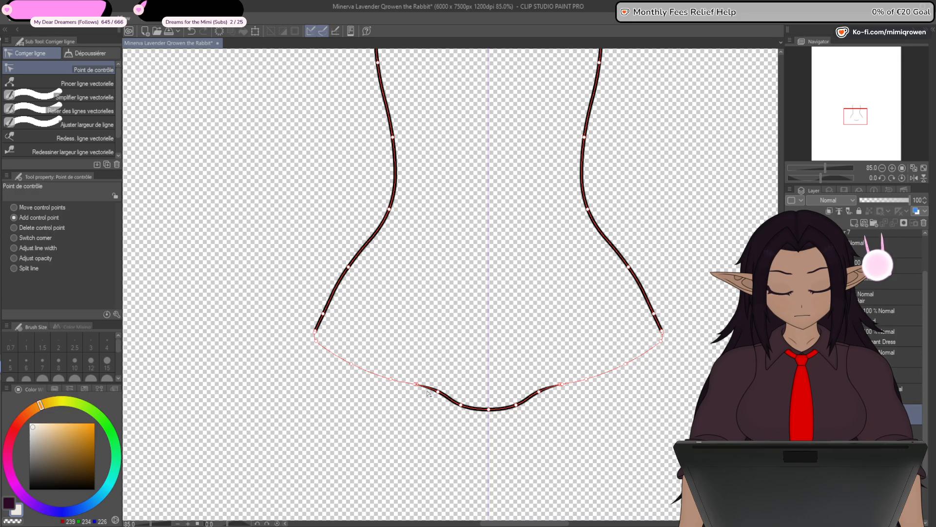
scroll(317, 335, "up", 6)
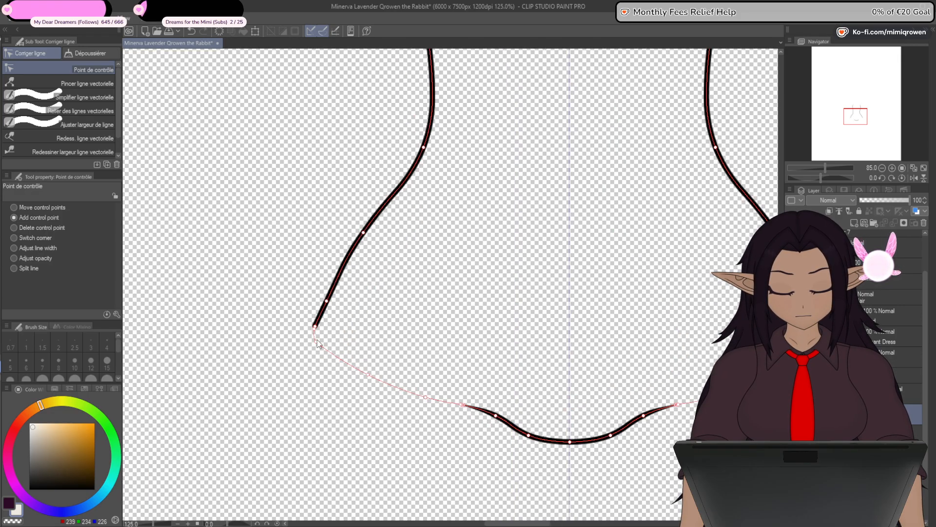
scroll(318, 326, "down", 5)
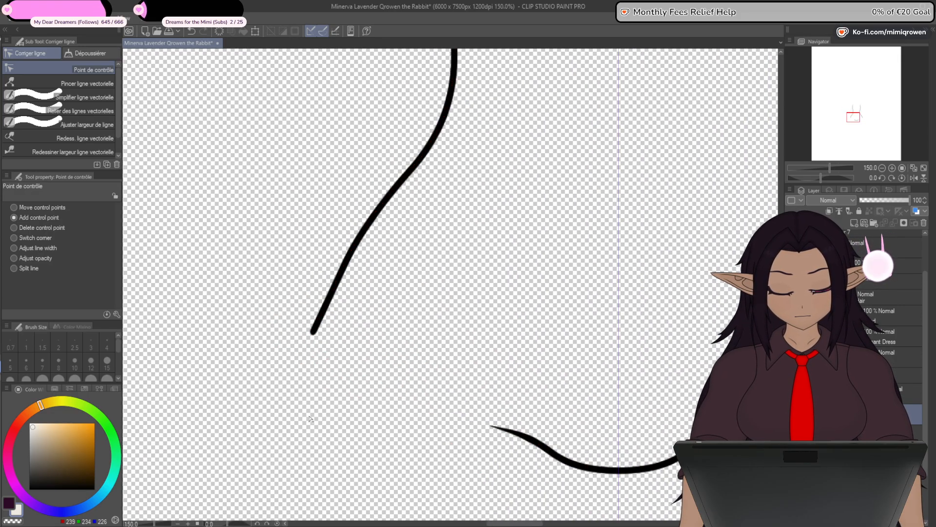
left_click_drag(371, 452, 335, 376)
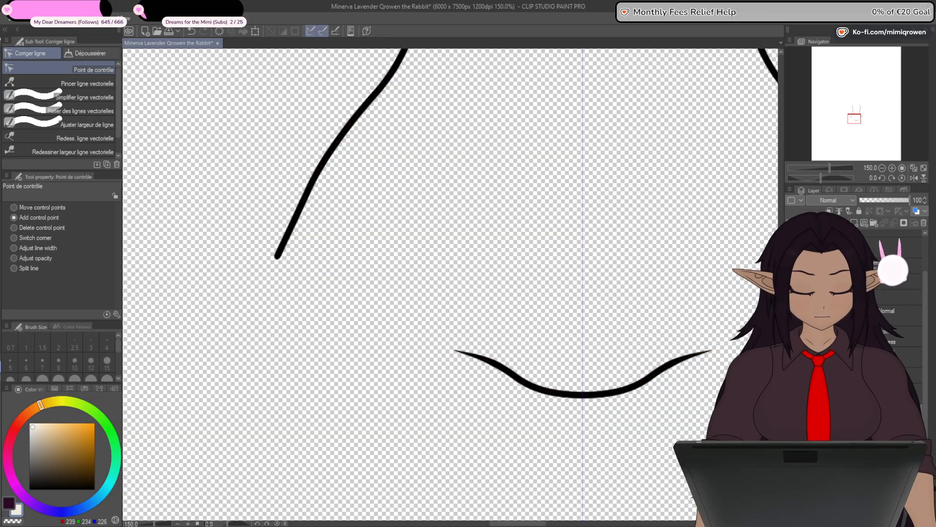
left_click(853, 404, "ctrl")
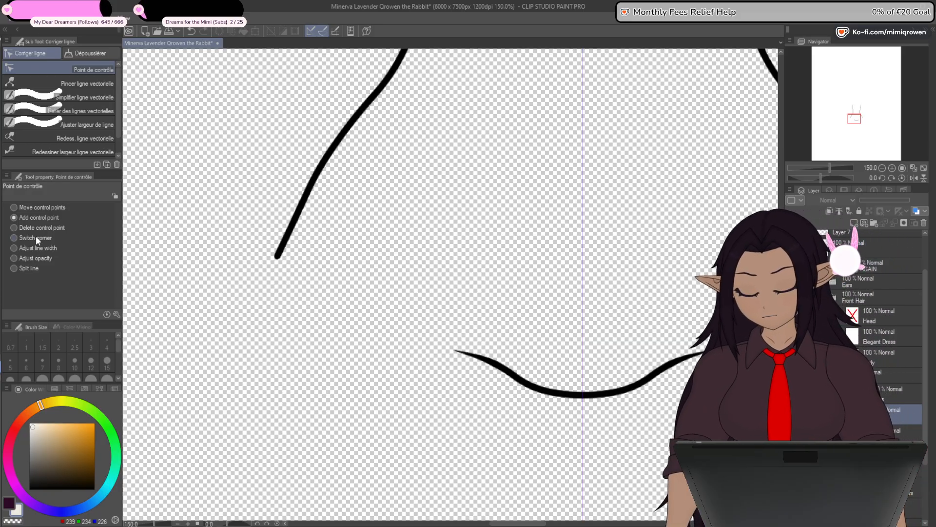
left_click(97, 124)
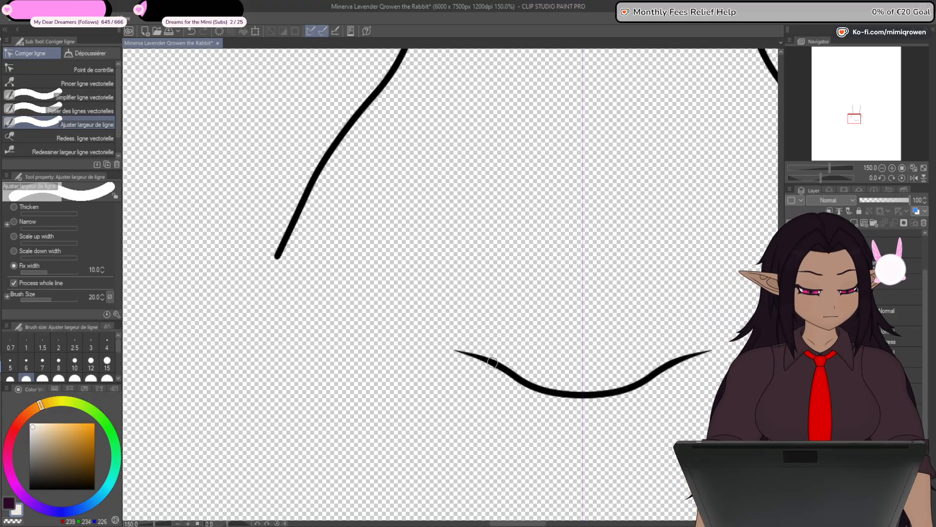
left_click_drag(495, 393, 497, 405)
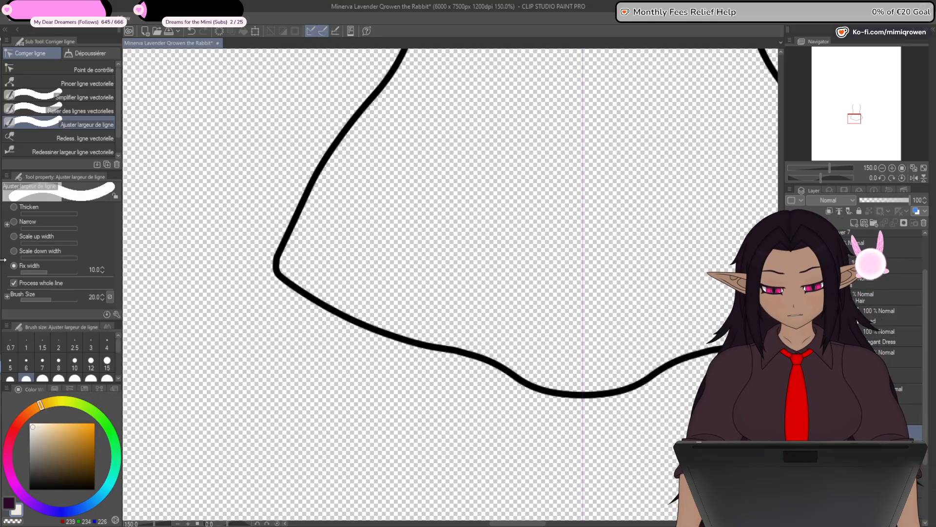
key("g")
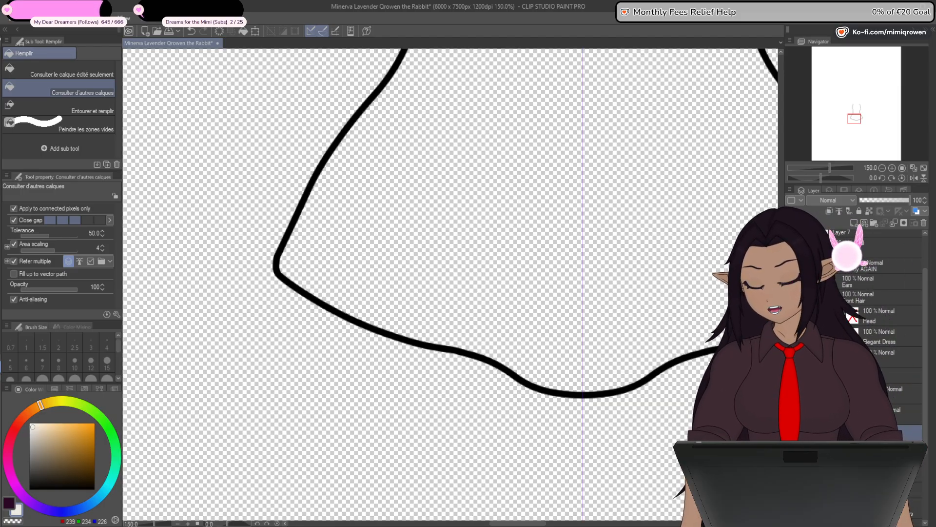
left_click(493, 229)
key("ctrl+z")
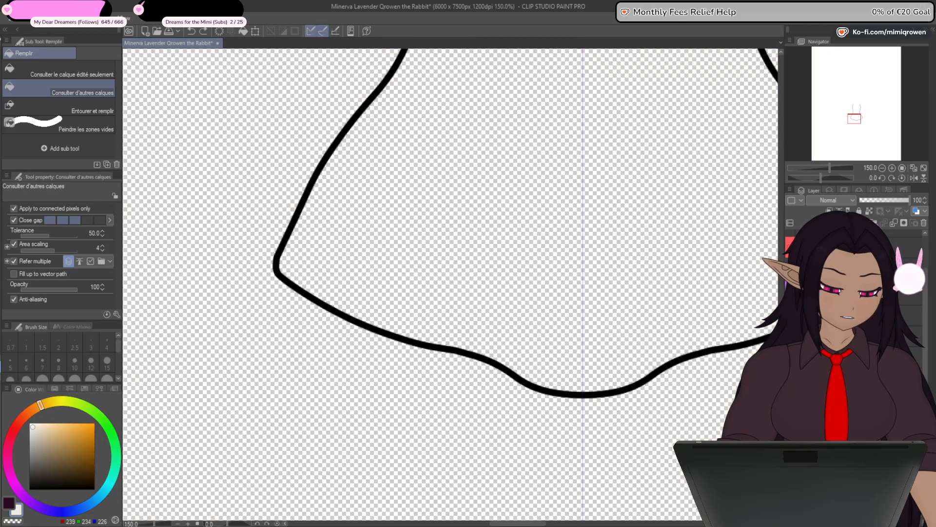
- Taper the upper ends of both torso side lines to fine points by adjusting the line width at their end control points
left_click_drag(621, 234, 587, 406)
left_click_drag(588, 198, 587, 471)
key("ctrl+shift+n")
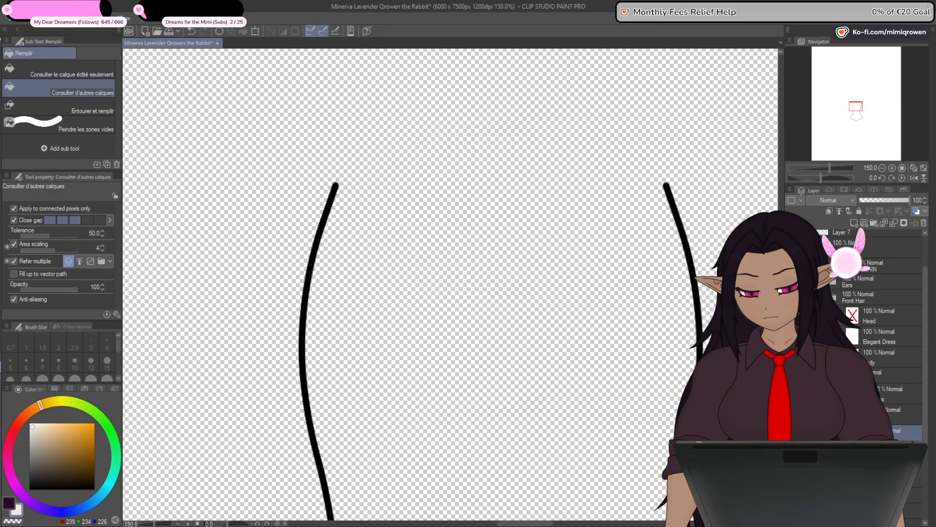
key("y")
left_click(108, 72)
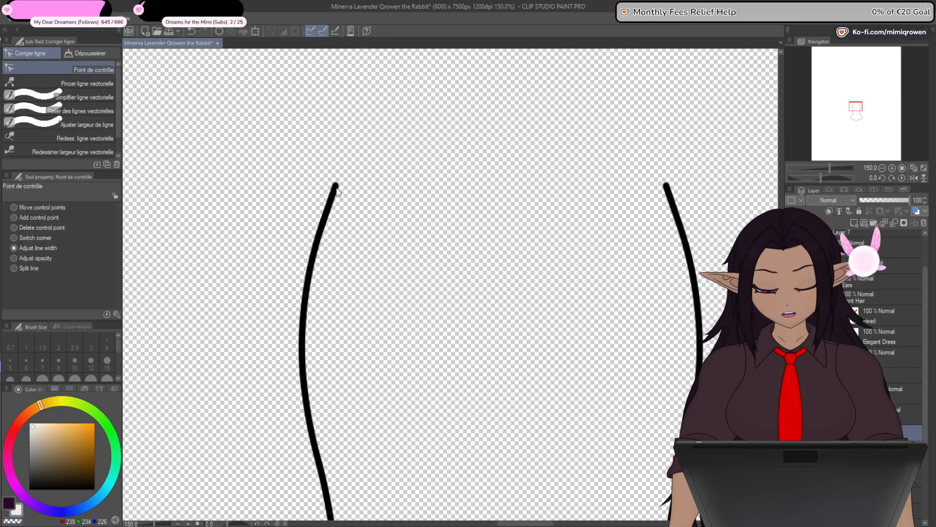
left_click_drag(264, 206, 237, 213)
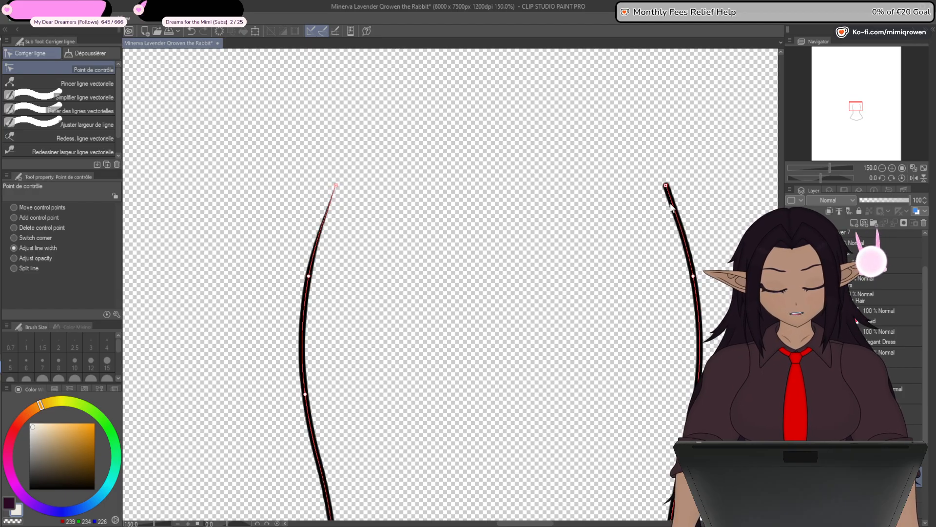
left_click_drag(667, 186, 467, 242)
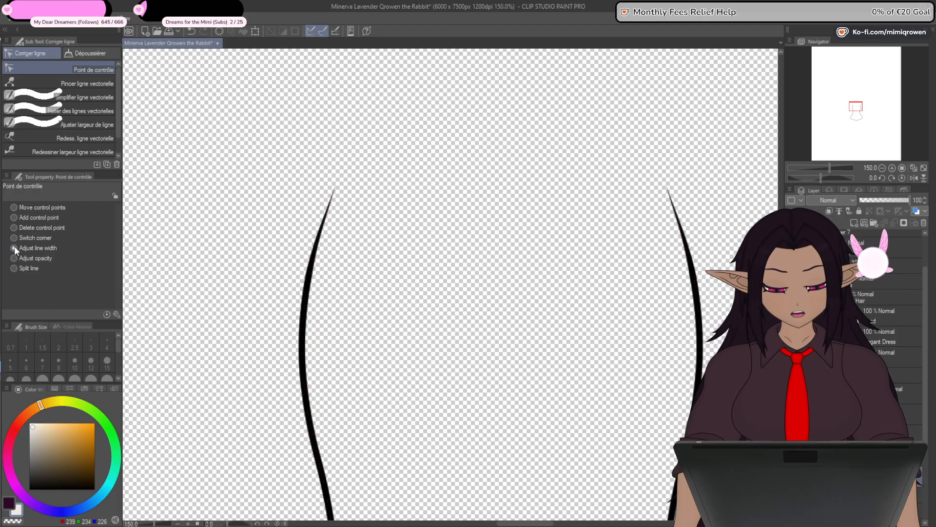
- Draw a black straight line of size 8 between the torso side lines and attach its left end to the left side line's tip
key("u")
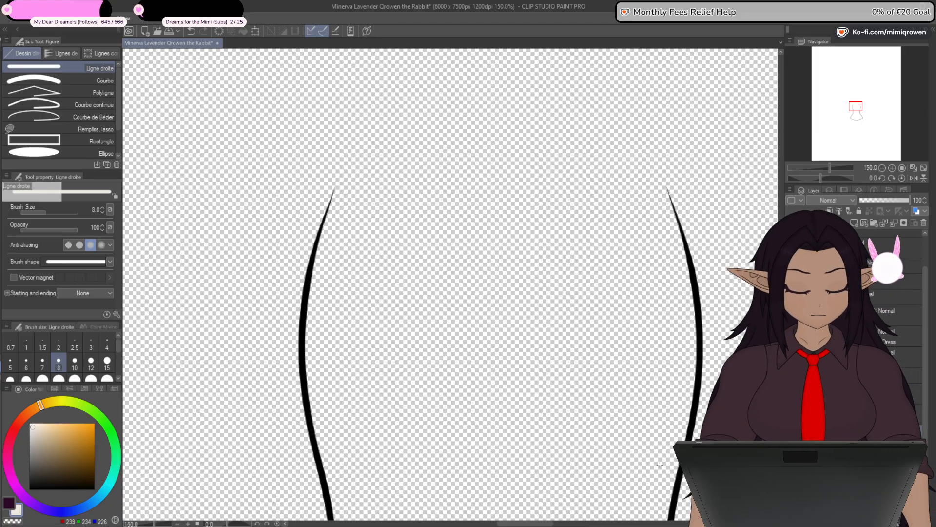
key("x")
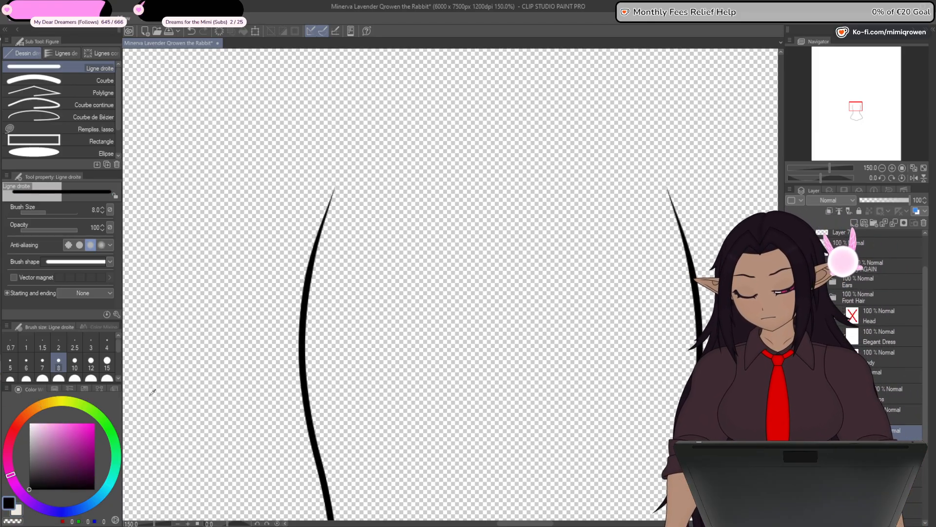
left_click_drag(404, 272, 500, 260)
key("y")
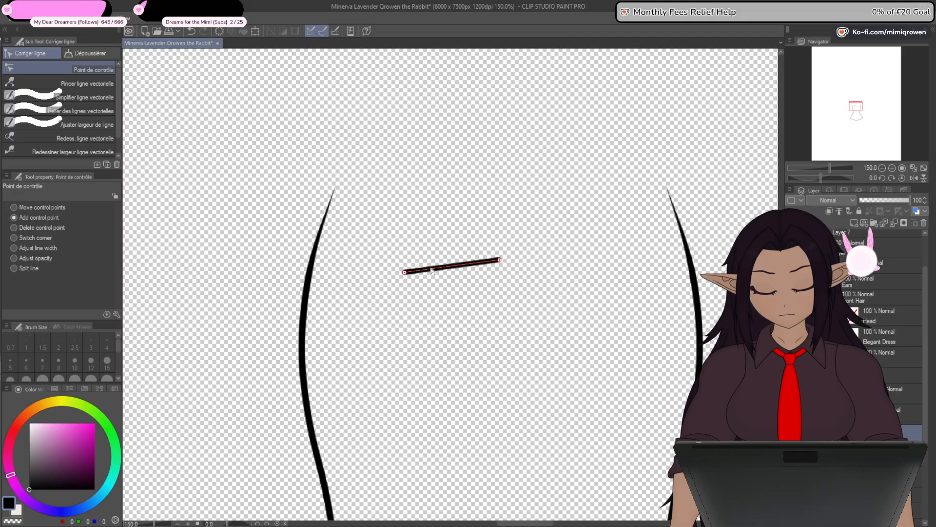
left_click_drag(386, 237, 335, 188)
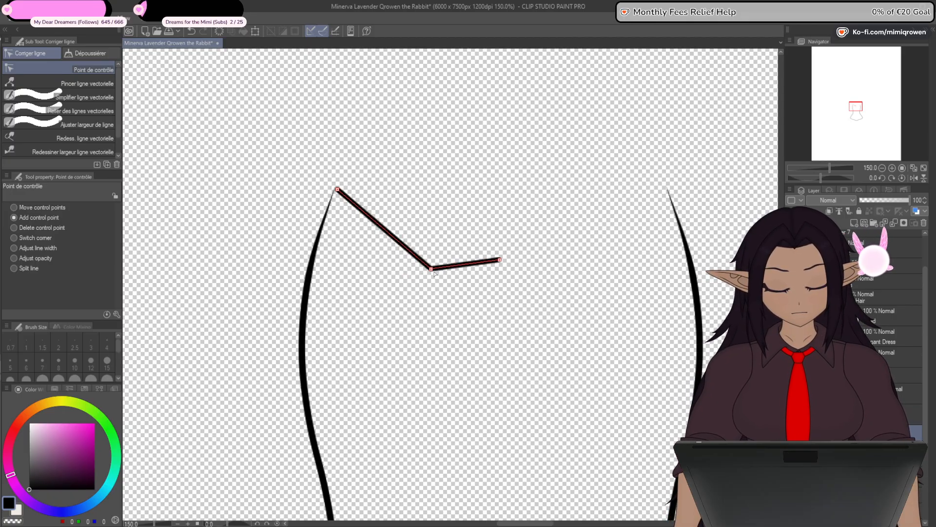
- Raise the connecting line's middle and right control points until it runs nearly level, with its bend close to the left end
left_click_drag(431, 269, 420, 197)
left_click_drag(500, 219, 496, 193)
scroll(434, 207, "up", 3)
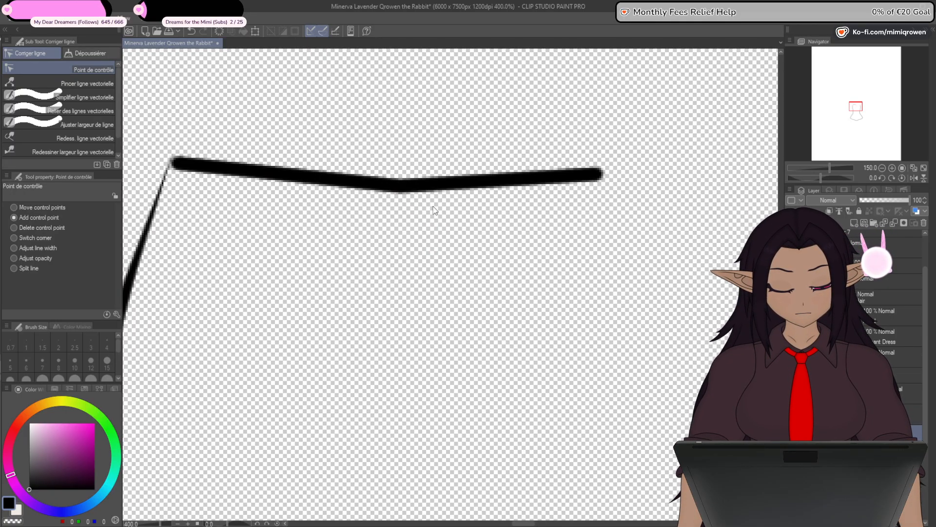
left_click_drag(395, 242, 495, 279)
left_click_drag(500, 223, 353, 193)
- Taper the connecting line's left end and join it to the left side line's tip with a short rounded corner
left_click(85, 124)
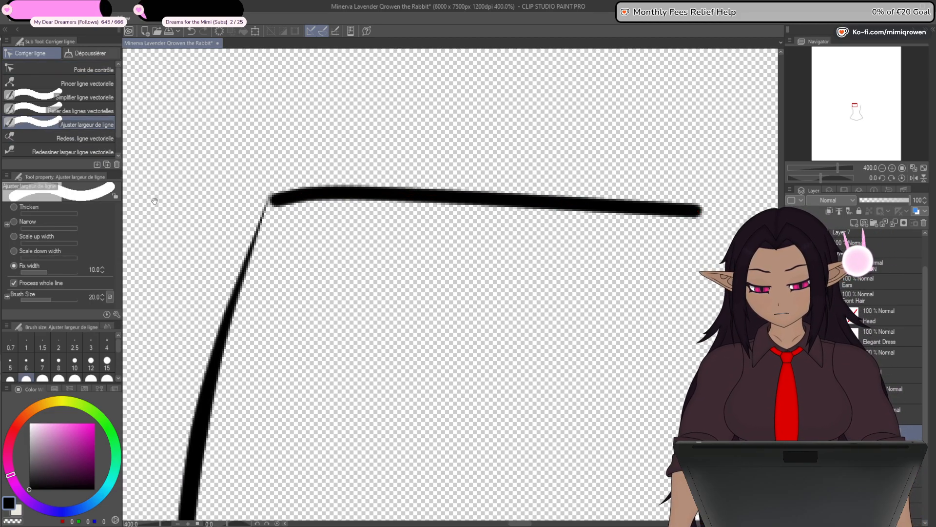
scroll(337, 234, "up", 2)
left_click(93, 70)
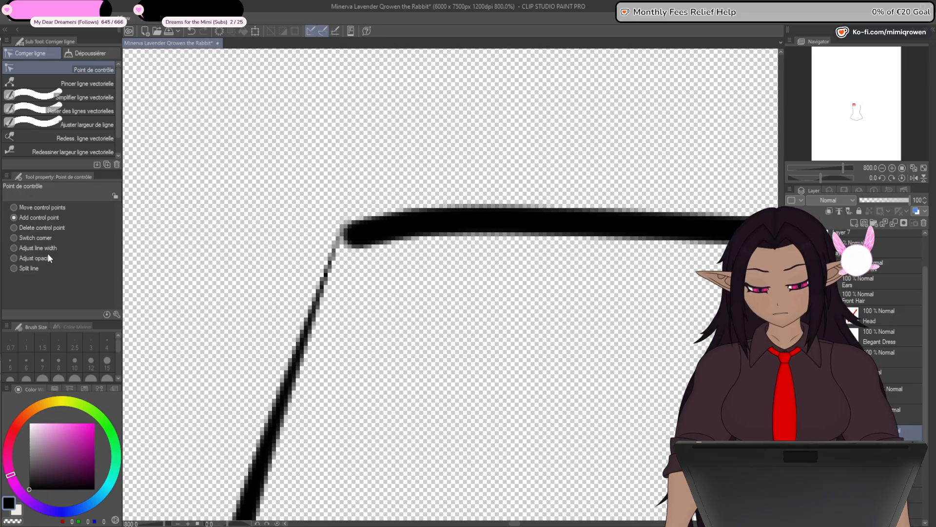
mouse_move(355, 235)
left_mouse_down()
mouse_move(324, 250)
mouse_move(347, 236)
mouse_move(332, 258)
left_mouse_up()
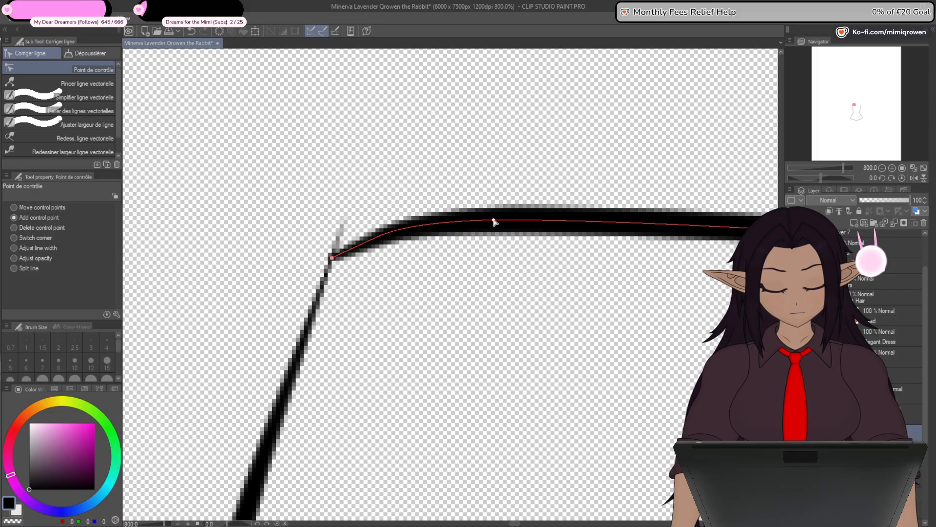
left_click_drag(494, 221, 388, 212)
left_click_drag(332, 257, 408, 225)
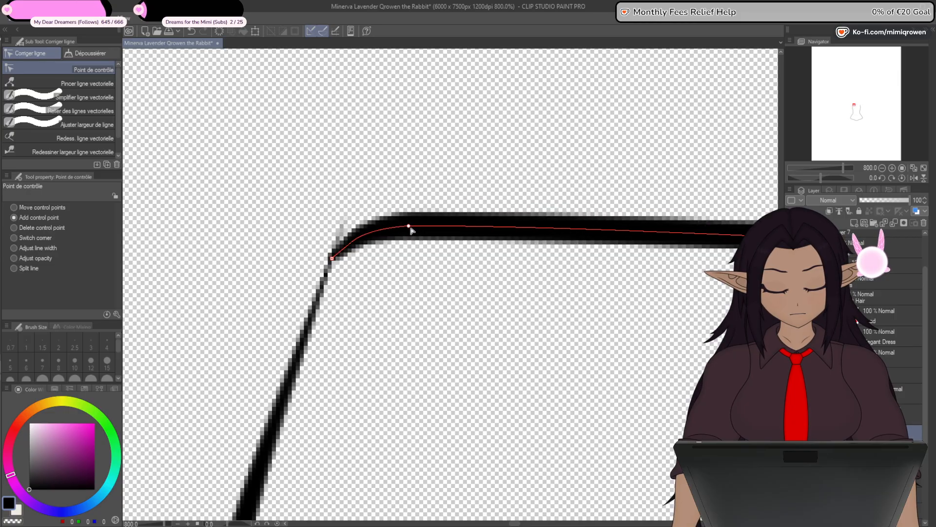
left_click(51, 238)
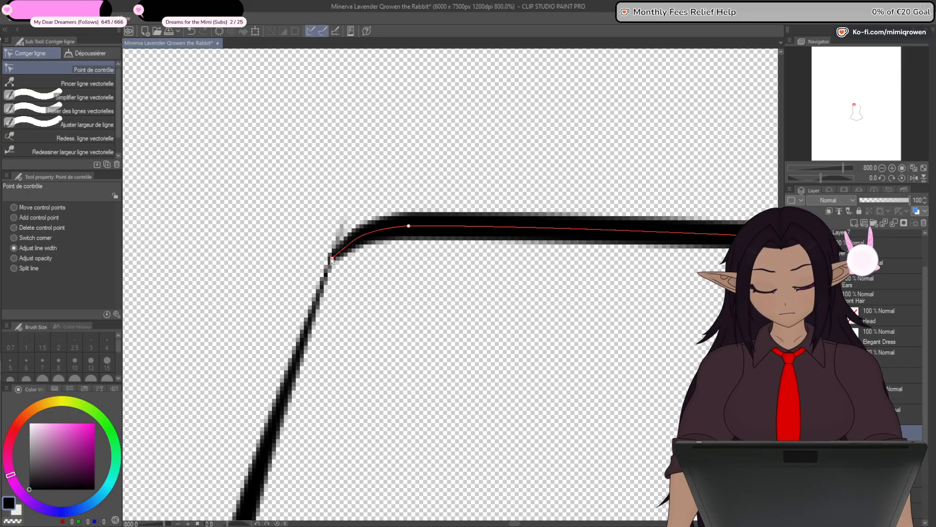
scroll(296, 326, "down", 2)
left_click_drag(377, 361, 399, 315)
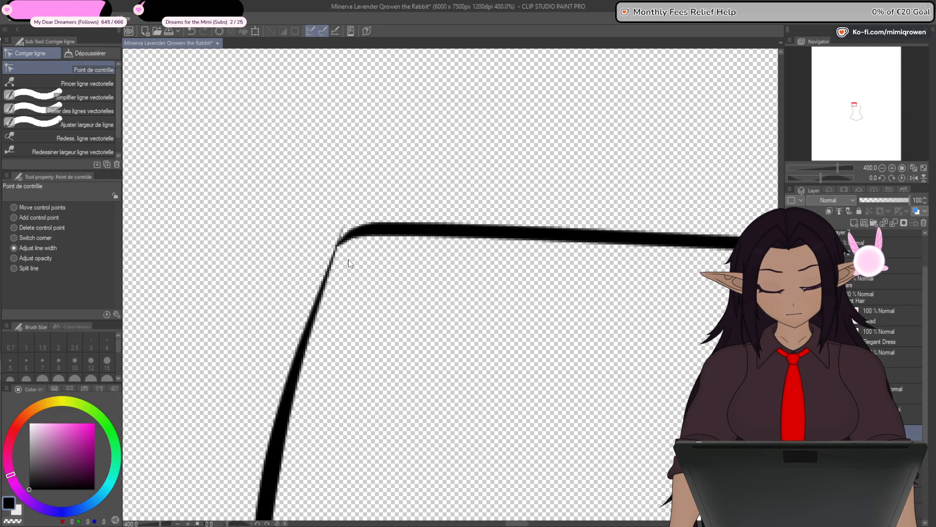
- Flatten the connecting line's rounded corner and place its left end exactly on the side line's tip
left_click(45, 217)
mouse_move(379, 231)
left_mouse_down()
mouse_move(366, 259)
mouse_move(367, 237)
mouse_move(347, 215)
mouse_move(402, 213)
left_mouse_up()
scroll(339, 246, "up", 1)
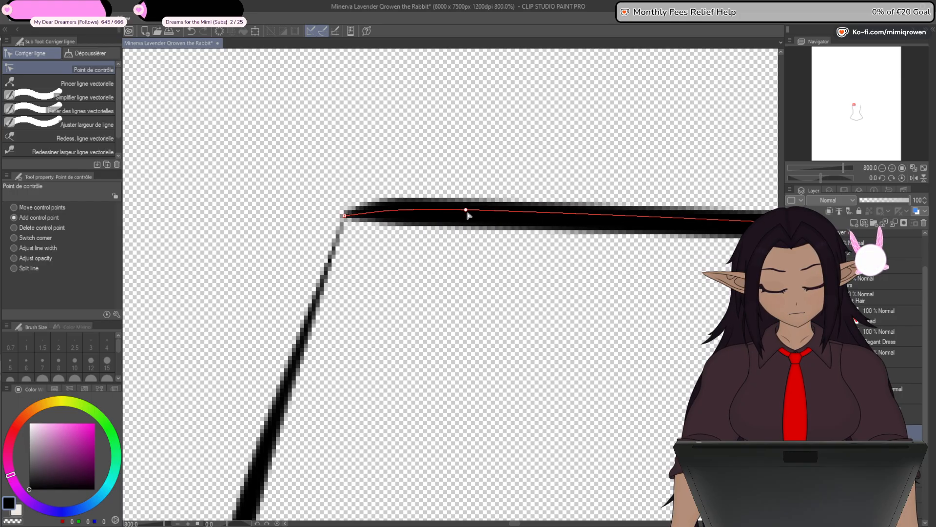
left_click_drag(467, 214, 470, 210)
scroll(471, 213, "down", 1)
scroll(412, 218, "up", 2)
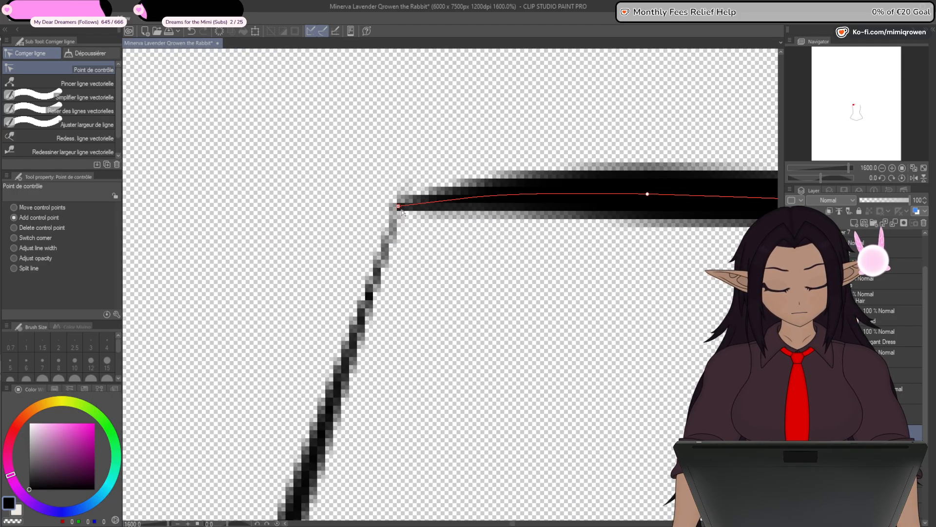
mouse_move(399, 208)
left_mouse_down()
mouse_move(396, 218)
mouse_move(395, 208)
left_mouse_up()
scroll(402, 254, "down", 3)
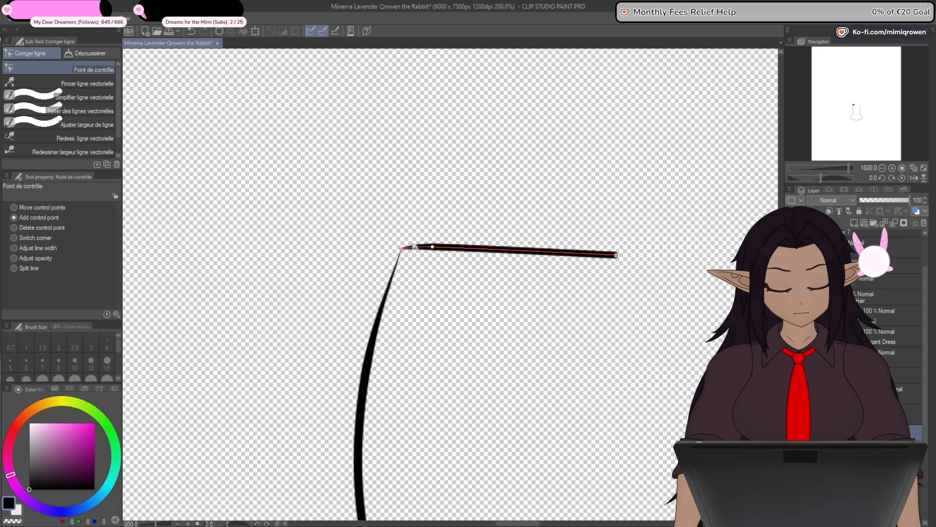
- Show the grid and move the connecting line's right end up onto the vertical grid line midway between the torso sides
left_click_drag(607, 323, 477, 316)
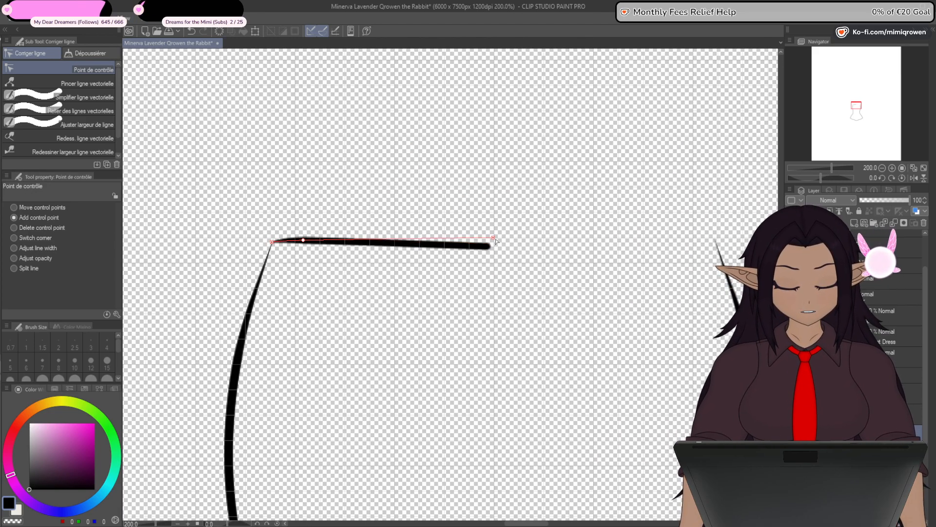
scroll(486, 250, "up", 2)
left_click_drag(487, 230, 487, 166)
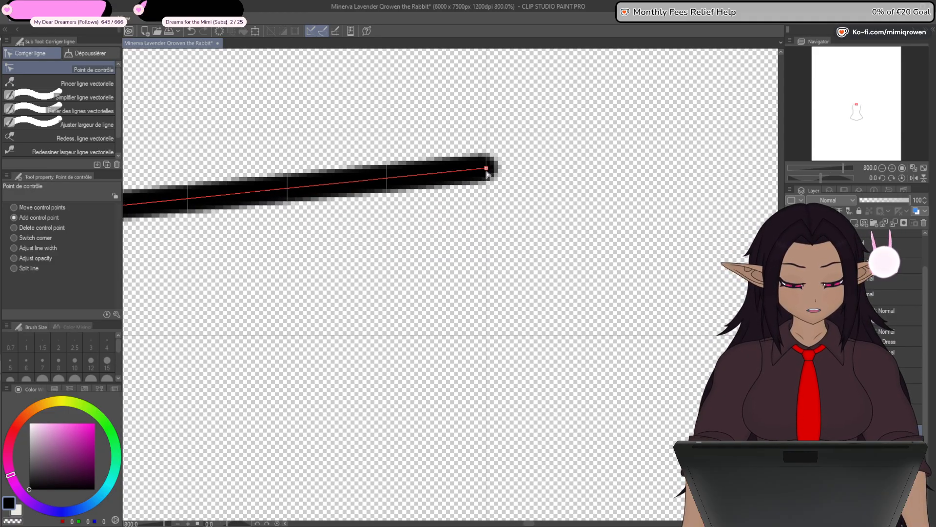
scroll(487, 170, "up", 2)
scroll(483, 159, "down", 8)
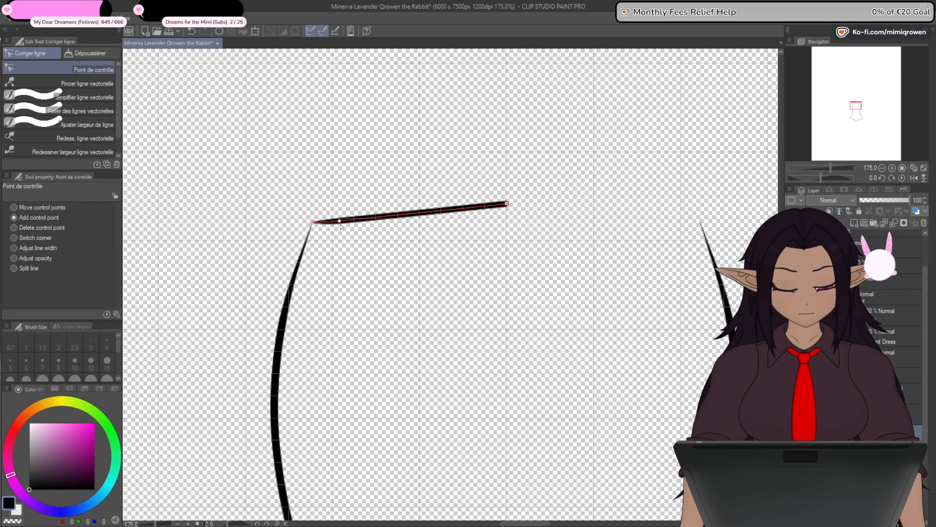
- Bend the connecting line into a gentle upward arch and reduce its line width at the middle control point
left_click_drag(341, 226, 356, 218)
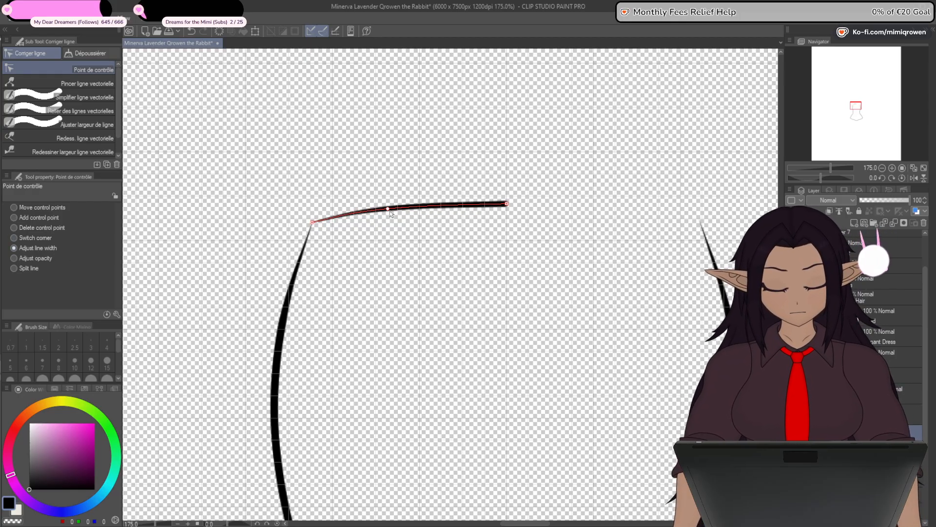
scroll(410, 356, "down", 2)
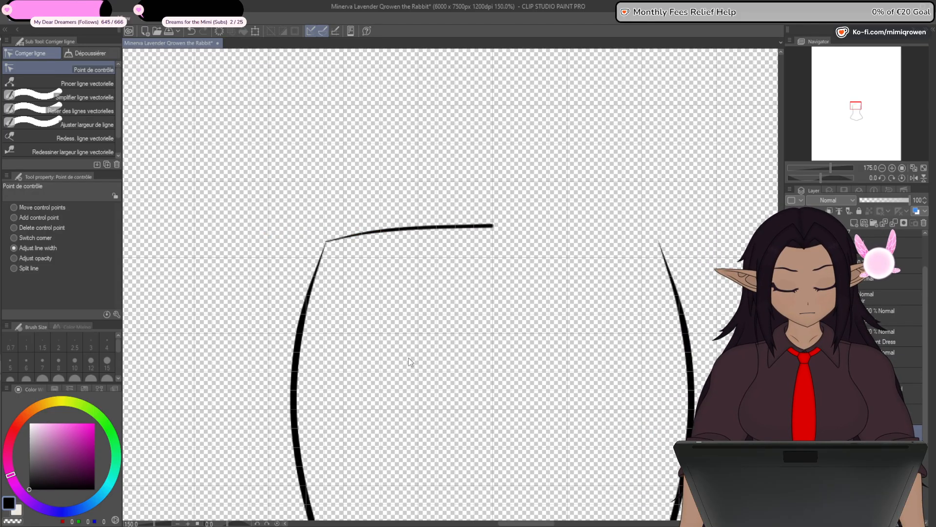
left_click_drag(460, 352, 489, 301)
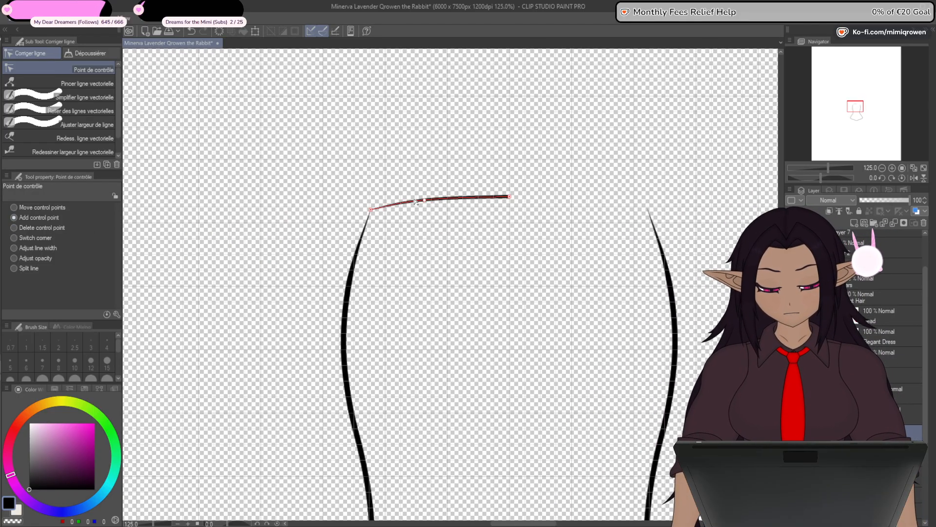
- Add a second control point near the connecting line's right end and shape the line into a shallow S-wave
left_click_drag(464, 197, 479, 198)
left_click_drag(421, 195, 408, 194)
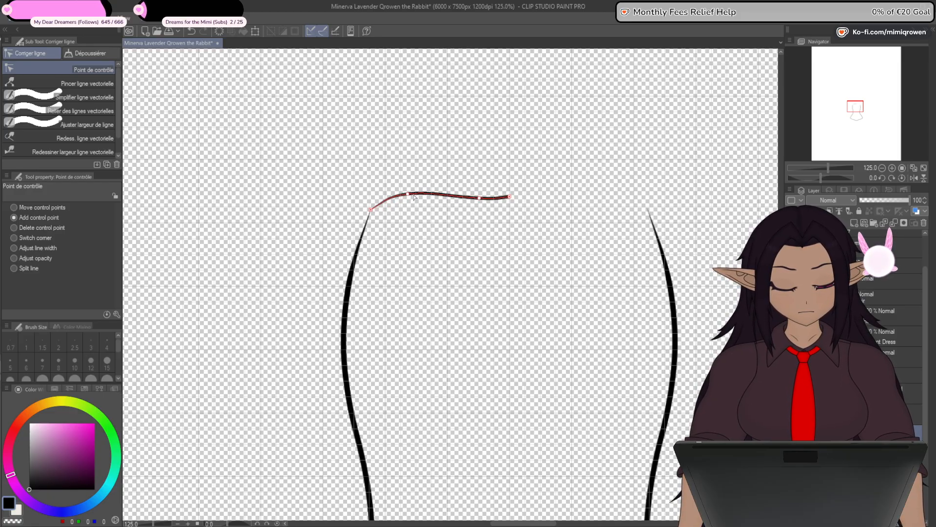
left_click_drag(479, 198, 470, 197)
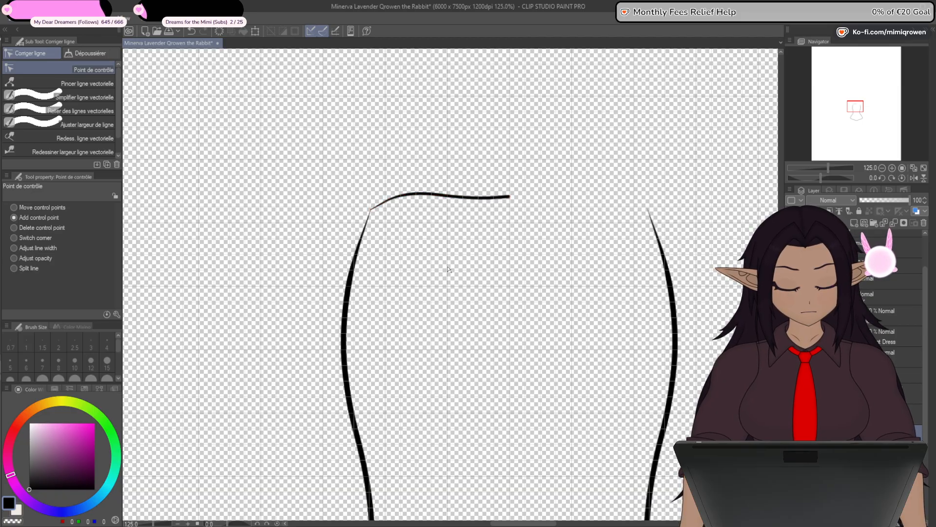
scroll(443, 289, "down", 2)
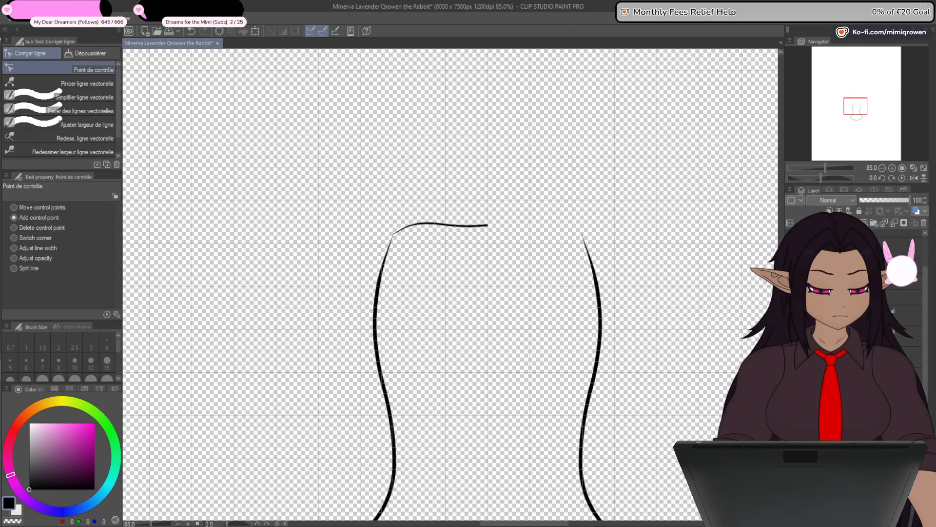
- Duplicate the half top line's layer and flip the copy horizontally about the centre so it reaches the right side line
key("ctrl+c")
key("ctrl+v")
left_click(859, 247, "ctrl")
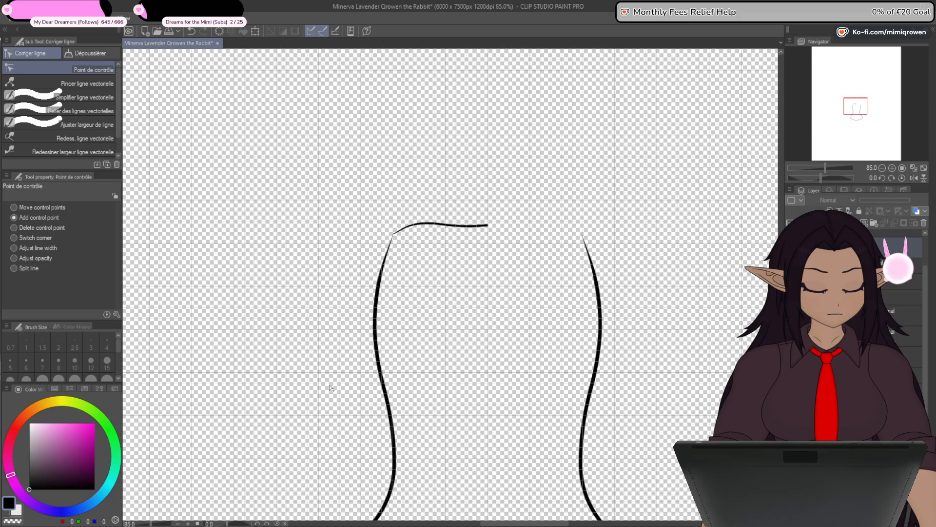
left_click(255, 31)
left_click(43, 209)
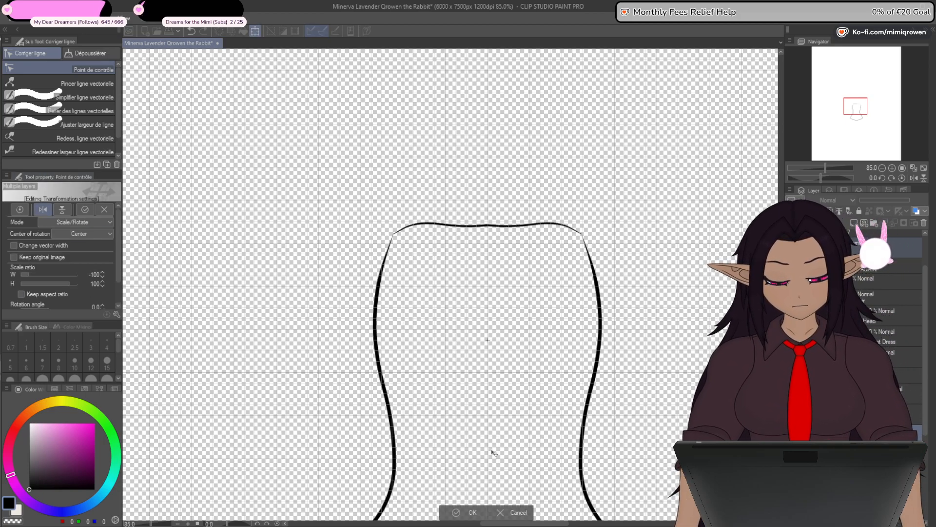
left_click(471, 512)
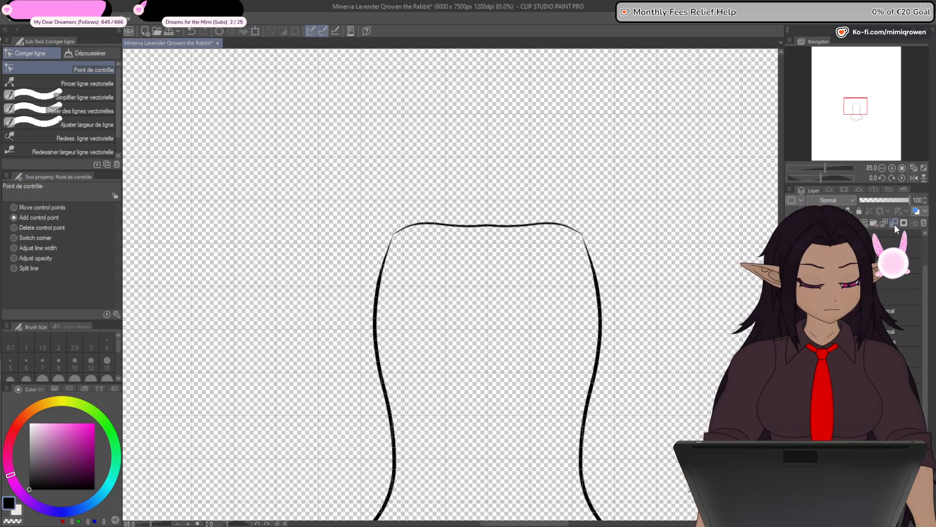
- Connect the two top line halves into one vector line, then smooth the centre join by deleting the surplus control point and rounding the corner
left_click(87, 112)
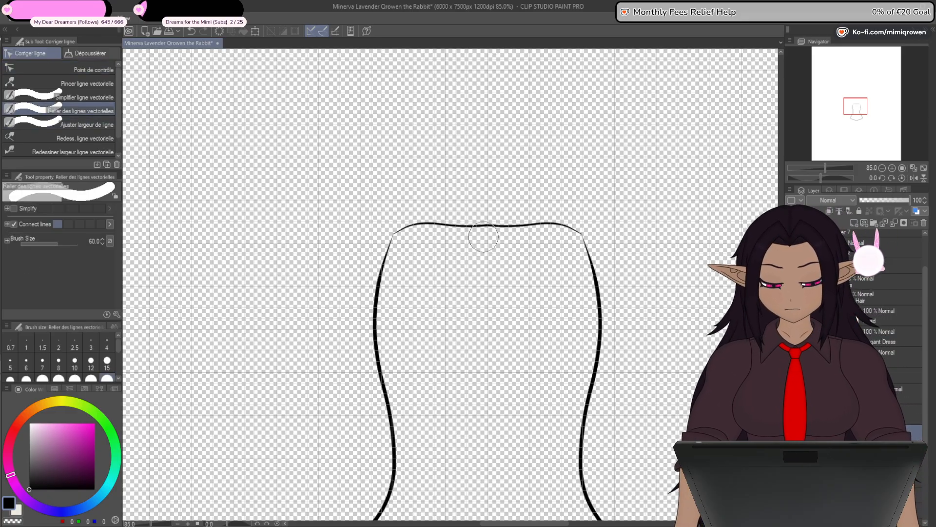
left_click(92, 70)
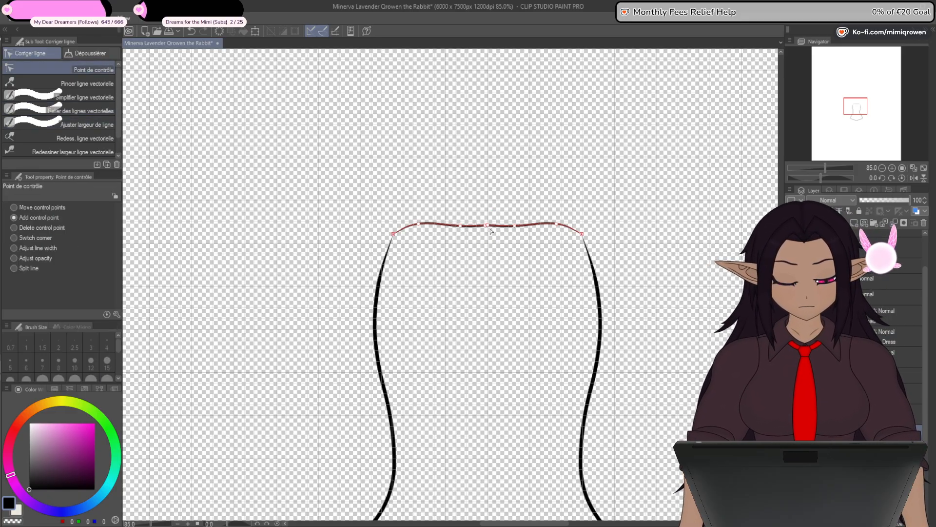
scroll(490, 227, "up", 6)
scroll(489, 225, "up", 2)
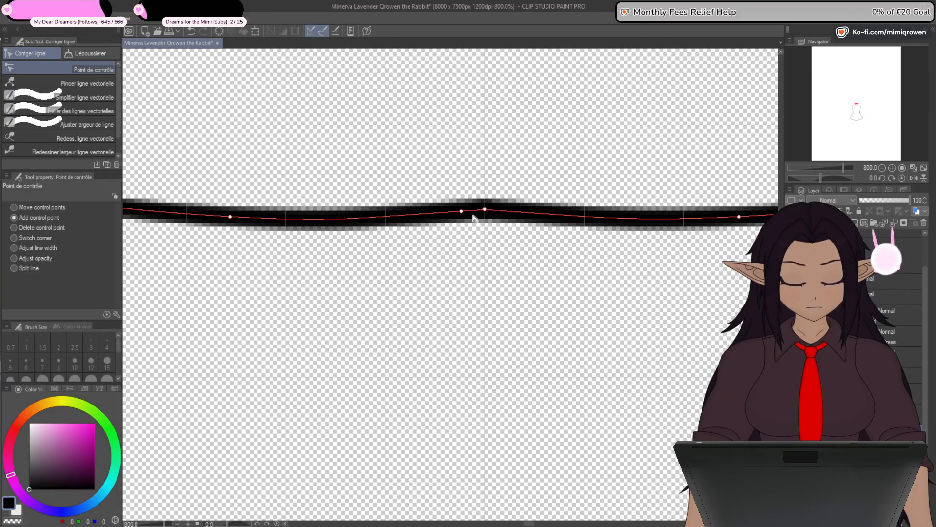
left_click(462, 212)
left_click(485, 213)
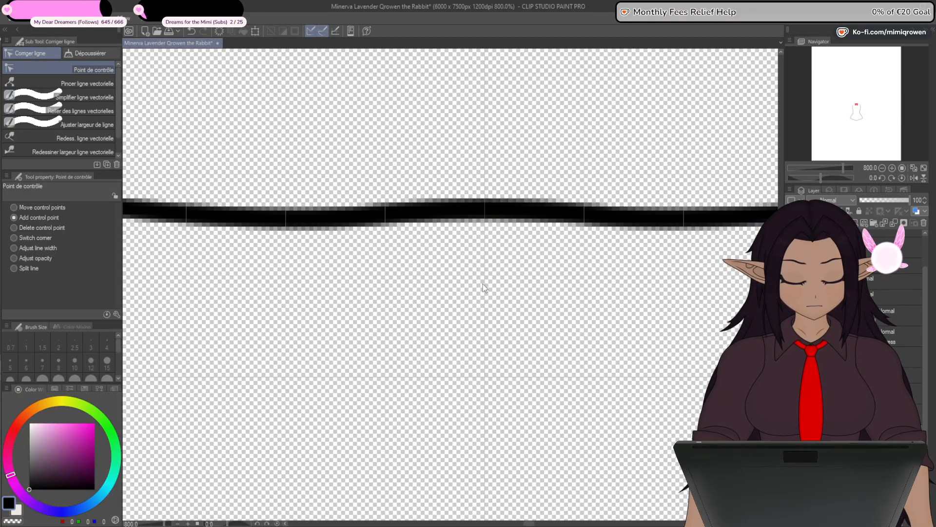
- Lower the top line's centre control point slightly for a soft symmetrical dip, and hide the grid
scroll(482, 283, "down", 8)
scroll(481, 247, "up", 2)
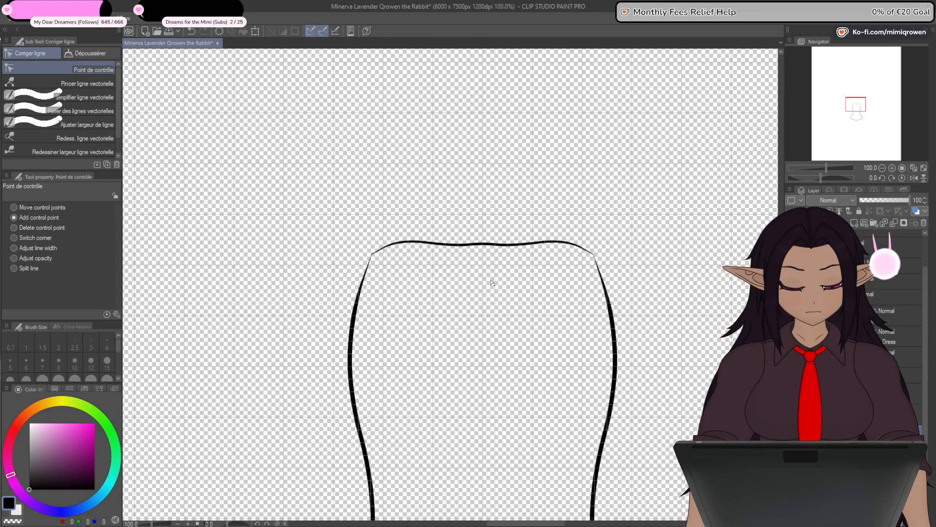
left_click_drag(481, 245, 482, 250)
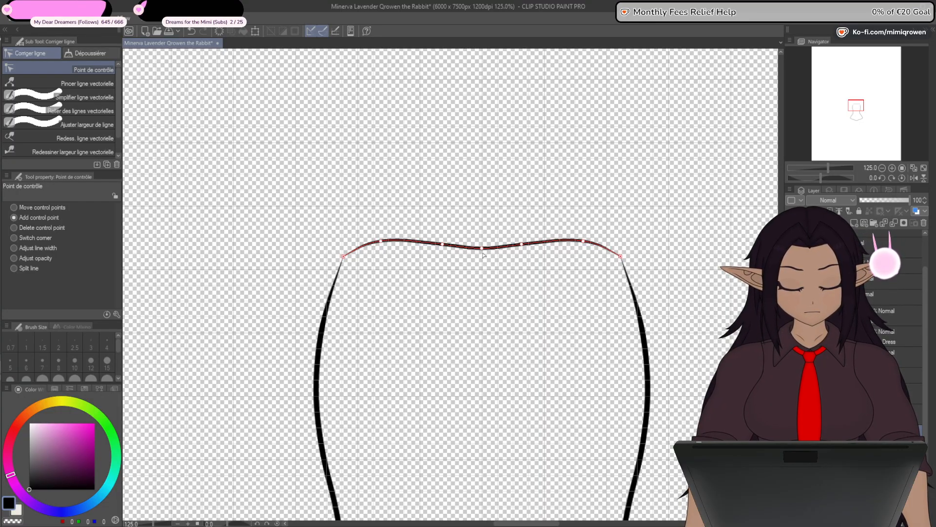
key("ctrl+z")
left_click_drag(484, 244, 482, 248)
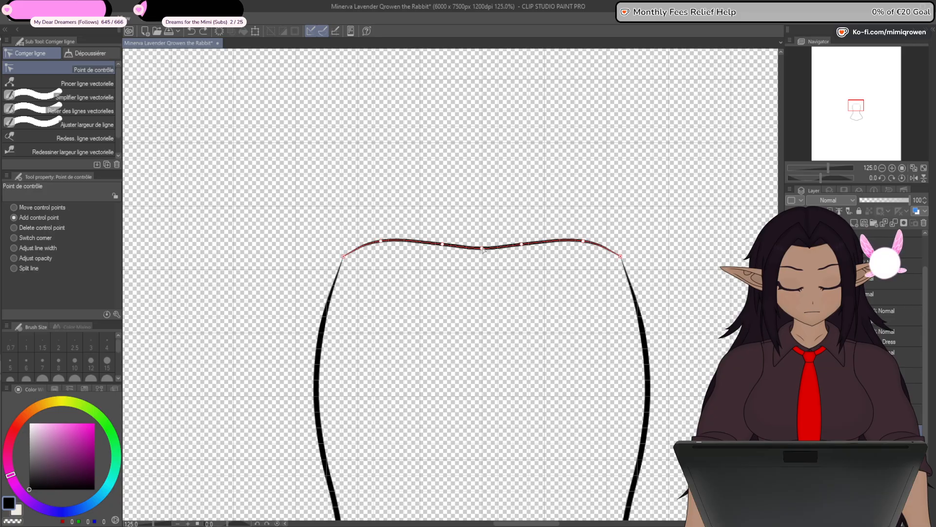
scroll(472, 319, "down", 1)
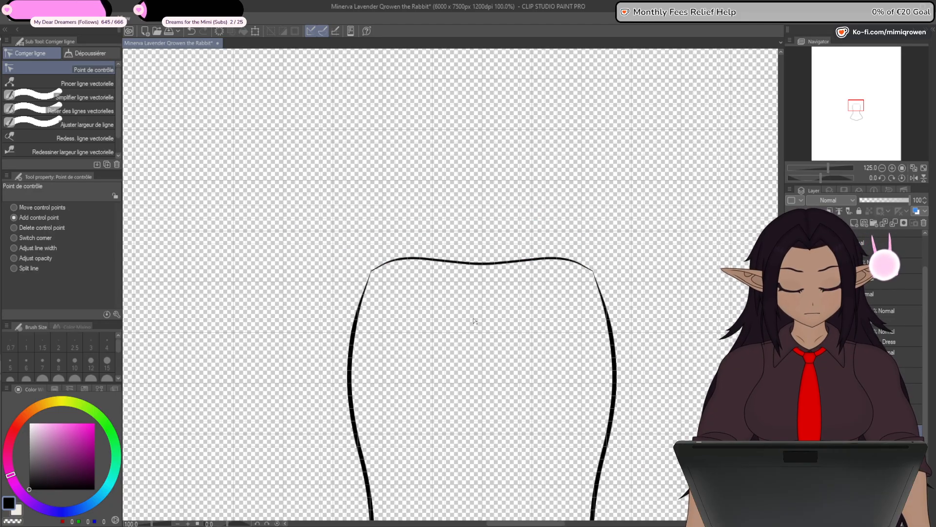
left_click_drag(461, 364, 480, 295)
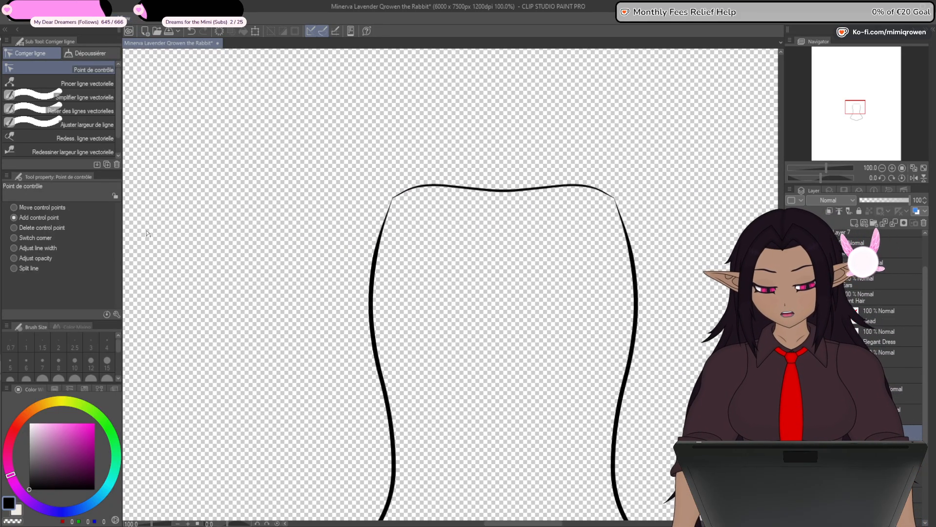
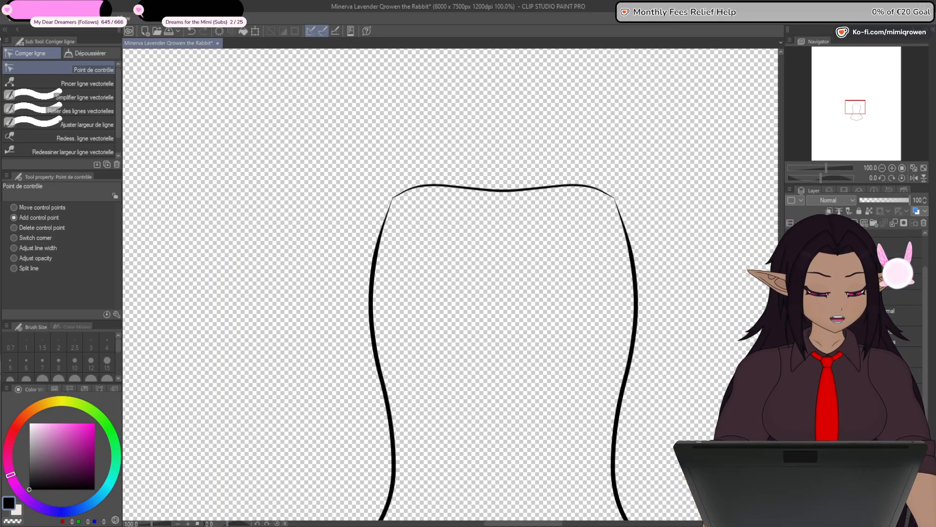
- Fill the closed torso outline with the pale skin colour (RGB 239, 234, 226)
left_click(0, 367)
key("g")
left_click(395, 332)
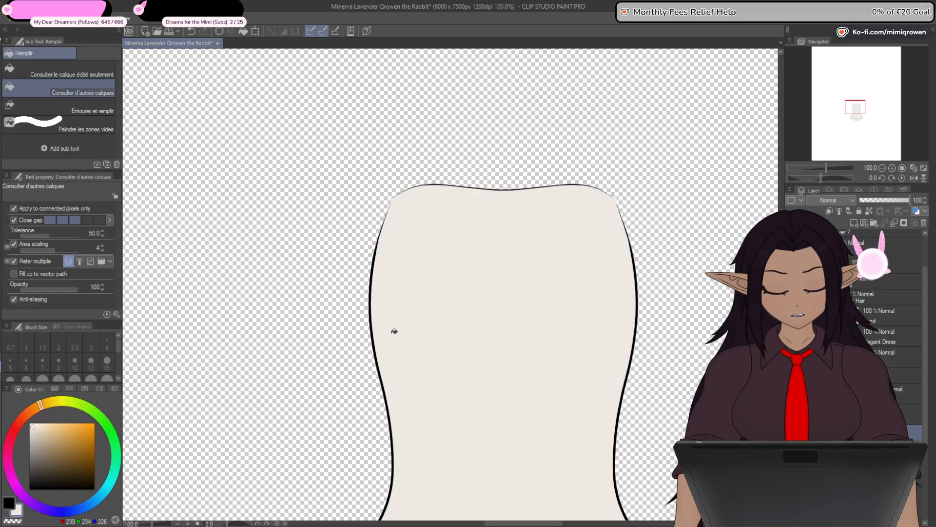
- Erase the skin fill that spills past the outline at the torso's upper-left corner
scroll(399, 196, "up", 5)
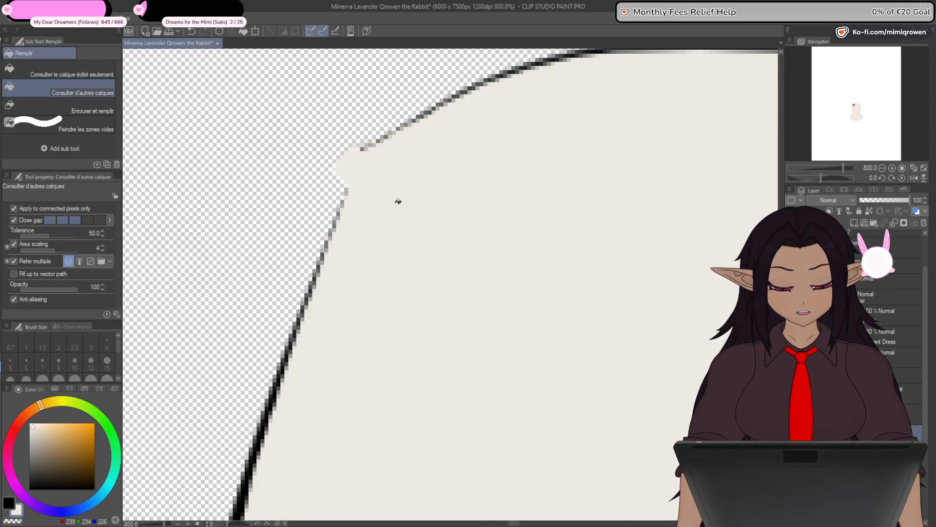
scroll(379, 211, "down", 2)
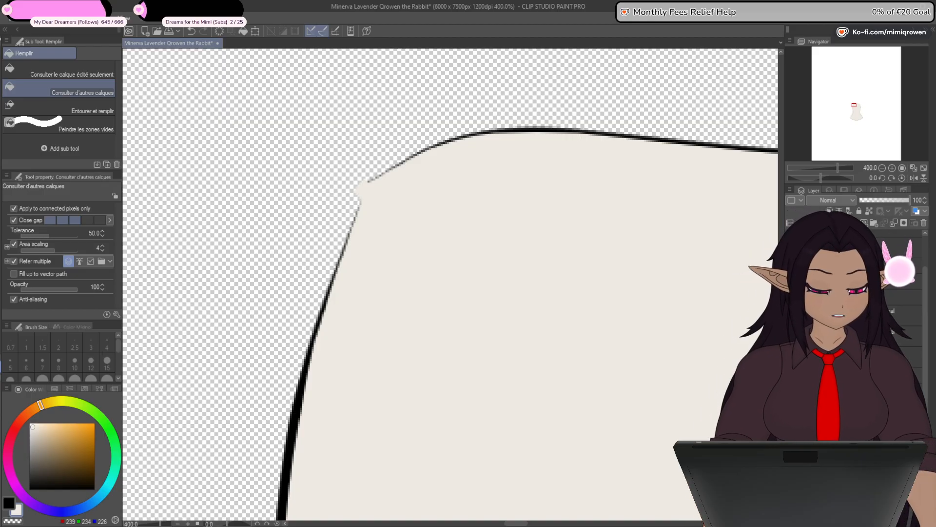
key("p")
scroll(372, 178, "up", 2)
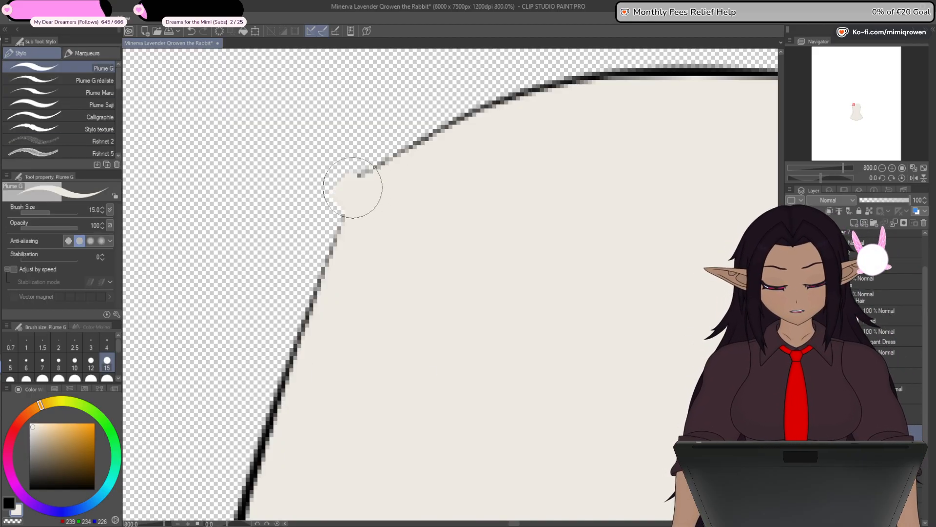
key("e")
mouse_move(359, 180)
left_mouse_down()
mouse_move(338, 205)
mouse_move(353, 166)
mouse_move(323, 214)
mouse_move(345, 169)
mouse_move(338, 209)
mouse_move(355, 175)
mouse_move(336, 217)
mouse_move(360, 173)
left_mouse_up()
key("p")
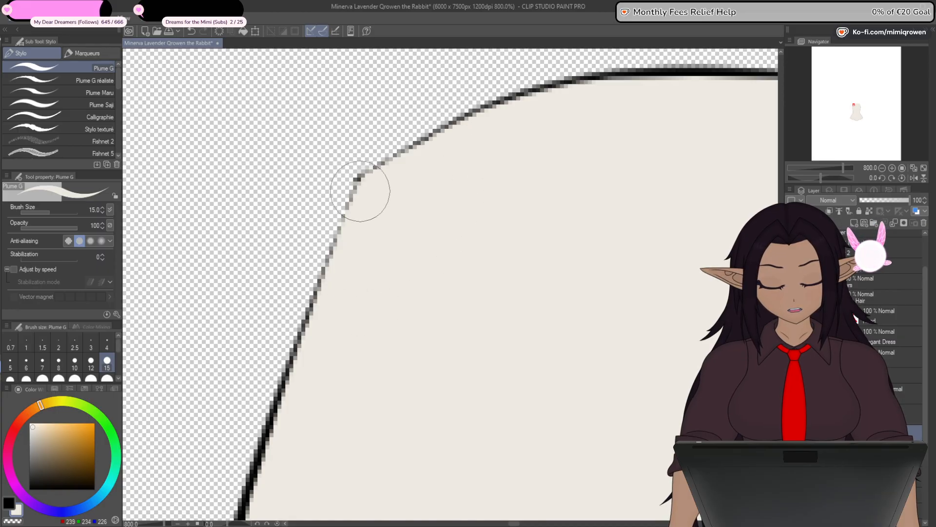
- Move the torso's skin fill layer beneath its outline layers and toggle the outline's visibility to check the fill
scroll(360, 191, "down", 8)
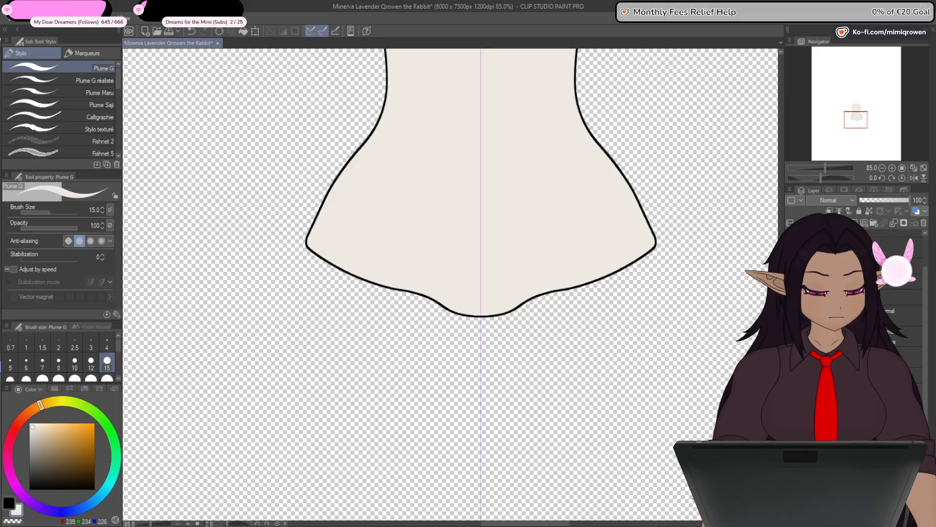
left_click_drag(849, 274, 849, 297)
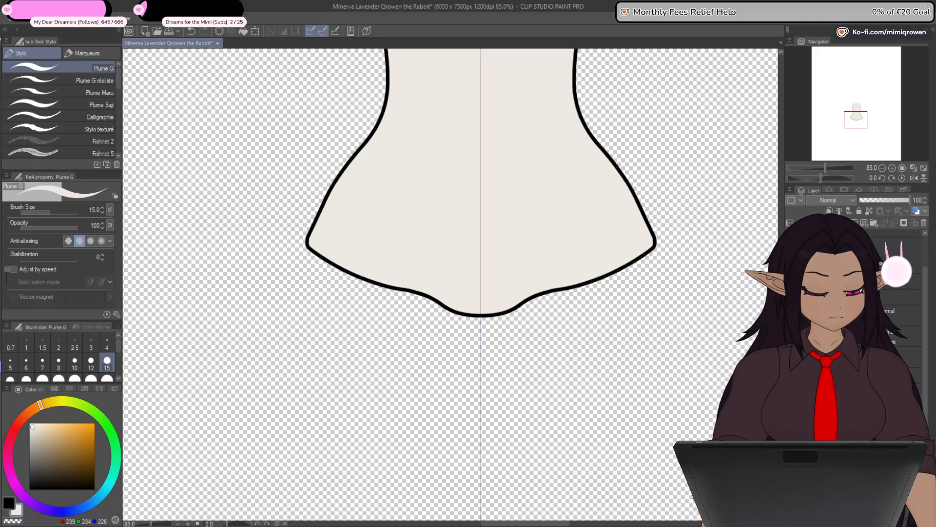
left_click(791, 295)
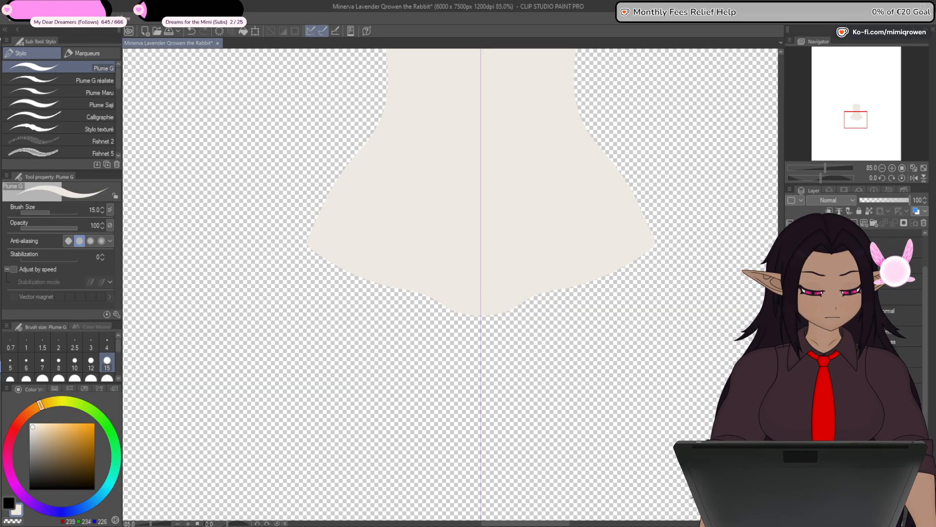
left_click(791, 295)
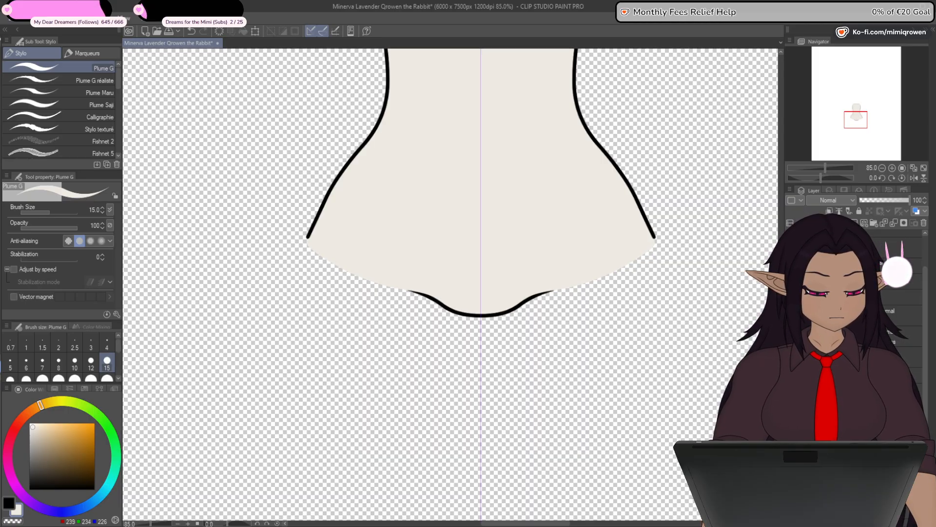
- Hide the torso's outline and fill, and show the line art of both arms
key("ctrl+minus")
key("ctrl+minus")
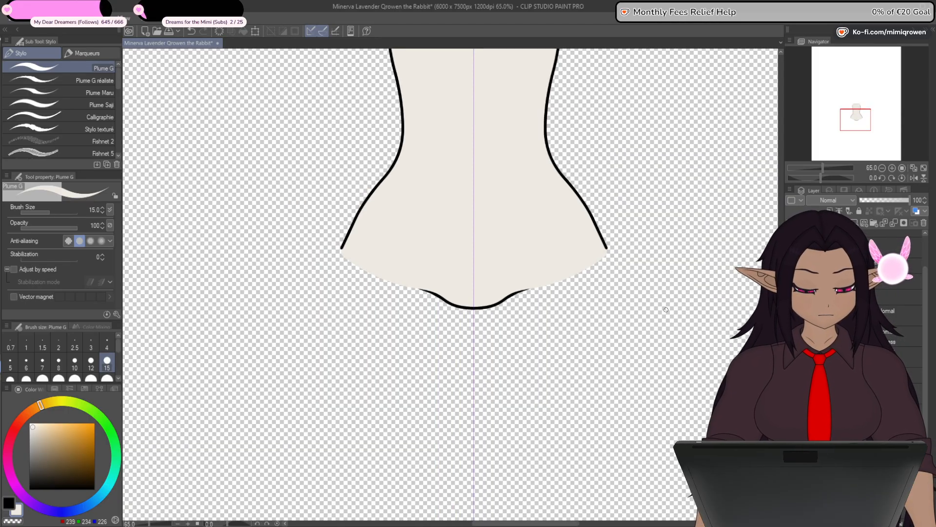
left_click_drag(625, 266, 612, 445)
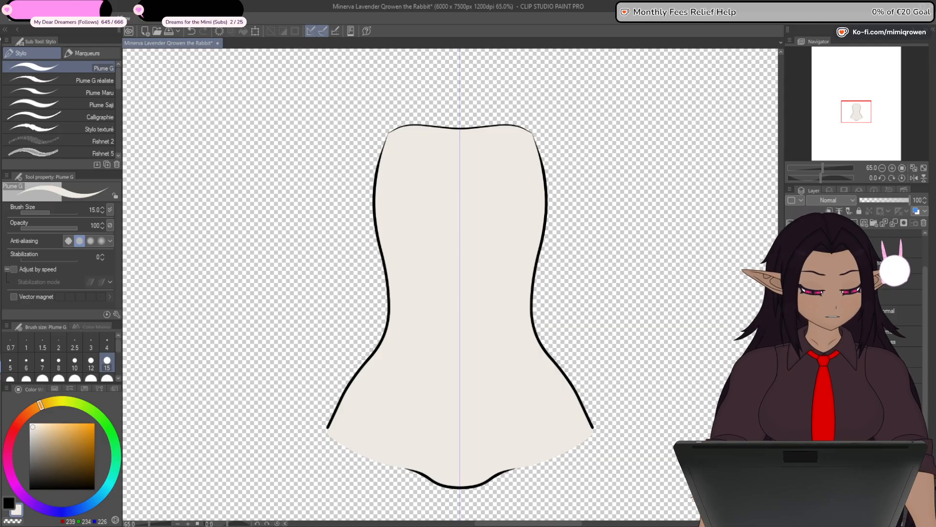
key("ctrl+z")
left_click_drag(488, 312, 502, 265)
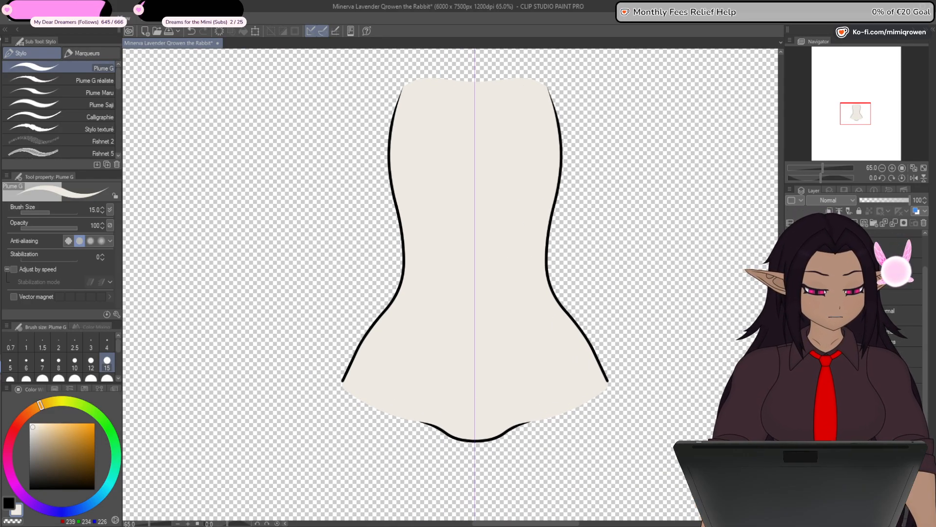
left_click(791, 375)
left_click(791, 356)
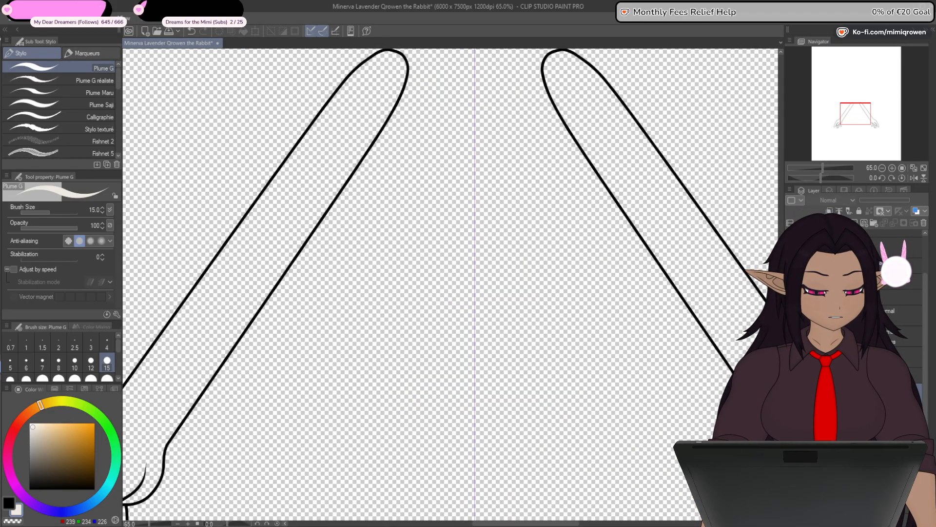
- Disable the layer masks on the left arm's hand and finger layers to expose their complete lines
left_click_drag(517, 512, 696, 434)
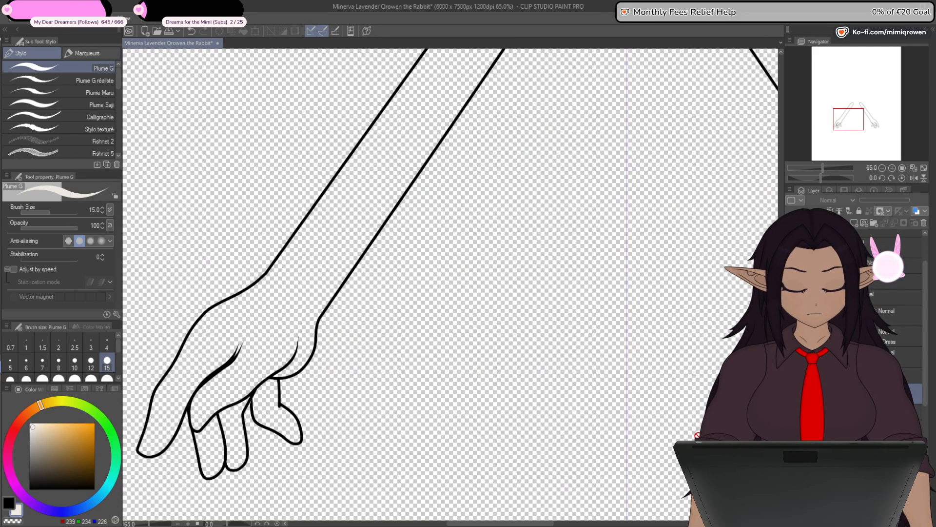
scroll(698, 436, "down", 3)
scroll(698, 435, "up", 1)
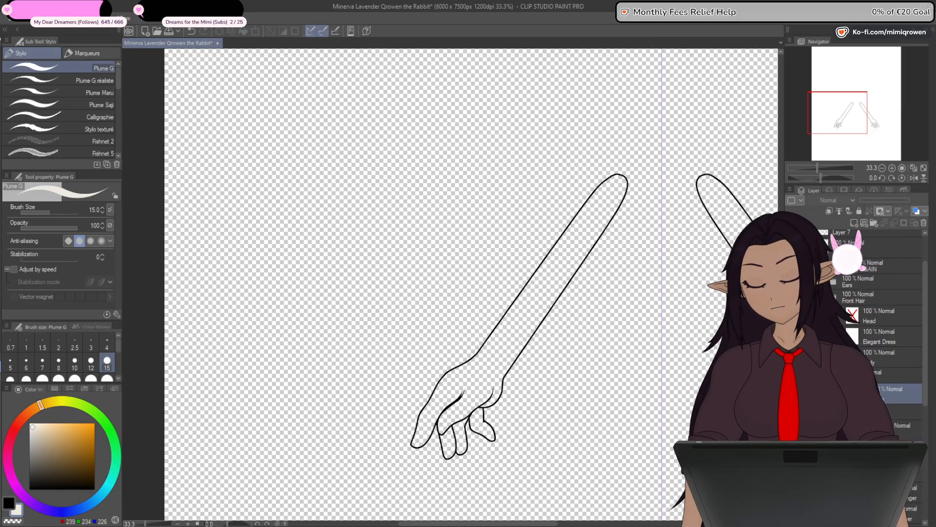
left_click_drag(698, 435, 696, 388)
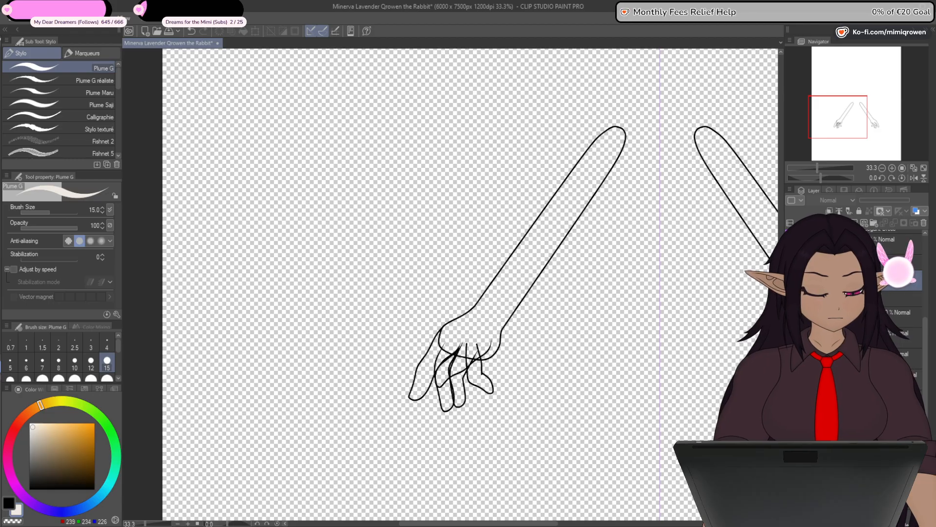
- Hide the left arm's hand and finger outlines so only the arm lines and the stray mark below the wrist are shown
key("ctrl+z")
key("ctrl+y")
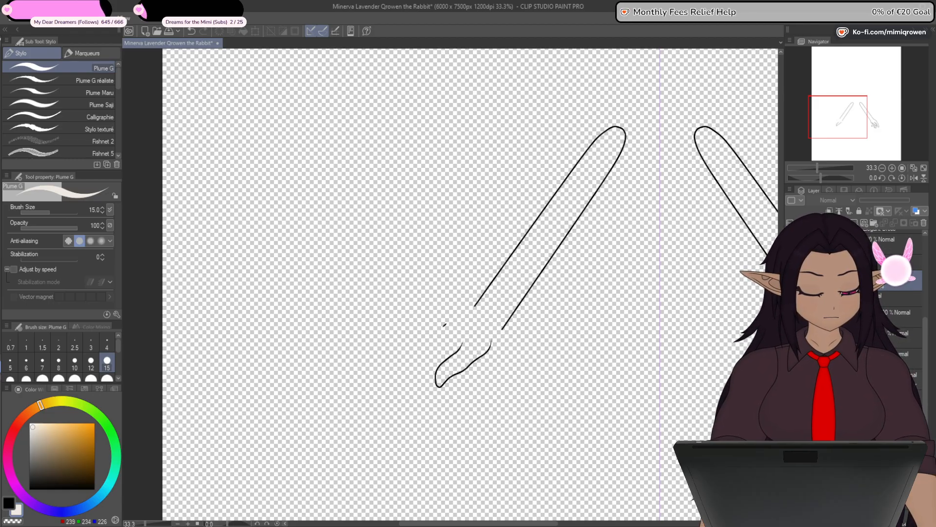
key("ctrl+z")
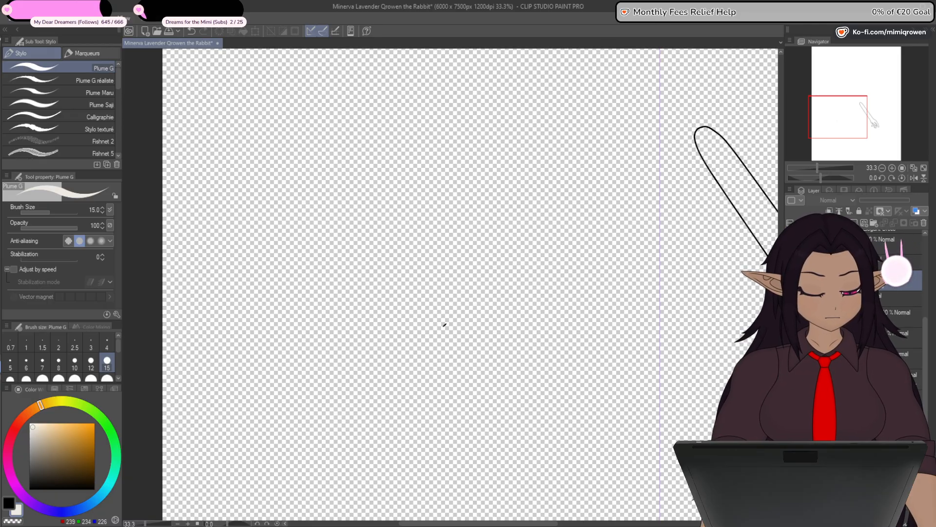
key("ctrl+y")
key("ctrl+z")
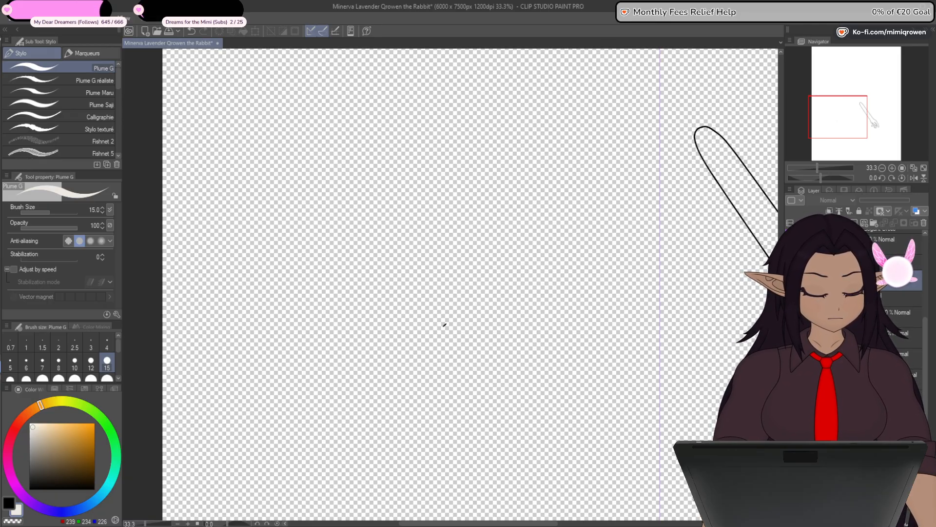
key("ctrl+y")
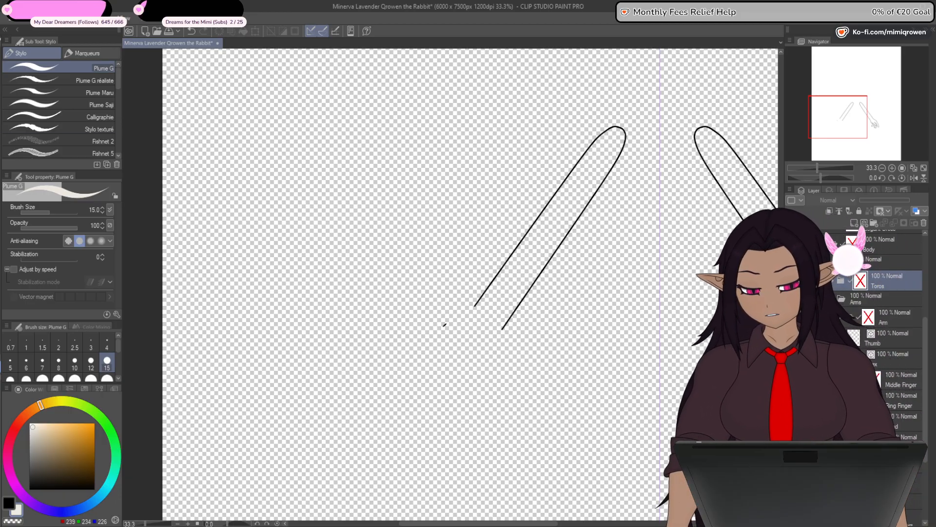
- Select the stray vector line fragment beside the left arm's wrist with the Object tool and delete it
key("o")
scroll(445, 328, "up", 4)
scroll(449, 328, "up", 3)
left_click(444, 326)
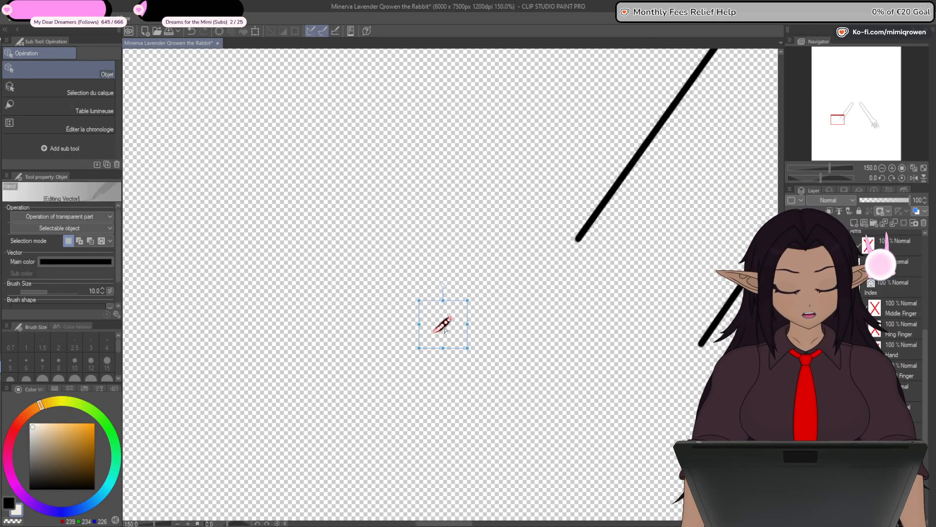
scroll(411, 392, "down", 6)
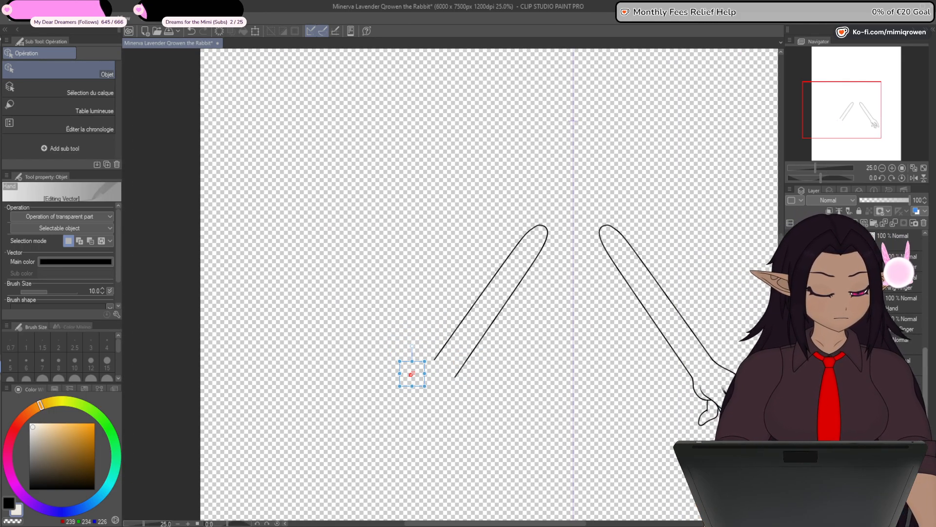
key("Delete")
key("ctrl+z")
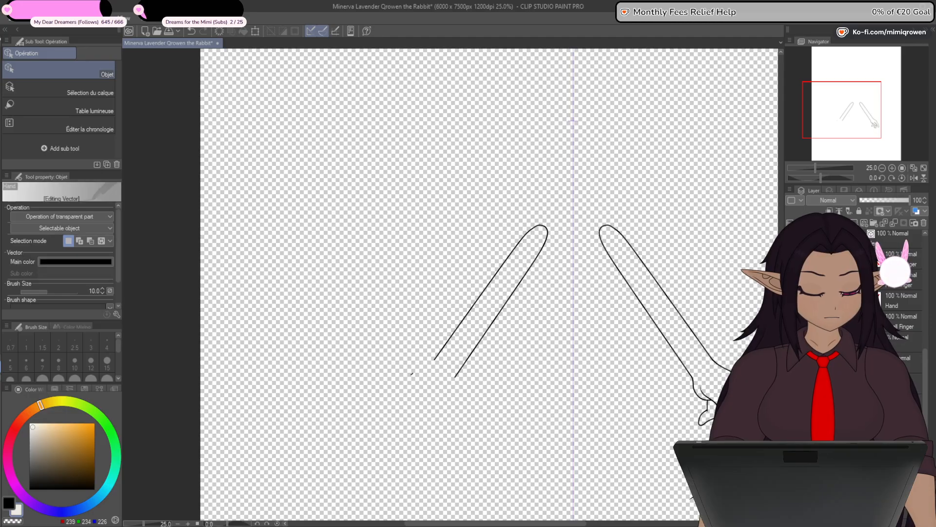
scroll(267, 337, "up", 1)
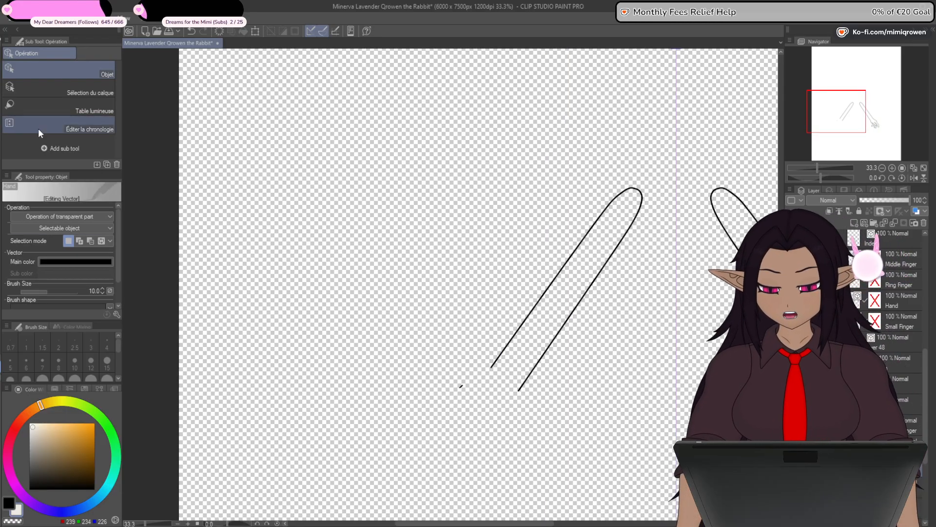
left_click(460, 386)
scroll(444, 423, "down", 2)
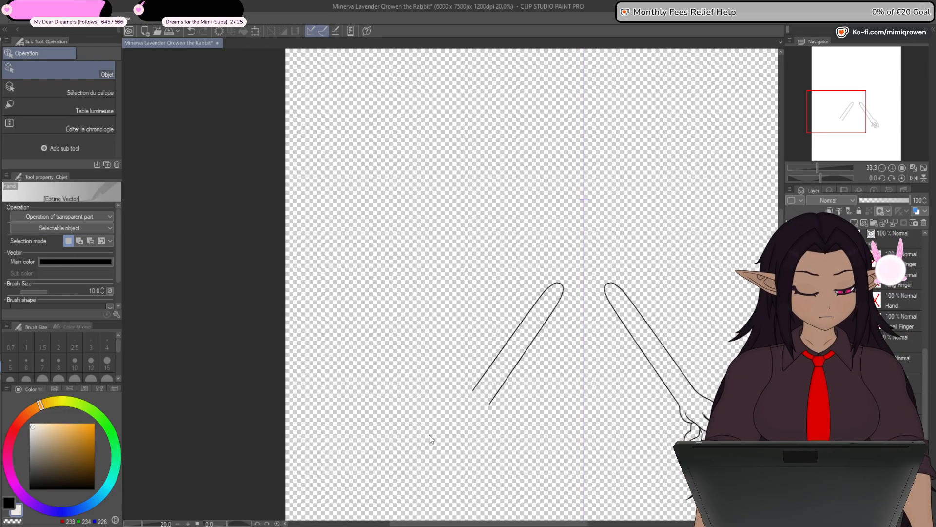
- Show the closed palm outline together with the left arm lines and select the Hand layer
left_click_drag(420, 443, 396, 368)
scroll(400, 369, "up", 1)
scroll(898, 369, "down", 5)
left_click(897, 370)
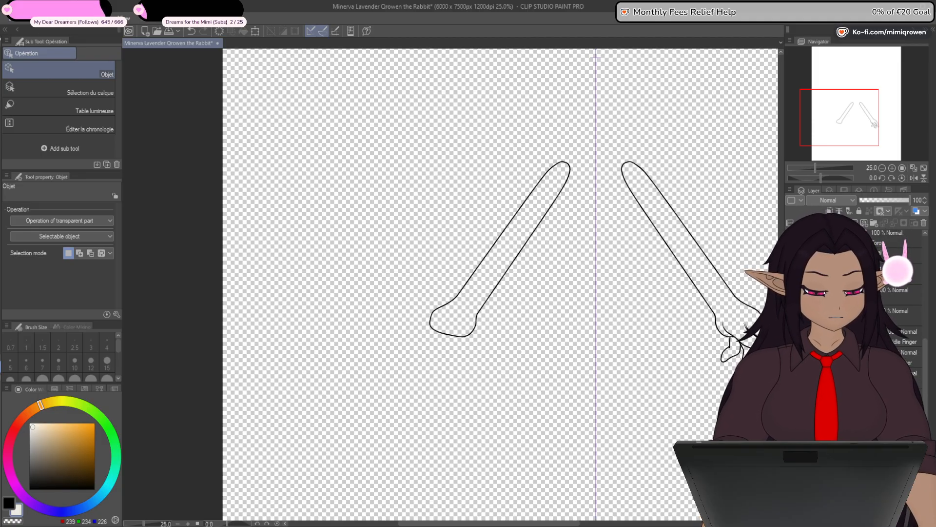
left_click(878, 395)
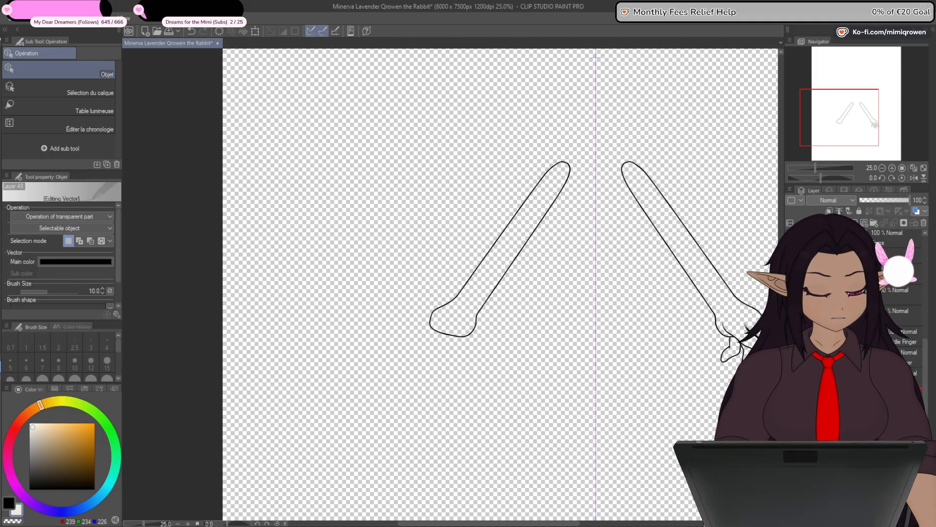
scroll(449, 337, "up", 3)
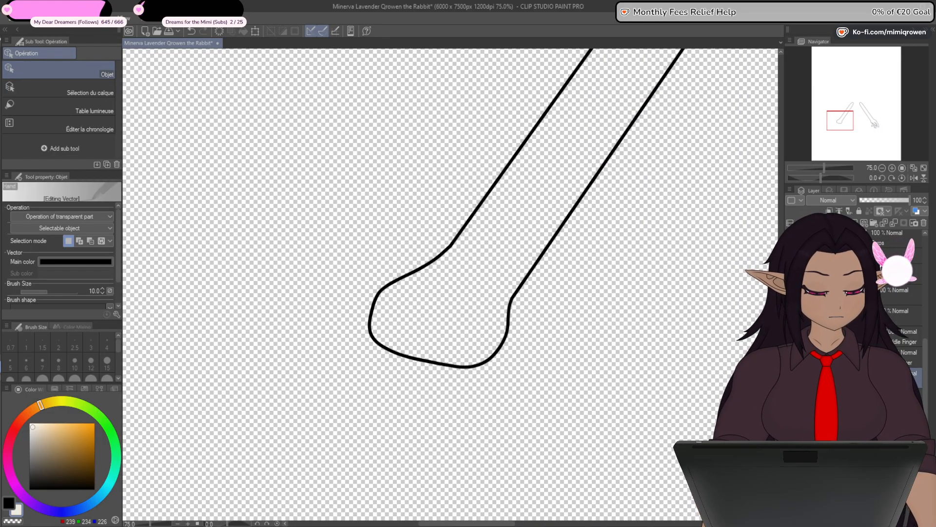
- Add a new layer above the Hand layer and fill the left arm and palm with the pale skin colour
key("g")
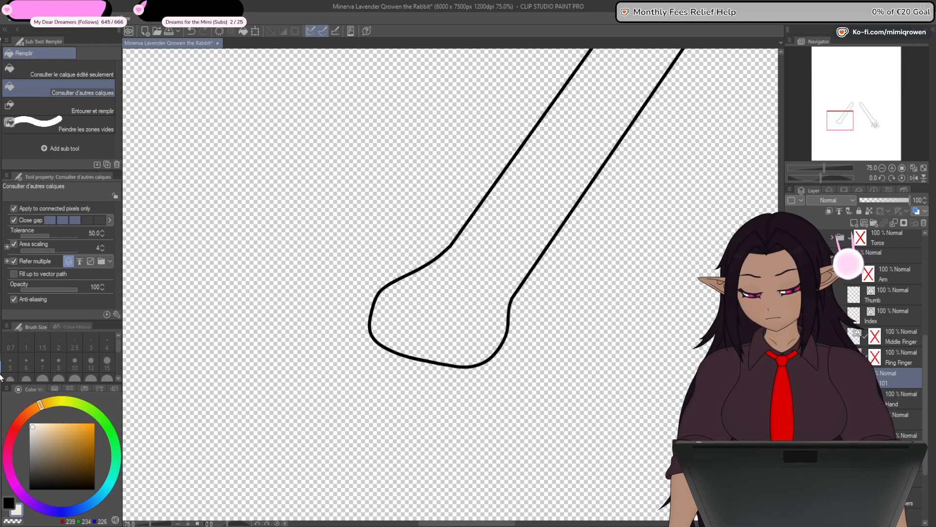
left_click(473, 295)
scroll(468, 300, "down", 3)
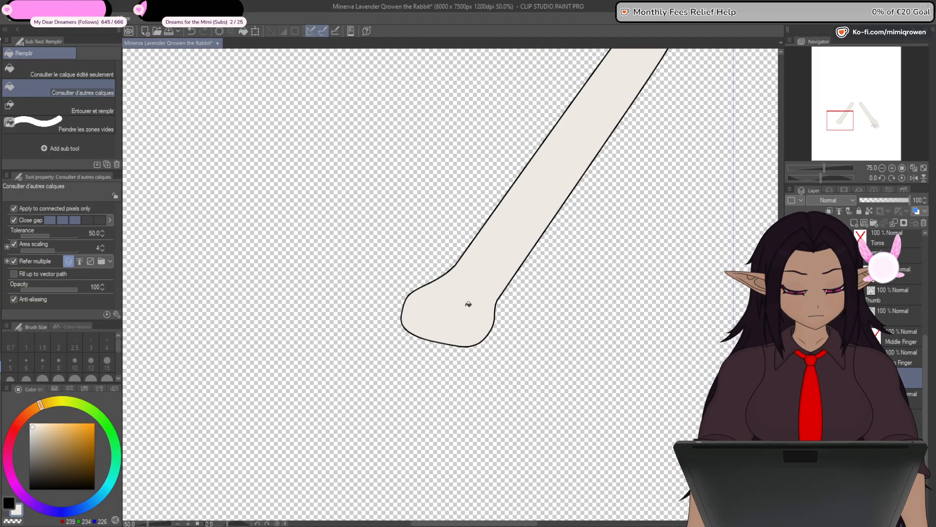
key("ctrl+z")
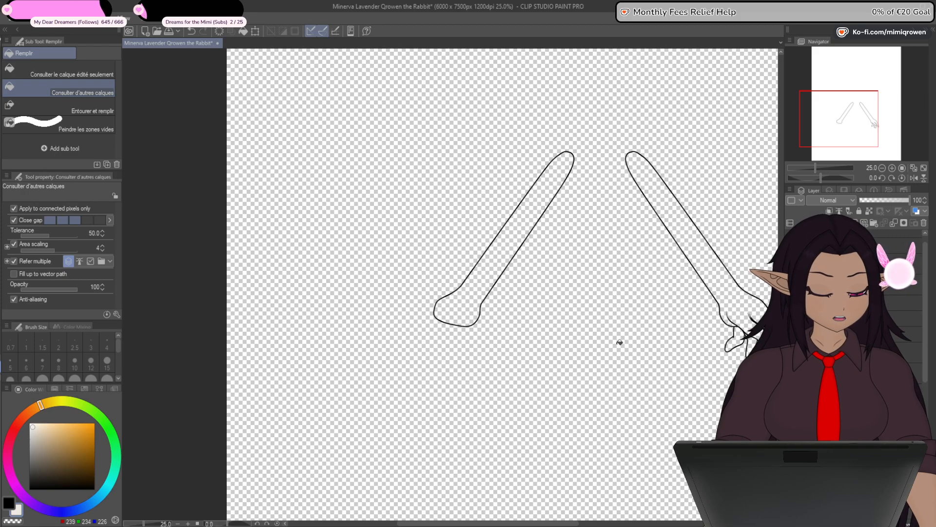
key("ctrl+y")
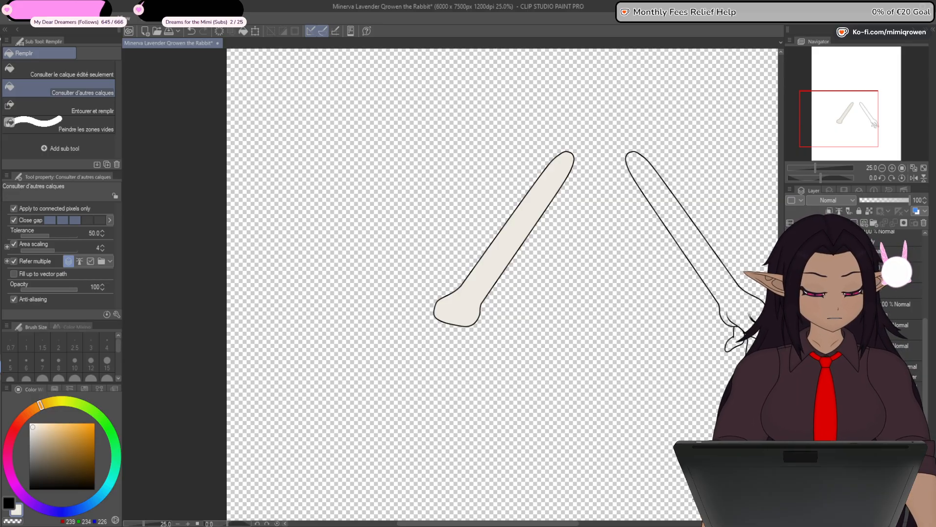
- Hide the filled left arm and palm, and show only the outline of the hand's small bent digit
left_click(790, 309)
left_click(791, 309)
left_click(791, 330)
left_click(790, 330)
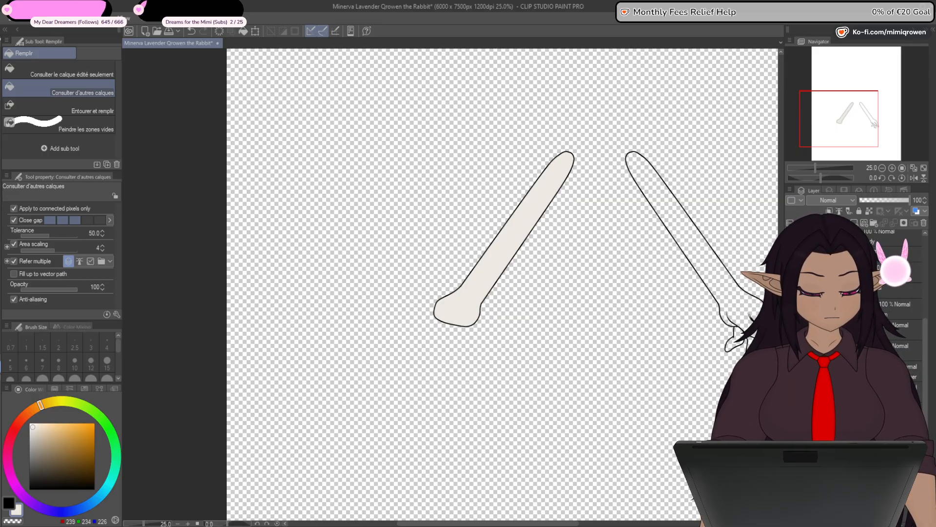
left_click(790, 309)
left_click(791, 331)
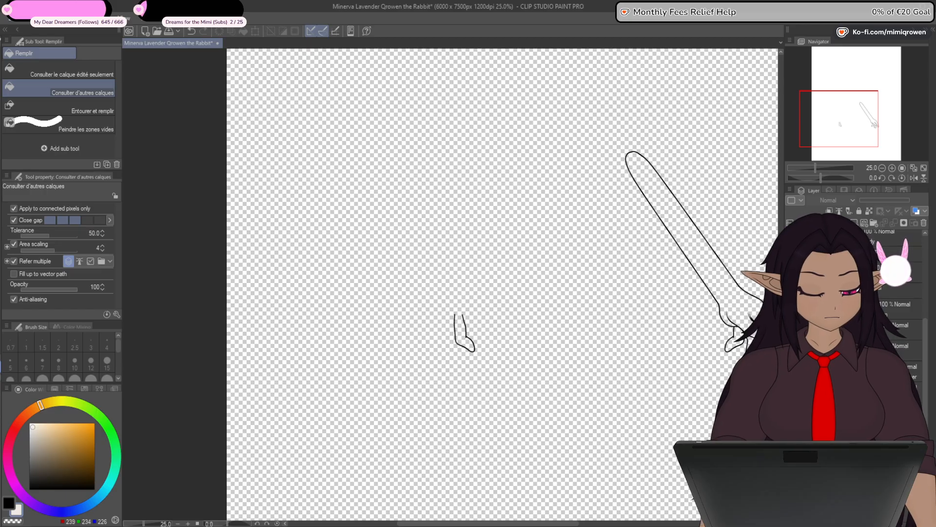
scroll(450, 324, "up", 8)
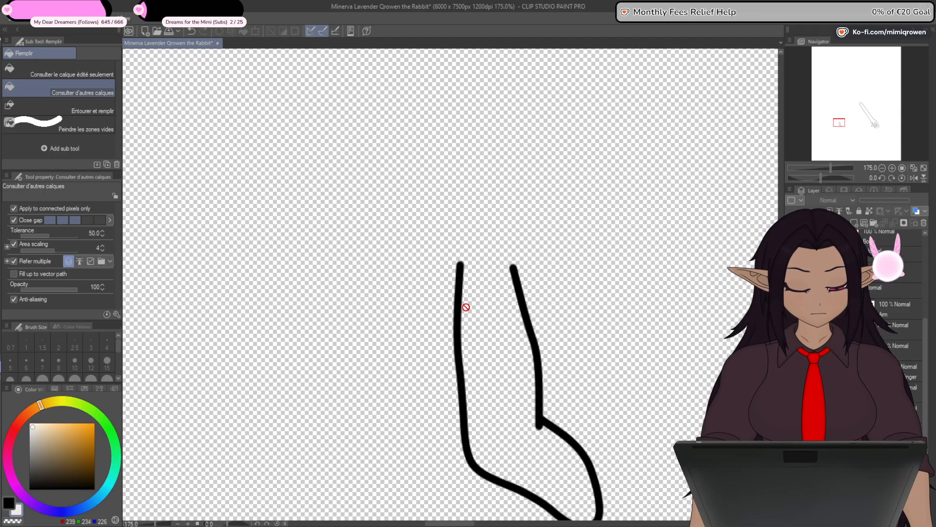
- Close the open end of the bent digit's outline with a slightly arched pale skin-coloured curve at brush size 10
scroll(465, 307, "up", 4)
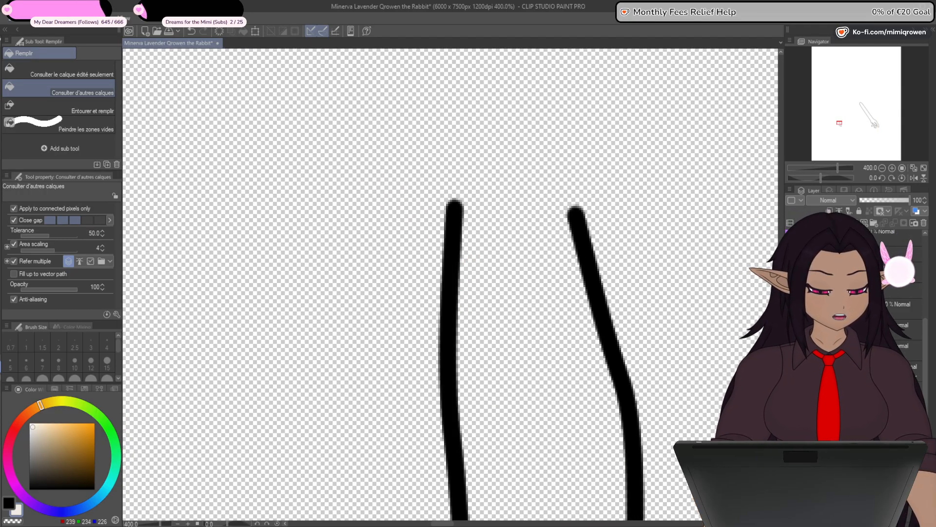
left_click(897, 475)
left_click_drag(678, 357, 639, 300)
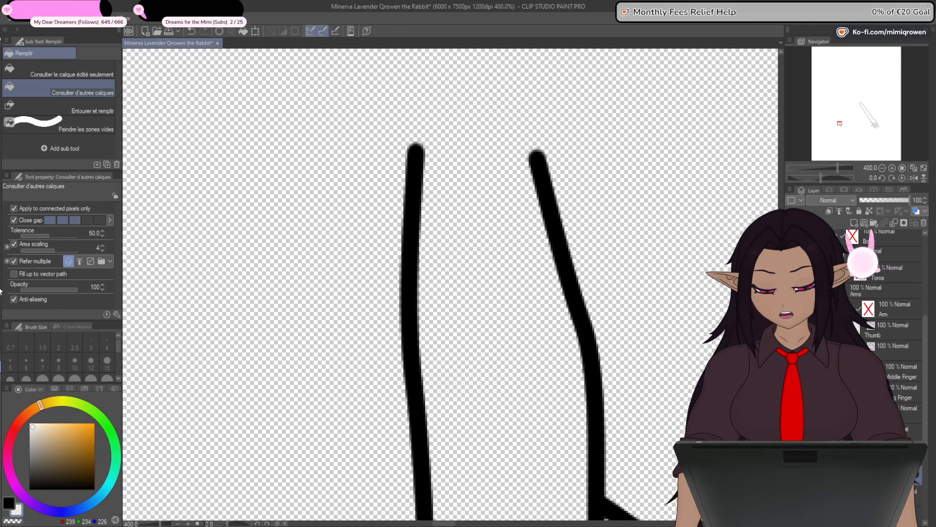
key("u")
scroll(467, 192, "up", 2)
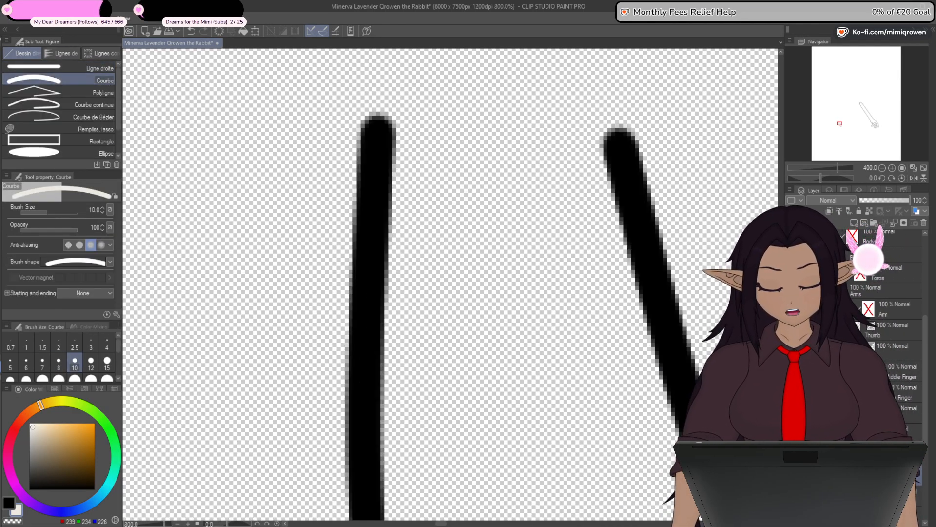
left_click_drag(348, 152, 587, 169)
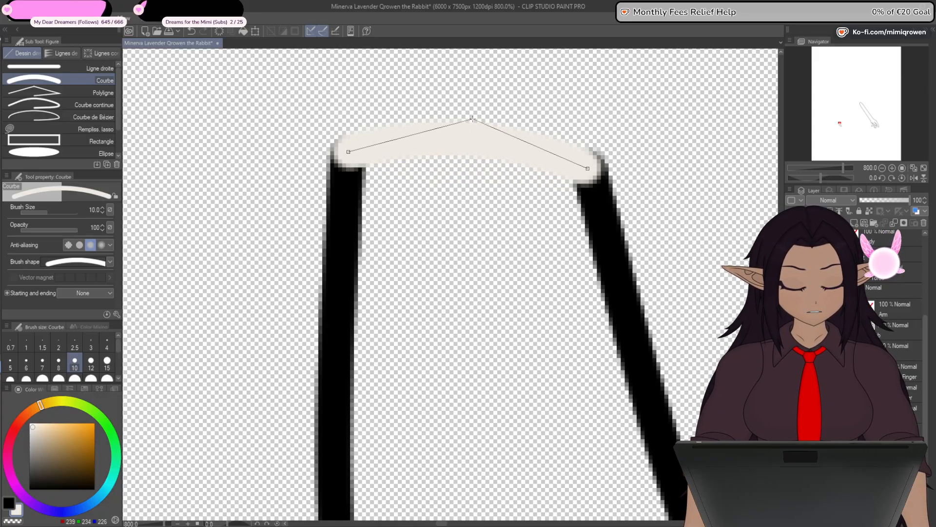
left_click(473, 118)
- Fill the bent digit with the pale skin colour and place the fill beneath its line art
key("g")
left_click(524, 292)
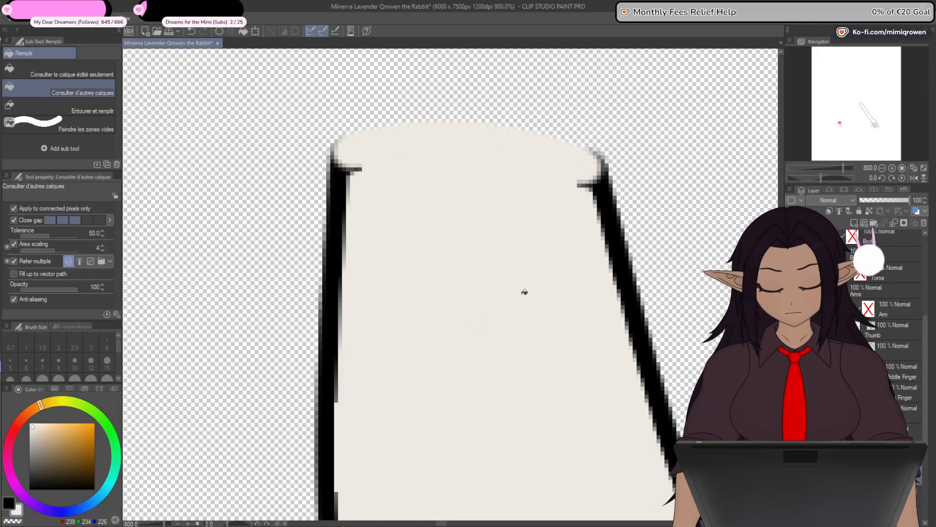
scroll(524, 292, "down", 7)
left_click_drag(668, 400, 594, 238)
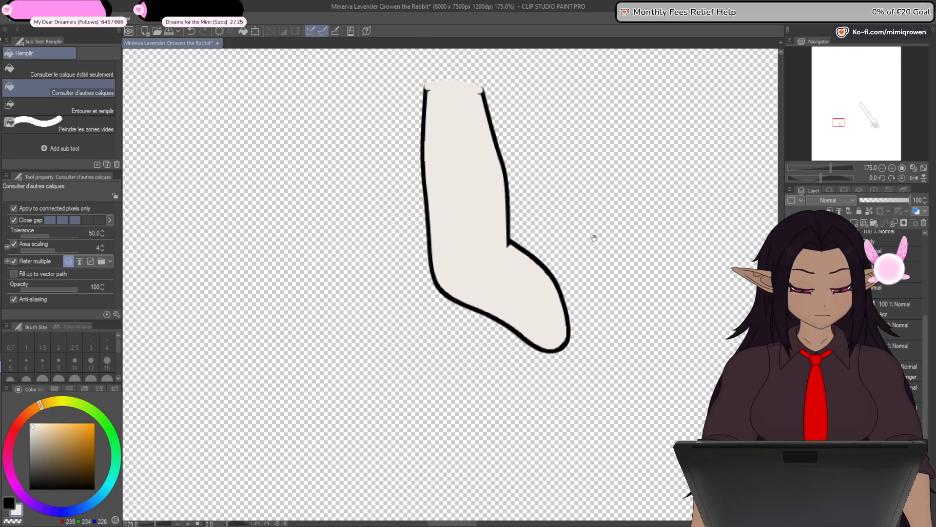
left_click_drag(848, 263, 849, 287)
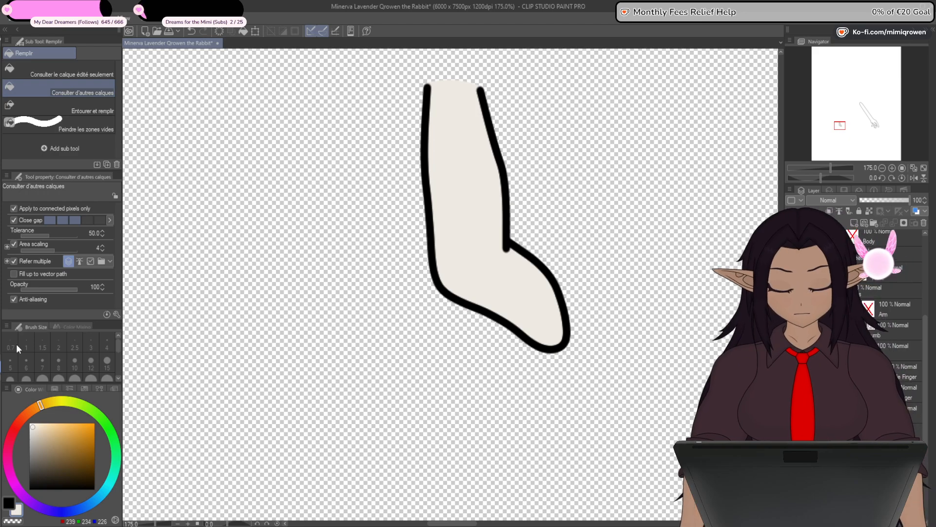
- Try to taper the lower end of the bent digit's inner line by adjusting its line width, then undo it
key("y")
scroll(498, 252, "up", 4)
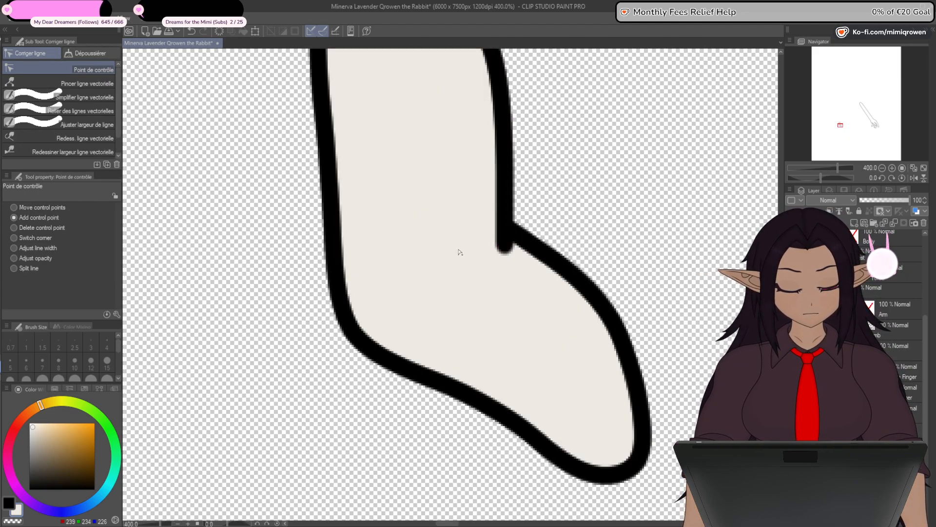
left_click(49, 248)
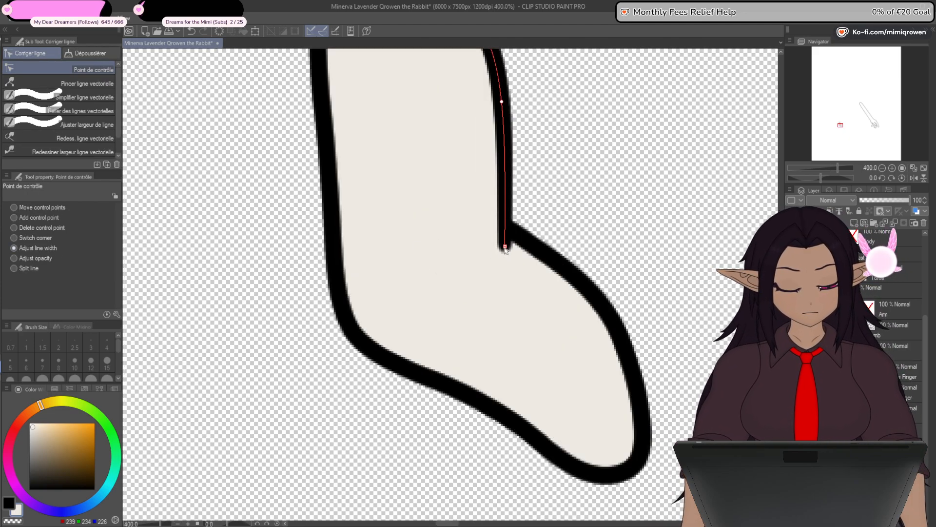
mouse_move(505, 250)
left_mouse_down()
mouse_move(477, 255)
mouse_move(457, 291)
left_mouse_up()
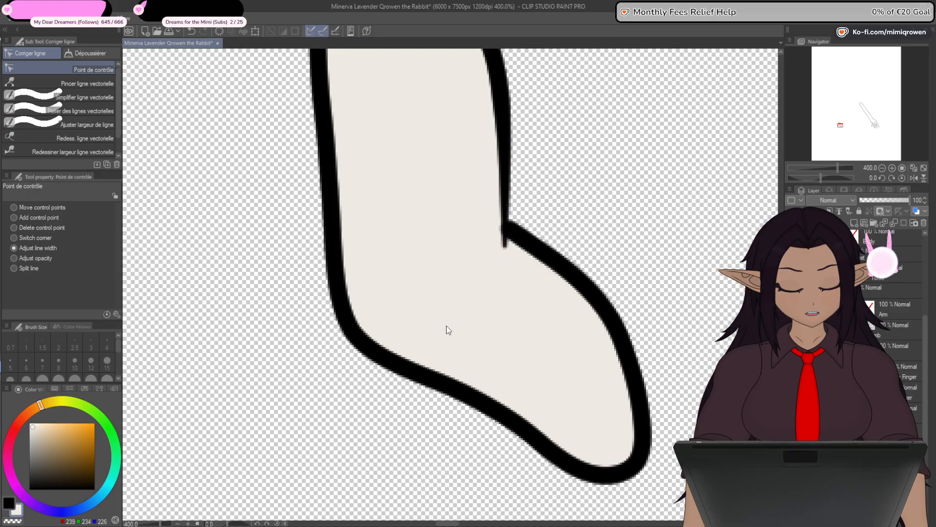
scroll(446, 326, "down", 3)
scroll(483, 277, "up", 5)
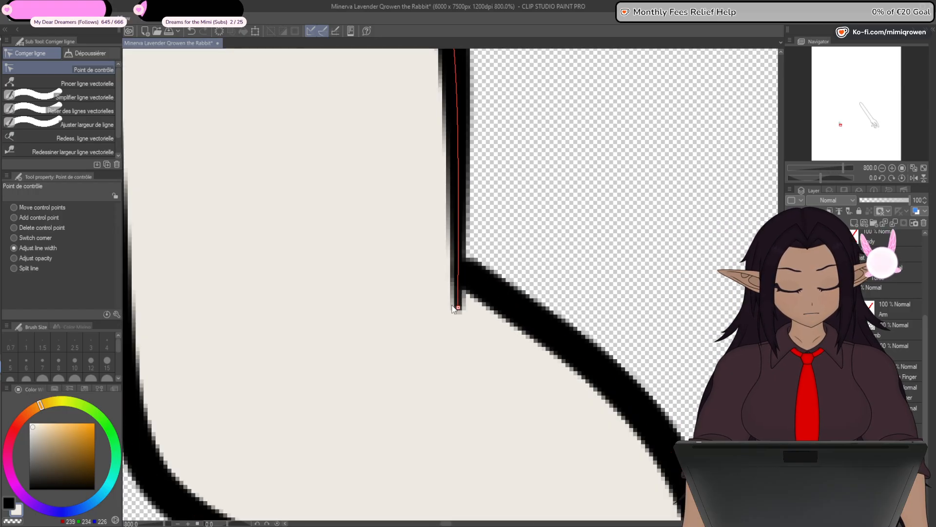
scroll(454, 309, "down", 4)
scroll(452, 362, "up", 4)
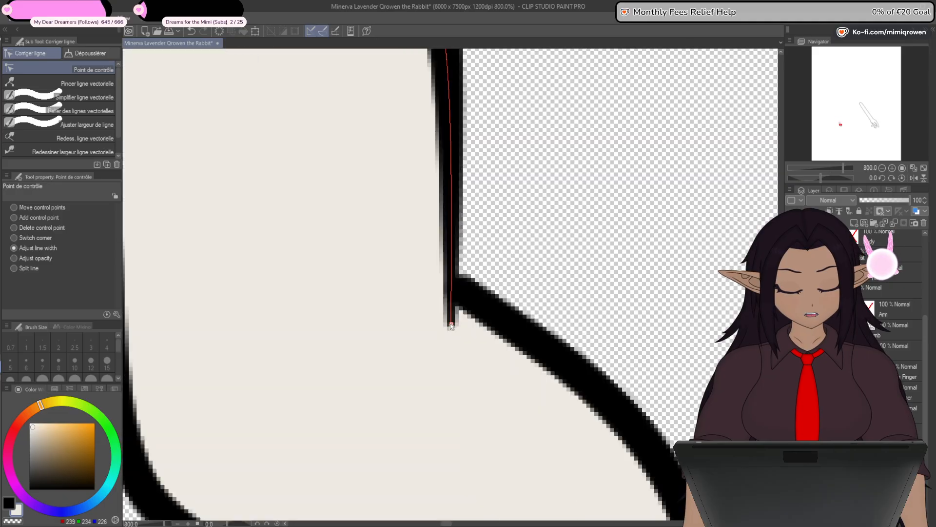
left_click_drag(443, 333, 447, 335)
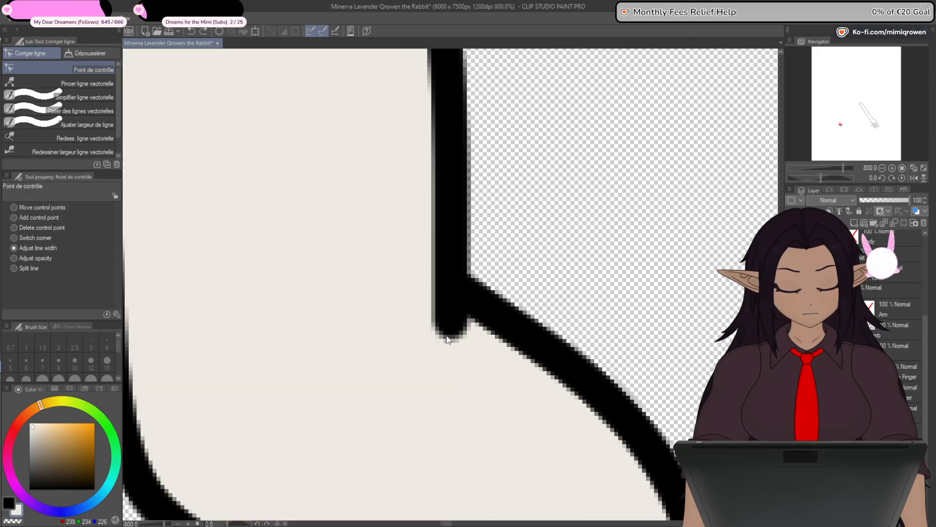
- Add a control point to the bent digit's inner line just above its lower end and nudge the neighbouring point up slightly
scroll(446, 335, "down", 2)
left_click(14, 218)
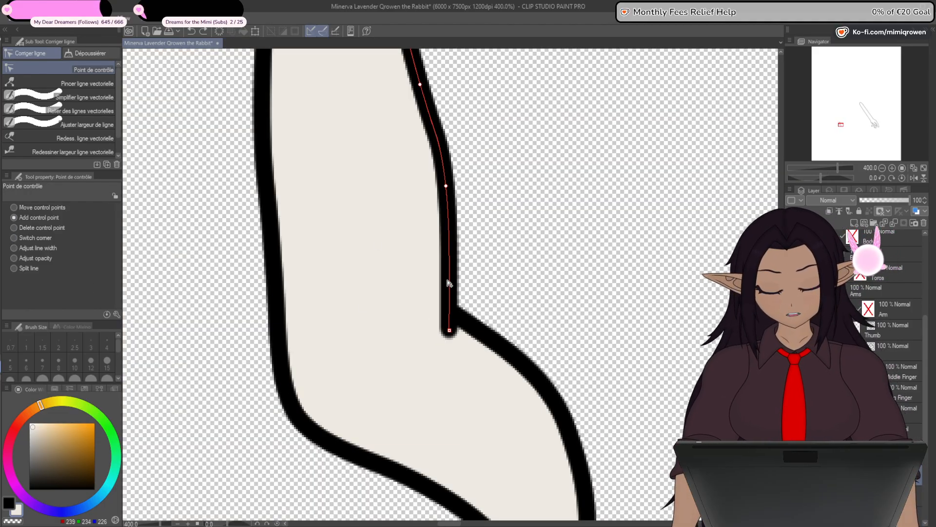
left_click_drag(448, 190, 447, 183)
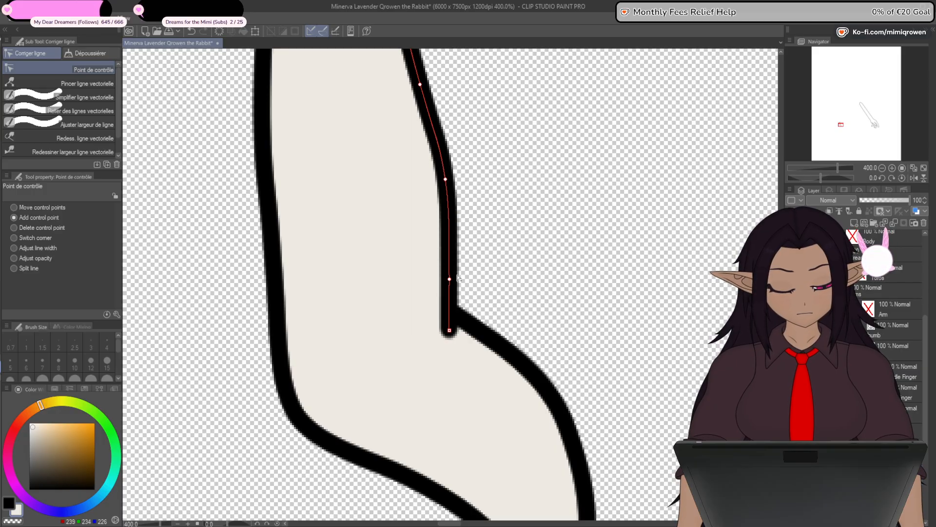
left_click_drag(452, 284, 452, 281)
- Taper the inner line's lower end to a point, and move that end and the added control point slightly lower
left_click_drag(487, 388, 516, 347)
left_click(45, 248)
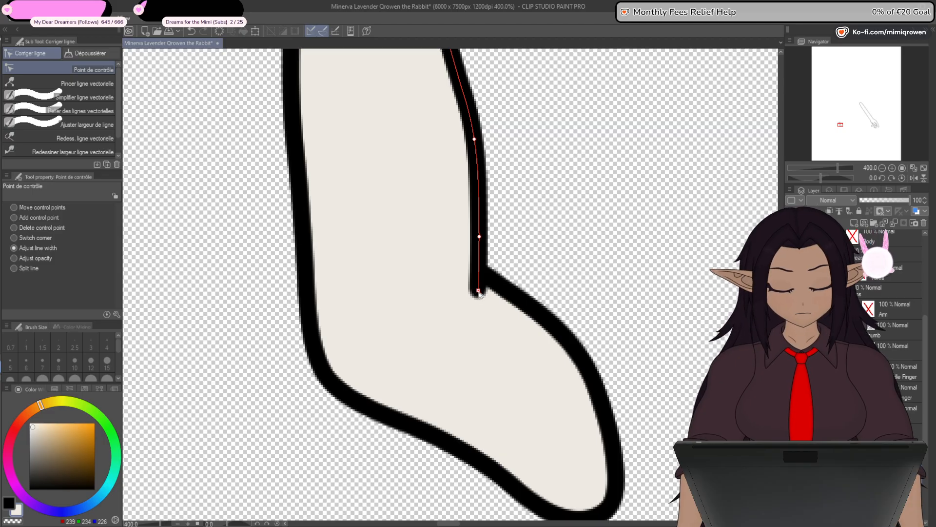
mouse_move(479, 291)
left_mouse_down()
mouse_move(434, 305)
mouse_move(391, 287)
left_mouse_up()
left_click(44, 218)
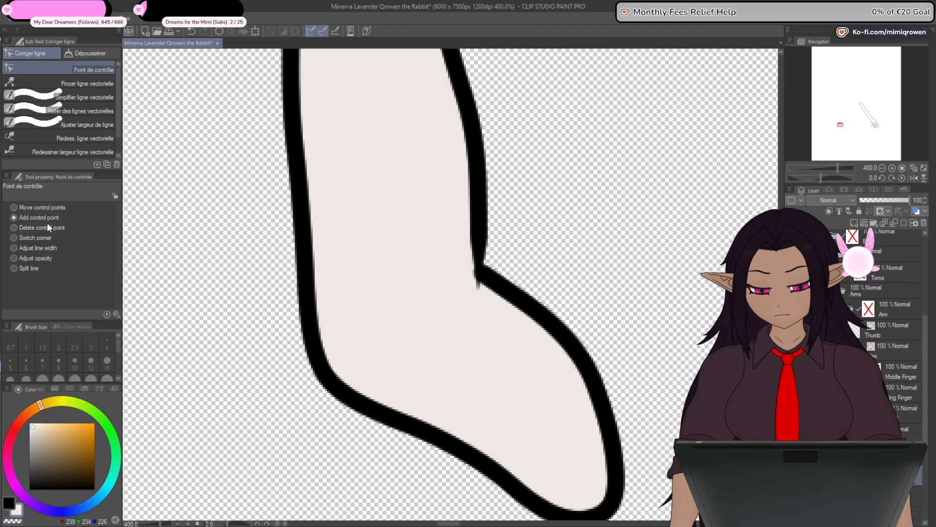
left_click_drag(477, 300, 477, 307)
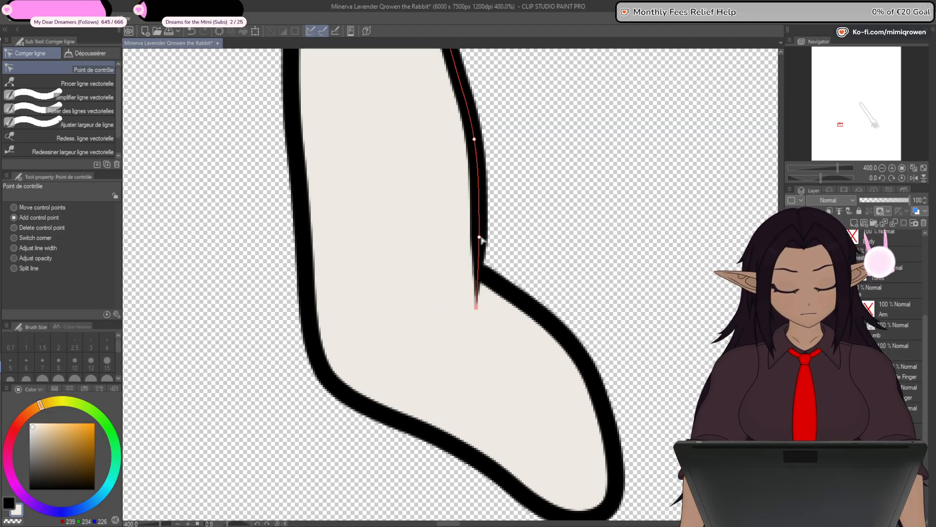
left_click_drag(479, 237, 479, 257)
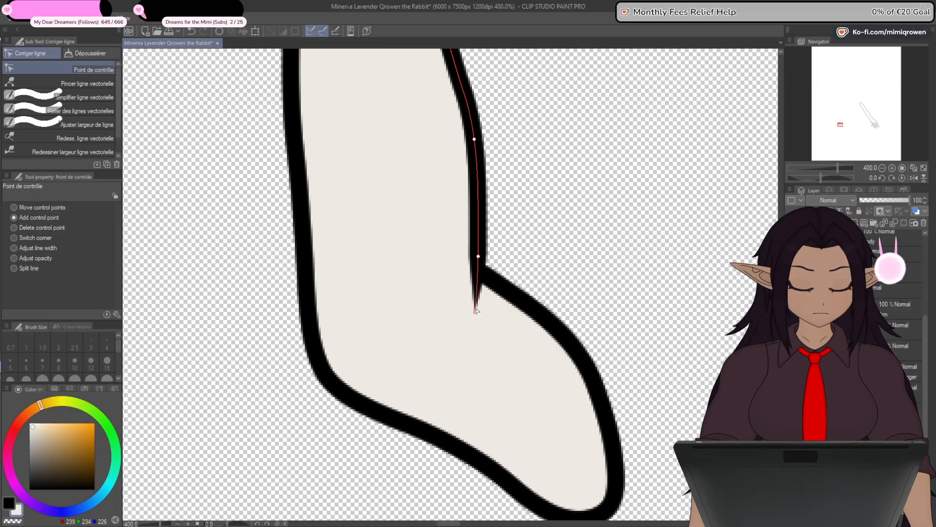
scroll(474, 314, "down", 3)
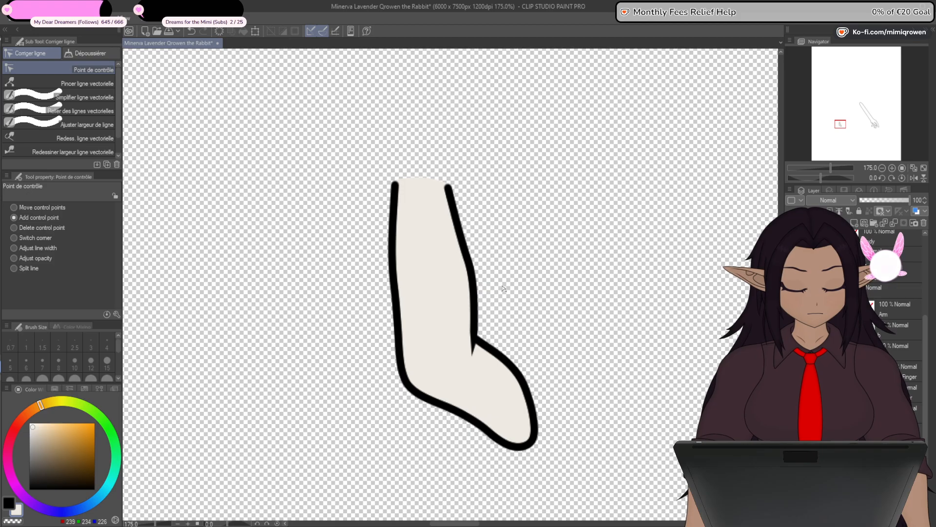
scroll(477, 288, "up", 1)
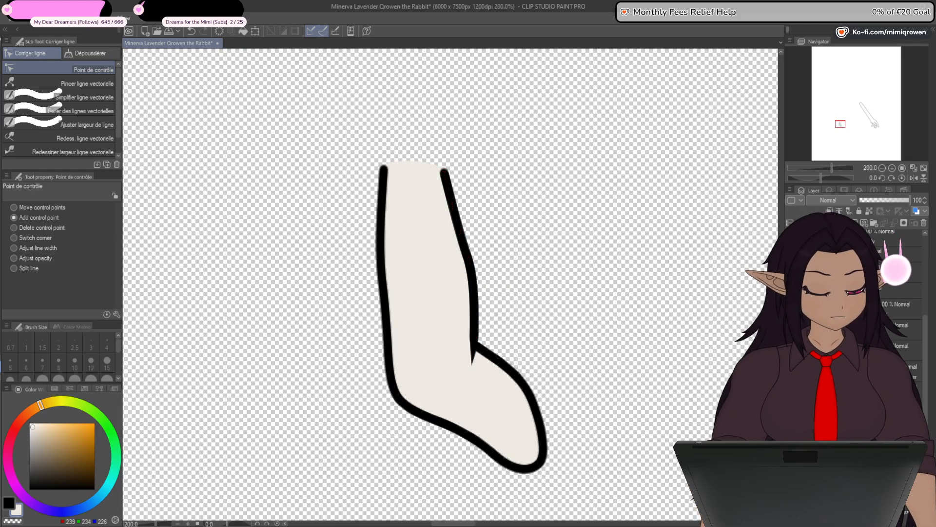
- Hide the filled bent digit and show only the Ring Finger outline with a new layer above it
mouse_move(844, 325)
left_mouse_down()
mouse_move(844, 355)
mouse_move(844, 317)
left_mouse_up()
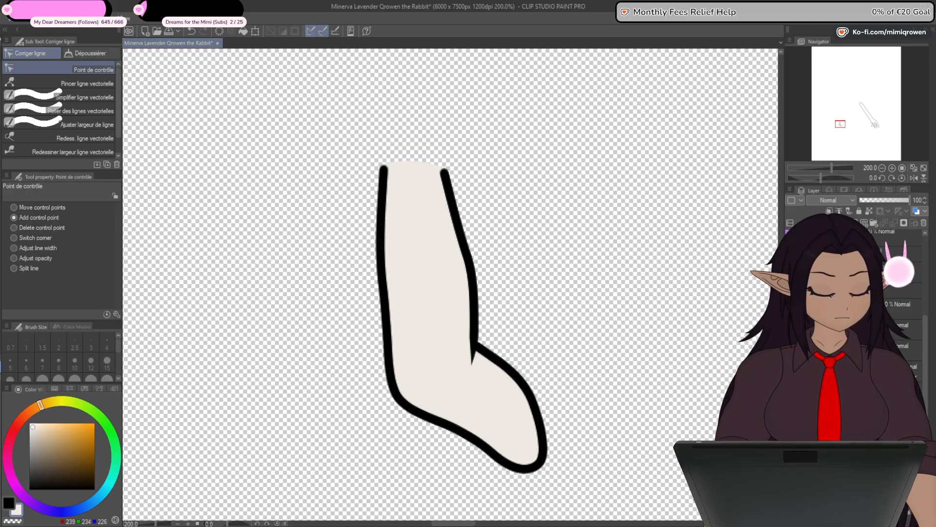
left_click(791, 325)
left_click(791, 345)
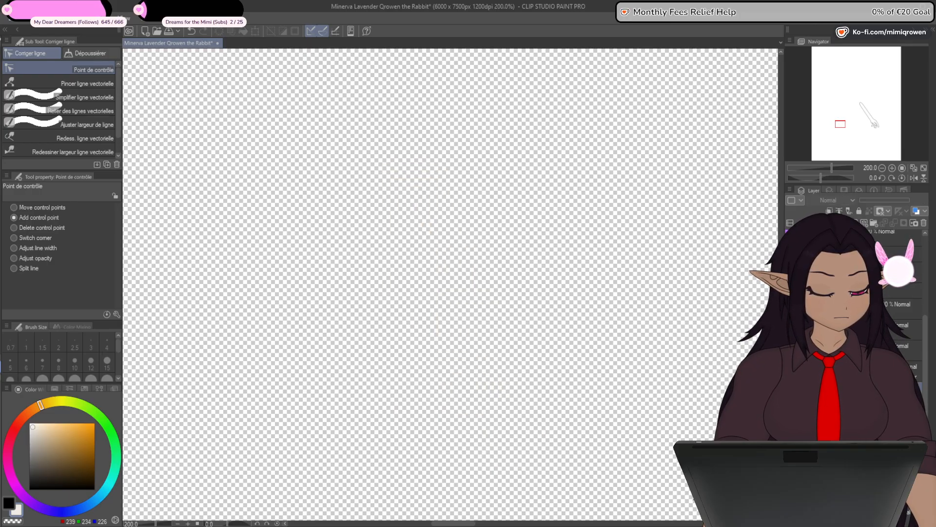
left_click(790, 392)
- Draw an arched pale skin-coloured curve joining the two open ends of the Ring Finger outline at brush size 10
scroll(351, 192, "up", 2)
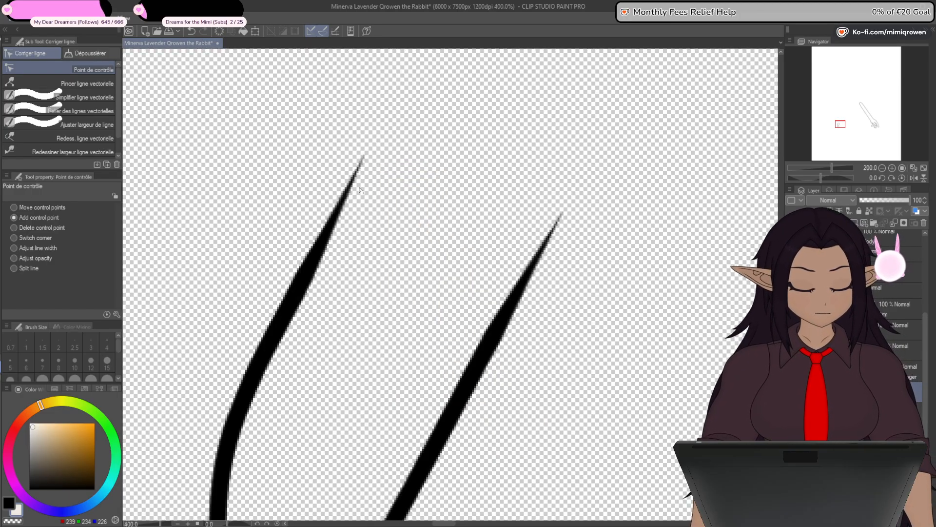
key("u")
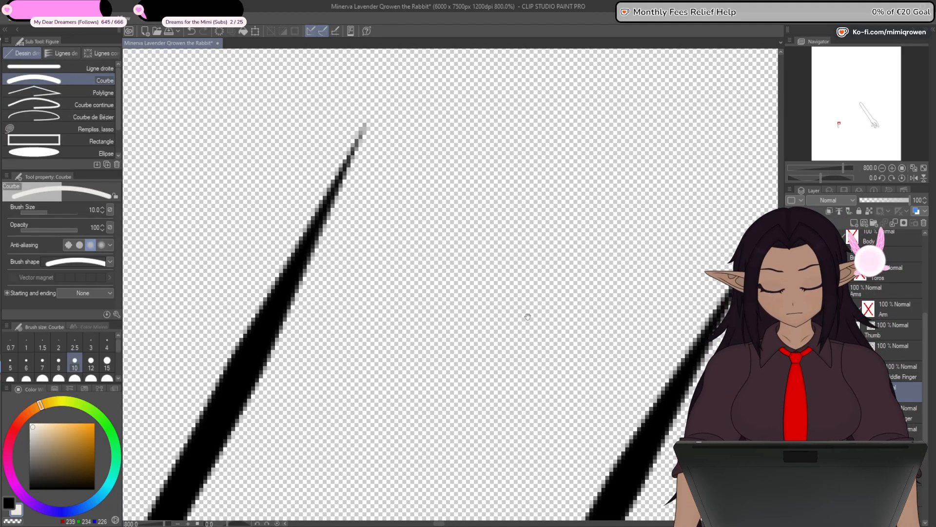
left_click_drag(522, 331, 426, 336)
mouse_move(267, 131)
left_mouse_down()
mouse_move(335, 183)
mouse_move(652, 268)
mouse_move(654, 252)
left_mouse_up()
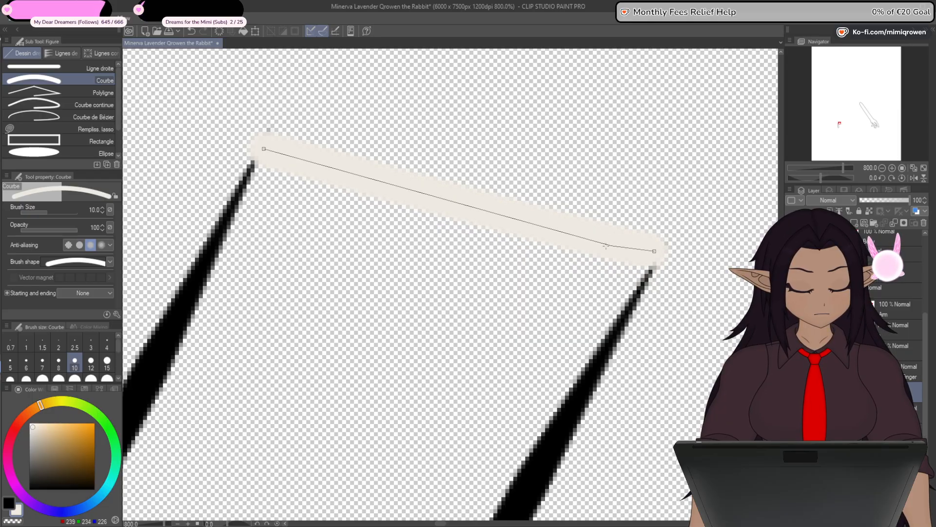
left_click(470, 150)
left_click_drag(369, 237, 428, 233)
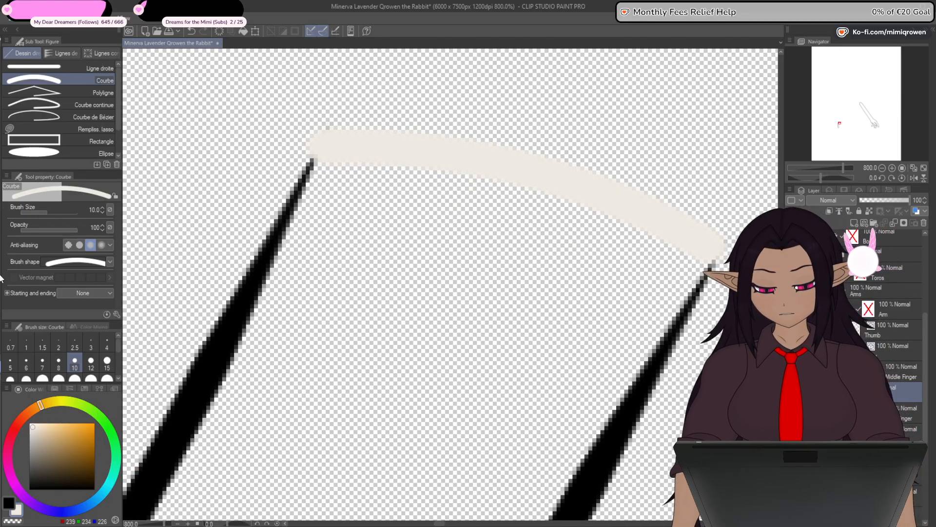
- Fill the ring finger with the pale skin colour and move the fill layer below the Ring Finger line art
key("g")
left_click(401, 352)
scroll(399, 359, "down", 5)
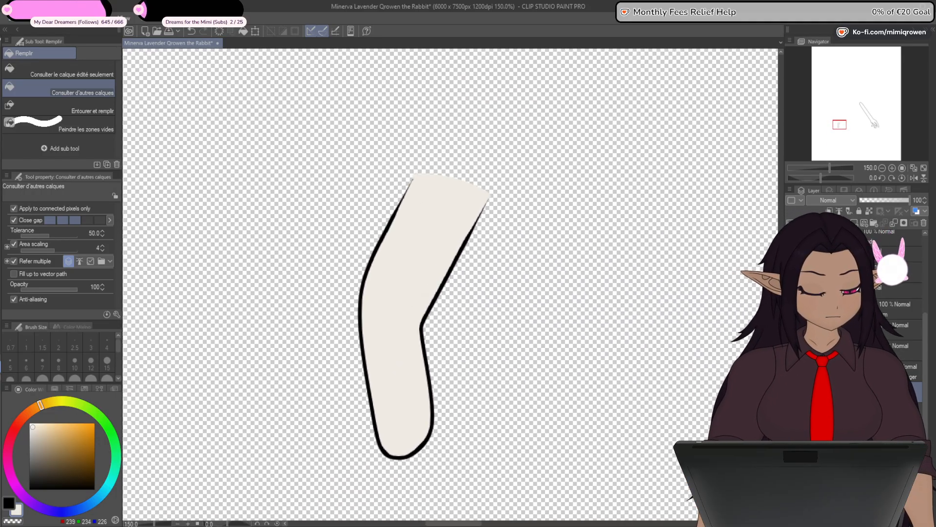
left_click_drag(861, 393, 861, 417)
left_click_drag(210, 263, 213, 312)
- Erase the fill spilling past the ring finger's two upper corners using the G-pen in transparent colour at size 15
key("p")
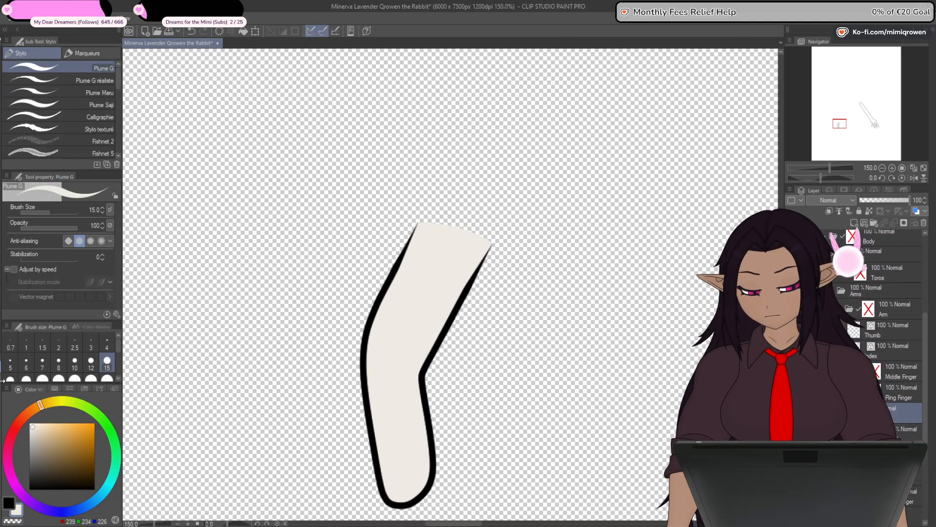
scroll(492, 255, "up", 3)
scroll(493, 256, "up", 2)
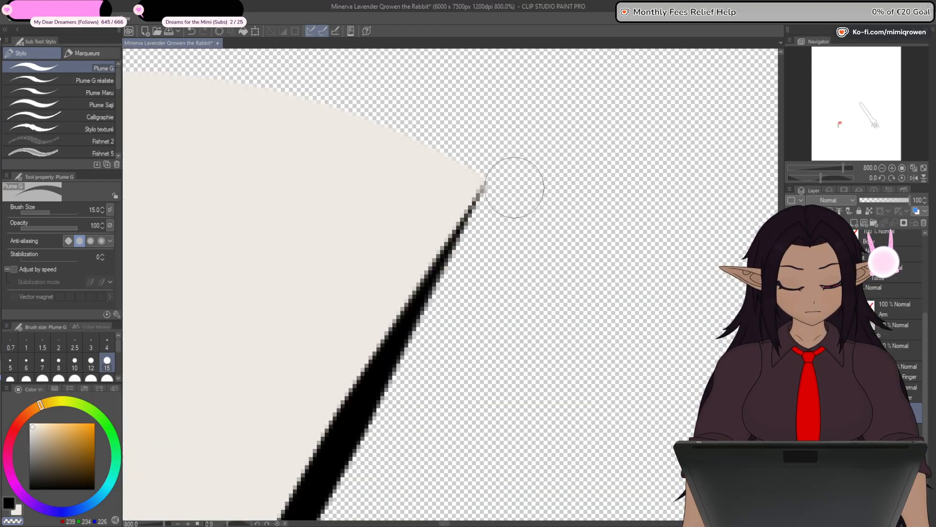
left_click_drag(502, 238, 736, 377)
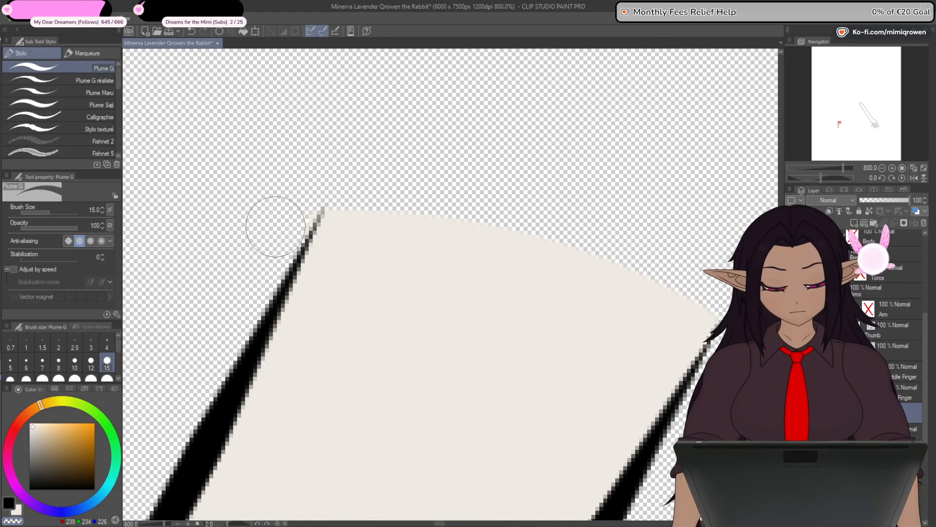
scroll(231, 352, "down", 4)
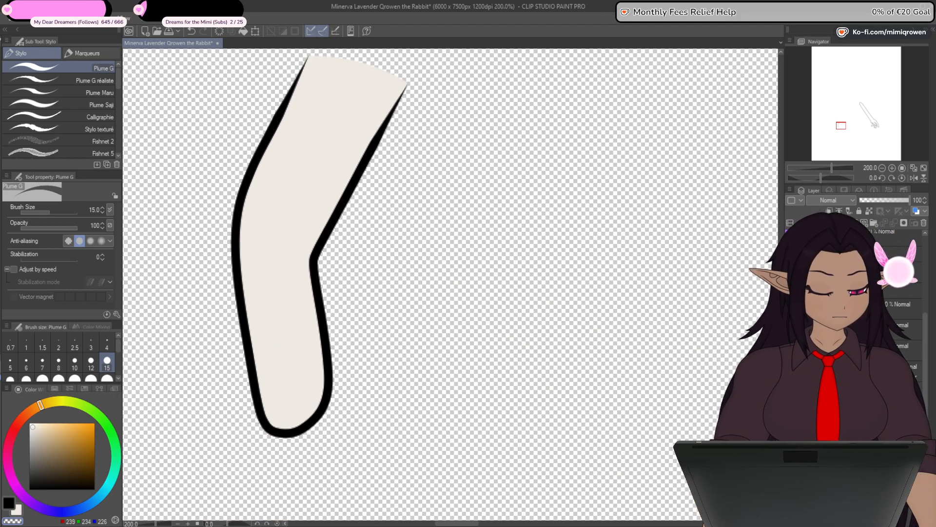
- Hide the filled ring finger, show only the Middle Finger outline and add a new layer above it
left_click(791, 326)
left_click(791, 346)
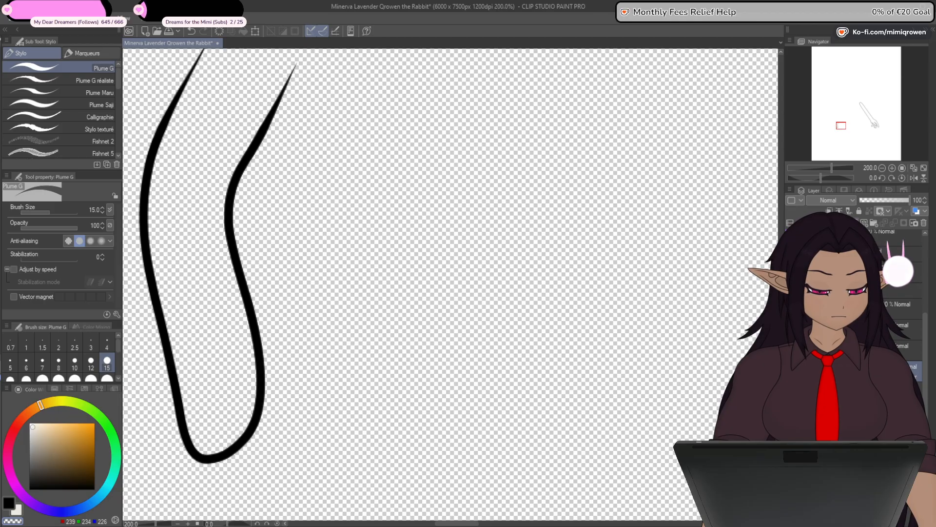
left_click(854, 223)
- Draw an arched pale skin-coloured curve joining the two open ends of the Middle Finger outline at brush size 10
left_click_drag(622, 343, 676, 526)
key("u")
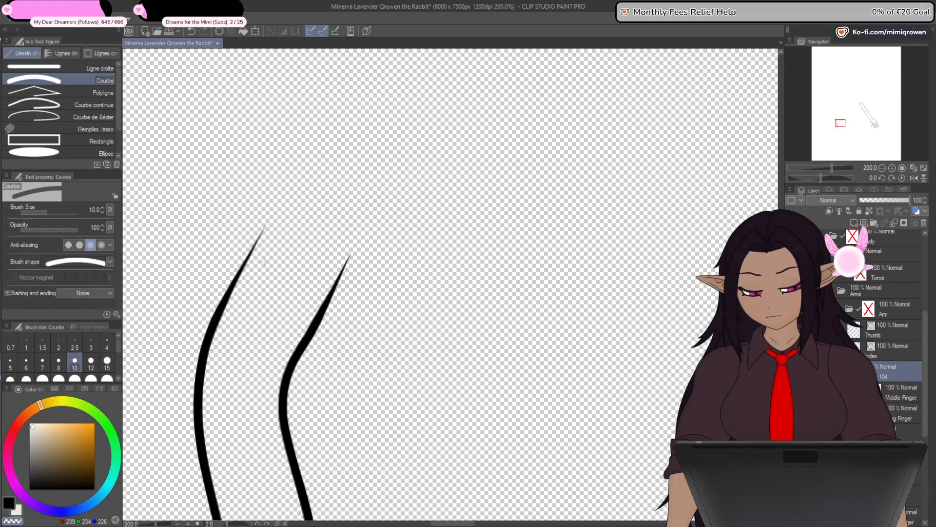
scroll(255, 260, "up", 4)
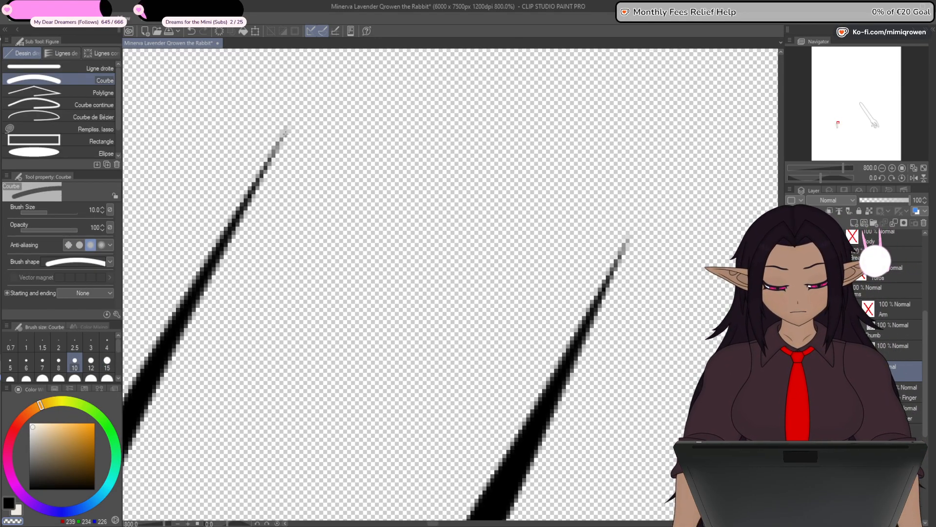
left_click_drag(285, 135, 628, 244)
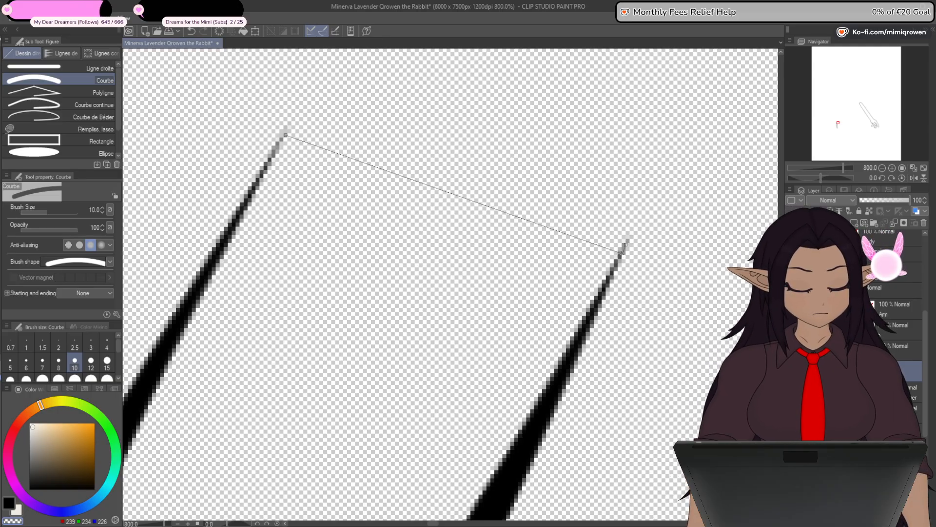
left_click(606, 255)
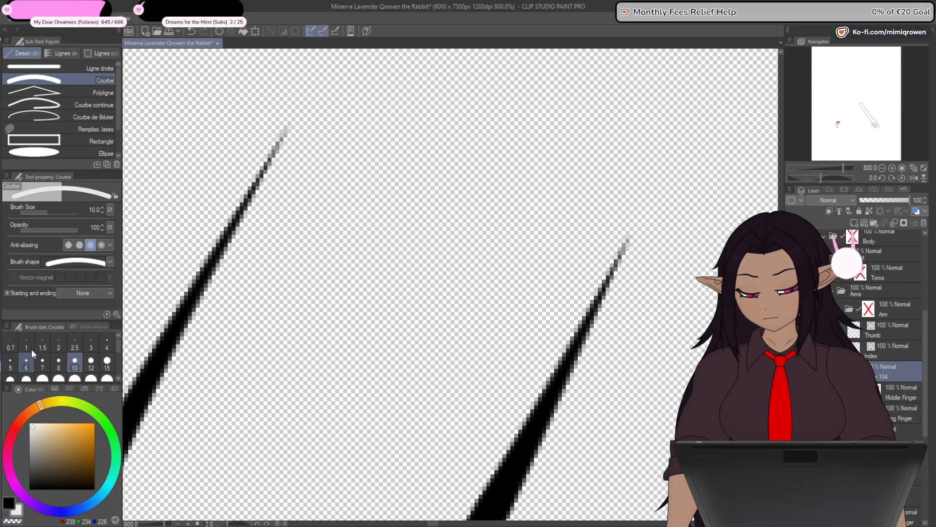
left_click_drag(285, 135, 623, 242)
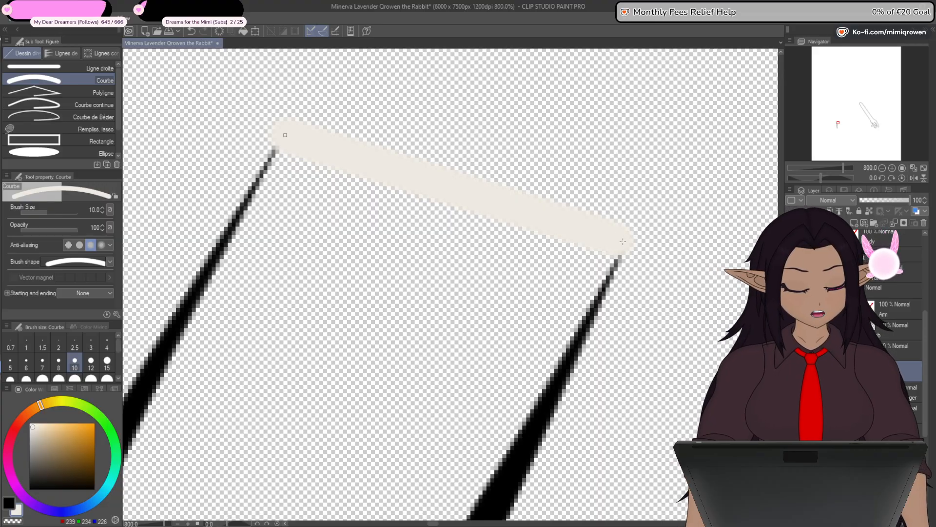
left_click(481, 139)
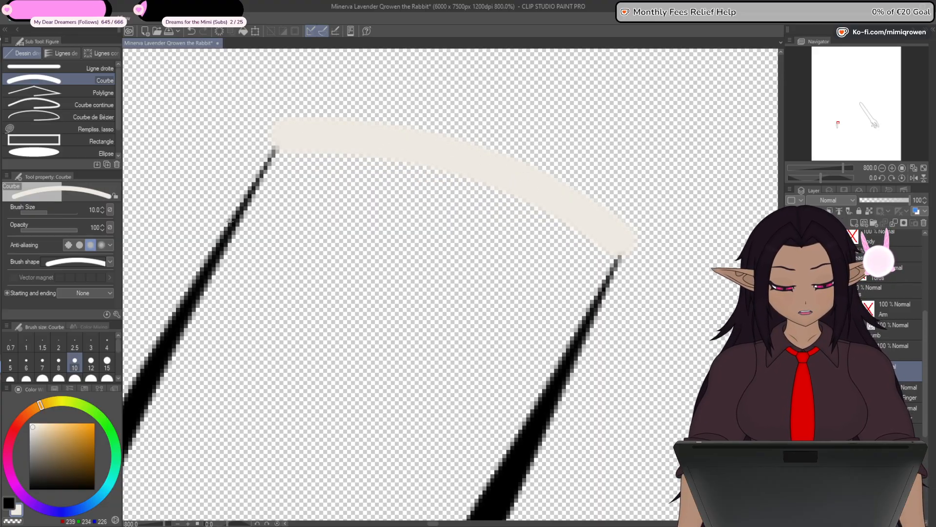
- Fill the middle finger with the pale skin colour beneath its line art and erase the spill at its two upper corners
key("g")
left_click(362, 313)
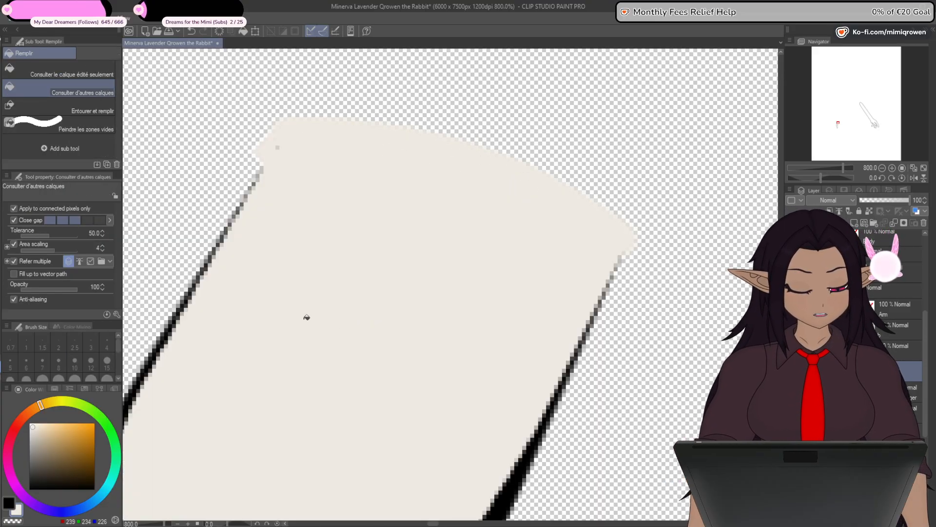
key("p")
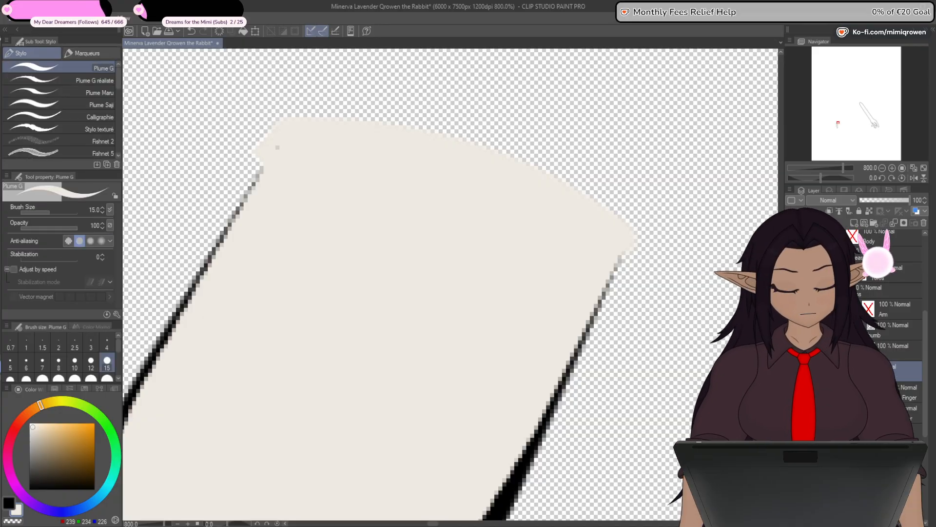
left_click_drag(897, 372, 897, 401)
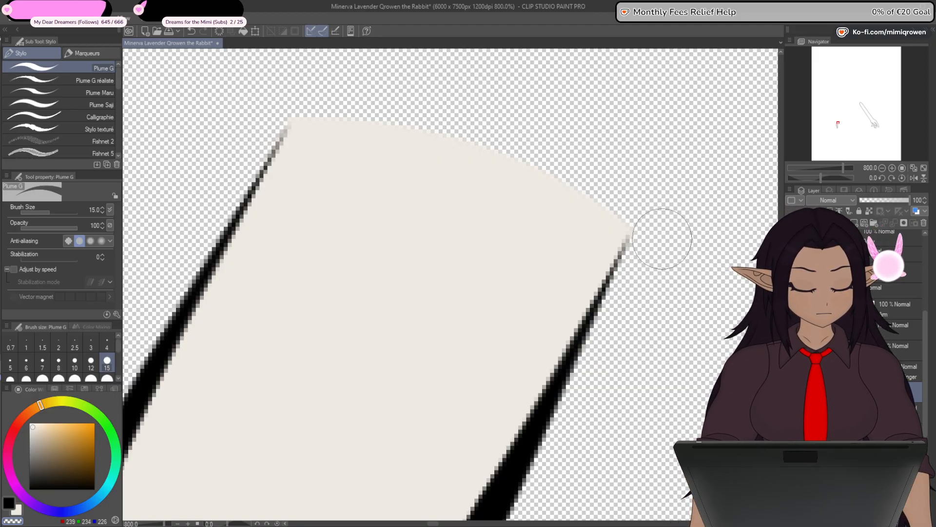
scroll(680, 230, "down", 5)
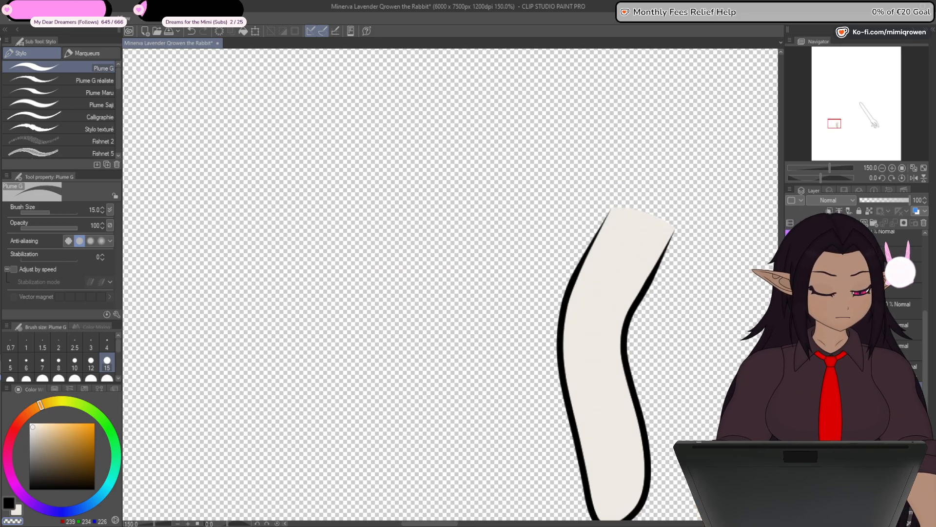
- Hide the filled middle finger, show only the Index finger outline and add a new layer above it
key("ctrl+z")
left_click_drag(603, 141, 677, 217)
left_click(791, 367)
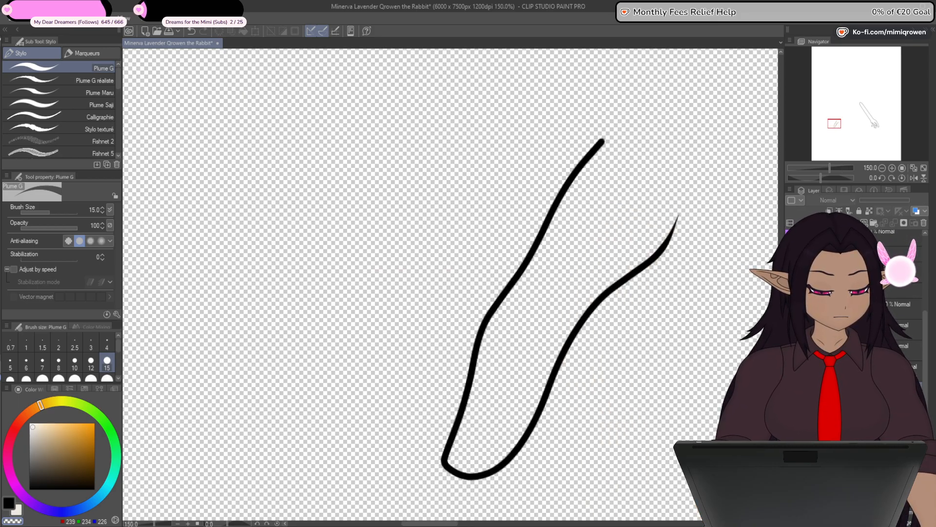
left_click(791, 387)
left_click(791, 388)
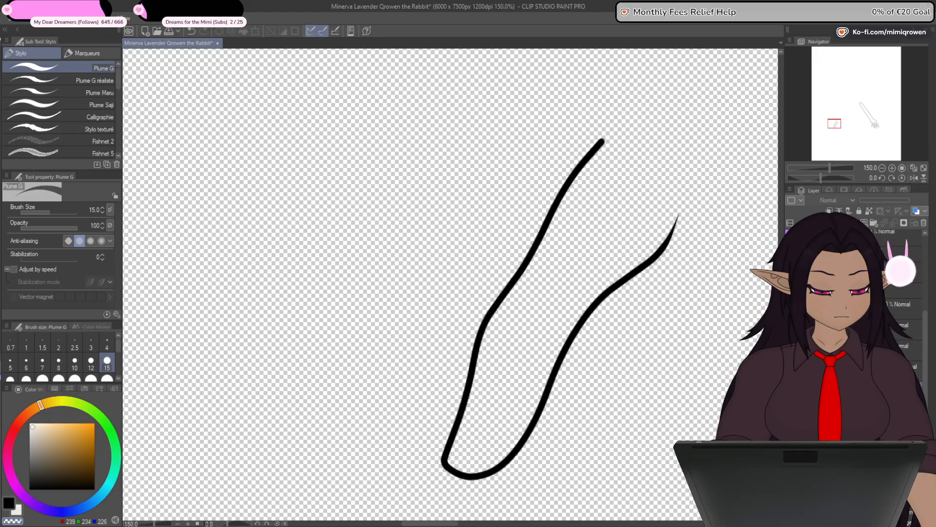
left_click(859, 349)
- Draw an inward-bowed pale skin-coloured curve joining the two open ends of the Index outline at brush size 10
left_click_drag(685, 287, 638, 310)
left_click(1, 283)
scroll(653, 204, "up", 5)
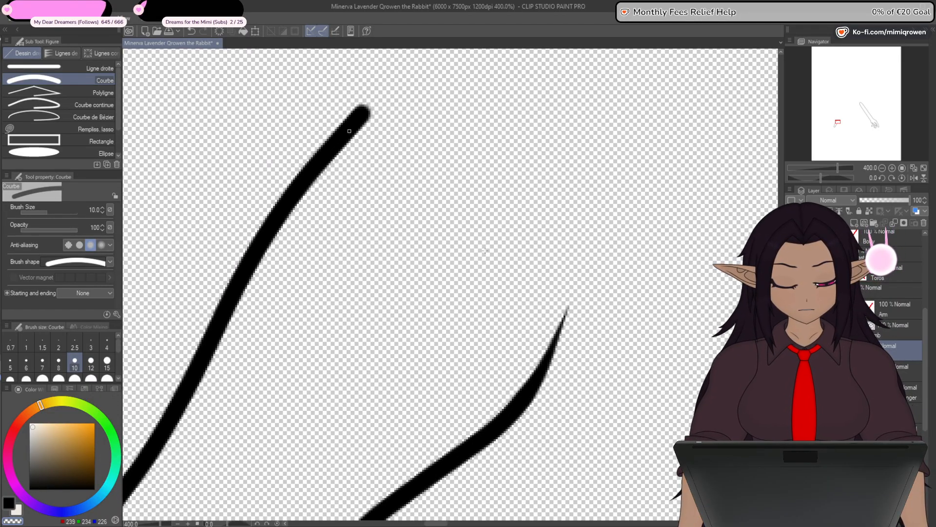
left_click_drag(485, 251, 567, 309)
key("Escape")
left_click(20, 512)
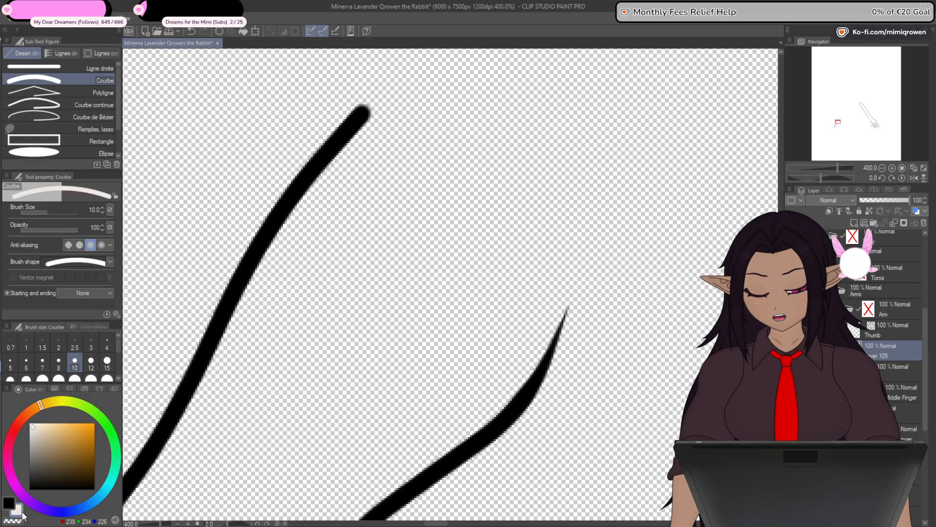
mouse_move(358, 121)
left_mouse_down()
mouse_move(522, 317)
mouse_move(564, 307)
left_mouse_up()
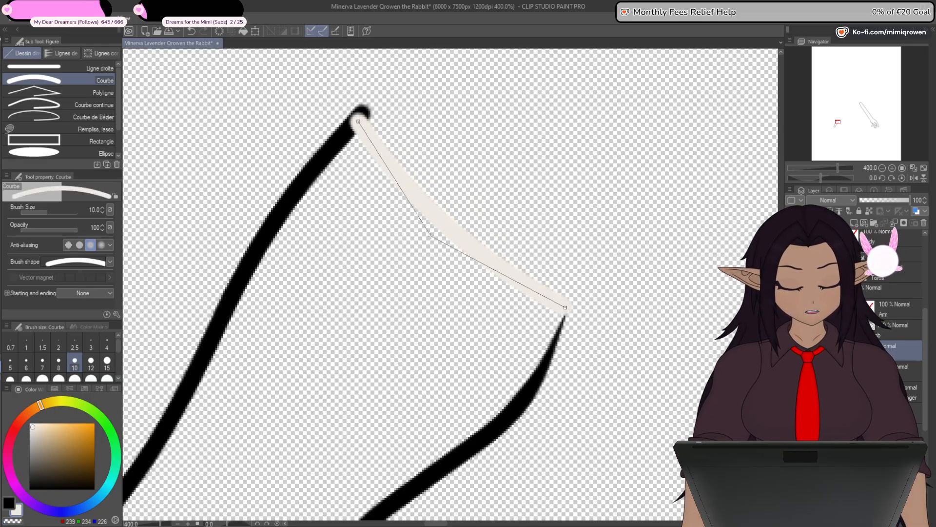
left_click(426, 239)
- Fill the index finger with the pale skin colour and move the fill layer below the Index line art
left_click_drag(391, 330, 446, 265)
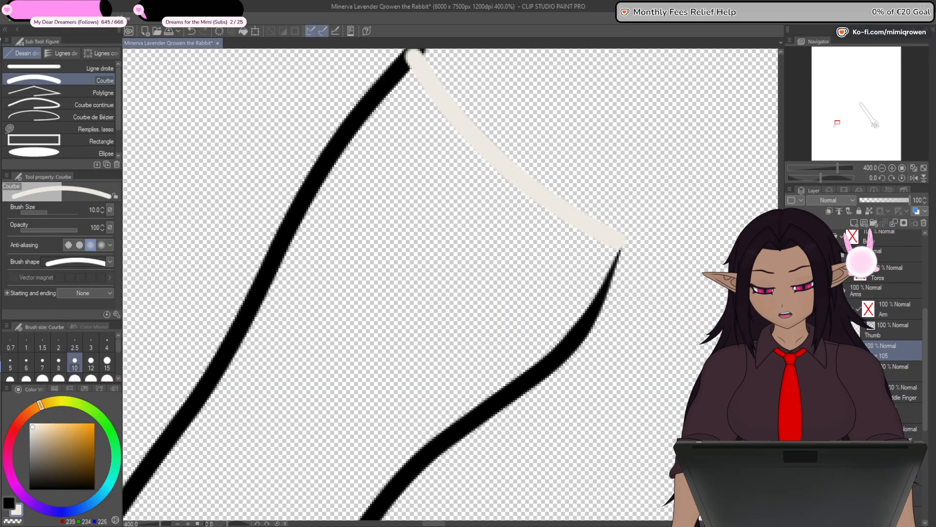
key("g")
left_click(374, 320)
key("ctrl+minus")
key("ctrl+minus")
key("ctrl+minus")
key("ctrl+minus")
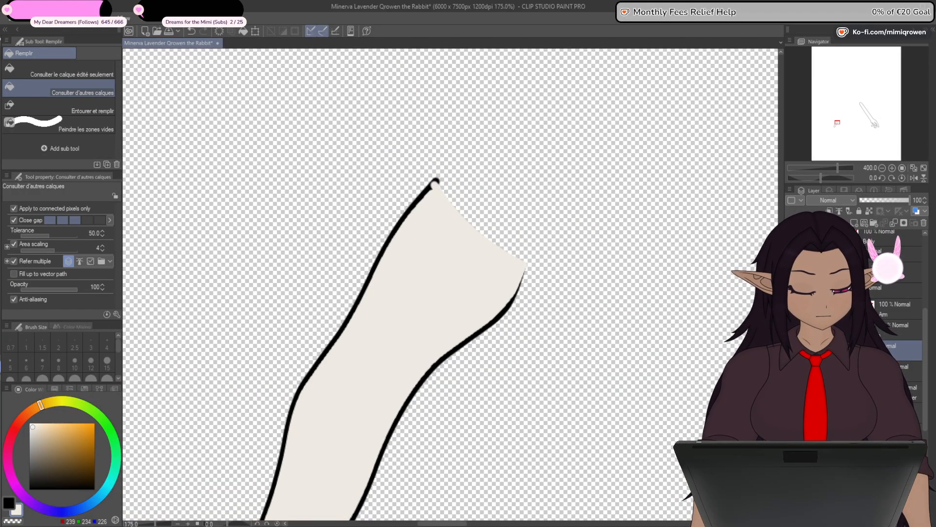
key("ctrl+minus")
key("ctrl+minus")
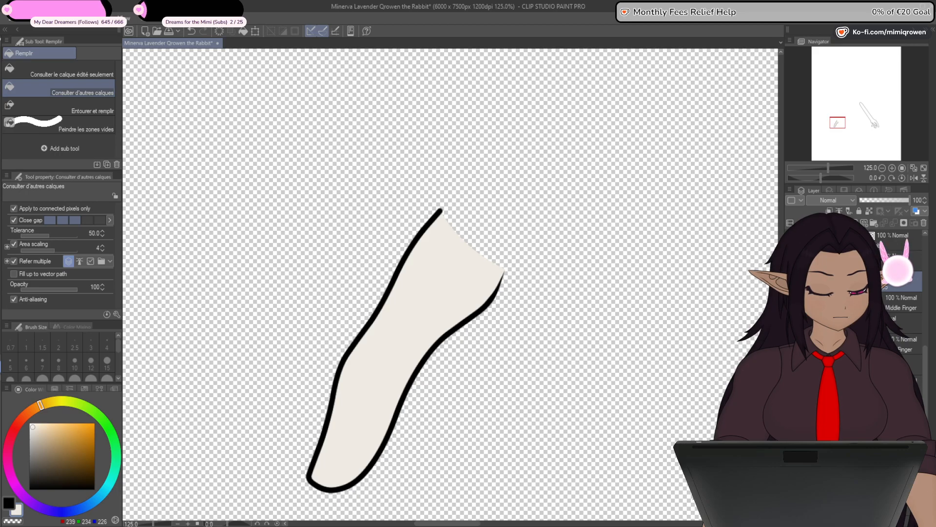
- Show the arm and hand's fill and line art layers together with the filled index finger
left_click(791, 365)
left_click(791, 386)
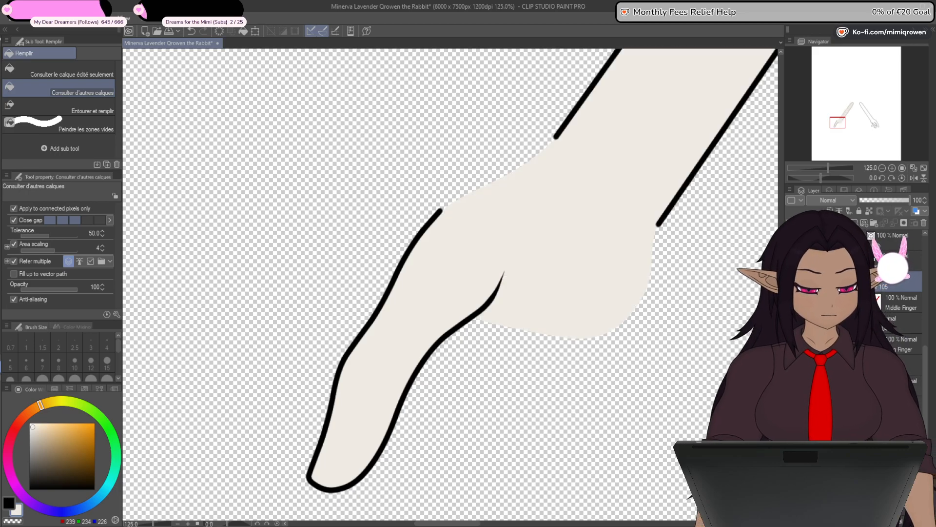
left_click(790, 406)
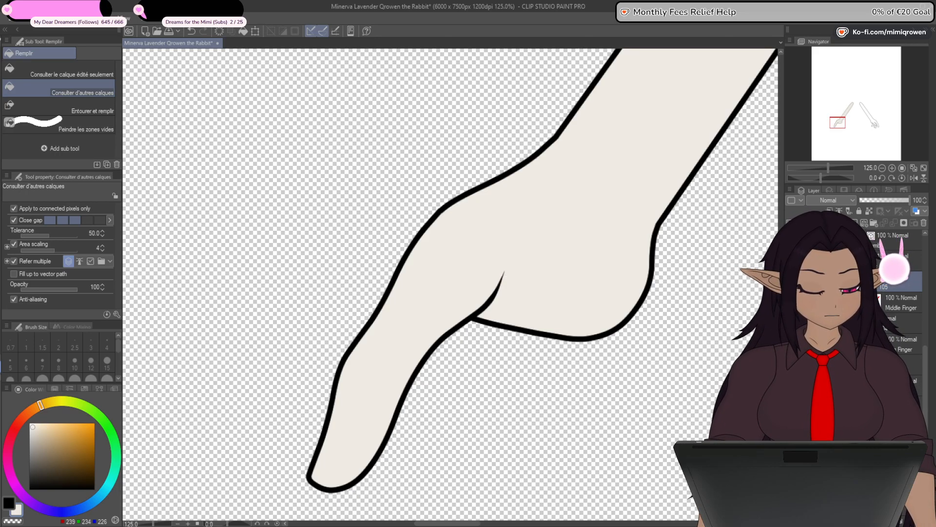
scroll(451, 207, "up", 2)
scroll(450, 205, "up", 5)
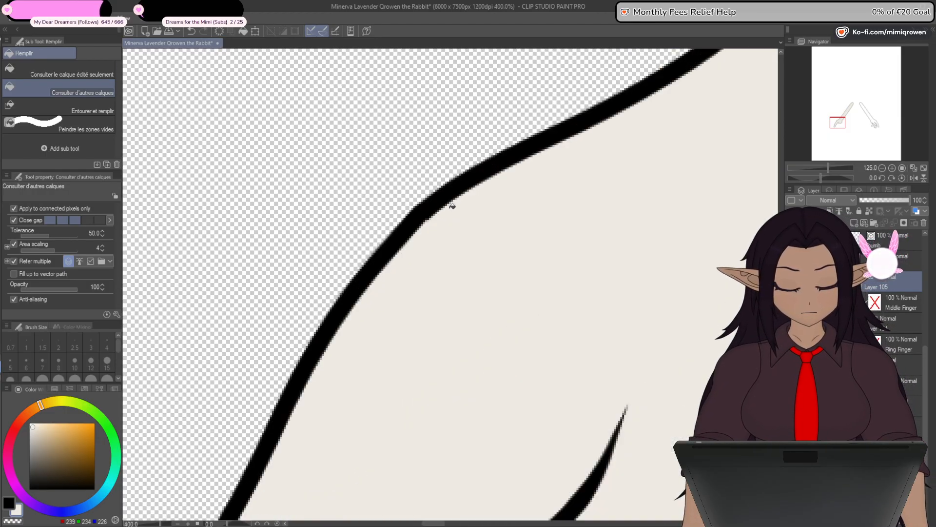
scroll(449, 209, "down", 1)
left_click_drag(455, 334, 476, 260)
key("y")
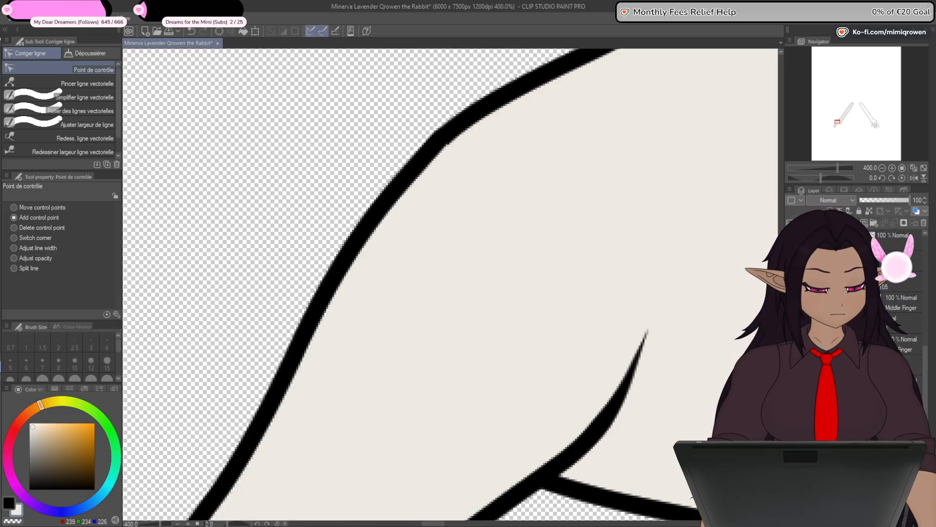
- Toggle the arm's fill off and on to compare it with the index finger's fill at the knuckle
left_click(791, 401)
left_click(792, 400)
left_click(792, 401)
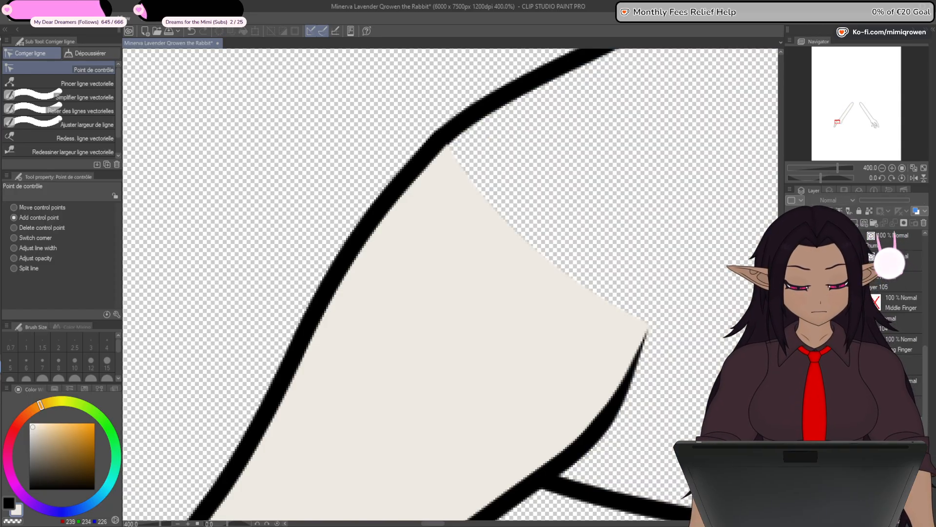
left_click(791, 401)
left_click(792, 401)
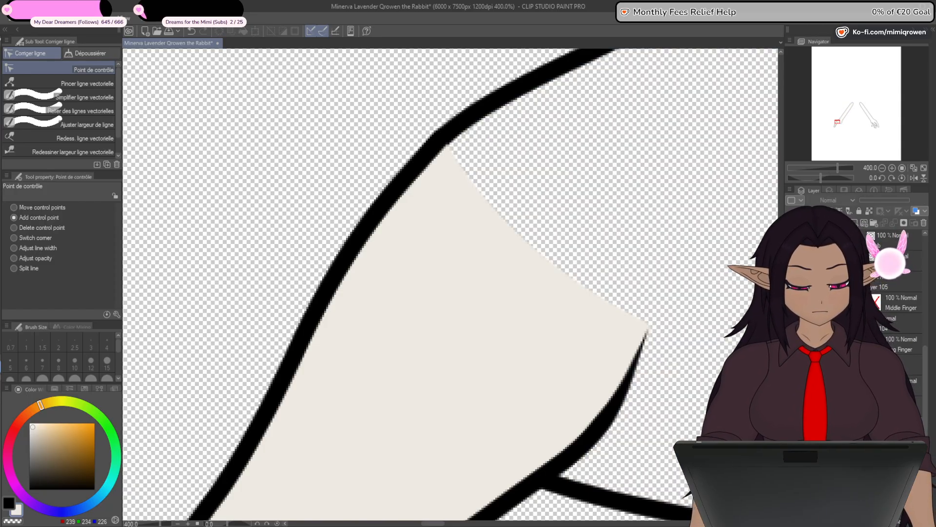
left_click(792, 401)
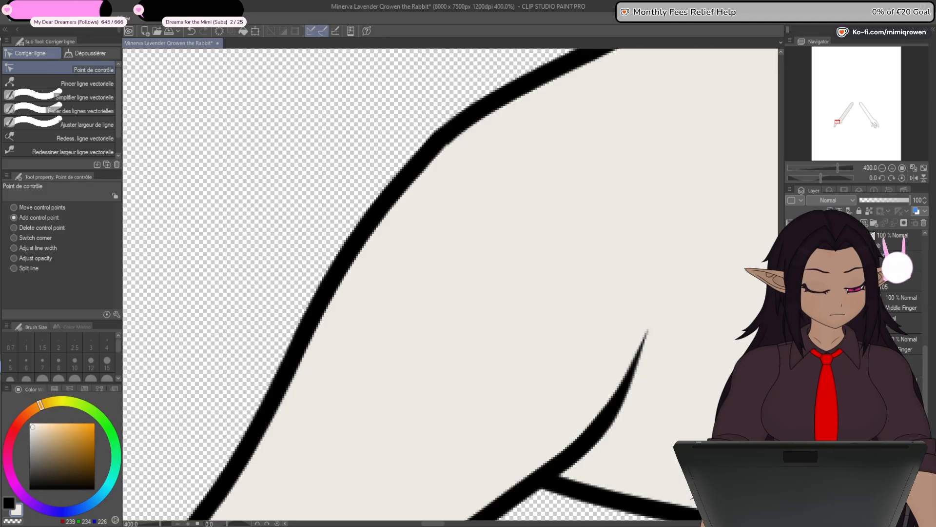
- Lower the index finger's line art and fill to 51% opacity and erase the pale fill overlapping the hand outline at the knuckle
left_click(897, 261)
left_click(897, 281, "shift")
left_click(886, 200)
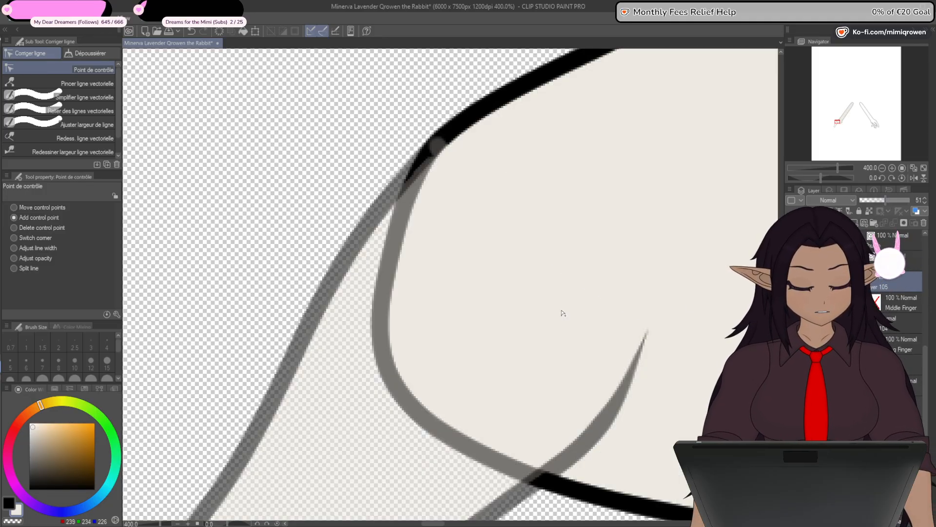
key("p")
scroll(467, 131, "up", 2)
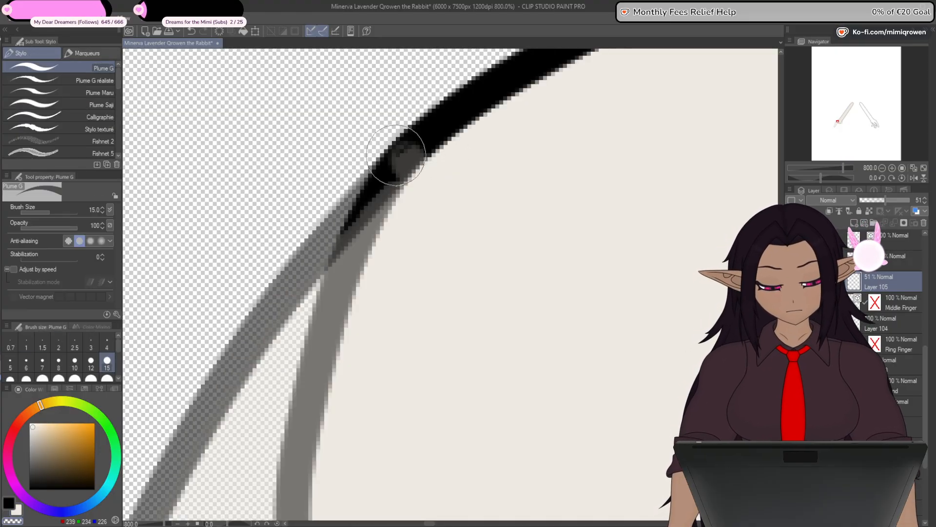
mouse_move(404, 146)
left_mouse_down()
mouse_move(390, 159)
mouse_move(408, 134)
mouse_move(398, 164)
mouse_move(421, 152)
mouse_move(387, 168)
mouse_move(410, 171)
left_mouse_up()
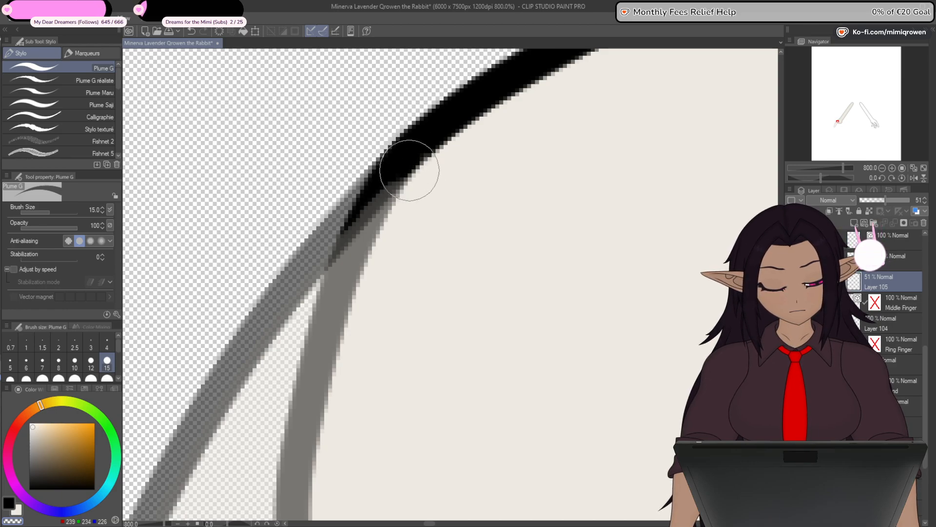
- Restore the index finger's line art and fill layers to 100% opacity and check the join with the hand
left_click(905, 262, "ctrl")
left_click_drag(885, 201, 926, 209)
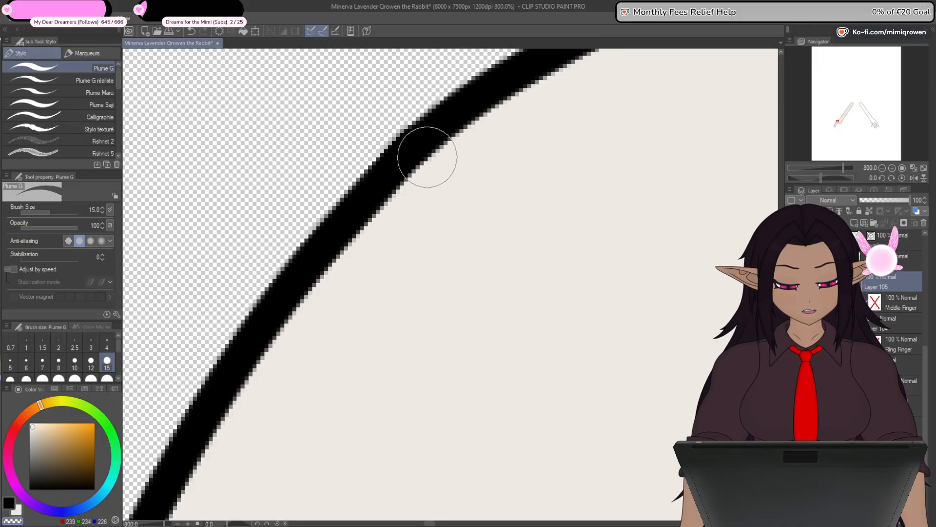
scroll(477, 115, "down", 8)
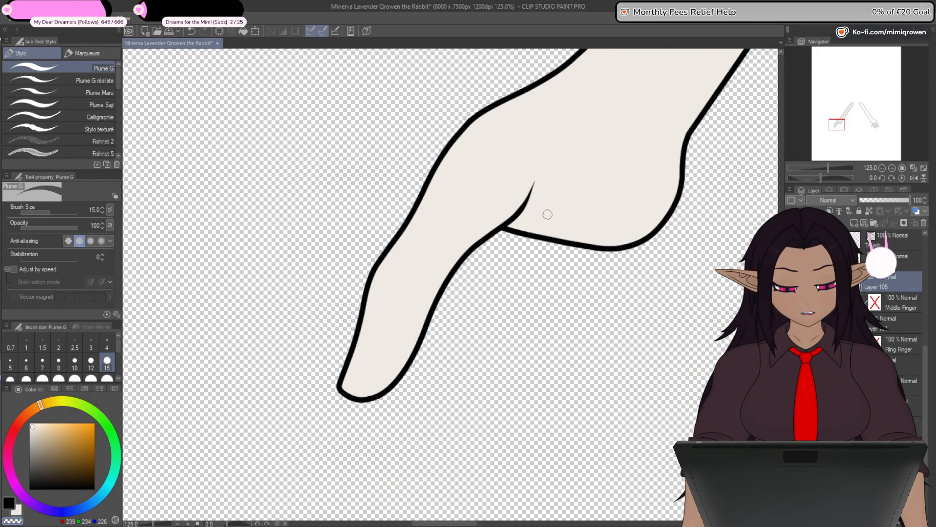
scroll(548, 214, "up", 3)
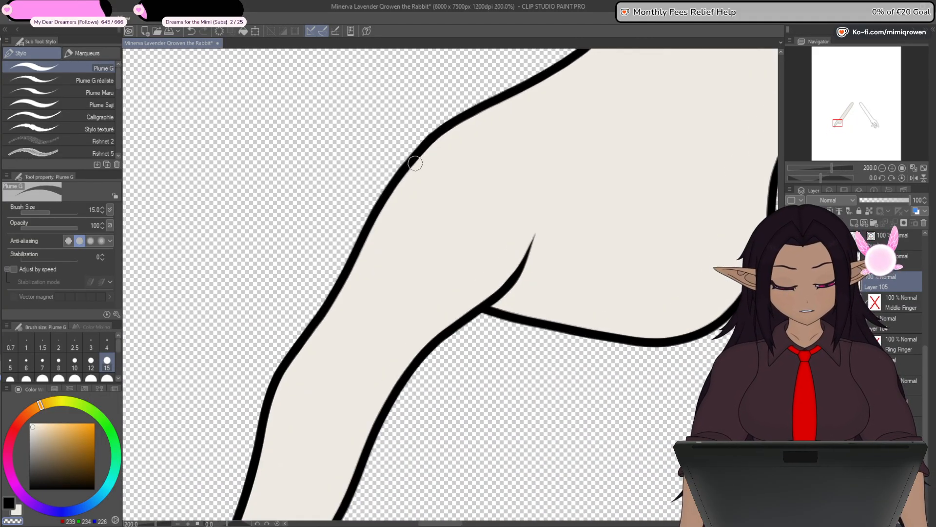
scroll(480, 376, "down", 2)
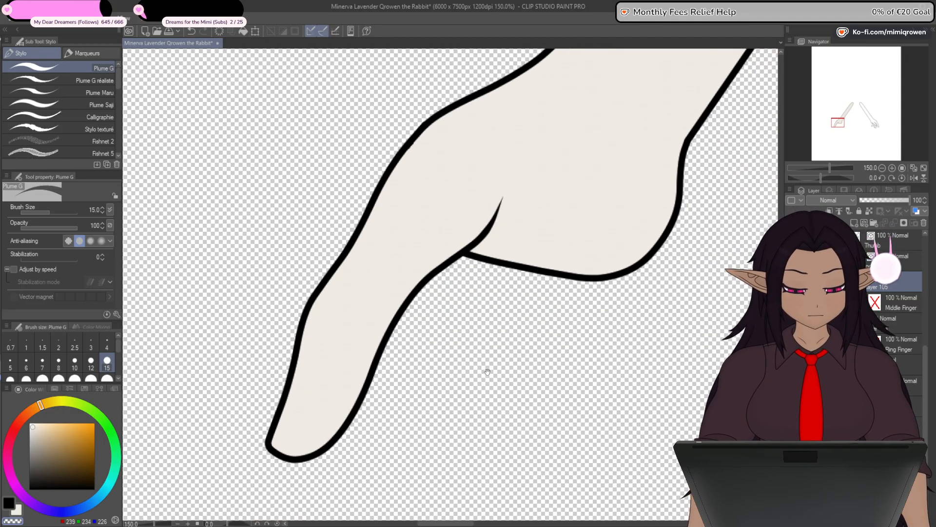
- Check the whole hand with all its filled fingers, and hide everything on that arm except the Thumb outline
scroll(484, 383, "down", 4)
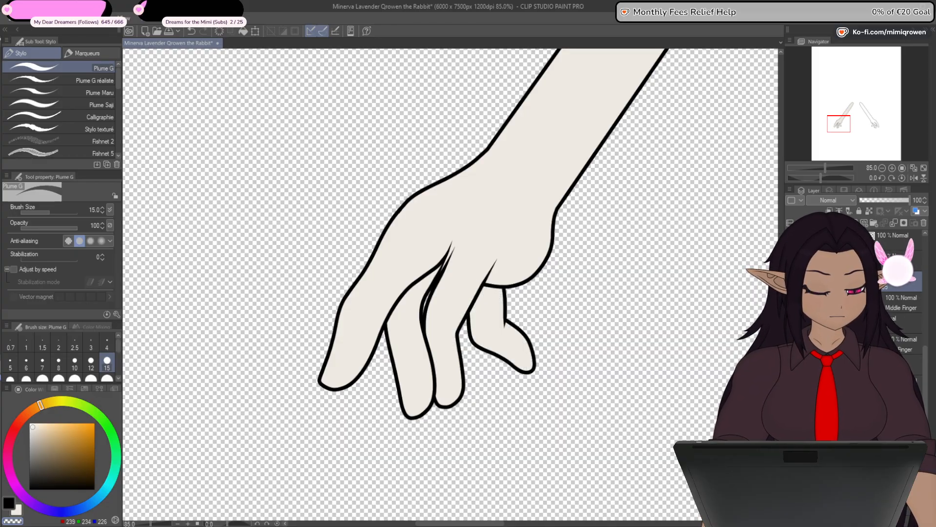
scroll(448, 280, "down", 3)
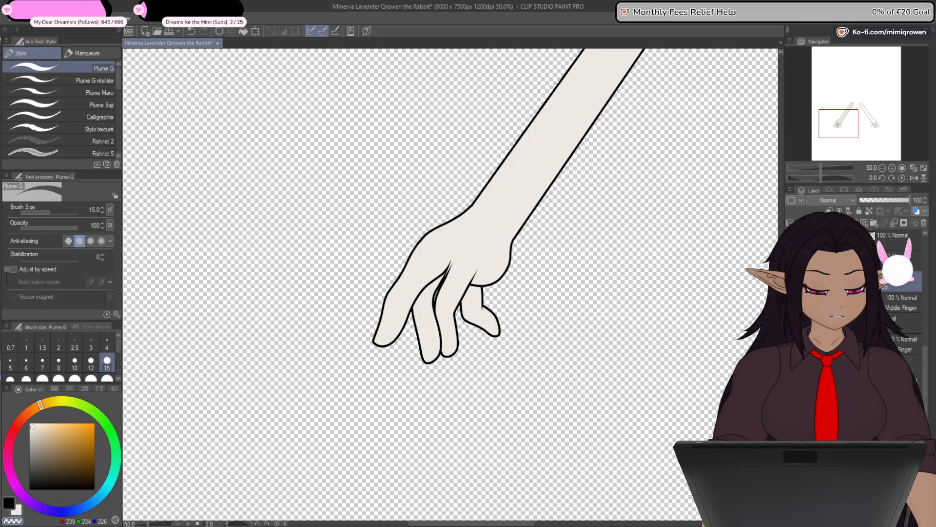
left_click(791, 281)
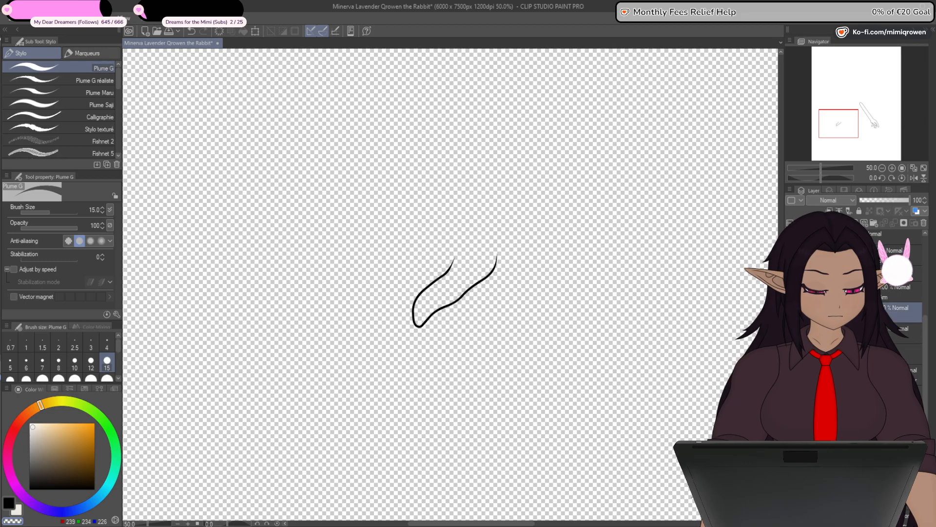
- Close the thumb outline's open end with a pale curve and fill the thumb with the pale skin tone
key("u")
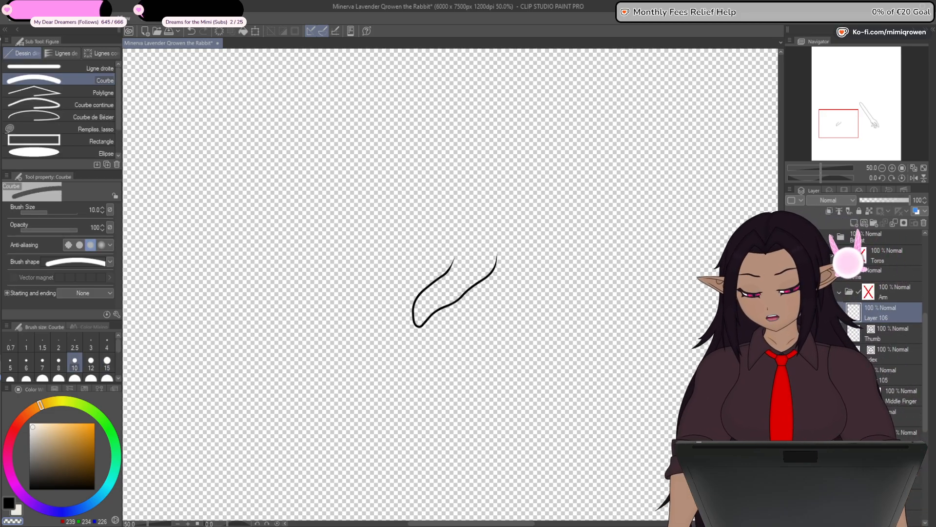
scroll(478, 261, "up", 6)
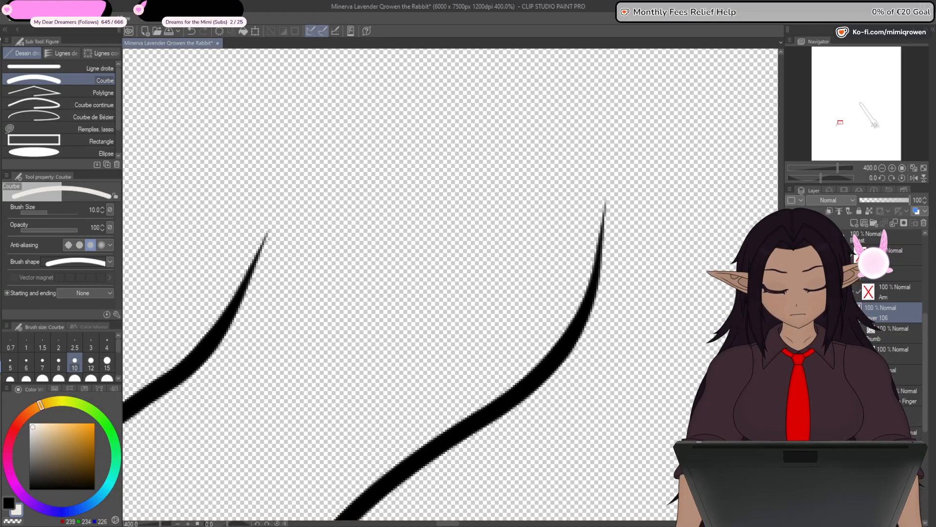
left_click_drag(267, 235, 603, 206)
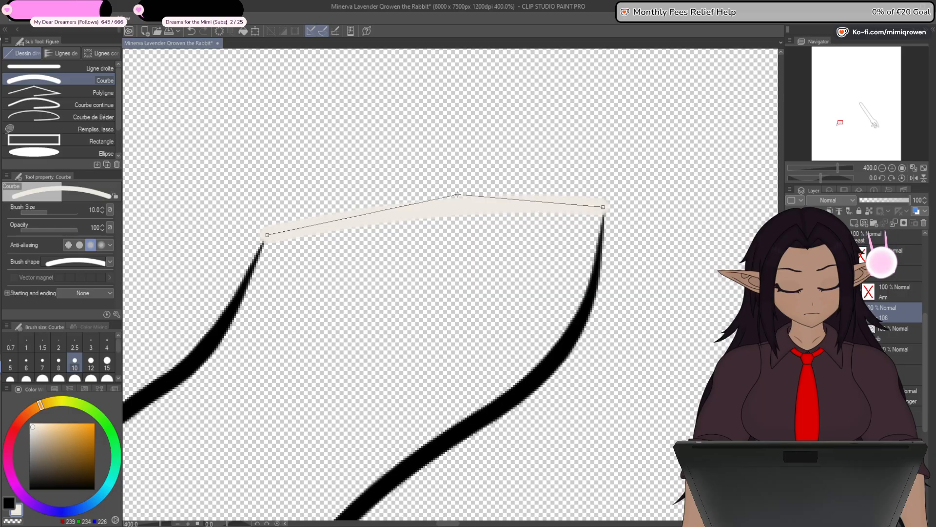
left_click(444, 180)
key("g")
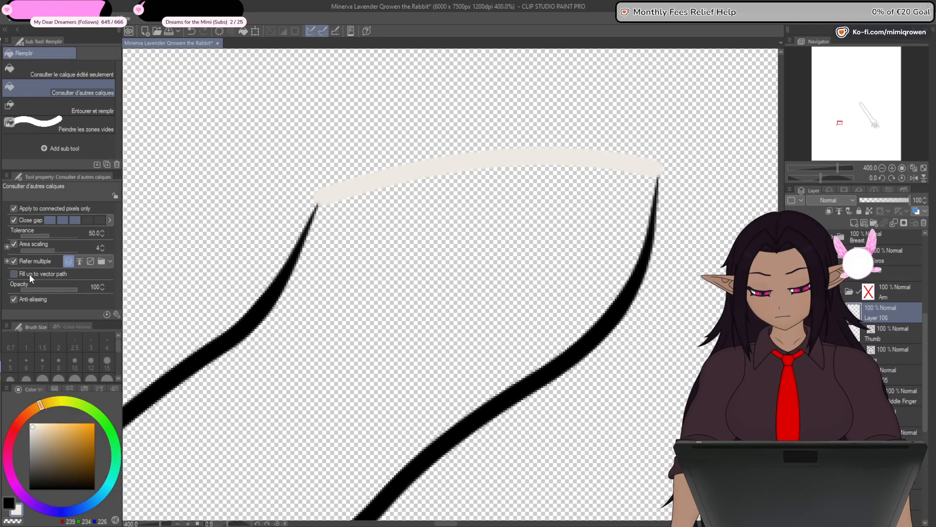
left_click(433, 306)
left_click_drag(350, 428, 520, 253)
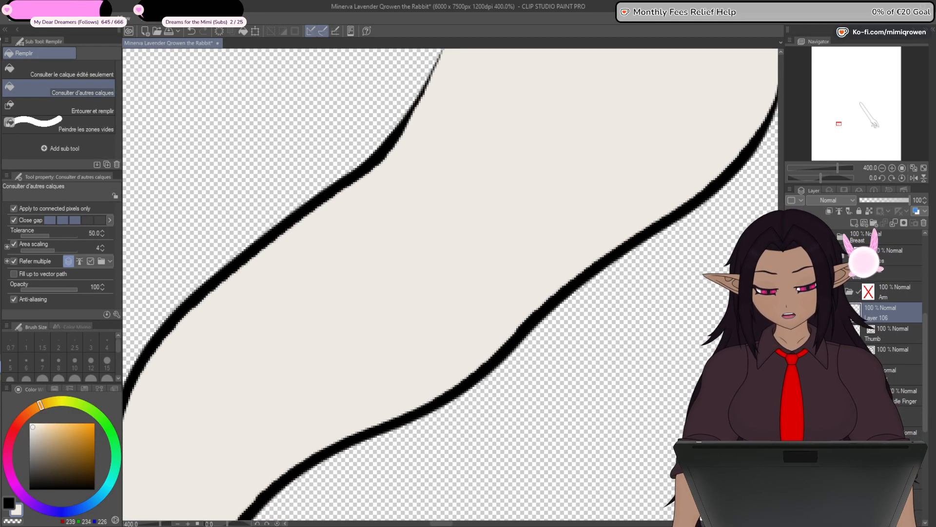
- Place the thumb's fill beneath its line art and clean the fill spilling past the outline's tapered tip
left_click(3, 180)
left_click_drag(431, 288, 385, 512)
scroll(423, 260, "up", 2)
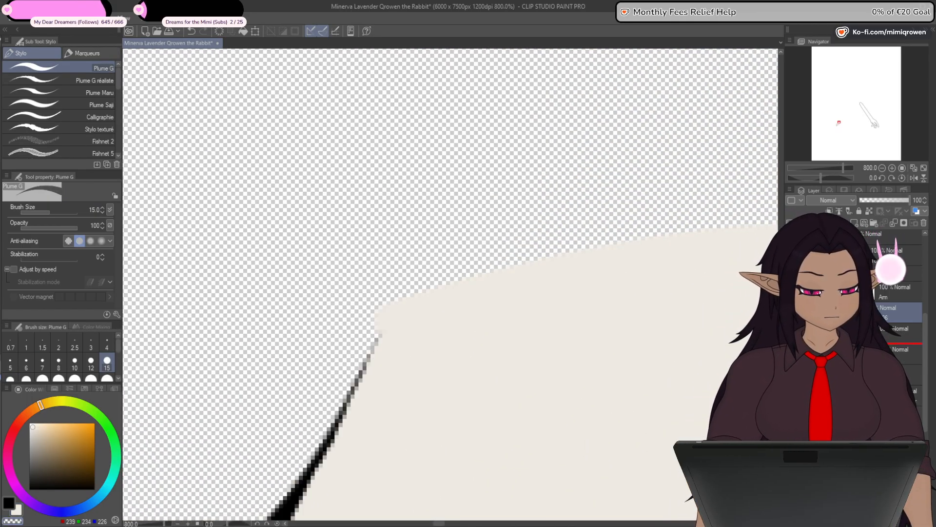
left_click_drag(279, 517, 390, 313)
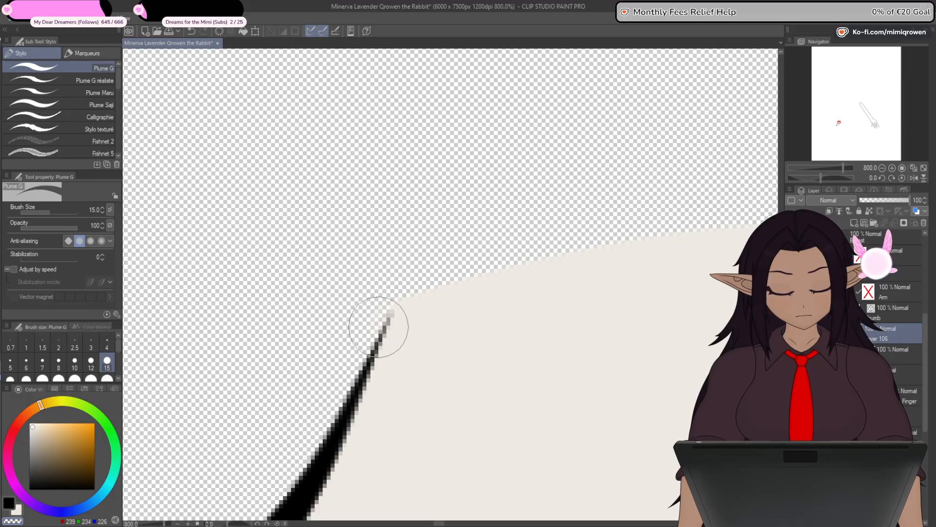
left_click_drag(619, 336, 342, 287)
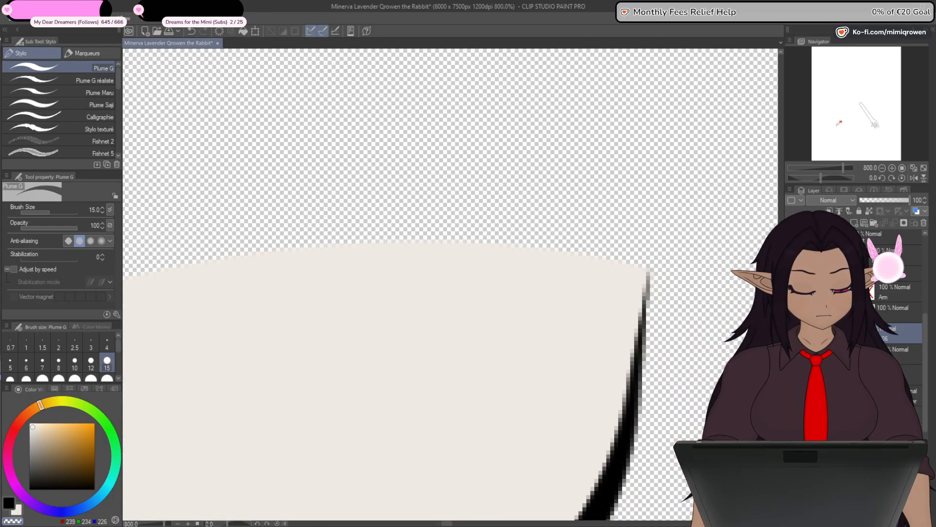
- Show both arms and the shoulder line art again and check the filled arm as a whole
key("ctrl+minus")
key("ctrl+minus")
key("ctrl+minus")
key("ctrl+minus")
key("ctrl+minus")
key("ctrl+minus")
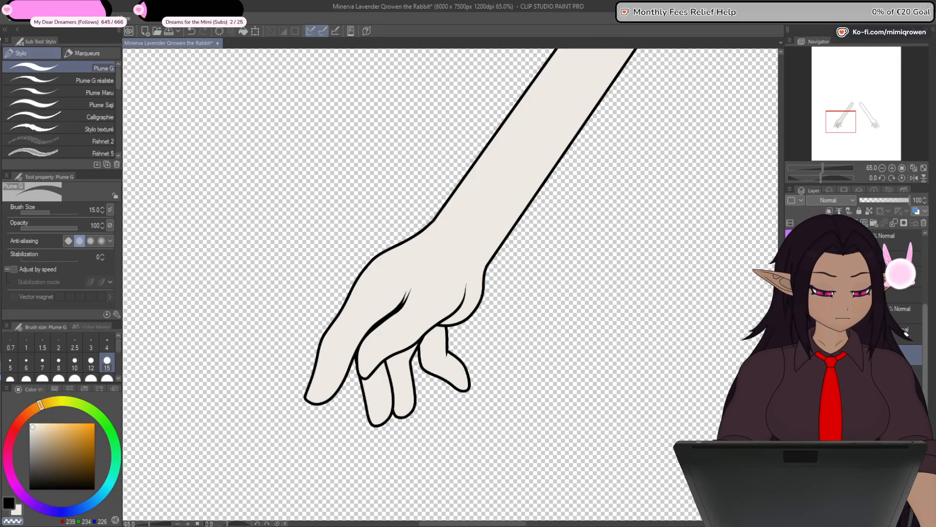
key("ctrl+minus")
key("ctrl+minus")
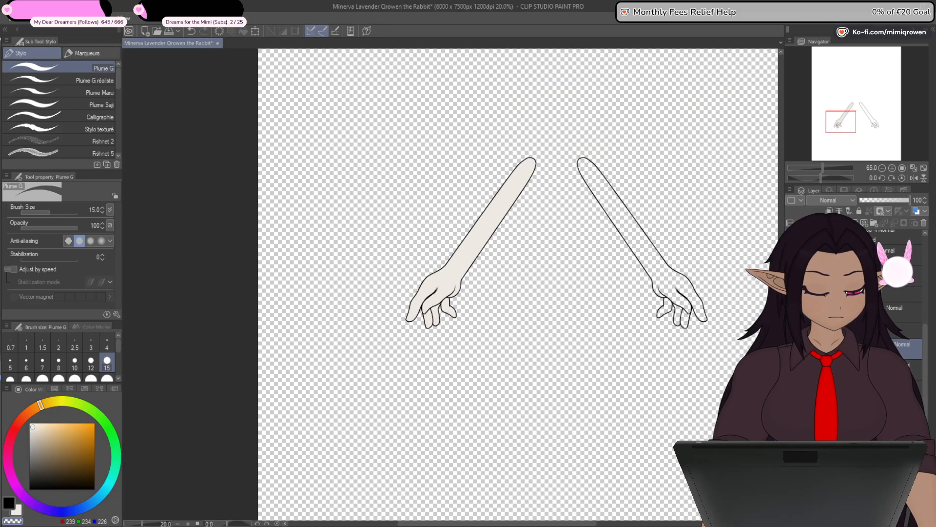
key("ctrl+plus")
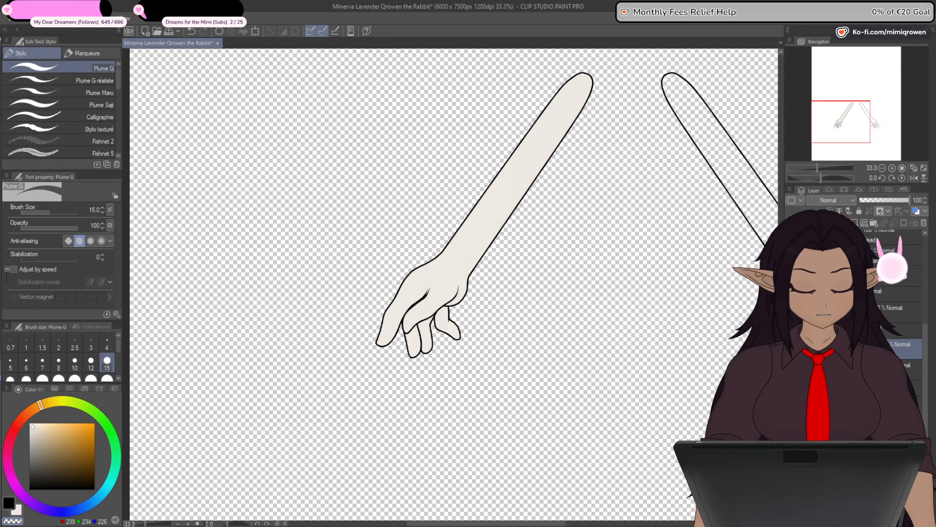
left_click_drag(654, 361, 591, 466)
left_click_drag(633, 381, 620, 401)
- Thin the filled arm's outline to nothing around the inner shoulder by reducing the line width at its control points
key("y")
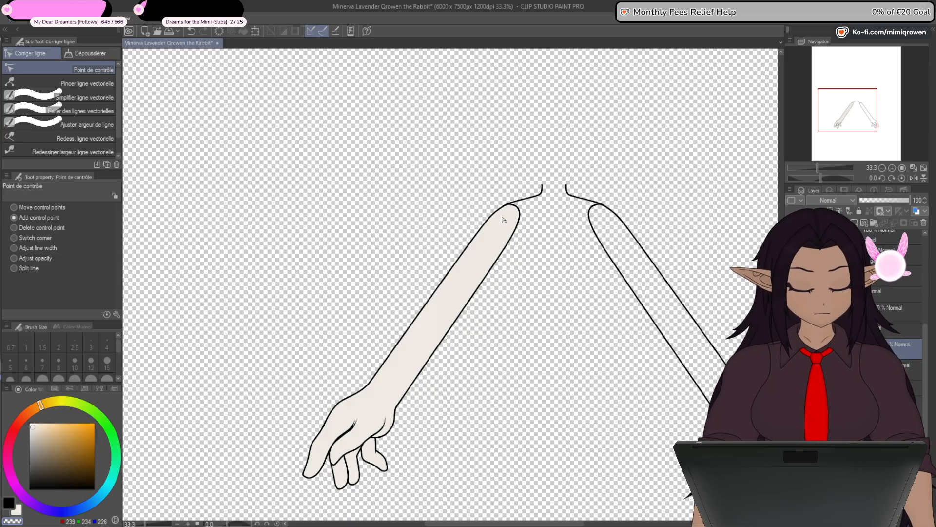
scroll(504, 219, "up", 6)
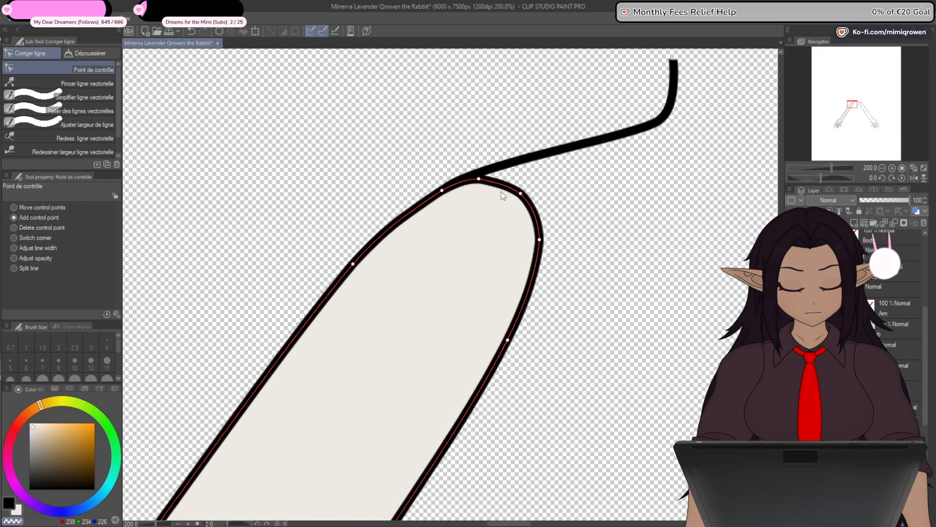
scroll(504, 196, "up", 3)
left_click(49, 248)
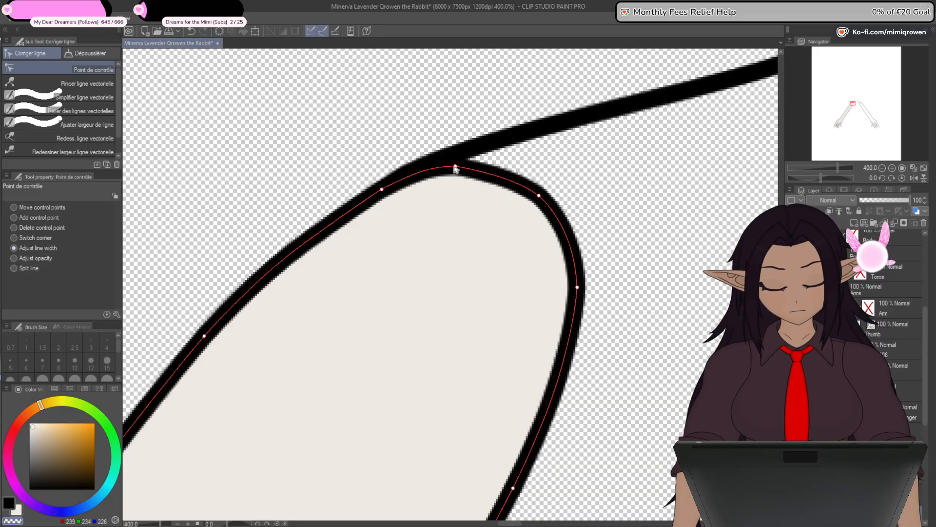
left_click_drag(395, 179, 358, 188)
left_click_drag(542, 201, 441, 218)
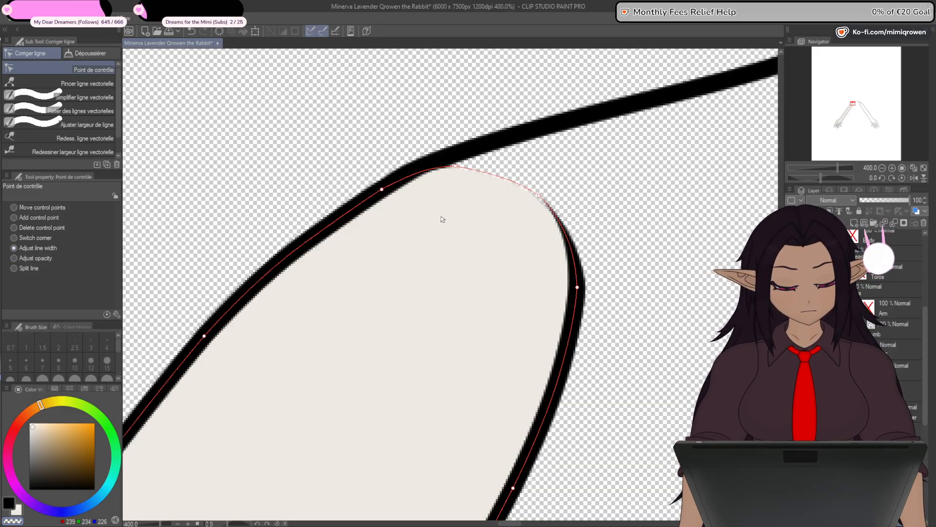
left_click_drag(543, 291, 500, 298)
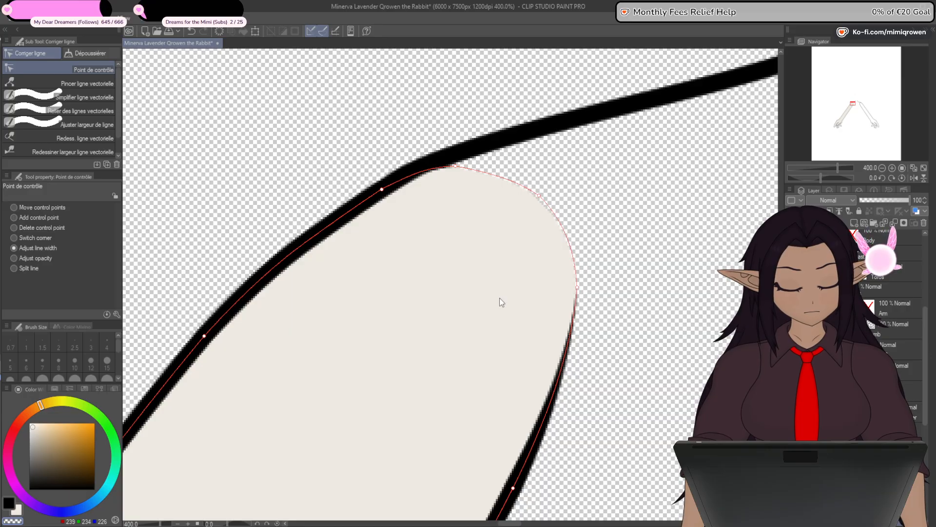
- Try thinning the arm's inner outline at the next control point down, and undo that width change
left_click_drag(631, 286, 646, 205)
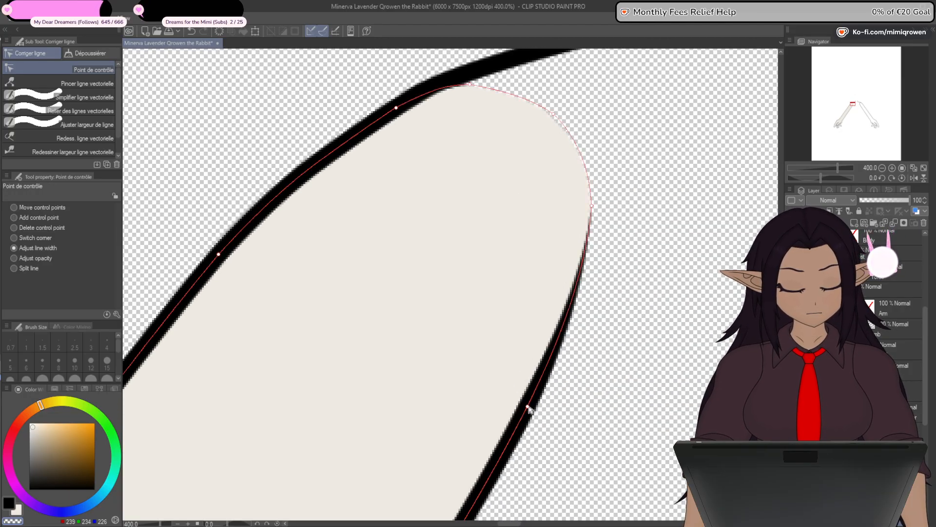
left_click_drag(530, 408, 440, 404)
scroll(466, 346, "down", 2)
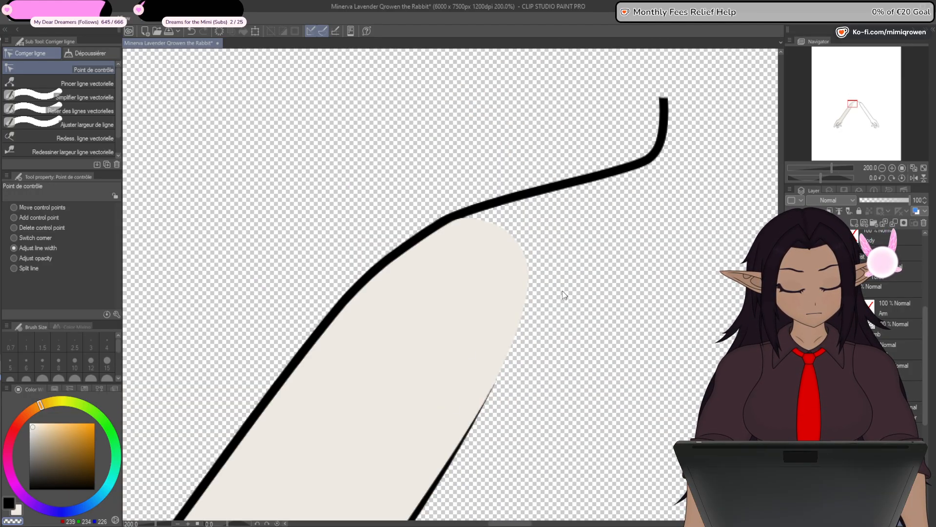
left_click_drag(522, 410, 539, 319)
key("ctrl+z")
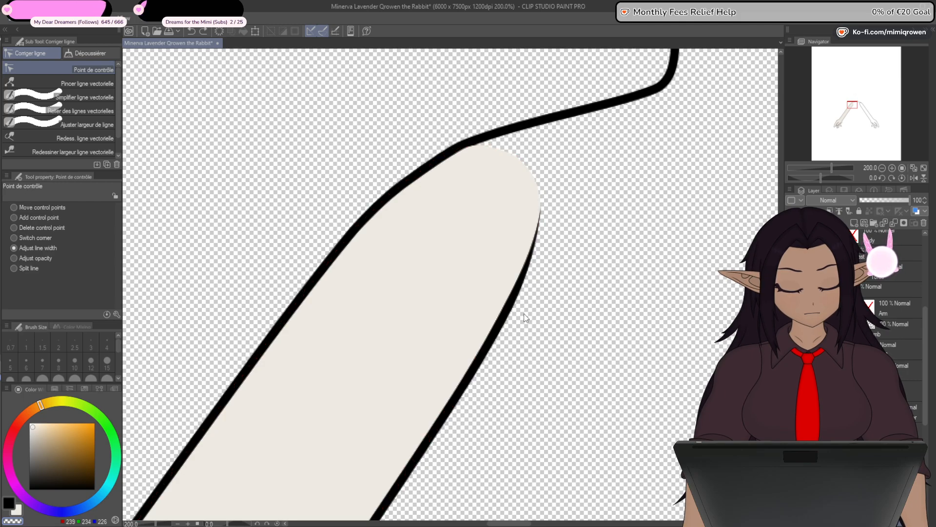
- Delete the unfilled arm on the opposite side of the body
scroll(529, 332, "down", 4)
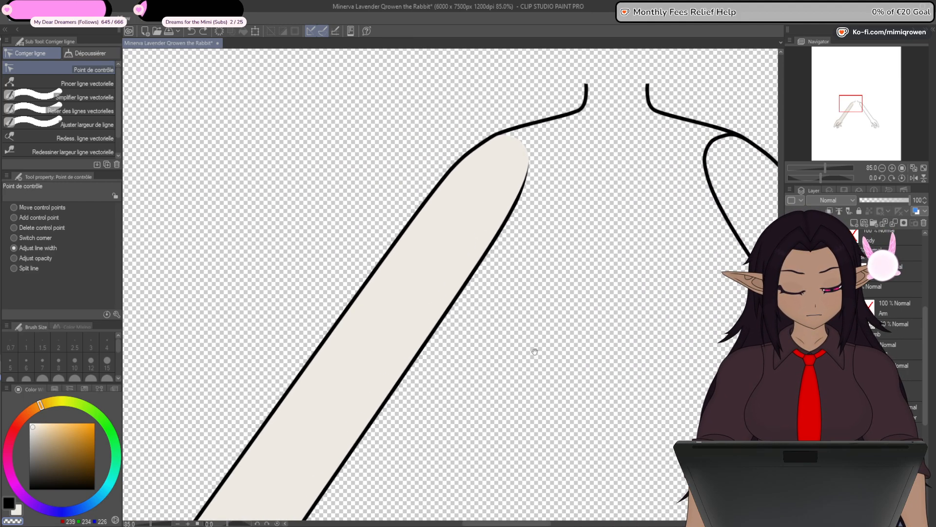
scroll(540, 306, "down", 3)
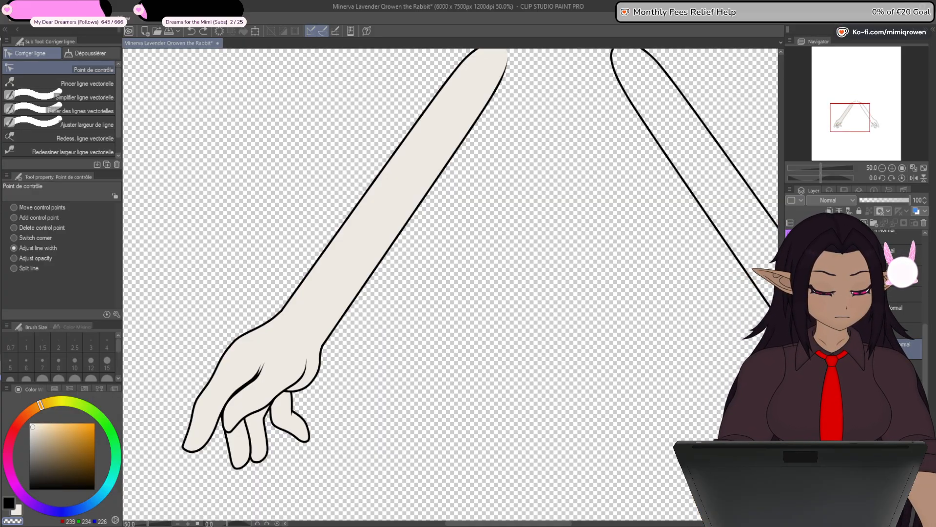
left_click(924, 226)
left_click(468, 205)
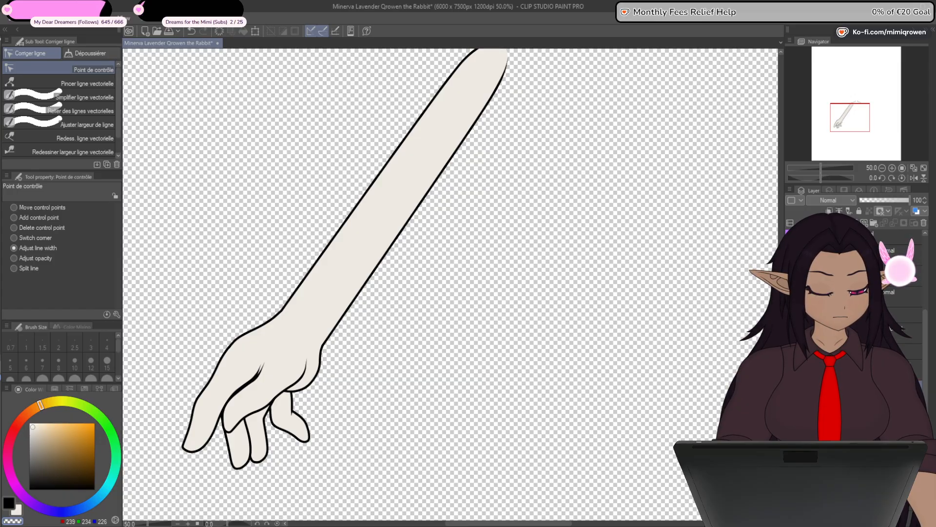
- Flip a copy of the filled arm horizontally to create the opposite arm
left_click(254, 31)
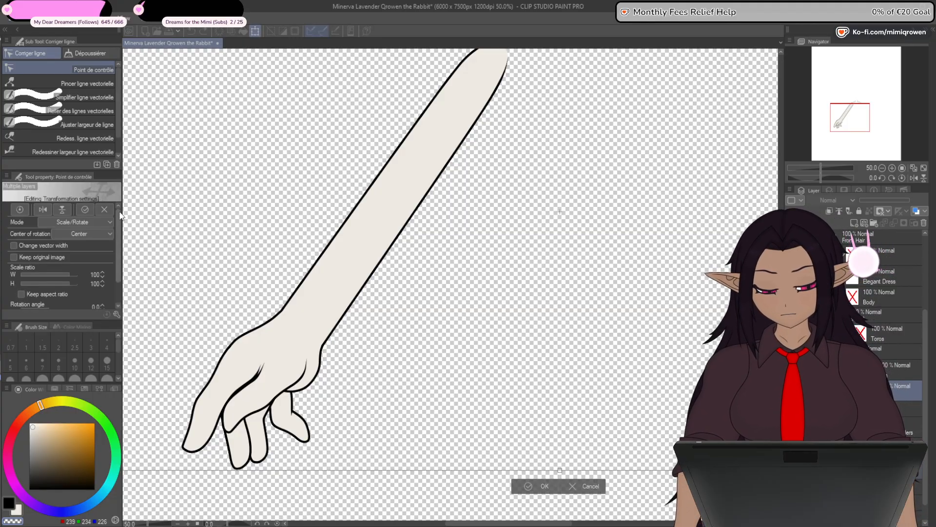
left_click(43, 210)
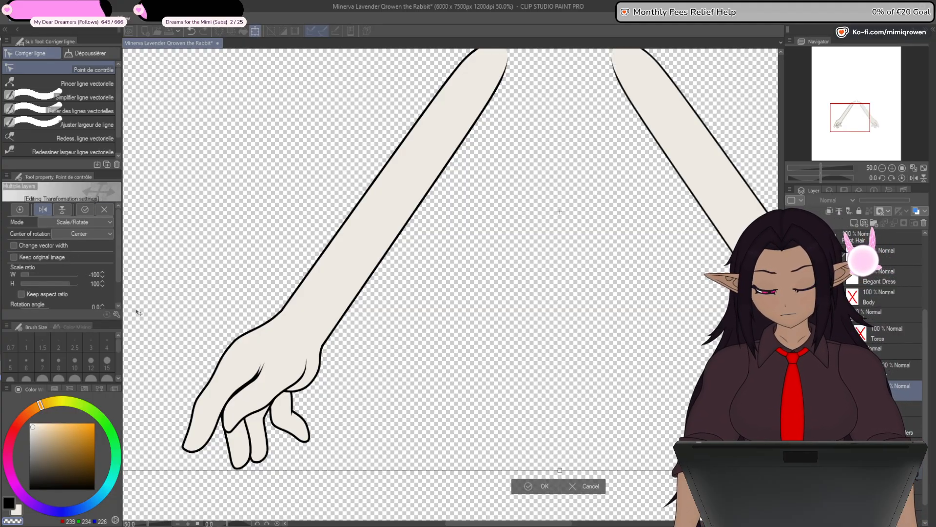
left_click(543, 487)
- Hide both arms and show the line art of the two legs
left_click(790, 372)
left_click(791, 391)
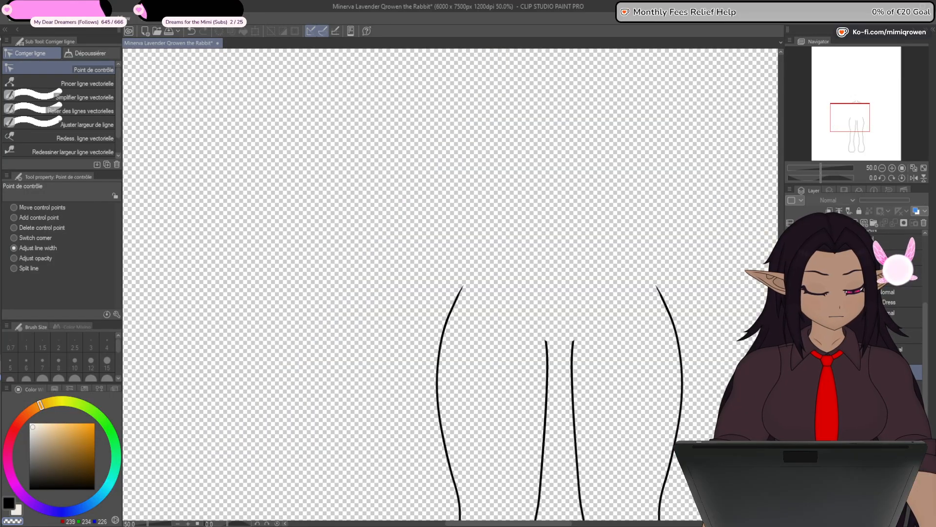
left_click_drag(629, 491, 638, 349)
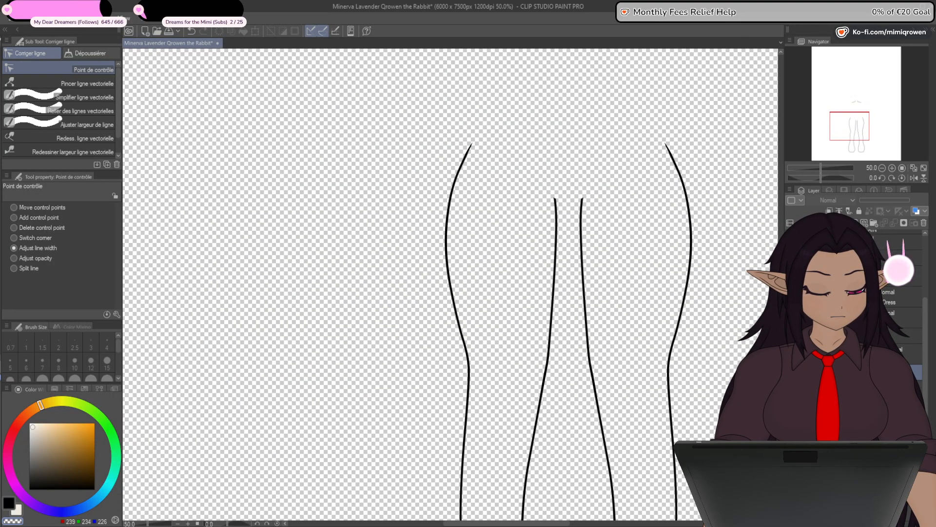
left_click_drag(924, 380, 924, 401)
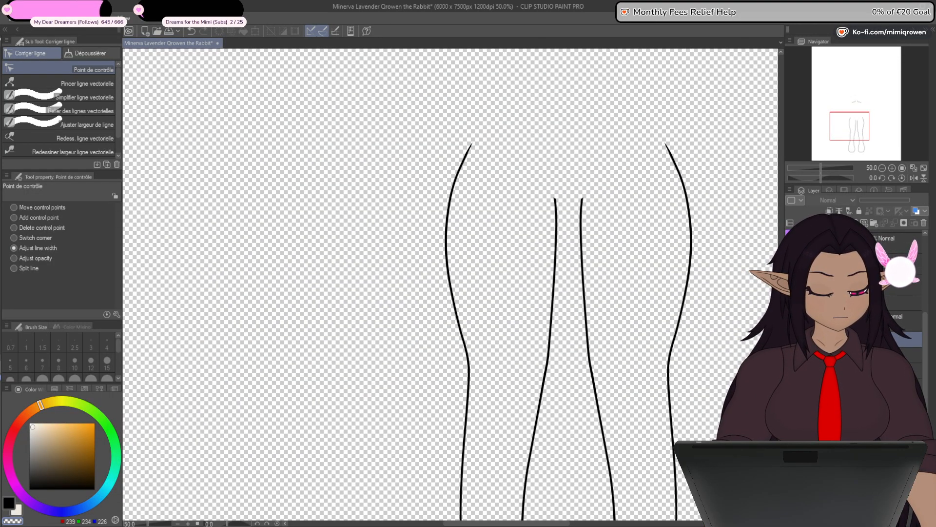
- Delete one of the two legs and show the remaining leg's full closed outline
left_click(883, 407)
left_click(925, 222)
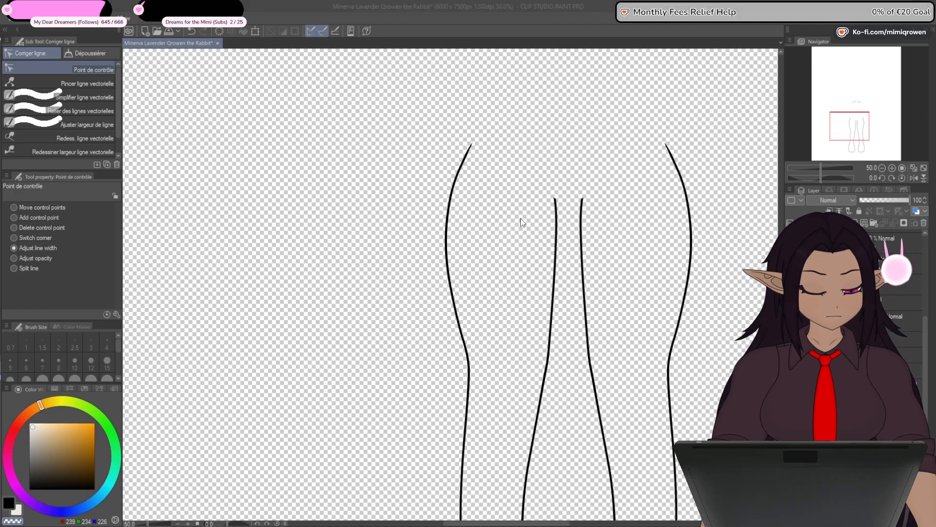
left_click(791, 371)
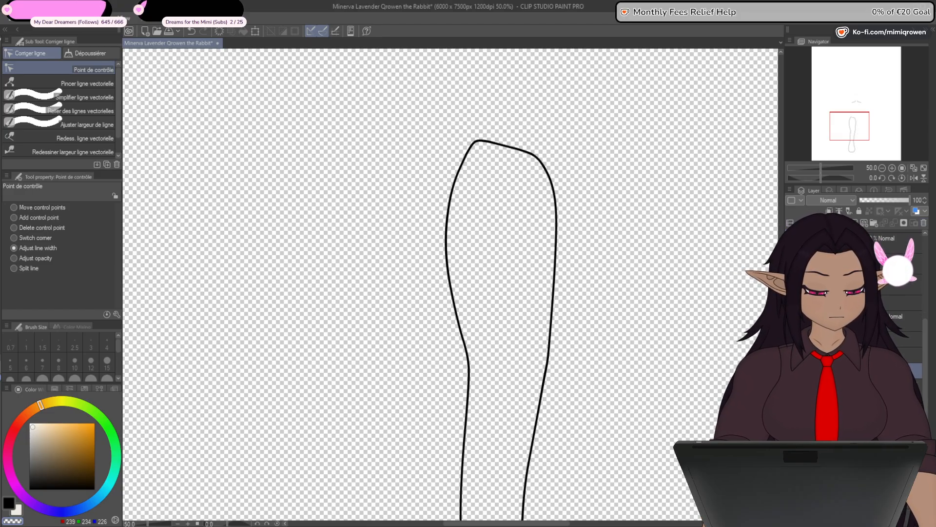
- Fill the remaining leg with the pale skin tone on its own layer
left_click(883, 371)
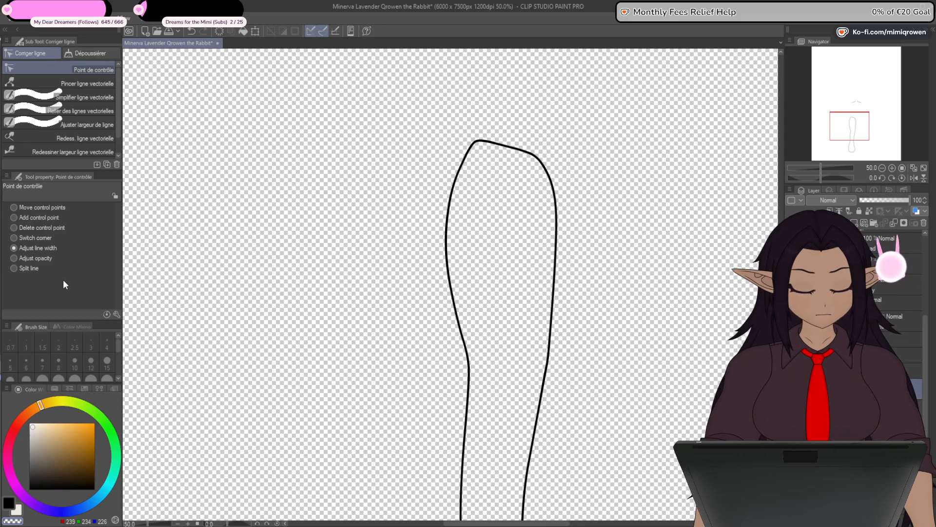
key("g")
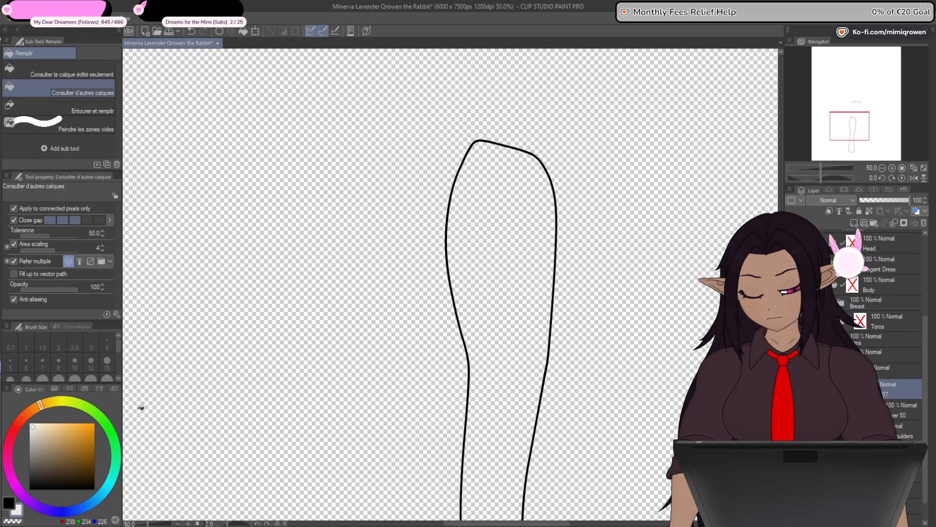
left_click(512, 330)
scroll(659, 359, "down", 5)
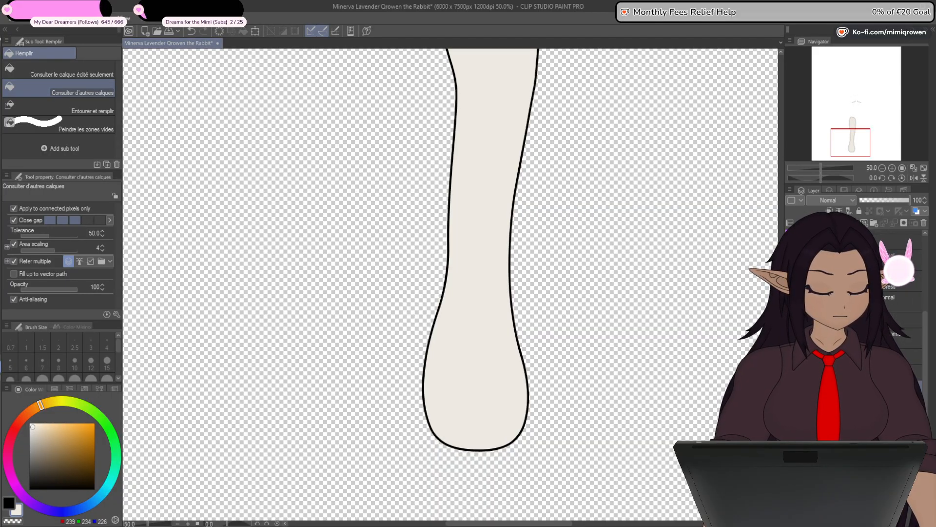
- Try to smooth the notch in the outline where the leg meets the hip by adjusting the leg line's width and control points
scroll(671, 418, "up", 2)
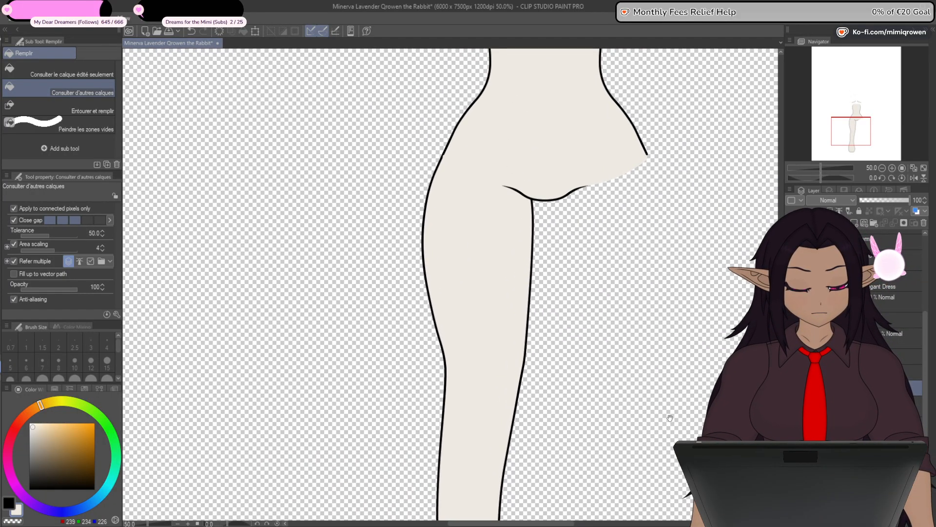
scroll(669, 423, "up", 1)
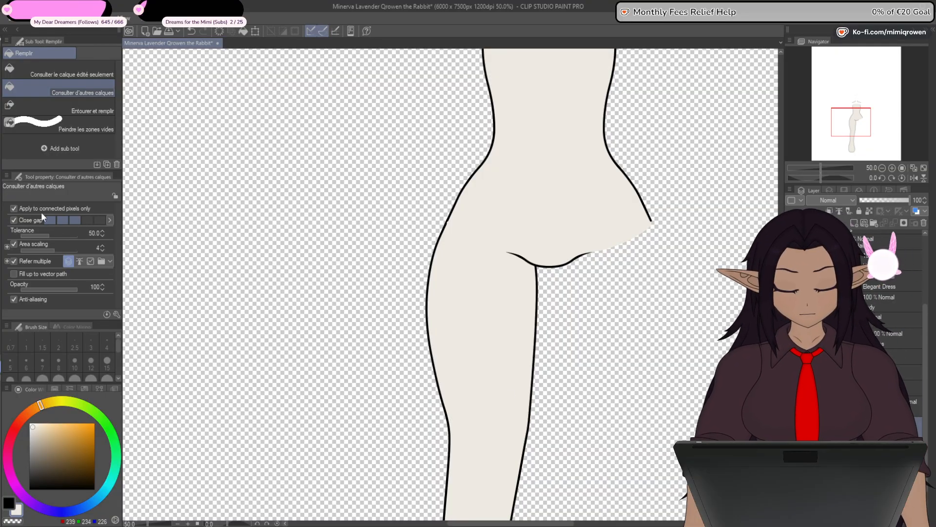
key("p")
scroll(465, 198, "up", 12)
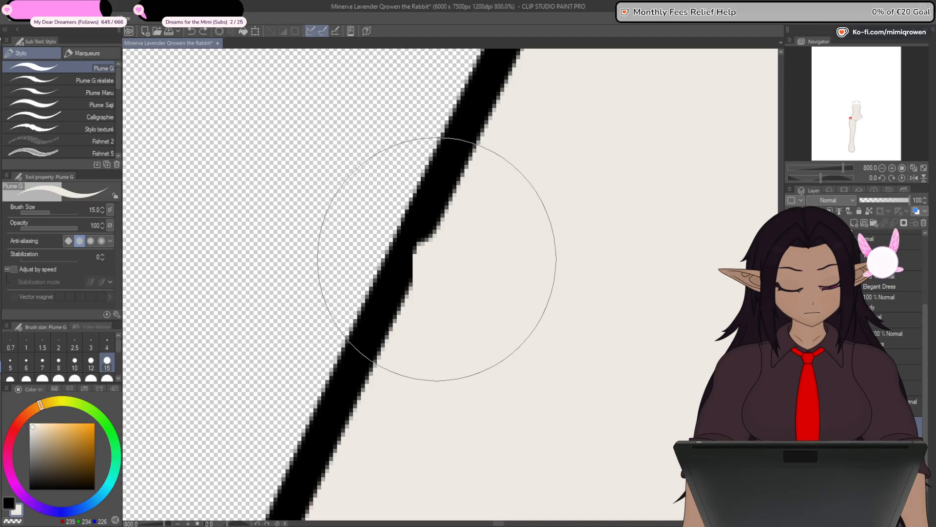
scroll(437, 259, "down", 6)
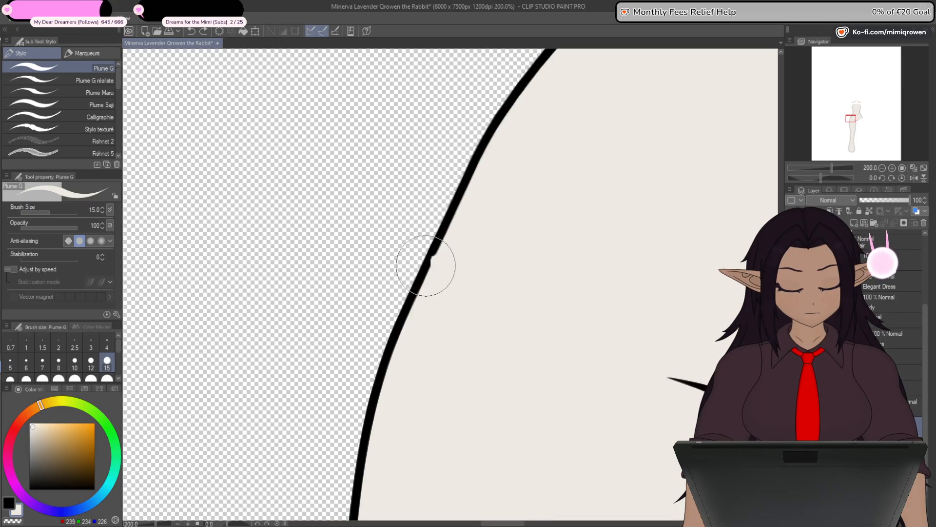
key("y")
scroll(433, 268, "up", 2)
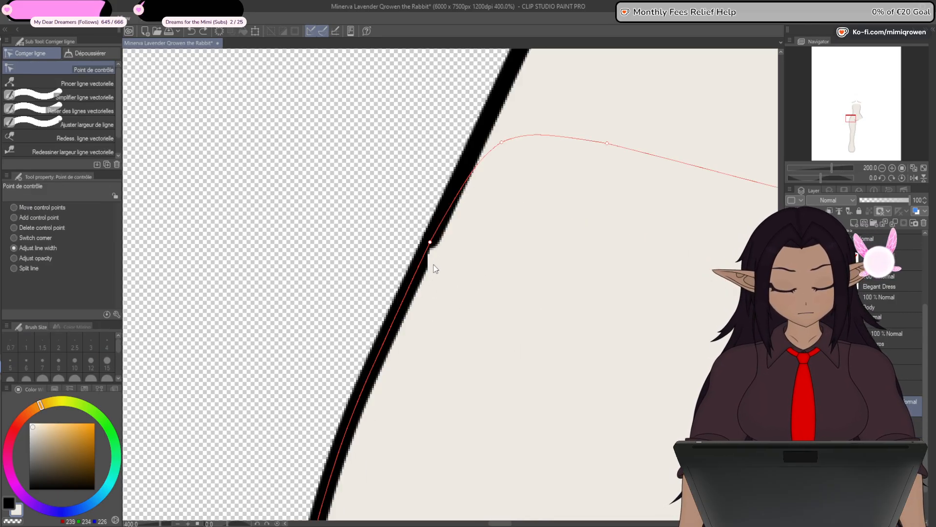
left_click(793, 406)
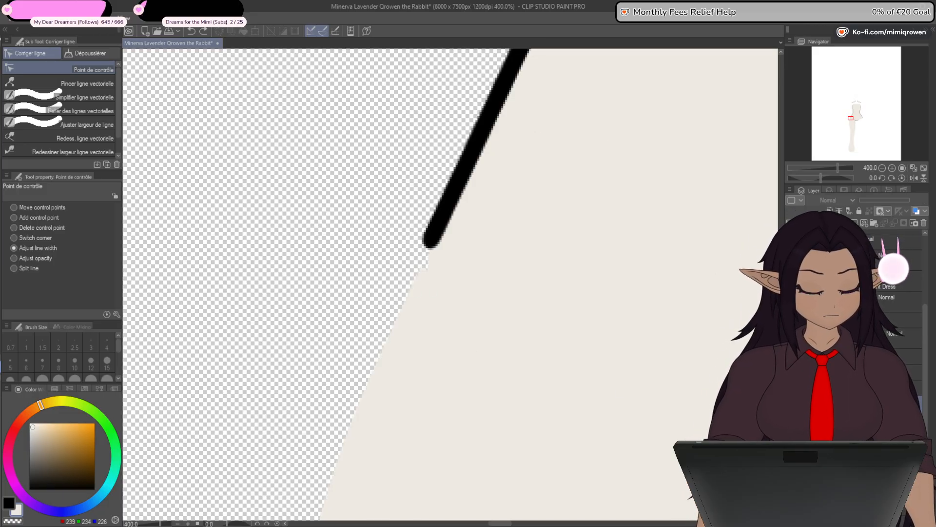
left_click(793, 406)
left_click_drag(430, 243, 442, 251)
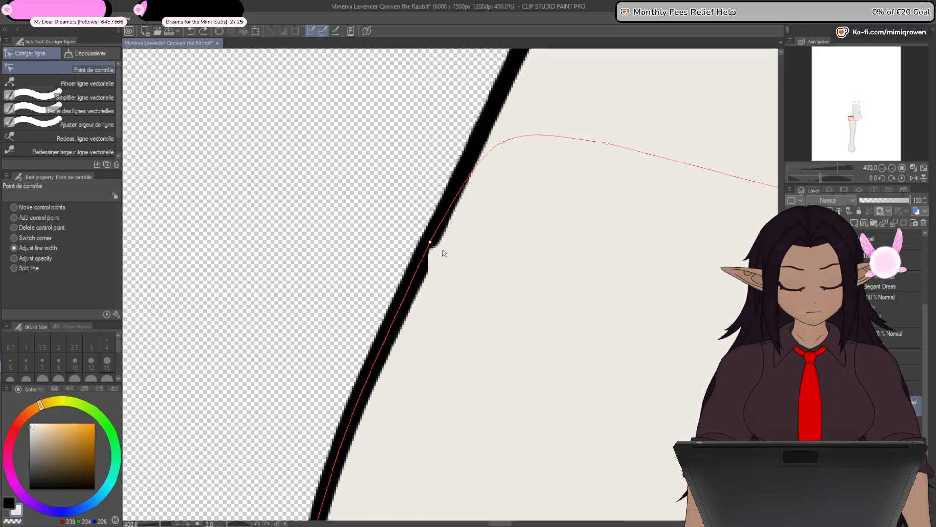
left_click(29, 218)
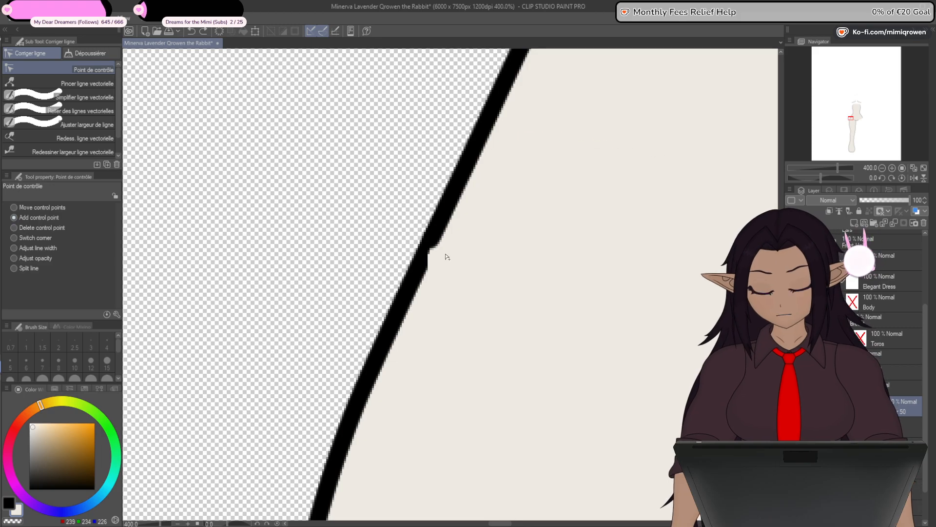
left_click_drag(428, 244, 448, 233)
key("ctrl+z")
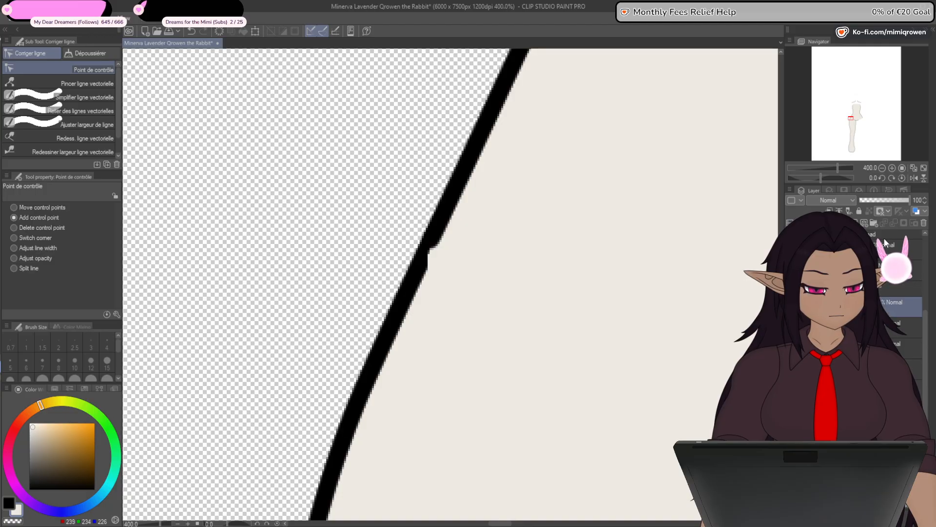
- Trim the torso's skin fill back from the leg outline at the hip, dimming the leg to 44% opacity meanwhile and restoring it to 100%
left_click(886, 200)
left_click_drag(887, 199, 911, 200)
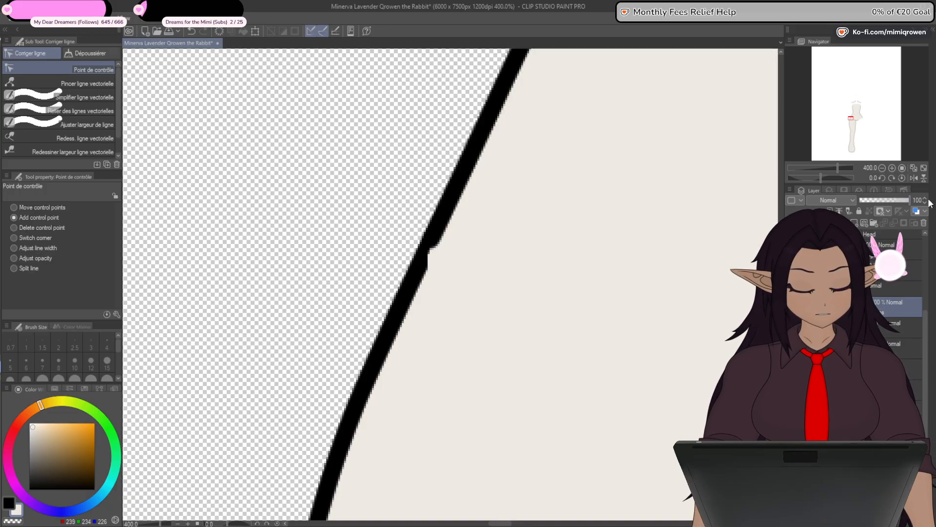
left_click(897, 409)
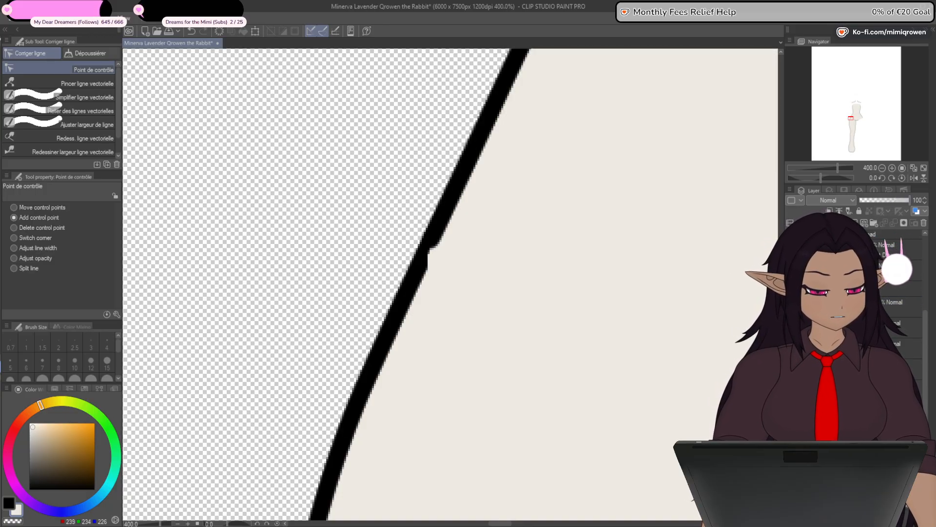
left_click(880, 199)
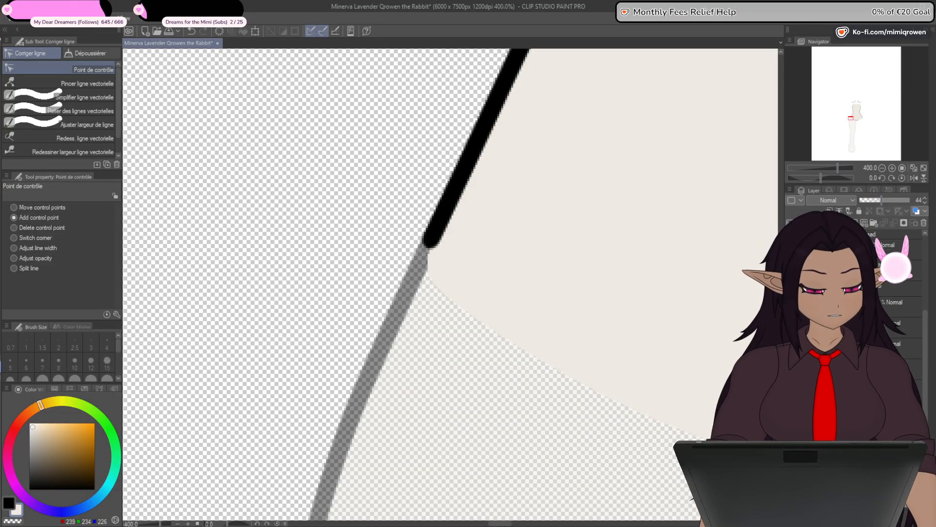
left_click(900, 389)
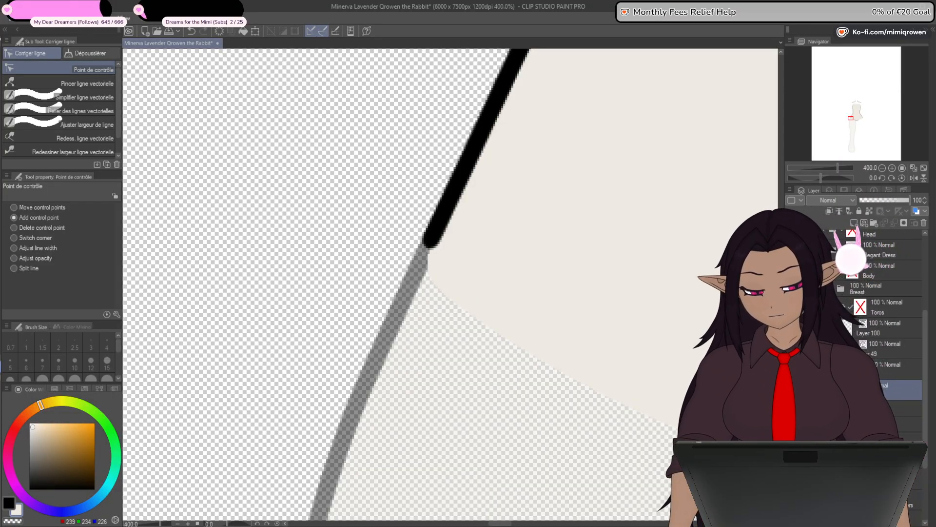
key("p")
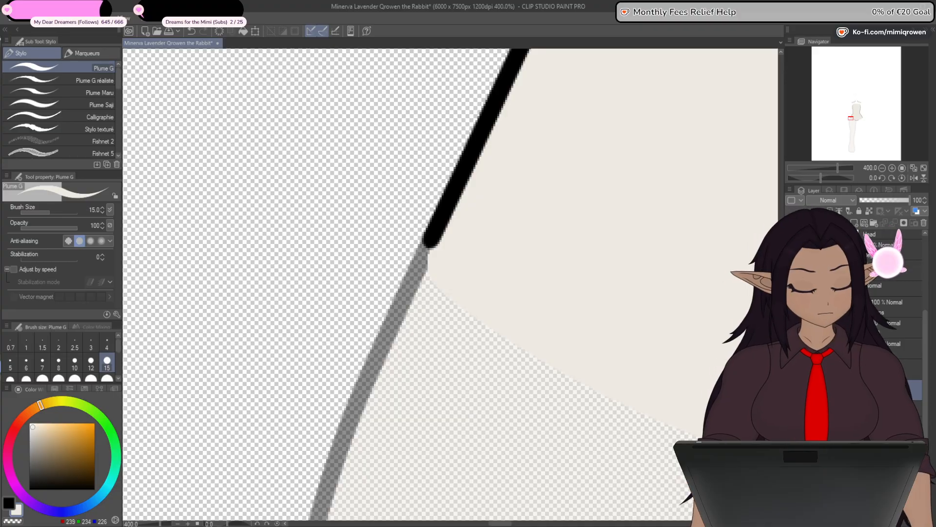
left_click_drag(926, 338, 929, 293)
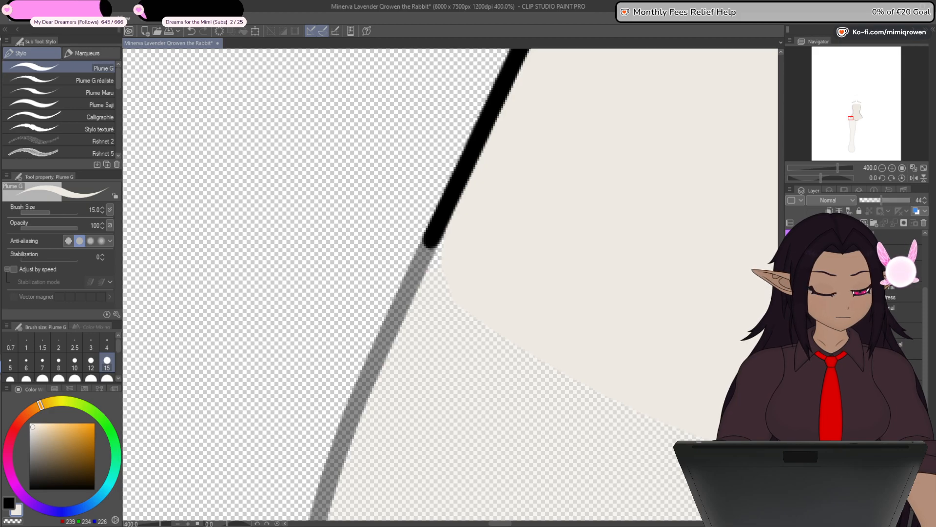
left_click_drag(882, 199, 935, 198)
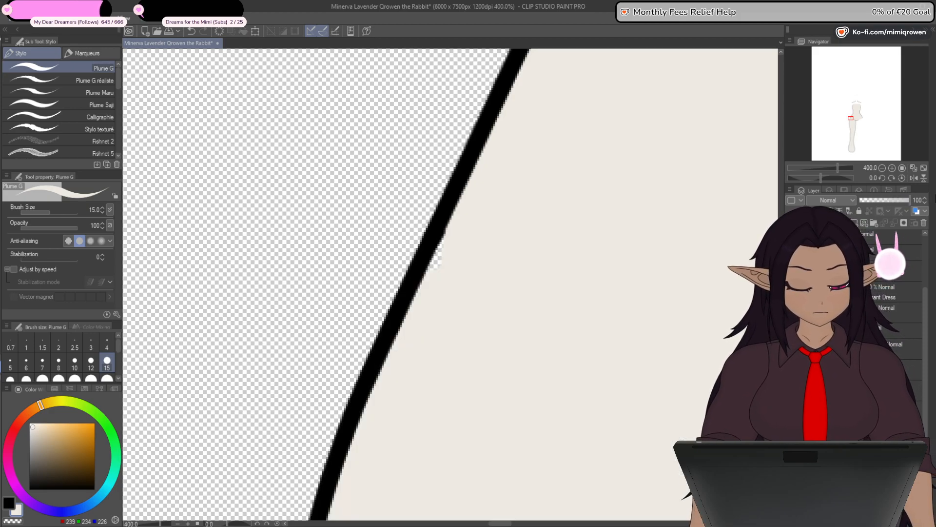
- Hide the torso, paint in the small gap in the leg's skin fill beside its upper outer outline, and show the torso again
key("ctrl+minus")
key("ctrl+minus")
key("ctrl+minus")
left_click_drag(681, 466, 616, 360)
key("ctrl+minus")
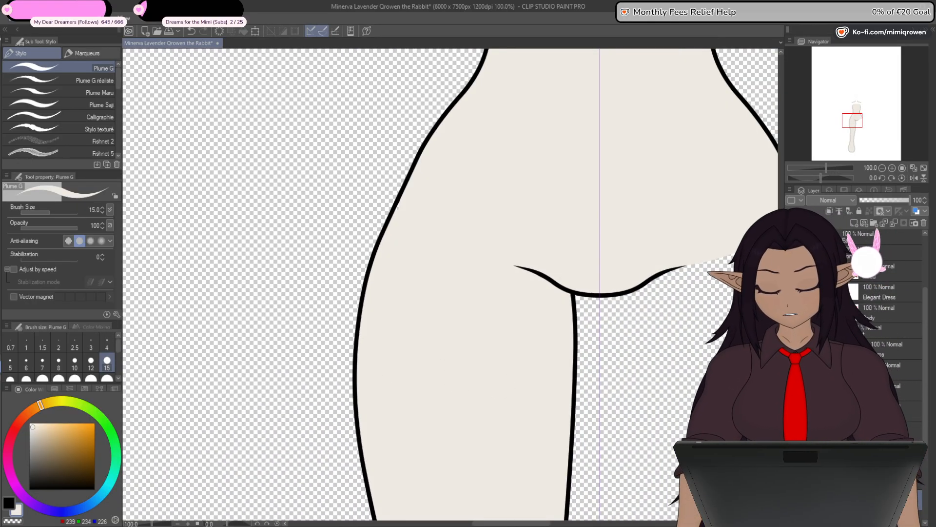
key("y")
scroll(403, 207, "up", 1)
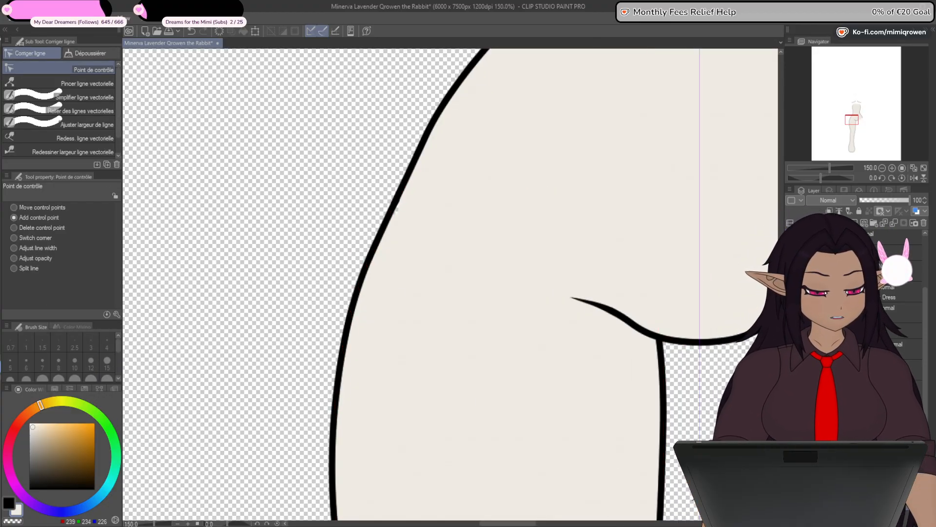
left_click(791, 303)
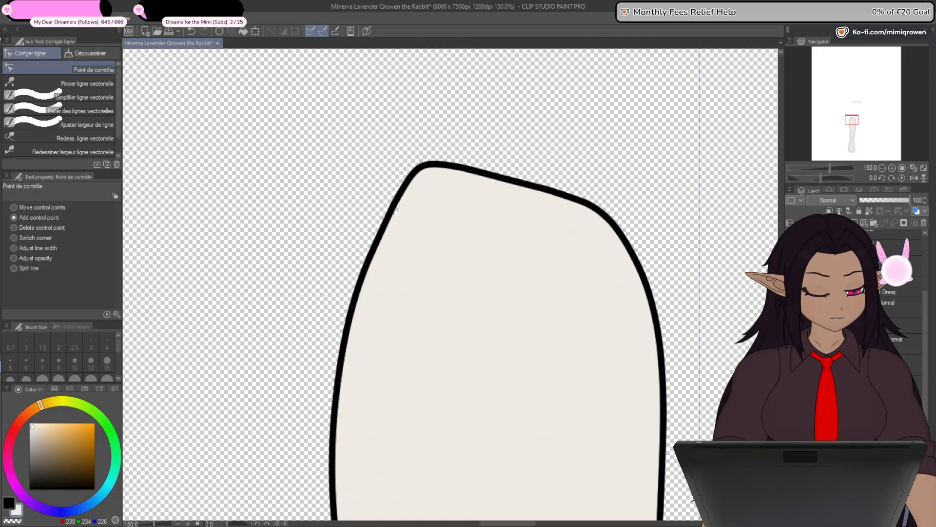
left_click_drag(347, 407, 331, 320)
left_click(1, 273)
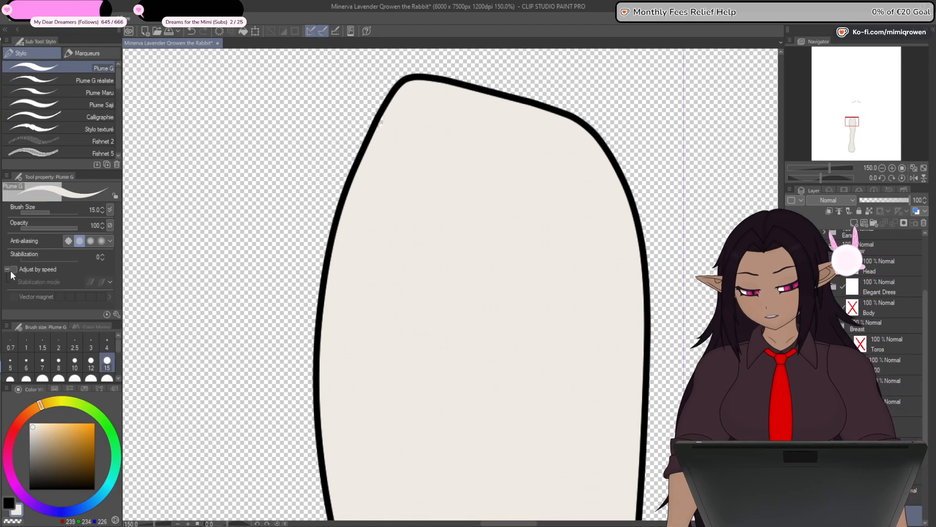
scroll(397, 115, "up", 1)
scroll(391, 103, "up", 2)
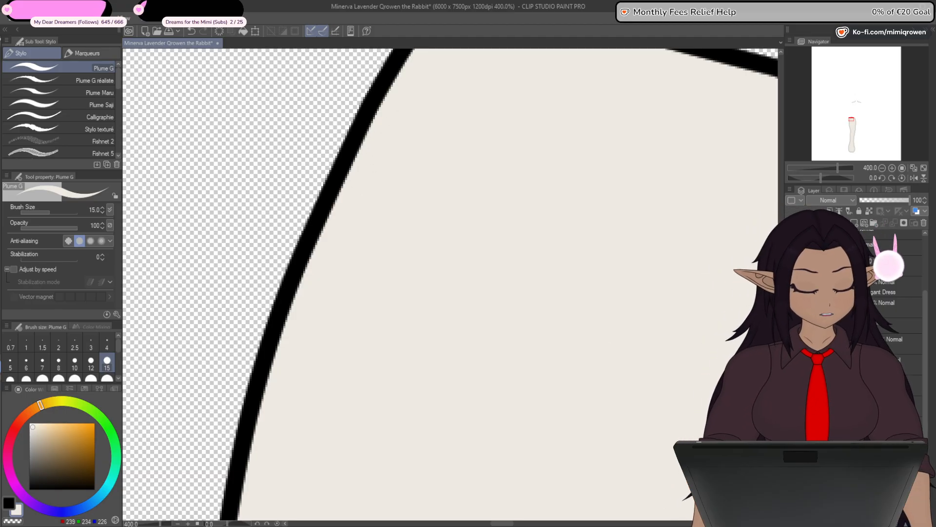
left_click(792, 380)
scroll(453, 273, "down", 7)
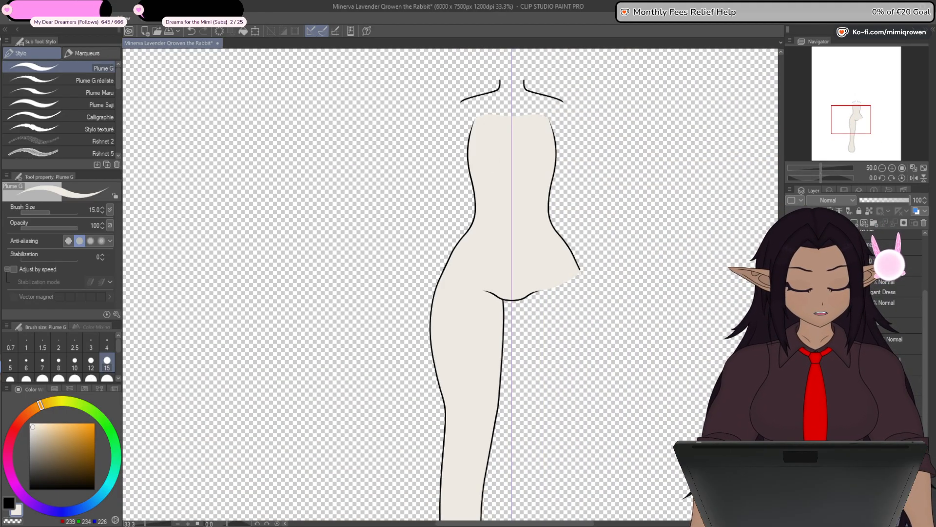
left_click_drag(648, 476, 646, 397)
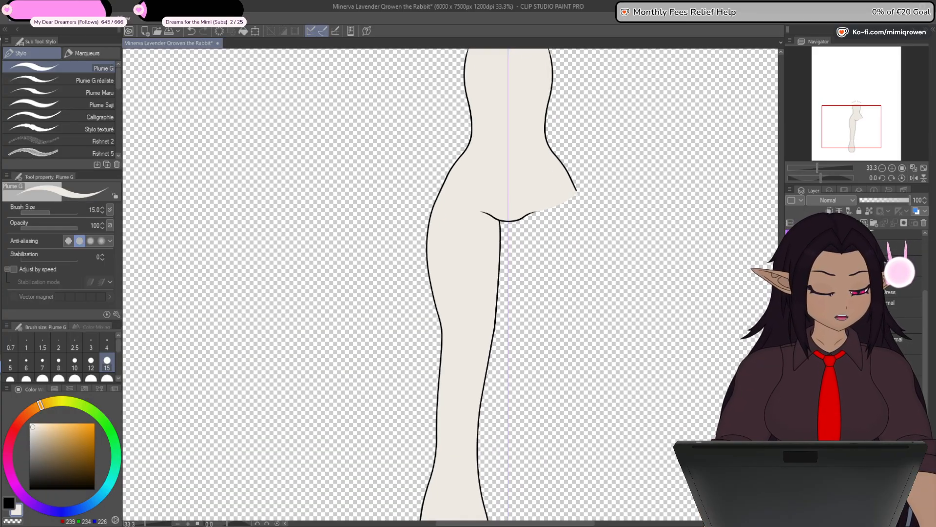
- Flip a copy of the filled leg horizontally to create the opposite leg
scroll(917, 334, "down", 2)
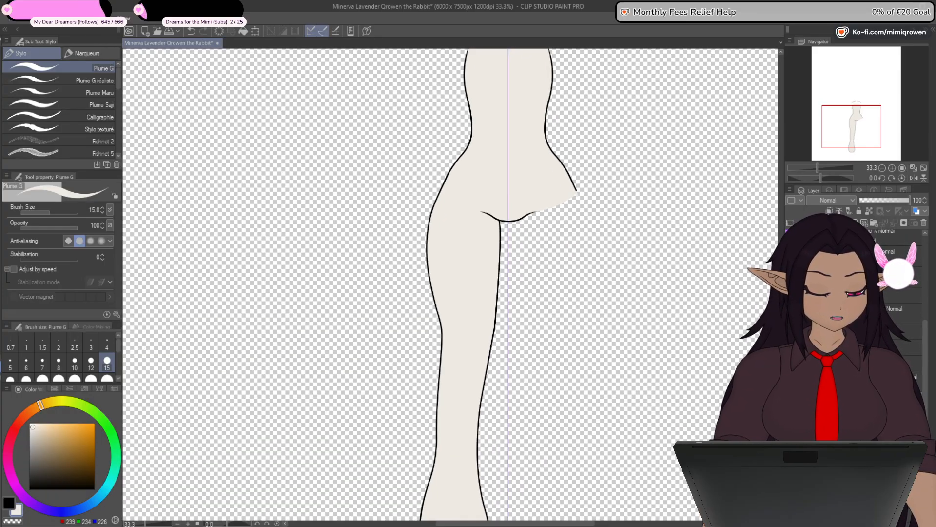
left_click(851, 367)
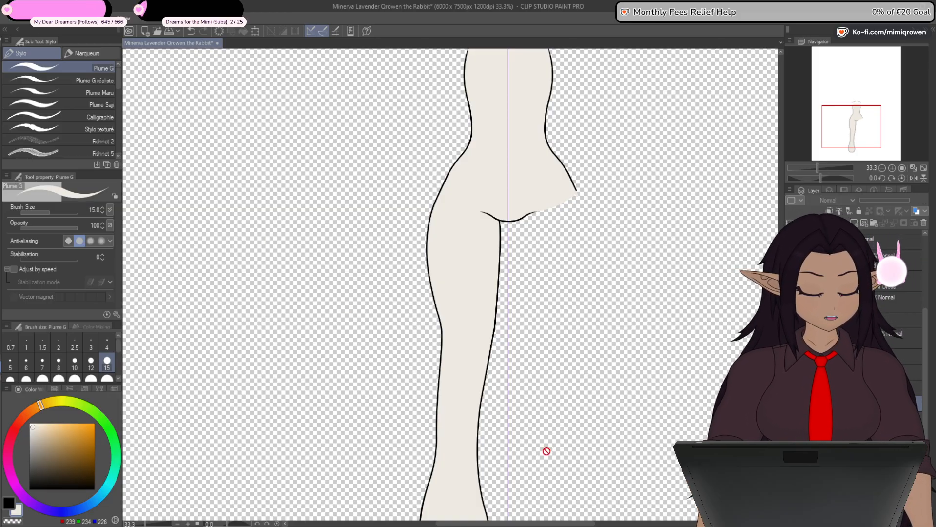
key("ctrl+t")
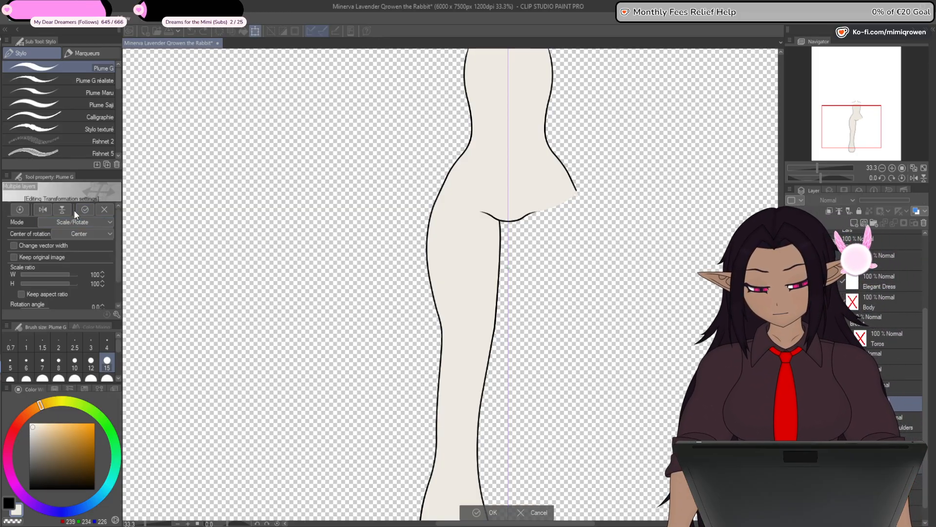
left_click(43, 210)
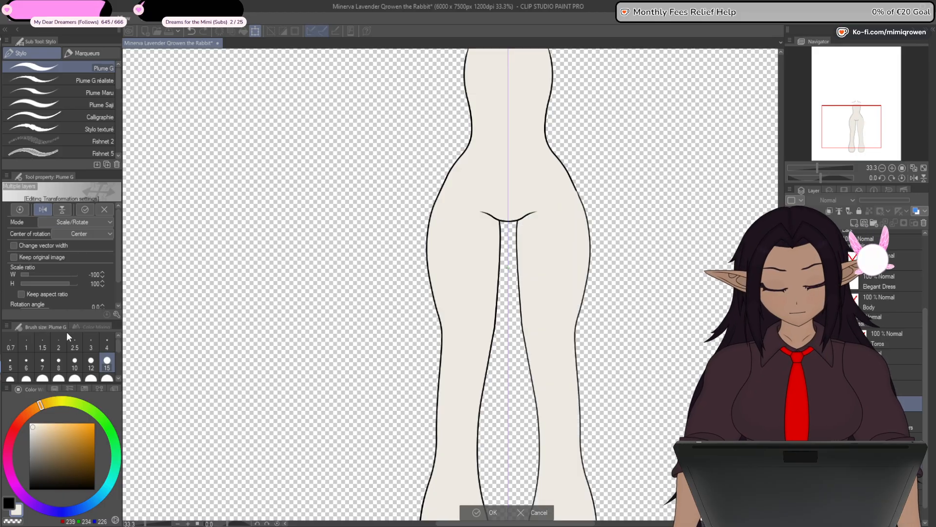
left_click(483, 511)
- Clean the excess torso skin fill off the mirrored leg's outline at the hip, checking the joint with and without the mirrored leg
scroll(580, 188, "up", 5)
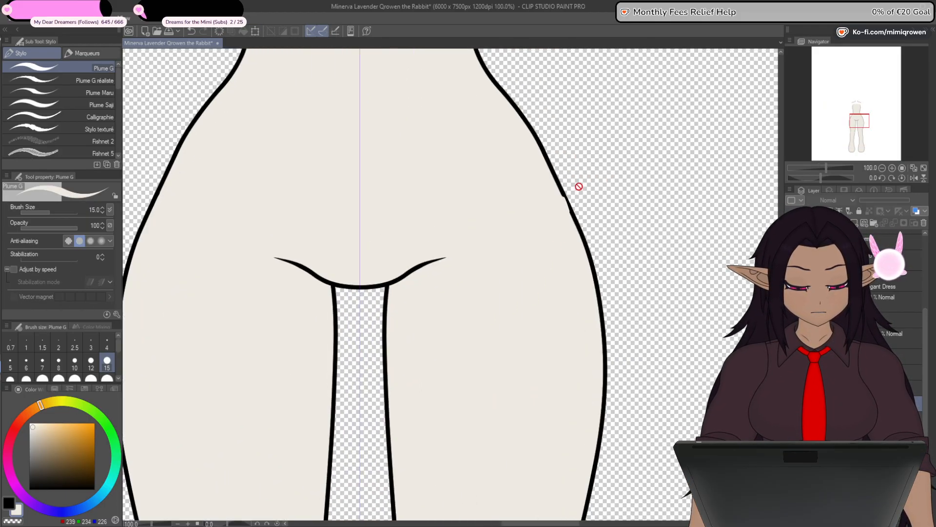
left_click_drag(489, 377, 558, 341)
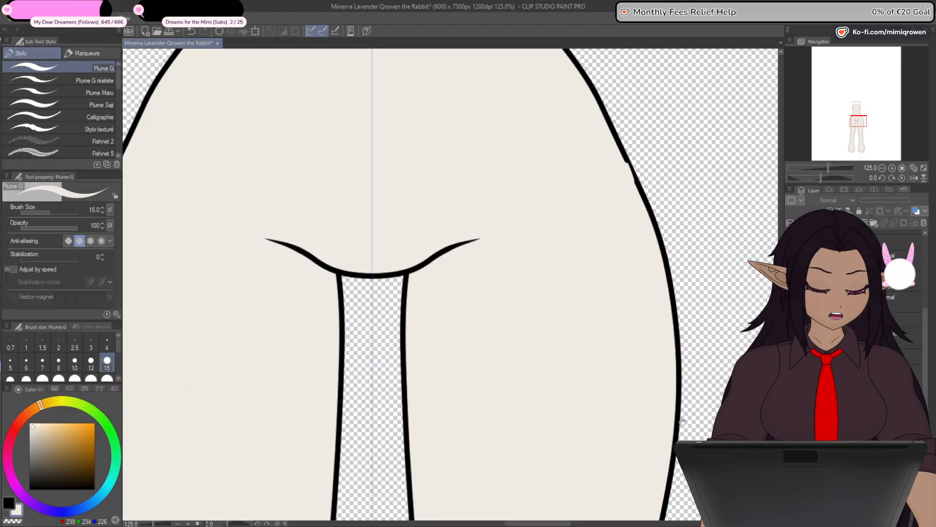
left_click_drag(681, 421, 715, 443)
key("ctrl+z")
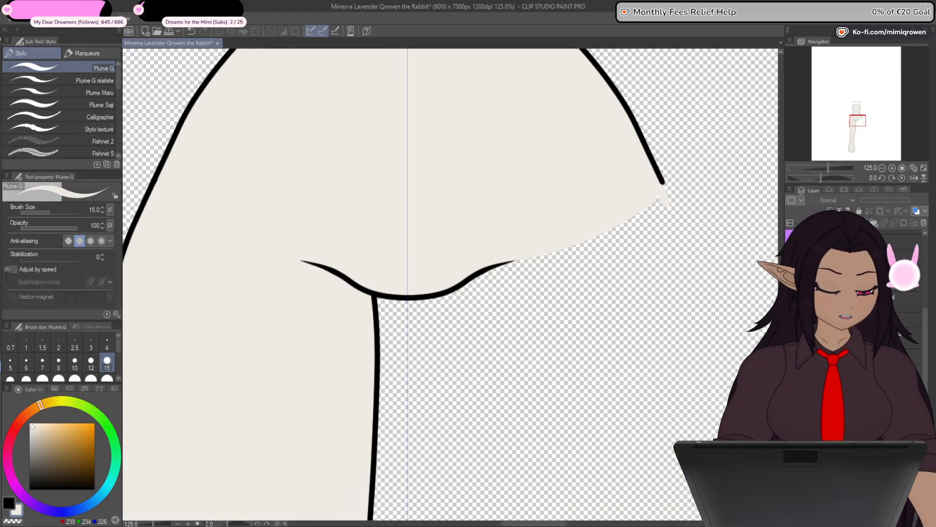
key("ctrl+y")
key("ctrl+z")
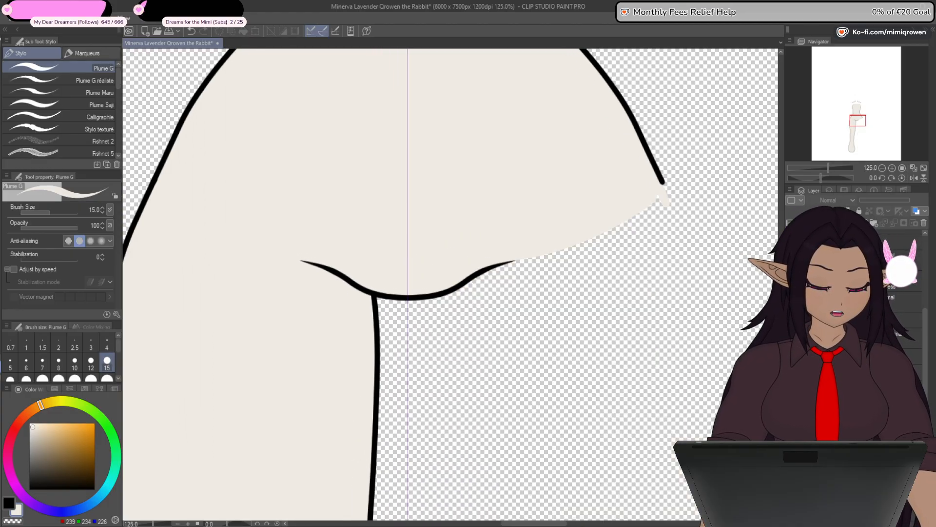
key("ctrl+y")
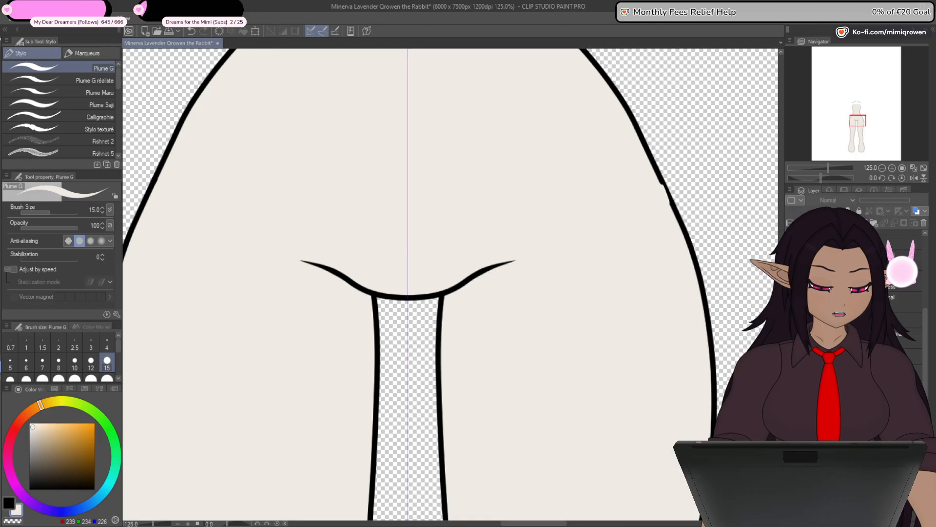
key("ctrl+z")
key("ctrl+y")
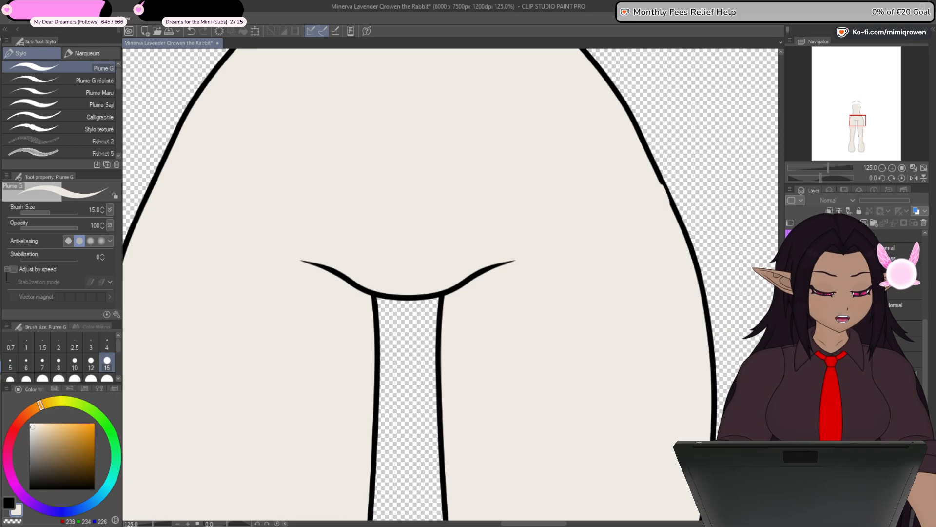
key("ctrl+z")
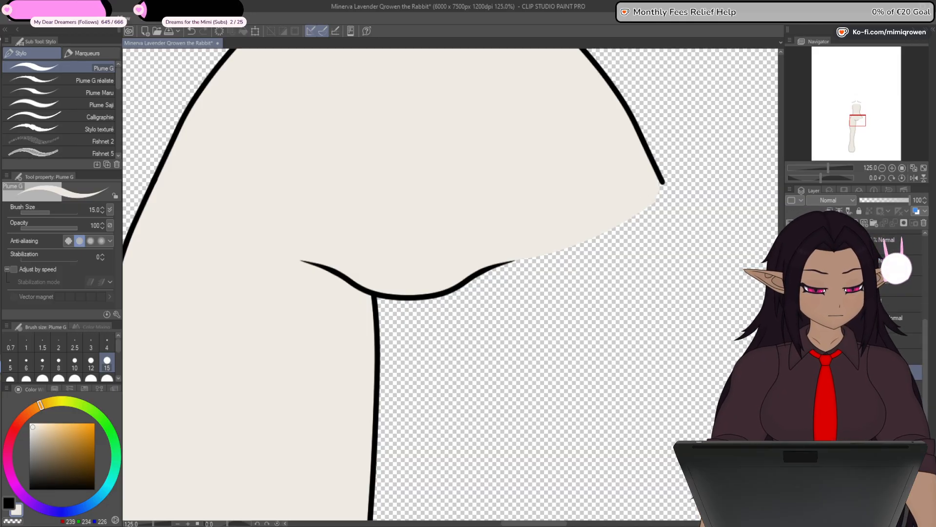
key("ctrl+y")
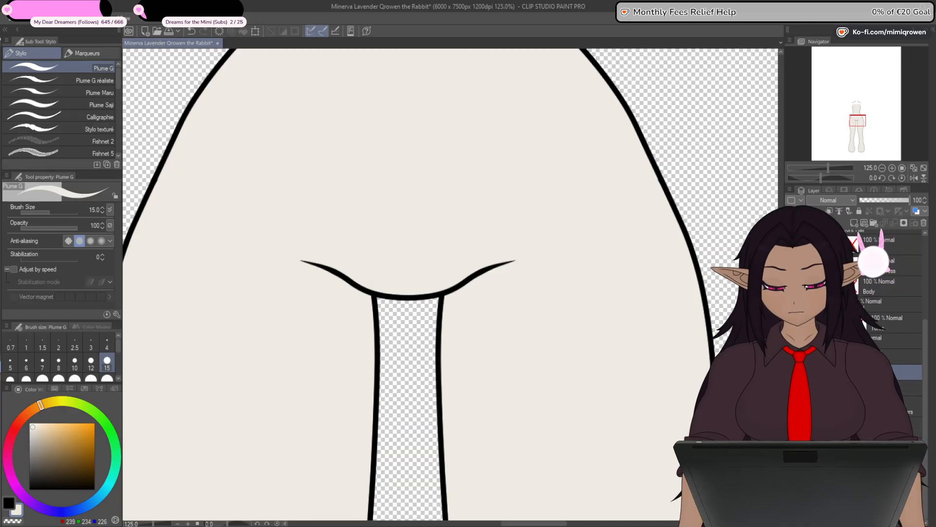
- Try to nudge the mirrored leg's vector outline at the hip with an added control point, and undo it
left_click_drag(739, 367, 710, 402)
scroll(617, 237, "up", 8)
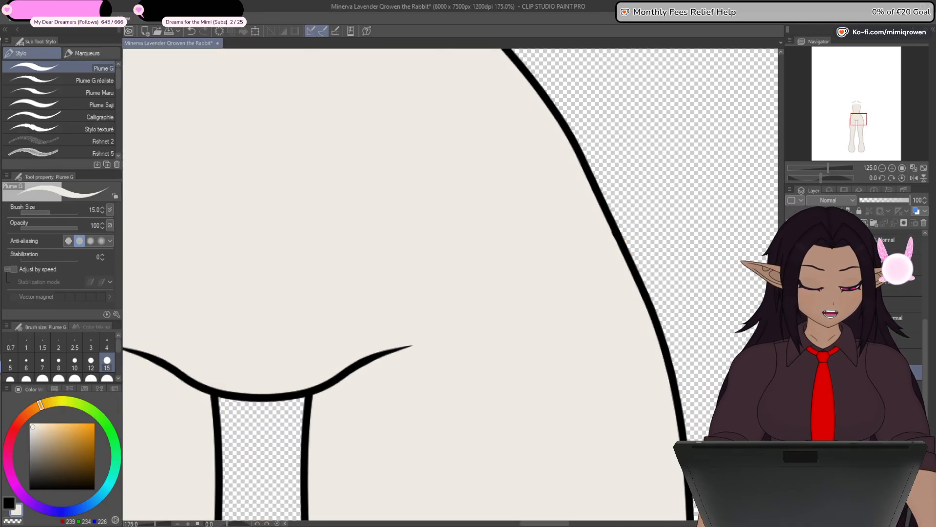
key("y")
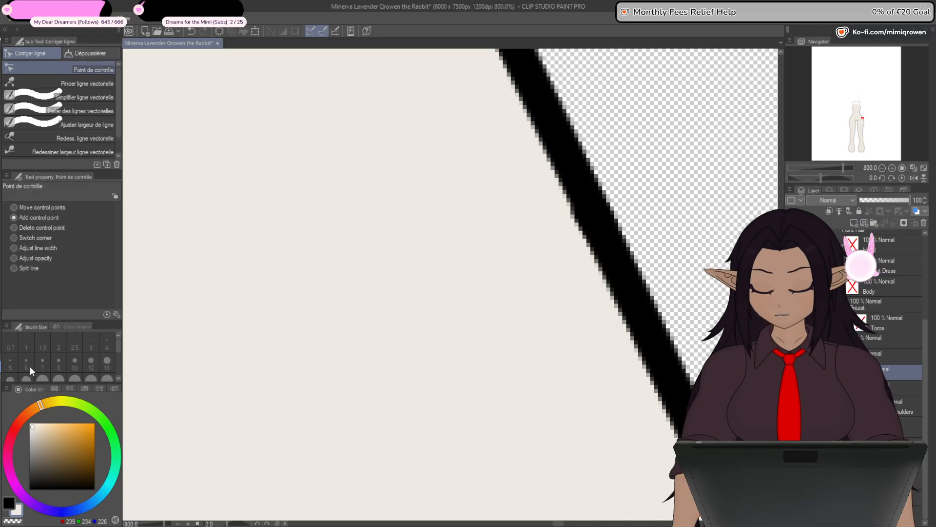
left_click_drag(602, 231, 605, 234)
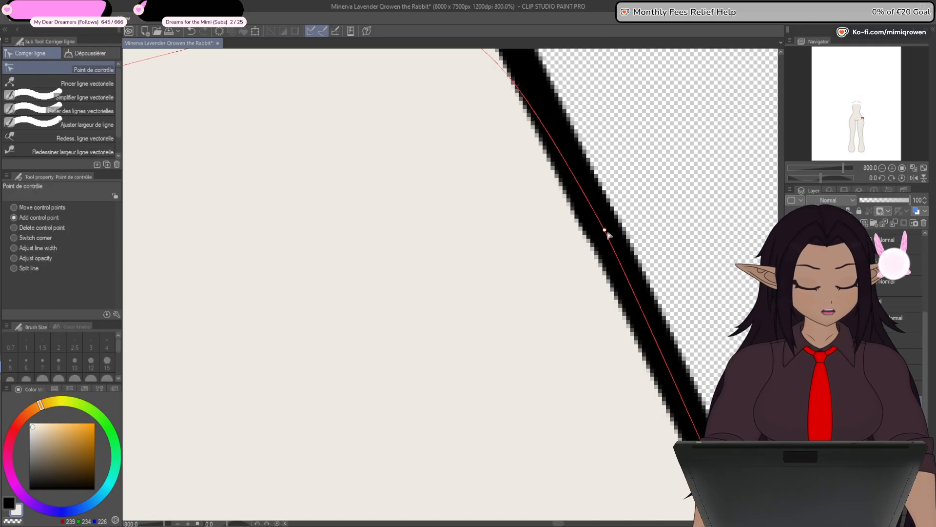
key("ctrl+z")
scroll(605, 239, "down", 6)
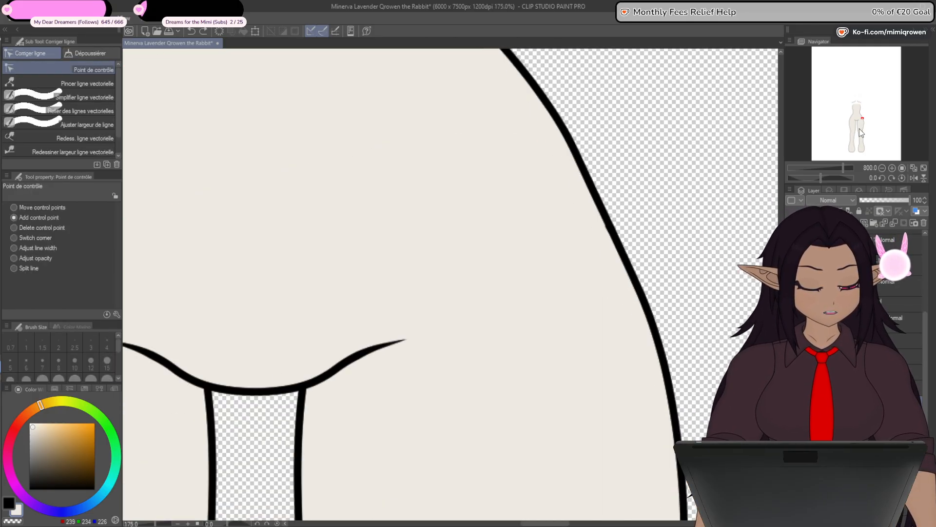
- Nudge the control point on the original leg's outer outline at the hip so it runs smoothly into the torso line
left_click(848, 119)
scroll(653, 293, "up", 6)
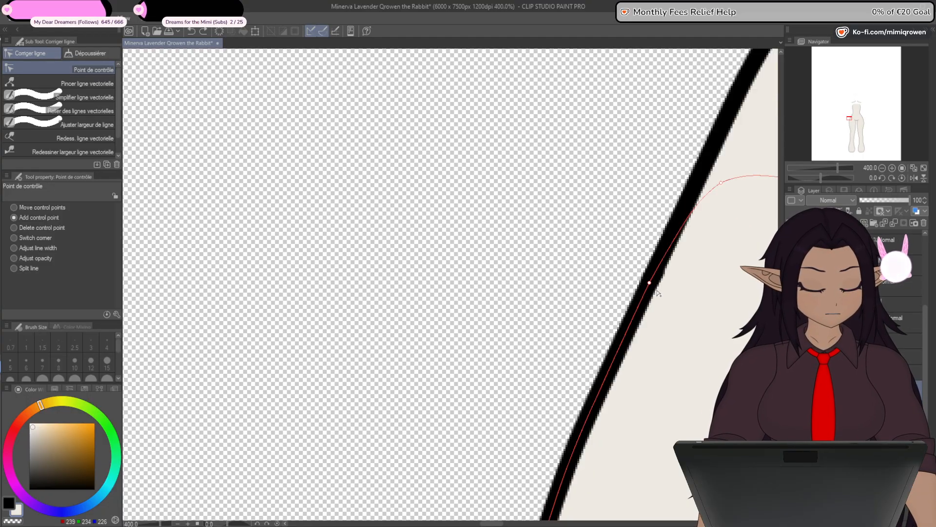
left_click_drag(641, 275, 640, 275)
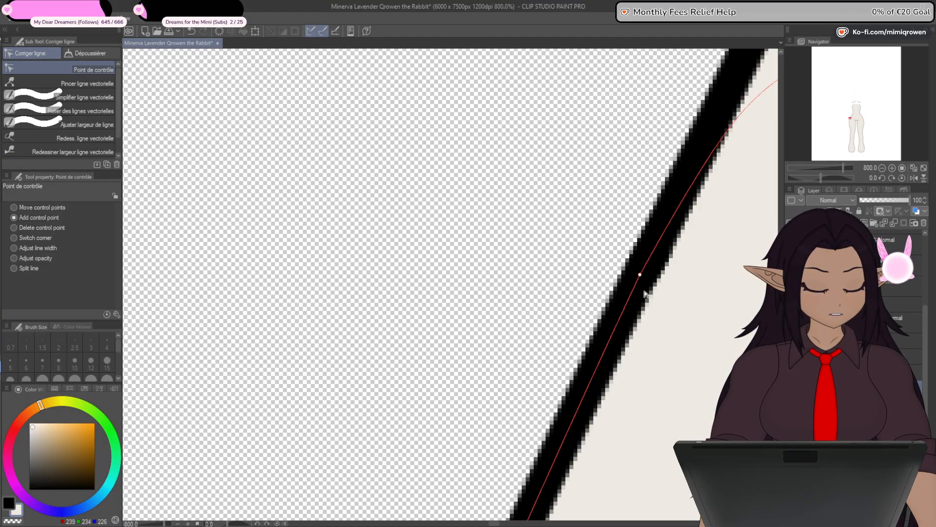
scroll(644, 293, "down", 8)
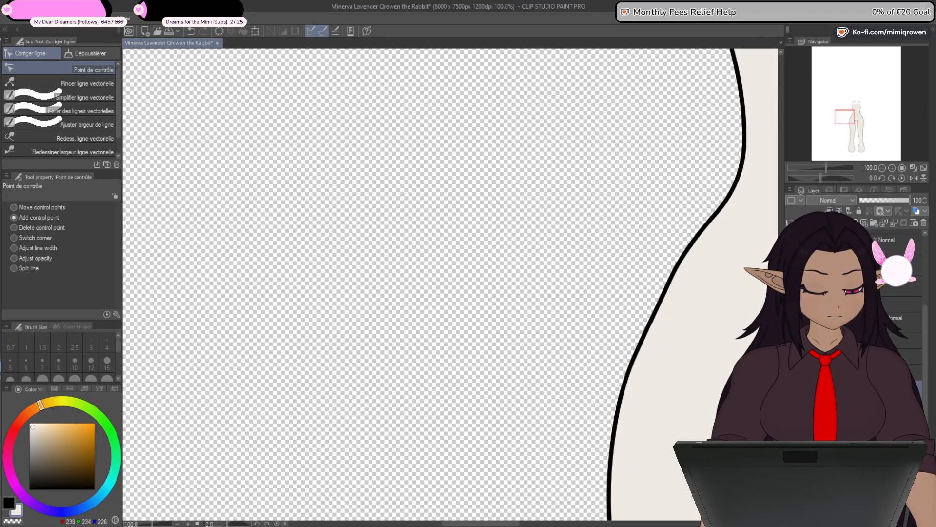
left_click_drag(648, 378, 495, 346)
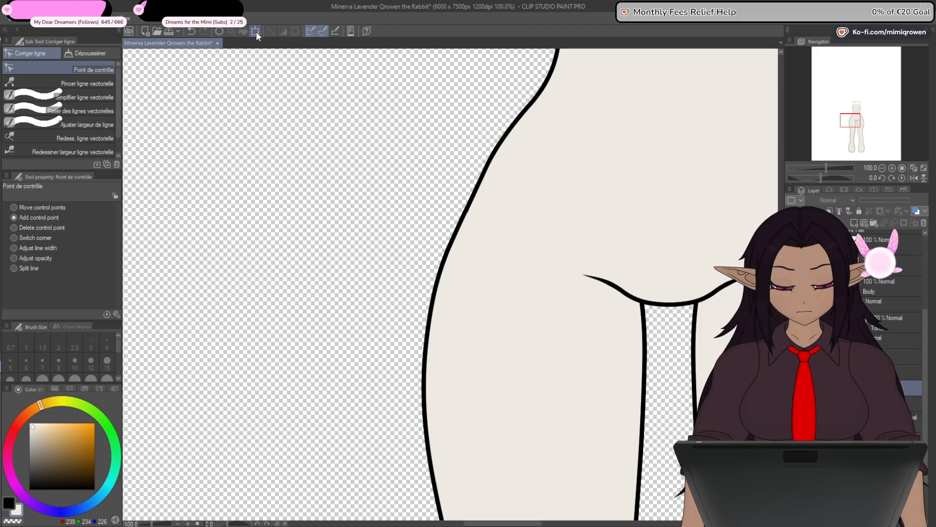
- Flip a copy of the corrected leg horizontally to form the opposite leg
key("ctrl+t")
left_click(46, 211)
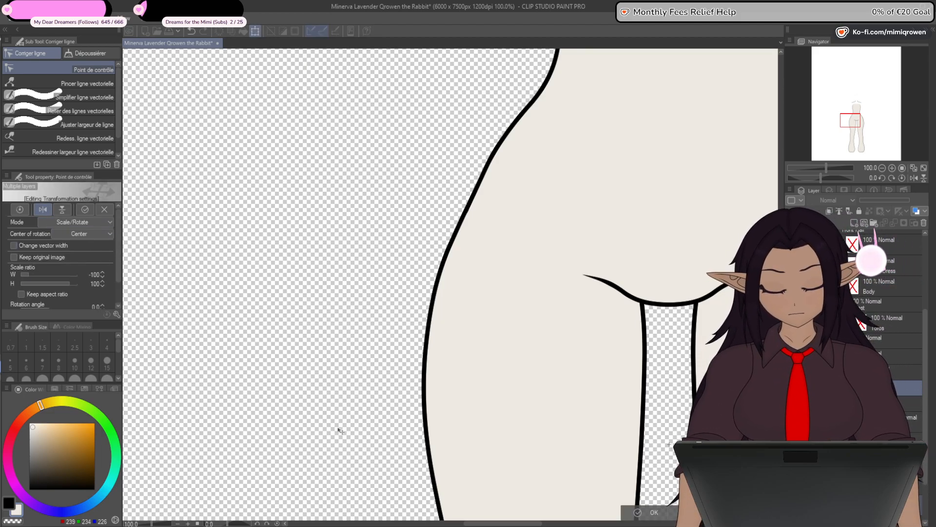
left_click(656, 512)
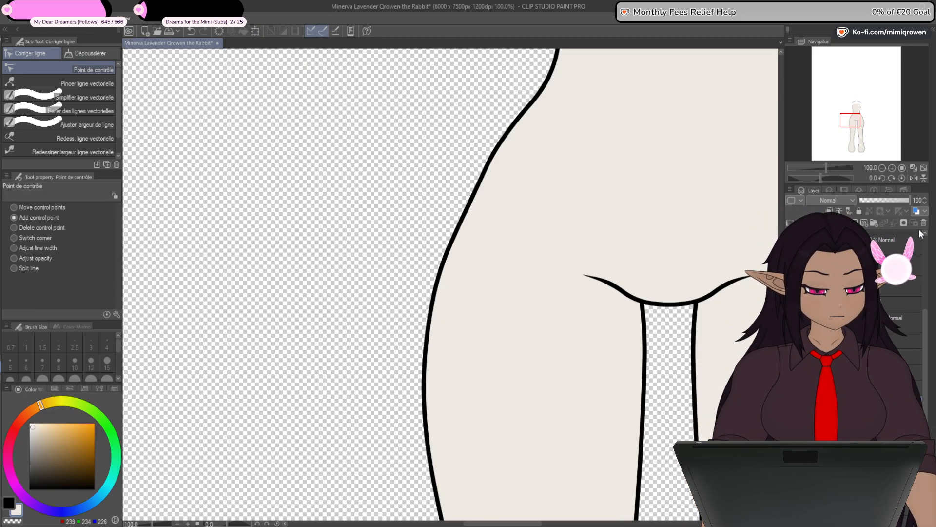
scroll(644, 356, "down", 3)
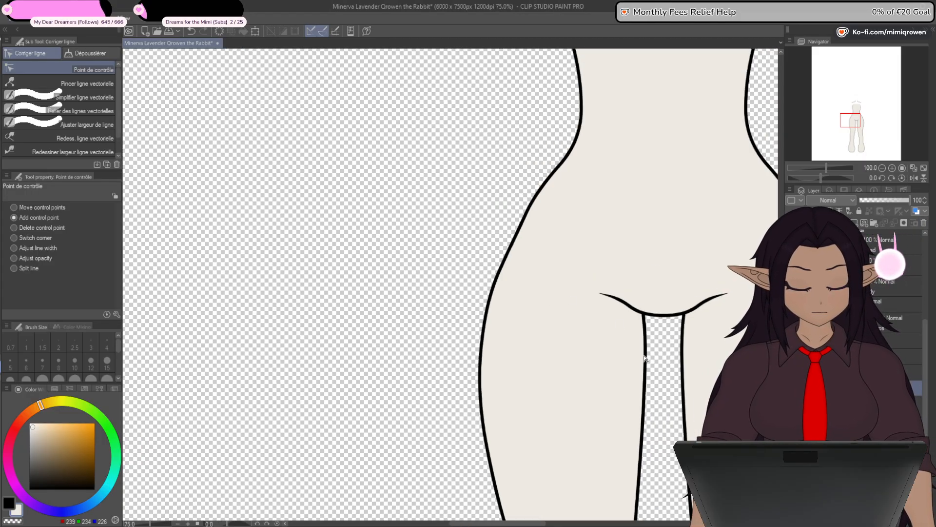
left_click_drag(707, 443, 631, 379)
scroll(631, 380, "down", 4)
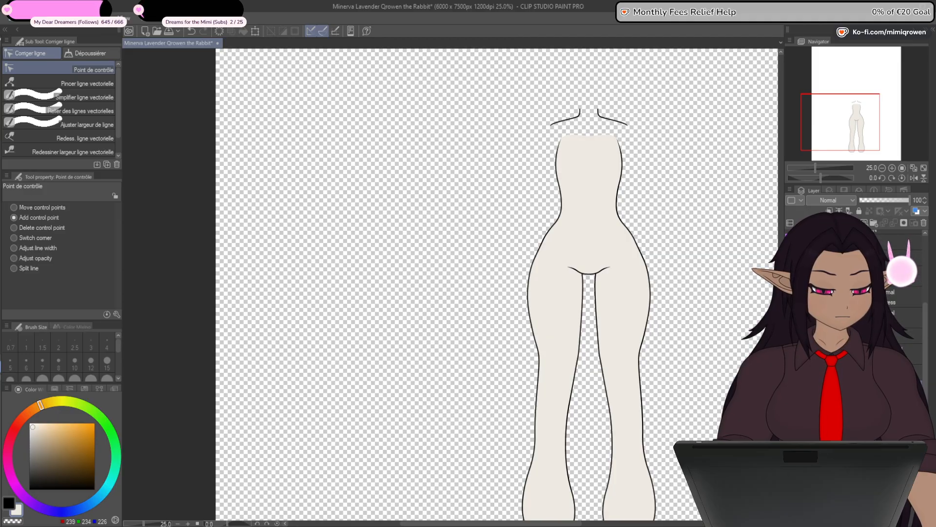
- Hide the legs and torso, and fill the neck and shoulder shape with the pale skin colour
left_click(791, 384)
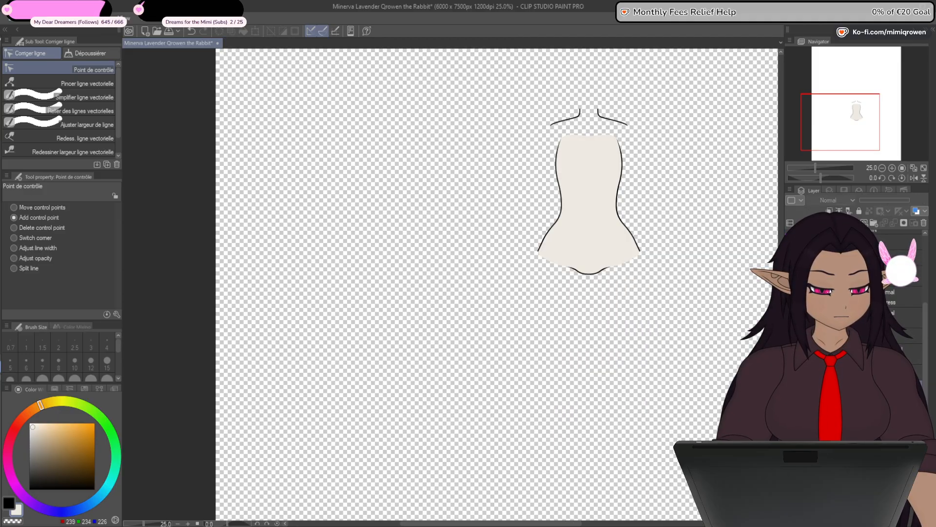
left_click(791, 367)
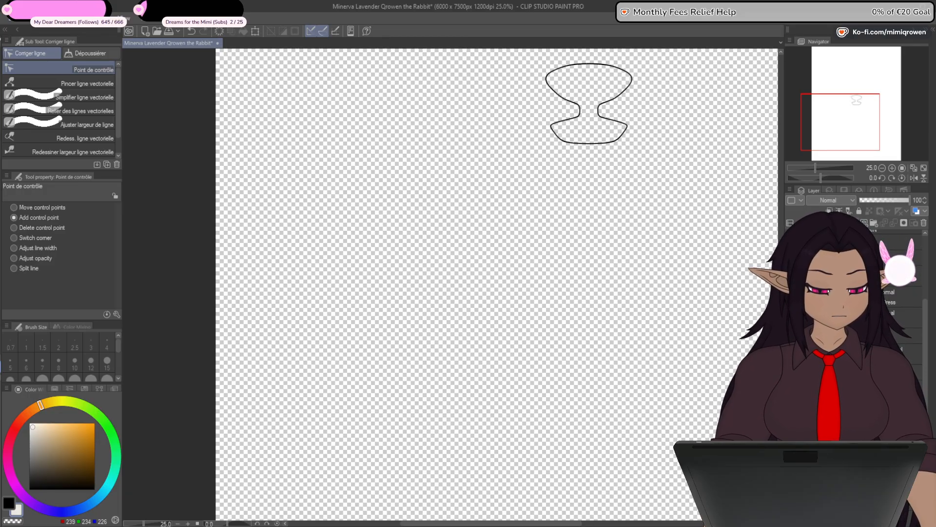
left_click(1, 287)
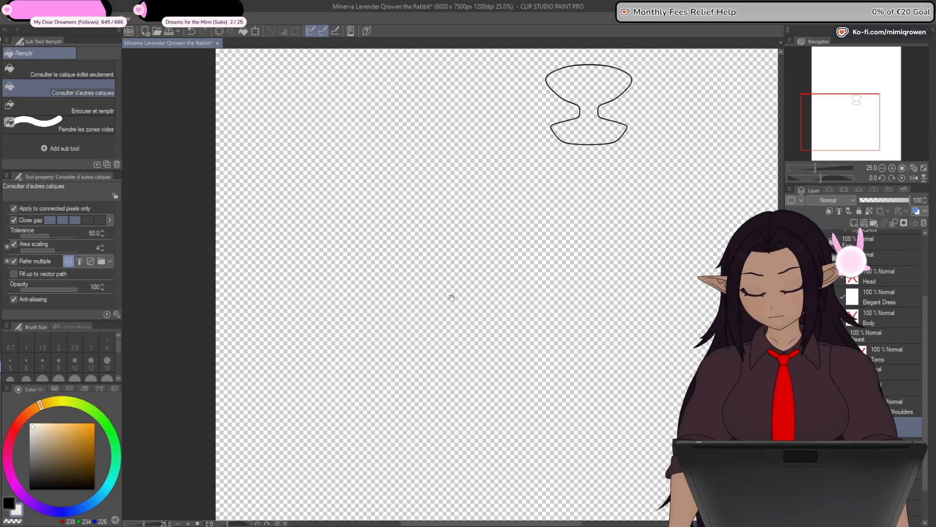
left_click_drag(452, 296, 370, 410)
left_click(529, 189)
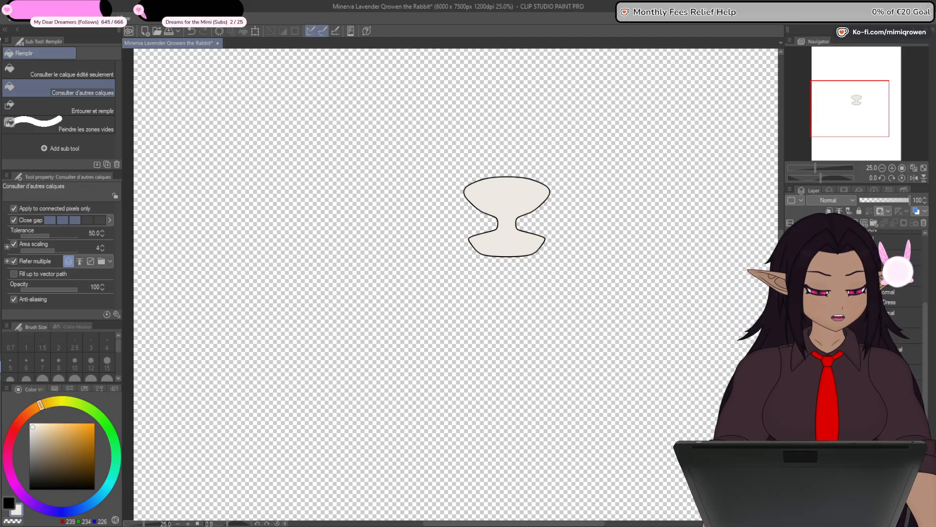
- Show the arms and move the control point on the arm's vector outline at the shoulder so it blends into the shoulder line
left_click(791, 376)
scroll(524, 248, "up", 4)
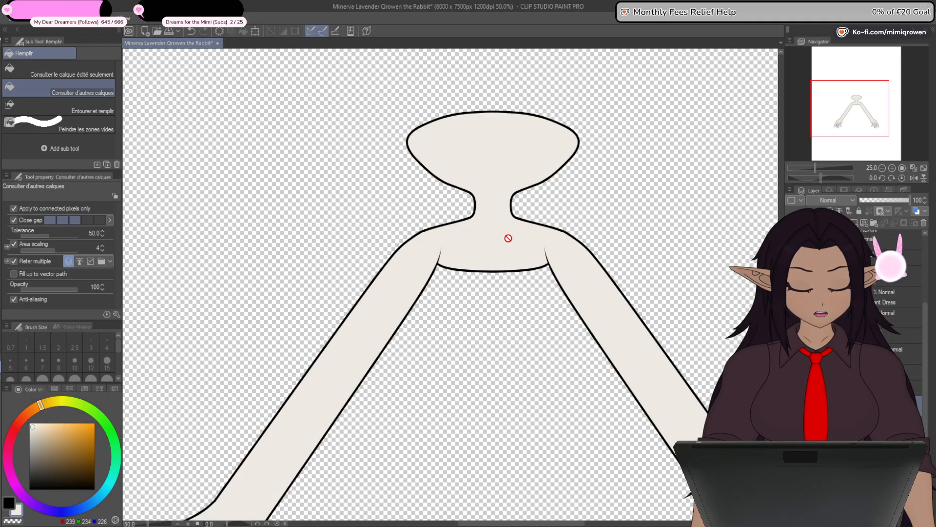
scroll(504, 249, "up", 2)
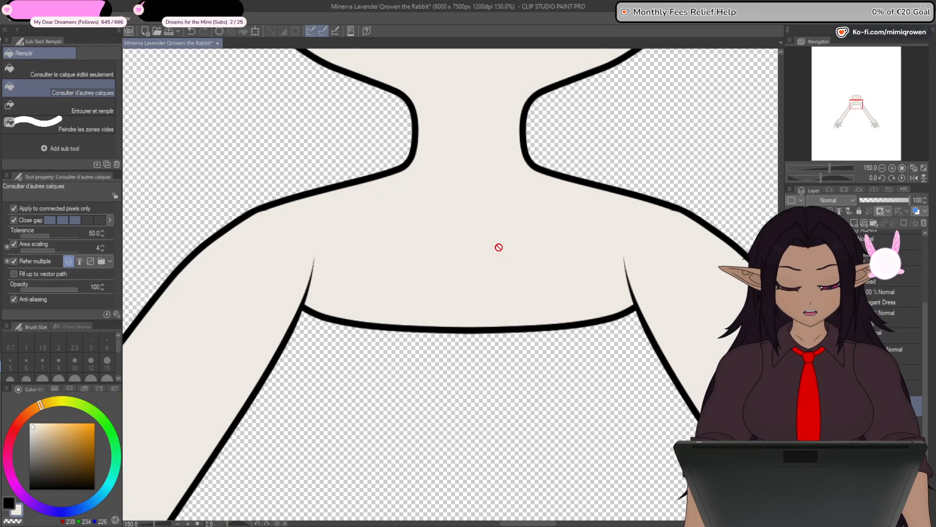
scroll(481, 356, "up", 2)
scroll(363, 276, "up", 4)
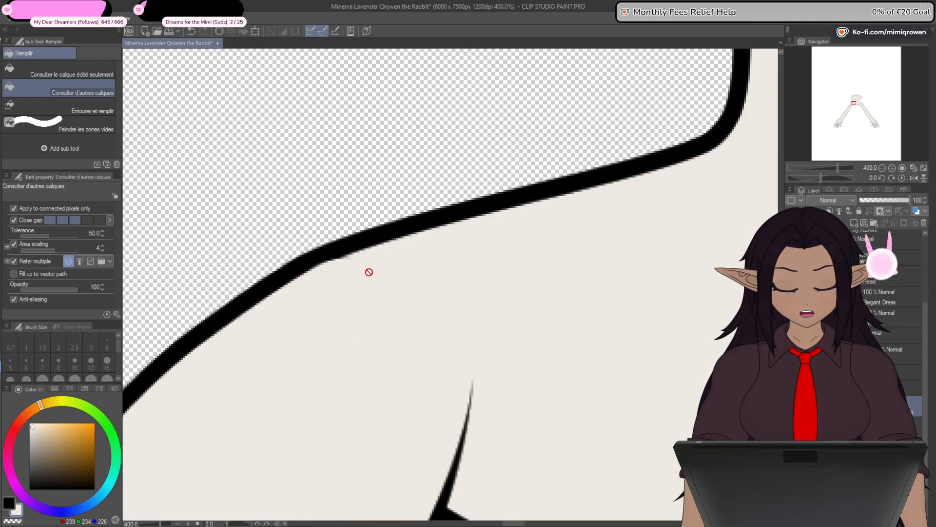
key("y")
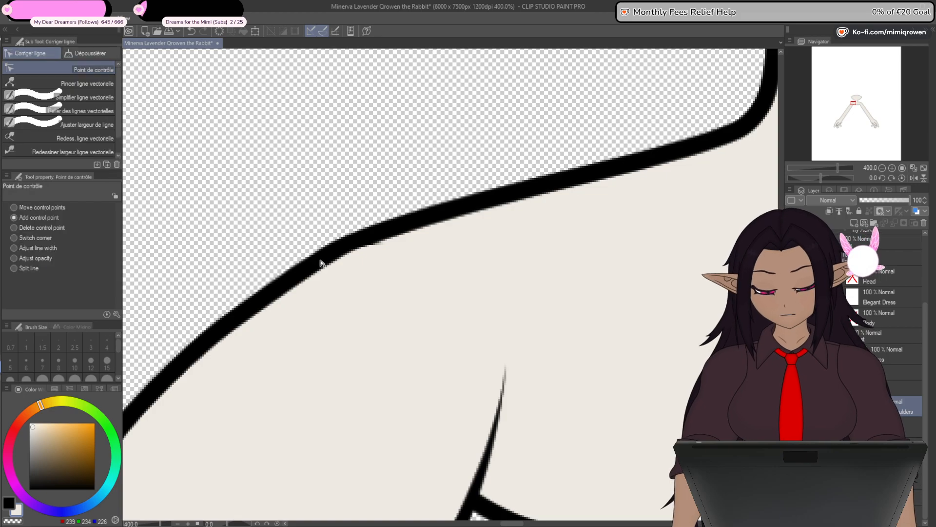
scroll(386, 247, "up", 2)
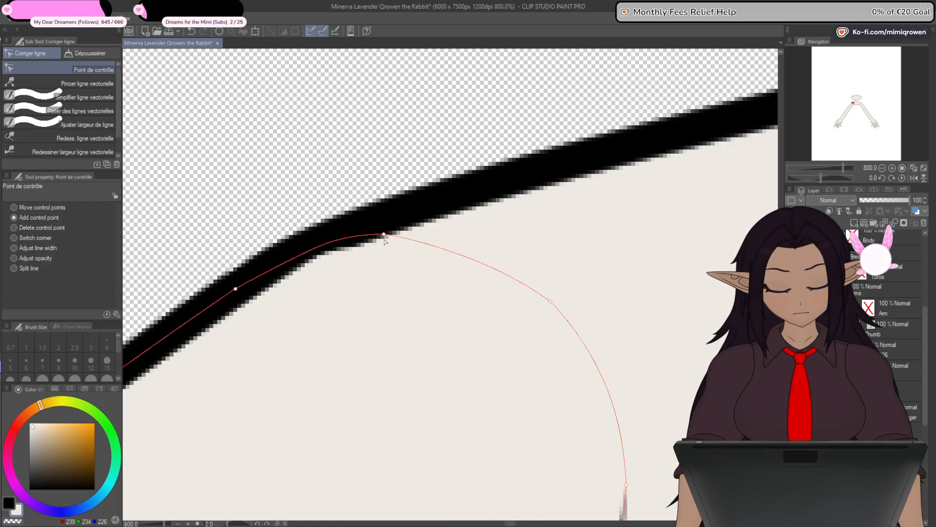
left_click_drag(384, 234, 389, 244)
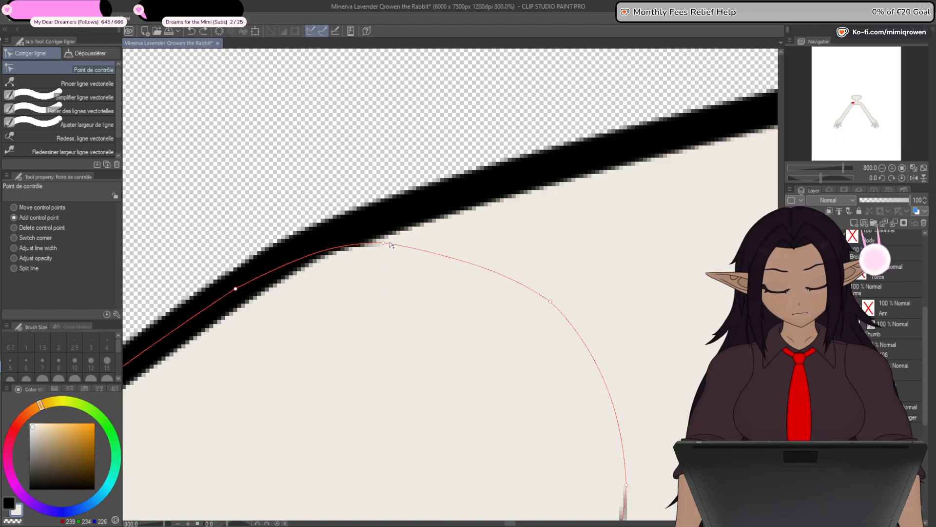
scroll(386, 289, "down", 4)
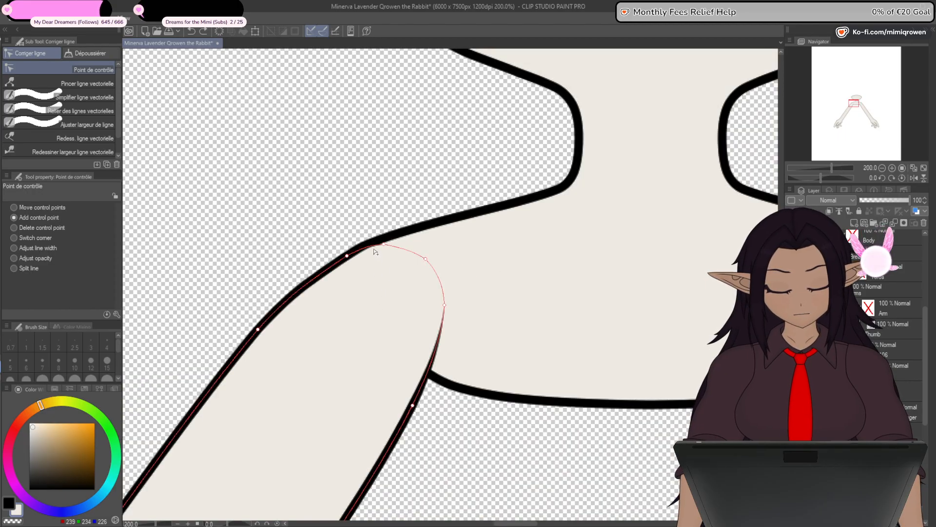
scroll(381, 239, "up", 2)
left_click_drag(385, 254, 387, 256)
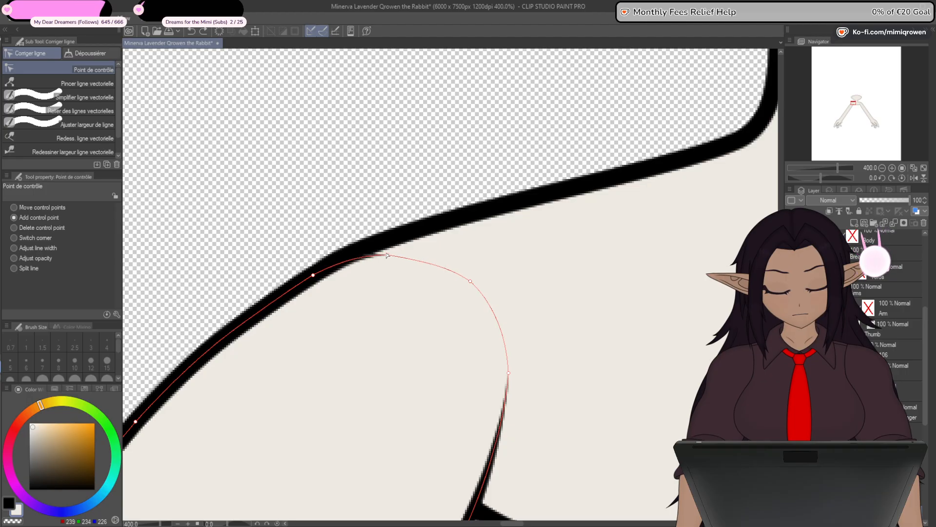
key("ctrl+z")
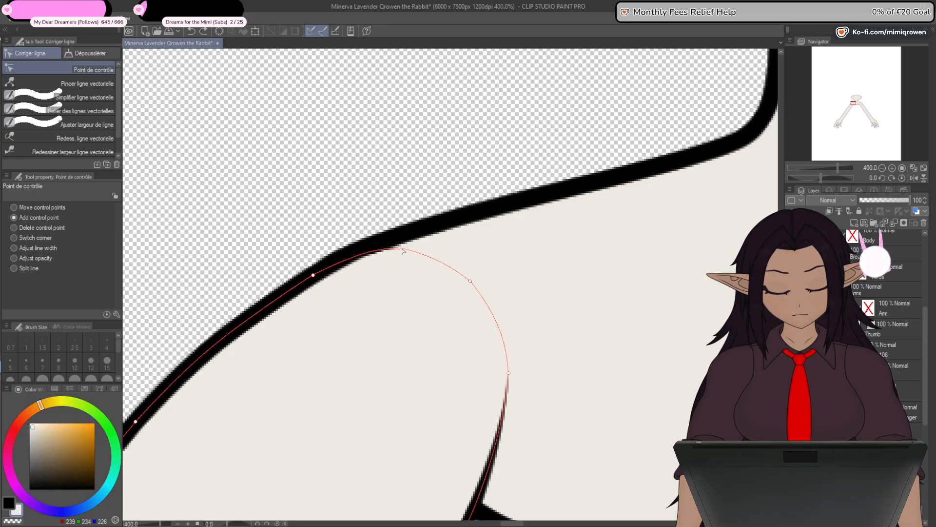
scroll(381, 326, "down", 8)
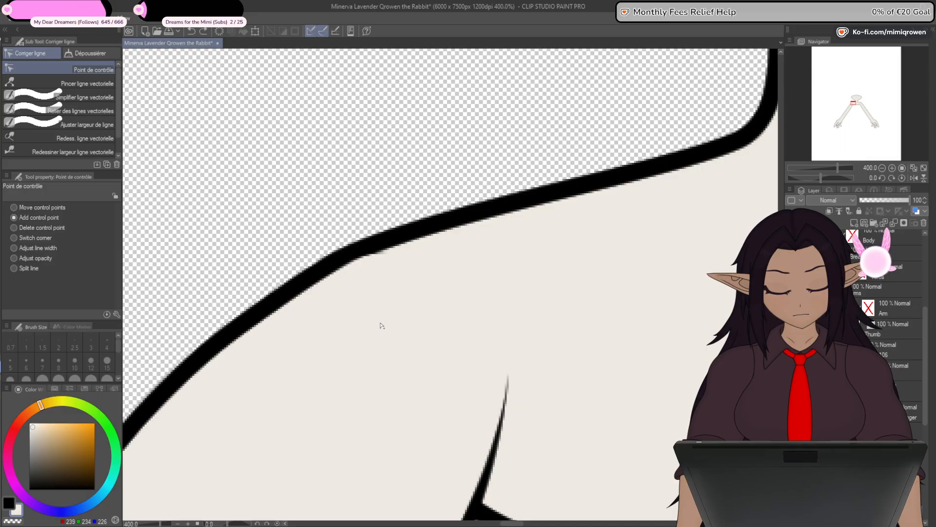
scroll(383, 328, "down", 1)
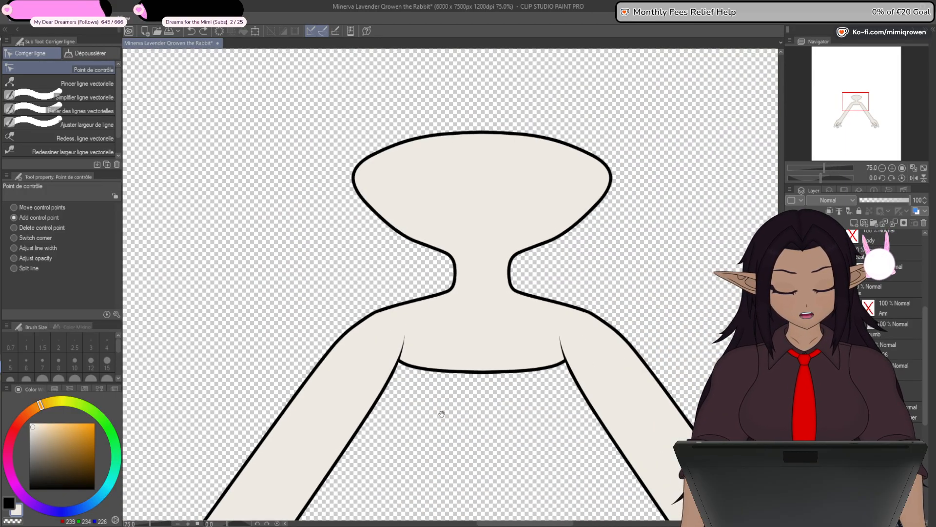
- Show the torso and chest over the arms and shoulders, and hide the thin line across the chest's upper edge
left_click_drag(441, 415, 434, 340)
scroll(902, 348, "down", 2)
left_click(902, 349)
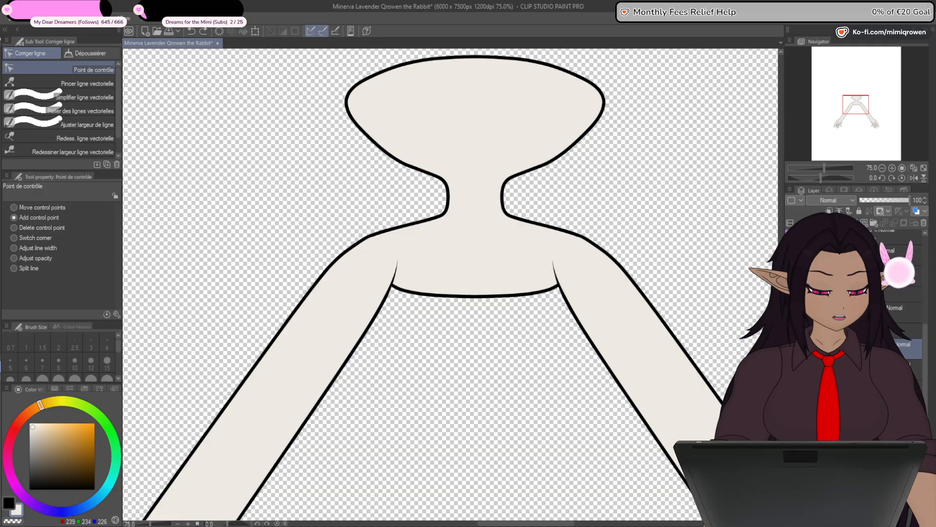
left_click(790, 372)
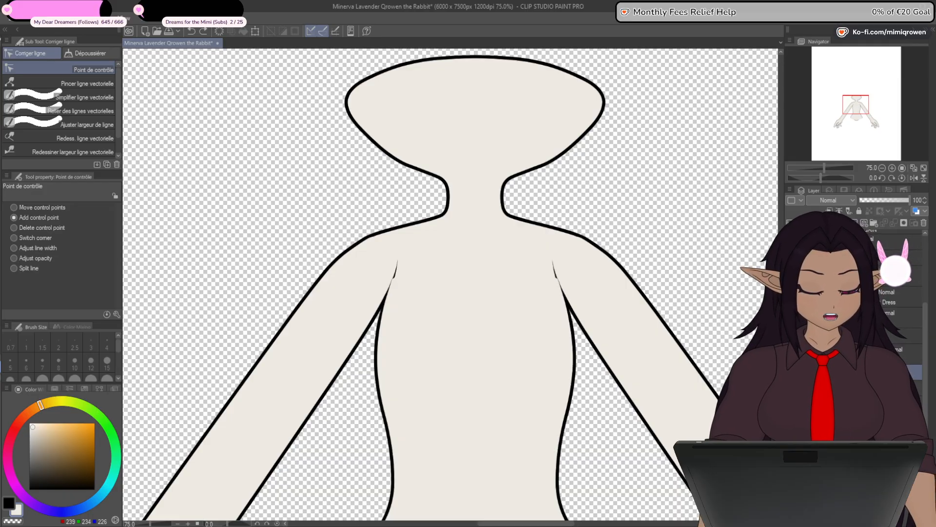
left_click(791, 371)
key("ctrl+z")
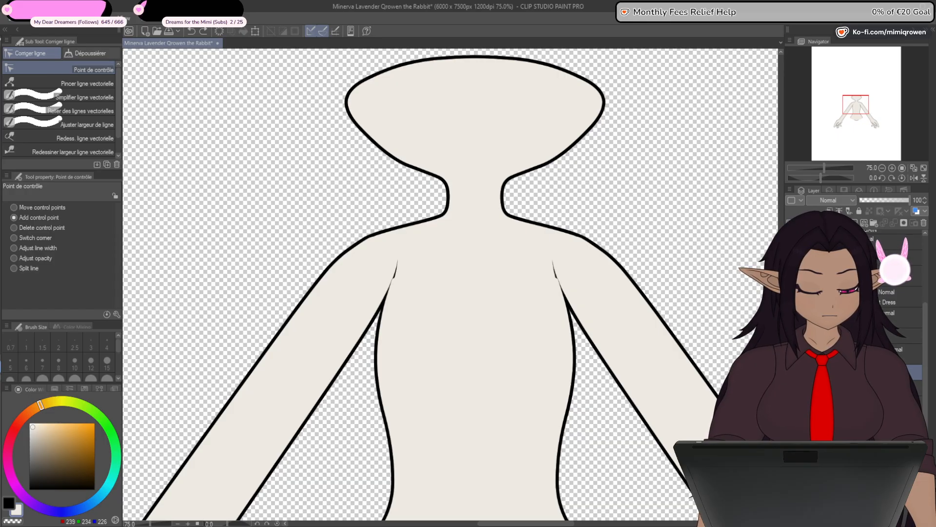
key("ctrl+z")
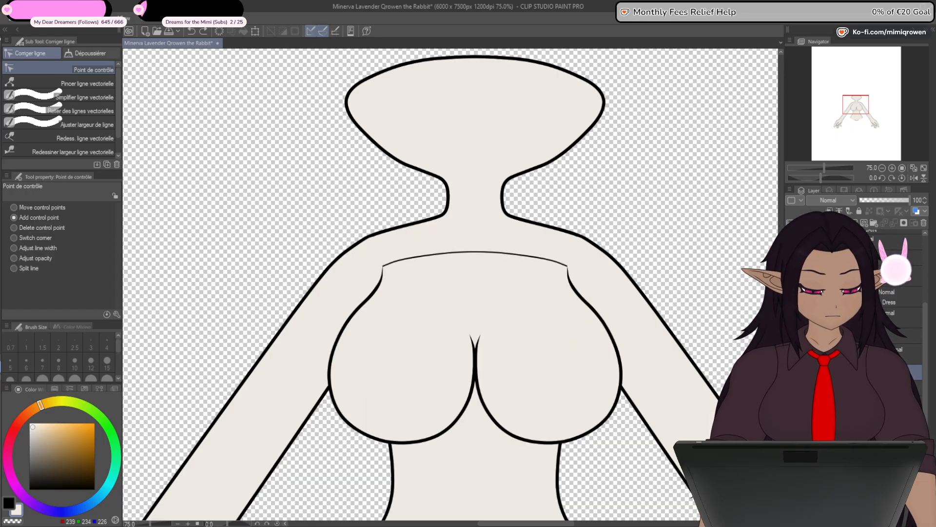
key("ctrl+z")
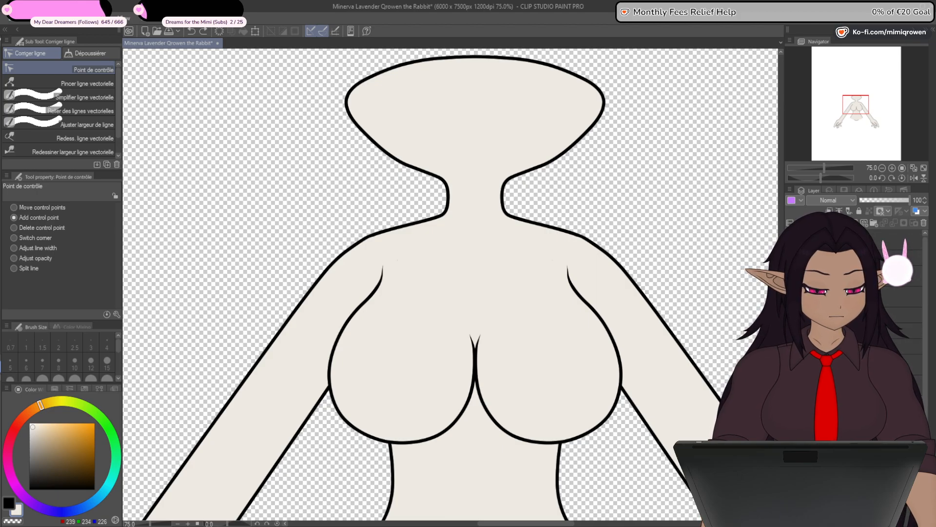
- Show the head, facial features, hair, ears and legs again to view the complete coloured figure
key("ctrl+minus")
key("ctrl+minus")
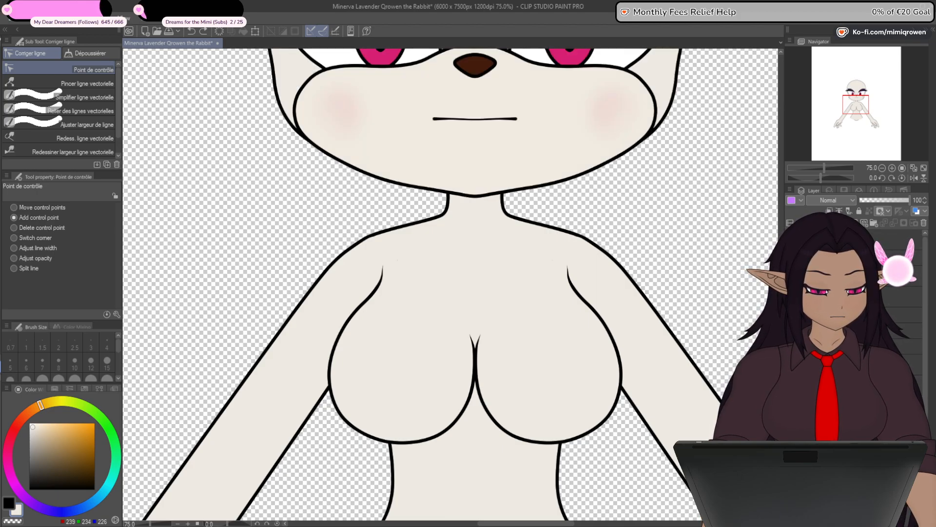
key("ctrl+minus")
key("ctrl+minus")
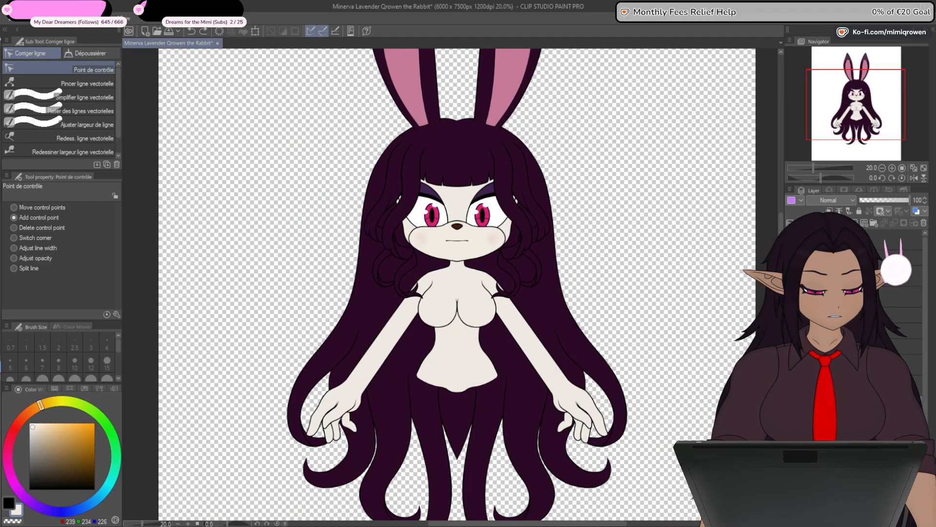
left_click(790, 406)
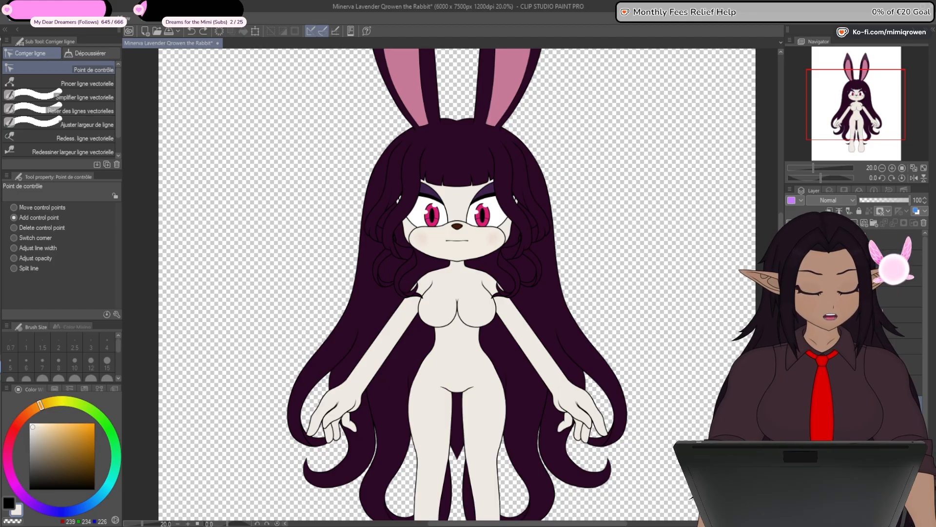
left_click_drag(686, 437, 699, 394)
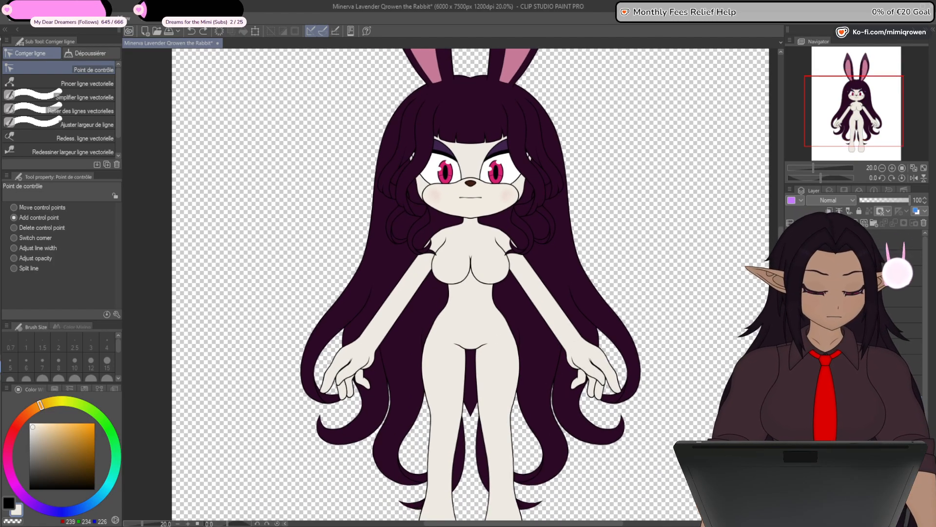
- Hide the coloured body and the dress line art so that only the chest bow's line art stays visible
left_click_drag(791, 273, 790, 415)
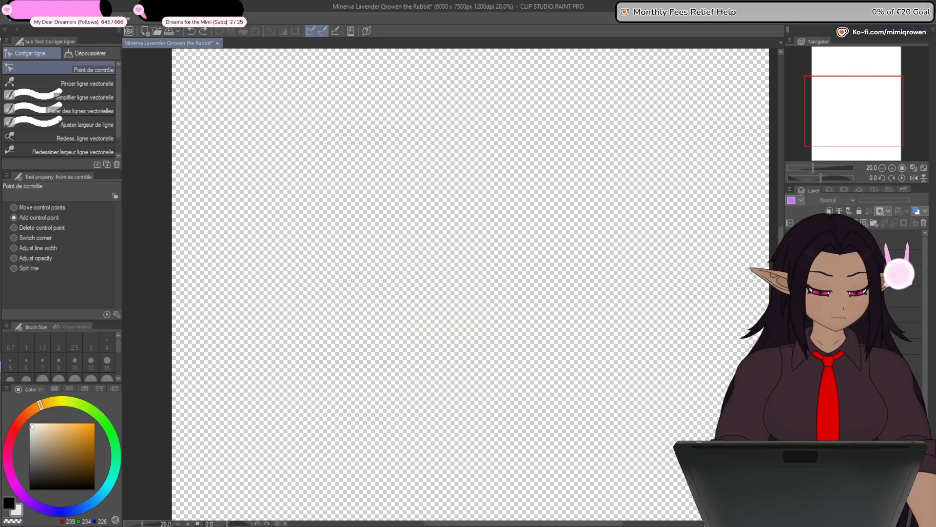
left_click(790, 360)
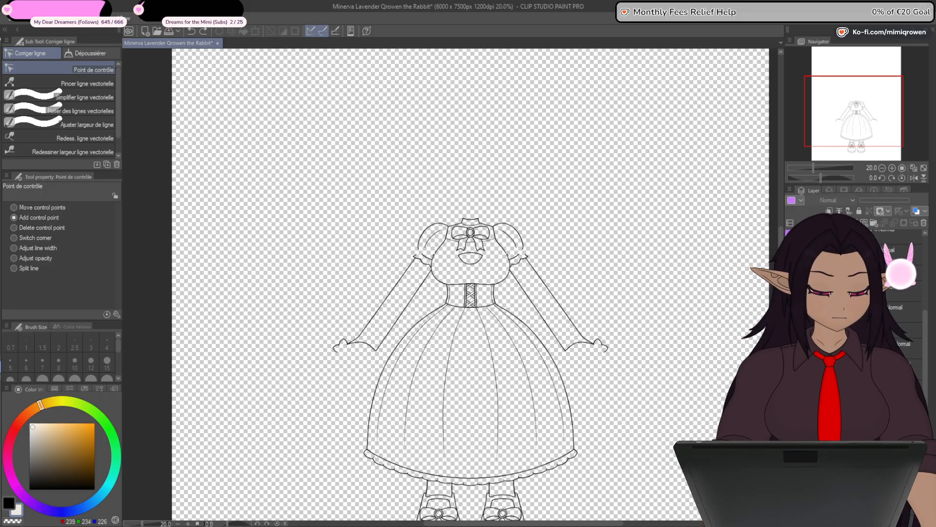
left_click_drag(925, 410, 925, 423)
left_click(790, 361)
left_click(791, 351)
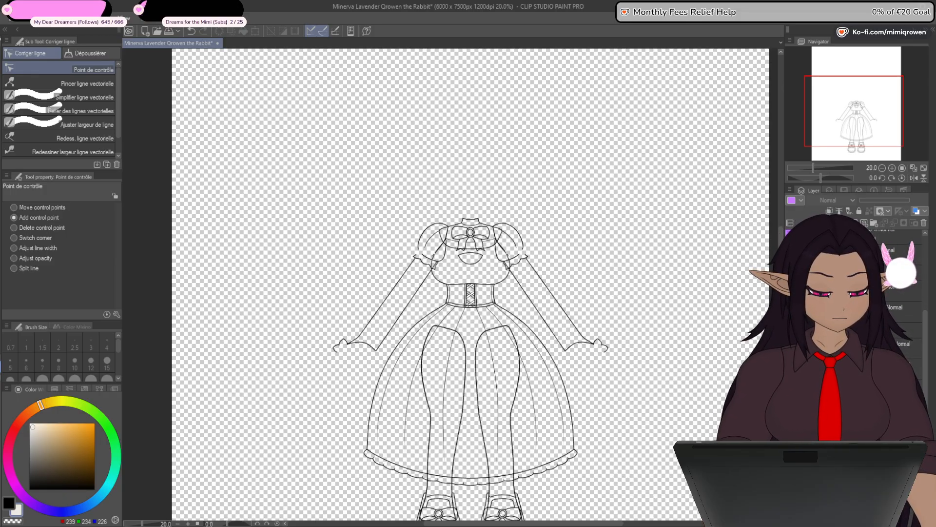
left_click(790, 341)
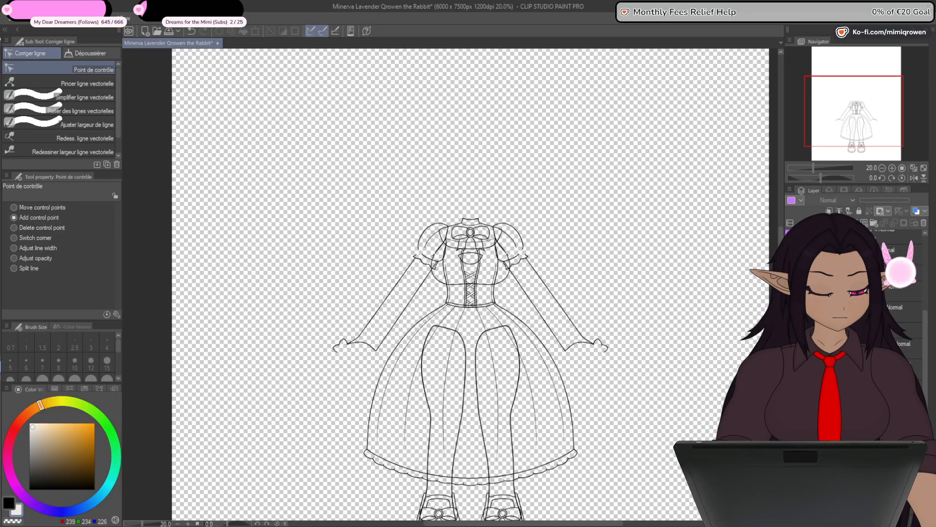
left_click_drag(791, 273, 790, 326)
left_click(790, 344)
left_click(791, 361)
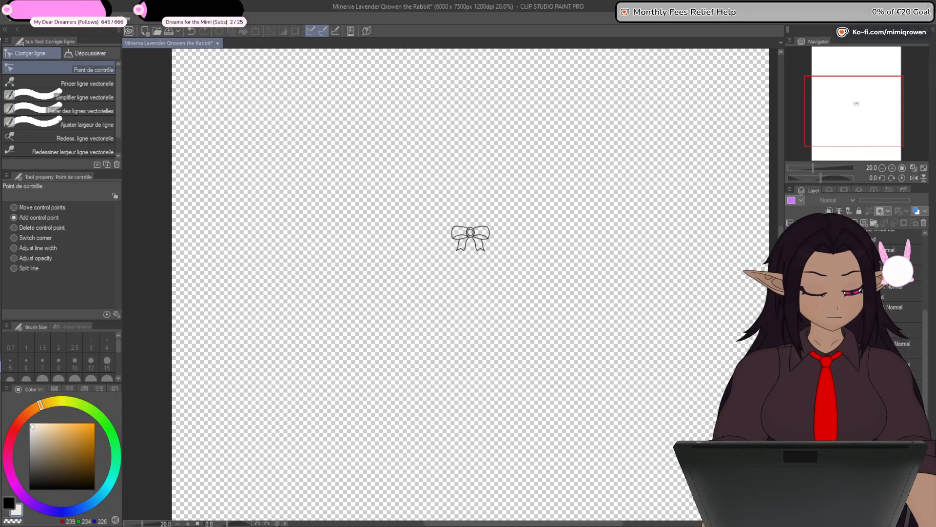
- Open the chest ribbon group and isolate the bow's right tail, with a new layer for its colour
left_click(810, 273)
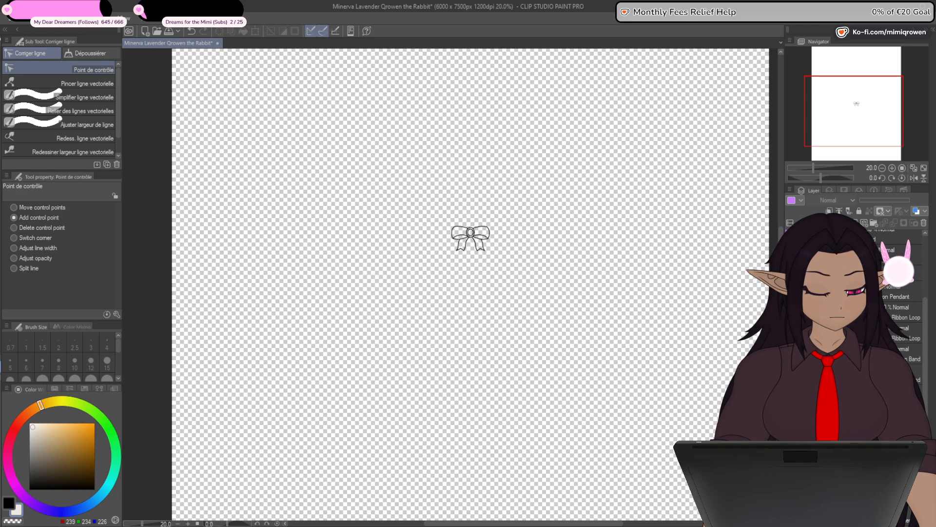
left_click_drag(790, 291, 790, 354)
left_click(838, 375, "shift")
left_click(822, 374)
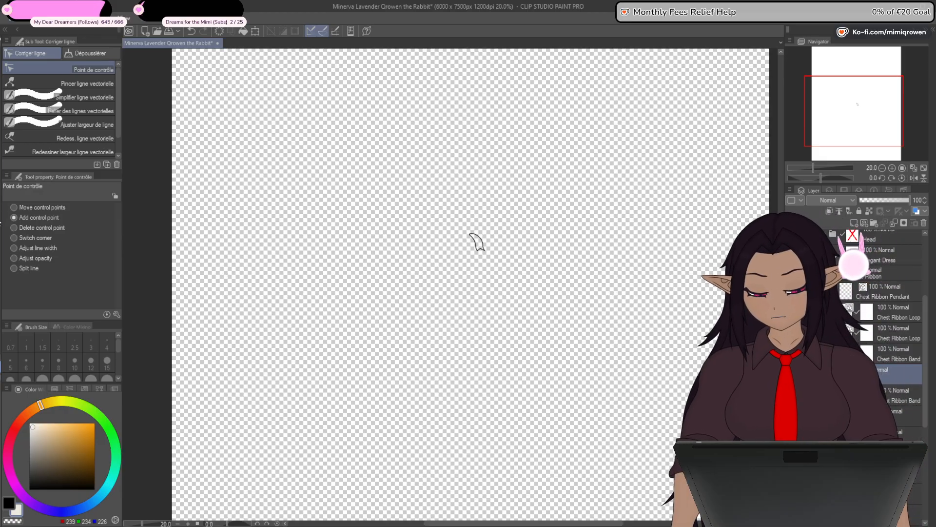
- Fill the bow's right tail with hot pink (RGB 255, 48, 109), referring to the other layers
key("e")
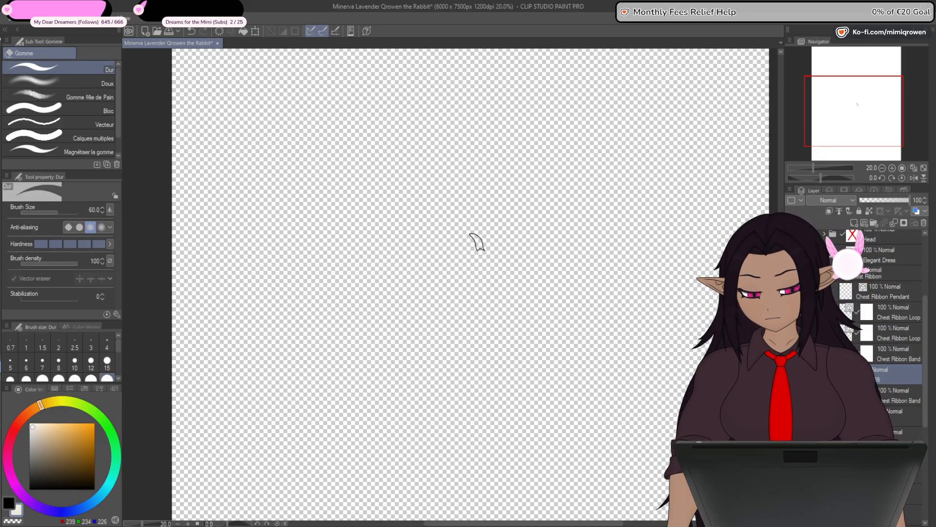
key("g")
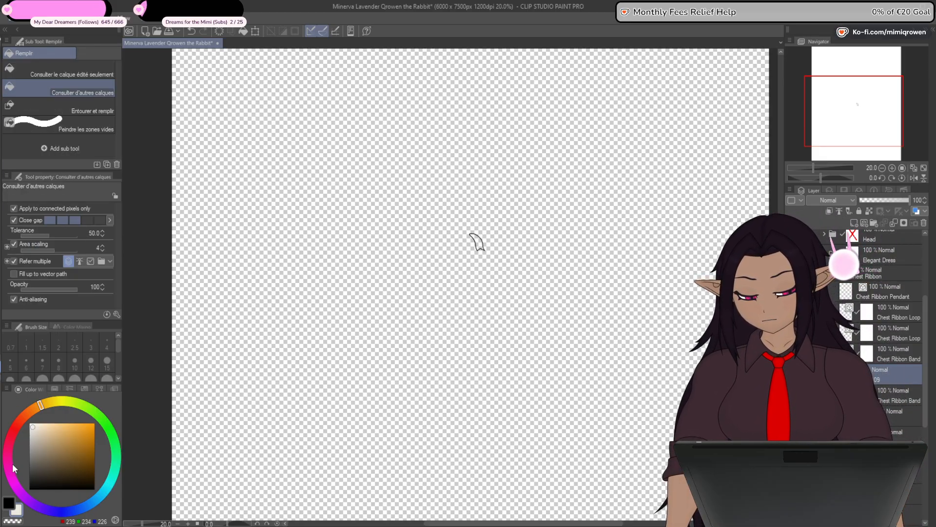
left_click_drag(13, 464, 9, 460)
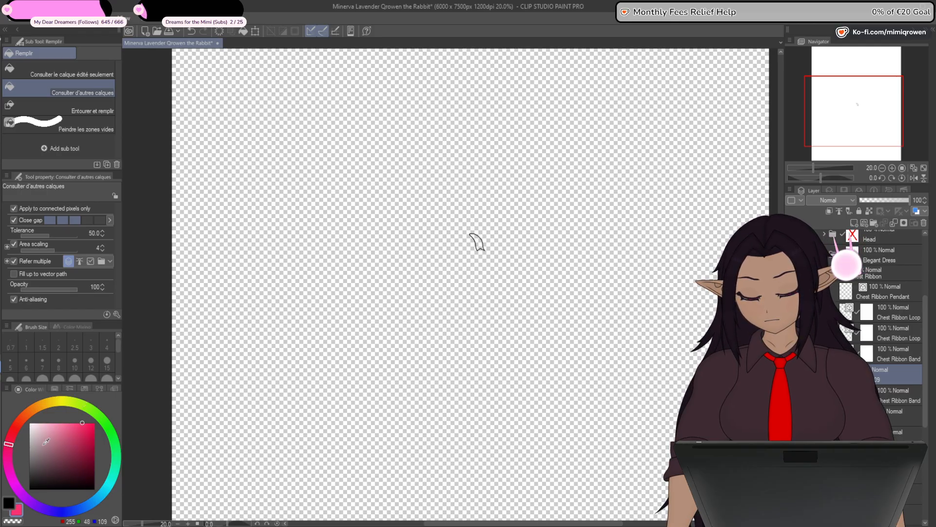
scroll(485, 251, "up", 5)
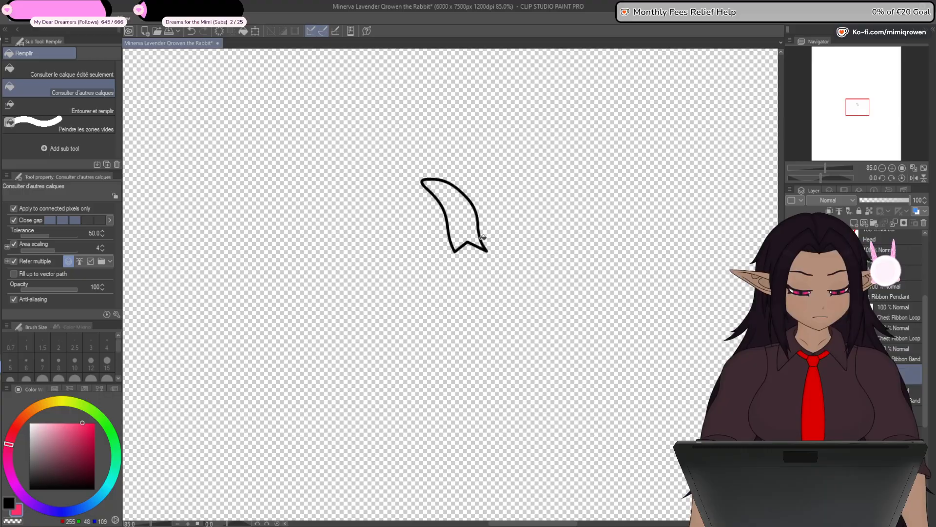
left_click(472, 229)
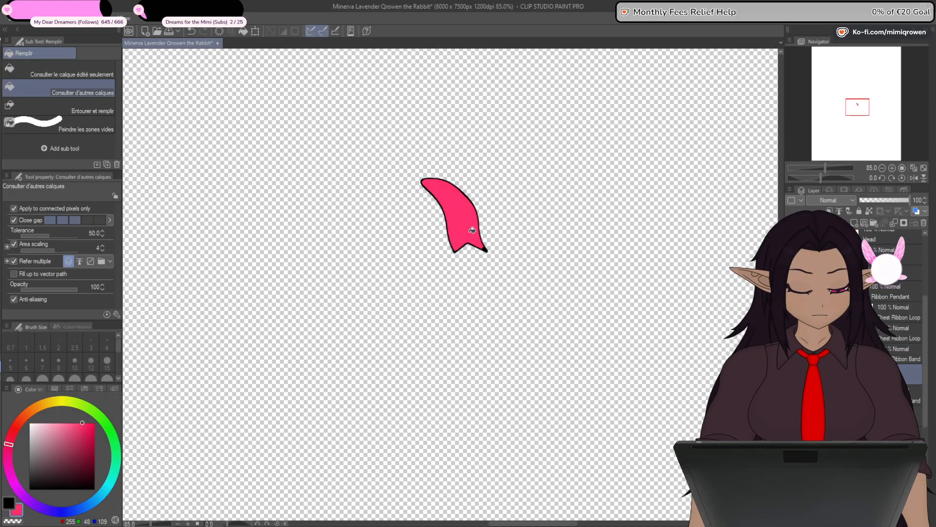
- Paint the unfilled tip of the right tail pink with the size 15 G-pen and move the colour layer beneath its line art
key("p")
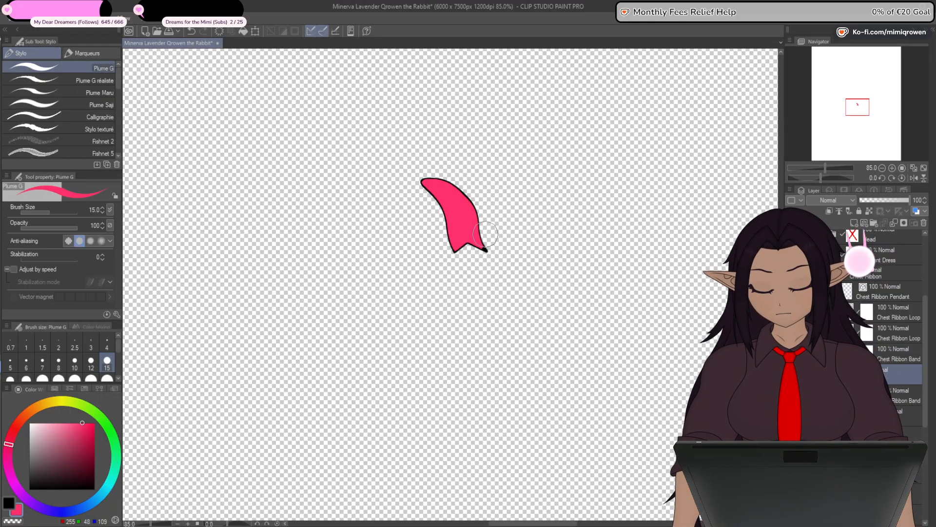
scroll(486, 234, "up", 8)
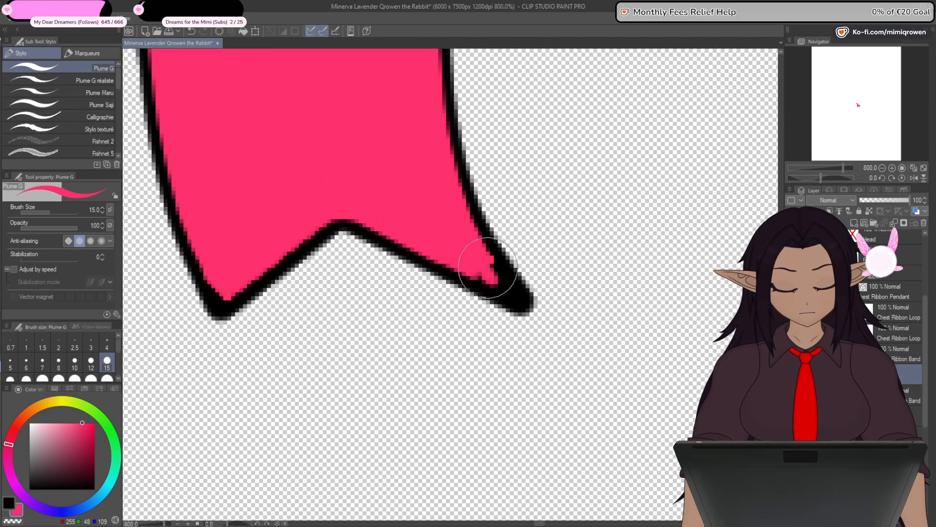
left_click_drag(488, 267, 506, 287)
left_click_drag(900, 374, 900, 403)
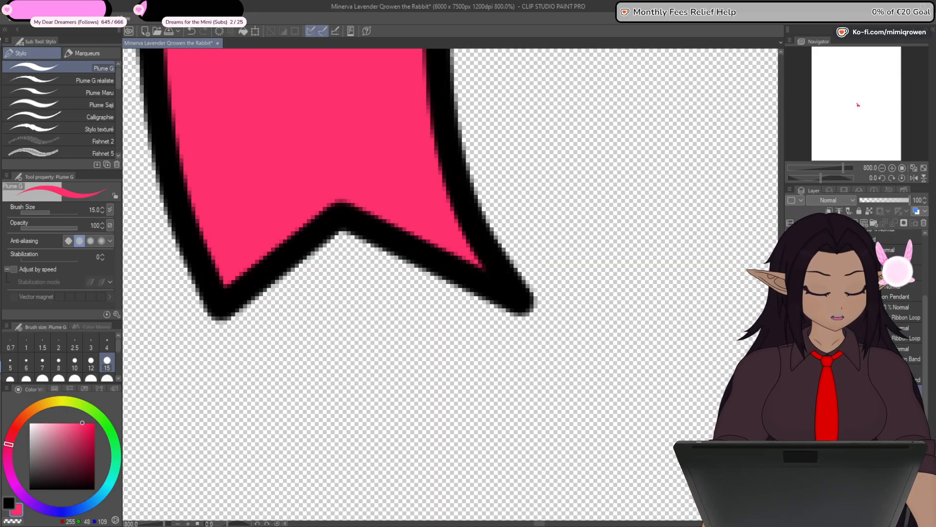
- Isolate the bow's left tail with its layer mask disabled and fill it with the same hot pink on a new layer
key("ctrl+minus")
key("ctrl+minus")
key("ctrl+minus")
key("ctrl+minus")
key("ctrl+minus")
key("ctrl+minus")
key("ctrl+minus")
left_click_drag(586, 374, 675, 436)
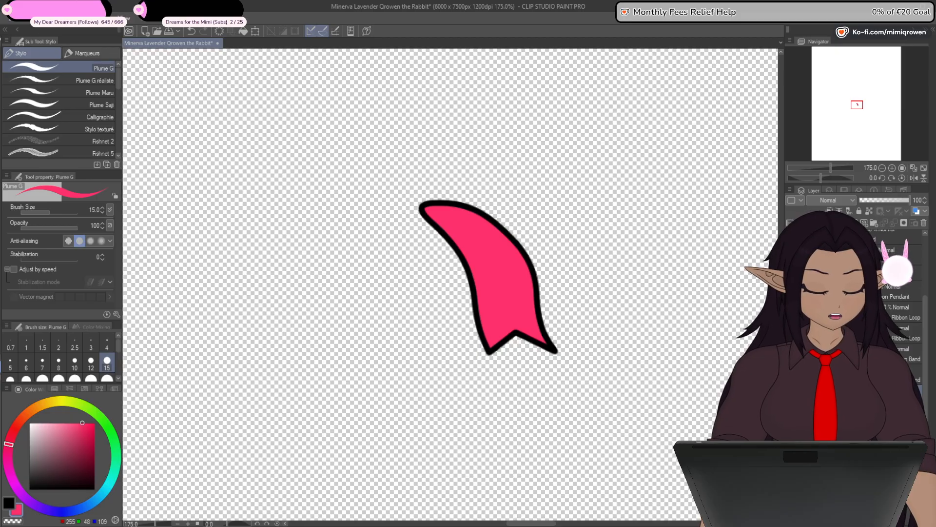
left_click(790, 375)
left_click(791, 396)
left_click(790, 416)
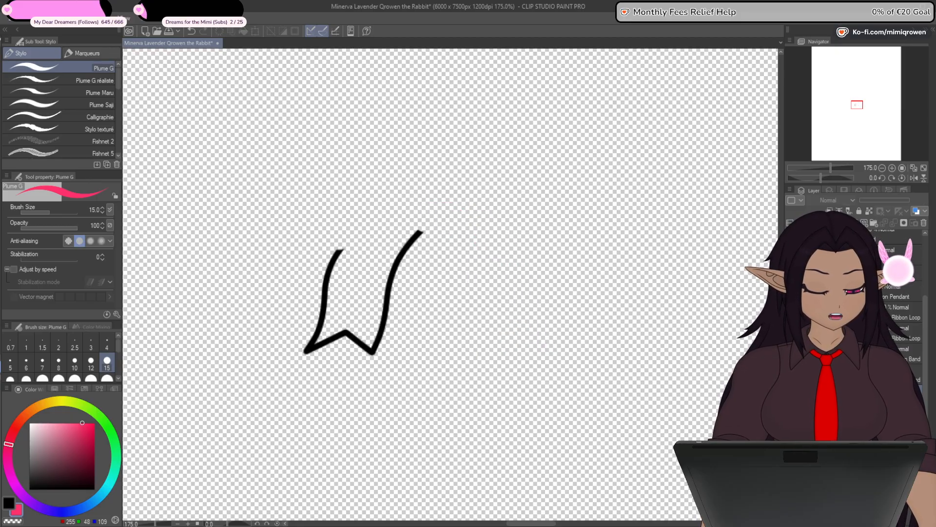
left_click_drag(340, 250, 422, 232)
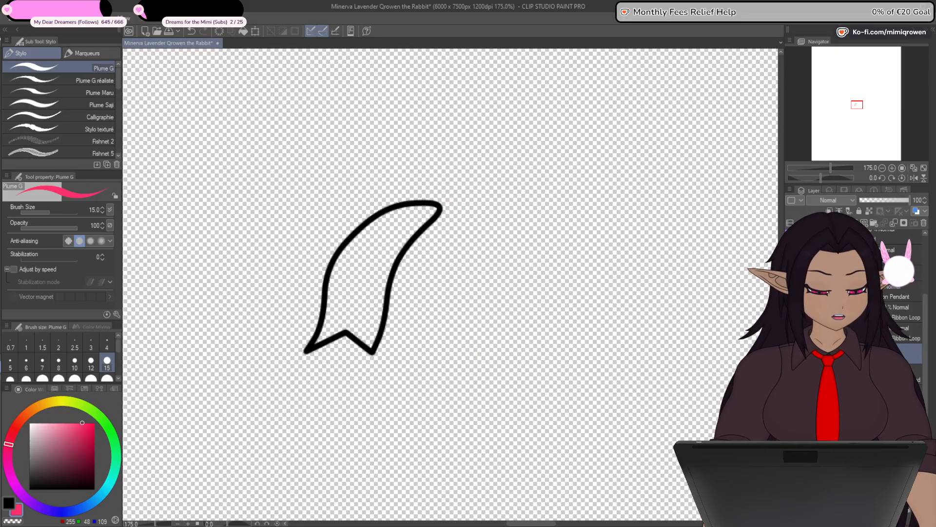
key("g")
left_click(366, 284)
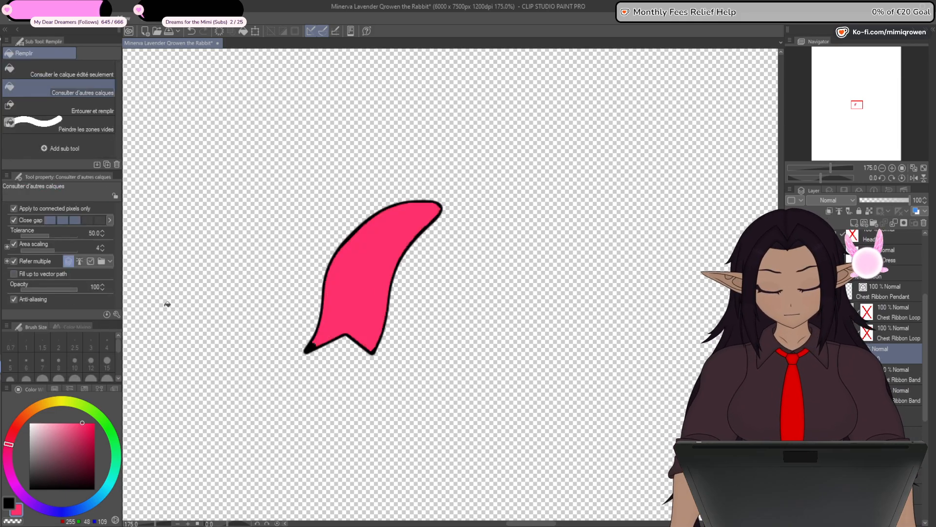
- Paint the missed tip of the left tail pink with the G-pen and place the colour layer below its line art
key("p")
scroll(317, 348, "up", 7)
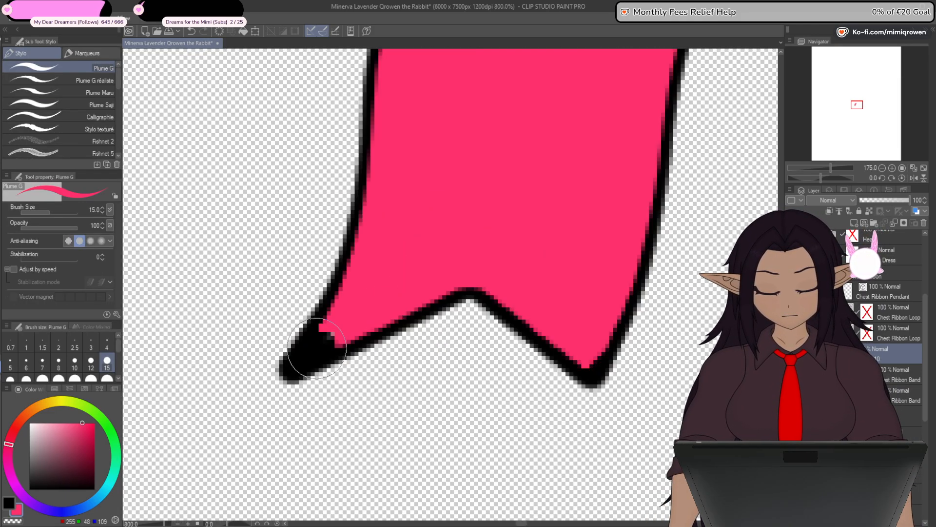
mouse_move(317, 348)
left_mouse_down()
mouse_move(333, 335)
mouse_move(305, 351)
mouse_move(322, 326)
mouse_move(302, 351)
mouse_move(324, 346)
mouse_move(317, 353)
mouse_move(352, 321)
mouse_move(314, 357)
left_mouse_up()
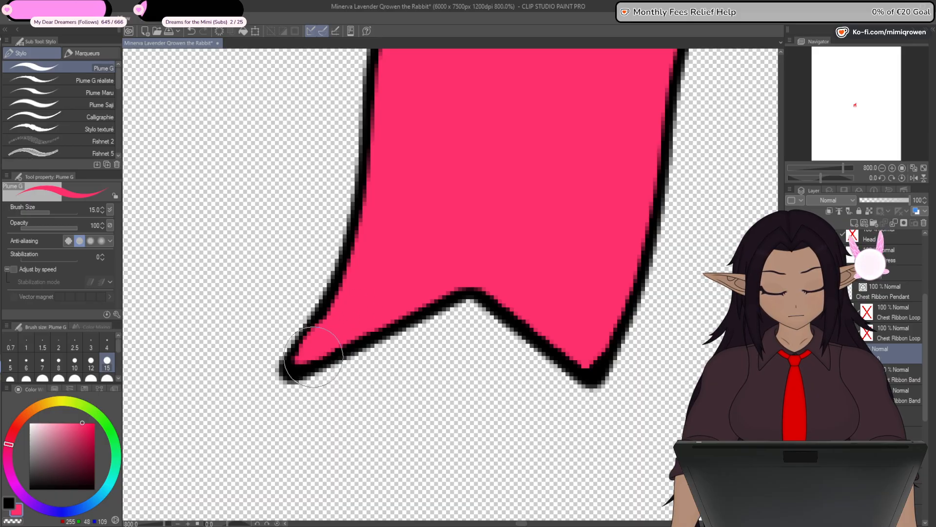
left_click_drag(839, 354, 839, 383)
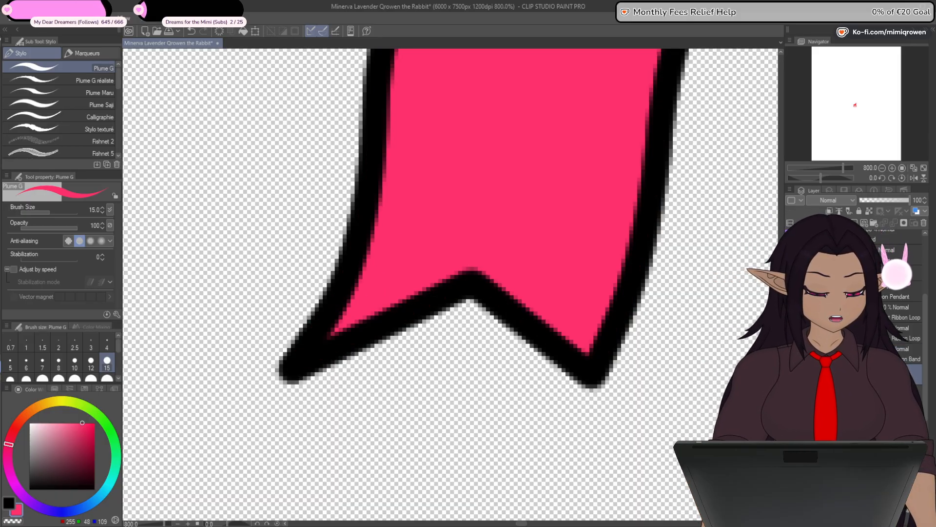
- Isolate the bow's right loop and fill both its front and inner fold with the hot pink on a new layer
left_click(791, 353)
left_click(791, 374)
left_click(890, 337)
key("ctrl+minus")
key("ctrl+minus")
key("ctrl+minus")
key("ctrl+minus")
key("ctrl+minus")
key("ctrl+minus")
key("ctrl+minus")
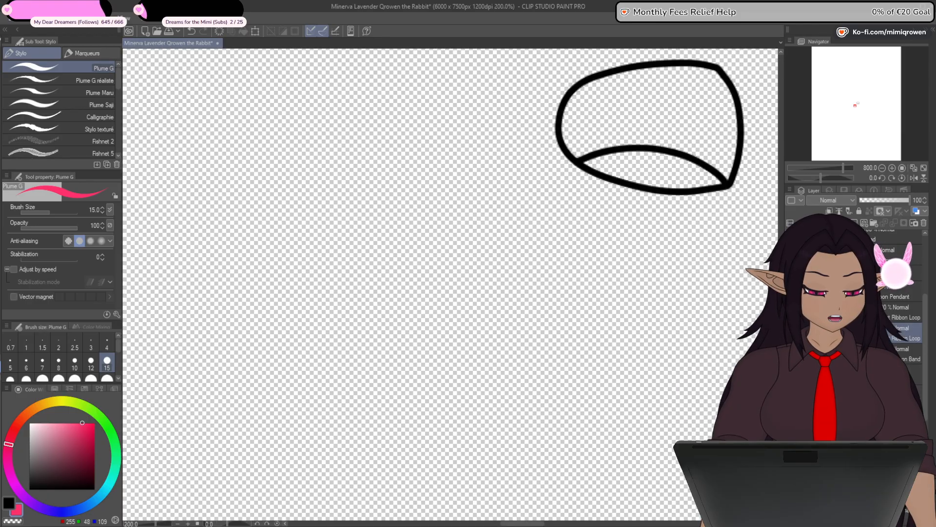
left_click_drag(665, 255, 537, 343)
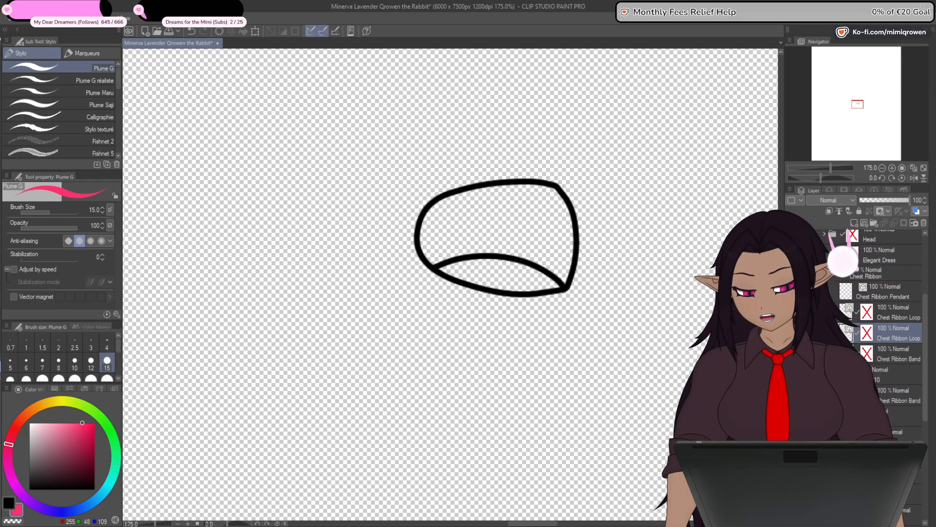
key("g")
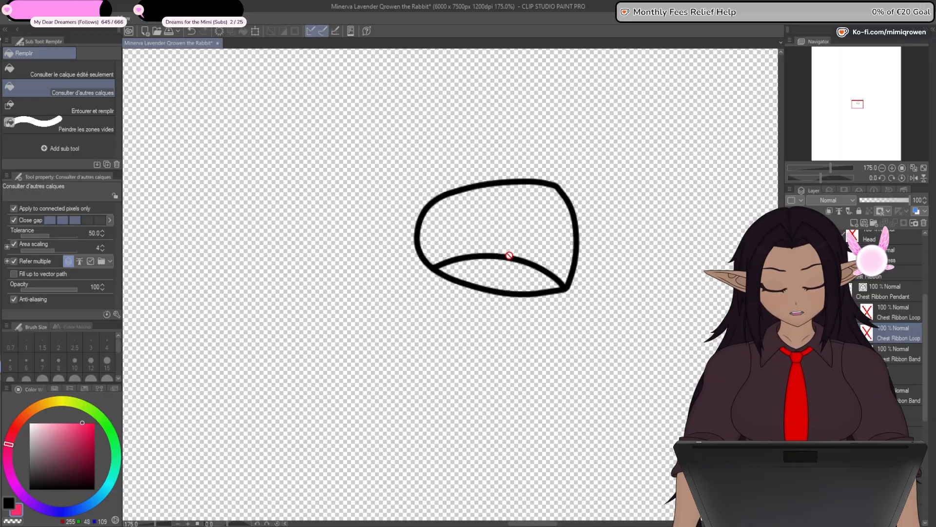
left_click(498, 239)
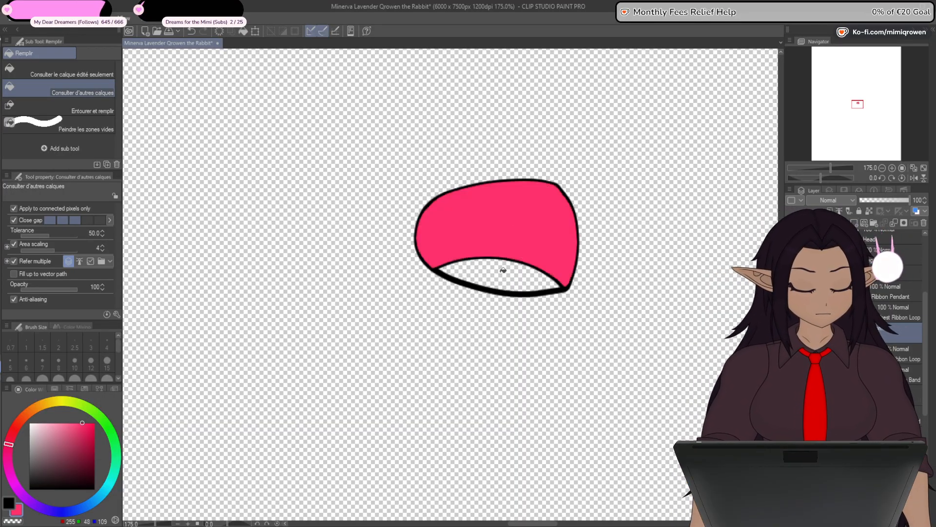
left_click(486, 281)
- Paint over the gap along the right loop's fold with pink and move the colour layer beneath the loop's line art
key("p")
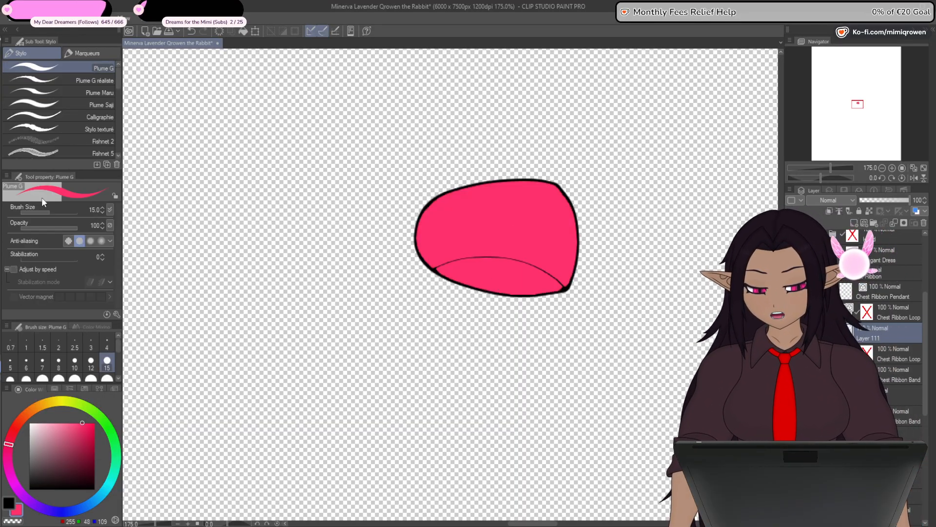
scroll(479, 256, "up", 3)
left_click_drag(498, 257, 398, 270)
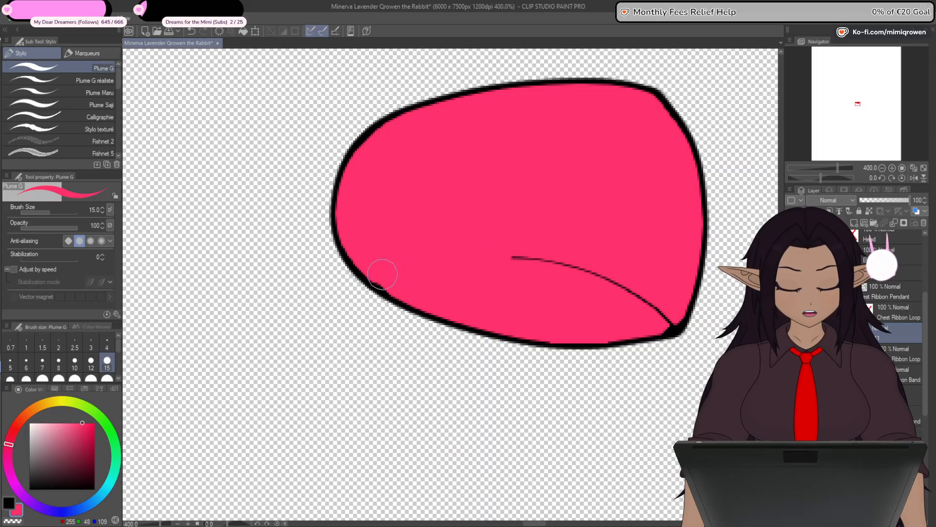
mouse_move(487, 257)
left_mouse_down()
mouse_move(588, 265)
mouse_move(644, 302)
mouse_move(669, 310)
left_mouse_up()
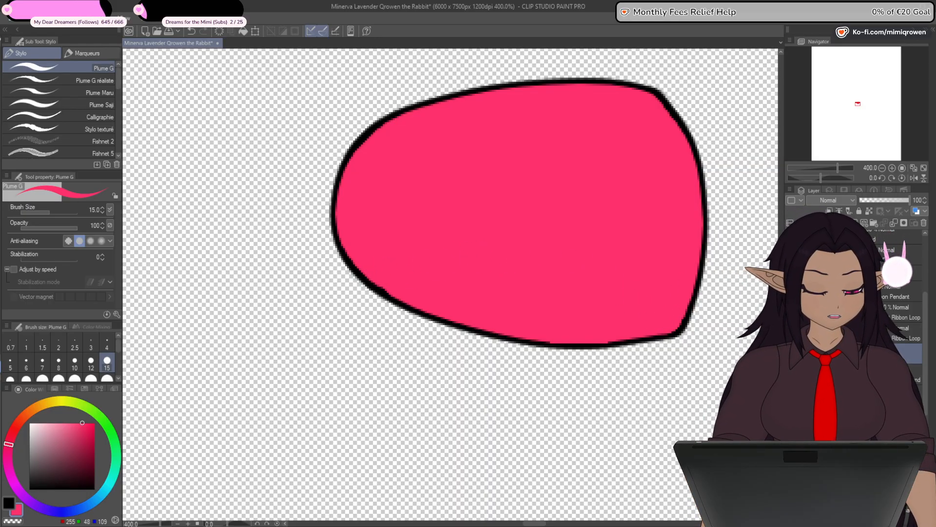
left_click_drag(853, 333, 854, 361)
- Hide the finished right loop and show only the line art of the bow's left loop
left_click(790, 333)
left_click(790, 353)
left_click(791, 312)
left_click(902, 313)
key("ctrl+minus")
key("ctrl+minus")
key("ctrl+minus")
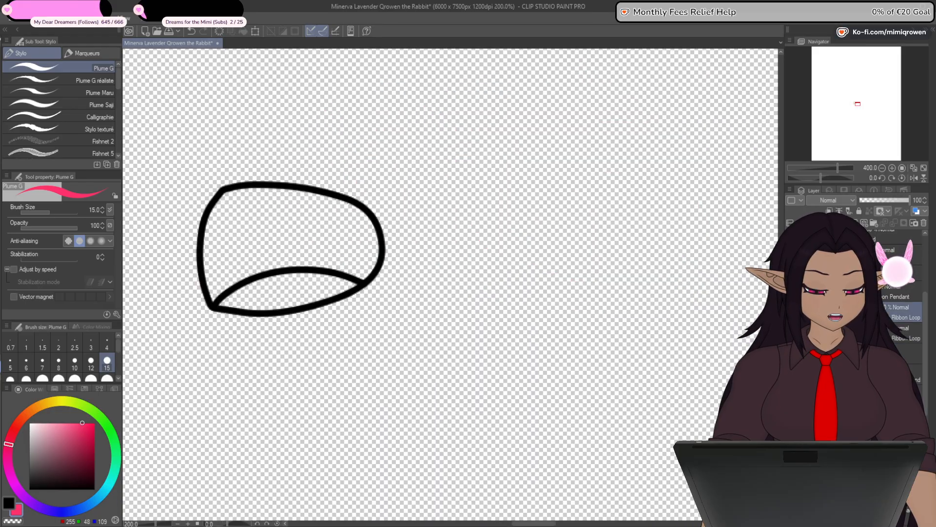
- Fill both areas of the left loop with hot pink on a new layer and paint over the gap along its fold
key("ctrl+shift+n")
left_click_drag(359, 340, 453, 339)
key("g")
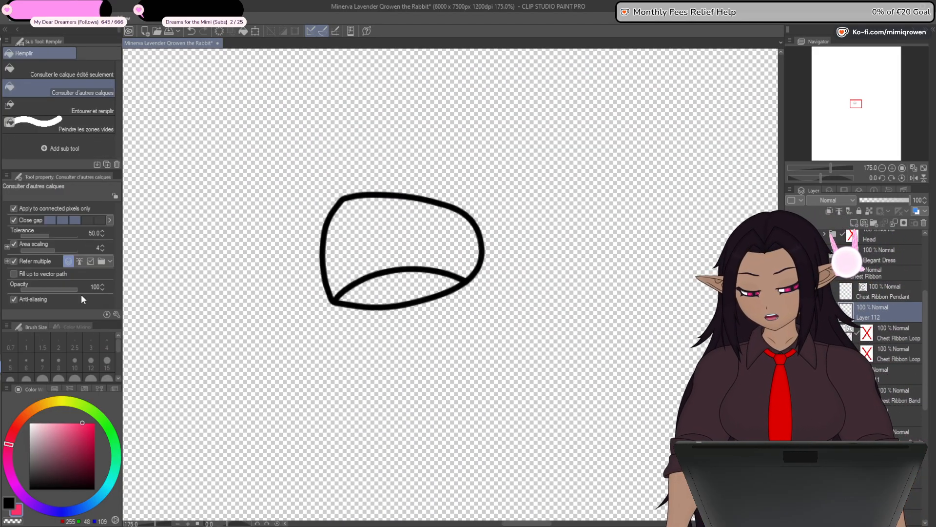
left_click(404, 276)
left_click(395, 288)
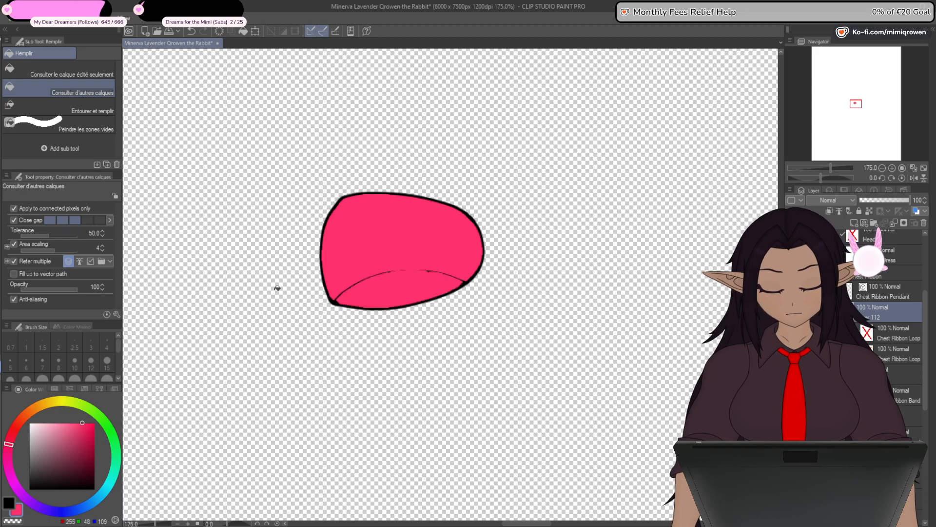
key("p")
mouse_move(452, 276)
left_mouse_down()
mouse_move(412, 271)
mouse_move(342, 289)
left_mouse_up()
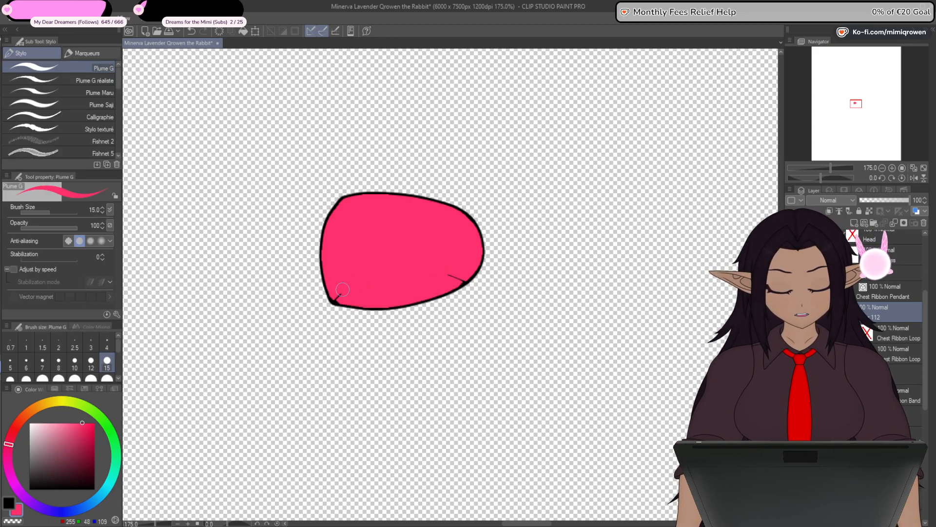
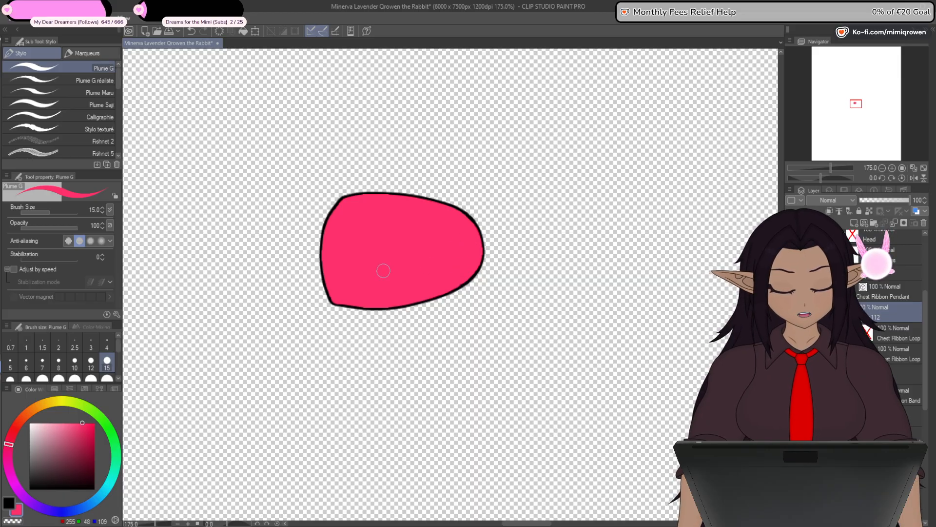
- Place the pink fill beneath the ribbon loop's line art and isolate the Chest Ribbon Pendant layer
left_click_drag(899, 313, 899, 339)
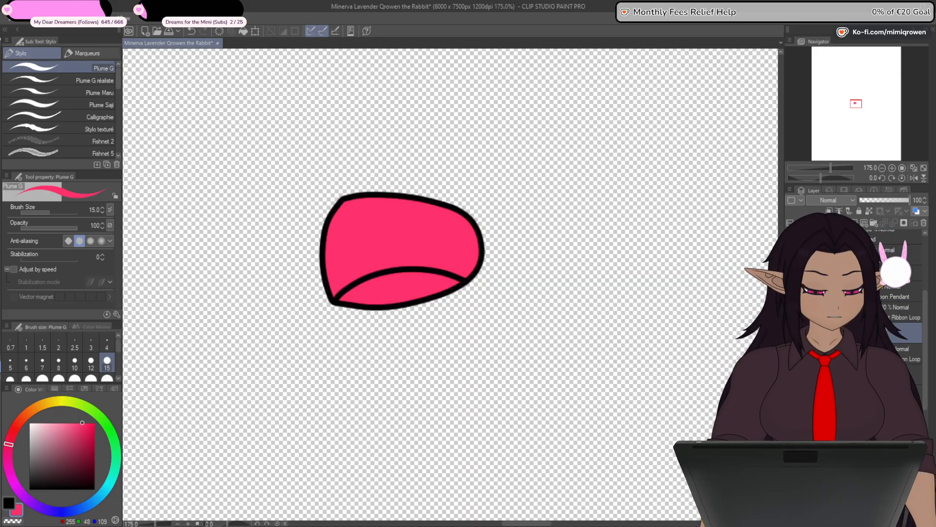
left_click_drag(791, 333, 791, 312)
left_click(791, 291)
left_click(899, 292)
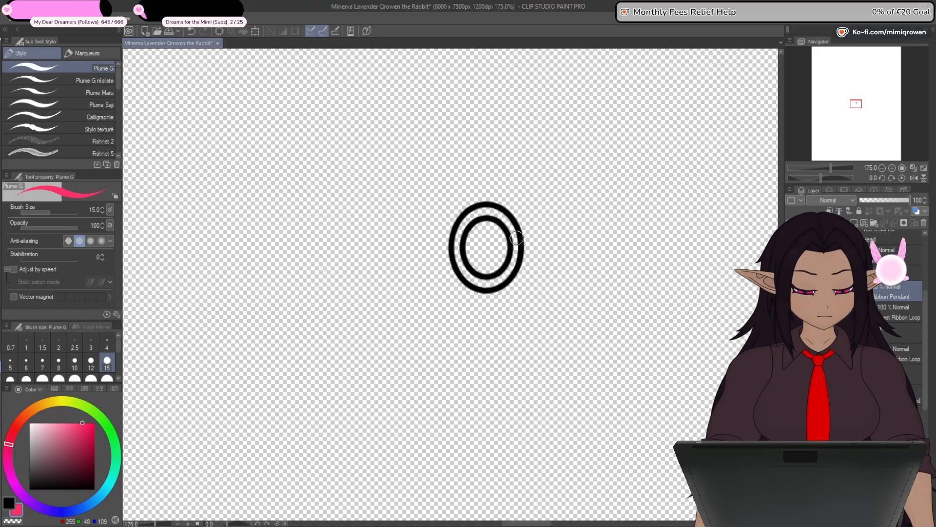
- Separate the pendant's ovals onto two Chest Ribbon Pendant layers, keeping only the outer oval on the lower one
scroll(518, 247, "up", 3)
scroll(526, 335, "down", 1)
left_click_drag(546, 396, 612, 369)
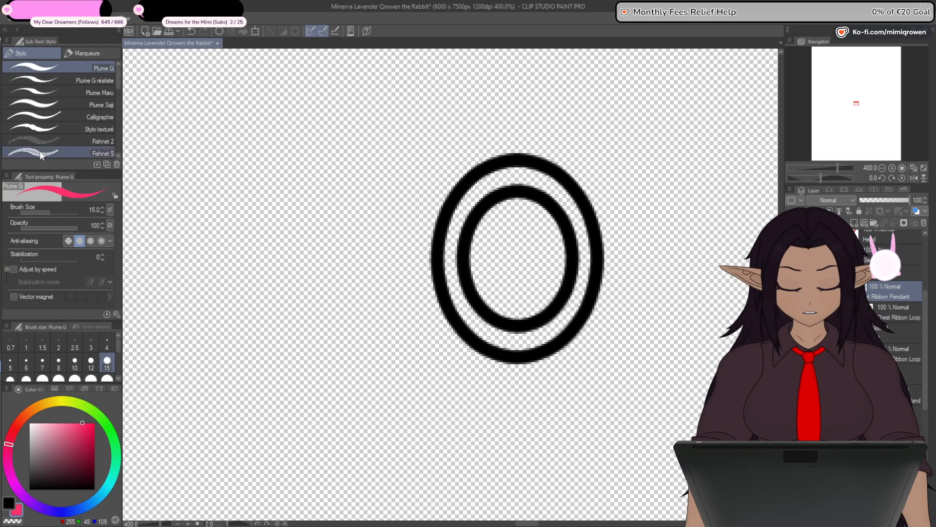
key("o")
left_click(565, 294)
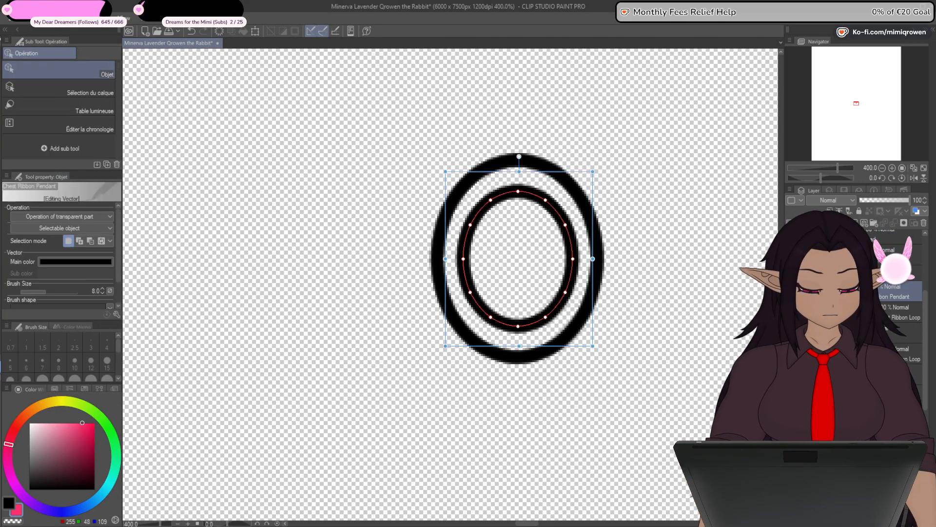
key("Delete")
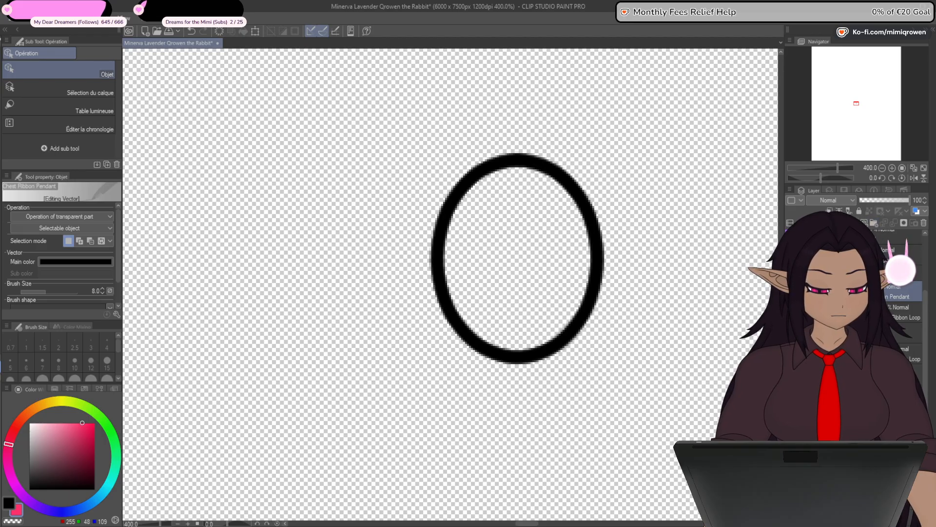
left_click(864, 223)
key("ctrl+z")
key("ctrl+z")
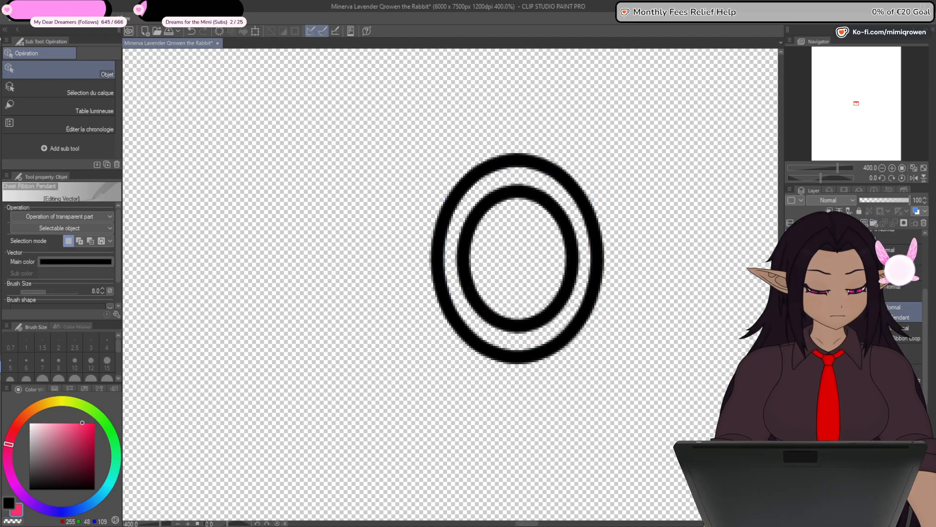
key("ctrl+y")
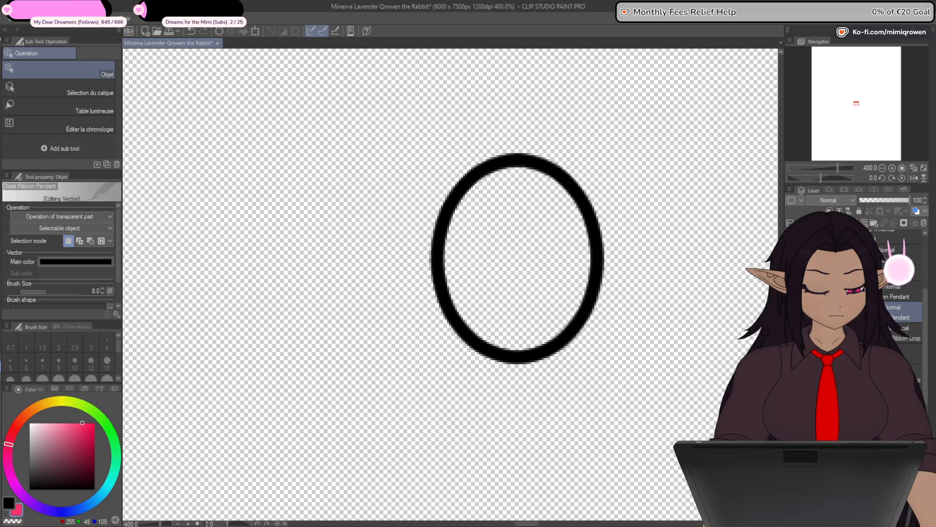
- Fill the pendant's outer oval with golden yellow (RGB 255, 215, 48) on its own layer beneath the outline
key("g")
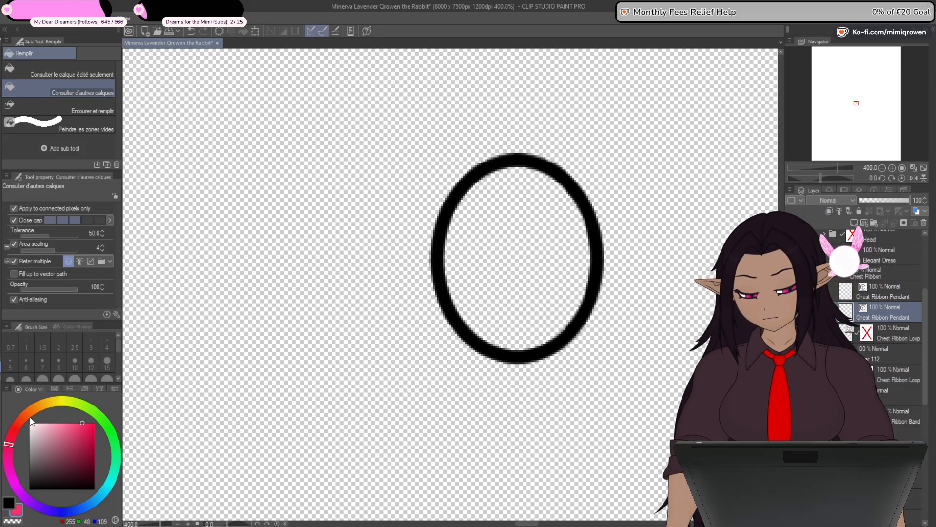
left_click(50, 402)
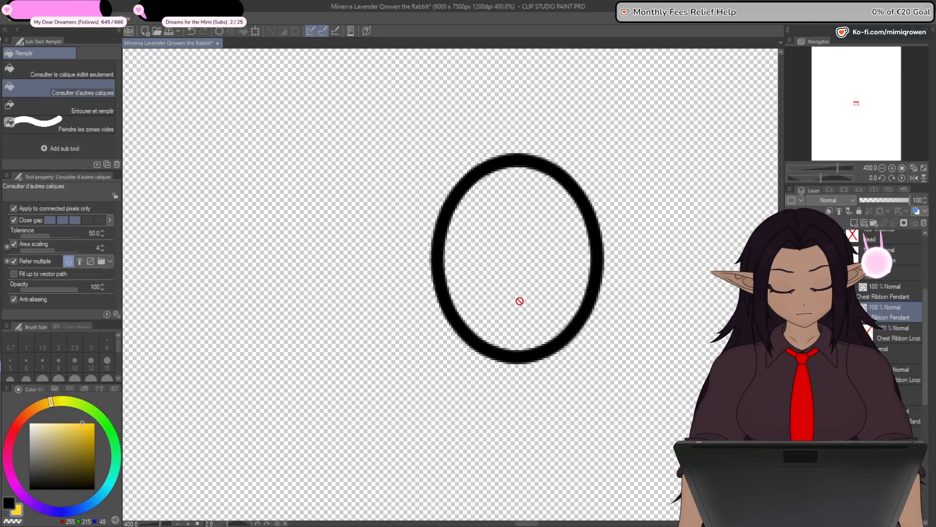
left_click(539, 285)
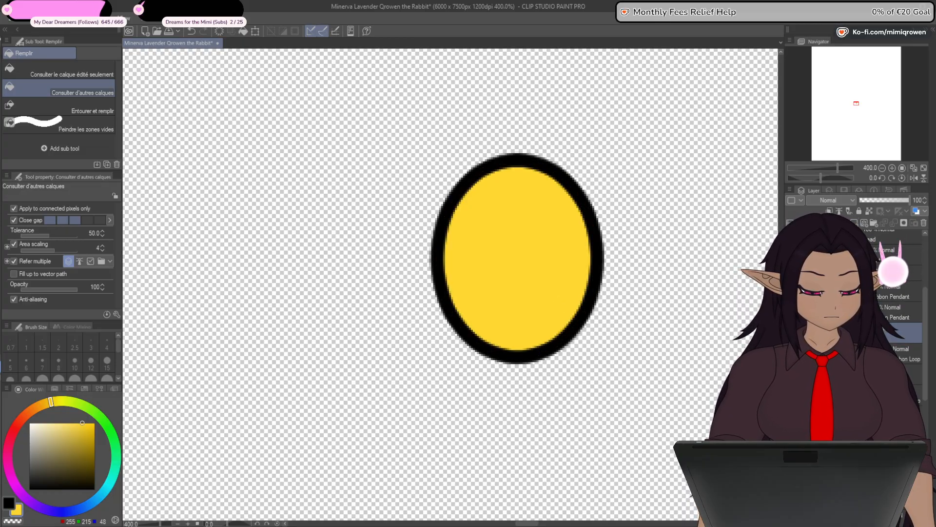
- Isolate the pendant's inner oval and fill it with vivid pink (RGB 255, 0, 103) on a new layer
left_click(792, 312)
left_click(791, 332)
left_click(849, 292)
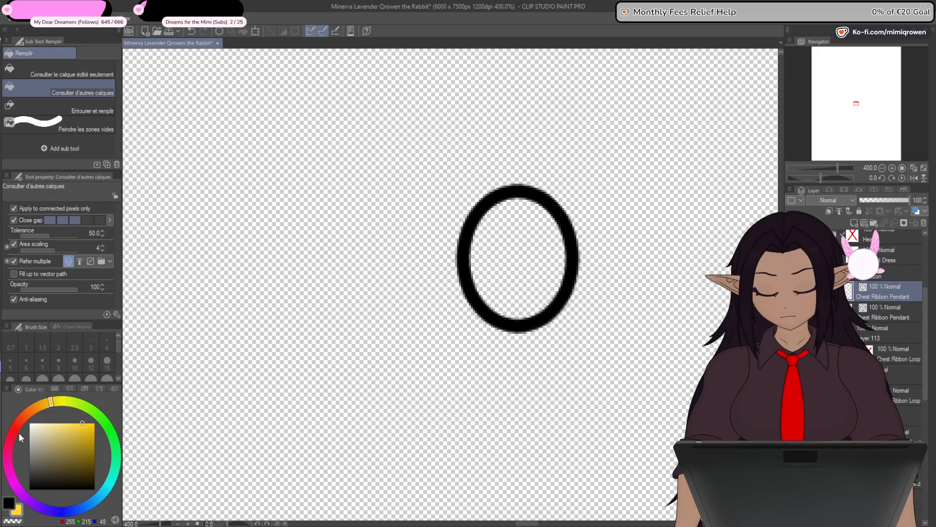
left_click(8, 450)
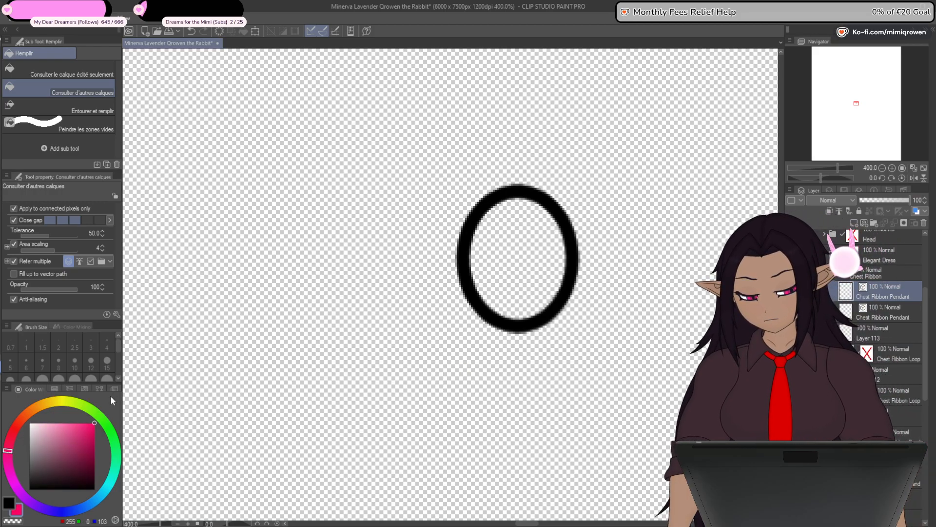
left_click(95, 423)
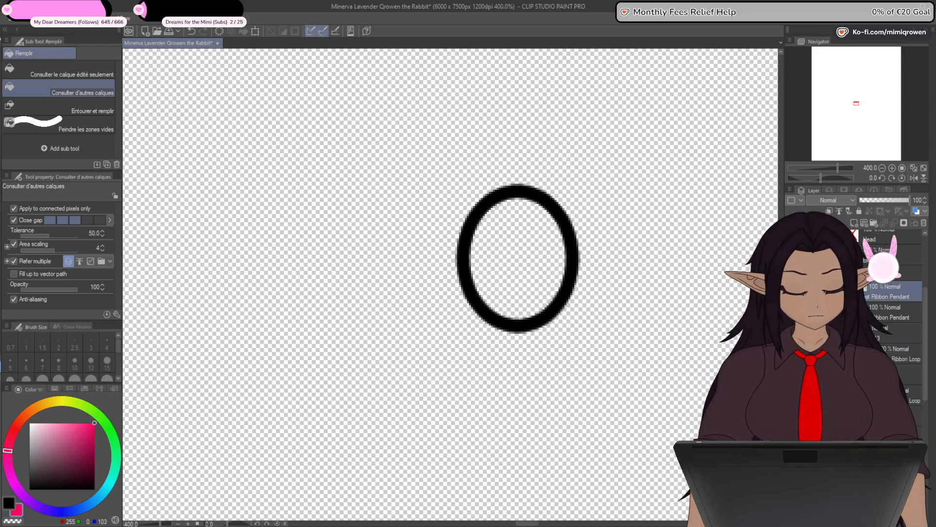
key("ctrl+shift+n")
left_click(554, 268)
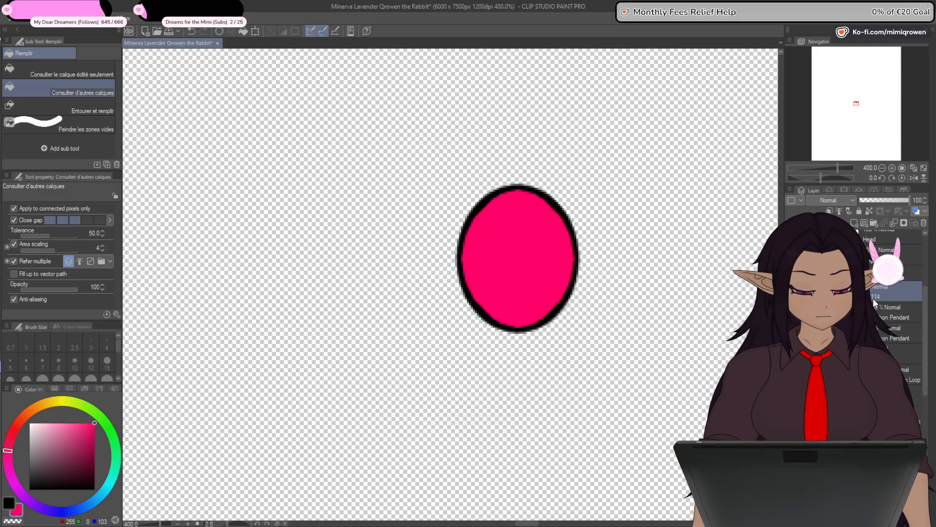
- Place the gem's pink fill beneath its oval outline and show the pendant, ribbon loop and ribbon band layers again
left_click_drag(906, 291, 925, 355)
left_click(791, 333)
left_click(791, 354)
left_click_drag(791, 288, 790, 393)
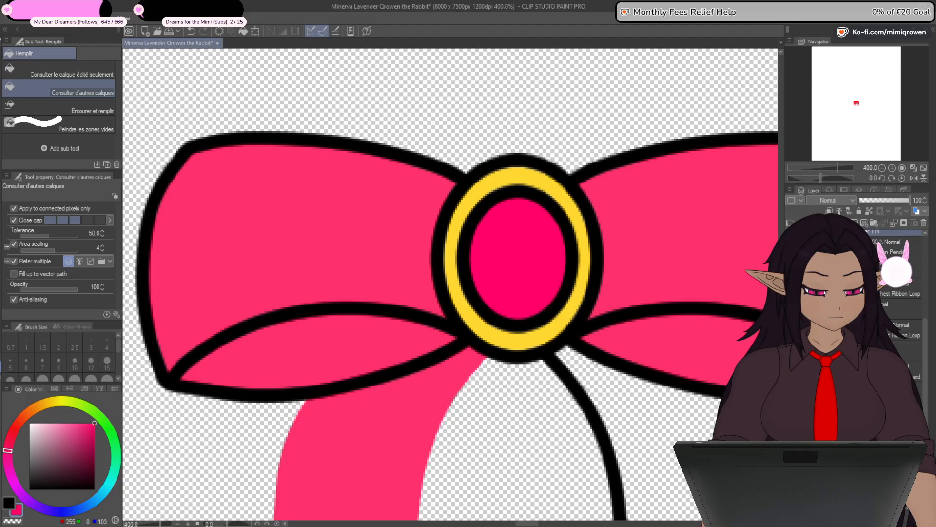
left_click(790, 413)
left_click(791, 434)
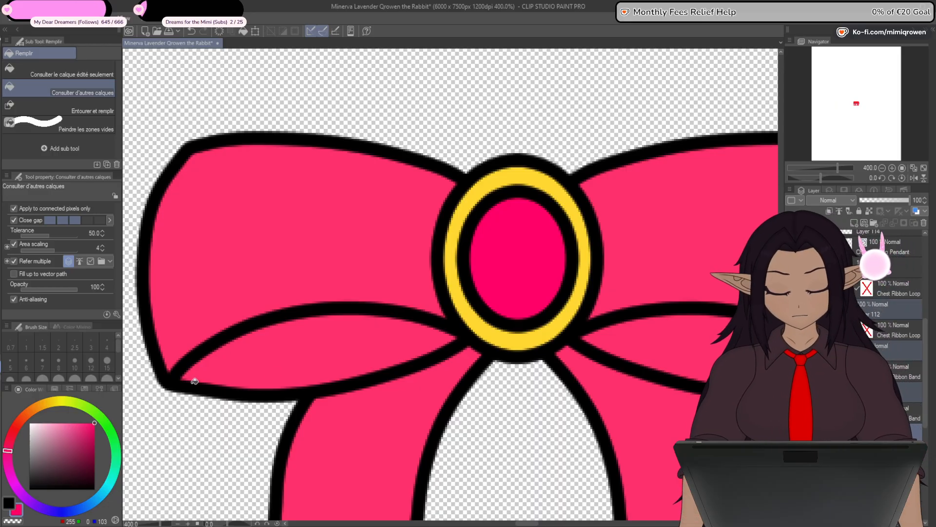
- Recolor the fills of both ribbon loops and both ribbon bands to purple (RGB 166, 62, 142)
mouse_move(8, 453)
left_mouse_down()
mouse_move(18, 479)
mouse_move(10, 473)
left_mouse_up()
left_click_drag(90, 458, 73, 448)
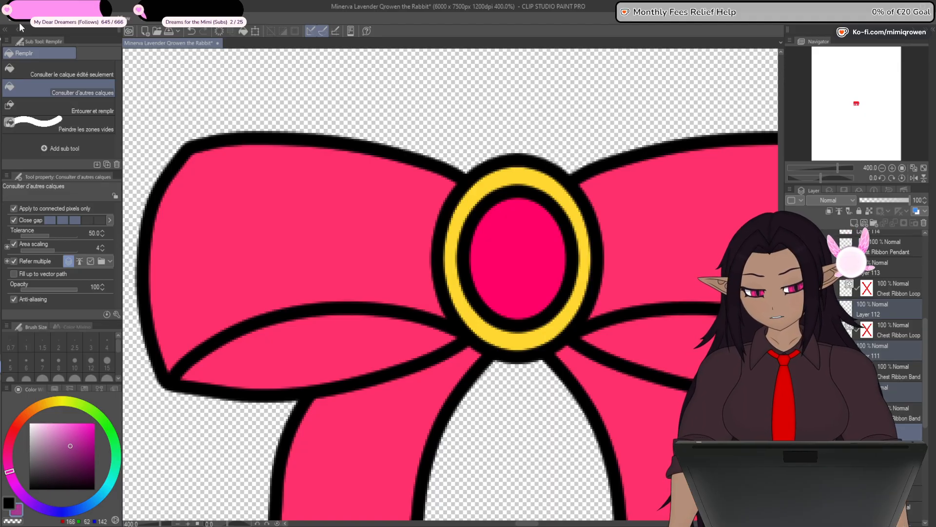
left_click(585, 370)
scroll(555, 390, "down", 5)
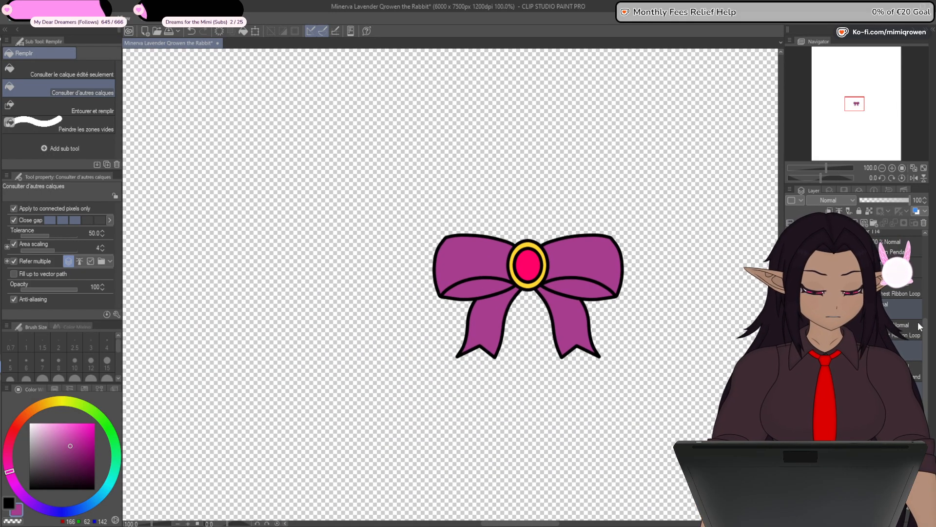
- Hide the chest ribbon and bring up the chest line art on its own
left_click_drag(924, 333, 923, 281)
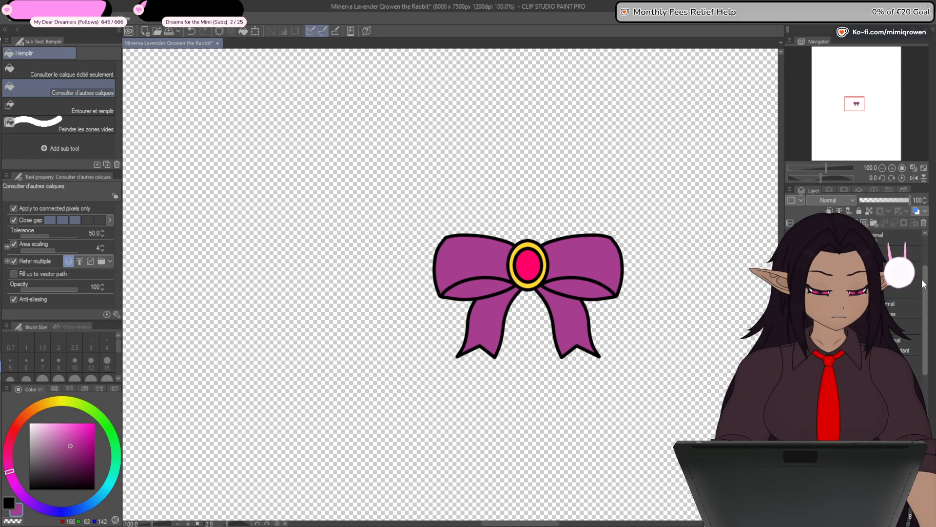
left_click(791, 290)
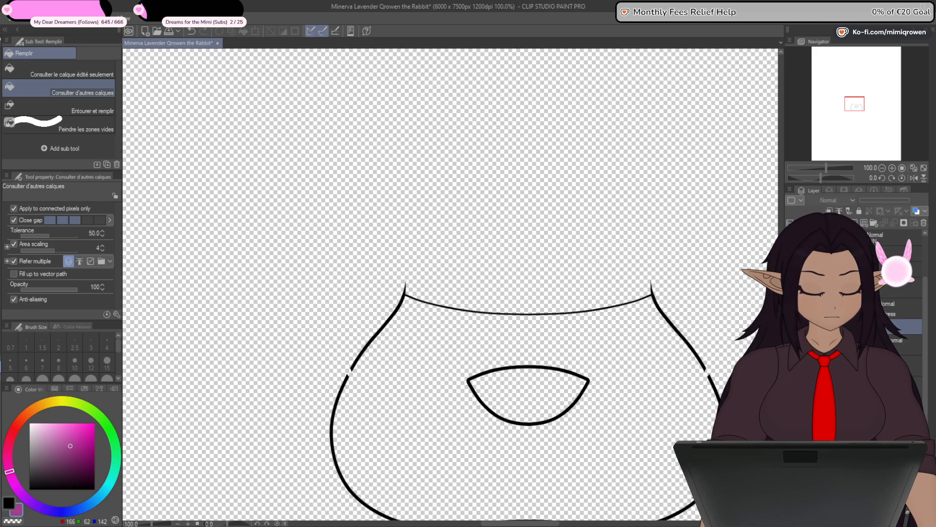
left_click(791, 290)
left_click(791, 290)
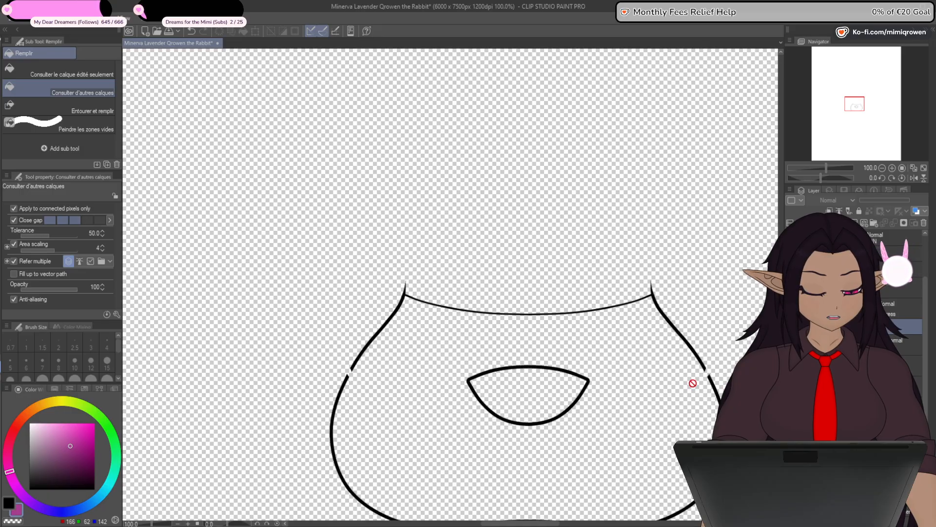
left_click_drag(450, 457, 437, 356)
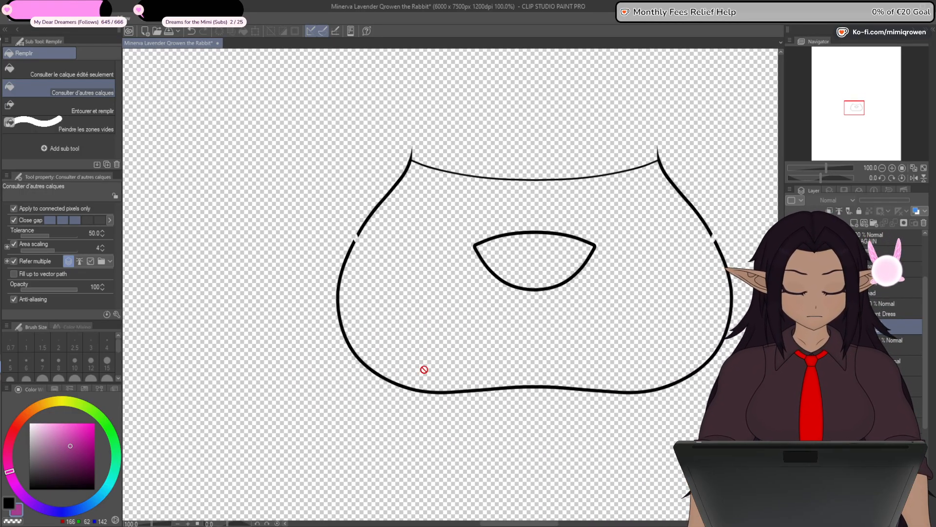
- Join the broken vector lines on the sides of the chest outline to close the gaps
key("y")
scroll(357, 240, "up", 4)
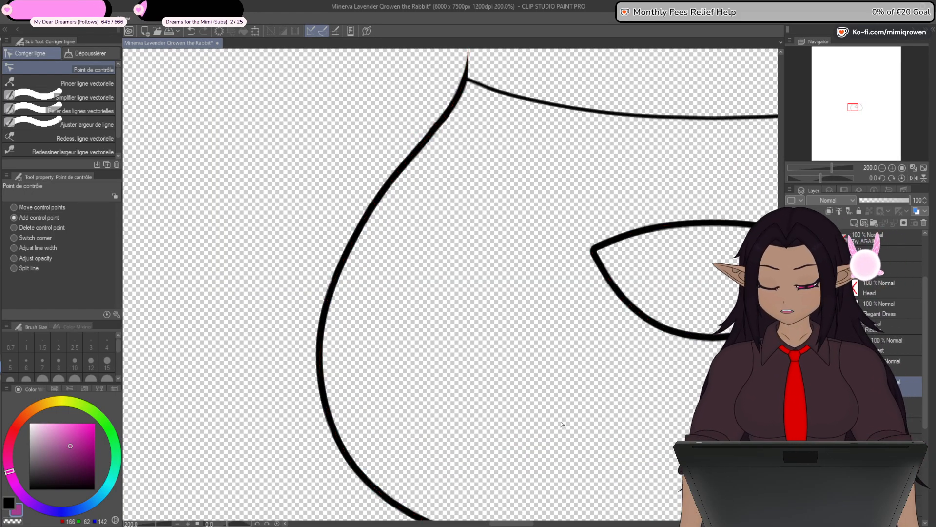
scroll(562, 423, "down", 2)
left_click_drag(617, 432, 447, 354)
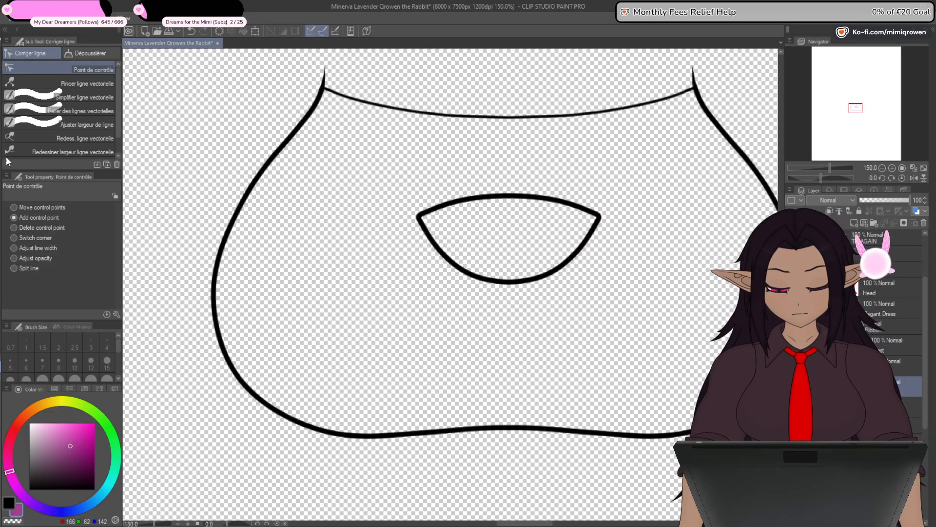
- Move the half-moon cutout line from the Chest layer onto its own vector layer and hide it
key("o")
left_click(550, 276)
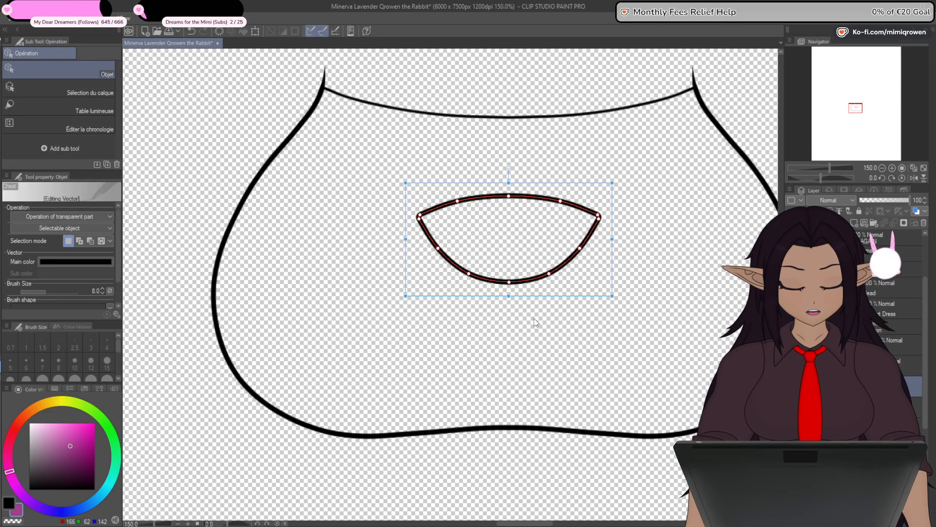
key("ctrl+x")
key("ctrl+v")
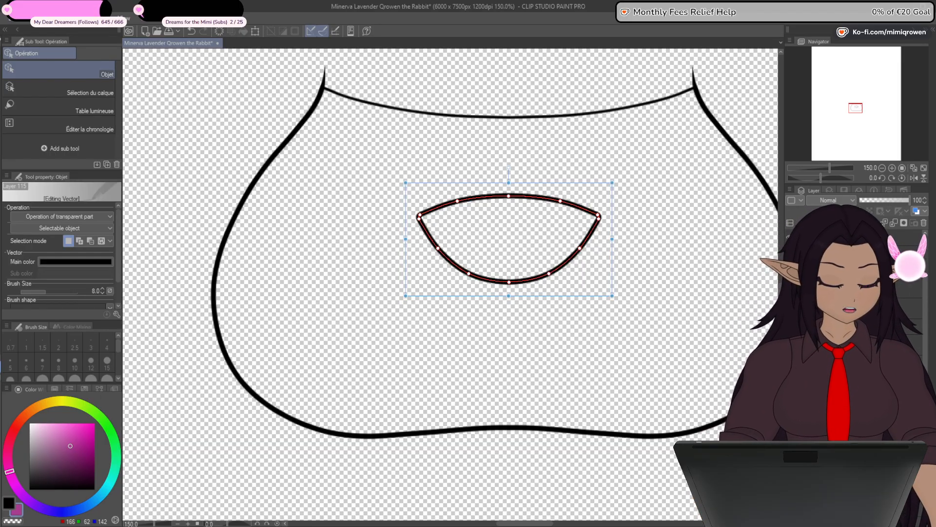
key("ctrl+z")
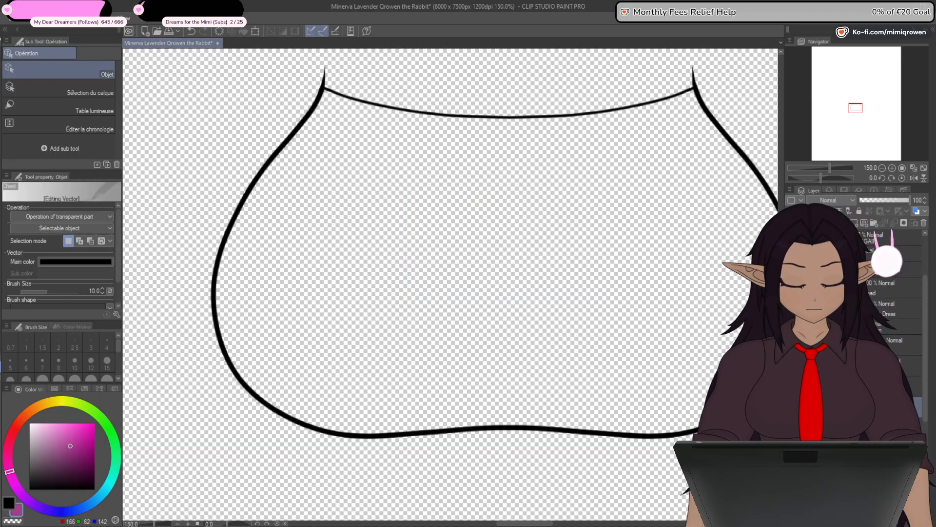
- Fill the whole chest shape with purple (RGB 166, 62, 142) beneath its outline, without leaving the cutout open
left_click(50, 442)
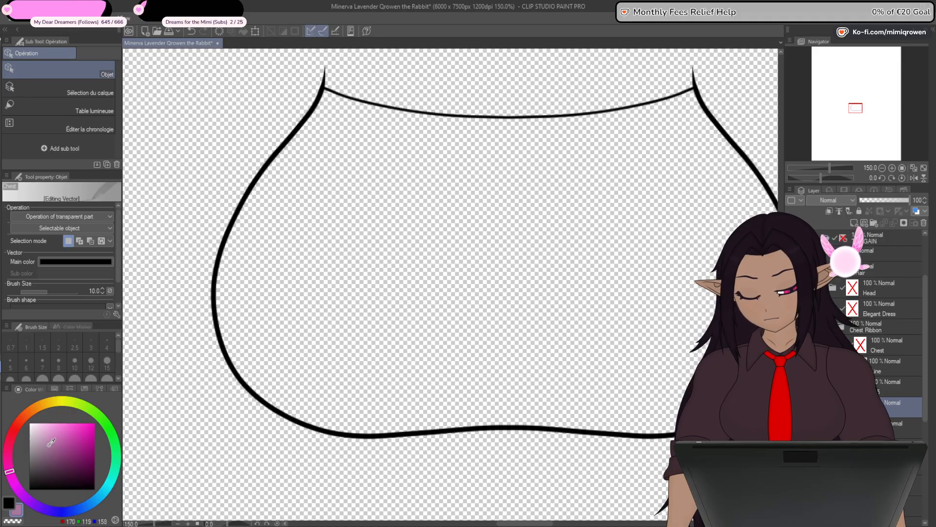
key("g")
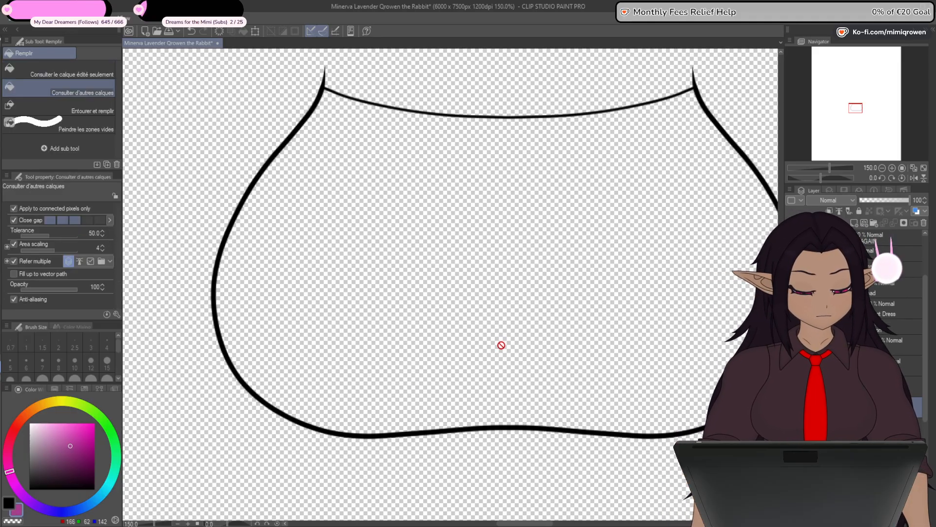
left_click(638, 336)
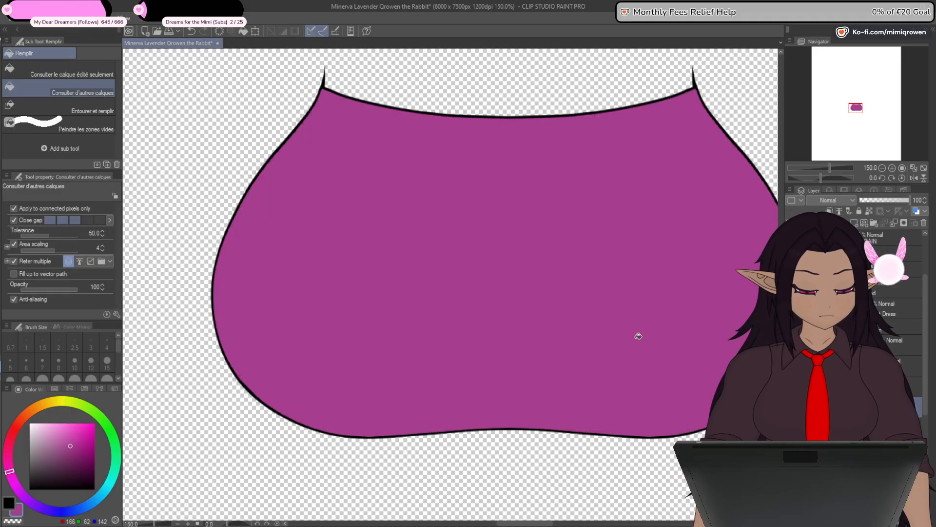
key("ctrl+bracketleft")
key("ctrl+bracketleft")
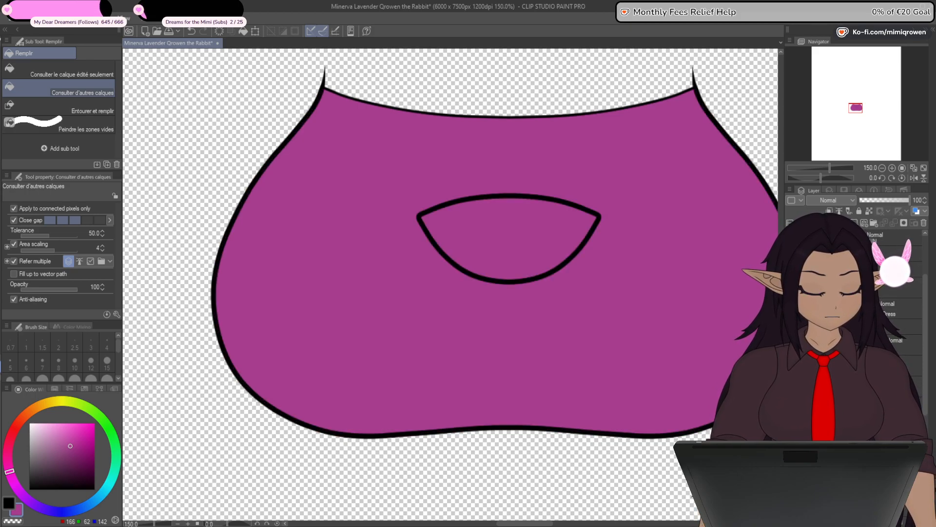
- Clear the chest fill, refill the area around the cutout with the same purple beneath the lines, and show the ribbon again
left_click(219, 31)
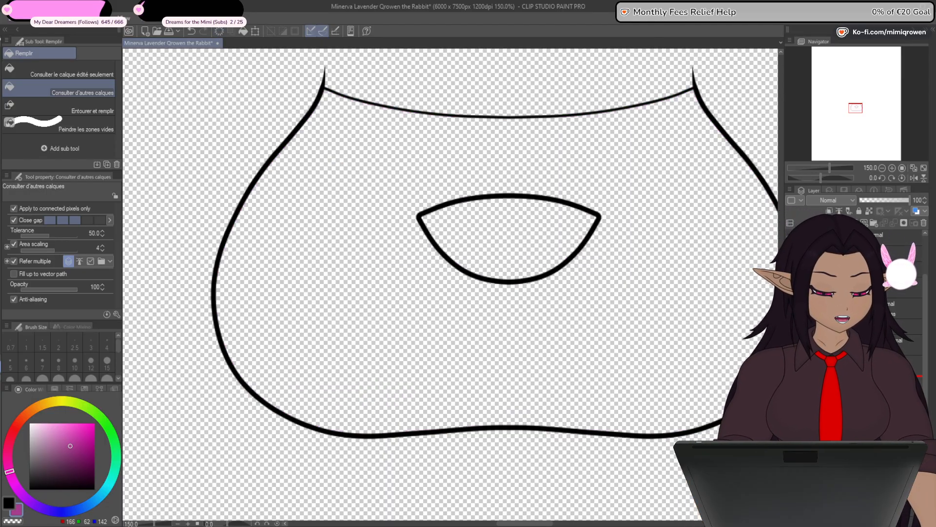
left_click(707, 381)
key("ctrl+z")
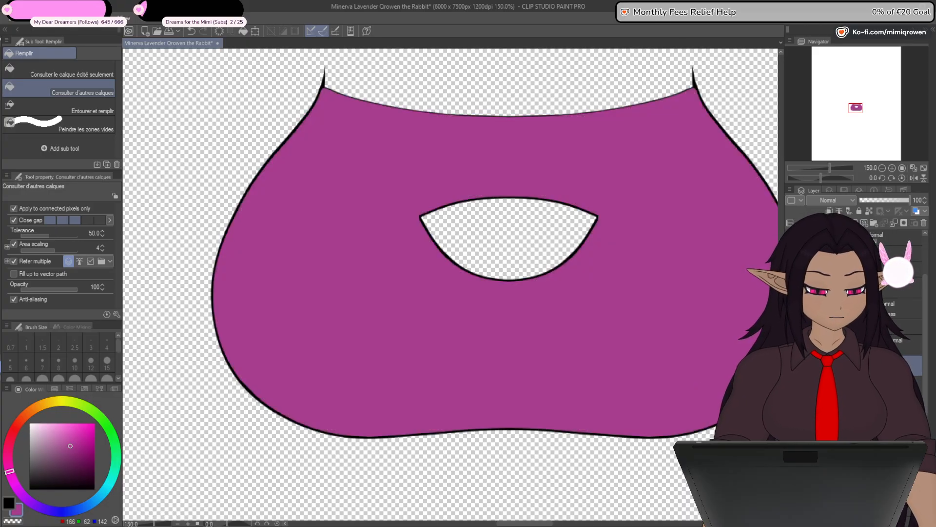
left_click_drag(849, 274, 849, 295)
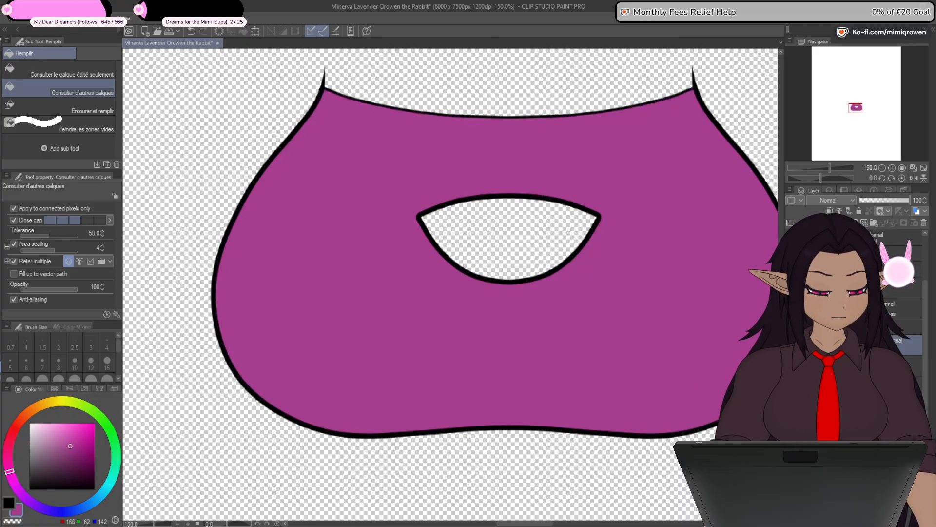
left_click(791, 287)
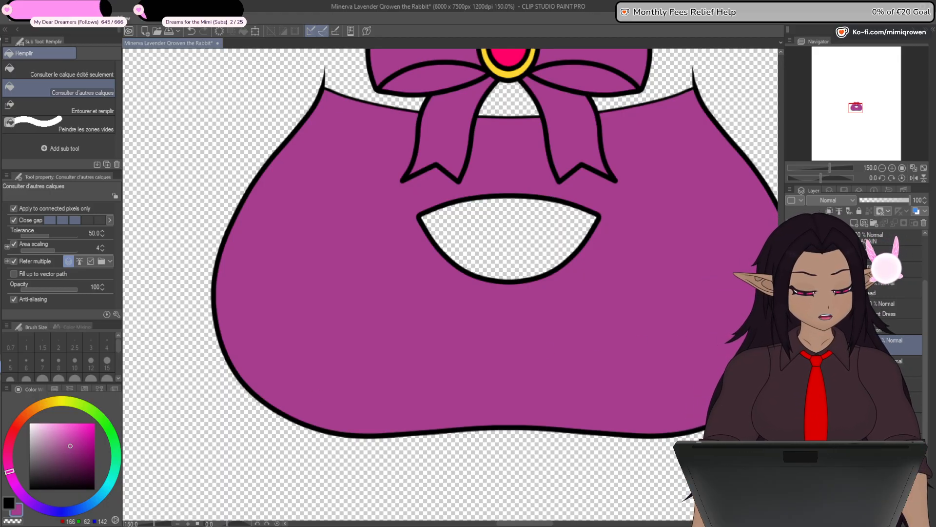
- Recolor the chest fill around the cutout with dark purple (RGB 83, 52, 76), keeping the fill beneath the outline
left_click(49, 464)
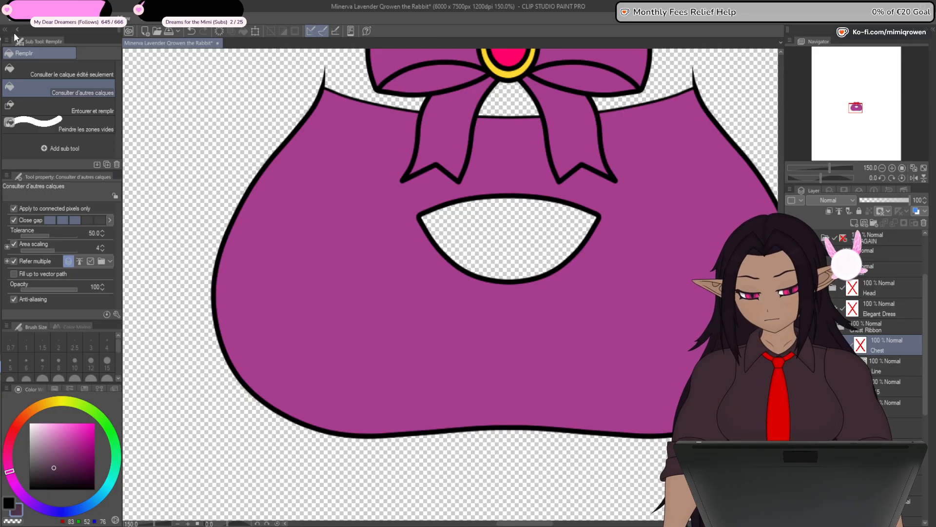
left_click(88, 220)
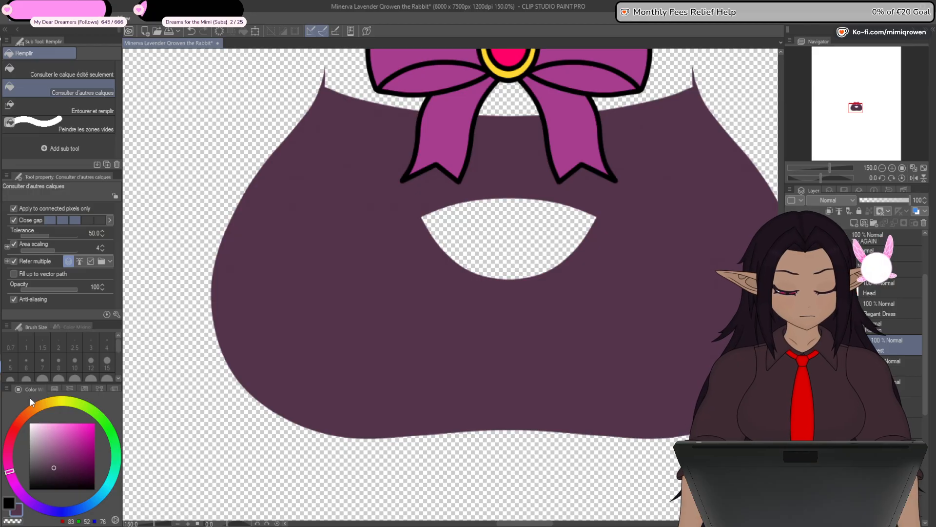
key("ctrl+z")
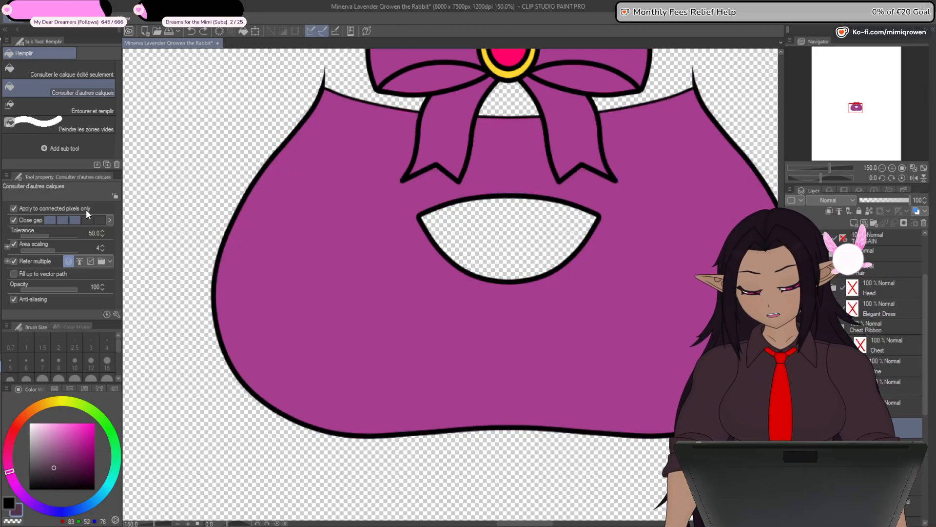
left_click(556, 438)
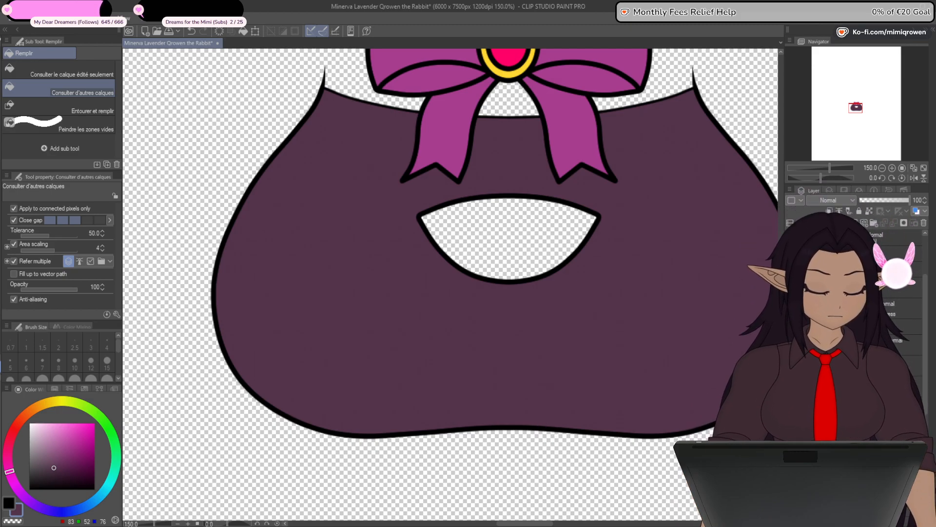
key("ctrl+minus")
key("ctrl+minus")
key("ctrl+minus")
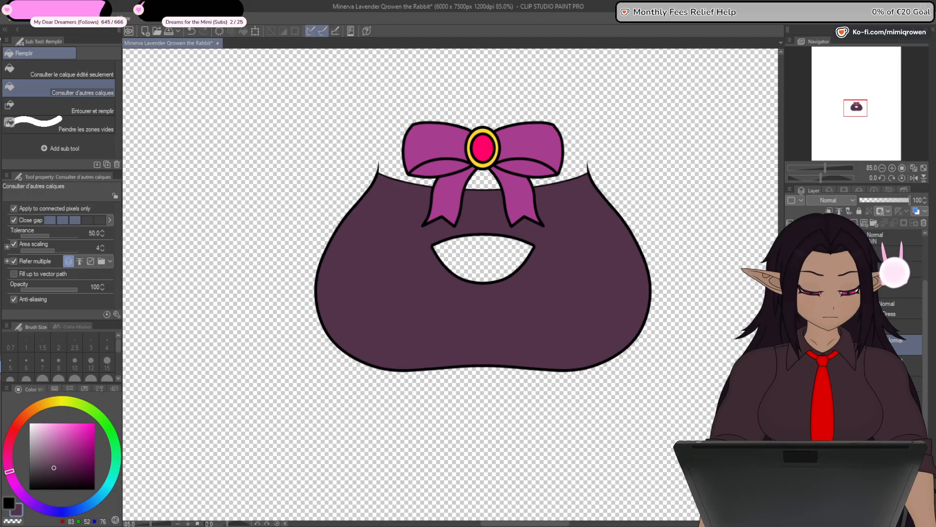
- Hide the chest, ribbon and front lacing so that only the torso outline and its inner side lines show
left_click(791, 309)
left_click(791, 345)
left_click(791, 366)
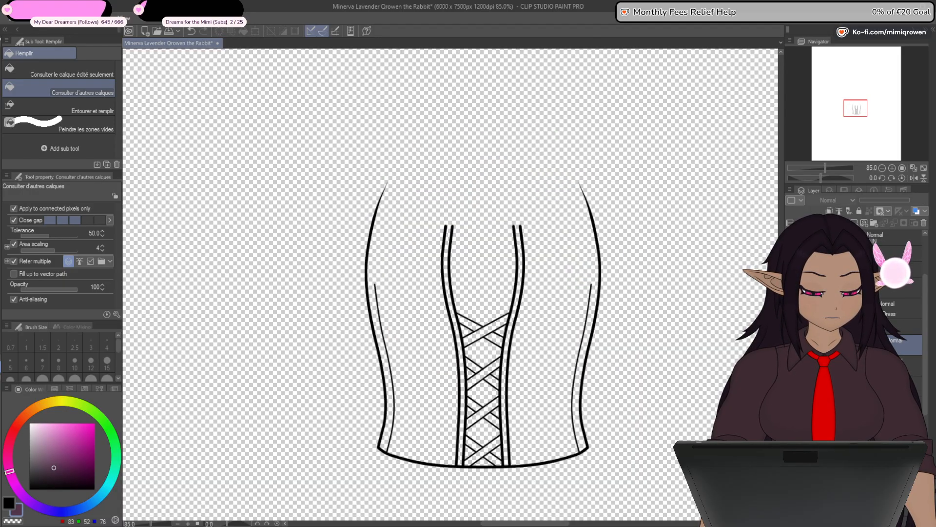
left_click(791, 386)
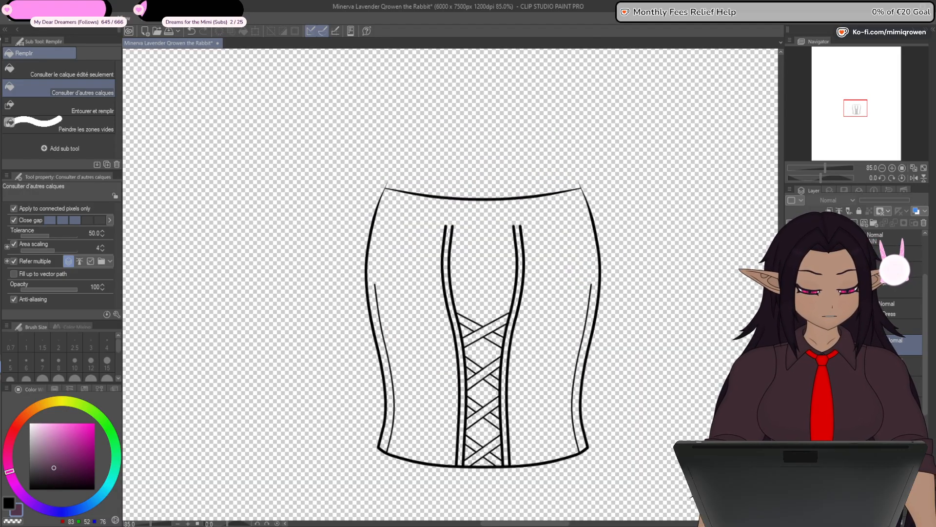
left_click(791, 345)
left_click(791, 365)
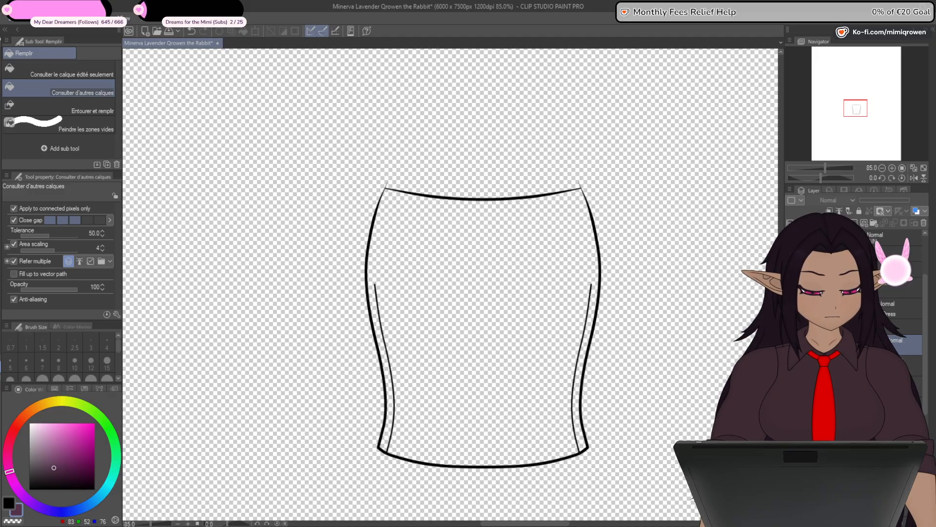
left_click(791, 406)
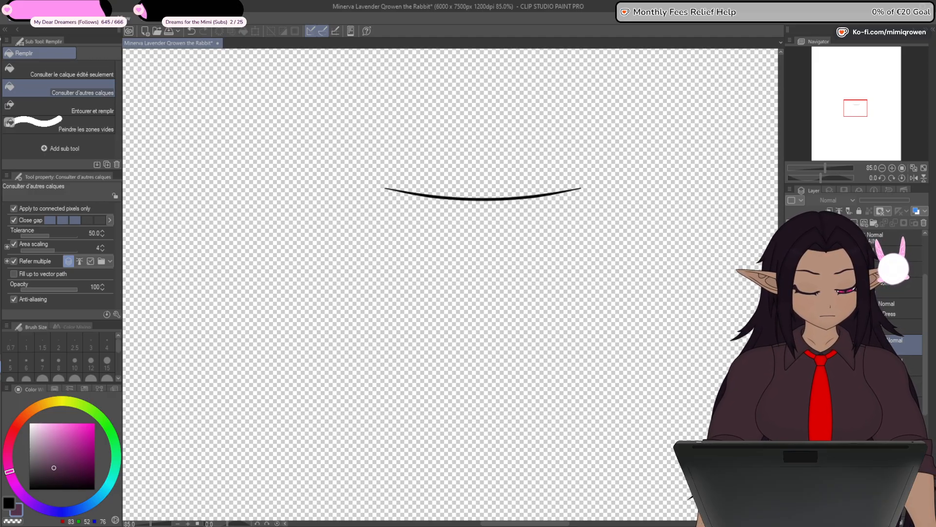
left_click(791, 406)
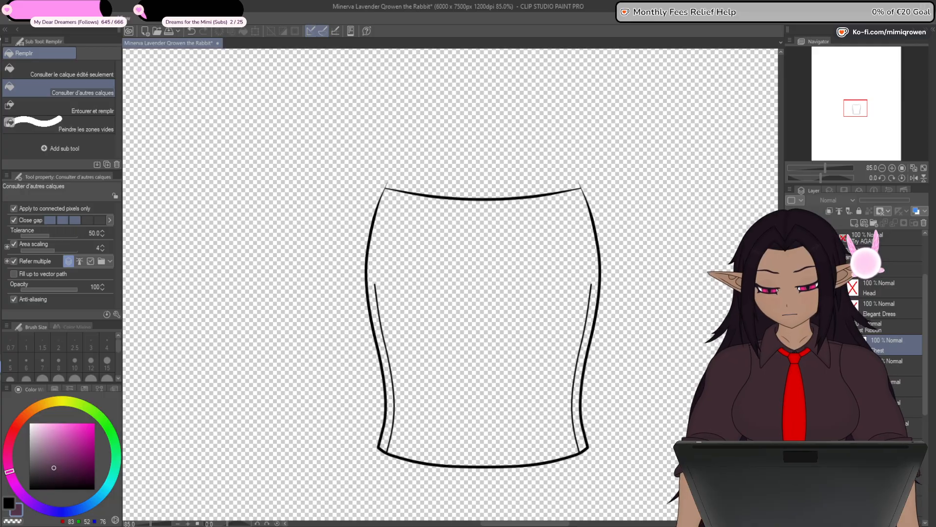
- Move the two inner side lines of the torso onto their own vector layer
key("o")
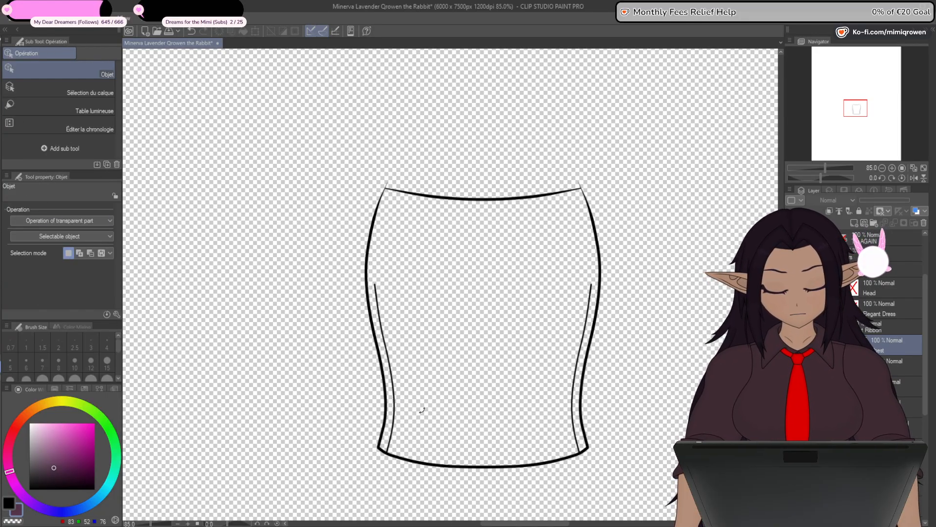
left_click(392, 410)
left_click(573, 420, "shift")
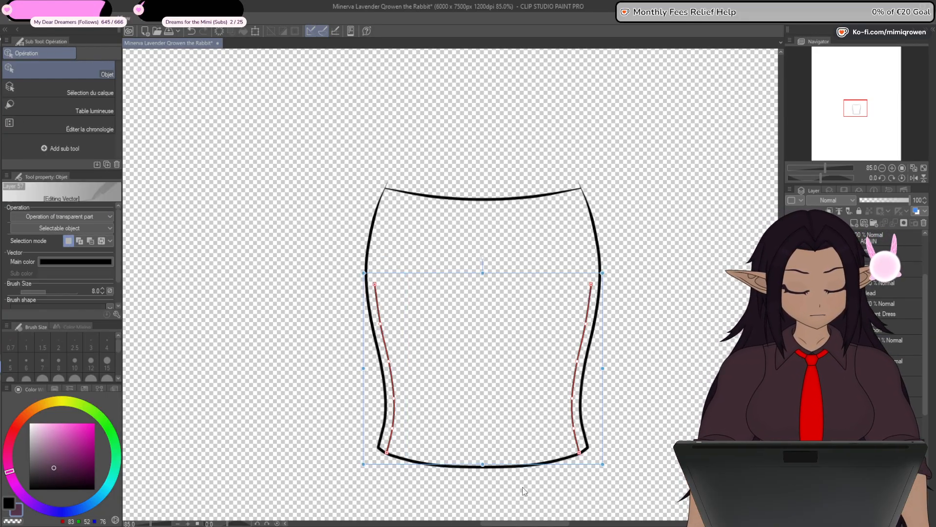
key("ctrl+x")
left_click(866, 223)
key("ctrl+v")
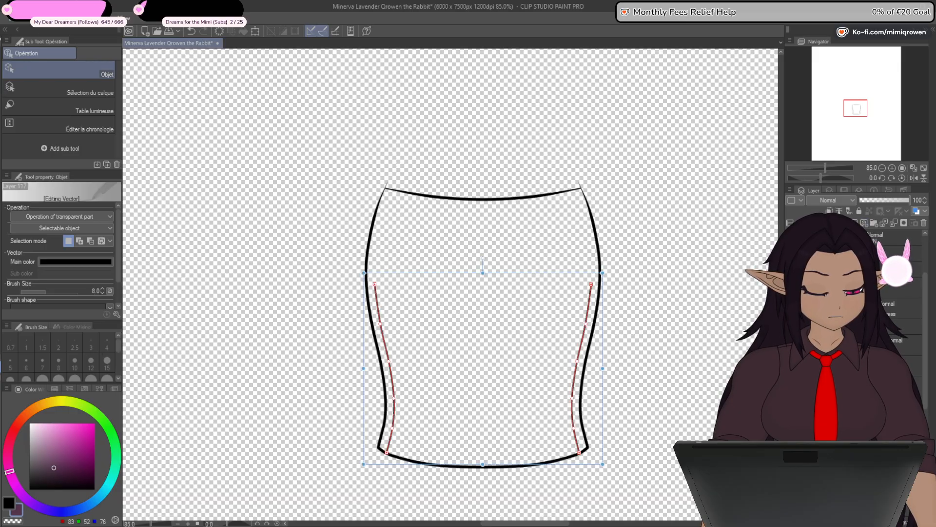
- Hide the torso sides and show the front panel lines with only the laces running in one diagonal direction
left_click(791, 327)
left_click(791, 363)
left_click(791, 363)
left_click(791, 344)
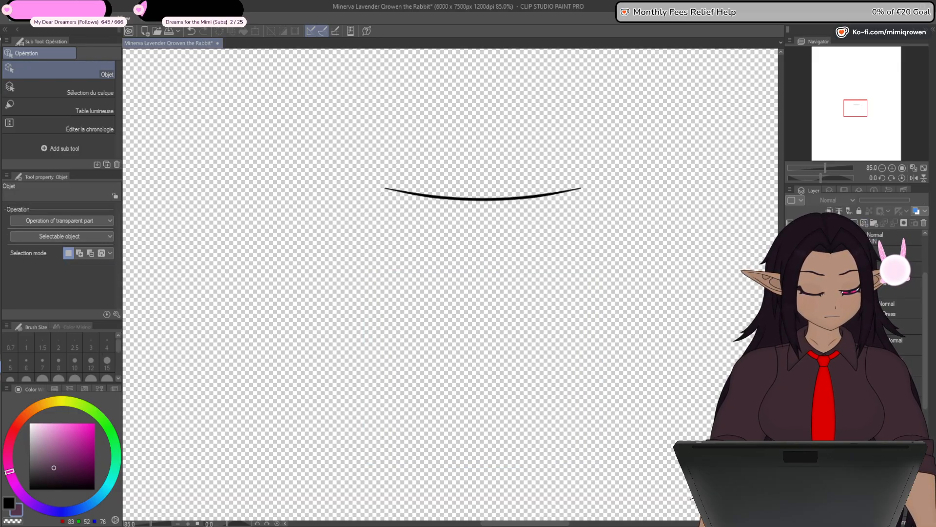
left_click(791, 363)
left_click(791, 363)
left_click(791, 382)
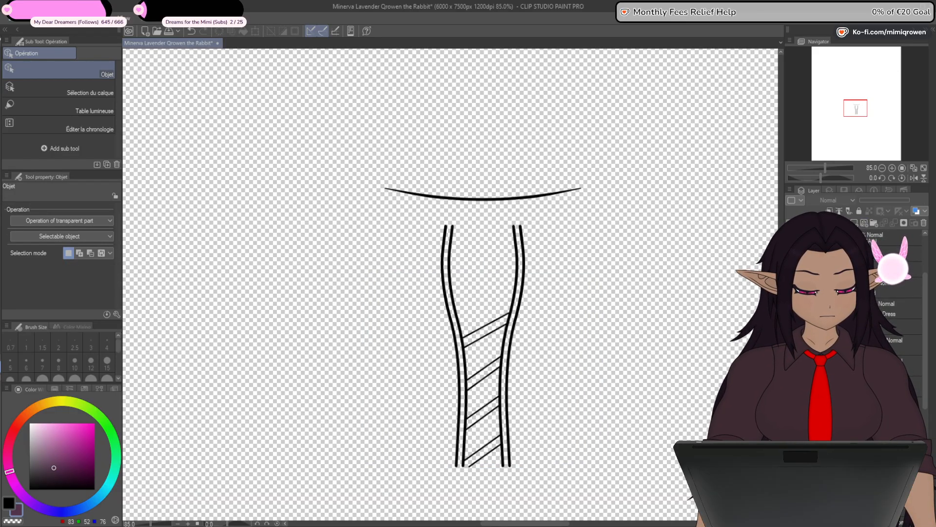
- Move the four pairs of diagonal lace lines from the front panel layer onto their own vector layer
left_click(483, 335)
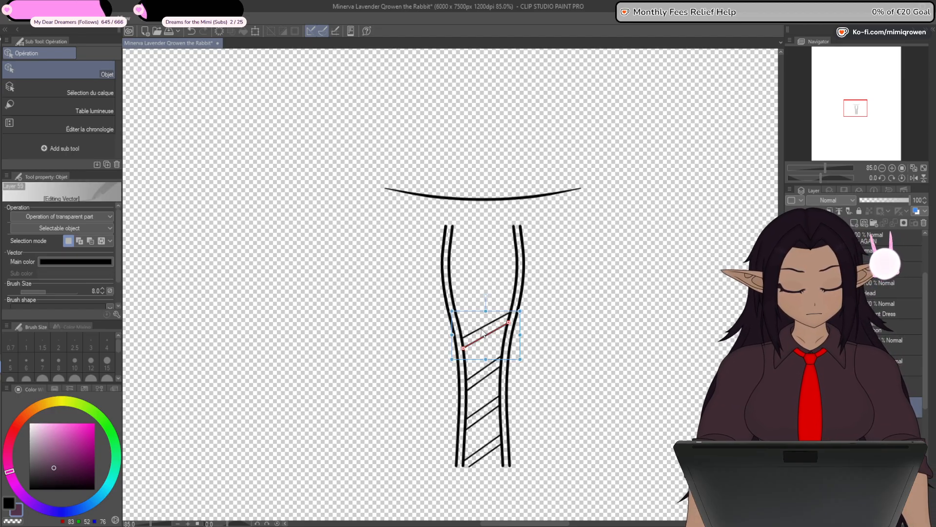
left_click(483, 326, "shift")
left_click(484, 378, "shift")
left_click(483, 369, "shift")
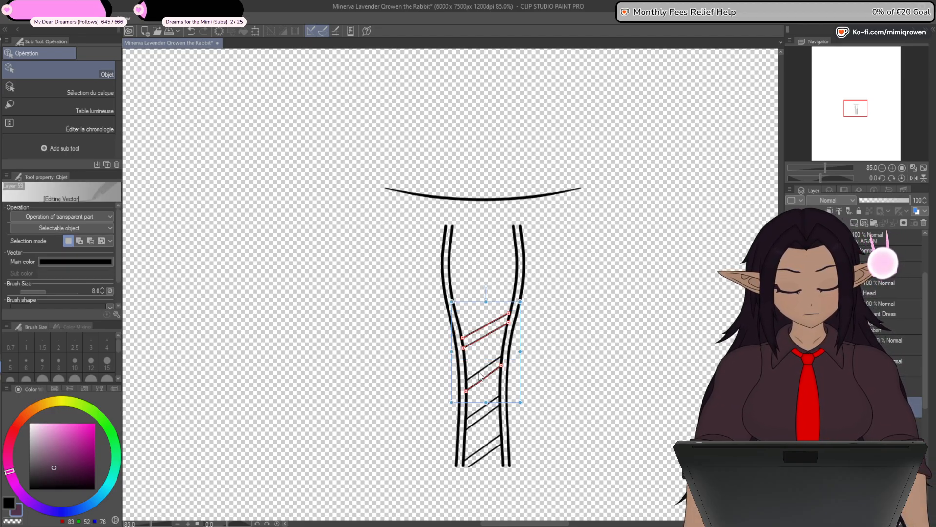
left_click(483, 411, "shift")
left_click(485, 417, "shift")
left_click(485, 454, "shift")
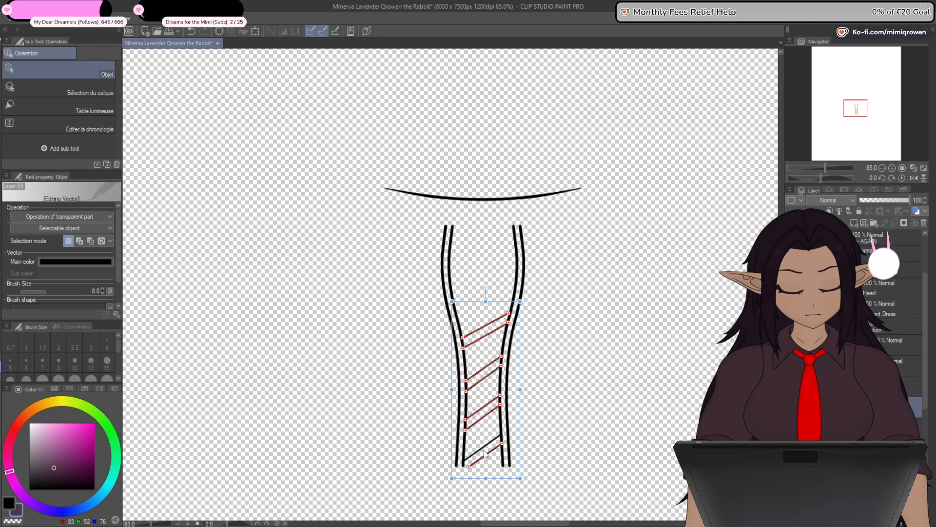
key("Delete")
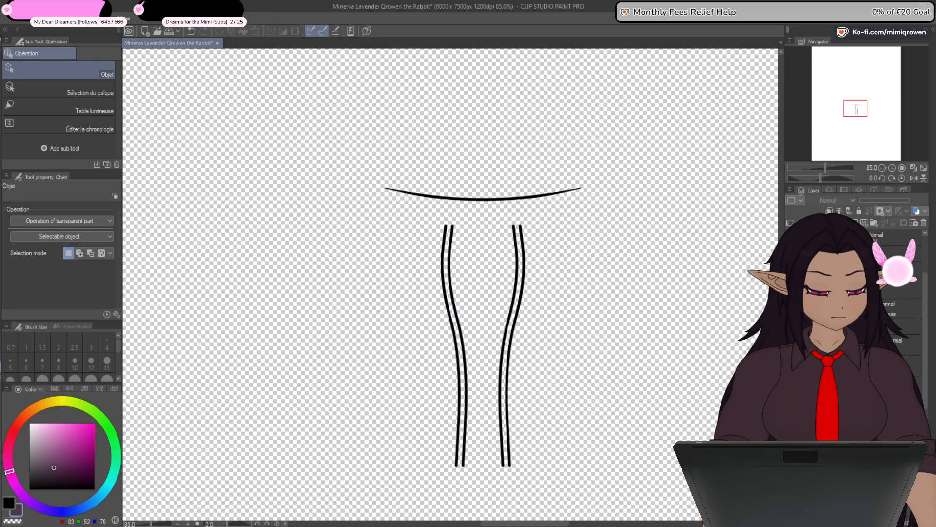
key("ctrl+z")
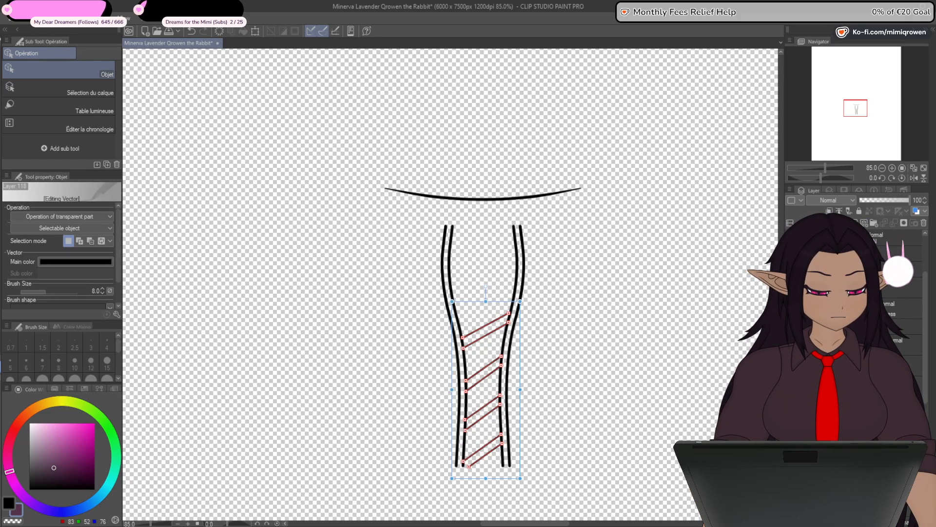
key("ctrl+d")
key("ctrl+z")
key("ctrl+y")
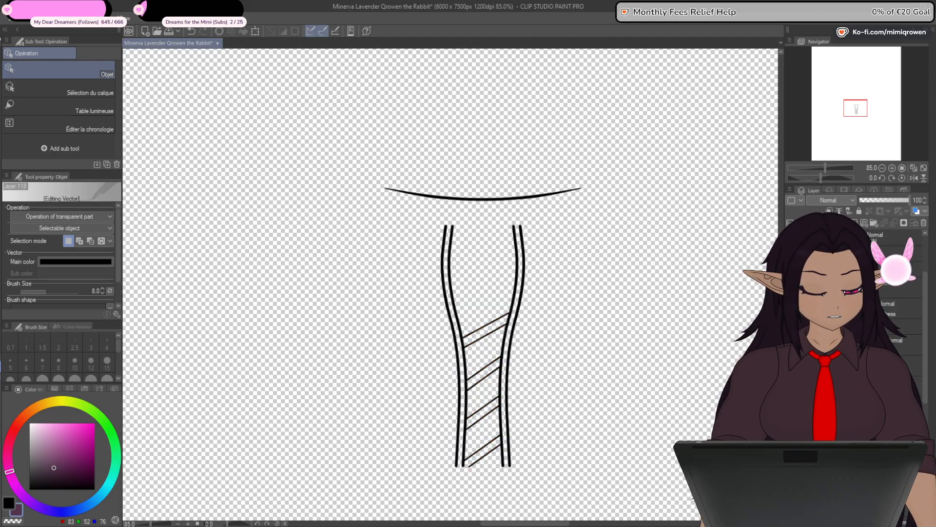
- Hide the lacing, front panel and inner side lines, leaving only the closed torso outline shown
left_click(790, 273)
left_click(791, 255)
left_click(791, 256)
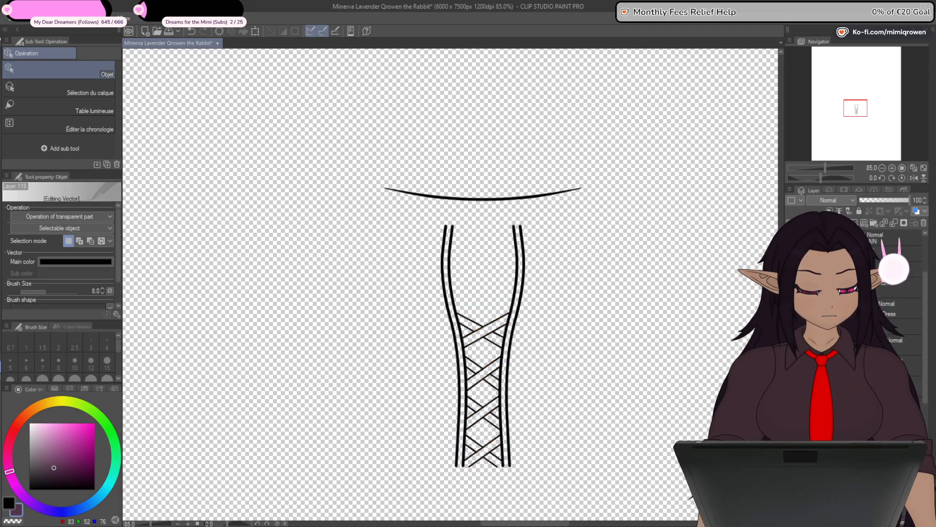
left_click(790, 292)
left_click(791, 273)
left_click(790, 291)
left_click(791, 309)
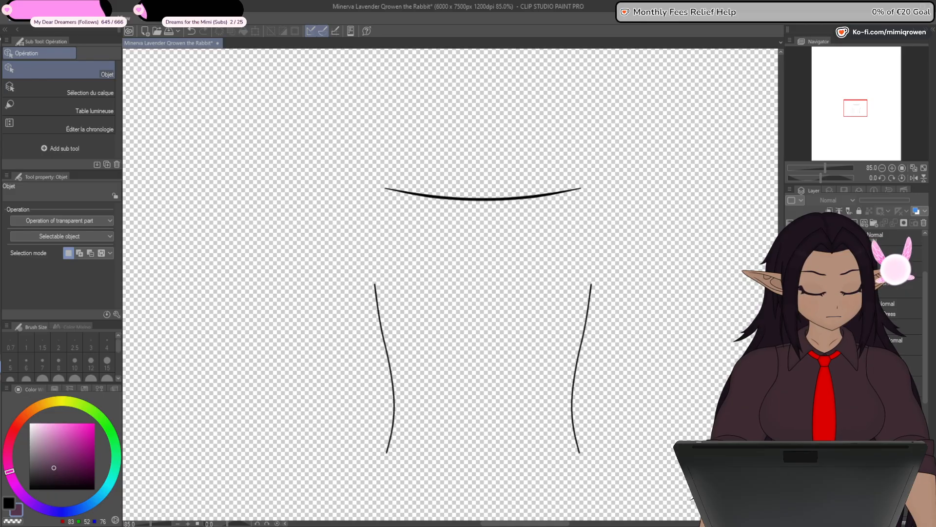
left_click(791, 309)
left_click(790, 327)
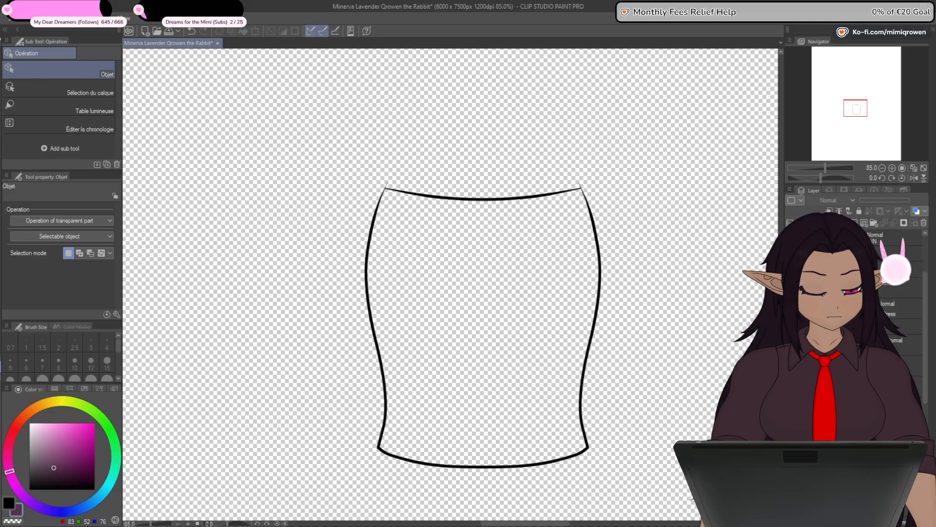
- Fill the torso shape on a separate layer with very dark purple (RGB 52, 29, 46) and place it beneath the outline
left_click(848, 327)
left_click(853, 386)
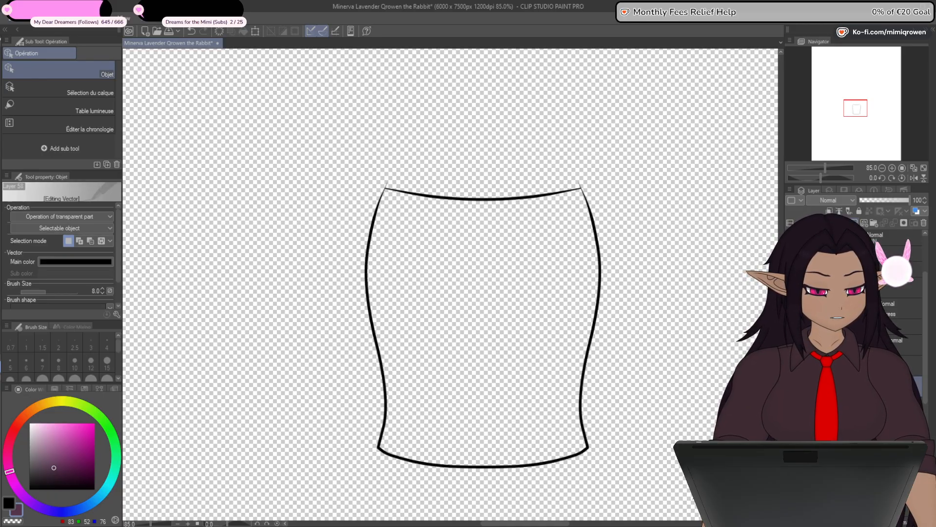
key("g")
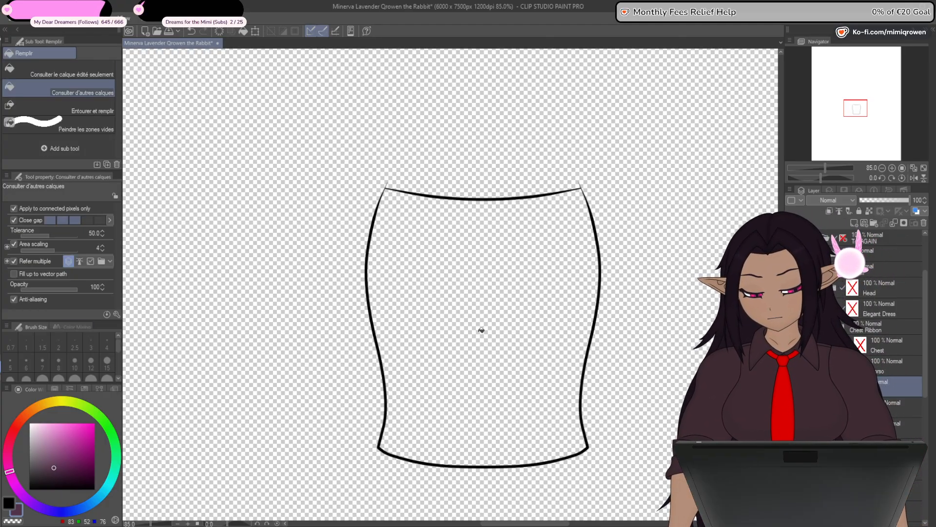
left_click(482, 330)
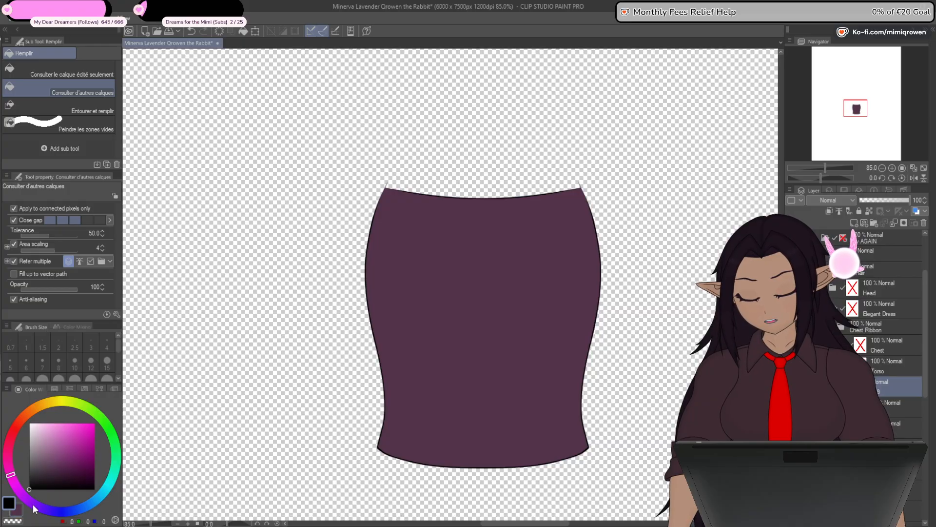
left_click(58, 471)
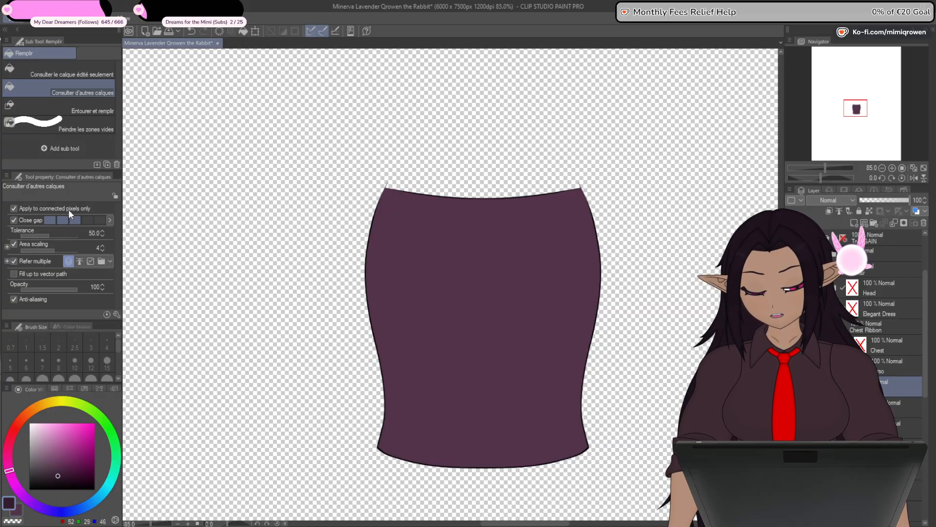
left_click(582, 411)
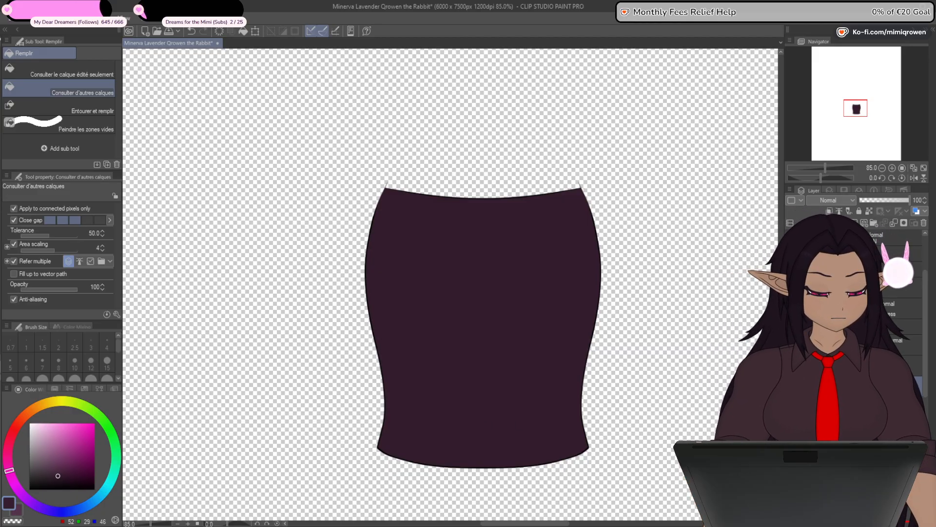
left_click_drag(873, 386, 873, 411)
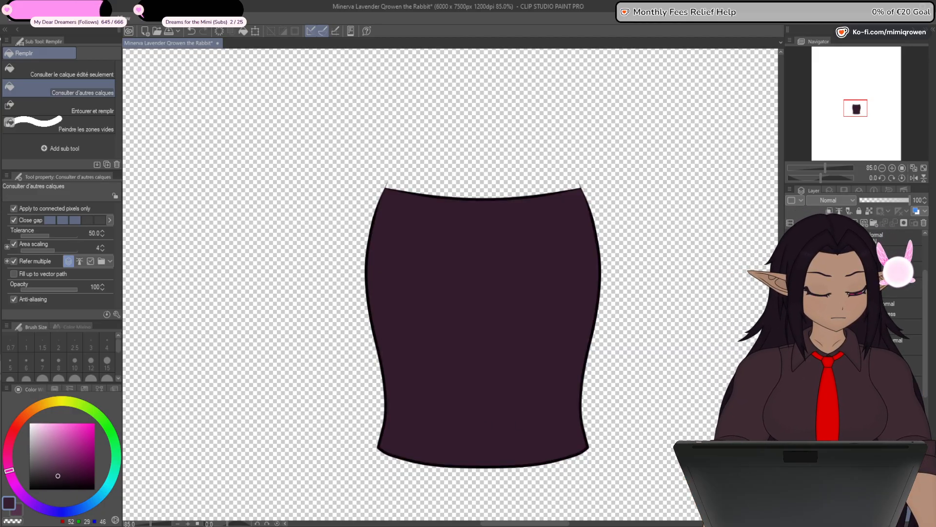
- Hide the torso fill and inner side lines, and show the front panel lines and crossed lacing within the torso outline
left_click(790, 407)
left_click(791, 365)
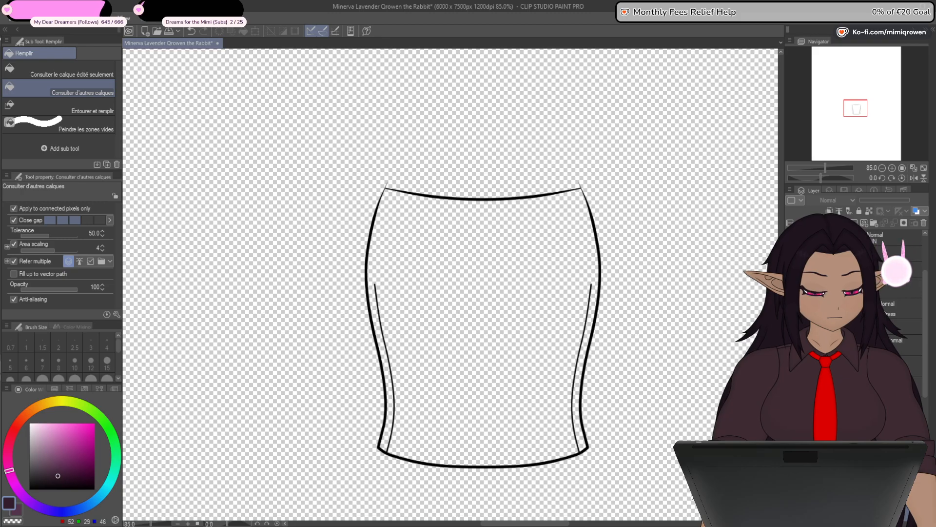
left_click(790, 340)
left_click(791, 365)
left_click(791, 314)
left_click(790, 288)
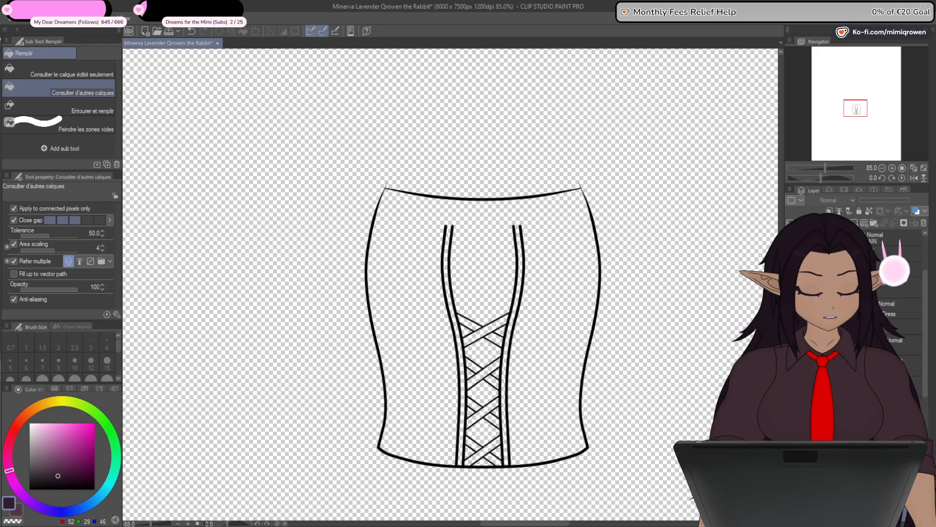
- Pick a darker purple (RGB 40, 22, 36) and close the open upper ends of the front panel's vertical bands with the Plume G pen
left_click(59, 479)
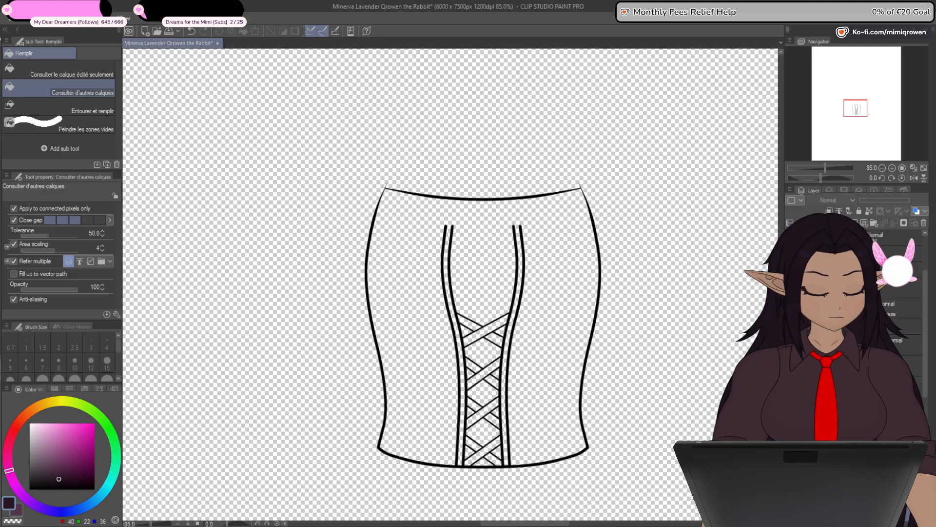
key("p")
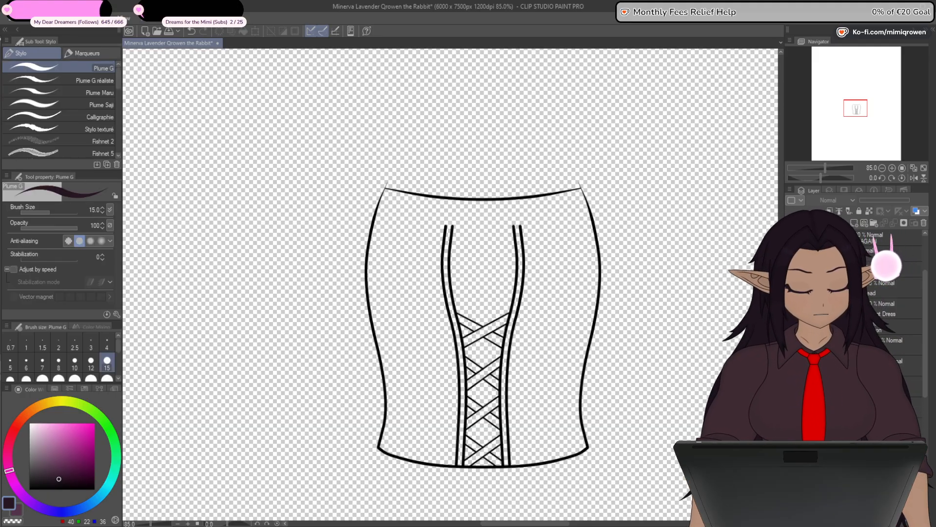
scroll(445, 230, "up", 3)
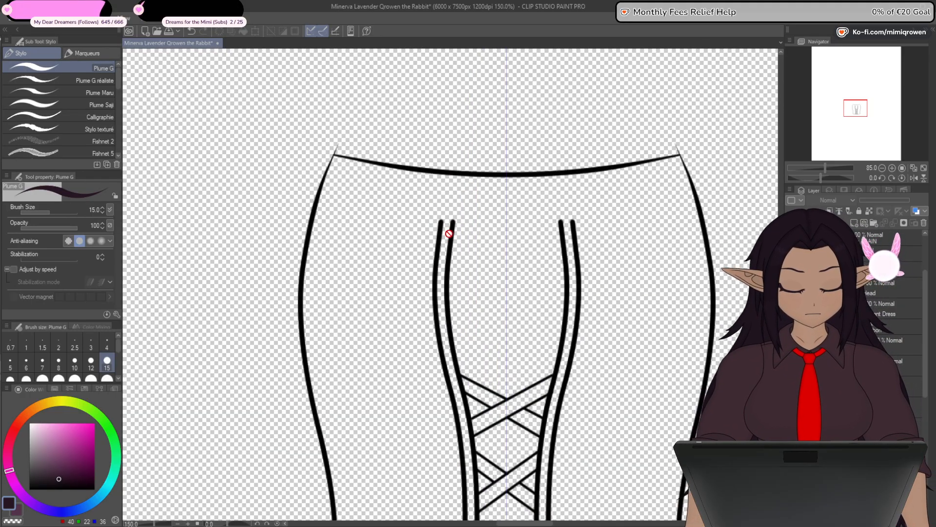
scroll(443, 238, "up", 2)
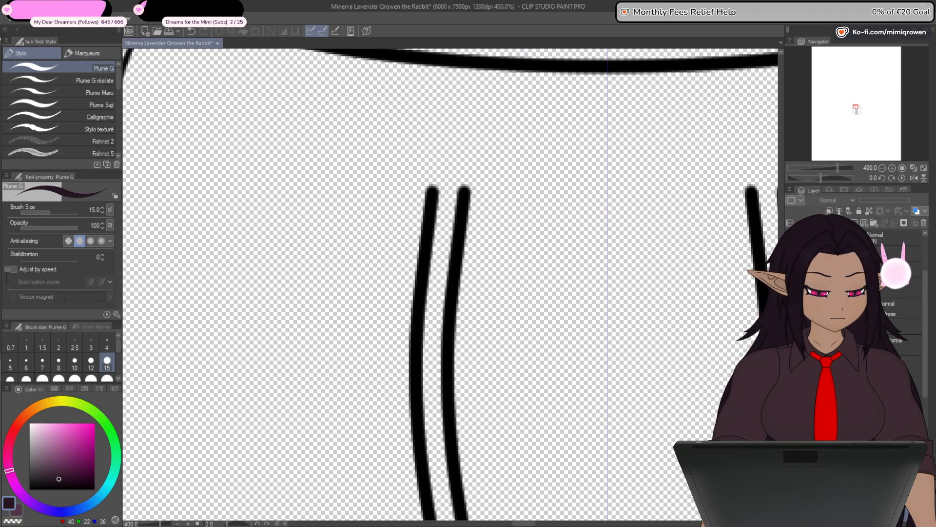
scroll(446, 190, "up", 4)
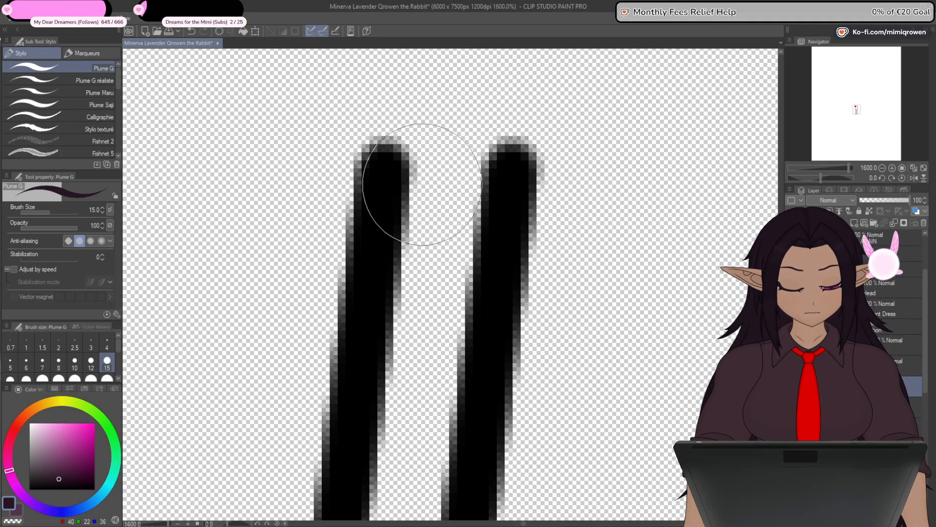
mouse_move(405, 169)
left_mouse_down()
mouse_move(493, 173)
mouse_move(387, 175)
mouse_move(511, 172)
left_mouse_up()
- Fill the front panel's two vertical bands and all four crossed lace pairs with the dark purple (RGB 40, 22, 36)
scroll(505, 176, "down", 2)
scroll(507, 186, "down", 6)
left_click_drag(582, 400, 573, 333)
key("g")
left_click(506, 234)
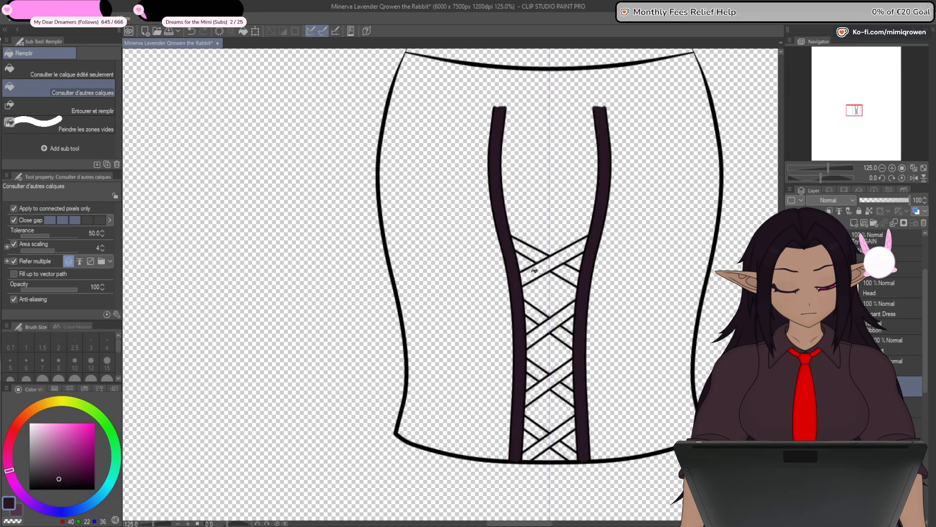
left_click(535, 270)
left_click(548, 318)
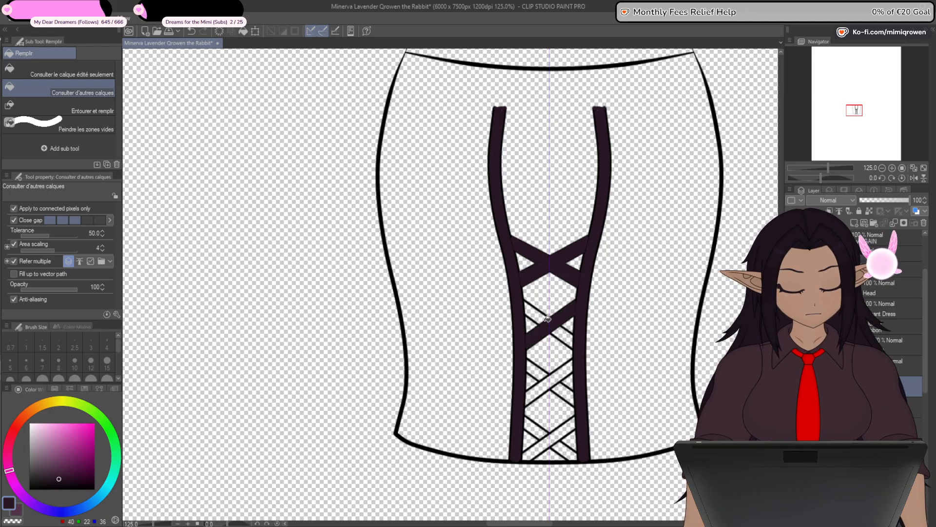
left_click(567, 366)
left_click(564, 430)
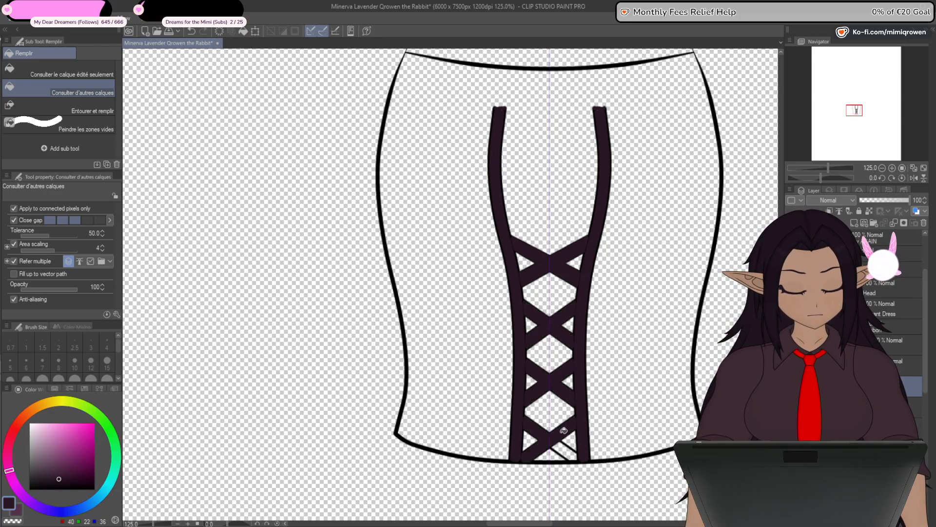
- Place the panel and lacing fill beneath its lines, and show the torso fill, inner side lines and chest again
scroll(532, 343, "down", 1)
left_click_drag(531, 343, 484, 255)
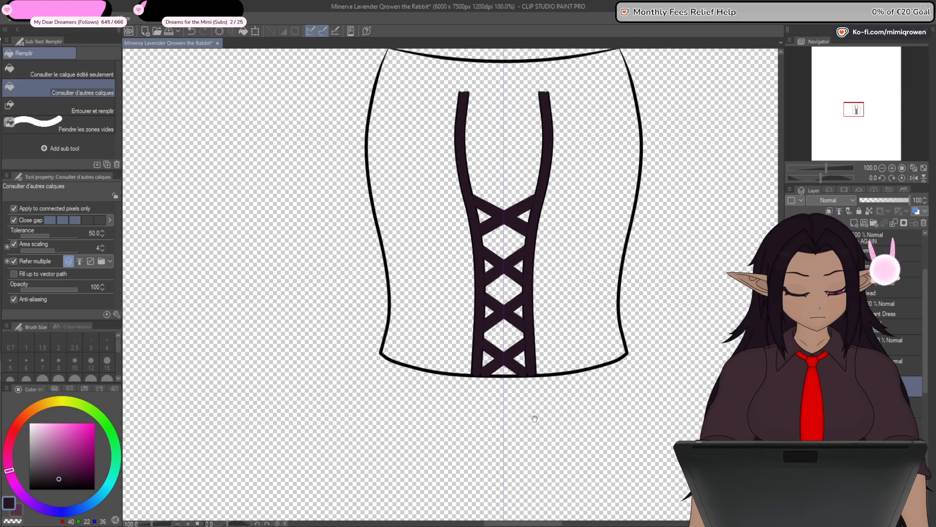
left_click_drag(918, 385, 920, 404)
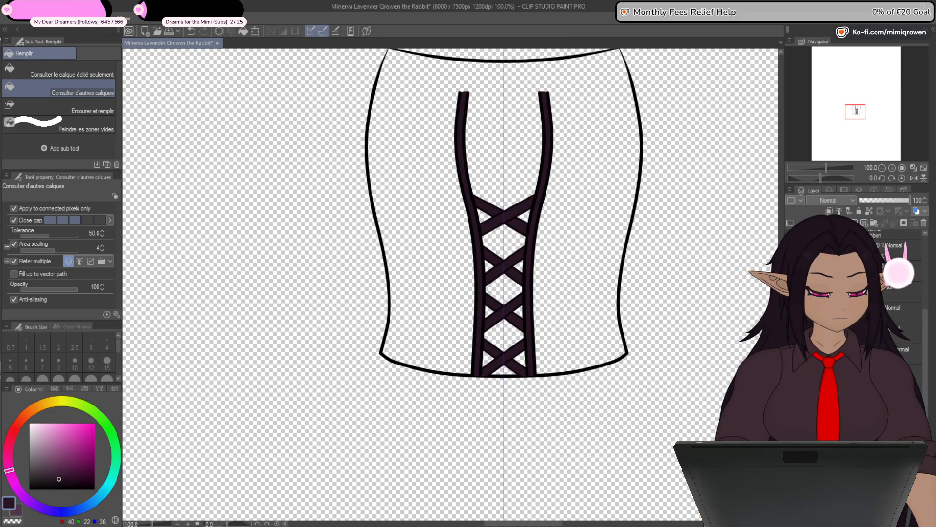
left_click(791, 391)
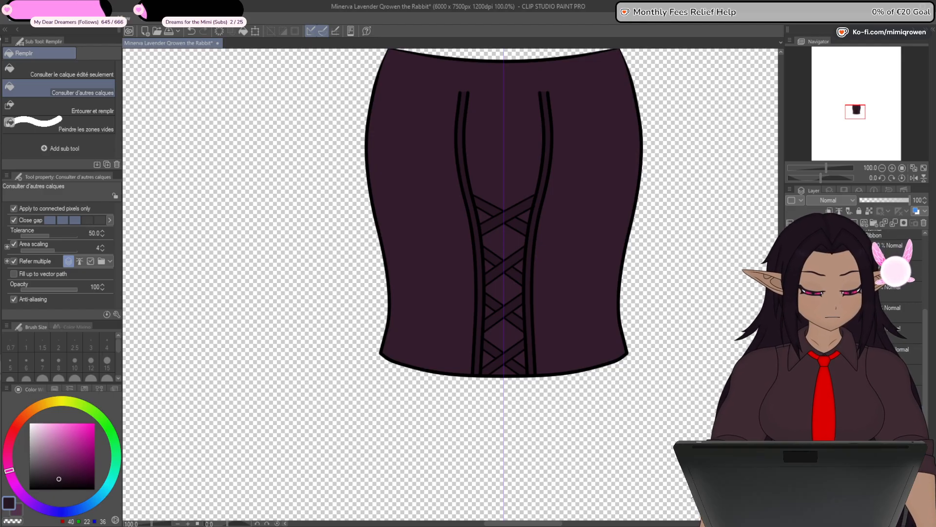
left_click(791, 370)
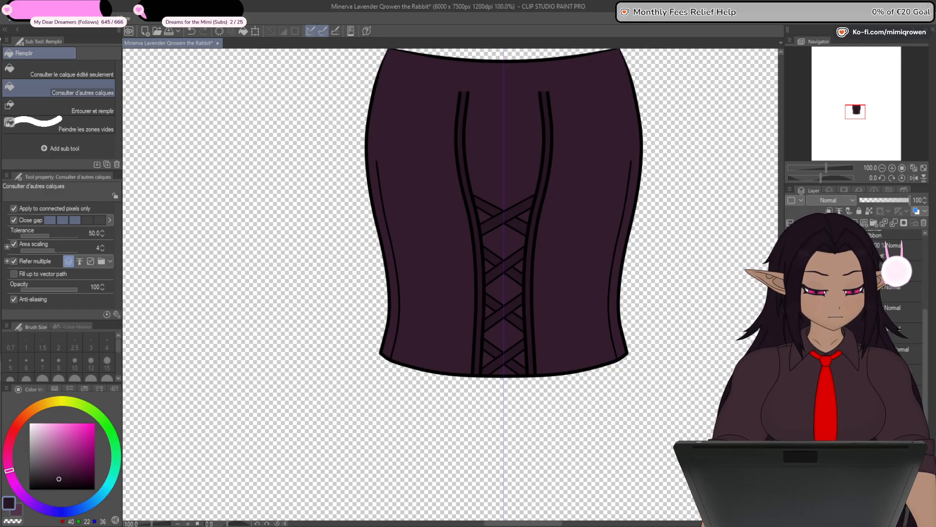
left_click(791, 349)
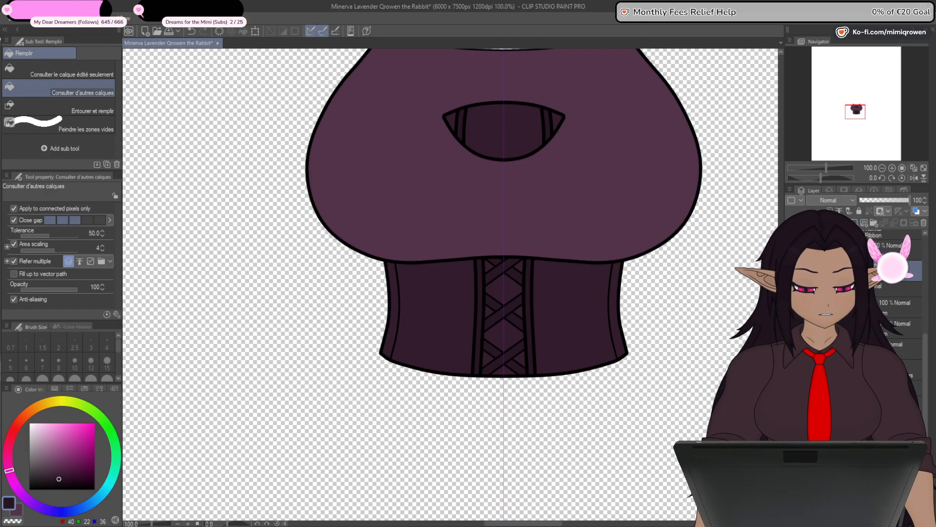
- Hide the chest and torso, and show the line art of both arms with their puff sleeves
left_click(791, 349)
left_click(791, 271)
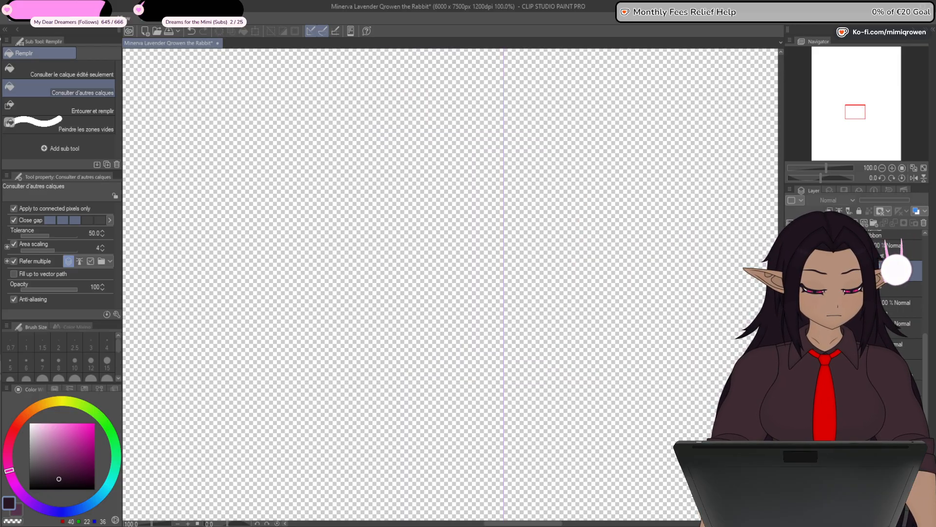
key("ctrl+minus")
key("ctrl+minus")
key("ctrl+minus")
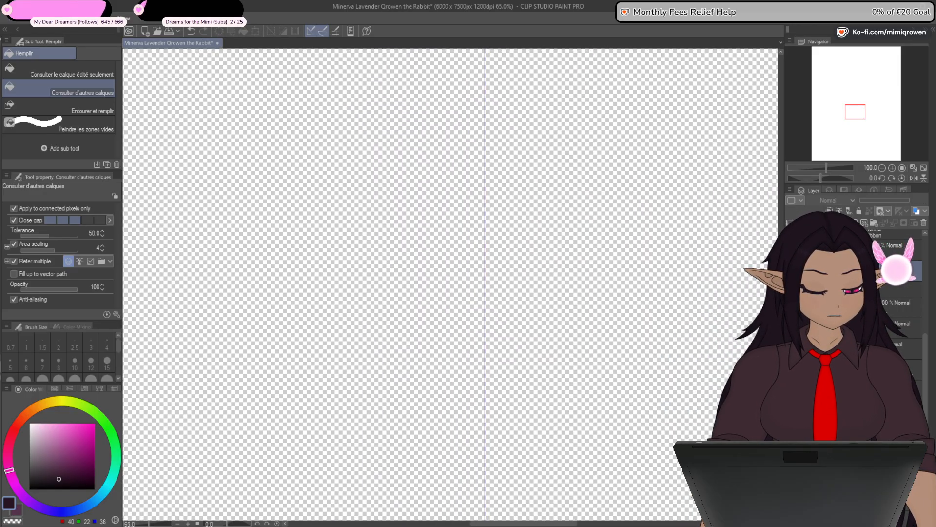
left_click(791, 307)
left_click(791, 328)
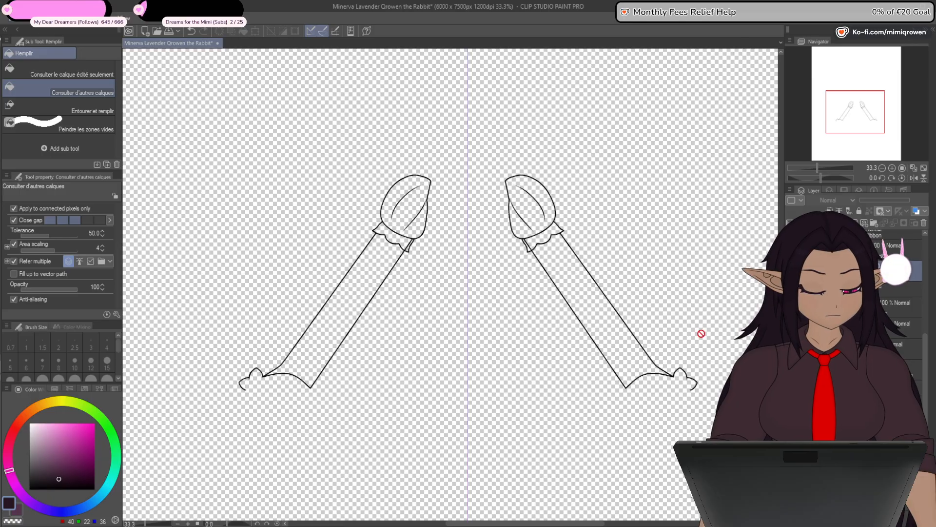
left_click_drag(622, 439, 688, 431)
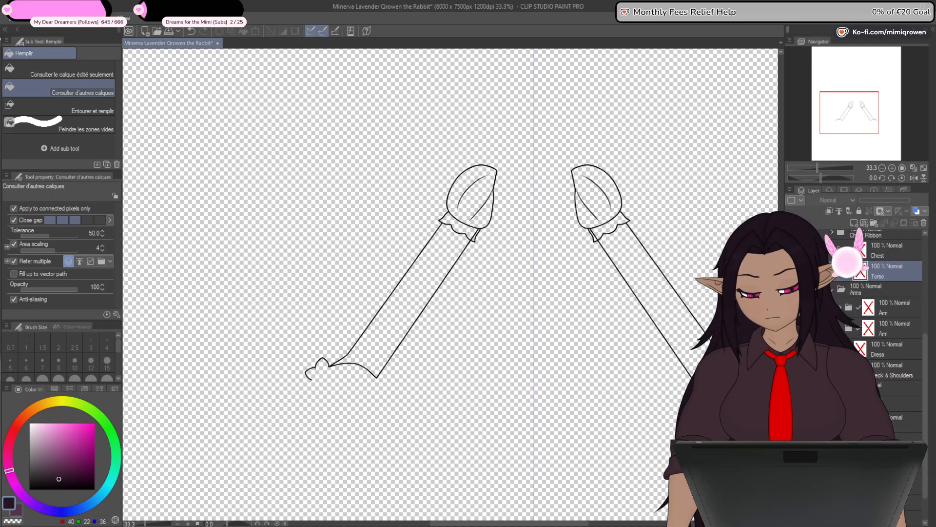
key("p")
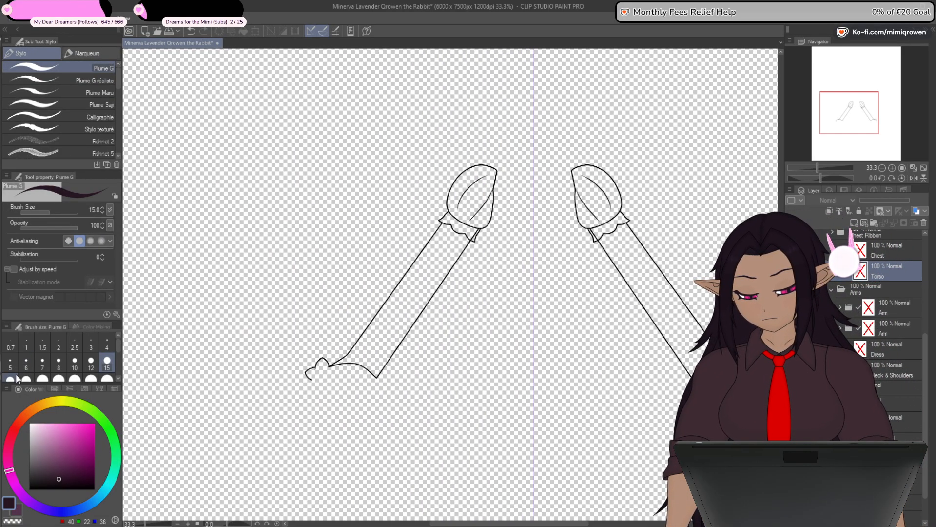
left_click(17, 511)
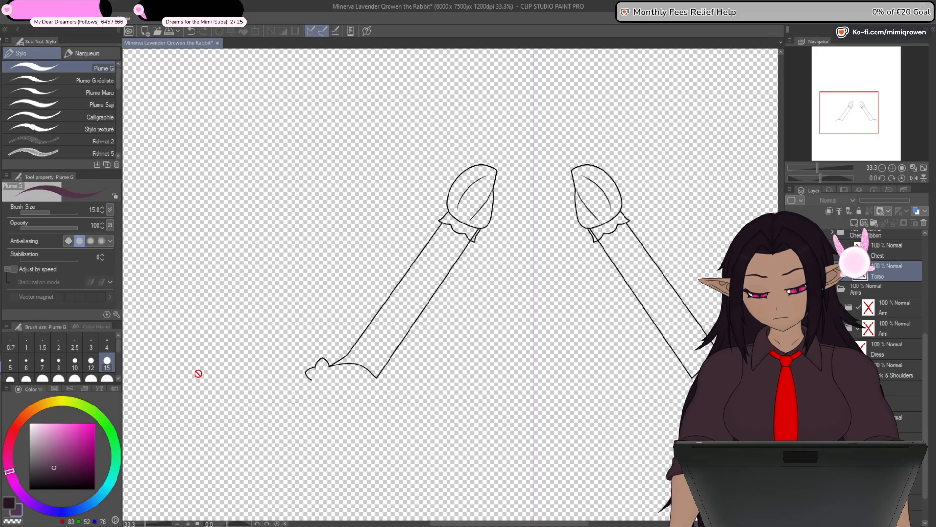
left_click_drag(476, 204, 451, 277)
scroll(450, 276, "up", 3)
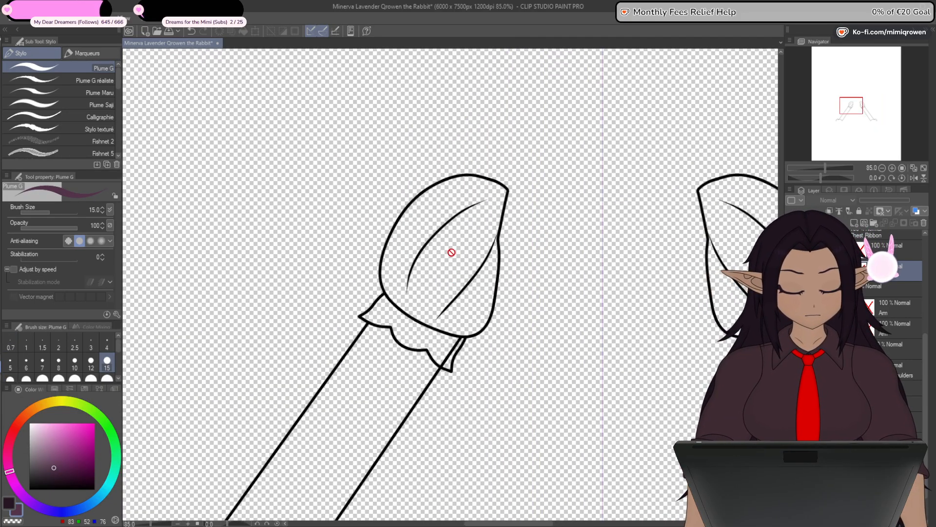
left_click_drag(528, 321, 481, 321)
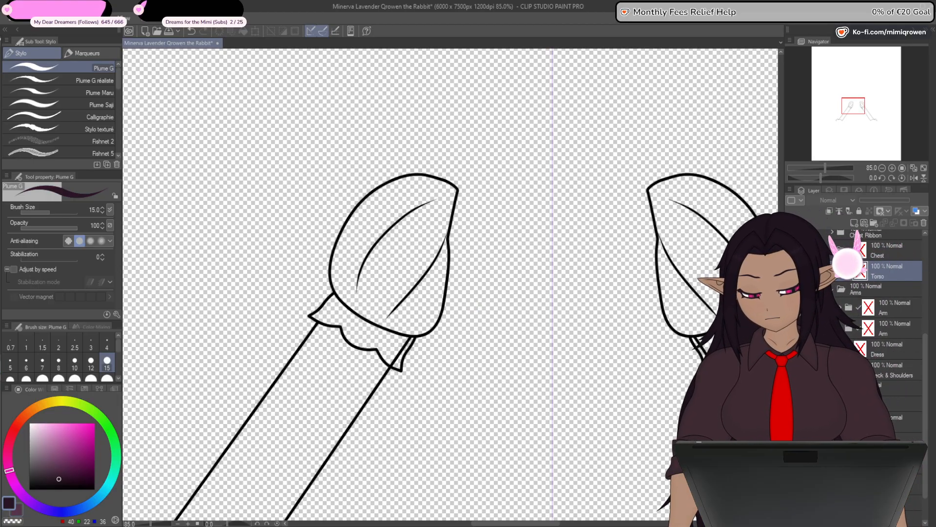
key("g")
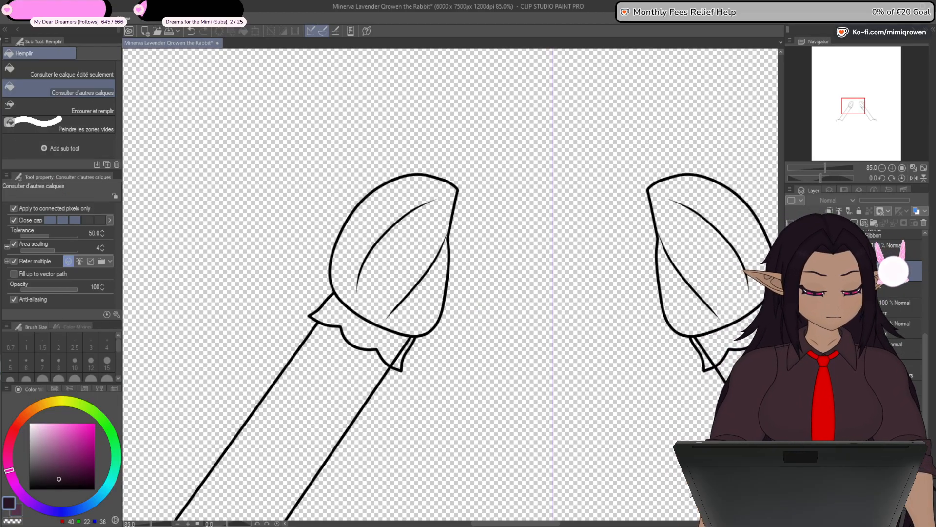
- Hide the arm on the right side of the drawing, leaving only the left arm's line art shown
left_click_drag(926, 339, 921, 286)
left_click(896, 272)
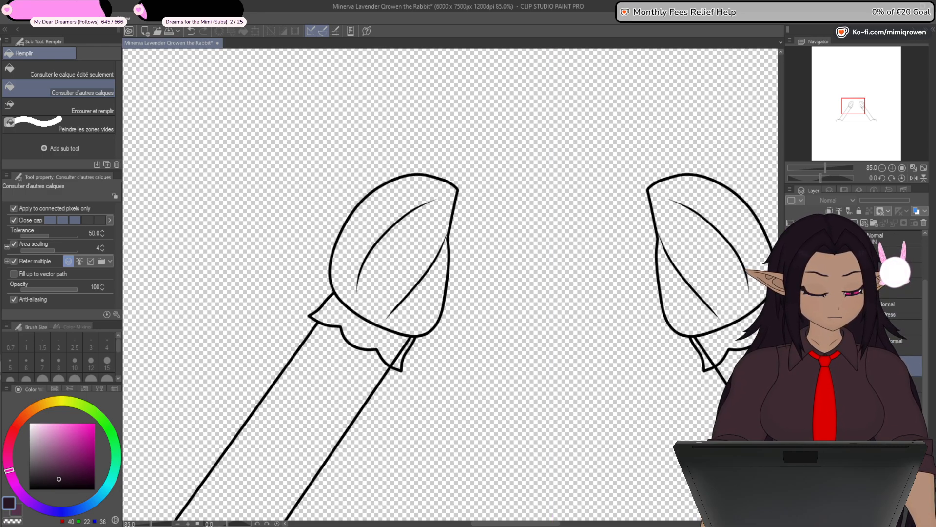
left_click(792, 366)
left_click_drag(926, 385, 927, 409)
key("ctrl+minus")
key("ctrl+minus")
key("ctrl+minus")
key("ctrl+minus")
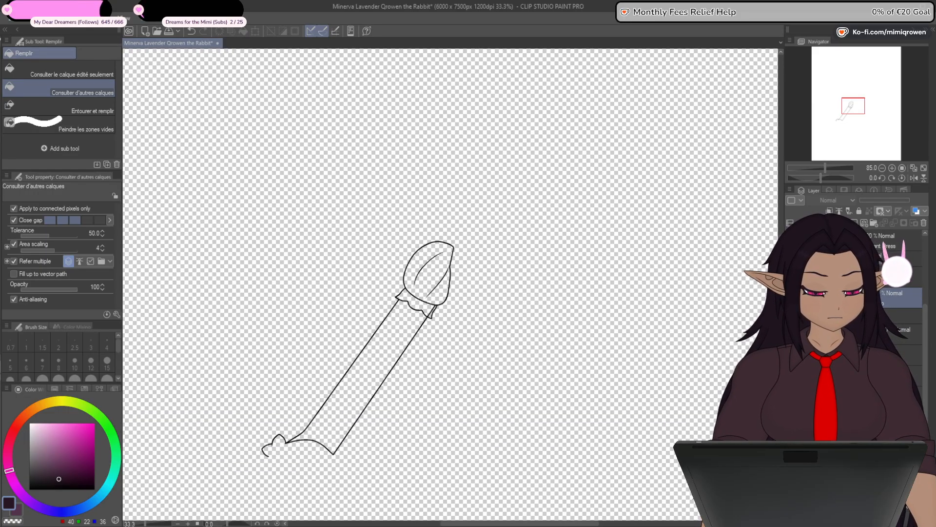
key("ctrl+minus")
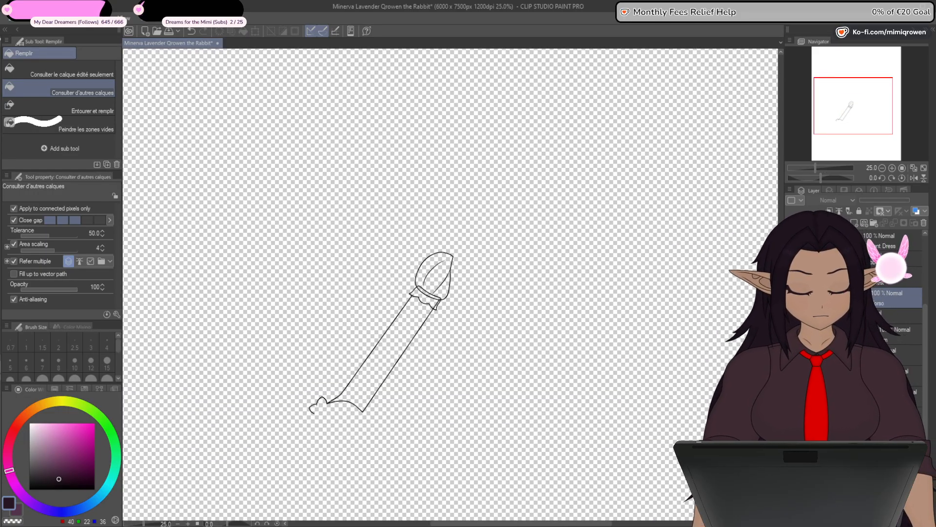
- Hide the left arm's outline and scalloped ruffle, leaving only the puff sleeve lines shown
left_click(792, 355)
left_click(792, 335)
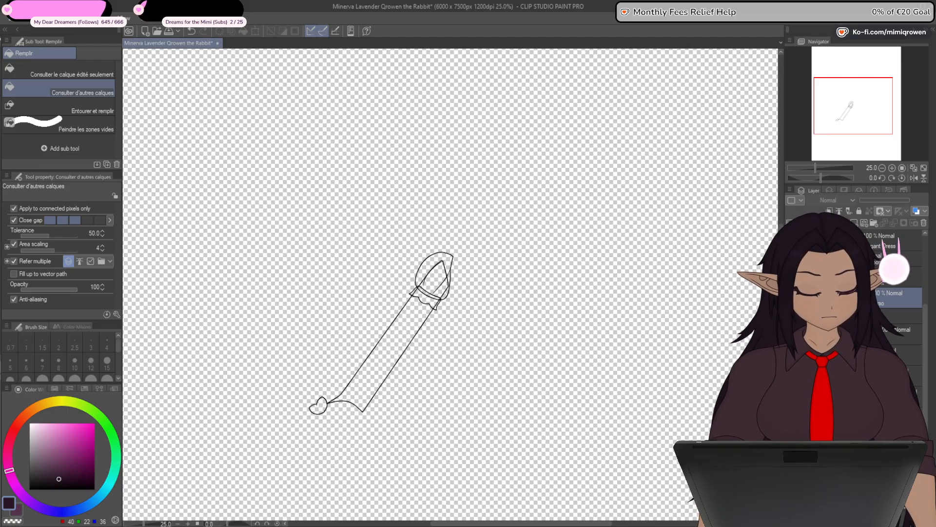
left_click(792, 334)
left_click(792, 355)
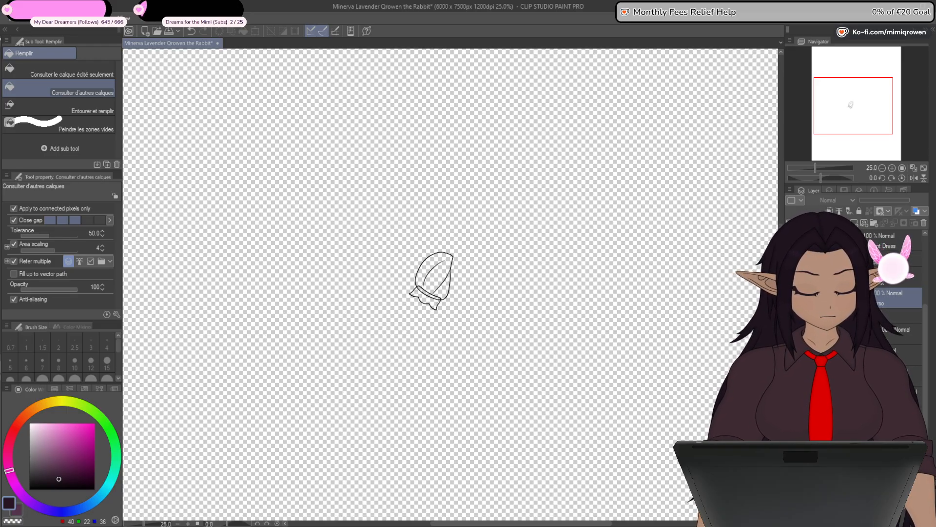
left_click(792, 396)
left_click(868, 375)
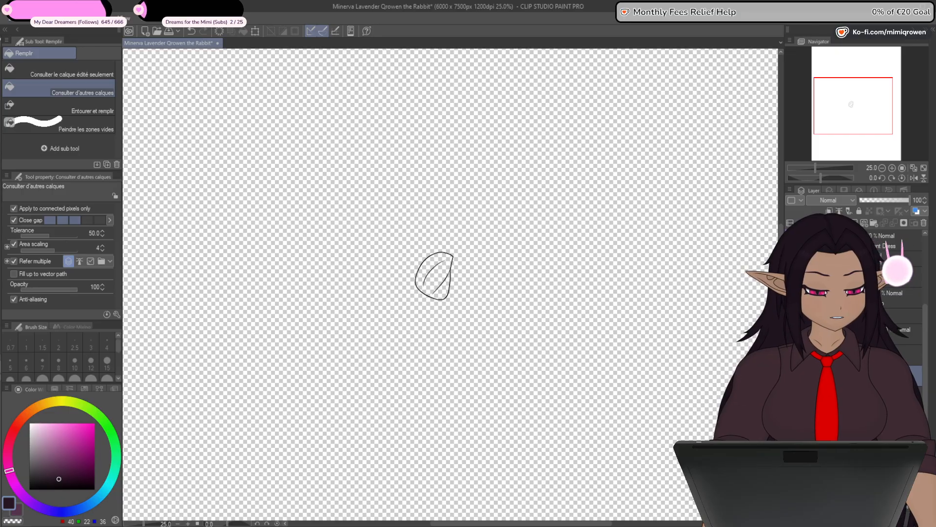
left_click(792, 355)
left_click(792, 355)
- Fill the left puff sleeve with dark purple (RGB 40, 22, 36) on a separate layer and place it beneath the sleeve lines
left_click(868, 355)
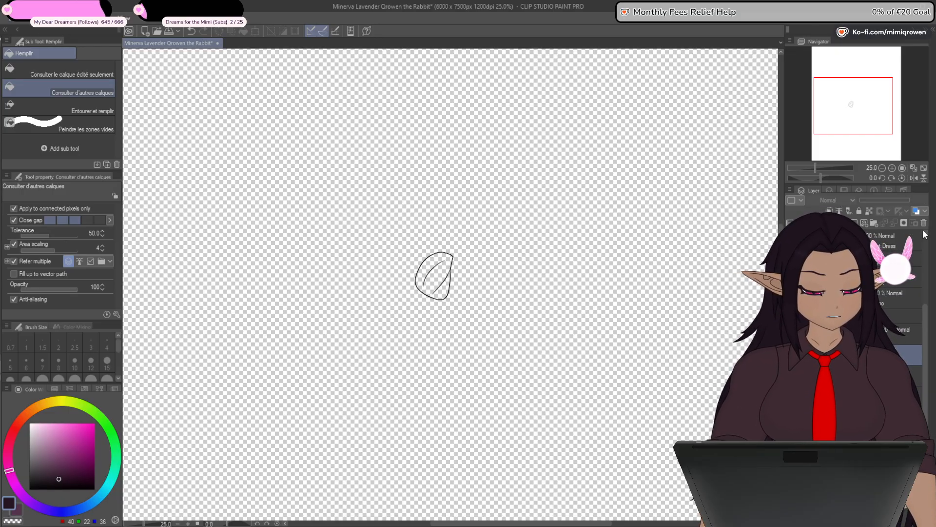
left_click(924, 223)
left_click(462, 204)
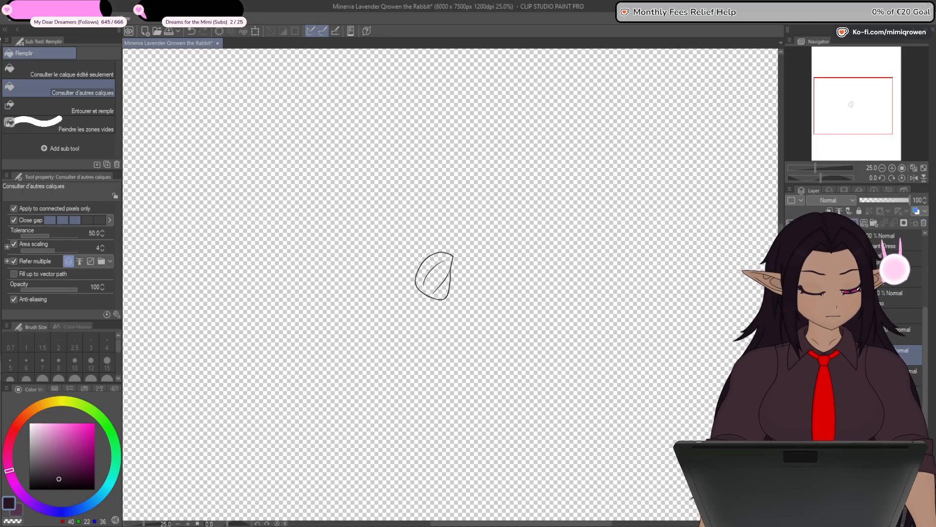
scroll(434, 273, "up", 5)
left_click(435, 257)
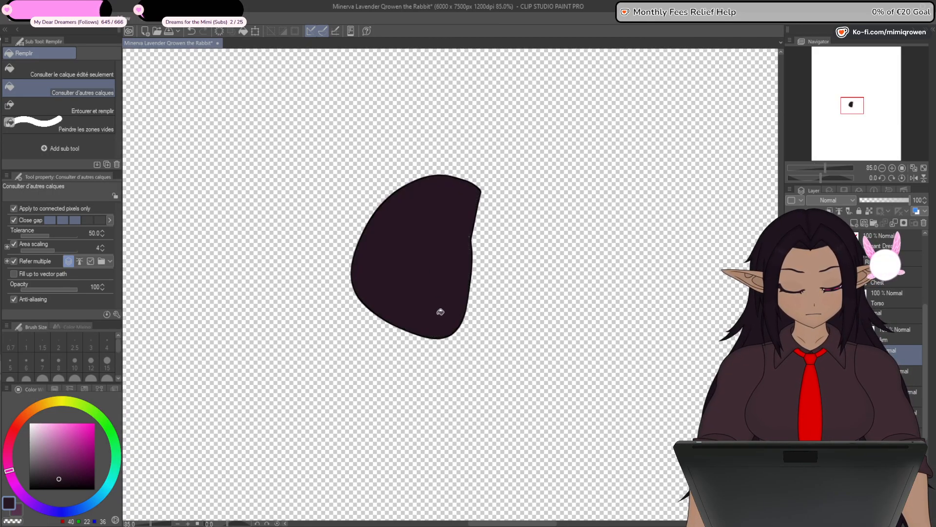
scroll(440, 312, "up", 1)
key("p")
scroll(479, 240, "up", 2)
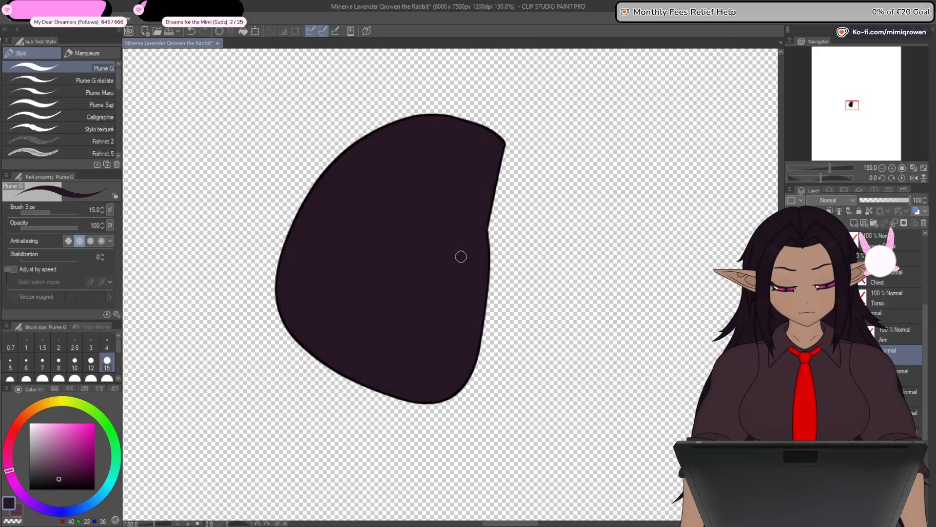
left_click_drag(859, 355, 859, 385)
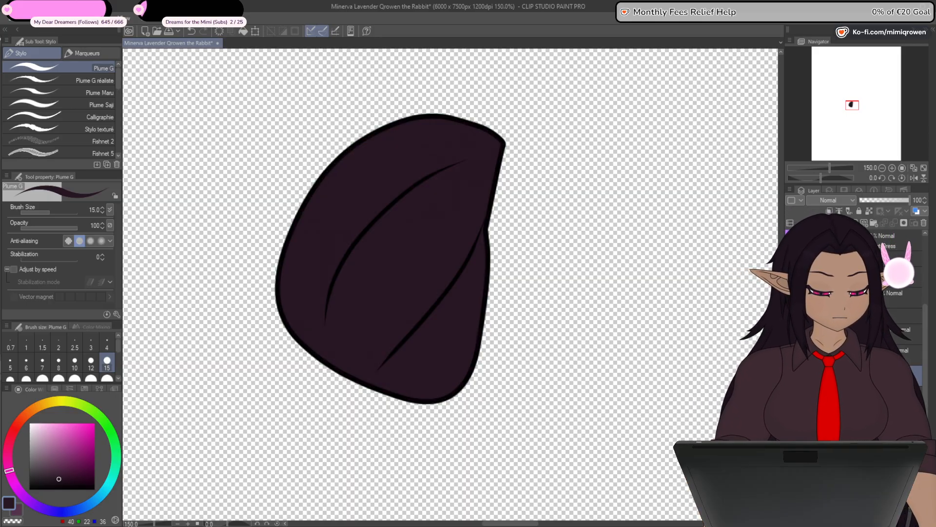
- Show only the left sleeve's scalloped ruffle, fill it with the same dark purple and place the fill beneath its outline
left_click(791, 396)
left_click(791, 376)
left_click(791, 355)
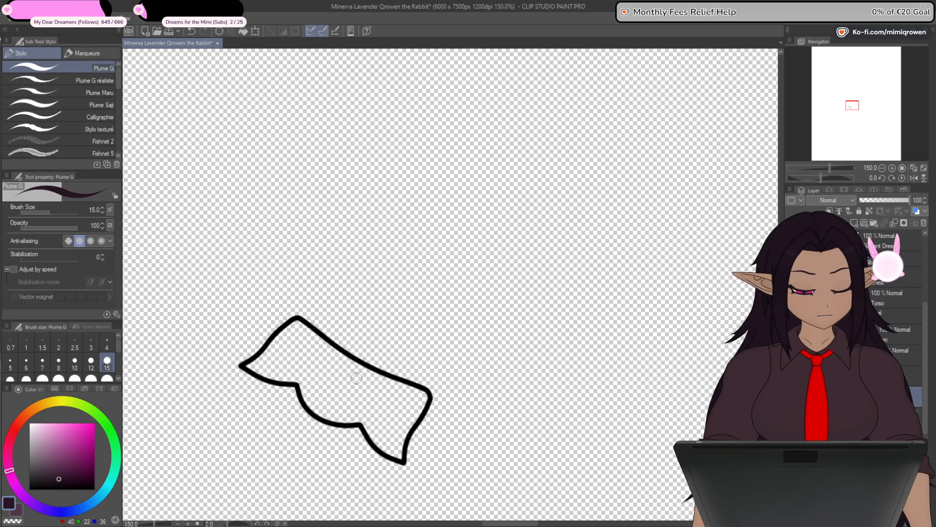
key("g")
left_click(418, 386)
left_click_drag(481, 455, 518, 374)
left_click_drag(858, 396, 859, 425)
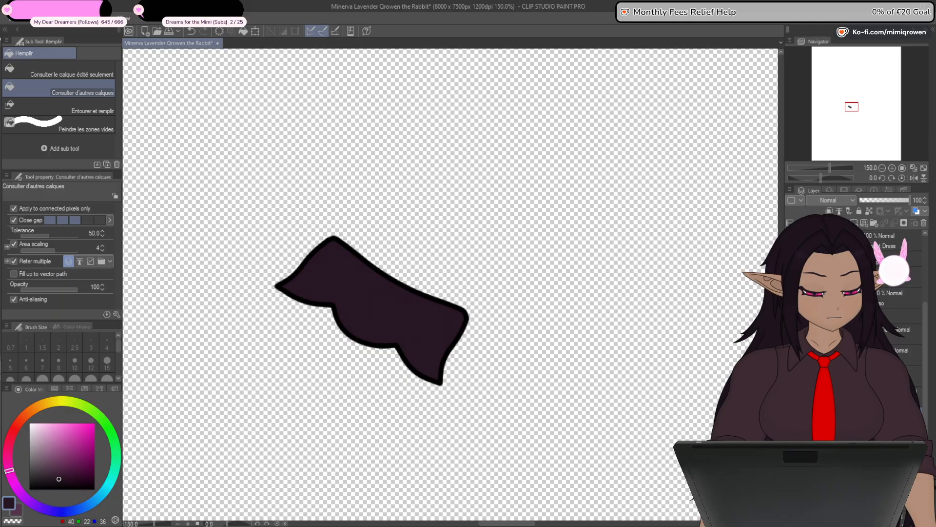
- Show only the left arm's small heart-shaped cuff piece and fill it with the ribbon's magenta (RGB 166, 61, 142)
left_click_drag(791, 376, 791, 355)
key("ctrl+minus")
key("ctrl+minus")
key("ctrl+minus")
key("ctrl+minus")
key("ctrl+minus")
key("ctrl+minus")
left_click(791, 335)
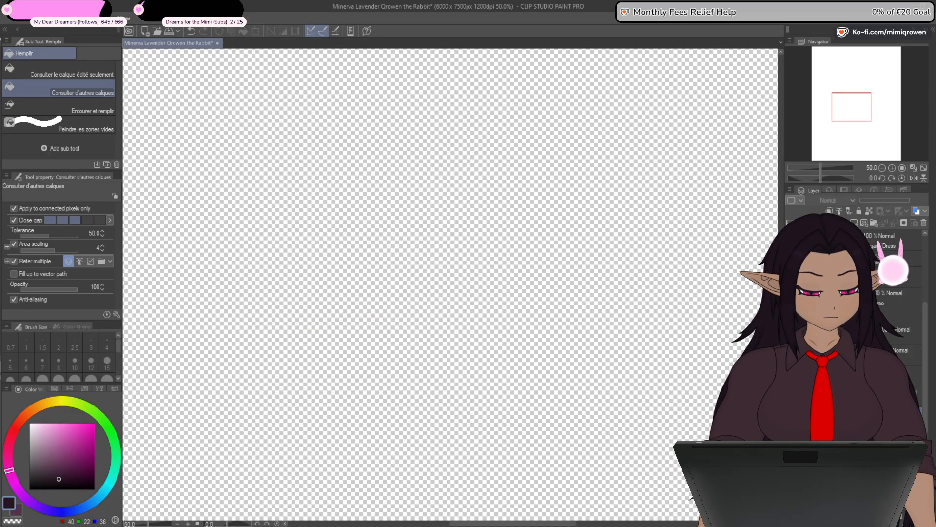
left_click_drag(429, 361, 459, 241)
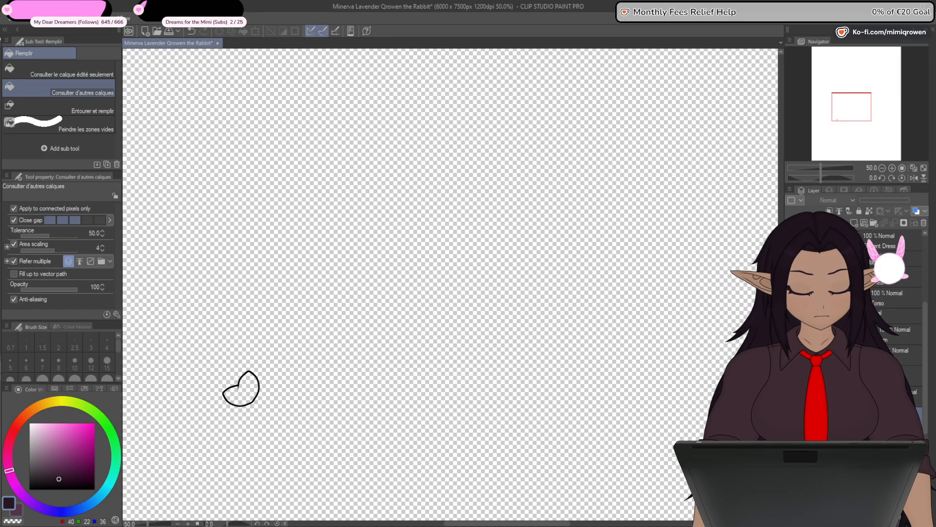
left_click_drag(672, 495, 778, 399)
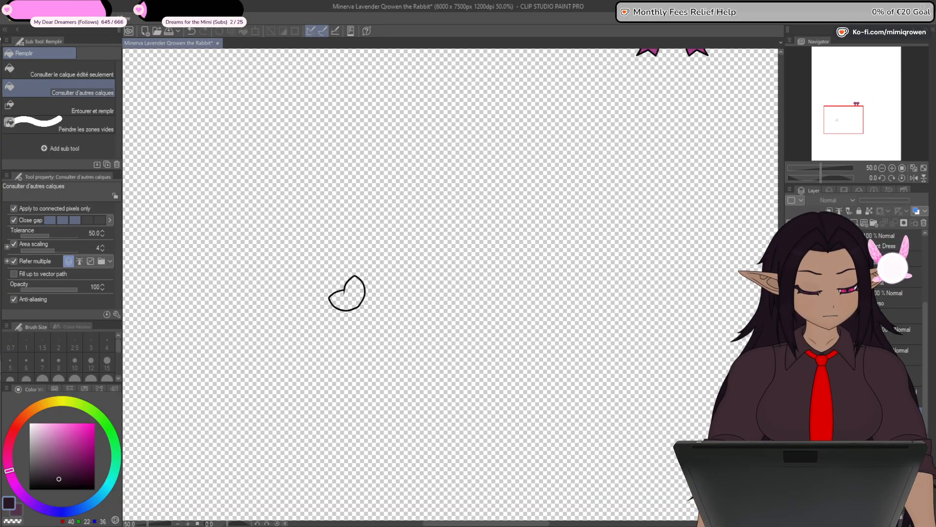
scroll(340, 280, "down", 1)
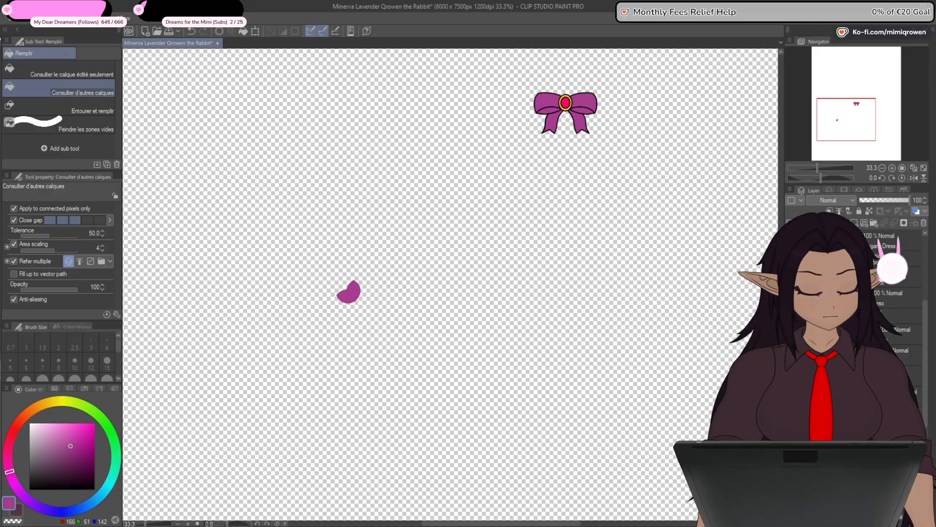
- Show only the left arm's long sleeve outline and sample the chest's purple (RGB 83, 51, 75) as drawing color
left_click(792, 273)
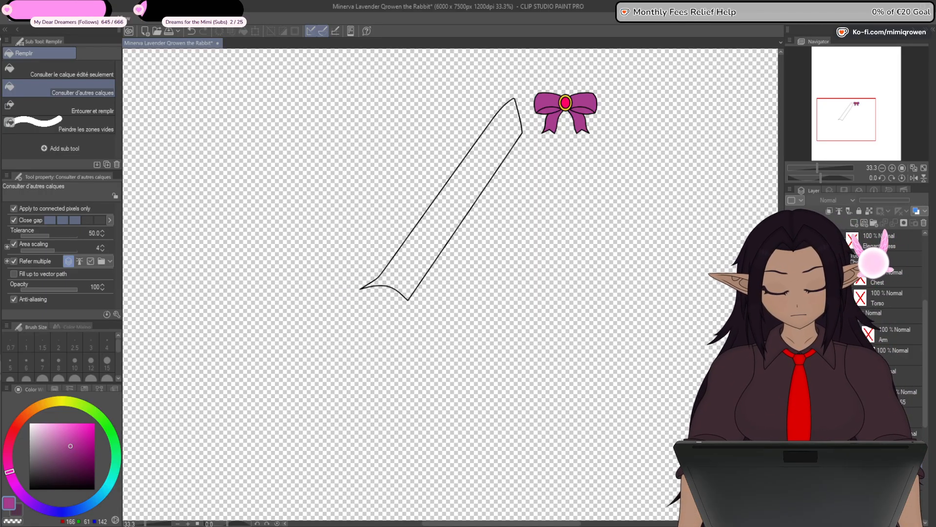
left_click(792, 298)
left_click(792, 298)
left_click(792, 278)
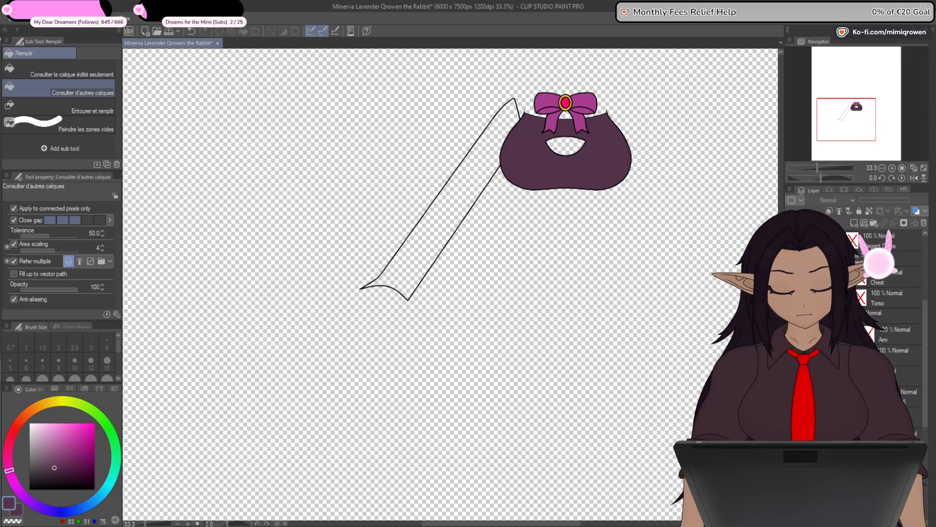
key("ctrl+z")
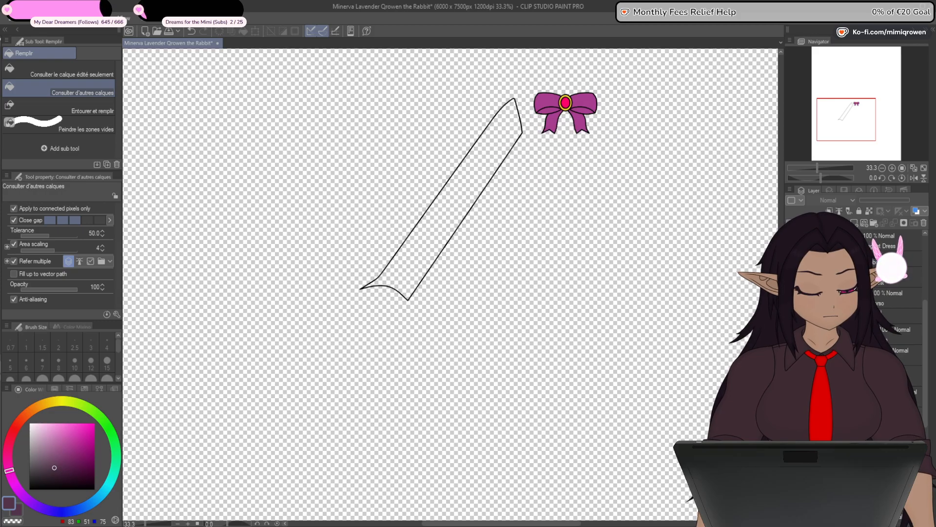
left_click(349, 291)
key("ctrl+z")
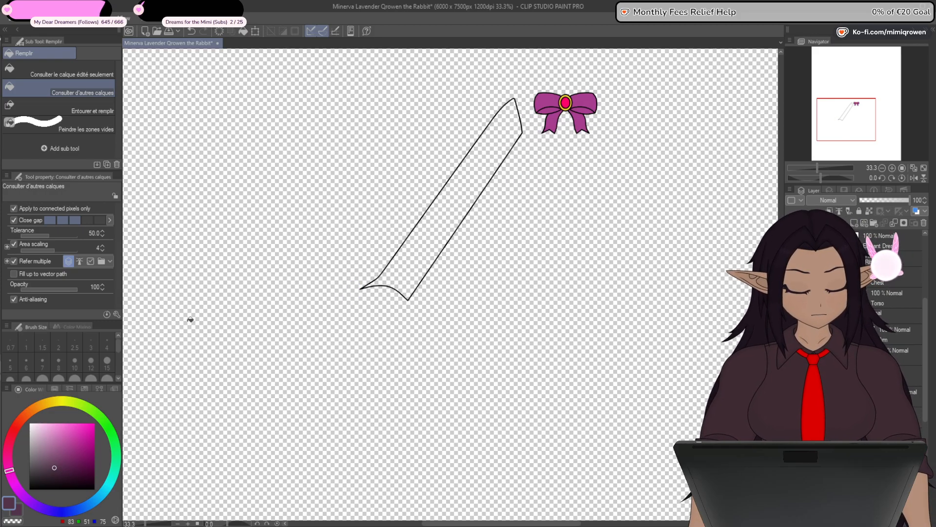
- Fill the long left sleeve with muted mauve (RGB 151, 113, 141) and touch up its pointed cuff tip with the size 15 Plume G pen
left_click(54, 454)
left_click(45, 450)
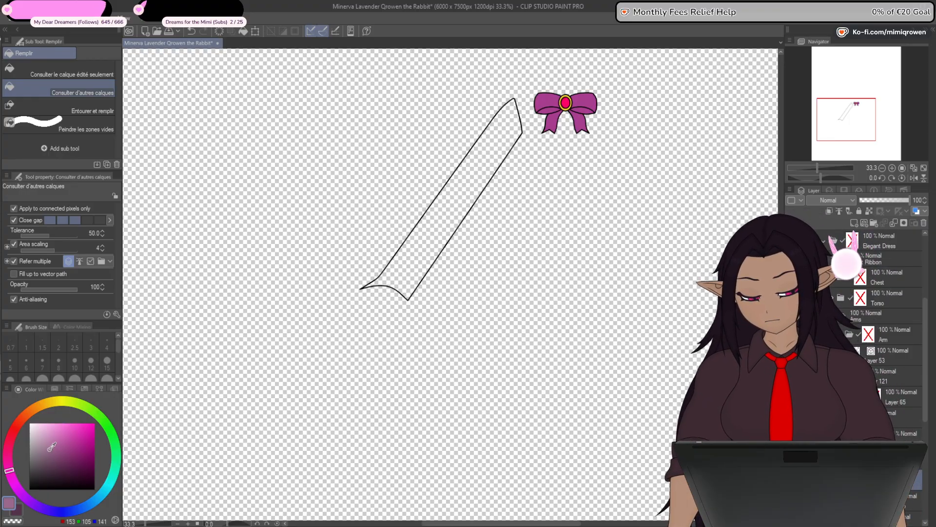
left_click(424, 272)
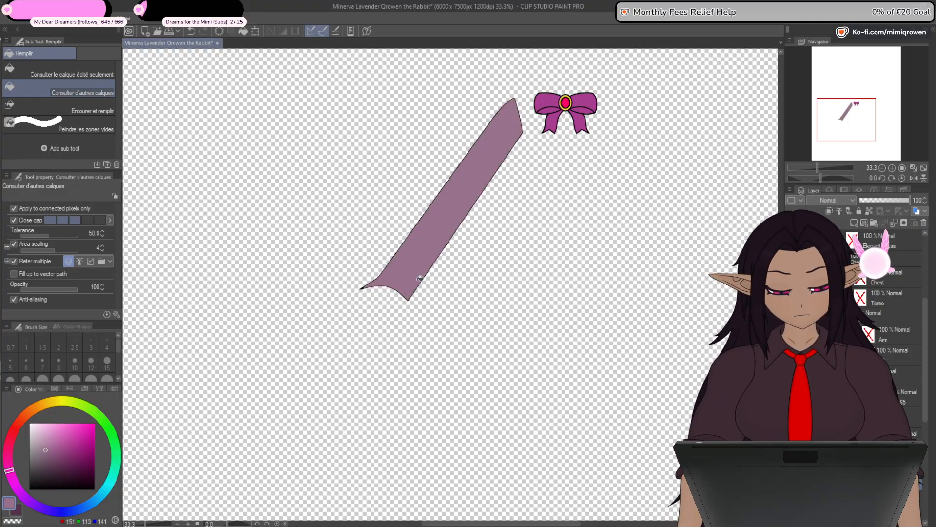
key("p")
scroll(366, 285, "up", 5)
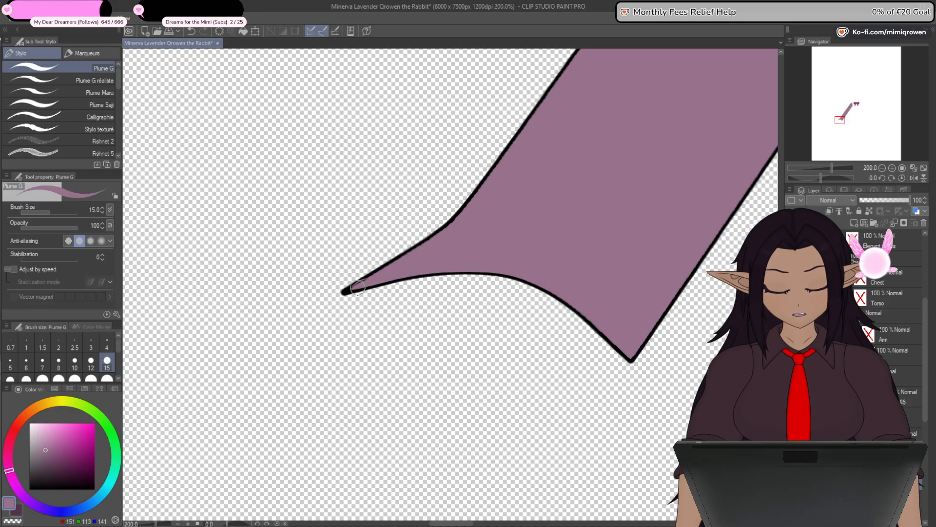
scroll(412, 258, "down", 5)
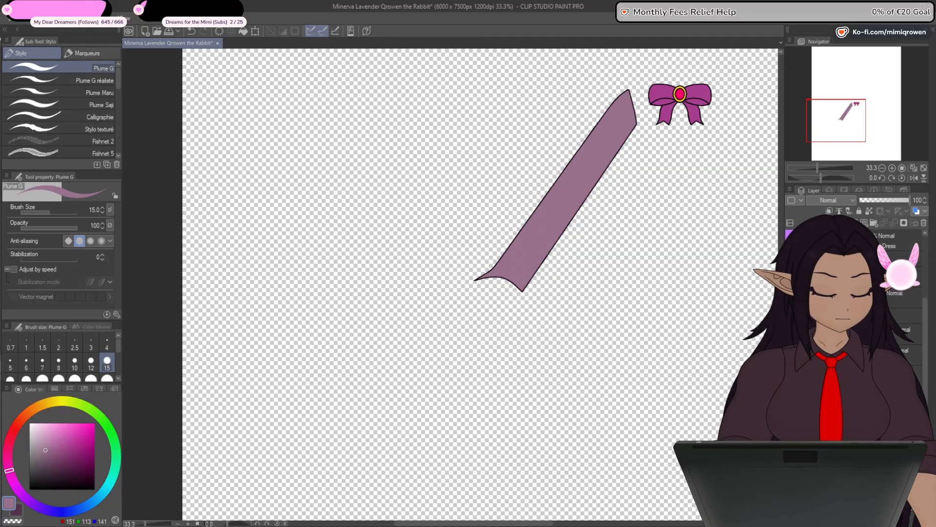
- Show the left arm's puff sleeve and ruffle again and flip a copy of the whole arm horizontally onto the opposite side
left_click(791, 314)
left_click(791, 297)
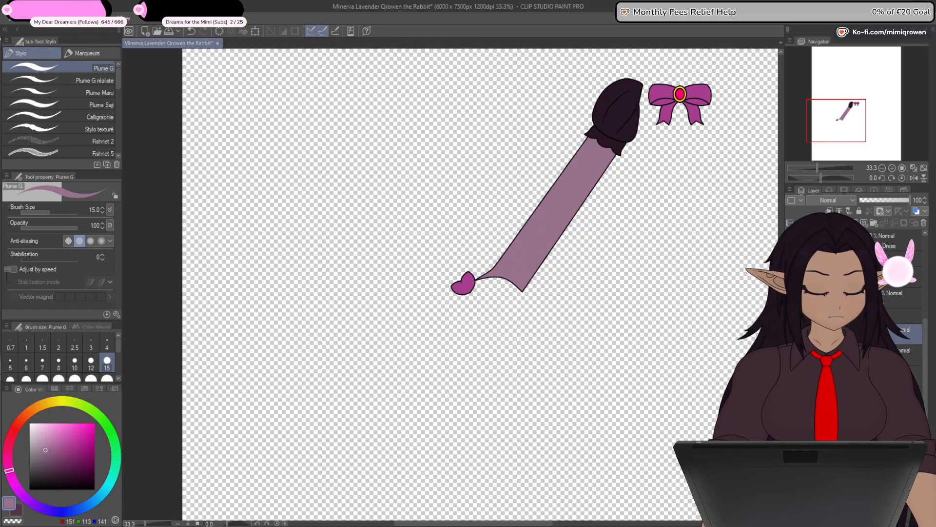
left_click(791, 298)
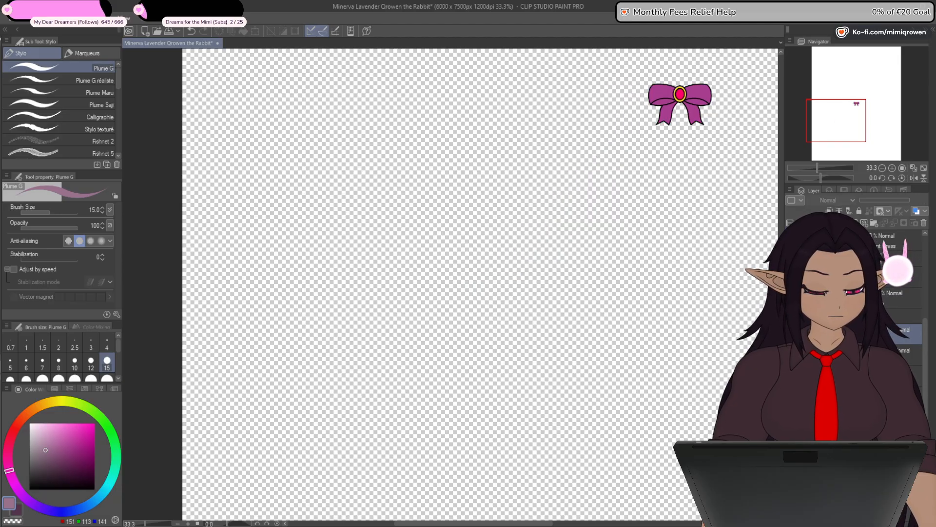
left_click(791, 298)
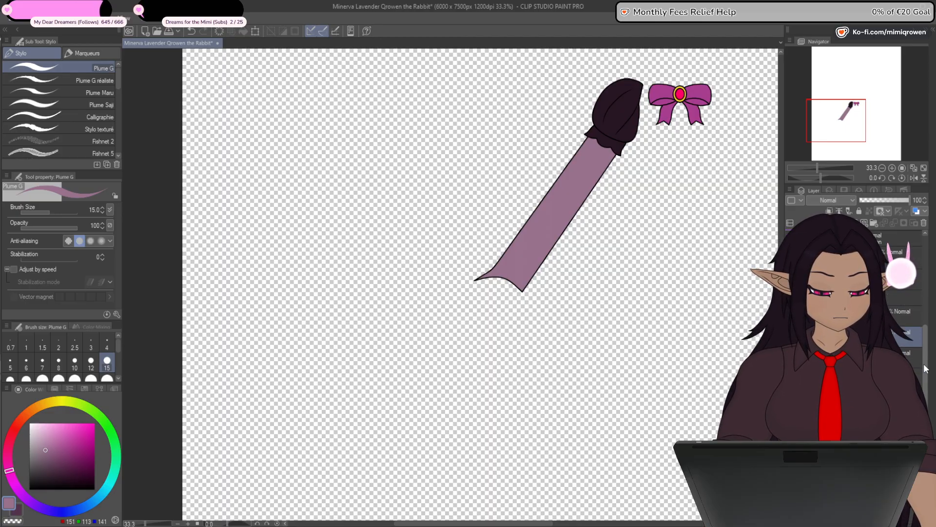
left_click(256, 32)
left_click(47, 210)
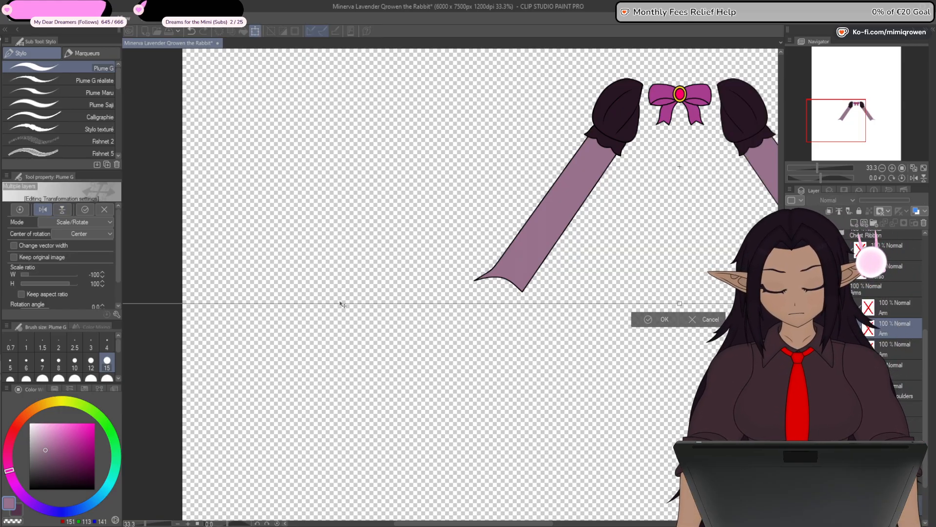
left_click(664, 320)
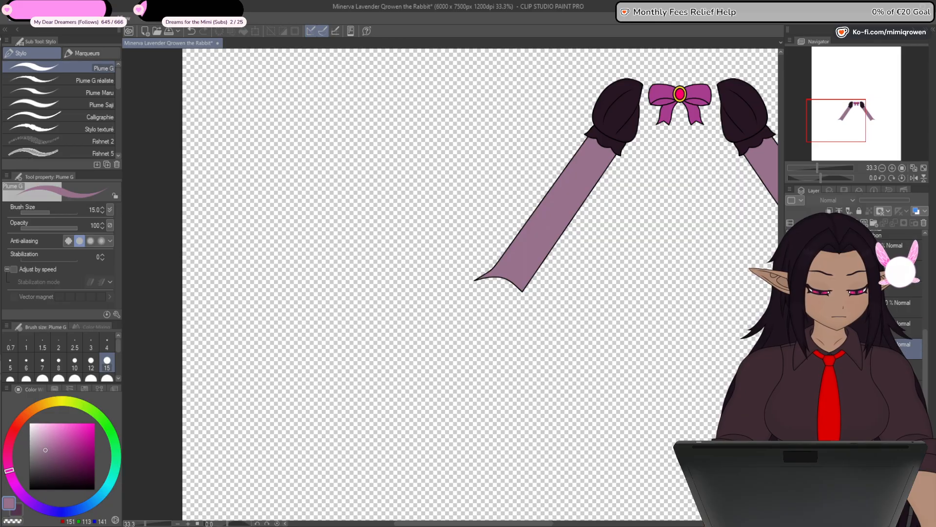
- Show both arms, the torso, the chest and the skirt's line art together beneath the ribbon
left_click(470, 205)
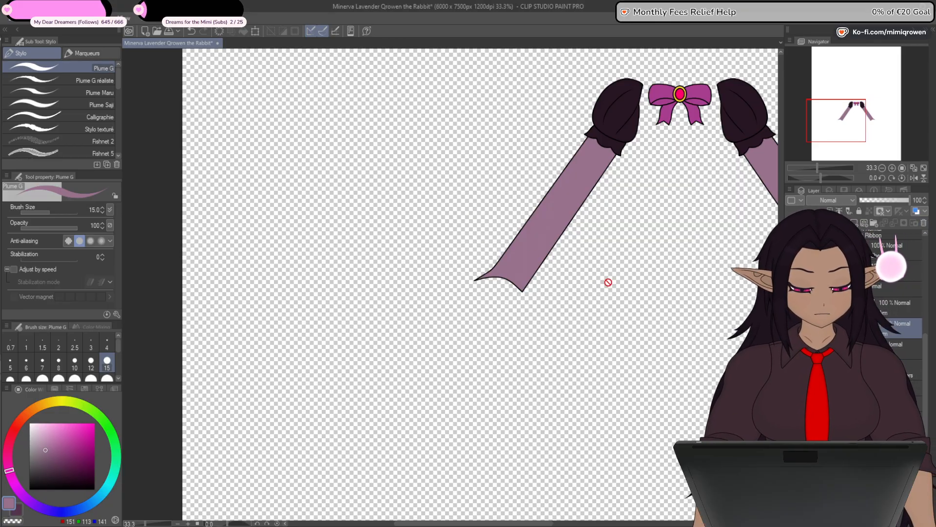
left_click_drag(672, 349, 497, 380)
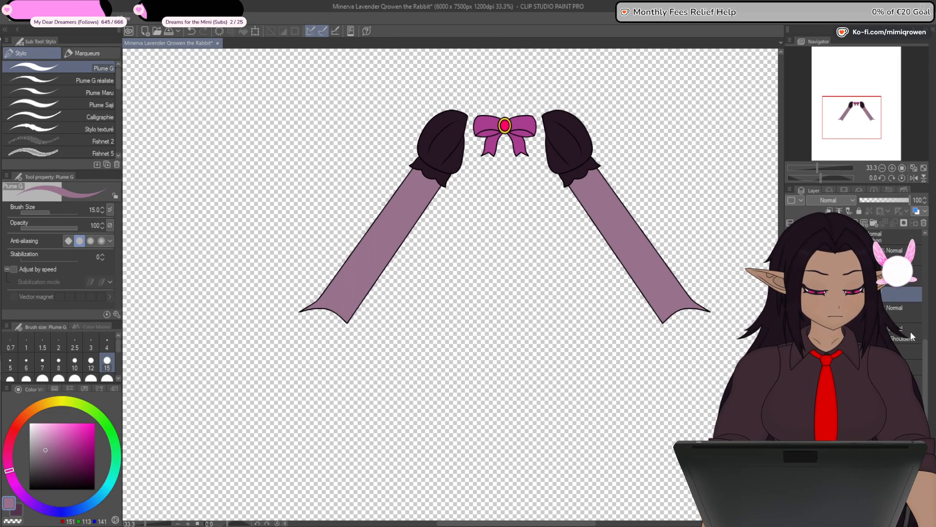
left_click(791, 294)
left_click(791, 352)
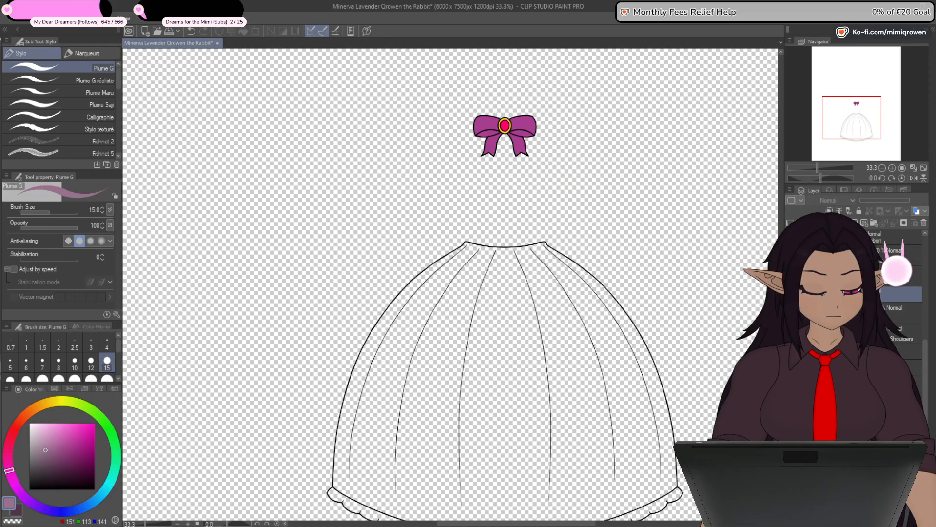
left_click(791, 352)
left_click(791, 294)
key("ctrl+minus")
left_click(791, 367)
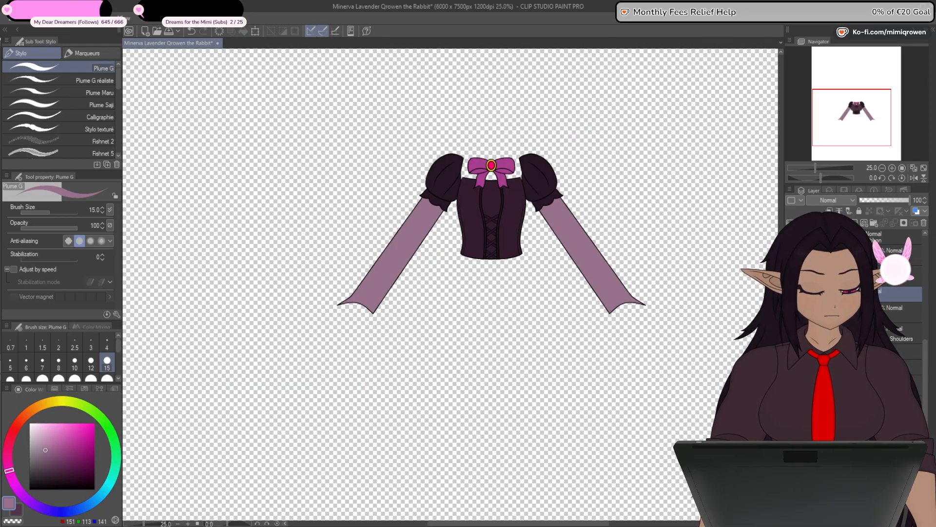
left_click(791, 351)
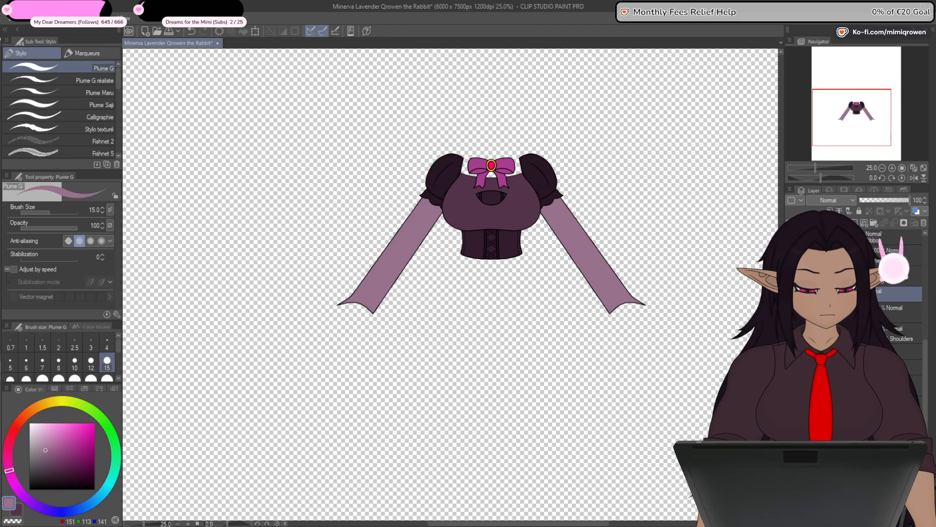
left_click(791, 383)
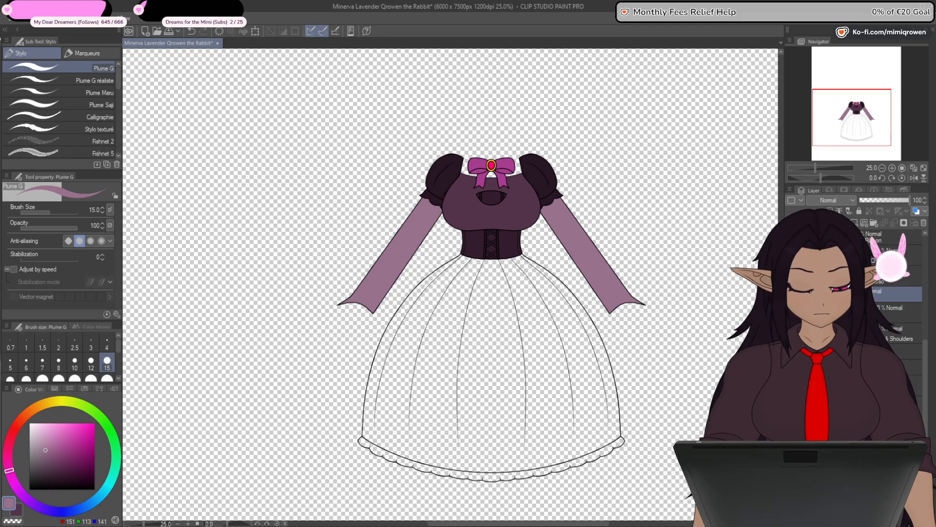
- Hide the torso, fill the skirt with muted mauve (RGB 151, 113, 141) and place the fill beneath its pleat lines
key("g")
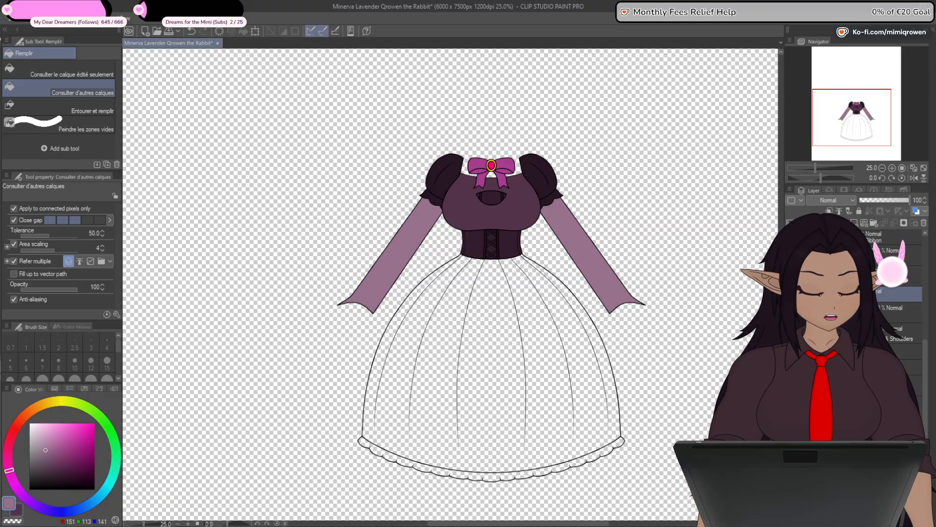
left_click(791, 294)
left_click(791, 383)
left_click(791, 273)
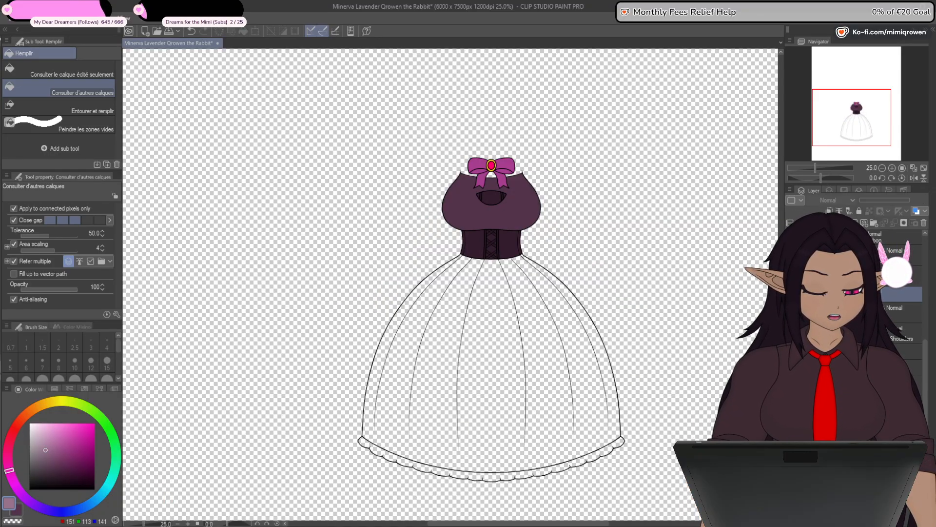
left_click(791, 273)
left_click(791, 366)
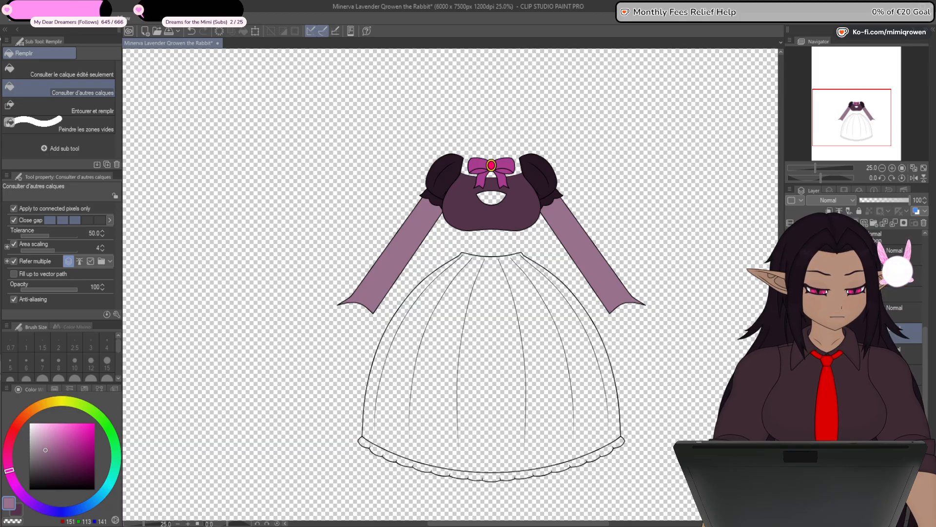
left_click(559, 397)
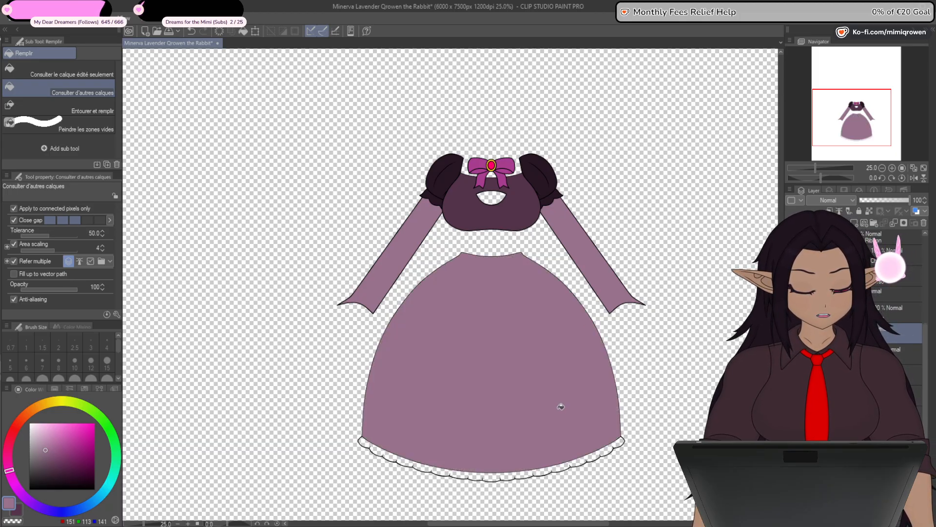
left_click_drag(646, 474, 657, 394)
scroll(571, 407, "up", 1)
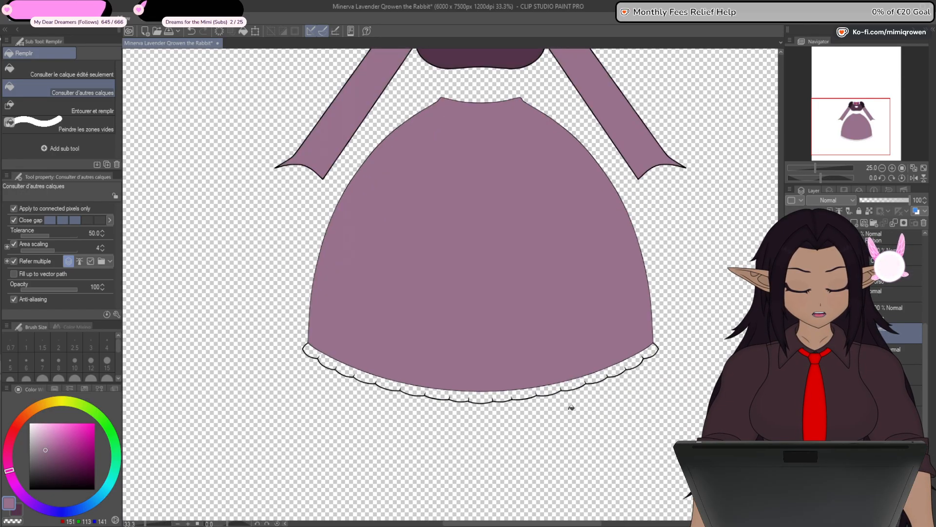
scroll(571, 408, "up", 1)
scroll(579, 399, "down", 1)
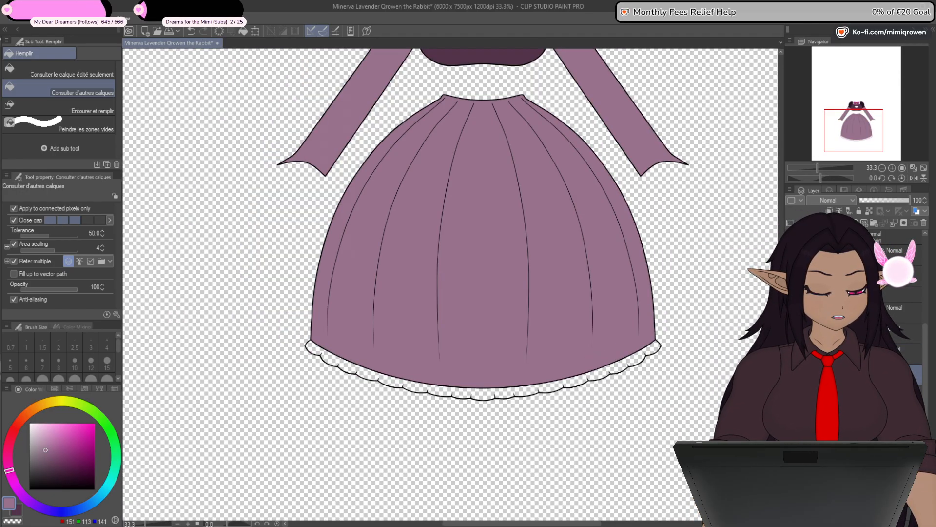
- Hide the skirt's fill and pleat lines, then fill the scalloped hem trim with light grey (RGB 225, 225, 225)
left_click_drag(791, 375, 790, 334)
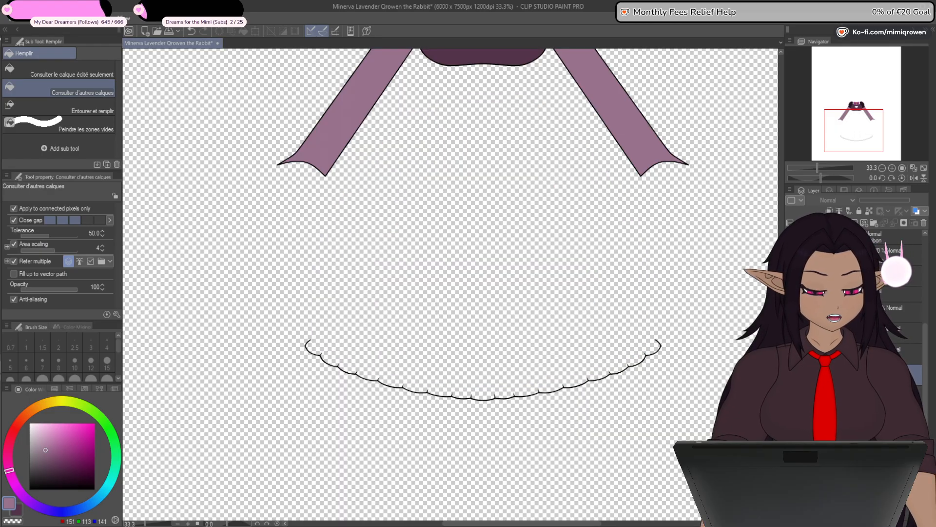
left_click(790, 335)
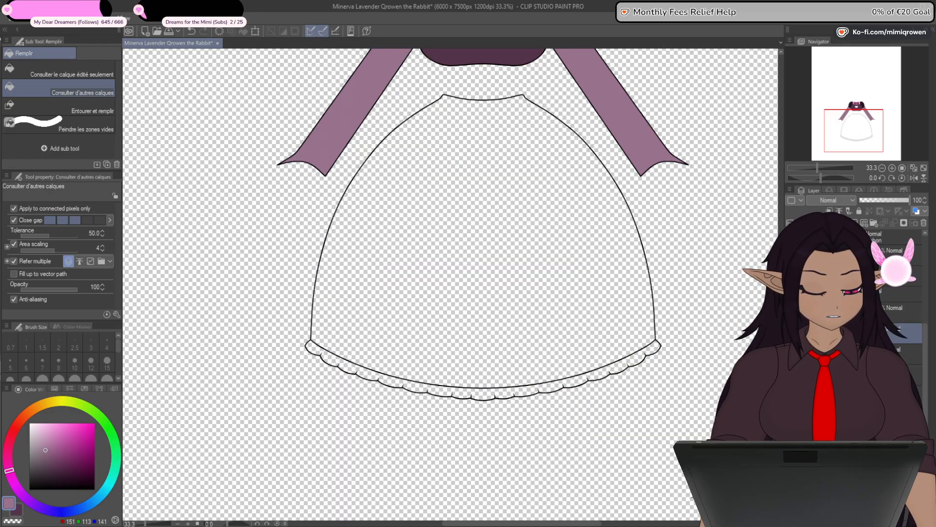
left_click(31, 423)
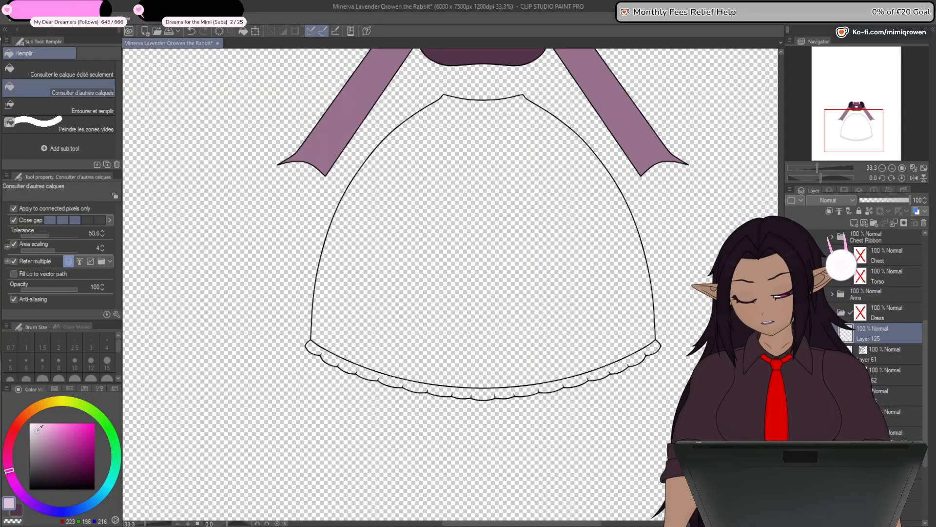
left_click_drag(23, 424, 23, 425)
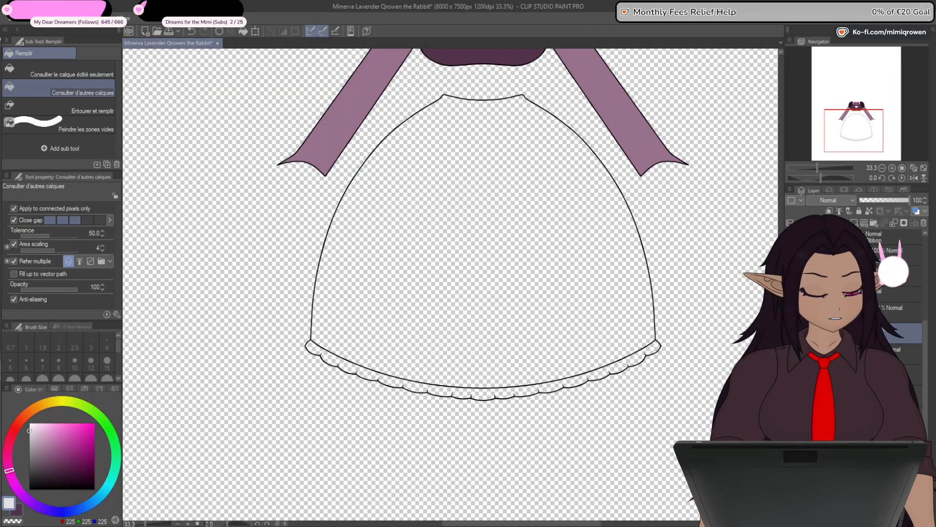
left_click(572, 380)
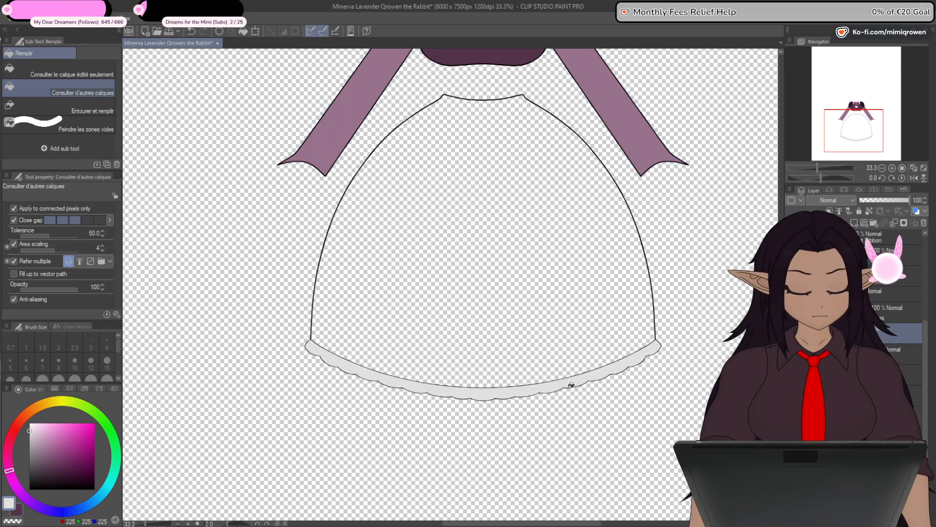
scroll(554, 394, "up", 4)
scroll(552, 401, "down", 1)
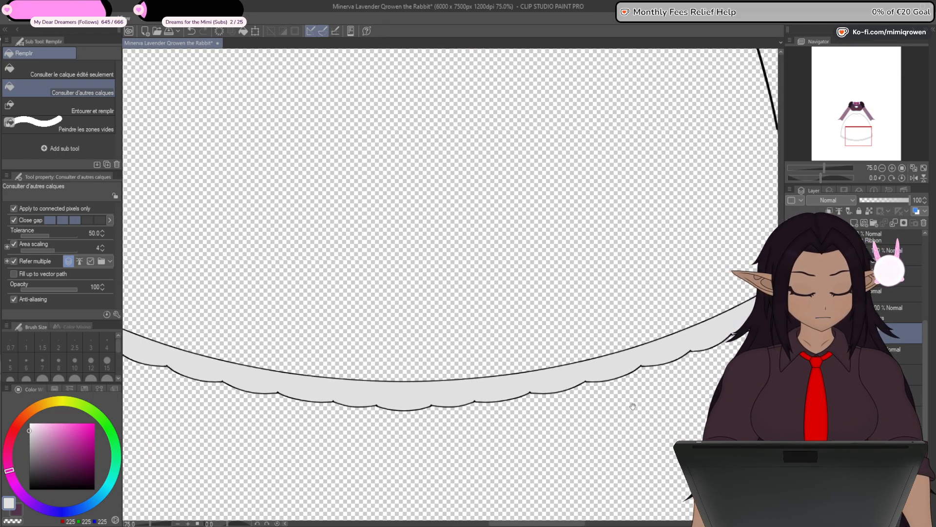
- Place the hem trim's grey fill beneath its line art and show the skirt together with the rest of the dress
left_click_drag(673, 384, 527, 421)
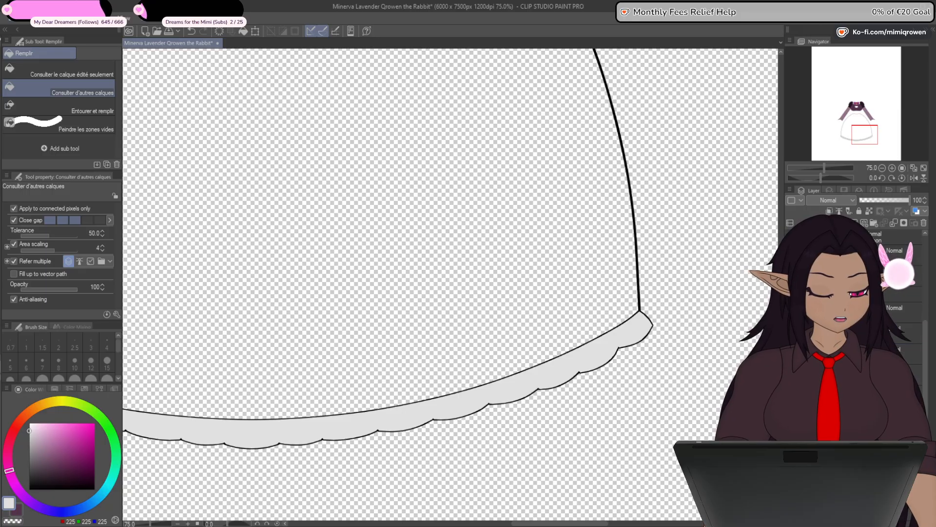
left_click_drag(839, 332, 839, 354)
left_click(791, 374)
scroll(602, 405, "down", 6)
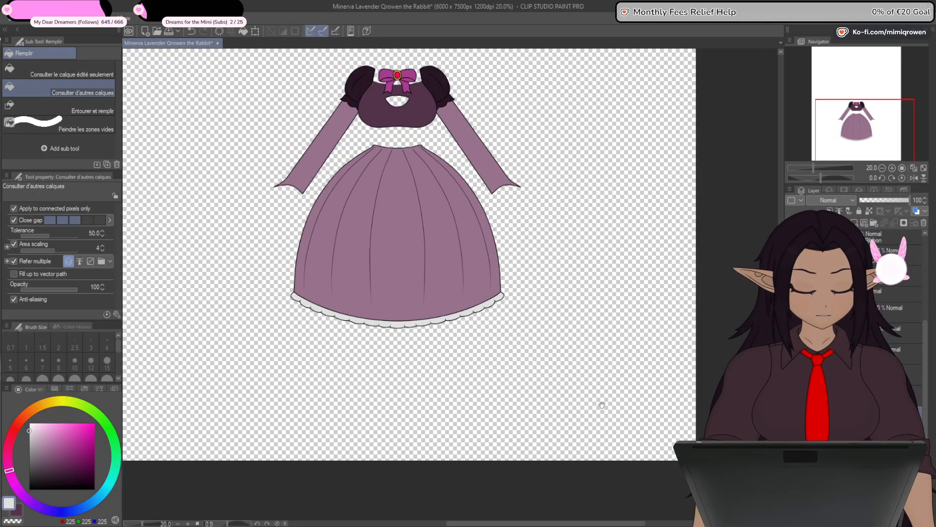
left_click_drag(602, 405, 649, 467)
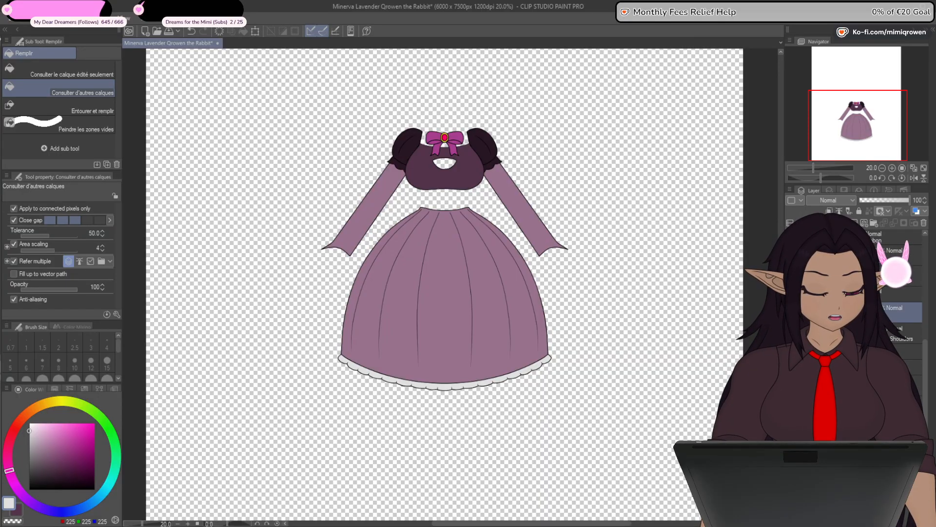
- Hide the skirt, arms, chest and ribbon, leaving only the neck and shoulders line art
left_click_drag(790, 312, 791, 354)
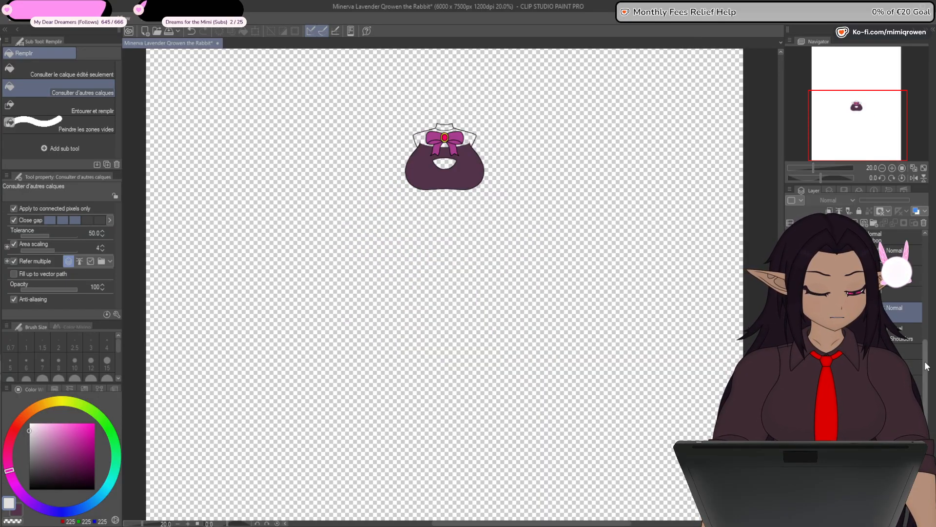
left_click(791, 378)
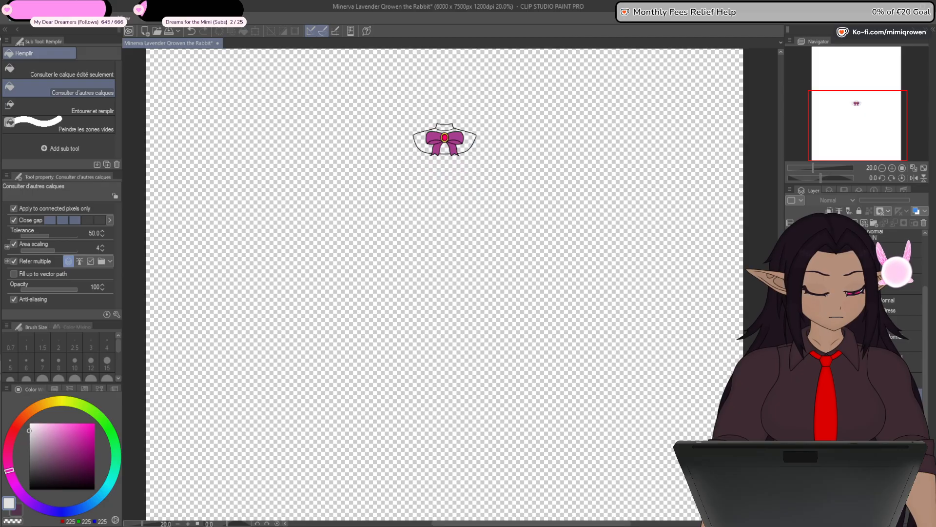
left_click(791, 361)
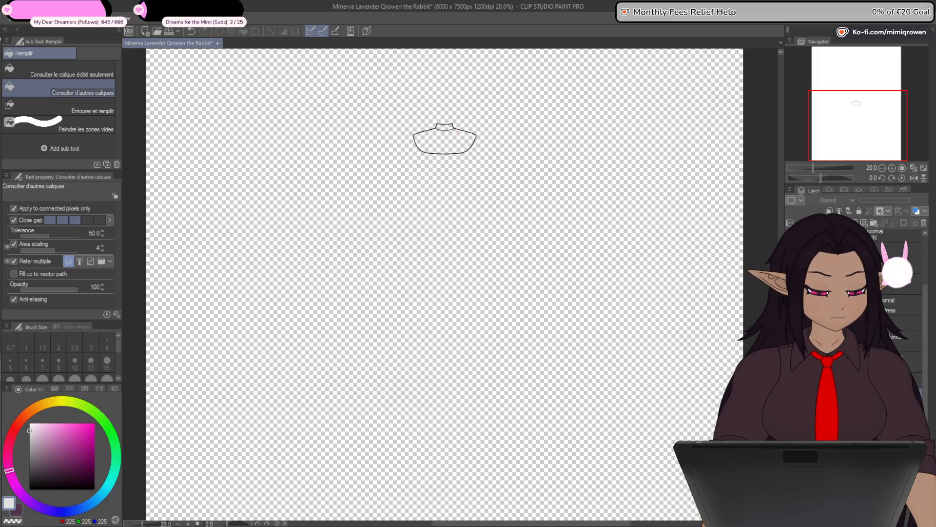
- Sample the chest's plum (RGB 83, 51, 75), isolate the neck and shoulders again and fill the shoulder area with it
left_click(791, 378)
left_click(791, 342)
left_click(790, 342)
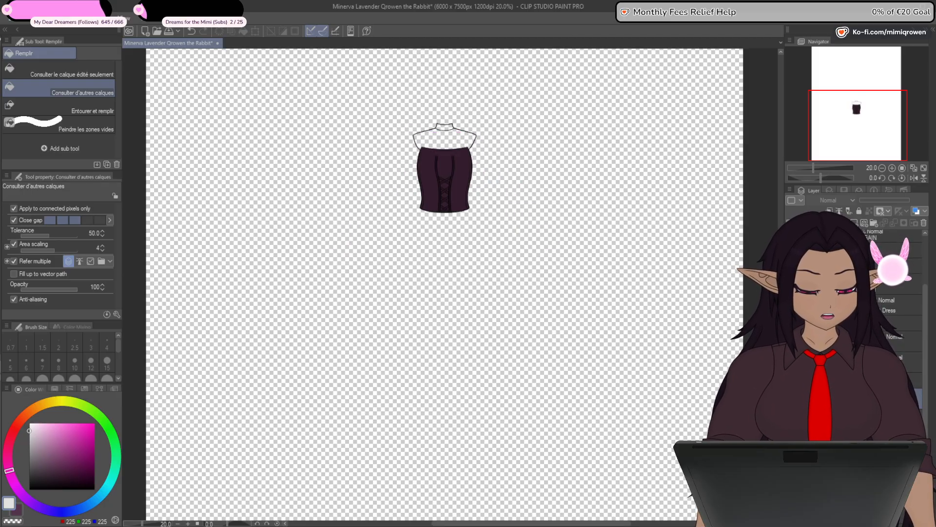
left_click(790, 360)
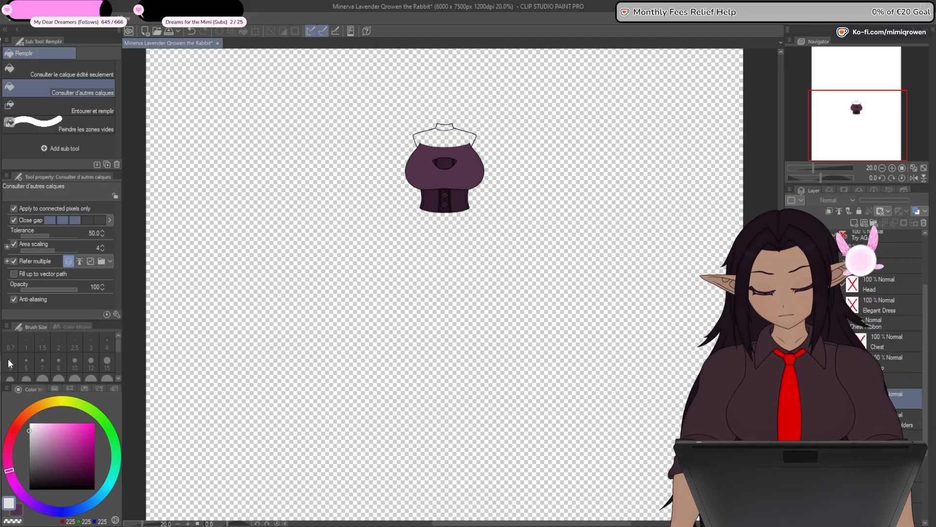
left_click(471, 171, "alt")
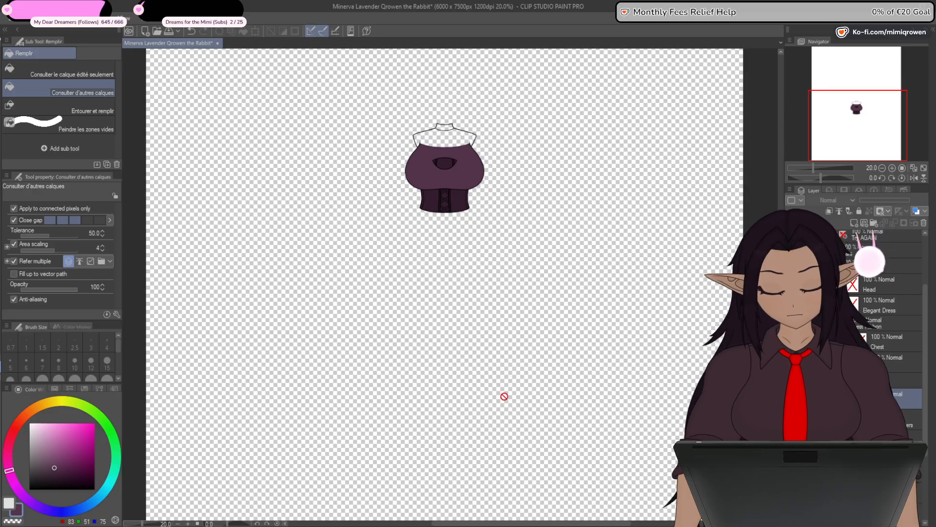
key("ctrl+z")
key("ctrl+z")
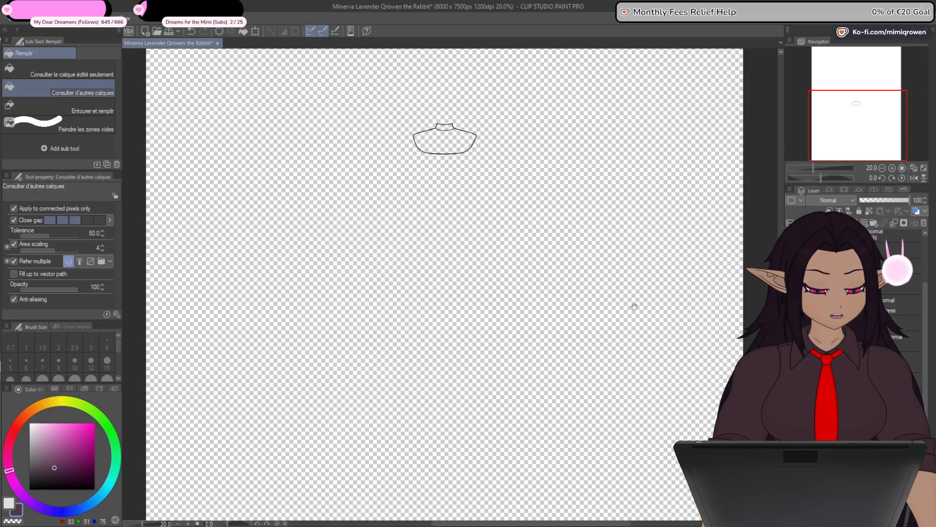
scroll(454, 225, "up", 5)
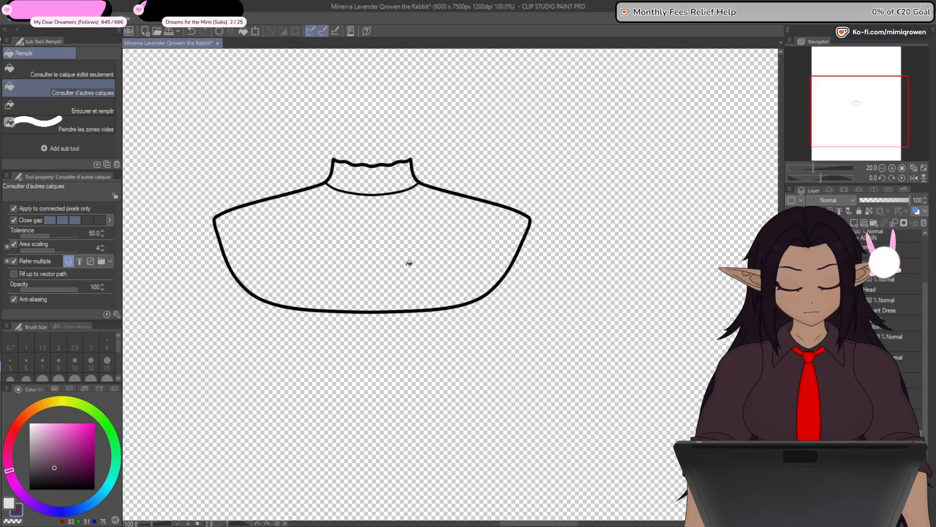
left_click(407, 272)
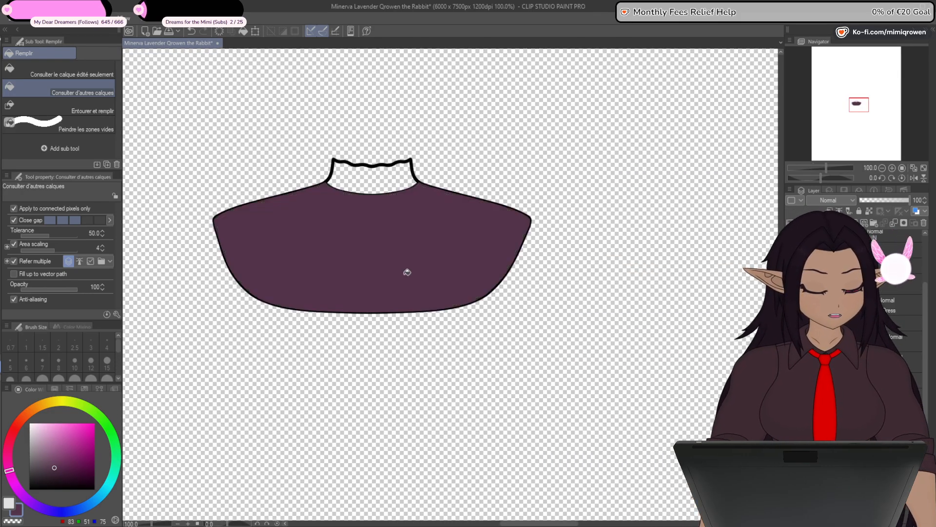
left_click_drag(345, 364, 431, 429)
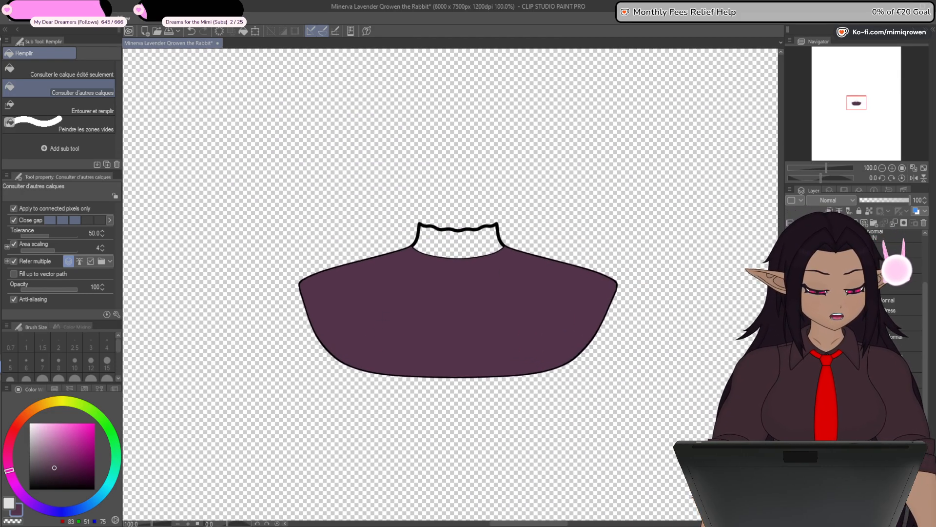
- Sample the torso's dark plum (RGB 52, 28, 46), hide the torso again and fill the neck collar with it
key("ctrl+minus")
left_click(791, 305)
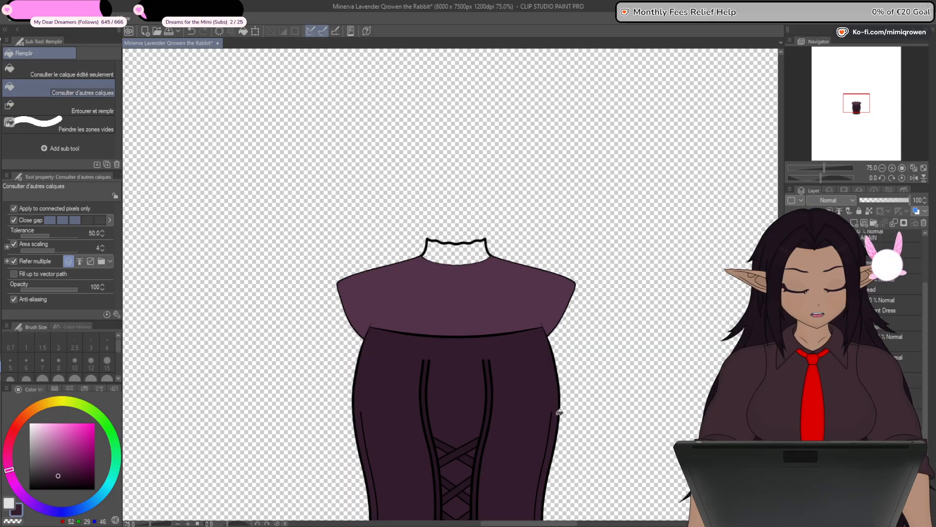
left_click(791, 305)
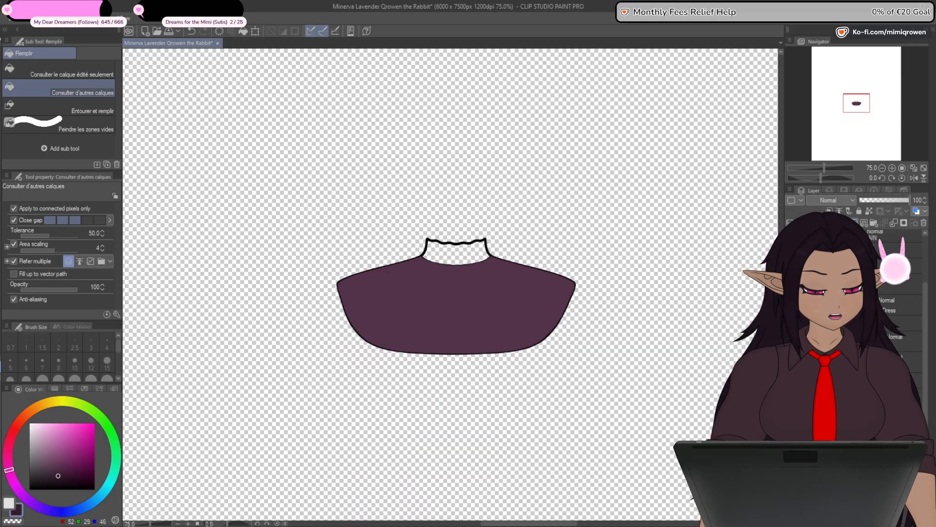
left_click(469, 259)
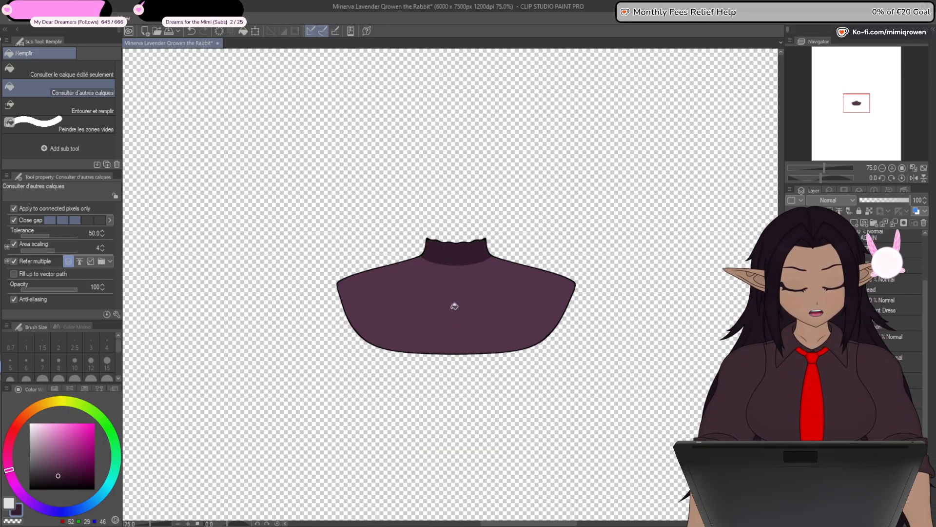
- Place the neck and shoulders fill beneath its line art
key("ctrl+plus")
key("ctrl+plus")
key("ctrl+plus")
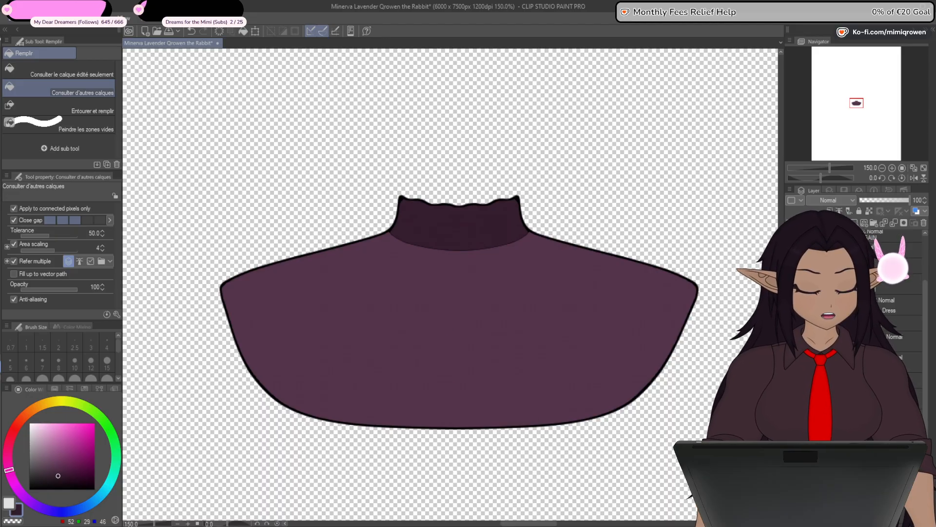
left_click_drag(849, 253, 849, 279)
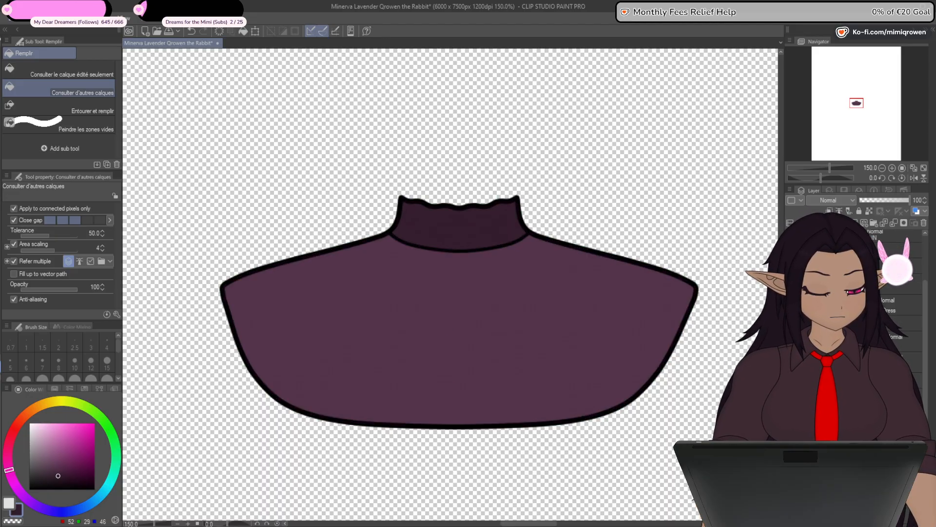
key("ctrl+minus")
key("ctrl+minus")
key("ctrl+minus")
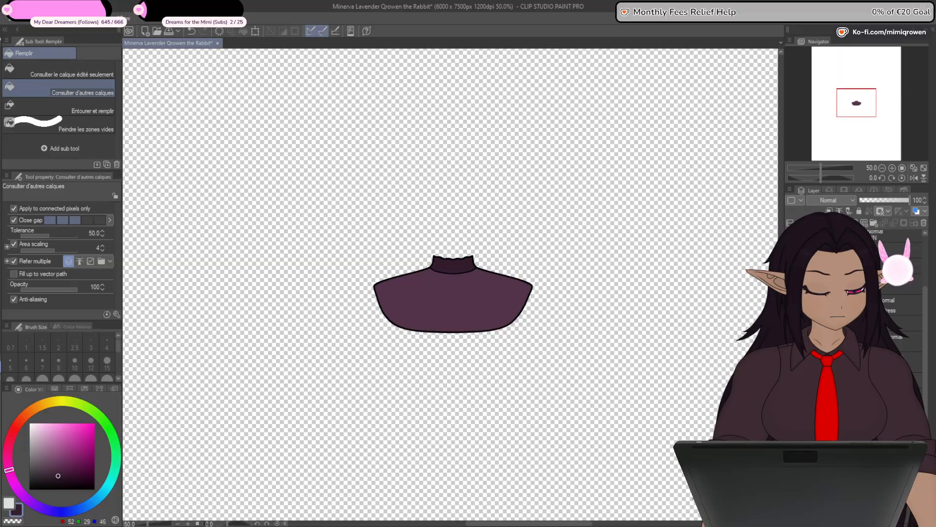
- Hide the neck and shoulders and bring up the shoe's line art near the canvas bottom
left_click(791, 259)
left_click(791, 279)
key("ctrl+minus")
key("ctrl+minus")
key("ctrl+minus")
key("ctrl+minus")
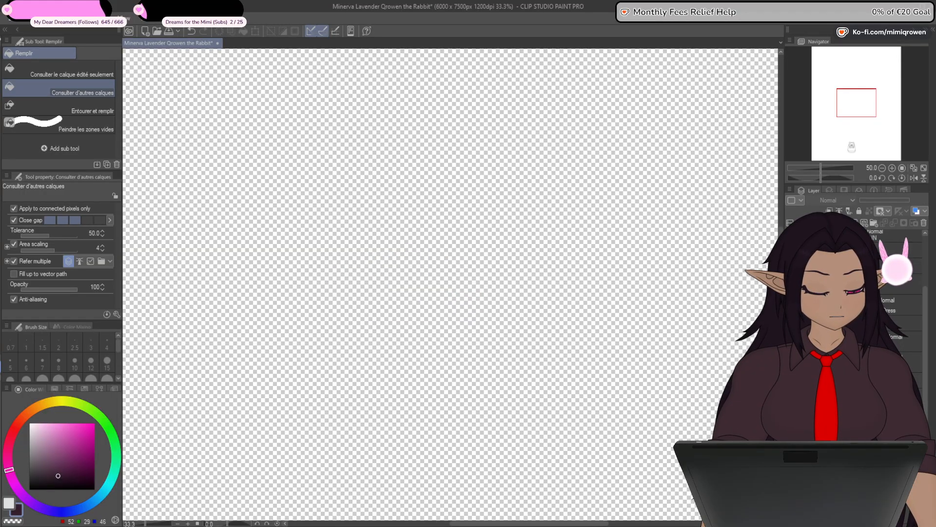
left_click_drag(558, 494, 649, 265)
key("ctrl+plus")
scroll(530, 283, "up", 5)
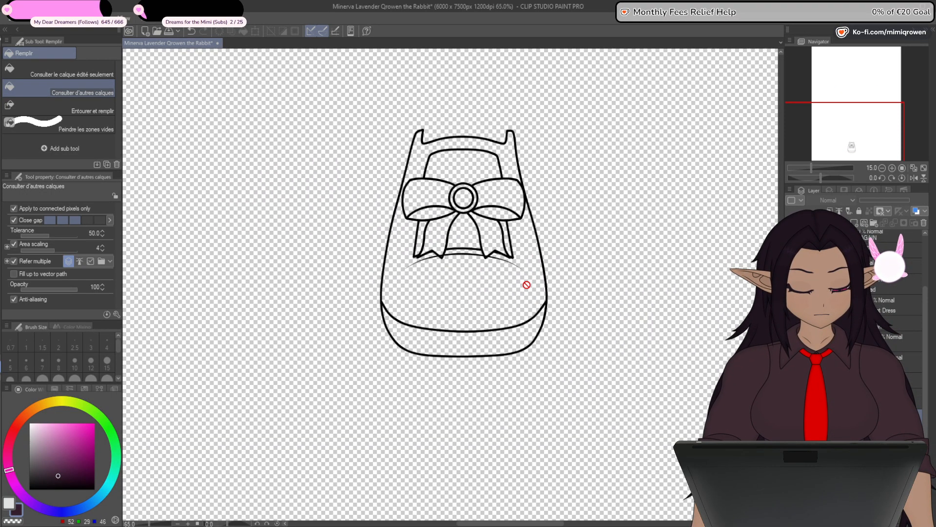
- Hide the shoe's body parts, leaving only the line art of its ribbon
left_click_drag(925, 400, 925, 427)
left_click(791, 332)
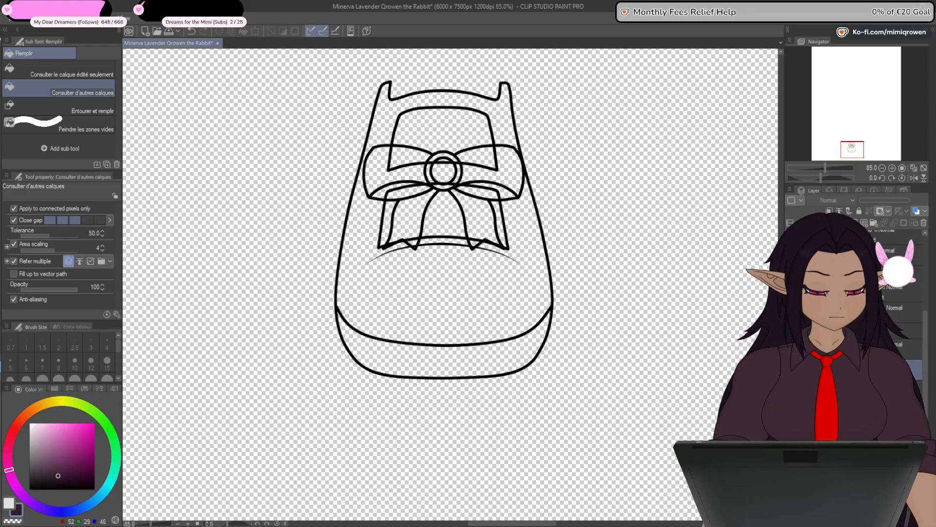
left_click(791, 314)
left_click(792, 351)
left_click(791, 314)
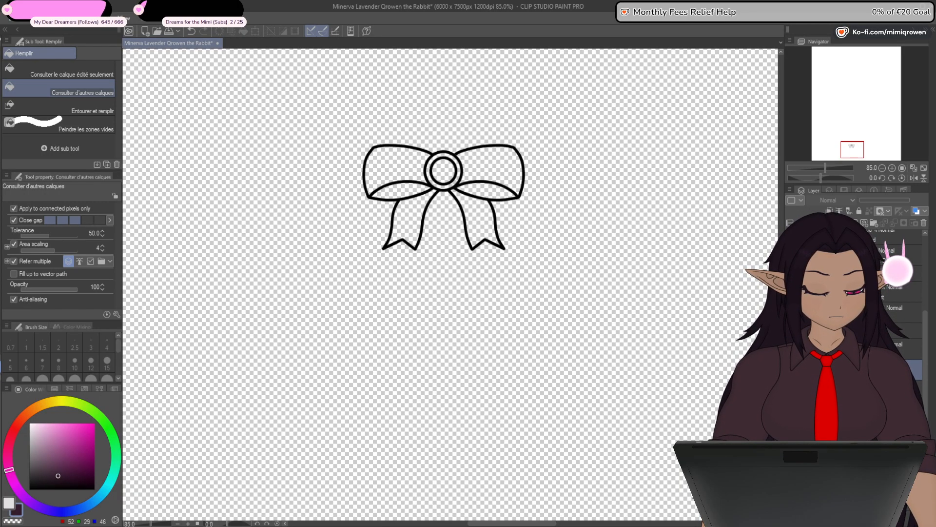
- Show the colored chest ribbon and sample its purple (RGB 166, 61, 142) as main color and its gem's pink (RGB 255, 0, 103) as sub color
left_click_drag(926, 369, 925, 305)
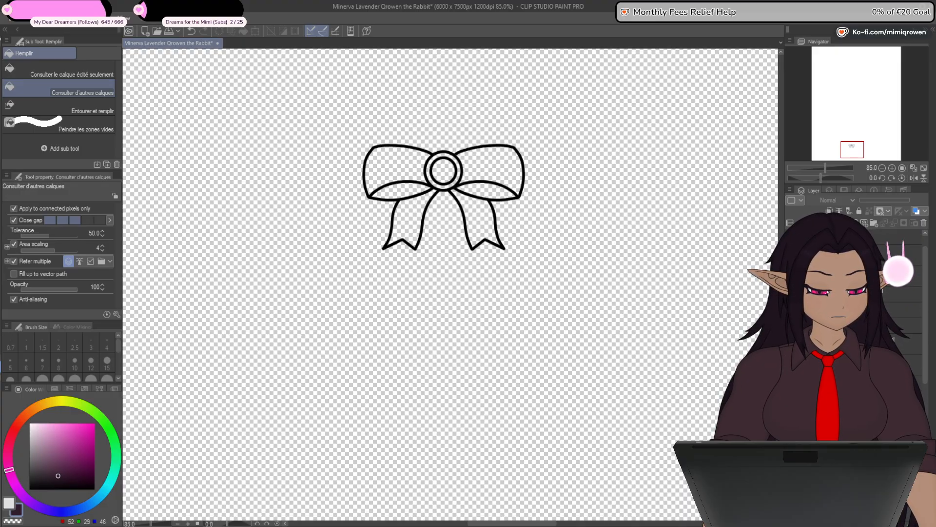
left_click(855, 109)
left_click_drag(855, 109, 852, 108)
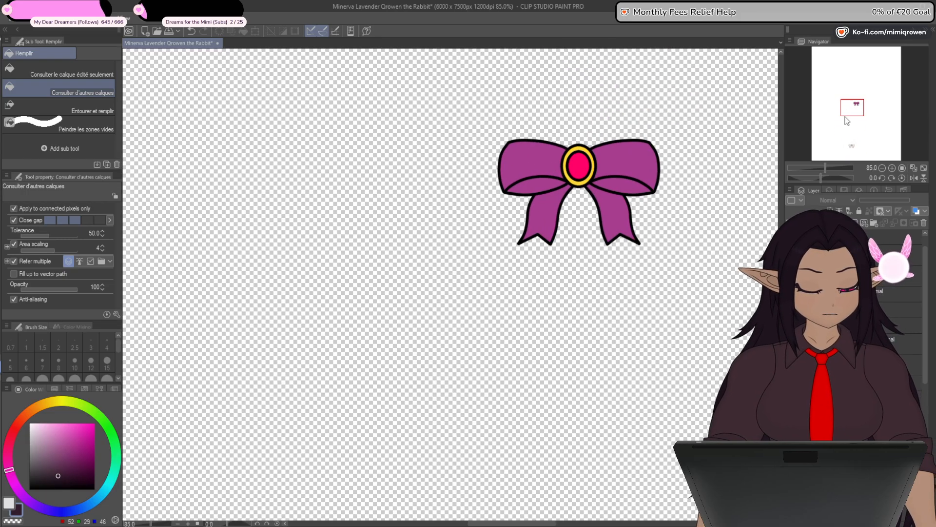
left_click(8, 503)
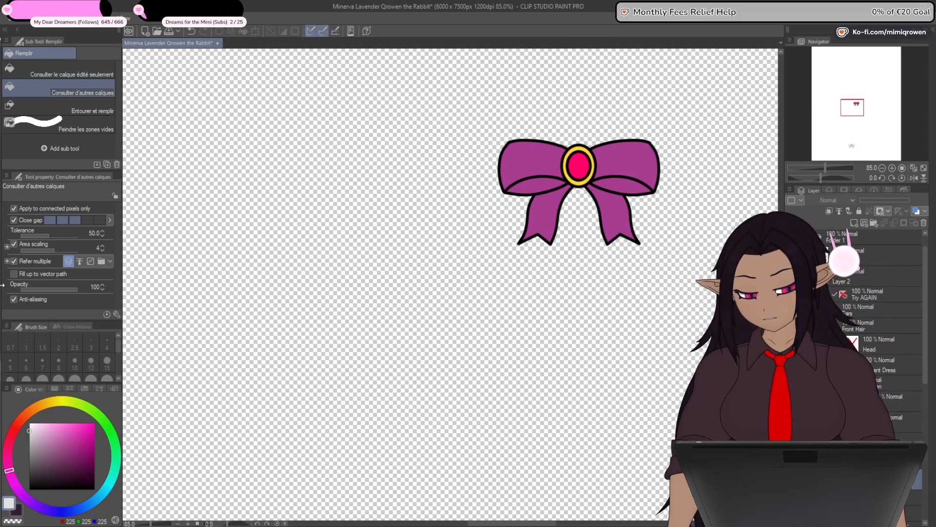
left_click(618, 217, "alt")
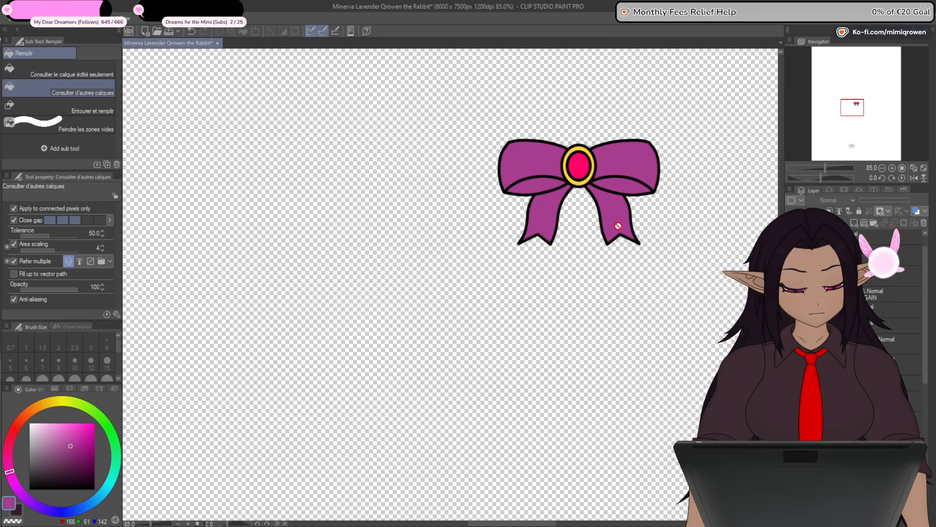
left_click(19, 511)
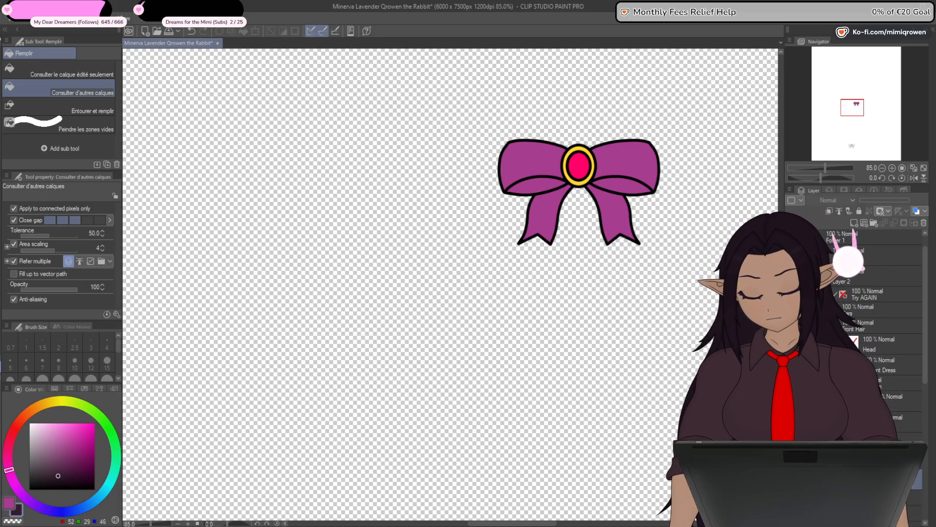
left_click(585, 173, "alt")
- Hide the shoe ribbon's pendant, both loops and the left tail, leaving only the right tail's line art
left_click_drag(849, 136, 848, 147)
scroll(622, 228, "up", 2)
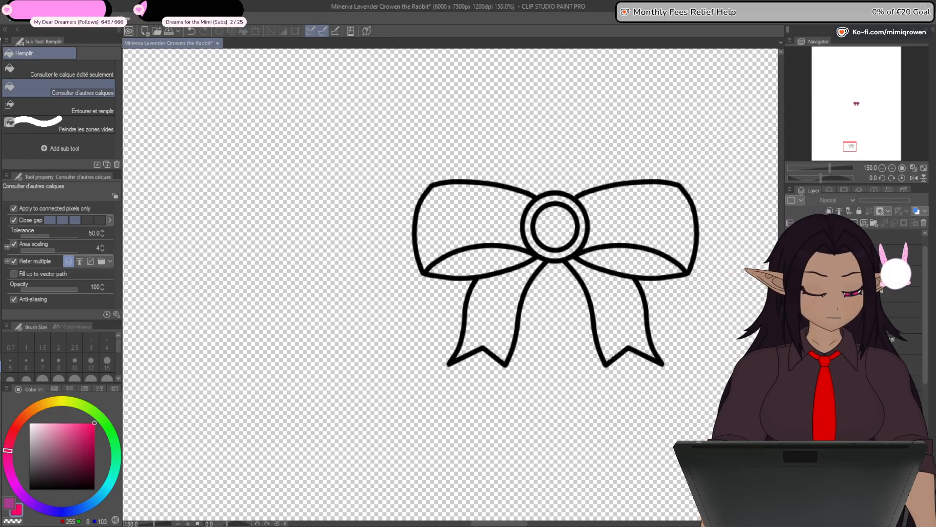
left_click_drag(926, 362, 926, 408)
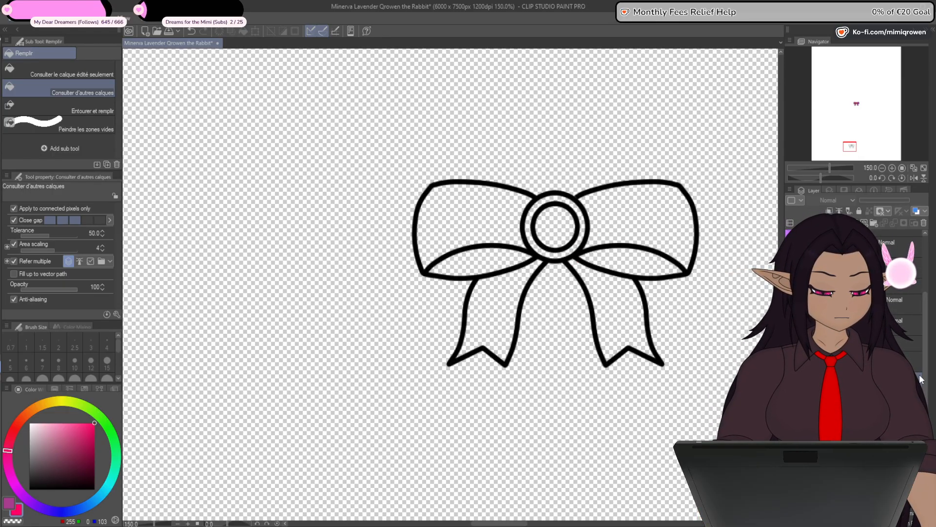
left_click(862, 359, "shift")
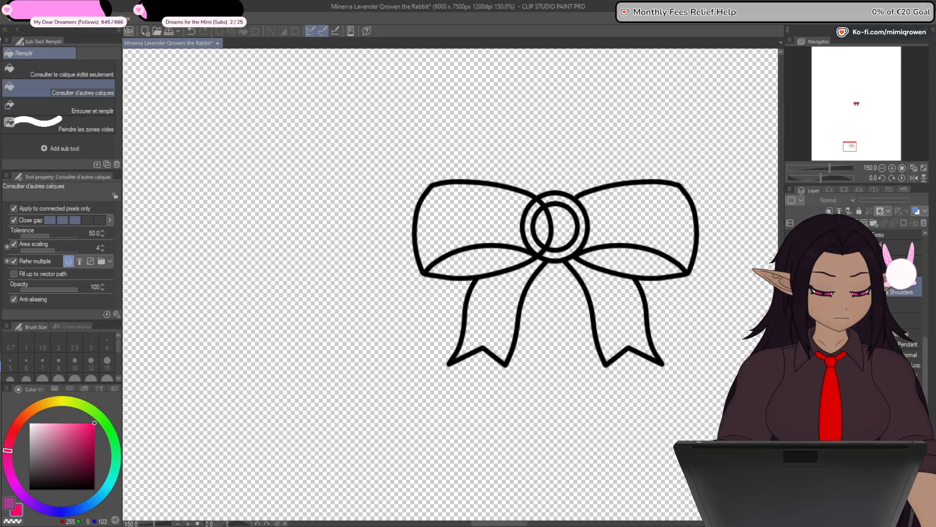
left_click(863, 380, "shift")
left_click(862, 401, "shift")
left_click(862, 422, "shift")
left_click(791, 339)
left_click(791, 360)
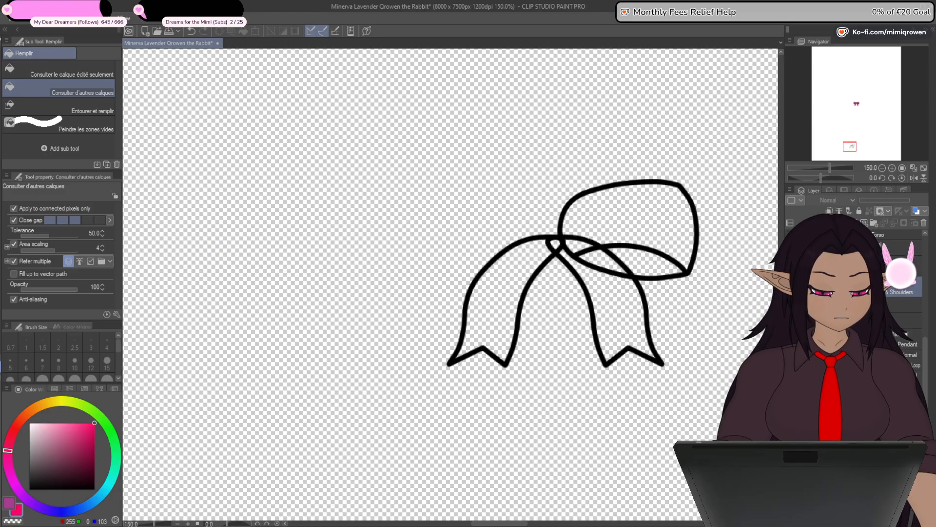
left_click(791, 380)
left_click(791, 401)
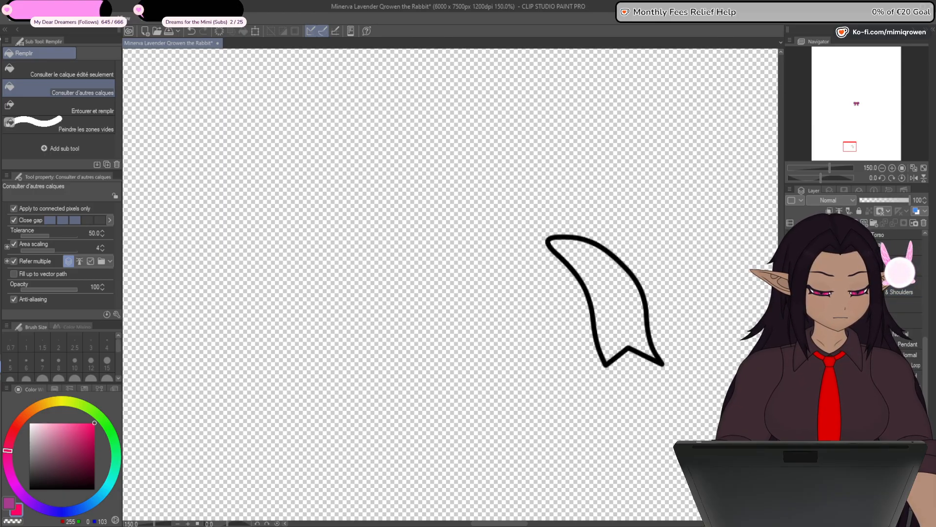
- Fill the shoe ribbon's right tail with purple (RGB 166, 61, 142) and ready the Plume G pen in that color
left_click(634, 318)
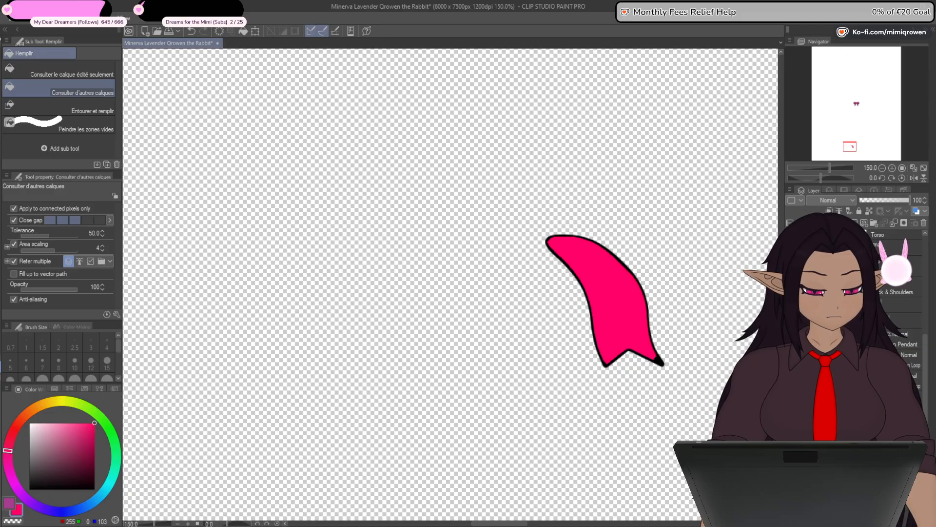
key("p")
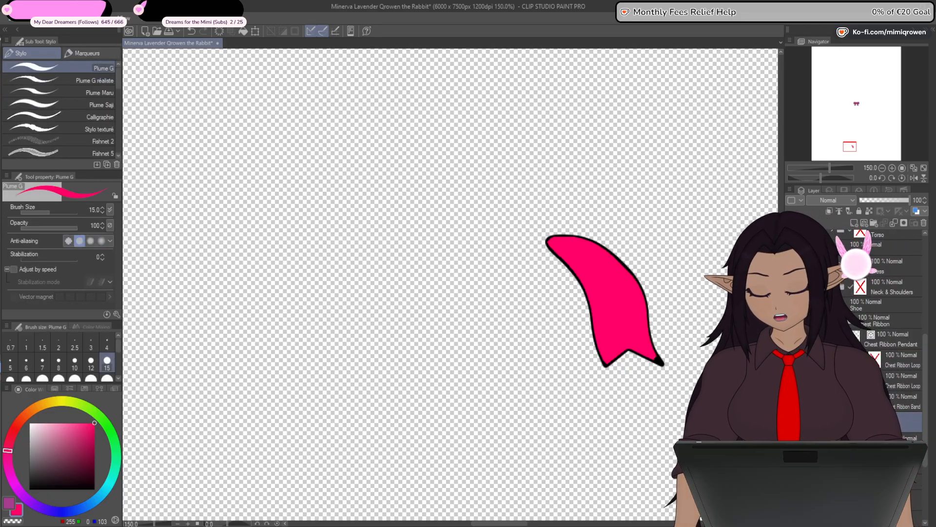
key("x")
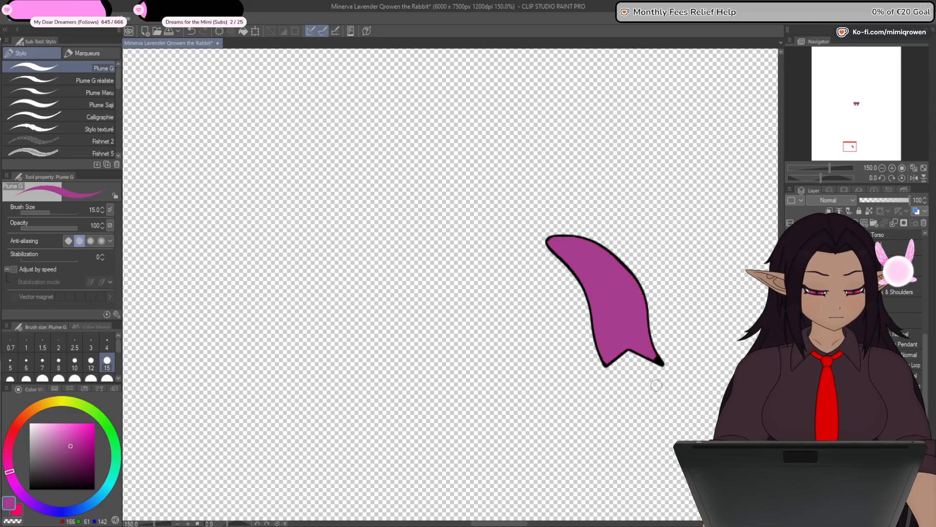
- Paint purple into the unfilled pointed tip of the right tail with the Plume G pen at size 5
scroll(657, 378, "up", 5)
left_click_drag(622, 257, 644, 276)
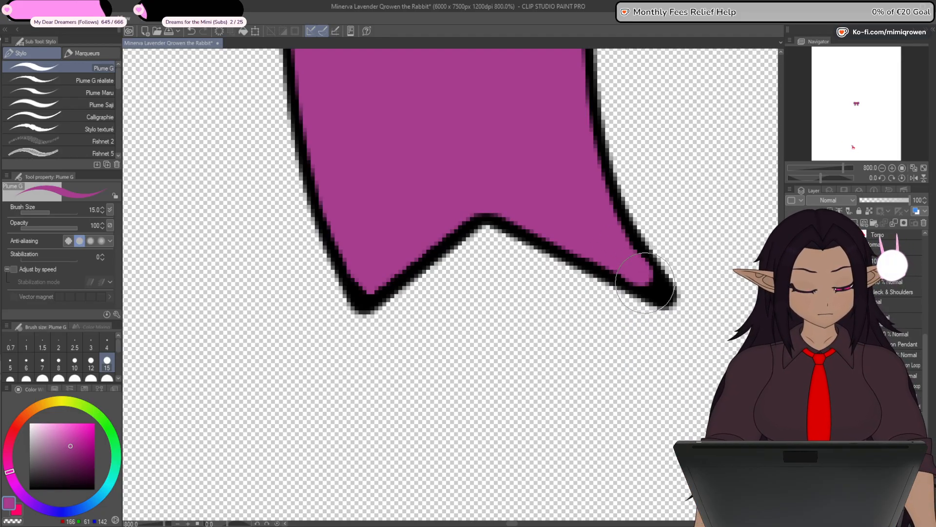
left_click(10, 363)
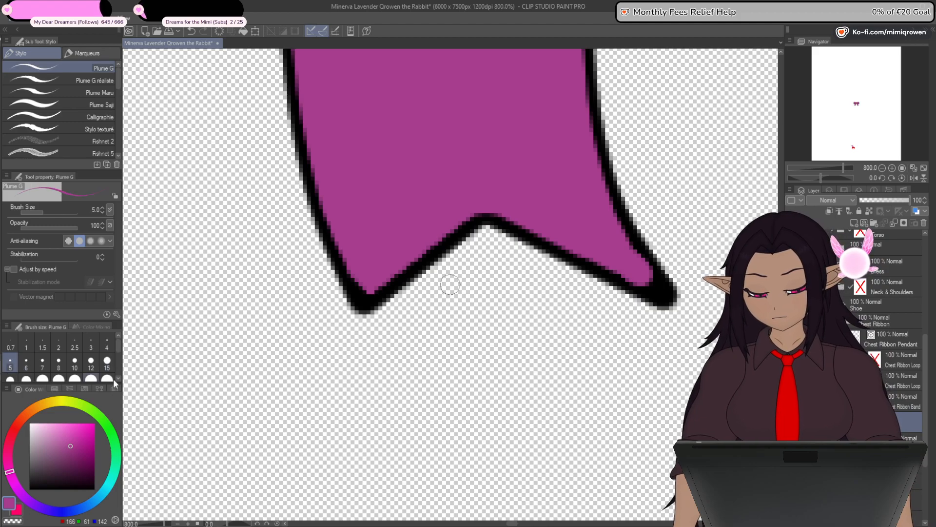
left_click_drag(642, 275, 655, 284)
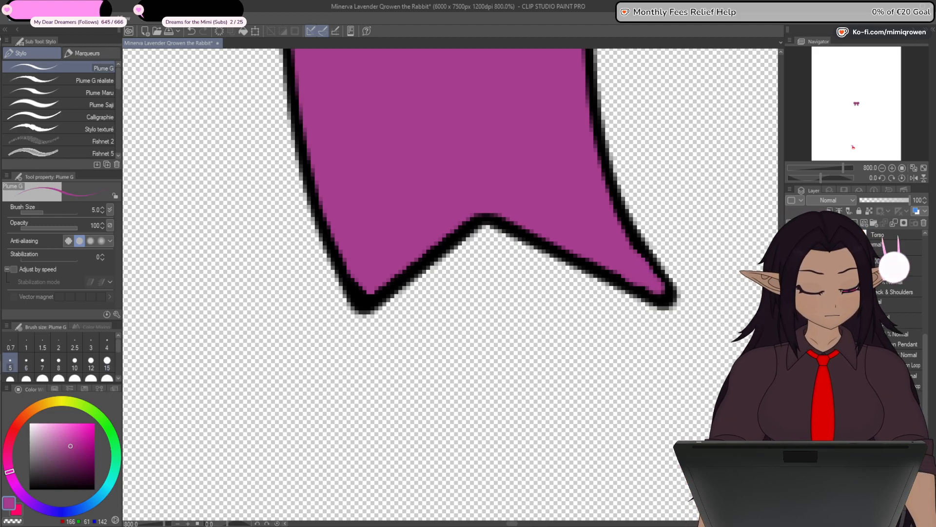
- Isolate the left tail's line art and fill it with purple (RGB 166, 61, 142), including its pointed tip
left_click(790, 402)
key("ctrl+minus")
key("ctrl+minus")
key("ctrl+minus")
key("ctrl+minus")
key("ctrl+minus")
key("ctrl+minus")
key("ctrl+minus")
left_click(791, 422)
left_click(790, 422)
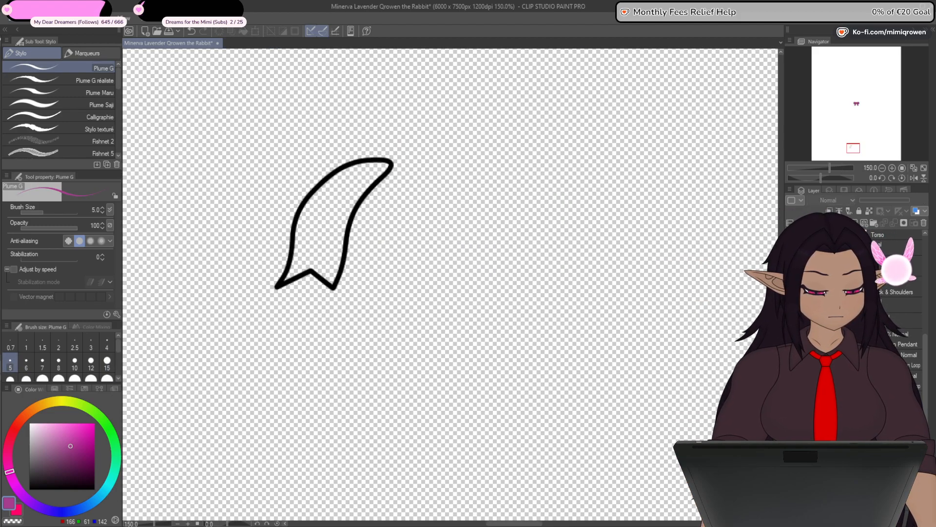
key("g")
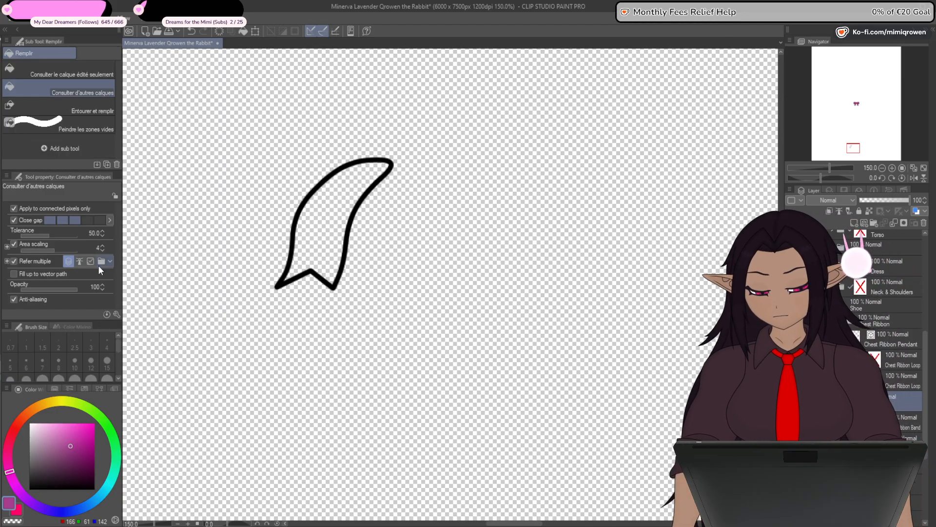
left_click(295, 269)
key("p")
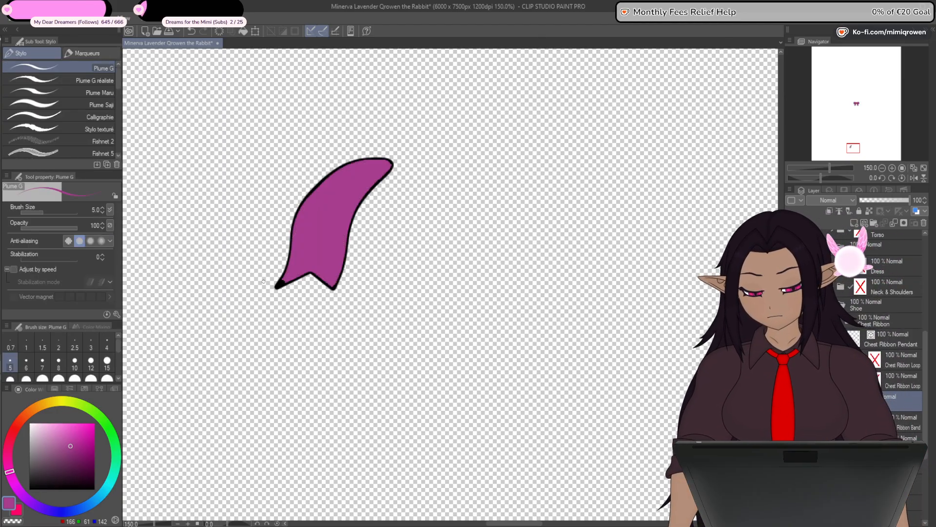
scroll(290, 271, "up", 3)
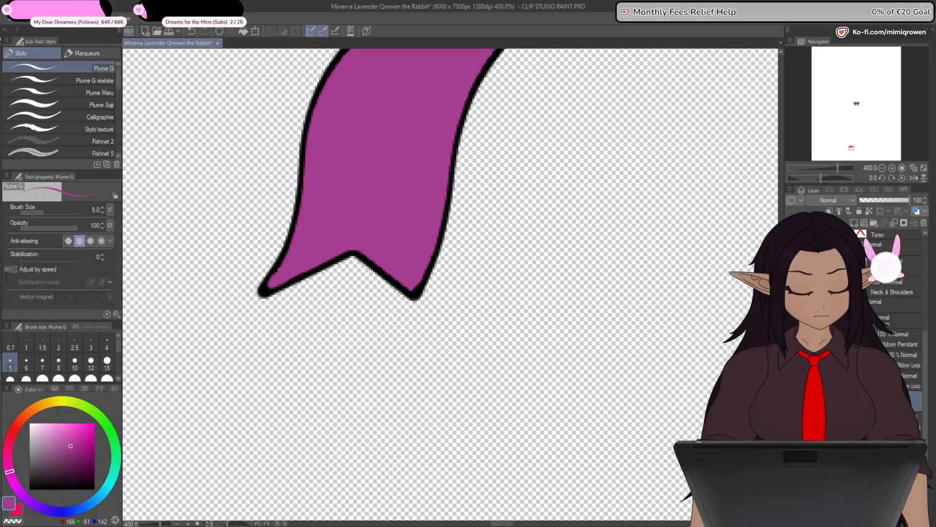
- Show only the right loop's line art and fill both of its areas with purple on a new layer
key("ctrl+z")
key("ctrl+z")
key("ctrl+z")
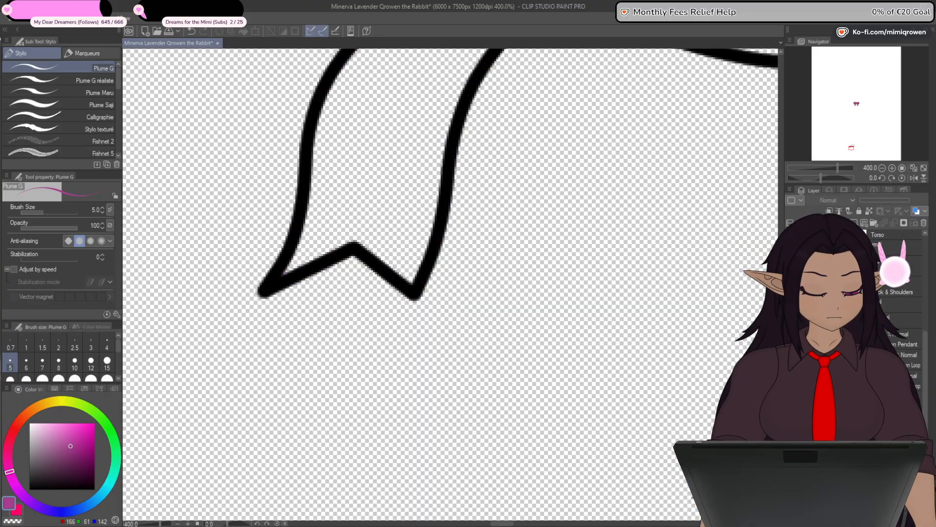
scroll(451, 284, "down", 4)
key("ctrl+z")
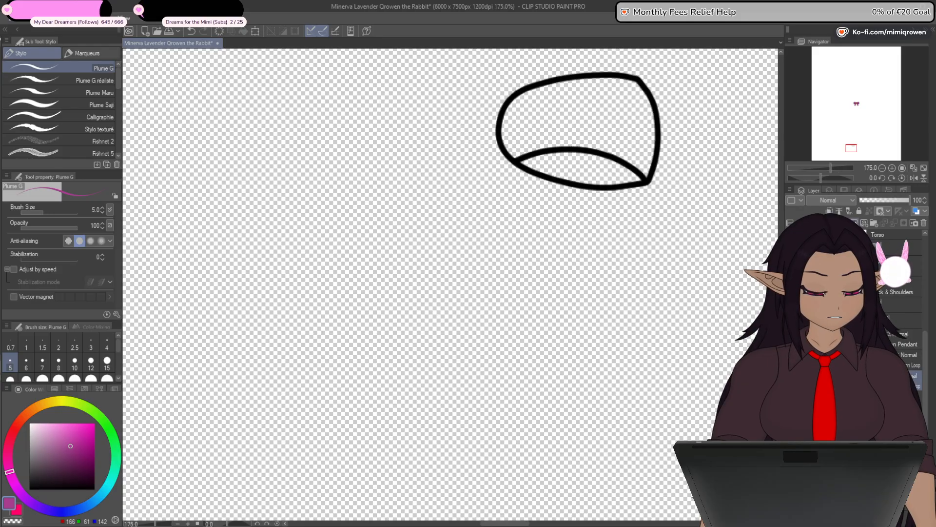
left_click(854, 223)
left_click_drag(656, 281, 500, 325)
left_click(2, 275)
left_click(437, 194)
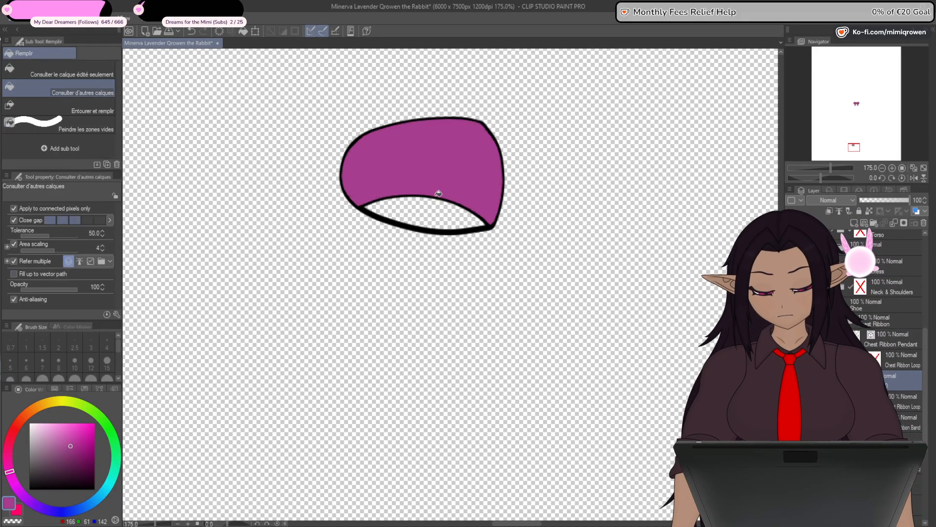
left_click(432, 209)
- Paint over the gap along the right loop's fold with Plume G at size 15 and move the fill below the line art
key("p")
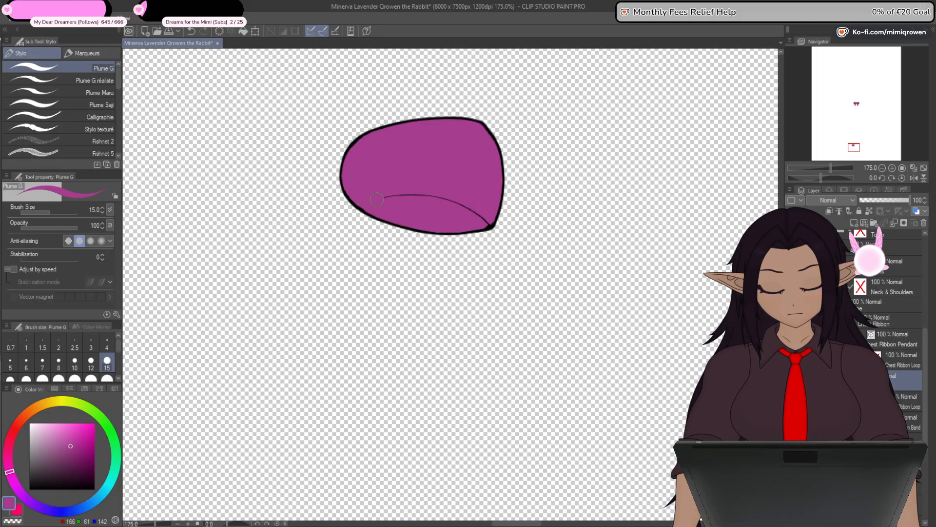
mouse_move(377, 199)
left_mouse_down()
mouse_move(426, 194)
mouse_move(486, 222)
left_mouse_up()
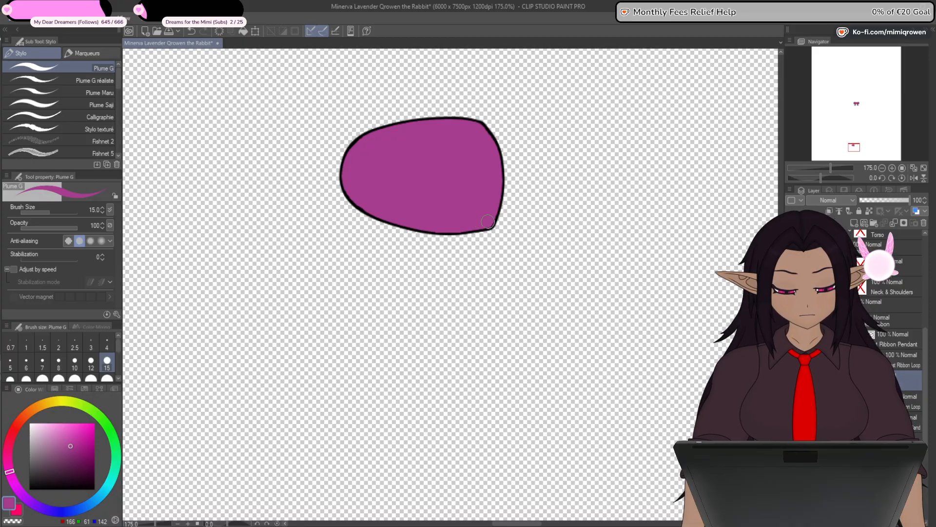
left_click_drag(899, 380, 900, 408)
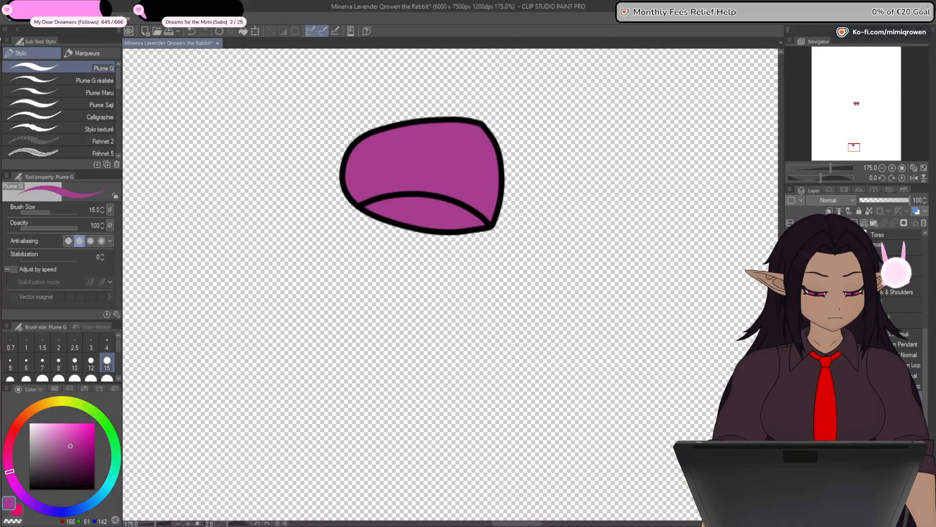
- Show only the left loop's line art and fill it with purple (RGB 166, 61, 142) on a new layer
left_click_drag(791, 401, 791, 381)
left_click(791, 360)
left_click(899, 360)
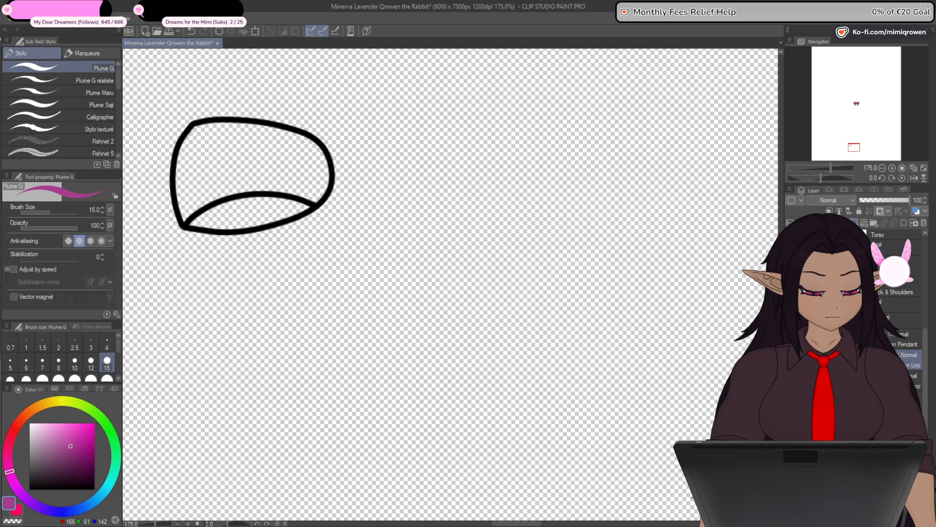
left_click(854, 223)
left_click_drag(590, 410, 707, 459)
key("g")
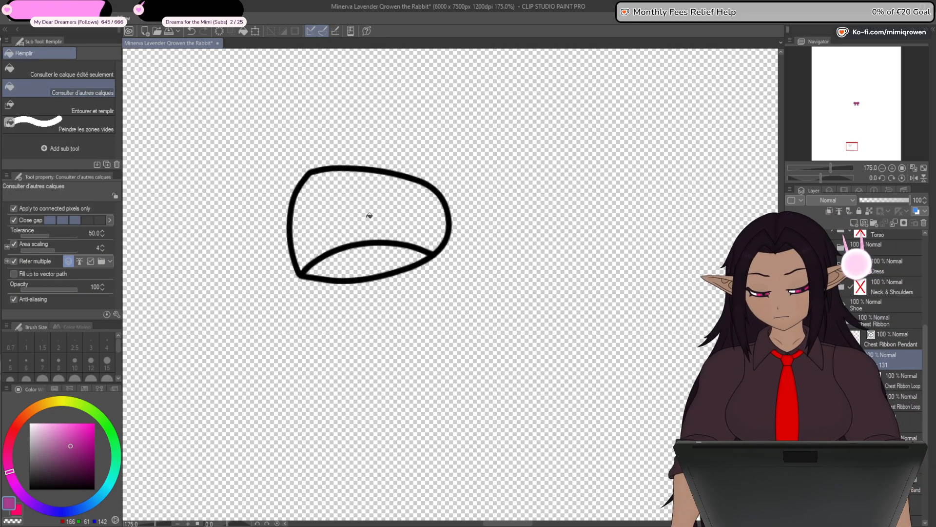
left_click(369, 215)
- Cover the gap along the left loop's fold with purple Plume G strokes and move the fill below the line art
key("p")
mouse_move(373, 242)
left_mouse_down()
mouse_move(328, 254)
mouse_move(303, 274)
left_mouse_up()
left_click_drag(371, 243, 427, 250)
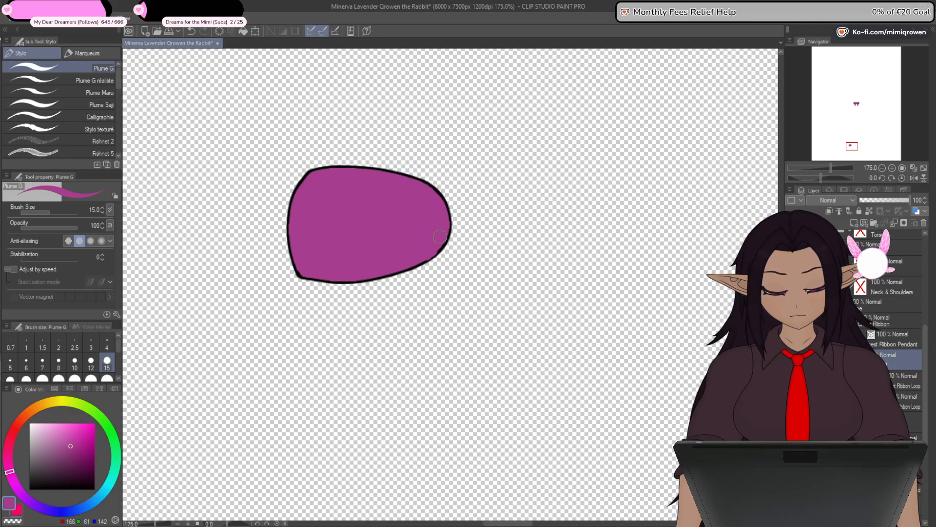
scroll(440, 236, "up", 10)
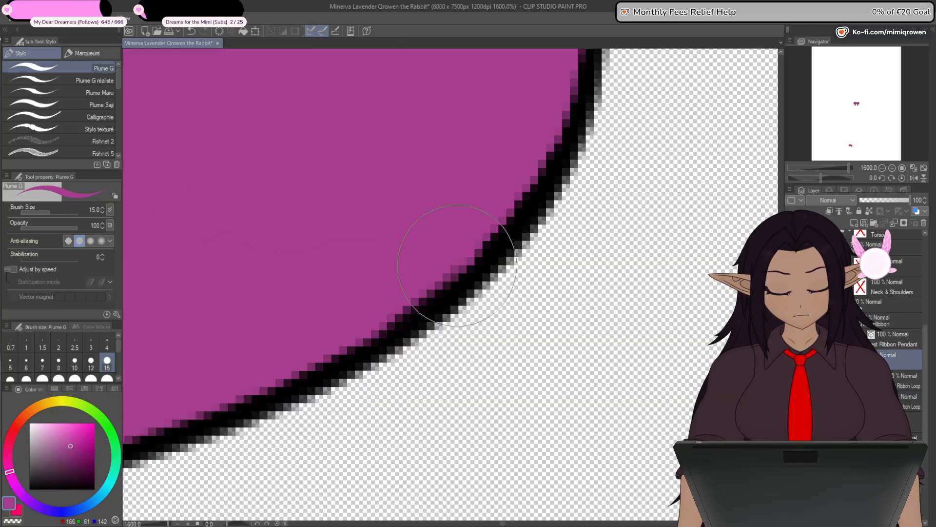
scroll(523, 199, "down", 6)
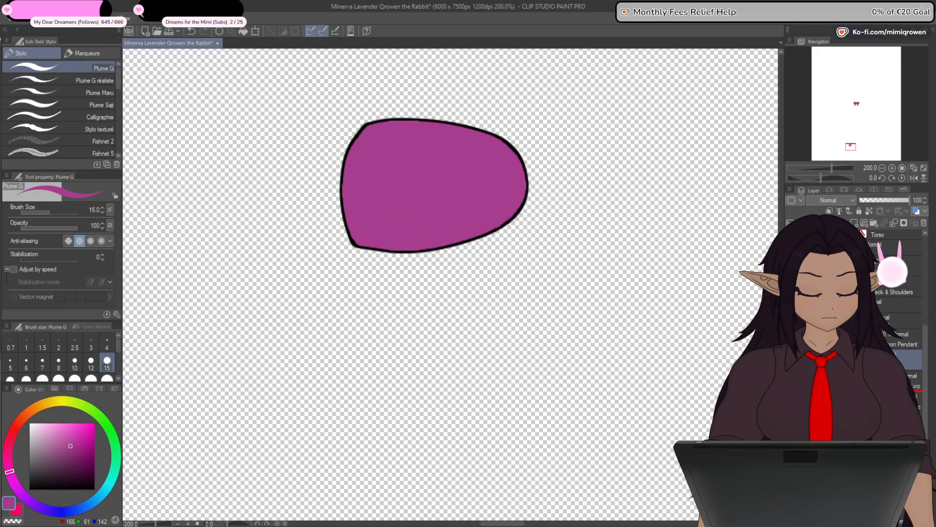
left_click_drag(868, 360, 868, 390)
- Isolate the shoe ribbon pendant's line art and split its inner ring onto a separate pendant layer
left_click(811, 339)
left_click(791, 339)
left_click(791, 360)
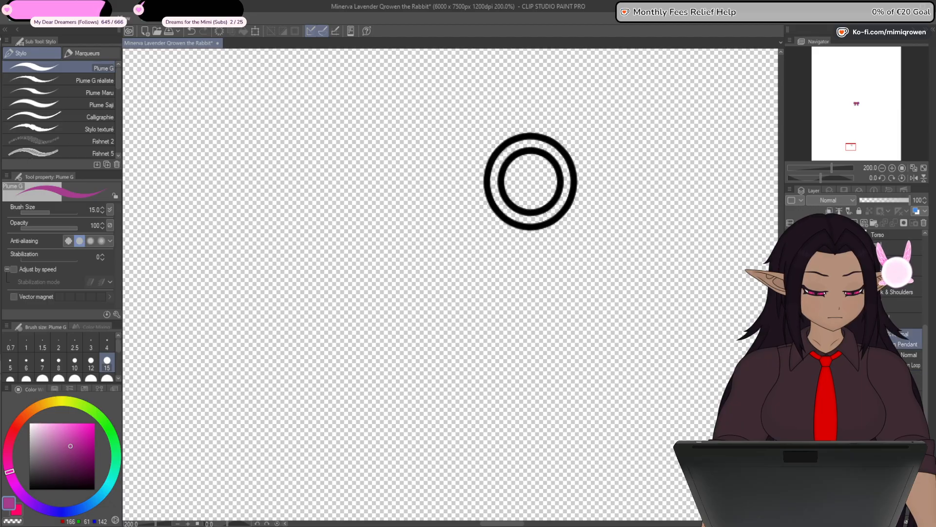
left_click_drag(622, 388, 512, 442)
key("o")
left_click(434, 264)
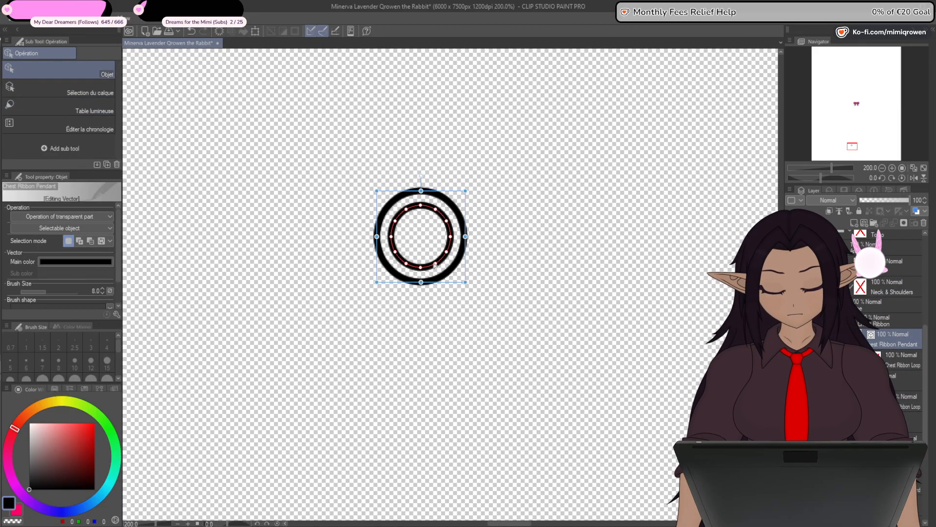
key("ctrl+x")
key("ctrl+v")
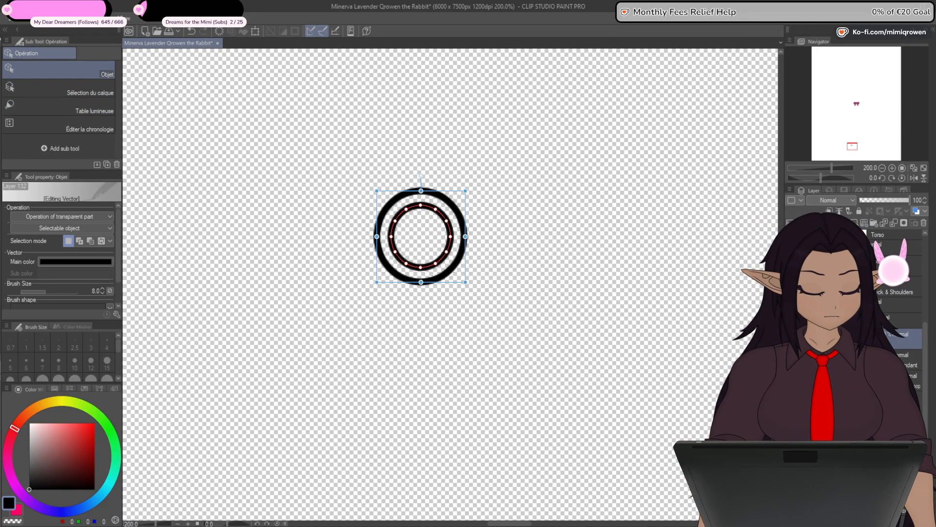
key("ctrl+e")
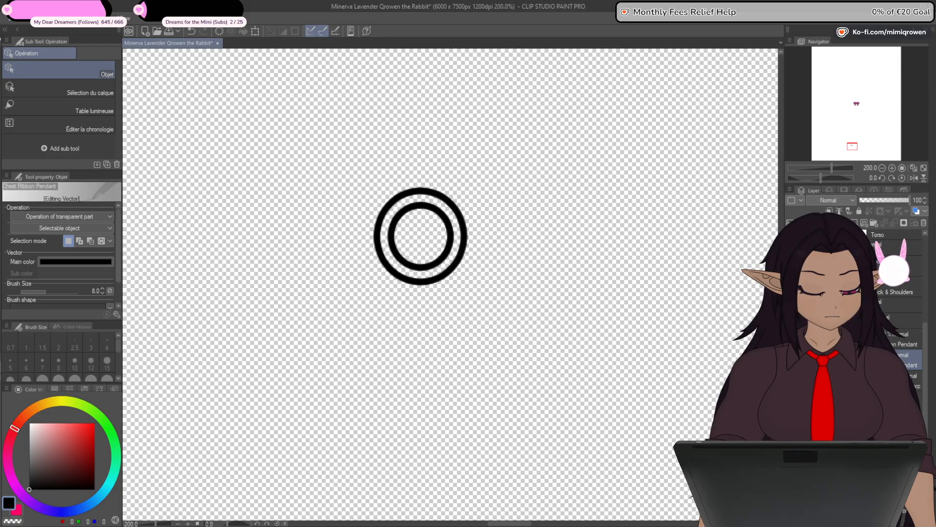
- Fill the pendant's outer ring with gold (RGB 255, 215, 48) sampled from the chest ribbon and place the fill below its outline
key("Delete")
left_click_drag(858, 103, 855, 102)
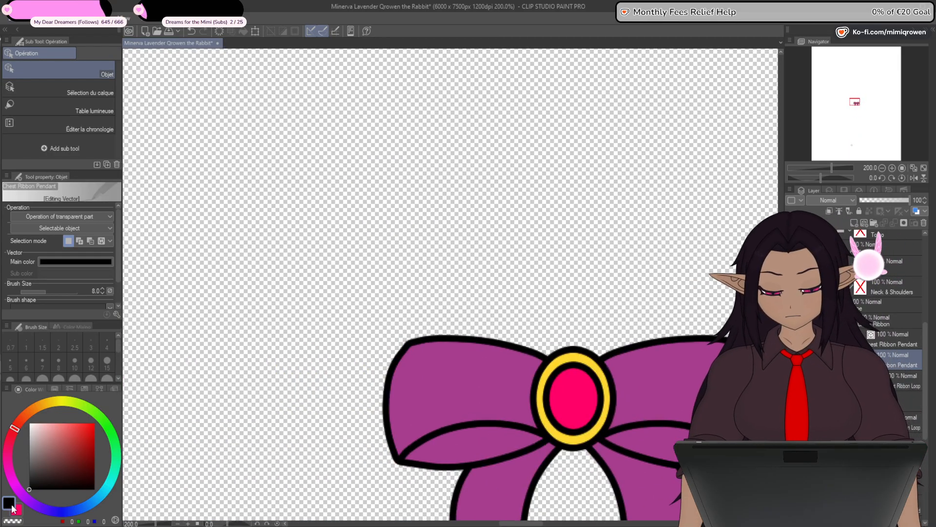
key("g")
left_click(541, 391, "alt")
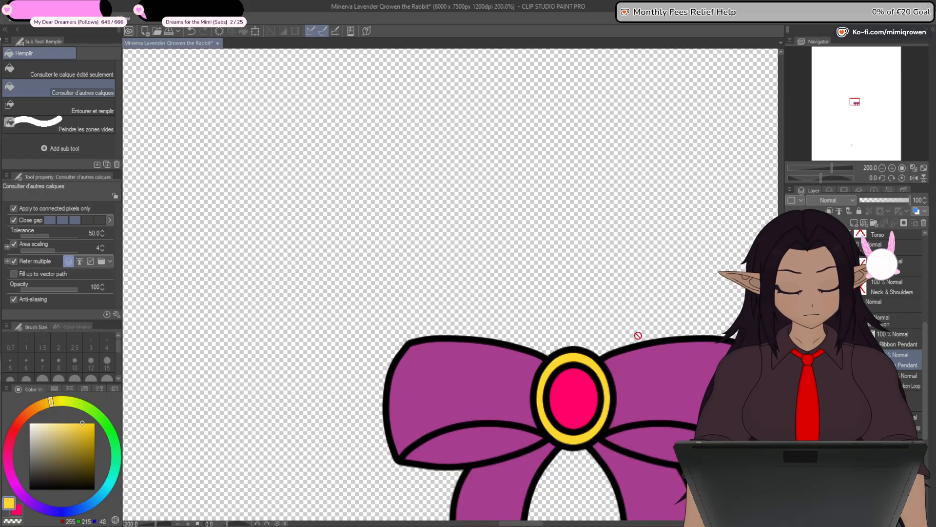
left_click_drag(851, 152, 851, 146)
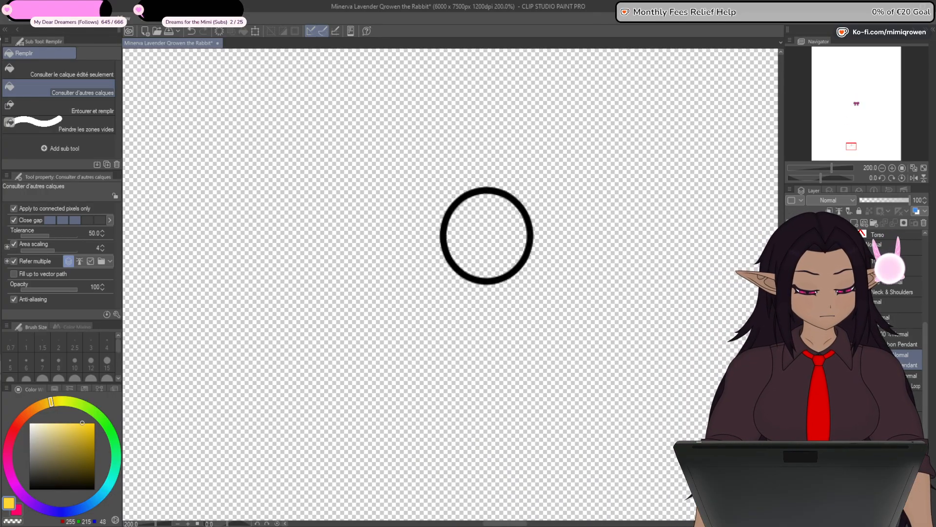
left_click(493, 242)
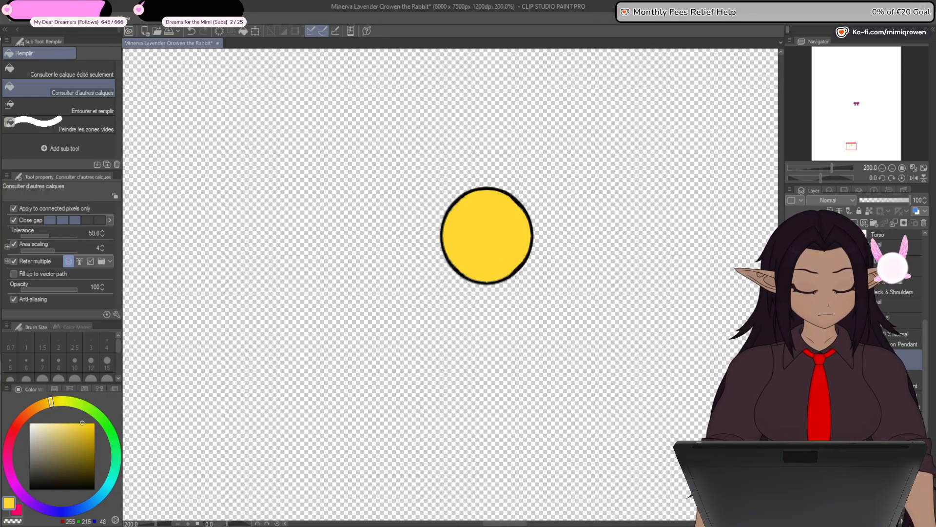
left_click_drag(849, 359, 848, 388)
- Show only the pendant's inner ring and fill it with pink (RGB 255, 0, 103) on a new layer
left_click_drag(791, 381, 791, 360)
left_click(791, 339)
left_click(848, 339)
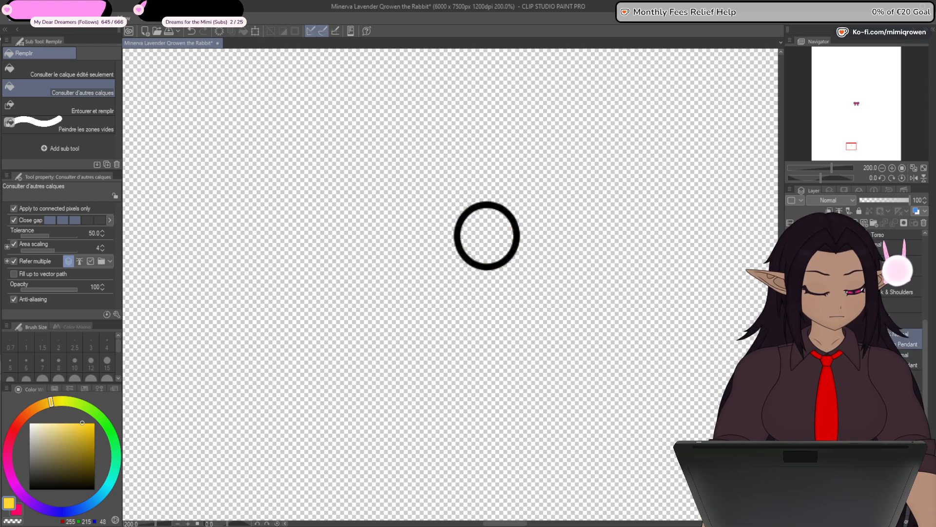
left_click(855, 223)
left_click(17, 510)
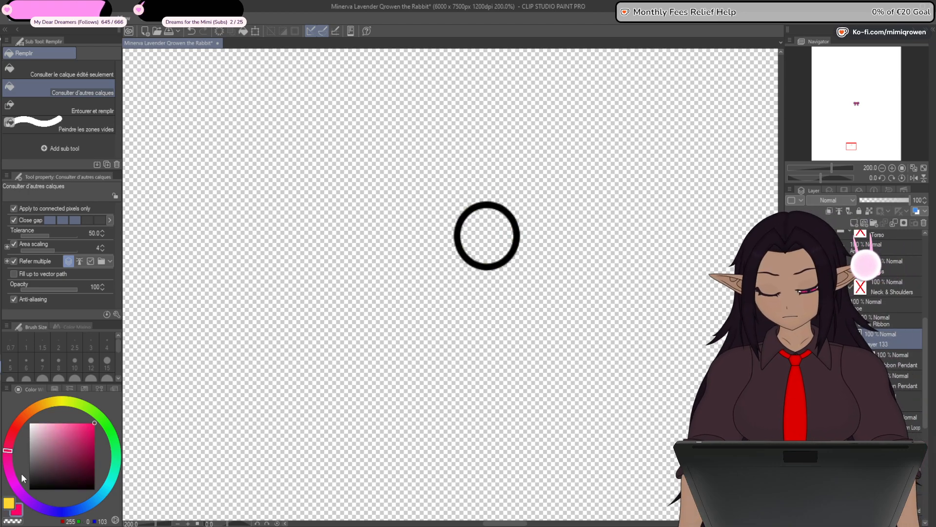
left_click(487, 235)
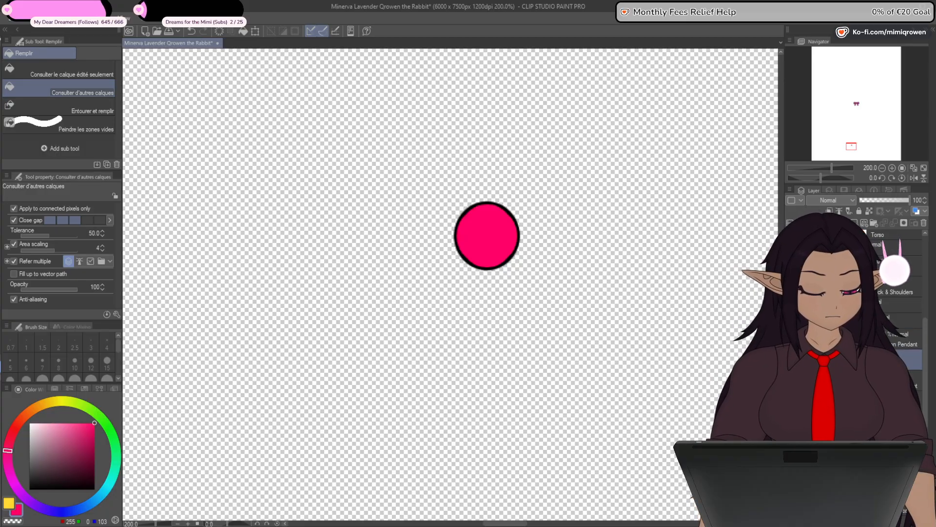
- Place the pink fill below its outline and show all the shoe ribbon's pendant, loop and tail layers again
key("ctrl+minus")
key("ctrl+minus")
left_click_drag(925, 365, 922, 398)
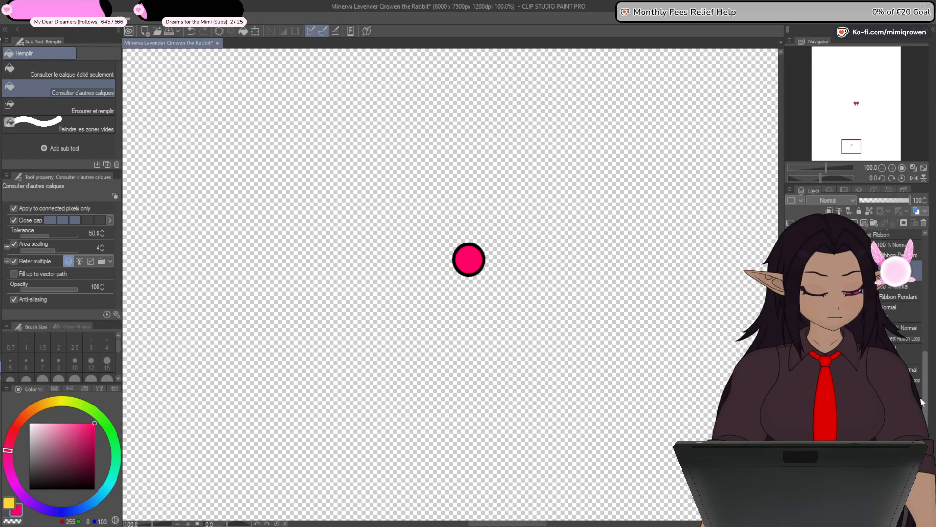
left_click(791, 271, "alt")
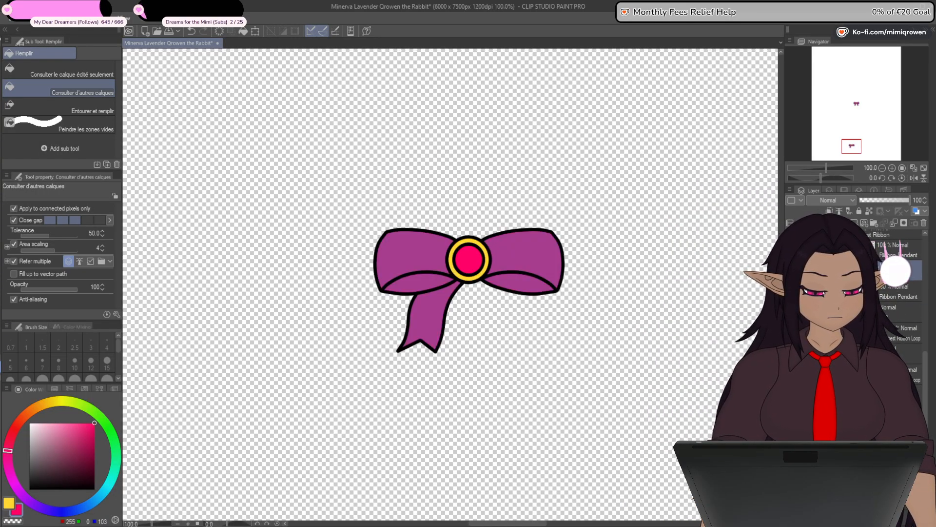
left_click(790, 417)
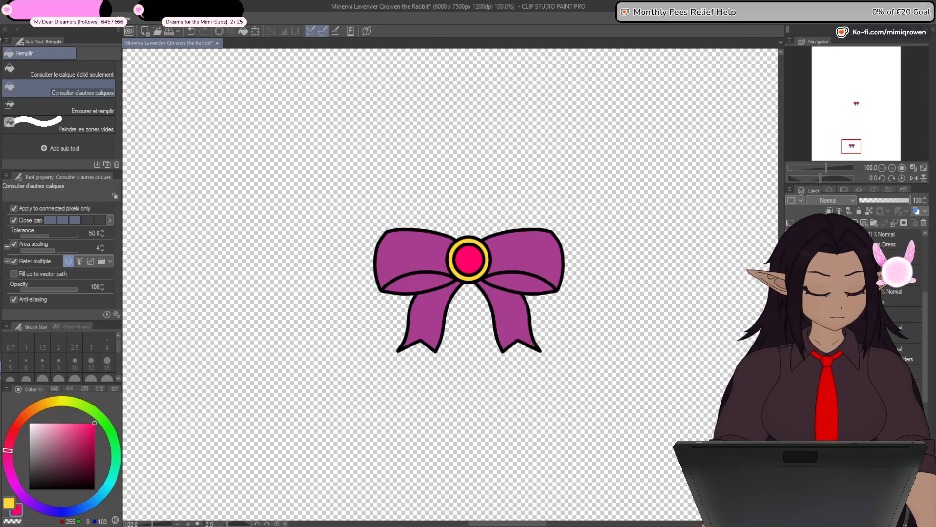
- Toggle the shoe ribbon's visibility off and on, and compare the finished ribbon with the chest ribbon
left_click(791, 371)
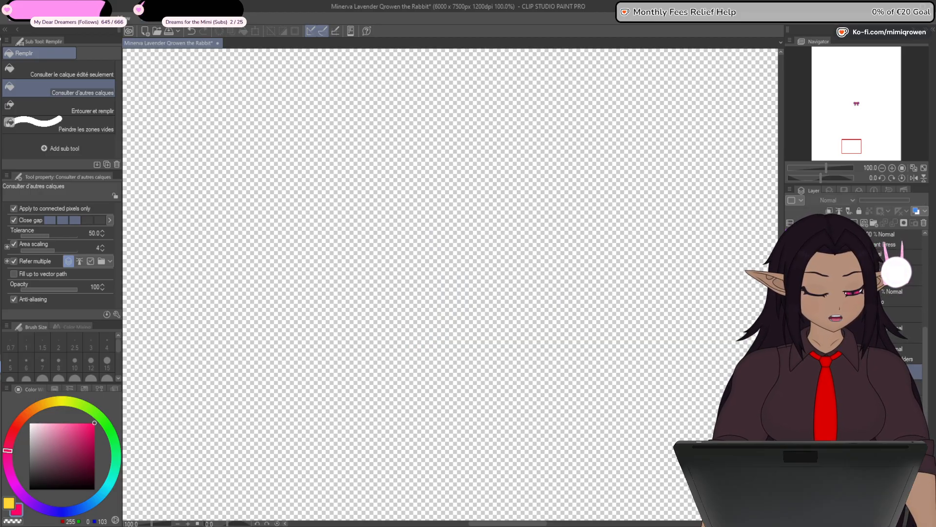
left_click(790, 372)
key("ctrl+minus")
key("ctrl+minus")
key("ctrl+minus")
key("ctrl+minus")
key("ctrl+minus")
key("ctrl+minus")
key("ctrl+minus")
key("ctrl+minus")
key("ctrl+minus")
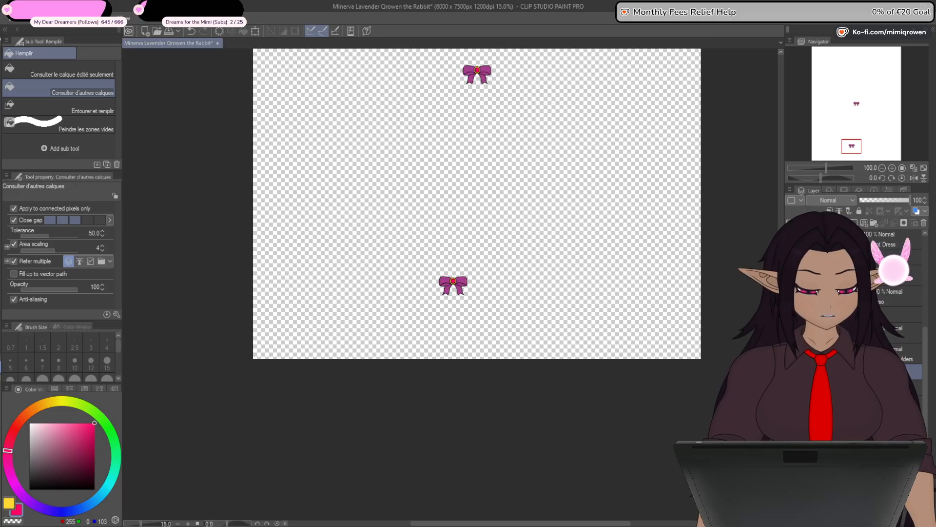
left_click(790, 372)
left_click(791, 372)
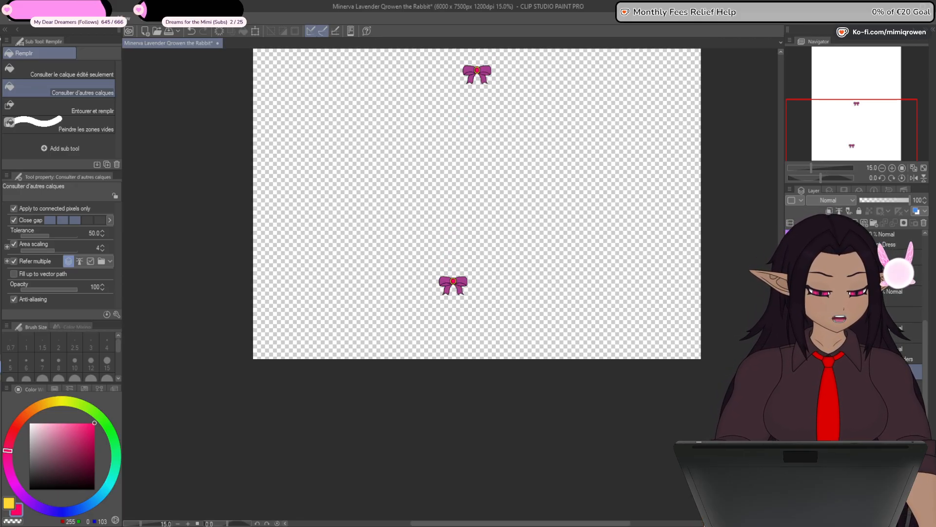
- Hide the shoe ribbon and show only the shoe's outline layers
left_click(790, 372)
left_click(790, 392)
scroll(448, 303, "up", 5)
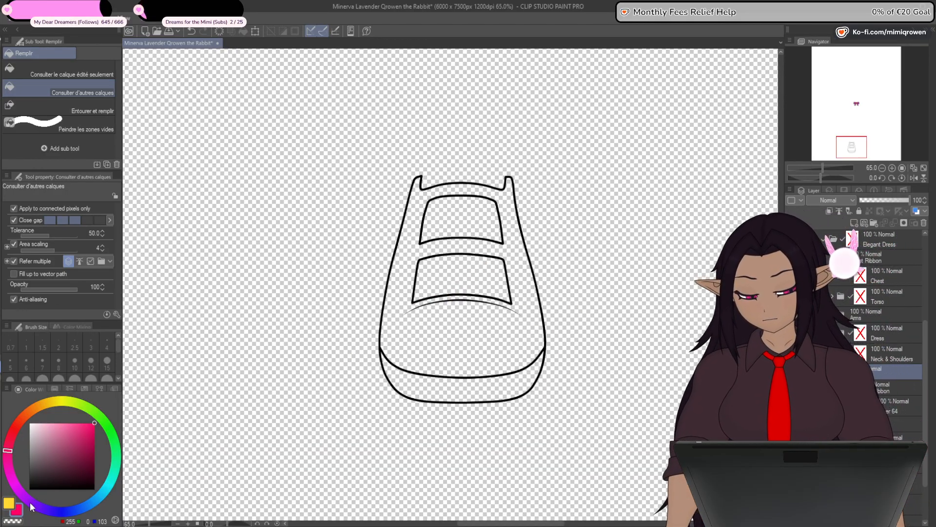
mouse_move(845, 143)
left_mouse_down()
mouse_move(851, 102)
mouse_move(849, 146)
left_mouse_up()
- Fill the shoe's upper and straps with purple (RGB 137, 23, 111) on a separate layer and place the fill below the outline
left_click(506, 207, "alt")
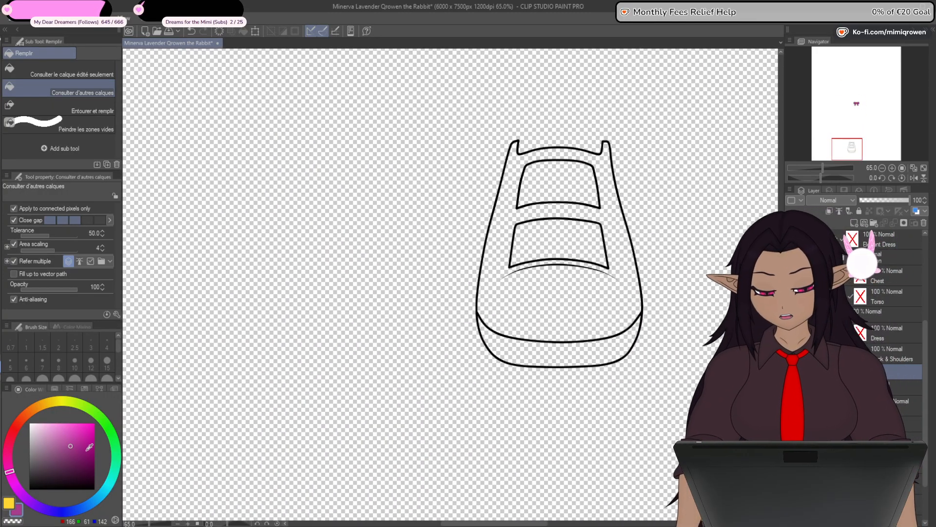
left_click(85, 447)
left_click(85, 451)
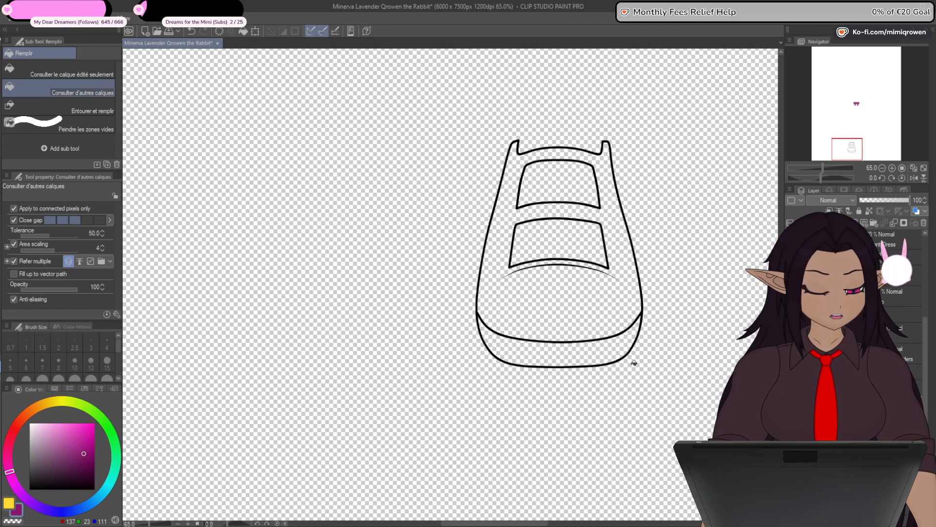
left_click_drag(634, 364, 517, 389)
left_click(468, 334)
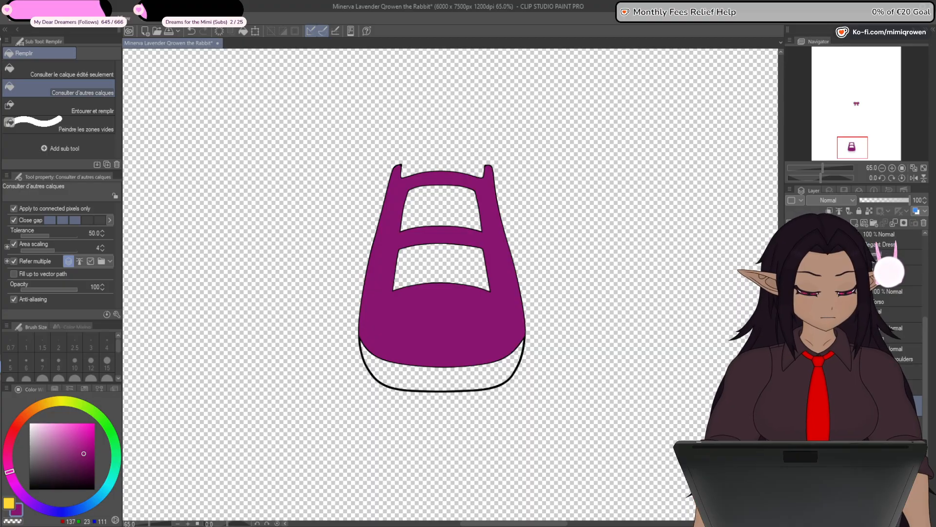
left_click_drag(873, 420, 873, 439)
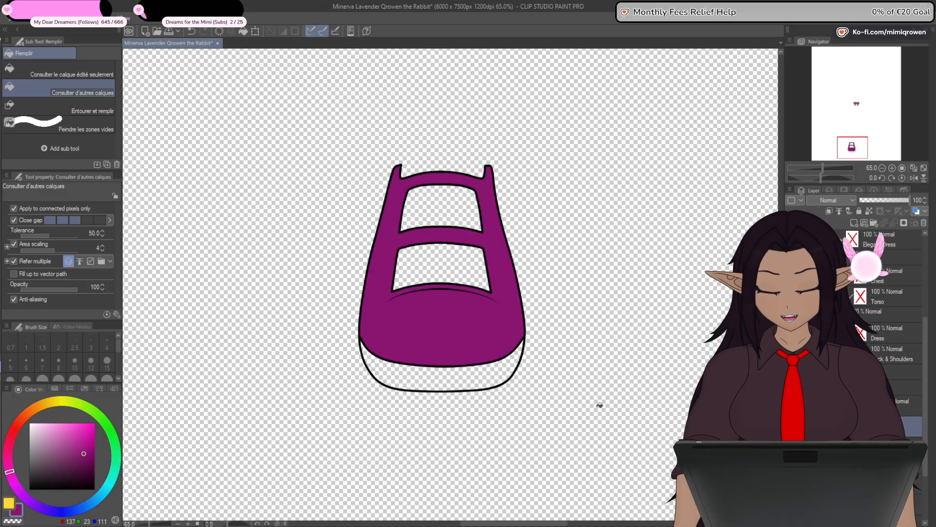
- Hide the upper's fill and fill the shoe's sole with dark purple (RGB 77, 10, 62) on its own layer
left_click(86, 469)
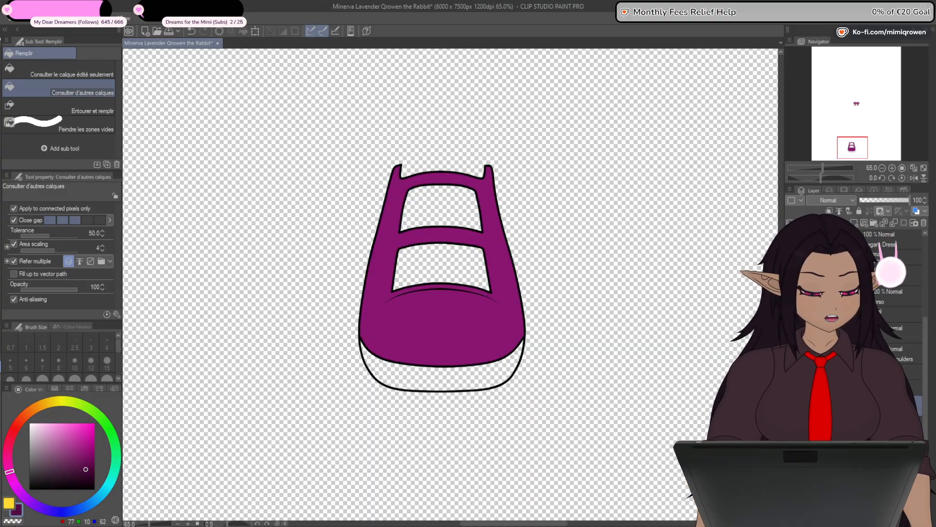
key("Delete")
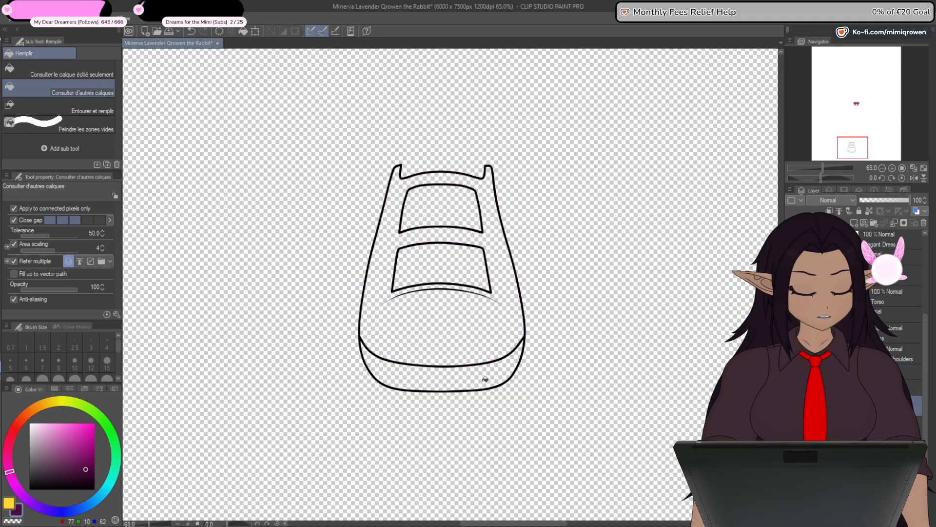
left_click(485, 379)
scroll(439, 380, "up", 2)
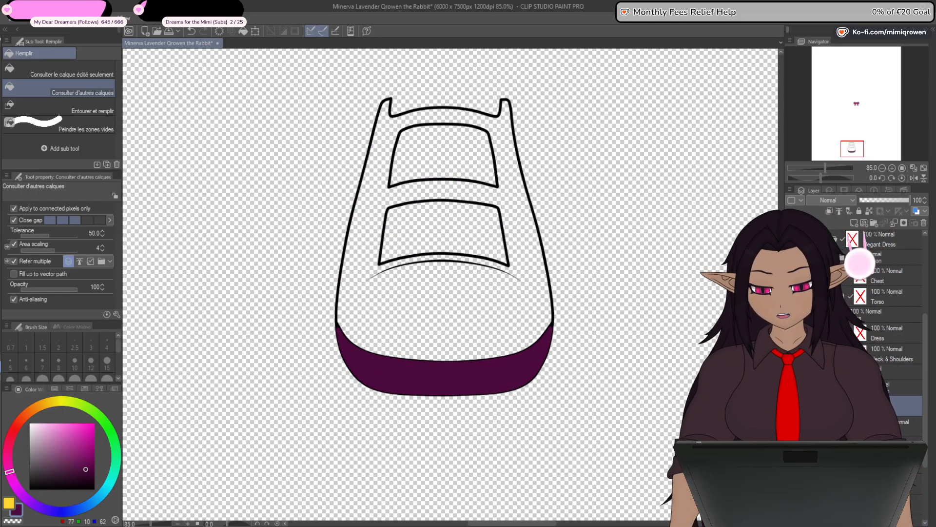
- Touch up the pointed corners of the sole's fill with the Plume G pen at size 15 and place the fill below its outline
key("p")
scroll(341, 330, "up", 4)
scroll(341, 330, "up", 3)
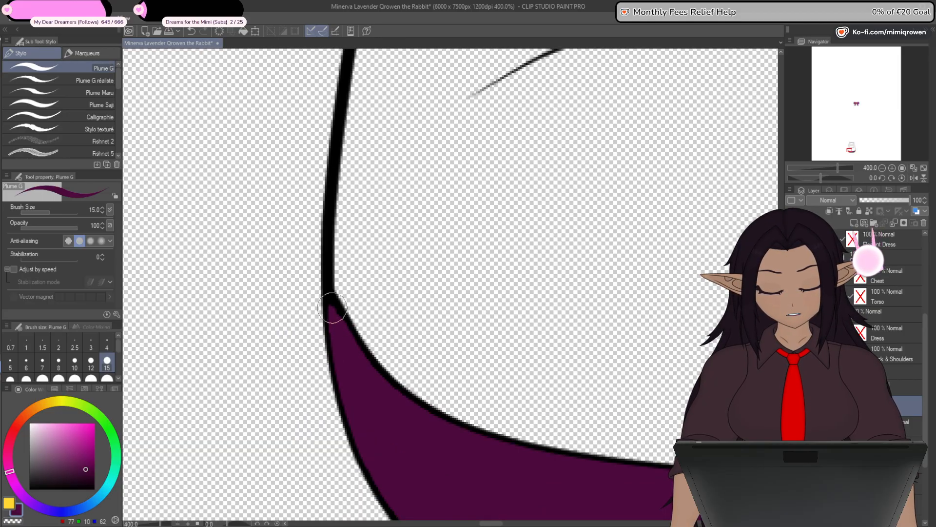
scroll(341, 335, "down", 4)
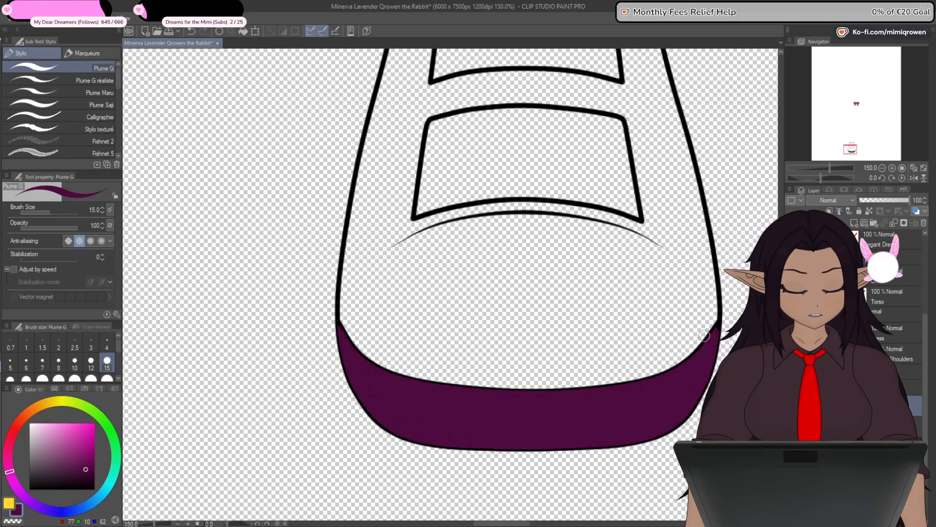
scroll(721, 322, "up", 7)
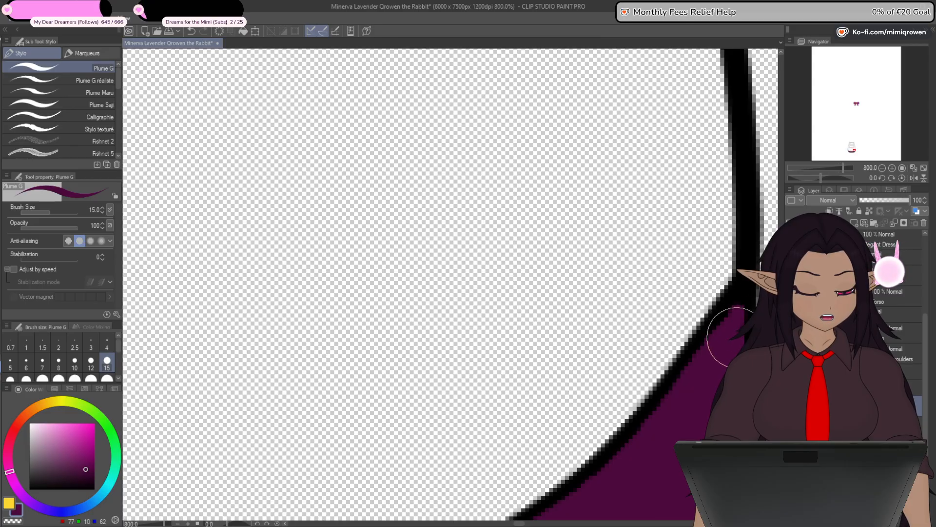
scroll(730, 336, "down", 2)
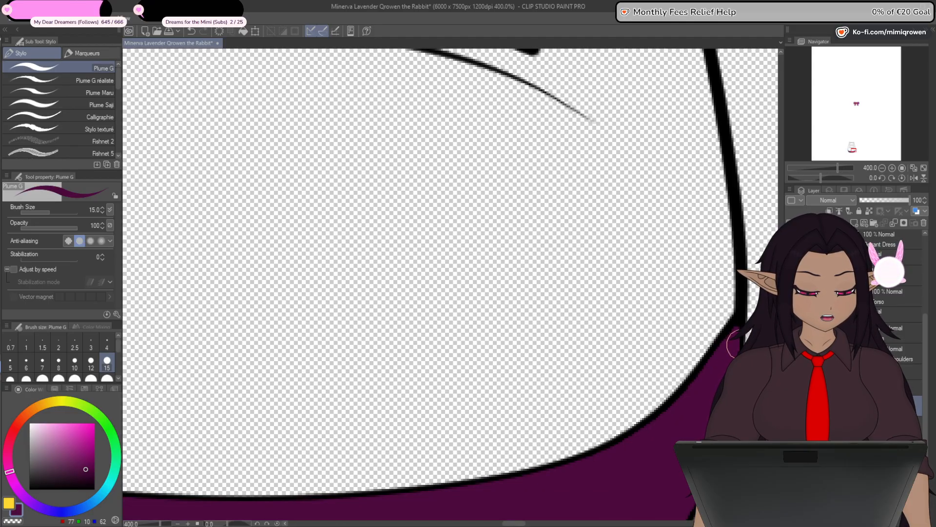
scroll(732, 344, "down", 4)
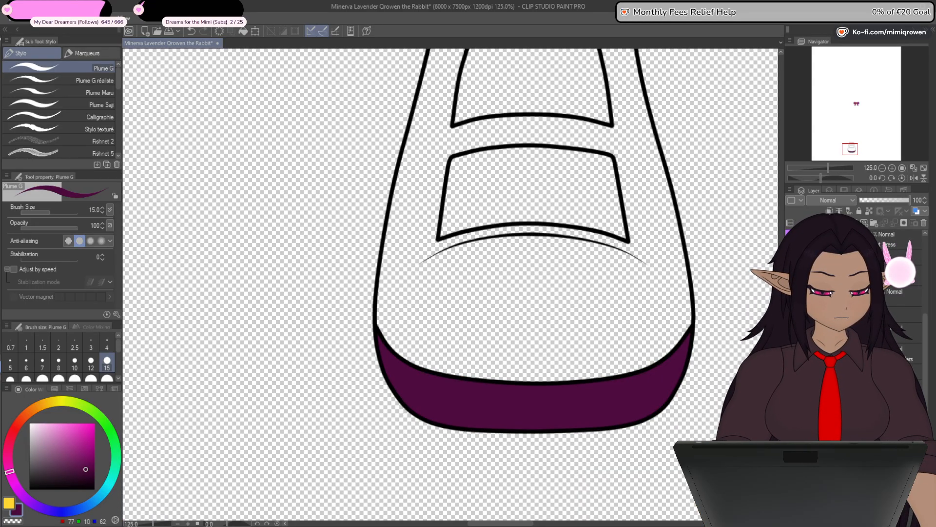
- Show the upper's fill and the shoe ribbon together with the sole again
left_click(791, 335)
key("ctrl+minus")
key("ctrl+minus")
key("ctrl+minus")
key("ctrl+minus")
key("ctrl+minus")
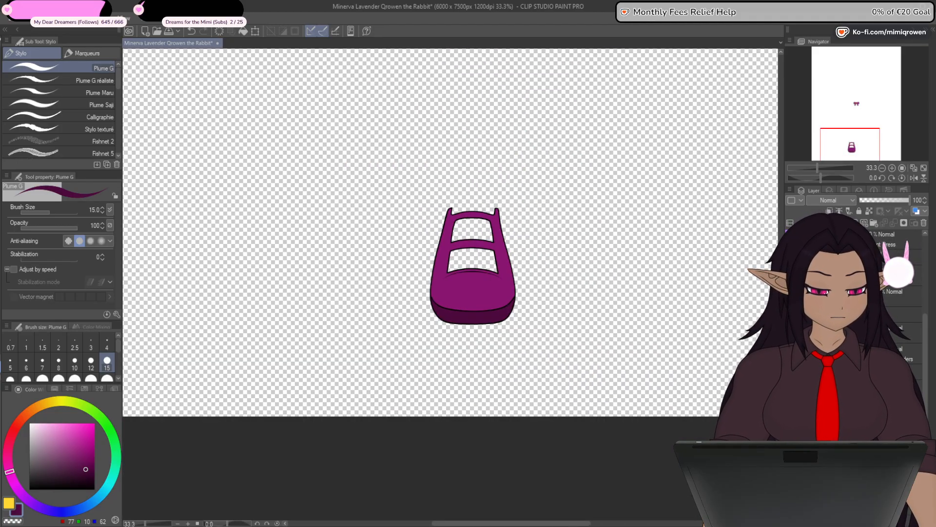
left_click(790, 315)
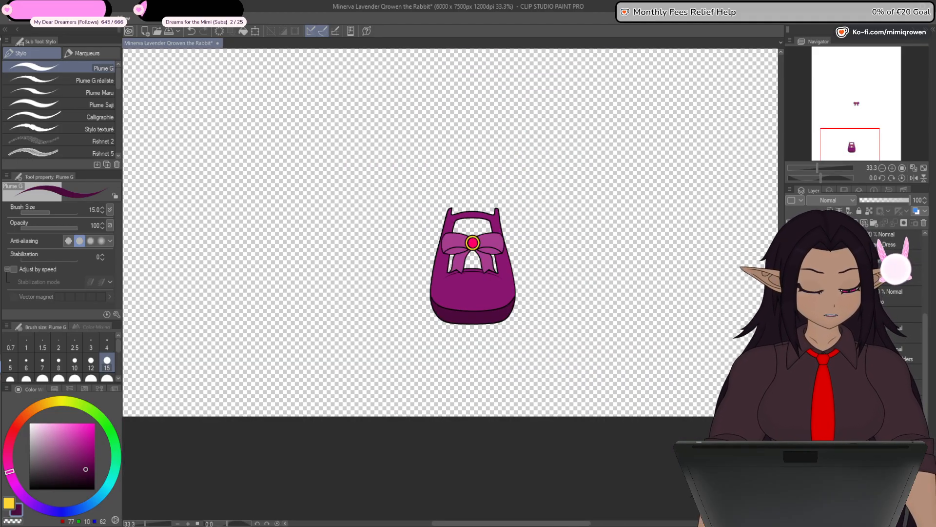
- Recolor the shoe's upper and straps with a darker purple (RGB 112, 17, 90) and compare the shoe with the chest ribbon
mouse_move(684, 453)
left_mouse_down()
mouse_move(650, 487)
mouse_move(674, 459)
left_mouse_up()
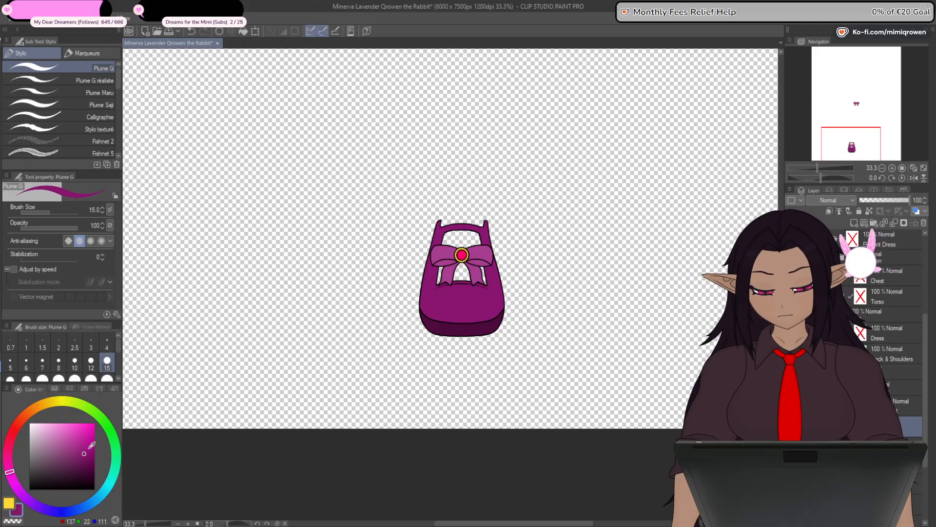
left_click(87, 457)
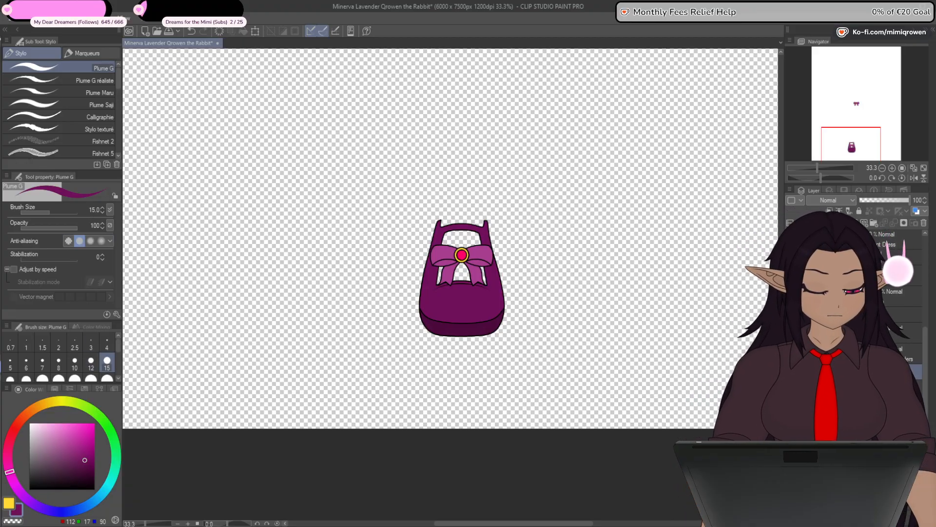
key("ctrl+minus")
key("ctrl+minus")
key("ctrl+minus")
left_click_drag(712, 418, 666, 462)
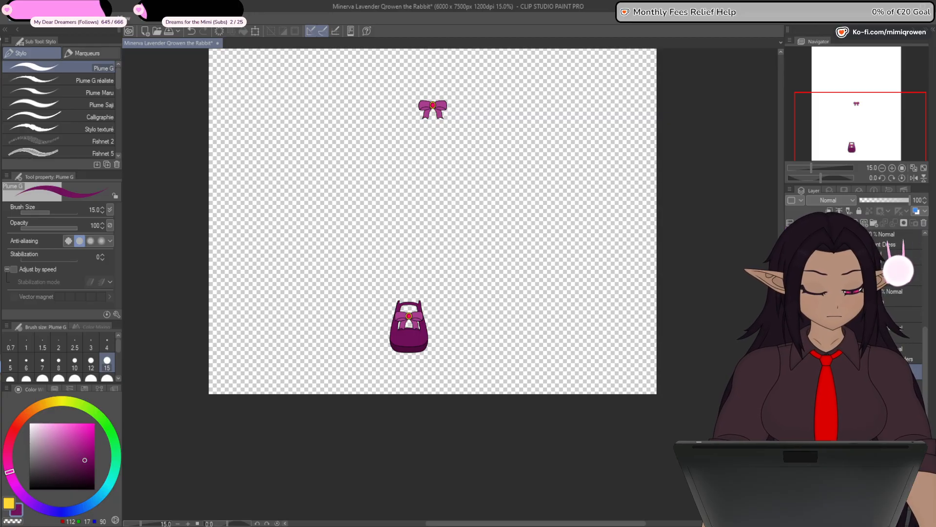
- Duplicate the finished shoe with its ribbon and flip the copy horizontally to make the other shoe
left_click(858, 388)
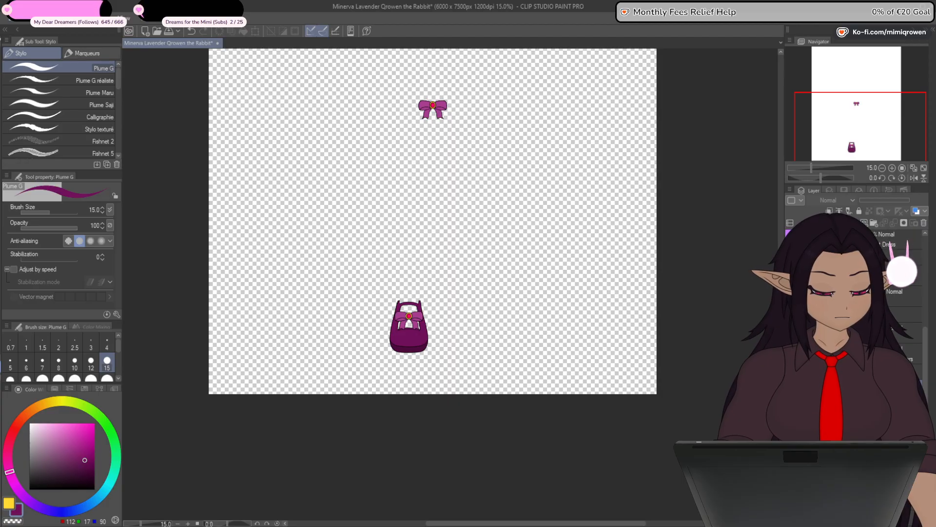
key("alt+shift+e")
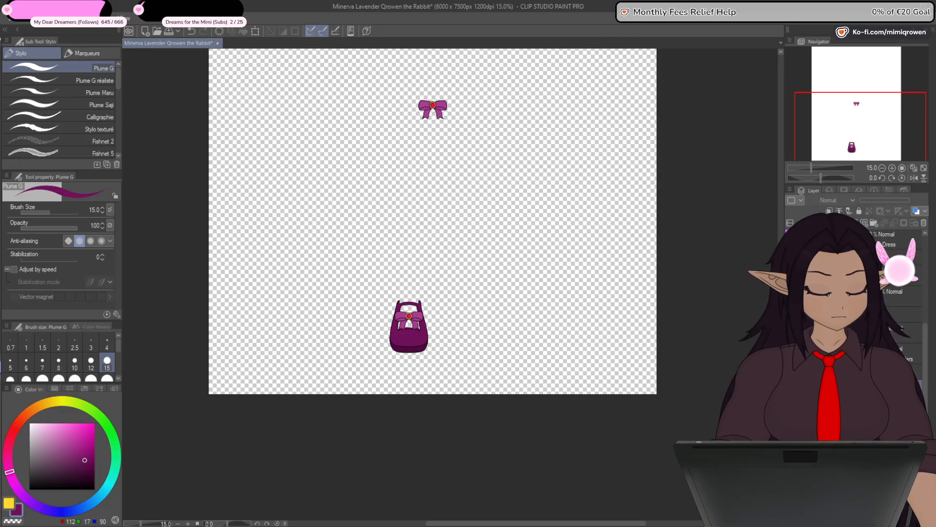
left_click(255, 31)
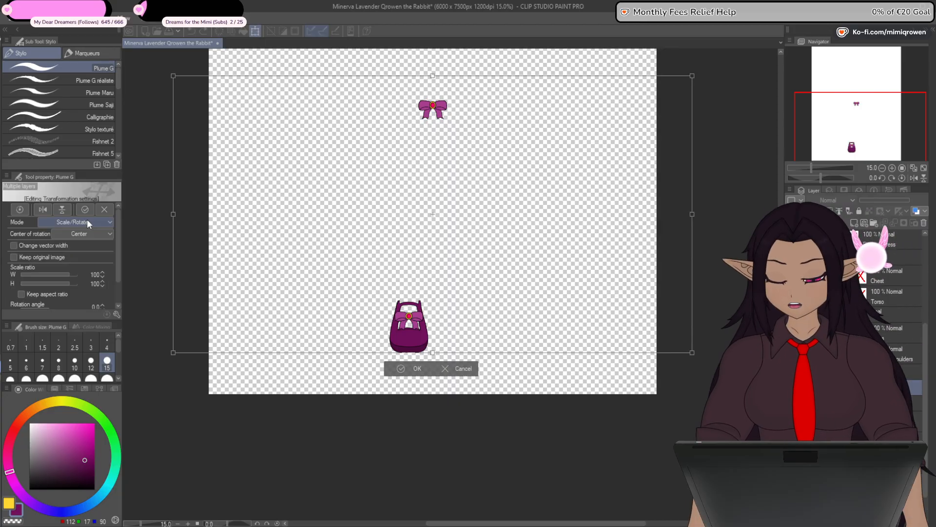
left_click(43, 209)
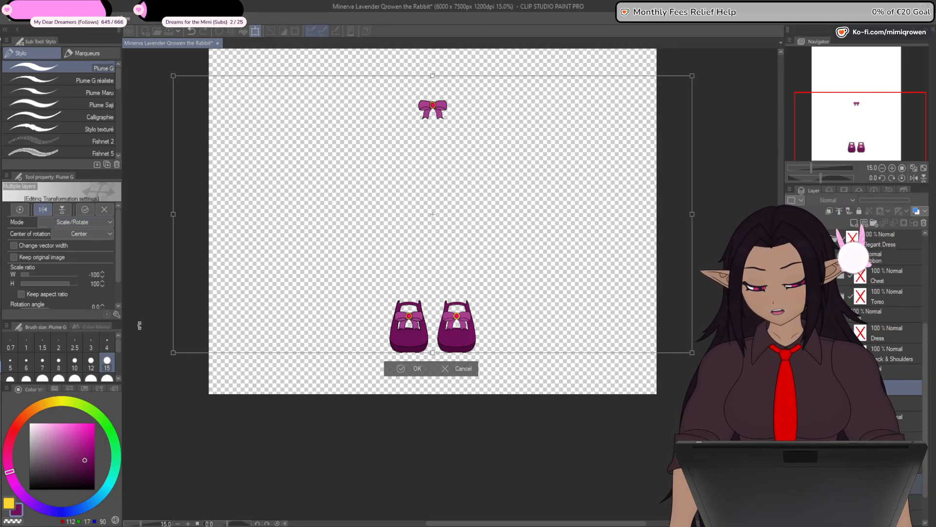
left_click(415, 368)
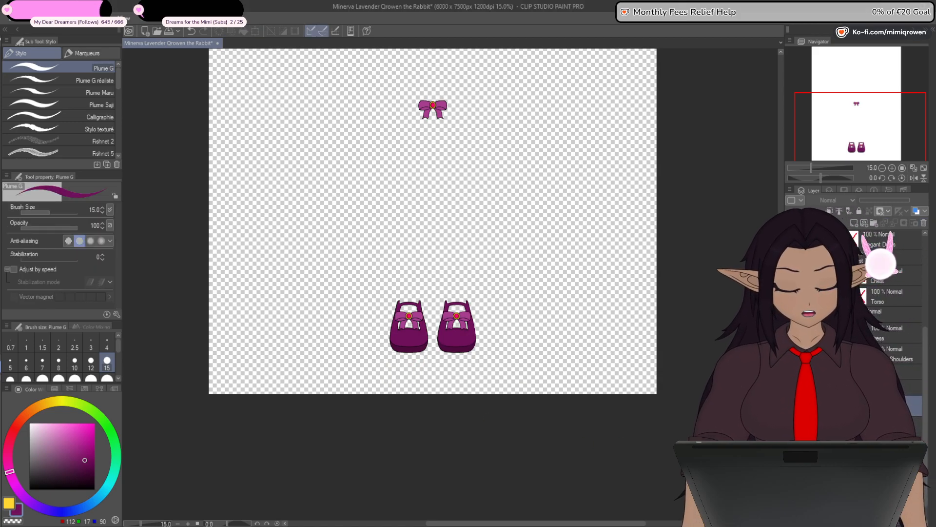
left_click(881, 372)
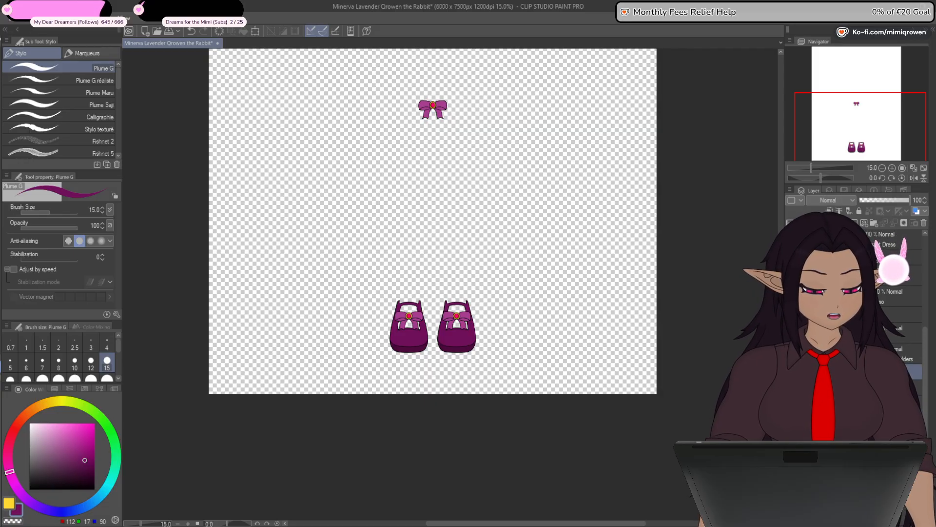
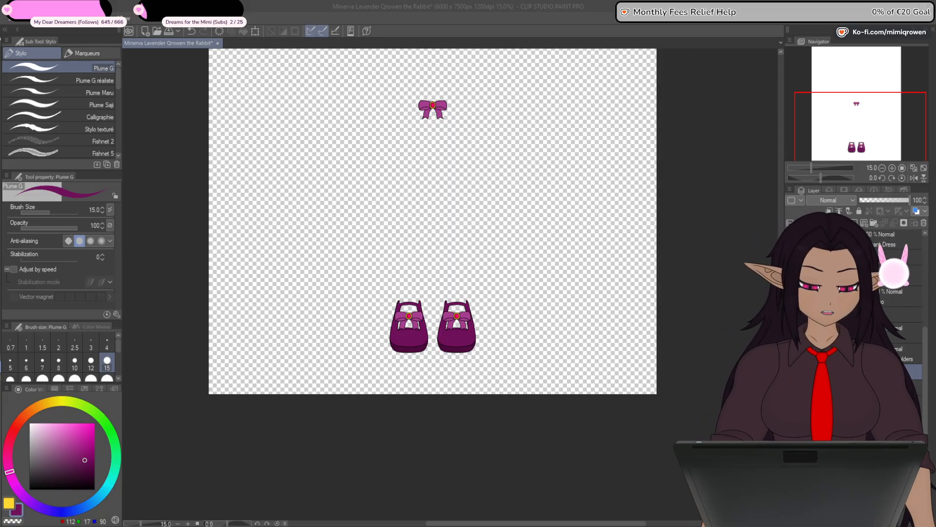
- Save the drawing, hide the finished shoes and show the stocking outlines, keeping only one of the two stockings
key("ctrl+s")
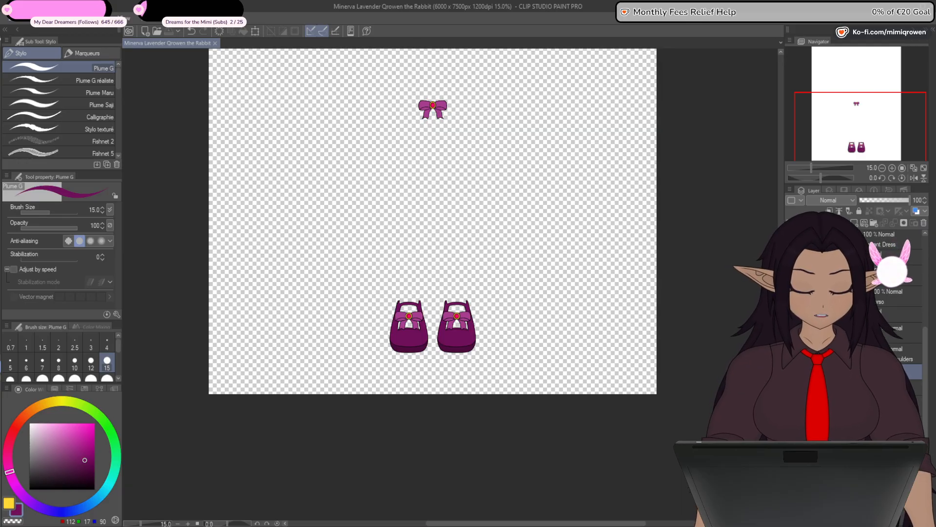
left_click(874, 223)
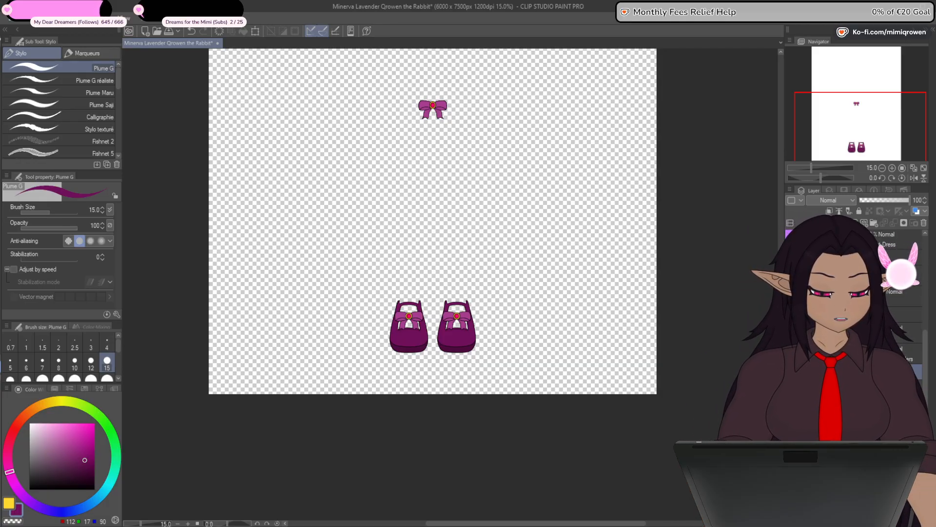
left_click(790, 371)
left_click(790, 392)
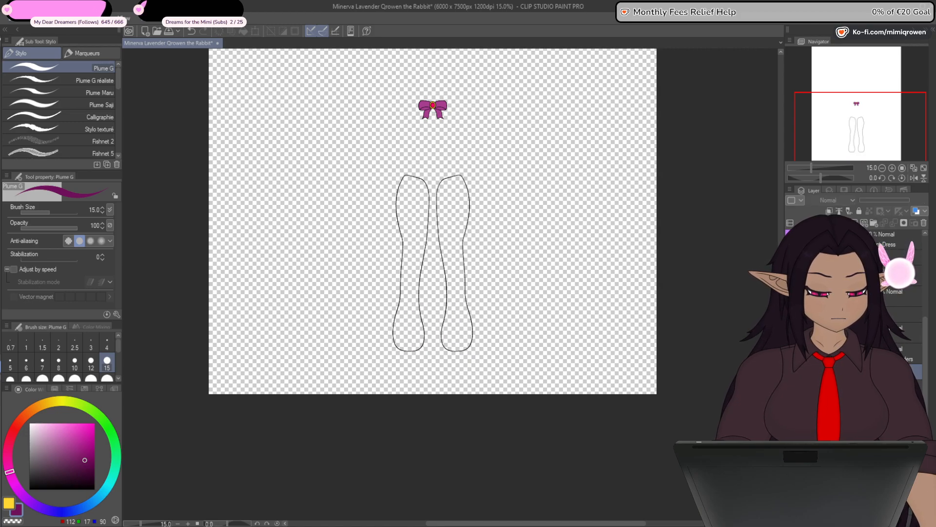
left_click(925, 226)
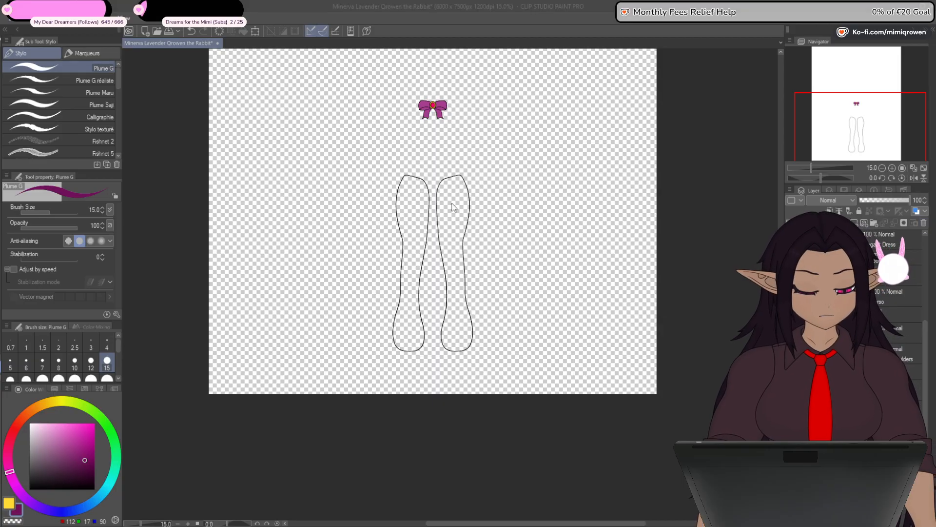
left_click(464, 271)
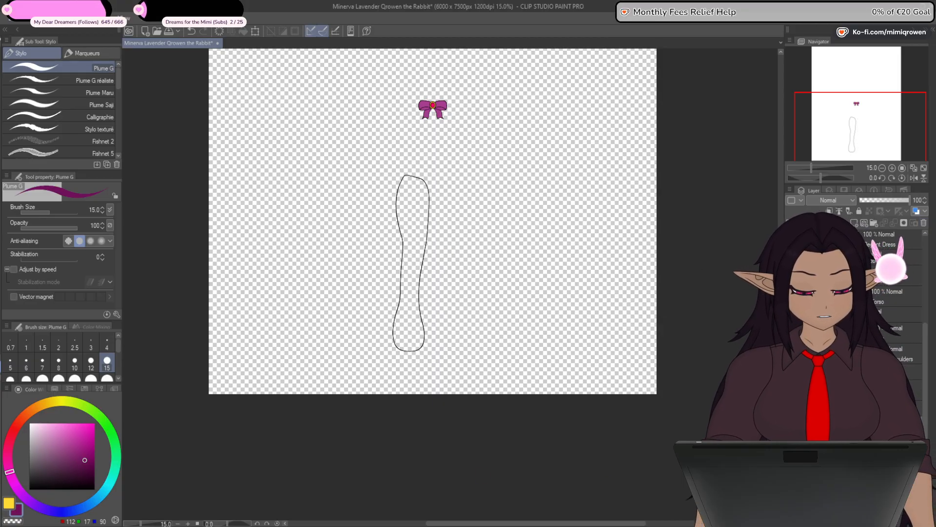
- Sample the sleeve color, lighten it and fill the remaining stocking outline with pale pink (RGB 215, 165, 205)
left_click(791, 314)
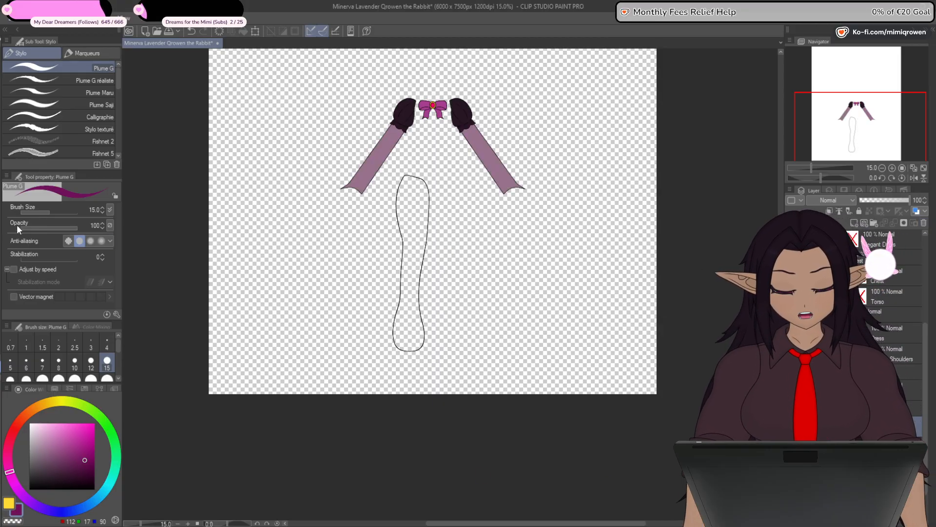
left_click(1, 234)
left_click(374, 160, "alt")
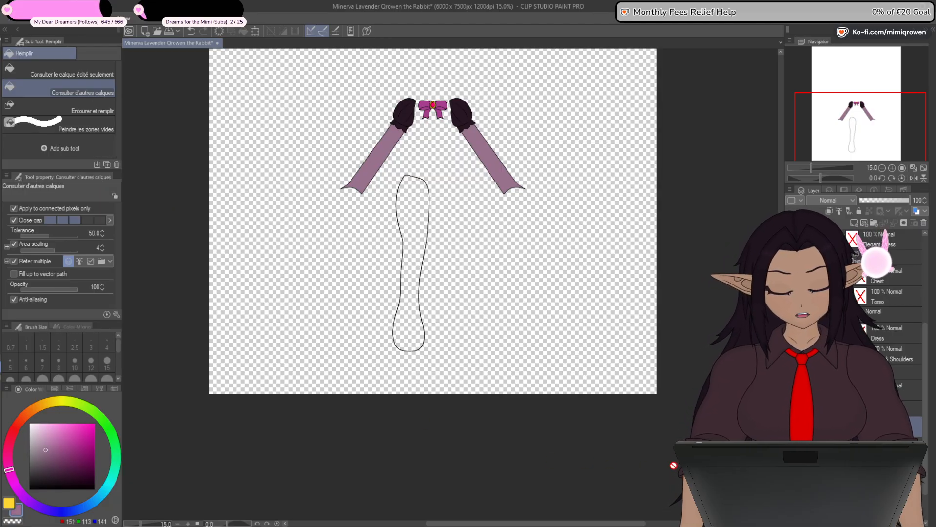
left_click(791, 315)
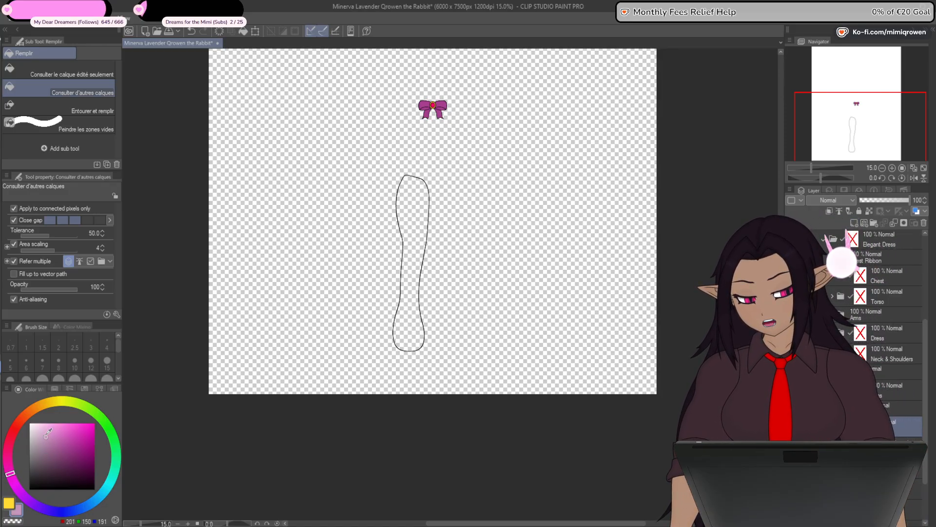
left_click(412, 323)
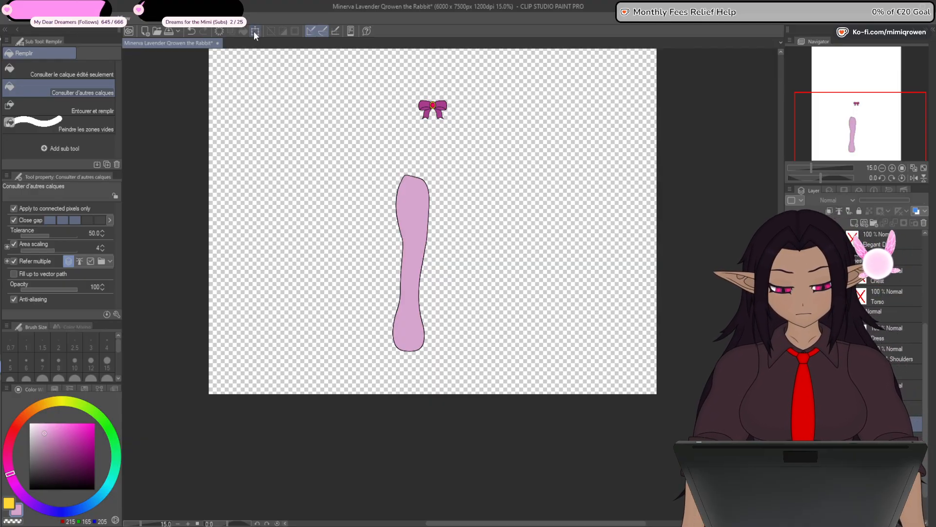
- Flip a copy of the filled stocking horizontally to make the second stocking of the pair
key("ctrl+t")
left_click(45, 211)
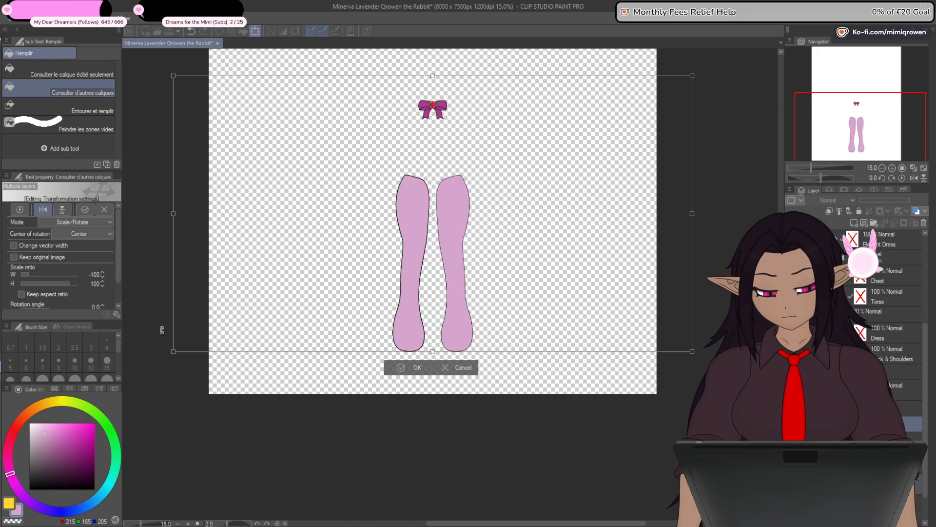
left_click(421, 367)
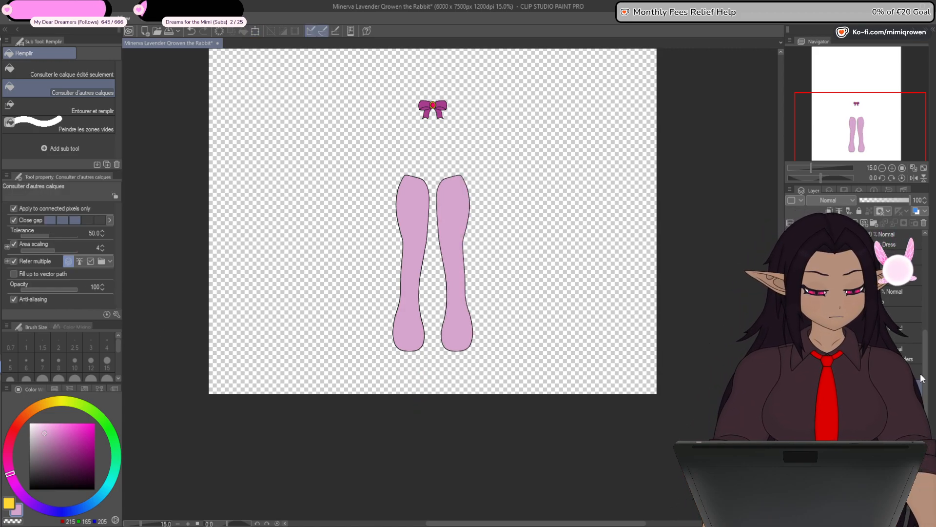
left_click(878, 395)
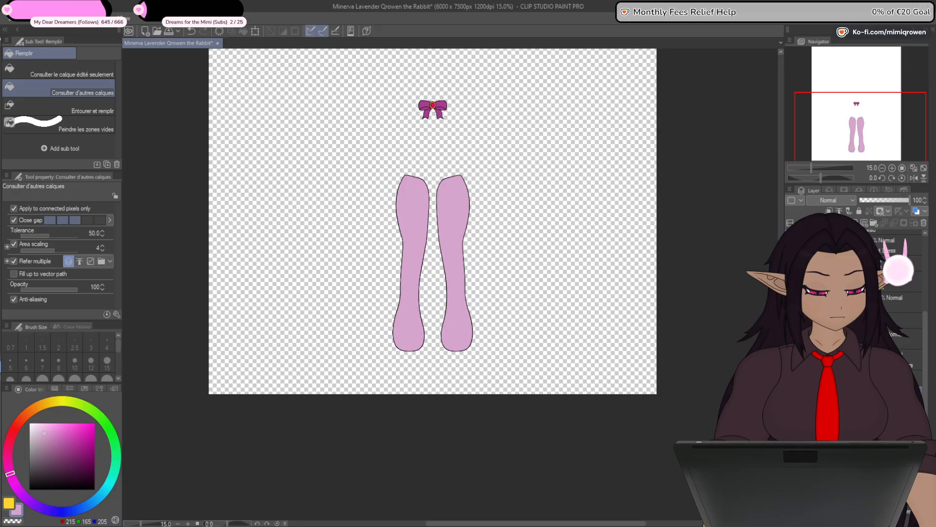
left_click(878, 413)
left_click(814, 378)
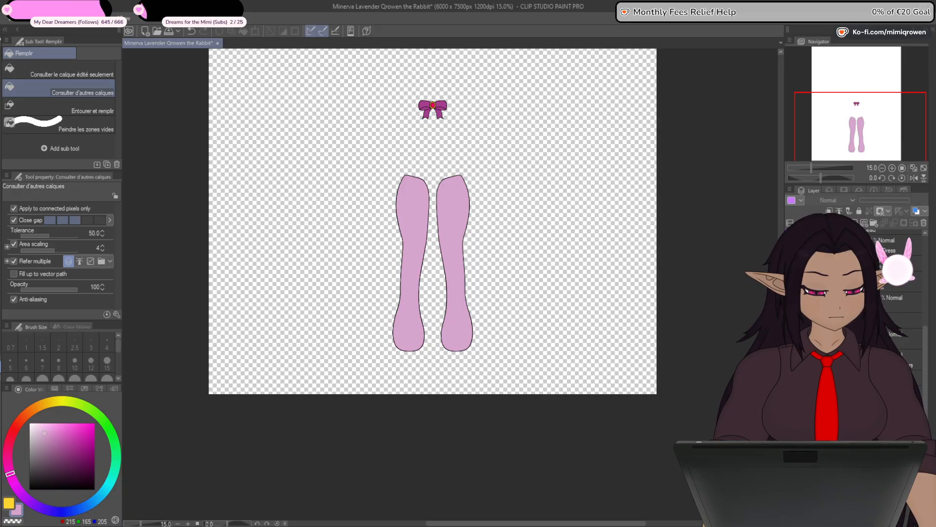
- Show the dress's chest, torso, arms, skirt and neck parts together with the stockings and the shoes
left_click(790, 377)
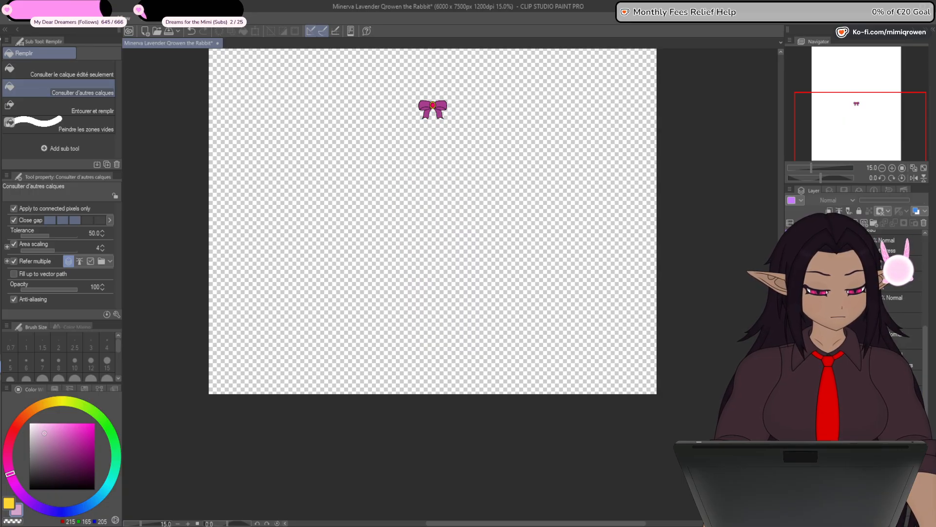
left_click(829, 300)
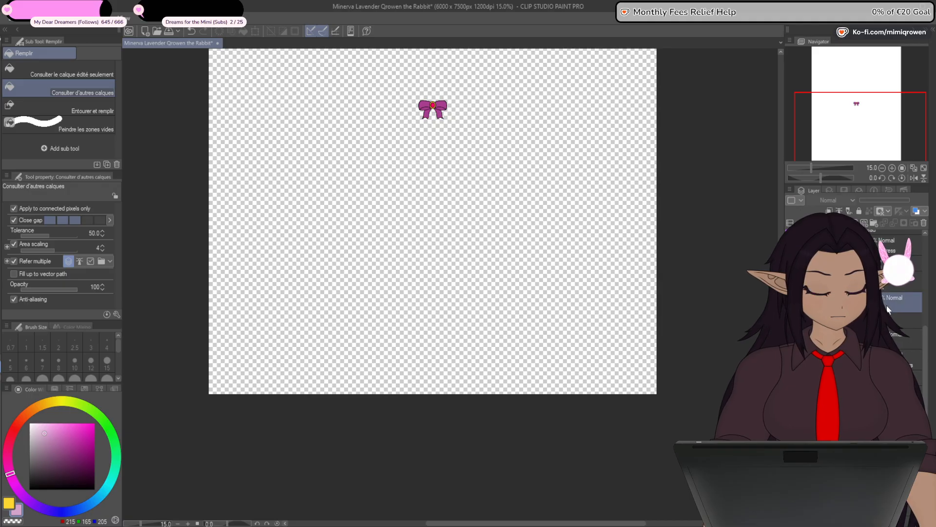
left_click(790, 300)
left_click(791, 282)
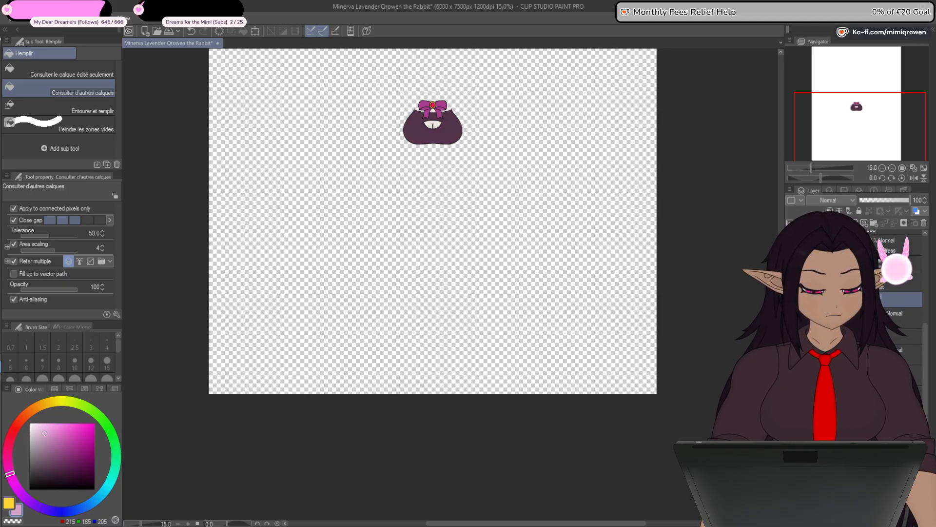
left_click(791, 263)
left_click(791, 246)
left_click(790, 318)
left_click(791, 337)
left_click(791, 354)
left_click(791, 373)
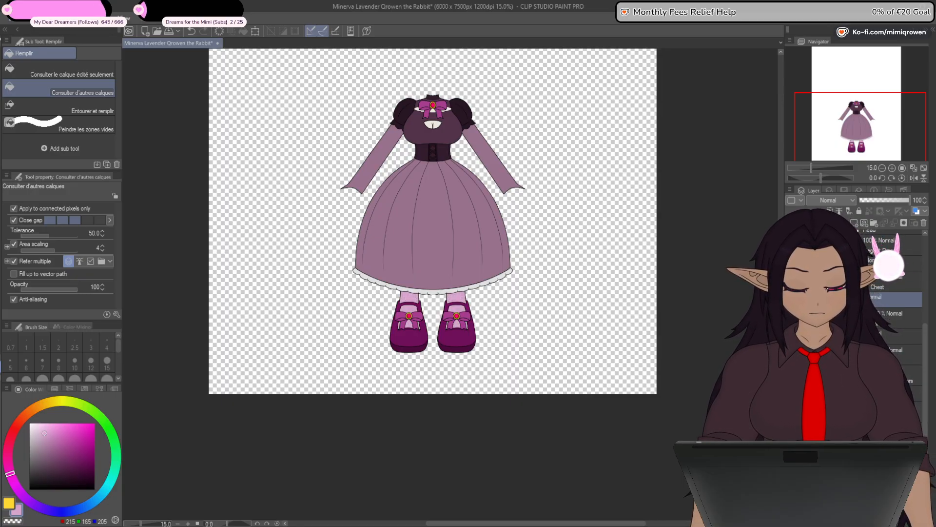
- Select the area of the dress's chest fill, and hide the skin showing through the neckline and the chest cutout
left_click_drag(464, 265, 548, 426)
scroll(517, 275, "up", 6)
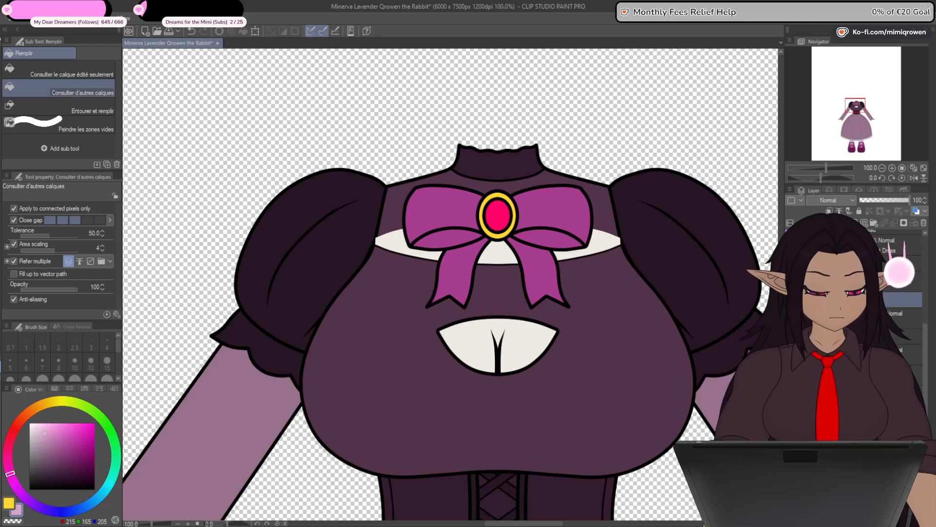
left_click(829, 317, "ctrl")
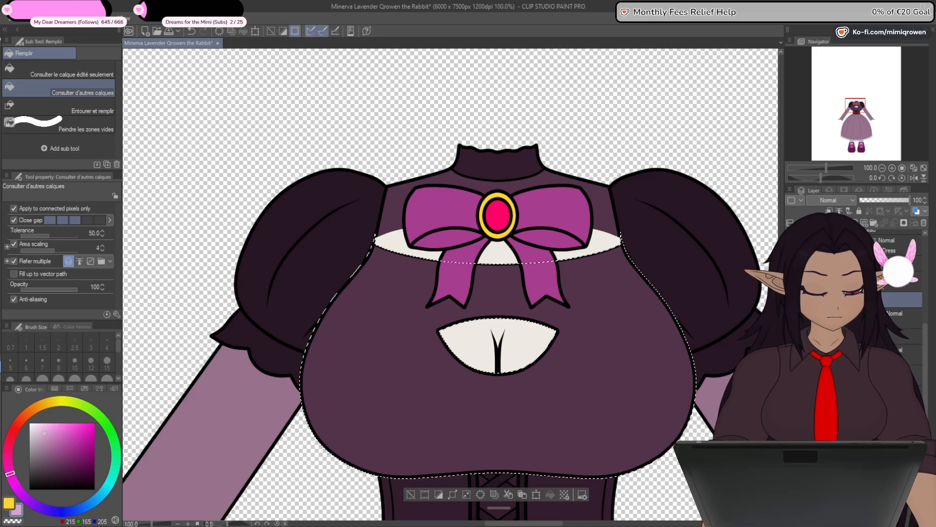
left_click(903, 221)
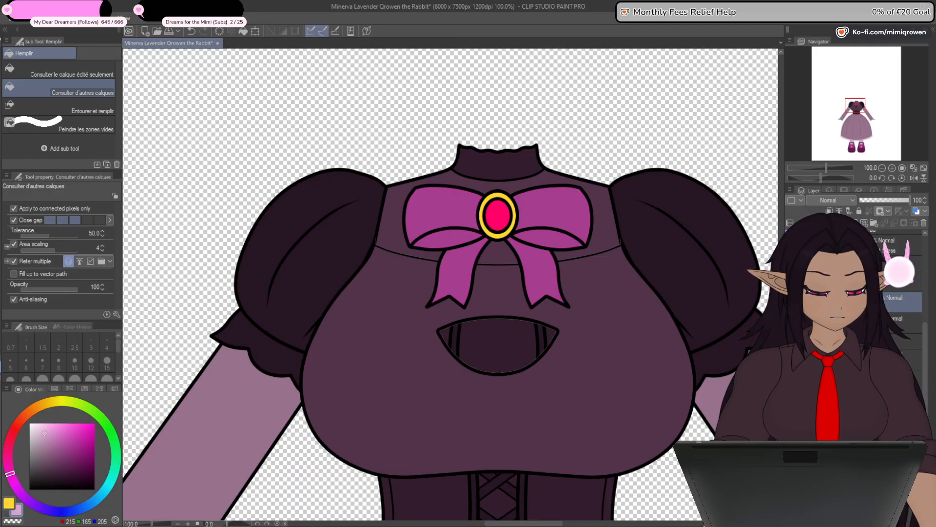
left_click_drag(925, 338, 926, 268)
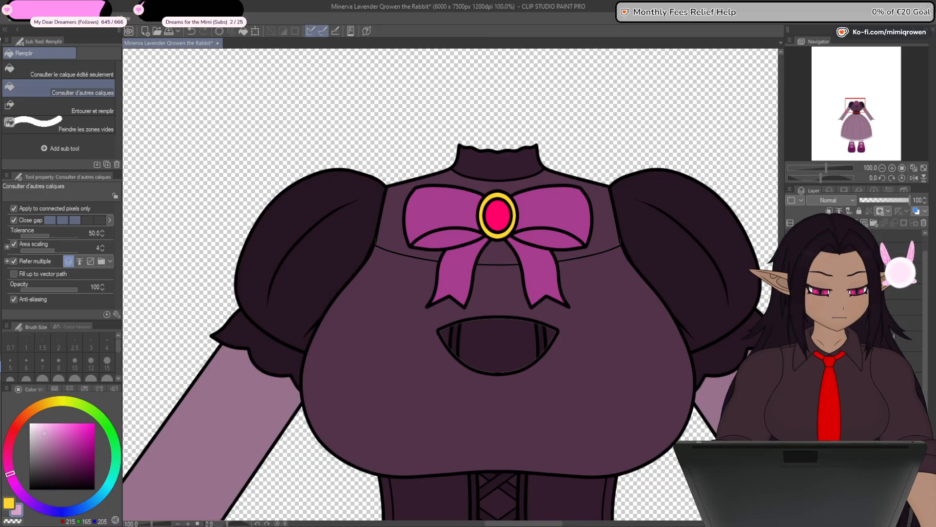
- Trim the chest skin symmetrically with the Plume G pen at size 60 so it sits well inside the dress's chest
left_click(909, 299)
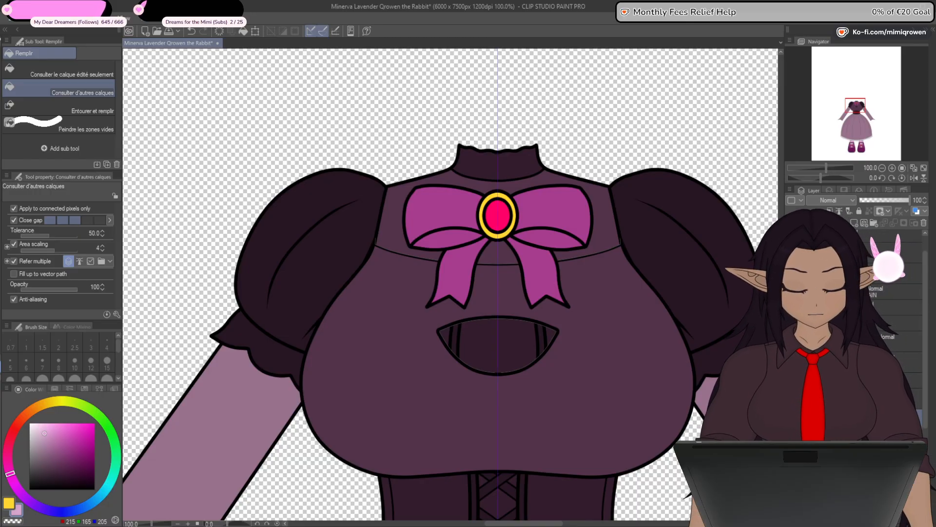
key("p")
scroll(426, 270, "up", 3)
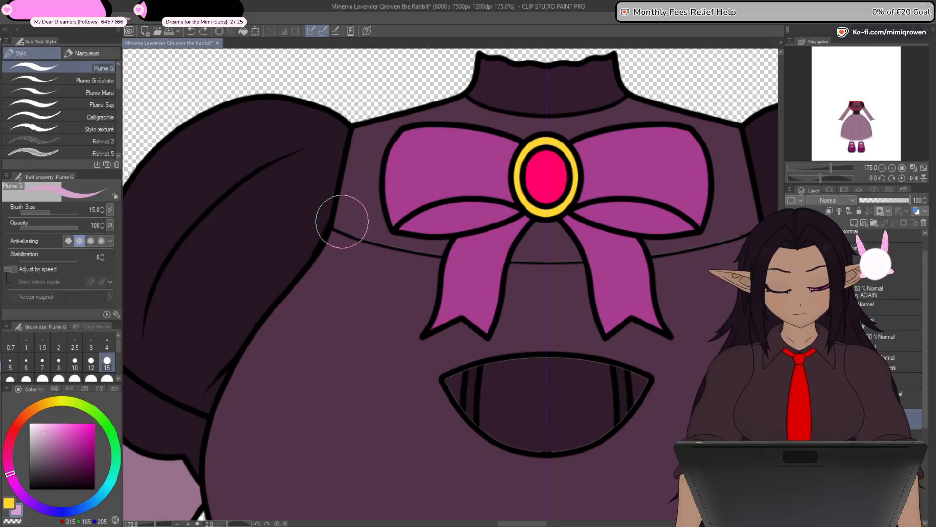
left_click_drag(415, 383, 440, 259)
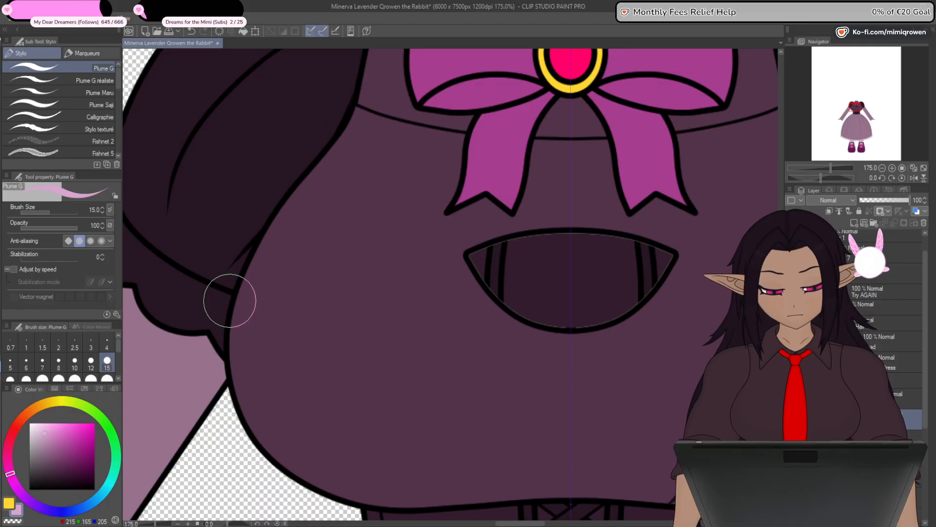
left_click_drag(360, 485, 368, 310)
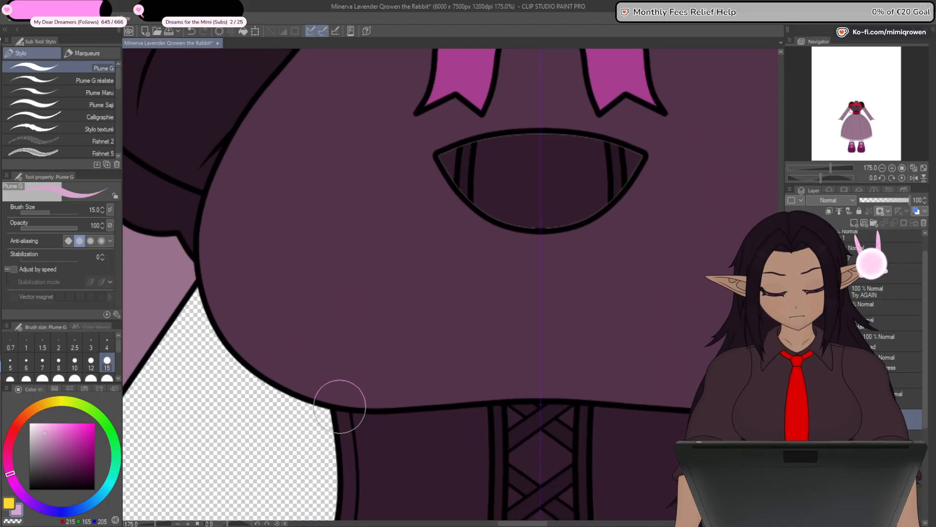
left_click_drag(654, 350, 542, 432)
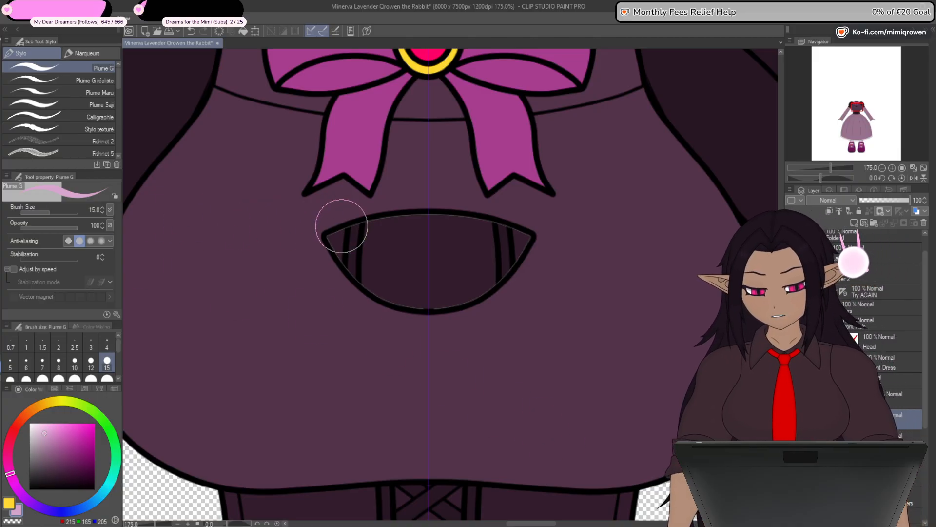
left_click(106, 379)
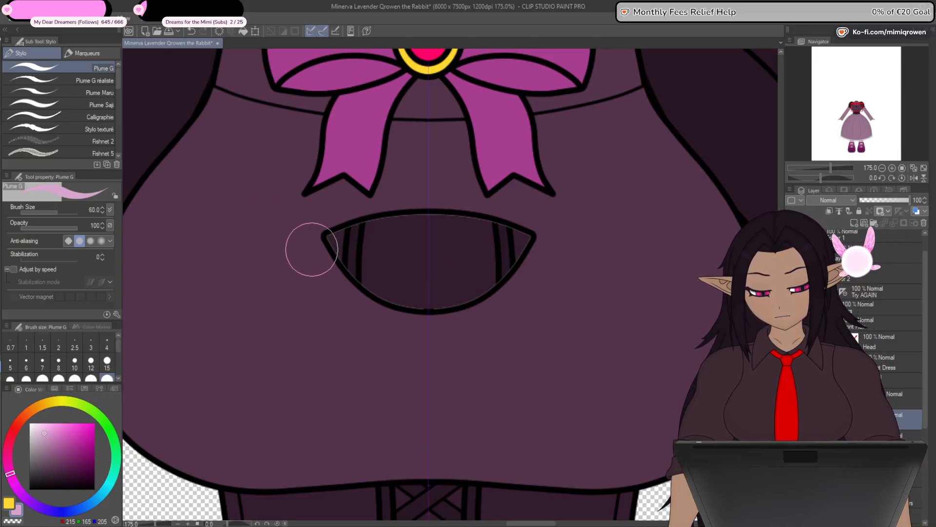
mouse_move(309, 247)
left_mouse_down()
mouse_move(394, 233)
mouse_move(532, 235)
mouse_move(326, 317)
left_mouse_up()
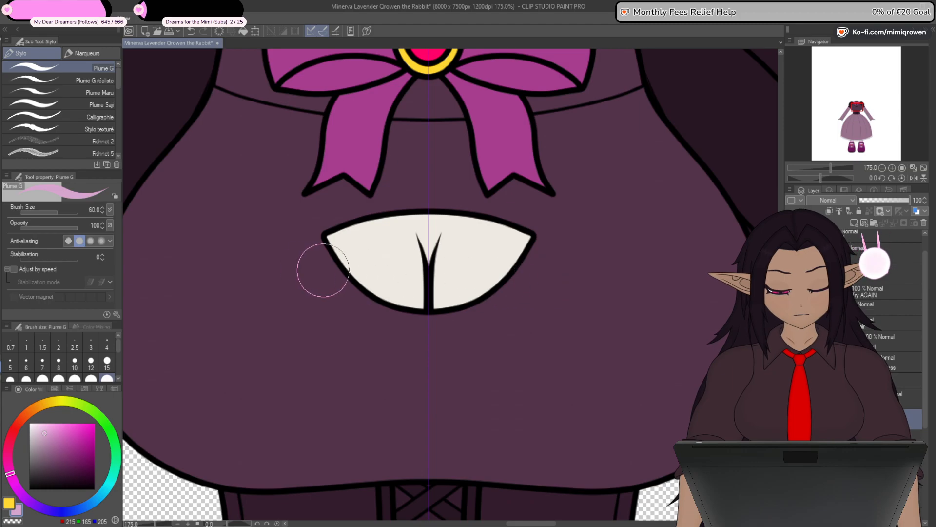
scroll(278, 258, "down", 1)
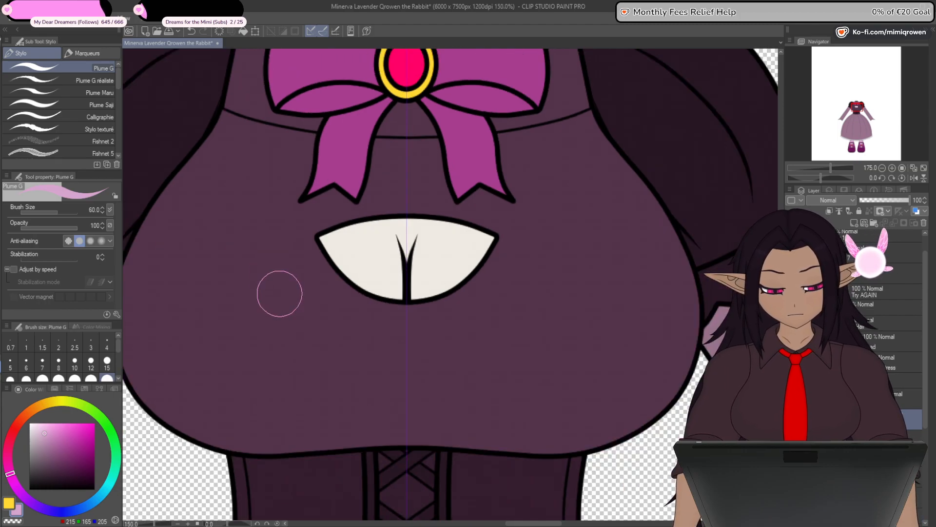
mouse_move(311, 340)
left_mouse_down()
mouse_move(333, 352)
mouse_move(307, 348)
left_mouse_up()
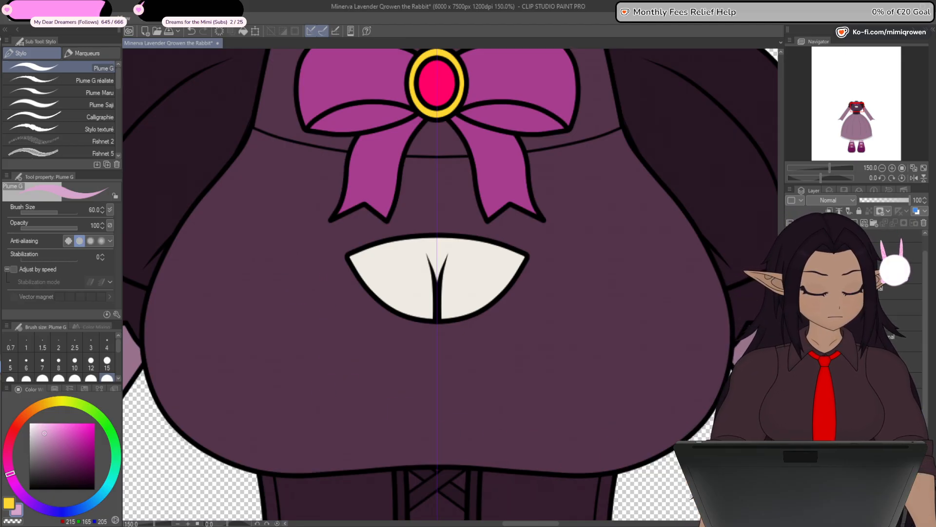
left_click(791, 321)
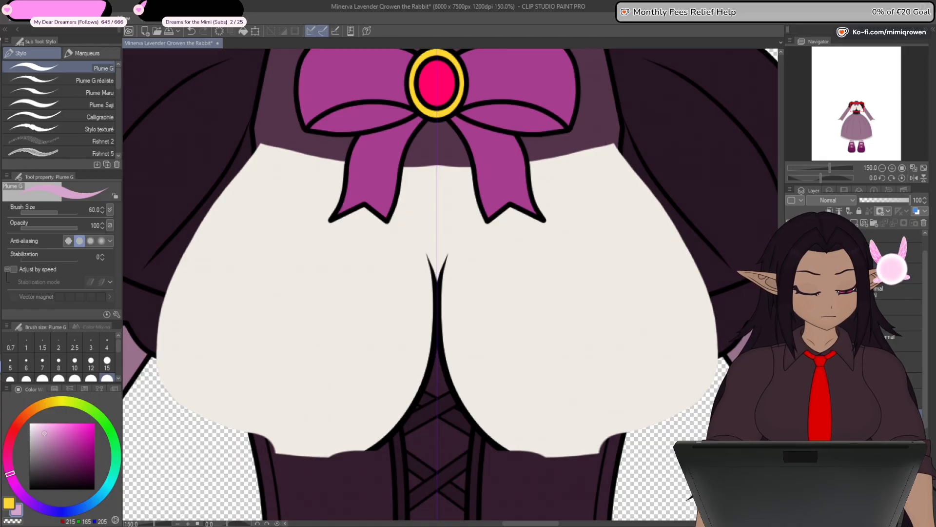
mouse_move(416, 157)
left_mouse_down()
mouse_move(453, 171)
mouse_move(250, 158)
mouse_move(204, 240)
mouse_move(174, 305)
mouse_move(163, 366)
mouse_move(169, 401)
mouse_move(244, 437)
mouse_move(333, 448)
mouse_move(306, 444)
mouse_move(193, 367)
mouse_move(231, 232)
mouse_move(277, 164)
mouse_move(194, 447)
mouse_move(301, 171)
mouse_move(226, 383)
mouse_move(242, 486)
left_mouse_up()
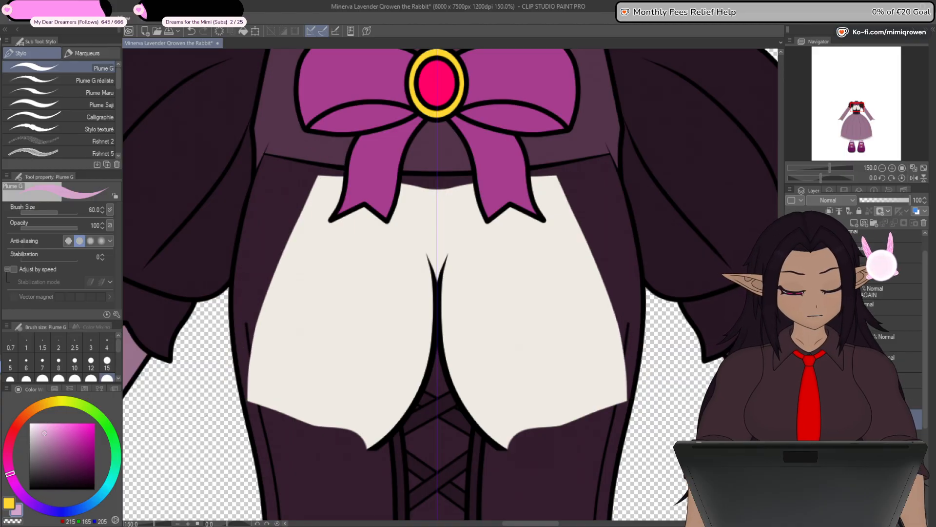
- Show the dress's chest over the trimmed body again and hide the skin behind its cutout
left_click(790, 361)
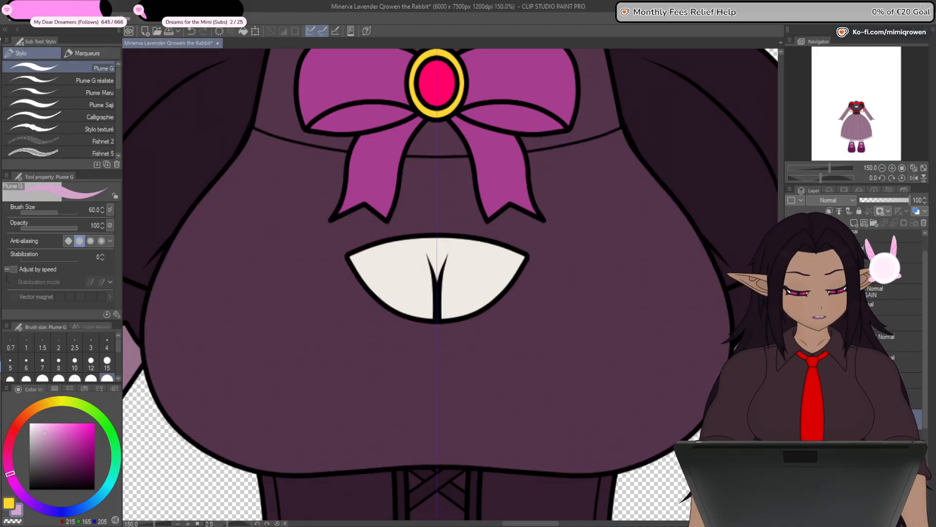
left_click(791, 361)
mouse_move(400, 425)
left_mouse_down()
mouse_move(352, 466)
mouse_move(354, 451)
mouse_move(615, 336)
mouse_move(631, 389)
mouse_move(687, 360)
mouse_move(695, 322)
mouse_move(635, 292)
mouse_move(631, 252)
mouse_move(391, 241)
left_mouse_up()
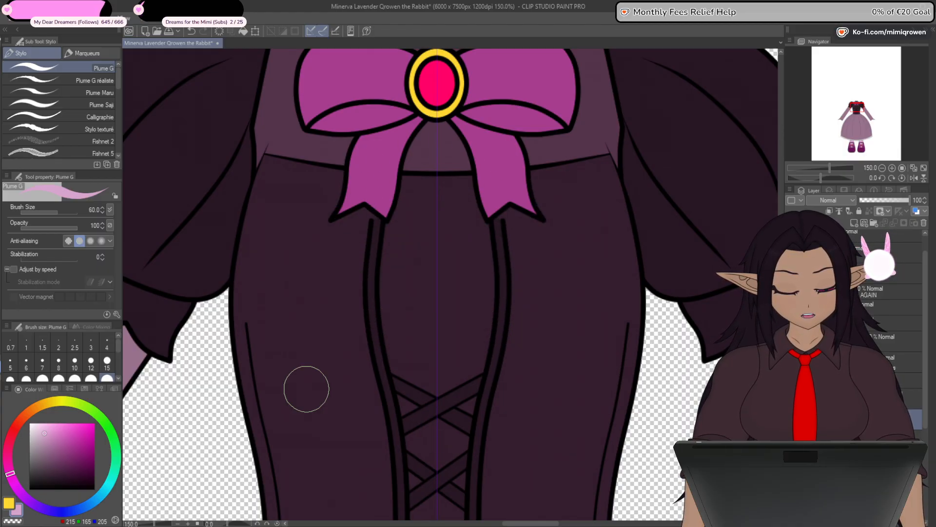
left_click(791, 361)
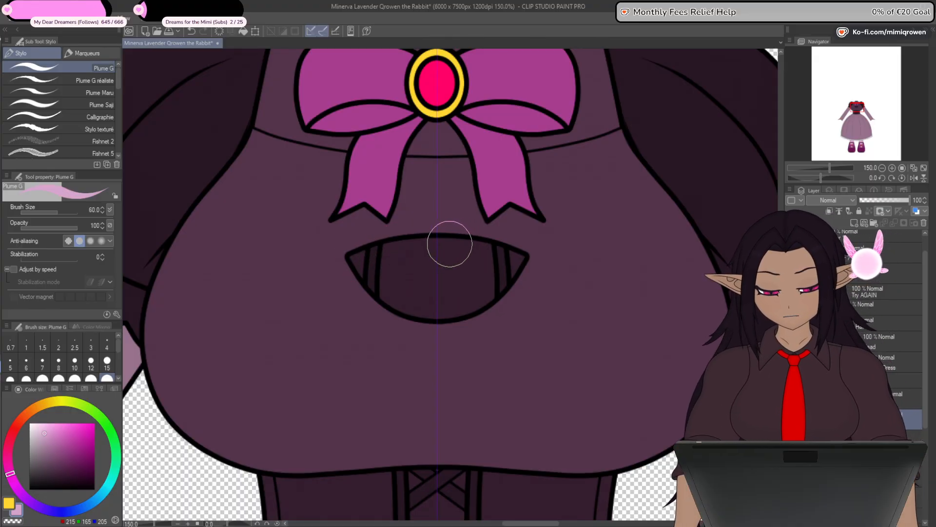
- Undo the stray stroke over the chest and show the chest skin with its cleavage line behind the dress's chest cutout
mouse_move(449, 245)
left_mouse_down()
mouse_move(425, 246)
mouse_move(364, 280)
mouse_move(416, 244)
mouse_move(449, 243)
left_mouse_up()
key("ctrl+z")
mouse_move(355, 267)
left_mouse_down()
mouse_move(384, 291)
mouse_move(457, 297)
mouse_move(372, 272)
left_mouse_up()
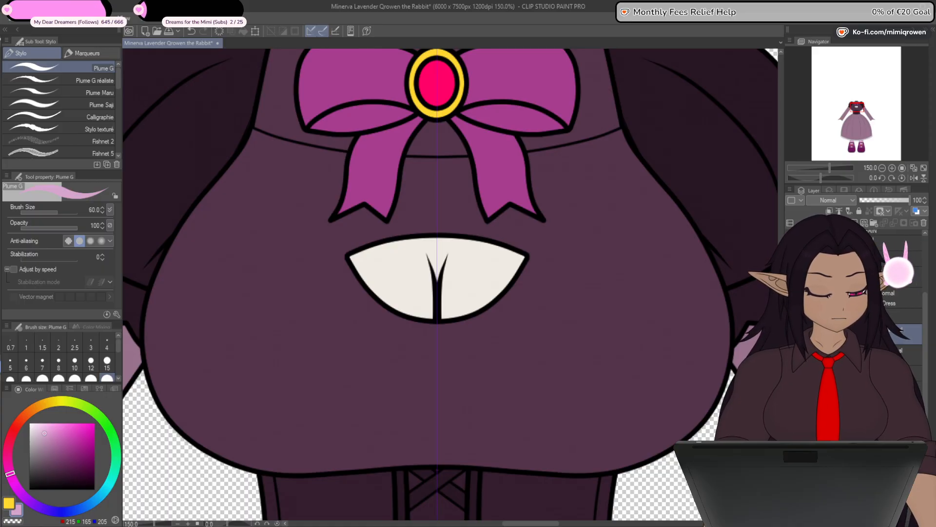
- Show the body with its hands, the back hair, head, bangs, ears and the gray background together with the dress
key("ctrl+minus")
key("ctrl+minus")
key("ctrl+minus")
key("ctrl+minus")
key("ctrl+minus")
key("ctrl+minus")
key("ctrl+minus")
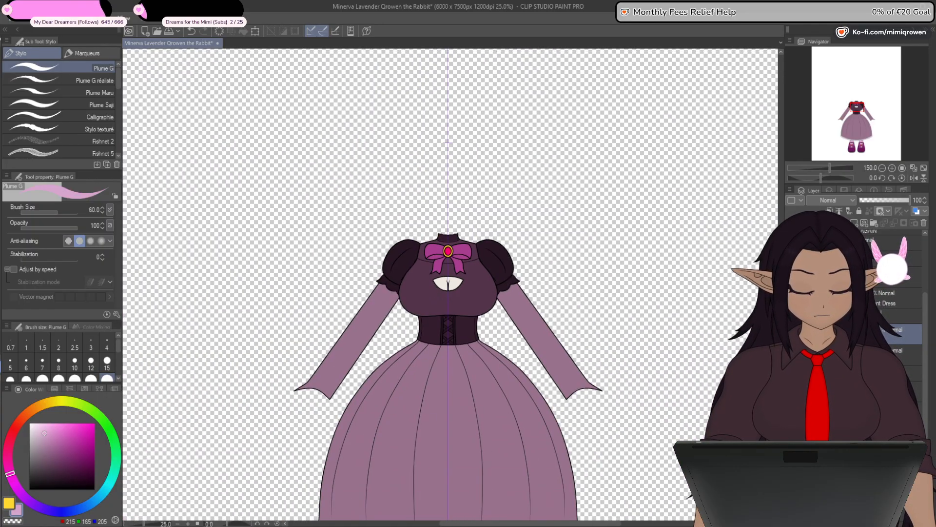
key("ctrl+minus")
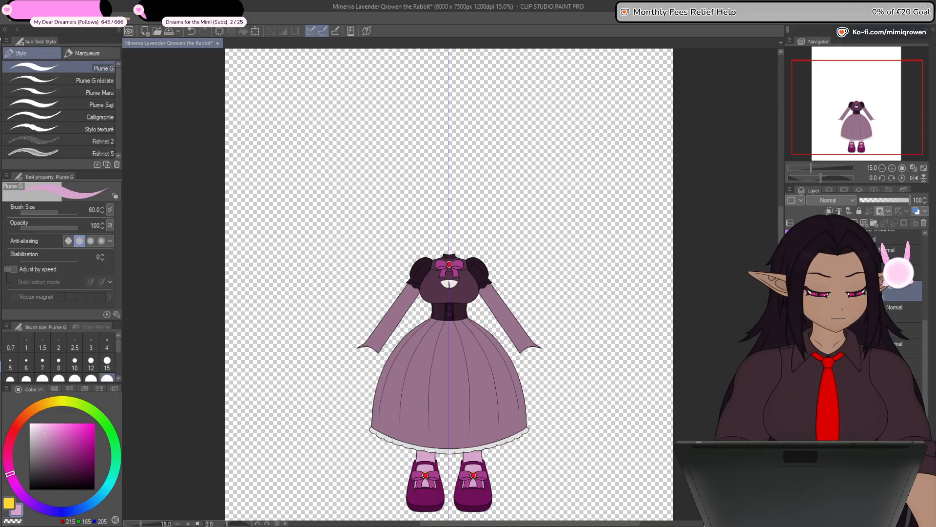
left_click(791, 346)
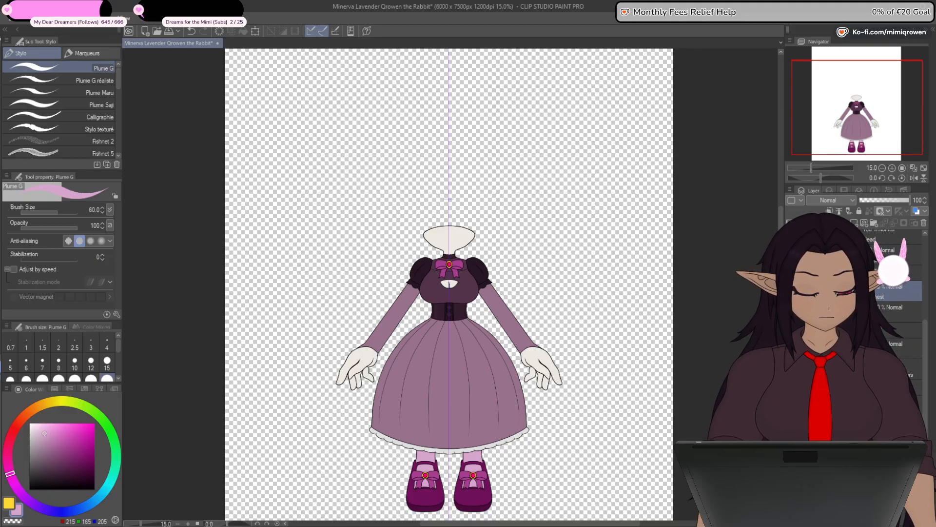
left_click(791, 385)
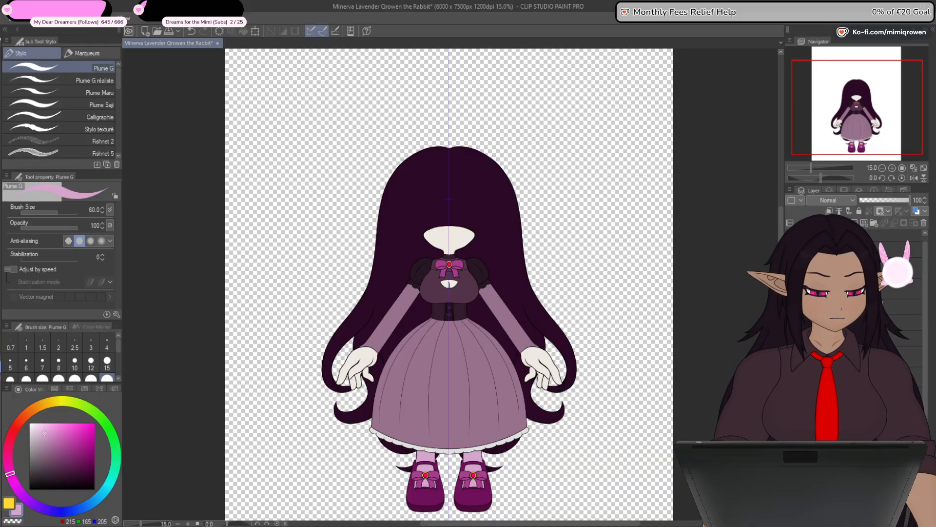
left_click(791, 314)
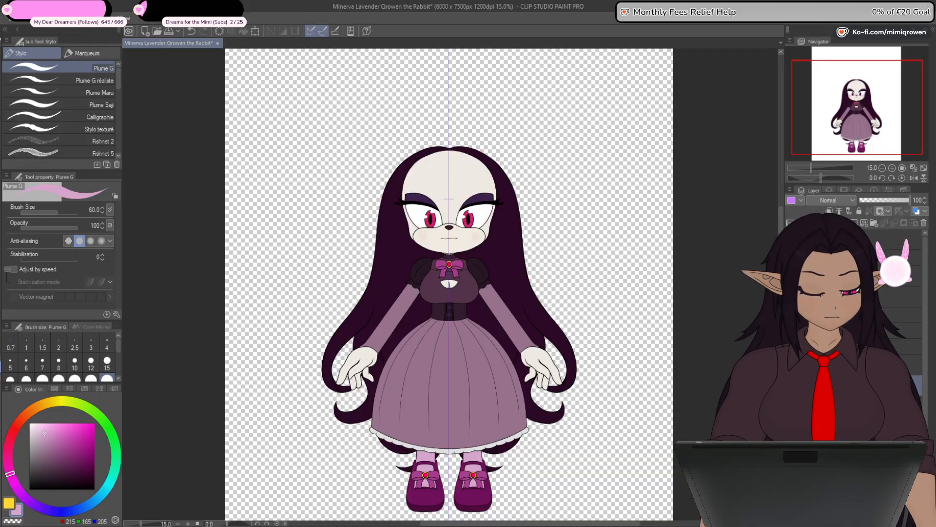
left_click(792, 294)
left_click(791, 273)
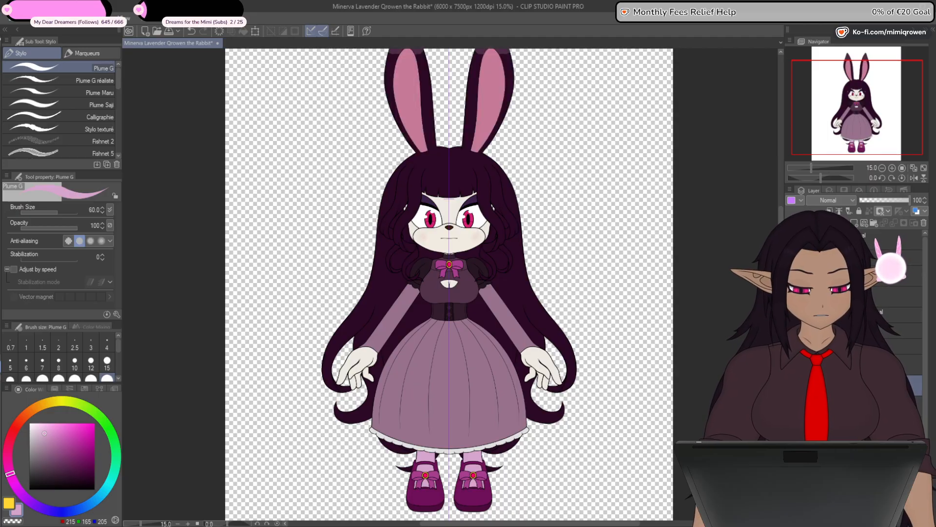
left_click(792, 406)
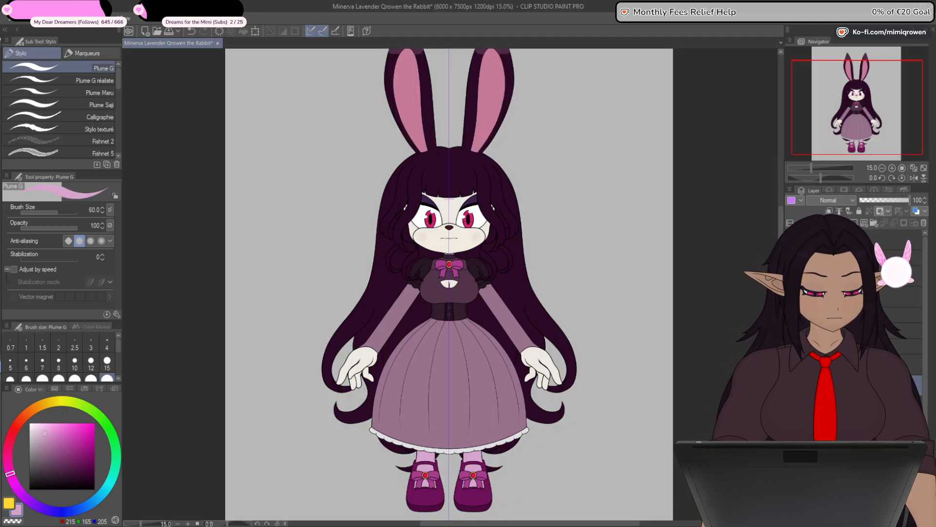
- Recolor all the hair fills, including the back hair and side bangs, to the grayish dark purple RGB 54, 43, 52
left_click_drag(617, 391, 633, 437)
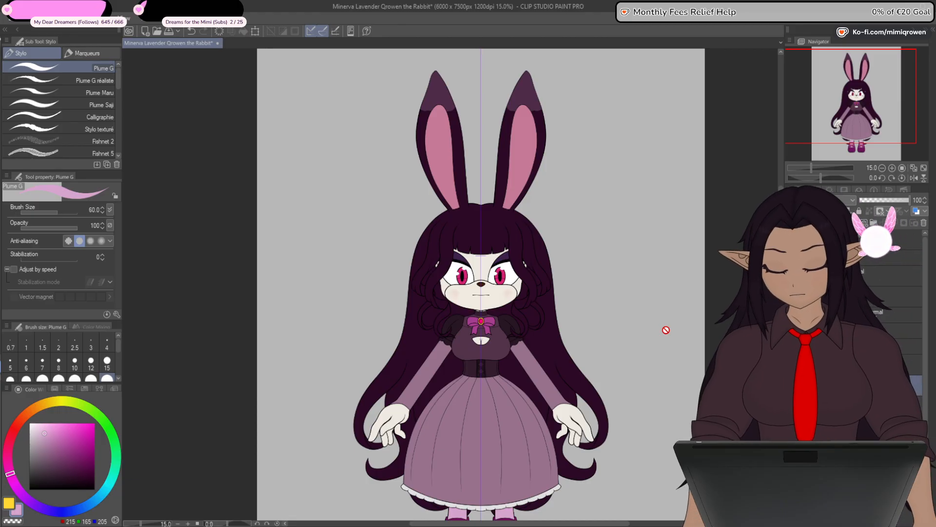
key("g")
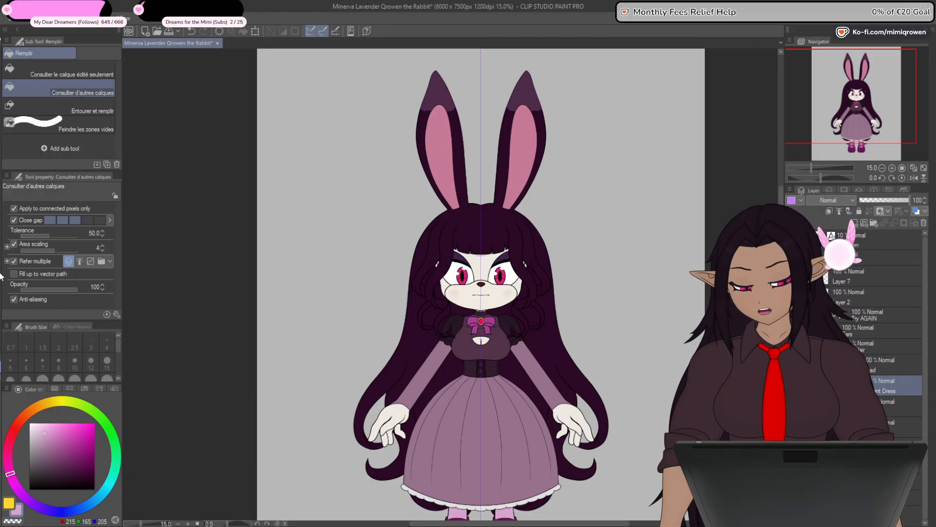
left_click(514, 237, "alt")
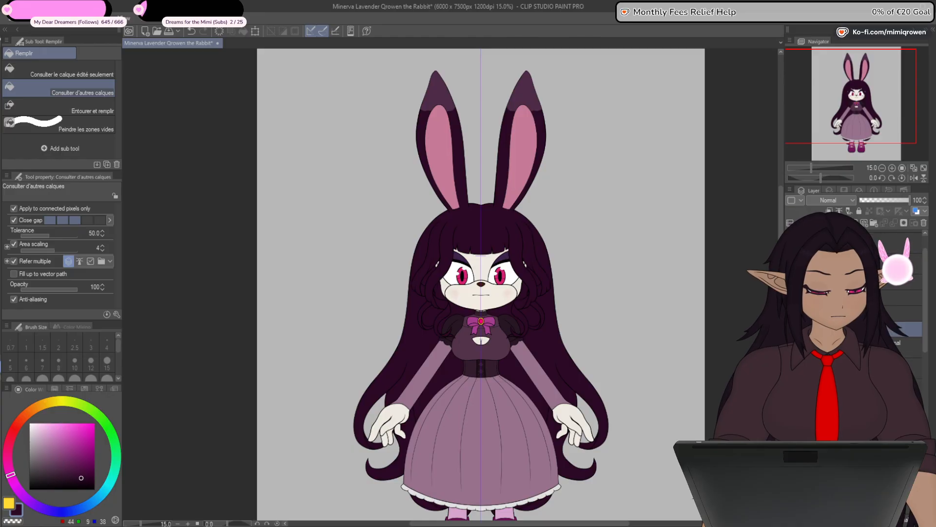
left_click_drag(925, 355, 926, 467)
left_click_drag(926, 407, 925, 442)
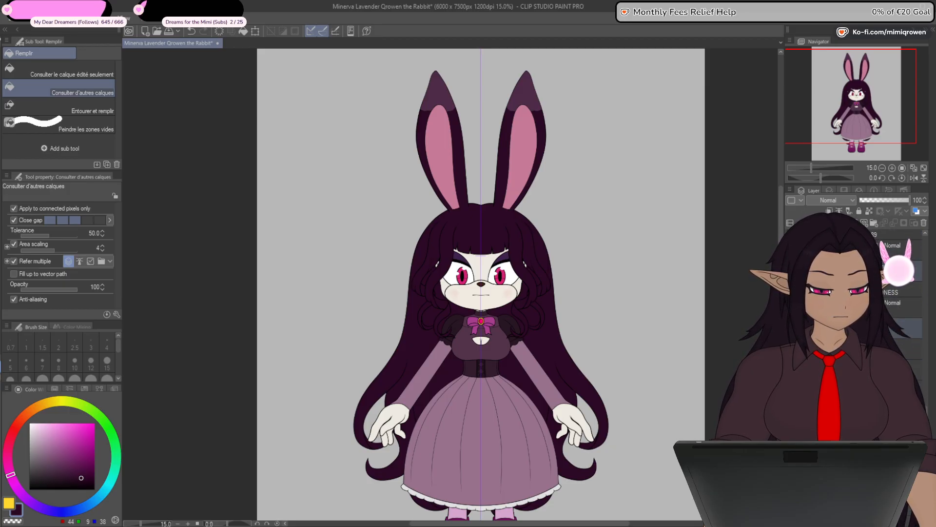
left_click(53, 476)
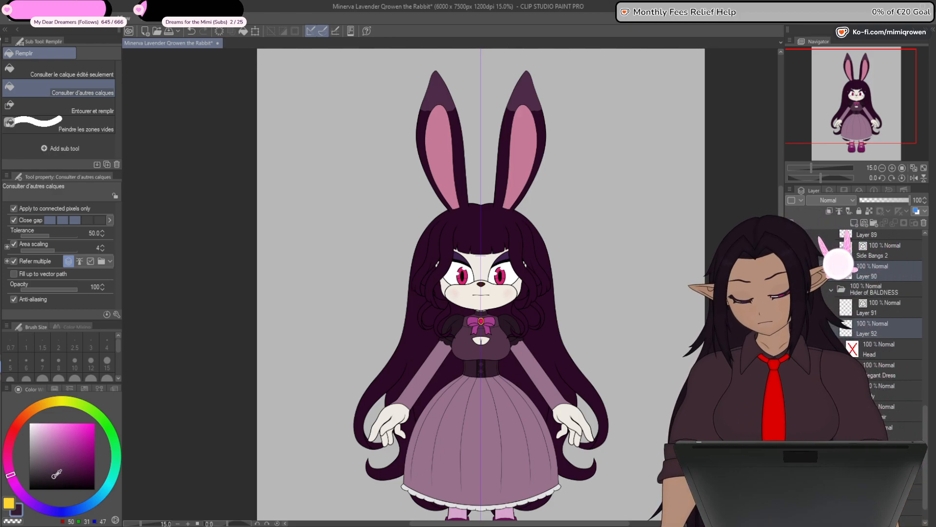
left_click(84, 214)
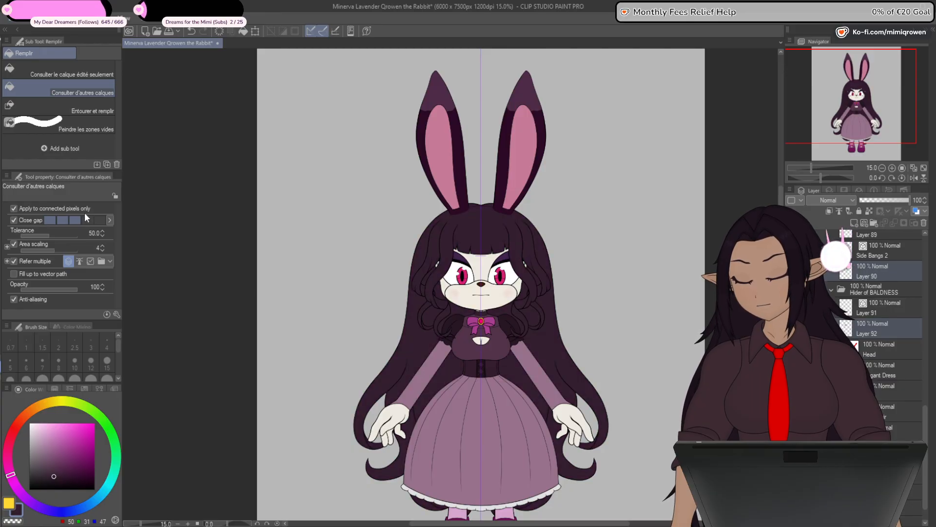
left_click(42, 475)
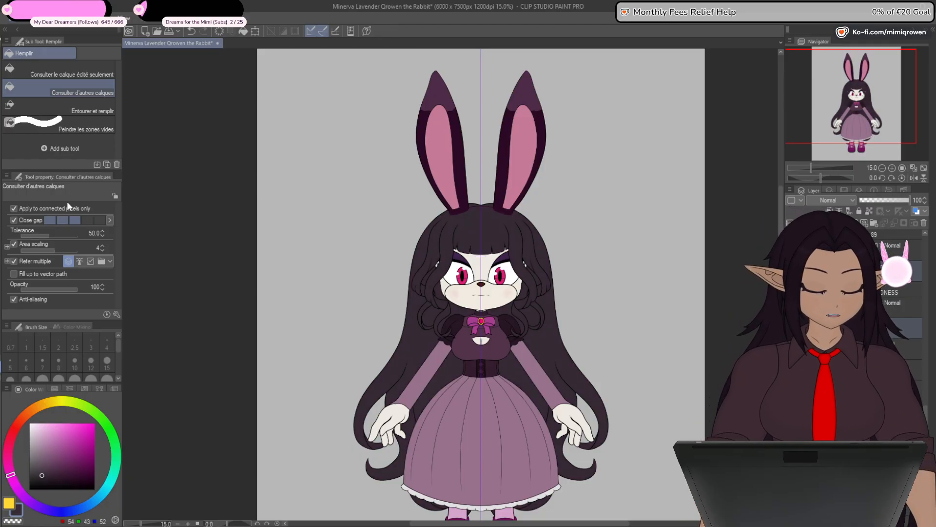
- Recolor the dark outer fill of both ears to the hair's grayish dark purple, RGB 54, 43, 52
left_click_drag(924, 414, 923, 356)
left_click_drag(926, 314, 929, 256)
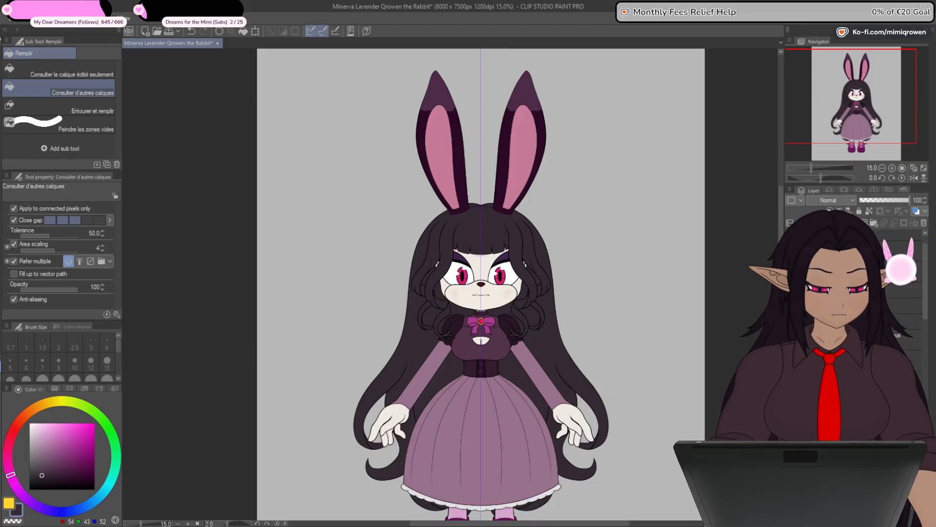
left_click_drag(926, 310, 927, 328)
left_click(878, 359)
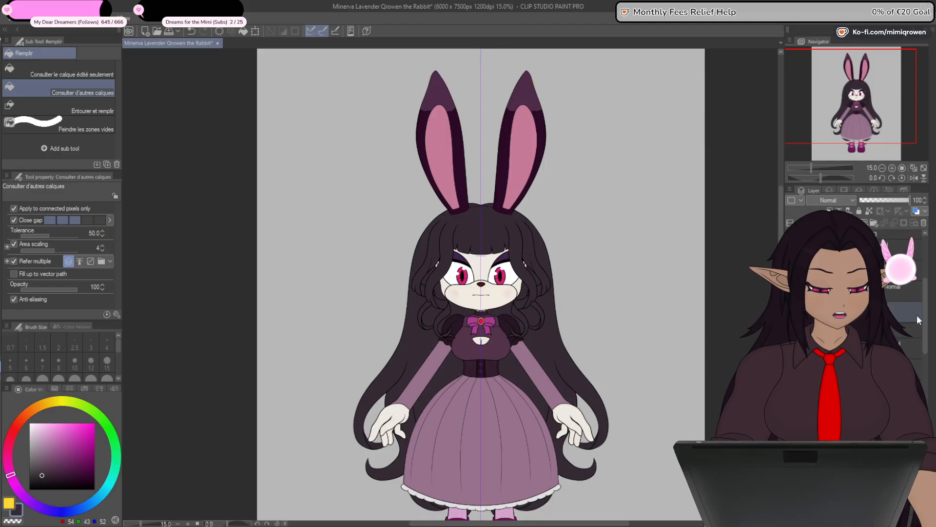
left_click(16, 19)
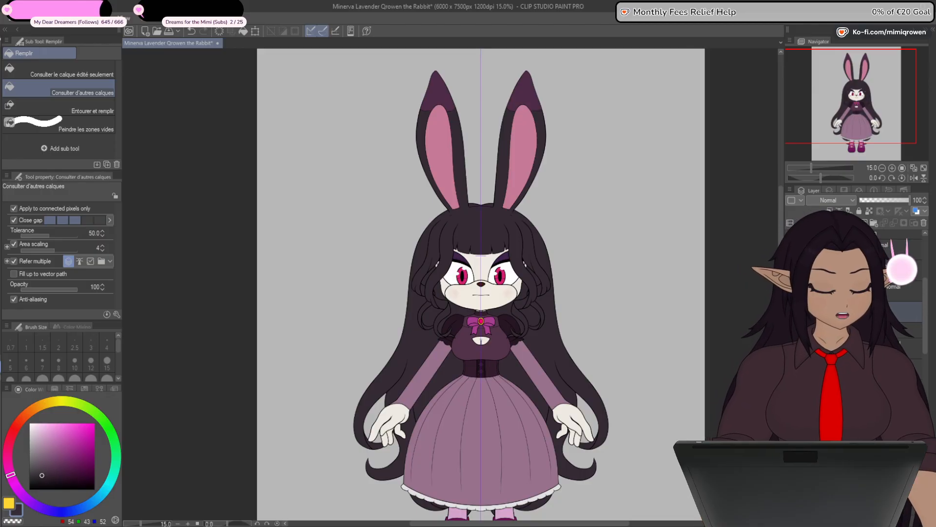
- Recolor the tips of both ears to the muted dark purple RGB 69, 49, 66
left_click_drag(925, 335, 925, 390)
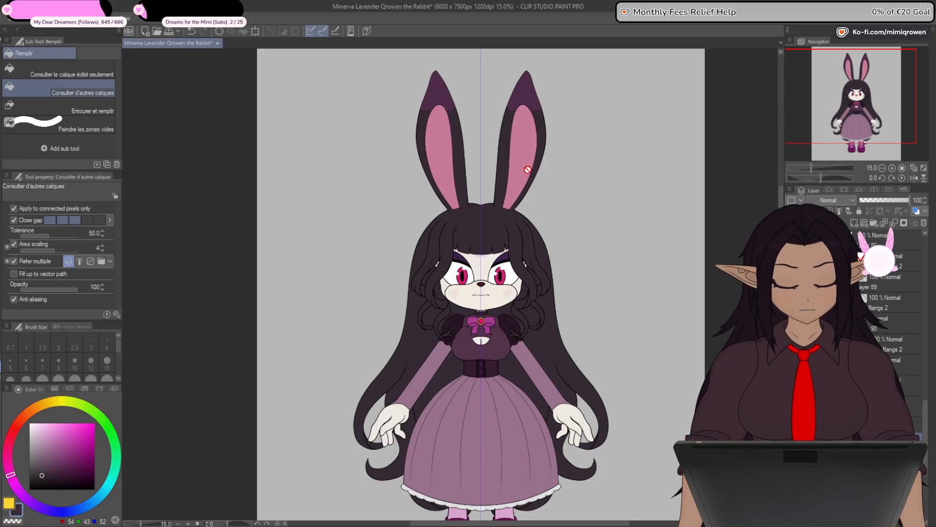
key("o")
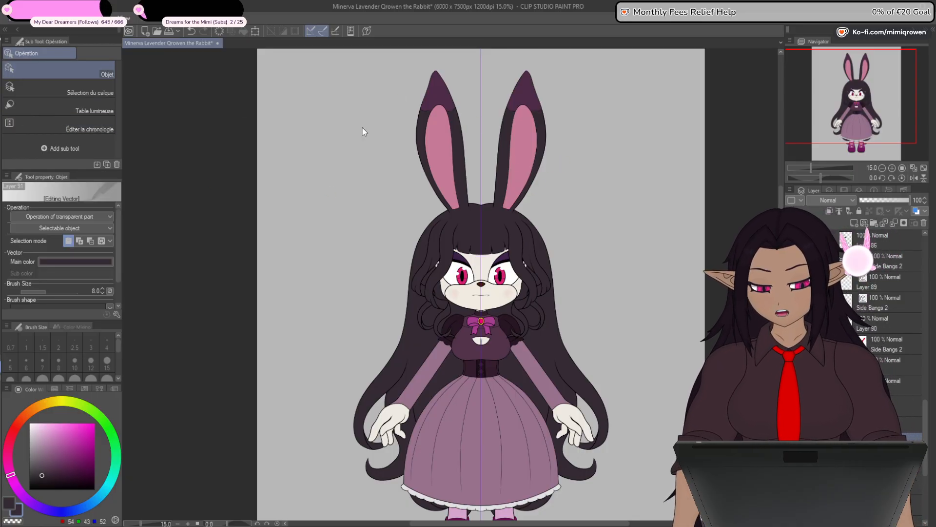
scroll(461, 75, "up", 2)
left_click(330, 142)
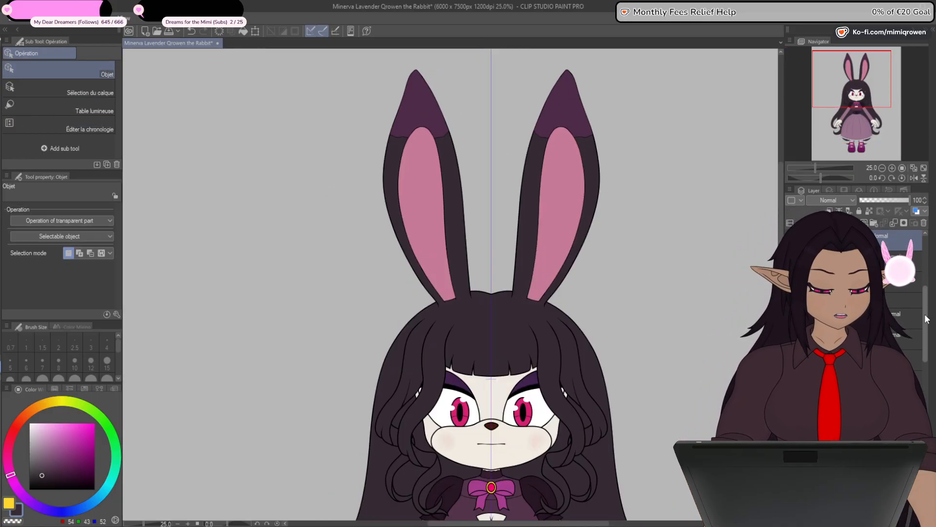
mouse_move(927, 319)
left_mouse_down()
mouse_move(927, 286)
mouse_move(929, 306)
left_mouse_up()
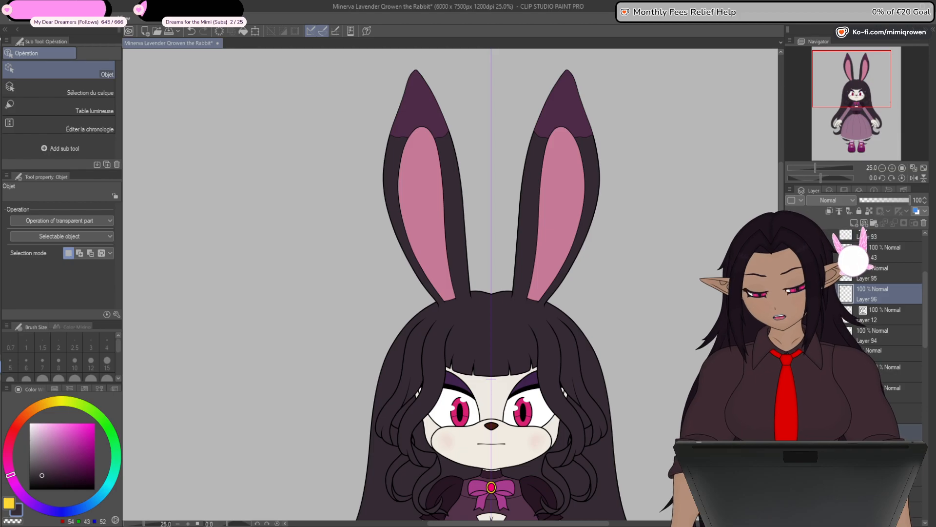
key("g")
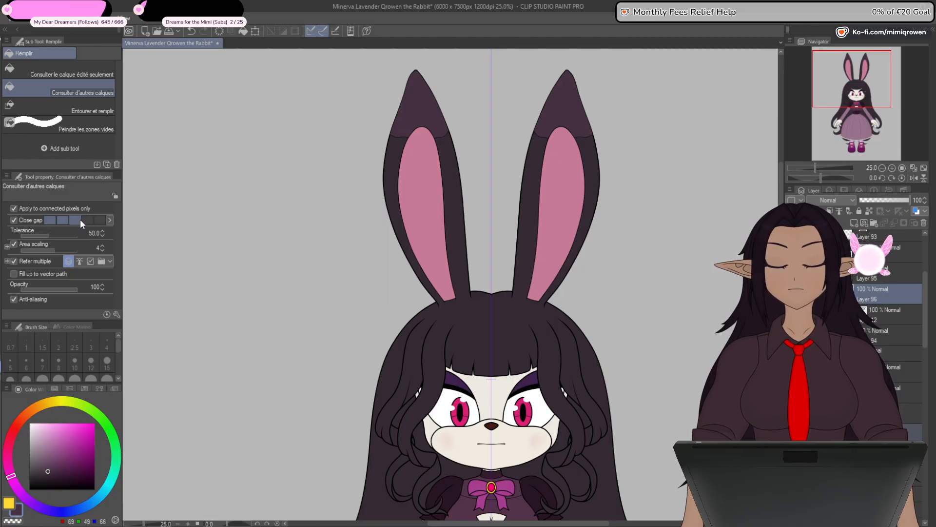
- Examine the recolored hair and ears against the dress on the whole character
key("ctrl+minus")
key("ctrl+minus")
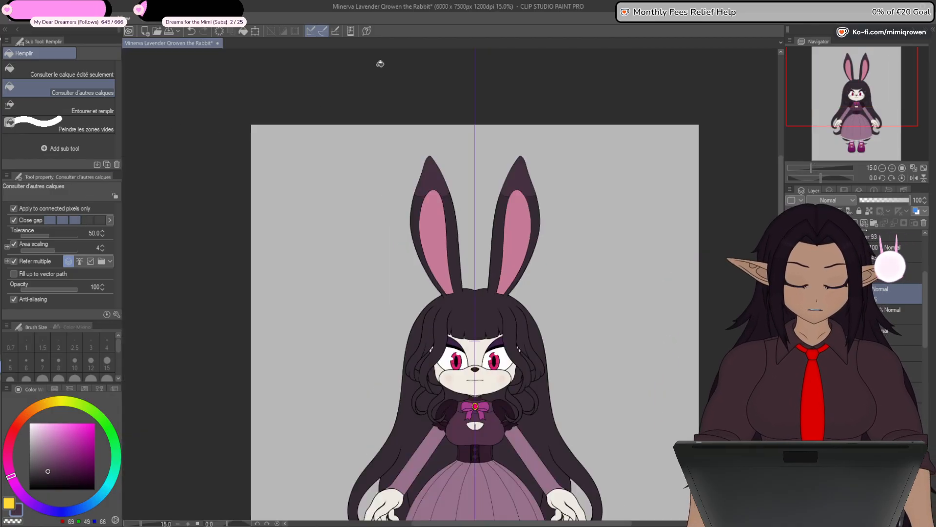
left_click_drag(649, 391, 641, 331)
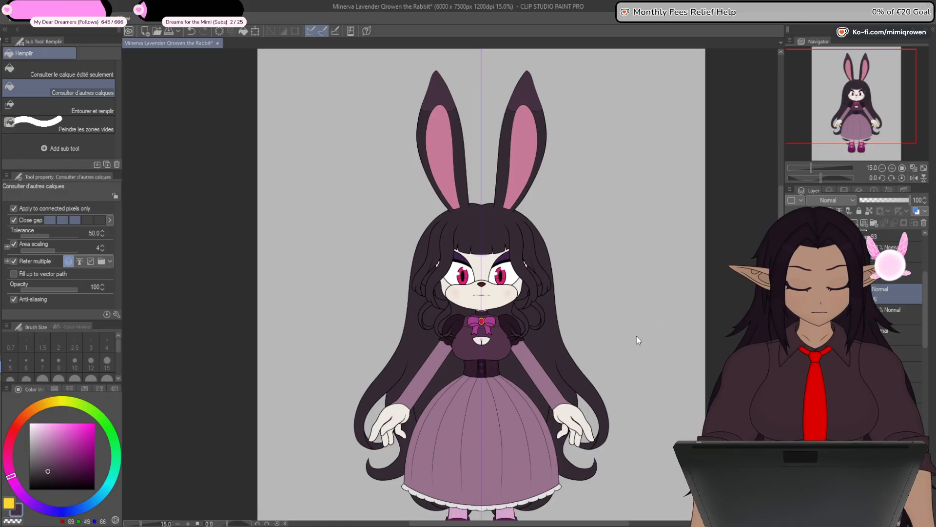
scroll(636, 336, "down", 1)
left_click_drag(628, 464, 620, 435)
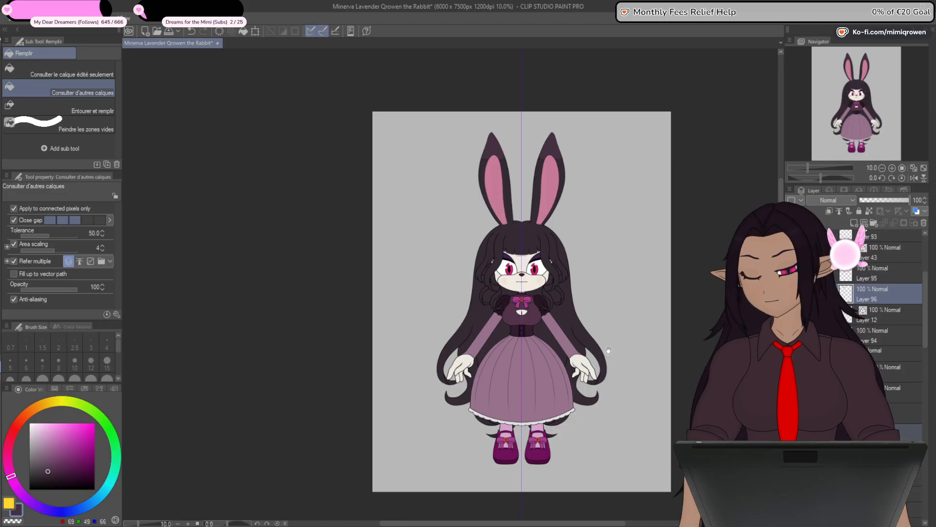
mouse_move(600, 356)
left_mouse_down()
mouse_move(603, 386)
mouse_move(604, 360)
left_mouse_up()
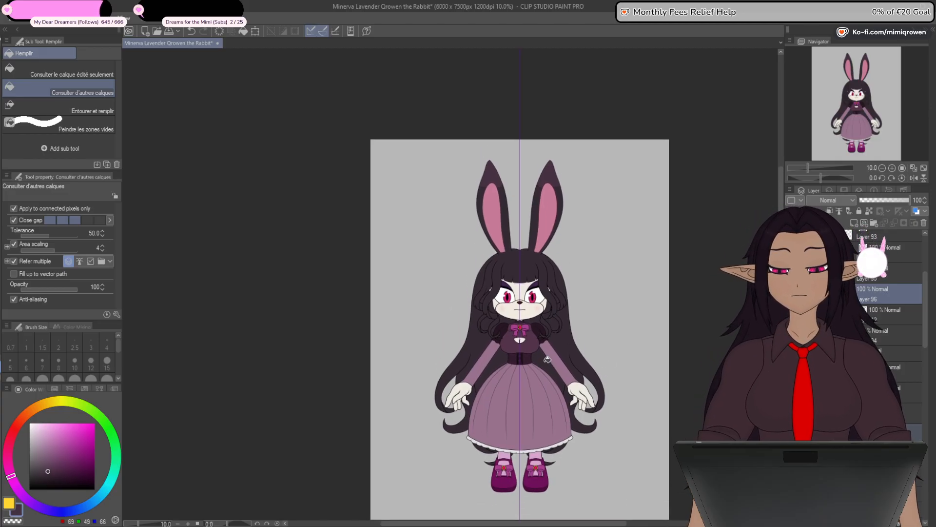
scroll(548, 359, "up", 2)
scroll(551, 366, "down", 1)
left_click_drag(585, 396, 600, 382)
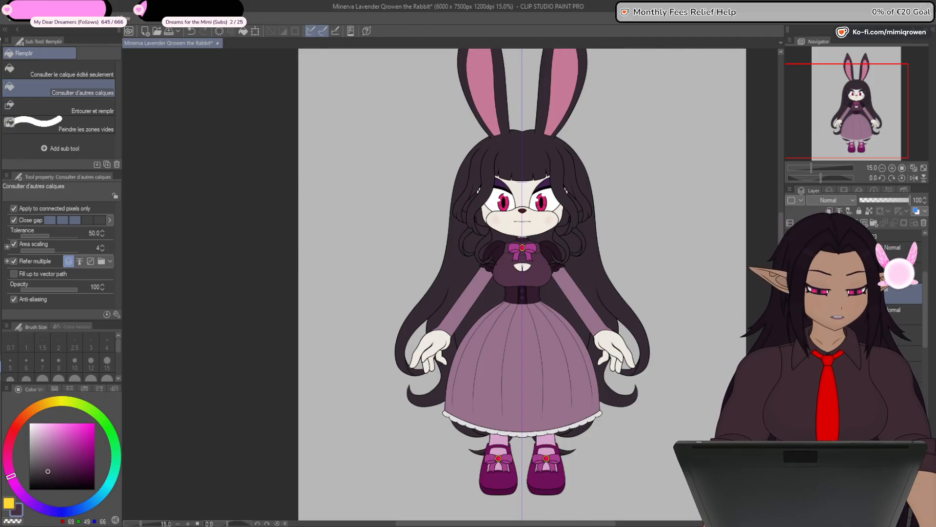
- Show the purple ribbon on the wrist of the character's left arm
left_click_drag(927, 326, 925, 296)
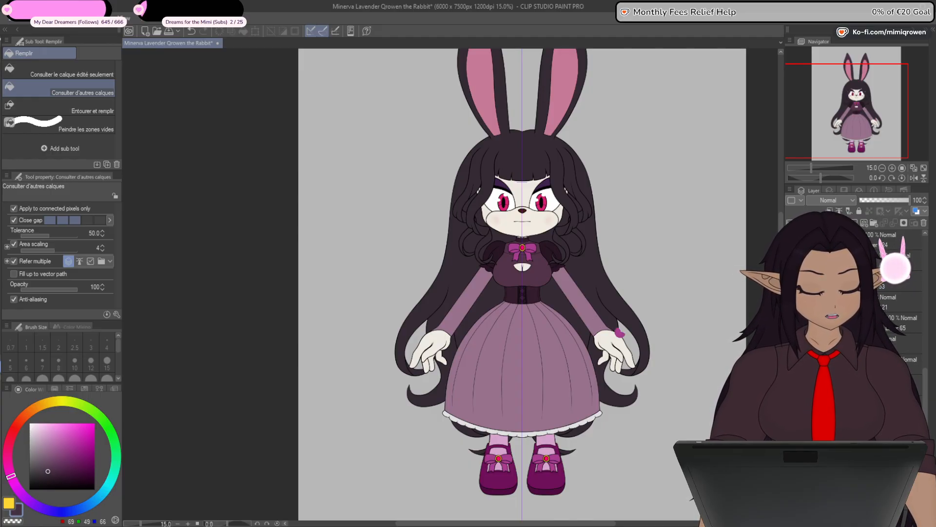
left_click(868, 385)
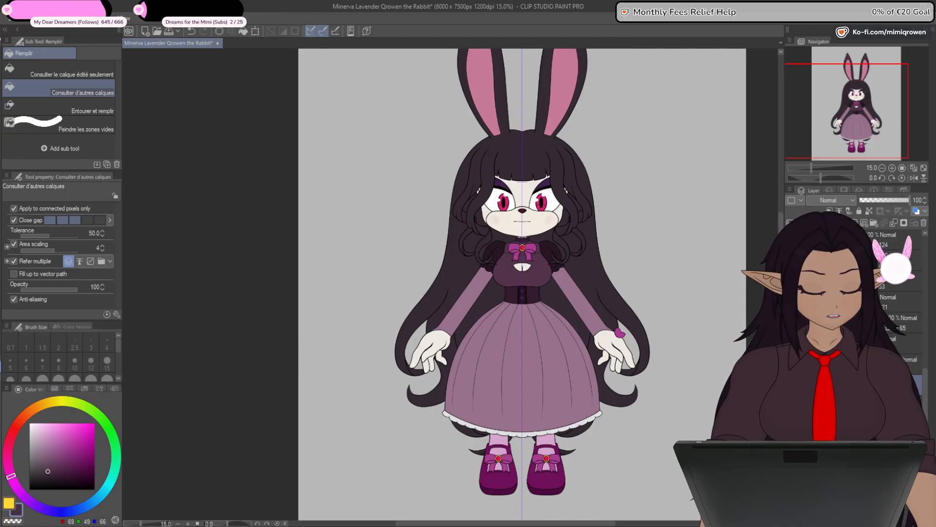
left_click(868, 364, "shift")
left_click(868, 406)
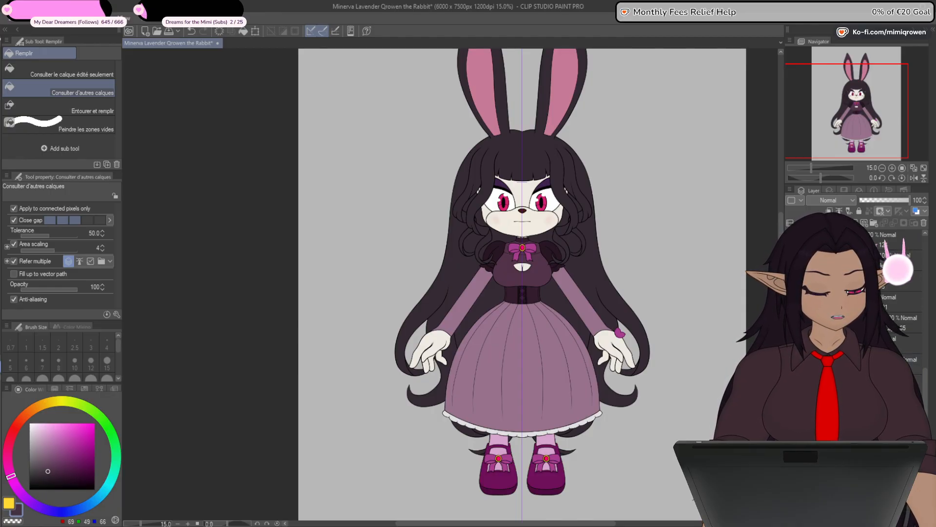
- Show the matching purple ribbon on the wrist of the character's right arm
left_click_drag(925, 376, 926, 355)
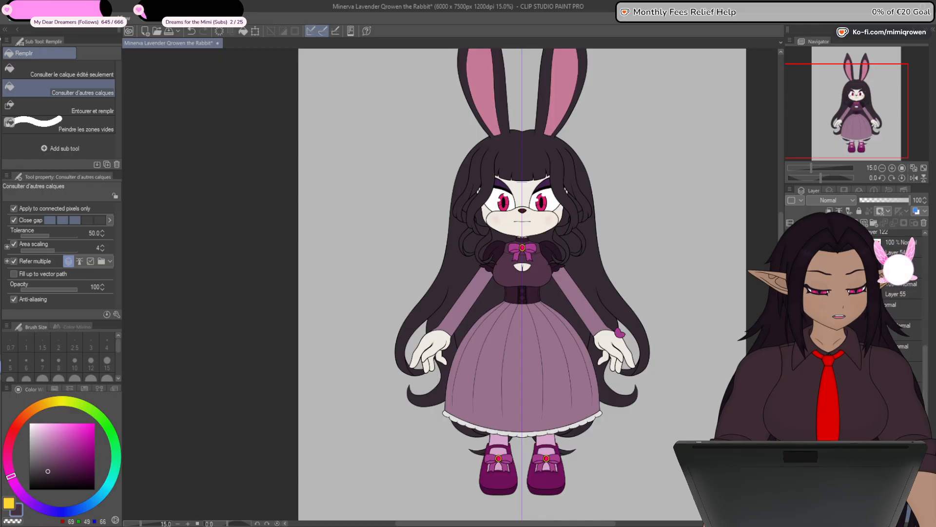
left_click(872, 267)
left_click(878, 247, "shift")
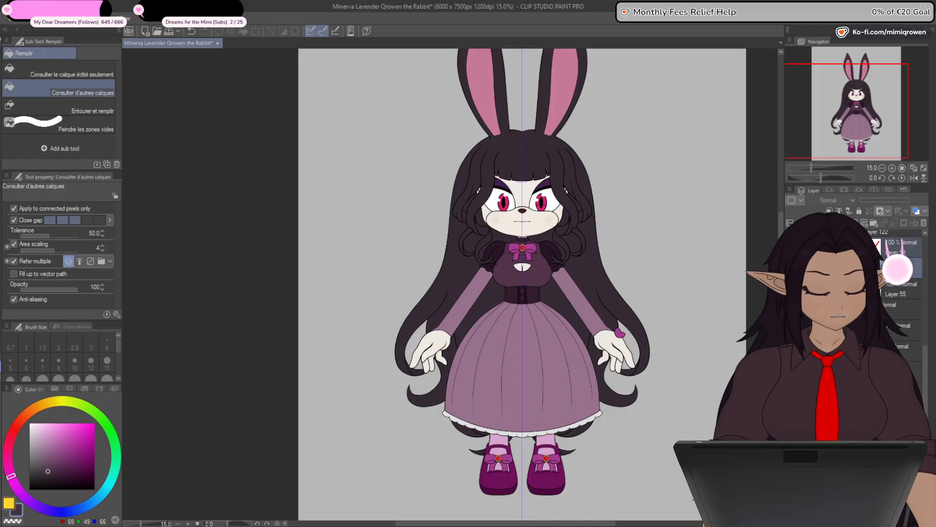
left_click_drag(878, 247, 878, 415)
left_click(877, 248)
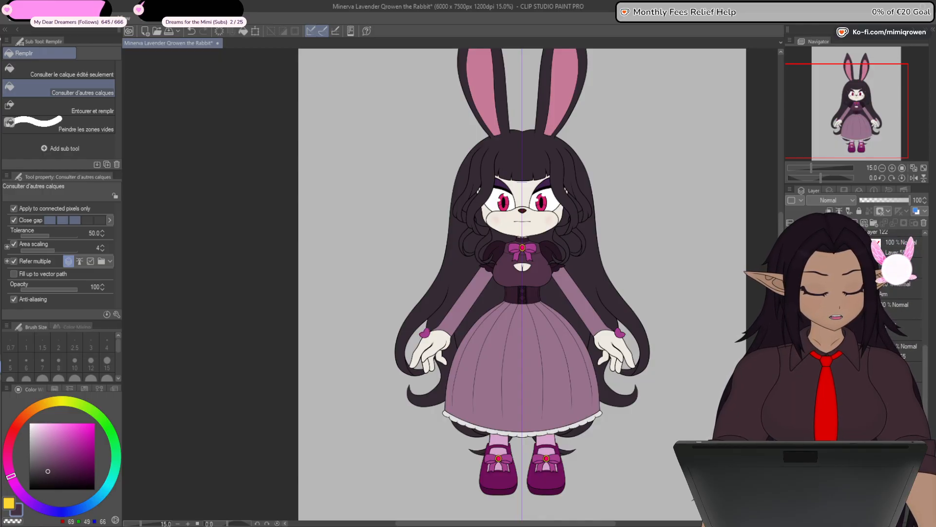
left_click(881, 211)
left_click_drag(924, 402, 925, 436)
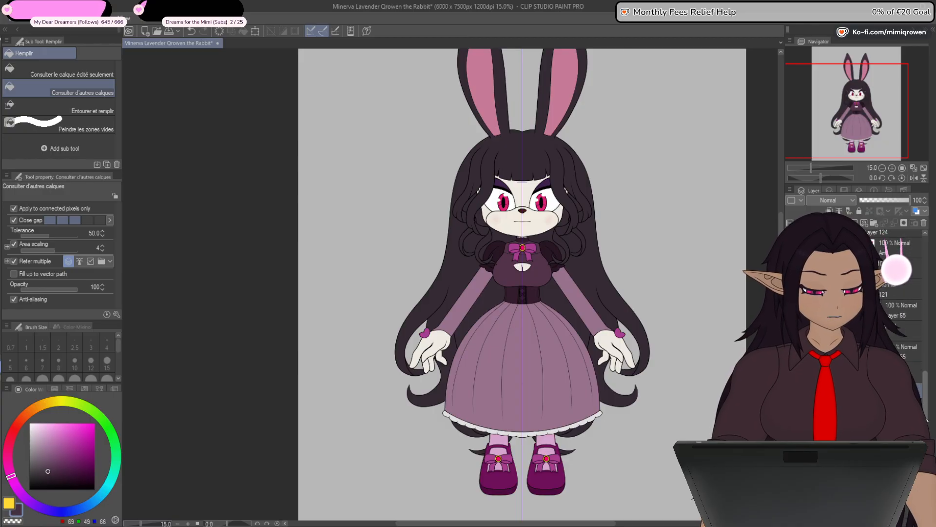
- Move the wrist ribbon layer lower in the stack so the ribbons sit behind the character's arms and hands
left_click(880, 331)
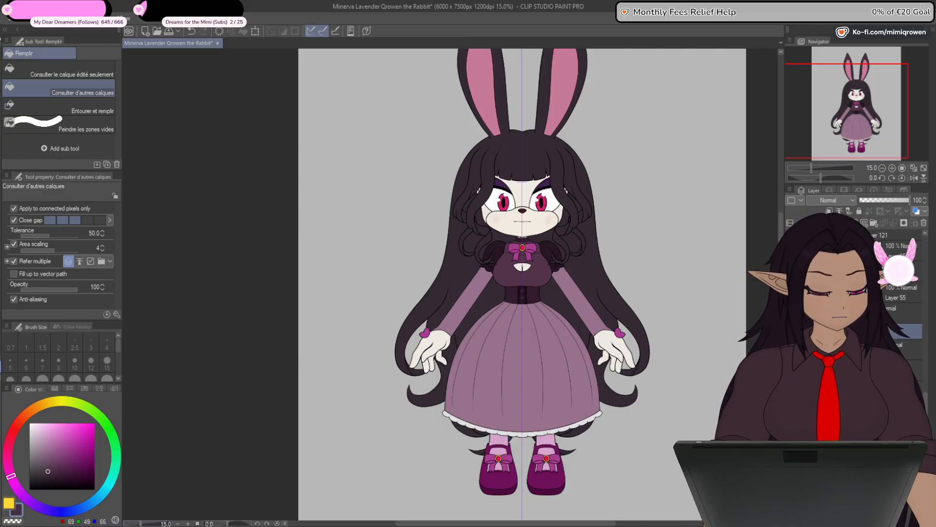
left_click_drag(880, 331, 880, 439)
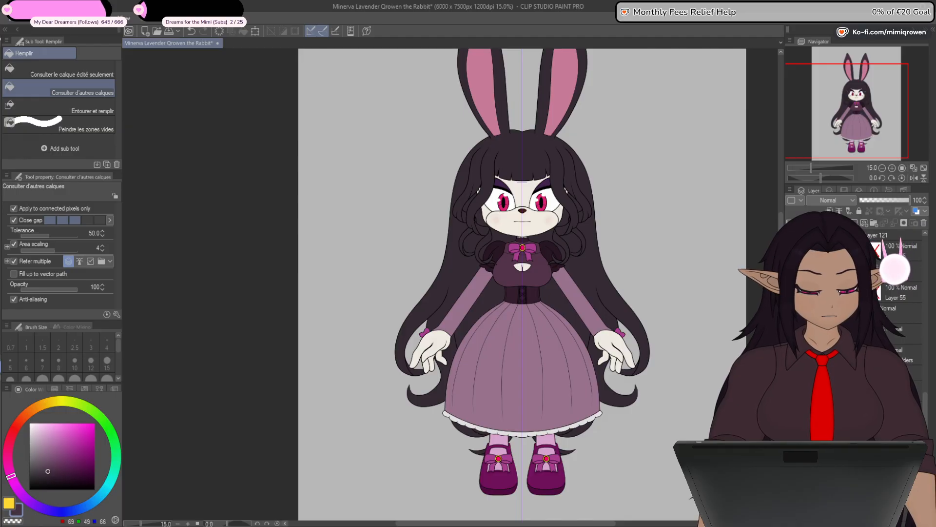
- Recolor both wrist ribbons with the dark purple of the shoe soles, RGB 77, 10, 62
left_click_drag(924, 415, 922, 302)
left_click(873, 367)
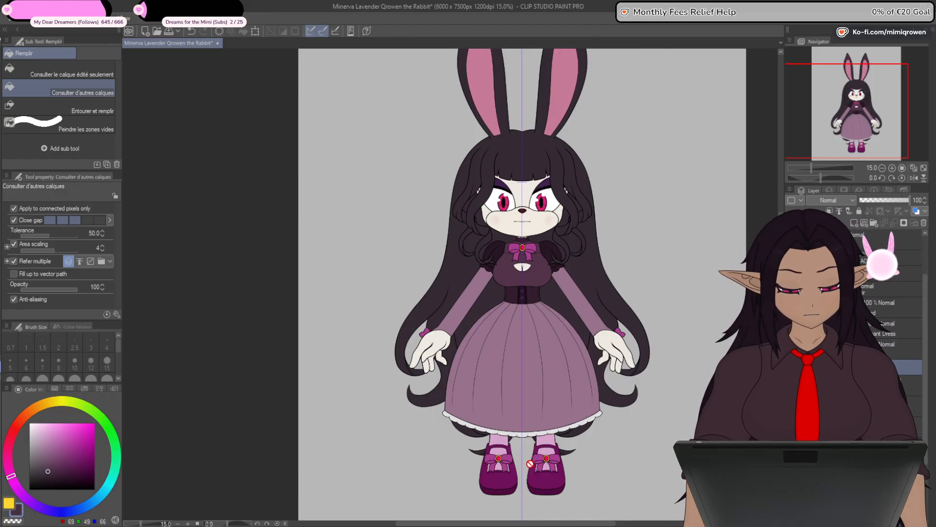
left_click(508, 487, "alt")
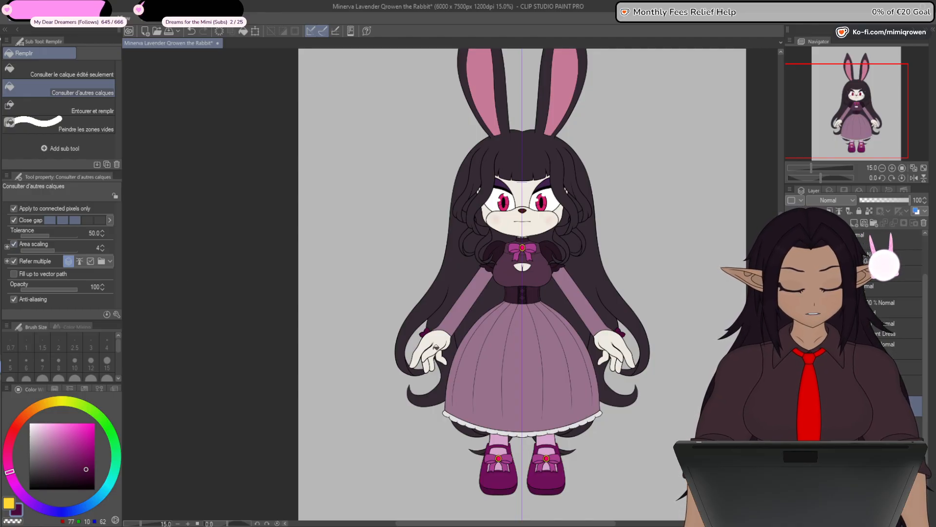
scroll(435, 346, "up", 4)
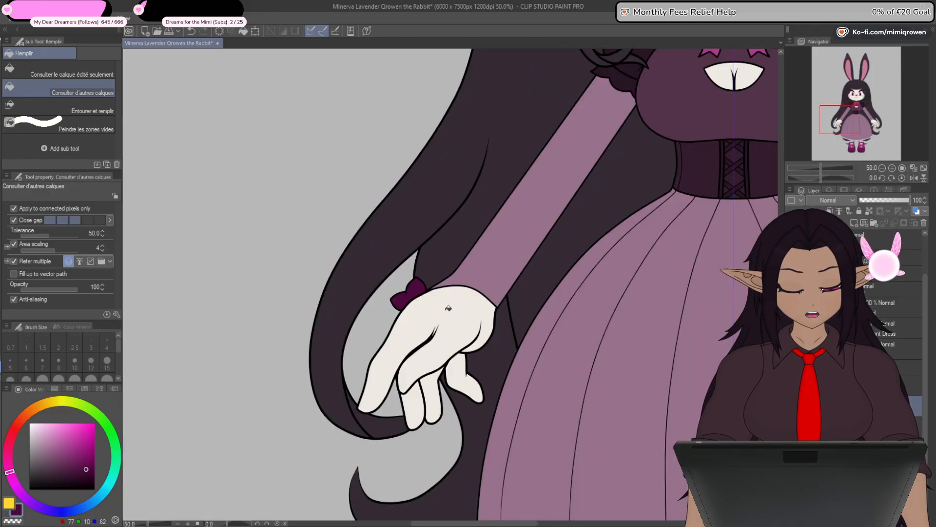
scroll(448, 308, "down", 3)
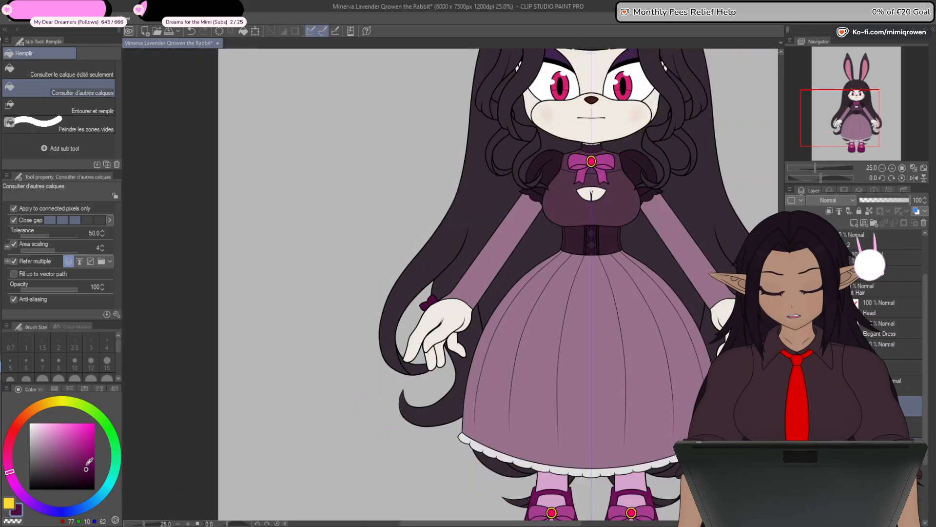
- Recolor both wrist ribbons to purple RGB 110, 20, 90 and check them on the whole character
left_click(83, 461)
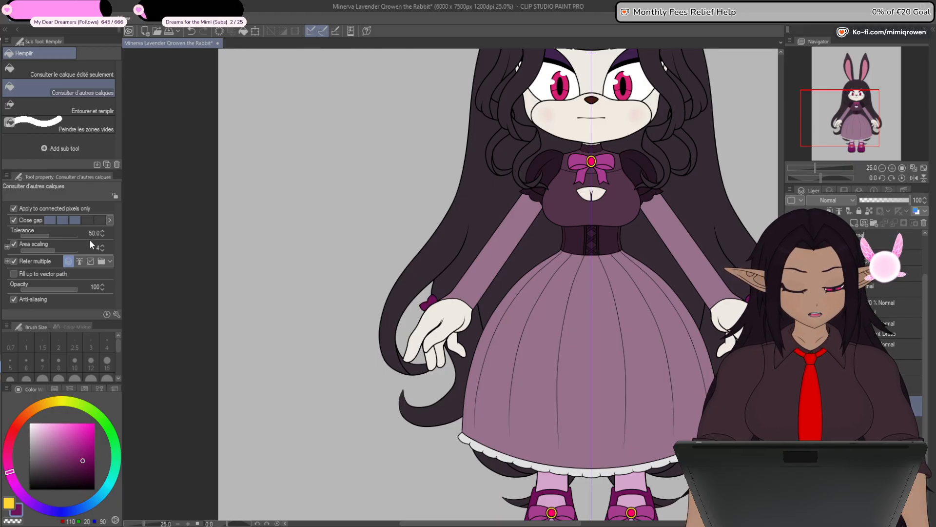
key("ctrl+minus")
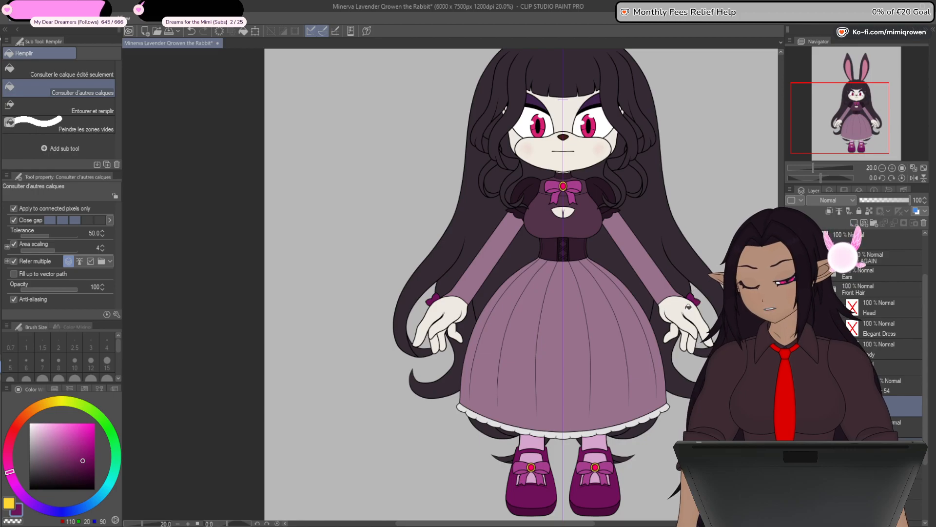
key("ctrl+minus")
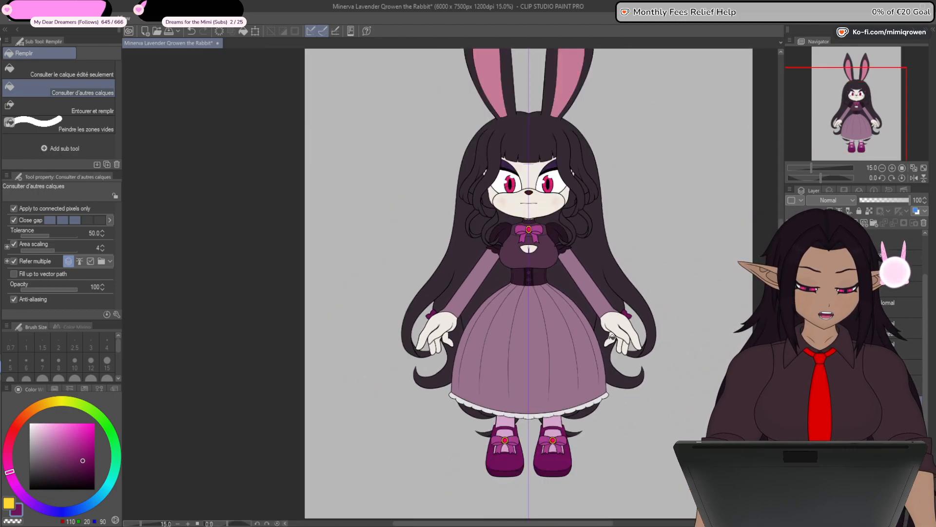
scroll(612, 337, "down", 1)
scroll(612, 338, "up", 1)
left_click_drag(626, 419, 614, 408)
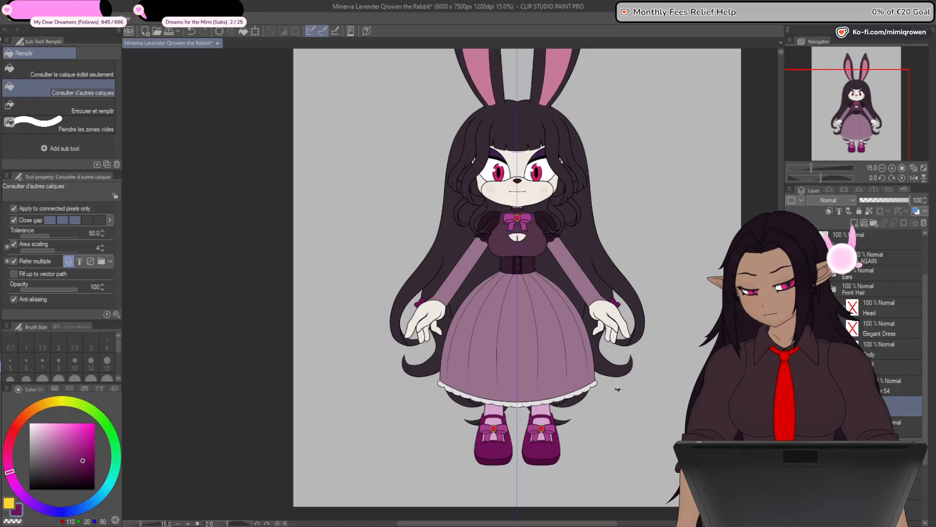
left_click_drag(620, 308, 598, 365)
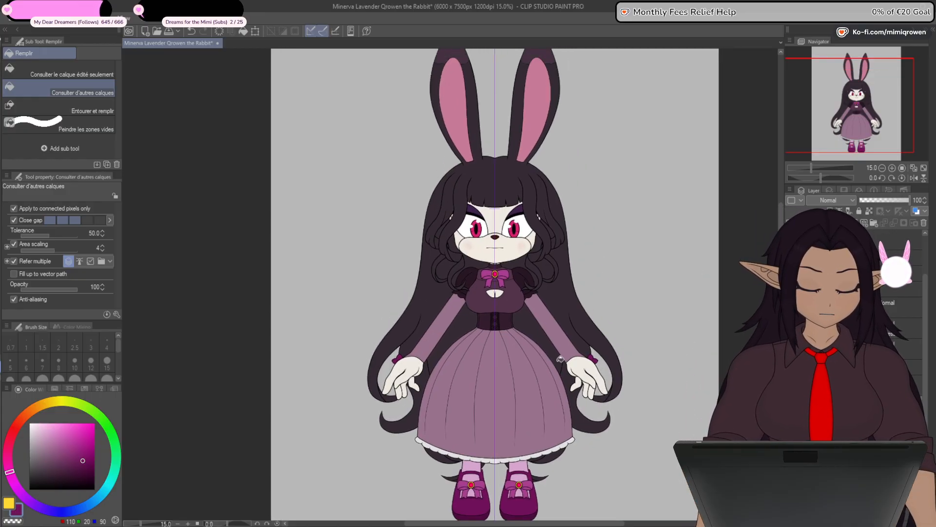
- Remove the curved line crossing the lower iris of the character's right eye
key("p")
left_click_drag(612, 423, 600, 384)
left_click_drag(590, 317, 582, 343)
scroll(578, 332, "up", 3)
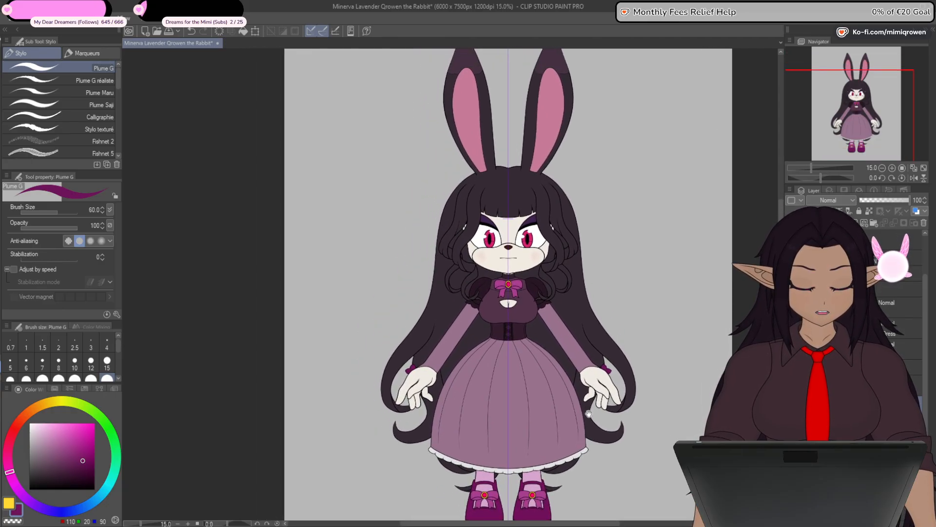
scroll(507, 237, "up", 5)
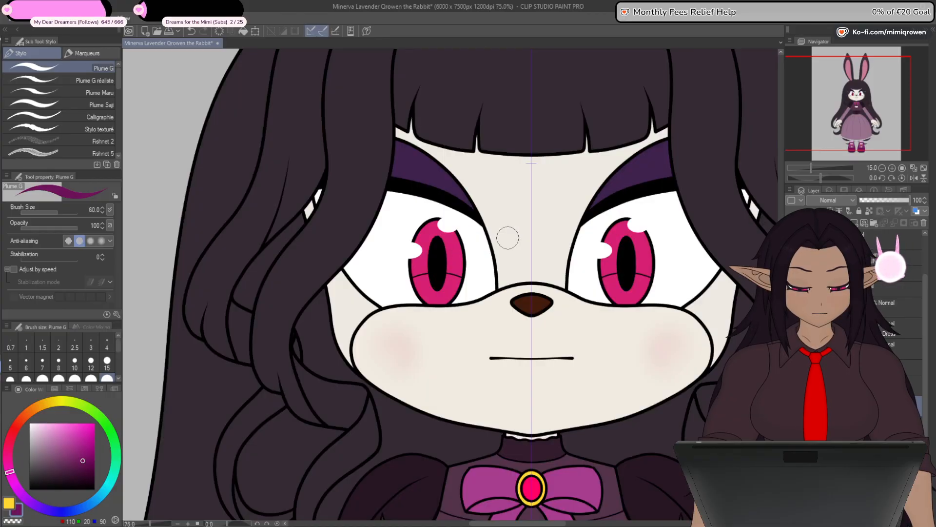
scroll(510, 251, "down", 1)
left_click_drag(496, 438, 550, 361)
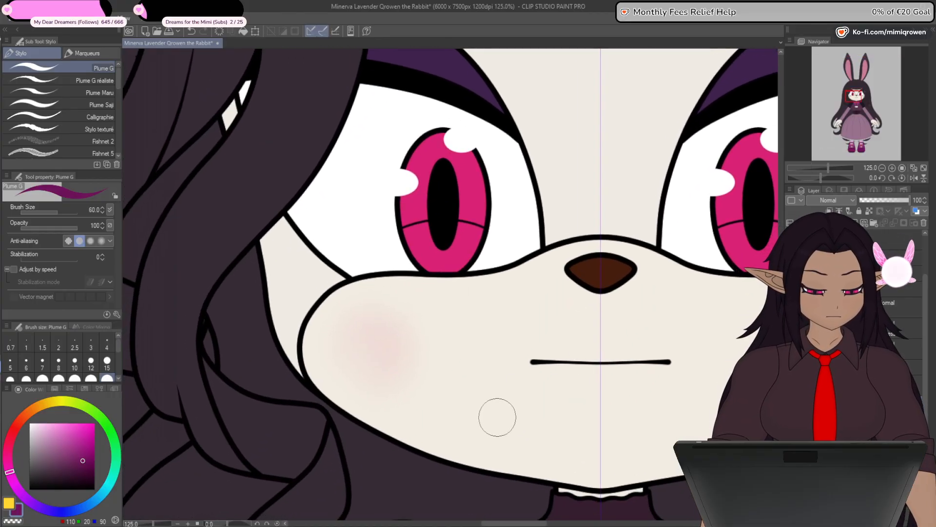
left_click_drag(507, 389, 525, 429)
key("o")
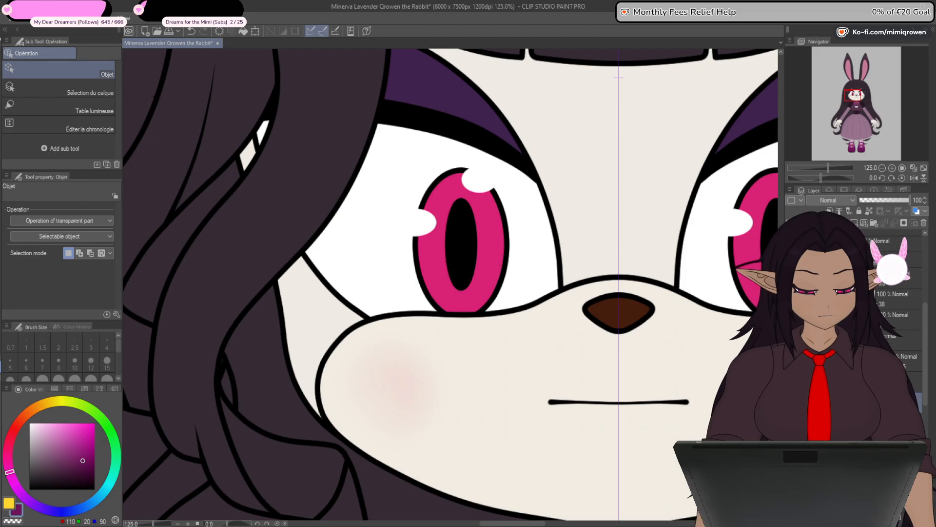
left_click_drag(650, 422, 665, 450)
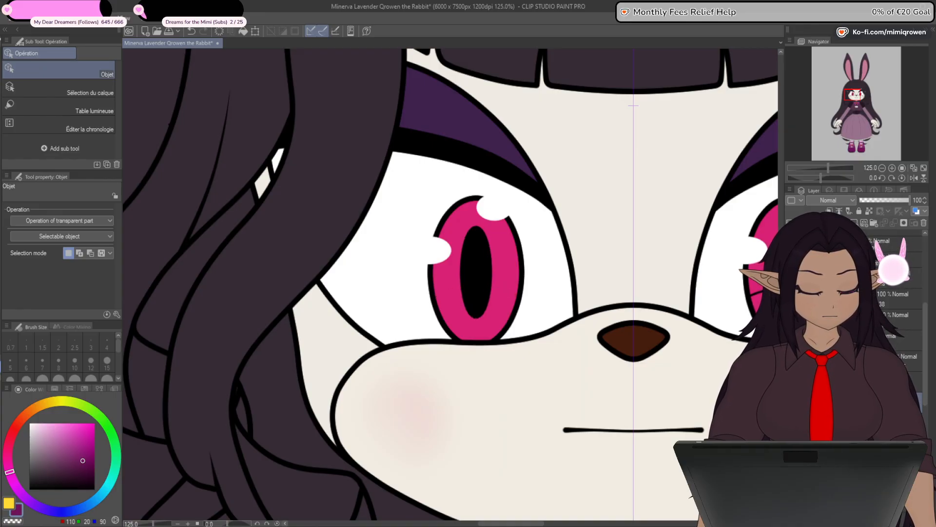
- Create a new layer masked to the iris shape of the character's right eye
left_click(855, 222)
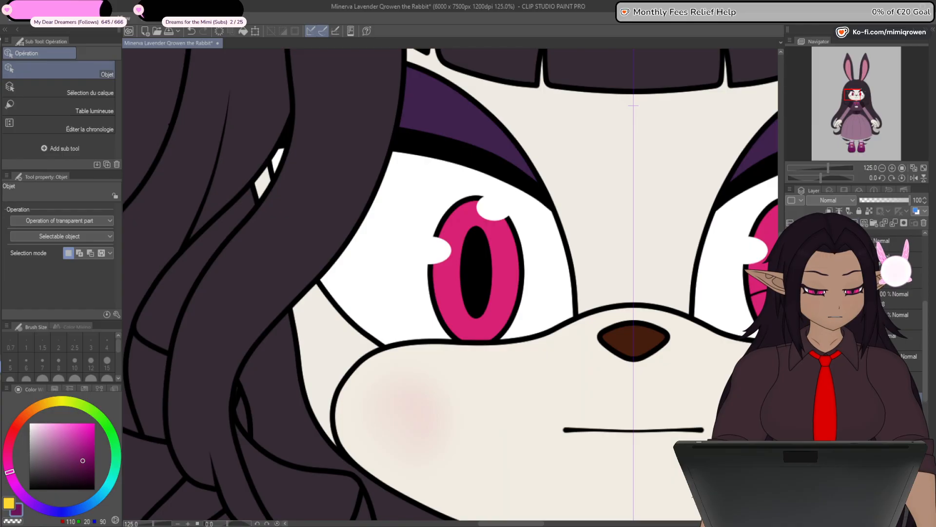
left_click(824, 418, "ctrl")
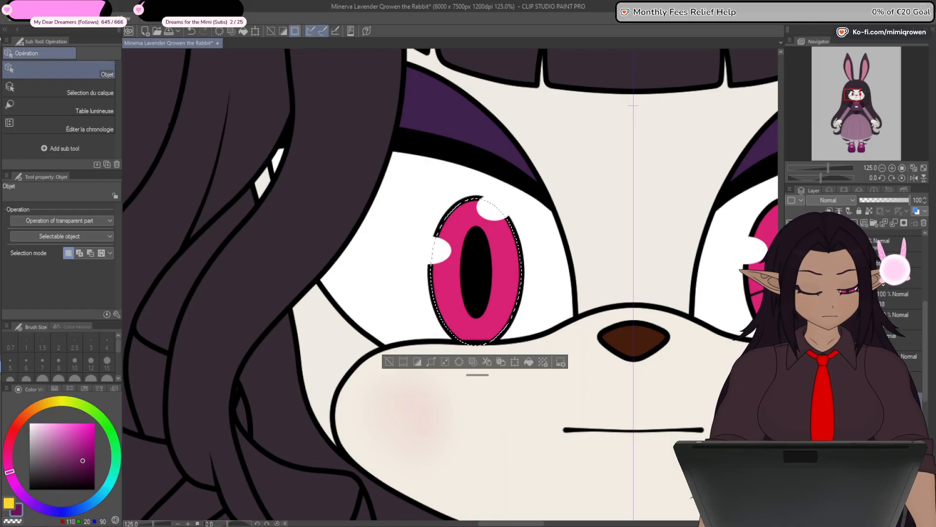
key("ctrl+d")
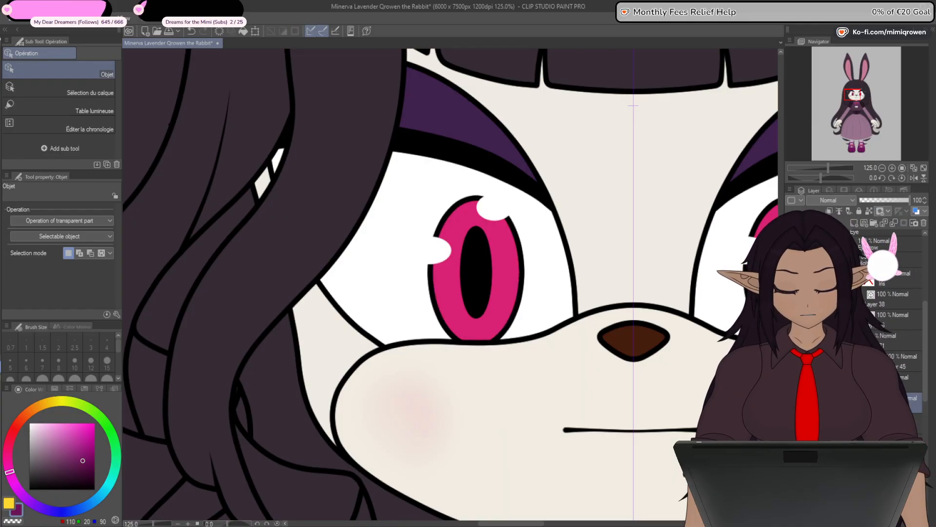
- Try shading the upper and lower iris of the character's right eye in dark purple with the Plume G pen at size 60
key("p")
scroll(509, 254, "up", 1)
scroll(508, 254, "up", 1)
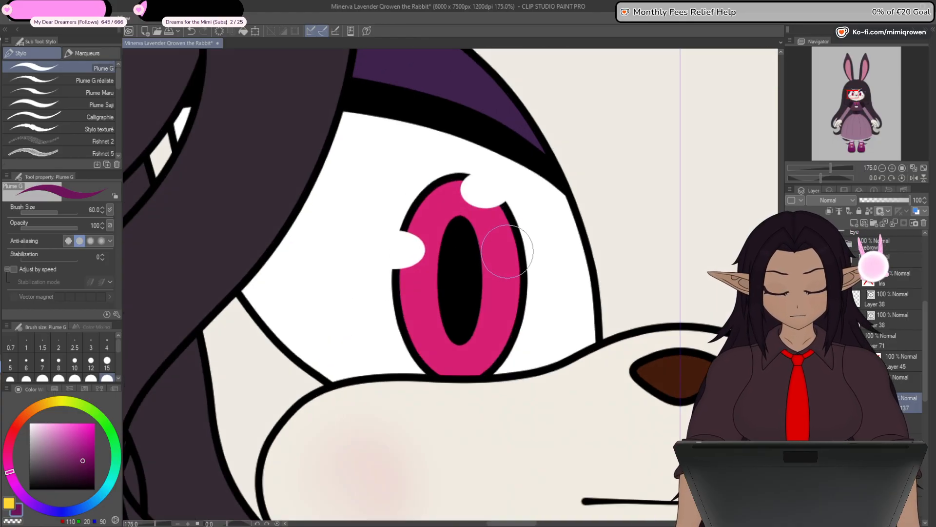
left_click_drag(415, 222, 435, 201)
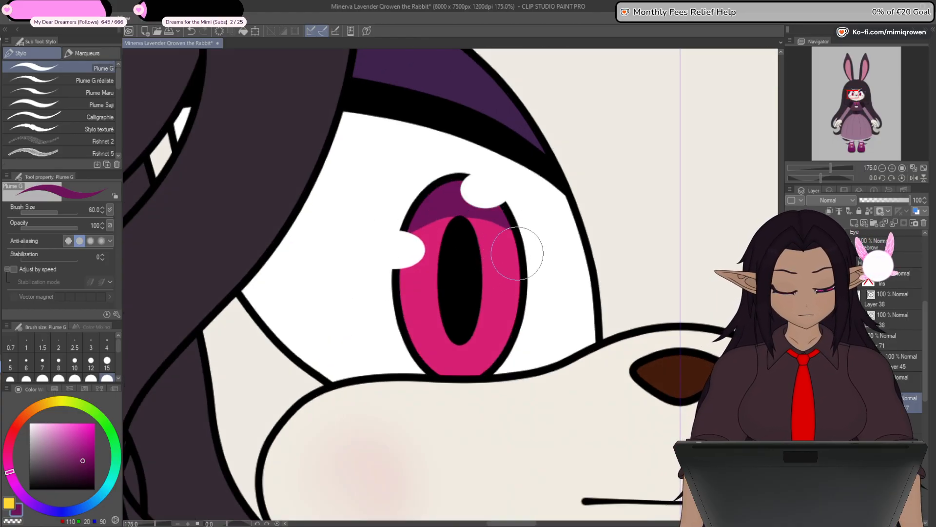
key("ctrl+z")
left_click_drag(418, 341, 507, 338)
key("ctrl+z")
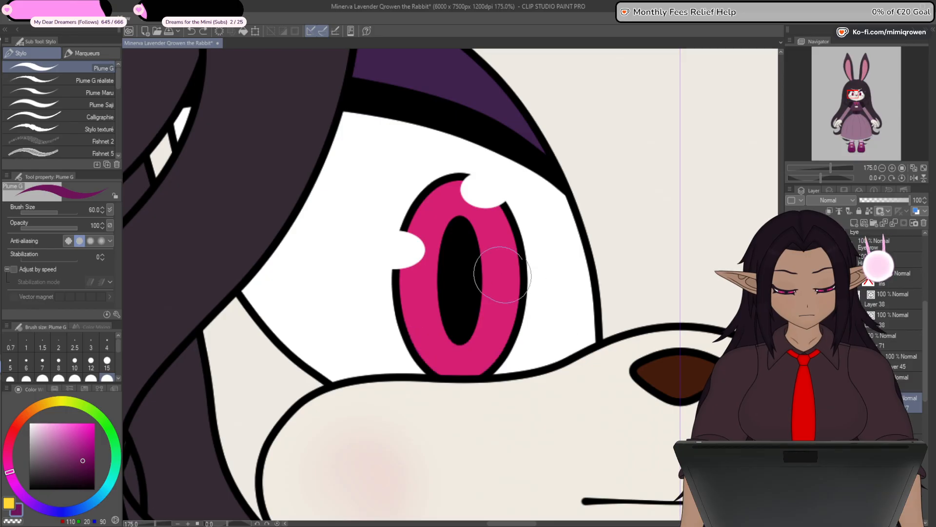
left_click_drag(391, 215, 518, 224)
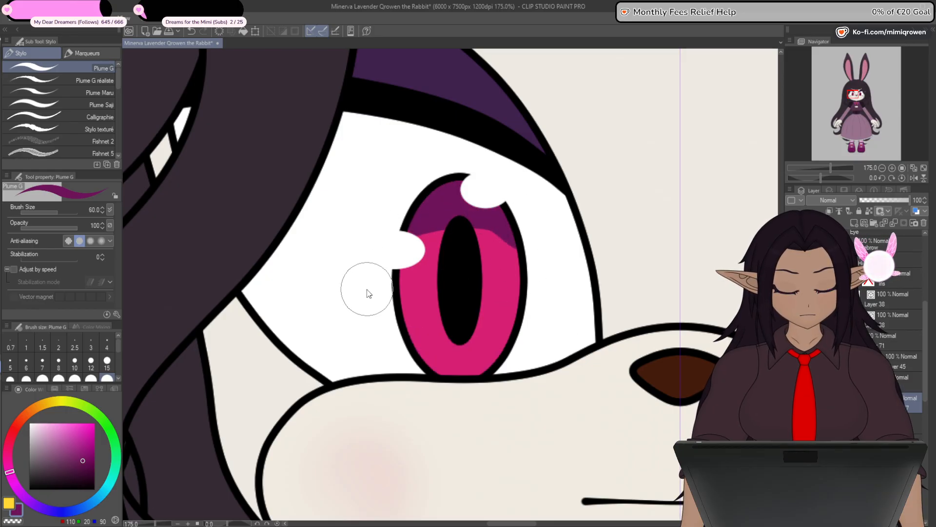
key("ctrl+z")
- Paint a dark purple RGB 110, 20, 90 band across the top of the iris with the Plume Saji pen at size 60
left_click(74, 105)
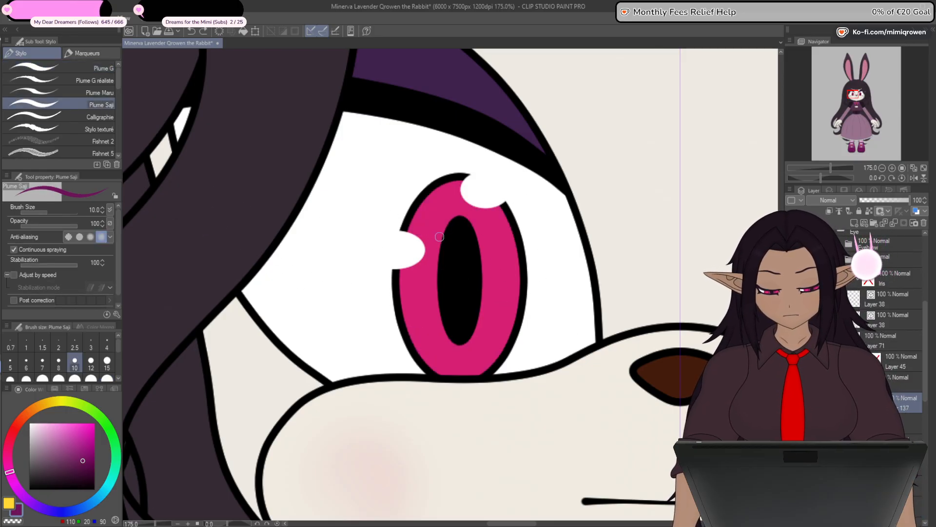
left_click(107, 379)
mouse_move(388, 221)
left_mouse_down()
mouse_move(522, 211)
mouse_move(542, 239)
mouse_move(511, 217)
mouse_move(409, 214)
left_mouse_up()
key("ctrl+z")
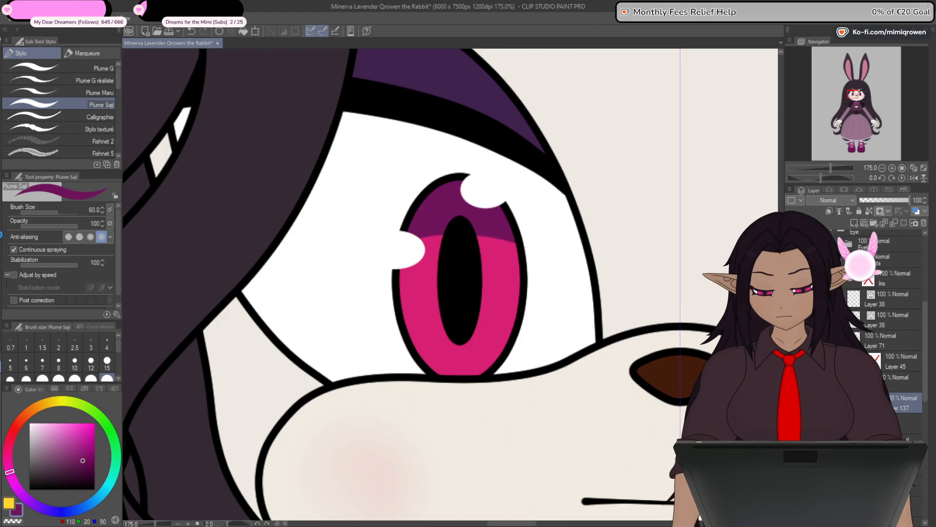
- Soften the dark band's lower edge with the Flou blur at size 30, testing the layer's opacity and setting it to 100
key("j")
mouse_move(511, 242)
left_mouse_down()
mouse_move(395, 245)
mouse_move(517, 248)
mouse_move(419, 235)
mouse_move(495, 234)
mouse_move(459, 229)
mouse_move(434, 236)
mouse_move(504, 244)
mouse_move(376, 255)
mouse_move(527, 251)
mouse_move(393, 243)
mouse_move(488, 236)
mouse_move(456, 233)
mouse_move(495, 239)
left_mouse_up()
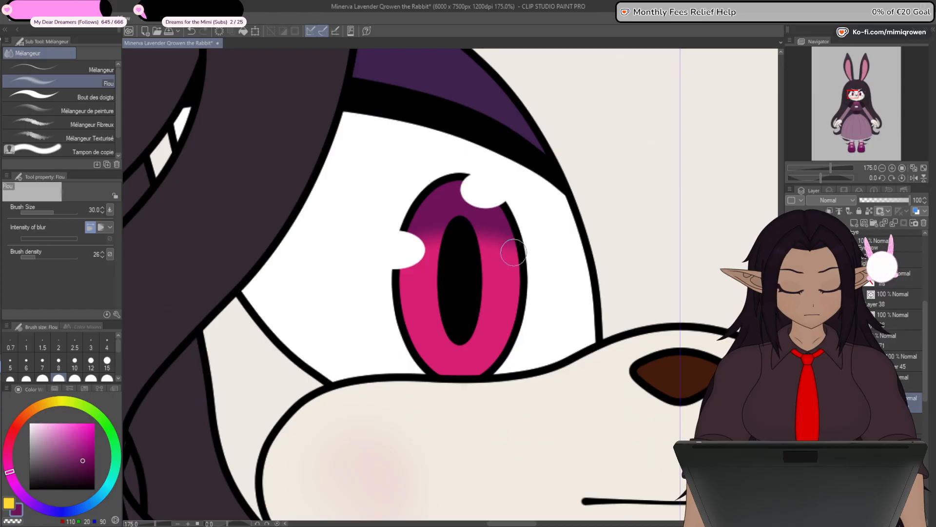
left_click(897, 199)
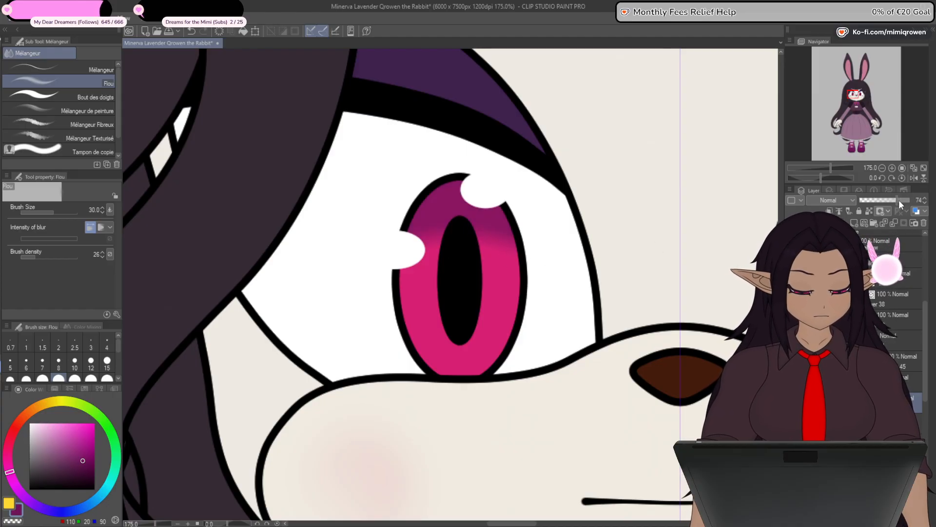
left_click_drag(899, 200, 935, 202)
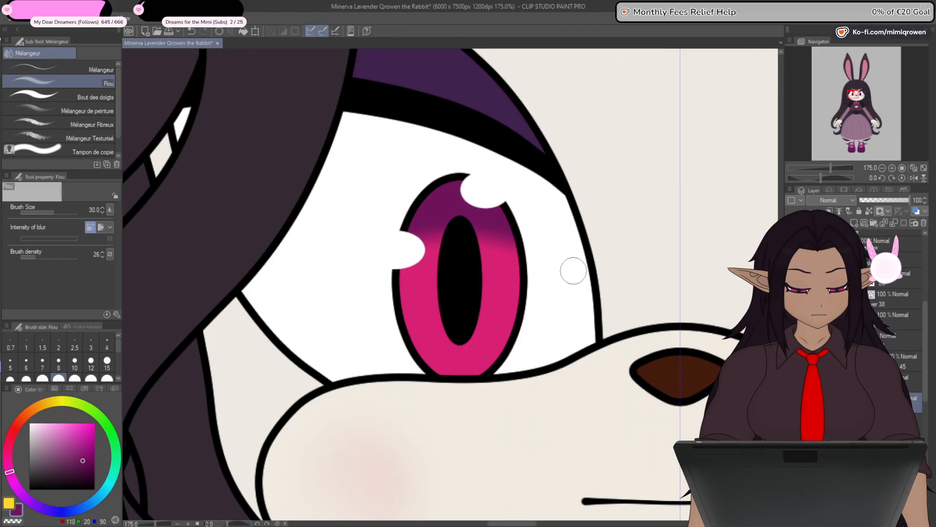
- Paint a magenta RGB 213, 50, 167 band across the bottom of the iris with the Plume Saji pen at size 60
left_click_drag(520, 394, 499, 366)
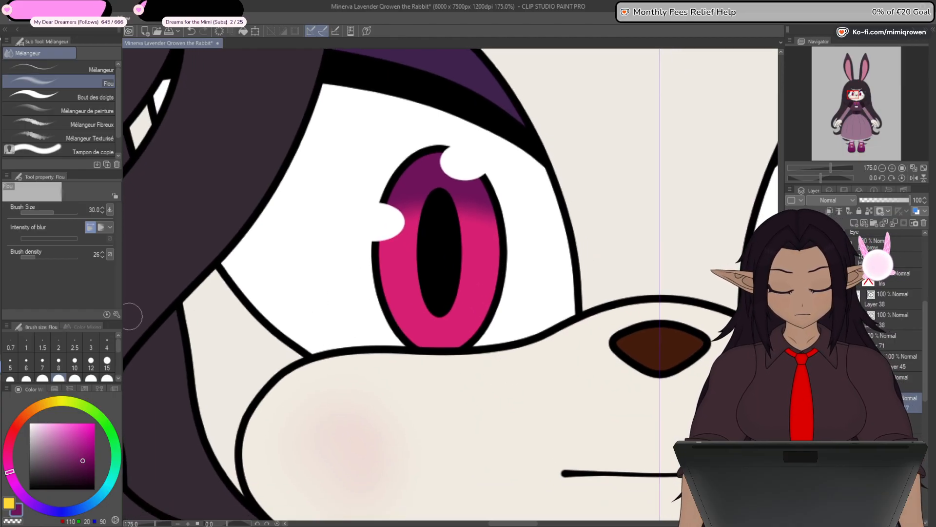
left_click(461, 325, "alt")
left_click_drag(9, 457, 11, 469)
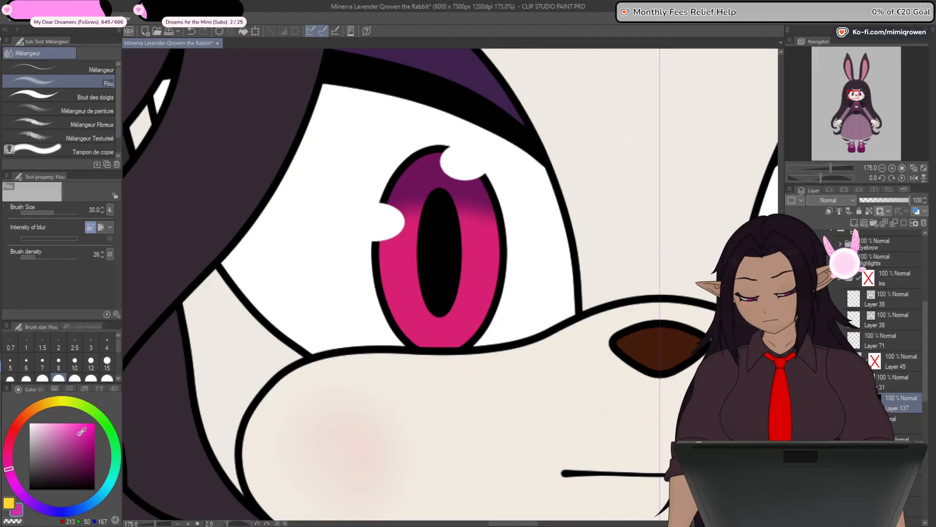
key("p")
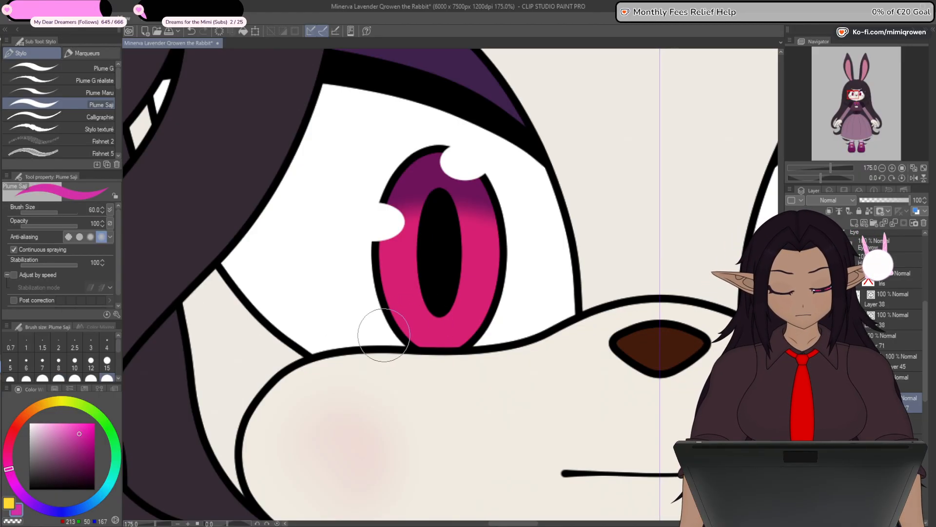
mouse_move(367, 346)
left_mouse_down()
mouse_move(462, 321)
mouse_move(504, 360)
left_mouse_up()
key("ctrl+z")
mouse_move(356, 345)
left_mouse_down()
mouse_move(435, 316)
mouse_move(516, 370)
left_mouse_up()
key("ctrl+z")
mouse_move(355, 348)
left_mouse_down()
mouse_move(432, 328)
mouse_move(498, 383)
left_mouse_up()
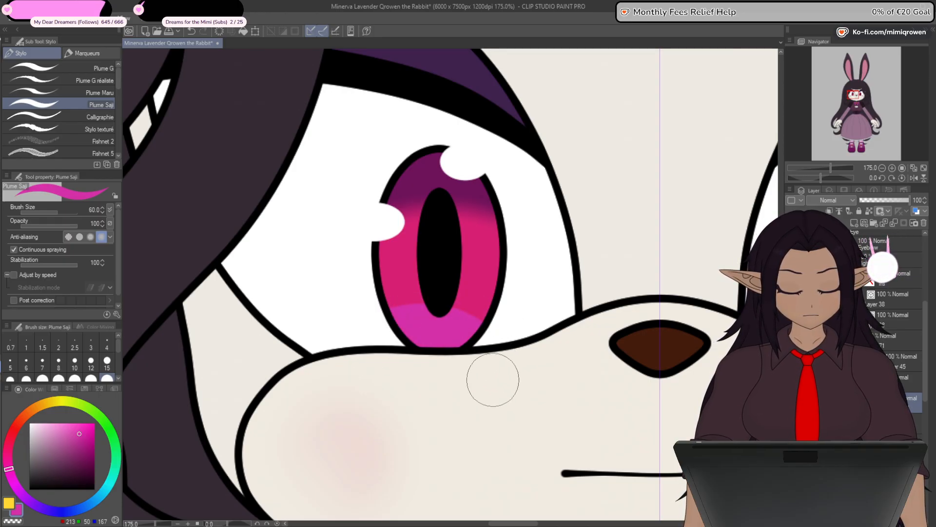
key("ctrl+z")
mouse_move(502, 345)
left_mouse_down()
mouse_move(455, 326)
mouse_move(386, 341)
left_mouse_up()
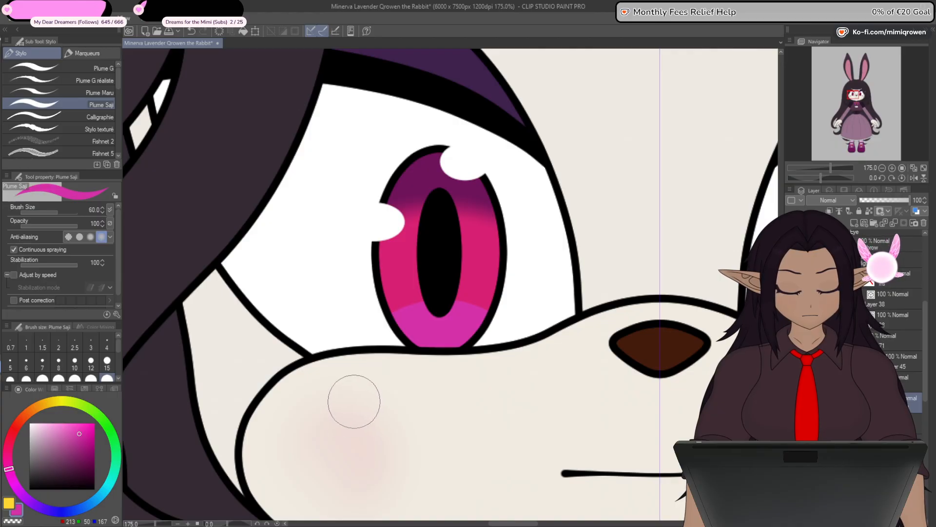
- Blend the magenta band's upper edge into the pink iris with the Flou blur at size 30 and test the layer's opacity
key("j")
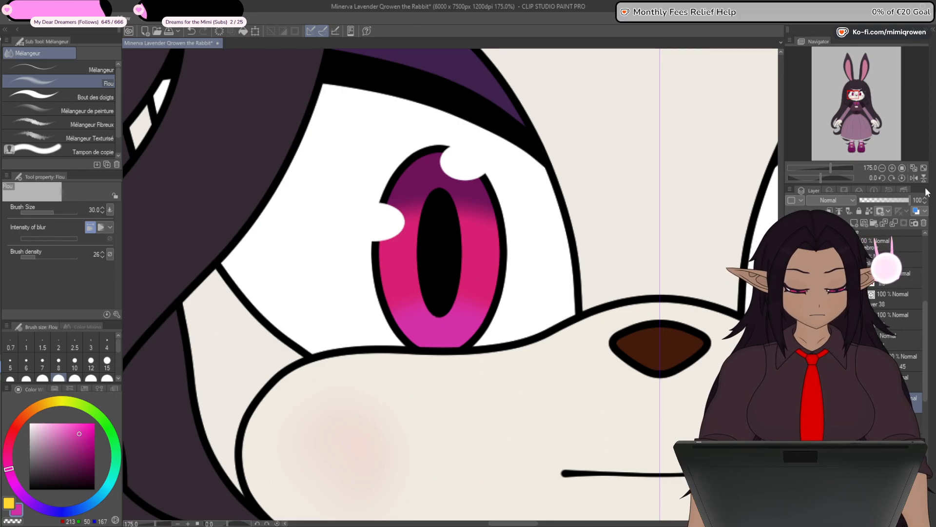
left_click(890, 200)
left_click_drag(888, 201, 911, 200)
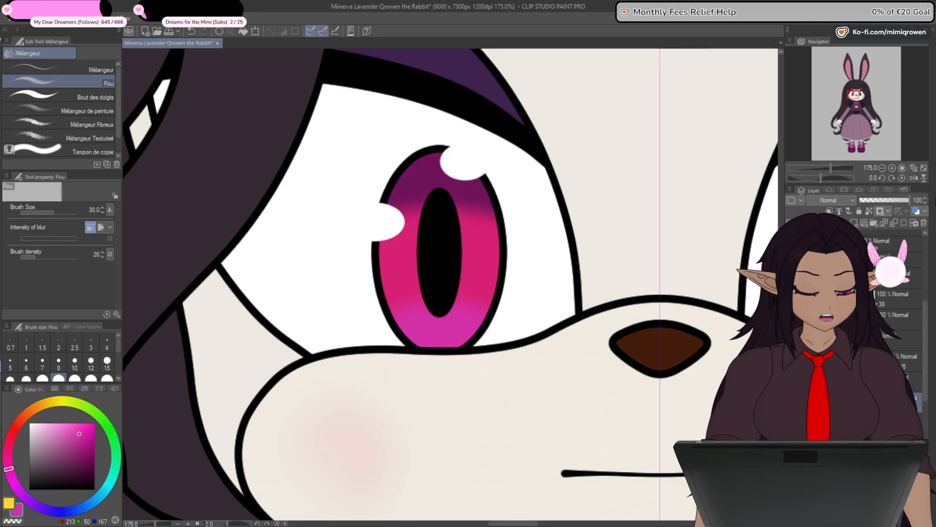
key("m")
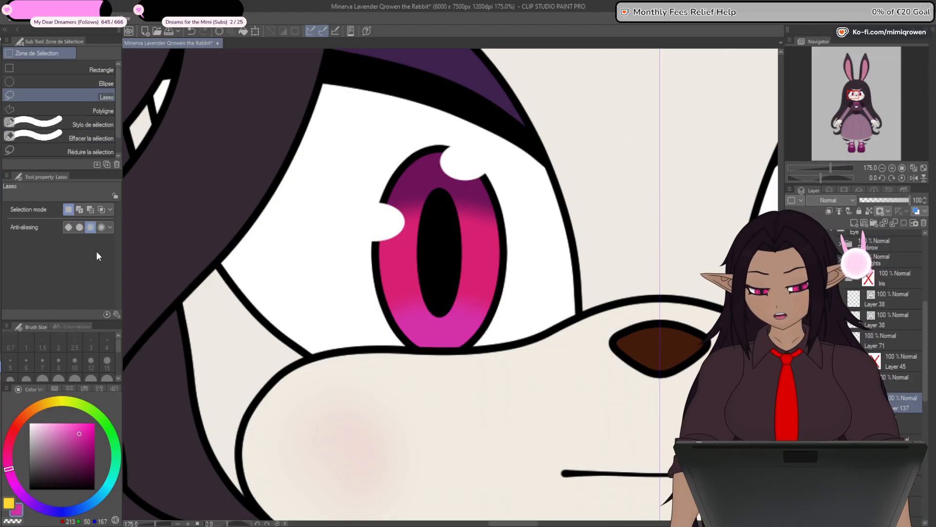
mouse_move(349, 248)
left_mouse_down()
mouse_move(465, 480)
mouse_move(655, 359)
mouse_move(615, 261)
mouse_move(350, 359)
mouse_move(312, 363)
mouse_move(453, 287)
left_mouse_up()
scroll(610, 331, "down", 2)
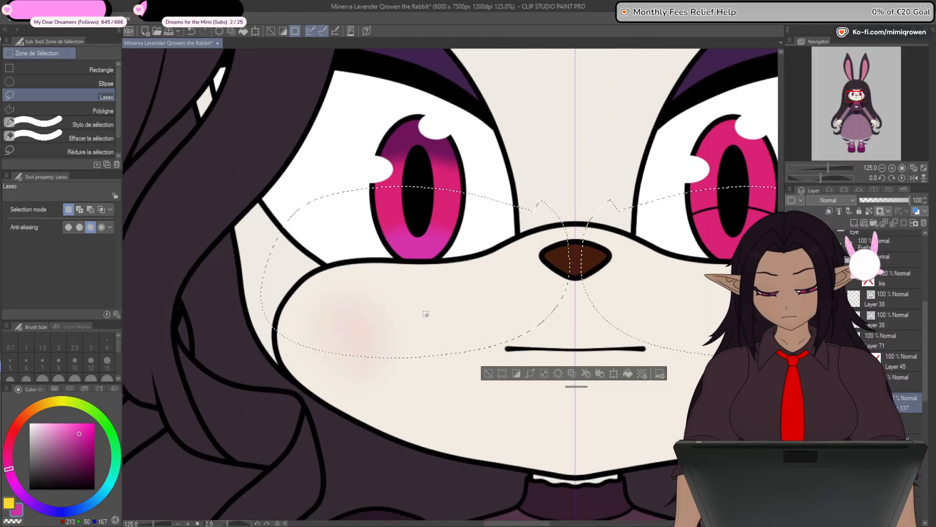
key("ctrl+z")
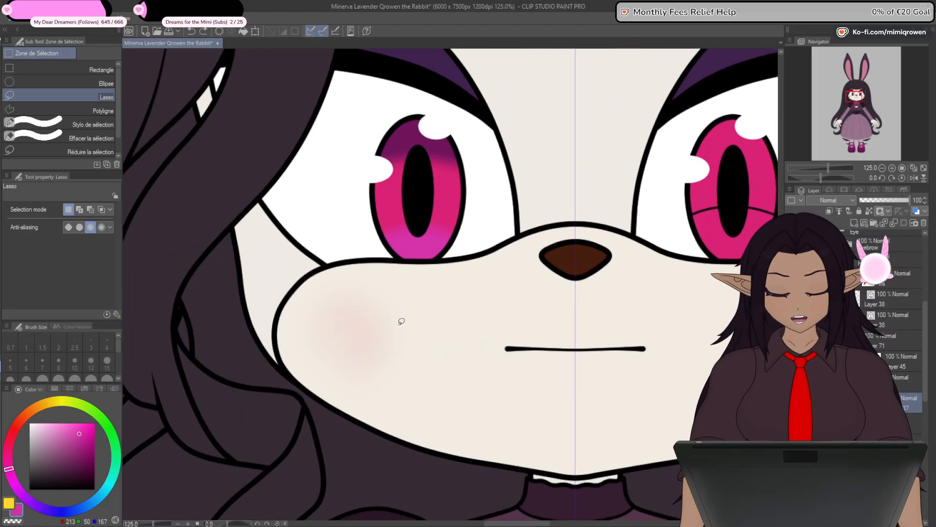
- Undo the magenta band painted across the bottom of the shaded iris
key("ctrl+z")
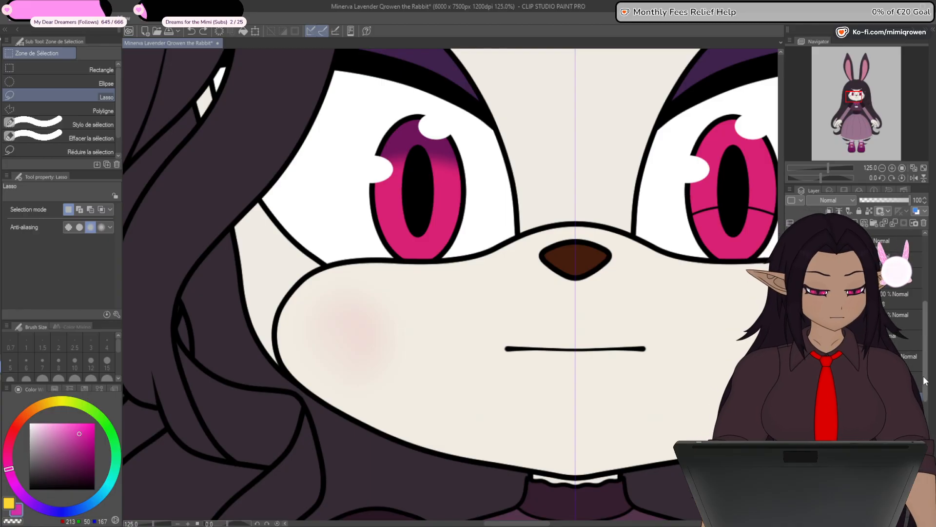
left_click(912, 309)
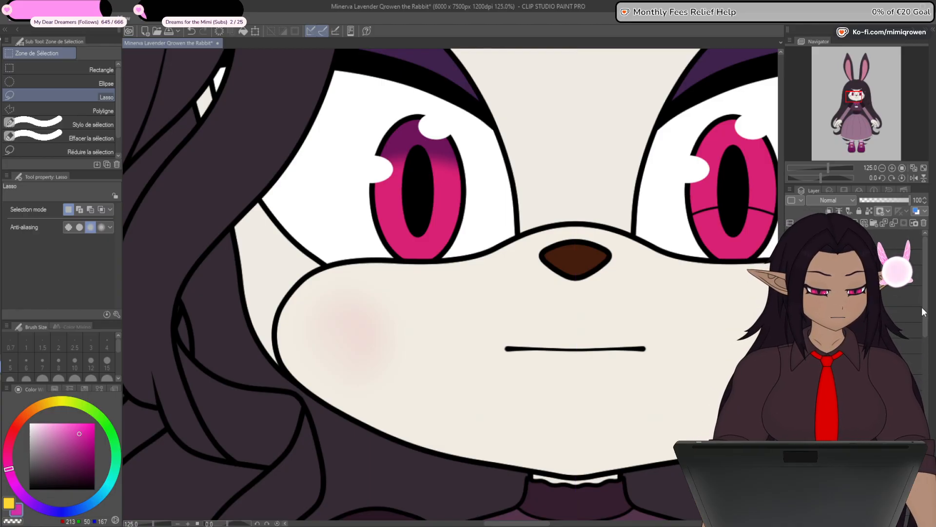
left_click_drag(552, 393, 486, 429)
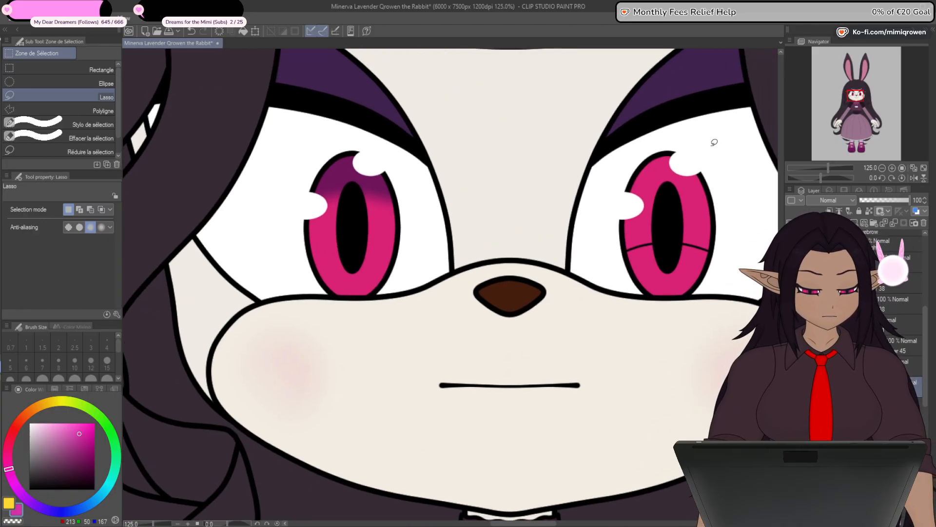
- Lasso around the unshaded eye and clear the dark band layer's content inside the selection
mouse_move(713, 145)
left_mouse_down()
mouse_move(712, 363)
mouse_move(721, 150)
left_mouse_up()
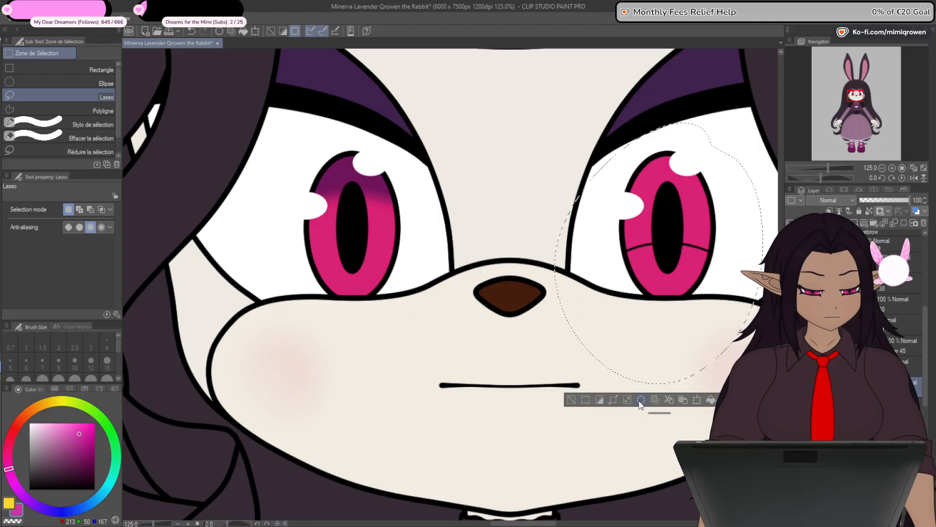
left_click(627, 431)
left_click_drag(493, 378, 560, 435)
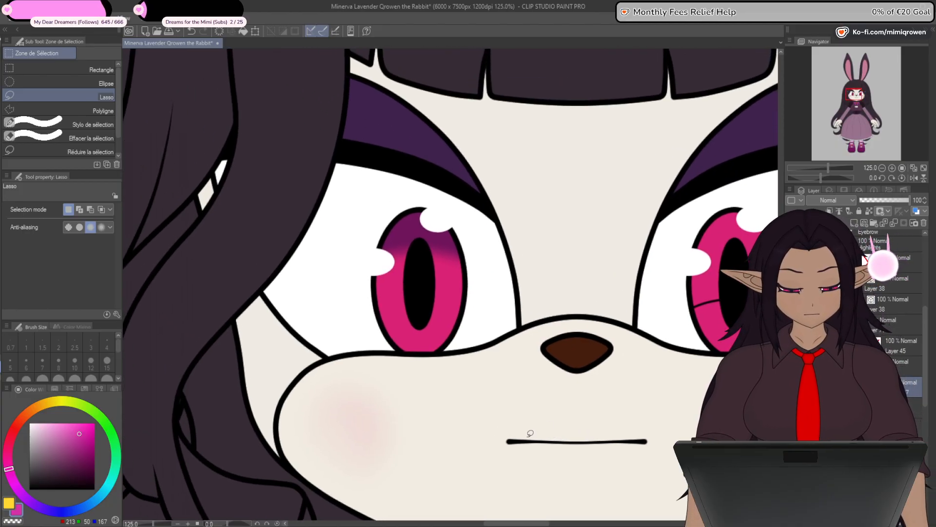
- Check how far the dark band layer's content extends by loading selections from the layers and trying a transform
left_click(846, 402, "ctrl")
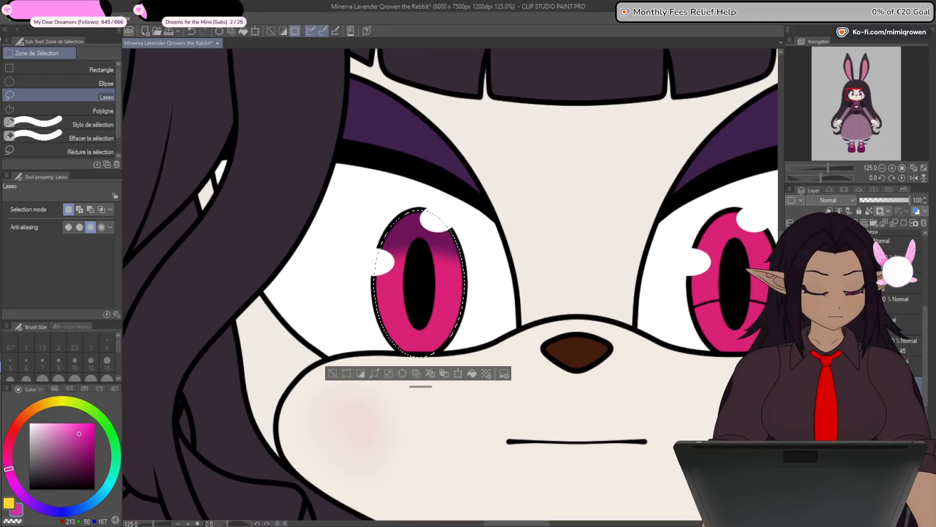
left_click(846, 384, "ctrl")
left_click(490, 291)
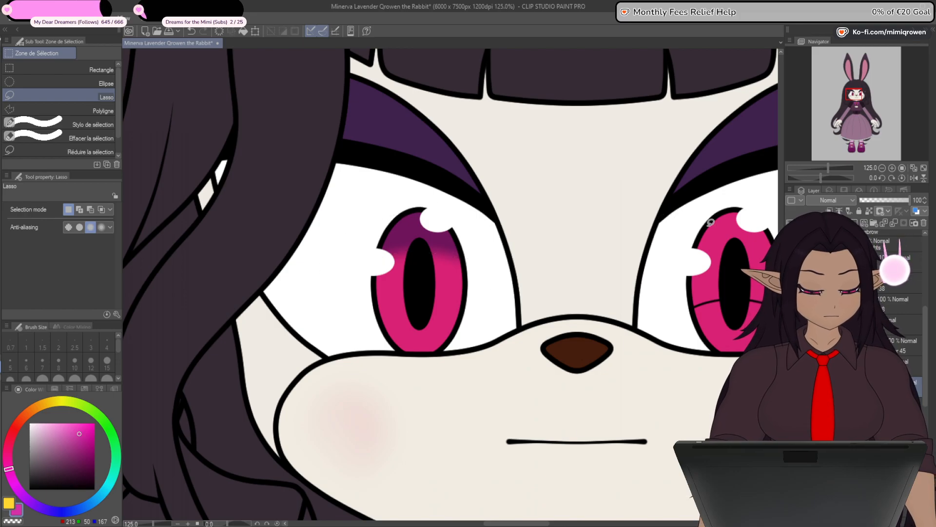
left_click_drag(647, 279, 743, 209)
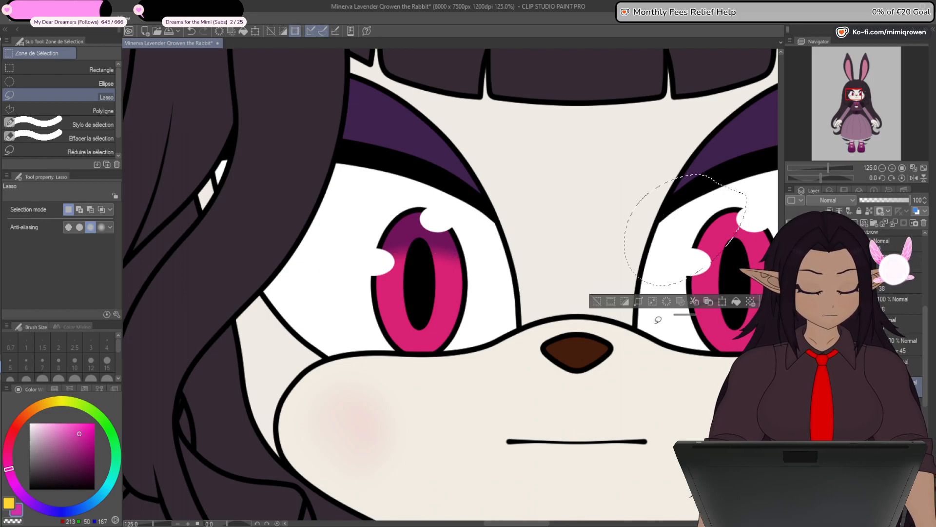
left_click(597, 302)
left_click(846, 383, "ctrl")
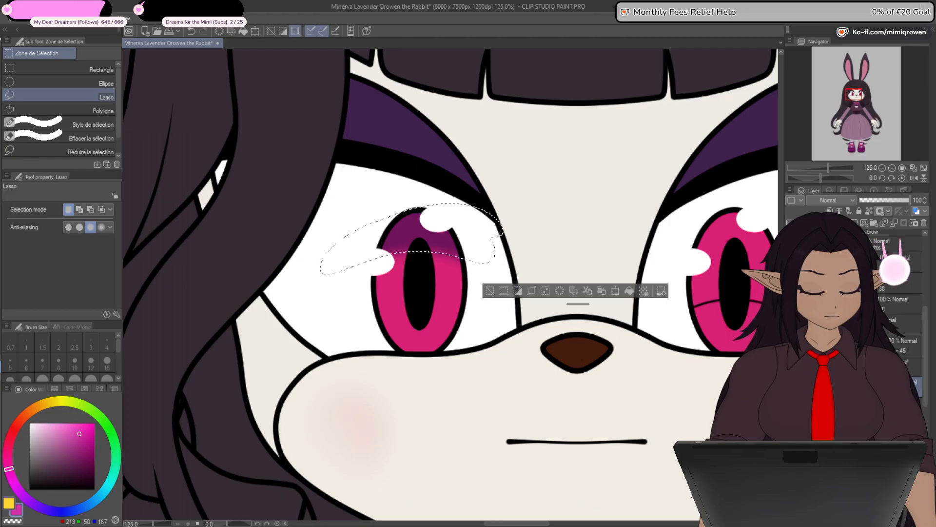
left_click(846, 404, "ctrl")
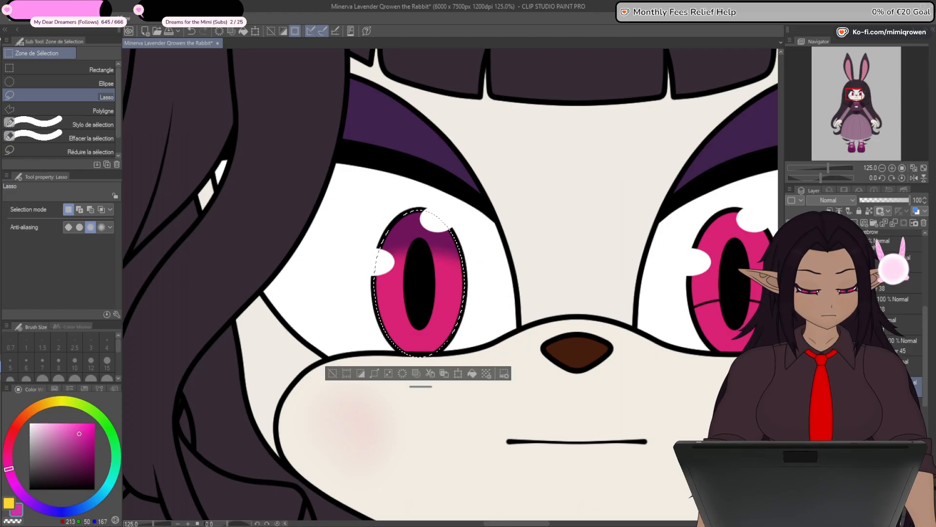
left_click(332, 374)
left_click(256, 31)
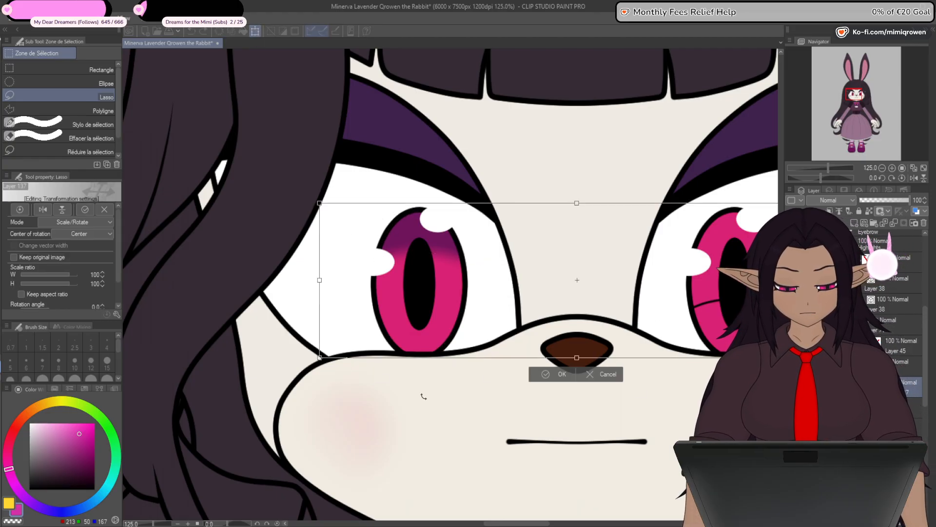
left_click(603, 373)
- Lasso a wider area around the unshaded eye, clear the dark band layer's stray content there, and check its remaining bounds
left_click_drag(656, 407, 410, 387)
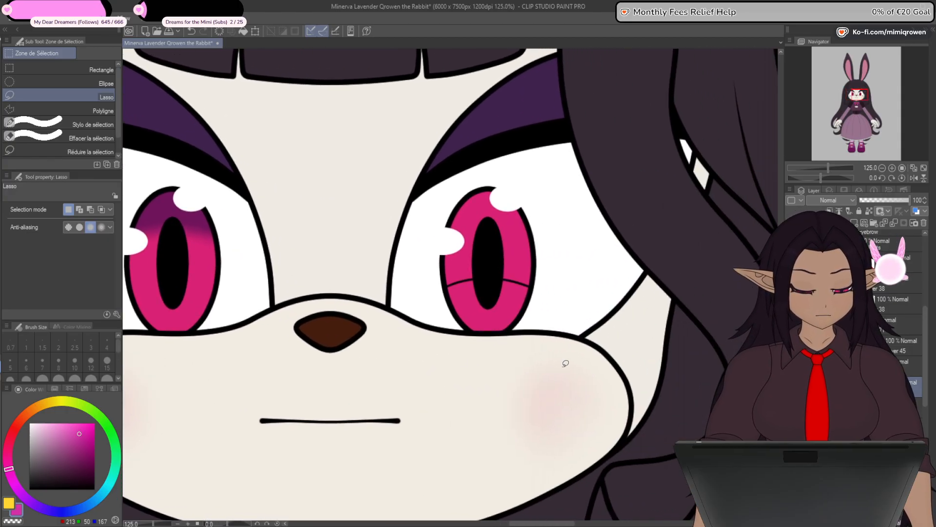
mouse_move(743, 163)
left_mouse_down()
mouse_move(366, 203)
mouse_move(491, 415)
left_mouse_up()
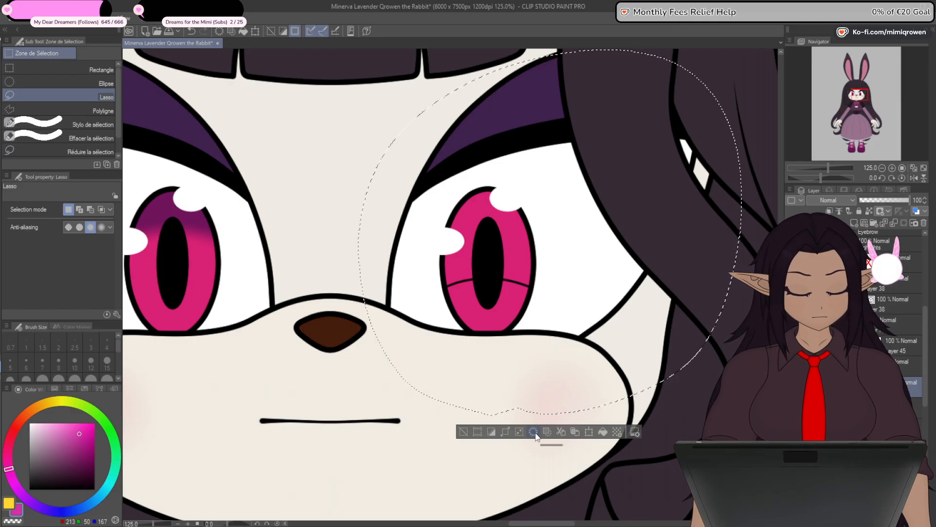
key("ctrl+d")
left_click(255, 31)
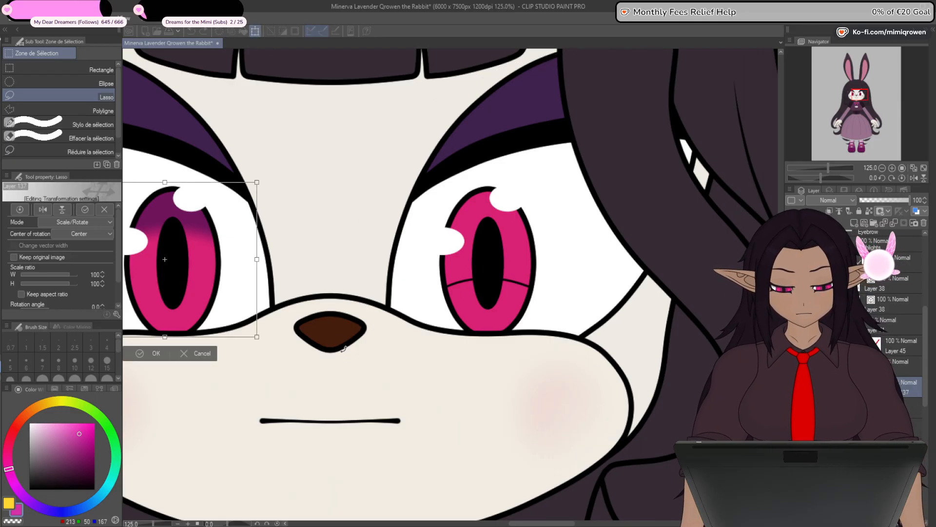
left_click(202, 355)
- Repaint the magenta RGB 213, 50, 167 band across the iris bottom on a separate layer with the Plume Saji pen at size 60
left_click_drag(224, 366, 541, 365)
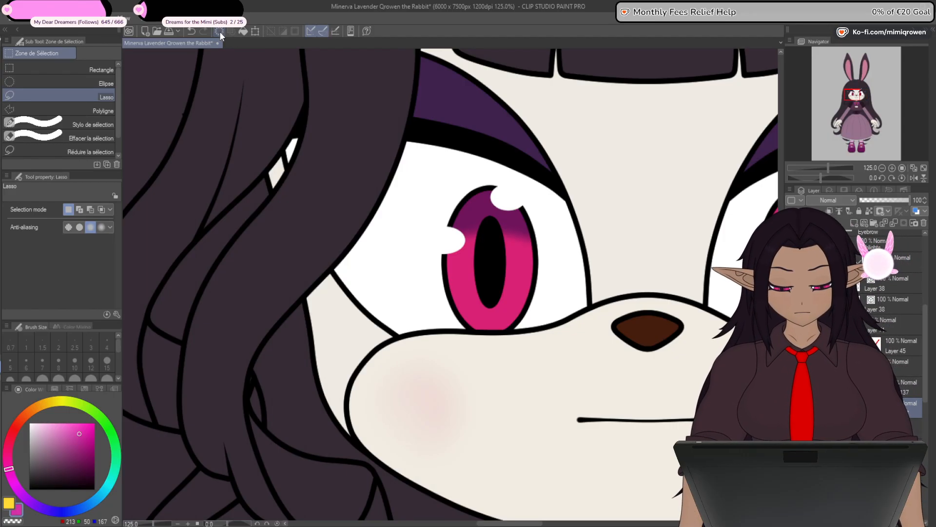
key("p")
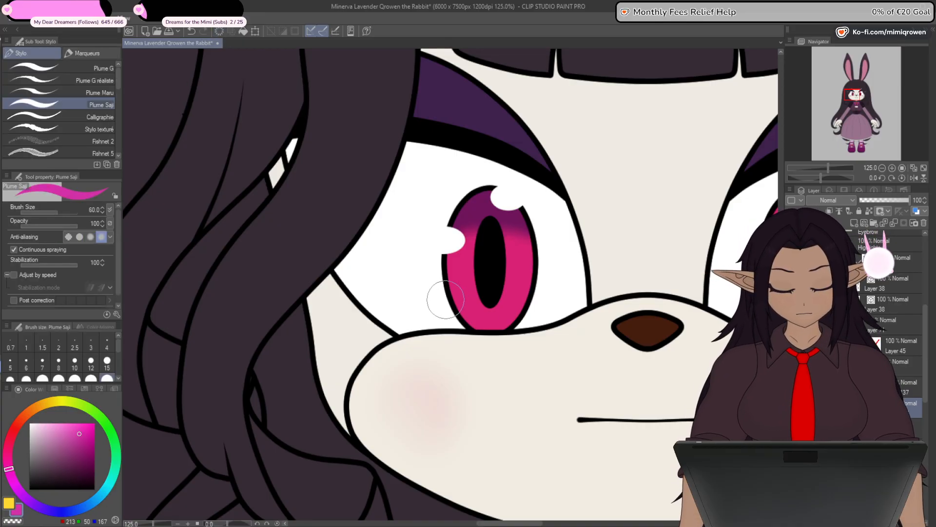
mouse_move(429, 308)
left_mouse_down()
mouse_move(529, 312)
mouse_move(510, 315)
left_mouse_up()
key("ctrl+z")
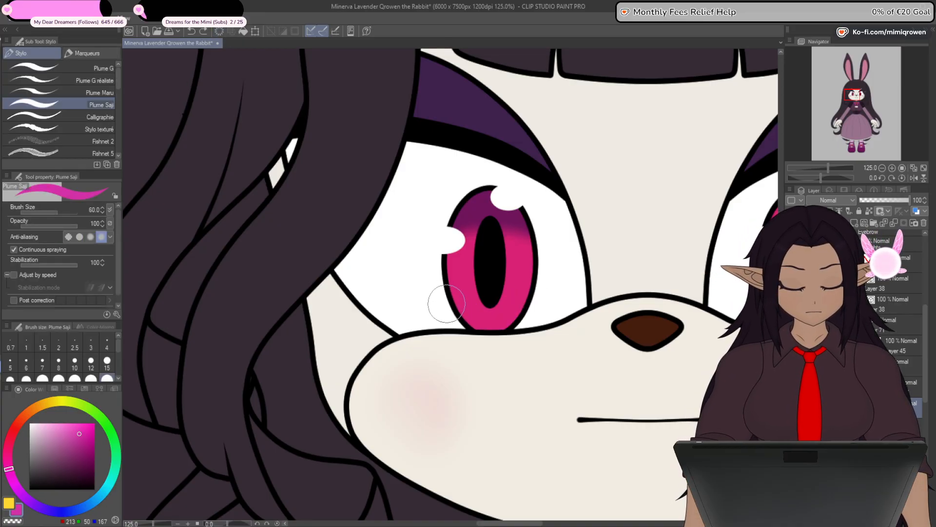
mouse_move(447, 303)
left_mouse_down()
mouse_move(515, 317)
mouse_move(539, 302)
mouse_move(482, 314)
mouse_move(425, 310)
left_mouse_up()
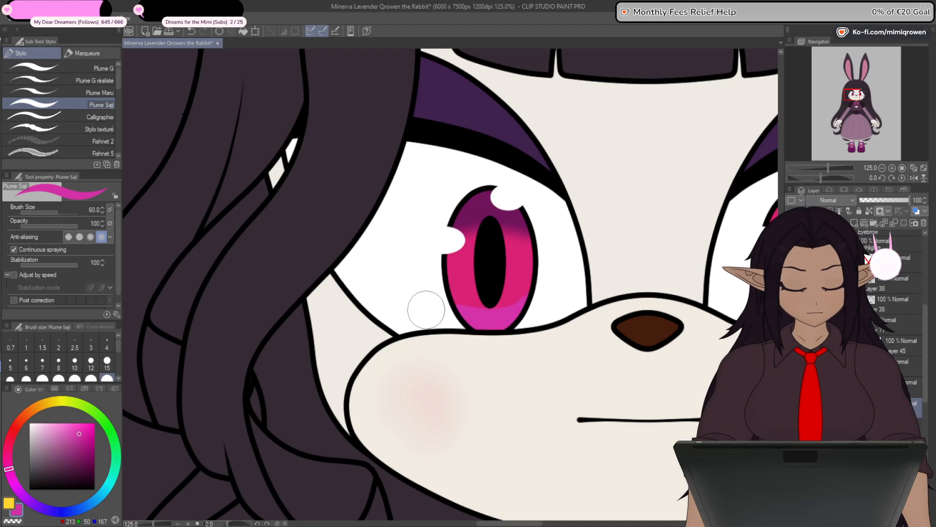
scroll(487, 338, "up", 2)
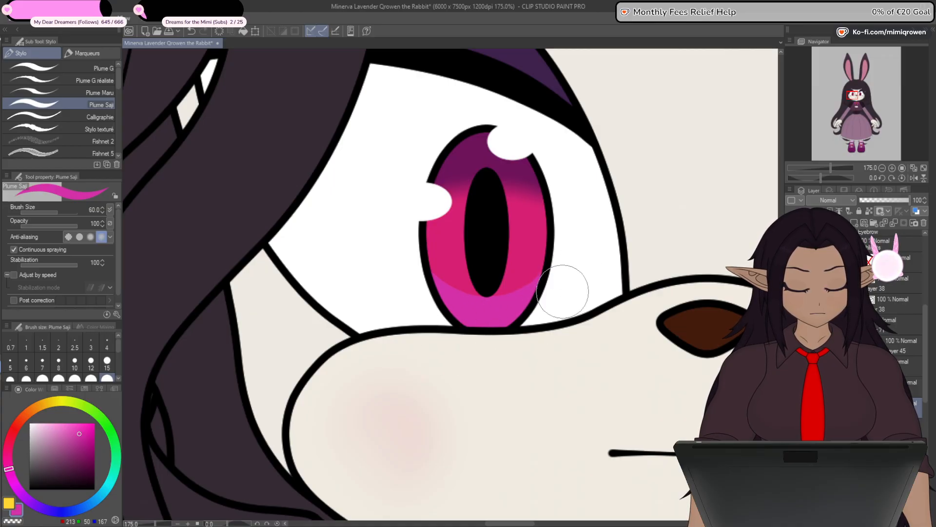
- Soften the repainted magenta band's upper edge into the pink iris with the Flou blur at size 30
left_click(1, 235)
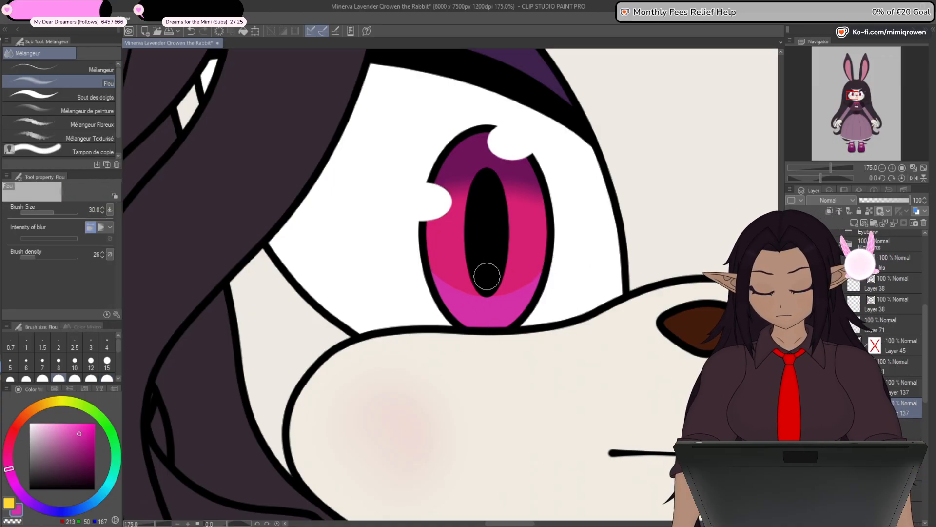
scroll(536, 282, "up", 1)
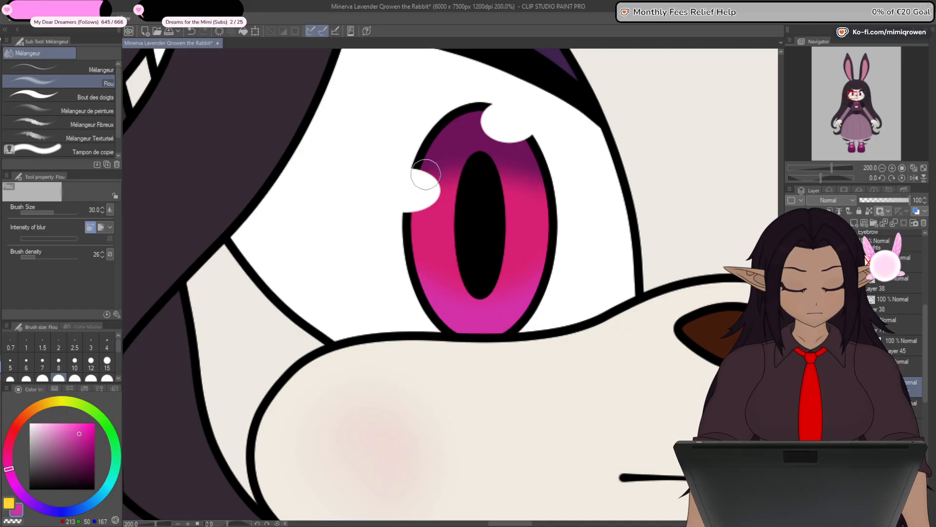
- Compare the shaded iris gradient with the rest of the face and figure at several zoom levels
scroll(426, 184, "down", 5)
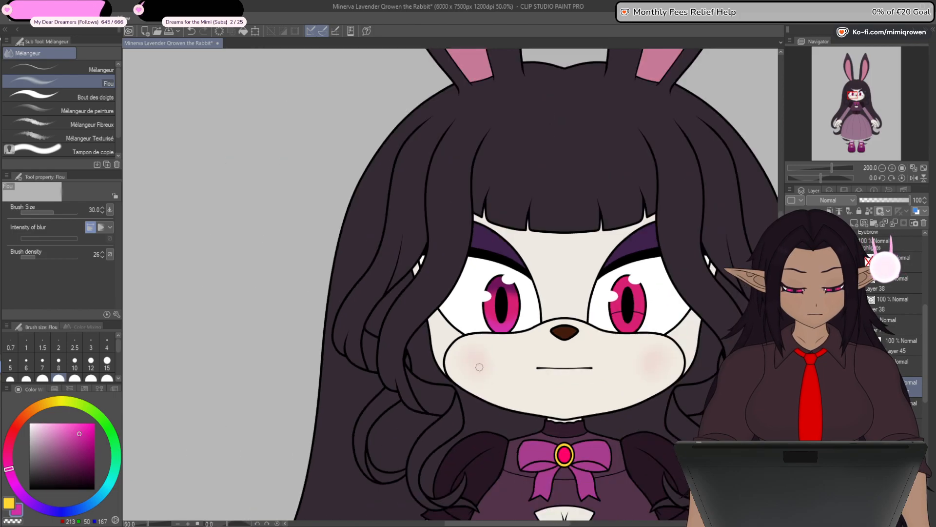
scroll(479, 367, "down", 3)
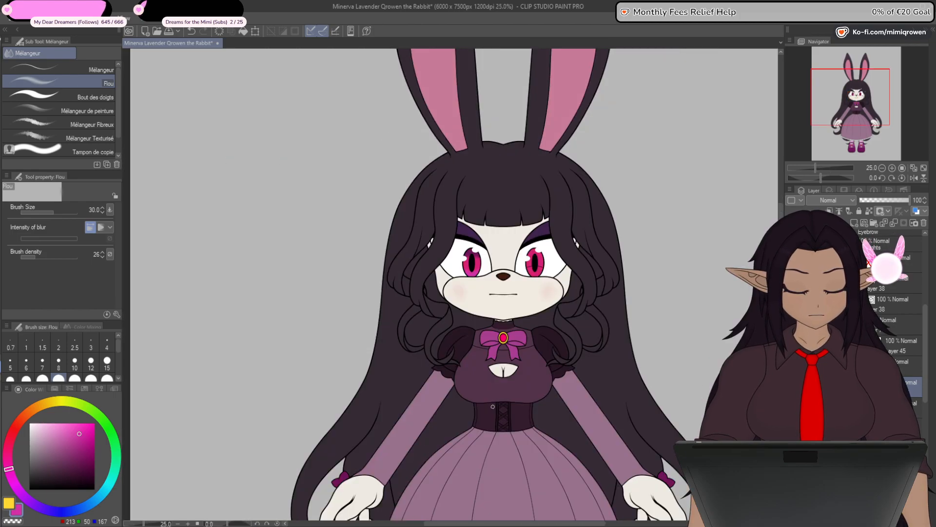
scroll(476, 299, "up", 3)
scroll(476, 299, "up", 1)
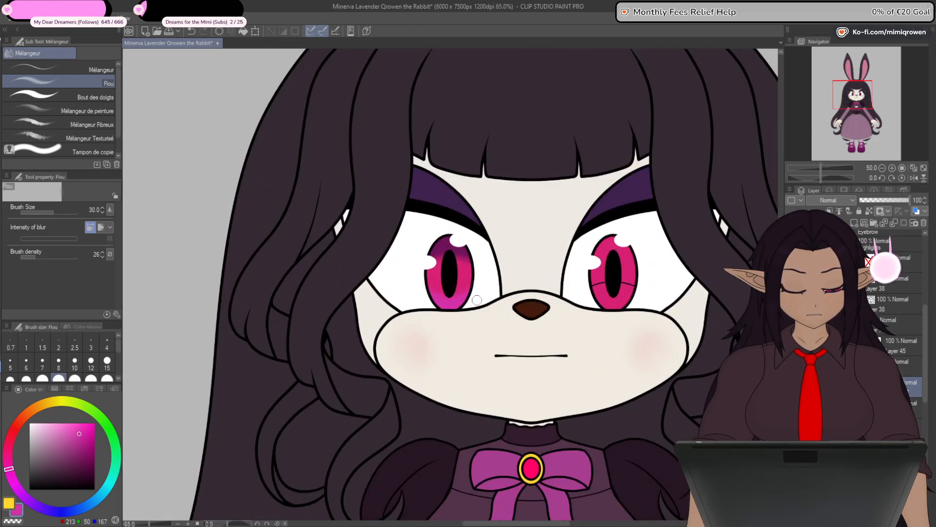
left_click_drag(472, 331, 467, 336)
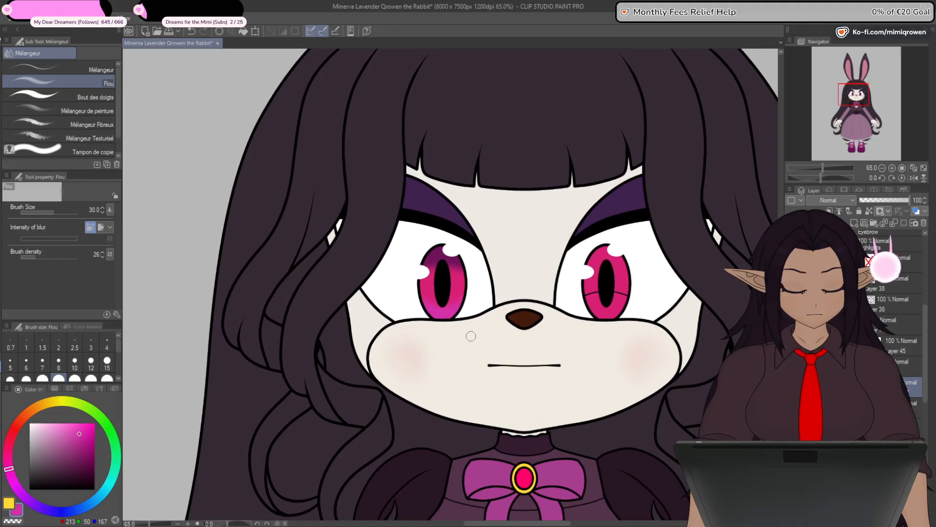
scroll(473, 327, "up", 3)
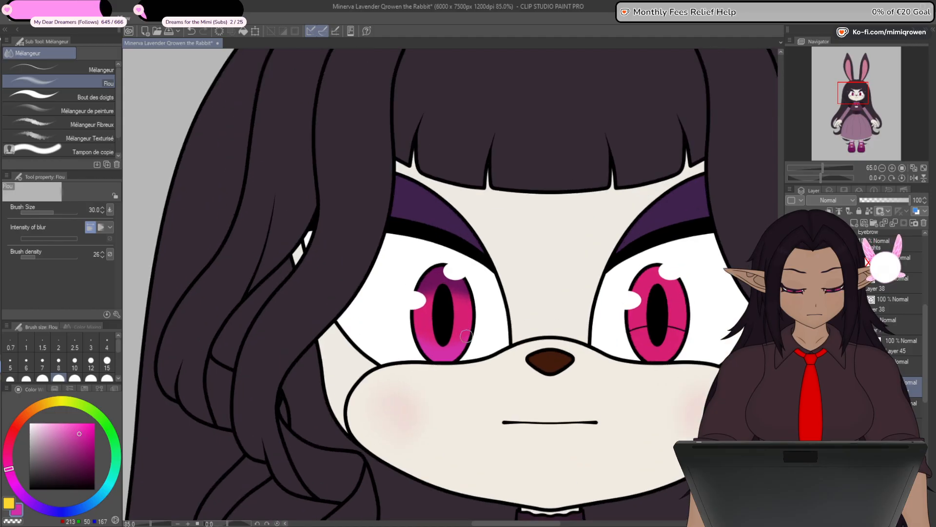
left_click_drag(506, 427, 496, 421)
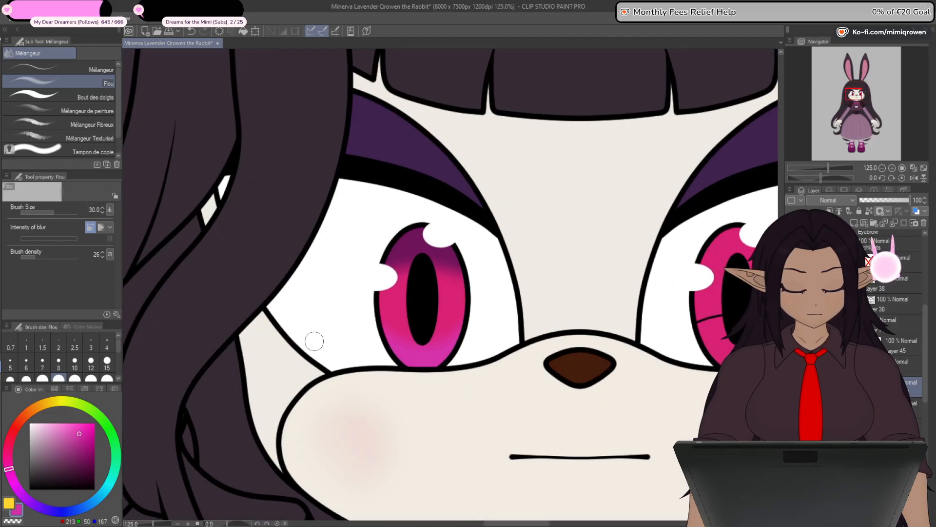
- Select the eye's white highlights layer, Layer 72, and check its bounds with a transform
left_click(826, 262)
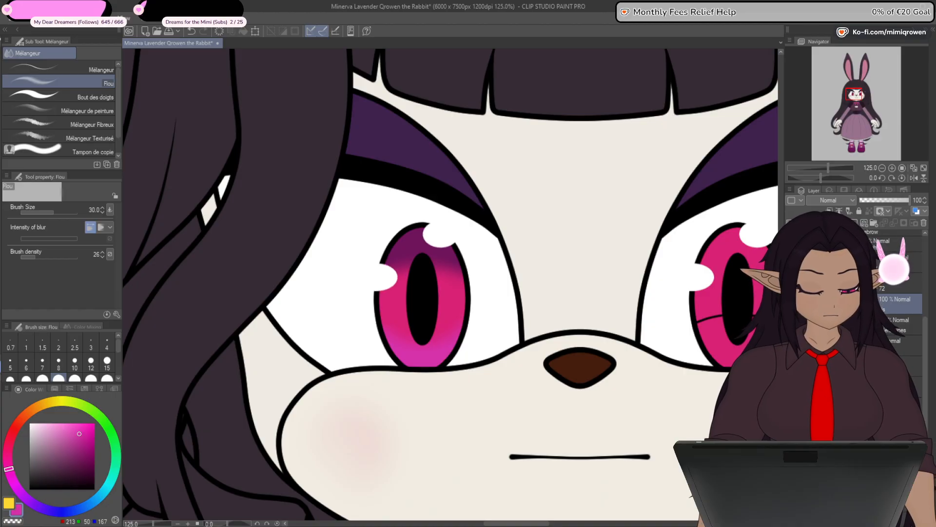
left_click(883, 264)
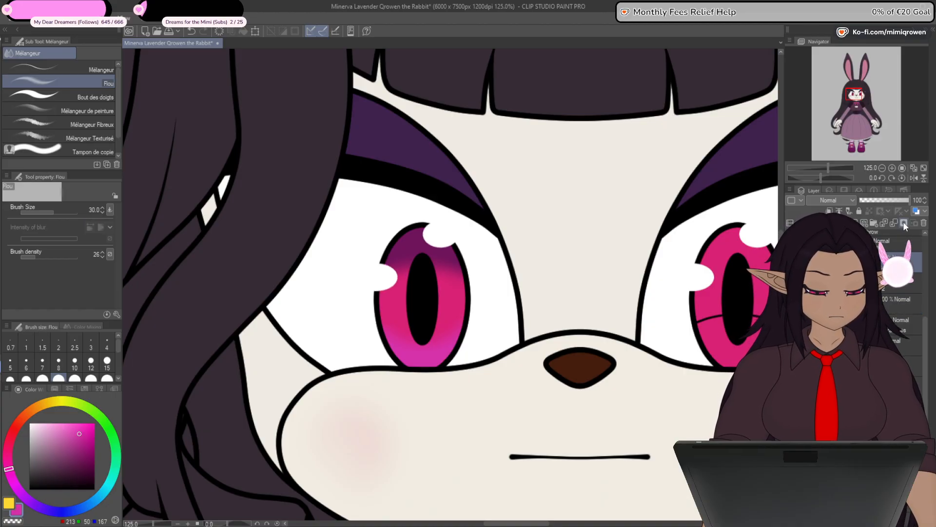
left_click(885, 243)
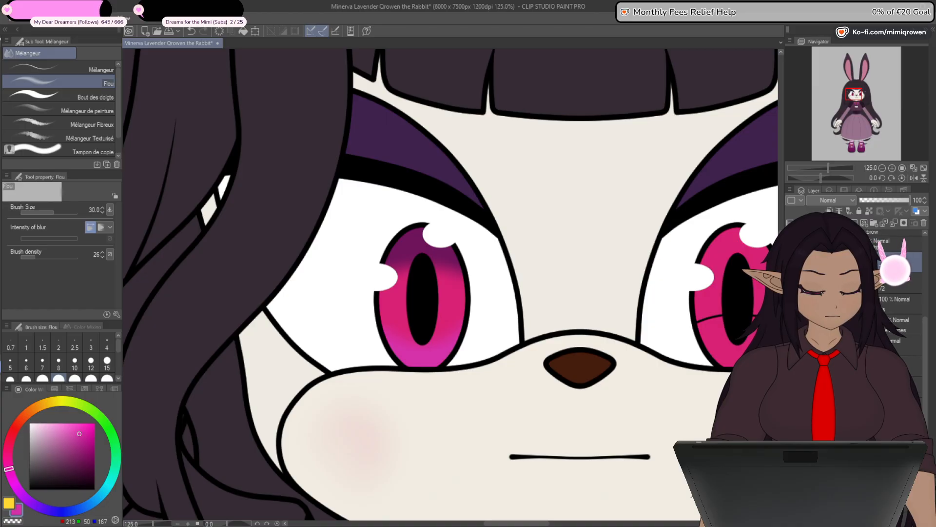
key("ctrl+t")
scroll(433, 270, "up", 2)
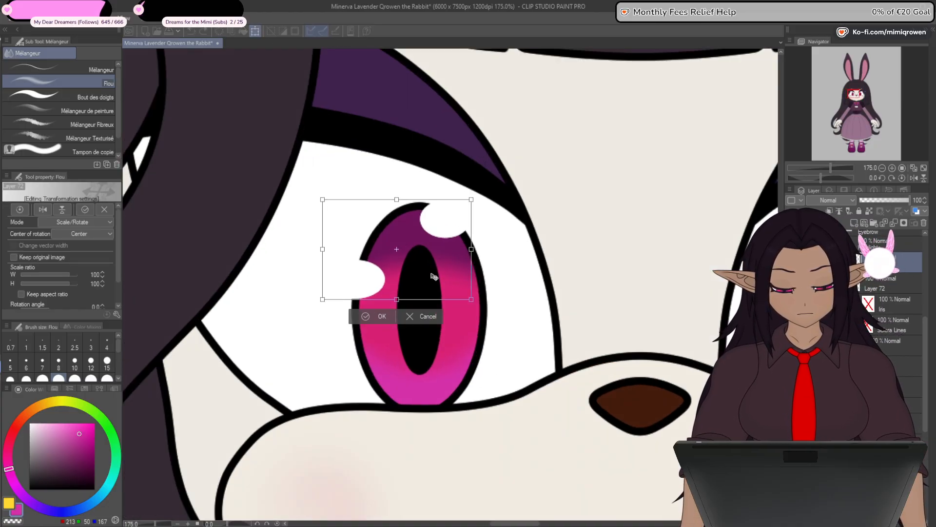
scroll(433, 276, "up", 1)
left_click(379, 321)
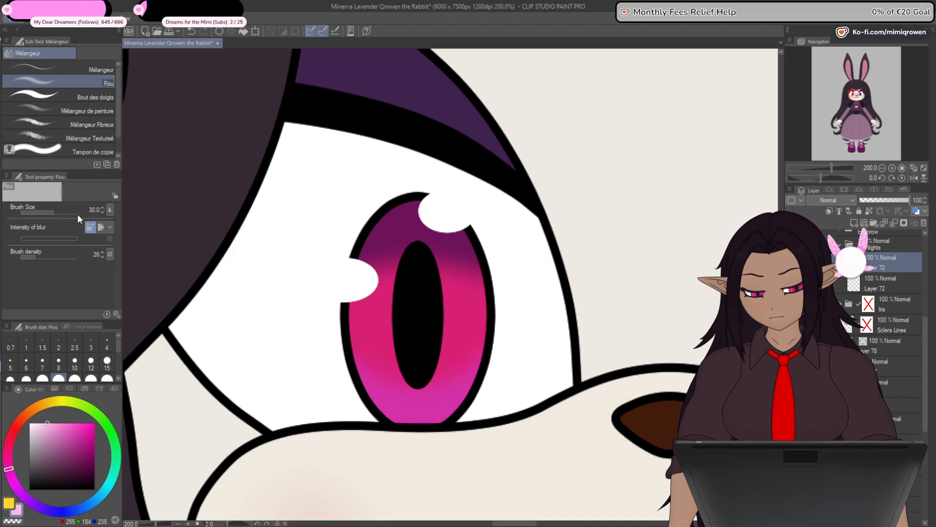
- Fill the duplicated eye highlights layer with pink RGB 255, 184, 235 and place it beneath the white highlights layer
key("alt+Delete")
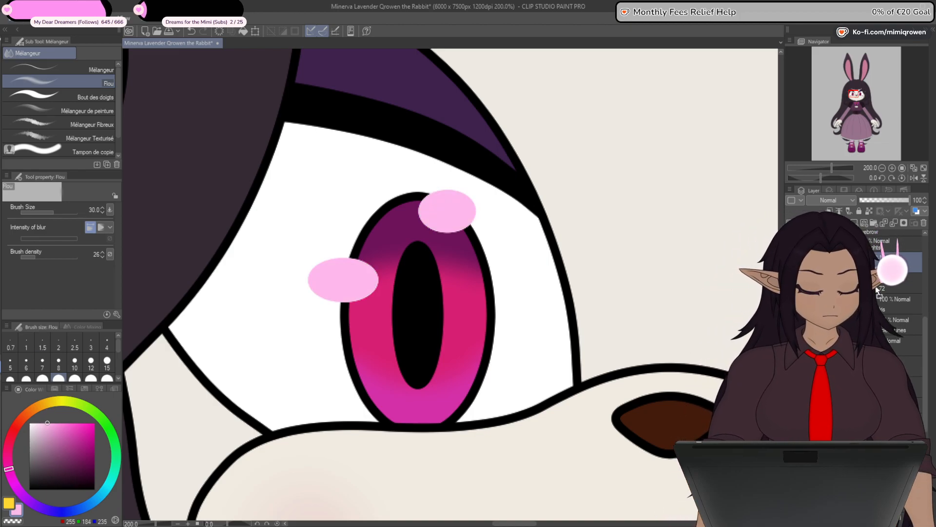
left_click_drag(883, 263, 883, 290)
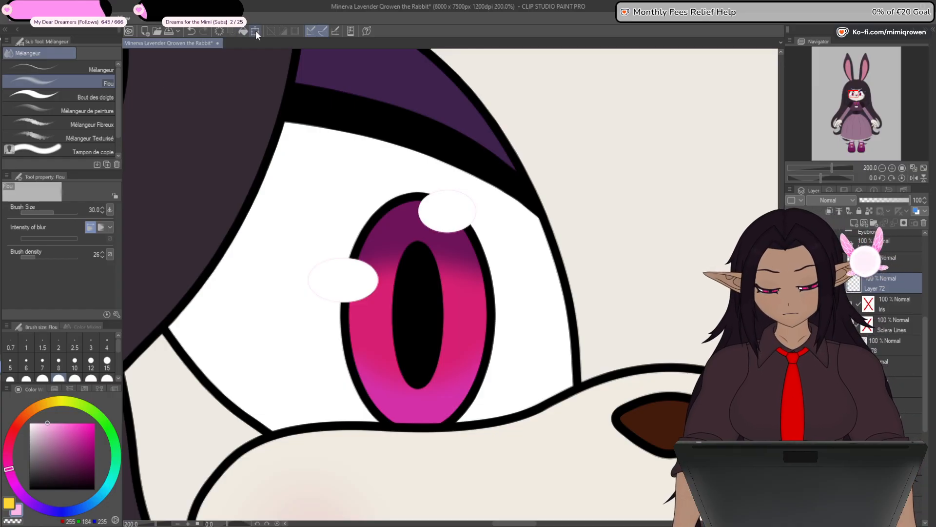
- Distort the outer corners of the pink highlights layer slightly so a thin pink rim shows around the white highlights
key("ctrl+t")
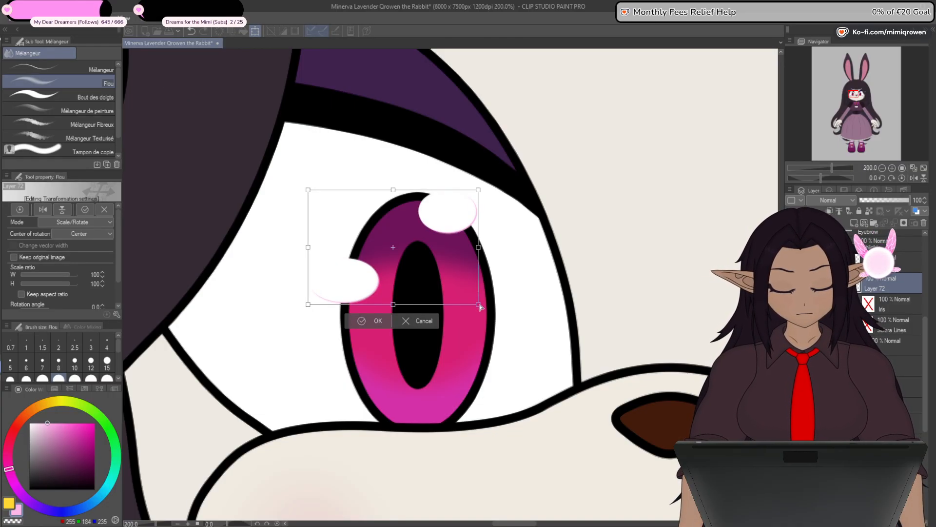
left_click_drag(480, 306, 482, 310)
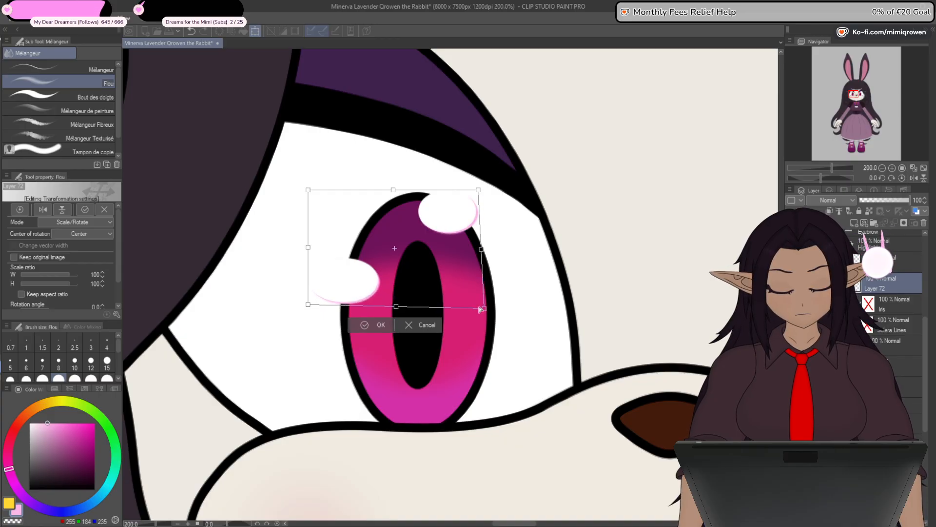
left_click(379, 325)
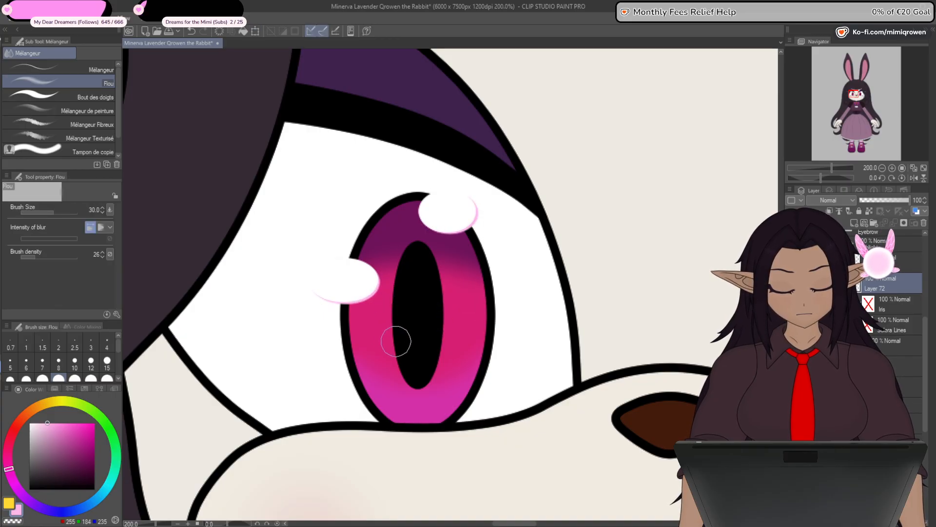
scroll(449, 385, "down", 5)
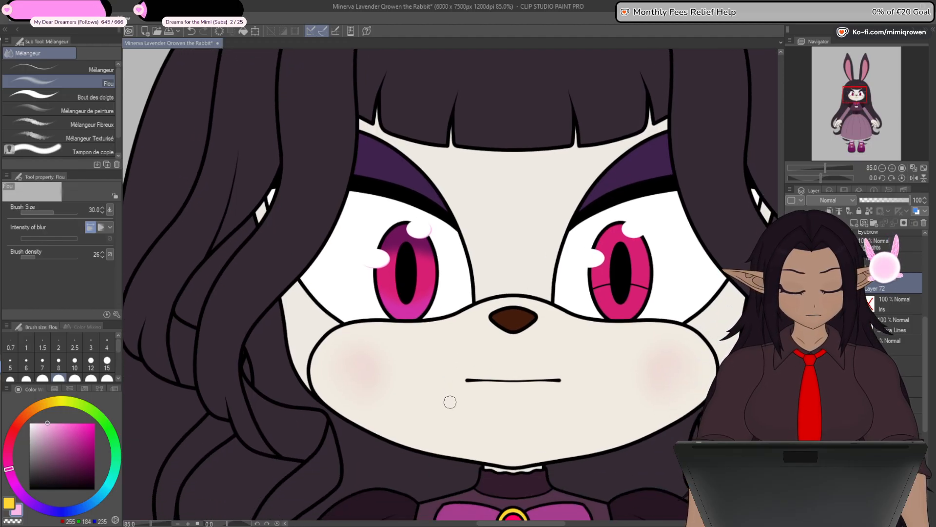
scroll(430, 229, "up", 5)
key("ctrl+t")
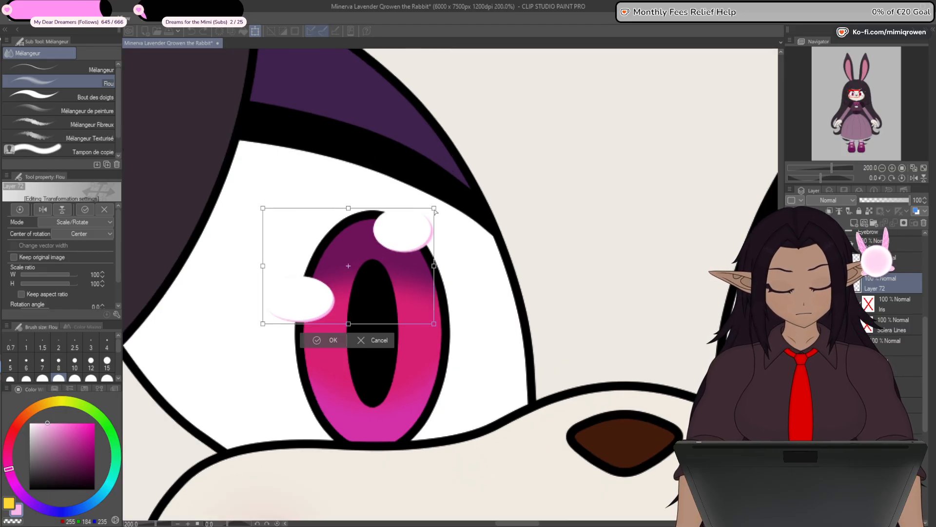
left_click_drag(435, 210, 434, 211)
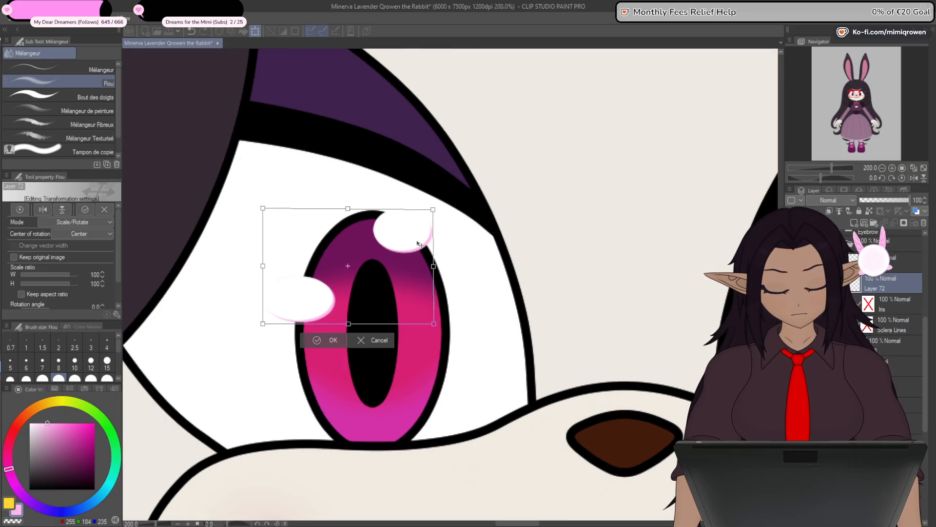
left_click(332, 342)
scroll(333, 364, "down", 2)
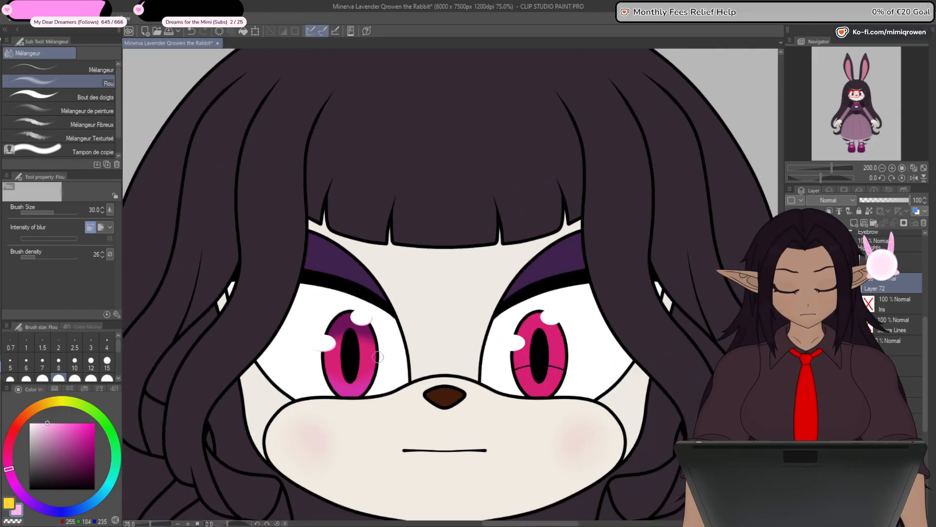
left_click_drag(407, 454, 403, 393)
scroll(886, 291, "up", 3)
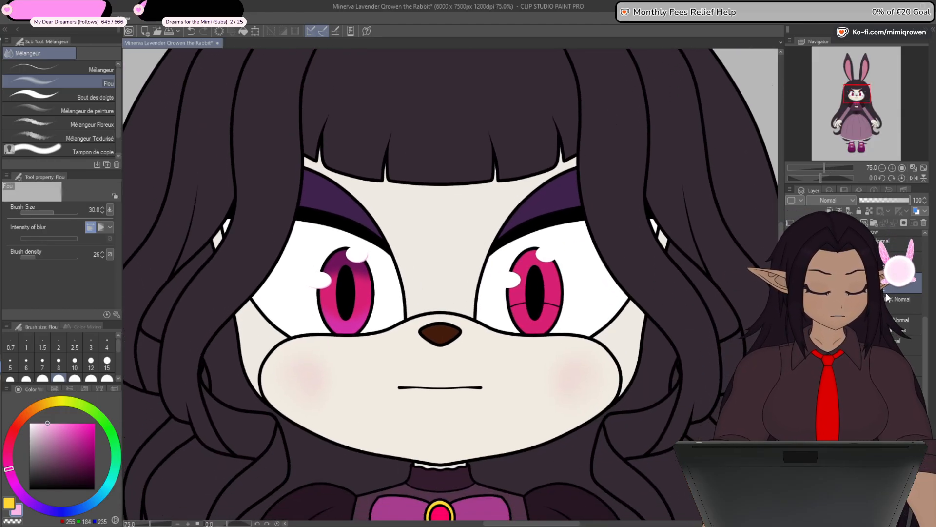
- Move a copy of the pink highlights onto the other eye and place it beneath that eye's white highlights
scroll(906, 322, "down", 2)
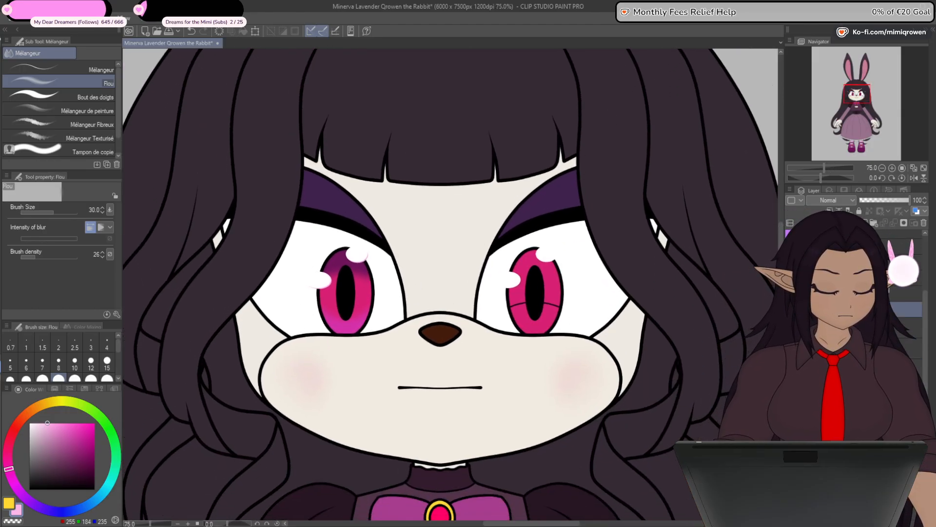
scroll(899, 302, "down", 2)
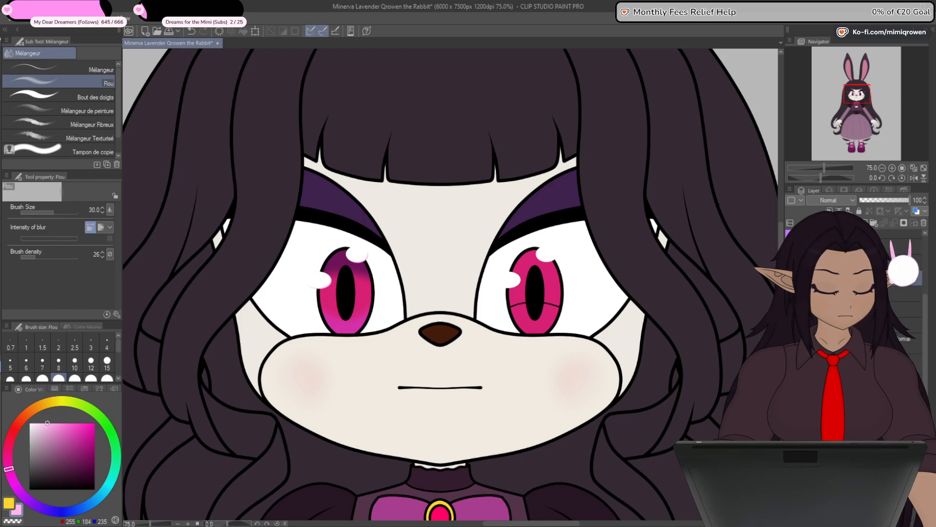
left_click(905, 344)
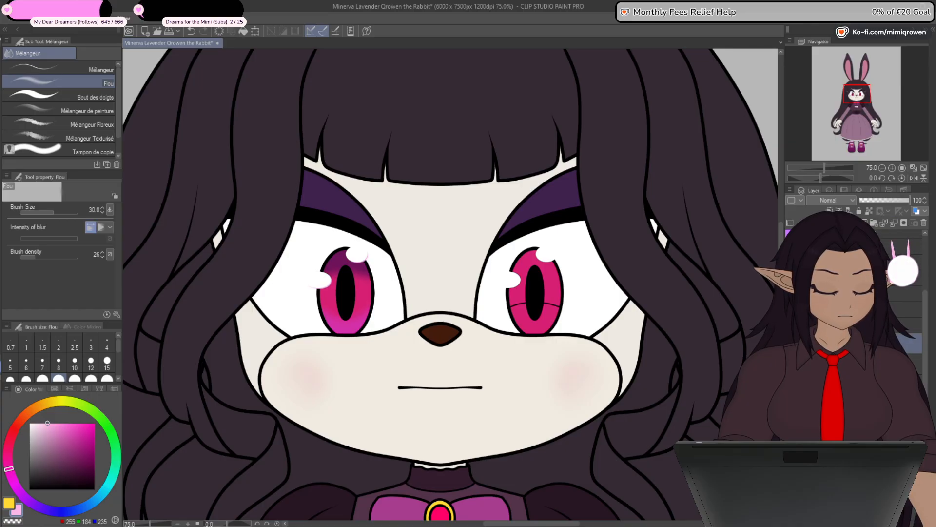
left_click(255, 31)
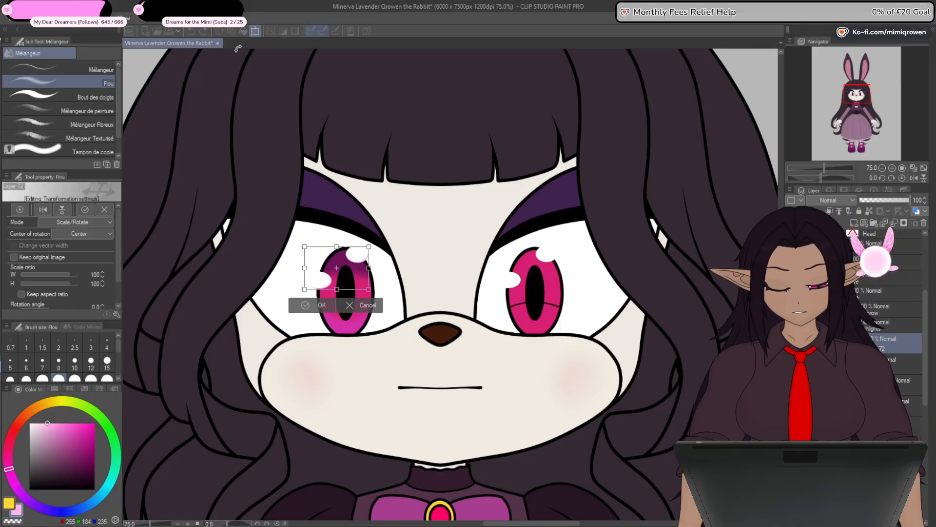
left_click_drag(410, 268, 526, 267)
scroll(507, 298, "up", 2)
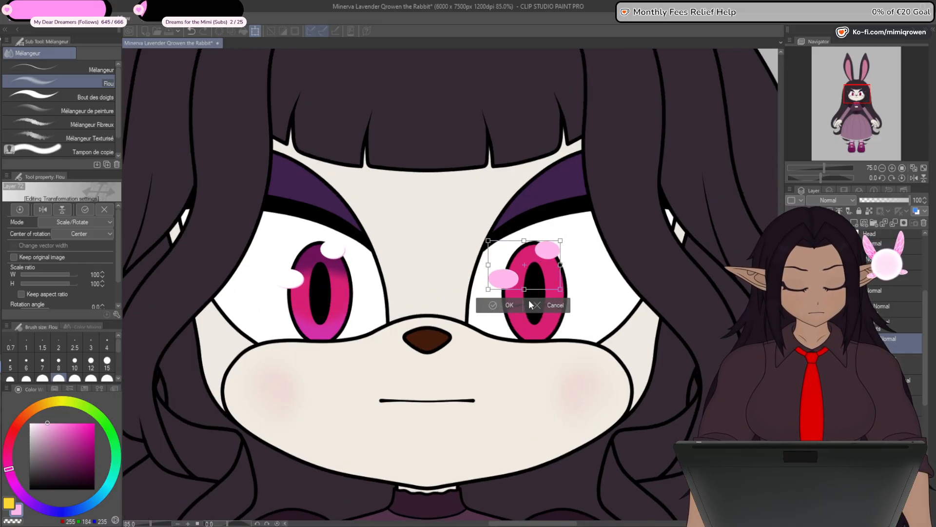
left_click(520, 306)
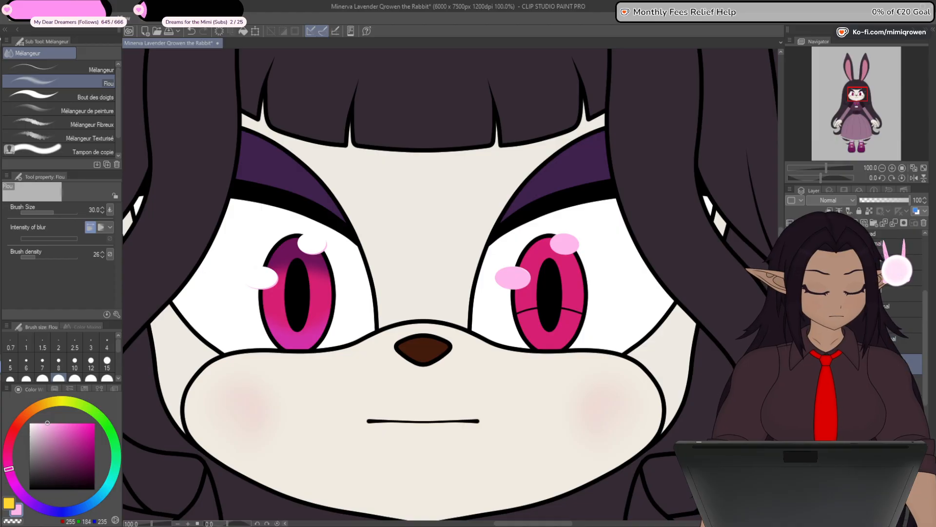
left_click(256, 31)
key("ctrl+plus")
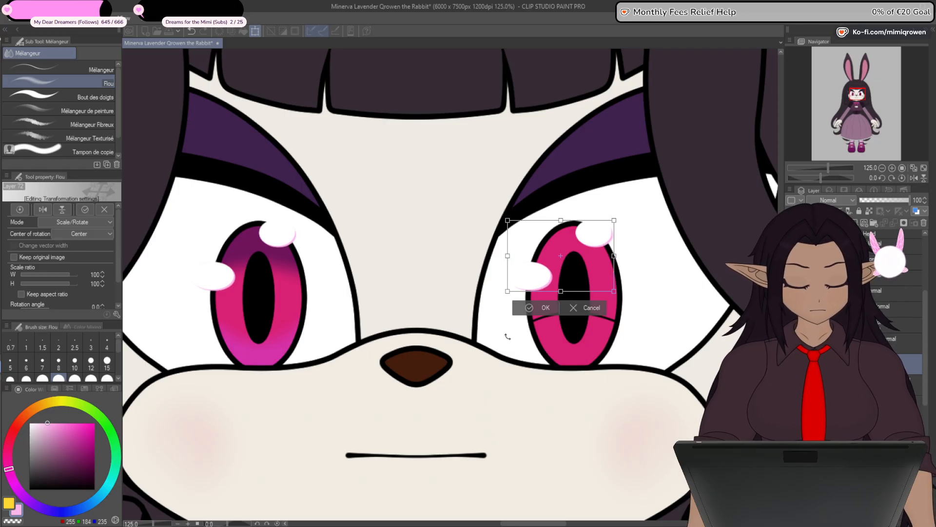
left_click(536, 308)
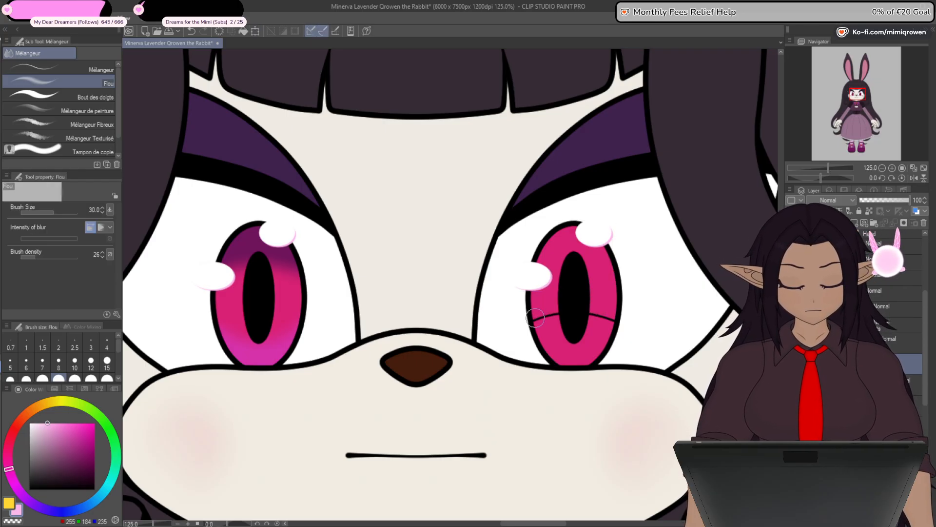
- Mirror the copied iris shading layers horizontally so the gradient covers the other eye's iris
scroll(562, 456, "down", 3)
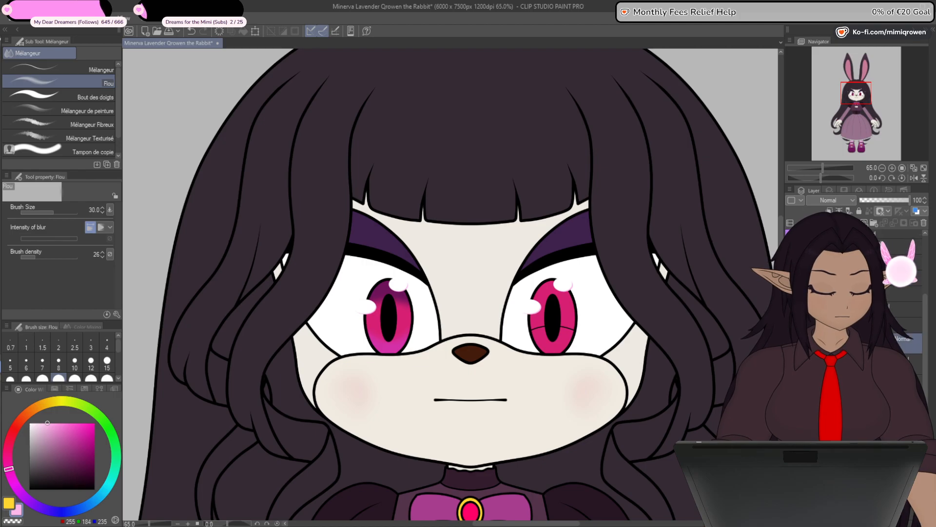
left_click_drag(926, 330, 926, 286)
left_click(882, 264)
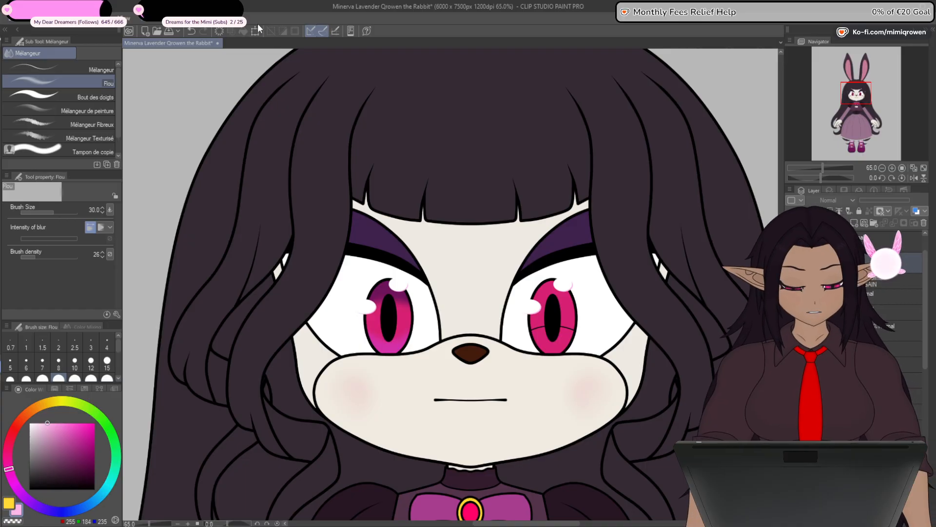
key("ctrl+t")
left_click(44, 211)
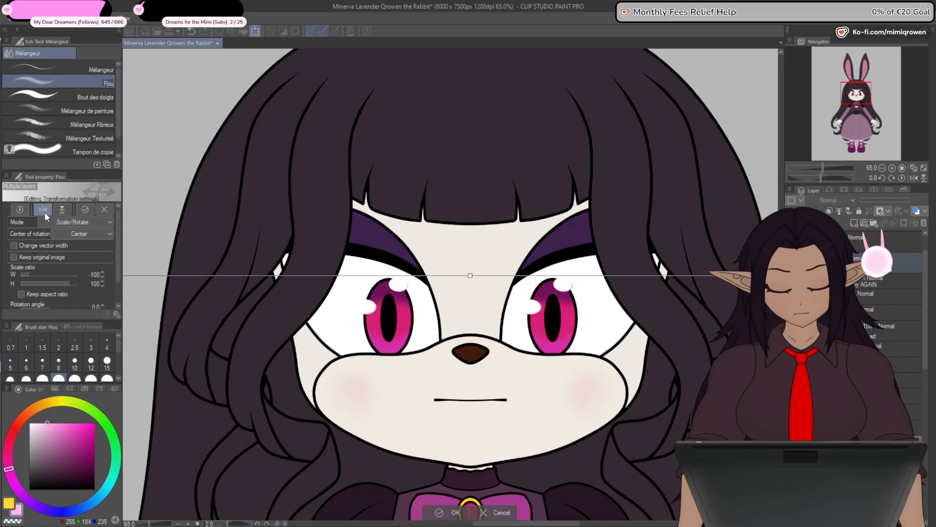
left_click(453, 512)
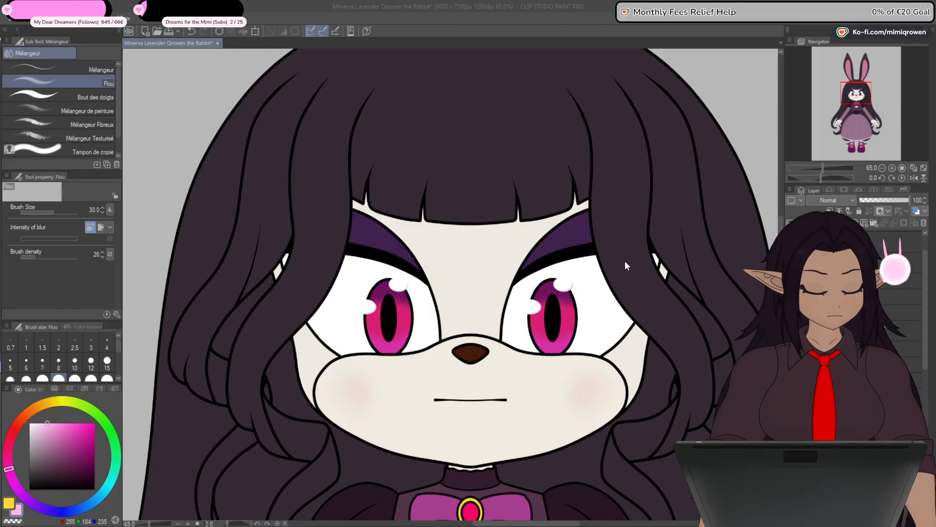
- Examine the full figure from ears to shoes with both irises shaded, and save the drawing
scroll(455, 216, "down", 1)
scroll(455, 215, "down", 4)
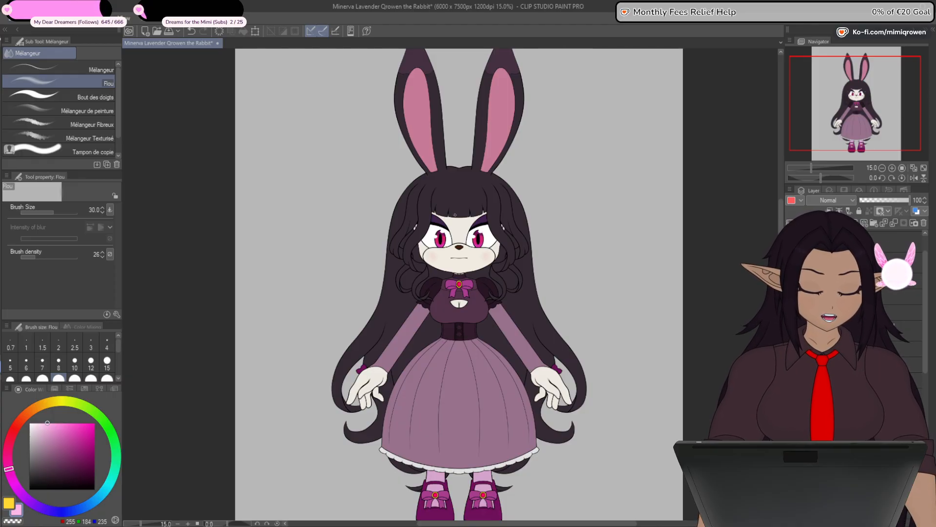
left_click_drag(510, 433, 516, 367)
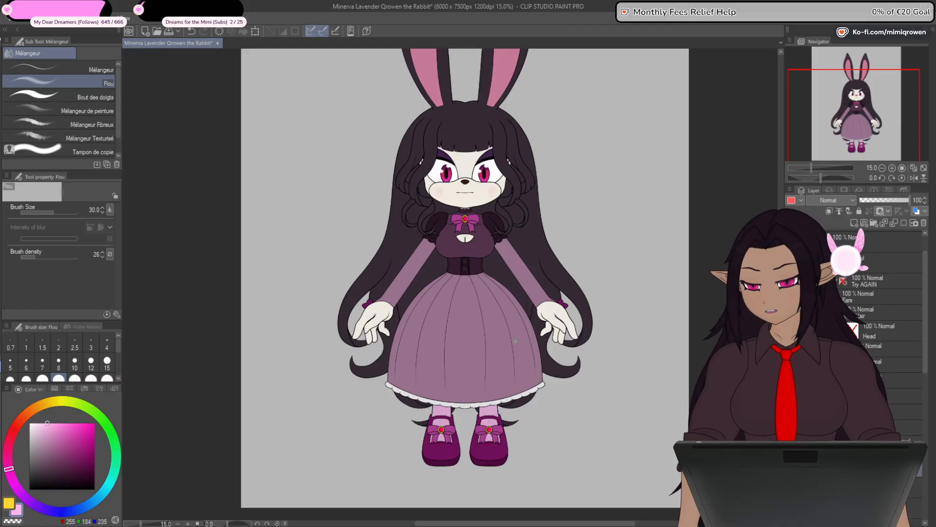
left_click_drag(495, 329, 508, 409)
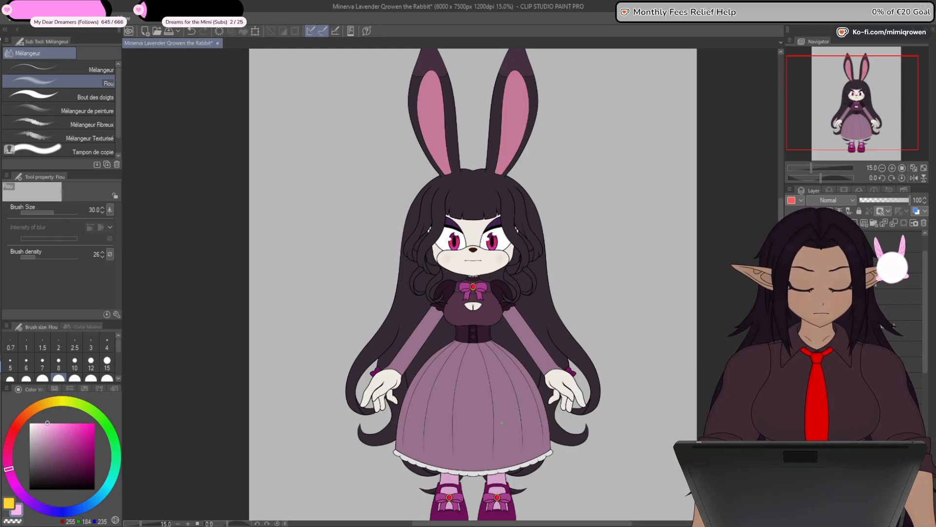
left_click_drag(502, 422, 495, 370)
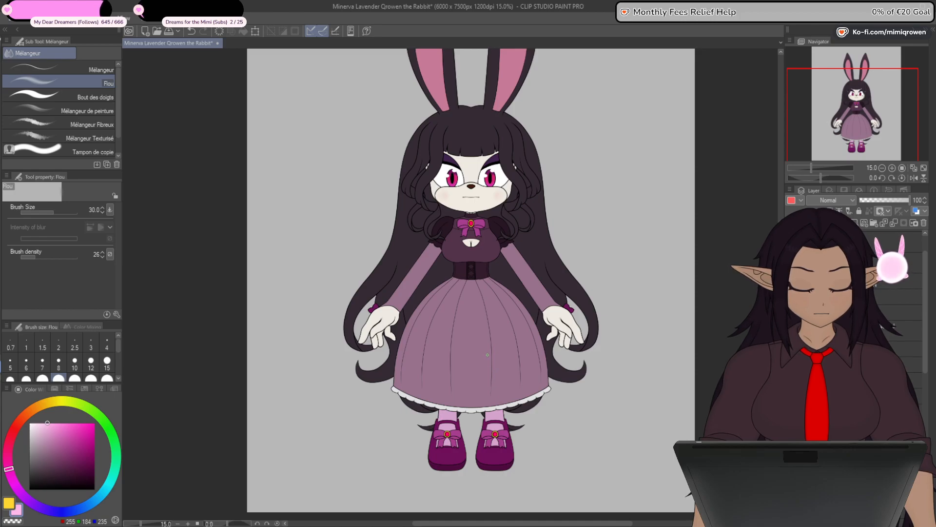
left_click_drag(487, 355, 503, 419)
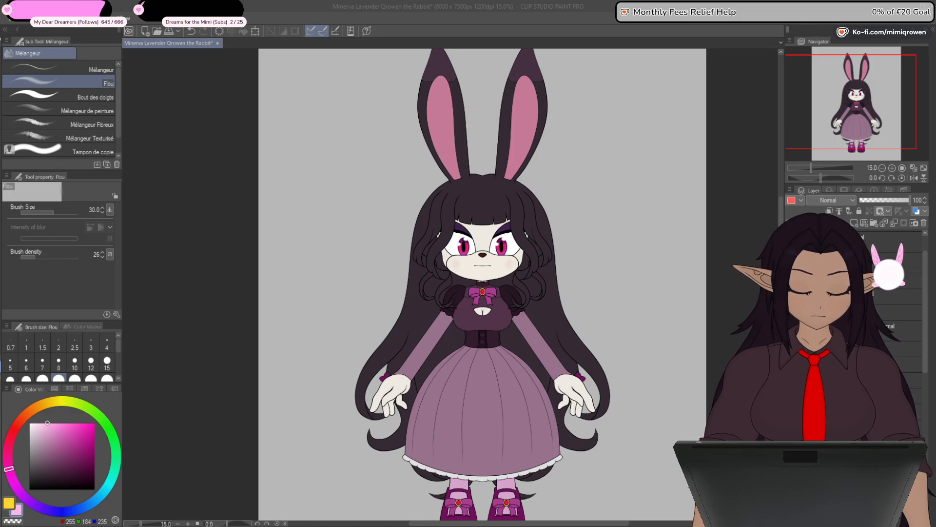
key("ctrl+s")
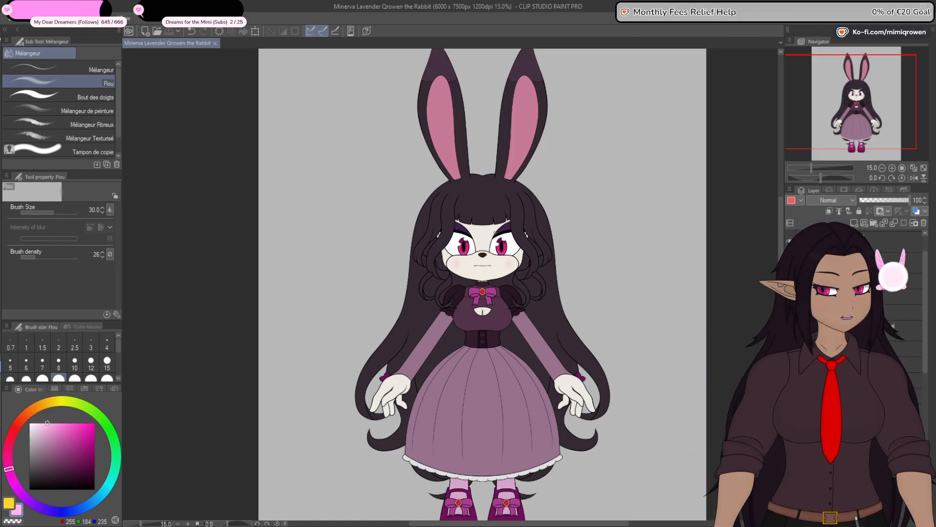
- Hide the Front Hair folder briefly to inspect the uncovered face and eyes, and show it again
scroll(467, 323, "up", 5)
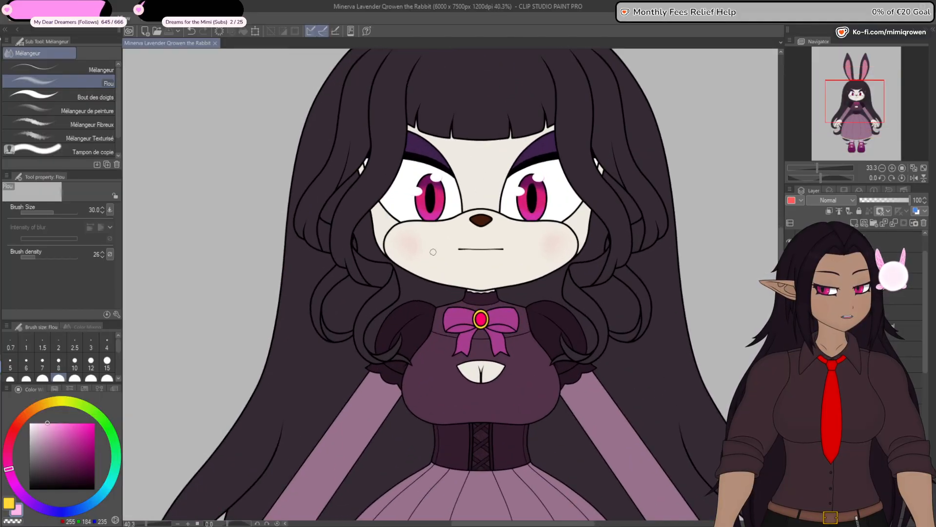
scroll(387, 264, "down", 2)
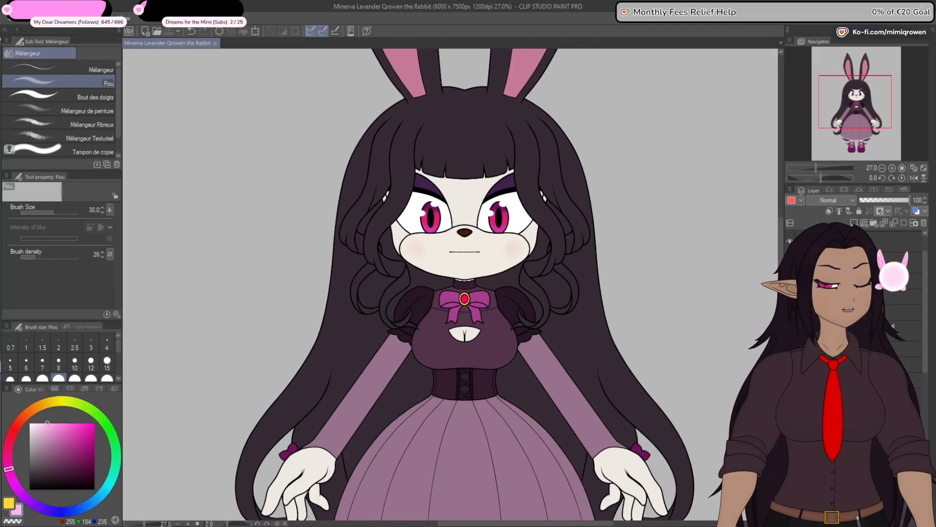
left_click(790, 241)
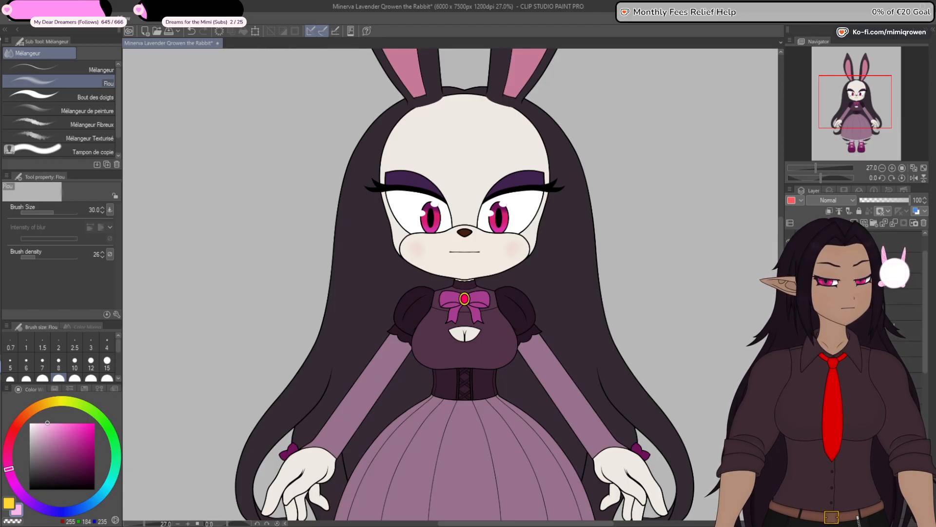
left_click(790, 241)
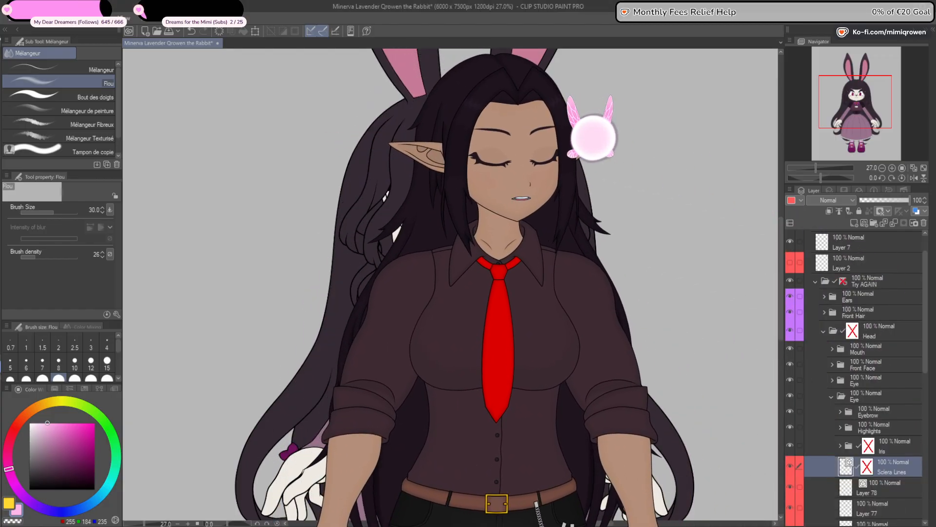
- Collapse the open Eye folder and its parent Head folder in the layer list, and save the drawing
mouse_move(860, 118)
left_mouse_down()
mouse_move(834, 123)
mouse_move(854, 129)
left_mouse_up()
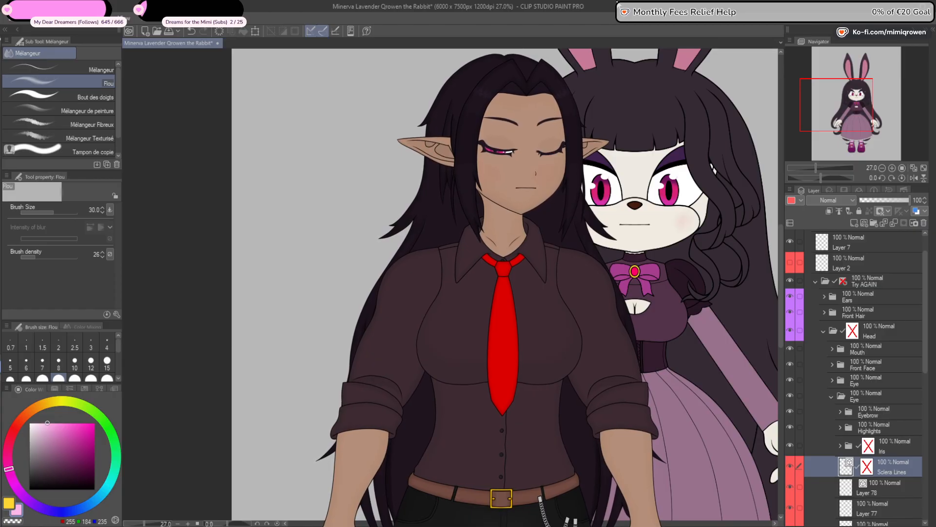
left_click(832, 396)
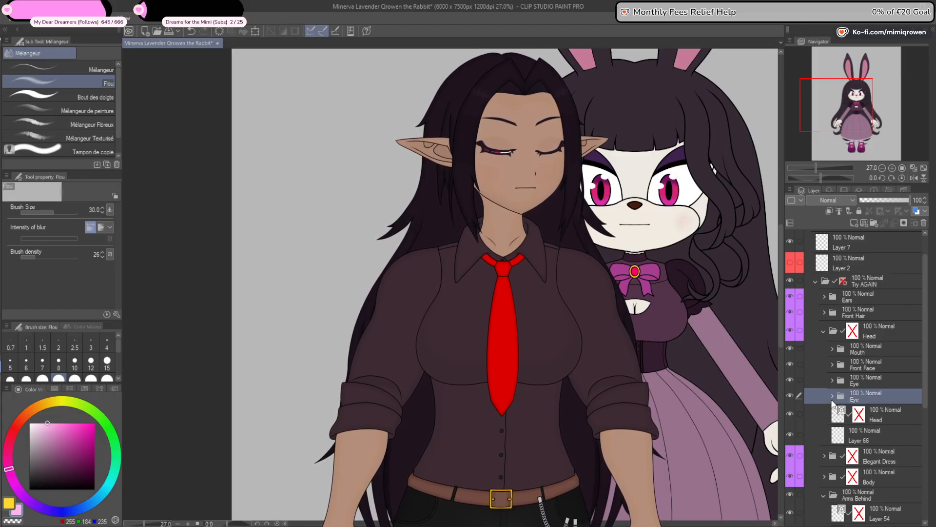
left_click(823, 332)
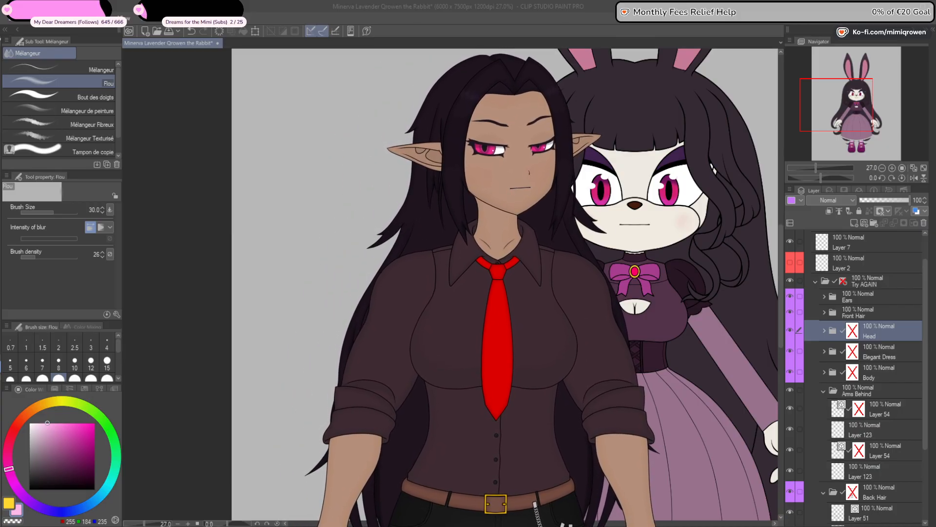
key("ctrl+s")
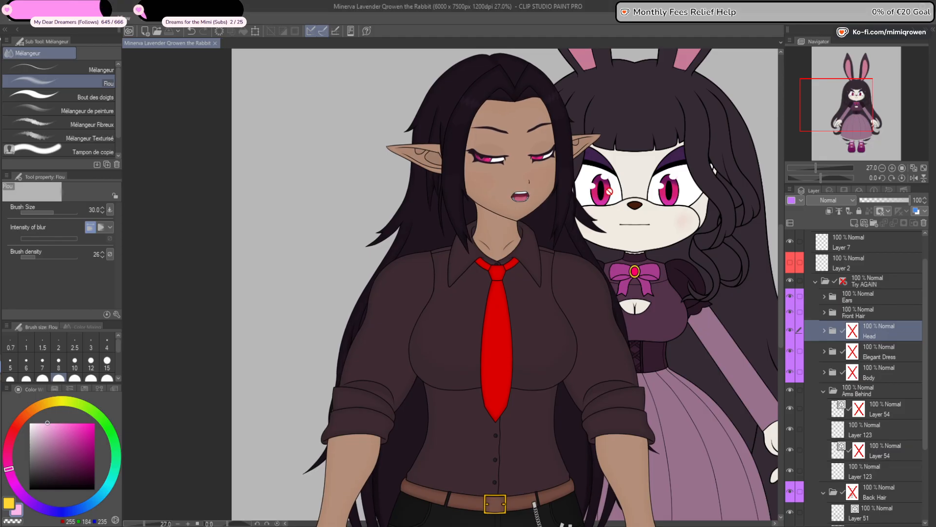